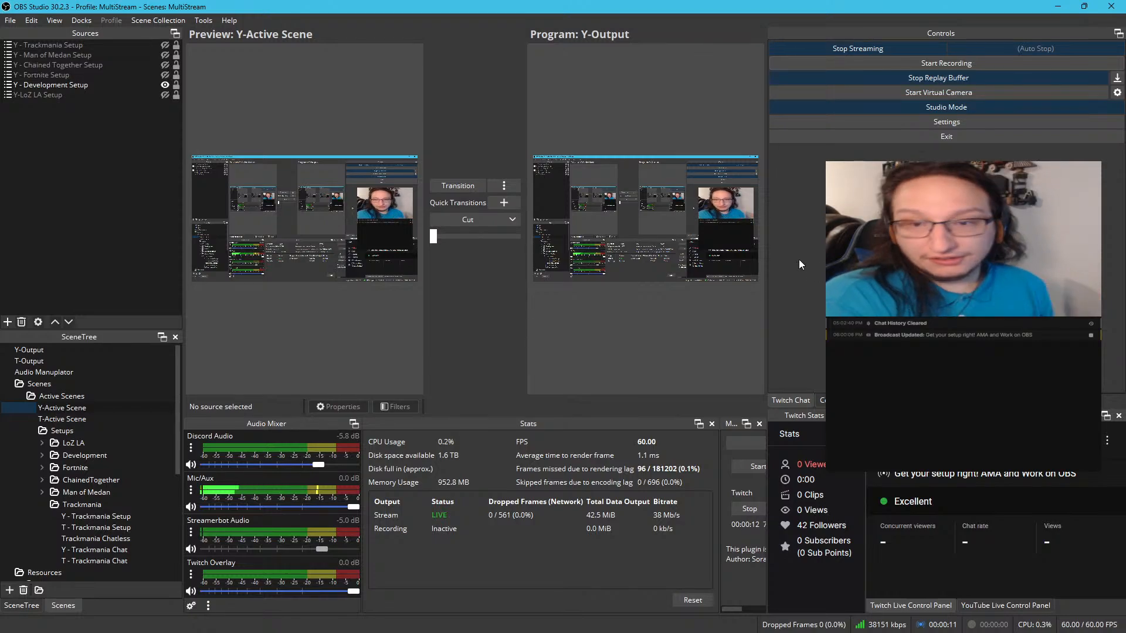
Narrow the Controls and Stats docks to give the preview area and the Multiple output dock more room
left_click_drag(766, 295, 808, 294)
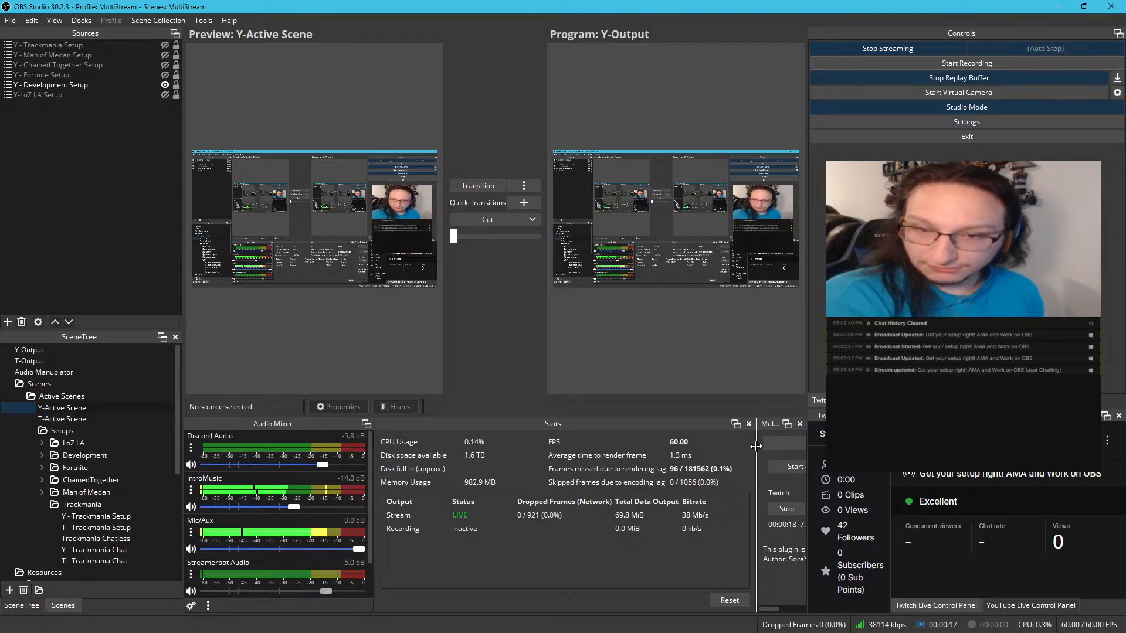
left_click_drag(755, 445, 656, 442)
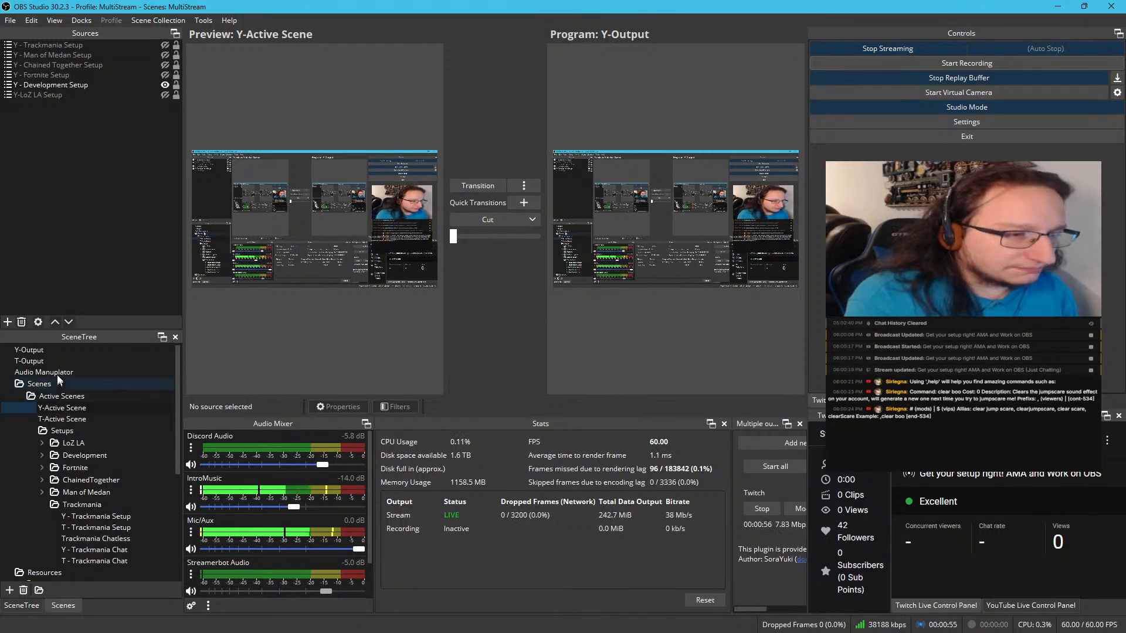
Load the T-Output scene into the preview and reset the performance statistics
left_click(55, 360)
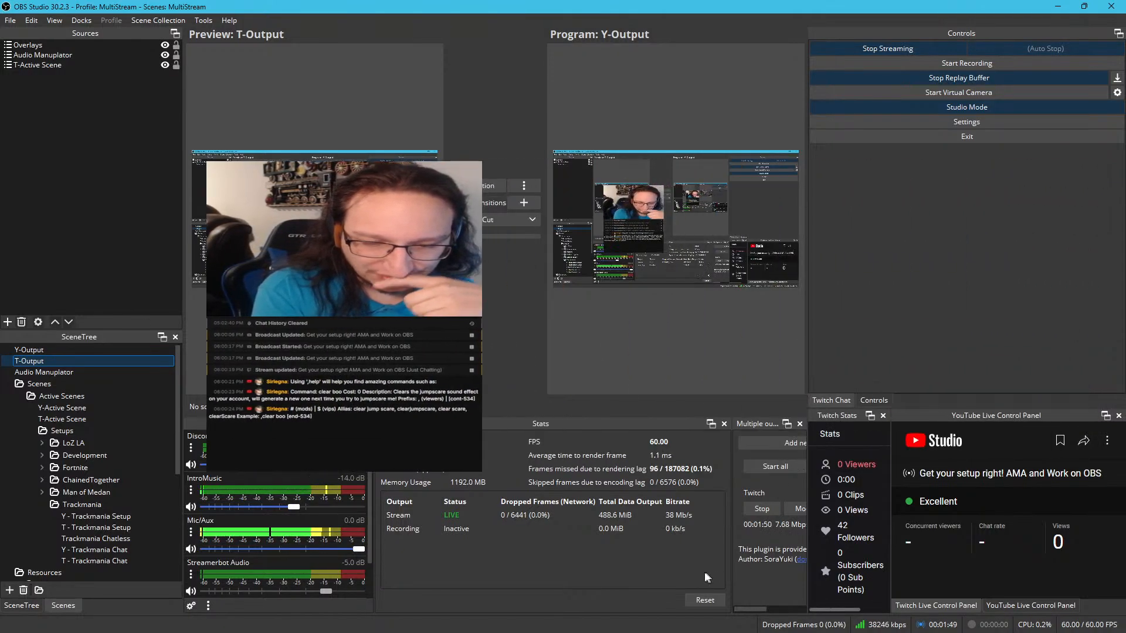
left_click(701, 595)
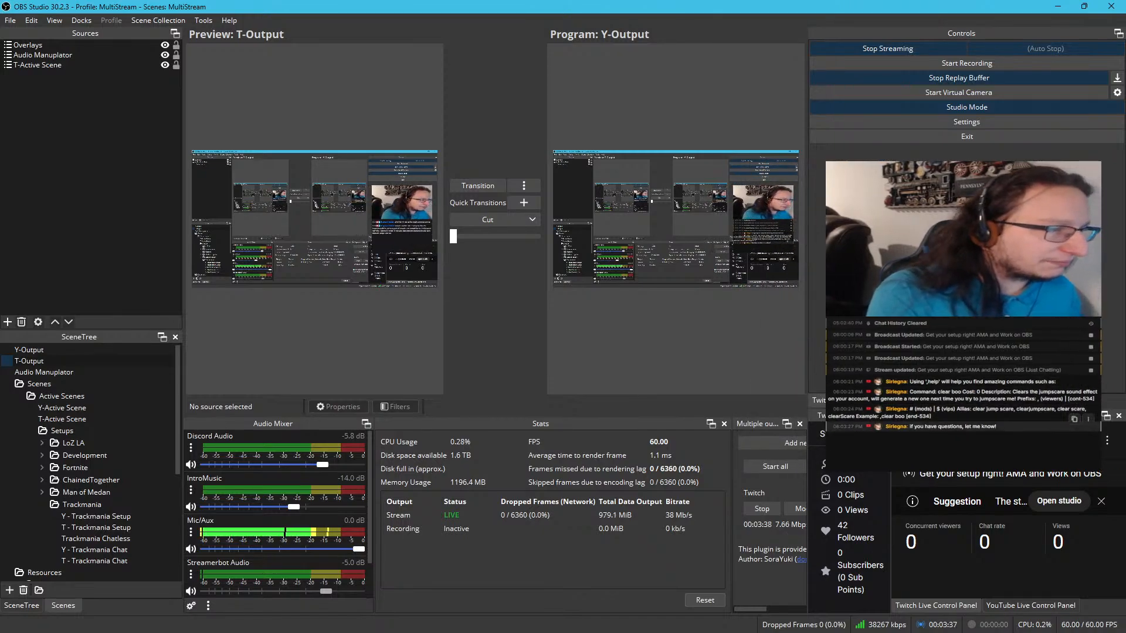
left_click_drag(910, 426, 997, 427)
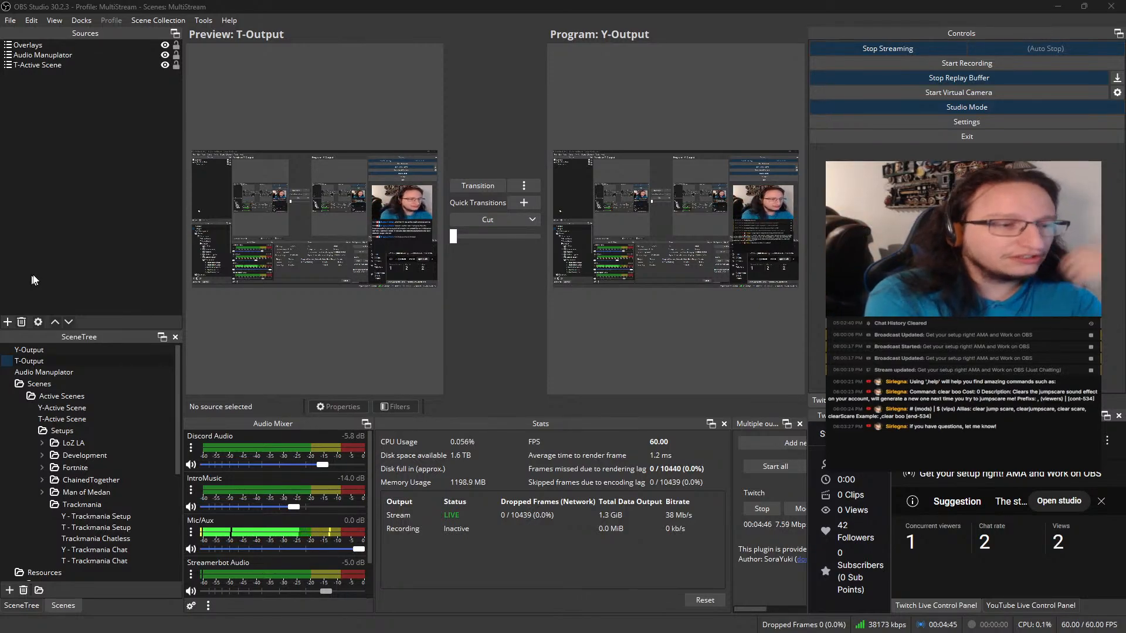
Enlarge the SceneTree dock upward and collapse the Trackmania and WebCam folders
left_click_drag(83, 329, 82, 165)
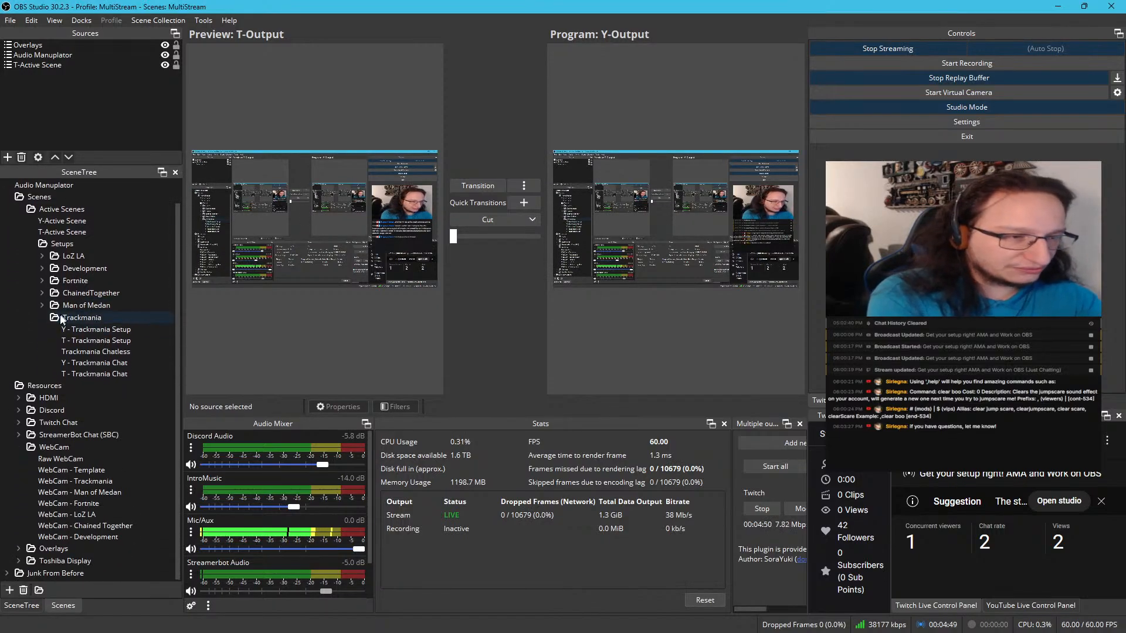
left_click(43, 319)
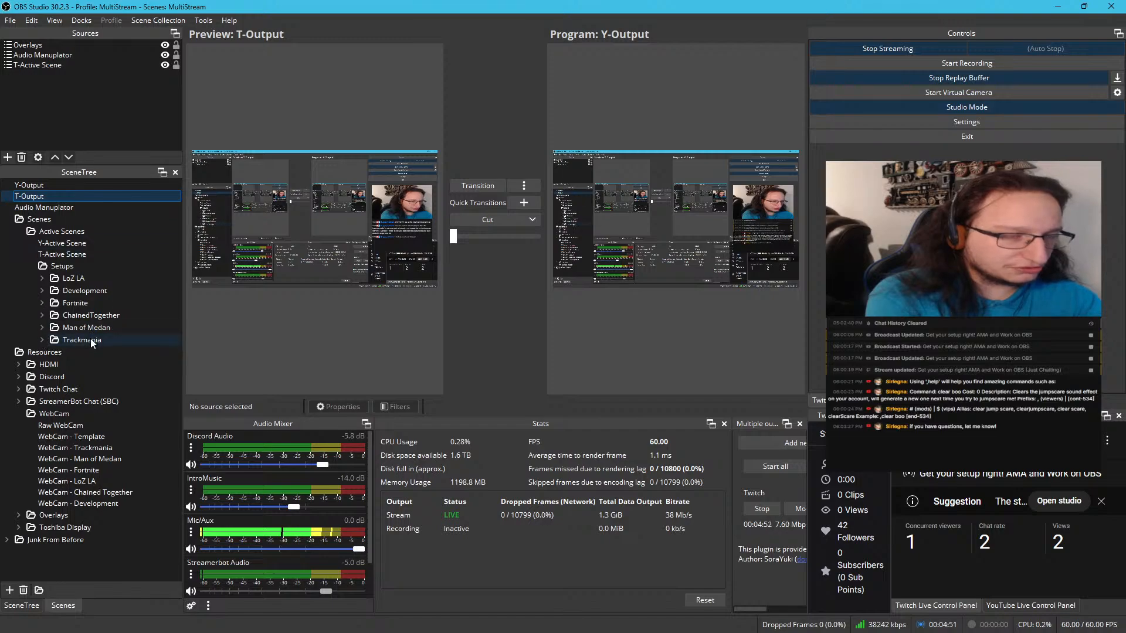
left_click(21, 414)
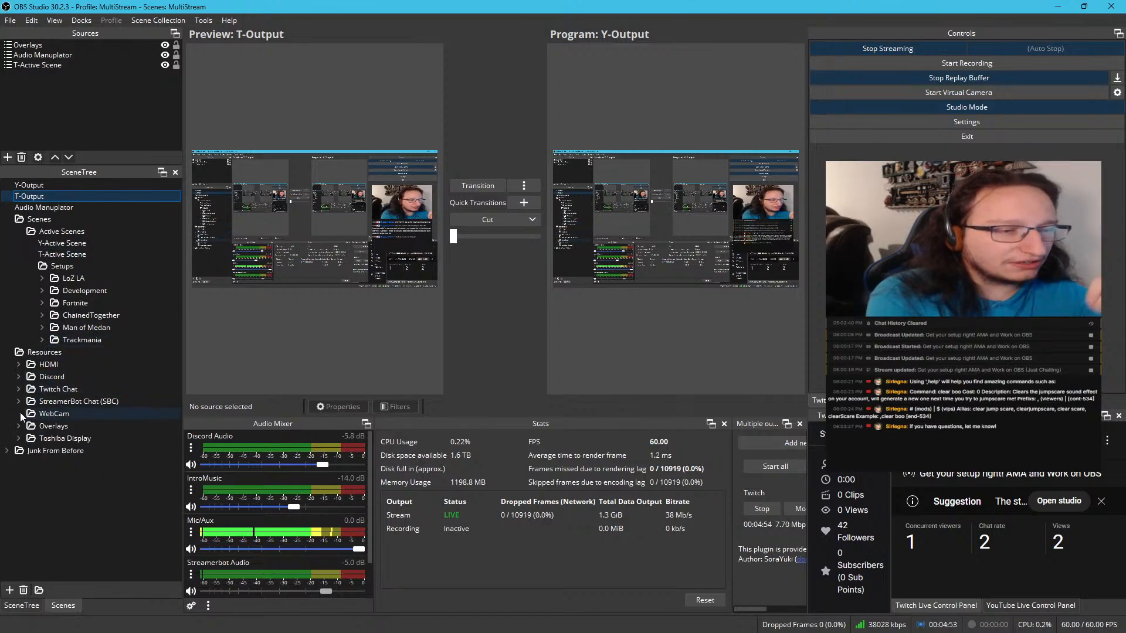
Examine the old scenes stored in the Junk From Before folder, leaving the folder collapsed
left_click(10, 452)
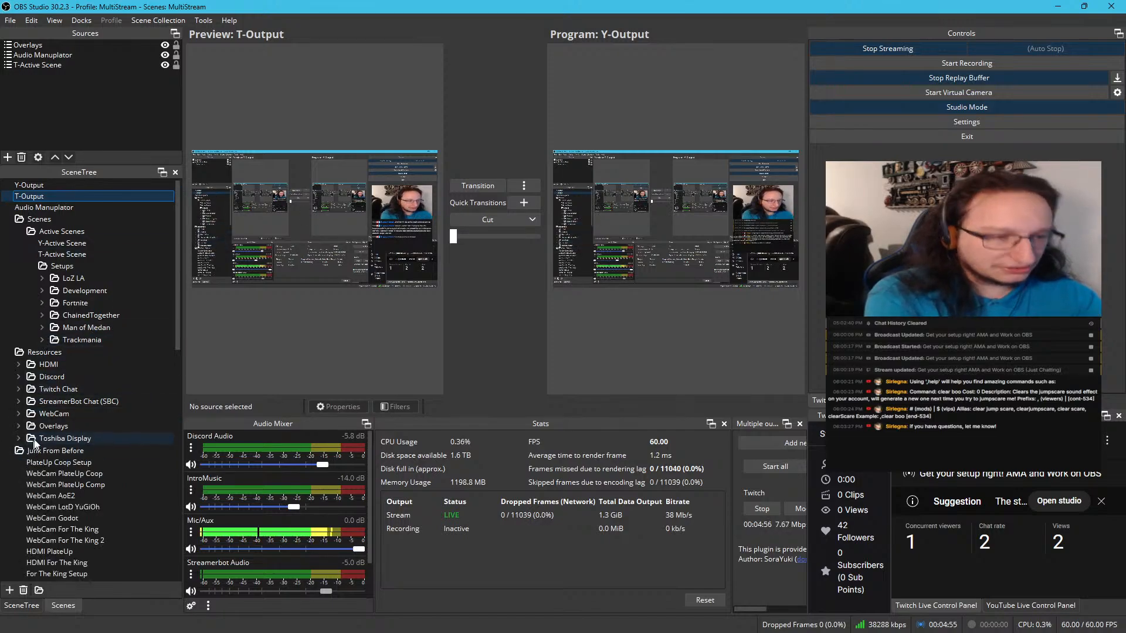
scroll(54, 428, "down", 10)
scroll(64, 352, "down", 4)
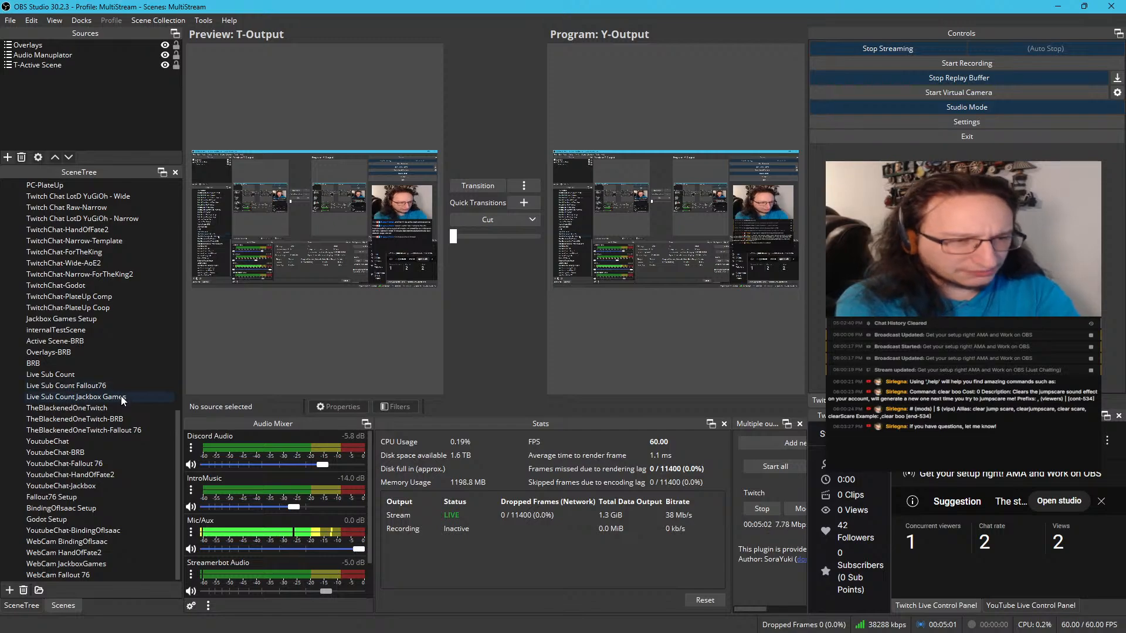
scroll(121, 393, "up", 12)
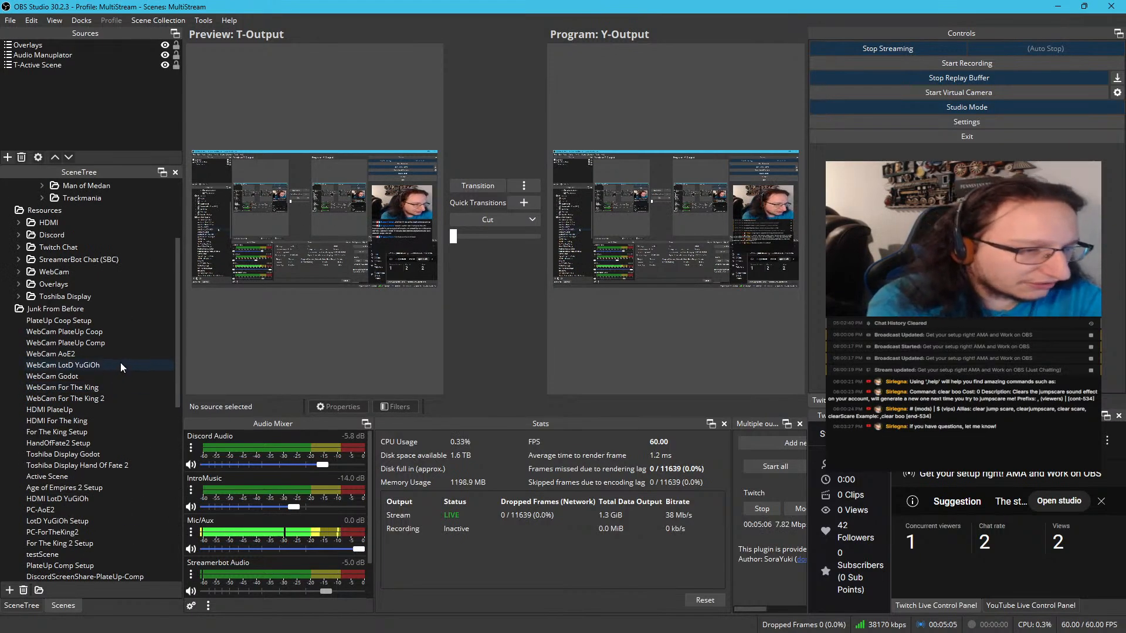
scroll(117, 366, "down", 2)
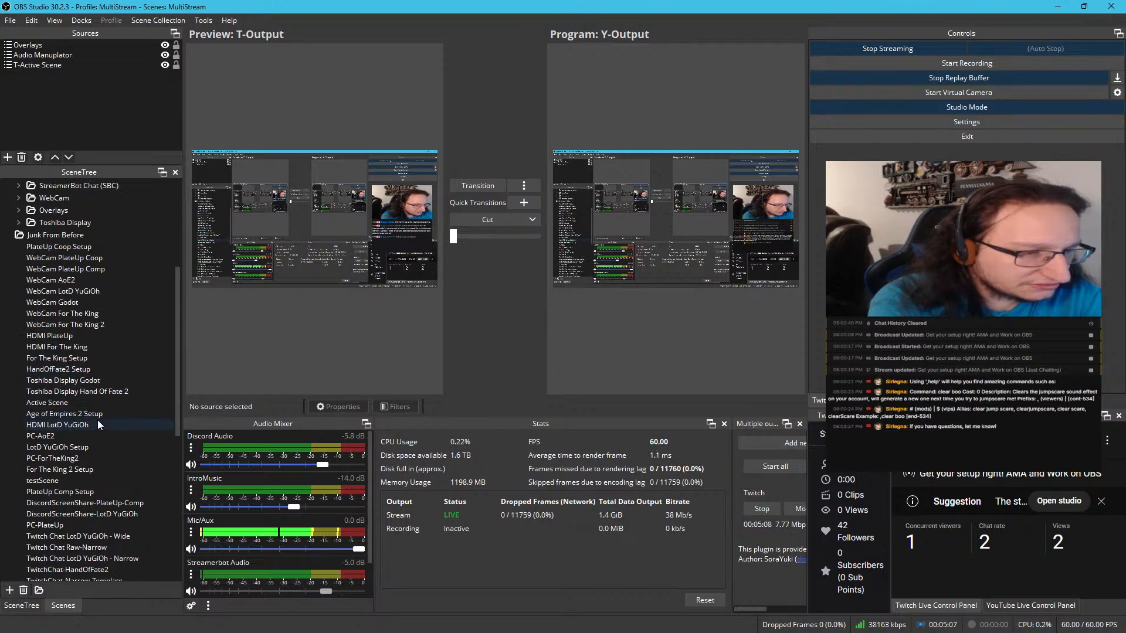
scroll(97, 422, "down", 3)
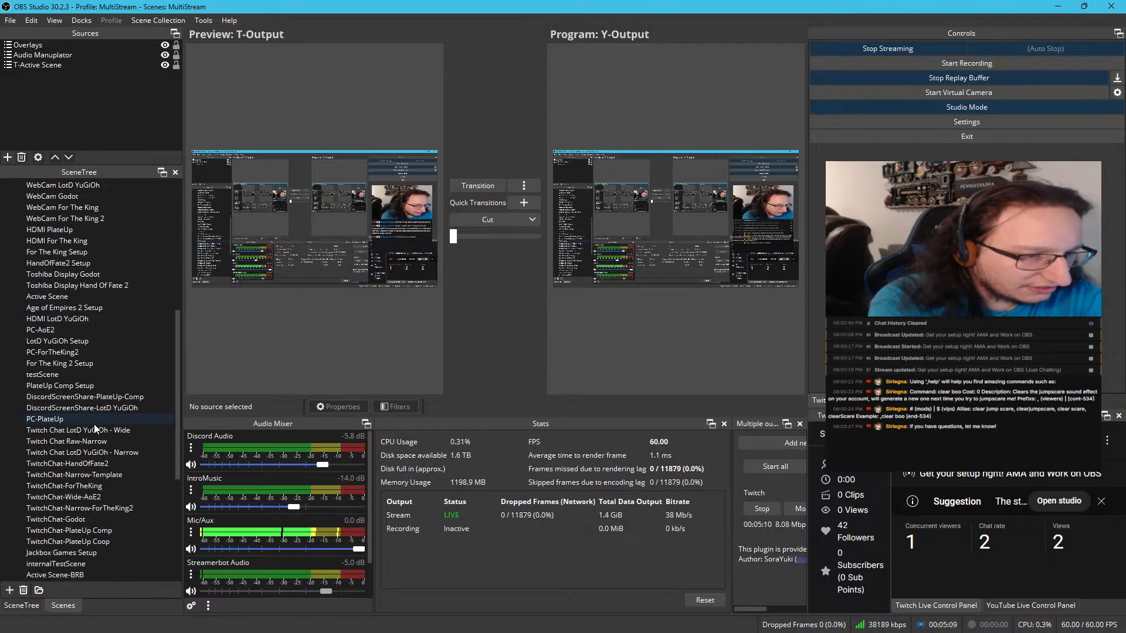
scroll(93, 428, "down", 4)
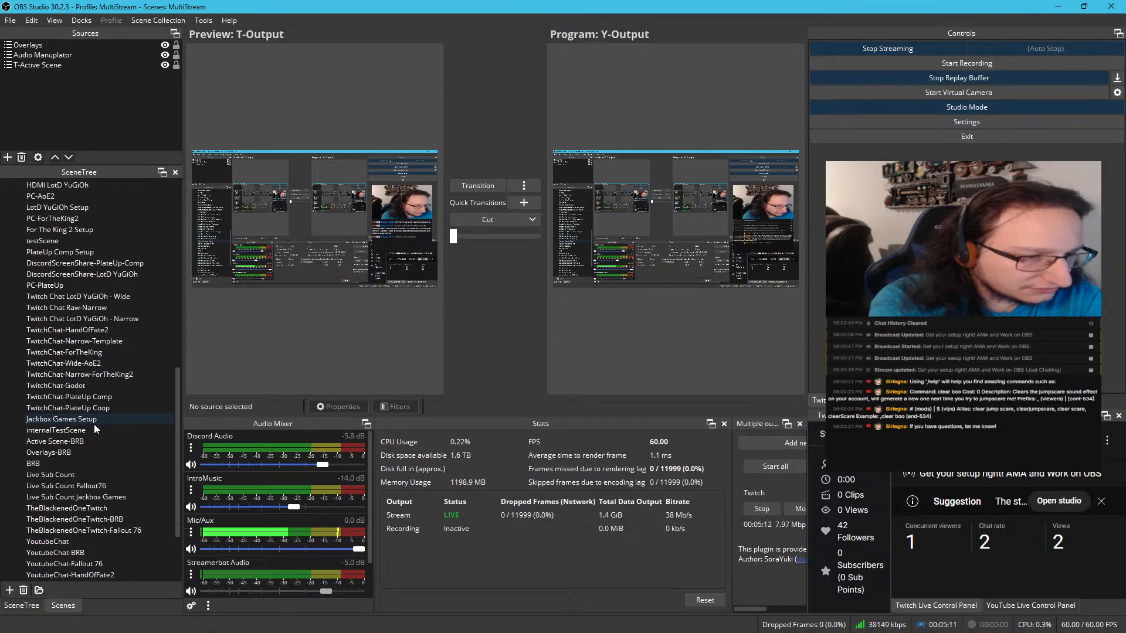
scroll(94, 424, "down", 3)
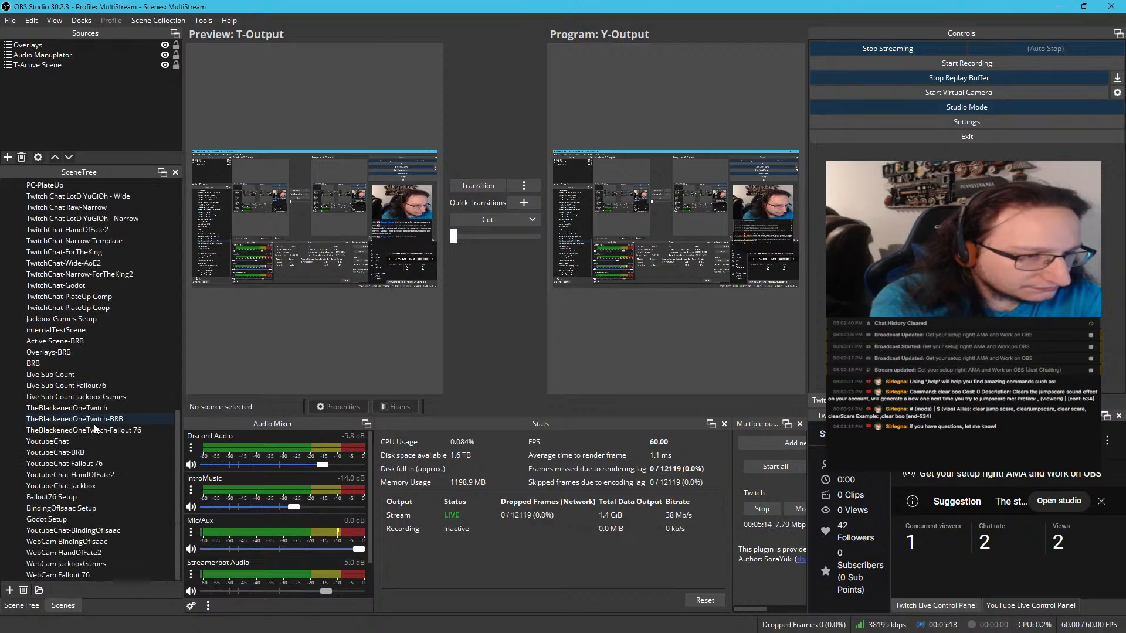
scroll(75, 495, "up", 12)
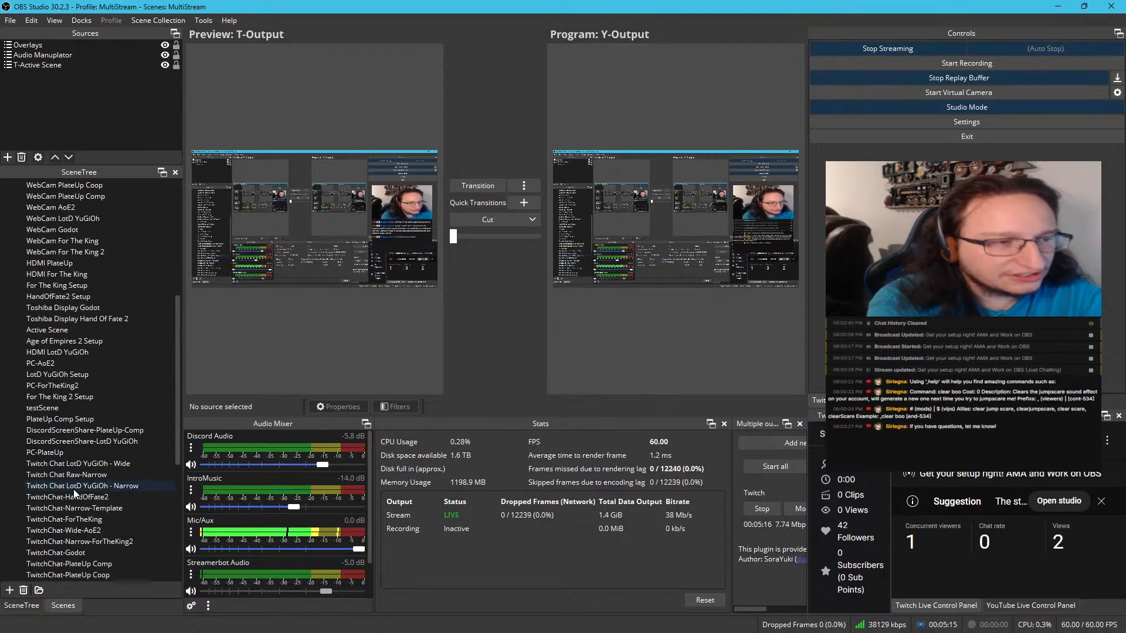
scroll(83, 442, "up", 2)
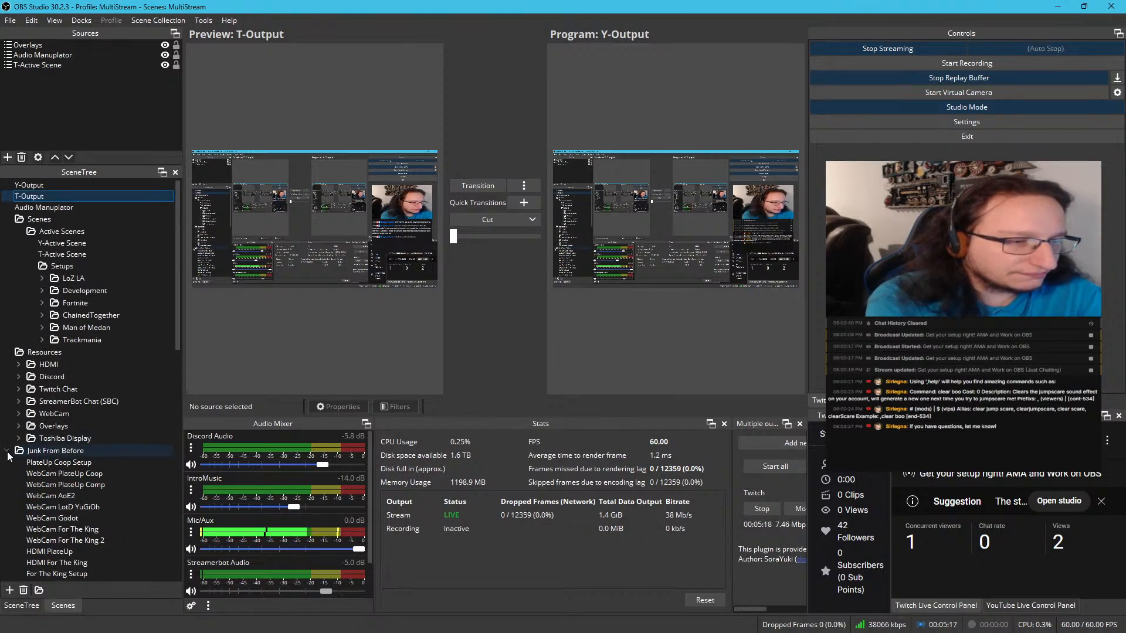
double_click(69, 451)
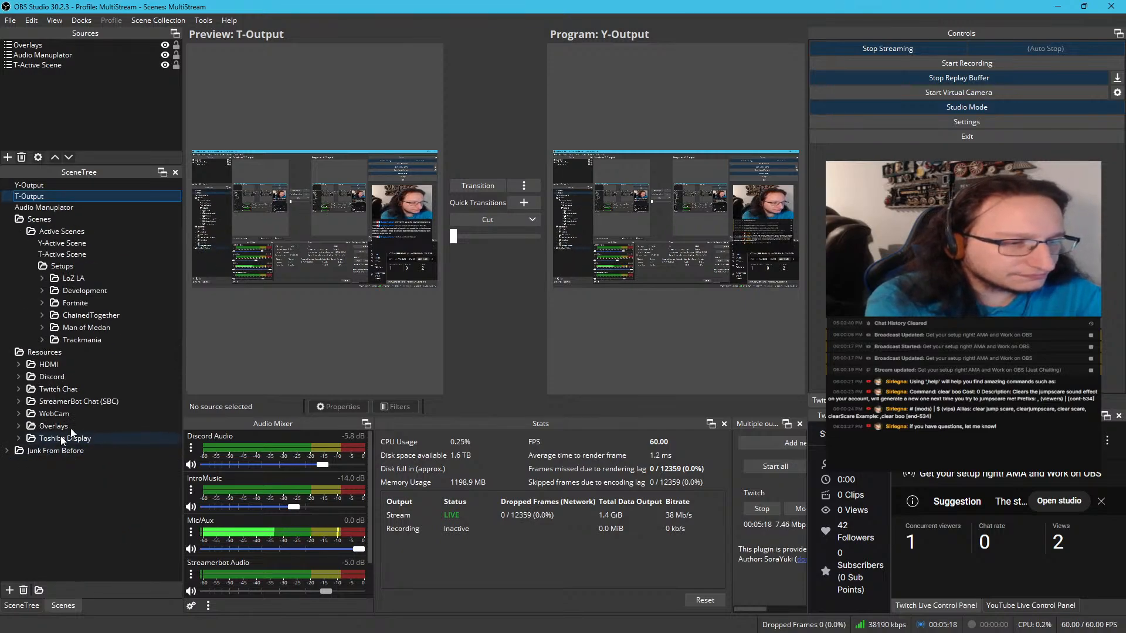
right_click(68, 258)
left_click(61, 266)
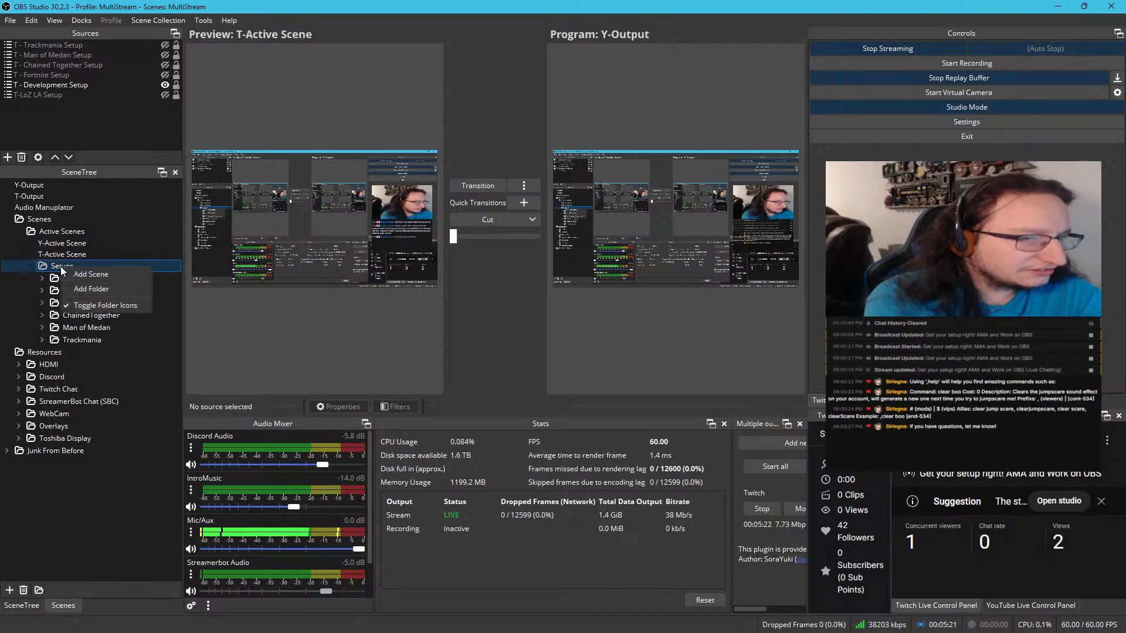
right_click(61, 267)
left_click(71, 274)
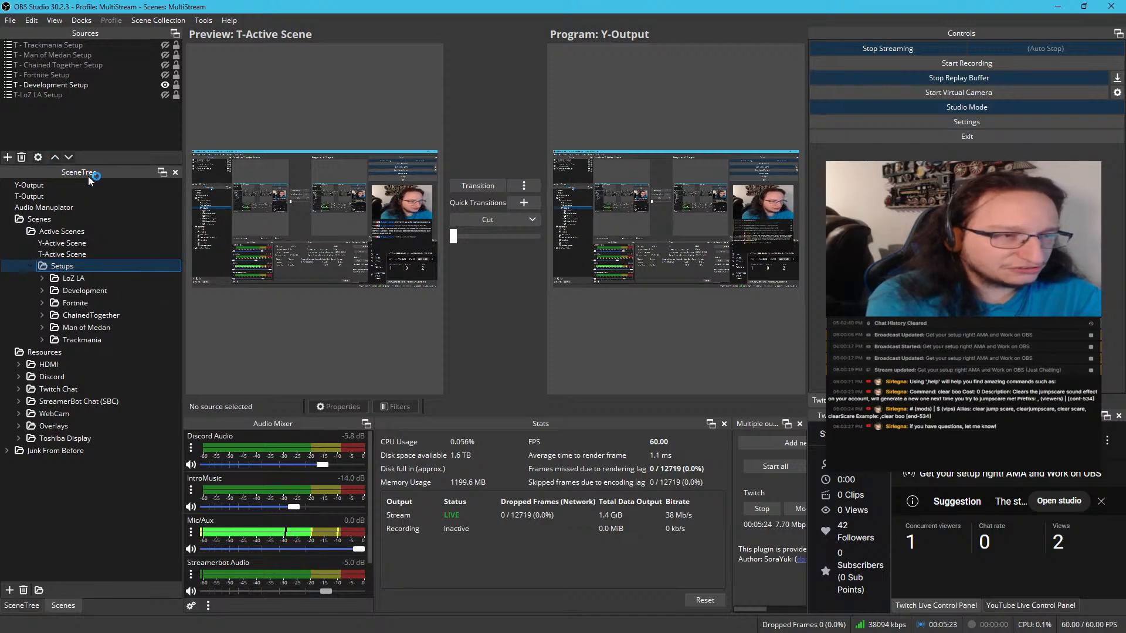
Add a folder named Monster Train inside the Setups folder of the scene tree
right_click(59, 268)
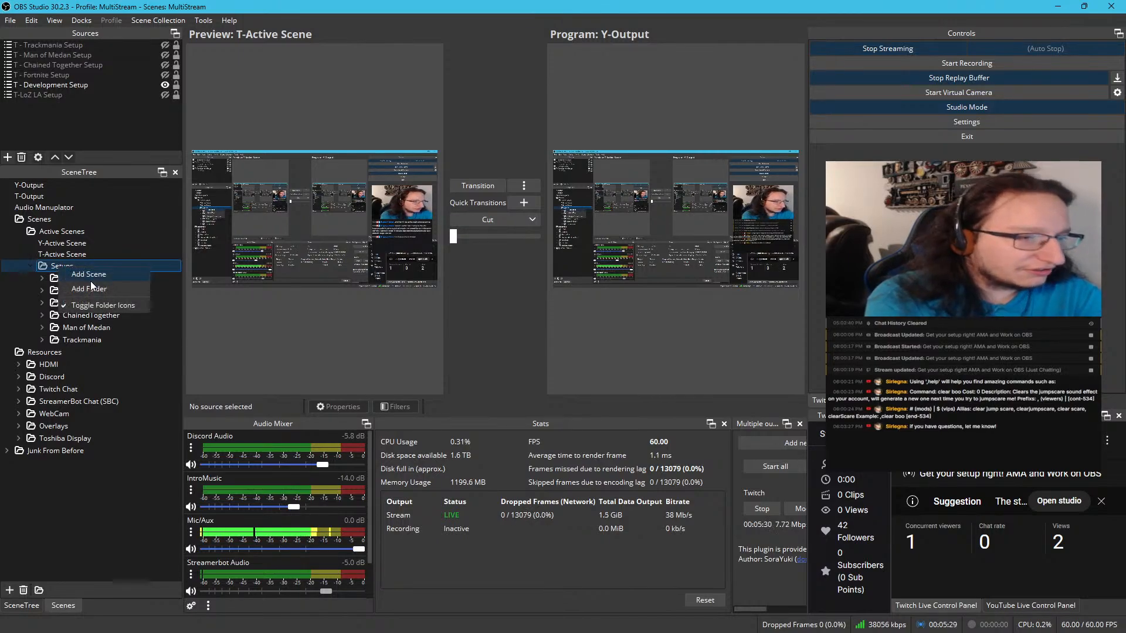
left_click(90, 289)
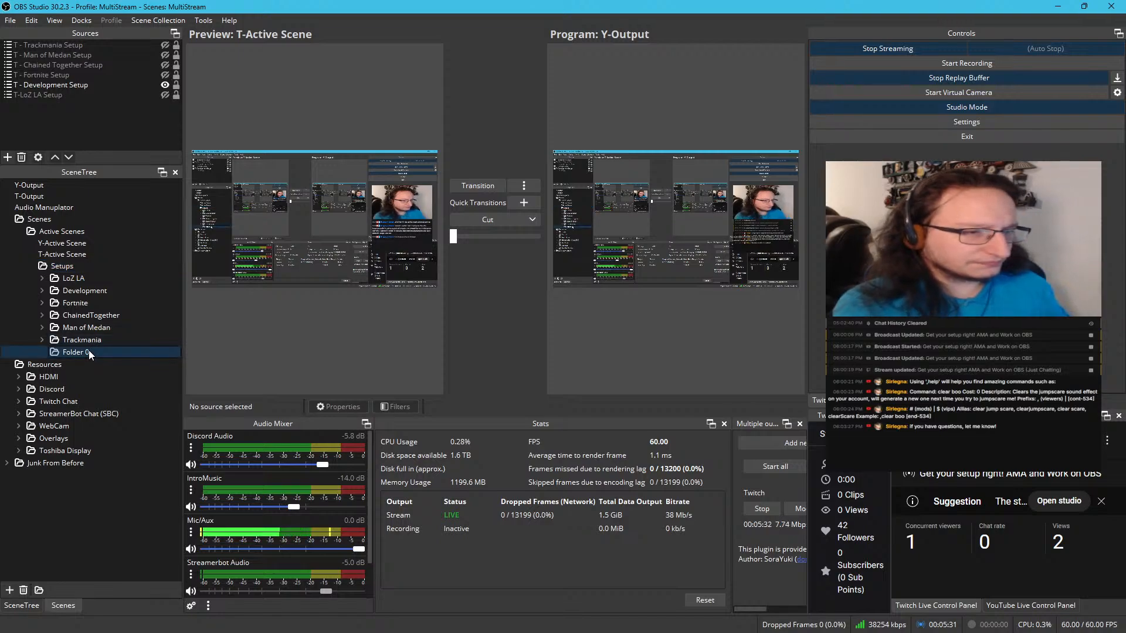
type("Mons")
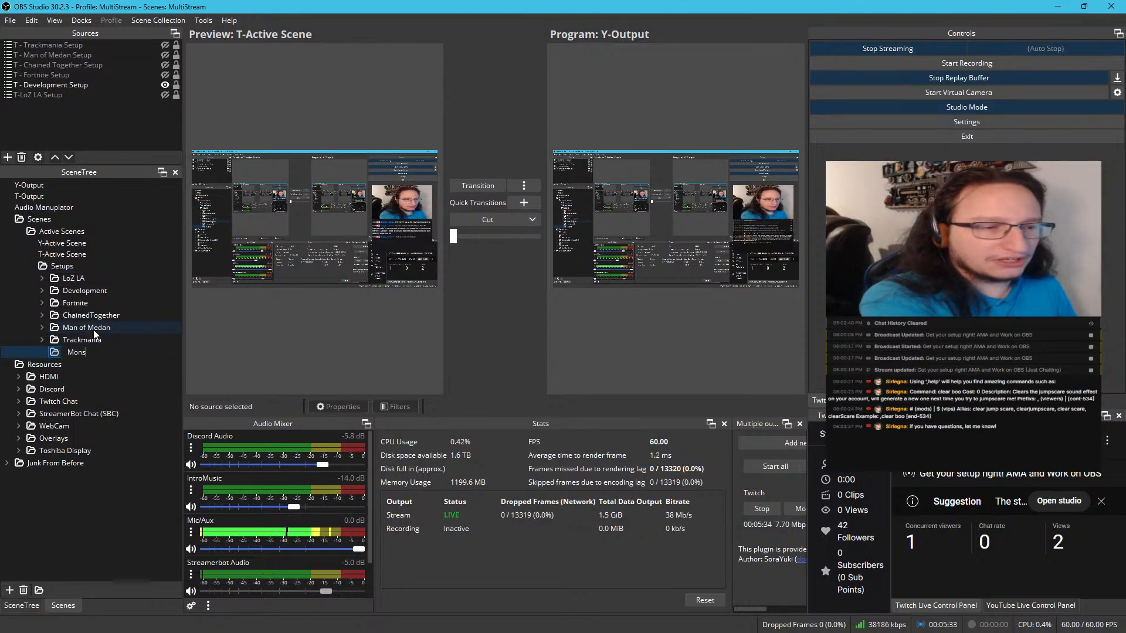
type("ter Train")
key("Return")
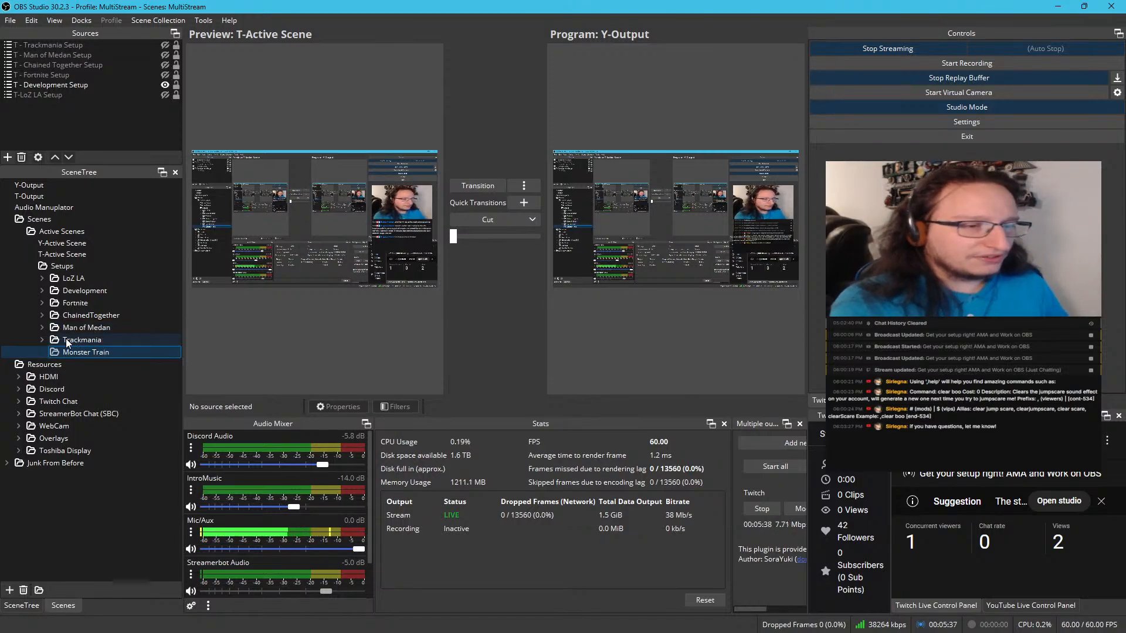
Expand the Trackmania folder for reference and add a scene named Monster Train Chatless inside the Monster Train folder
left_click(41, 339)
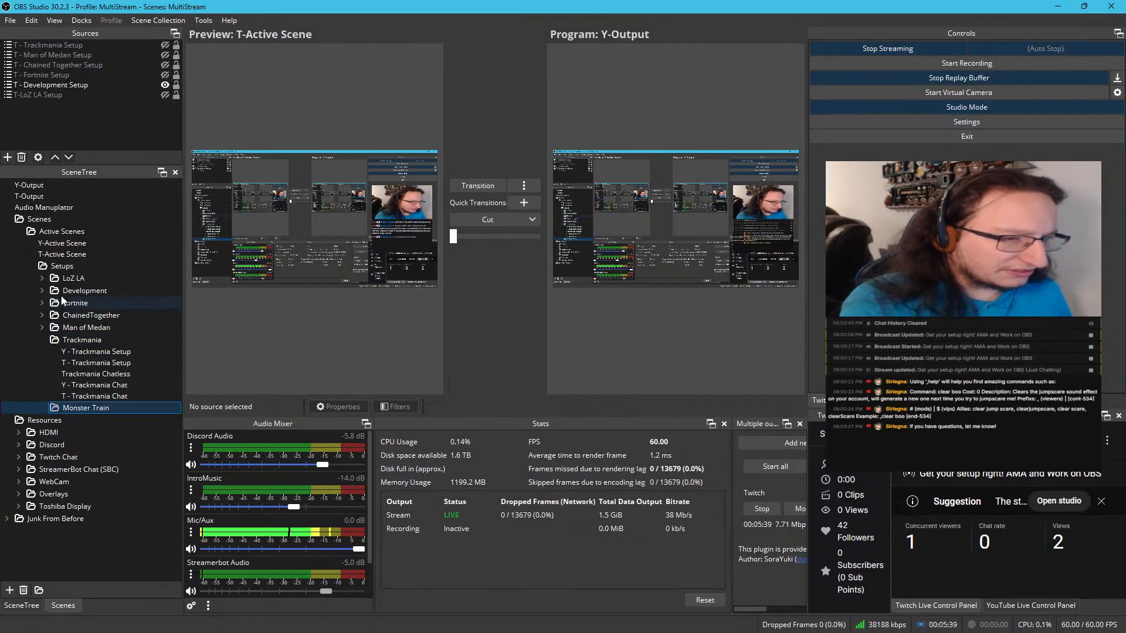
right_click(111, 408)
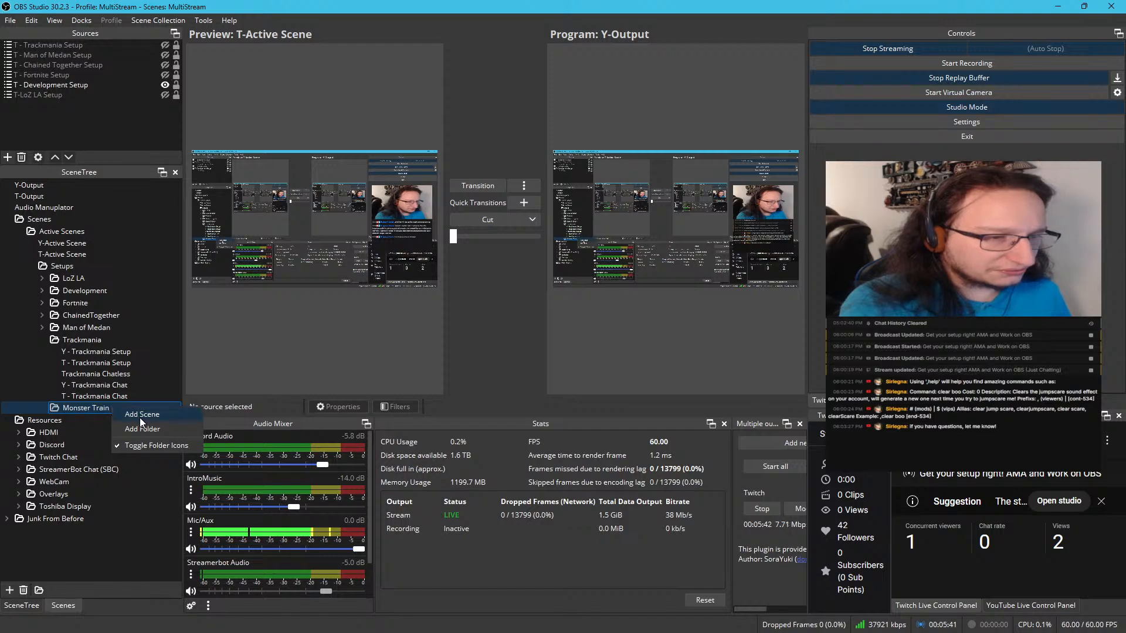
left_click(139, 417)
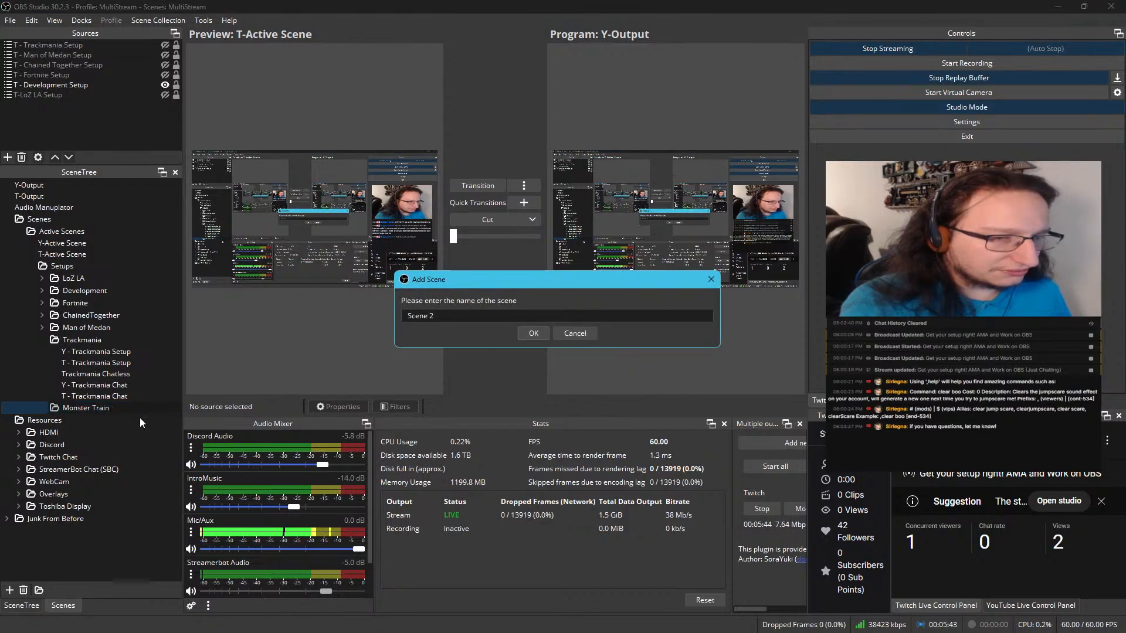
triple_click(441, 315)
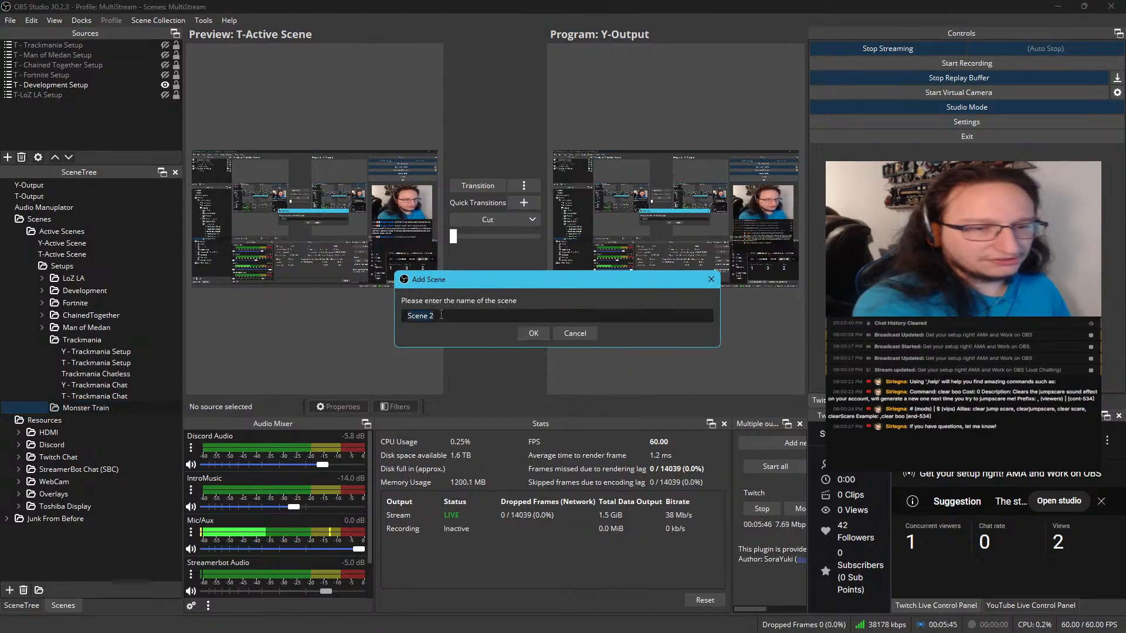
type("N")
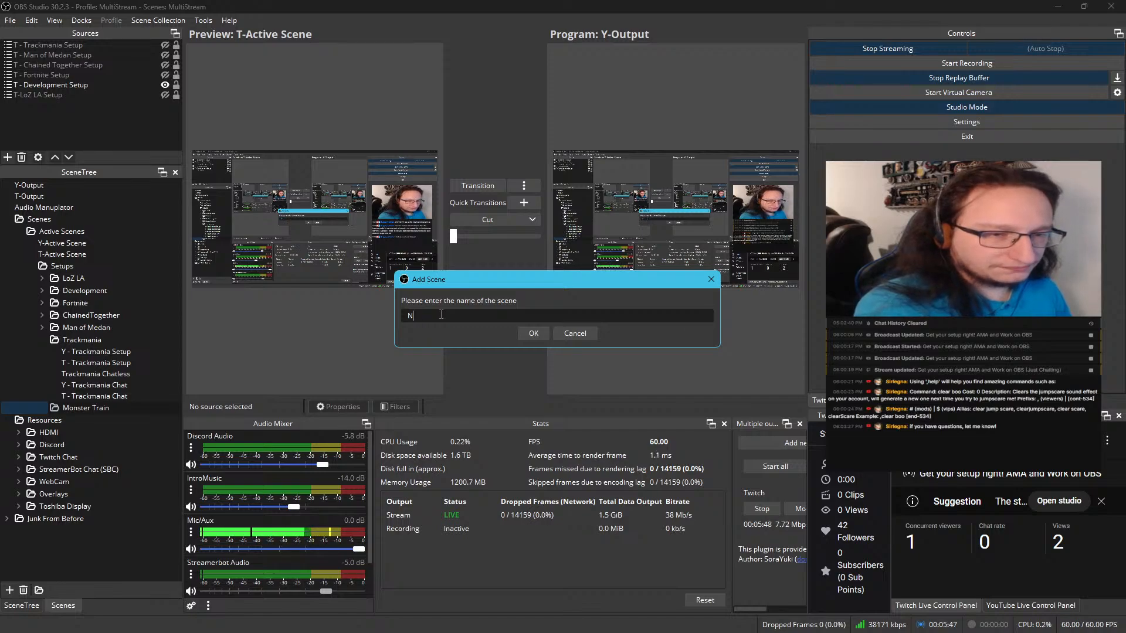
type("Mionster")
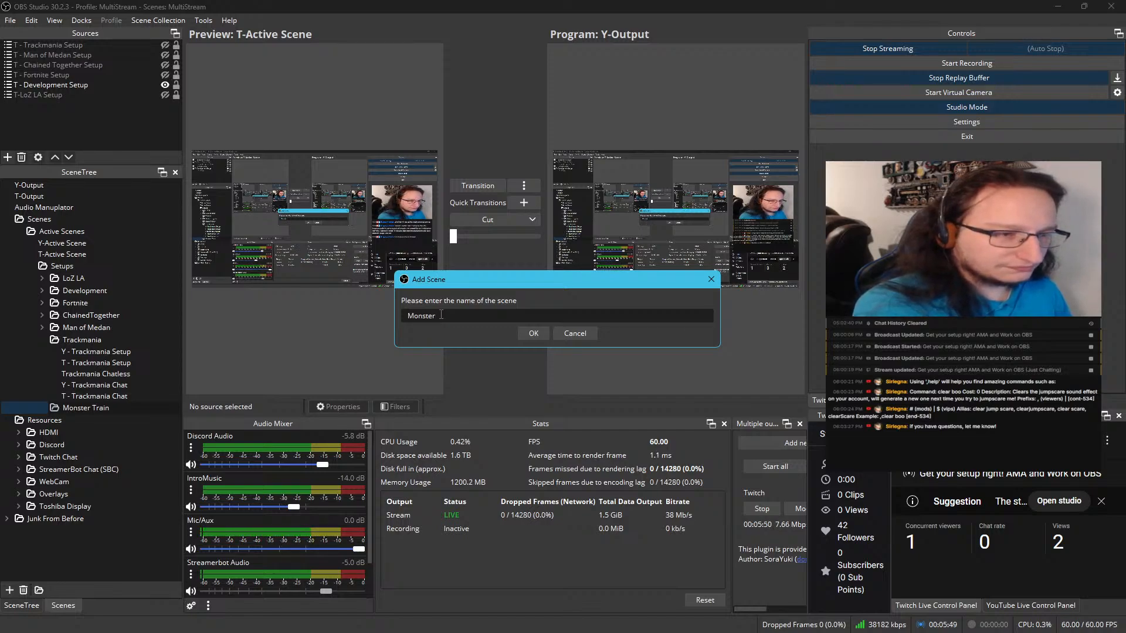
type(" Train ")
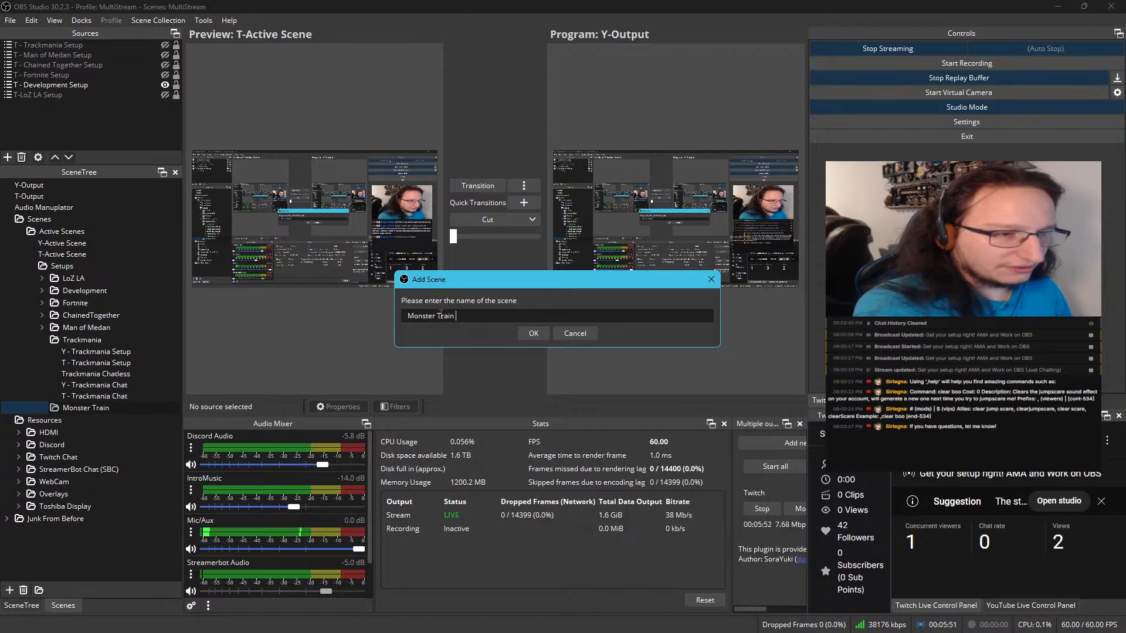
type("Chatless")
key("Return")
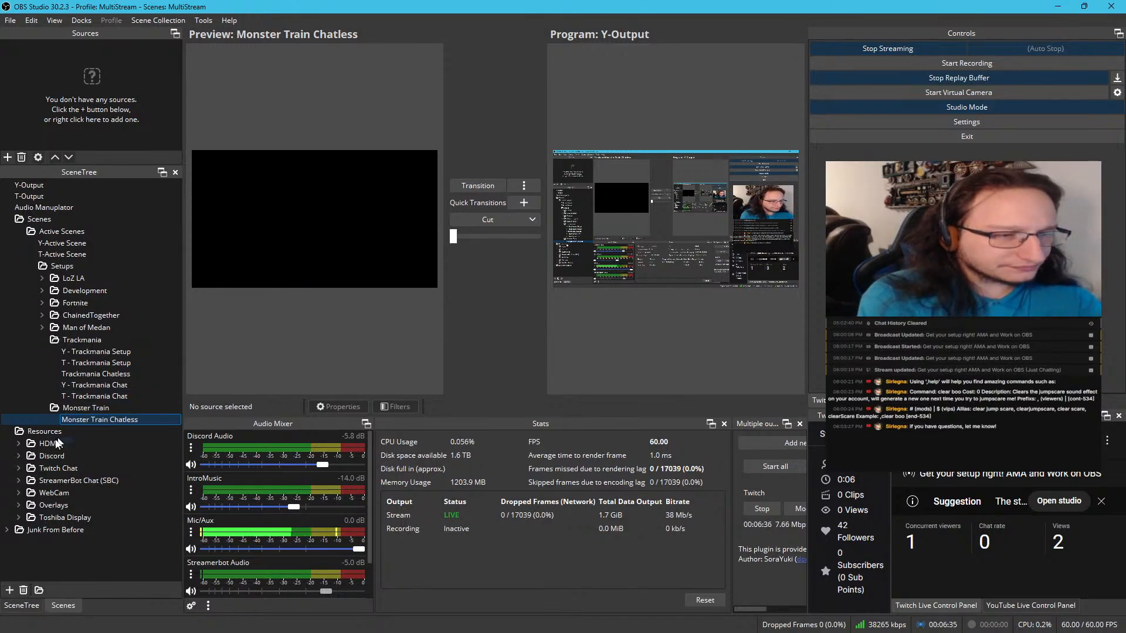
Expand the HDMI resources folder and load its Raw HDMI scene into the preview
left_click(21, 446)
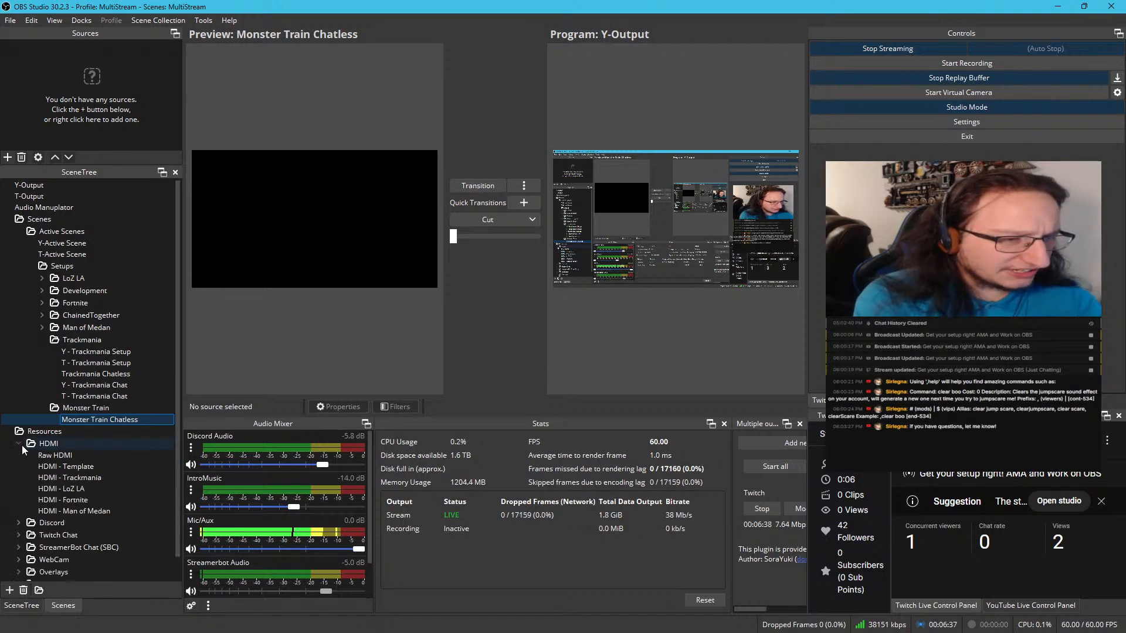
scroll(23, 449, "down", 1)
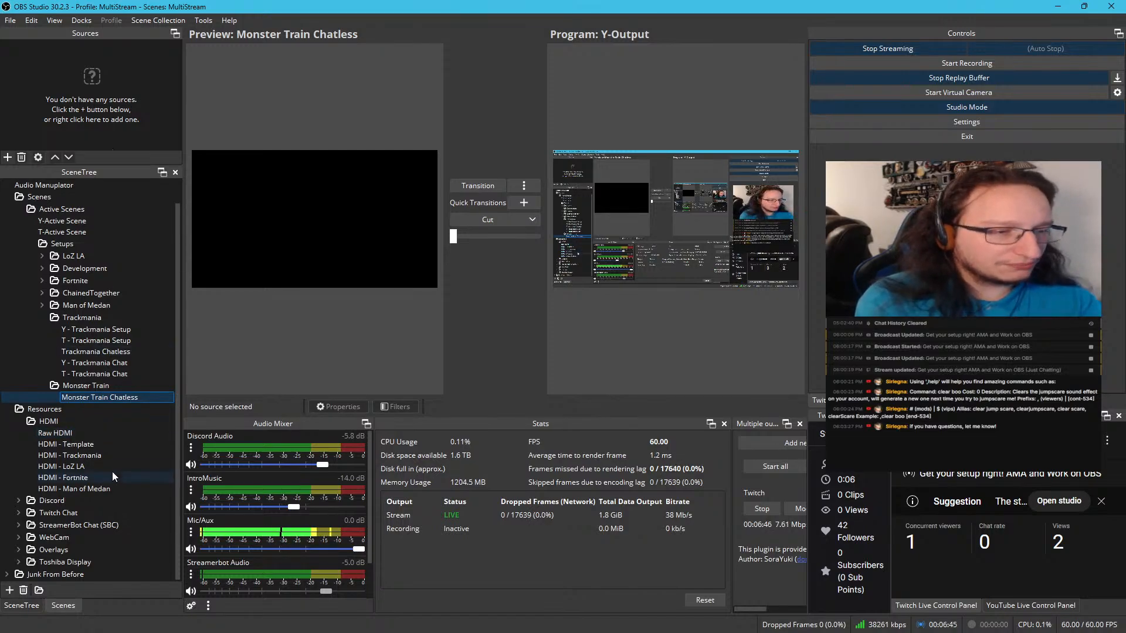
left_click(89, 432)
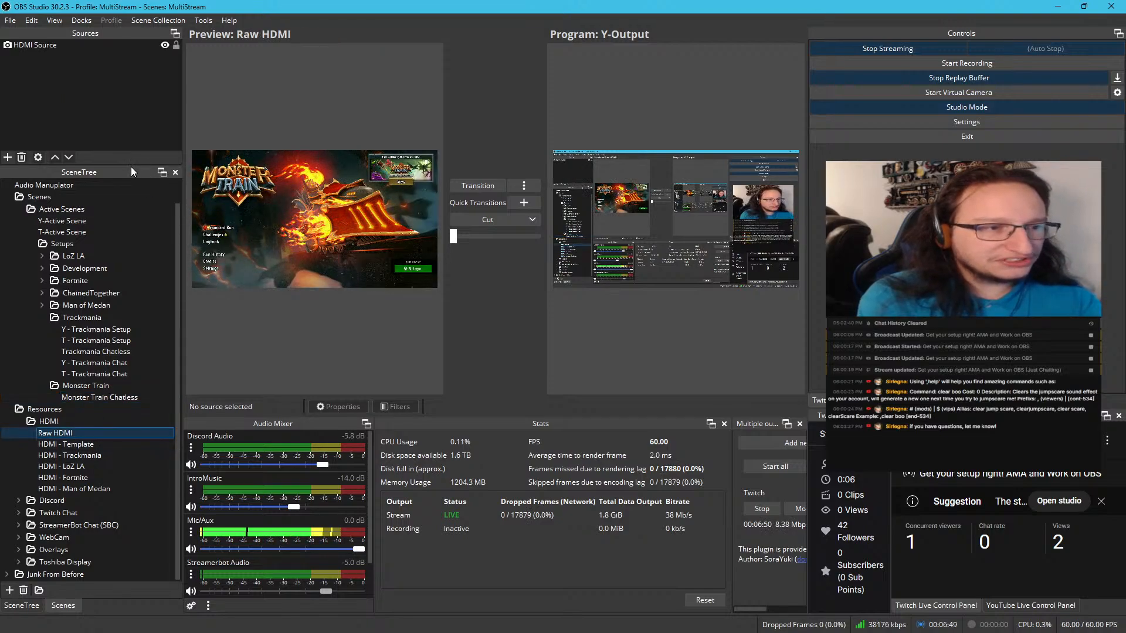
Enlarge the Sources list above the scene tree and inspect the capture device properties of HDMI Source
left_click_drag(131, 166, 137, 186)
left_click_drag(141, 215, 140, 217)
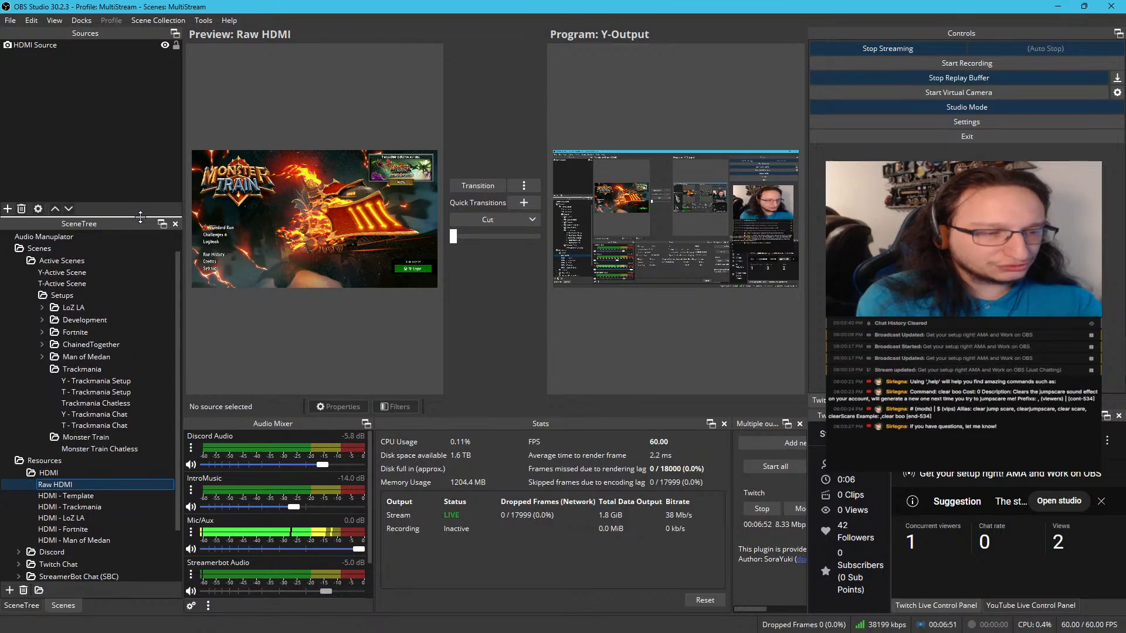
left_click(59, 48)
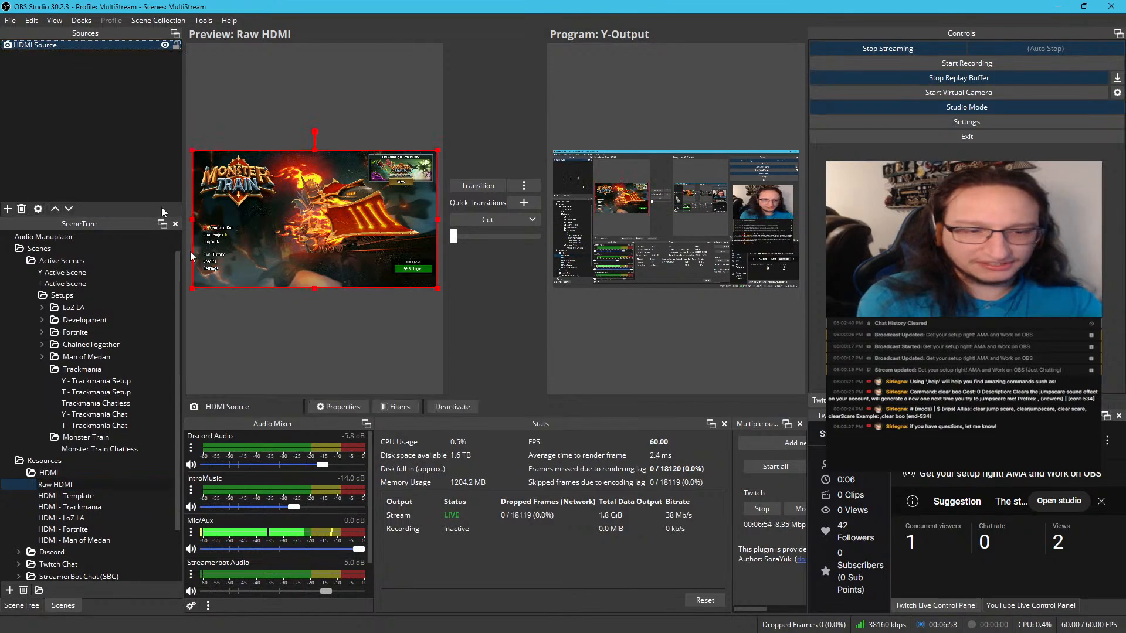
left_click(339, 404)
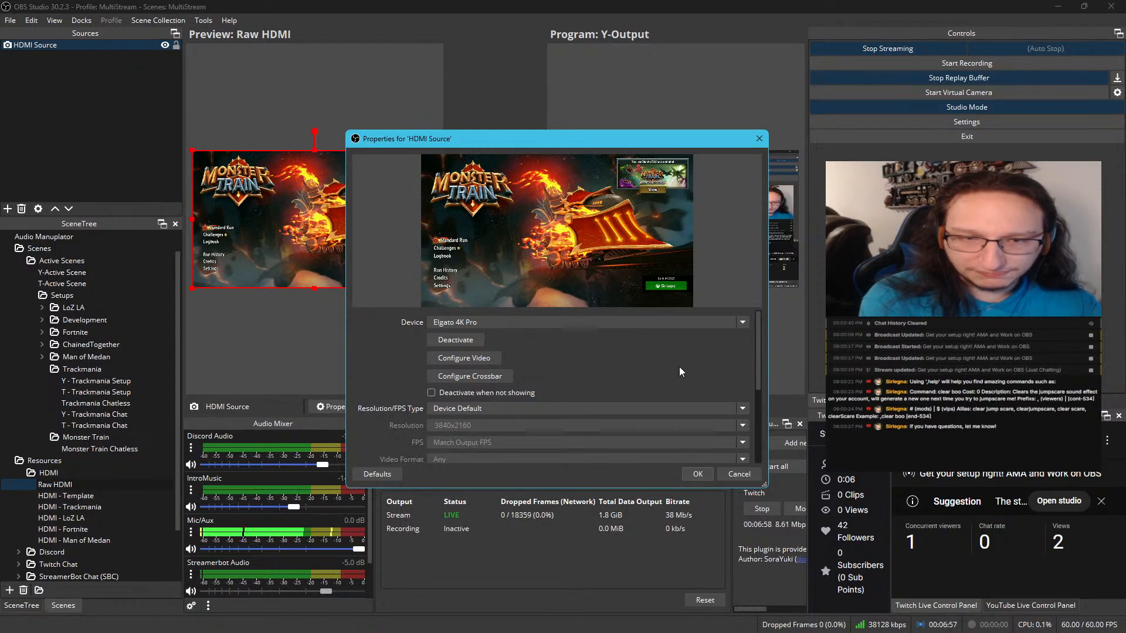
left_click(760, 139)
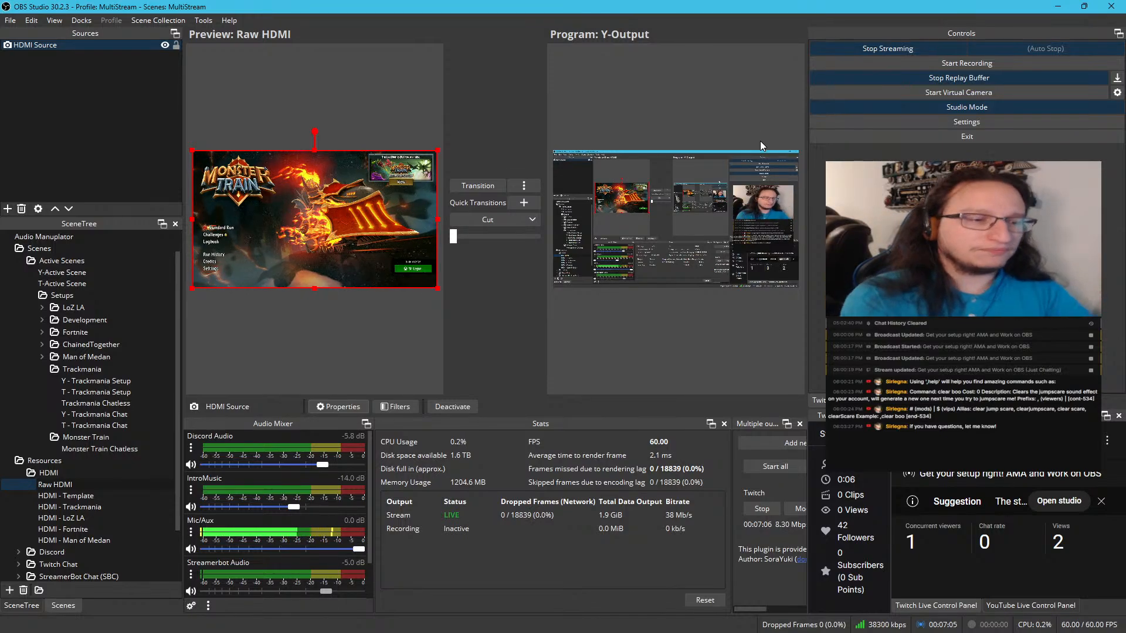
Duplicate the HDMI - Template scene and name the copy HDMI - Monster Train
left_click(105, 494)
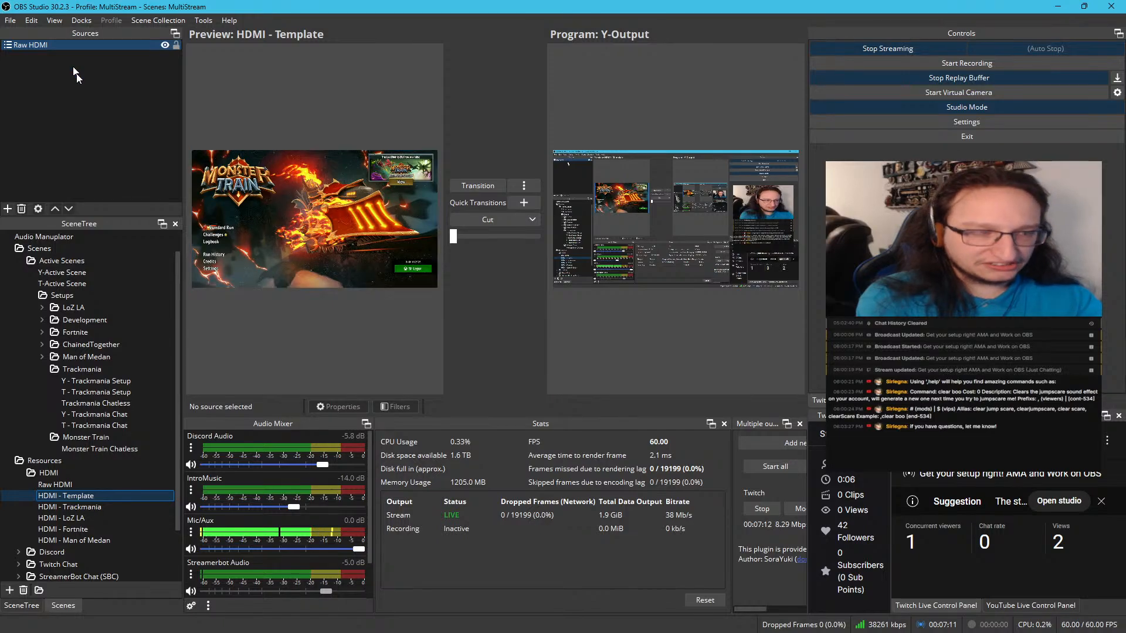
right_click(72, 497)
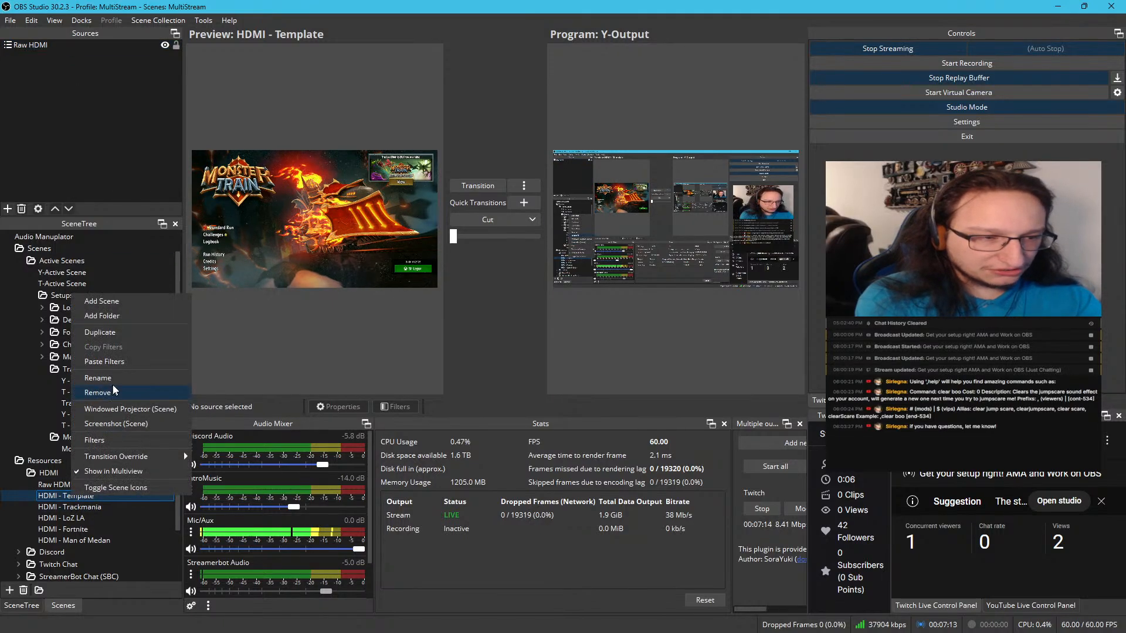
left_click(126, 340)
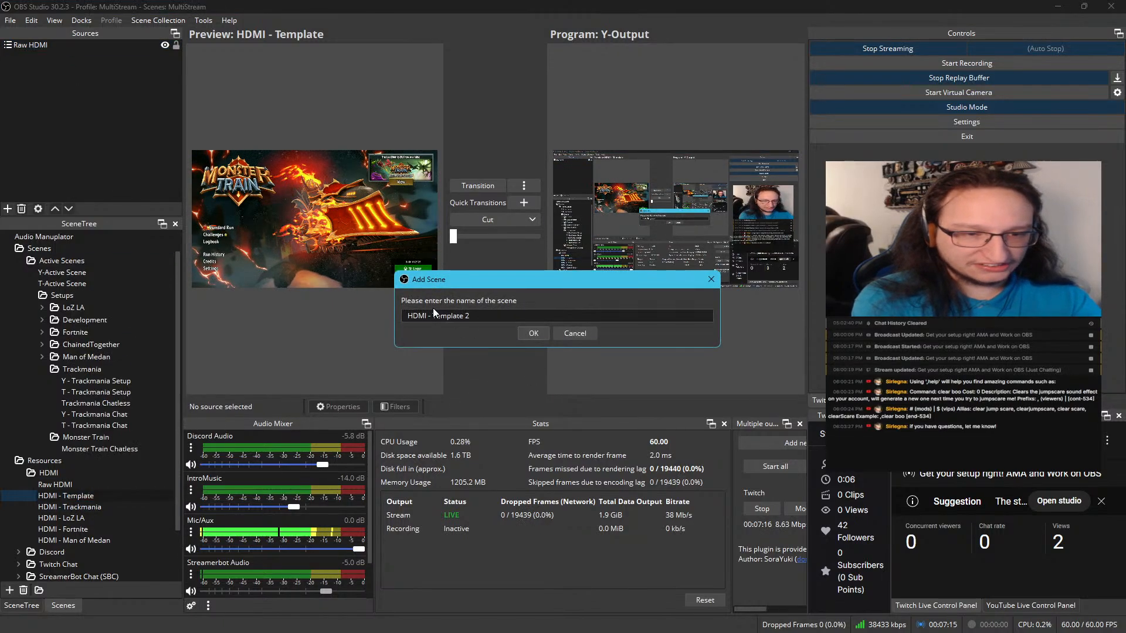
left_click_drag(433, 317, 532, 315)
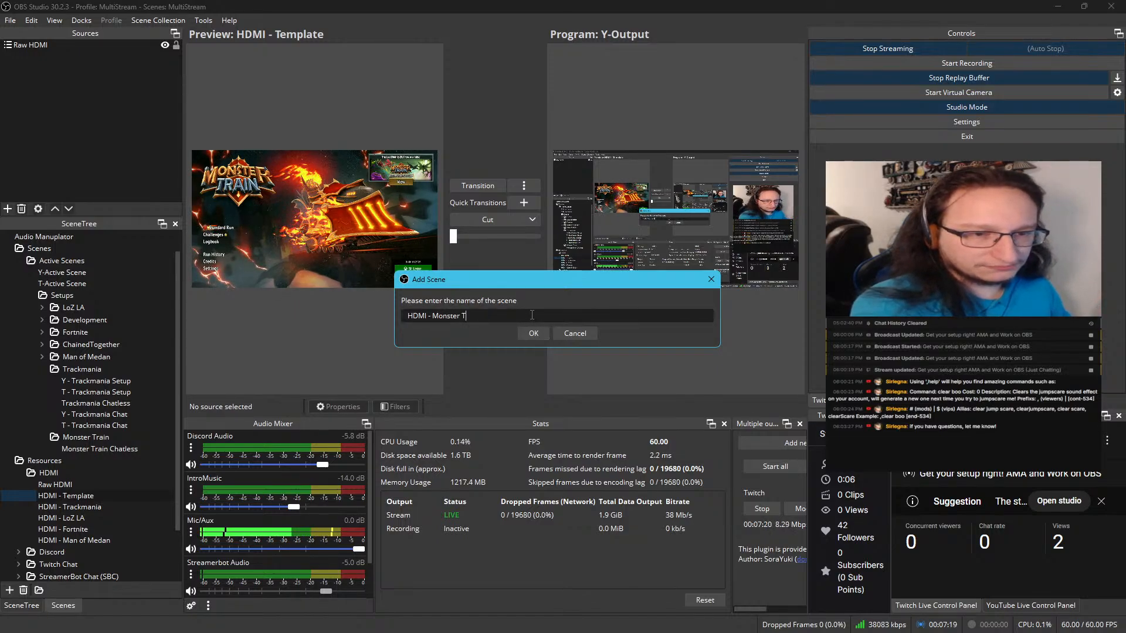
key("Return")
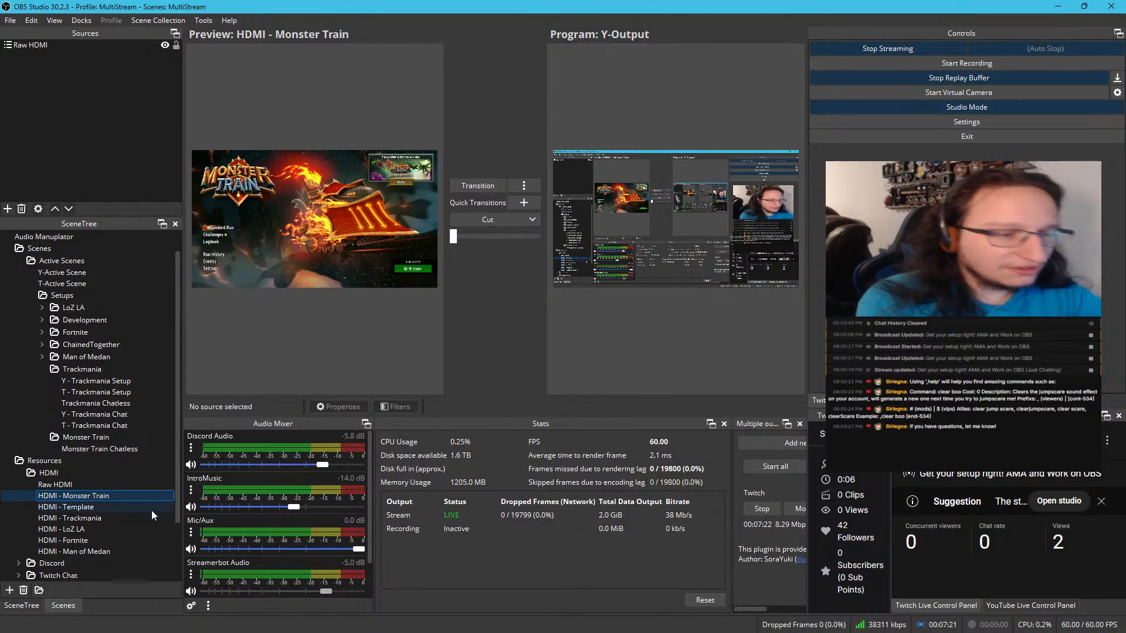
Reorder HDMI - Template directly below Raw HDMI, and select the Raw HDMI source inside the HDMI - Monster Train scene
left_click(123, 508)
left_click_drag(123, 509, 76, 487)
left_click(99, 491)
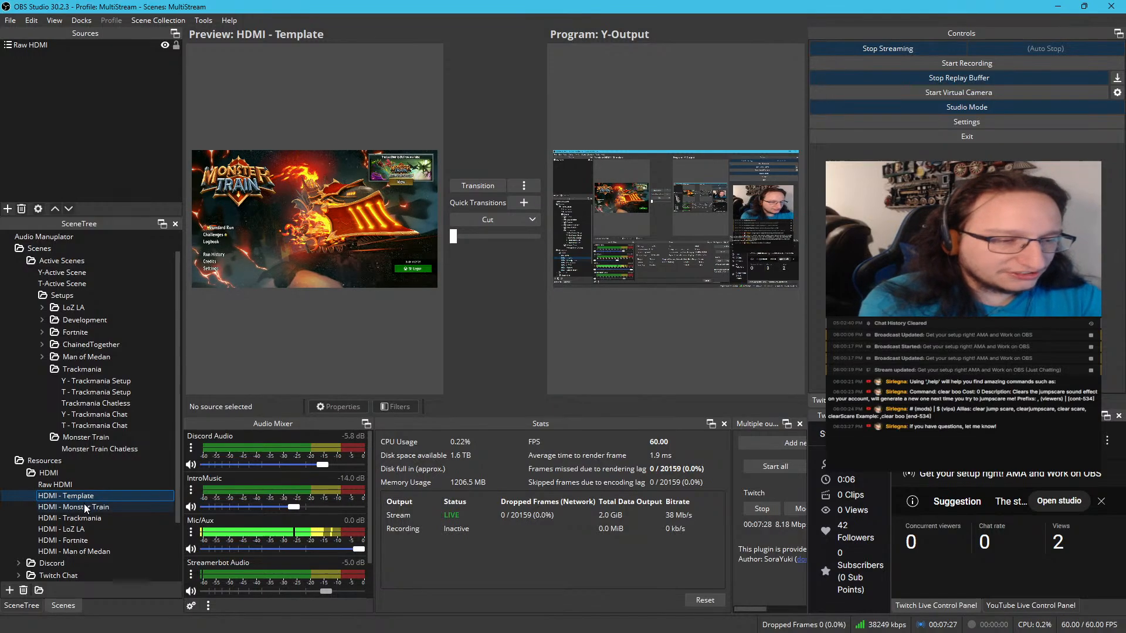
left_click(84, 506)
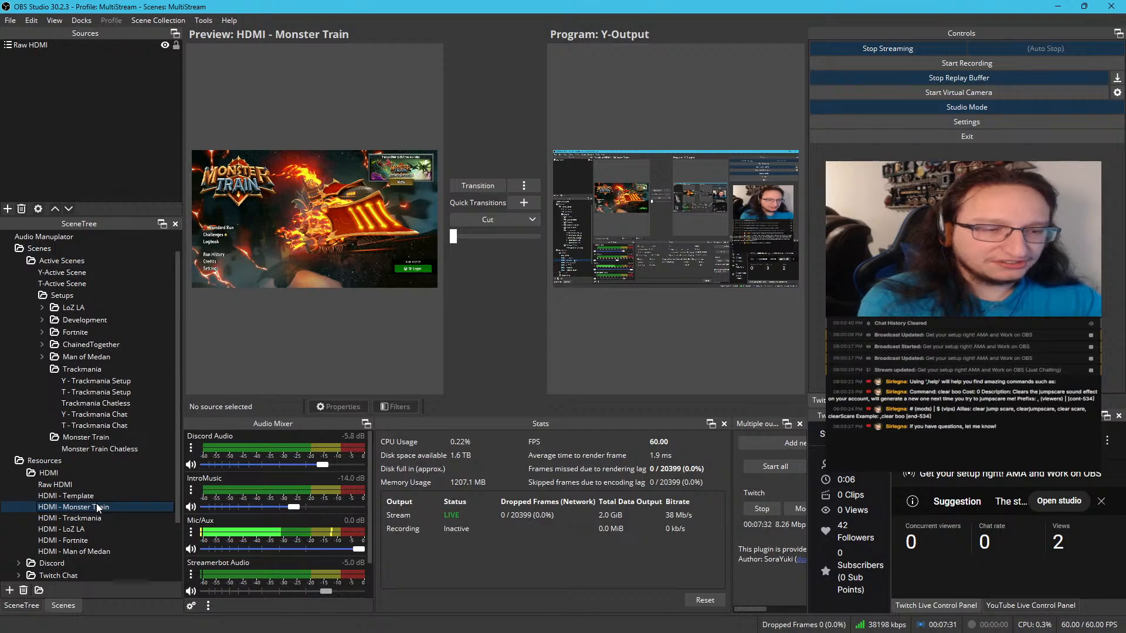
left_click(8, 45)
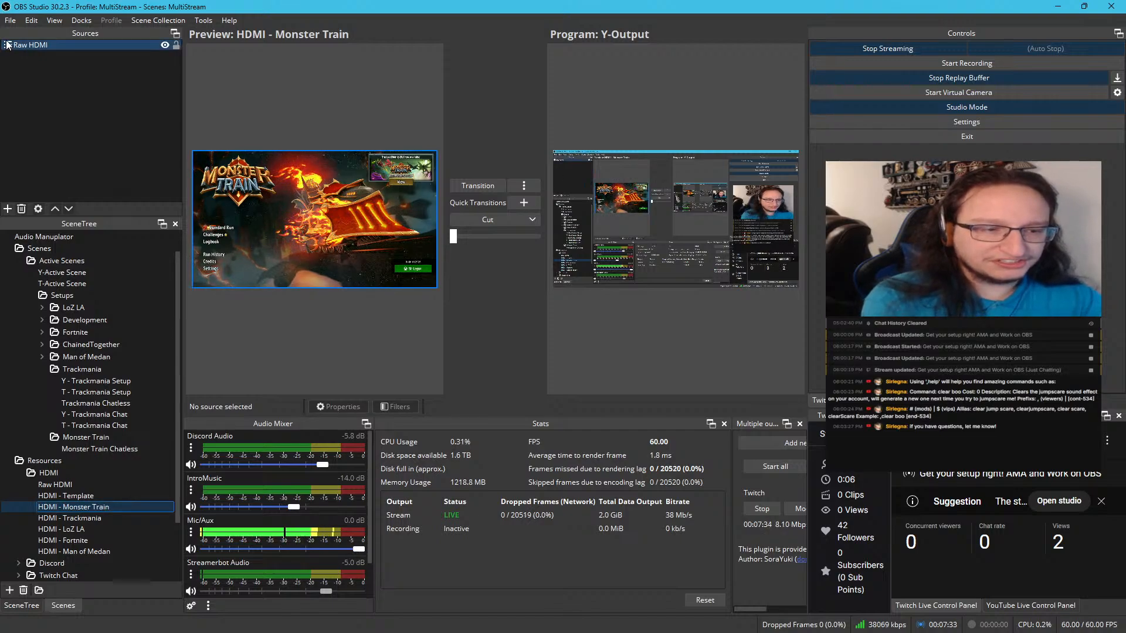
Add the existing scene HDMI - Monster Train as a source in the Monster Train Chatless scene
left_click(133, 449)
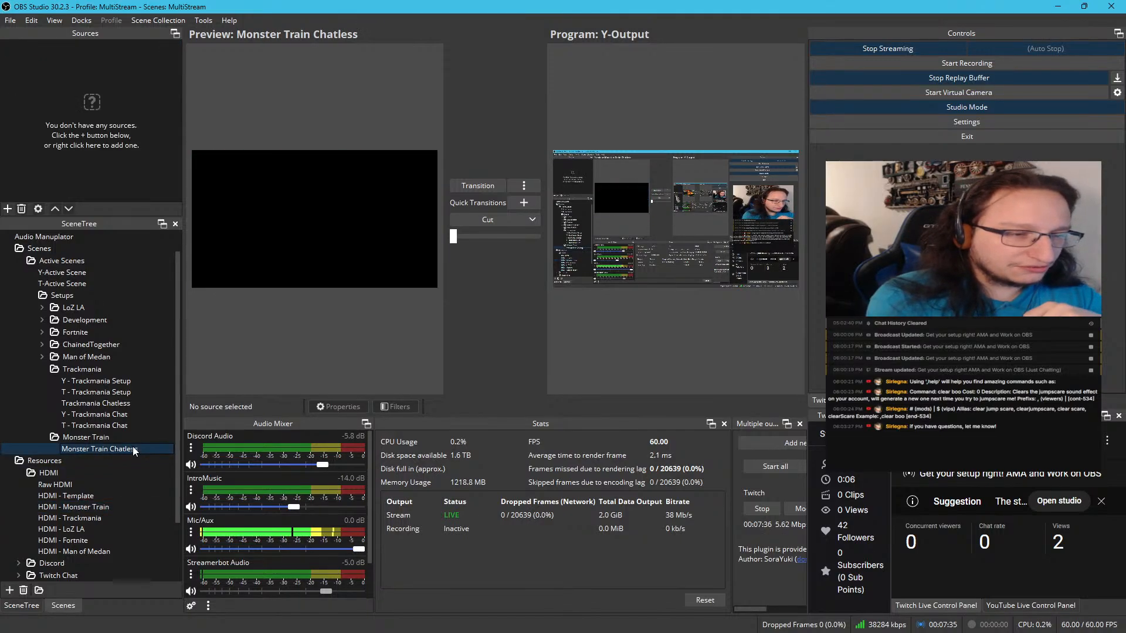
right_click(81, 83)
mouse_move(100, 89)
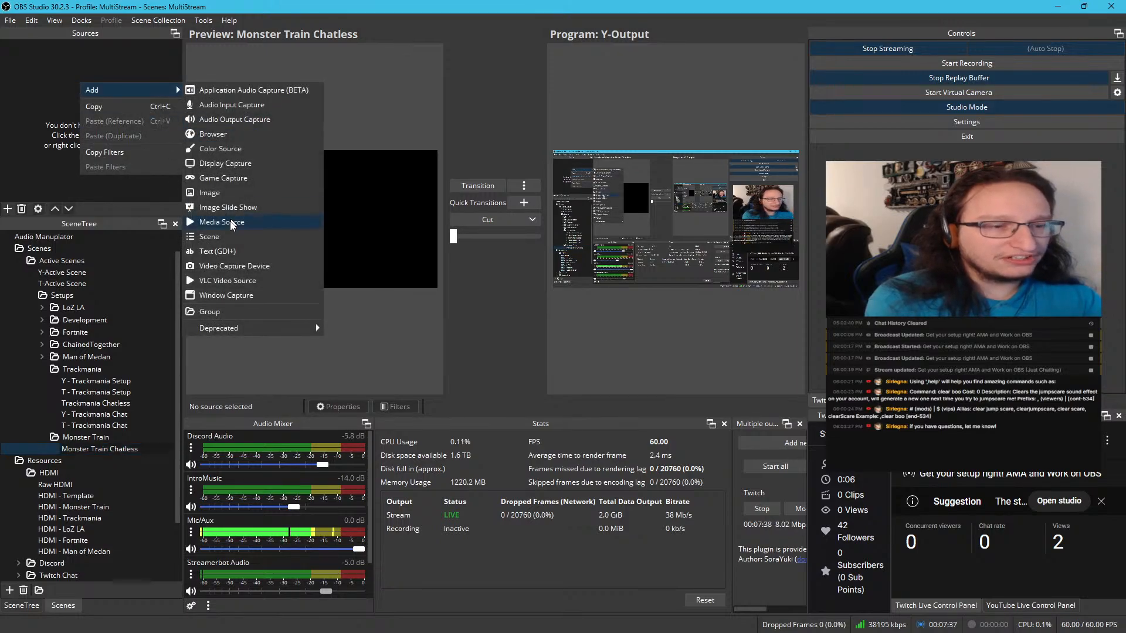
left_click(209, 237)
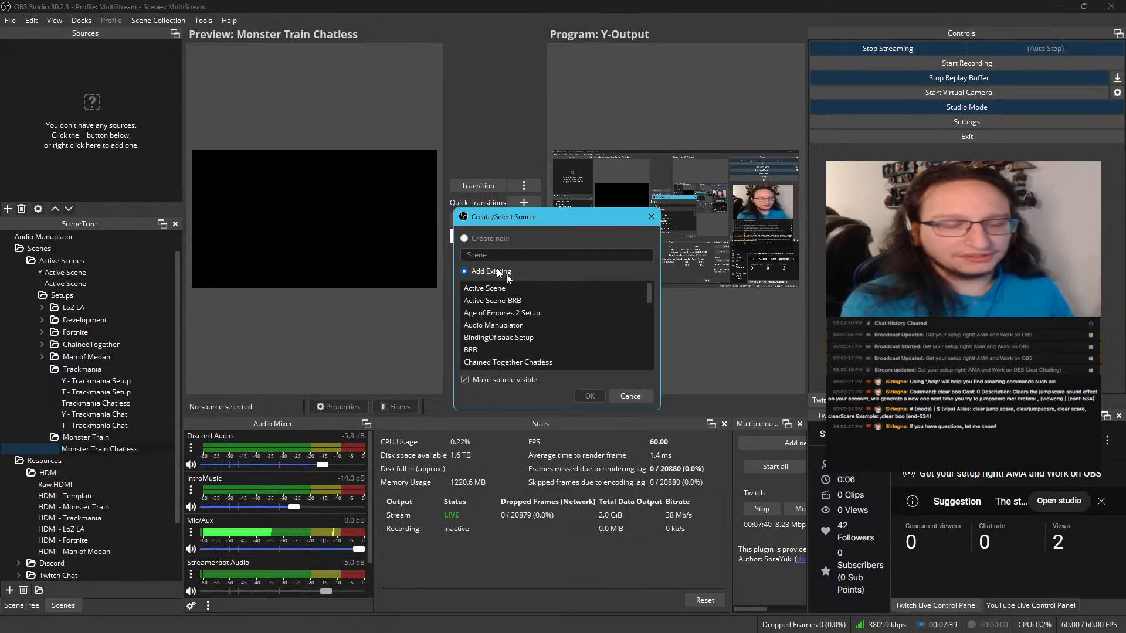
scroll(547, 322, "down", 7)
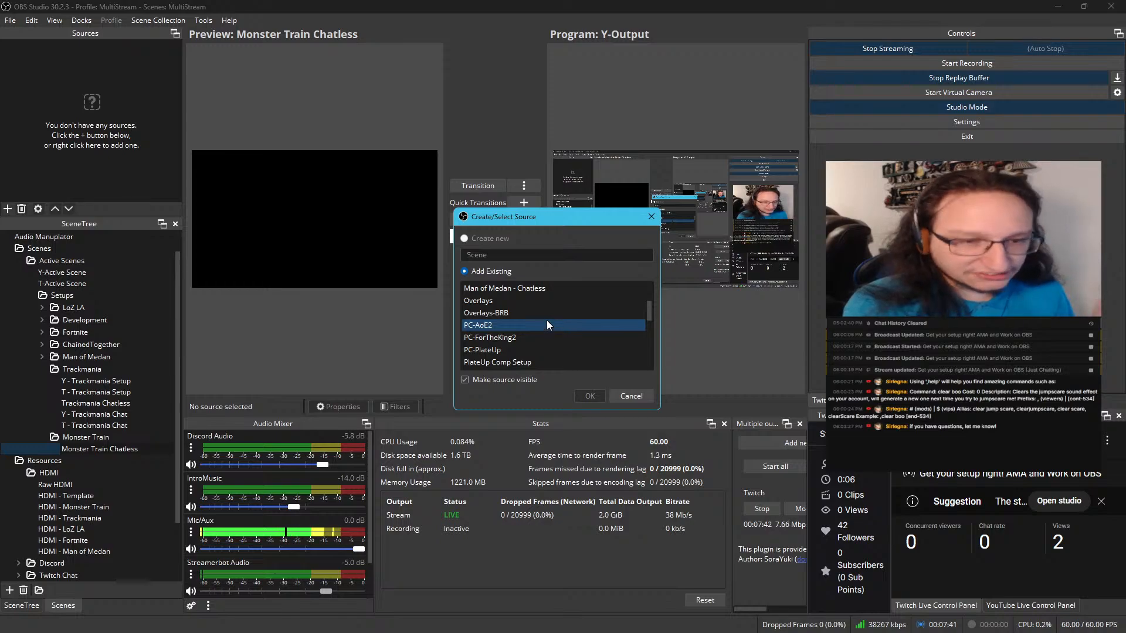
scroll(546, 323, "down", 8)
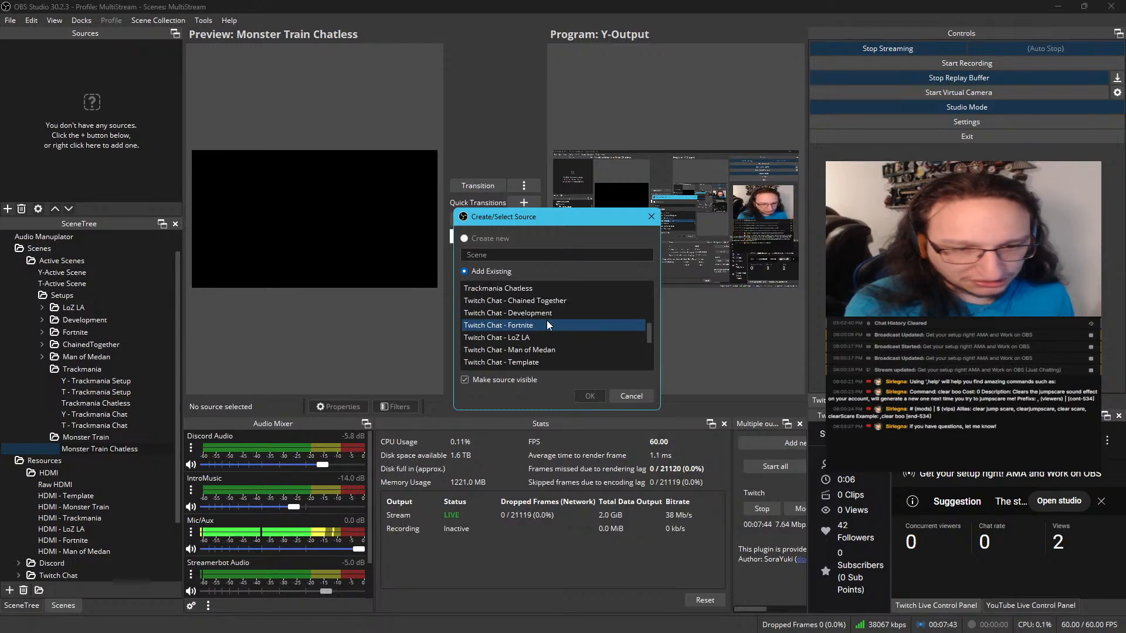
scroll(547, 322, "up", 8)
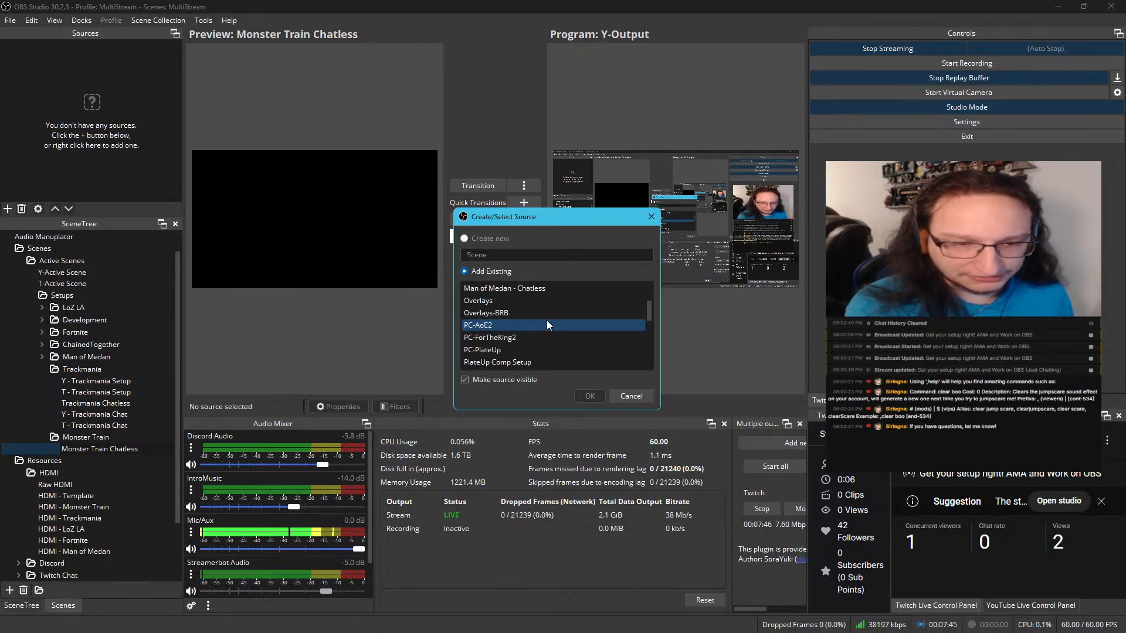
scroll(547, 321, "up", 6)
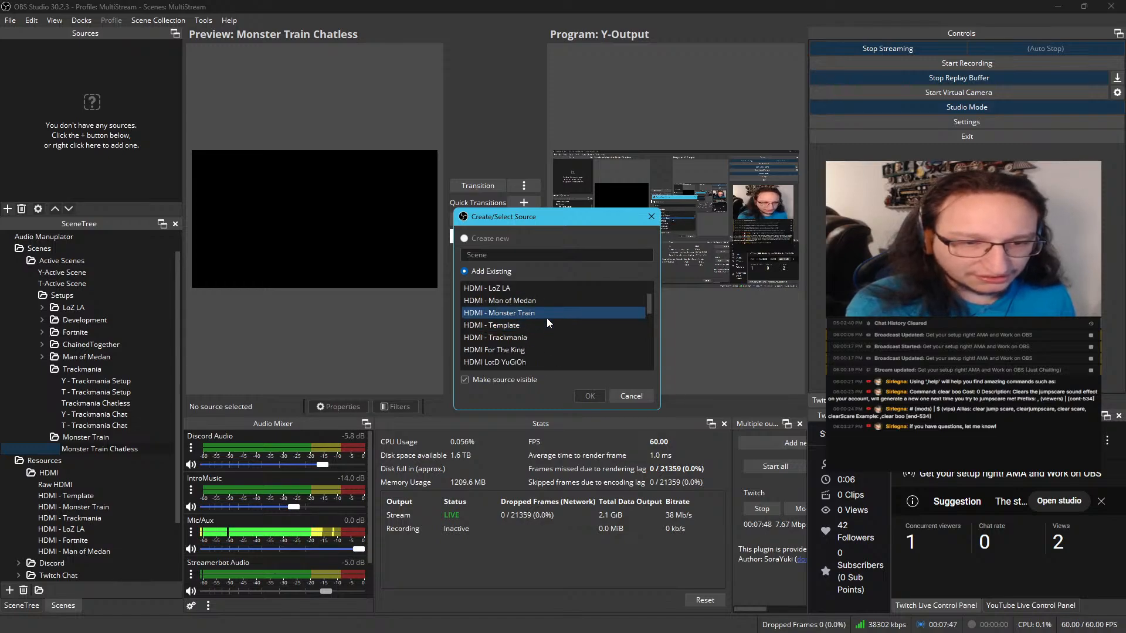
left_click(542, 314)
left_click(593, 394)
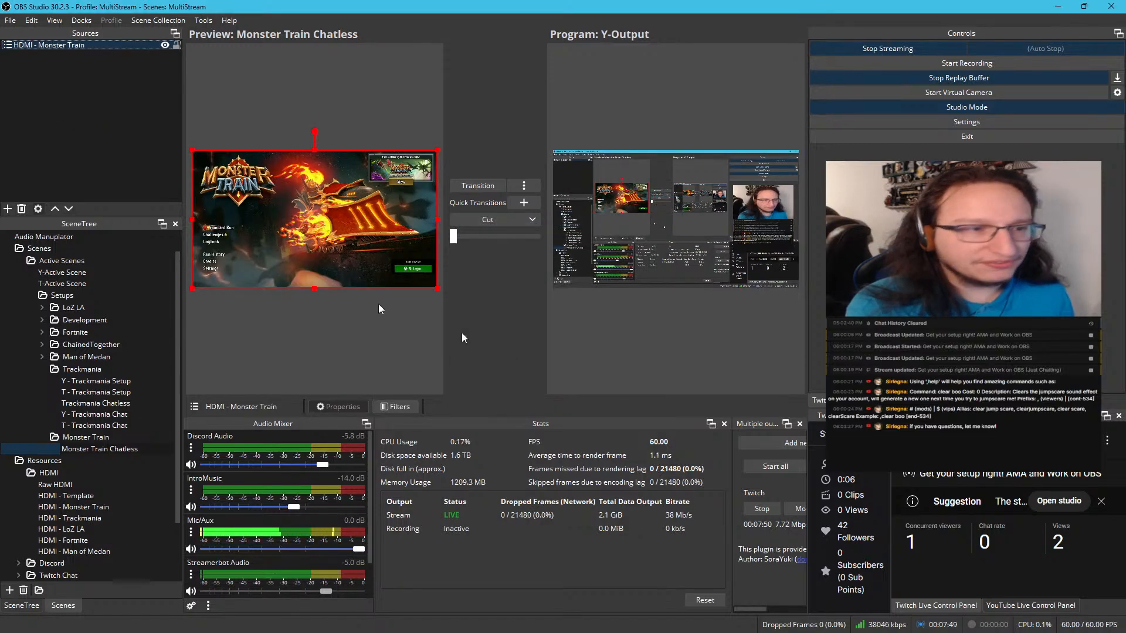
Add a Chroma Key filter to the HDMI - Monster Train source with key color Magenta and similarity 526
right_click(71, 50)
left_click(138, 377)
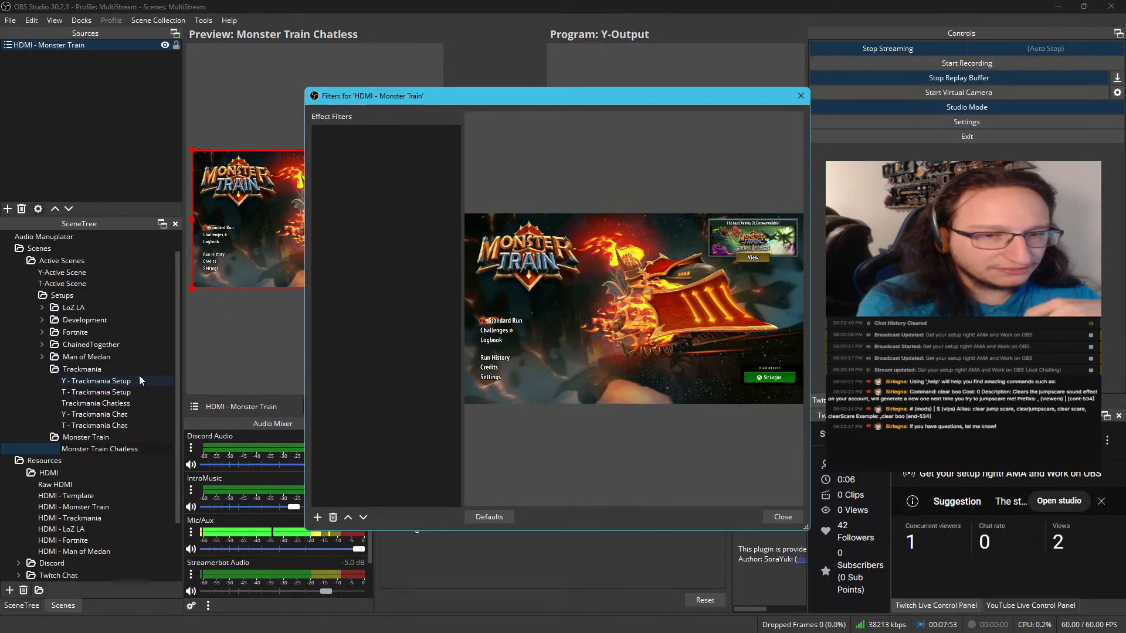
right_click(343, 192)
mouse_move(365, 199)
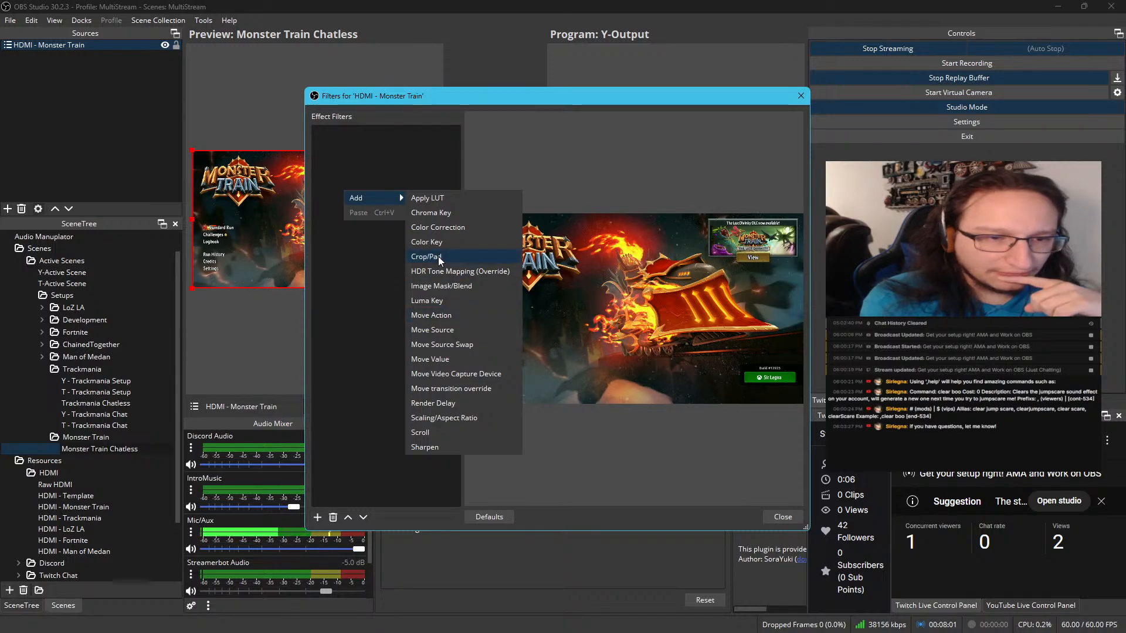
left_click(440, 216)
left_click(523, 330)
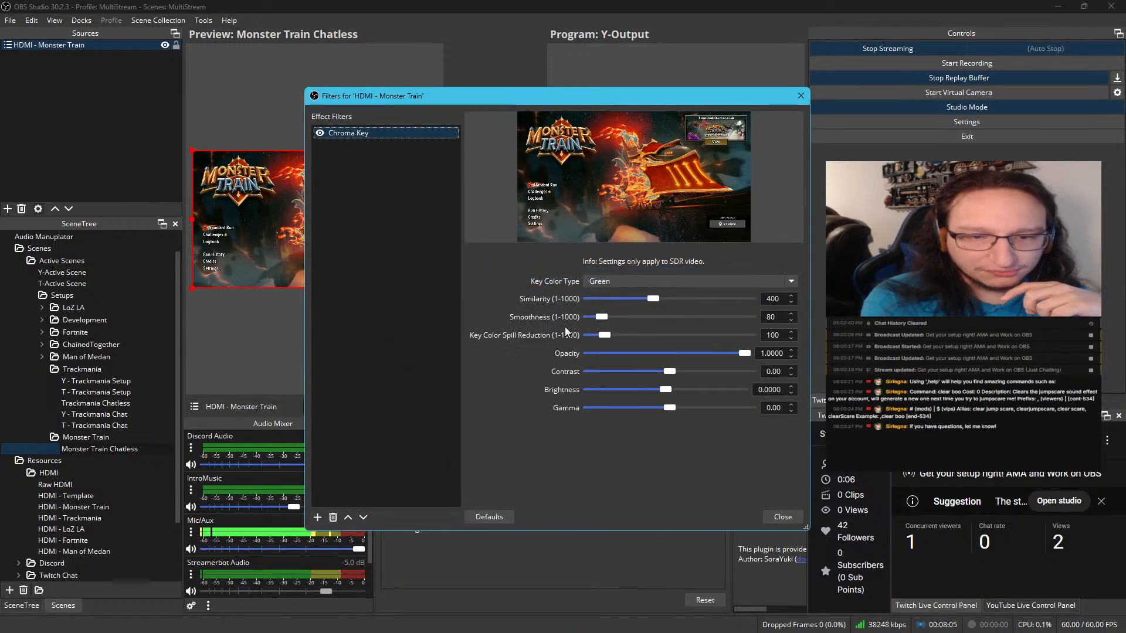
left_click(626, 281)
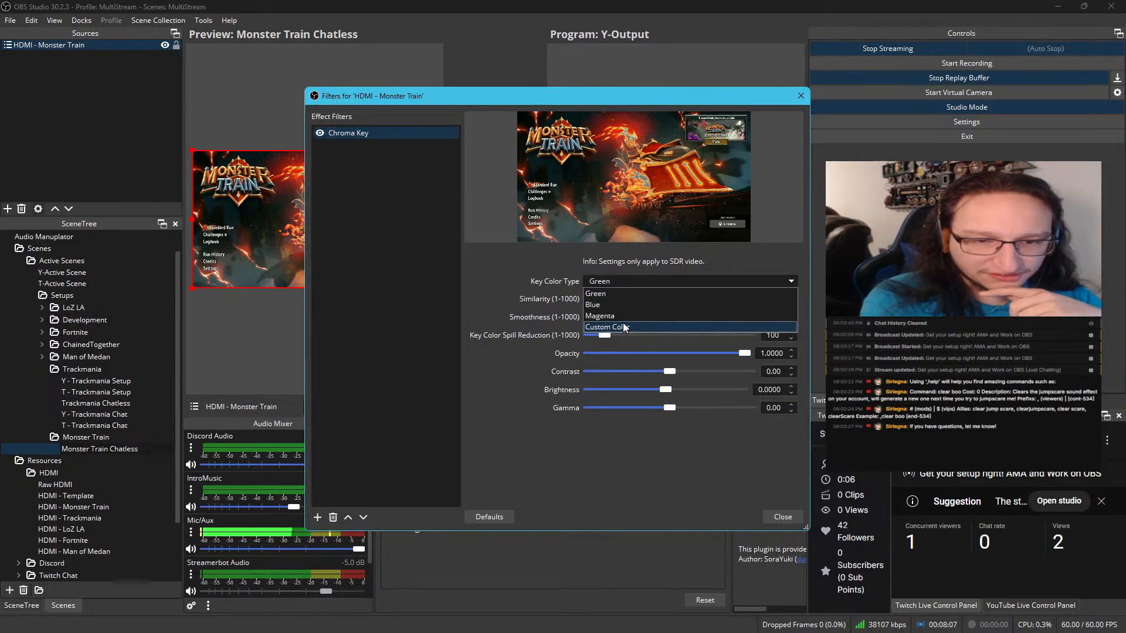
left_click(621, 313)
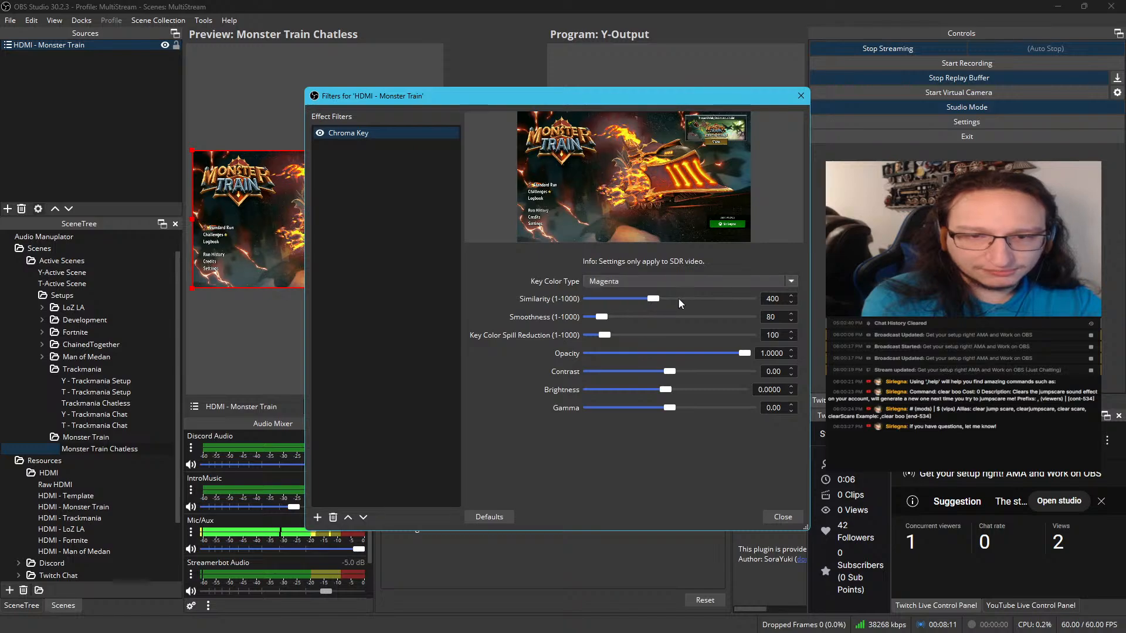
mouse_move(655, 299)
left_mouse_down()
mouse_move(702, 300)
mouse_move(675, 298)
left_mouse_up()
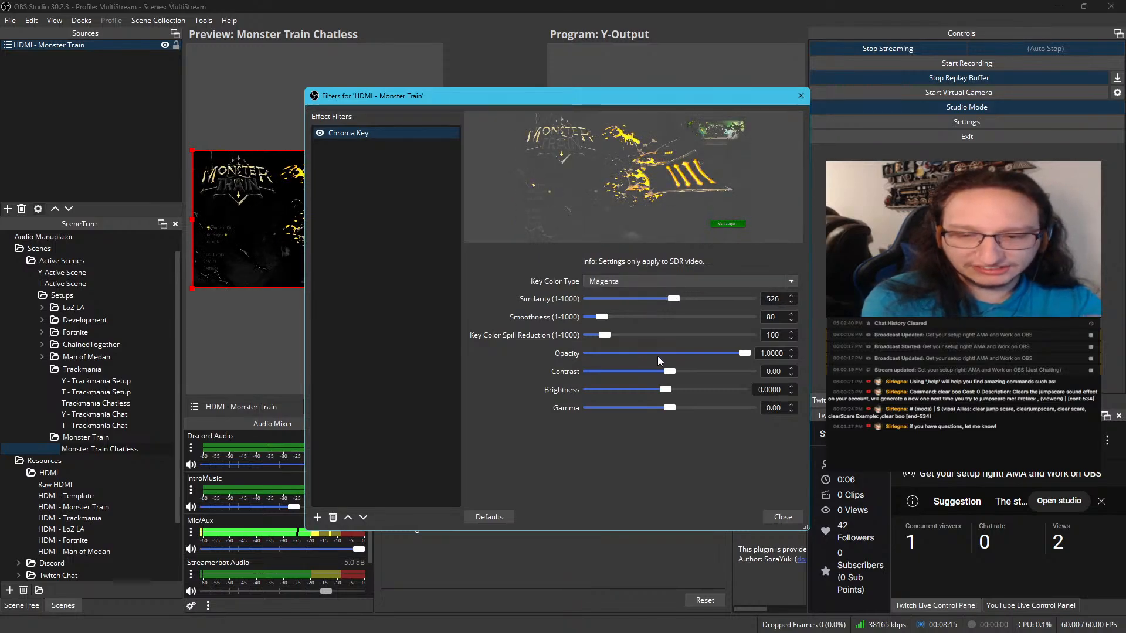
left_click(783, 516)
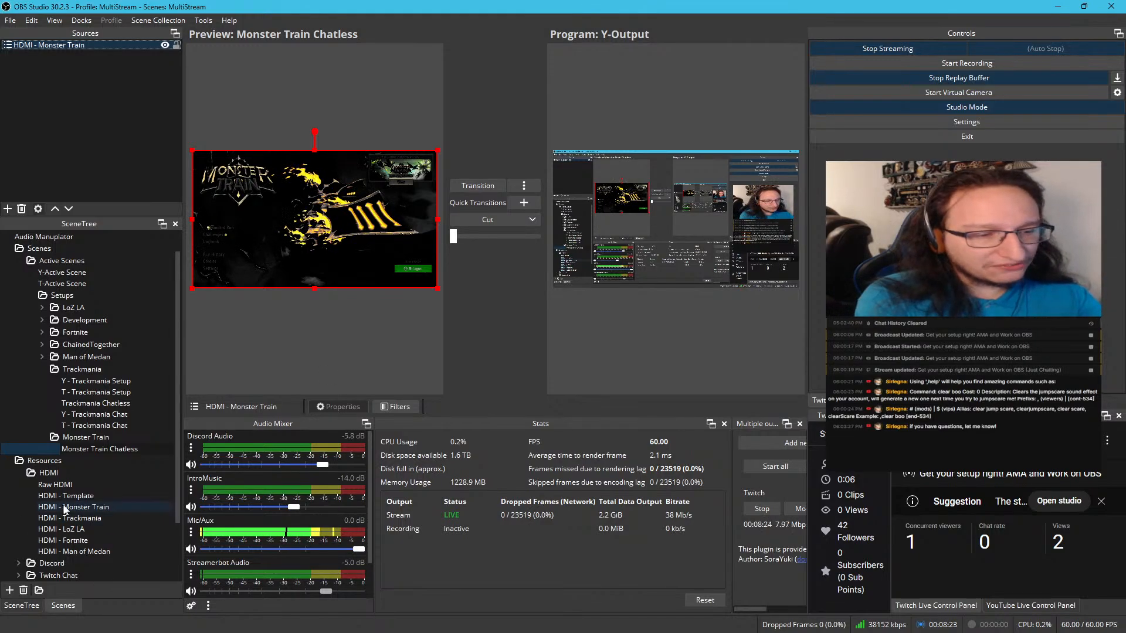
Compare the filter's effect across the HDMI - Template, Raw HDMI, HDMI - Monster Train and Monster Train Chatless scenes
left_click(86, 497)
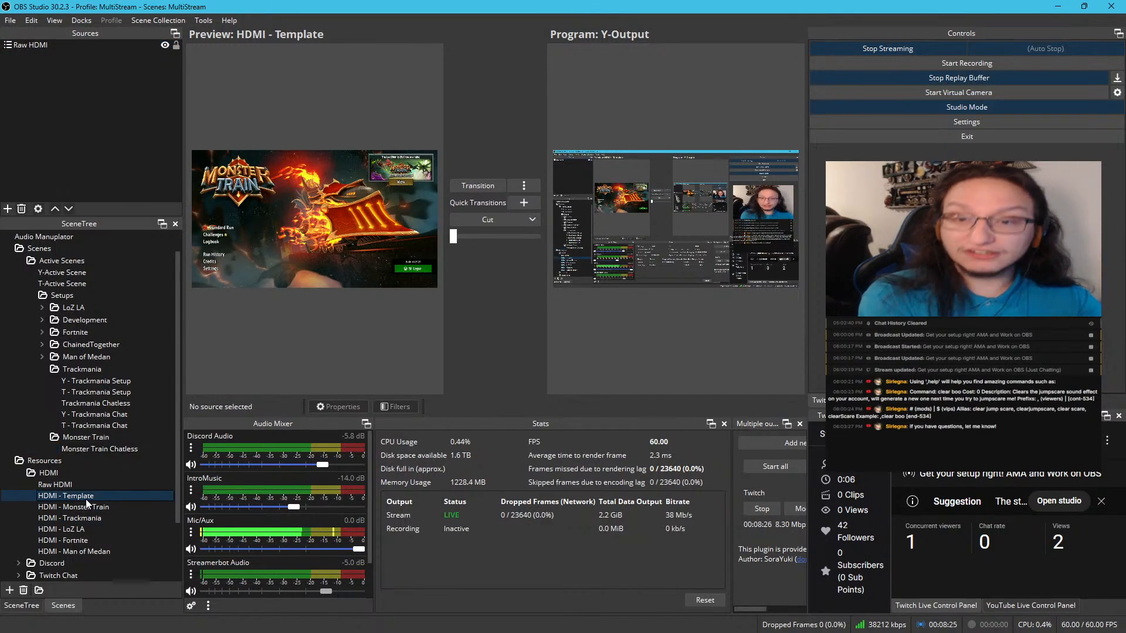
left_click(73, 487)
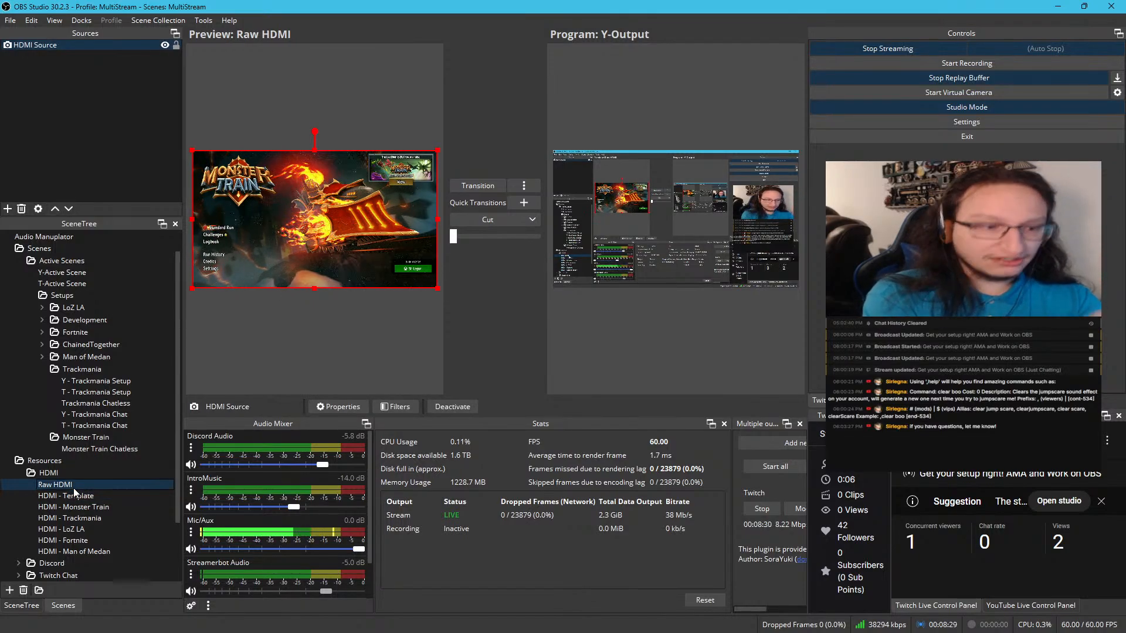
left_click(79, 508)
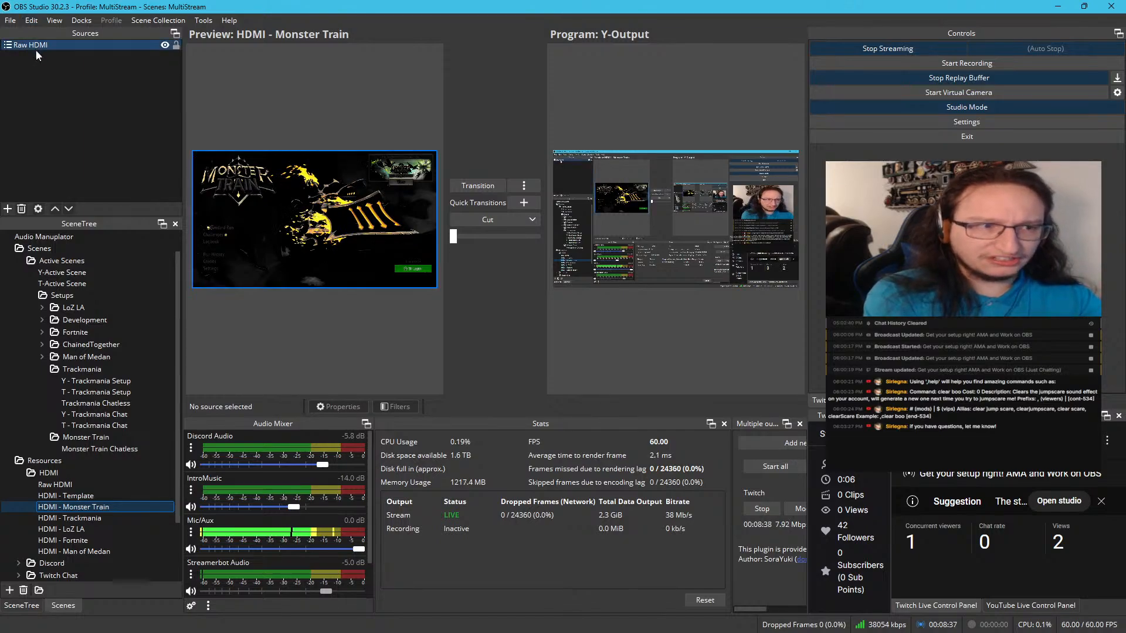
left_click(108, 449)
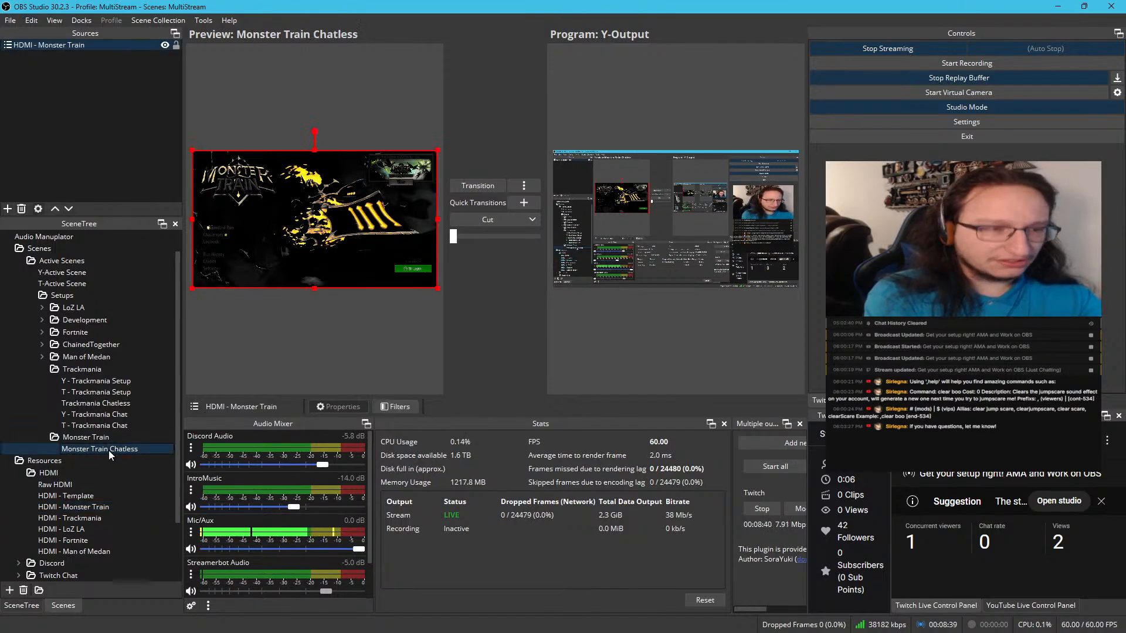
Delete the Chroma Key filter from the HDMI - Monster Train source
left_click(87, 44)
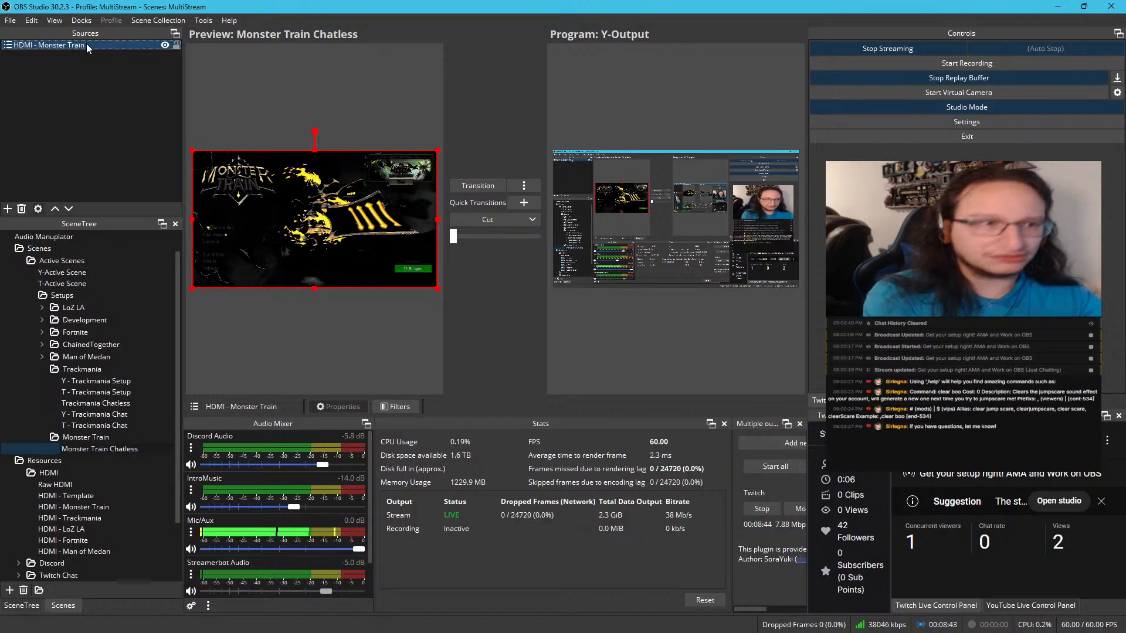
right_click(86, 45)
left_click(152, 382)
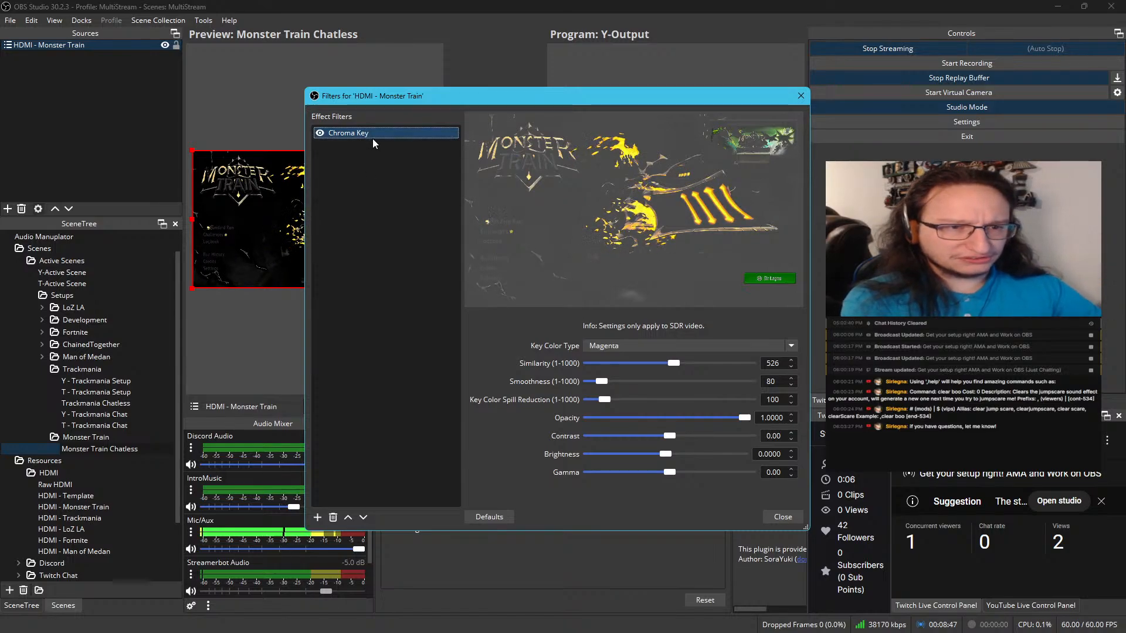
key("Delete")
left_click(591, 327)
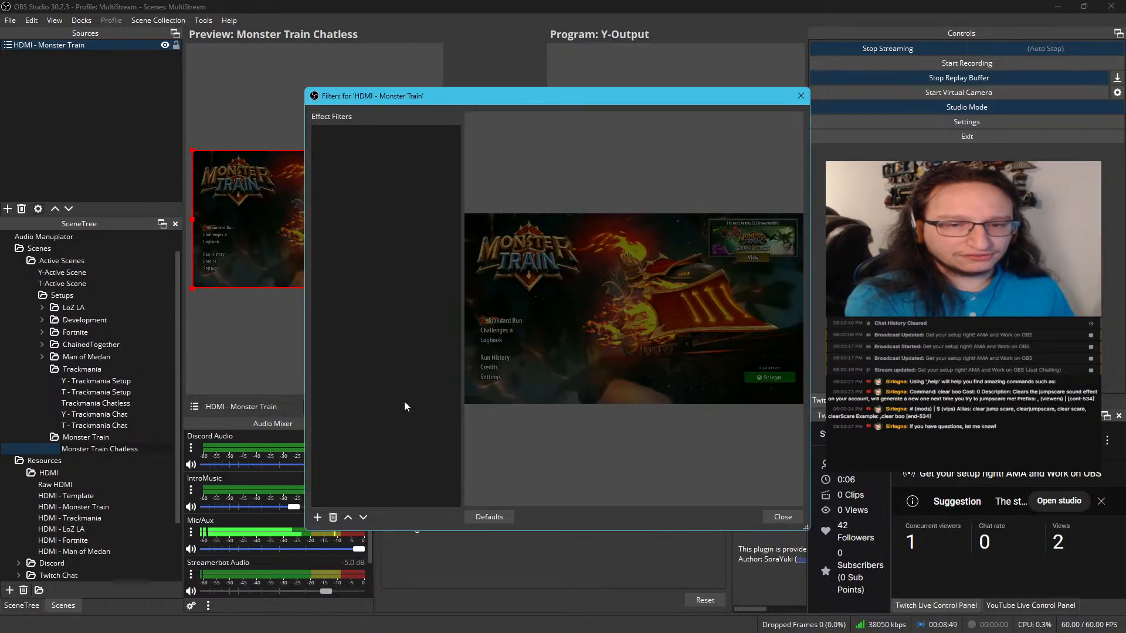
left_click(784, 517)
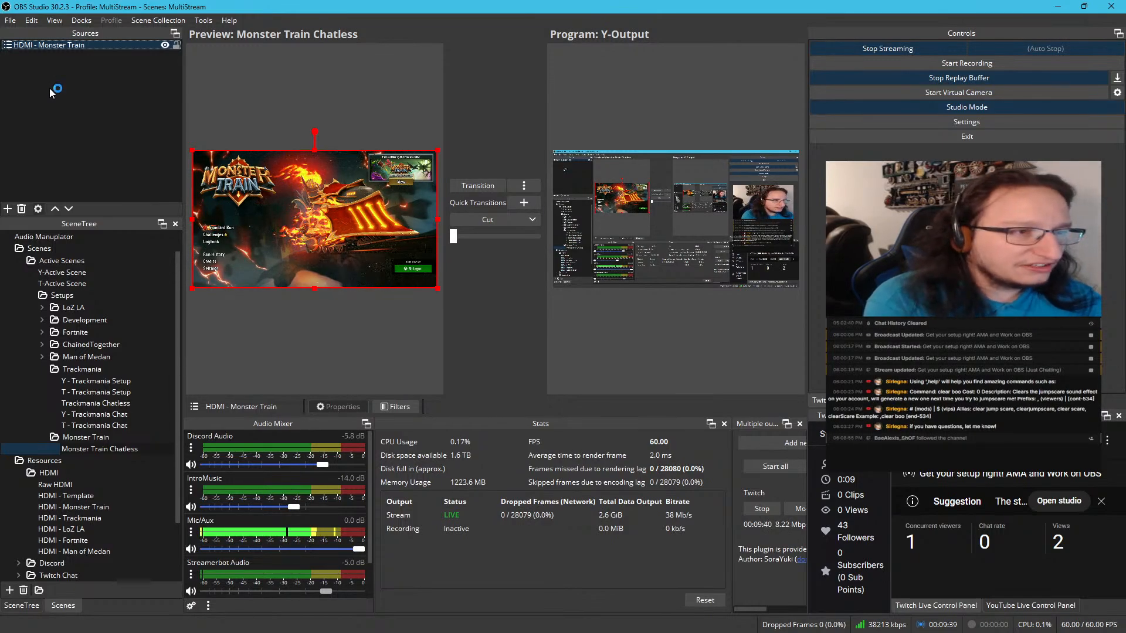
Duplicate the WebCam - Template scene as WebCam - Monster Train and place the copy directly below the template
scroll(103, 392, "down", 2)
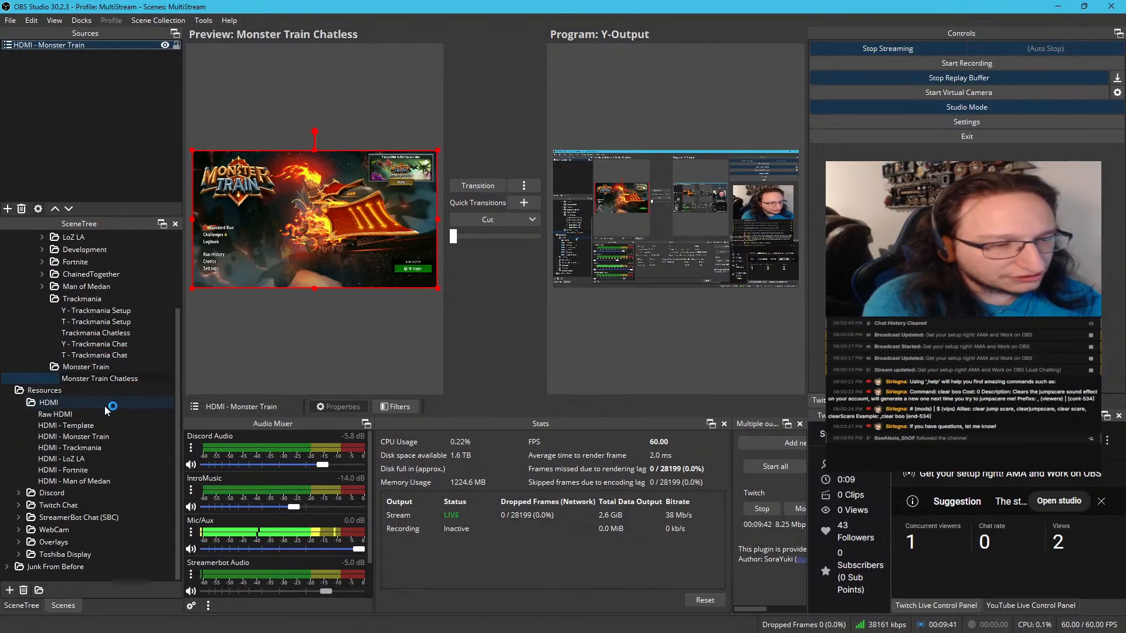
left_click(18, 529)
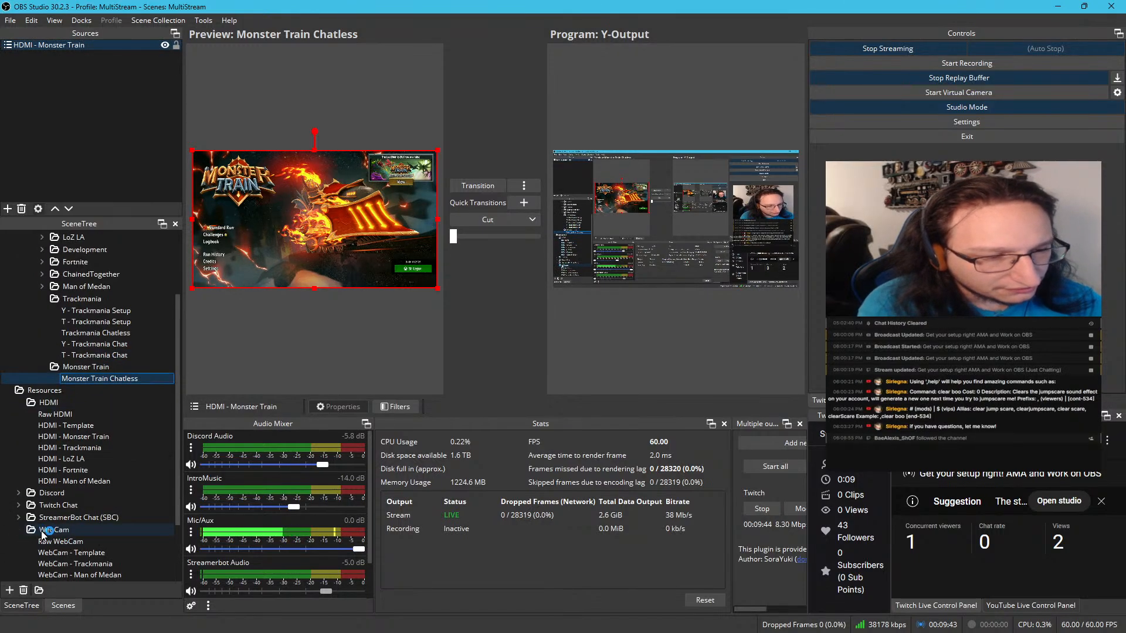
scroll(75, 480, "down", 3)
left_click(82, 468)
right_click(82, 468)
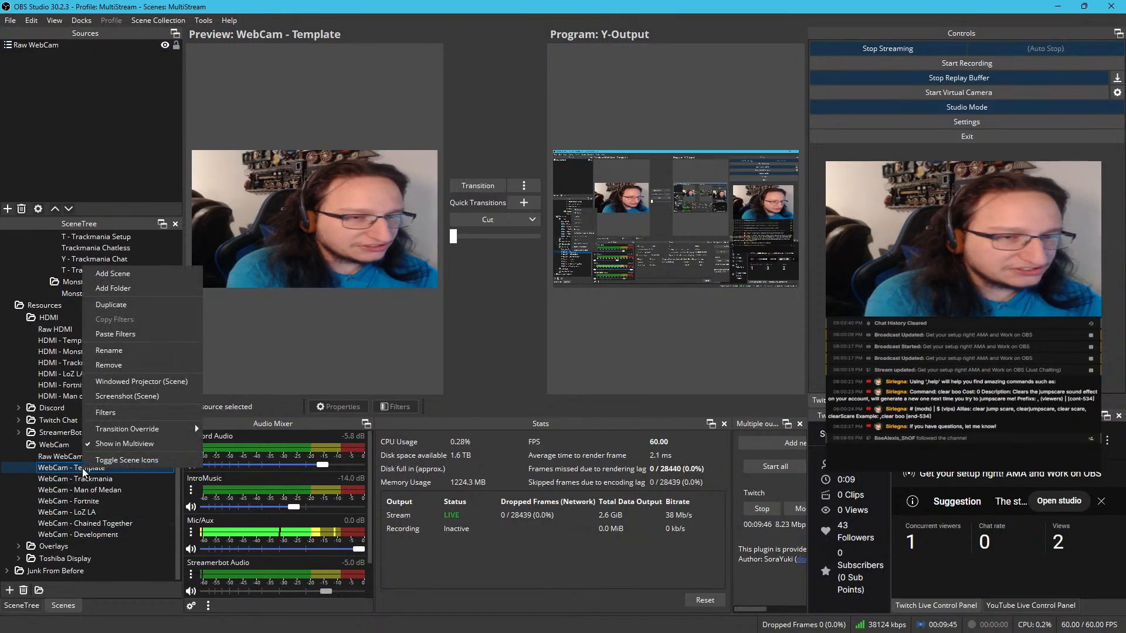
left_click(135, 304)
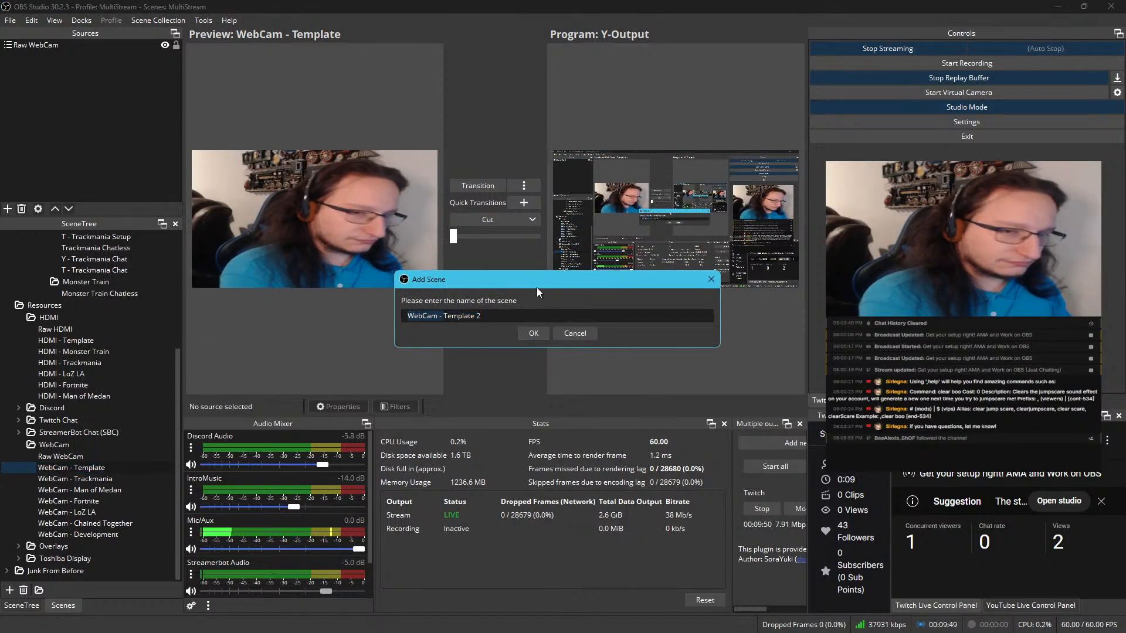
type("Monste")
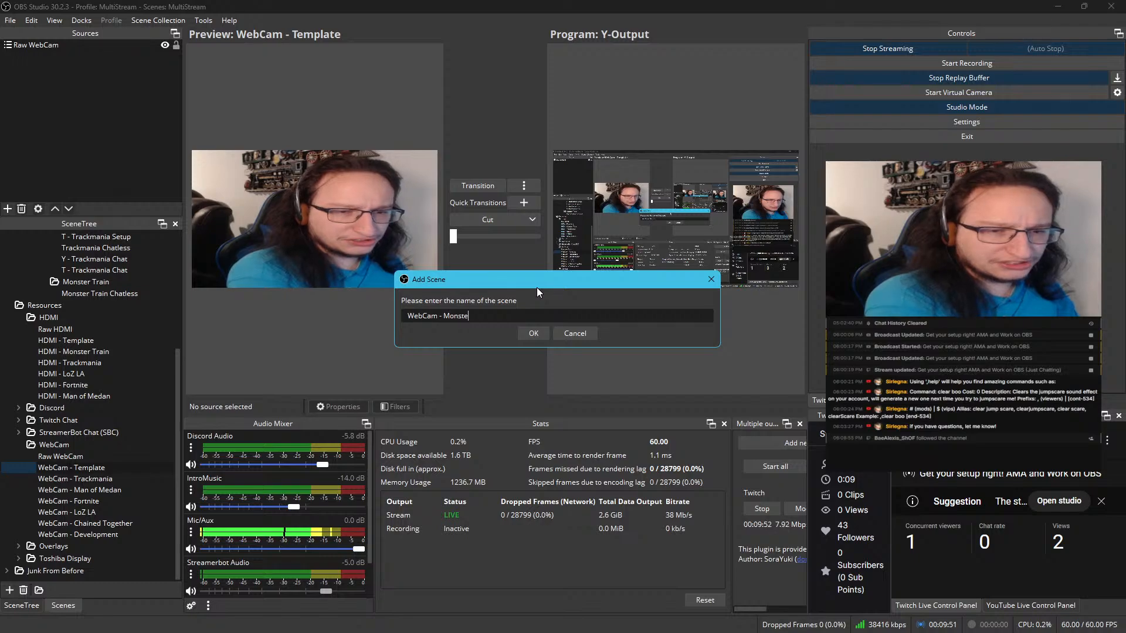
type("r Train")
key("Return")
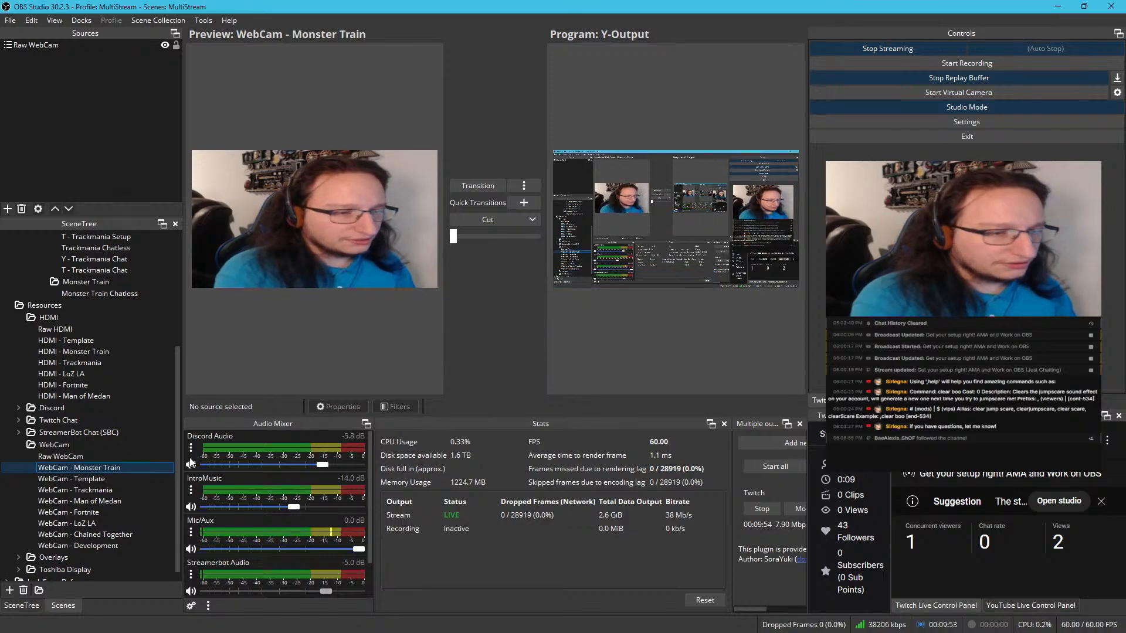
left_click(136, 479)
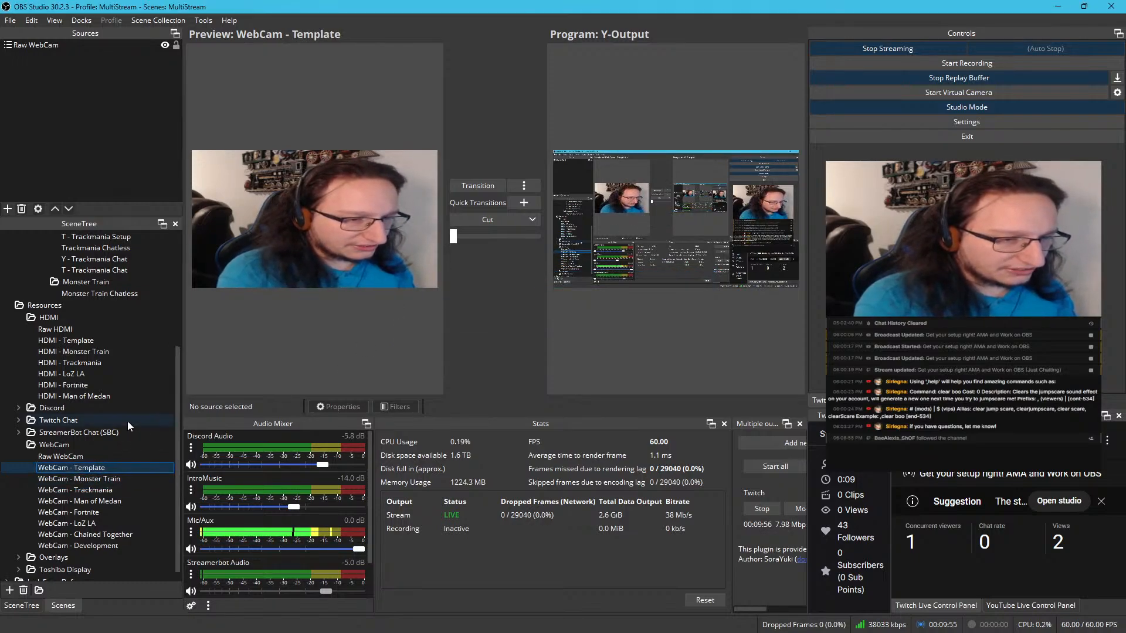
Add the existing scene WebCam - Monster Train to Monster Train Chatless and shrink it to about 637 by 357 px near the canvas center
scroll(123, 411, "up", 4)
left_click(107, 438)
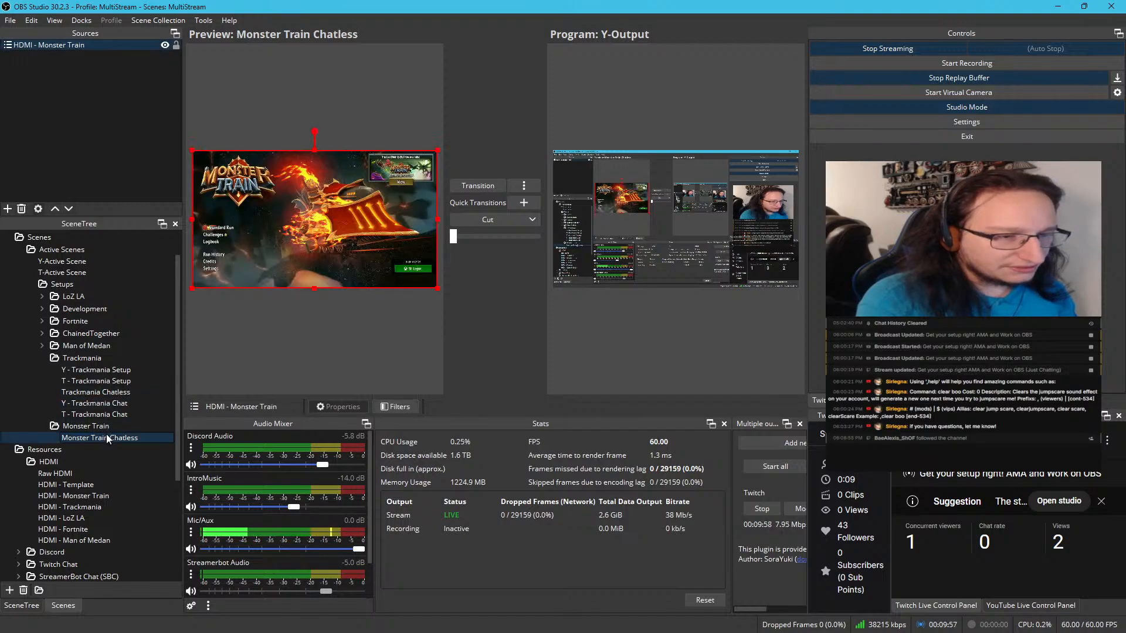
right_click(89, 95)
mouse_move(108, 100)
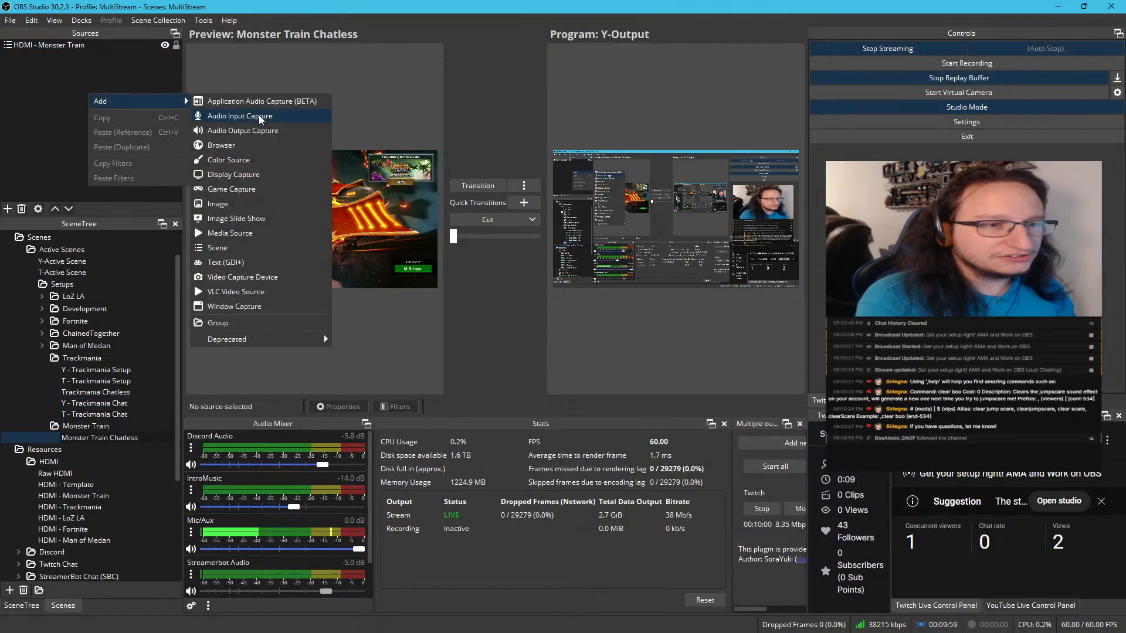
left_click(252, 249)
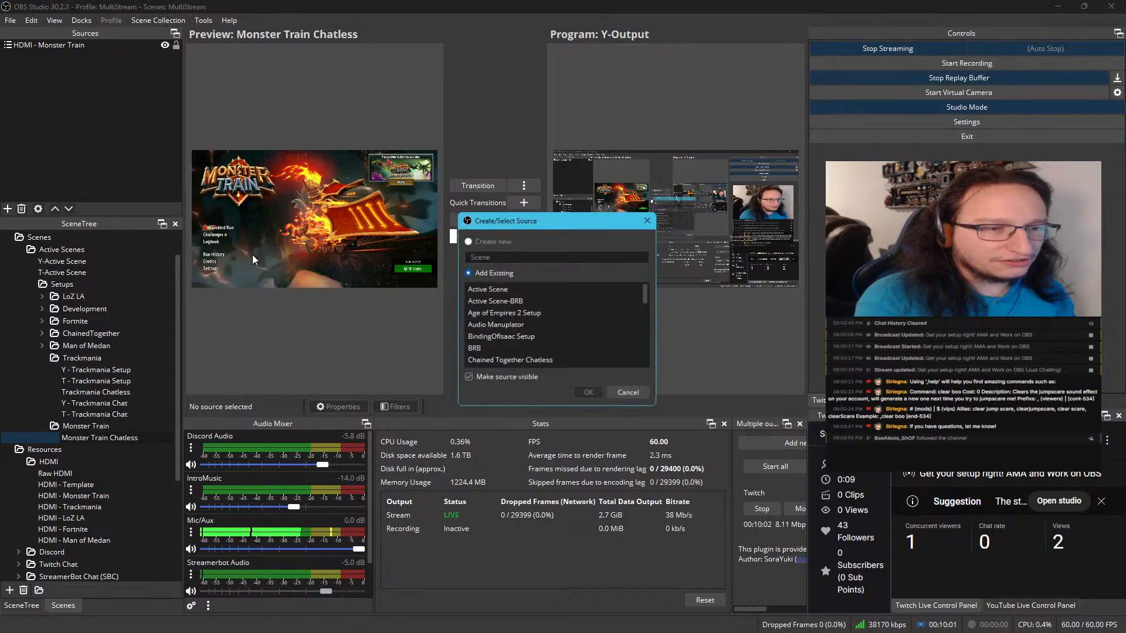
scroll(528, 308, "down", 5)
scroll(527, 310, "down", 10)
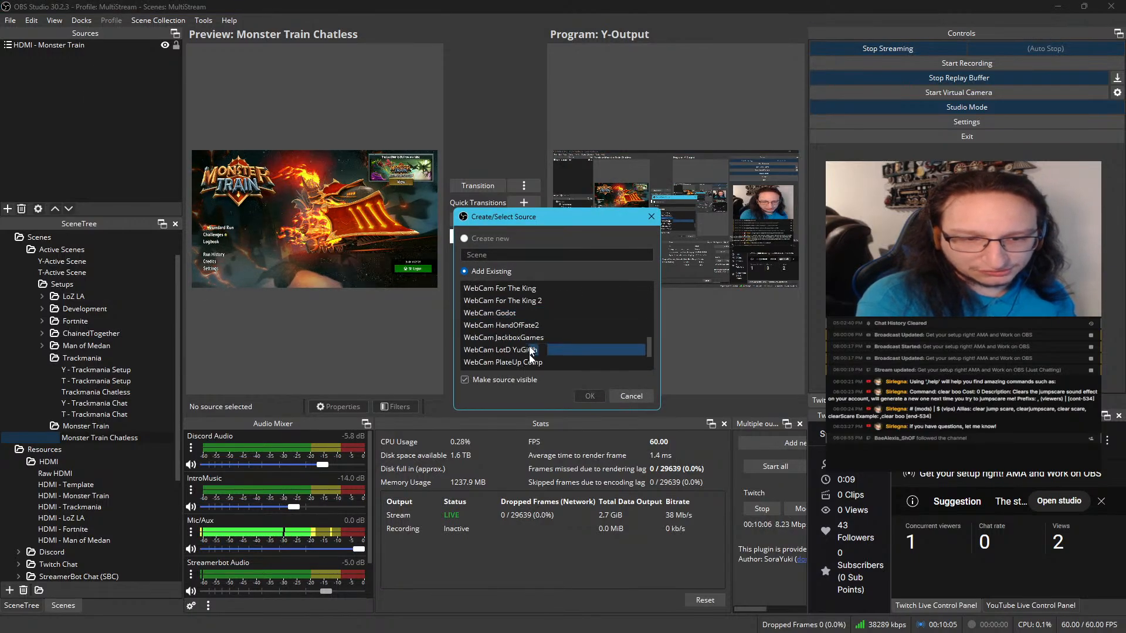
scroll(529, 346, "down", 3)
scroll(533, 329, "down", 3)
scroll(532, 328, "up", 4)
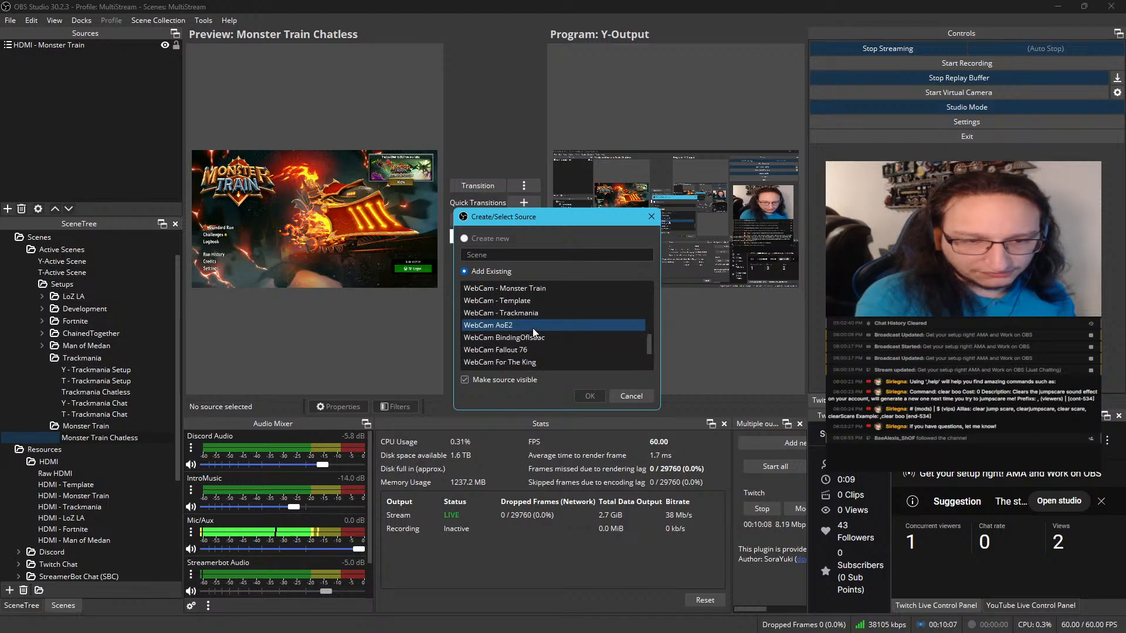
scroll(533, 328, "down", 5)
scroll(533, 328, "up", 3)
scroll(533, 330, "up", 4)
scroll(533, 326, "down", 1)
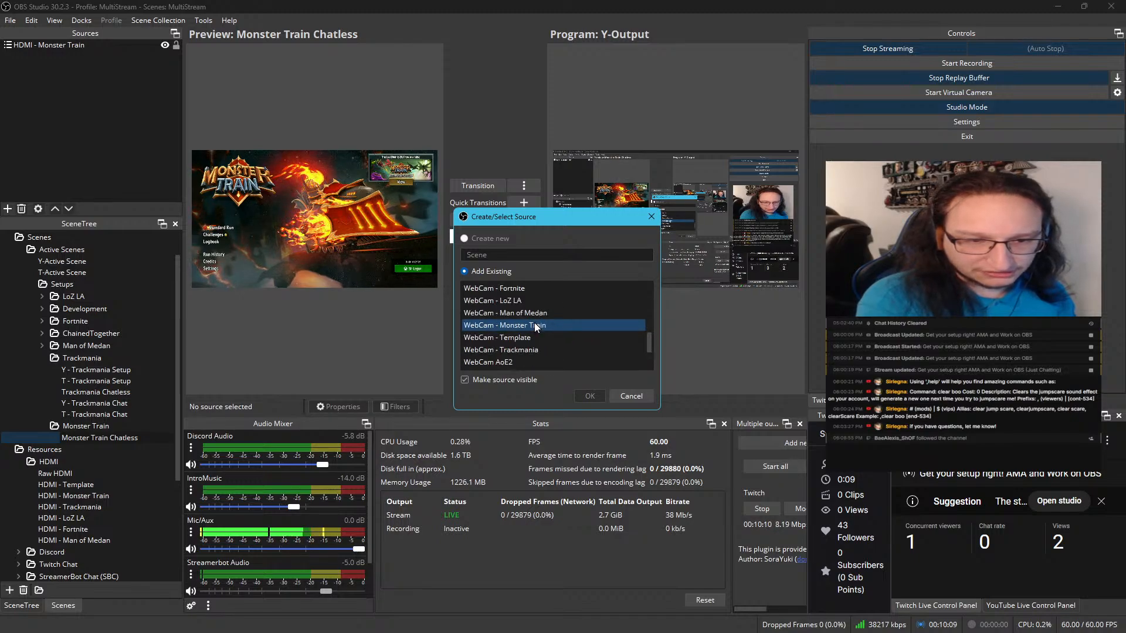
left_click(590, 395)
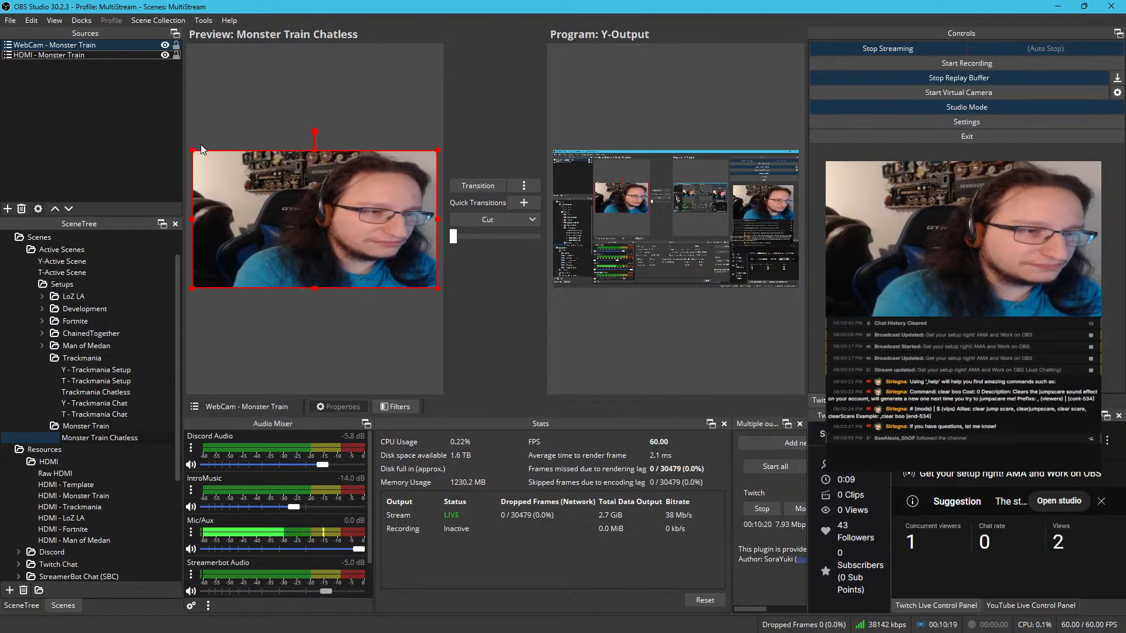
left_click_drag(193, 151, 329, 210)
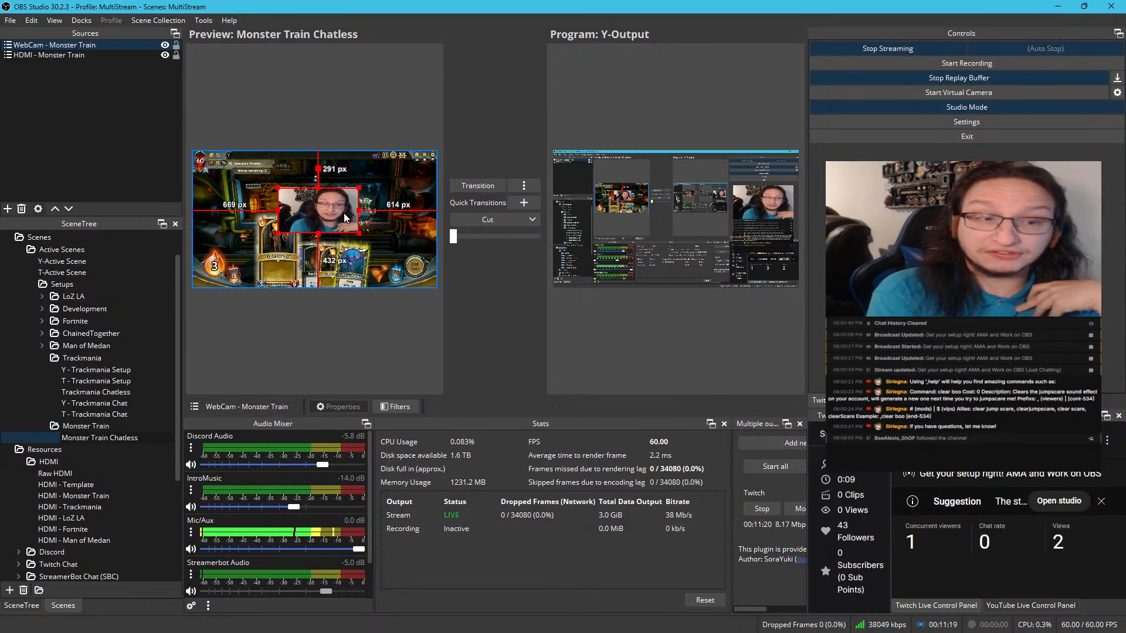
Hide and show webcamSource in the Raw WebCam scene to check the background behind it
scroll(82, 401, "down", 5)
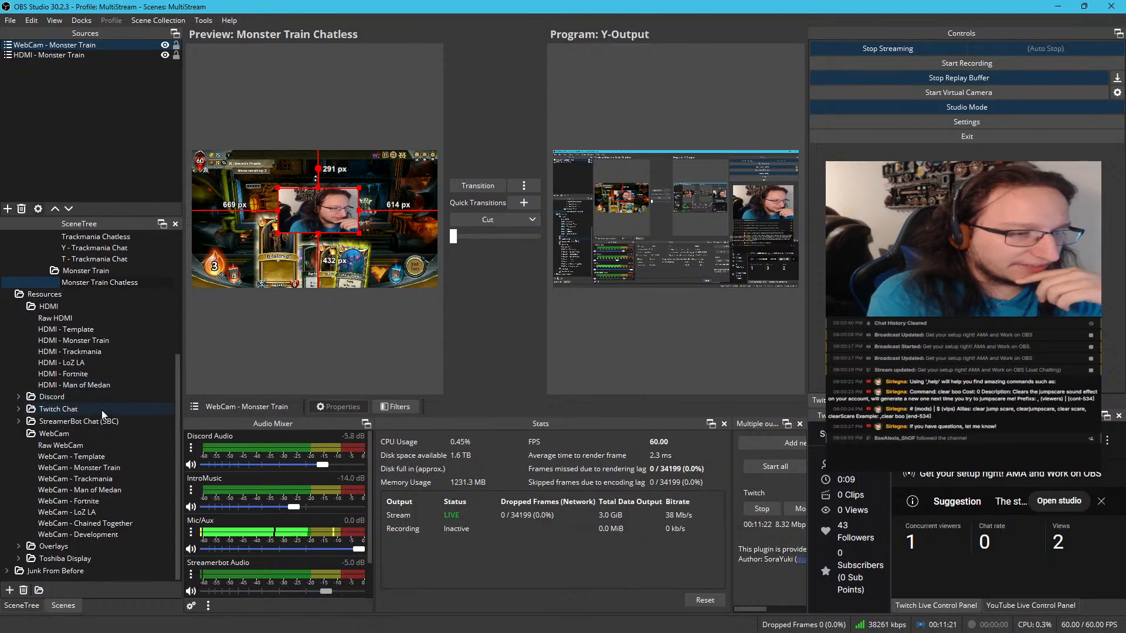
left_click(104, 445)
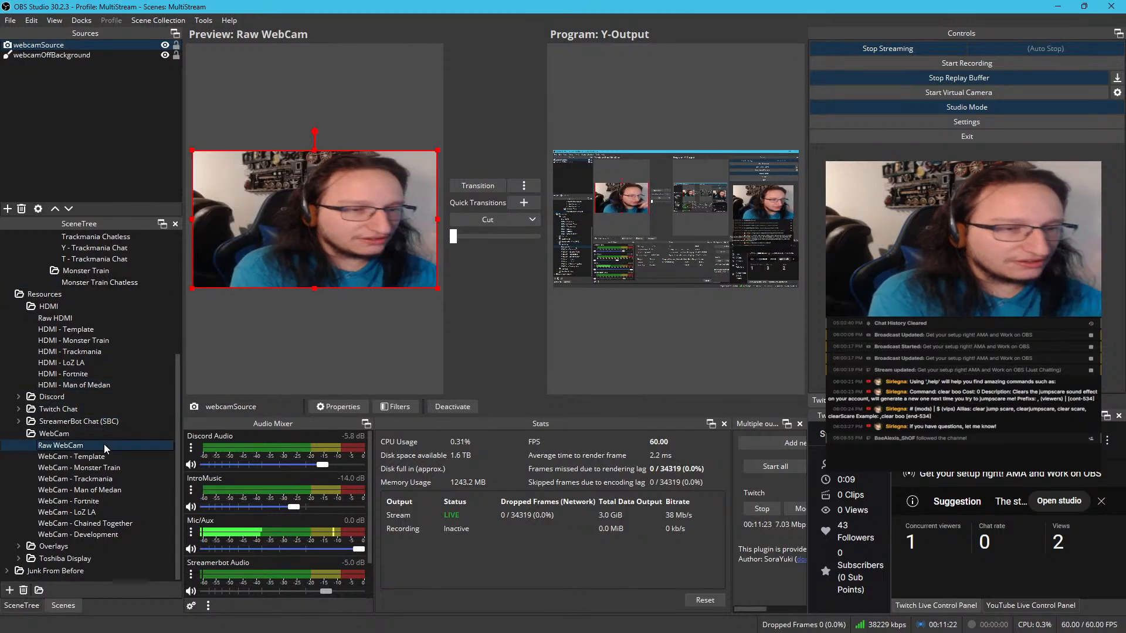
left_click(164, 44)
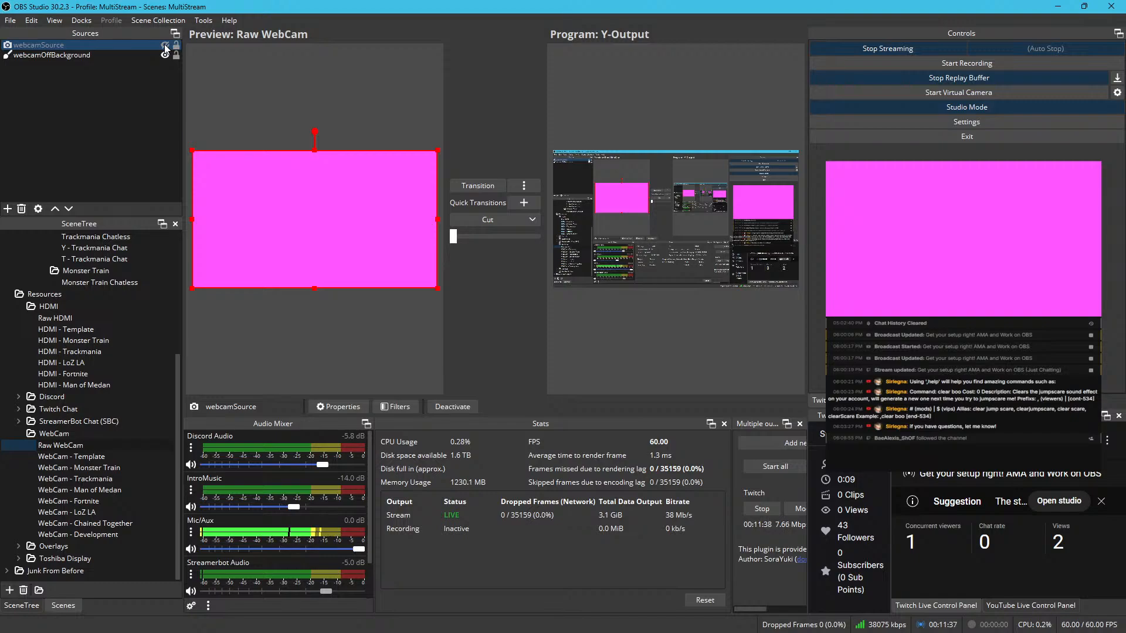
left_click(165, 44)
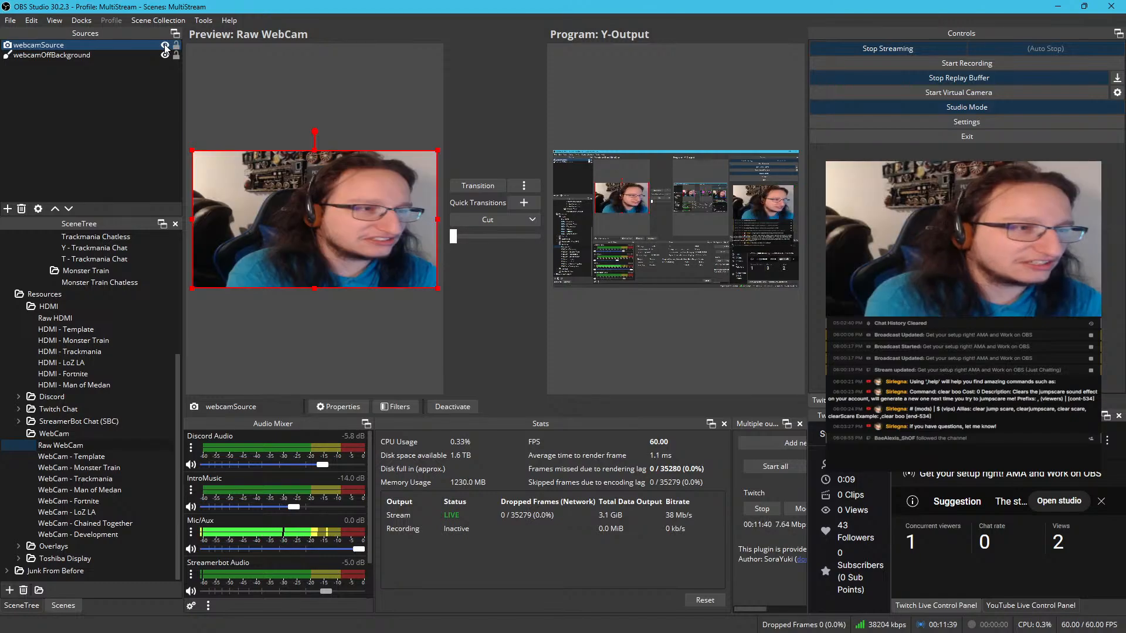
Set the preview scaling to Canvas (1920x1080) with the Monster Train Chatless scene in the preview
scroll(107, 352, "up", 4)
left_click(113, 427)
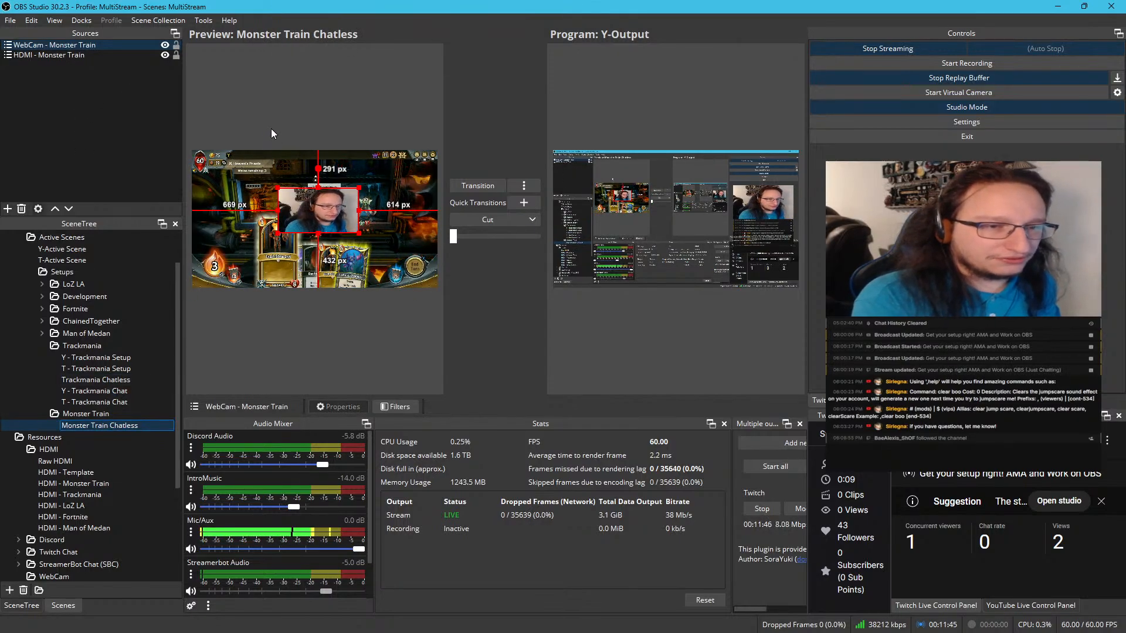
right_click(300, 133)
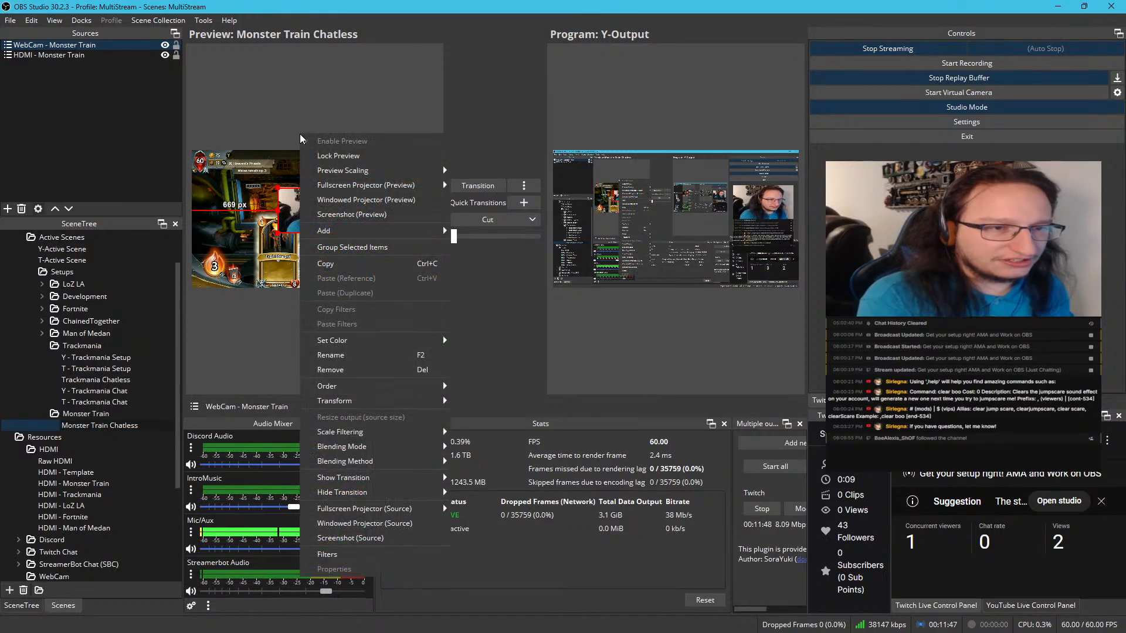
mouse_move(354, 173)
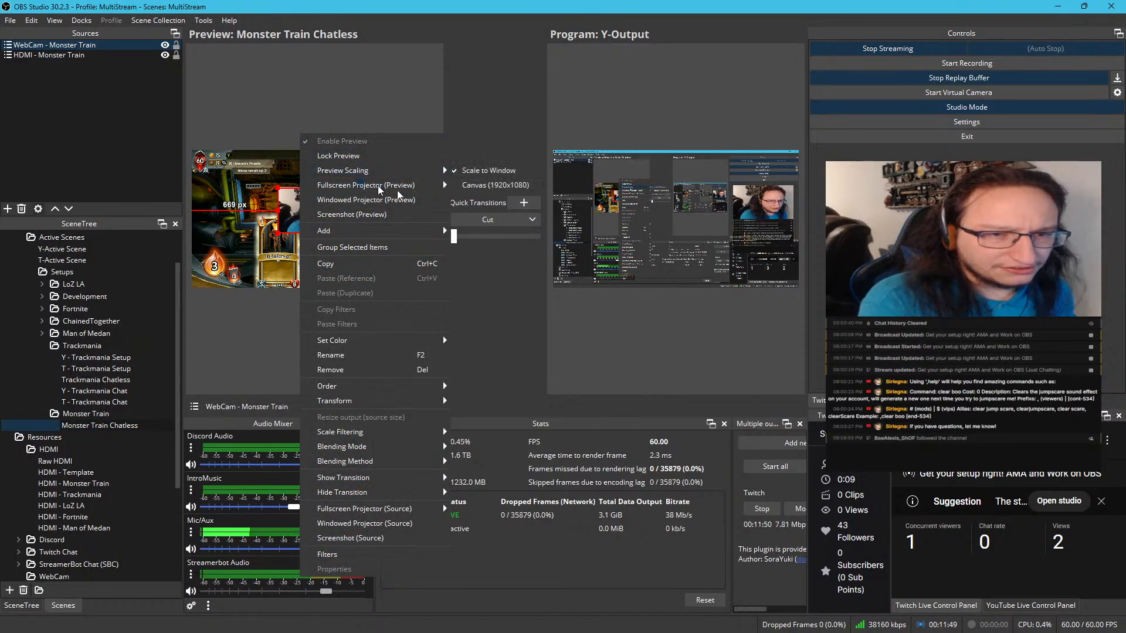
mouse_move(431, 175)
left_click(476, 182)
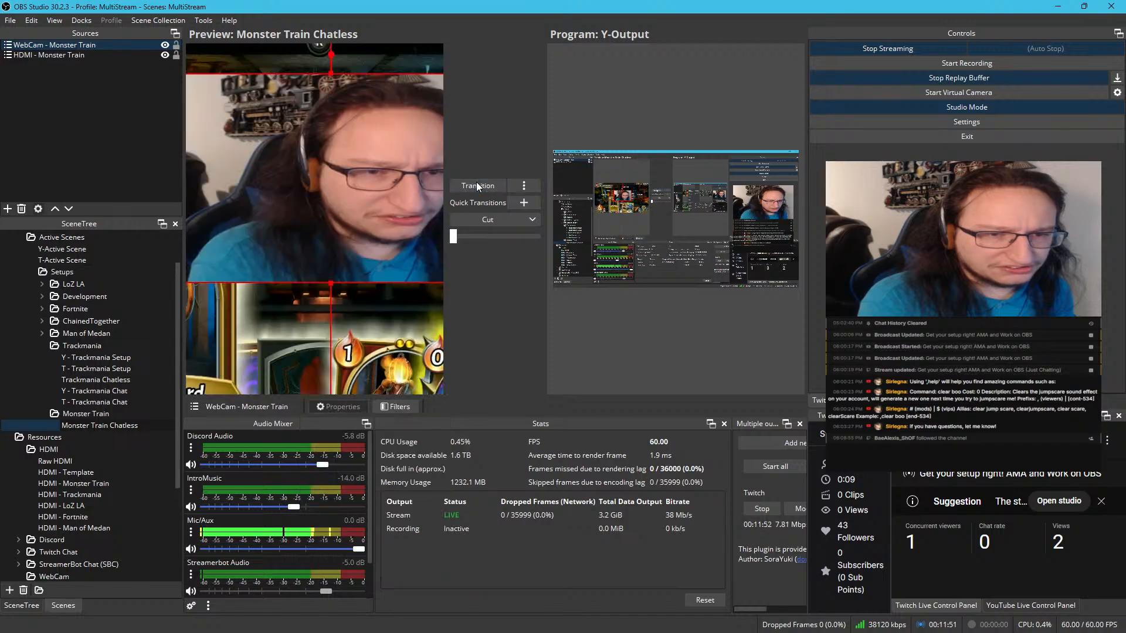
Move the WebCam - Monster Train source beside the Heaven's Priests banner, about 647 px from the canvas's left edge and 75 px from its top
scroll(311, 152, "down", 1)
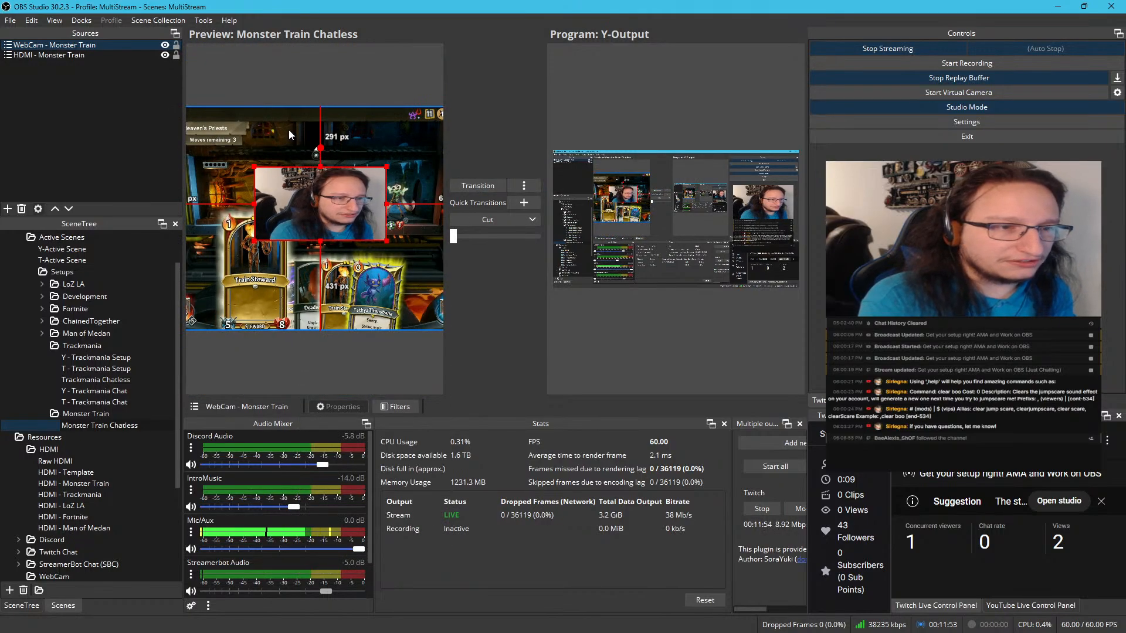
scroll(266, 97, "down", 1)
scroll(274, 141, "down", 2)
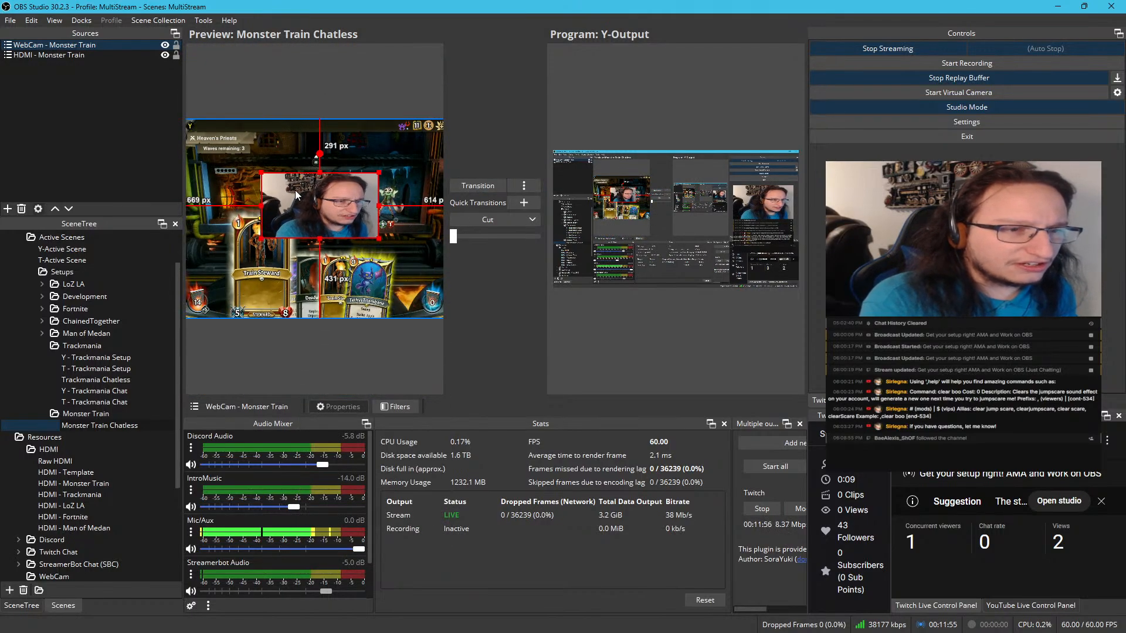
scroll(296, 195, "up", 2)
left_click_drag(318, 203, 270, 125)
scroll(269, 125, "up", 5)
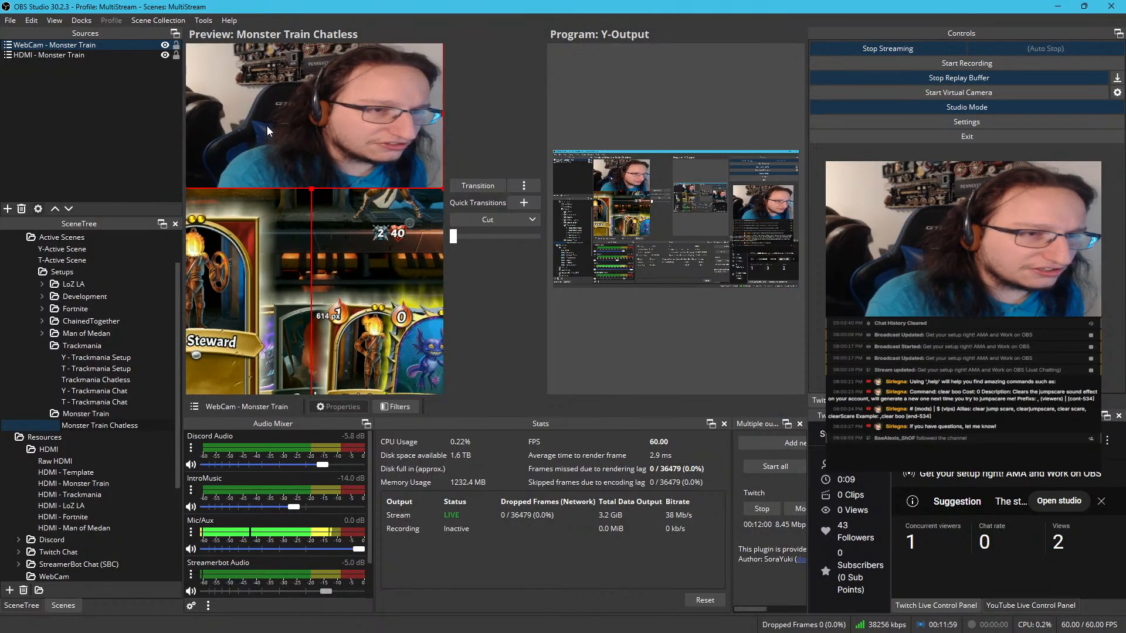
scroll(294, 143, "up", 2)
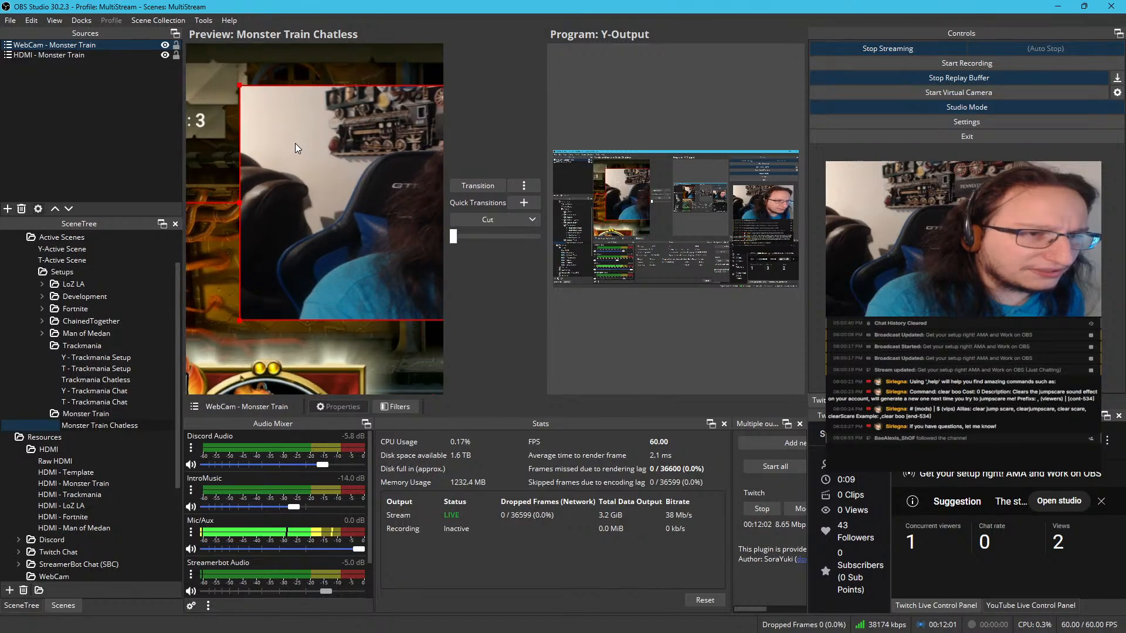
left_click_drag(294, 143, 308, 193)
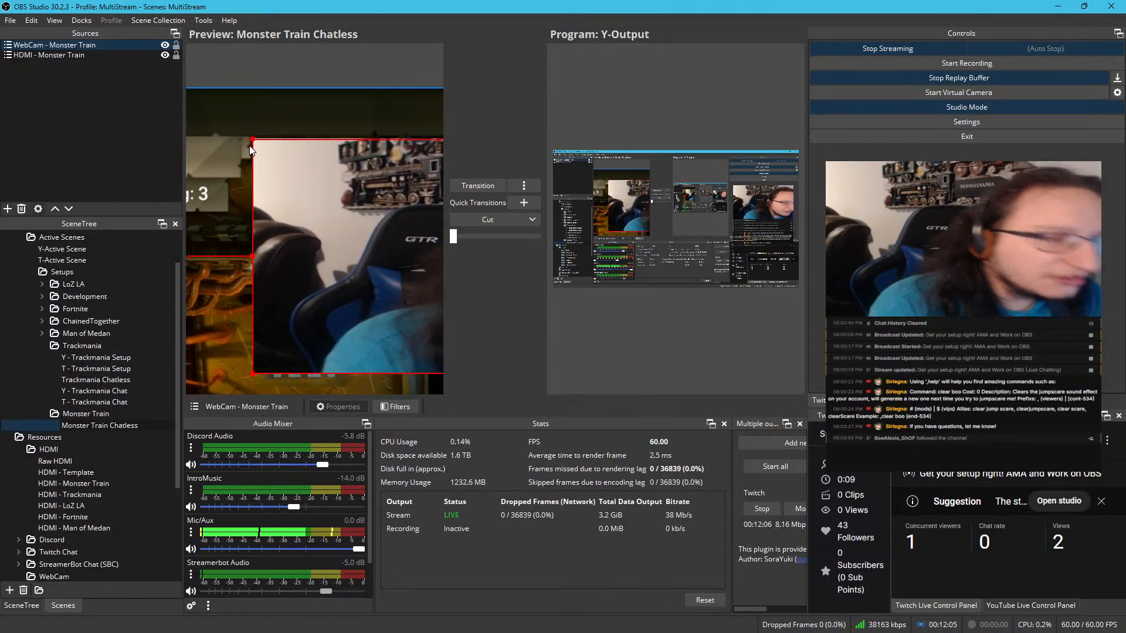
scroll(252, 135, "up", 1)
scroll(251, 134, "up", 1)
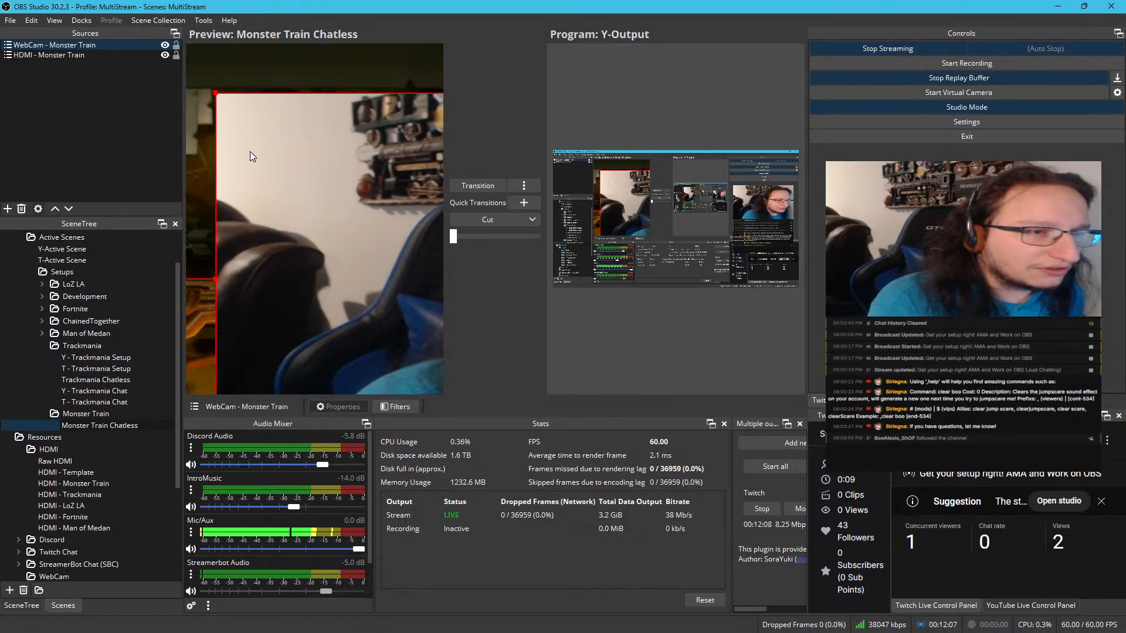
left_click_drag(250, 152, 354, 202)
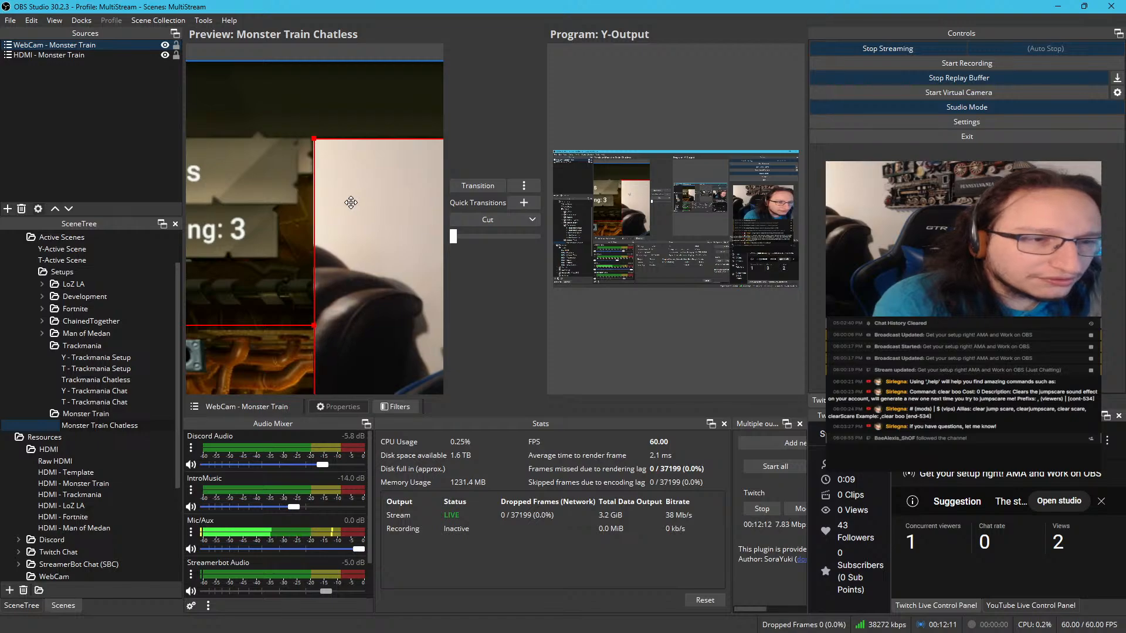
scroll(350, 202, "down", 6)
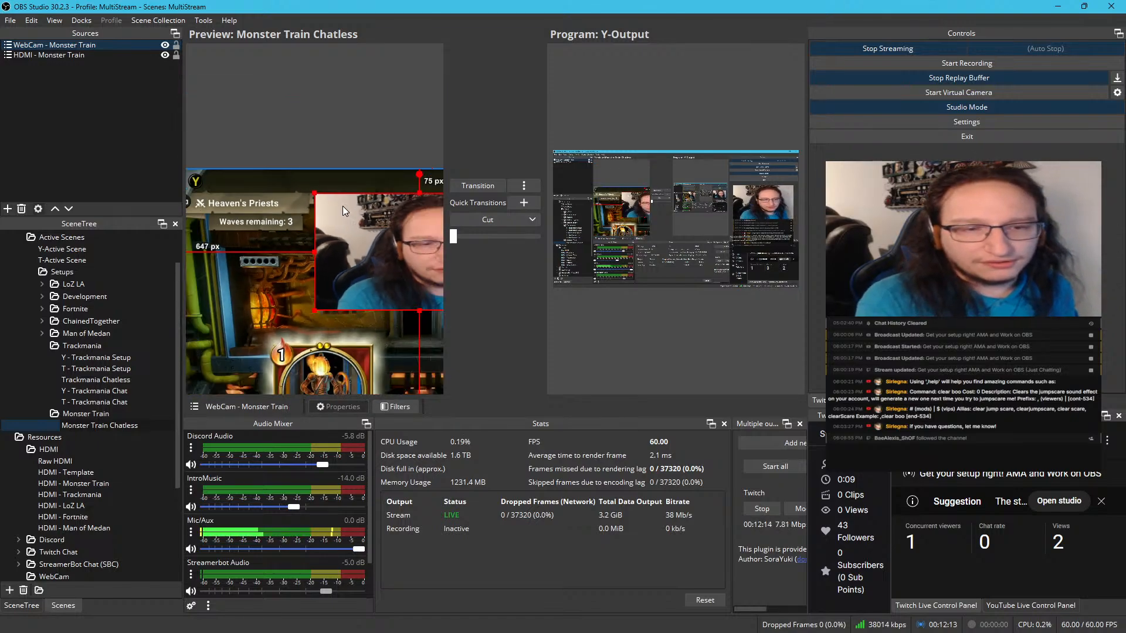
scroll(407, 251, "up", 2)
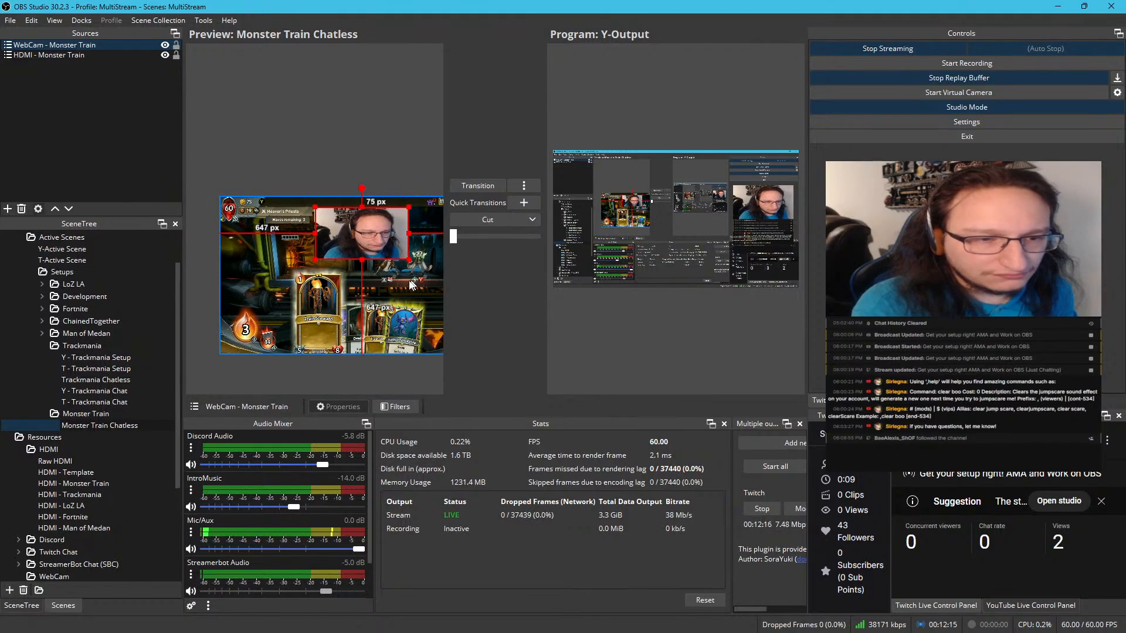
Open a windowed projector of the Monster Train Chatless preview, move it clear of the preview area and enlarge it
right_click(338, 169)
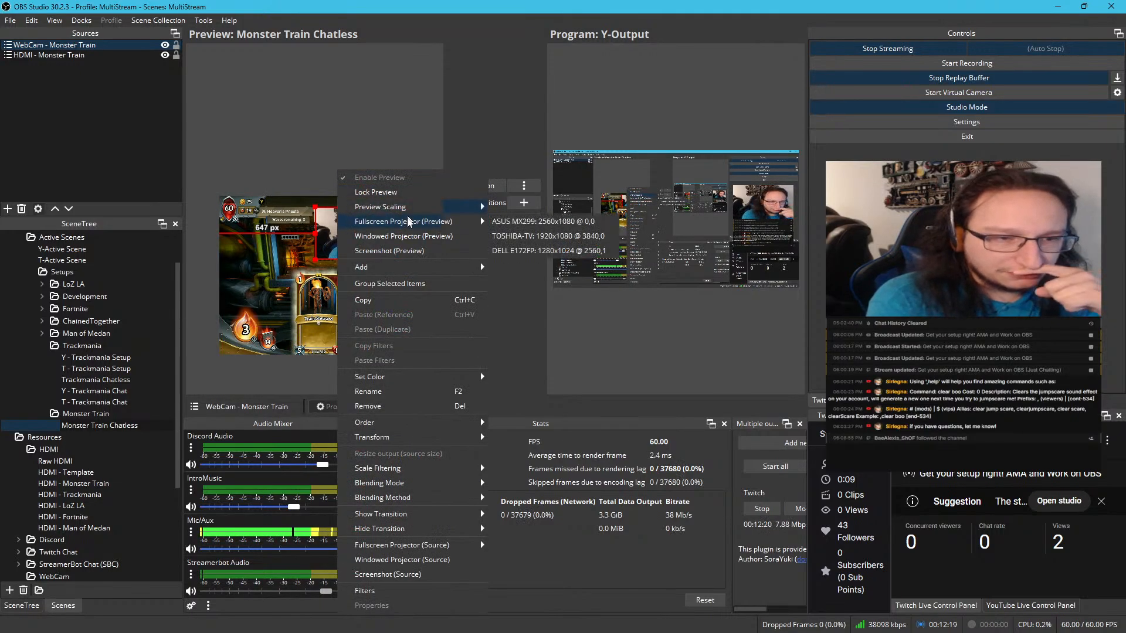
left_click(406, 236)
left_click_drag(510, 285, 942, 34)
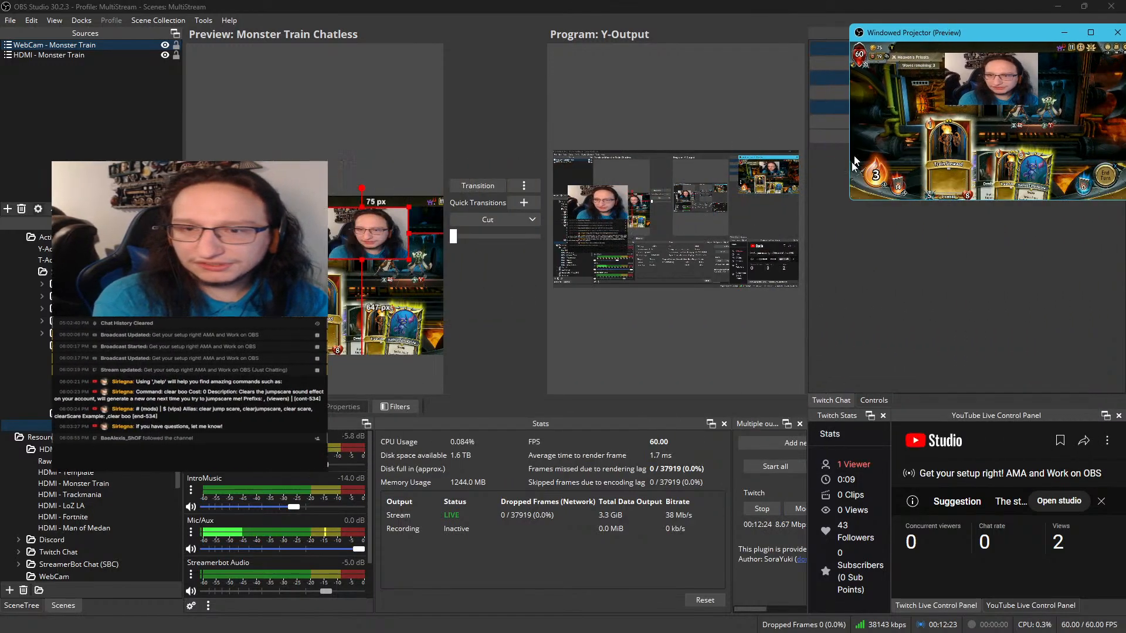
left_click_drag(849, 200, 472, 447)
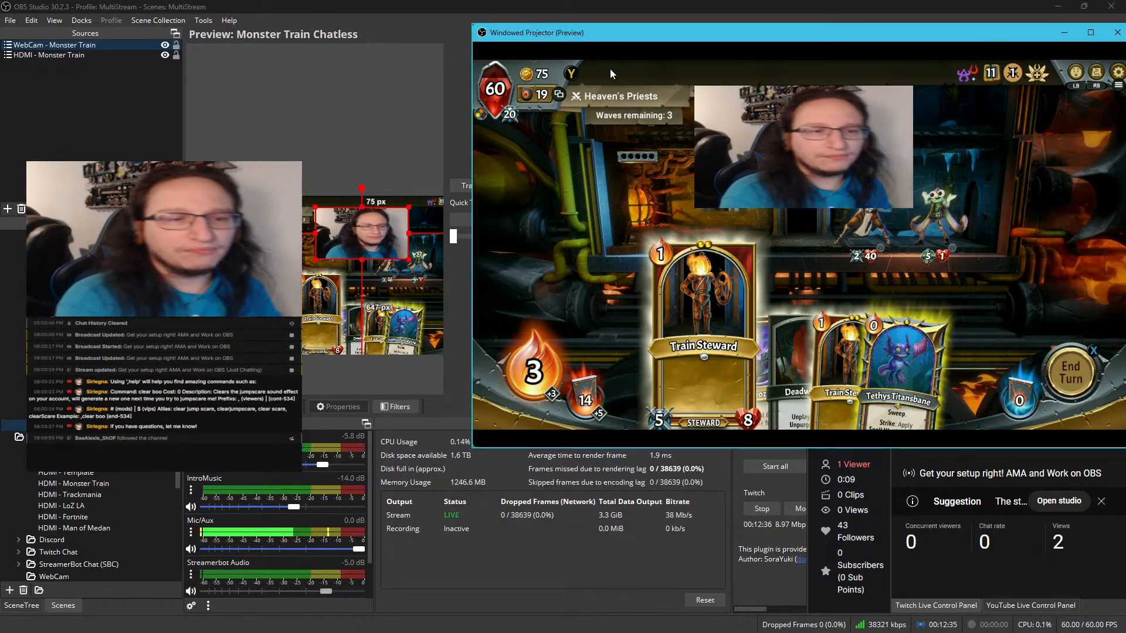
Nudge the WebCam - Monster Train source to about 646 px from the canvas's left edge and 74 px from its top
left_click(265, 126)
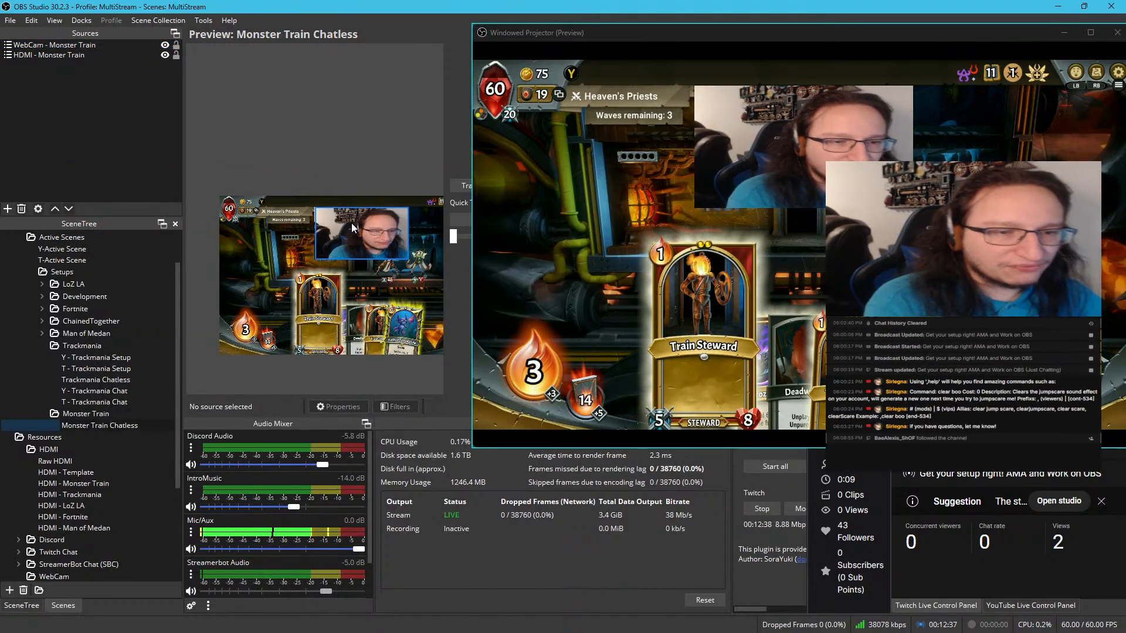
scroll(343, 185, "up", 5)
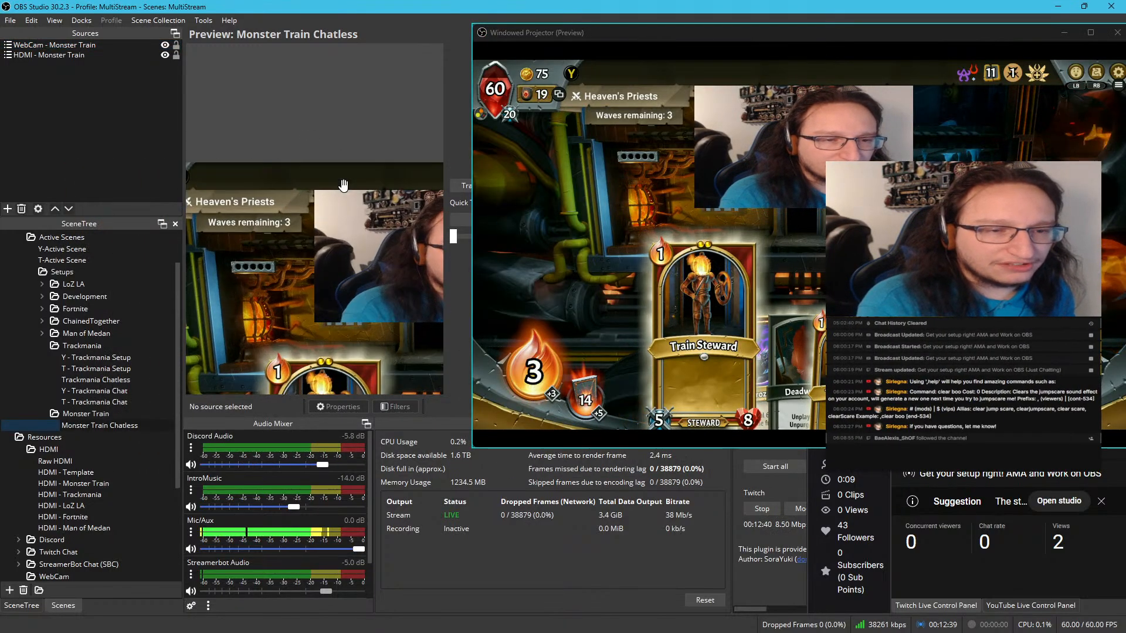
scroll(287, 171, "up", 3)
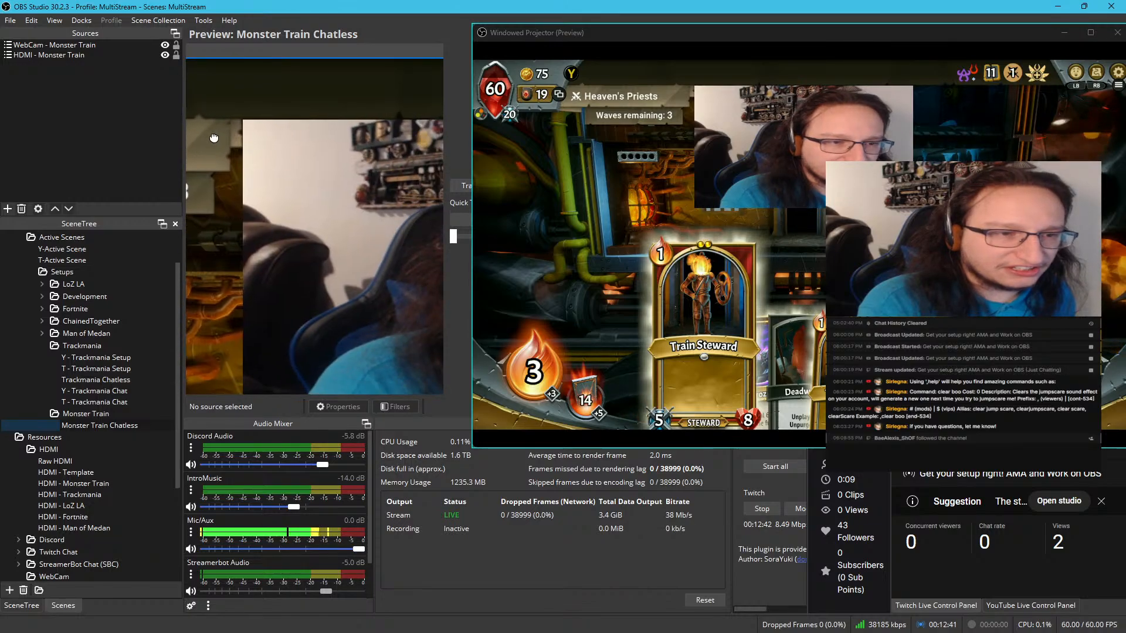
scroll(222, 135, "up", 4)
left_click_drag(222, 136, 323, 212)
scroll(323, 212, "up", 6)
left_click_drag(254, 124, 283, 263)
left_click(317, 255)
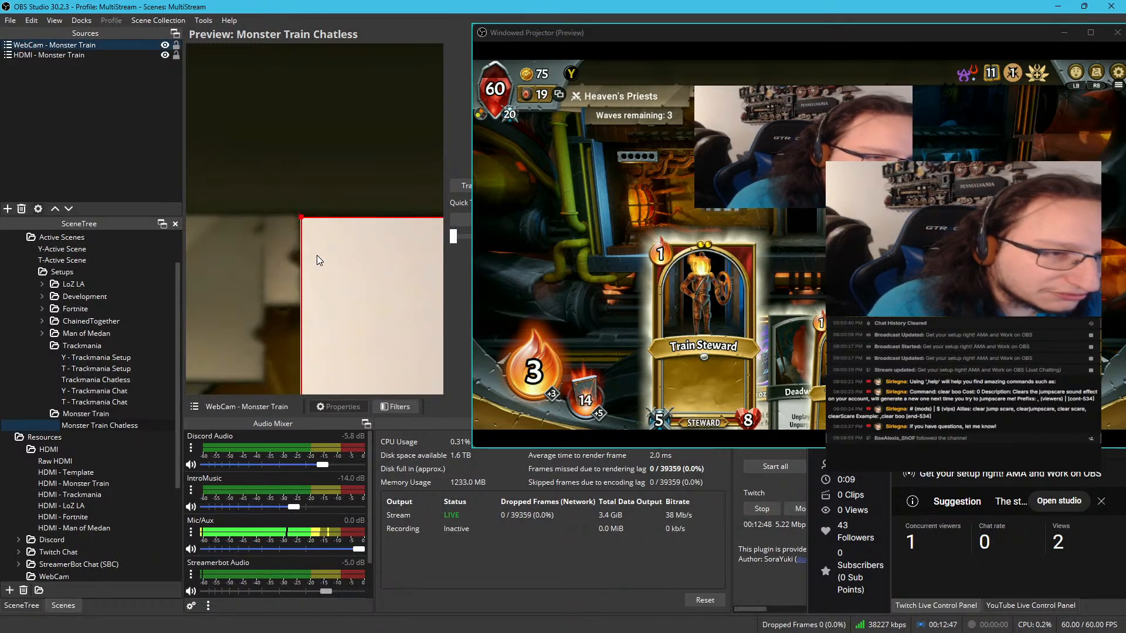
scroll(304, 221, "down", 5)
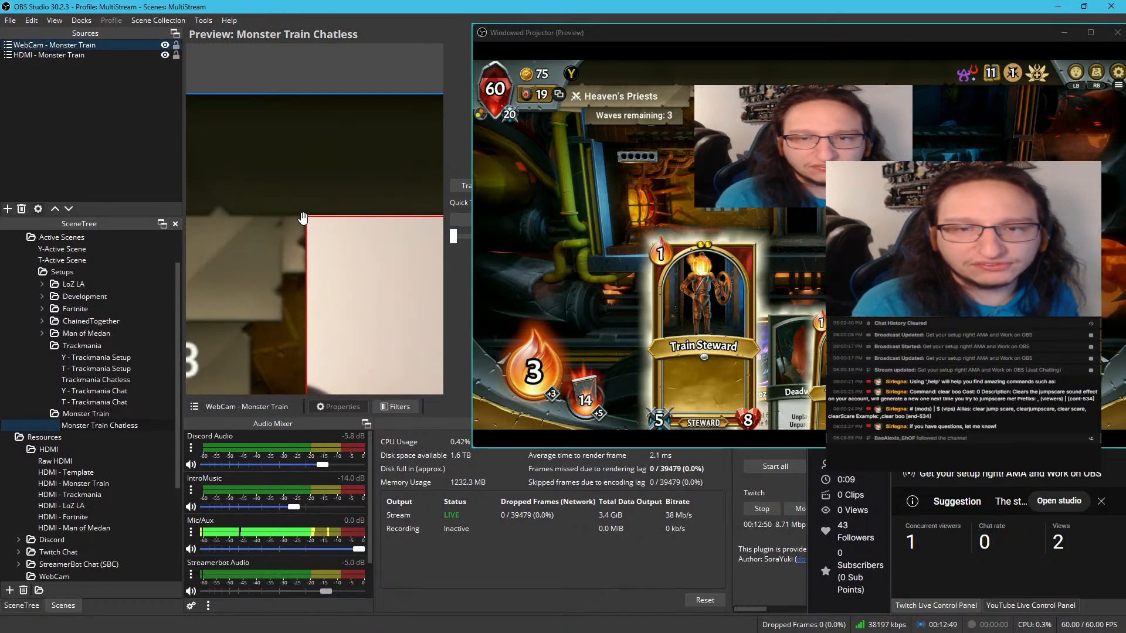
scroll(301, 233, "down", 5)
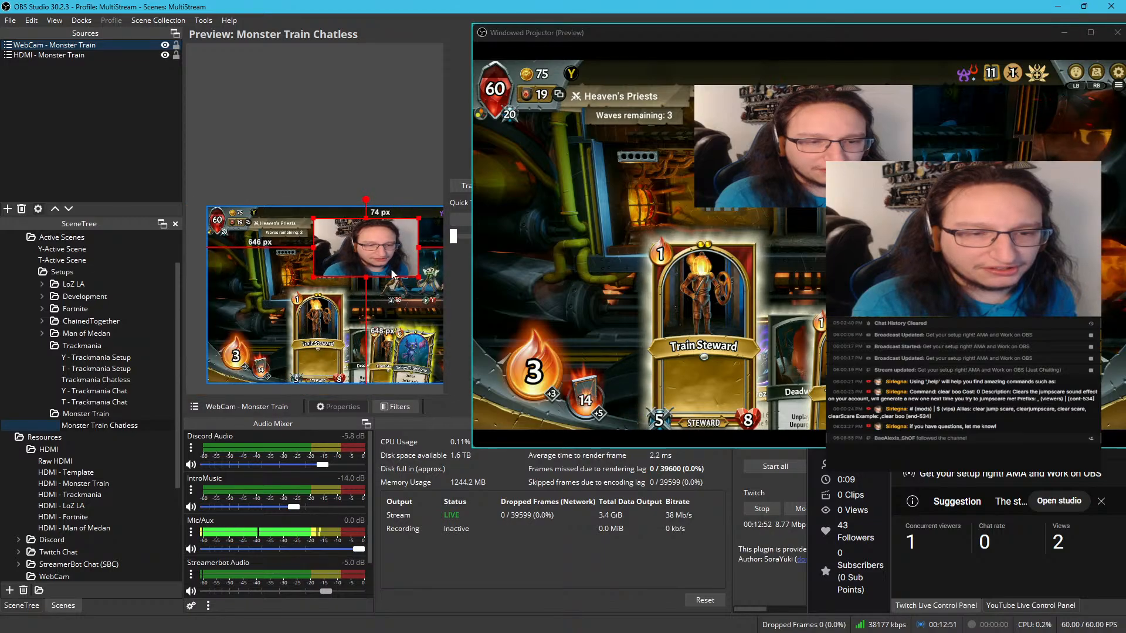
Undo the stray edit in the preview and lock the HDMI - Monster Train source against changes
scroll(307, 316, "down", 3)
left_click_drag(308, 316, 245, 321)
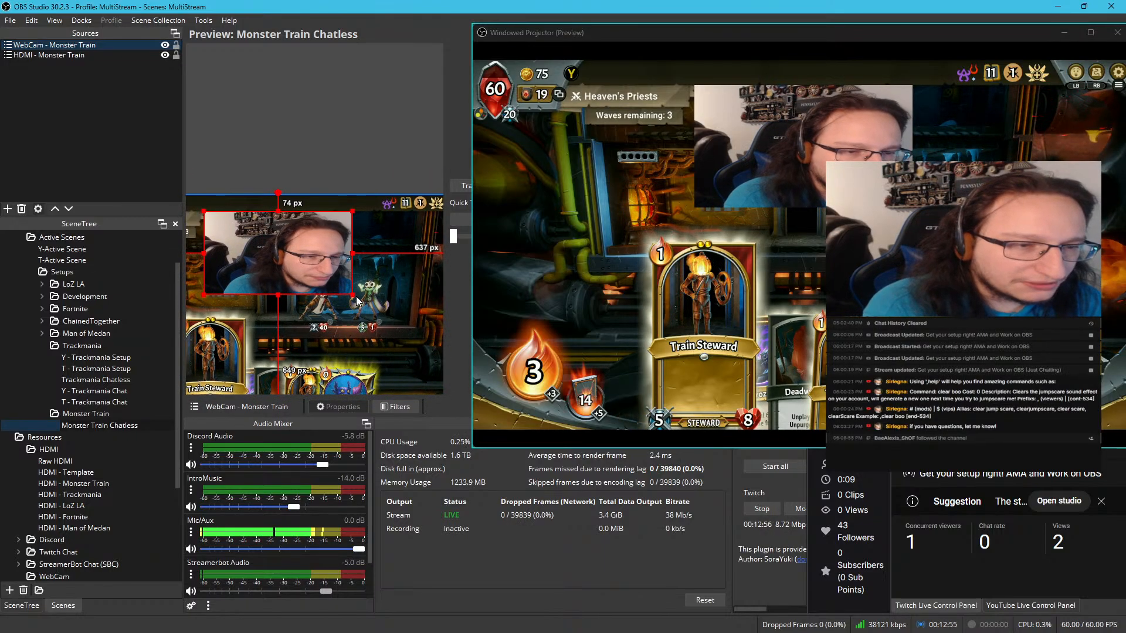
left_click_drag(357, 297, 290, 259)
key("ctrl+z")
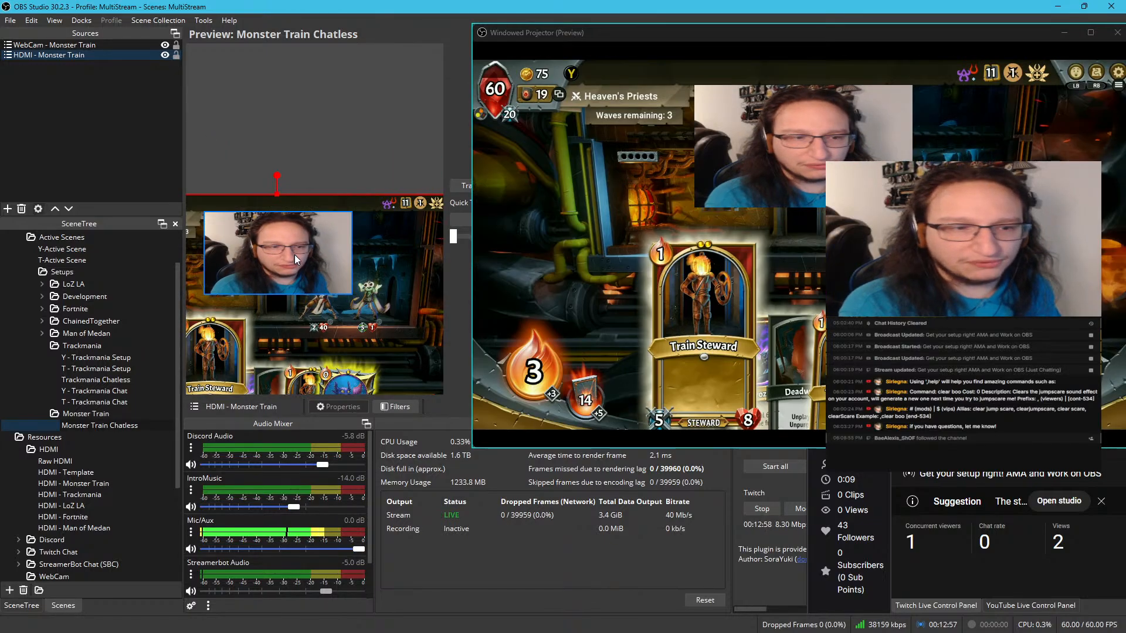
right_click(319, 333)
left_click(153, 96)
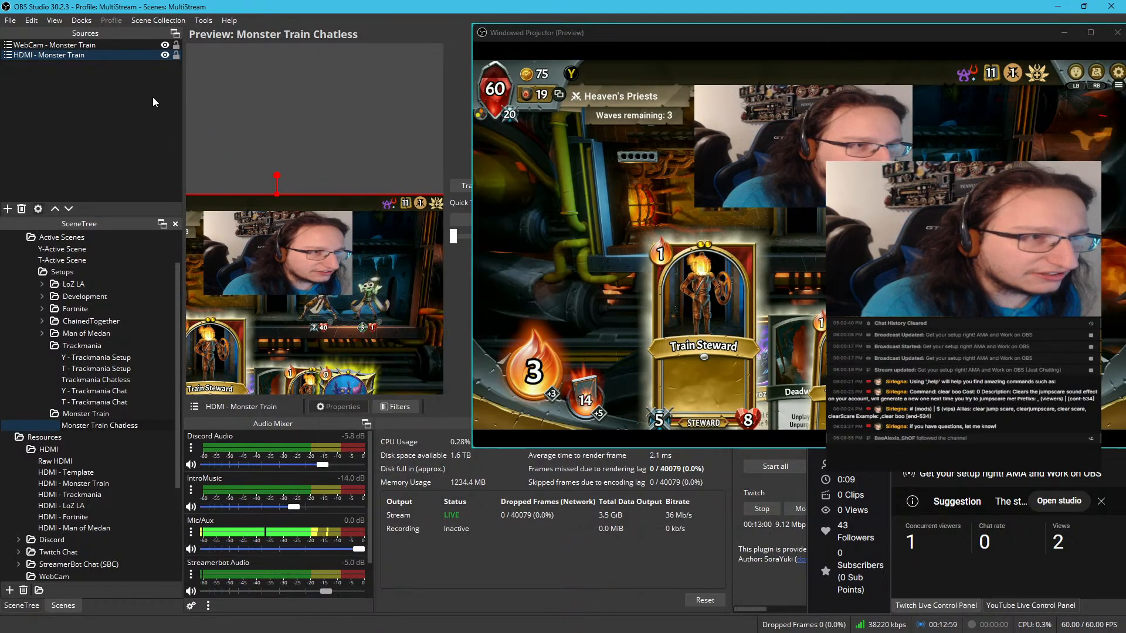
left_click(176, 55)
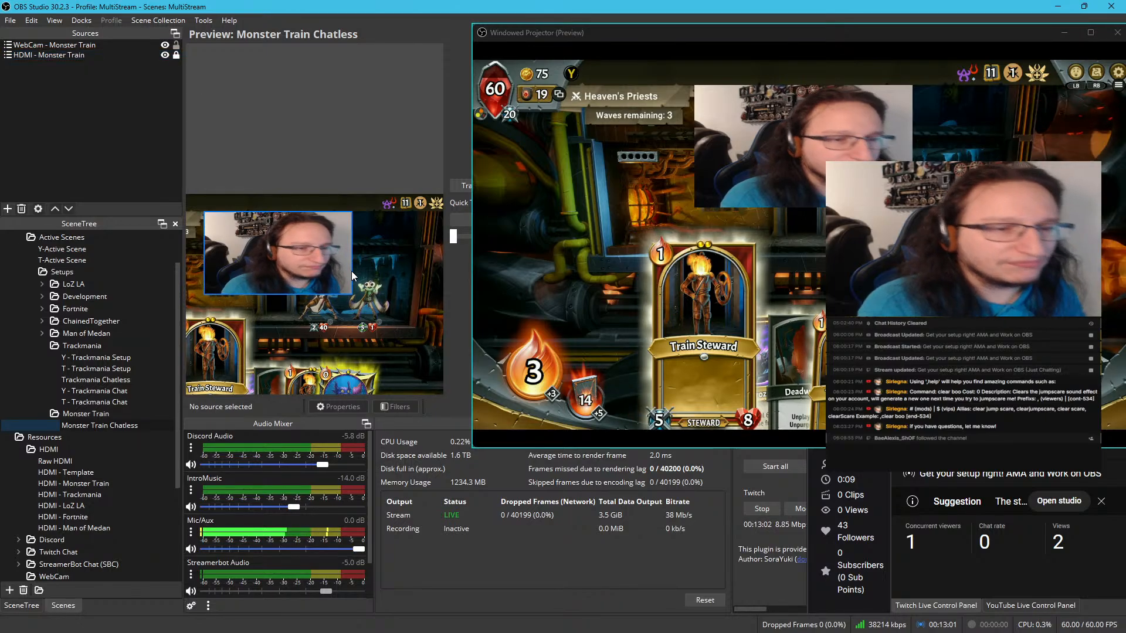
Shrink WebCam - Monster Train from its lower-right corner to about 1014 px from the canvas's right edge and 861 px from its bottom
left_click_drag(350, 280, 261, 247)
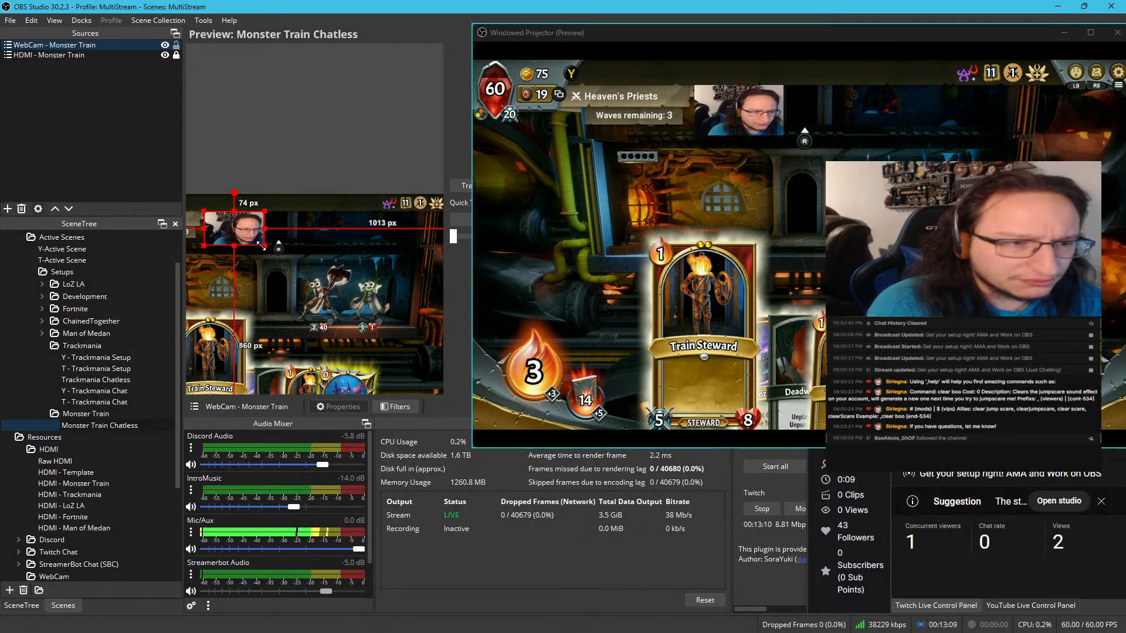
key("space")
scroll(236, 246, "up", 3)
scroll(236, 246, "up", 5)
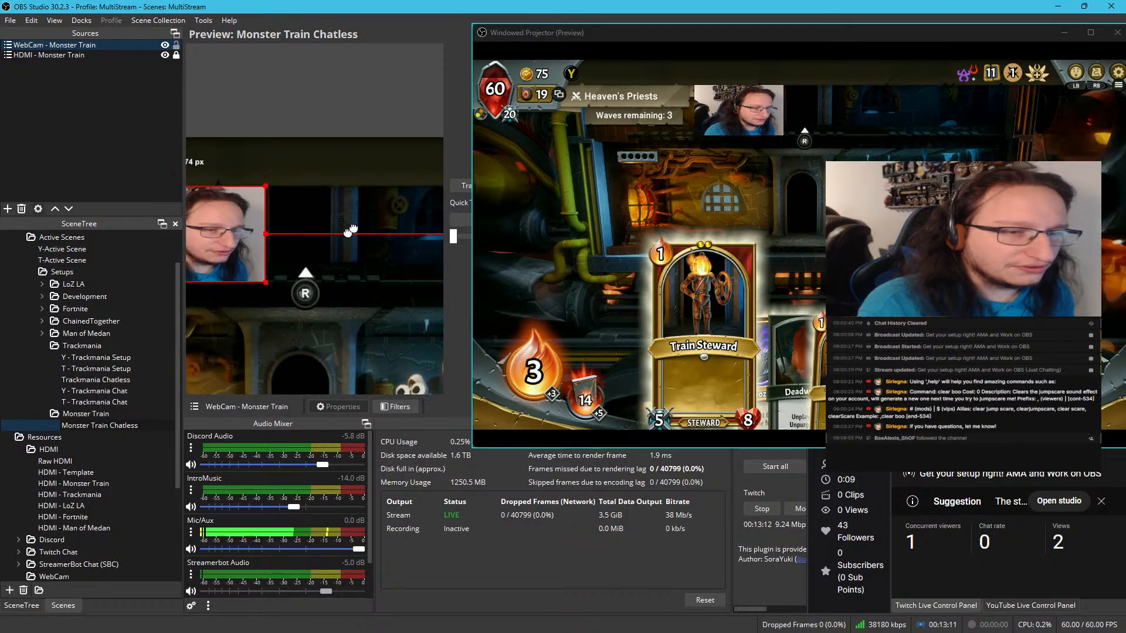
key("space")
left_click_drag(401, 173, 365, 207)
scroll(332, 239, "up", 3)
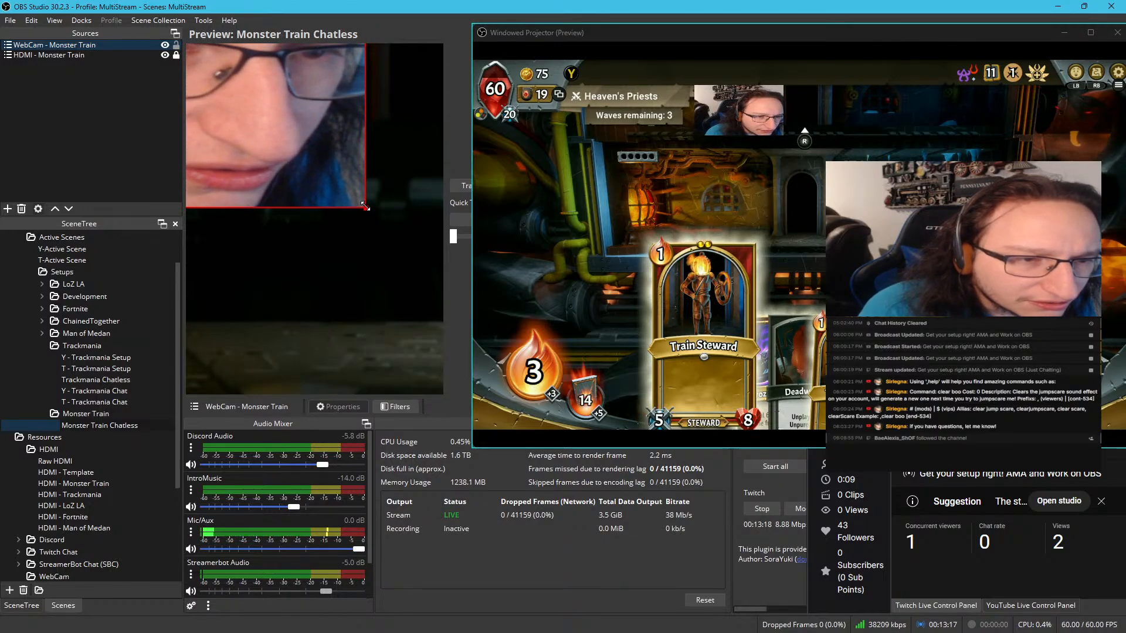
key("space")
scroll(362, 244, "down", 6)
scroll(363, 244, "down", 16)
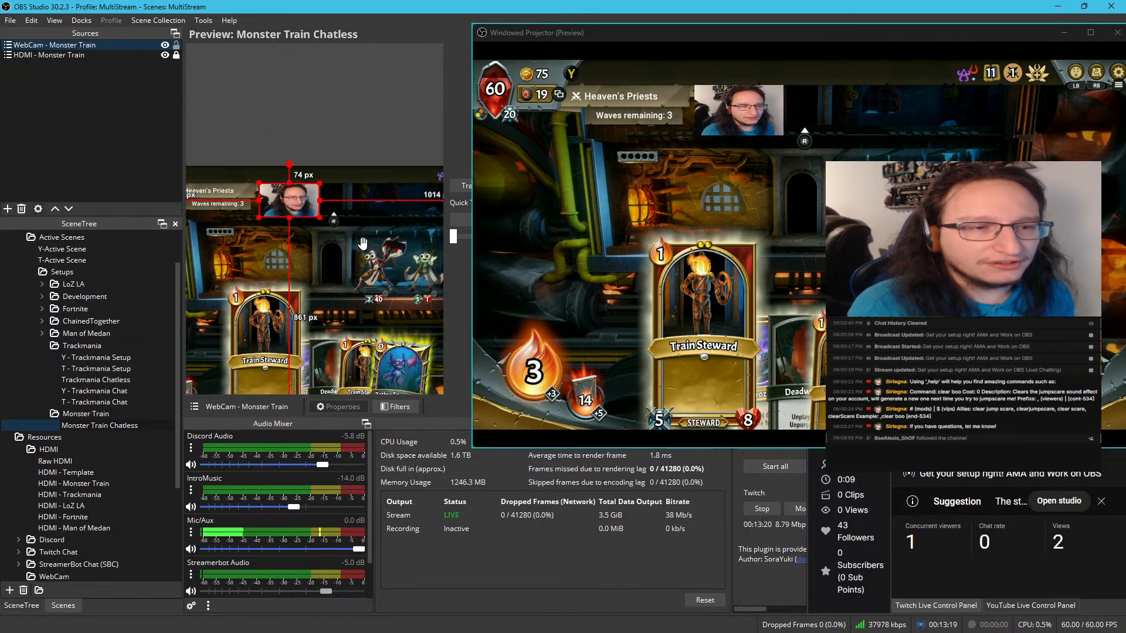
left_click(381, 128)
scroll(378, 124, "down", 5)
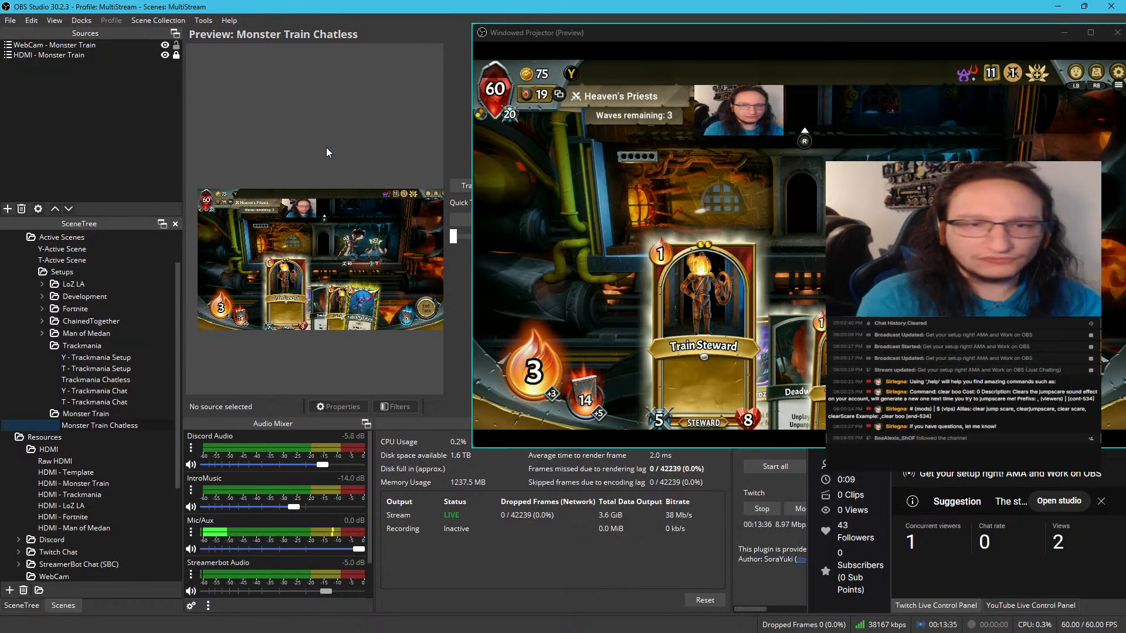
Move the preview projector out of the way, then collapse the WebCam folder and expand the Twitch Chat folder under Resources
left_click_drag(519, 44, 0, 211)
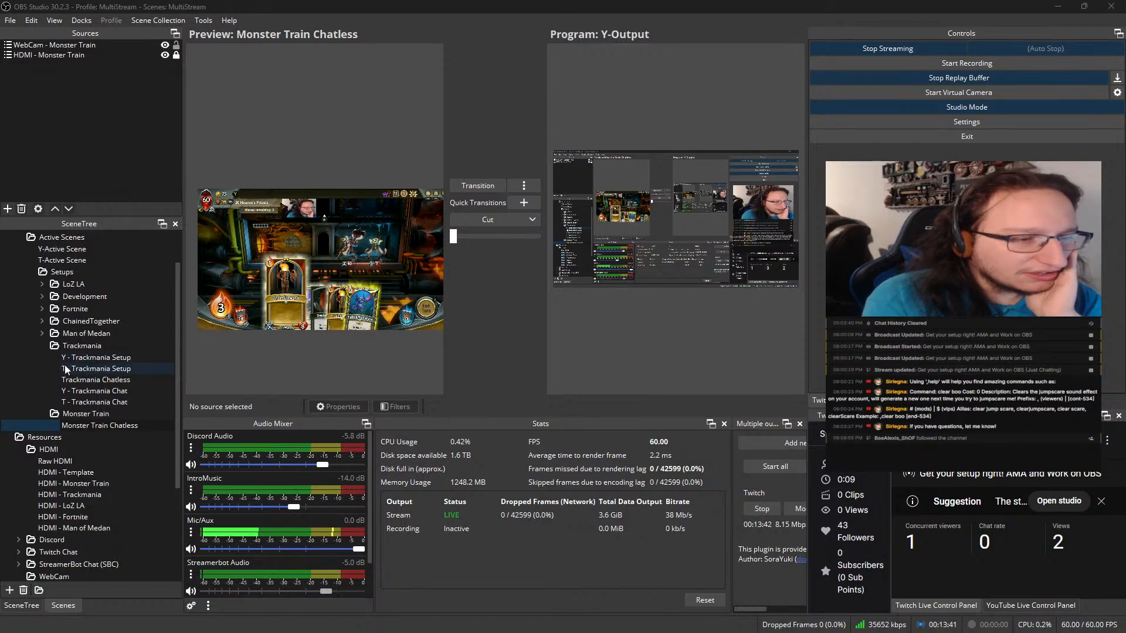
scroll(64, 365, "down", 4)
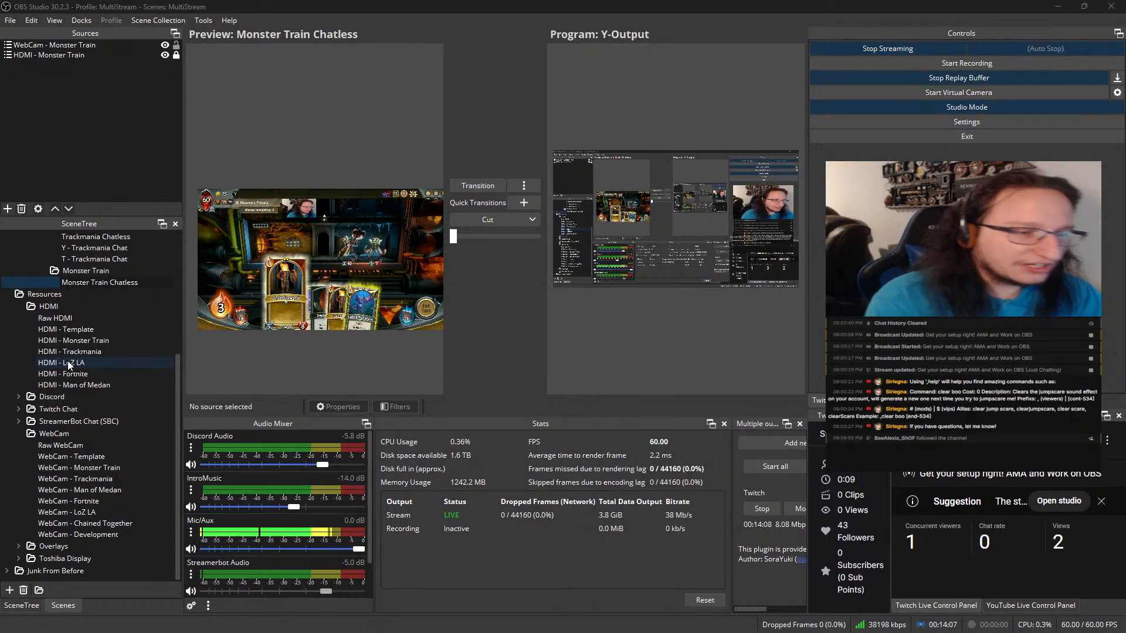
left_click(21, 433)
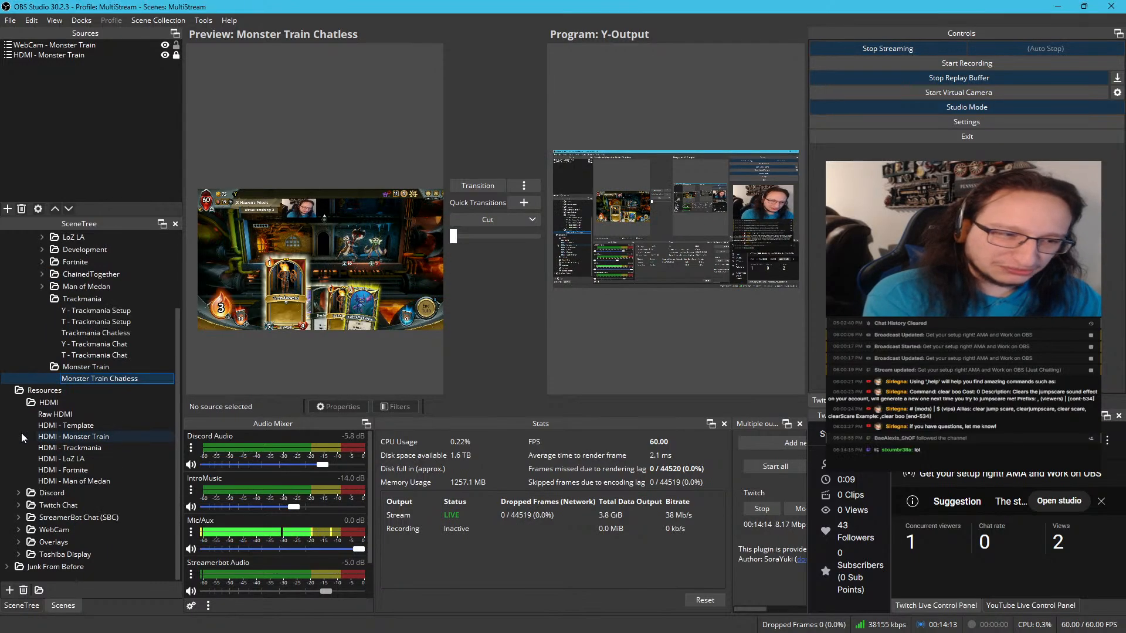
left_click(18, 505)
scroll(60, 442, "down", 3)
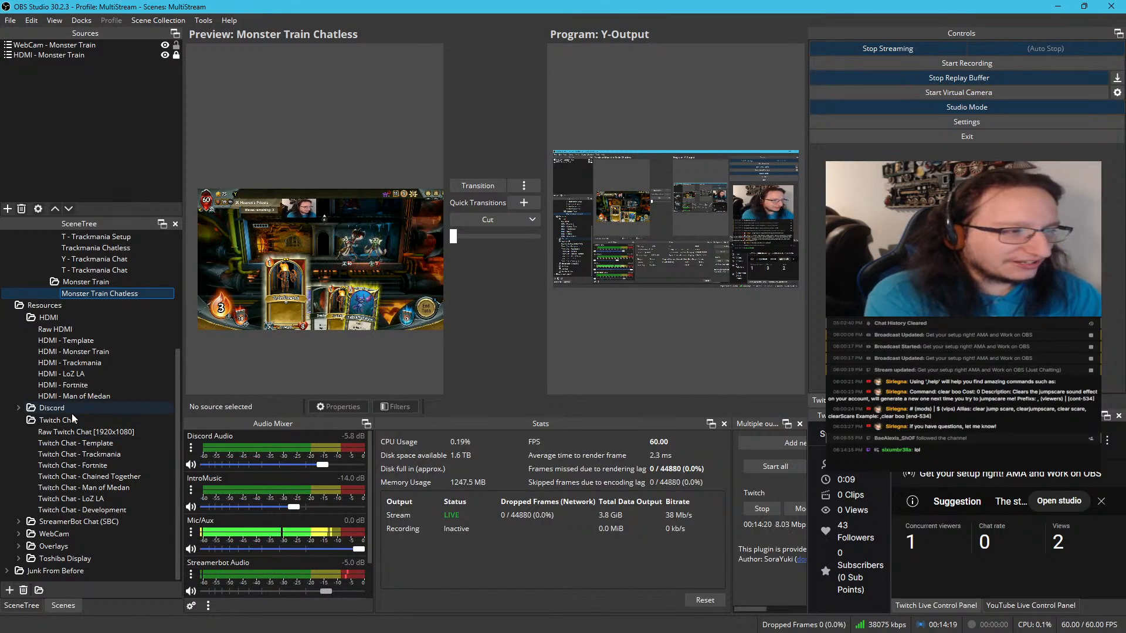
Duplicate the Twitch Chat - Template scene as "Twitch Chat - Monster Train" and place it directly below the template
left_click(89, 443)
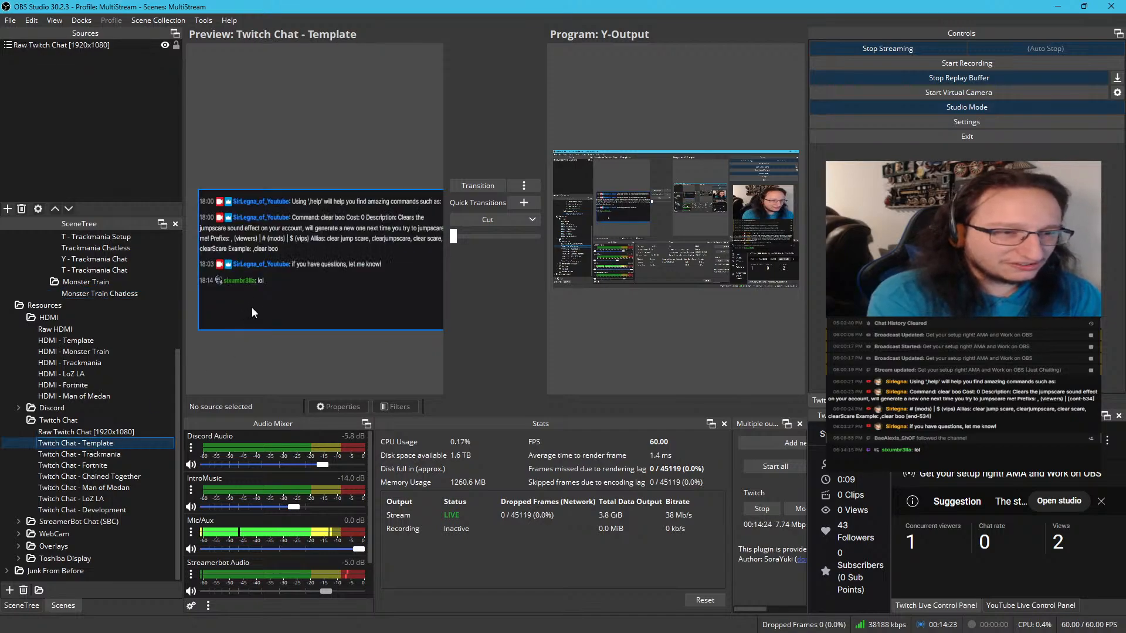
right_click(115, 448)
left_click(169, 271)
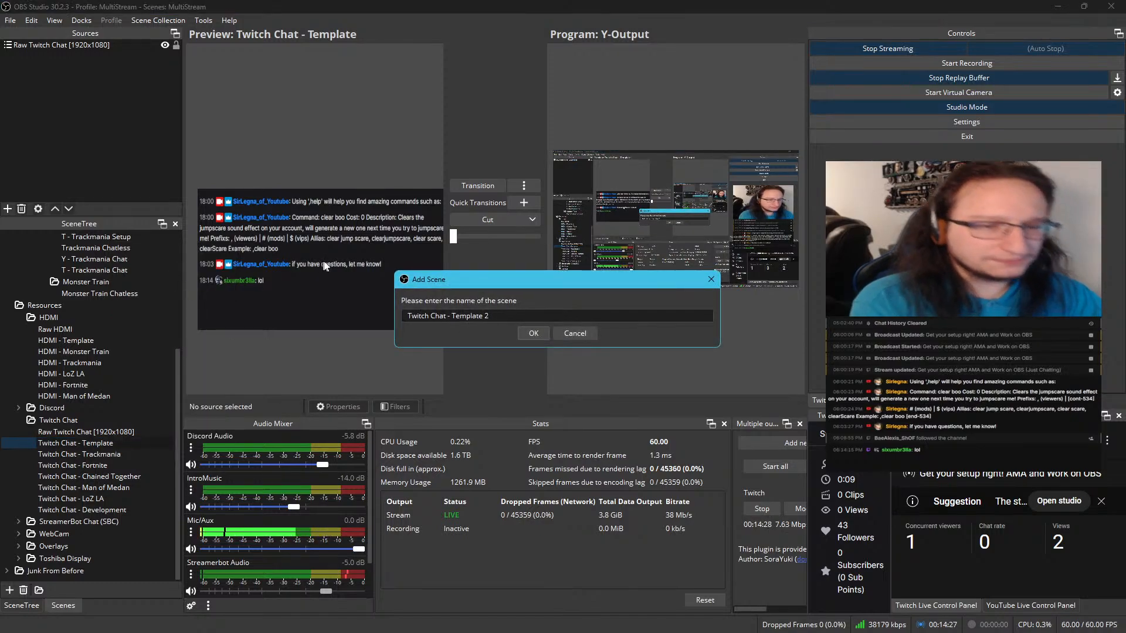
left_click_drag(456, 317, 632, 320)
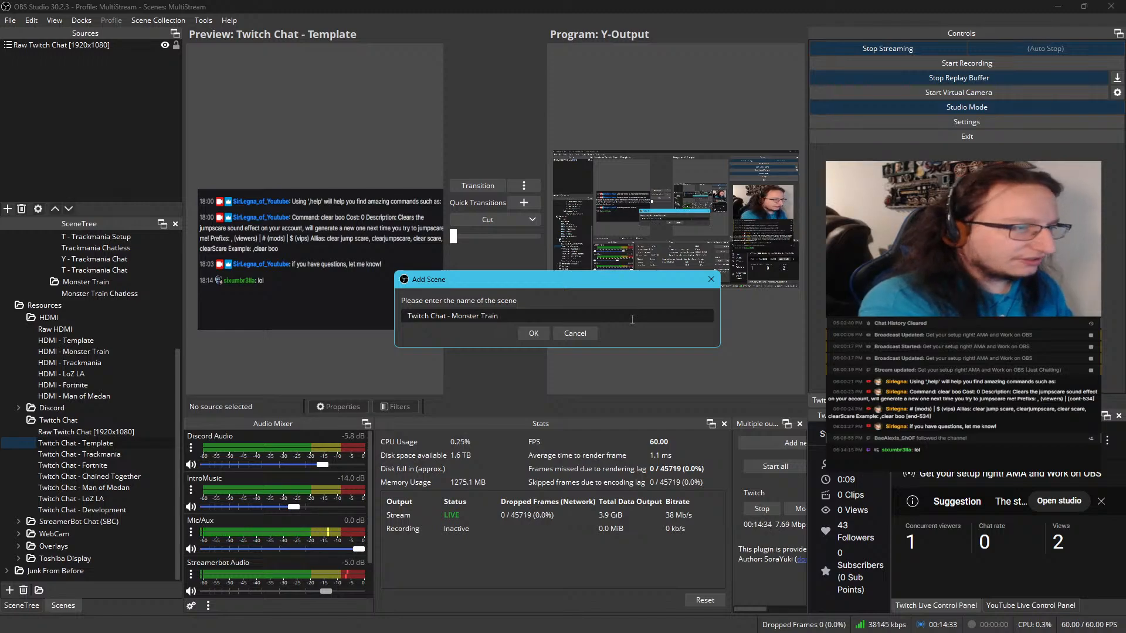
key("Return")
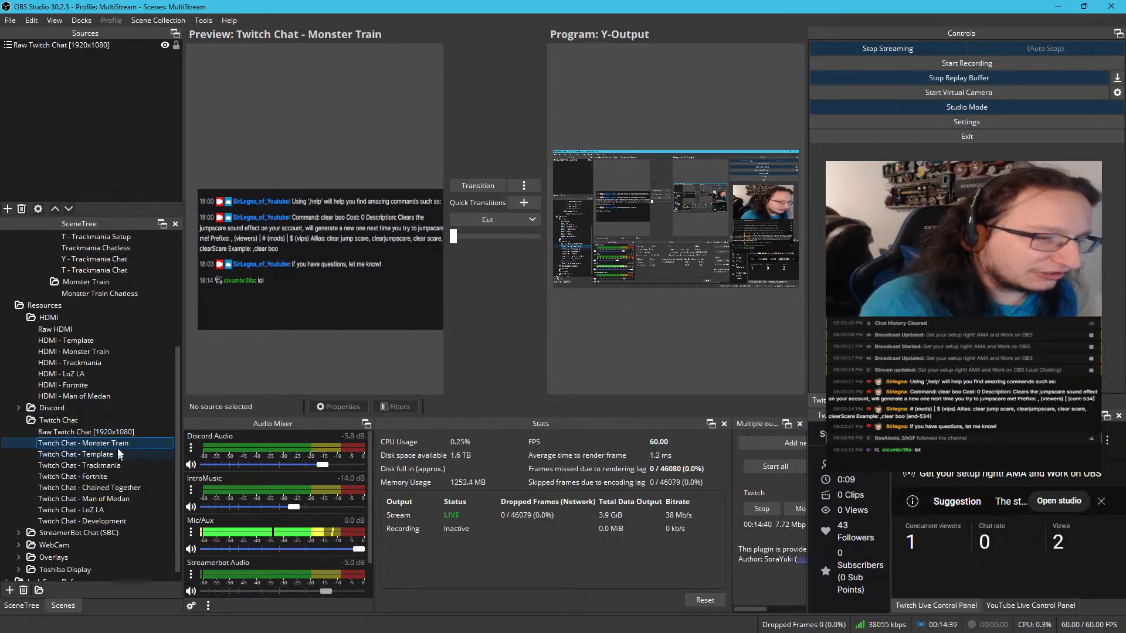
left_click_drag(118, 445, 121, 455)
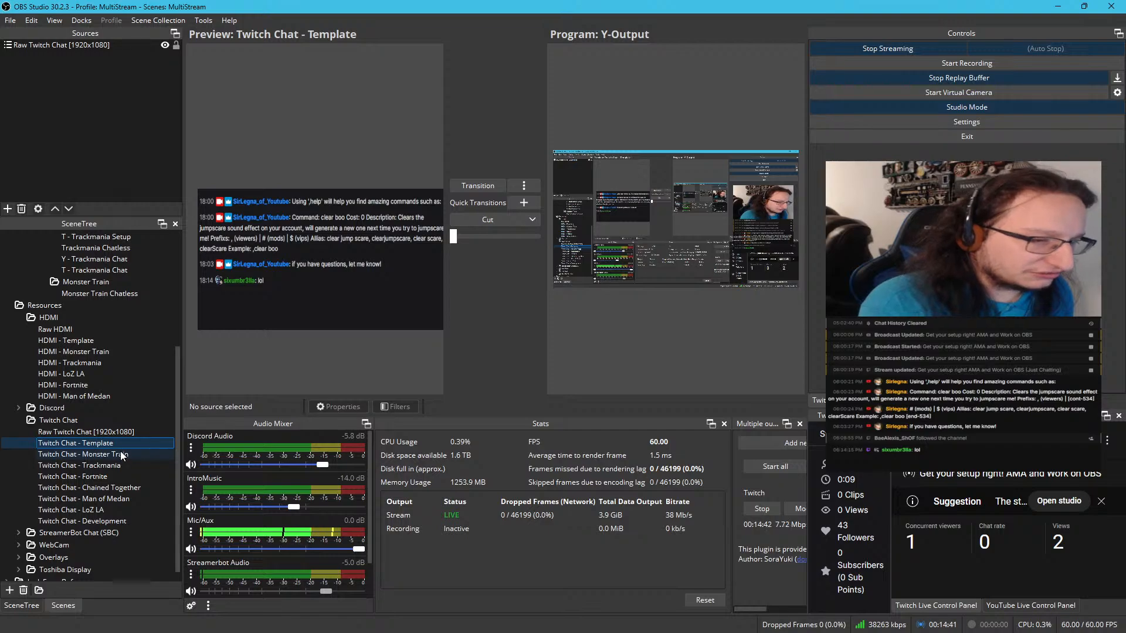
left_click(121, 453)
Add the existing Twitch Chat - Monster Train scene as a source in the Monster Train Chatless scene
scroll(119, 309, "up", 2)
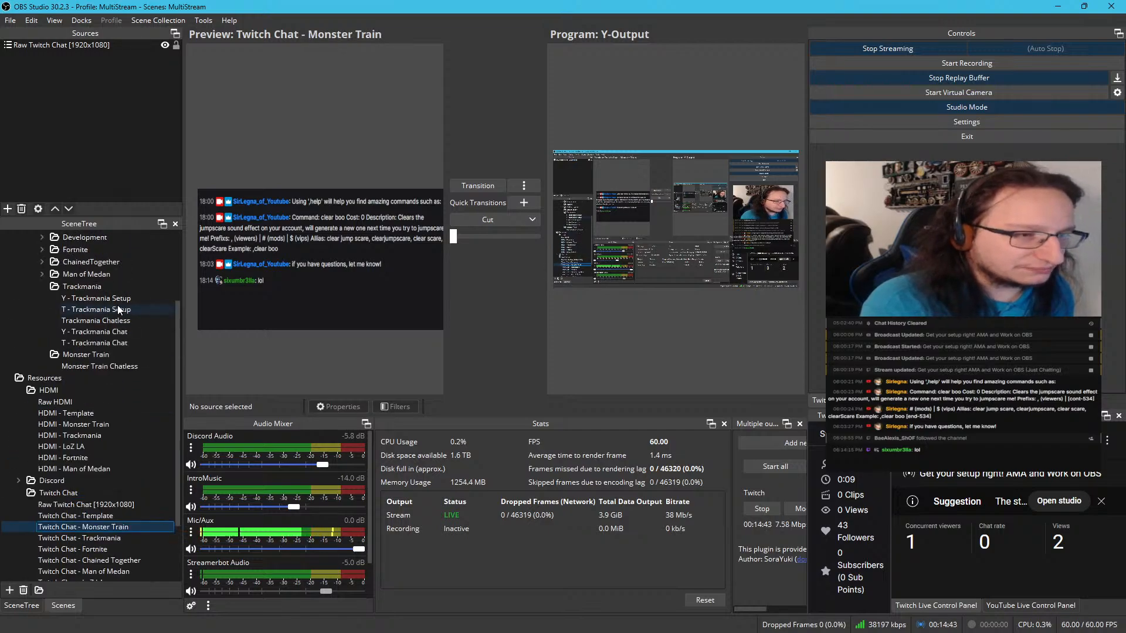
left_click(104, 368)
right_click(116, 100)
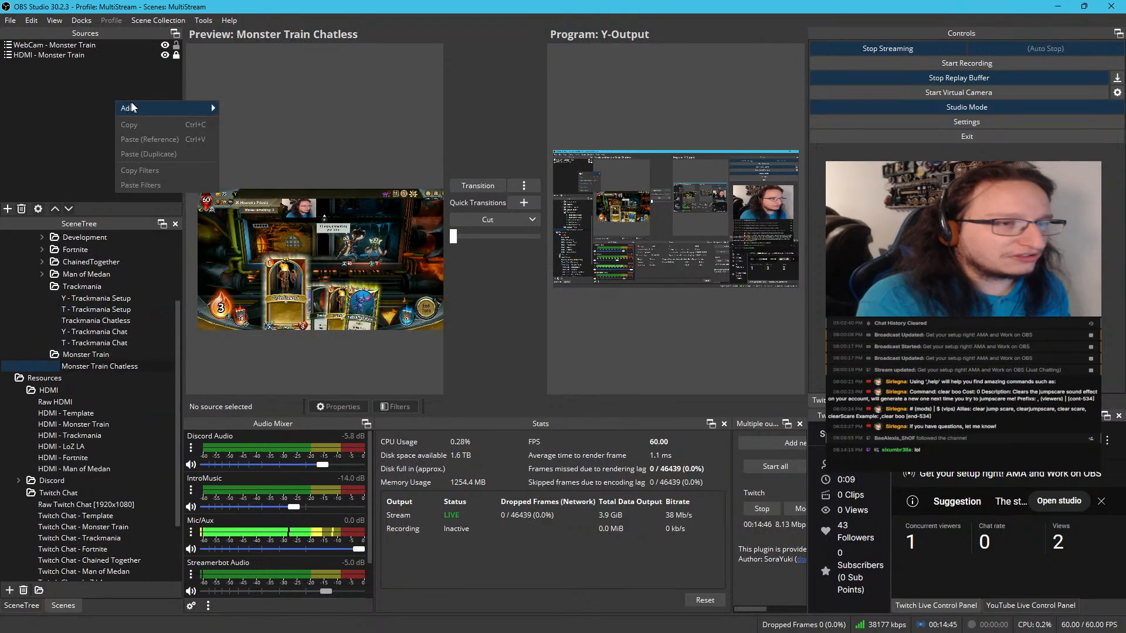
mouse_move(149, 112)
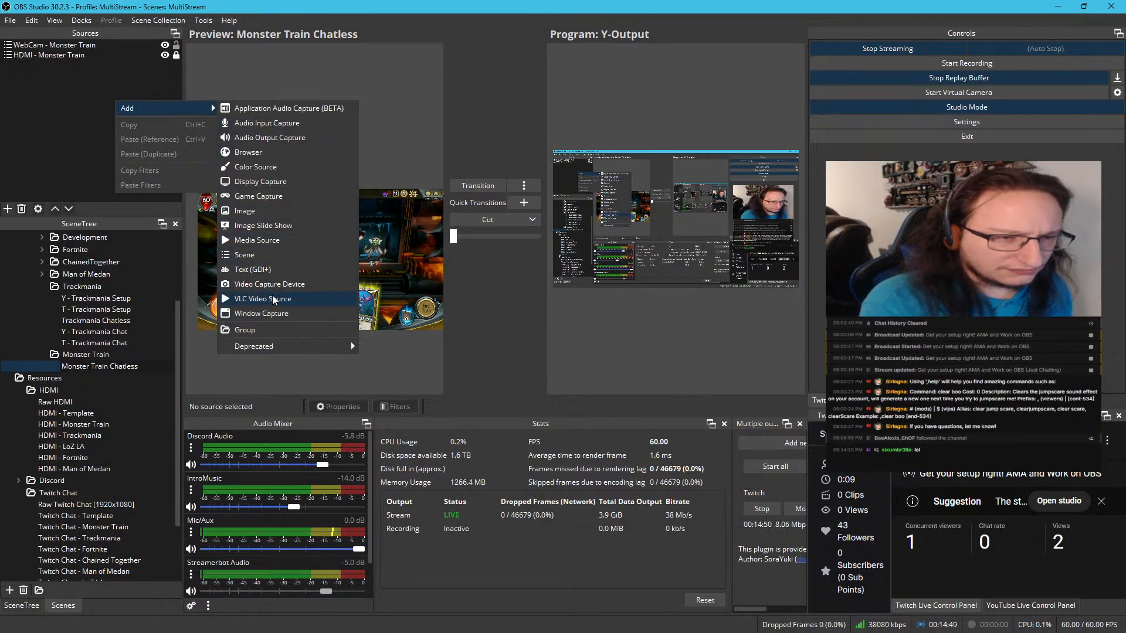
left_click(257, 254)
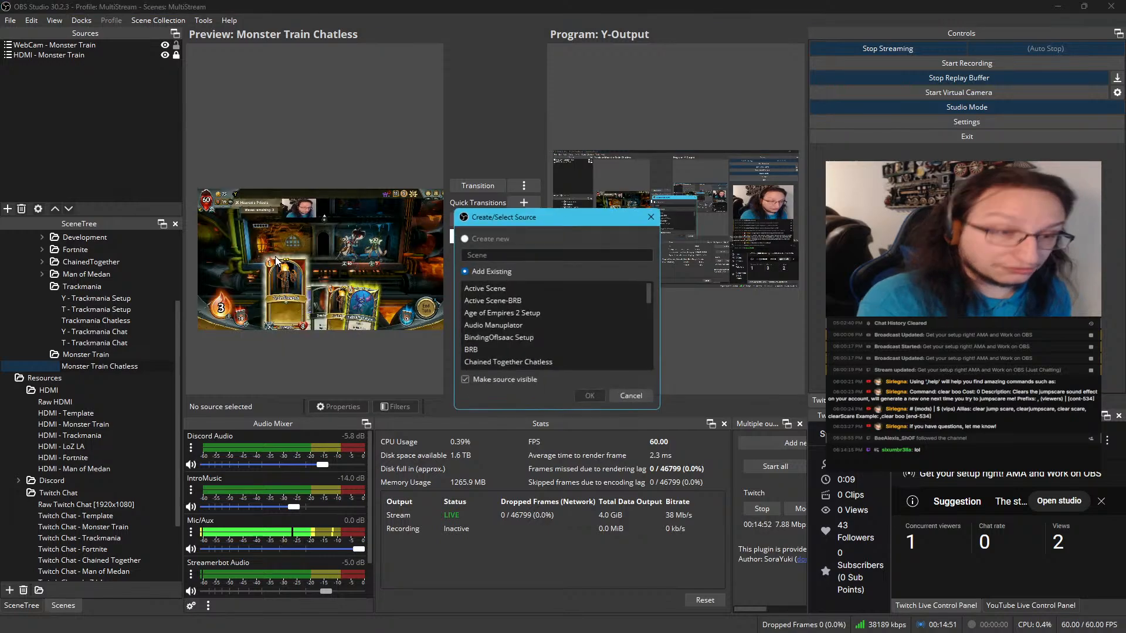
scroll(475, 306, "down", 4)
scroll(492, 328, "up", 2)
scroll(511, 346, "down", 6)
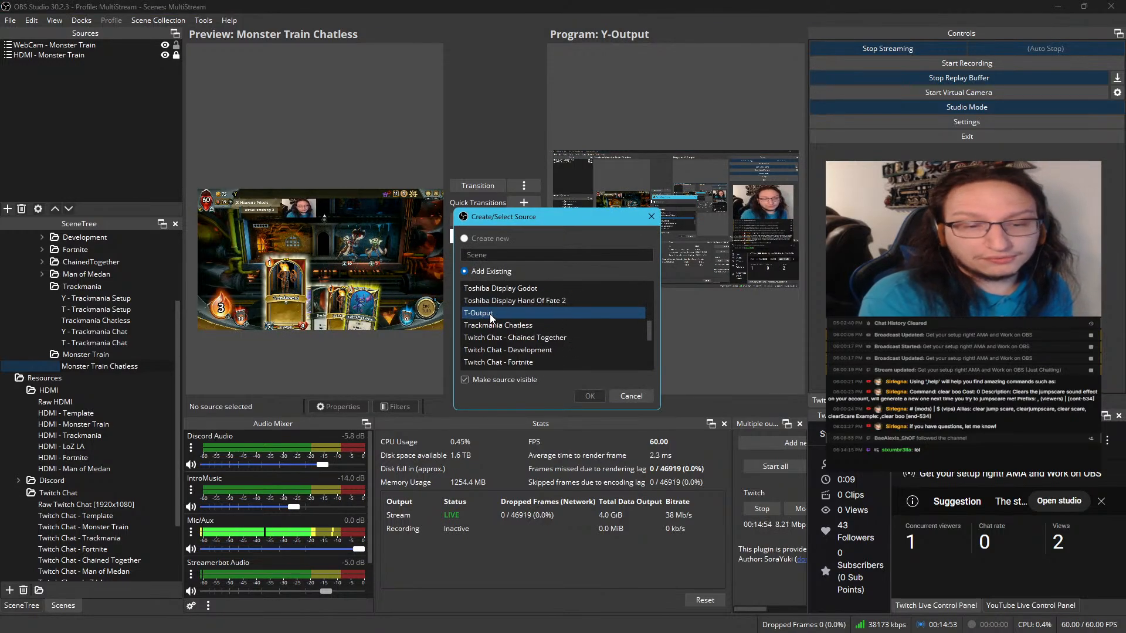
scroll(513, 348, "down", 2)
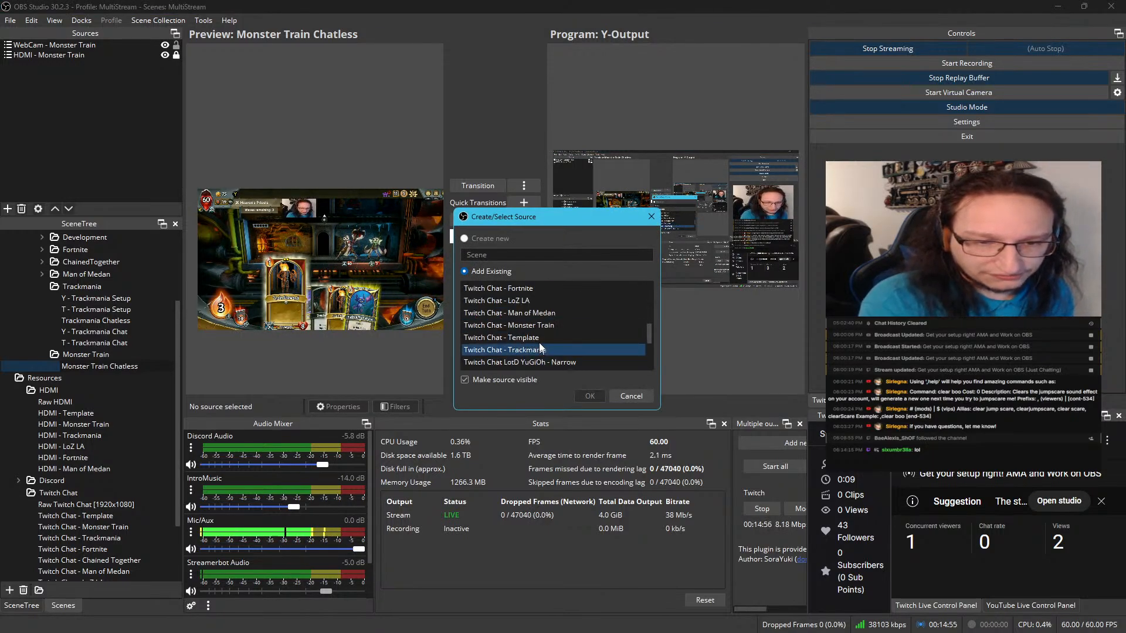
left_click(540, 330)
left_click(589, 396)
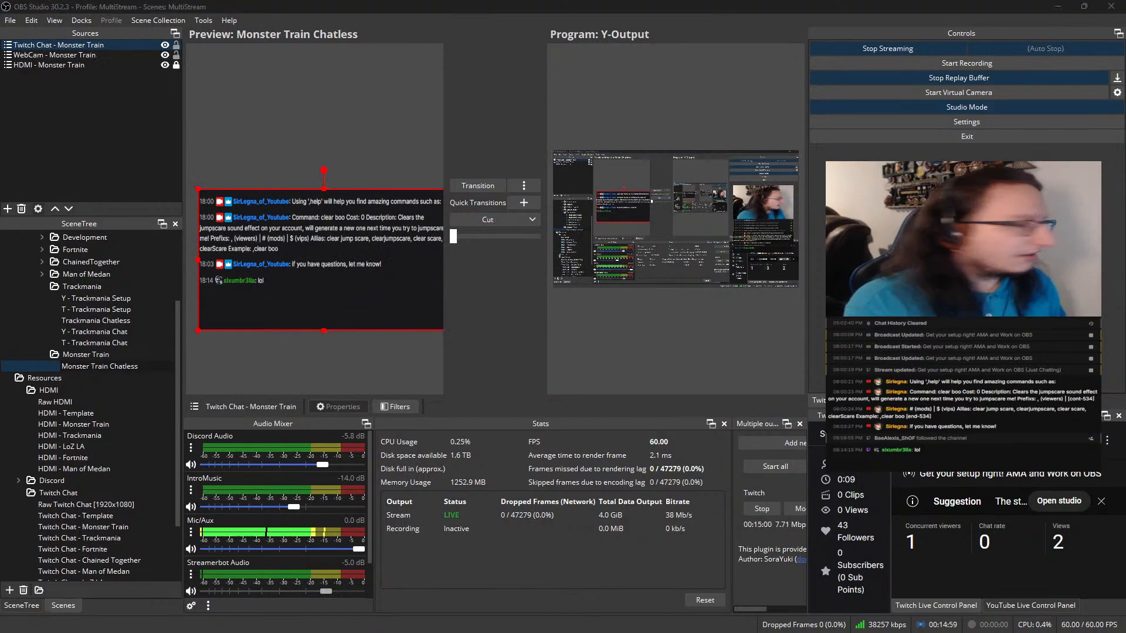
Shrink the Twitch Chat - Monster Train source and place it against the webcam's right edge, about 906 px from the canvas's left and 74 px from its top
left_click_drag(446, 632, 793, 37)
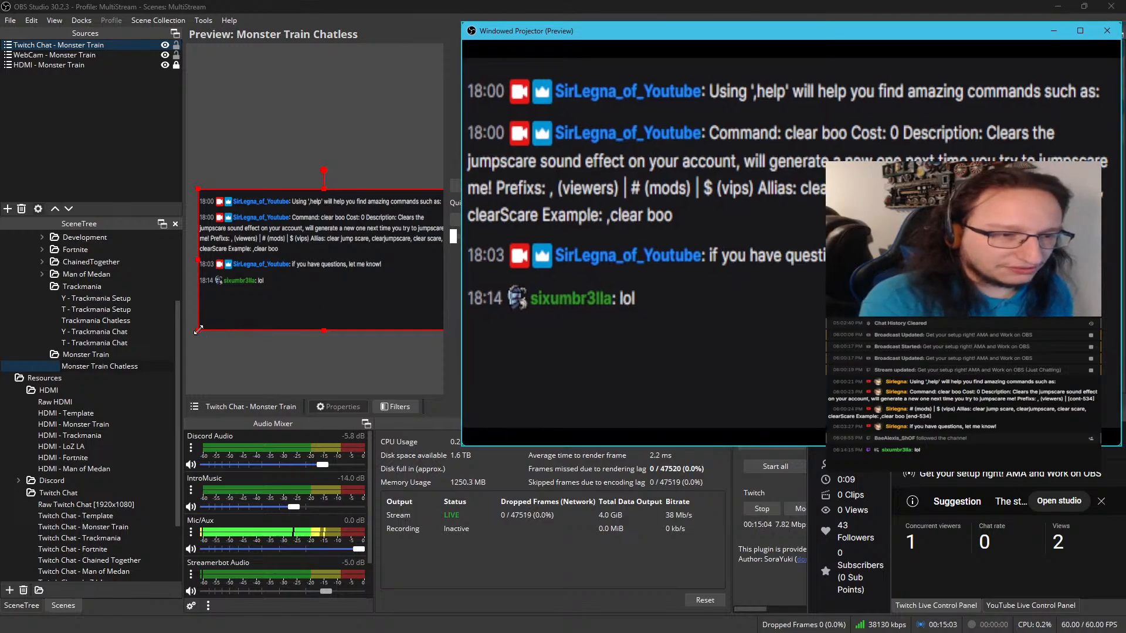
left_click_drag(198, 330, 344, 226)
scroll(317, 257, "up", 4)
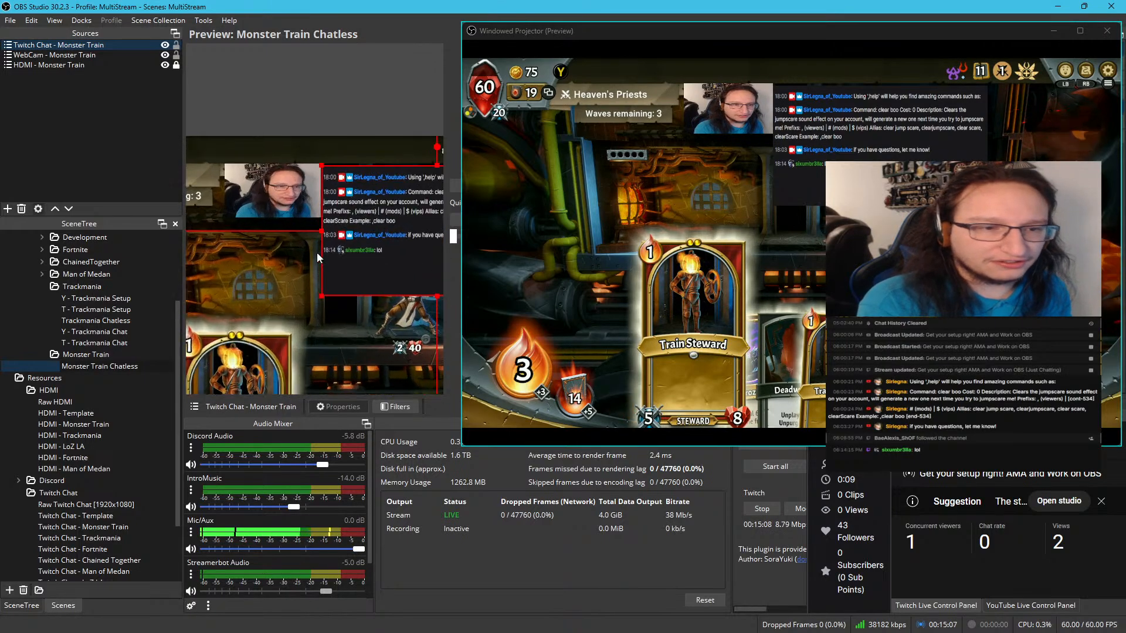
scroll(317, 257, "up", 5)
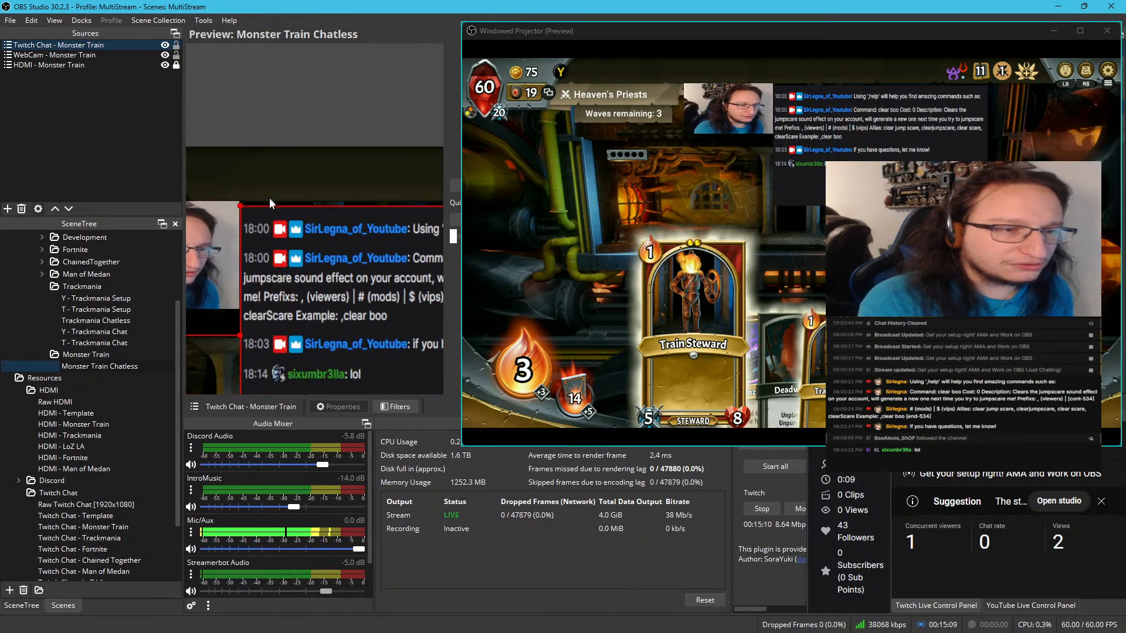
scroll(269, 199, "up", 4)
scroll(268, 205, "down", 2)
left_click_drag(254, 188, 330, 166)
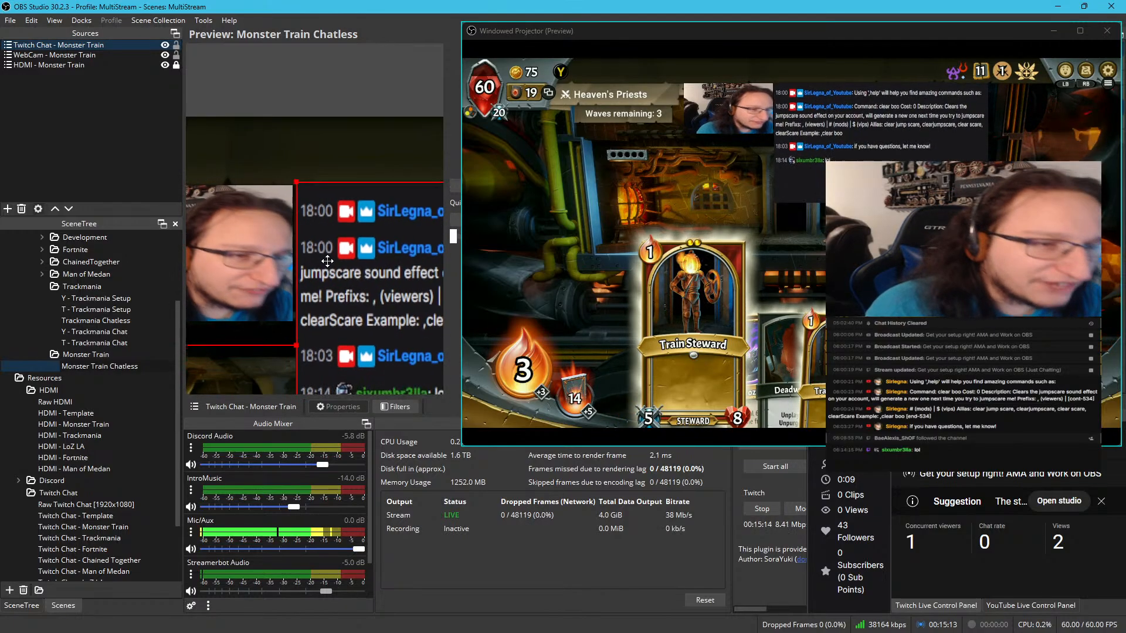
left_click_drag(328, 261, 326, 267)
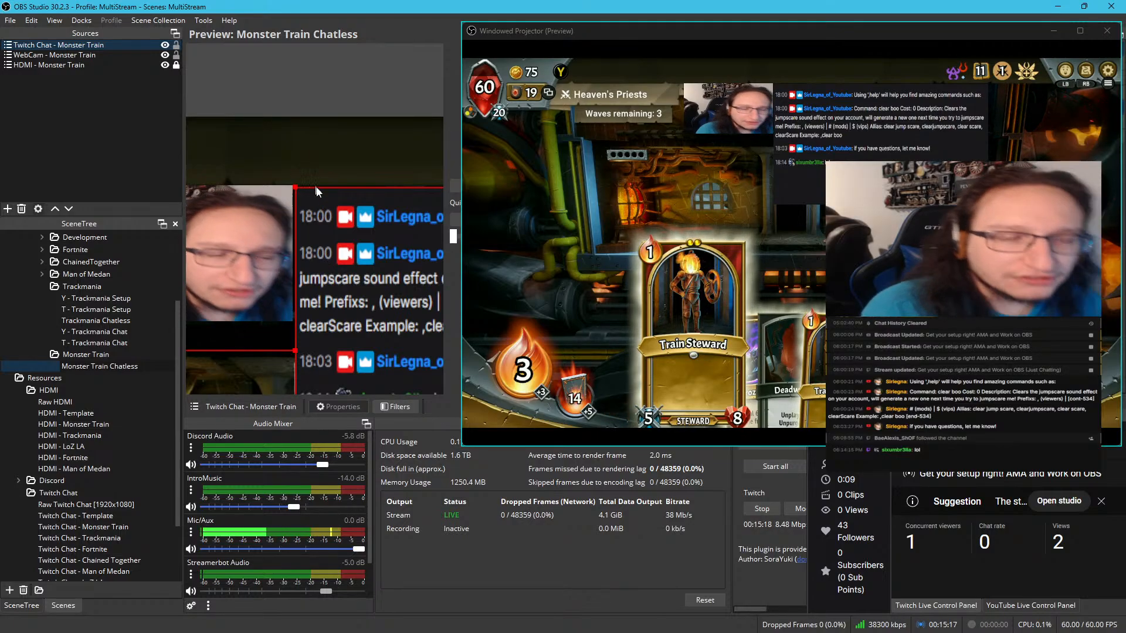
scroll(313, 184, "up", 5)
left_click_drag(289, 167, 369, 314)
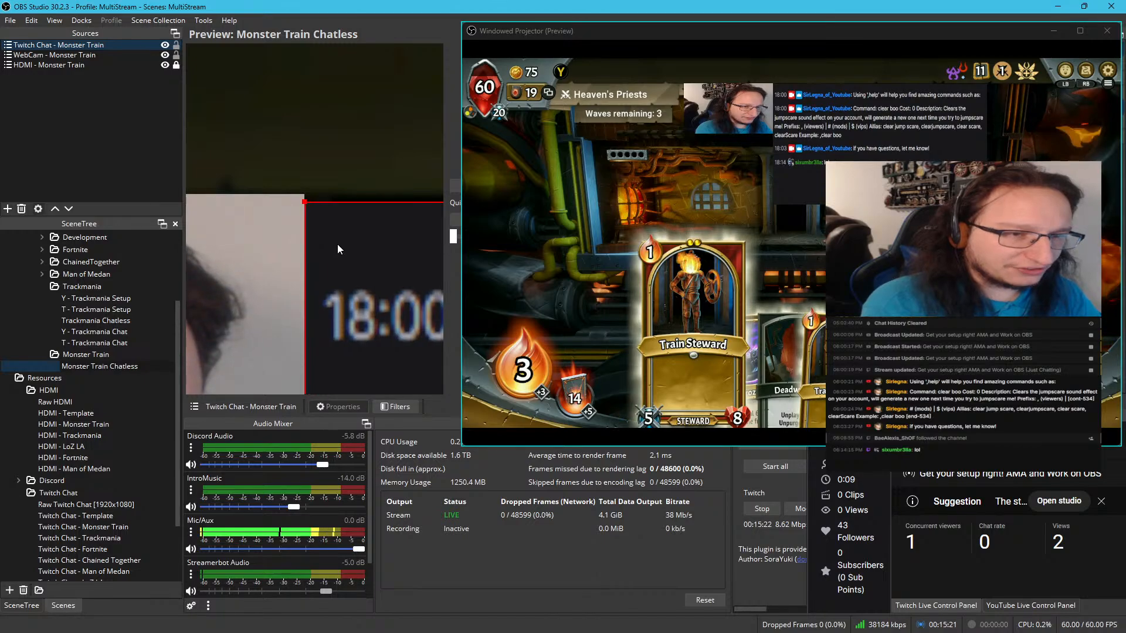
scroll(337, 250, "down", 3)
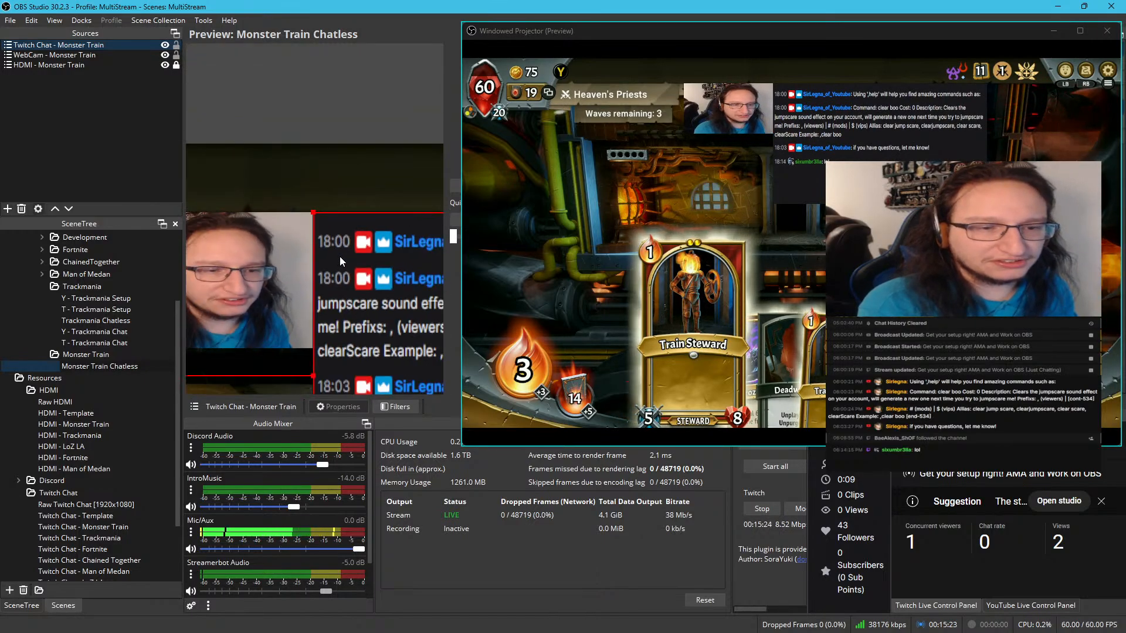
scroll(339, 257, "down", 4)
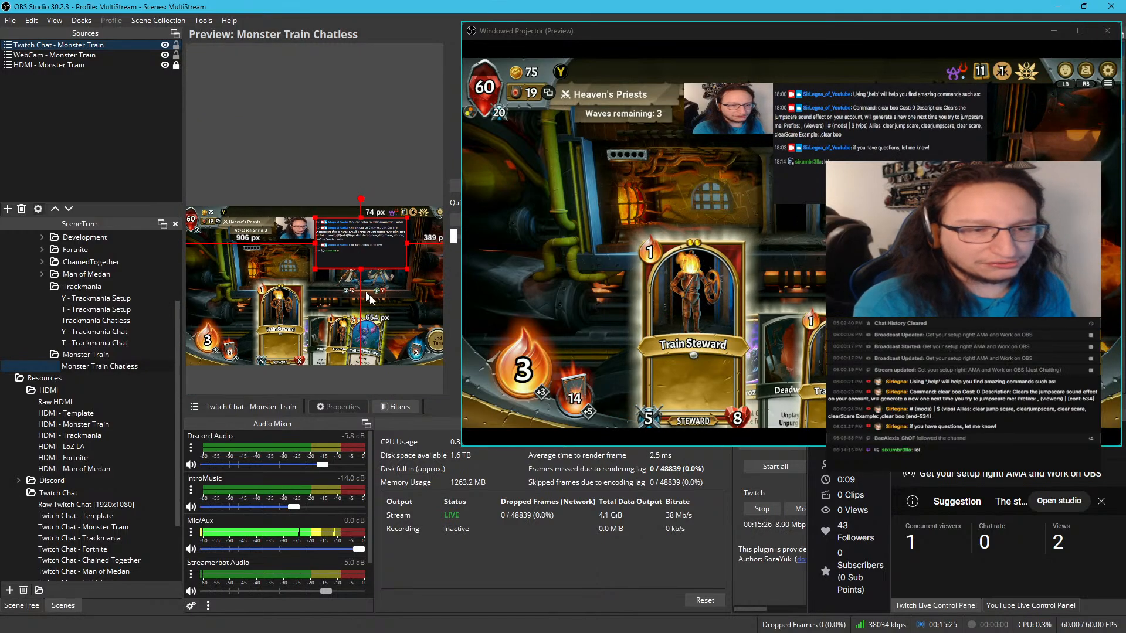
Shrink Twitch Chat - Monster Train from its lower-right corner to about 745 px from the canvas's right edge and 855 px from its bottom
scroll(370, 312, "up", 5)
left_click_drag(370, 340, 294, 338)
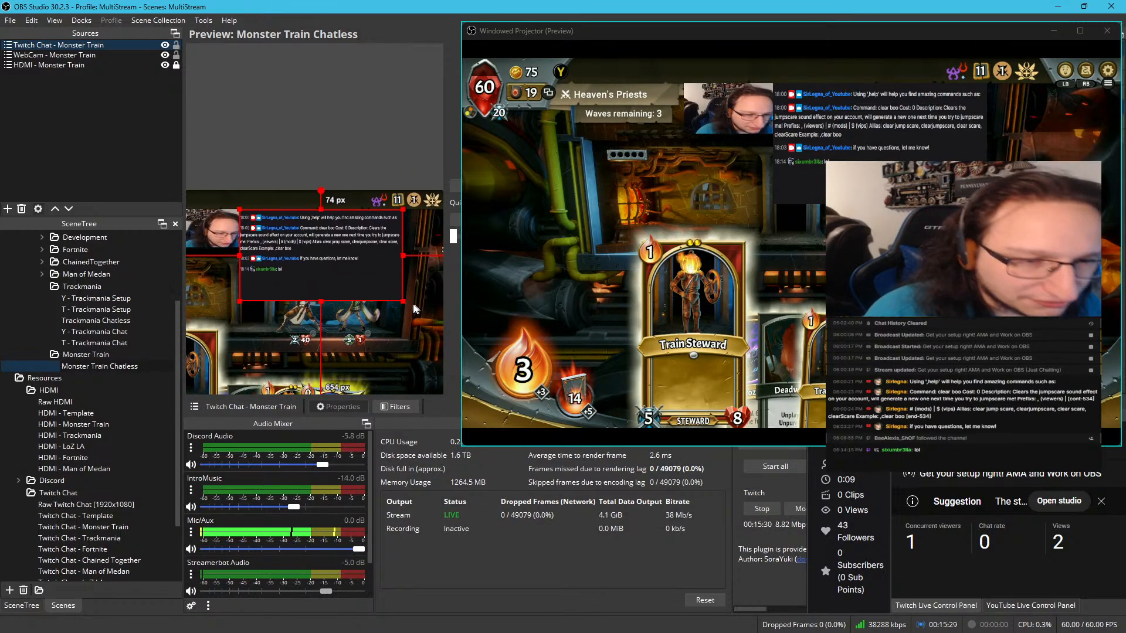
left_click_drag(405, 302, 311, 218)
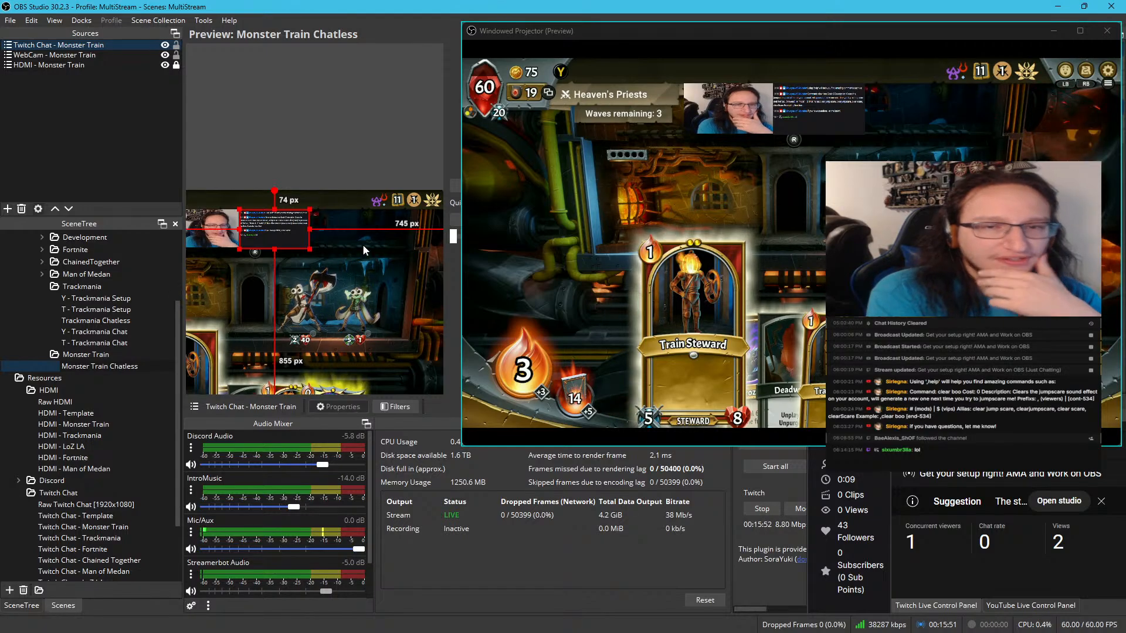
scroll(359, 235, "down", 4)
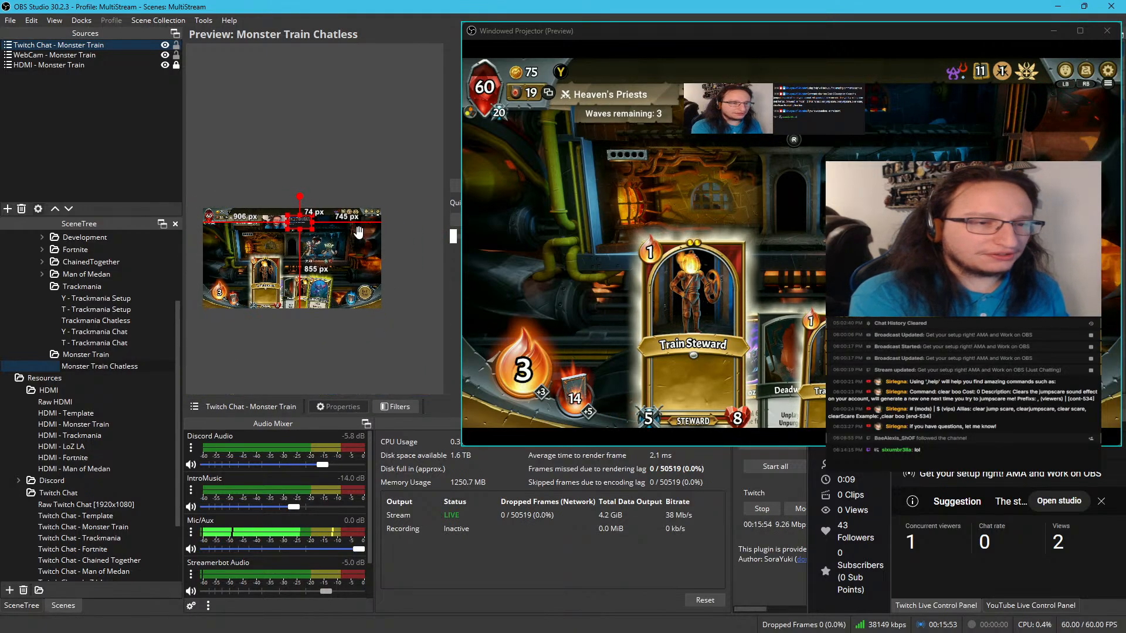
scroll(238, 258, "up", 3)
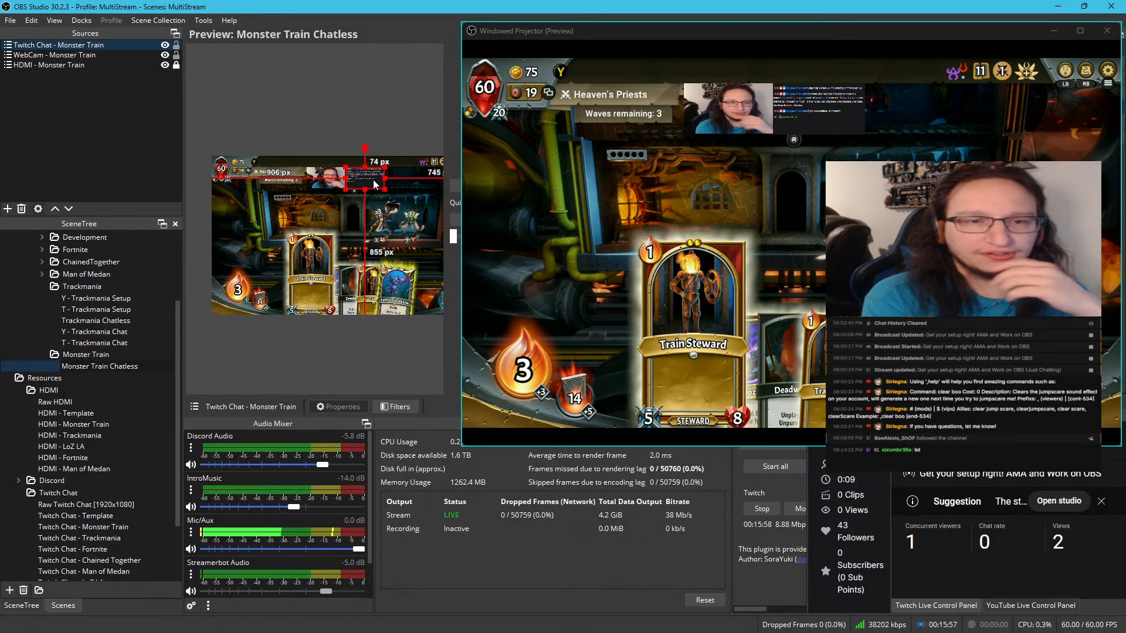
Try the webcam at the canvas's left edge, about 190 px from the top, with an enlarged Twitch chat beneath it, and undo the changes
left_click_drag(338, 182, 243, 198)
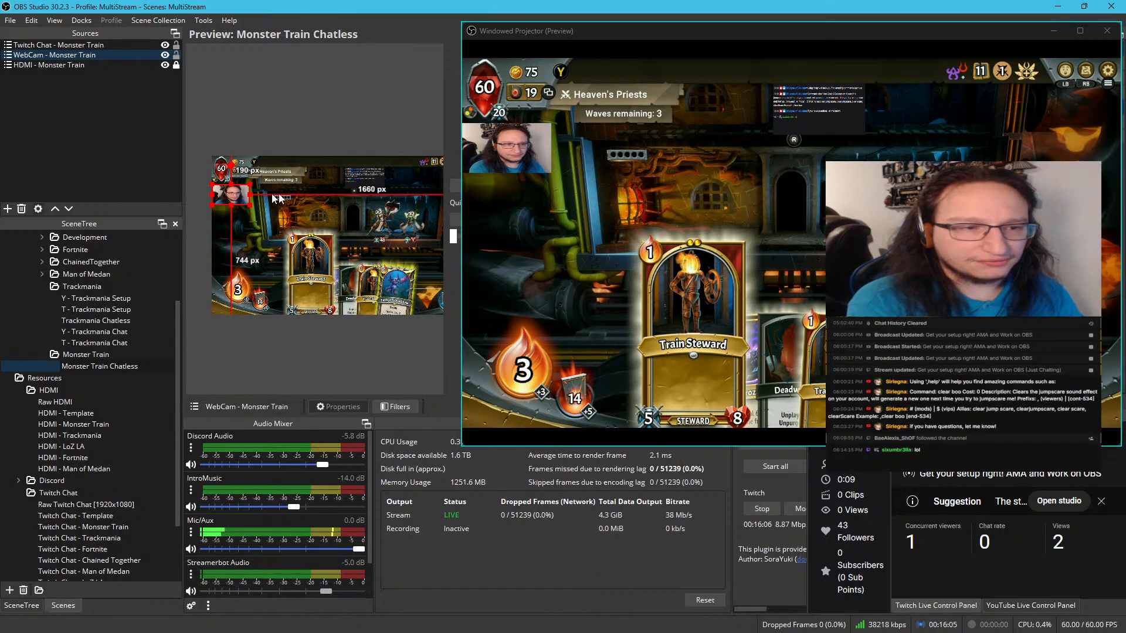
left_click_drag(361, 174, 279, 247)
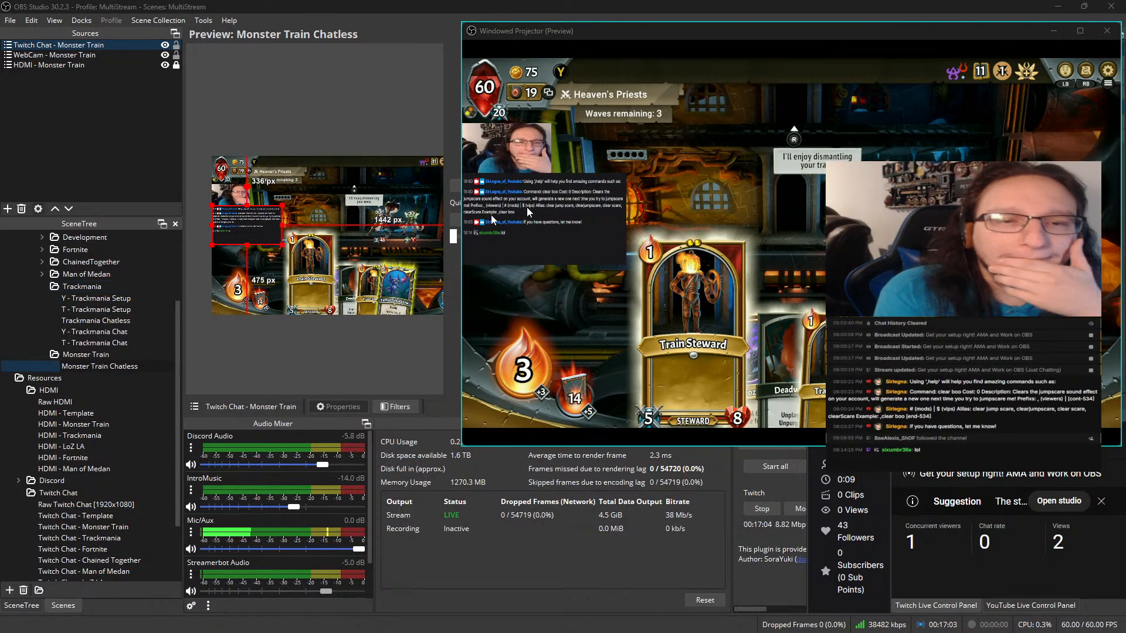
left_click(520, 162)
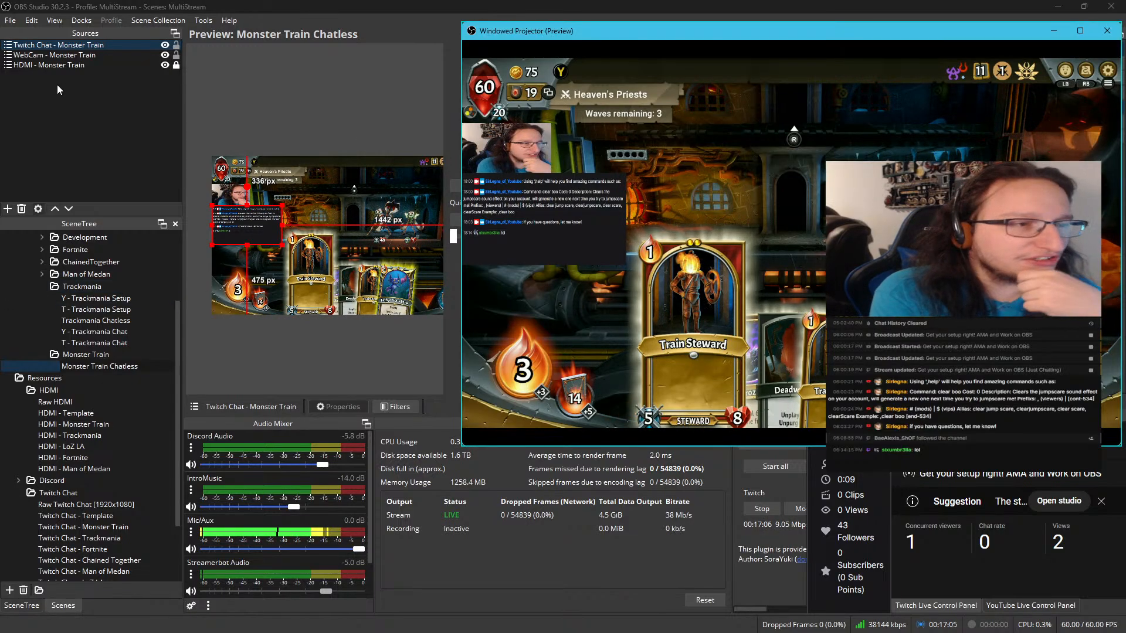
left_click(311, 123)
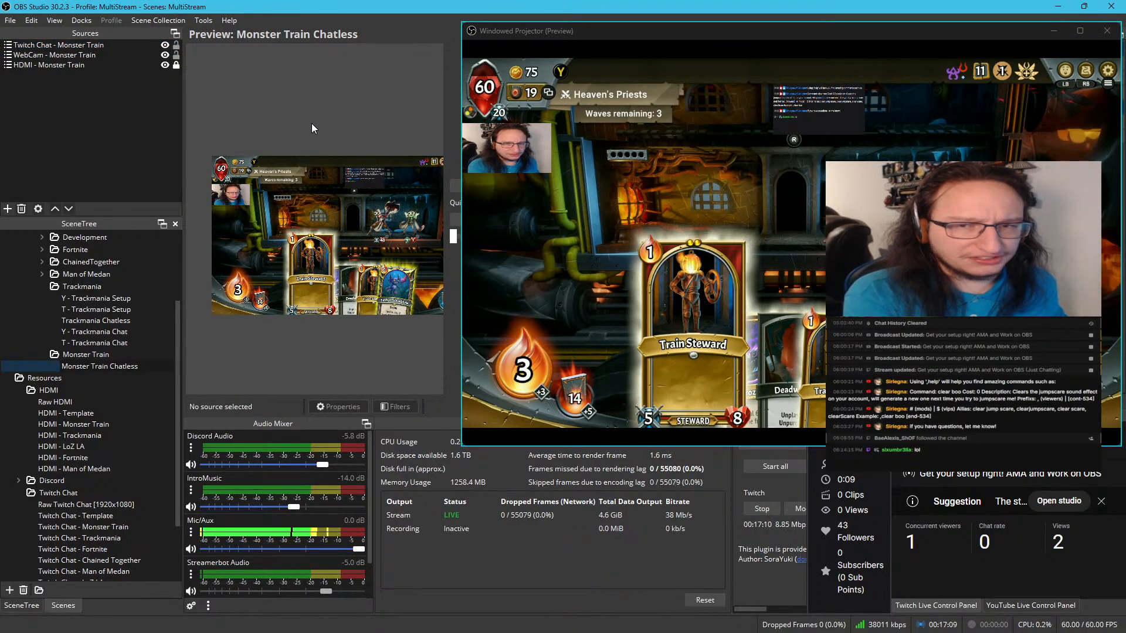
left_click(858, 110)
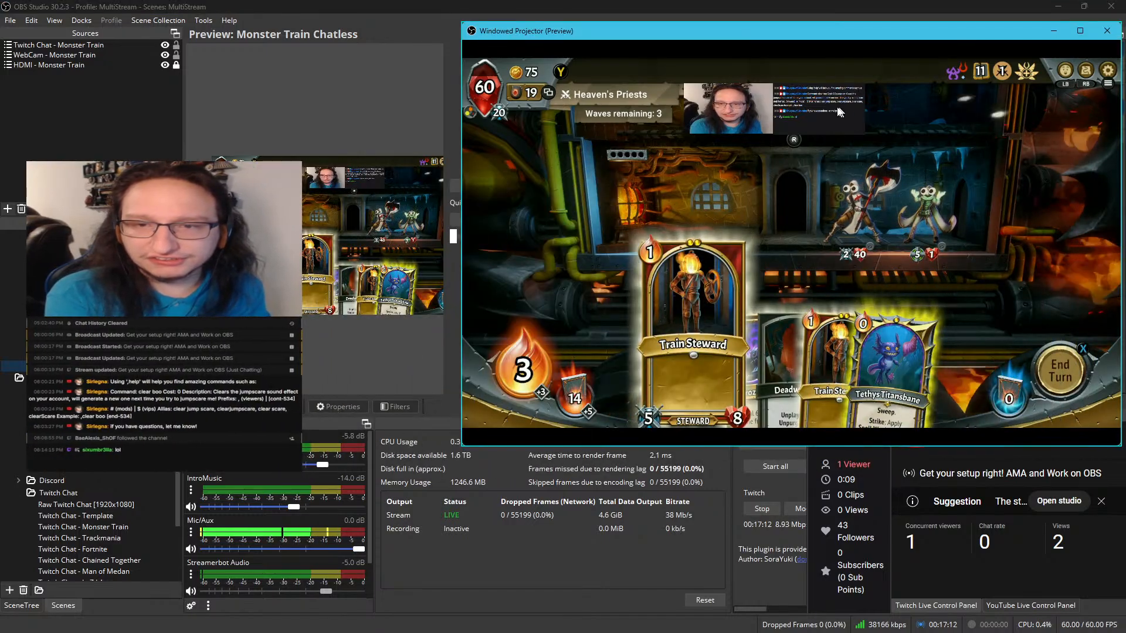
Enlarge Twitch Chat - Monster Train beside the webcam from its lower-right corner to about 643 by 362 px
left_click(382, 179)
left_click_drag(384, 179, 439, 193)
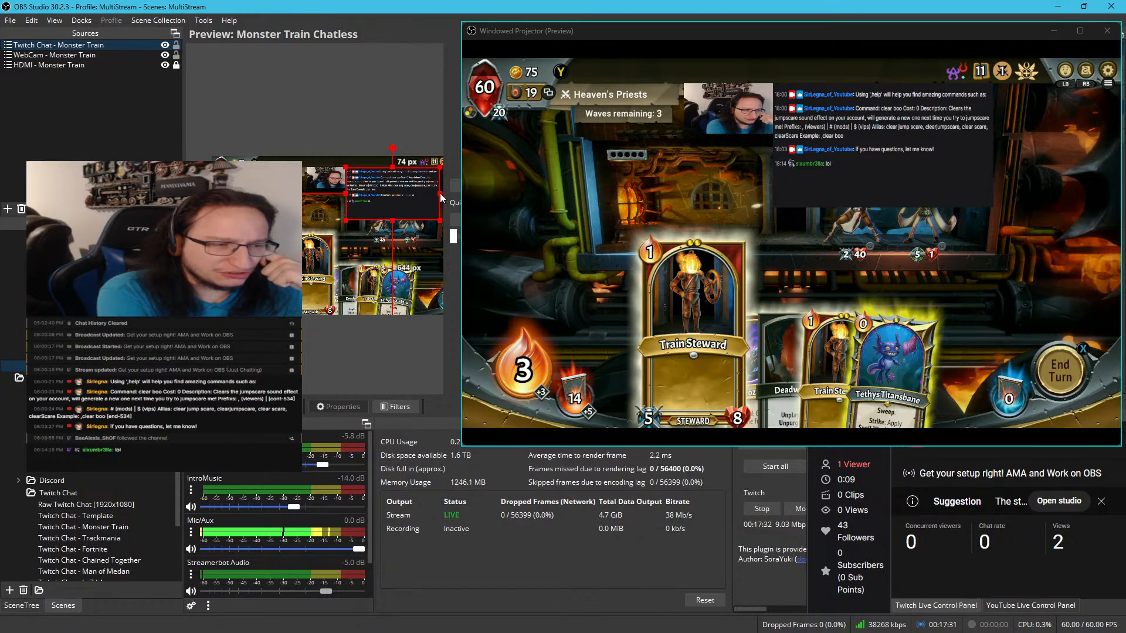
Examine the Raw Twitch Chat [1920x1080] and Twitch Chat - Monster Train resource scenes in the preview
scroll(120, 453, "down", 2)
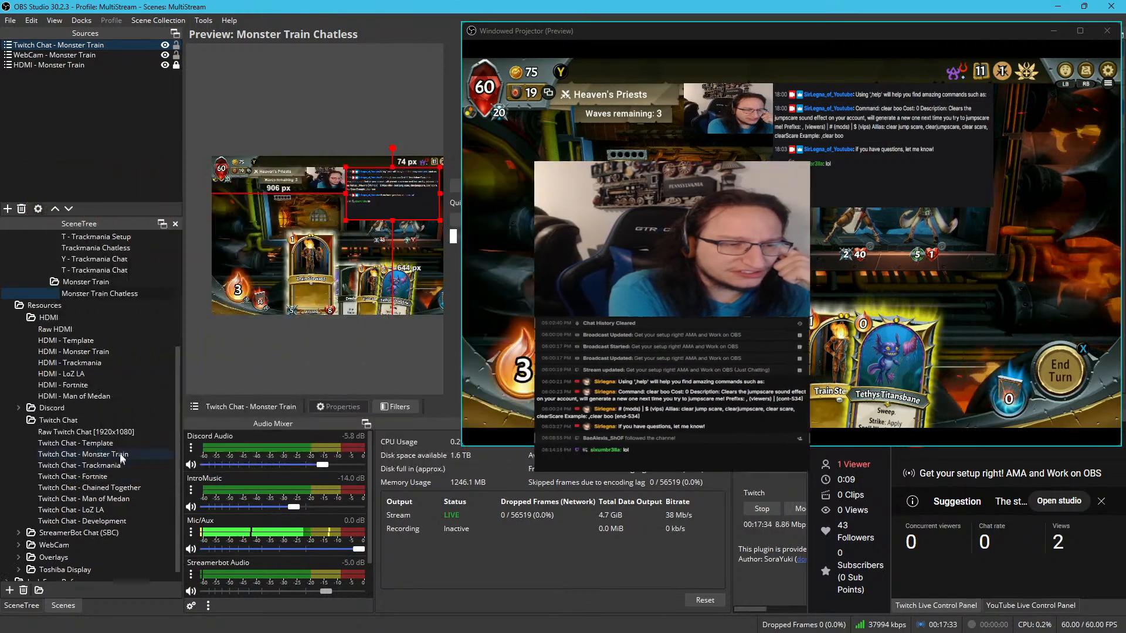
left_click(117, 431)
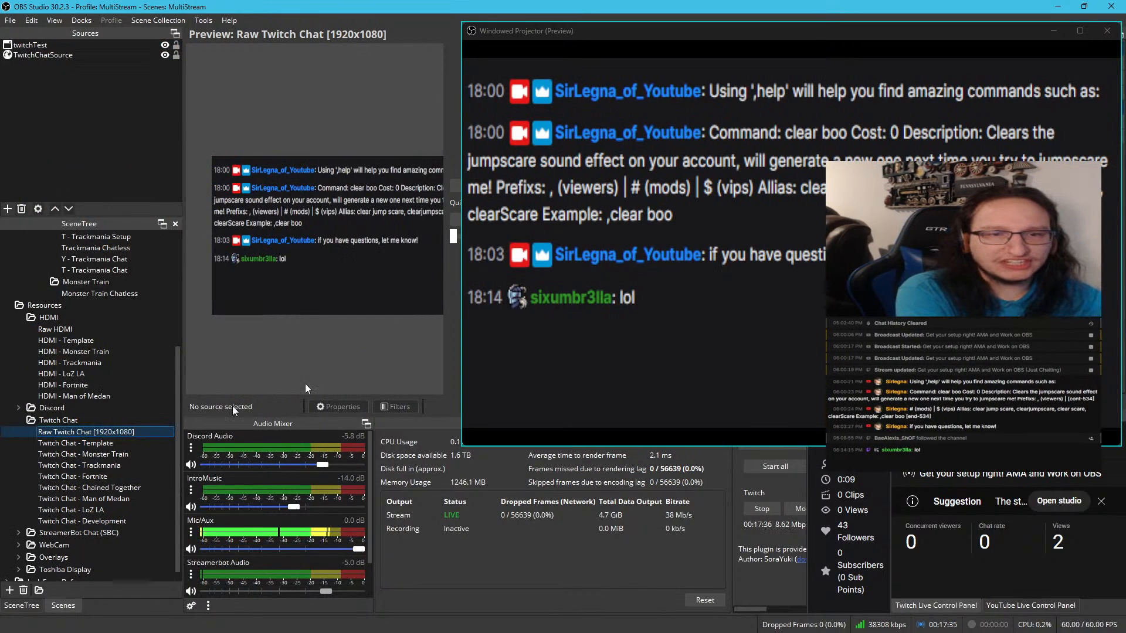
left_click(566, 58)
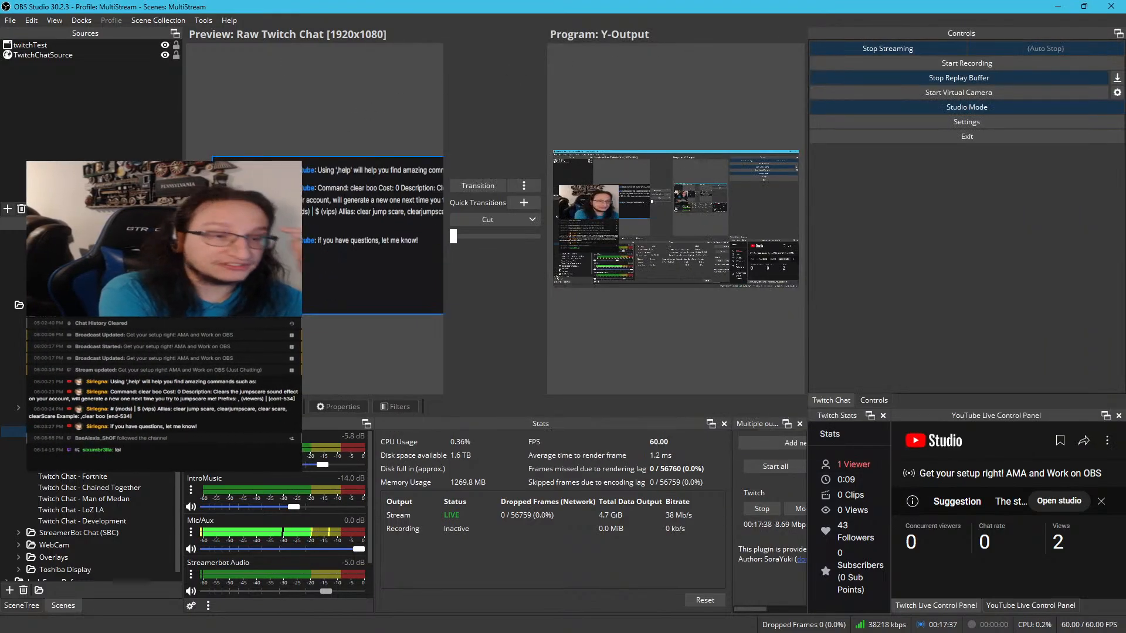
key("space")
scroll(319, 330, "down", 5)
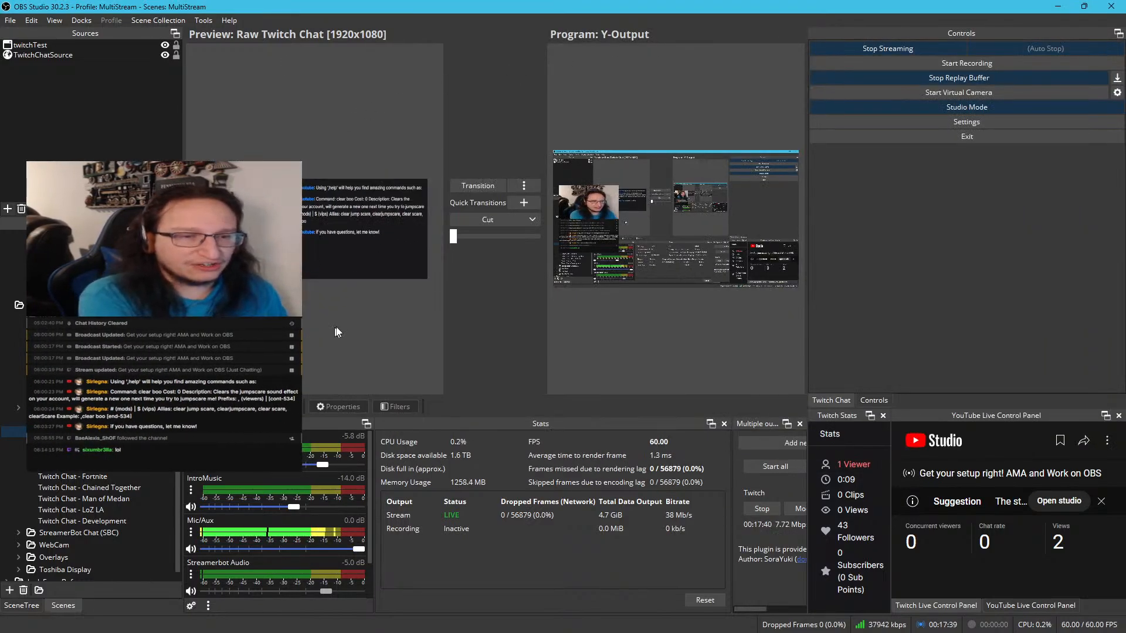
scroll(337, 330, "up", 3)
left_click_drag(344, 325, 313, 326)
scroll(319, 328, "up", 1)
key("space")
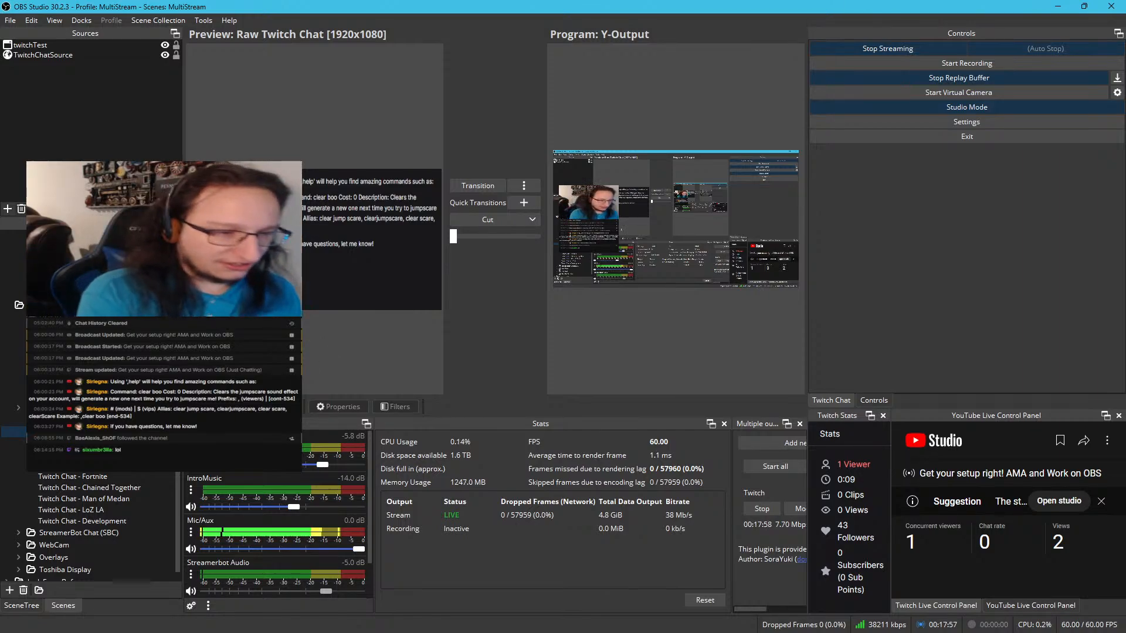
left_click(132, 455)
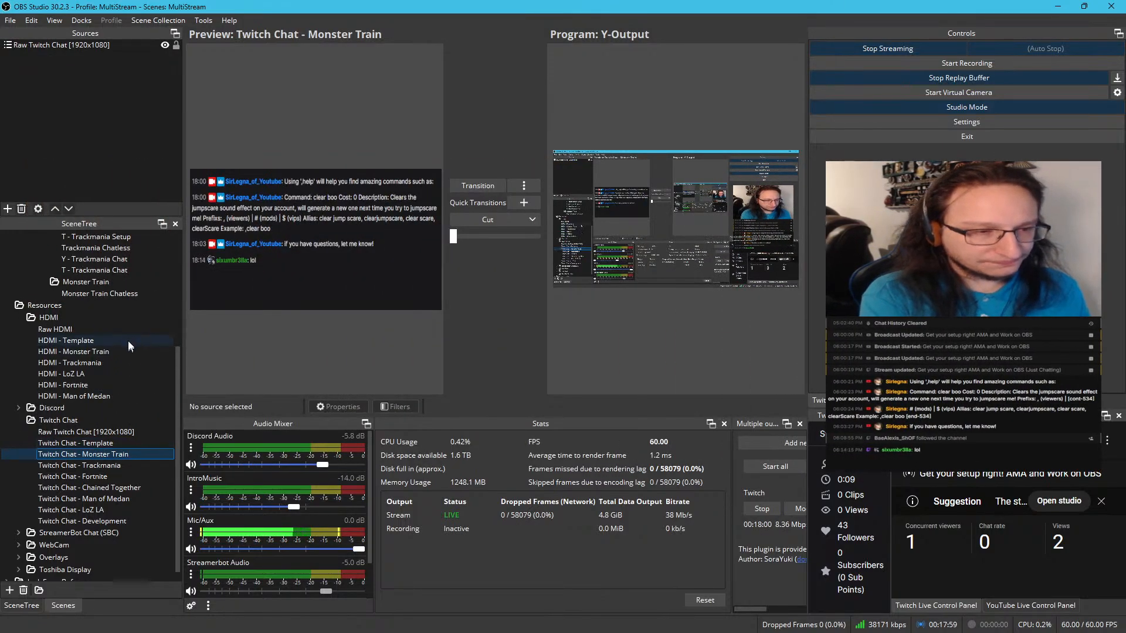
Return to the Monster Train Chatless scene and review the transform settings of its Twitch Chat - Monster Train source
left_click(128, 294)
left_click(367, 193)
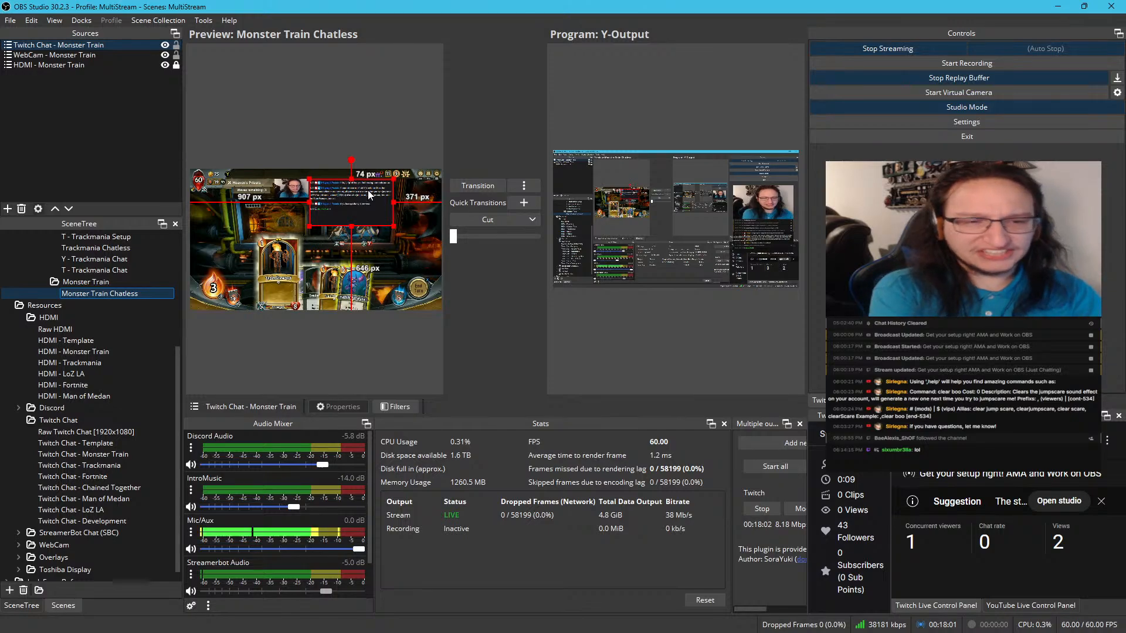
right_click(365, 196)
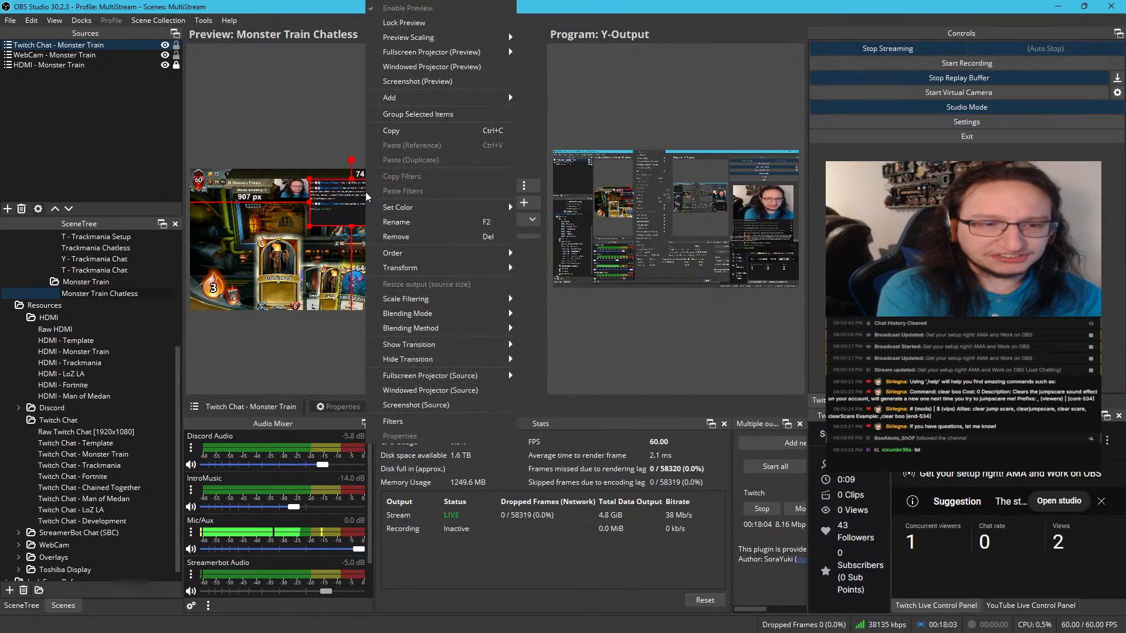
left_click(81, 44)
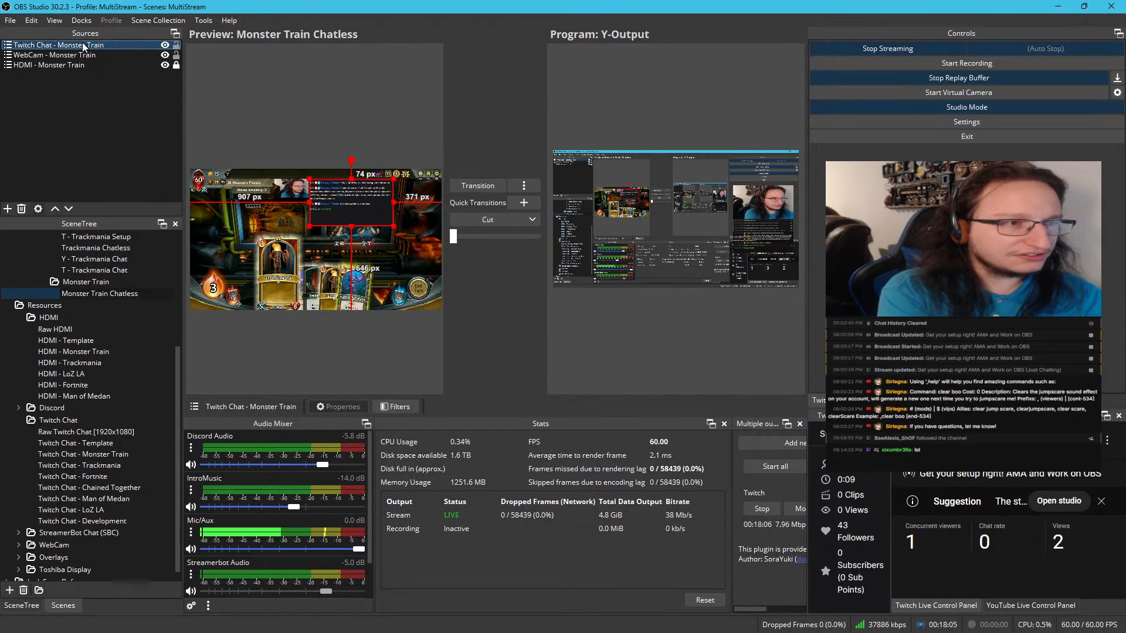
right_click(82, 45)
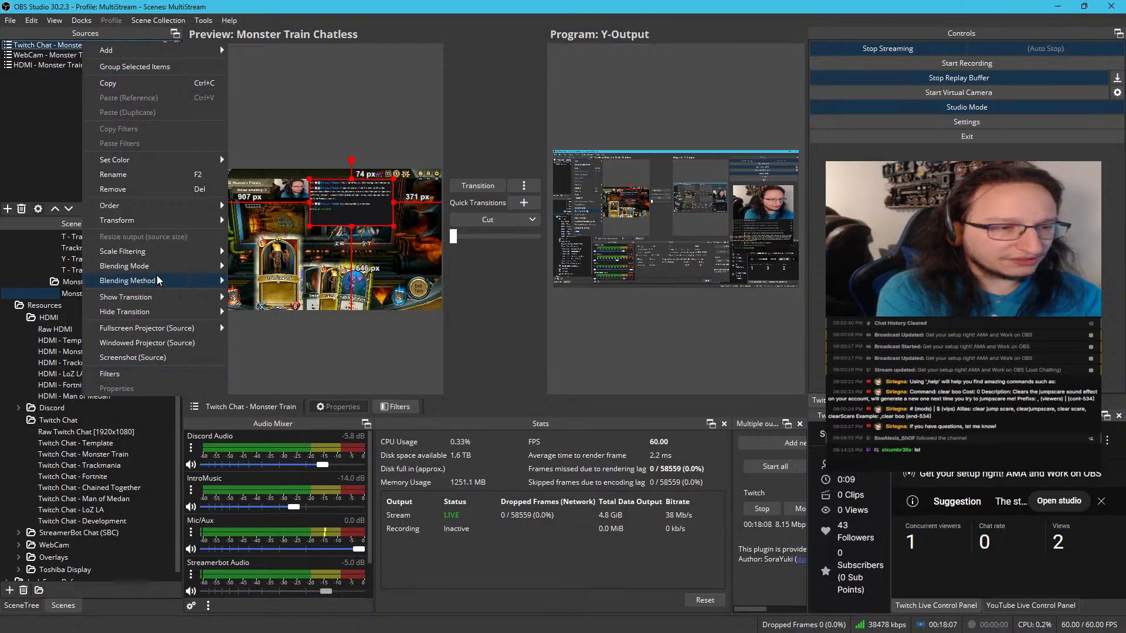
mouse_move(165, 221)
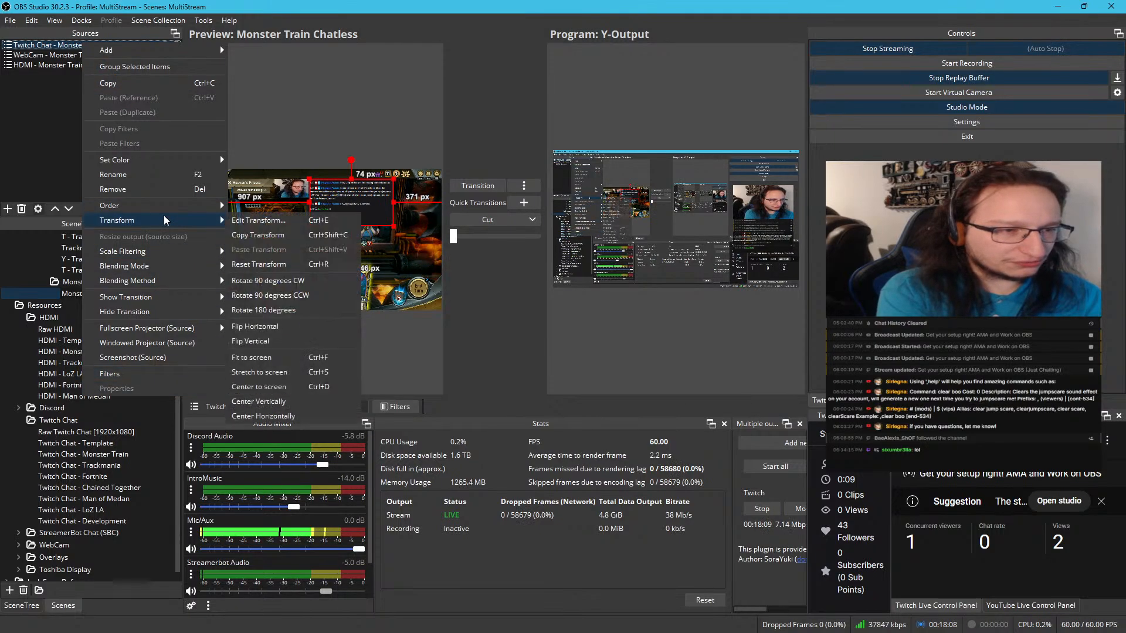
left_click(287, 224)
left_click_drag(538, 211, 434, 213)
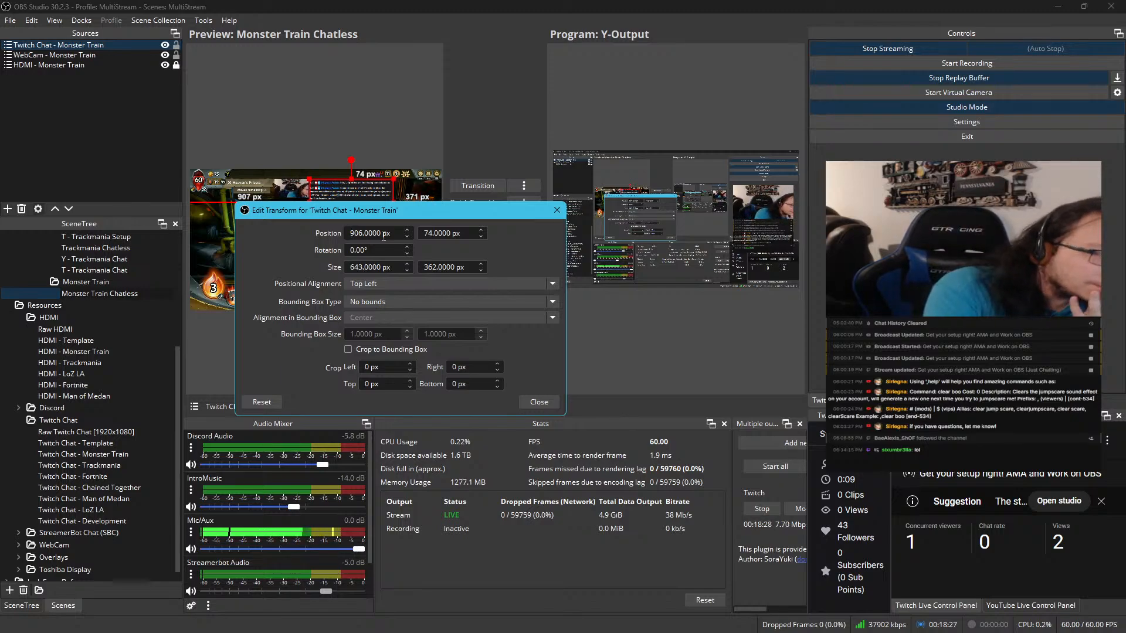
left_click(557, 211)
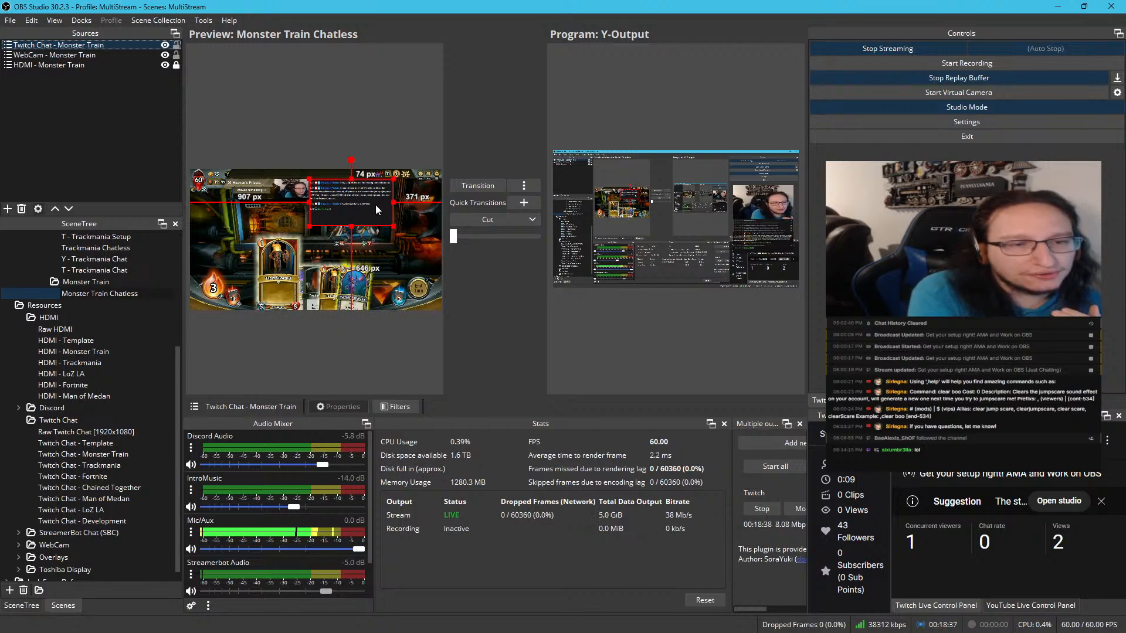
Move Twitch Chat - Monster Train completely above the canvas, about 378 px from its left edge and 1133 px from its bottom, and deselect it
left_click_drag(375, 210, 306, 141)
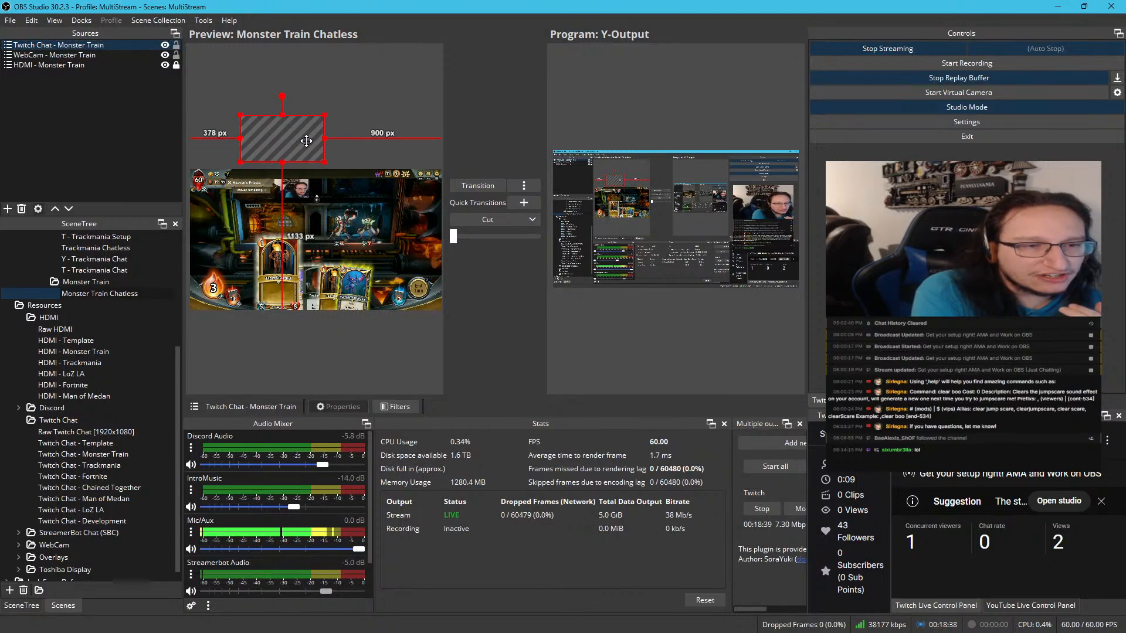
left_click(361, 179)
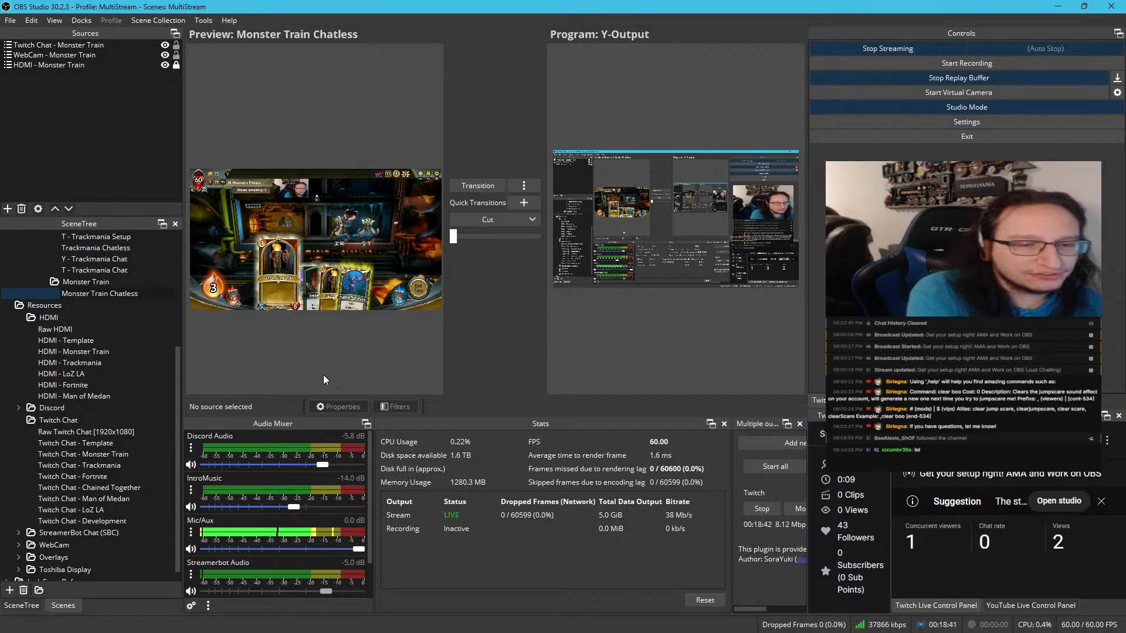
scroll(309, 356, "up", 3)
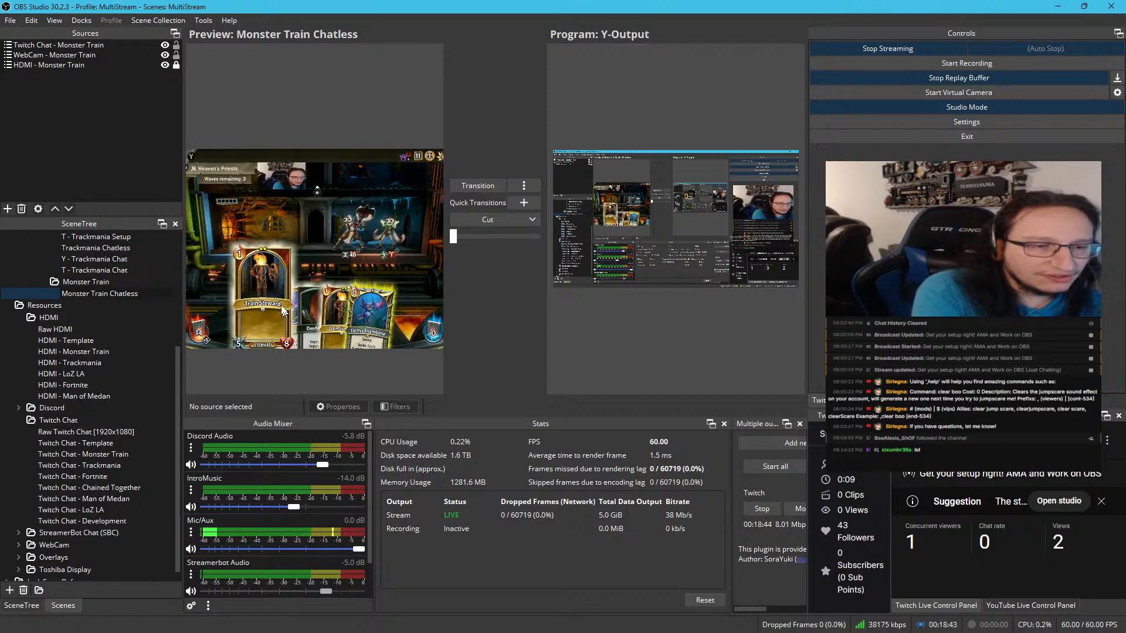
left_click_drag(282, 307, 349, 305)
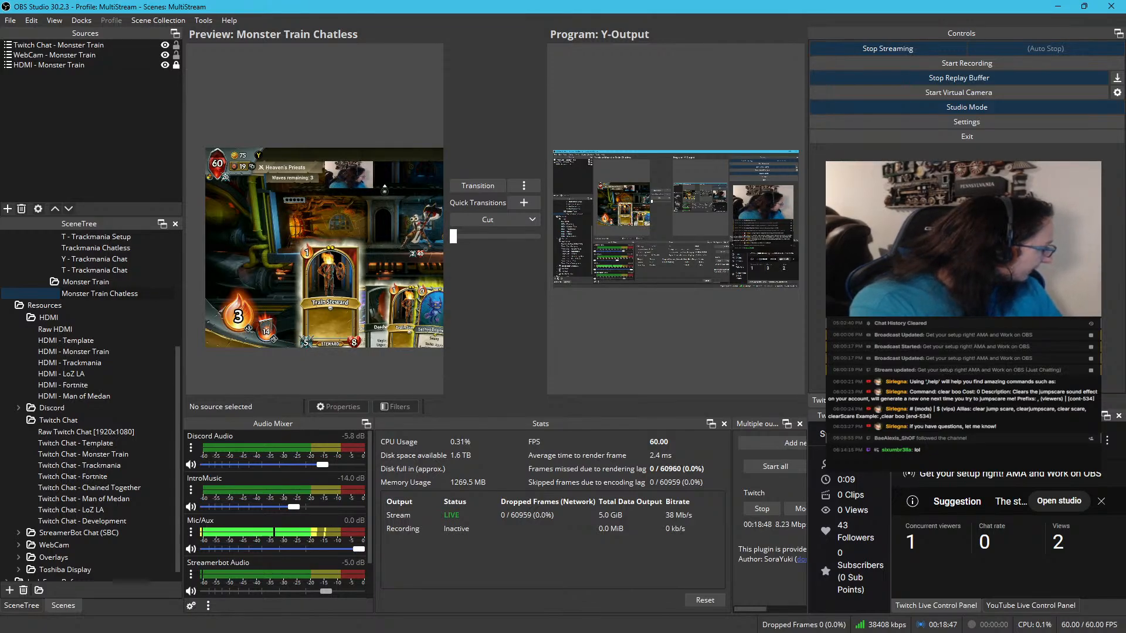
Open the Monster Train Chatless preview in a windowed projector and maximize it to check the overlay against the game
left_click(242, 35)
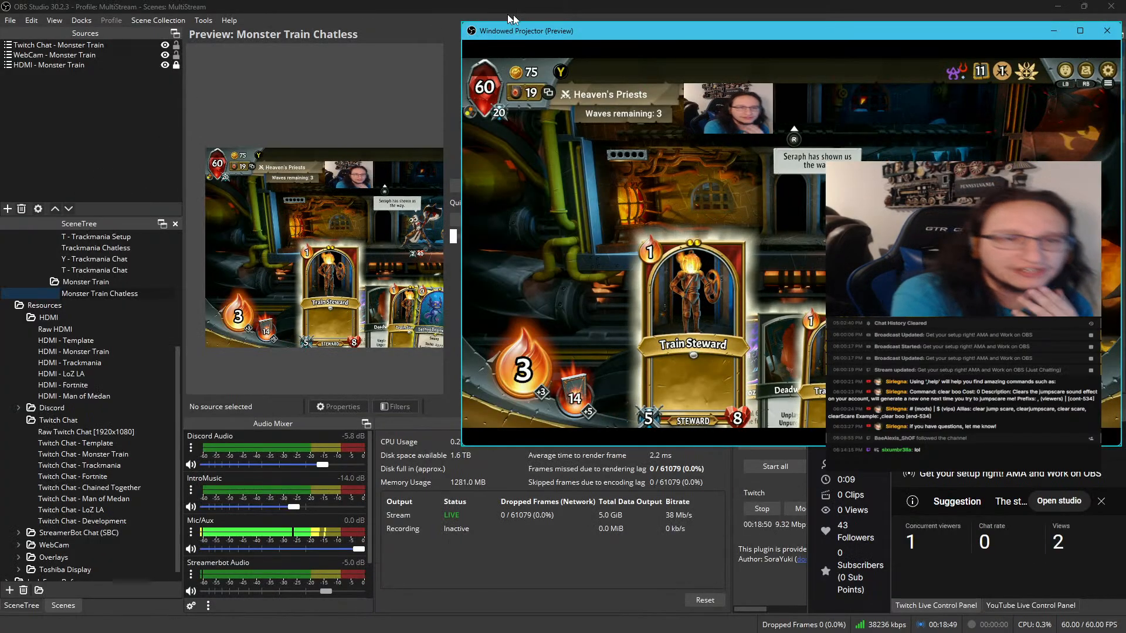
mouse_move(534, 34)
left_mouse_down()
mouse_move(460, 34)
mouse_move(516, 33)
left_mouse_up()
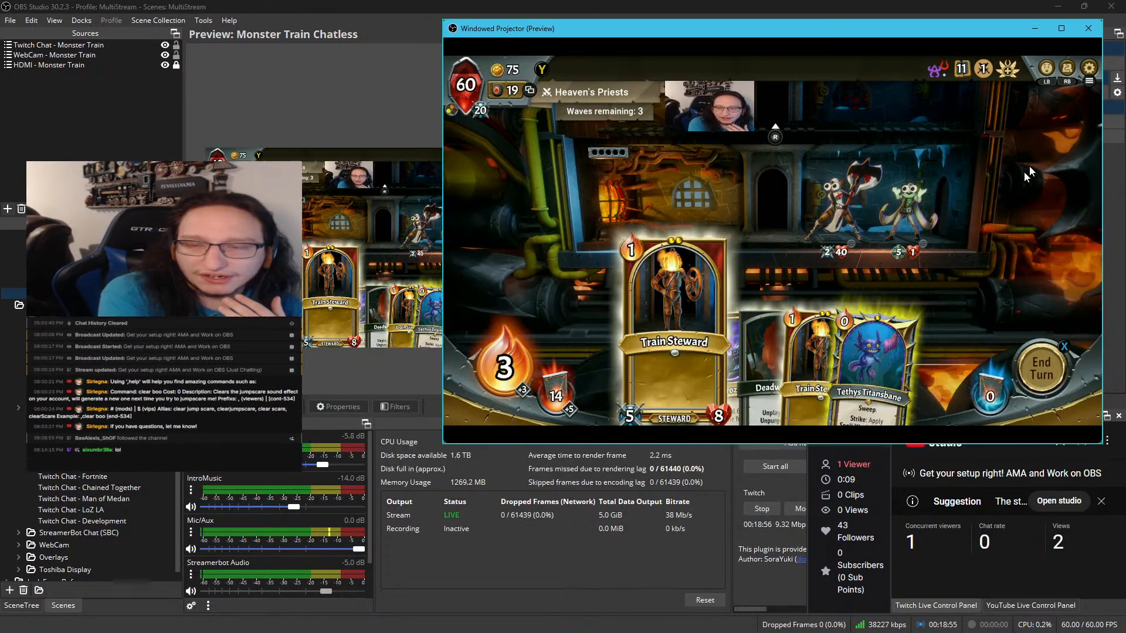
left_click(1060, 28)
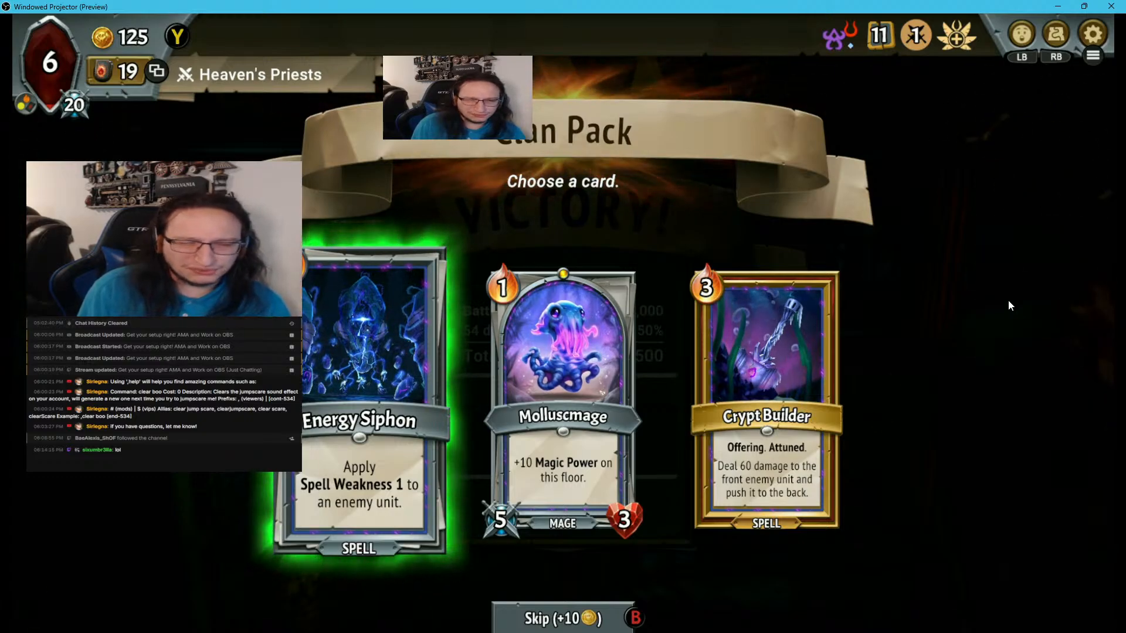
Browse the Clan Pack cards, skipping both the Clan Pack and Allied Clan Pack rewards in the Monster Train run
key("Right")
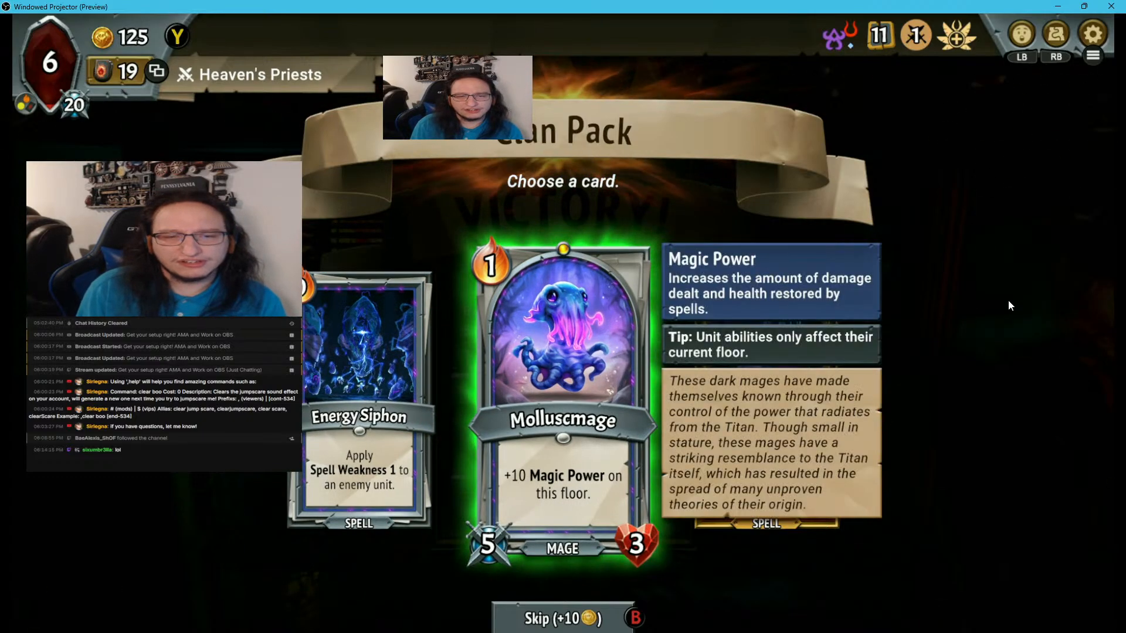
key("Right")
key("Left")
key("Left")
key("b")
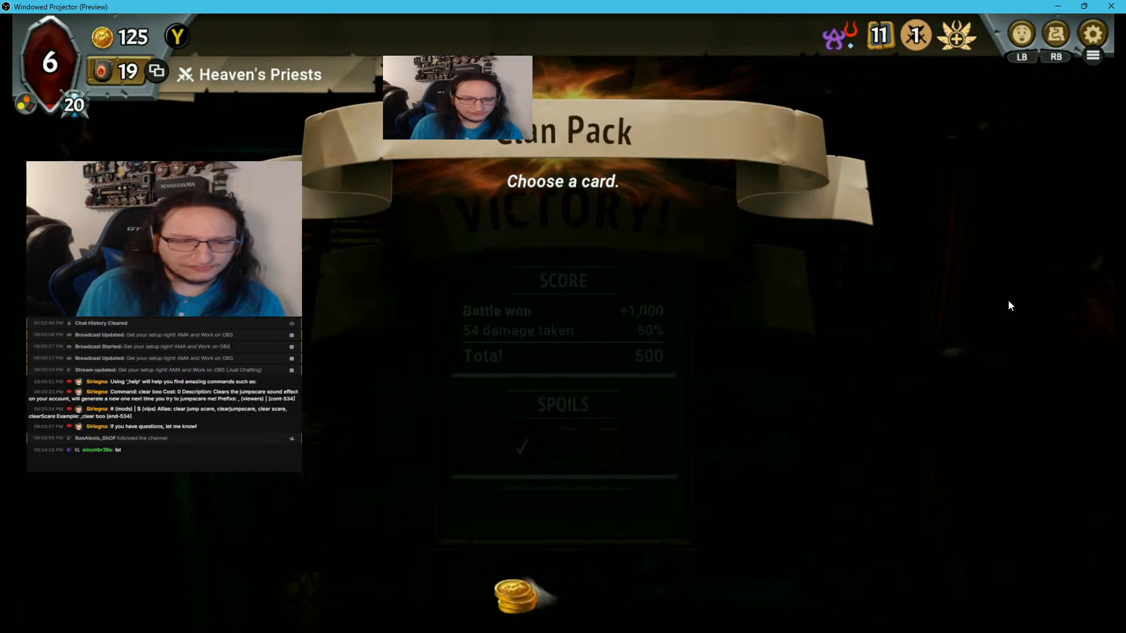
key("Return")
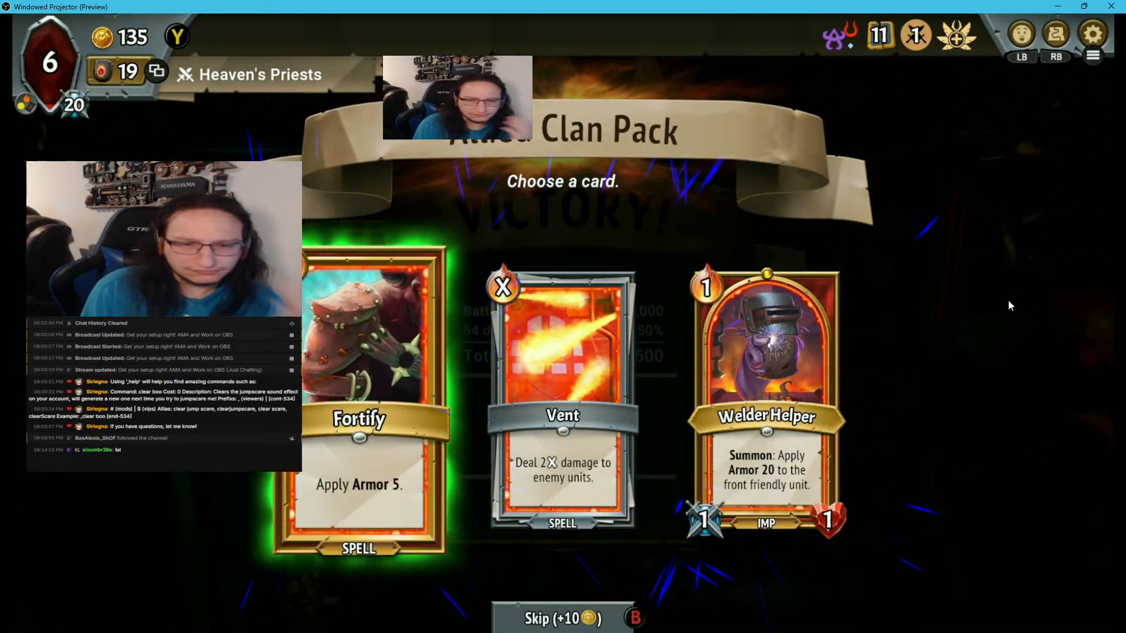
key("b")
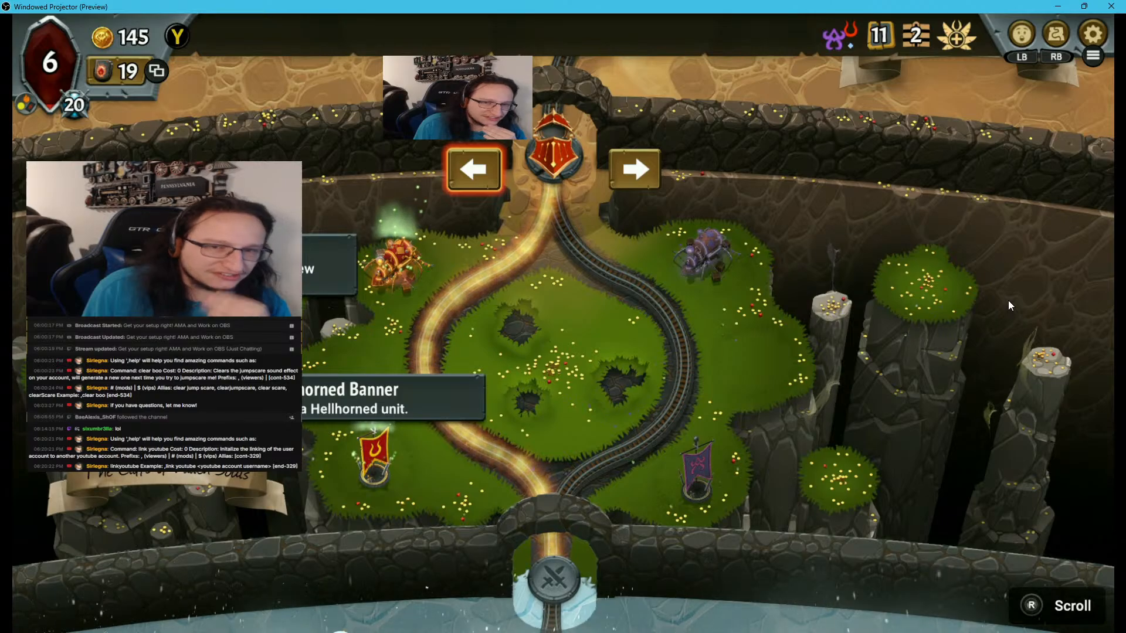
Compare the two routes on the Monster Train map and take the left track to the merchant shop
key("Right")
key("Left")
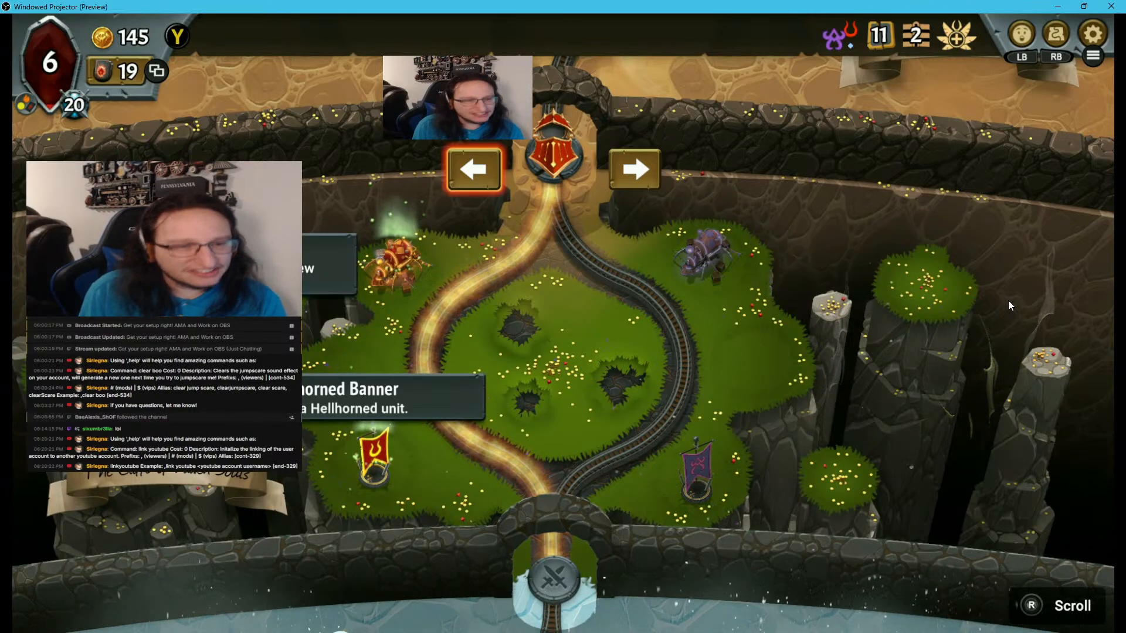
key("Return")
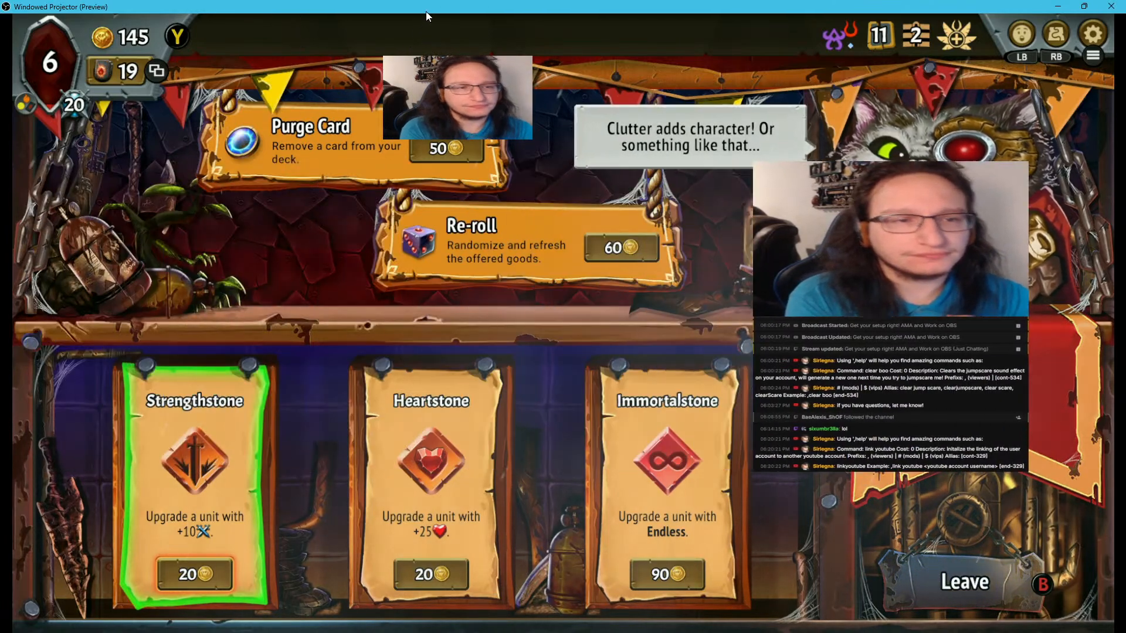
Restore the projector window, place Twitch Chat - Monster Train at the canvas's left edge 485 px from the bottom, and shrink it to about 550 by 309 px
left_click_drag(427, 8, 808, 29)
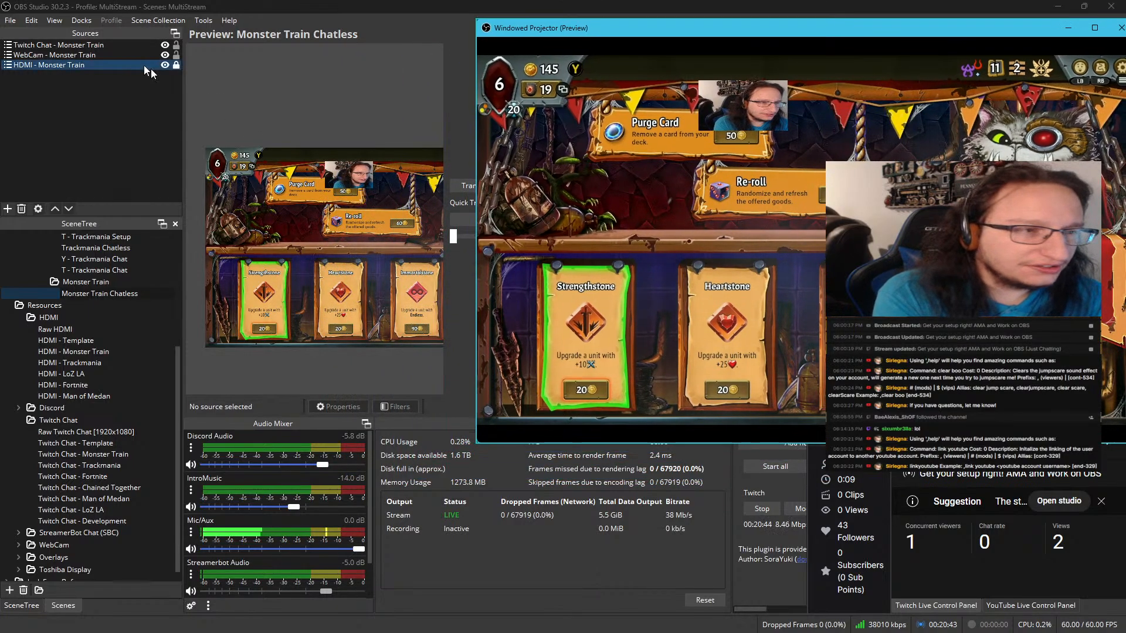
left_click(98, 44)
left_click_drag(343, 107, 272, 227)
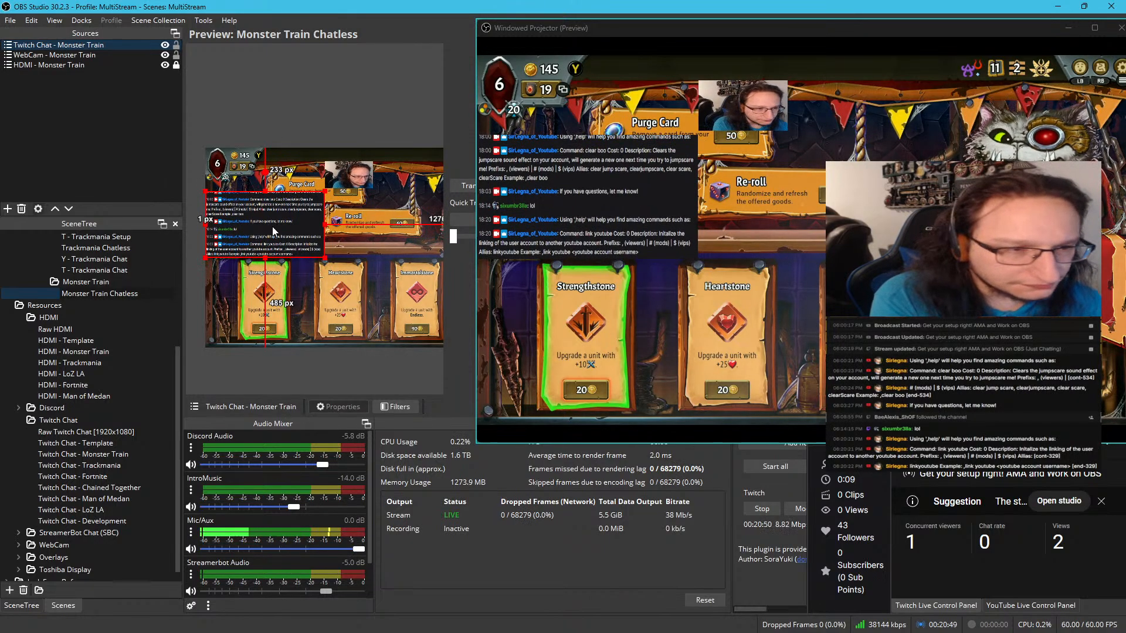
key("Left")
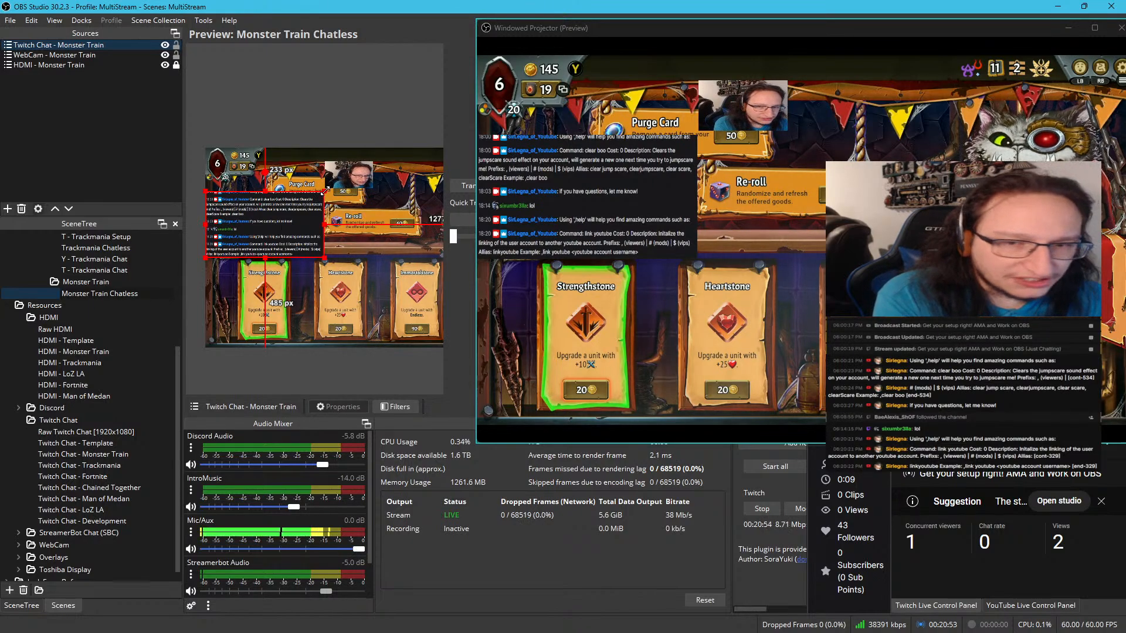
left_click_drag(323, 191, 307, 222)
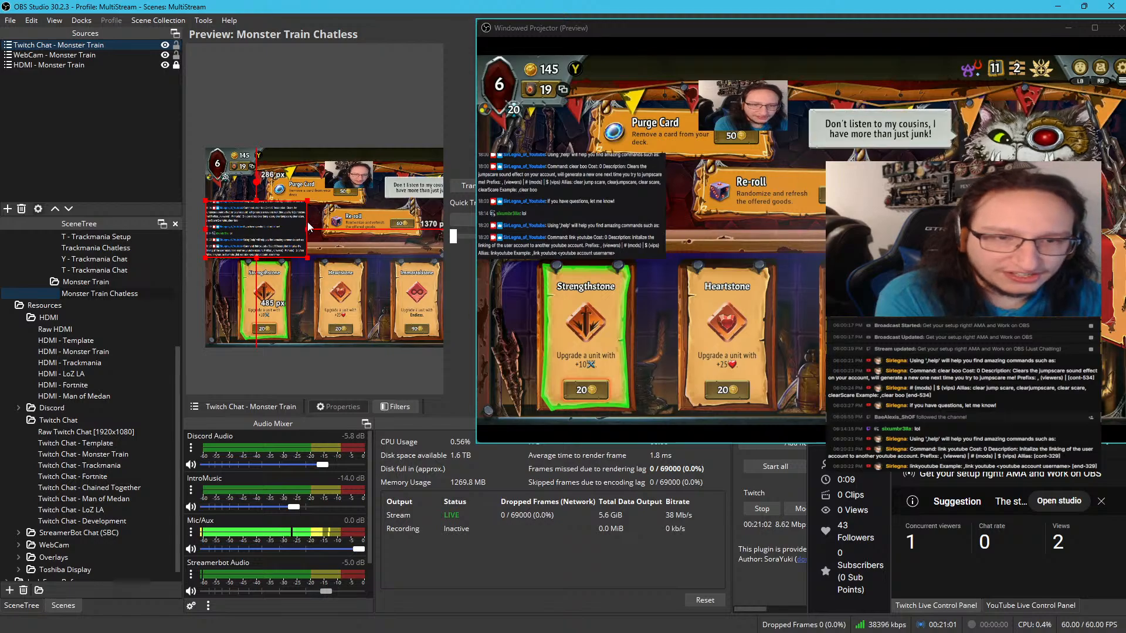
Move WebCam - Monster Train to the left edge about 185 px from the top and shrink the chat below it to about 471 by 265 px
left_click_drag(349, 173, 229, 186)
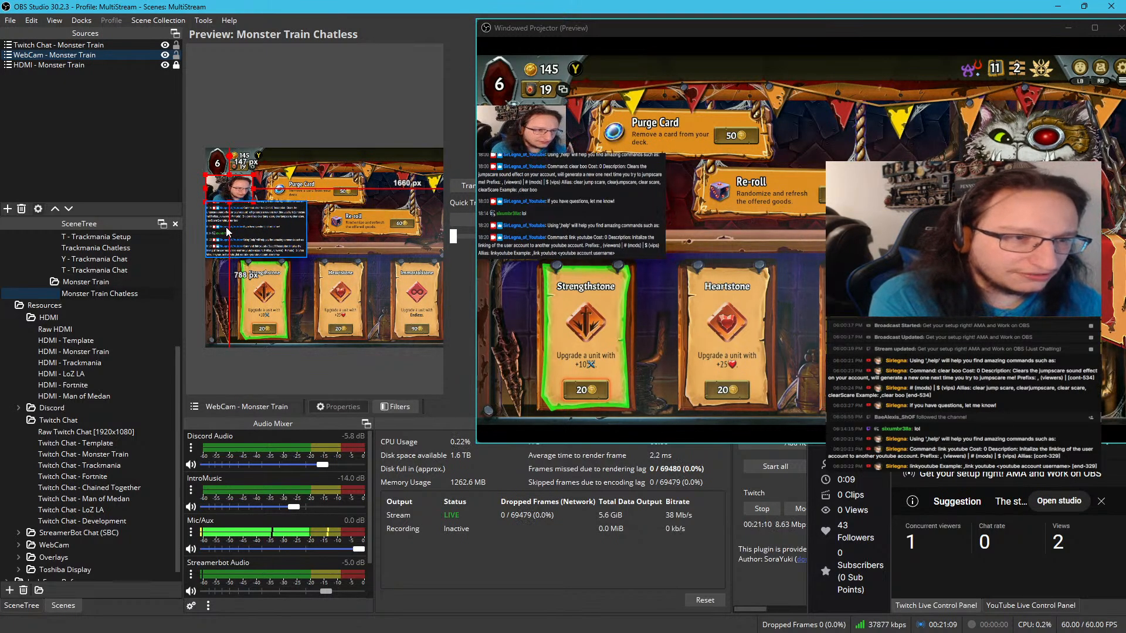
left_click_drag(228, 232, 229, 233)
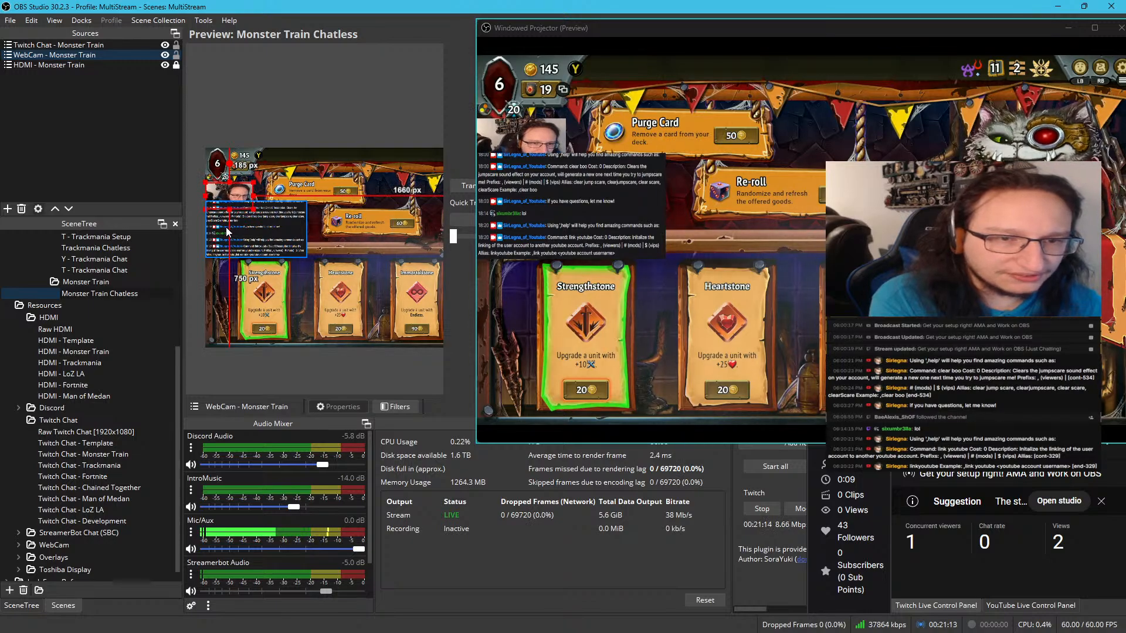
left_click(263, 238)
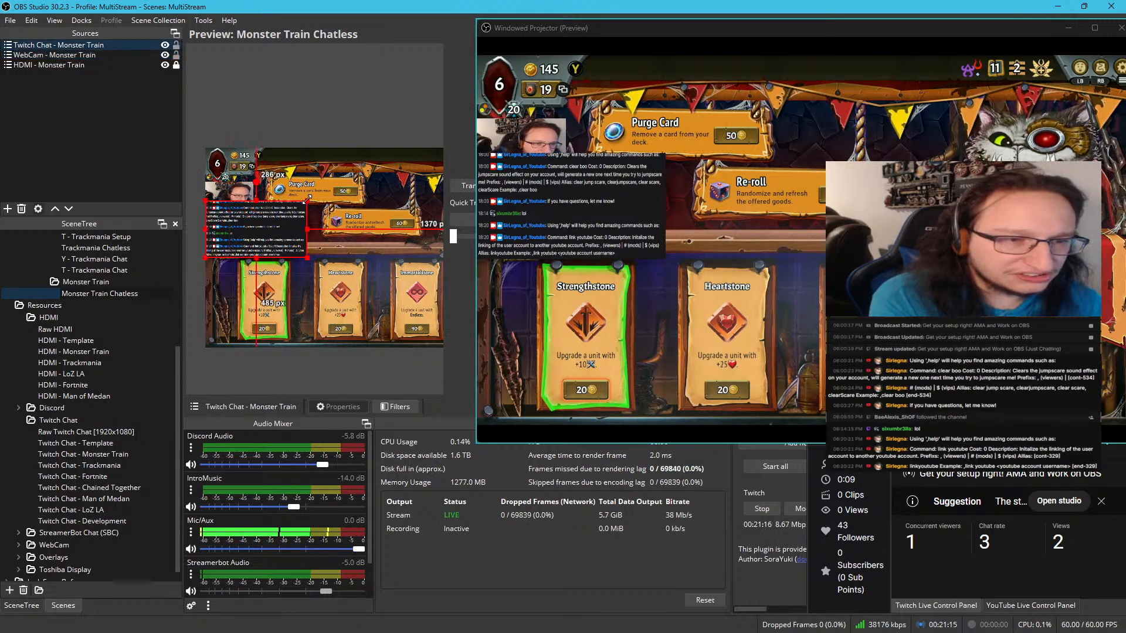
left_click_drag(307, 199, 292, 219)
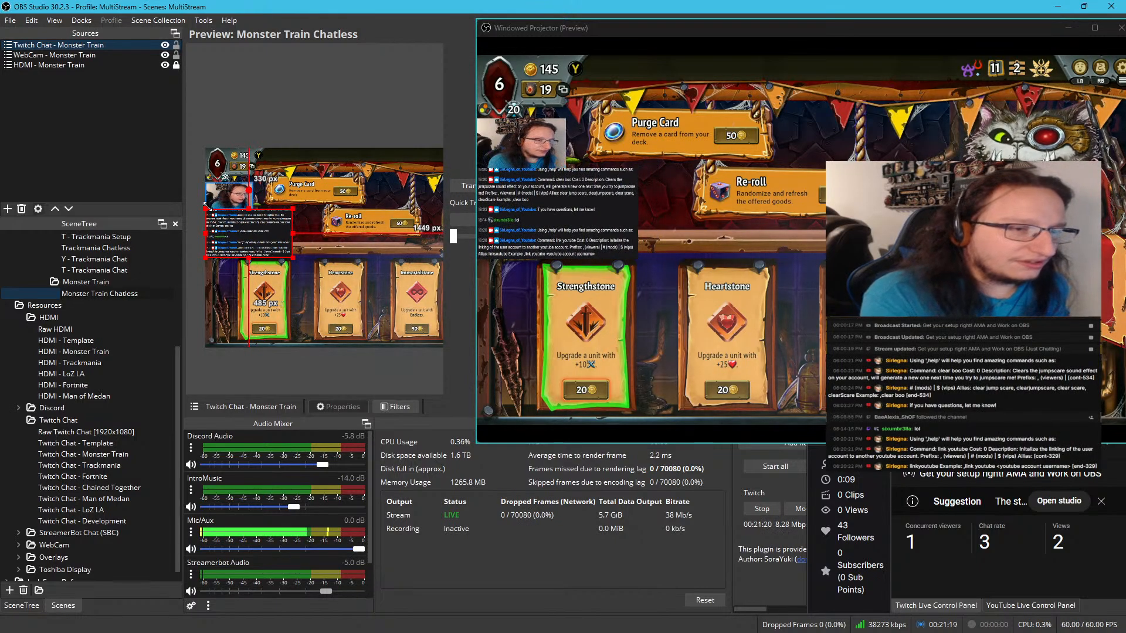
Fine-tune the size of Twitch Chat - Monster Train so its top edge meets the webcam's bottom edge, and deselect it
scroll(238, 199, "up", 8)
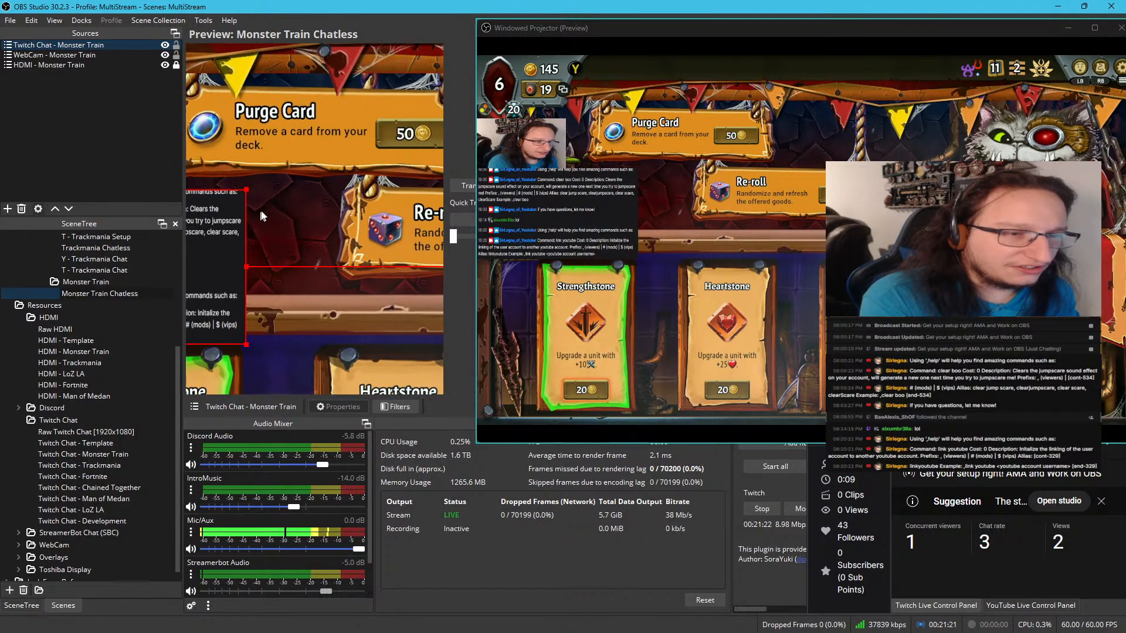
left_click_drag(232, 213, 476, 262)
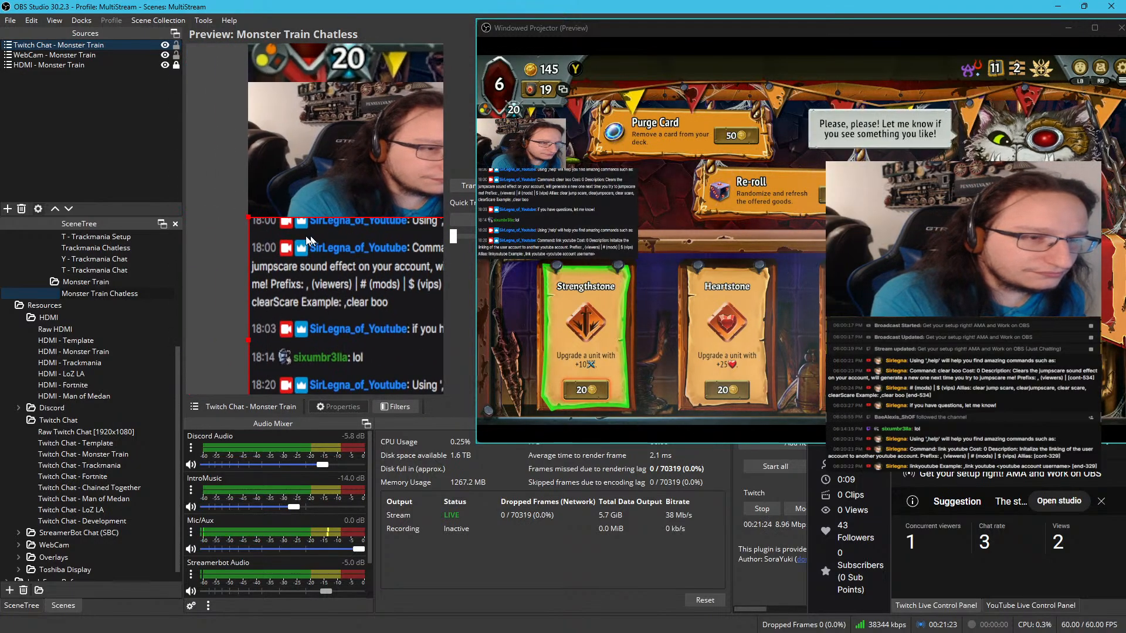
scroll(316, 256, "up", 5)
left_click_drag(316, 256, 107, 288)
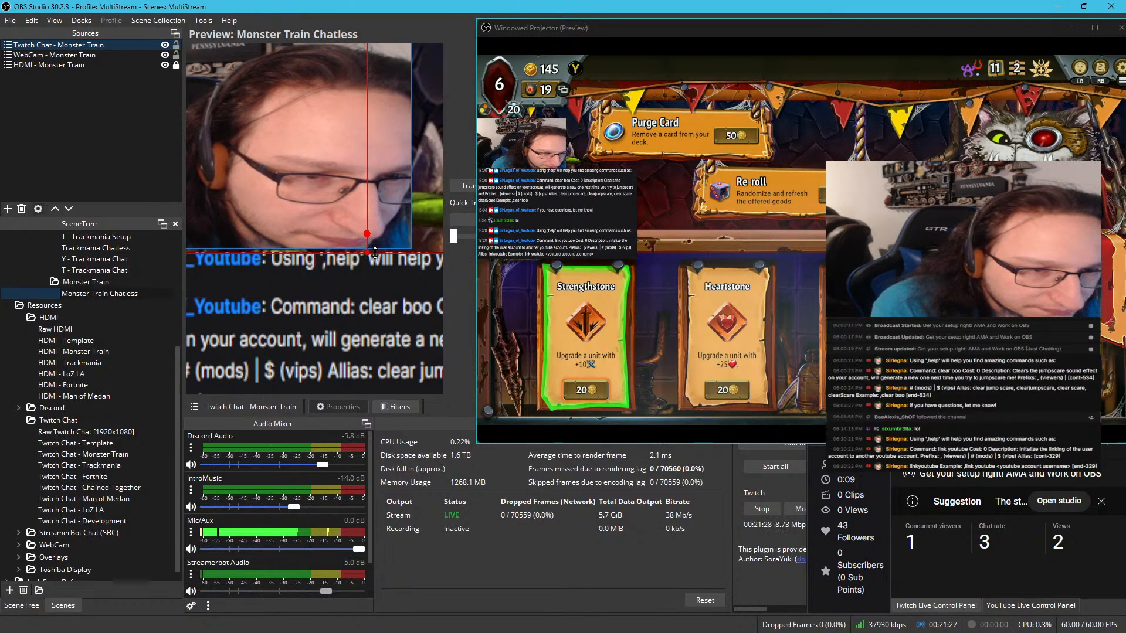
left_click_drag(371, 246, 389, 248)
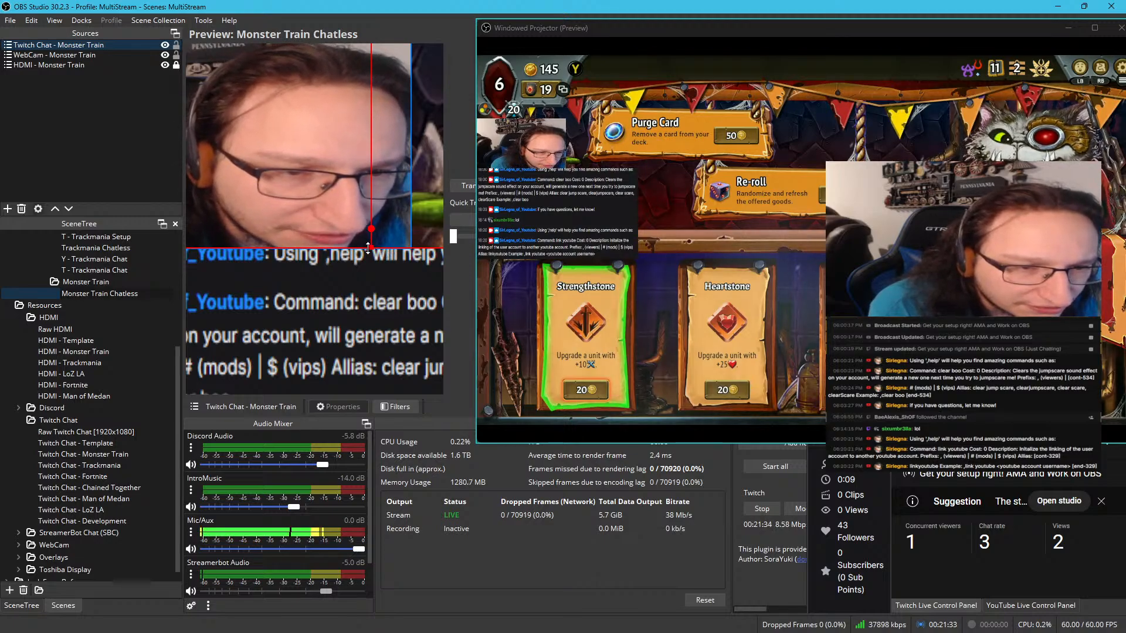
left_click_drag(370, 247, 371, 249)
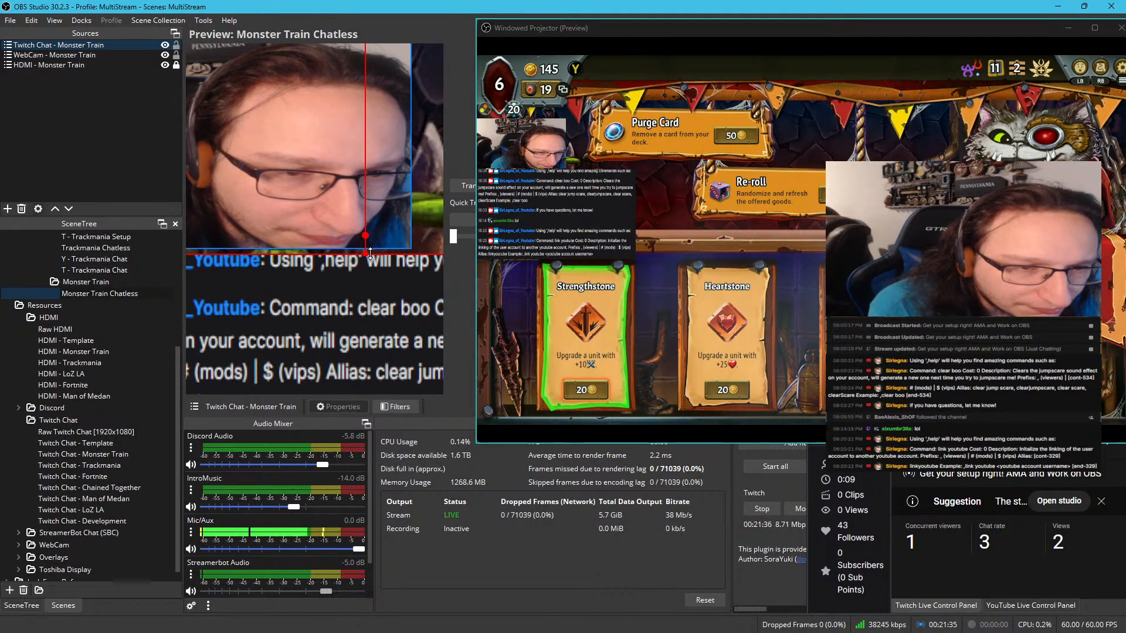
left_click(427, 226)
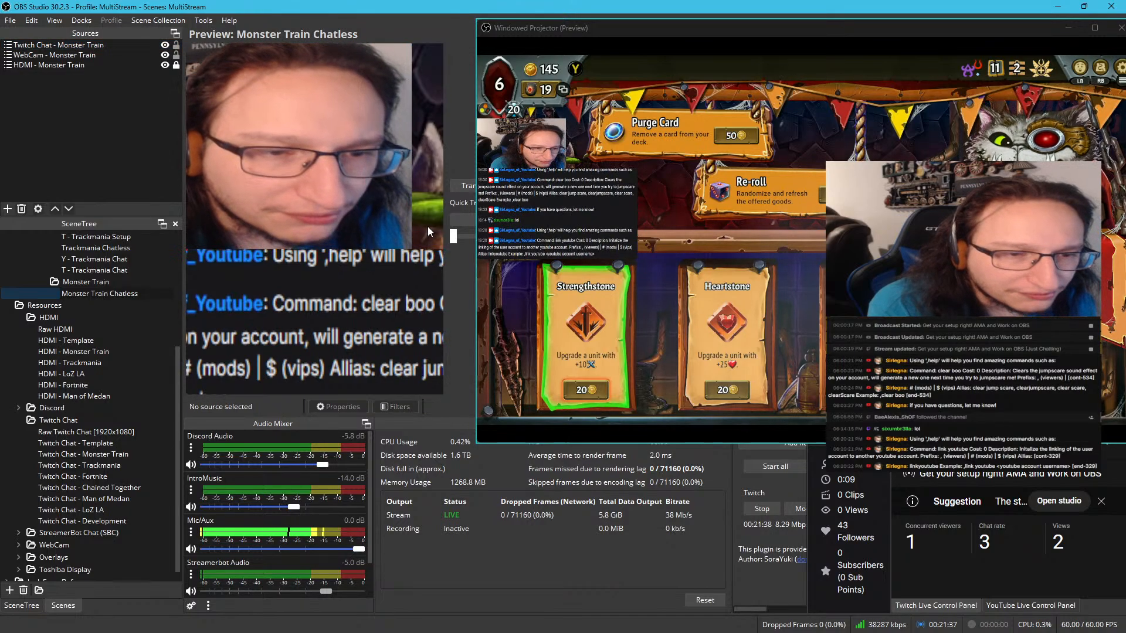
scroll(425, 228, "down", 5)
scroll(423, 232, "down", 5)
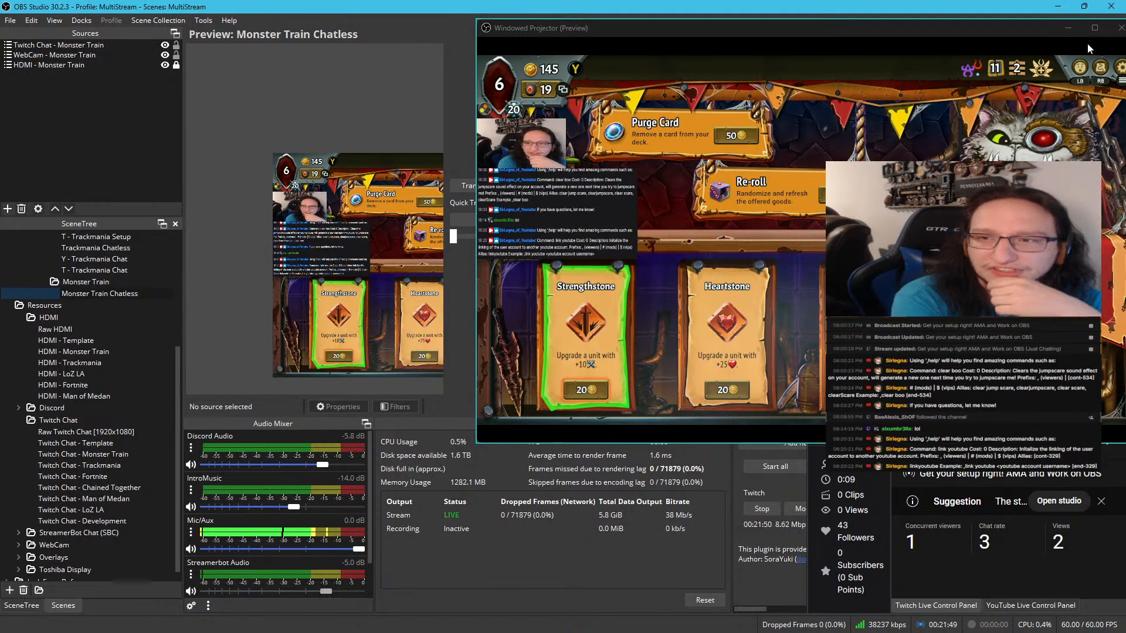
Maximize the preview projector and examine the Monster Train run summary, including the champion card and covenant rank details
left_click(1094, 27)
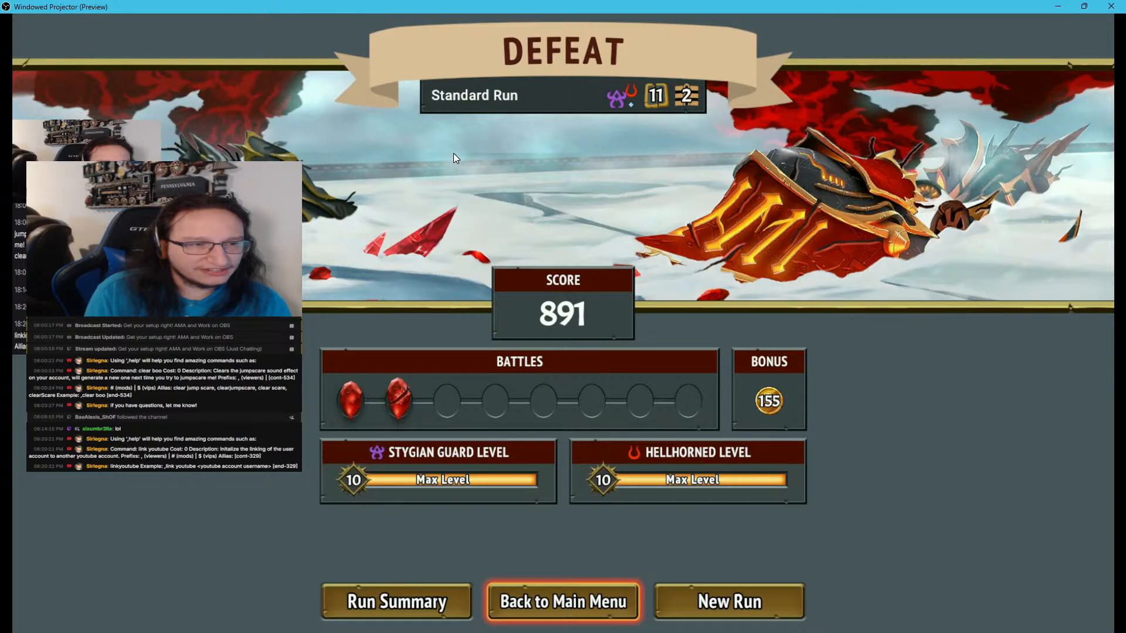
key("Left")
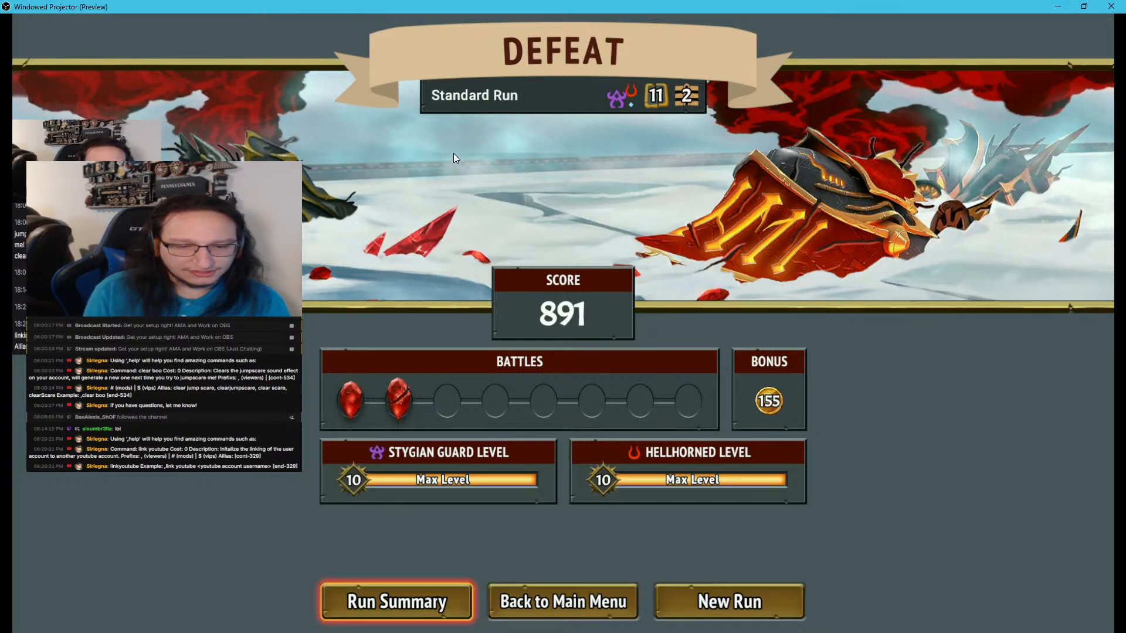
key("Return")
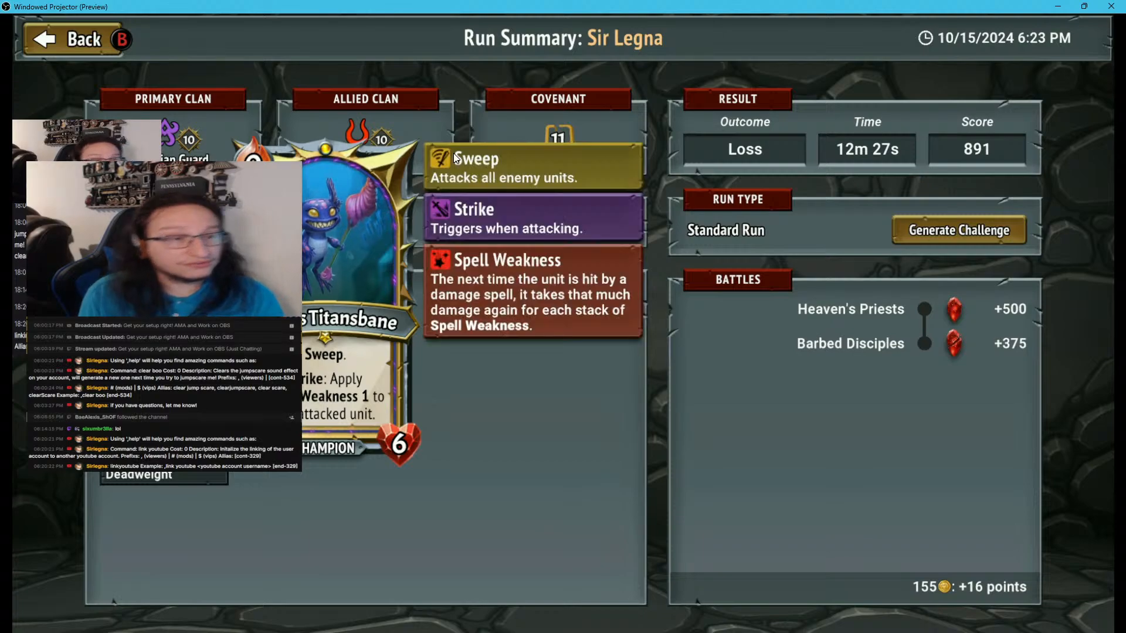
key("Down")
key("Down")
key("Up")
key("Up")
key("Right")
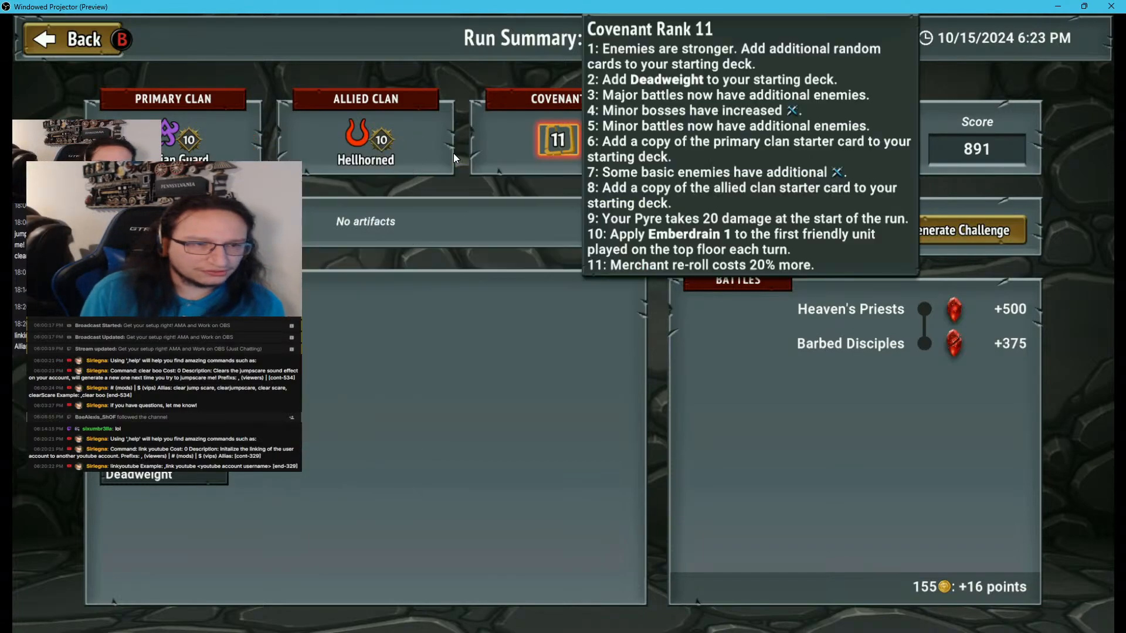
key("Right")
key("Down")
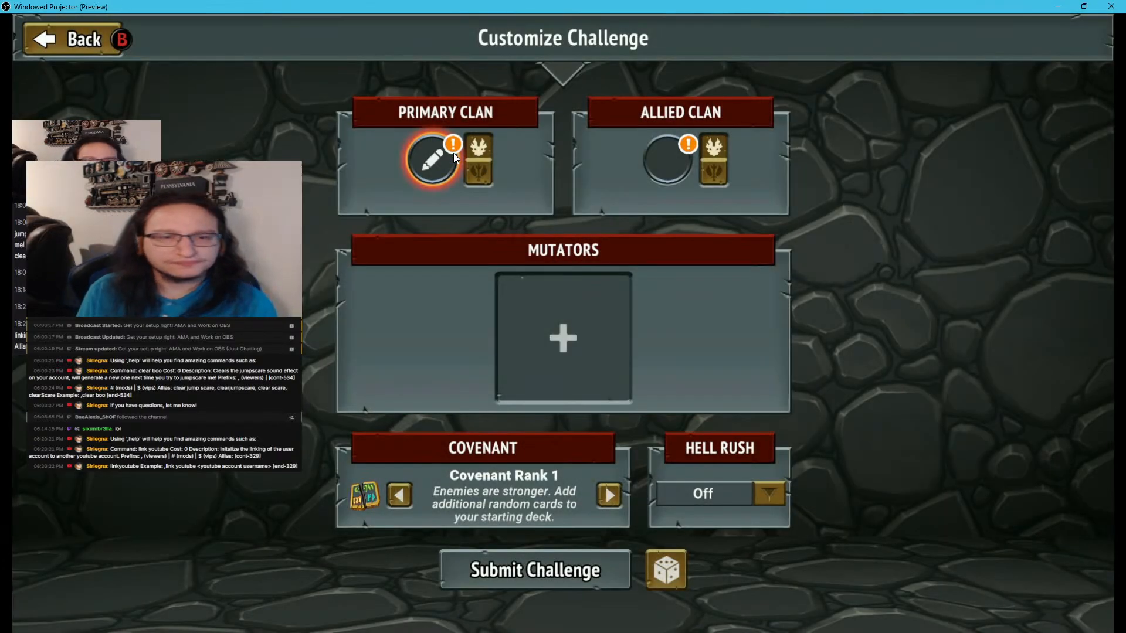
Switch the primary clan to its alternate champion in Customize Challenge and browse the allied clan options without choosing one
left_click(453, 153)
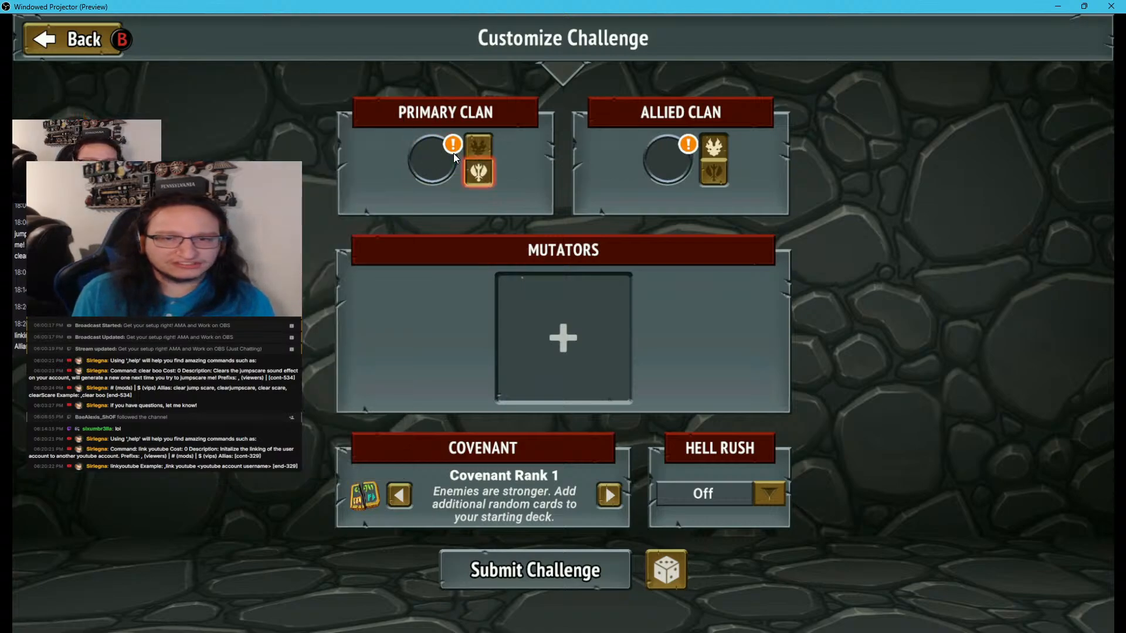
key("Right")
key("Return")
key("Down")
key("Down")
key("Down")
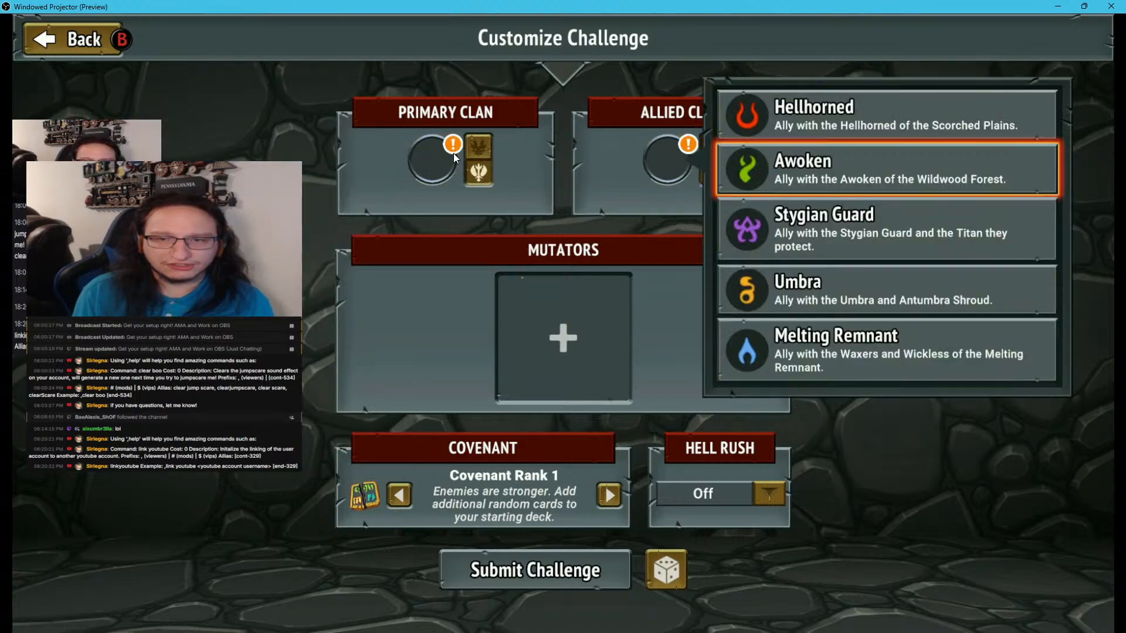
key("Down")
key("Return")
key("Down")
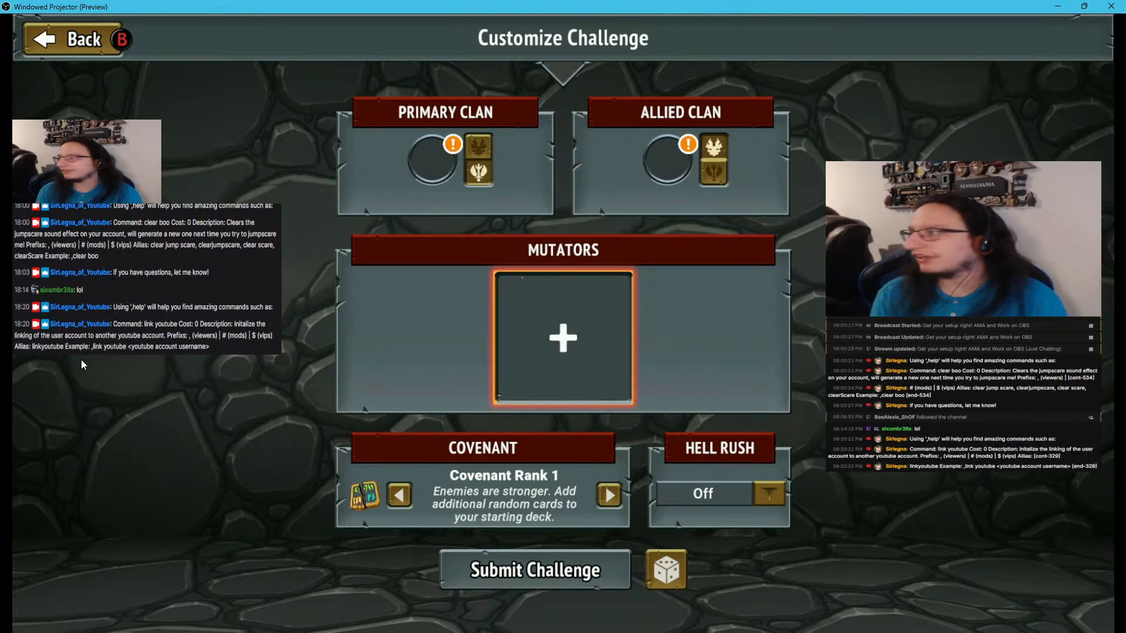
Browse the mutator list in Customize Challenge down to Arcane Allergy and close it without adding a mutator
key("Return")
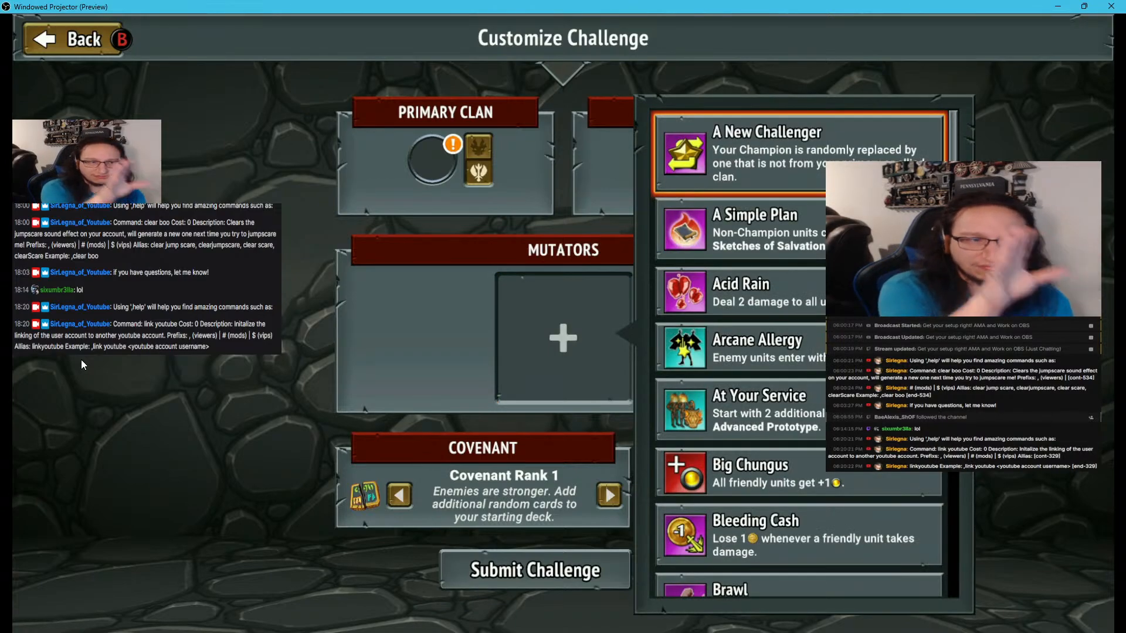
key("Down")
key("Down")
key("Down")
key("Down")
key("Down")
key("Down")
key("Down")
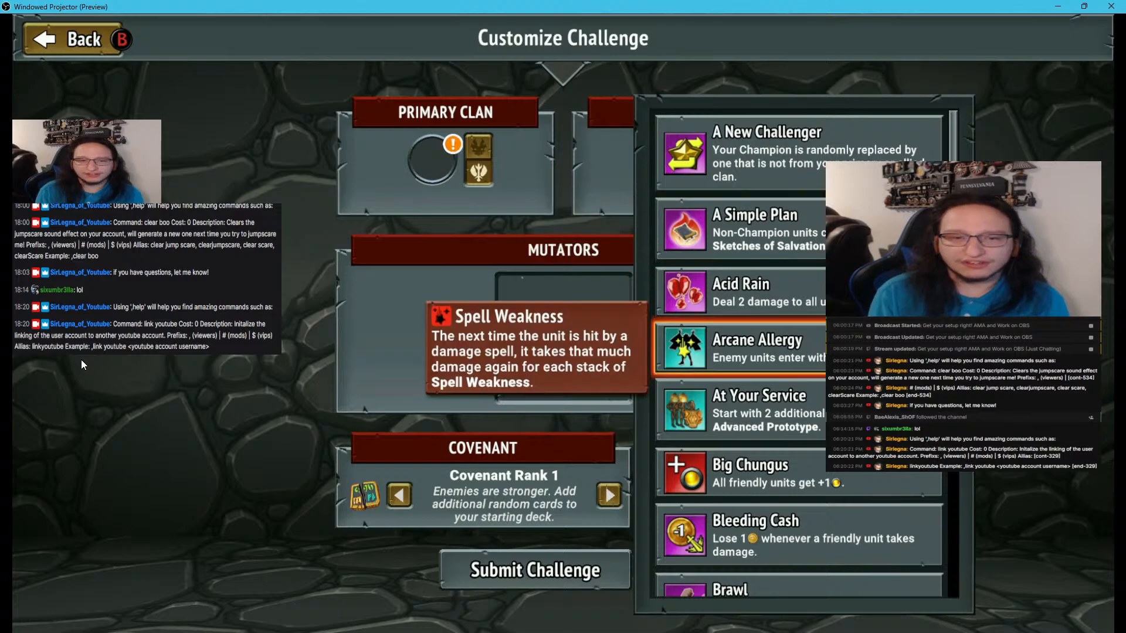
key("Up")
key("Up")
key("Up")
key("Up")
key("Up")
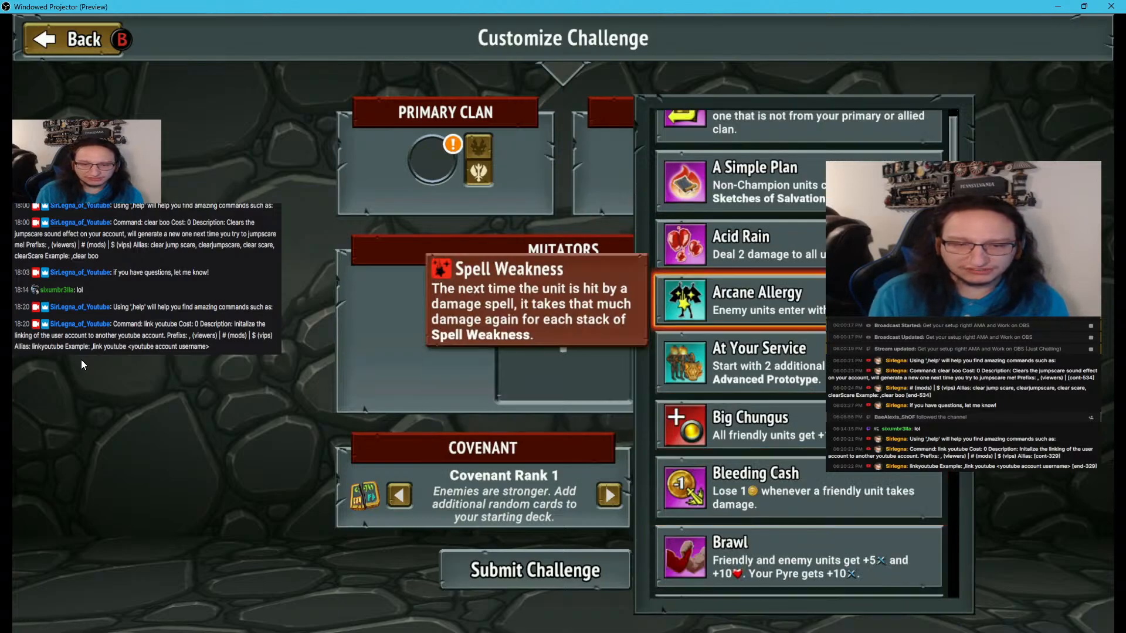
key("Escape")
key("Down")
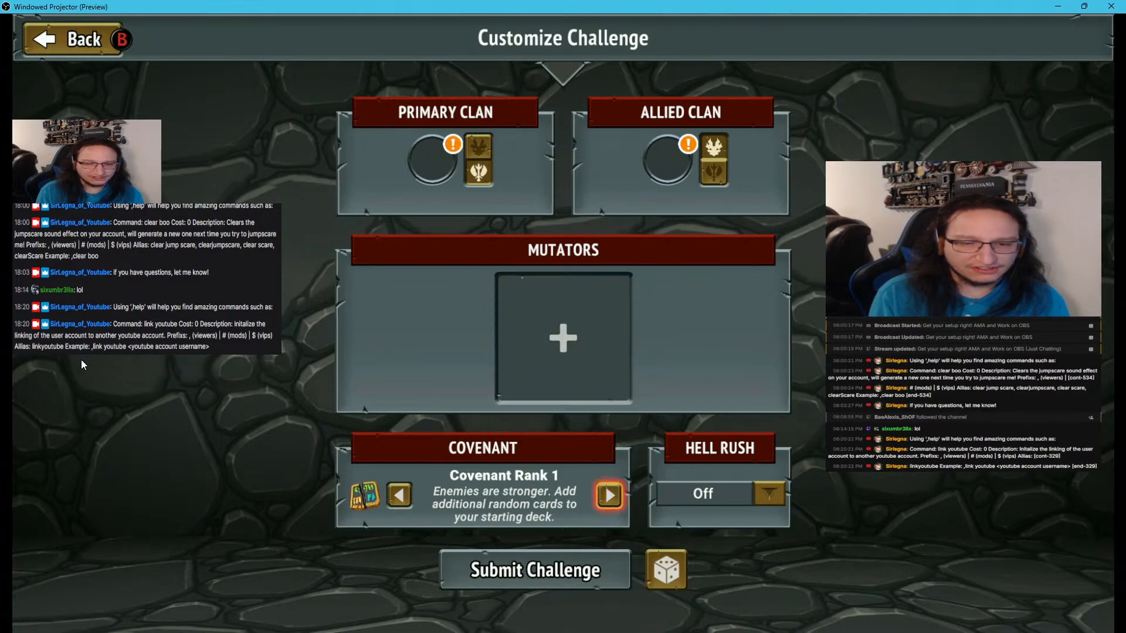
Leave Customize Challenge without submitting it and exit Community Challenges to the main menu
key("Return")
key("Escape")
key("Down")
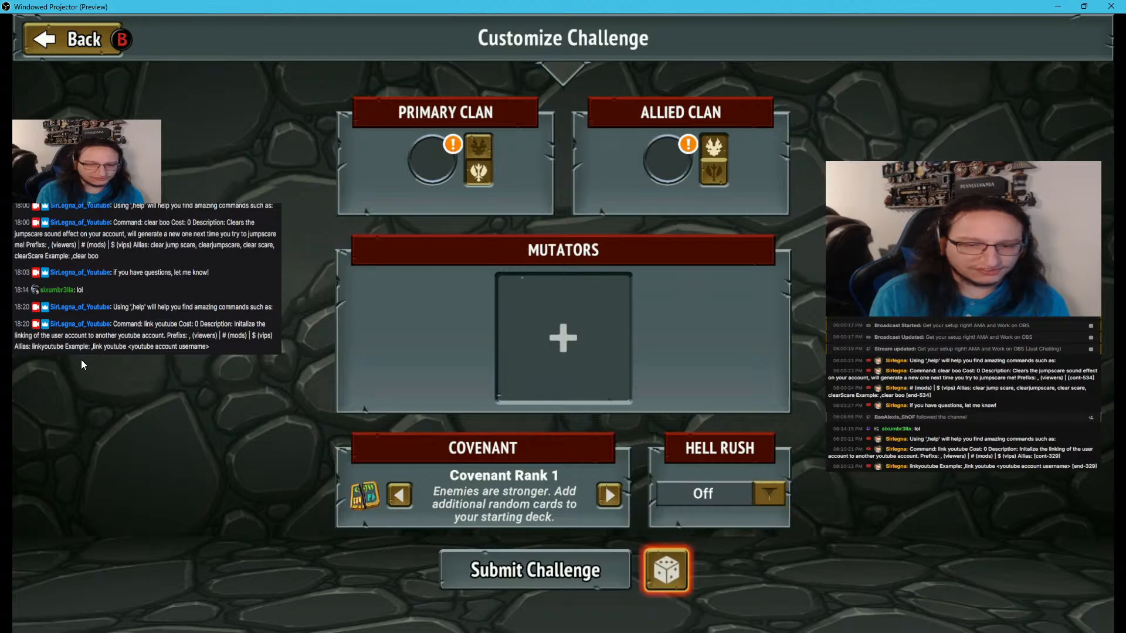
key("Return")
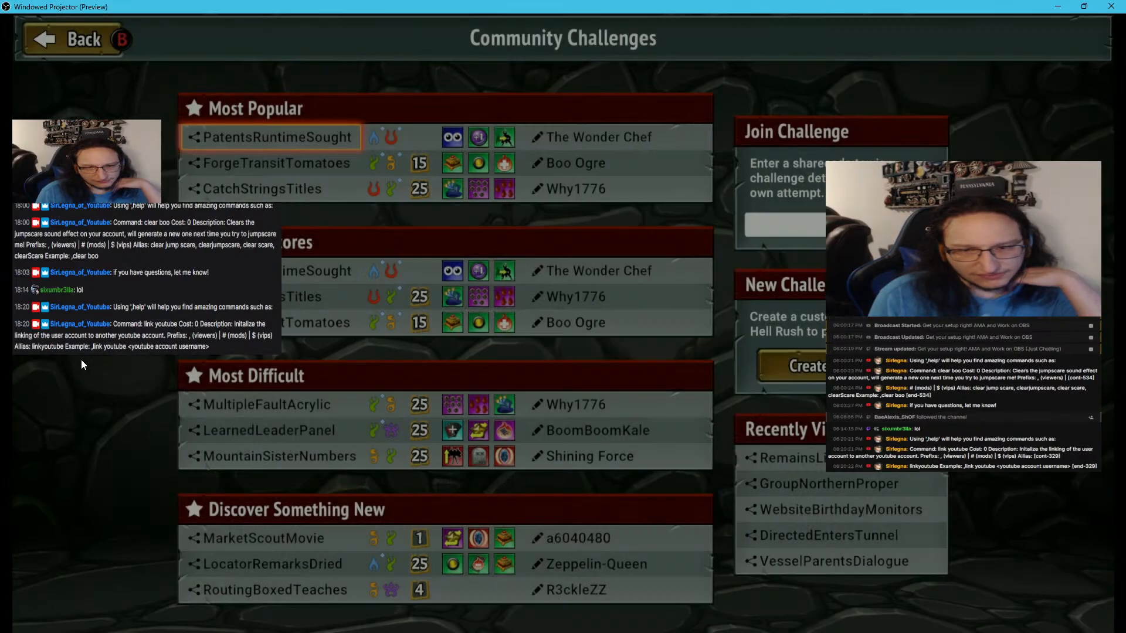
key("Escape")
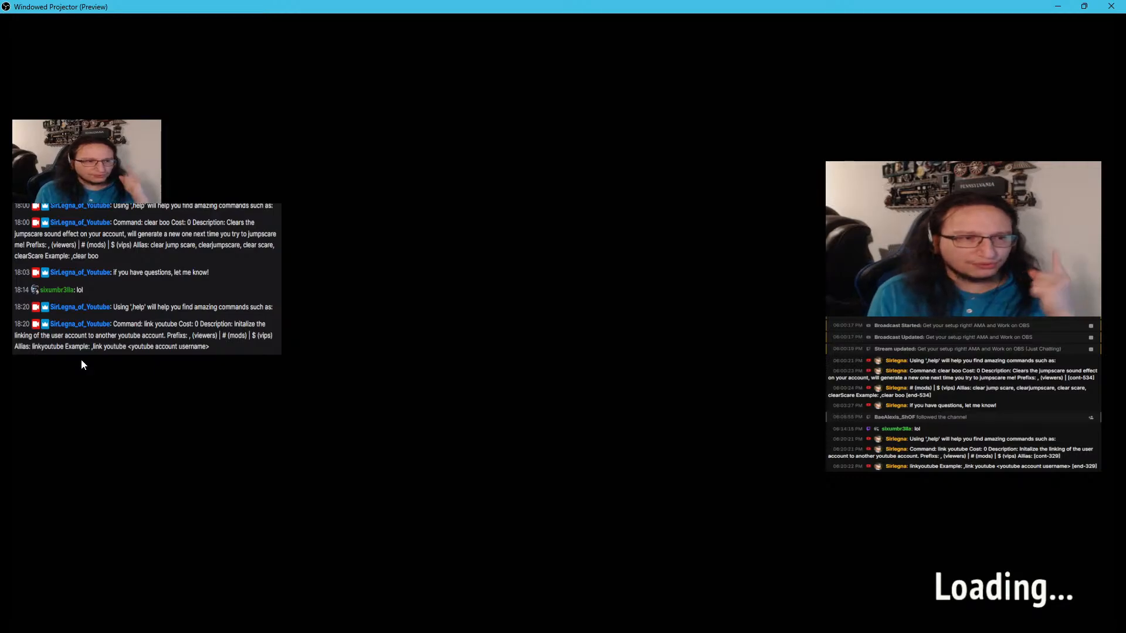
Start a new Standard Run and depart with random primary and allied clans
key("Return")
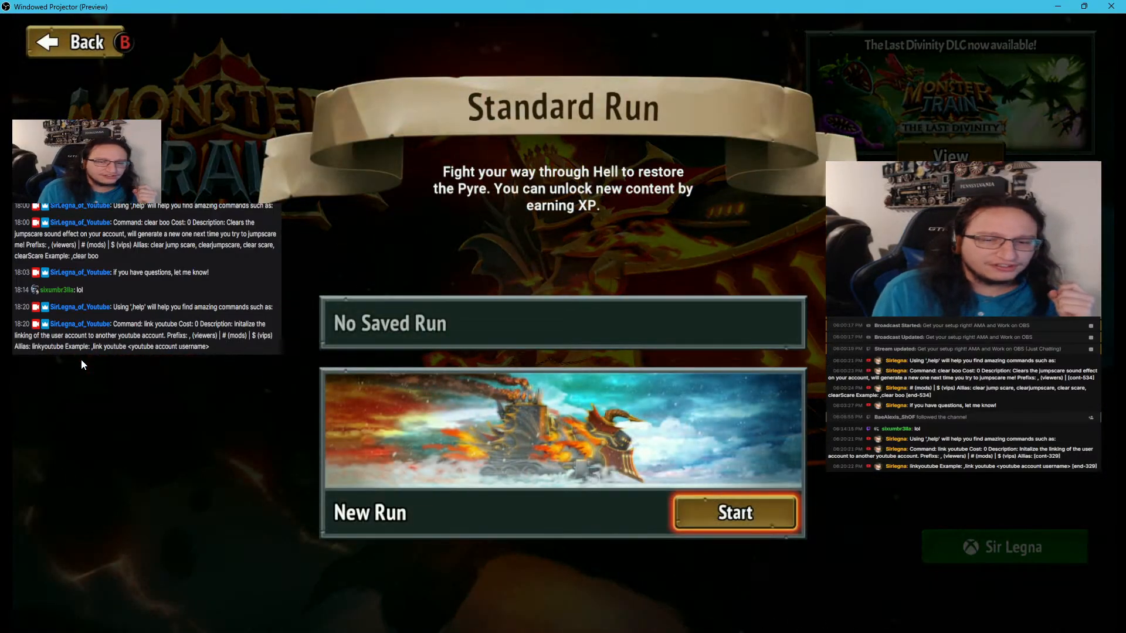
key("Return")
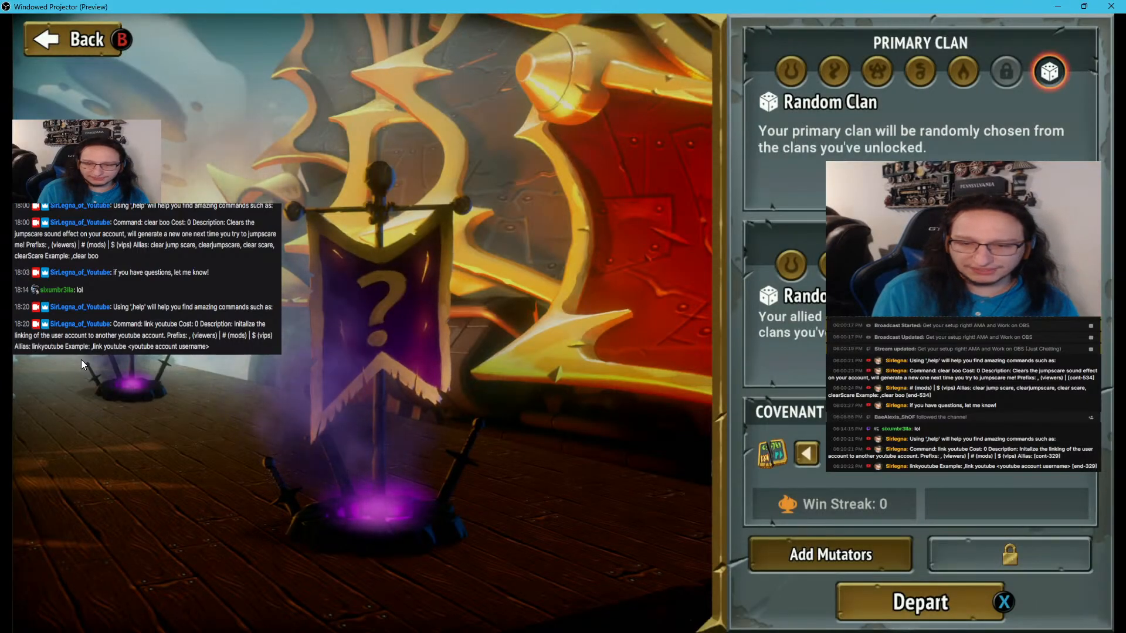
key("Return")
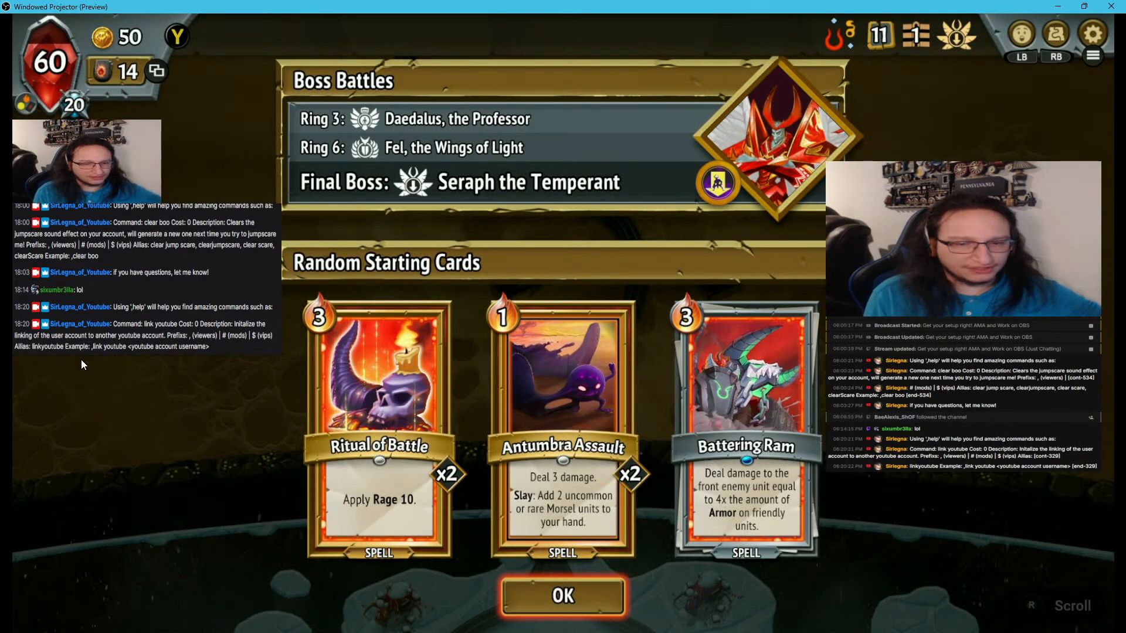
Accept the boss battles and starting cards overview and take The Unbroken Horn artifact from Herzal's Hoard
key("Return")
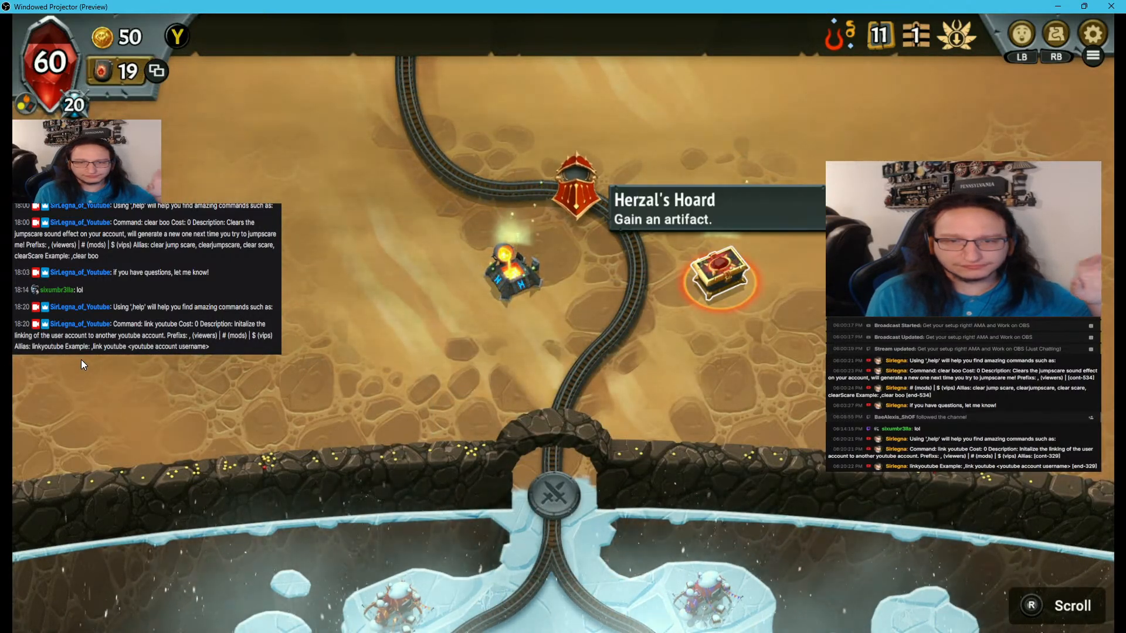
key("Return")
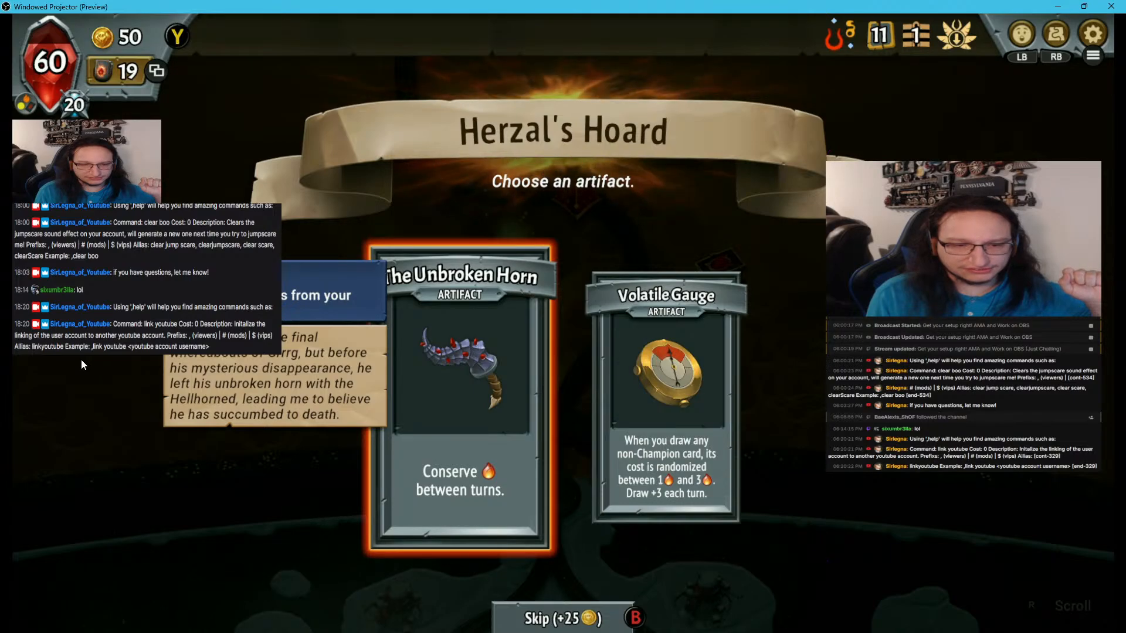
key("Return")
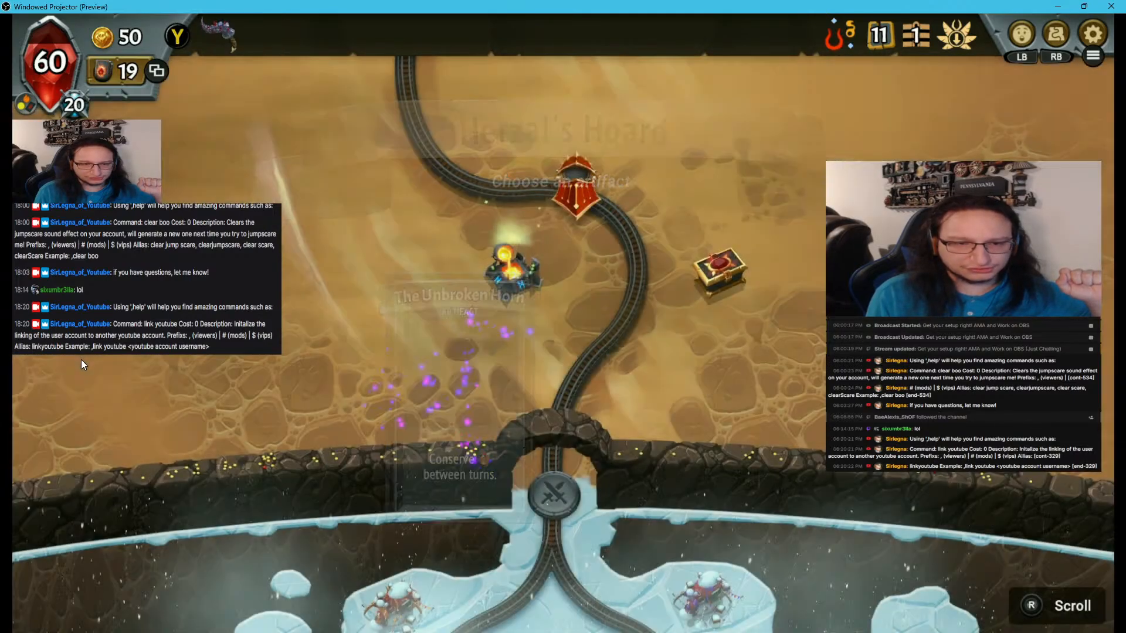
Visit the champion forge on the map and give the Shardtail Queen the Royalty upgrade
key("Return")
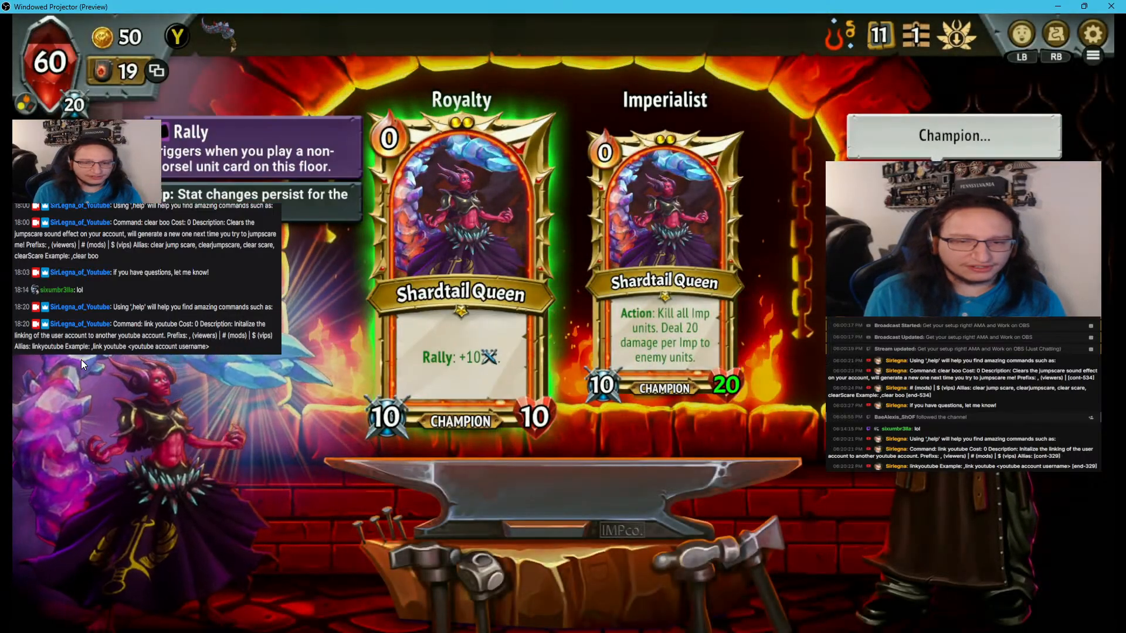
key("Return")
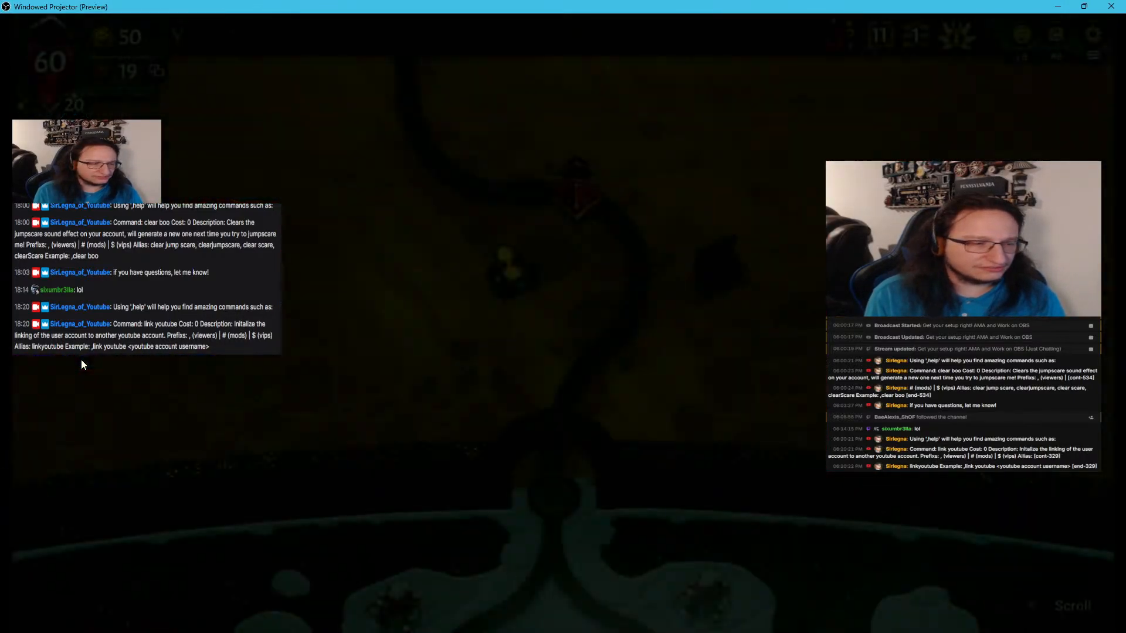
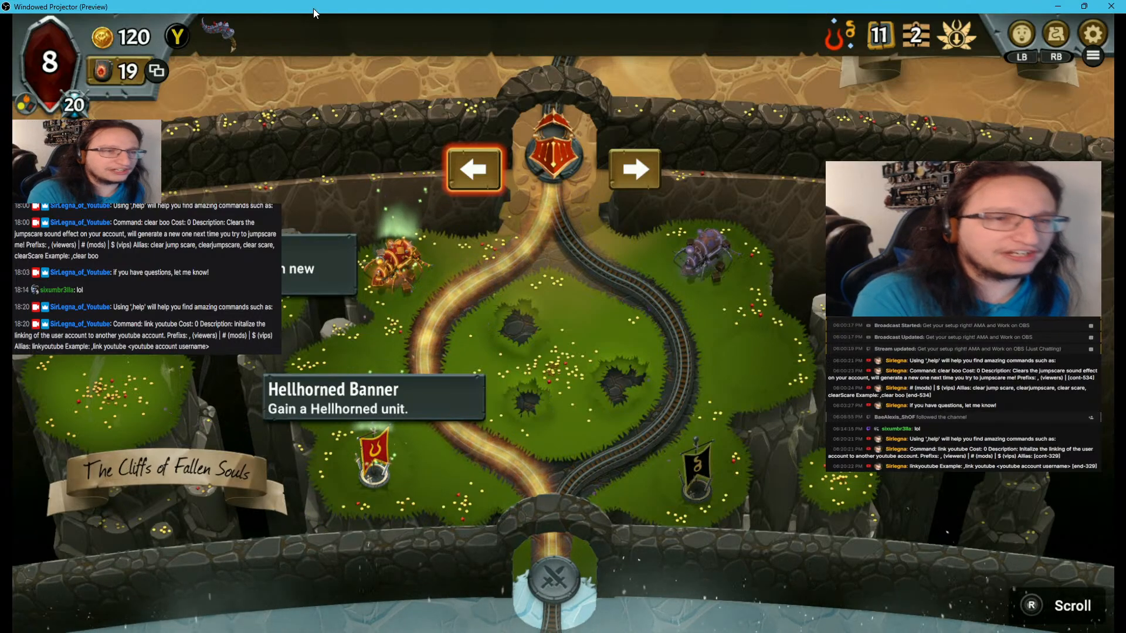
Close the windowed preview projector and add a scene named Y - Monster Train Chat below Monster Train Chatless in the Monster Train folder
left_click_drag(313, 8, 787, 44)
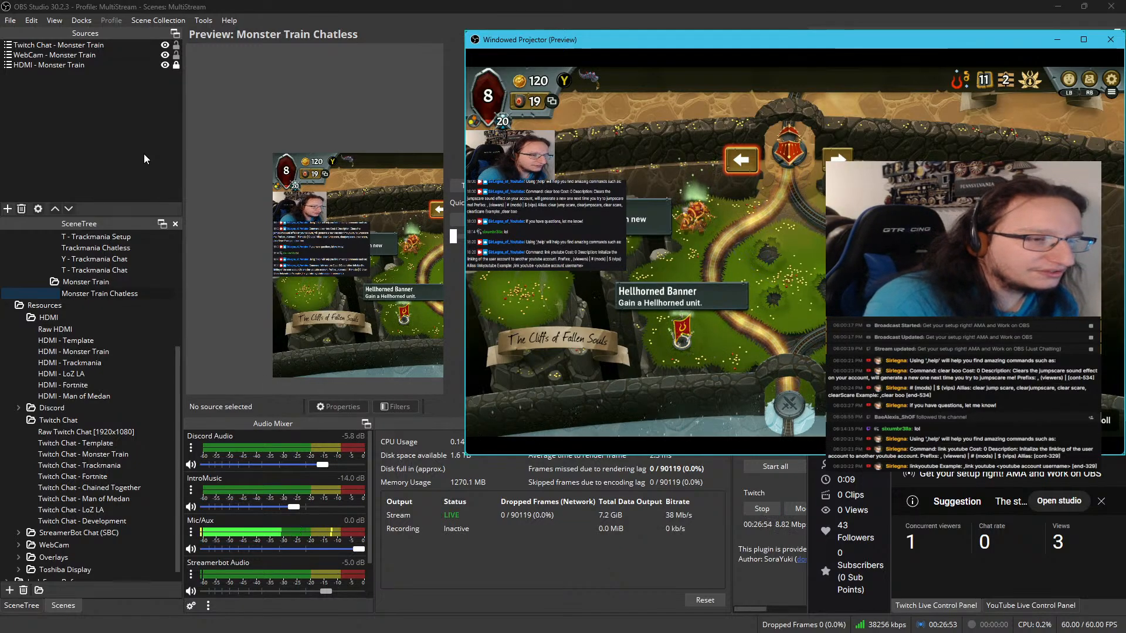
scroll(148, 322, "up", 2)
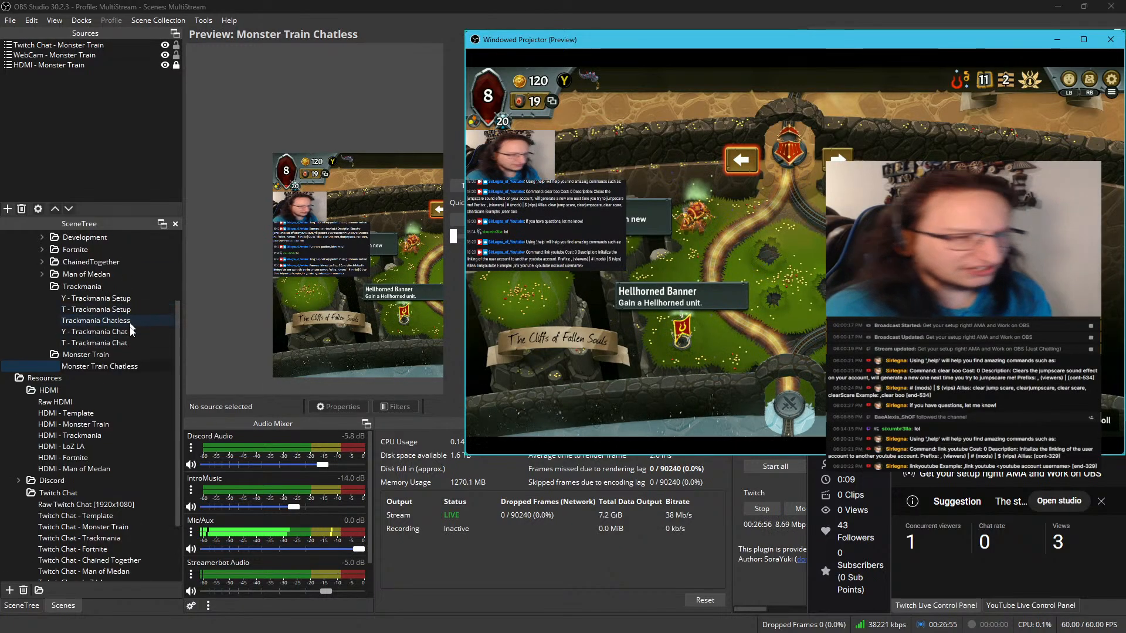
right_click(113, 368)
left_click(140, 379)
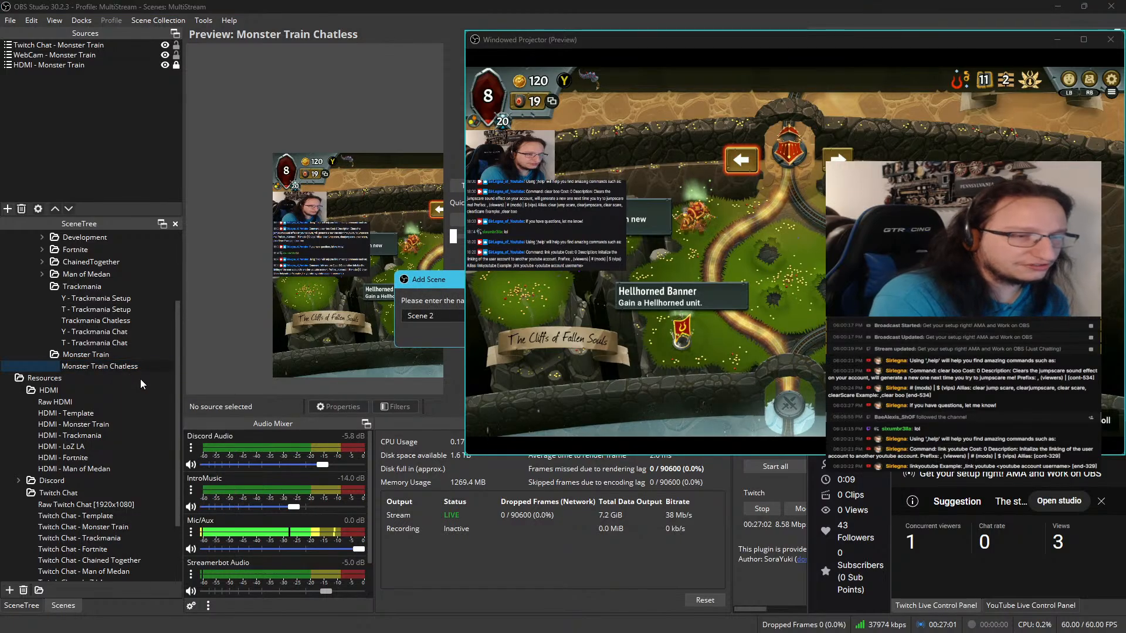
left_click_drag(262, 336, 192, 321)
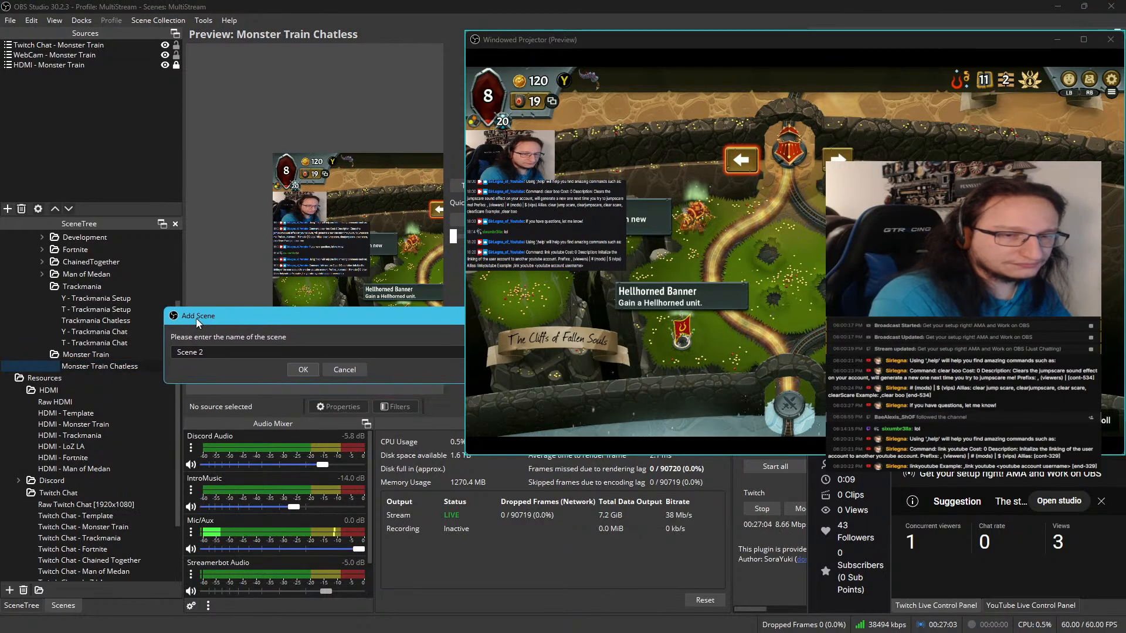
left_click(1110, 39)
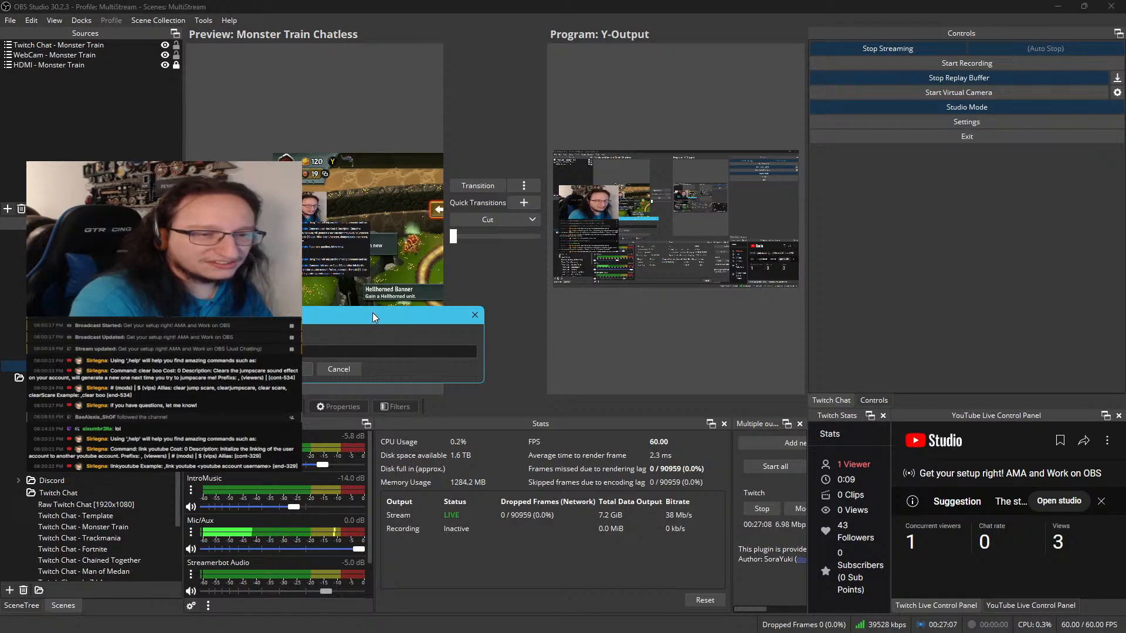
left_click_drag(370, 312, 496, 289)
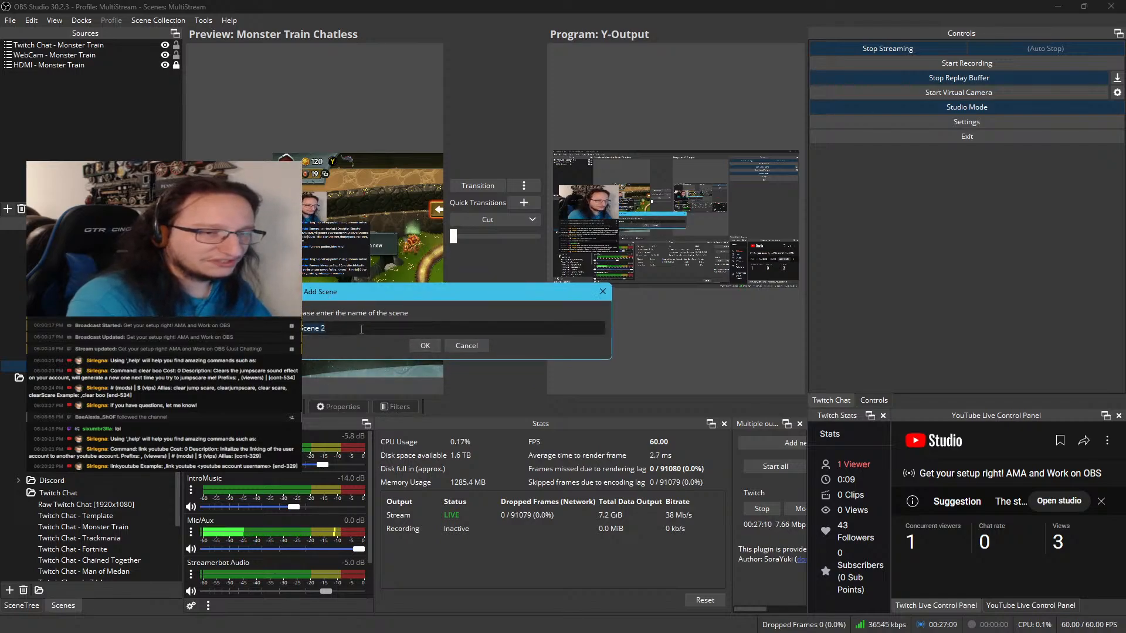
type("Y -")
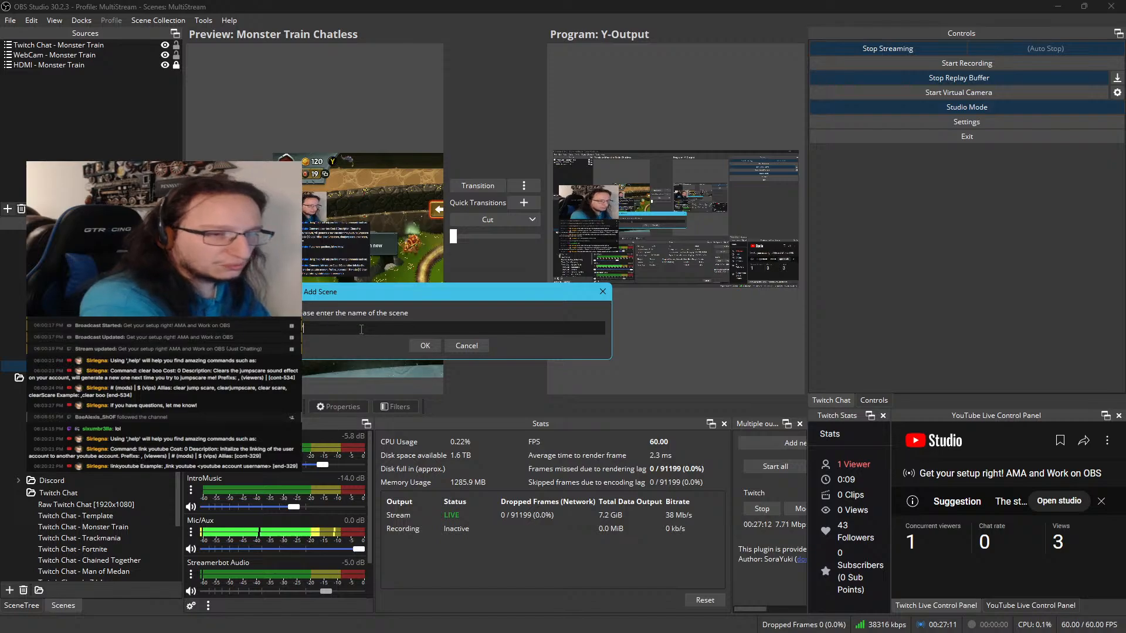
type(" Monste")
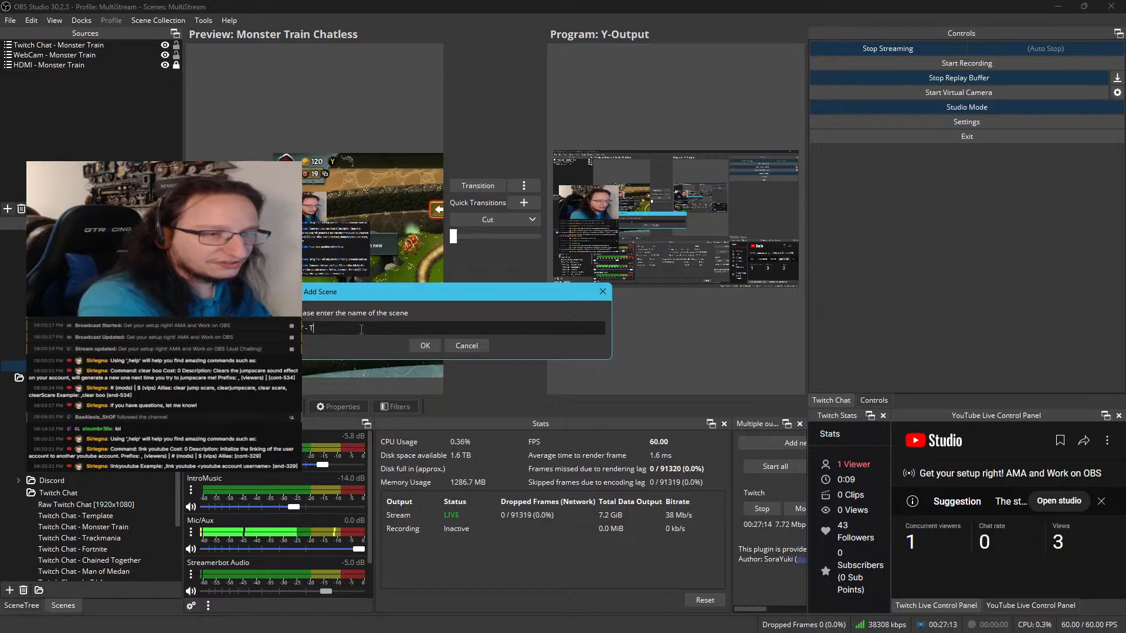
type("r Train Chat")
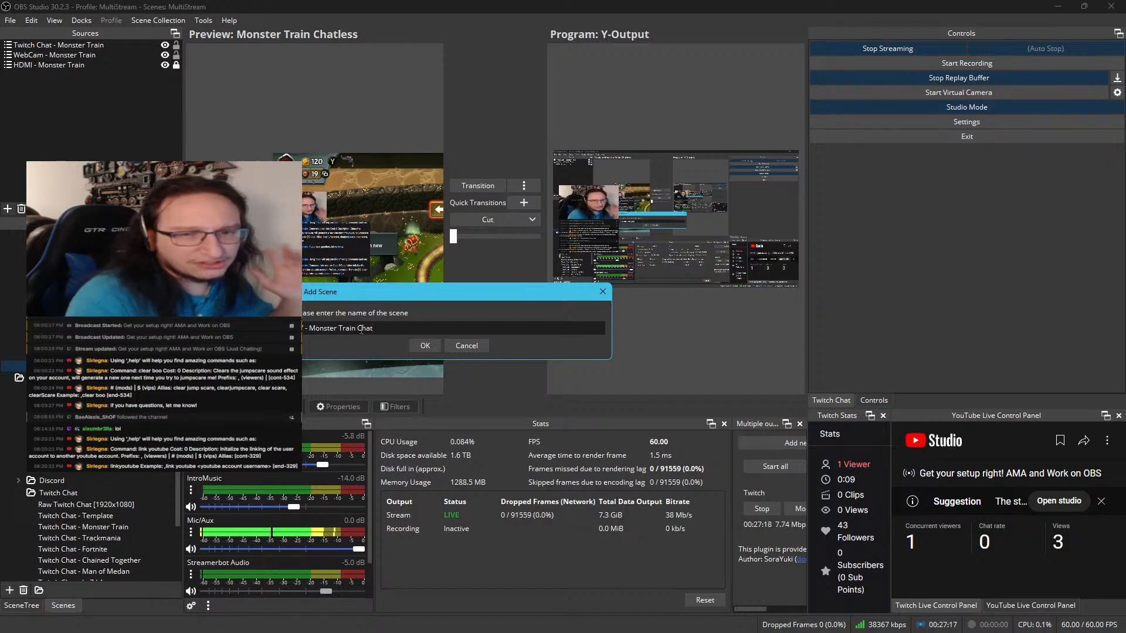
left_click(437, 343)
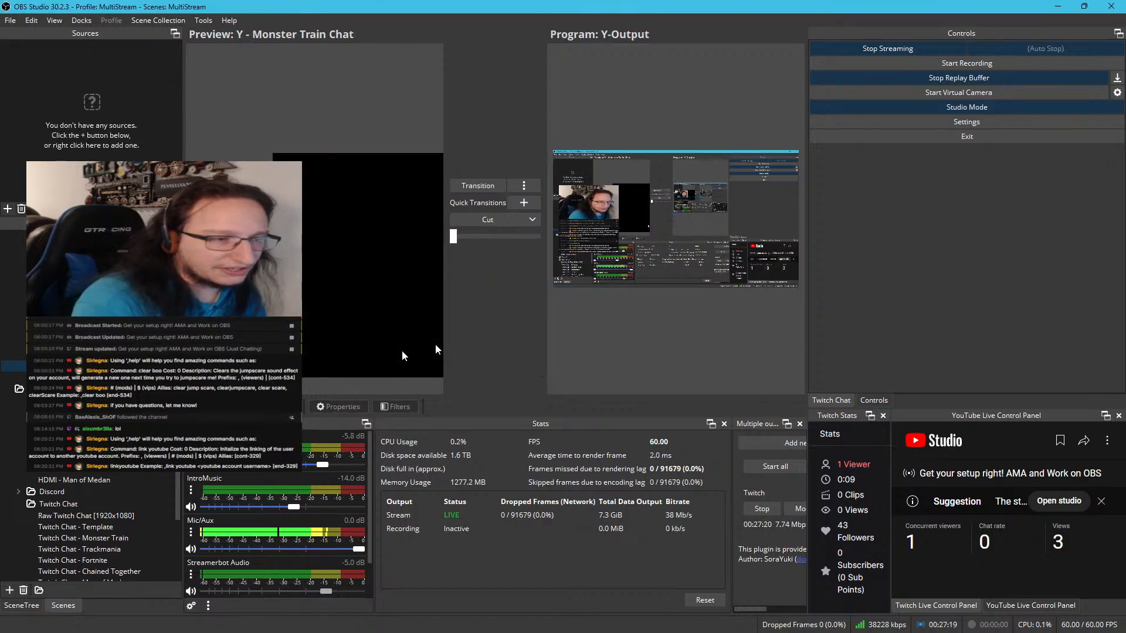
left_click_drag(135, 361, 135, 379)
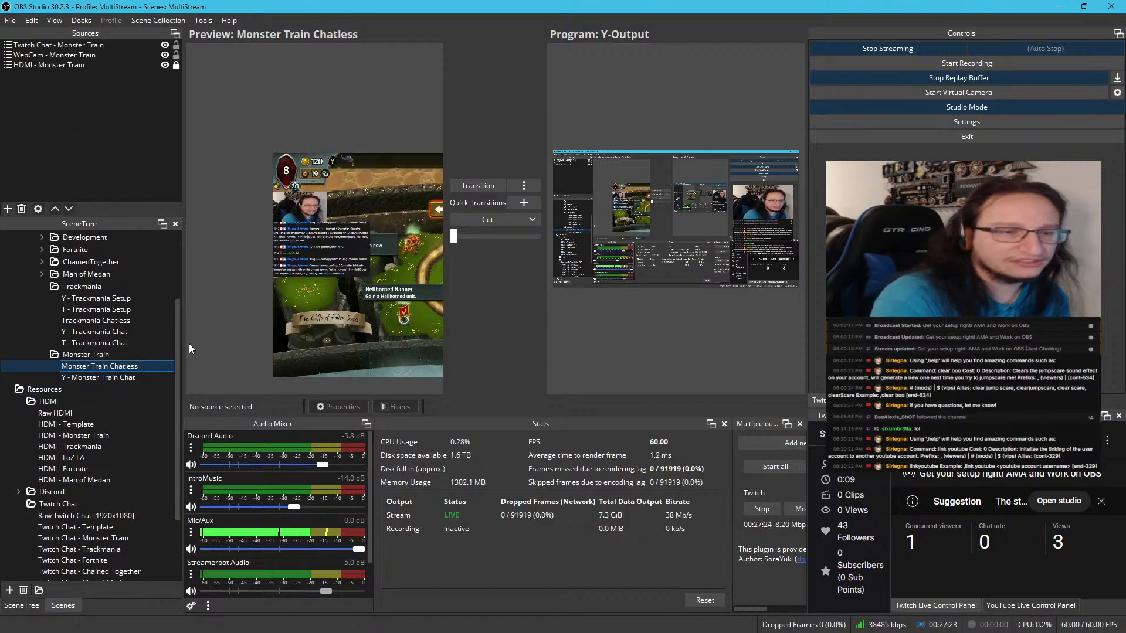
Copy the Twitch Chat - Monster Train source from Monster Train Chatless and paste it as a reference into Y - Monster Train Chat
left_click(102, 376)
left_click(100, 365)
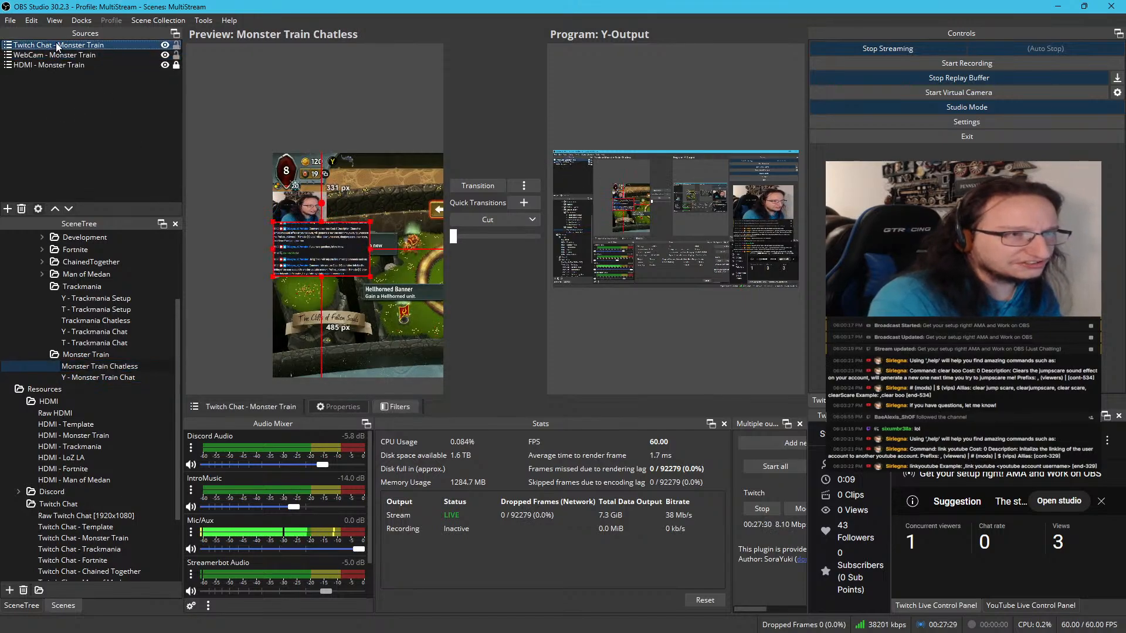
right_click(55, 44)
left_click(110, 88)
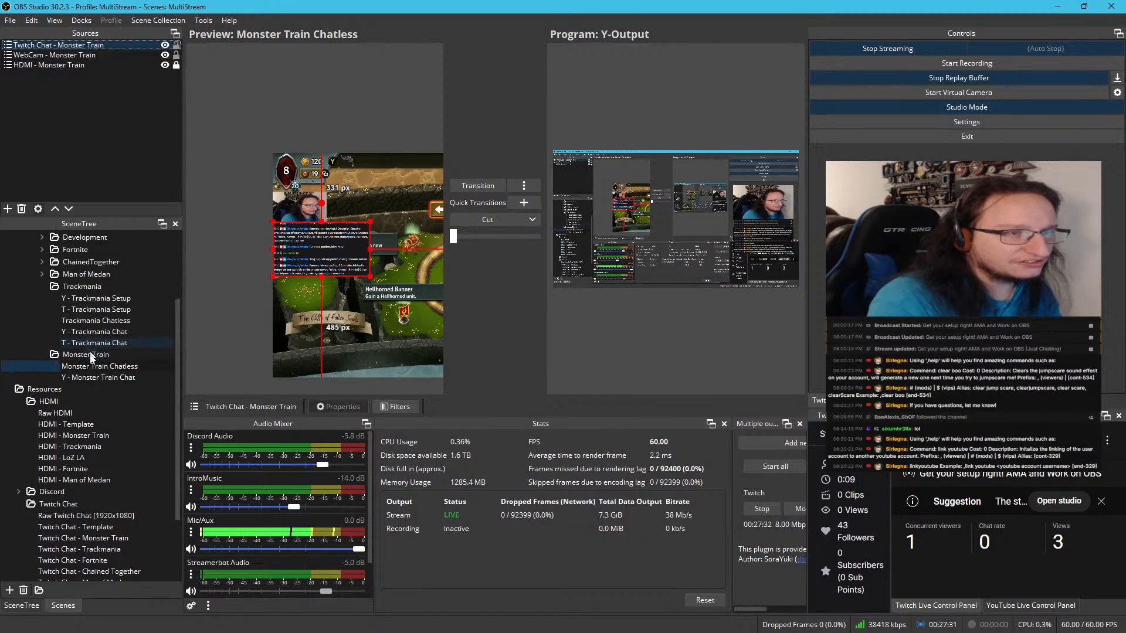
left_click(101, 377)
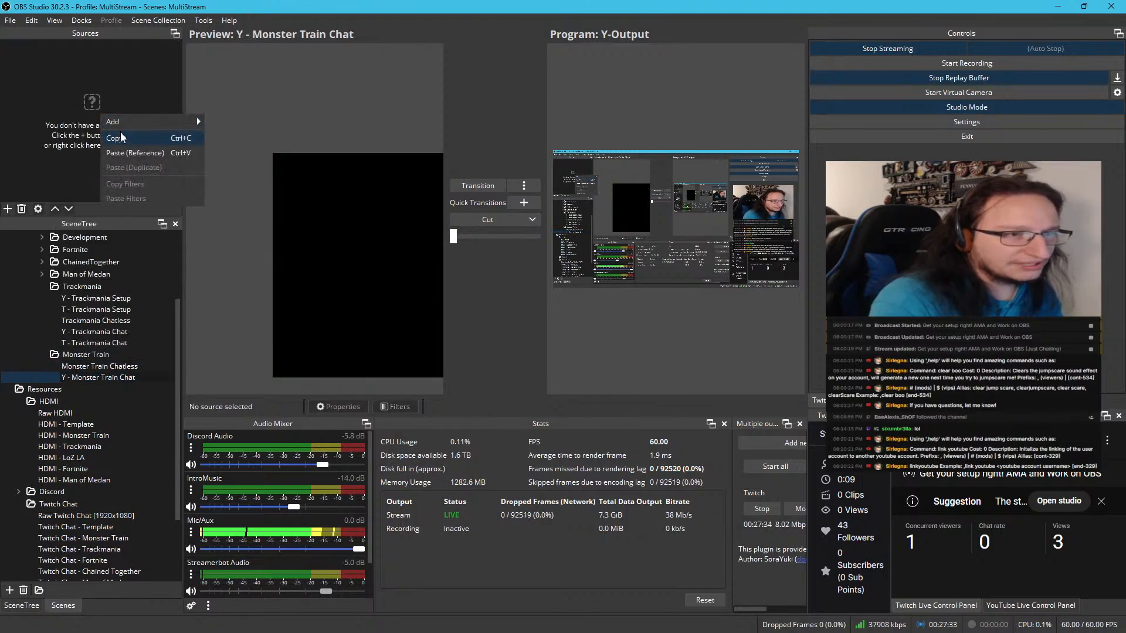
left_click(135, 152)
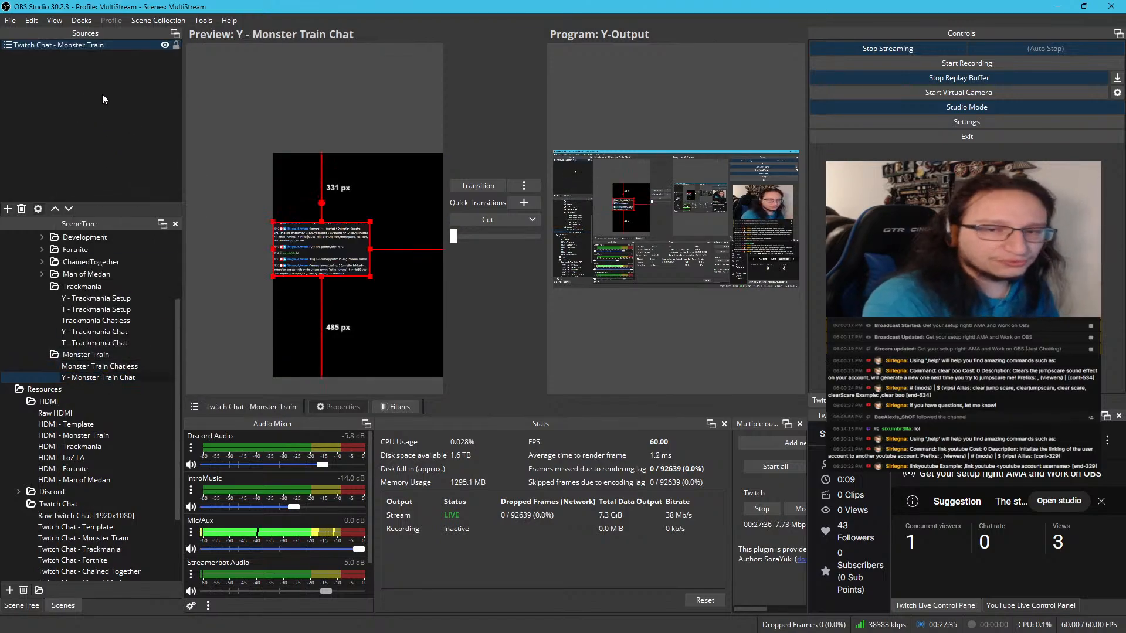
Duplicate the SBC - Template scene in the StreamerBot Chat folder as SBC - Monster Train and place it below the template
scroll(75, 533, "down", 3)
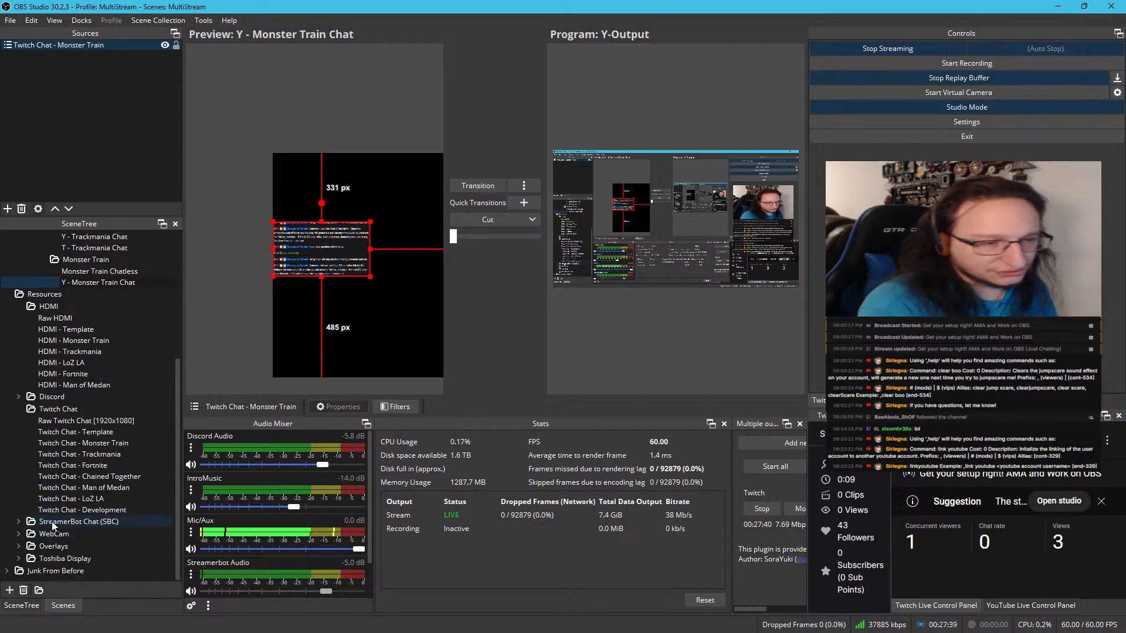
left_click(20, 521)
scroll(32, 501, "down", 3)
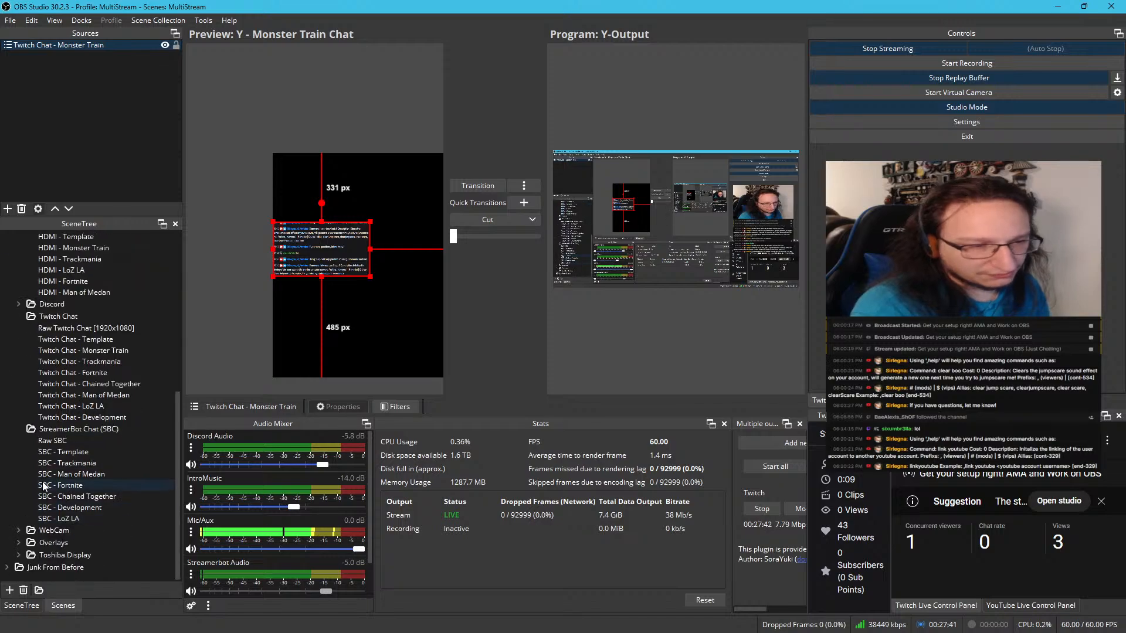
left_click(54, 459)
left_click(57, 452)
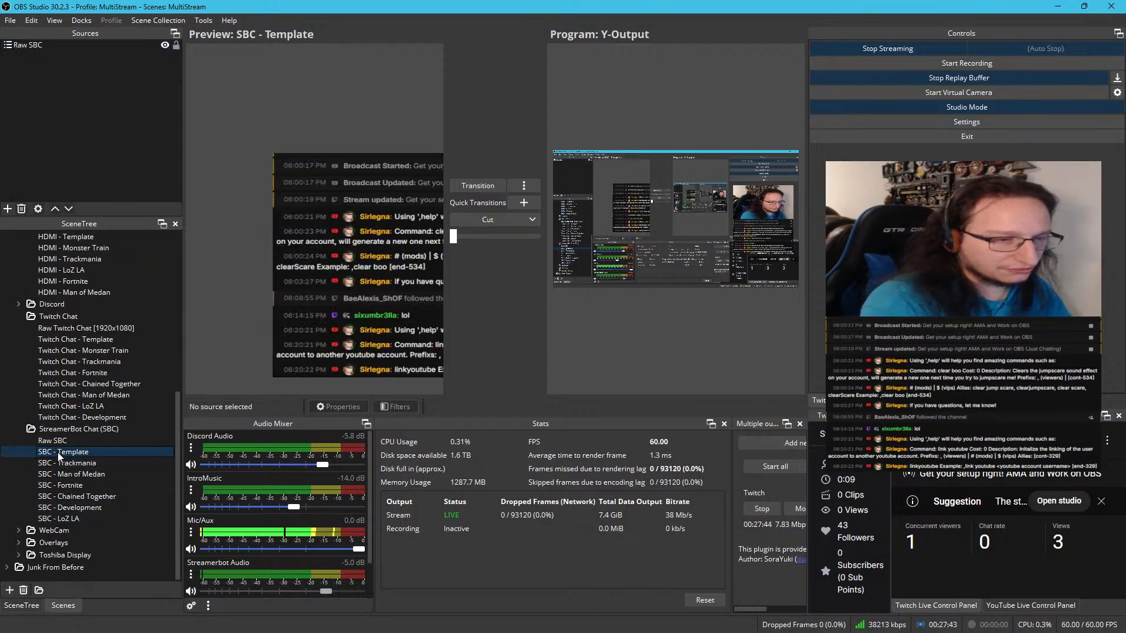
right_click(57, 452)
left_click(104, 288)
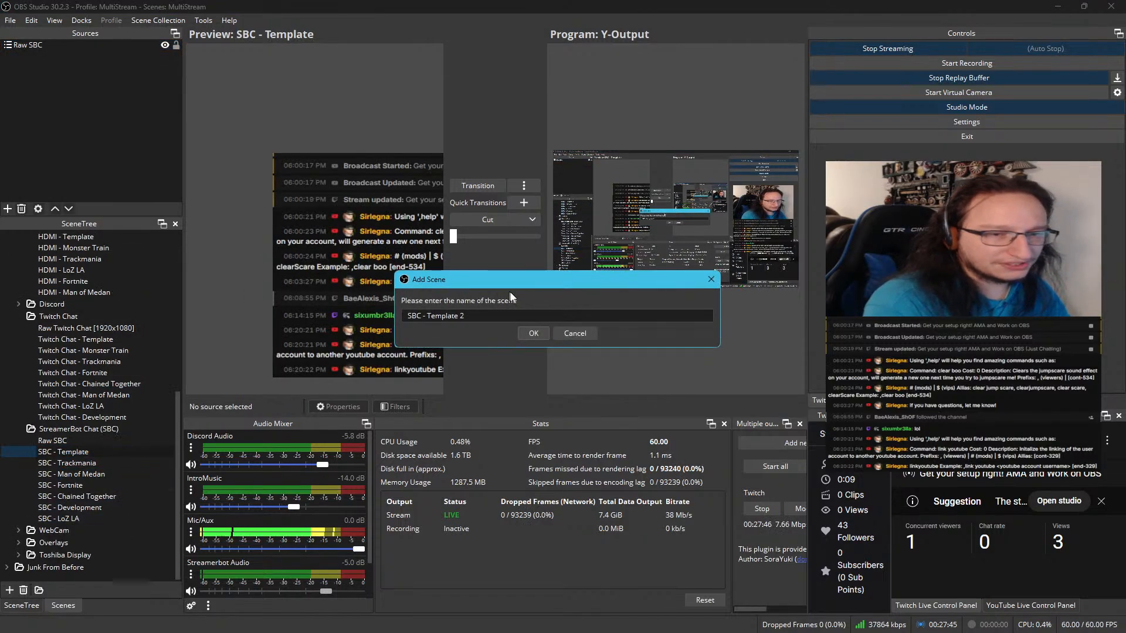
left_click(431, 317)
type("T")
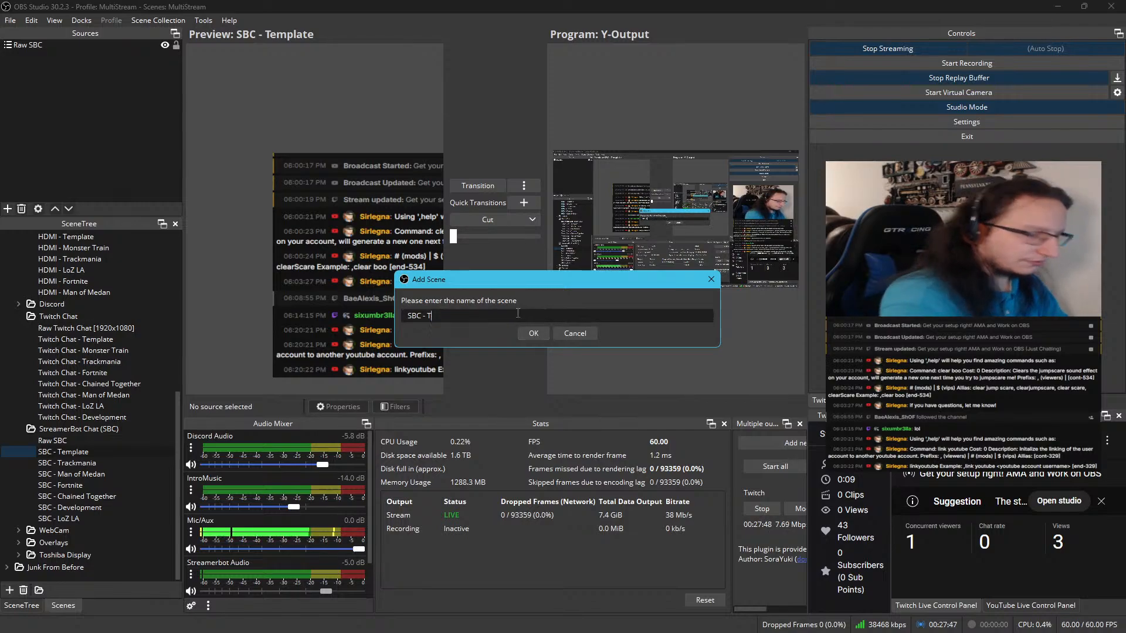
key("BackSpace")
type("Monster Tra")
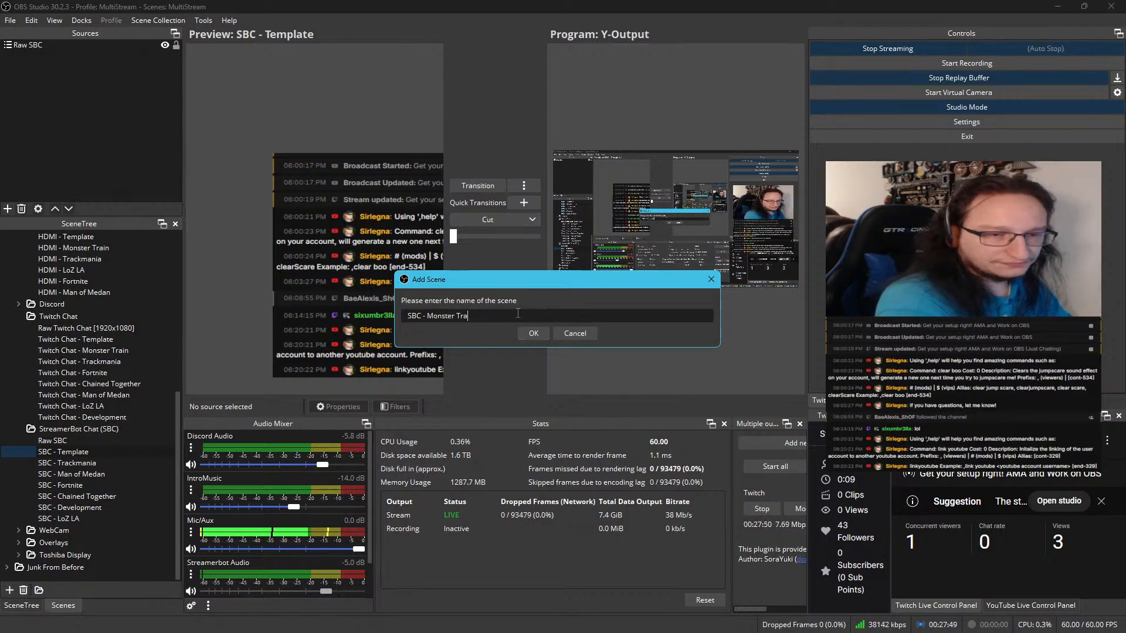
type("in")
key("Return")
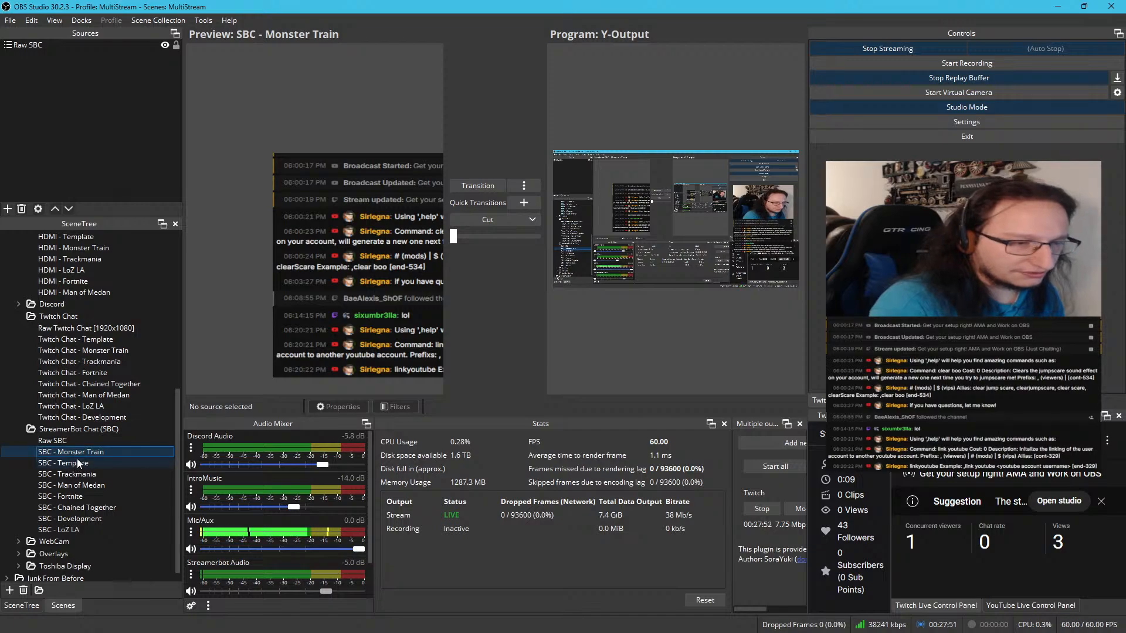
left_click_drag(80, 454, 90, 469)
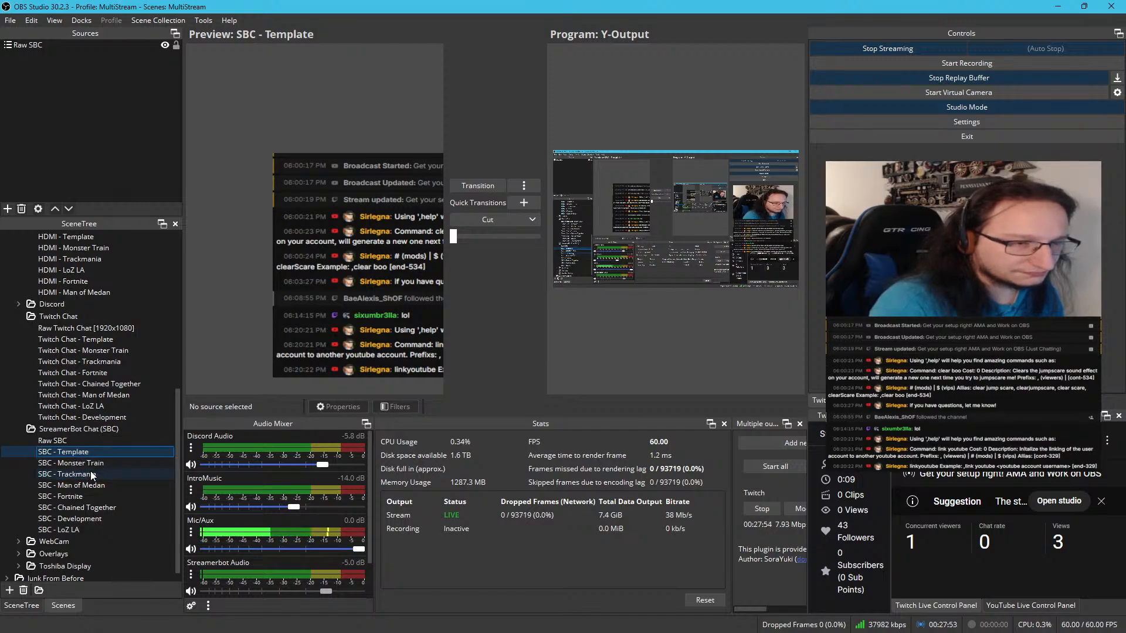
Add the existing SBC - Monster Train scene as a source in Y - Monster Train Chat
scroll(110, 442, "up", 7)
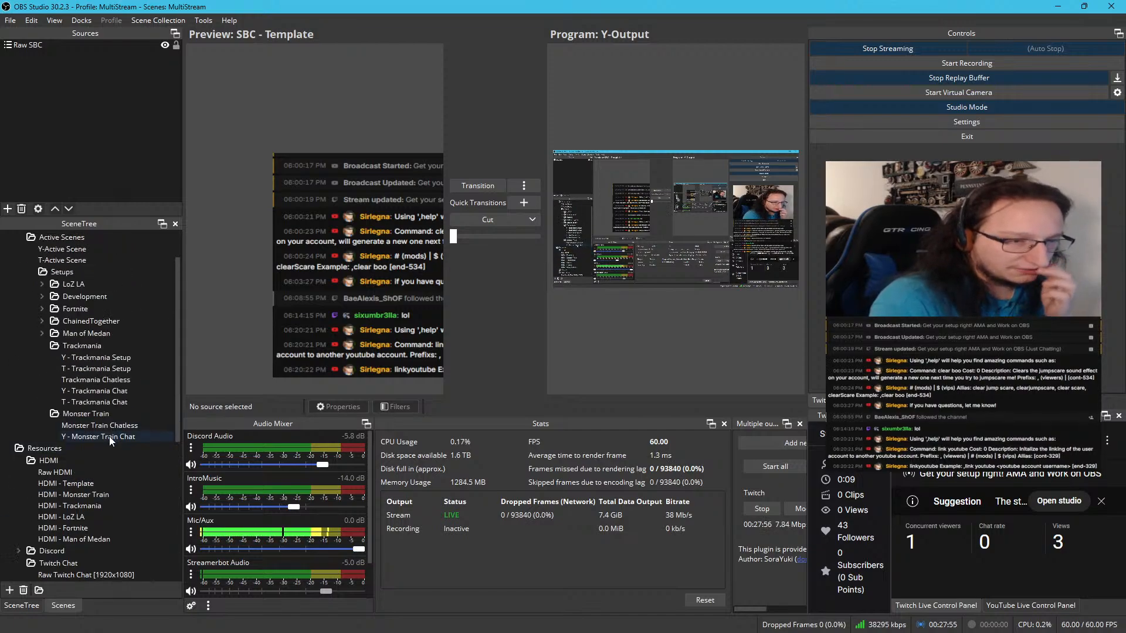
left_click(109, 436)
right_click(77, 68)
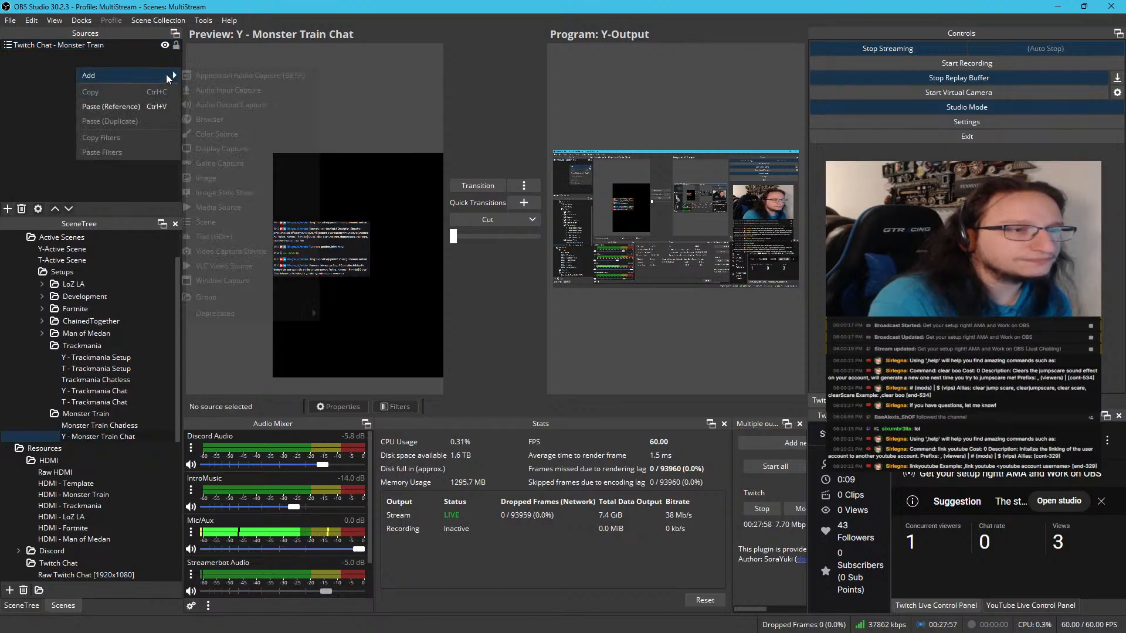
mouse_move(146, 75)
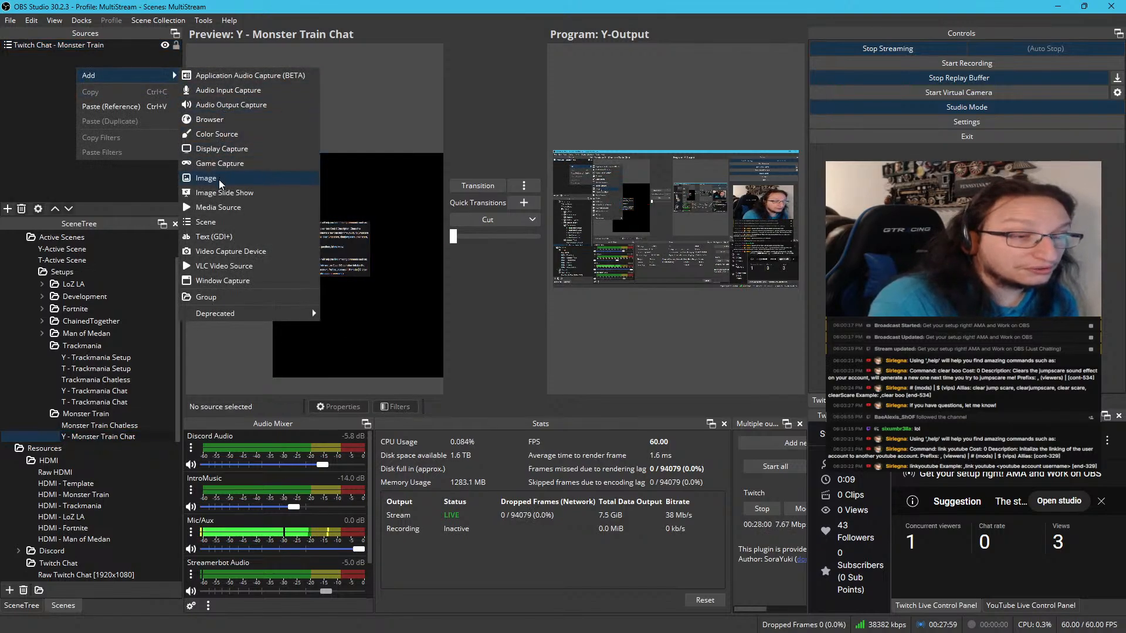
left_click(221, 220)
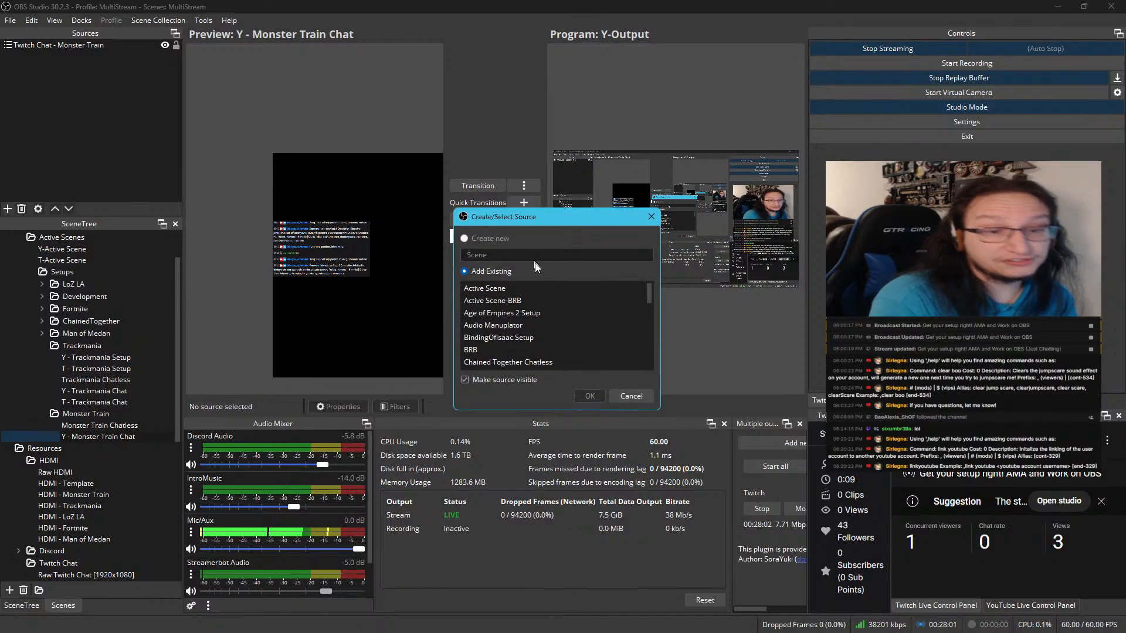
scroll(538, 314, "down", 3)
scroll(539, 313, "down", 10)
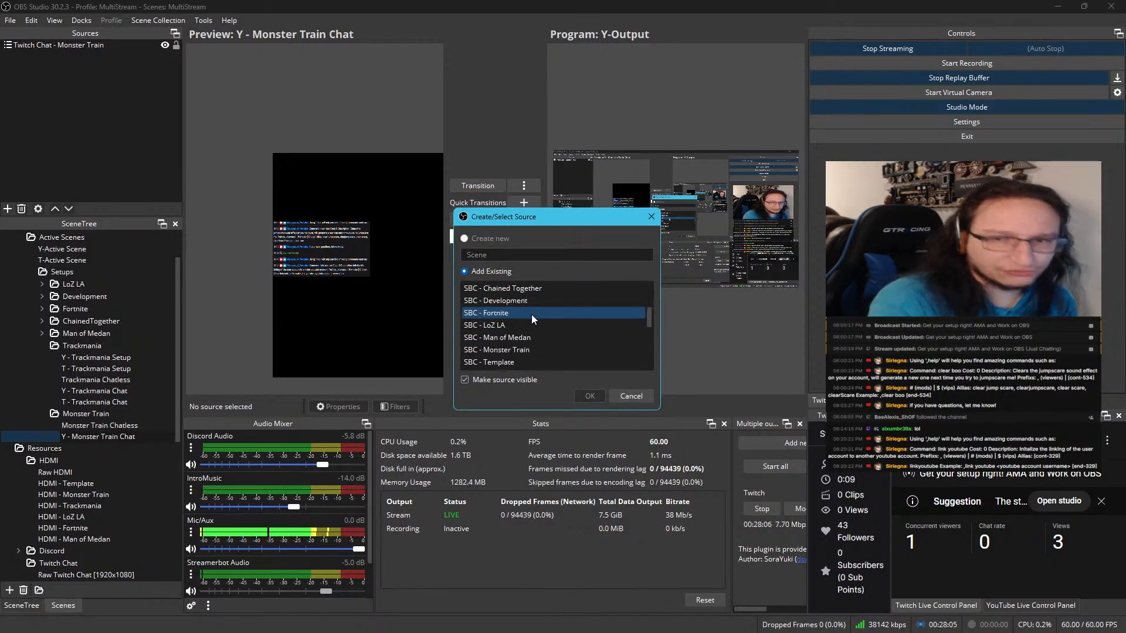
scroll(531, 314, "down", 1)
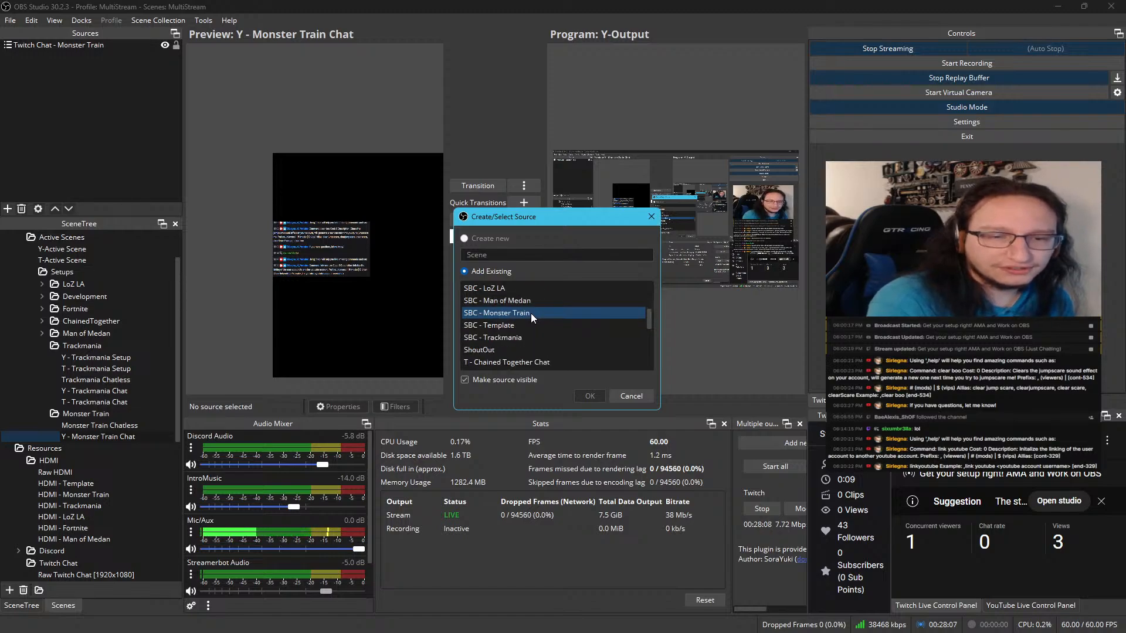
left_click(530, 313)
scroll(529, 318, "up", 1)
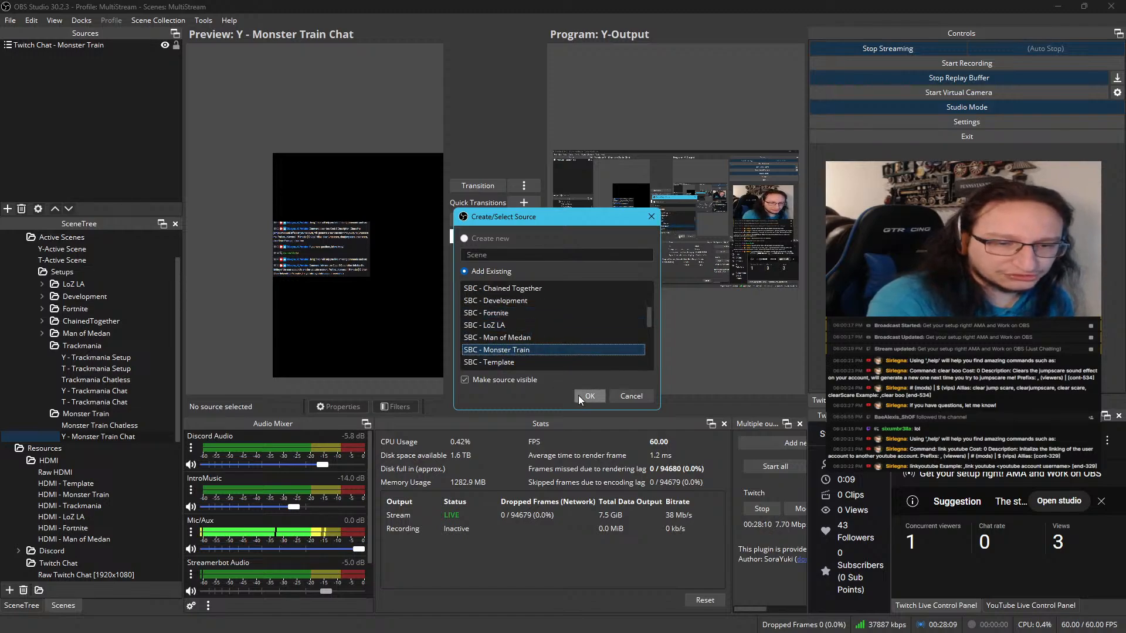
left_click(588, 395)
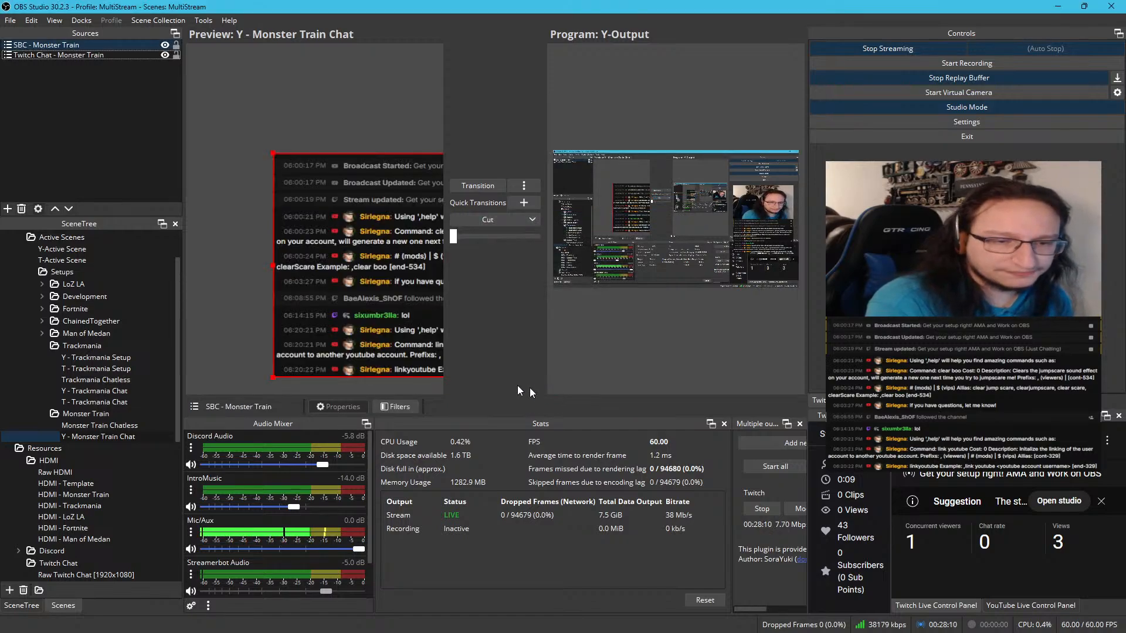
Copy the transform of Twitch Chat - Monster Train and paste it onto SBC - Monster Train in Y - Monster Train Chat
left_click(70, 55, "ctrl")
left_click(78, 58)
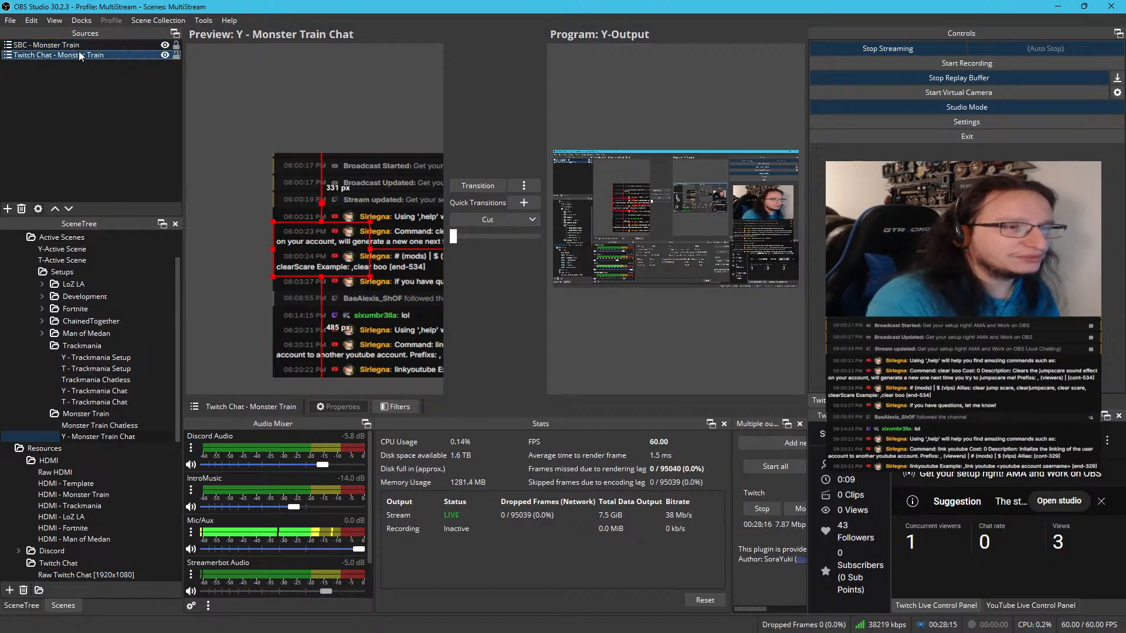
right_click(79, 52)
mouse_move(141, 230)
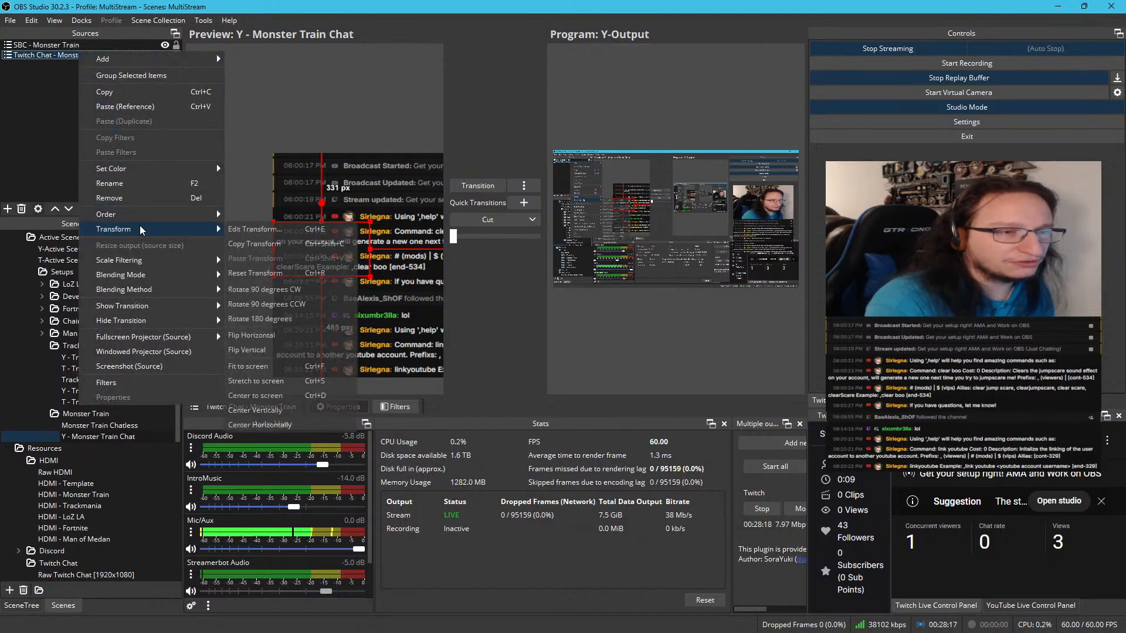
left_click(236, 243)
left_click(75, 46)
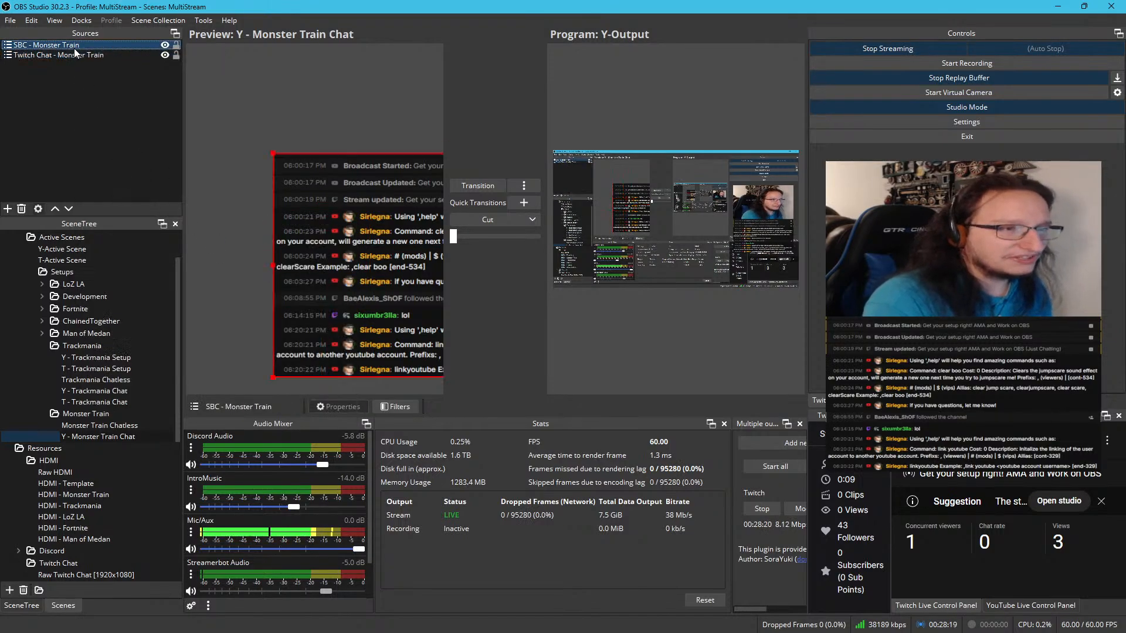
right_click(74, 51)
mouse_move(127, 228)
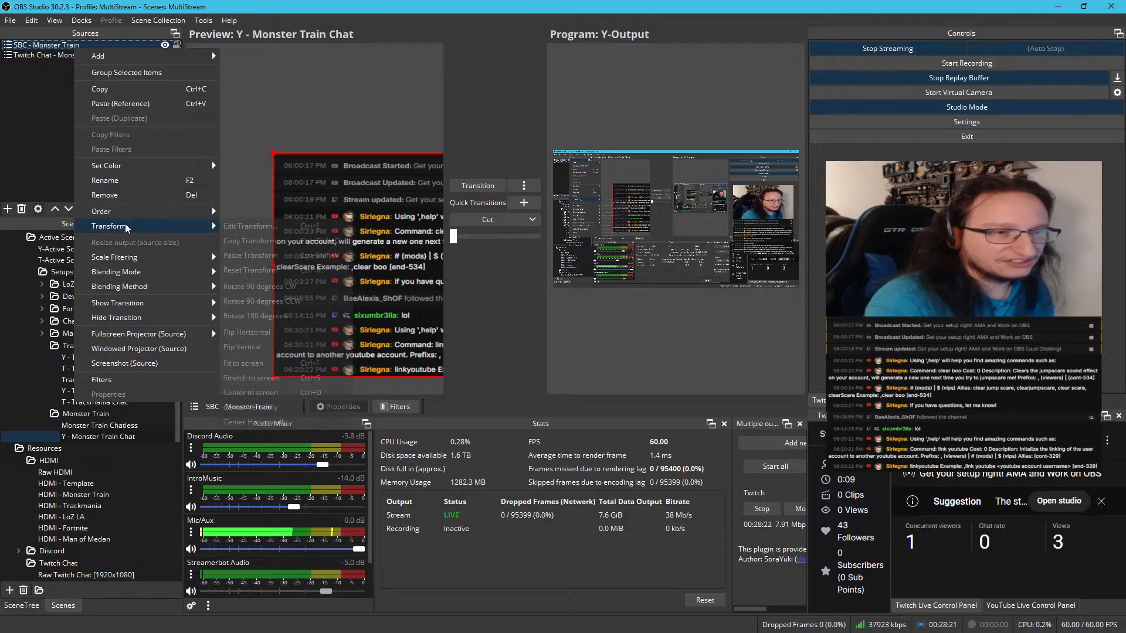
left_click(250, 255)
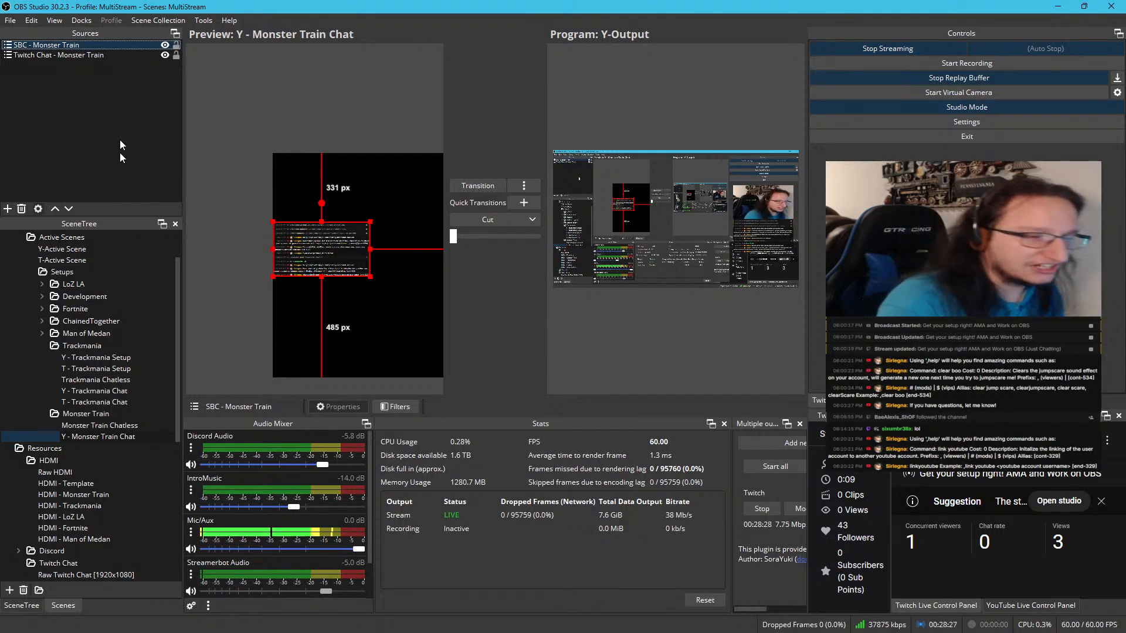
Duplicate the Y - Monster Train Chat scene as T - Monster Train Chat and place it below the original
right_click(111, 441)
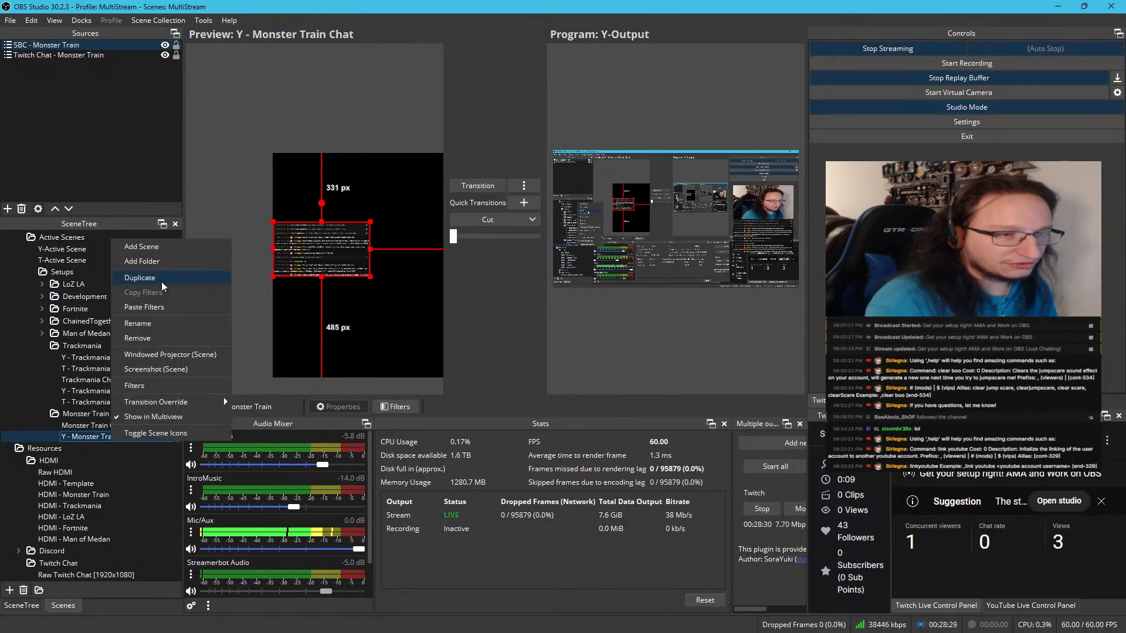
left_click(194, 277)
left_click(523, 318)
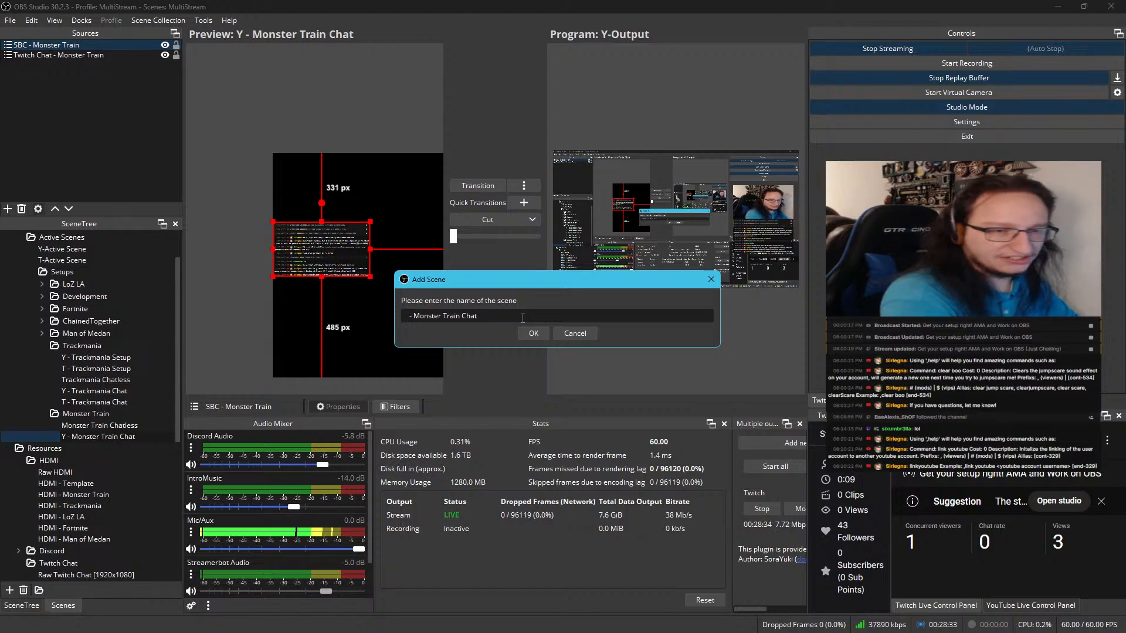
type("T")
key("Return")
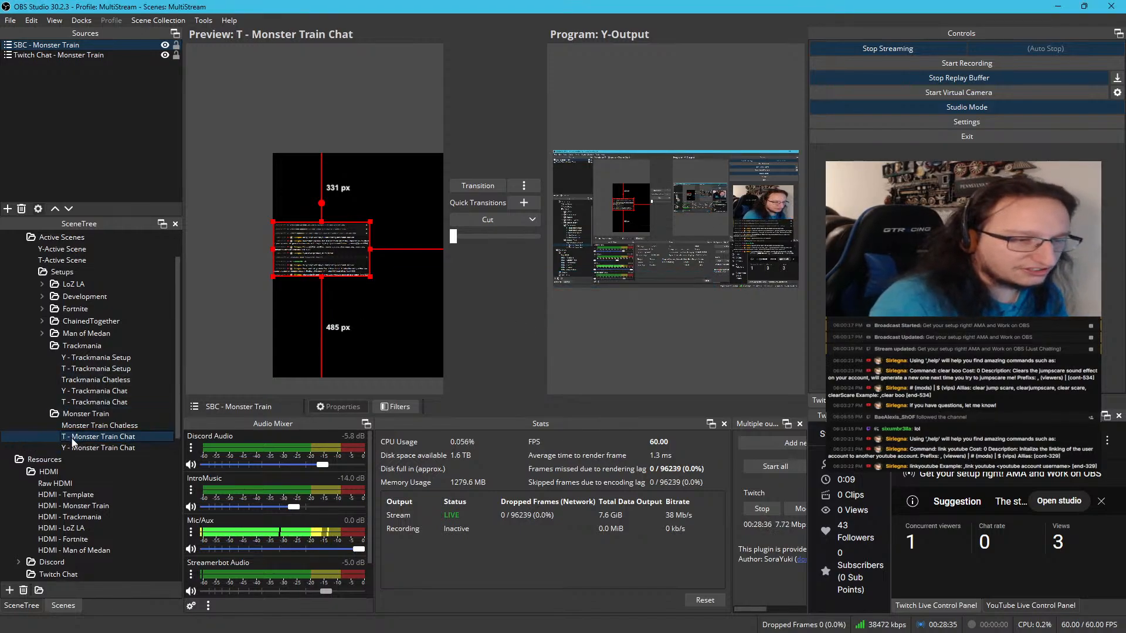
left_click_drag(71, 439, 79, 453)
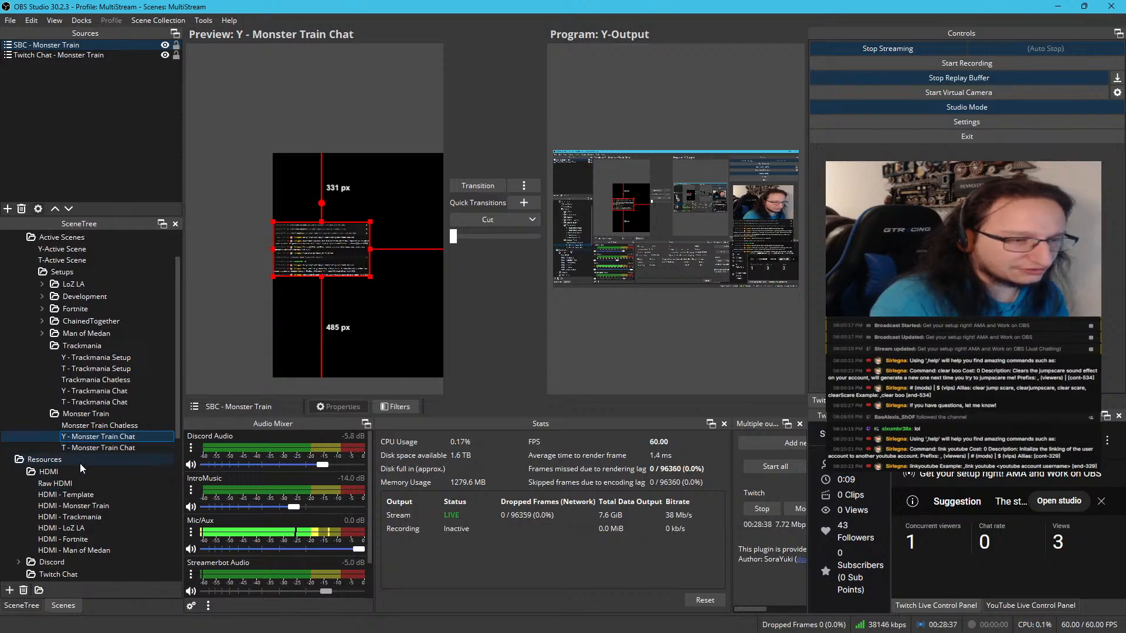
Remove the Twitch Chat - Monster Train source from the Y - Monster Train Chat scene
left_click(85, 55)
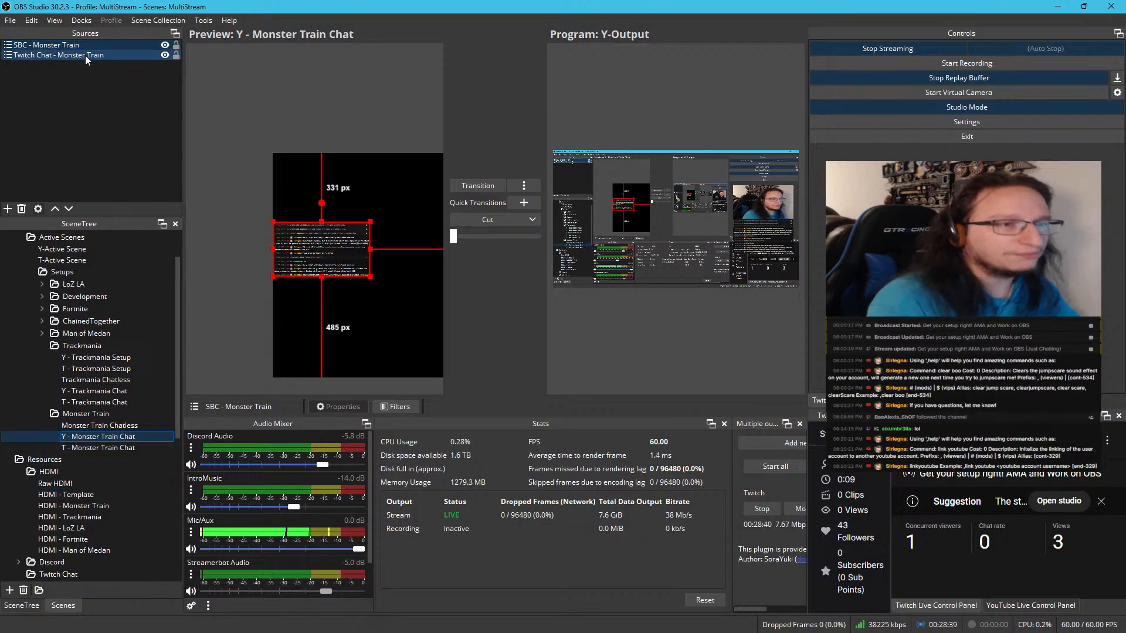
key("Delete")
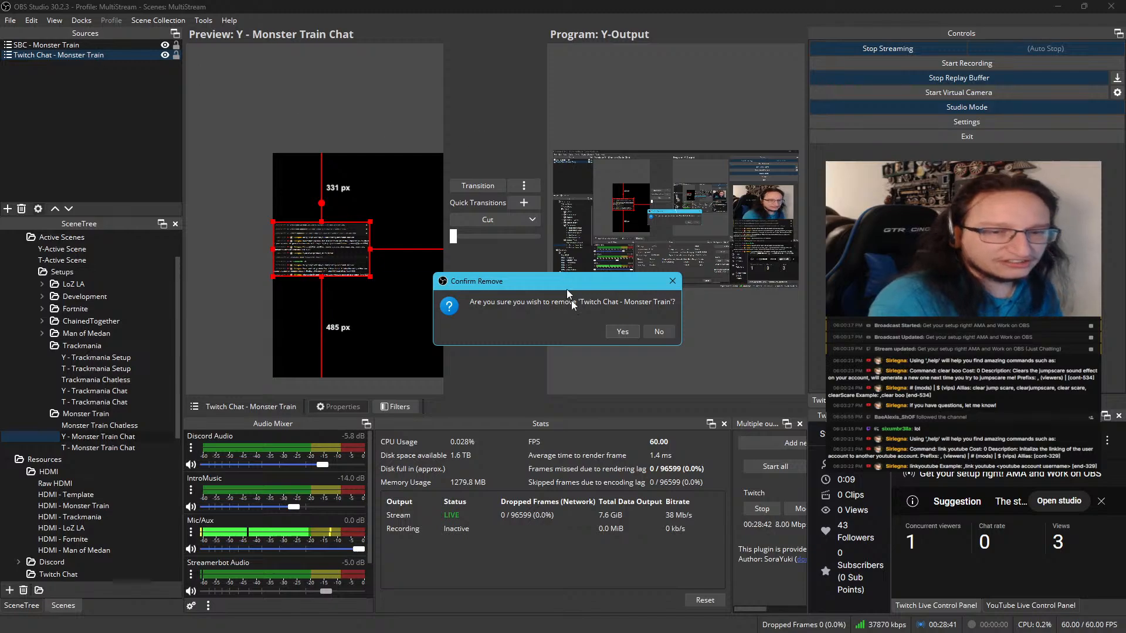
left_click(608, 333)
Remove the SBC - Monster Train source from T - Monster Train Chat and compare the two chat scenes
left_click(99, 446)
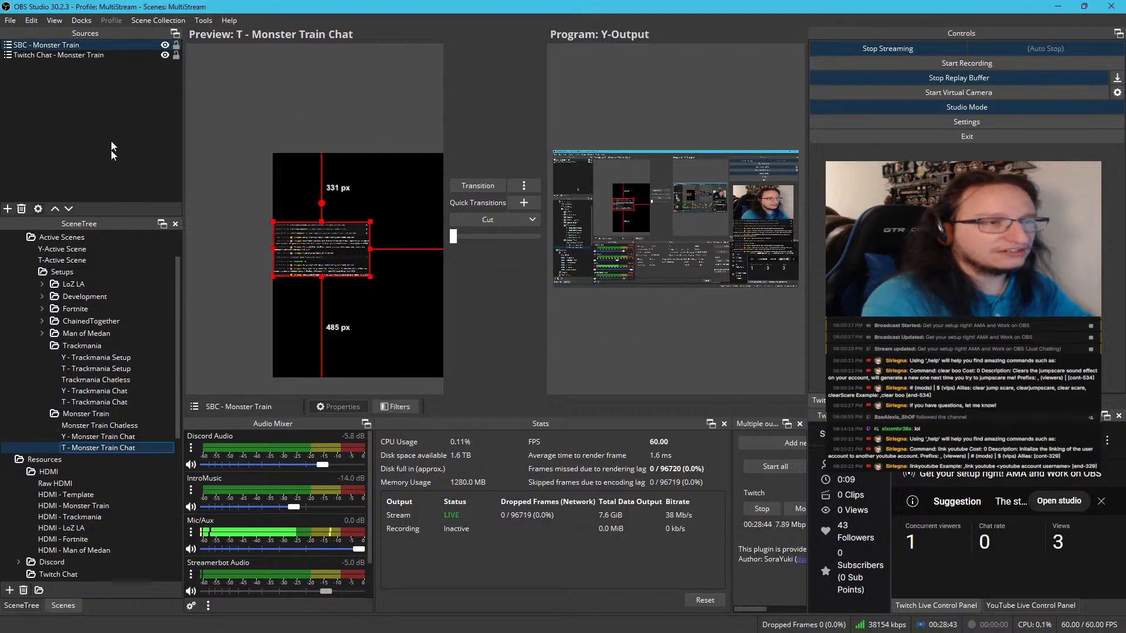
left_click(80, 44)
key("Delete")
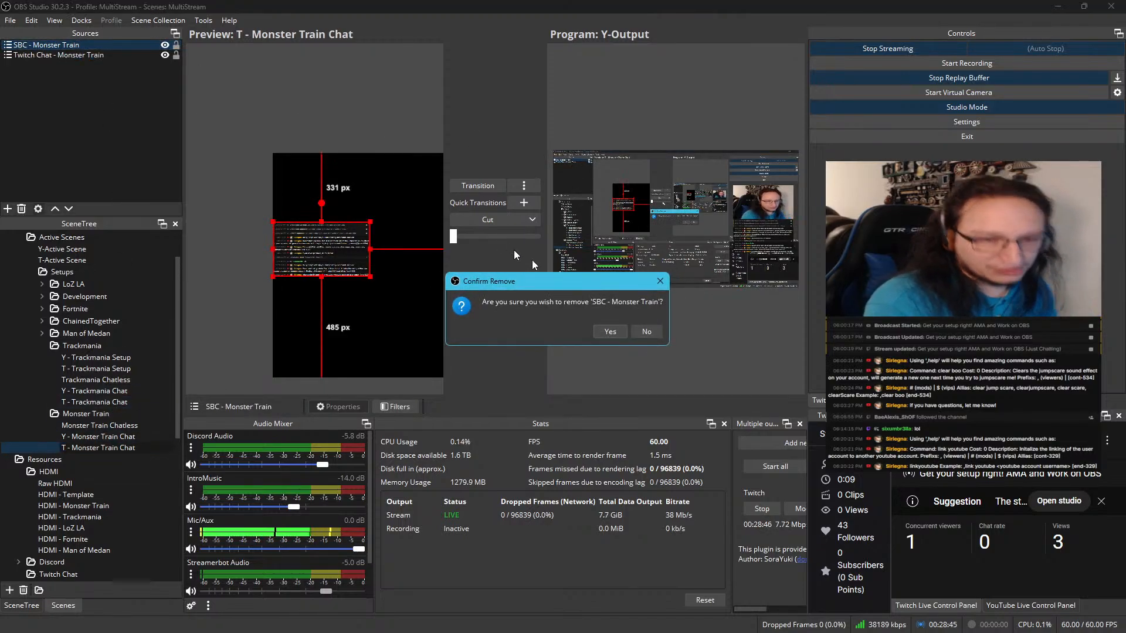
left_click(609, 331)
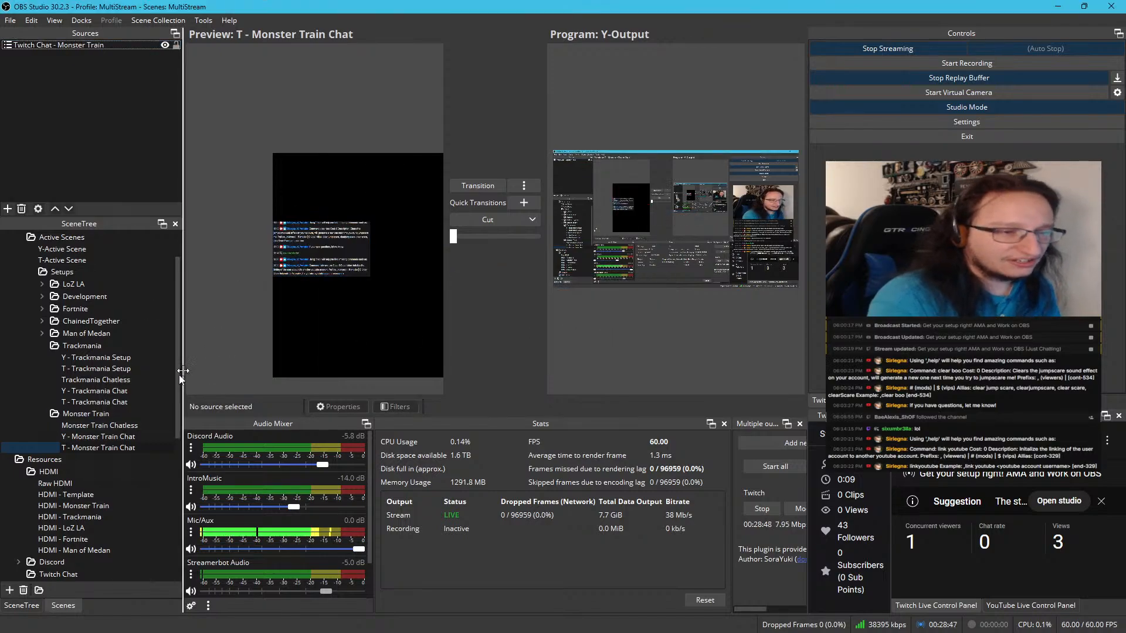
left_click(101, 438)
left_click(110, 448)
left_click(112, 436)
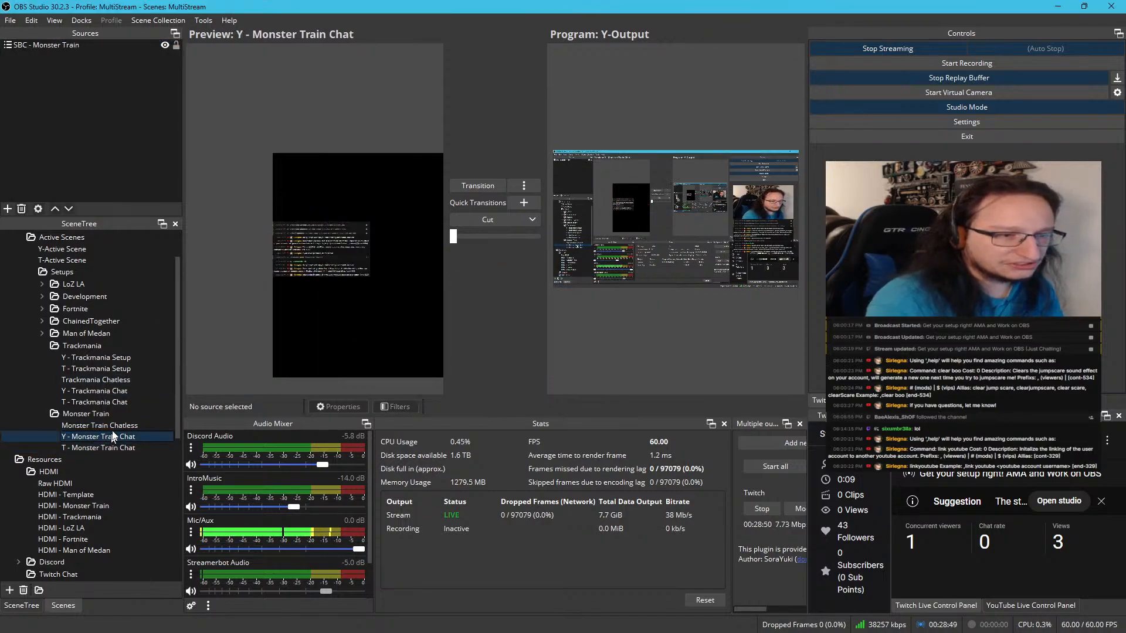
Remove the Twitch Chat - Monster Train source from the Monster Train Chatless scene
left_click(114, 426)
left_click(67, 47)
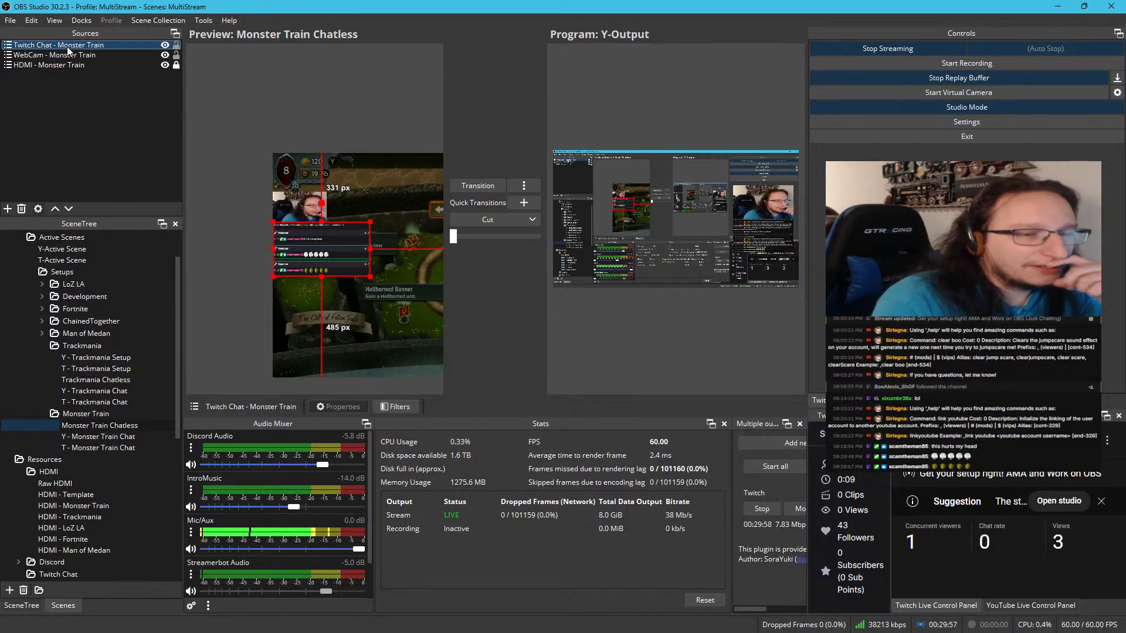
left_click(74, 56, "ctrl")
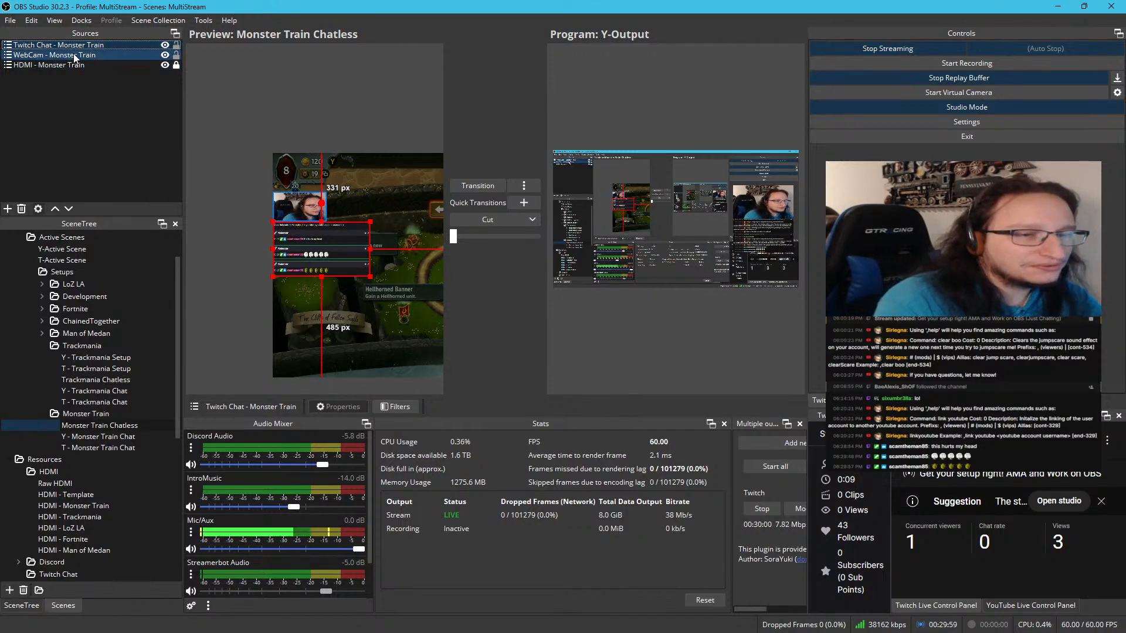
left_click(73, 49)
key("Delete")
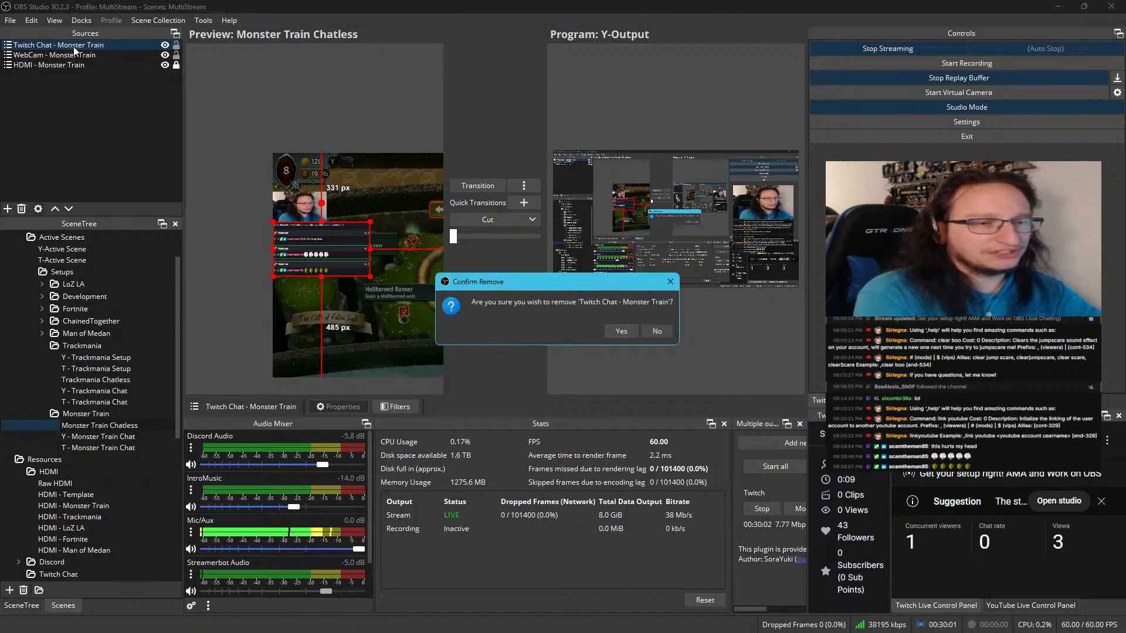
left_click(622, 331)
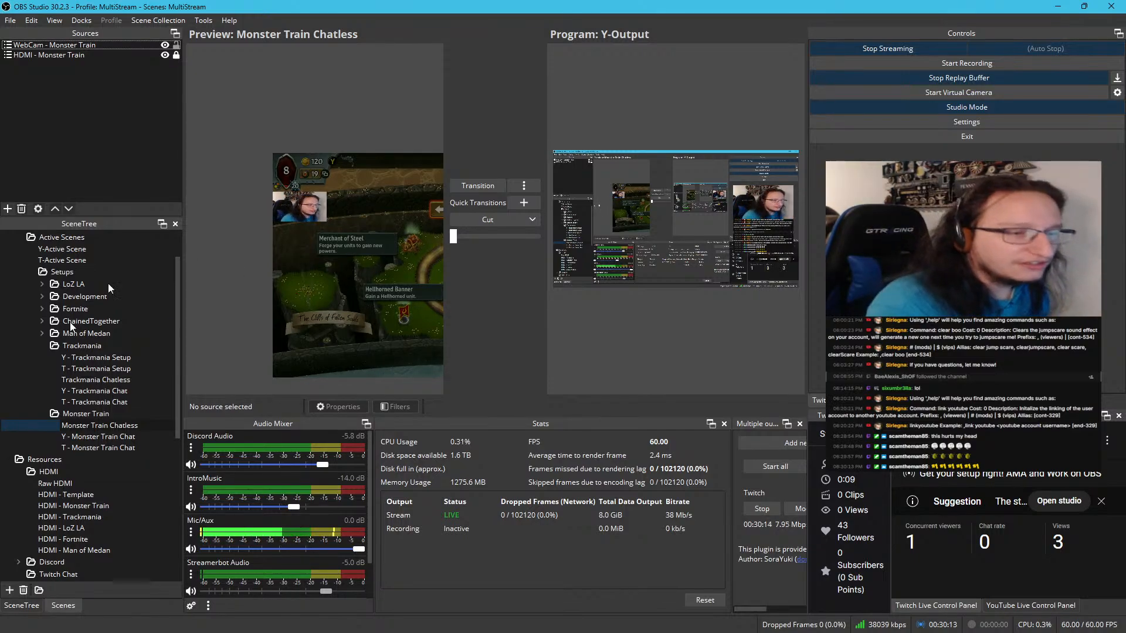
right_click(113, 429)
left_click(125, 435)
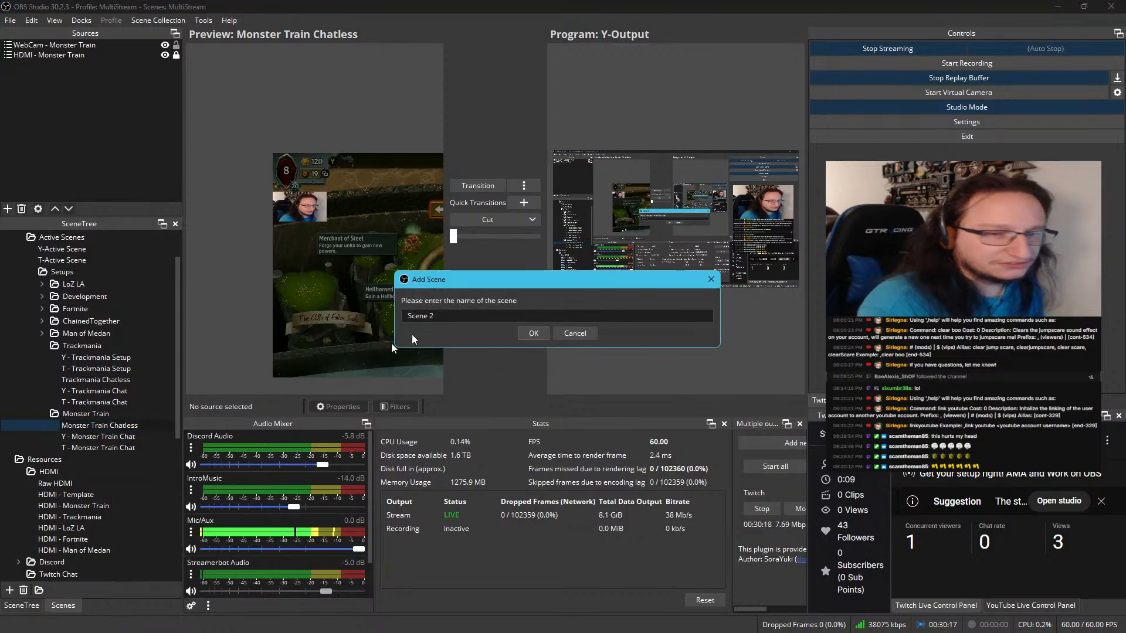
left_click(558, 334)
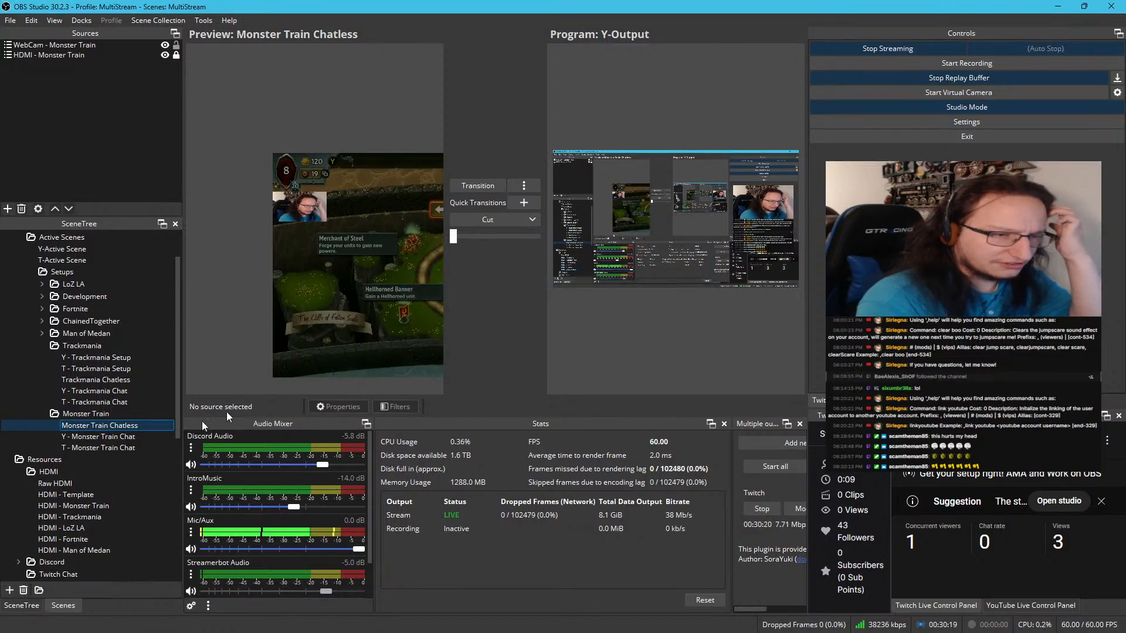
Add a scene named Y -- Monster Train Setup to the Monster Train folder
right_click(146, 425)
left_click(196, 432)
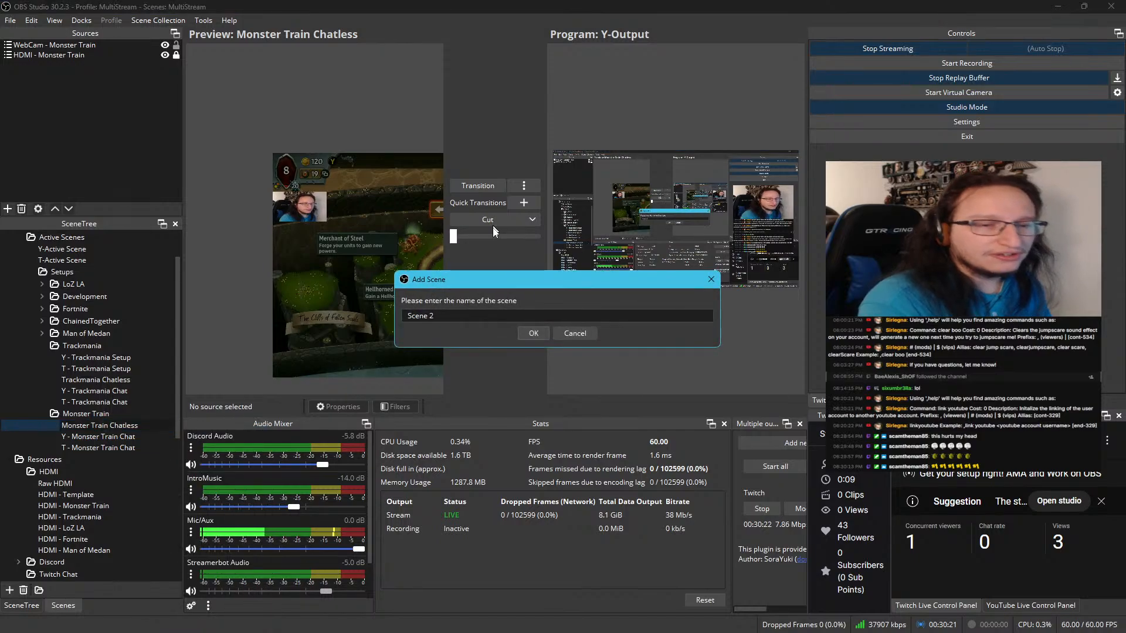
left_click(469, 317)
key("ctrl+a")
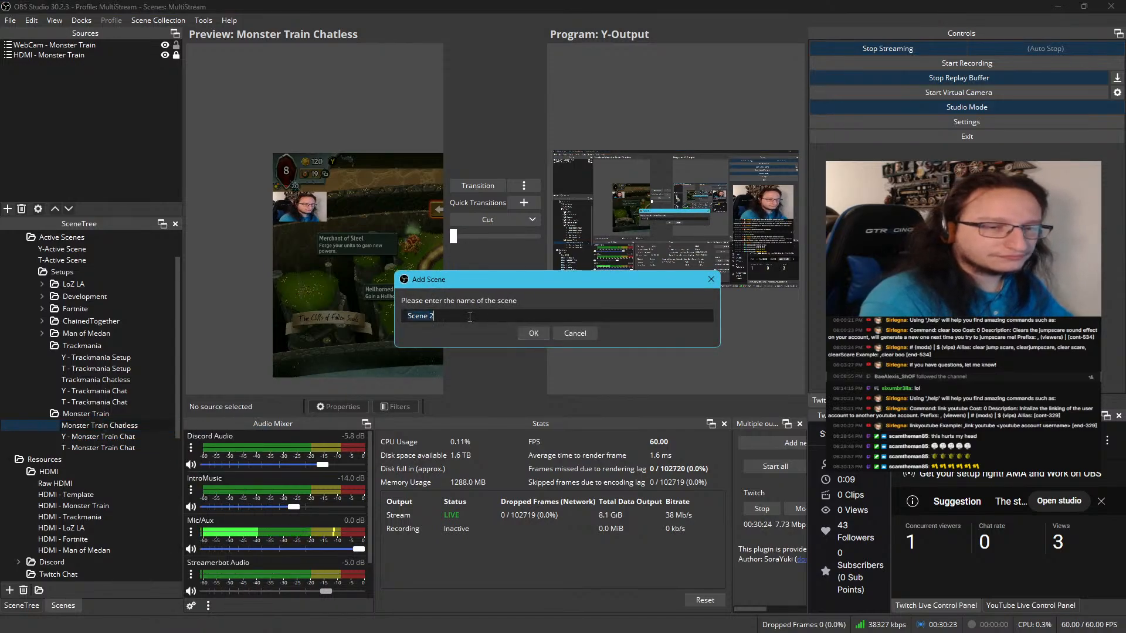
type("Y -")
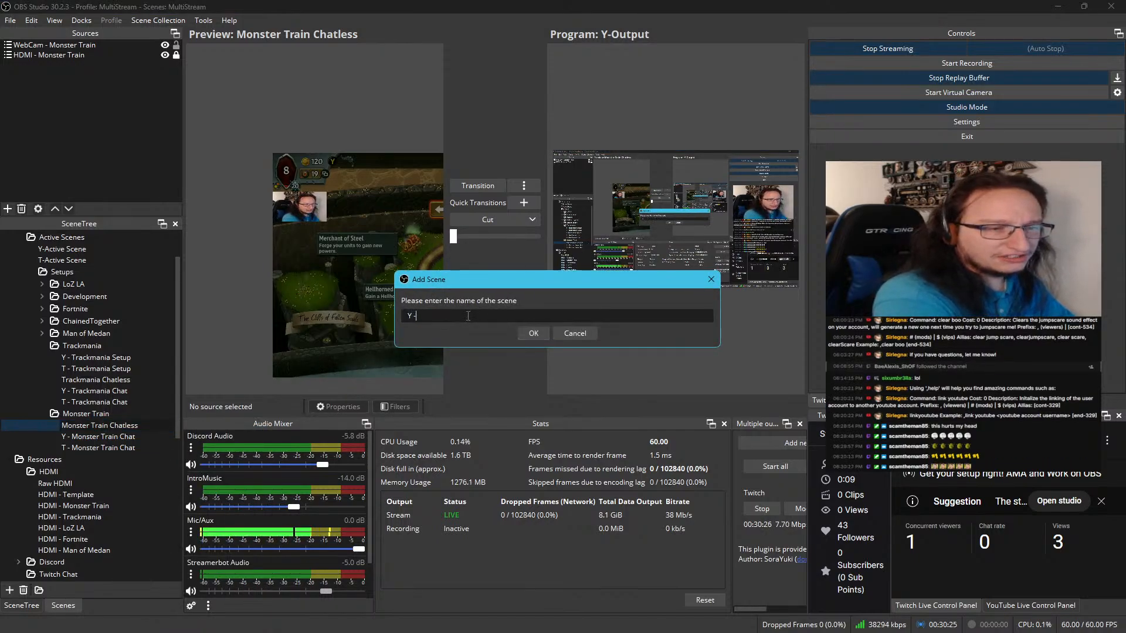
type("- Monster")
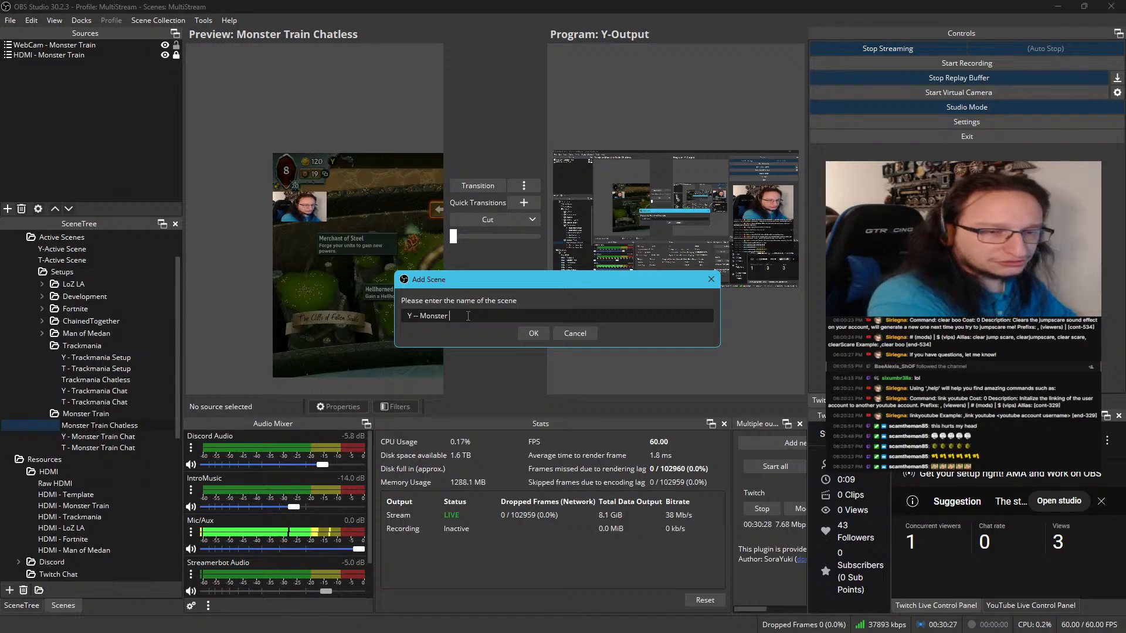
type(" Train S")
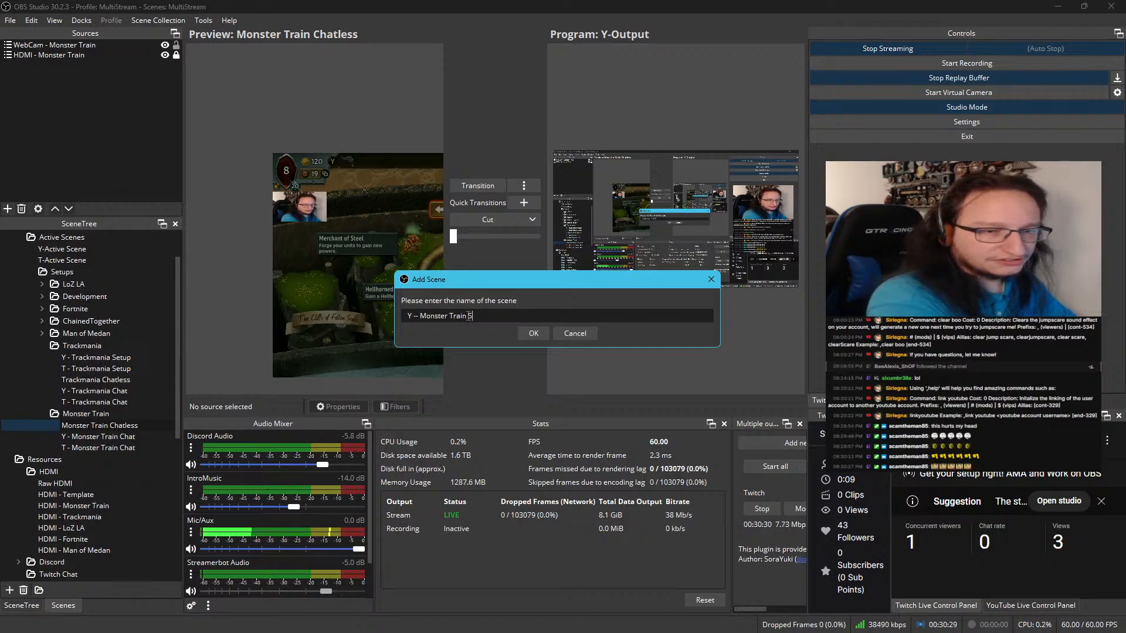
type("etup")
key("Return")
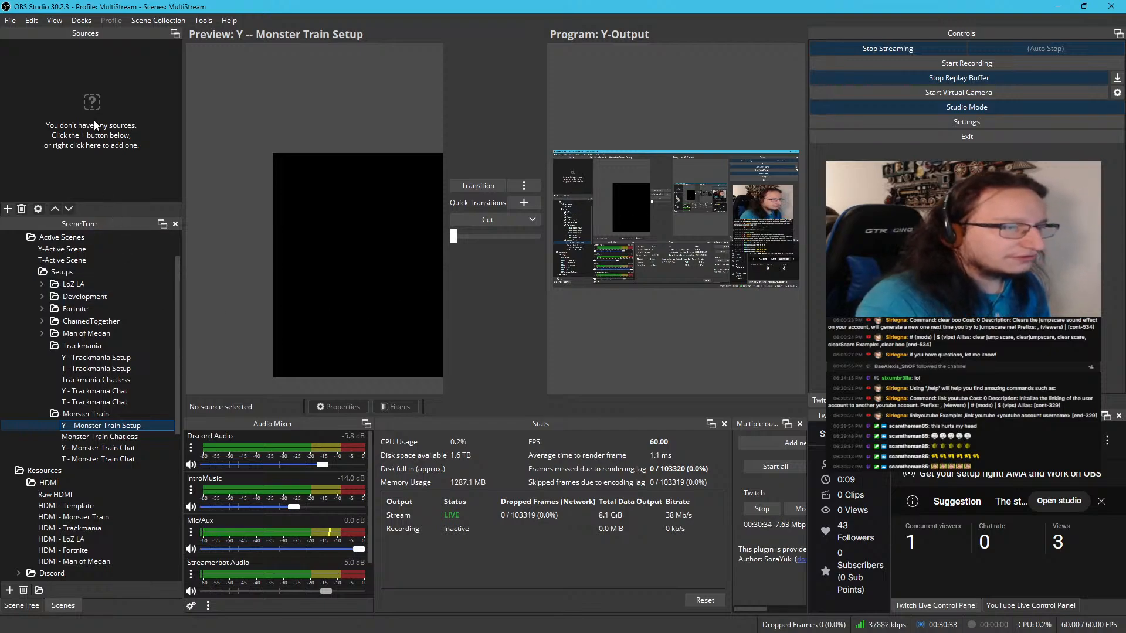
Add the existing Monster Train Chatless scene as a source in Y -- Monster Train Setup
right_click(90, 105)
mouse_move(117, 113)
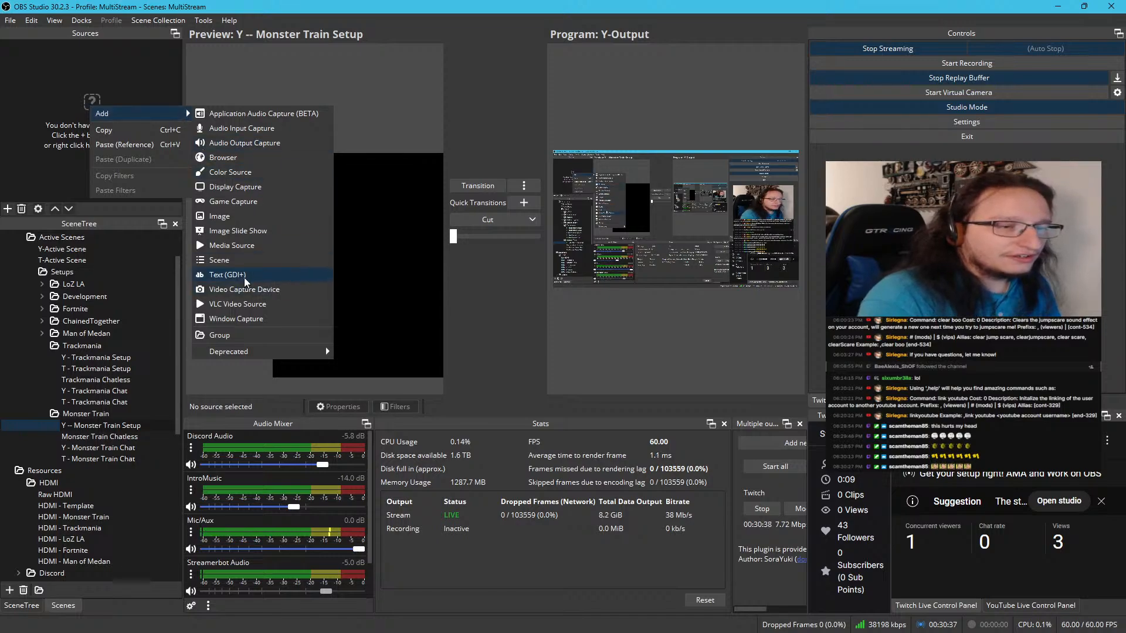
left_click(244, 258)
scroll(562, 321, "down", 10)
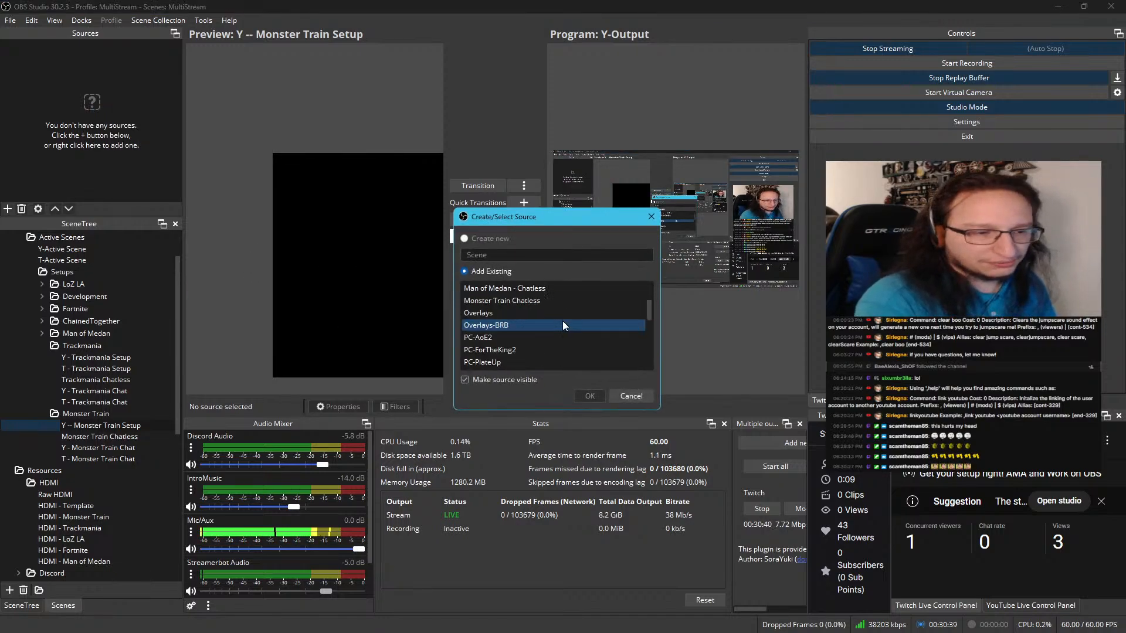
scroll(562, 321, "down", 4)
scroll(561, 321, "up", 8)
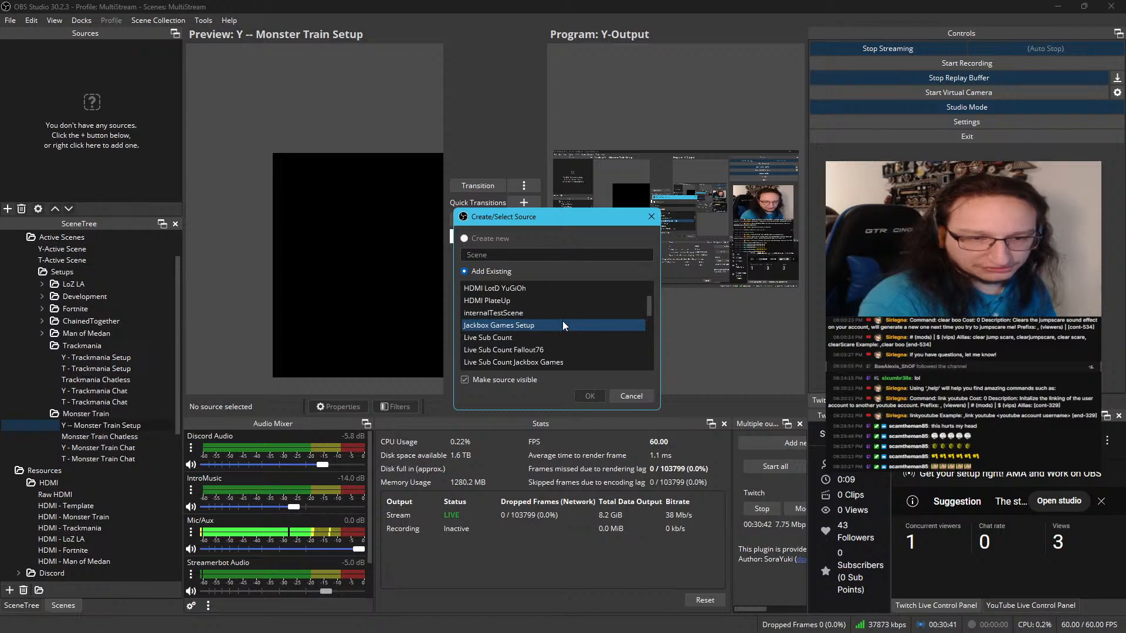
scroll(562, 322, "down", 2)
left_click(514, 337)
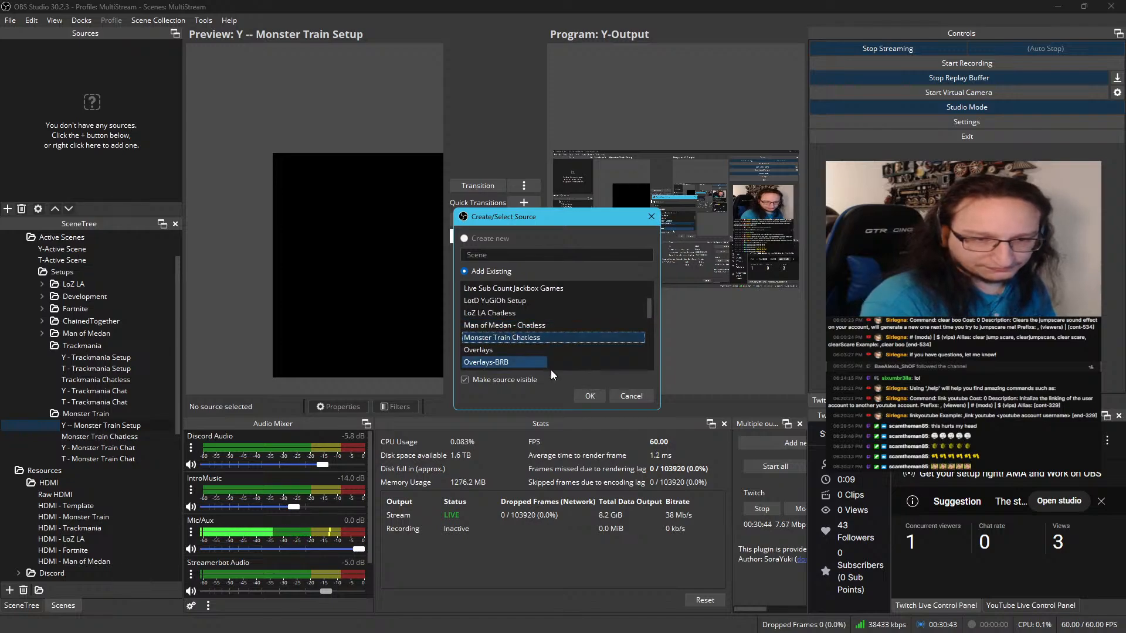
left_click(587, 395)
Add the existing Y - Monster Train Chat scene as a source in Y -- Monster Train Setup
right_click(93, 131)
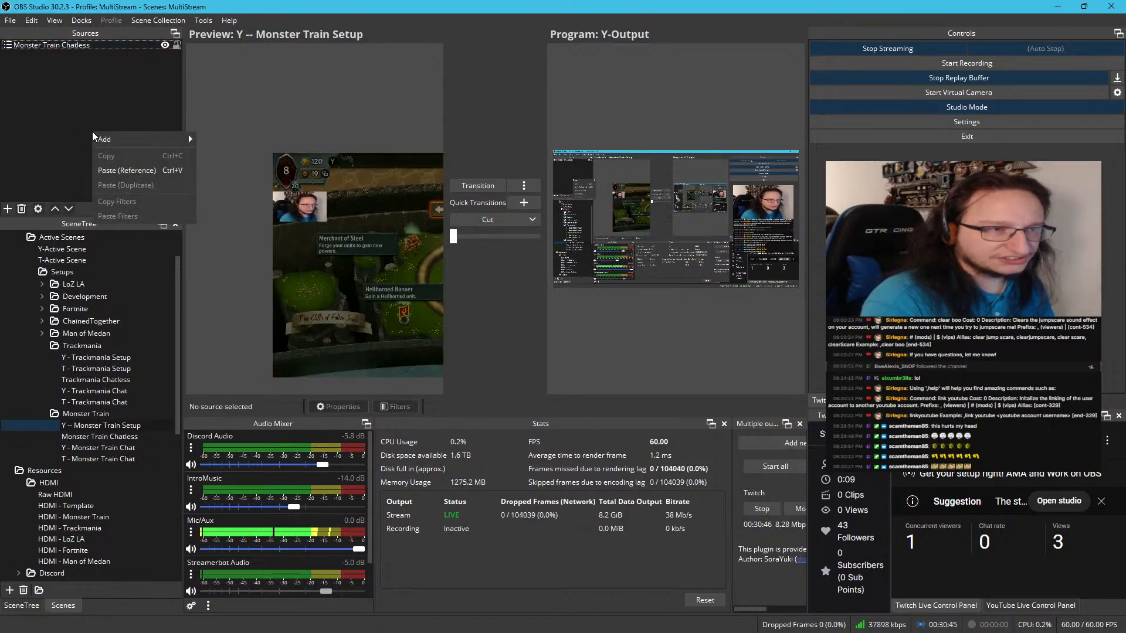
mouse_move(128, 143)
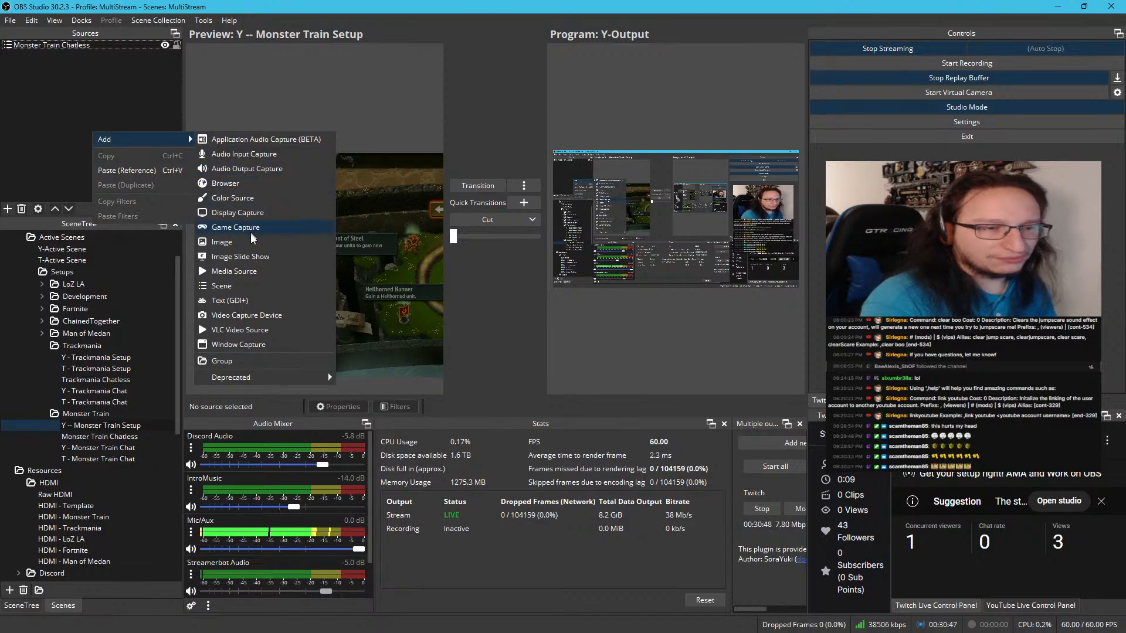
left_click(237, 293)
scroll(550, 329, "down", 3)
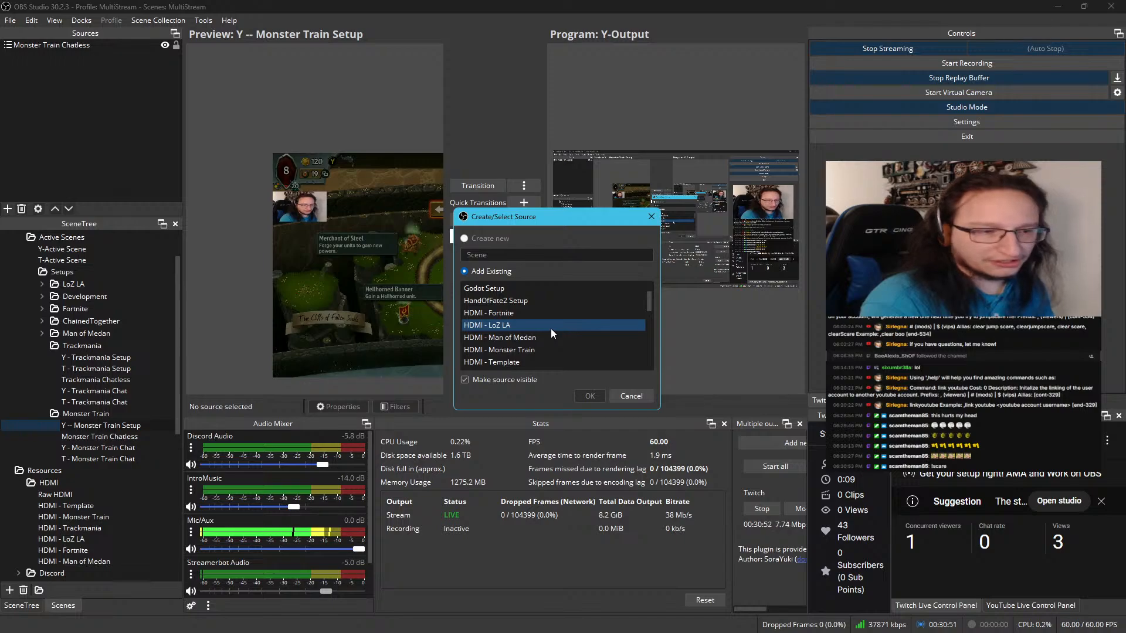
scroll(550, 329, "down", 2)
scroll(551, 328, "down", 2)
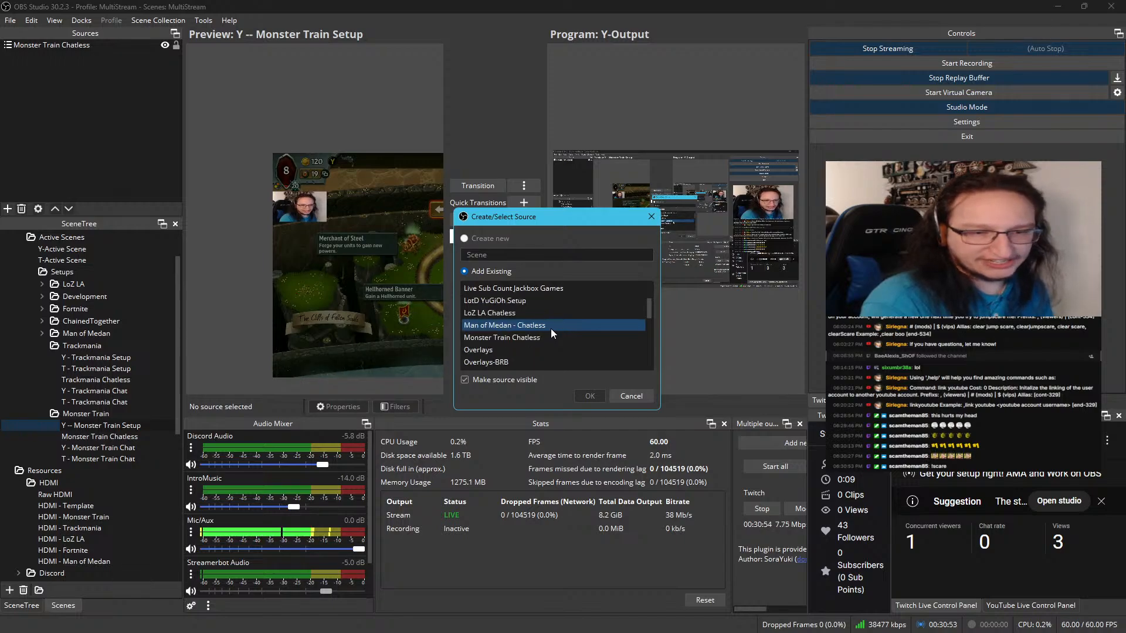
scroll(550, 329, "down", 5)
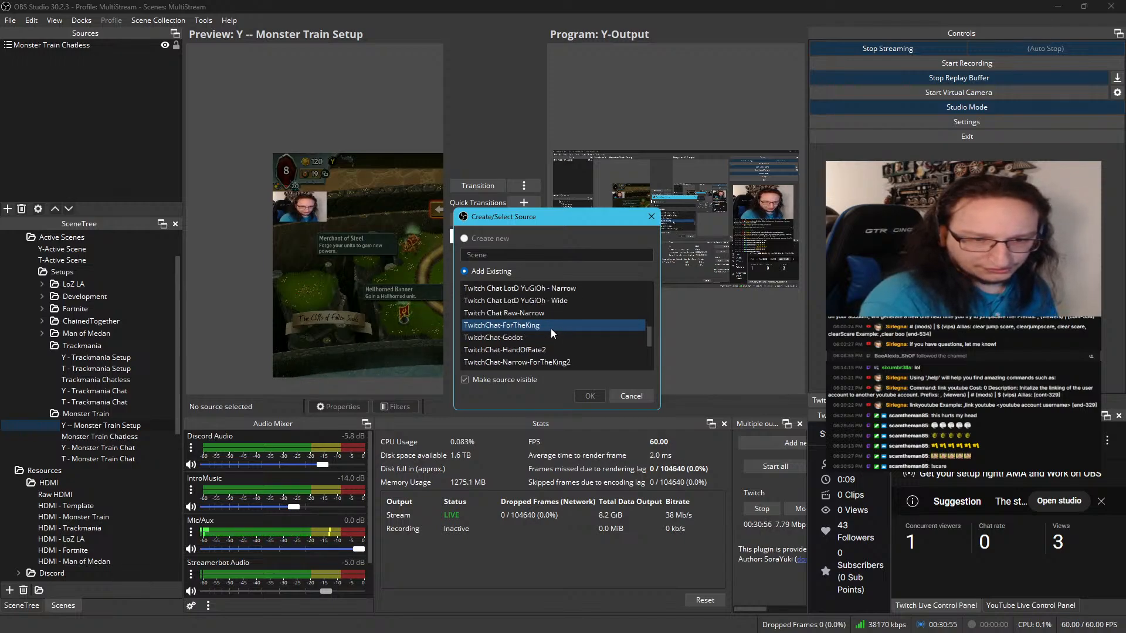
scroll(550, 328, "down", 6)
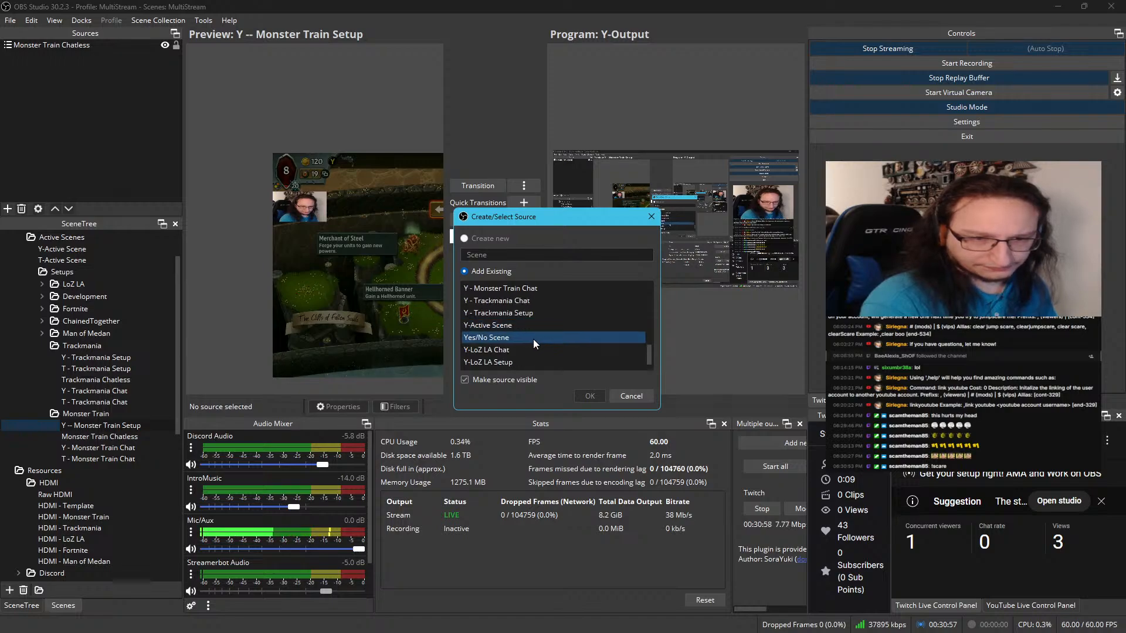
scroll(533, 338, "up", 1)
left_click(534, 324)
left_click(582, 395)
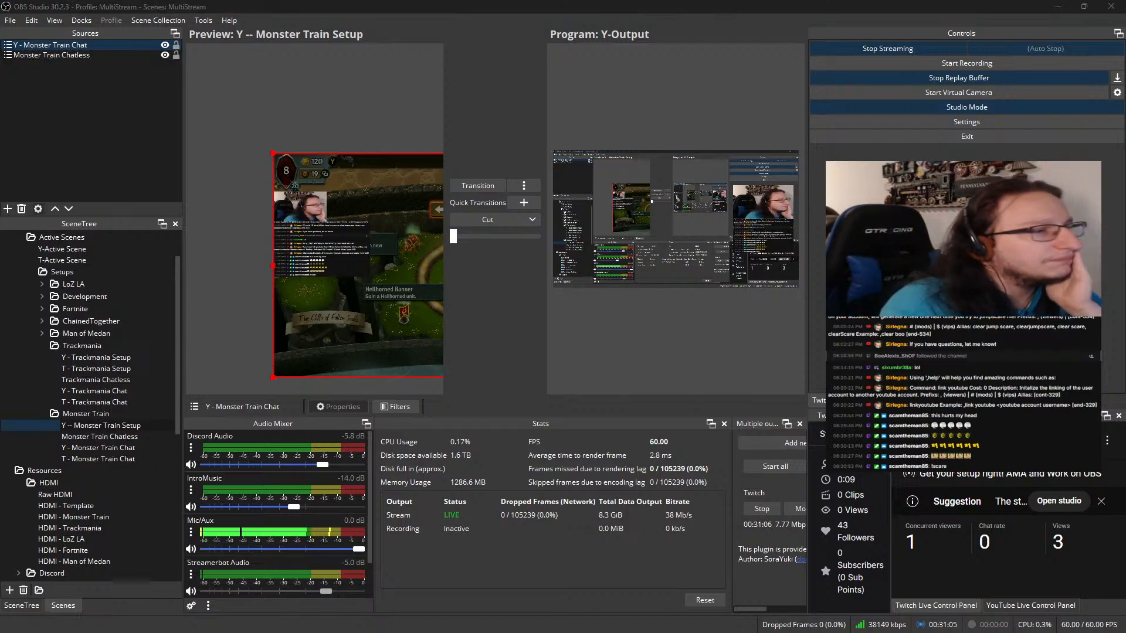
Switch to Streamer.bot and inspect the Blind and jumpscare actions, including the command that triggers jumpscare
left_click_drag(141, 308, 329, 2)
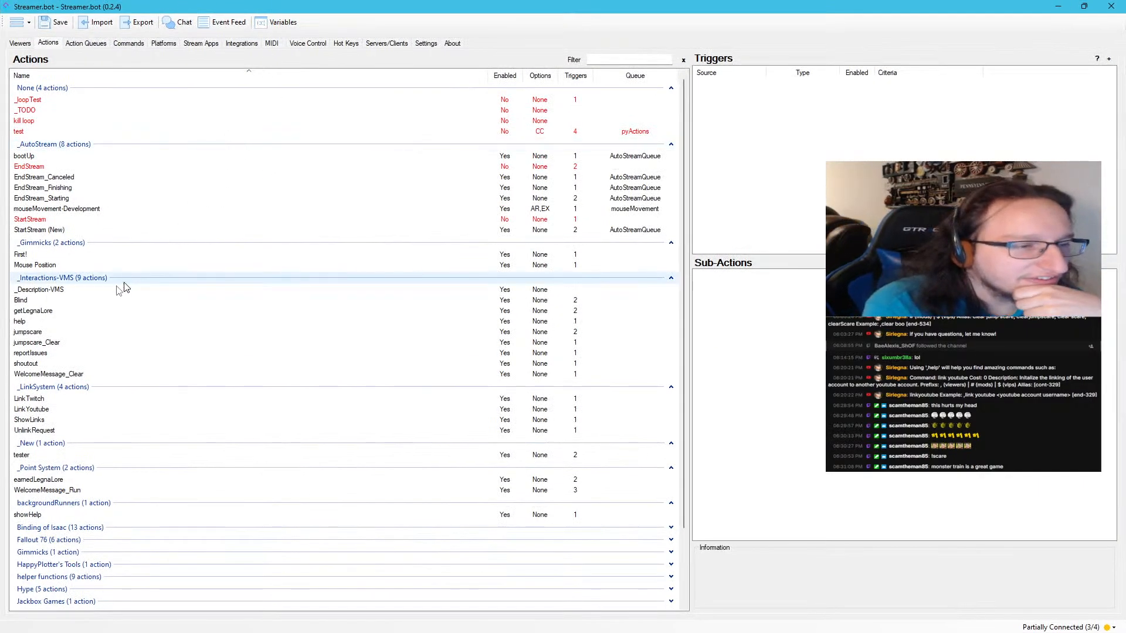
left_click(40, 301)
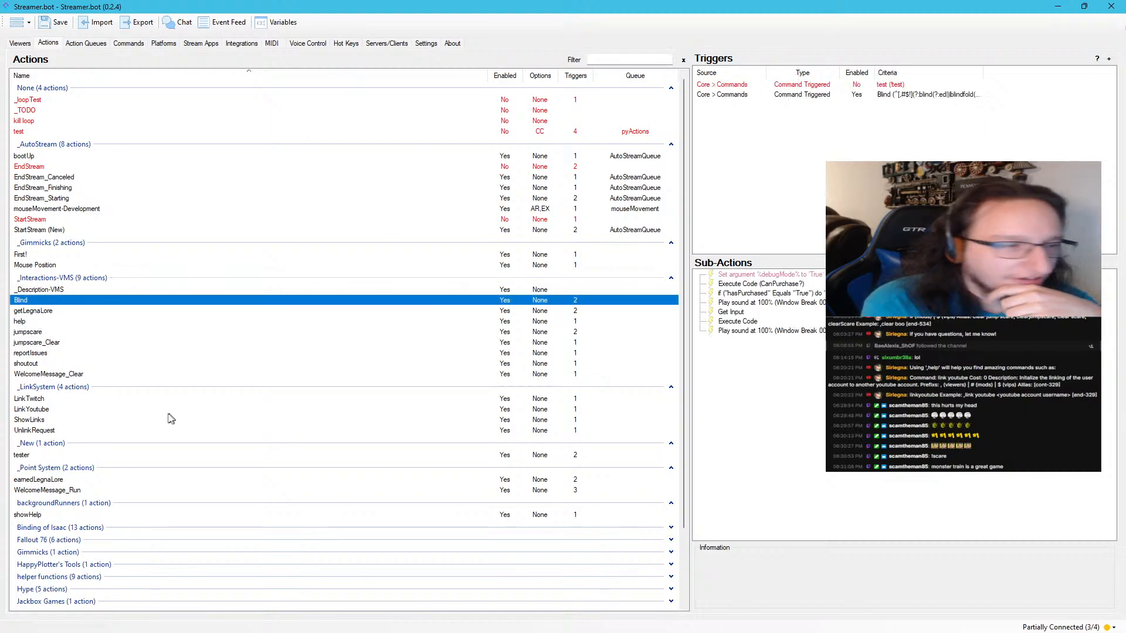
left_click(54, 333)
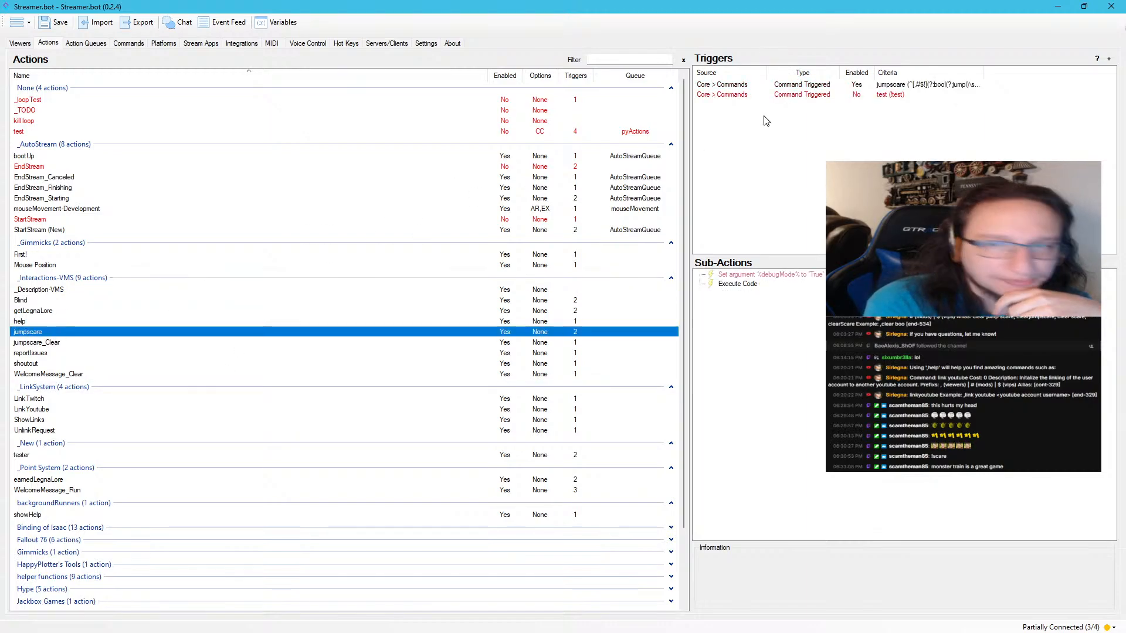
double_click(800, 85)
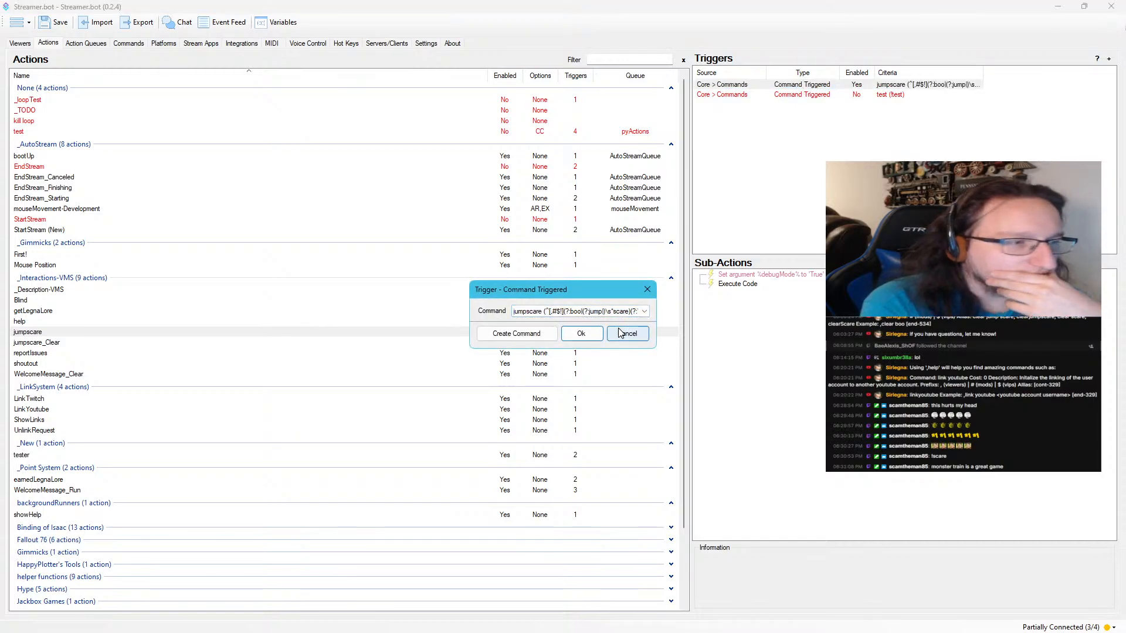
left_click(623, 334)
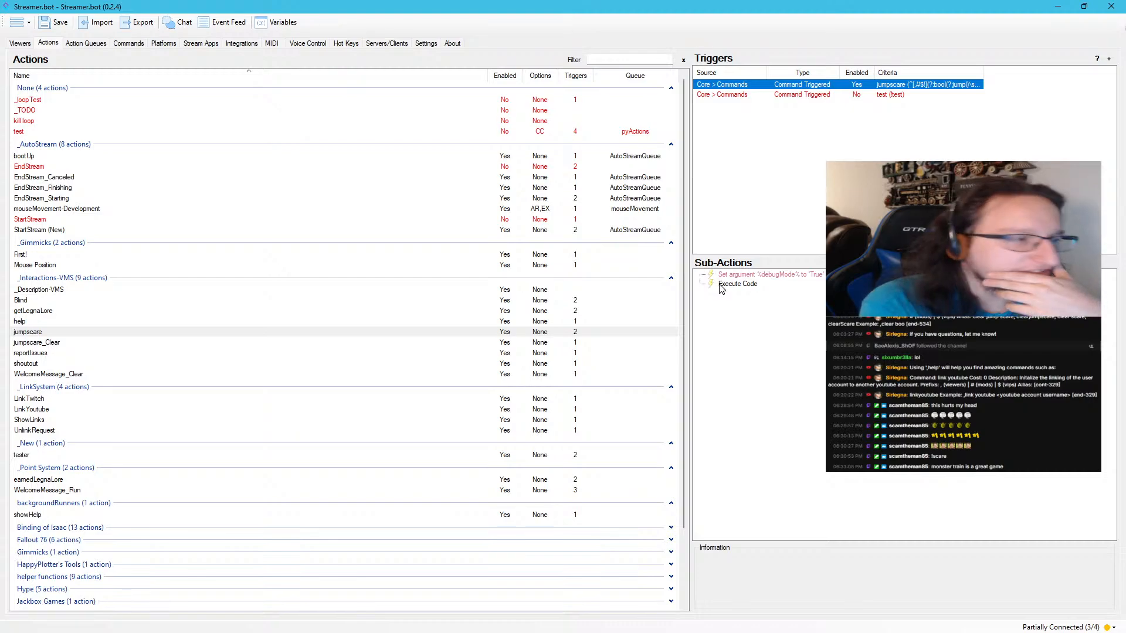
Review the command list and action history, and examine the variables recorded for the jumpscare run
left_click(287, 23)
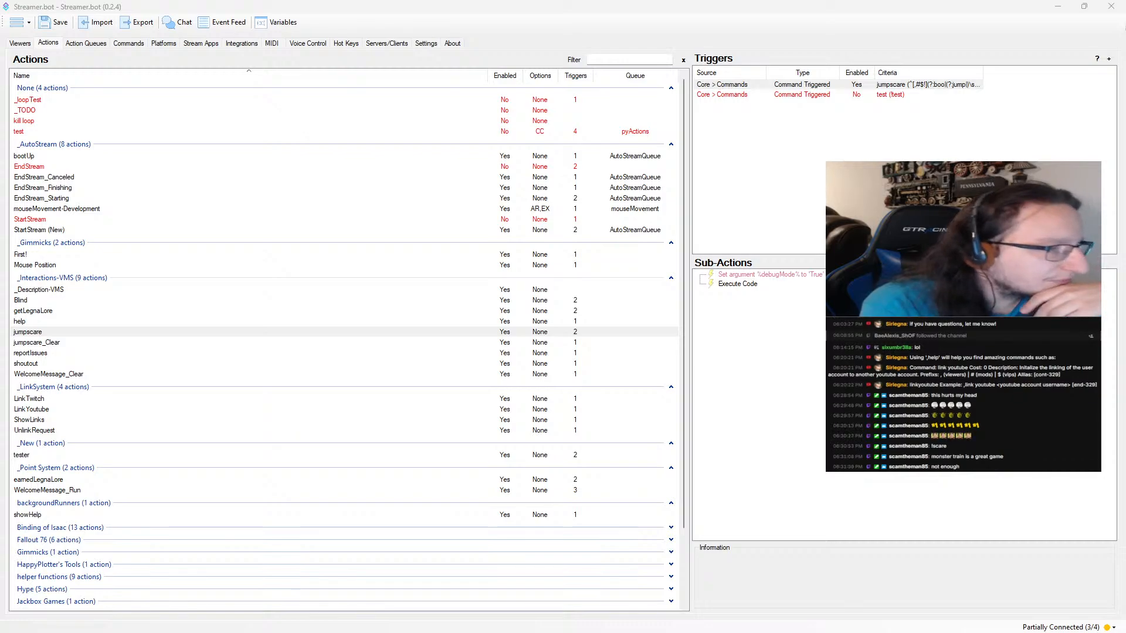
left_click(128, 44)
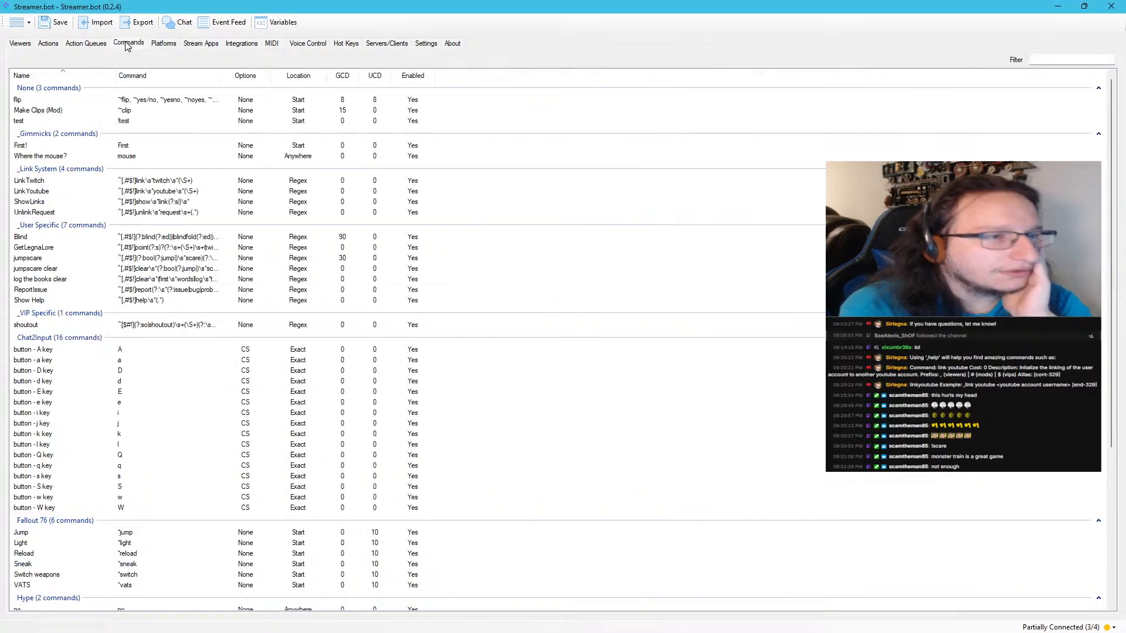
left_click(91, 44)
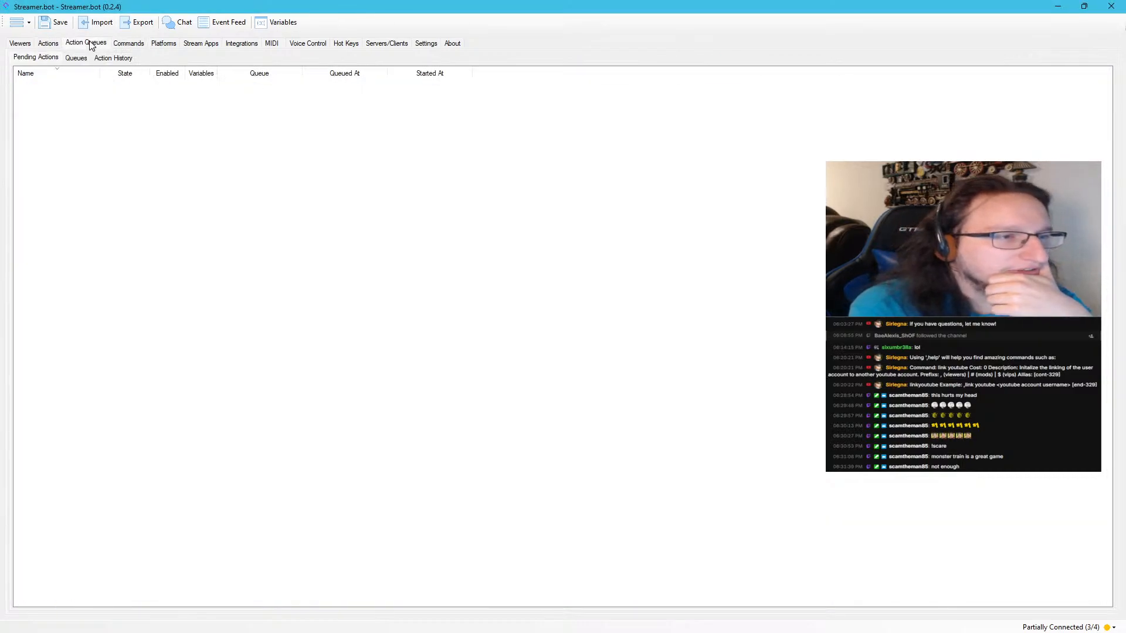
left_click(113, 58)
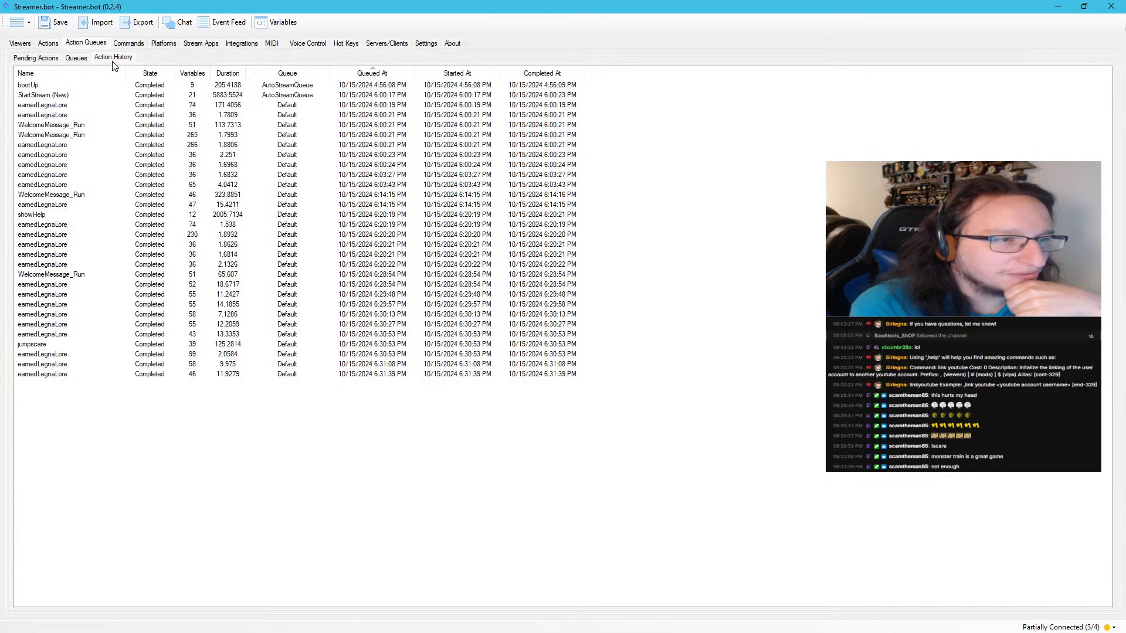
left_click(58, 345)
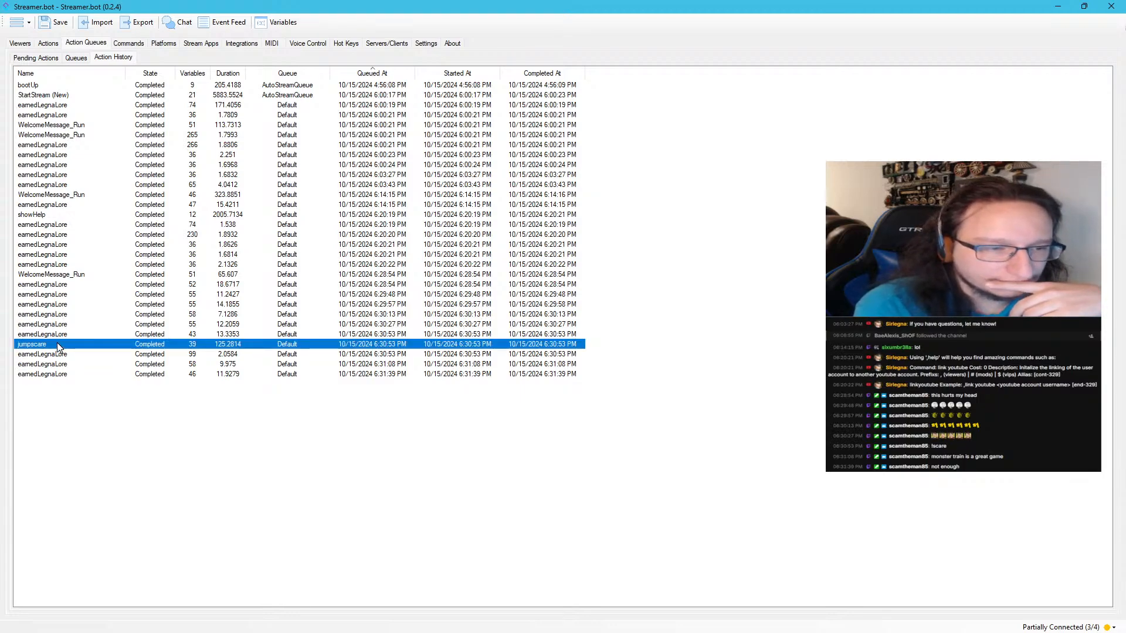
double_click(57, 344)
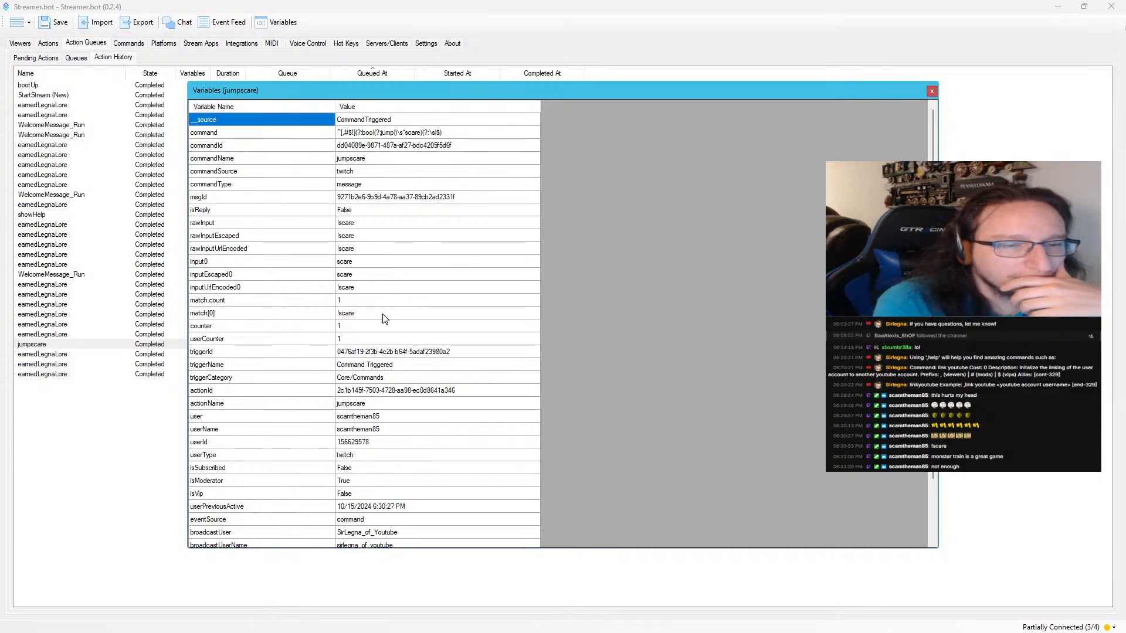
scroll(384, 317, "down", 1)
scroll(393, 359, "down", 1)
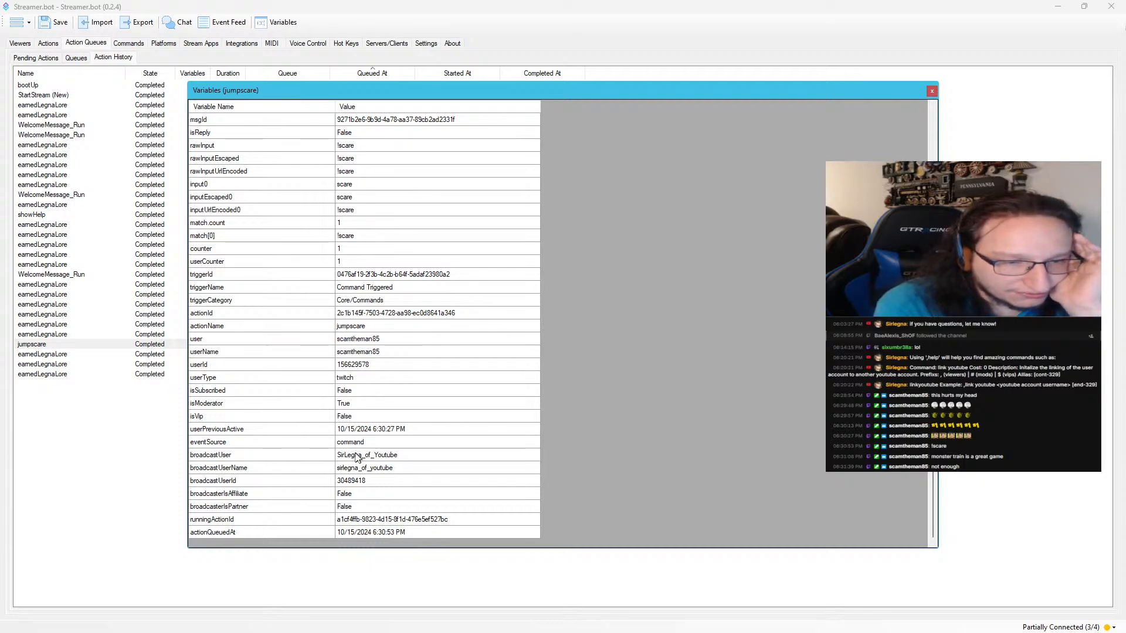
scroll(434, 428, "down", 3)
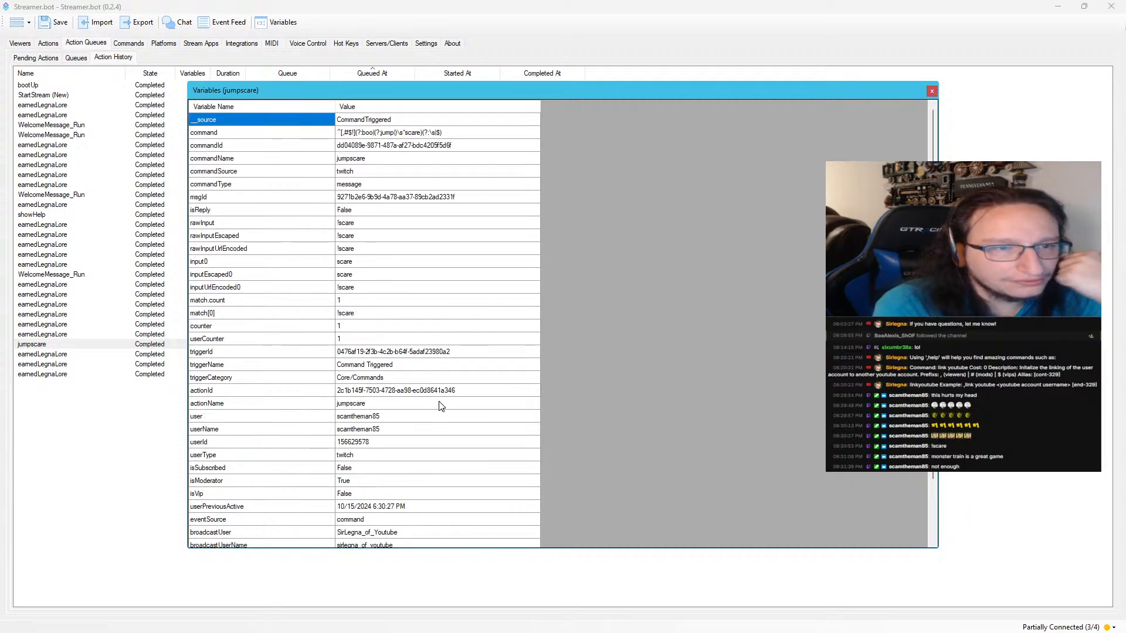
scroll(439, 410, "up", 3)
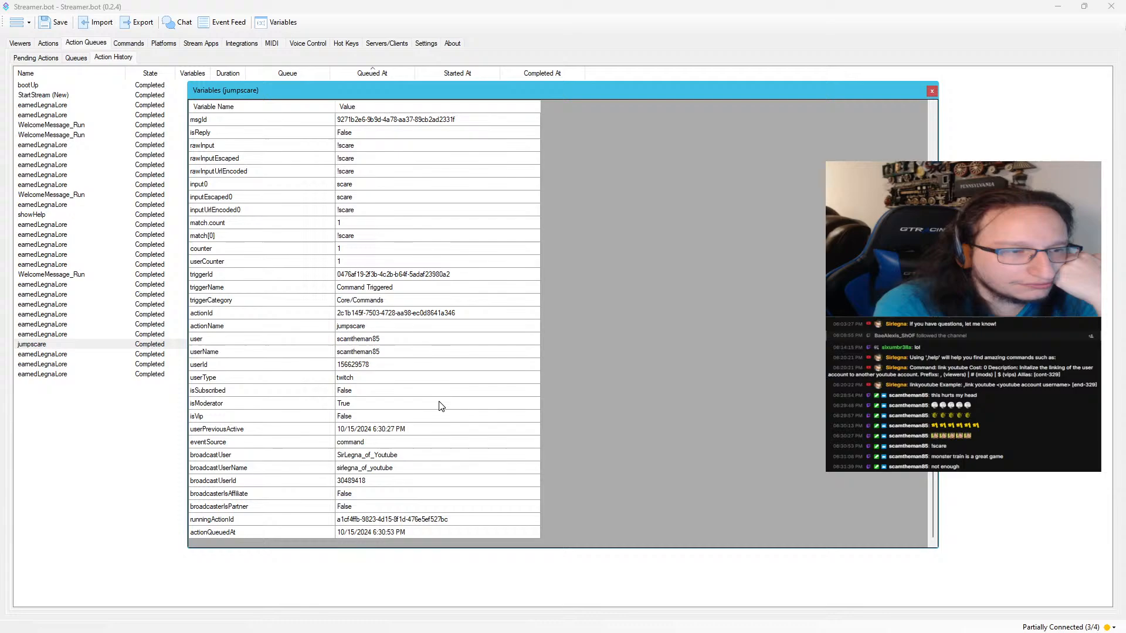
left_click(930, 92)
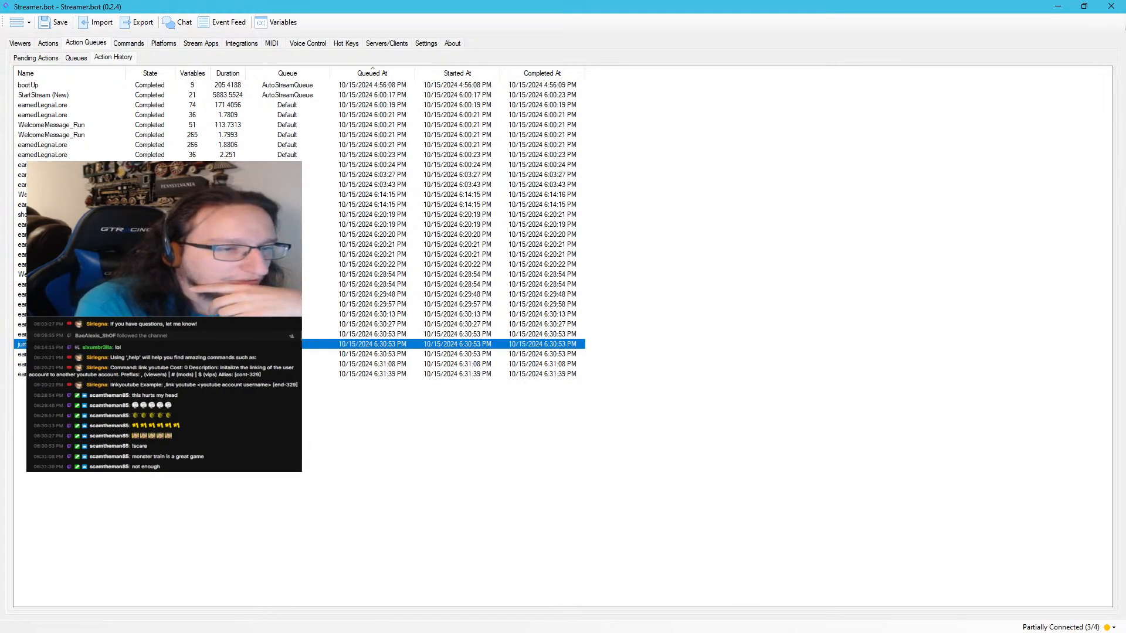
Examine the variables of the earnedLegnaLore run directly after jumpscare and copy its message value
double_click(199, 354)
scroll(391, 285, "down", 11)
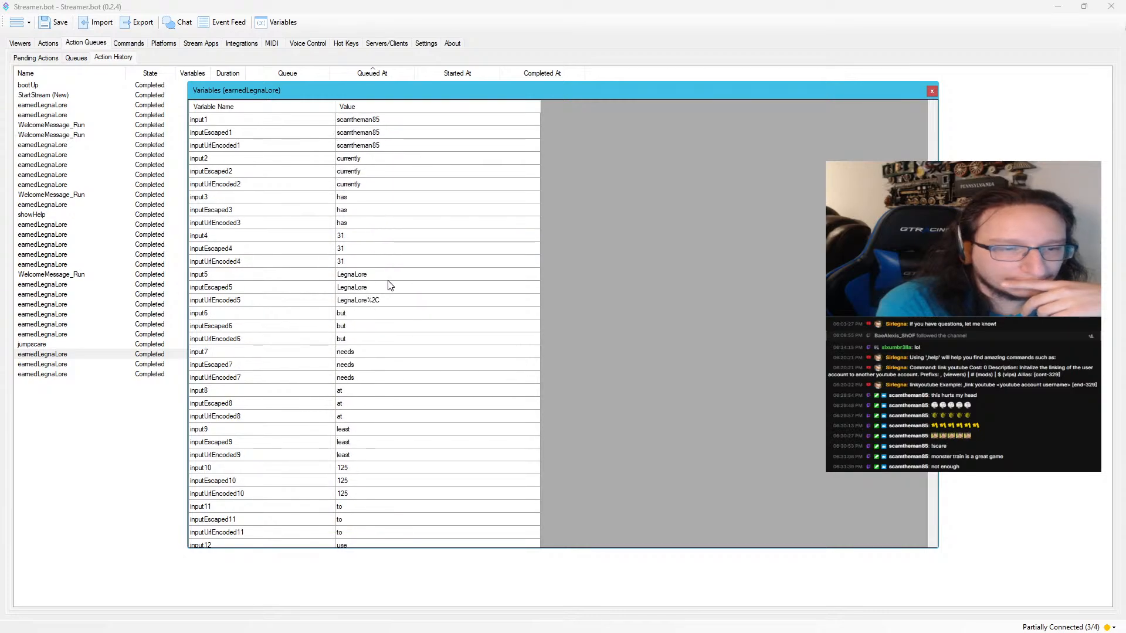
scroll(390, 285, "up", 3)
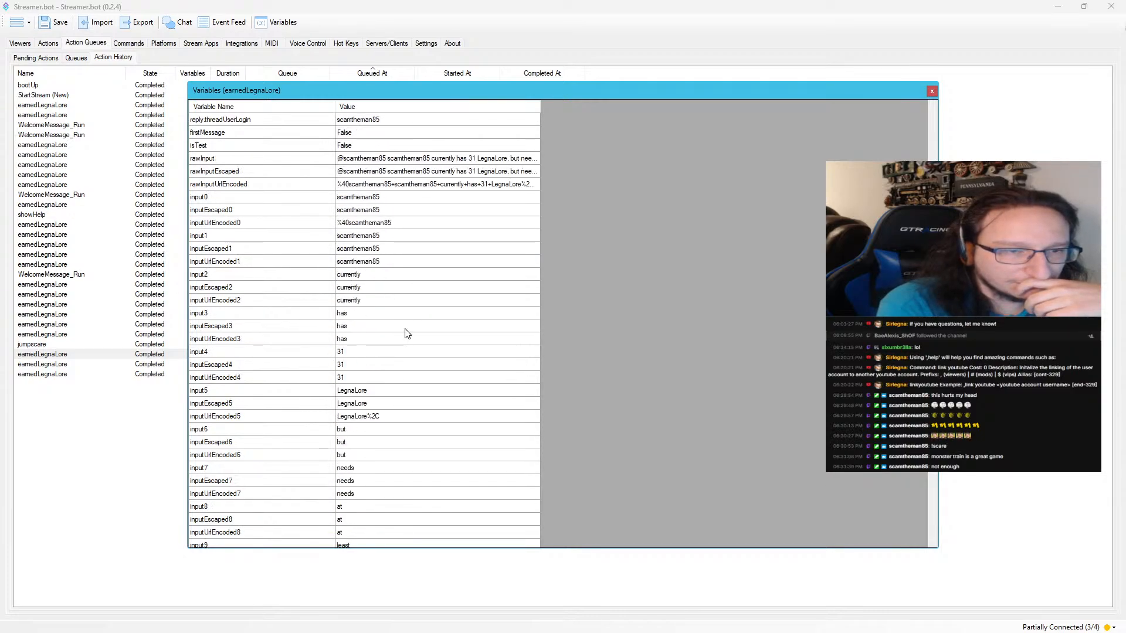
scroll(406, 335, "up", 2)
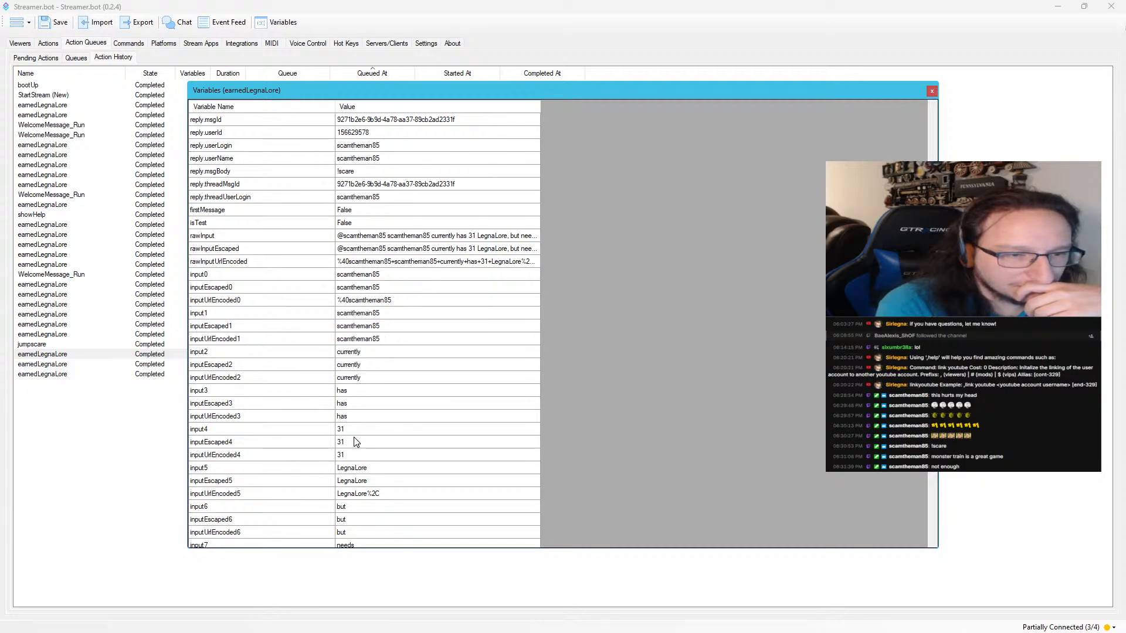
scroll(357, 438, "up", 6)
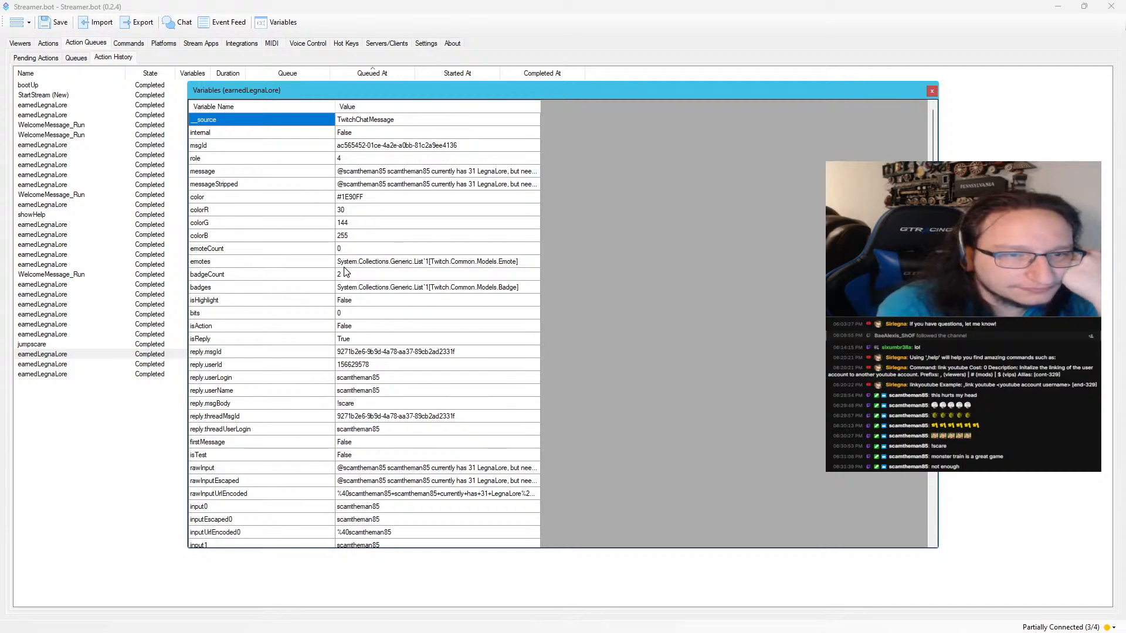
left_click(446, 175)
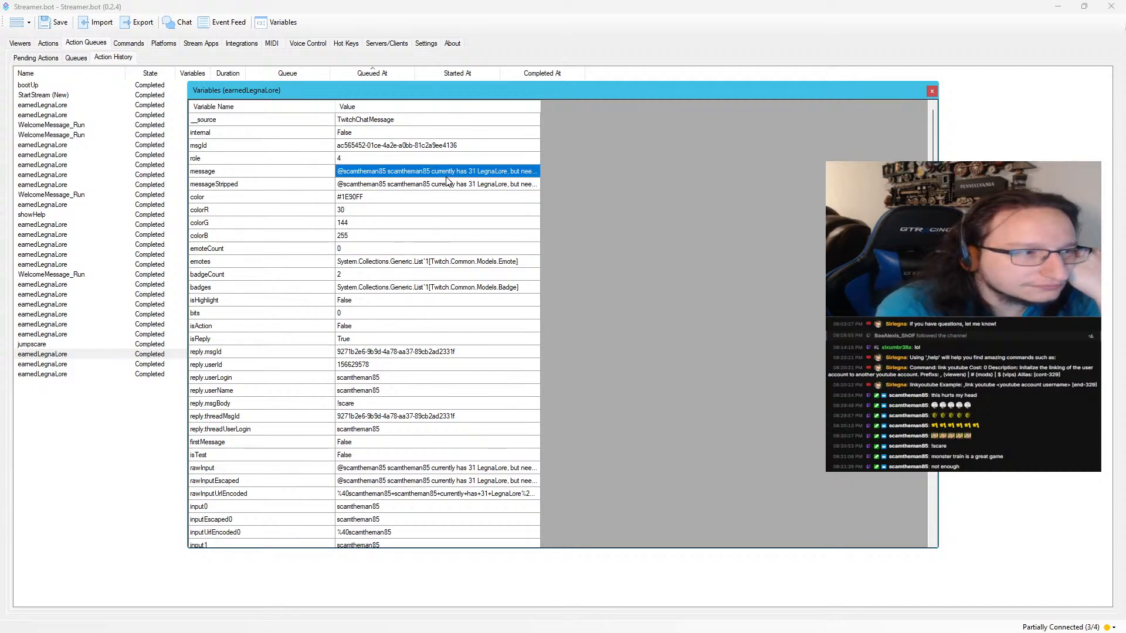
right_click(446, 171)
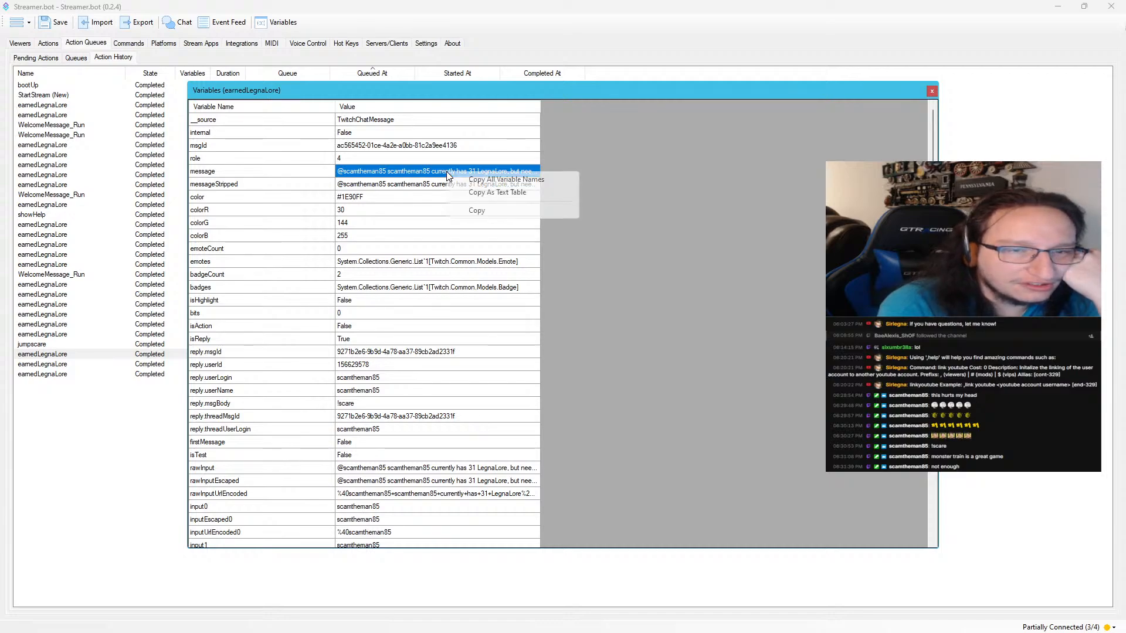
left_click(460, 211)
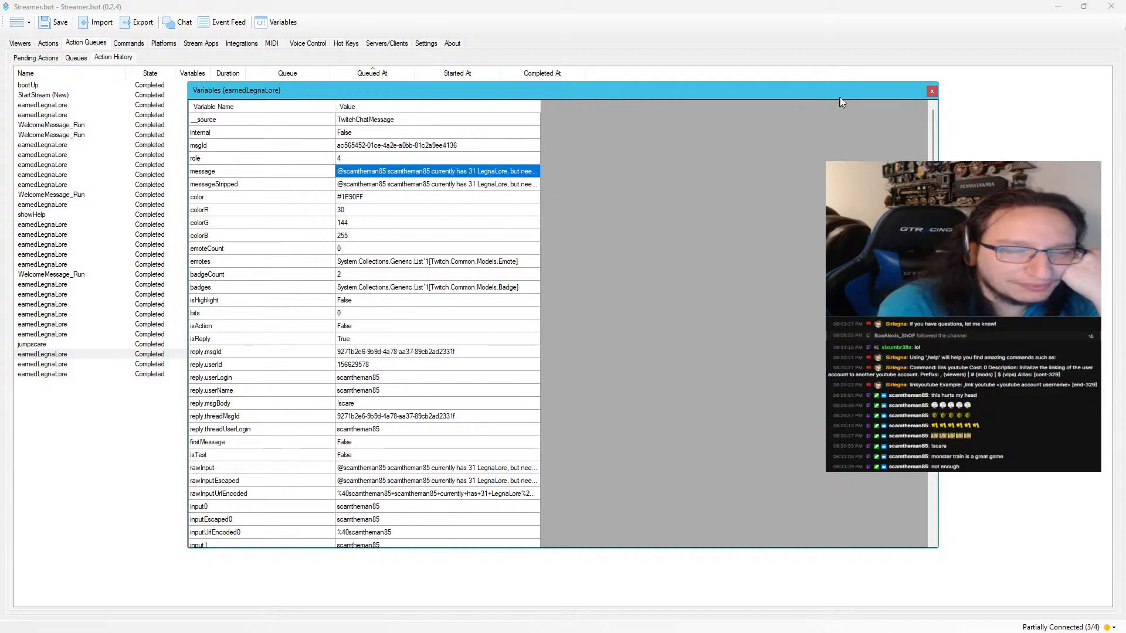
left_click(927, 91)
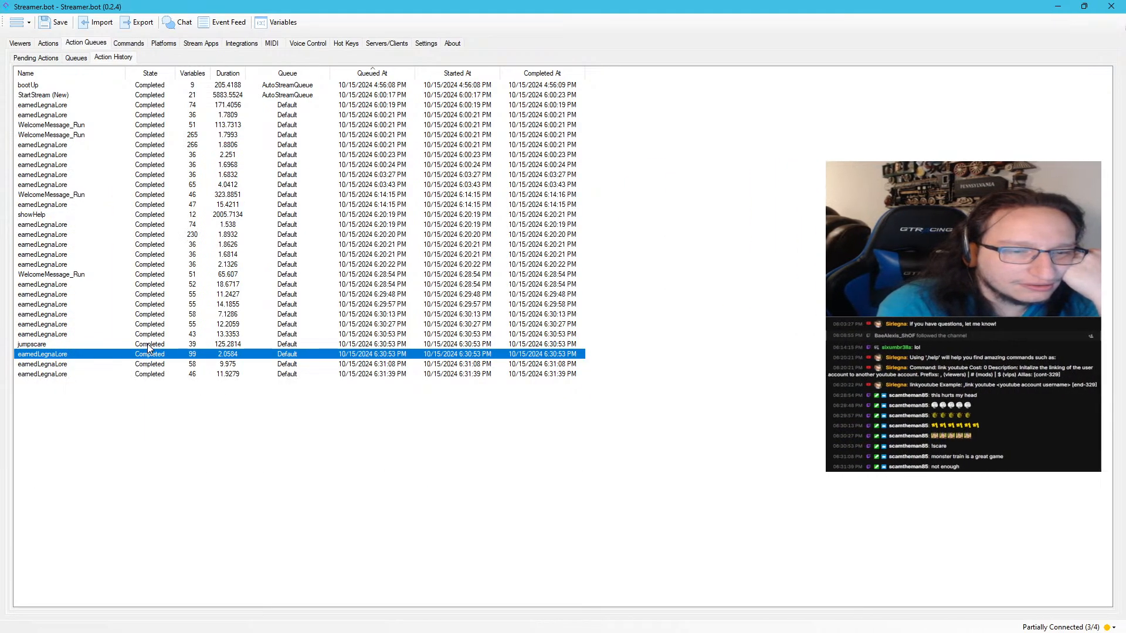
Switch from Streamer.bot back to OBS Studio and select the Y - Monster Train Chat source in Y -- Monster Train Setup
left_click(449, 346)
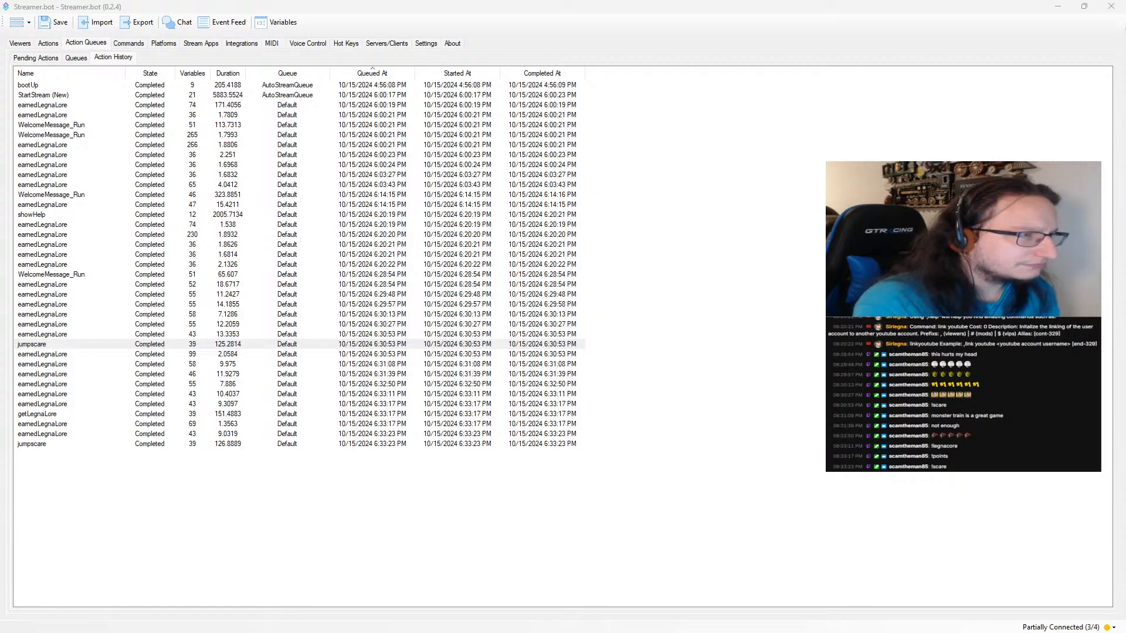
key("alt+Tab")
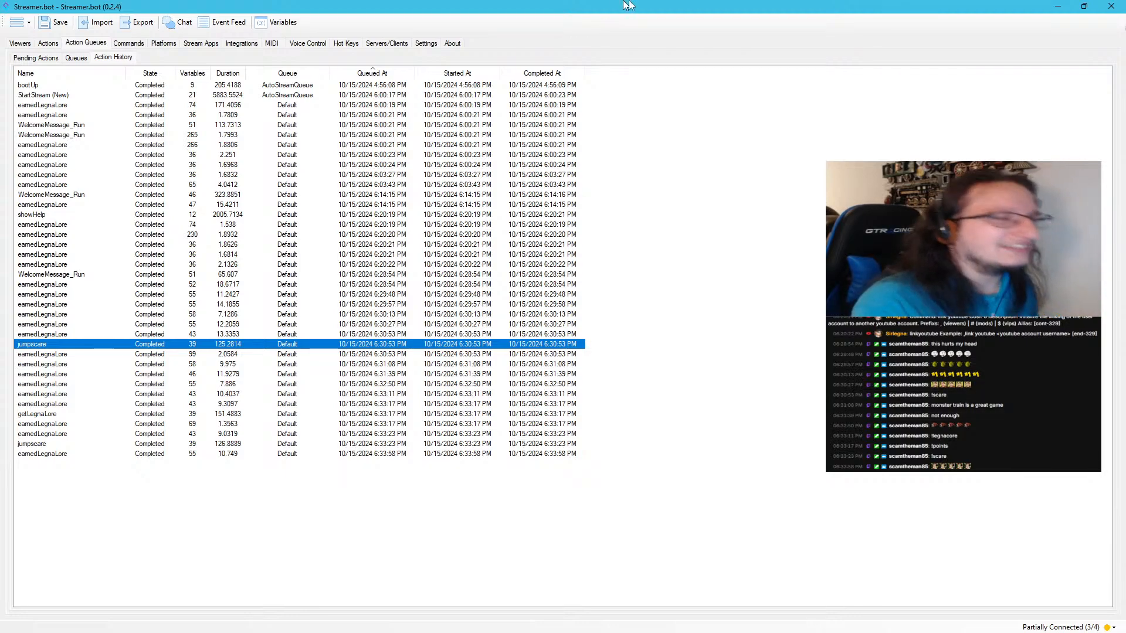
left_click_drag(468, 7, 0, 88)
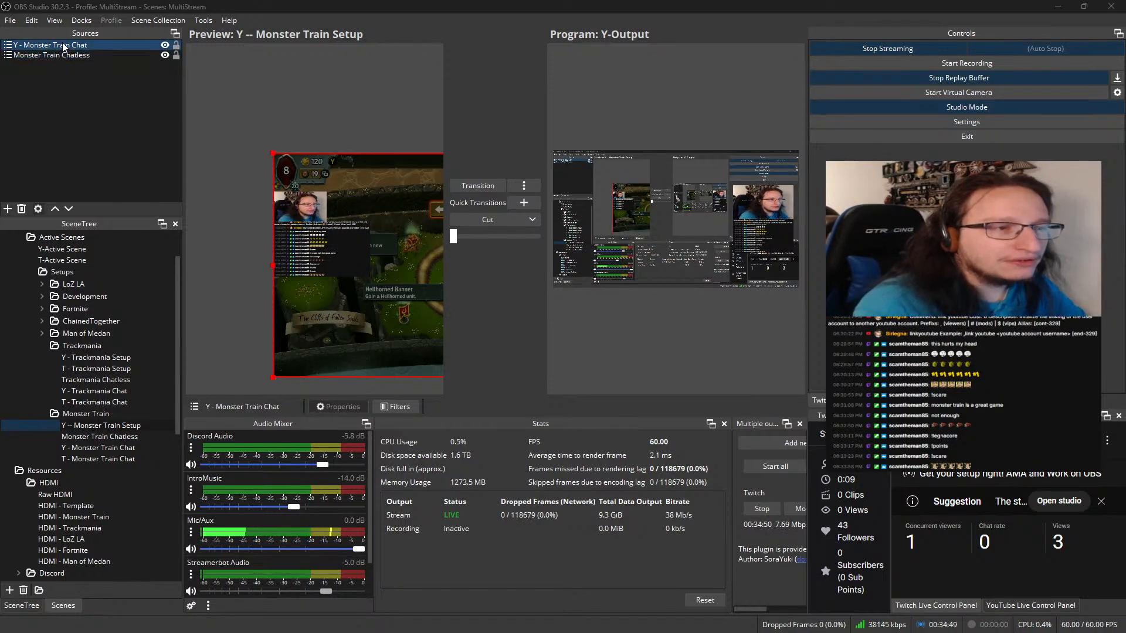
left_click(79, 49)
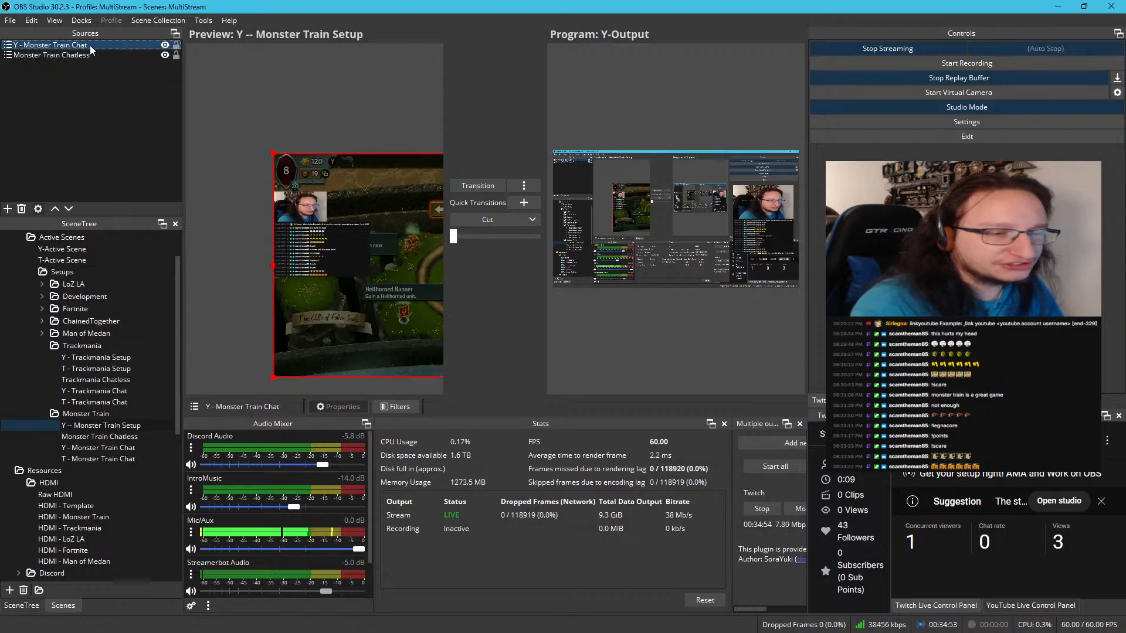
Duplicate the Y -- Monster Train Setup scene as T -- Monster Train Setup and place the copy directly below the original
right_click(104, 429)
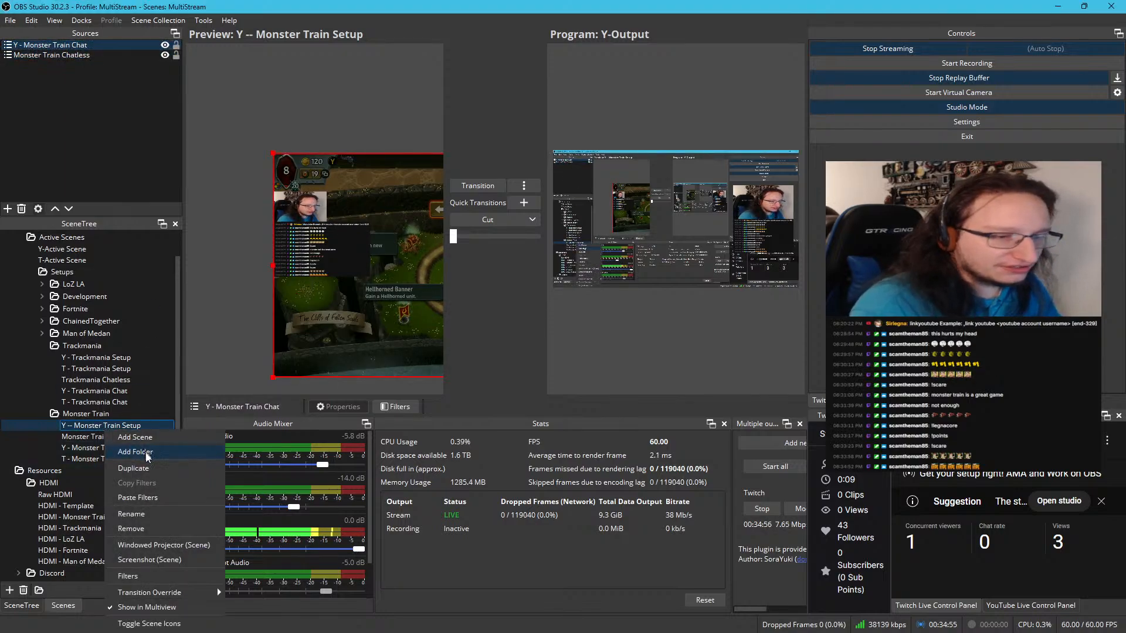
left_click(152, 469)
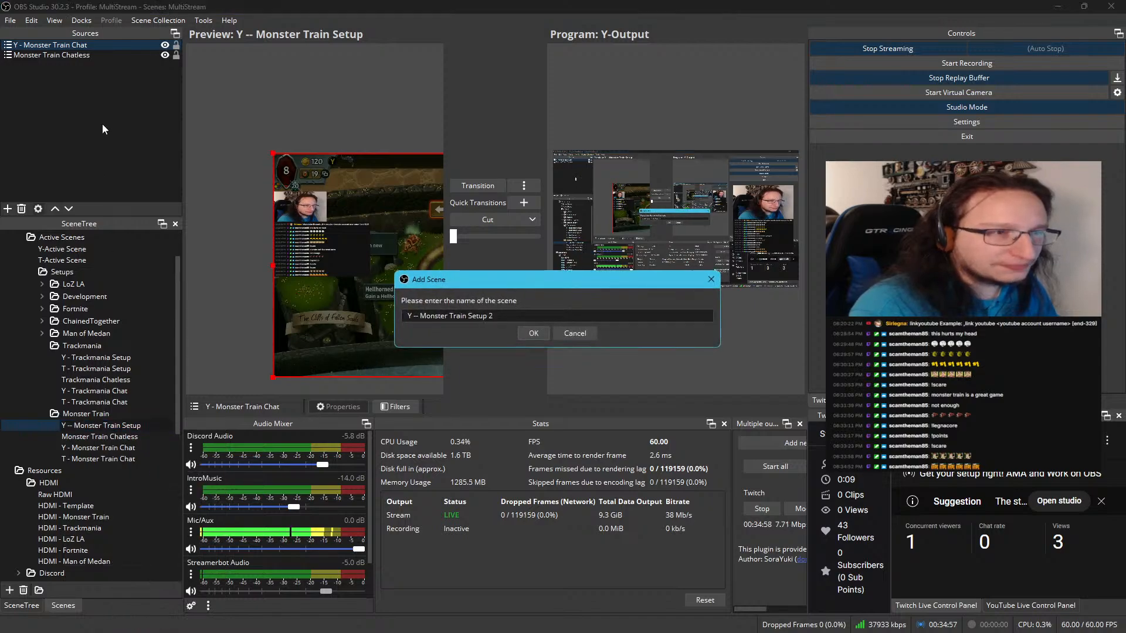
left_click(504, 316)
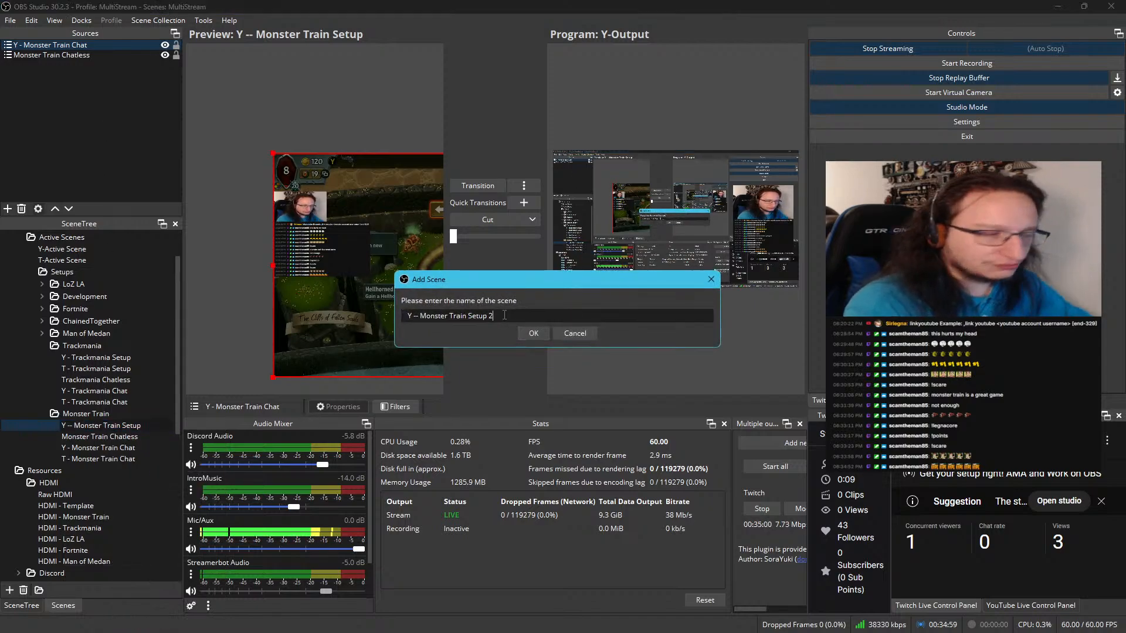
key("Home")
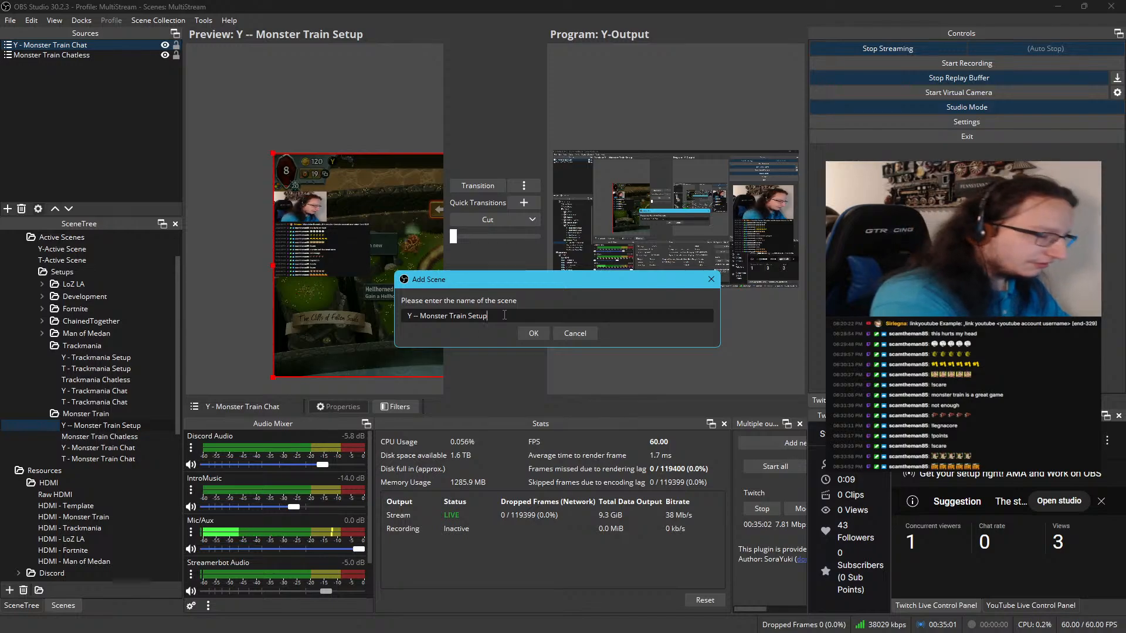
type("T")
key("Return")
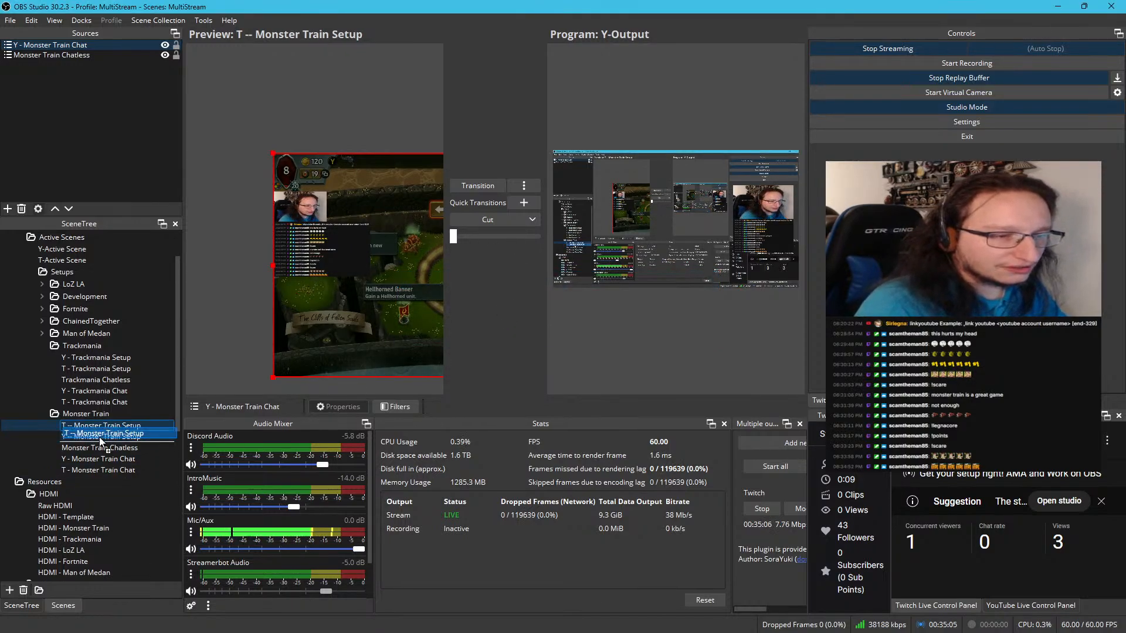
left_click_drag(100, 437, 96, 422)
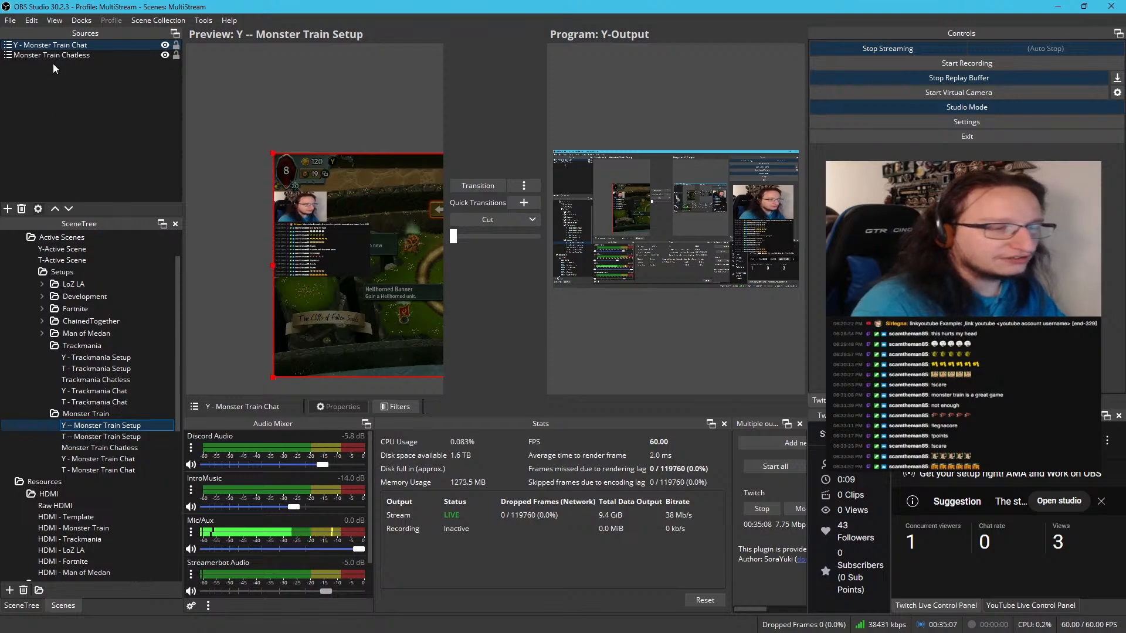
Remove the Y - Monster Train Chat source from the T -- Monster Train Setup scene
left_click(112, 435)
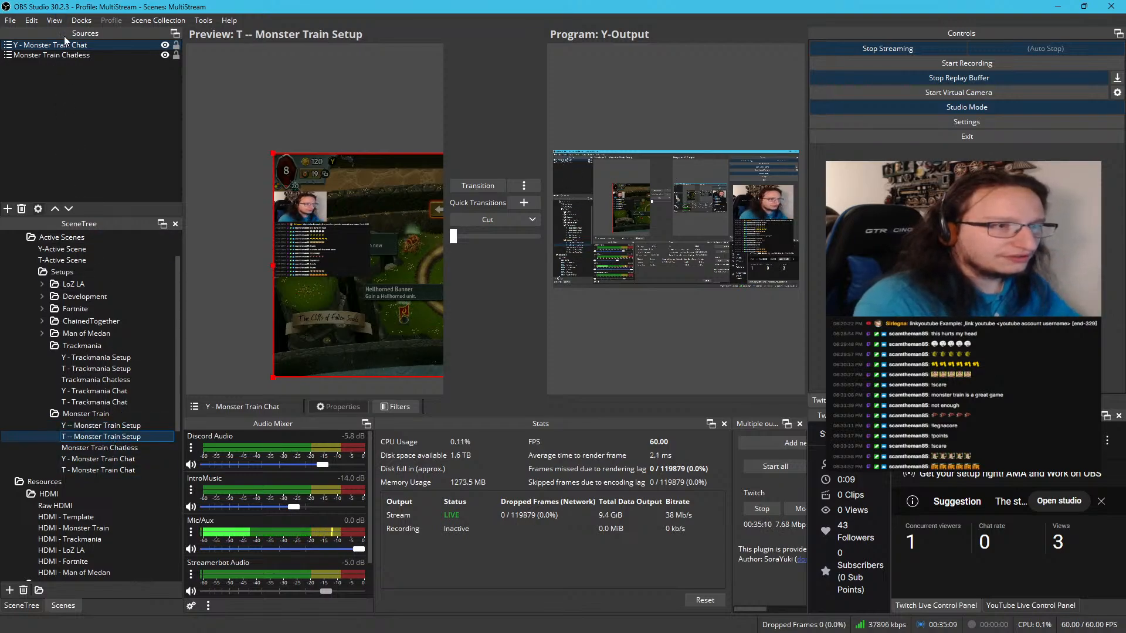
left_click(65, 45)
key("Delete")
key("Return")
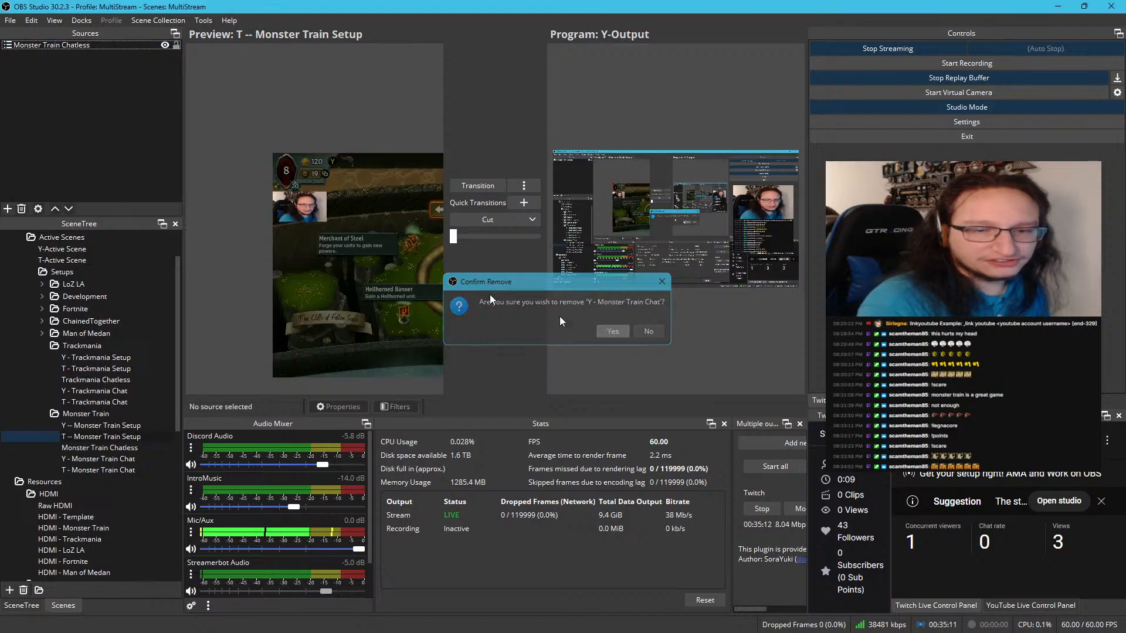
Add the existing T - Monster Train Chat scene as a source in T -- Monster Train Setup
right_click(22, 110)
mouse_move(56, 122)
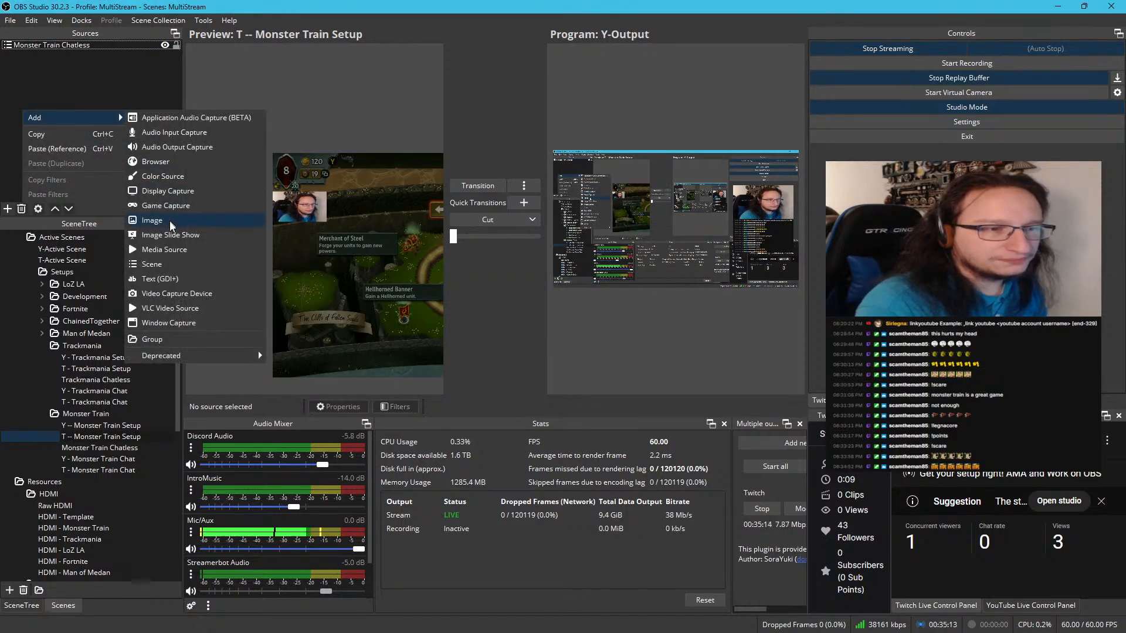
left_click(165, 264)
scroll(524, 323, "down", 10)
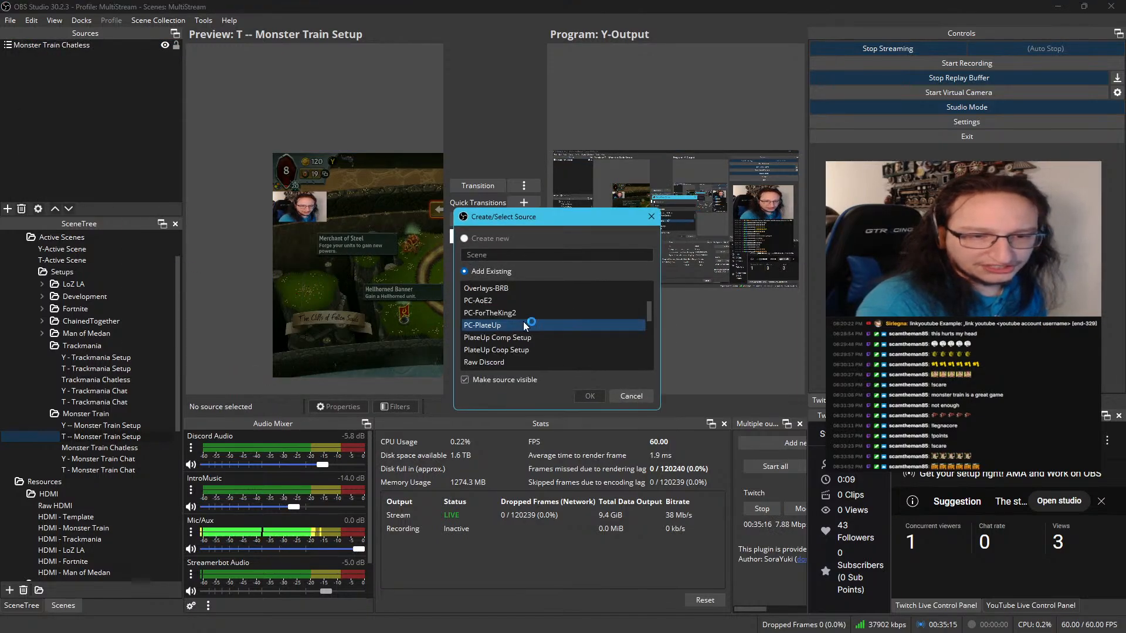
scroll(523, 324, "up", 3)
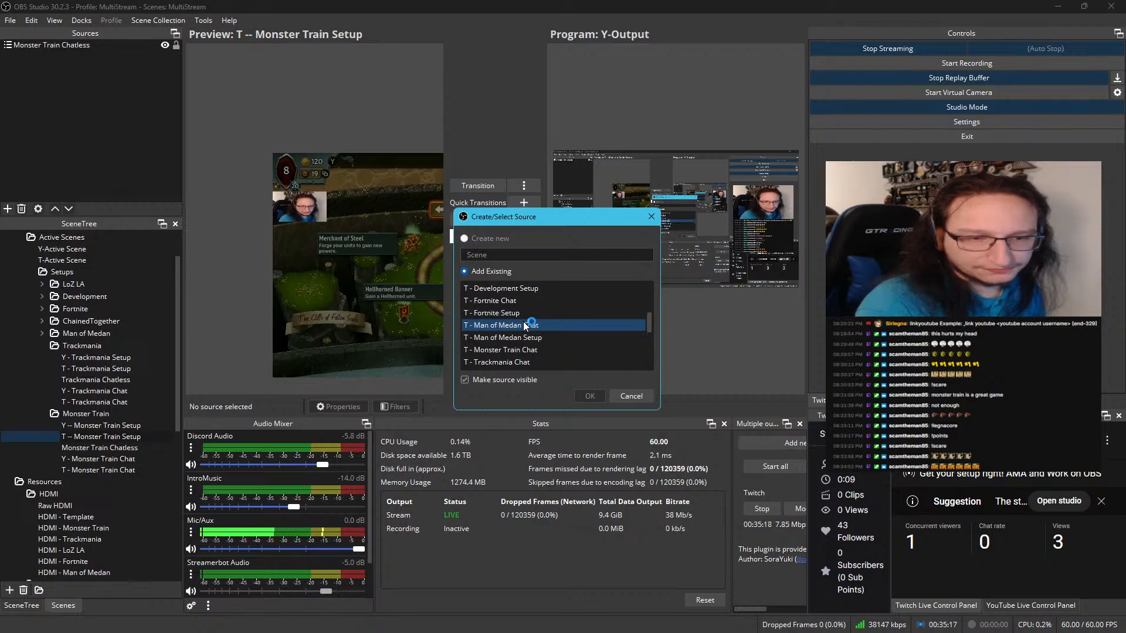
left_click(528, 350)
left_click(583, 396)
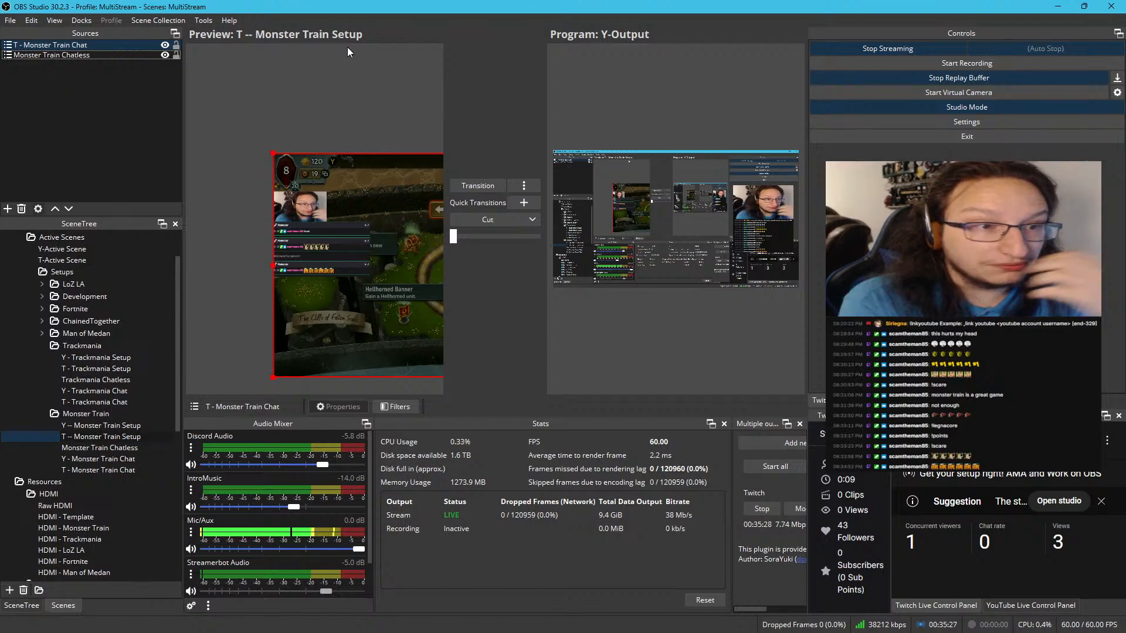
Collapse the Trackmania folder and add the existing T -- Monster Train Setup scene as a source in T-Active Scene
left_click(41, 345)
scroll(50, 337, "up", 2)
left_click(58, 307)
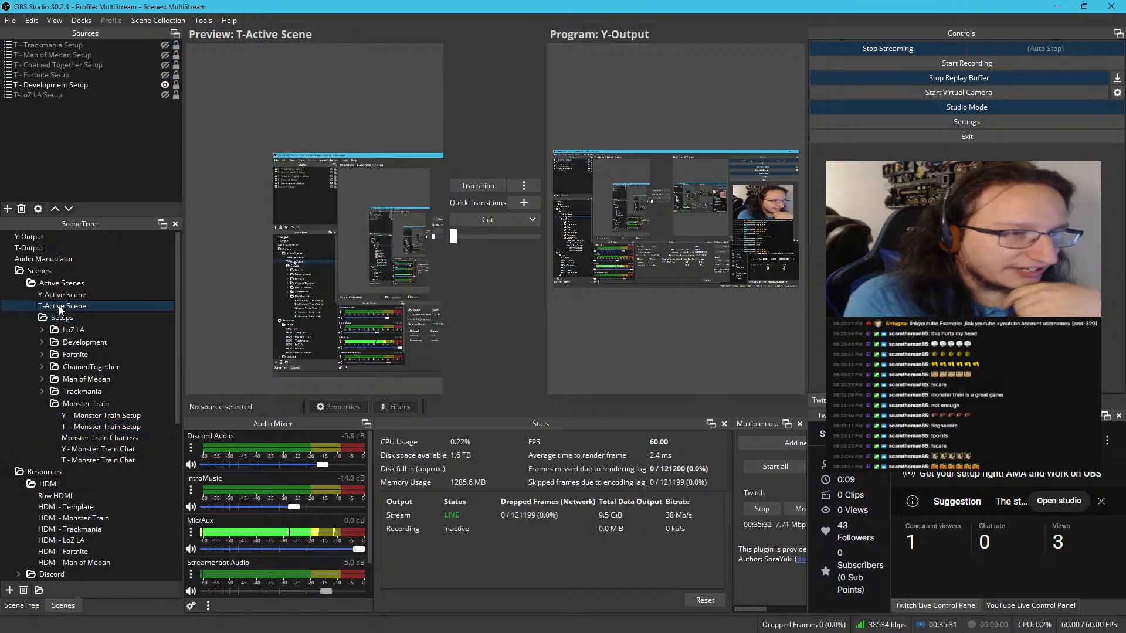
right_click(76, 161)
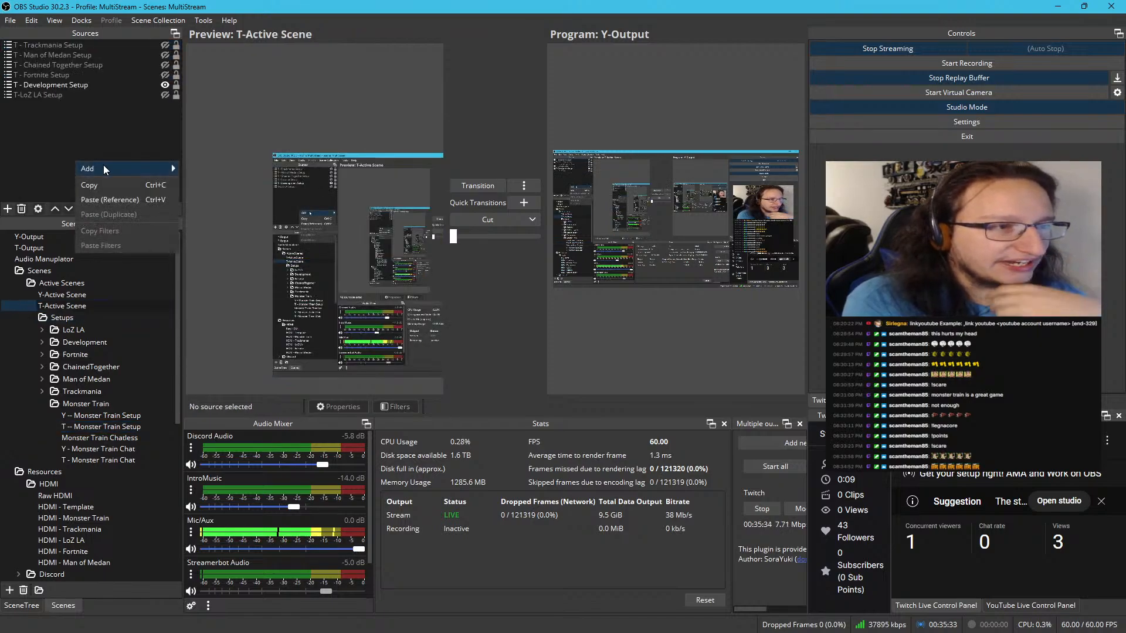
mouse_move(103, 165)
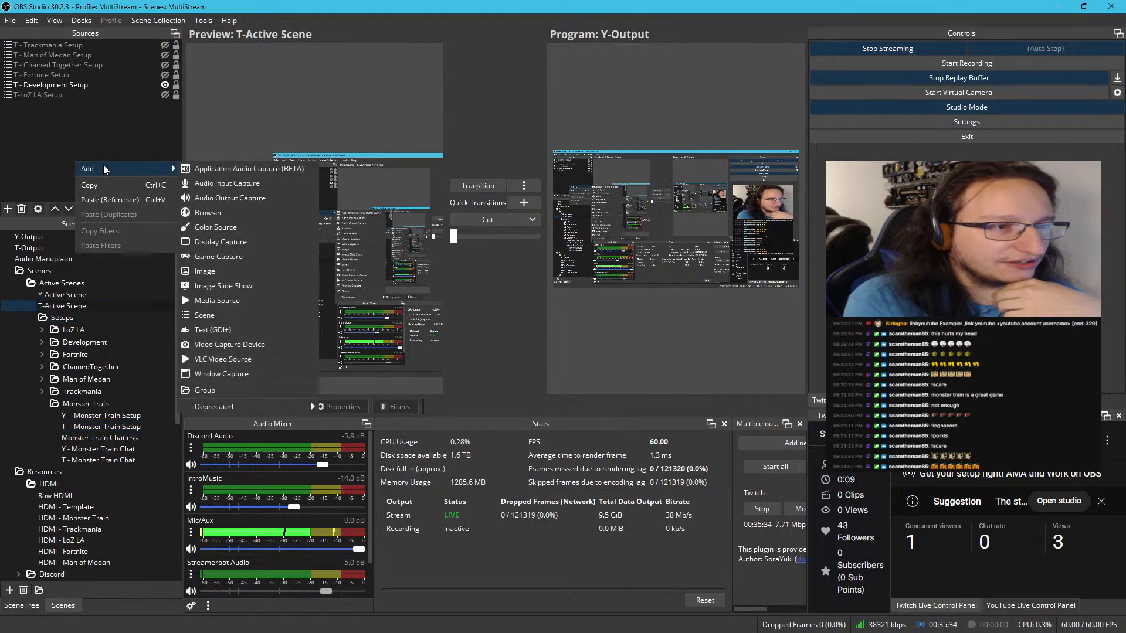
left_click(228, 313)
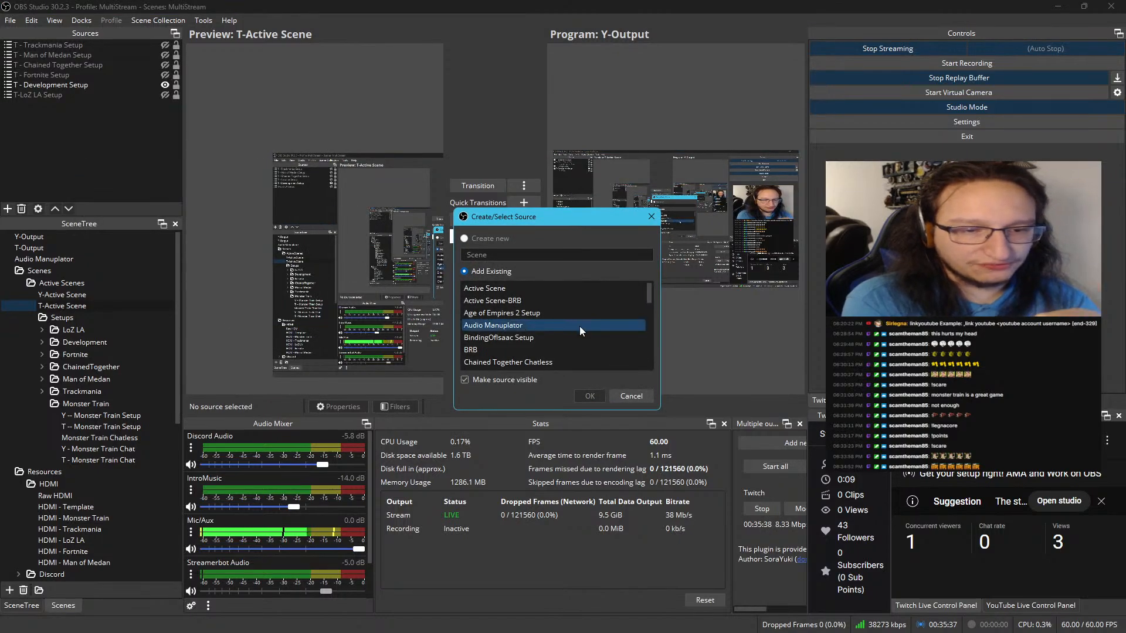
scroll(579, 327, "down", 10)
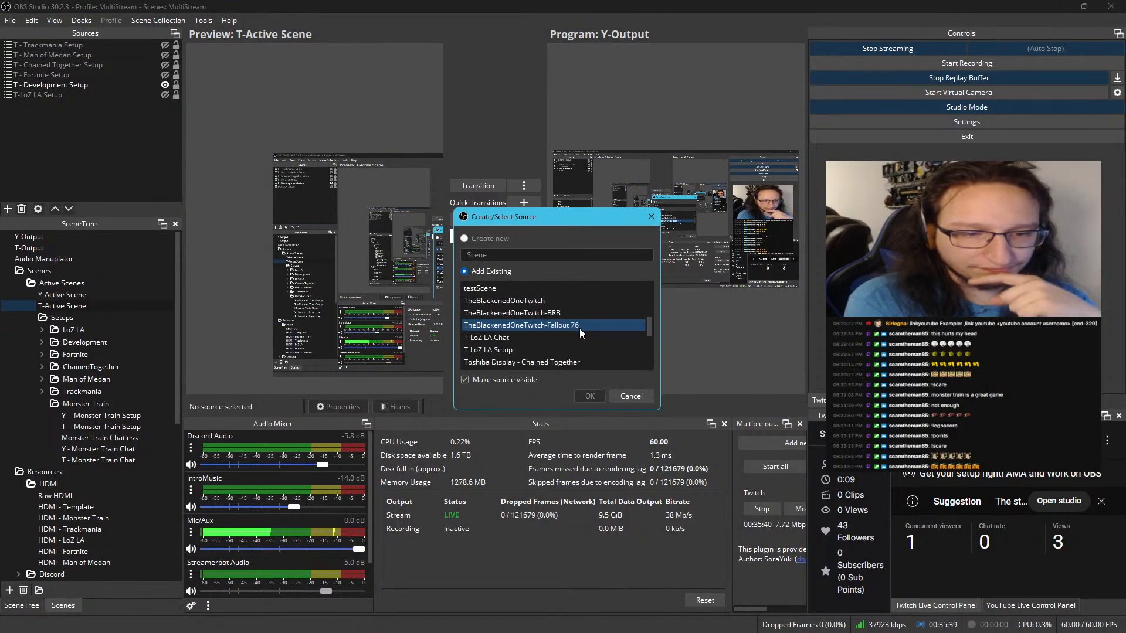
scroll(580, 328, "up", 3)
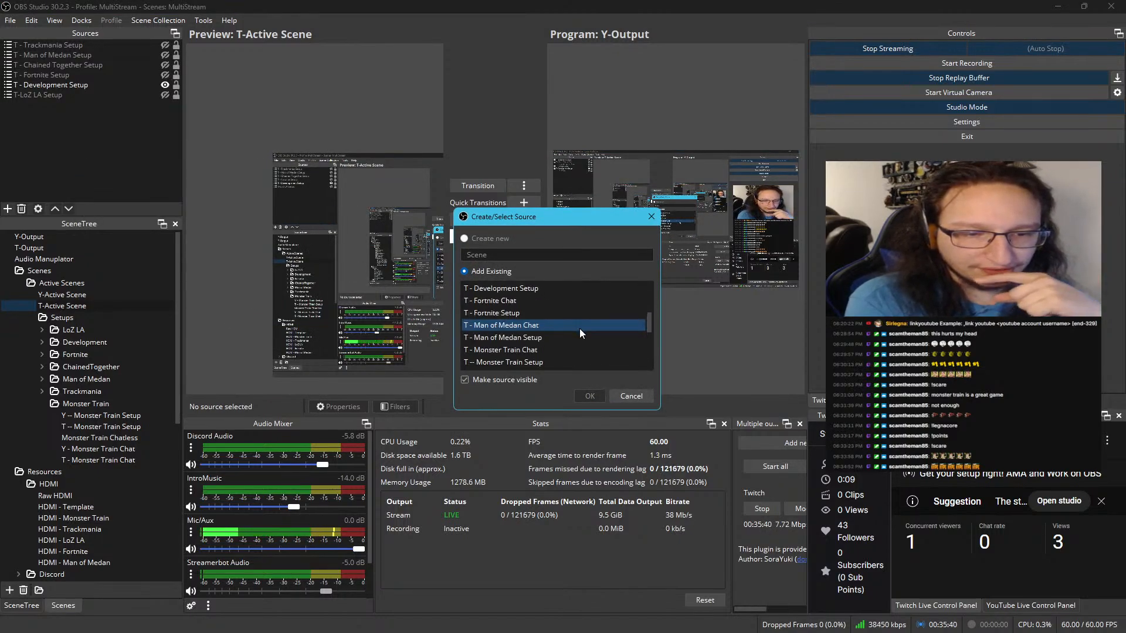
left_click(514, 359)
left_click(588, 396)
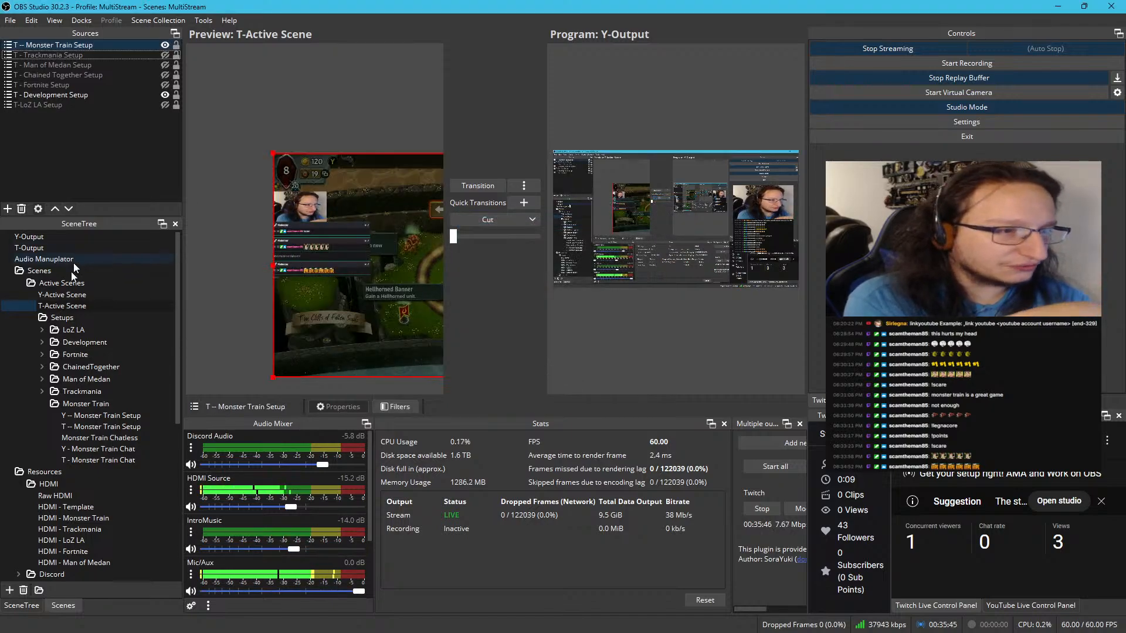
Add the existing Y -- Monster Train Setup scene as a source in Y-Active Scene
left_click(70, 293)
right_click(103, 182)
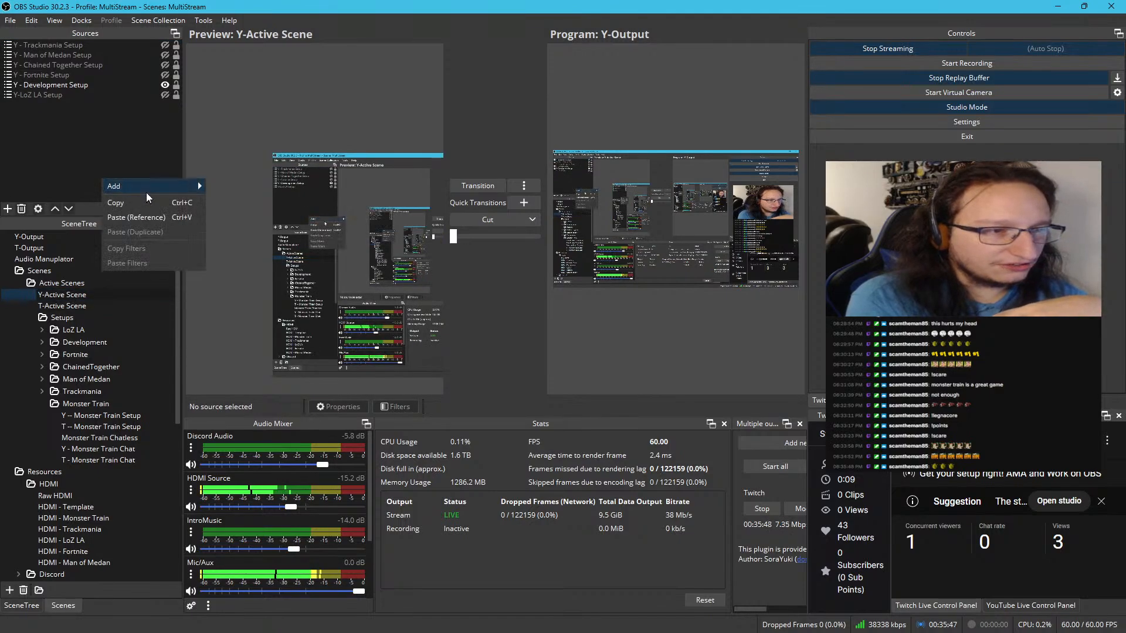
mouse_move(146, 192)
left_click(252, 337)
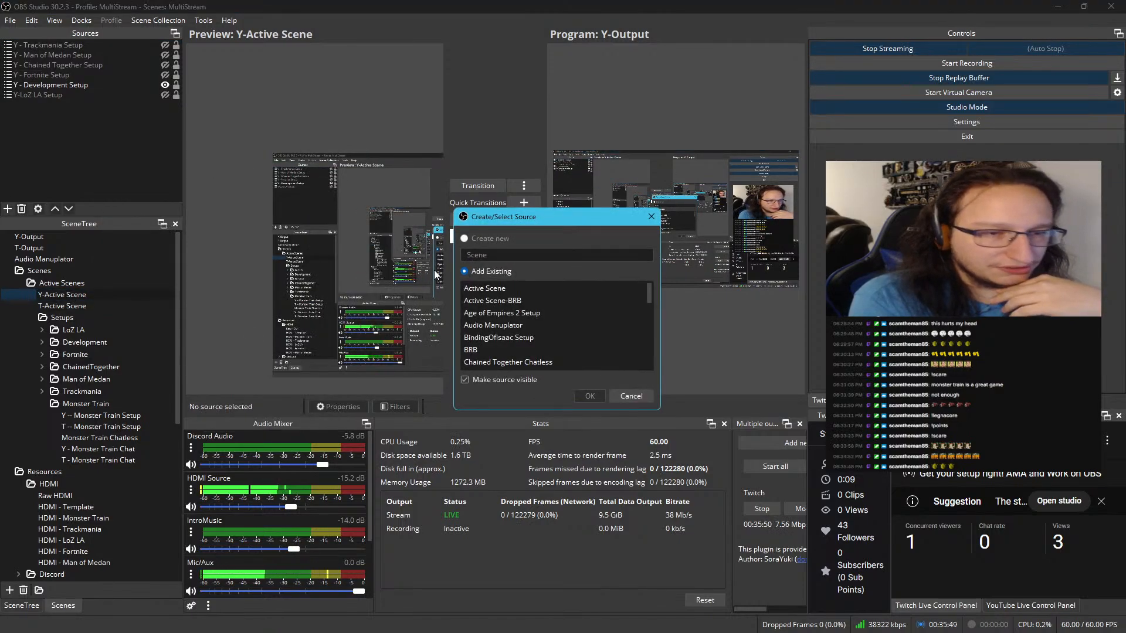
scroll(512, 318, "down", 10)
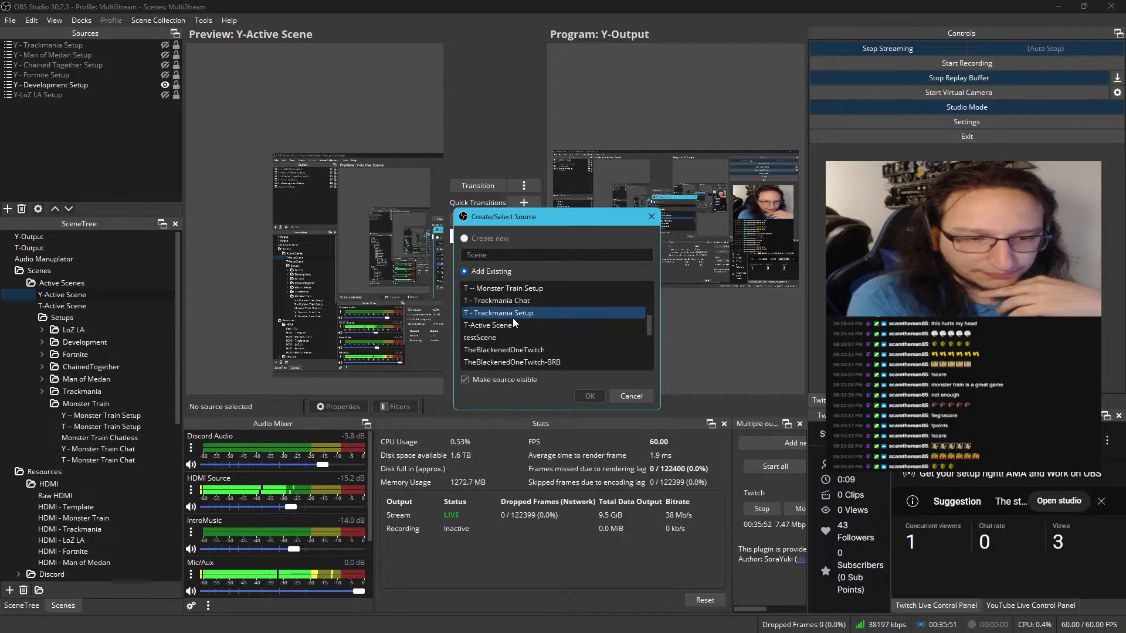
scroll(512, 318, "down", 8)
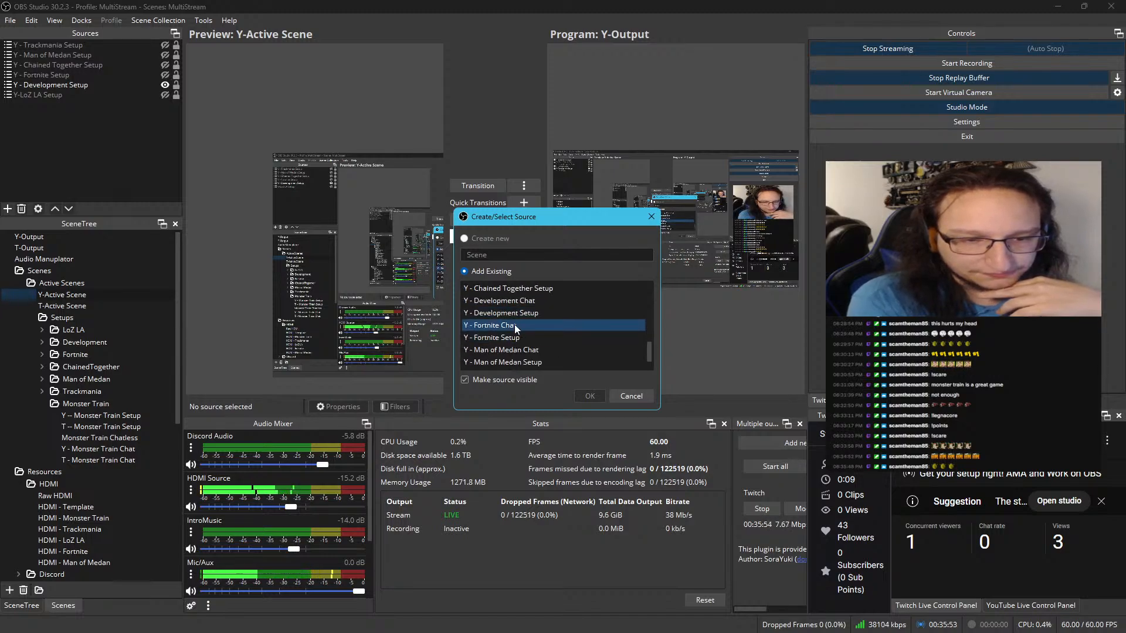
scroll(515, 325, "down", 2)
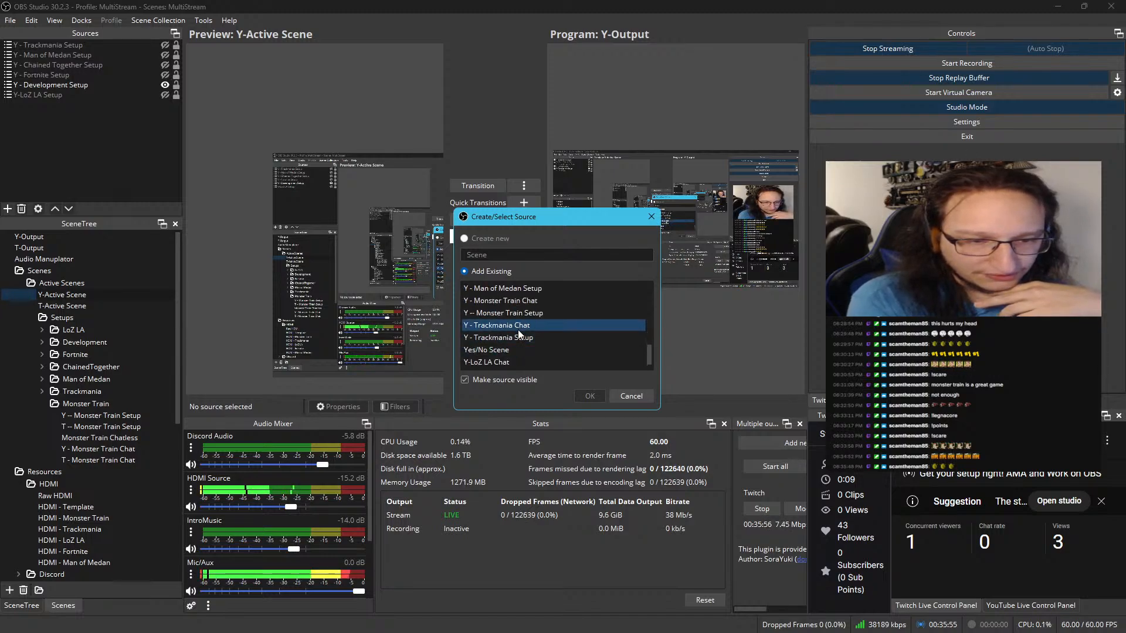
left_click(516, 312)
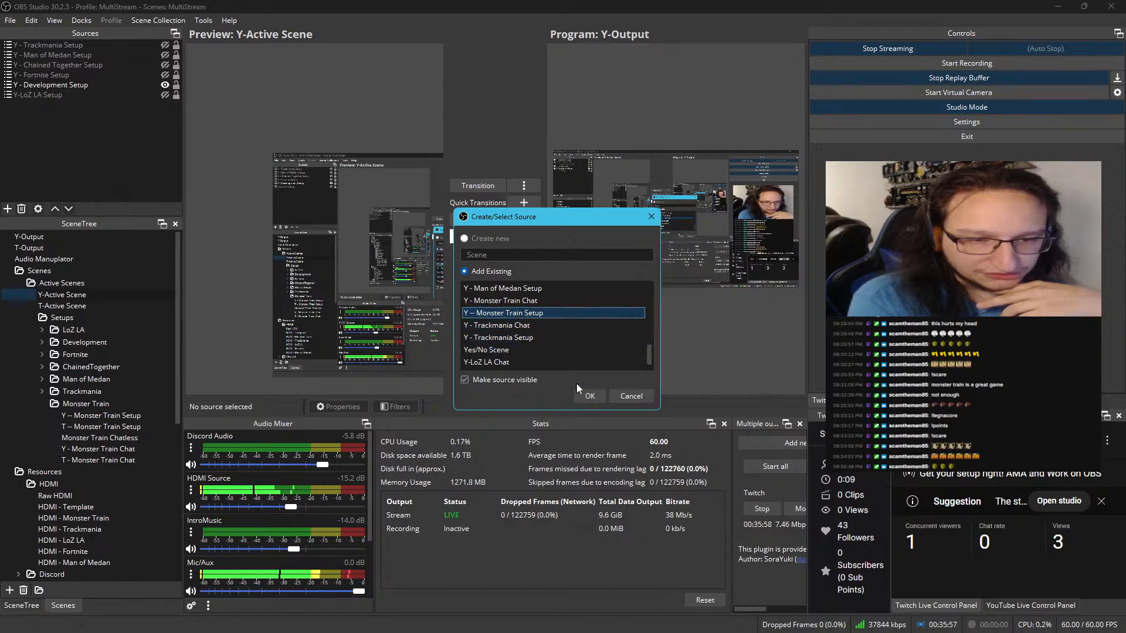
left_click(584, 392)
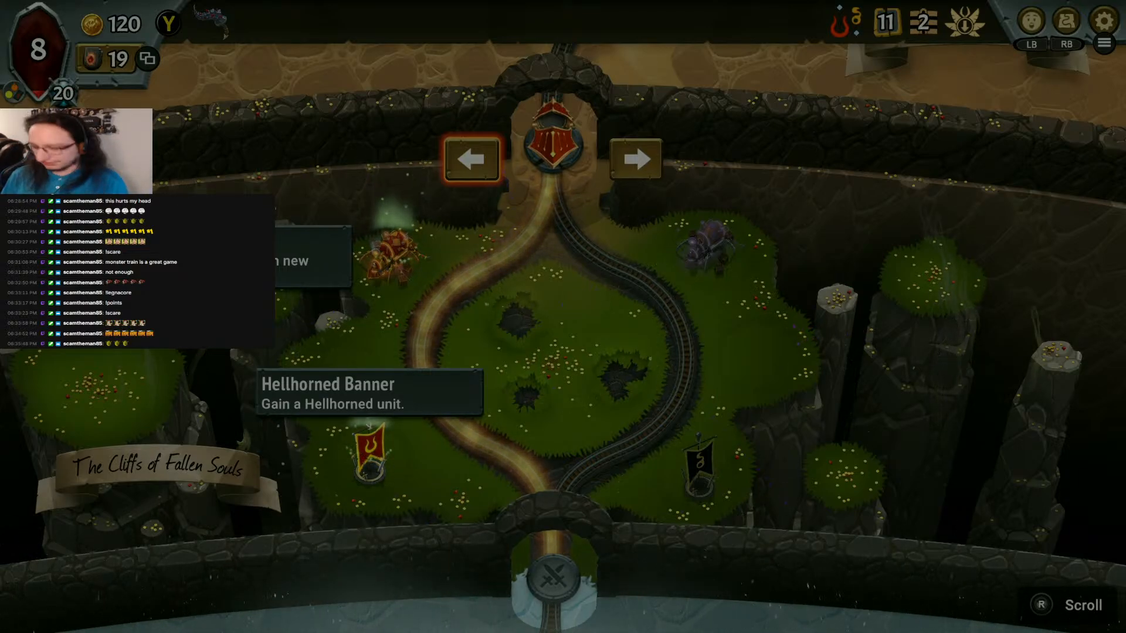
In the Monster Train game, take the left track and start the Barbed Disciples battle without collecting the remaining rewards
key("Right")
key("Left")
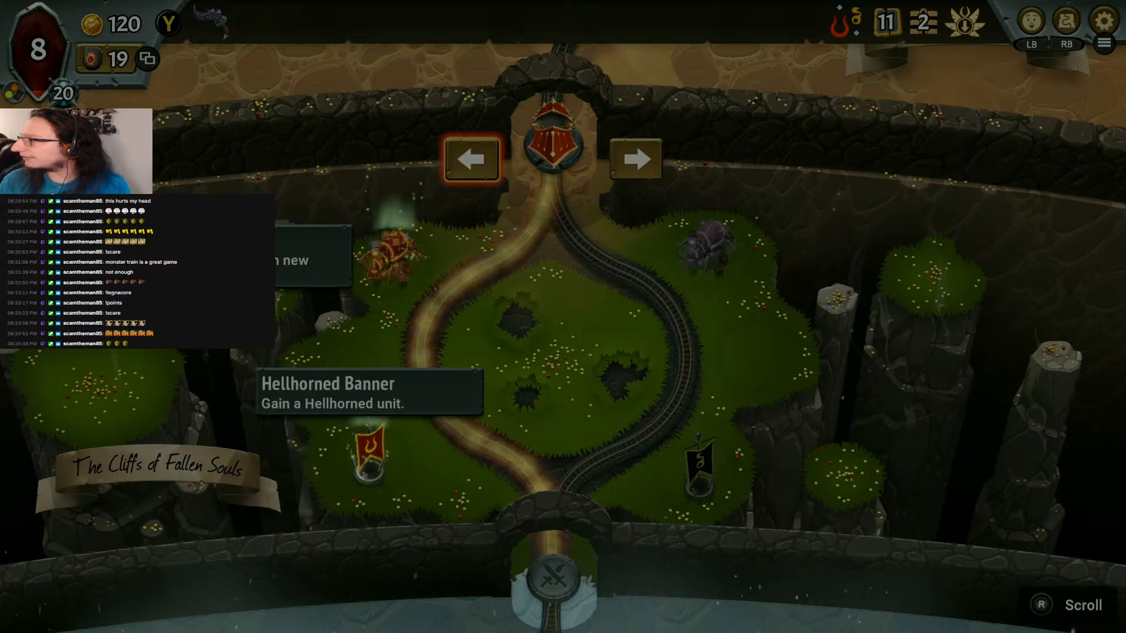
key("Return")
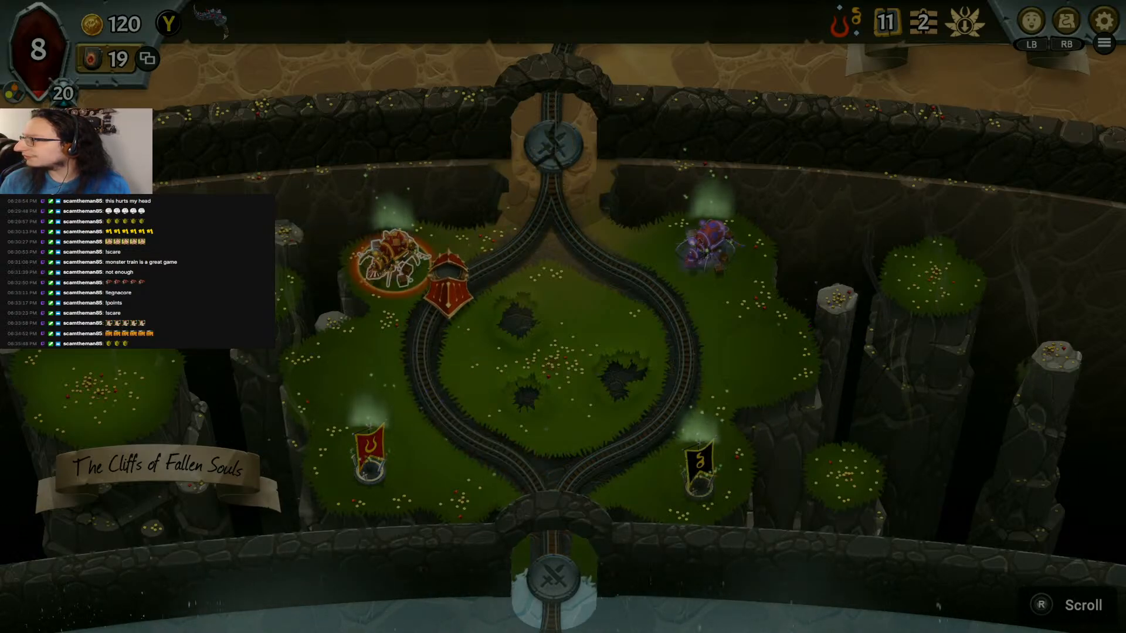
key("Down")
key("Return")
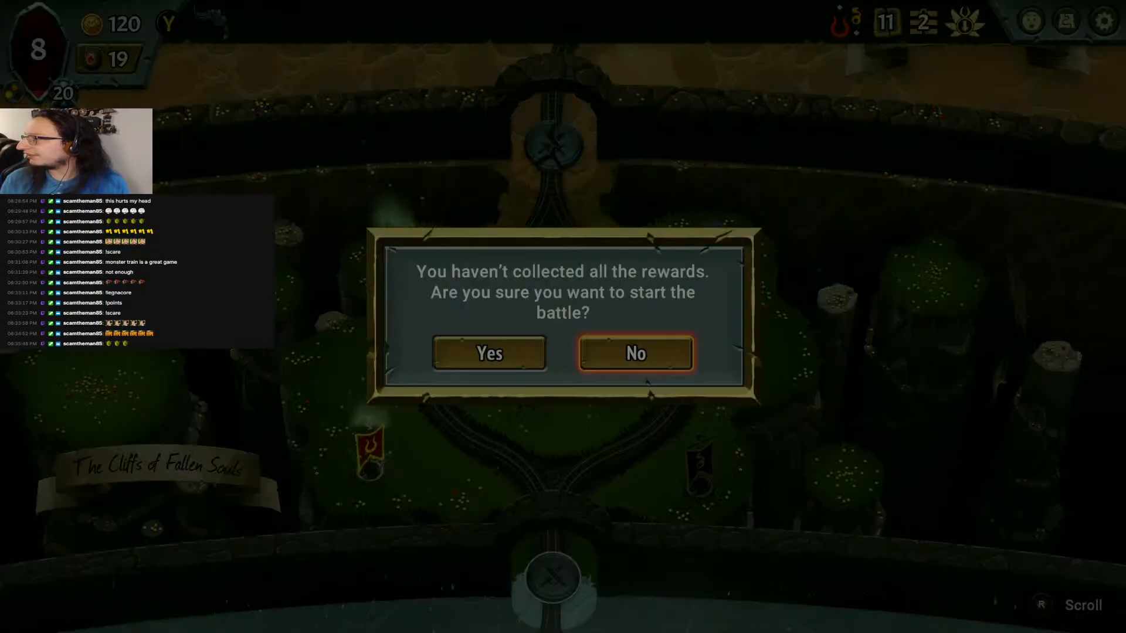
key("Left")
key("Return")
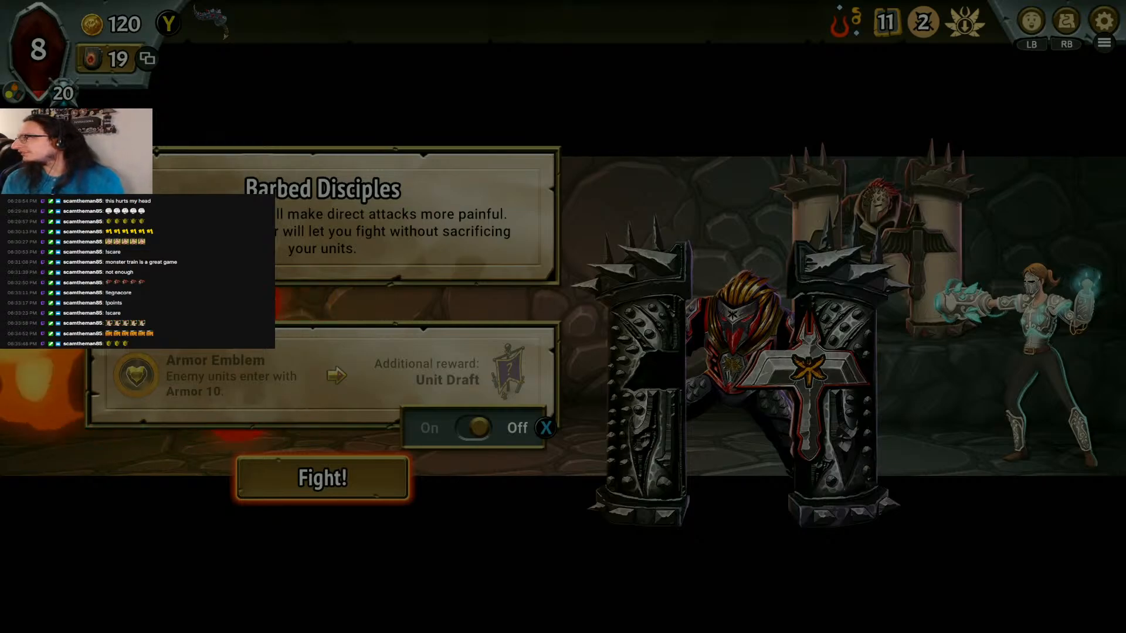
key("Return")
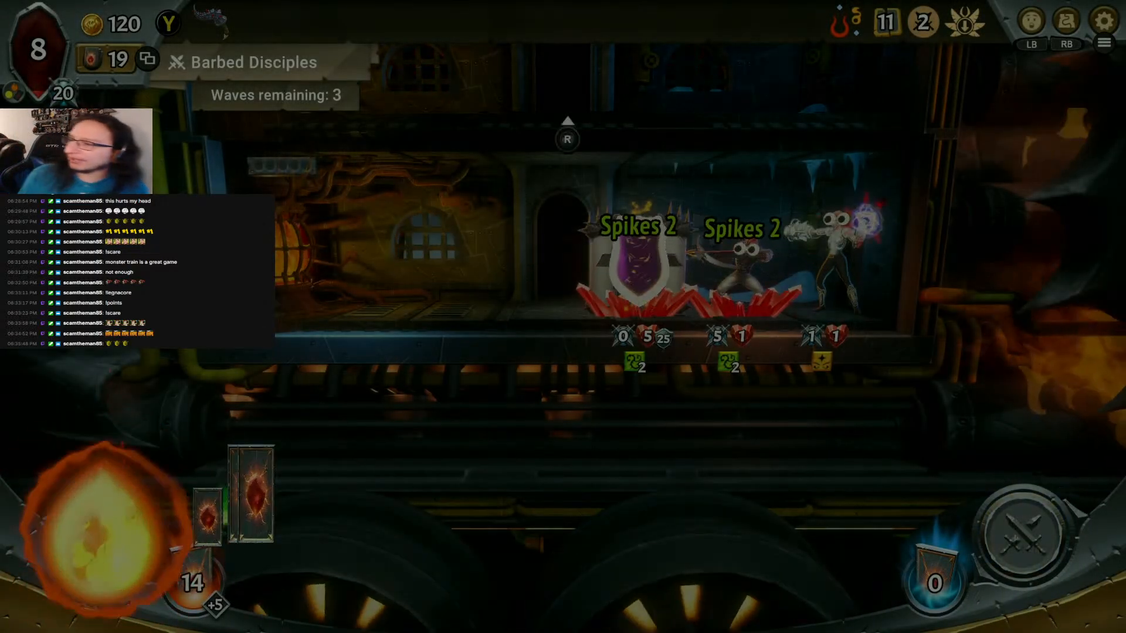
End the remaining turns of the Barbed Disciples battle without playing any cards
key("x")
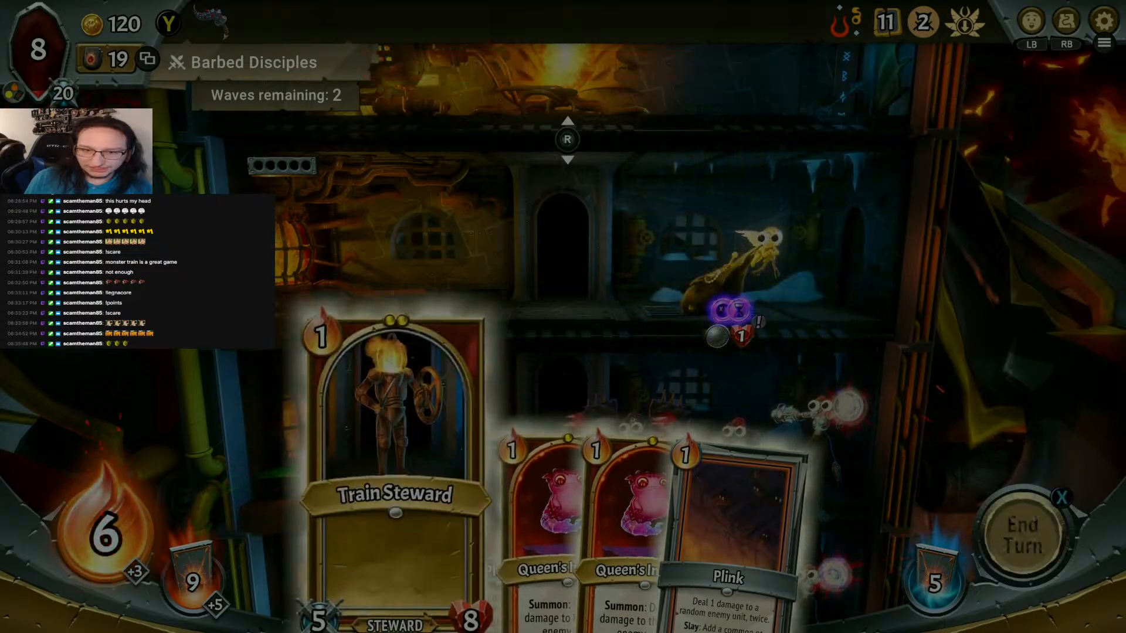
key("x")
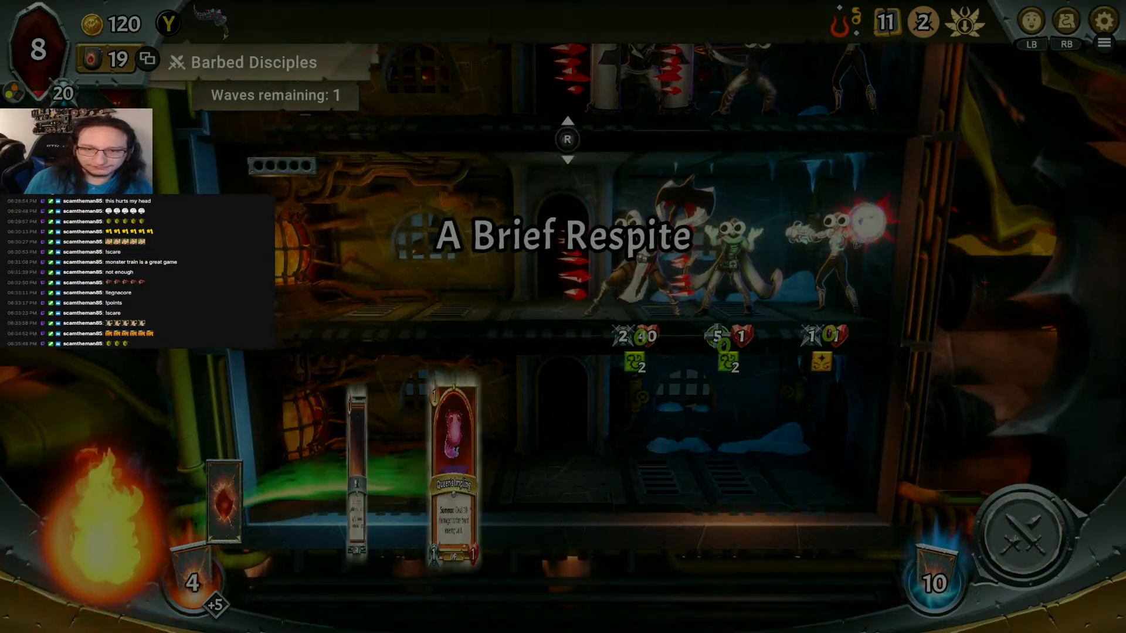
key("x")
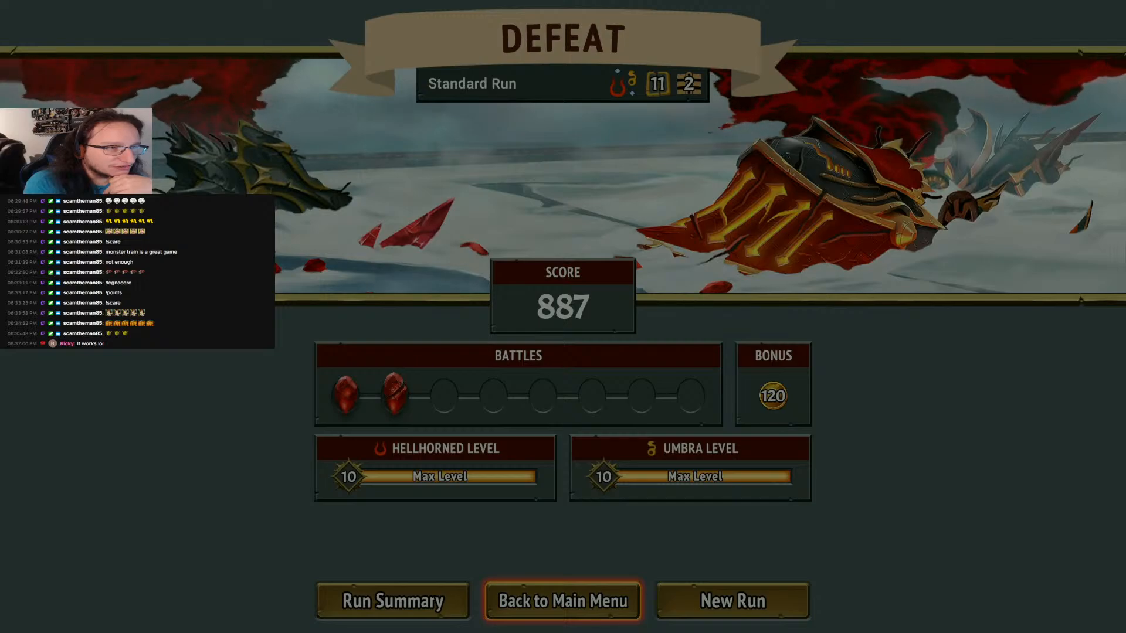
Switch to OBS Studio and hide the T -- Monster Train Setup source in T-Active Scene
key("alt+Tab")
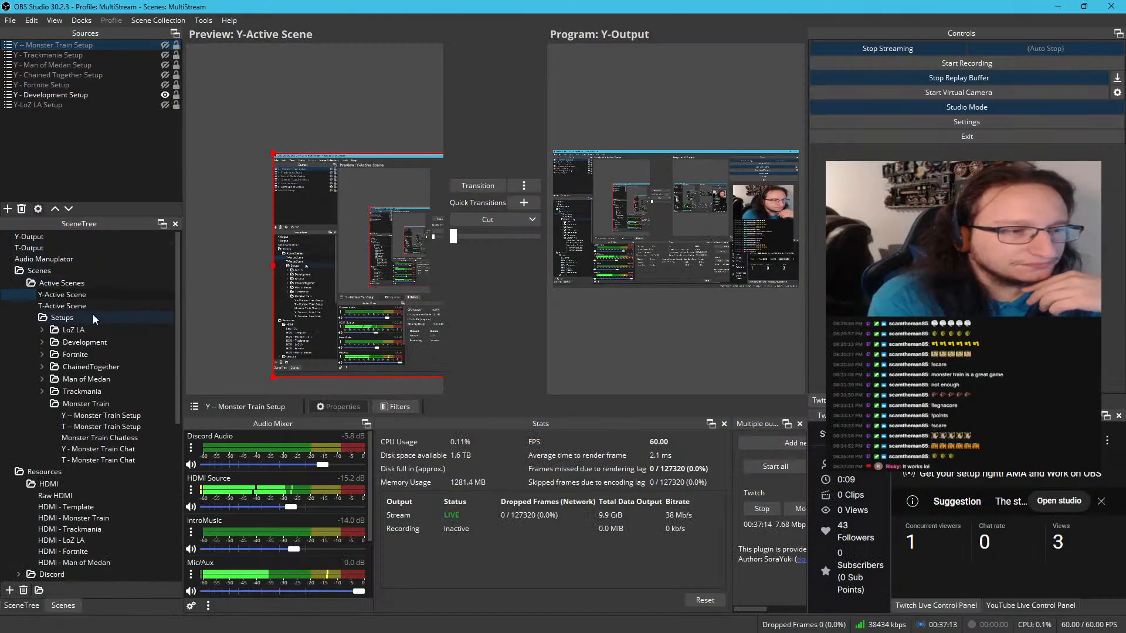
left_click(93, 306)
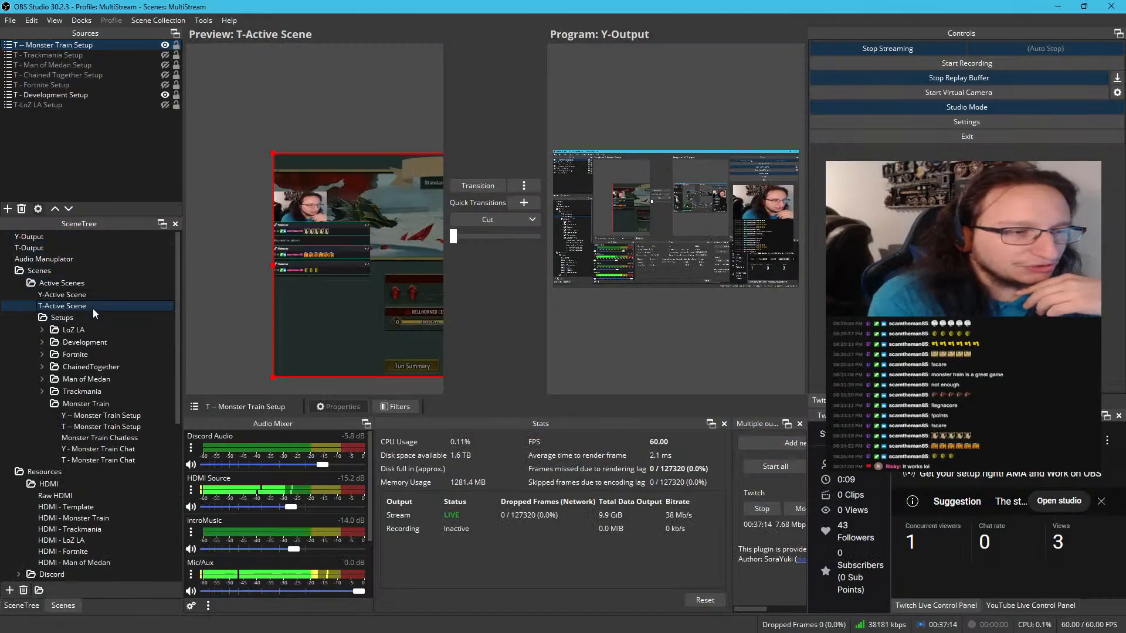
left_click(165, 45)
left_click(128, 85)
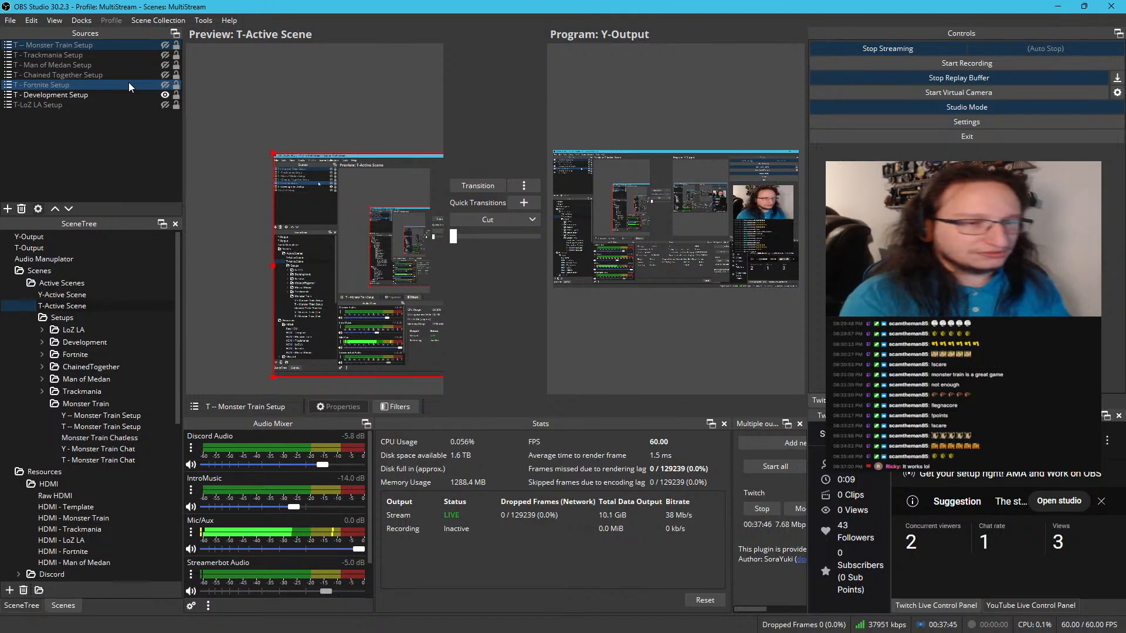
Collapse the HDMI, Twitch Chat and StreamerBot Chat (SBC) resource folders and the Monster Train setup folder in the scene tree
scroll(54, 276, "down", 3)
scroll(54, 275, "down", 2)
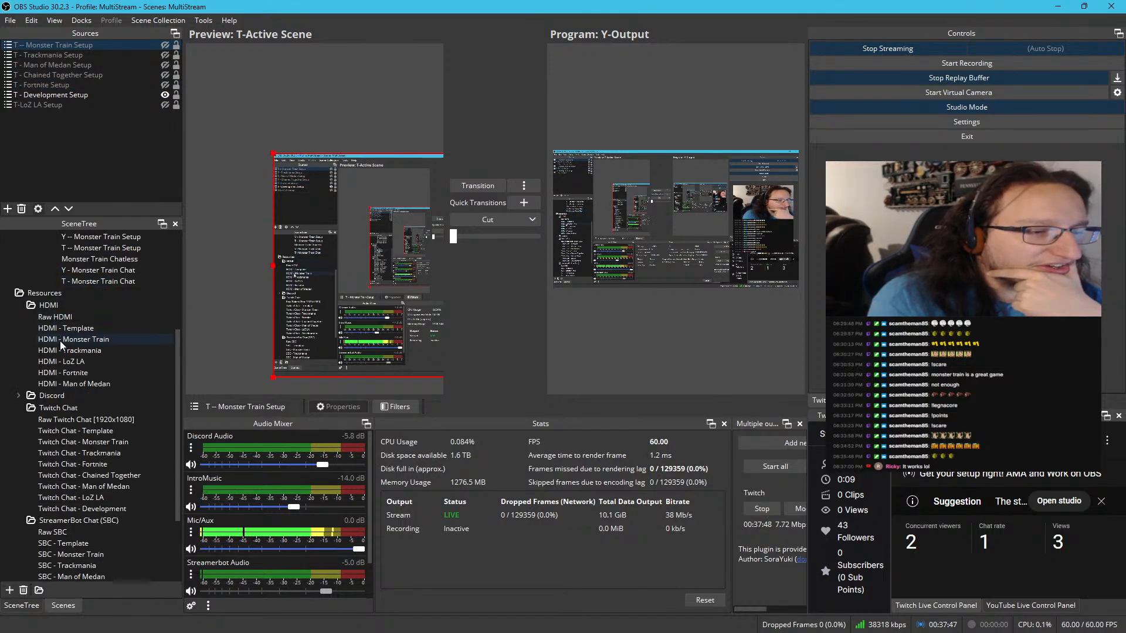
left_click(20, 306)
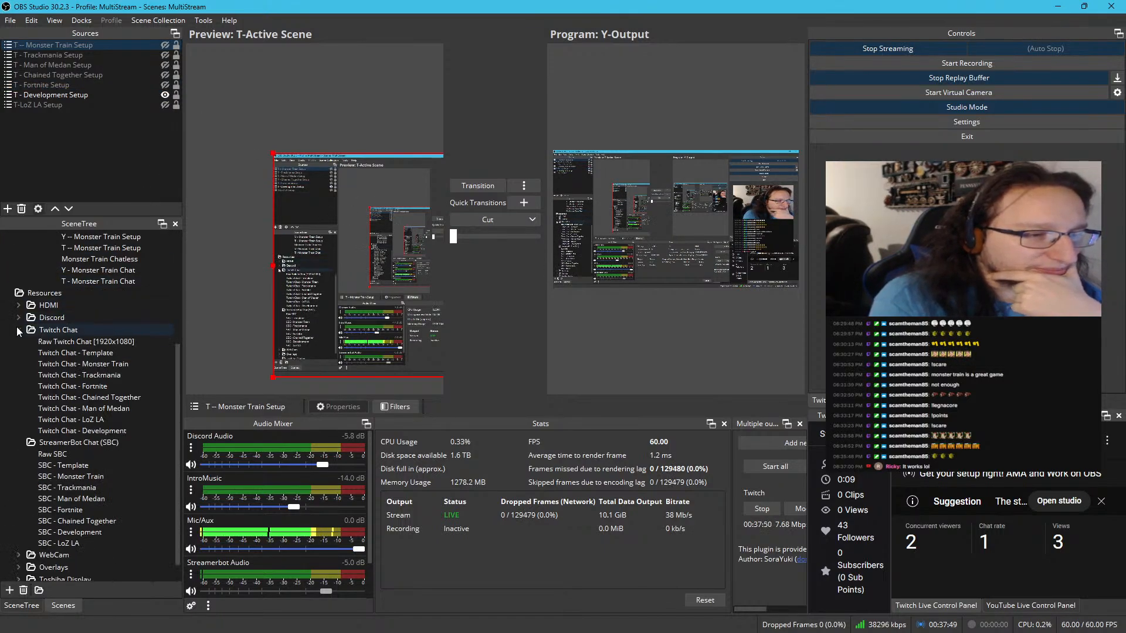
left_click(17, 328)
left_click(20, 418)
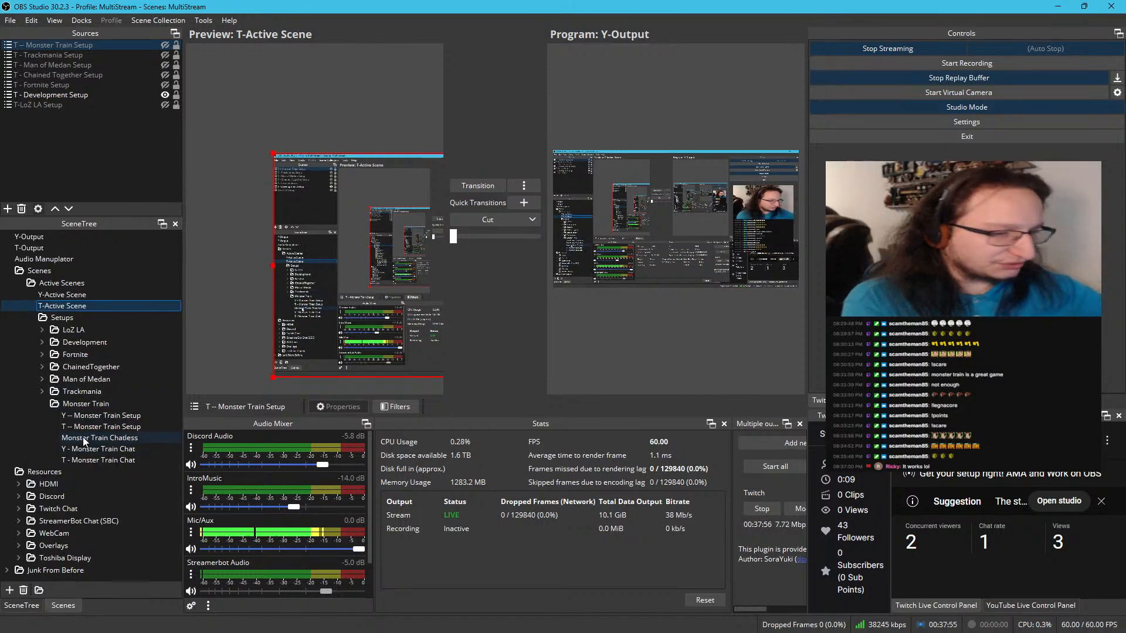
left_click(42, 404)
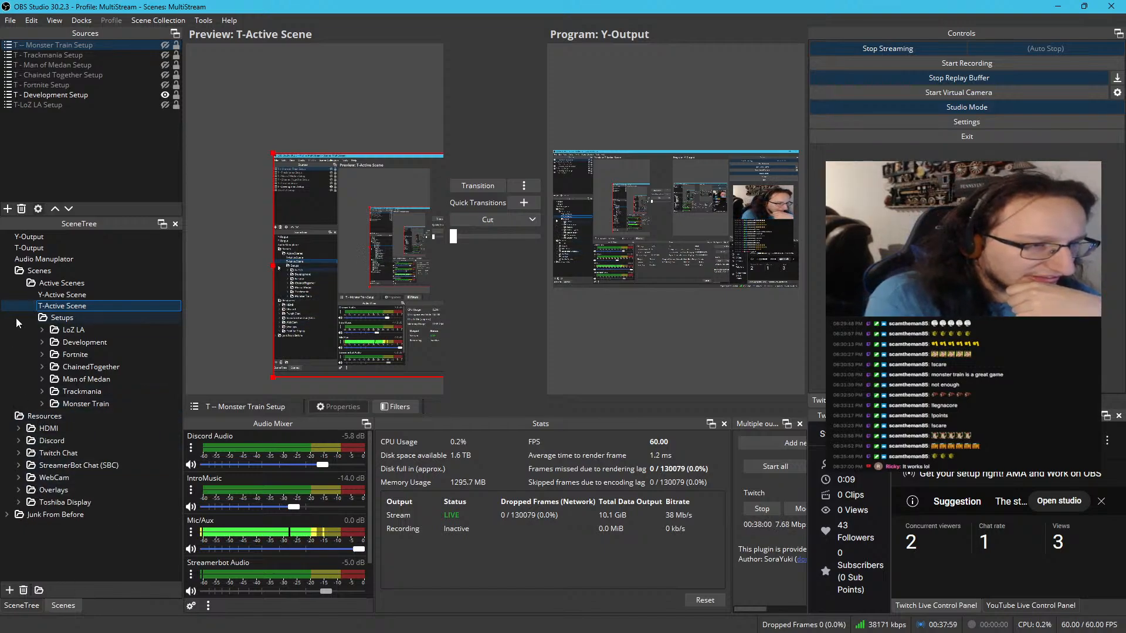
Open Wheel Scene under the Overlays components and test showing and hiding its Wheel Winner and Wheel Spinner sources
left_click(20, 490)
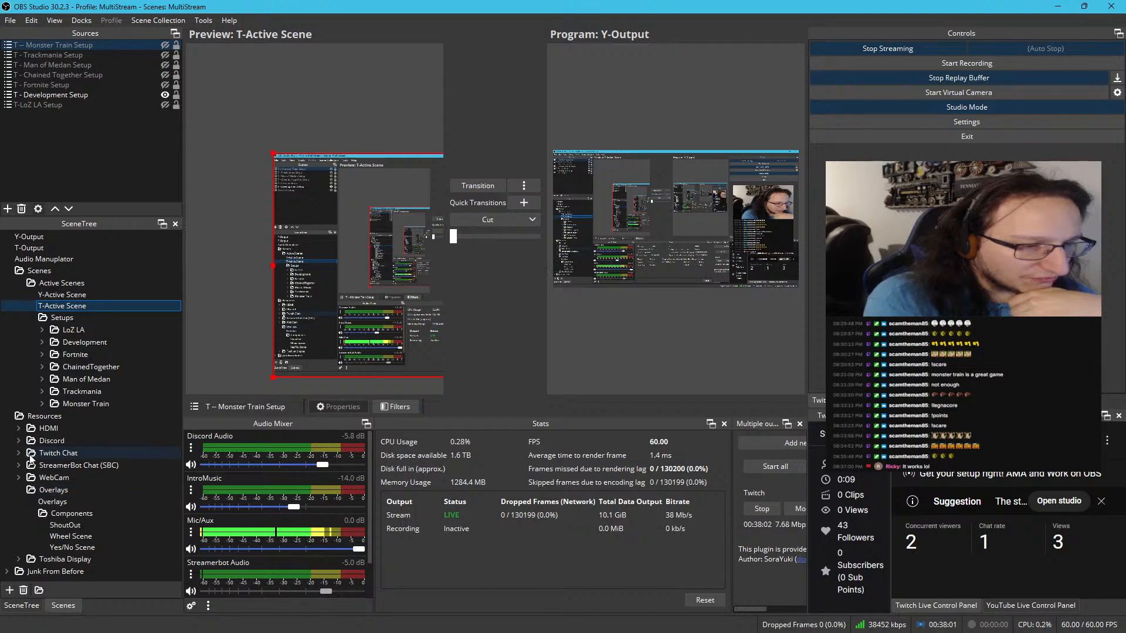
left_click(62, 537)
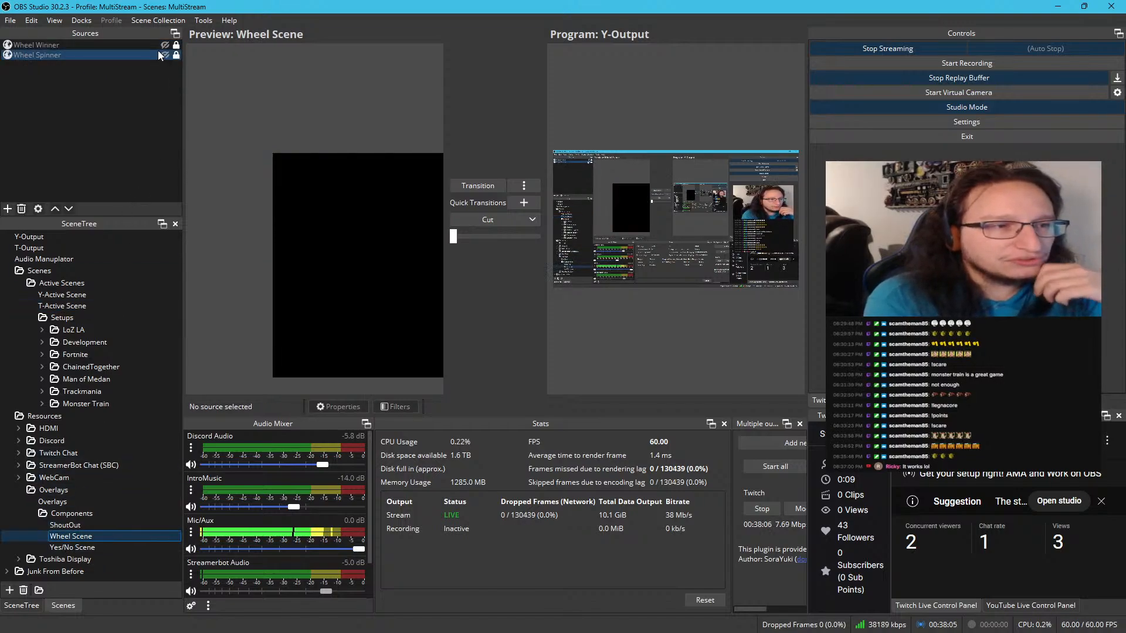
left_click(165, 47)
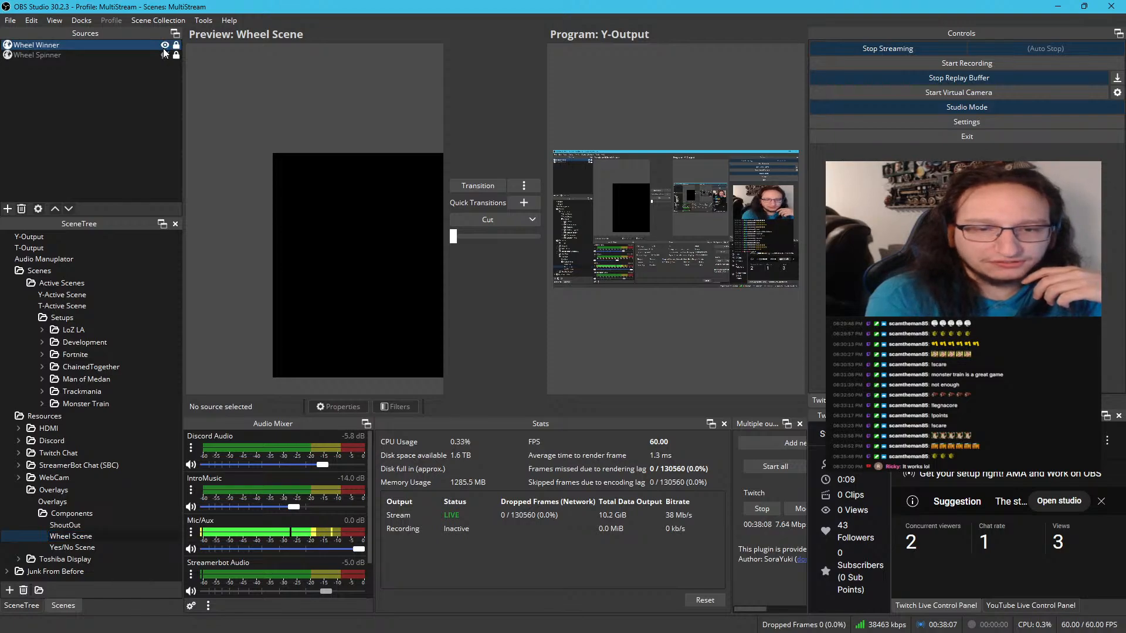
left_click(165, 55)
left_click(164, 55)
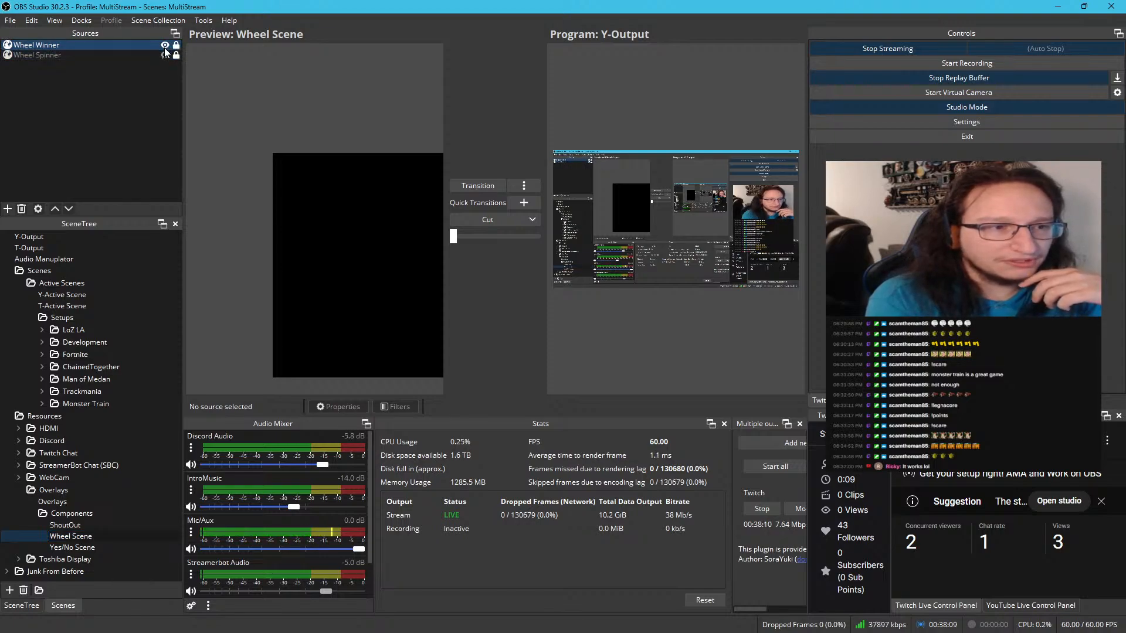
left_click(164, 45)
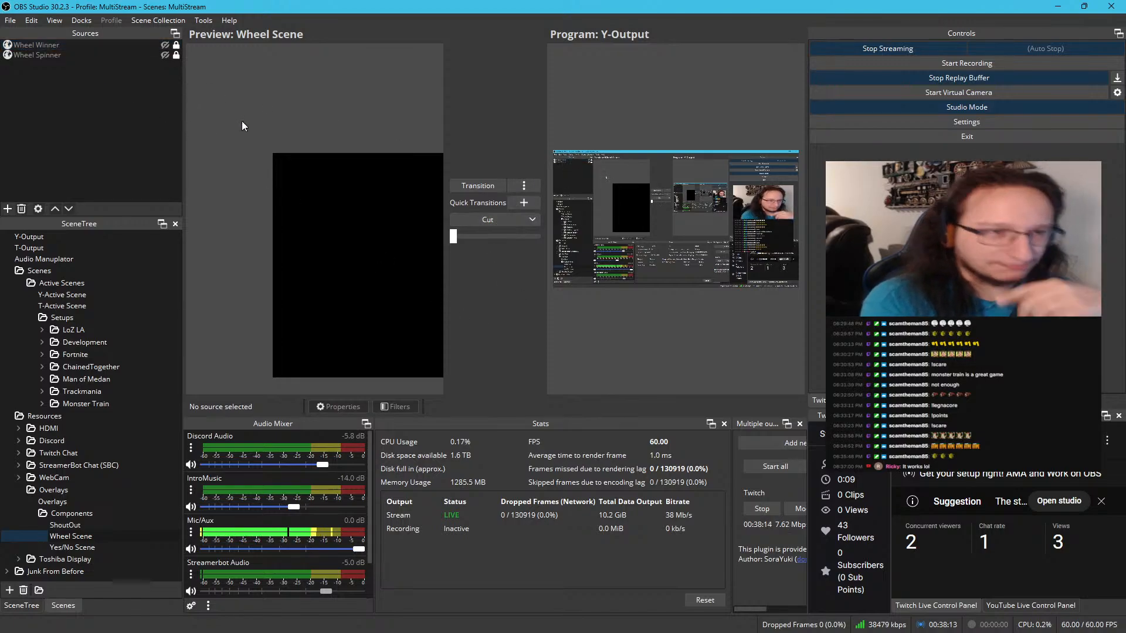
Set the preview scaling to Scale to Window so the whole Wheel Scene canvas fits in the preview
scroll(255, 126, "down", 6)
left_click_drag(291, 155, 196, 121)
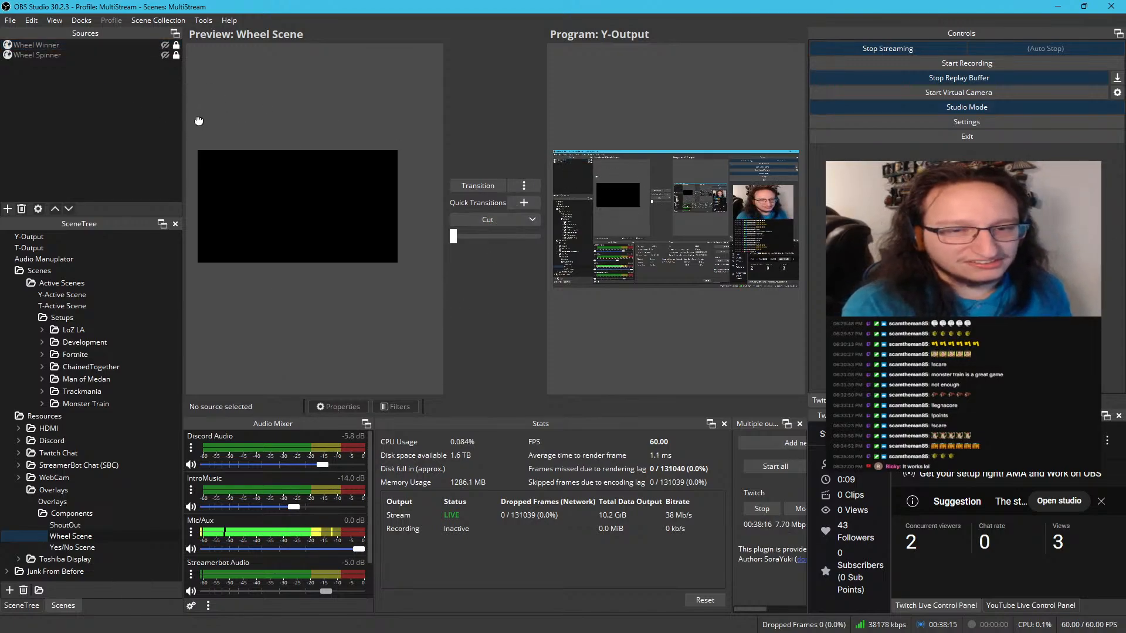
scroll(199, 118, "up", 1)
right_click(241, 110)
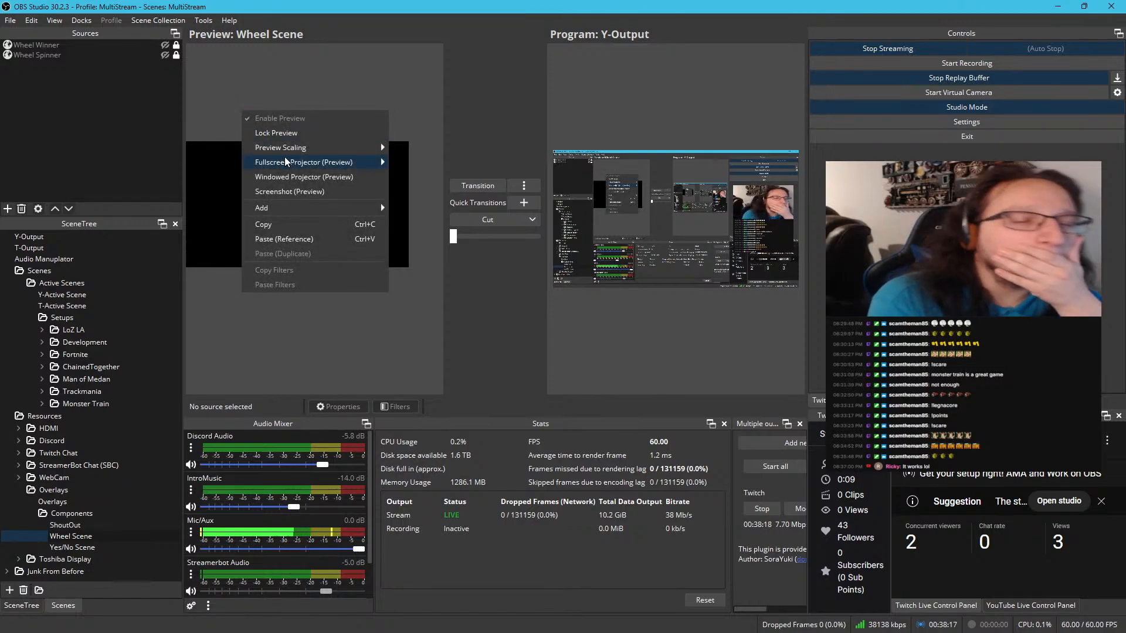
mouse_move(287, 163)
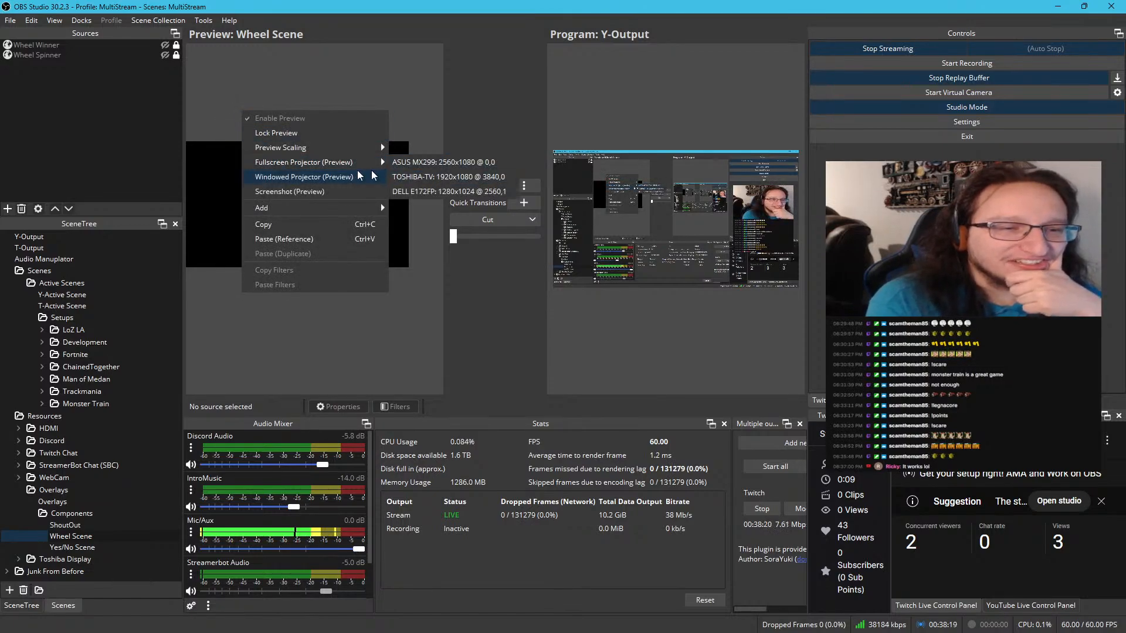
mouse_move(353, 148)
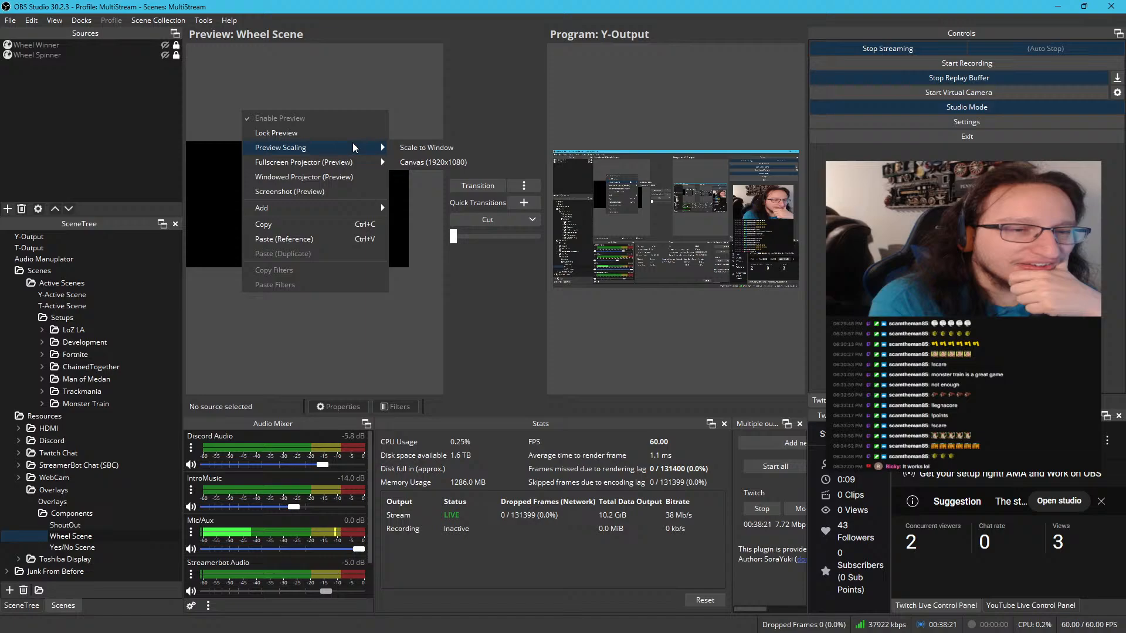
left_click(416, 147)
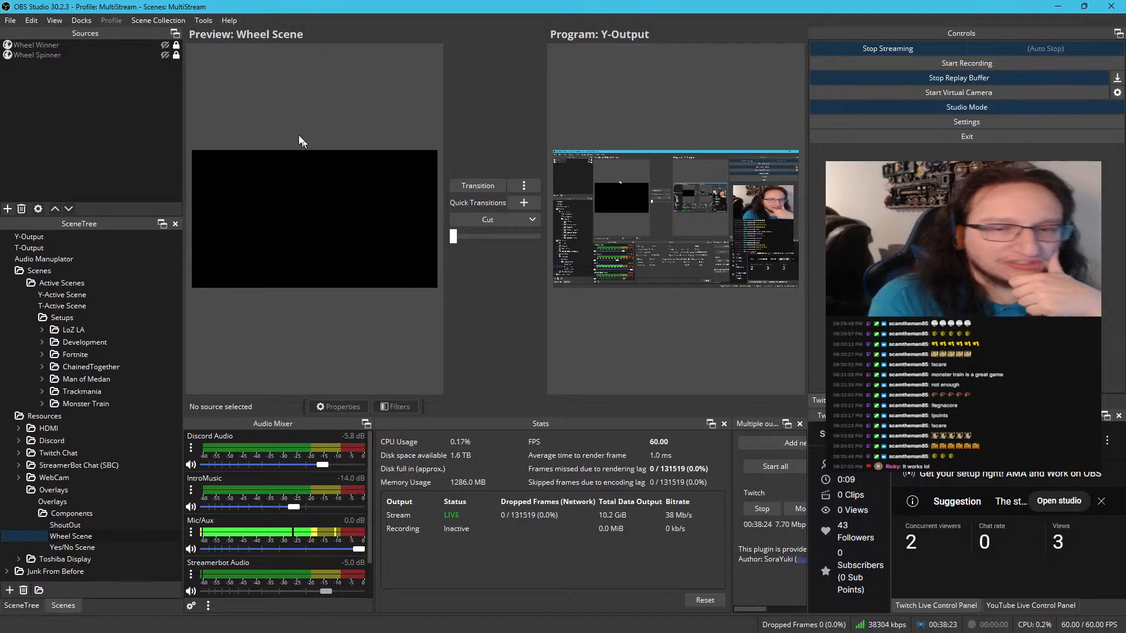
Open the properties of the Wheel Winner source and move the dialog clear of the program view
left_click(47, 42)
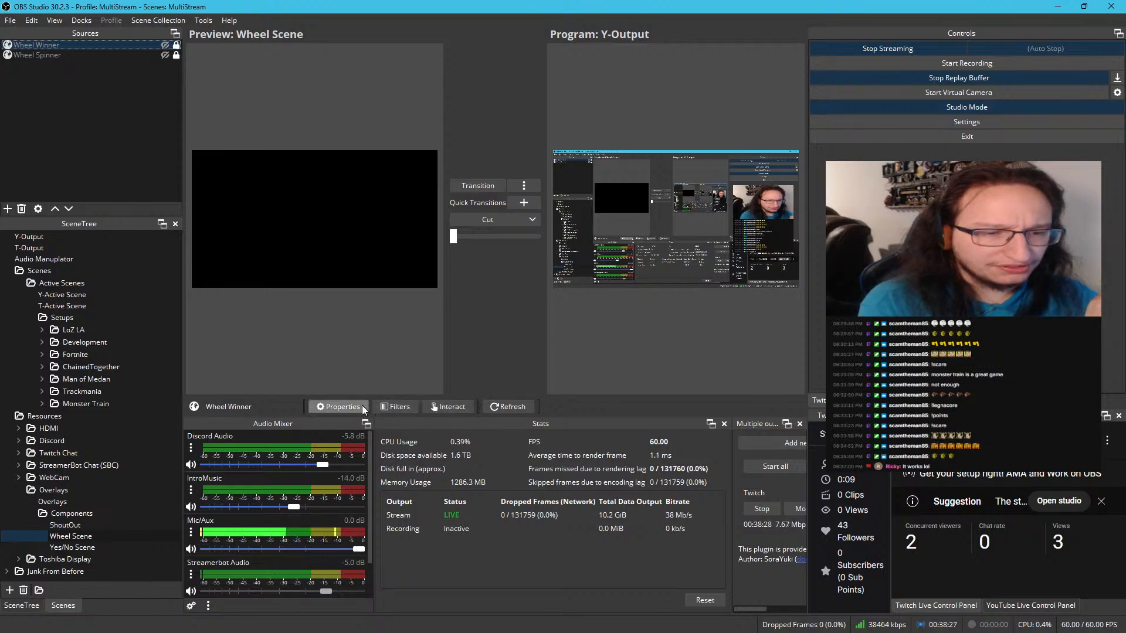
left_click(340, 407)
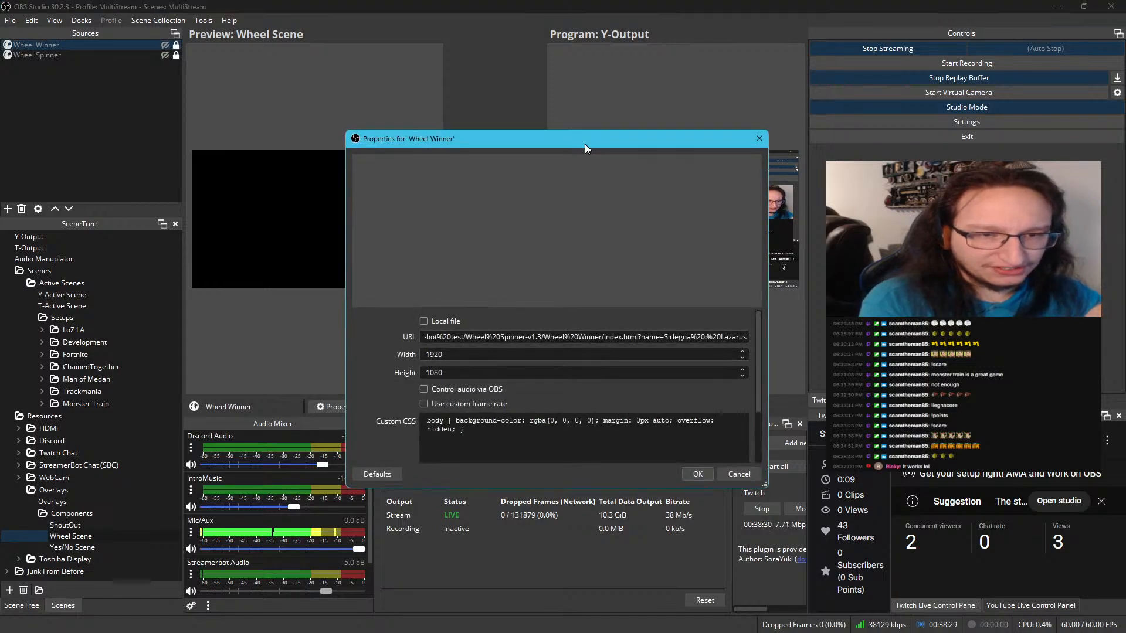
key("Escape")
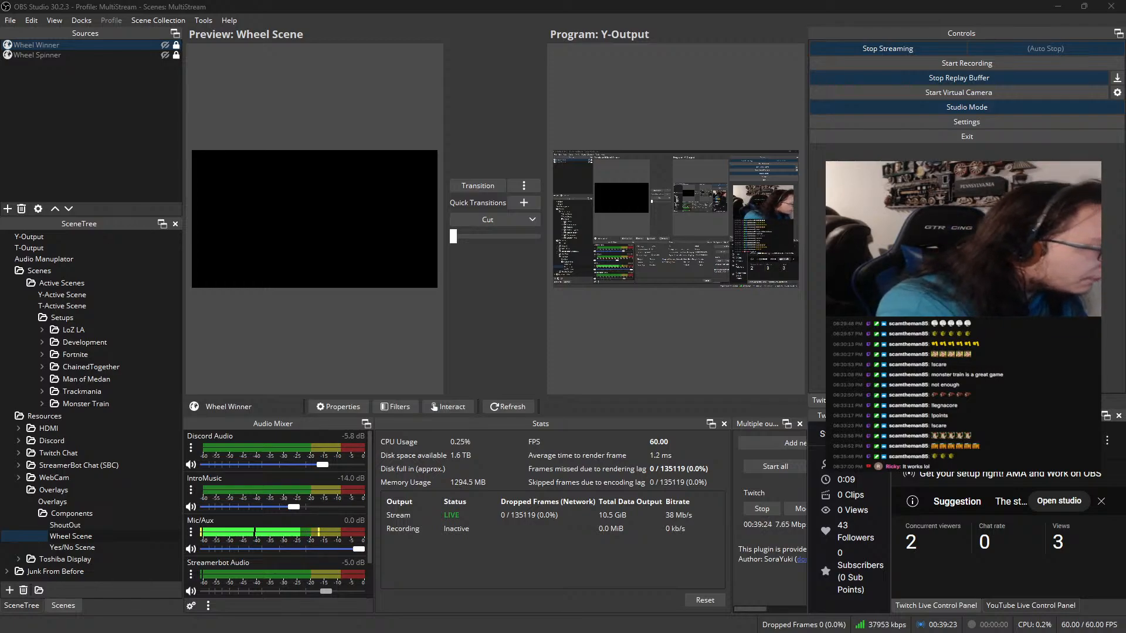
left_click_drag(0, 130, 214, 77)
Replace the backslashes in the Wheel Winner URL with forward slashes, giving the path file:///D:/Twitch and Youtube/Youtube Scripts/Streamer-bot test/Wheel Spinner-v1.3/Wheel Winner
left_click(278, 268)
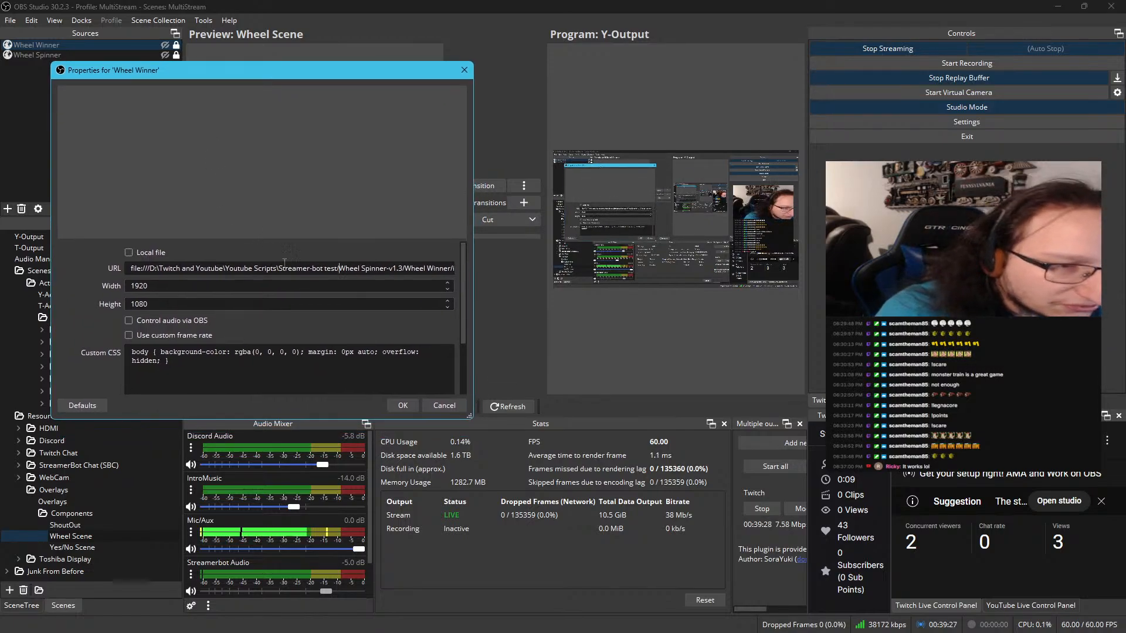
key("BackSpace")
type("/")
key("ctrl+Left")
key("ctrl+Left")
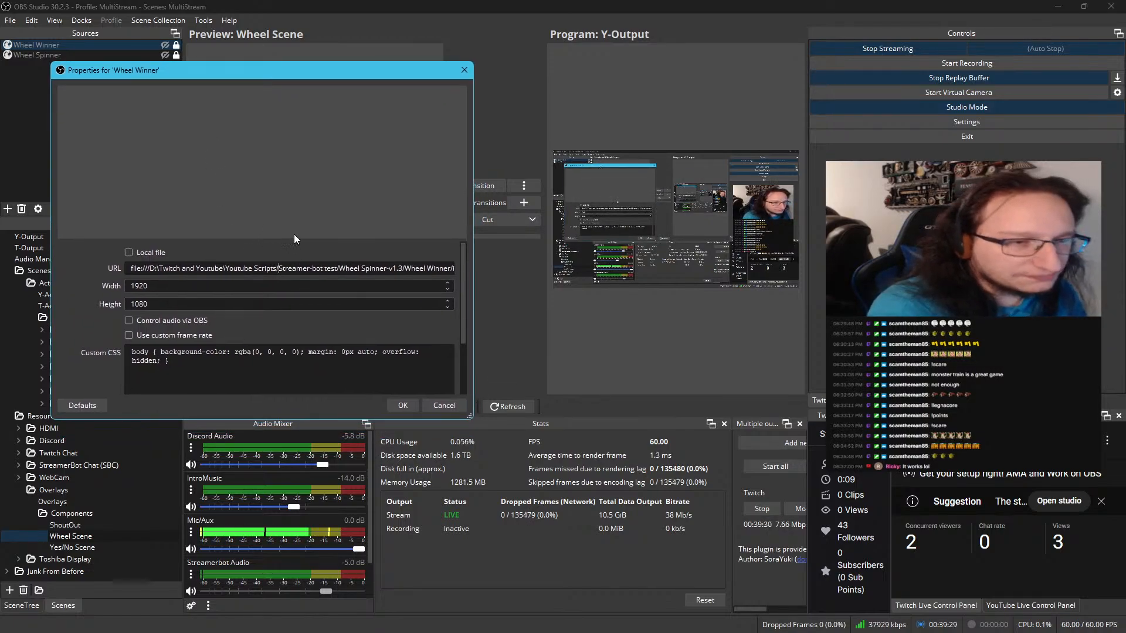
key("BackSpace")
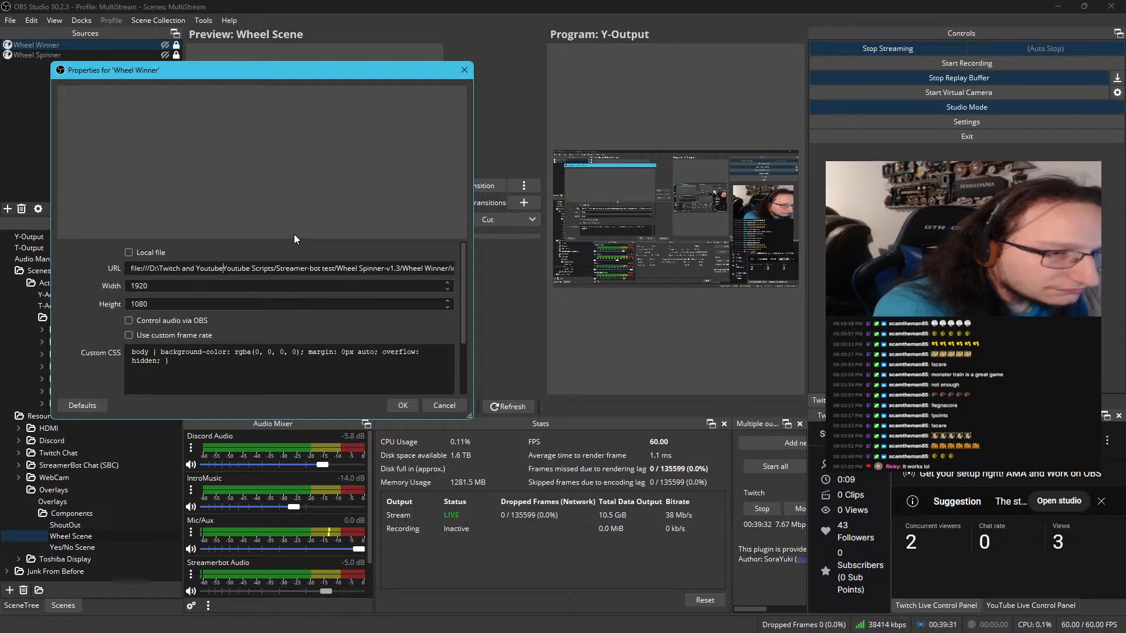
type("/")
key("ctrl+Left")
key("ctrl+Left")
key("ctrl+Left")
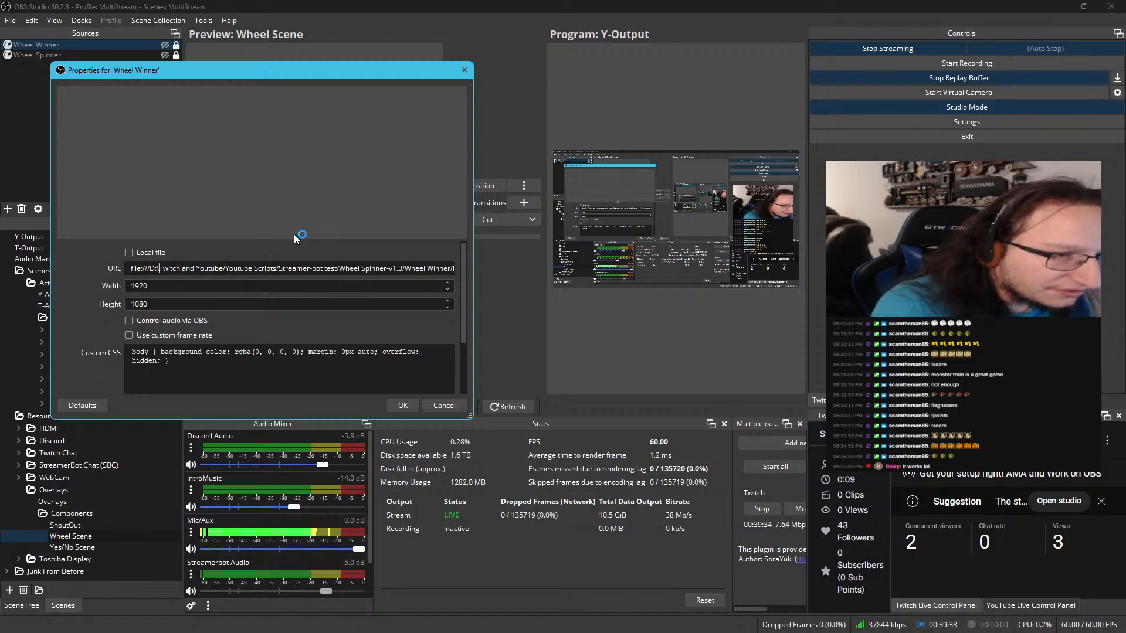
key("BackSpace")
type("/")
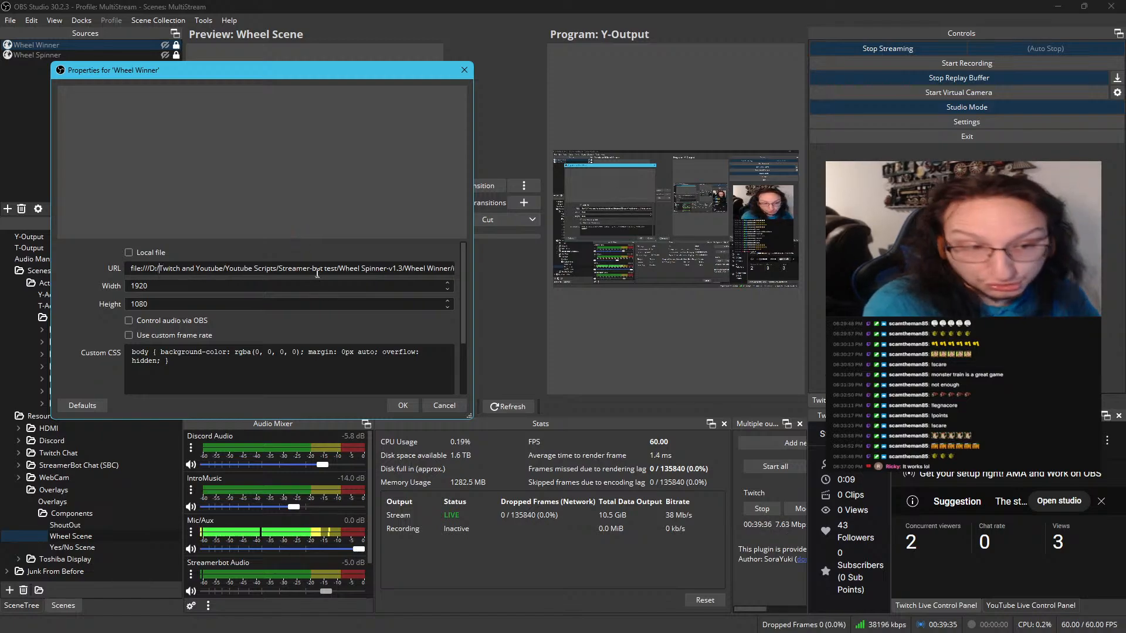
Check the Local file option, leave it disabled, review the start of the URL and apply the Wheel Winner properties
left_click(146, 252)
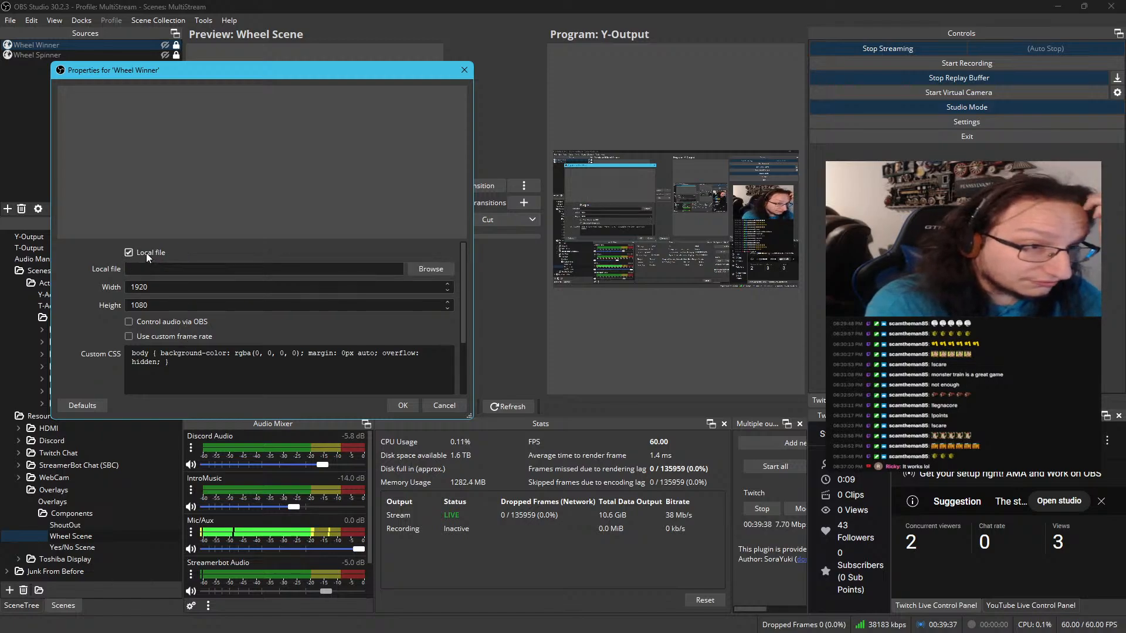
left_click(146, 252)
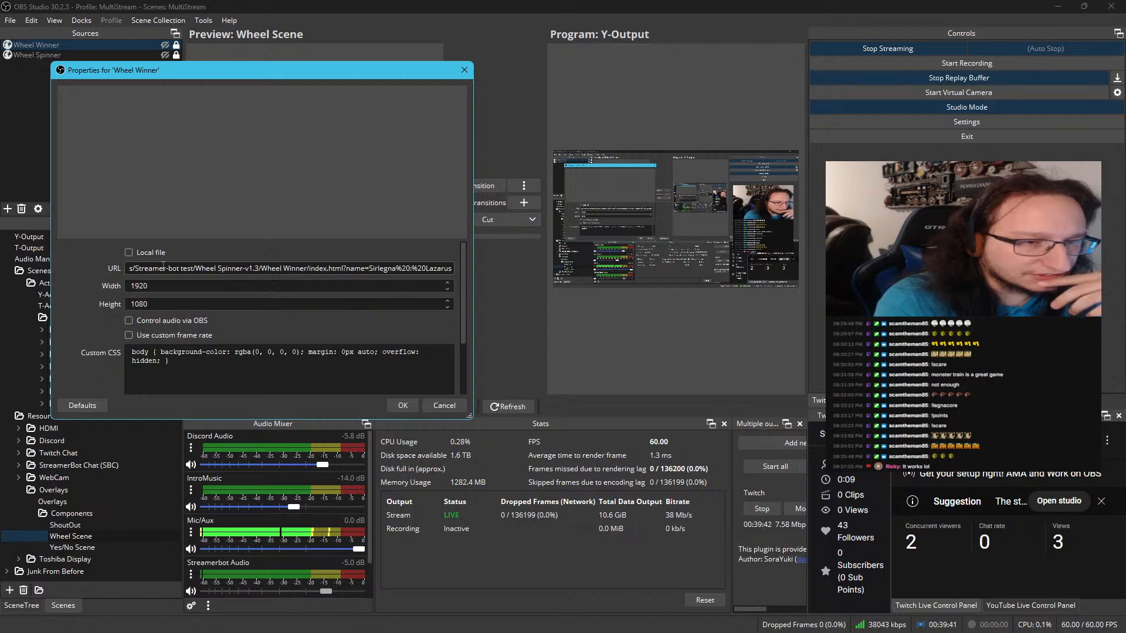
left_click_drag(163, 266, 102, 270)
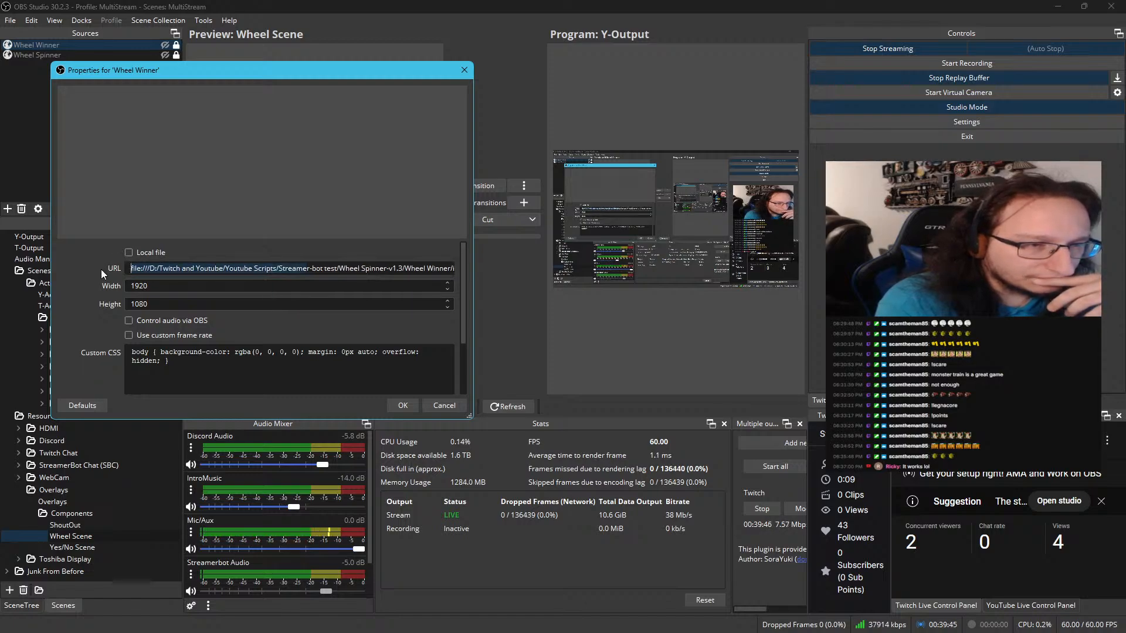
left_click(393, 403)
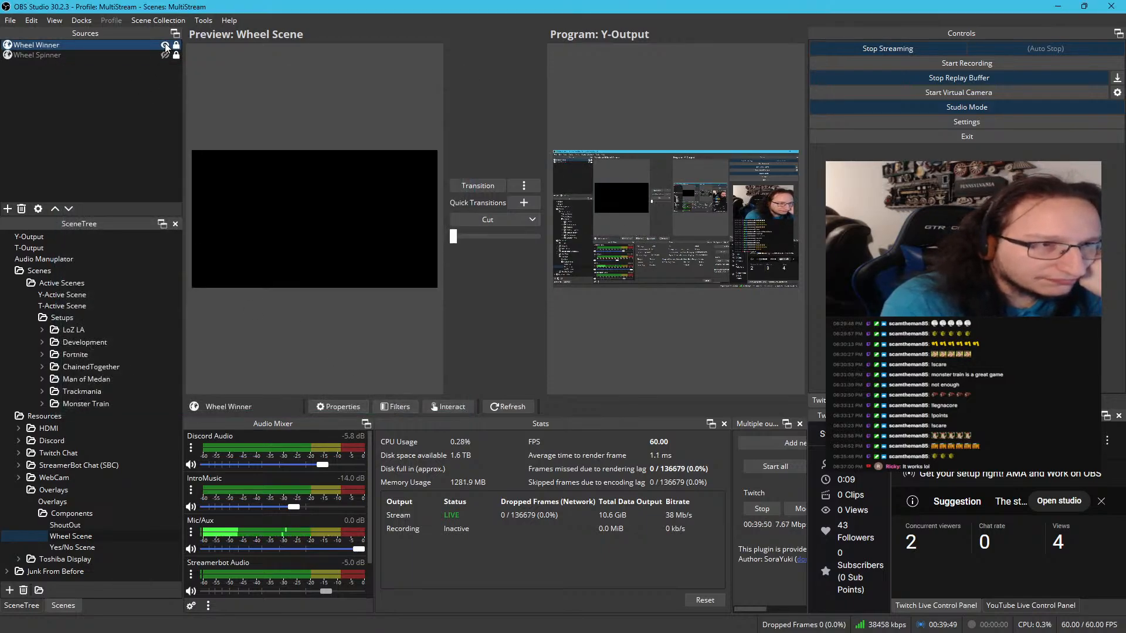
Show the Wheel Winner source to test its winner animation, and hide it again
left_click(165, 45)
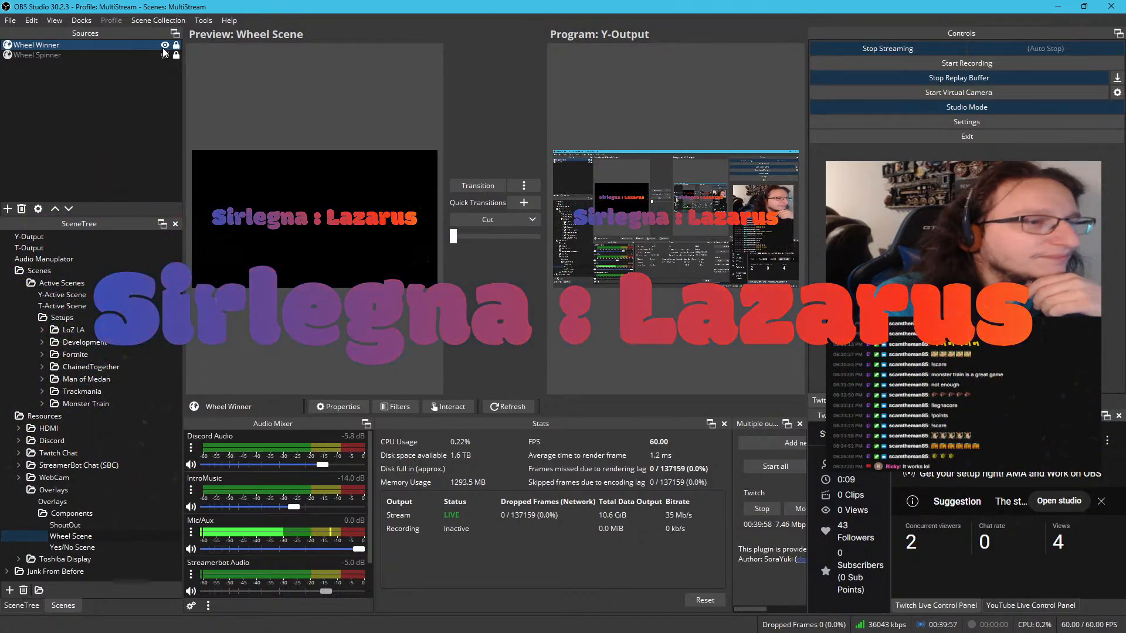
left_click(165, 45)
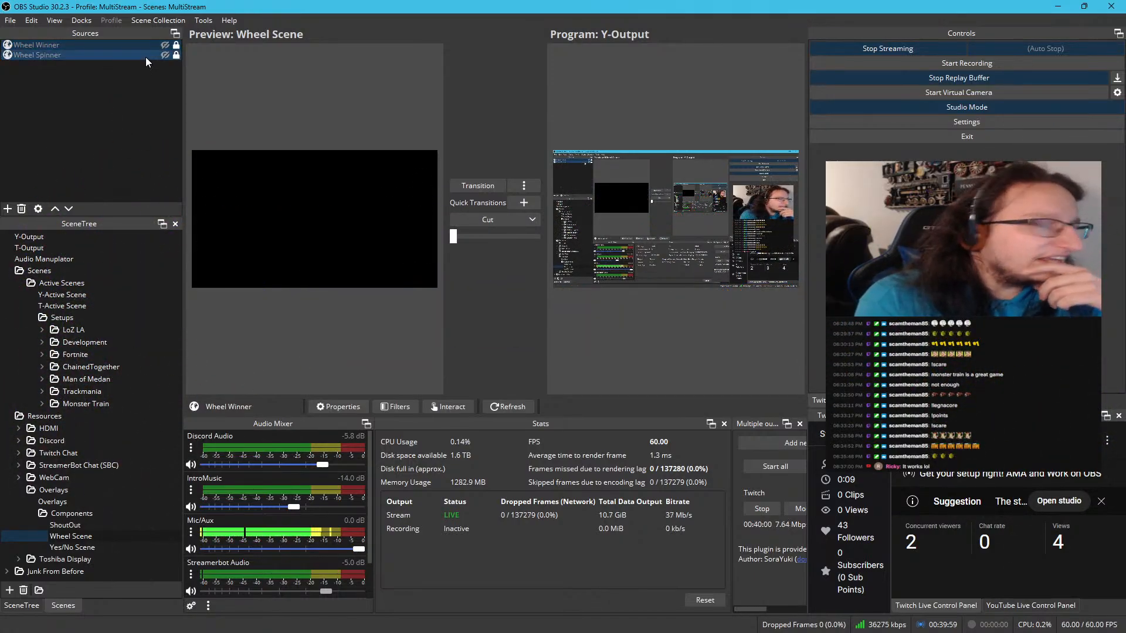
Set the Wheel Spinner source's local file to index.html in D:/Twitch and Youtube/Youtube Scripts/Streamer-bot test/Wheel Spinner-v1.3 and apply the properties
left_click(145, 58)
right_click(145, 58)
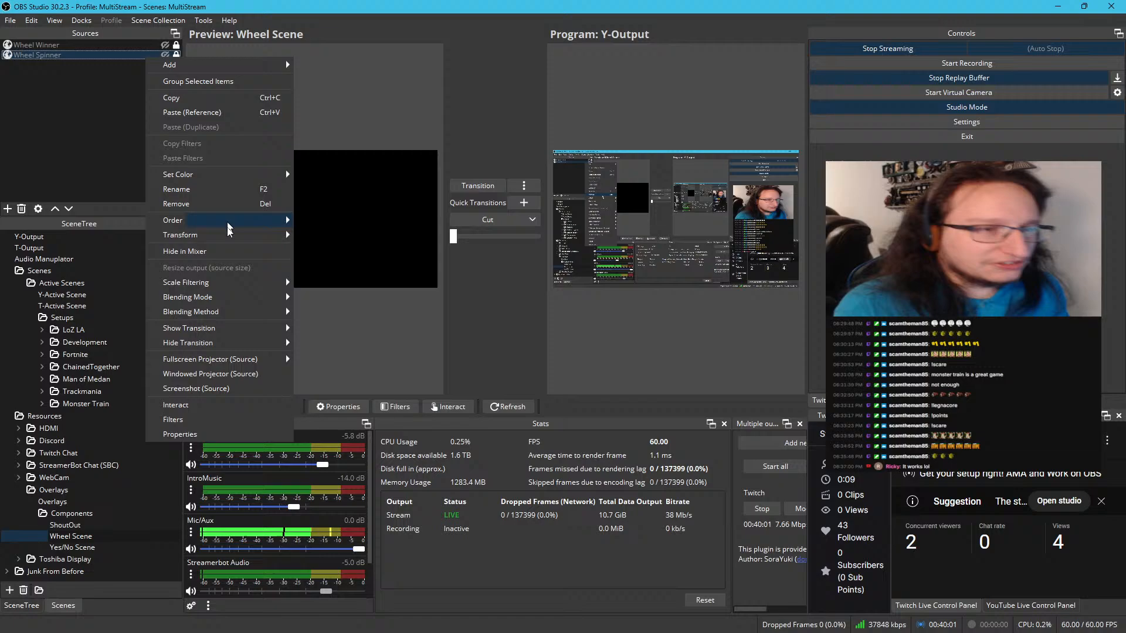
left_click(222, 435)
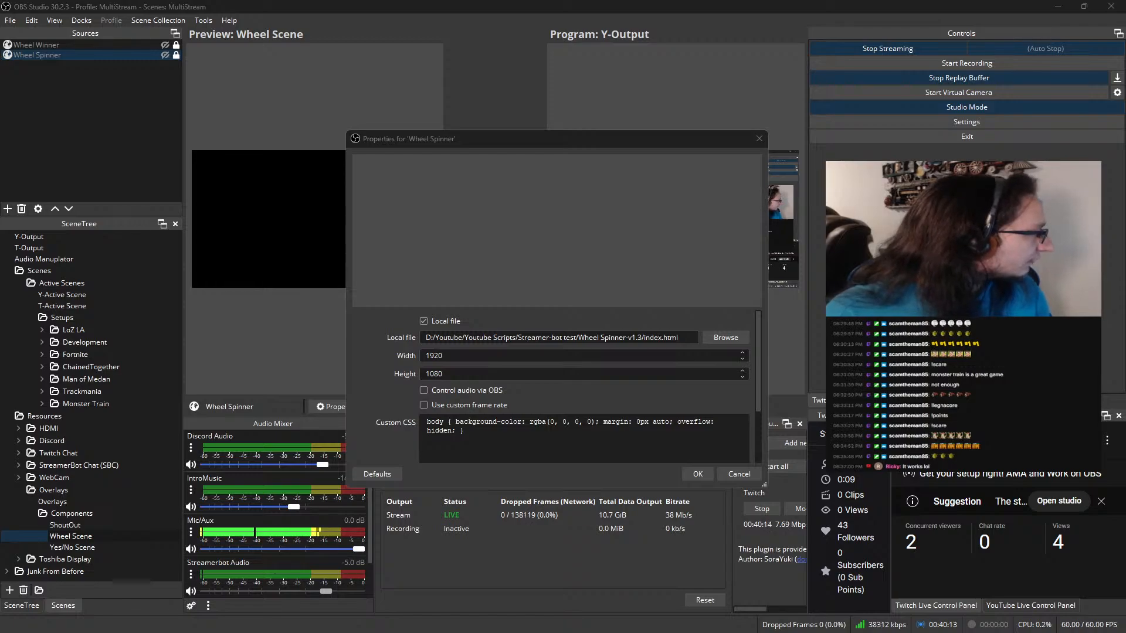
left_click(523, 340)
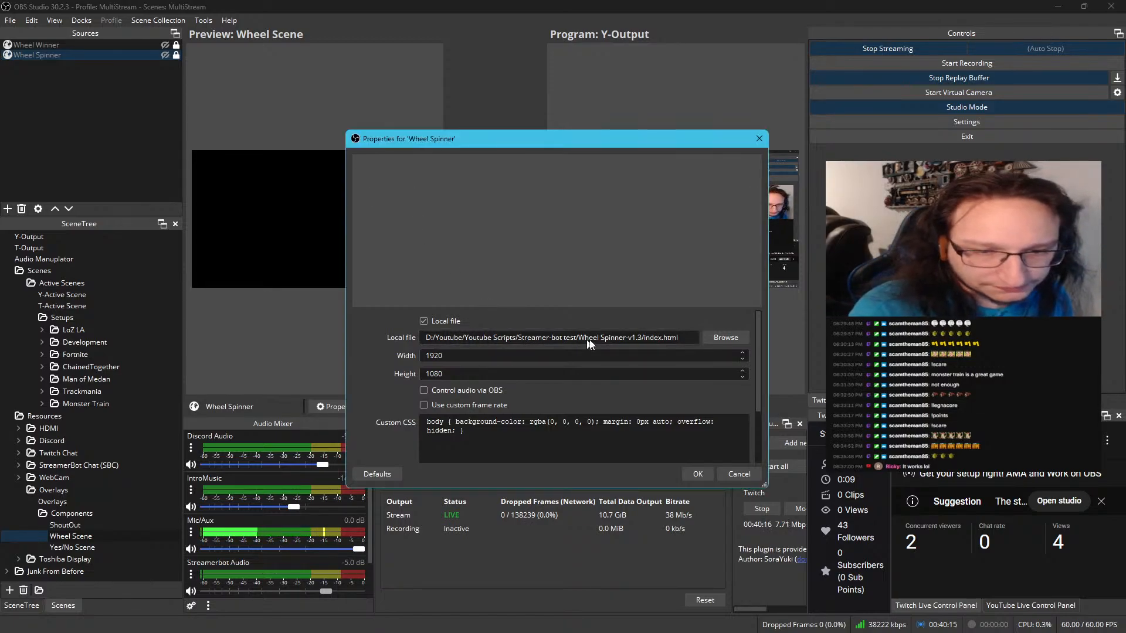
left_click(714, 338)
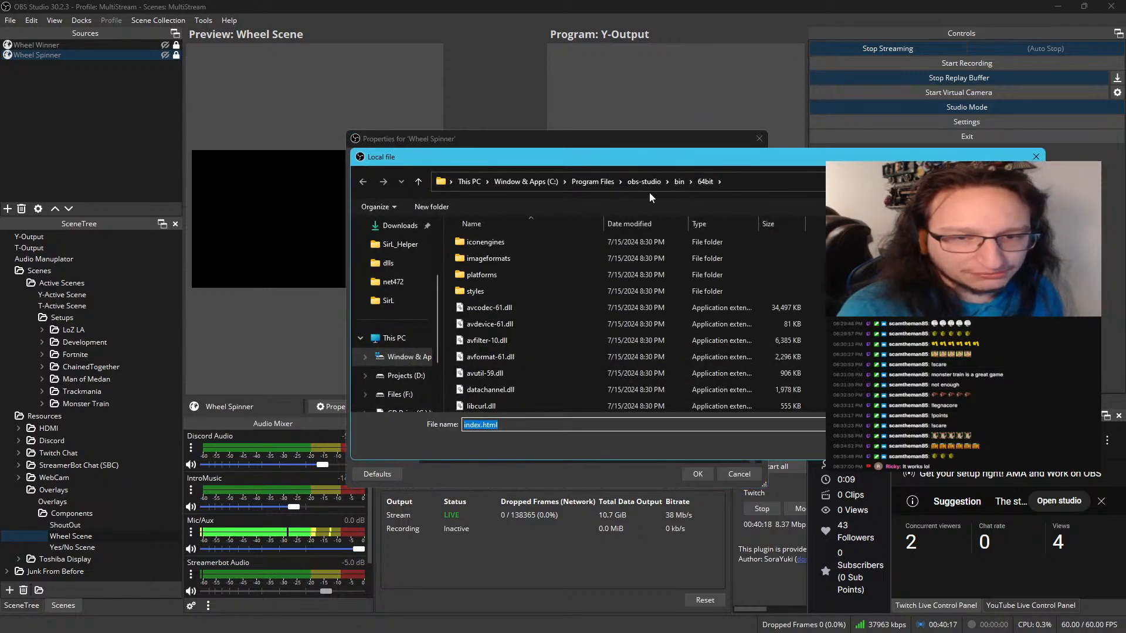
left_click_drag(603, 159, 0, 264)
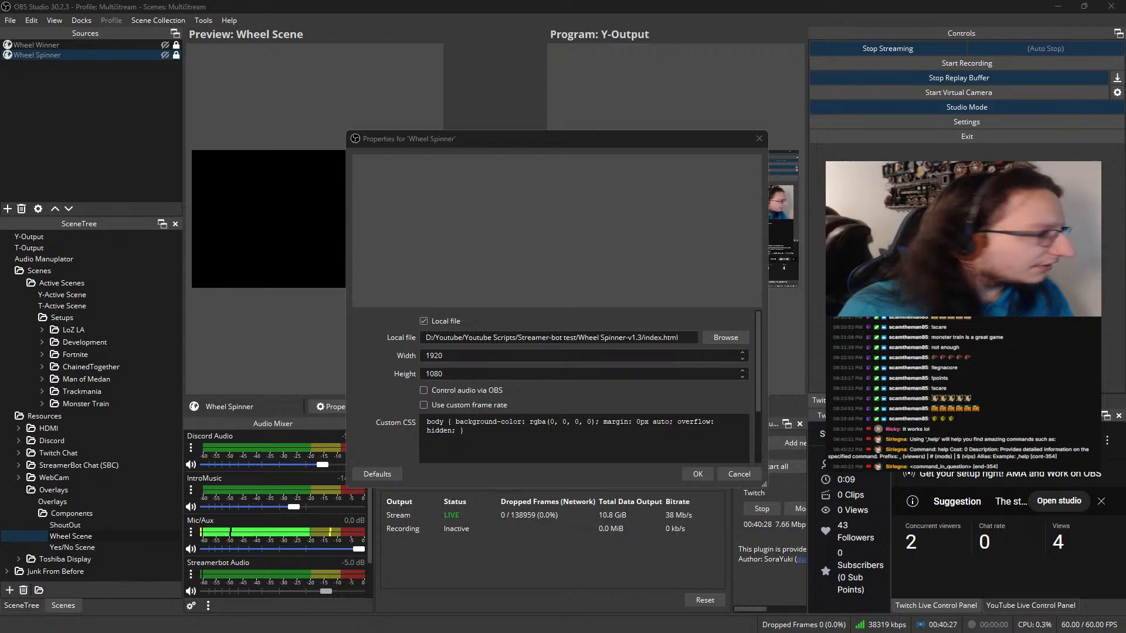
left_click(725, 337)
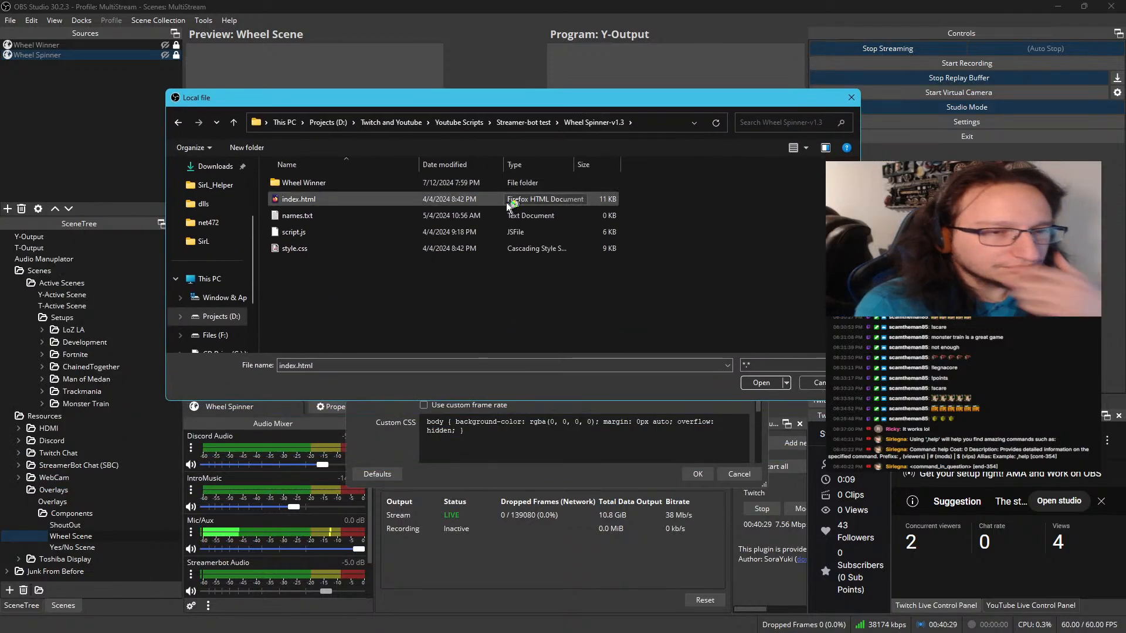
double_click(392, 203)
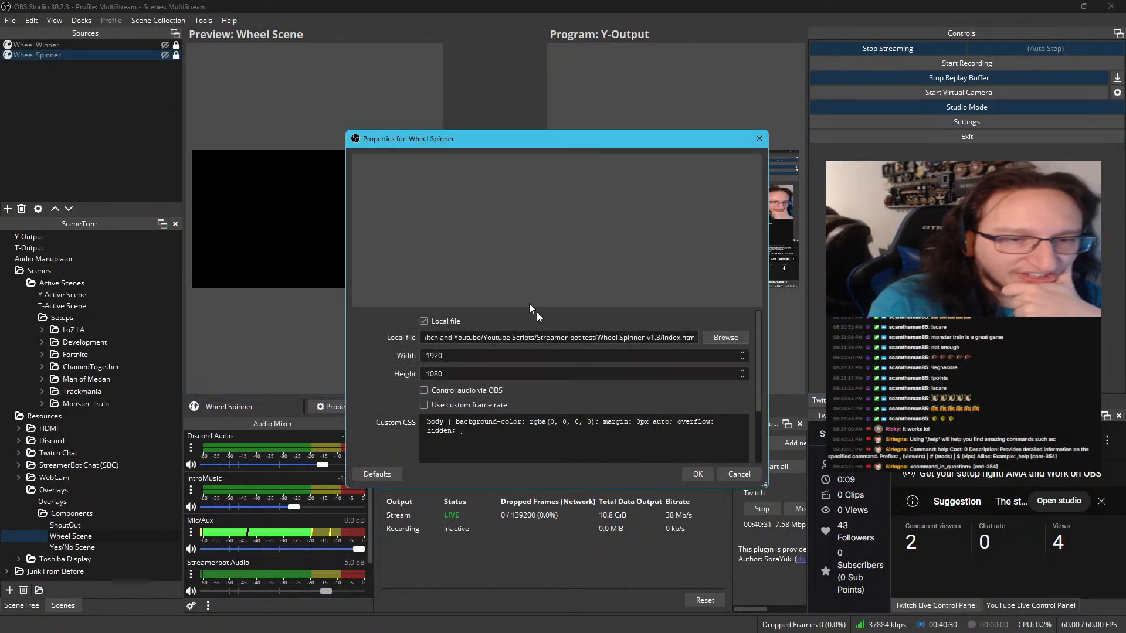
left_click(698, 474)
Show the Wheel Spinner and Wheel Winner sources to test both overlays, hide them again, and keep Wheel Scene selected
left_click(165, 55)
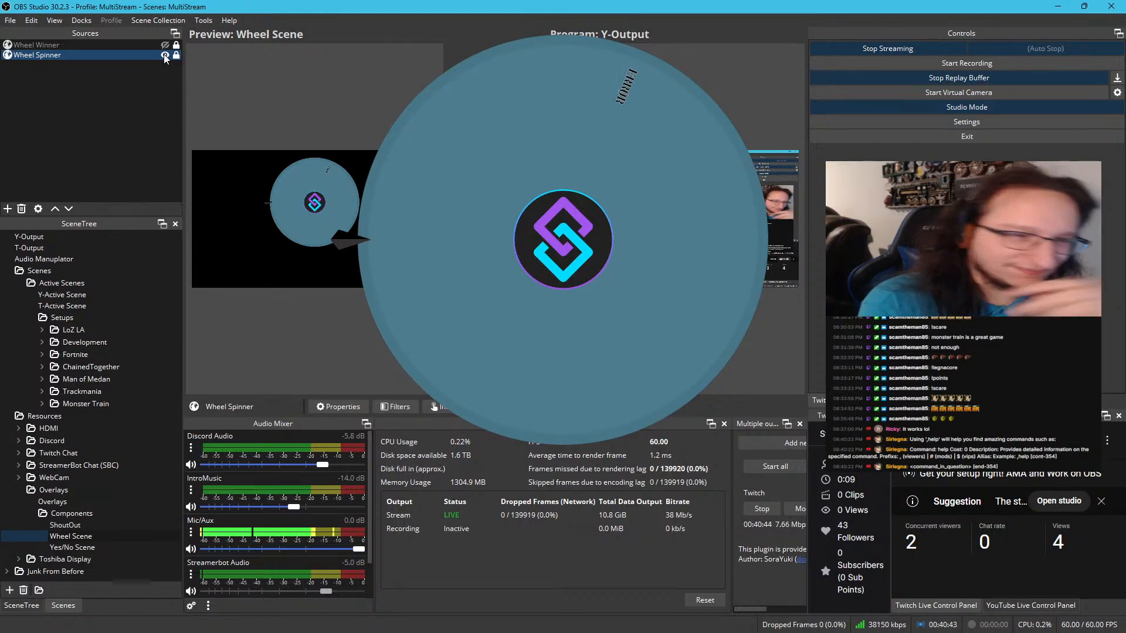
left_click(165, 49)
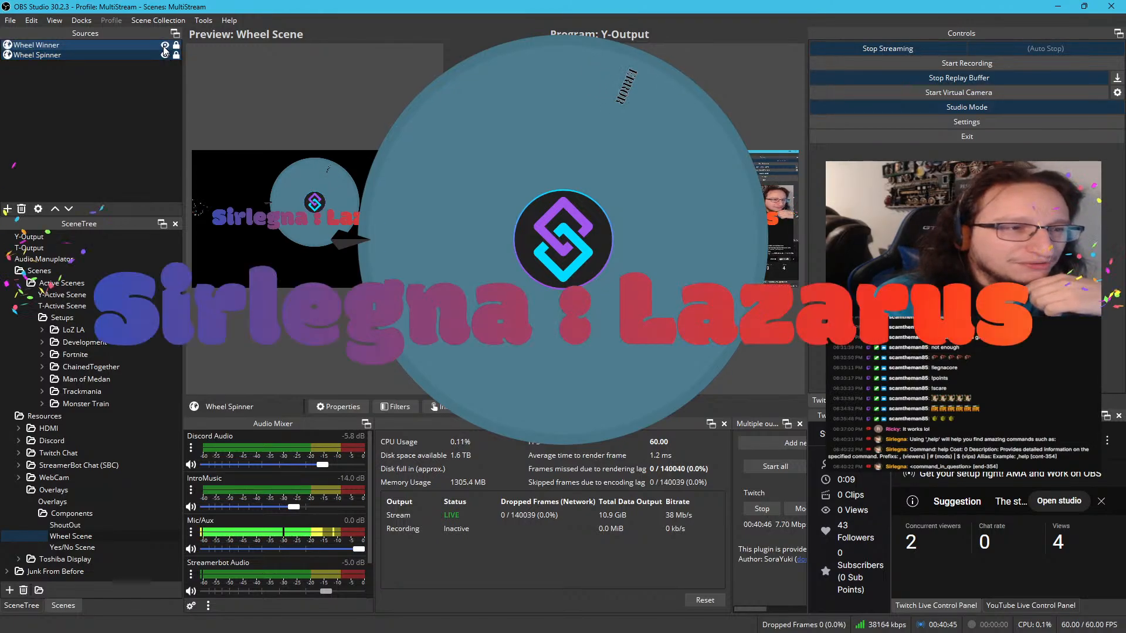
left_click(164, 47)
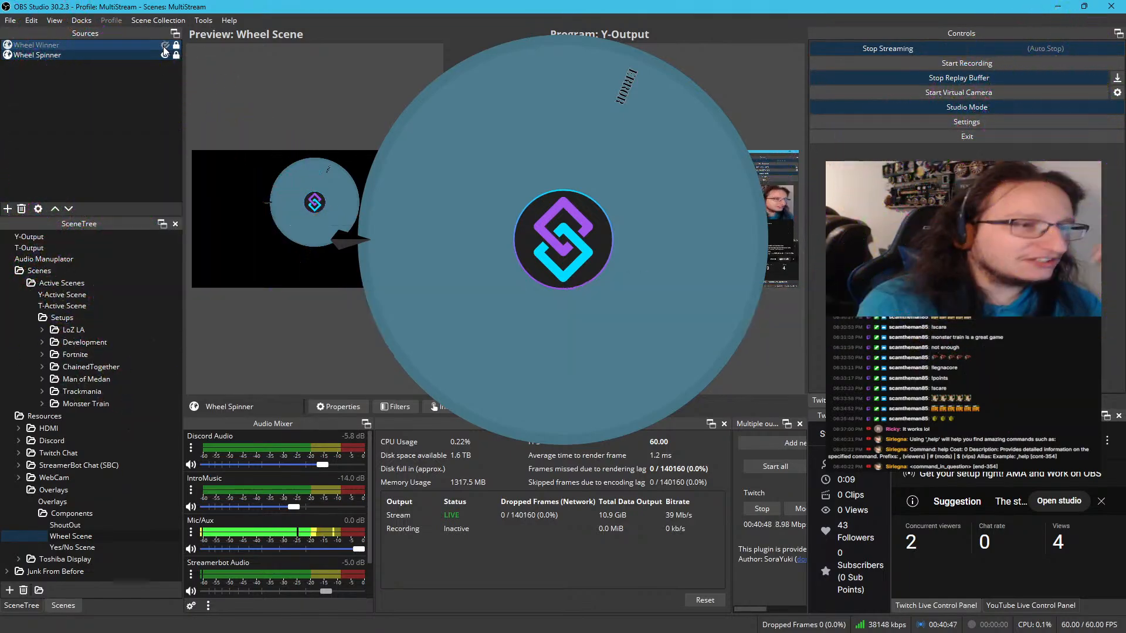
left_click(165, 58)
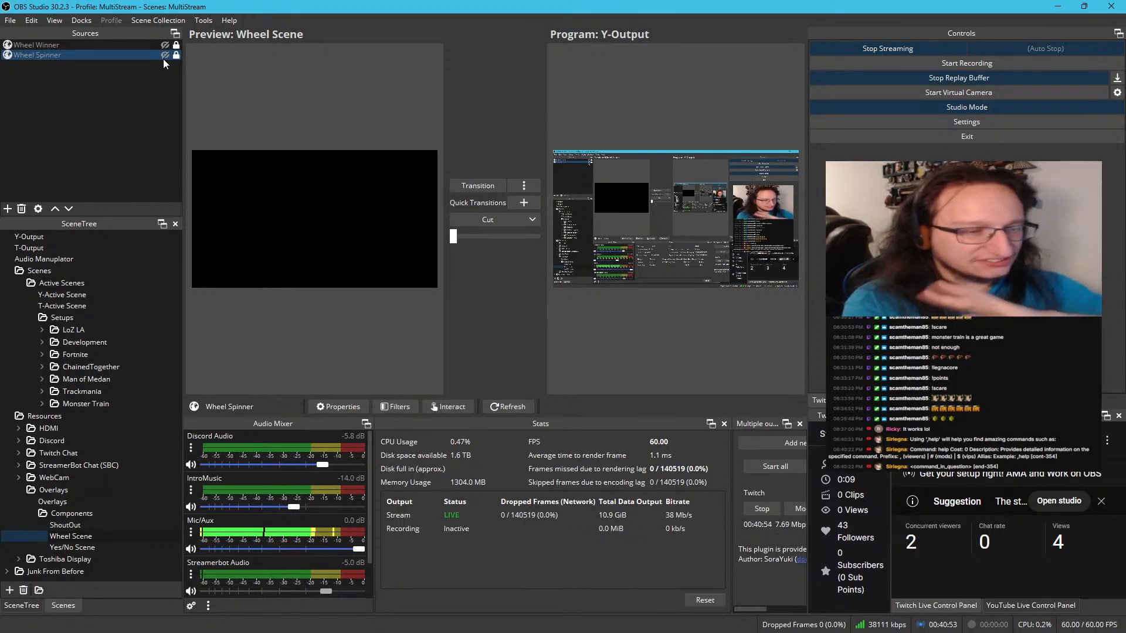
left_click(70, 547)
left_click(85, 536)
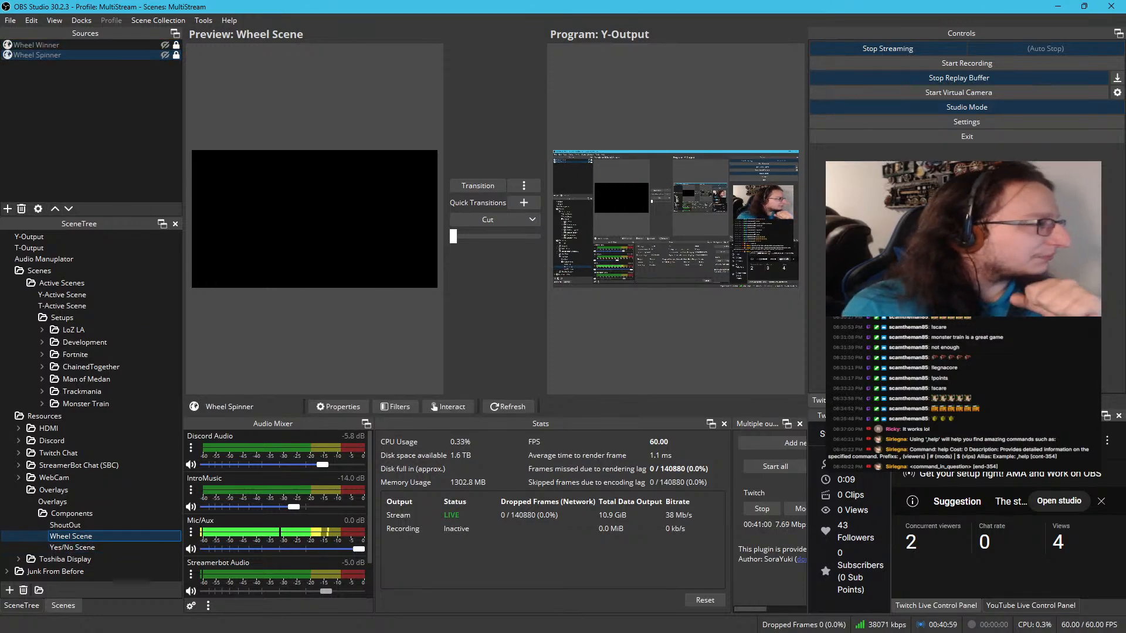
Switch to Streamer.bot, expand the Wheel Spinner action group, and open the C# code of the _modify wheel data action
left_click_drag(436, 1, 344, 90)
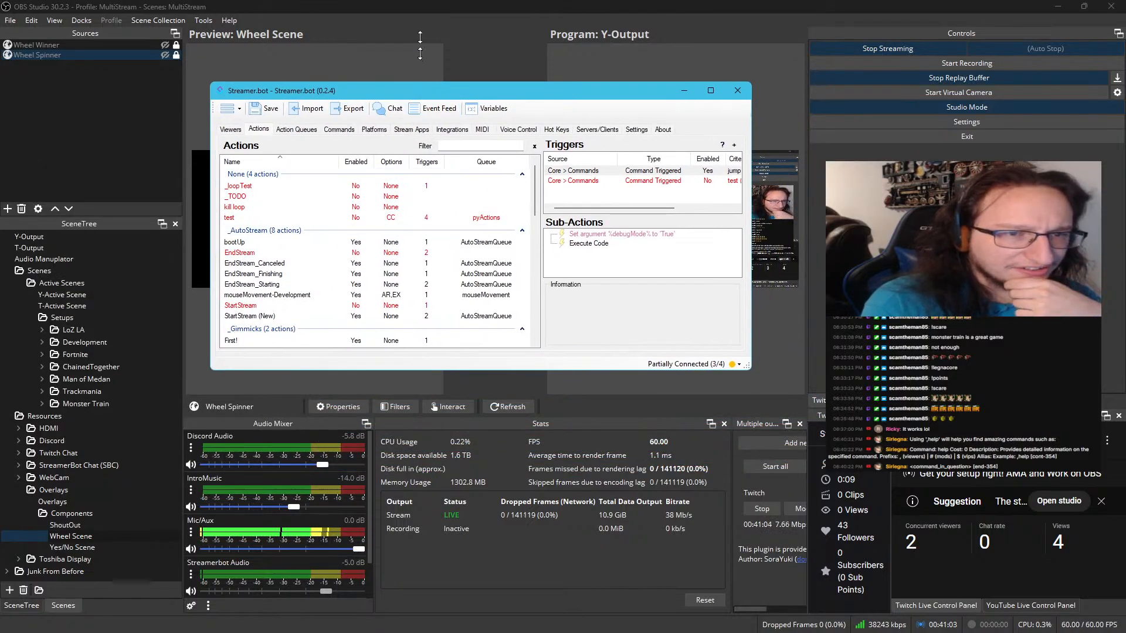
left_click_drag(420, 37, 419, 26)
scroll(310, 342, "down", 10)
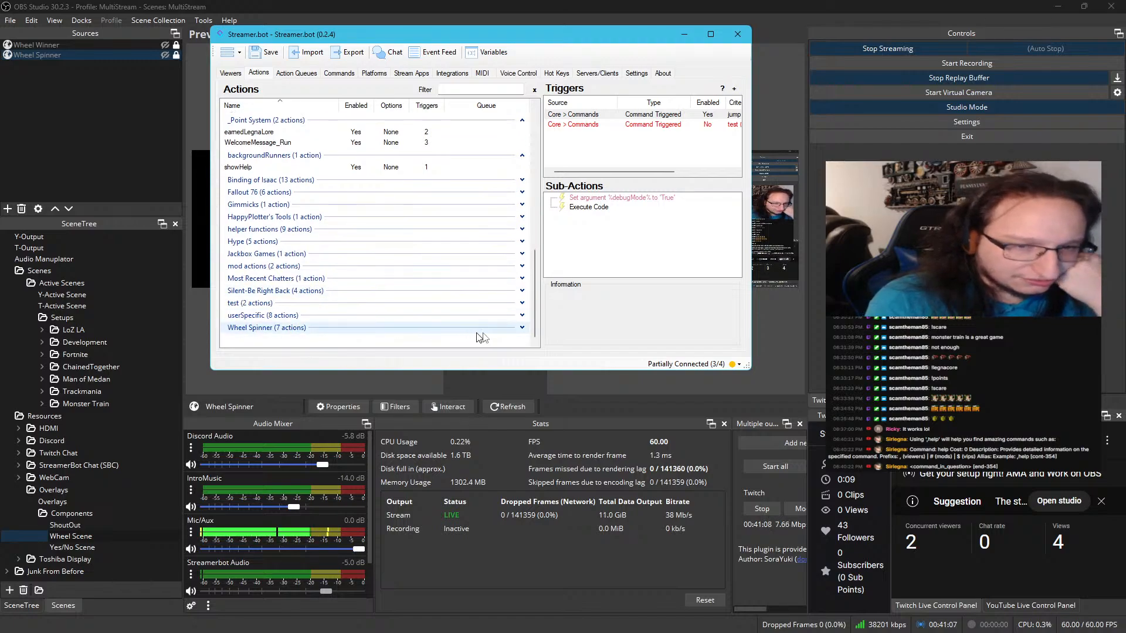
left_click(514, 330)
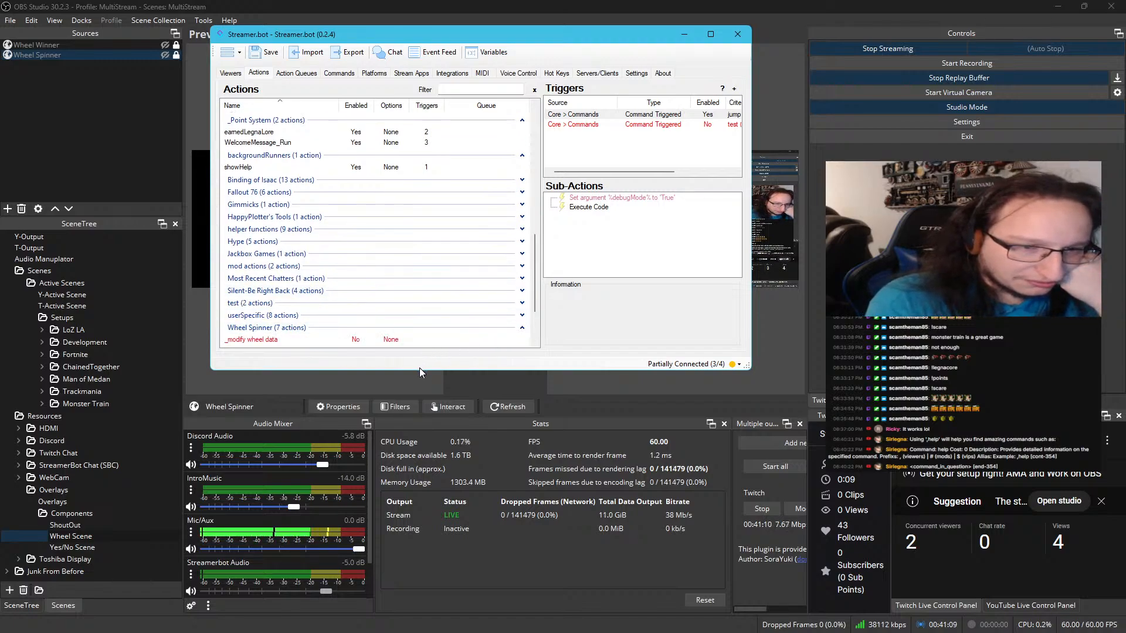
left_click_drag(419, 373, 419, 499)
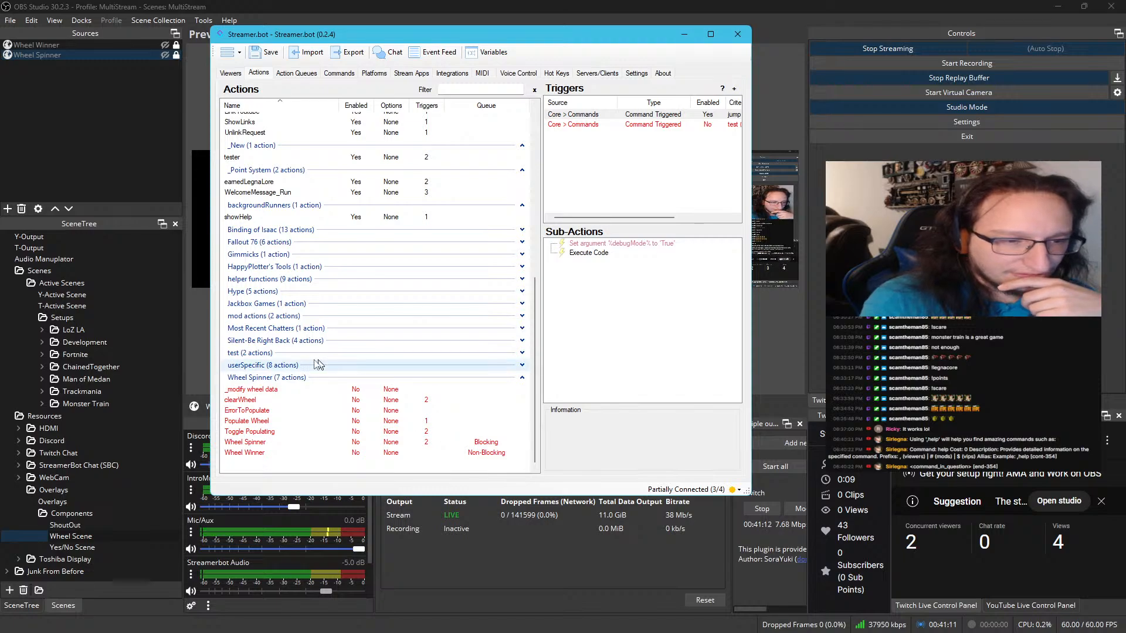
left_click(280, 391)
double_click(587, 245)
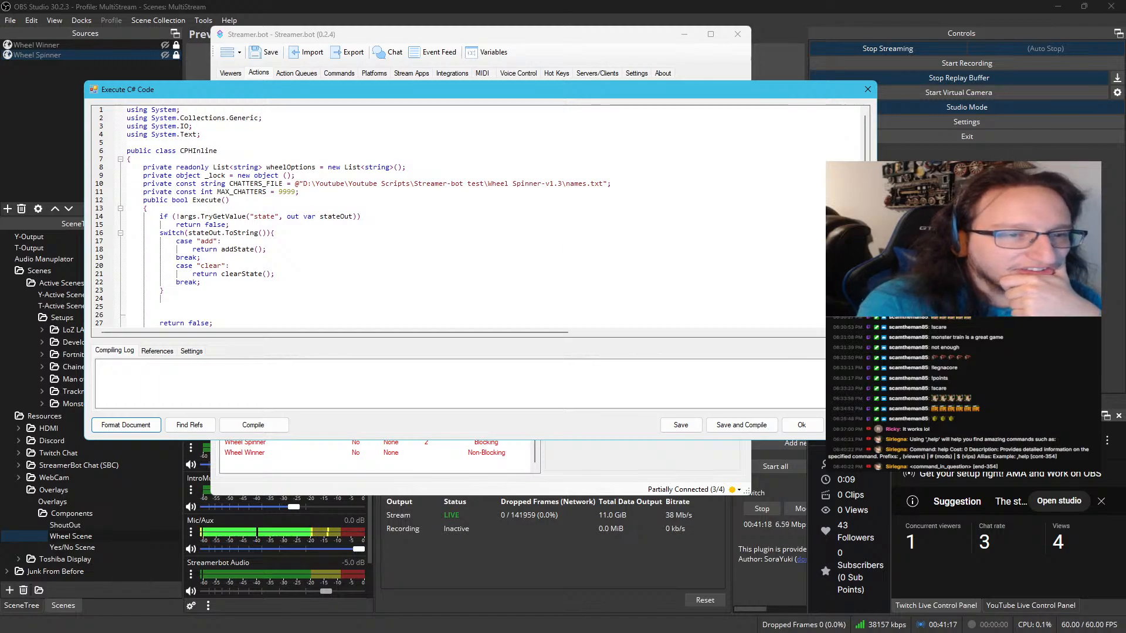
Change the folder in the CHATTERS_FILE constant to D:\Twitch and Youtube\Youtube Scripts\Streamer-bot test\Wheel Spinner-v1.3, keeping names.txt as the file
left_click_drag(306, 184, 611, 184)
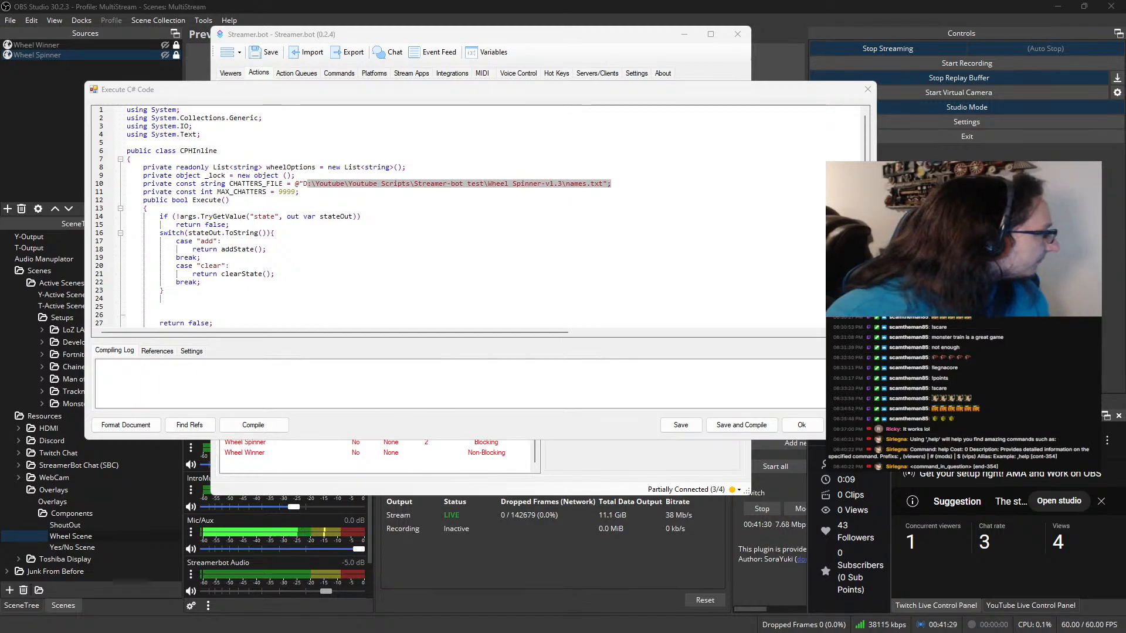
left_click(561, 184)
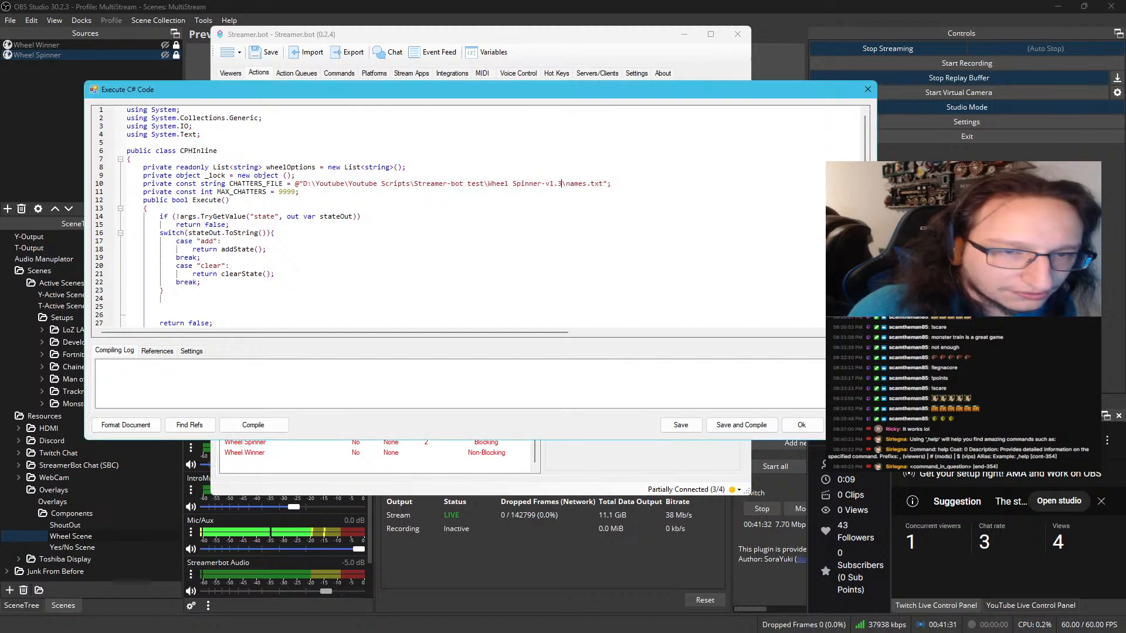
left_click(306, 184, "shift")
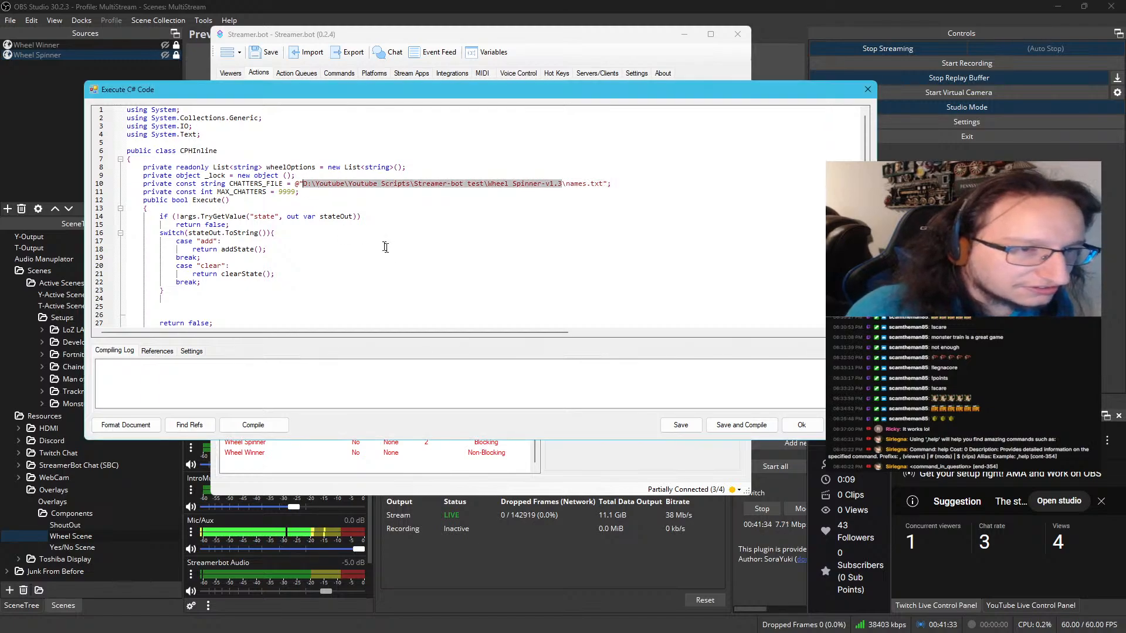
type(":\\Twitch and Youtube\\Youtube Scripts\\Streamer-bot test\\Wheel Spinner-v1.3")
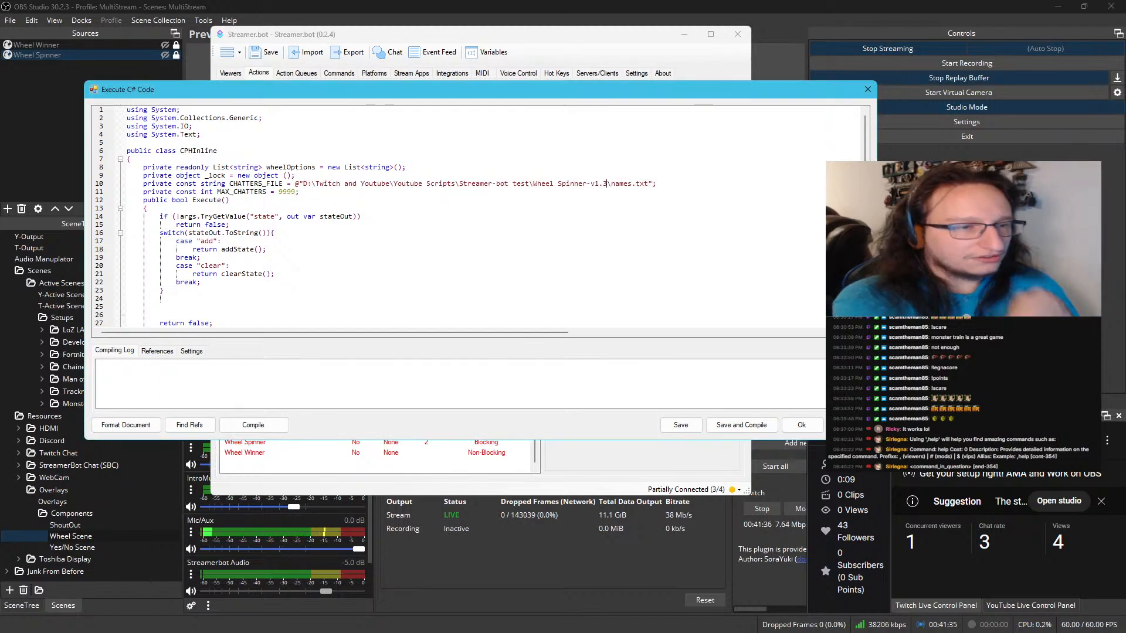
Review the rest of the C# code, compile and save it, and enable the _modify wheel data action
scroll(460, 216, "down", 7)
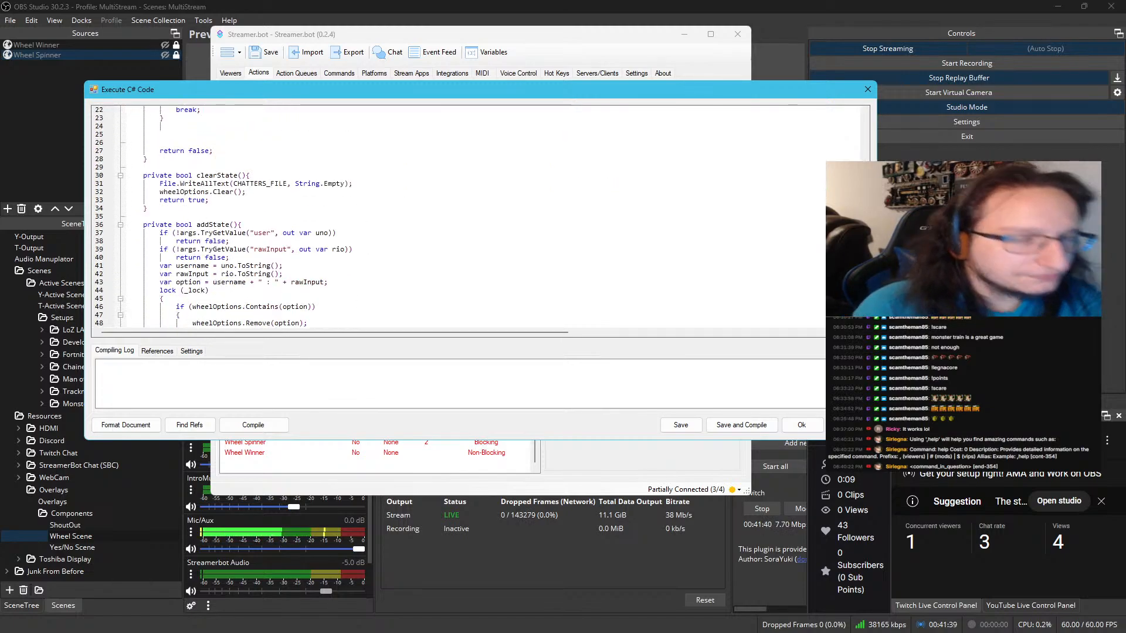
scroll(460, 216, "down", 8)
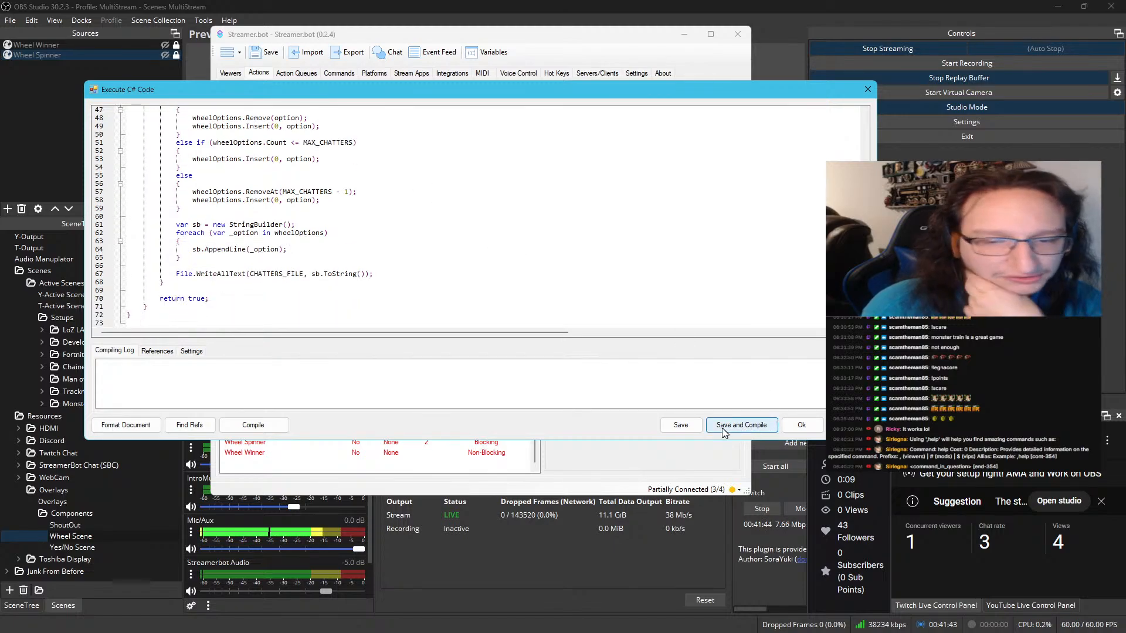
left_click(253, 425)
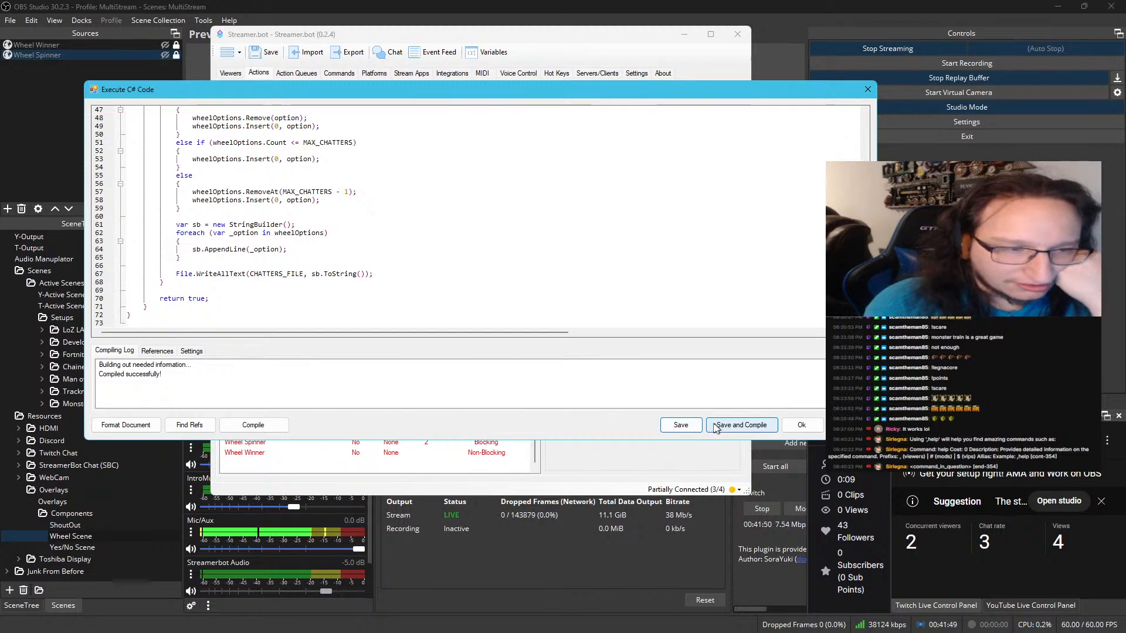
left_click(732, 426)
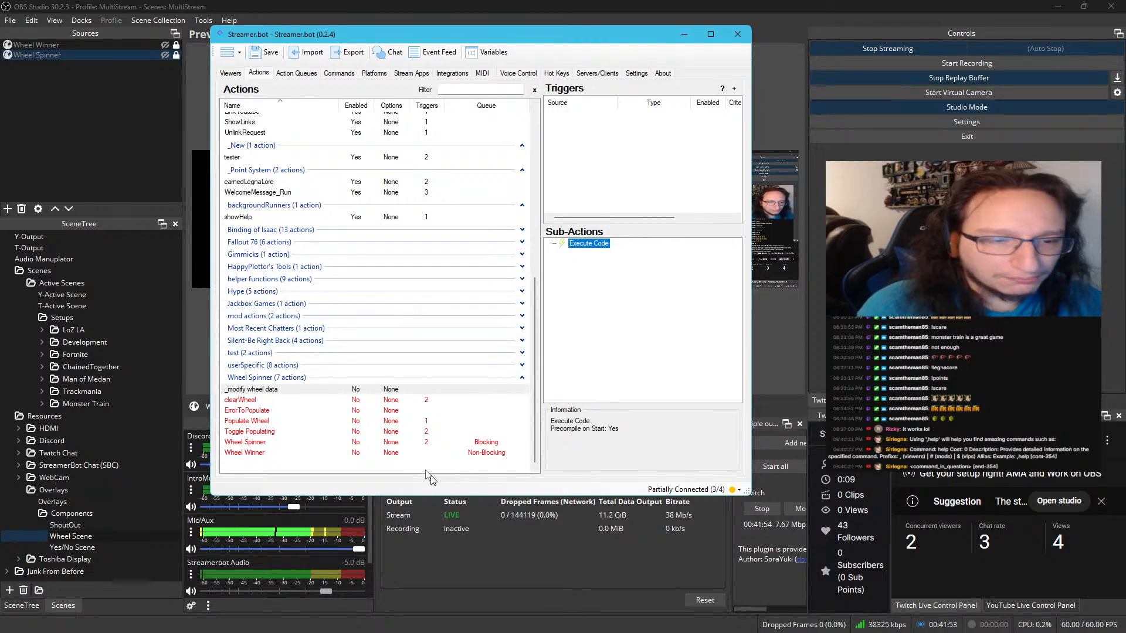
right_click(353, 390)
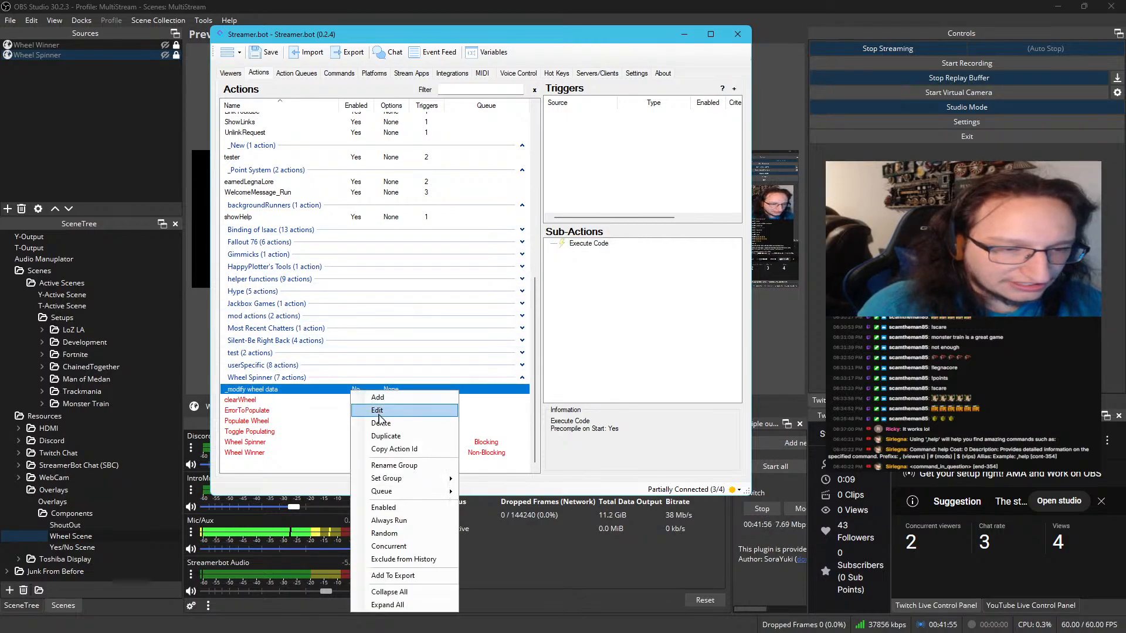
left_click(403, 508)
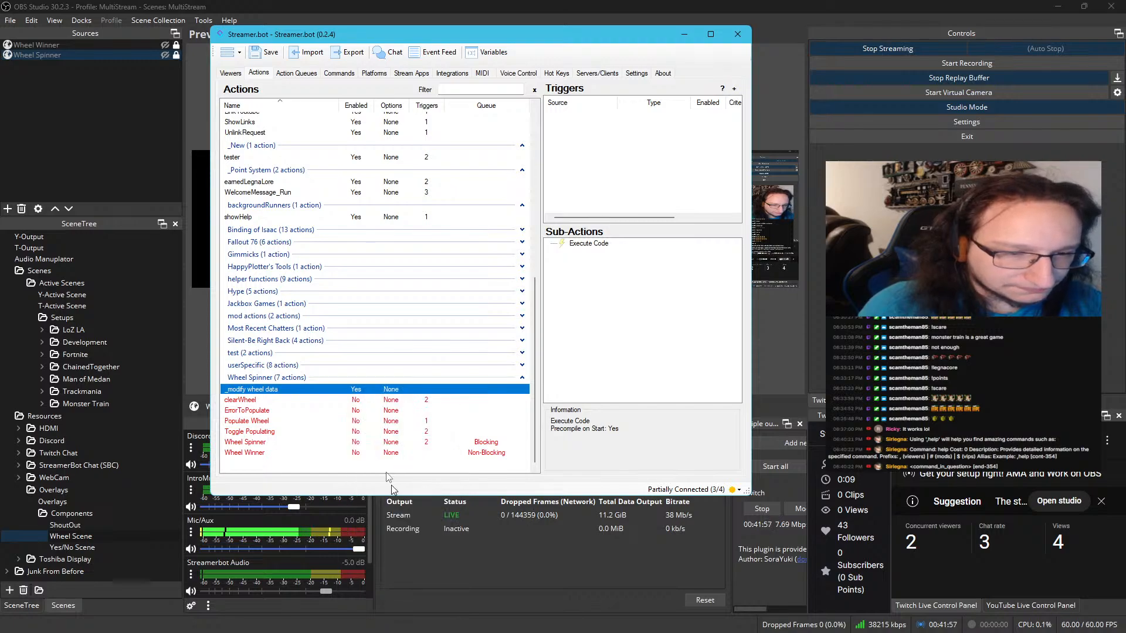
Select the clearWheel action, widen the window and its triggers and sub-actions area, and reposition the window
left_click(378, 400)
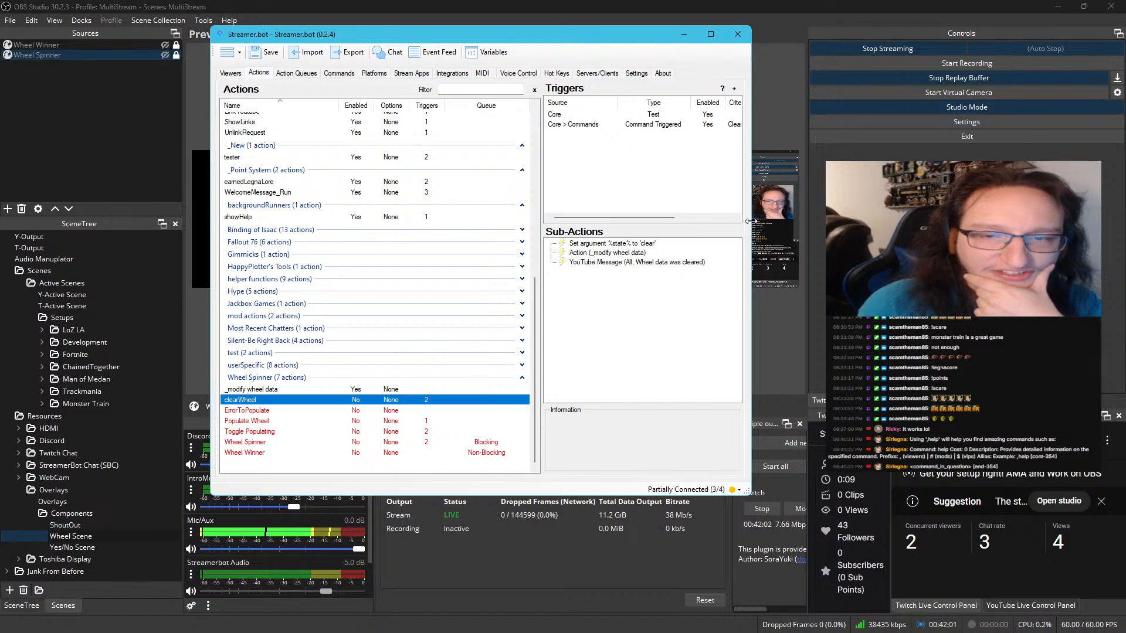
left_click_drag(751, 235, 896, 235)
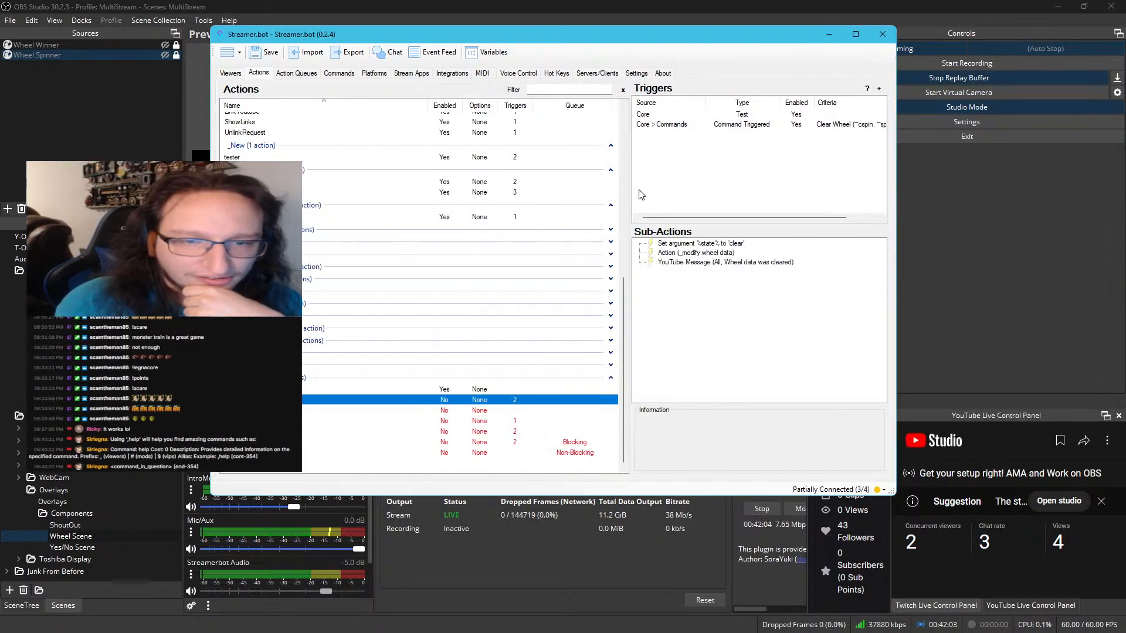
left_click_drag(629, 190, 468, 188)
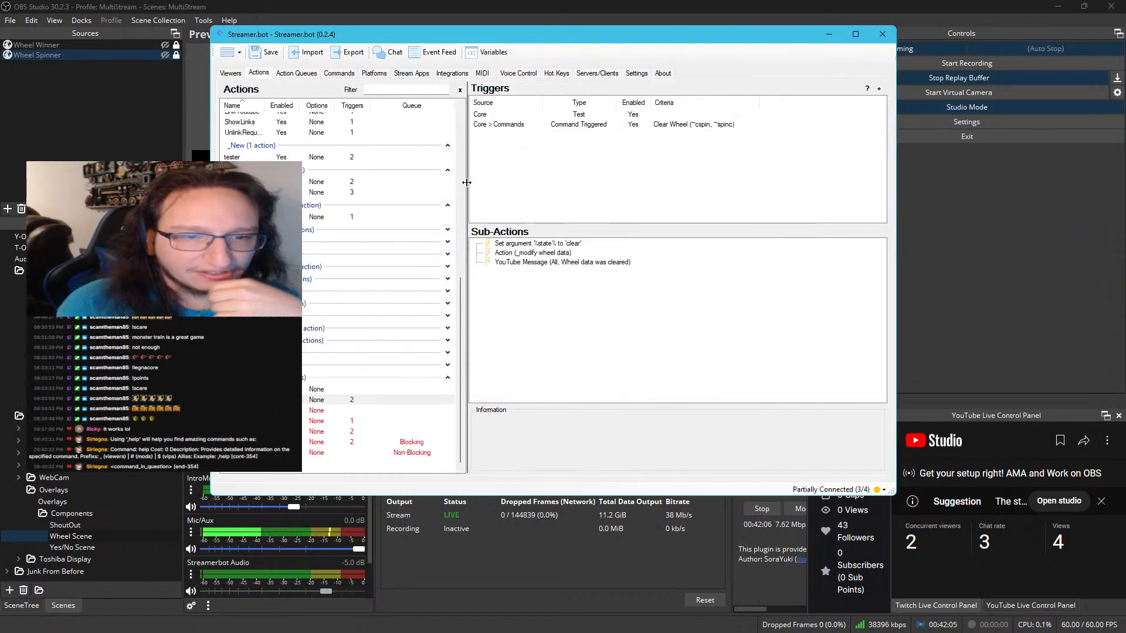
left_click_drag(516, 36, 401, 53)
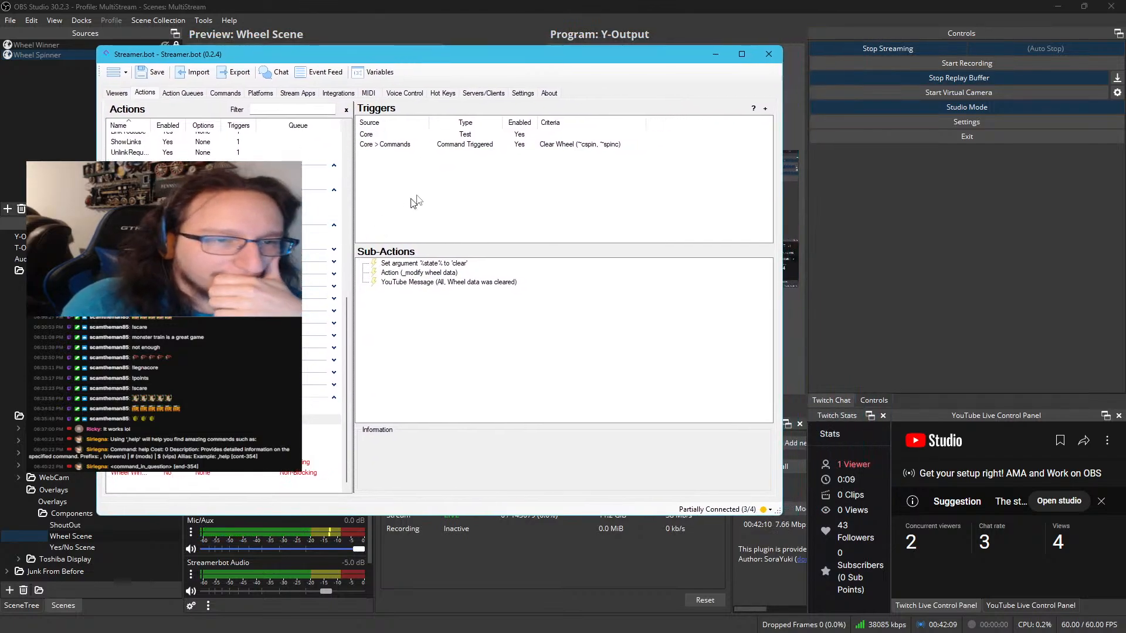
Inspect the clearWheel action's triggers and sub-actions, including the settings of its _modify wheel data call and its YouTube message
left_click(476, 144)
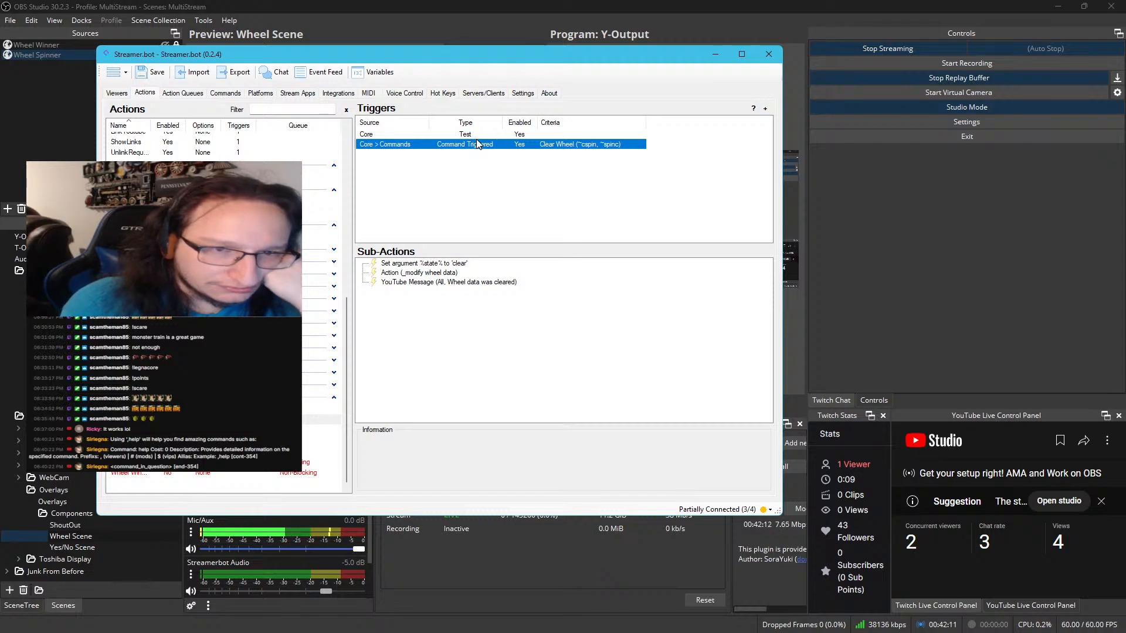
left_click(481, 135)
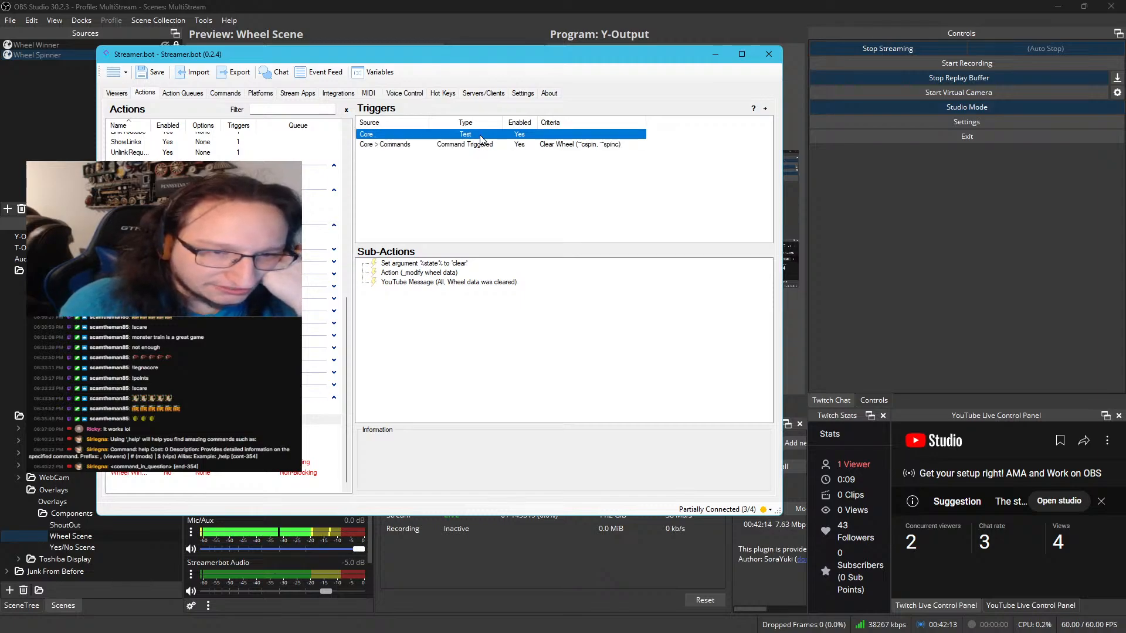
left_click(467, 265)
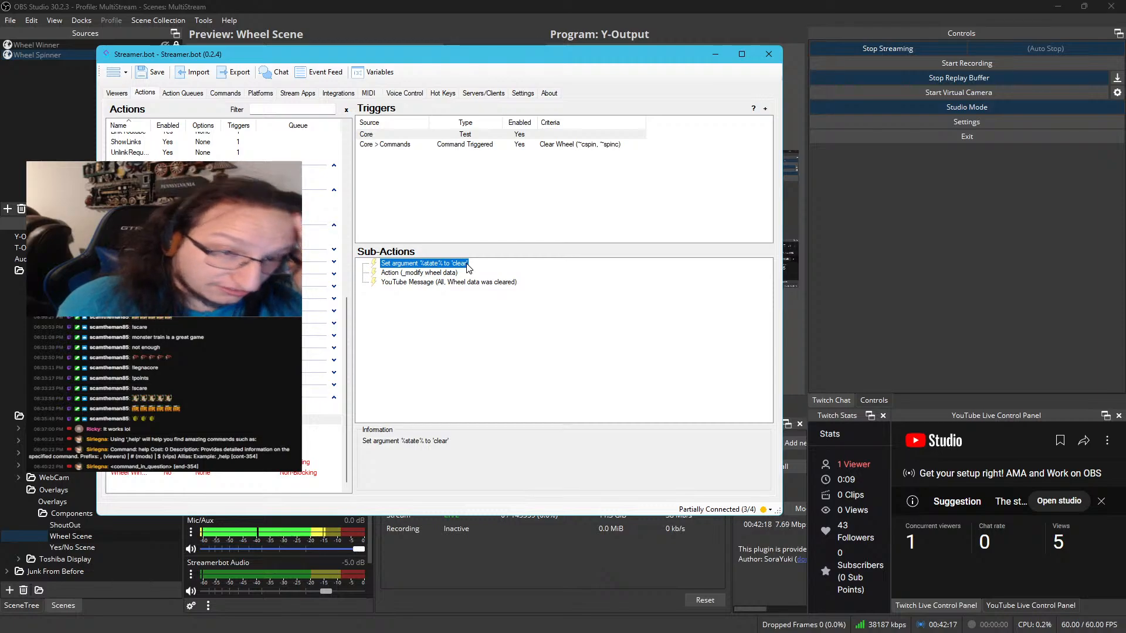
double_click(451, 273)
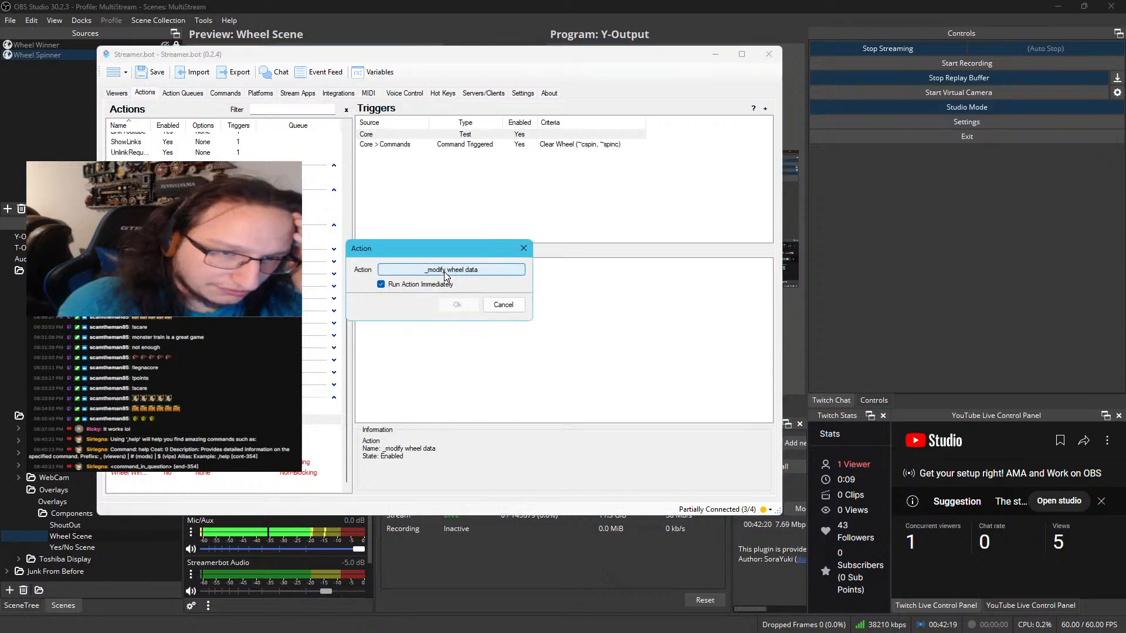
left_click(503, 304)
left_click(475, 283)
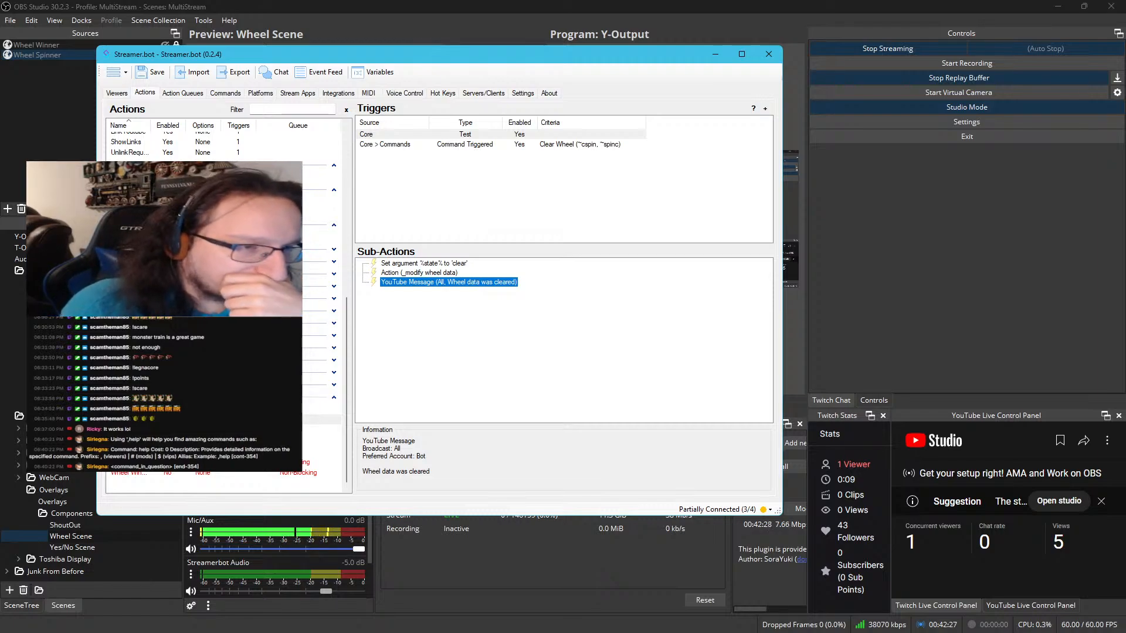
Select the WelcomeMessage_Run action and read through the C# code of its Execute Code sub-action
left_click(167, 215)
double_click(391, 273)
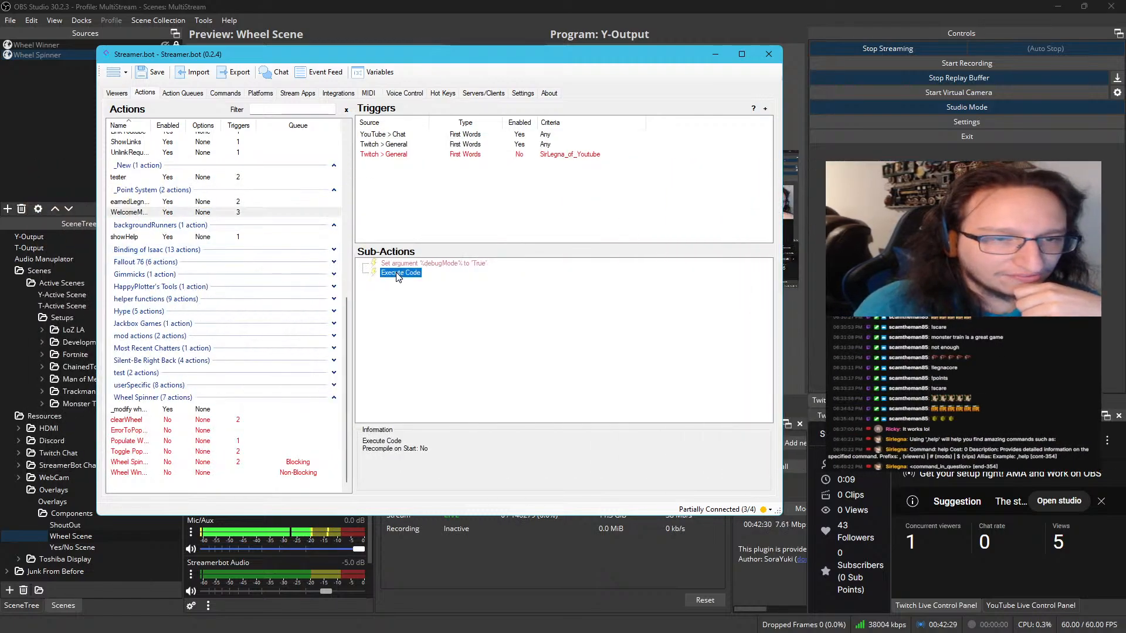
scroll(437, 235, "down", 4)
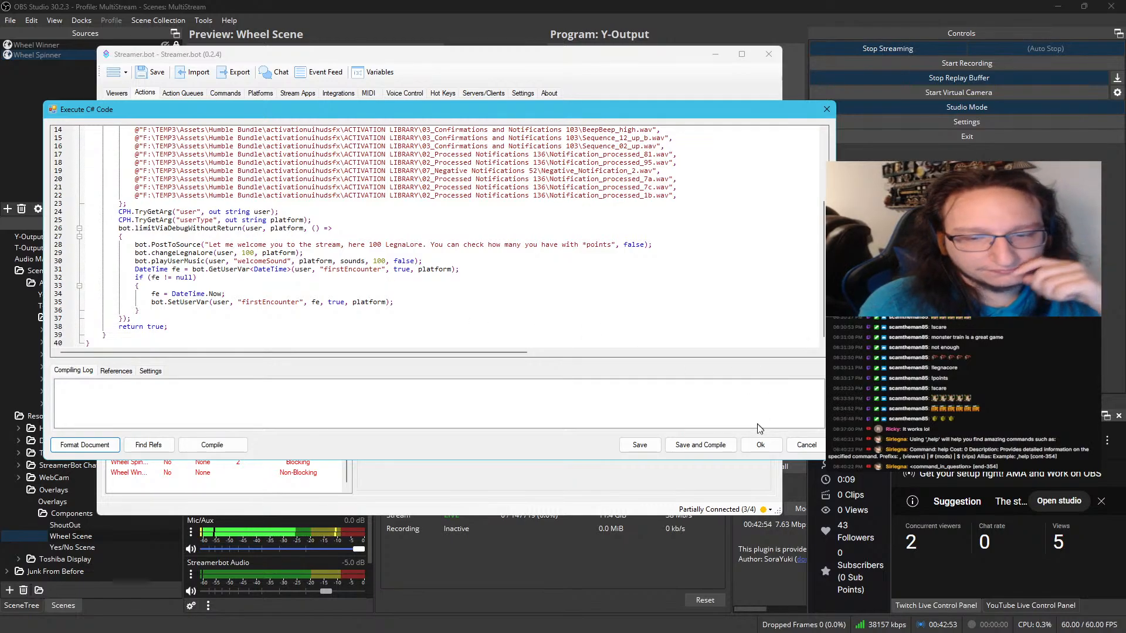
left_click(762, 444)
Check the debugMode argument and Twitch First Words triggers of WelcomeMessage_Run, and test the Twitch trigger whose criteria is Any
left_click(477, 264)
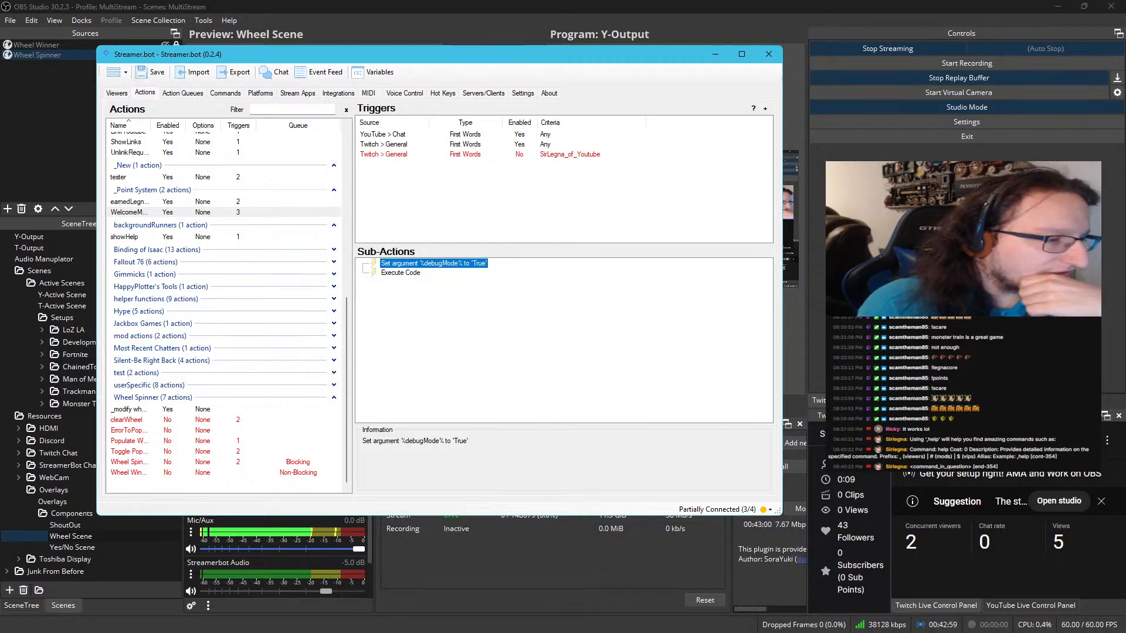
left_click(483, 156)
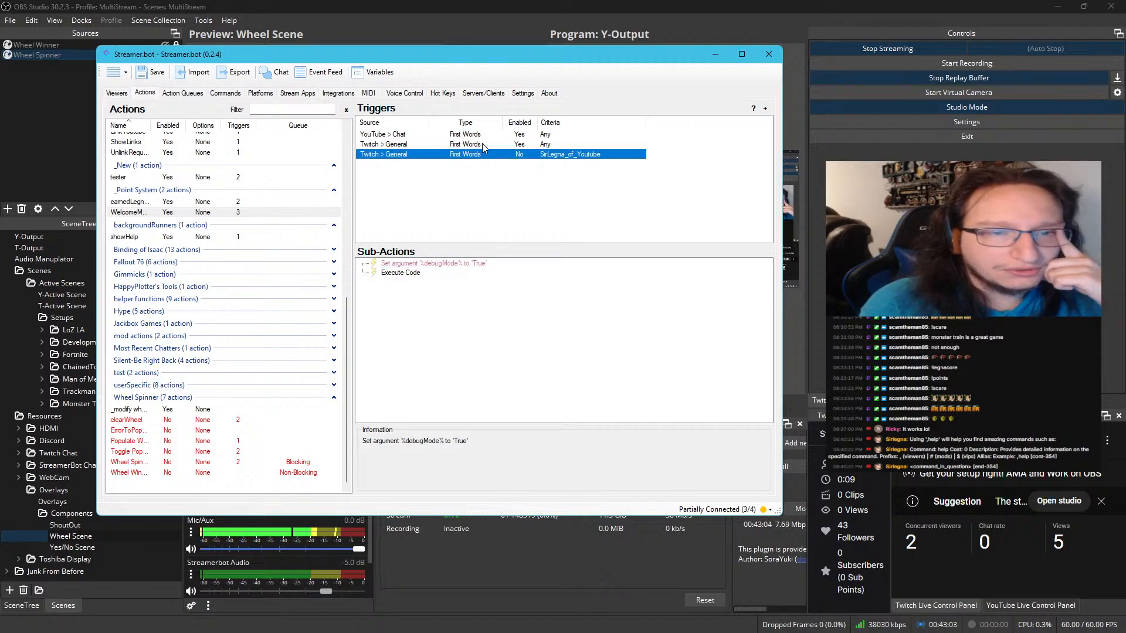
right_click(482, 144)
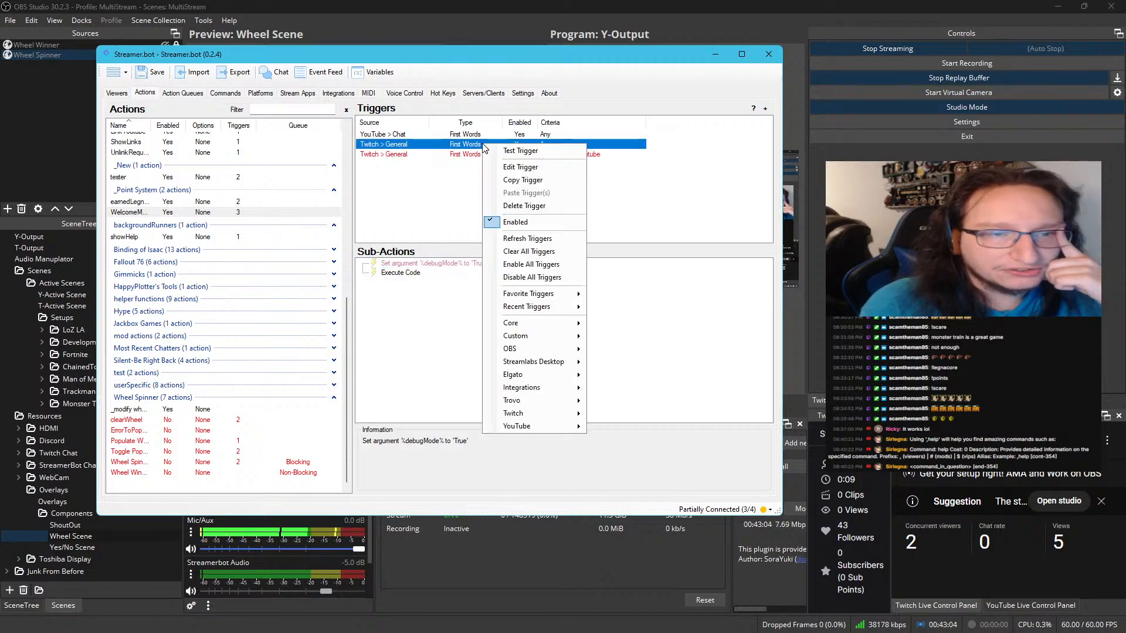
double_click(427, 145)
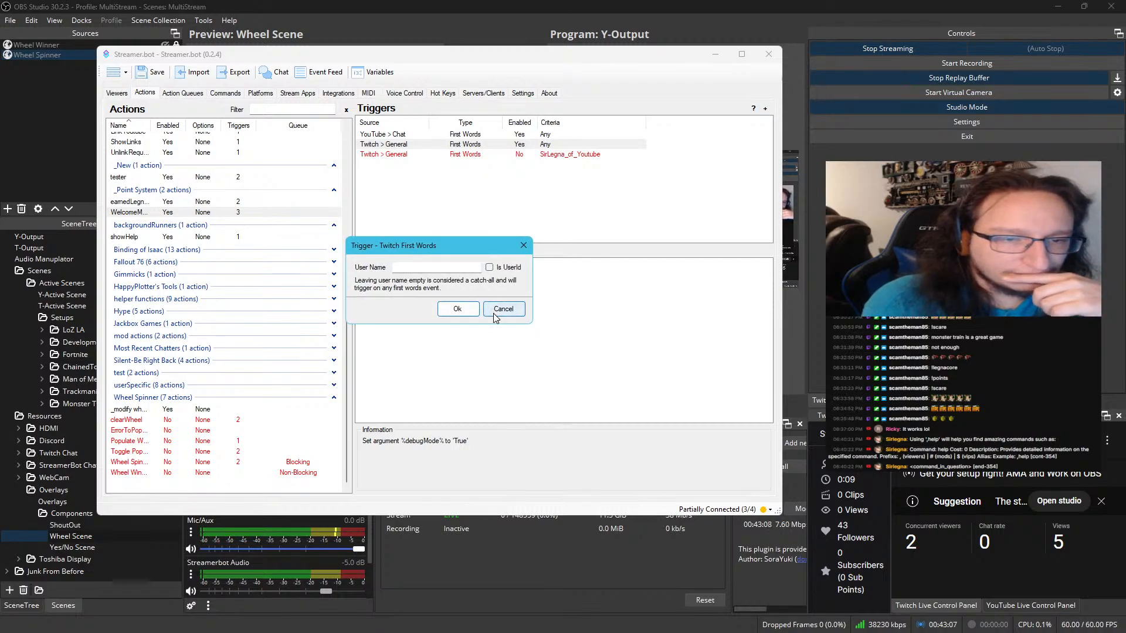
left_click(495, 316)
right_click(507, 143)
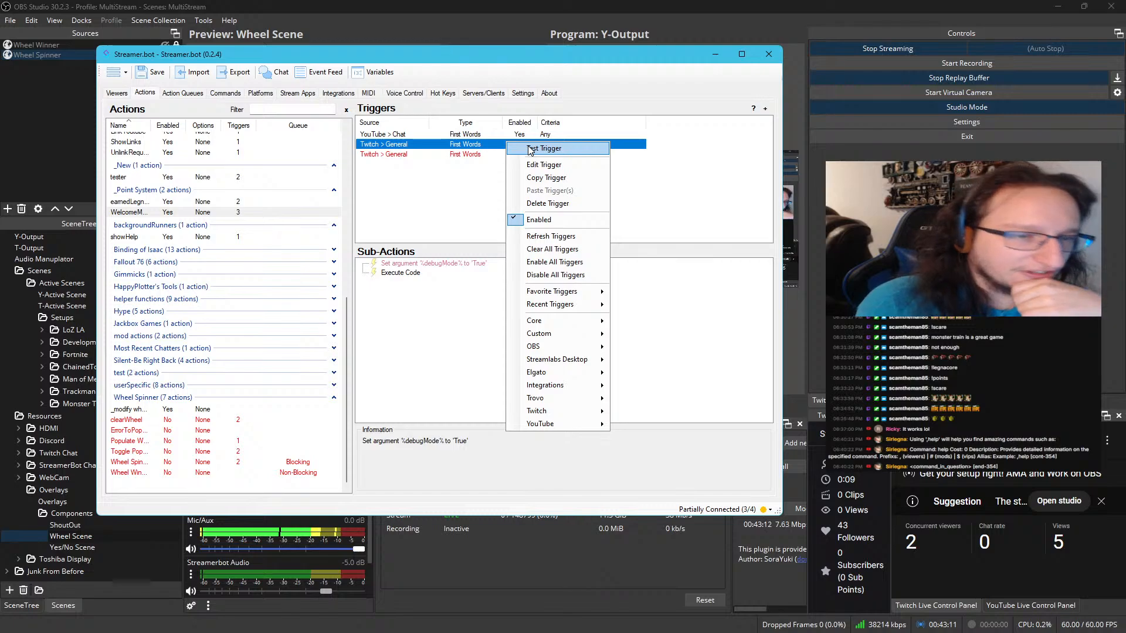
left_click(530, 148)
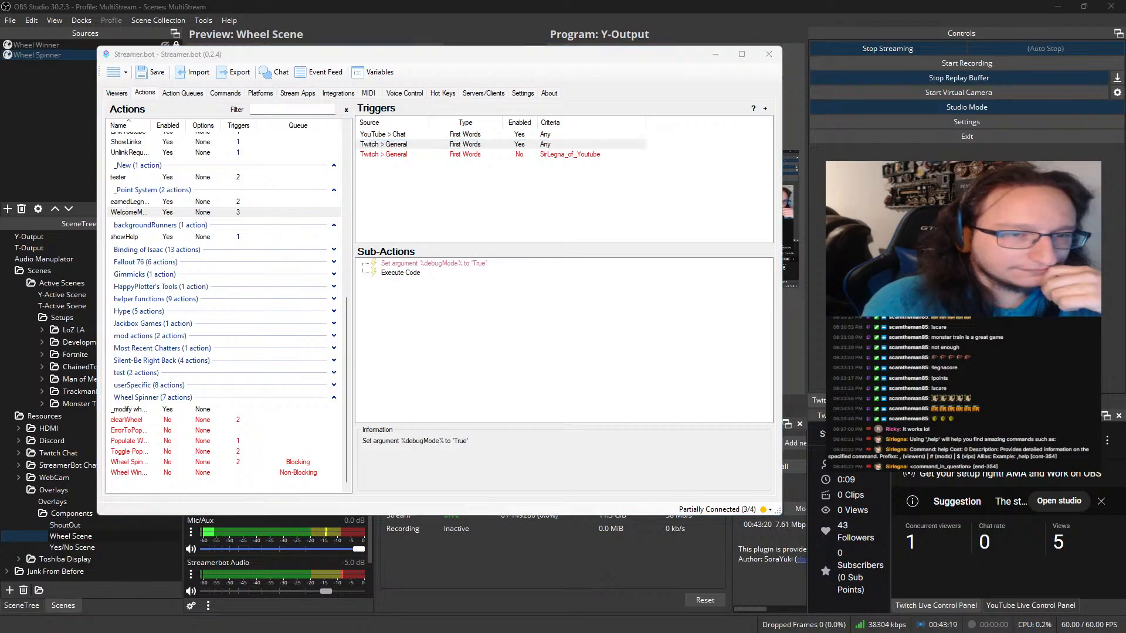
Recheck the welcome message logic in the WelcomeMessage_Run C# code and close it without changes
double_click(419, 273)
scroll(419, 272, "down", 5)
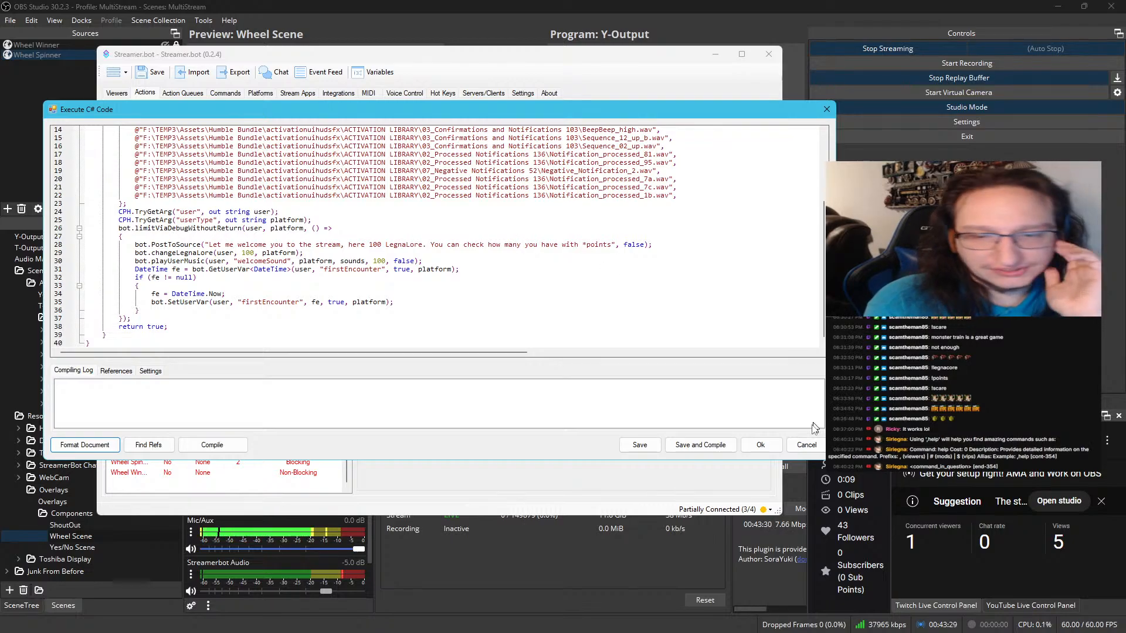
left_click(806, 445)
Open the action history and examine the variables of the latest WelcomeMessage_Run entry, including its user value
left_click(223, 92)
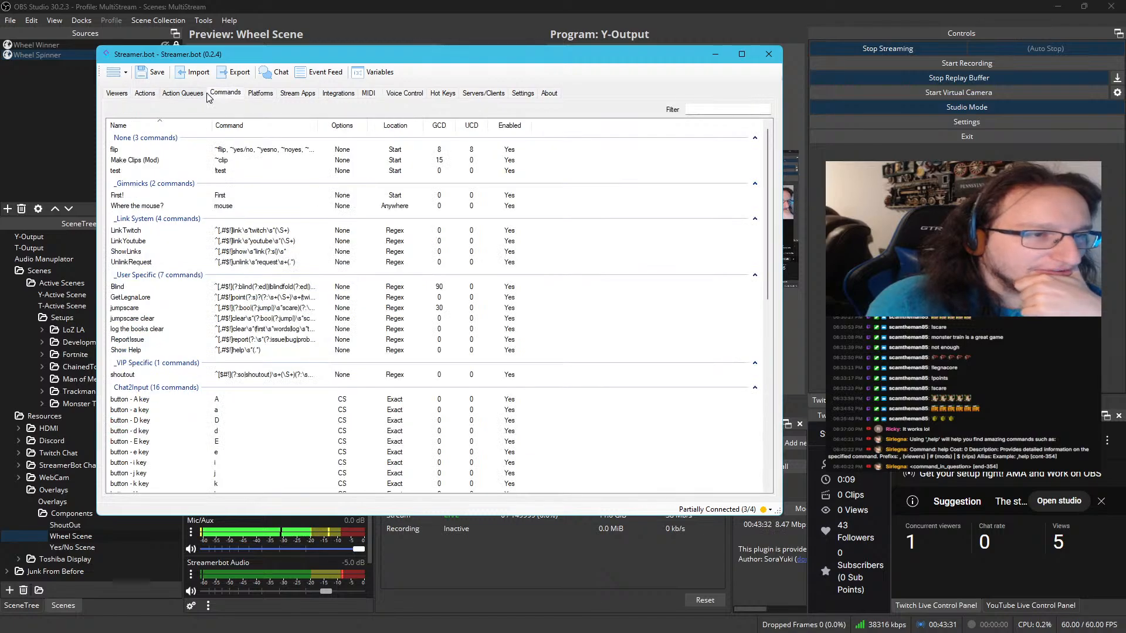
left_click(182, 93)
scroll(205, 288, "down", 3)
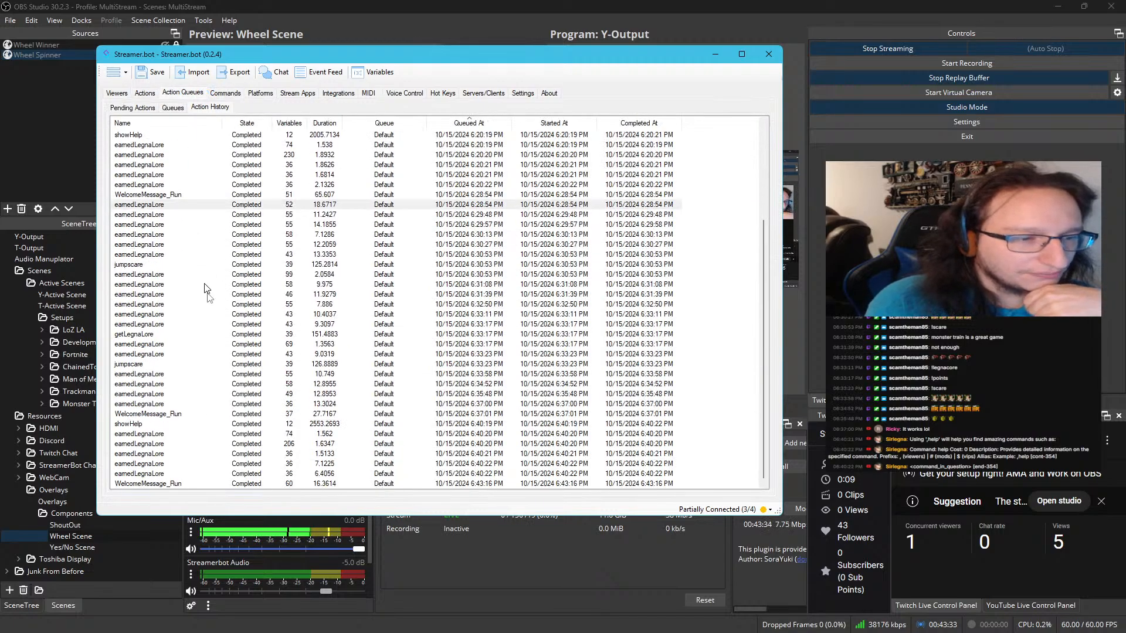
double_click(166, 484)
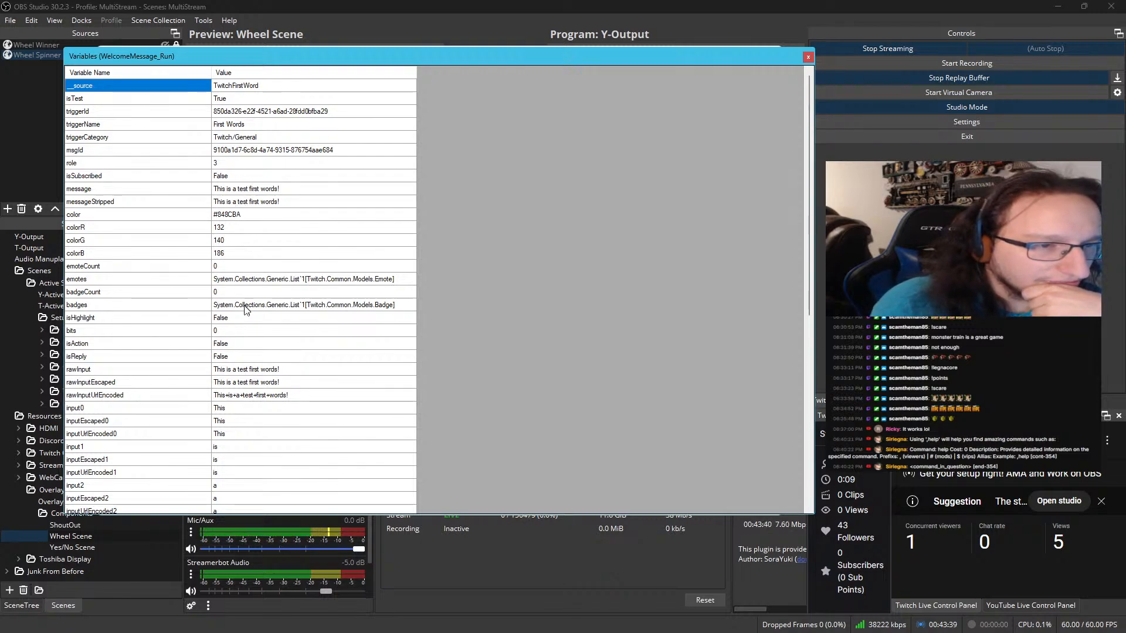
scroll(246, 331, "down", 6)
scroll(246, 332, "down", 3)
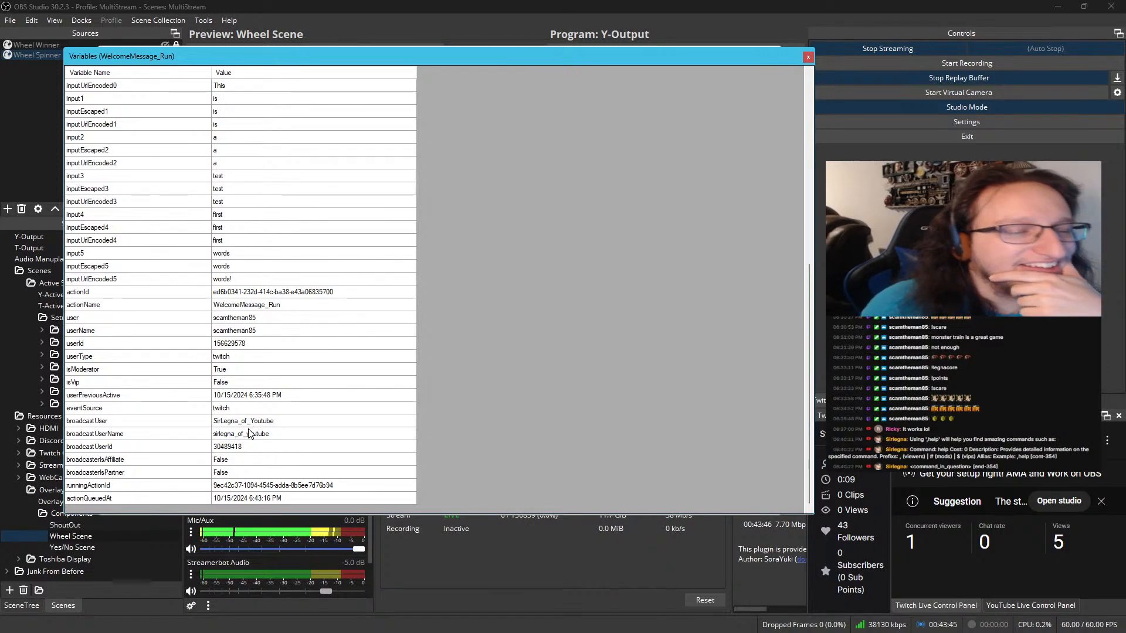
left_click(259, 318)
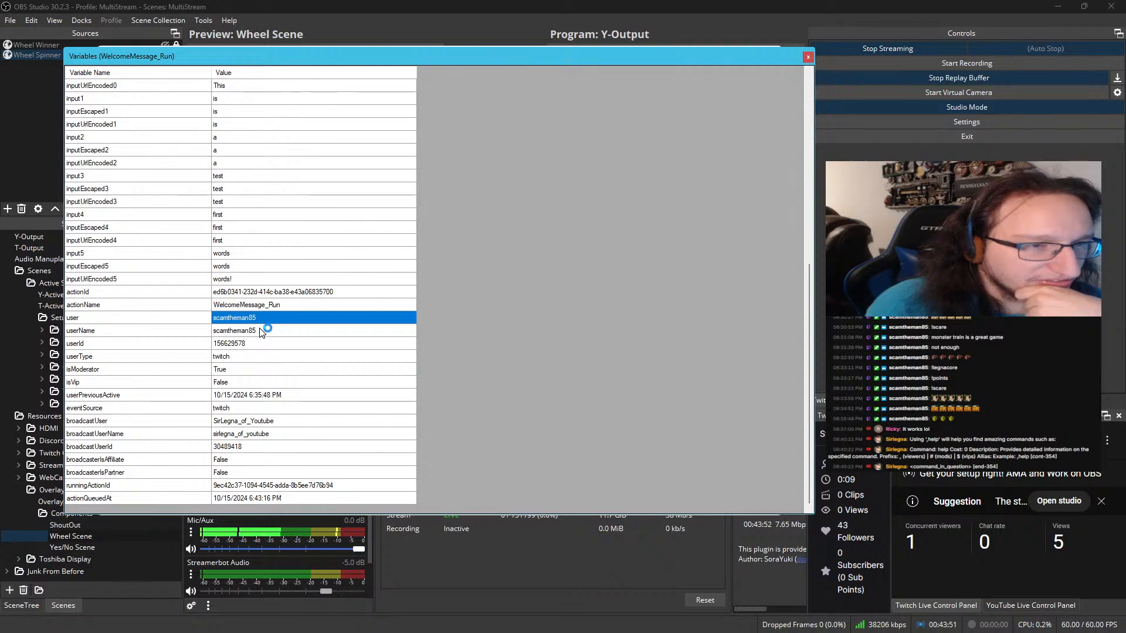
scroll(259, 329, "up", 9)
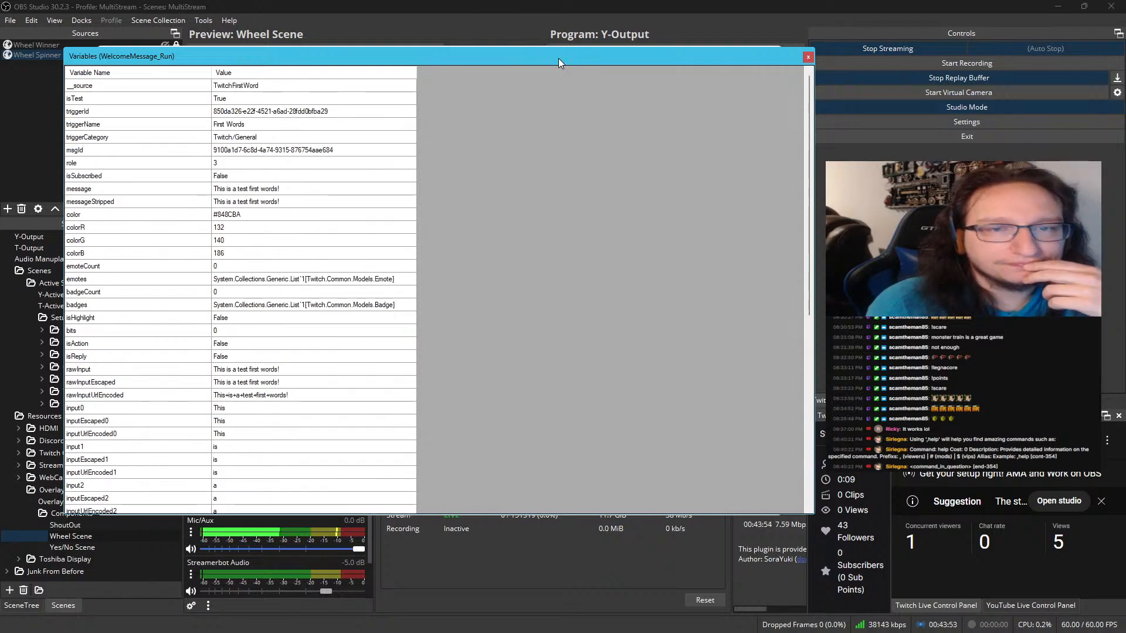
Move the run's variables window aside, open the general Variables viewer, and close the WelcomeMessage_Run variables window
left_click_drag(558, 58, 0, 152)
left_click(367, 76)
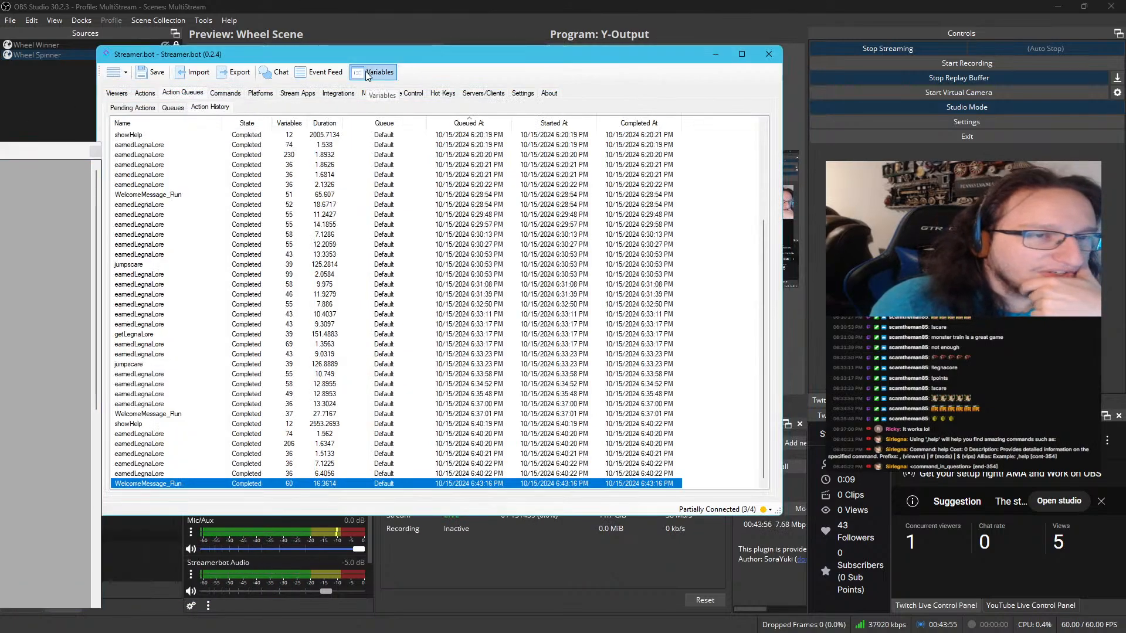
left_click(368, 76)
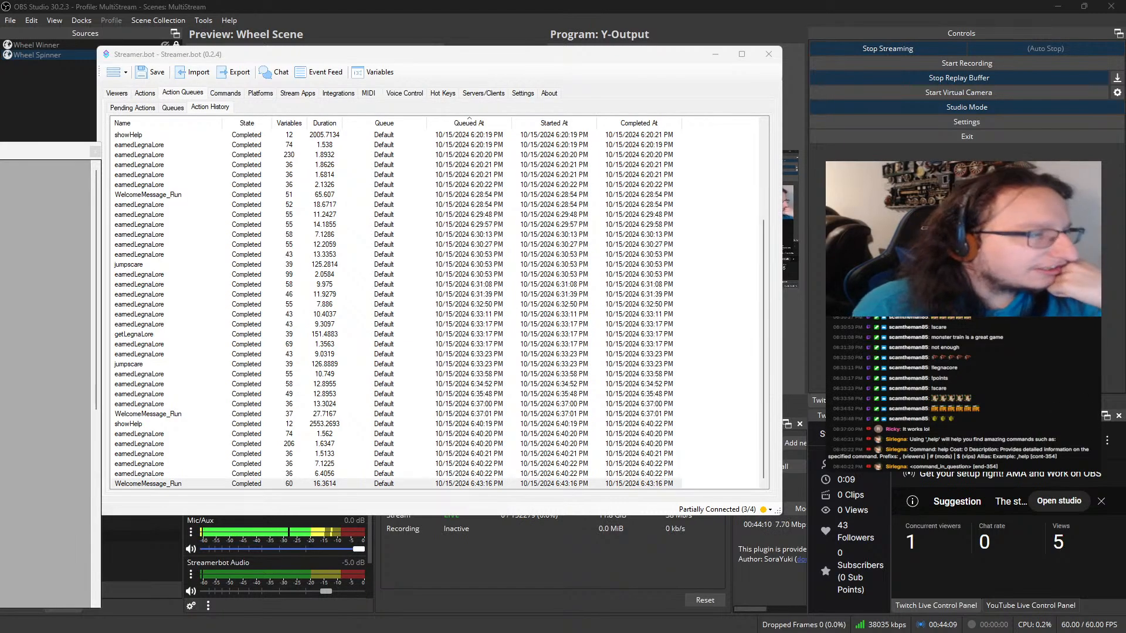
left_click_drag(0, 151, 321, 47)
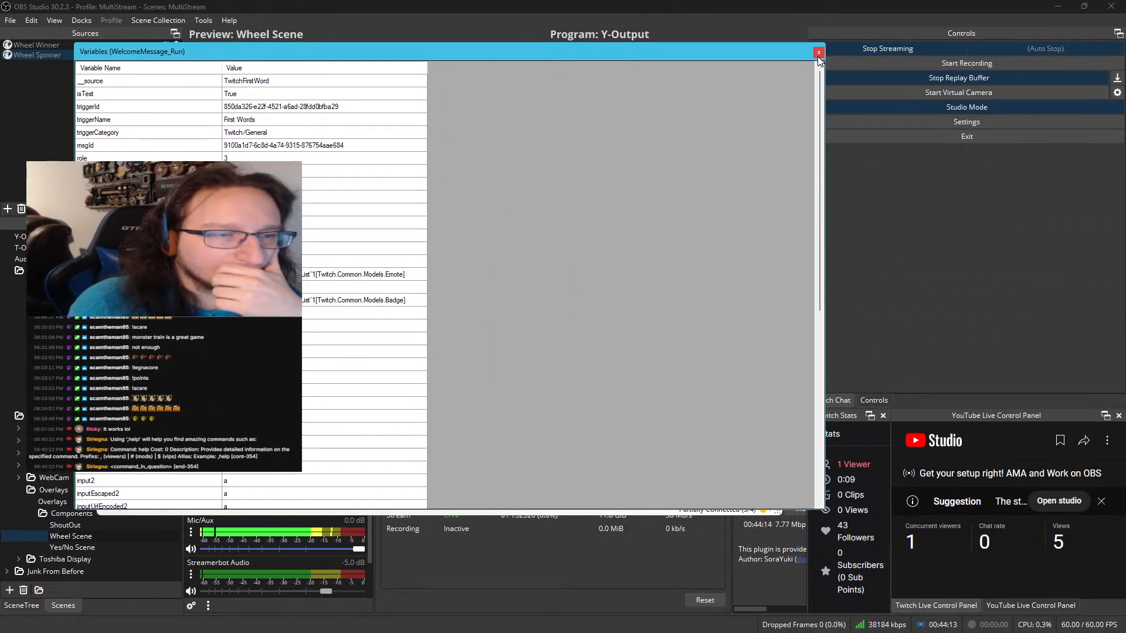
left_click(819, 55)
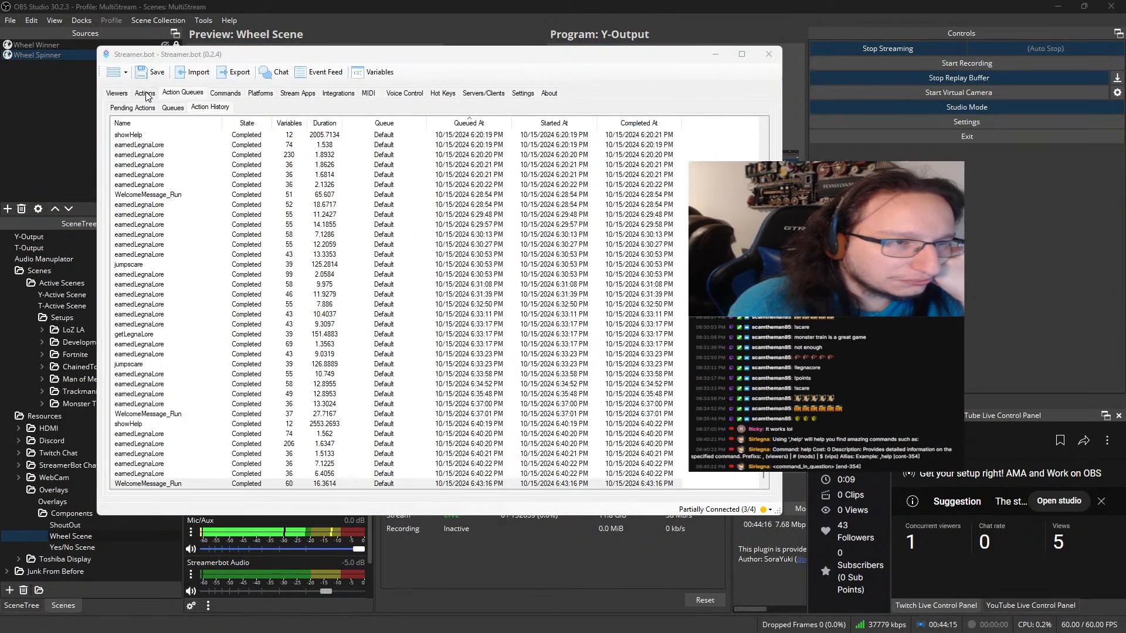
Return to the WelcomeMessage_Run action and examine the bot.PostToSource line in its C# code
left_click(146, 94)
double_click(399, 274)
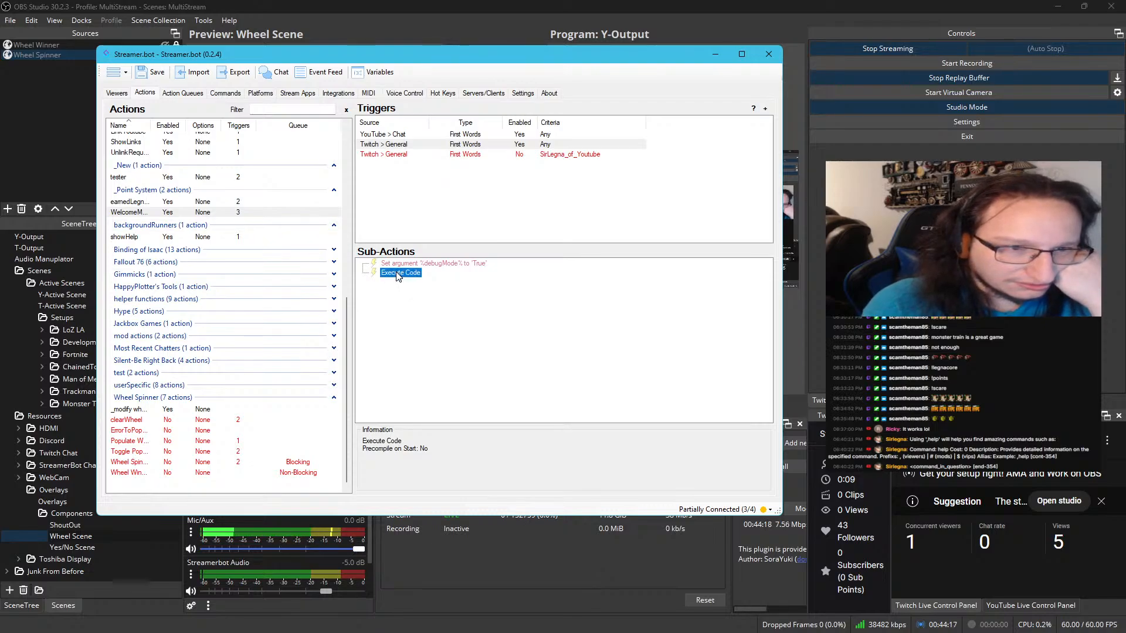
scroll(356, 273, "down", 4)
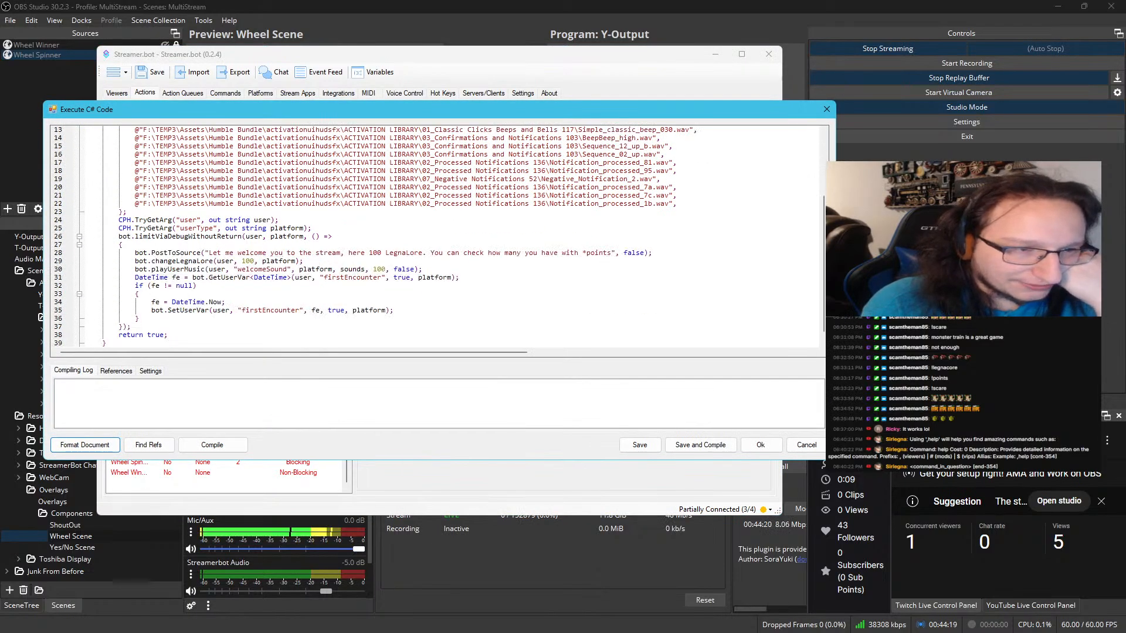
triple_click(180, 253)
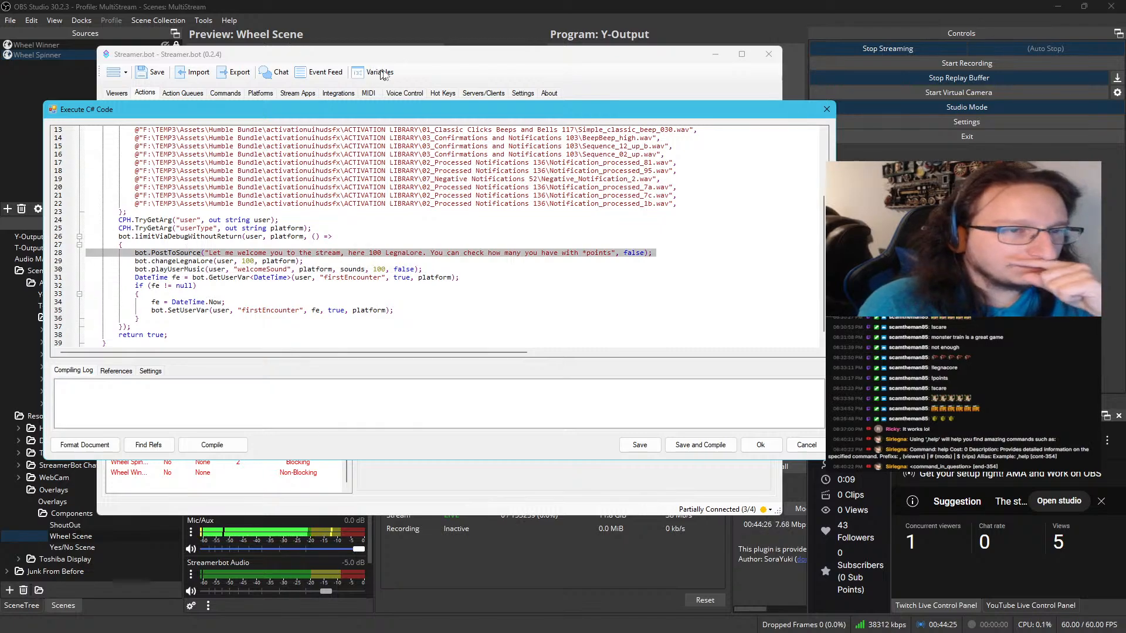
left_click(761, 445)
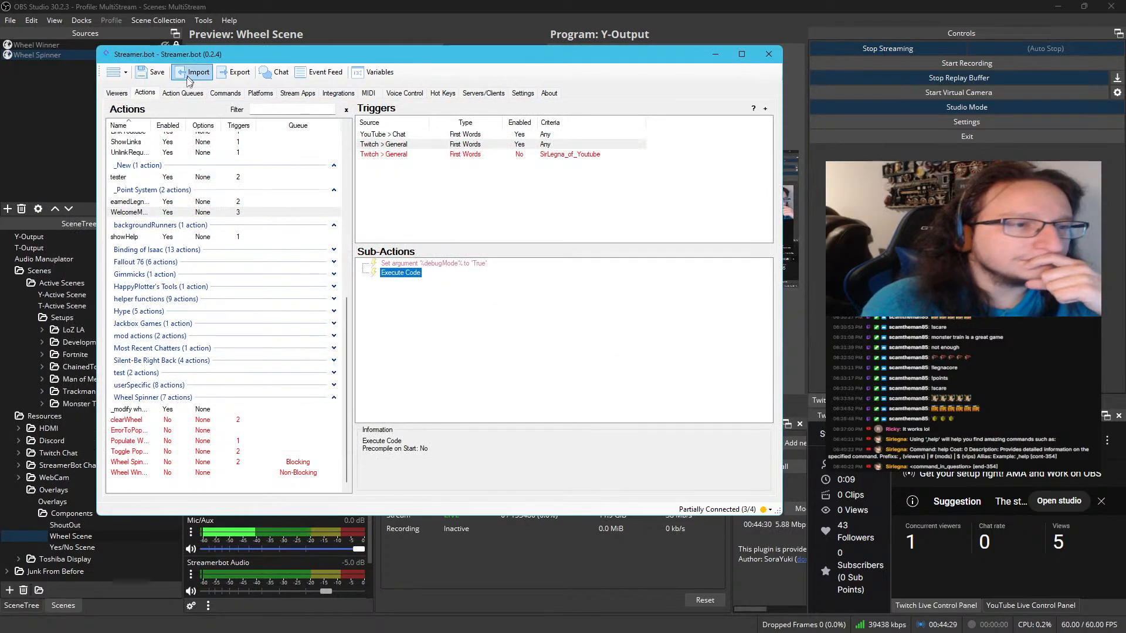
Reopen the variables of the latest WelcomeMessage_Run history entry and examine its source, user type and event source
left_click(182, 93)
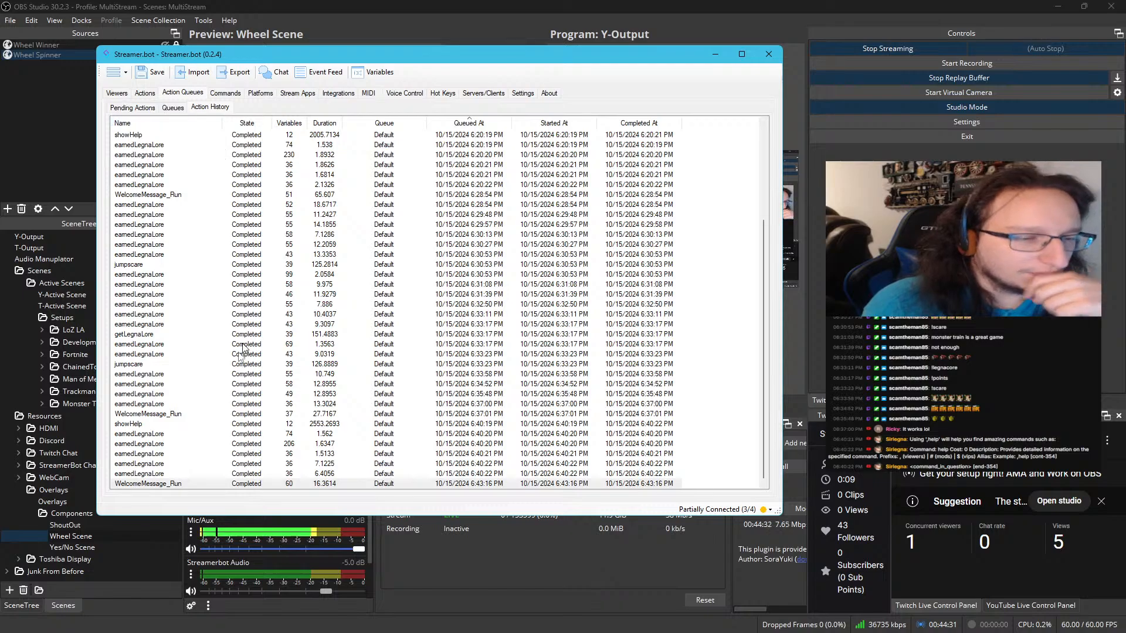
double_click(176, 483)
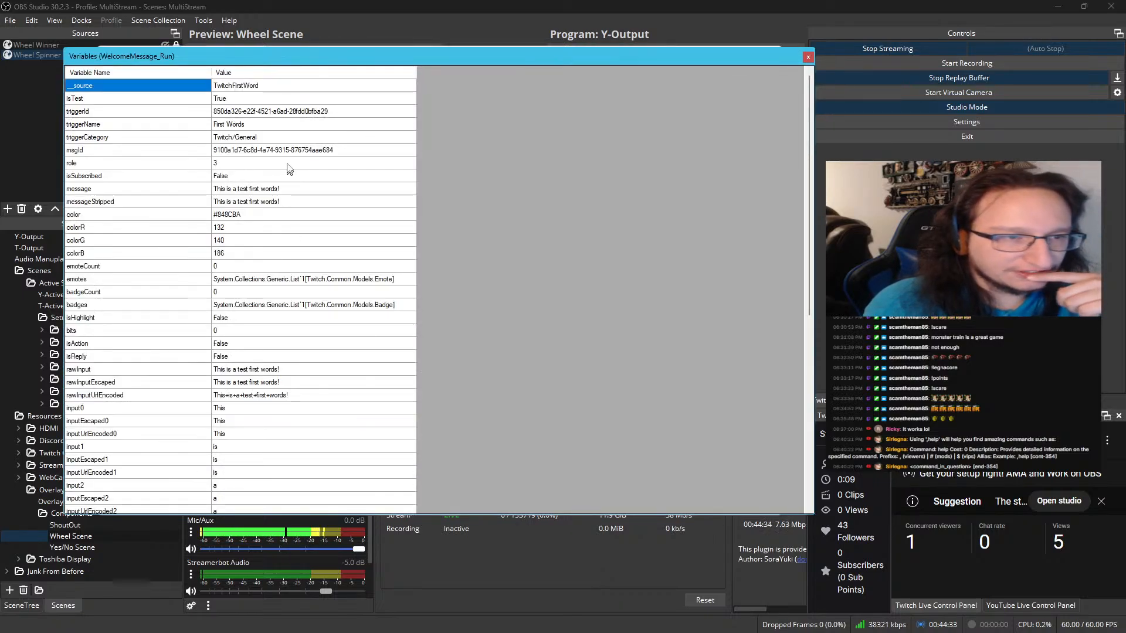
left_click(223, 88)
scroll(223, 92, "down", 9)
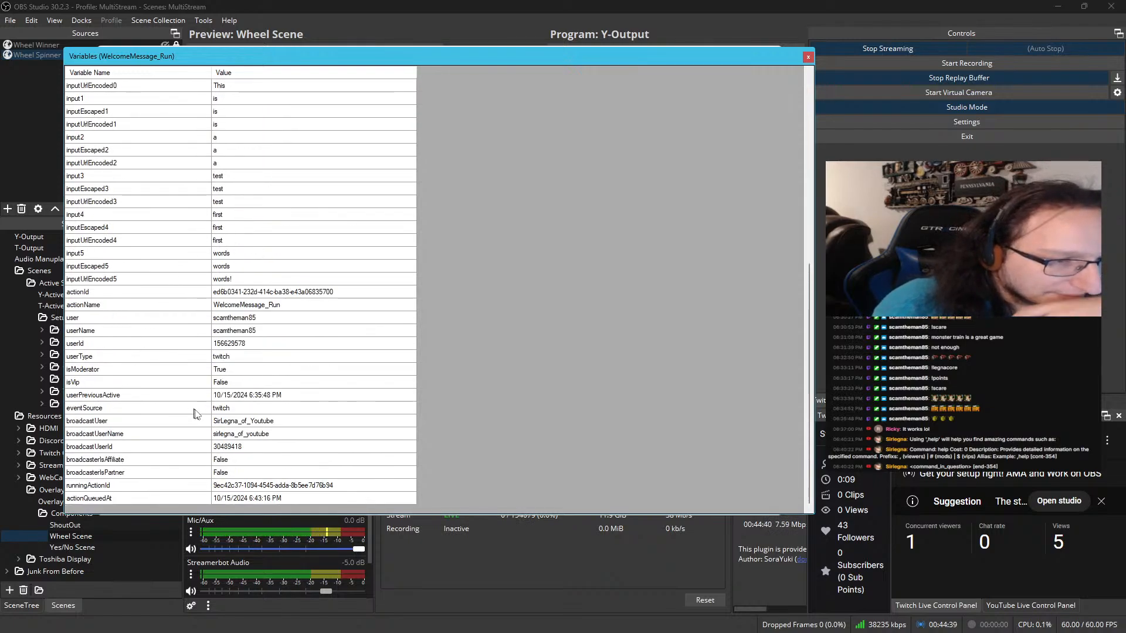
Examine the eventSource and __source values in the WelcomeMessage_Run variables
left_click(221, 412)
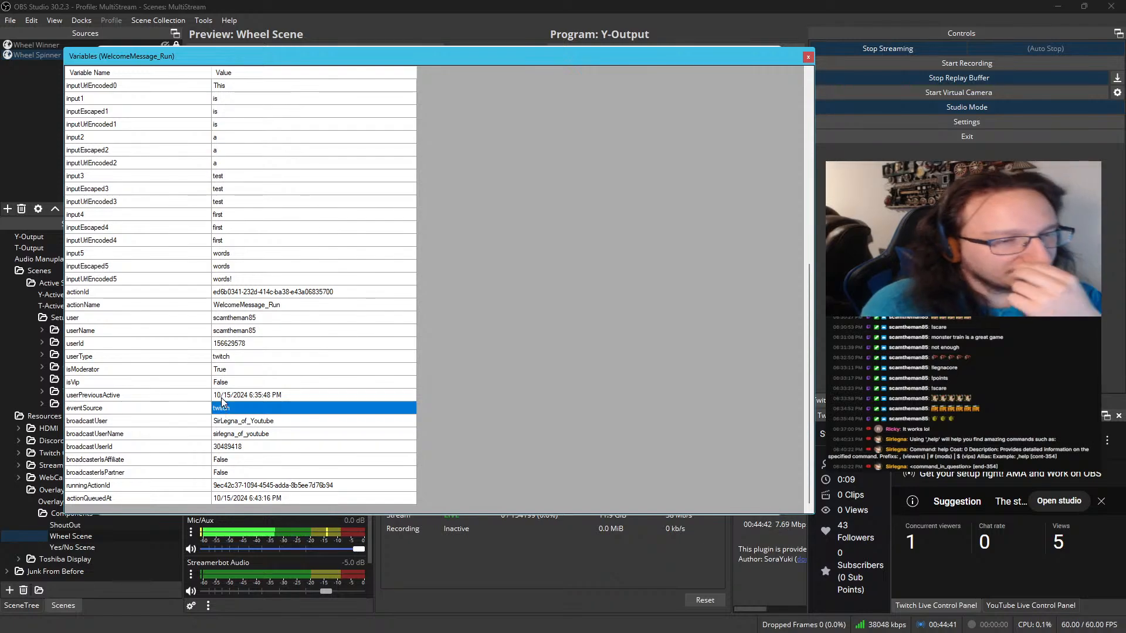
scroll(239, 170, "up", 6)
scroll(239, 170, "up", 3)
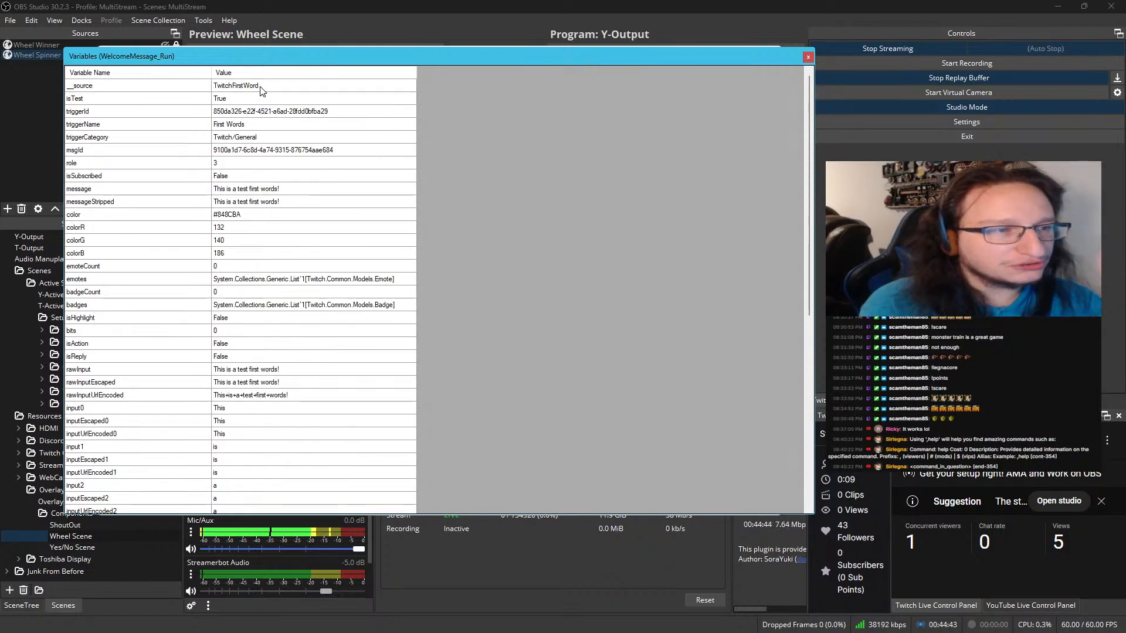
left_click(260, 86)
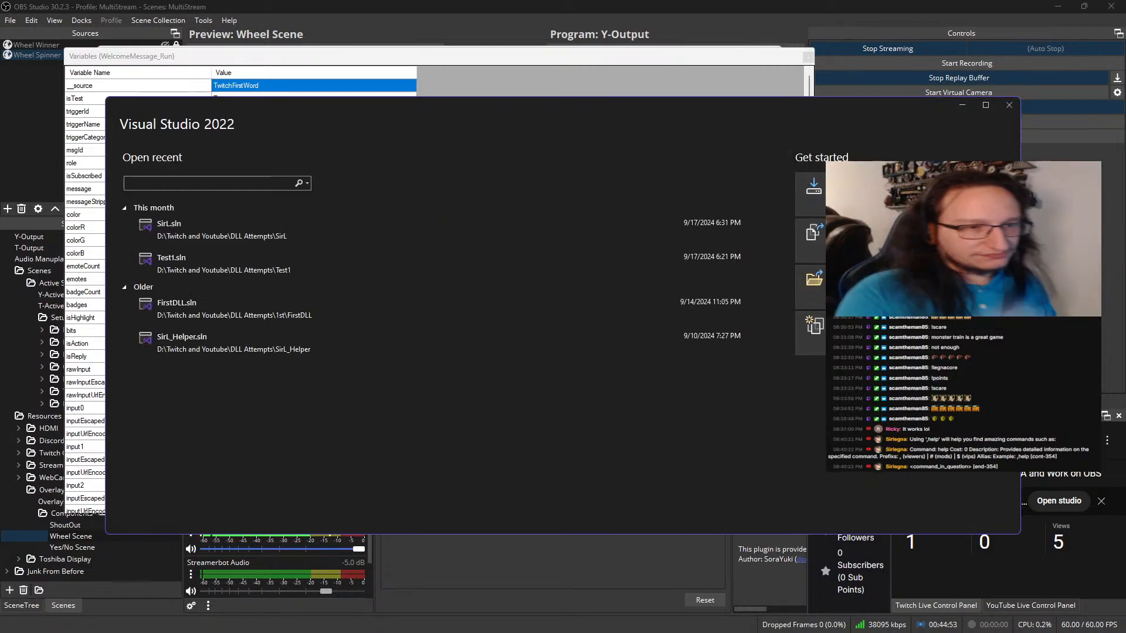
Open SirL.sln in Visual Studio 2022, skip signing in, and locate the PostToSource method in SirL.cs
left_click(211, 232)
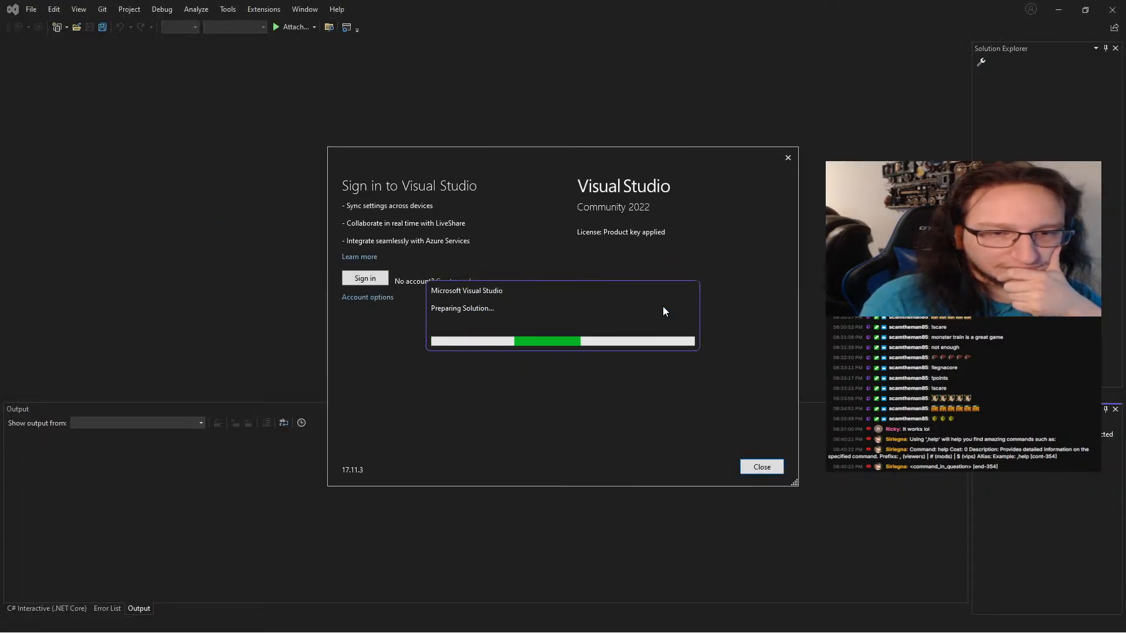
left_click(764, 467)
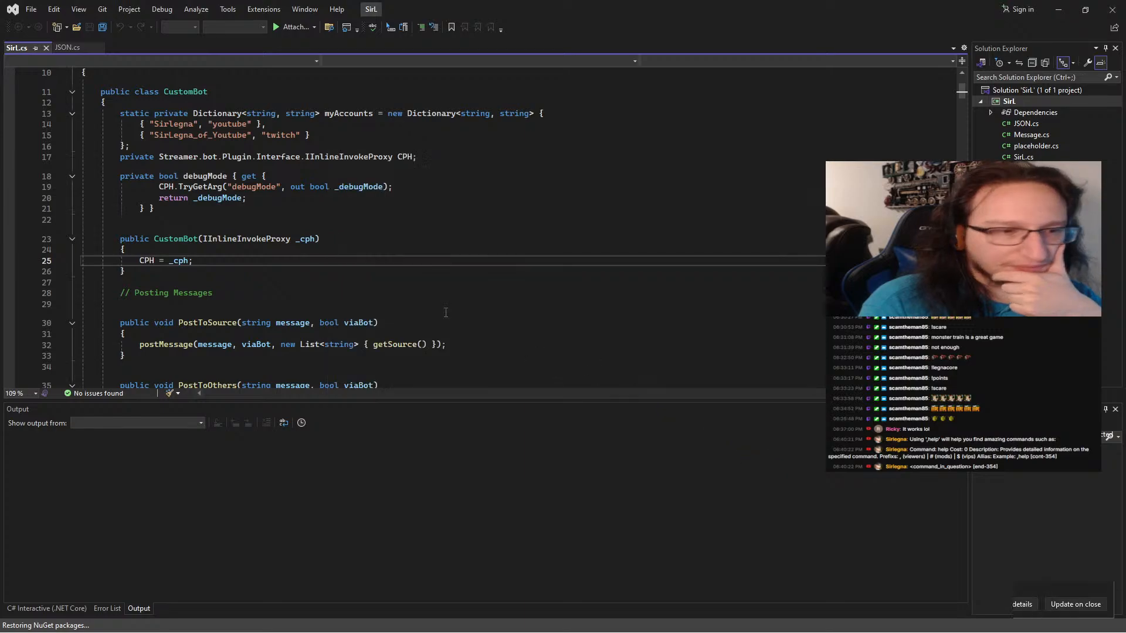
scroll(334, 265, "up", 3)
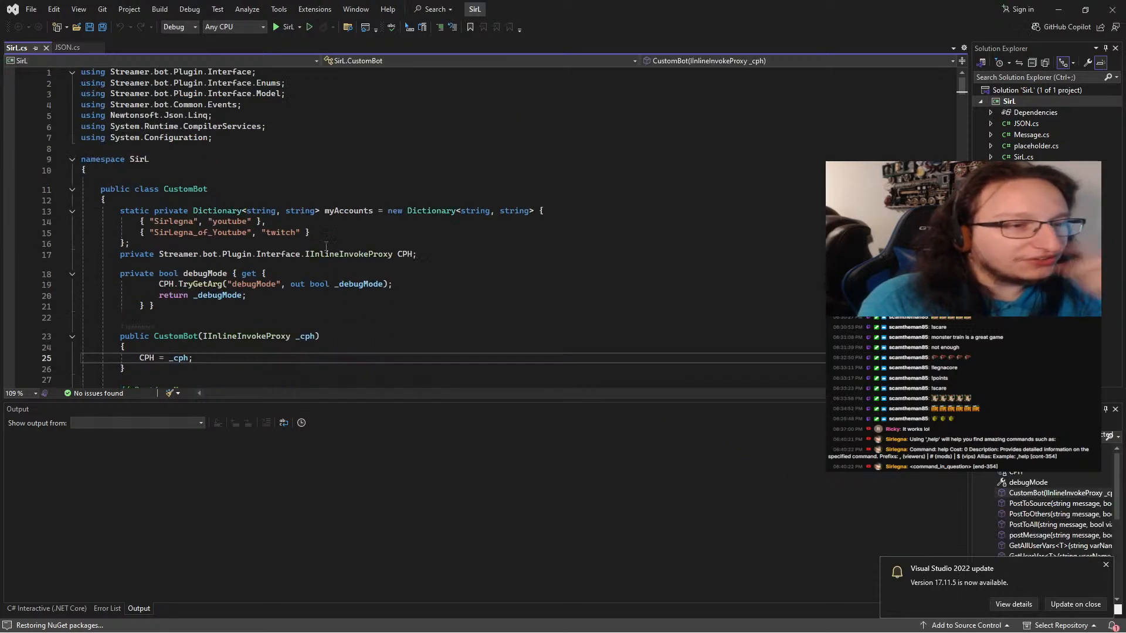
scroll(326, 245, "down", 7)
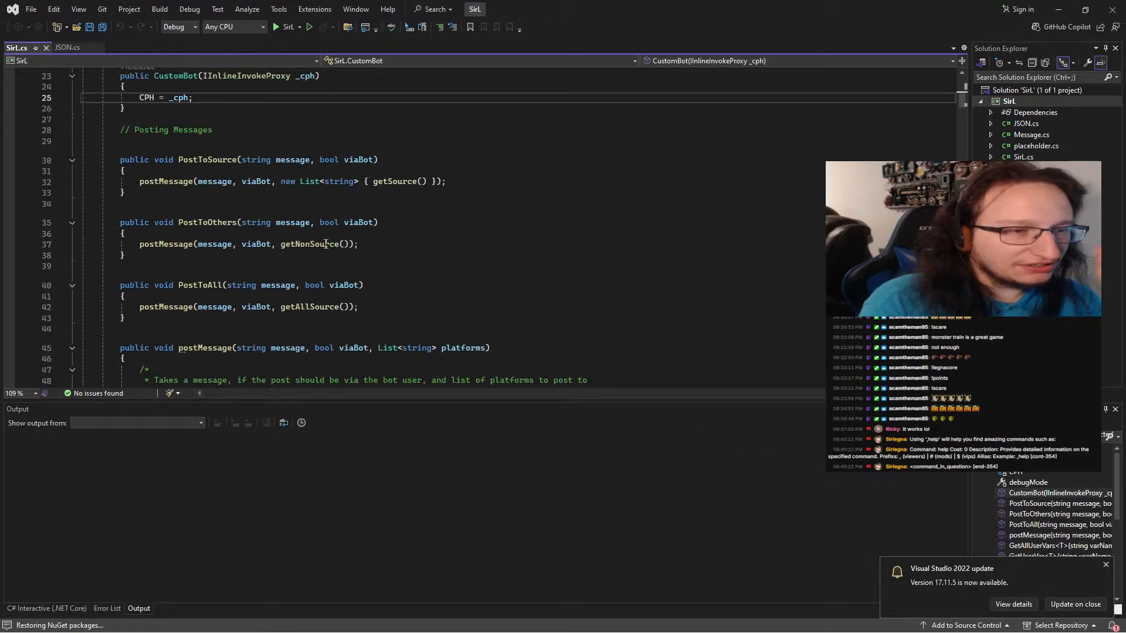
left_click(210, 163)
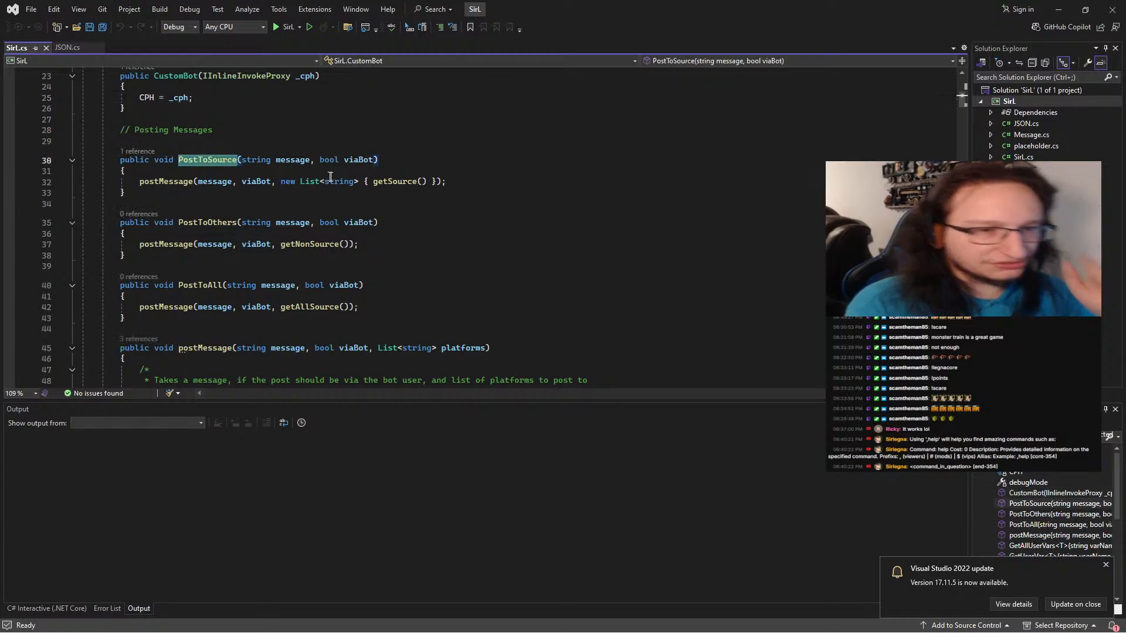
Search the current document for getSource and examine the "Command" check in its definition
left_click(400, 183)
double_click(400, 183)
key("ctrl+f")
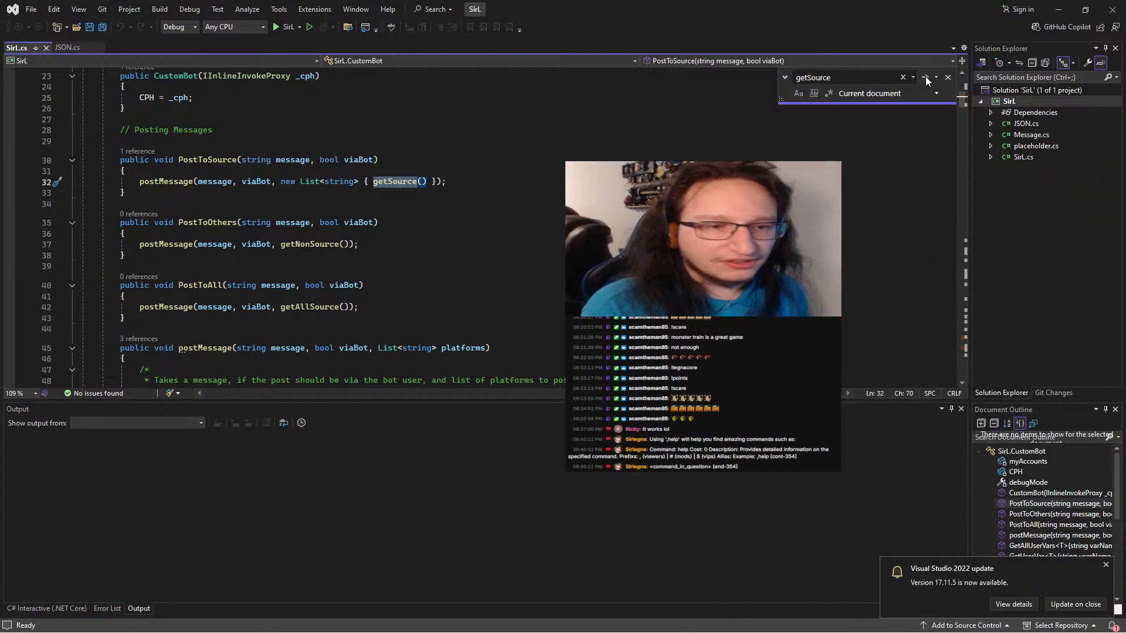
left_click(924, 77)
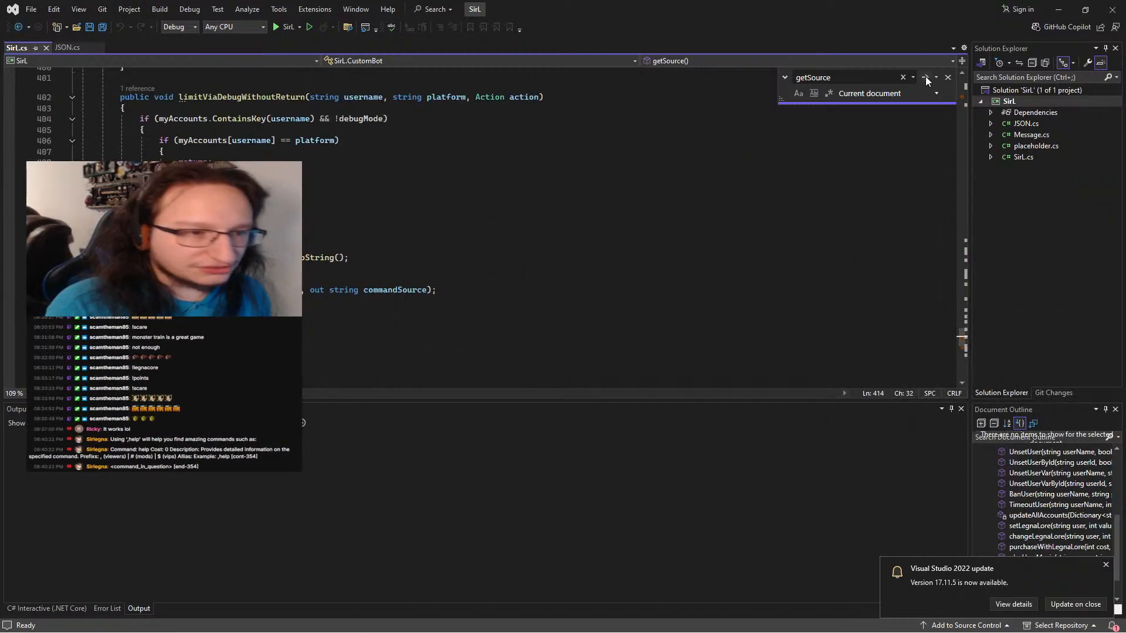
double_click(233, 270)
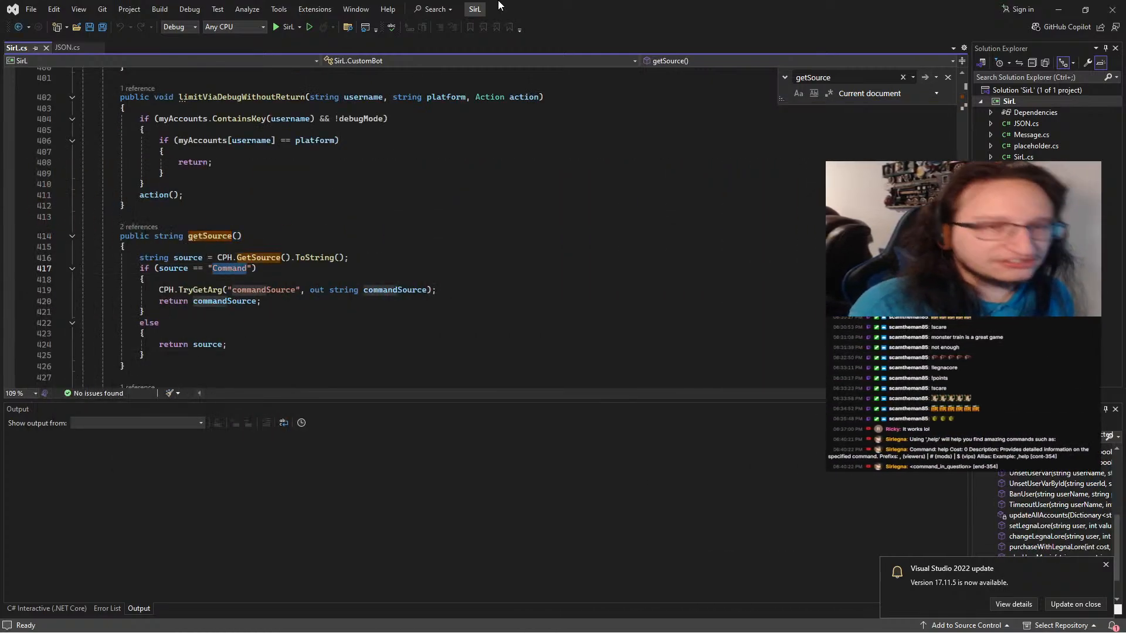
Place the Visual Studio window beside the WelcomeMessage_Run variables and review the full variable list against the getSource code
left_click_drag(498, 4, 736, 12)
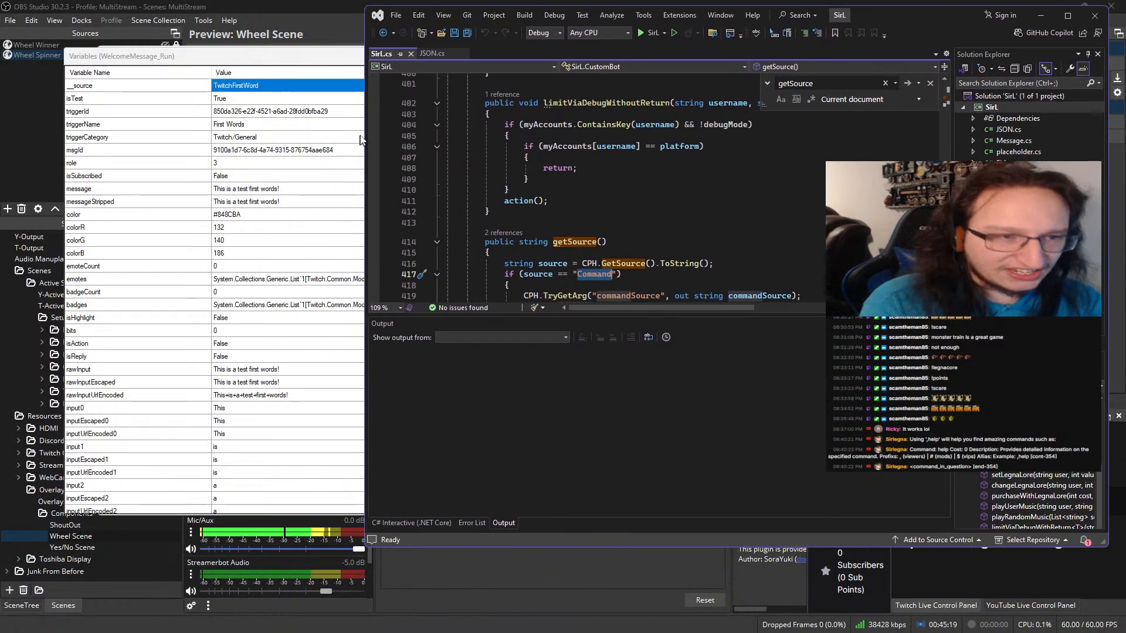
left_click(271, 94)
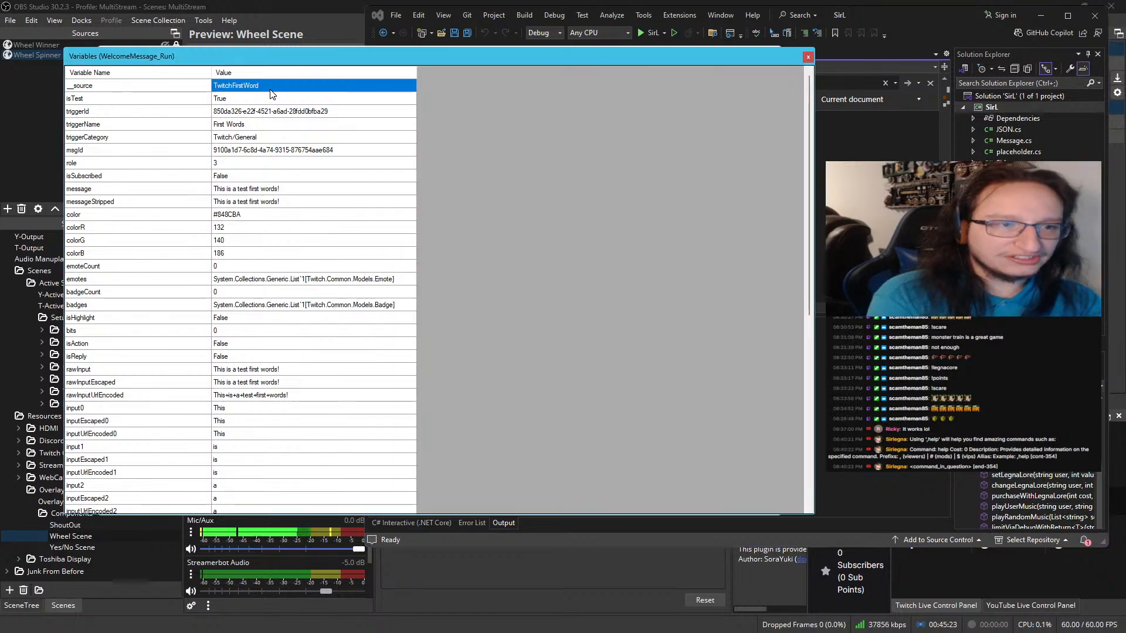
scroll(249, 266, "down", 9)
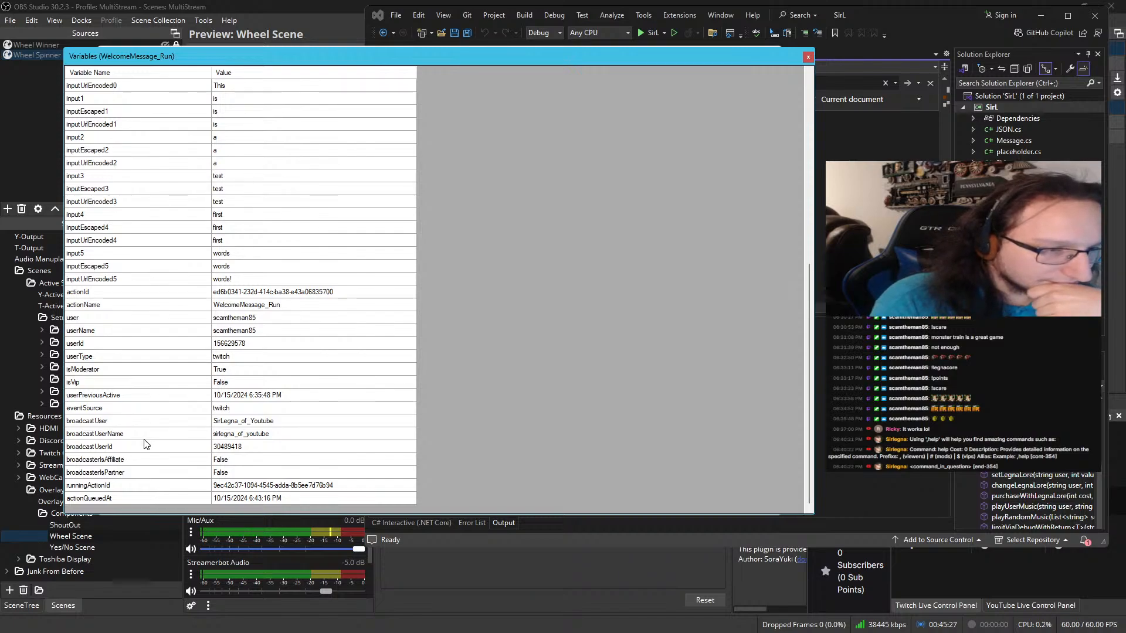
scroll(146, 444, "up", 9)
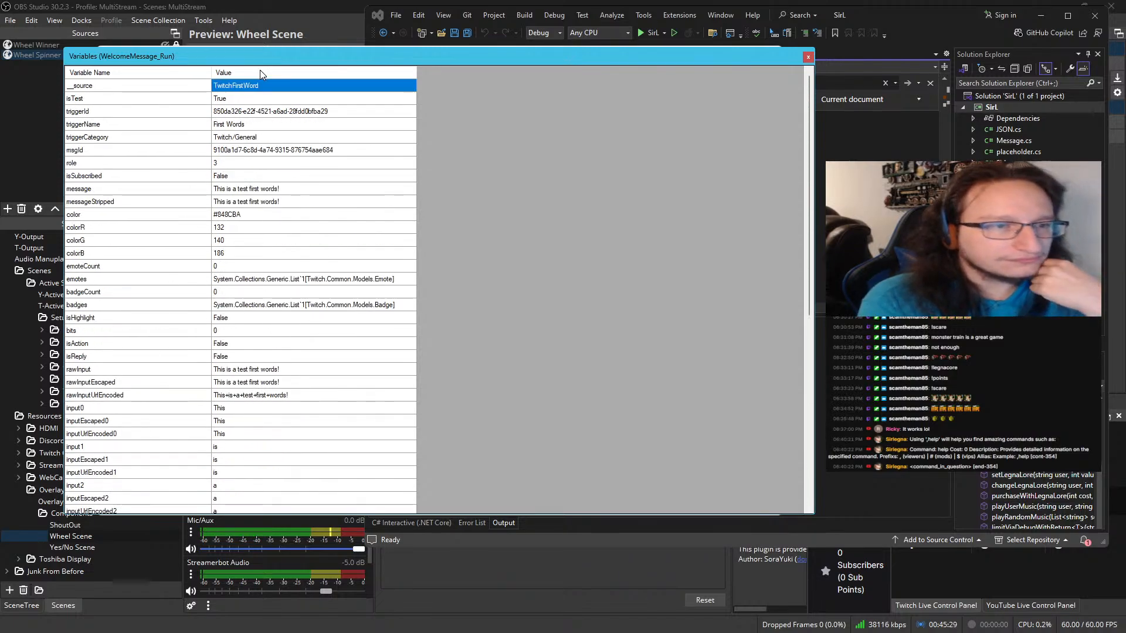
Copy the __source value from the WelcomeMessage_Run variables
right_click(260, 88)
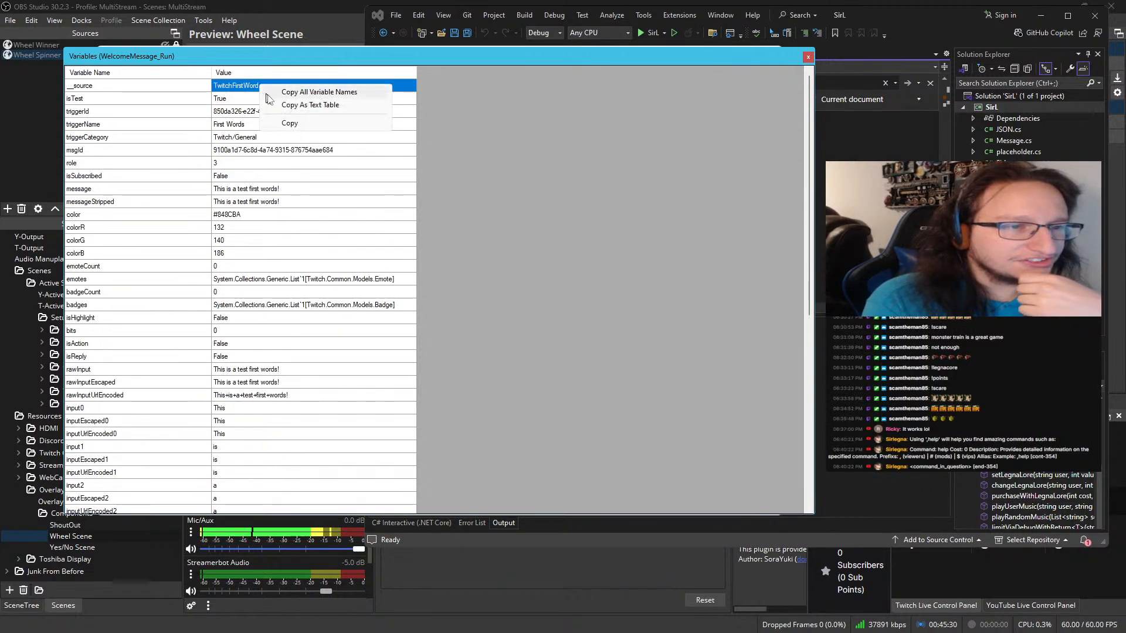
left_click(302, 122)
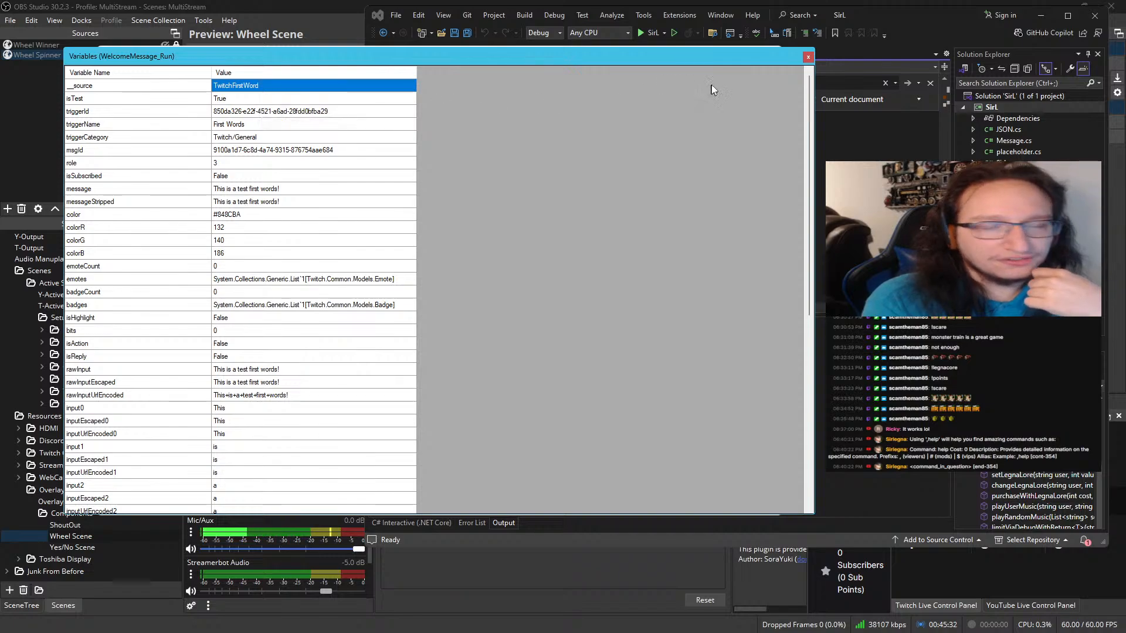
right_click(256, 99)
right_click(259, 86)
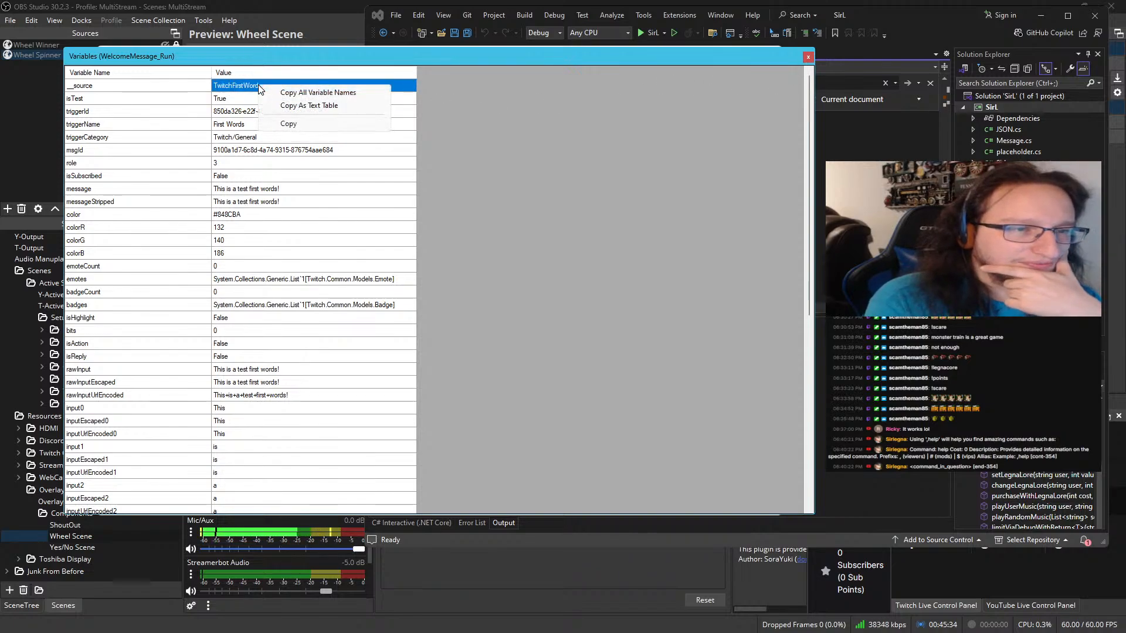
left_click(310, 133)
In Visual Studio, extend the getSource if condition after "Command" with || source = "TwitchFirstWord", pasting the copied value
left_click(754, 29)
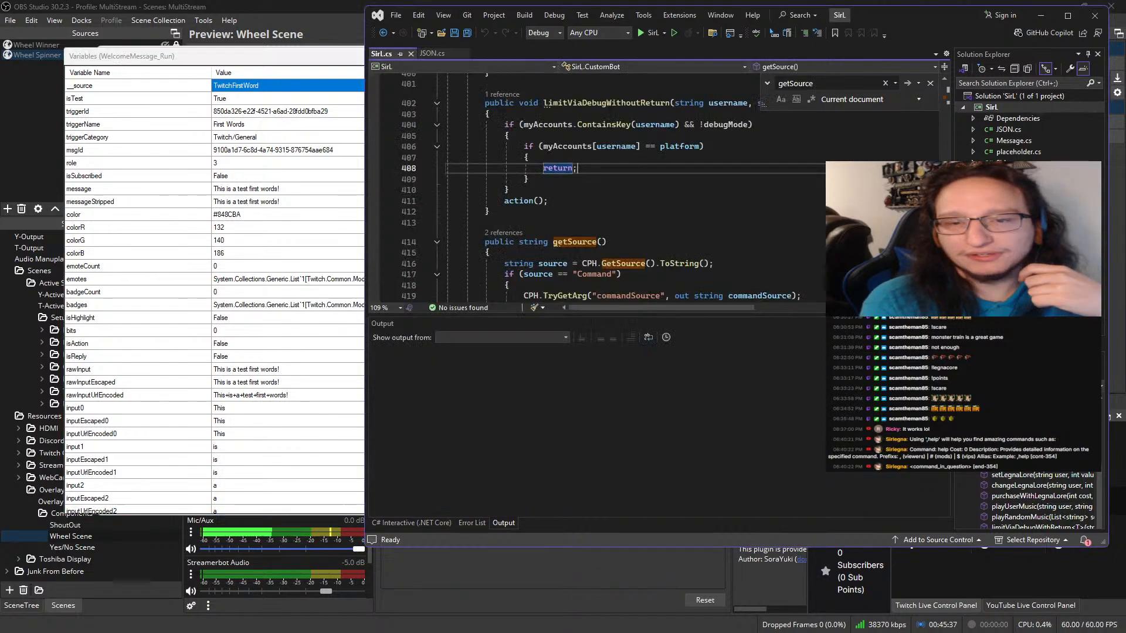
left_click(620, 274)
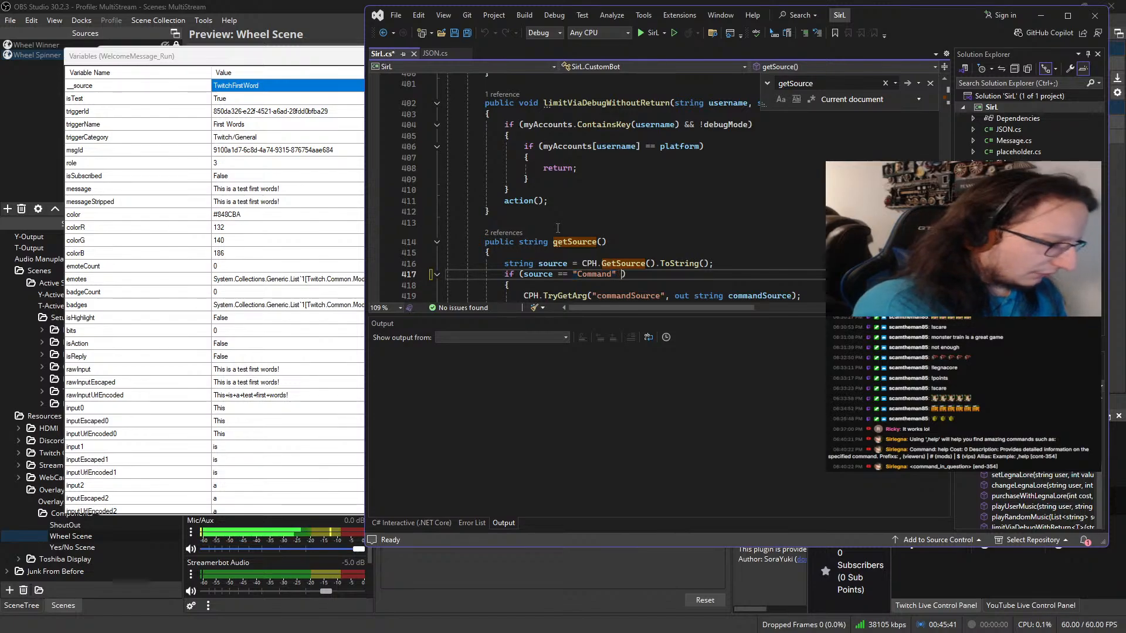
type("||")
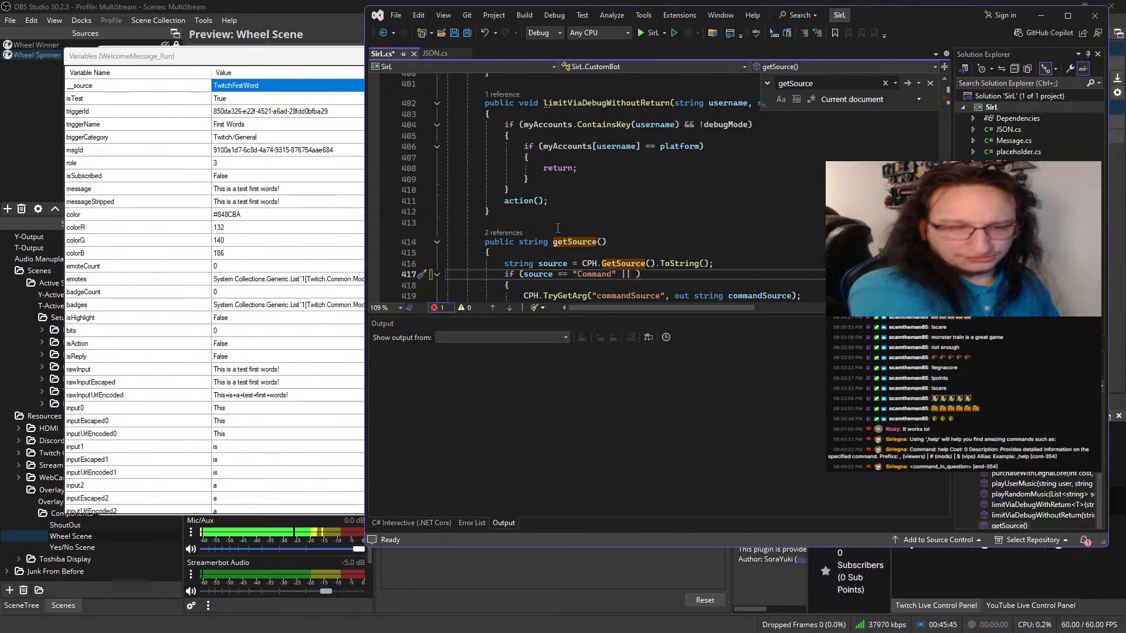
type(" source ")
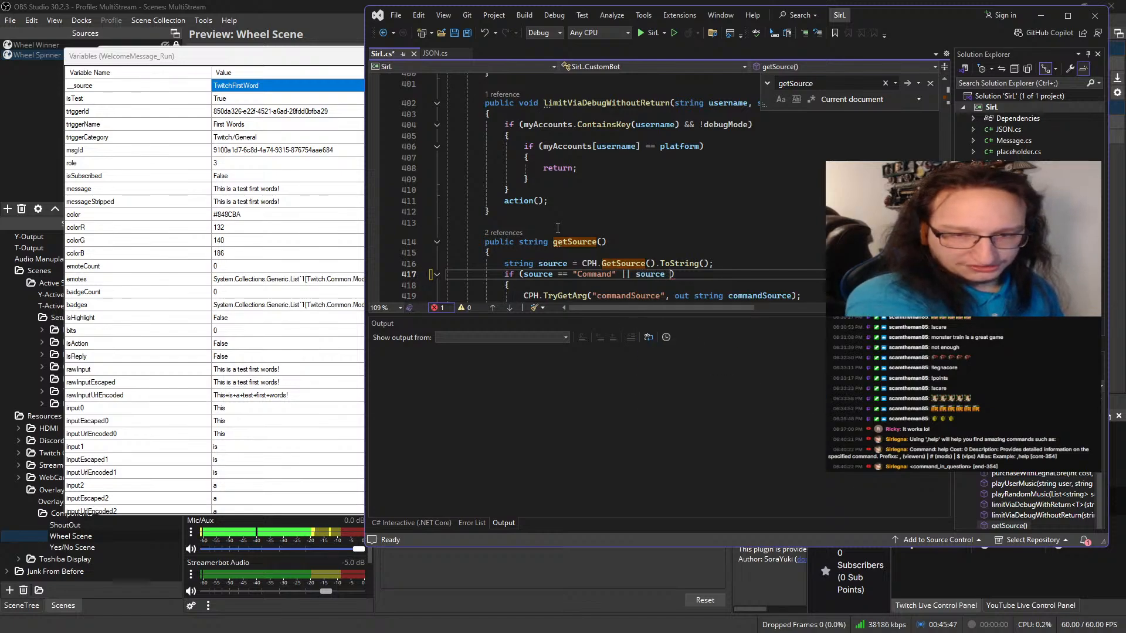
type("=")
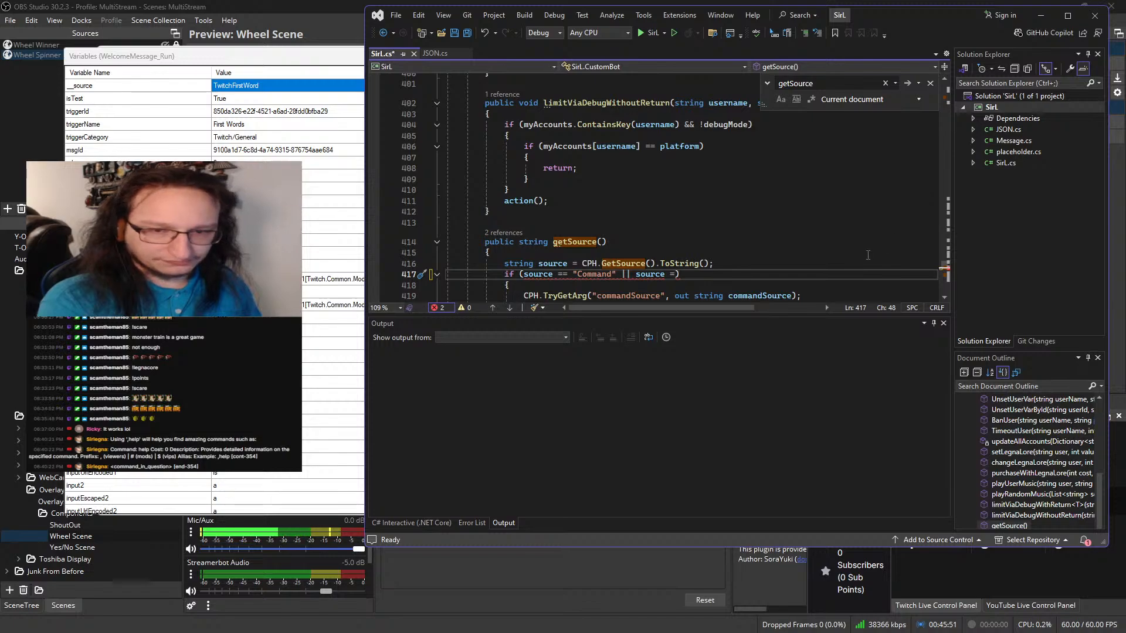
type(" \"")
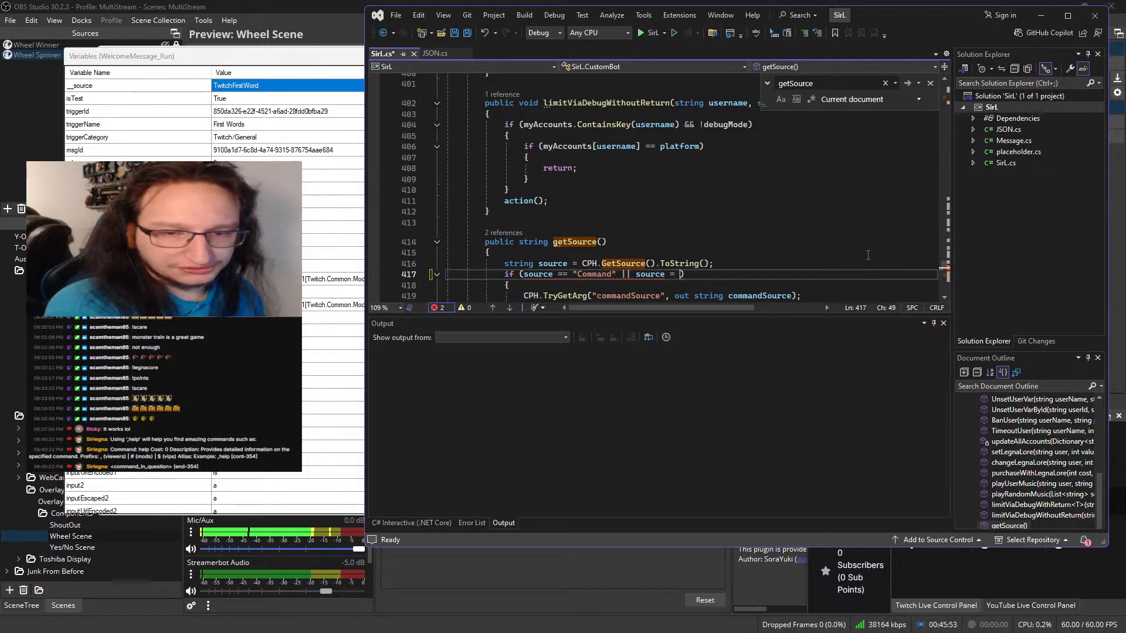
key("ctrl+v")
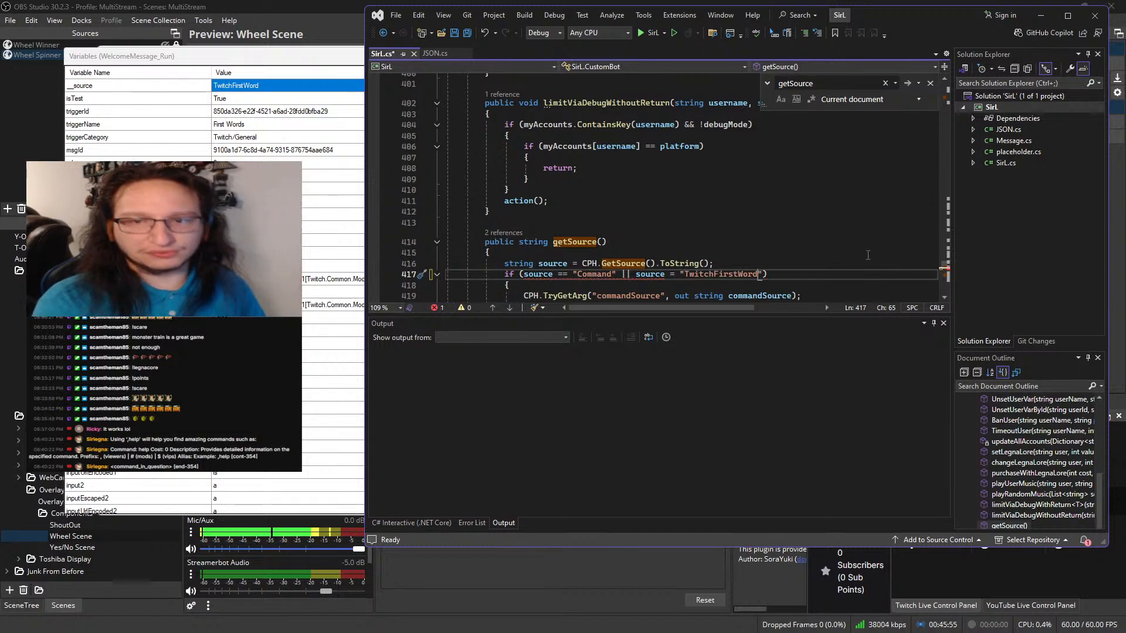
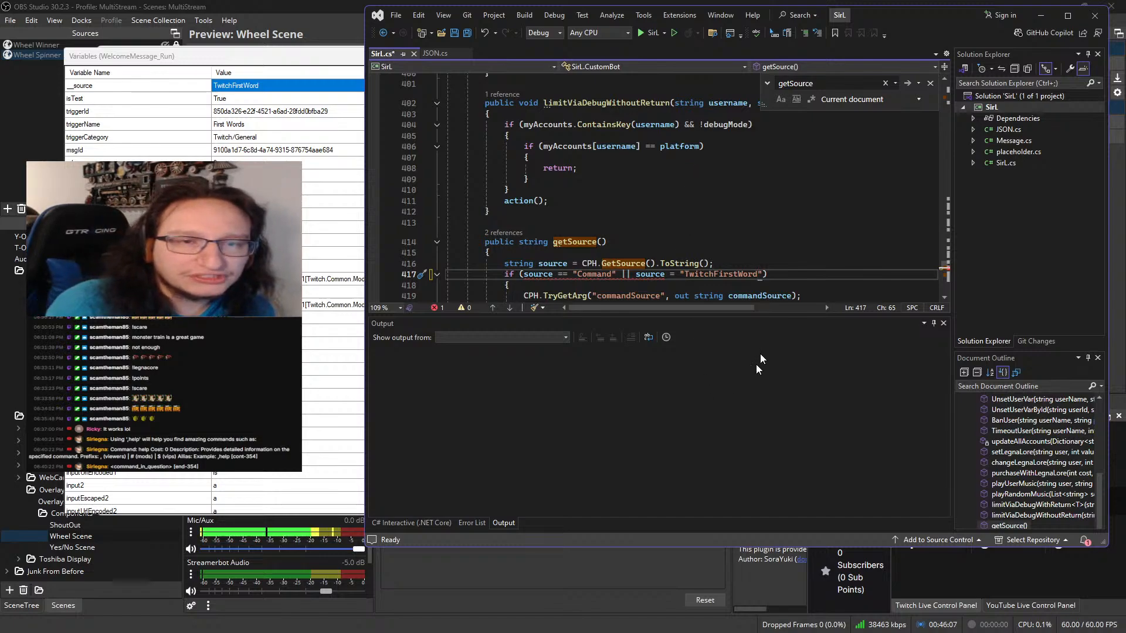
Save SirL.cs and close the WelcomeMessage_Run variables window
left_click(455, 37)
left_click(315, 68)
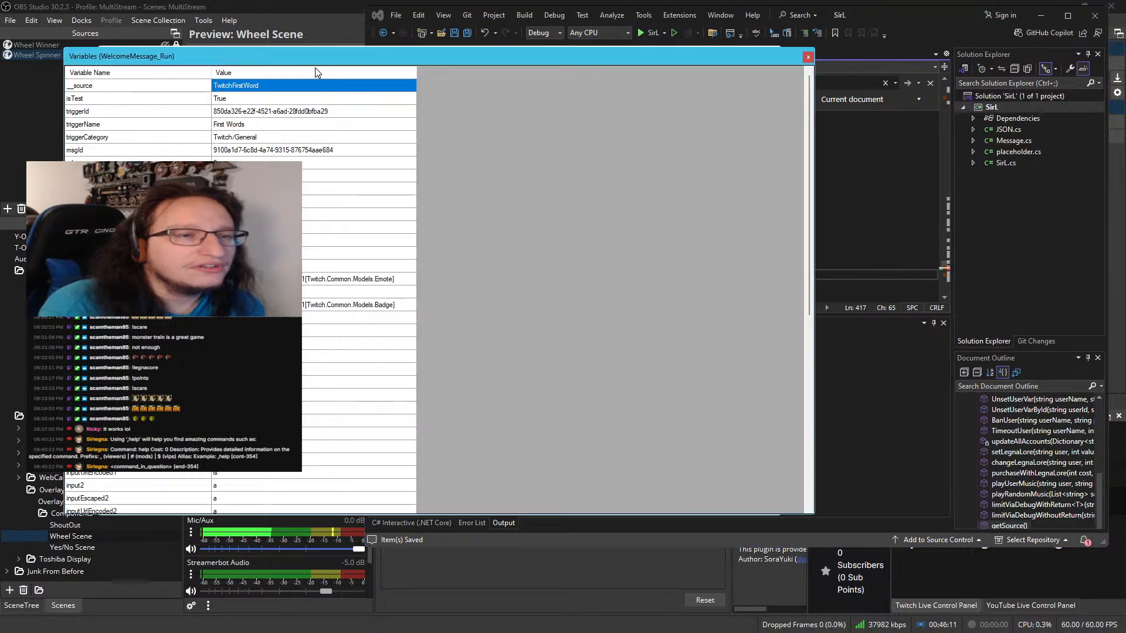
left_click(808, 57)
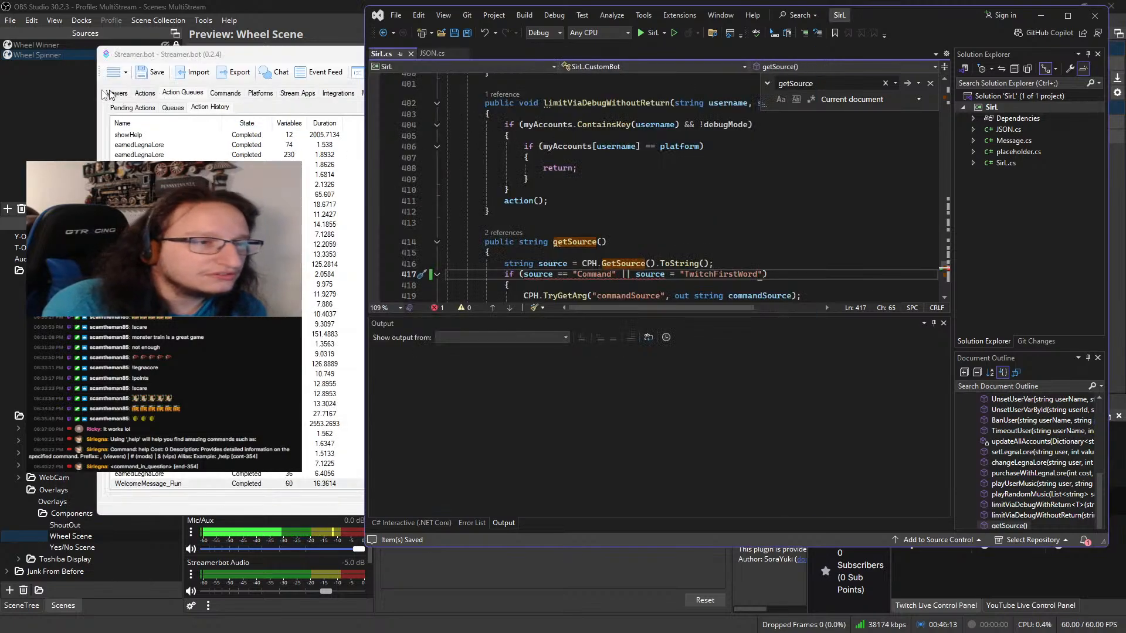
In Streamer.bot, run a test of the YouTube > Chat First Words trigger on the WelcomeMessage_Run action
left_click(144, 94)
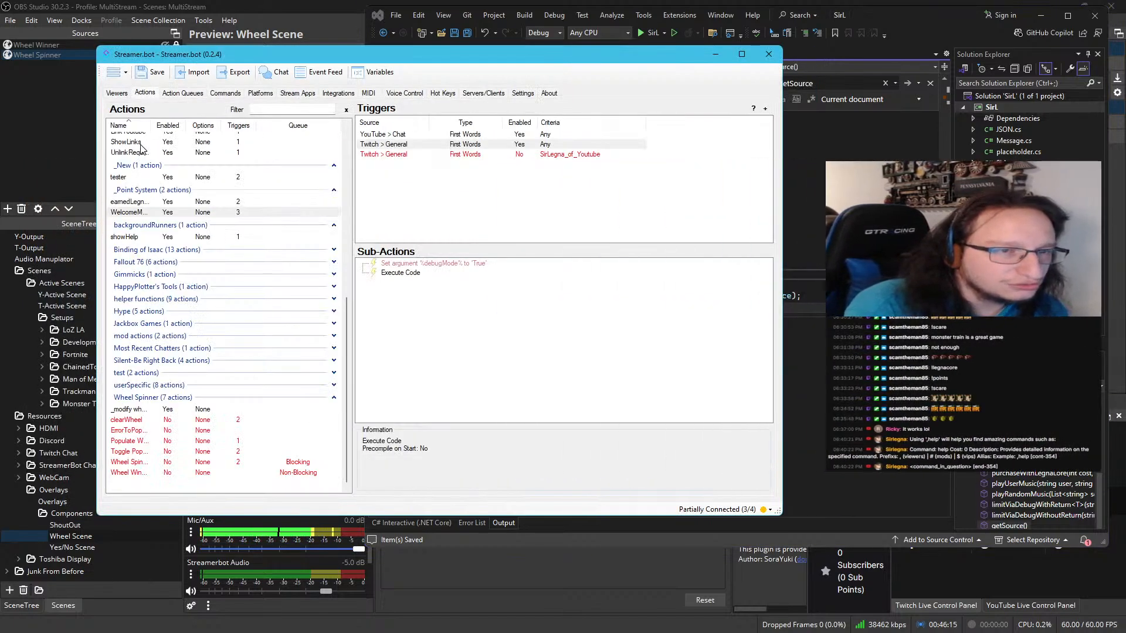
left_click(435, 135)
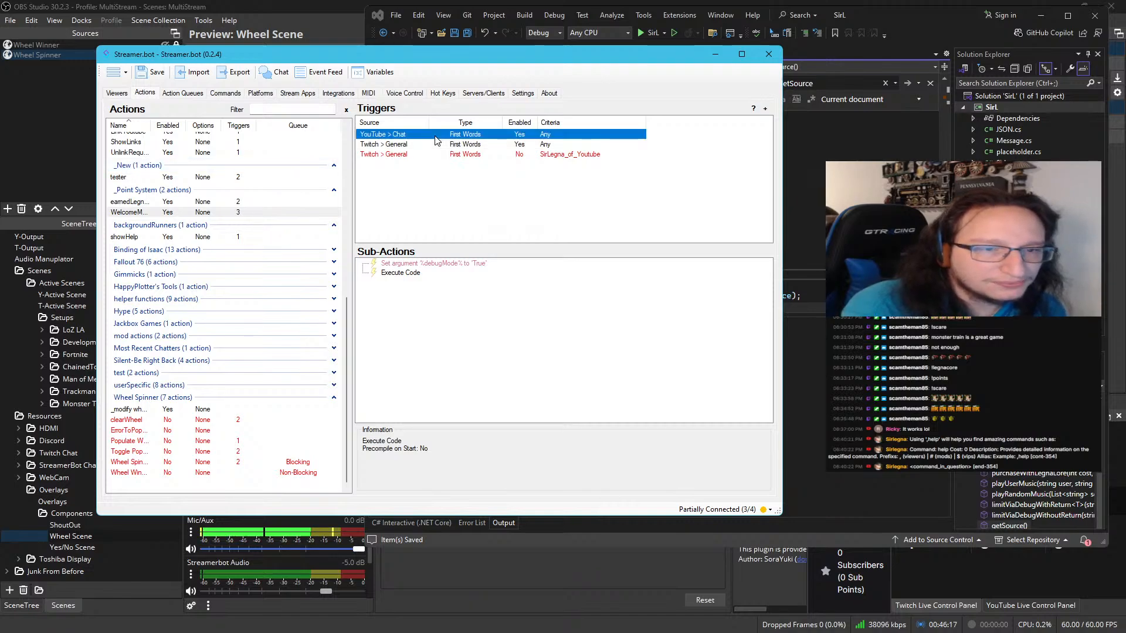
right_click(435, 140)
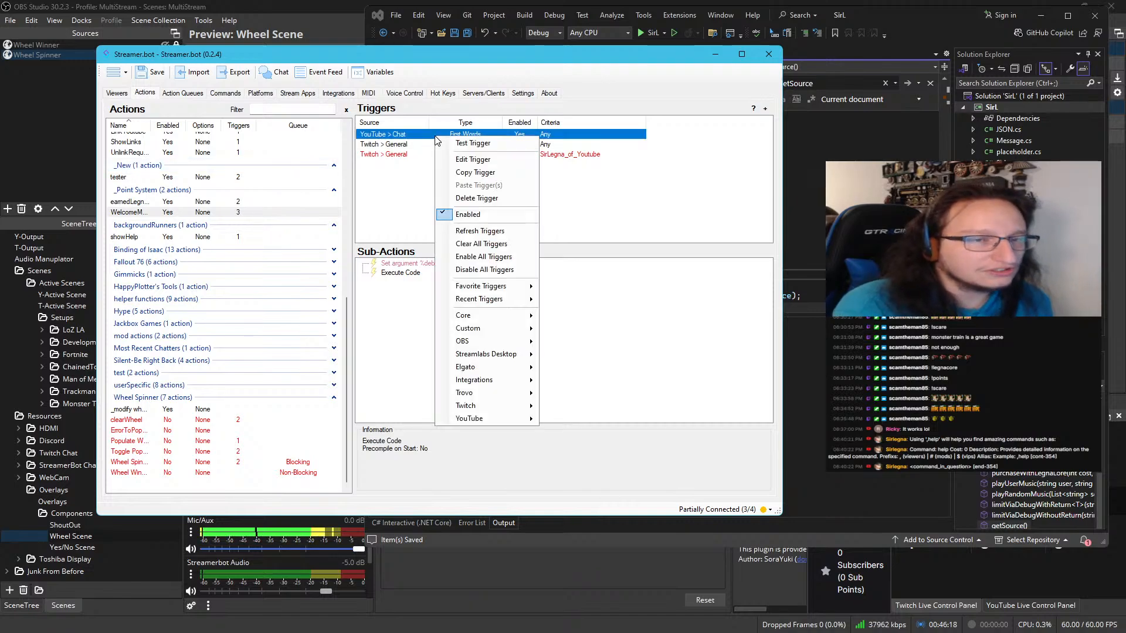
left_click(472, 144)
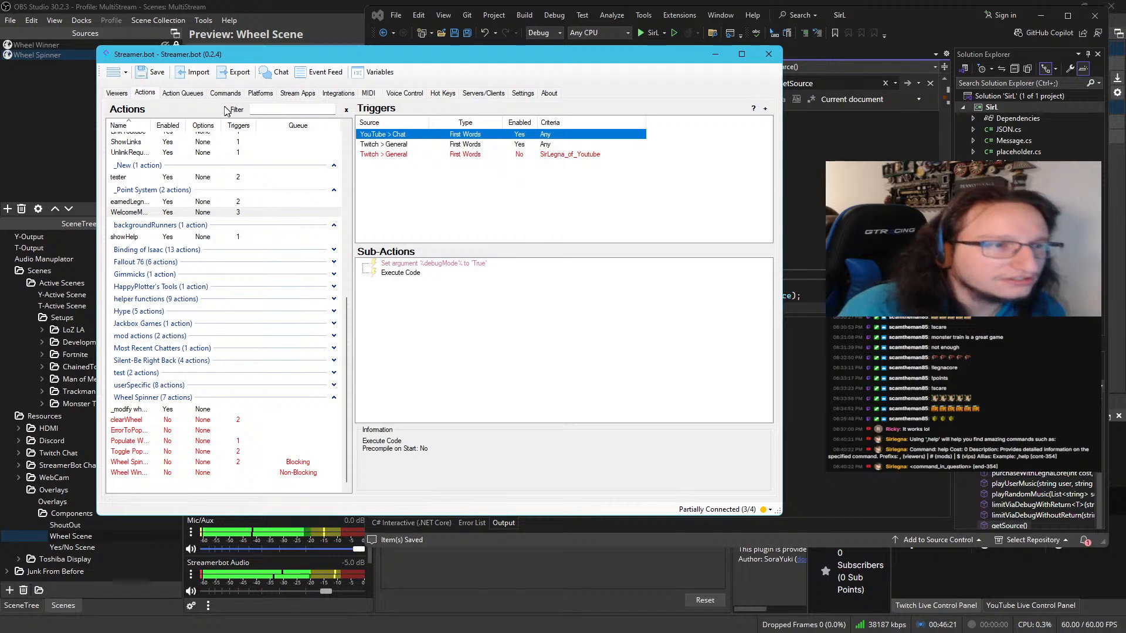
Review the variables of the latest WelcomeMessage_Run in the action history and copy its __source value
left_click(182, 92)
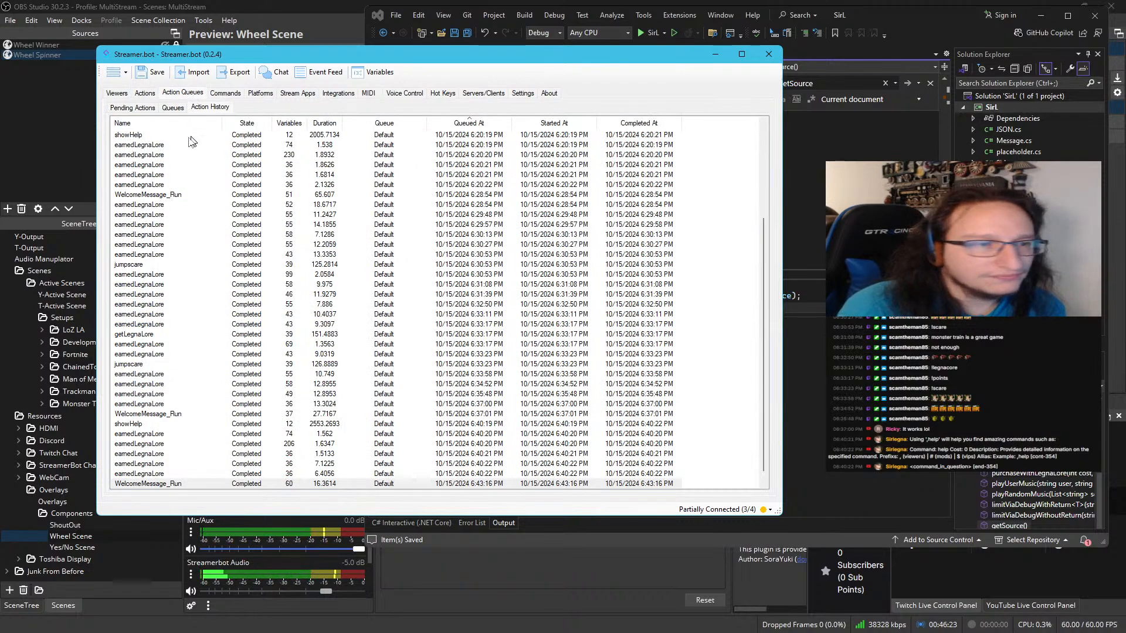
double_click(163, 484)
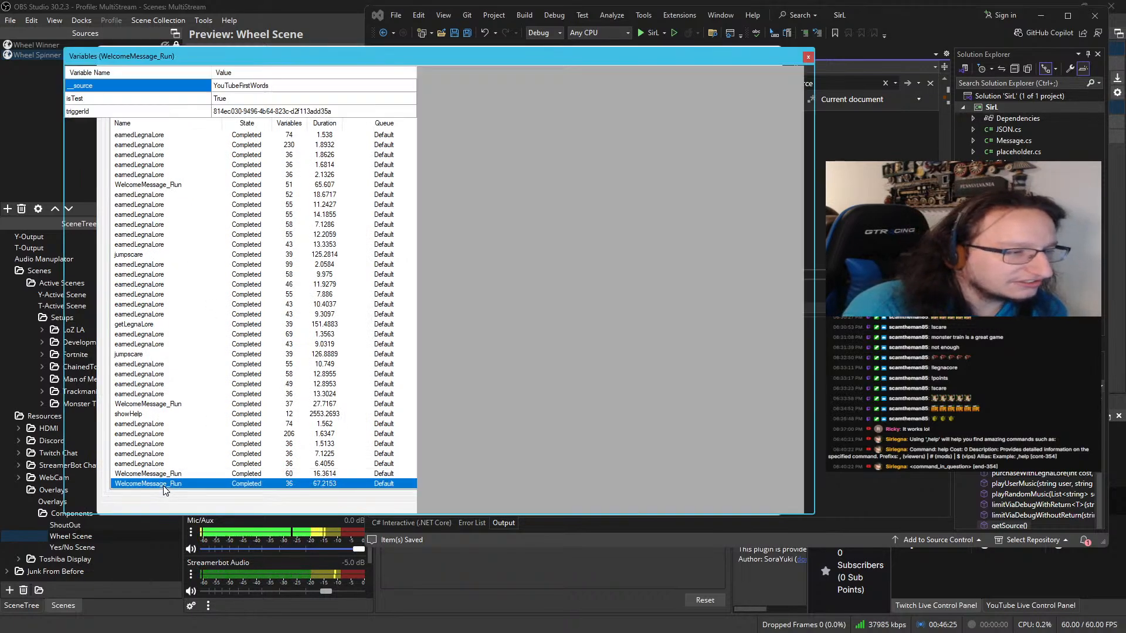
scroll(169, 313, "down", 1)
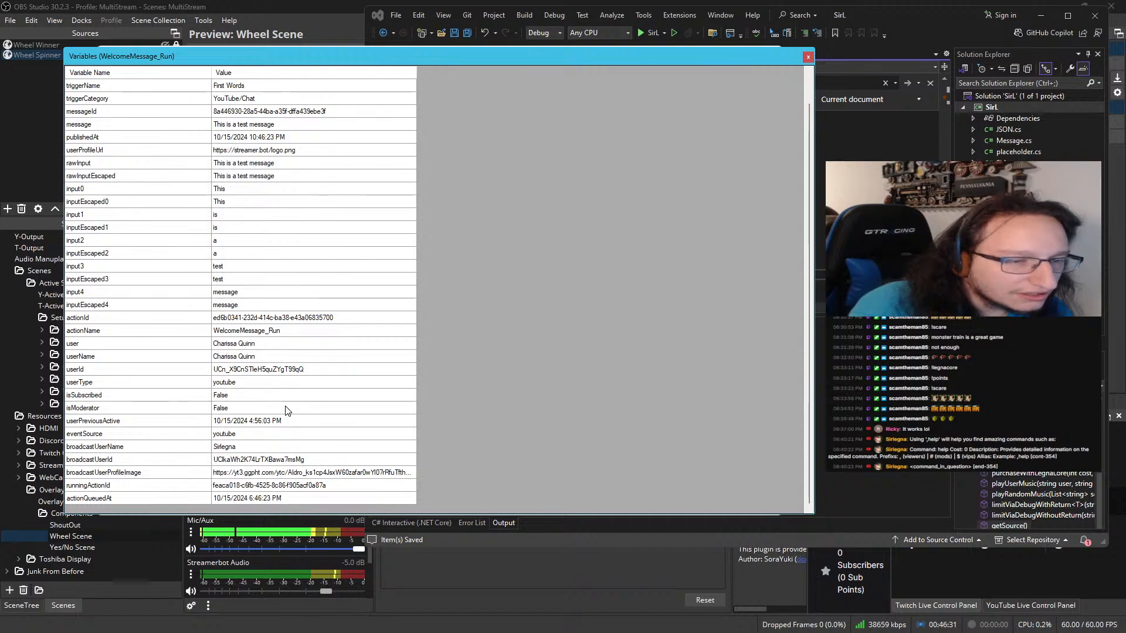
scroll(168, 437, "up", 1)
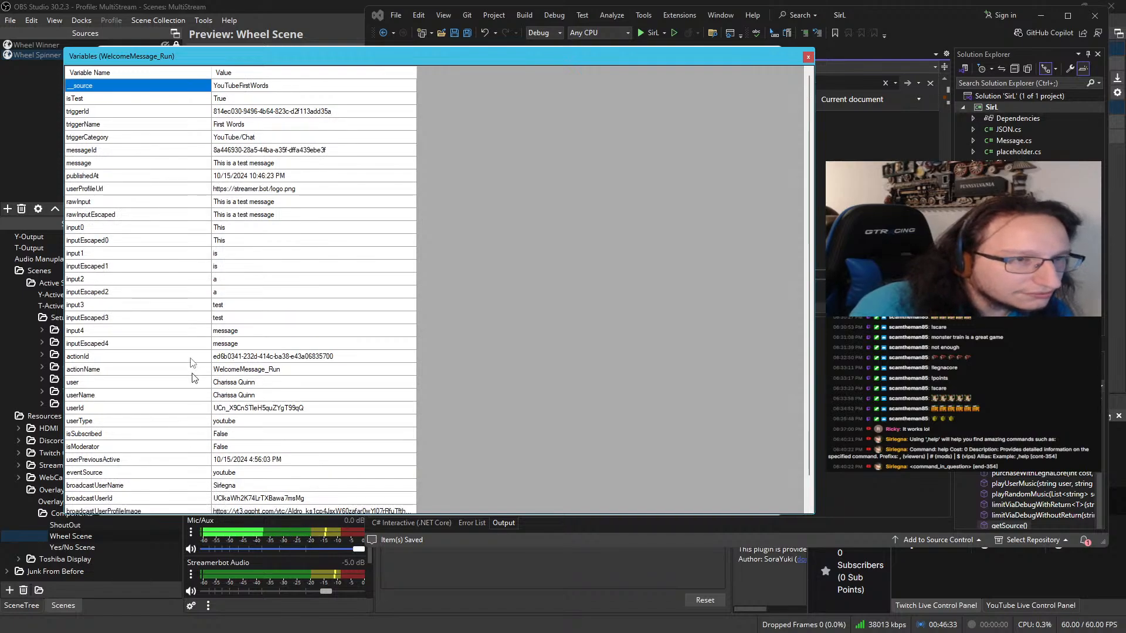
right_click(253, 92)
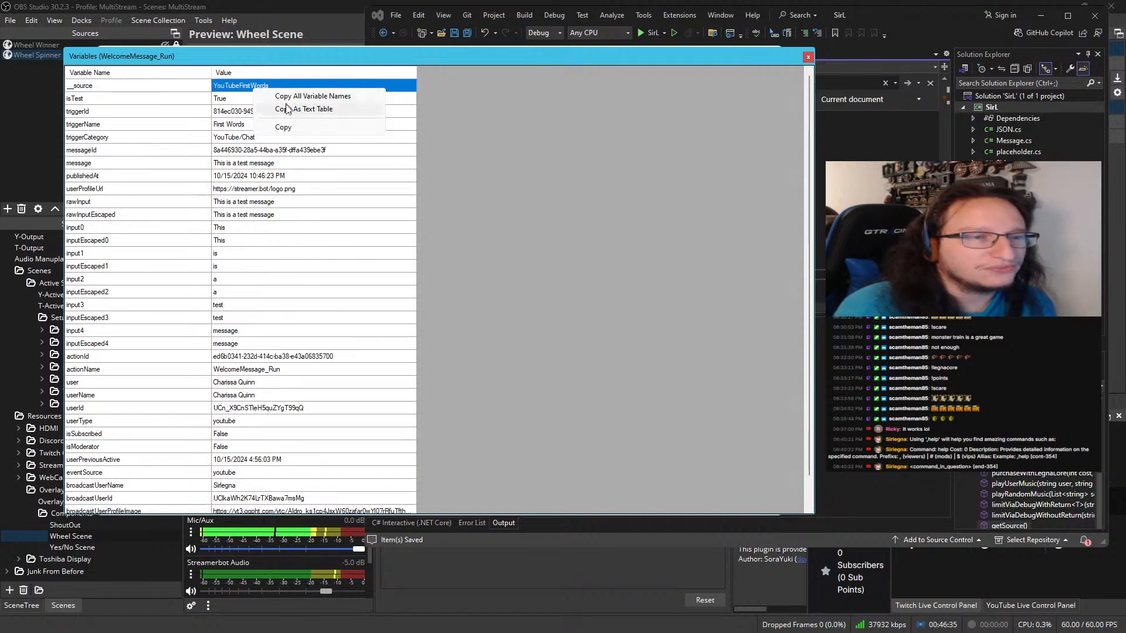
left_click(283, 127)
left_click(807, 60)
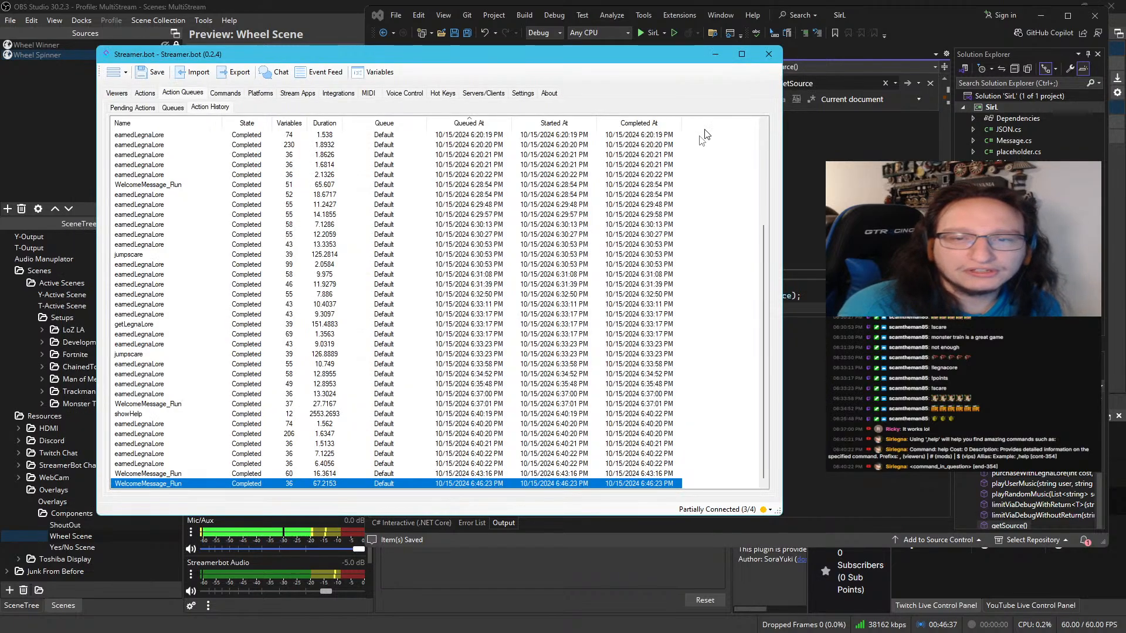
In Visual Studio, append || source == "YouTubeFirstWords" to the getSource if condition and correct the "TwitchFirstWord" comparison to ==
left_click(145, 94)
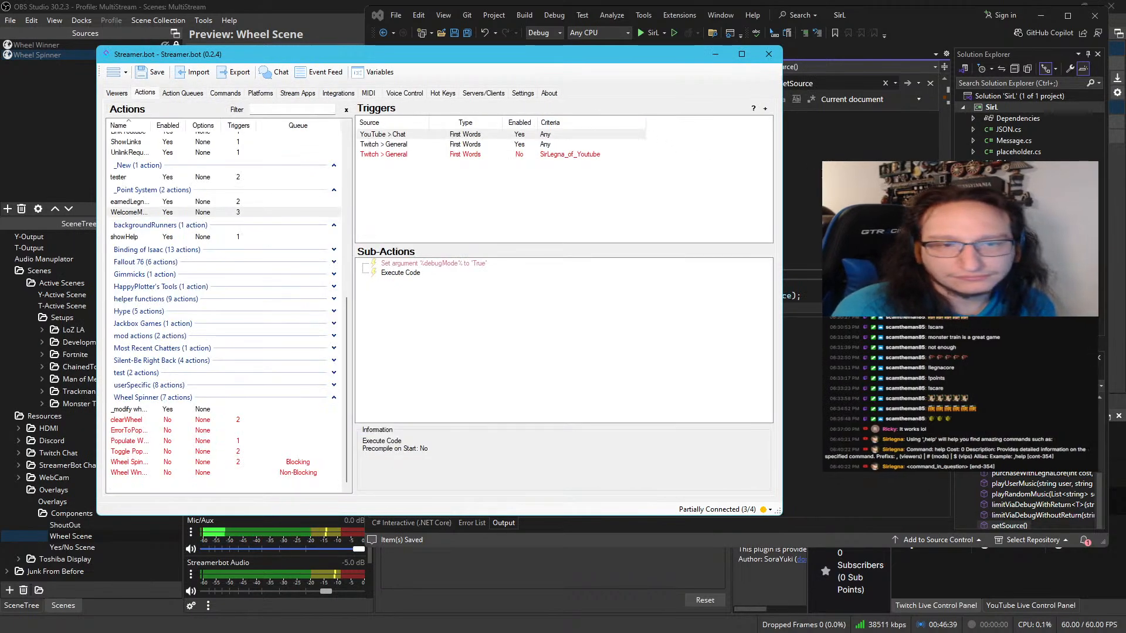
left_click(608, 173)
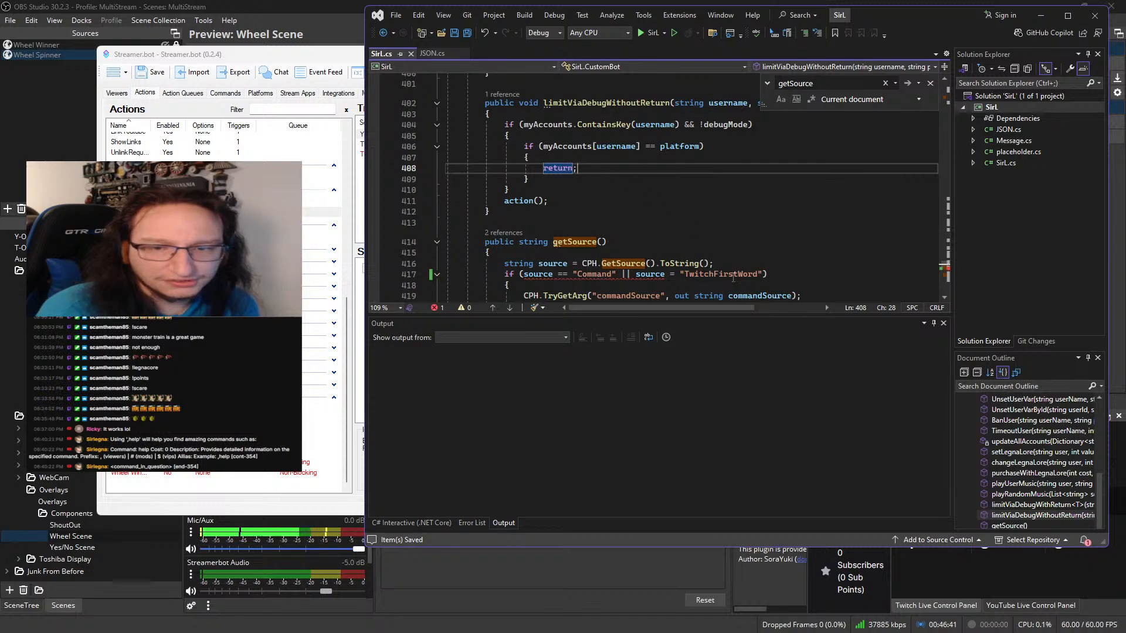
left_click(762, 274)
type("||")
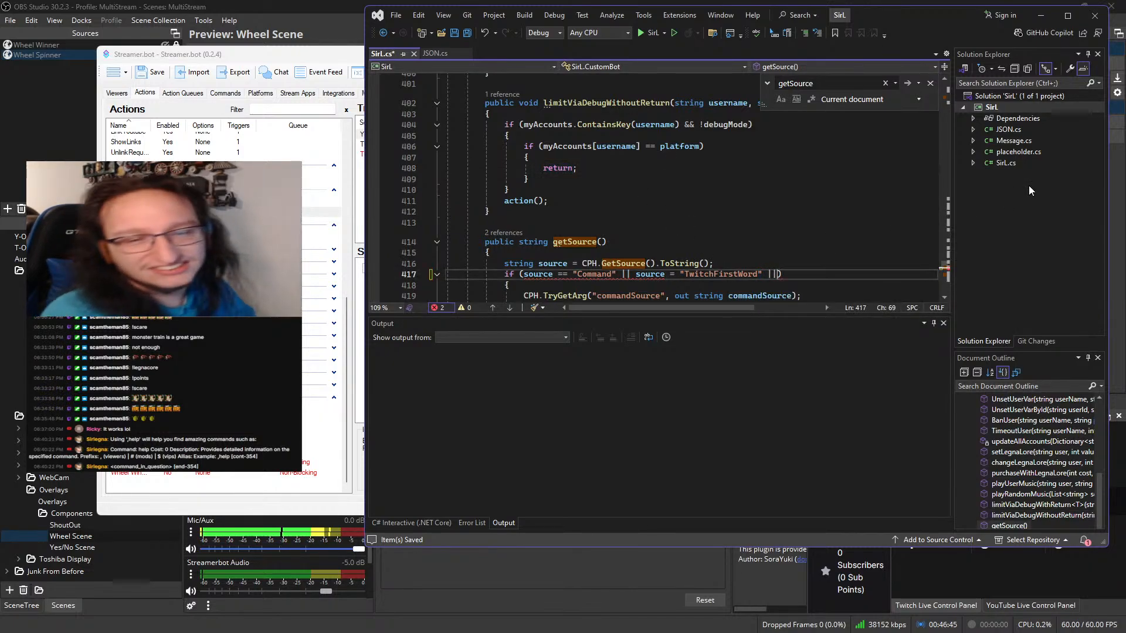
type(" source")
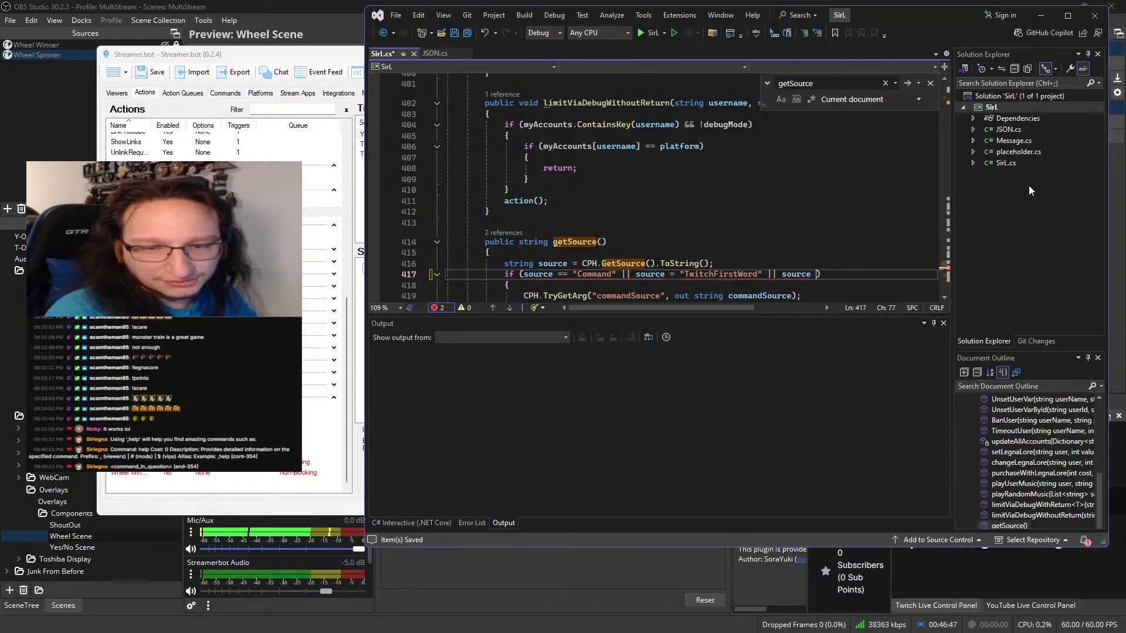
type(" == ")
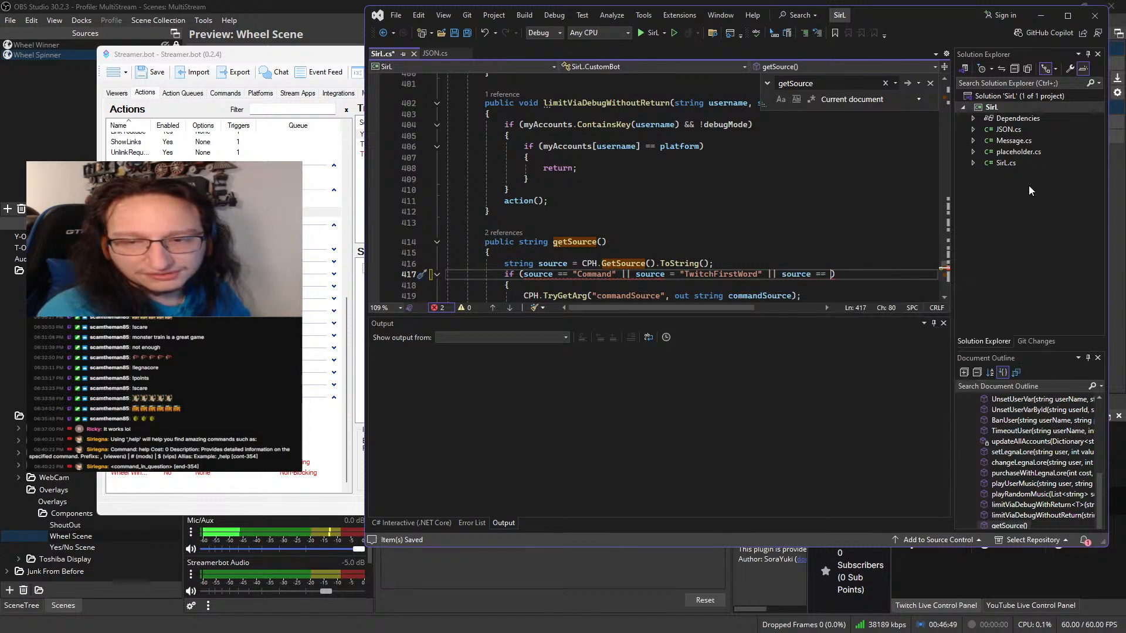
type("\"YouTubeFirstWords")
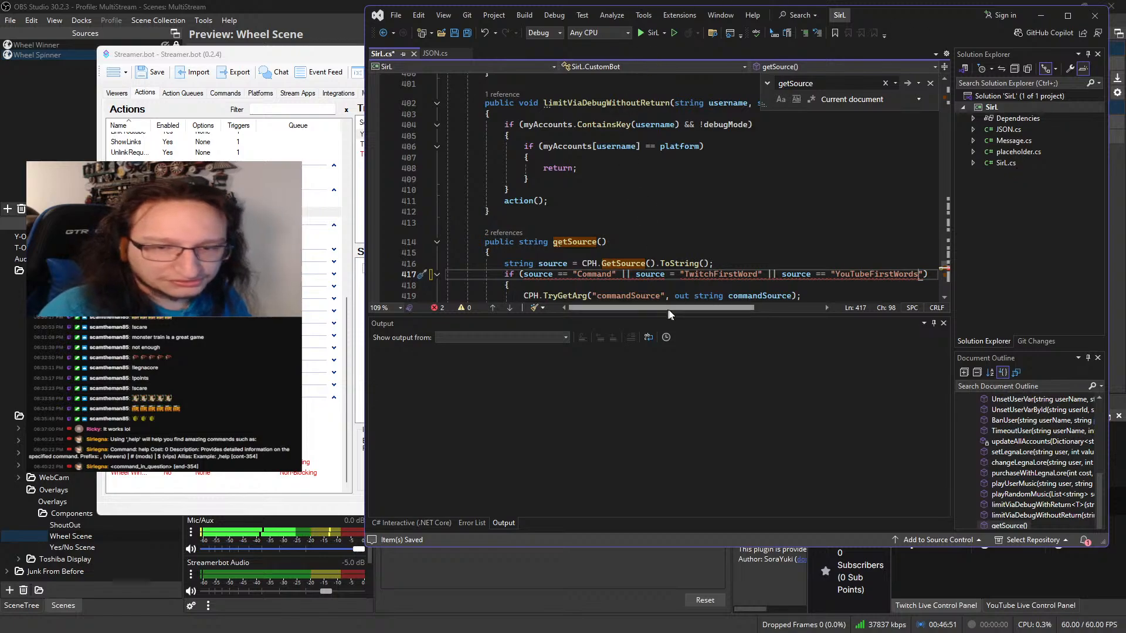
left_click(669, 274)
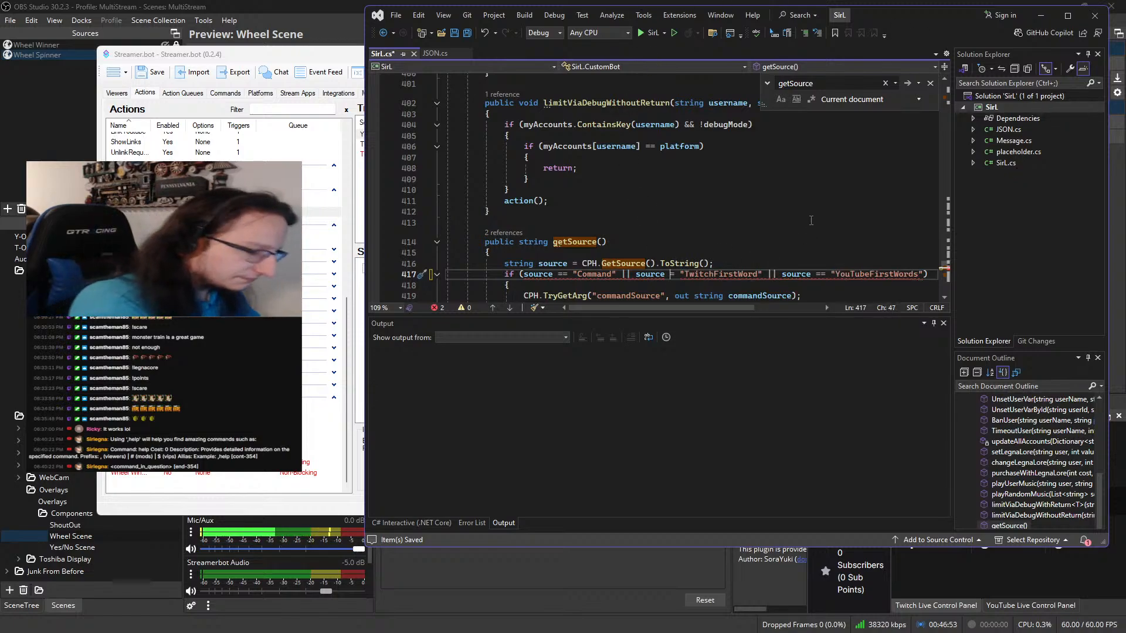
type("=")
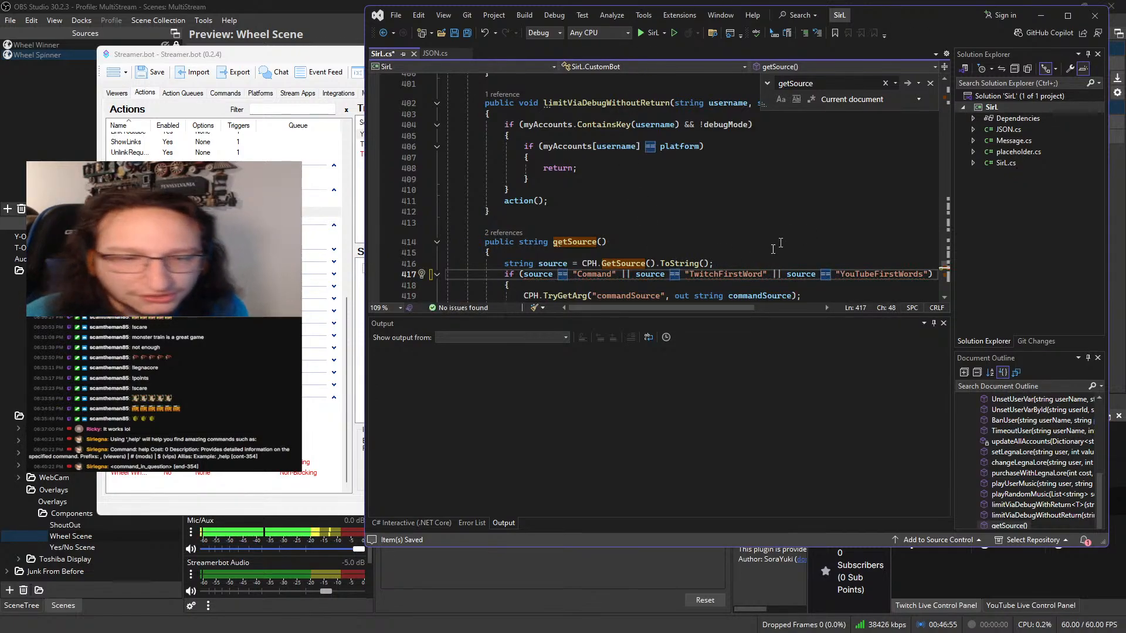
Review the rest of getSource, and open the variables of the Twitch-triggered WelcomeMessage_Run from Streamer.bot's action history
mouse_move(704, 263)
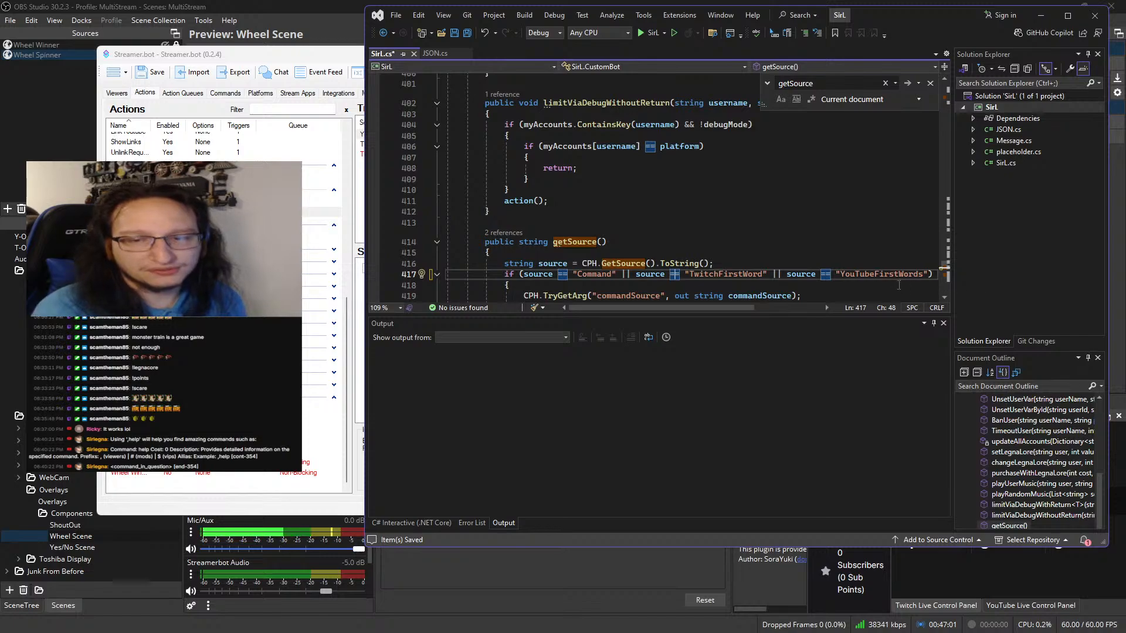
scroll(689, 288, "down", 3)
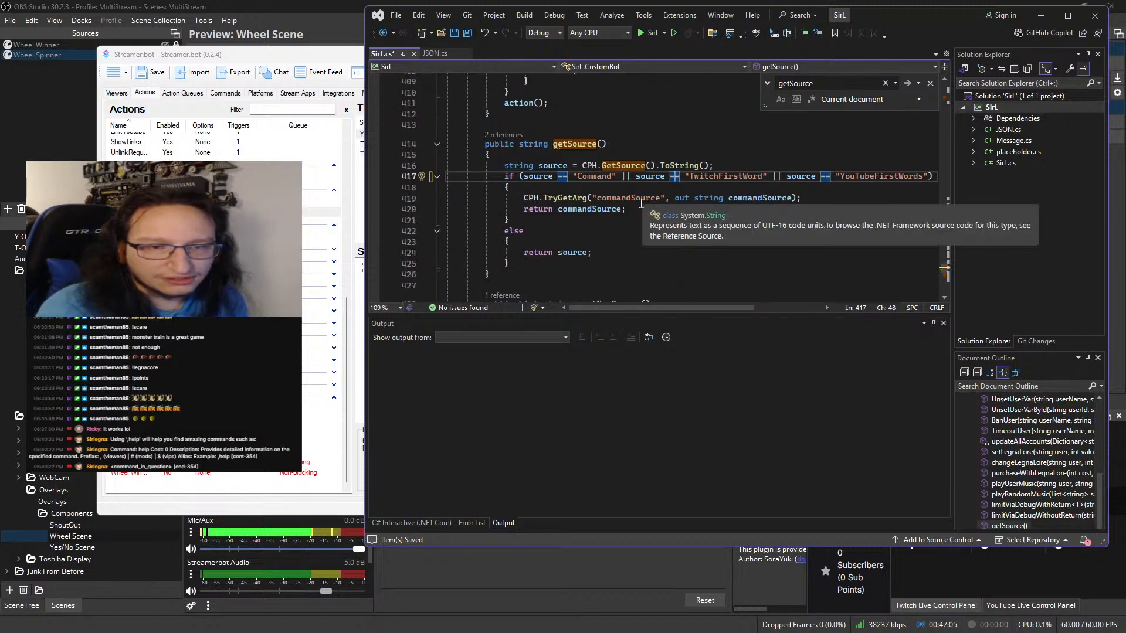
scroll(651, 217, "down", 3)
scroll(639, 235, "up", 3)
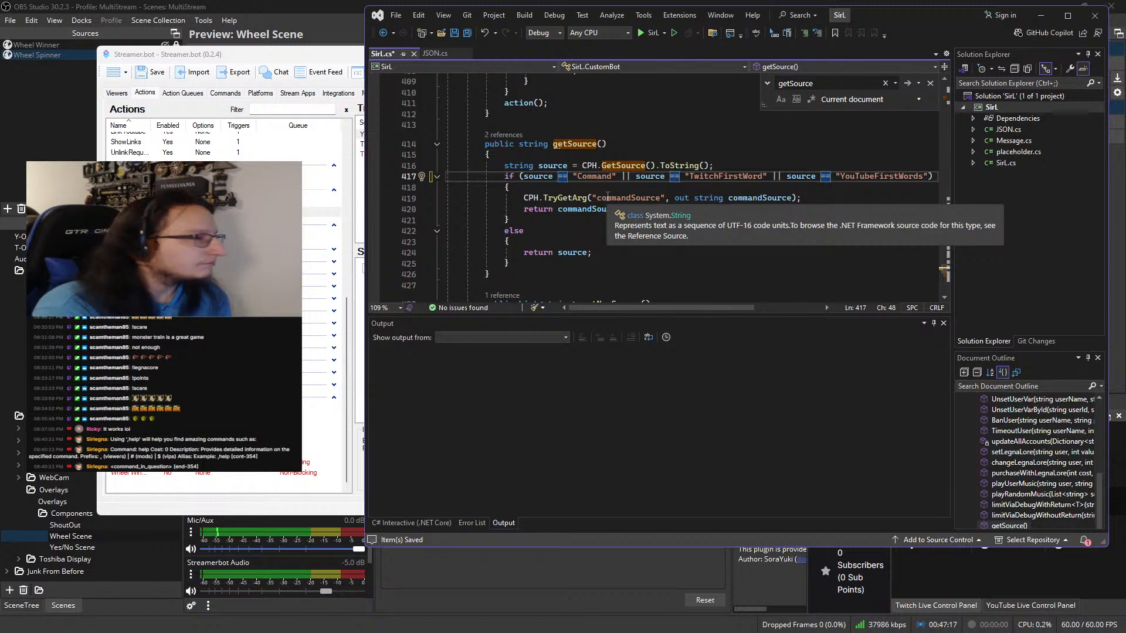
left_click(179, 94)
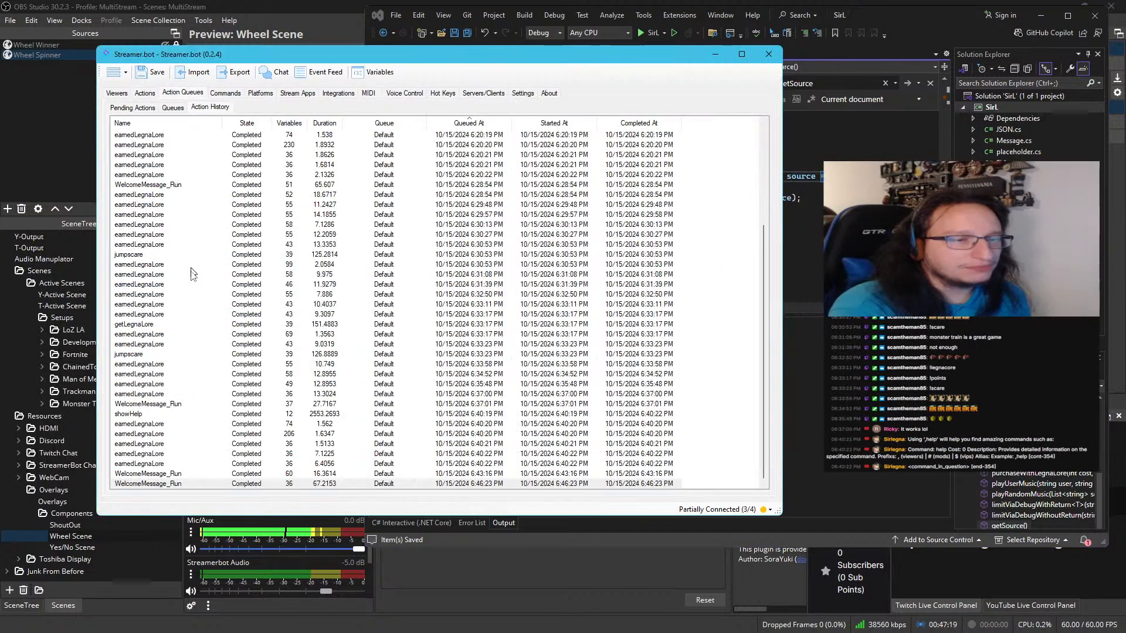
double_click(171, 472)
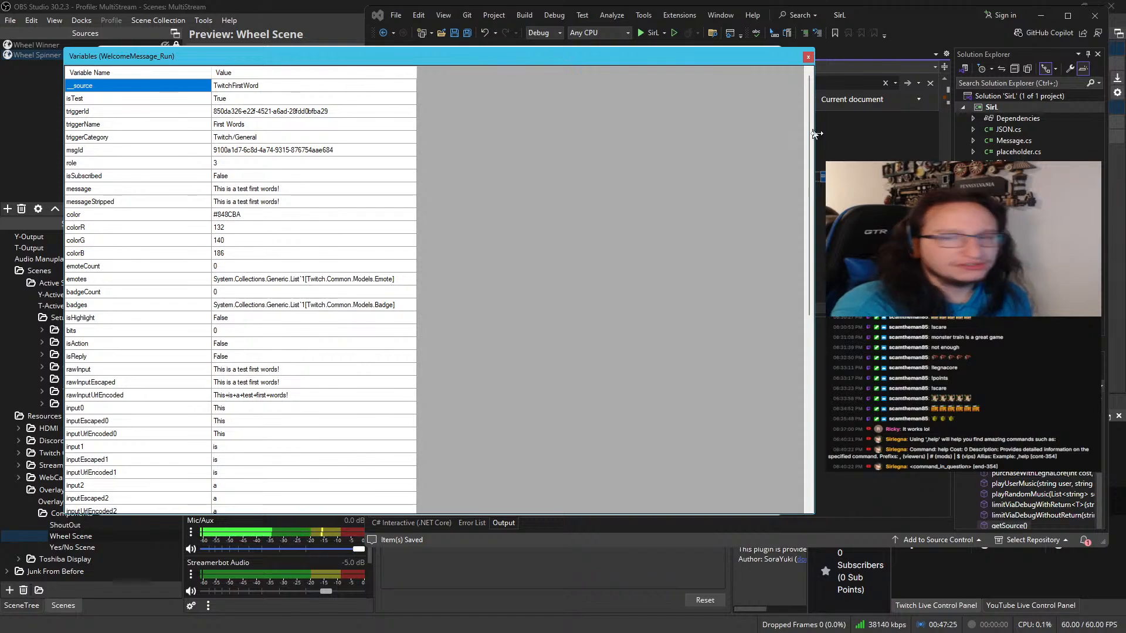
In Visual Studio, go to the definition of CPH.GetSource and examine its declaration in the decompiled interface
left_click(822, 165)
left_click(623, 165)
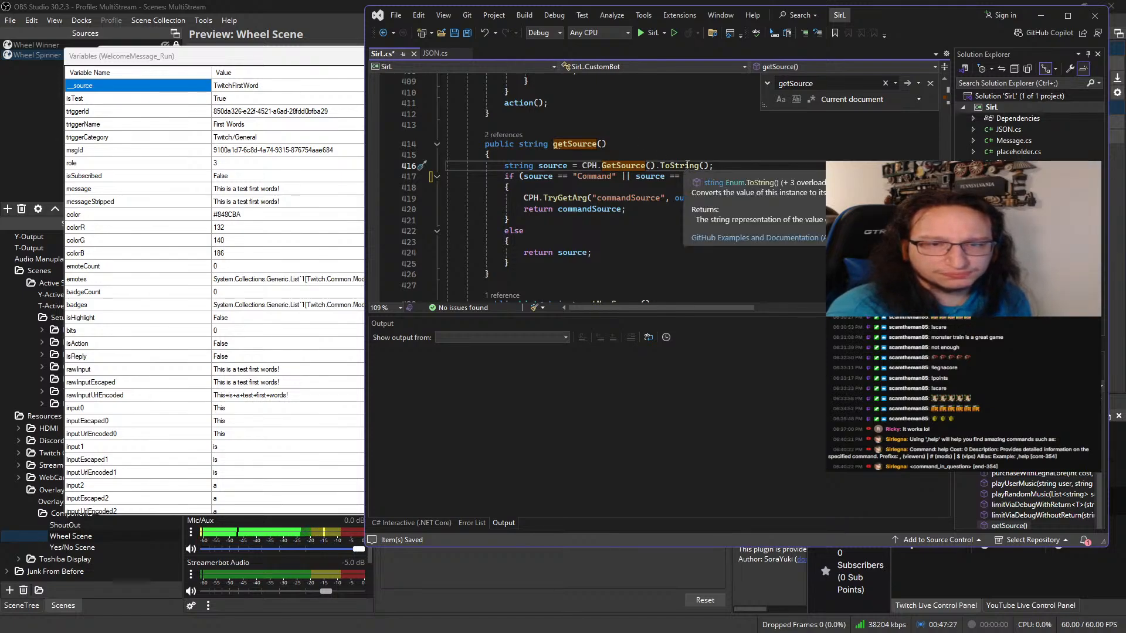
left_click(623, 167, "ctrl")
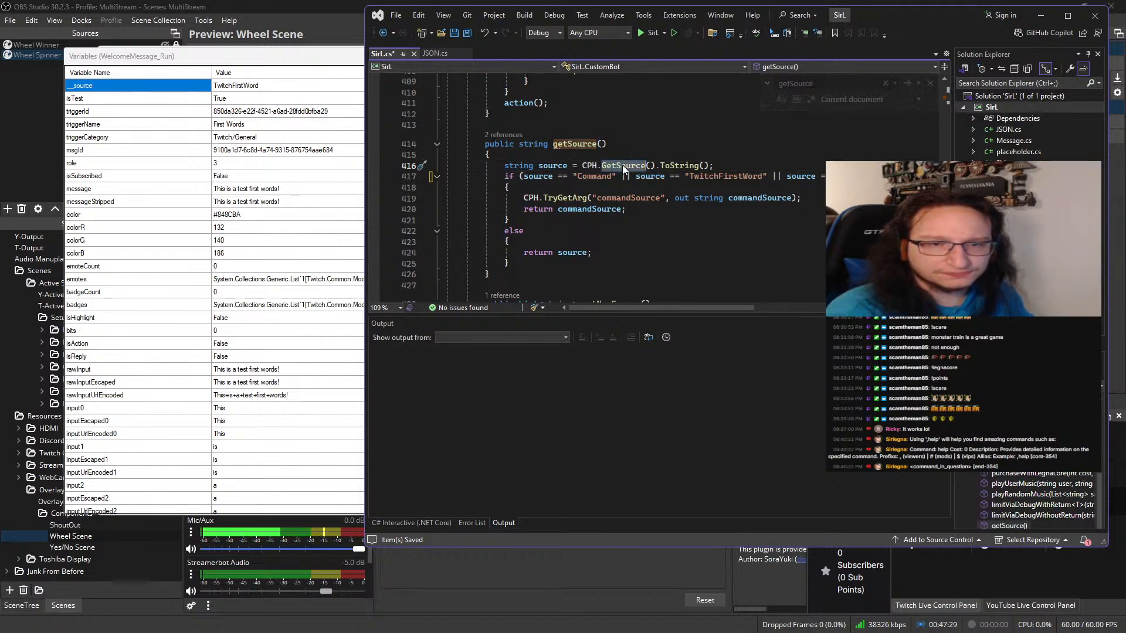
left_click(622, 168, "ctrl")
left_click(622, 166, "ctrl")
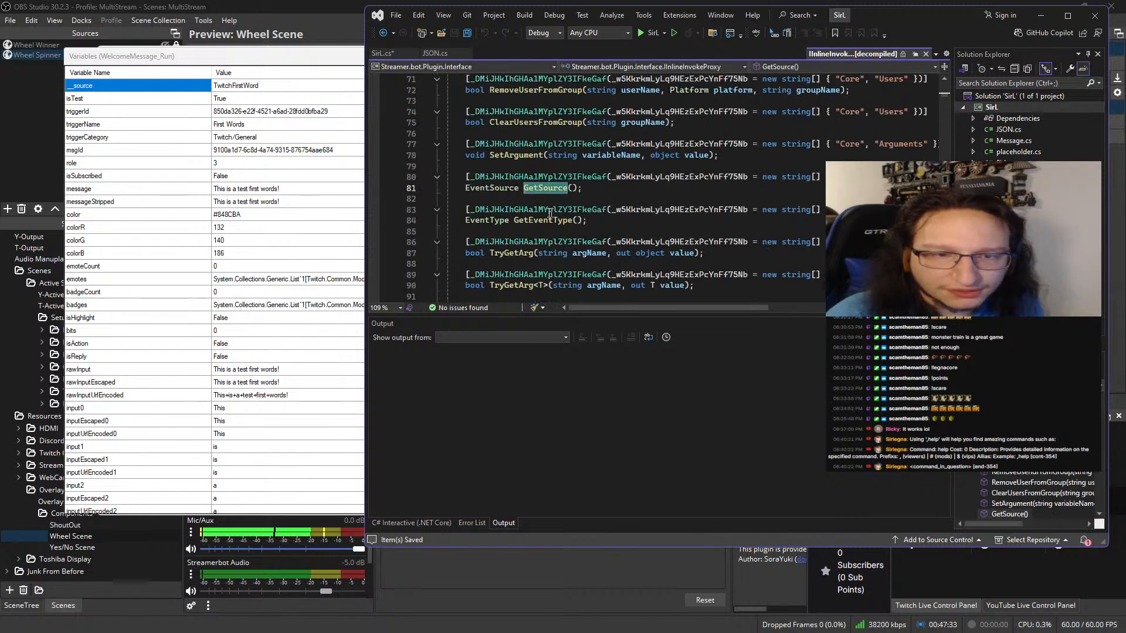
left_click(551, 188, "ctrl")
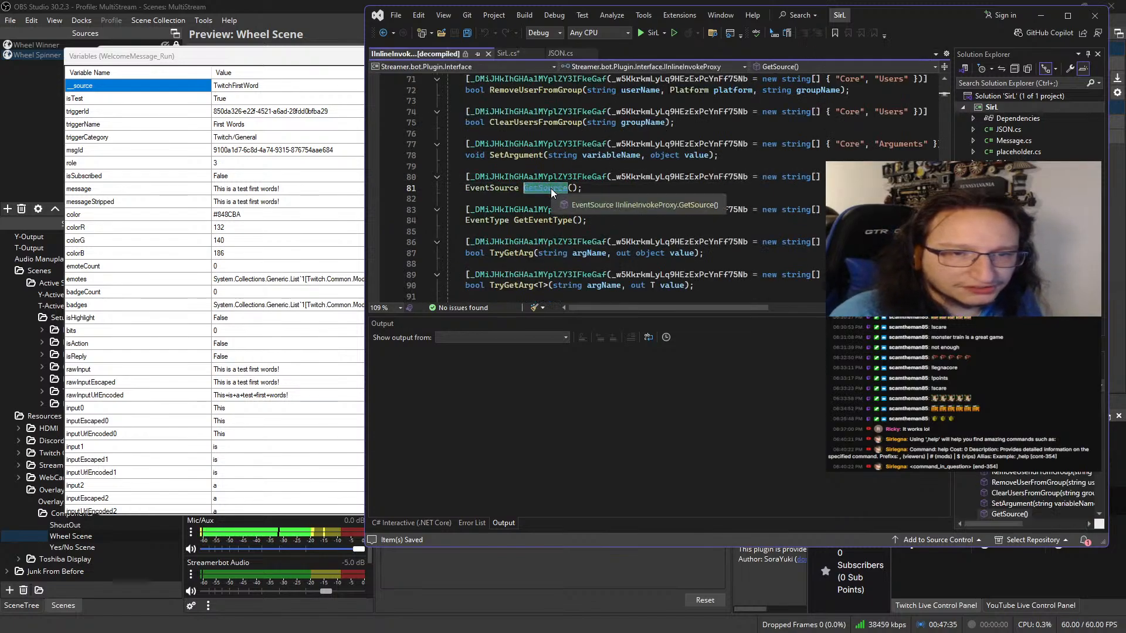
left_click(552, 188)
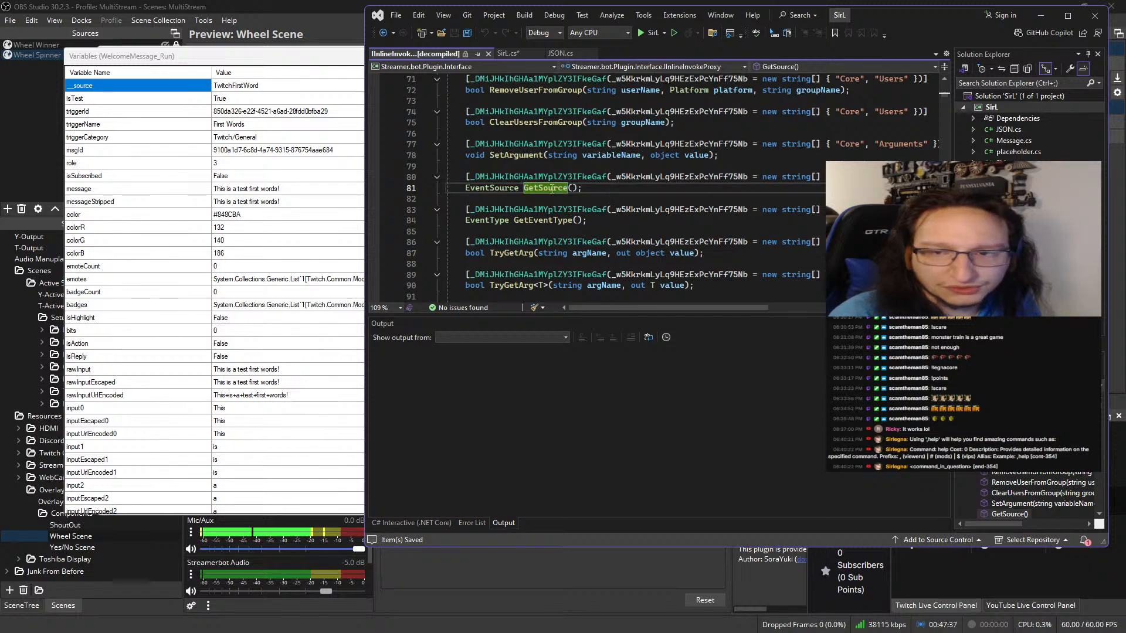
left_click(826, 176)
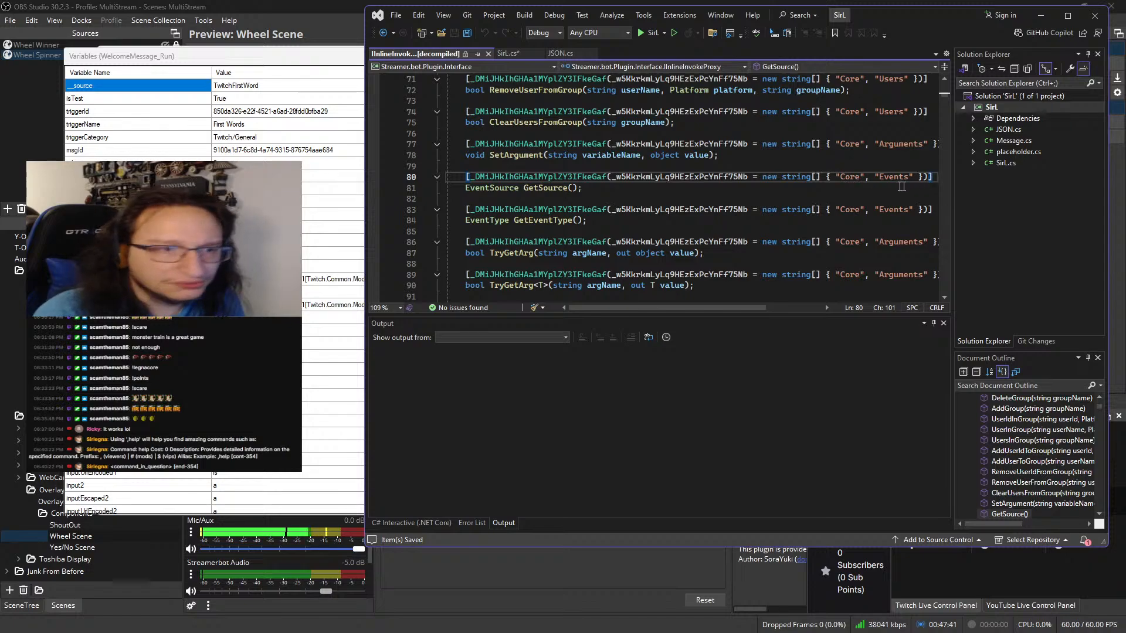
Locate the eventSource entry in the WelcomeMessage_Run variables and return to the getSource method in SirL.cs
scroll(222, 463, "down", 9)
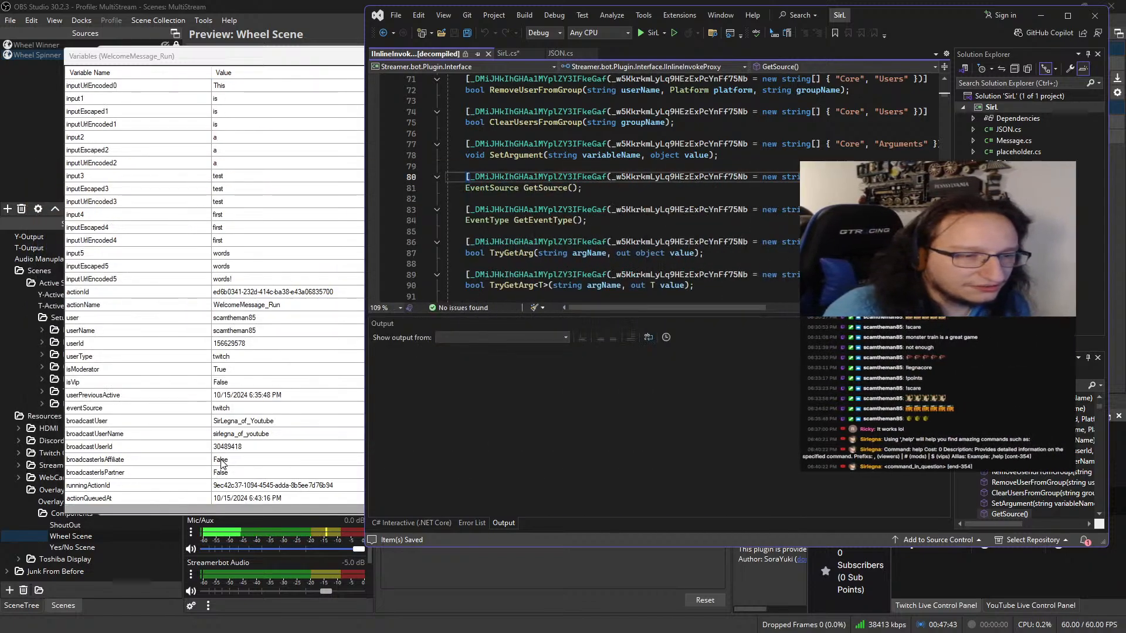
left_click(217, 411)
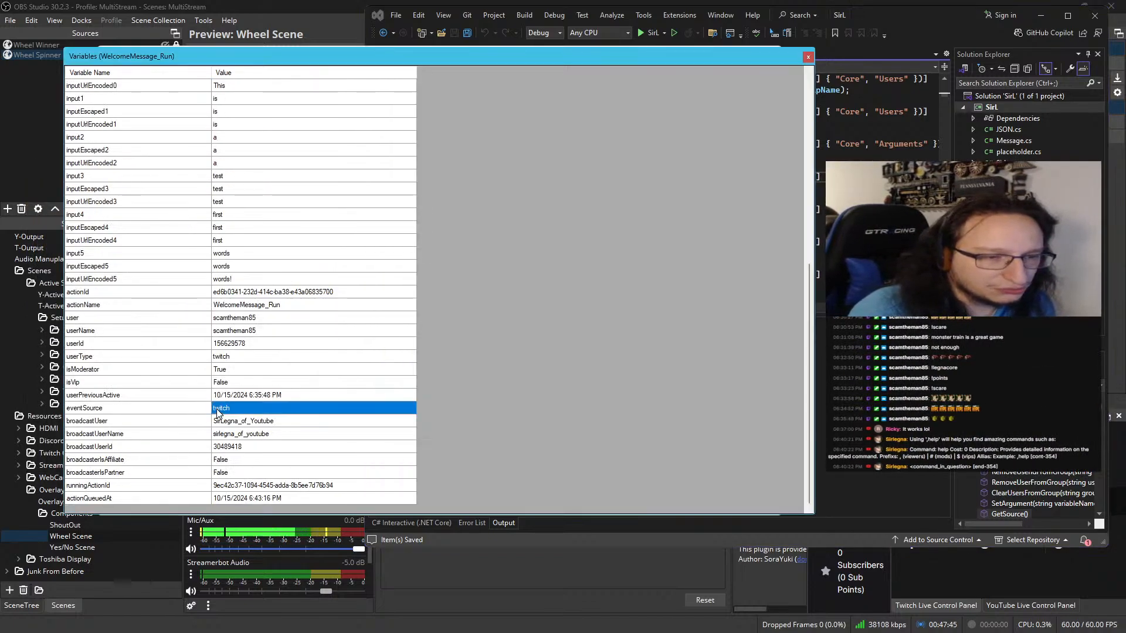
left_click(512, 42)
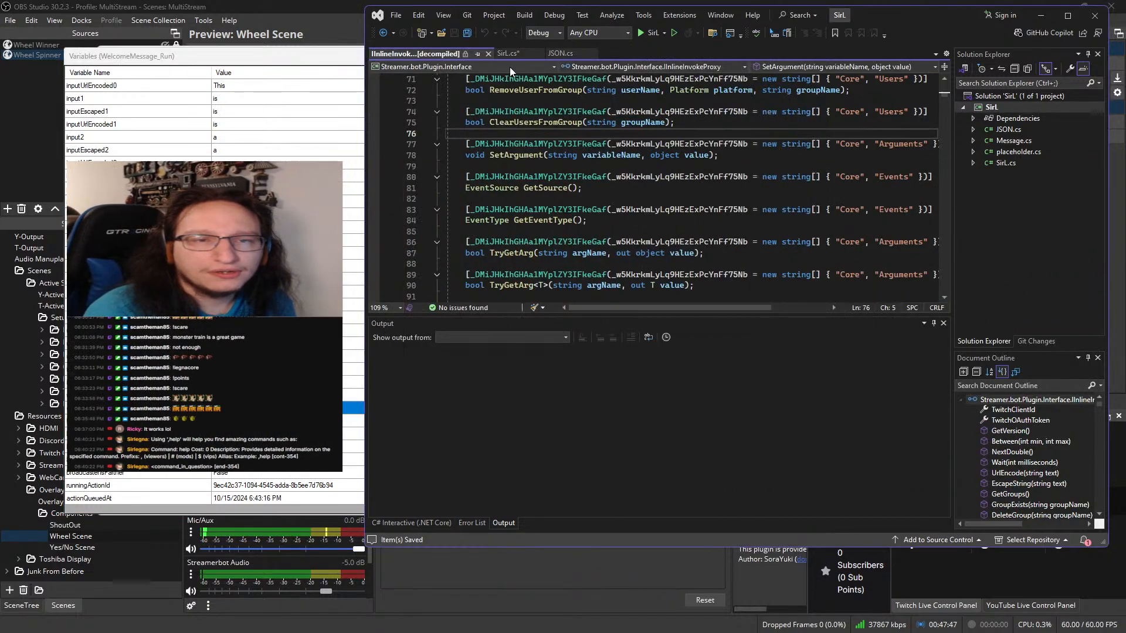
left_click(508, 54)
scroll(633, 220, "down", 1)
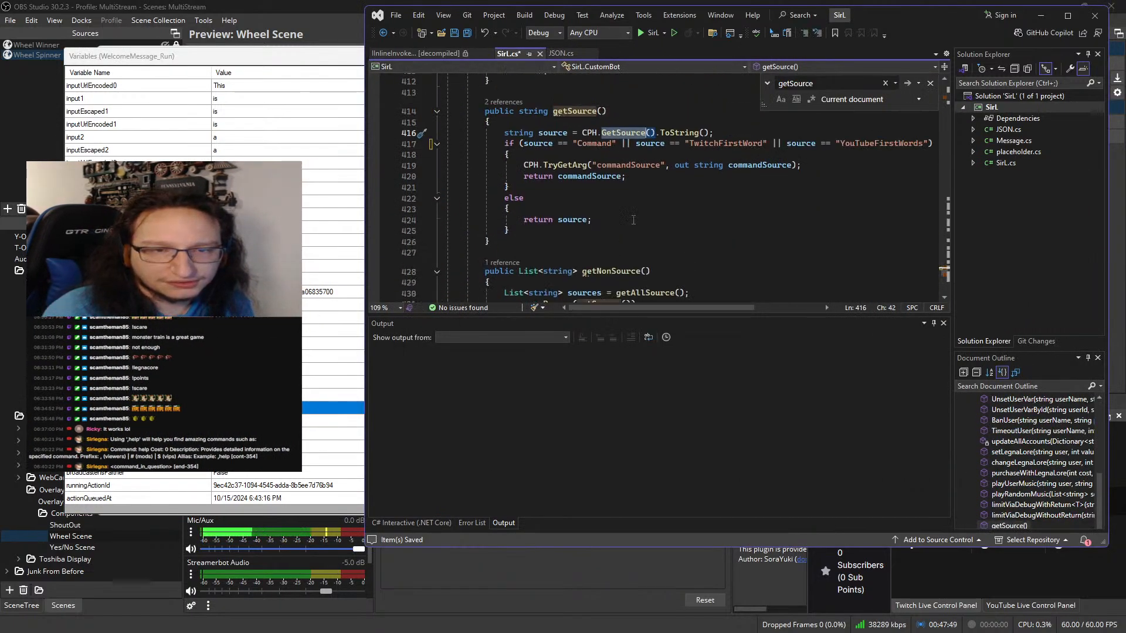
Undo the TwitchFirstWord and YouTubeFirstWords additions to the getSource condition, leaving only source == "Command", and save SirL.cs
scroll(633, 220, "up", 1)
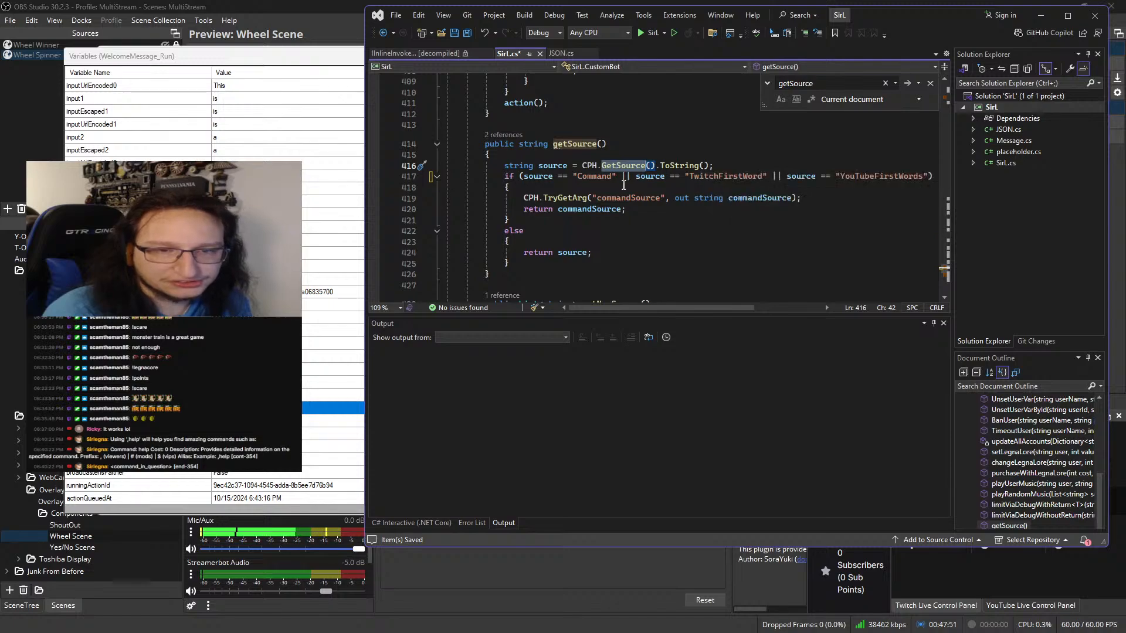
left_click(739, 191)
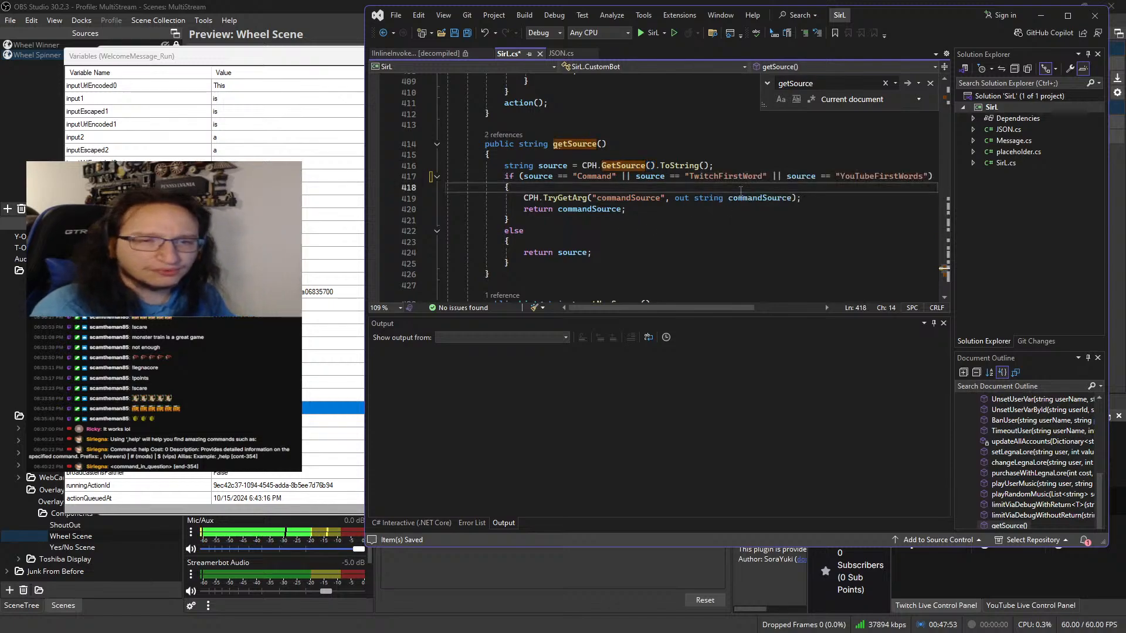
key("ctrl+z")
key("ctrl+z")
key("ctrl+z")
key("ctrl+z")
key("ctrl+z")
key("ctrl+z")
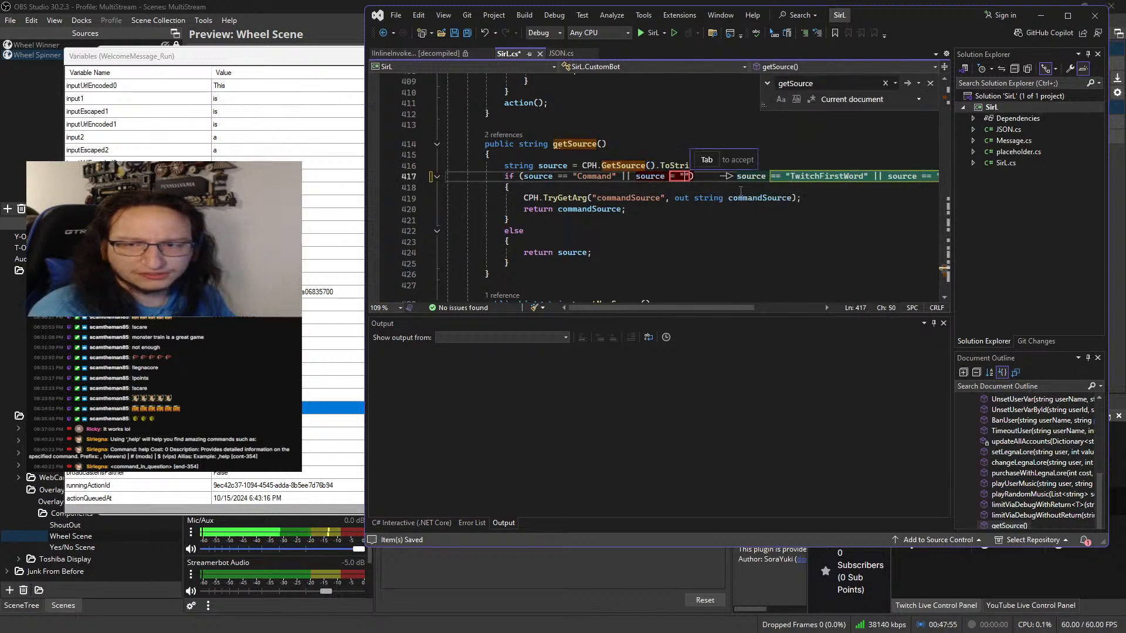
key("ctrl+z")
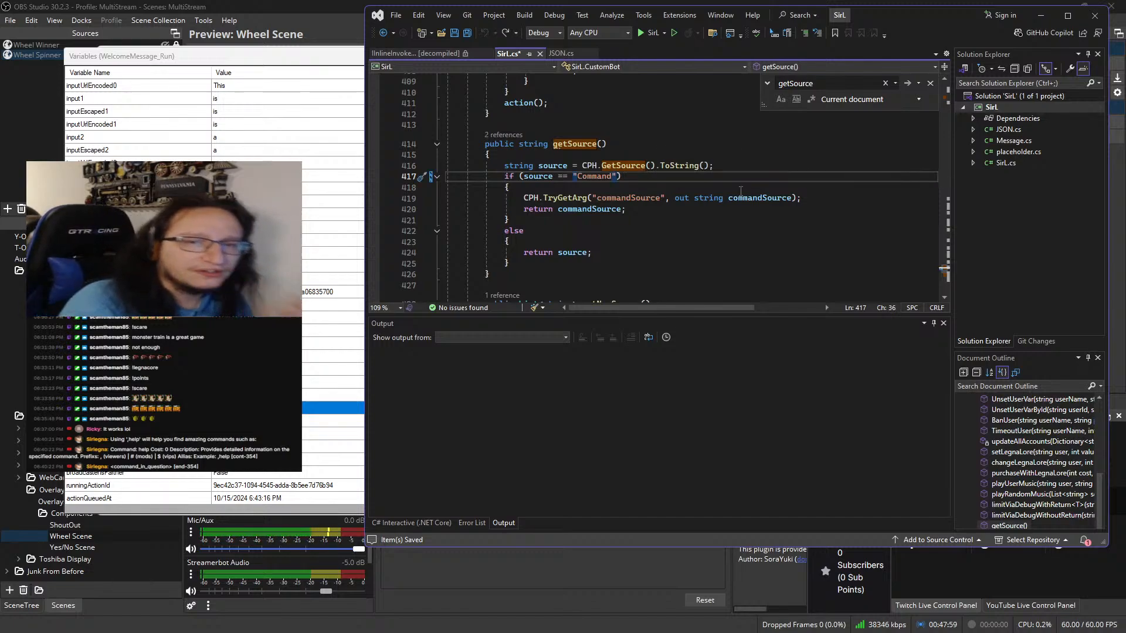
key("ctrl")
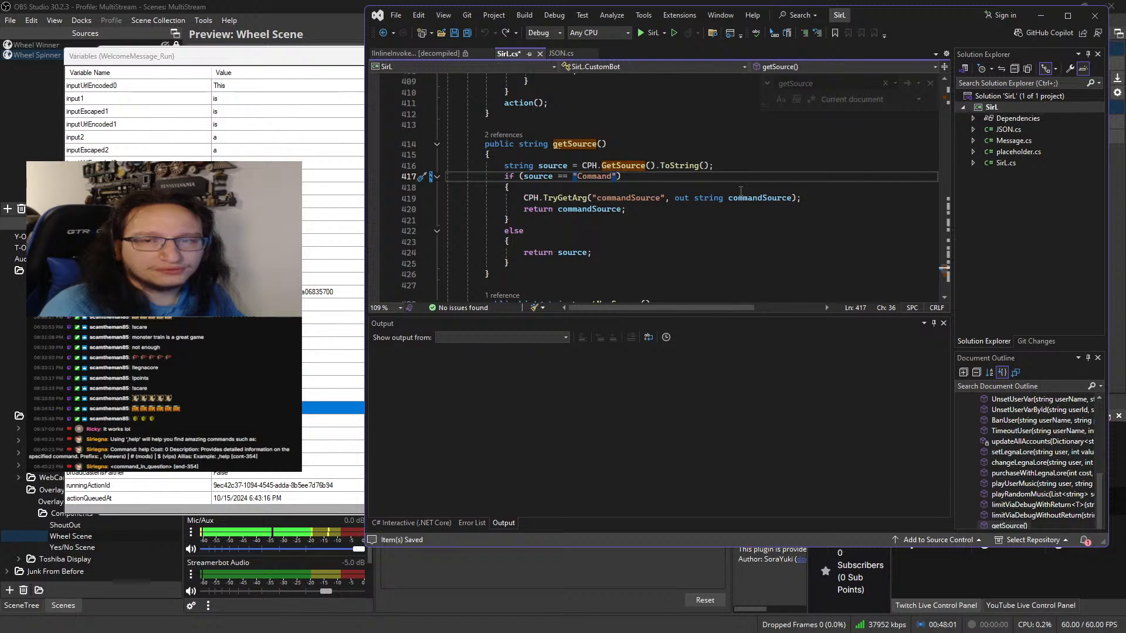
key("ctrl+s")
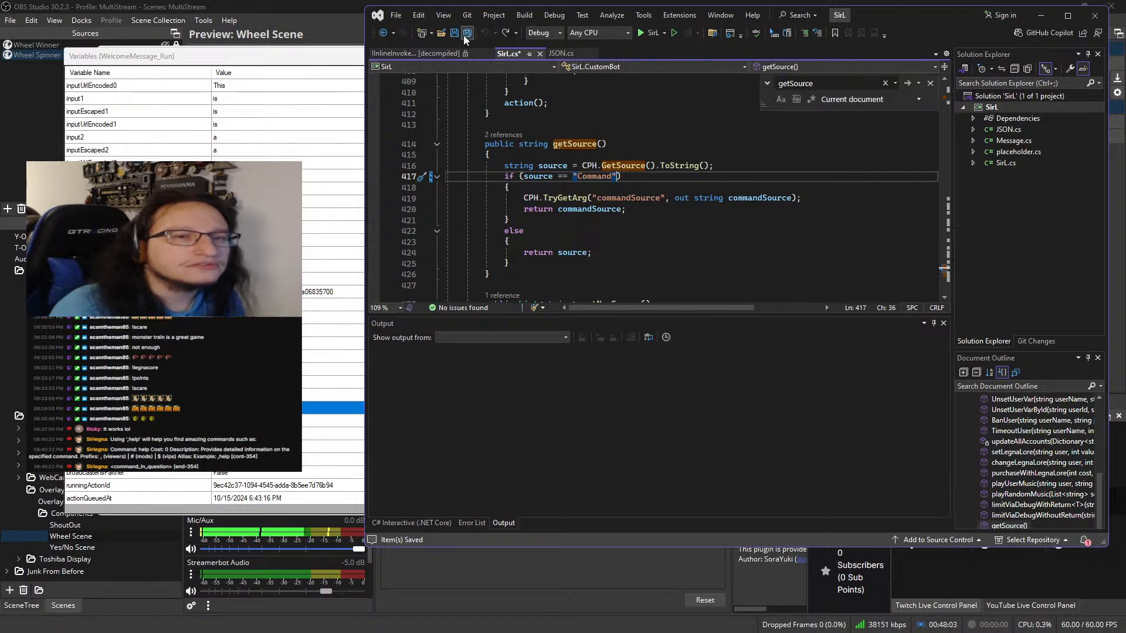
Switch to Streamer.bot, open the C# code of the WelcomeMessage_Run action and locate its PostToSource call
left_click(1045, 18)
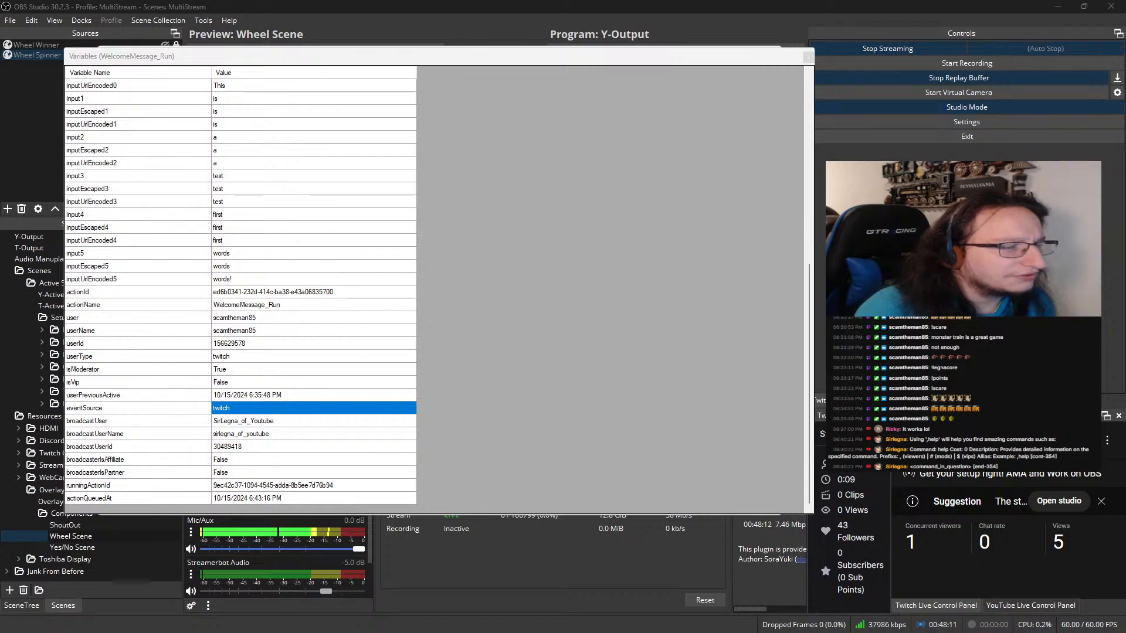
left_click_drag(278, 56, 600, 123)
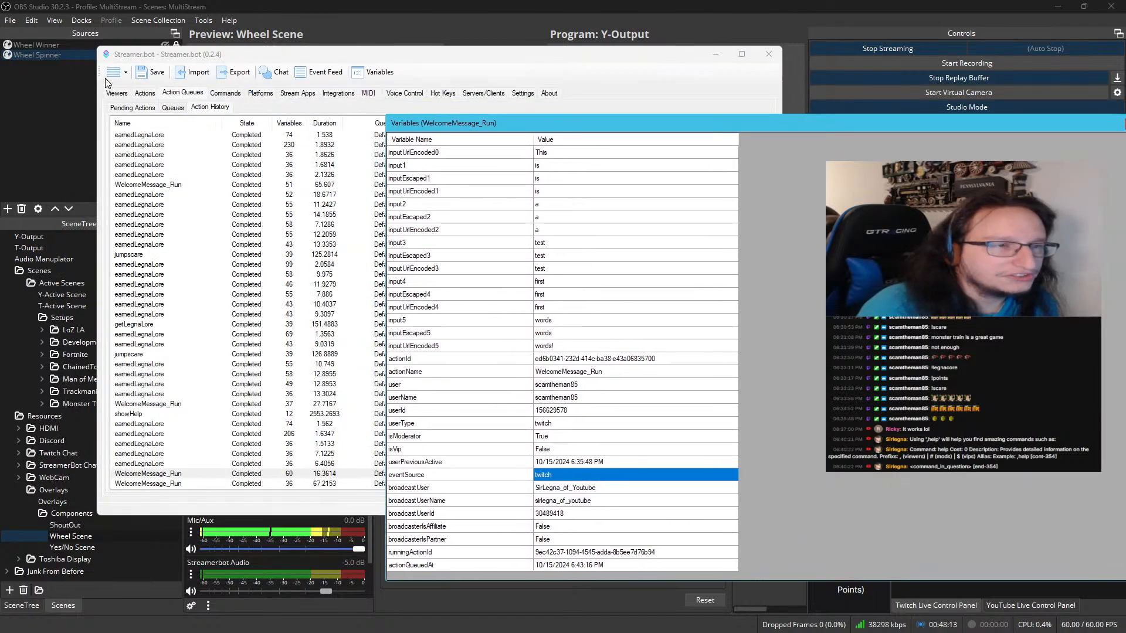
left_click(143, 93)
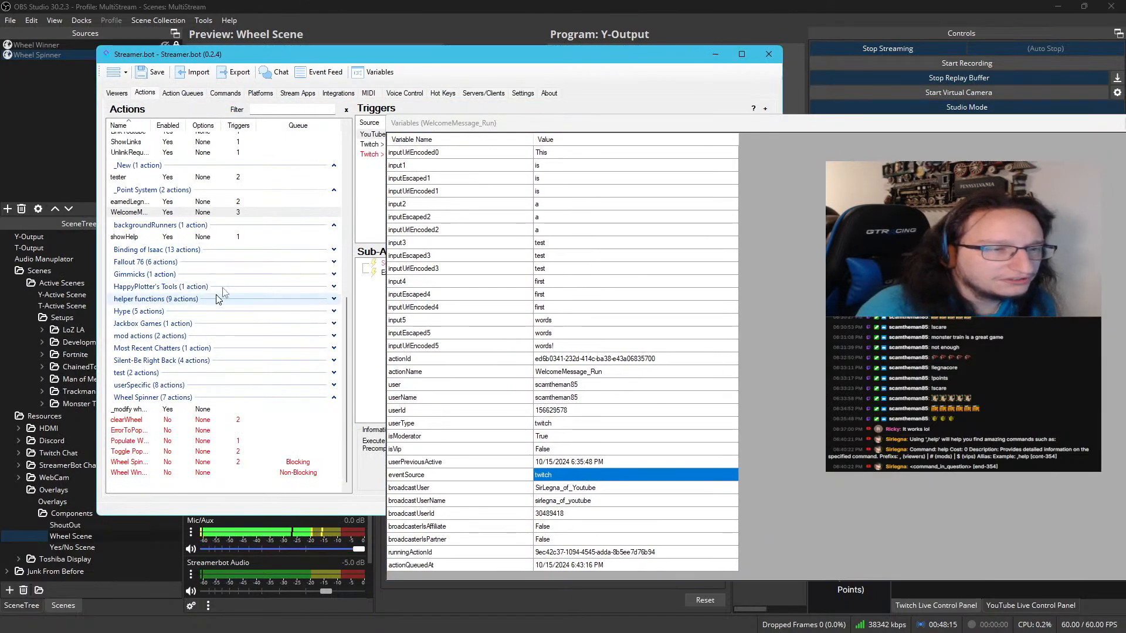
left_click(378, 273)
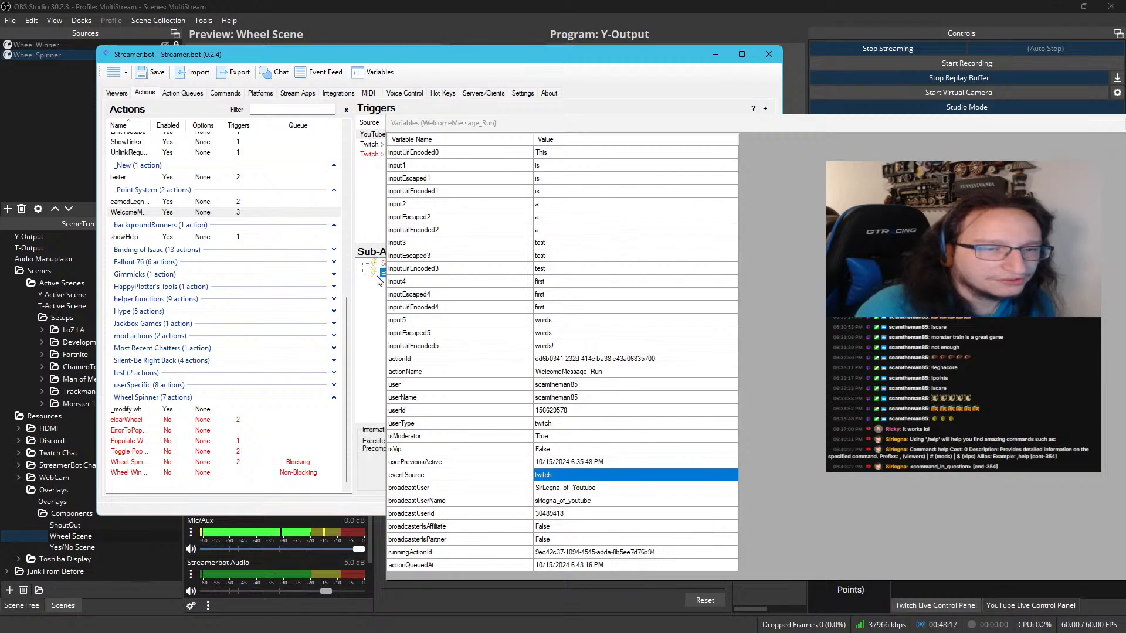
double_click(379, 275)
scroll(362, 211, "down", 5)
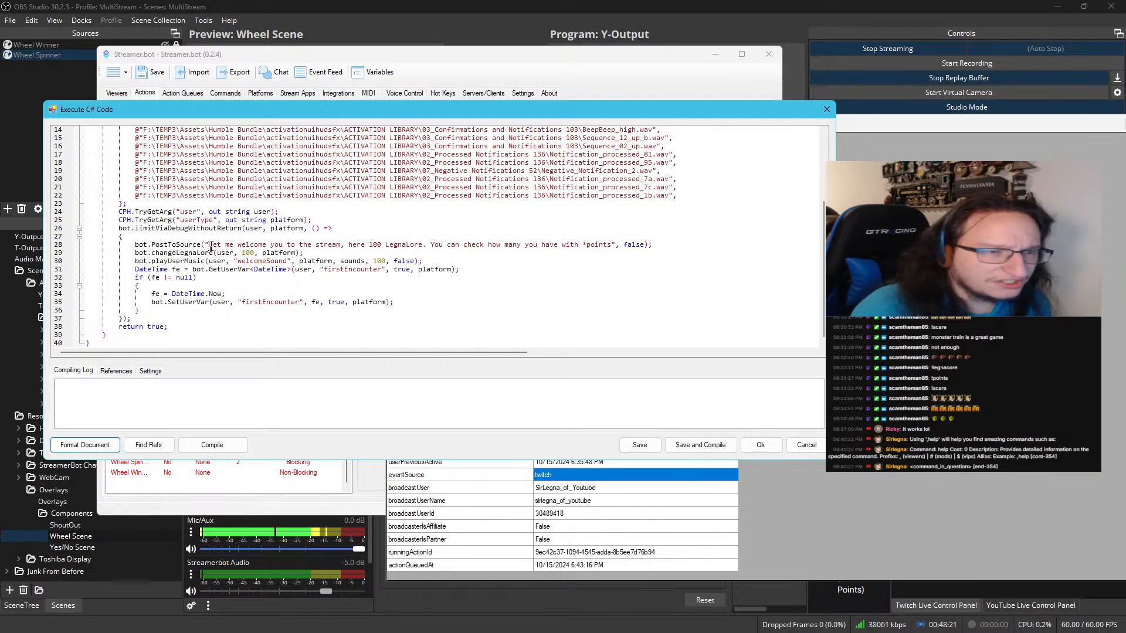
double_click(180, 247)
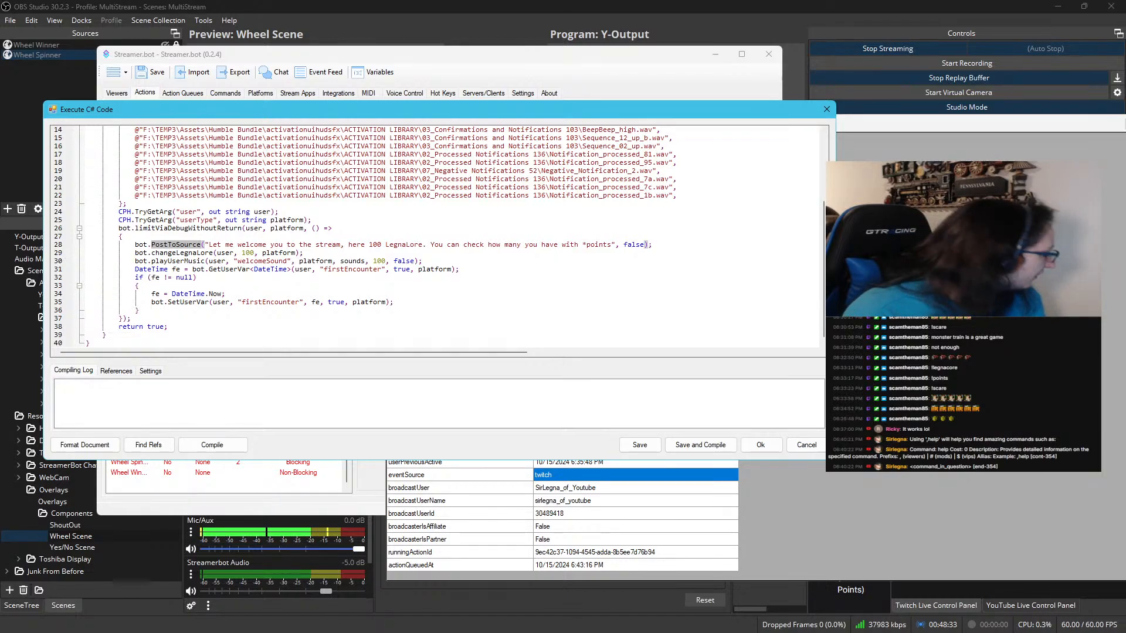
Return to SirL.cs in Visual Studio and inspect the early return in limitViaDebugWithoutReturn
key("alt+Tab")
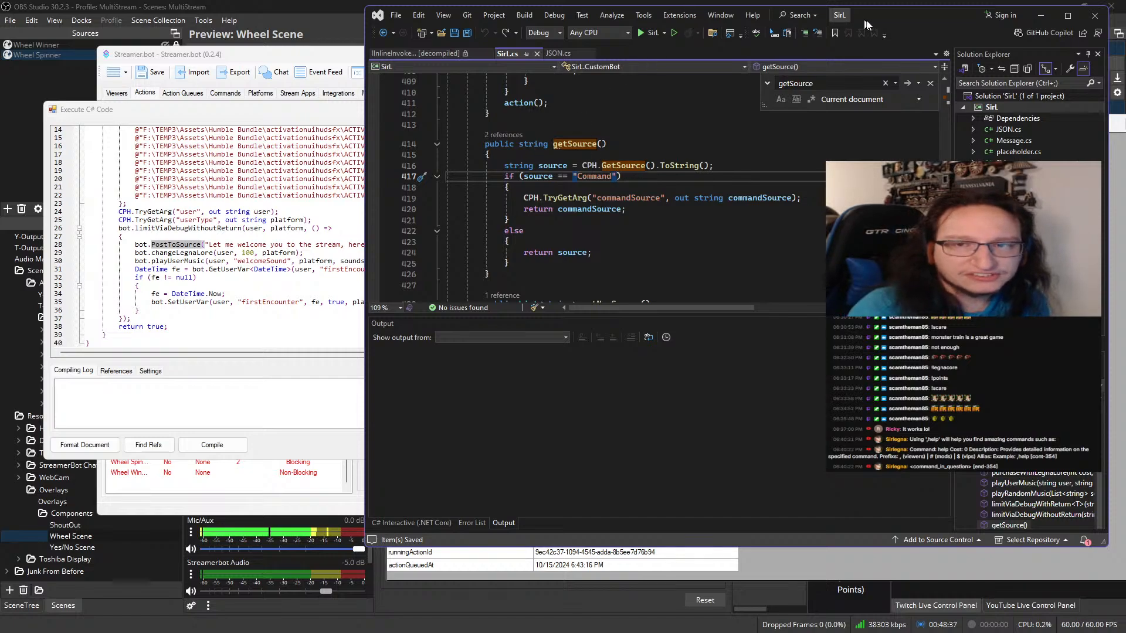
left_click_drag(879, 23, 754, 41)
scroll(516, 169, "up", 4)
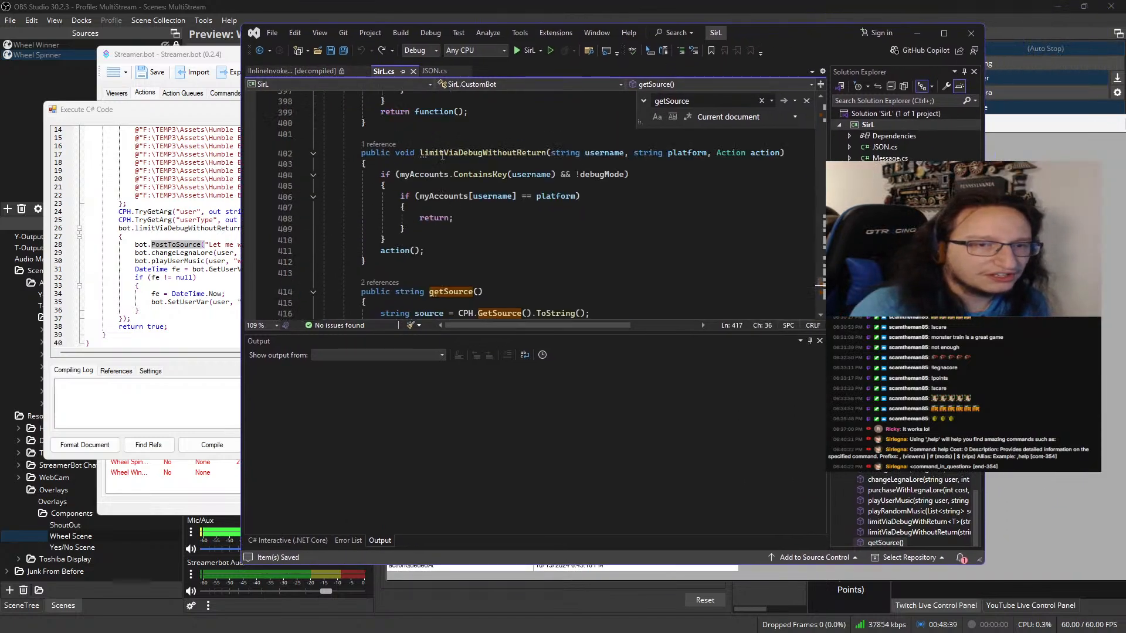
double_click(434, 218)
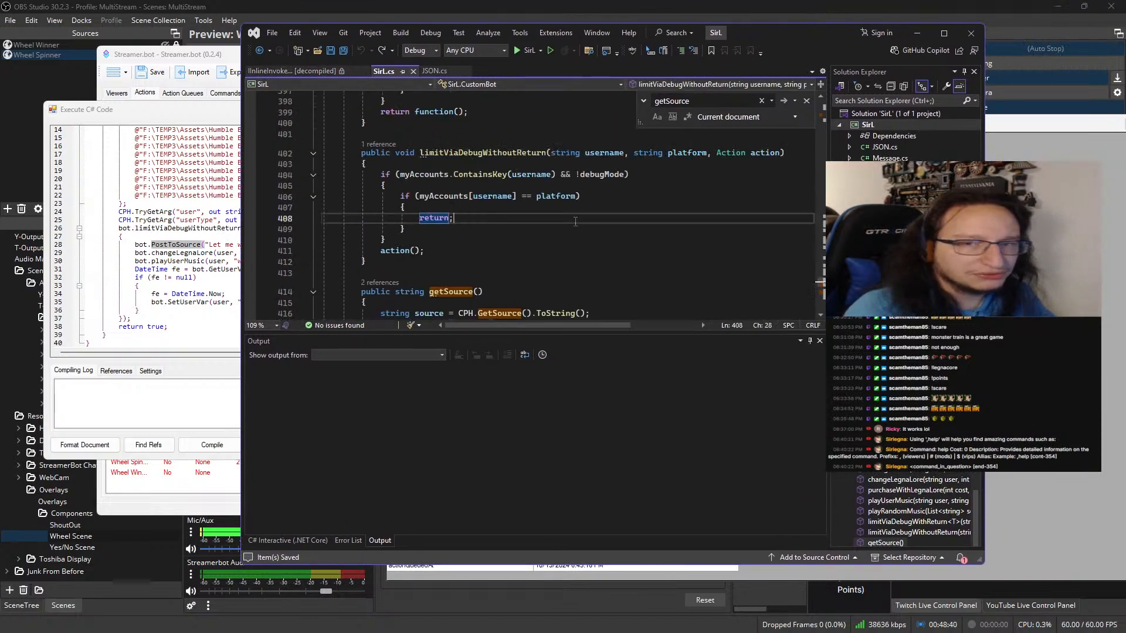
left_click(726, 98)
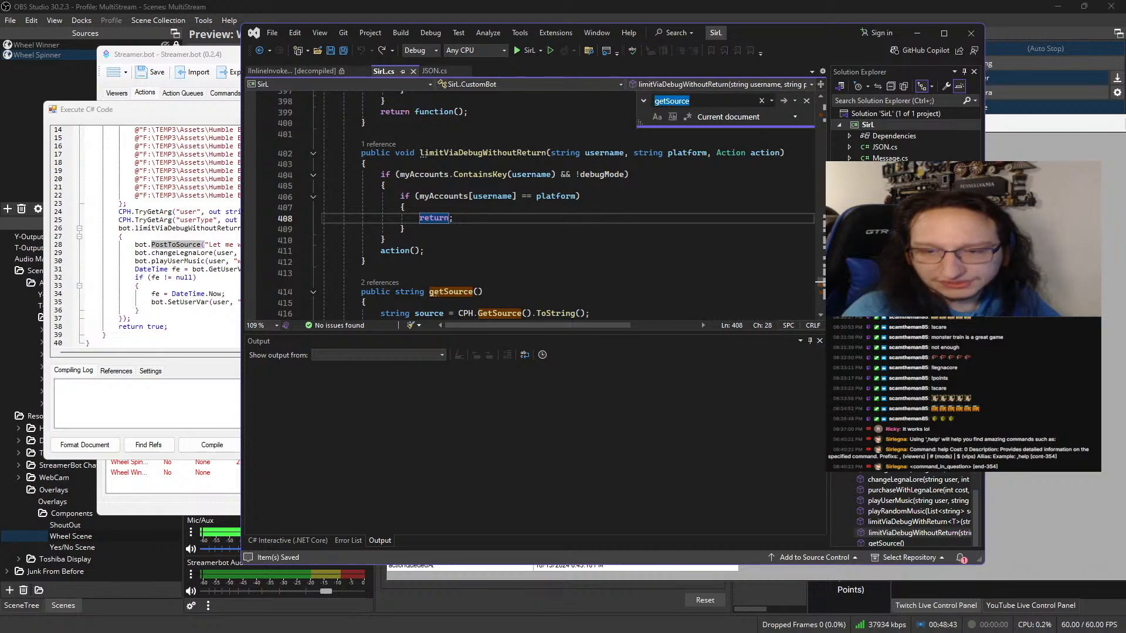
Enlarge the document outline, sort it alphabetically, and go to the PostToSource method from it
left_click_drag(907, 368, 912, 196)
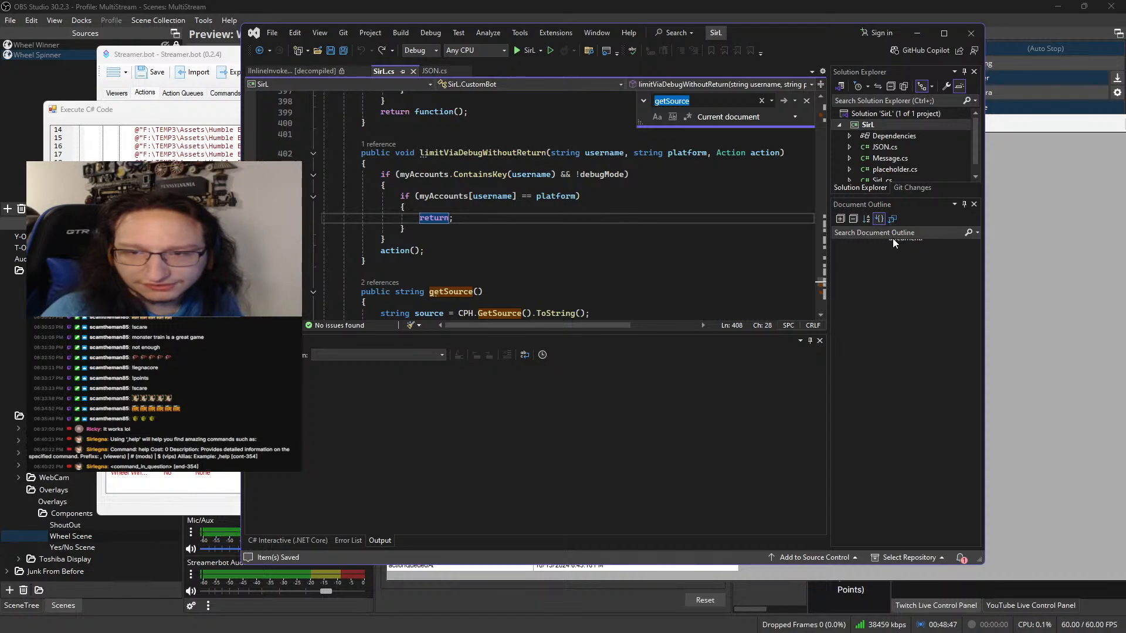
left_click(889, 240)
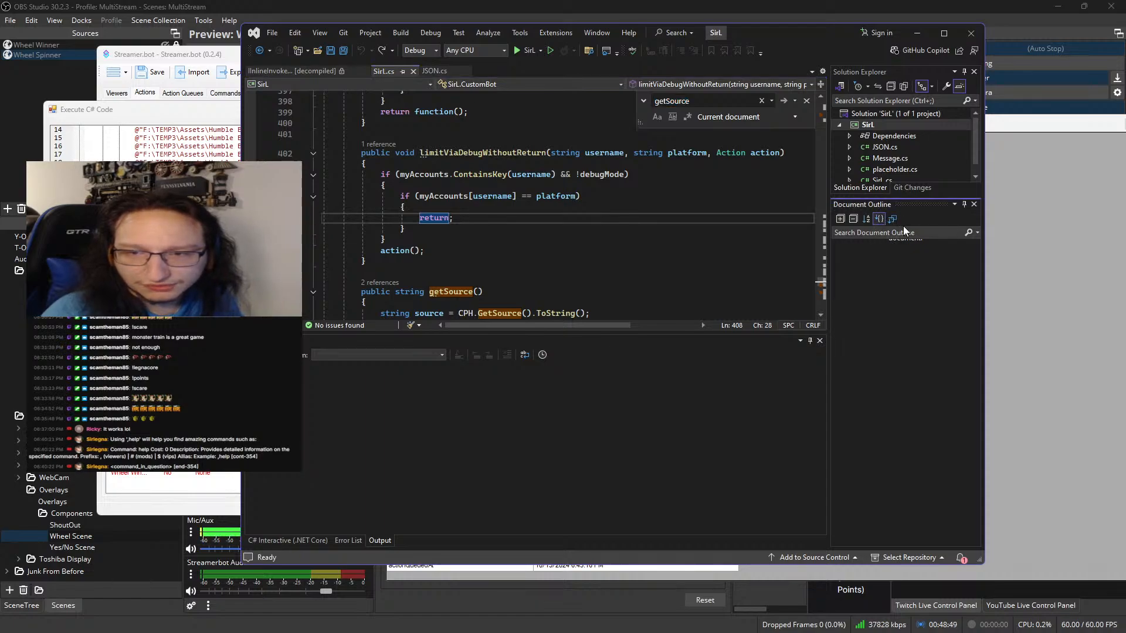
left_click(868, 219)
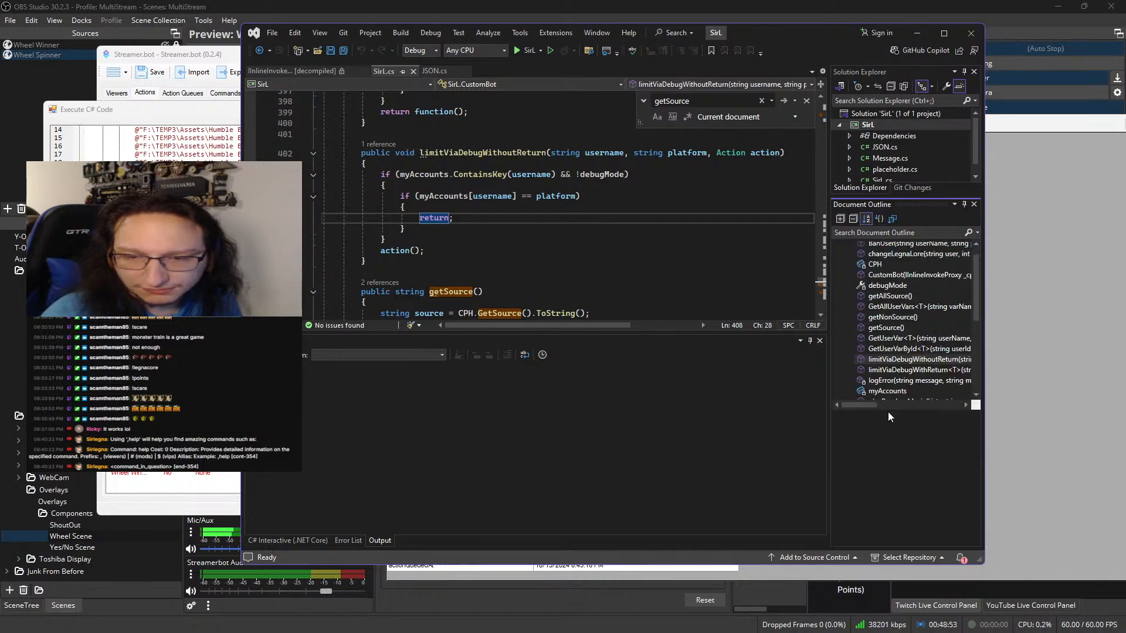
scroll(886, 319, "up", 1)
scroll(888, 293, "down", 1)
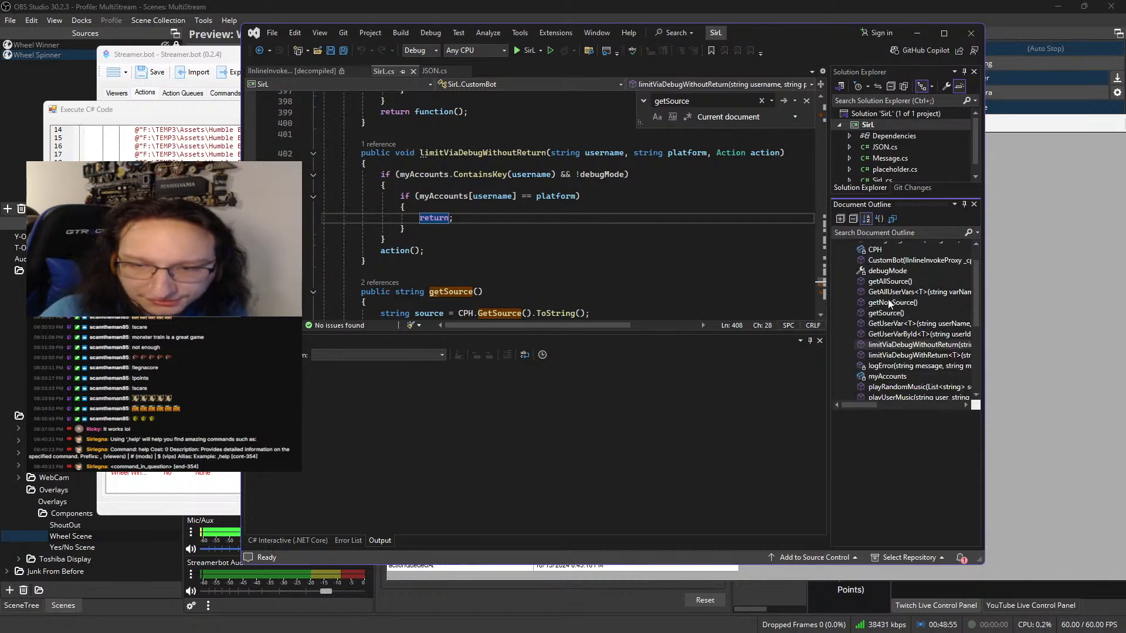
scroll(881, 288, "down", 3)
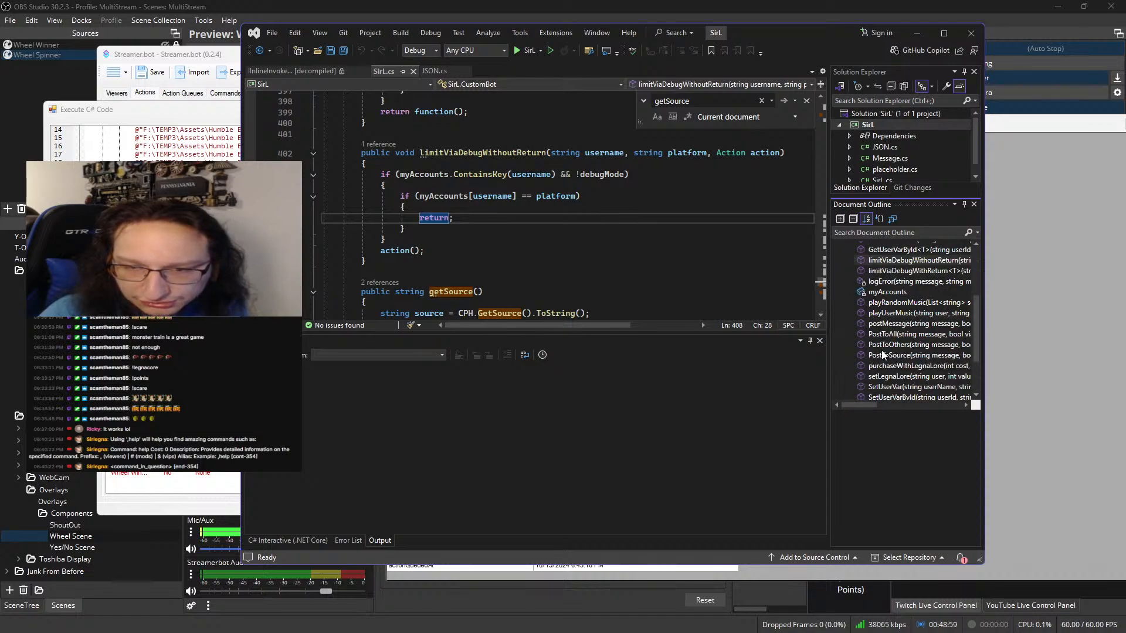
left_click(882, 354)
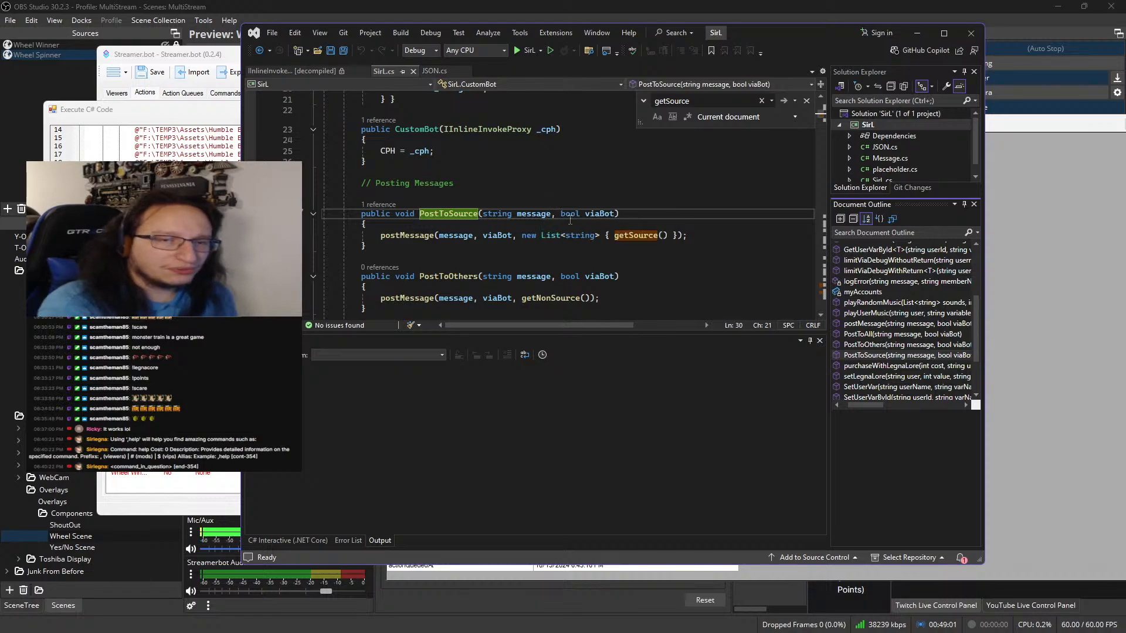
Examine the postMessage call in PostToSource, including its message and viaBot arguments, against the welcome action's code
left_click(432, 235)
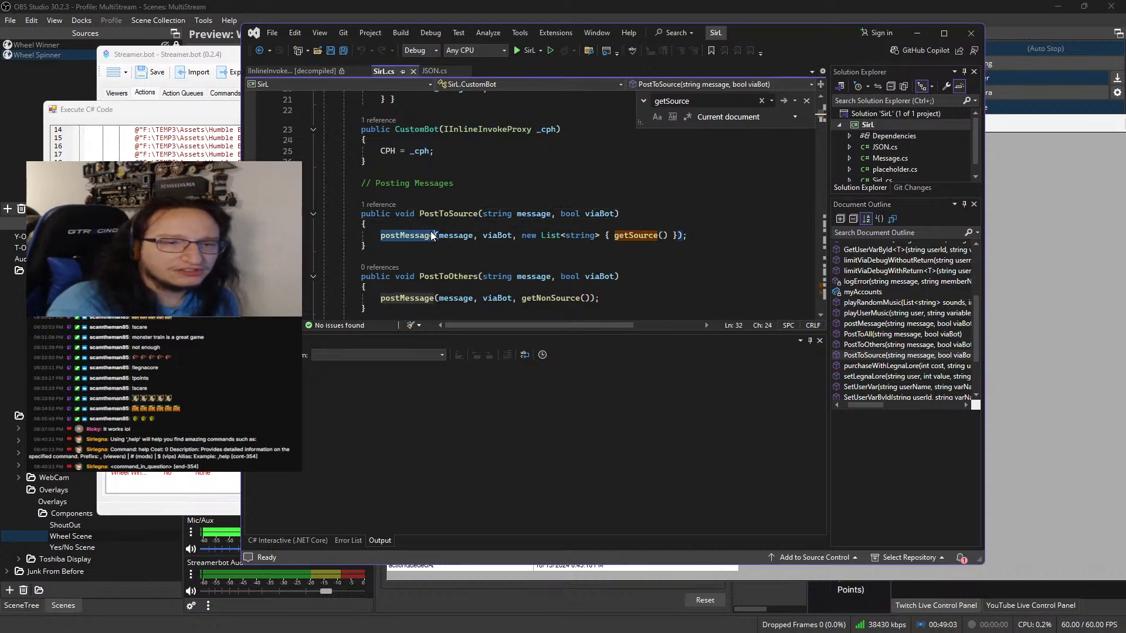
double_click(448, 235)
double_click(498, 235)
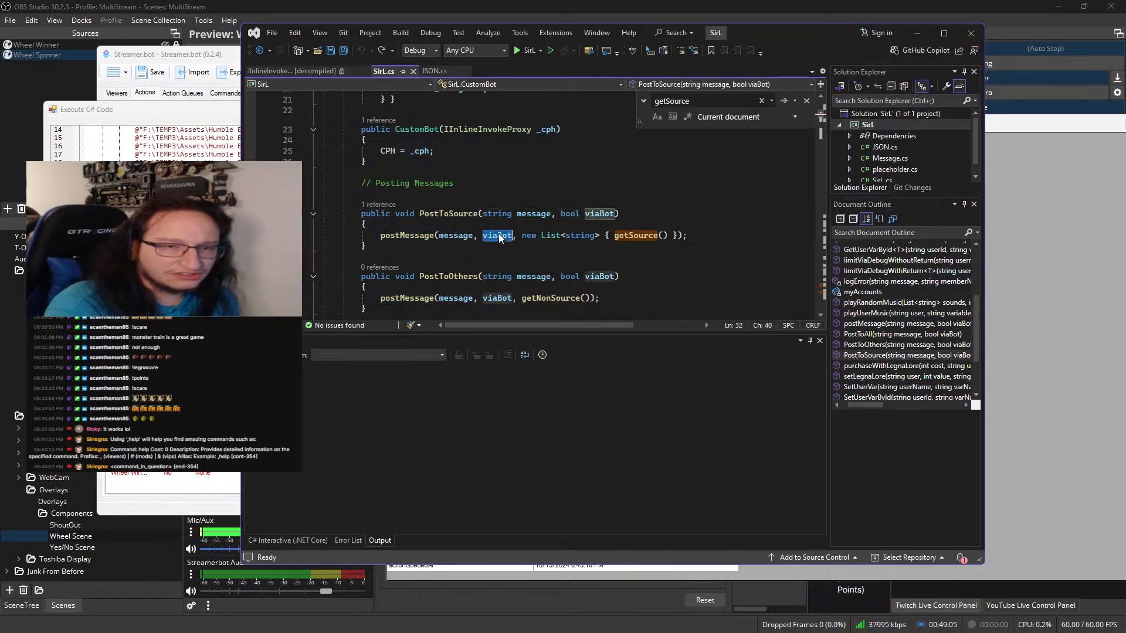
key("alt+Tab")
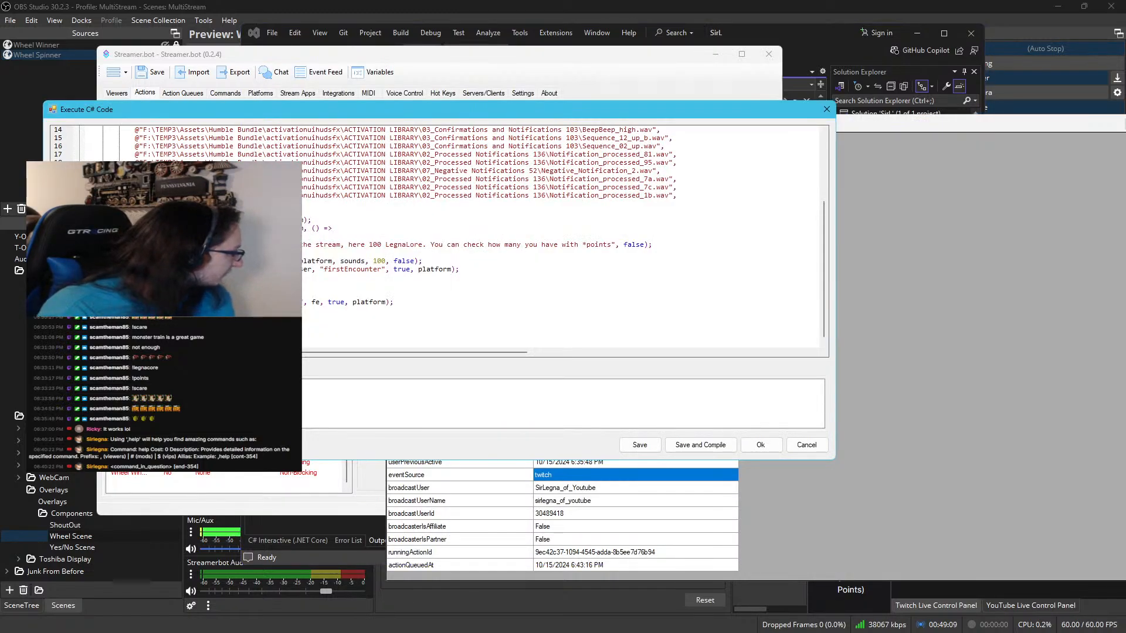
key("alt+Tab")
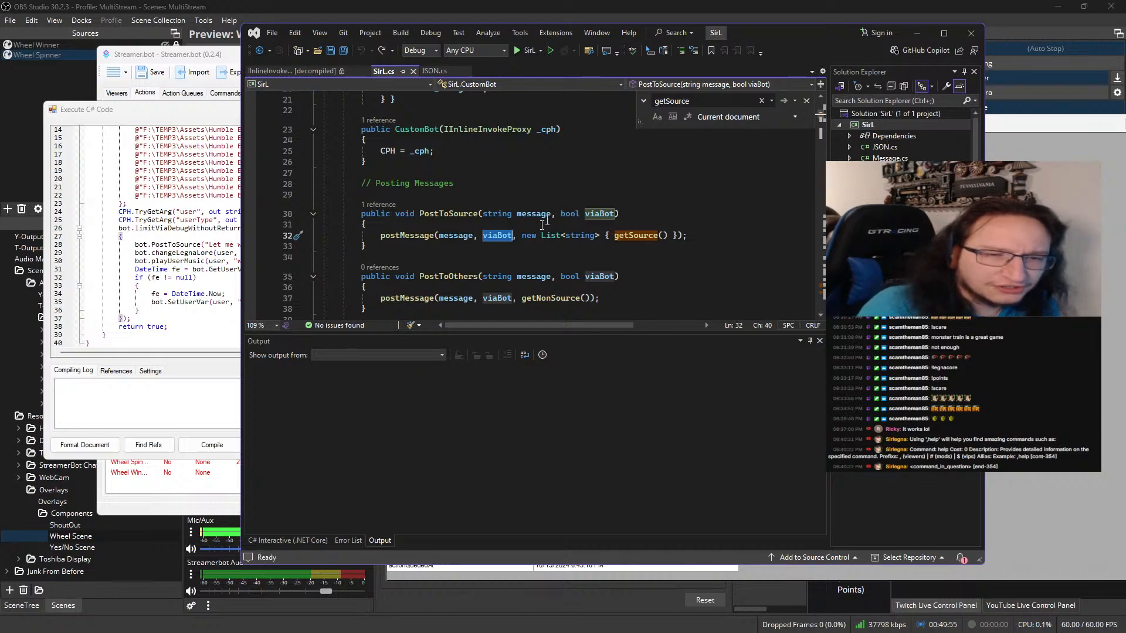
Go to the definition of getSource from the PostToSource method and review how it determines the source
double_click(619, 235)
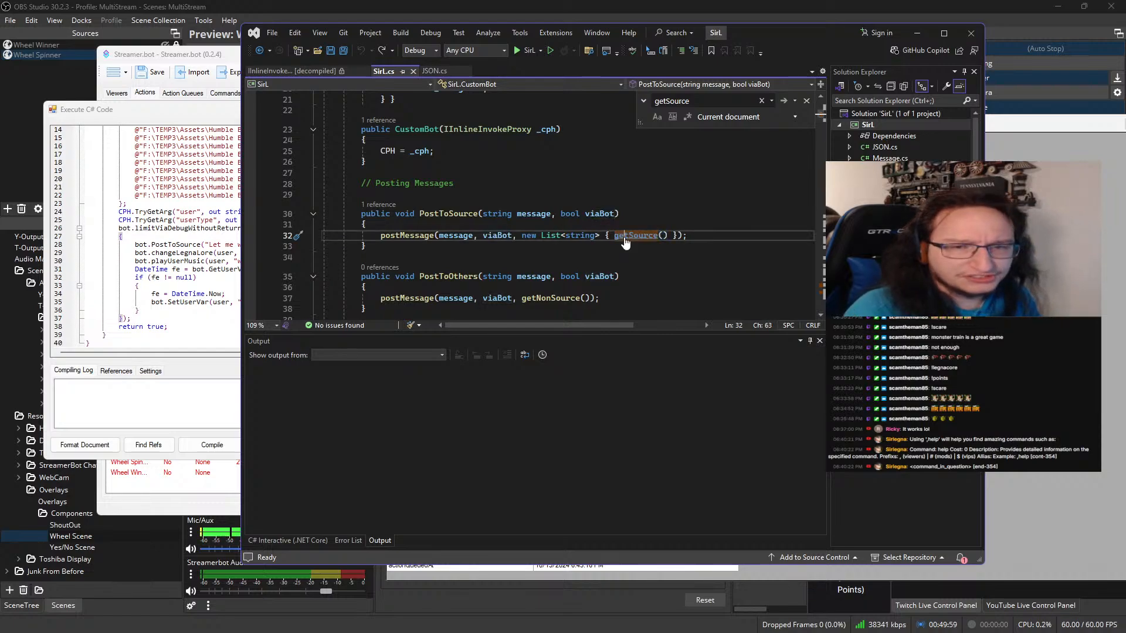
key("F12")
scroll(542, 209, "down", 2)
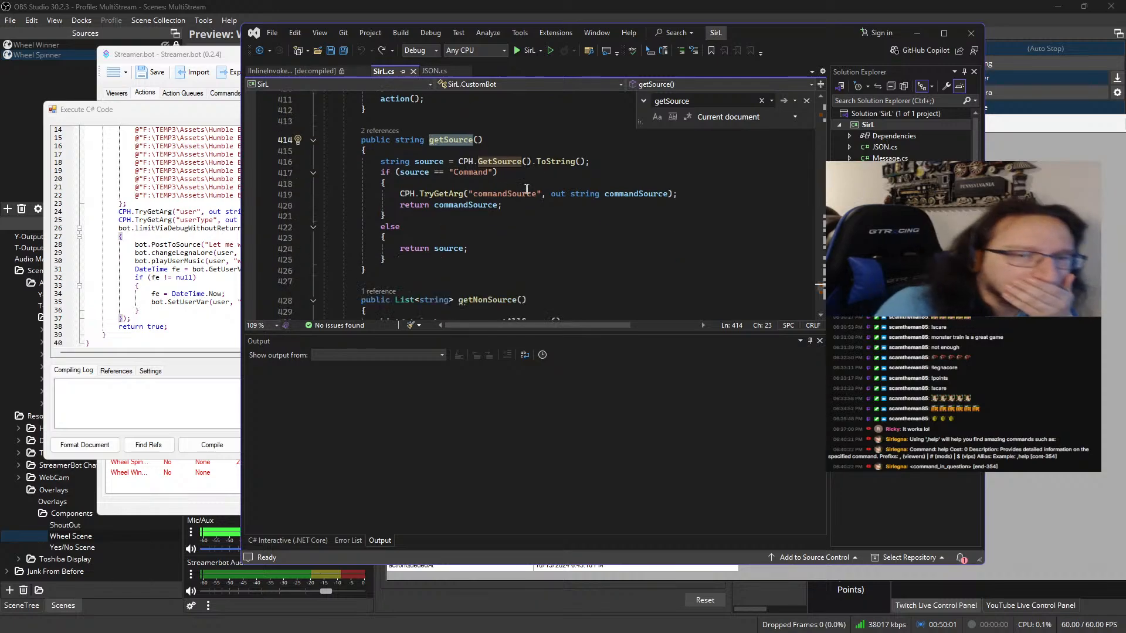
mouse_move(501, 165)
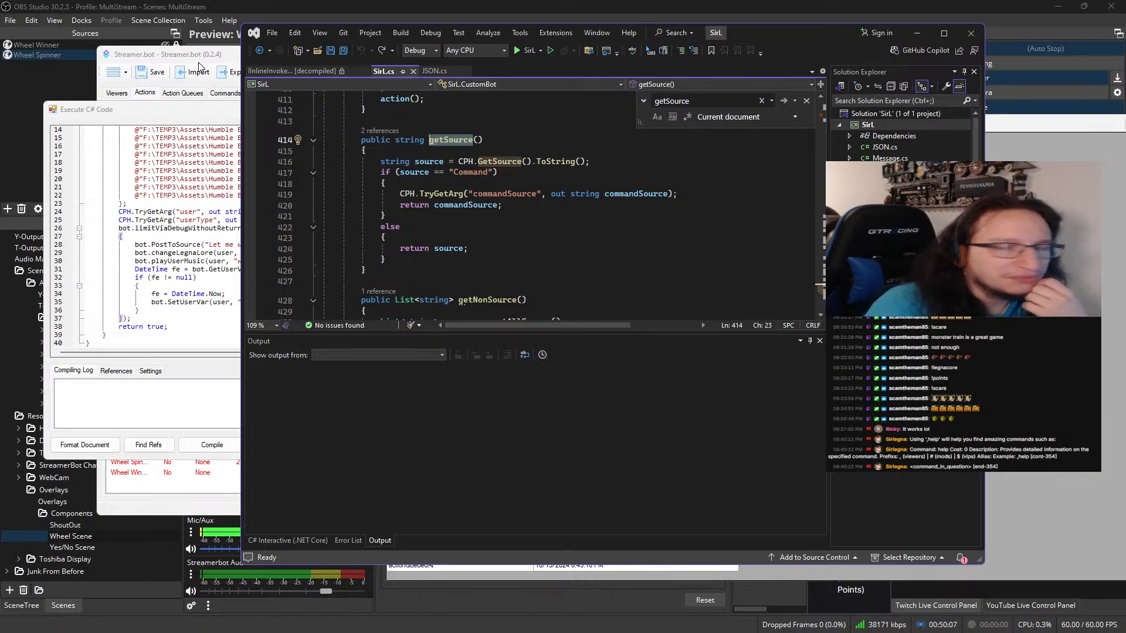
In Streamer.bot, close the C# code without saving, reopen the Twitch-triggered WelcomeMessage_Run variables from the action history, and locate the eventSource value
left_click(167, 107)
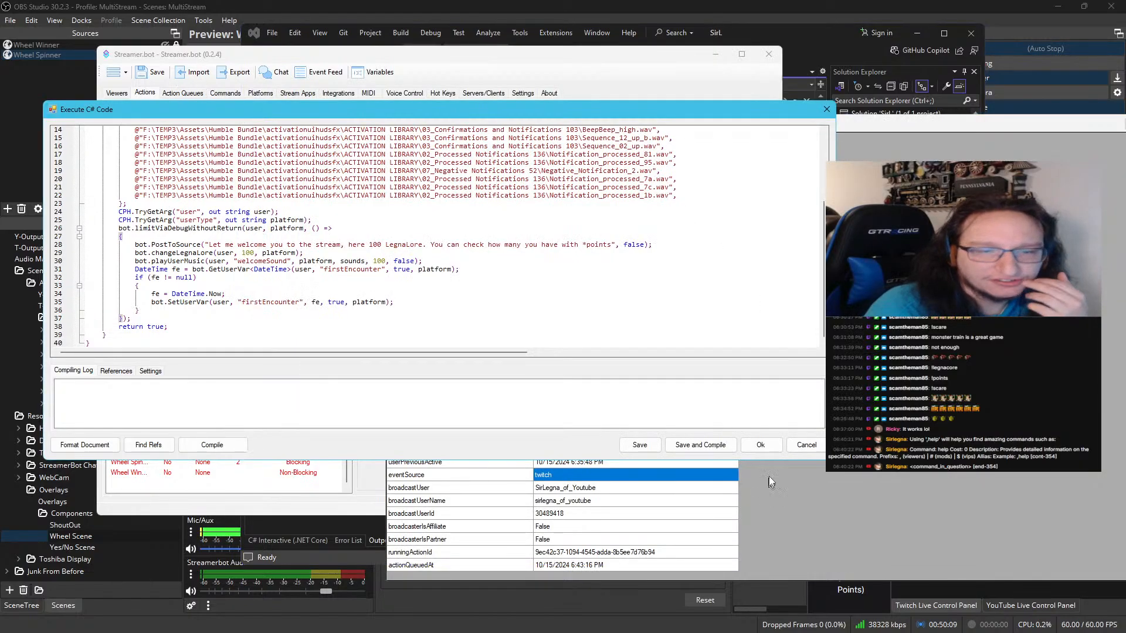
left_click(806, 445)
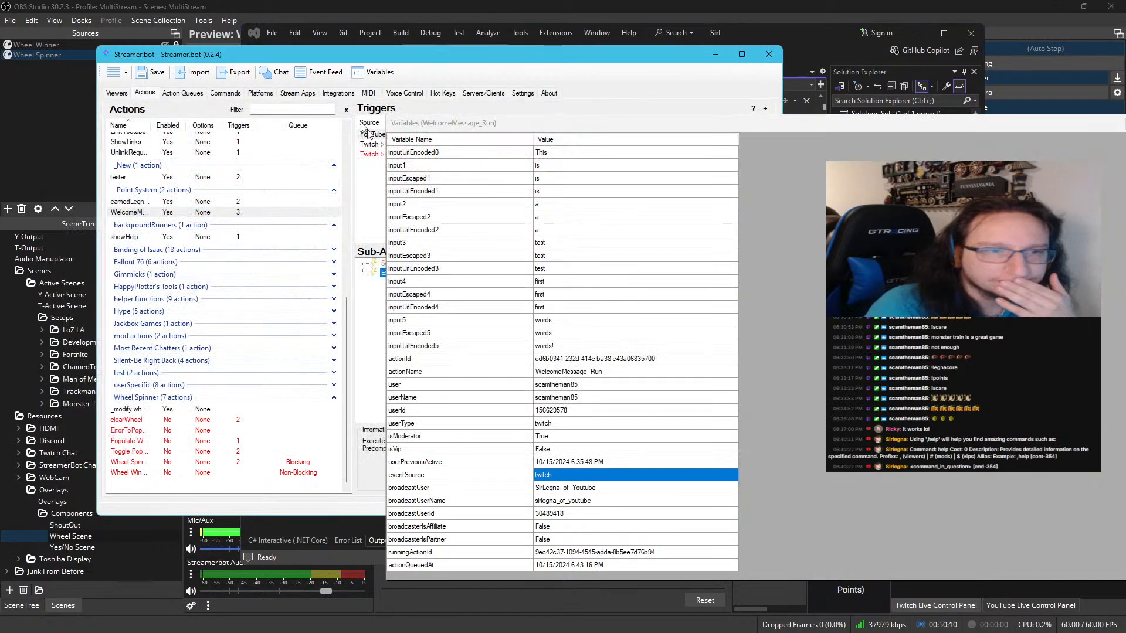
left_click(192, 93)
double_click(185, 483)
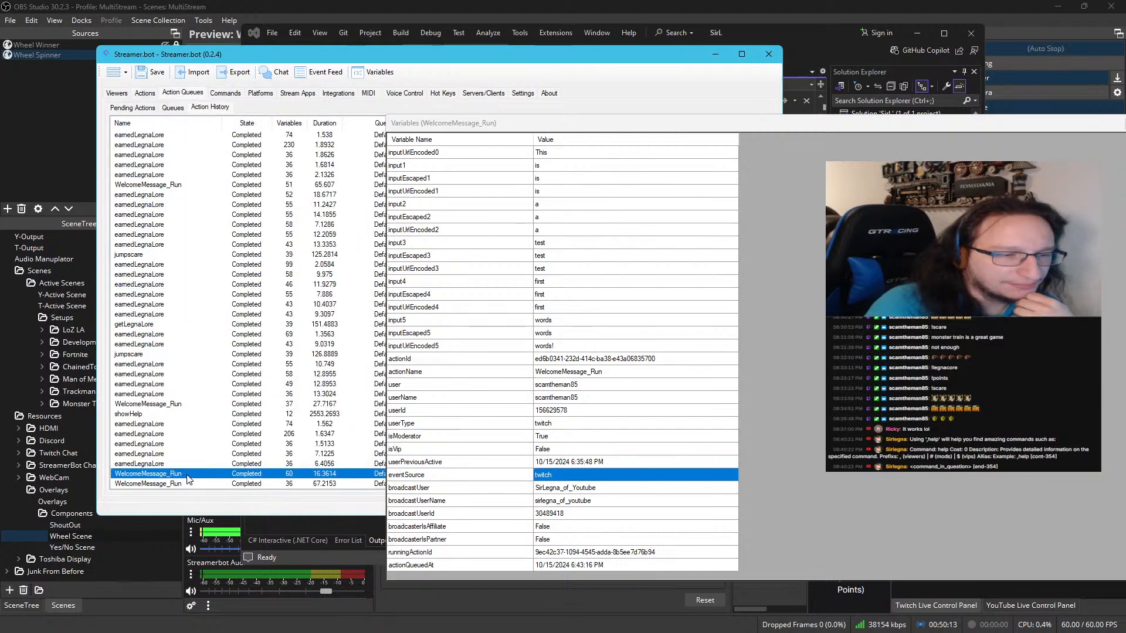
scroll(313, 259, "down", 9)
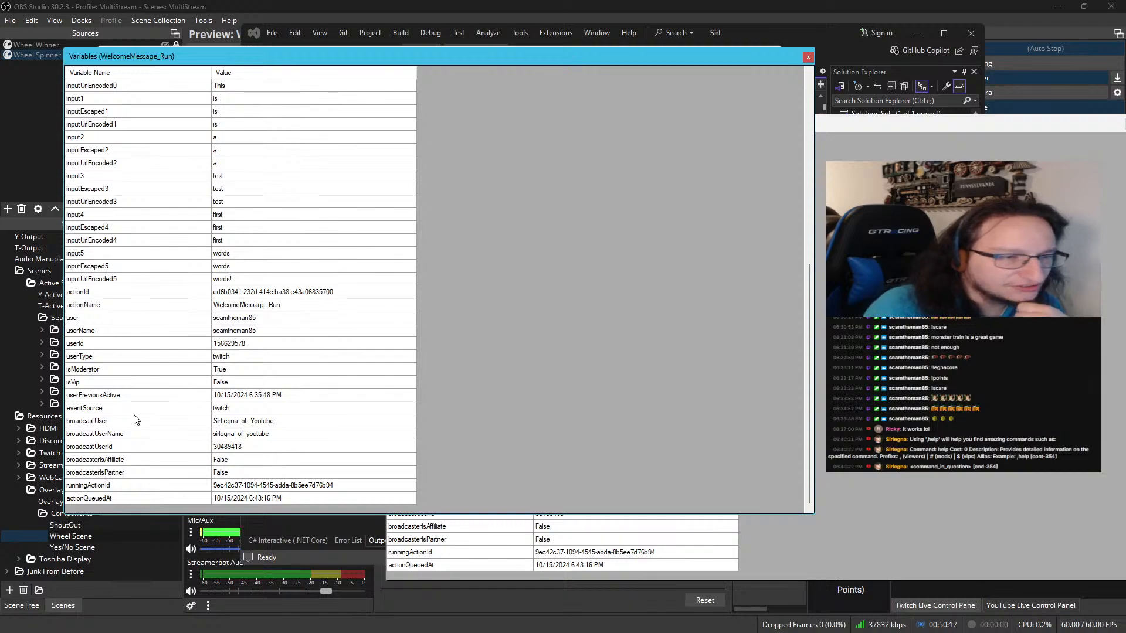
left_click(135, 411)
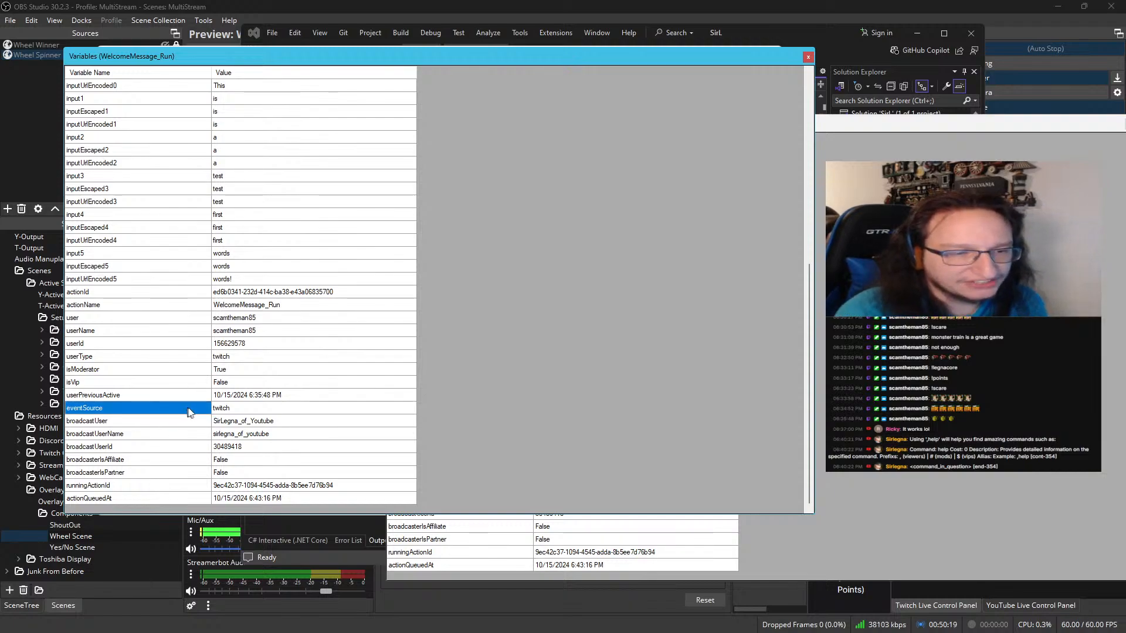
left_click(236, 411)
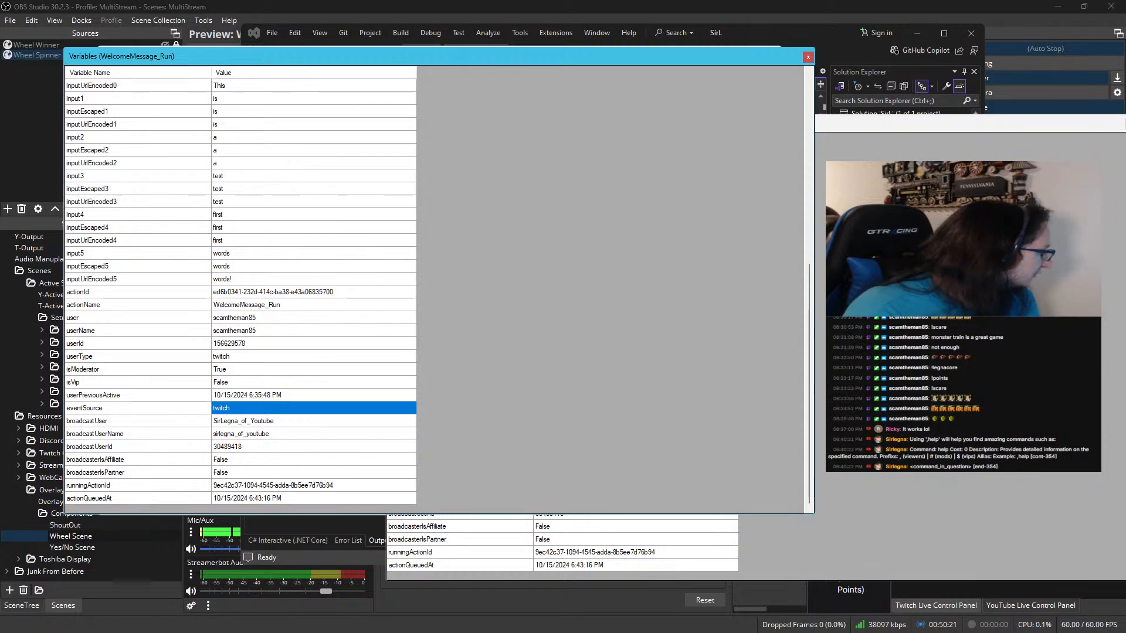
Switch to Visual Studio and examine the "Command" check and the returned source in the getSource method
key("alt+Tab")
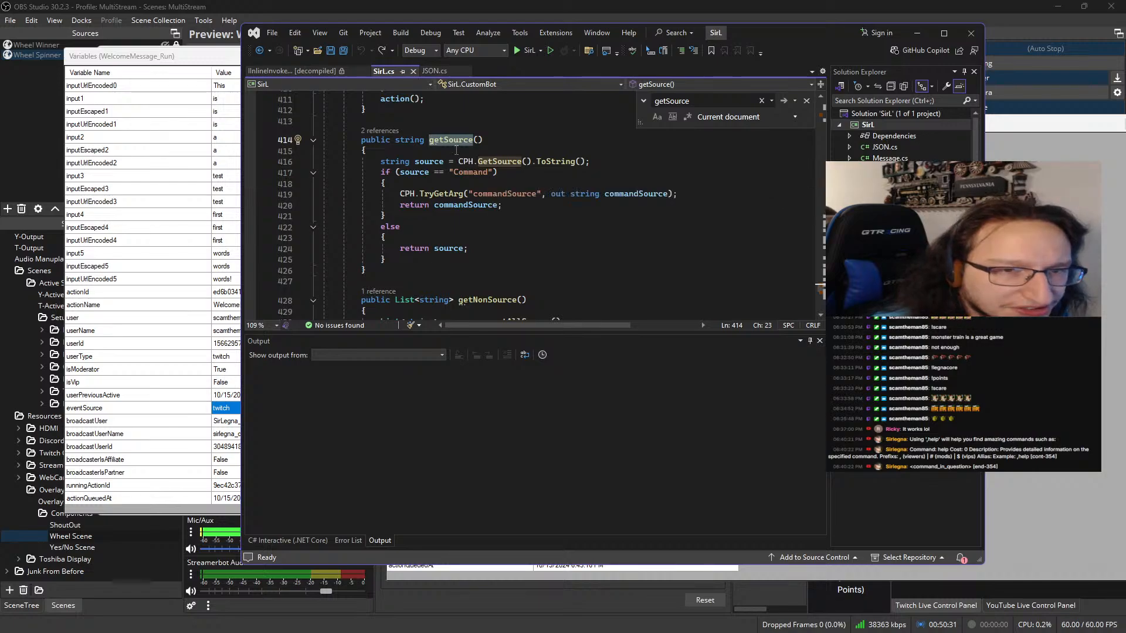
left_click(497, 172)
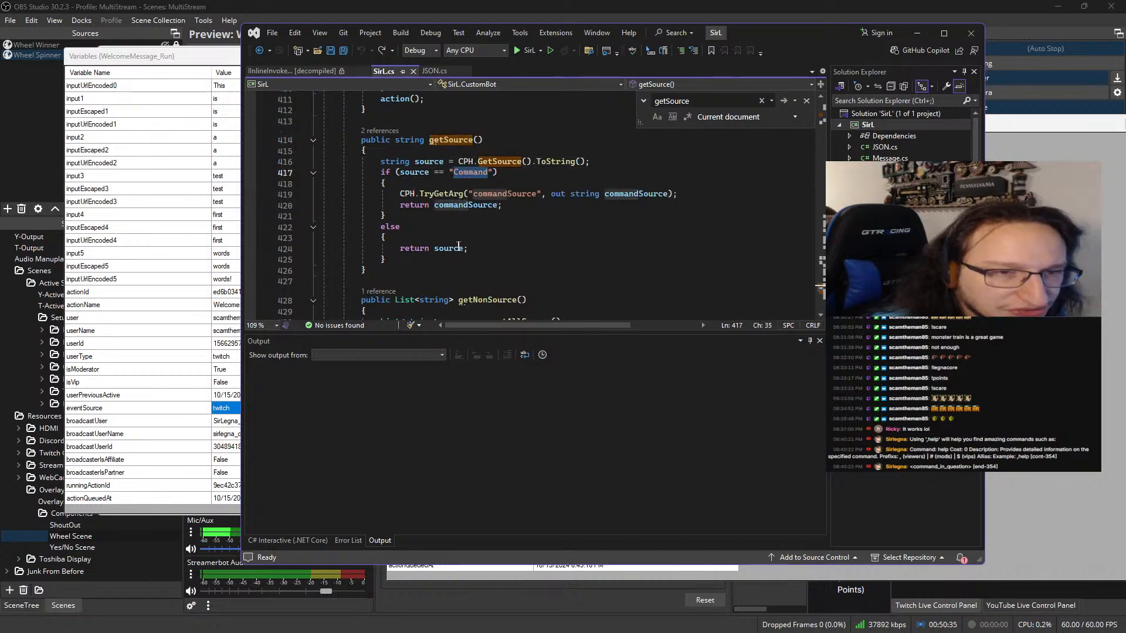
left_click(439, 249)
double_click(439, 248)
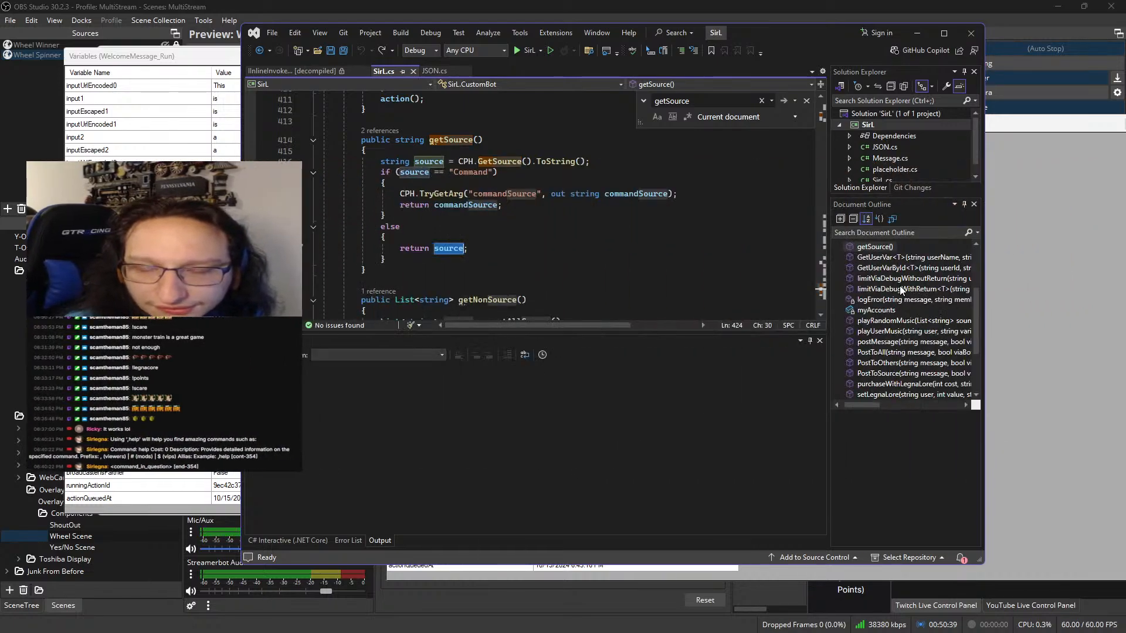
Go to the PostToSource method from the document outline and open the definition of the postMessage method it calls
scroll(899, 286, "down", 4)
left_click(888, 327)
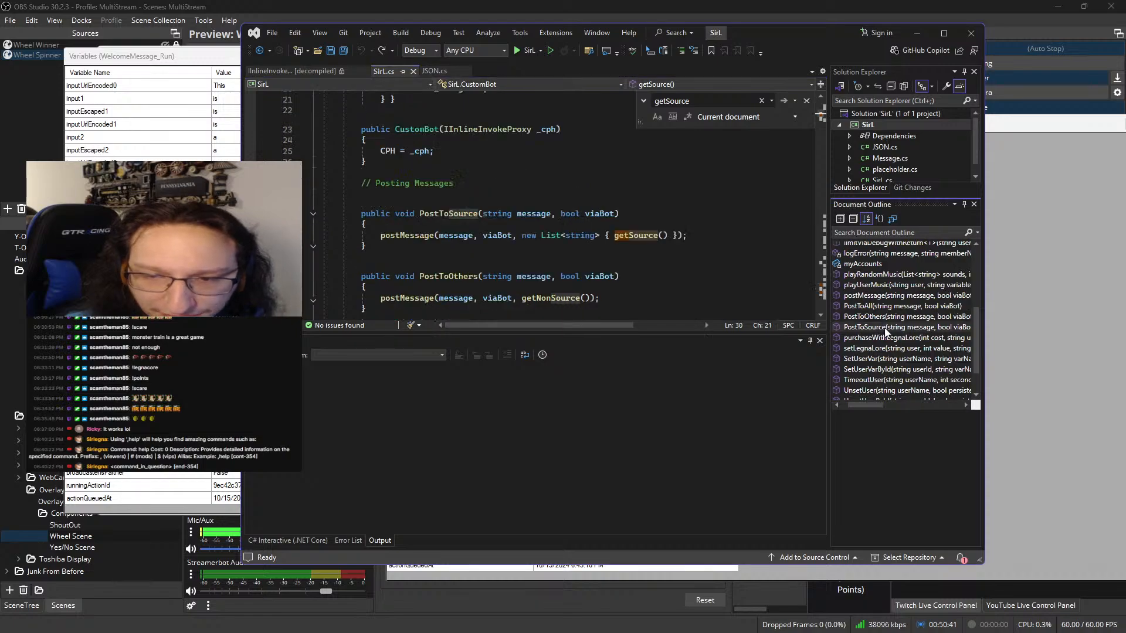
double_click(411, 237)
key("F12")
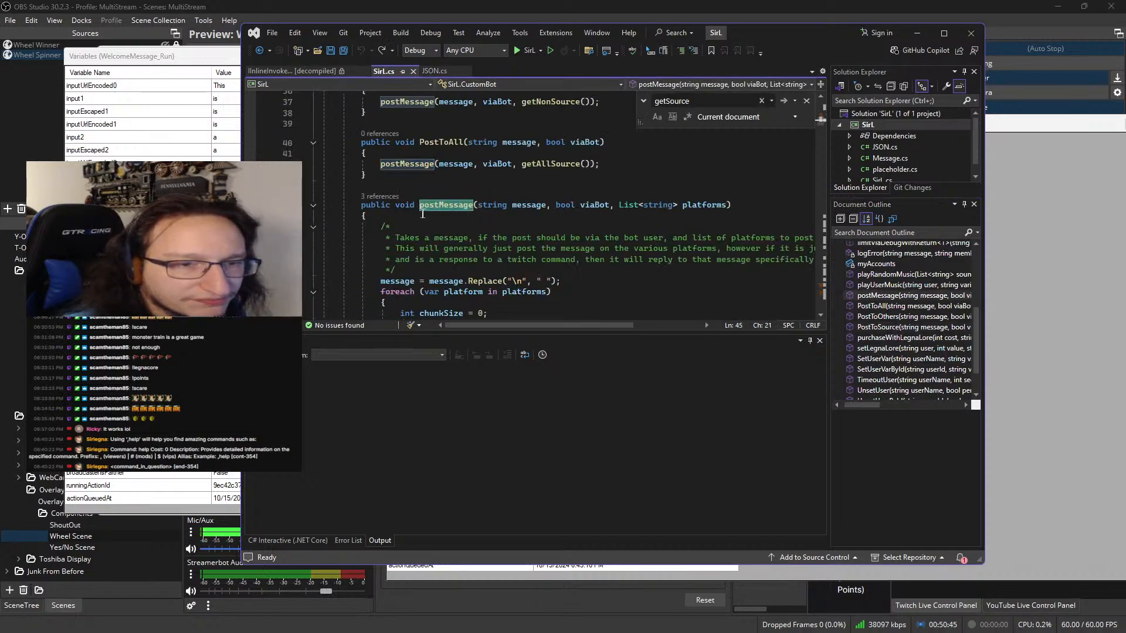
Examine how postMessage uses its platforms list and handles the twitch and youtube cases, compared with the source passed by PostToSource
scroll(441, 175, "down", 1)
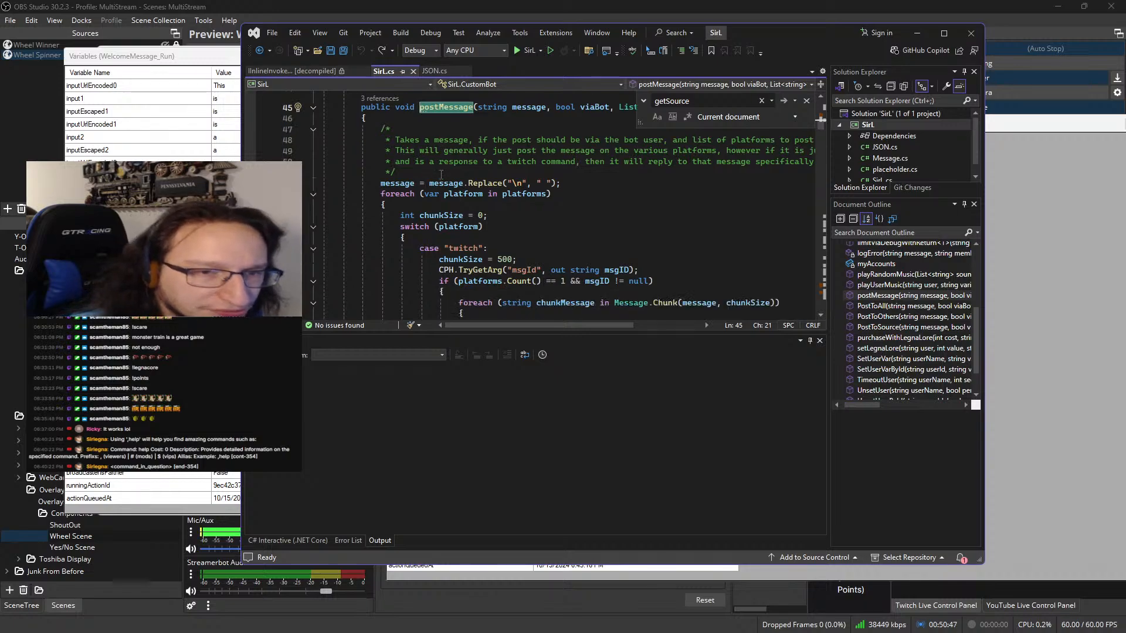
scroll(444, 178, "down", 2)
scroll(451, 196, "up", 5)
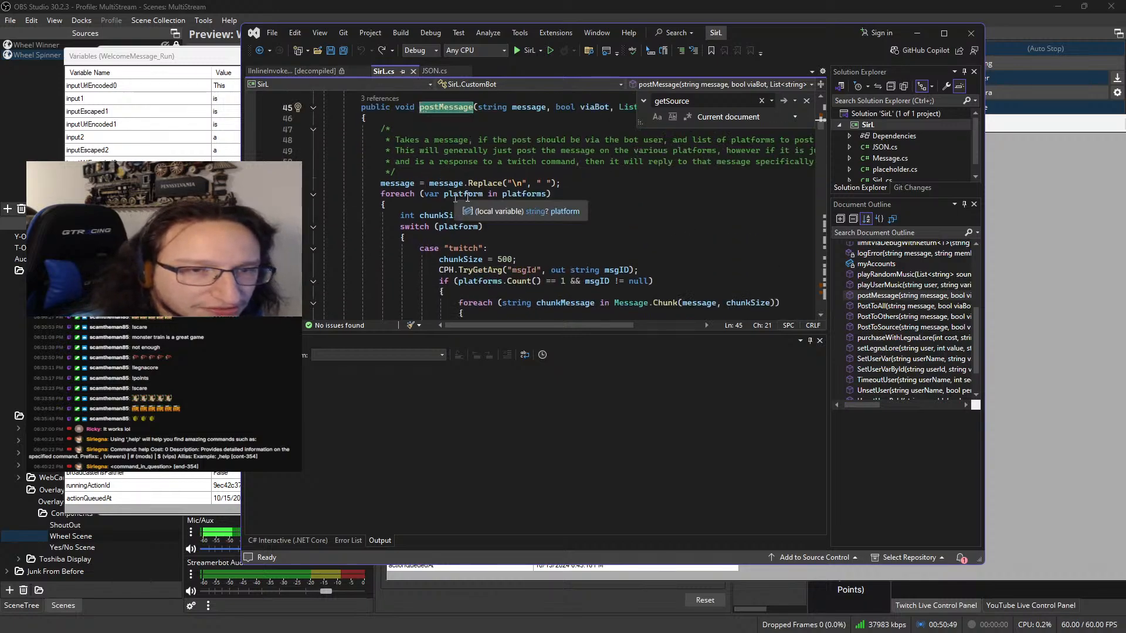
left_click(723, 202)
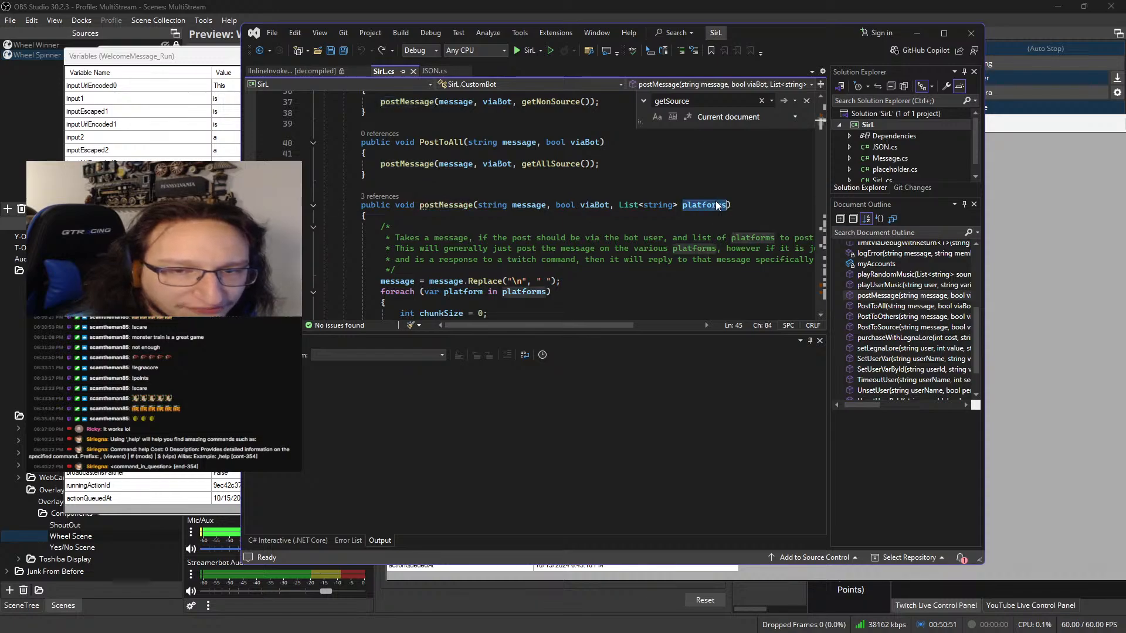
scroll(530, 186, "down", 4)
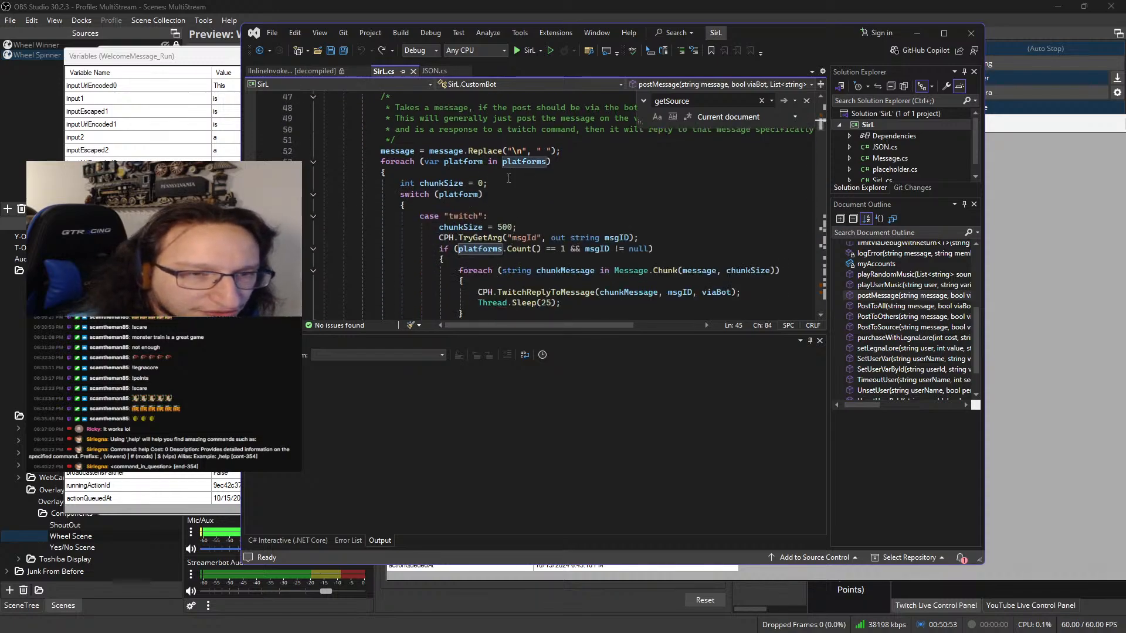
scroll(499, 188, "down", 4)
scroll(474, 190, "down", 4)
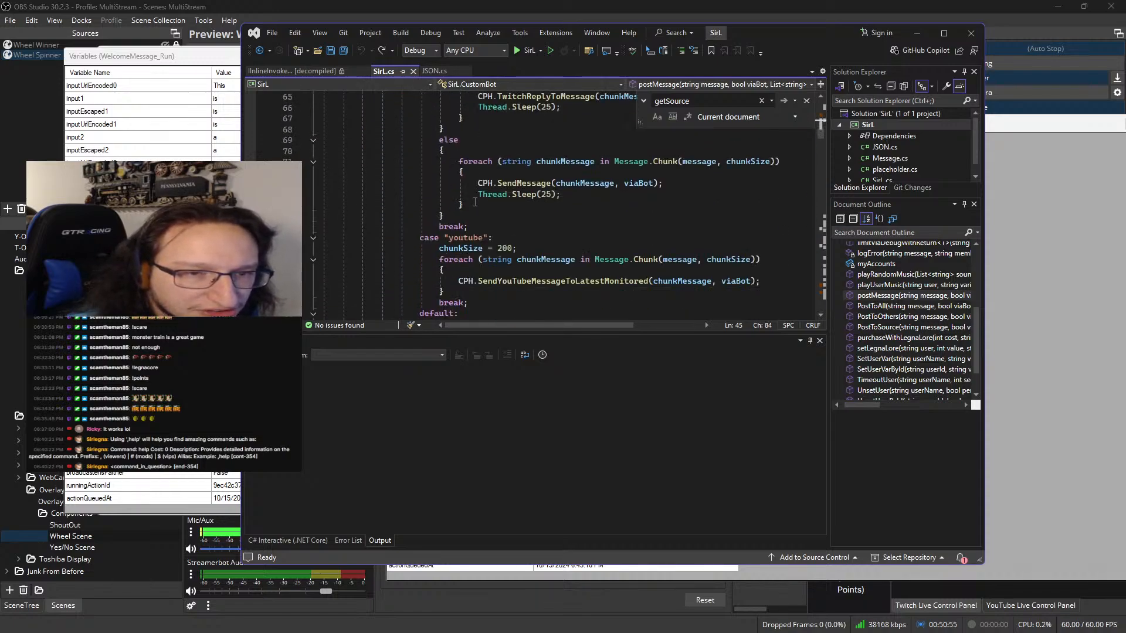
scroll(476, 258, "up", 16)
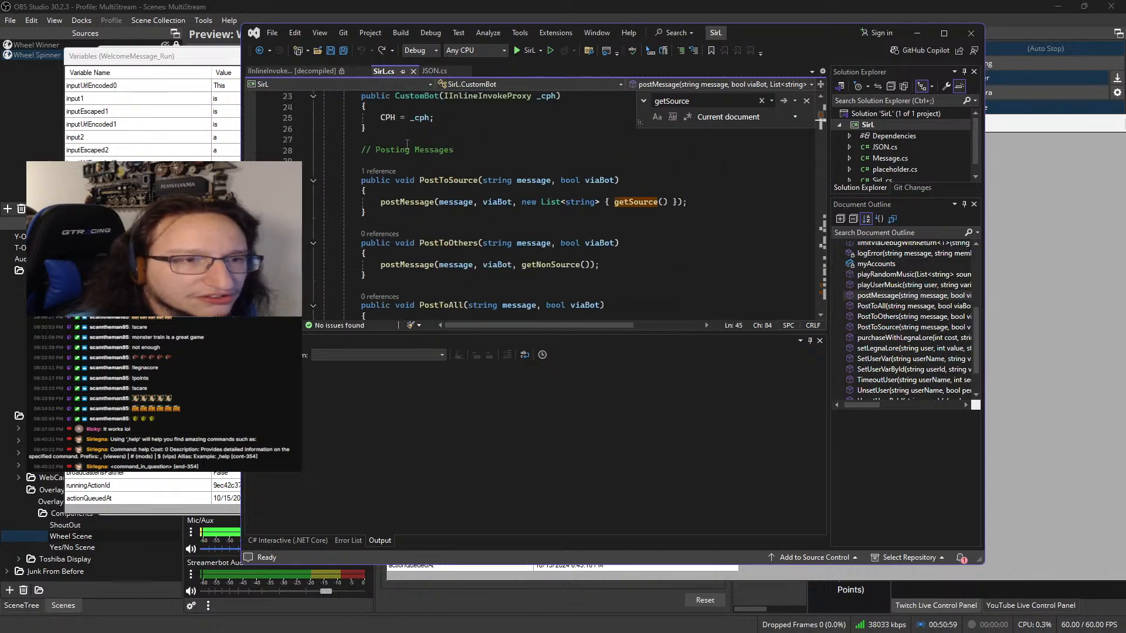
Close both WelcomeMessage_Run variables windows and return to the action's Twitch First Words trigger in Streamer.bot's actions list
left_click(227, 78)
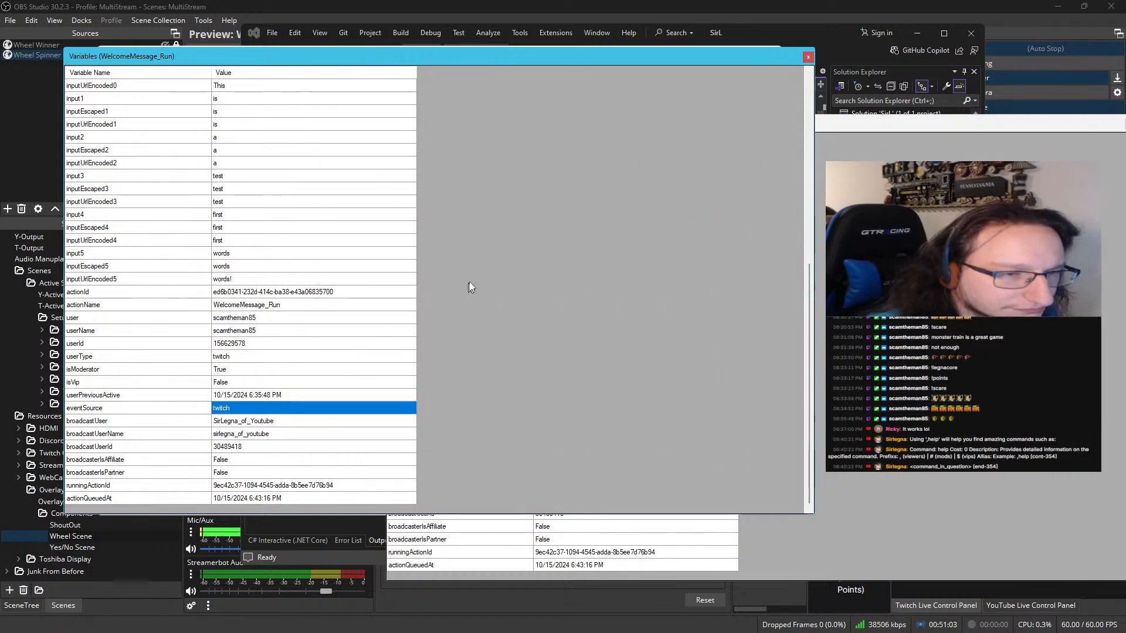
left_click(807, 57)
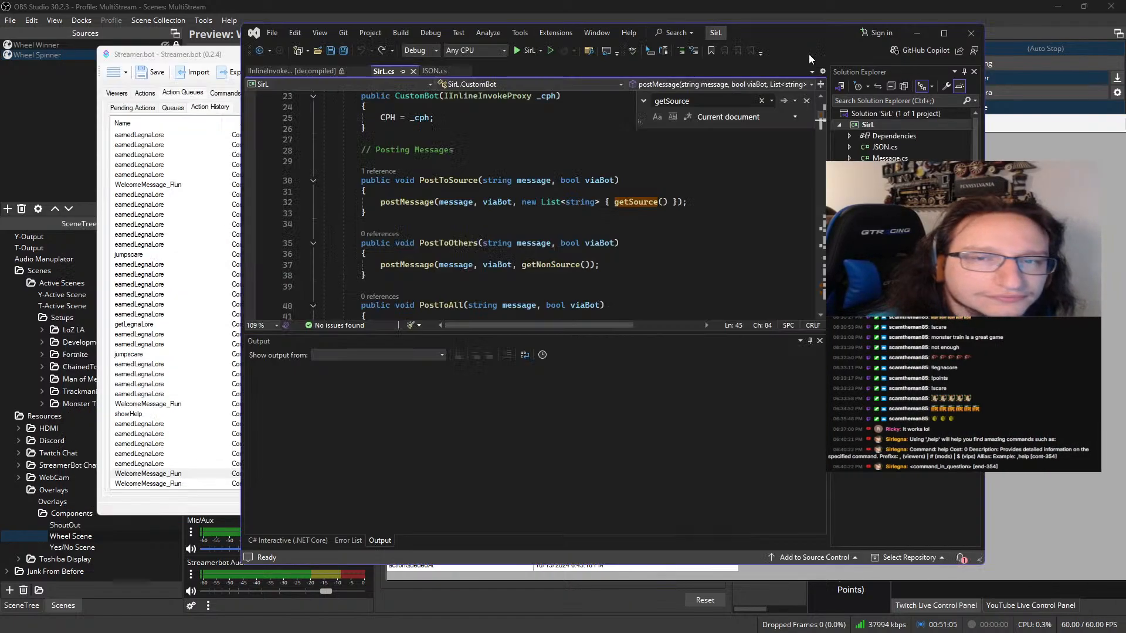
left_click(195, 202)
left_click(195, 198)
left_click(145, 92)
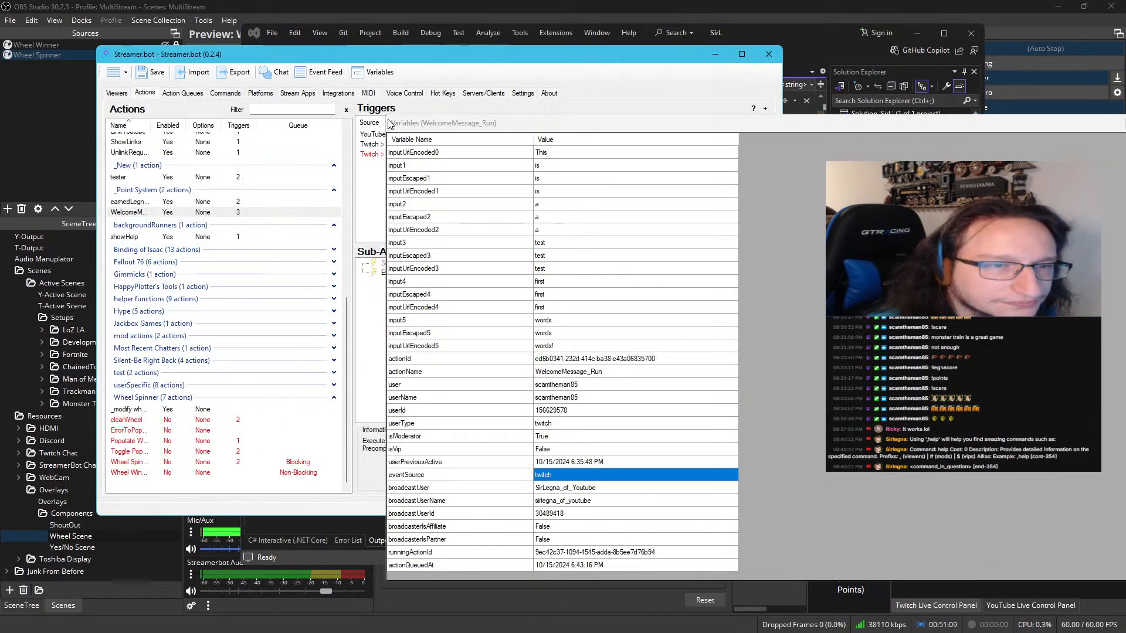
left_click_drag(442, 69, 371, 69)
left_click(332, 145)
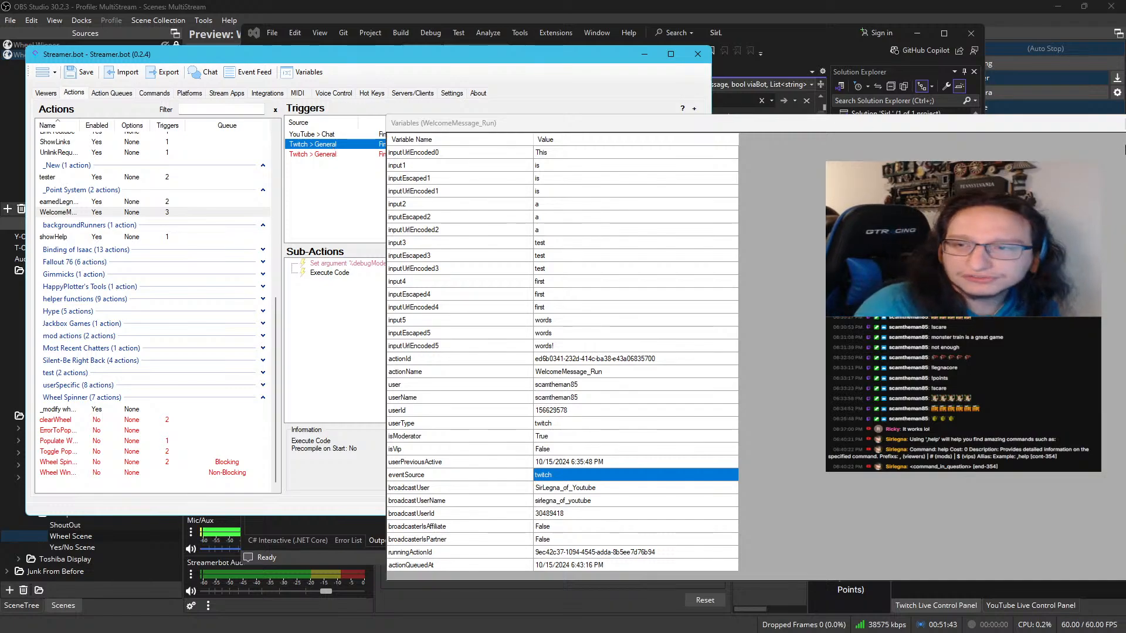
left_click_drag(1098, 130, 564, 171)
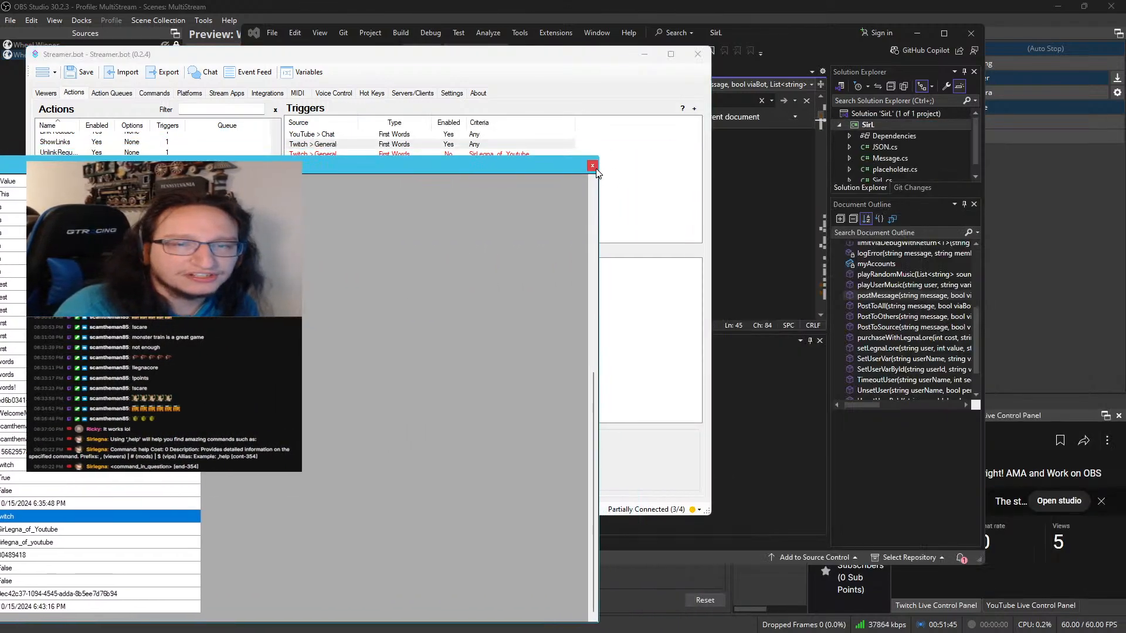
left_click(593, 166)
Minimize Visual Studio and arrange Streamer.bot in front of OBS
left_click(1057, 6)
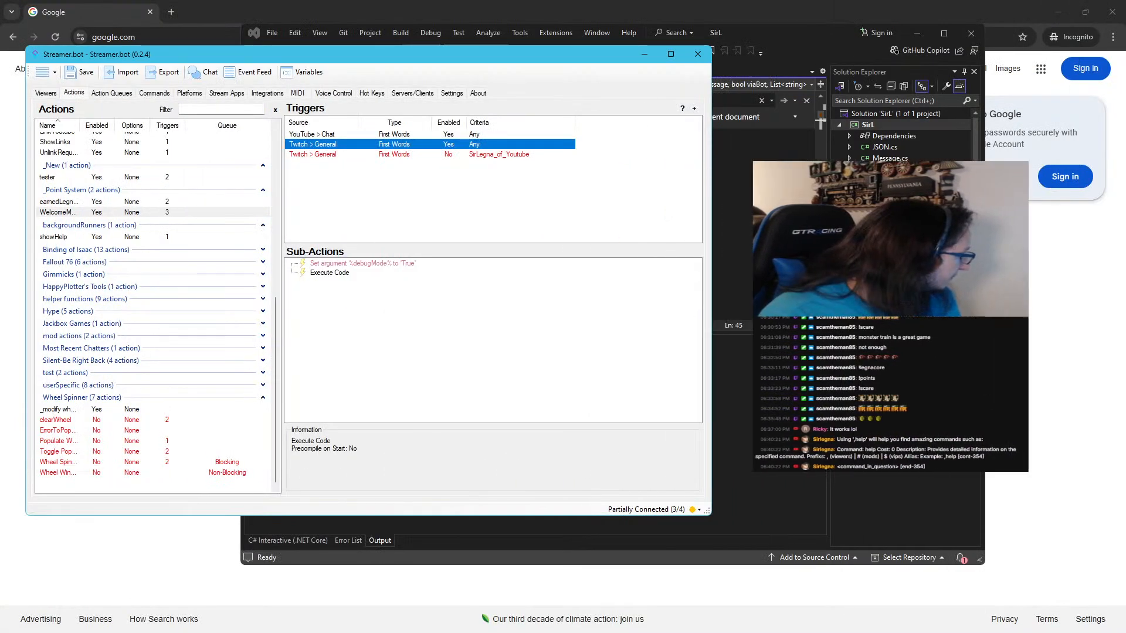
key("alt+Tab")
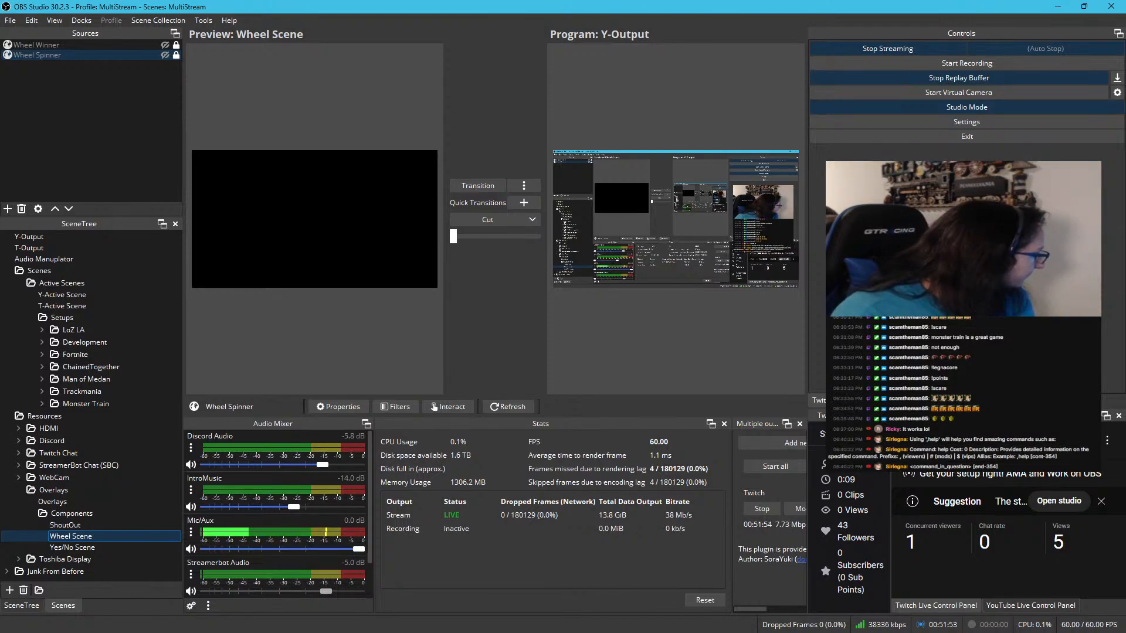
key("alt+Tab")
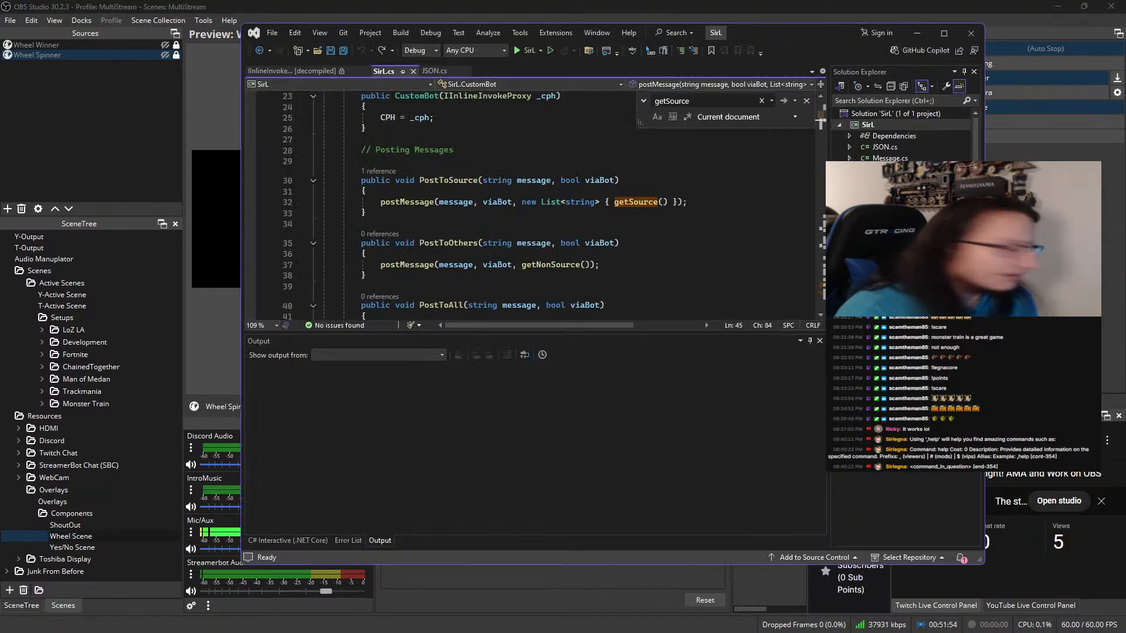
left_click(915, 34)
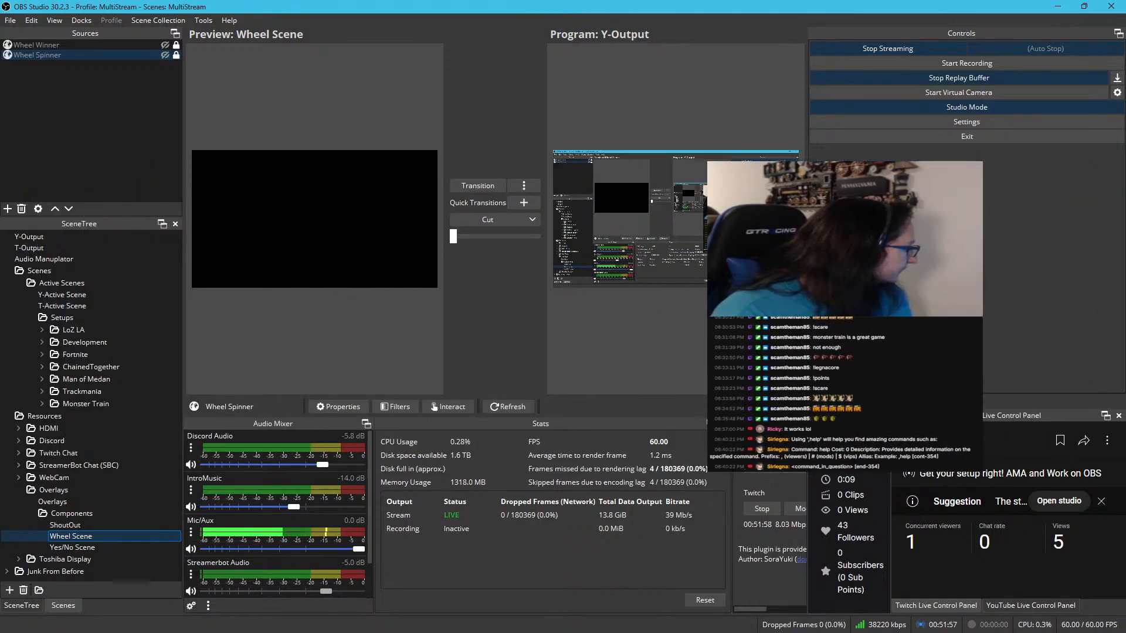
key("super+d")
key("alt+Tab")
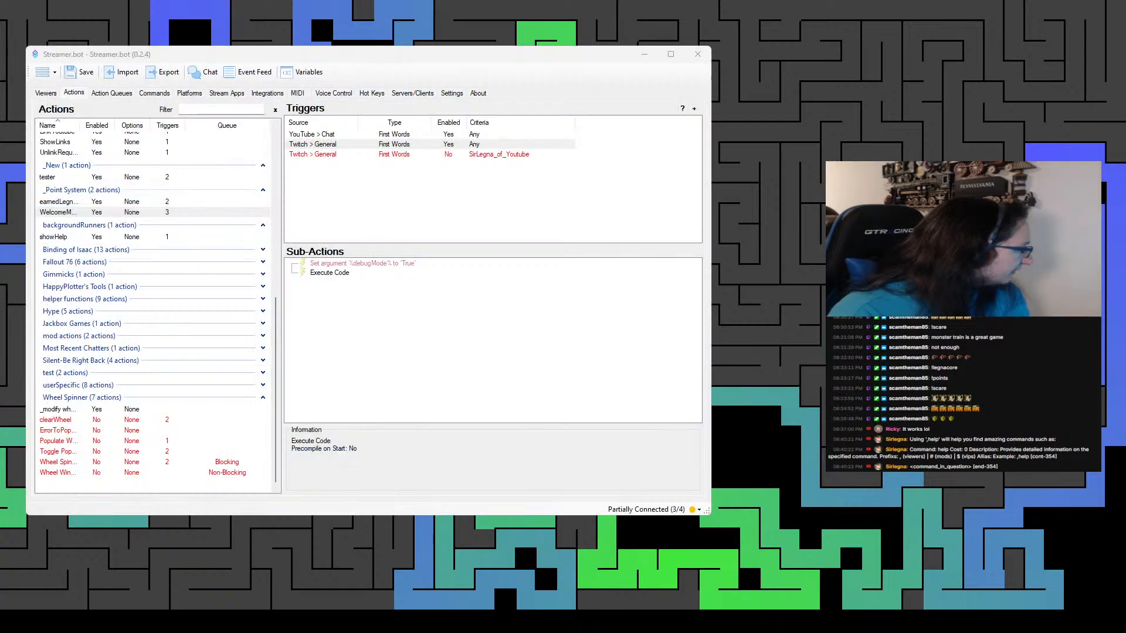
key("alt+Tab")
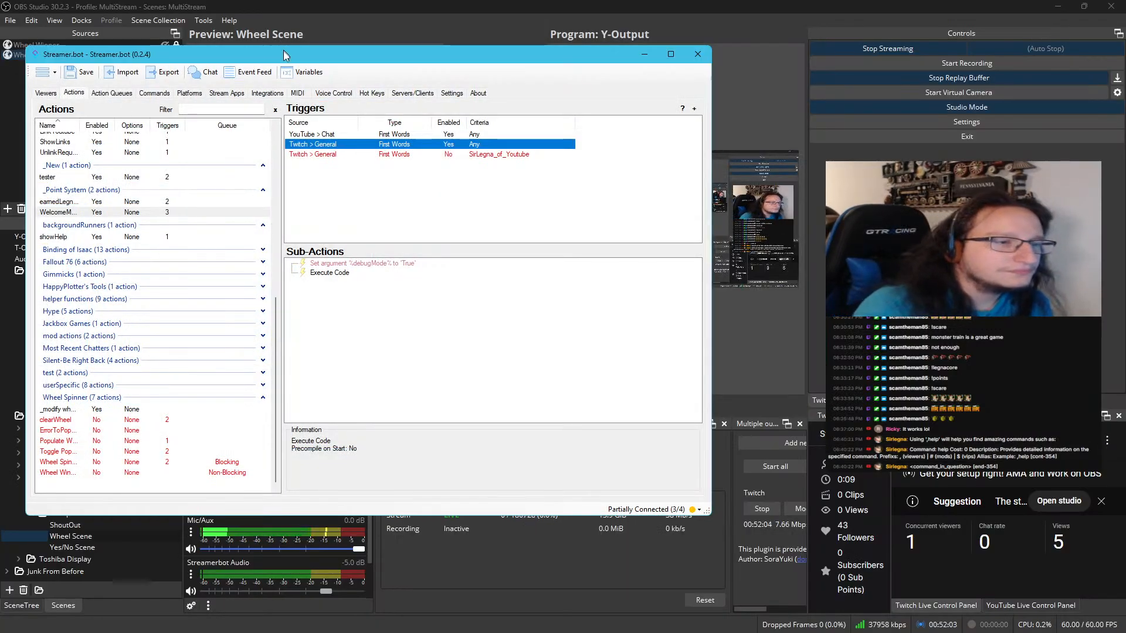
left_click_drag(283, 55, 392, 88)
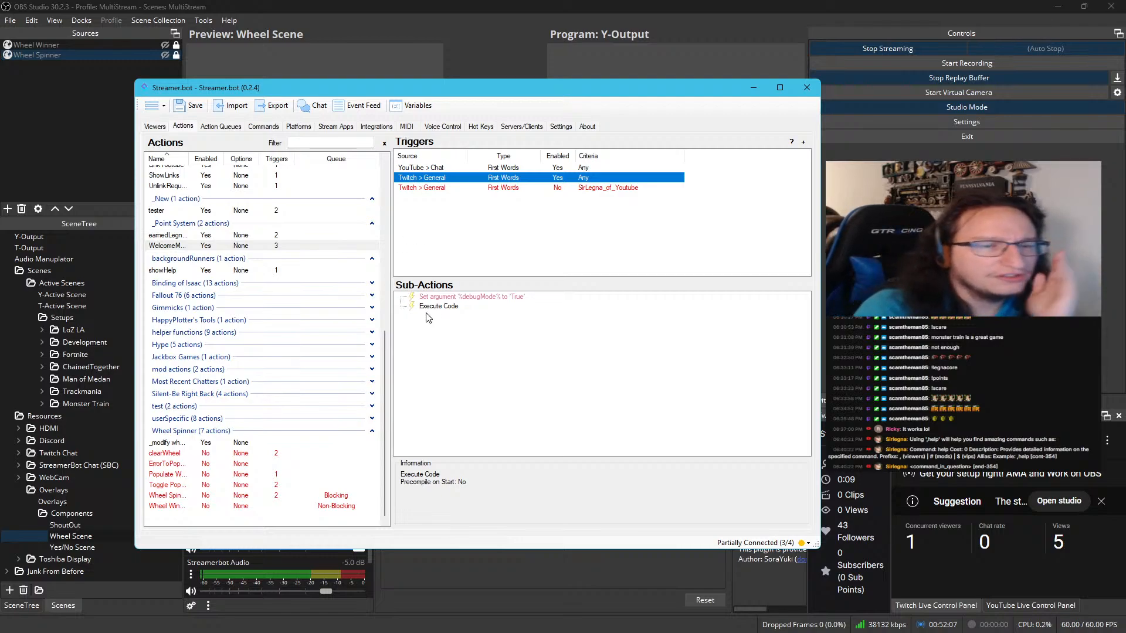
Open the WelcomeMessage_Run action's C# code, copy its bot.PostToSource welcome line, and close the code without saving
left_click(241, 453)
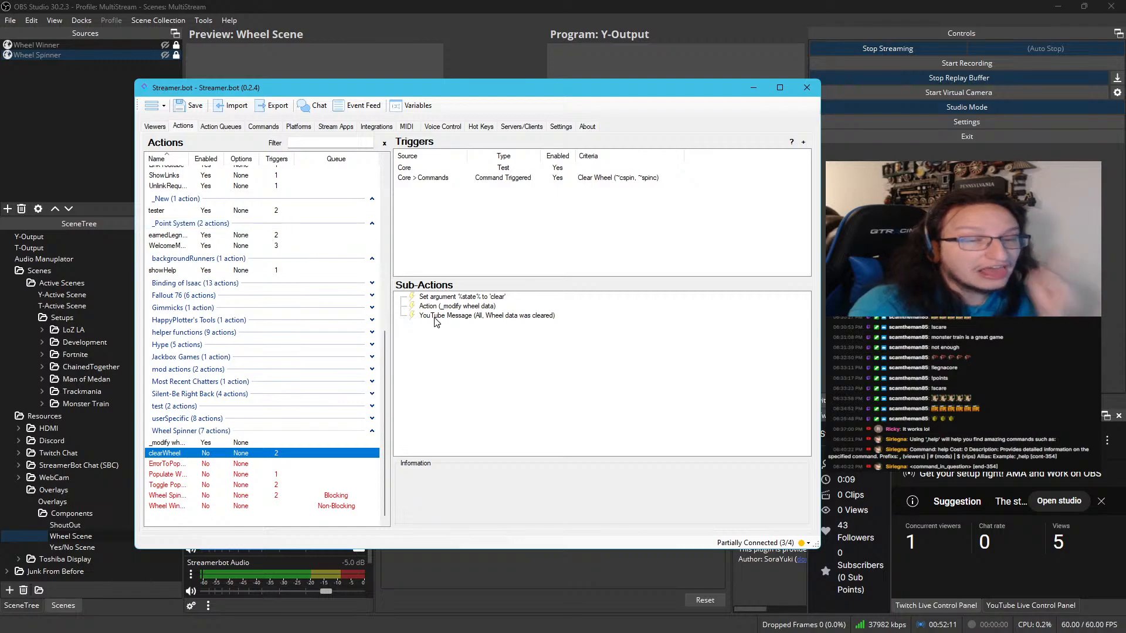
left_click(237, 271)
left_click(239, 246)
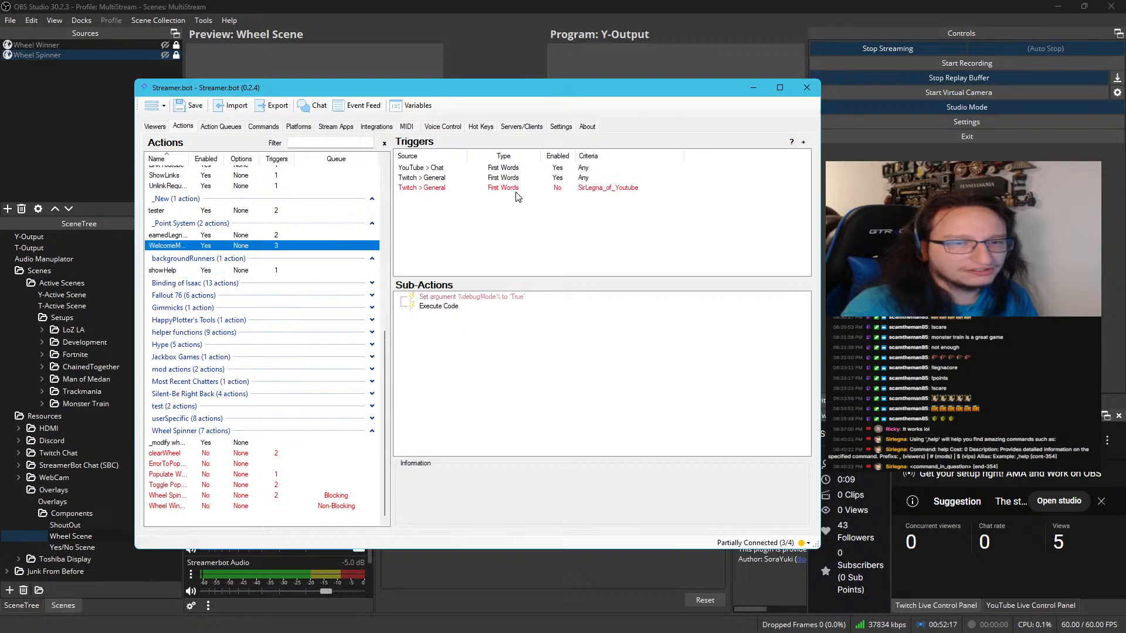
double_click(447, 306)
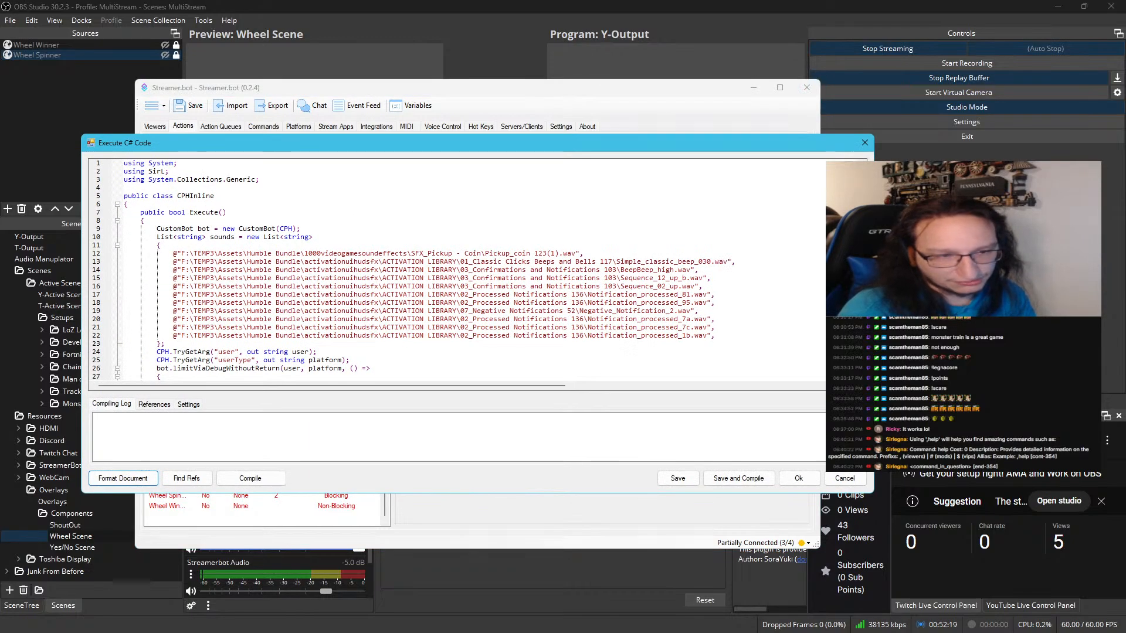
scroll(399, 340, "down", 4)
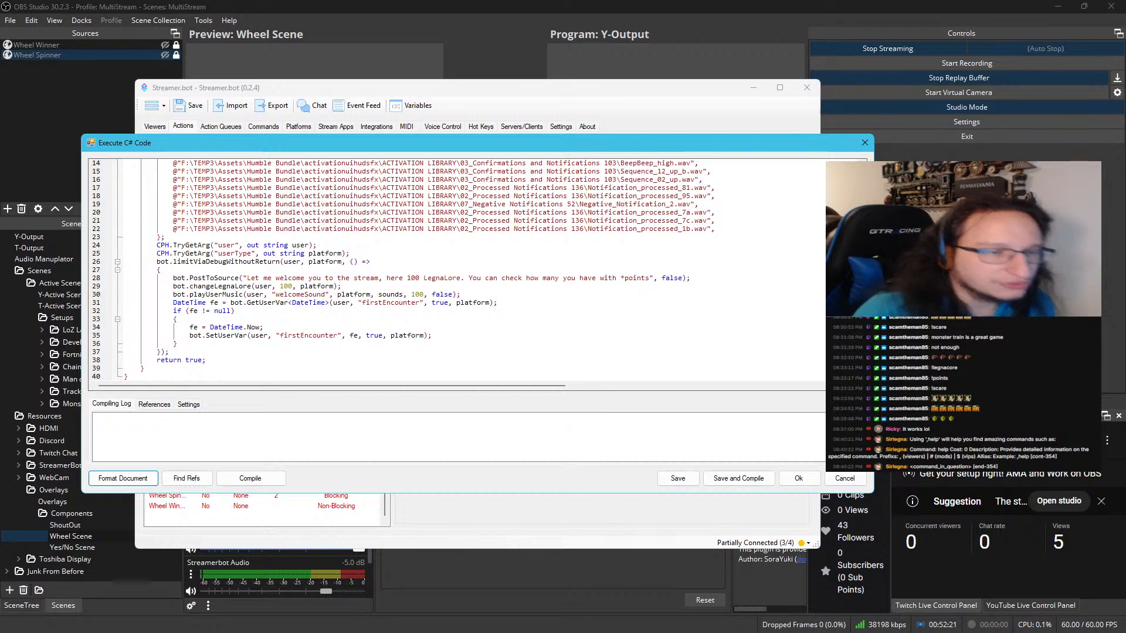
triple_click(361, 279)
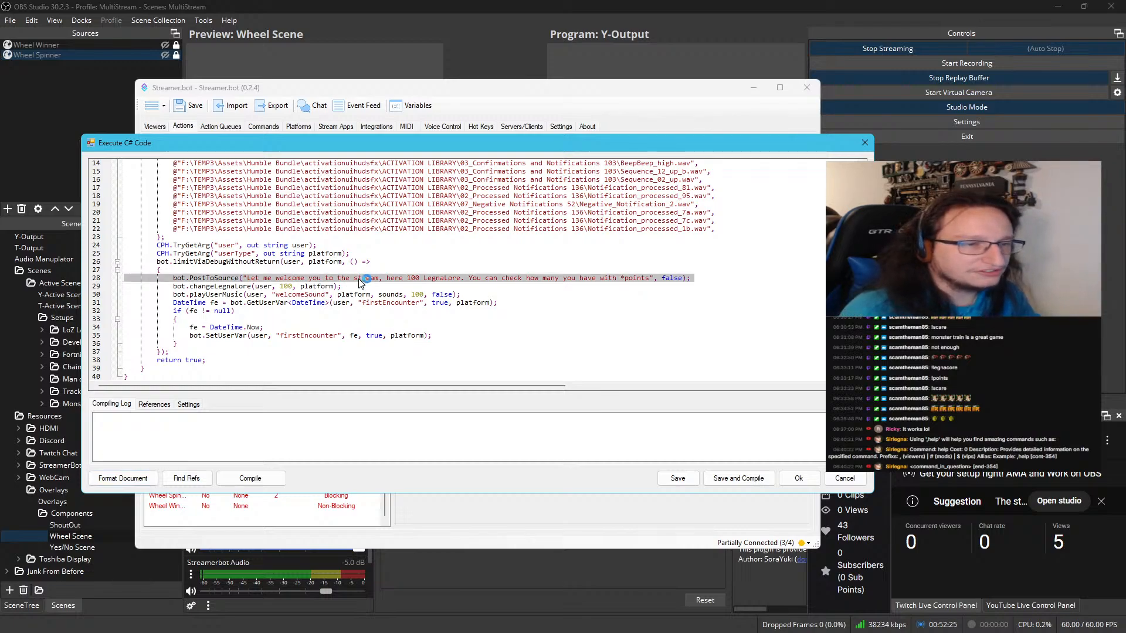
scroll(352, 282, "up", 4)
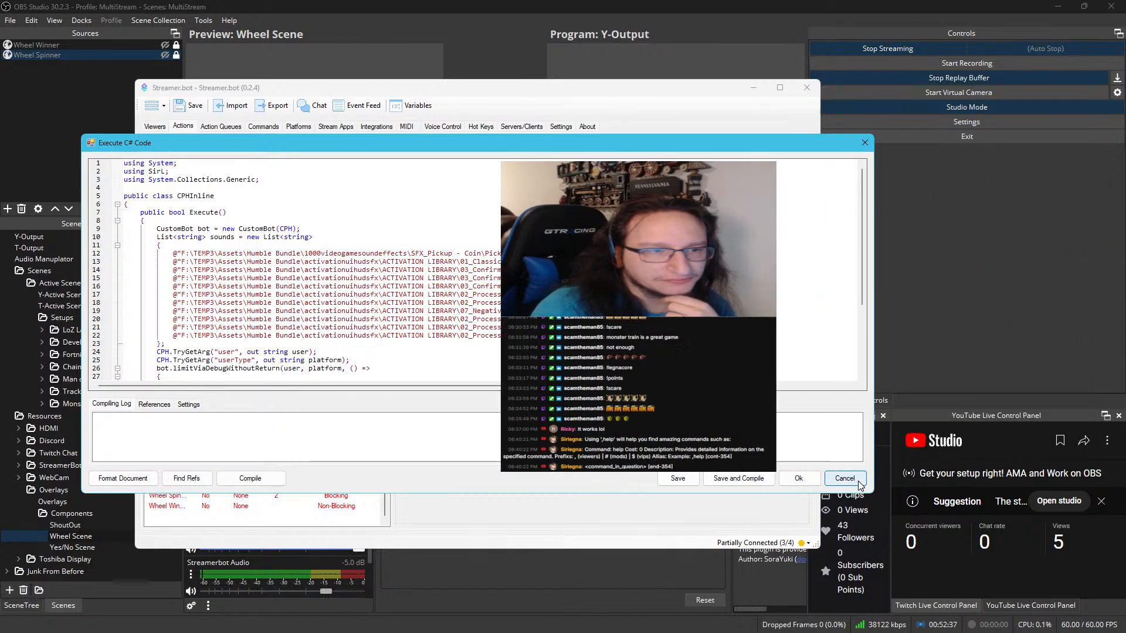
left_click(857, 480)
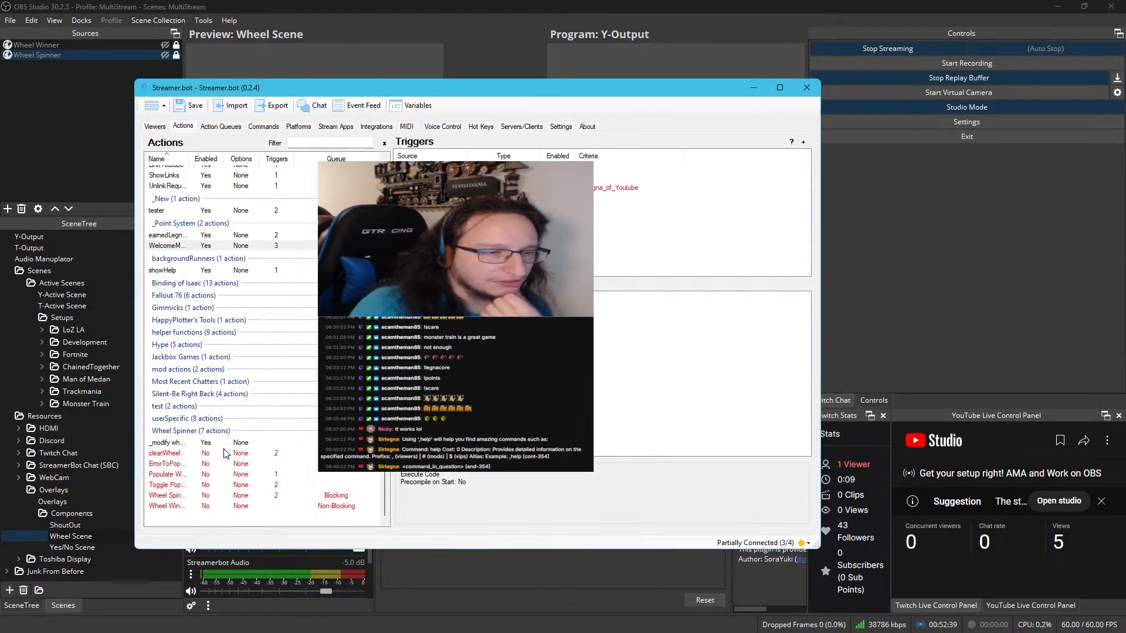
Start a new Execute C# Code sub-action in the clearWheel action and replace its placeholder comment with the copied PostToSource line
left_click(231, 454)
right_click(475, 344)
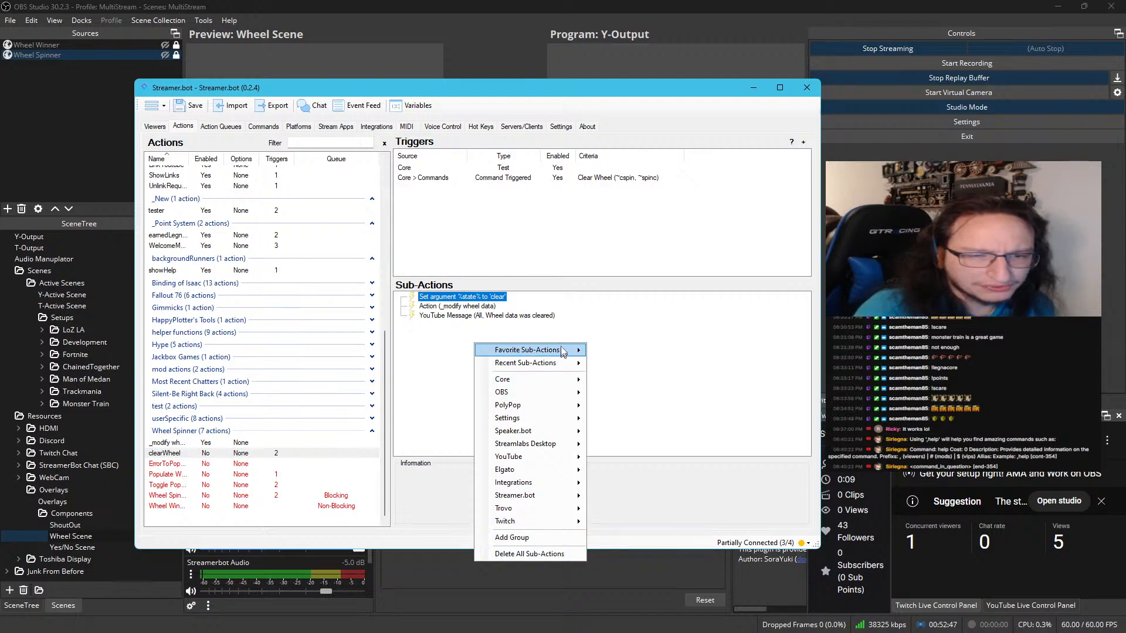
mouse_move(562, 356)
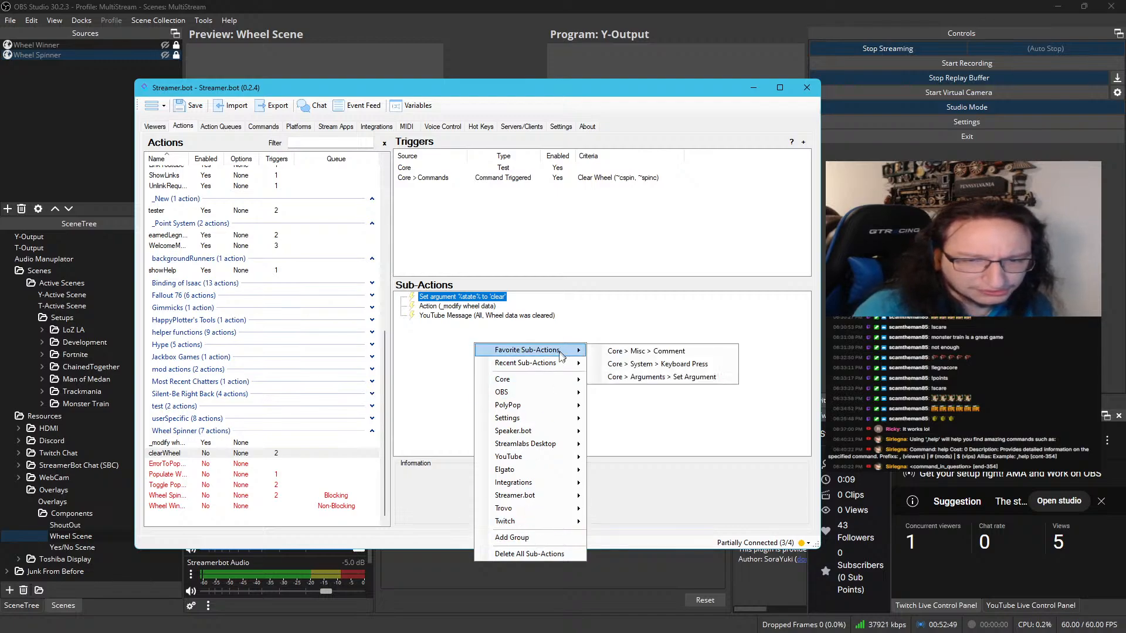
mouse_move(557, 381)
mouse_move(635, 433)
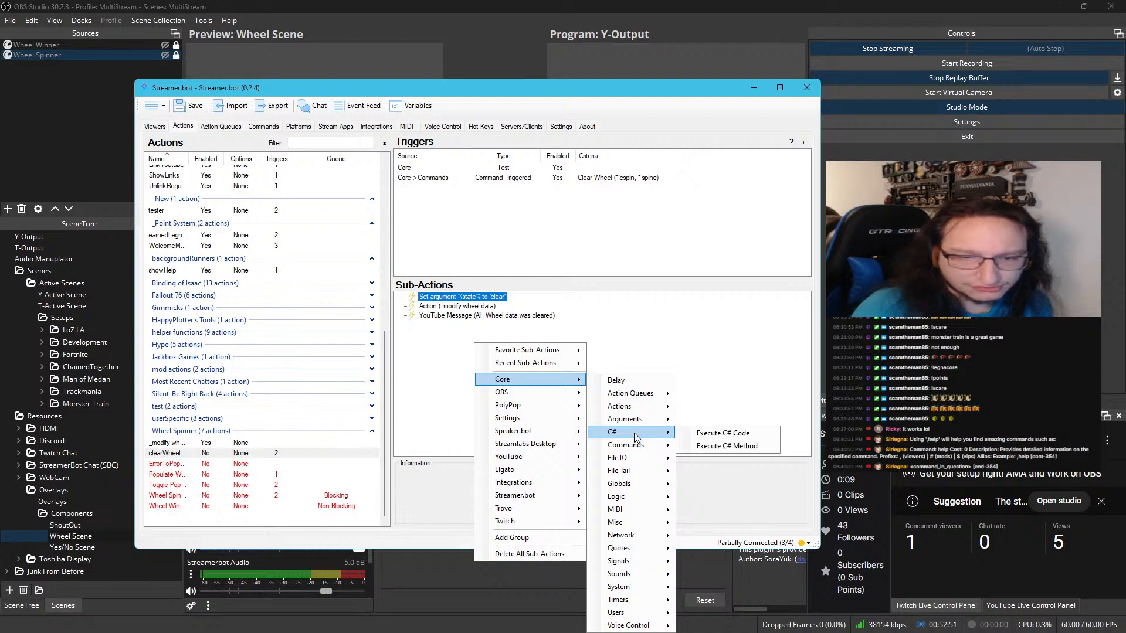
left_click(722, 433)
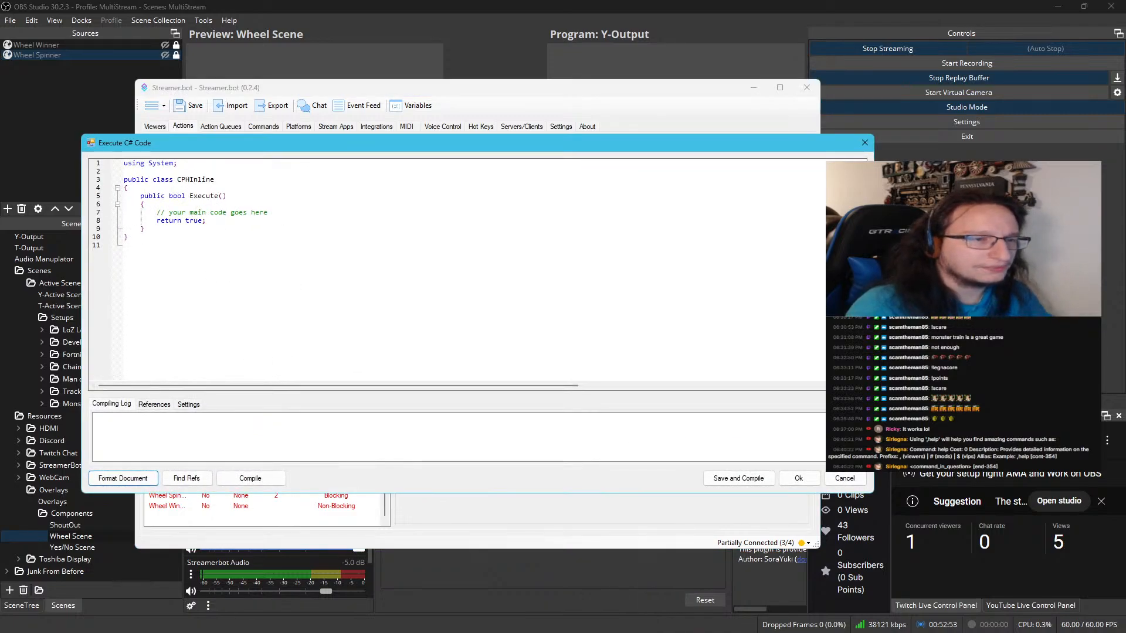
type("bot.PostToSource(\"Let me welcome you to the stream, here 100 LegnaLore. You can check how many you have with !points\", false);")
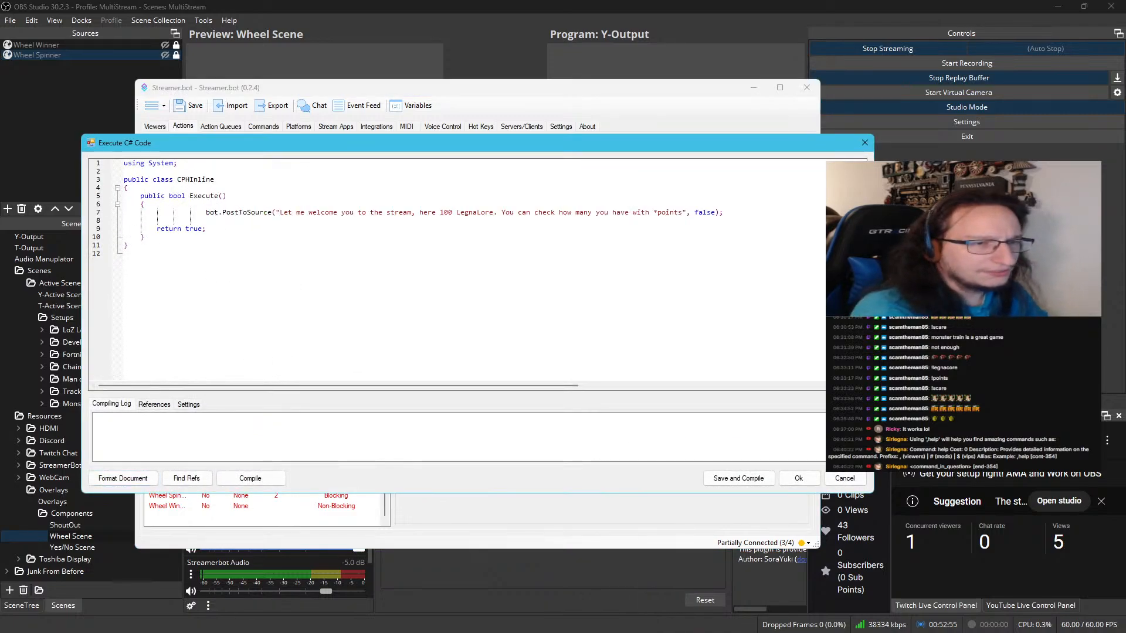
Remove the blank line and the extra indentation around the pasted bot.PostToSource line so it aligns with return true
key("BackSpace")
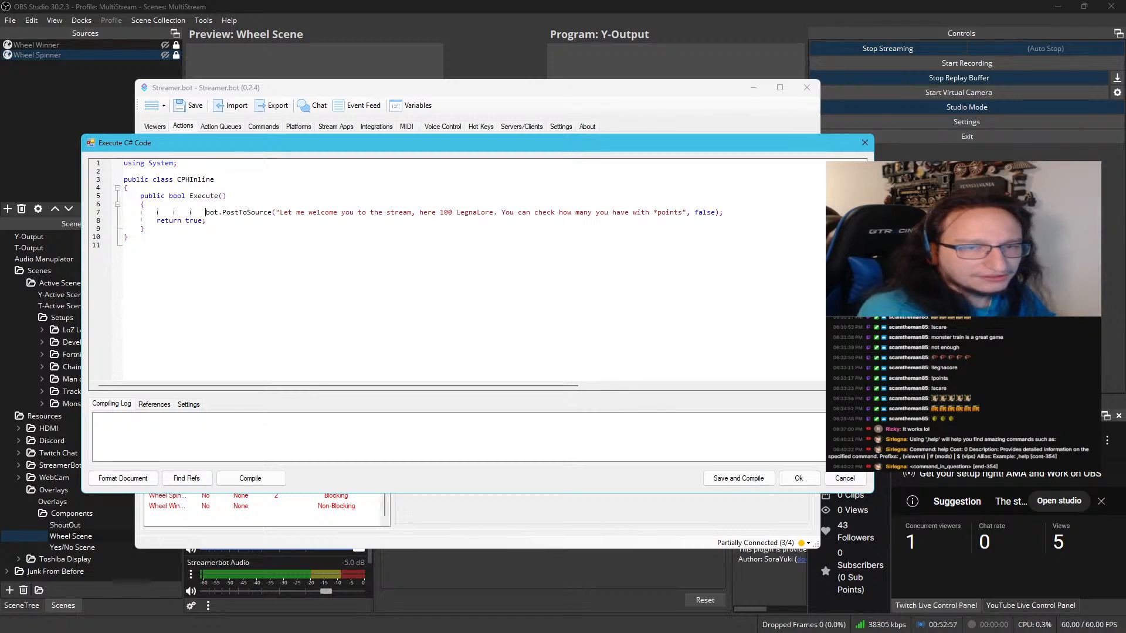
key("BackSpace")
key("BackSpace")
key("BackSpace")
key("BackSpace")
key("BackSpace")
key("BackSpace")
key("BackSpace")
key("BackSpace")
key("BackSpace")
key("BackSpace")
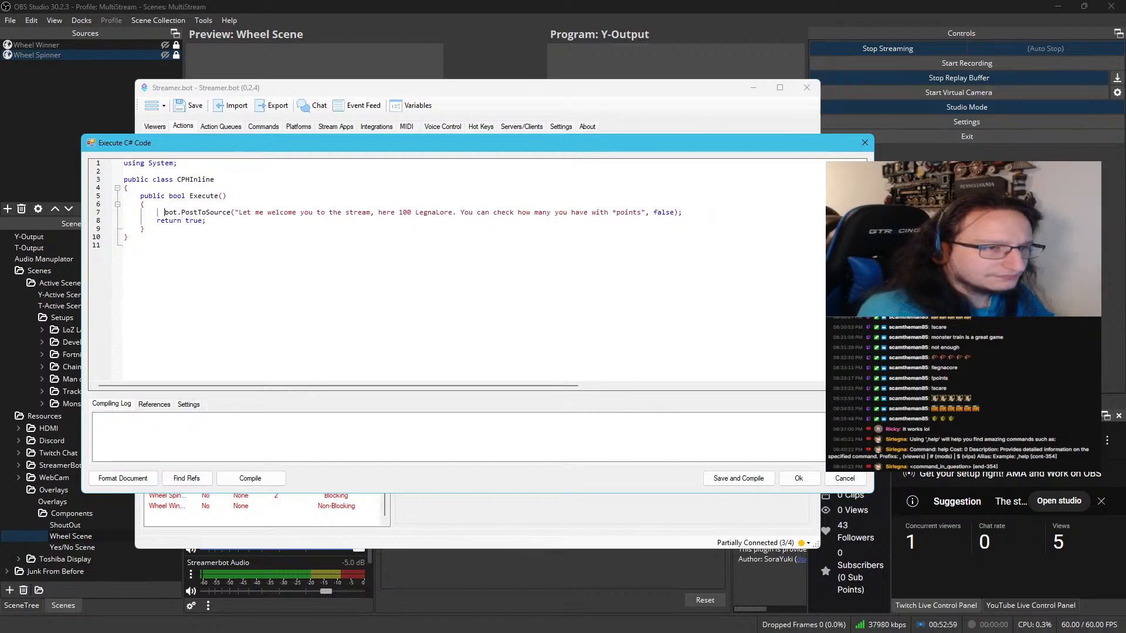
key("BackSpace")
key("BackSpace")
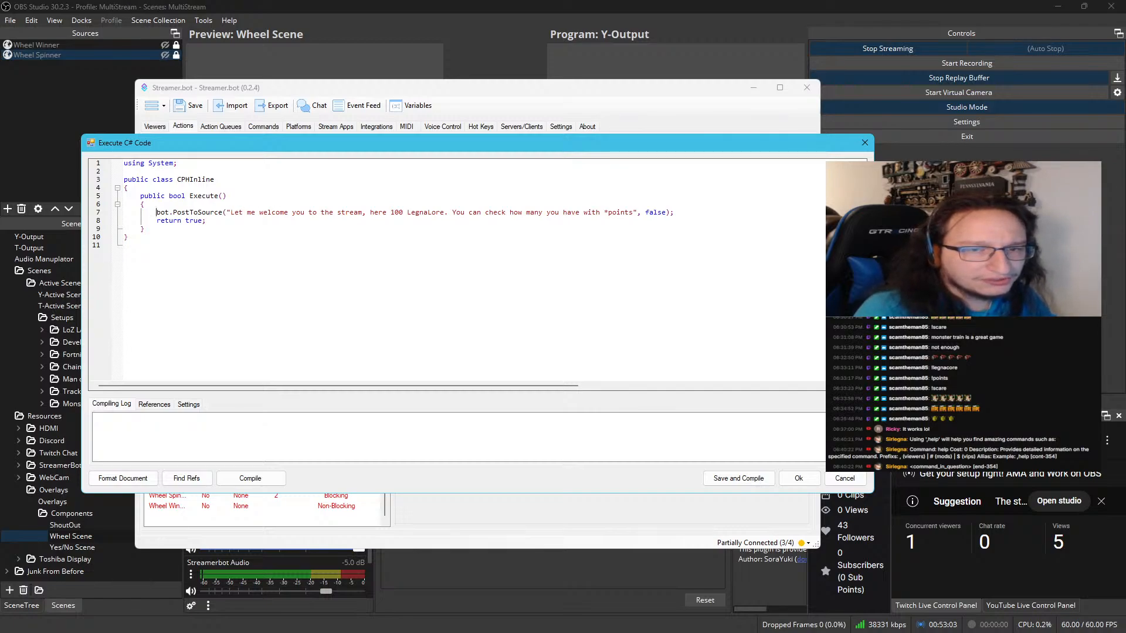
Replace the welcome text in the post call with "Wheel data was cleared" and change PostToSource to PostToAll
left_click_drag(230, 212, 297, 212)
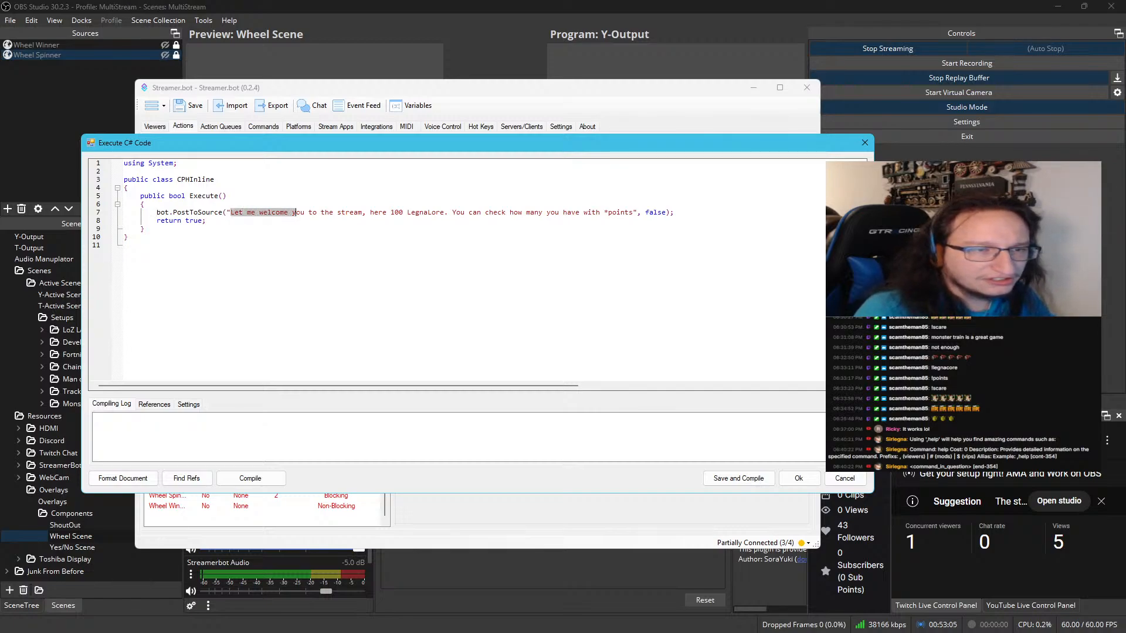
left_click_drag(441, 139, 440, 349)
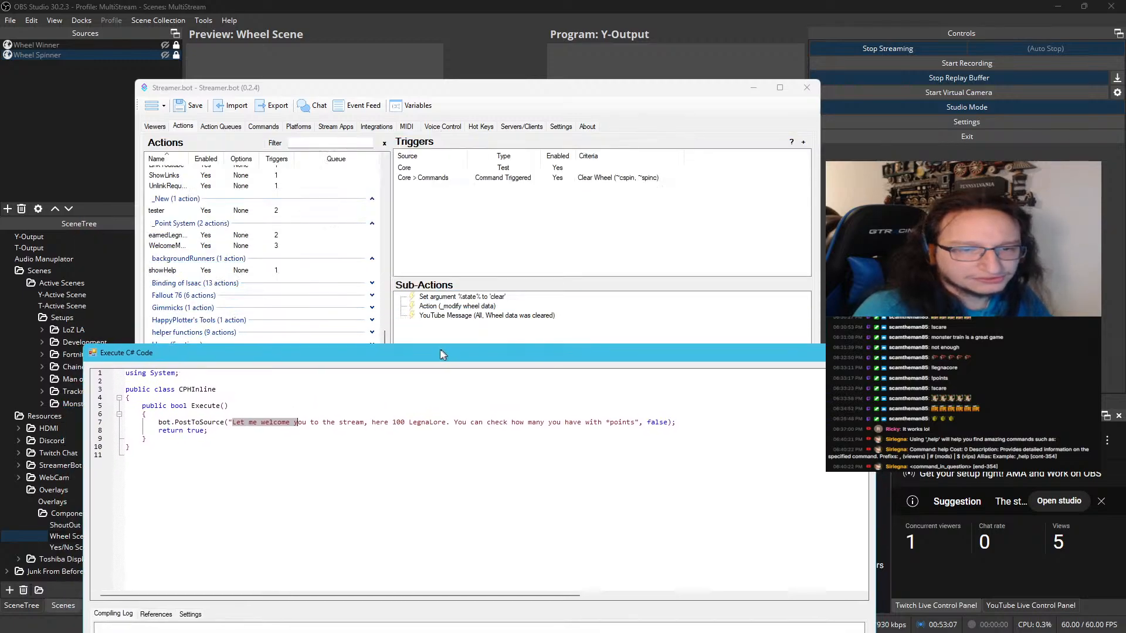
left_click(629, 422, "shift")
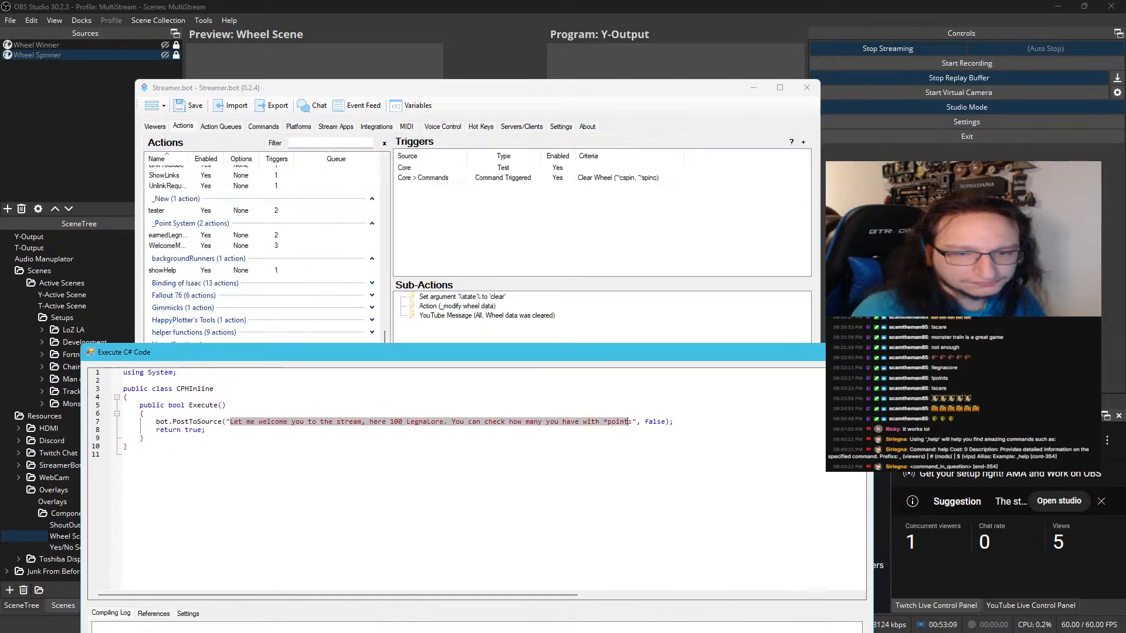
double_click(631, 423)
left_click(633, 425)
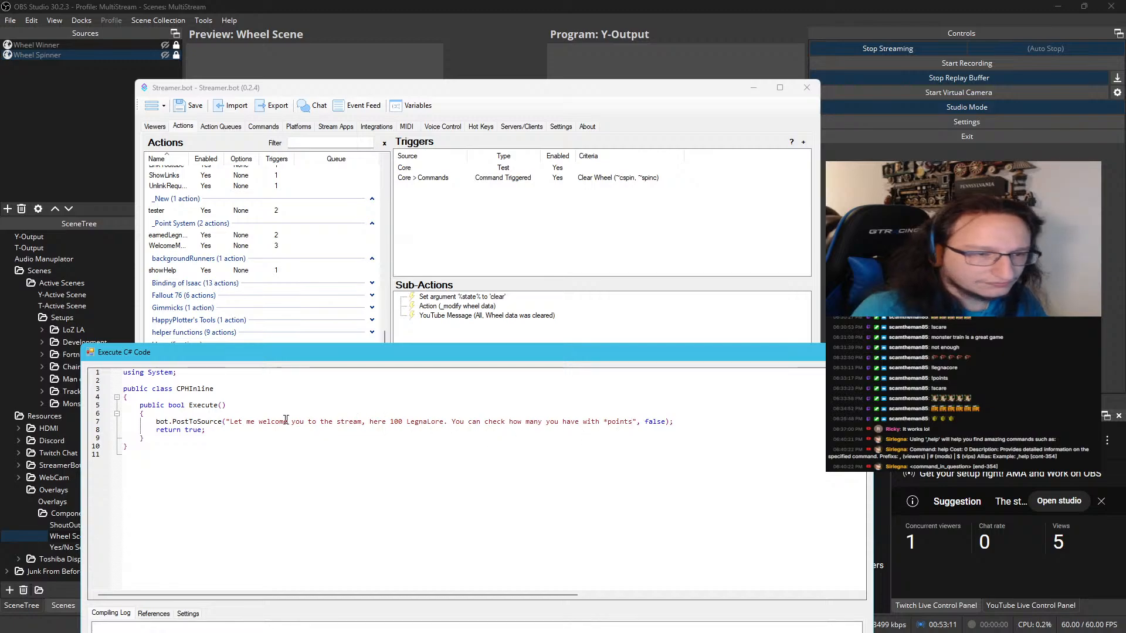
left_click(229, 422, "shift")
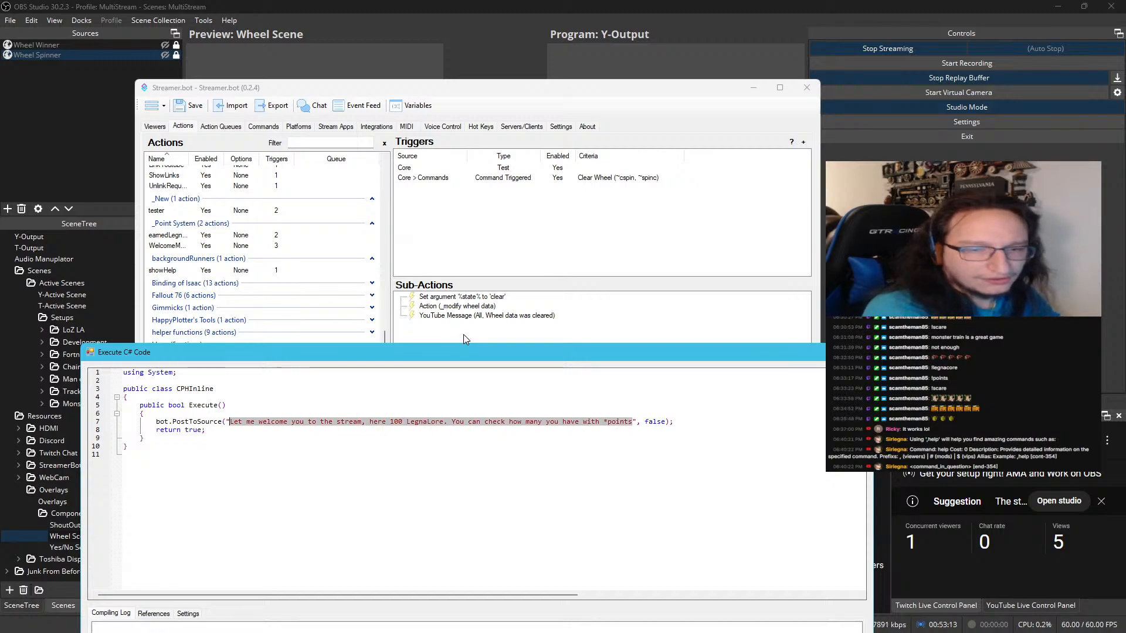
type("Well Data")
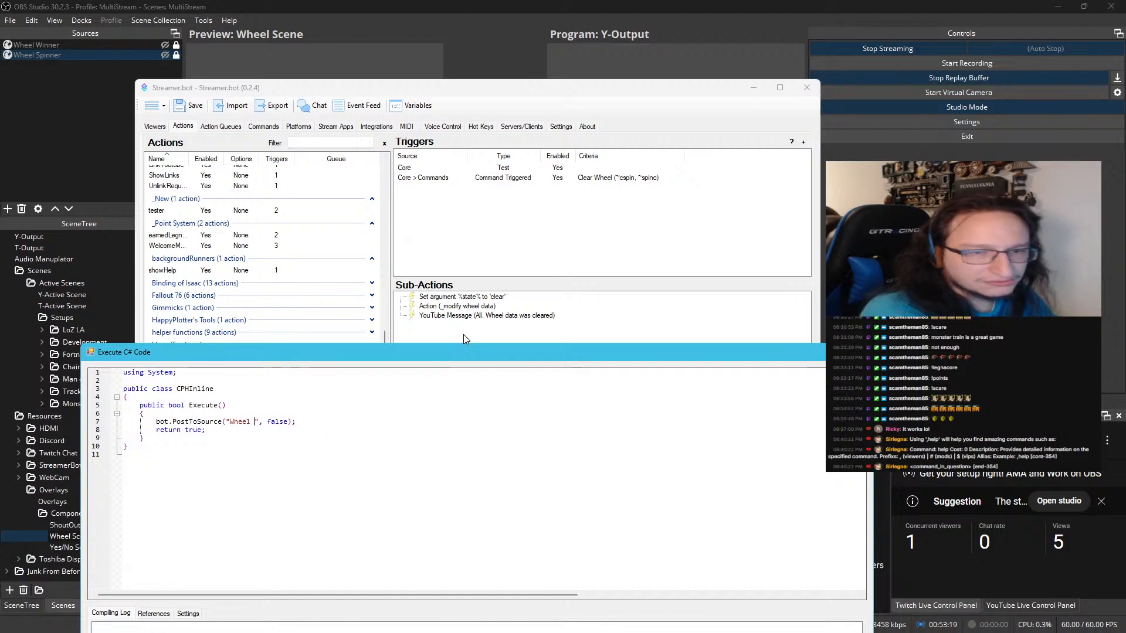
type("data was clear")
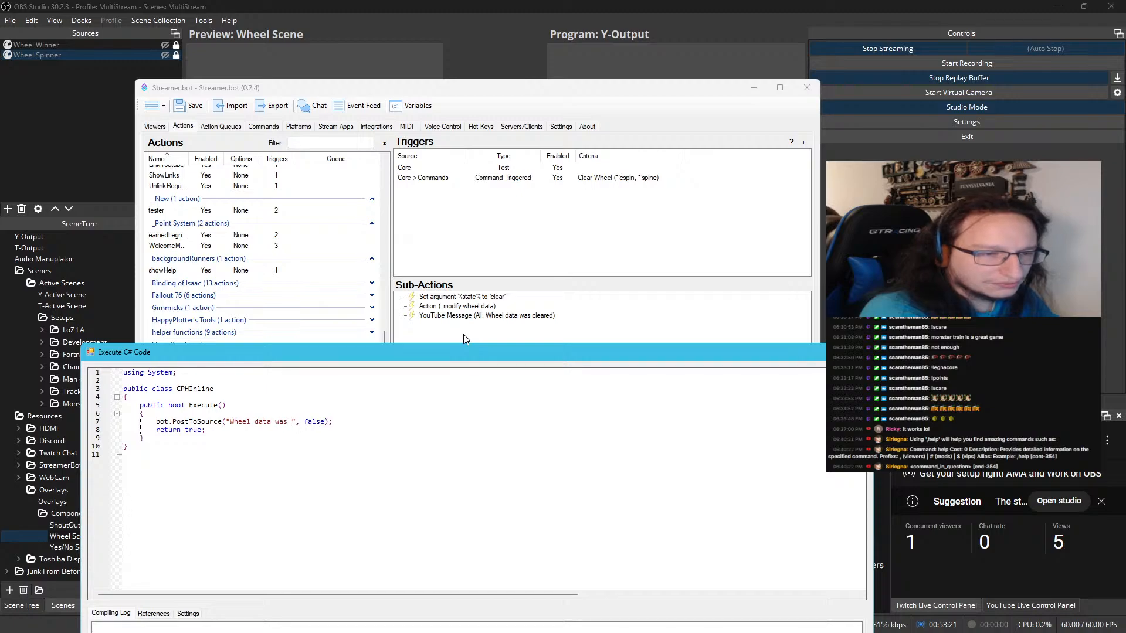
type("ed")
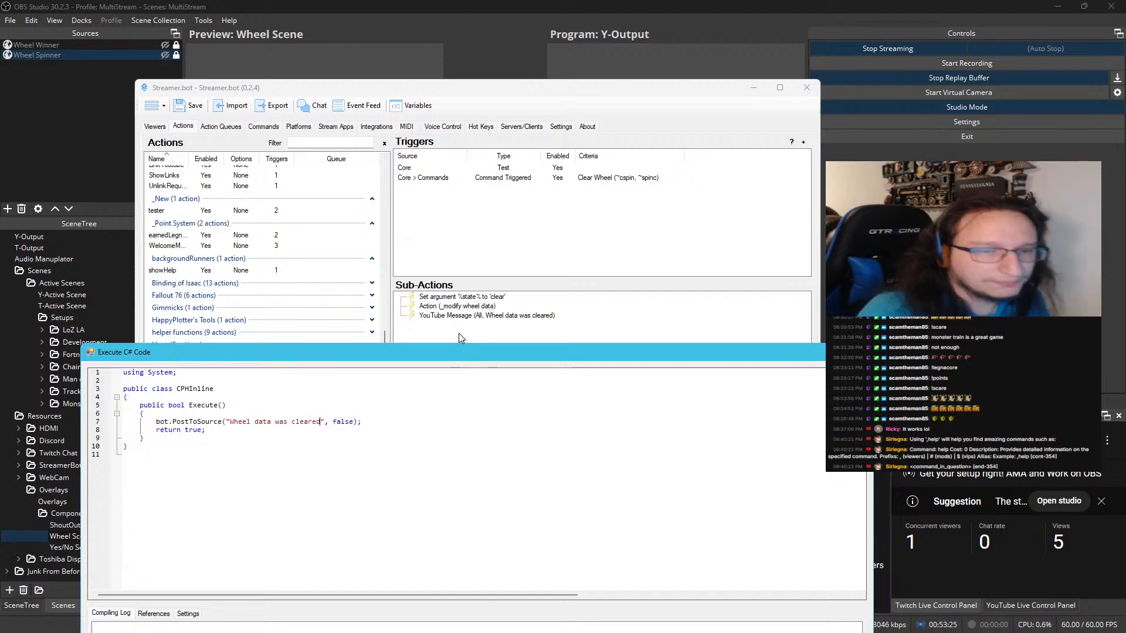
left_click_drag(406, 350, 419, 154)
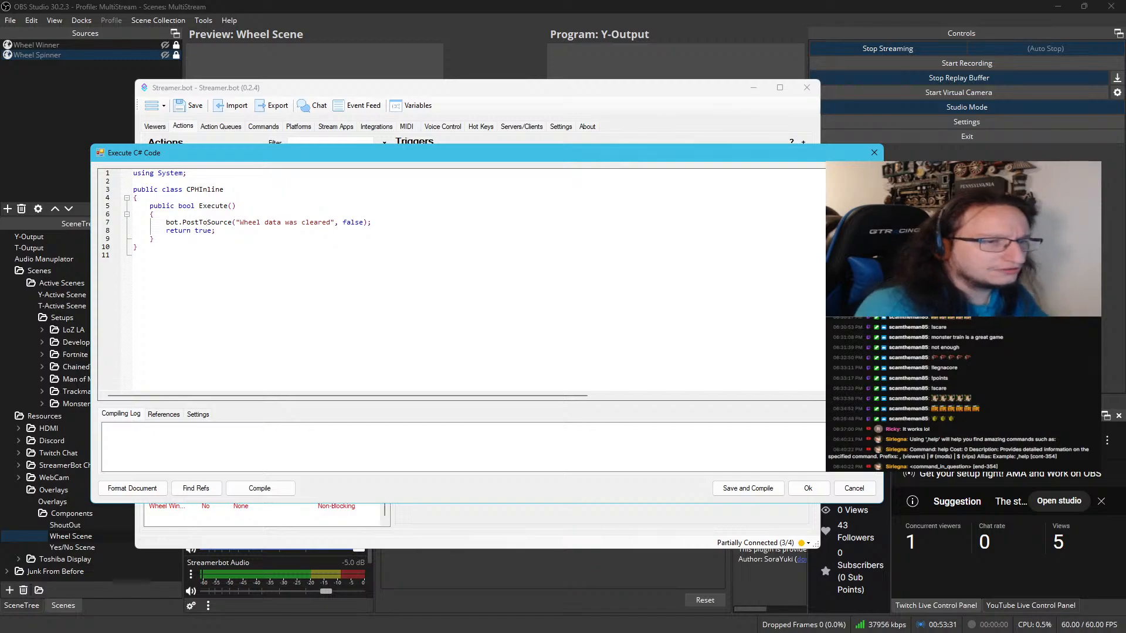
type("All")
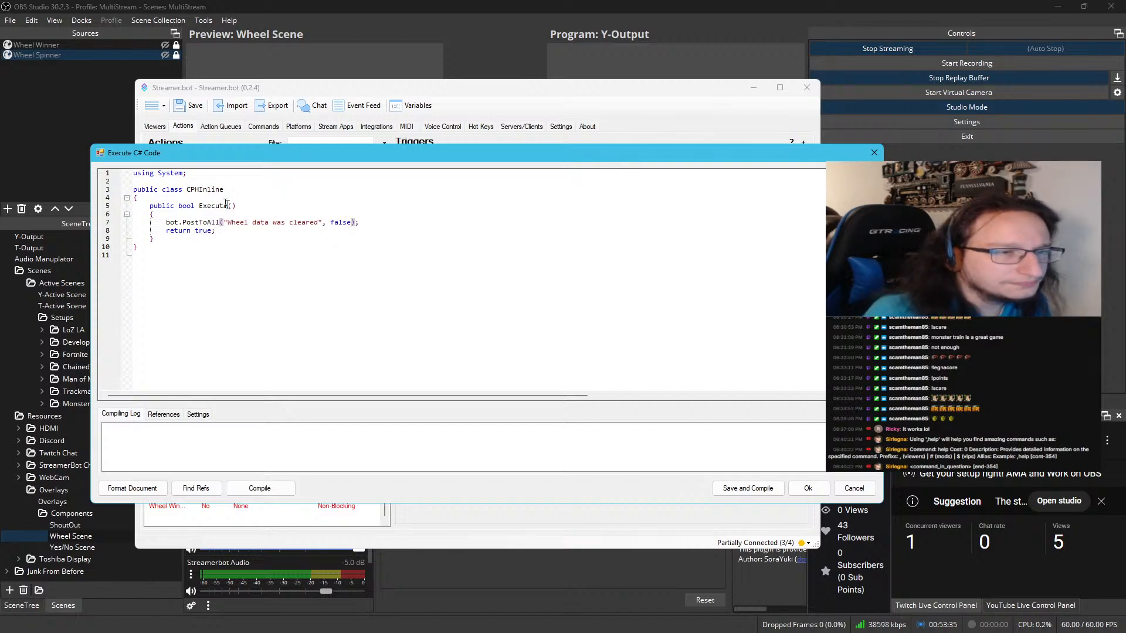
Add a "using SirL;" directive below "using System;", then compile and save the clearWheel code
left_click(188, 173)
key("Return")
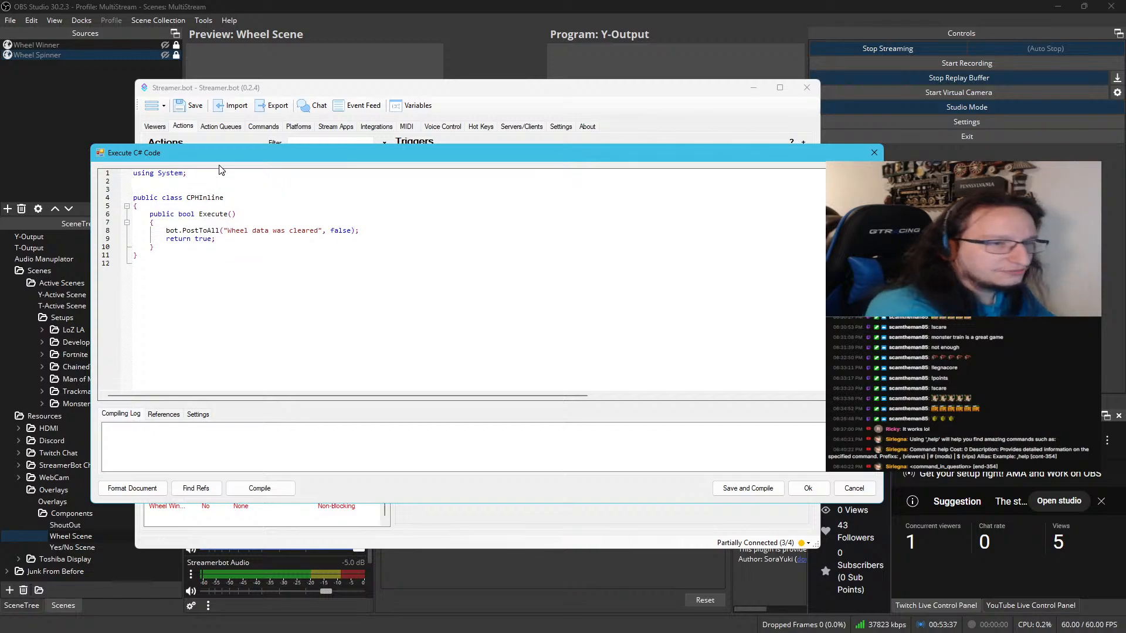
type("using SirL")
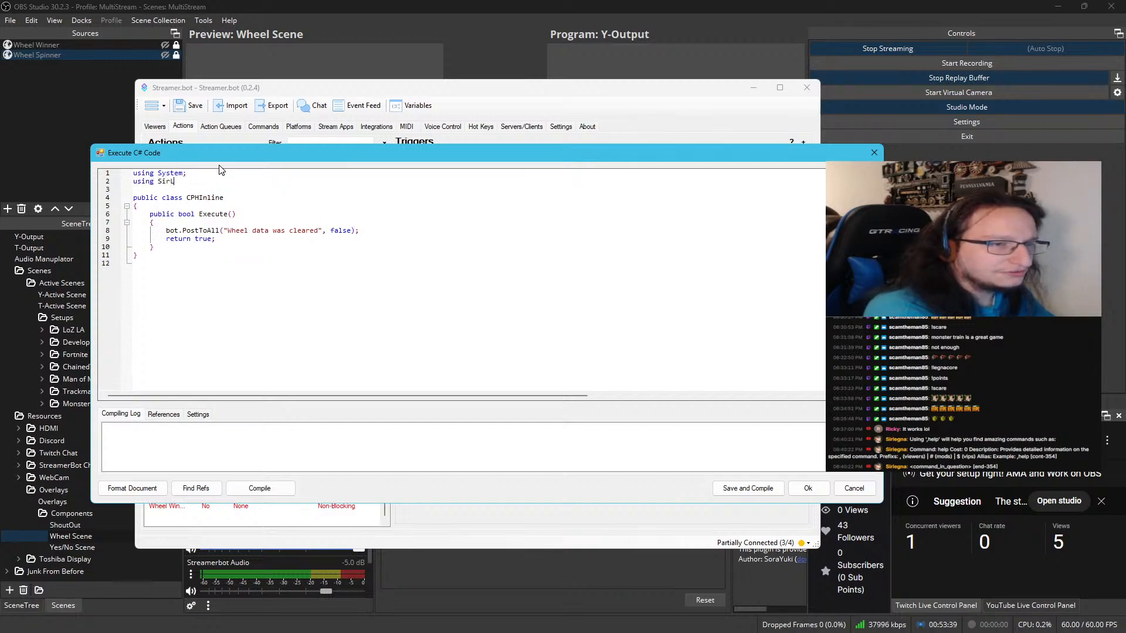
type(";")
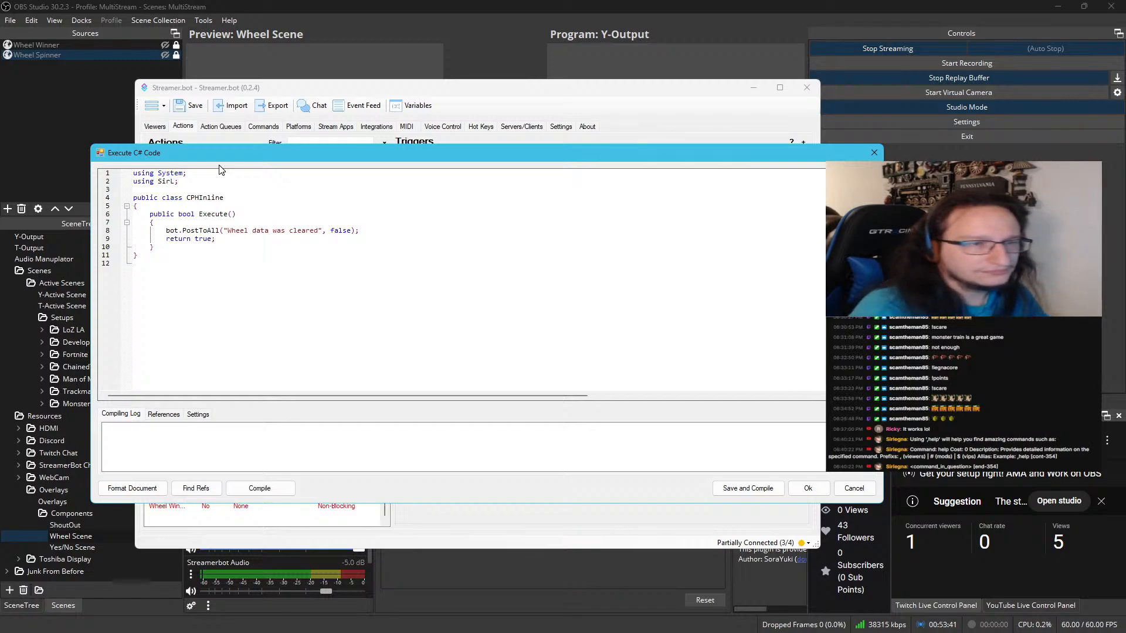
left_click(260, 490)
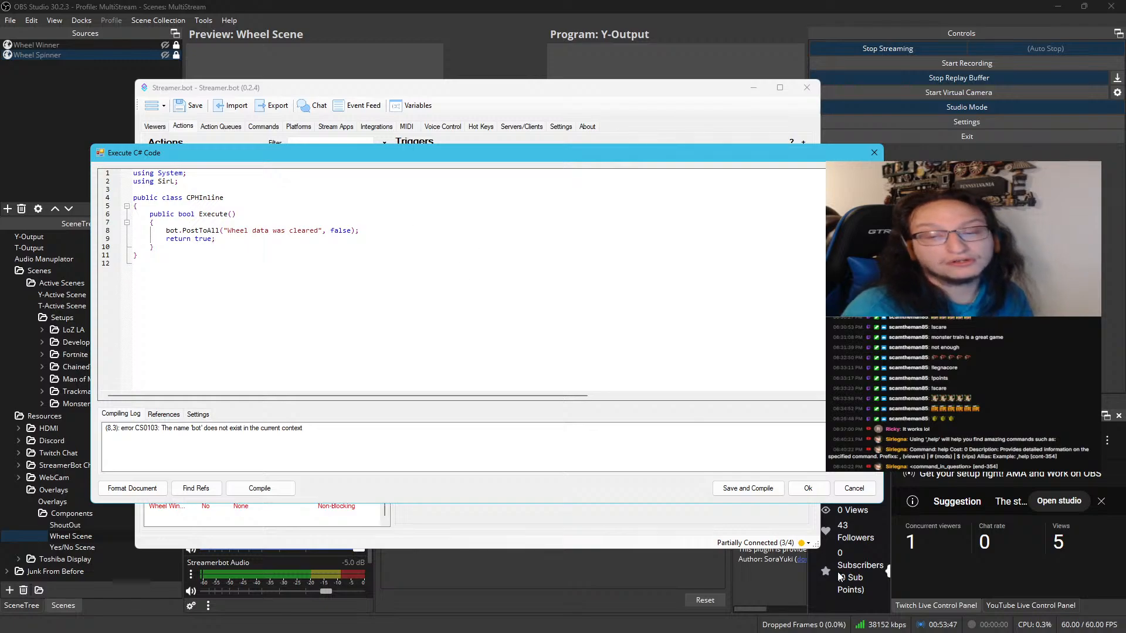
left_click(781, 489)
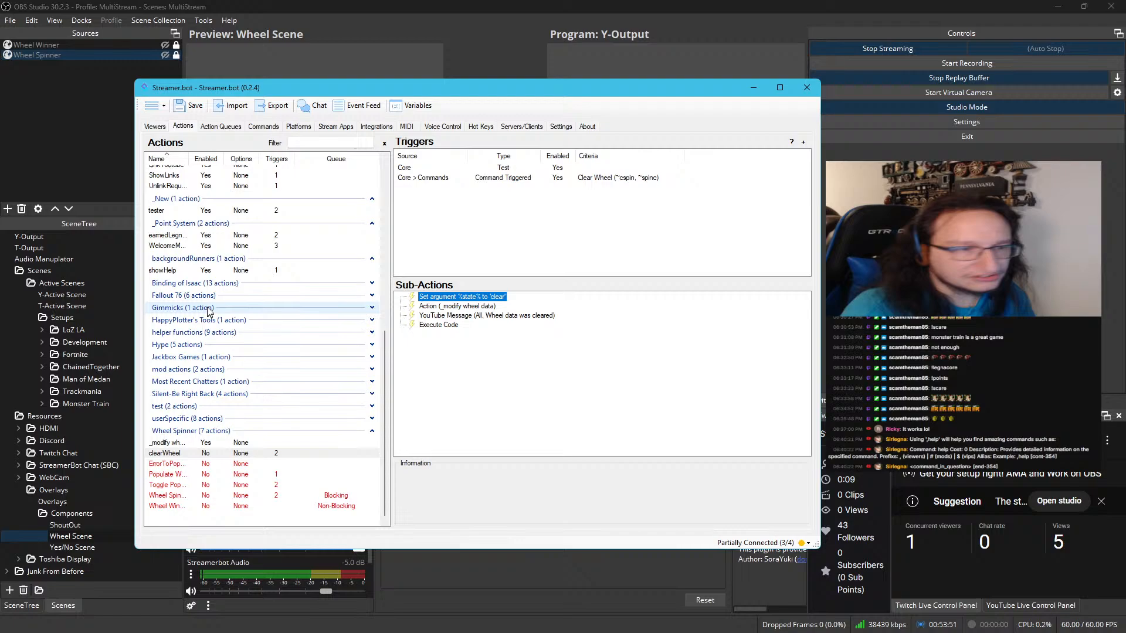
Copy the "CustomBot bot = new CustomBot(CPH);" line from the WelcomeMessage_Run action's C# code and close it without saving
double_click(211, 246)
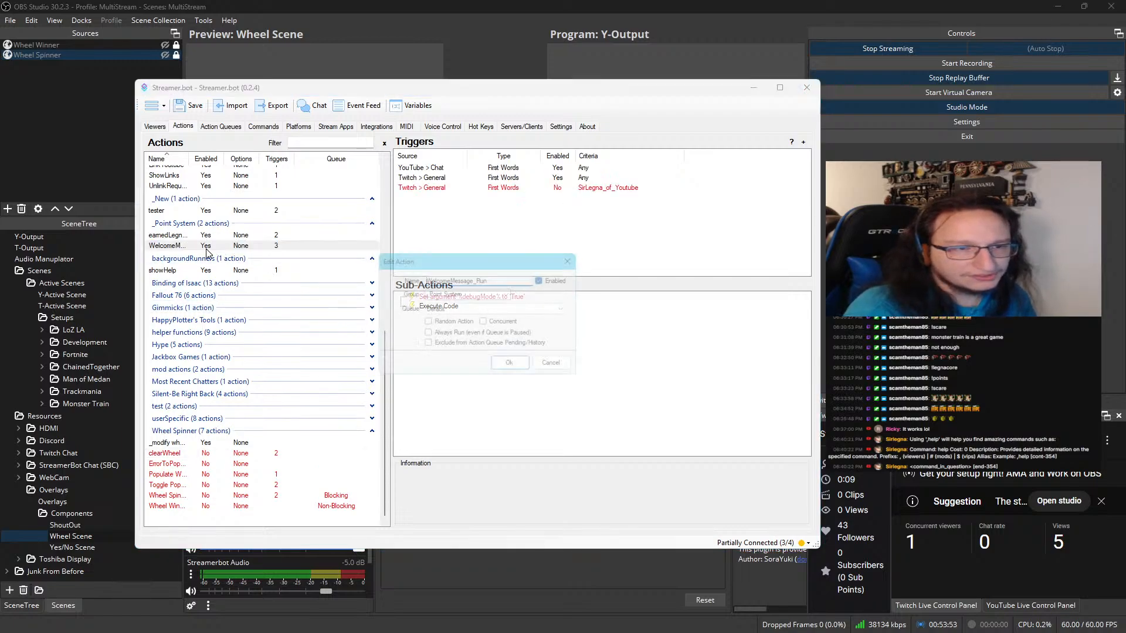
left_click(577, 371)
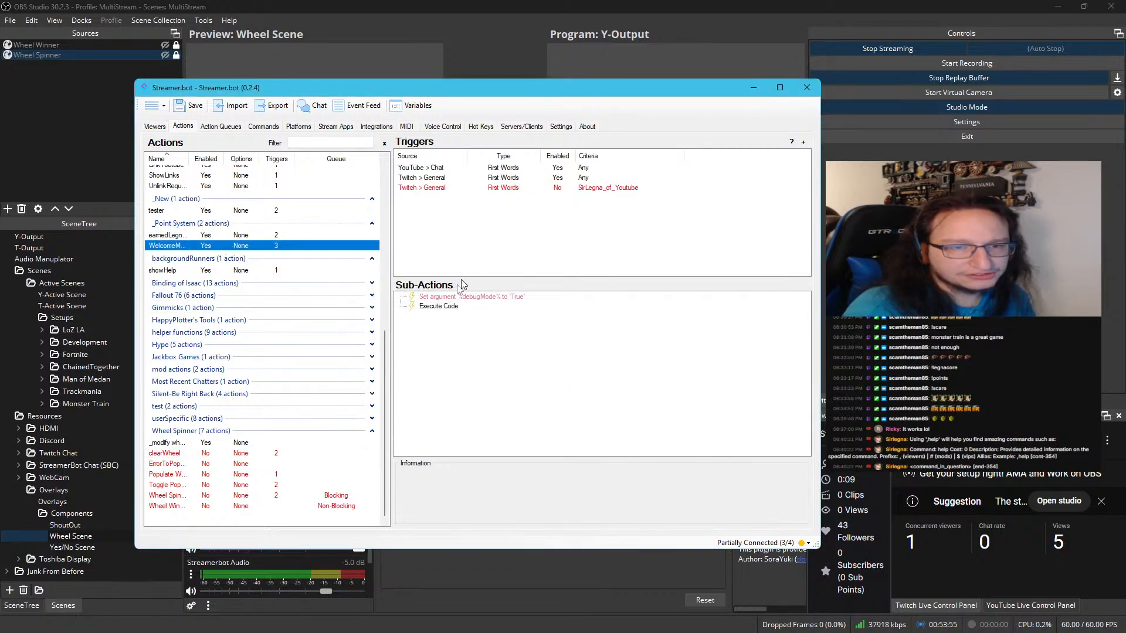
double_click(439, 306)
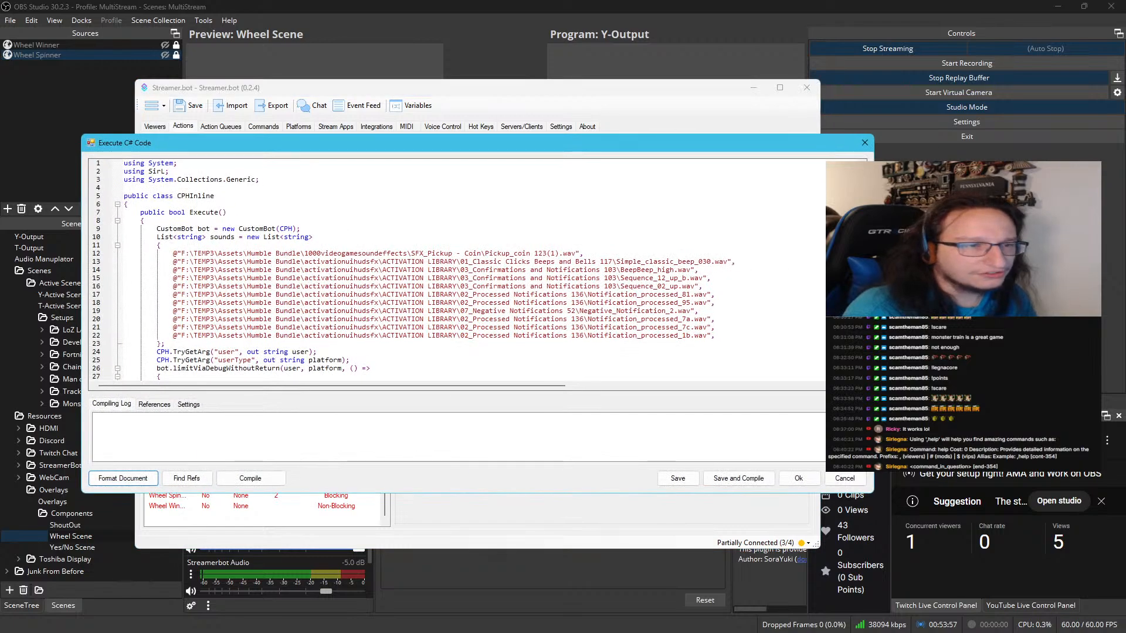
left_click(300, 228)
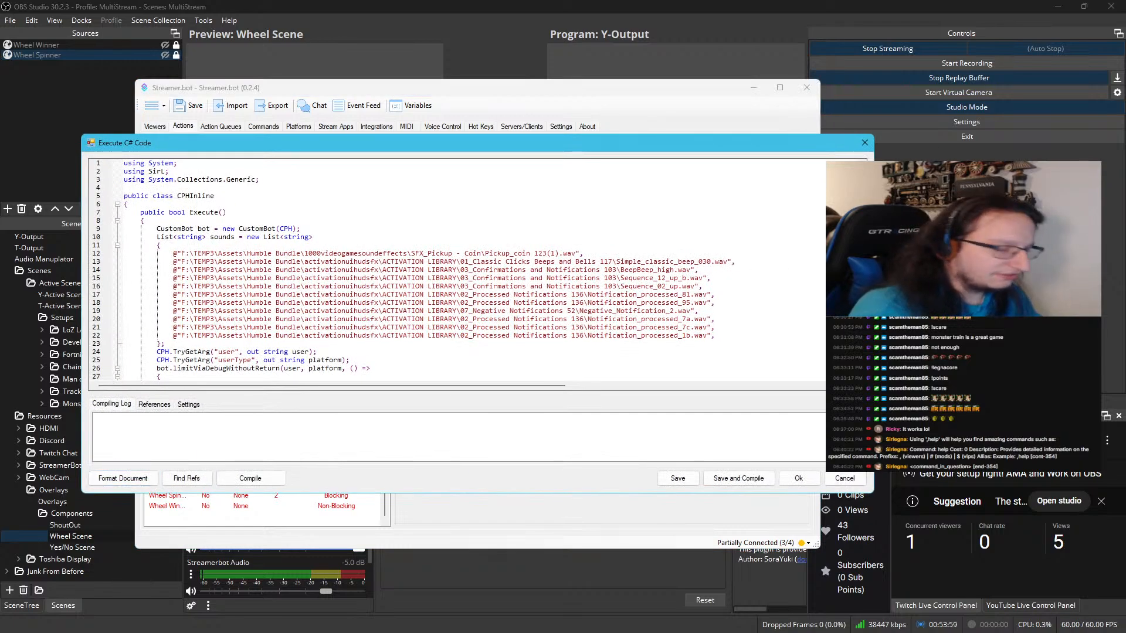
key("shift+Home")
key("ctrl+c")
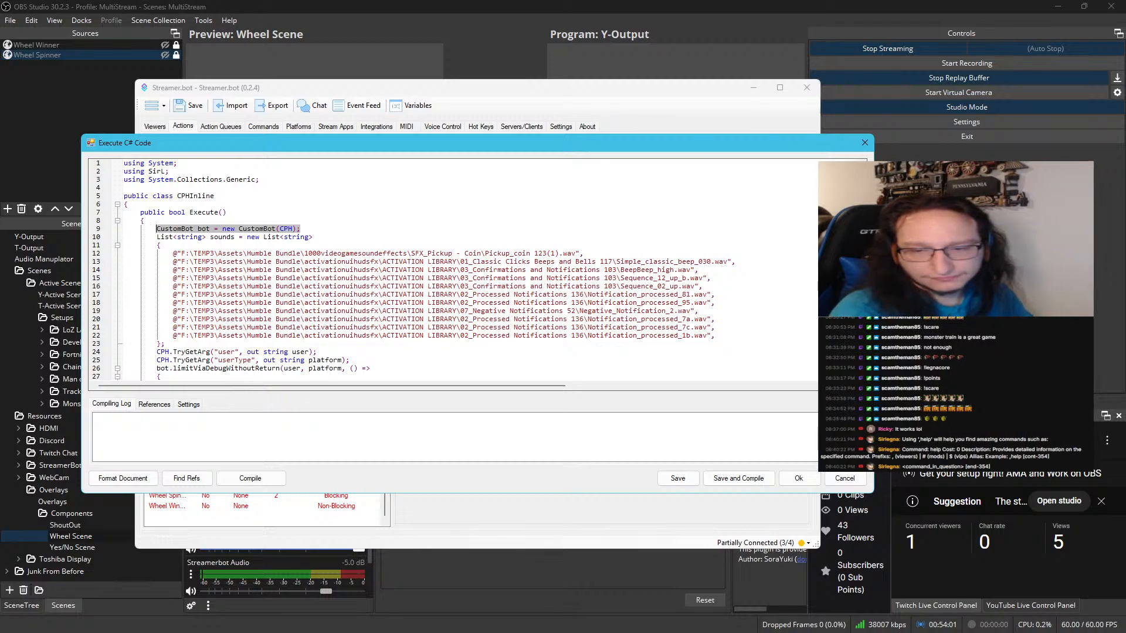
left_click(850, 477)
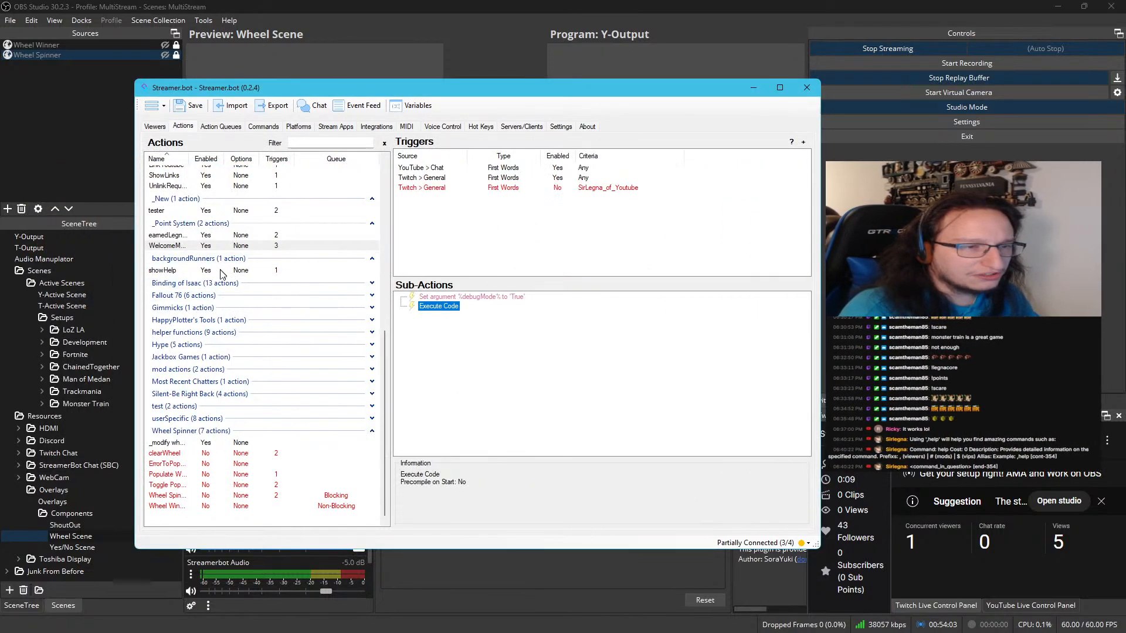
Paste the CustomBot declaration above the PostToAll line in clearWheel's Execute Code sub-action, then compile and save
left_click(249, 454)
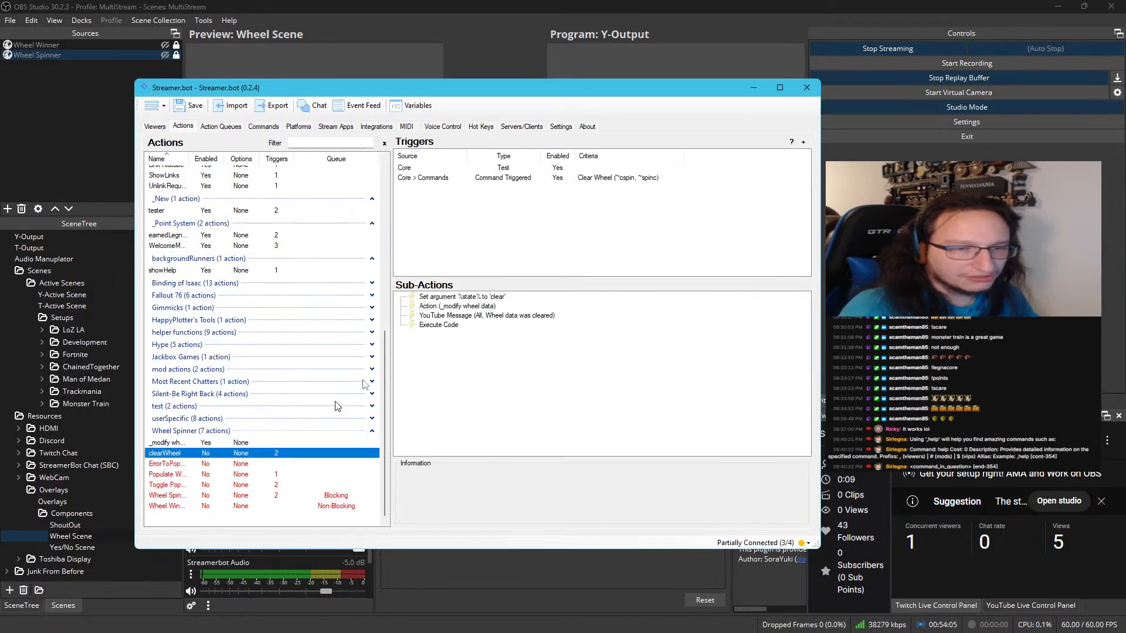
double_click(437, 324)
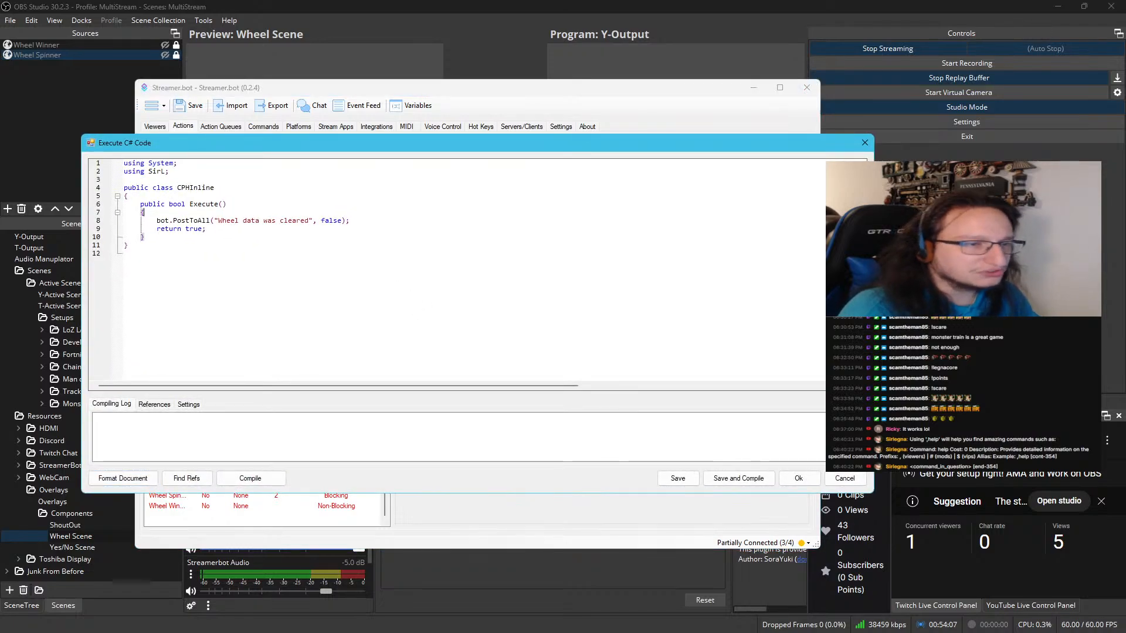
key("ctrl+v")
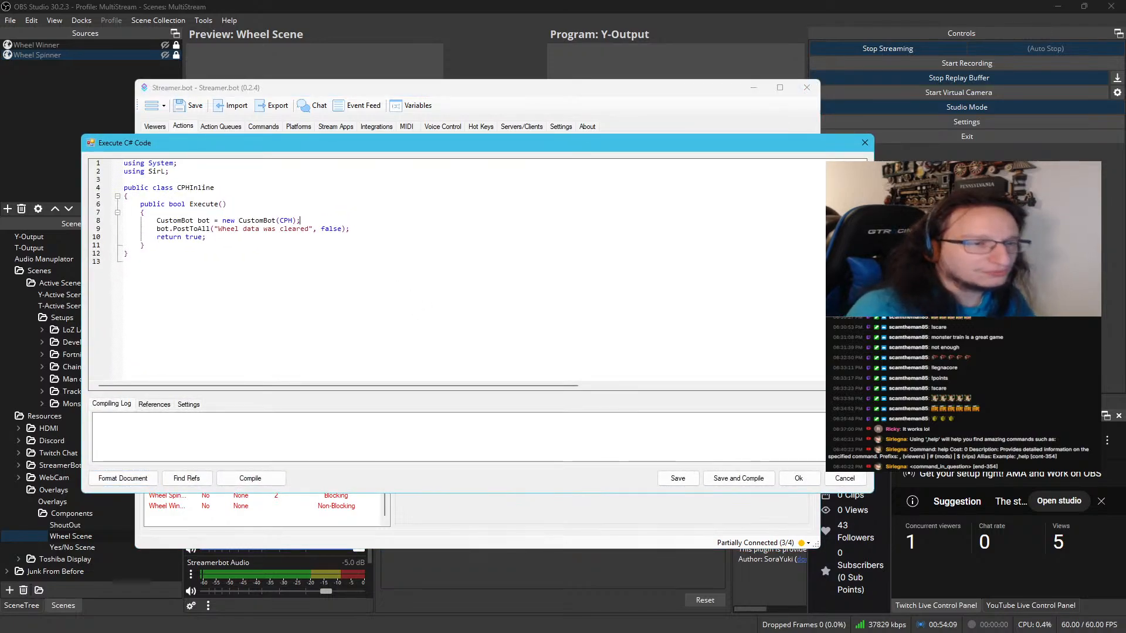
left_click(250, 479)
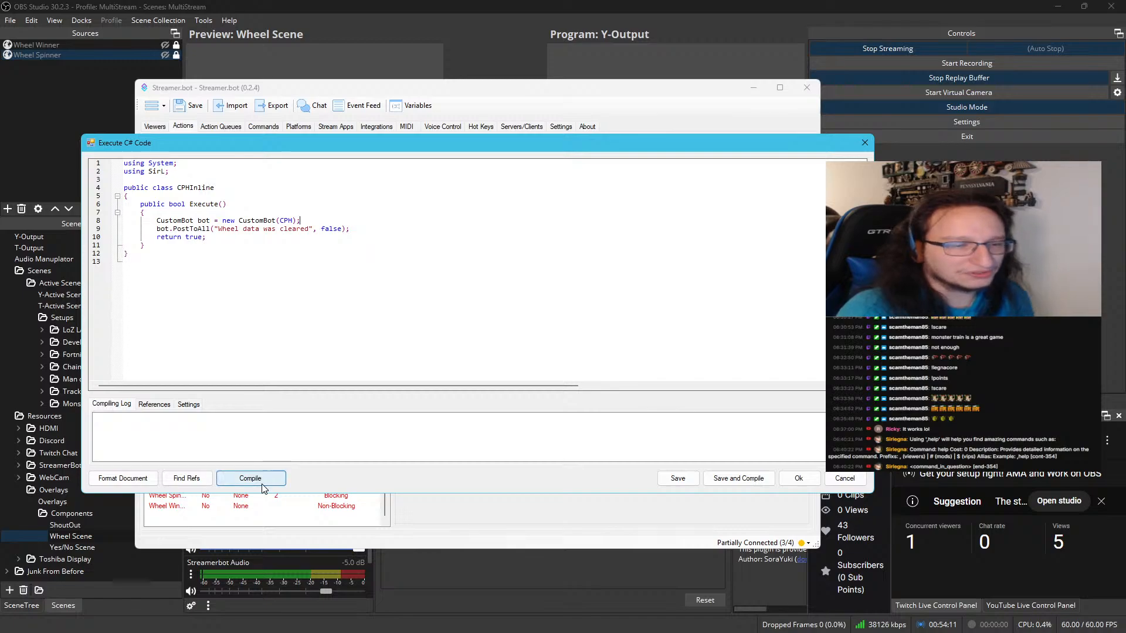
left_click(733, 479)
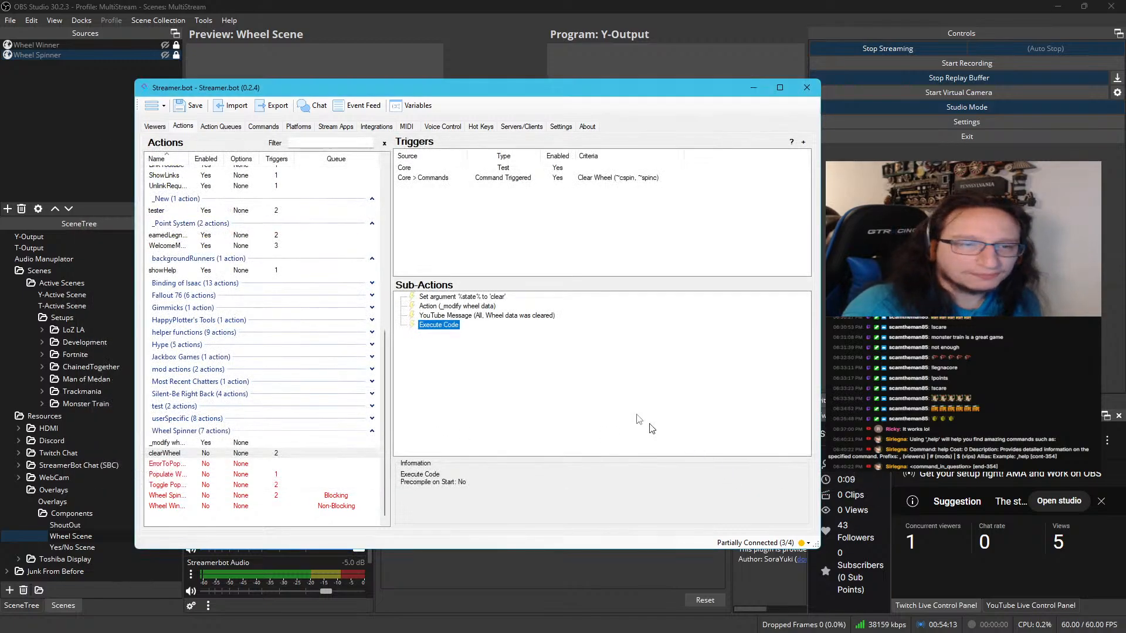
Delete the YouTube Message sub-action from the clearWheel action
left_click(460, 317)
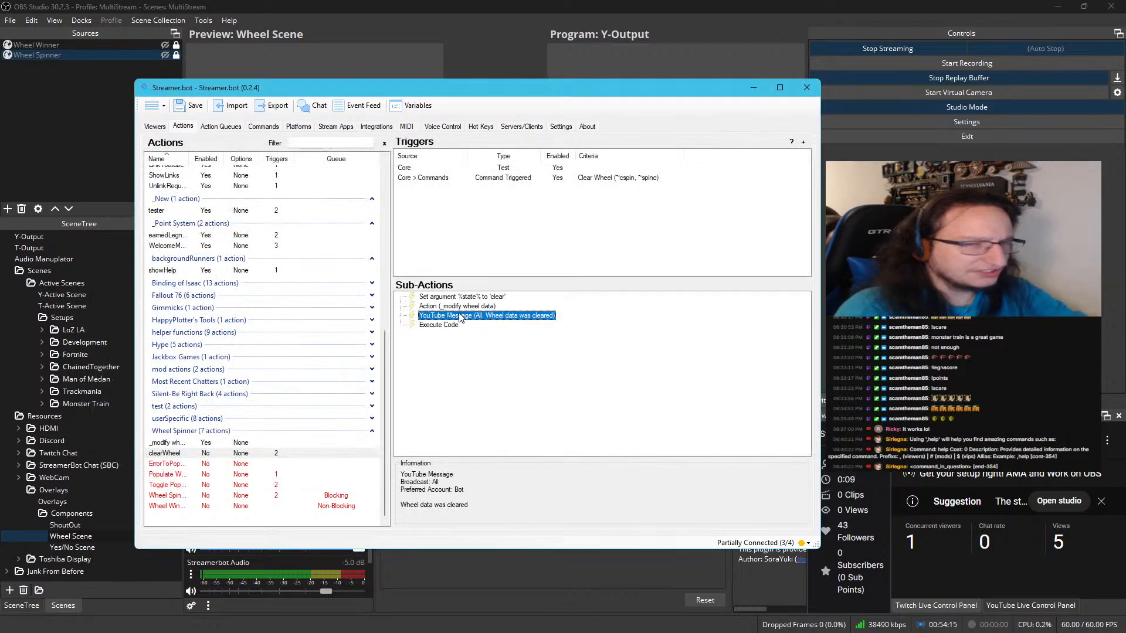
key("Delete")
left_click(521, 350)
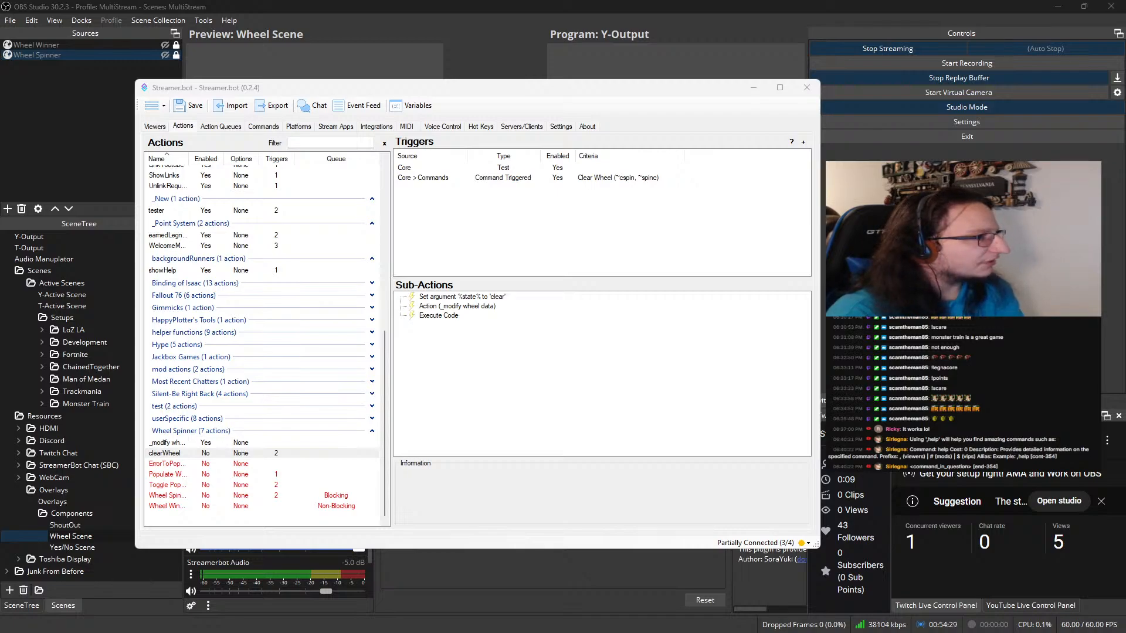
Switch to the Notepad window with the "name" tab and bring it in front of Streamer.bot
left_click_drag(1026, 632, 0, 235)
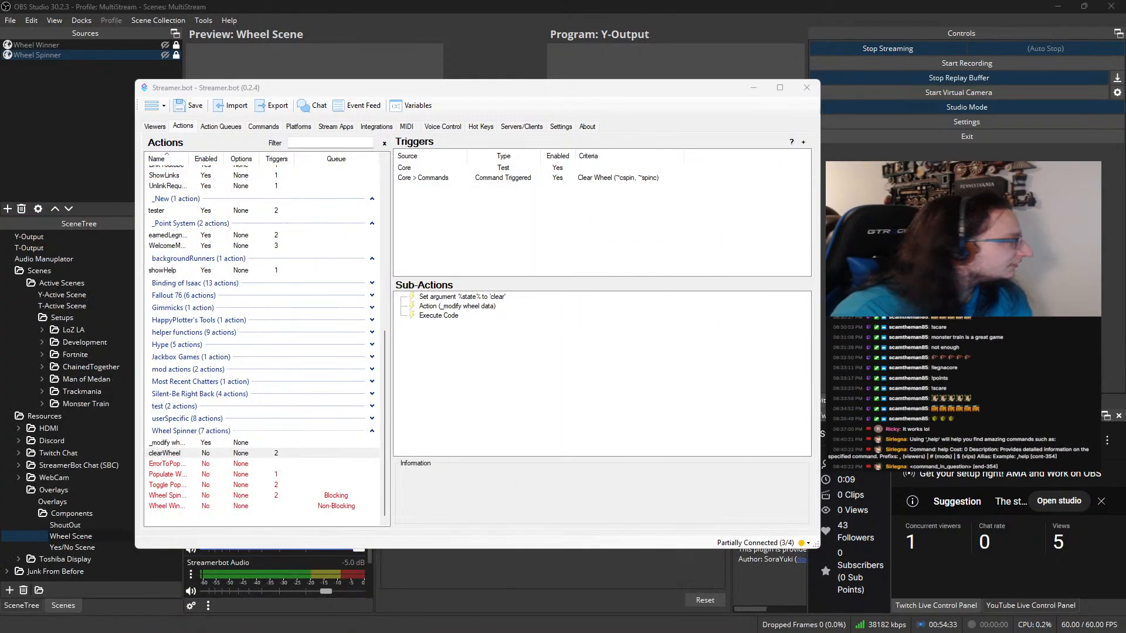
left_click_drag(0, 88, 513, 75)
left_click(498, 60)
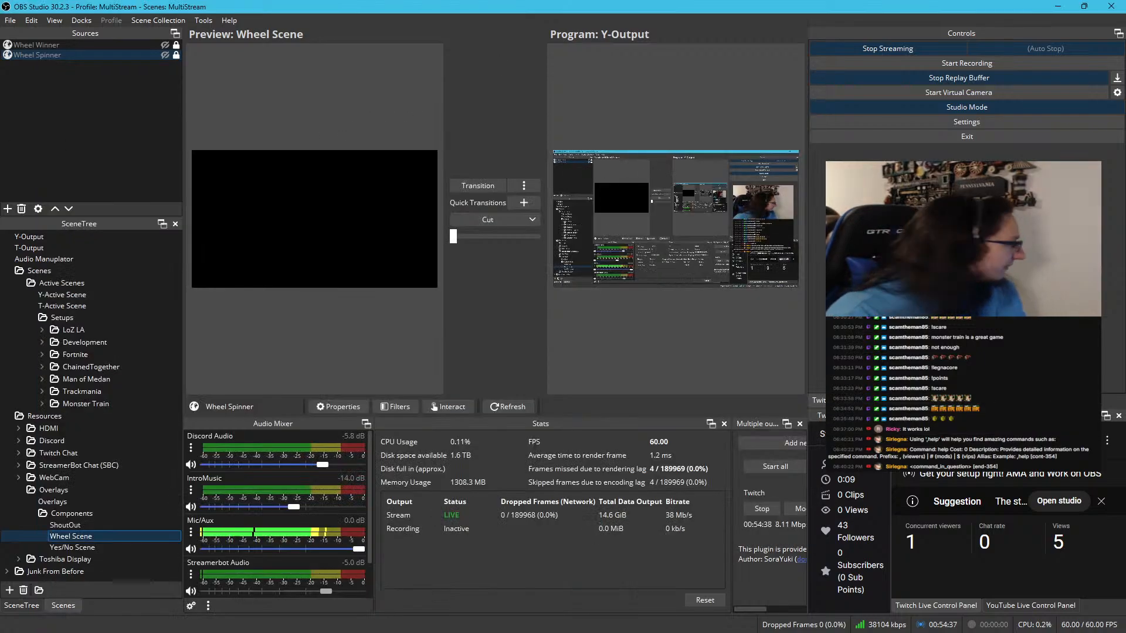
key("alt+Tab")
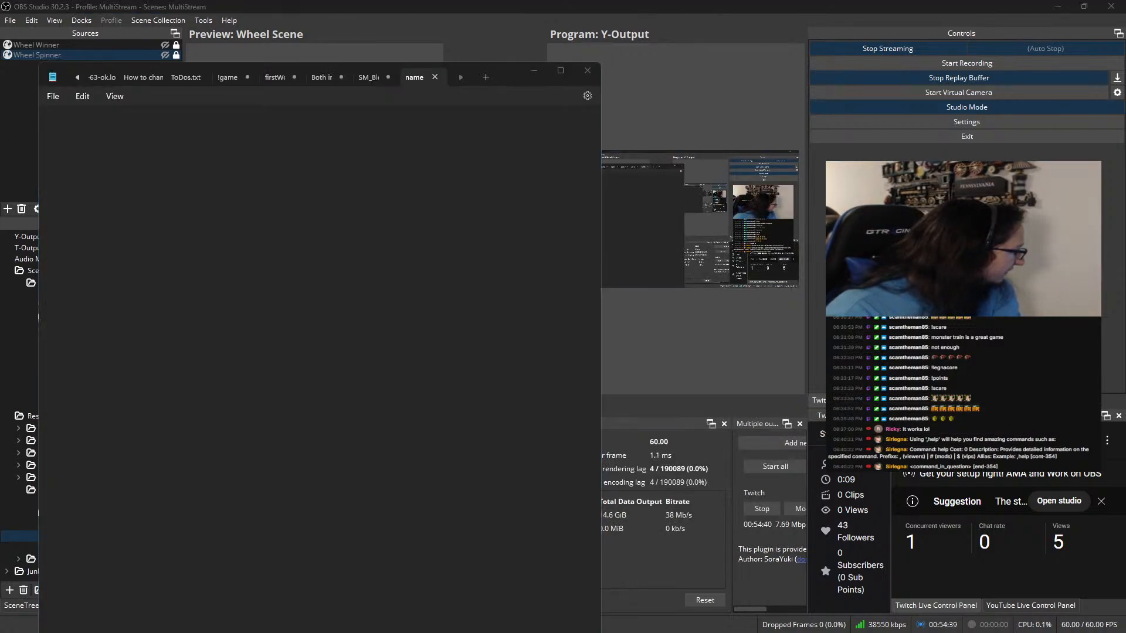
key("alt+Tab")
key("alt+Tab")
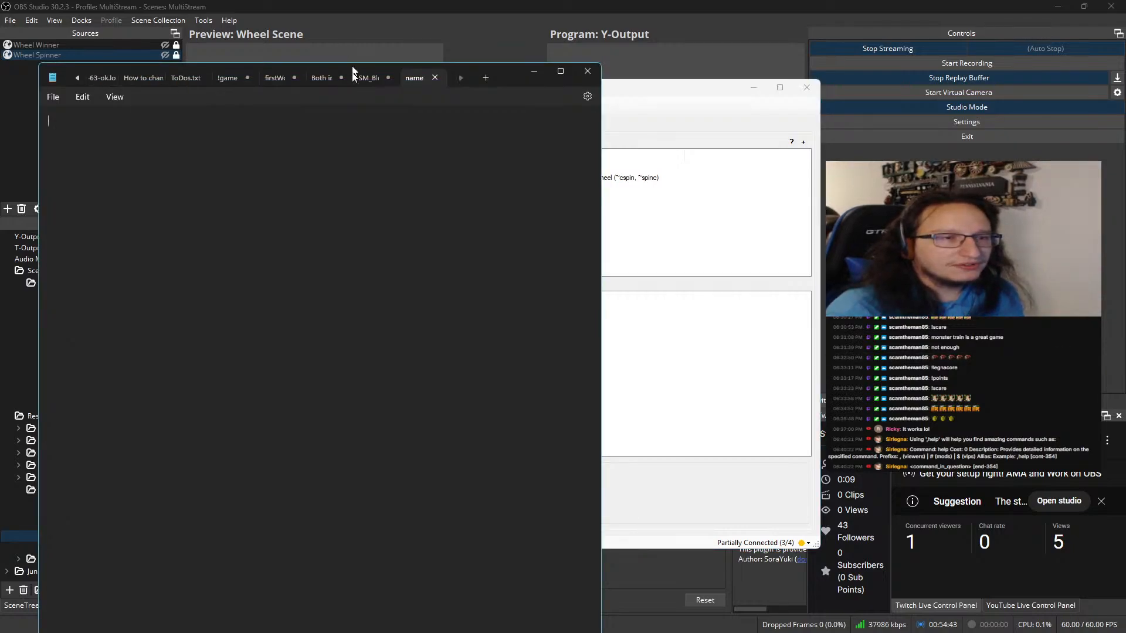
Enter "Hello World" in the empty names file in Notepad, save it and move the Notepad window out of the way
left_click_drag(355, 61, 312, 295)
left_click_drag(508, 311, 498, 100)
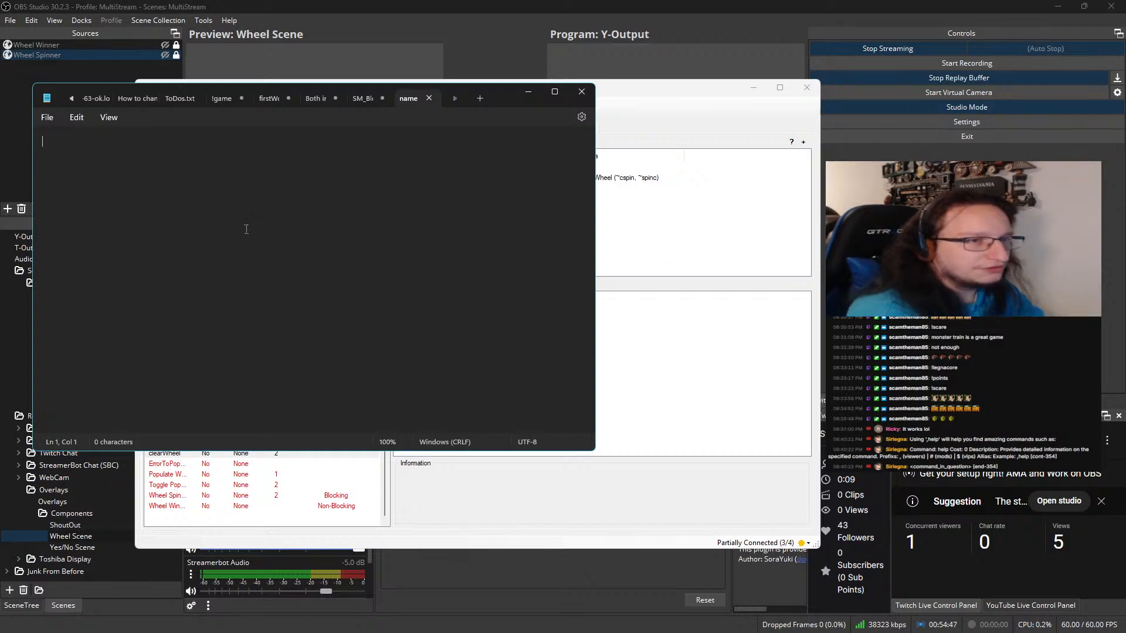
type("orld")
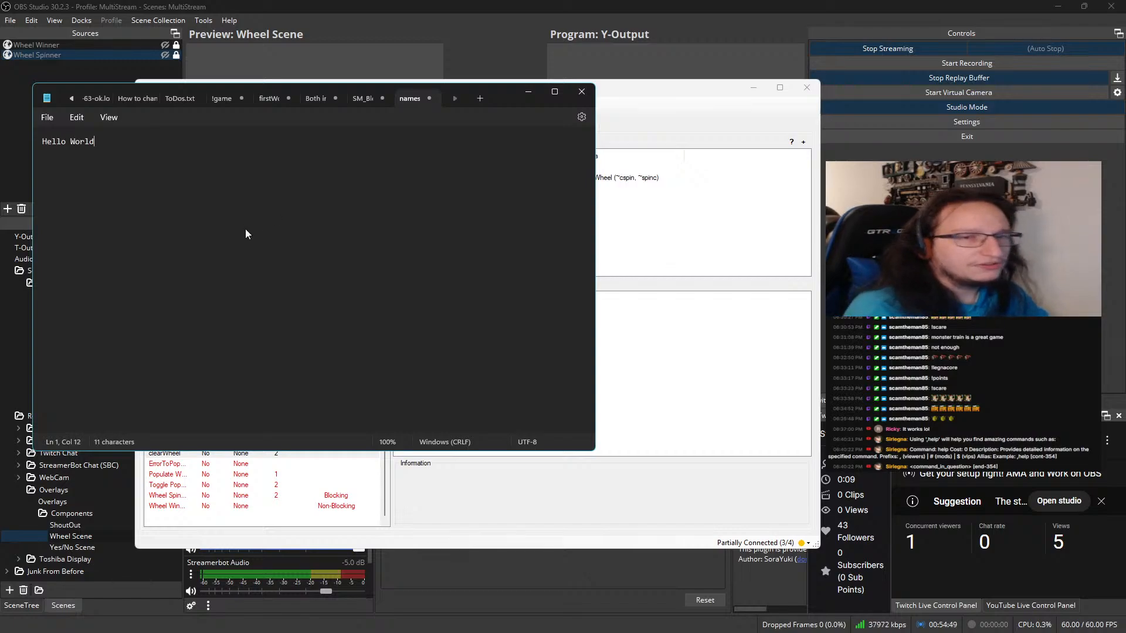
left_click(48, 119)
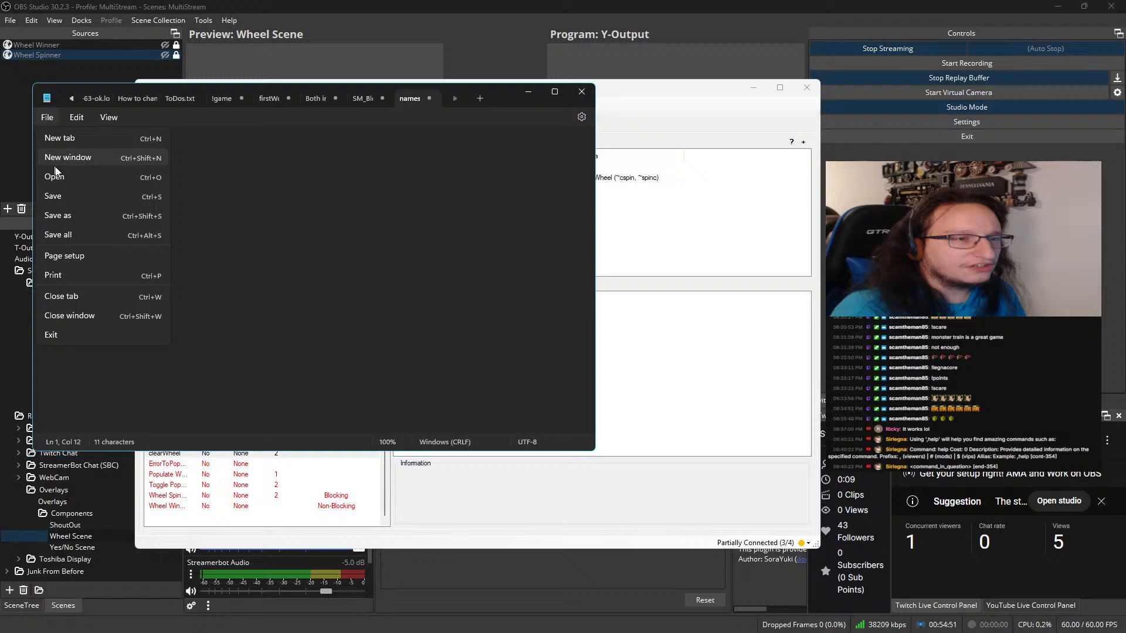
left_click(70, 198)
left_click_drag(501, 99, 0, 193)
Run the Core Test trigger of the clearWheel action and check the action history for its run
left_click(515, 170)
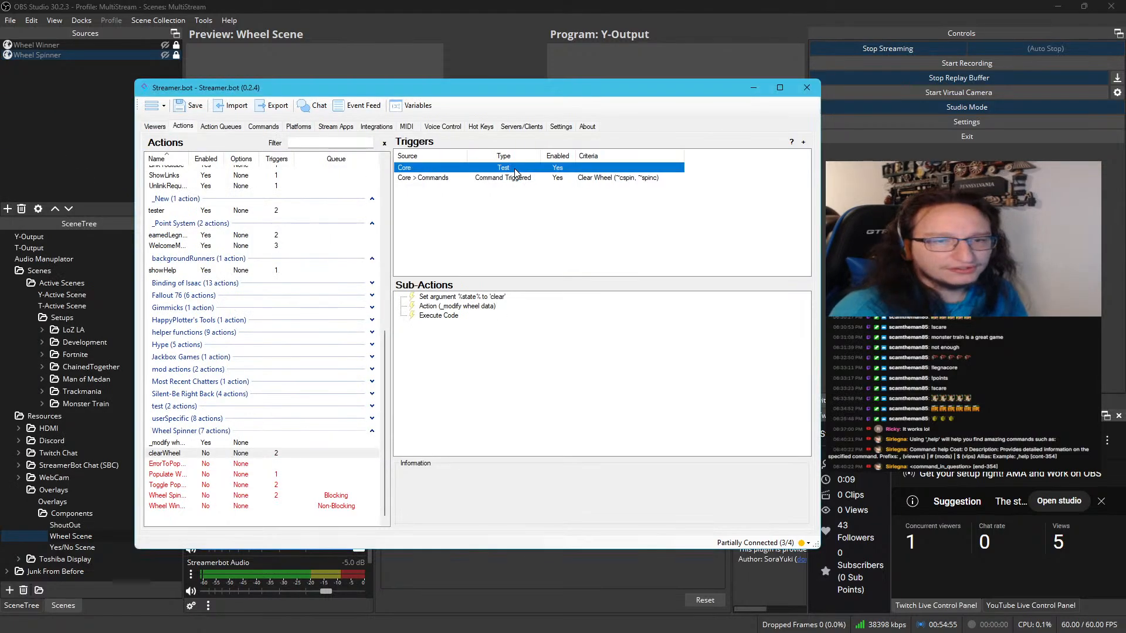
right_click(517, 168)
left_click(543, 175)
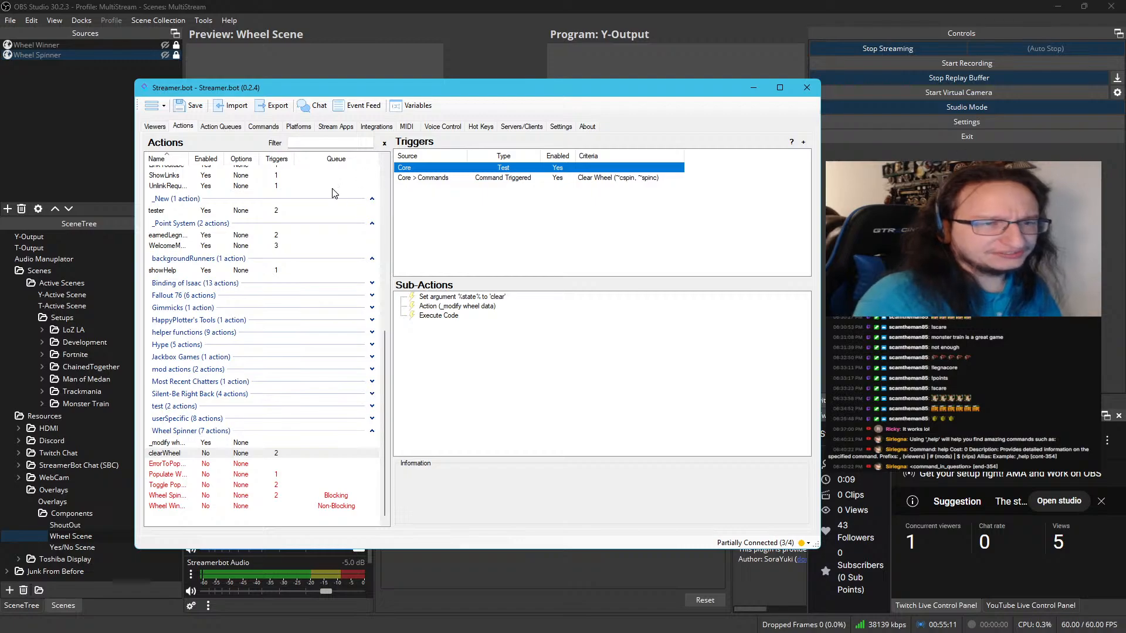
left_click(230, 128)
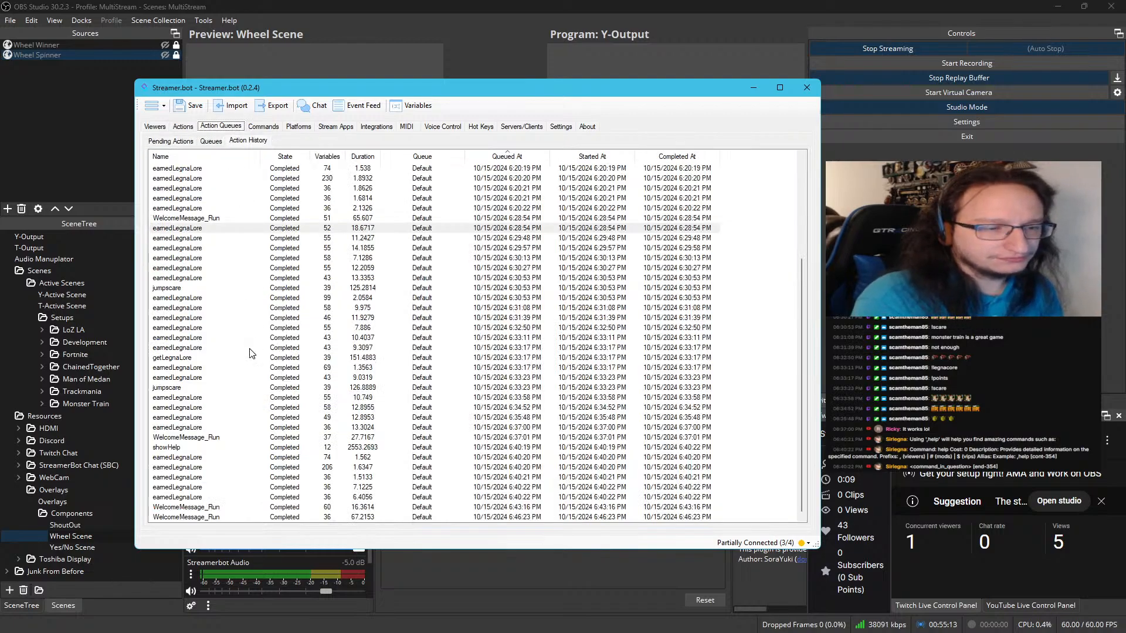
scroll(271, 420, "up", 3)
scroll(276, 419, "down", 3)
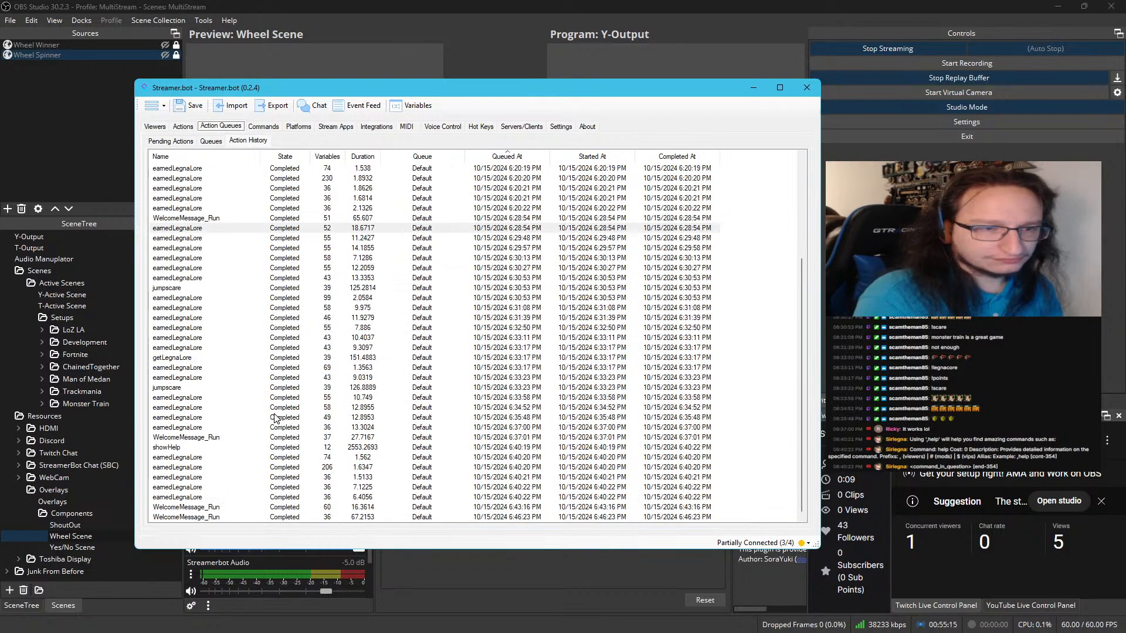
Clear all entries from the action history
left_click_drag(602, 88, 573, 90)
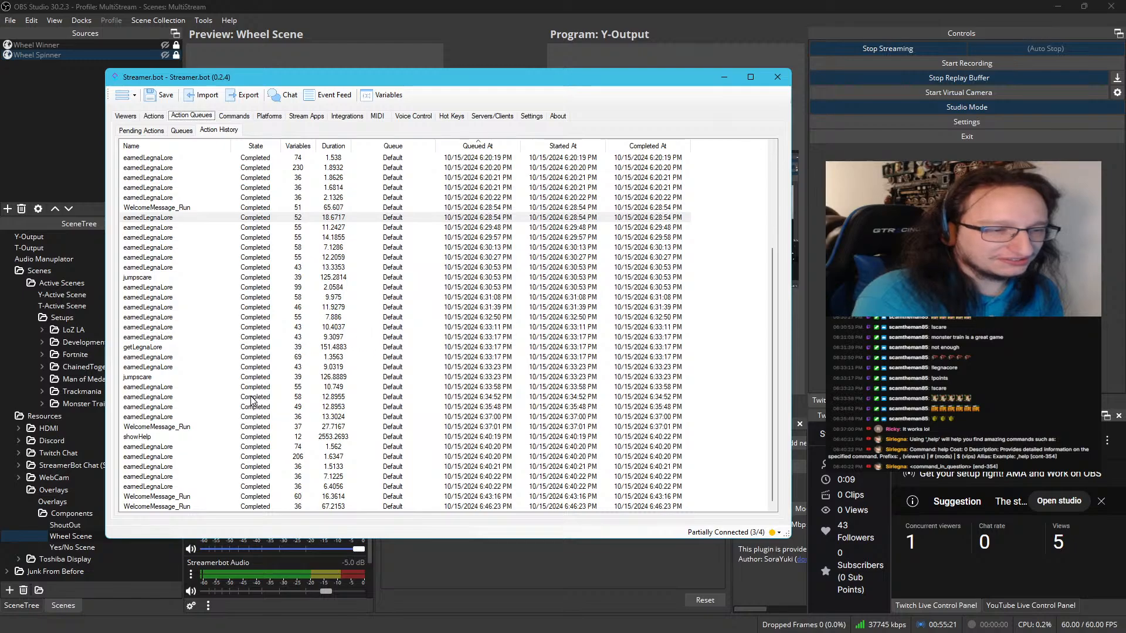
right_click(218, 368)
left_click(260, 417)
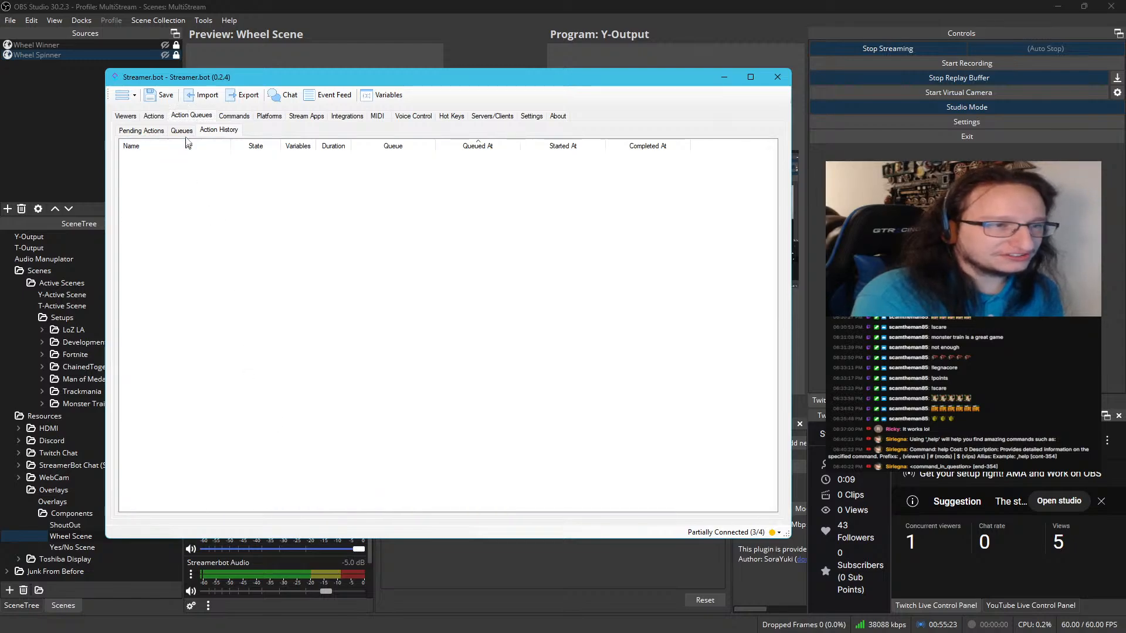
Enable the clearWheel action, test its Clear Wheel command trigger and check the names file in Notepad
left_click(163, 118)
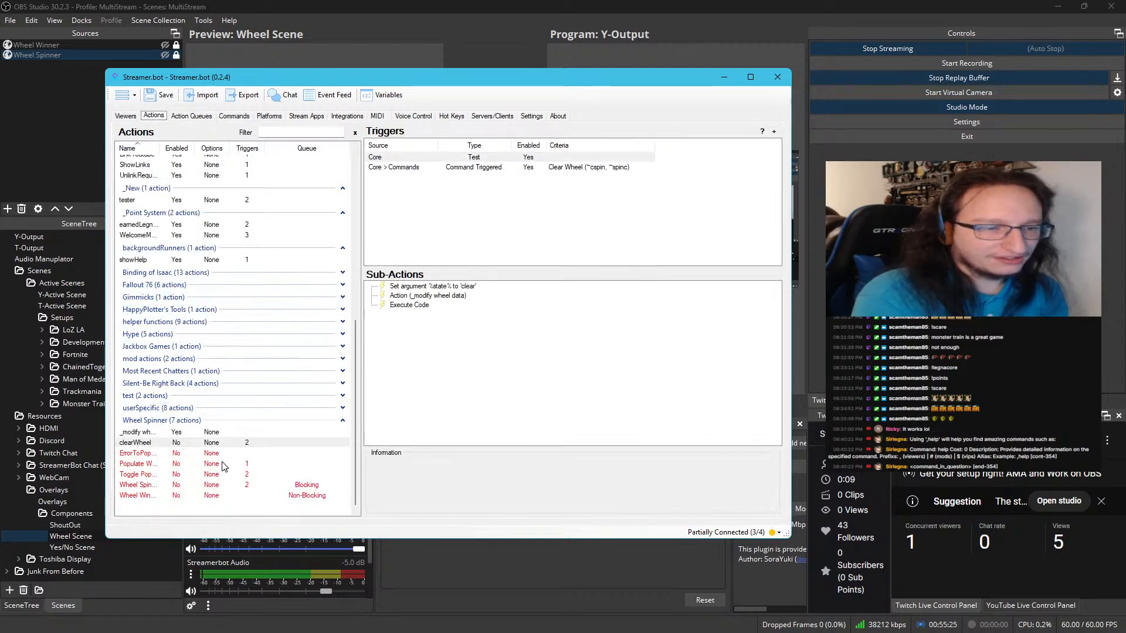
right_click(219, 446)
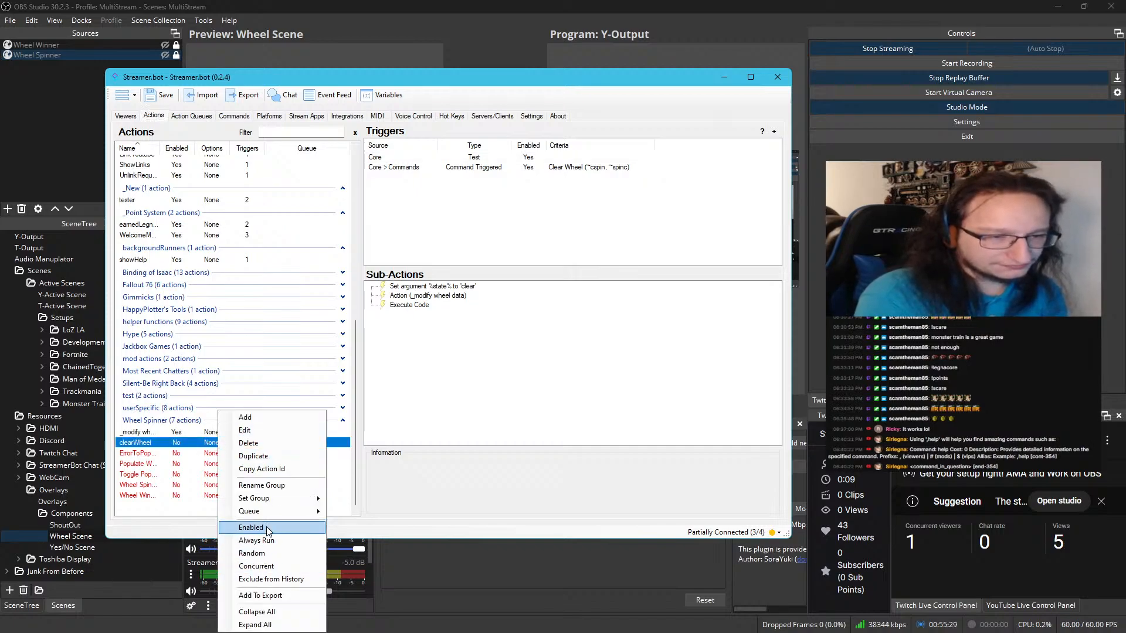
left_click(269, 528)
right_click(497, 155)
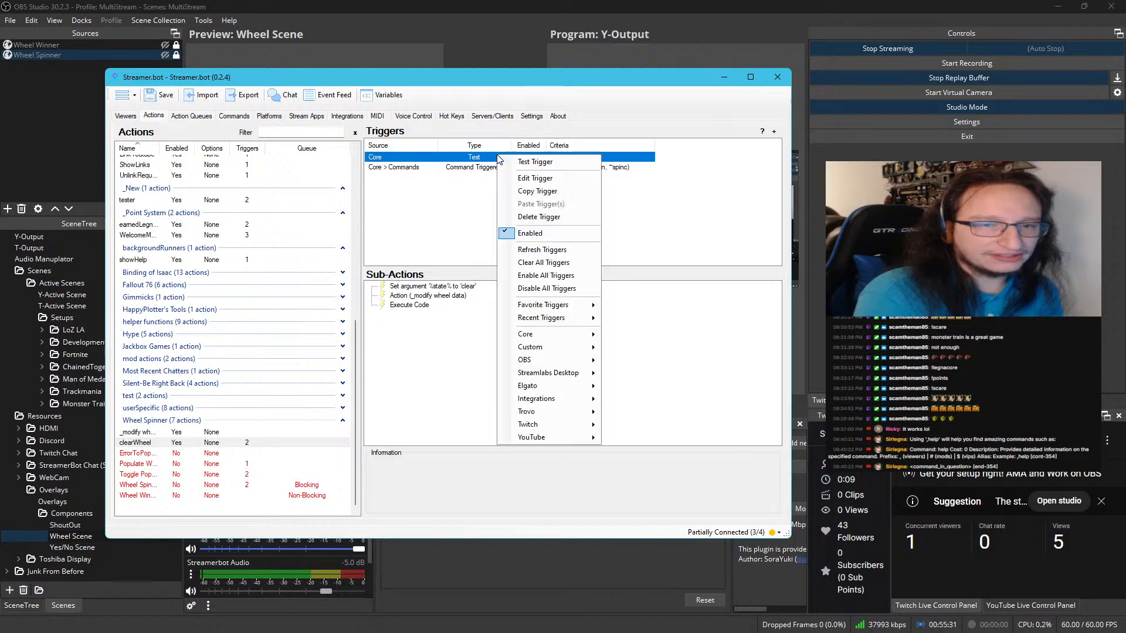
right_click(480, 168)
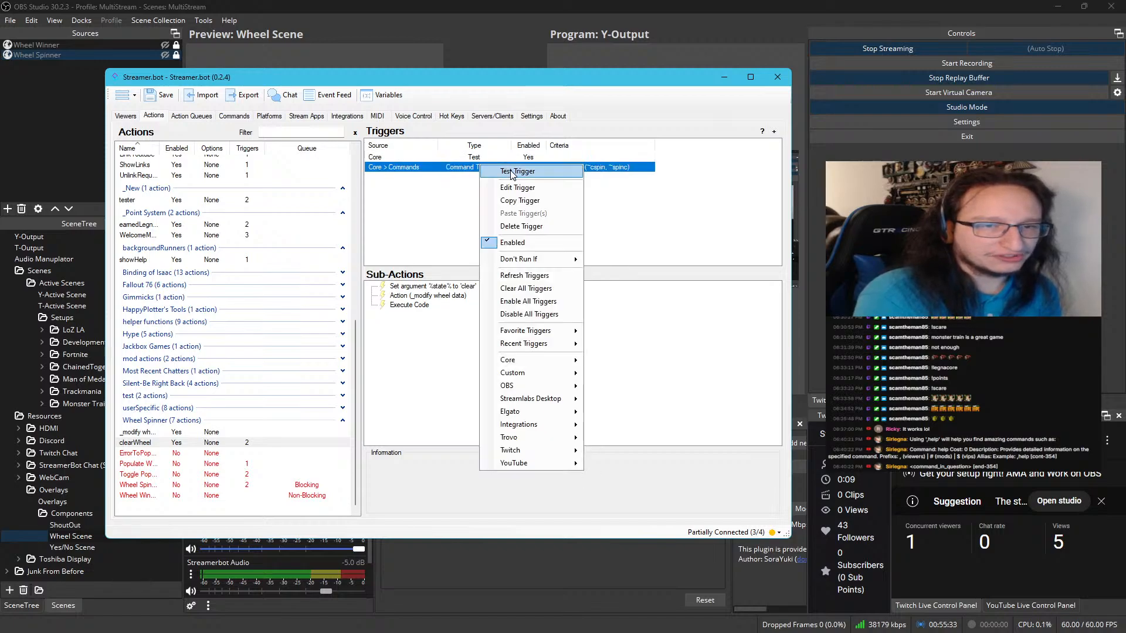
left_click(512, 173)
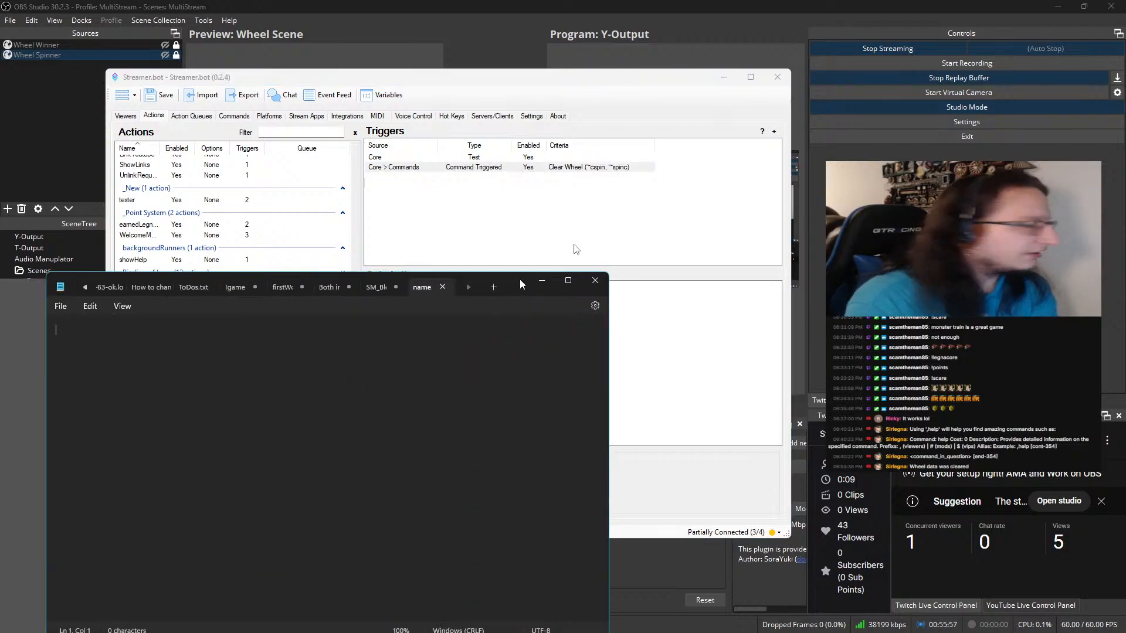
left_click_drag(519, 279, 0, 202)
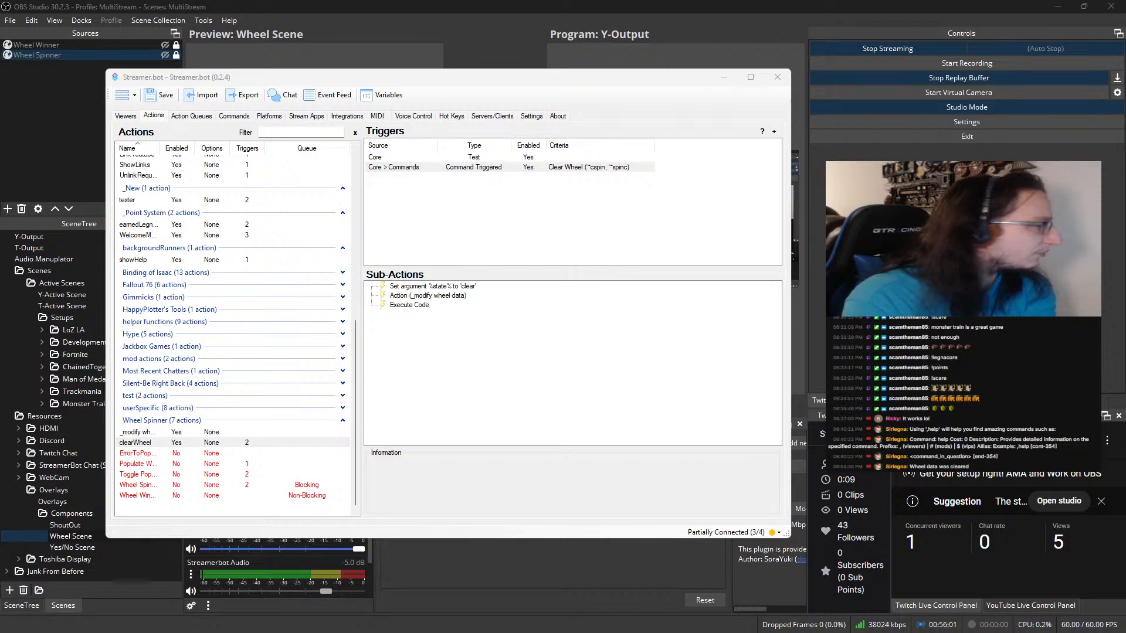
Check the action settings of ErrorToPopulate and the populate wheel action below it, closing each without changes
left_click(177, 453)
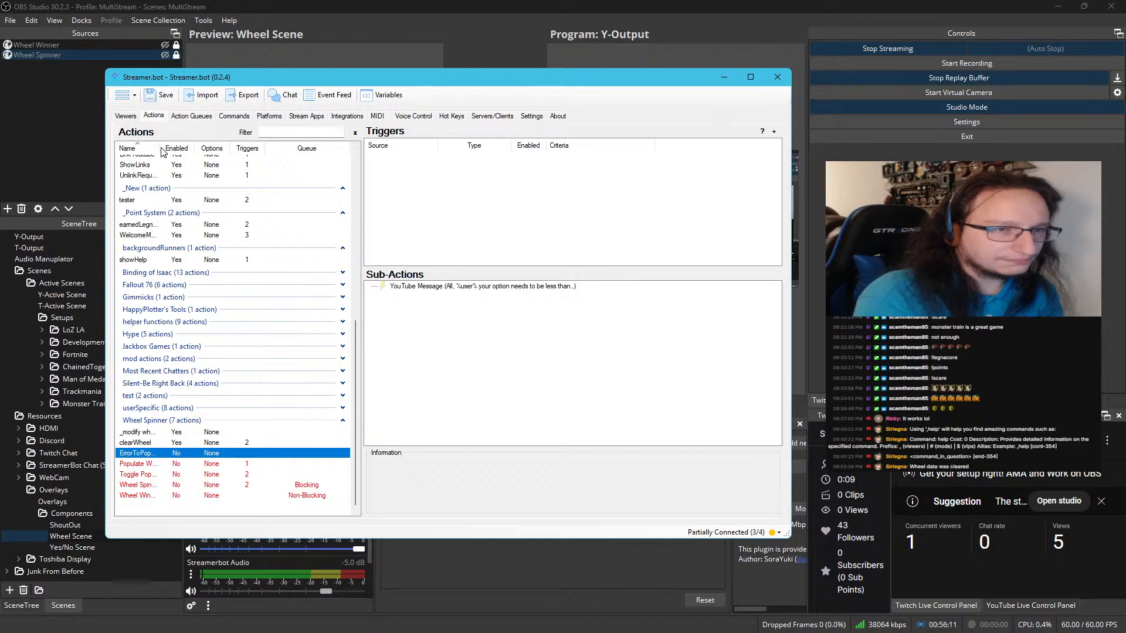
left_click(208, 463)
left_click(206, 455)
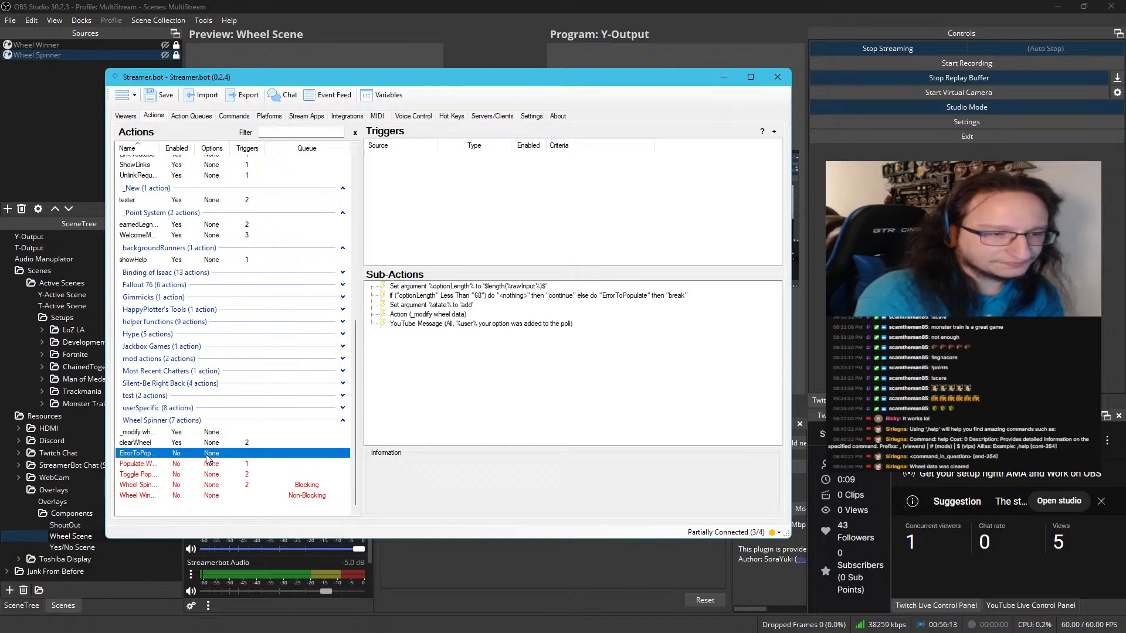
double_click(207, 455)
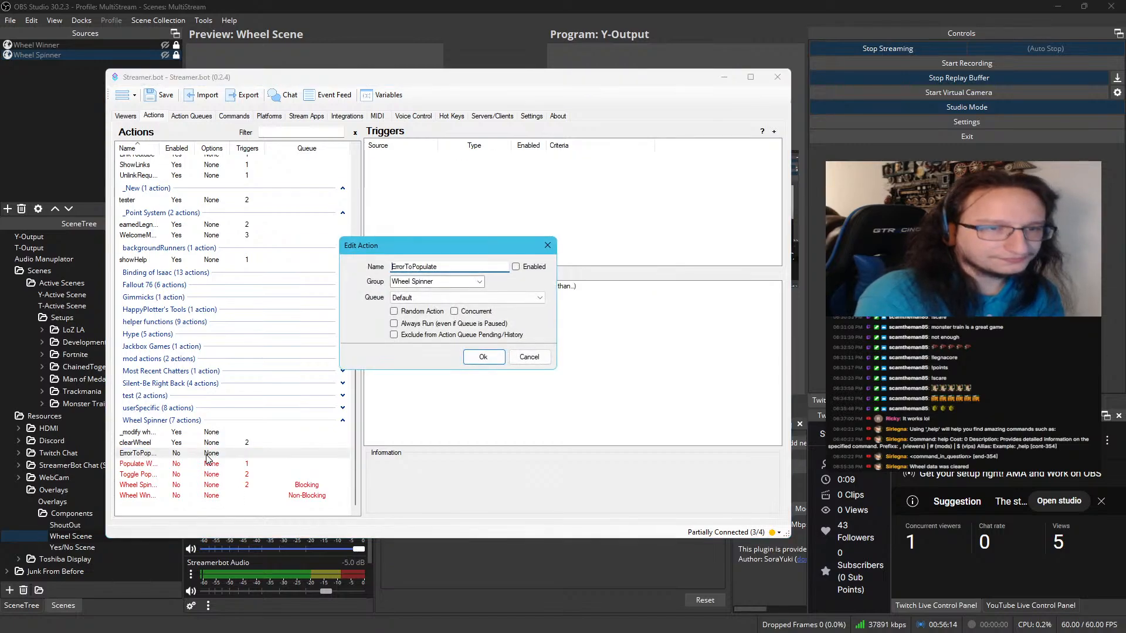
left_click(537, 357)
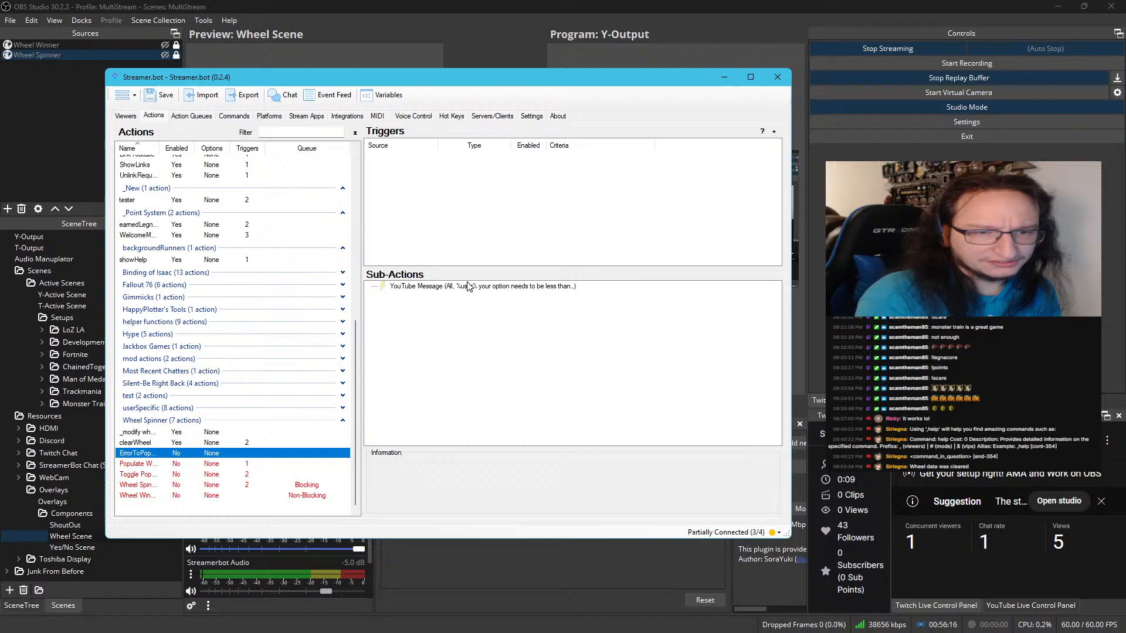
double_click(169, 464)
left_click(535, 357)
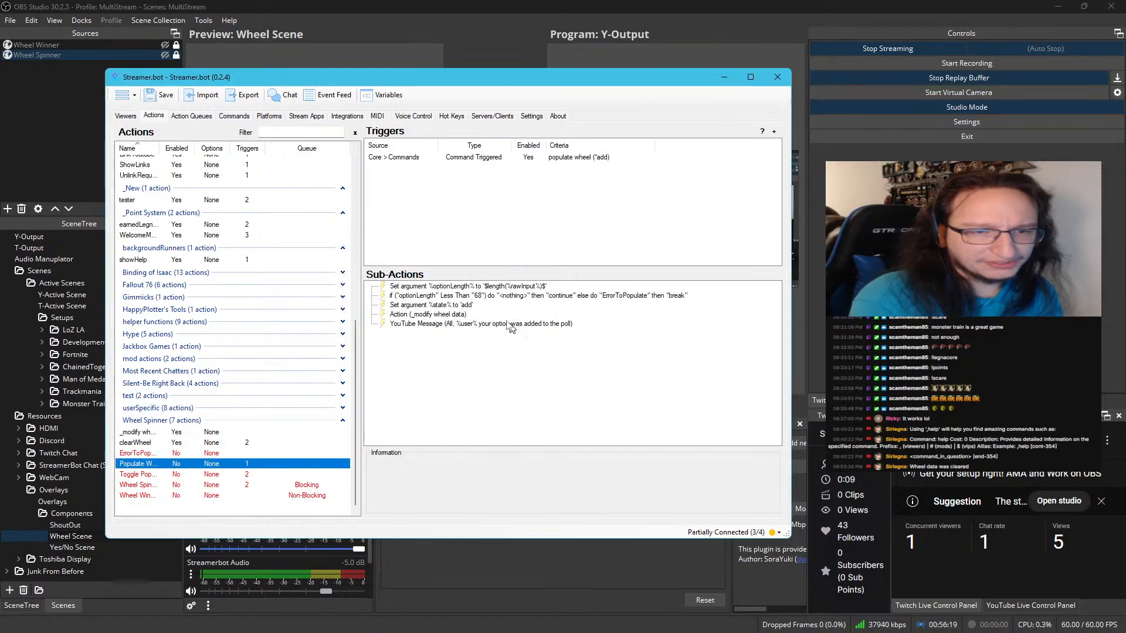
Review the populate wheel action's command trigger, optionLength argument and If/Else logic sub-action without changing them
left_click(456, 157)
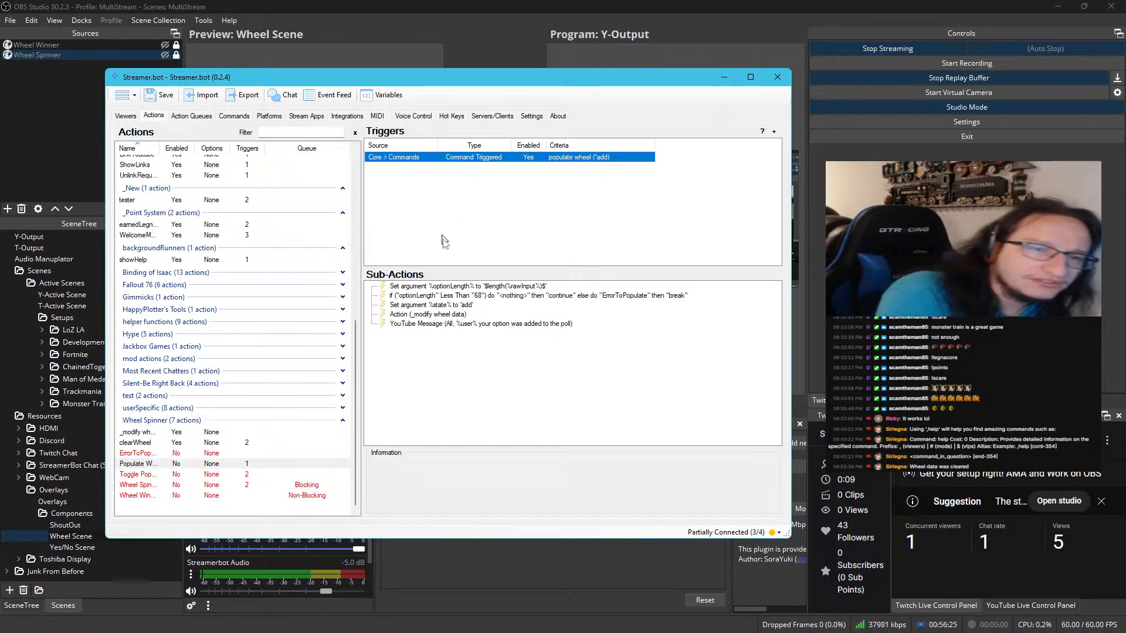
left_click(446, 287)
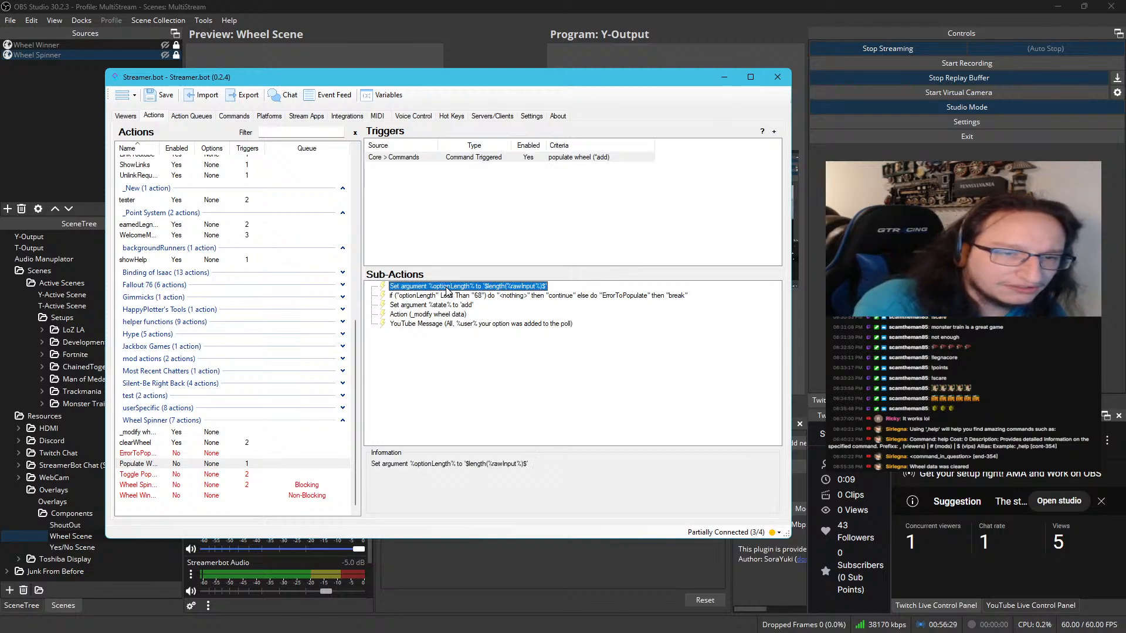
double_click(447, 287)
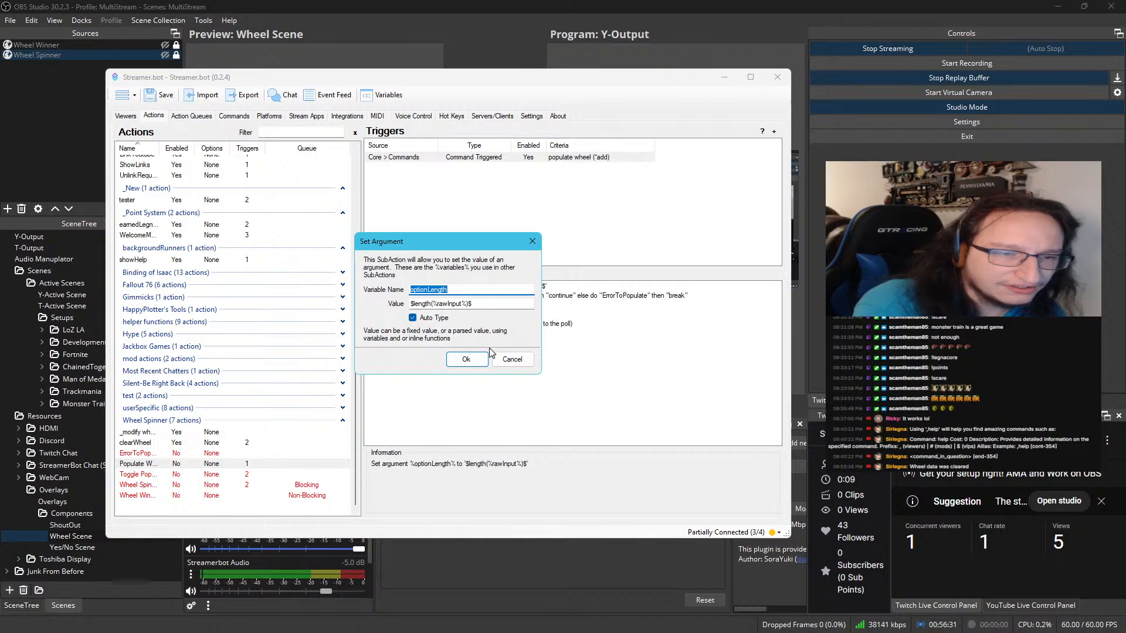
left_click(496, 358)
double_click(444, 295)
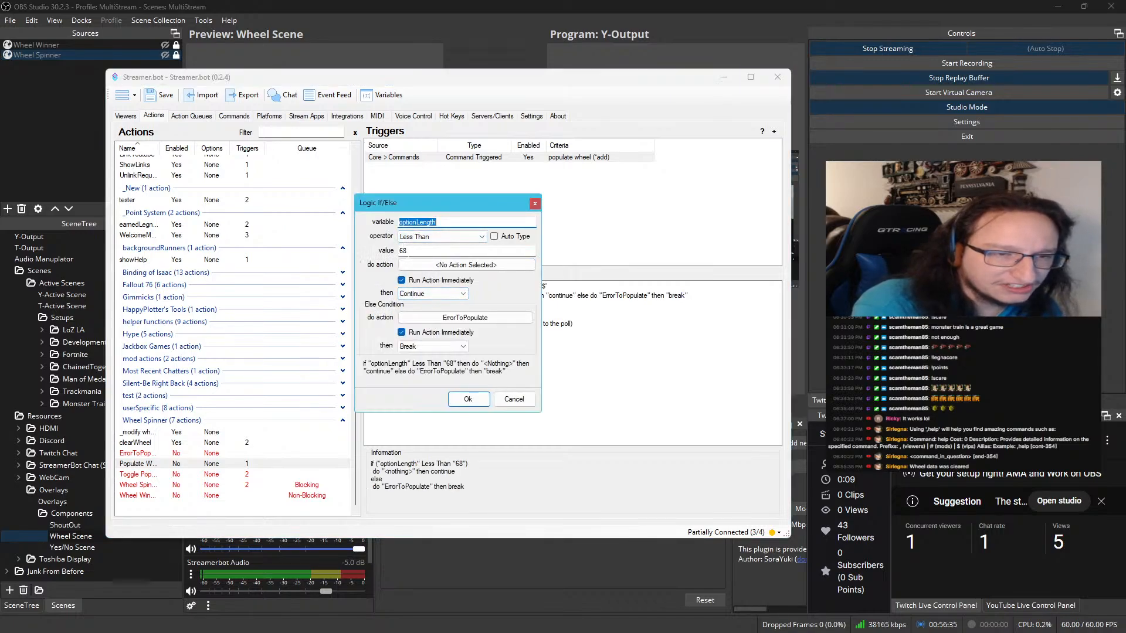
left_click(513, 398)
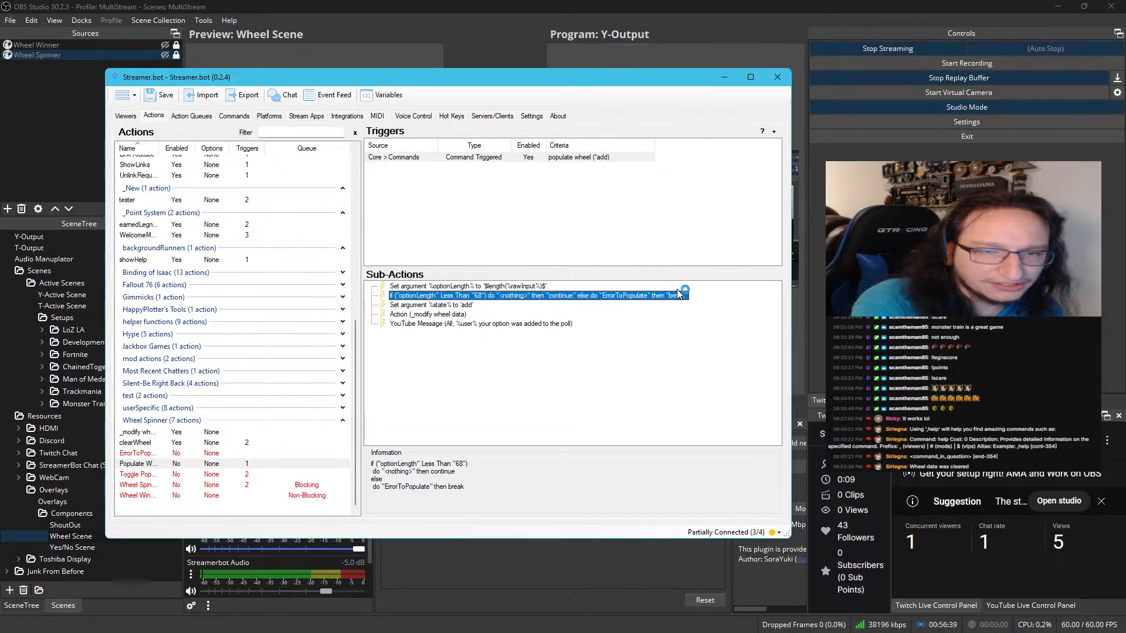
Review the message text in ErrorToPopulate's YouTube Message sub-action and close it without changes
left_click(177, 451)
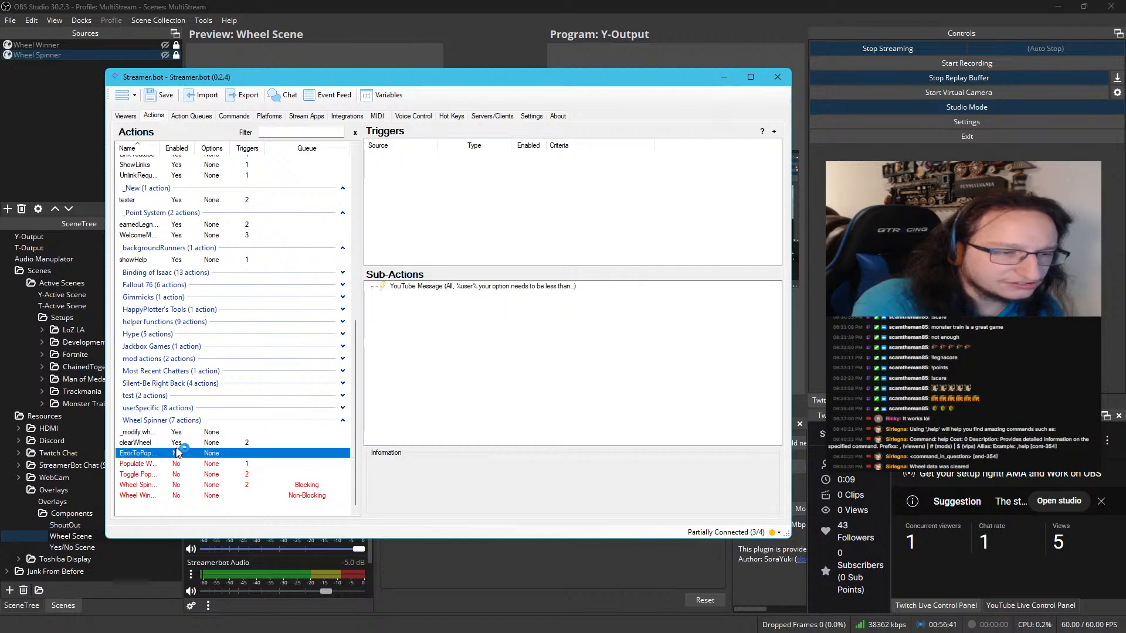
left_click(433, 288)
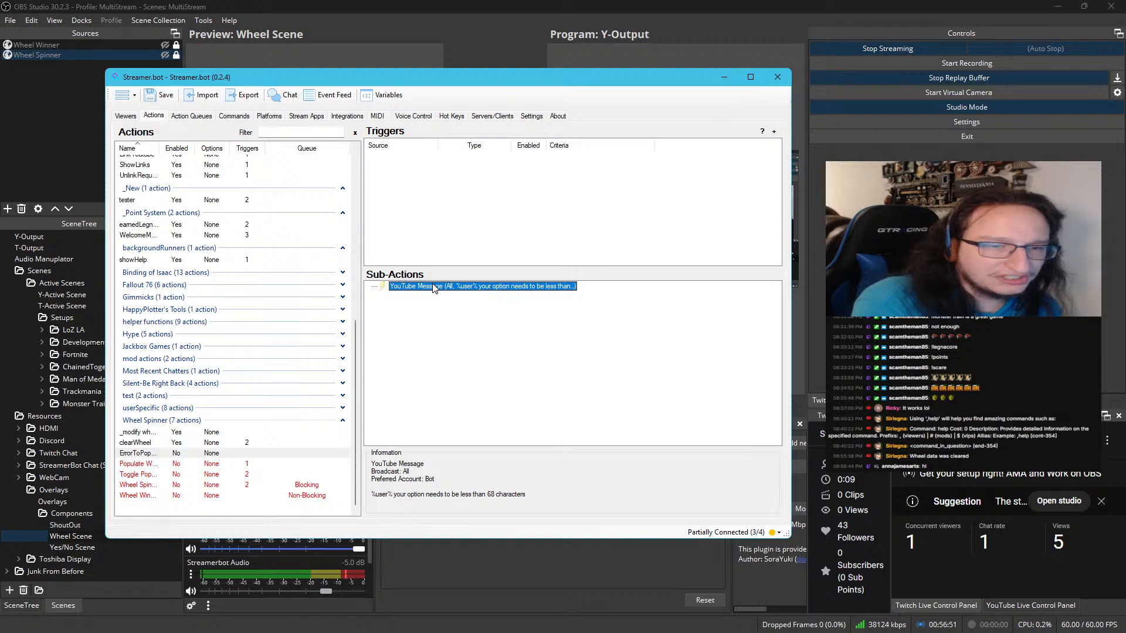
right_click(434, 288)
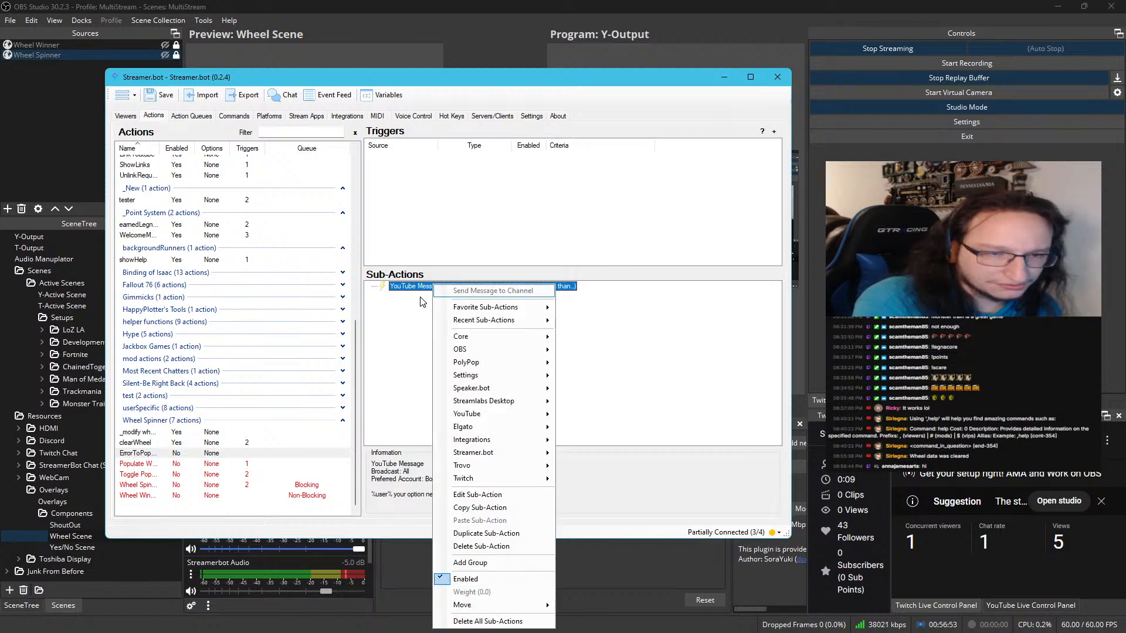
double_click(418, 286)
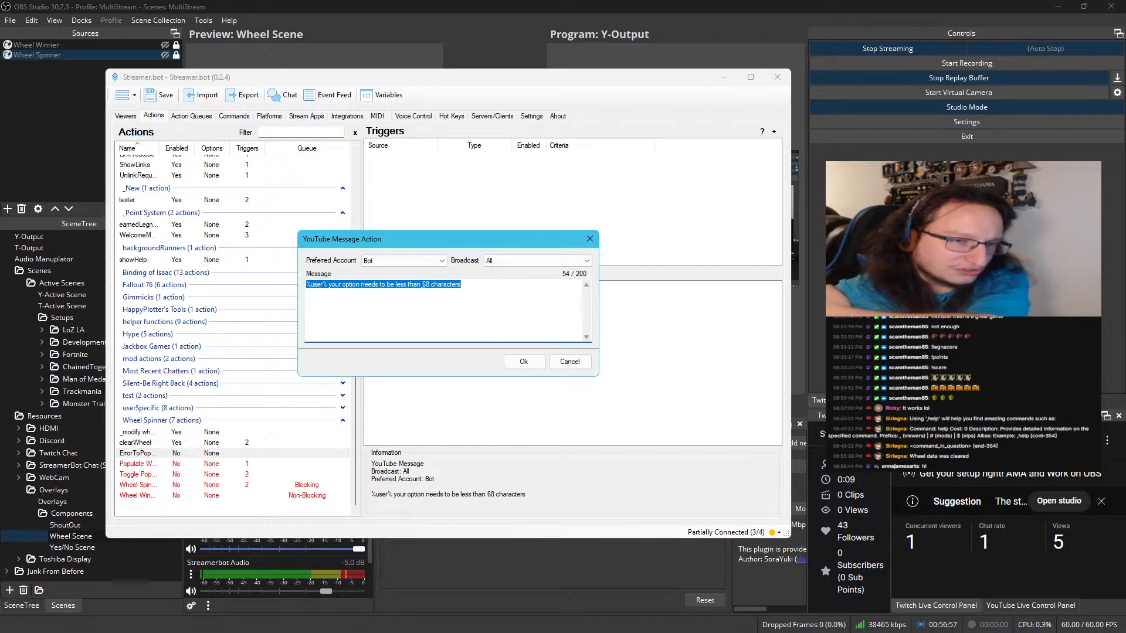
left_click(569, 361)
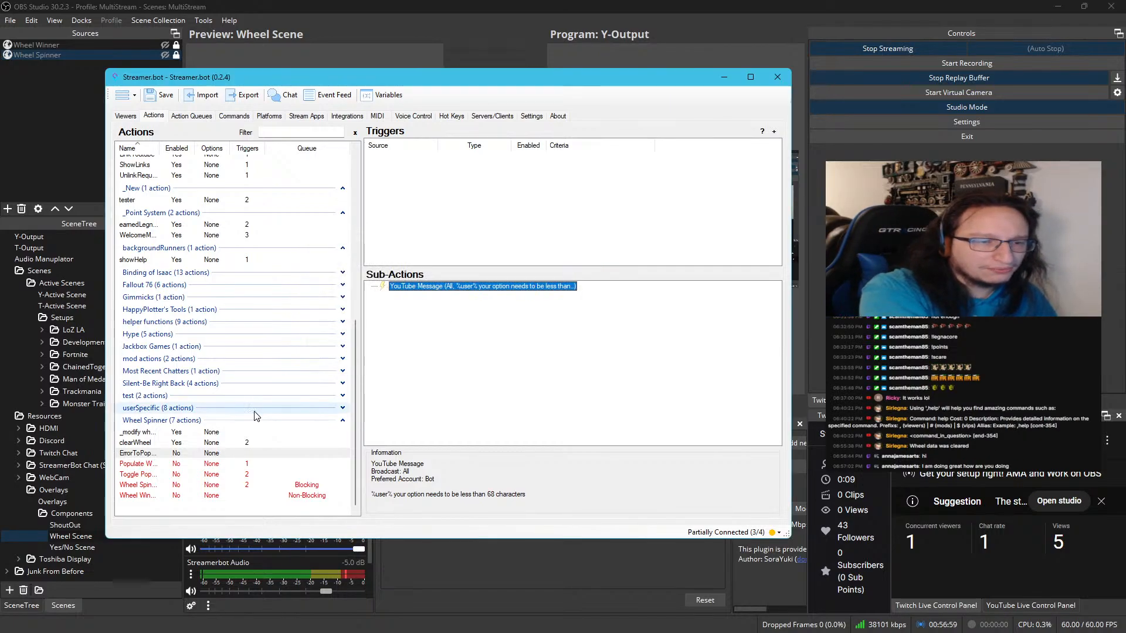
Copy the entire C# code from clearWheel's Execute Code sub-action and close the editor without saving
left_click(210, 442)
double_click(418, 310)
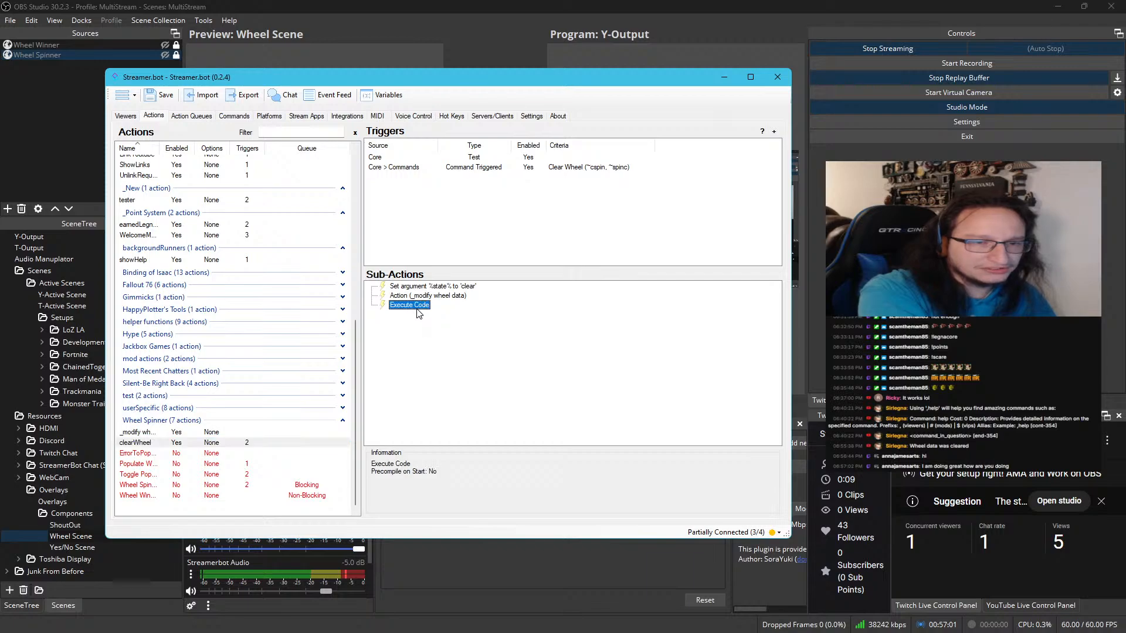
left_click(344, 281)
key("ctrl+a")
key("ctrl+c")
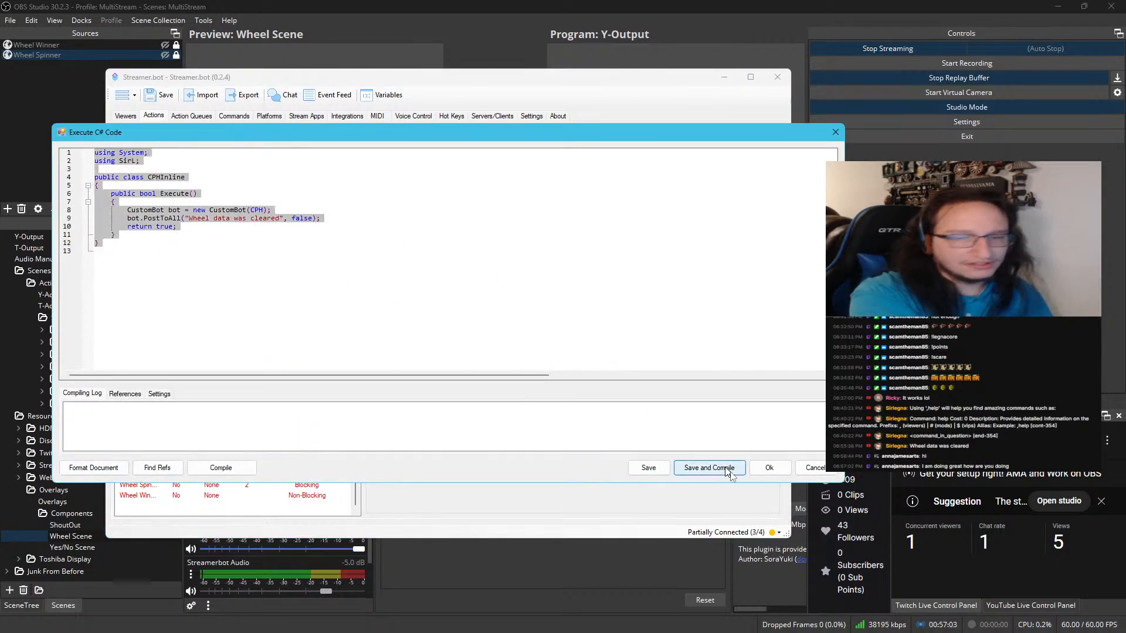
left_click(815, 468)
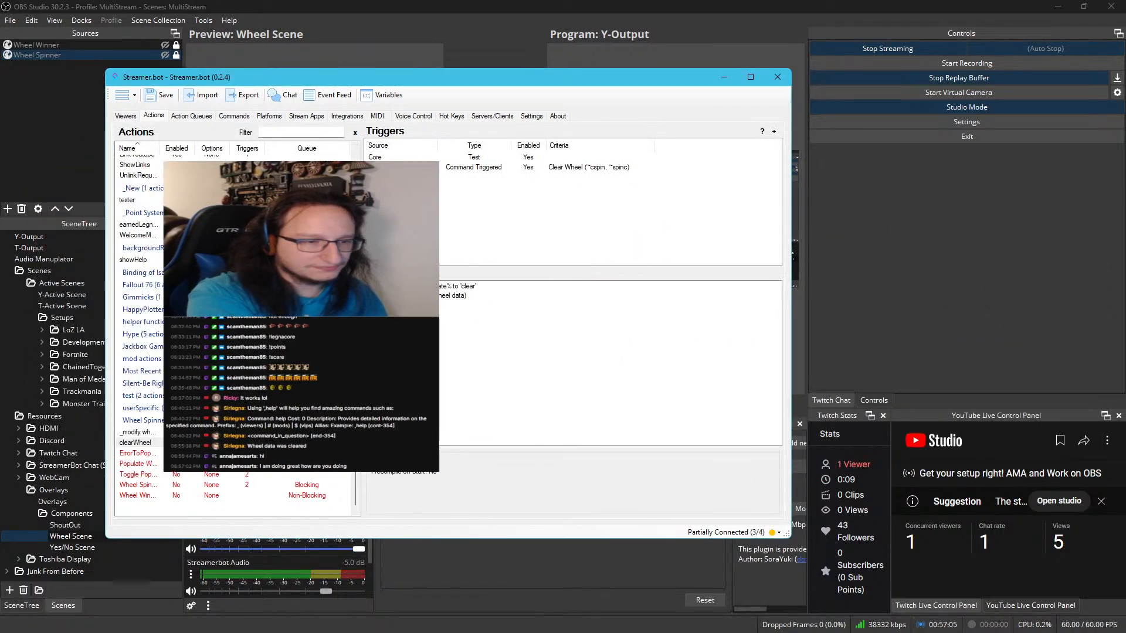
Add an Execute C# Code sub-action to ErrorToPopulate and replace its default code with the code copied from clearWheel
left_click(175, 446)
left_click(175, 453)
right_click(458, 320)
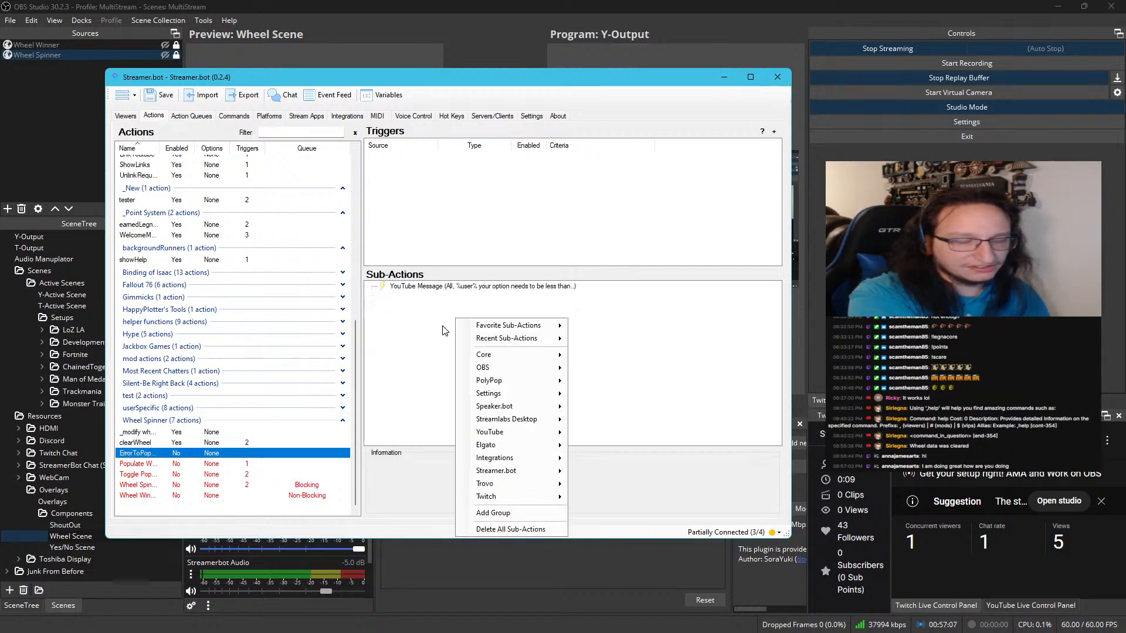
mouse_move(512, 355)
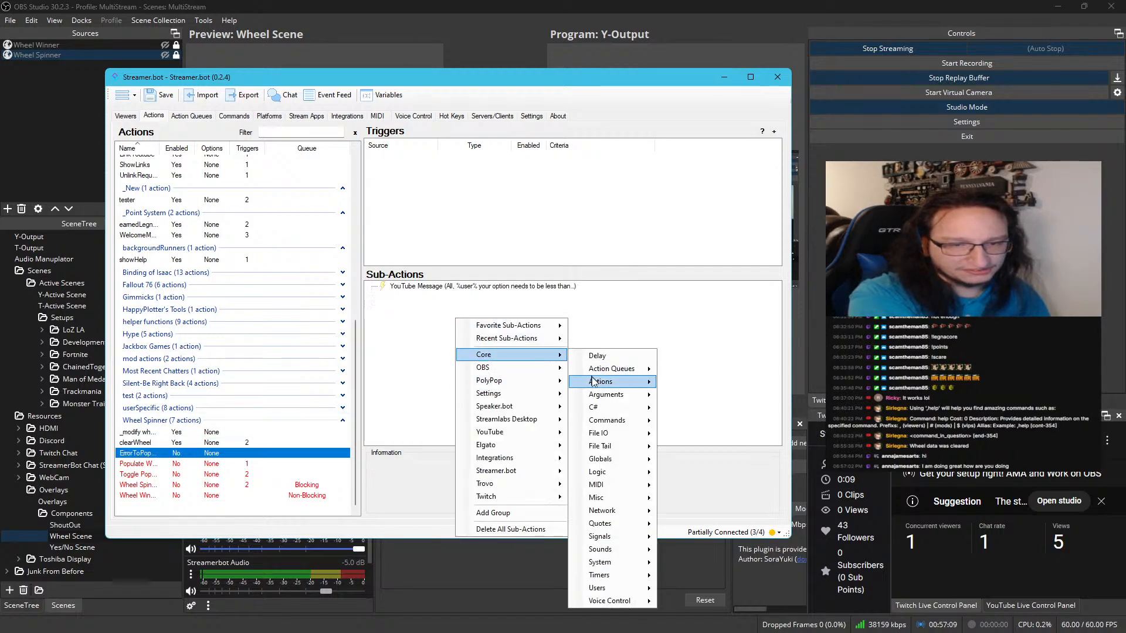
mouse_move(595, 410)
left_click(683, 411)
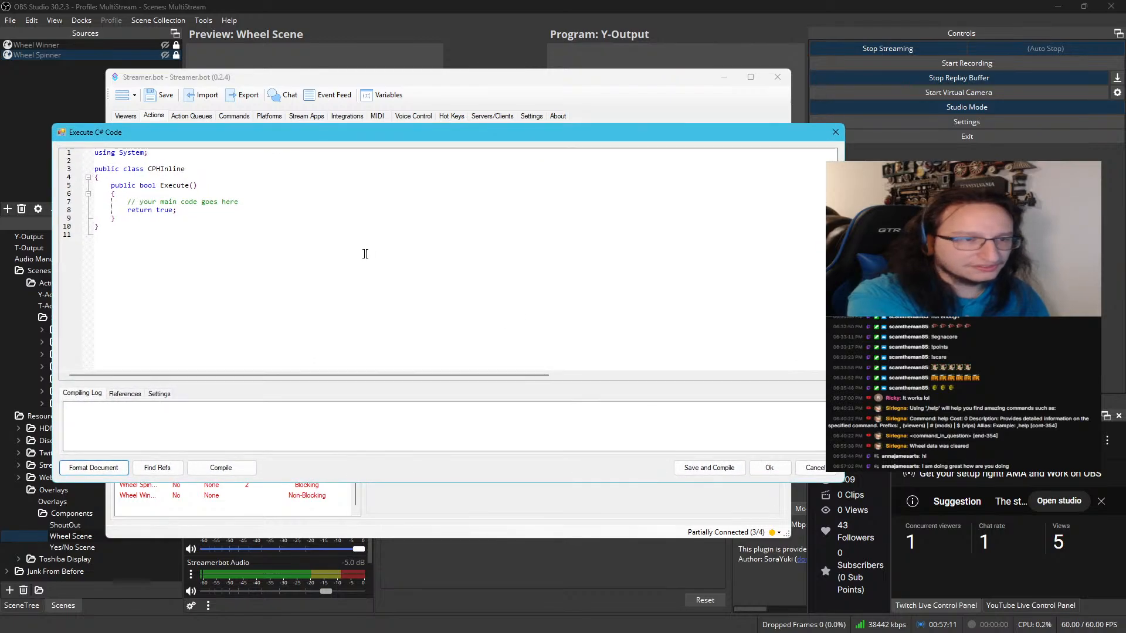
key("ctrl+a")
key("ctrl+v")
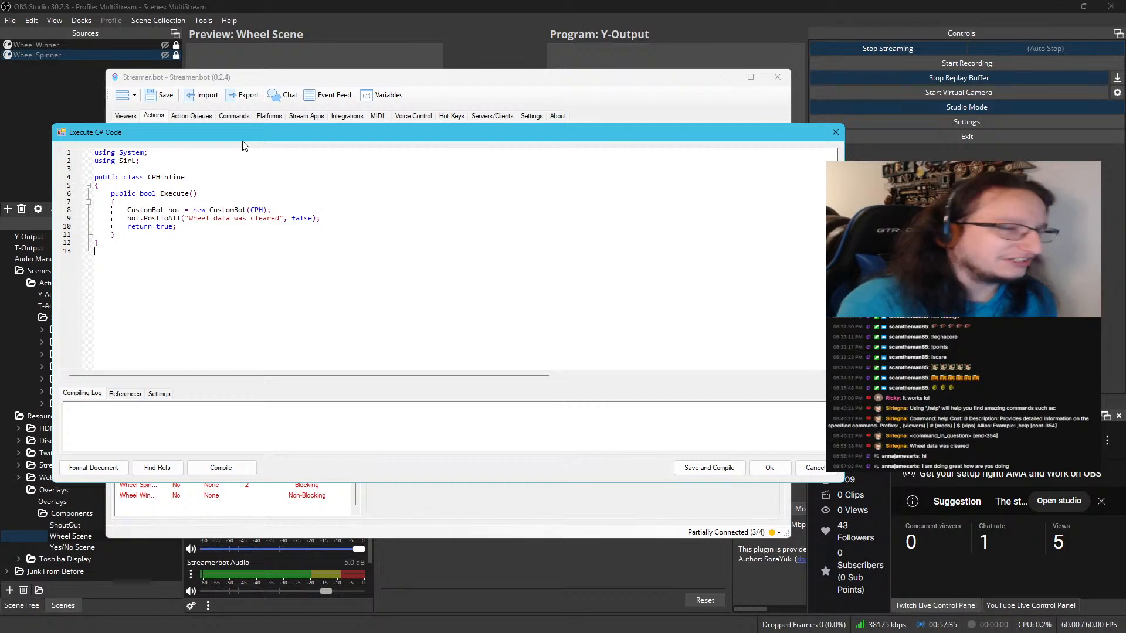
Move the Streamer.bot windows aside and briefly show the Wheel Spinner and Wheel Winner sources in OBS, then hide both again
left_click_drag(244, 138, 0, 134)
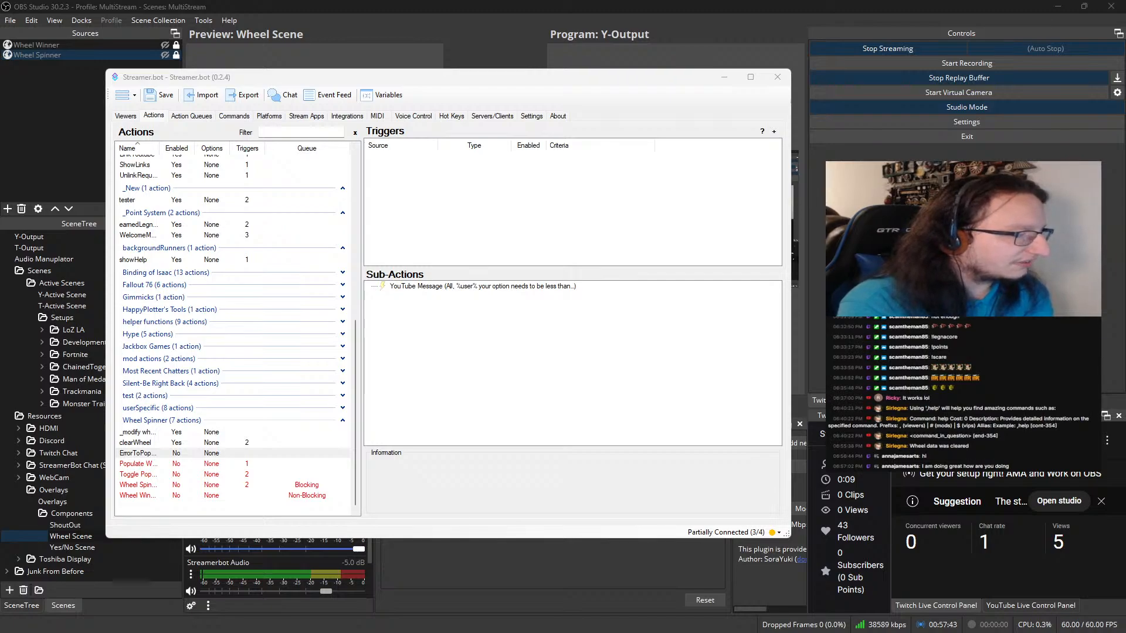
left_click_drag(357, 76, 0, 76)
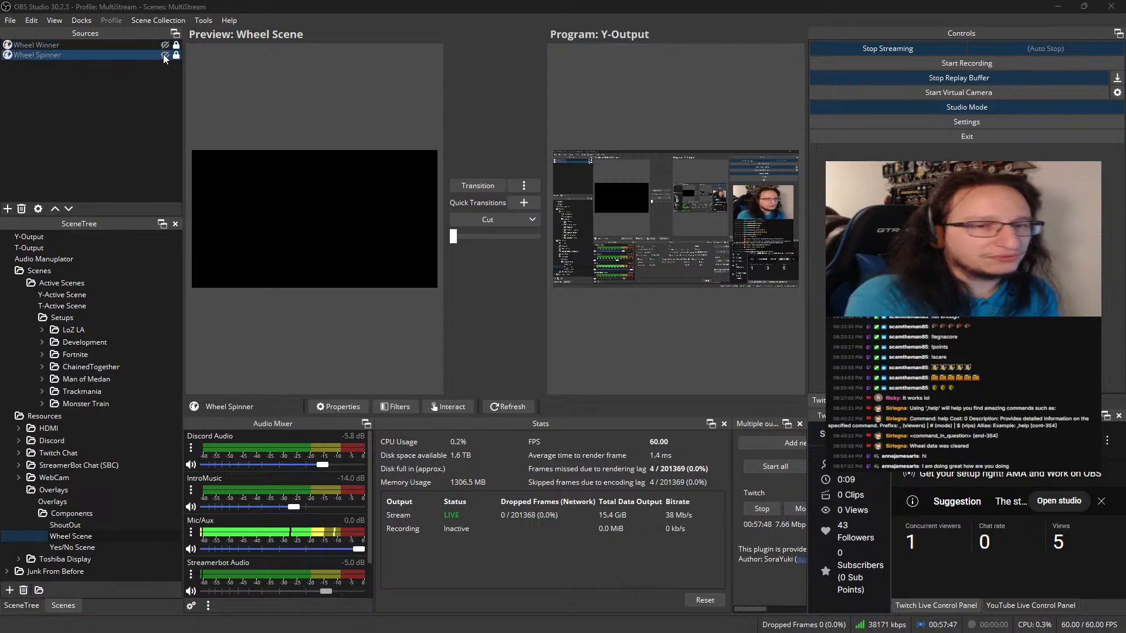
left_click(165, 55)
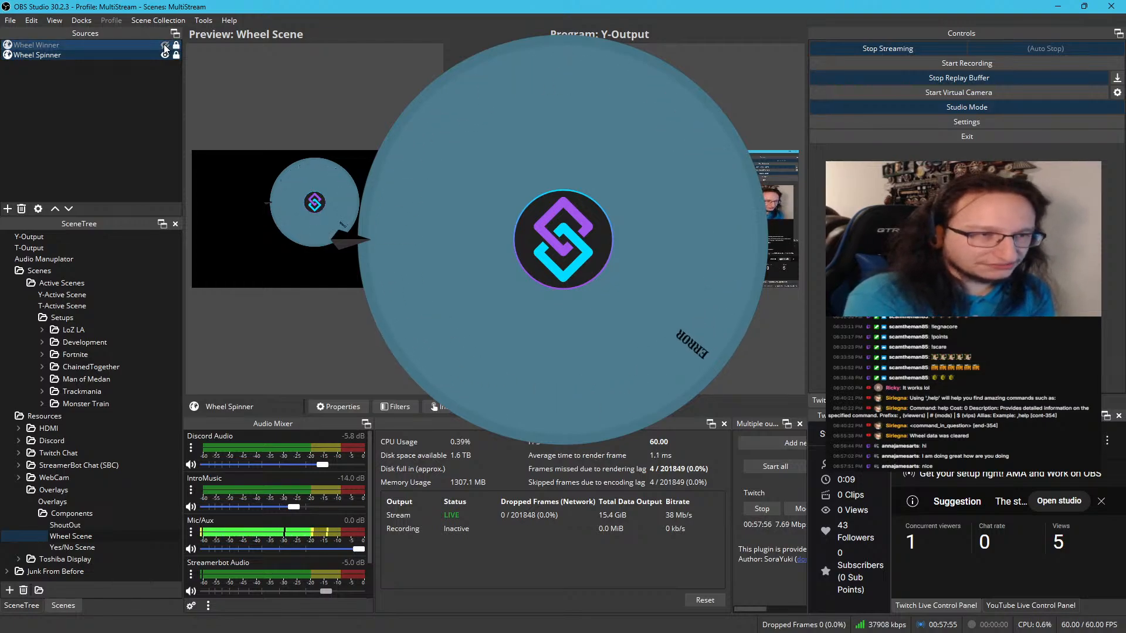
left_click(165, 46)
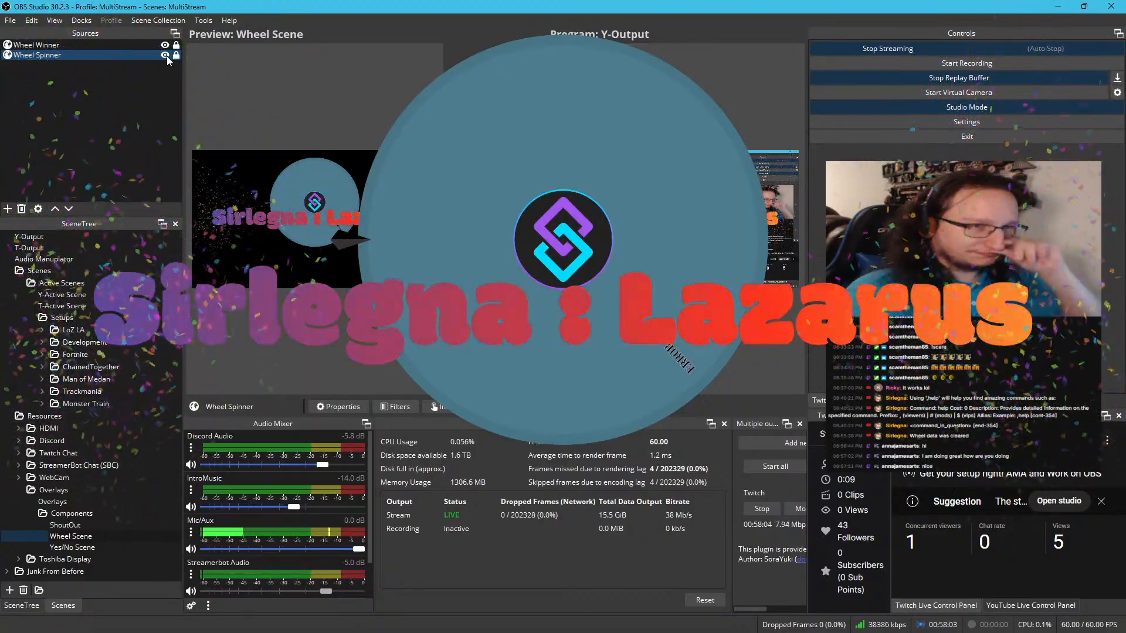
left_click(165, 55)
left_click(165, 46)
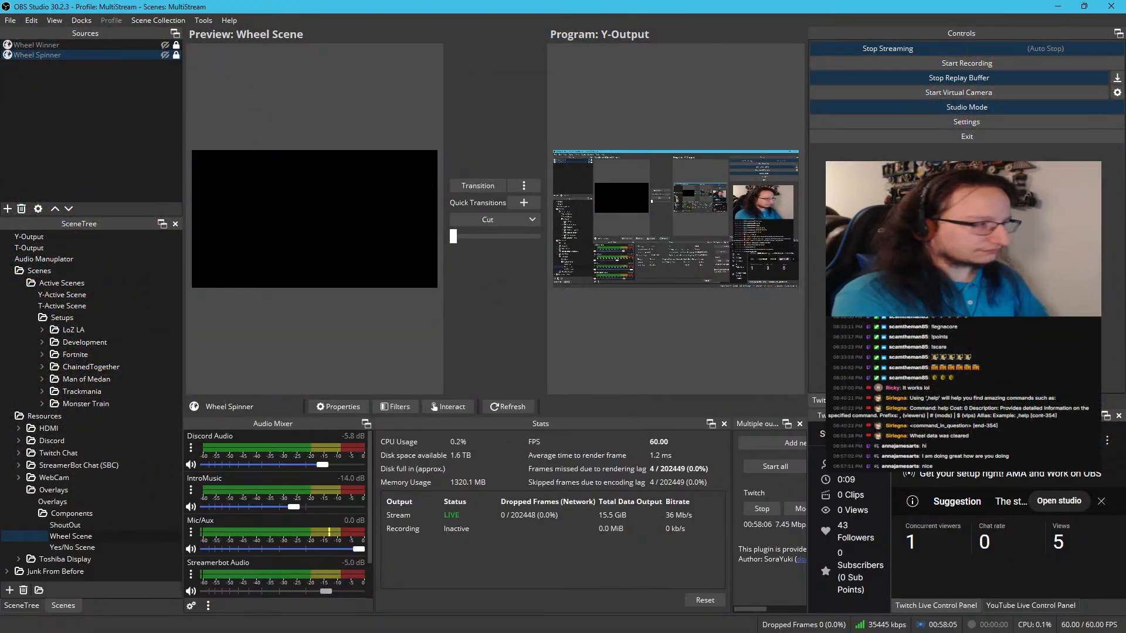
Bring Streamer.bot back and copy the full message text from ErrorToPopulate's YouTube Message sub-action
left_click_drag(762, 632, 539, 49)
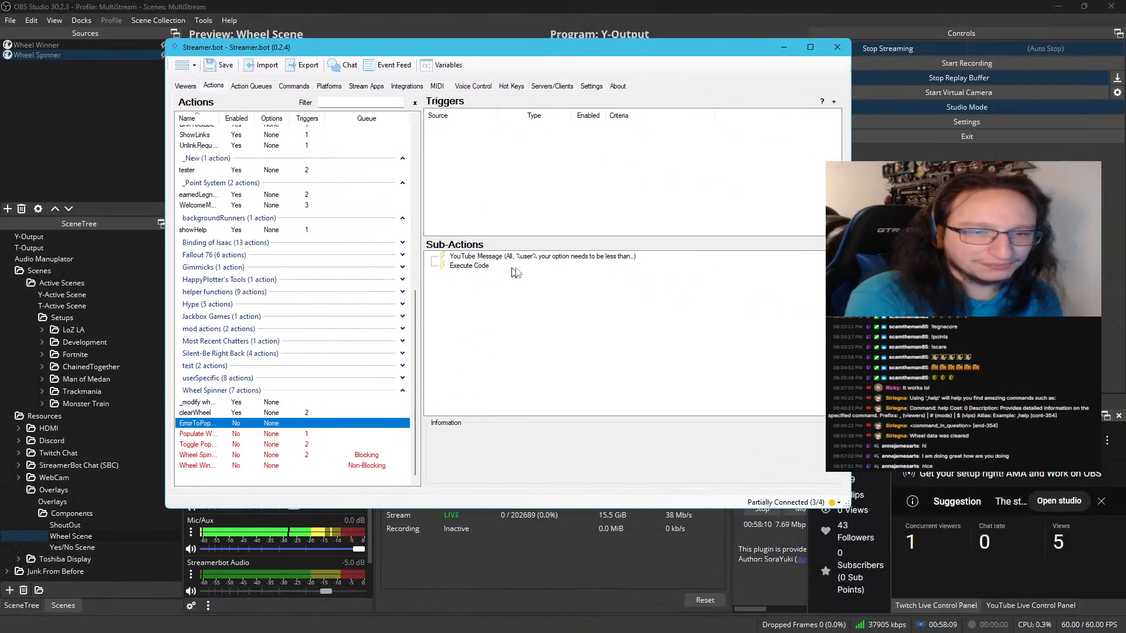
double_click(527, 258)
left_click(528, 258)
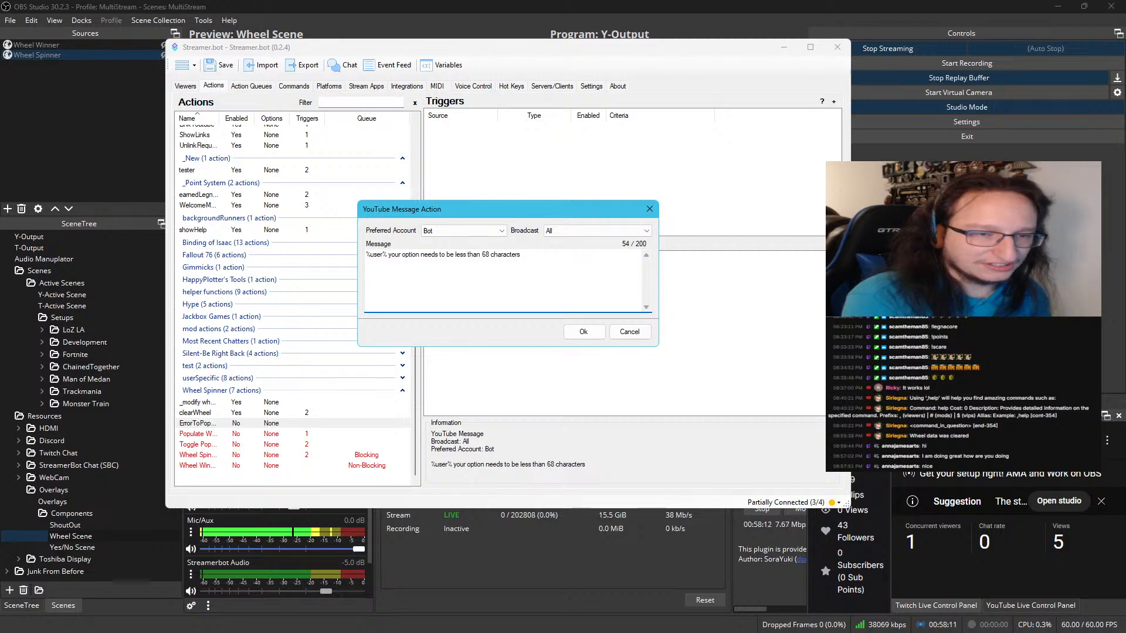
key("ctrl+a")
key("ctrl+c")
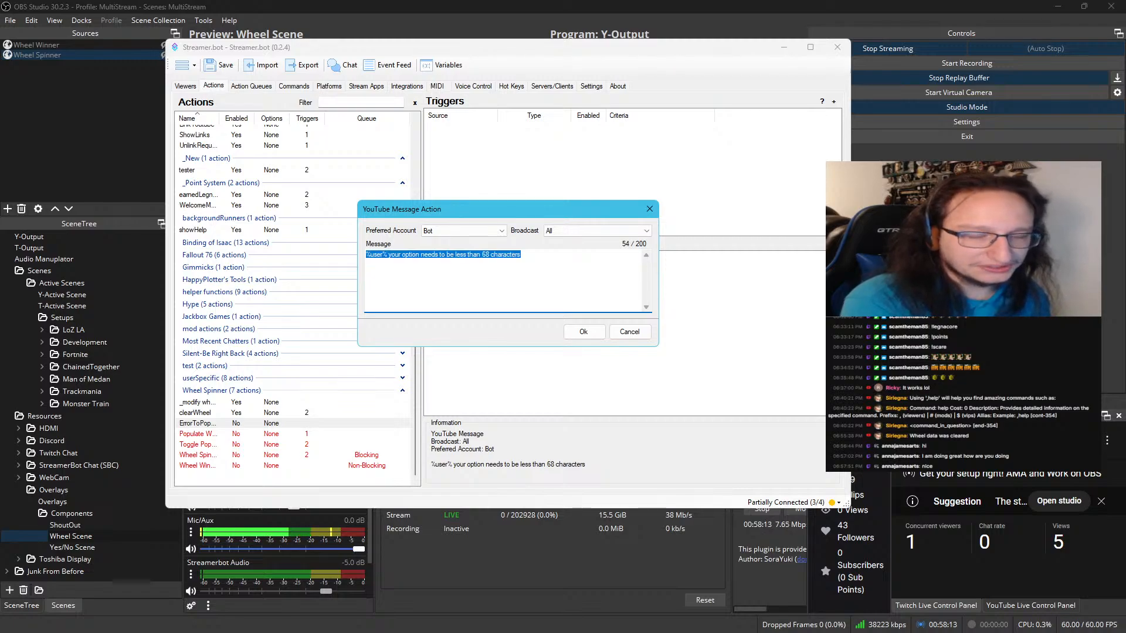
left_click(584, 332)
Replace the PostToAll text in ErrorToPopulate's code with "%user% your option needs to be less than 68 characters", then compile and save it
left_click(484, 269)
double_click(484, 269)
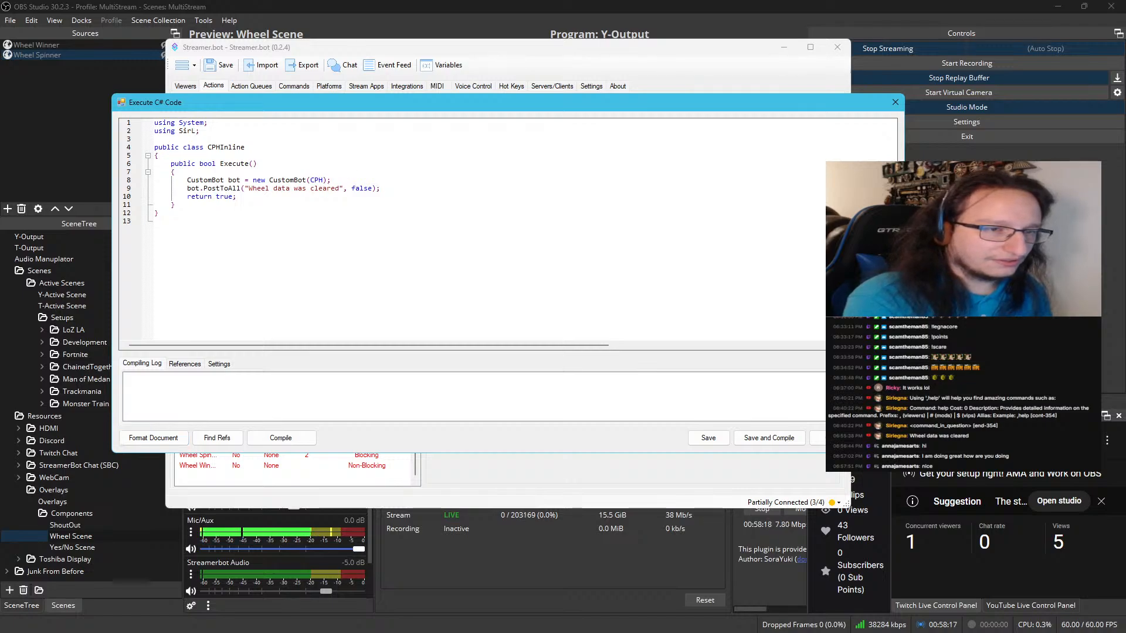
left_click_drag(340, 189, 249, 188)
key("ctrl+v")
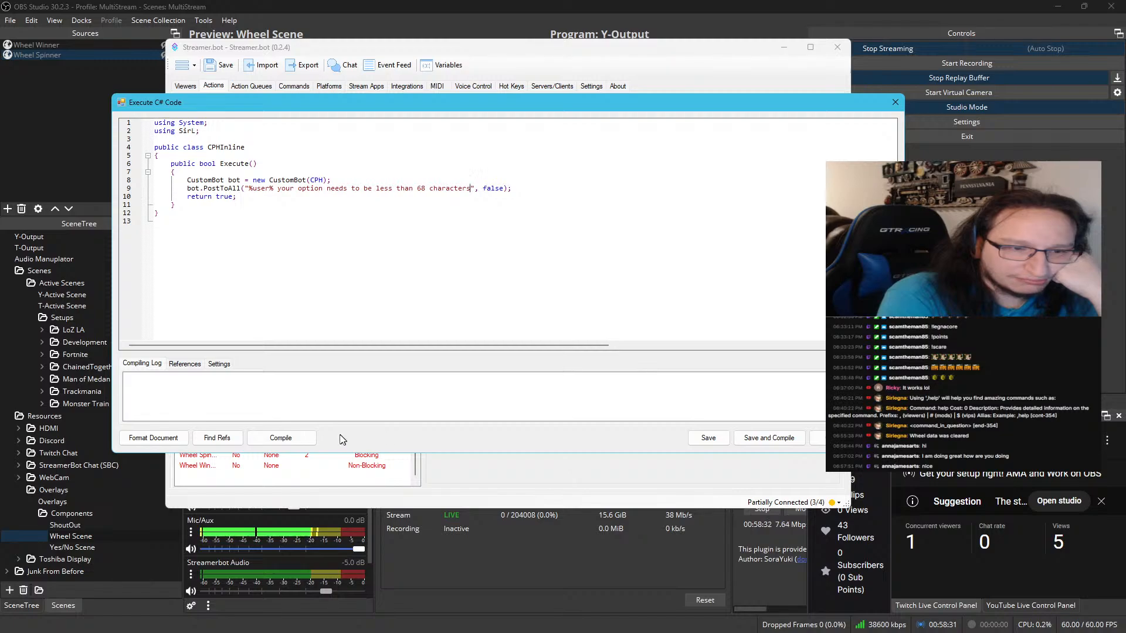
left_click(309, 439)
left_click(741, 438)
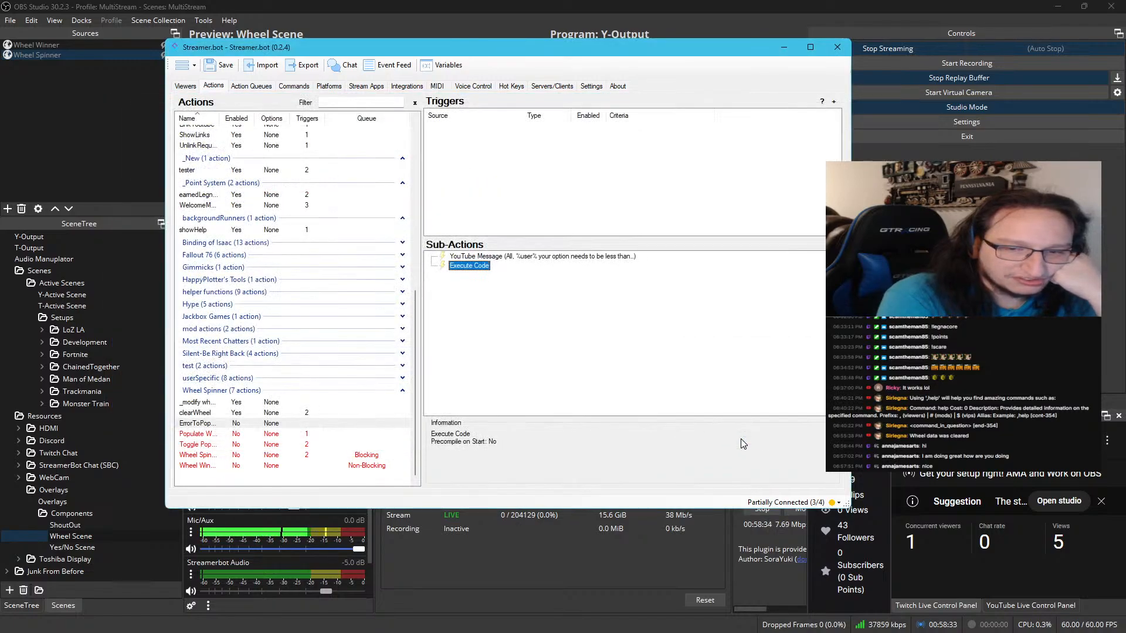
Examine how the WelcomeMessage_Run action's C# code reads the user argument with TryGetArg and posts with PostToSource
left_click(229, 207)
double_click(468, 266)
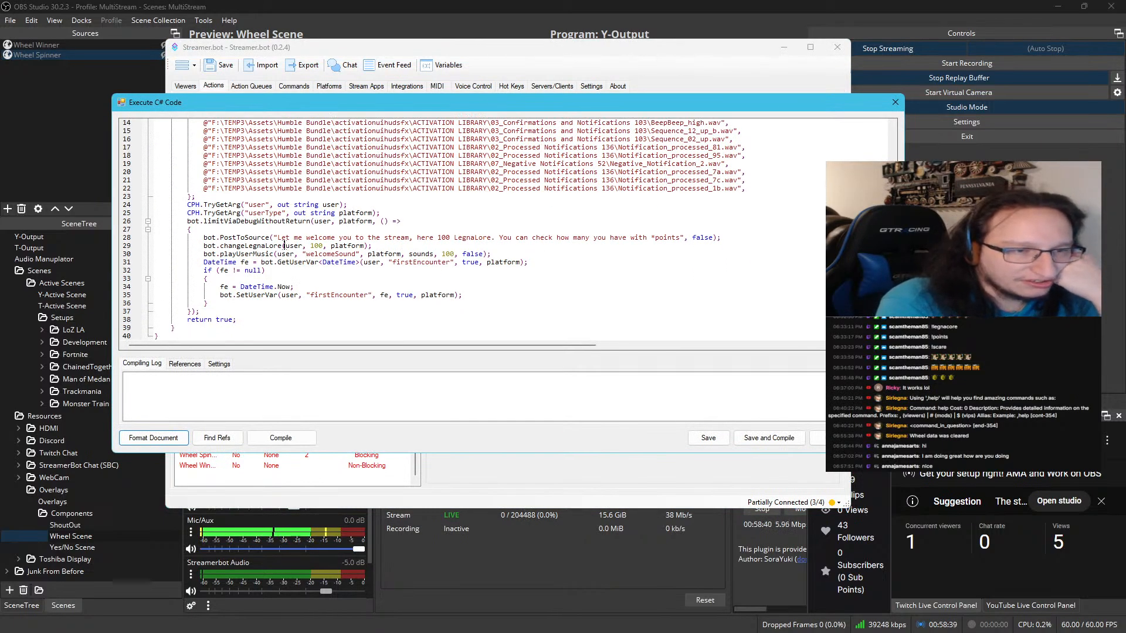
double_click(248, 238)
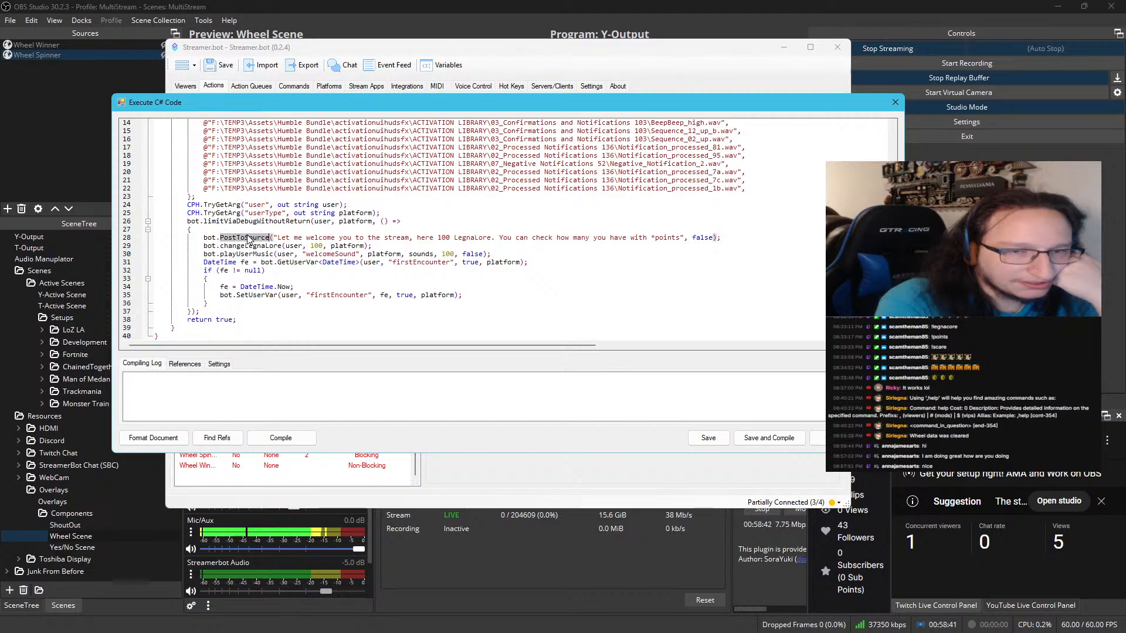
double_click(233, 204)
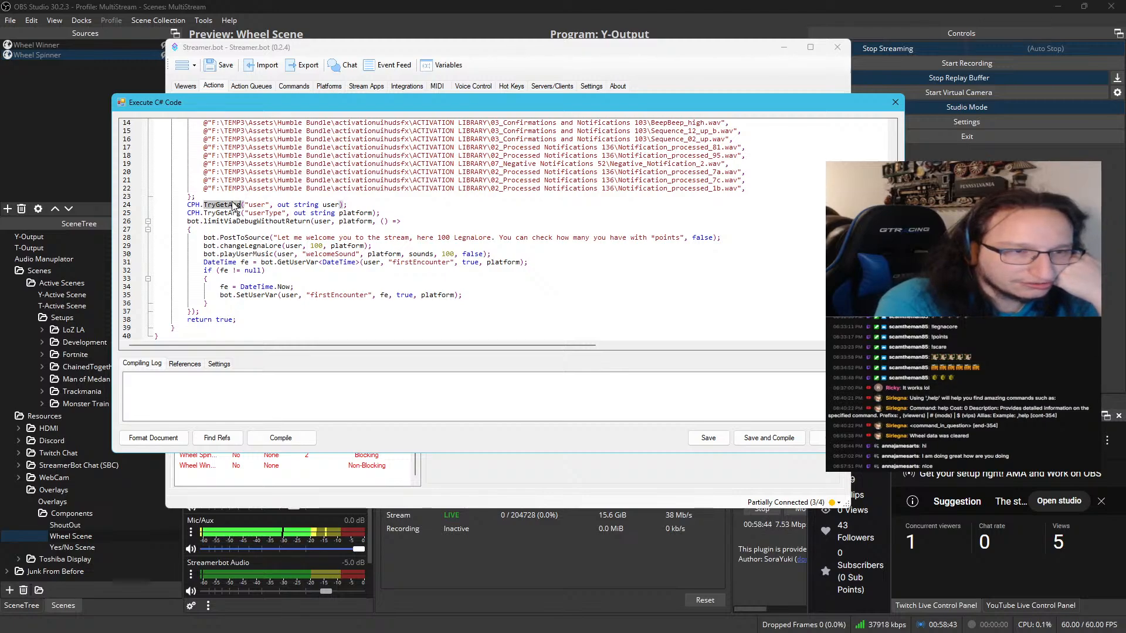
left_click_drag(347, 205, 187, 206)
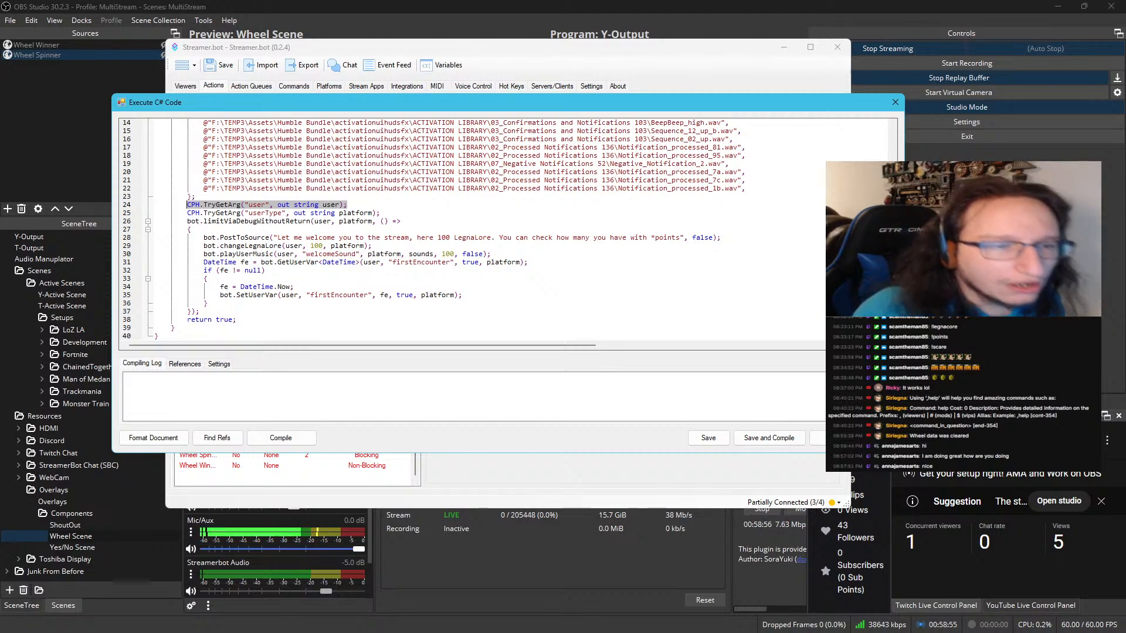
double_click(244, 238)
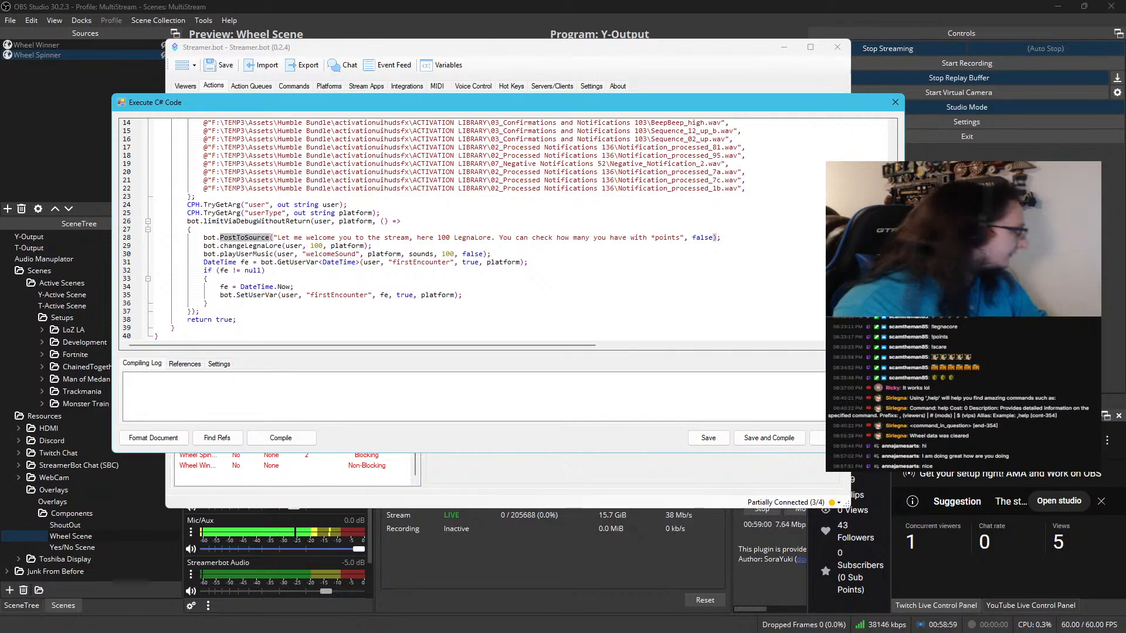
Switch to Visual Studio and examine the PostToSource method and the getSource definition in SirL.cs, then minimize it
key("alt+Tab")
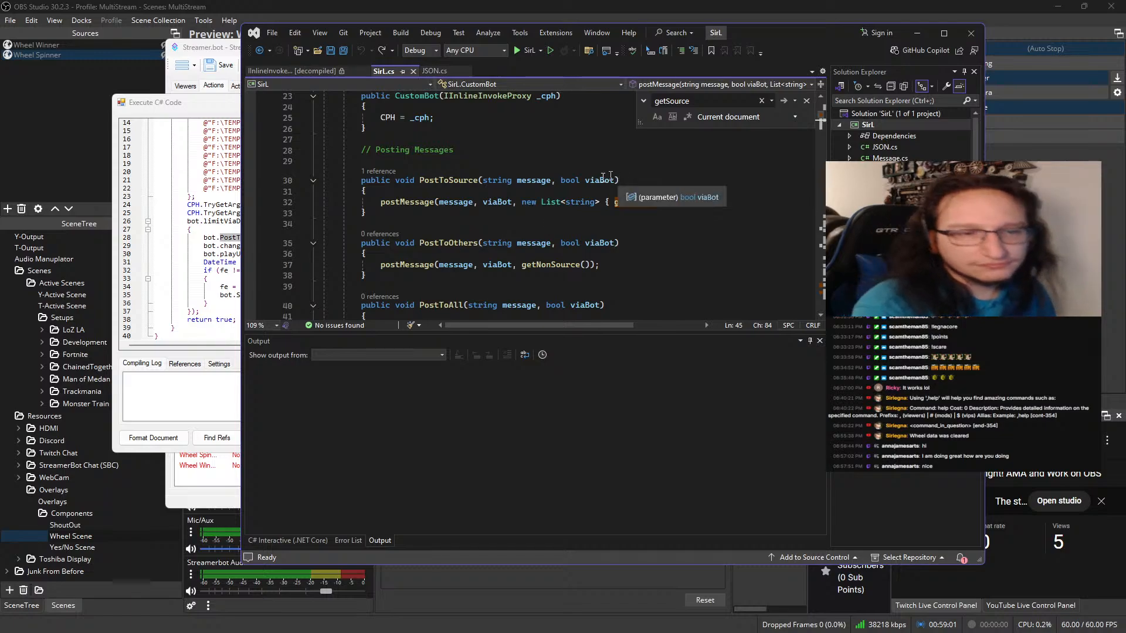
double_click(449, 180)
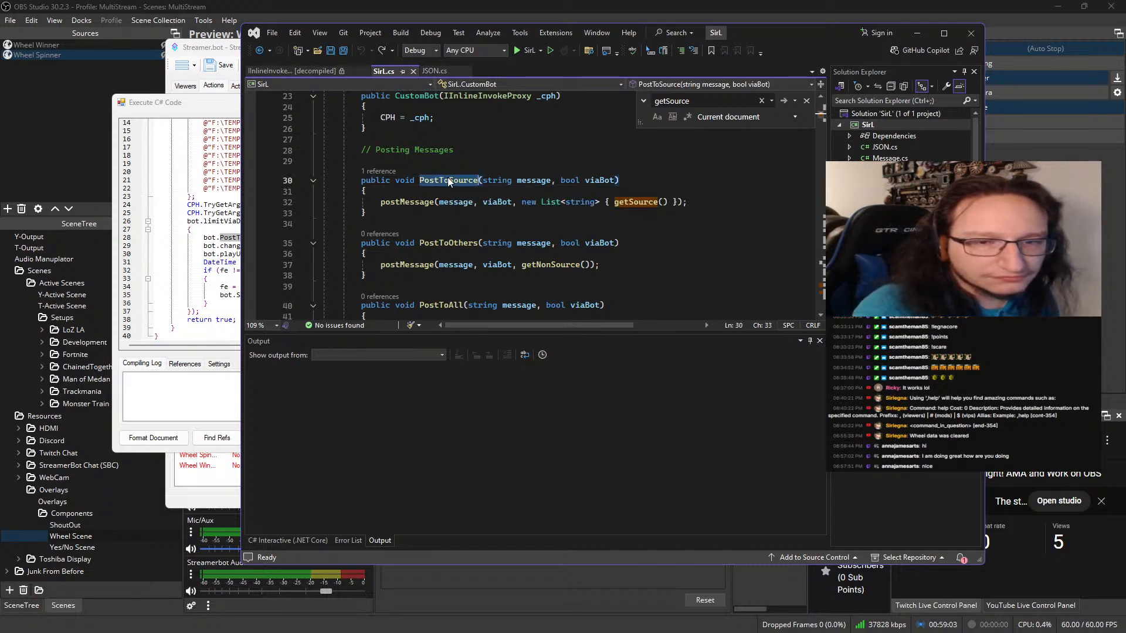
left_click(636, 203, "ctrl")
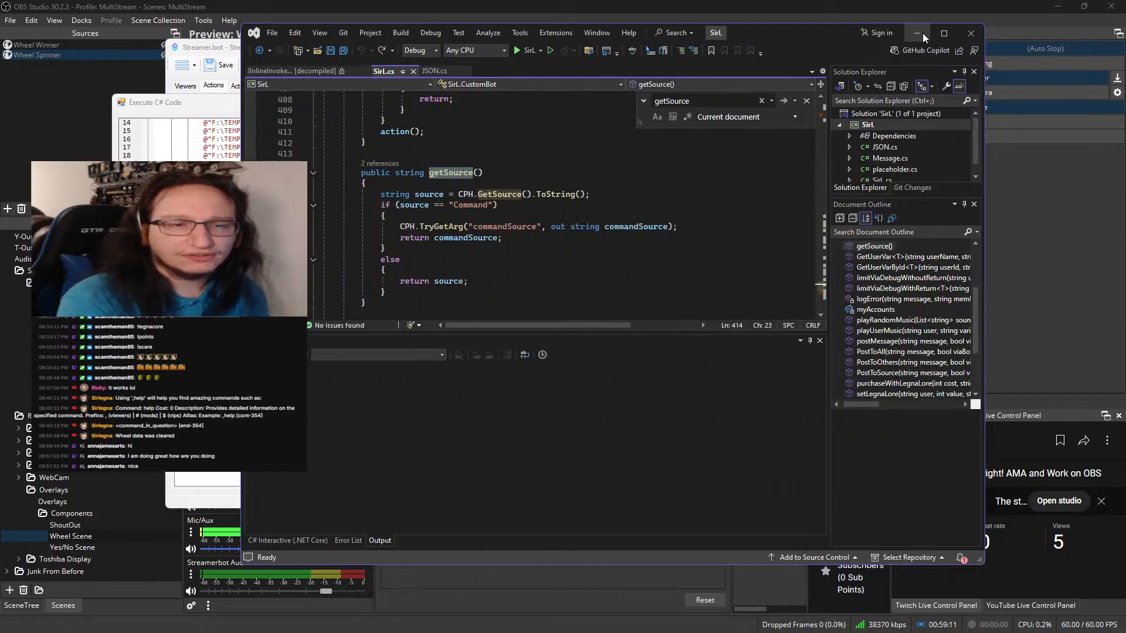
left_click(918, 34)
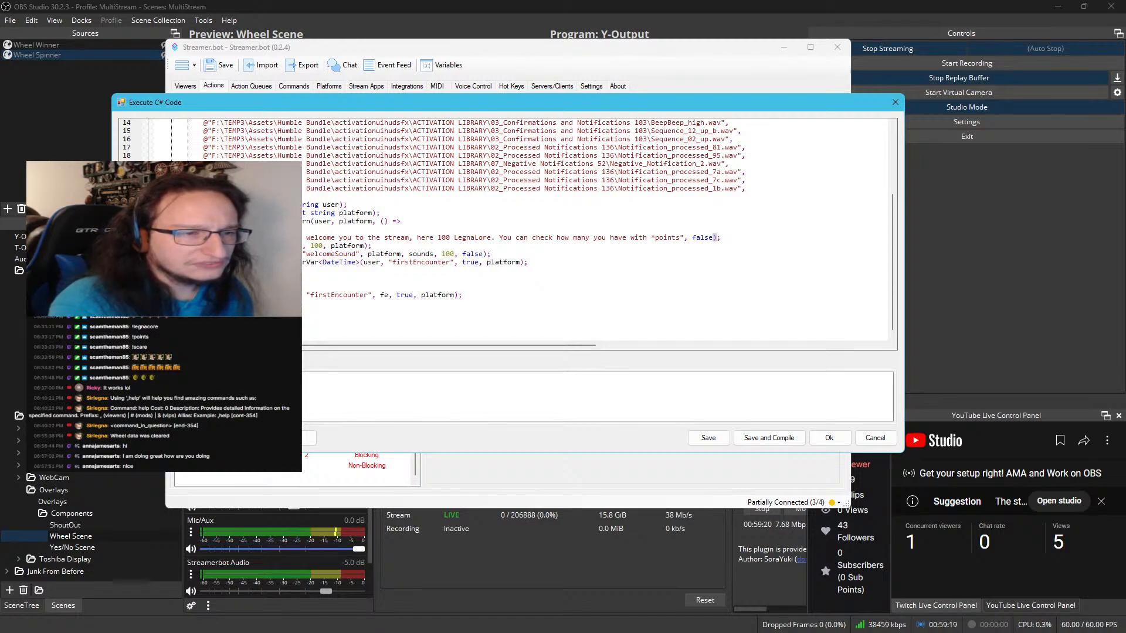
Copy the line CPH.TryGetArg("user", out string user); from WelcomeMessage_Run's code and close the editor
double_click(258, 214)
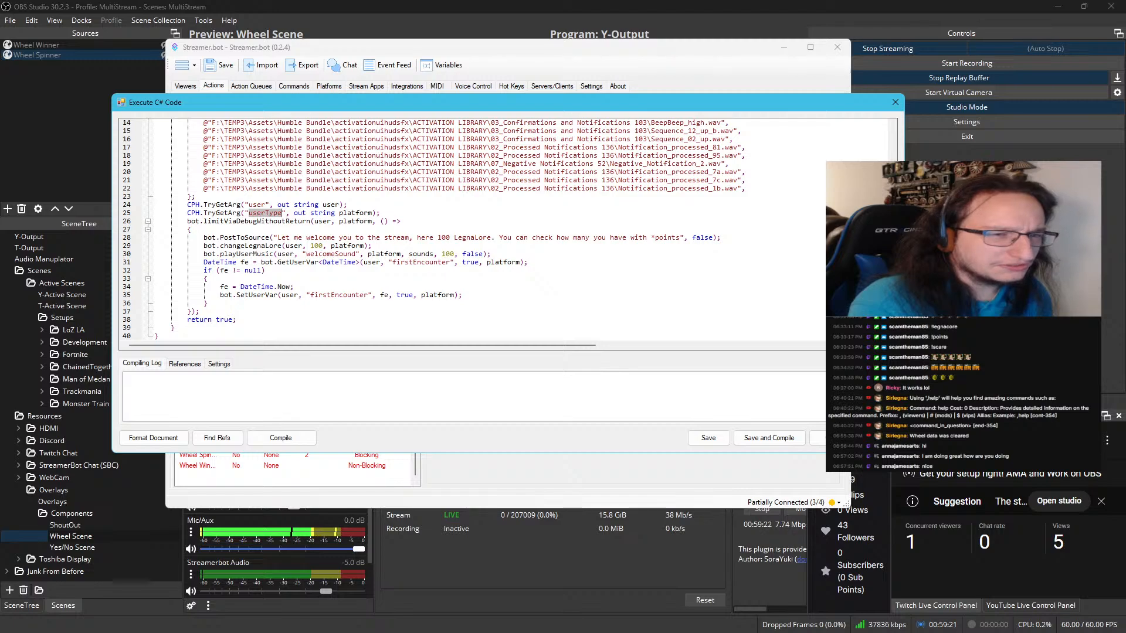
left_click_drag(381, 214, 186, 209)
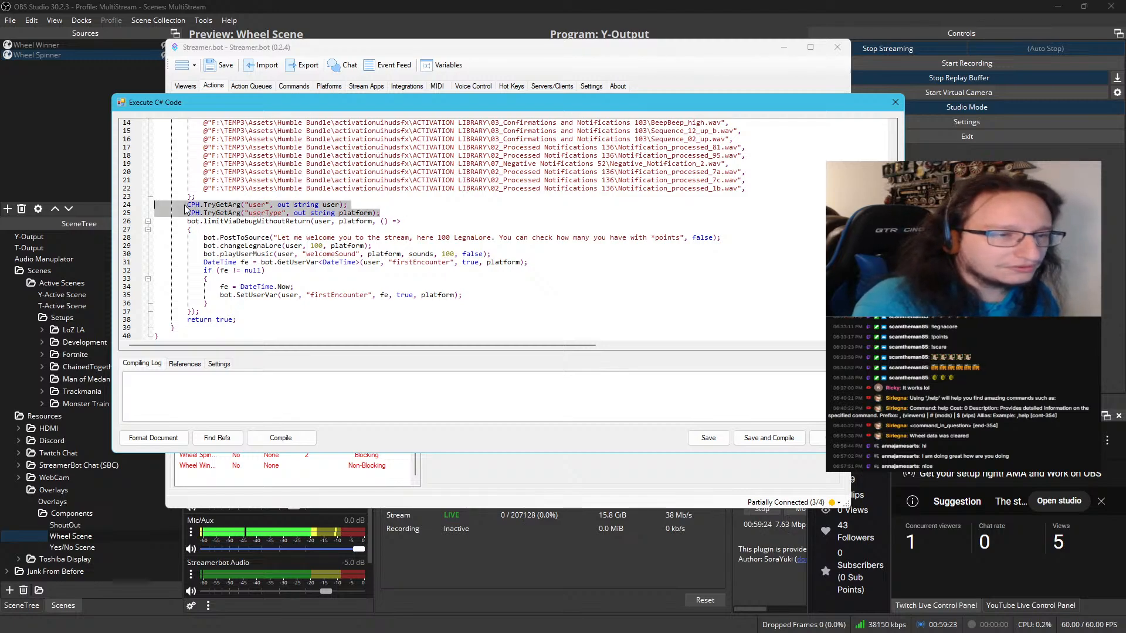
left_click(187, 205)
key("shift+End")
key("ctrl+c")
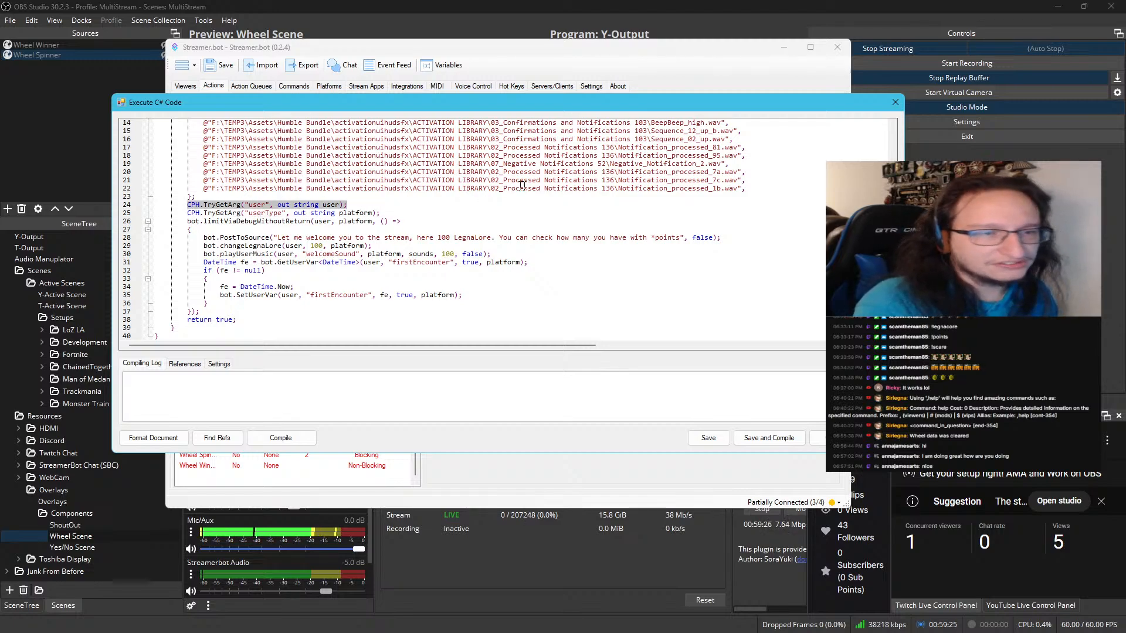
left_click(778, 438)
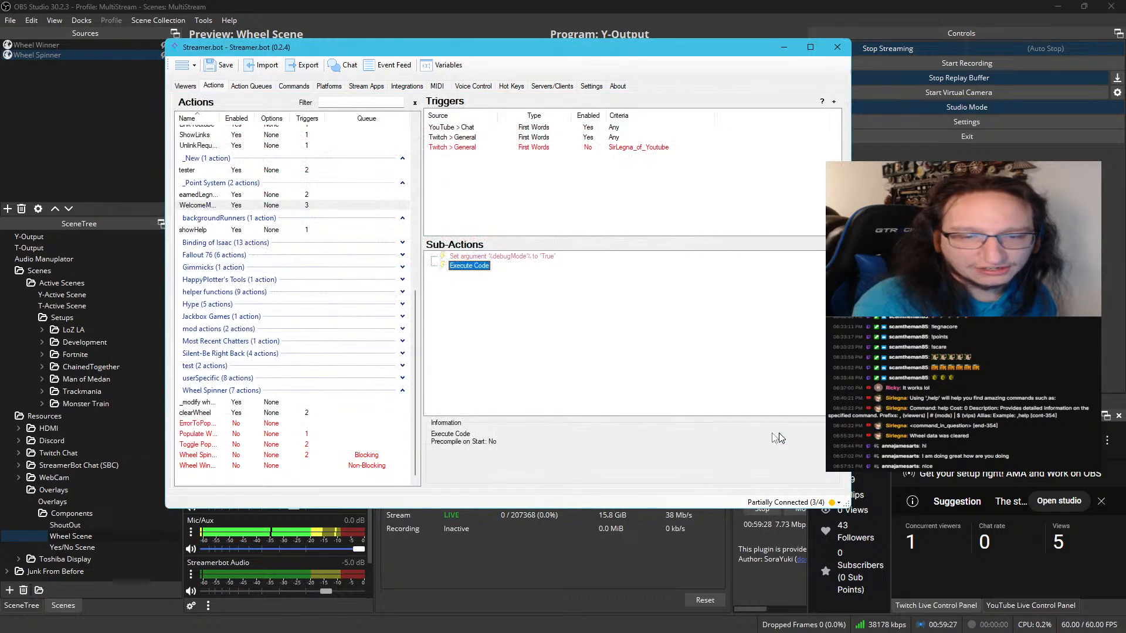
Insert CPH.TryGetArg("user", out string user); below the CustomBot line in ErrorToPopulate's code, then save and compile
left_click(295, 412)
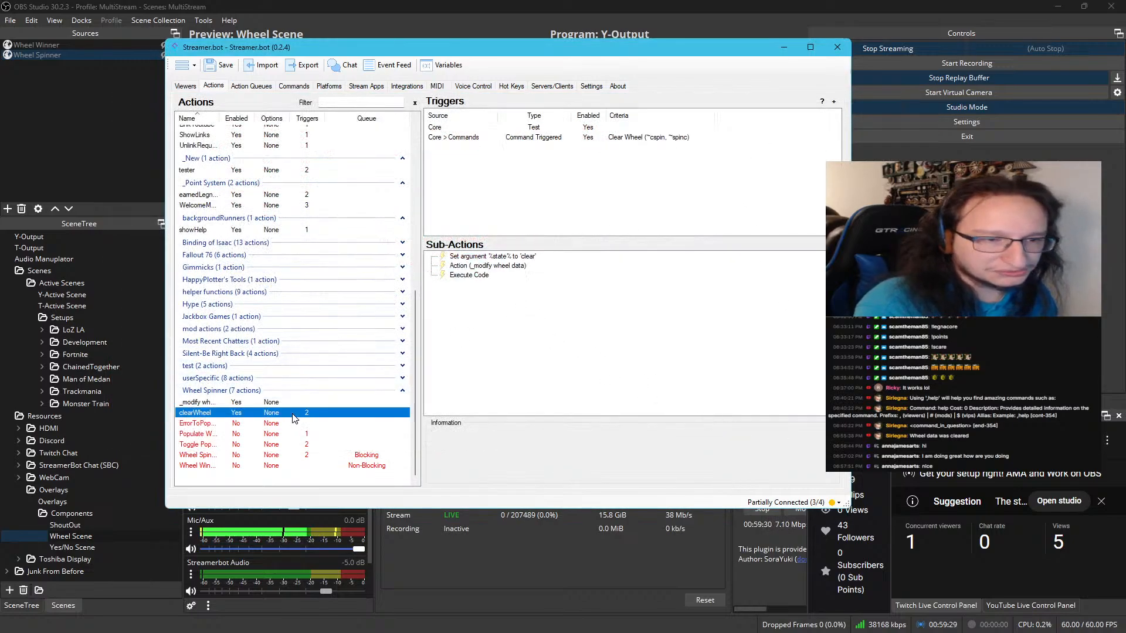
left_click(284, 425)
double_click(472, 266)
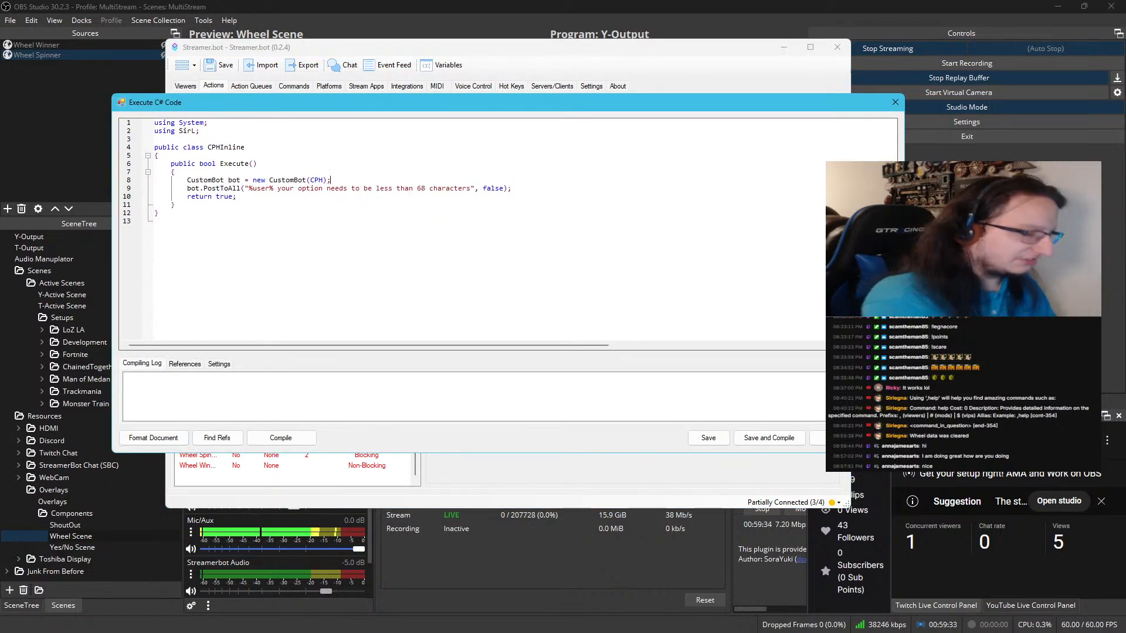
key("ctrl+v")
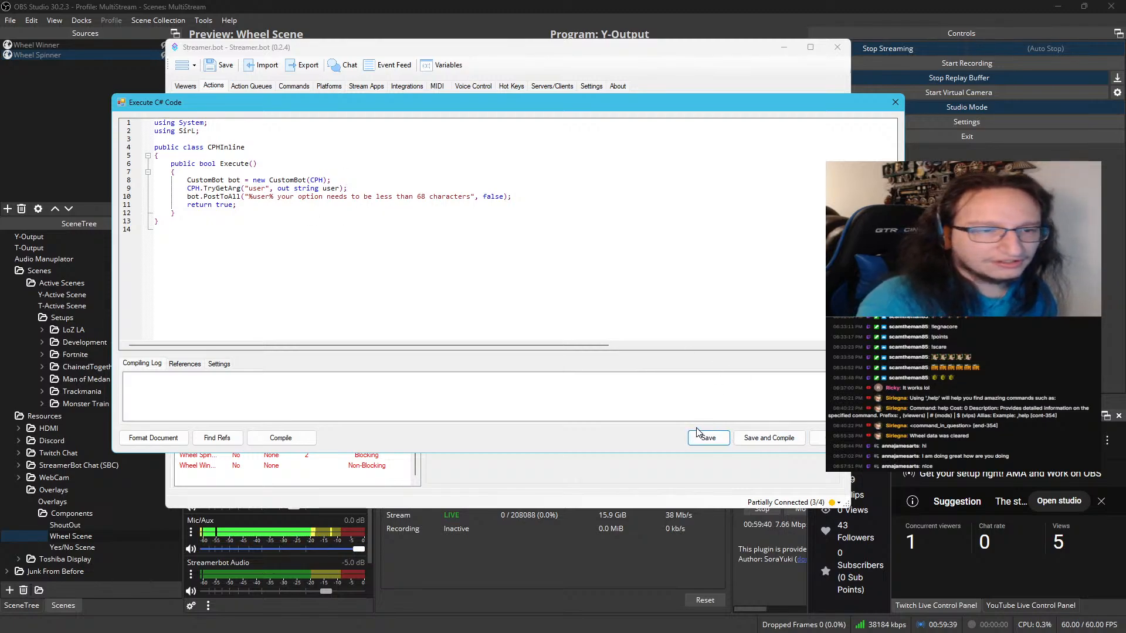
left_click(758, 441)
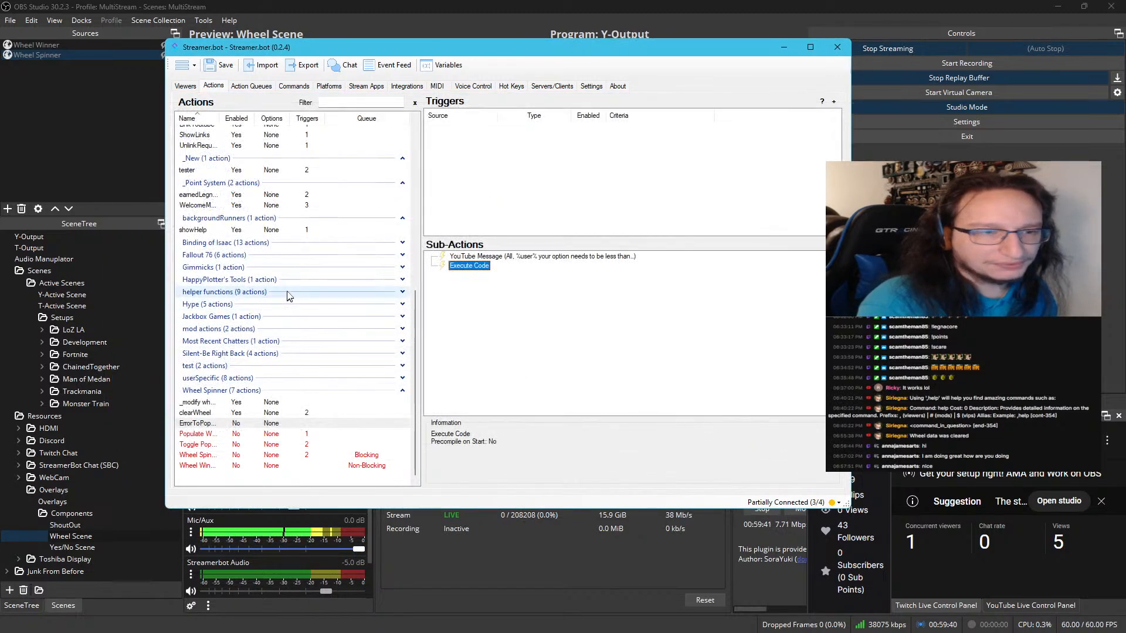
Review WelcomeMessage_Run's action settings and its C# code again, cancelling both without changes
double_click(239, 205)
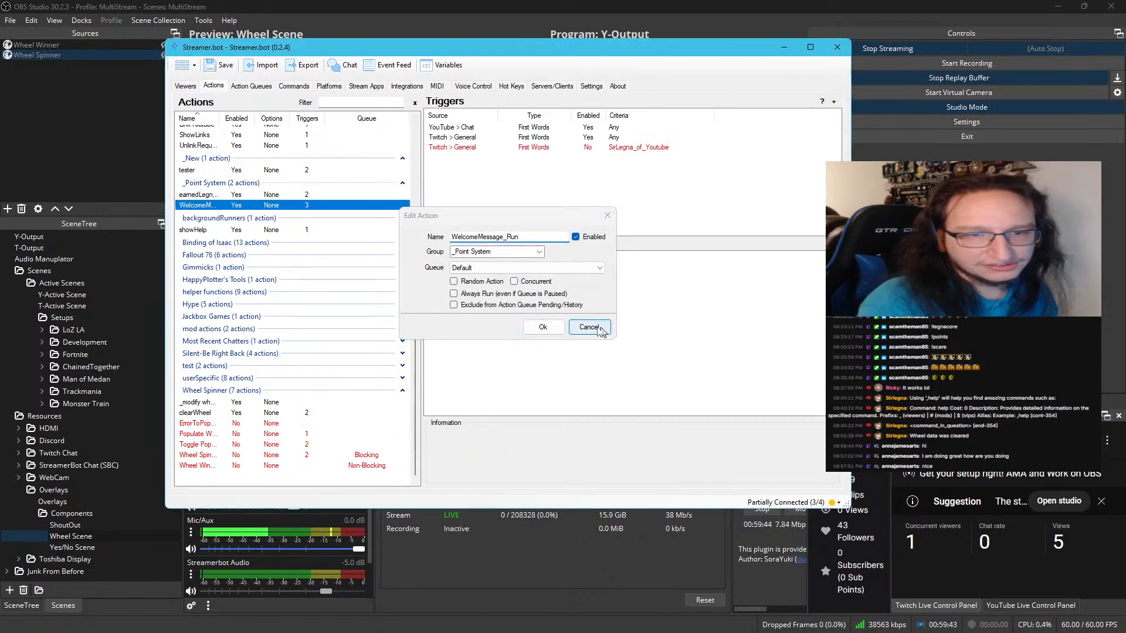
left_click(589, 327)
double_click(463, 265)
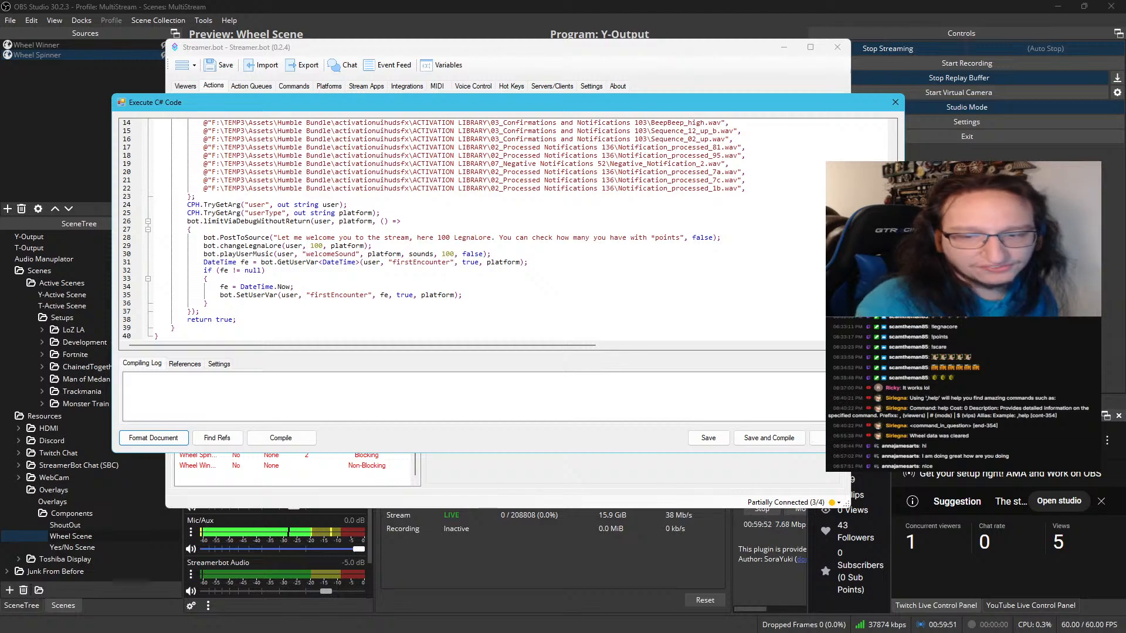
left_click(875, 438)
scroll(234, 220, "up", 3)
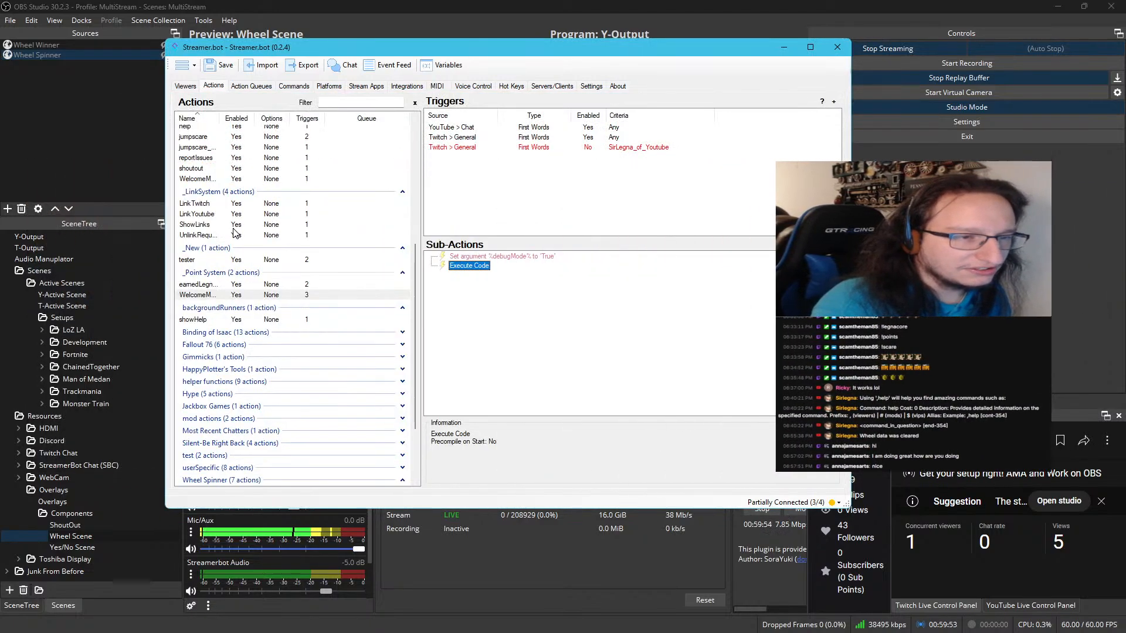
Copy the $"{user} opening of the PostToSource message in LinkTwitch's C# code, then save and compile that code
left_click(225, 206)
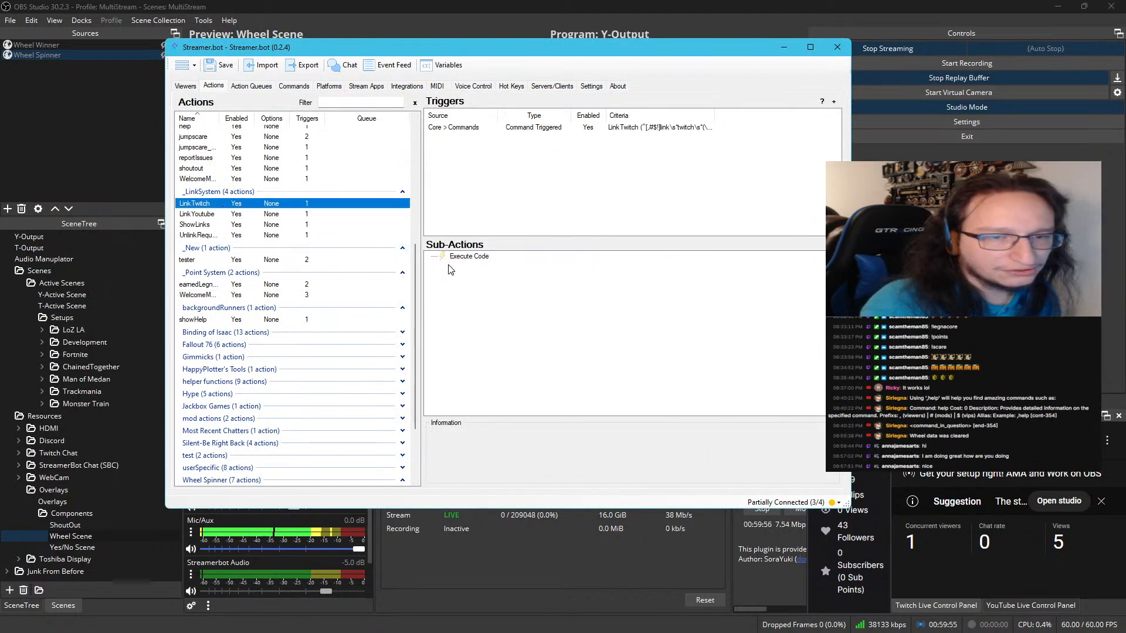
double_click(466, 256)
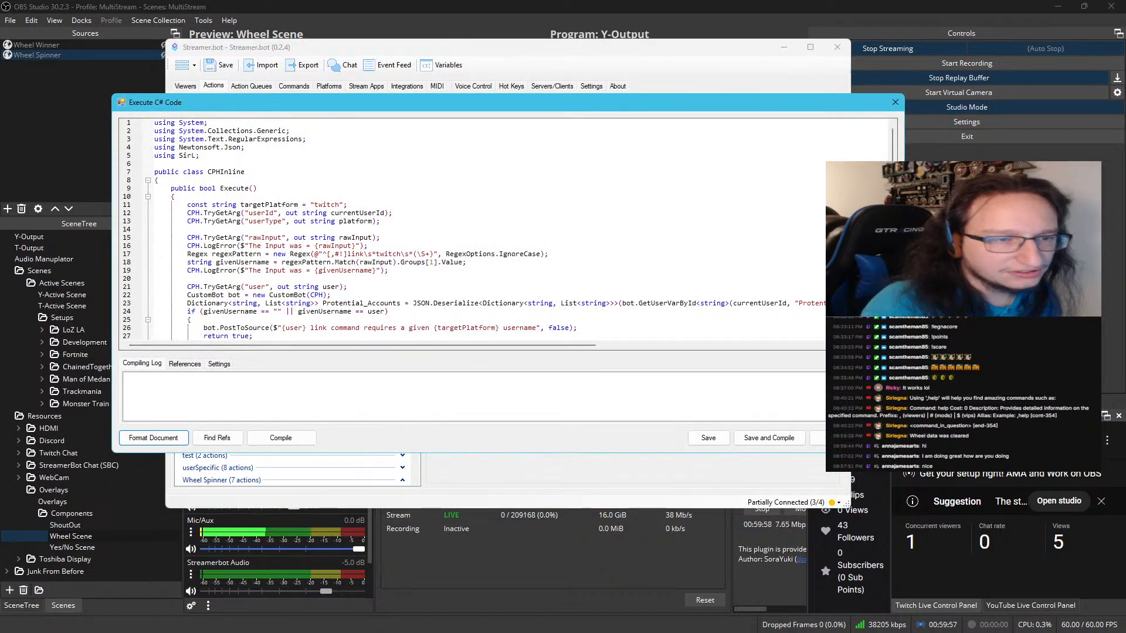
scroll(290, 221, "down", 2)
double_click(261, 164)
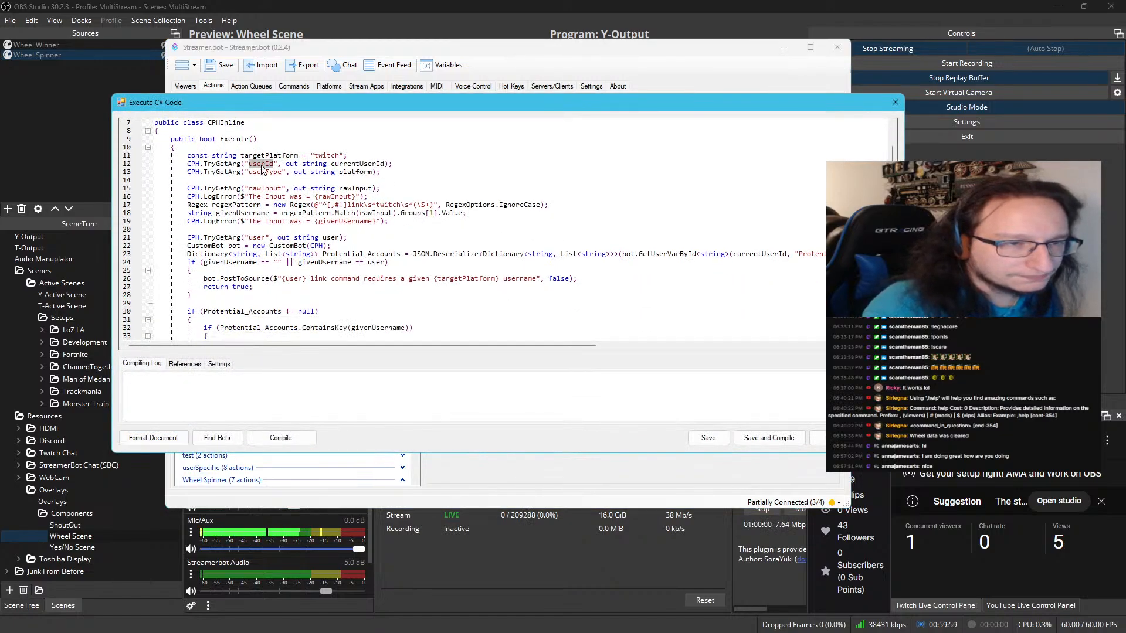
double_click(257, 237)
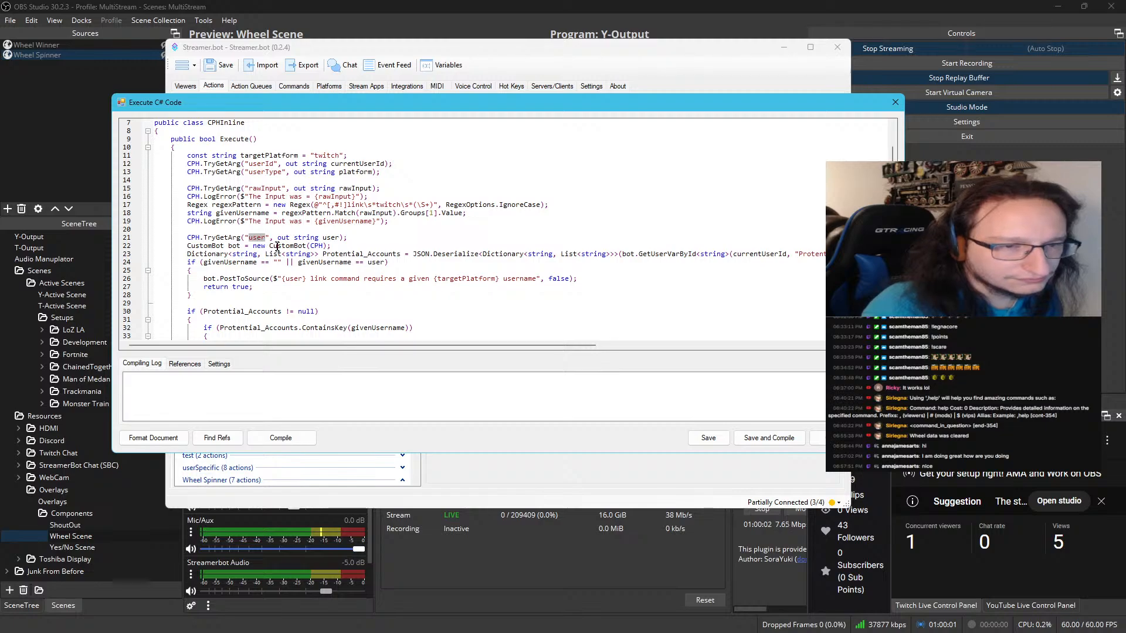
scroll(277, 247, "down", 1)
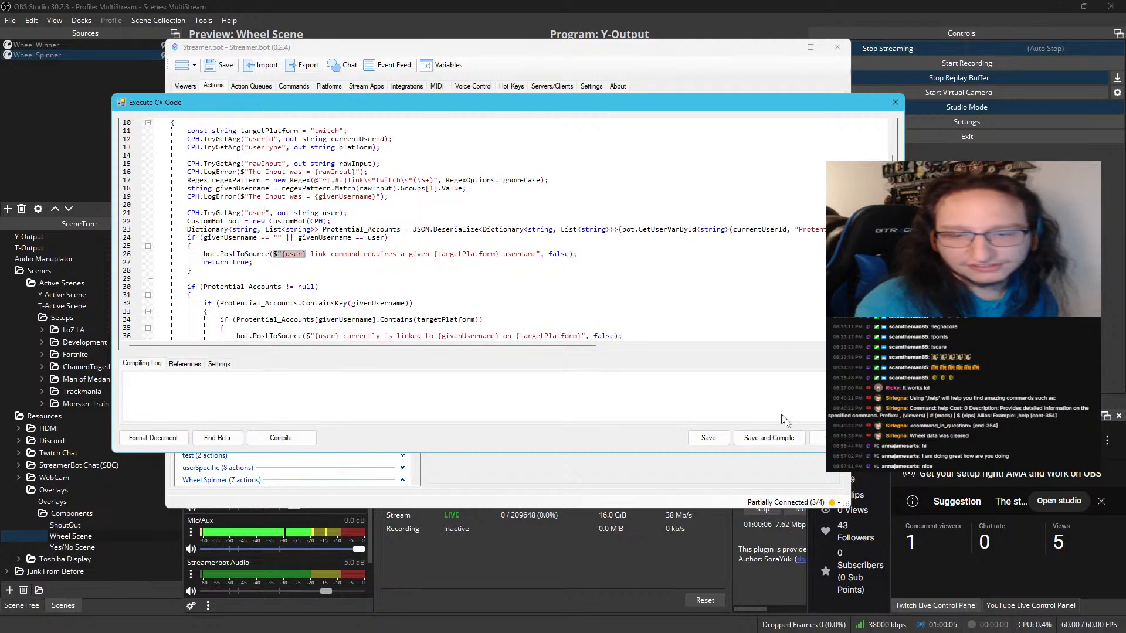
left_click(769, 438)
In ErrorToPopulate's C# code, replace %user% in the PostToAll message with the interpolated $"{user} opening
scroll(296, 329, "down", 3)
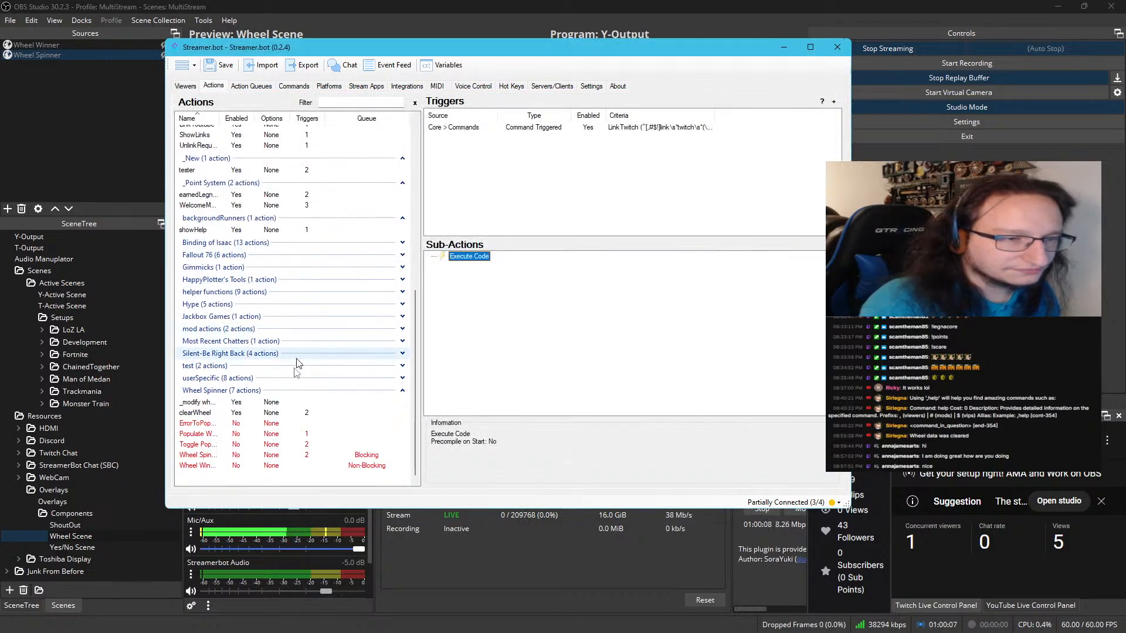
left_click(279, 424)
double_click(472, 265)
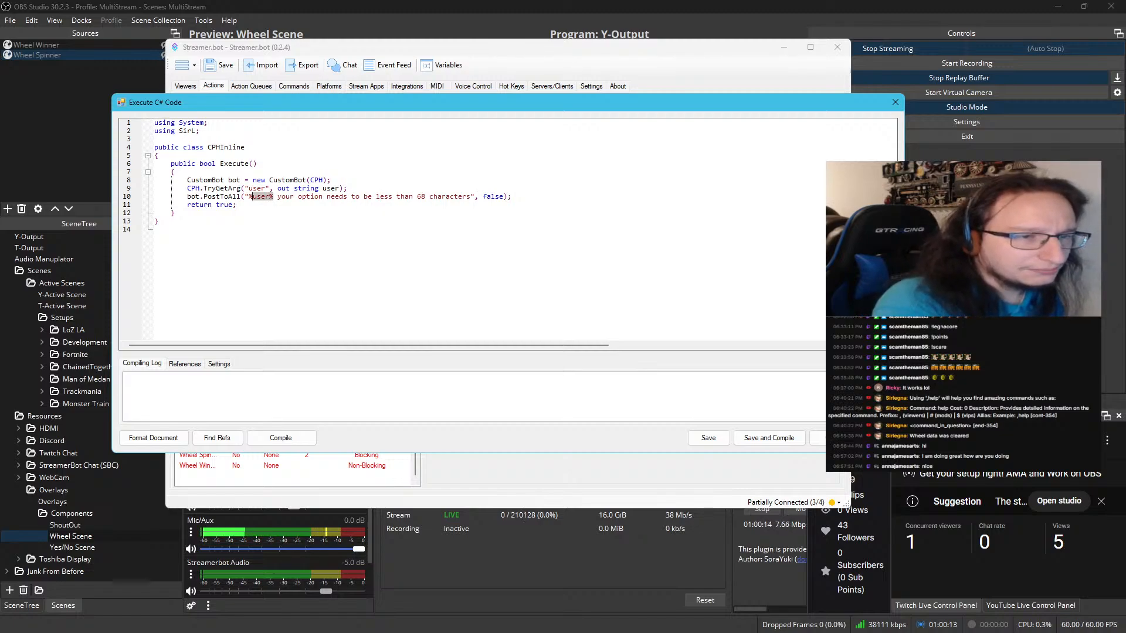
key("shift+Left")
key("shift+Left")
key("shift+Left")
type("($\"{user}")
key("ctrl+b")
key("BackSpace")
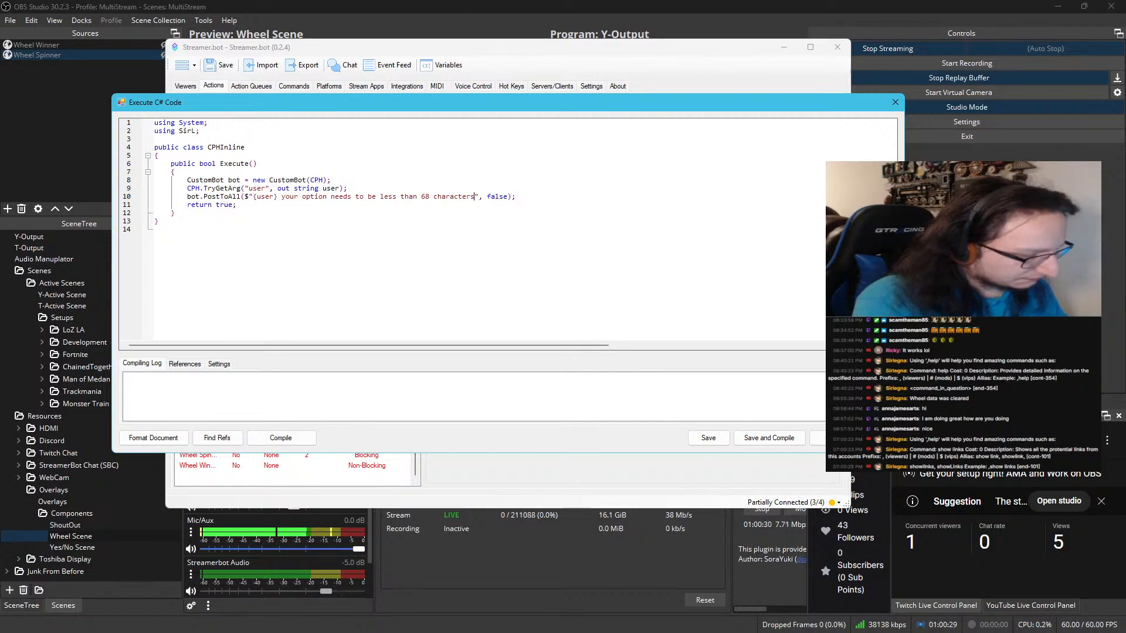
End the PostToAll message with a period after "characters", then compile and save ErrorToPopulate's code
type(".")
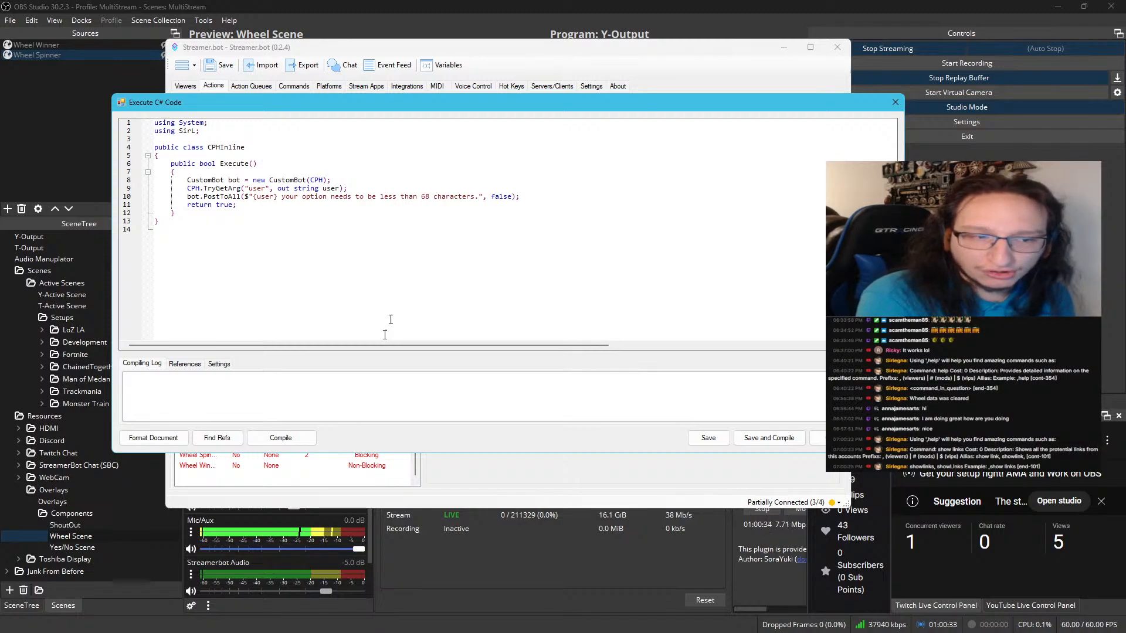
left_click(279, 437)
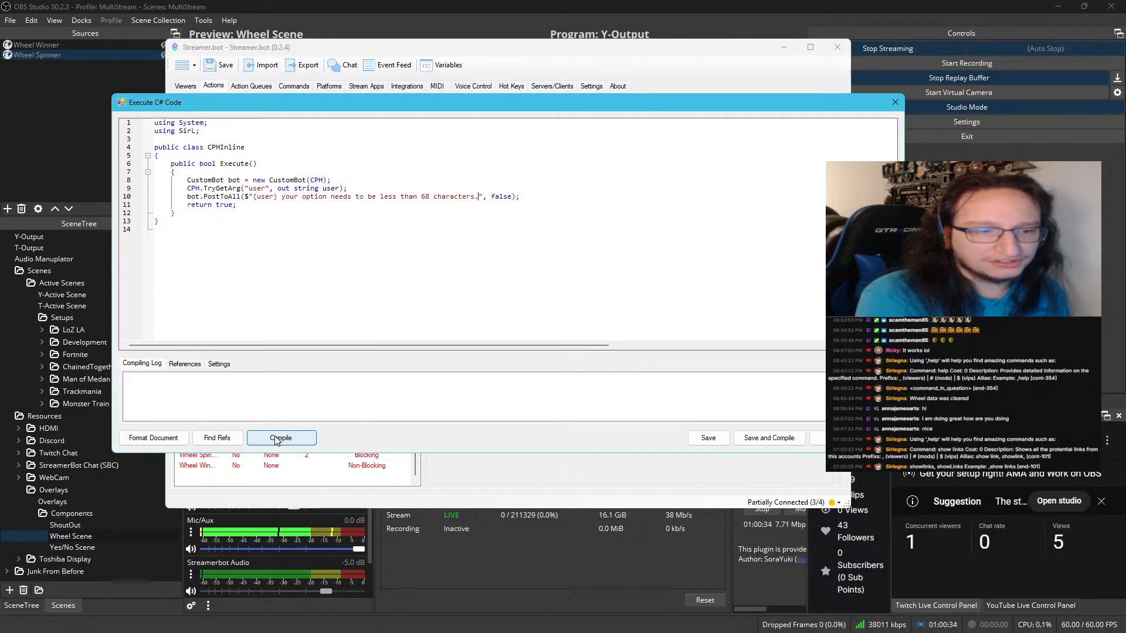
left_click(783, 444)
Disable the YouTube Message sub-action of ErrorToPopulate
left_click(491, 258)
right_click(492, 260)
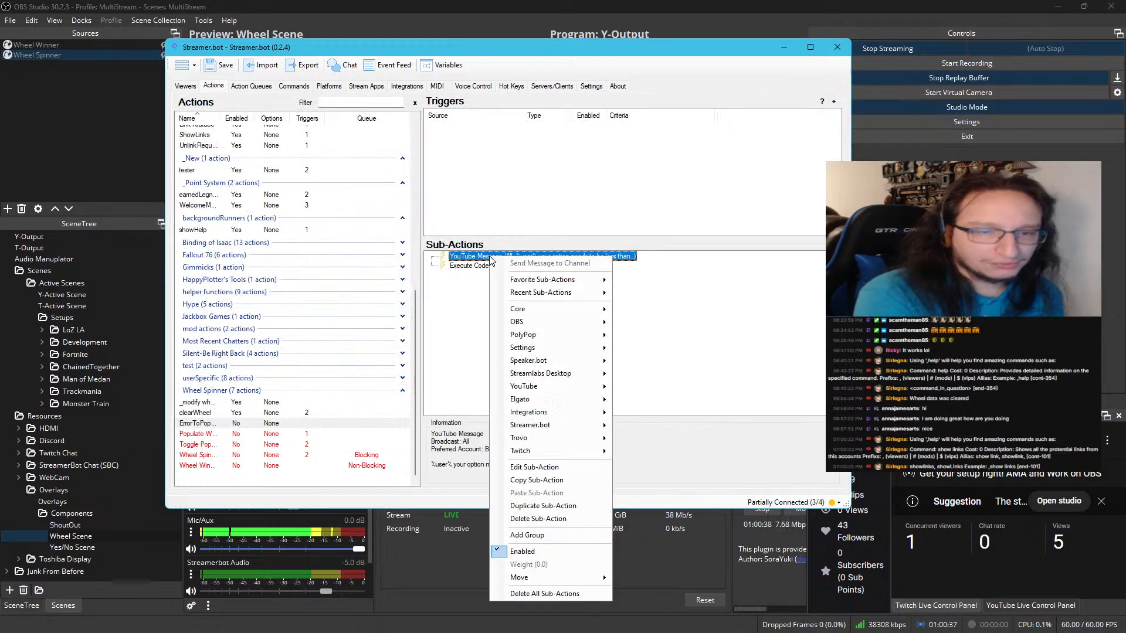
left_click(530, 551)
Add a Core Test trigger without variables to ErrorToPopulate and run a test of it
right_click(552, 147)
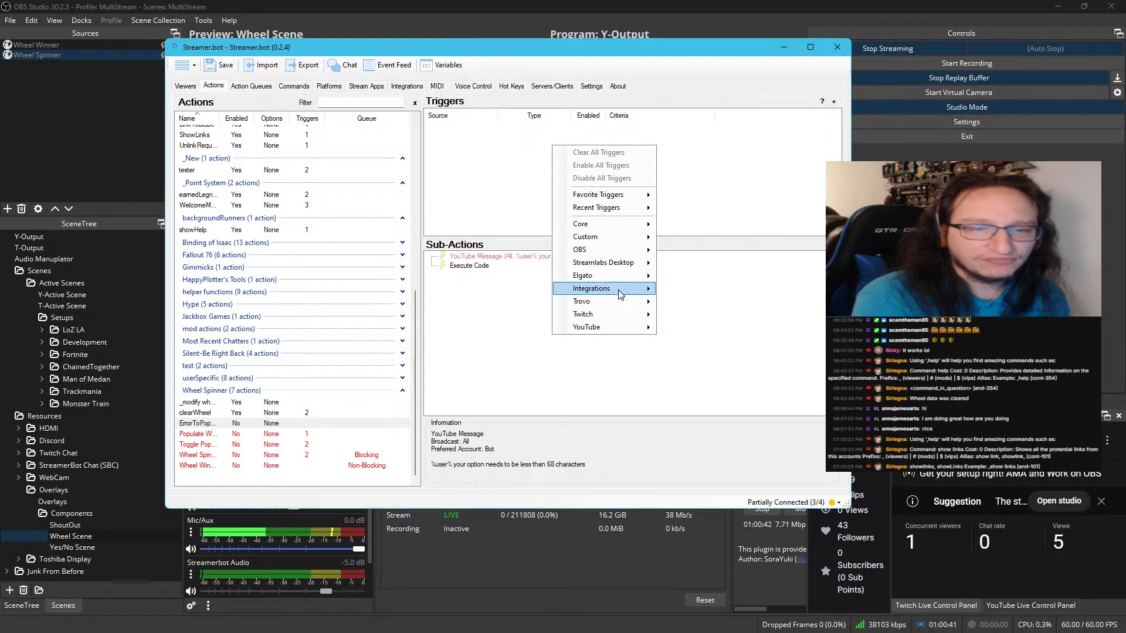
mouse_move(619, 222)
left_click(692, 239)
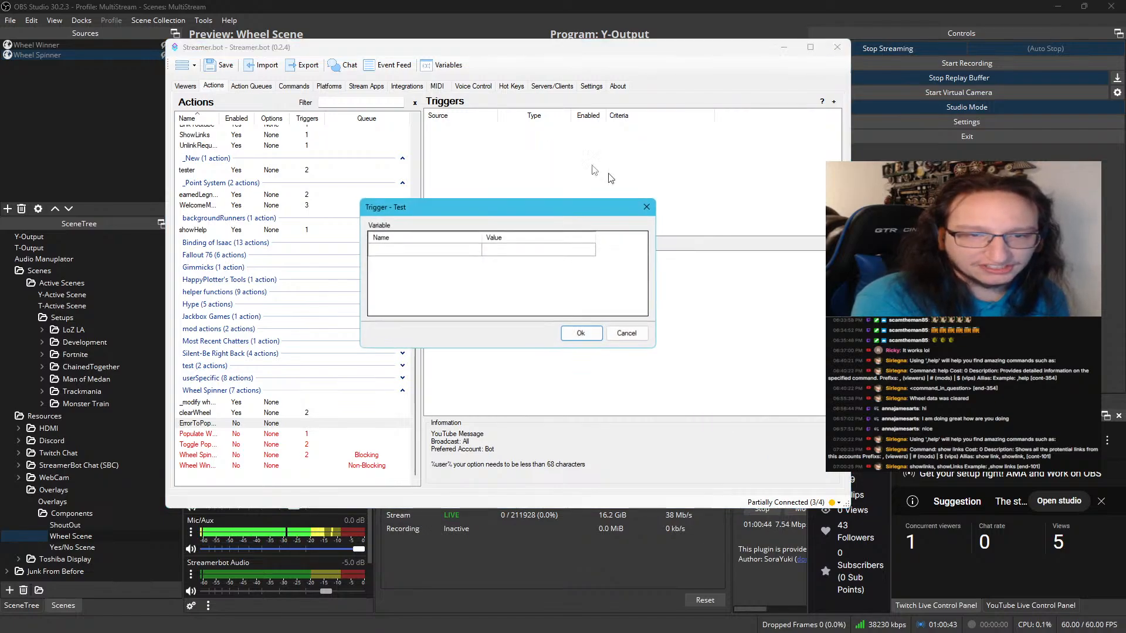
left_click(579, 333)
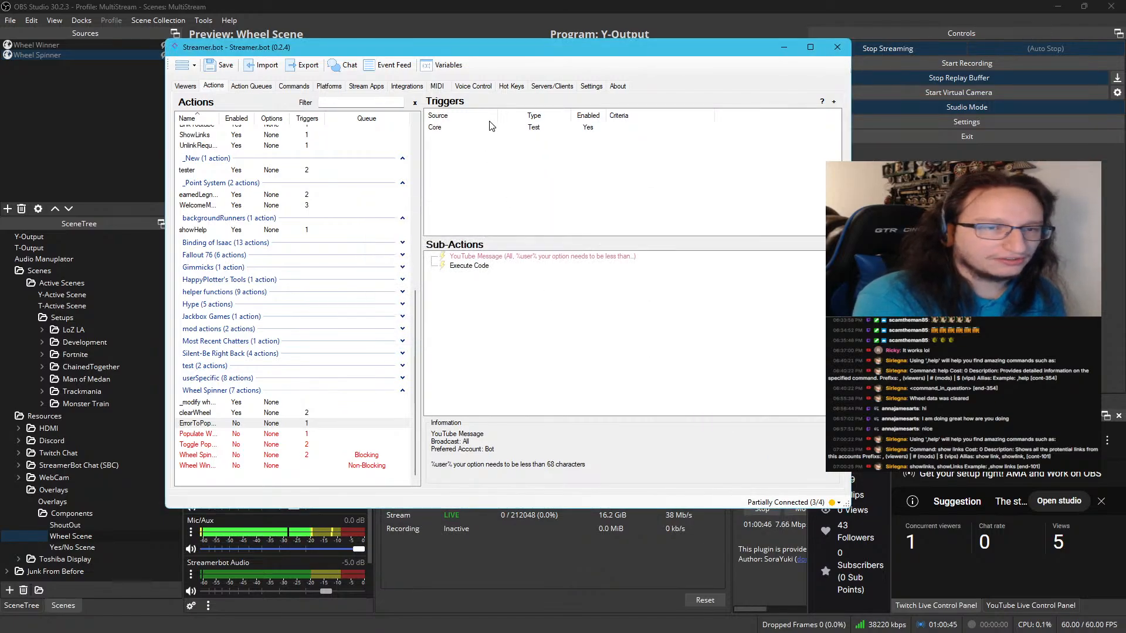
right_click(491, 127)
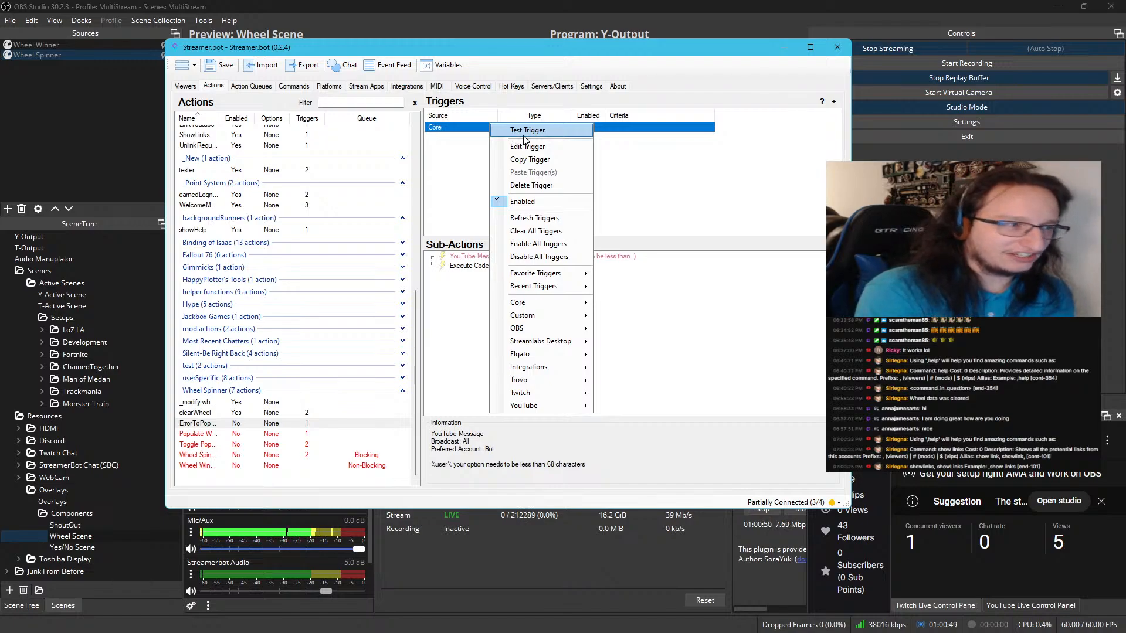
left_click(524, 134)
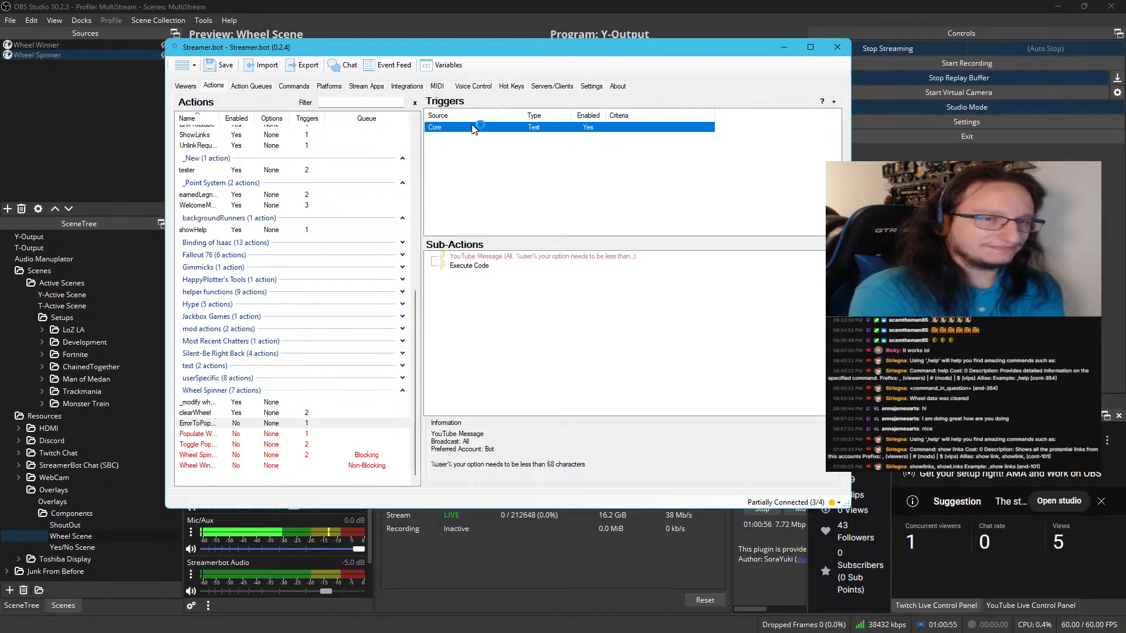
Check the action history for a run of ErrorToPopulate, then return to the actions list
left_click(252, 87)
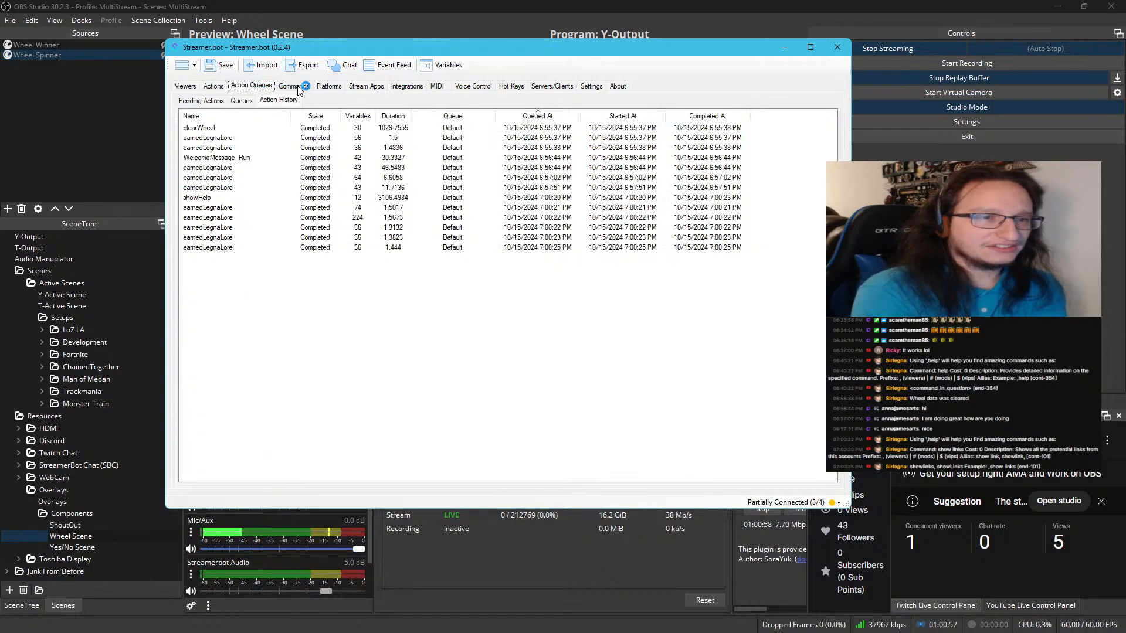
left_click(250, 200)
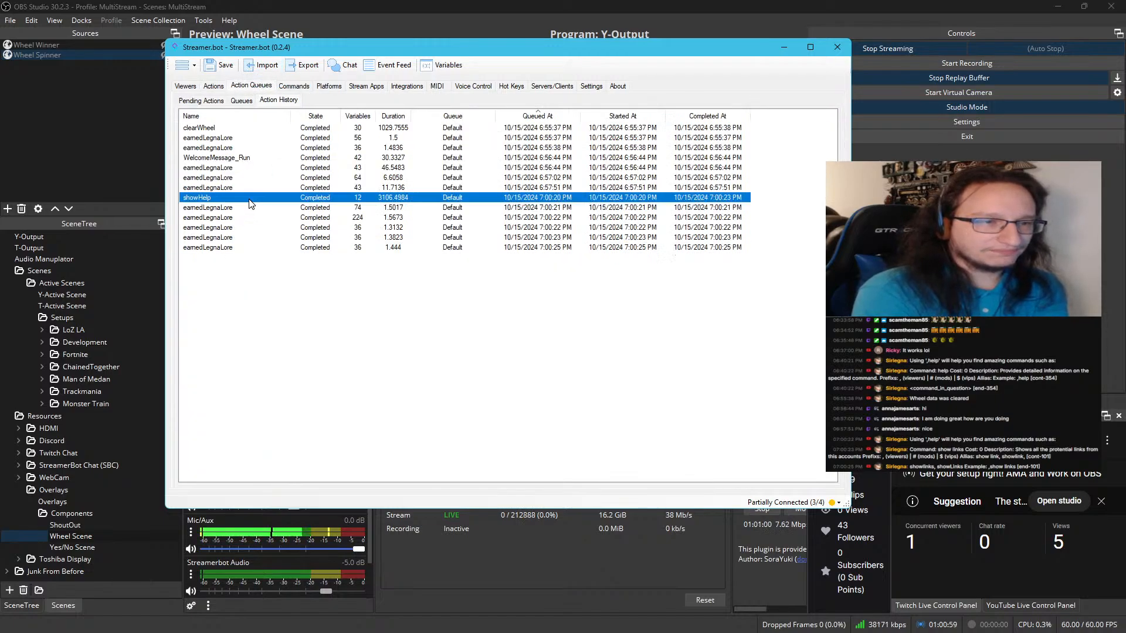
left_click(215, 86)
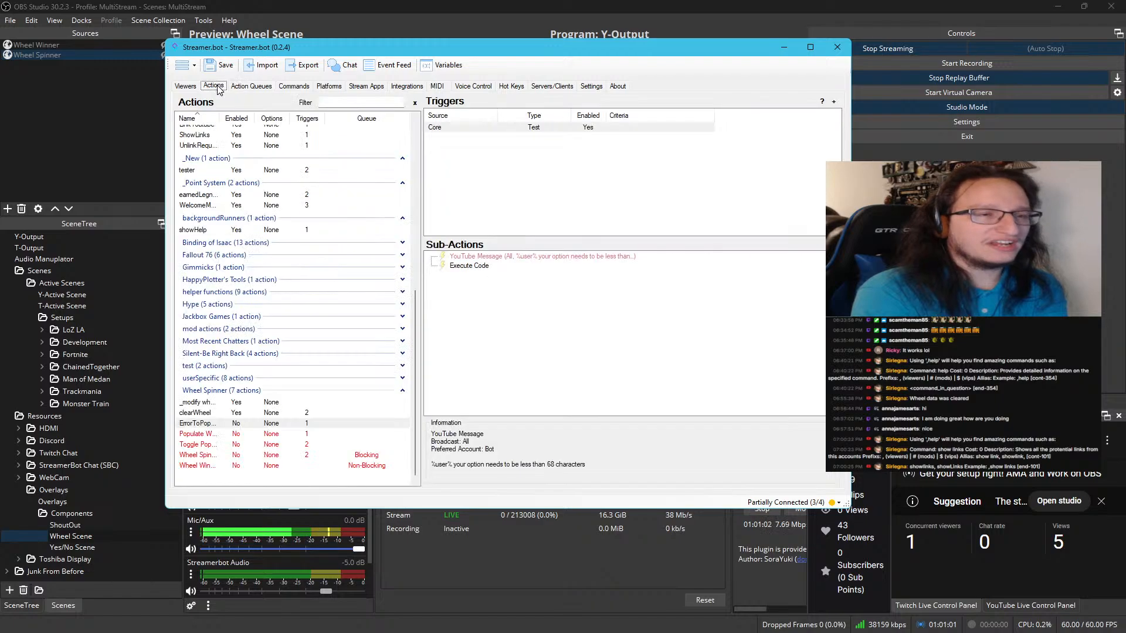
Add a Twitch General First Words trigger to ErrorToPopulate with the user name left empty
right_click(476, 133)
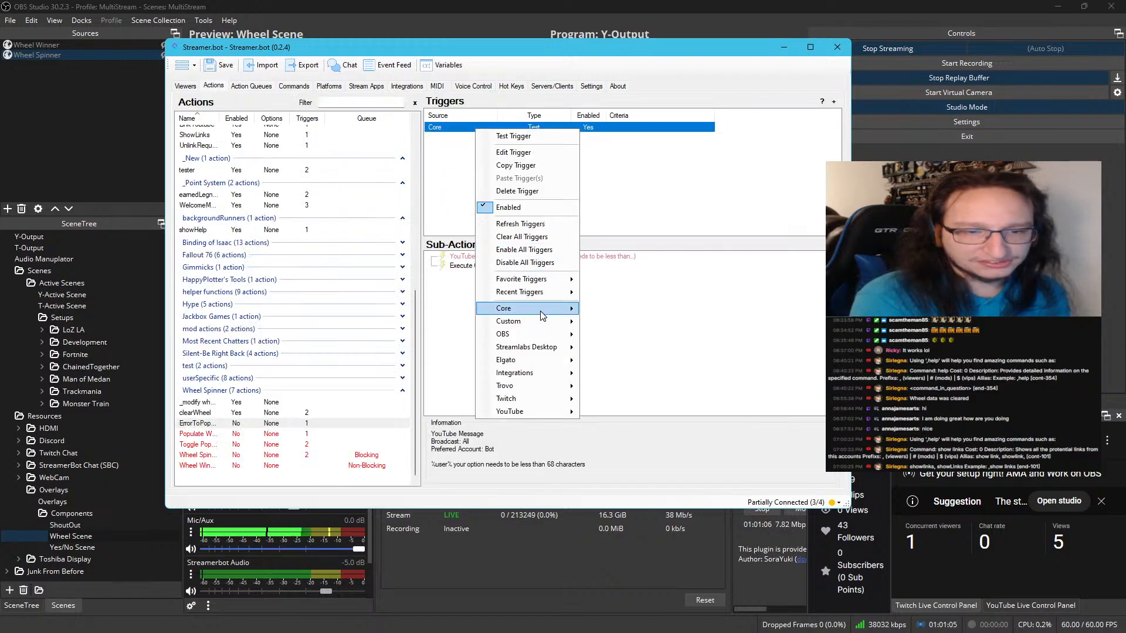
mouse_move(537, 309)
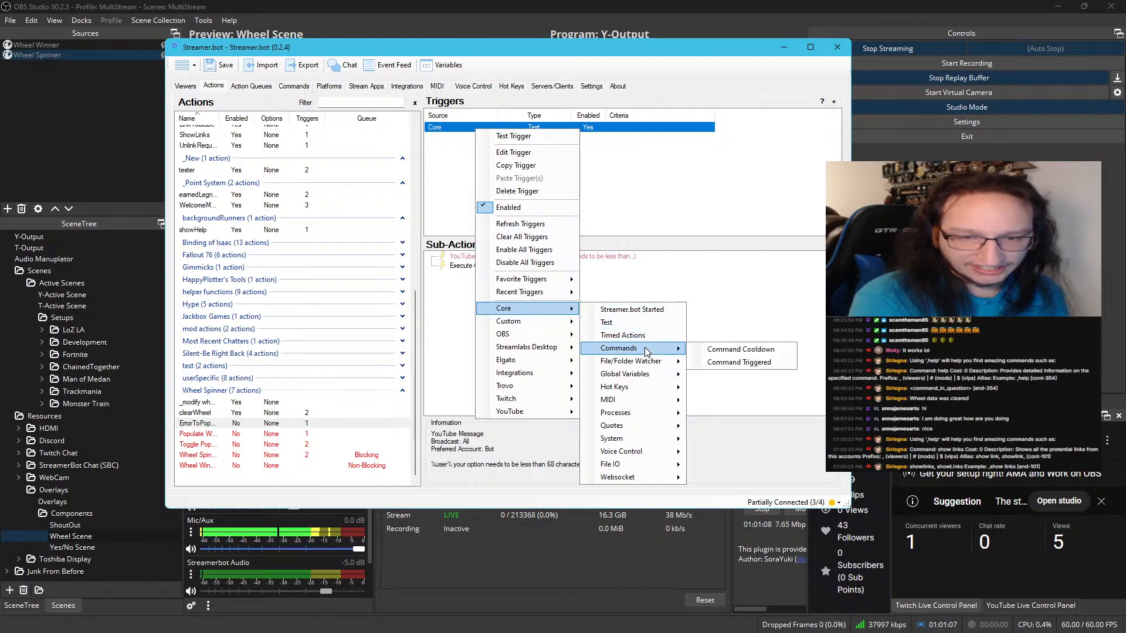
mouse_move(636, 465)
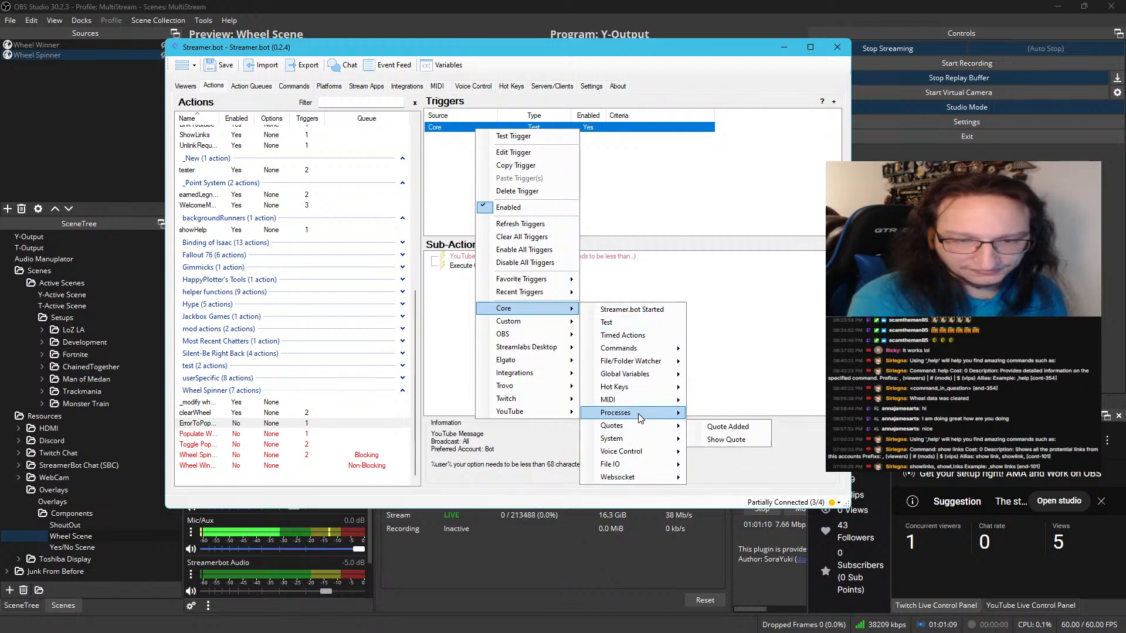
mouse_move(661, 353)
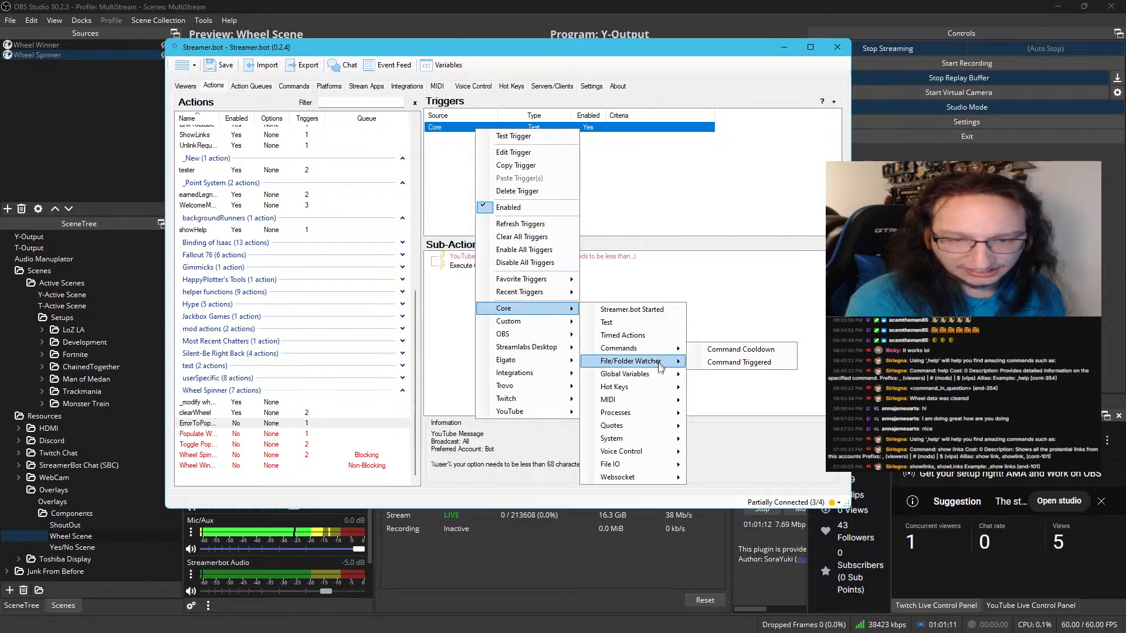
mouse_move(550, 404)
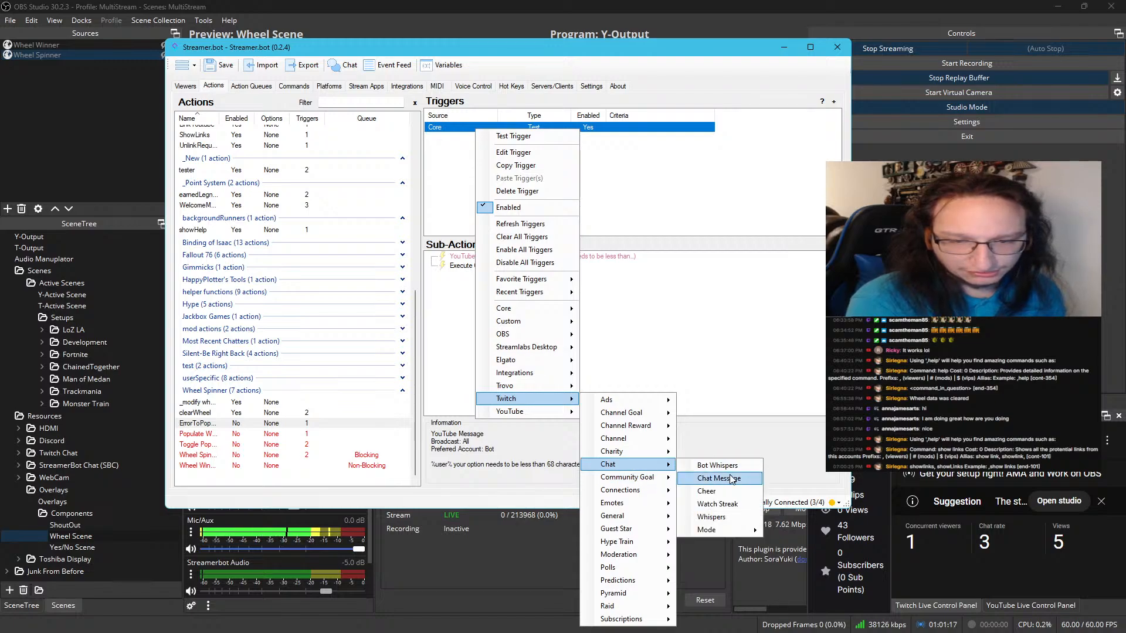
mouse_move(721, 530)
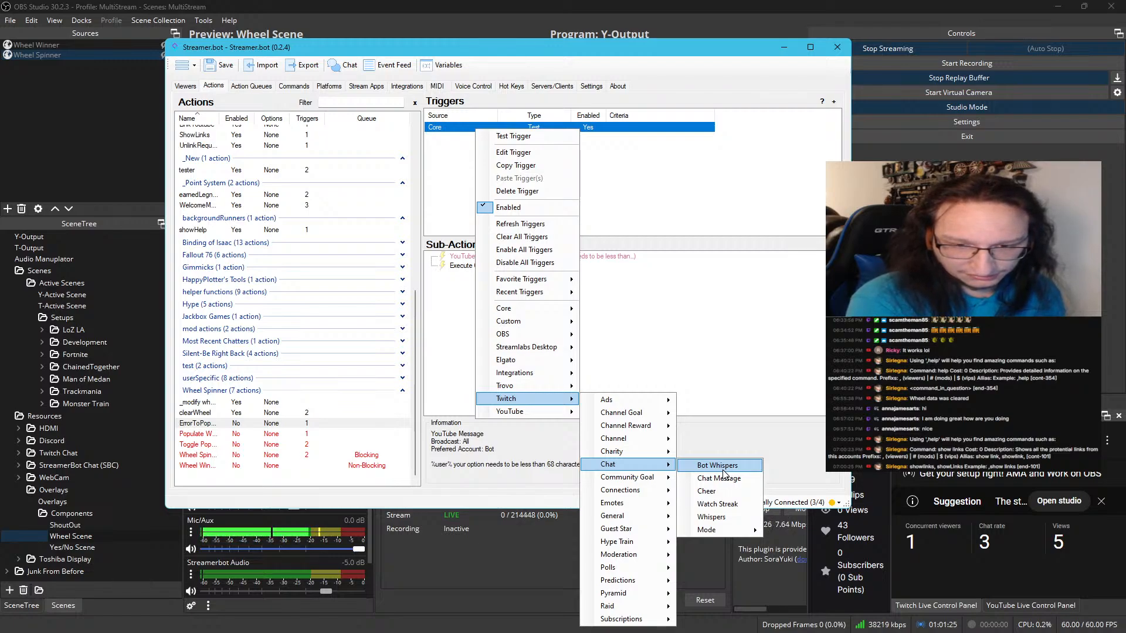
mouse_move(661, 519)
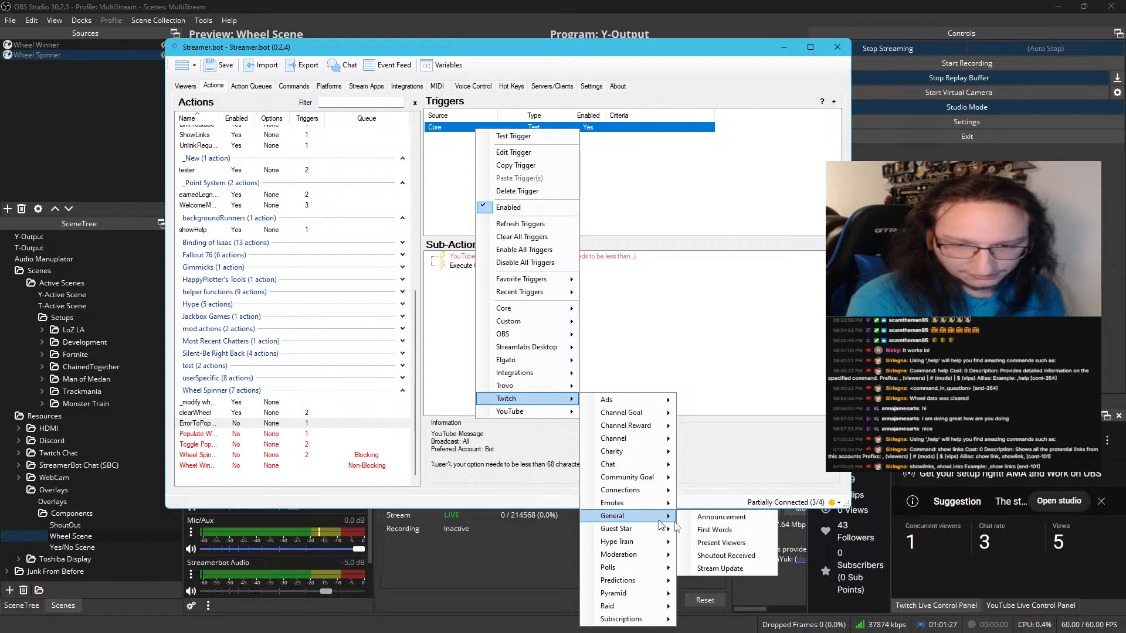
left_click(703, 529)
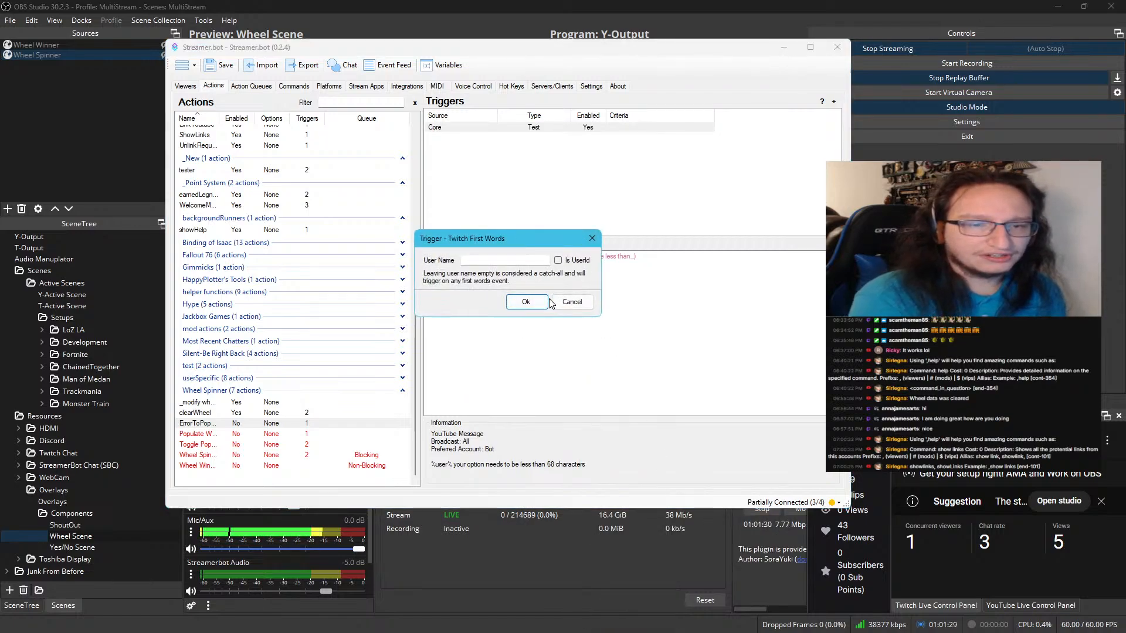
left_click(545, 301)
Delete the Core Test trigger from ErrorToPopulate and confirm the deletion
left_click(566, 129)
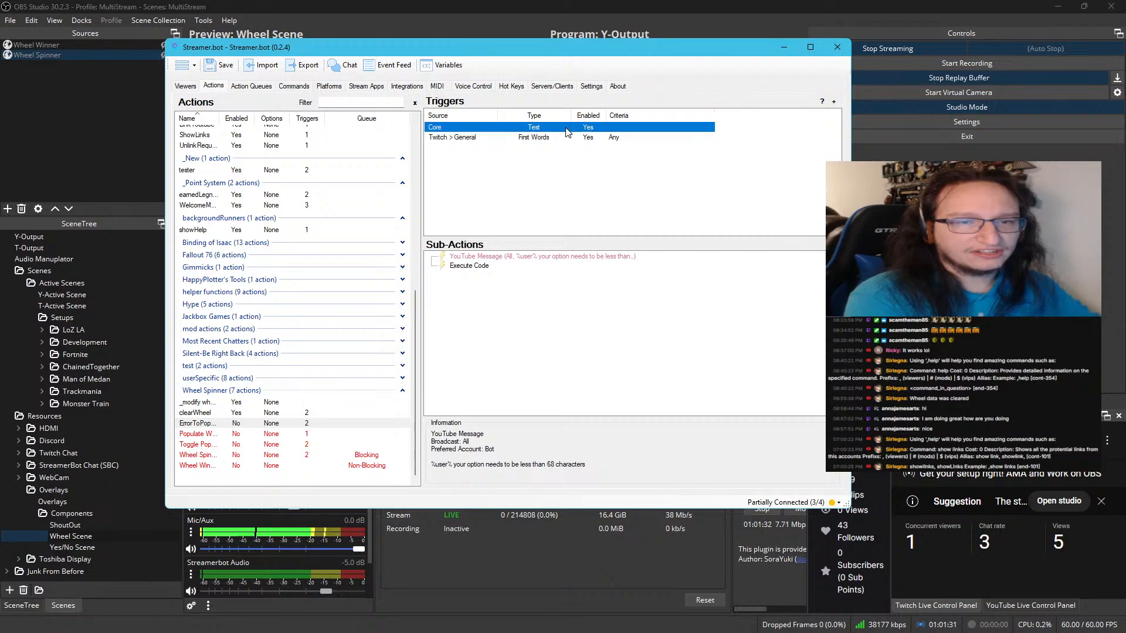
key("Delete")
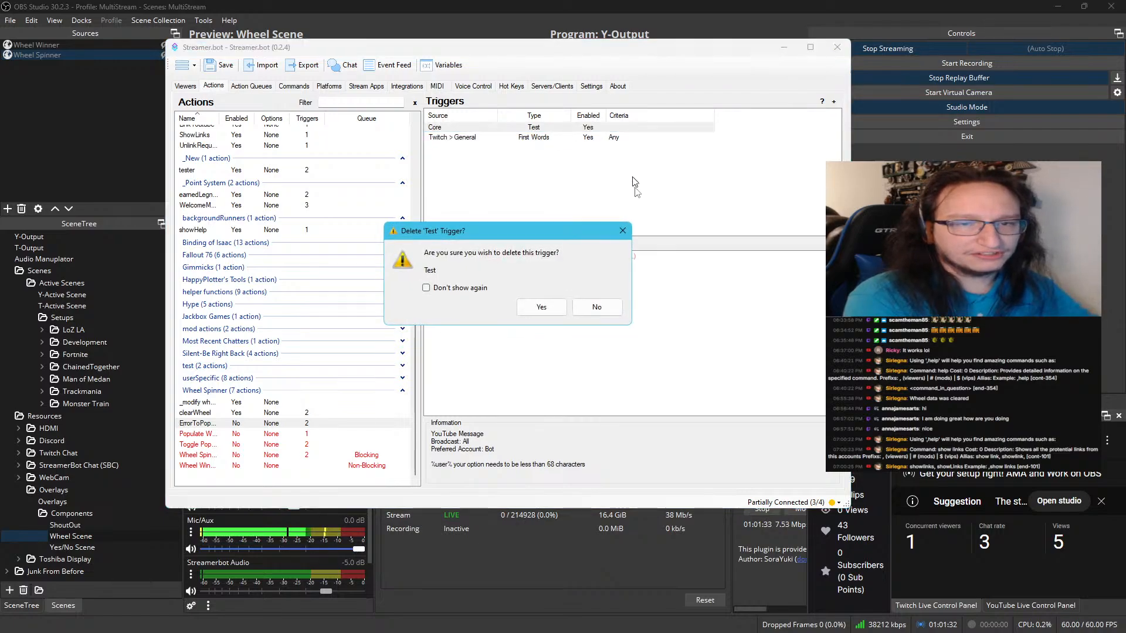
left_click(541, 307)
Select ErrorToPopulate's First Words trigger and check the action history for a run of the action
left_click(535, 128)
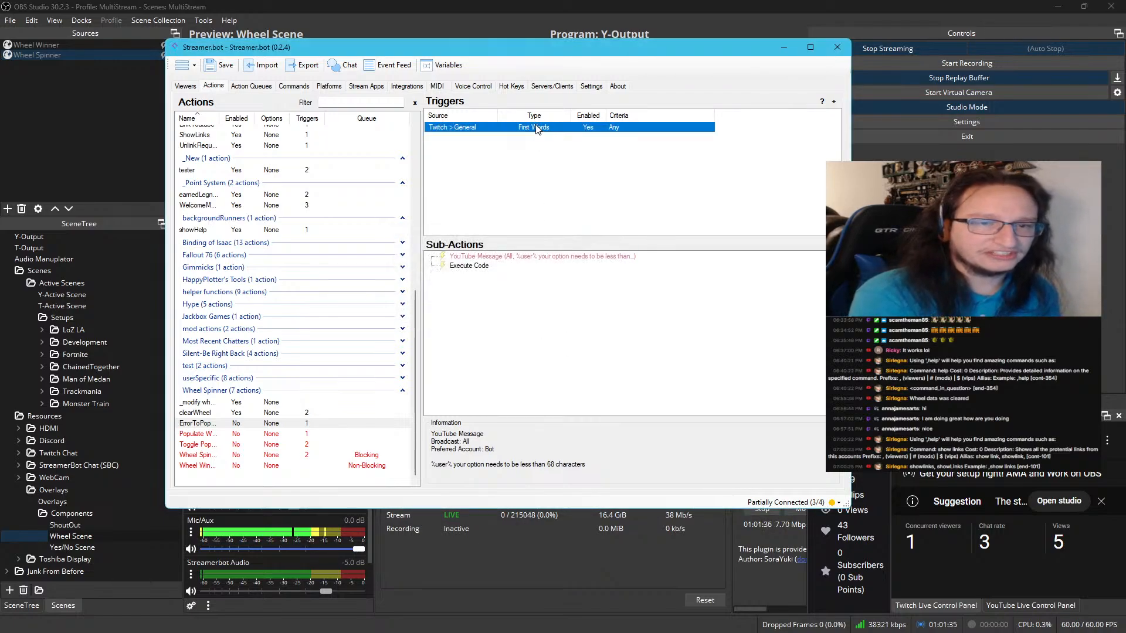
right_click(535, 128)
key("Escape")
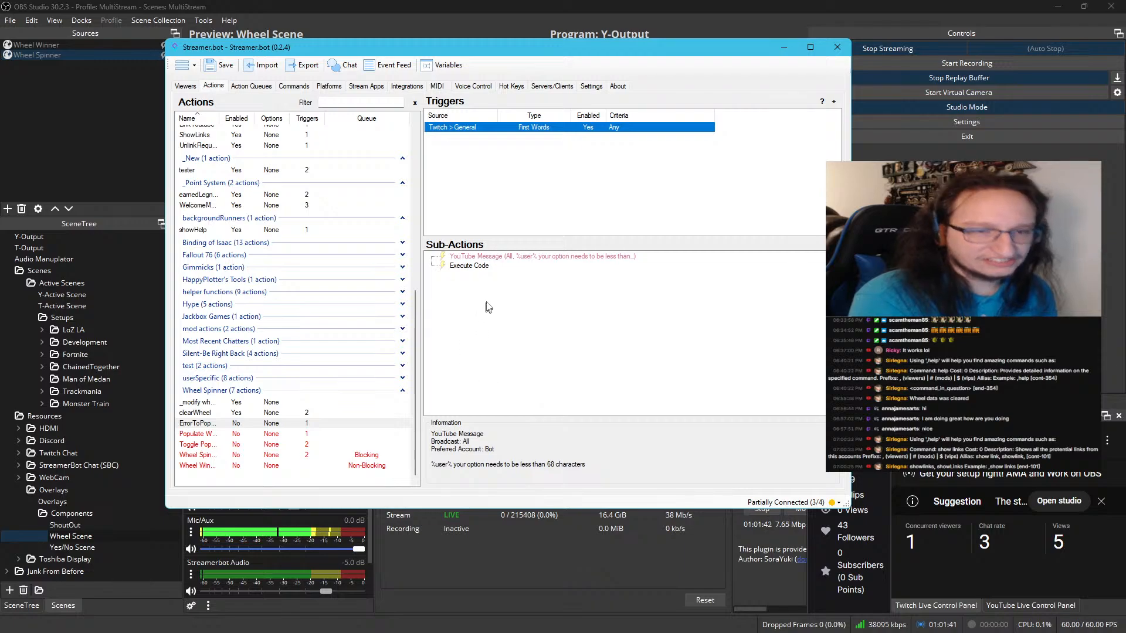
left_click(251, 86)
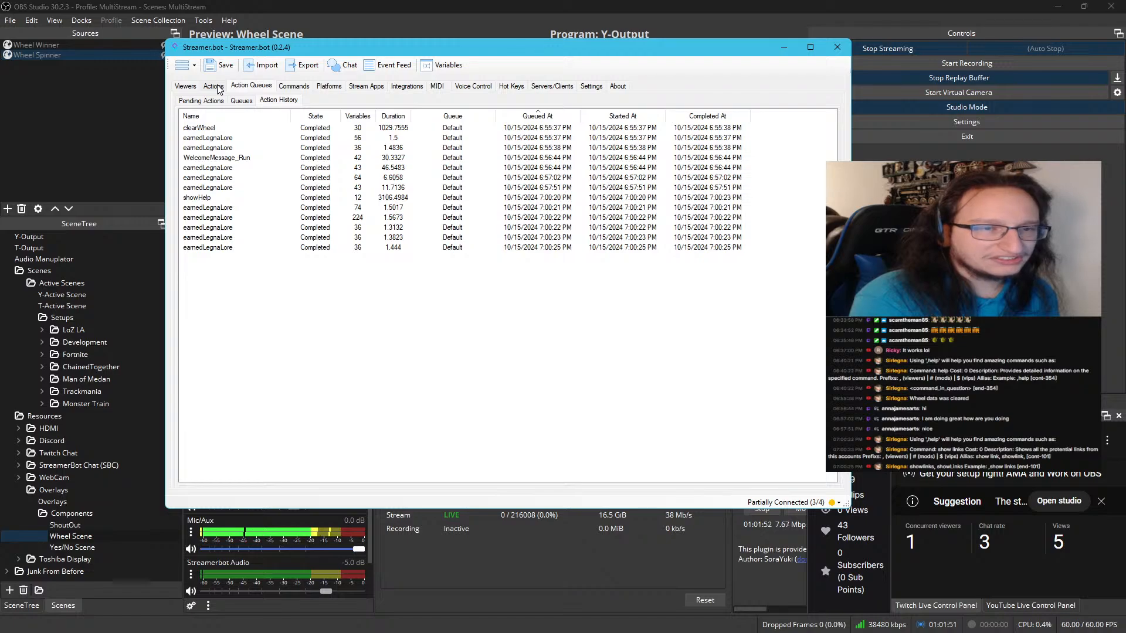
left_click(308, 130)
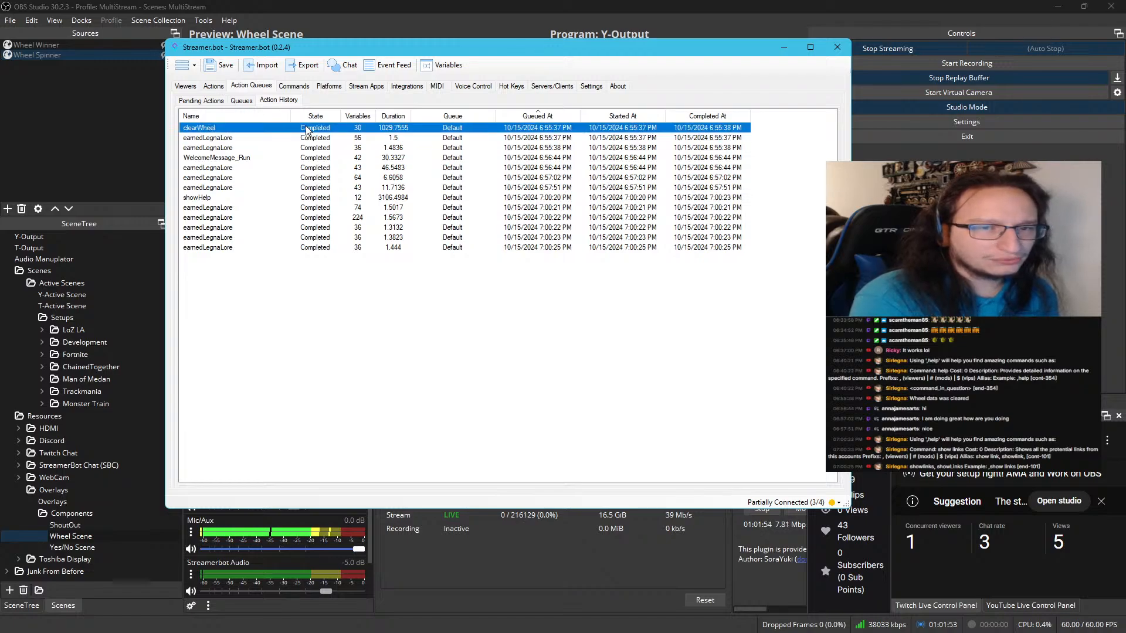
Return to the actions list, then switch ErrorToPopulate's Execute Code sub-action off and back on
left_click(214, 86)
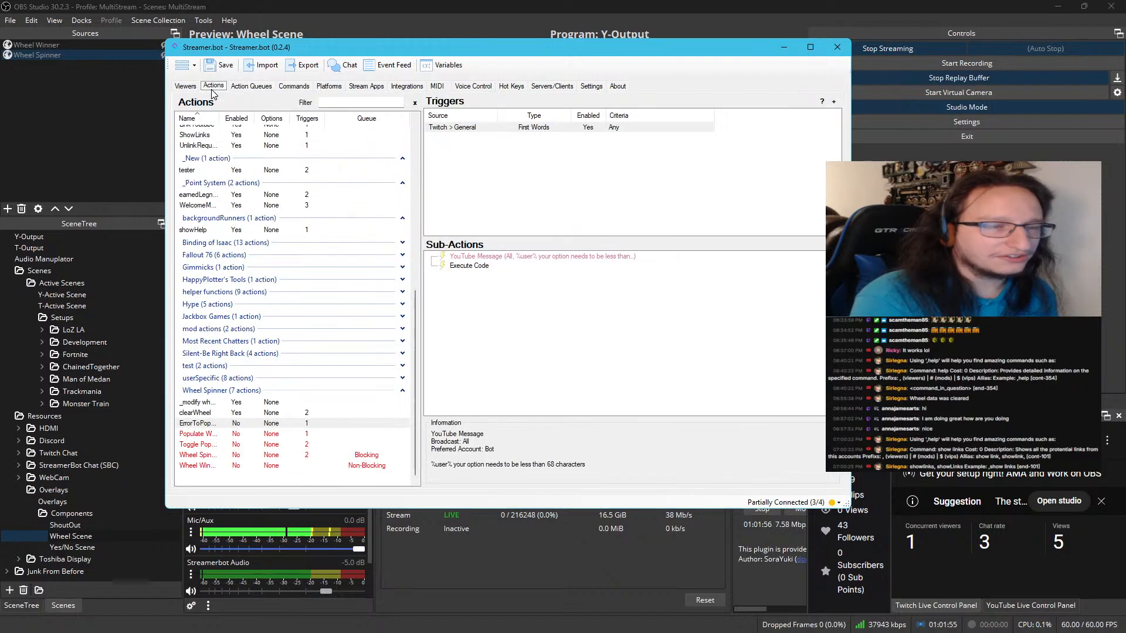
left_click(486, 268)
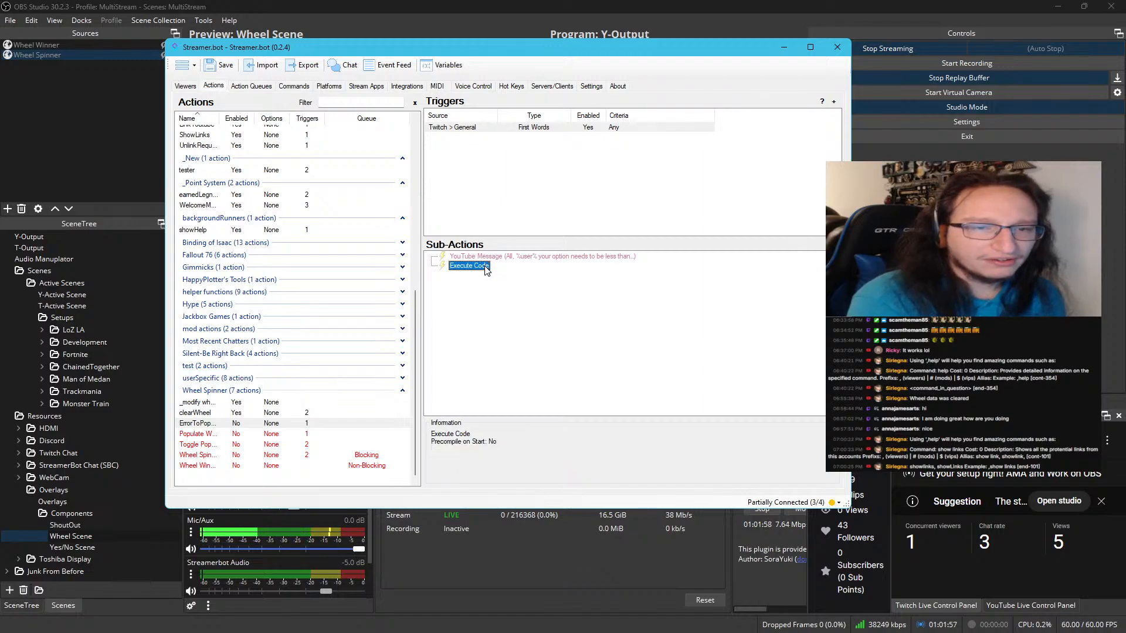
right_click(485, 268)
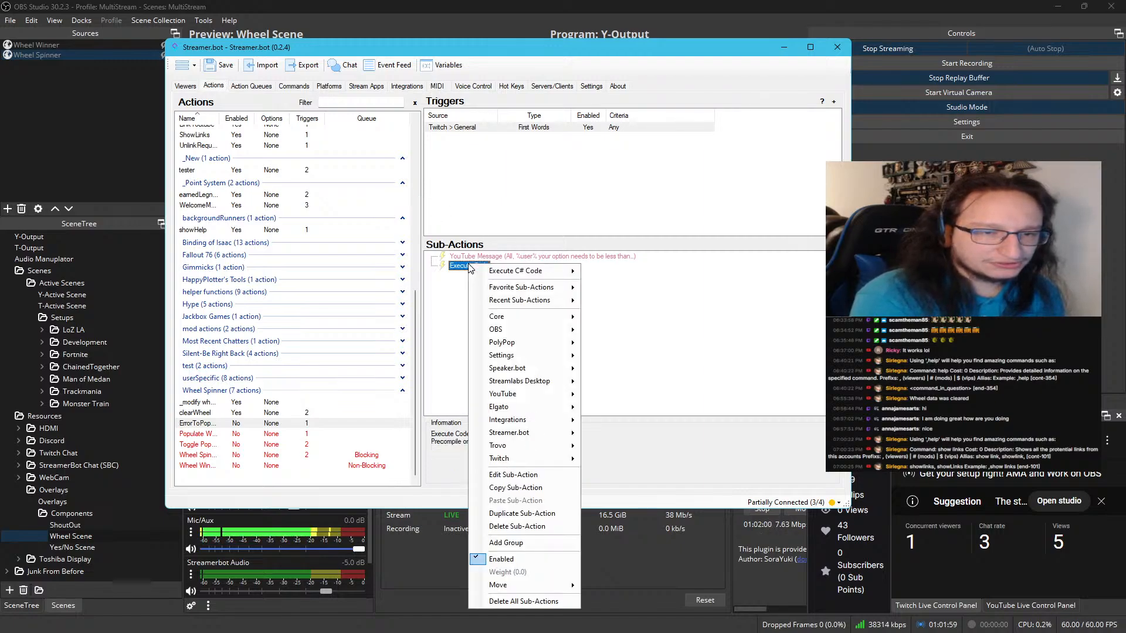
left_click(524, 552)
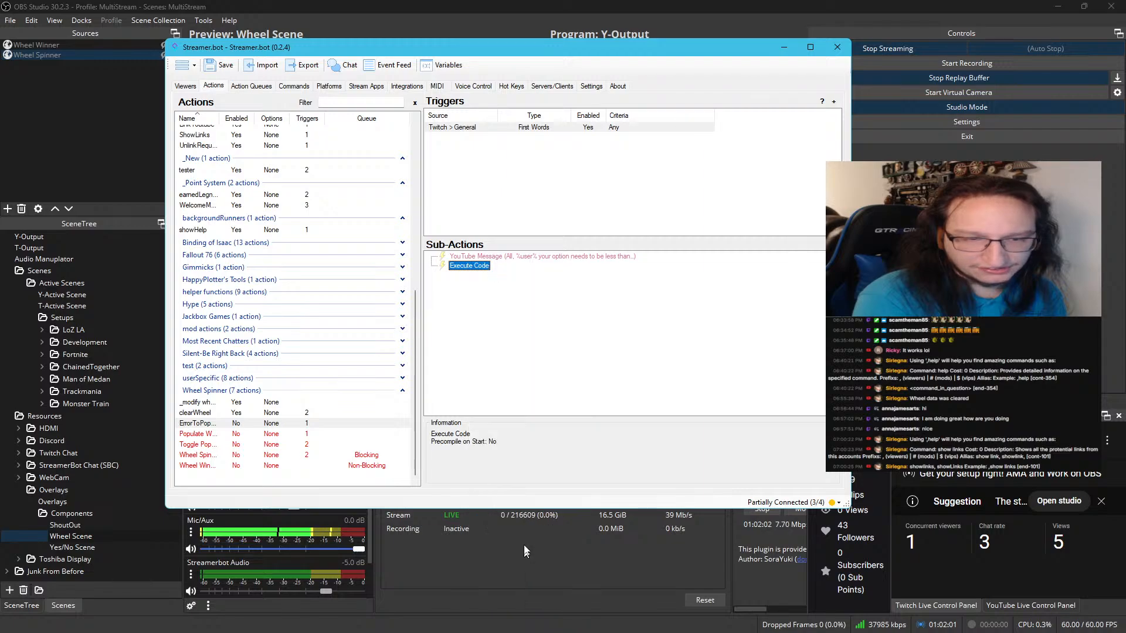
right_click(465, 264)
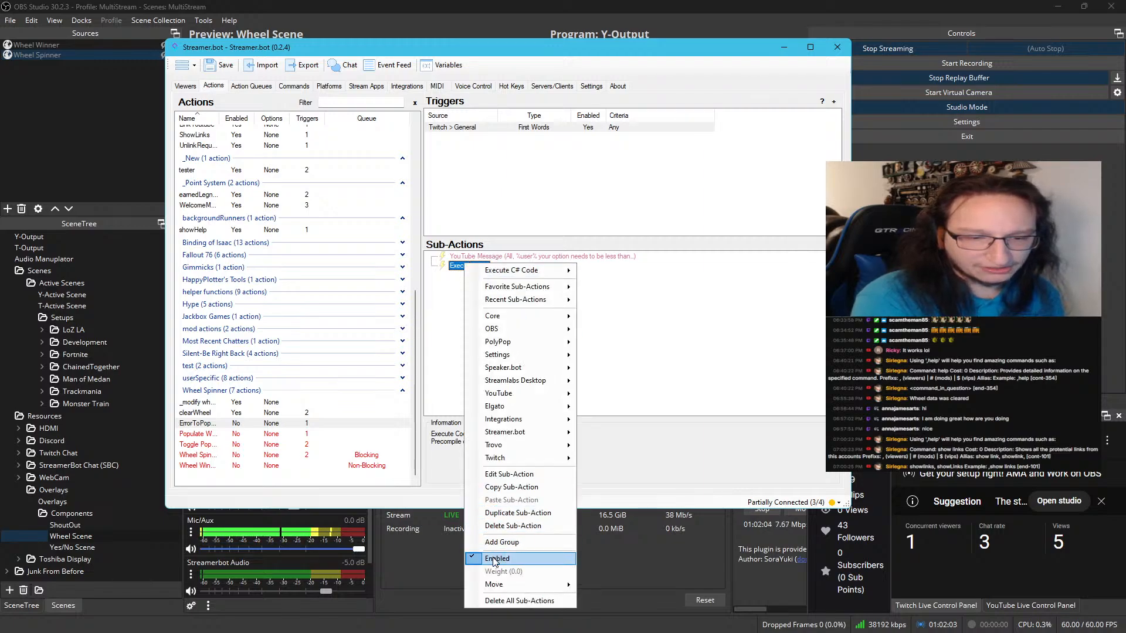
left_click(496, 559)
right_click(470, 268)
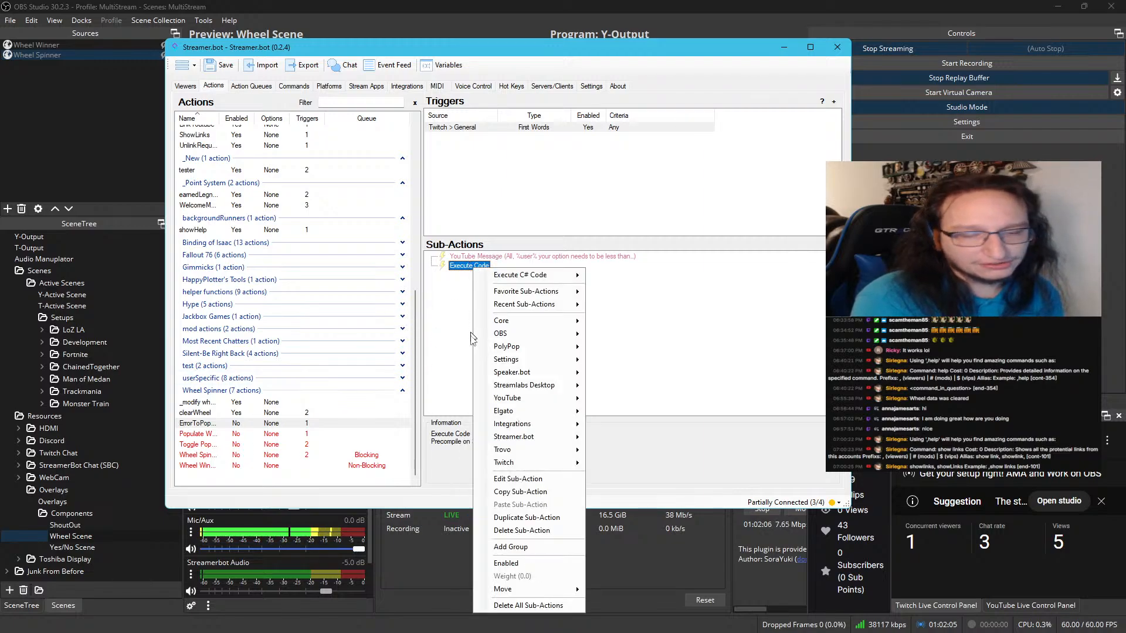
left_click(507, 561)
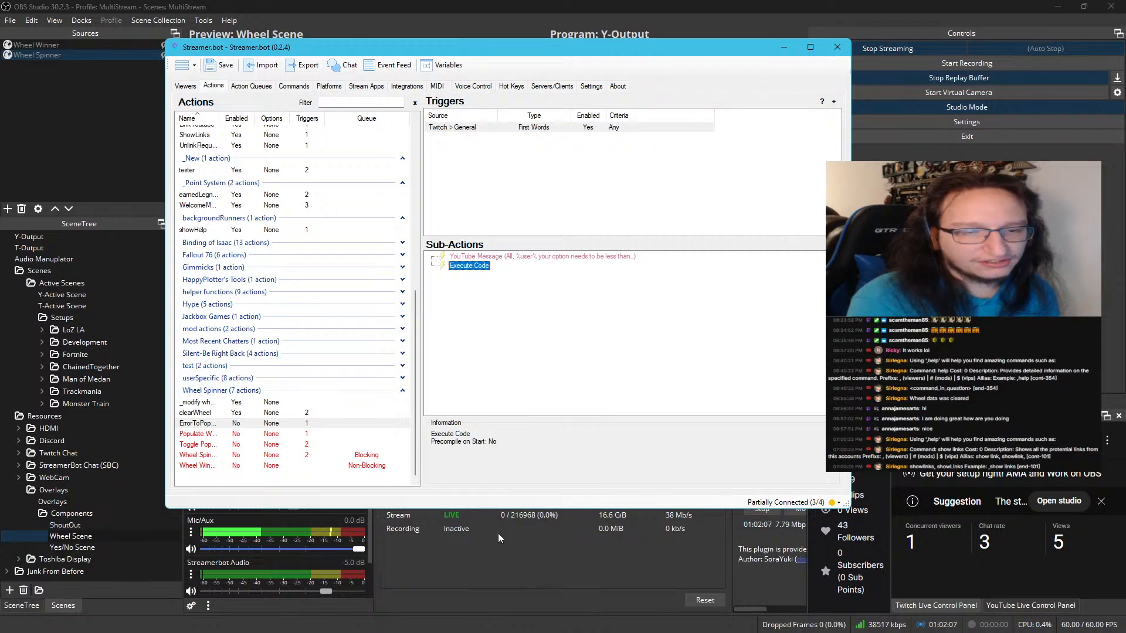
left_click(469, 257)
right_click(470, 267)
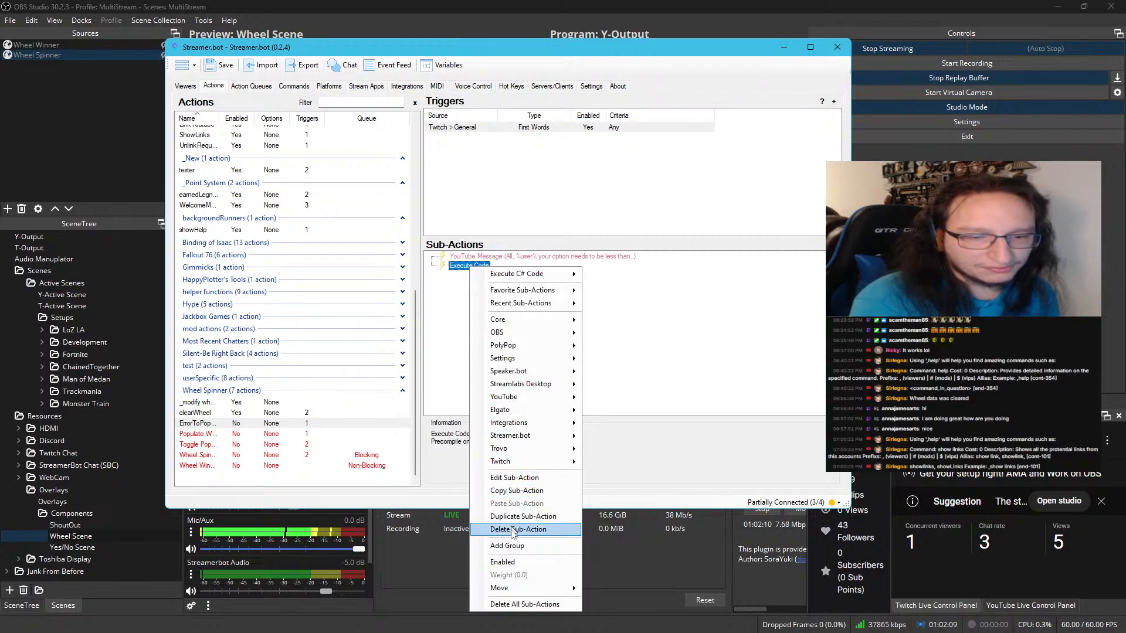
left_click(508, 561)
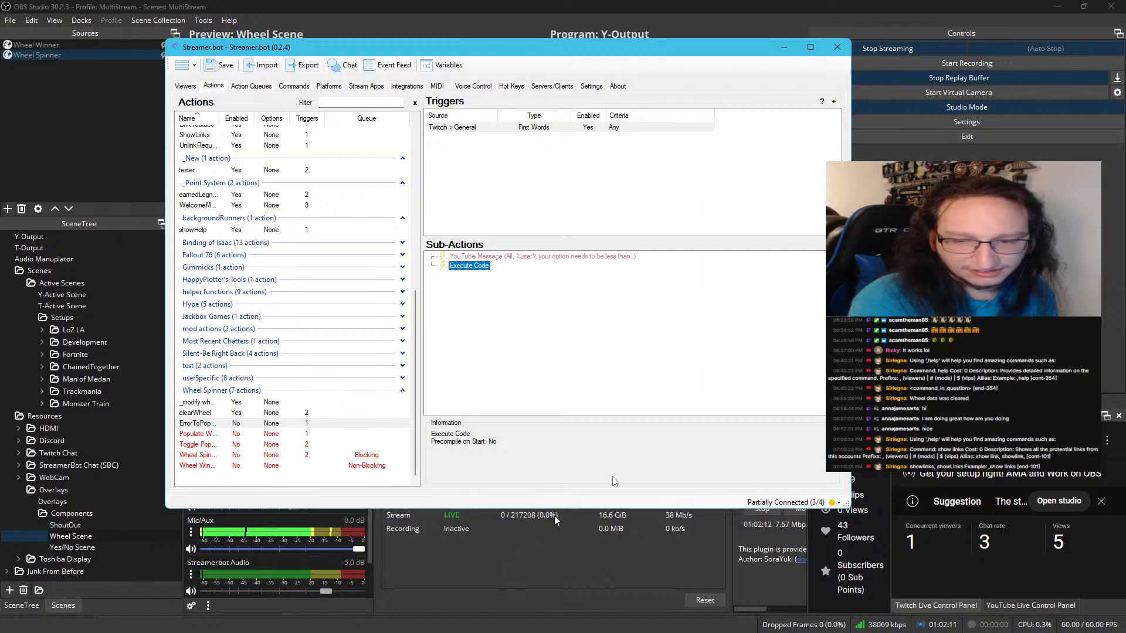
Enable the ErrorToPopulate action in the Wheel Spinner group and test its First Words trigger
left_click_drag(727, 48, 690, 41)
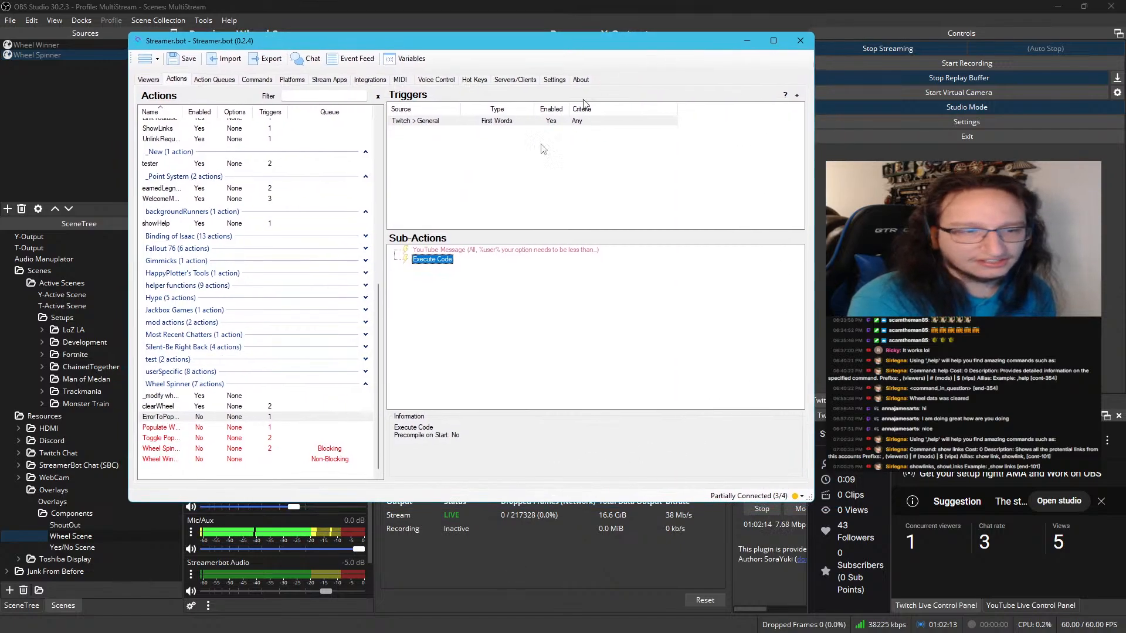
right_click(239, 413)
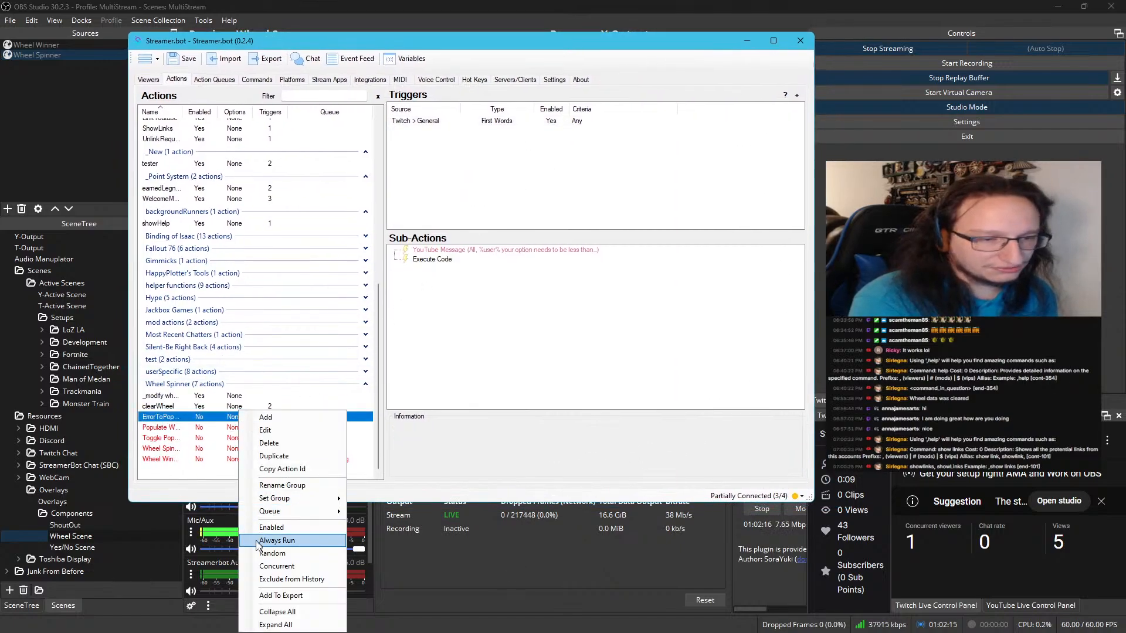
left_click(285, 528)
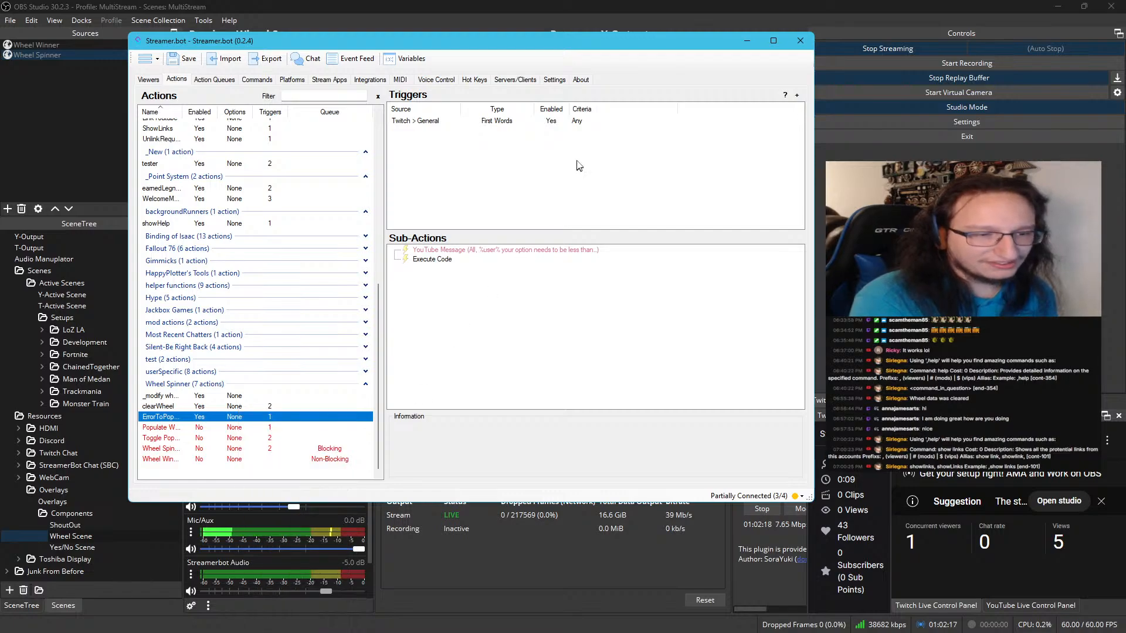
right_click(501, 120)
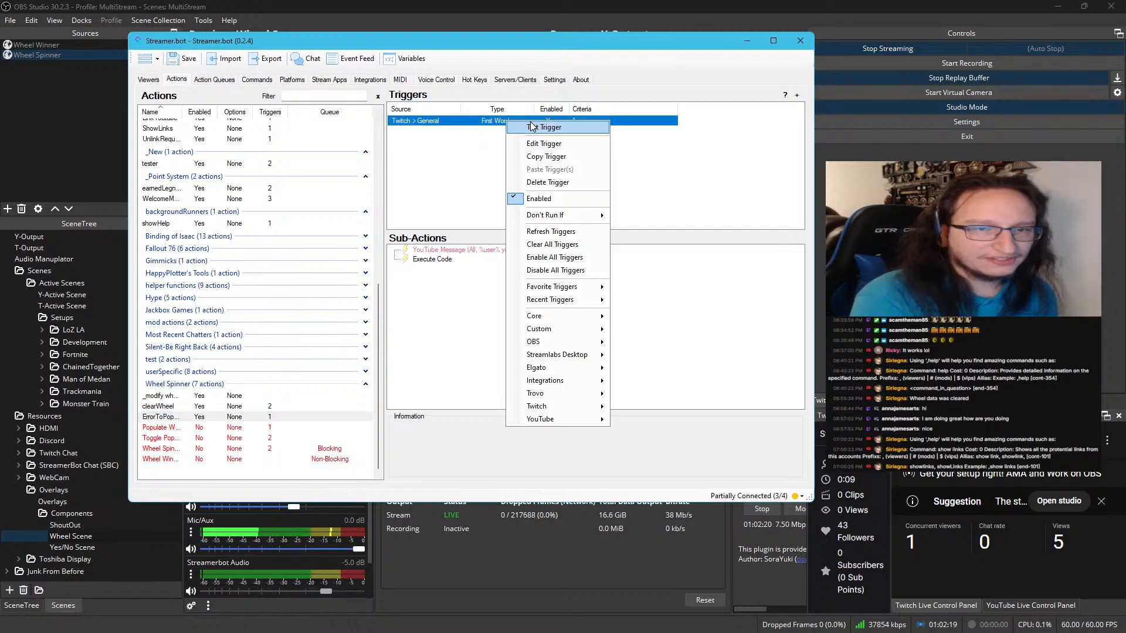
left_click(482, 138)
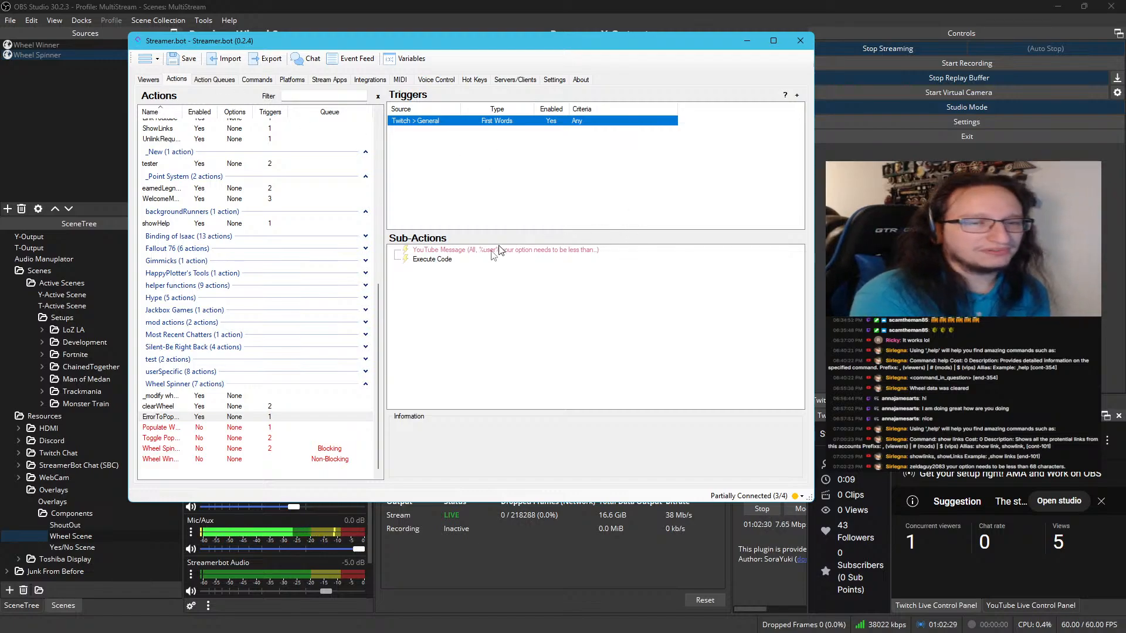
Change bot.PostToAll to bot.PostToSource in ErrorToPopulate's Execute Code sub-action, then save and compile the code
double_click(432, 259)
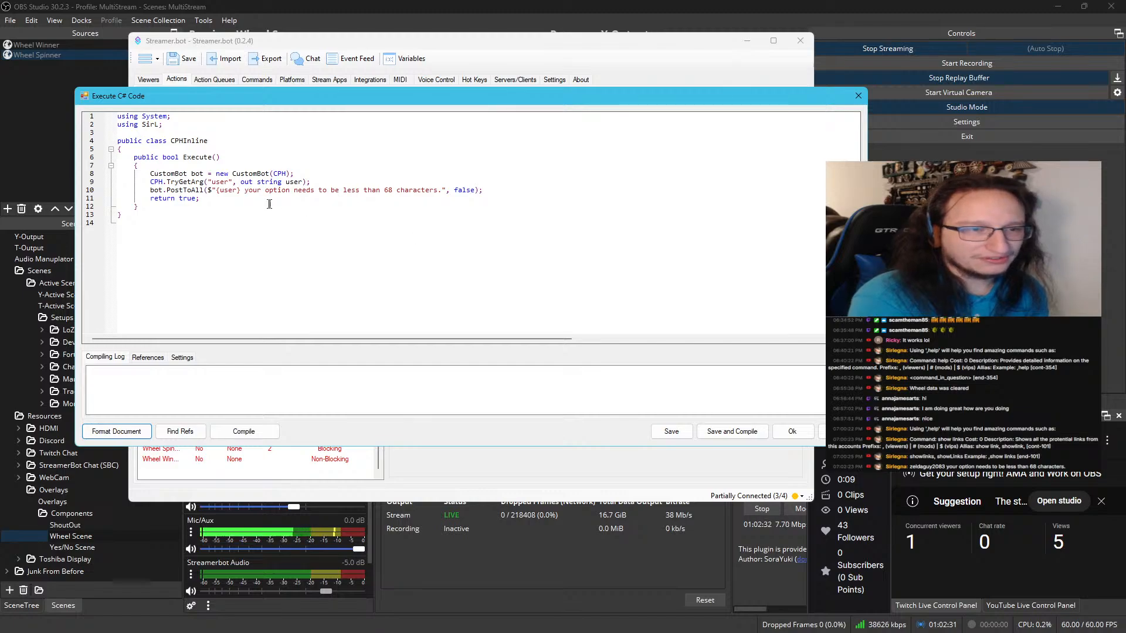
left_click(195, 190)
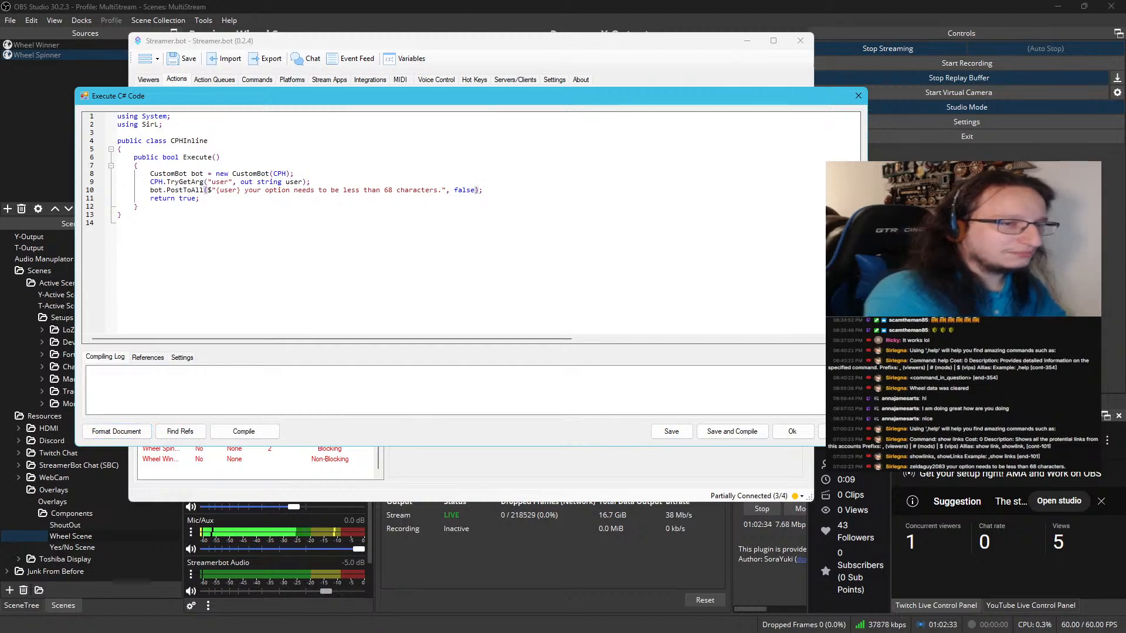
key("BackSpace")
key("BackSpace")
key("BackSpace")
type("Sour")
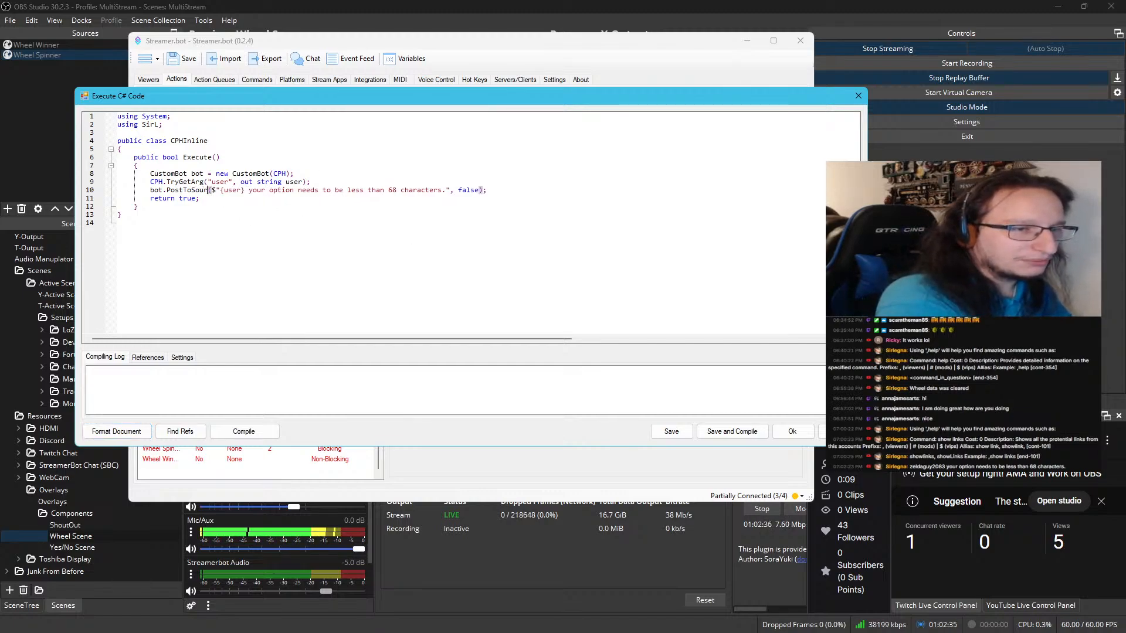
type("ce")
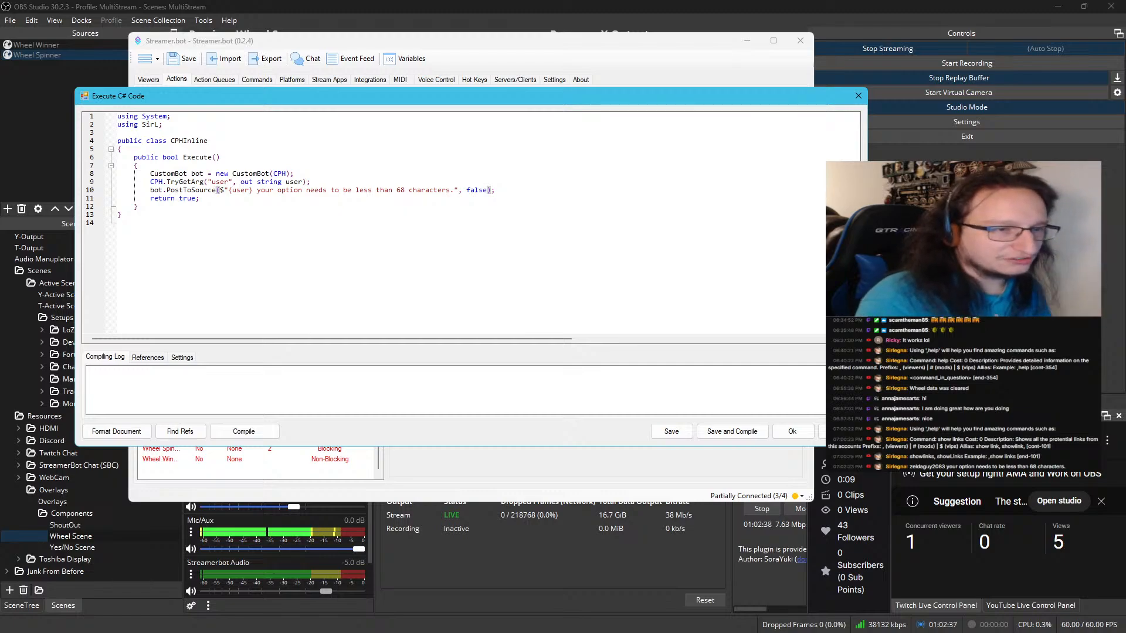
left_click(731, 431)
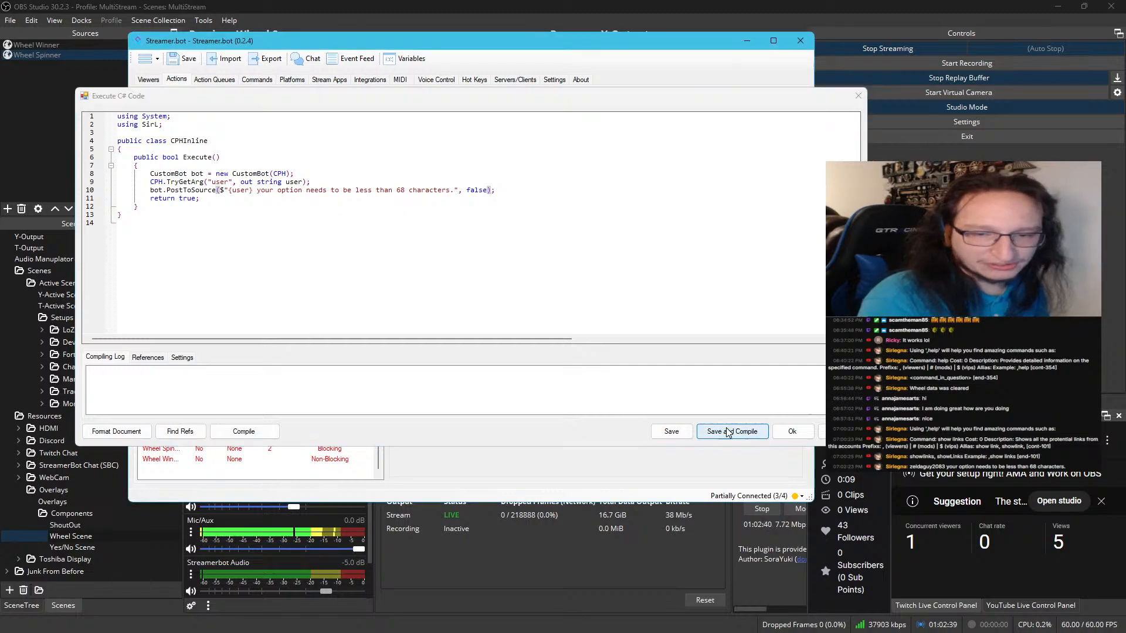
Test ErrorToPopulate's First Words trigger again with the PostToSource code
right_click(469, 119)
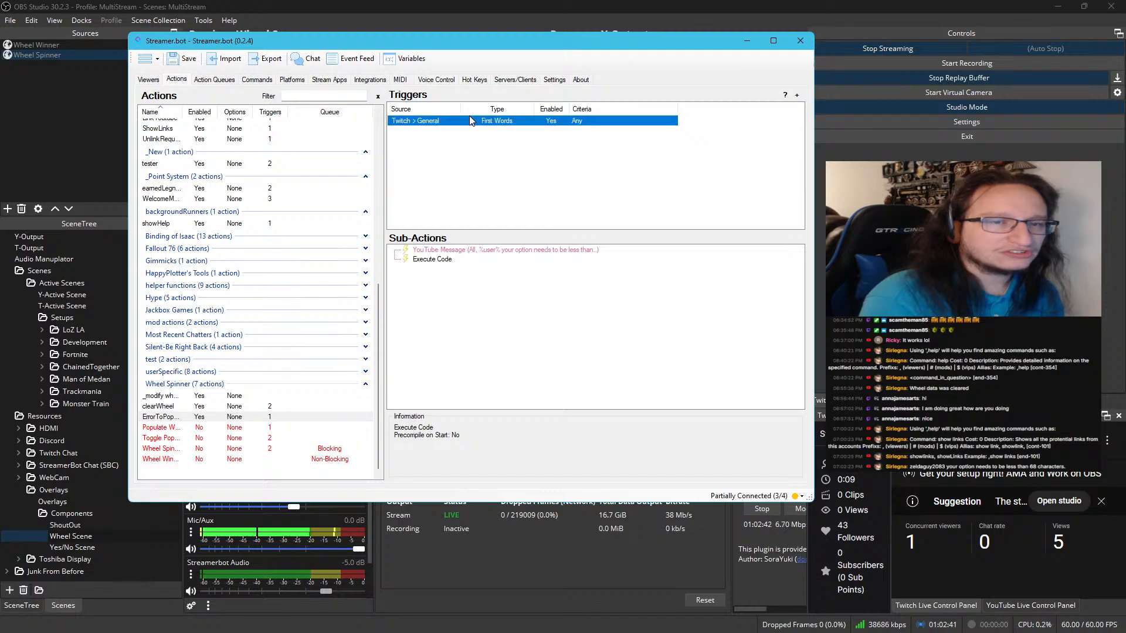
left_click(485, 124)
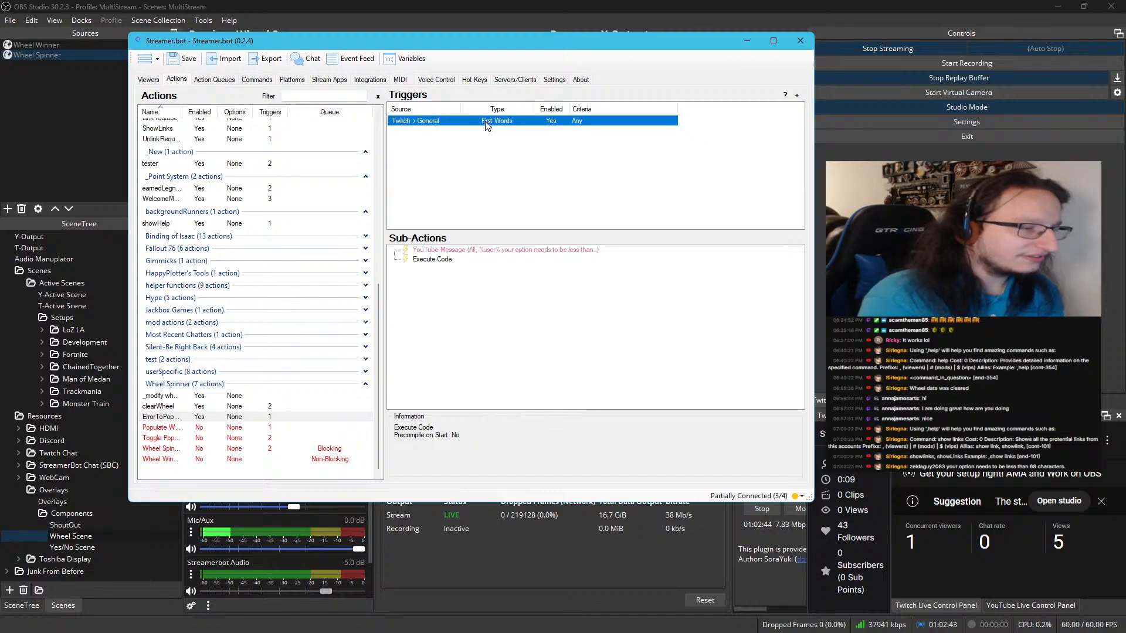
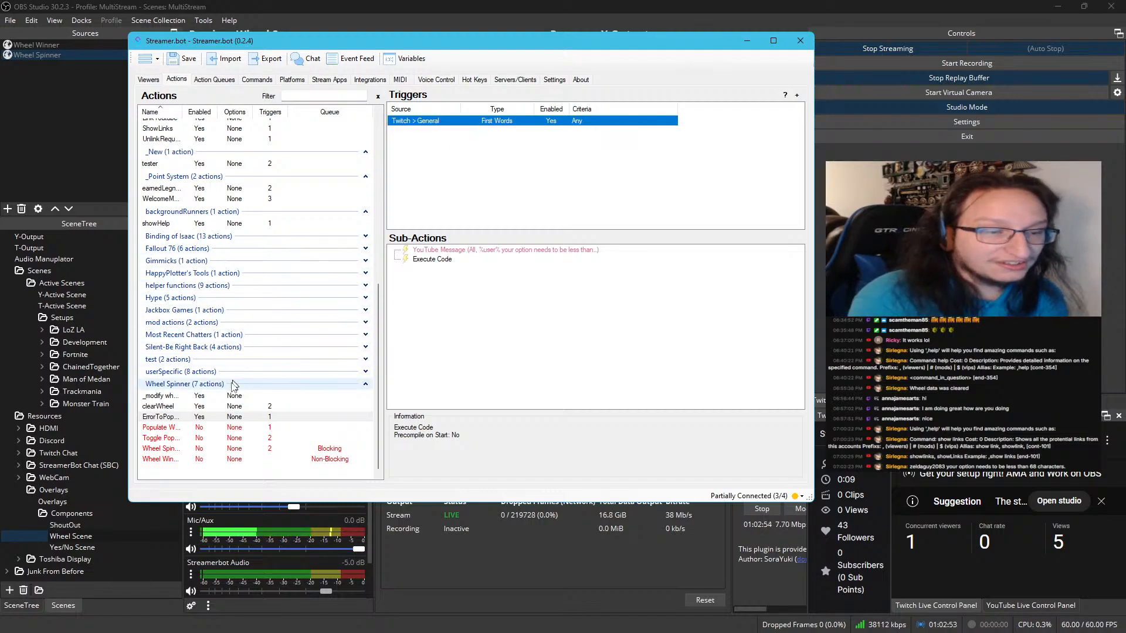
Review the sub-actions of the Populate Wheel action, from the optionLength argument to the YouTube message
left_click(222, 428)
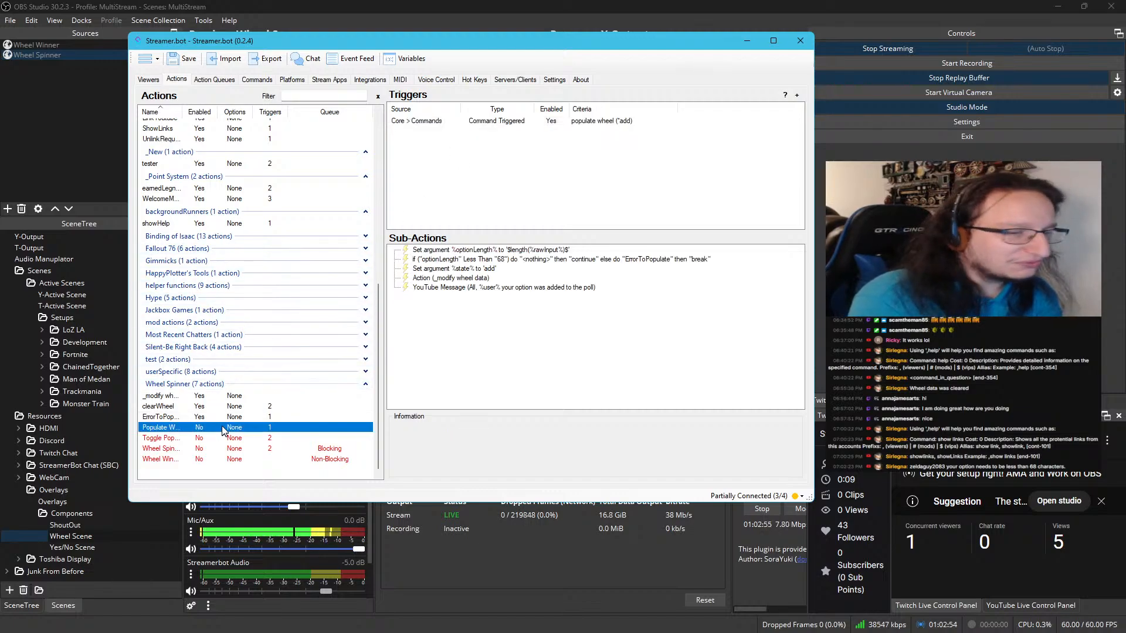
left_click(515, 251)
left_click(515, 260)
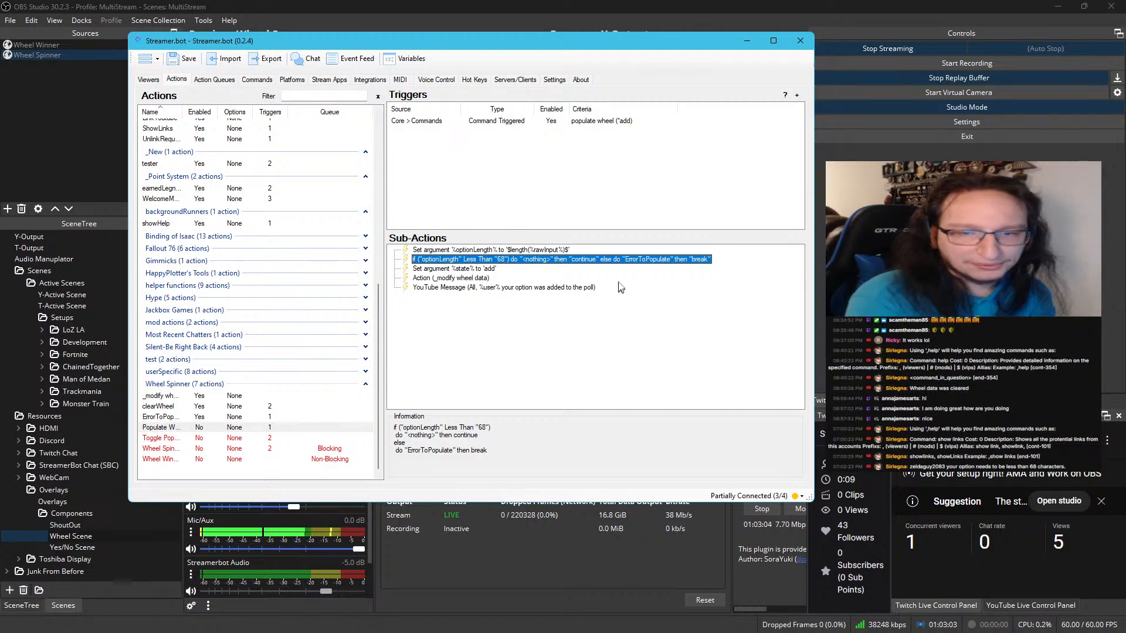
left_click(473, 270)
left_click(475, 279)
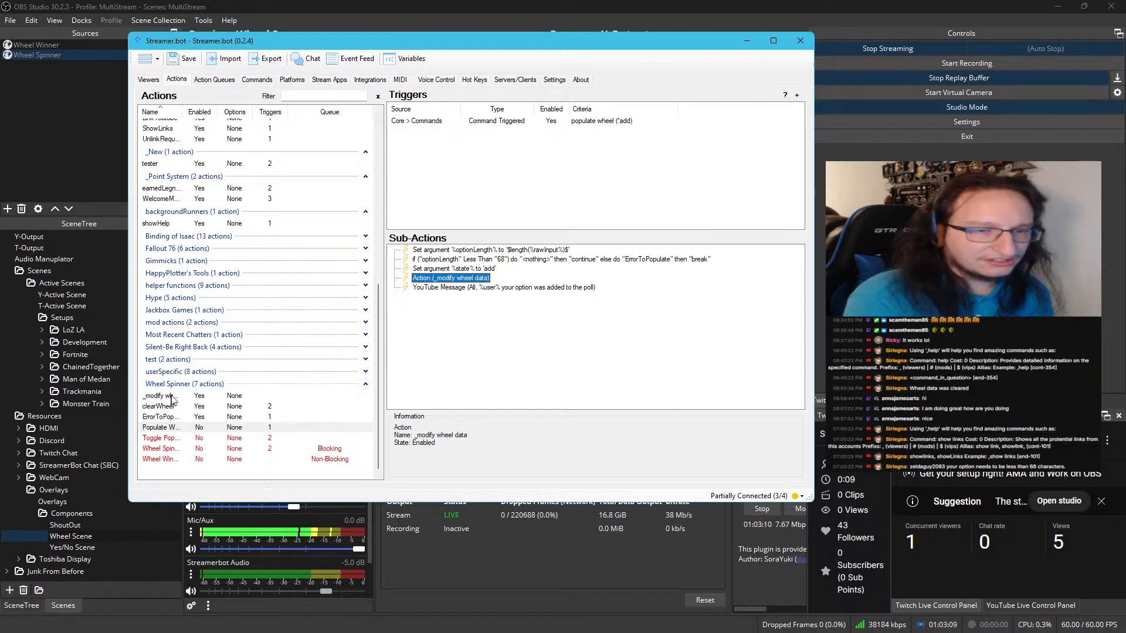
left_click(472, 288)
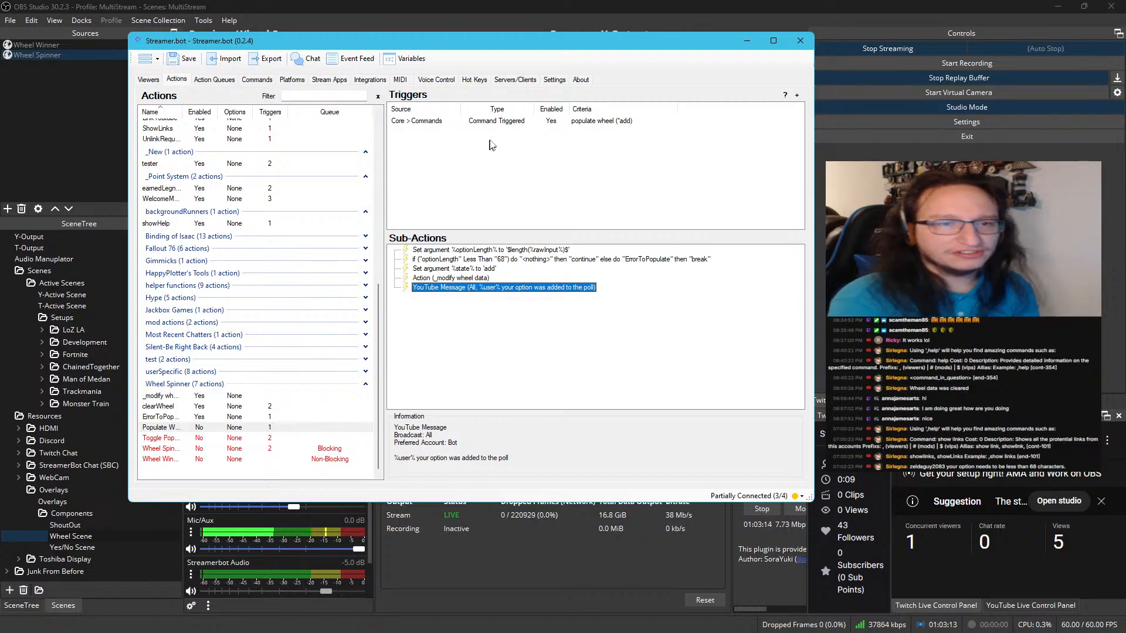
Enable the Populate Wheel action in the Wheel Spinner group and test its populate wheel command trigger
right_click(509, 124)
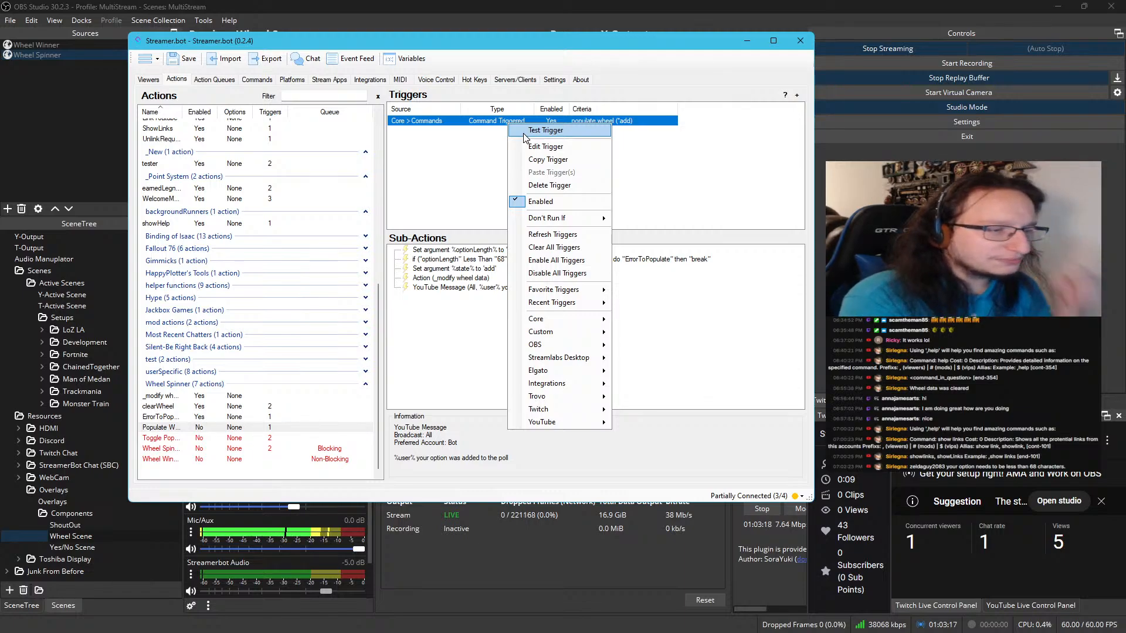
left_click(525, 136)
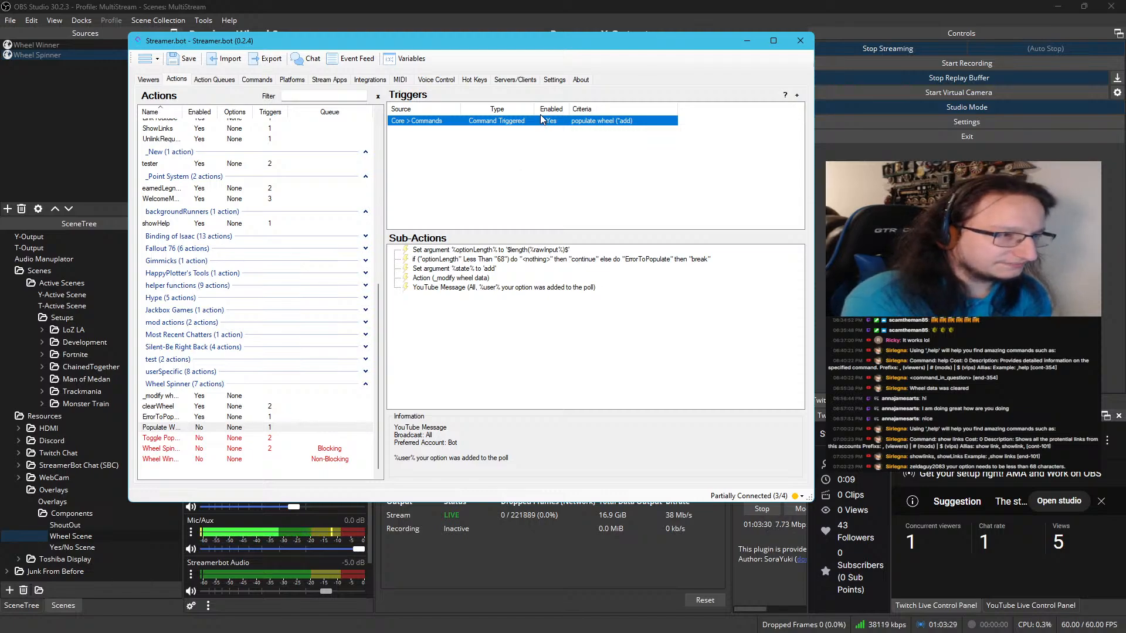
right_click(253, 427)
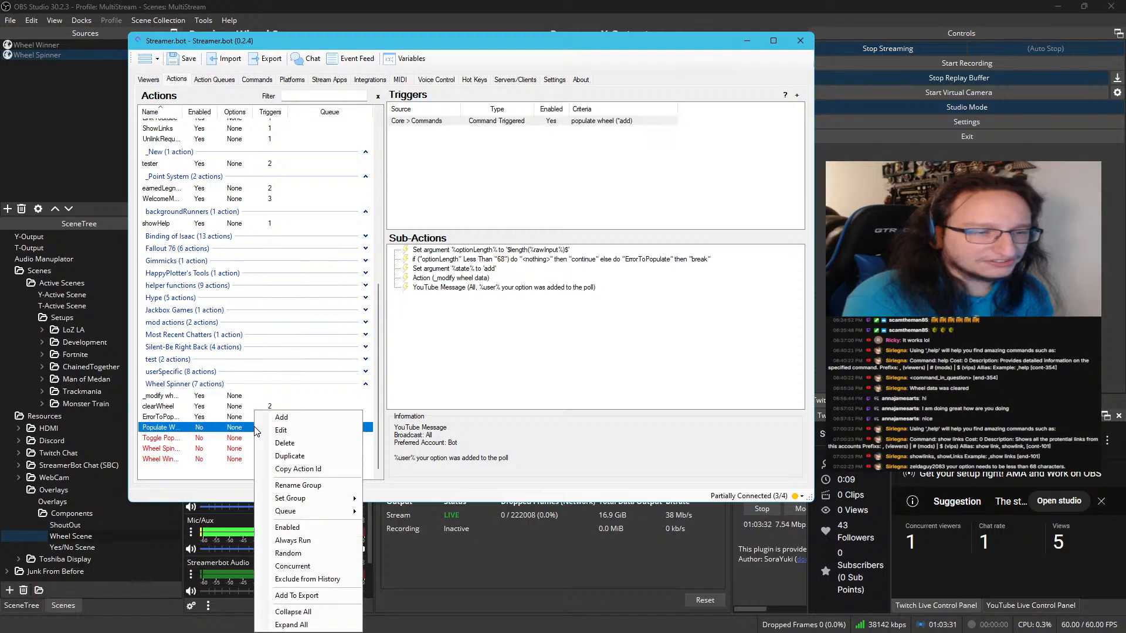
left_click(315, 527)
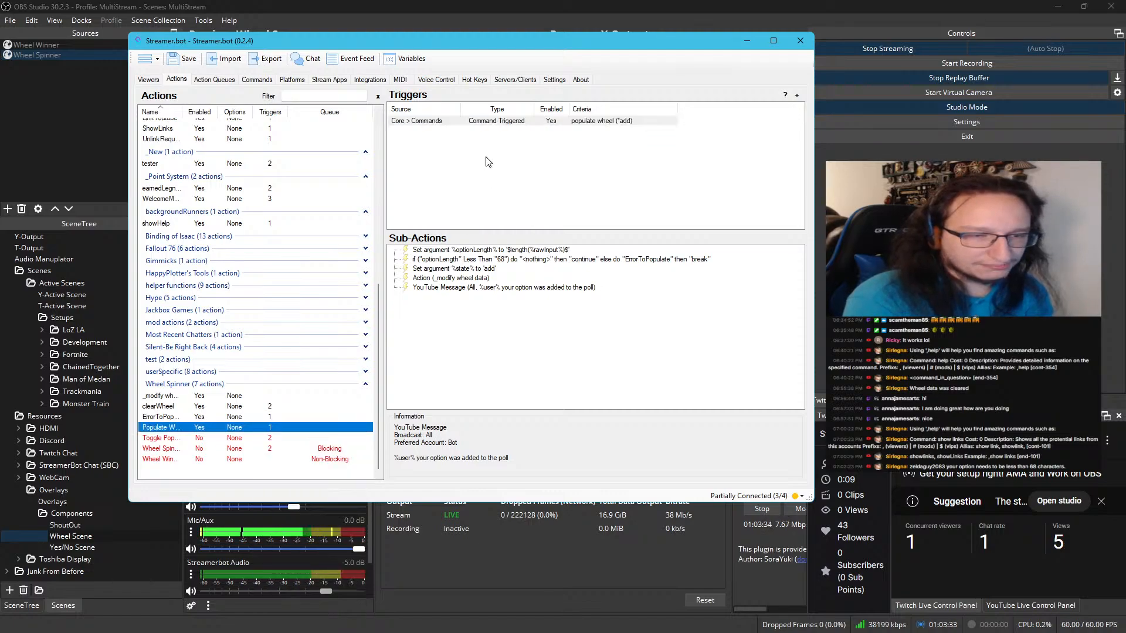
right_click(511, 124)
key("Escape")
right_click(511, 124)
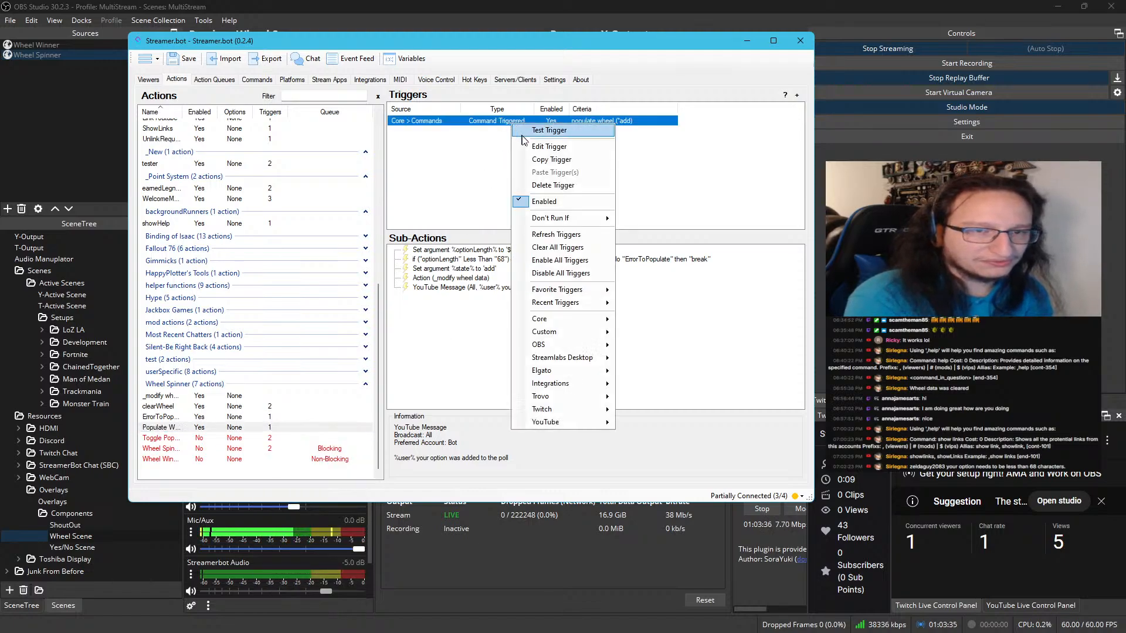
key("Escape")
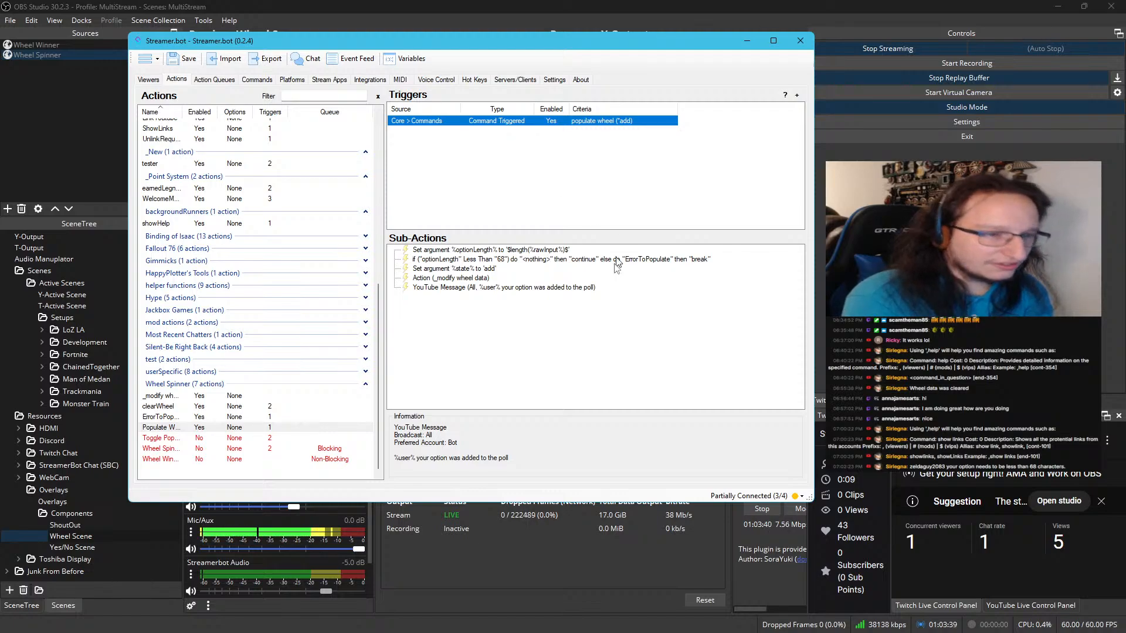
Inspect the variables of the latest Populate Wheel run in the action history
left_click(215, 79)
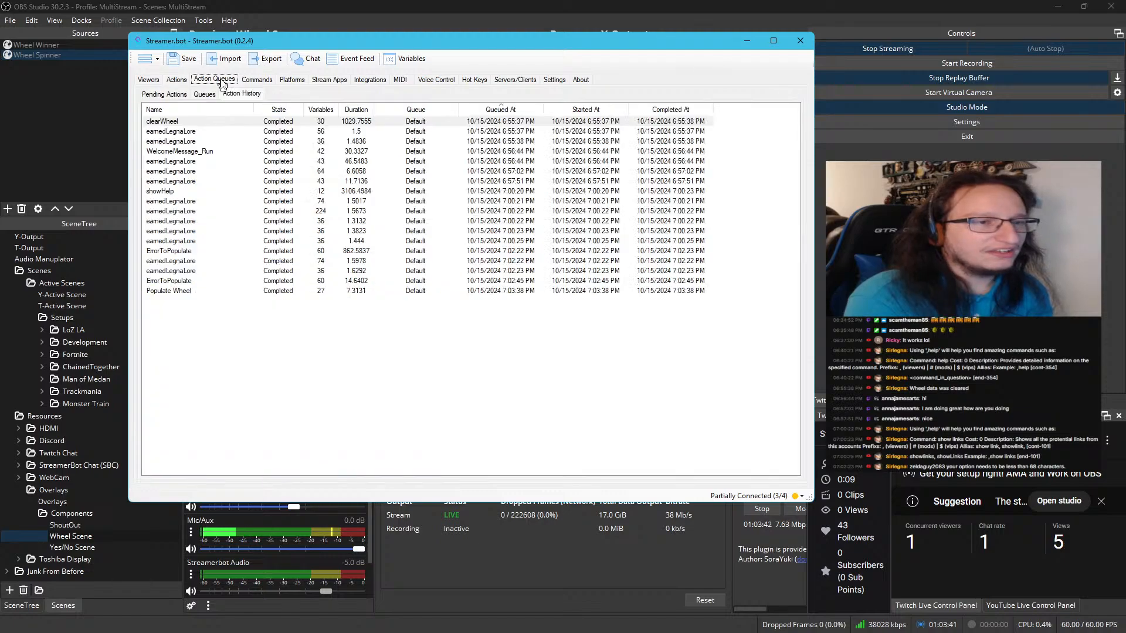
left_click(196, 293)
double_click(221, 292)
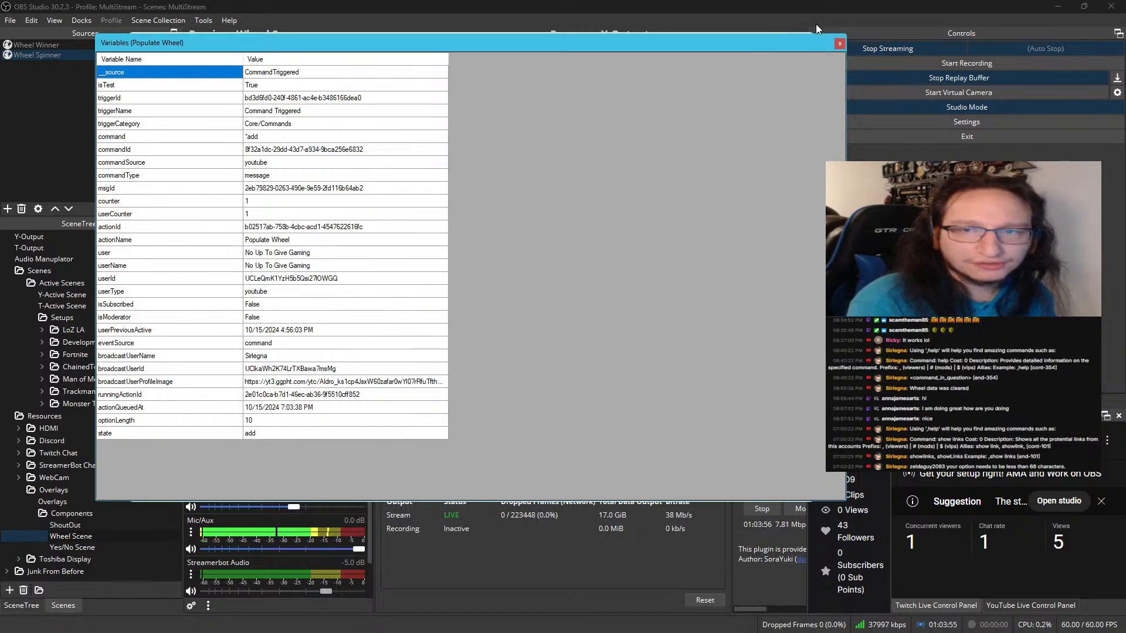
left_click(840, 43)
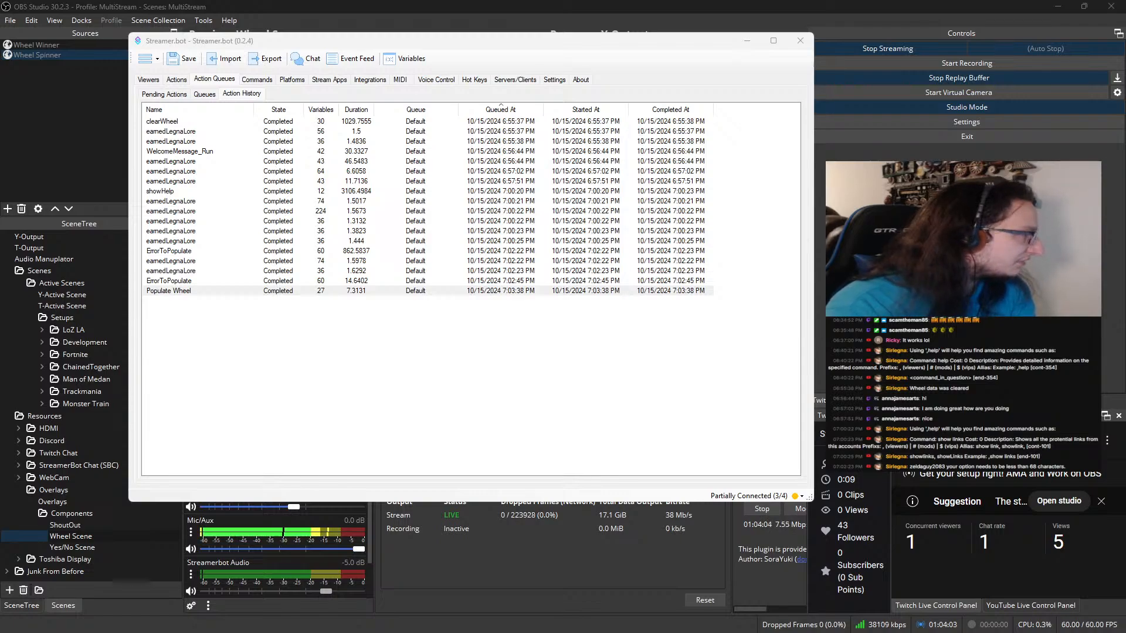
Return to the Populate Wheel action and check which command its Command Triggered trigger uses
left_click(177, 80)
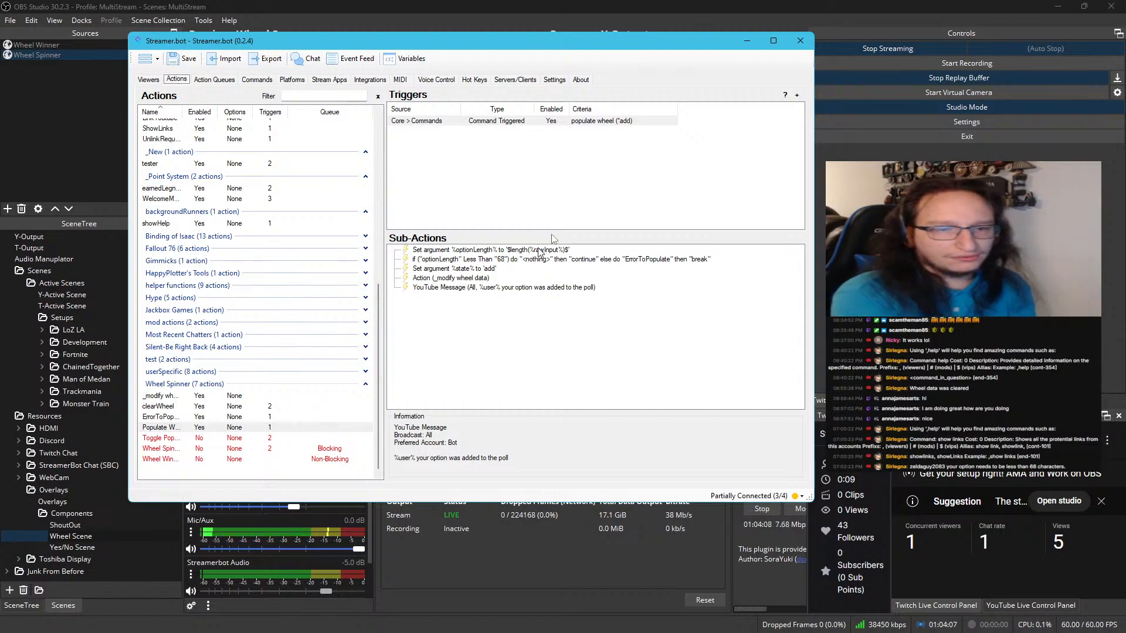
right_click(597, 120)
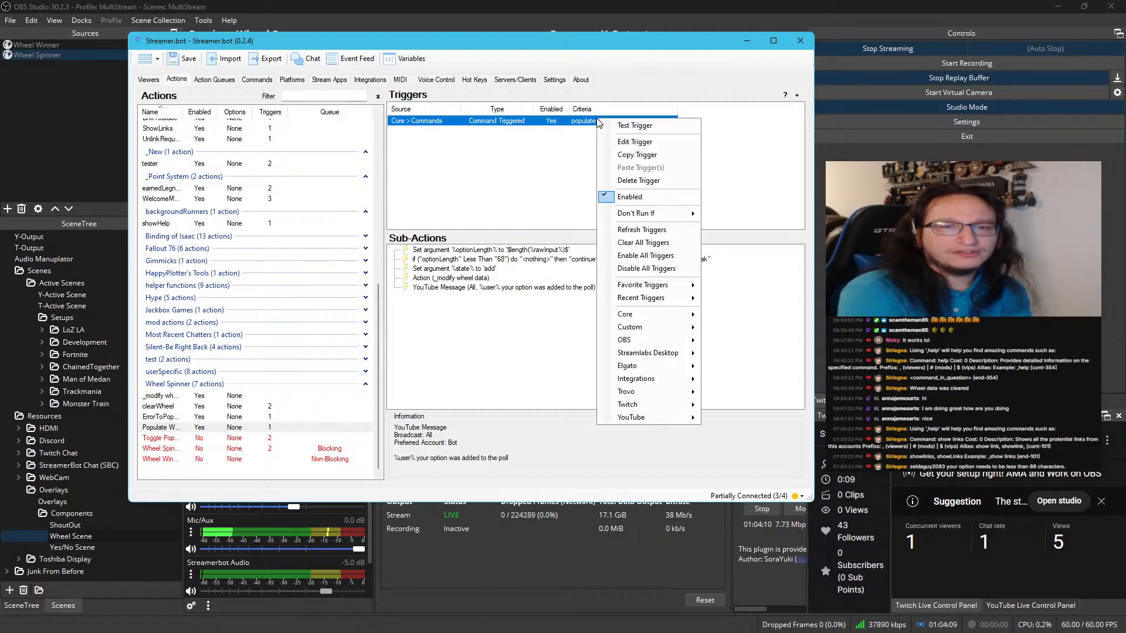
left_click(634, 142)
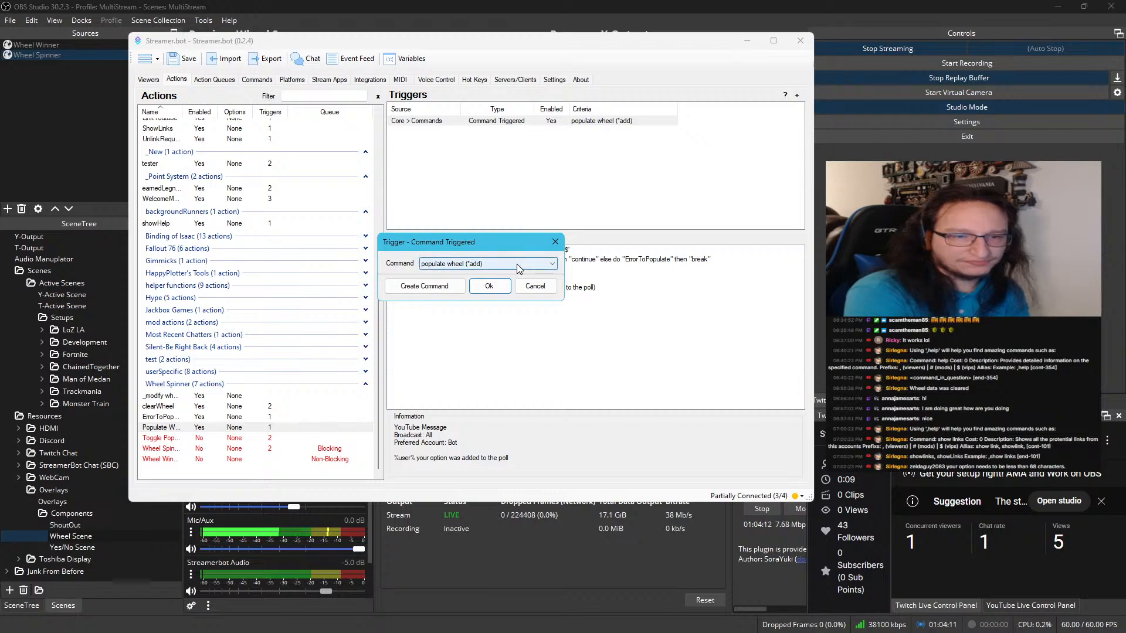
left_click(489, 286)
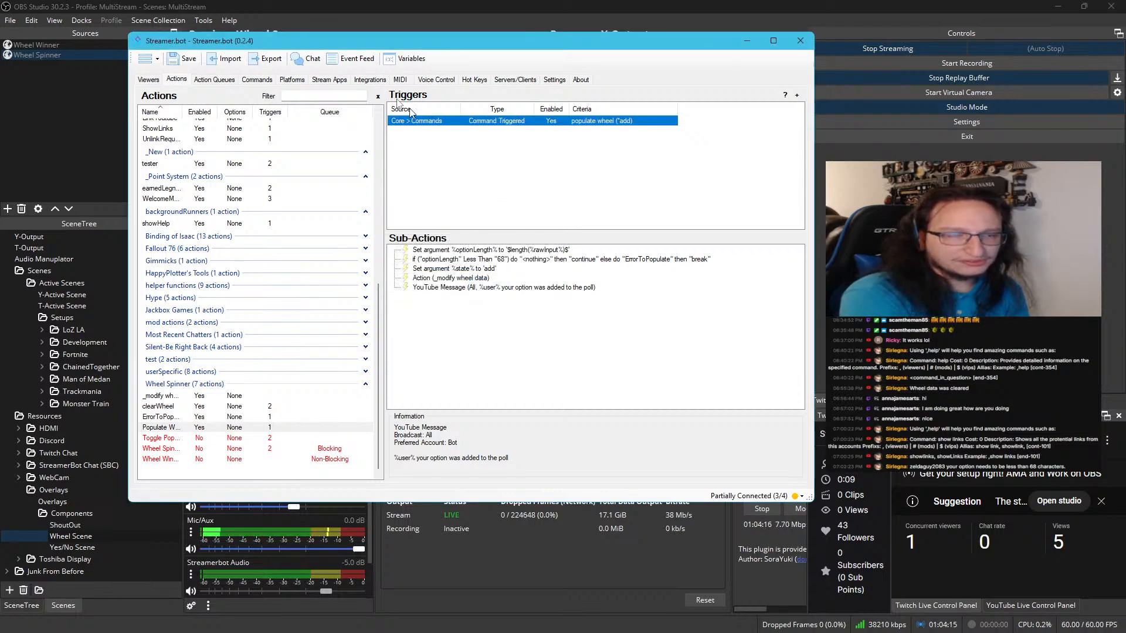
Recheck the Populate Wheel run's variables in the action history for the command's input text
left_click(214, 79)
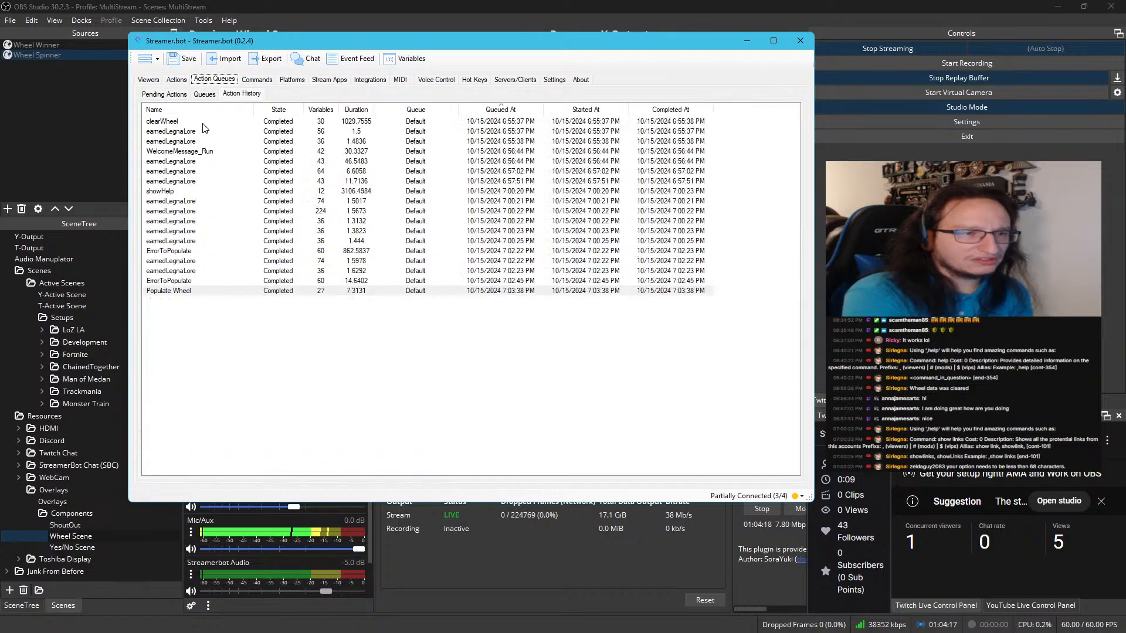
double_click(188, 292)
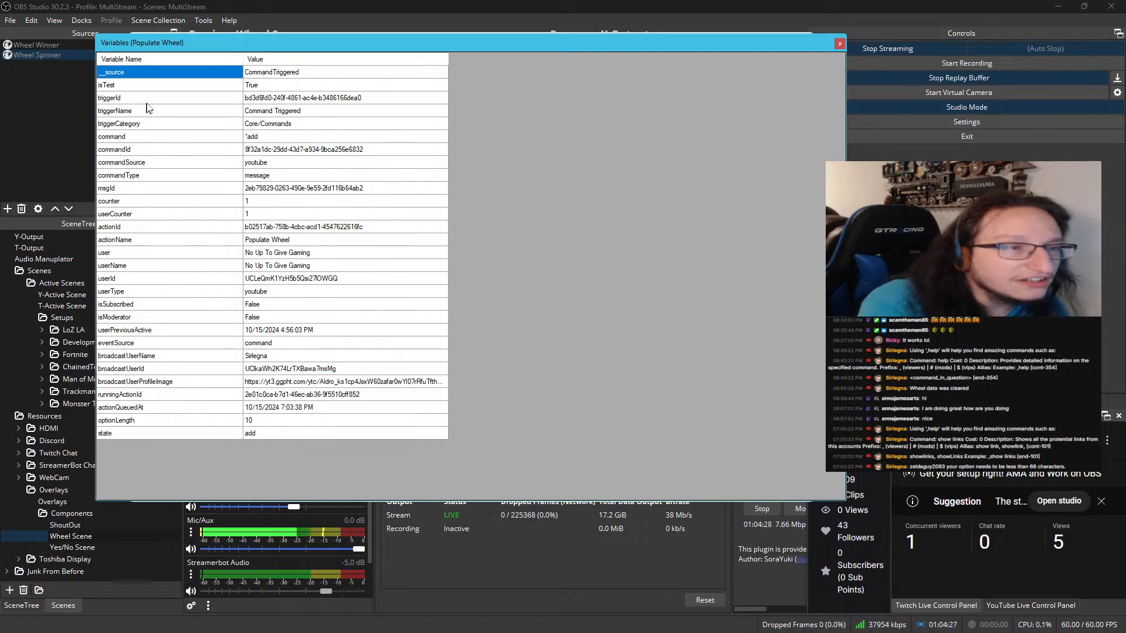
left_click(840, 43)
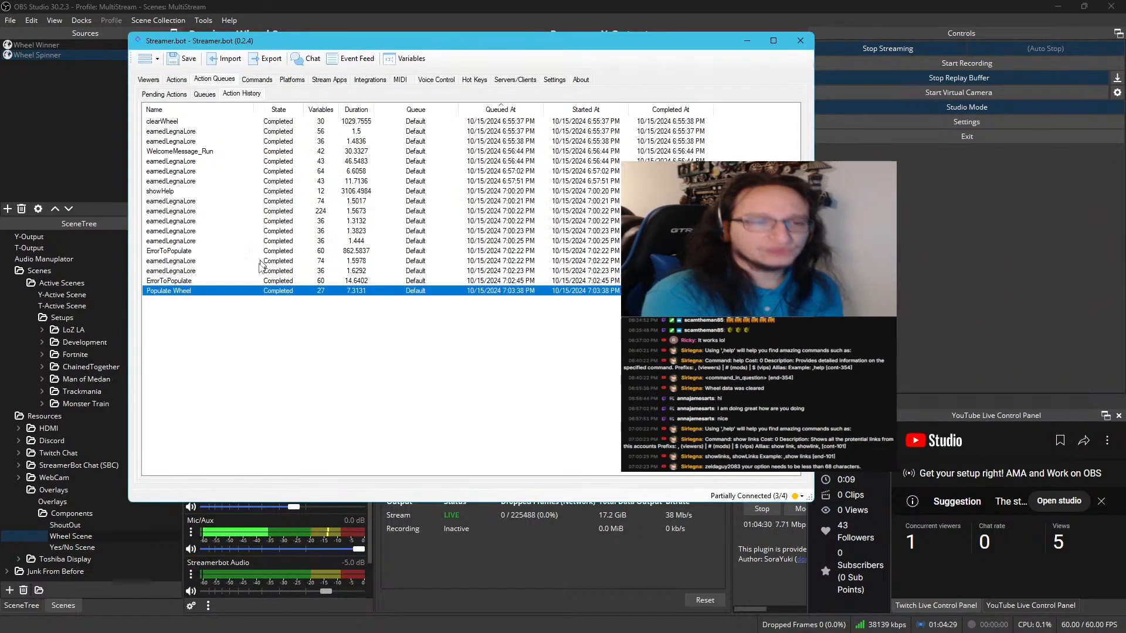
Look through the trigger options for Populate Wheel and view its command trigger's settings without changing them
left_click(177, 79)
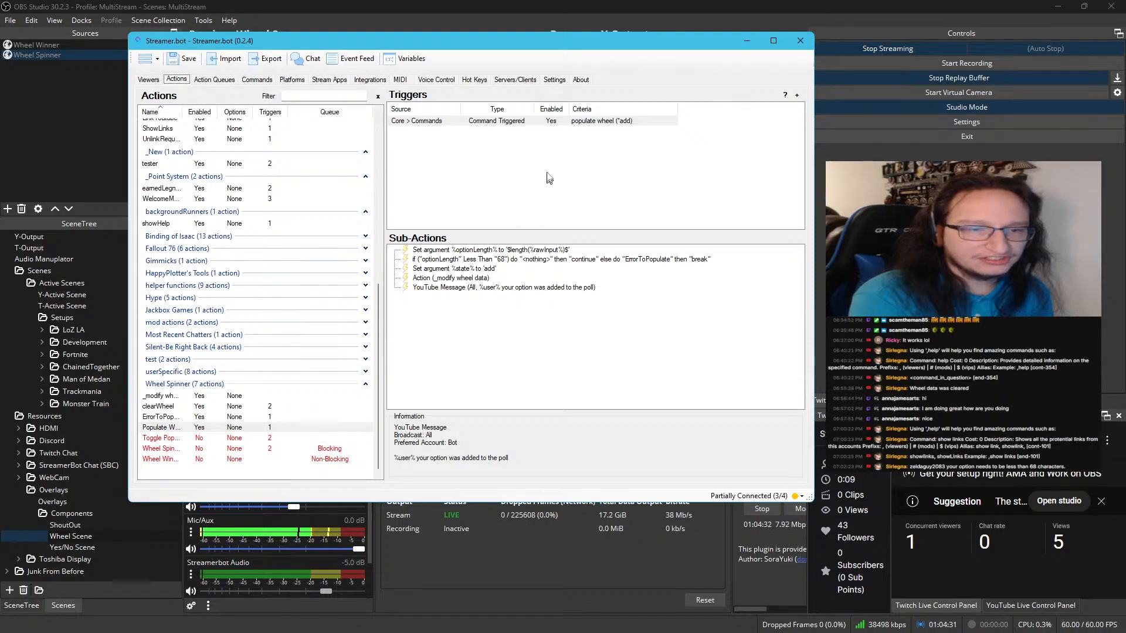
right_click(548, 177)
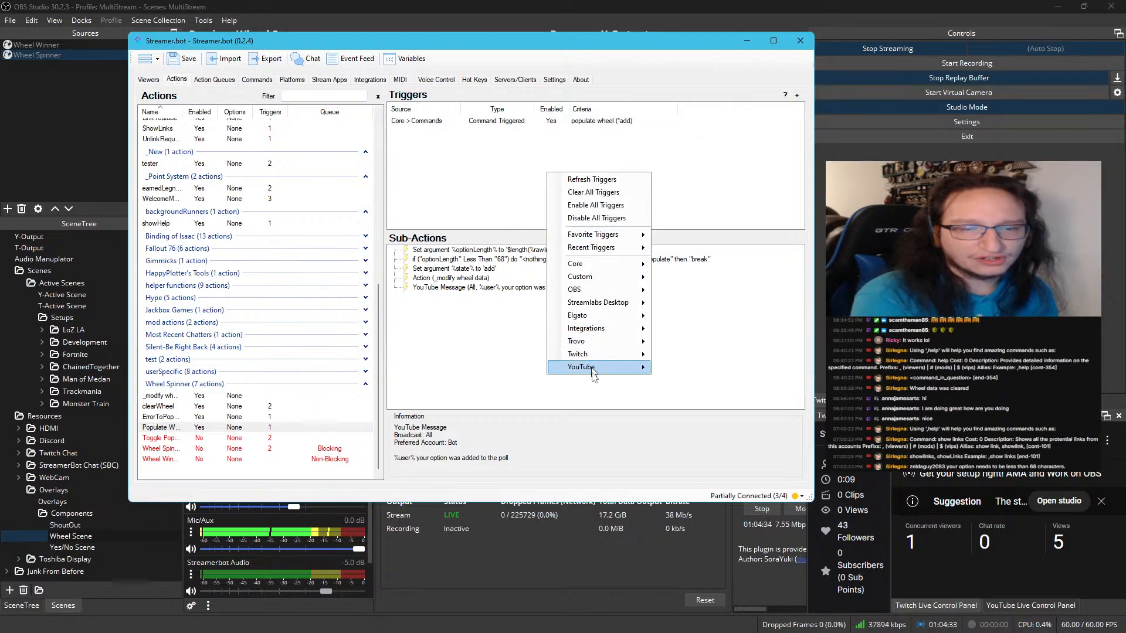
mouse_move(598, 236)
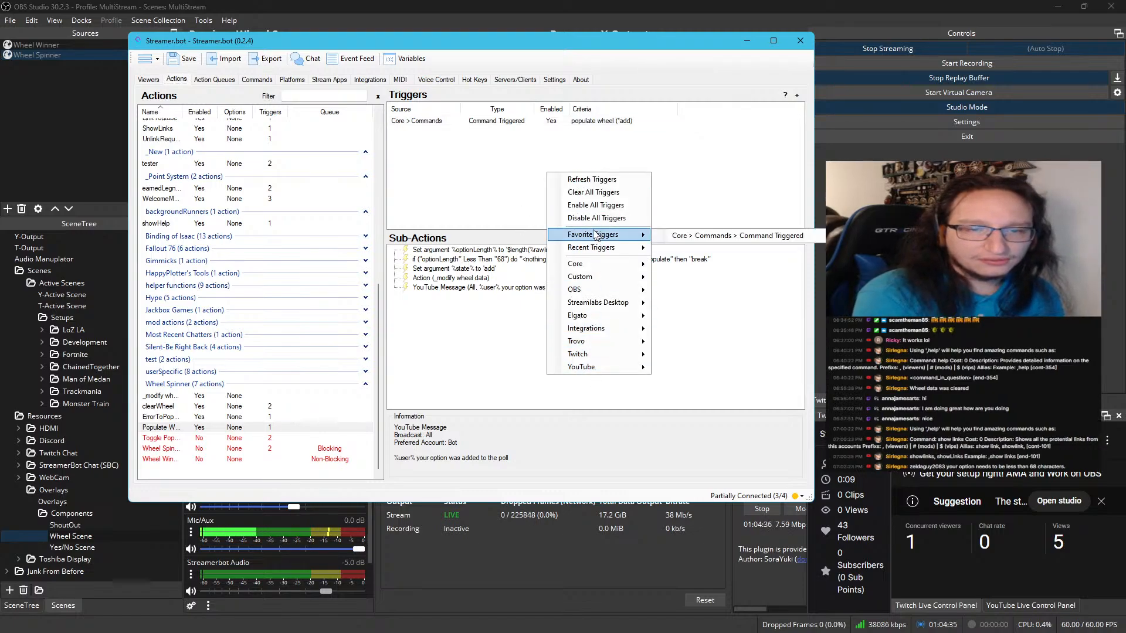
double_click(540, 122)
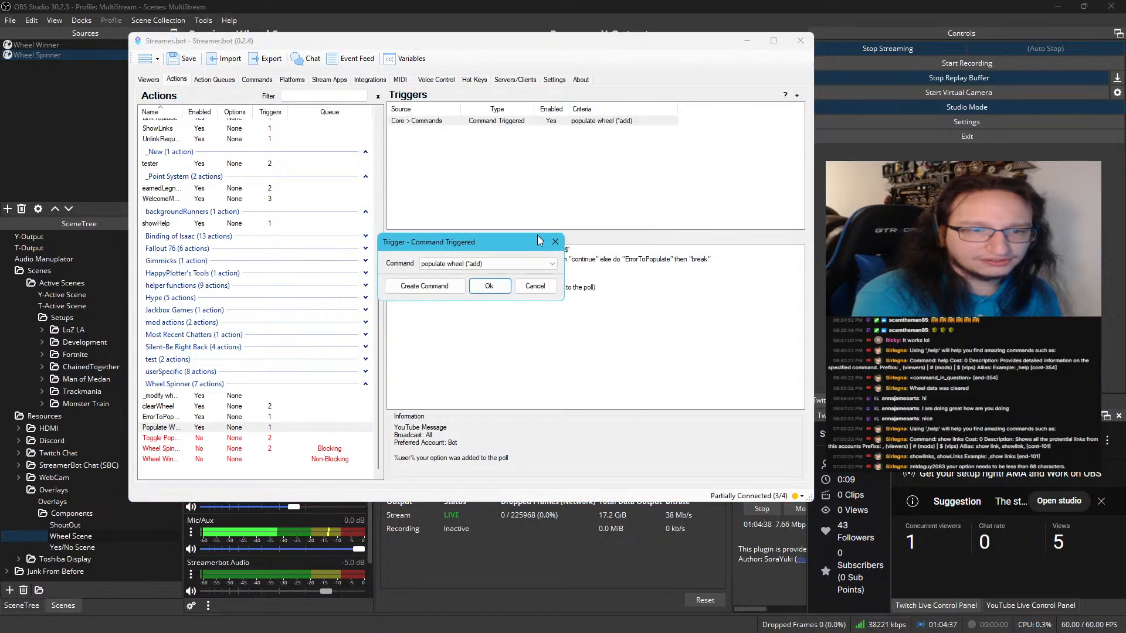
left_click(554, 242)
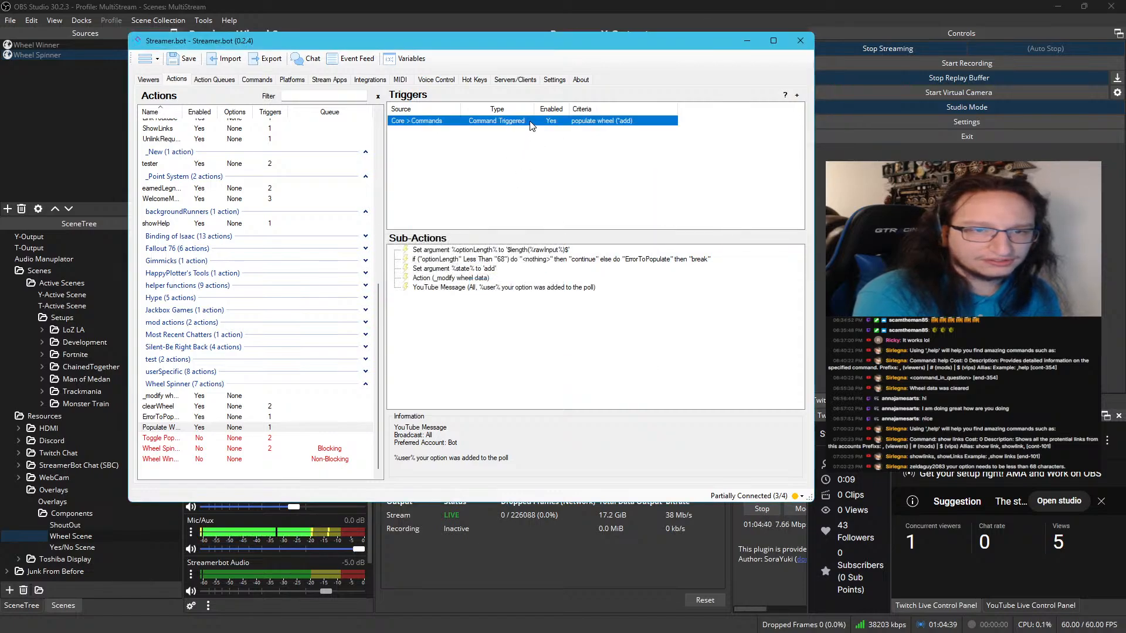
Add a Set Argument sub-action to Populate Wheel setting rawInput to Hello World, and move it above the optionLength argument
right_click(455, 255)
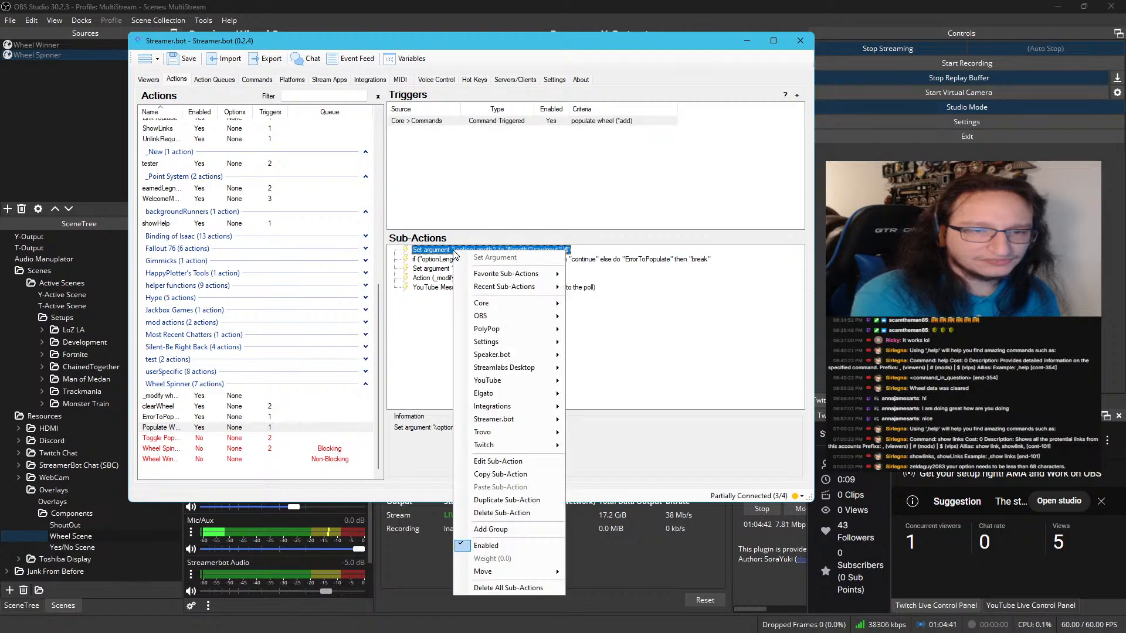
mouse_move(511, 333)
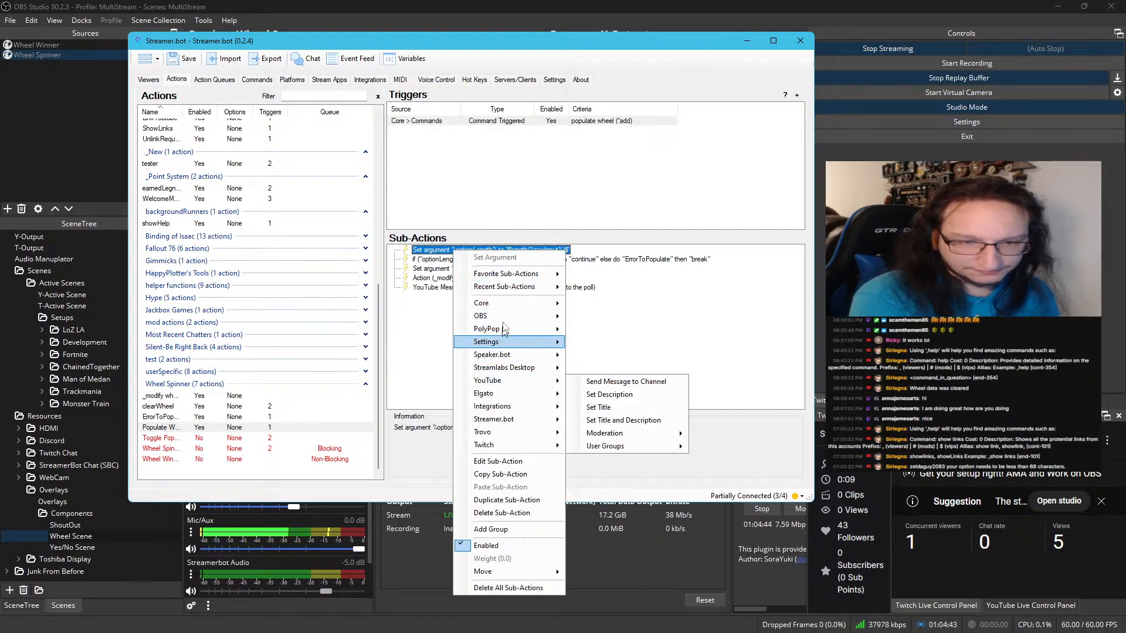
mouse_move(511, 306)
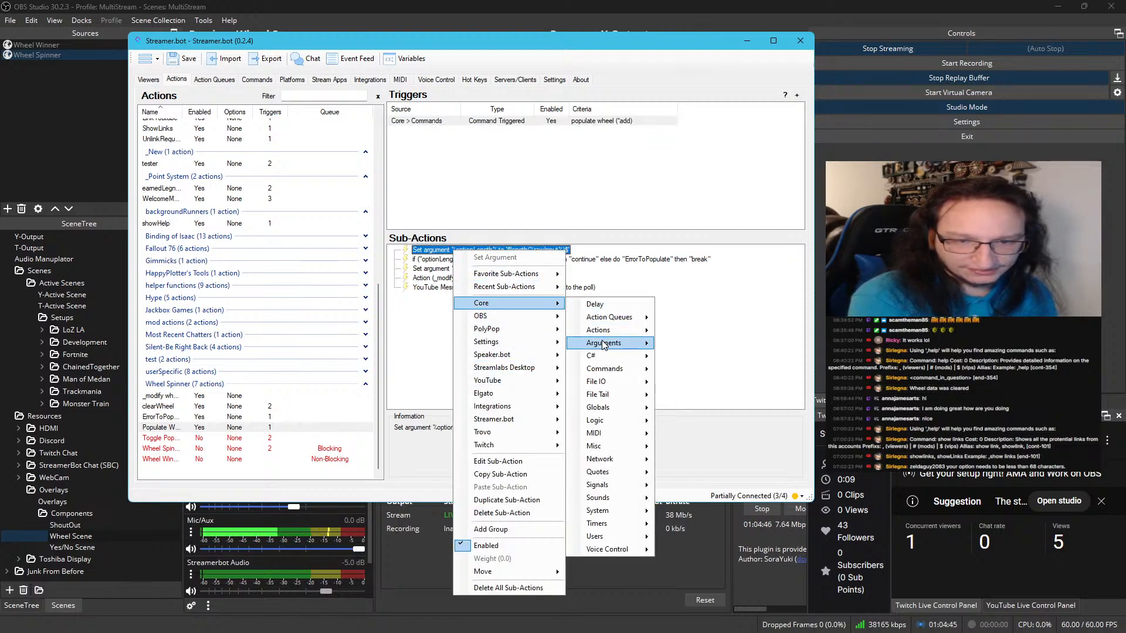
mouse_move(604, 343)
left_click(668, 344)
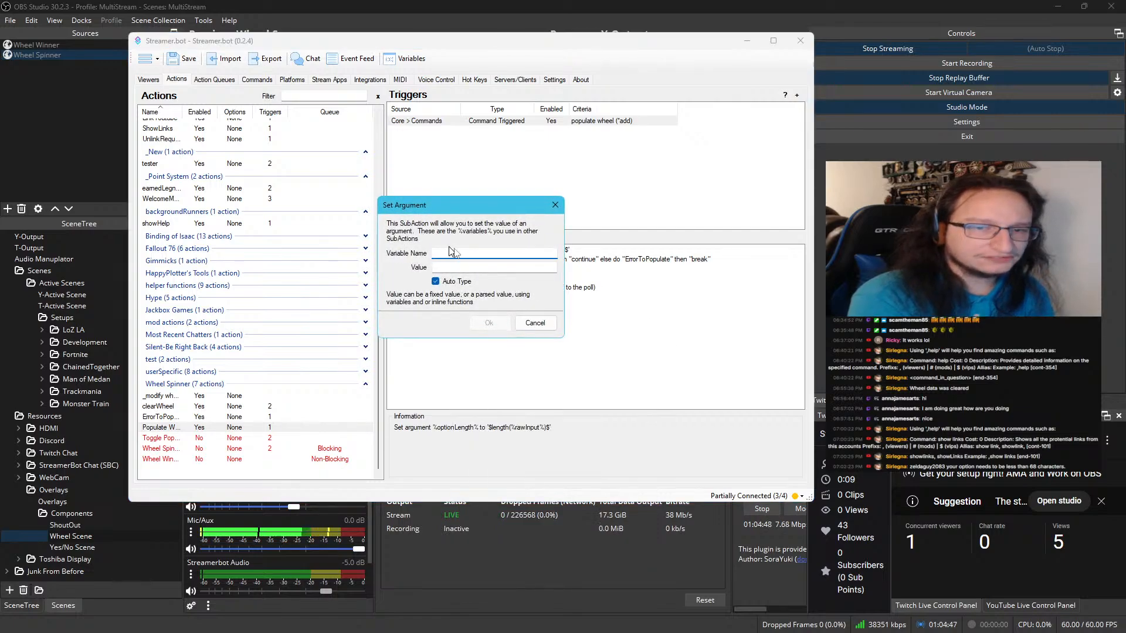
left_click_drag(494, 212, 496, 320)
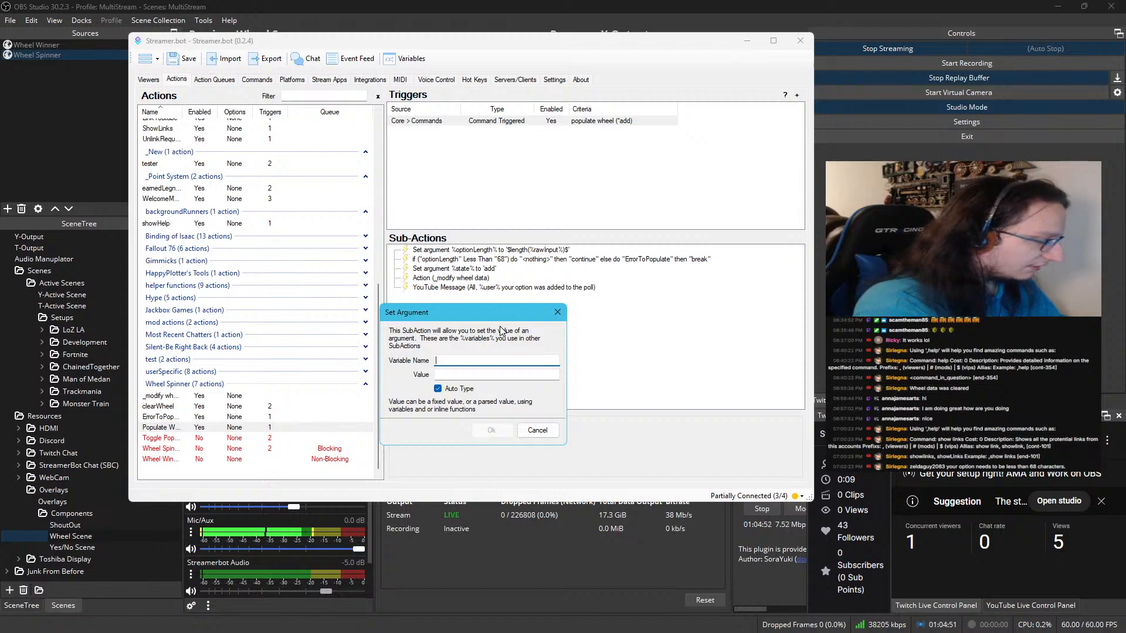
type("raq")
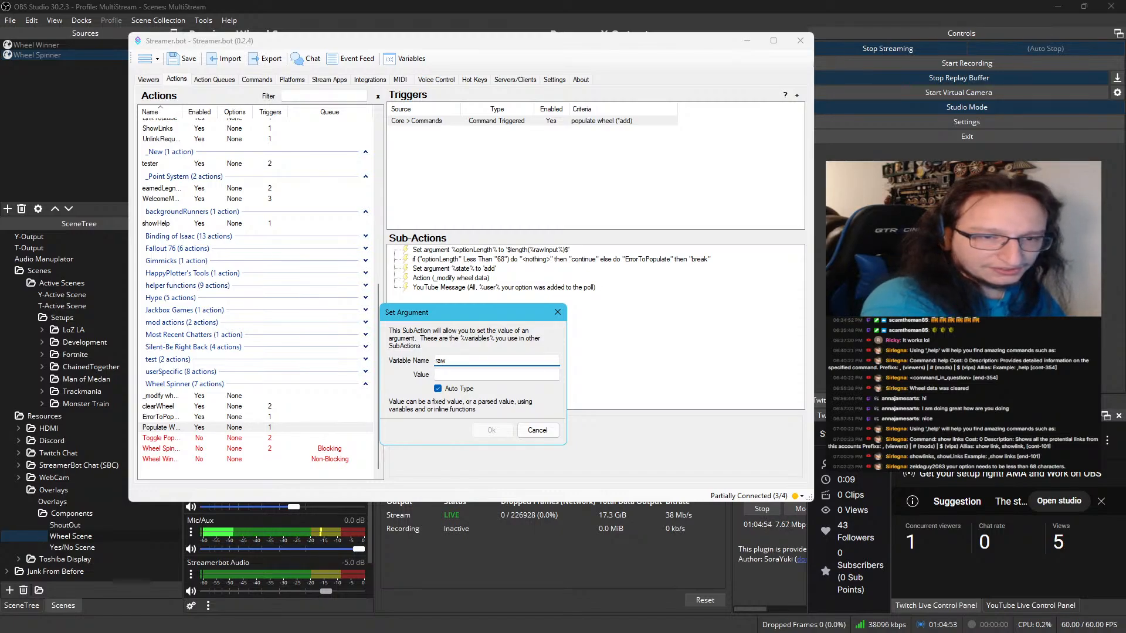
type("Input")
key("Tab")
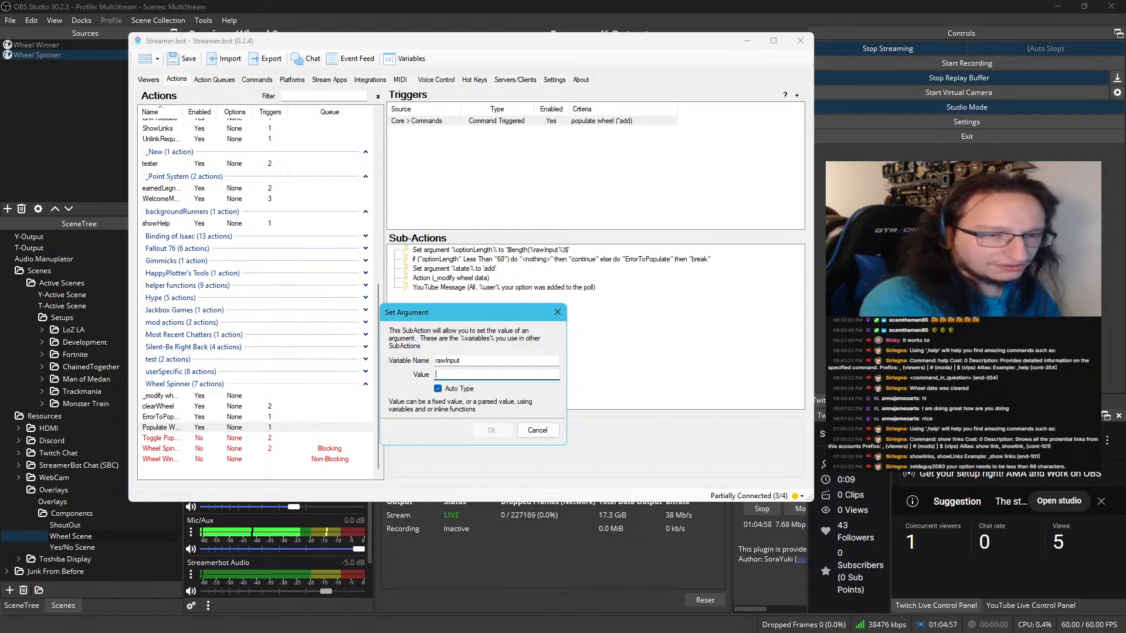
type("Hello World")
key("Return")
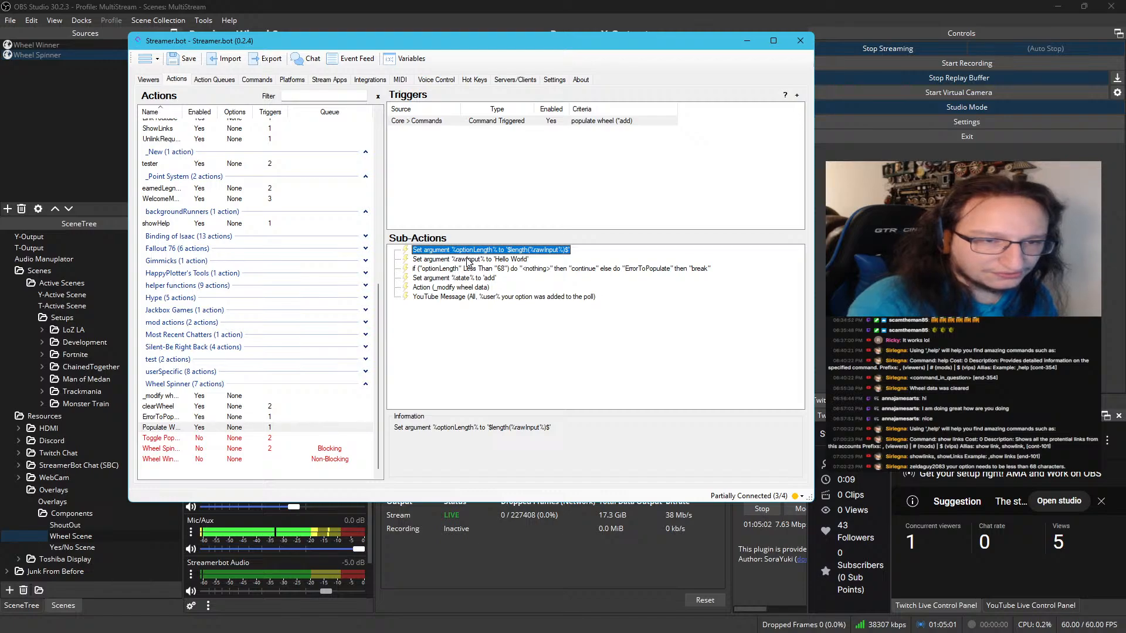
mouse_move(468, 262)
left_mouse_down()
mouse_move(473, 234)
mouse_move(476, 251)
left_mouse_up()
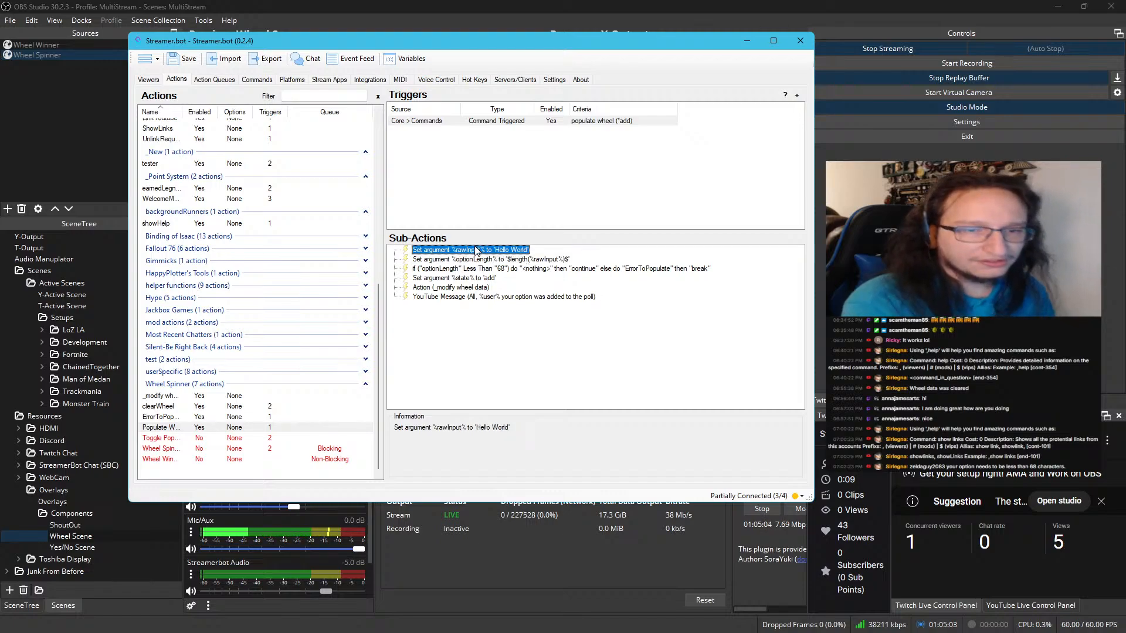
Test Populate Wheel's Command Triggered trigger and check the name text file for the added Hello World entry
left_click(492, 121)
right_click(494, 121)
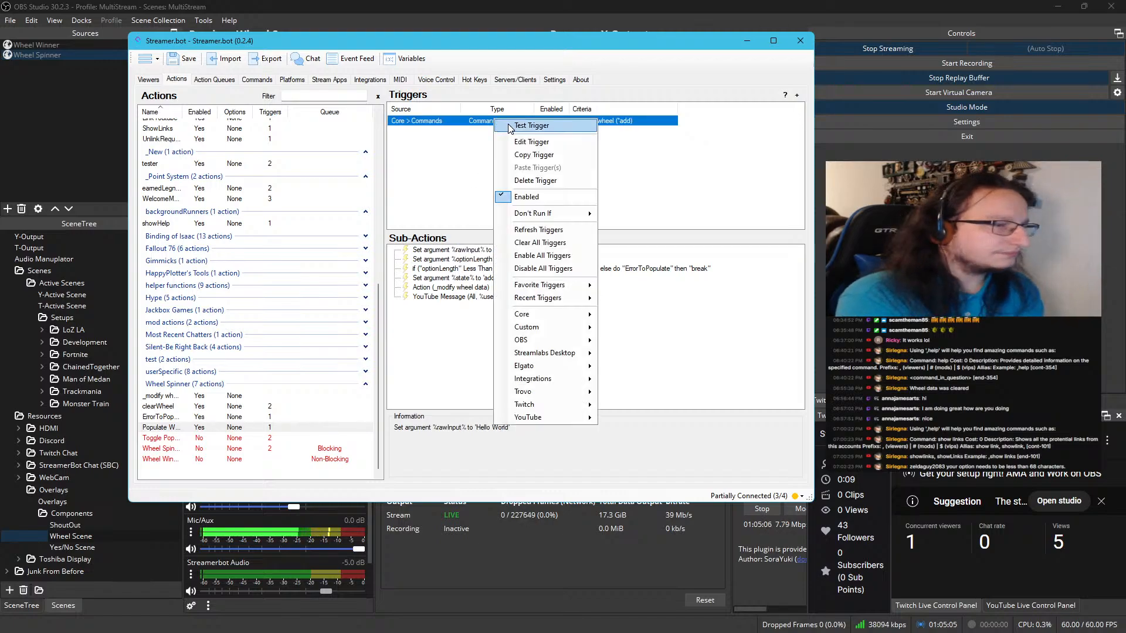
left_click(508, 125)
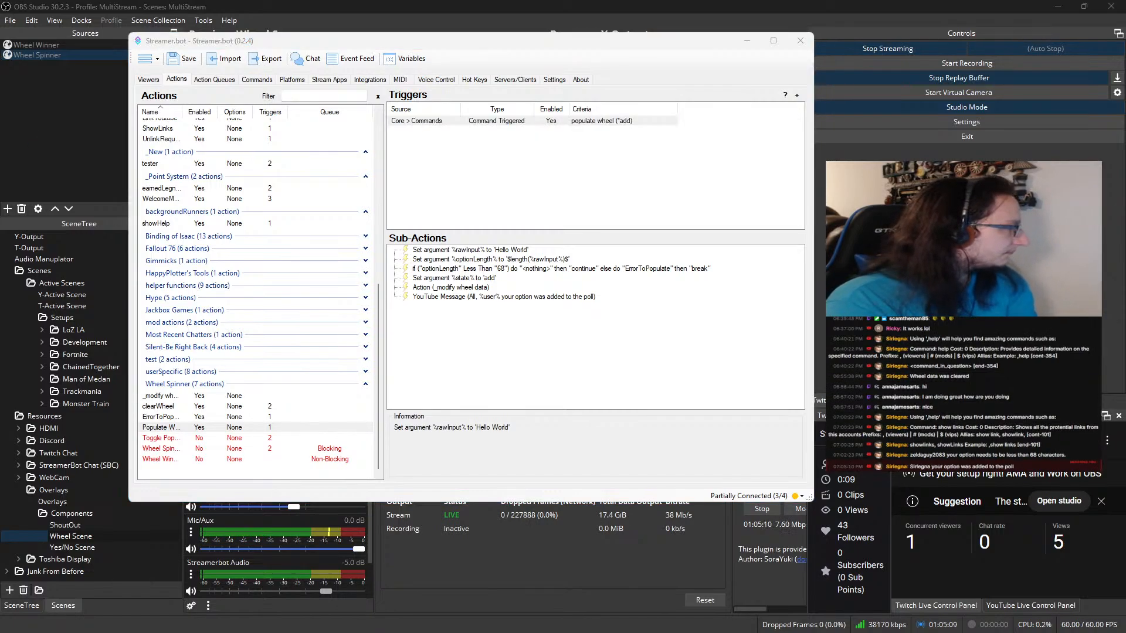
left_click_drag(11, 339, 680, 118)
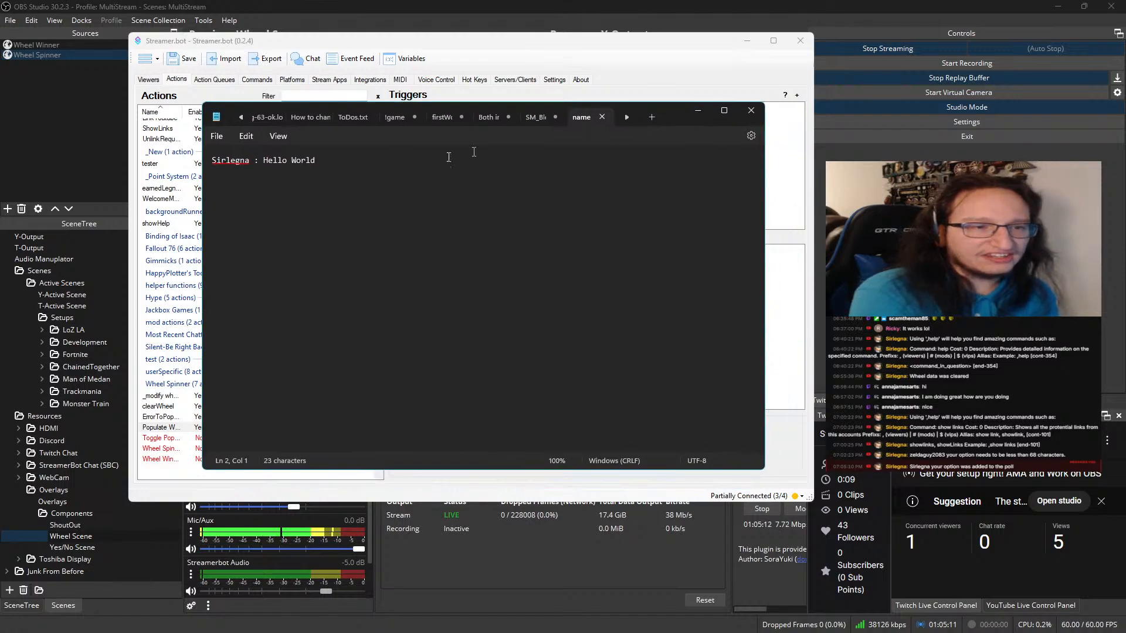
triple_click(246, 160)
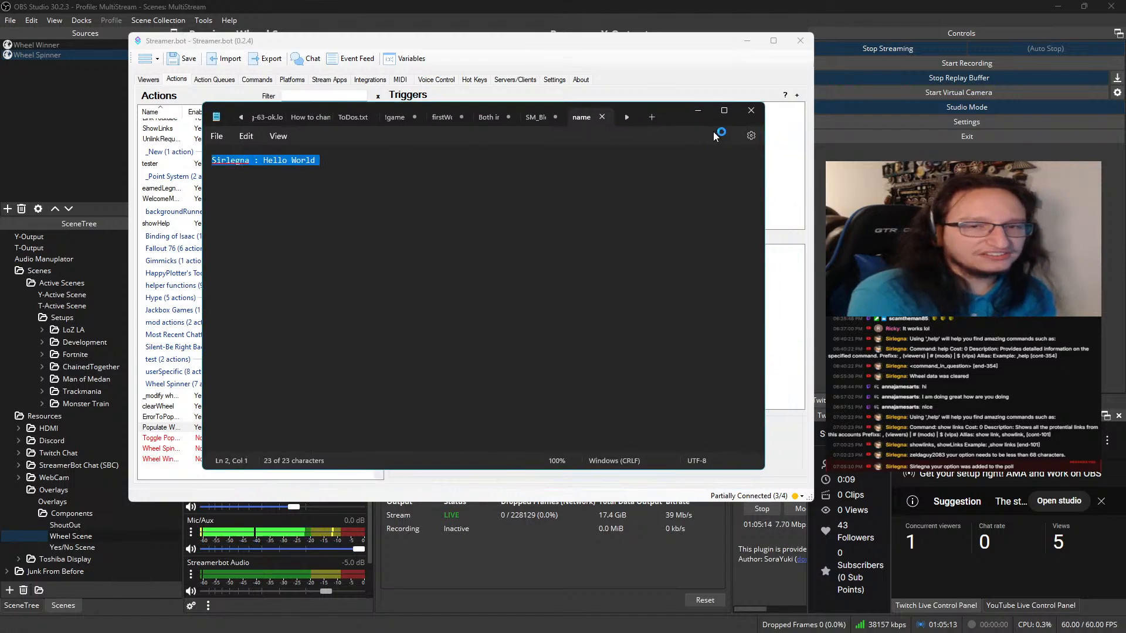
left_click_drag(668, 114, 0, 363)
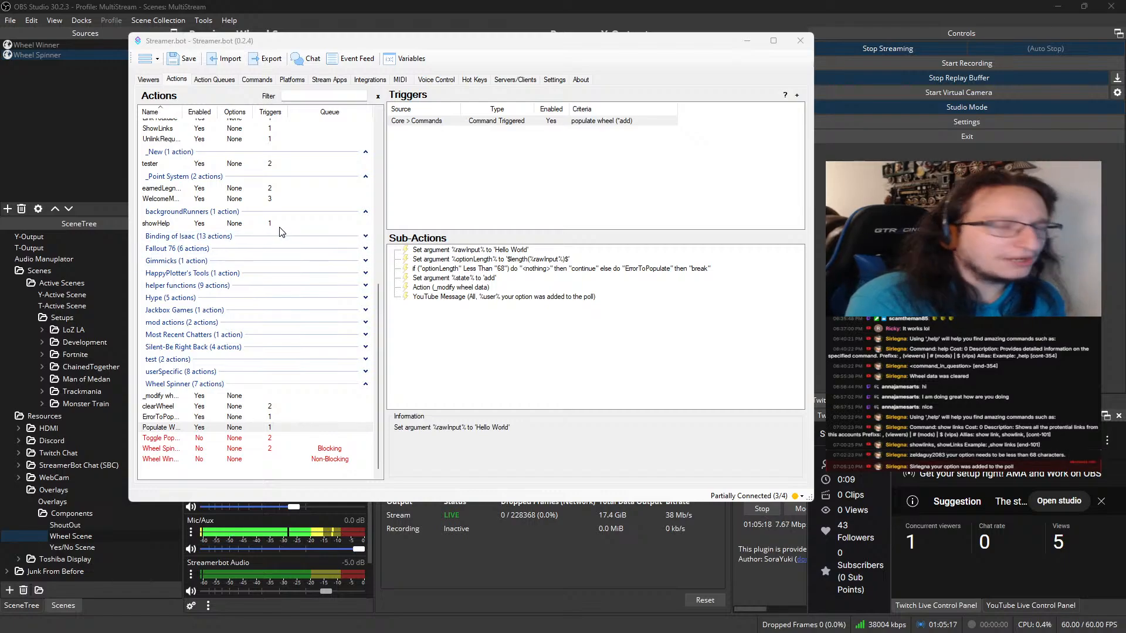
Inspect the variables of the latest earnedLegnaLore run in the action history, including its user value
left_click(214, 80)
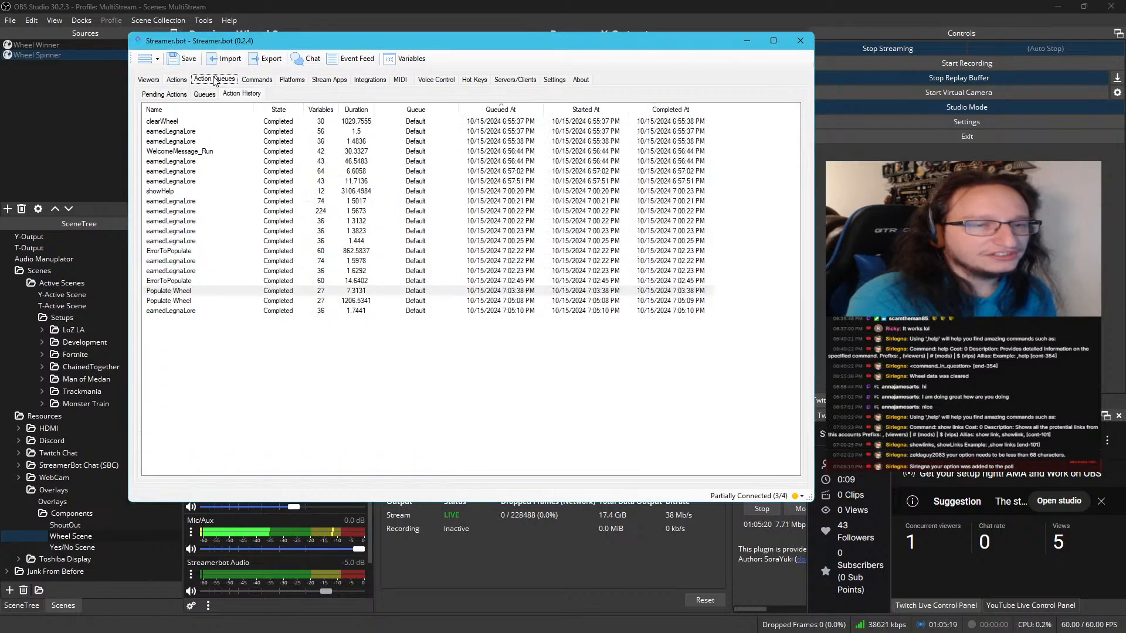
double_click(258, 313)
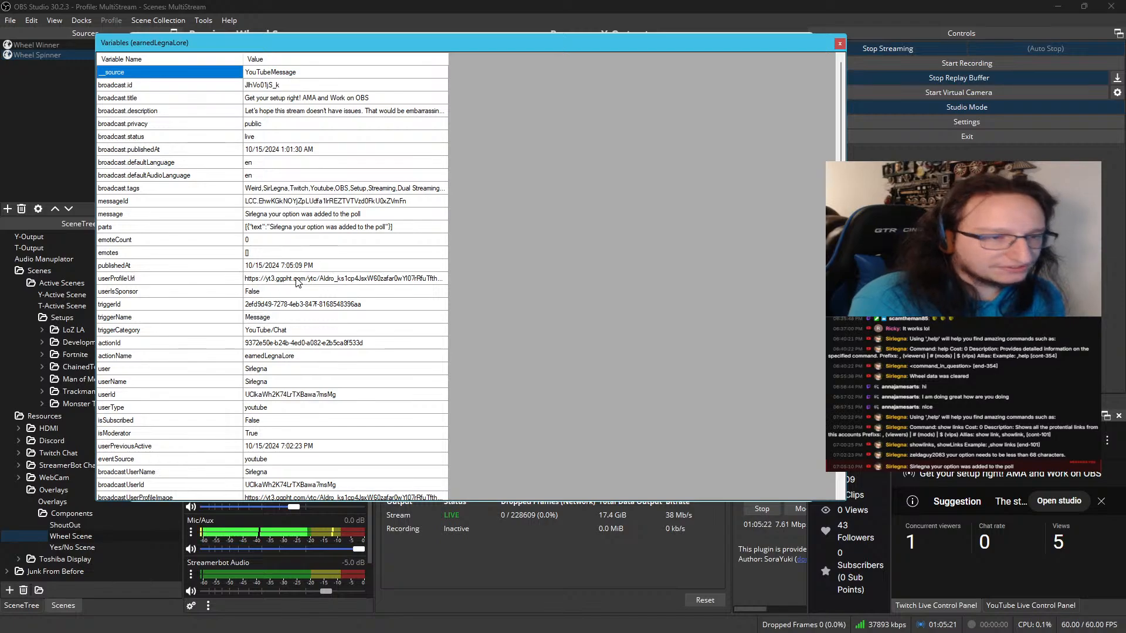
scroll(265, 315, "down", 1)
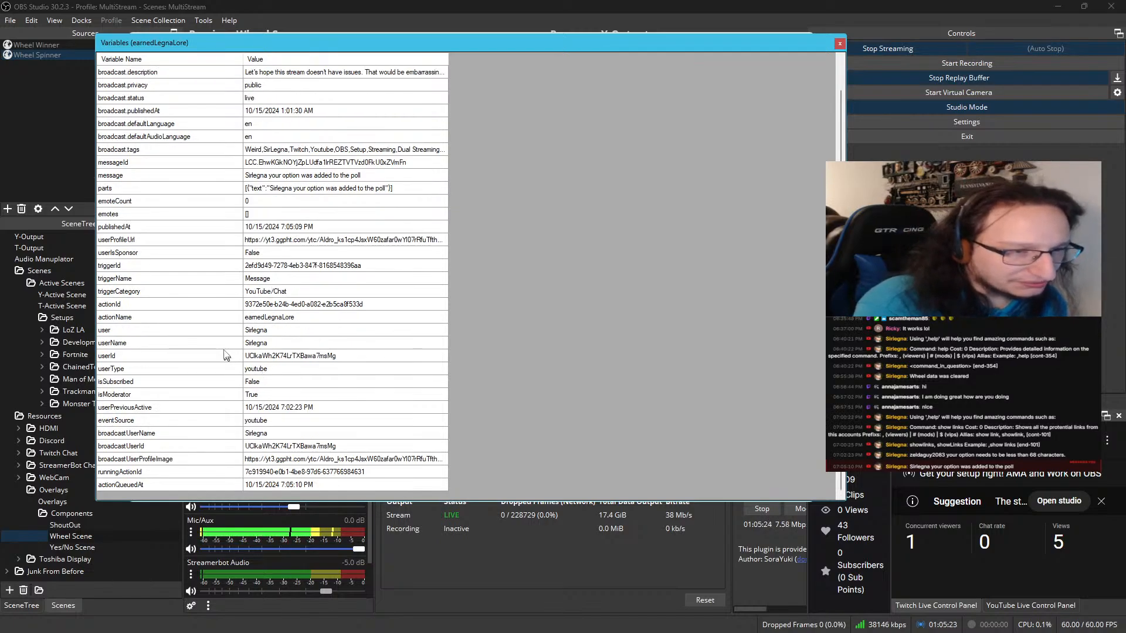
left_click(260, 332)
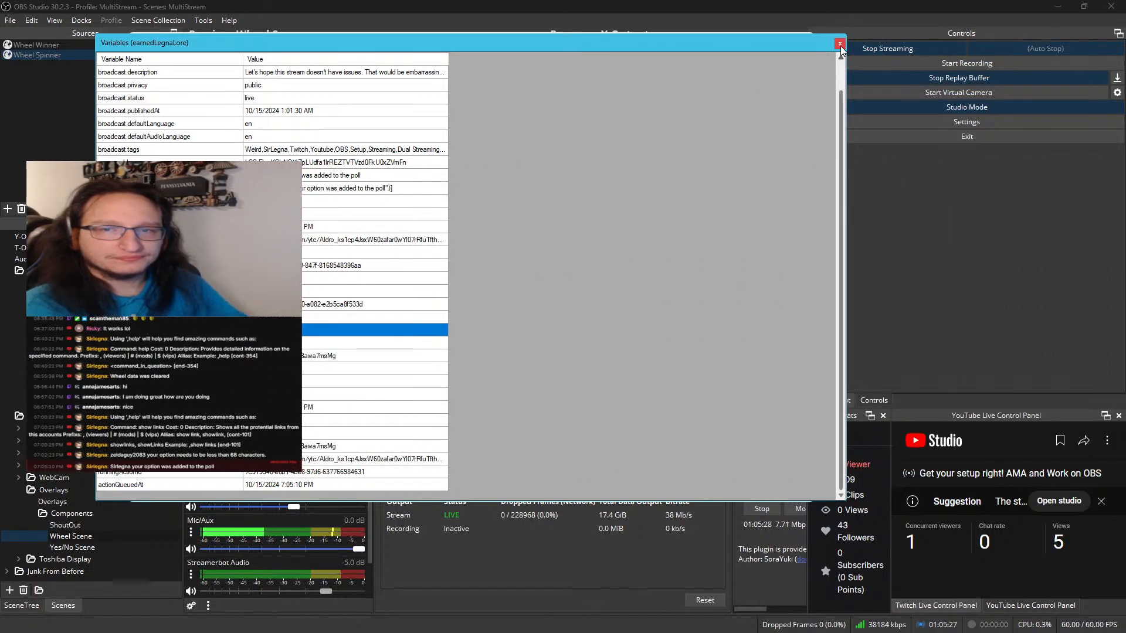
left_click(839, 44)
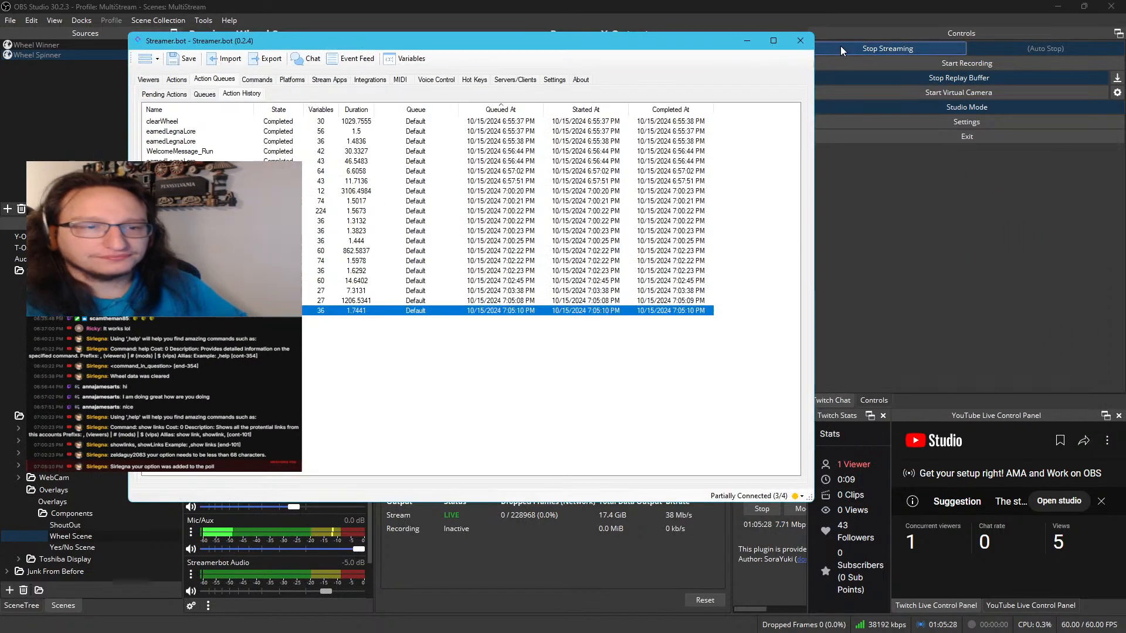
Copy the Execute Code sub-action from ErrorToPopulate and paste it into Populate Wheel's sub-actions
left_click(176, 79)
left_click(509, 298)
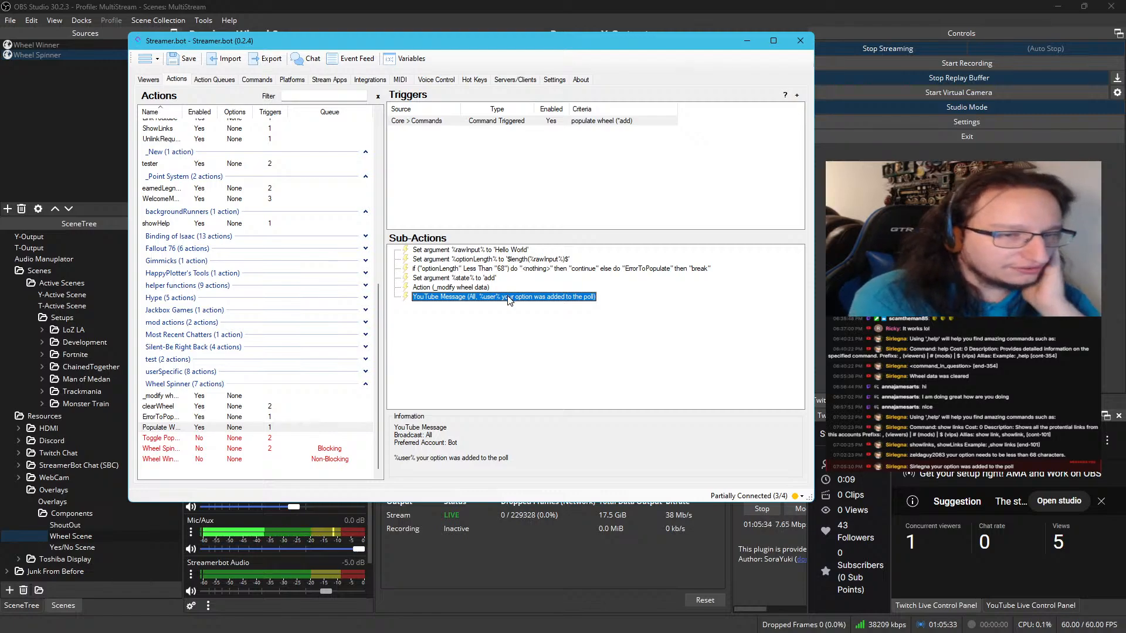
left_click(269, 418)
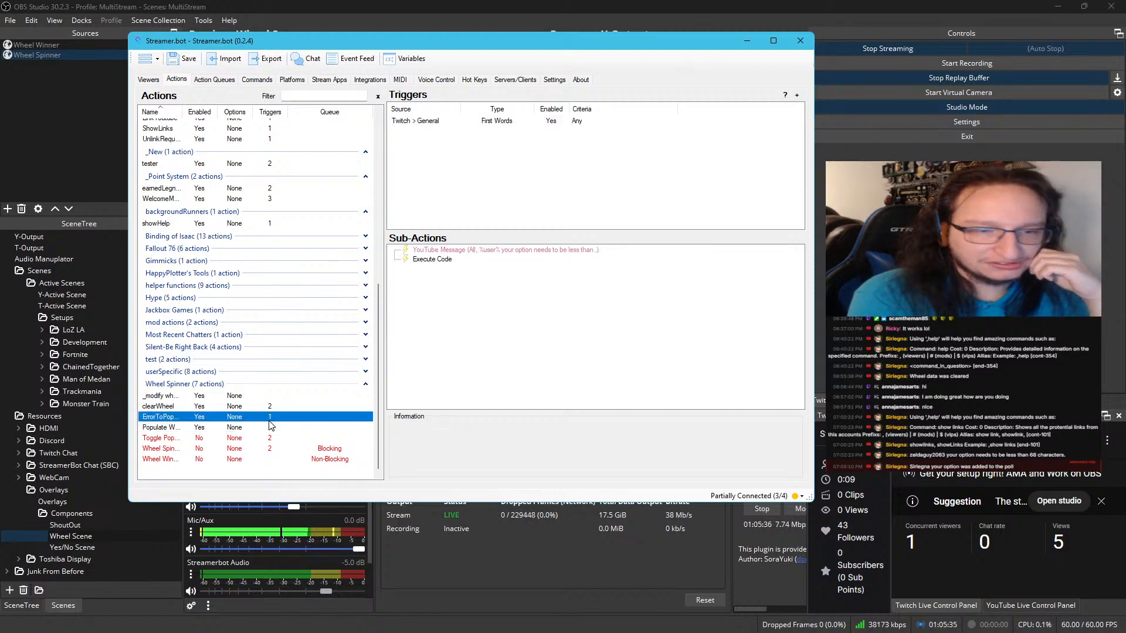
right_click(432, 261)
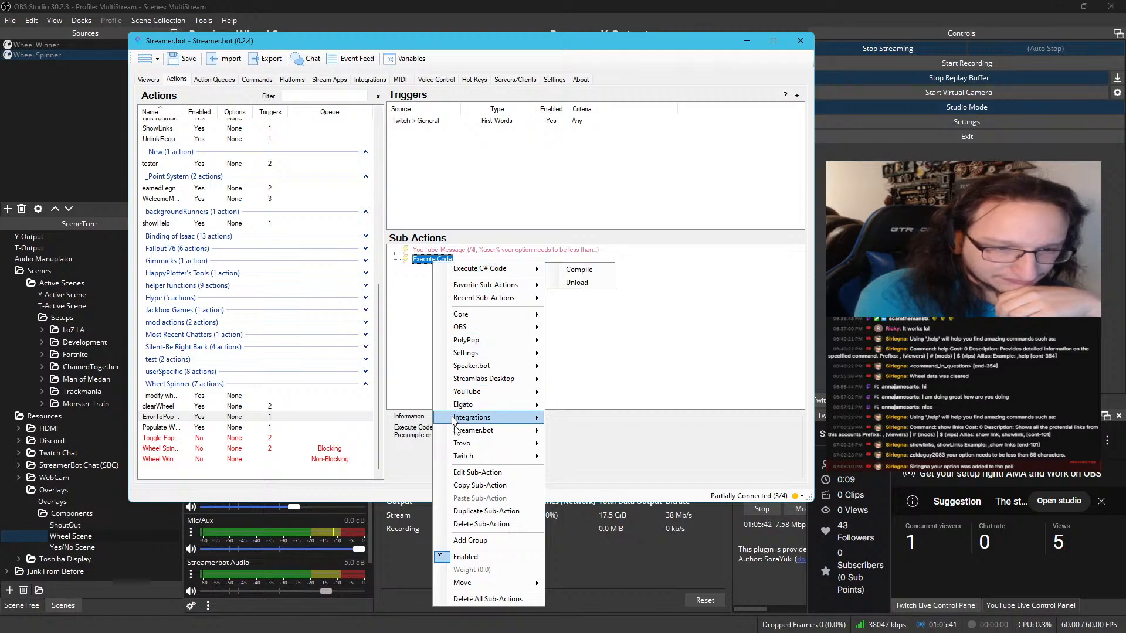
left_click(470, 486)
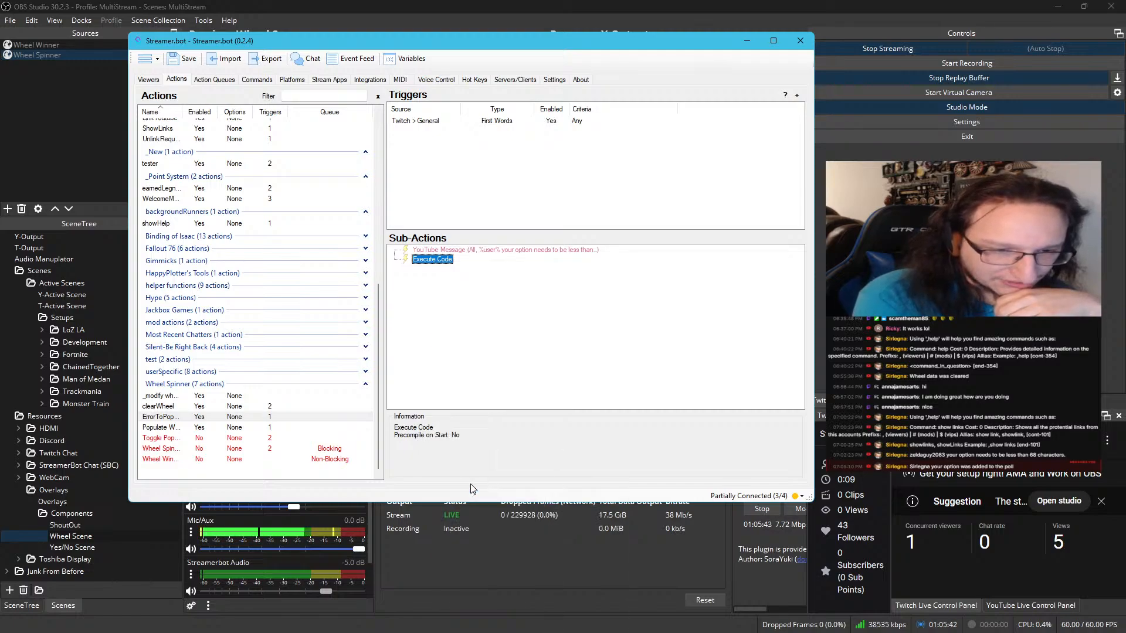
left_click(190, 427)
right_click(451, 298)
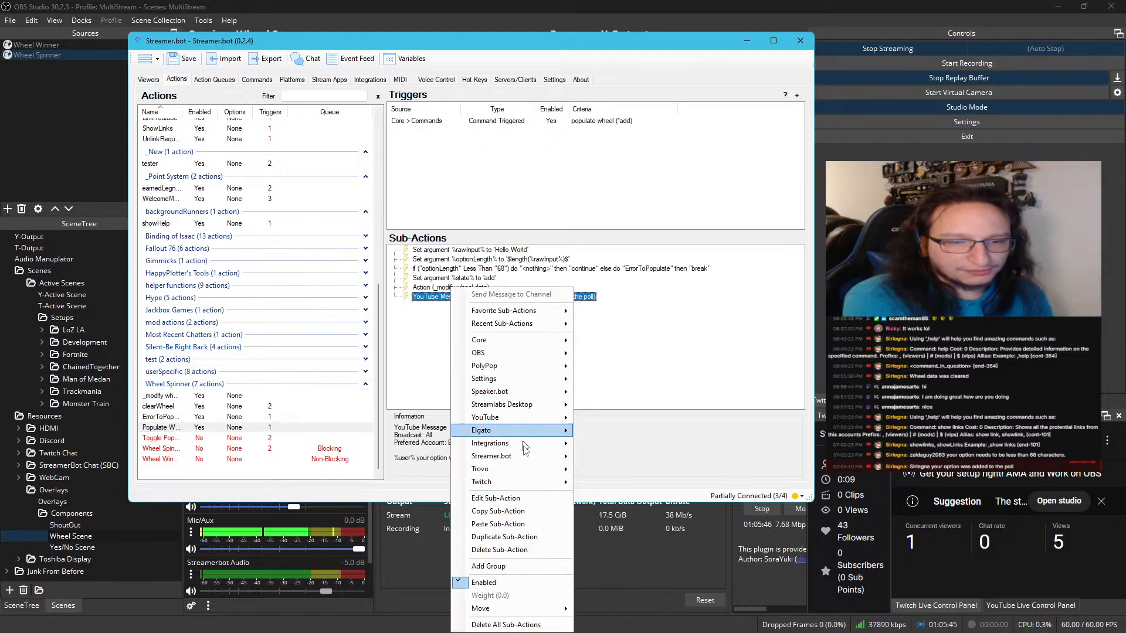
left_click(513, 525)
Change the PostToSource message in Populate Wheel's pasted C# code to "{user} your option was added to the poll."
double_click(447, 309)
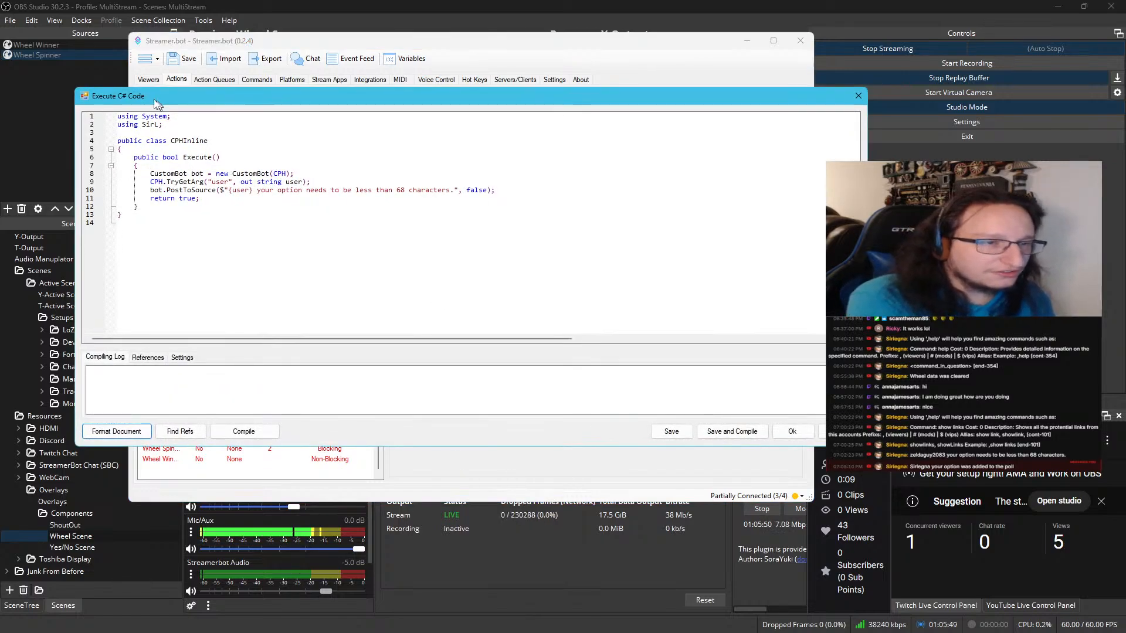
left_click_drag(427, 106, 424, 318)
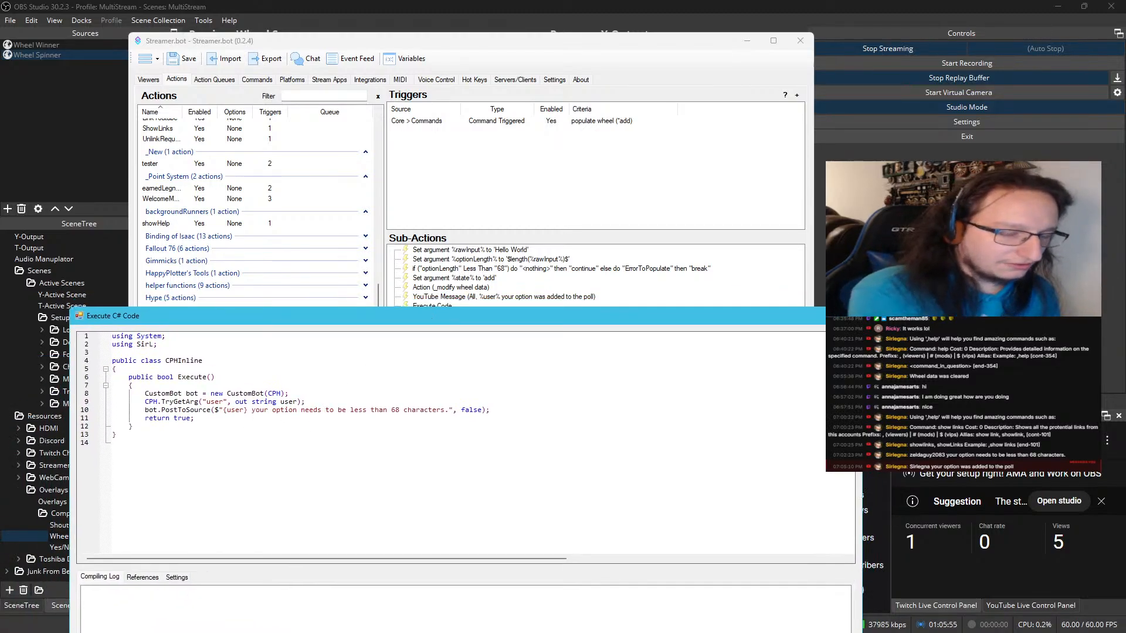
left_click_drag(296, 410, 463, 410)
key("BackSpace")
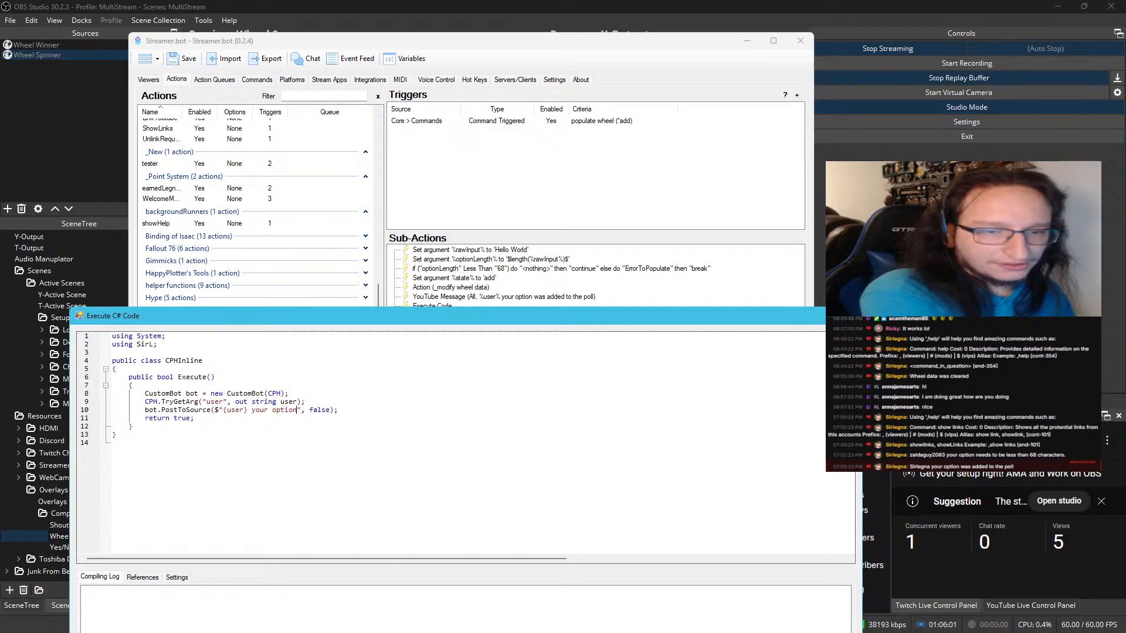
type("was adde")
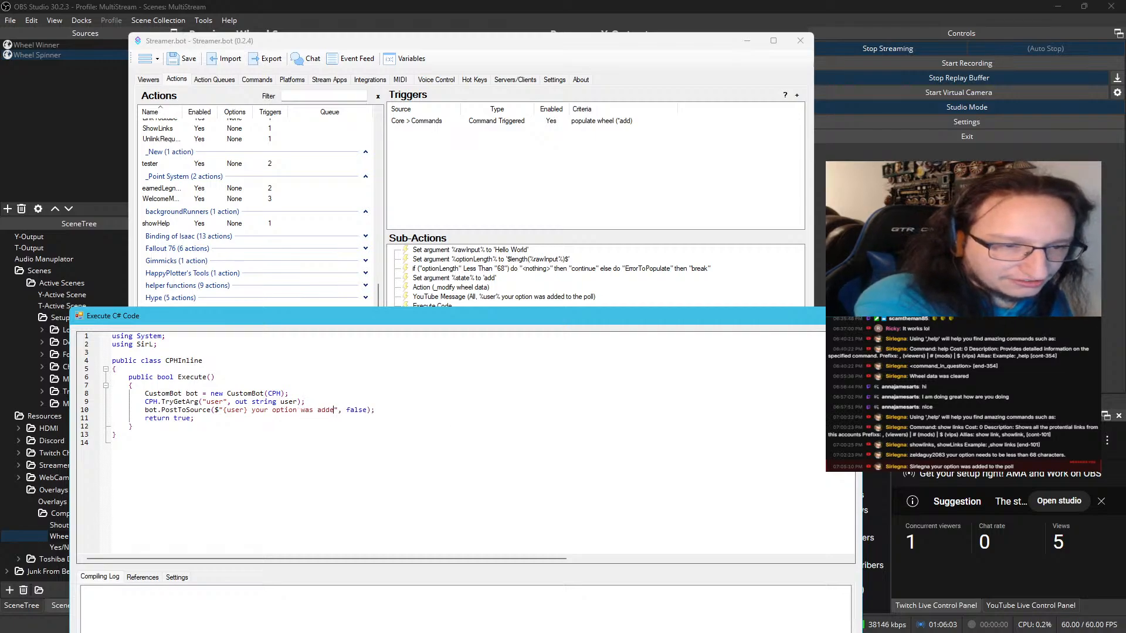
type("d to the b")
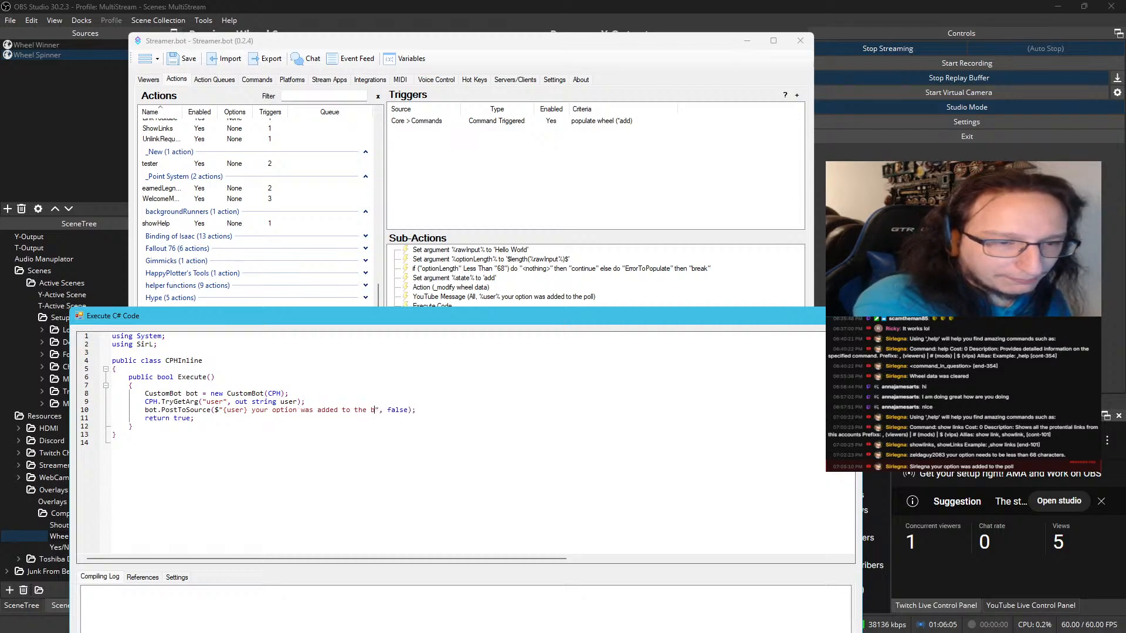
key("BackSpace")
type("pol")
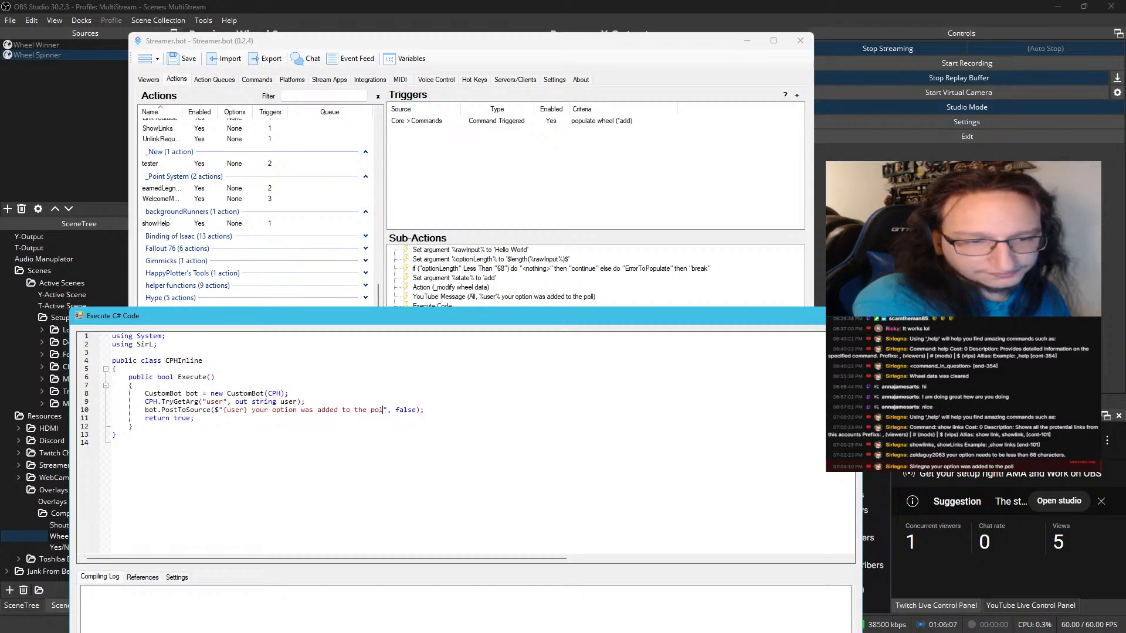
type("l.")
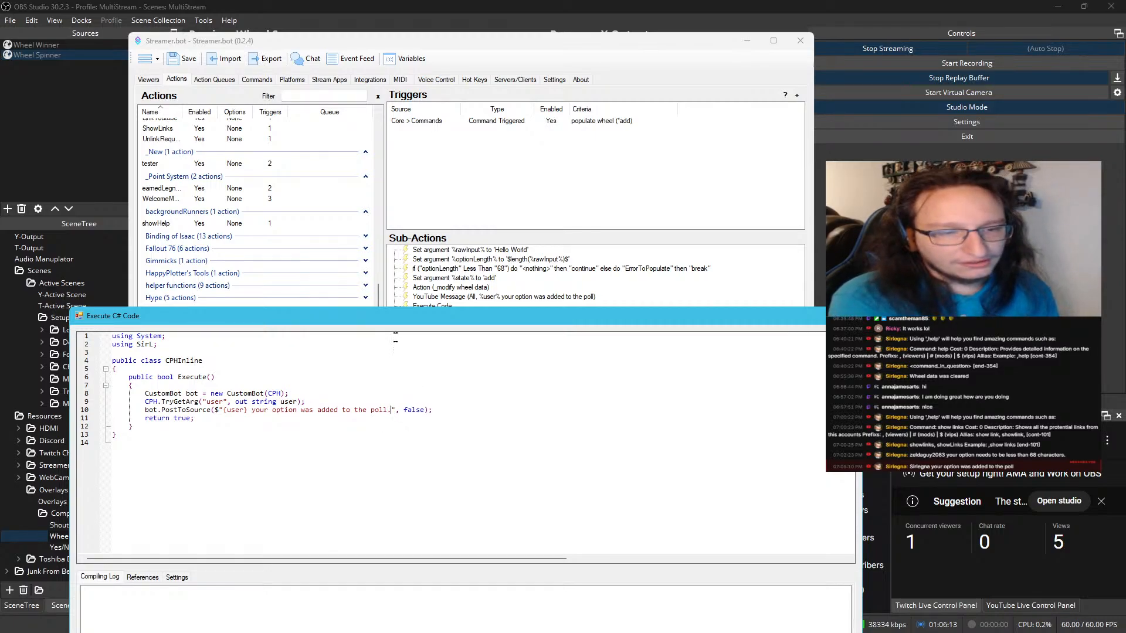
Compile the edited C# code, and save it to the Populate Wheel action
left_click_drag(405, 322, 414, 139)
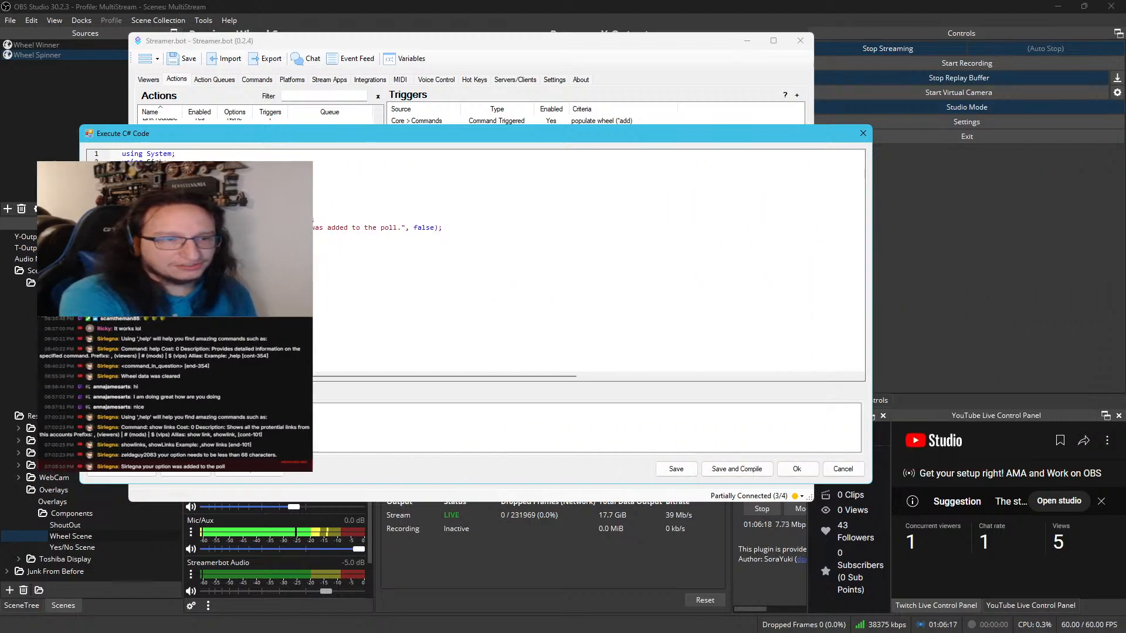
left_click(248, 470)
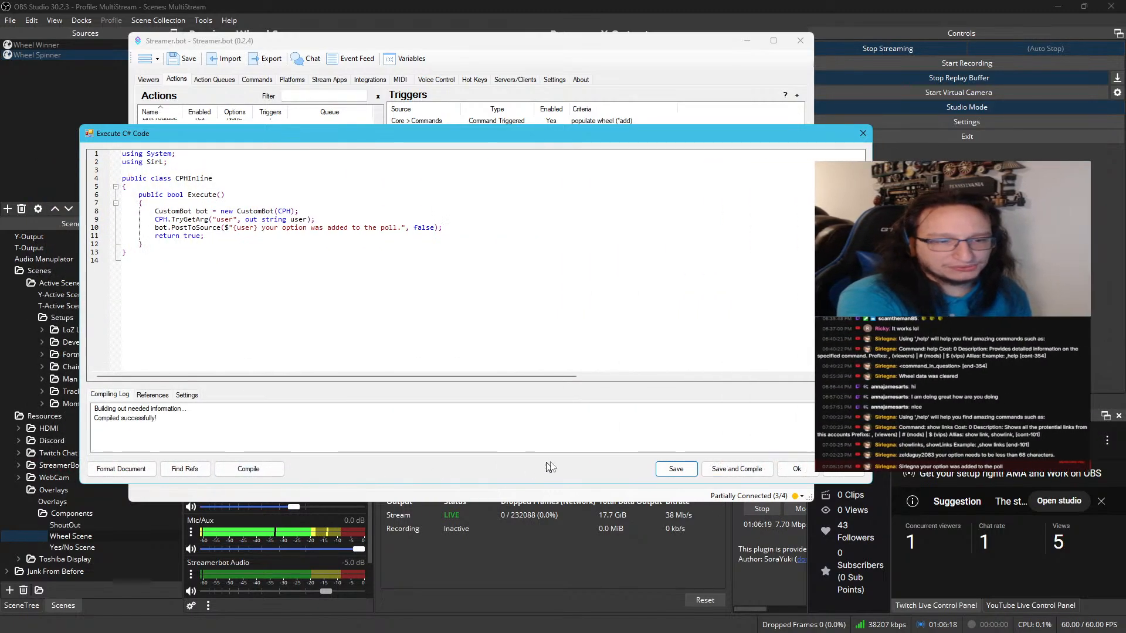
left_click(757, 470)
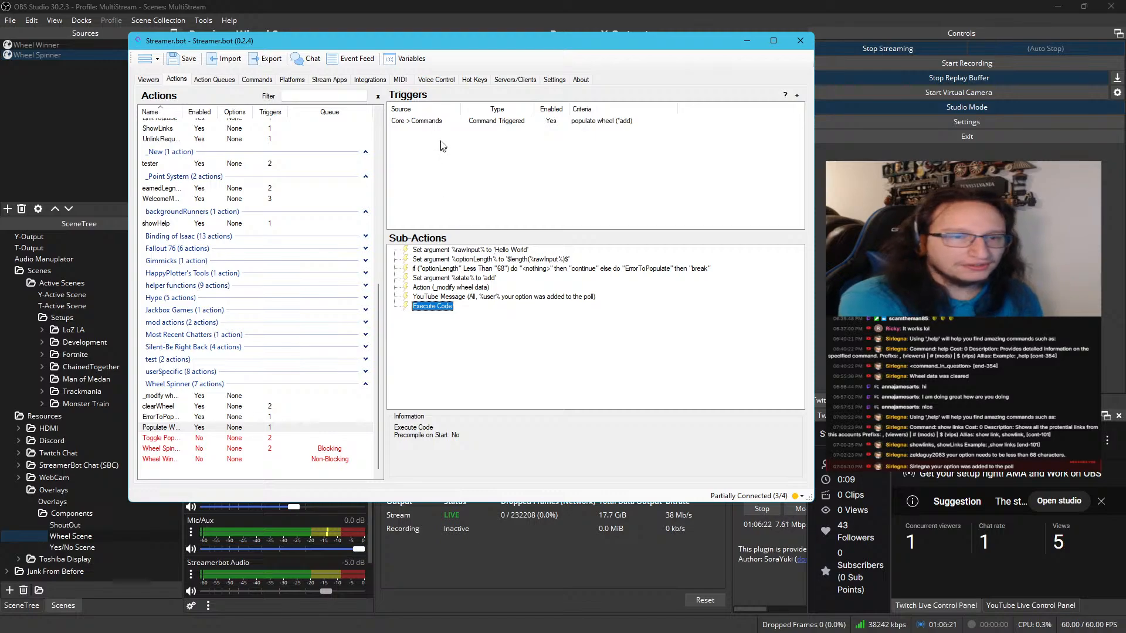
Delete the YouTube Message sub-action from Populate Wheel, keeping the Execute Code sub-action in its place
left_click(450, 296)
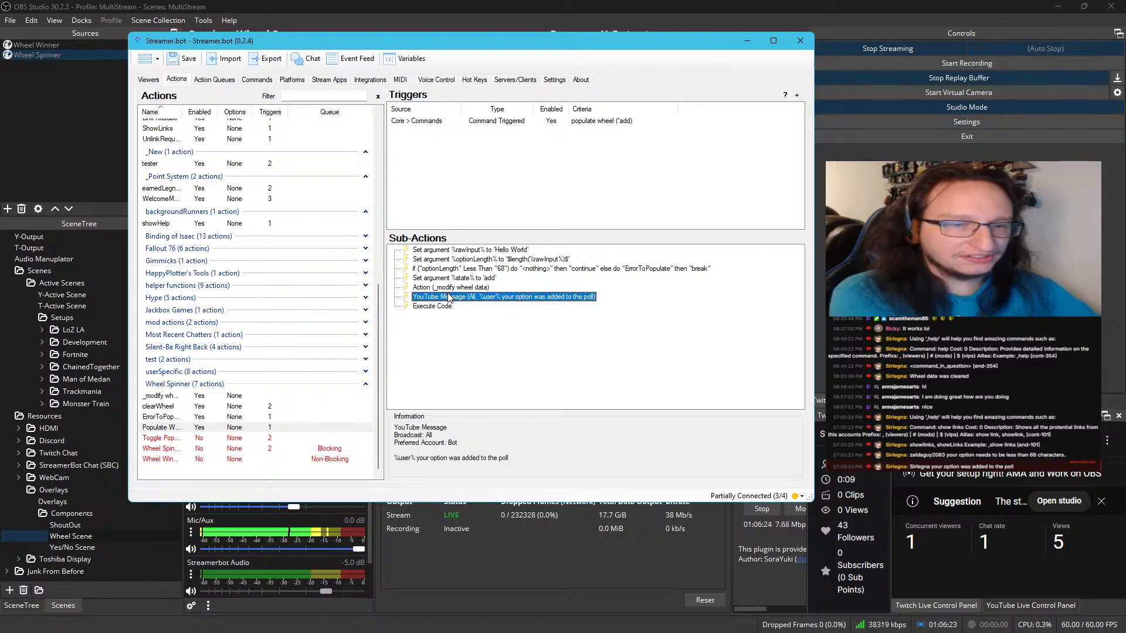
key("Delete")
left_click(502, 304)
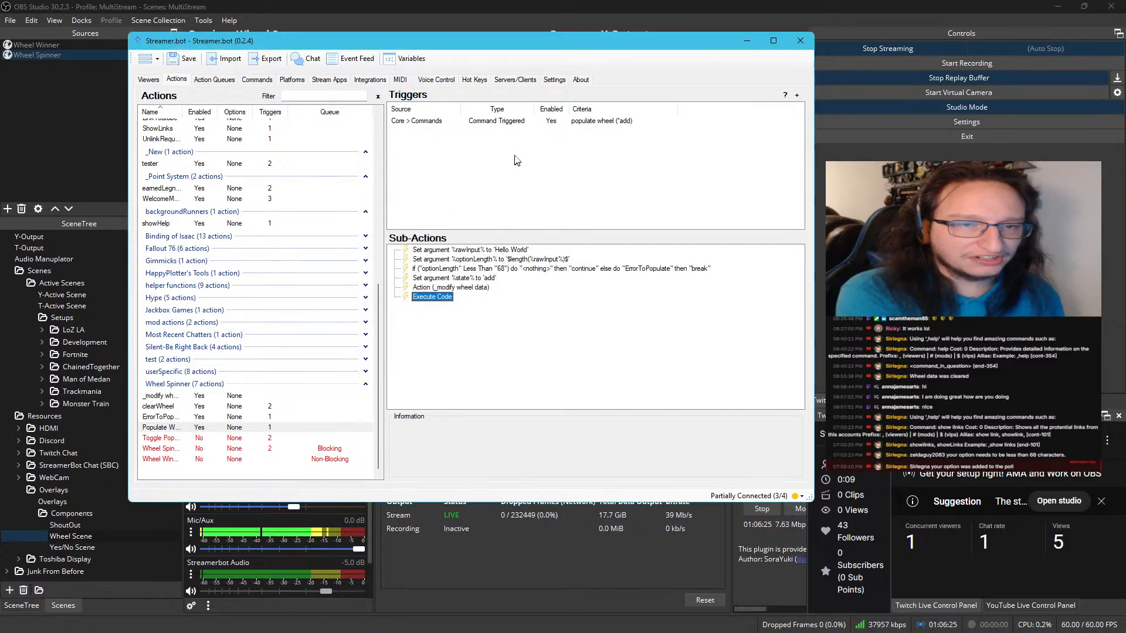
Test Populate Wheel's command trigger with the new code sub-action and review the entries in the name text file
left_click(524, 121)
right_click(525, 122)
left_click(548, 130)
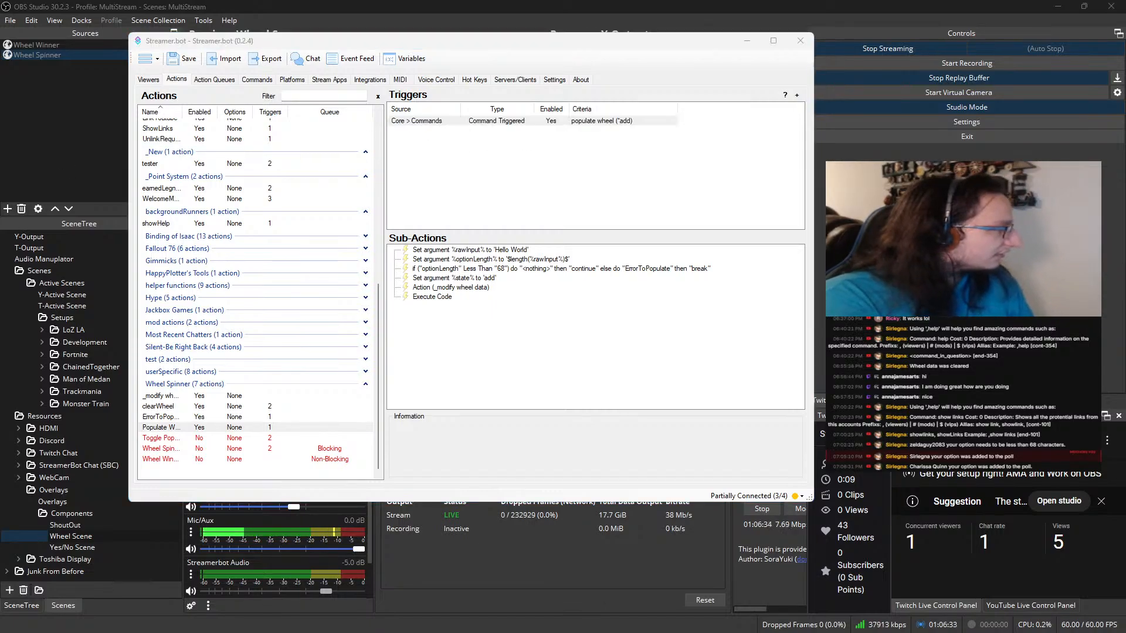
left_click_drag(833, 632, 719, 140)
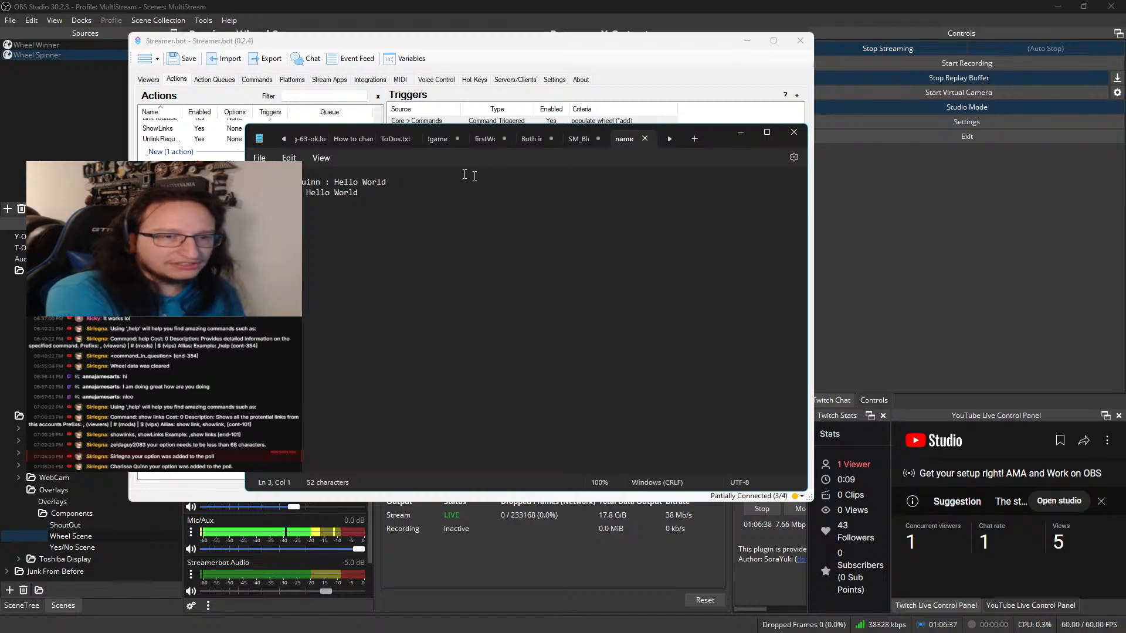
left_click_drag(713, 142, 762, 632)
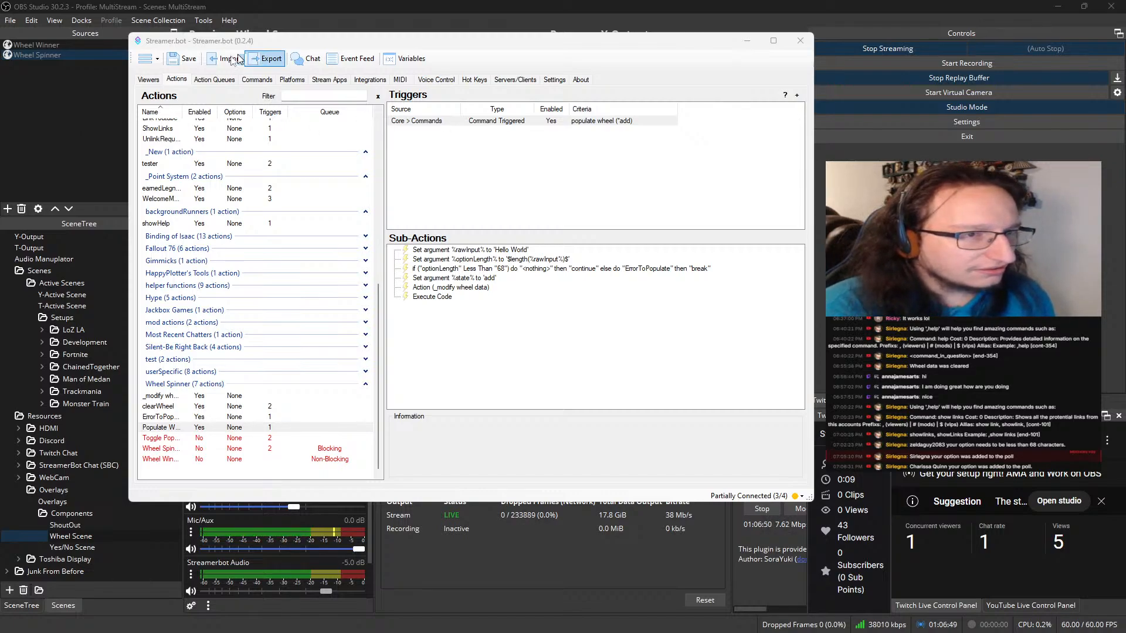
Inspect the latest Populate Wheel run's variables in the action history, comparing commandSource with eventSource
left_click(212, 80)
double_click(194, 321)
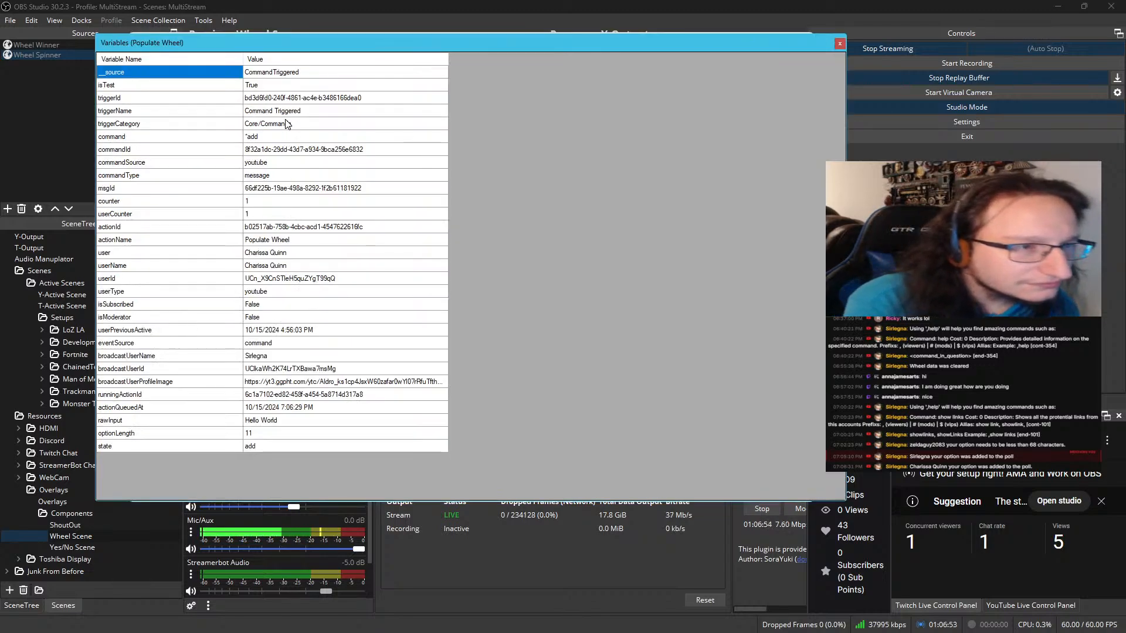
left_click(198, 168)
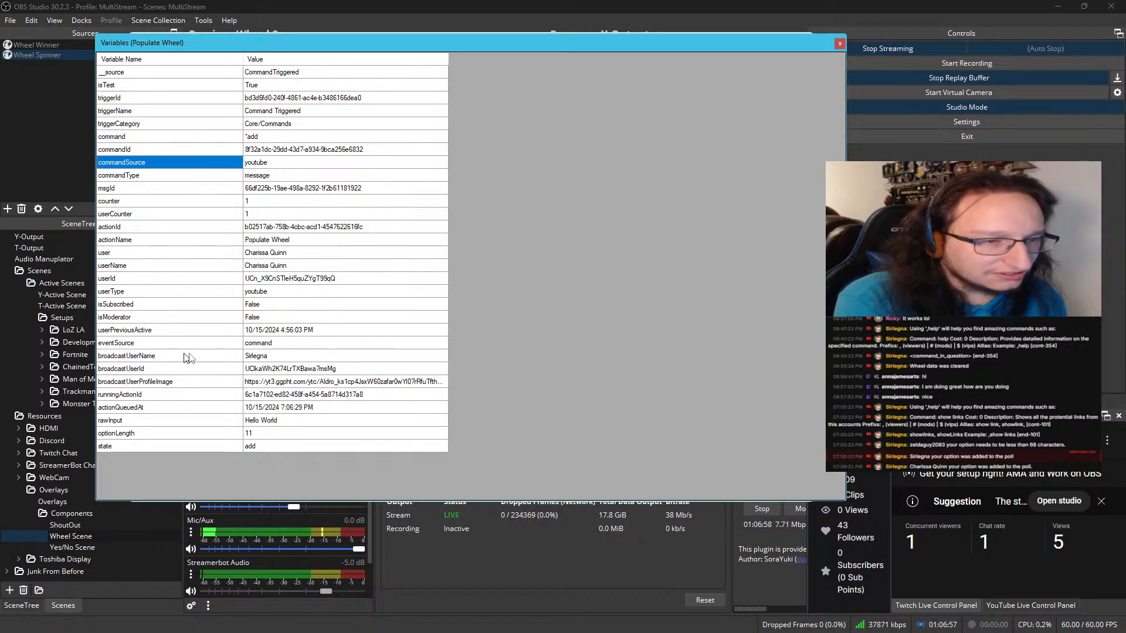
left_click(243, 345)
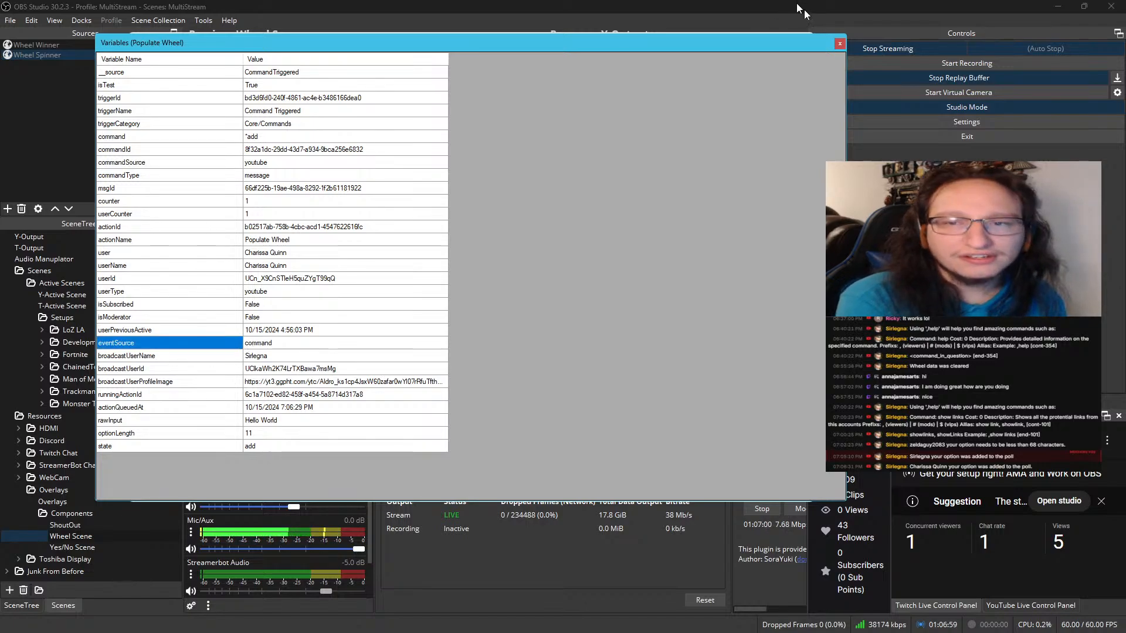
left_click(840, 43)
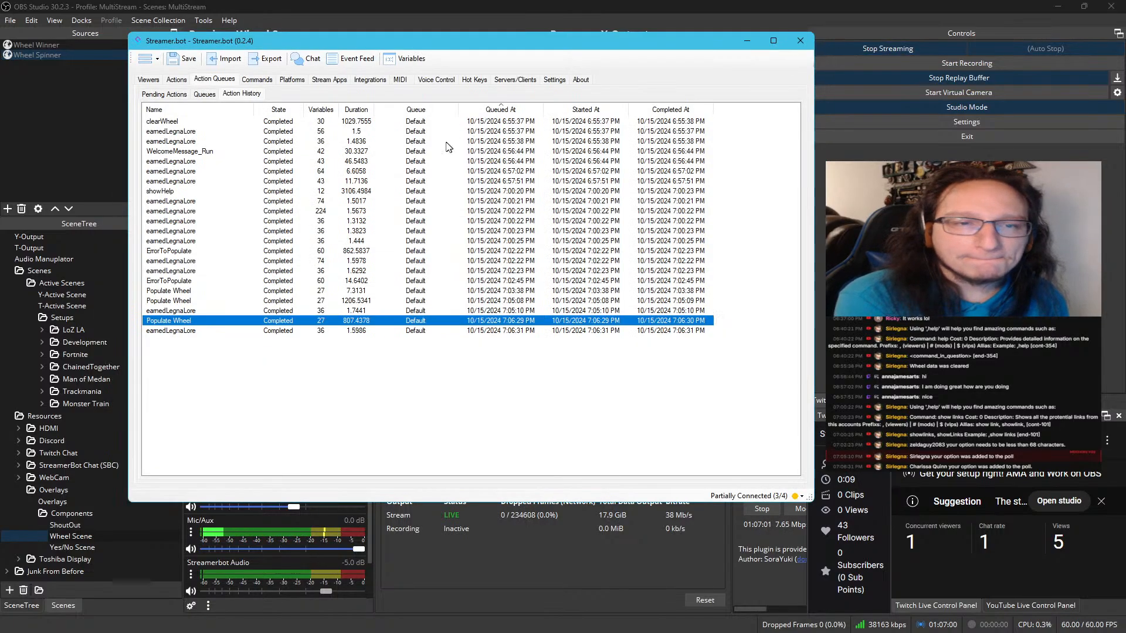
Run another test of Populate Wheel's command trigger from the actions list
left_click(177, 79)
right_click(502, 120)
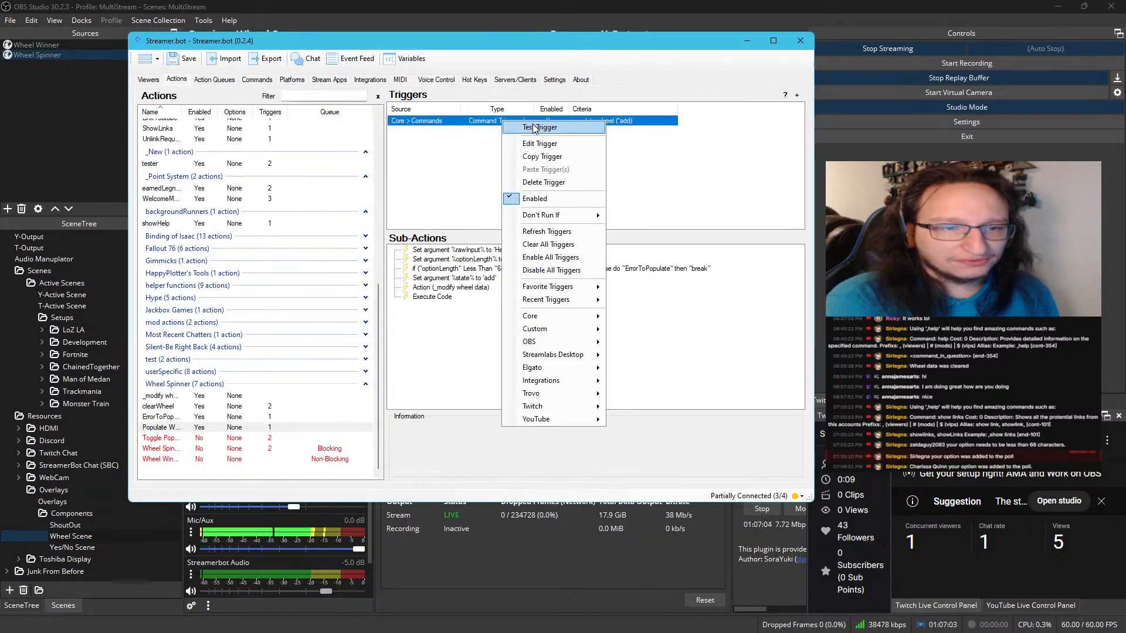
left_click(534, 127)
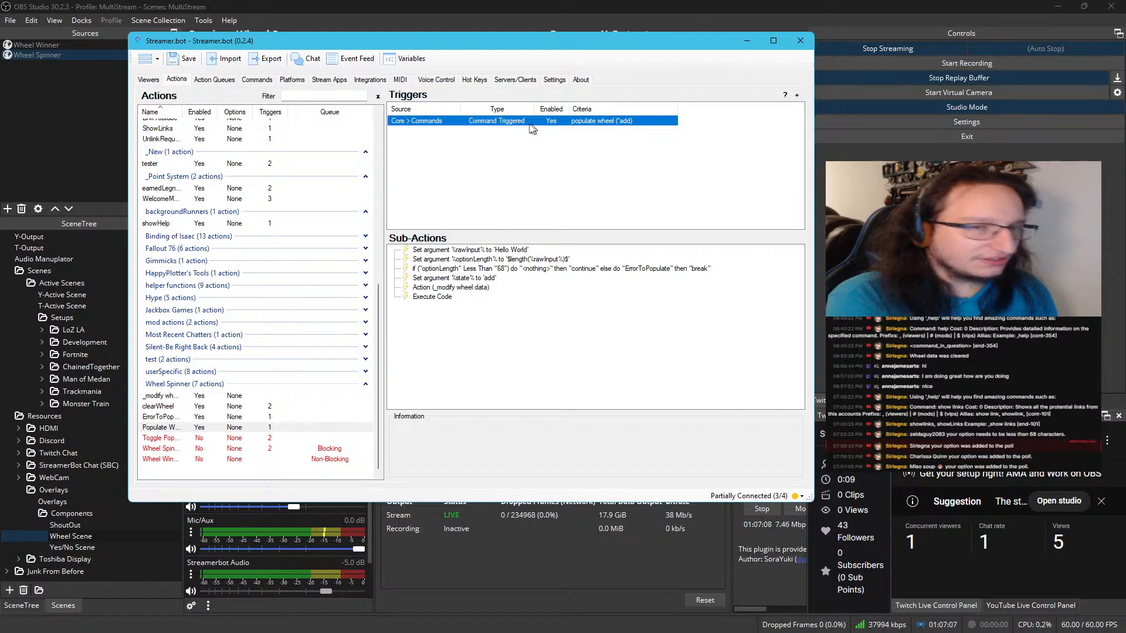
right_click(500, 137)
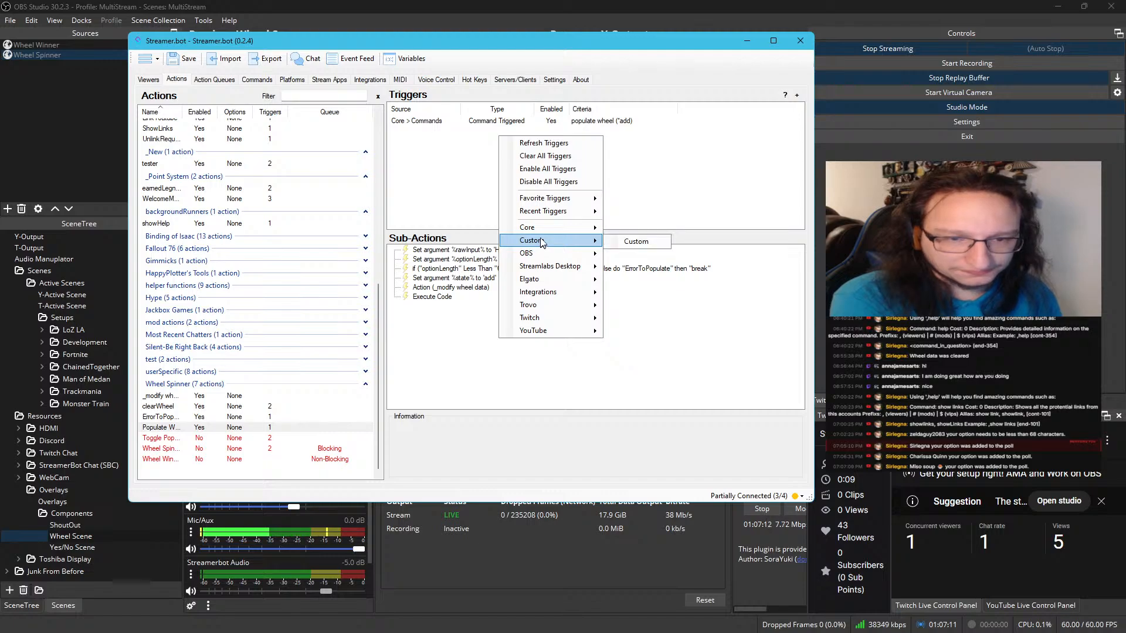
mouse_move(548, 318)
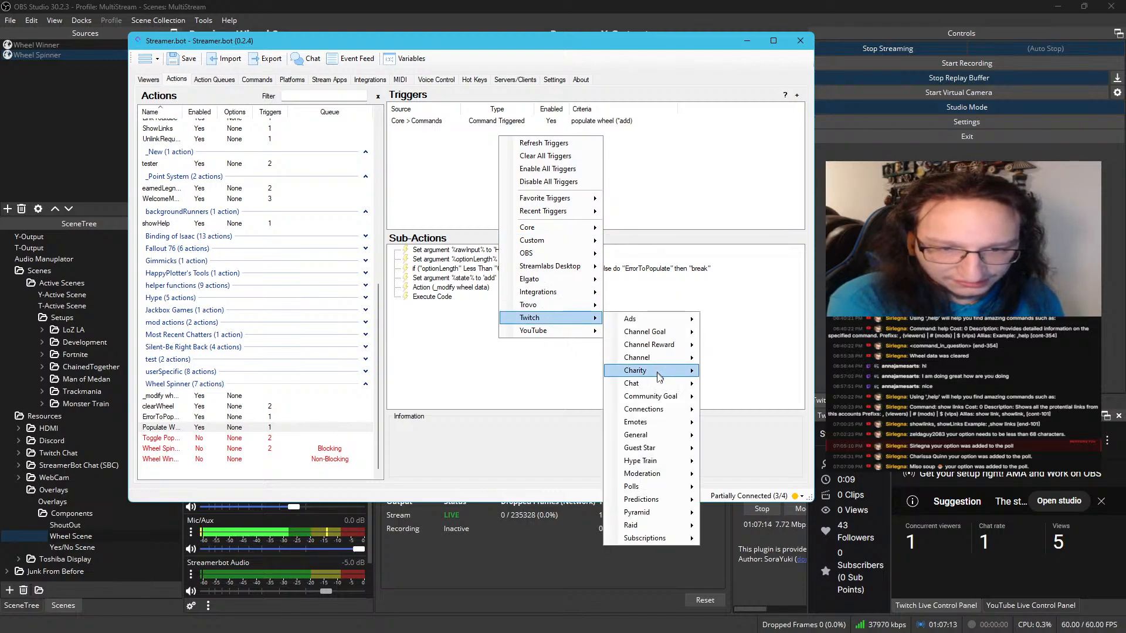
mouse_move(661, 402)
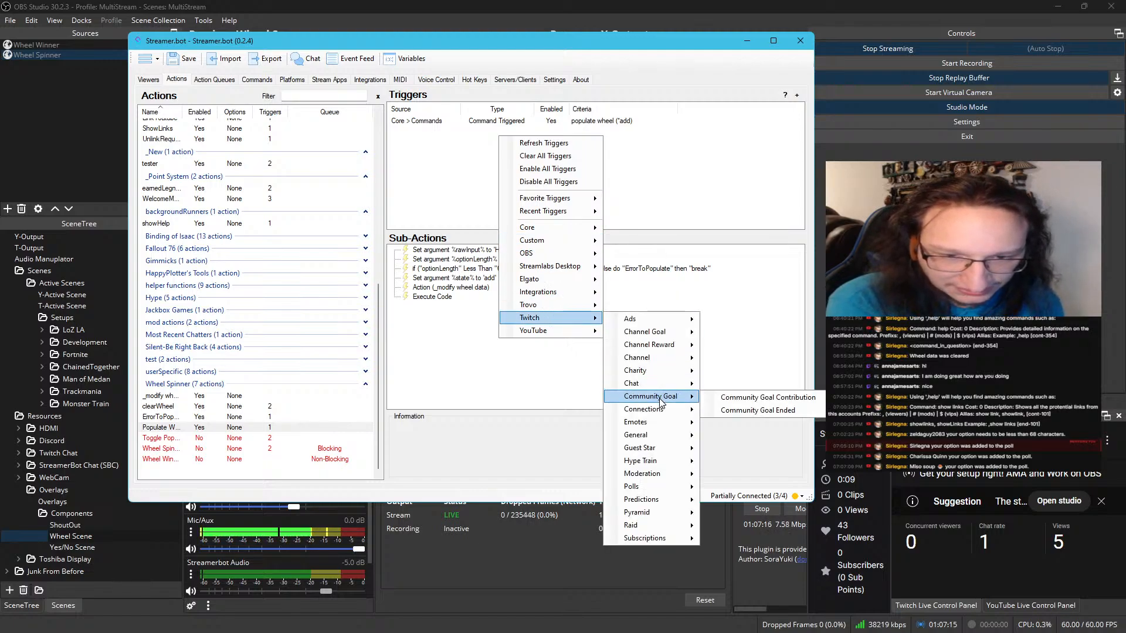
mouse_move(560, 234)
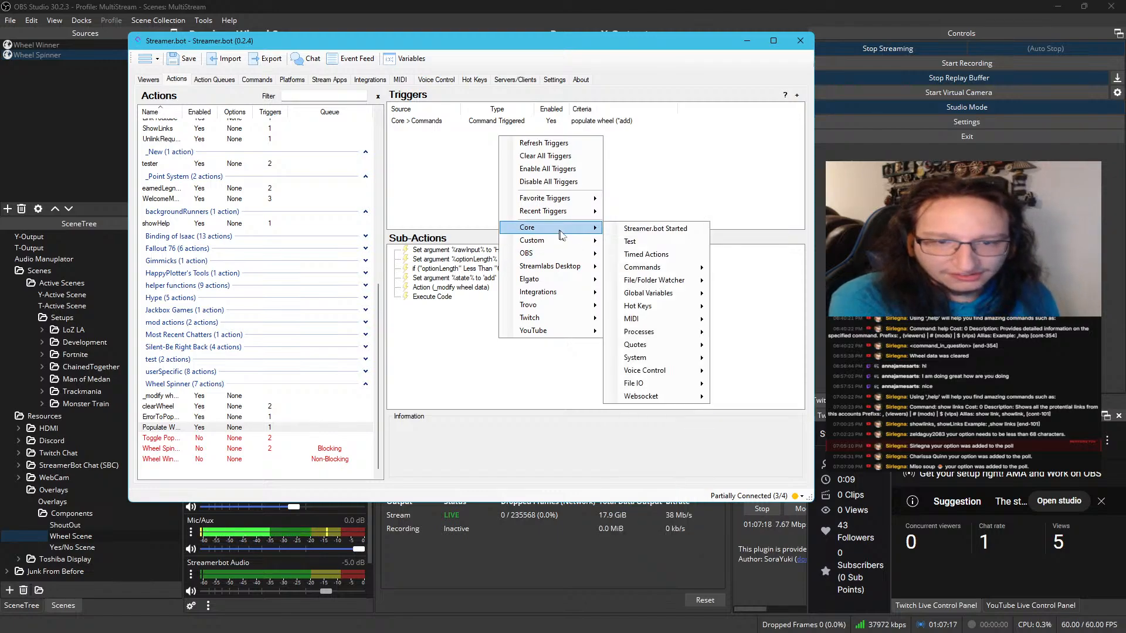
mouse_move(674, 270)
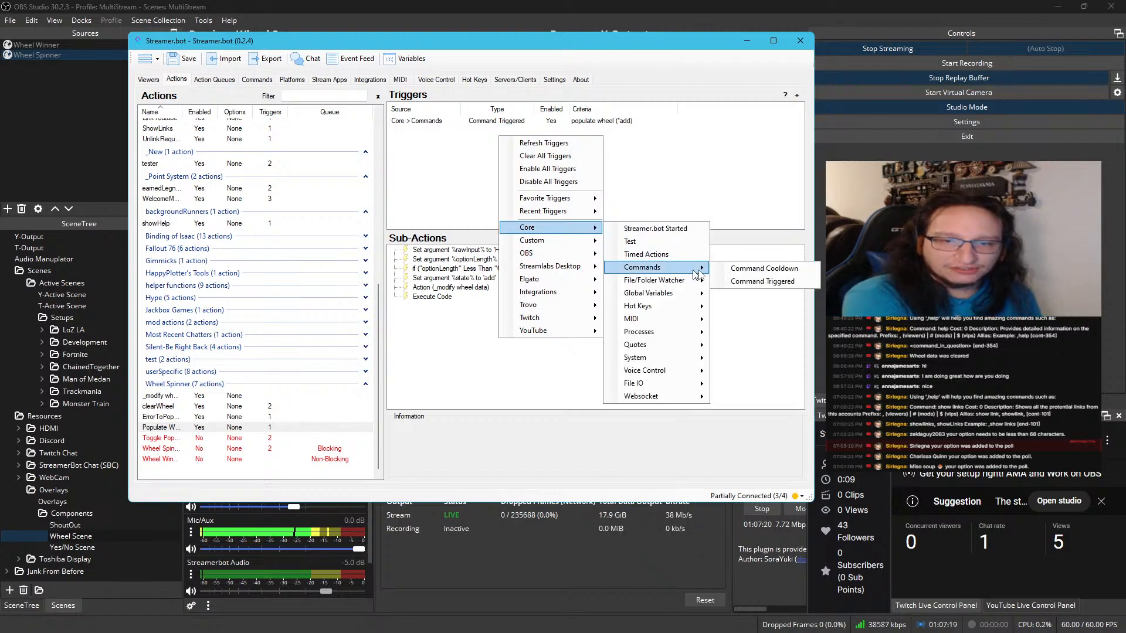
left_click(761, 279)
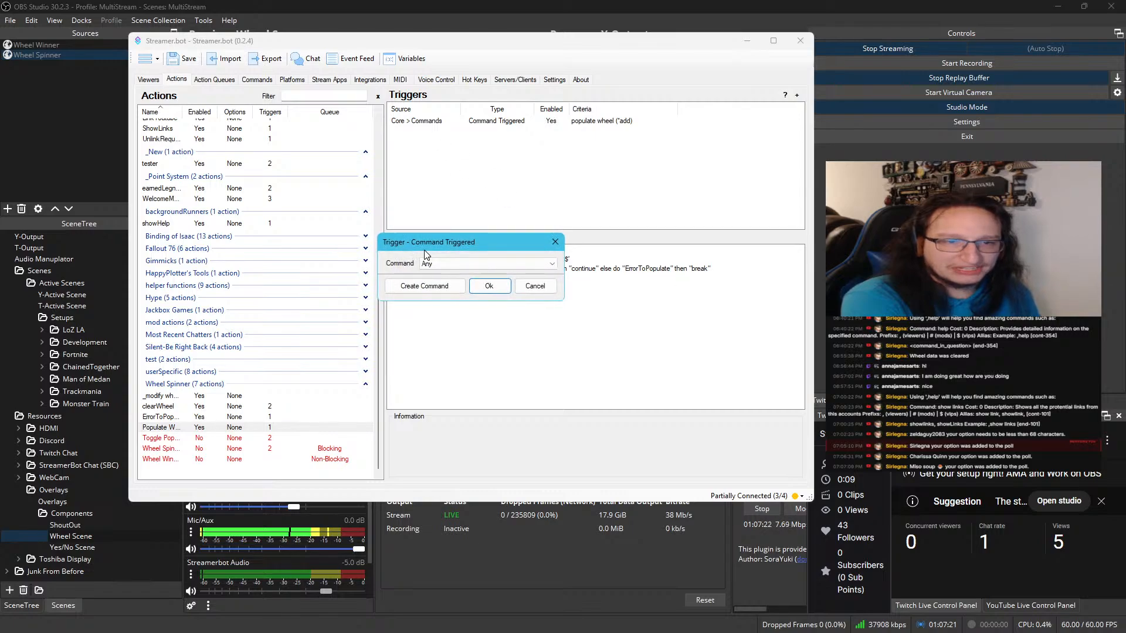
left_click(531, 285)
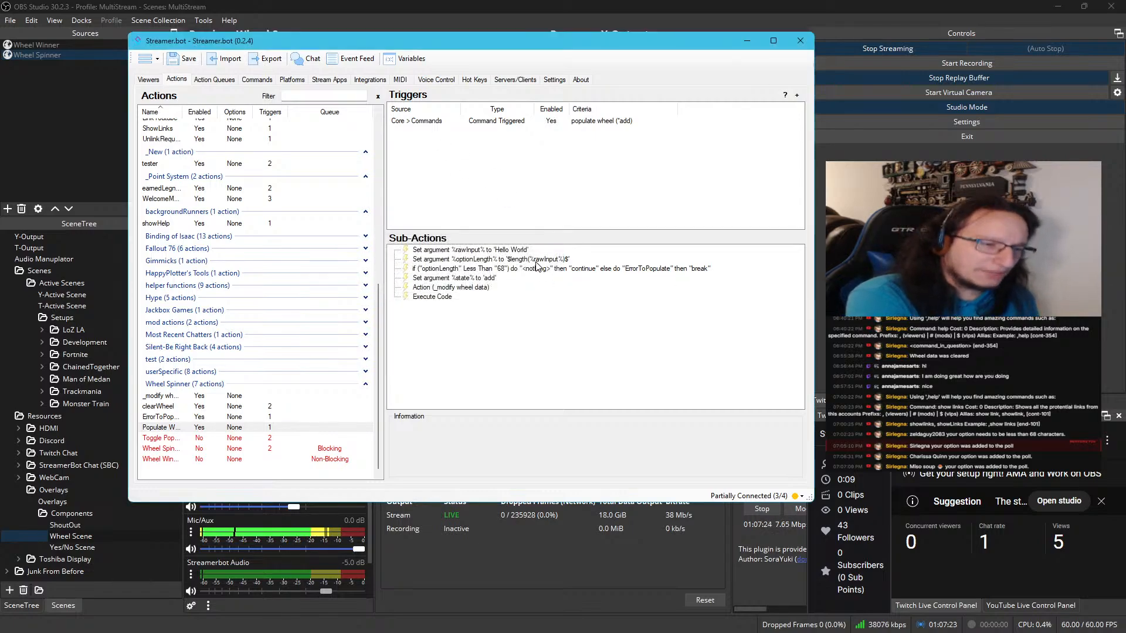
left_click(525, 124)
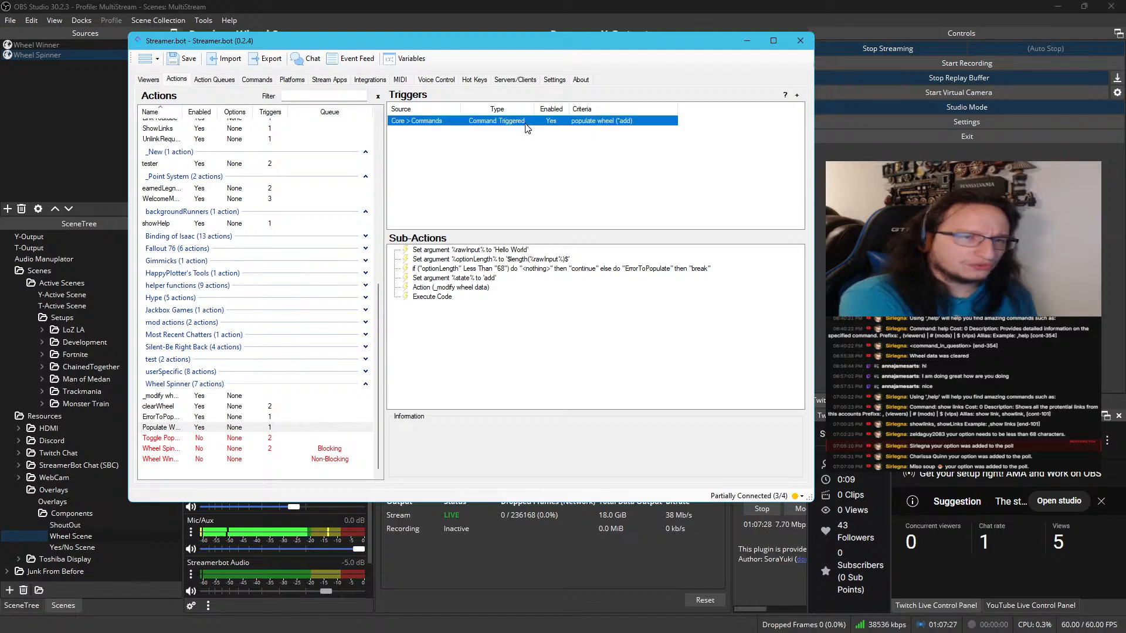
right_click(526, 125)
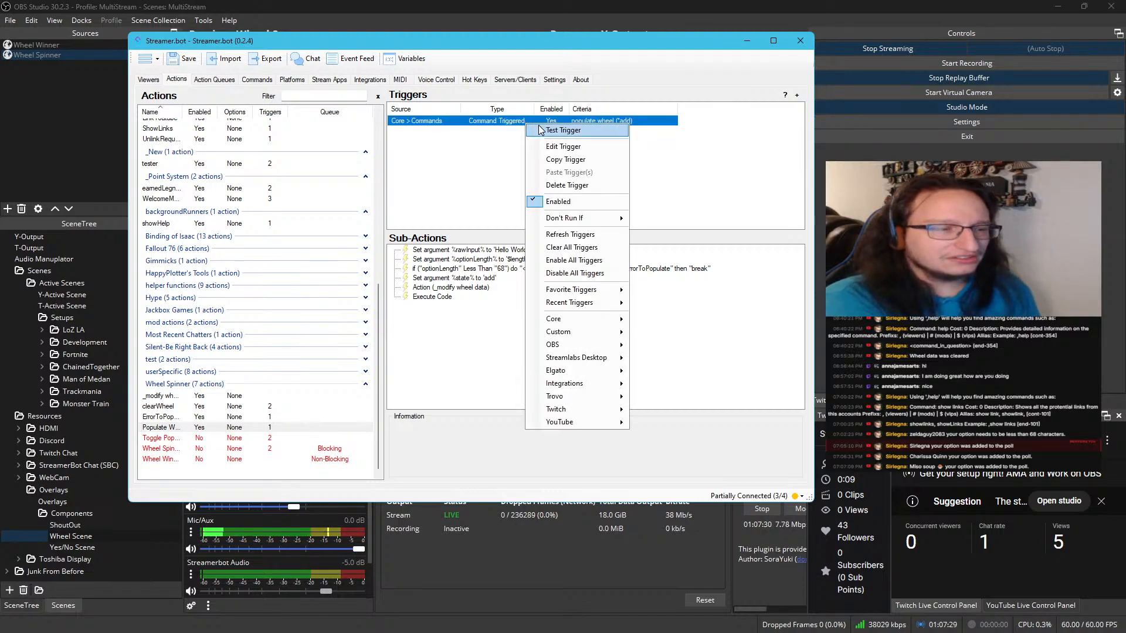
left_click(487, 199)
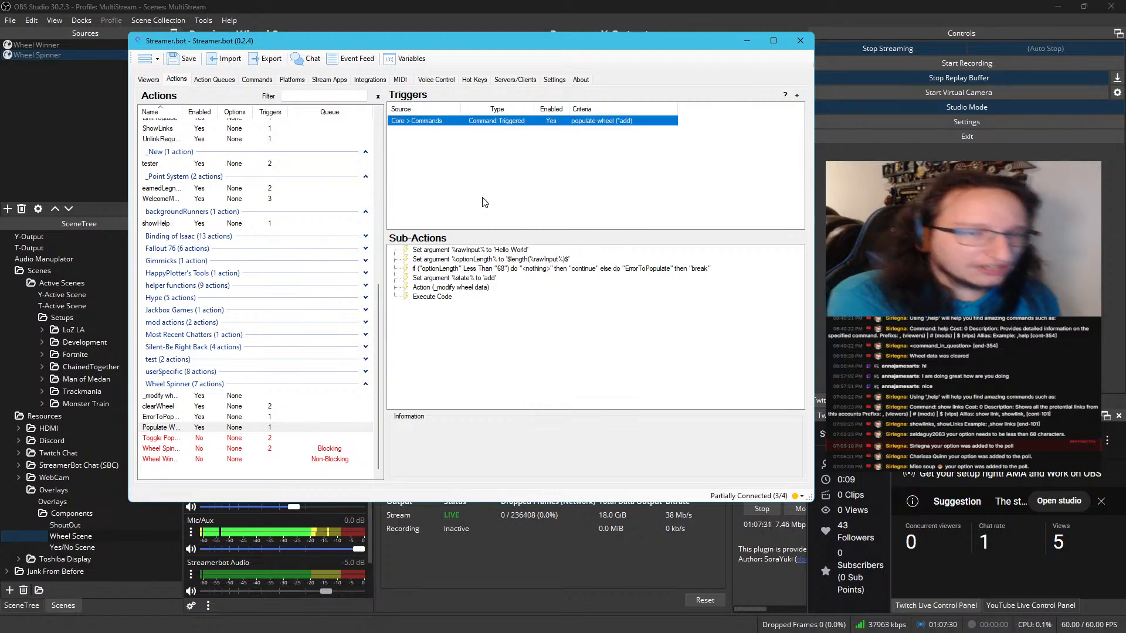
Duplicate the sub-action setting rawInput to Hello World and place the copy directly below the original
right_click(467, 254)
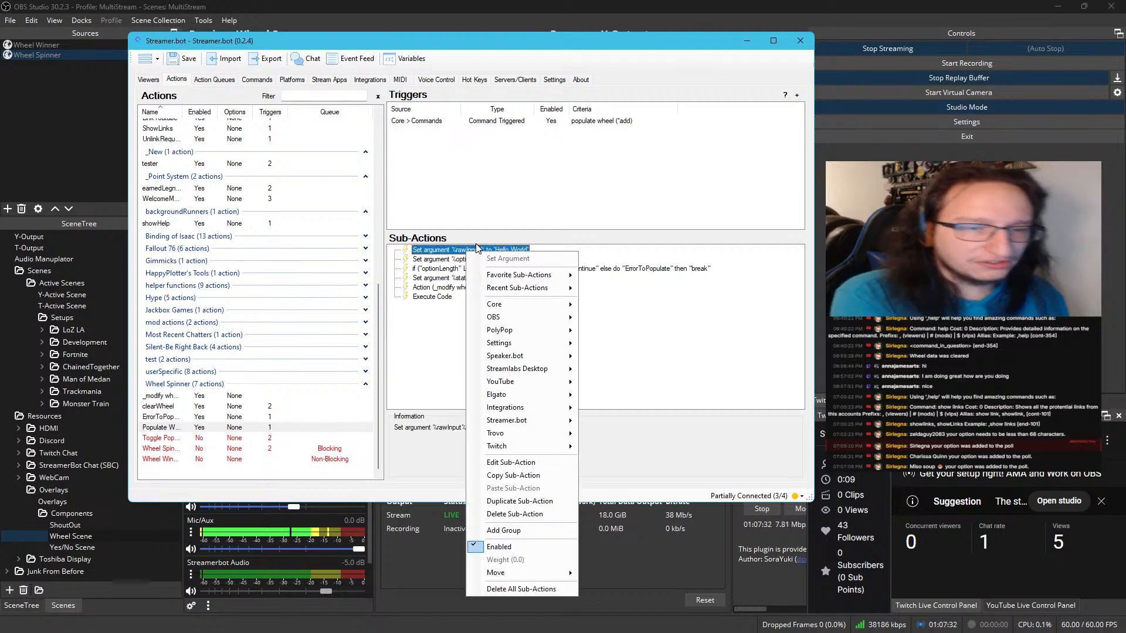
left_click(499, 502)
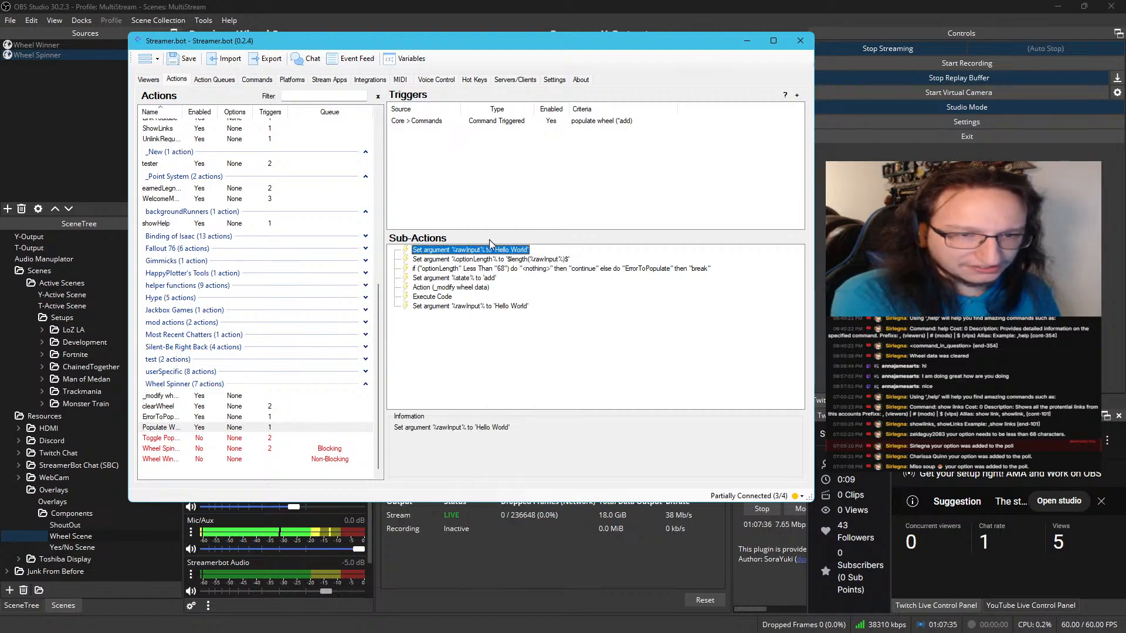
left_click_drag(466, 308, 496, 262)
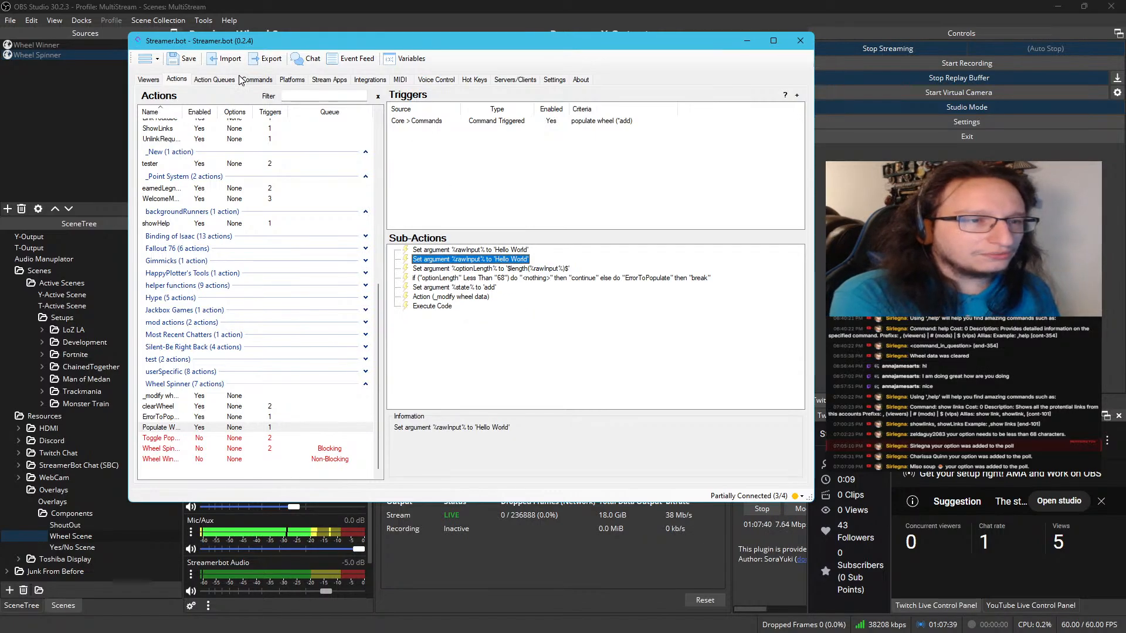
Inspect the latest Populate Wheel run's variables in the action history and copy the variable name commandSource
left_click(218, 82)
double_click(199, 341)
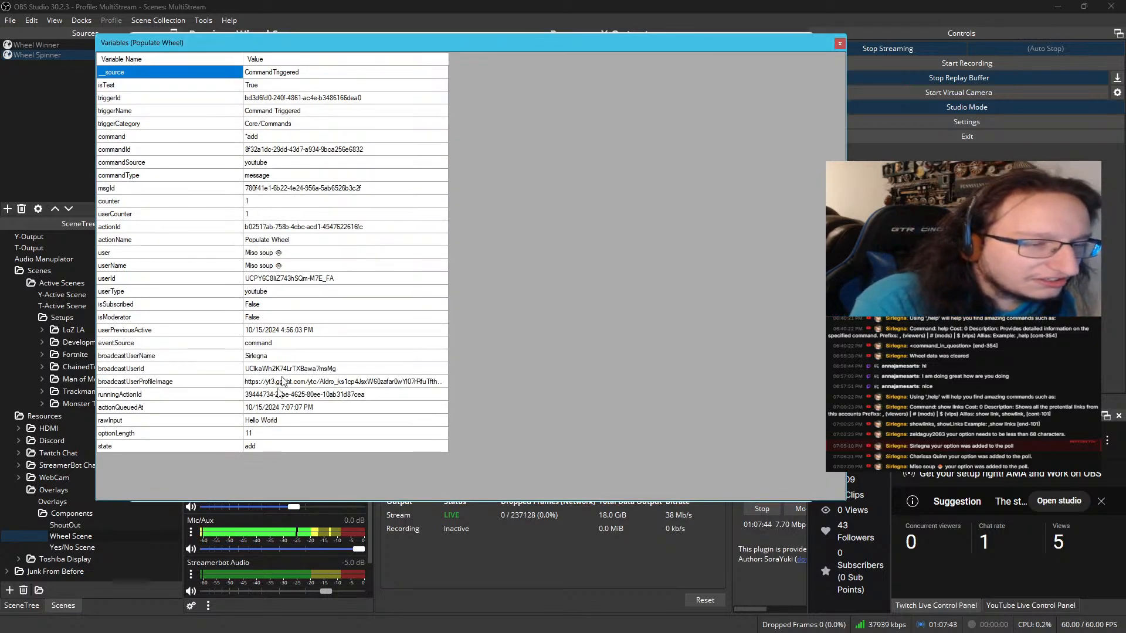
left_click(259, 343)
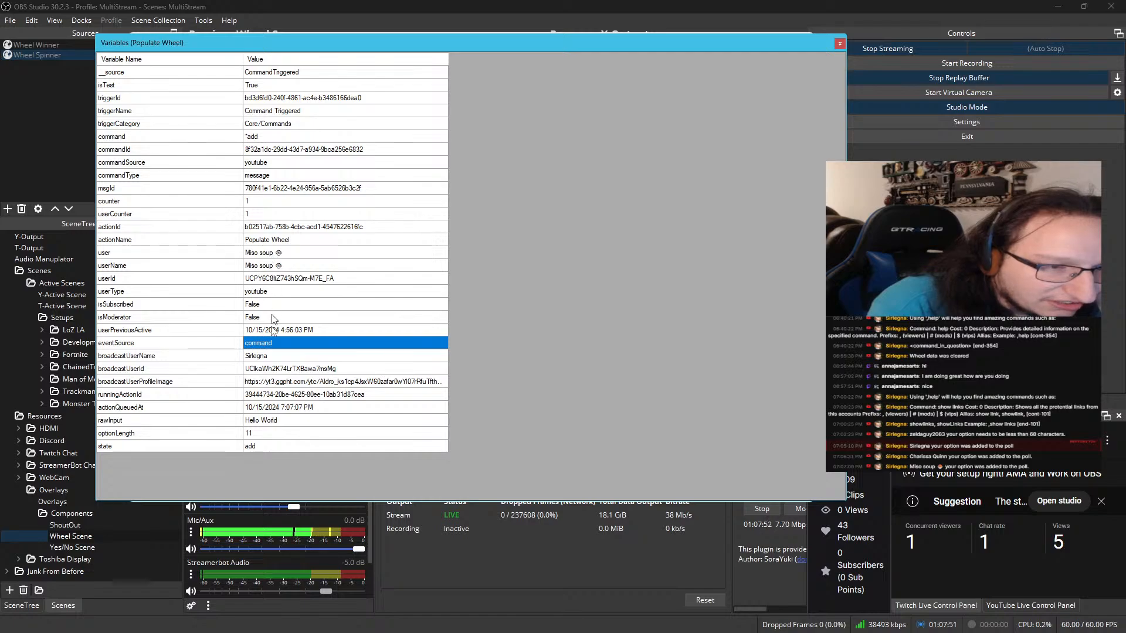
left_click(202, 164)
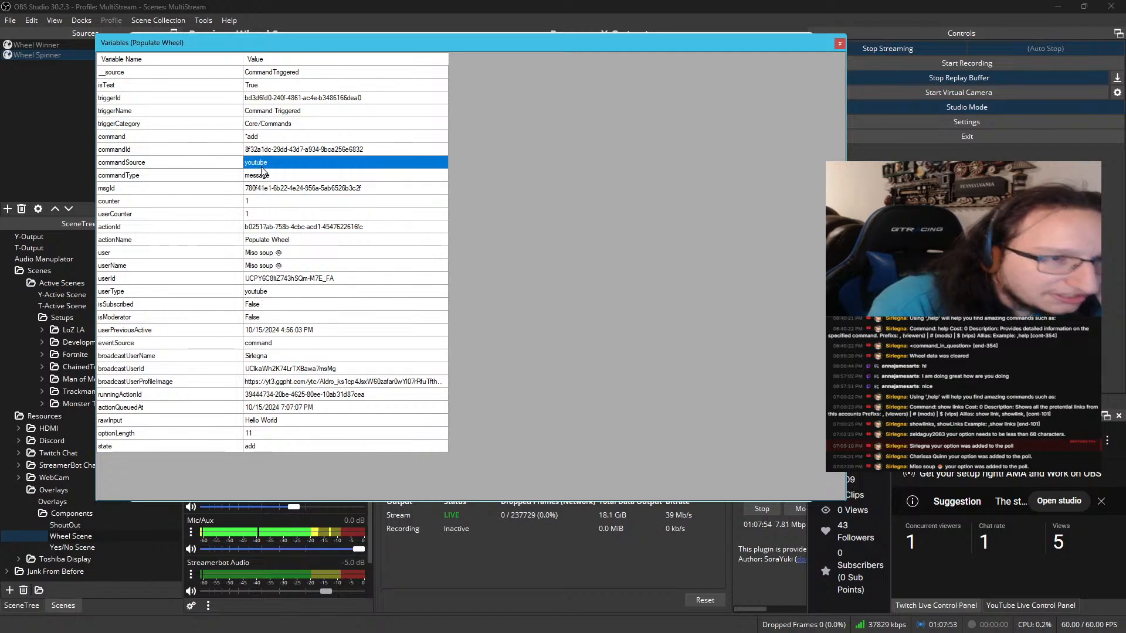
right_click(203, 164)
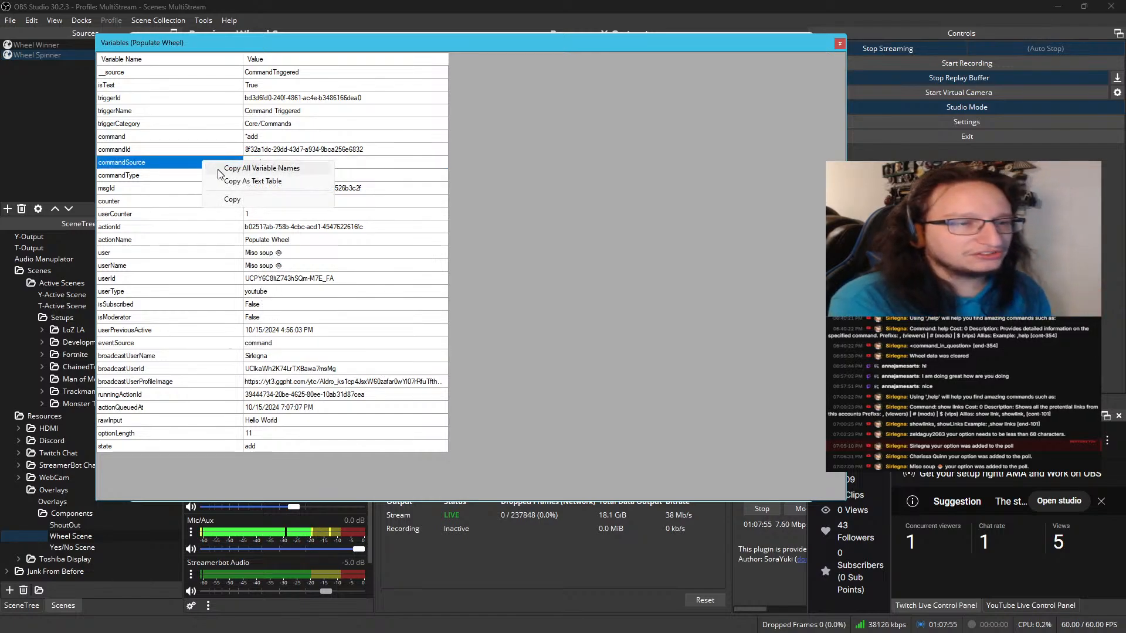
left_click(233, 199)
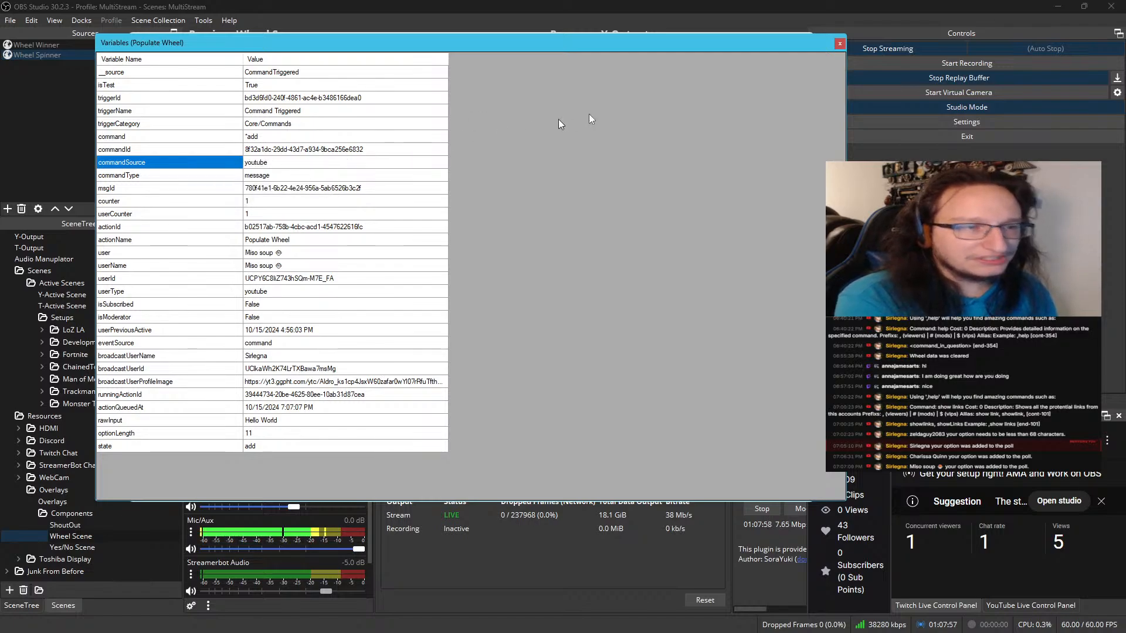
left_click(839, 44)
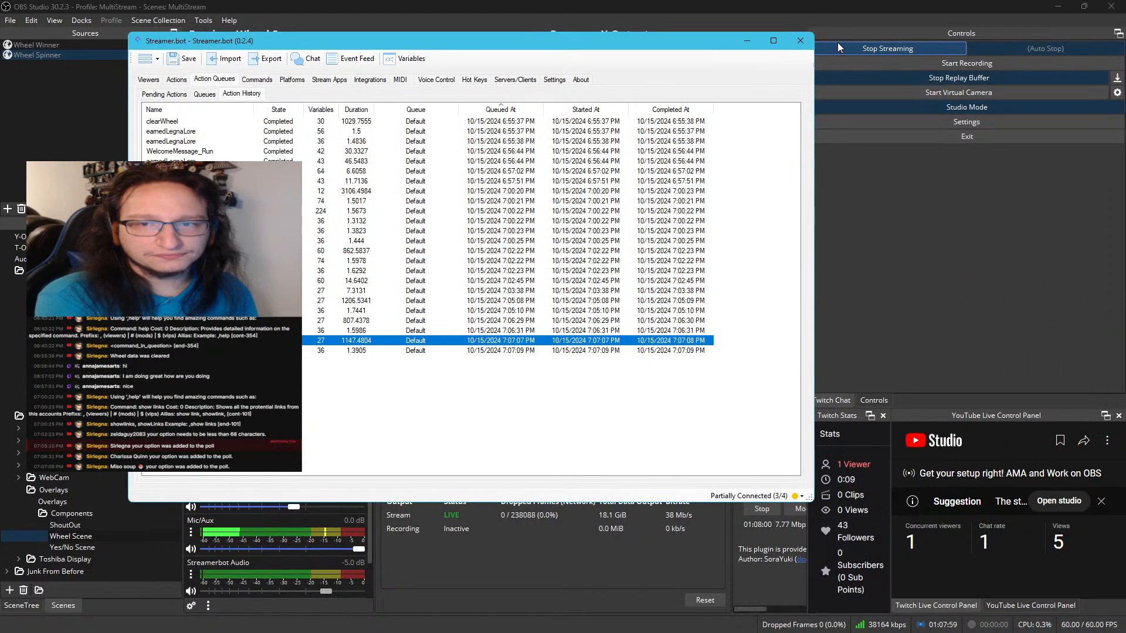
Change the duplicated Set Argument sub-action in Populate Wheel to set the variable commandSource to twitch
left_click(176, 79)
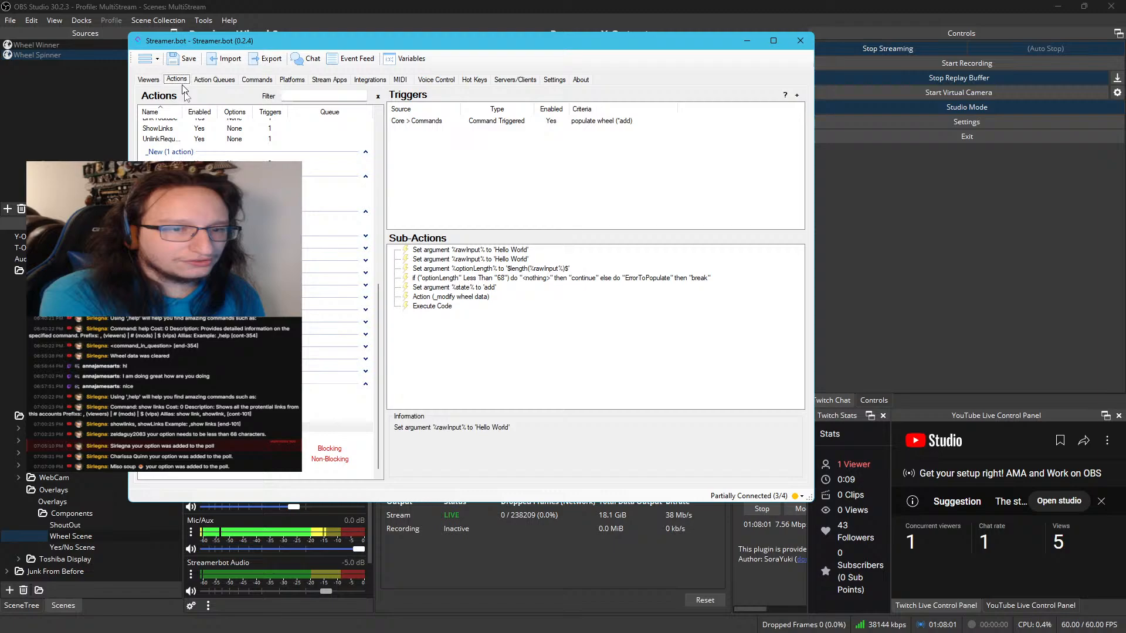
left_click(435, 259)
right_click(435, 259)
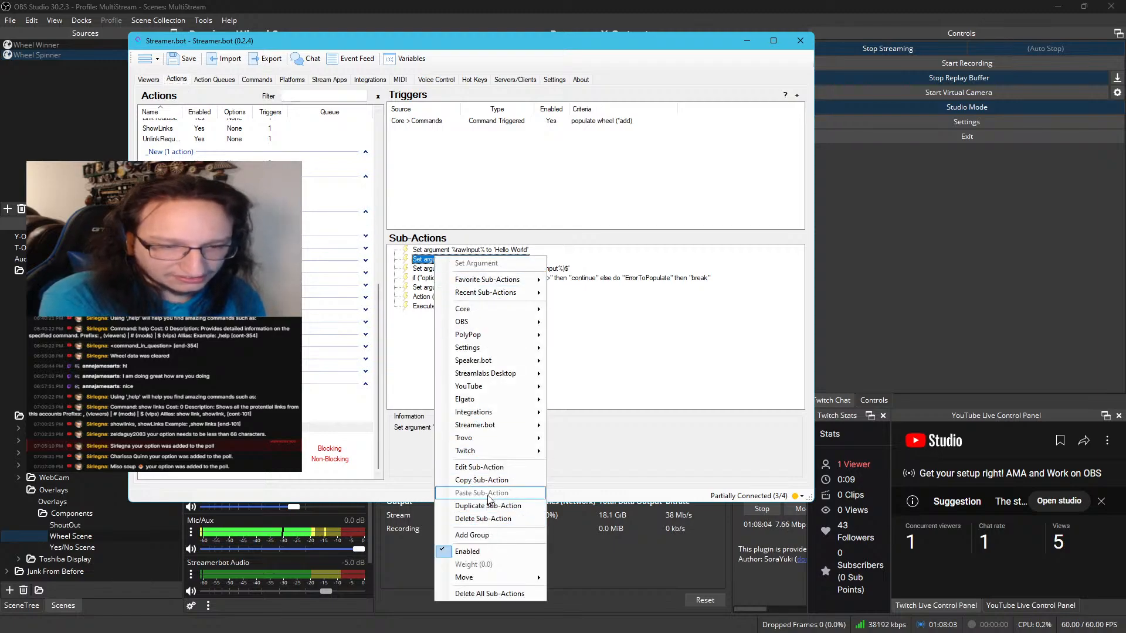
left_click(488, 471)
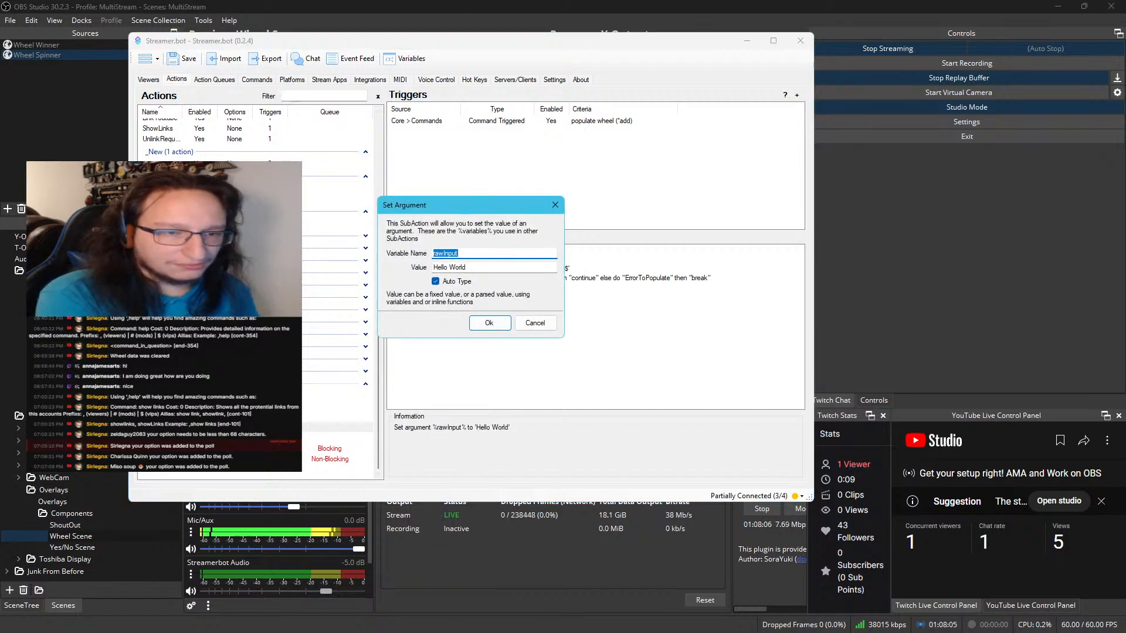
key("ctrl+v")
key("Tab")
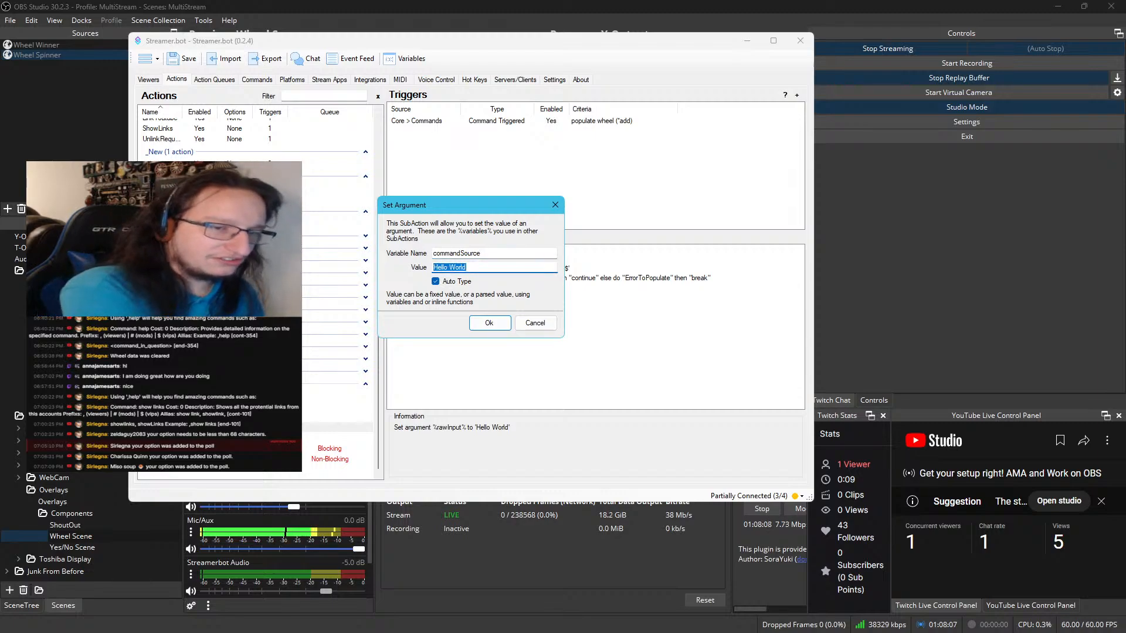
type("youtub")
key("BackSpace")
key("BackSpace")
key("BackSpace")
key("BackSpace")
key("BackSpace")
key("BackSpace")
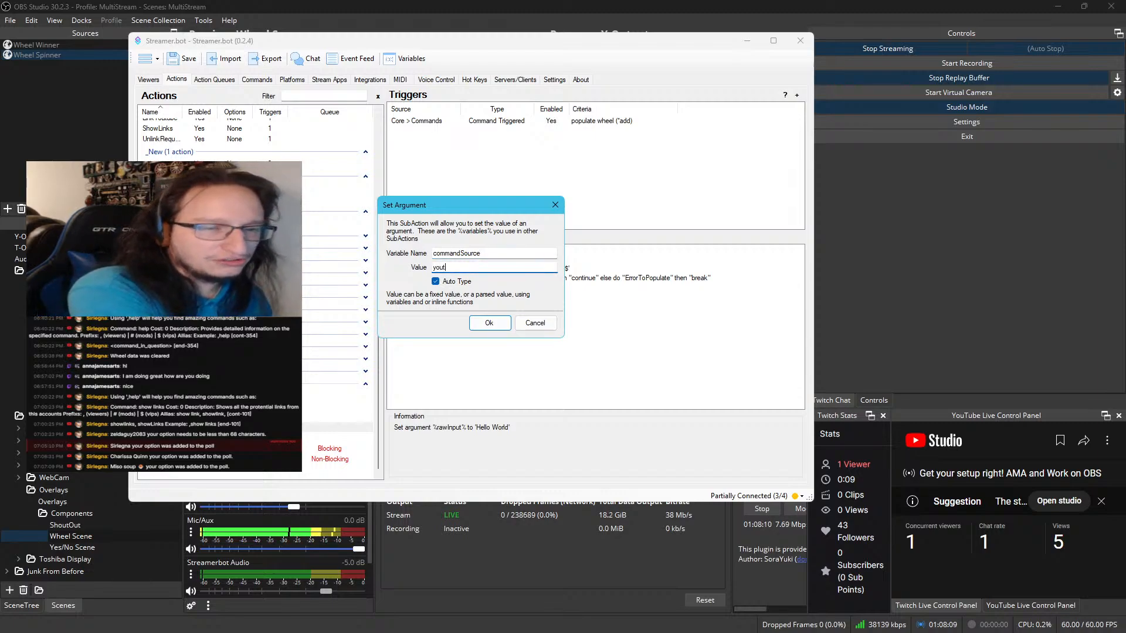
type("twitch")
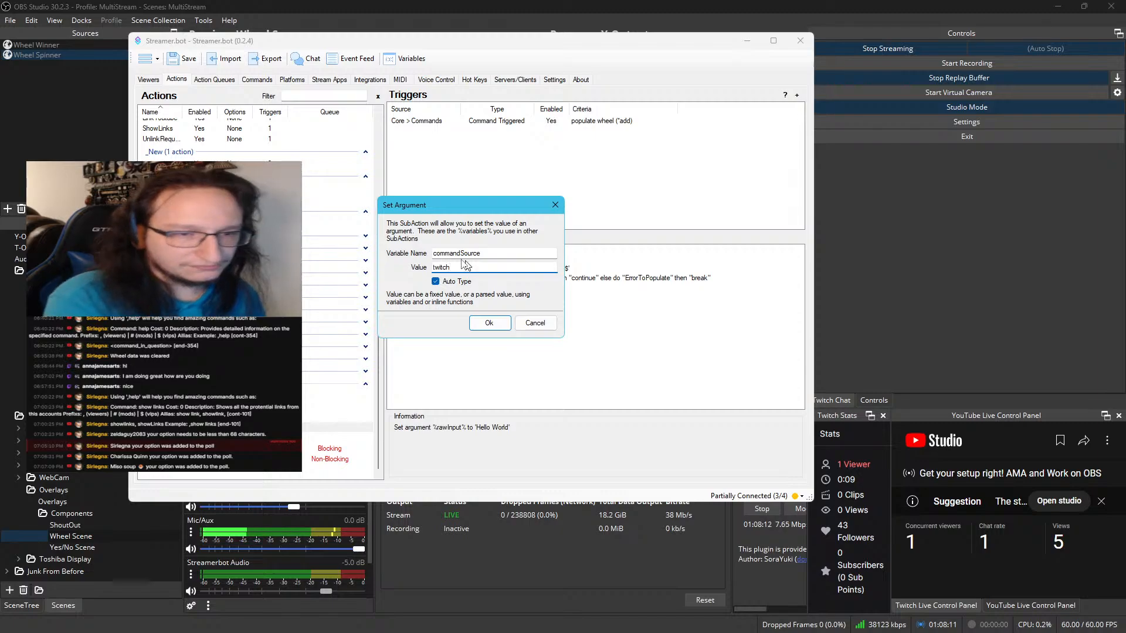
left_click(505, 325)
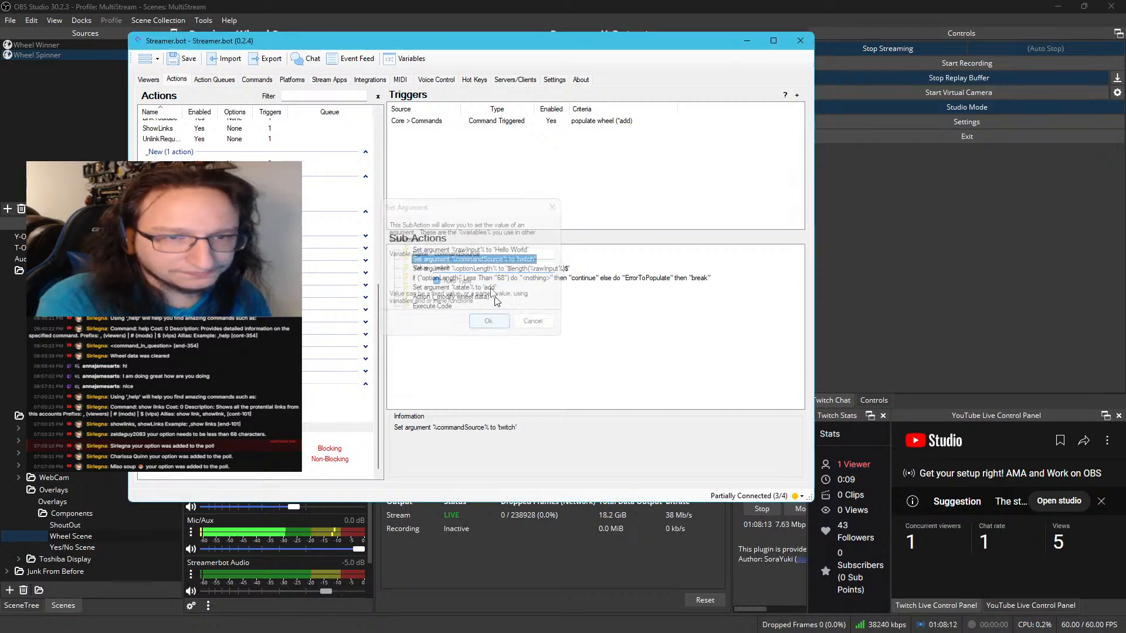
Test Populate Wheel's command trigger with commandSource overridden to twitch
left_click(533, 123)
right_click(533, 123)
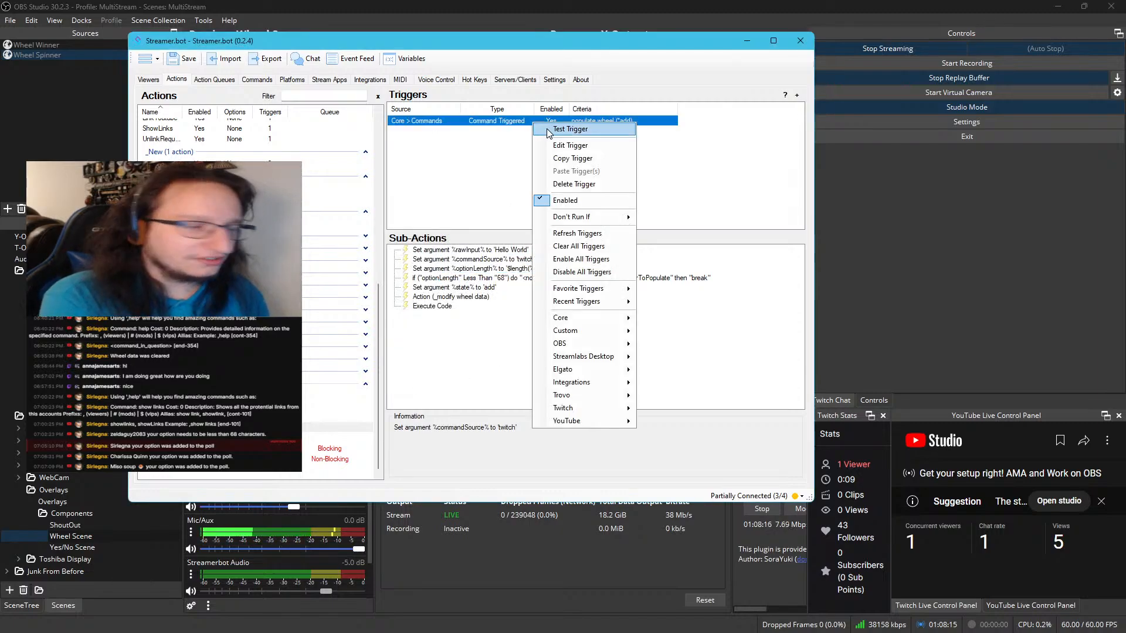
key("Escape")
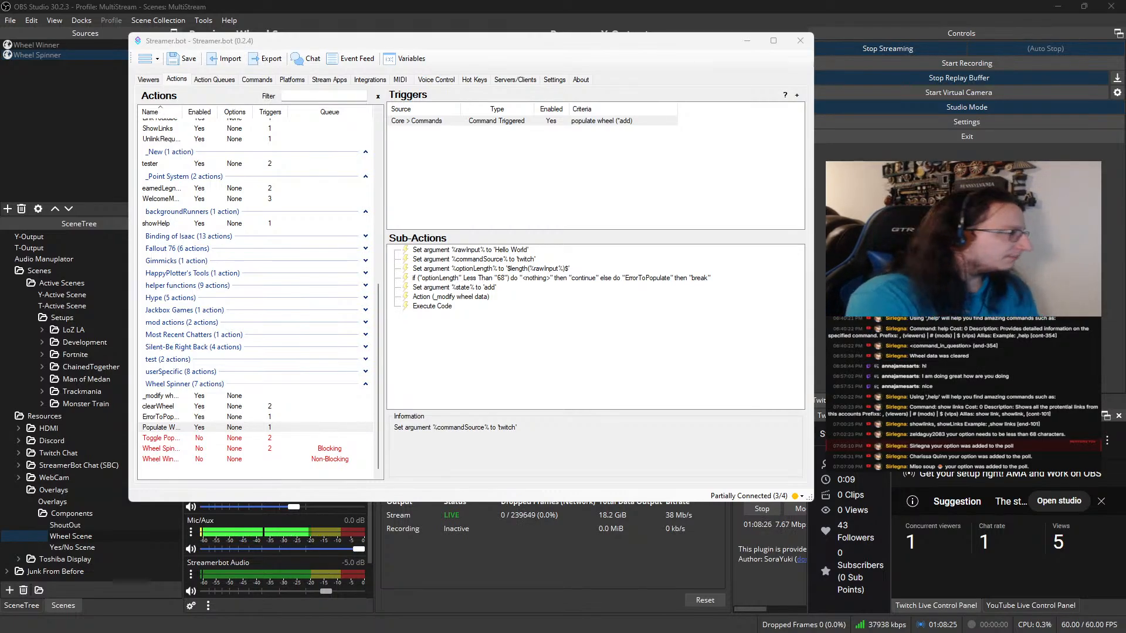
Review the newest entries in the name text file, and minimize the text editor
left_click_drag(0, 130, 596, 129)
triple_click(133, 175)
left_click(133, 176)
triple_click(133, 176)
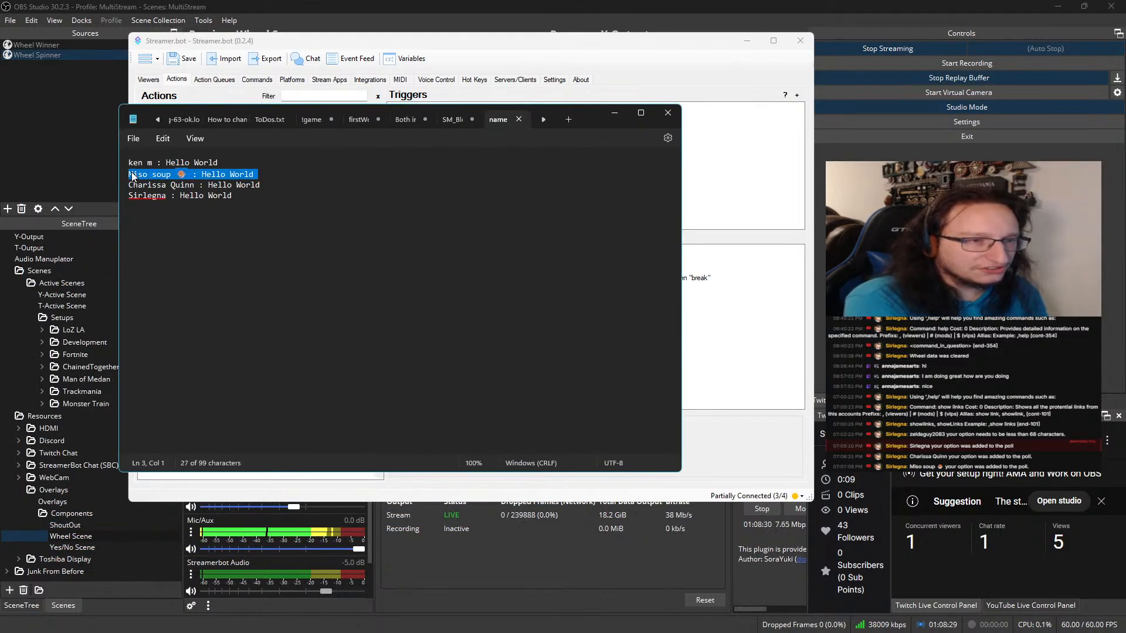
triple_click(133, 163)
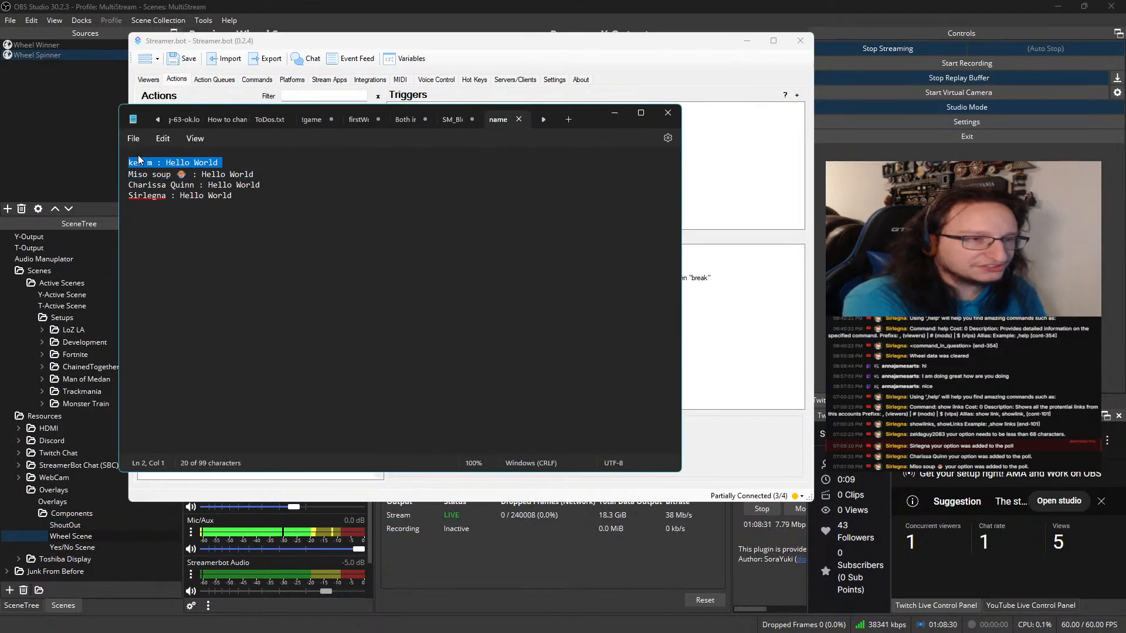
left_click(614, 113)
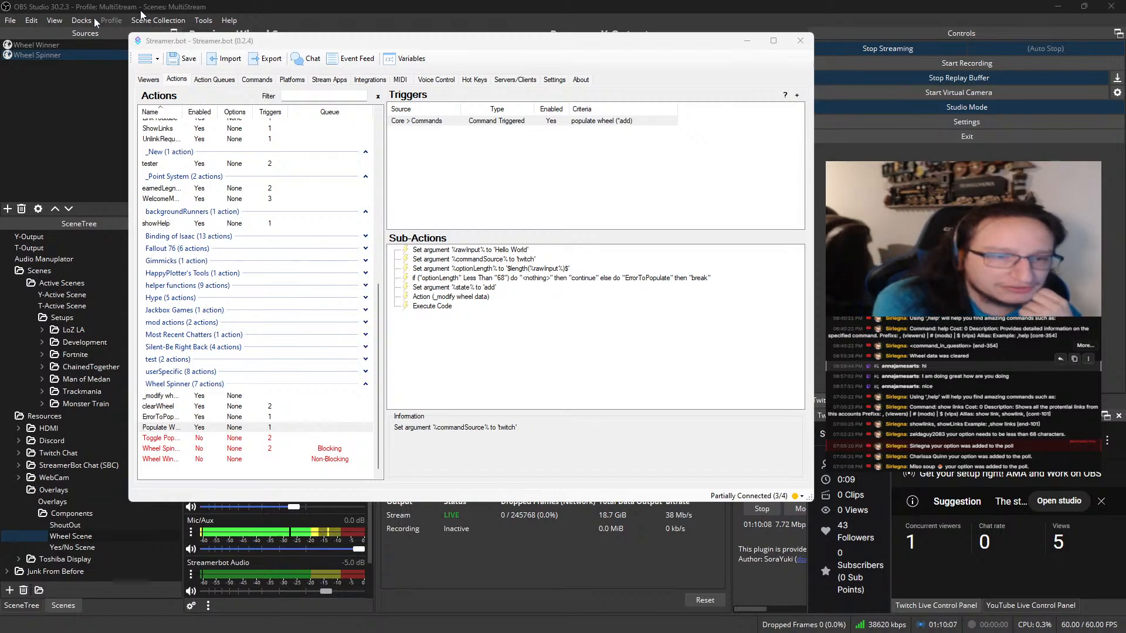
Open Populate Wheel's Execute Code sub-action, switch to Visual Studio, and review the PostToSource, PostToOthers and PostToAll methods in SirL.cs
left_click(416, 307)
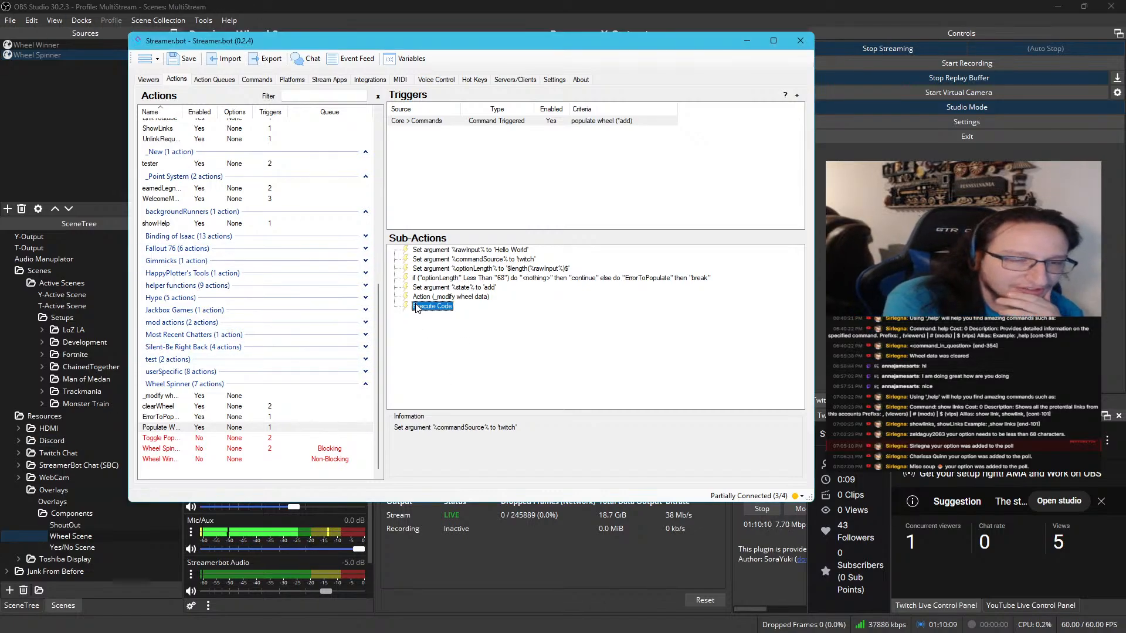
double_click(416, 307)
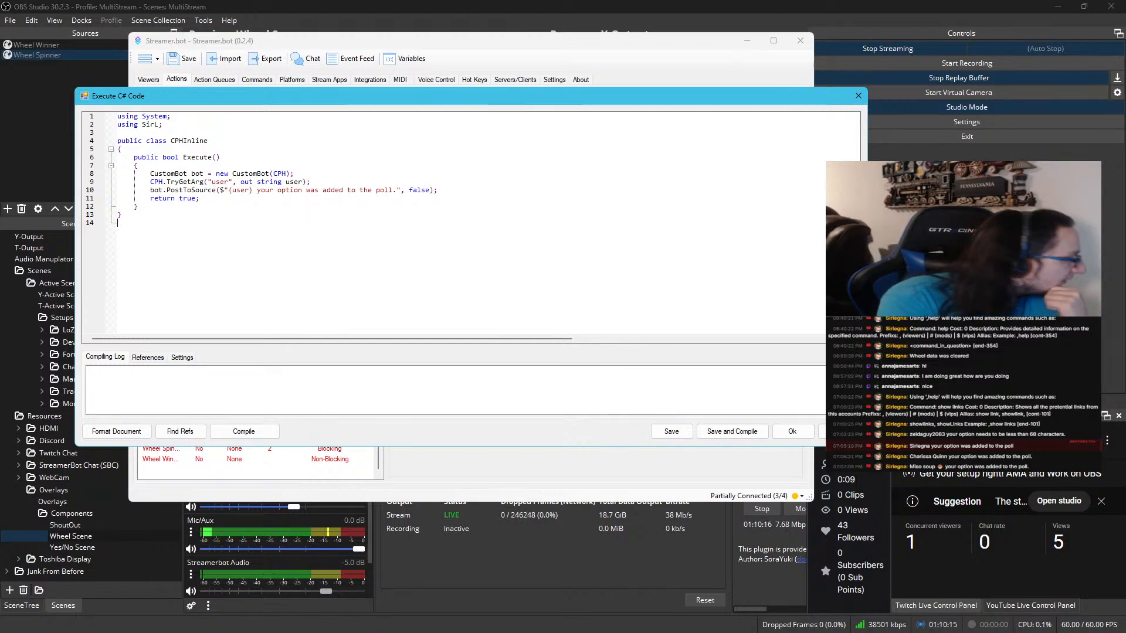
key("alt+Tab")
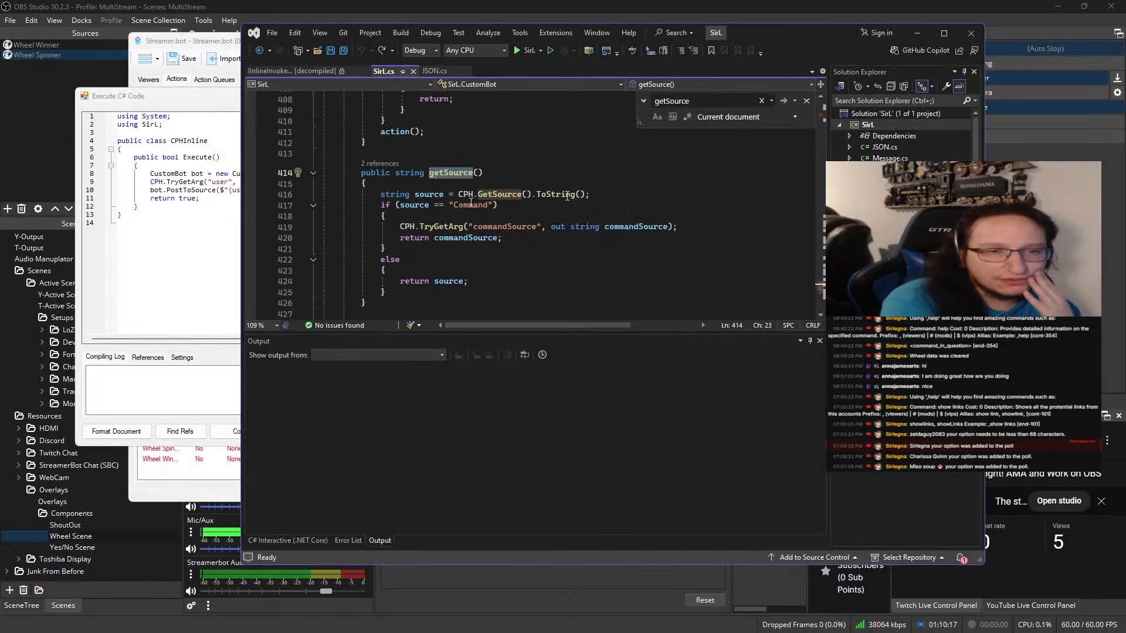
scroll(635, 173, "up", 2)
scroll(634, 173, "up", 15)
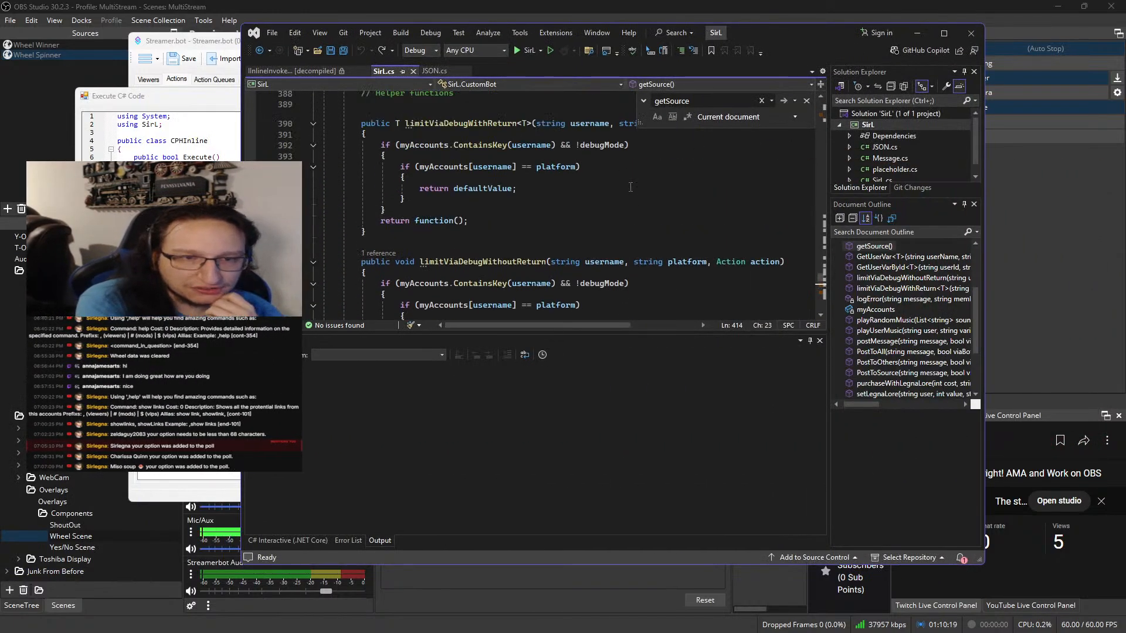
scroll(631, 193, "up", 2)
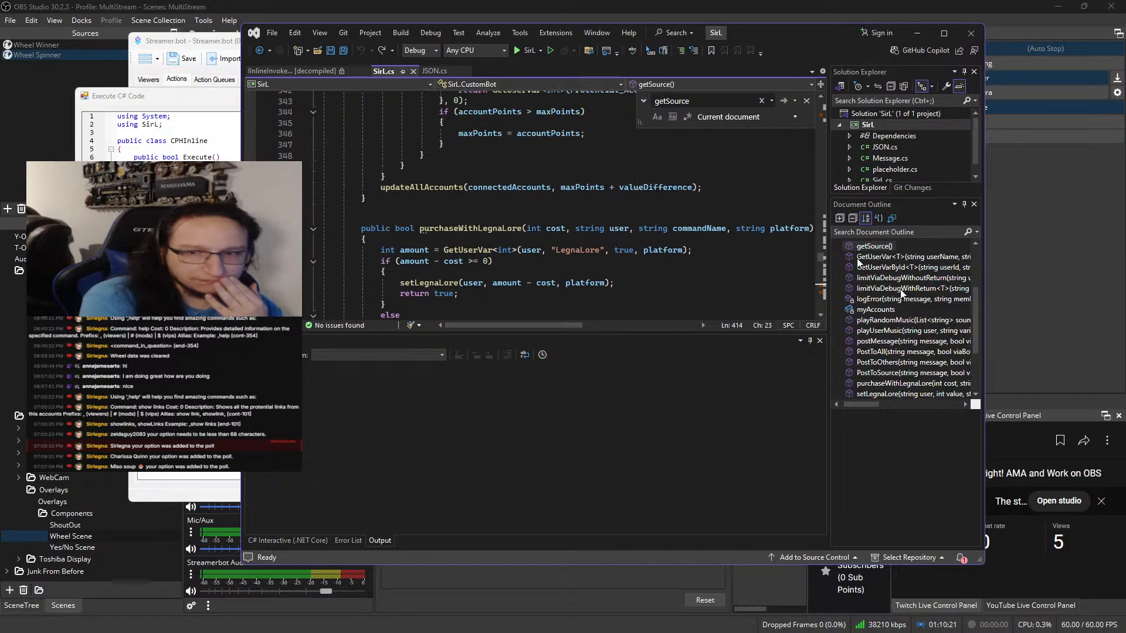
scroll(901, 344, "down", 2)
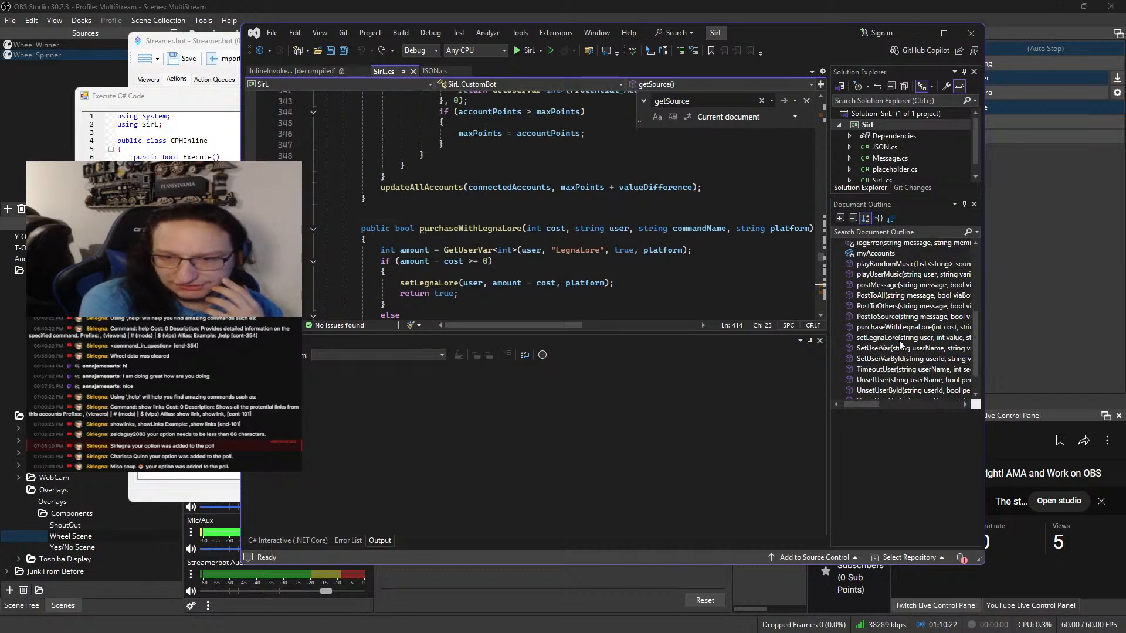
left_click(876, 317)
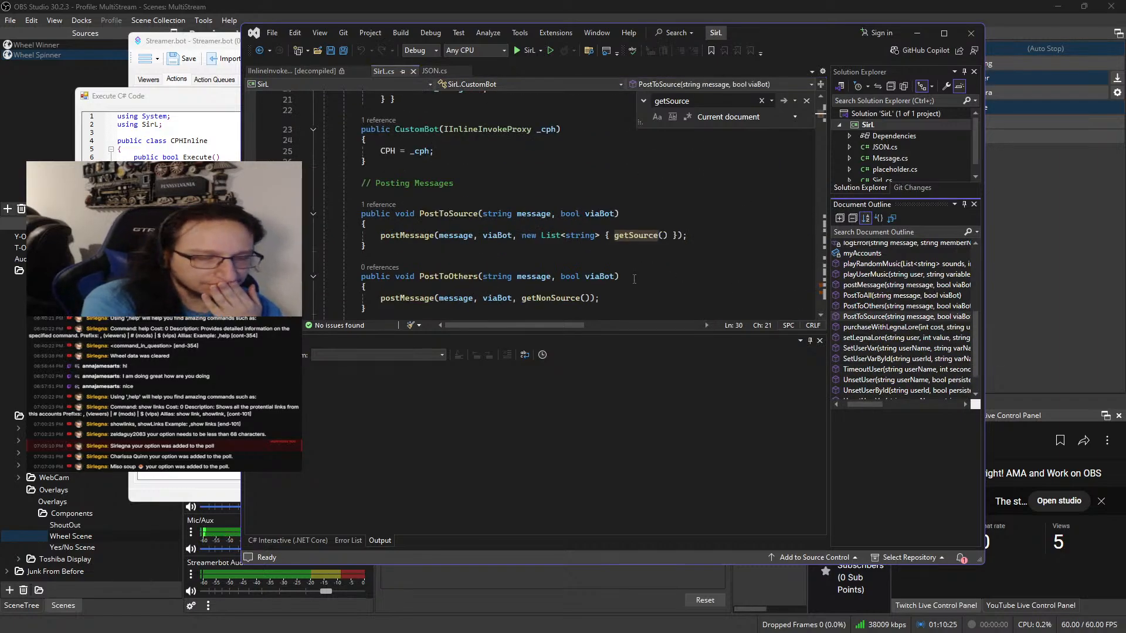
scroll(634, 279, "down", 2)
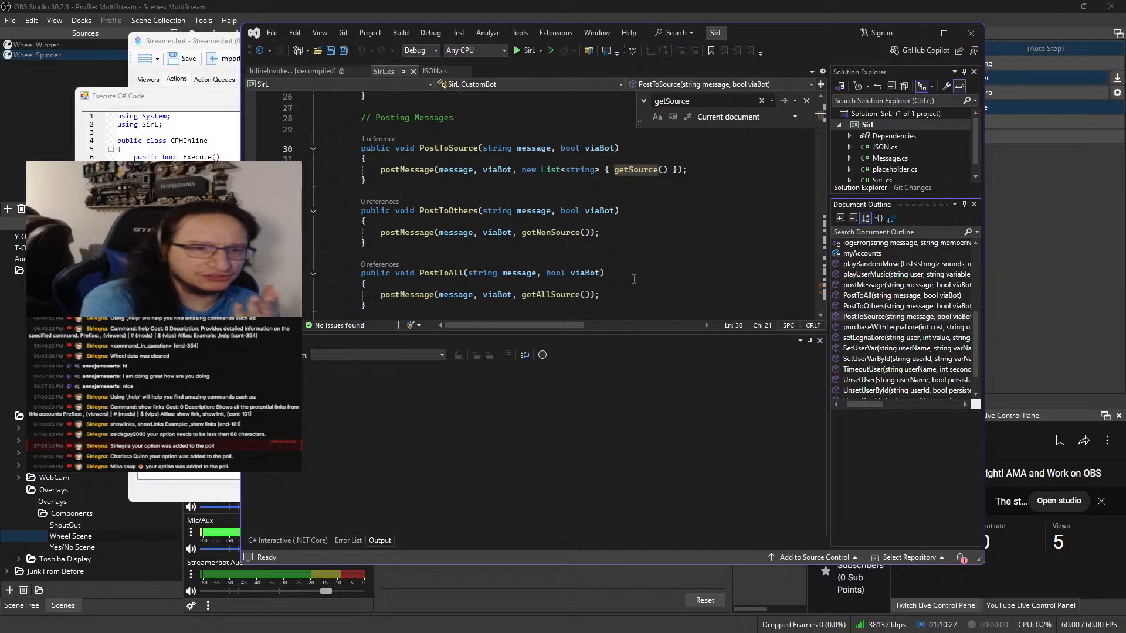
scroll(634, 279, "down", 1)
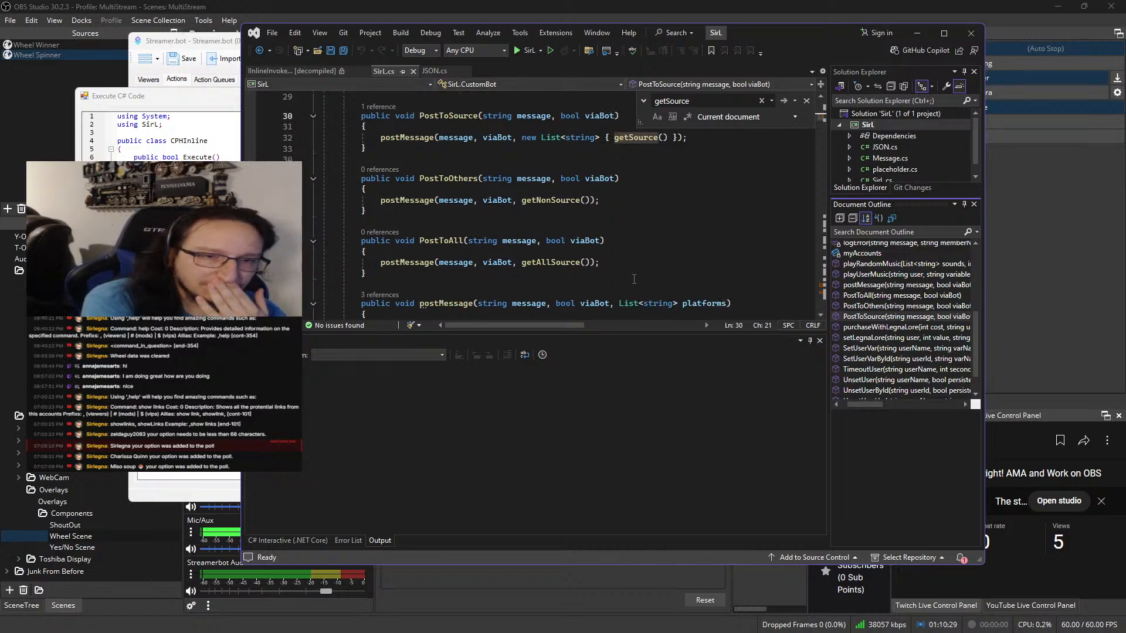
Go to the definition of getAllSource from PostToAll and review it together with getNonSource and getSource
double_click(542, 262)
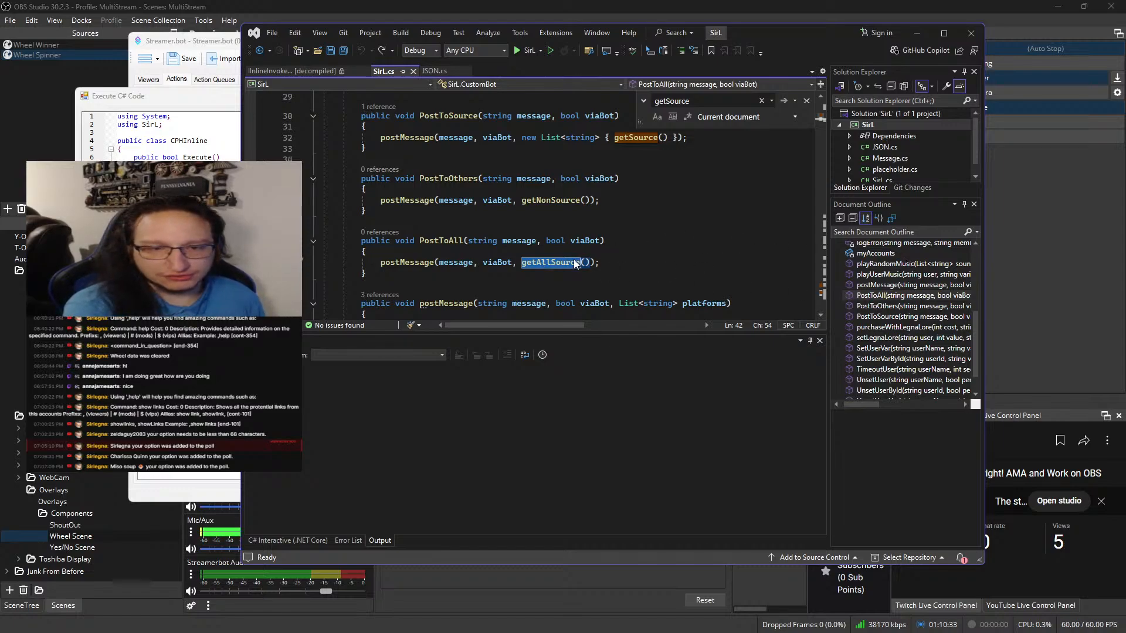
left_click(544, 262, "ctrl")
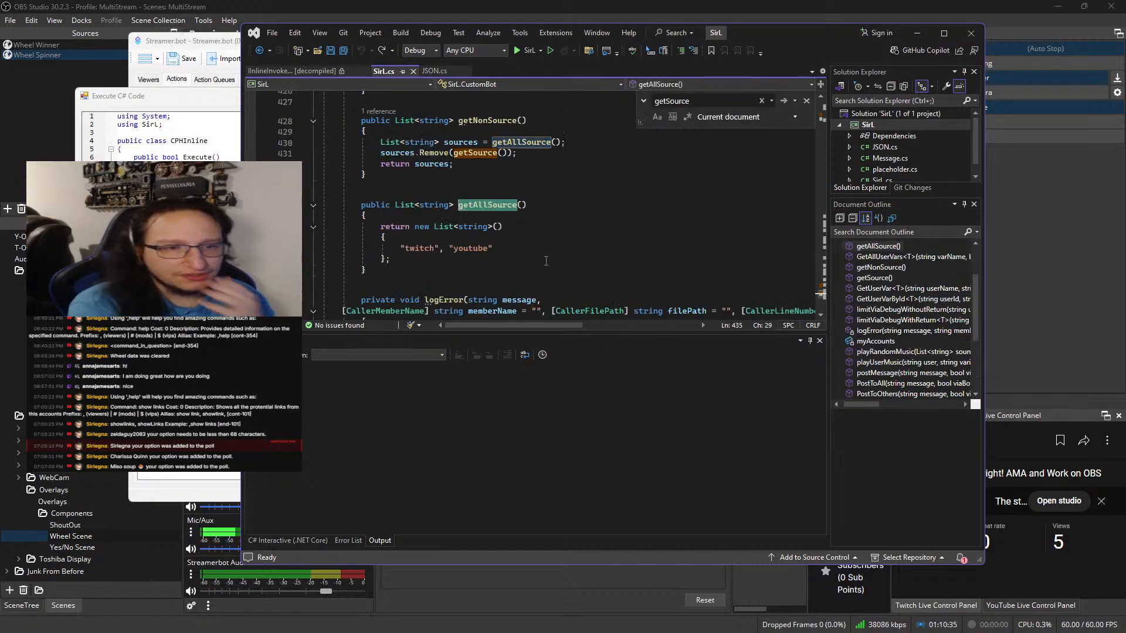
scroll(546, 261, "down", 2)
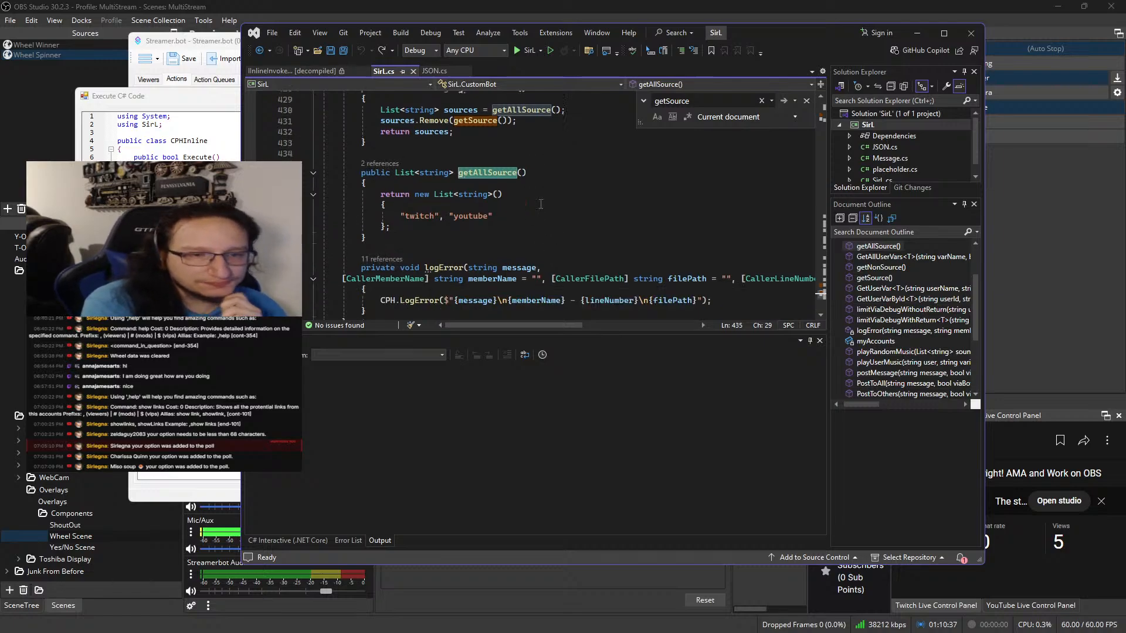
scroll(541, 204, "up", 2)
scroll(542, 204, "up", 2)
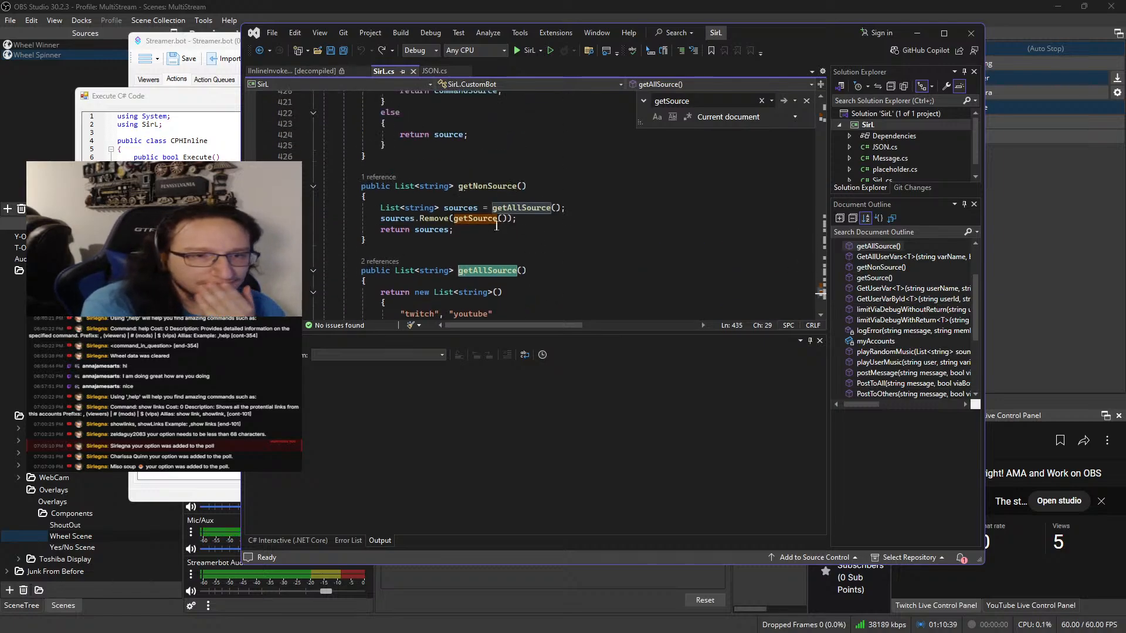
mouse_move(495, 219)
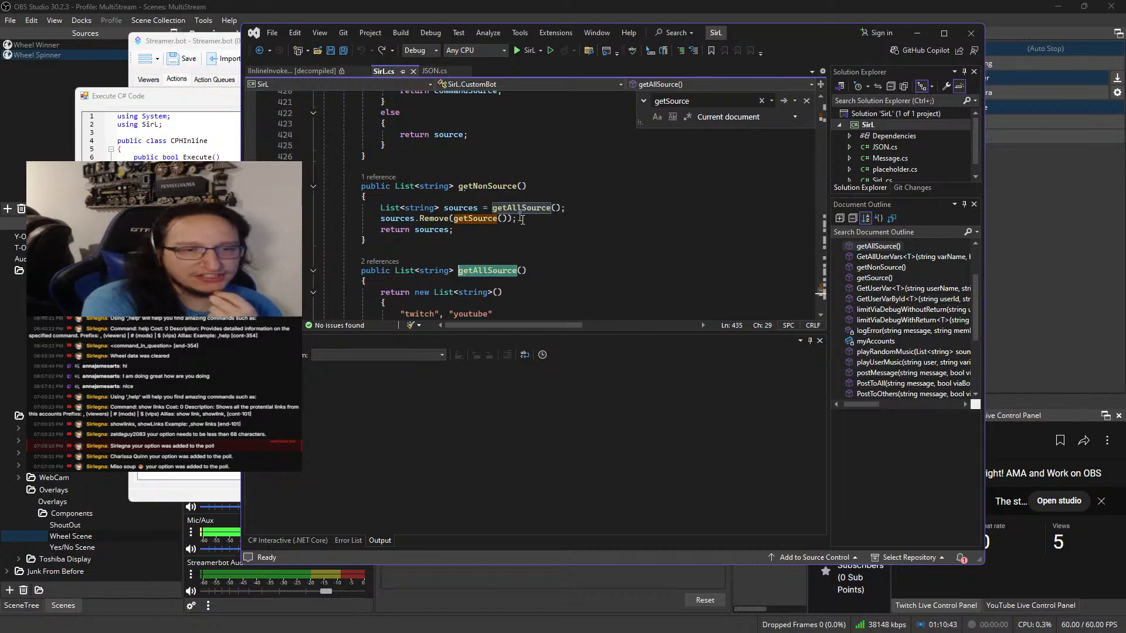
scroll(522, 218, "up", 2)
scroll(525, 242, "up", 2)
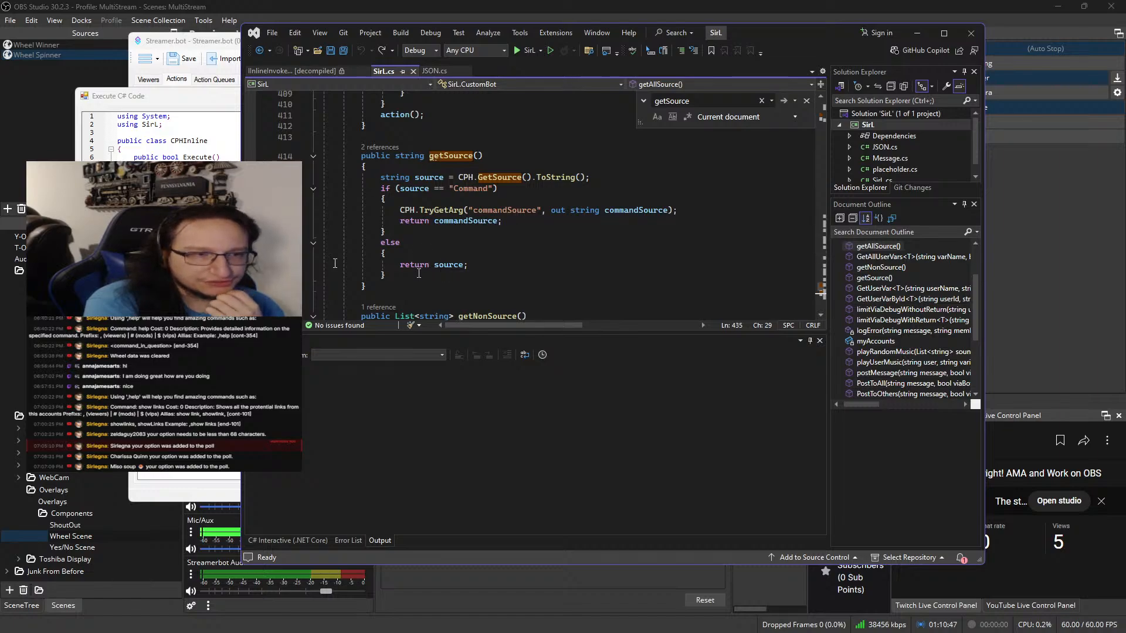
Return to Streamer.bot, close the C# code editor, and check commandSource in the variables of the latest Populate Wheel run
left_click(222, 215)
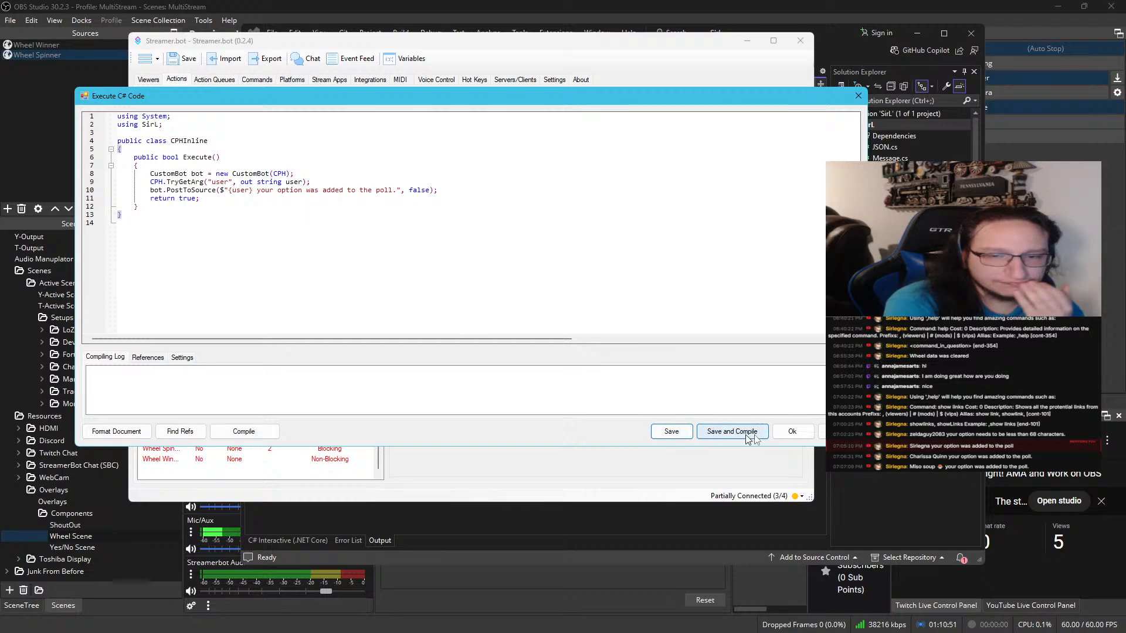
left_click(791, 433)
left_click(268, 82)
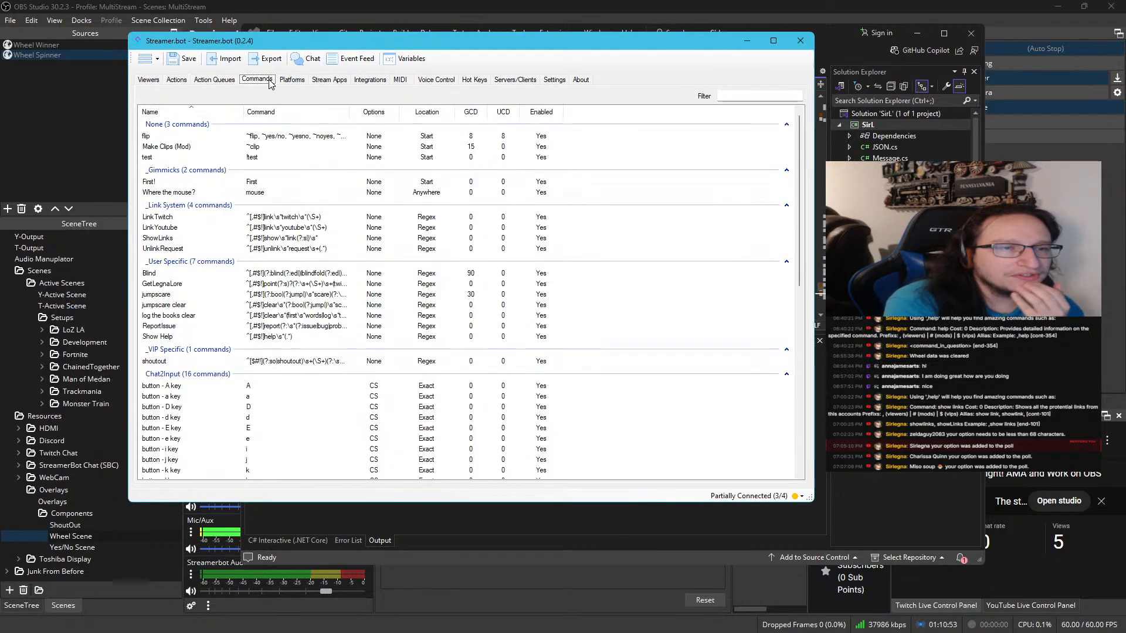
left_click(214, 79)
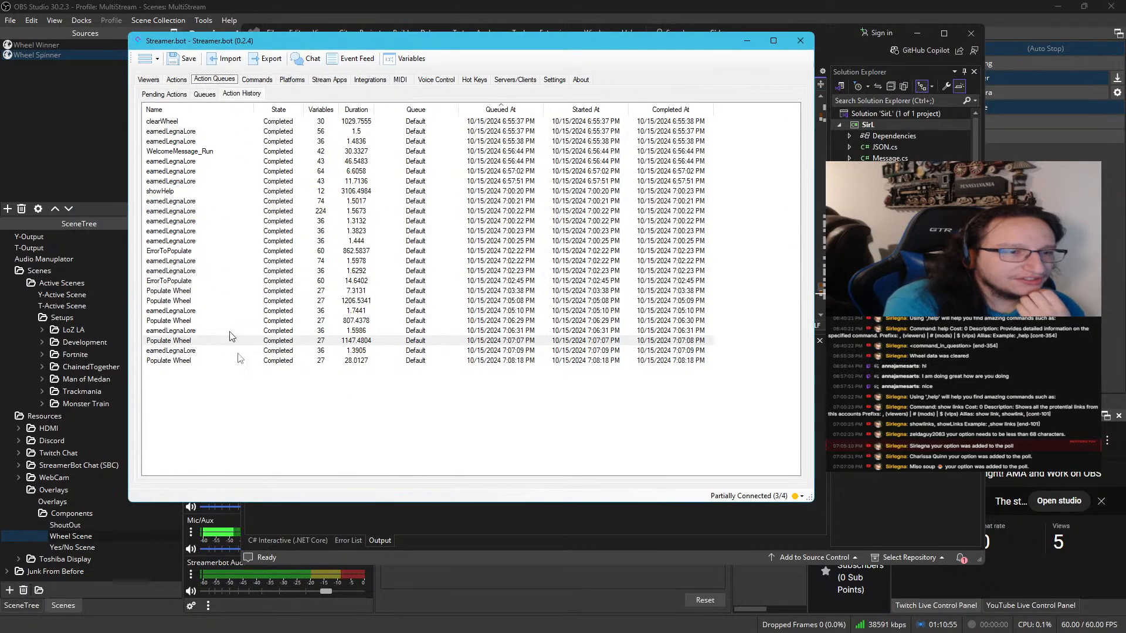
double_click(205, 360)
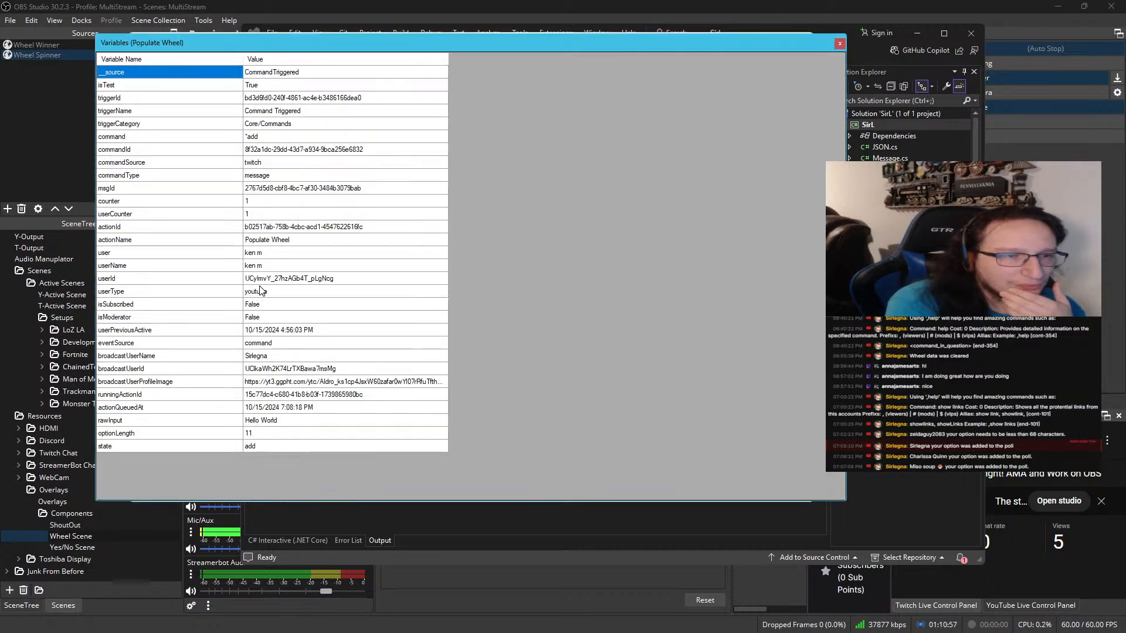
left_click(279, 163)
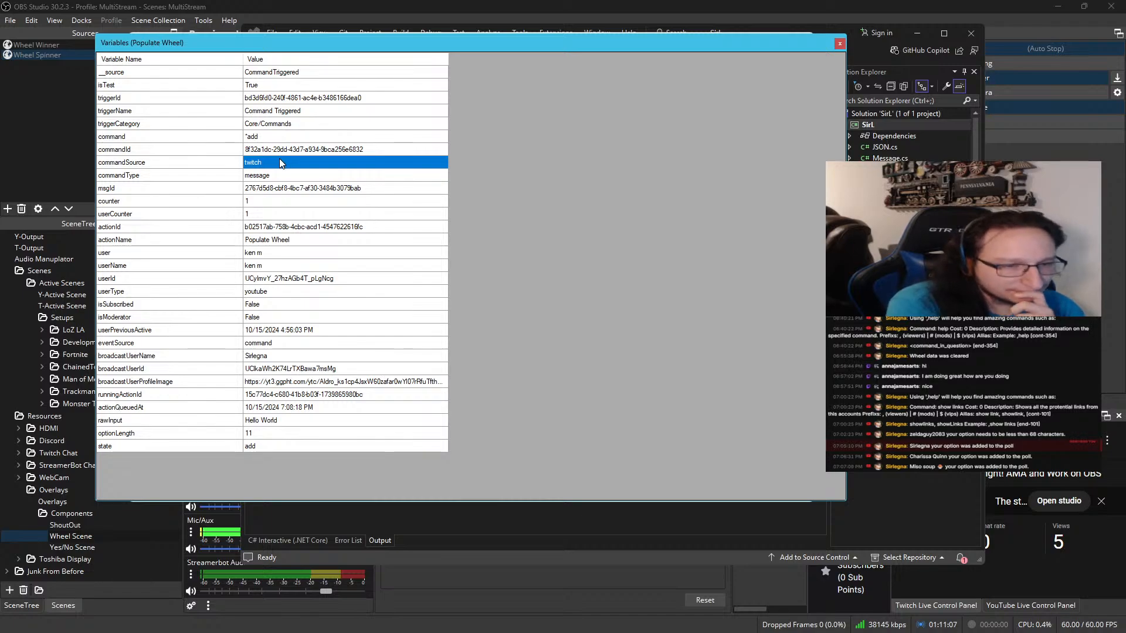
left_click(839, 43)
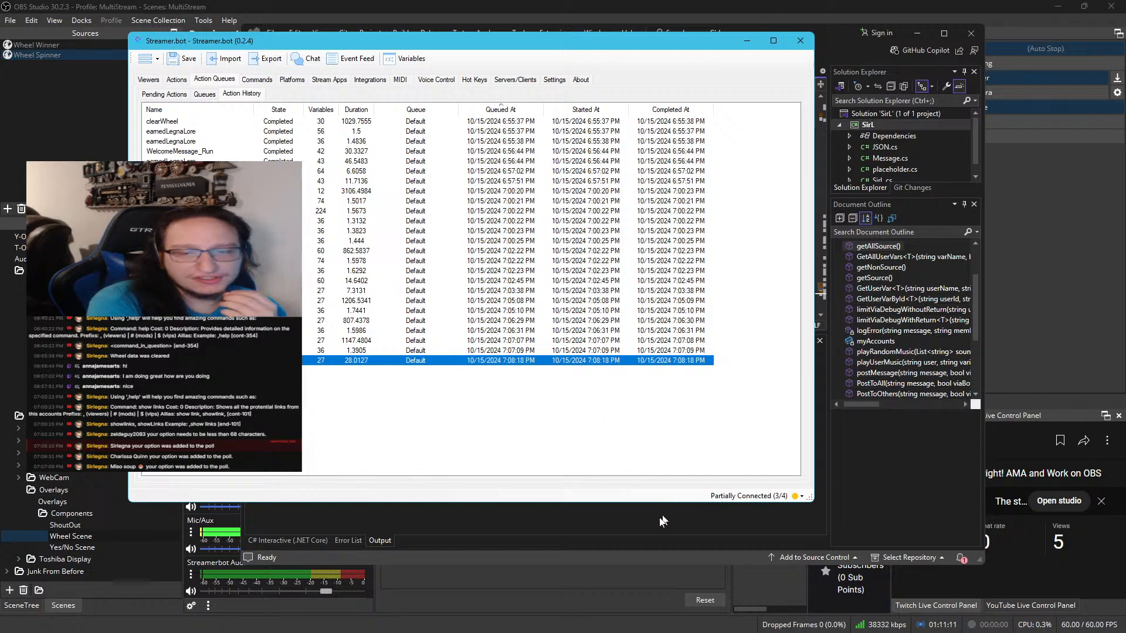
Switch back to Visual Studio and examine the commandSource and source return values in the getSource method
left_click(645, 531)
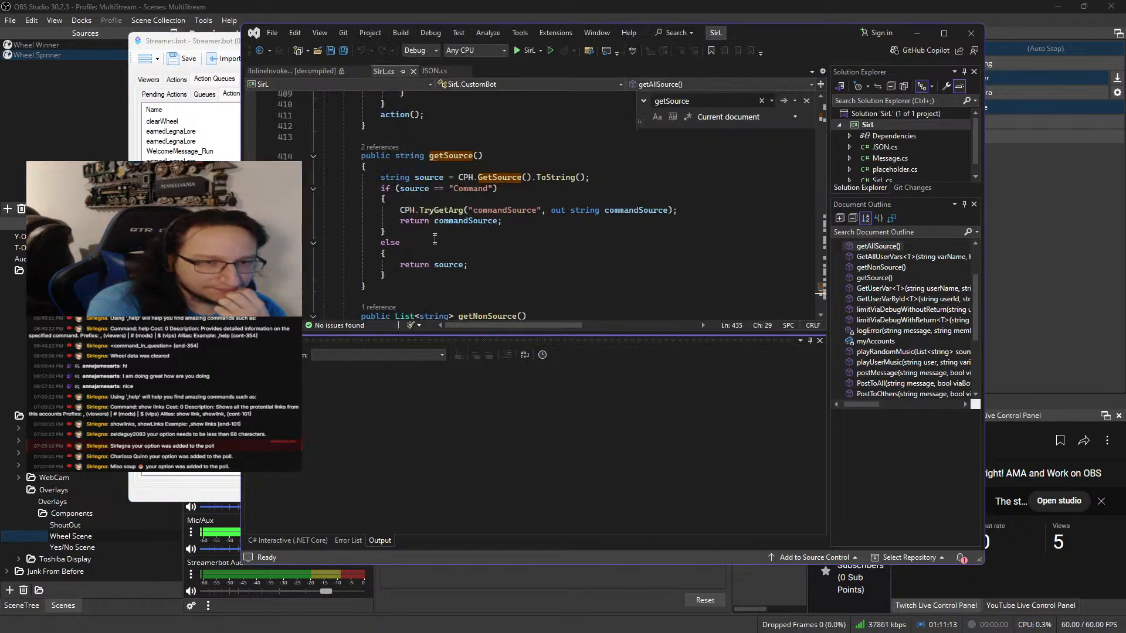
left_click(449, 222)
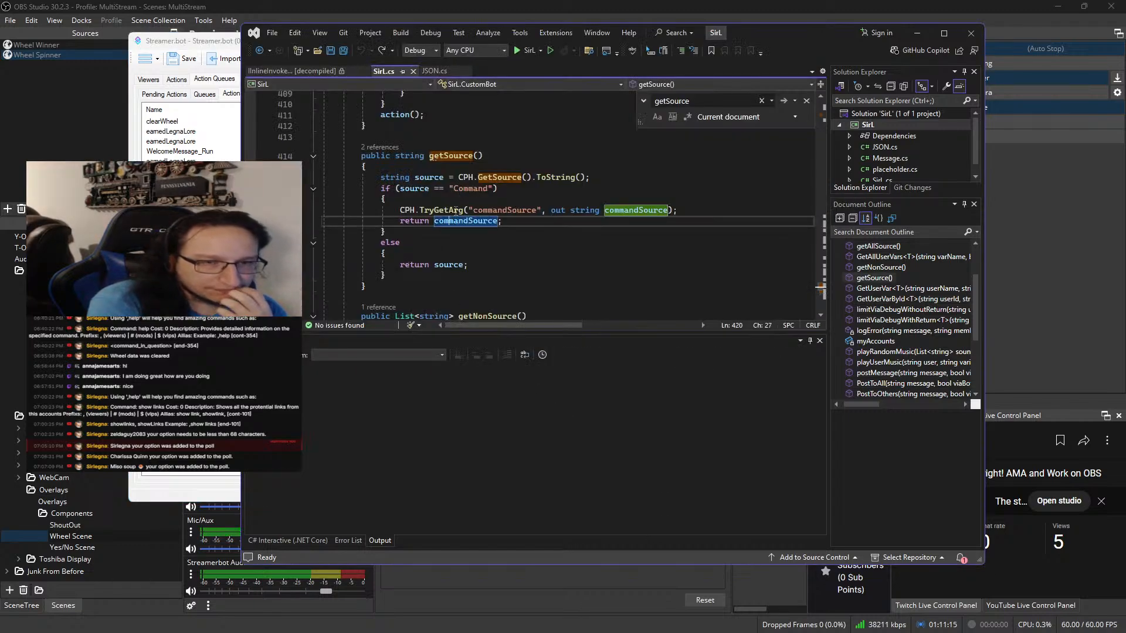
double_click(449, 264)
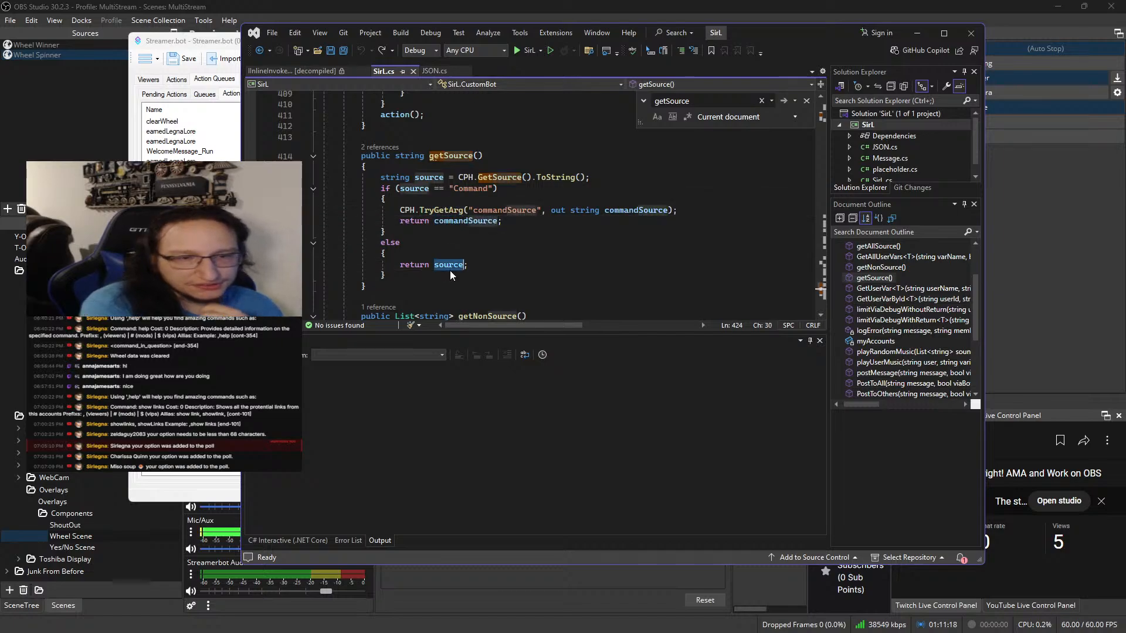
left_click(460, 223)
double_click(459, 223)
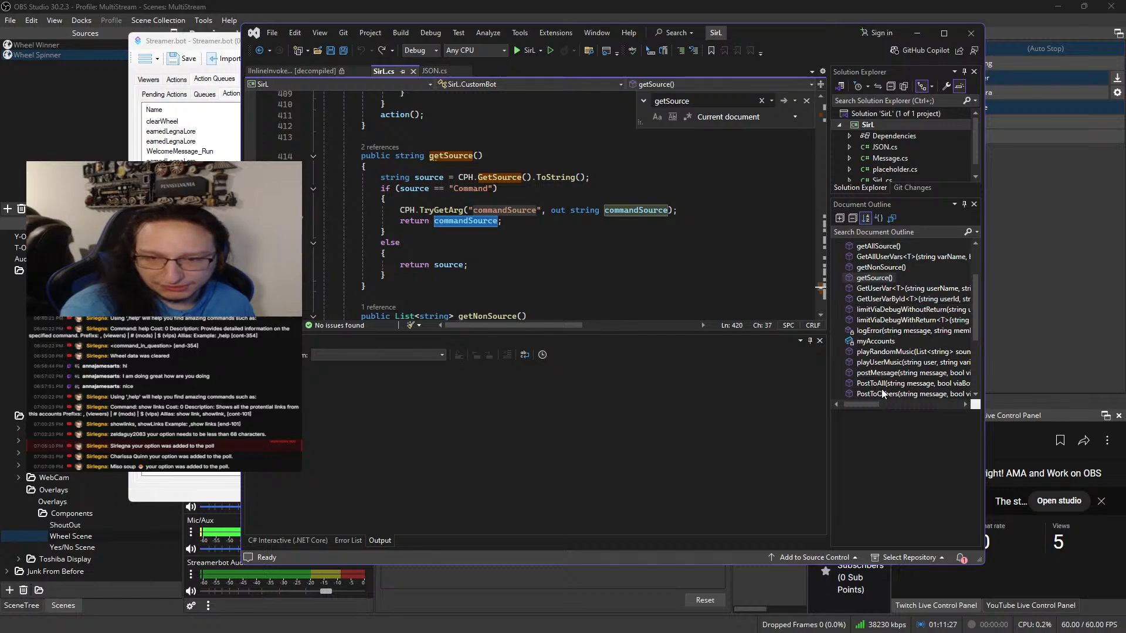
Go to the PostToSource method and examine the string list and getSource call it passes to postMessage
scroll(882, 391, "down", 2)
left_click(878, 350)
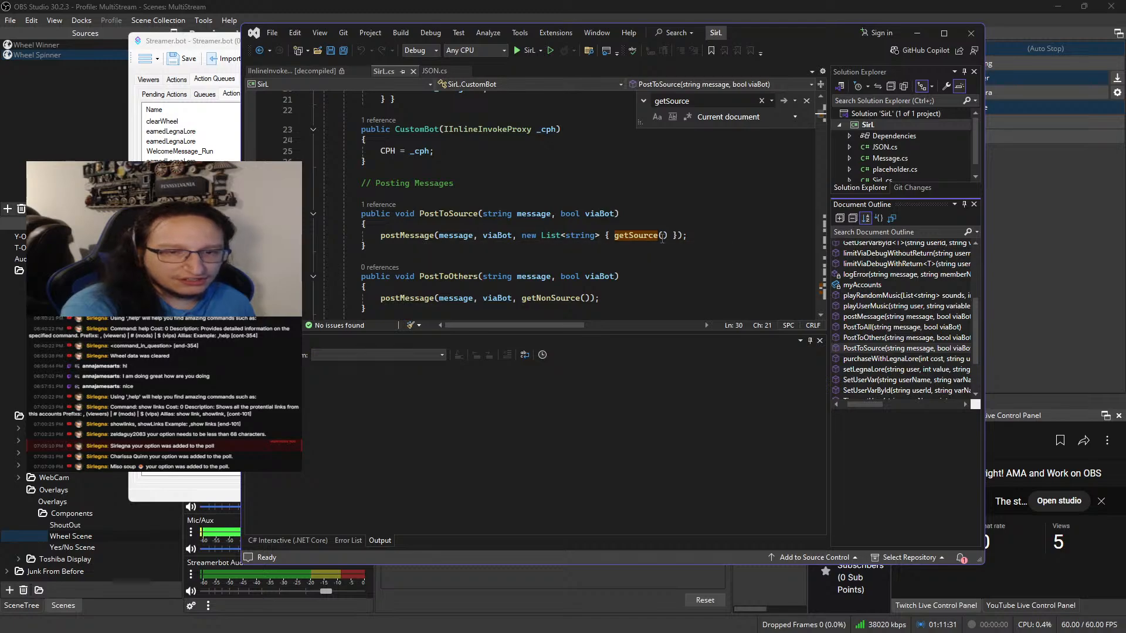
left_click(561, 236)
double_click(552, 236)
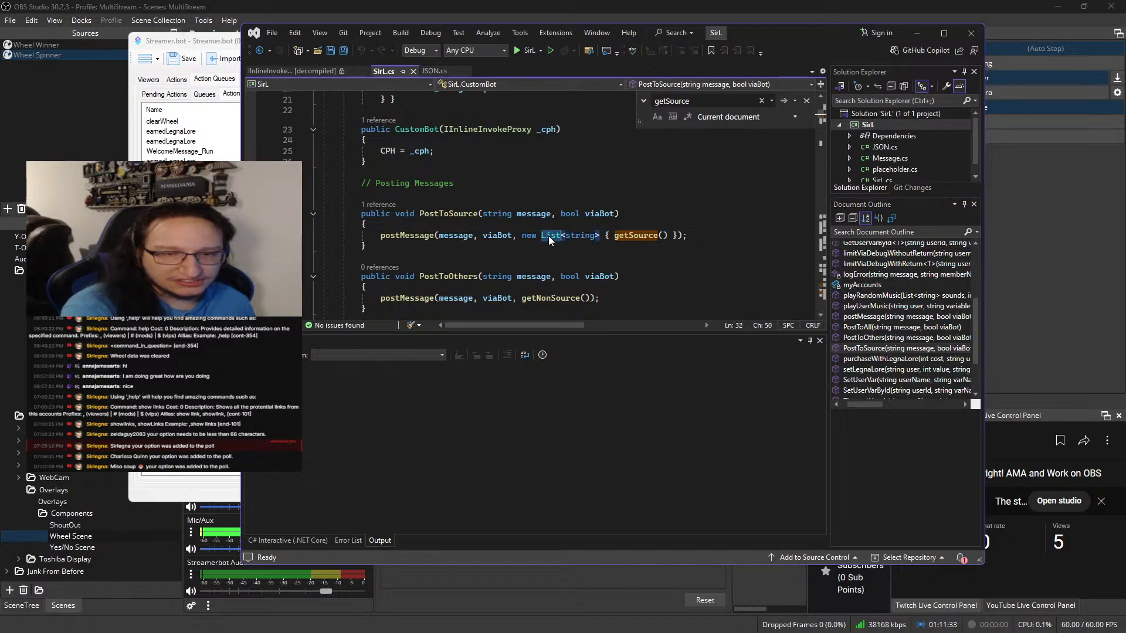
double_click(639, 236)
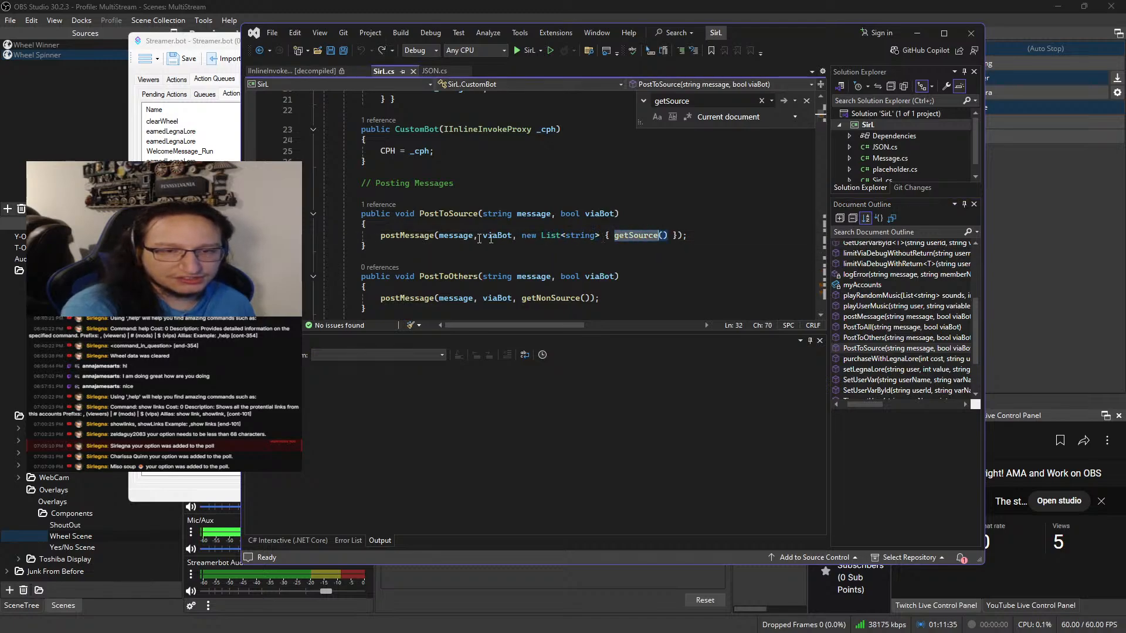
Go to the definition of postMessage and examine its platforms parameter and how the twitch case sends replies and messages
left_click(420, 235, "ctrl")
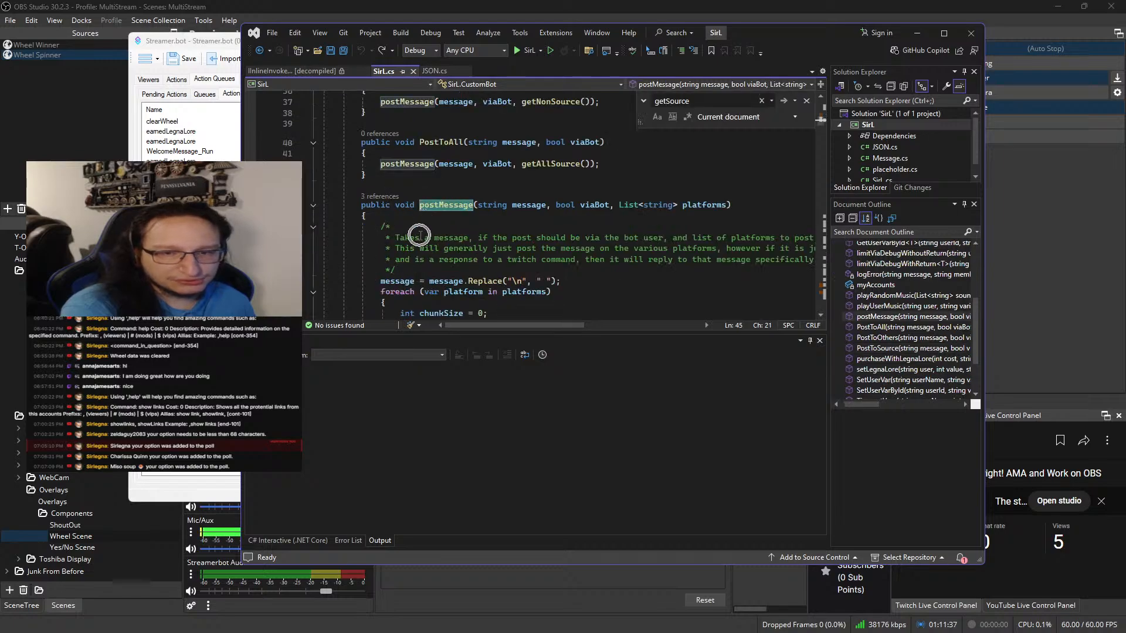
left_click(725, 206)
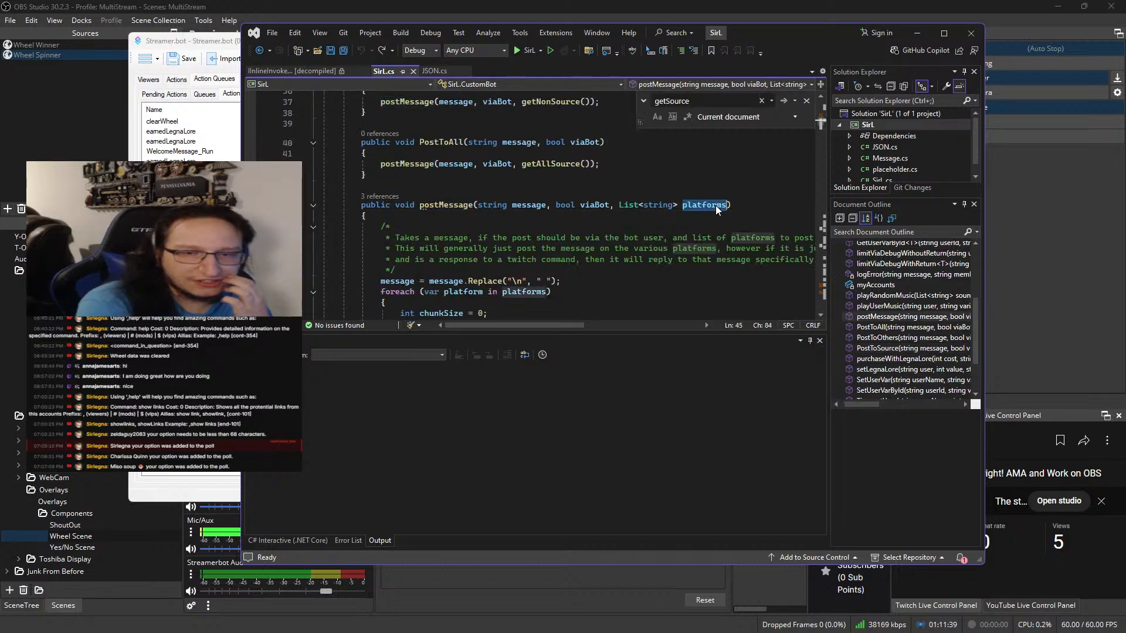
scroll(698, 212, "down", 3)
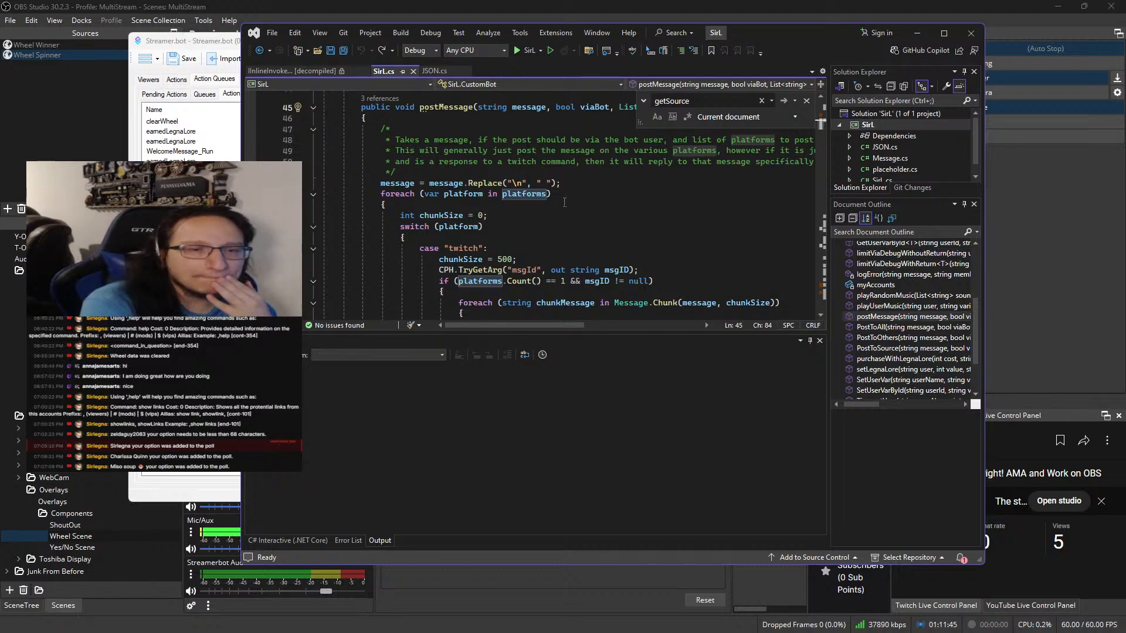
scroll(564, 201, "down", 2)
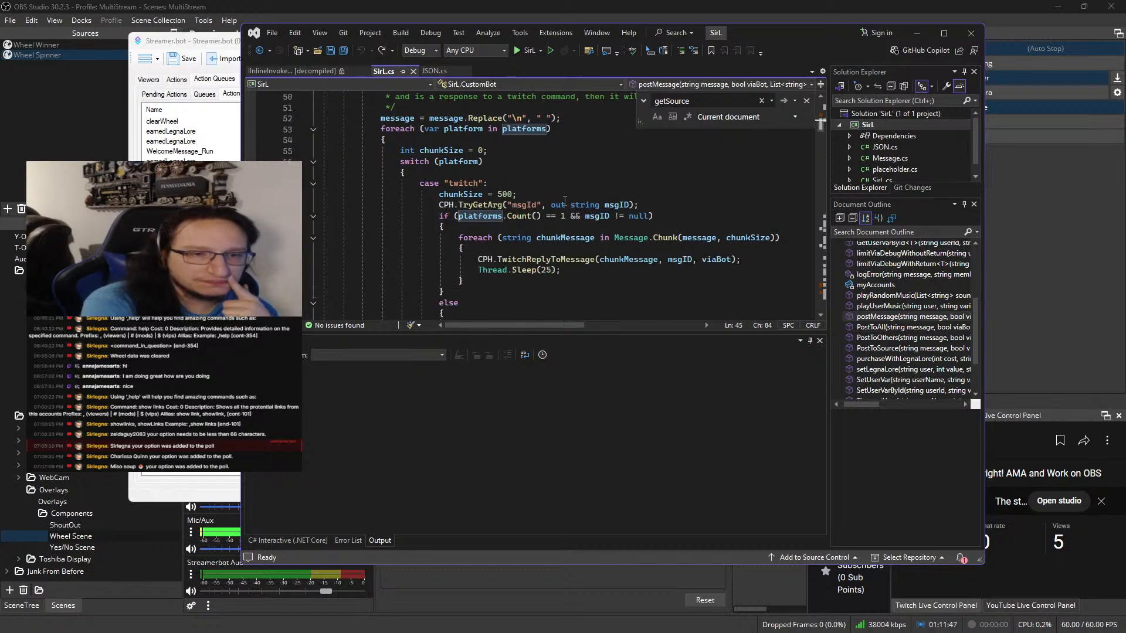
double_click(472, 188)
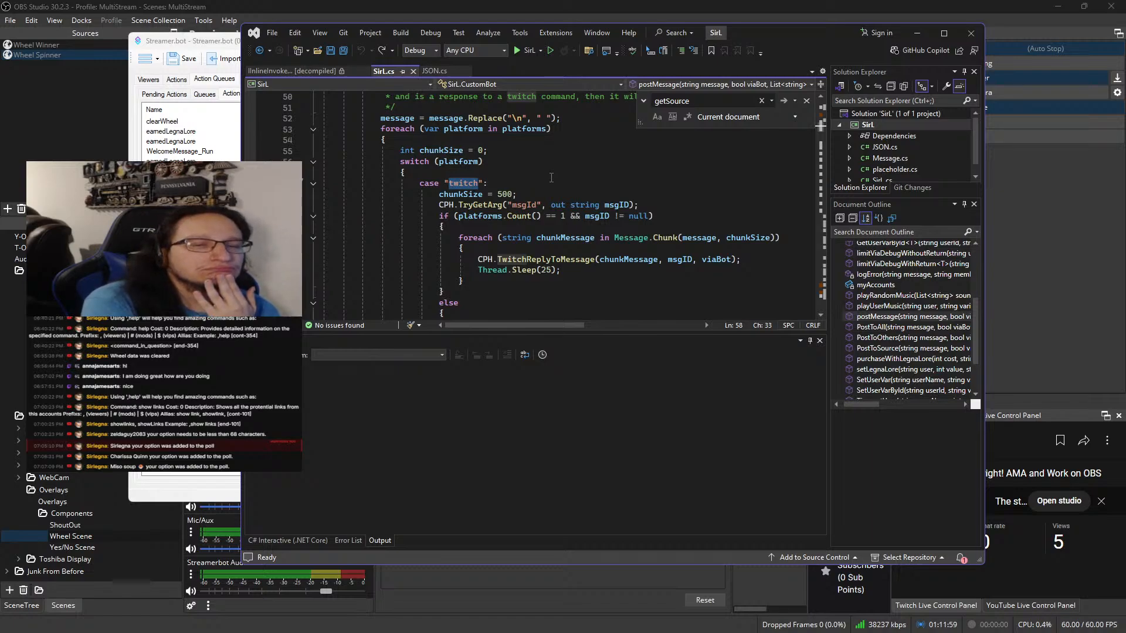
double_click(555, 258)
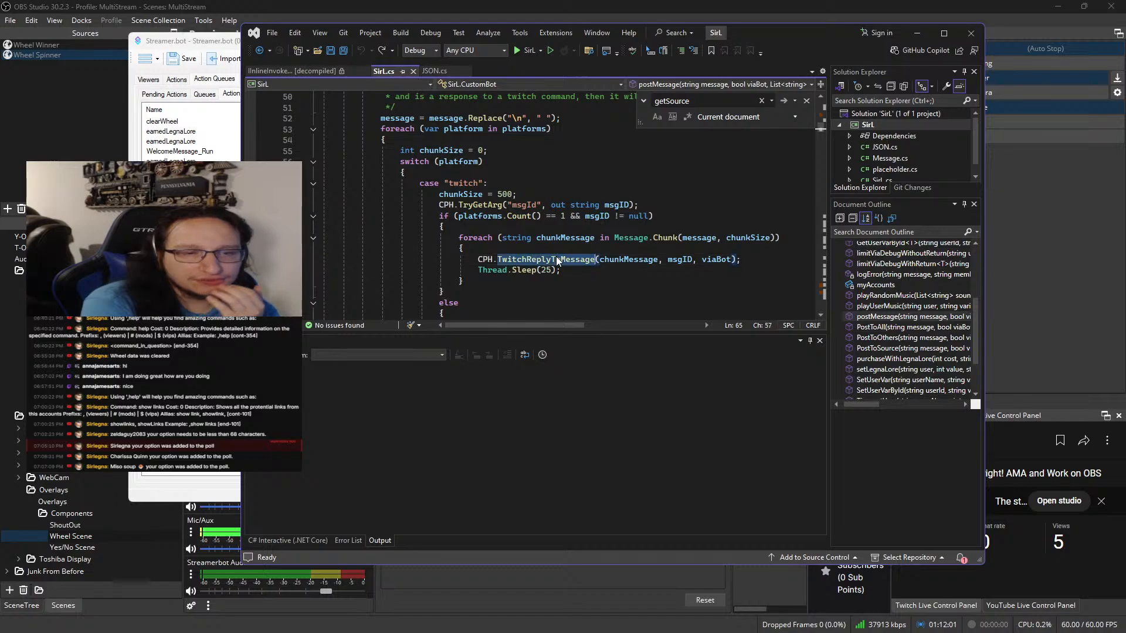
scroll(555, 246, "down", 3)
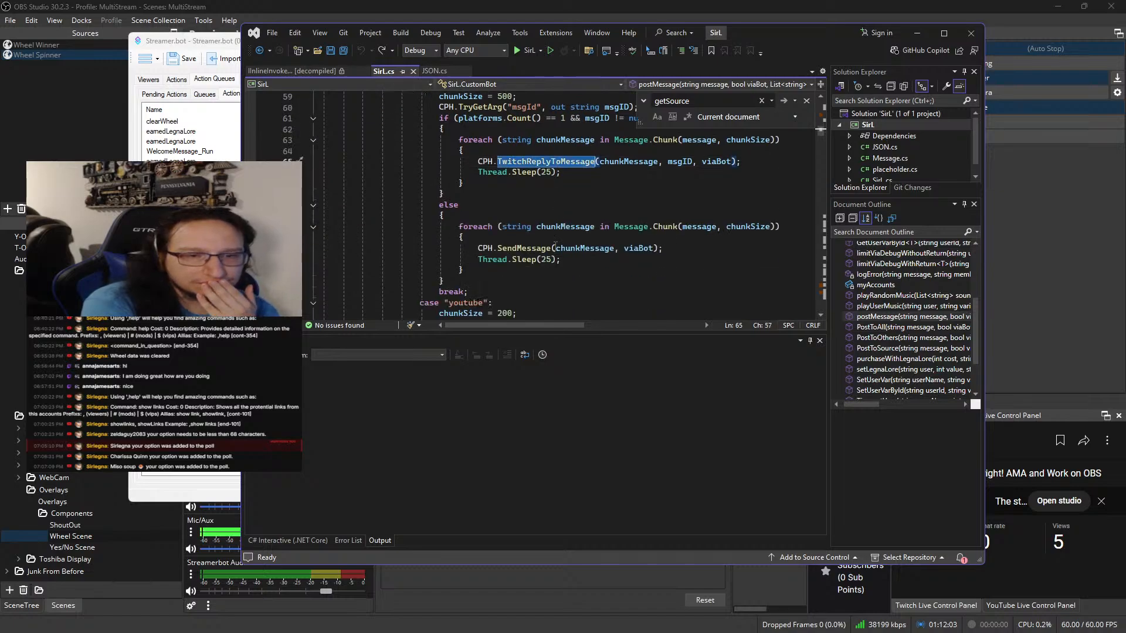
Examine the twitch case's msgId lookup, single-platform and null check, and its TwitchReplyToMessage and SendMessage calls
double_click(525, 248)
scroll(529, 248, "up", 2)
scroll(529, 248, "down", 1)
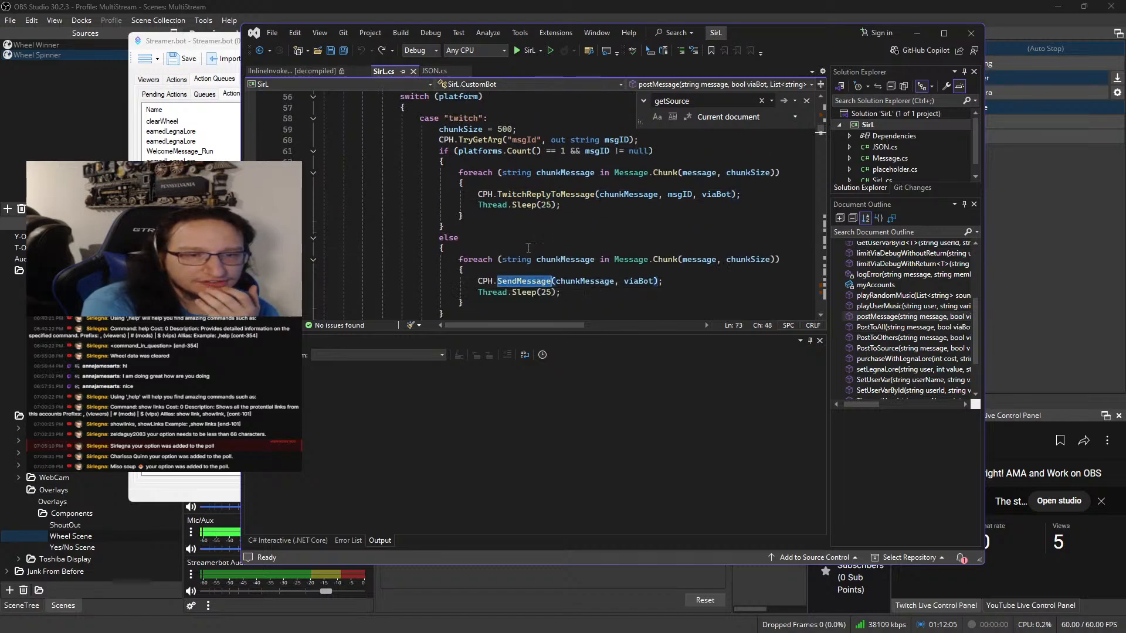
left_click(511, 151)
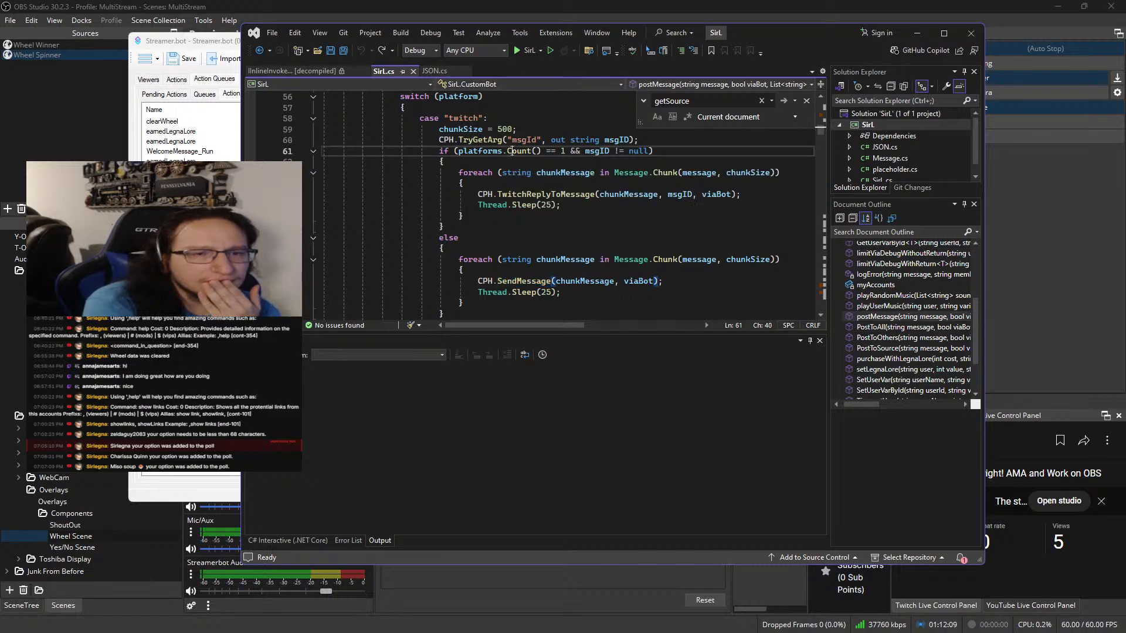
scroll(490, 167, "up", 1)
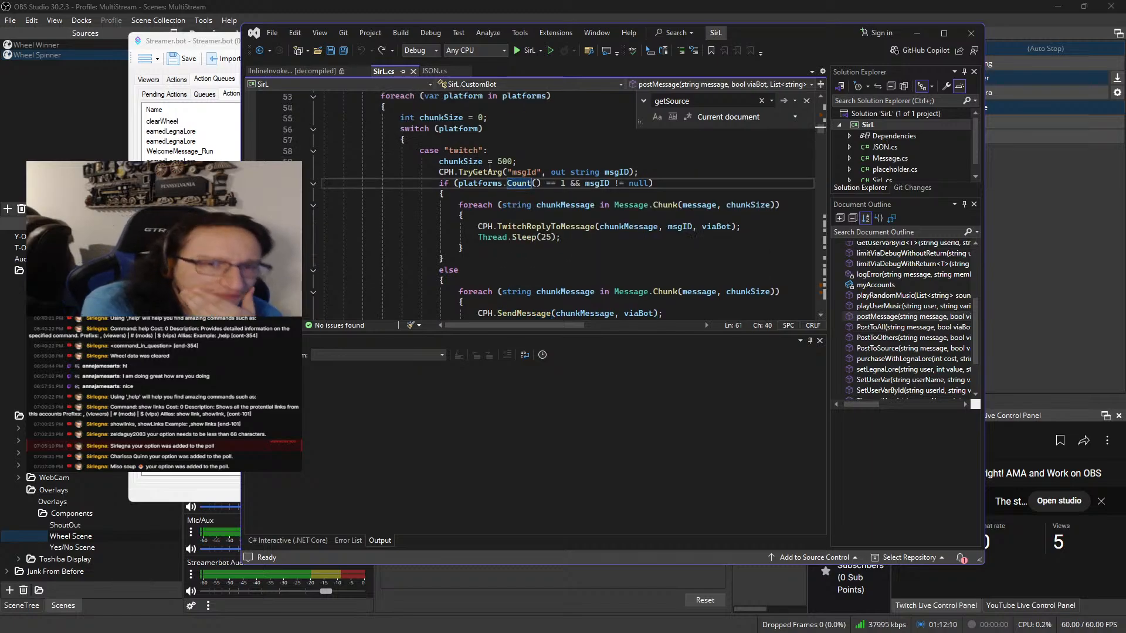
double_click(461, 161)
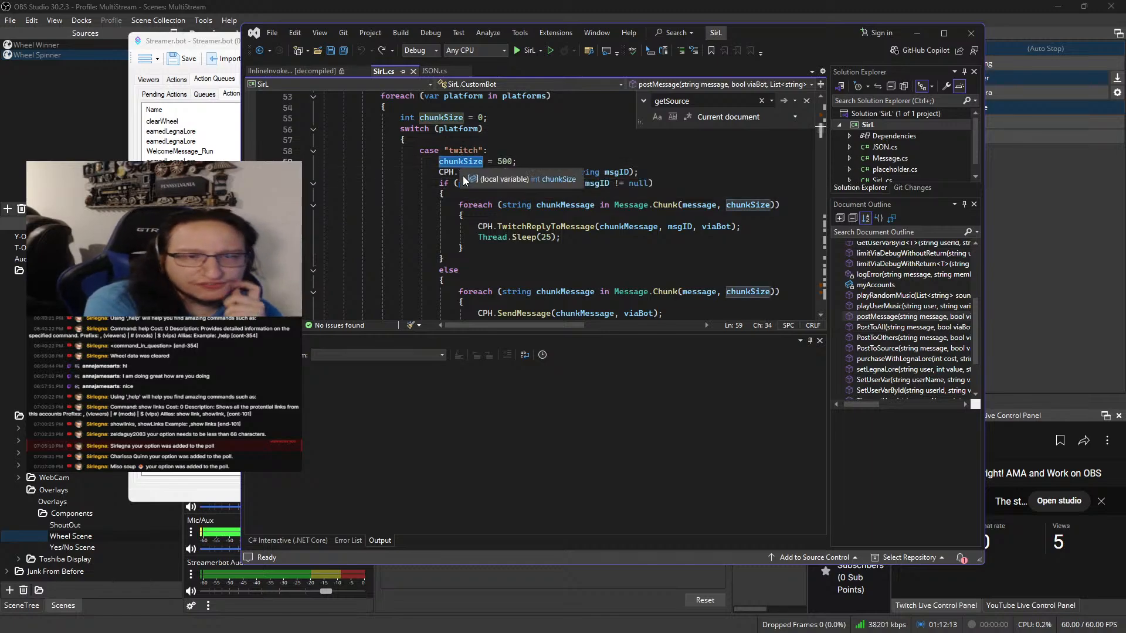
double_click(525, 174)
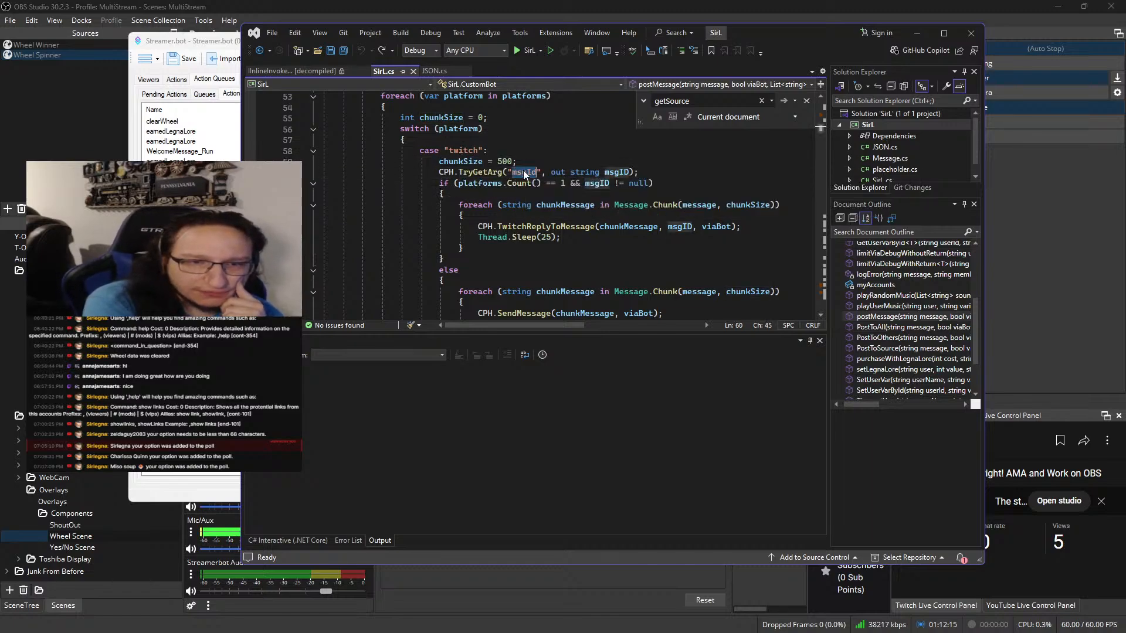
mouse_move(525, 176)
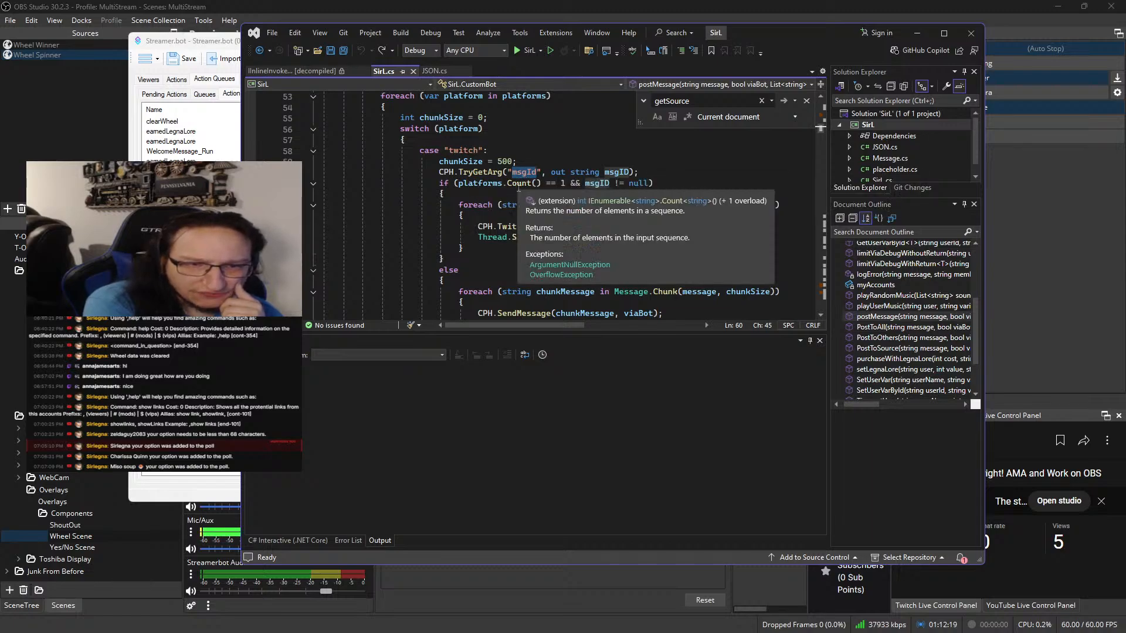
mouse_move(573, 186)
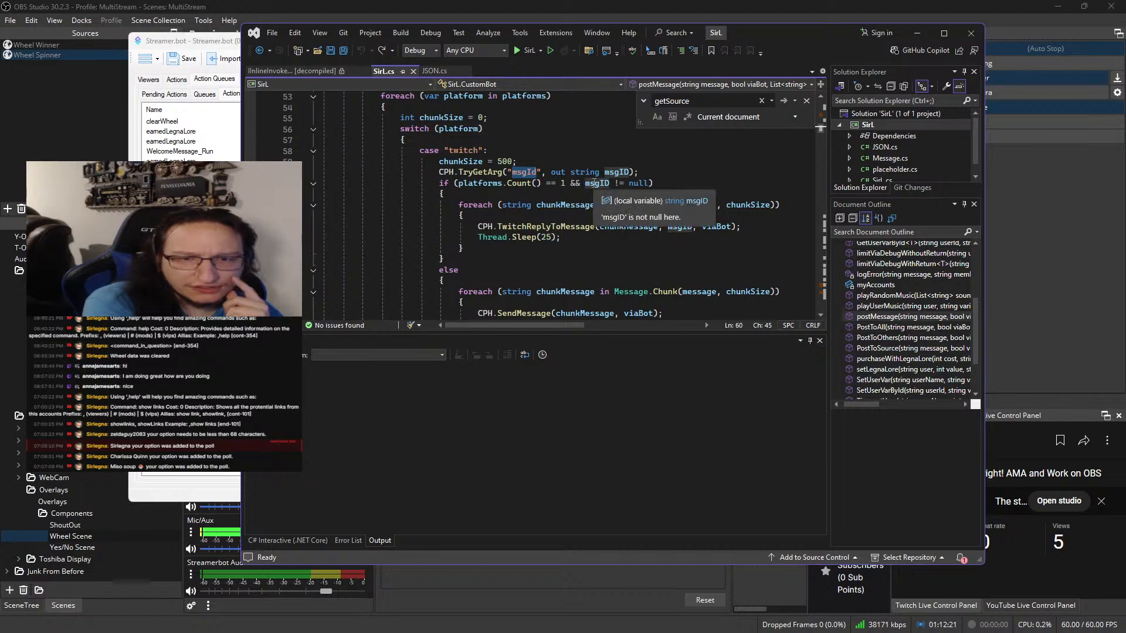
mouse_move(639, 184)
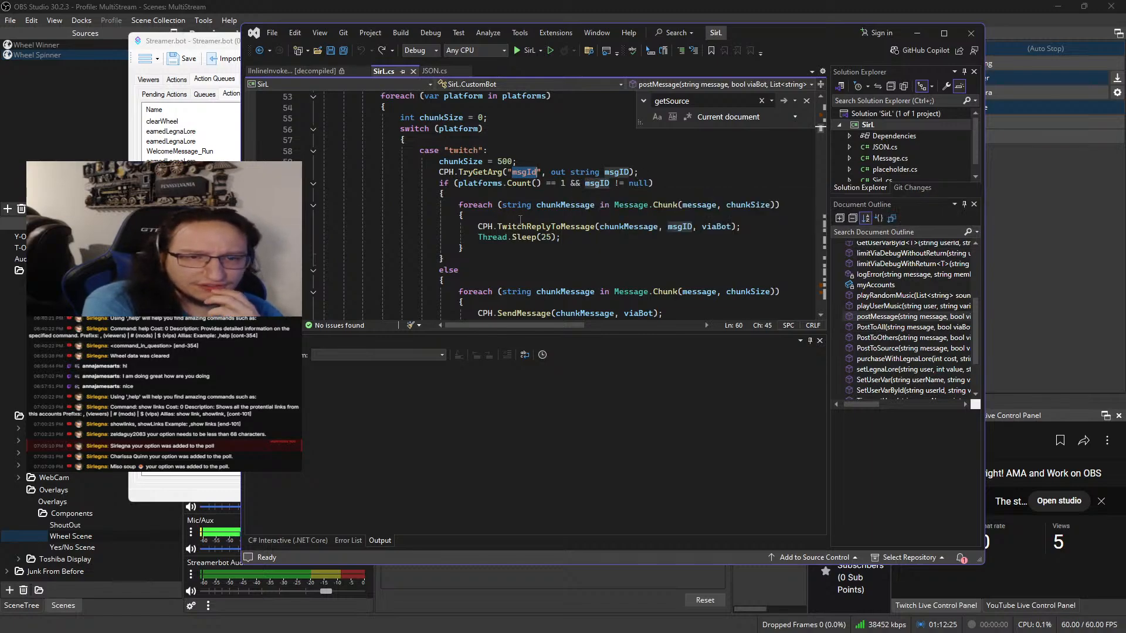
double_click(524, 228)
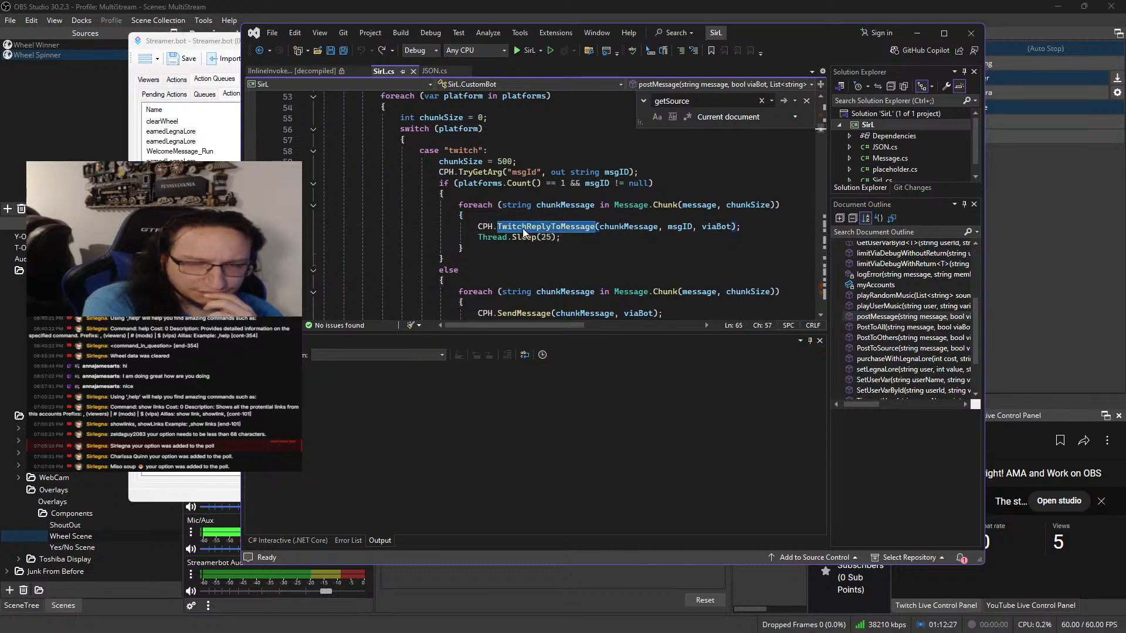
mouse_move(522, 233)
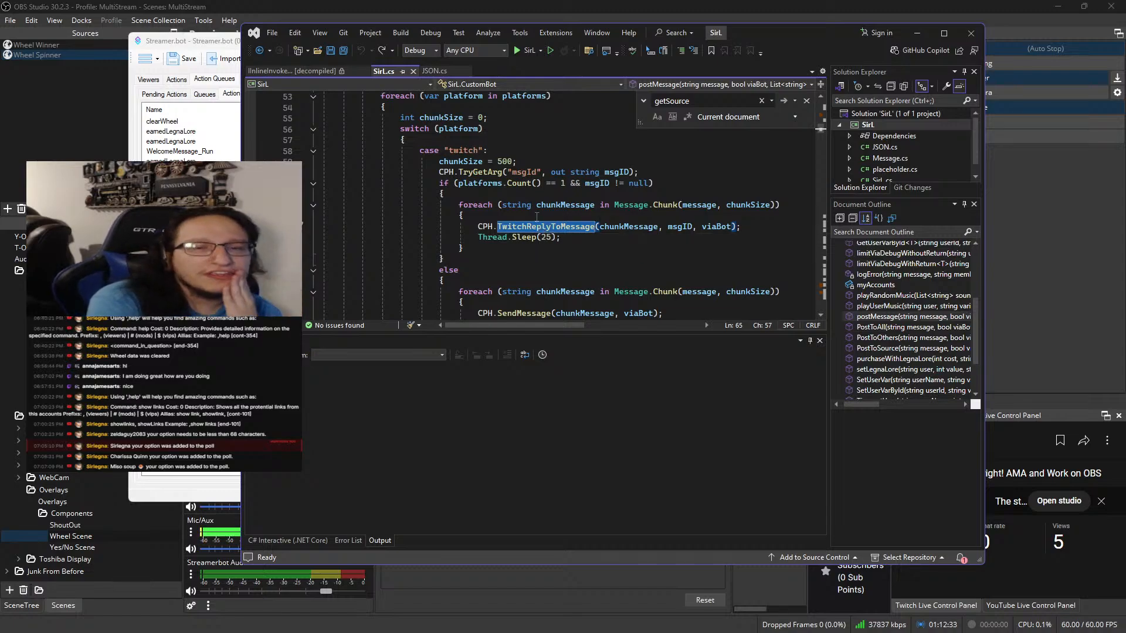
left_click(508, 210)
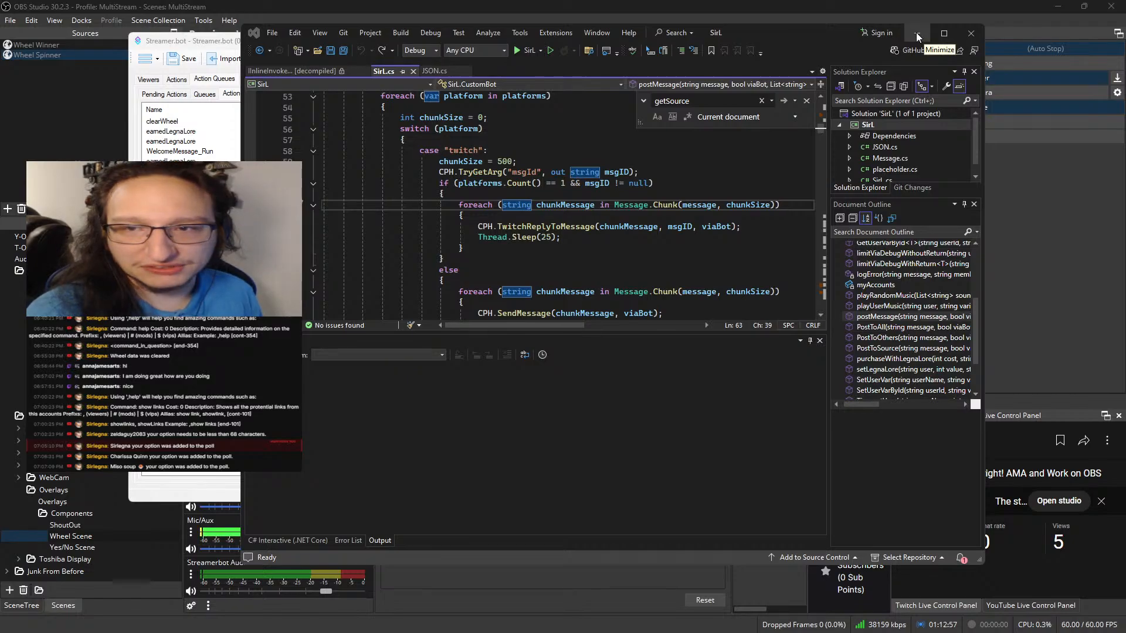
Minimize Visual Studio, return to Streamer.bot's actions, and inspect Populate Wheel's commandSource argument
left_click(916, 33)
left_click(182, 80)
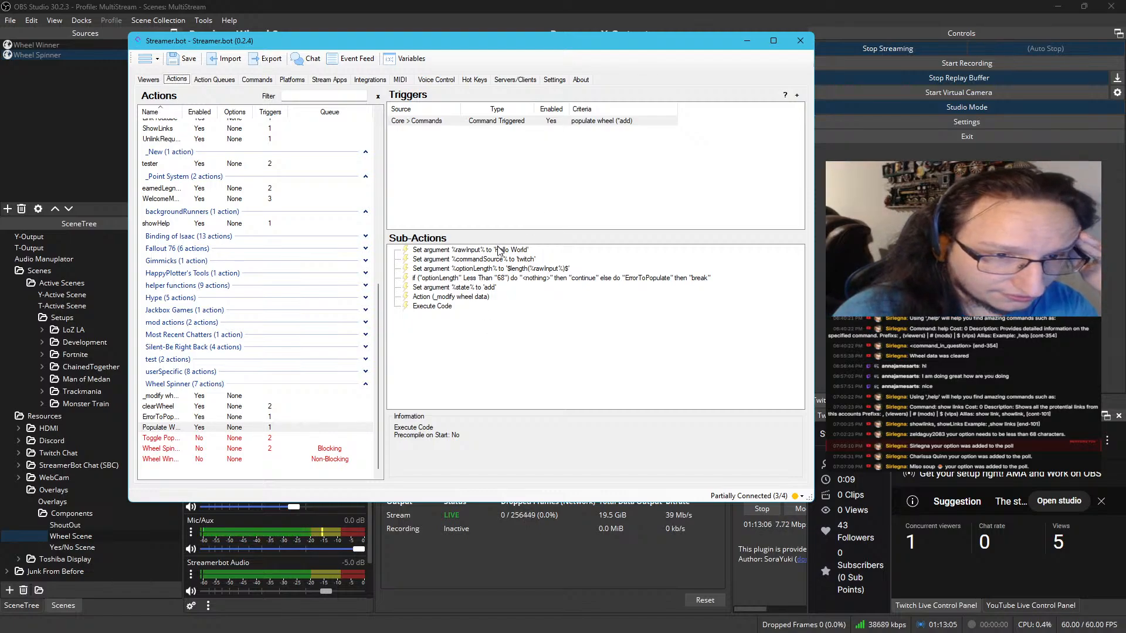
left_click(511, 259)
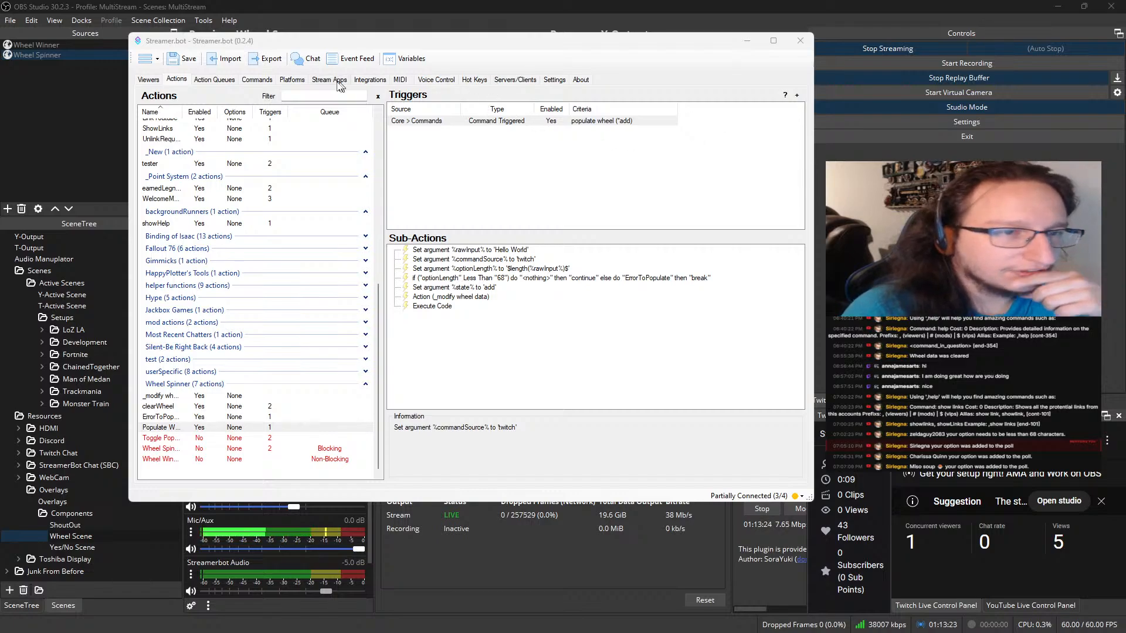
Enable the populate wheel command in the Wheel command group
left_click(258, 81)
scroll(325, 276, "down", 9)
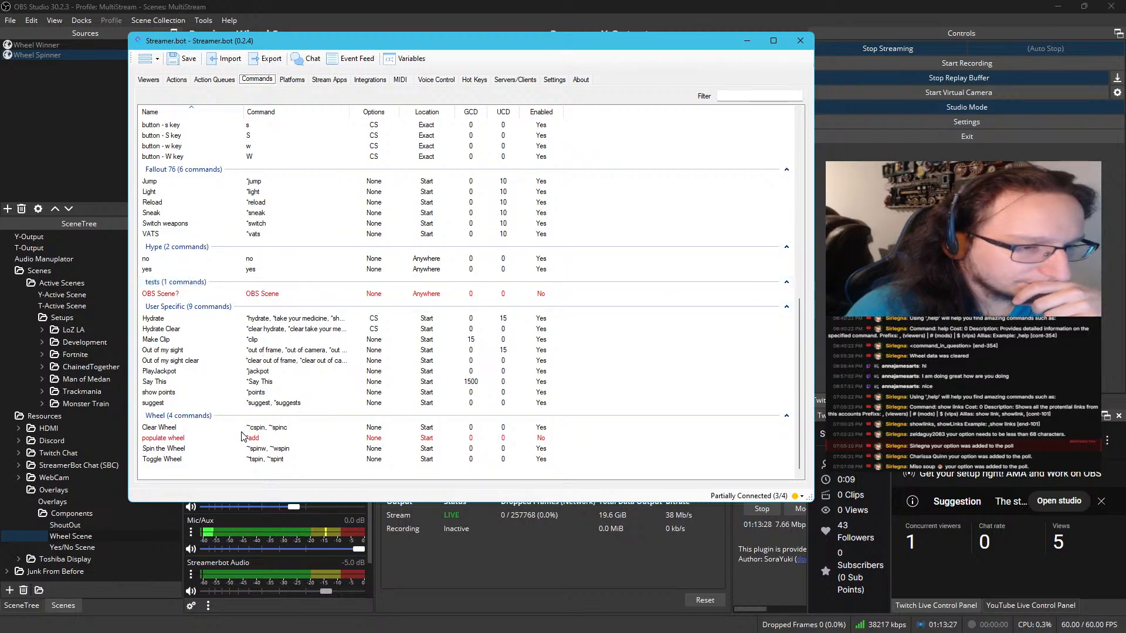
scroll(235, 442, "up", 1)
scroll(228, 455, "down", 1)
left_click(169, 437)
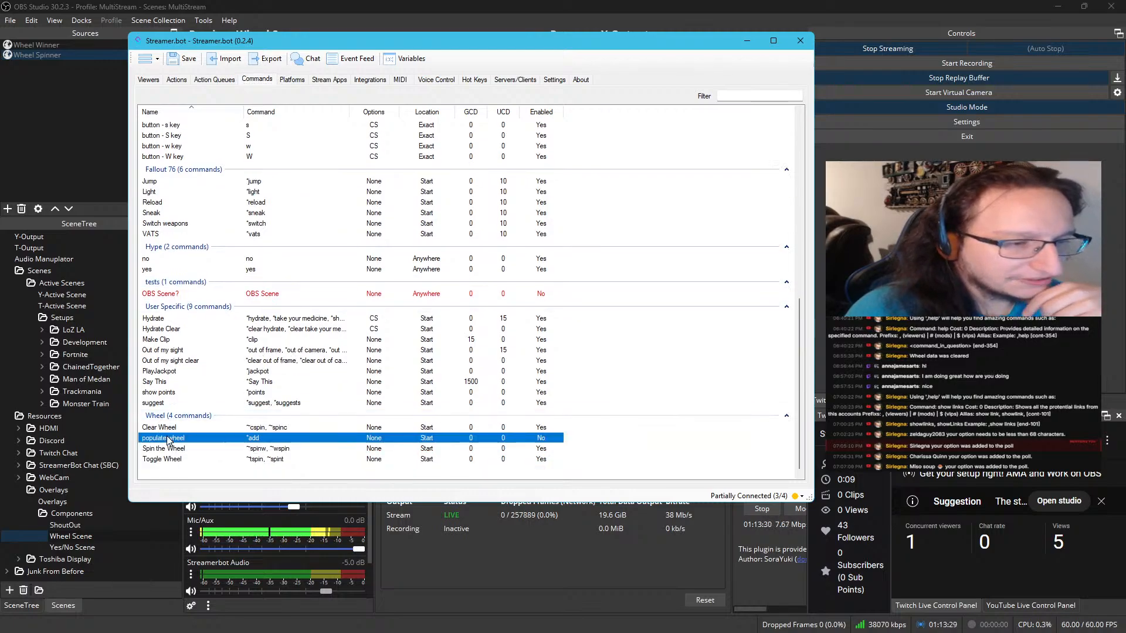
right_click(169, 438)
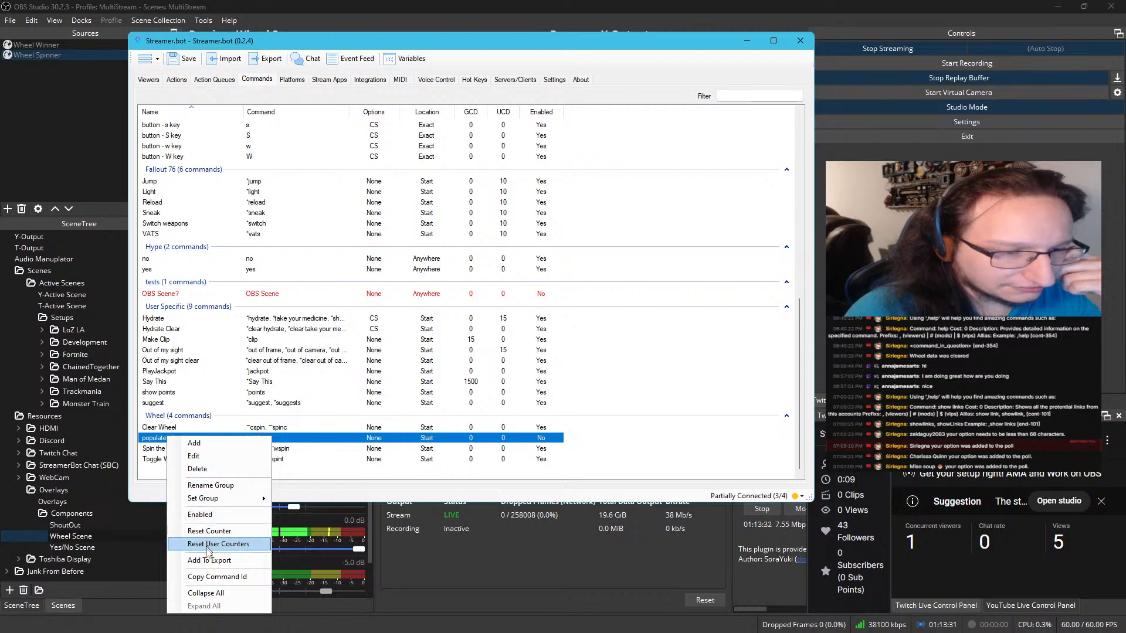
left_click(213, 514)
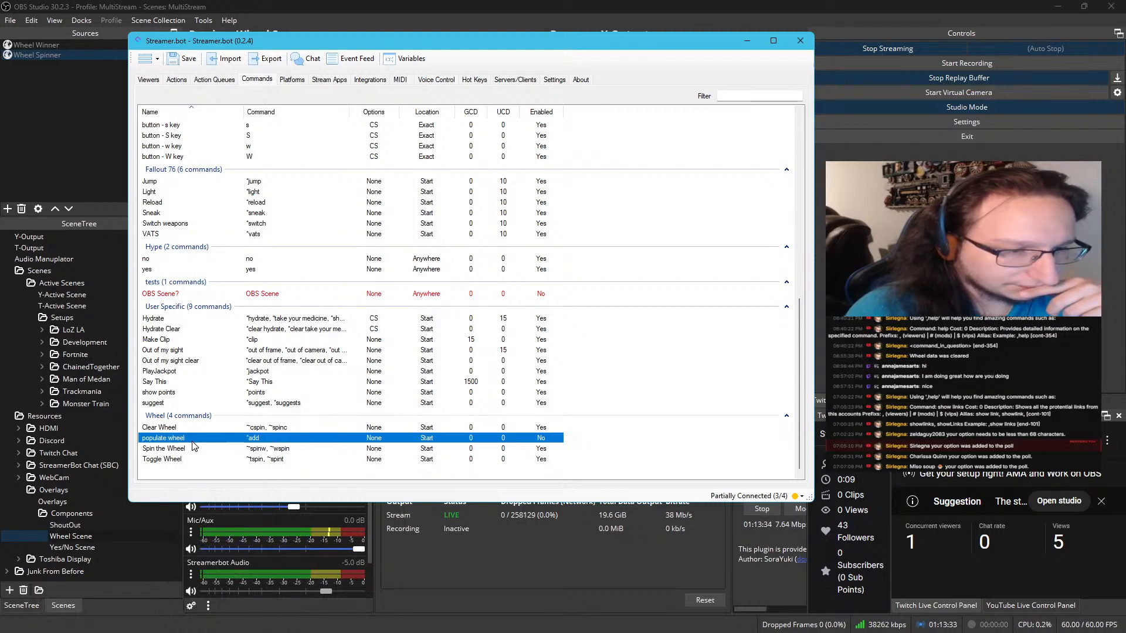
right_click(193, 442)
left_click(220, 519)
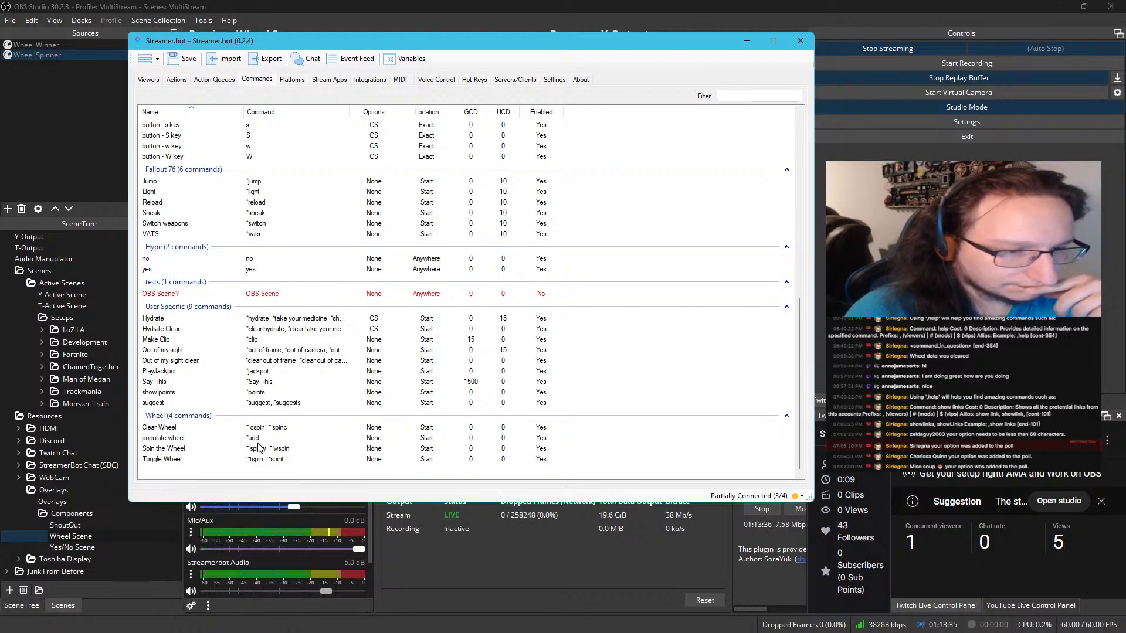
Check the action history for a new Populate Wheel run, then inspect the action's command trigger
left_click(175, 80)
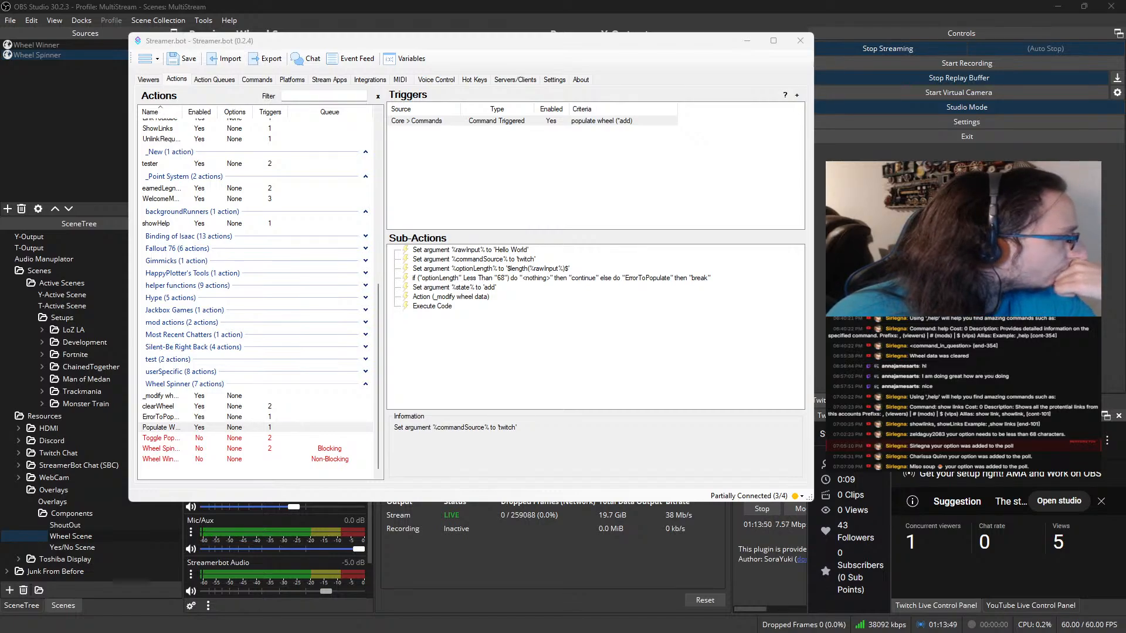
left_click(595, 198)
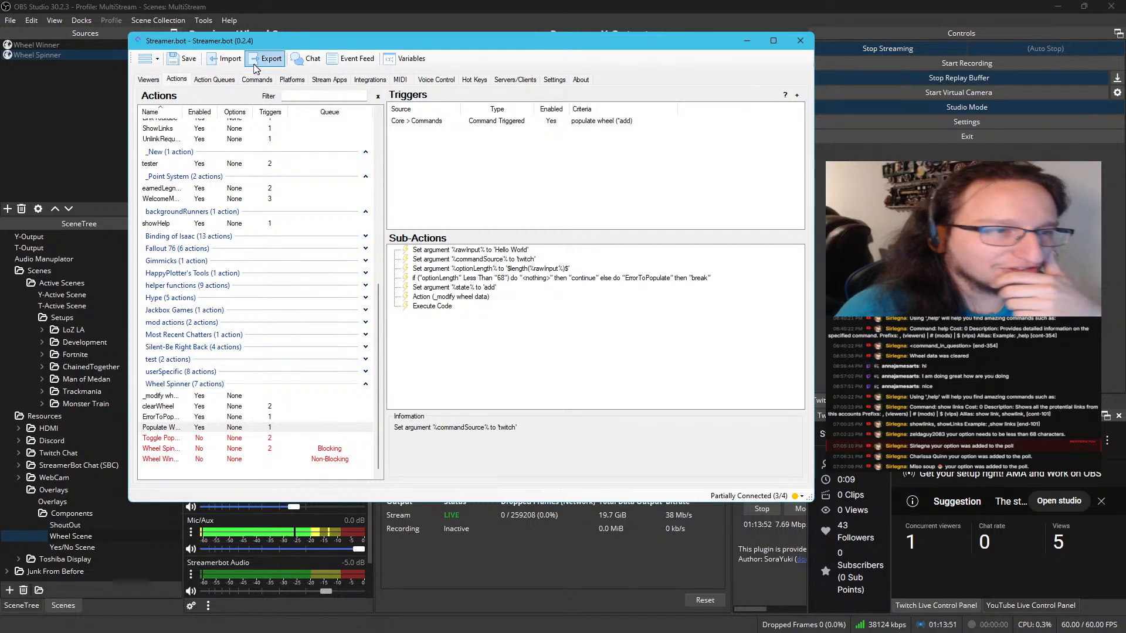
left_click(228, 79)
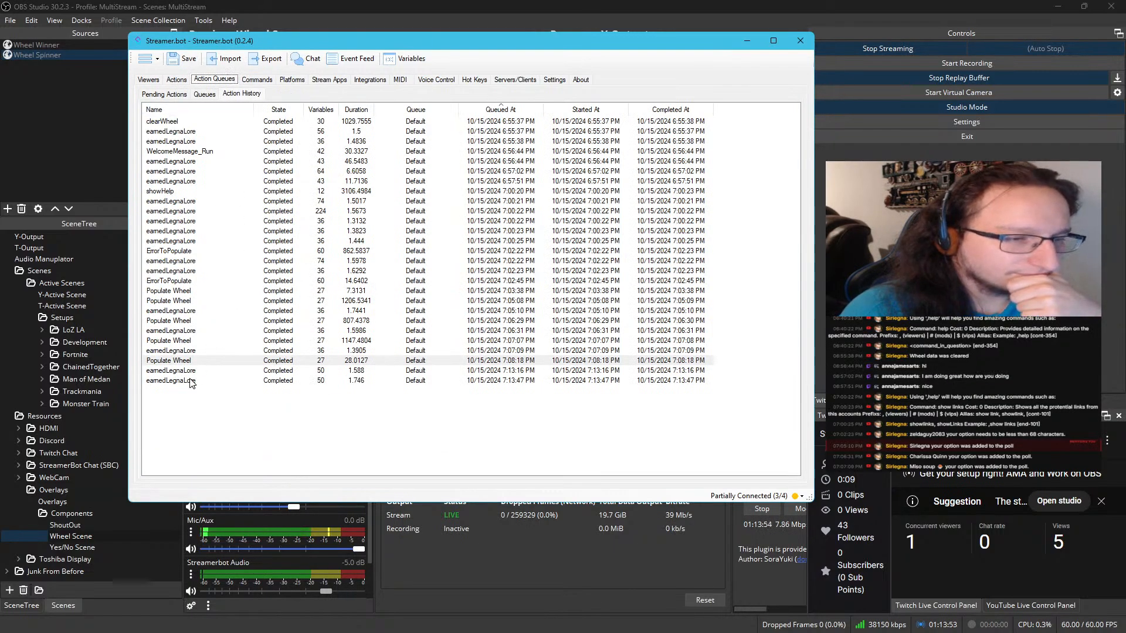
left_click(177, 79)
double_click(551, 121)
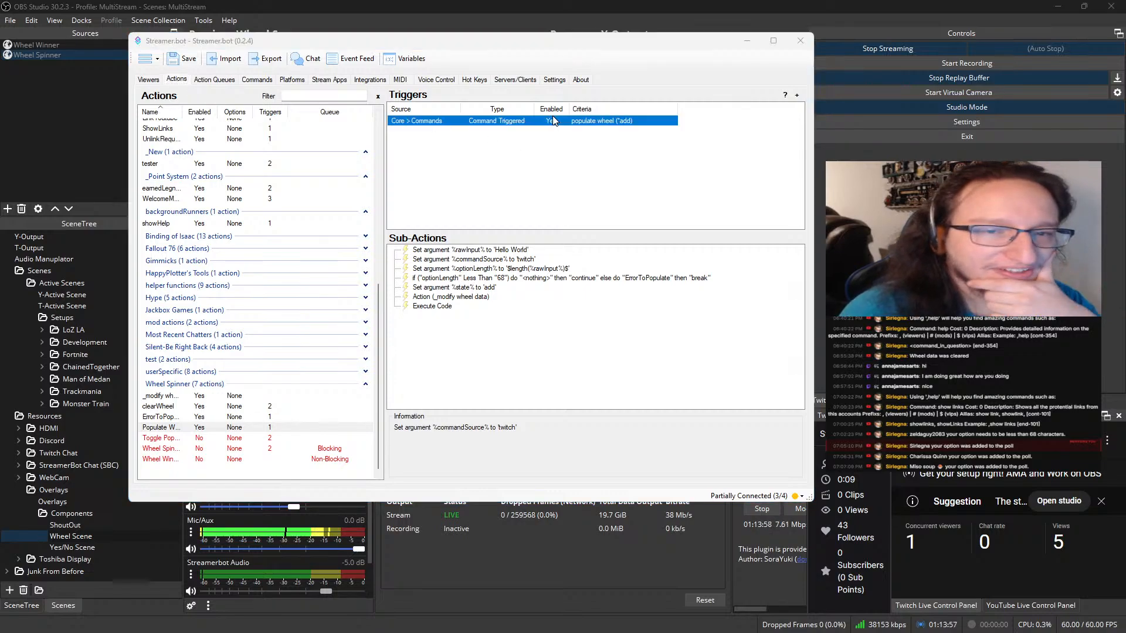
left_click(488, 287)
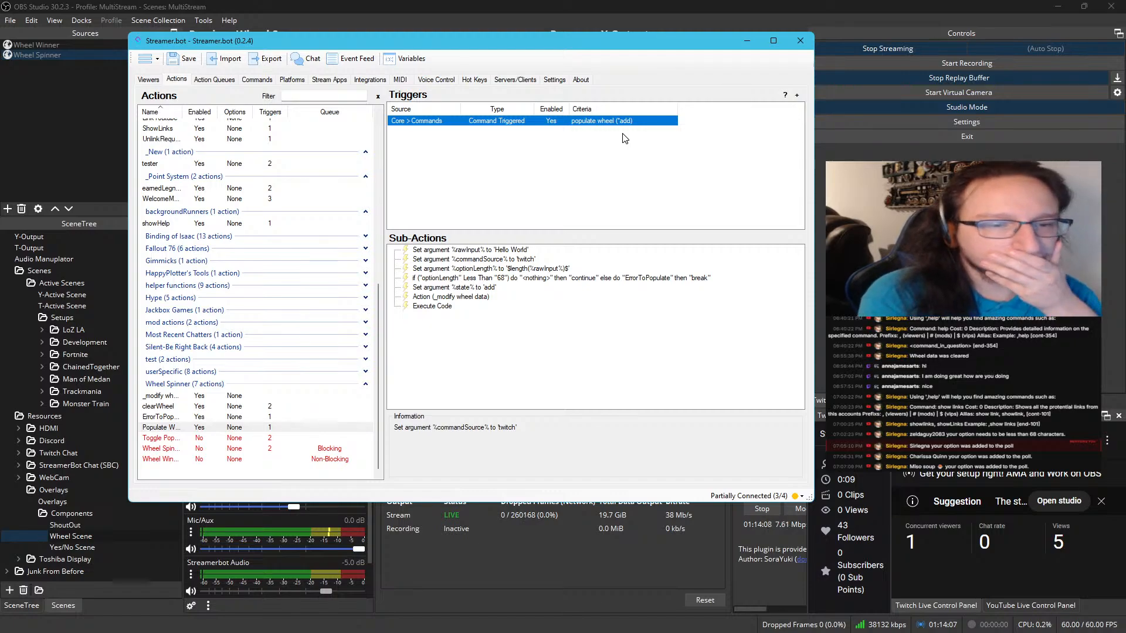
Disable Populate Wheel's test sub-actions that set rawInput to 'Hello World' and commandSource to 'twitch'
left_click(506, 251)
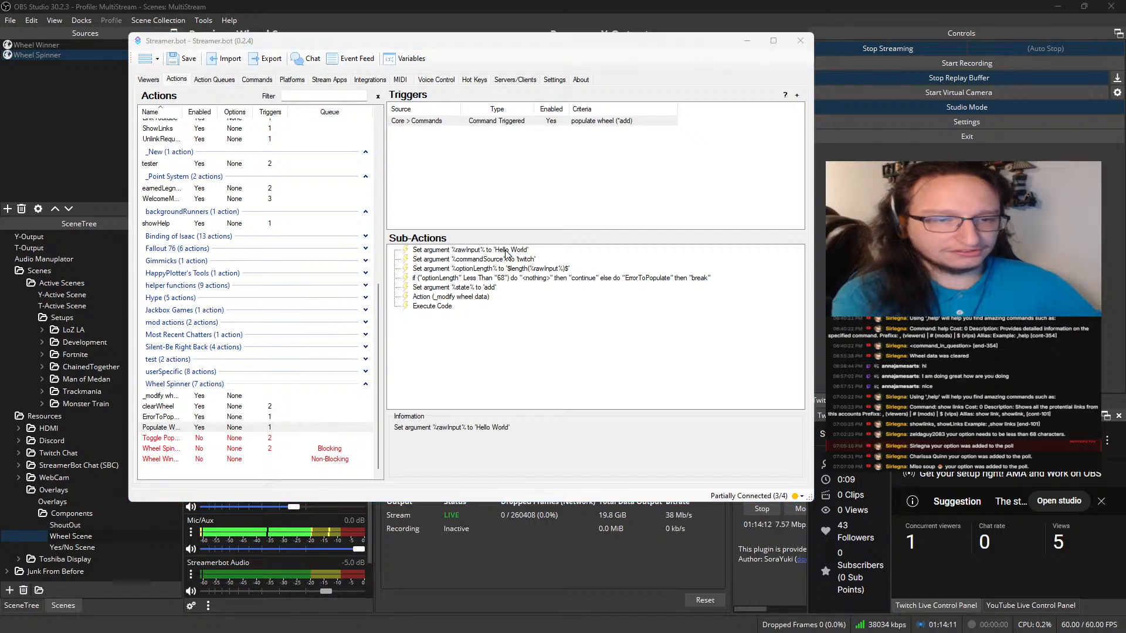
key("Delete")
left_click(562, 300)
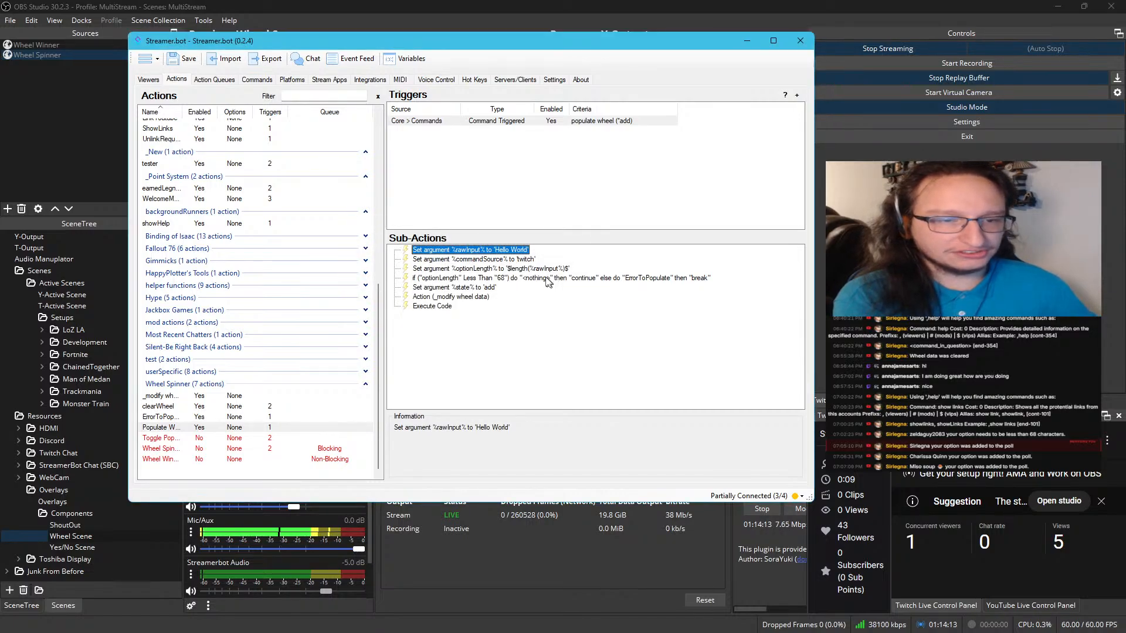
right_click(489, 249)
left_click(521, 542)
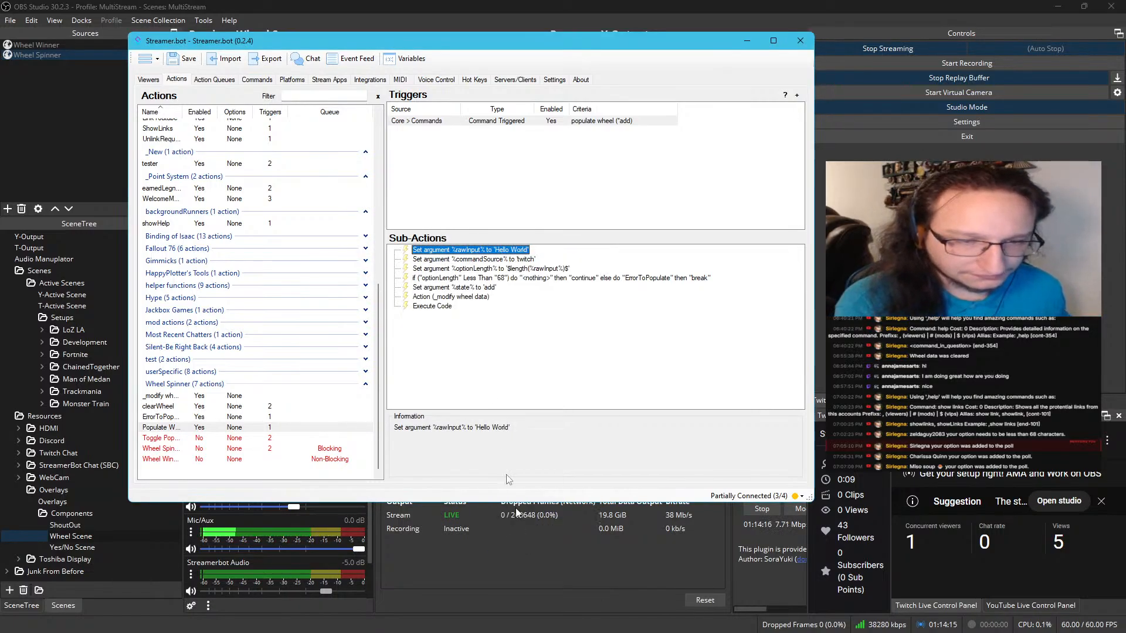
left_click(493, 262)
right_click(498, 257)
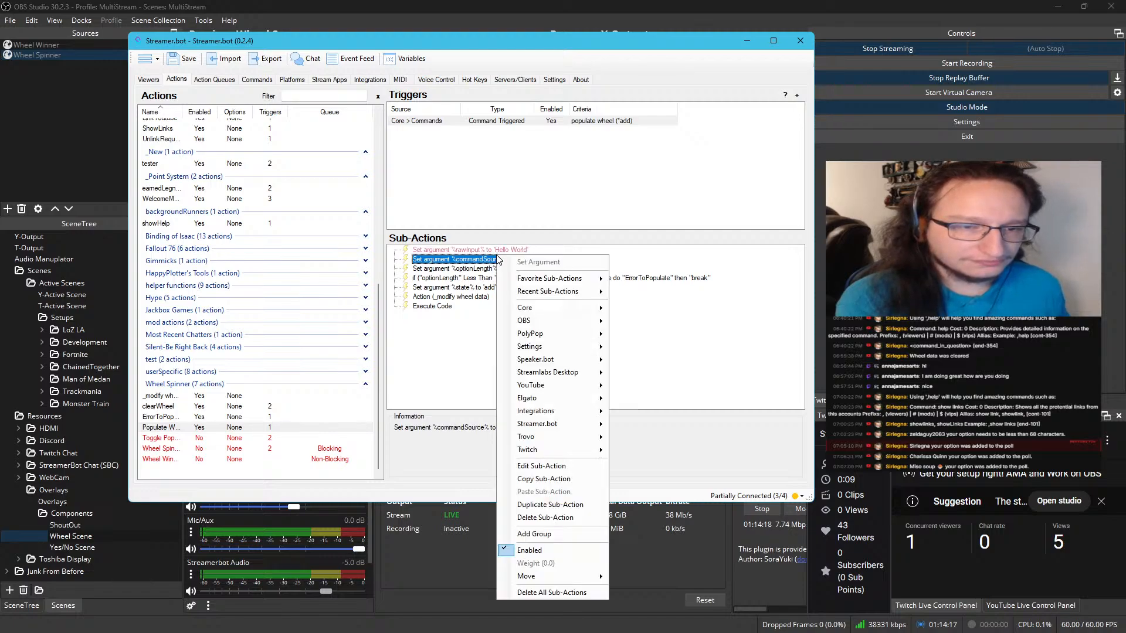
left_click(548, 546)
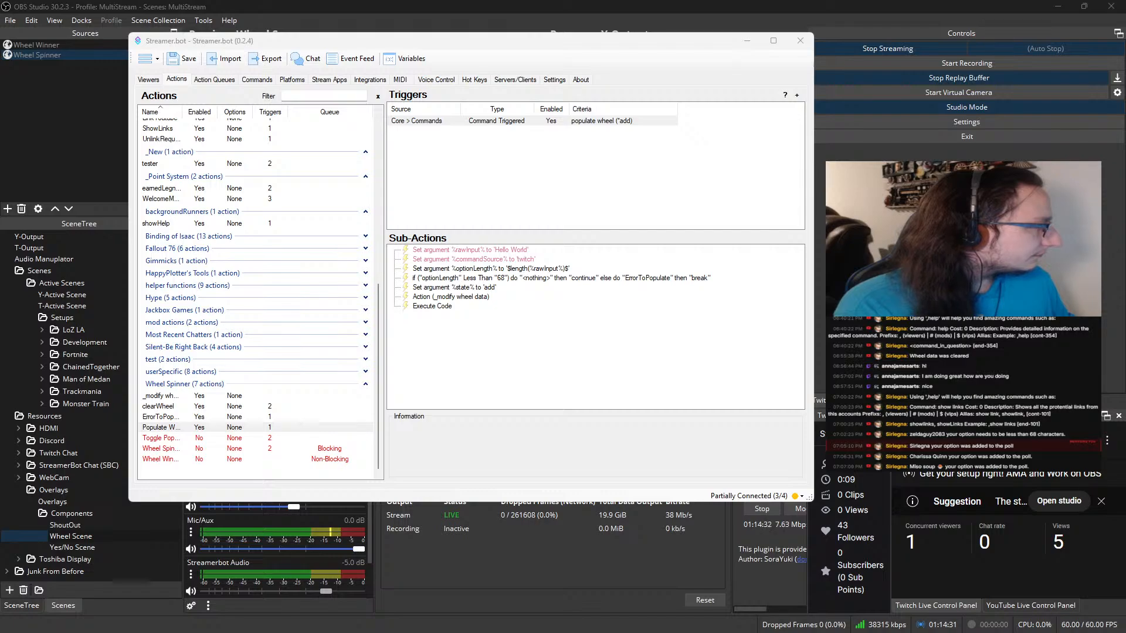
Recheck the action history for a run triggered from chat and return to Populate Wheel's command trigger
left_click_drag(1125, 223, 0, 411)
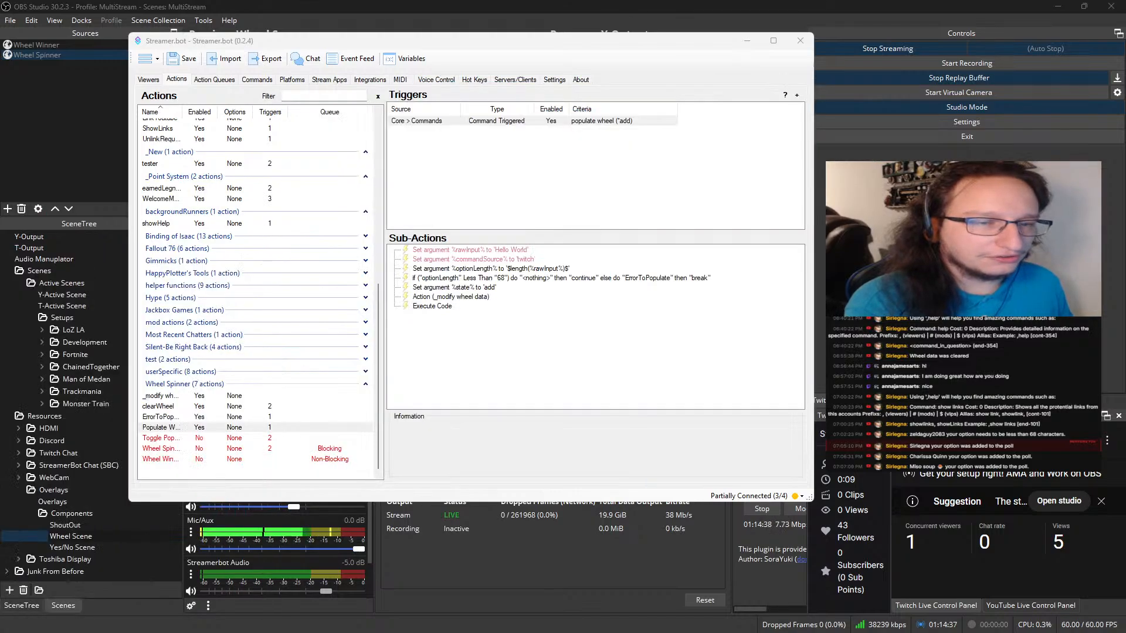
left_click(223, 81)
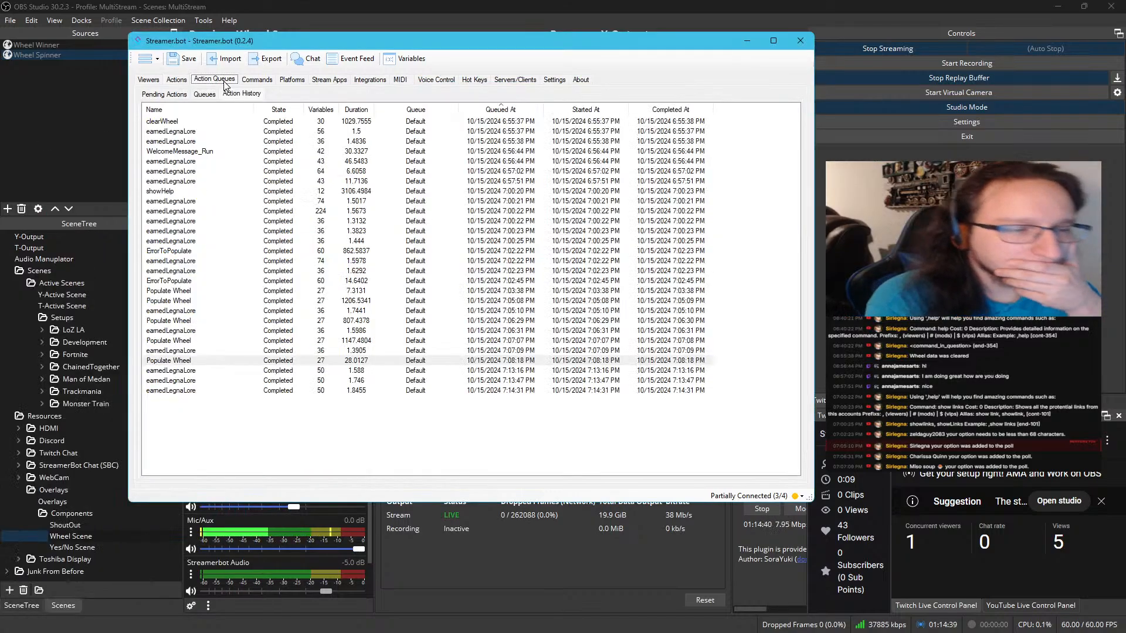
left_click(148, 80)
left_click(177, 79)
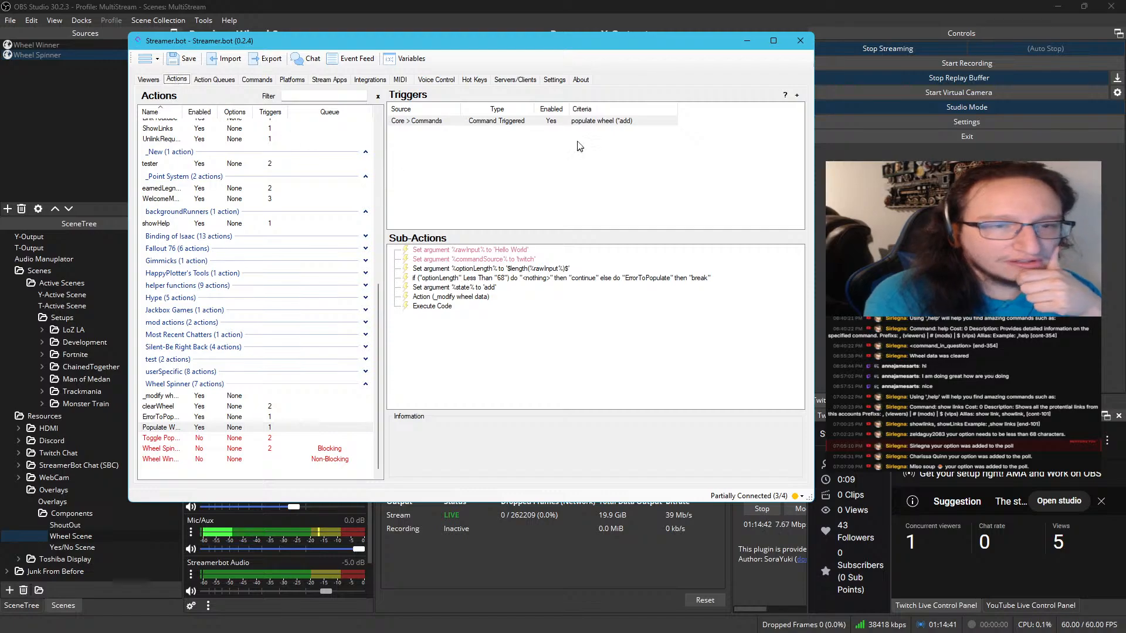
left_click(519, 122)
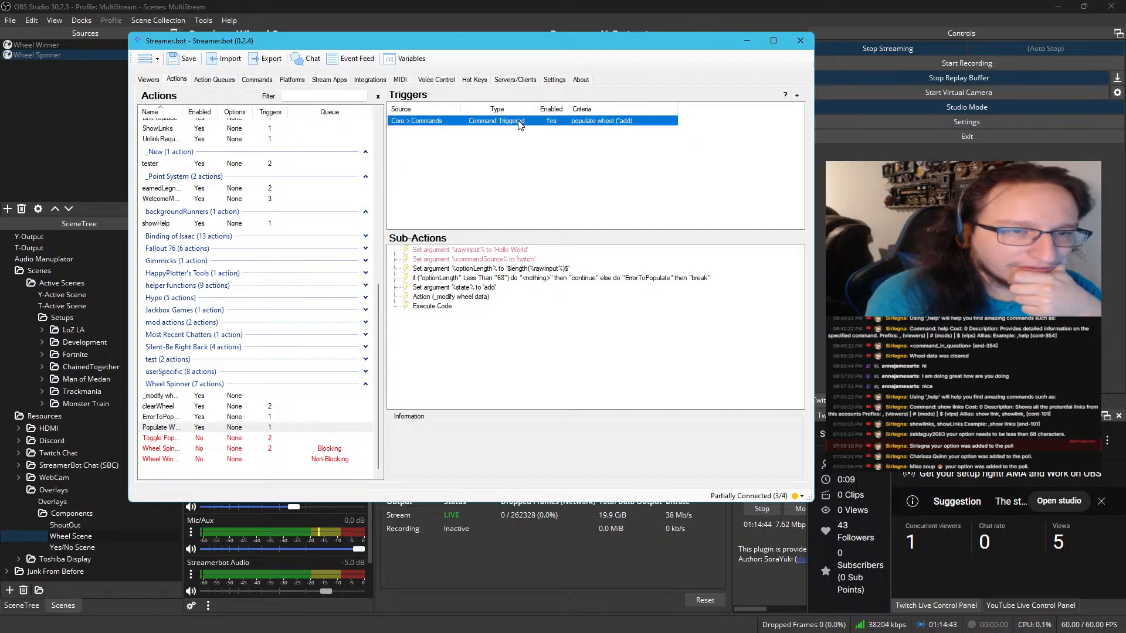
Add Twitch Message as a source for the populate wheel command
left_click(270, 82)
left_click(192, 440)
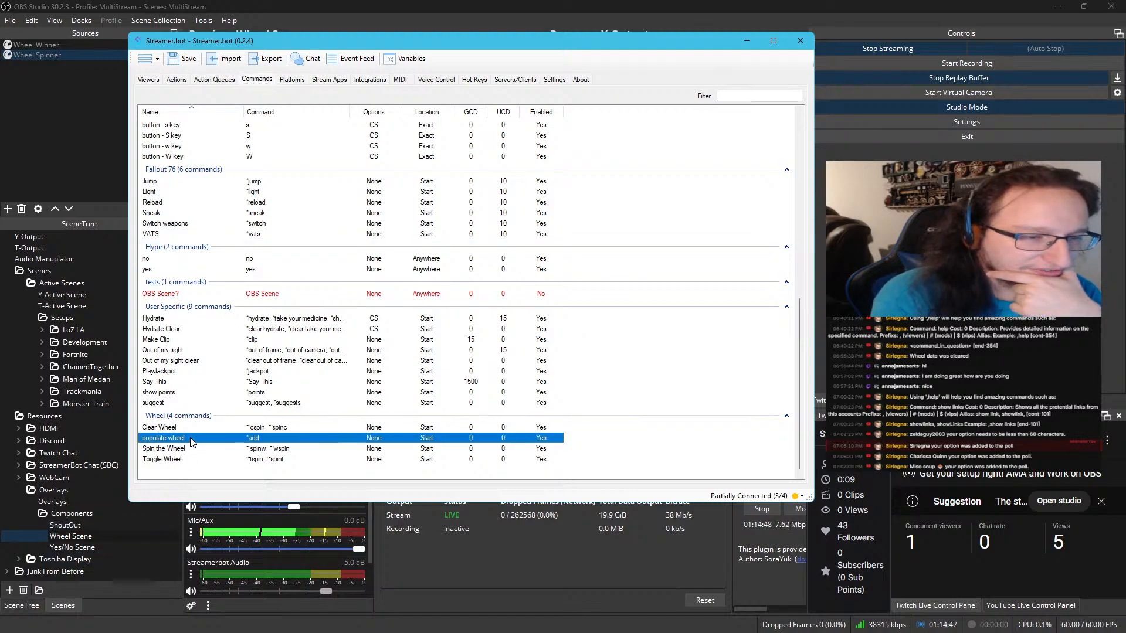
double_click(192, 439)
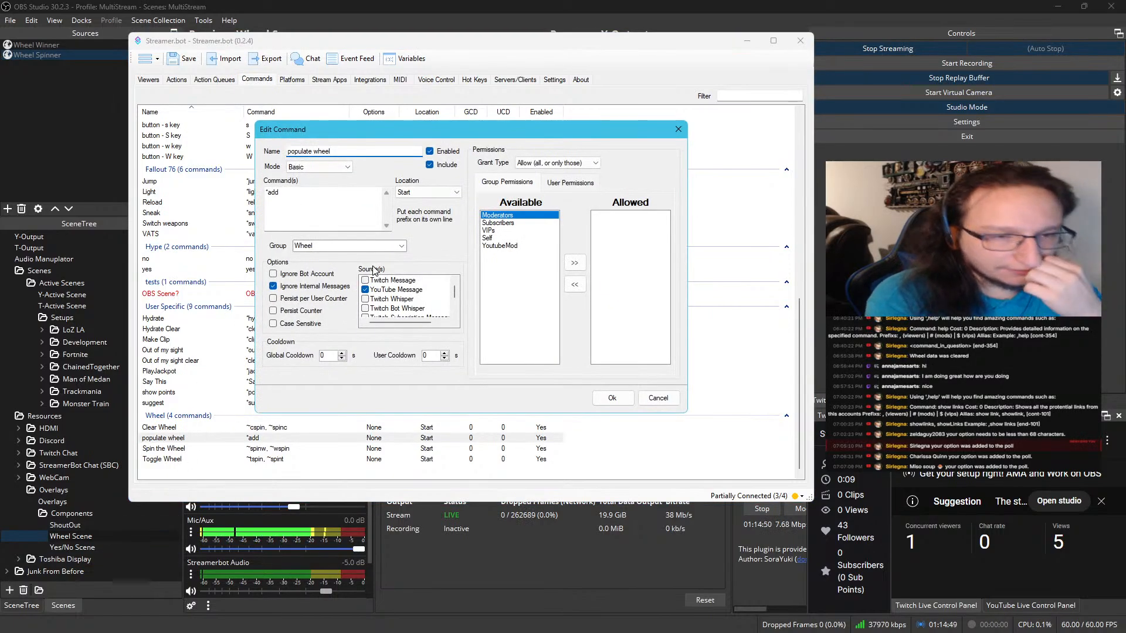
left_click(364, 281)
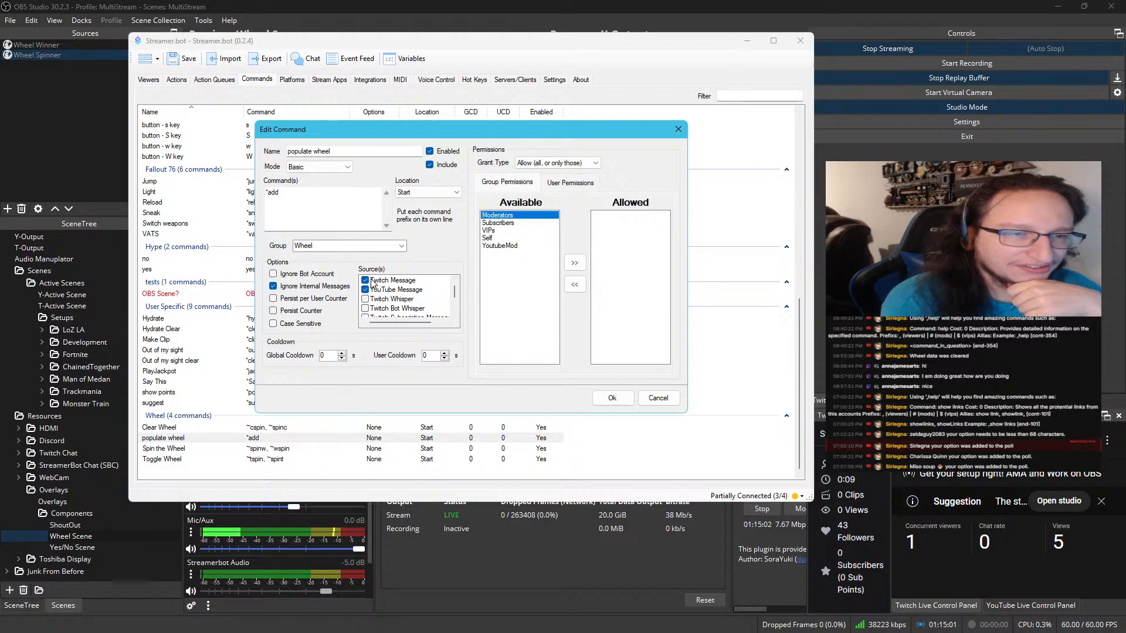
left_click(612, 400)
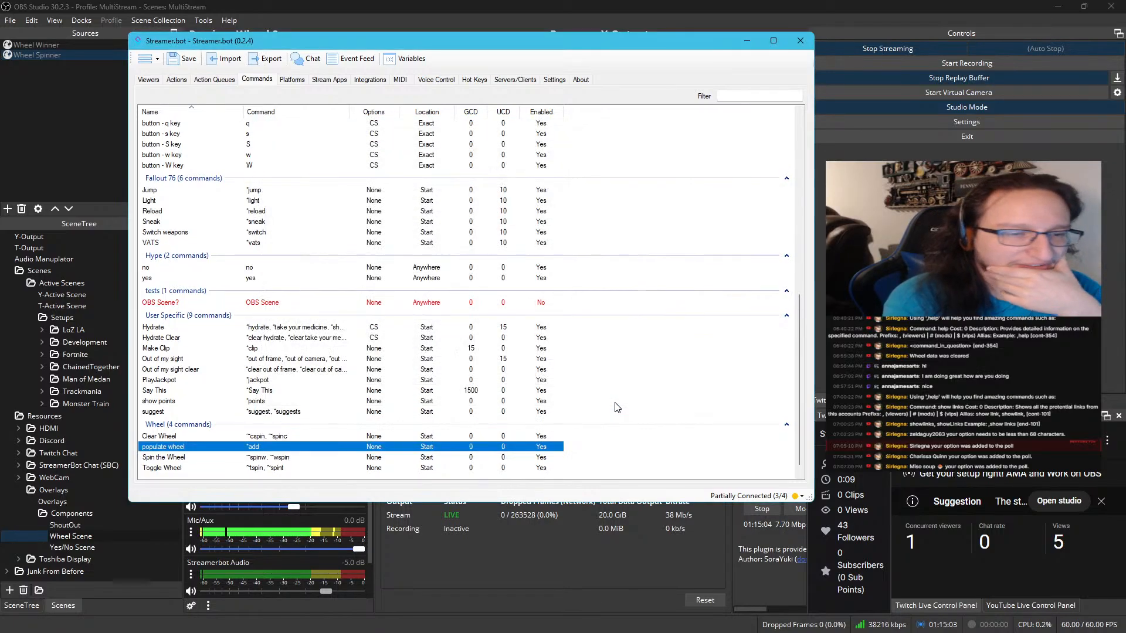
Return to the Populate Wheel action and check the wheel entries in the open text file
left_click(178, 80)
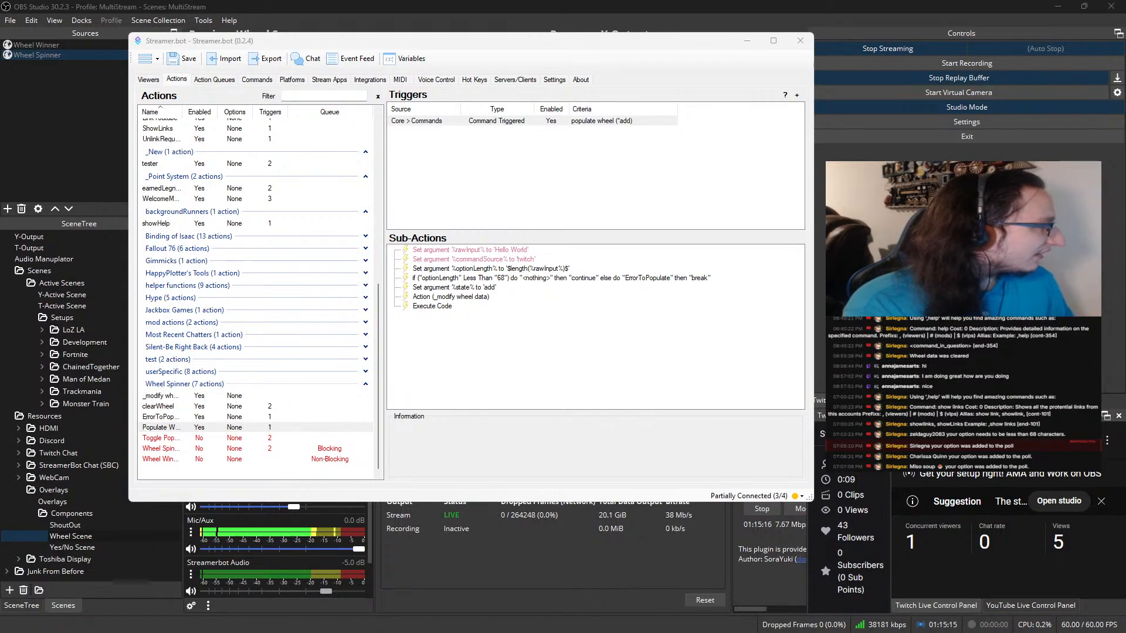
left_click_drag(0, 176, 753, 108)
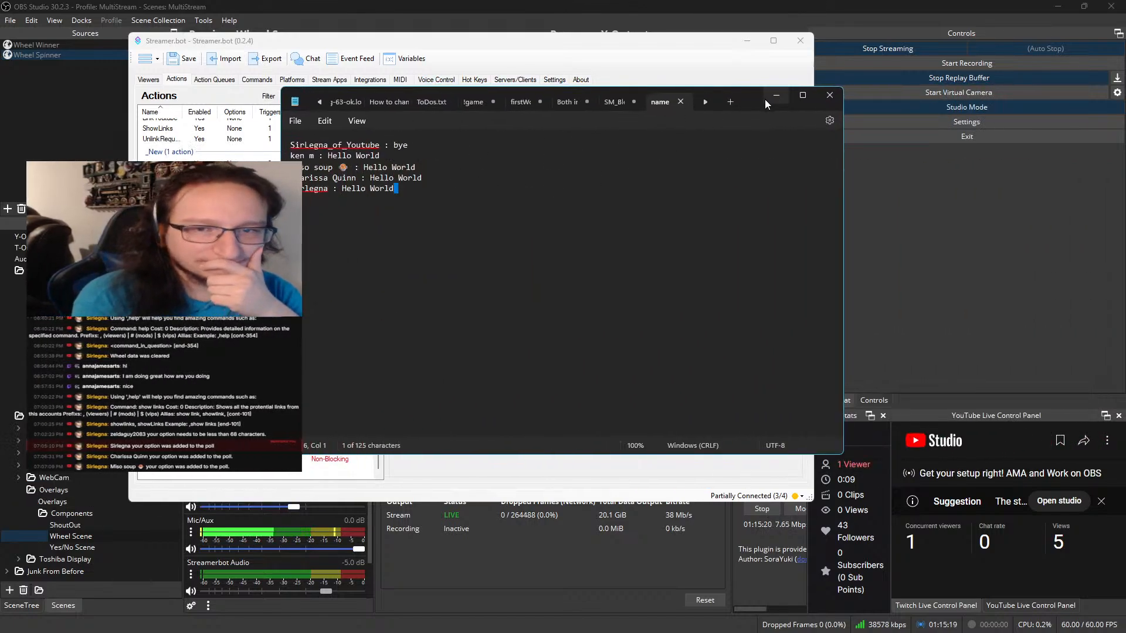
left_click_drag(756, 107, 0, 241)
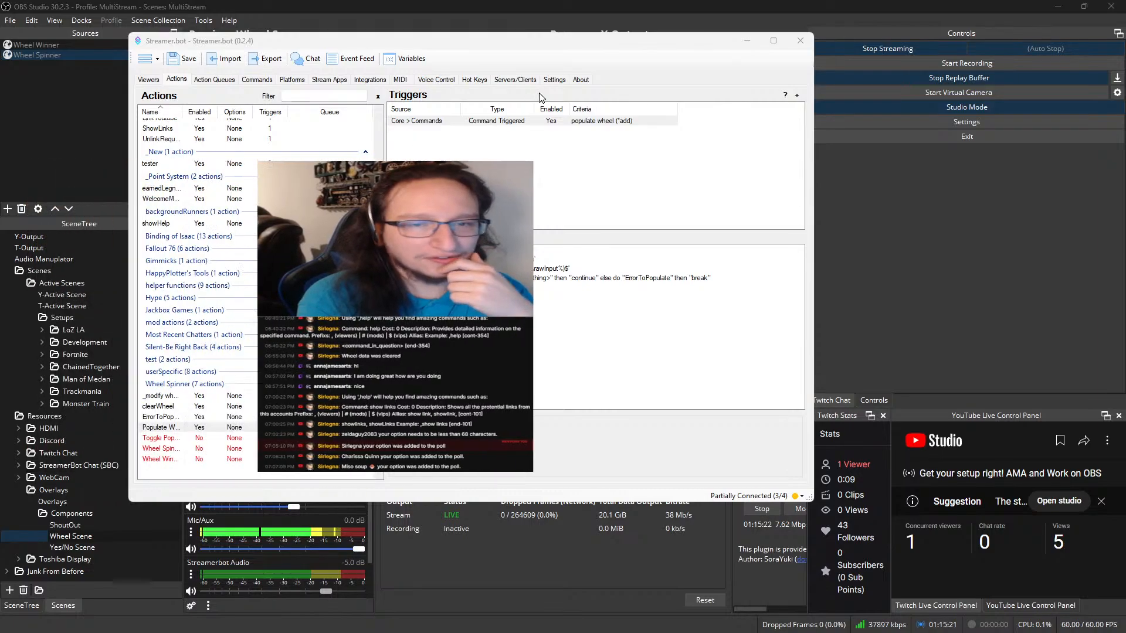
Enable Populate Wheel's sub-actions that set rawInput to 'Hello World' and commandSource to 'twitch'
right_click(536, 124)
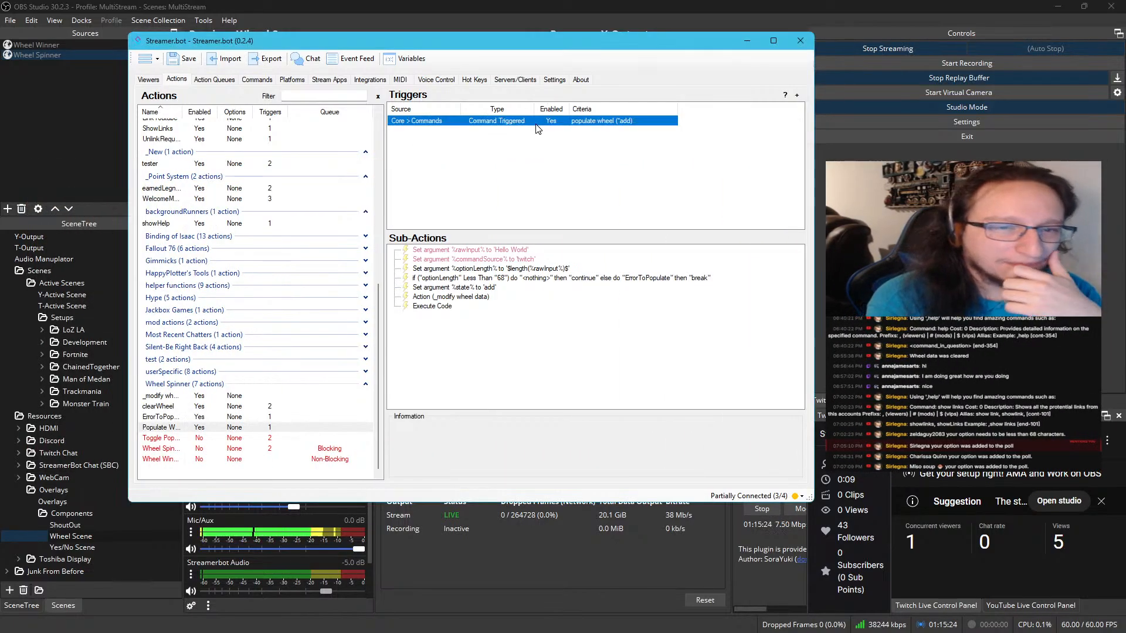
left_click(427, 250)
right_click(427, 250)
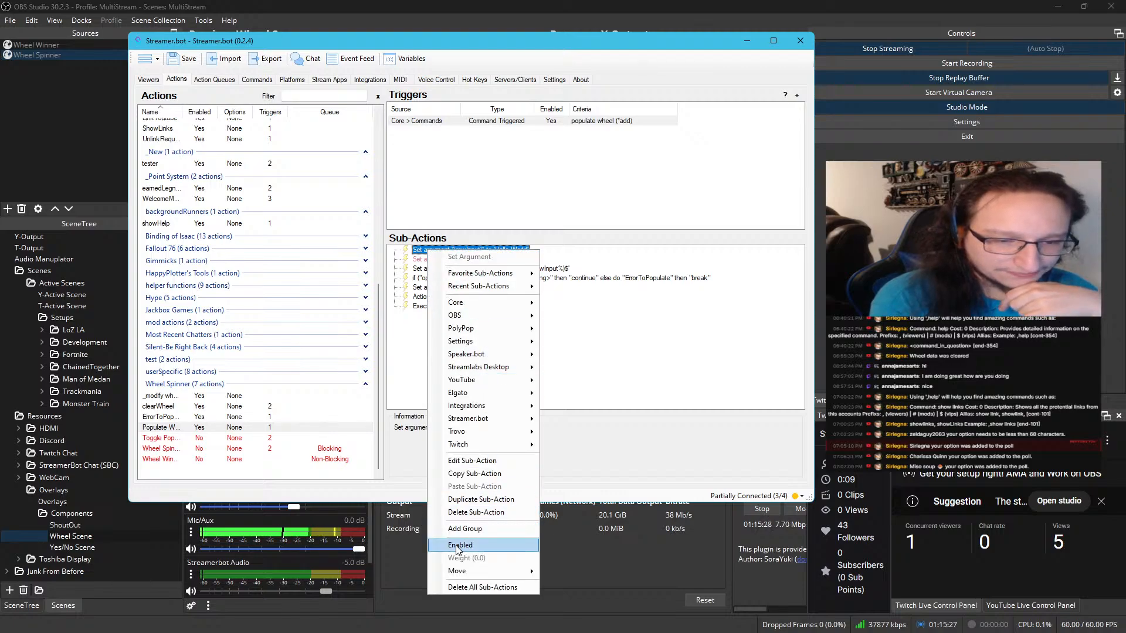
key("Escape")
left_click(487, 259)
right_click(487, 259)
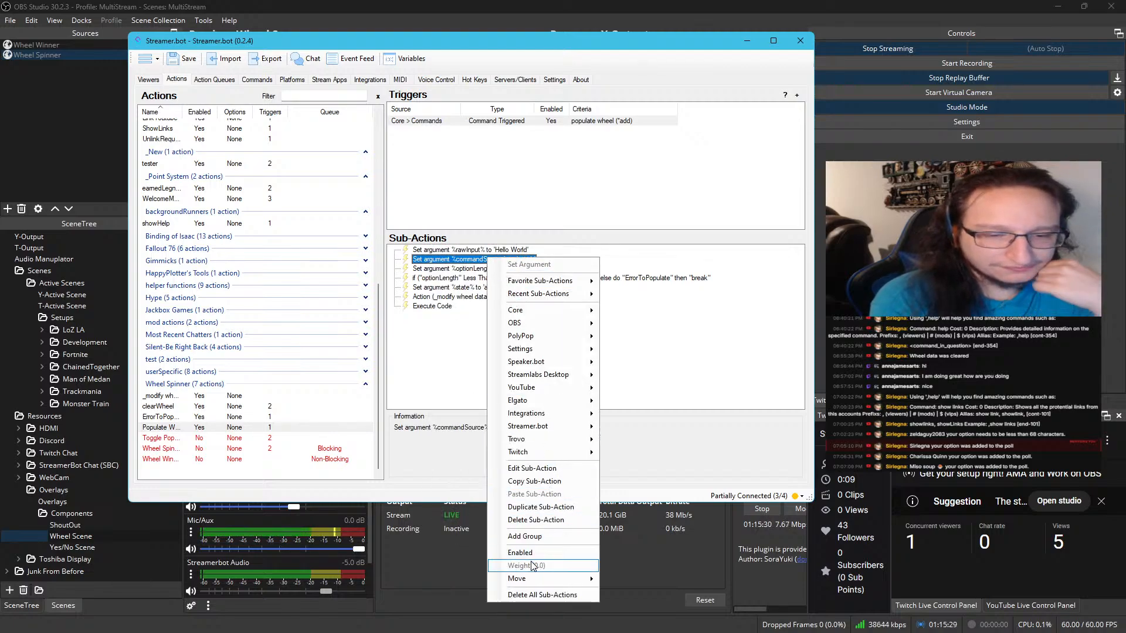
key("Escape")
Test Populate Wheel's command trigger and open the variables of the newest run in the action history
left_click(553, 121)
right_click(553, 121)
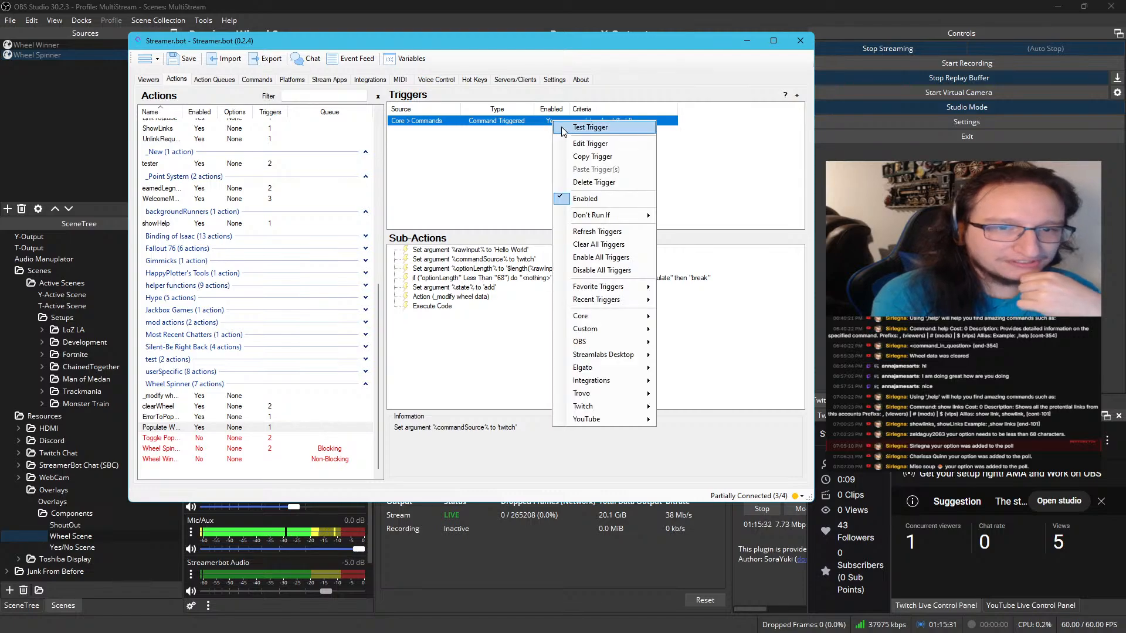
key("Escape")
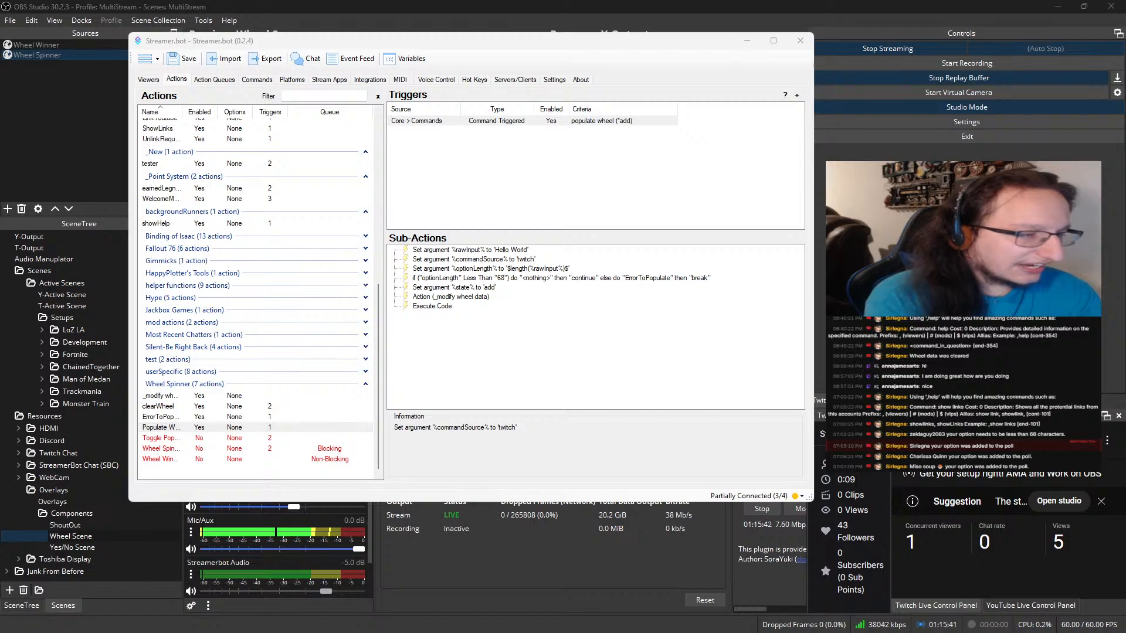
left_click(206, 82)
left_click(259, 432)
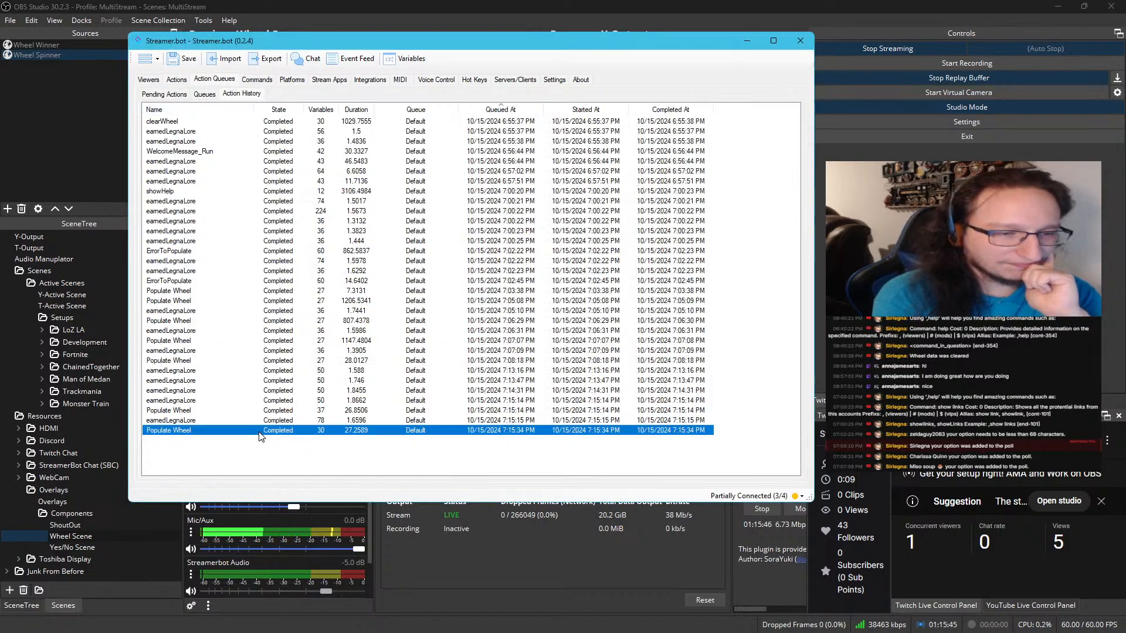
double_click(260, 431)
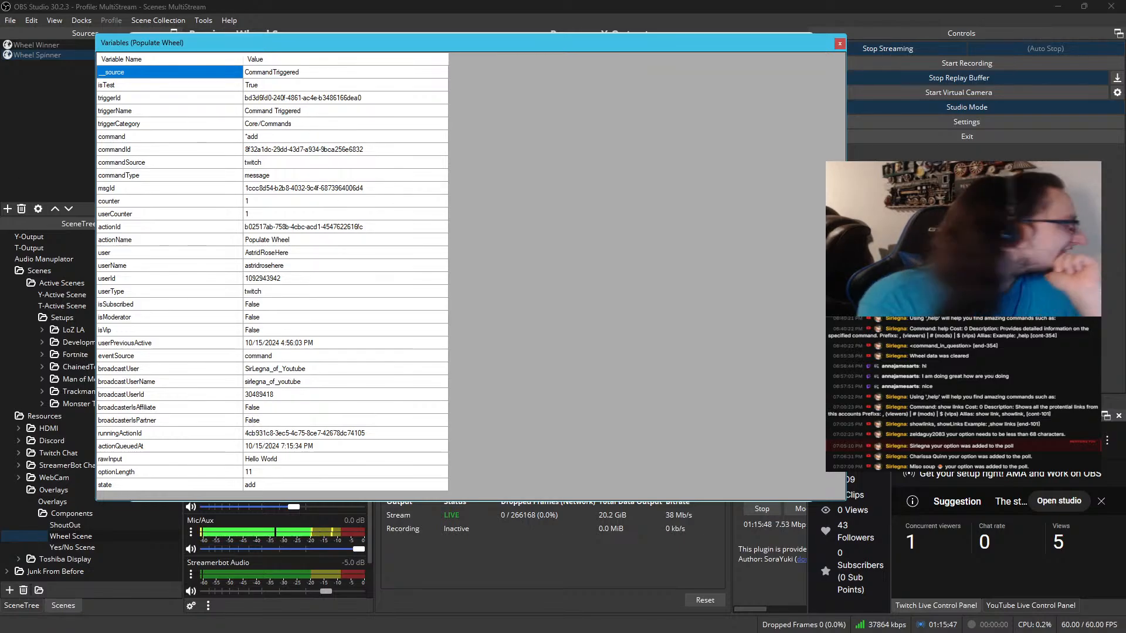
Switch to Visual Studio and compare the msgId argument read in SirL.cs with the run's msgId variable
key("alt+Tab")
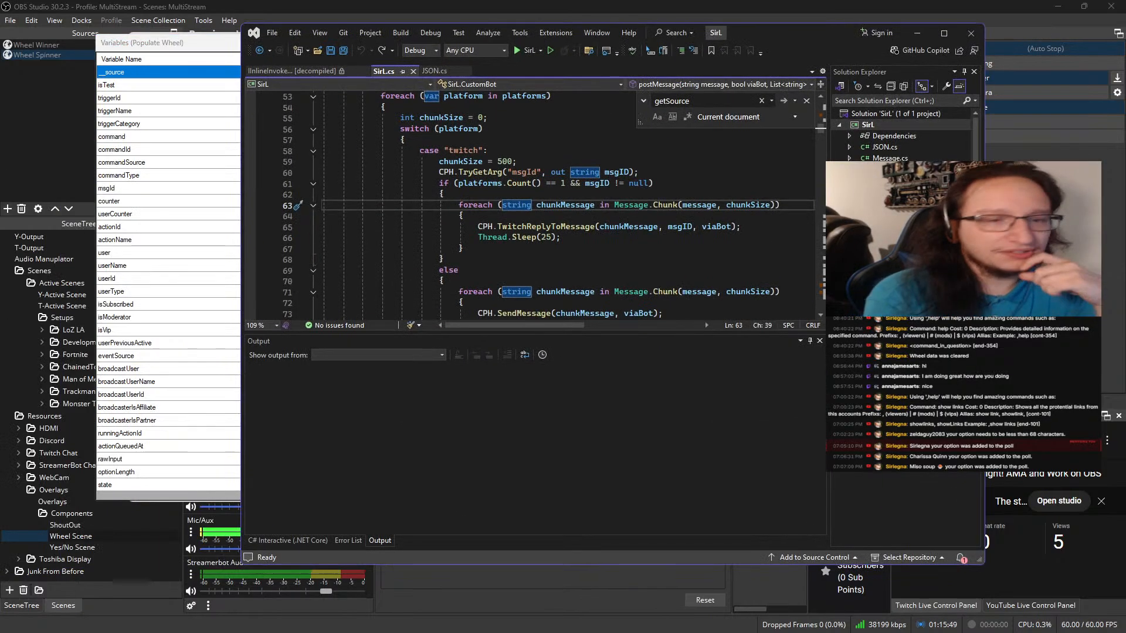
left_click(483, 198)
double_click(492, 173)
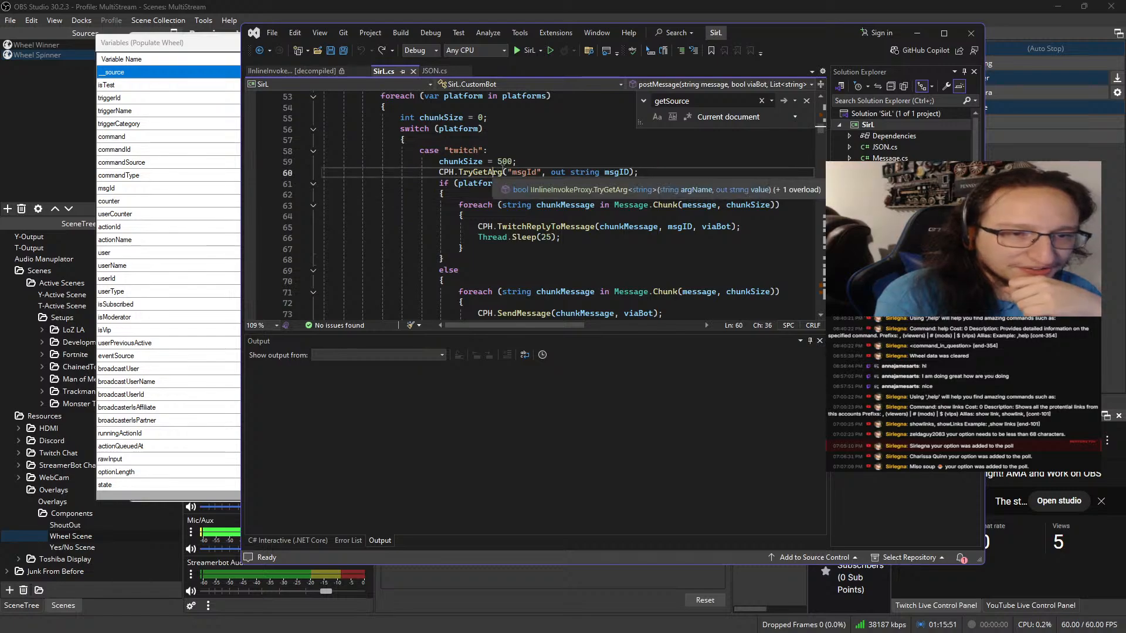
double_click(524, 172)
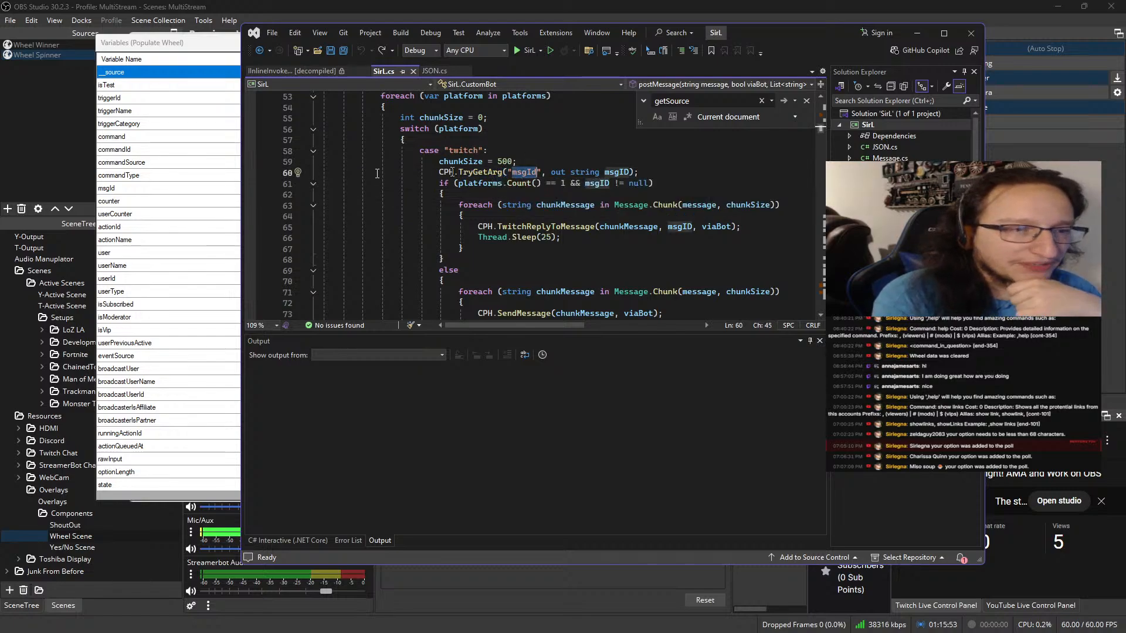
left_click(126, 188)
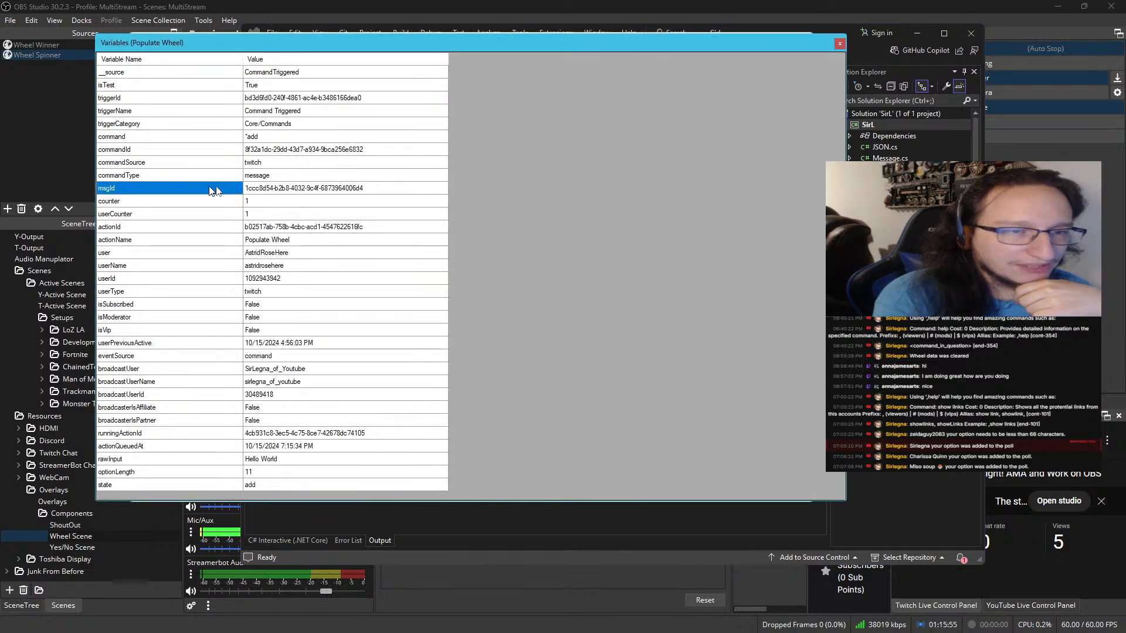
left_click(267, 188)
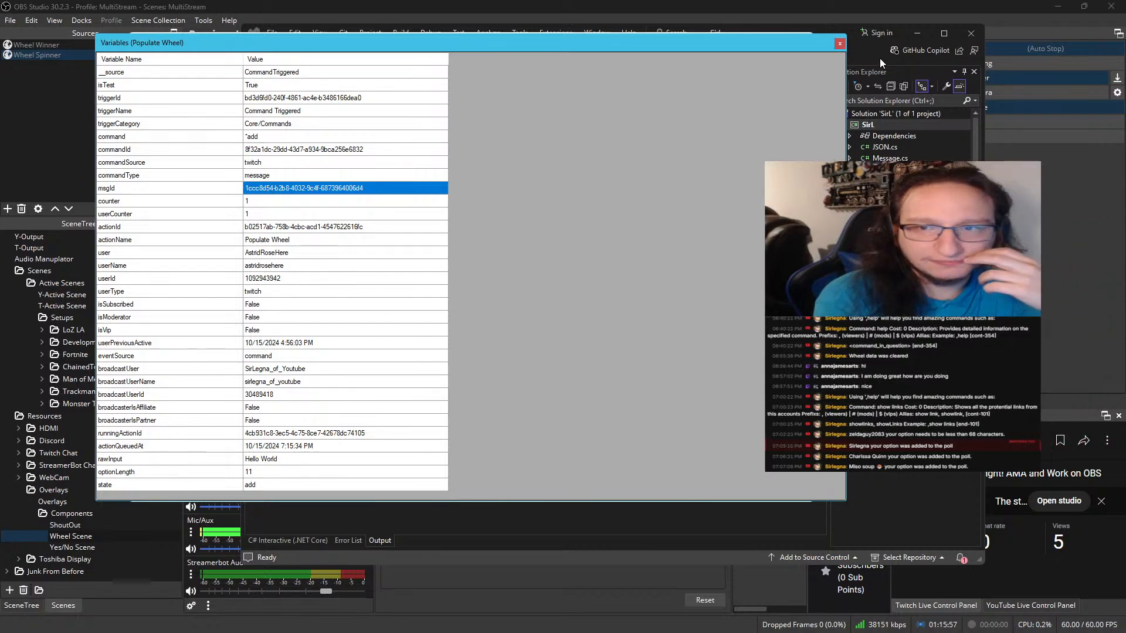
Examine the Twitch case in SirL.cs, including the platforms count and the null check on msgID
left_click(872, 63)
left_click(611, 172)
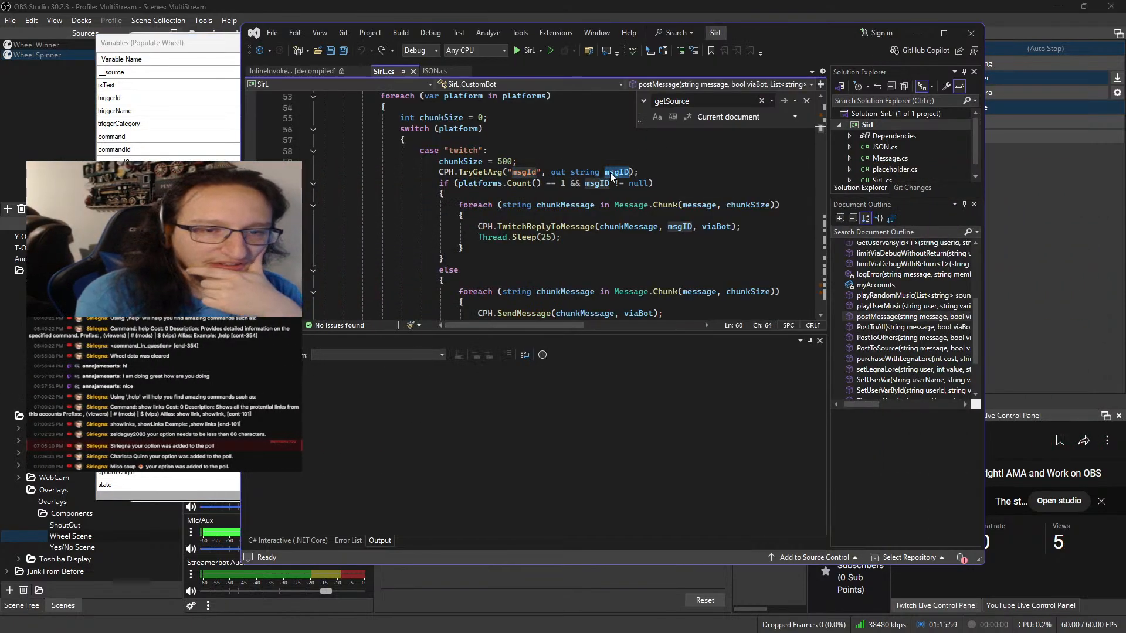
left_click(502, 183)
left_click(527, 183)
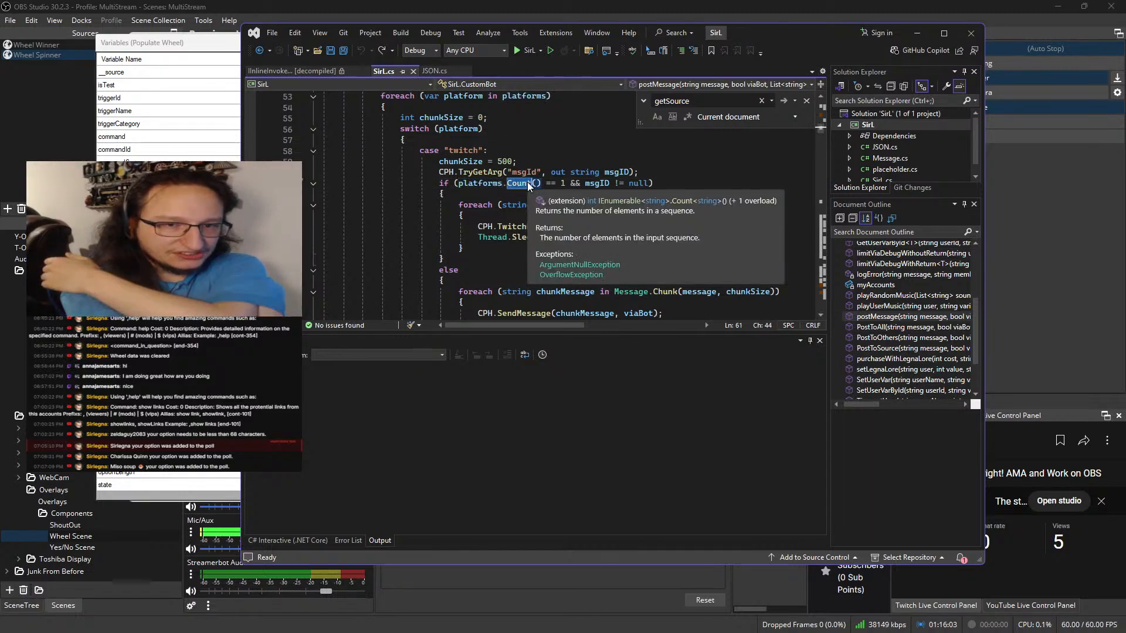
double_click(645, 184)
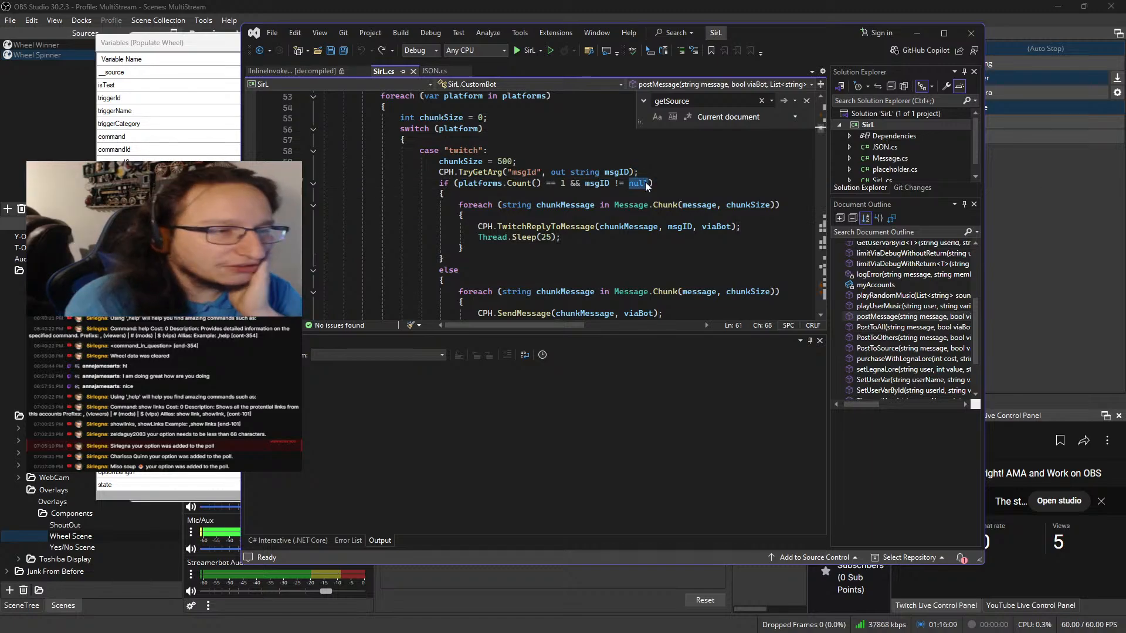
Close the run's variables in Streamer.bot and return to the Populate Wheel action
left_click(166, 42)
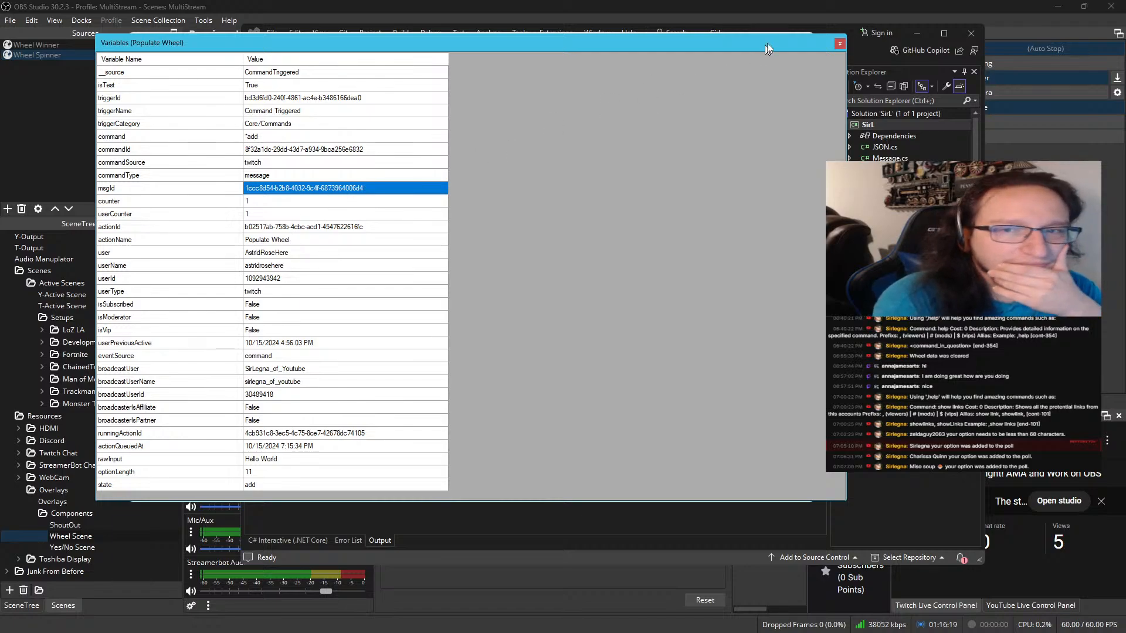
left_click(841, 44)
left_click(175, 173)
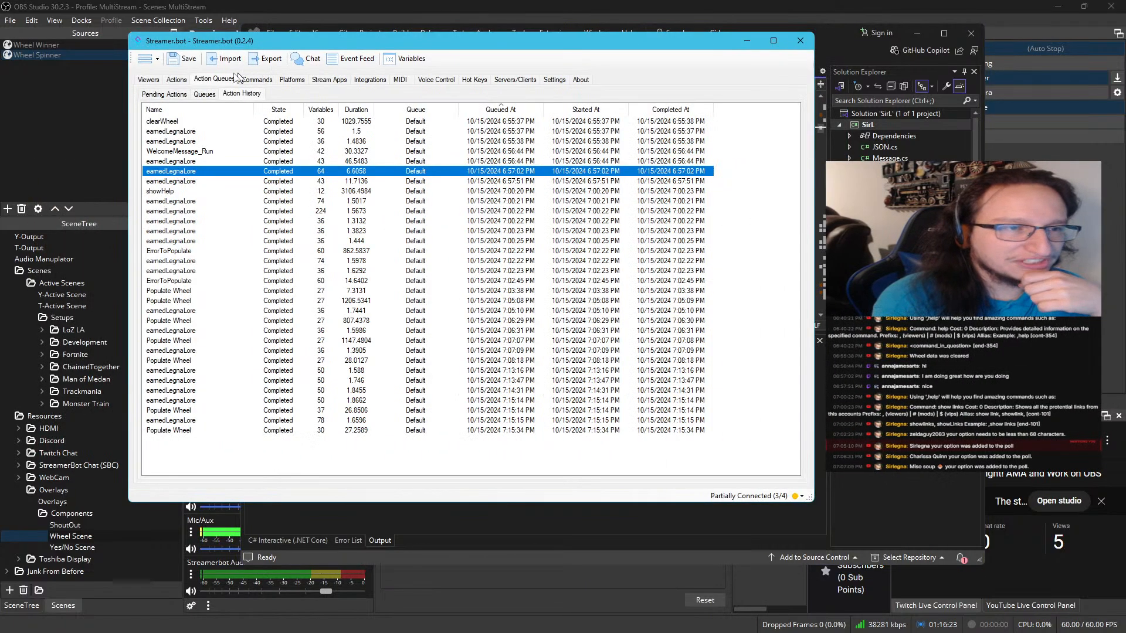
left_click(176, 79)
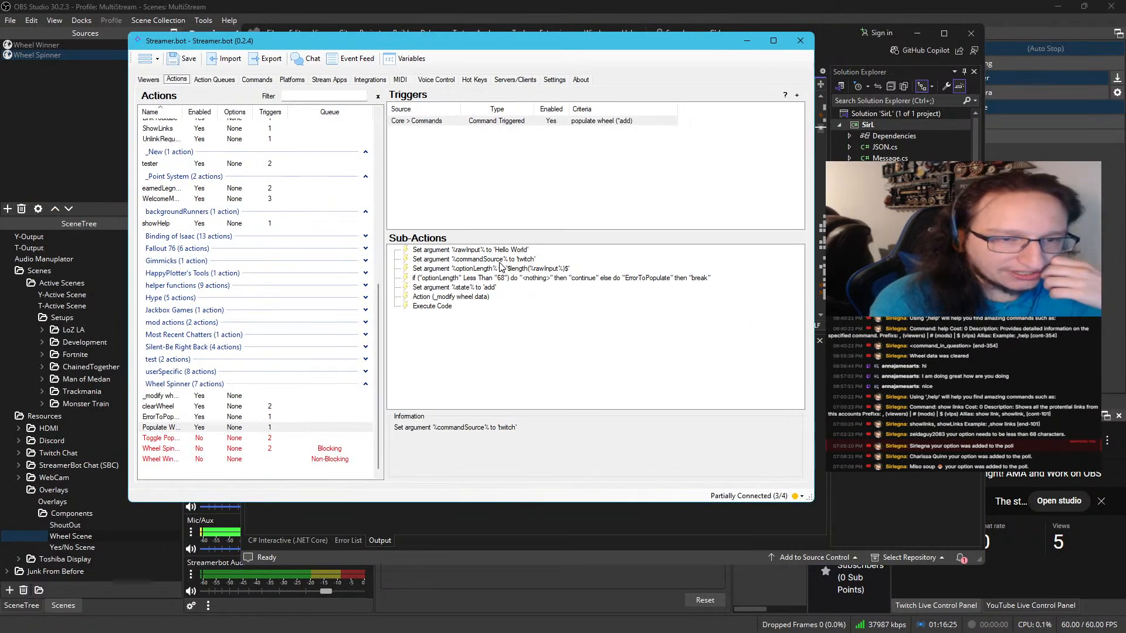
right_click(500, 260)
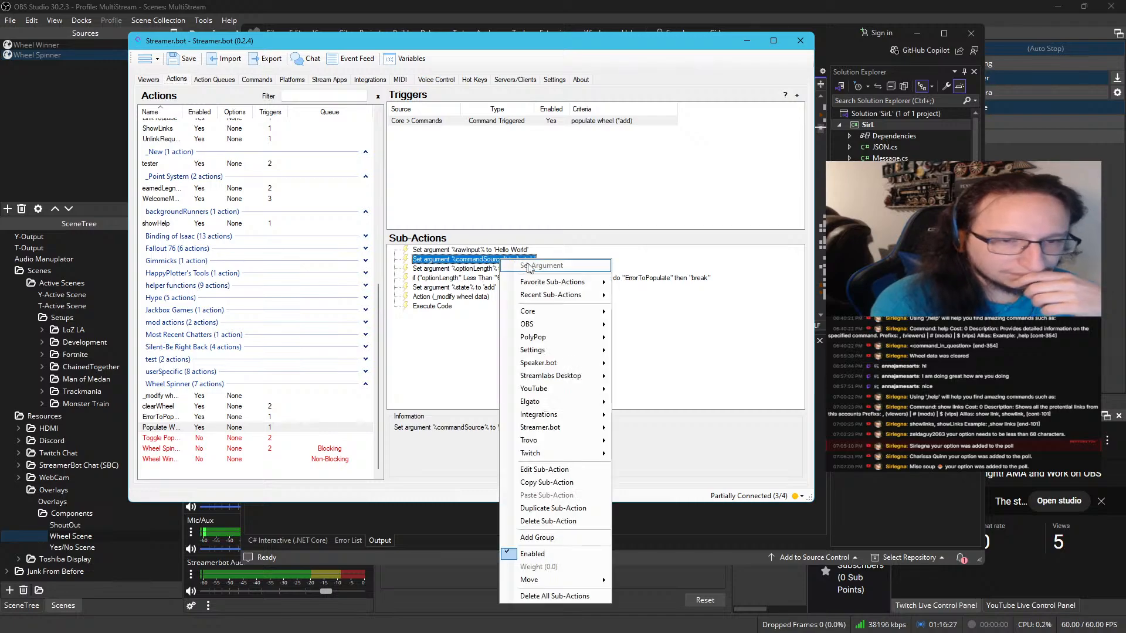
mouse_move(547, 315)
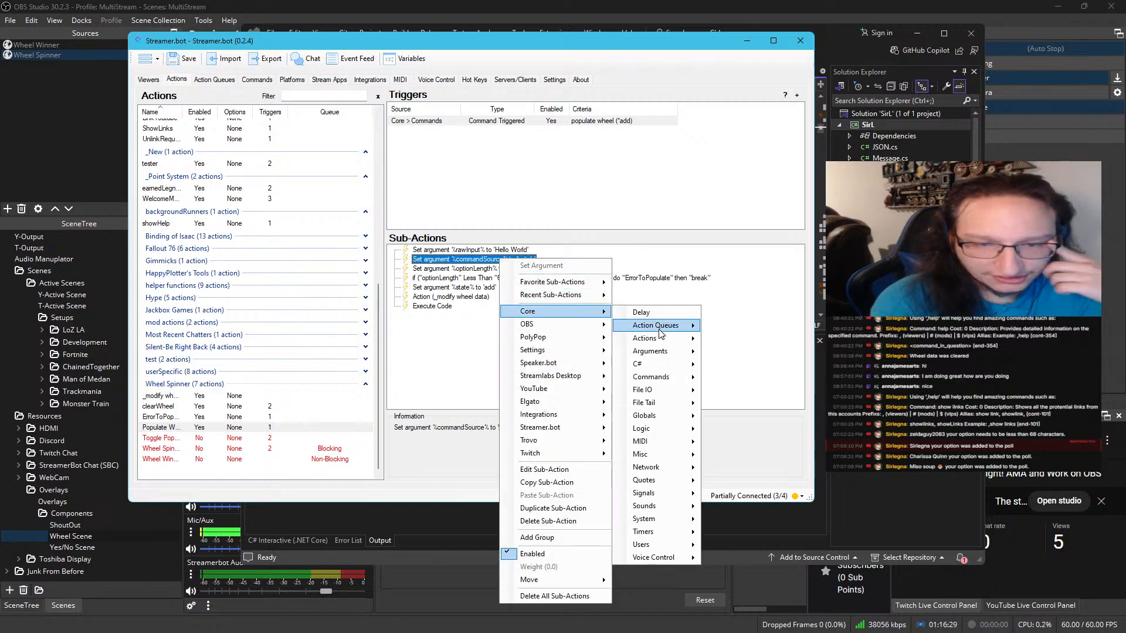
mouse_move(663, 355)
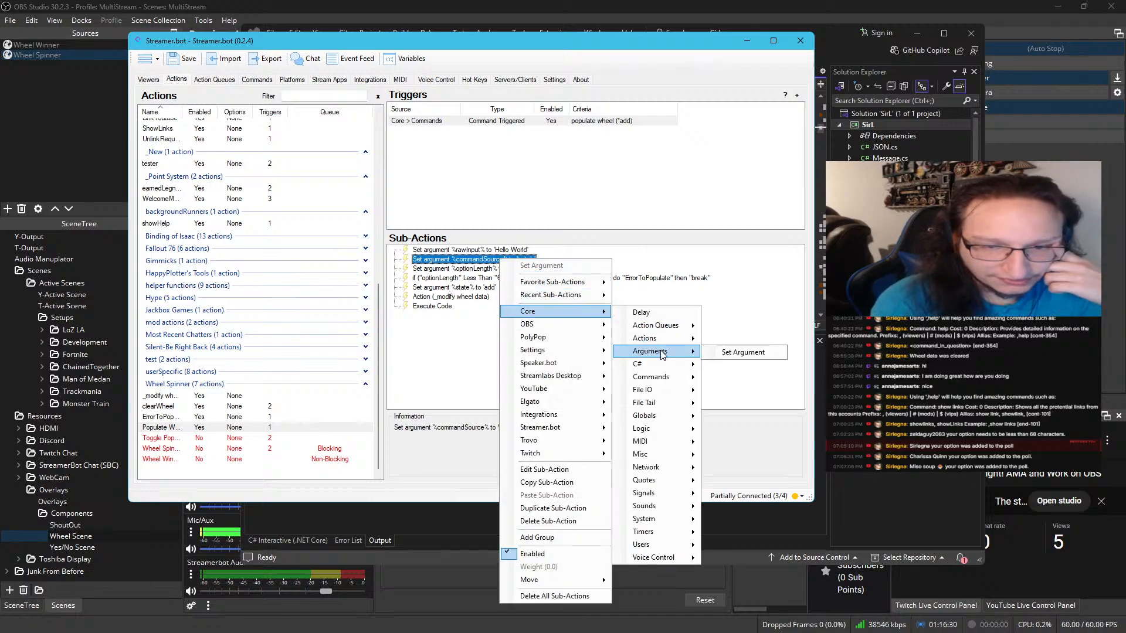
left_click(743, 353)
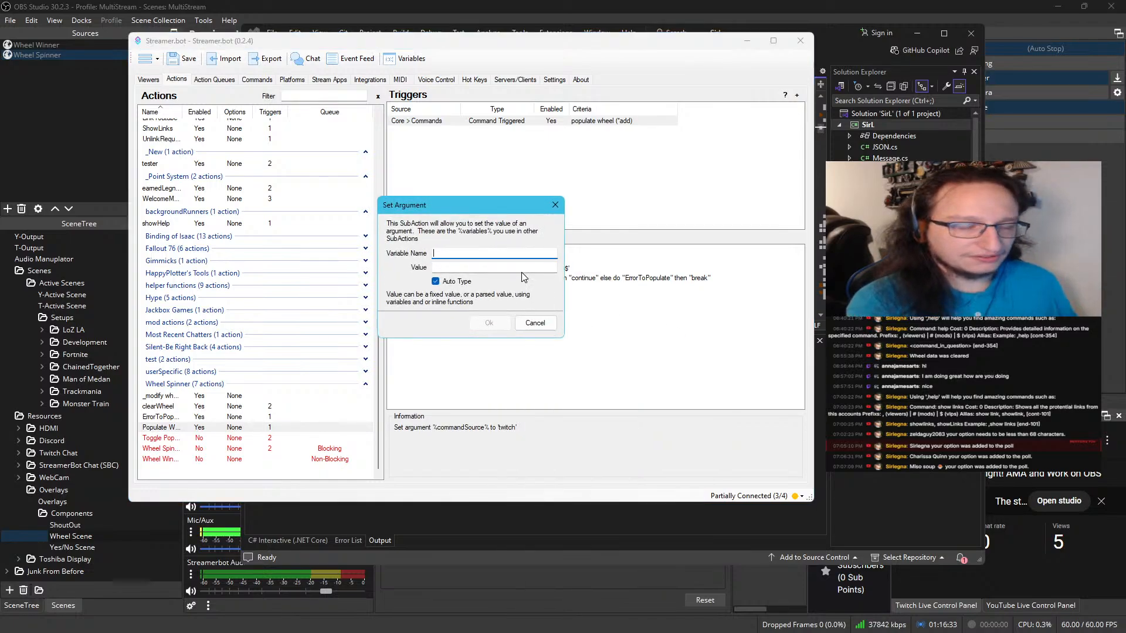
type("msgId")
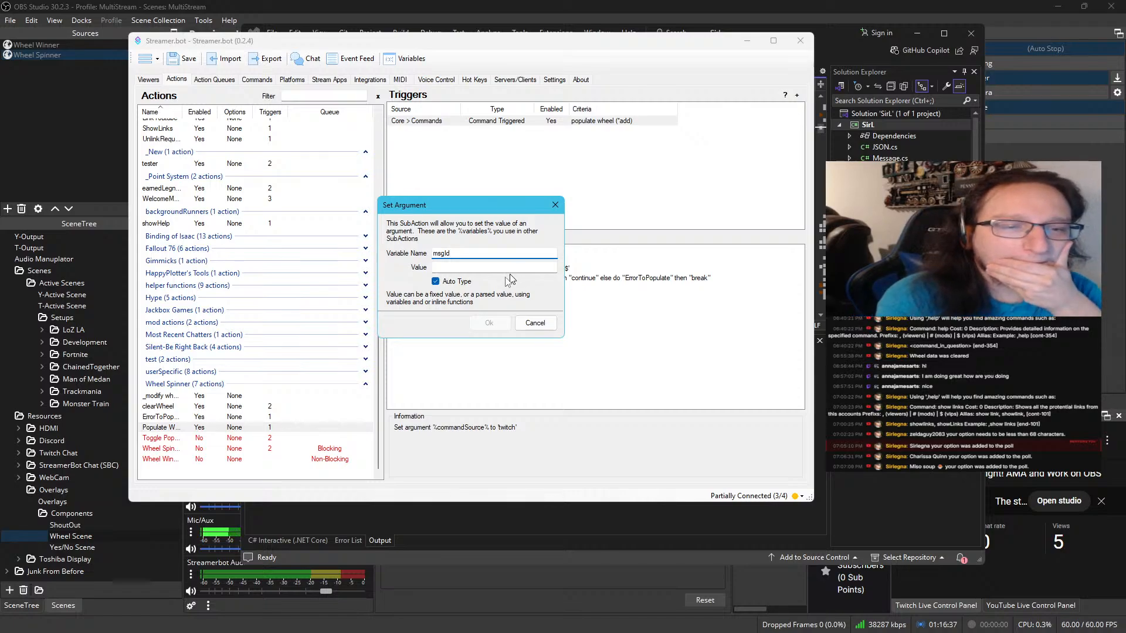
key("Tab")
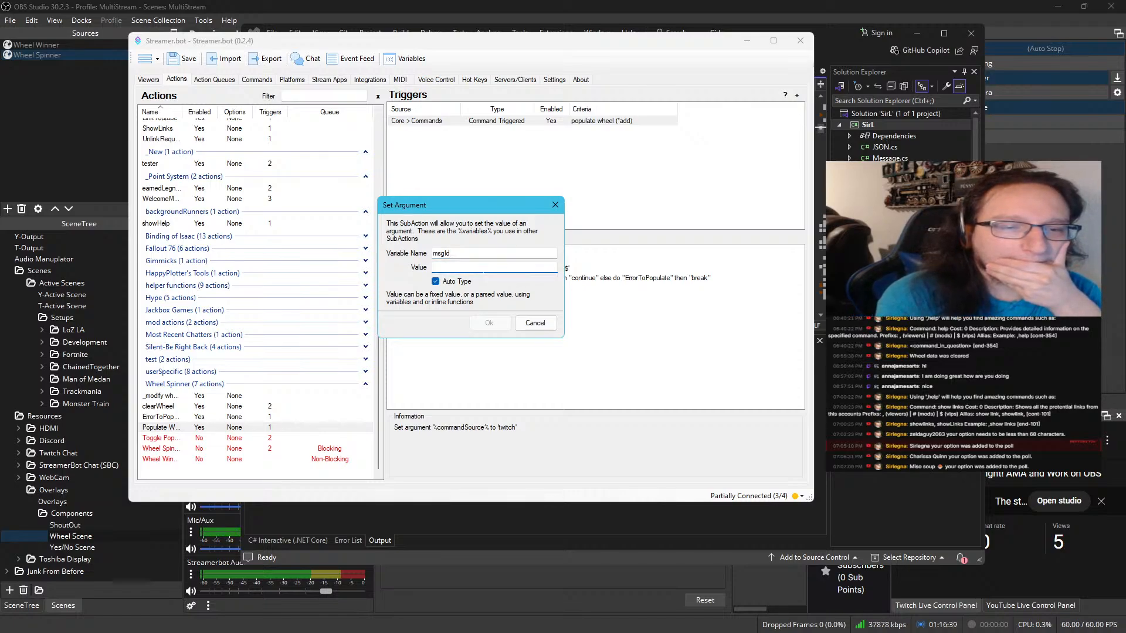
left_click(527, 323)
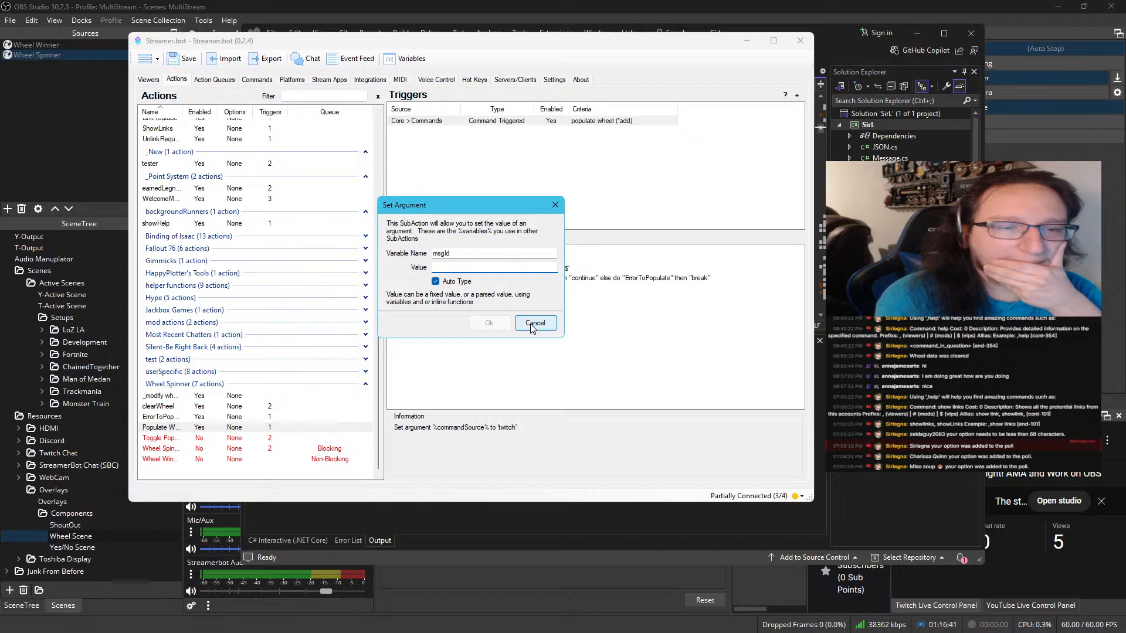
left_click(531, 325)
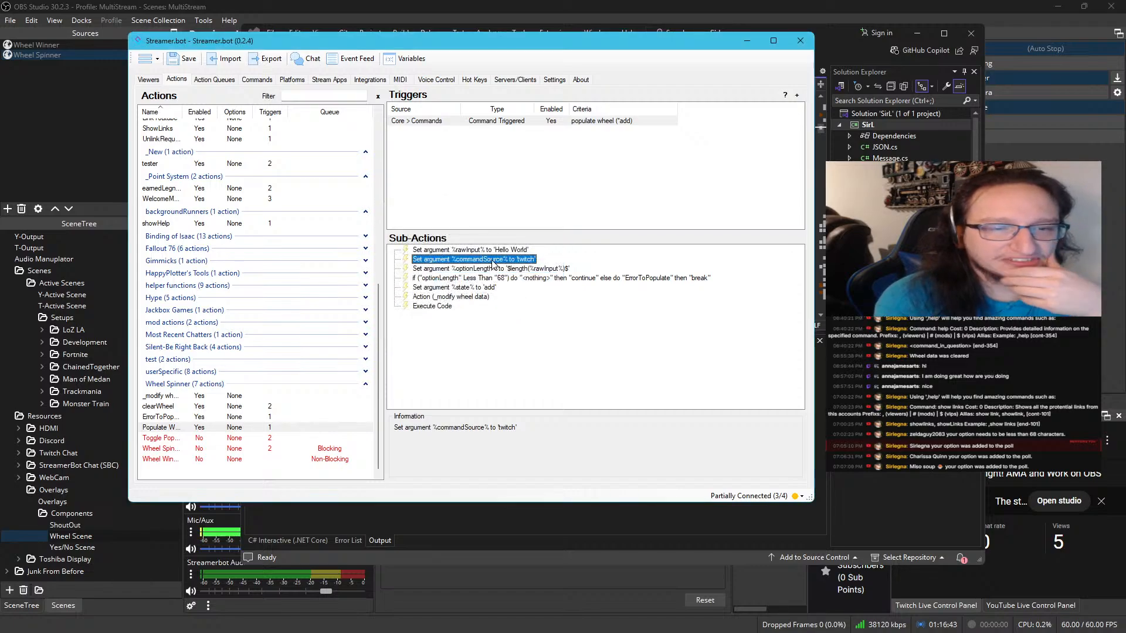
right_click(493, 261)
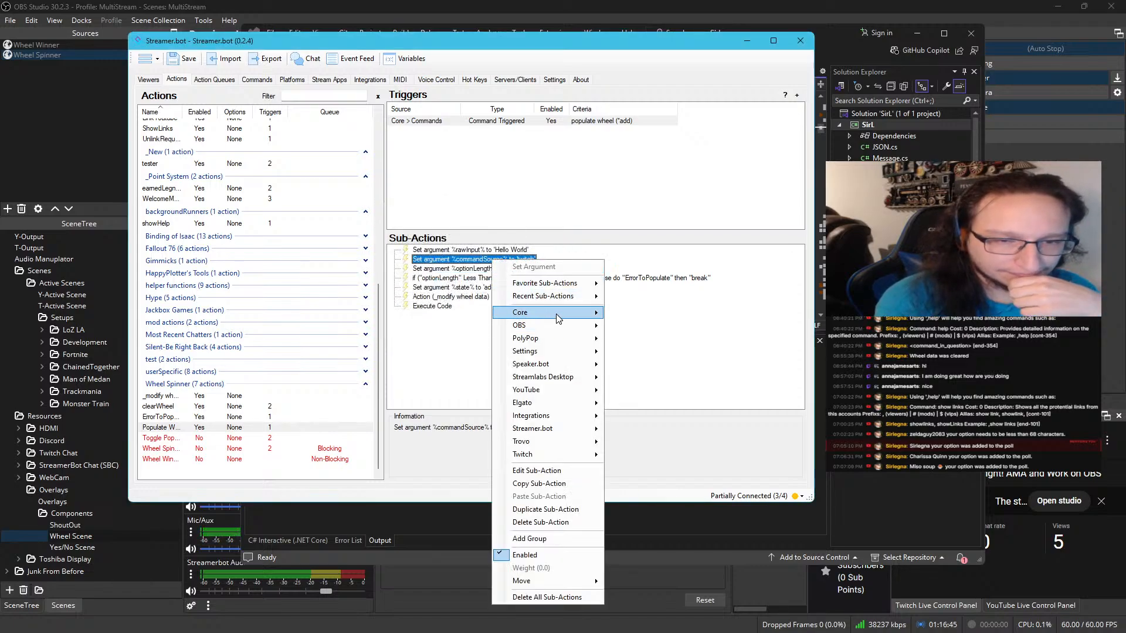
mouse_move(557, 319)
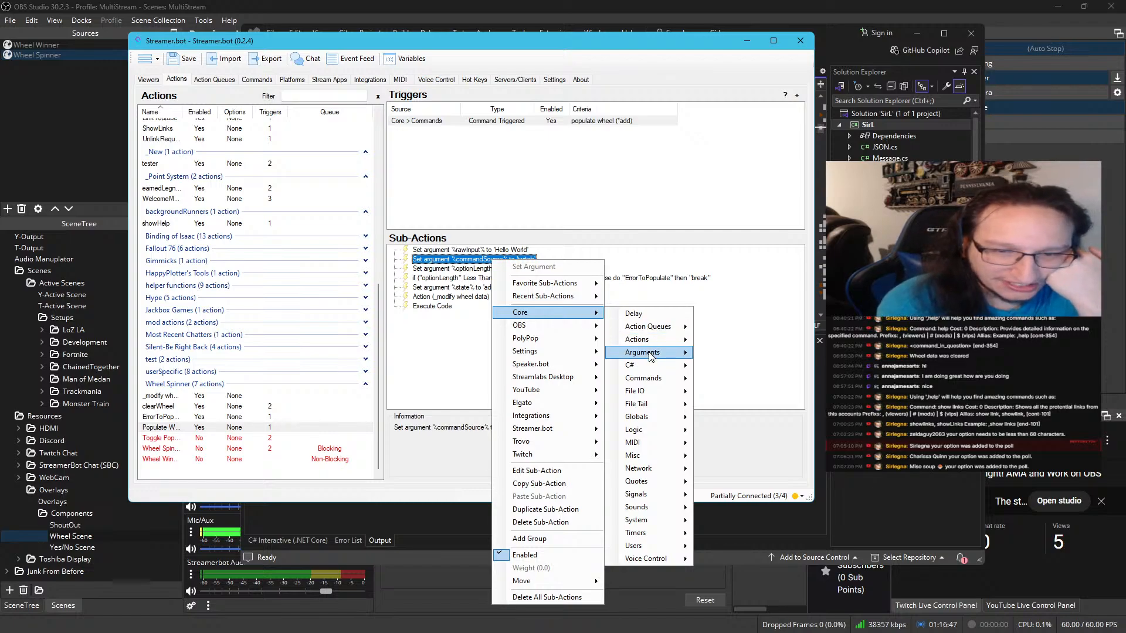
mouse_move(649, 355)
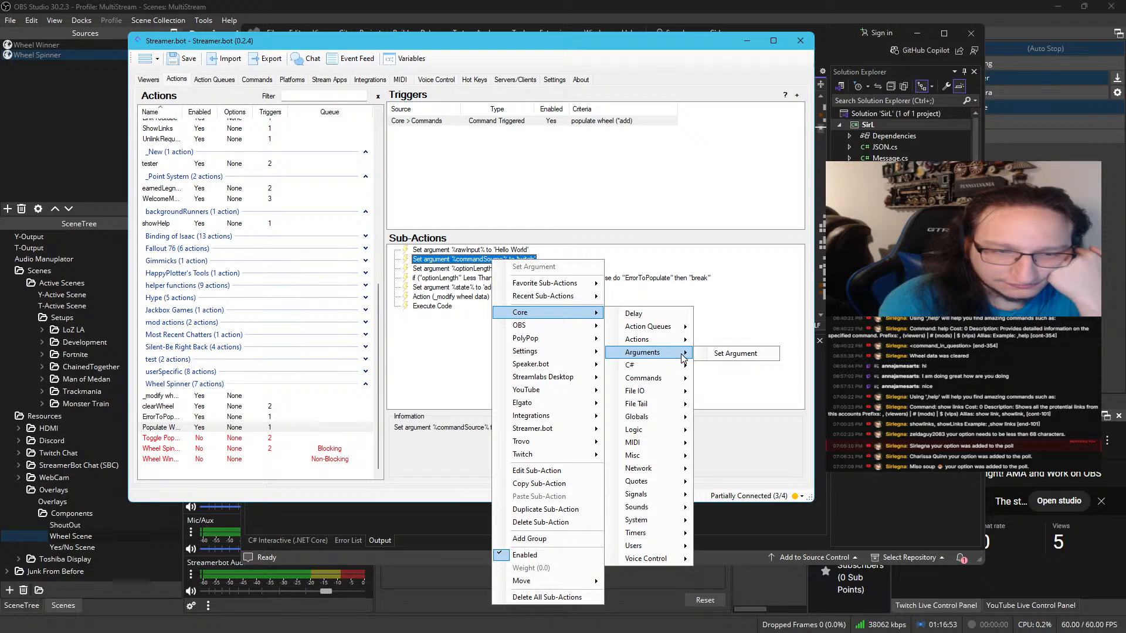
left_click(741, 270)
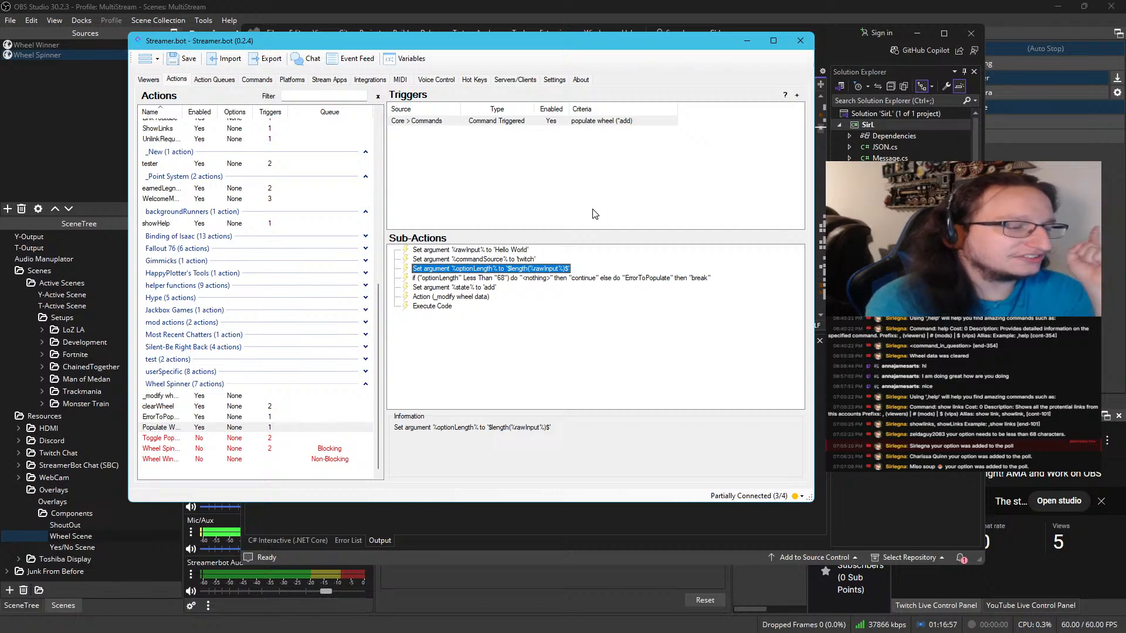
Switch to Visual Studio and examine the Twitch and YouTube cases in SirL.cs, including the msgId argument and the TwitchReplyToMessage call
left_click(746, 40)
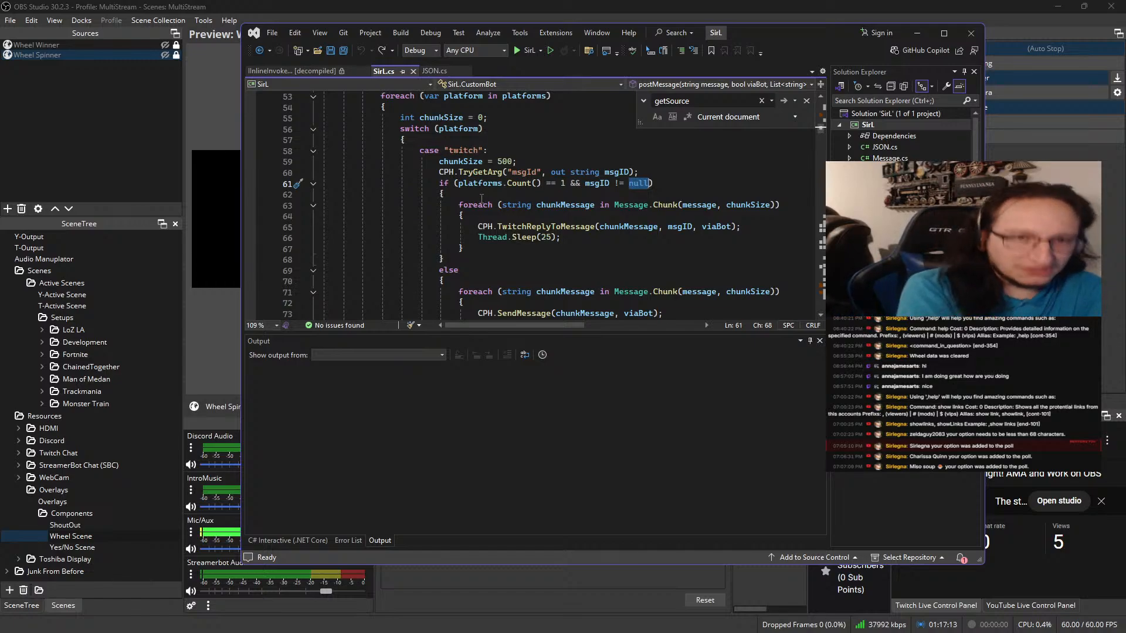
scroll(481, 198, "down", 6)
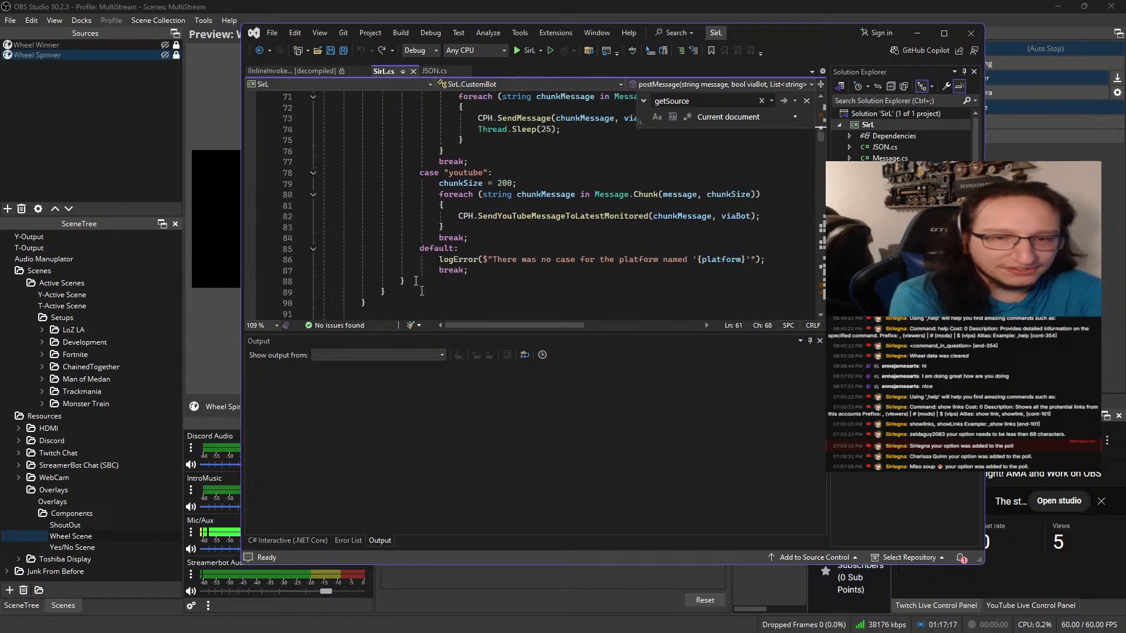
scroll(496, 262, "up", 3)
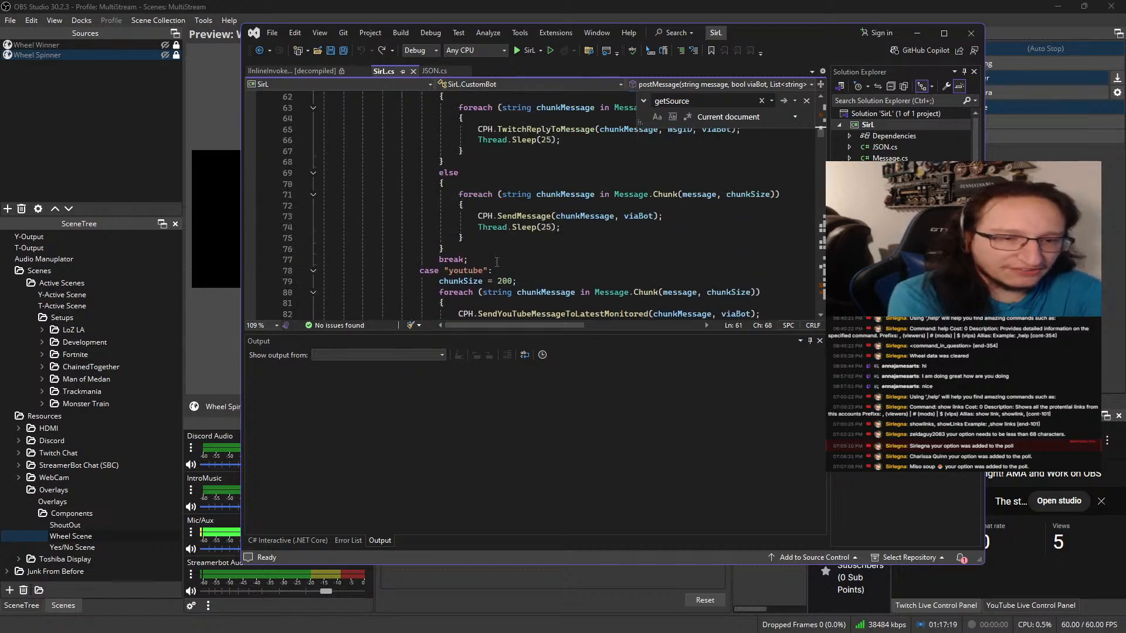
scroll(498, 268, "up", 3)
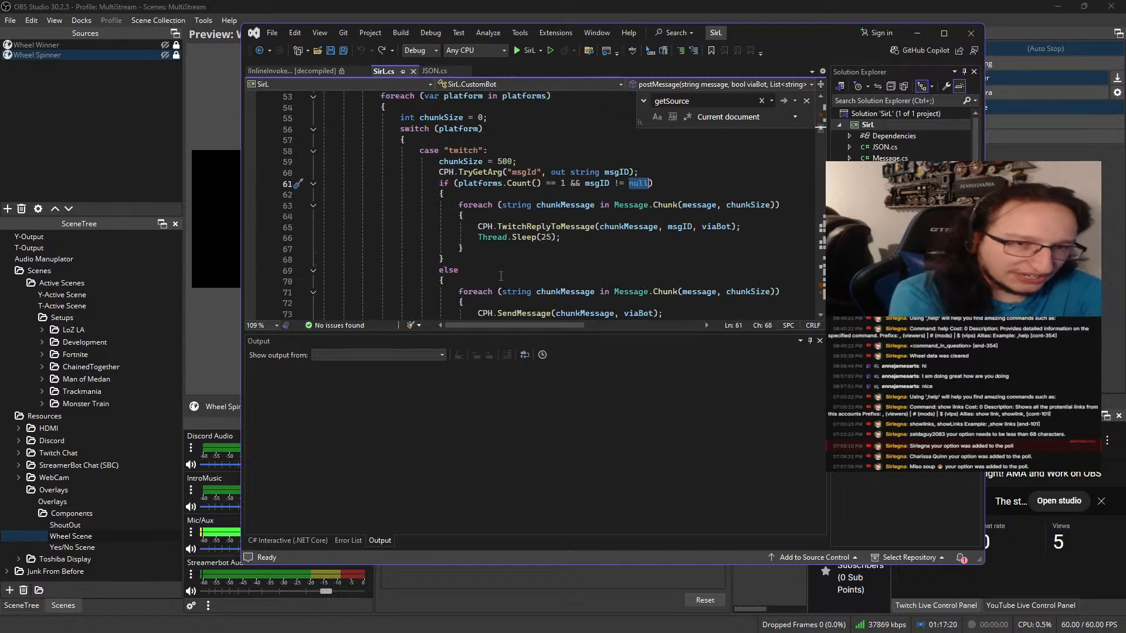
left_click(524, 183)
left_click(504, 215)
left_click(509, 205)
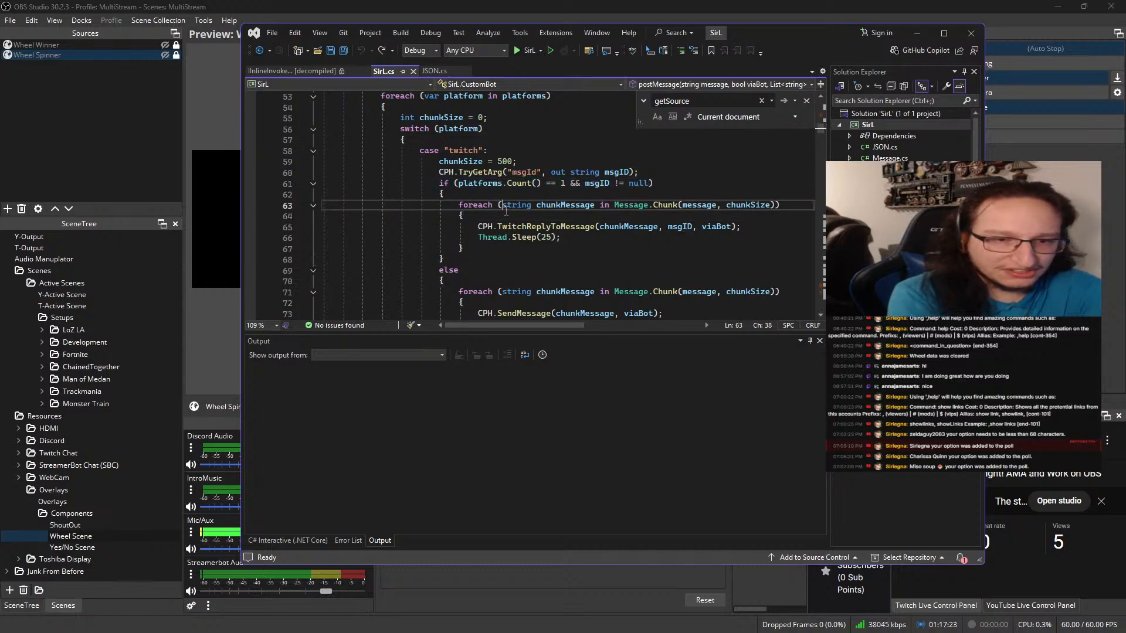
double_click(513, 227)
scroll(516, 230, "down", 2)
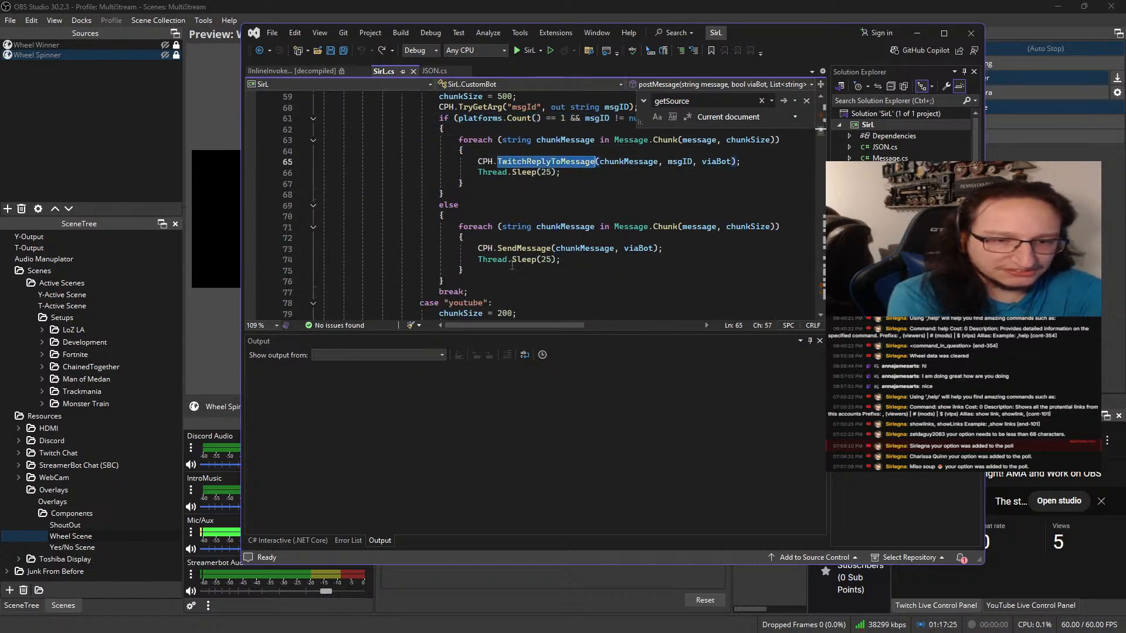
scroll(566, 200, "up", 1)
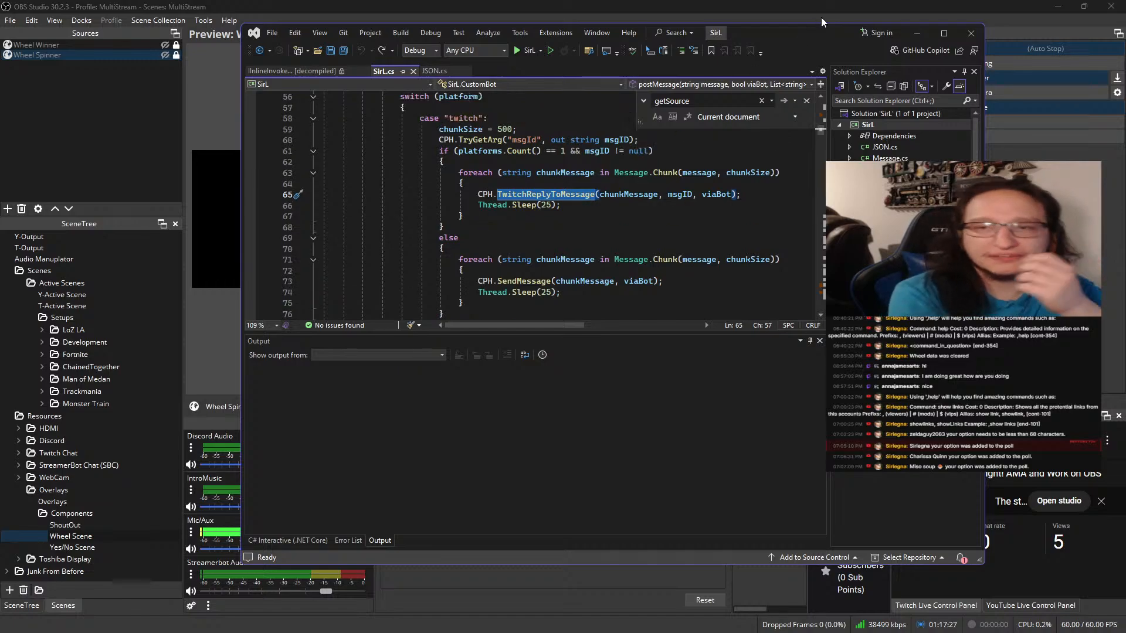
Return to Streamer.bot and disable Populate Wheel's sub-actions that set commandSource to 'twitch' and rawInput to 'Hello World'
left_click(917, 33)
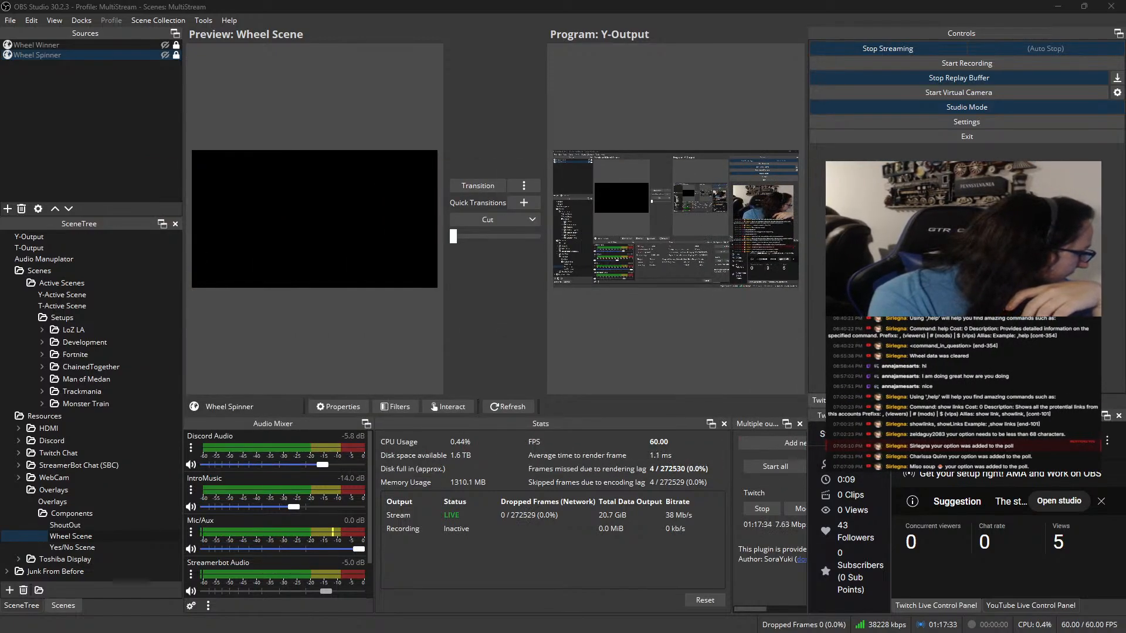
key("alt+Tab")
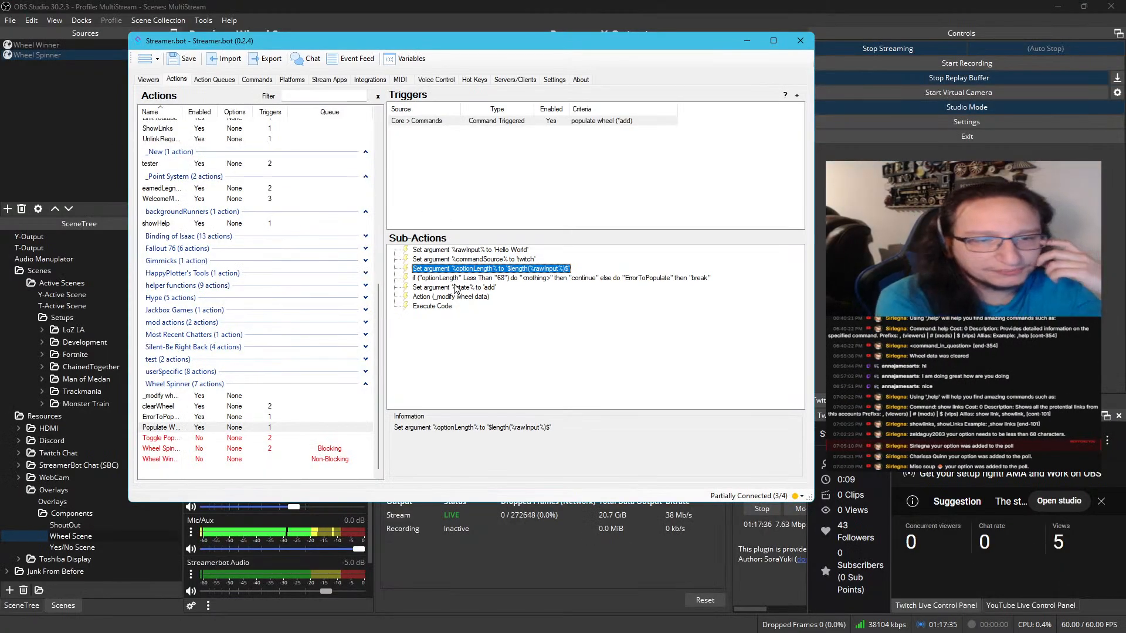
left_click(510, 260)
left_click(527, 269)
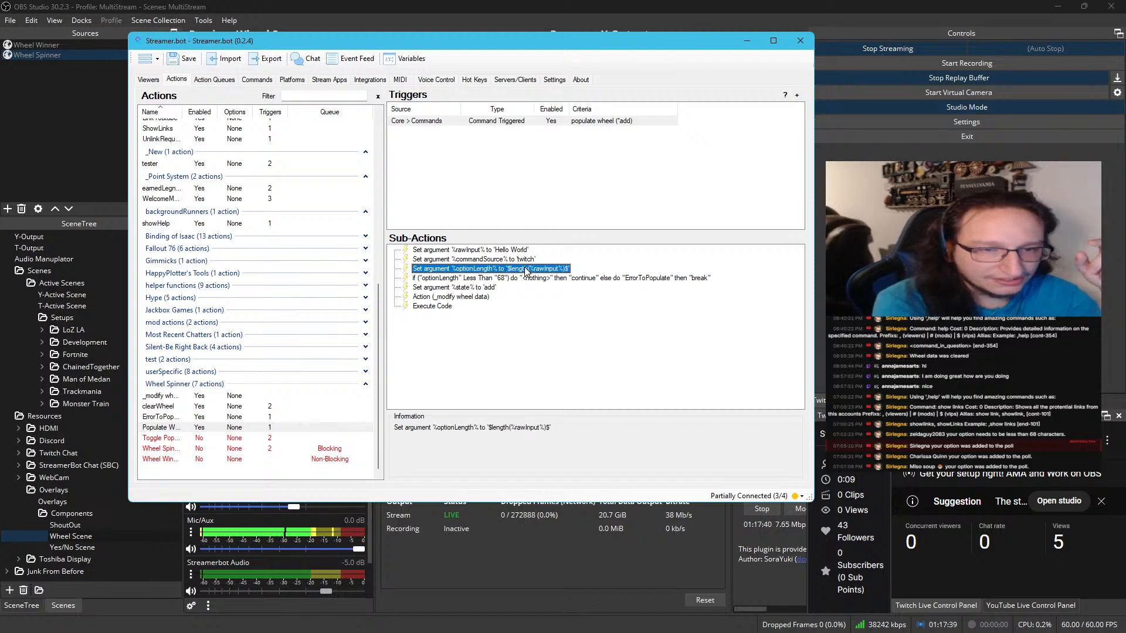
left_click(519, 259)
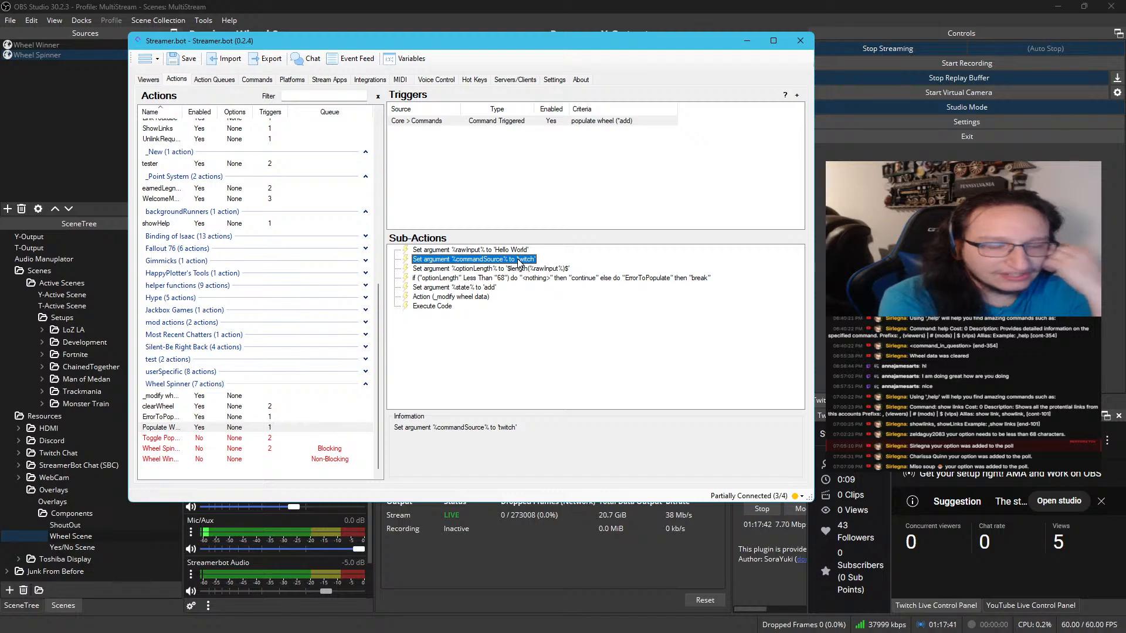
right_click(519, 261)
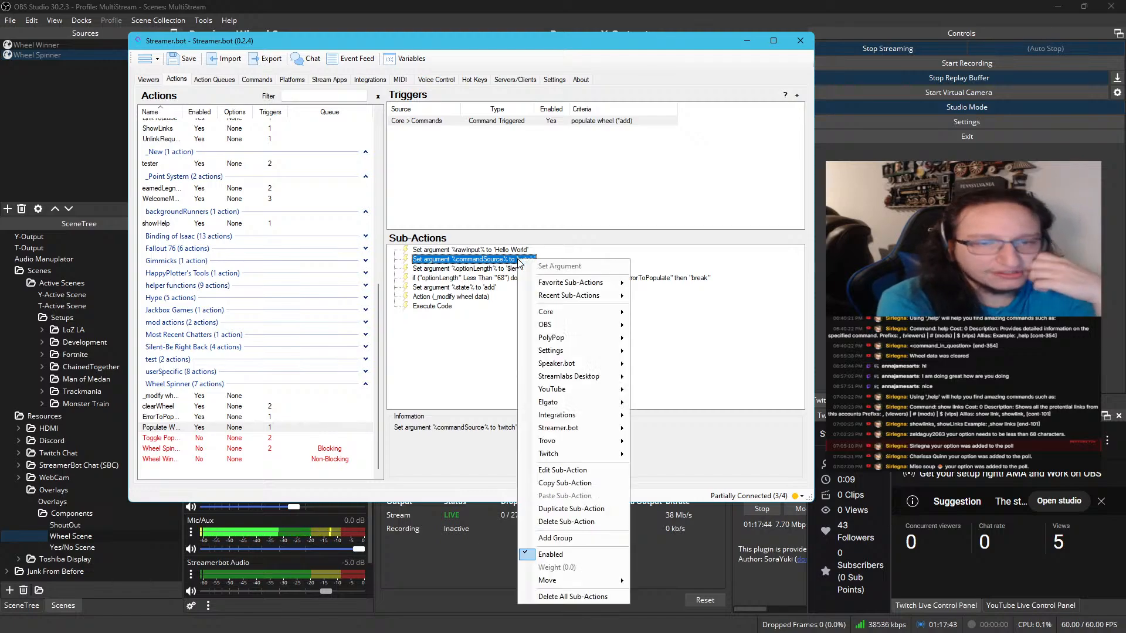
left_click(565, 554)
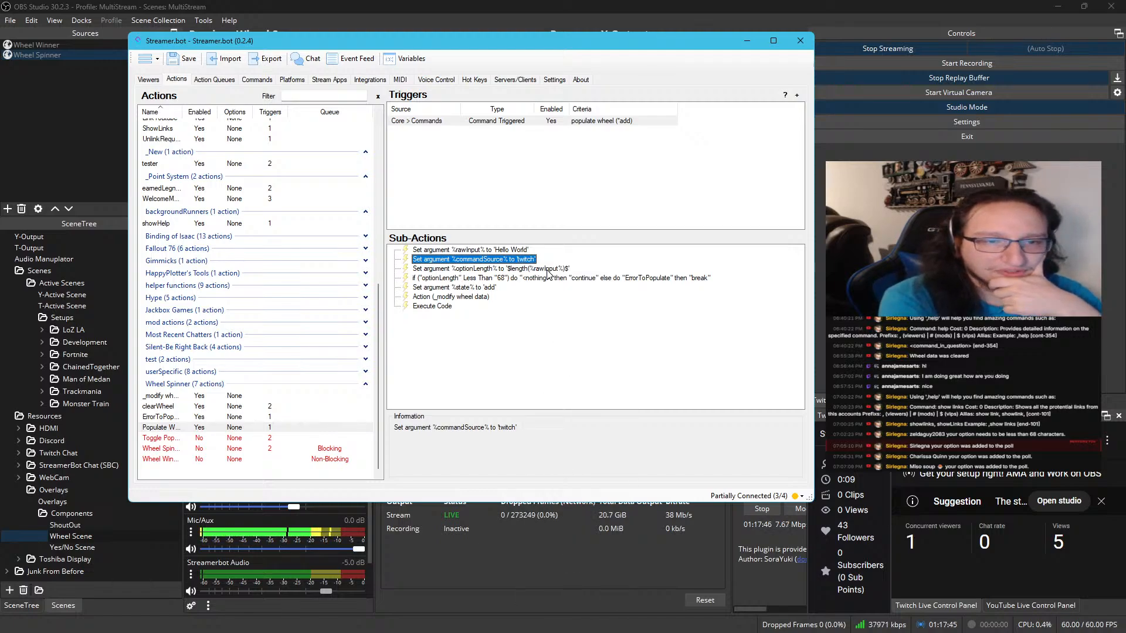
left_click(514, 251)
right_click(512, 252)
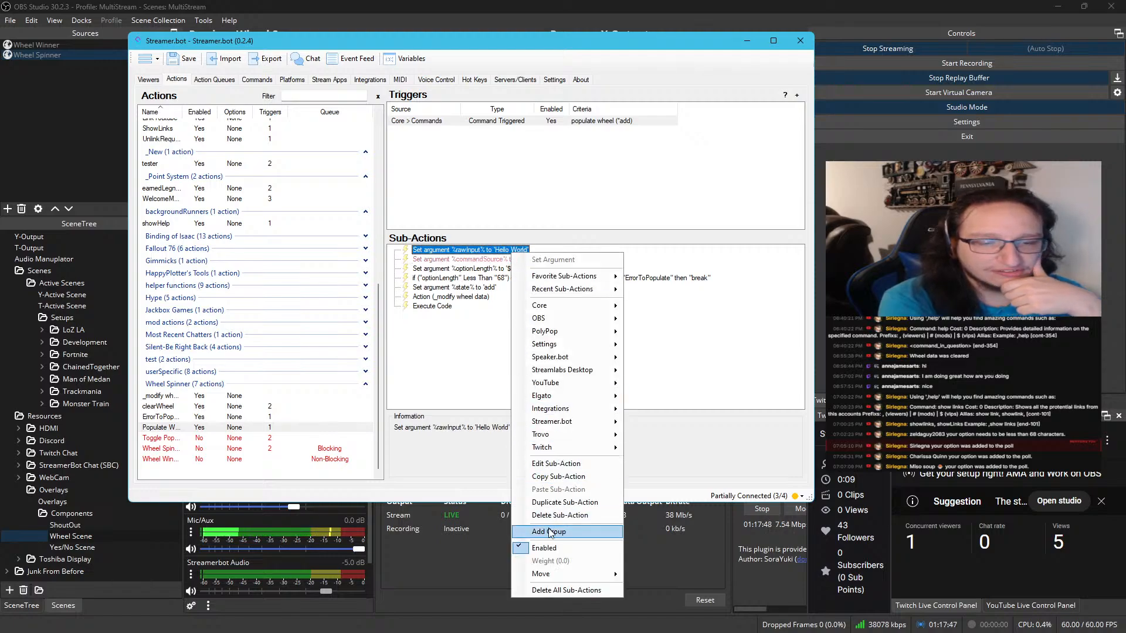
left_click(544, 548)
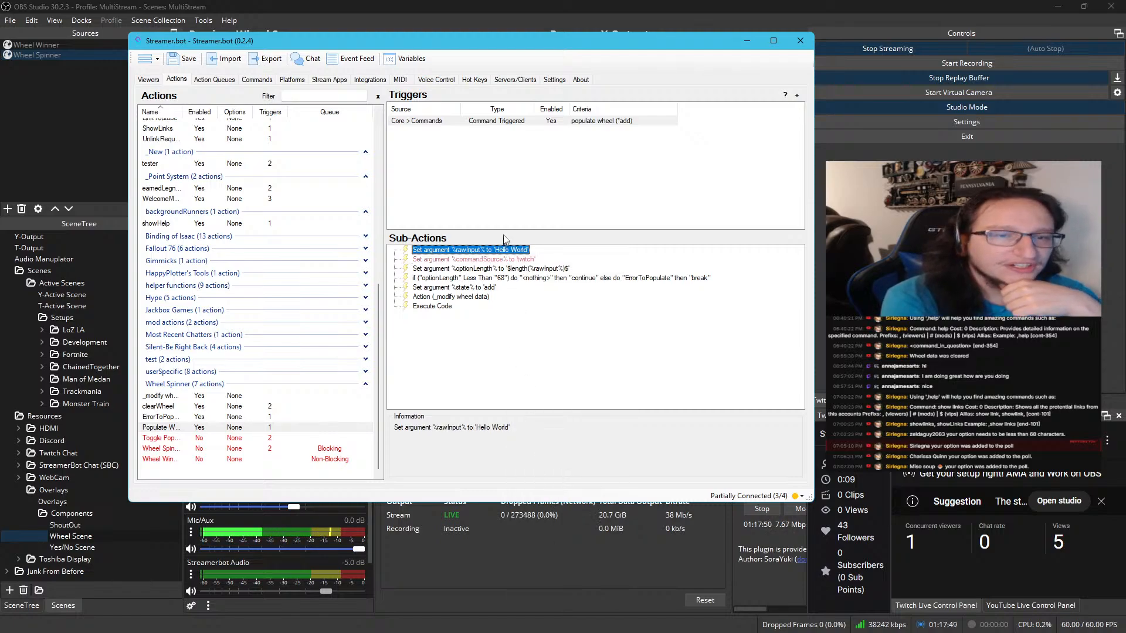
left_click(540, 122)
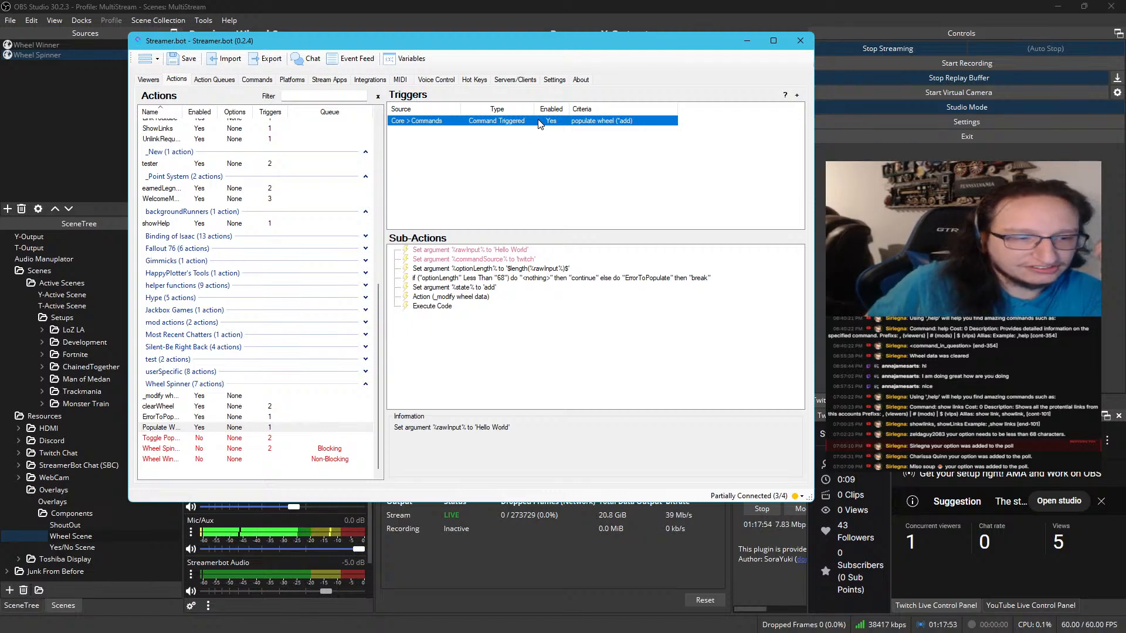
Examine the Toggle Populating action's settings and its sub-actions that toggle Populate Wheel and get its action state
left_click(186, 440)
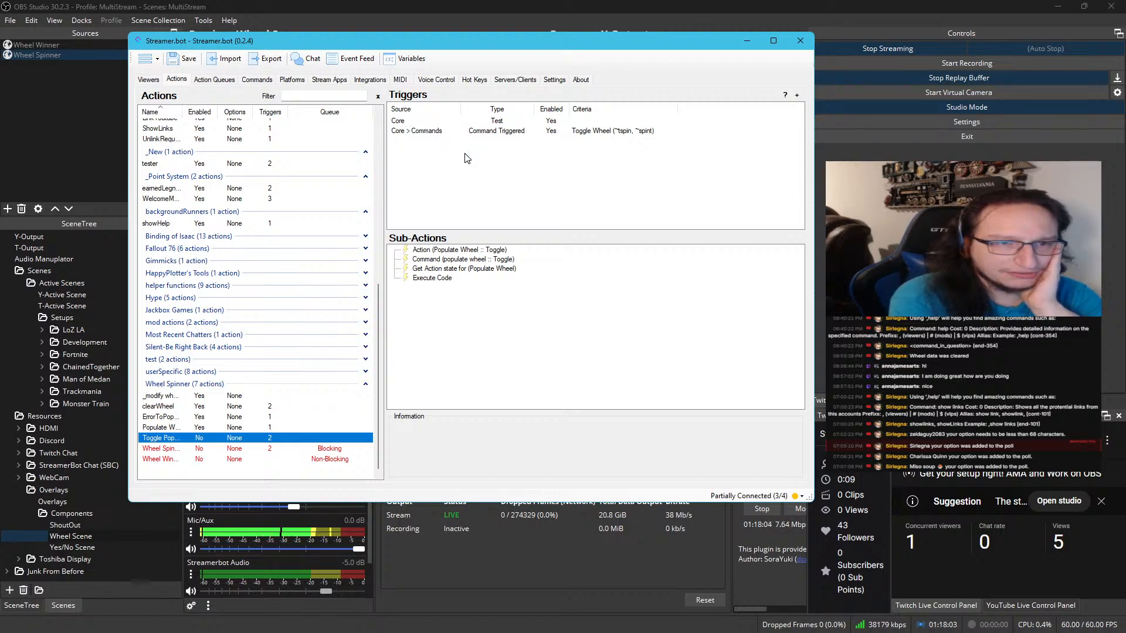
double_click(198, 440)
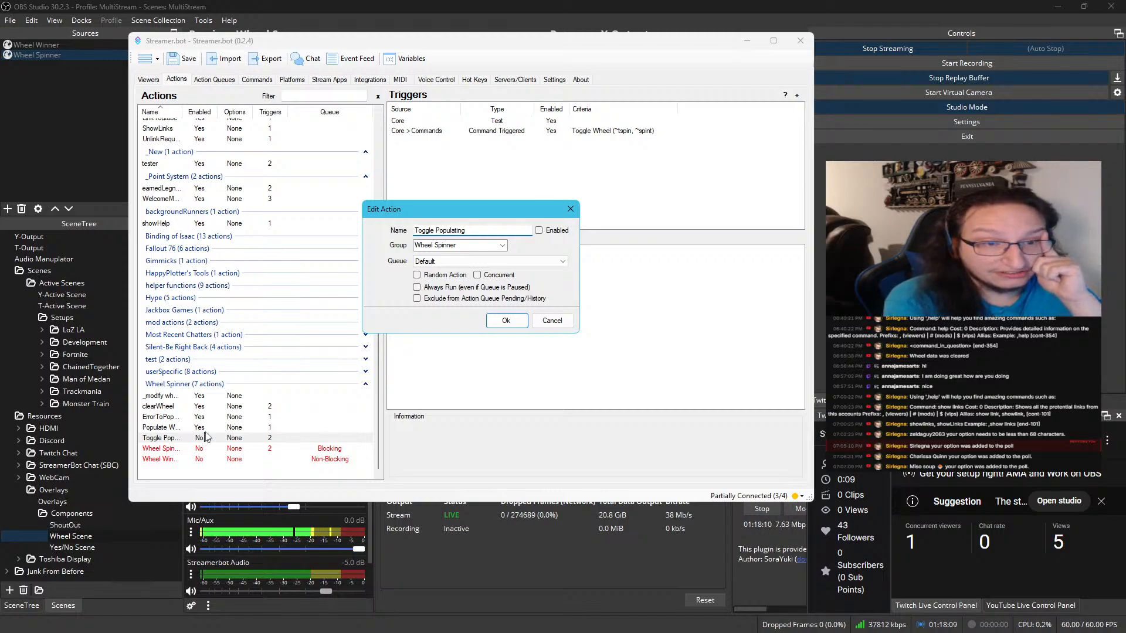
left_click(556, 322)
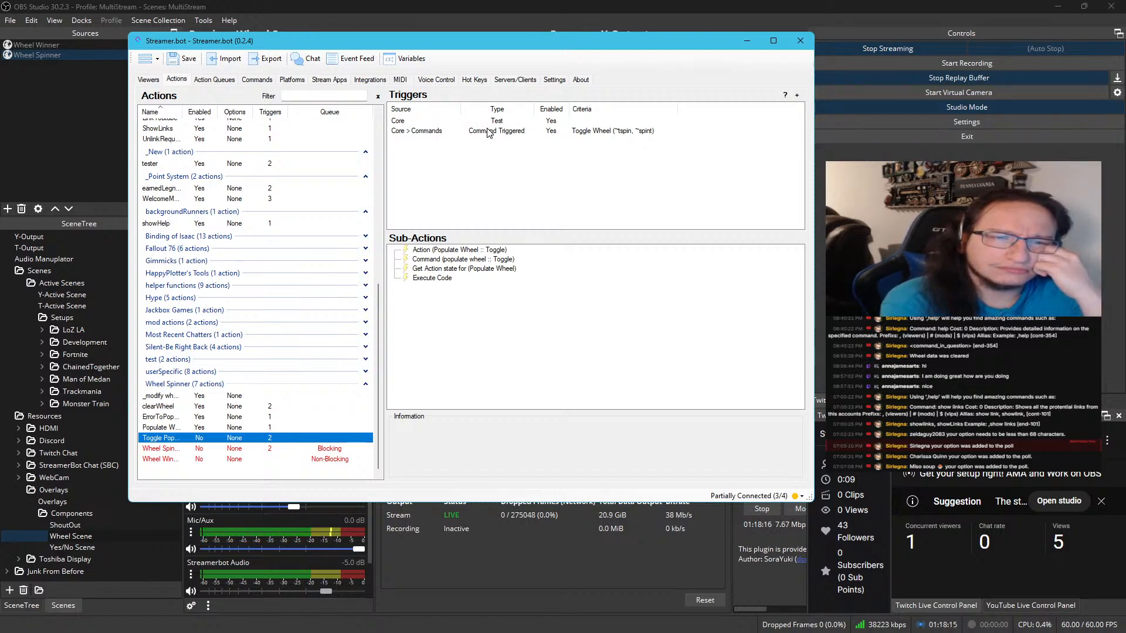
left_click(496, 252)
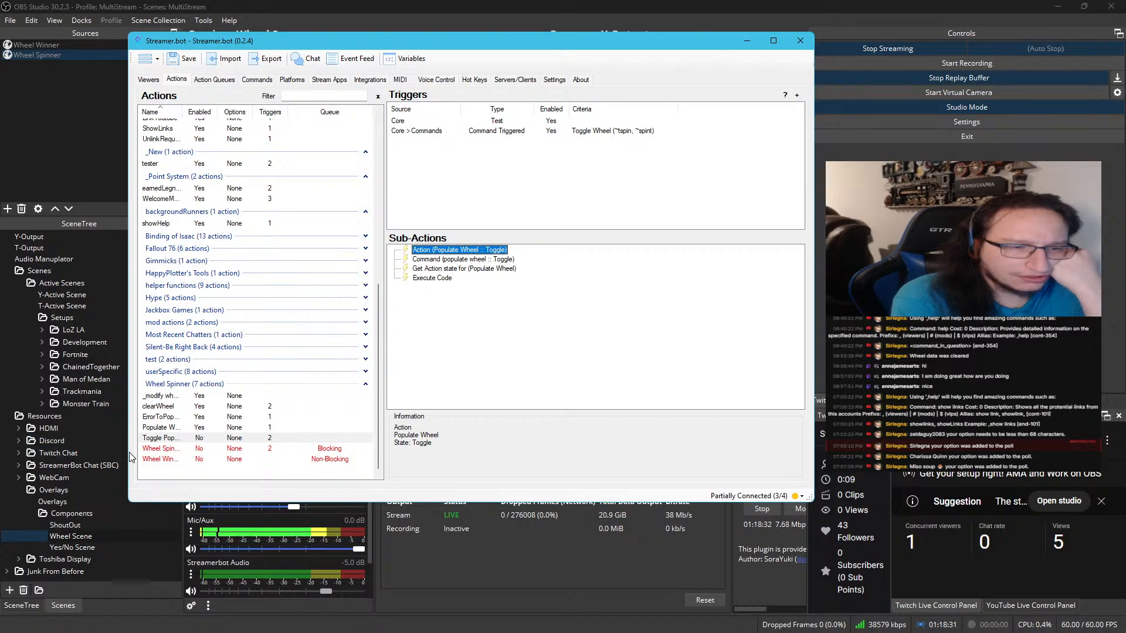
left_click(191, 429)
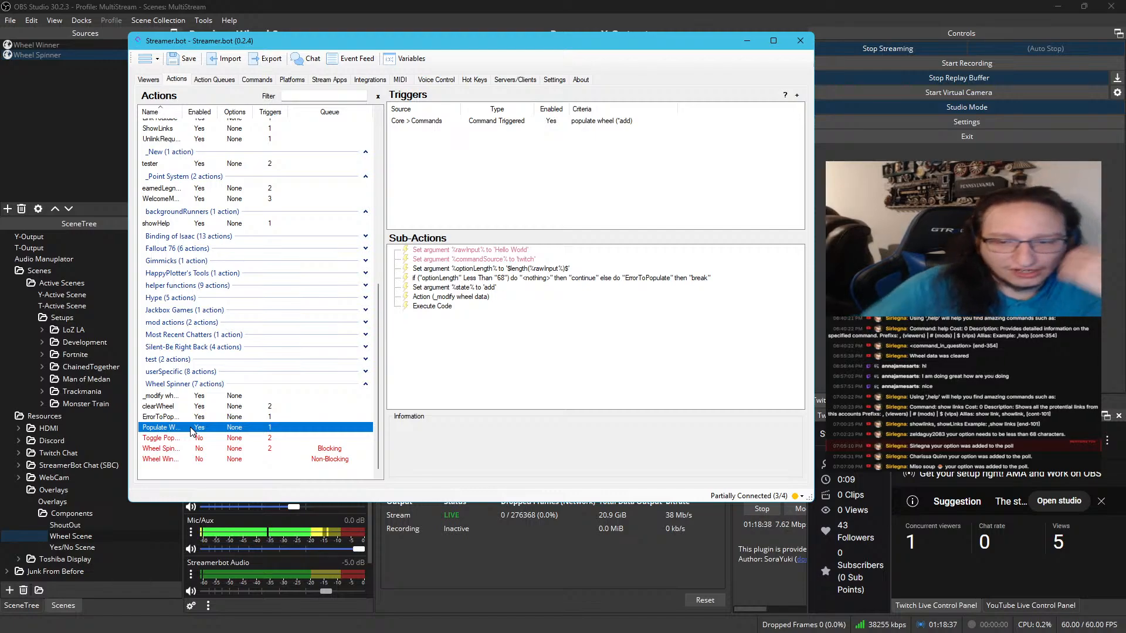
left_click(193, 438)
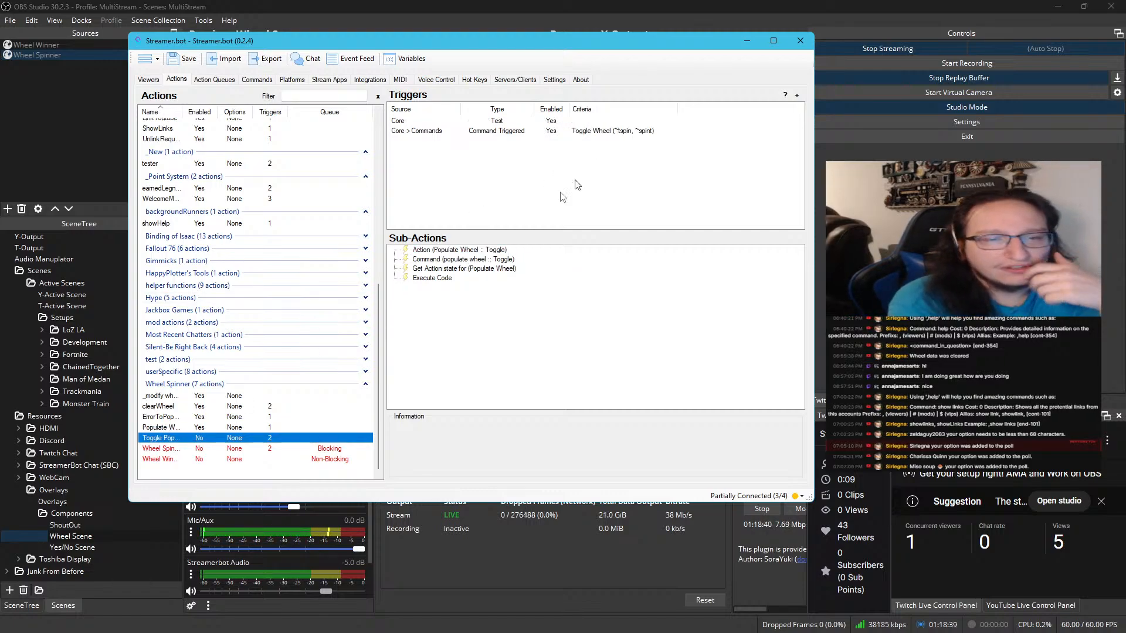
left_click(511, 260)
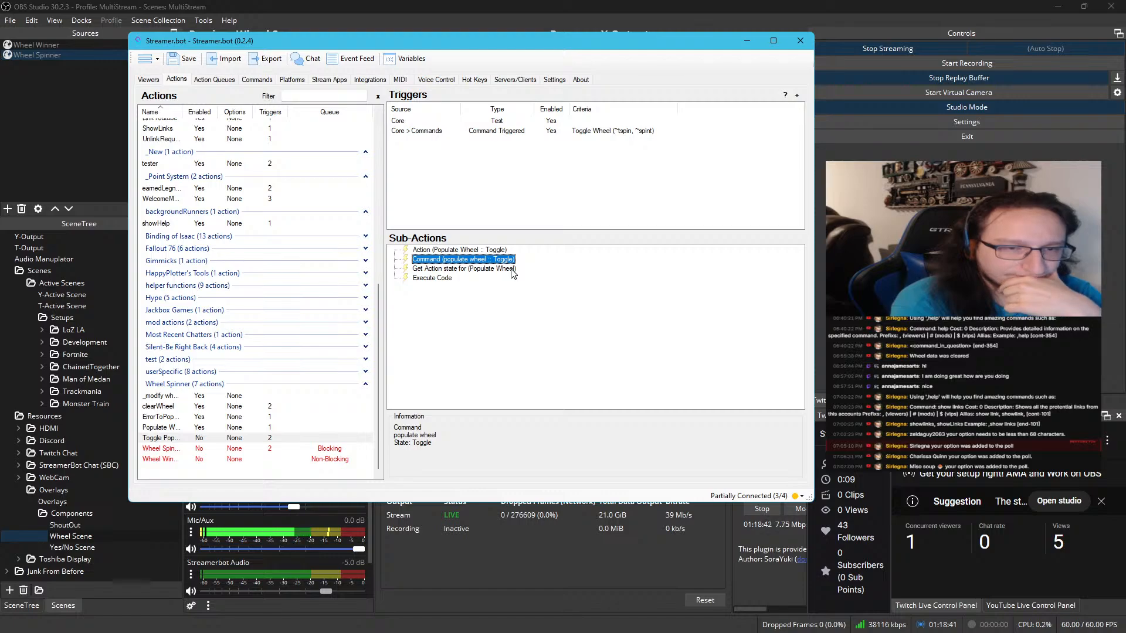
left_click(514, 270)
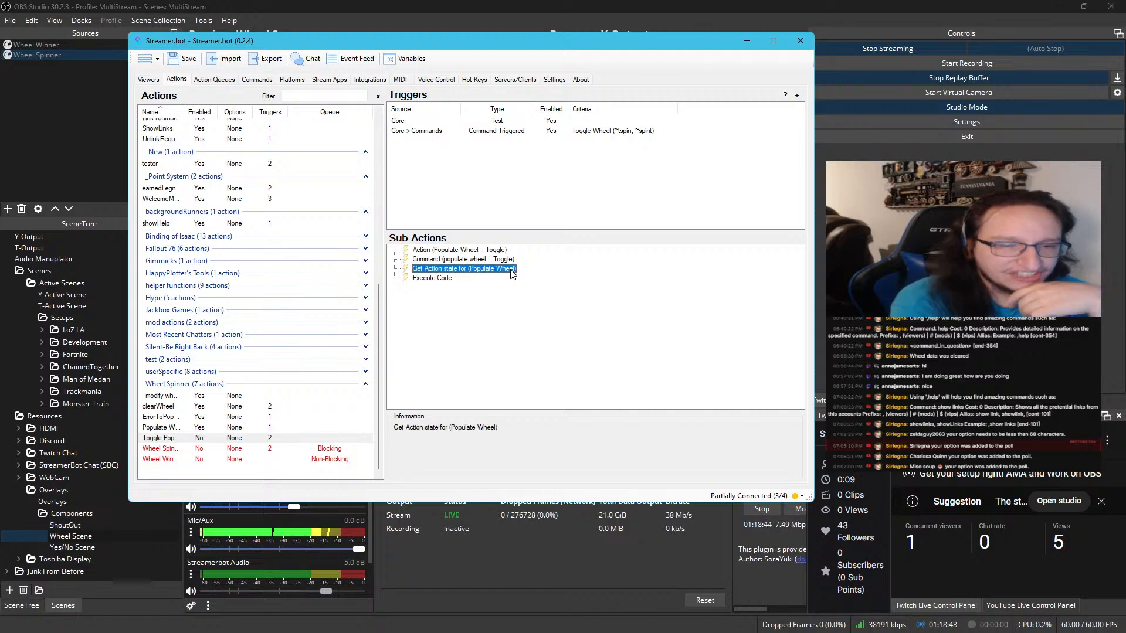
double_click(513, 270)
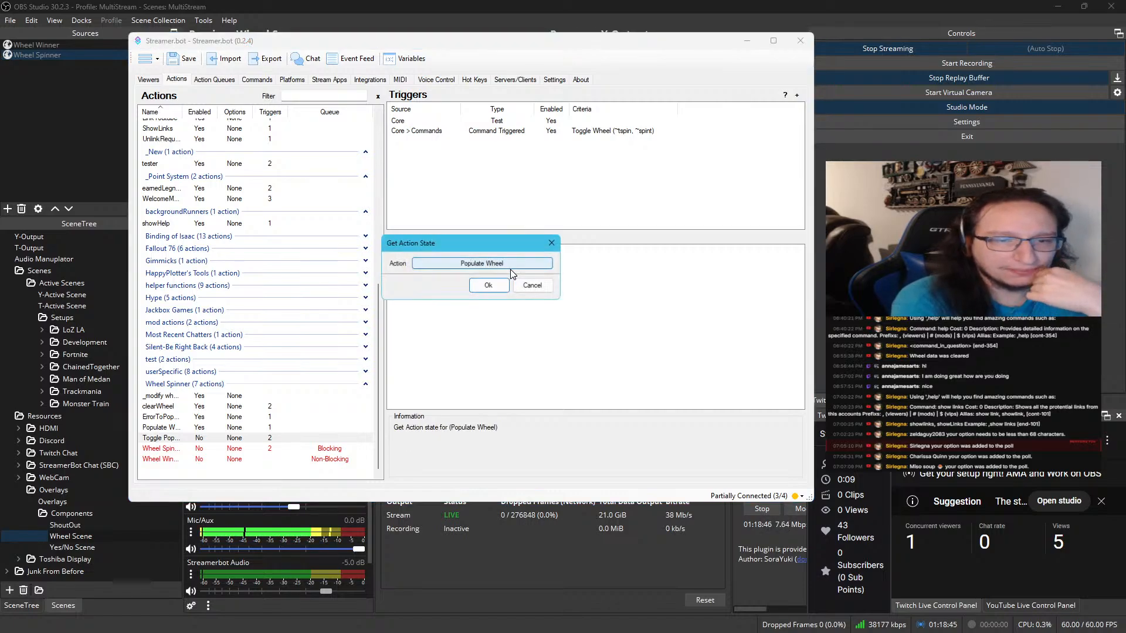
left_click(534, 285)
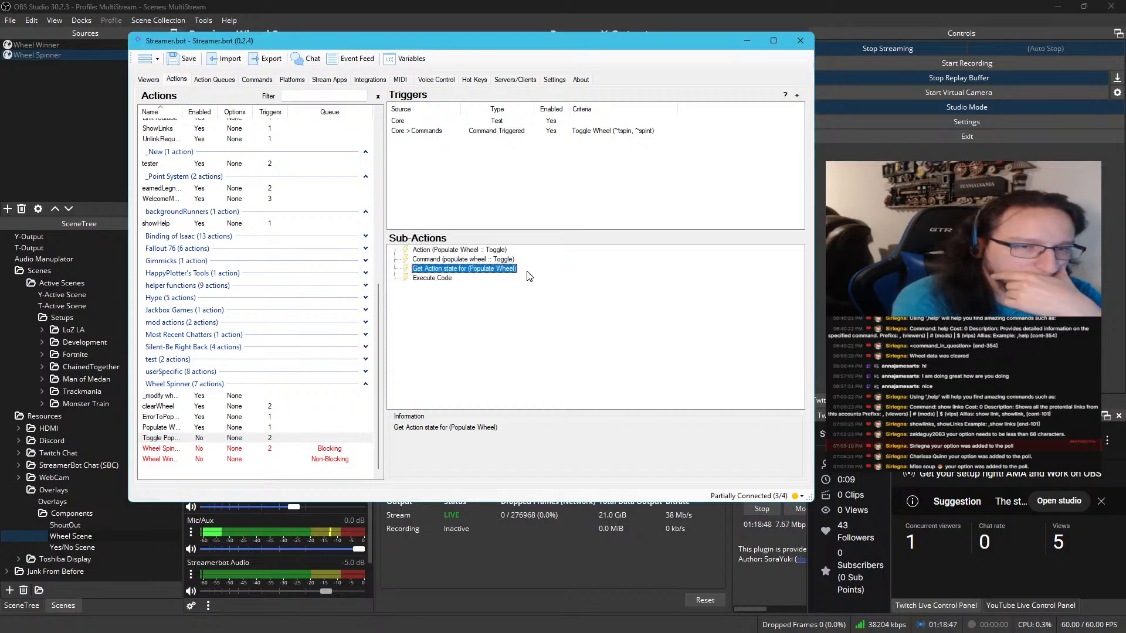
Open the C# code of Toggle Populating and examine the actionState check and the two YouTube messages it sends
double_click(451, 282)
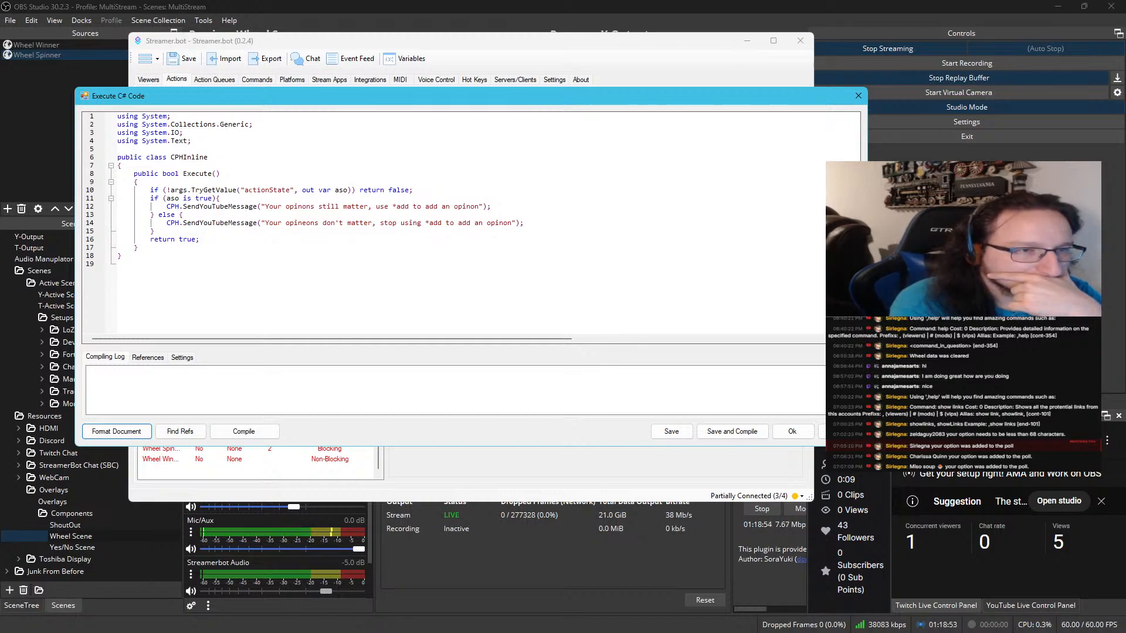
double_click(262, 190)
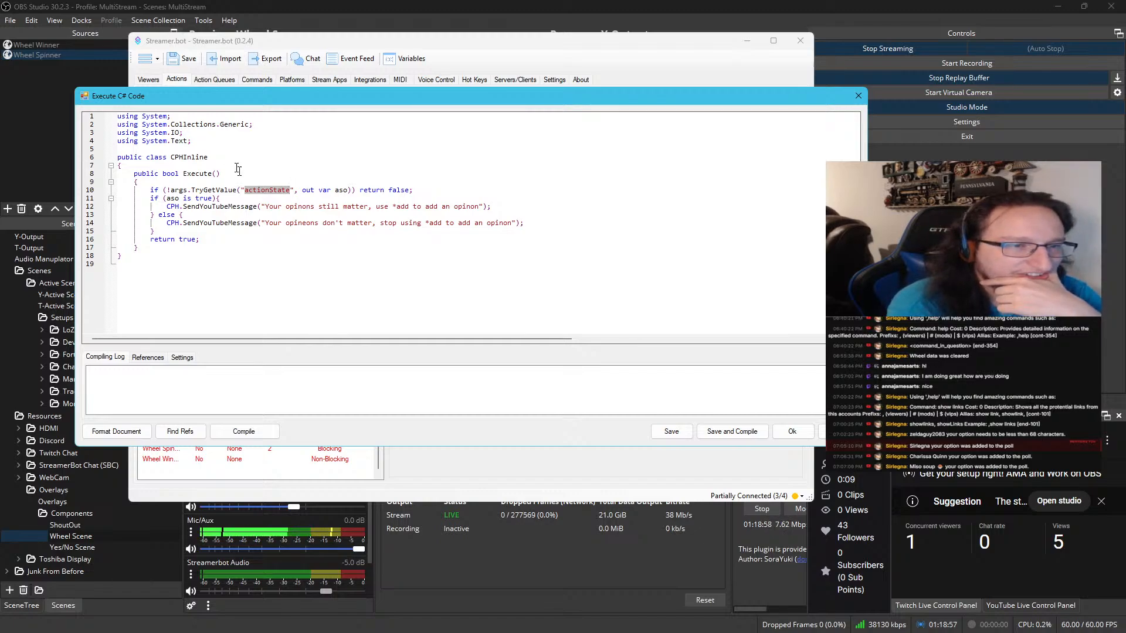
double_click(210, 199)
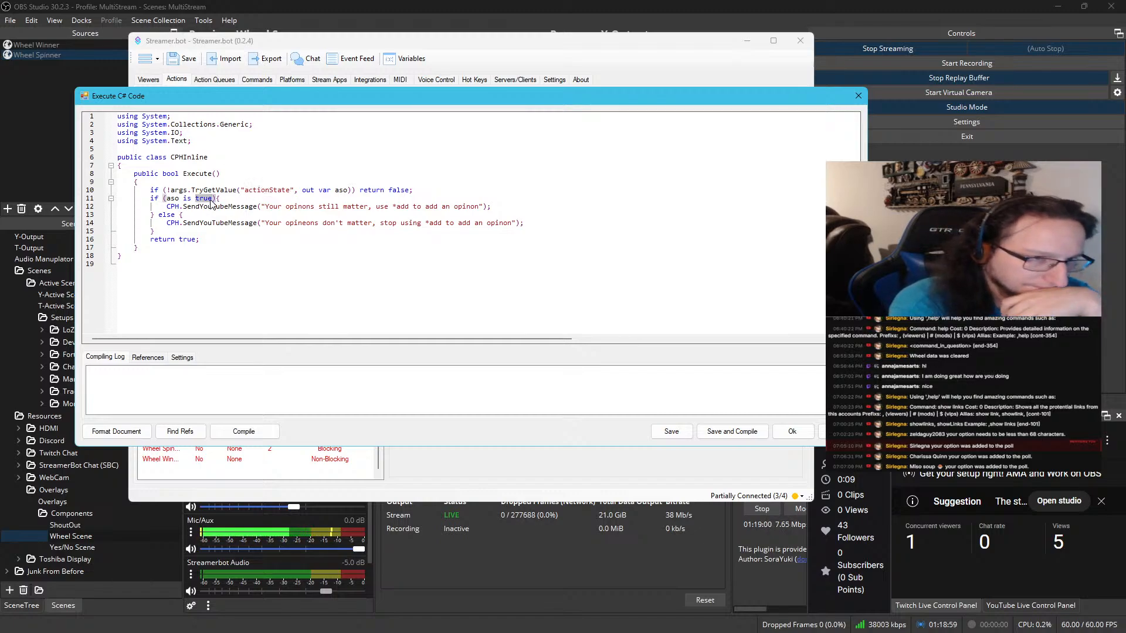
triple_click(305, 209)
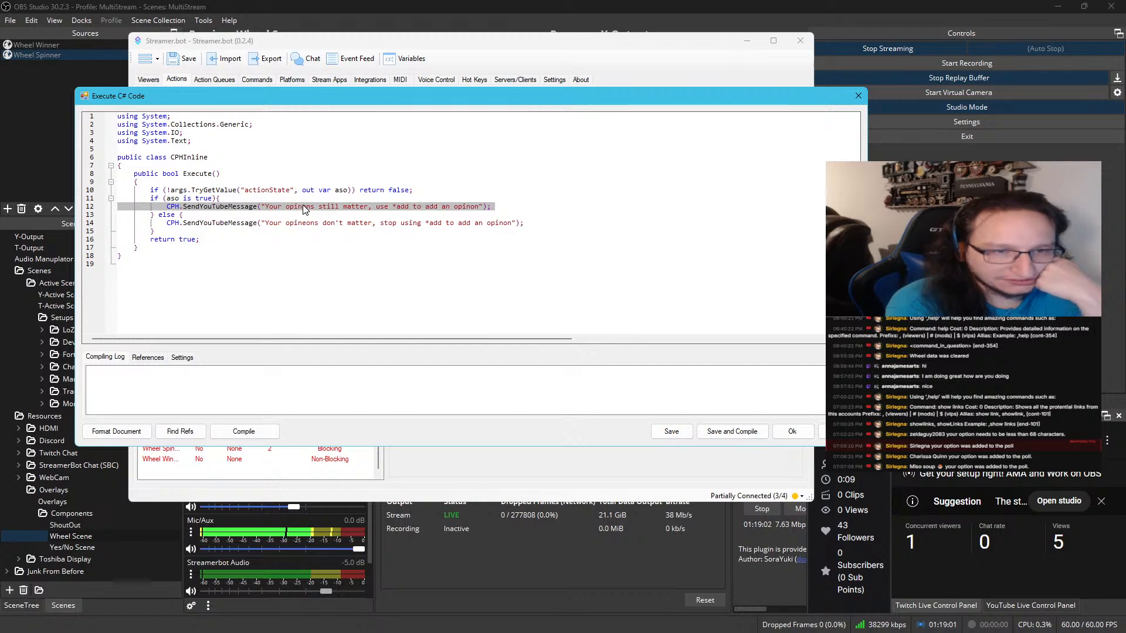
triple_click(317, 225)
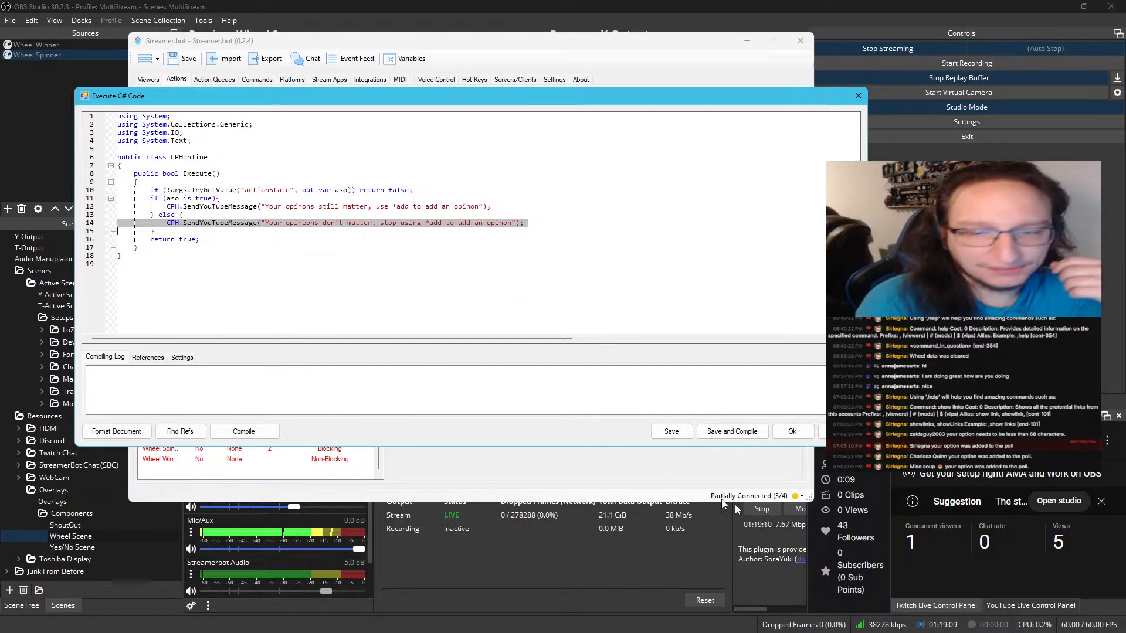
Save and close Toggle Populating's code, and examine Populate Wheel's C# code with its CustomBot and PostToSource lines
left_click(734, 432)
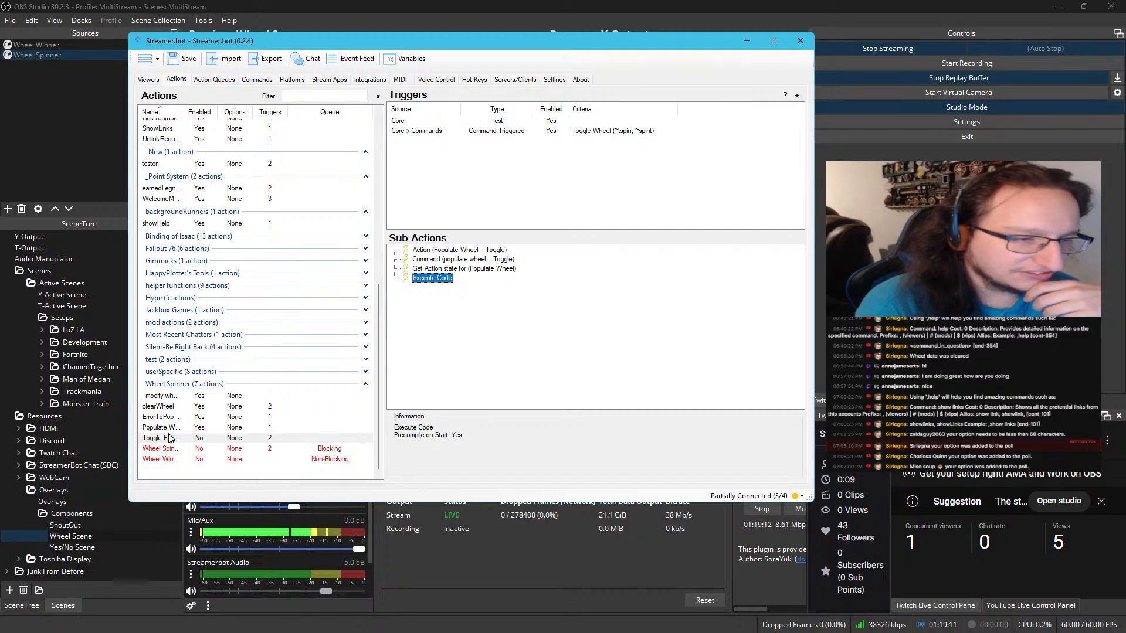
left_click(169, 428)
double_click(437, 307)
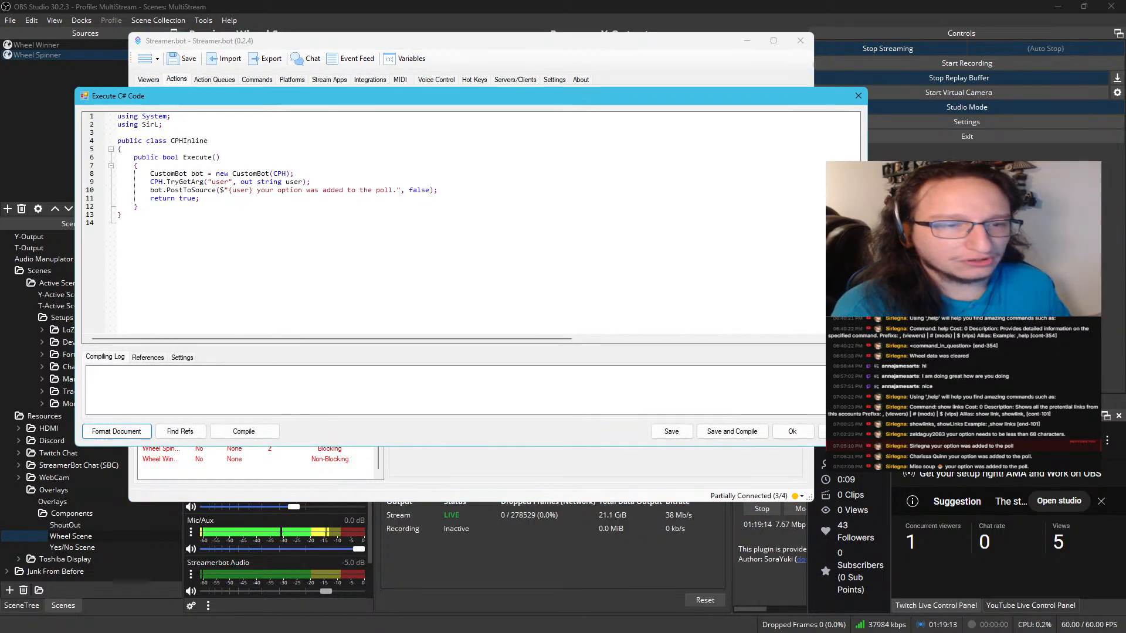
left_click(766, 437)
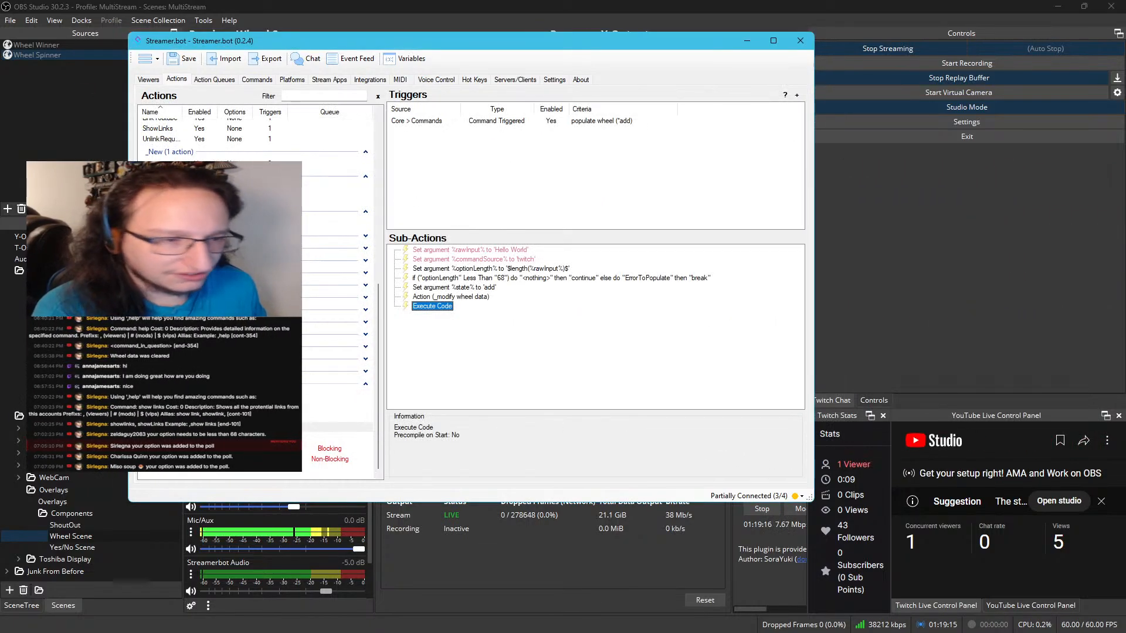
Copy the CustomBot declaration and the bot.PostToAll line from clearWheel's C# code
left_click(165, 406)
double_click(441, 270)
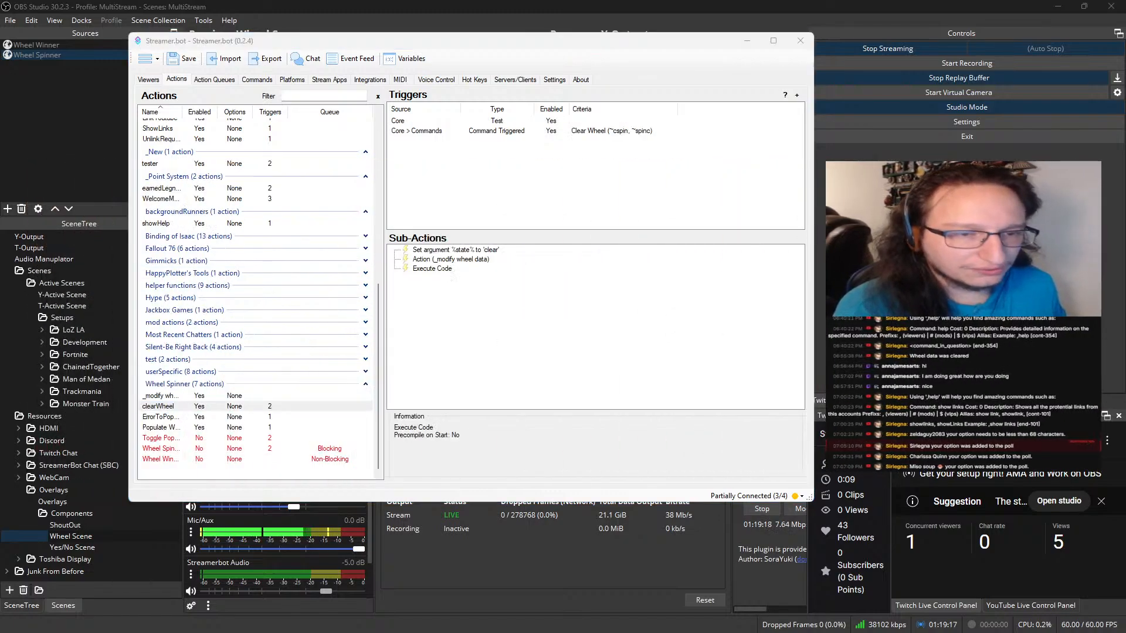
left_click_drag(343, 182, 150, 174)
key("ctrl+c")
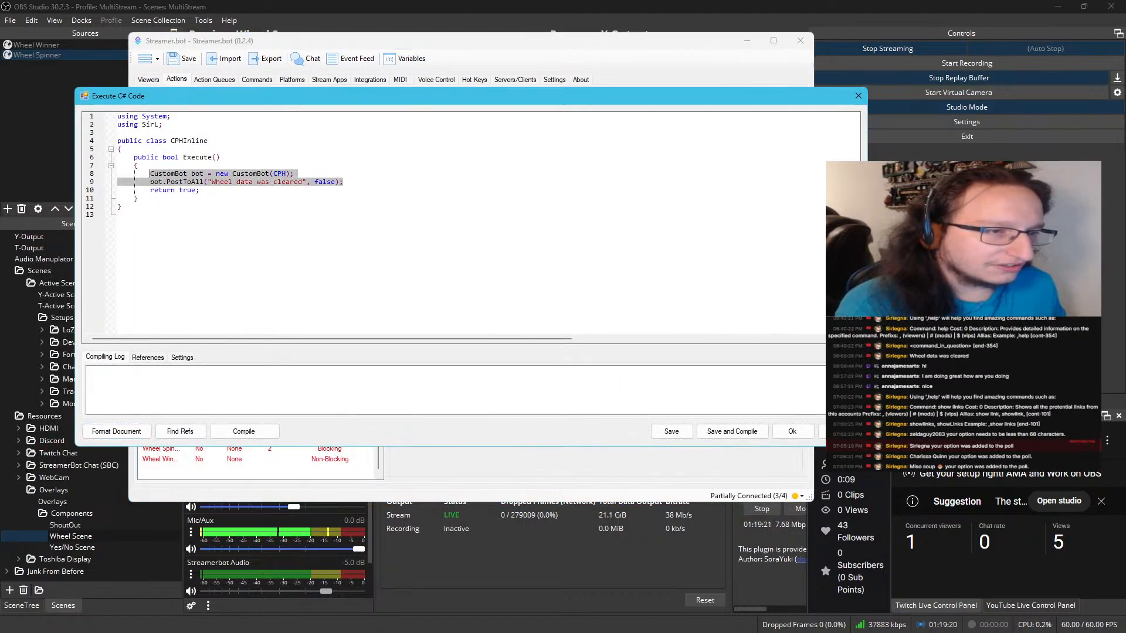
left_click(792, 431)
Insert 'CustomBot bot = new CustomBot(CPH);' at the start of Execute() in Toggle Populating's C# code, without the copied PostToAll line
left_click(176, 449)
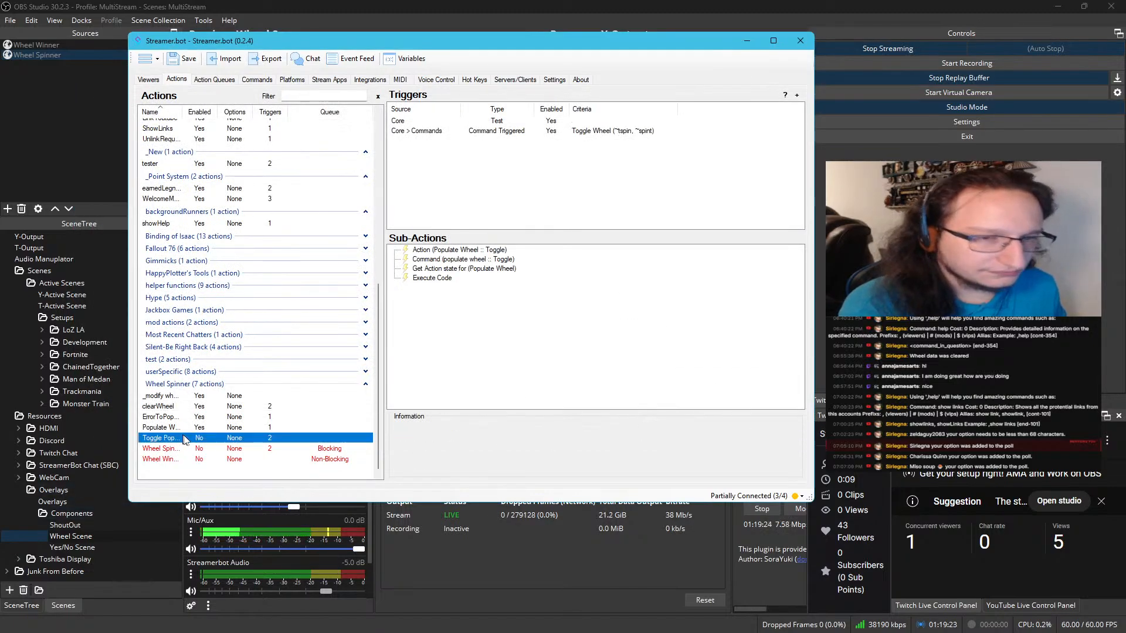
double_click(425, 278)
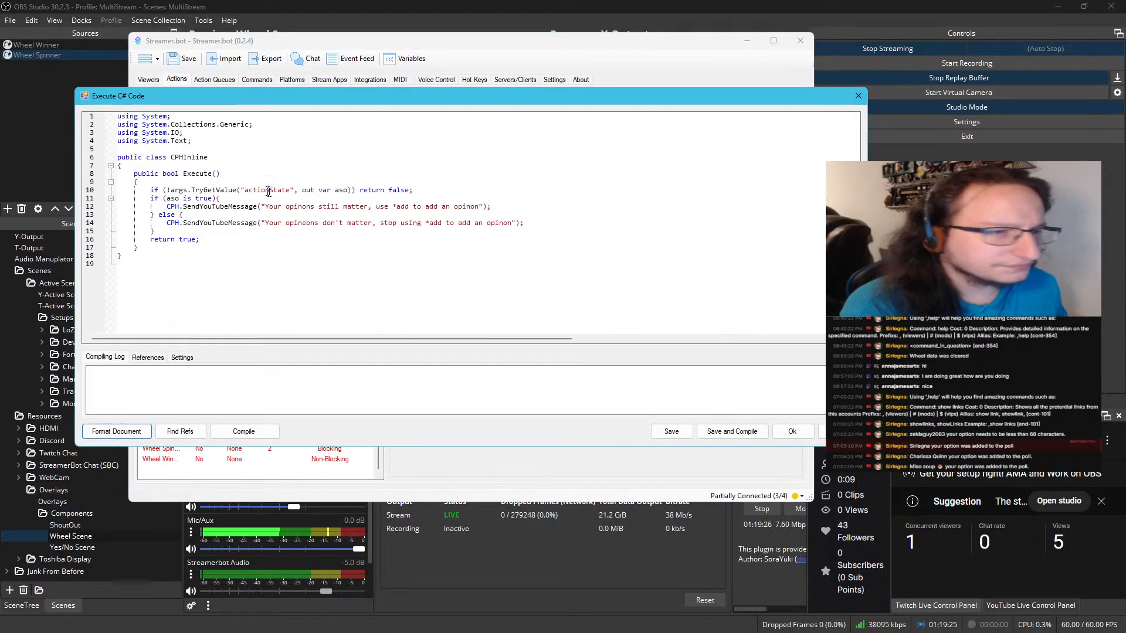
left_click(136, 181)
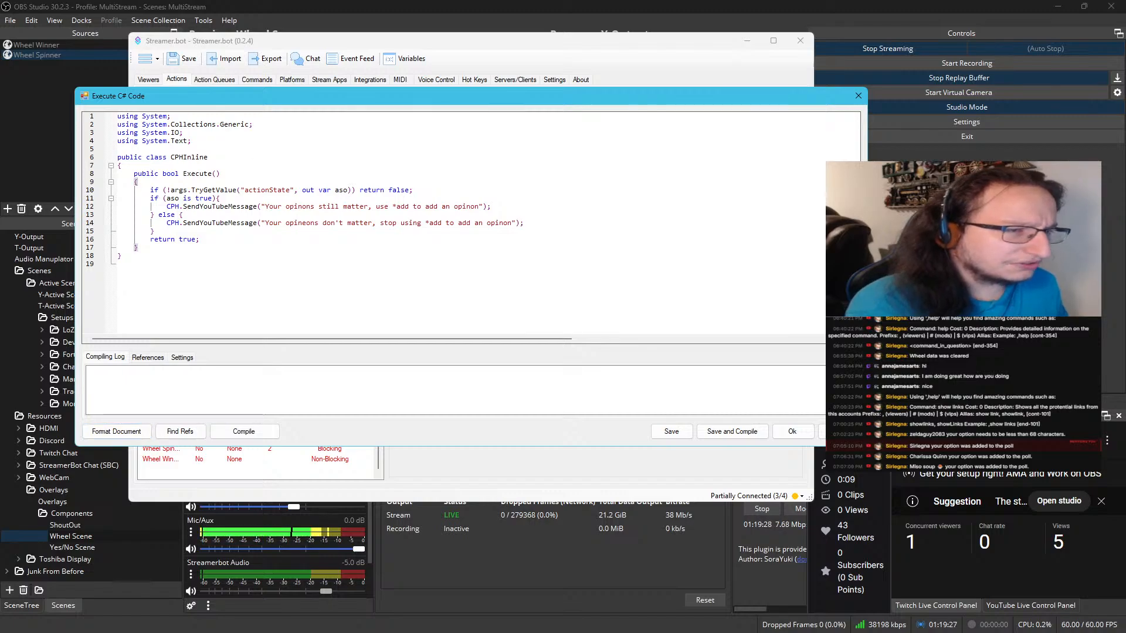
key("ctrl+v")
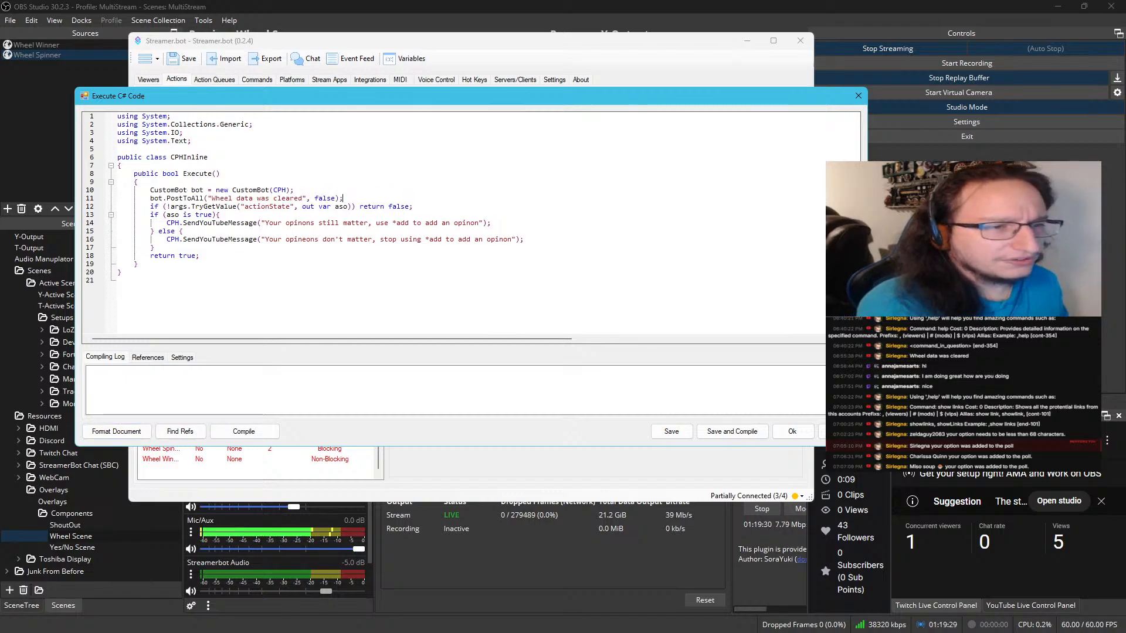
key("shift+Home")
key("ctrl+c")
key("BackSpace")
key("shift+Home")
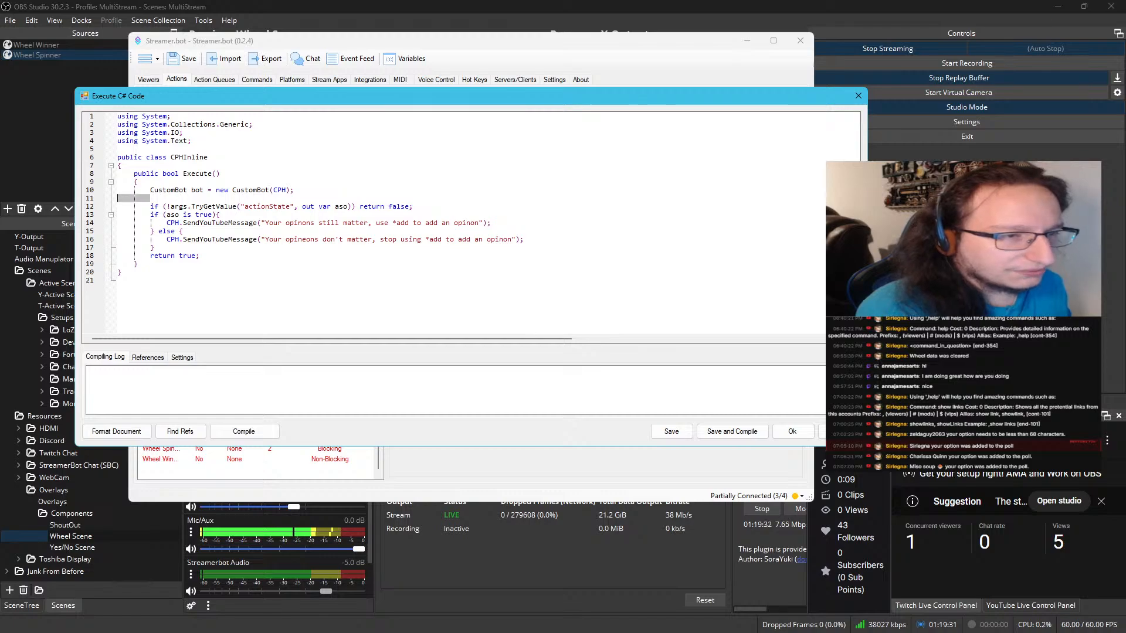
key("BackSpace")
key("BackSpace")
Insert the copied bot.PostToAll line above the SendYouTubeMessage call in both the if and else branches
key("Down")
key("Return")
key("ctrl+v")
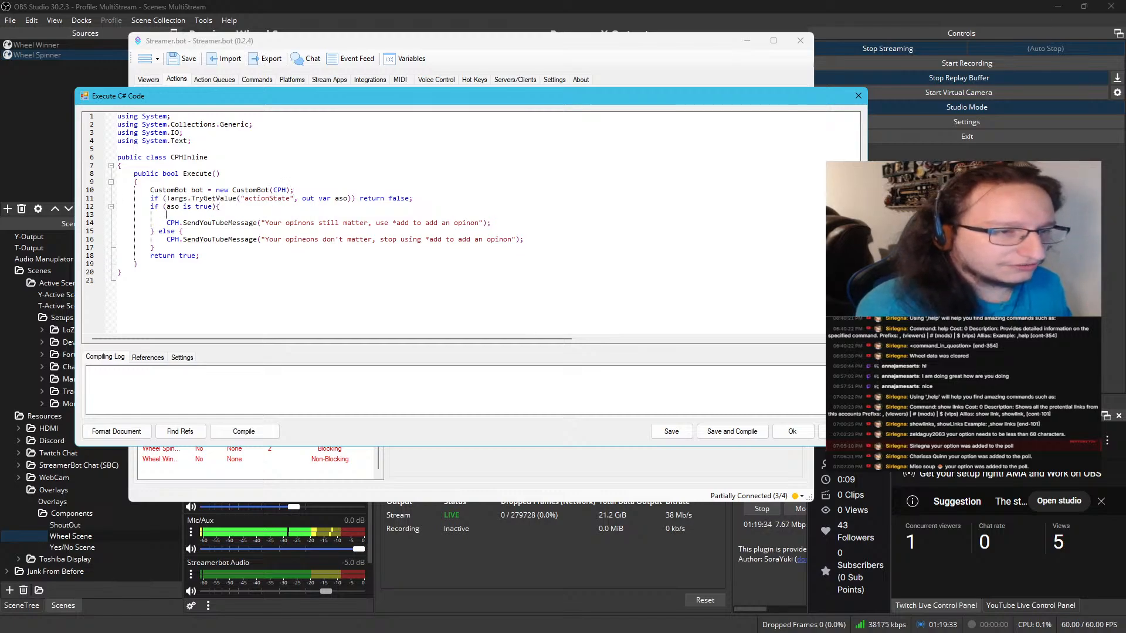
key("Return")
key("ctrl+v")
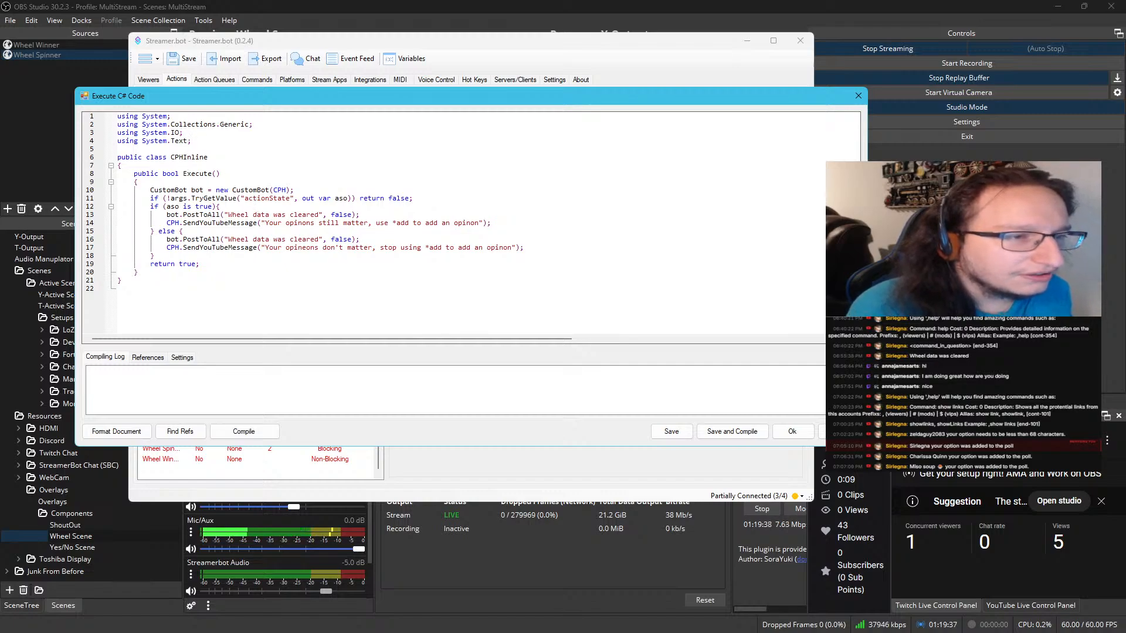
Add the directive 'using SirL;' below 'using System.Text;'
left_click(200, 136)
key("Return")
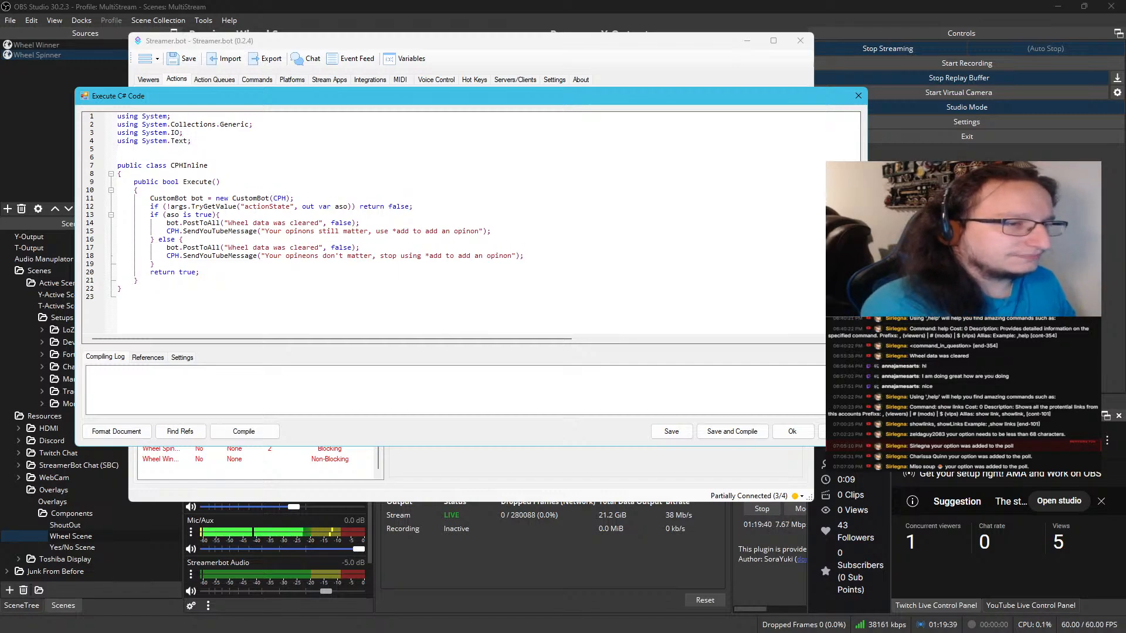
type("usin")
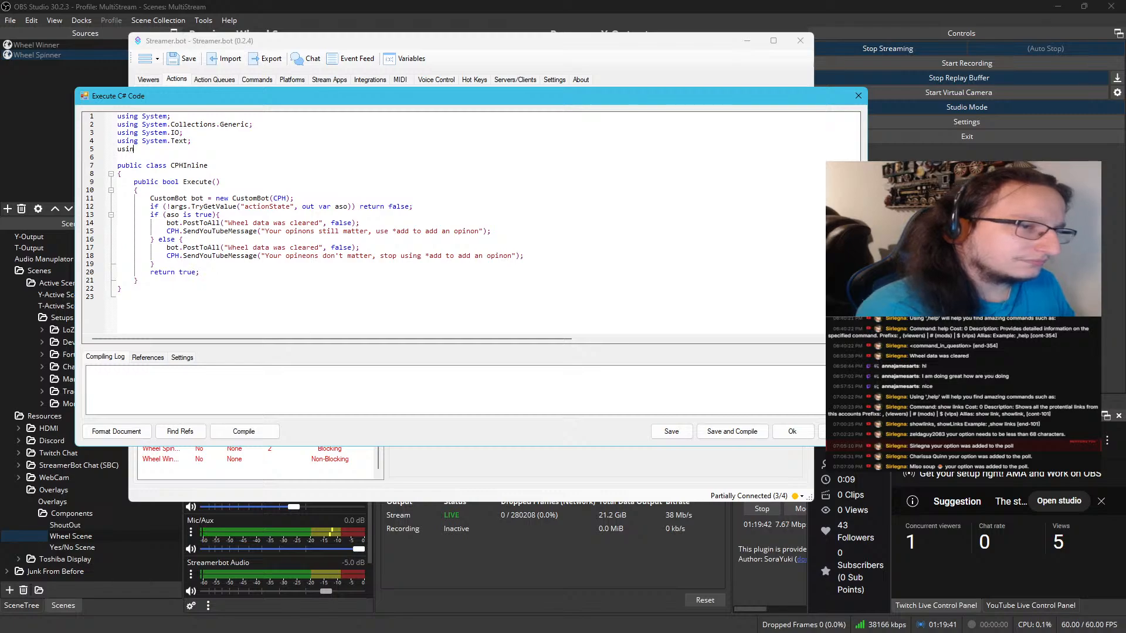
type("g SirL")
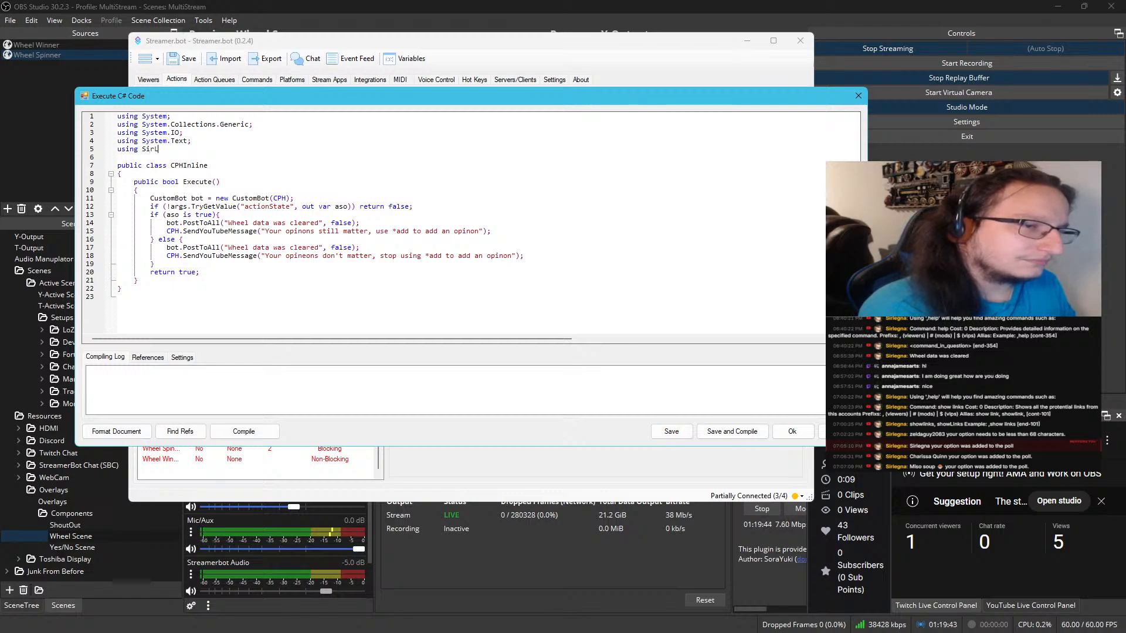
type(";")
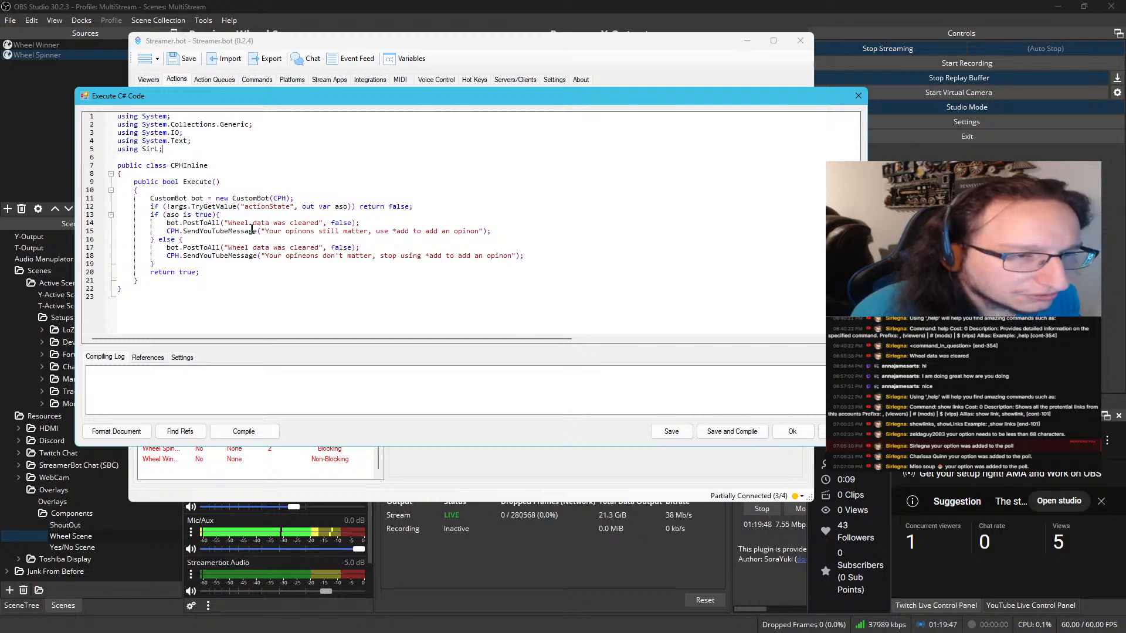
Set the if branch's PostToAll text to "Your opinons still matter, use *add to add an opinon" and delete its SendYouTubeMessage line
left_click_drag(261, 232, 484, 232)
key("ctrl+c")
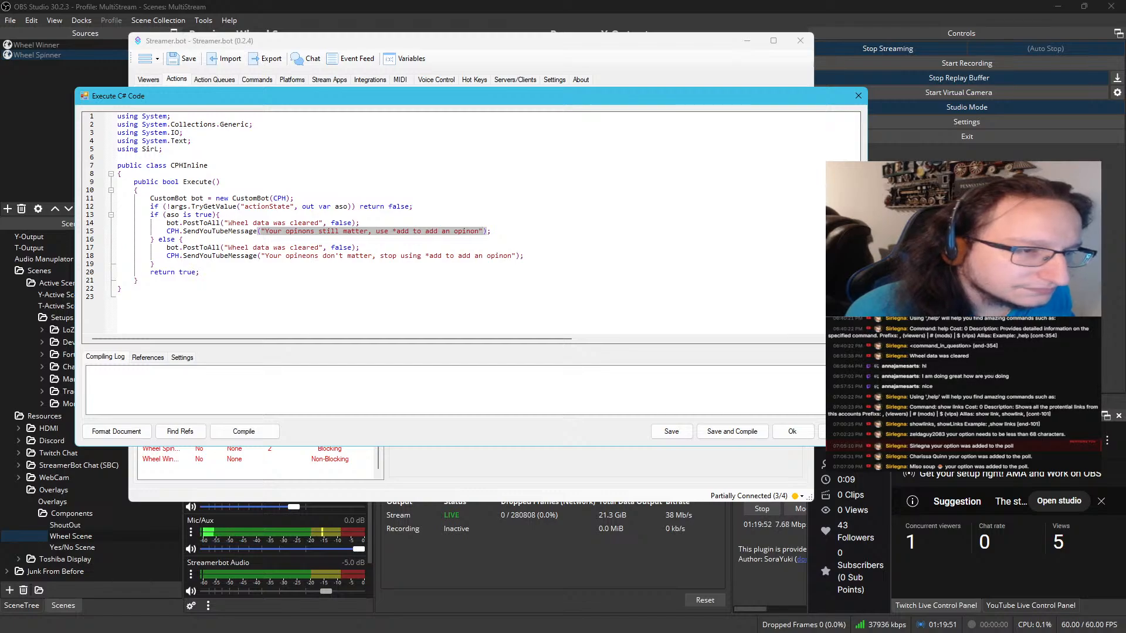
left_click_drag(223, 224, 304, 222)
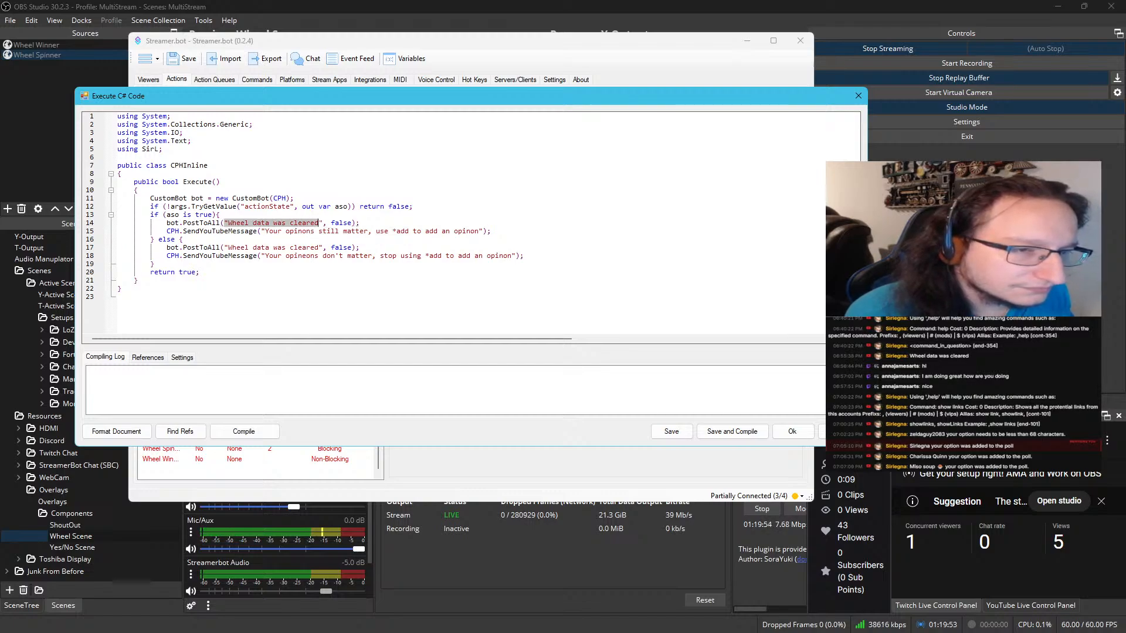
key("ctrl+v")
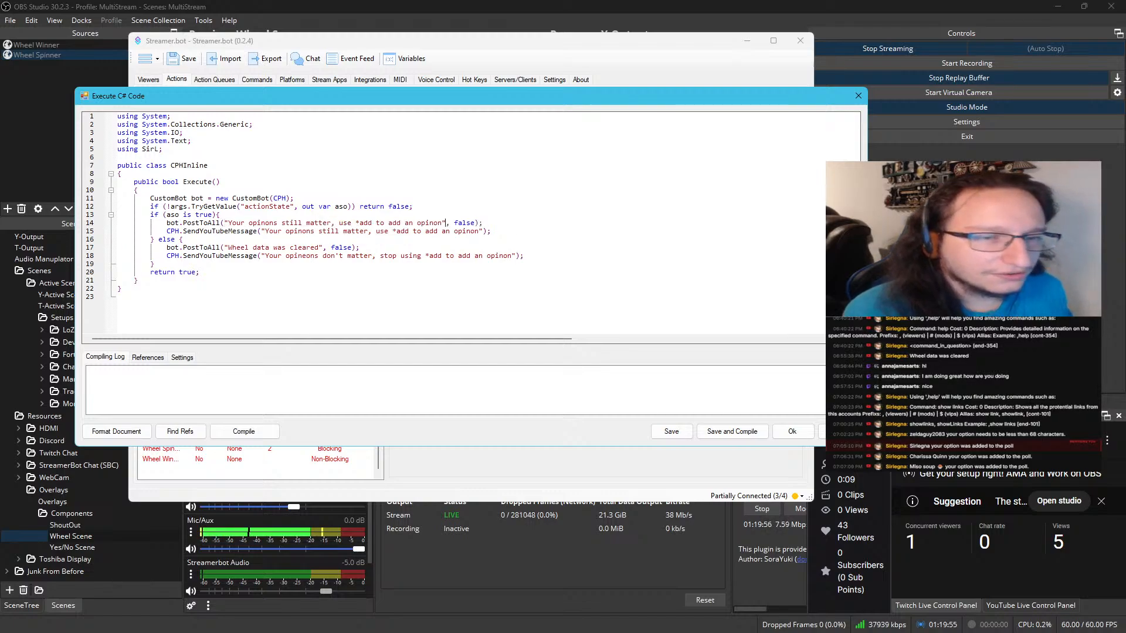
key("shift+Home")
key("shift+Home")
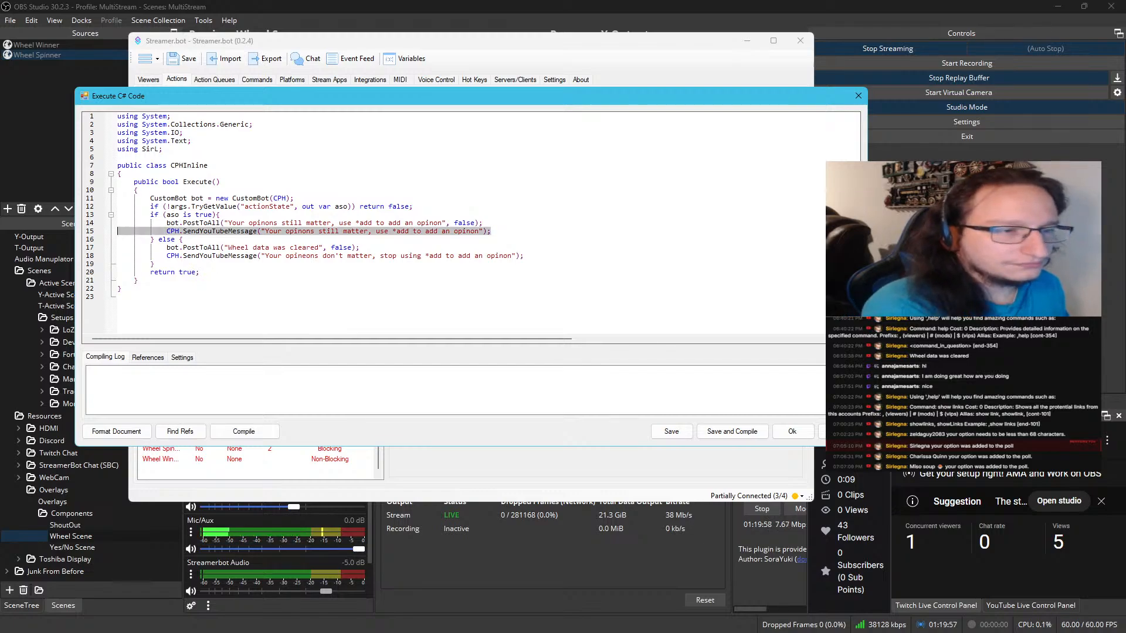
key("BackSpace")
key("BackSpace")
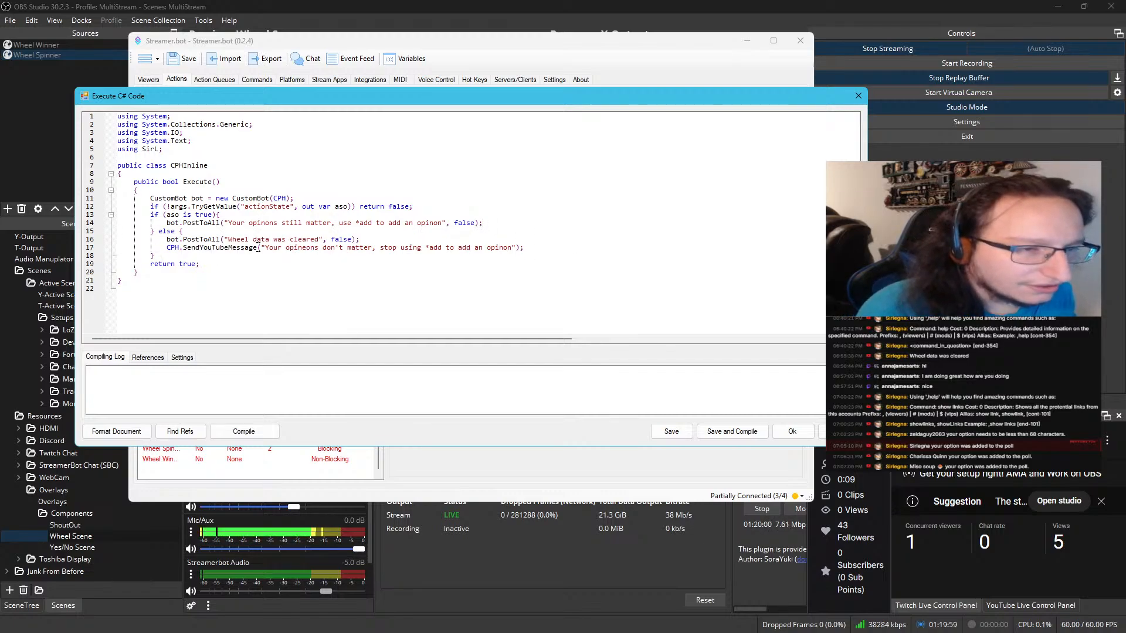
Set the else branch's PostToAll text to "Your opineons don't matter, stop using *add to add an opinon" and delete its SendYouTubeMessage line
left_click_drag(257, 247, 516, 247)
key("ctrl+c")
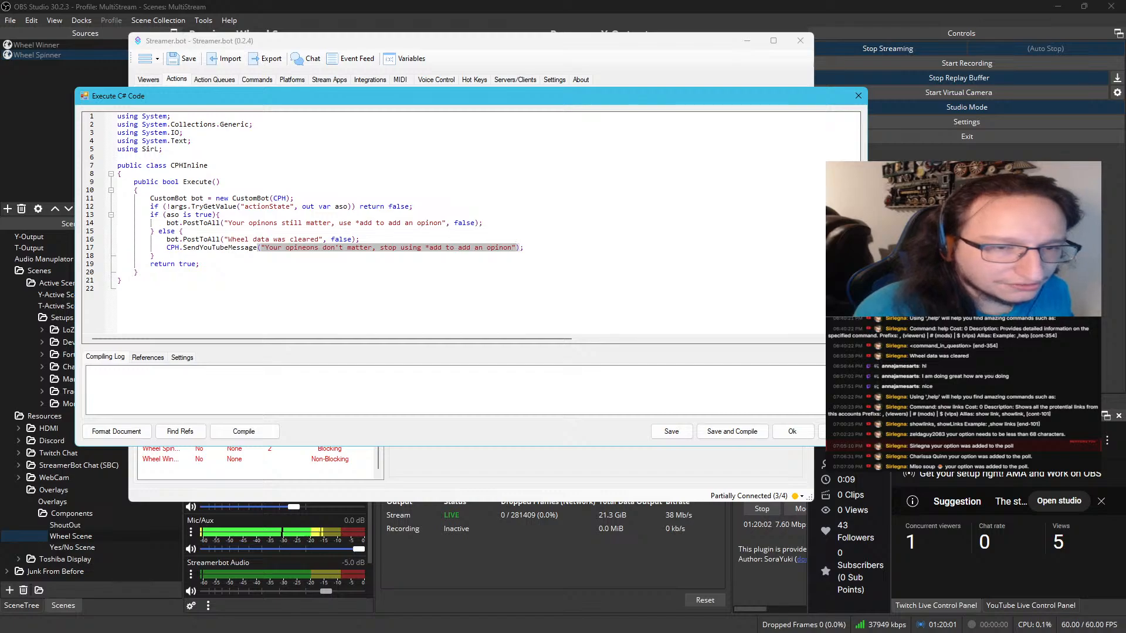
left_click(224, 239)
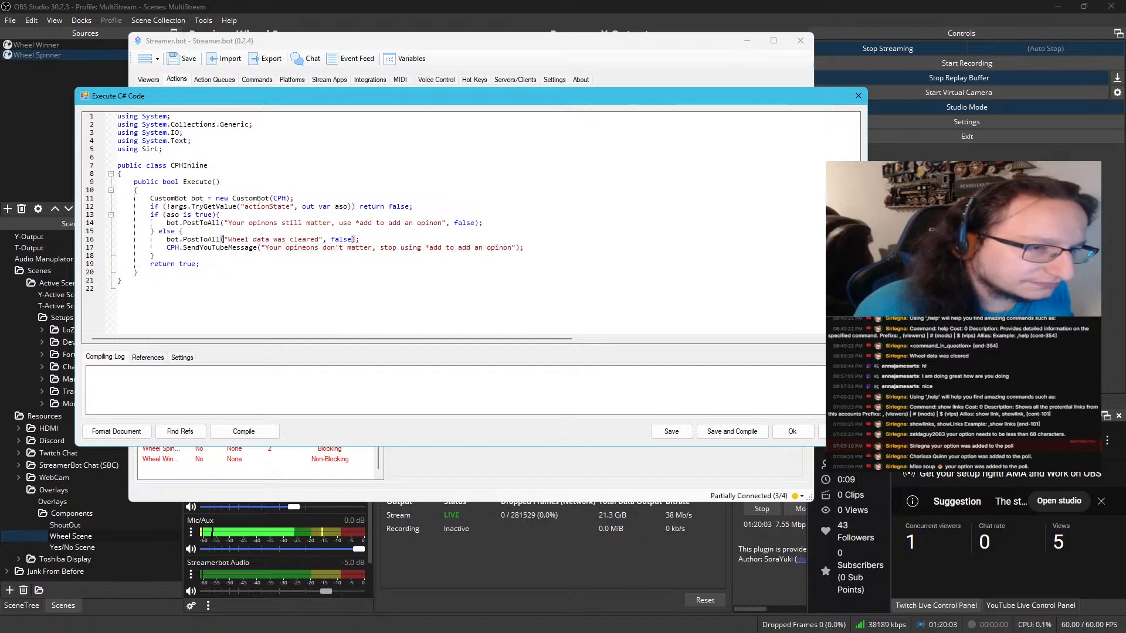
left_click(320, 238, "shift")
key("ctrl+v")
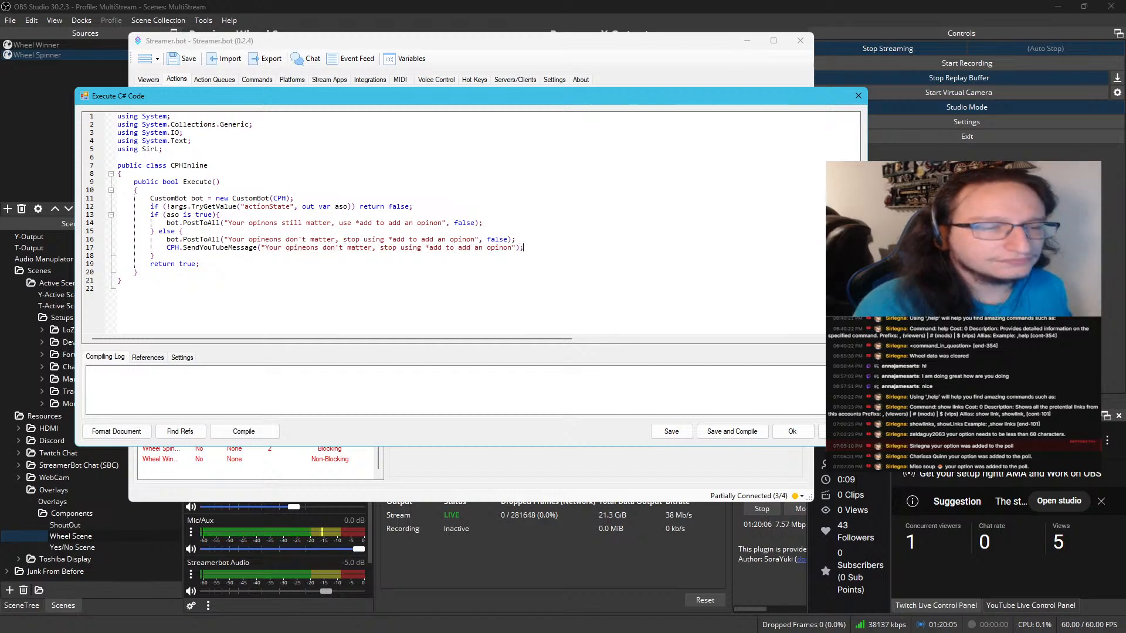
key("shift+Home")
key("BackSpace")
key("BackSpace")
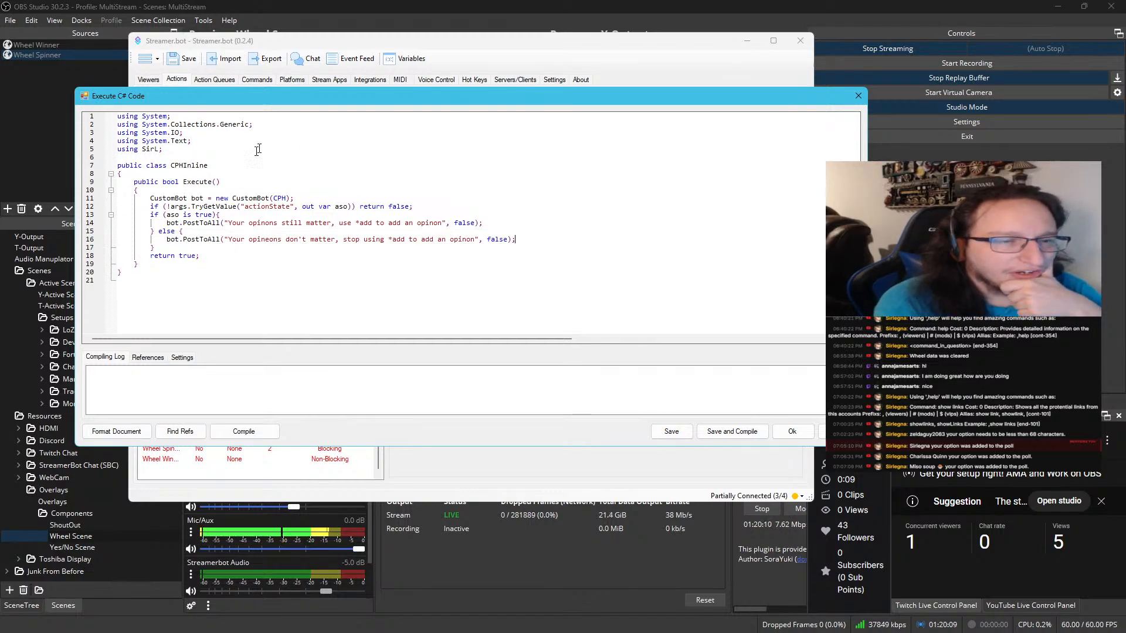
Compile and save the Toggle Populating code, and enable the Toggle Populating action
left_click(275, 429)
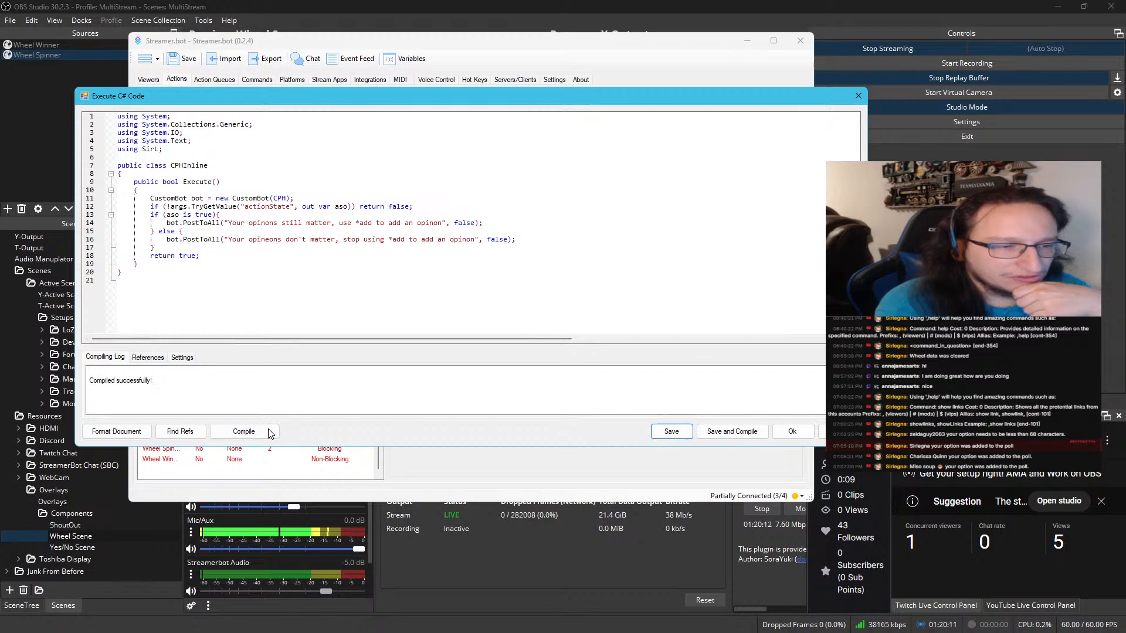
left_click(731, 434)
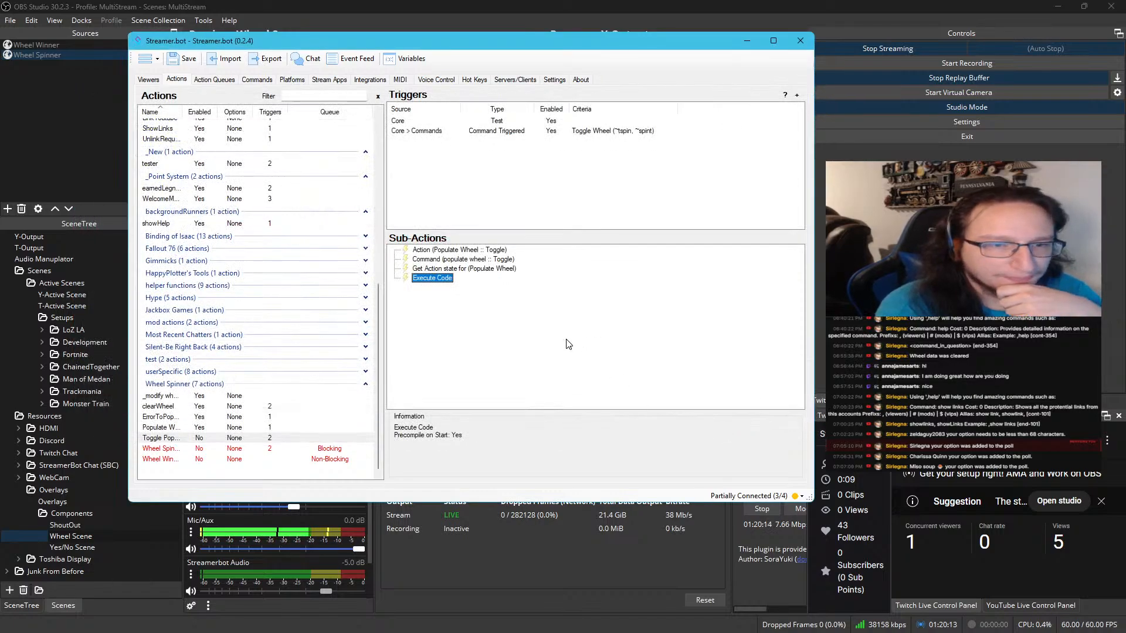
left_click(285, 437)
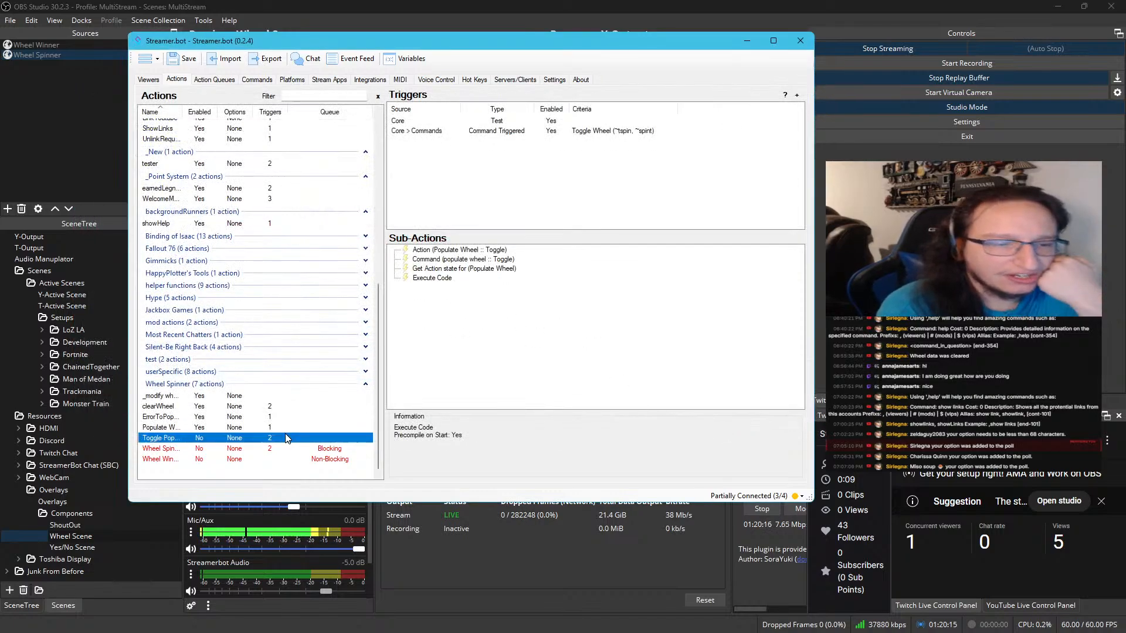
right_click(270, 440)
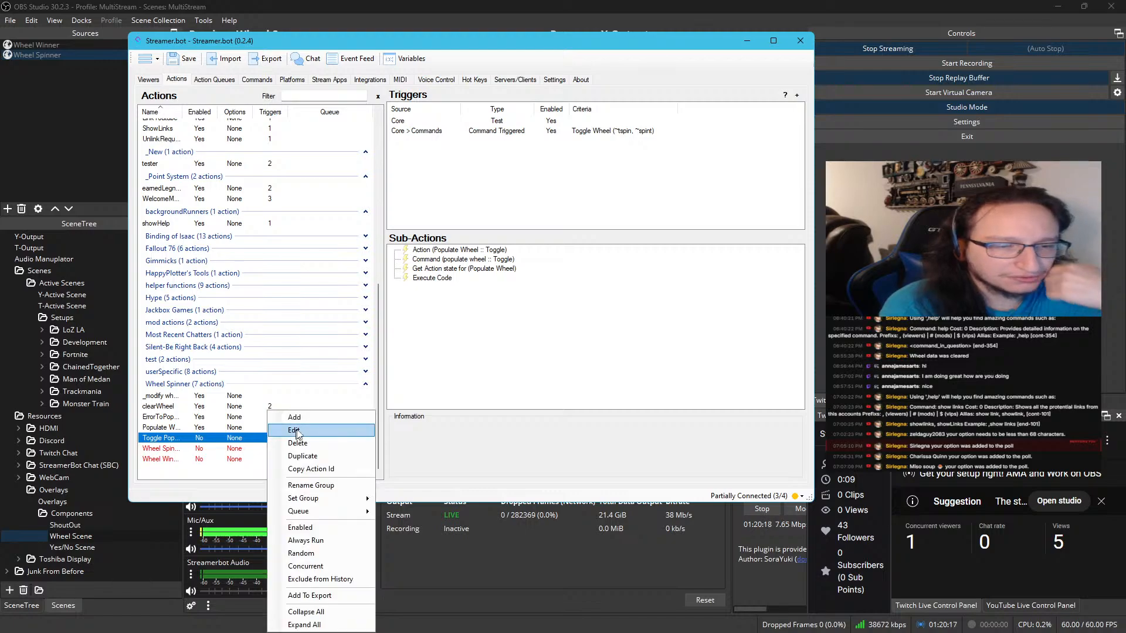
left_click(310, 529)
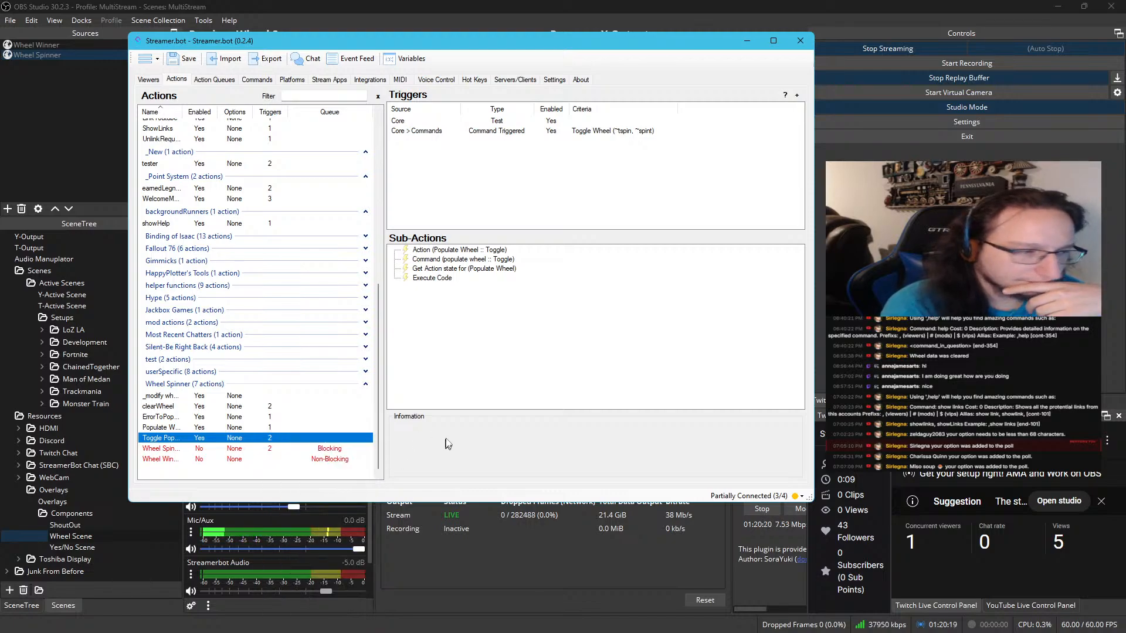
Test the Toggle Wheel command trigger of the Toggle Populating action
left_click(481, 399)
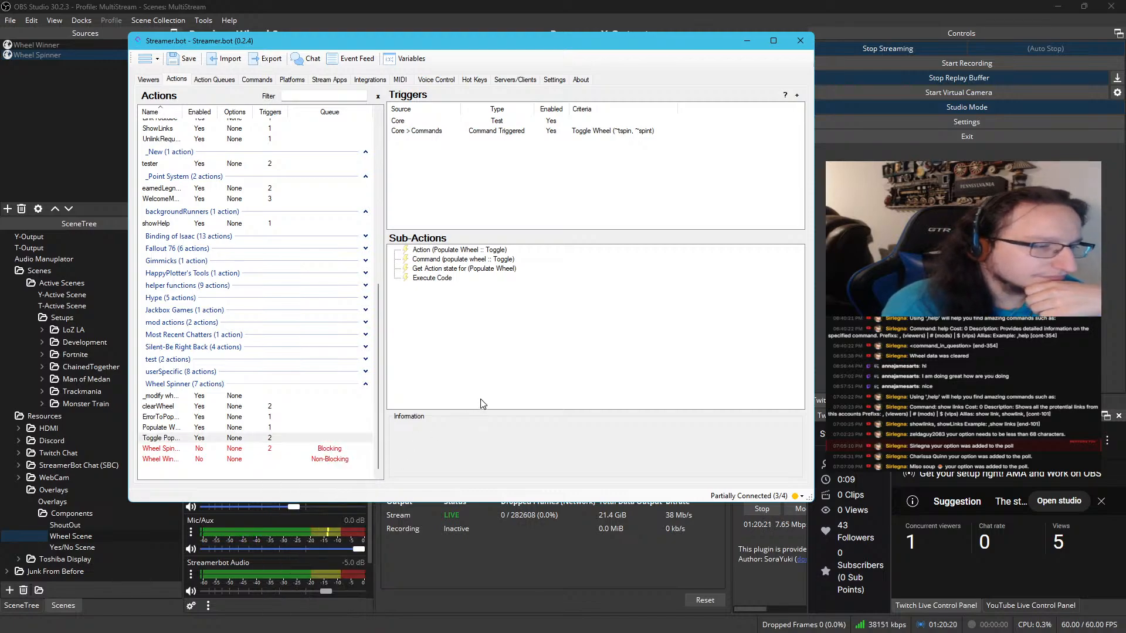
left_click(520, 131)
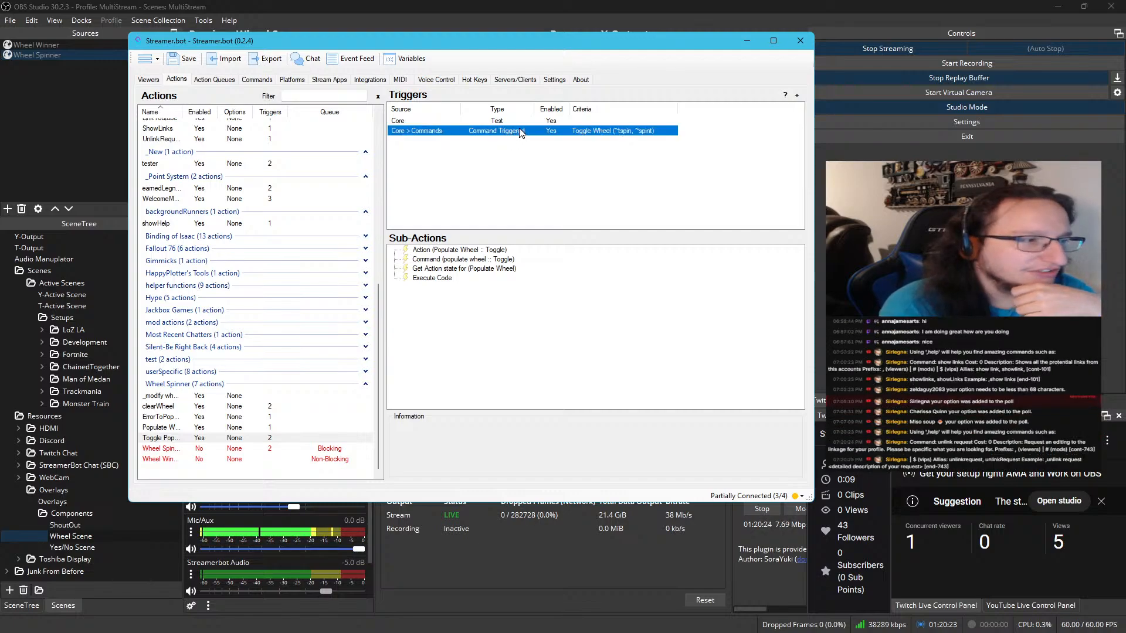
right_click(520, 132)
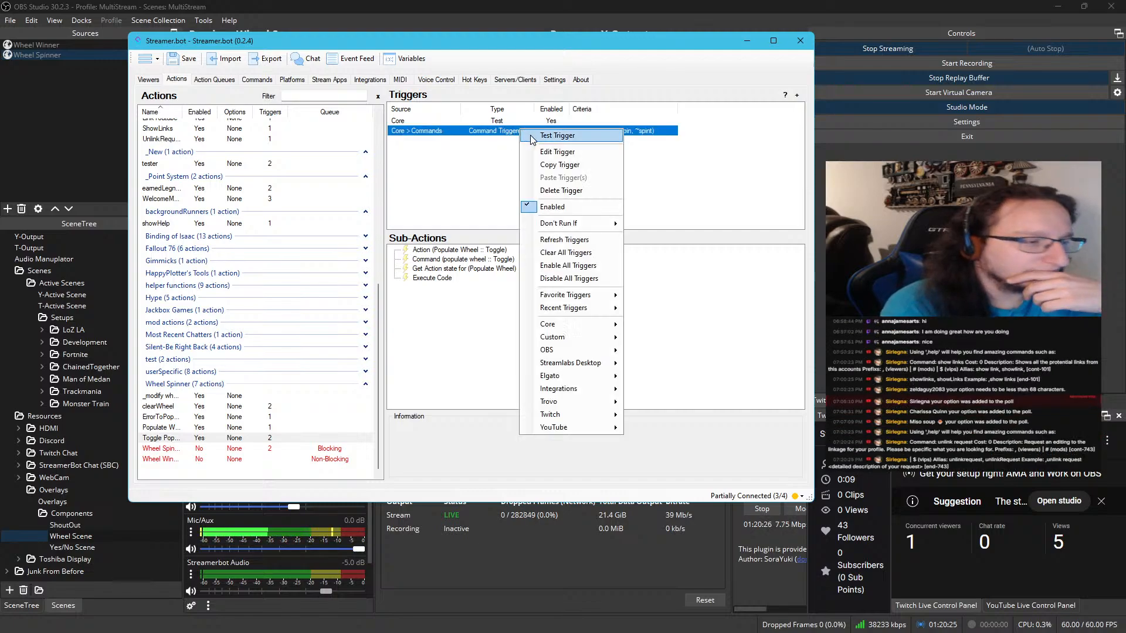
left_click(531, 140)
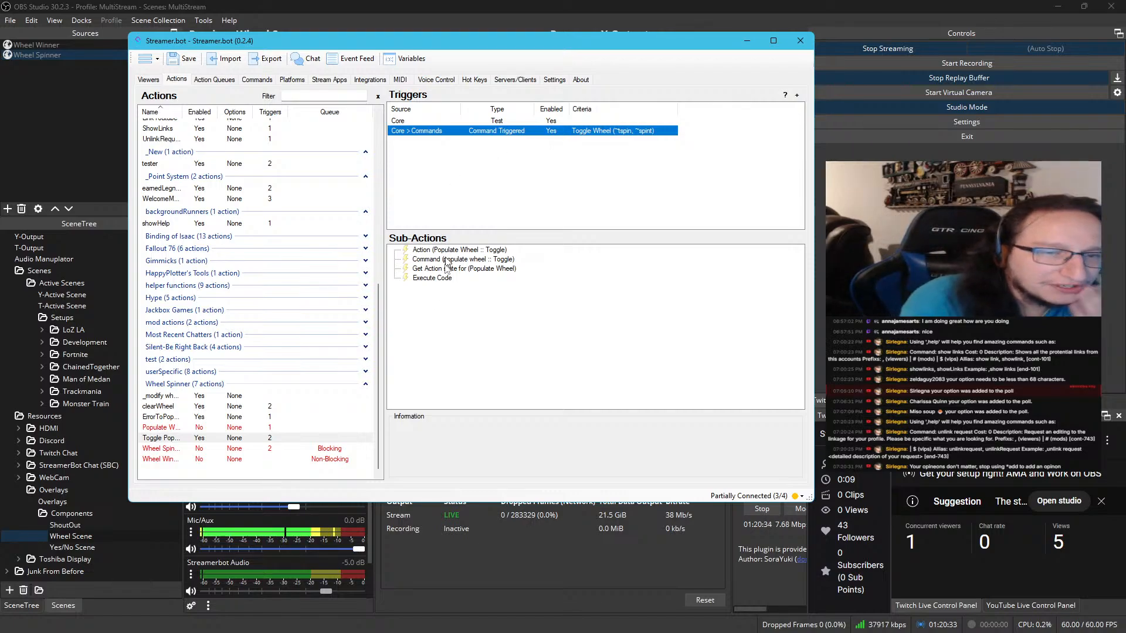
Correct 'opineons' to 'opinons' in the else branch's message of Toggle Populating's code, and compile and save it
double_click(445, 278)
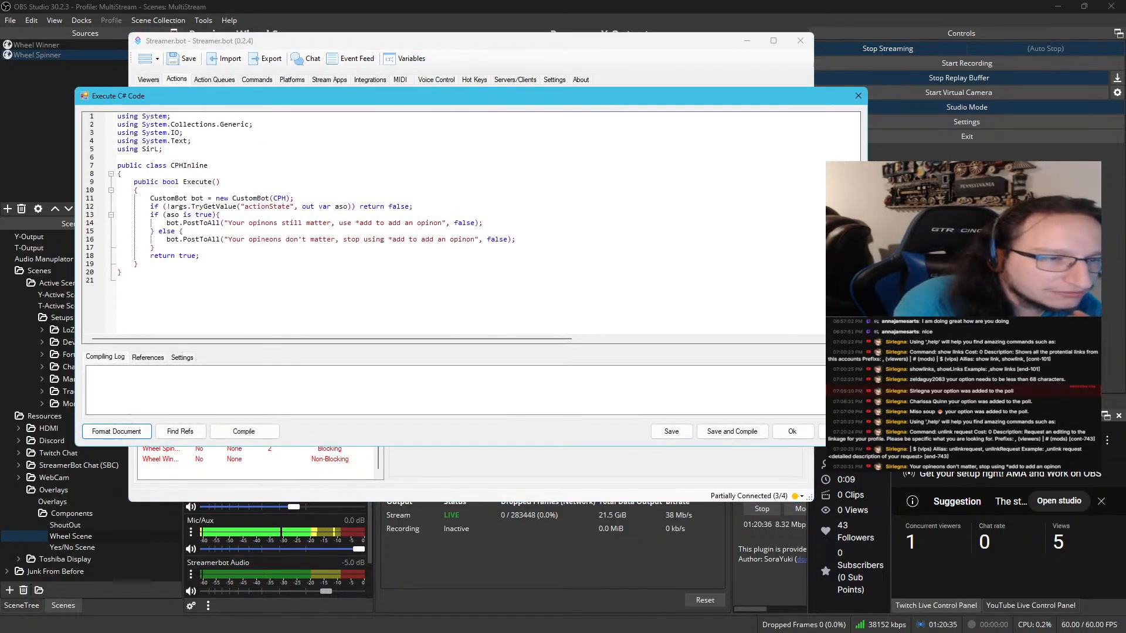
left_click(265, 239)
key("Delete")
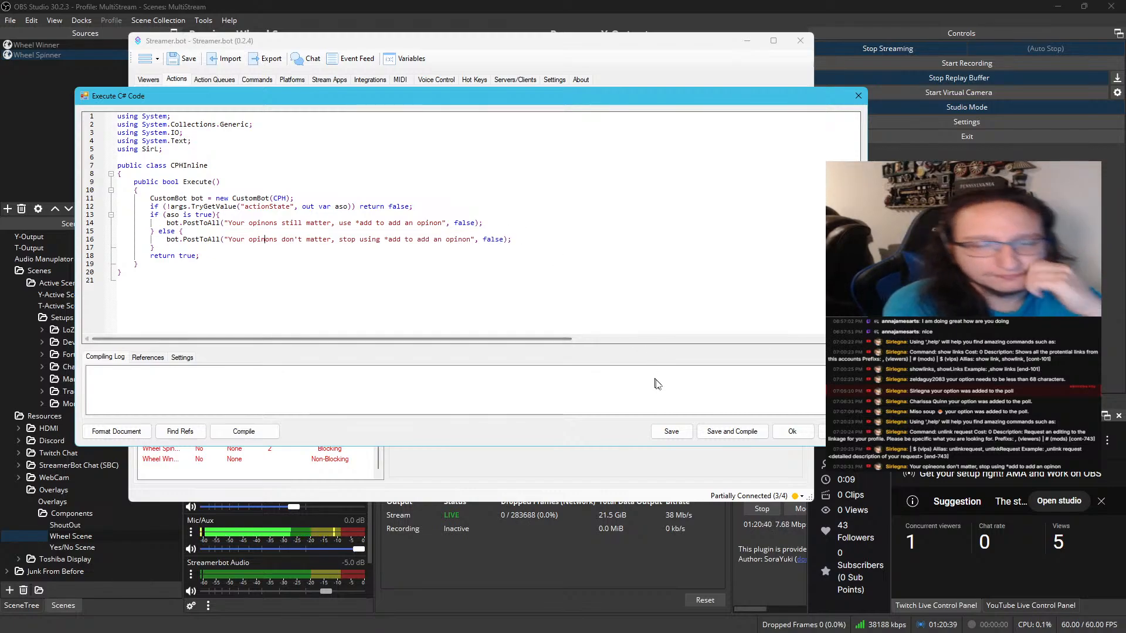
left_click(242, 431)
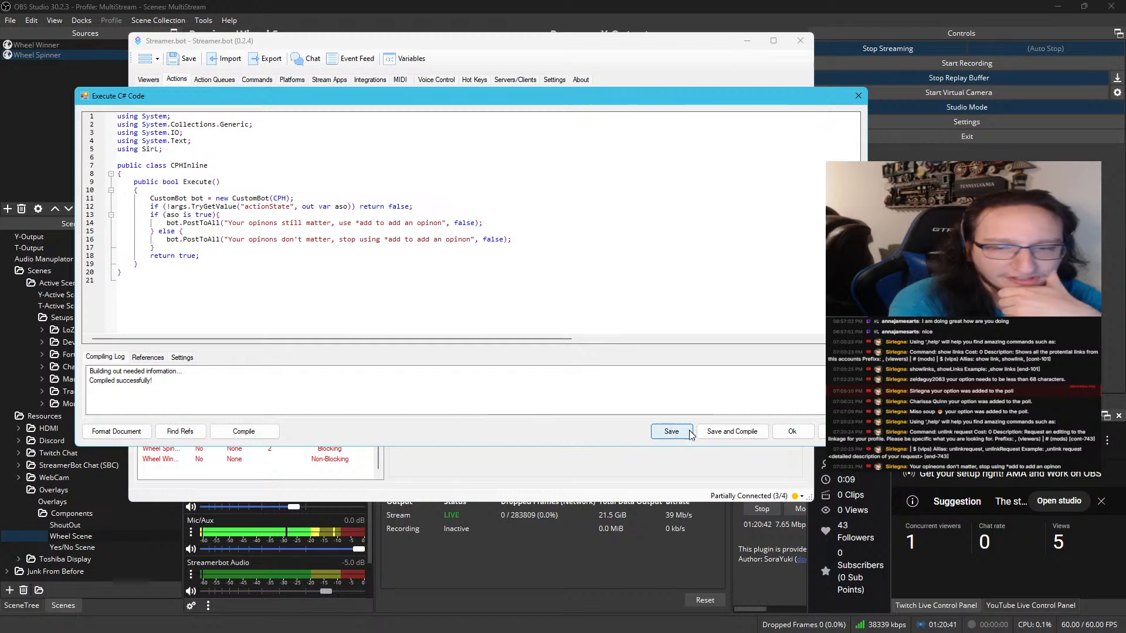
left_click(716, 431)
right_click(467, 132)
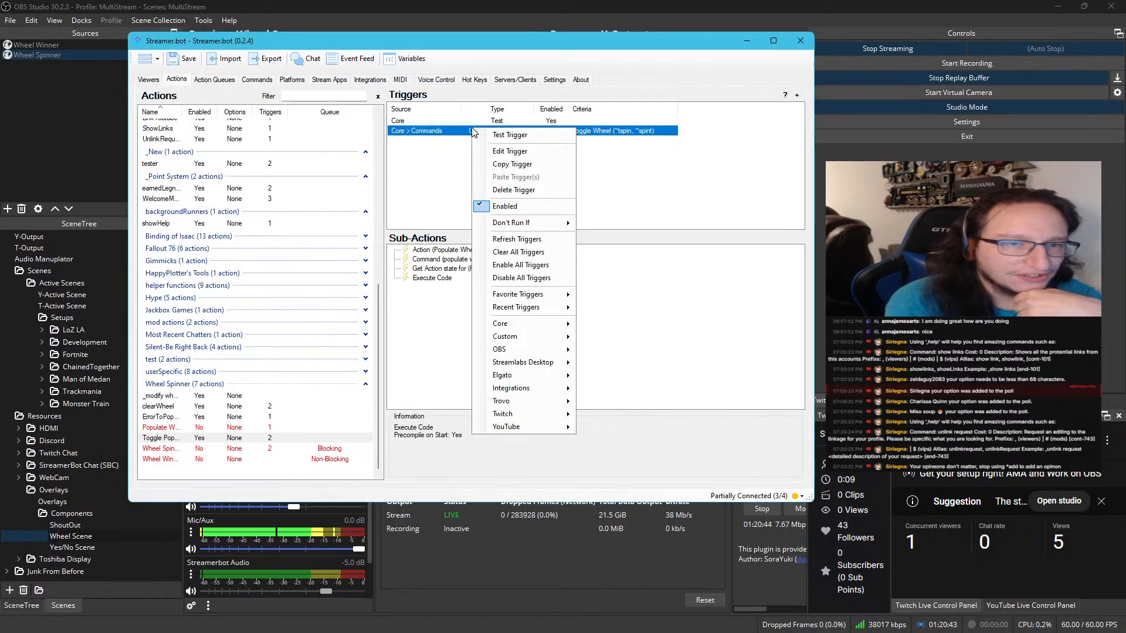
key("Escape")
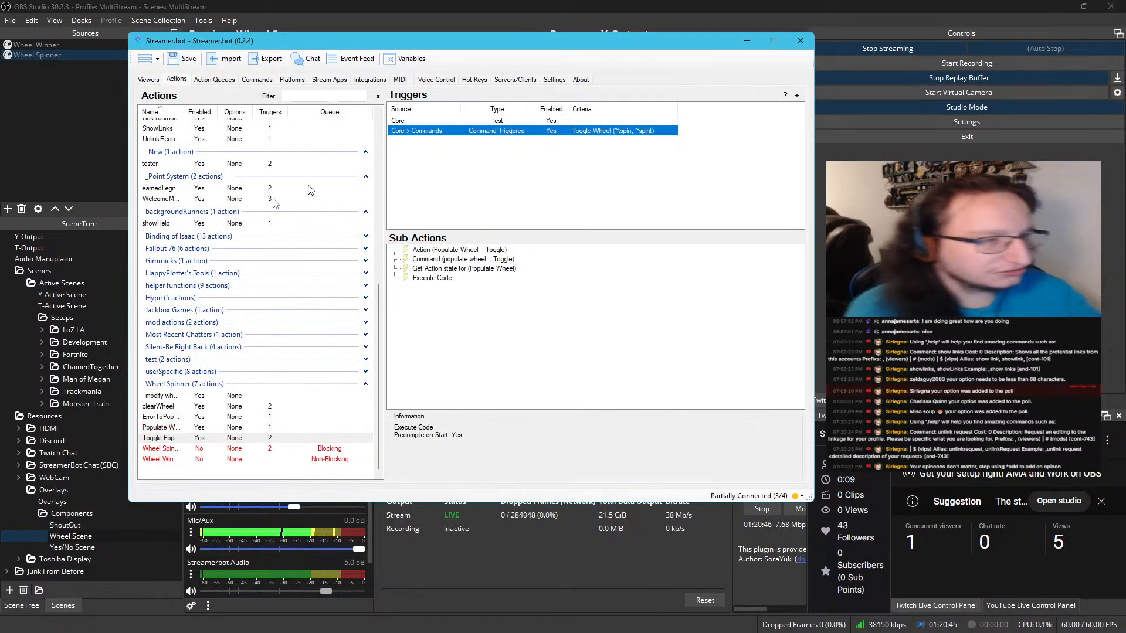
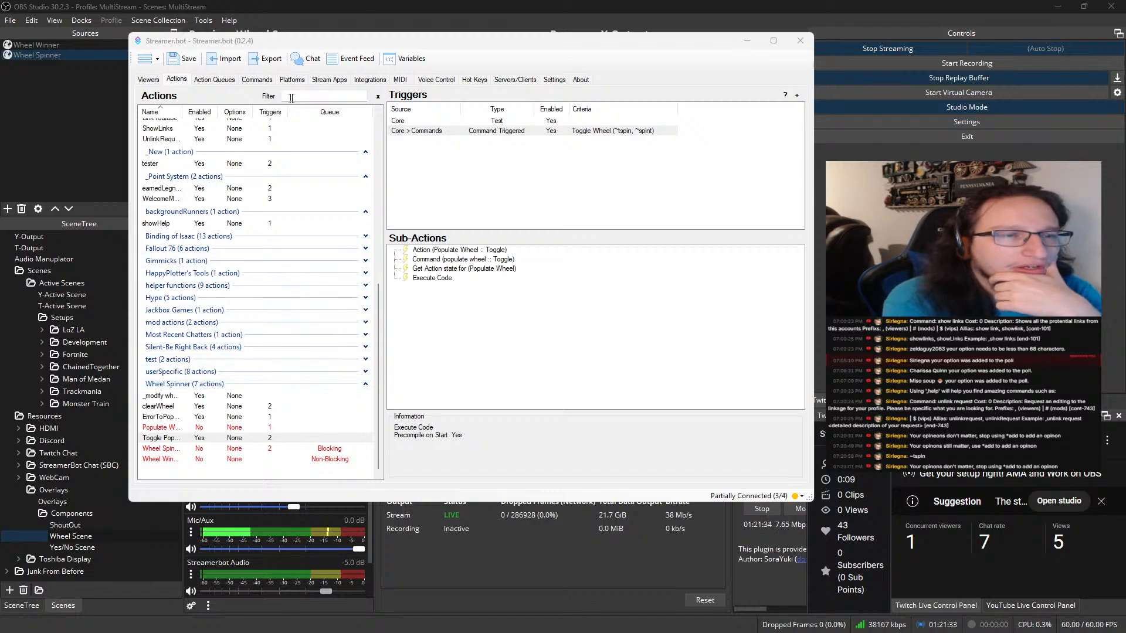
Review the Wheel group in the command list, select Clear Wheel, and return to the actions list
left_click(256, 79)
scroll(317, 286, "down", 1)
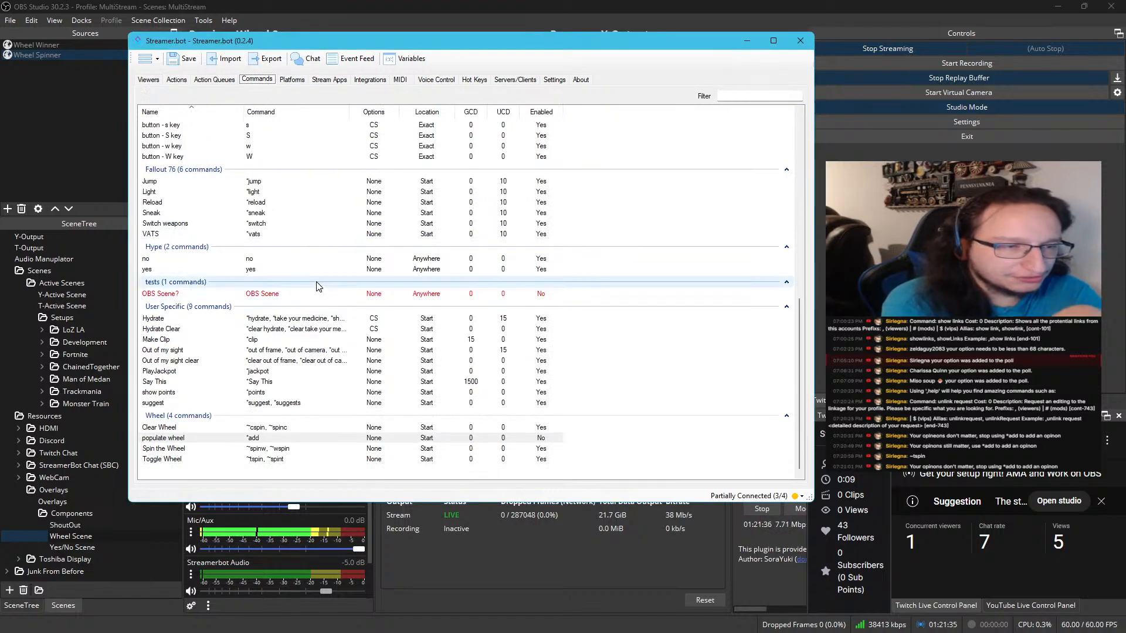
left_click(222, 428)
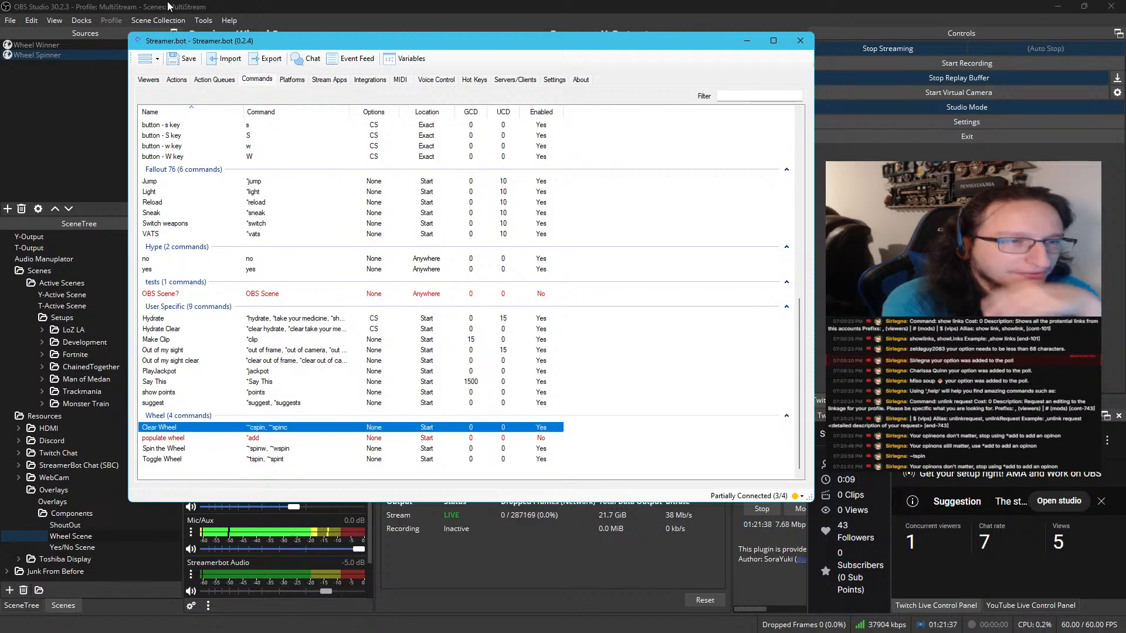
left_click(175, 80)
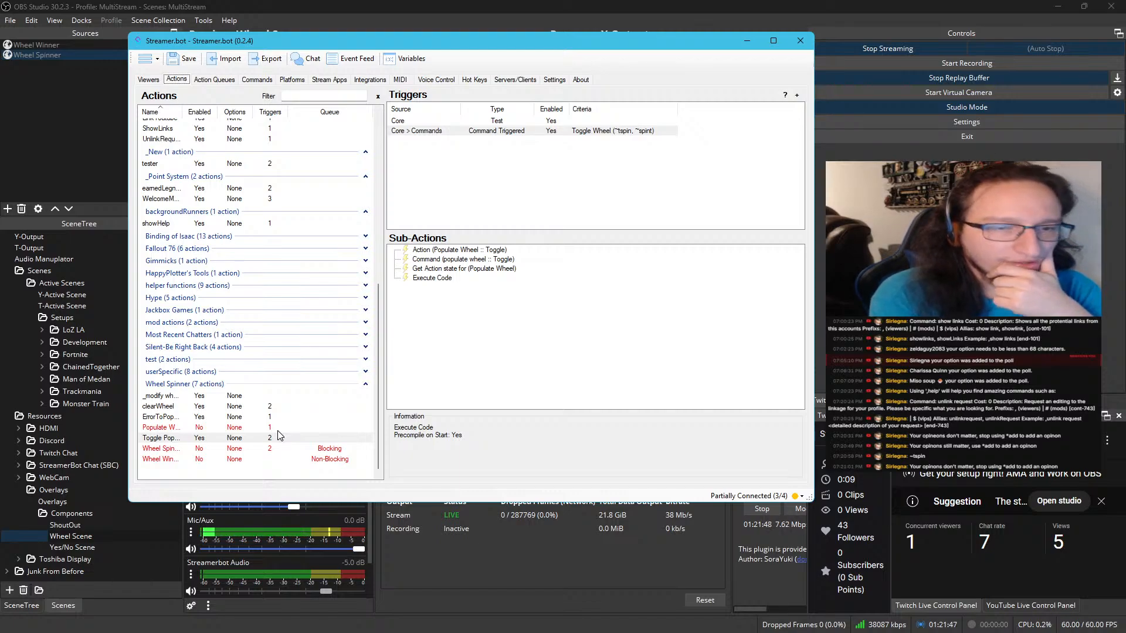
Inspect the triggers of the Blocking-queue action in the Wheel Spinner group and its OBS Raw sub-action
left_click(257, 449)
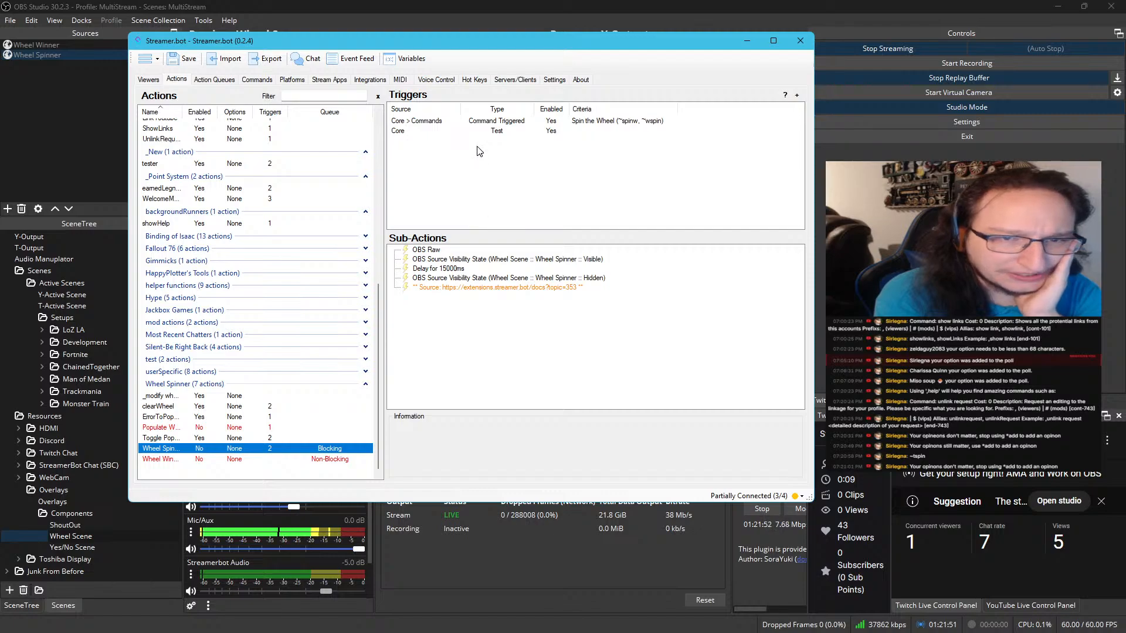
left_click(482, 121)
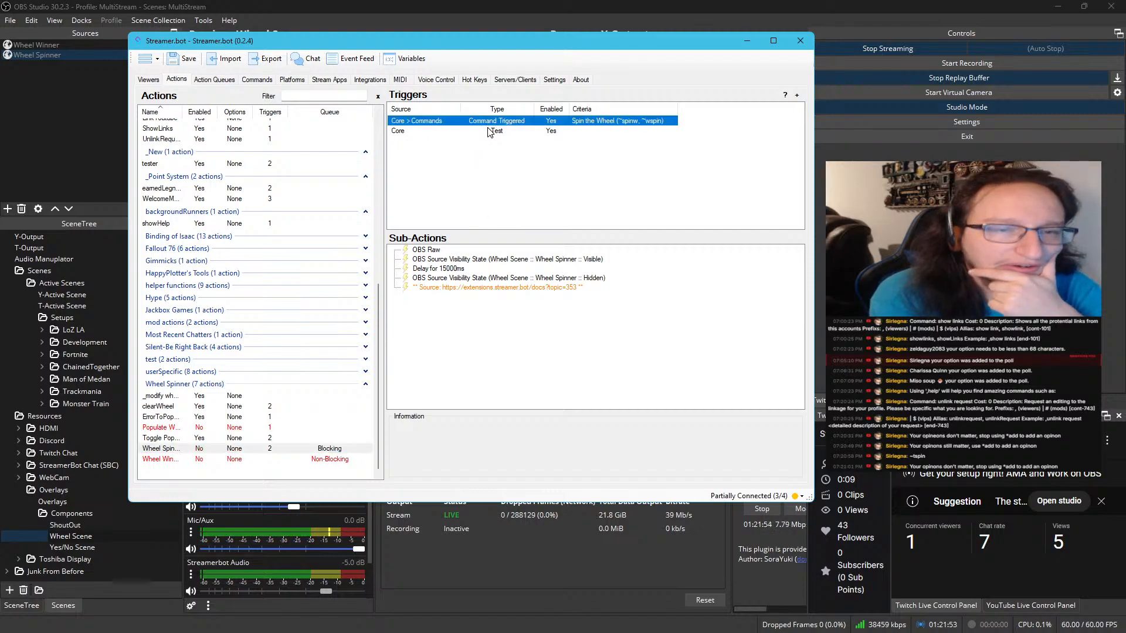
left_click(488, 131)
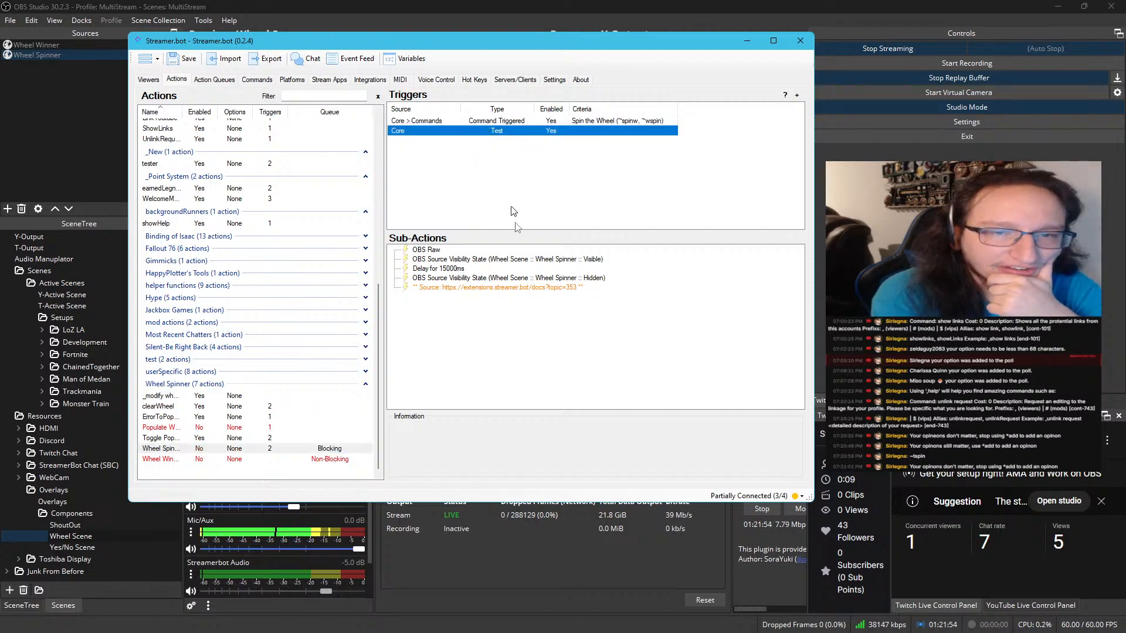
left_click(435, 251)
double_click(434, 248)
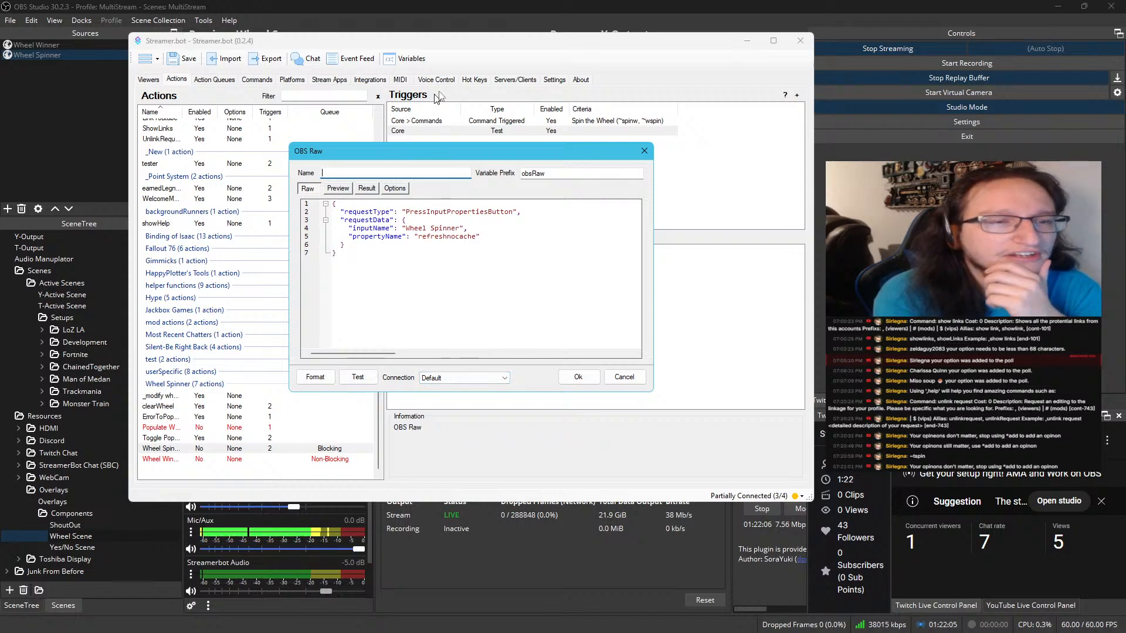
left_click(625, 378)
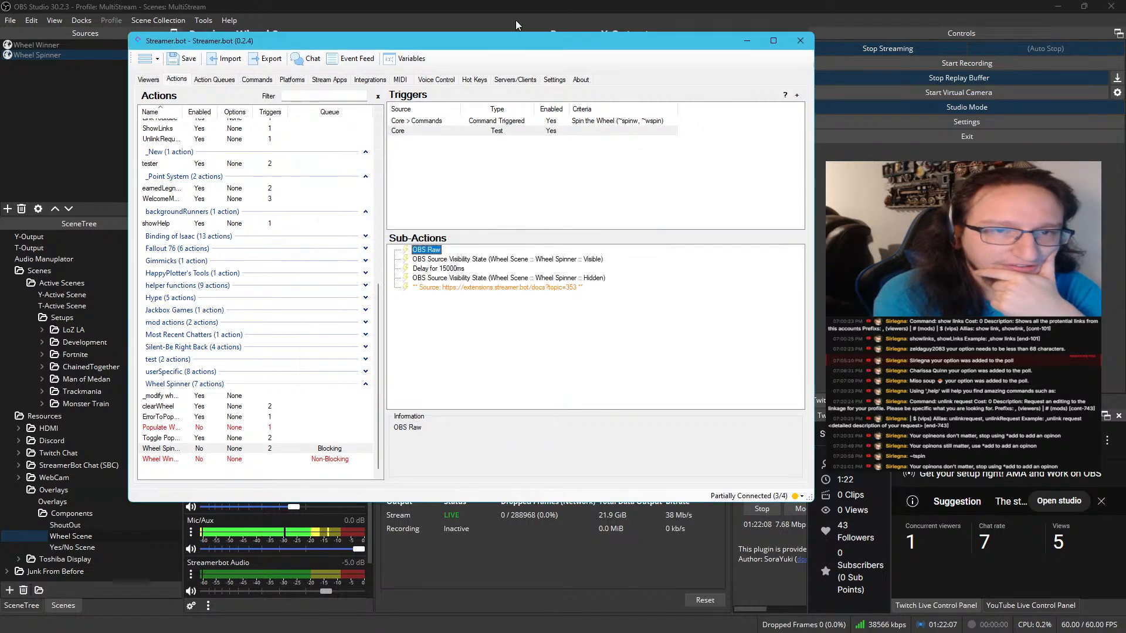
Move the Streamer.bot windows aside, show the Wheel Spinner source in OBS to view the wheel, and hide it again
left_click_drag(526, 41, 0, 102)
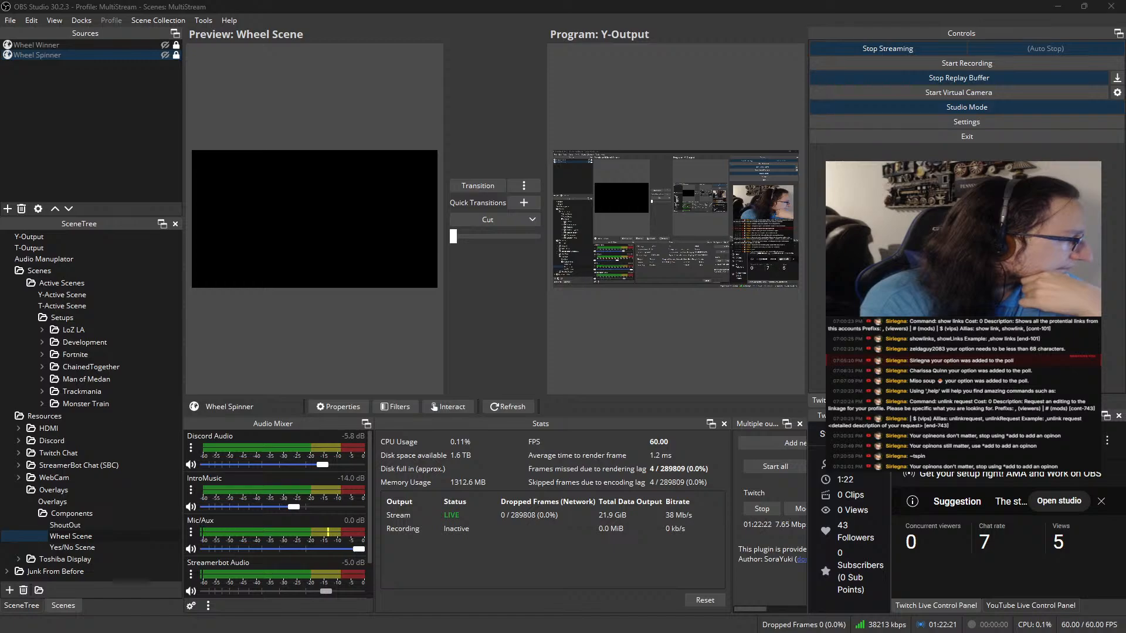
left_click_drag(0, 199, 565, 149)
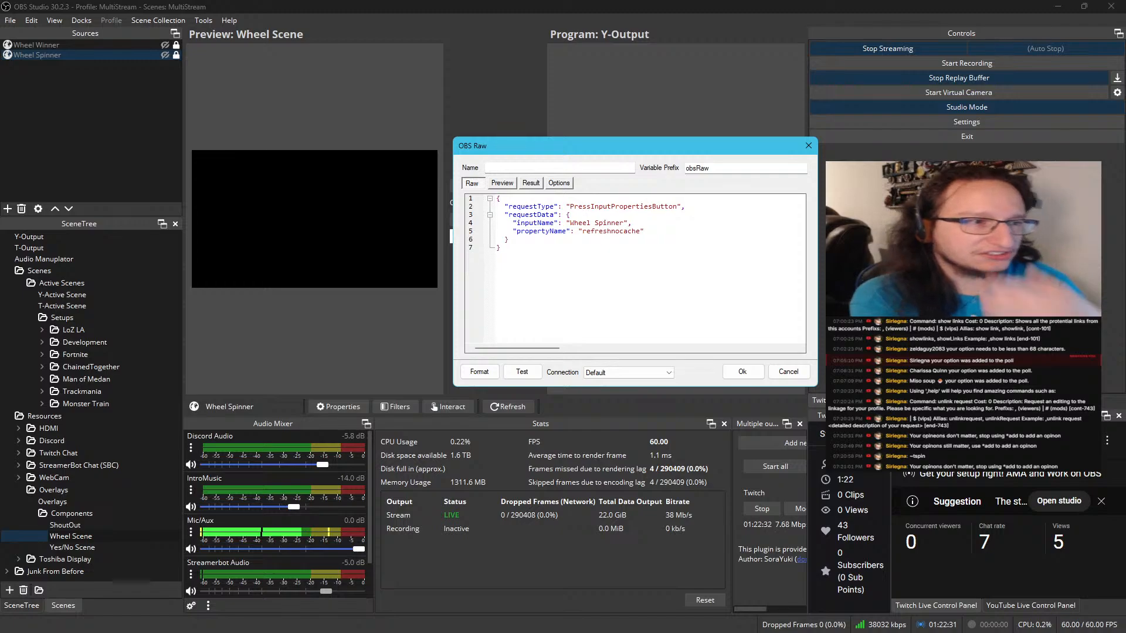
left_click_drag(613, 148, 0, 135)
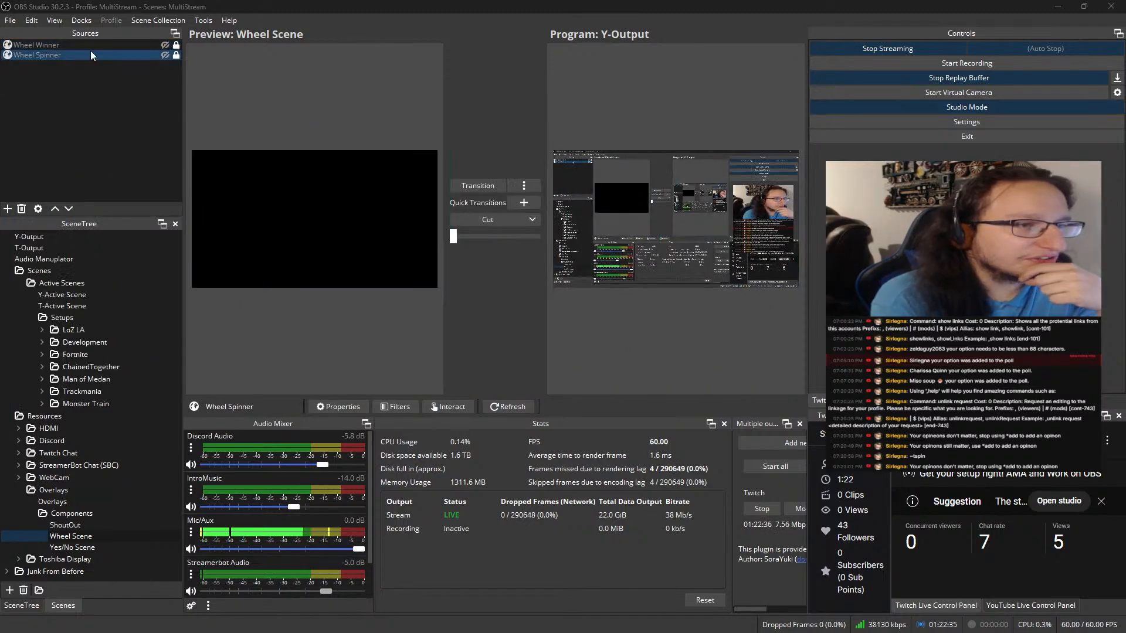
left_click(165, 55)
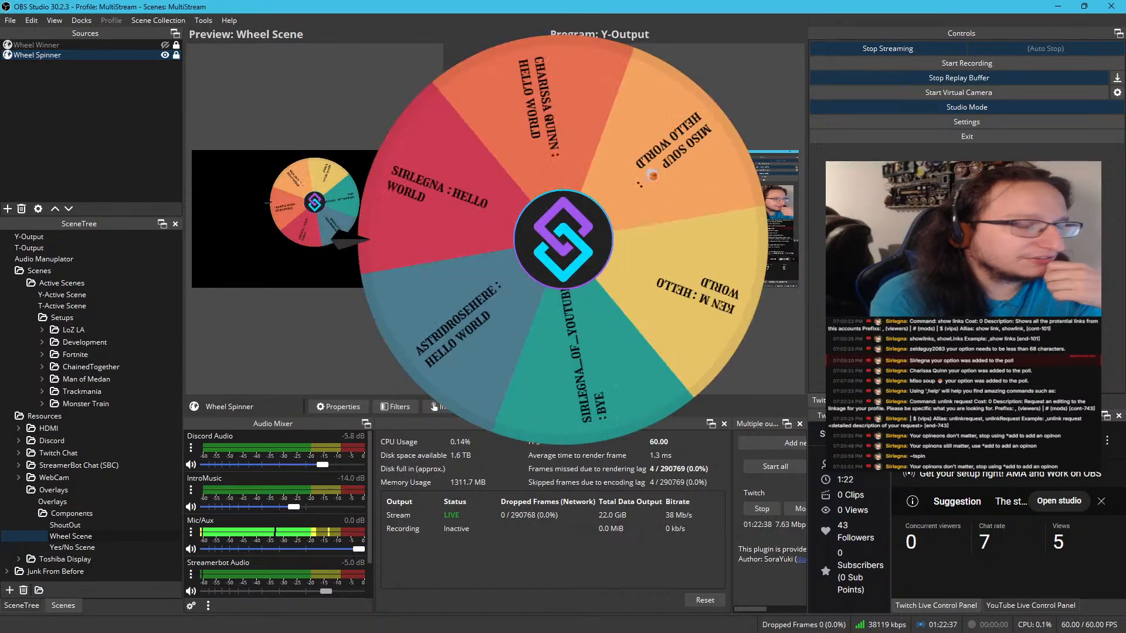
left_click_drag(0, 170, 608, 154)
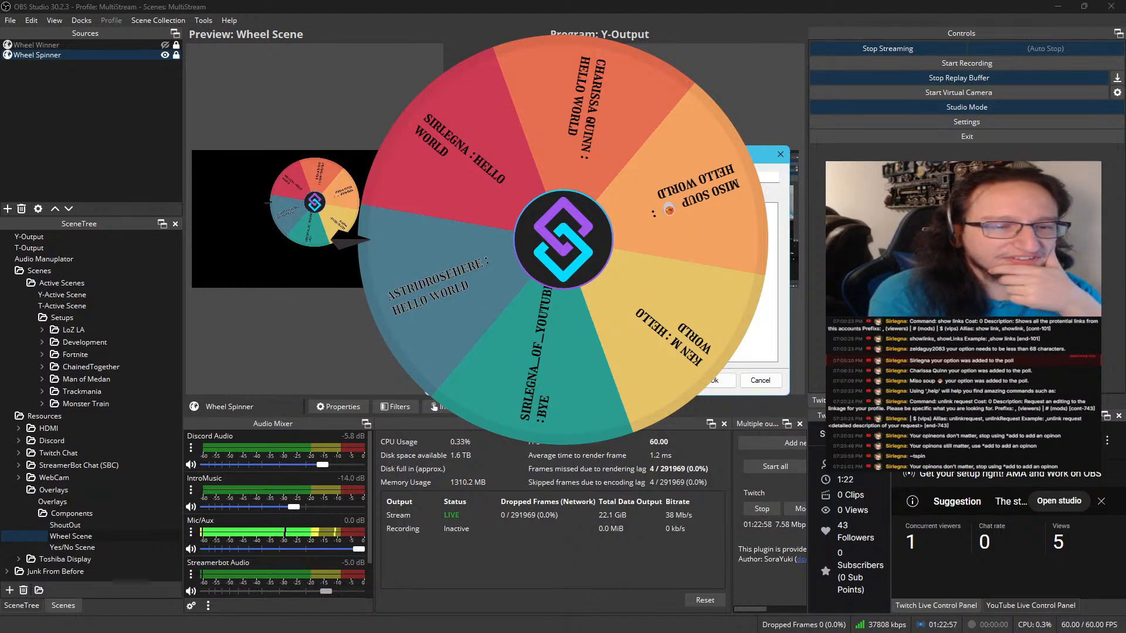
left_click(711, 385)
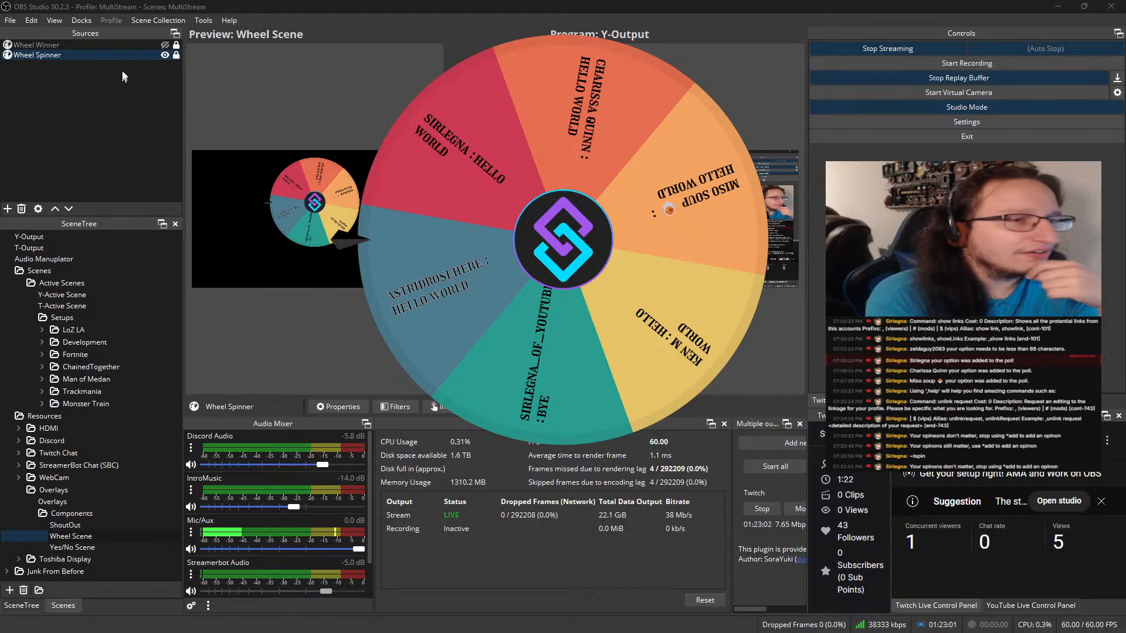
left_click(165, 55)
Bring Streamer.bot back and examine the OBS Raw request's requestType, inputName and propertyName values against the Wheel Spinner source
left_click_drag(0, 87, 529, 32)
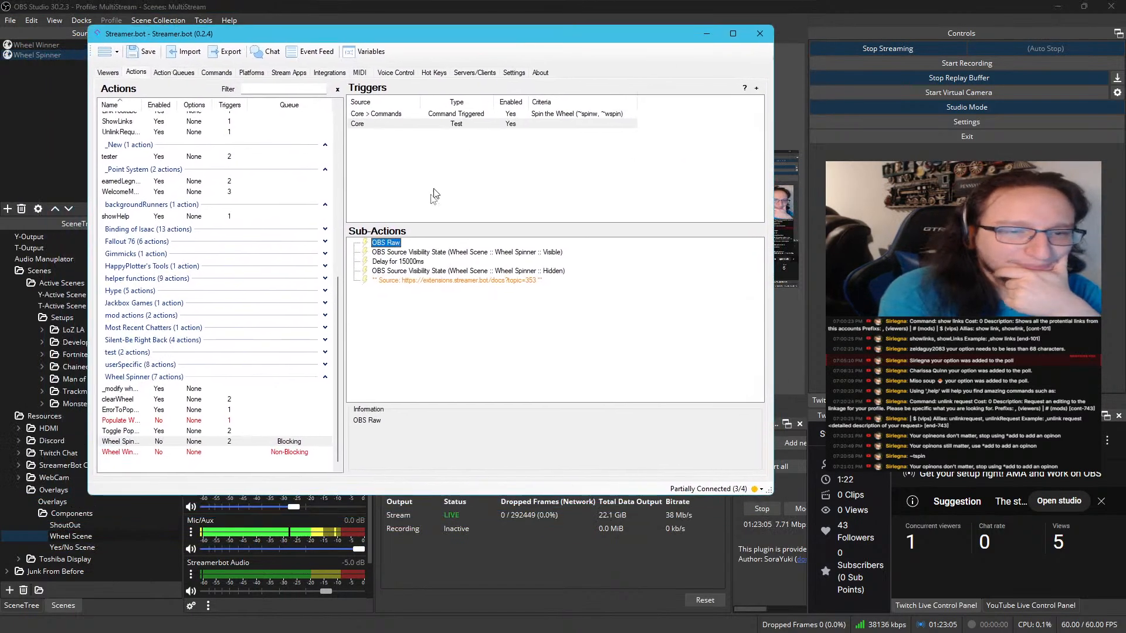
double_click(394, 240)
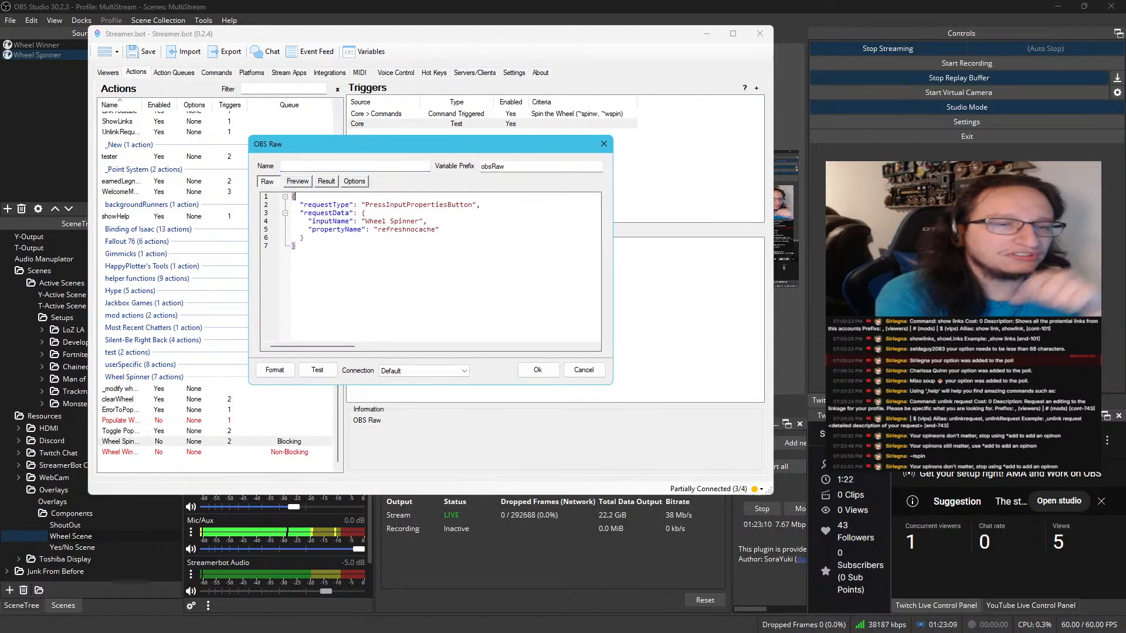
double_click(418, 205)
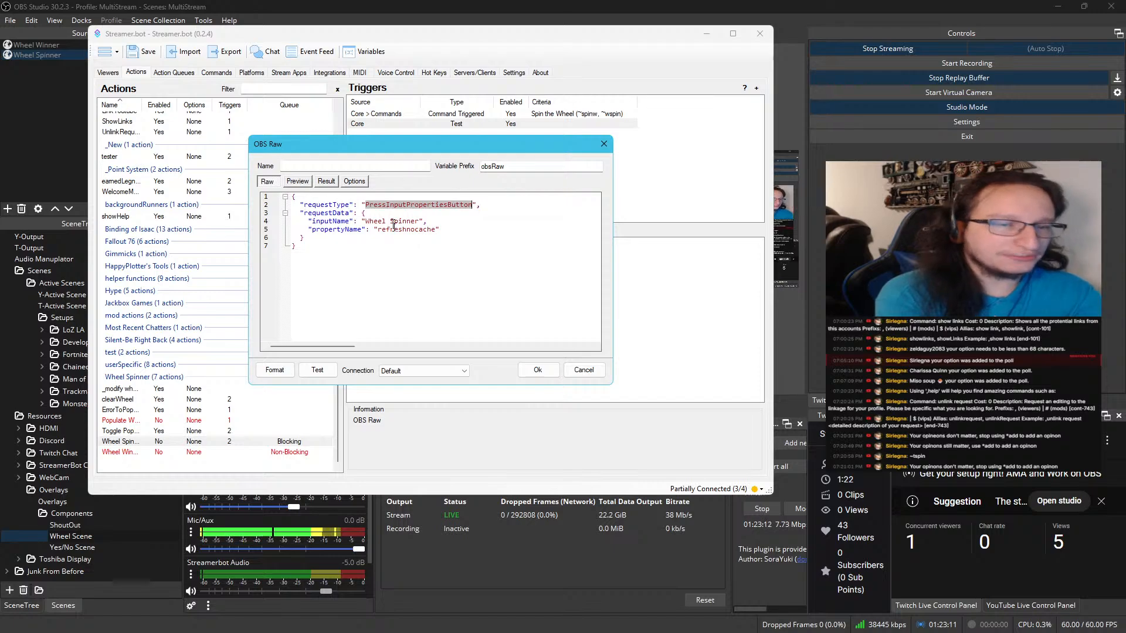
left_click(364, 221)
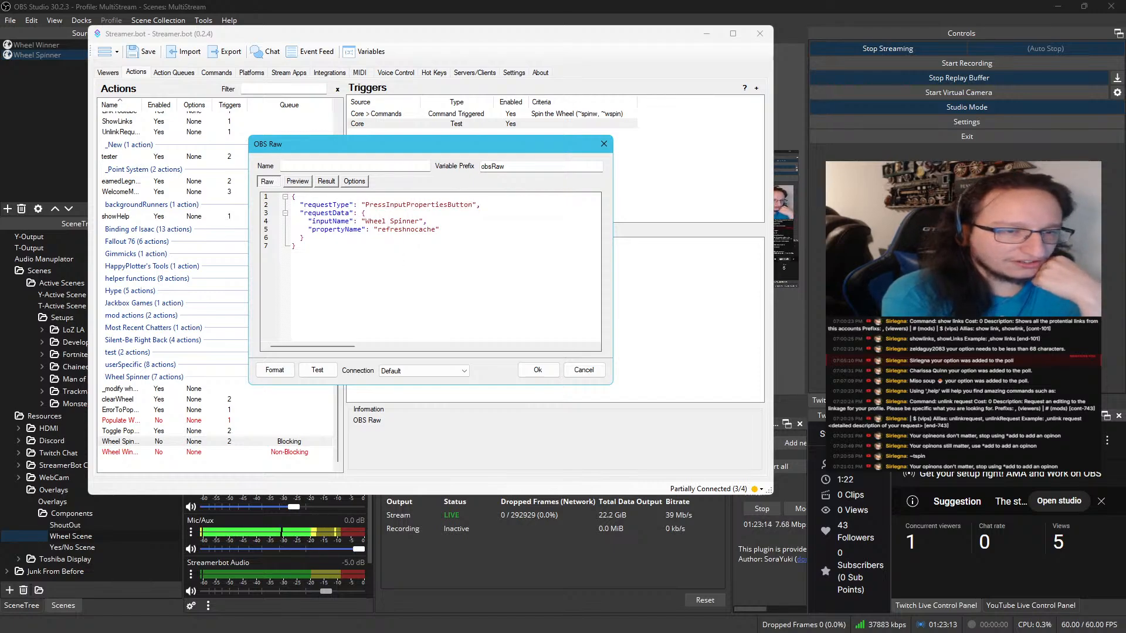
left_click_drag(361, 221, 426, 222)
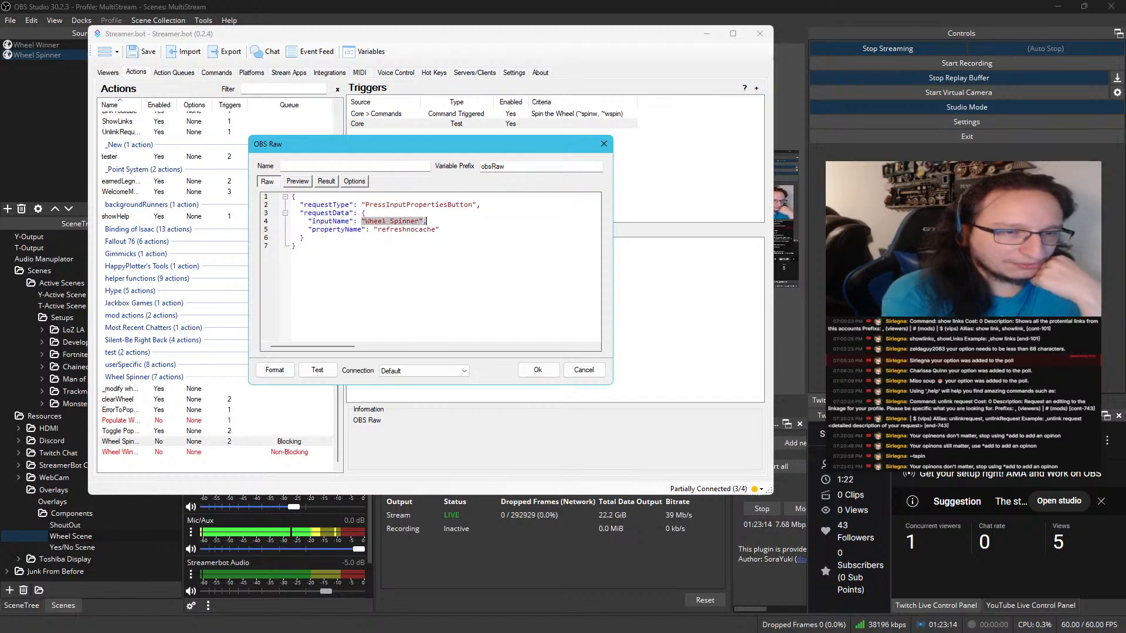
left_click(37, 55)
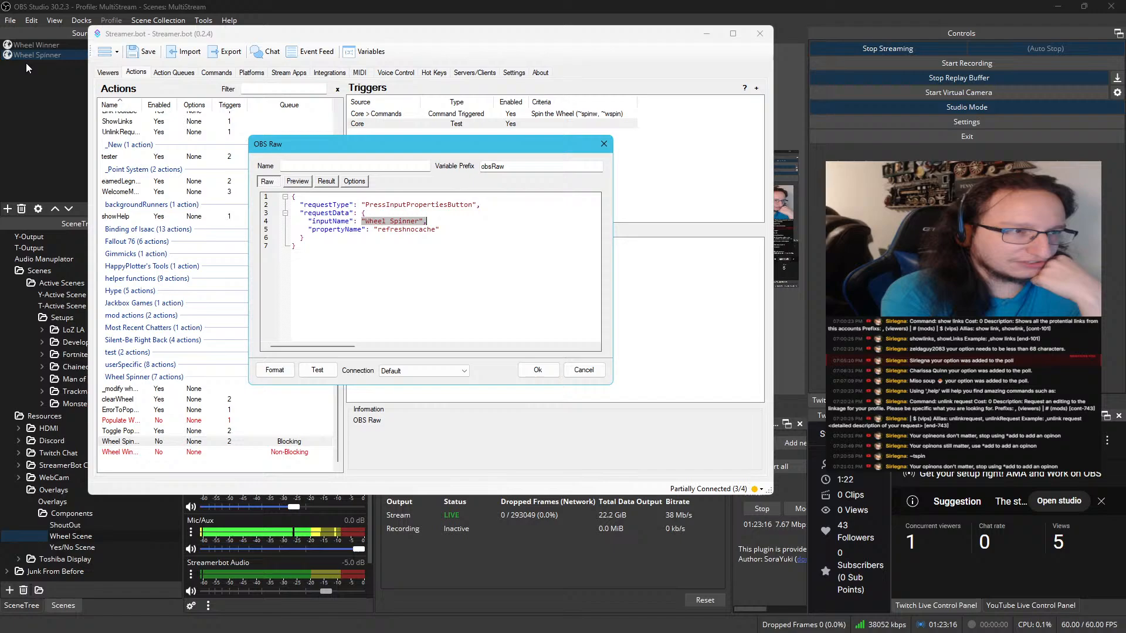
left_click(399, 240)
double_click(396, 230)
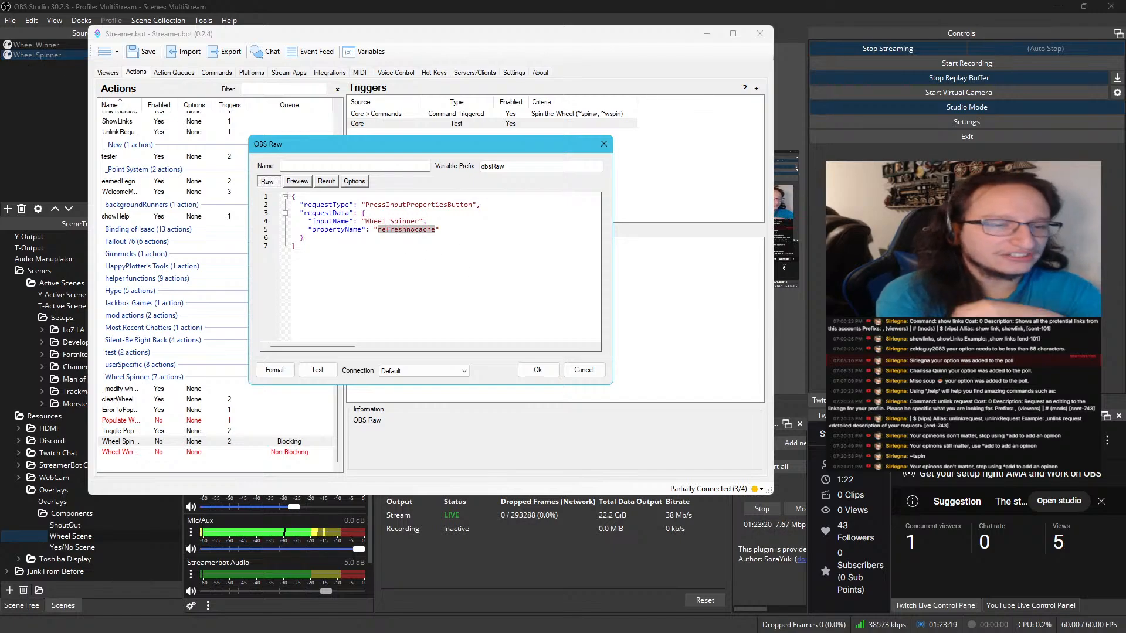
left_click(537, 370)
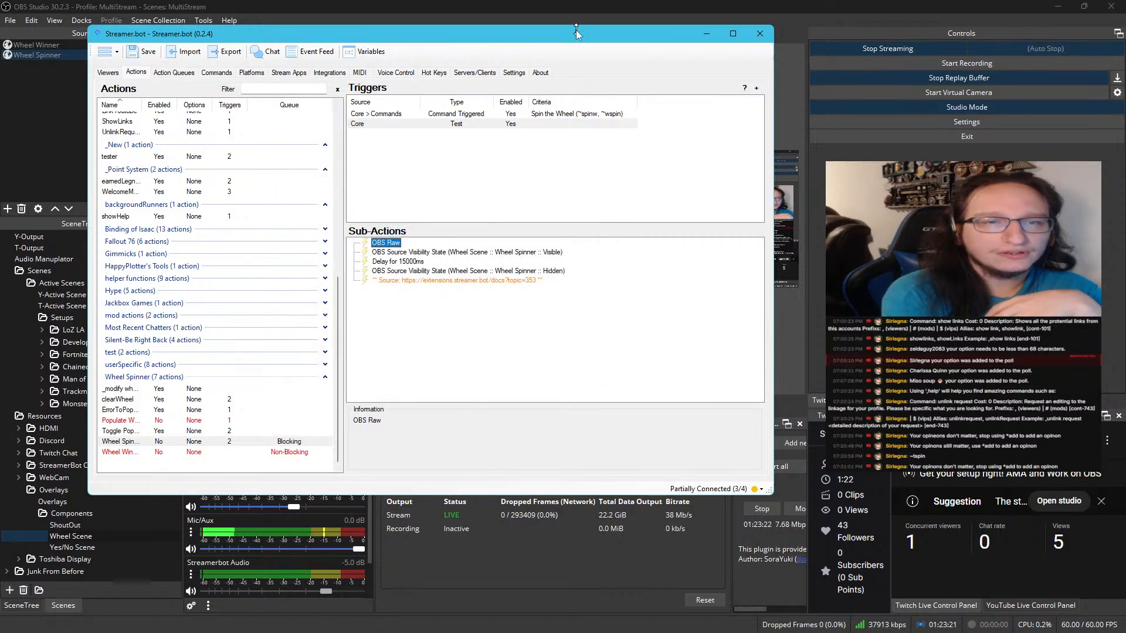
Switch to OBS and examine the Wheel Spinner source's properties down to the option for refreshing the page cache
left_click_drag(575, 32, 0, 170)
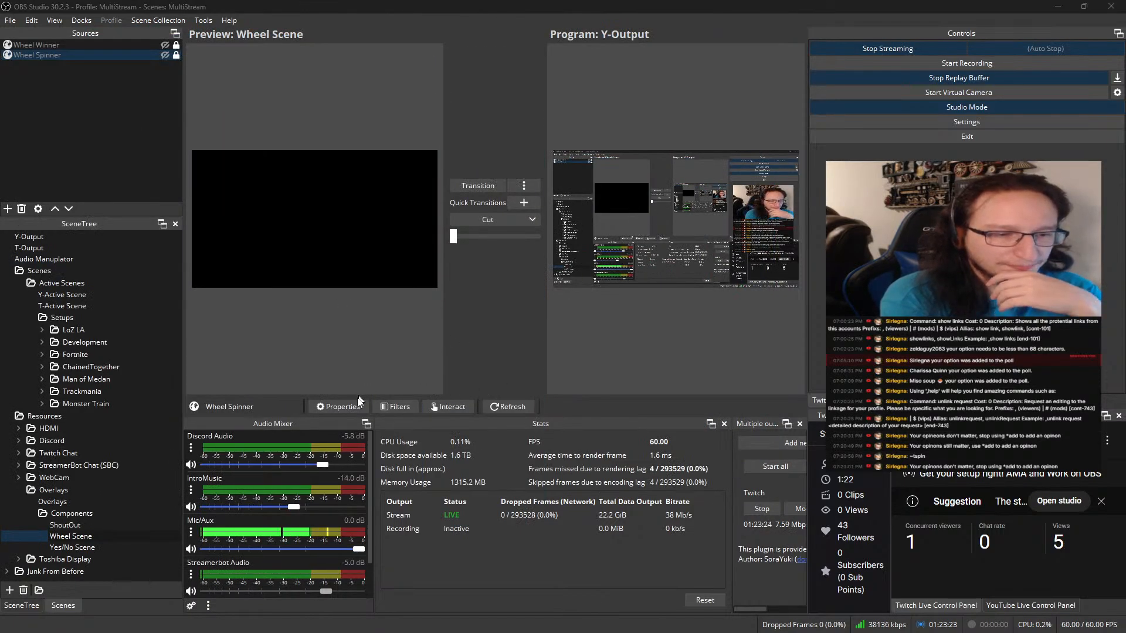
left_click(339, 406)
scroll(422, 352, "down", 5)
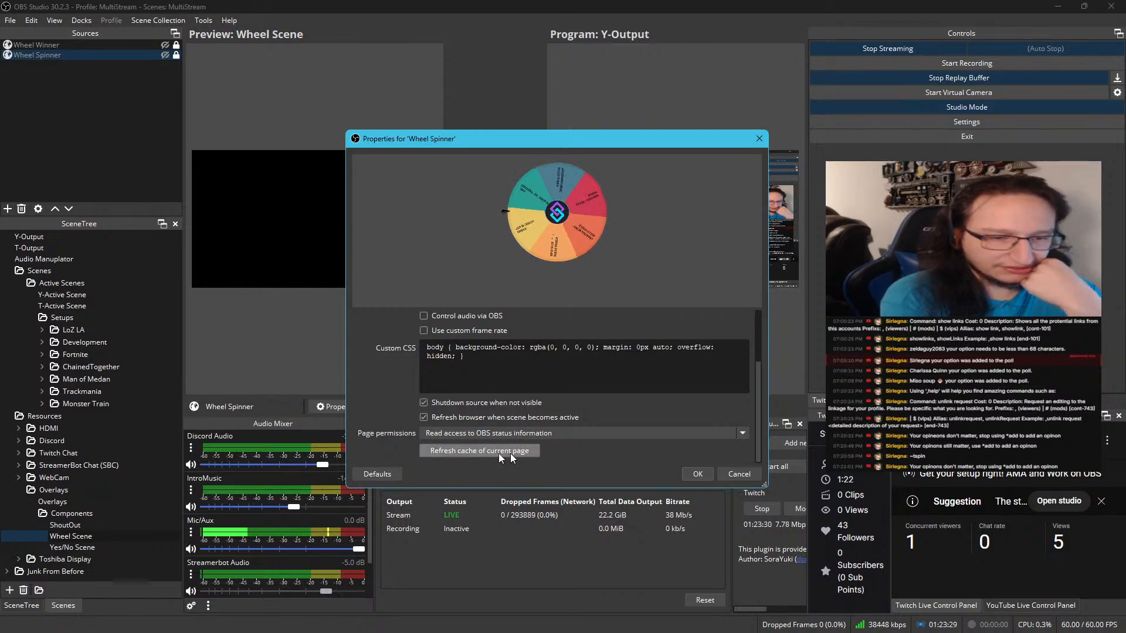
left_click(696, 474)
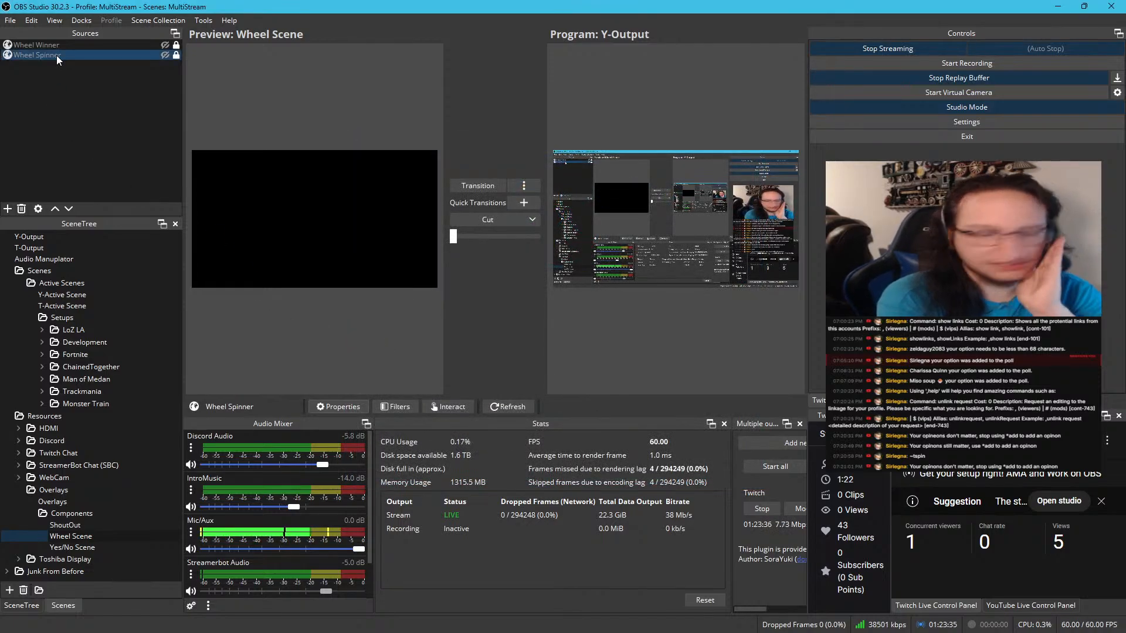
Return to Streamer.bot and review the action's visible-state, delay, hidden-state and source comment sub-actions
left_click_drag(0, 170, 675, 52)
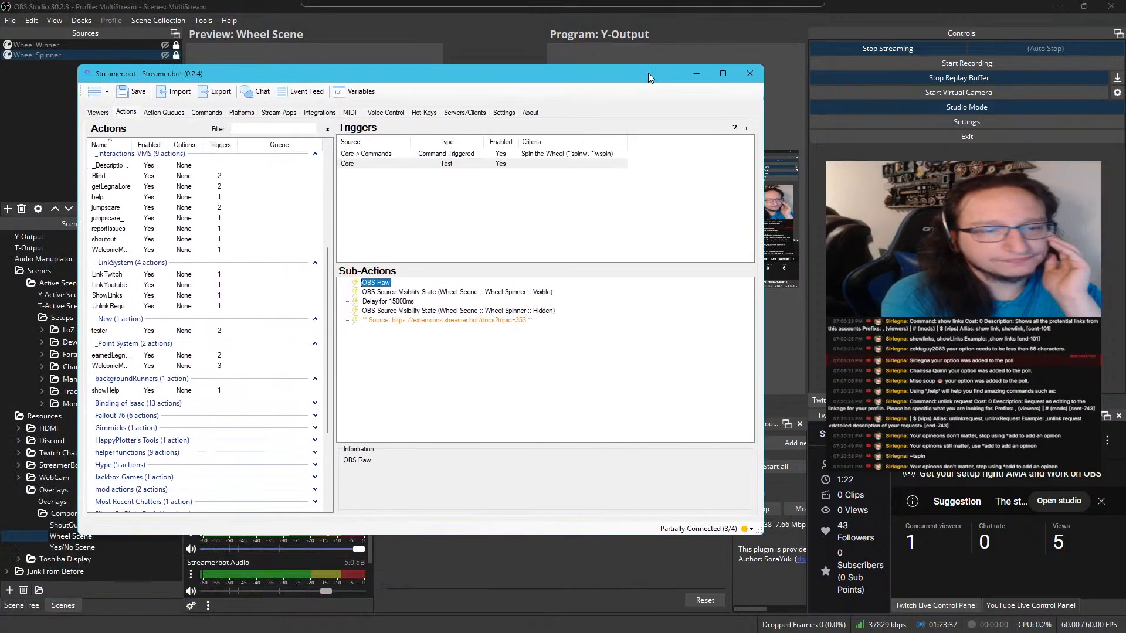
left_click(473, 278)
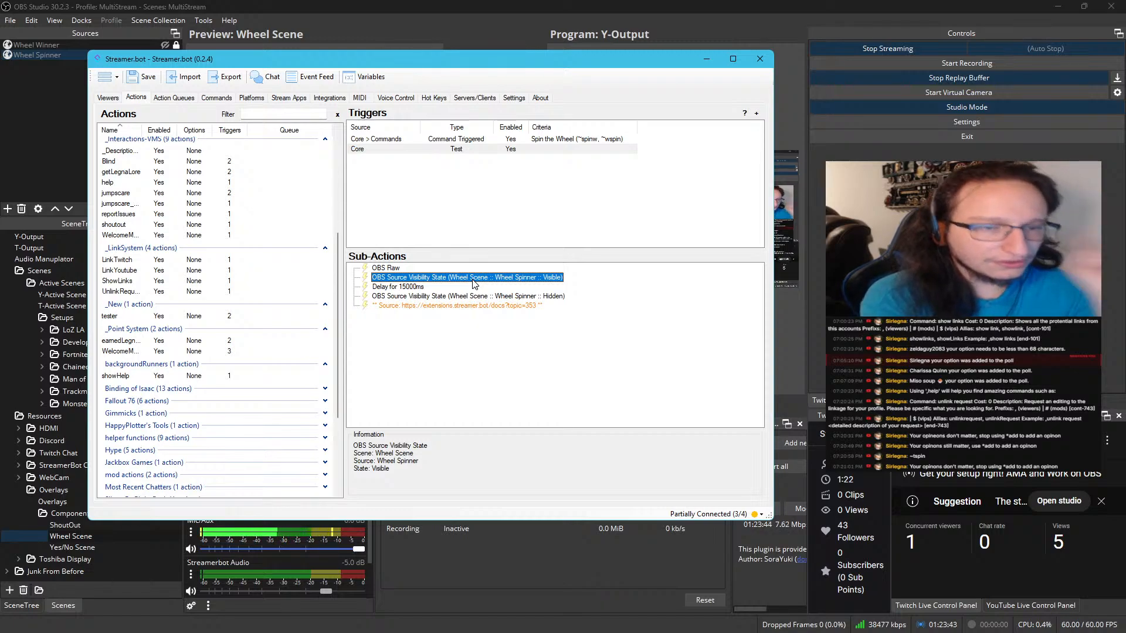
double_click(456, 288)
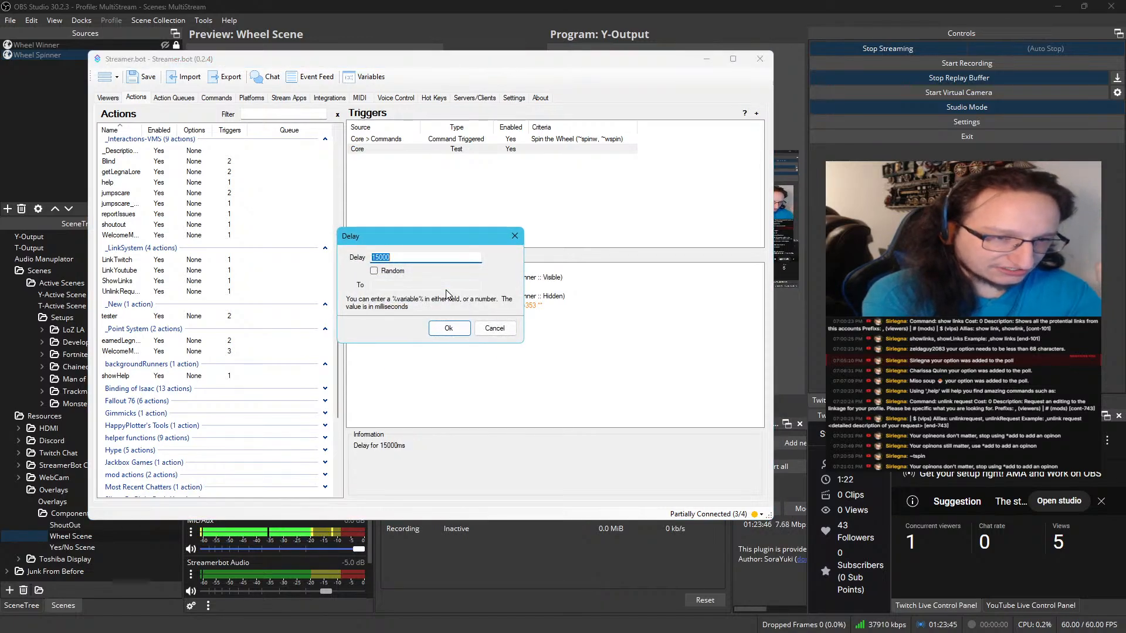
left_click(448, 328)
left_click(455, 298)
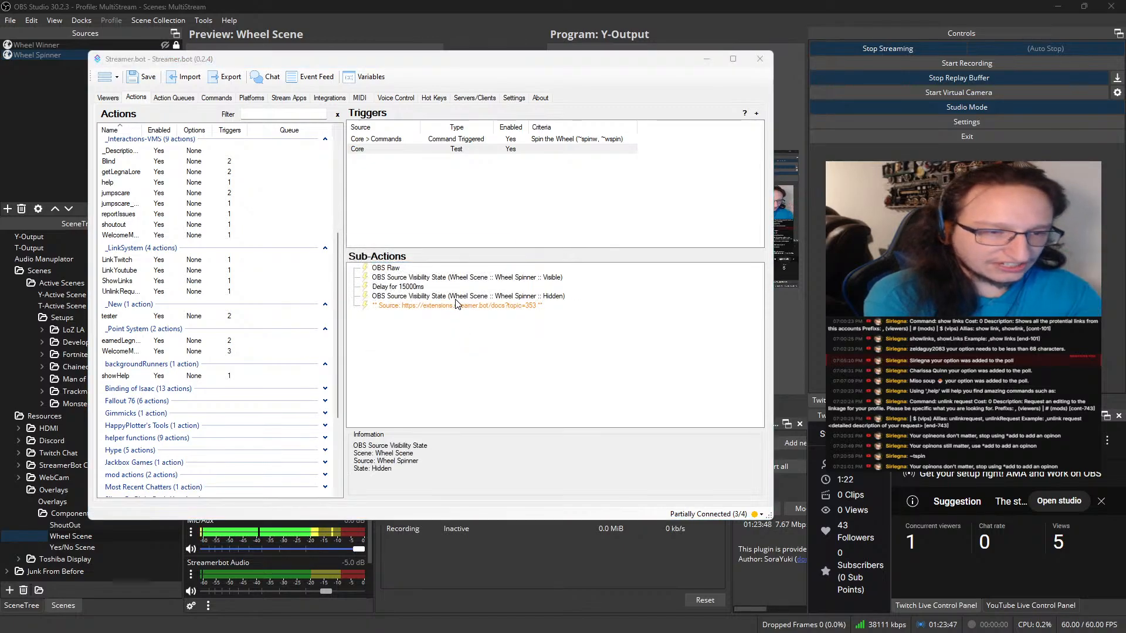
double_click(455, 298)
left_click(456, 326)
left_click(465, 306)
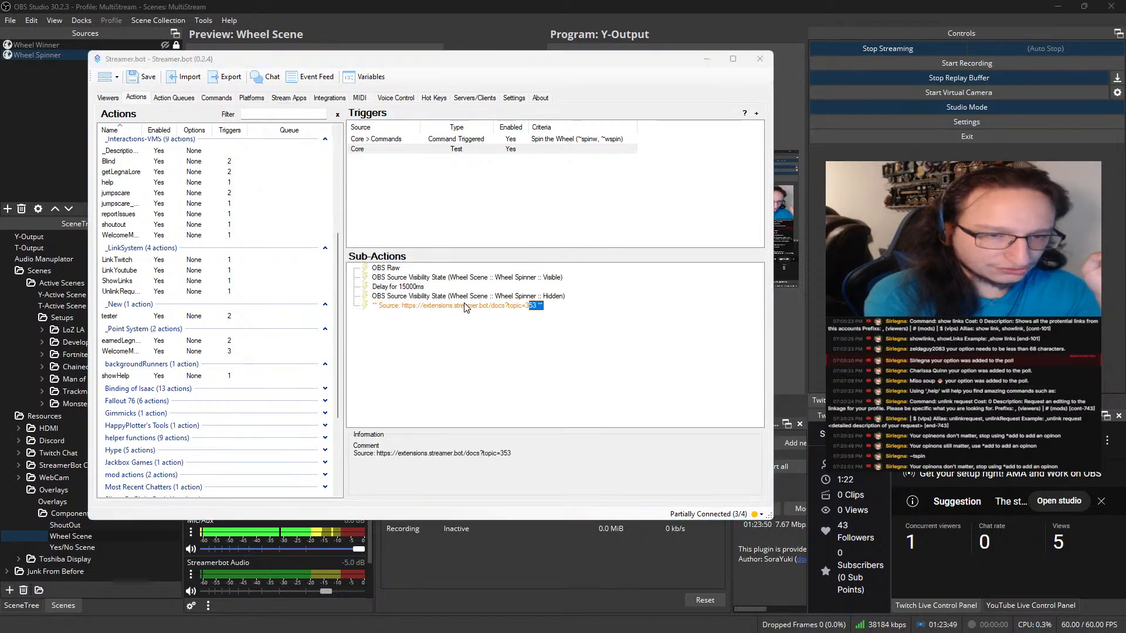
double_click(464, 306)
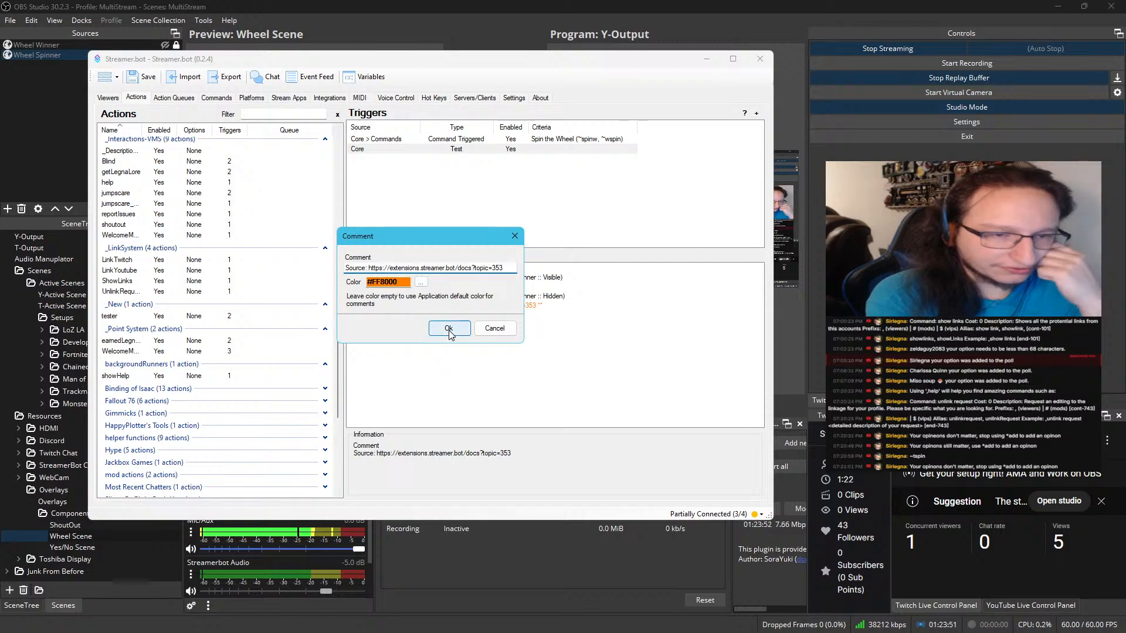
left_click(449, 330)
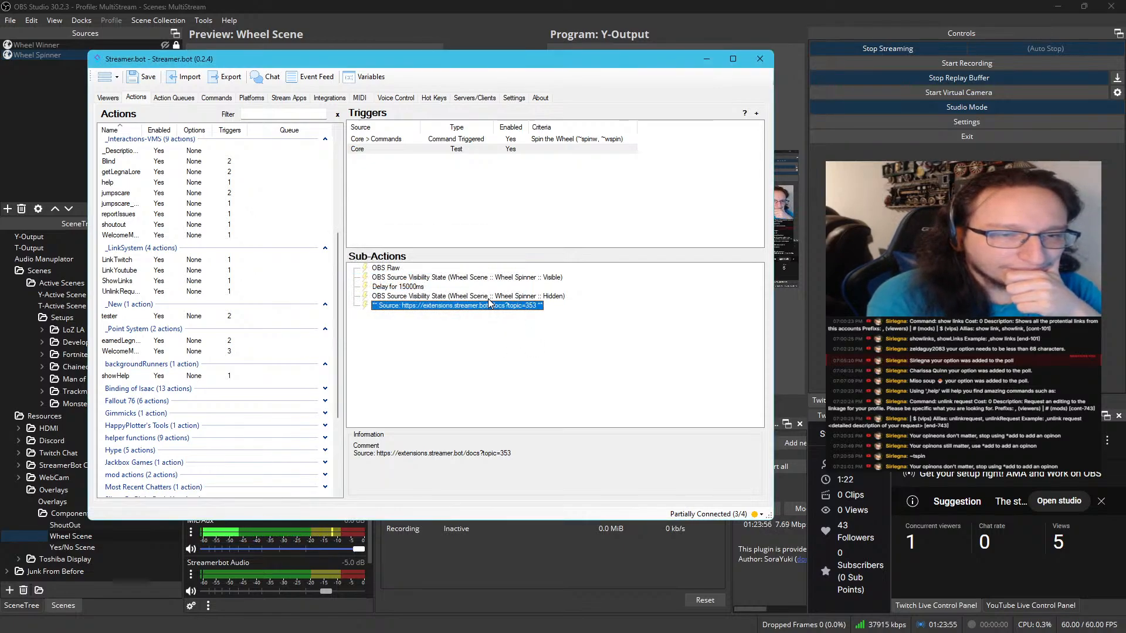
left_click(494, 346)
Enable the Blocking-queue action in the Wheel Spinner group
scroll(302, 350, "down", 4)
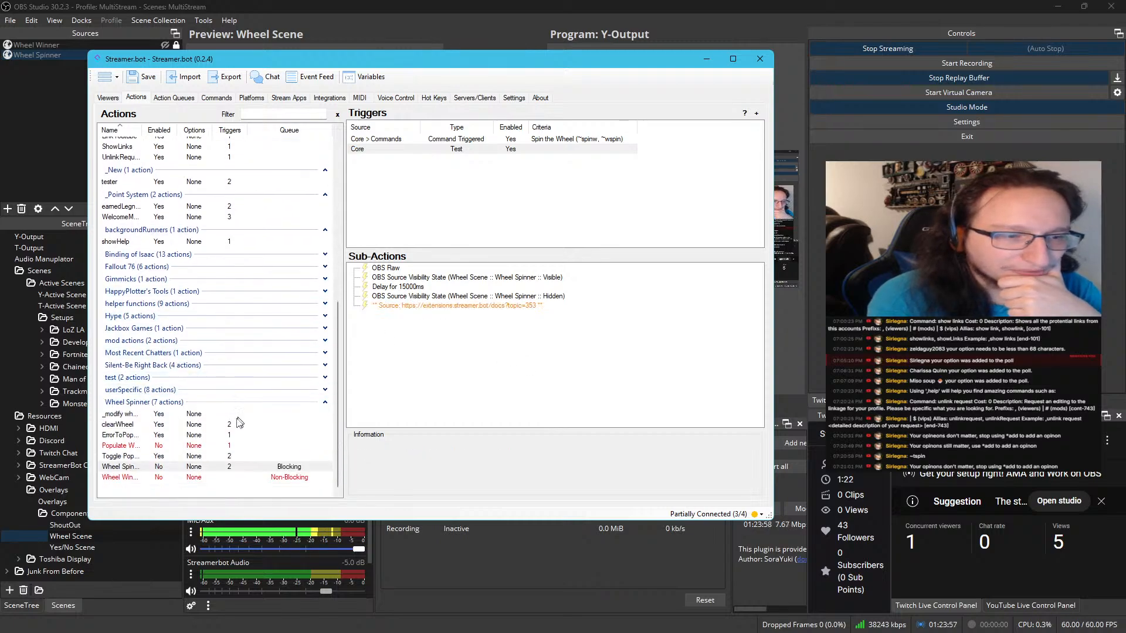
left_click(211, 457)
left_click(213, 466)
right_click(215, 466)
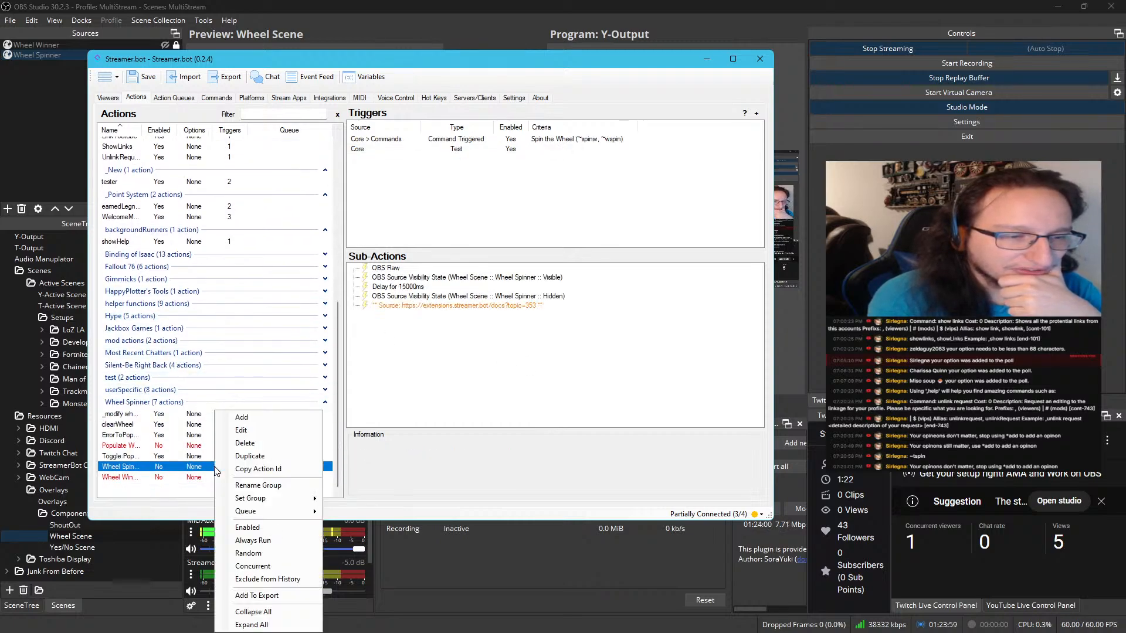
left_click(262, 528)
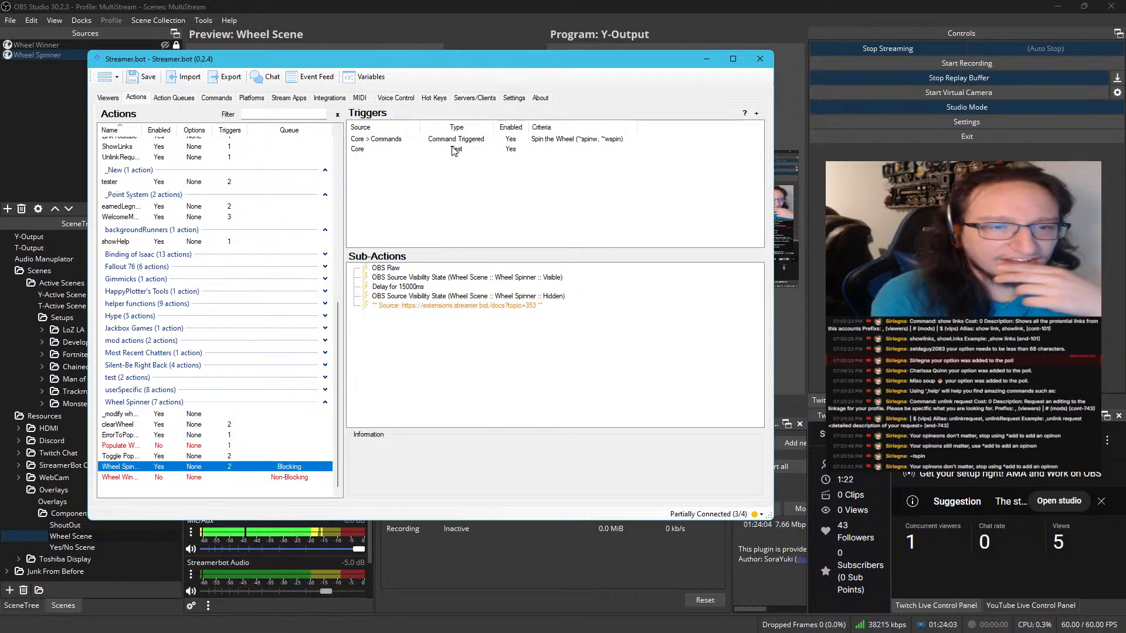
Move Streamer.bot out of the way, watch the wheel spin in OBS, and bring Streamer.bot back
left_click_drag(517, 62, 0, 115)
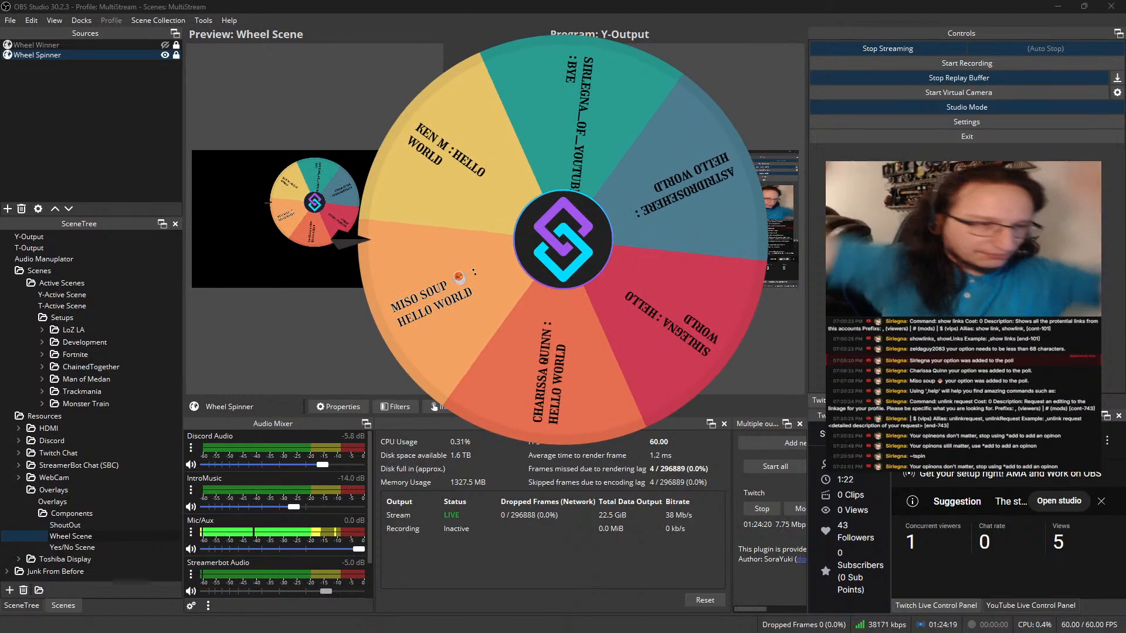
left_click_drag(0, 121, 0, 50)
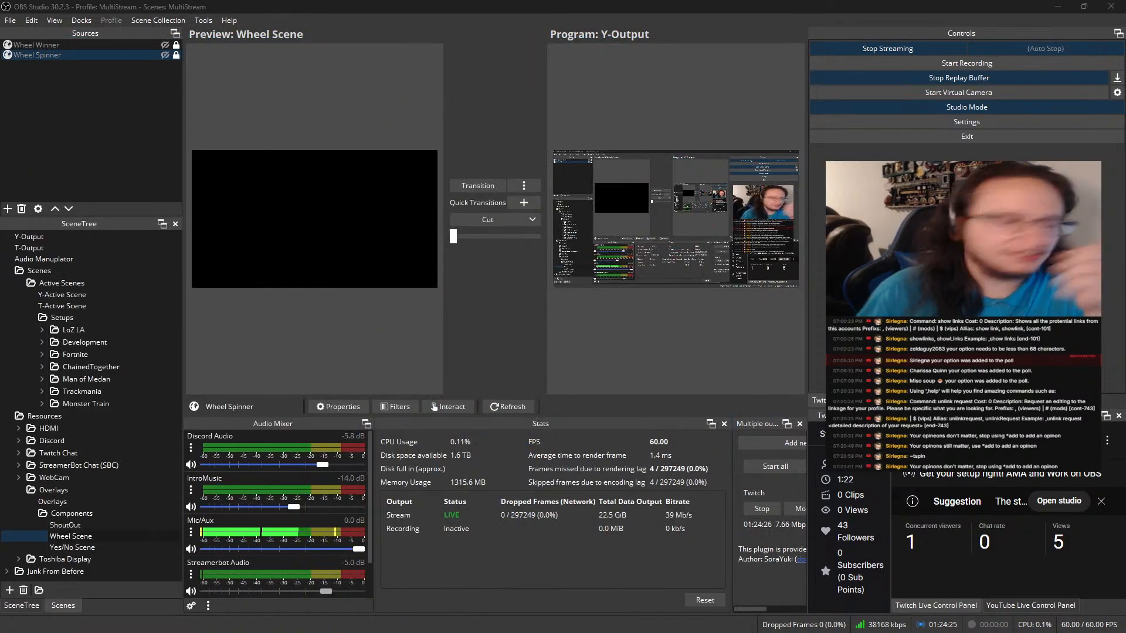
left_click_drag(0, 69, 515, 62)
Replace the folder path in the wheel-winner action's browser source URL with the copied D:\Twitch and Youtube\Youtube Scripts\Streamer-bot test\Wheel Spinner-v1.3\Wheel Winner path
scroll(243, 291, "down", 4)
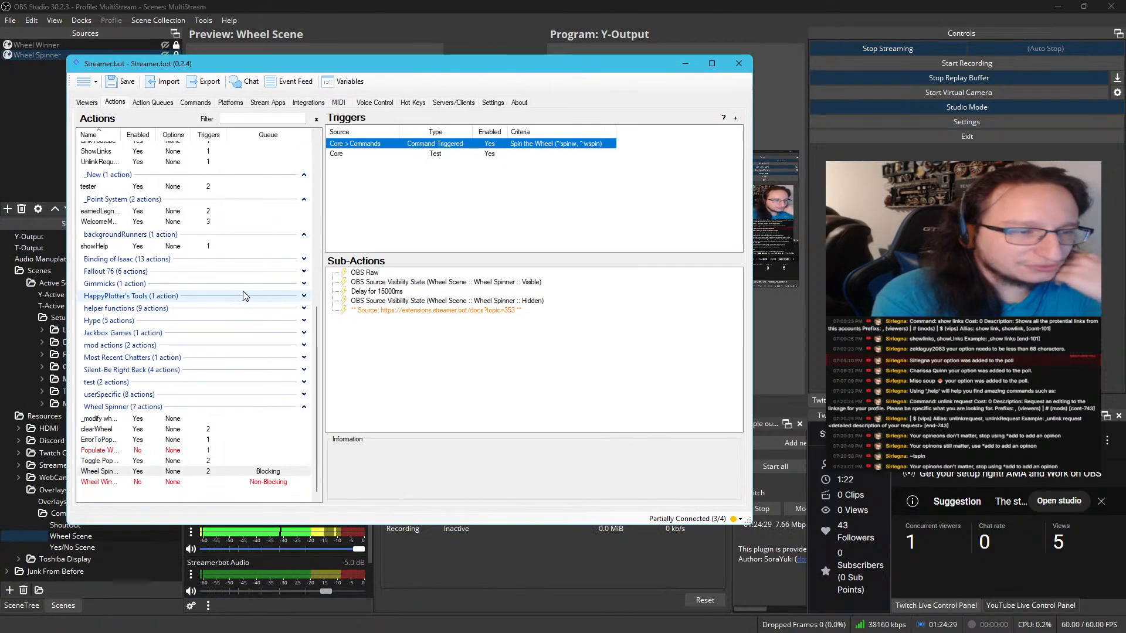
left_click(211, 482)
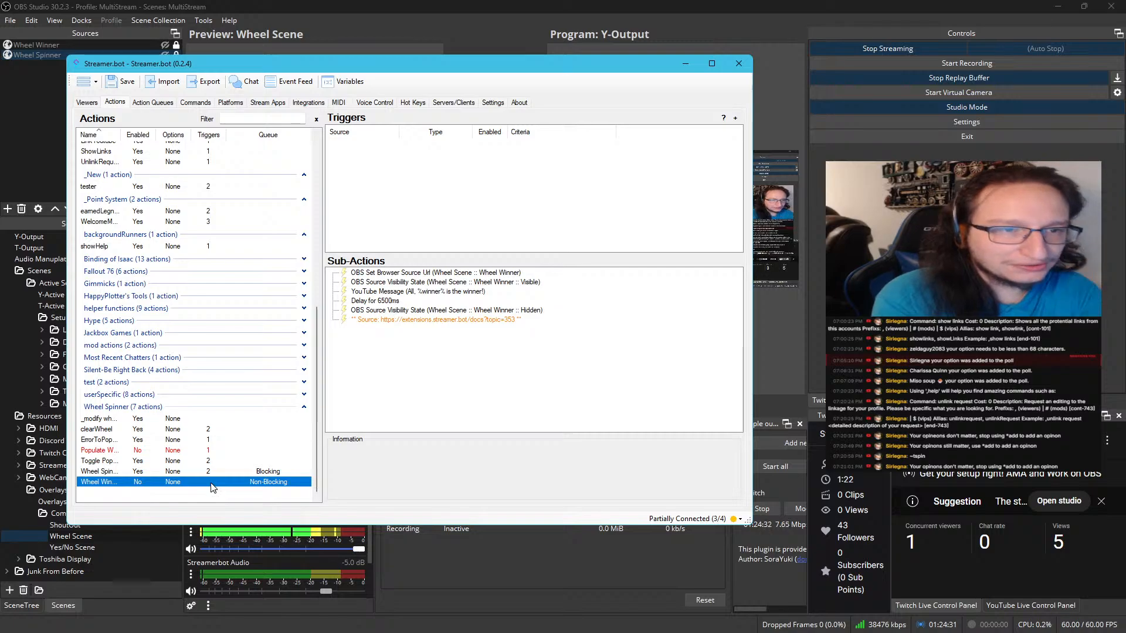
left_click(454, 274)
double_click(453, 274)
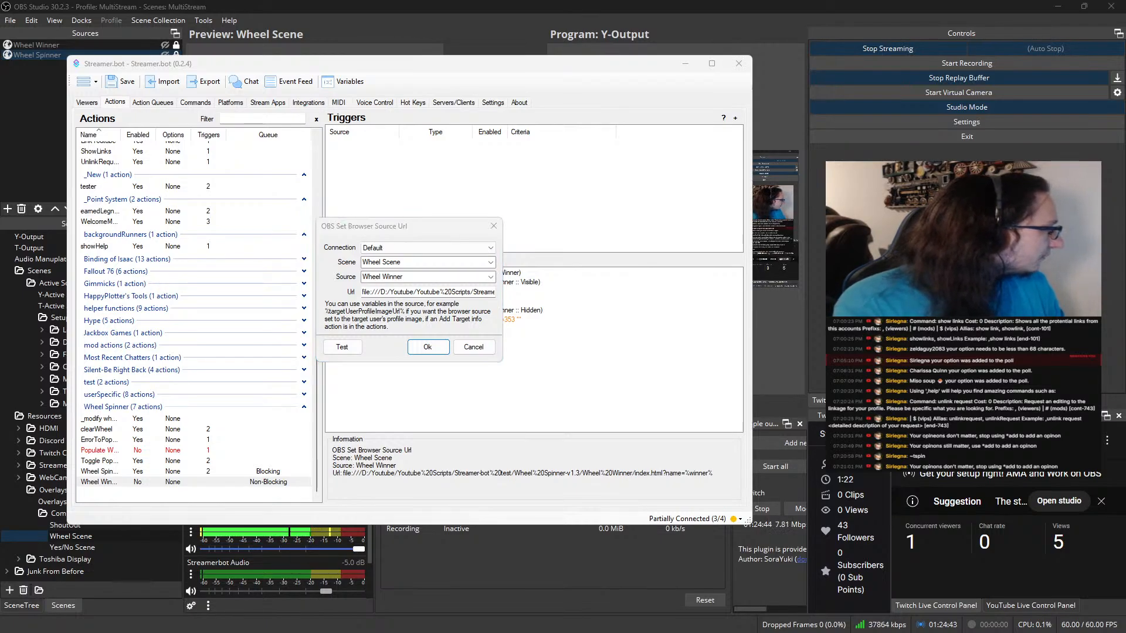
left_click(428, 288)
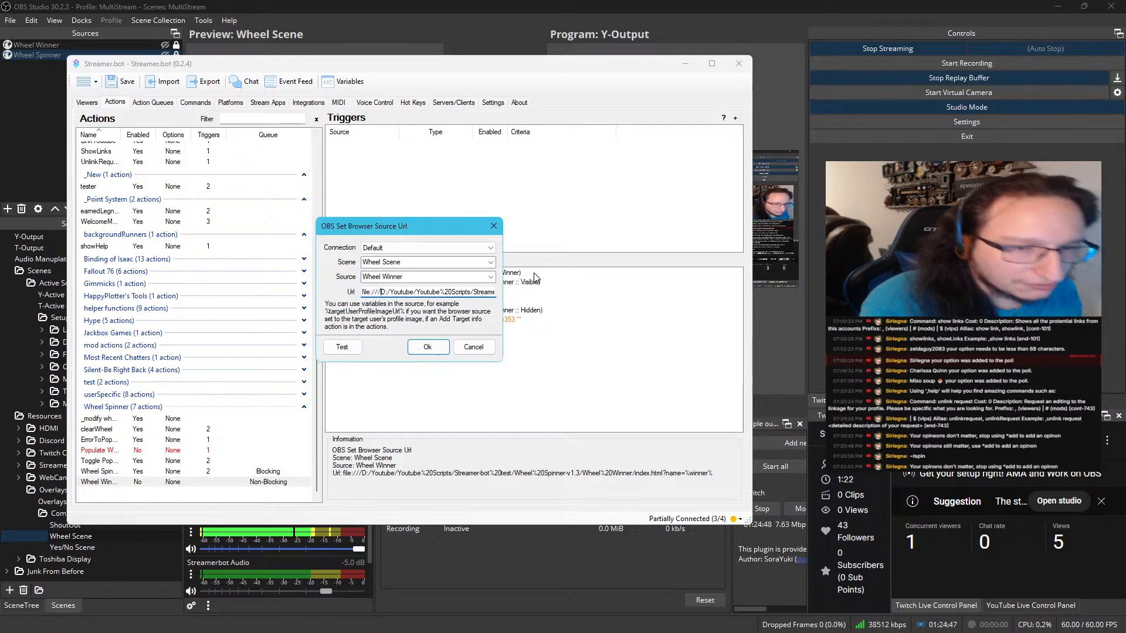
key("shift+Right")
key("shift+Right")
key("shift+Right")
key("shift+Right")
key("shift+Right")
key("shift+Right")
key("shift+Right")
key("shift+Right")
key("shift+Right")
key("shift+Right")
key("shift+Right")
key("shift+Right")
key("shift+Right")
key("shift+Right")
key("shift+Right")
key("shift+Right")
key("shift+Right")
key("shift+Right")
key("shift+Right")
key("shift+Right")
key("shift+Right")
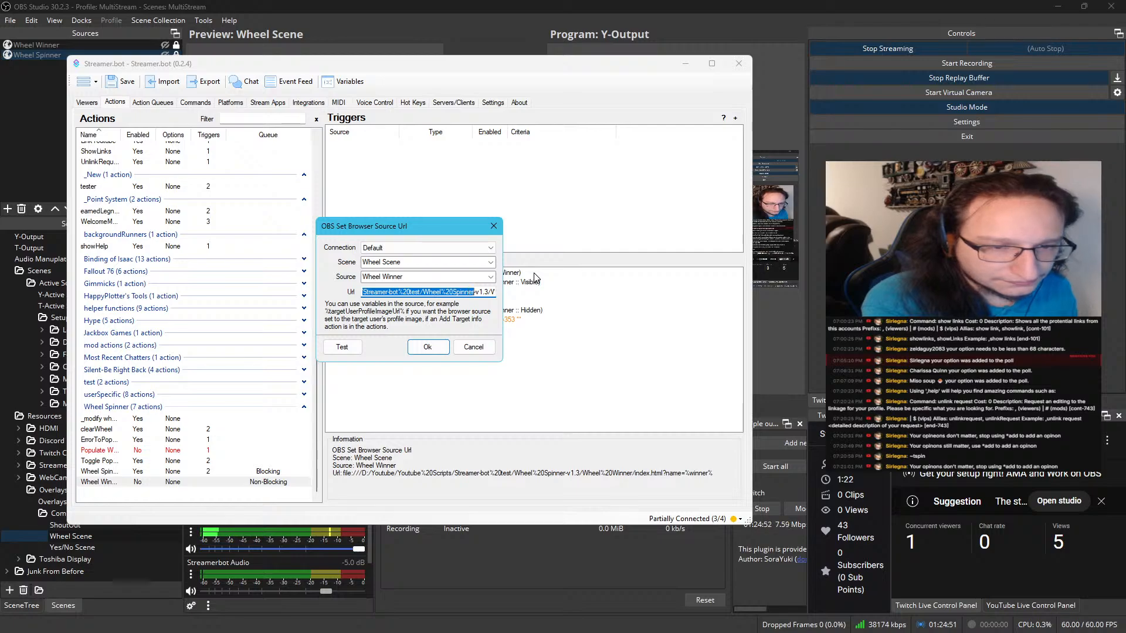
key("shift+Right")
key("shift+Right")
key("shift+Right")
key("shift+Right")
key("shift+Right")
key("shift+Right")
key("shift+Right")
key("shift+Right")
key("shift+Right")
key("shift+Right")
key("shift+Right")
key("shift+Right")
key("shift+Right")
key("shift+Right")
key("shift+Right")
key("shift+Right")
key("shift+Right")
key("shift+Right")
key("shift+Right")
key("shift+Right")
key("shift+Right")
key("shift+Right")
key("shift+Right")
key("shift+Right")
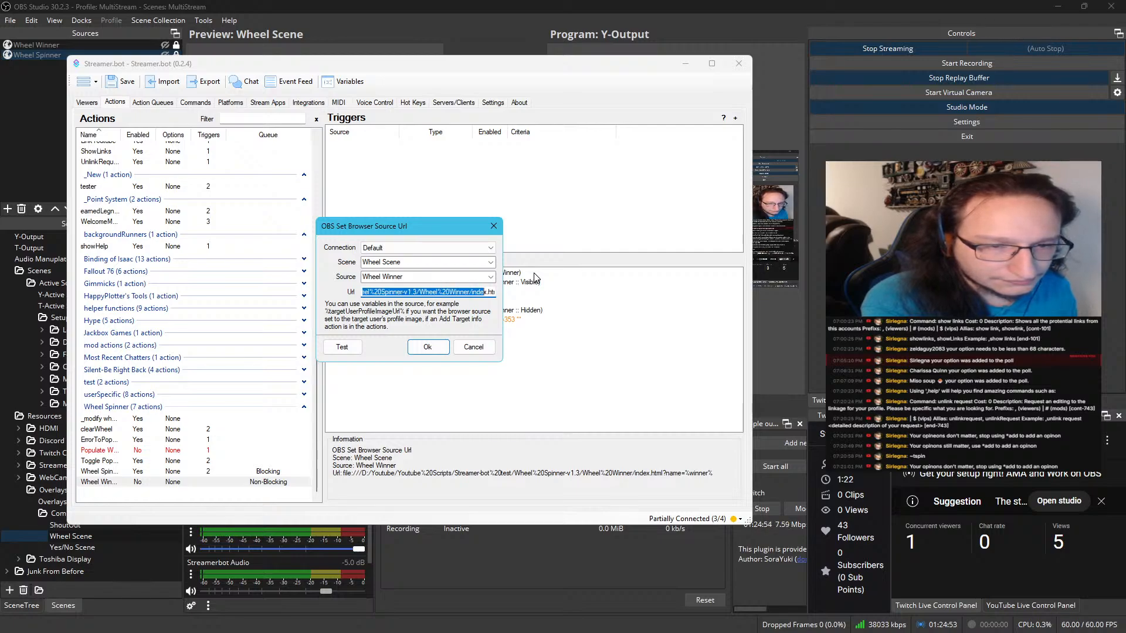
key("shift+Left")
key("shift+Left")
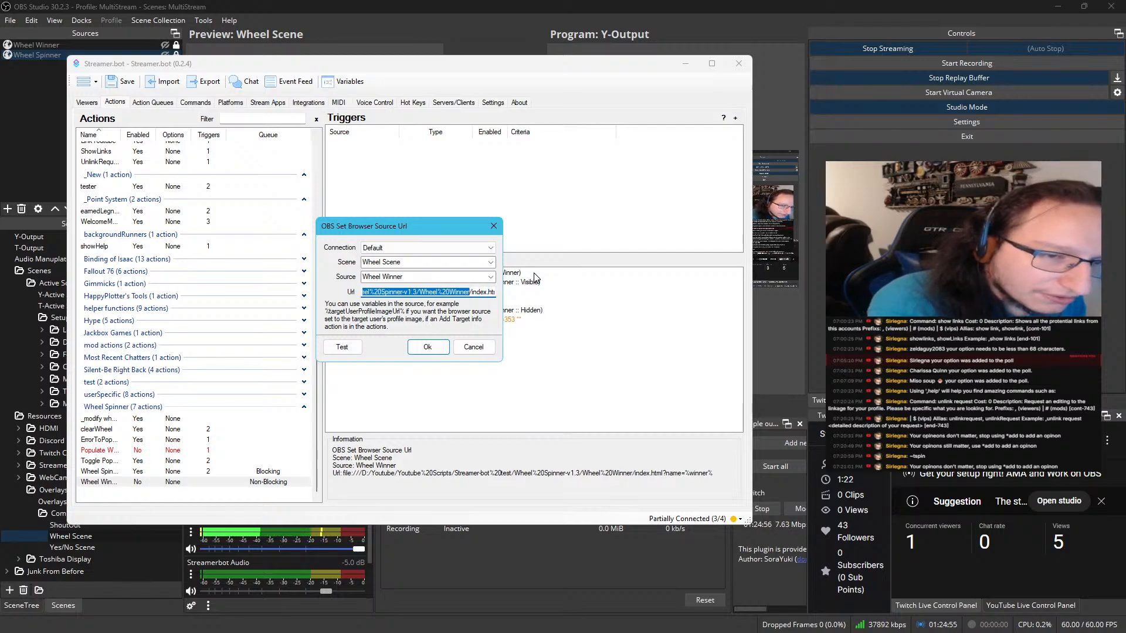
key("BackSpace")
type("Wheel Spinner-v1.3\\Wheel Winner")
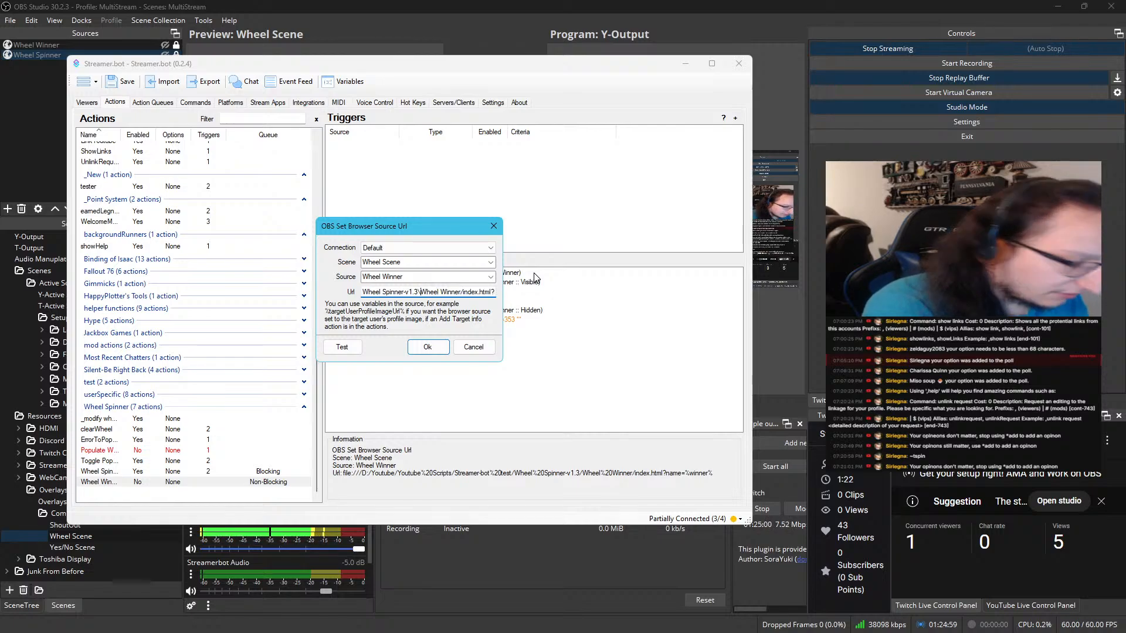
Change the URL's backslashes before the Wheel Winner and Wheel Spinner-v1.3 folders to forward slashes
key("BackSpace")
type("/")
key("Left")
key("Left")
key("Left")
key("Left")
key("Left")
key("Left")
key("Left")
key("Left")
key("Left")
key("Left")
key("Left")
key("Left")
key("Left")
key("Left")
key("Left")
key("Left")
key("Left")
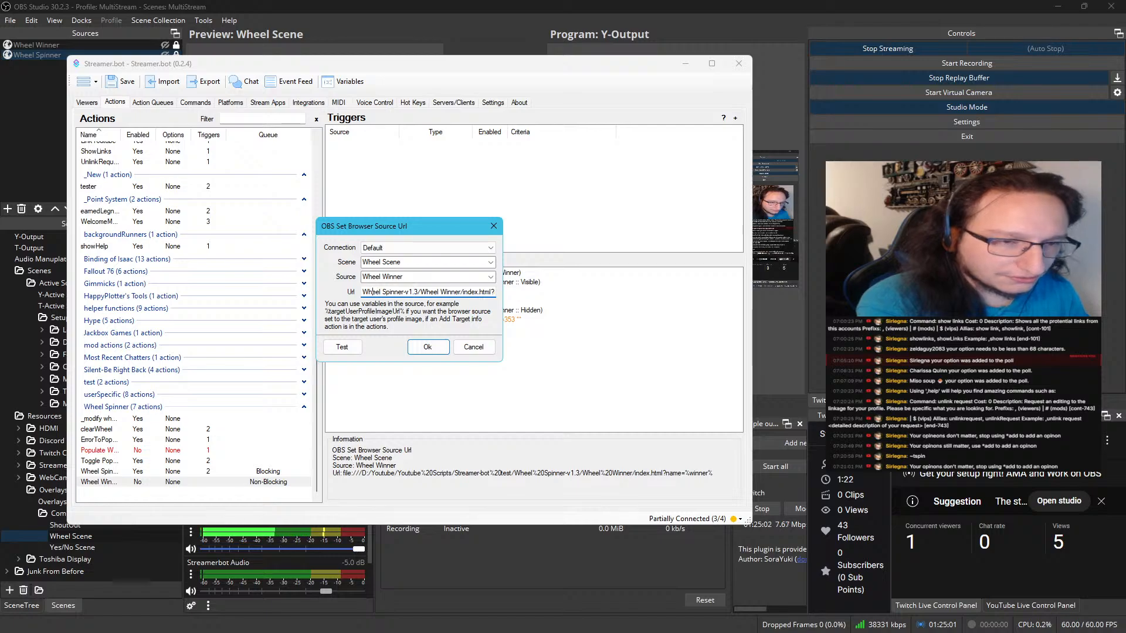
key("Left")
key("Left")
key("Left")
key("Left")
key("Left")
key("Left")
key("Left")
key("Left")
key("Left")
key("Left")
key("Left")
key("Left")
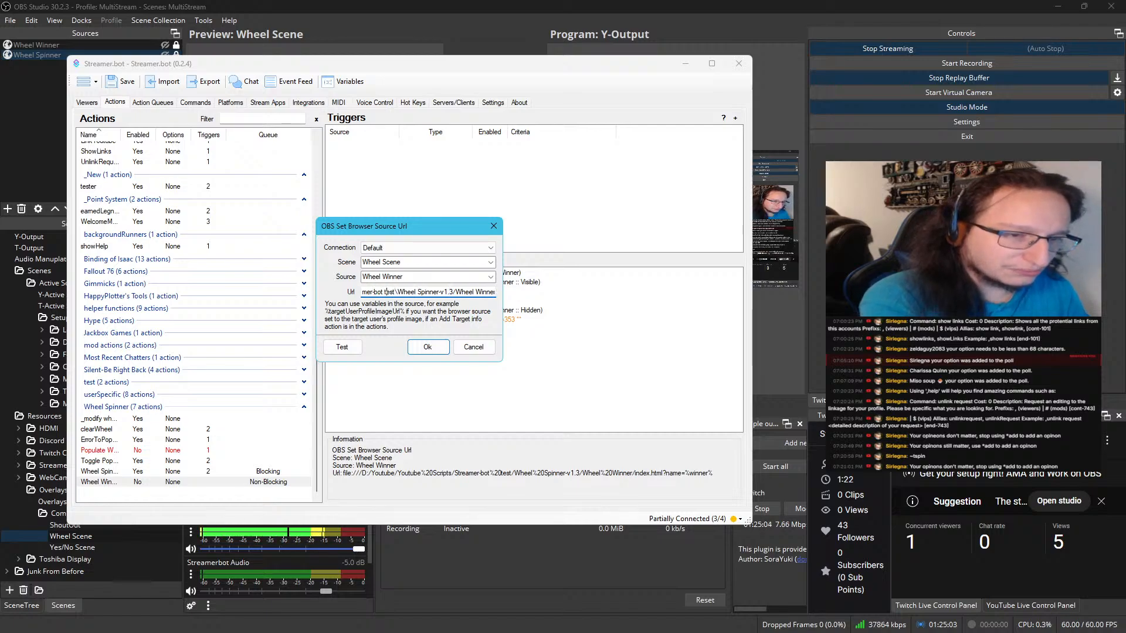
key("BackSpace")
type("/")
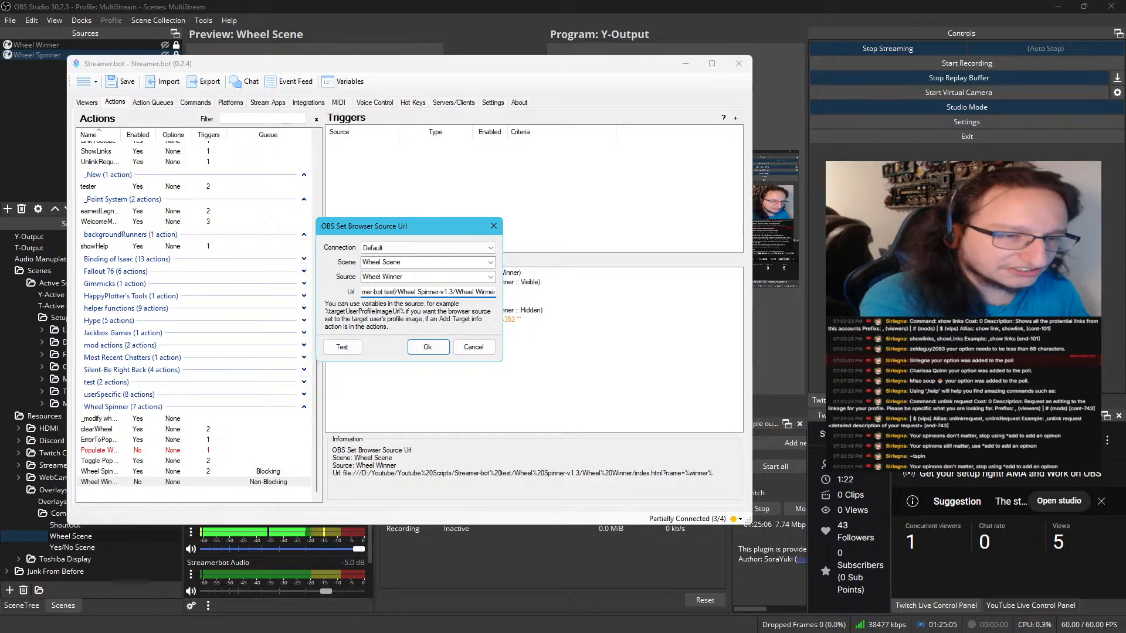
Change the remaining backslashes back to the D: drive to forward slashes and save the browser source URL sub-action
key("Left")
key("Left")
key("Left")
key("Left")
key("Left")
key("Left")
key("Left")
key("Left")
key("Left")
key("Left")
key("Left")
key("Left")
key("Left")
key("Left")
key("Left")
key("Left")
key("Left")
key("Left")
key("Left")
key("Left")
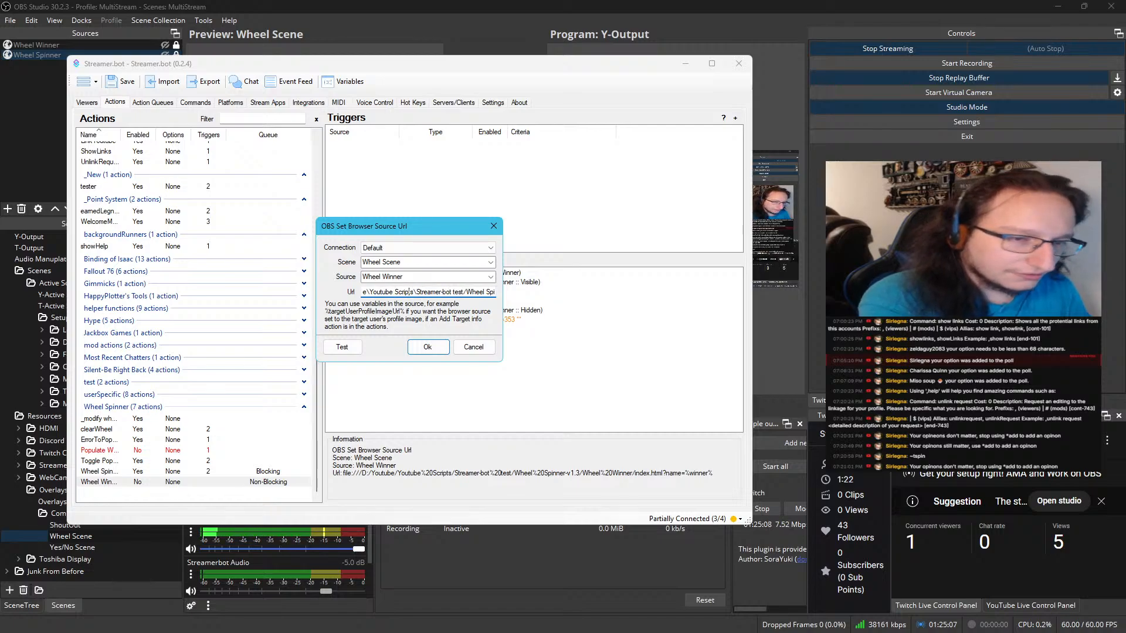
key("BackSpace")
type("/")
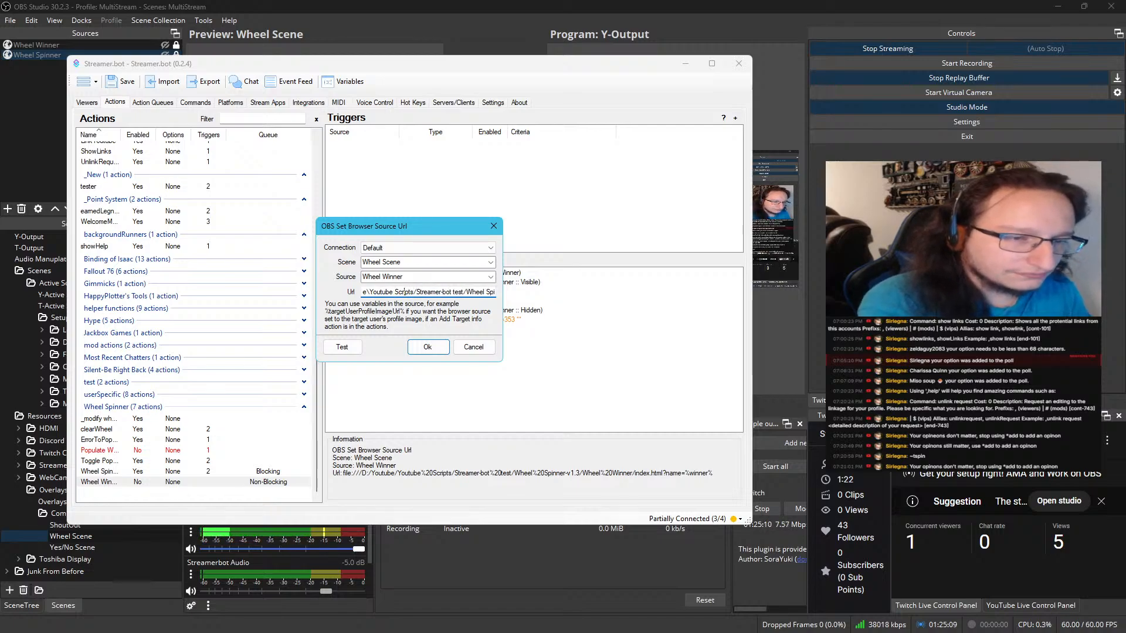
key("BackSpace")
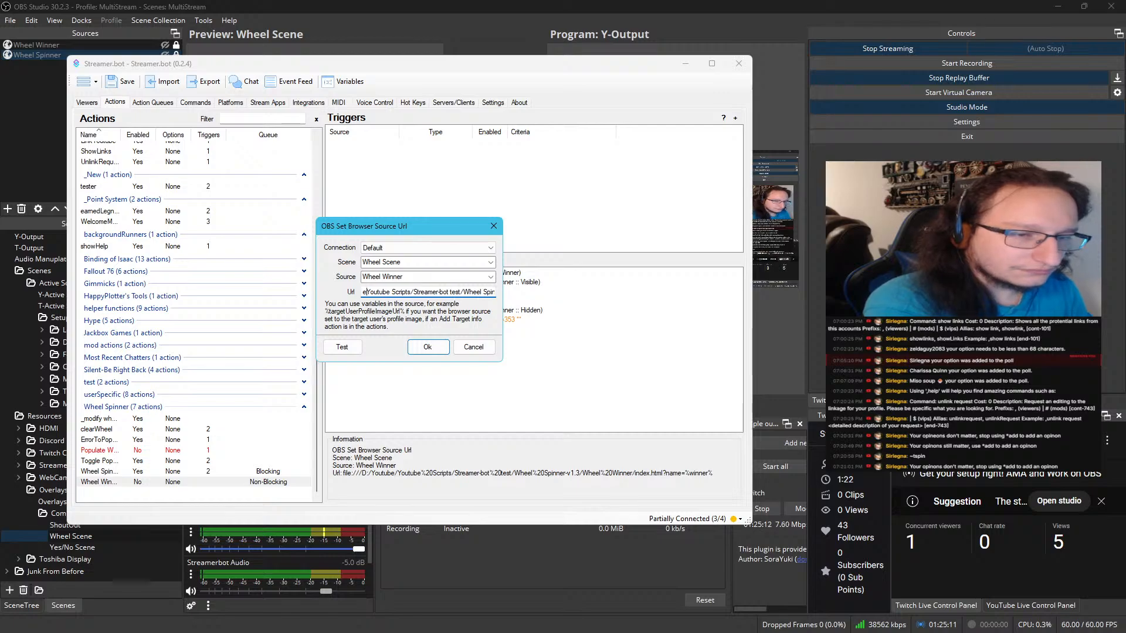
type("/")
key("Left")
key("Left")
key("Left")
key("Left")
key("Left")
key("Left")
key("Left")
key("Left")
key("Left")
key("Left")
key("Left")
key("Left")
key("Left")
key("Left")
key("Left")
key("Left")
key("Left")
key("Left")
key("Left")
key("Left")
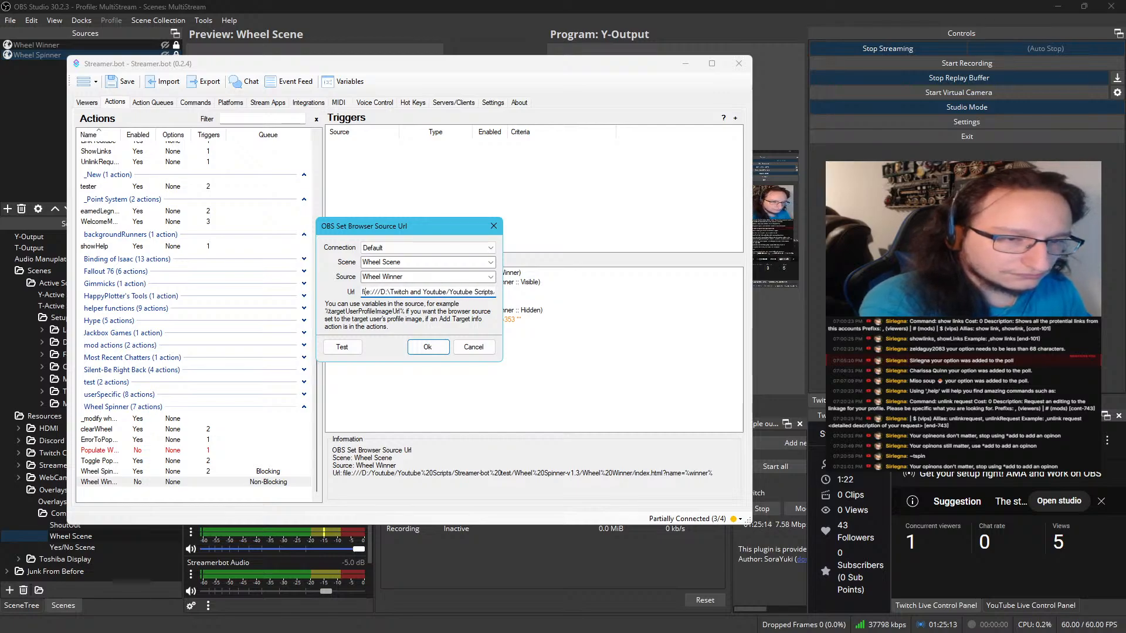
key("Left")
key("BackSpace")
type("/")
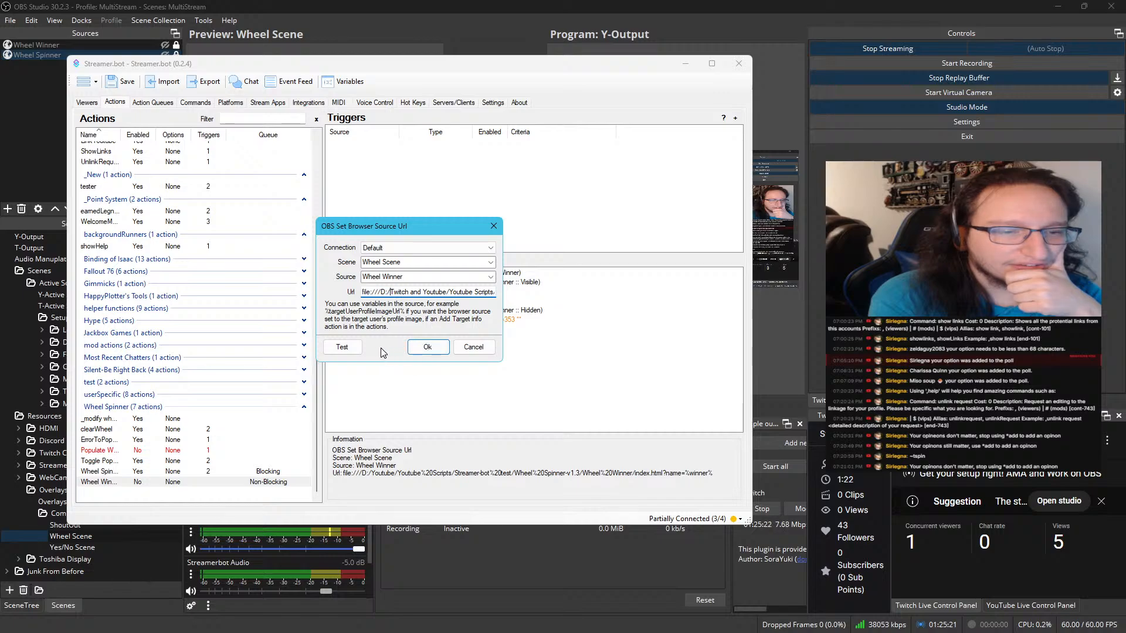
left_click(418, 350)
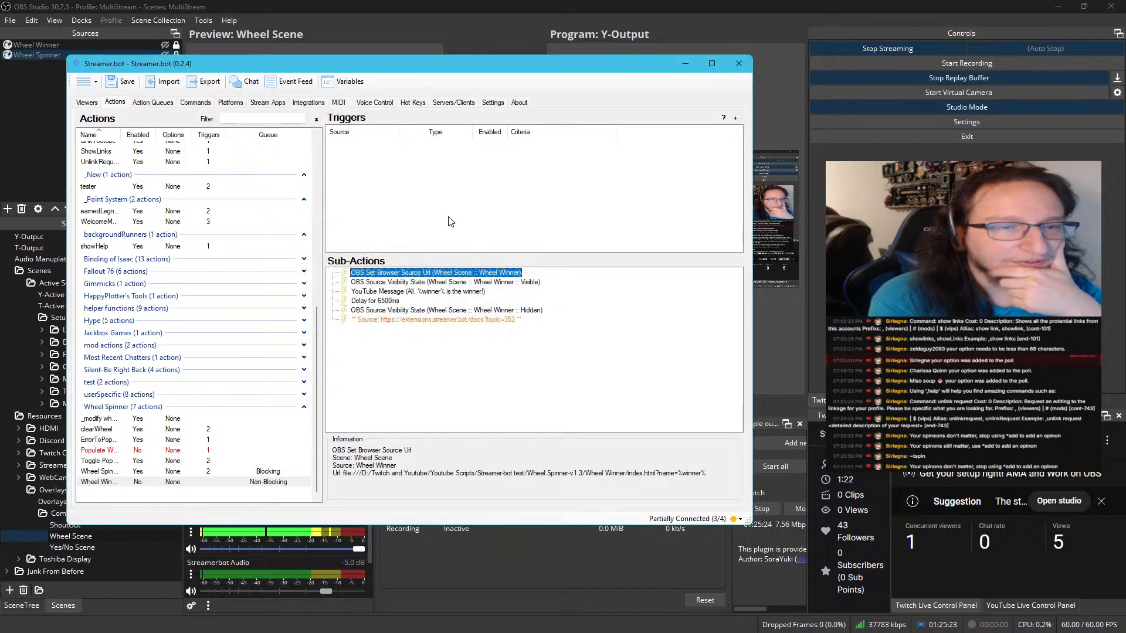
Glance at the OBS preview, then review the wheel-winner action's visible-state, YouTube message, delay and hidden-state sub-actions
left_click_drag(498, 62, 0, 88)
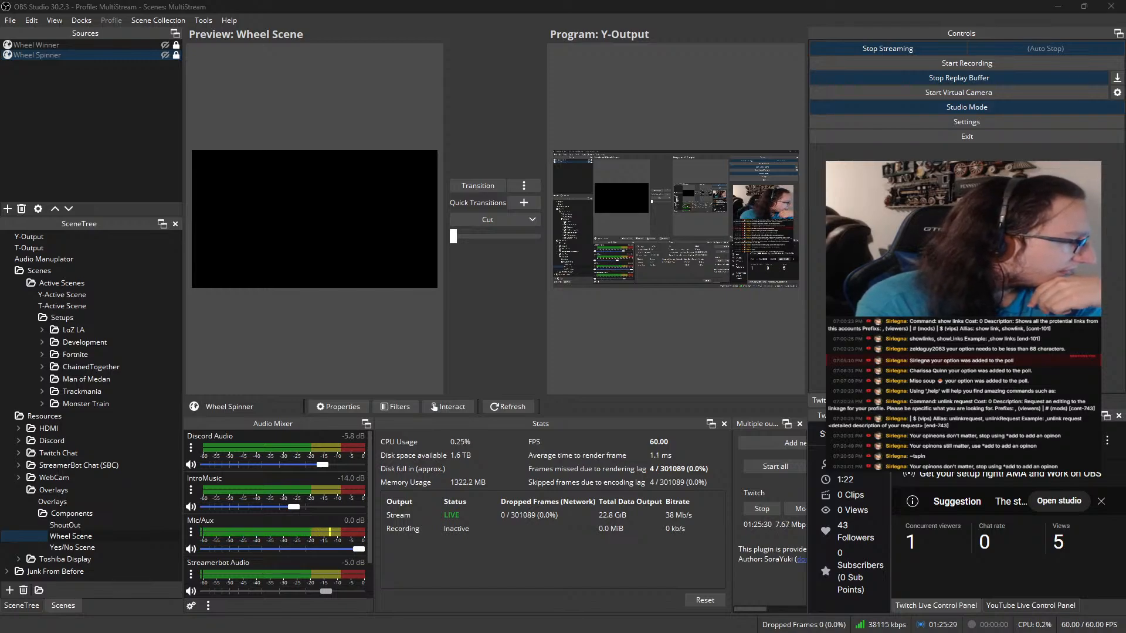
left_click_drag(0, 111, 590, 89)
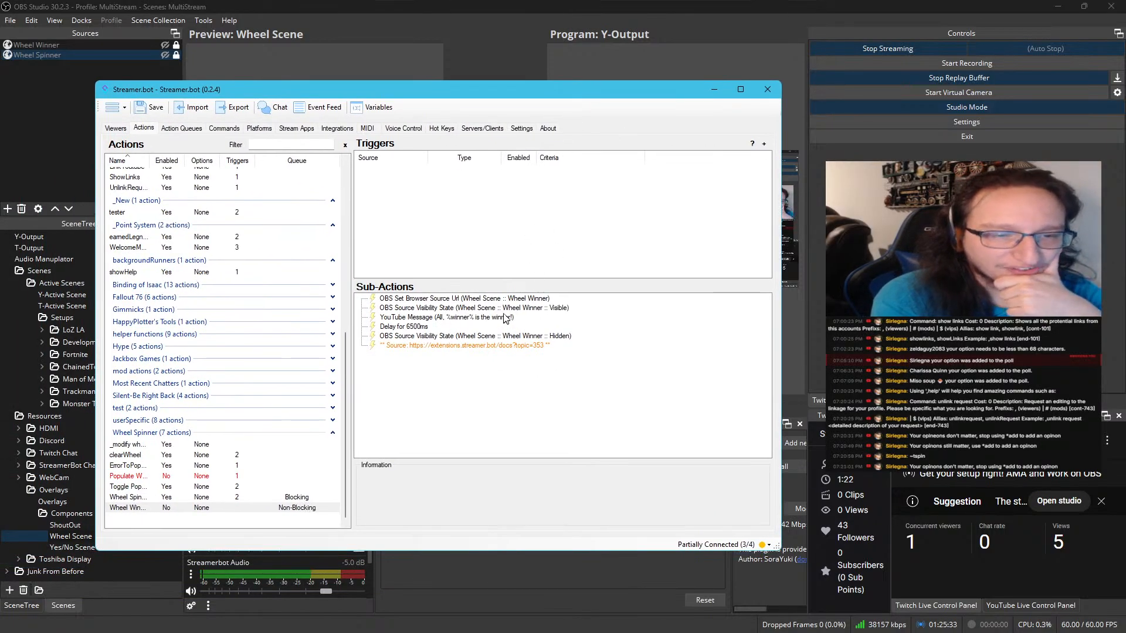
left_click(502, 308)
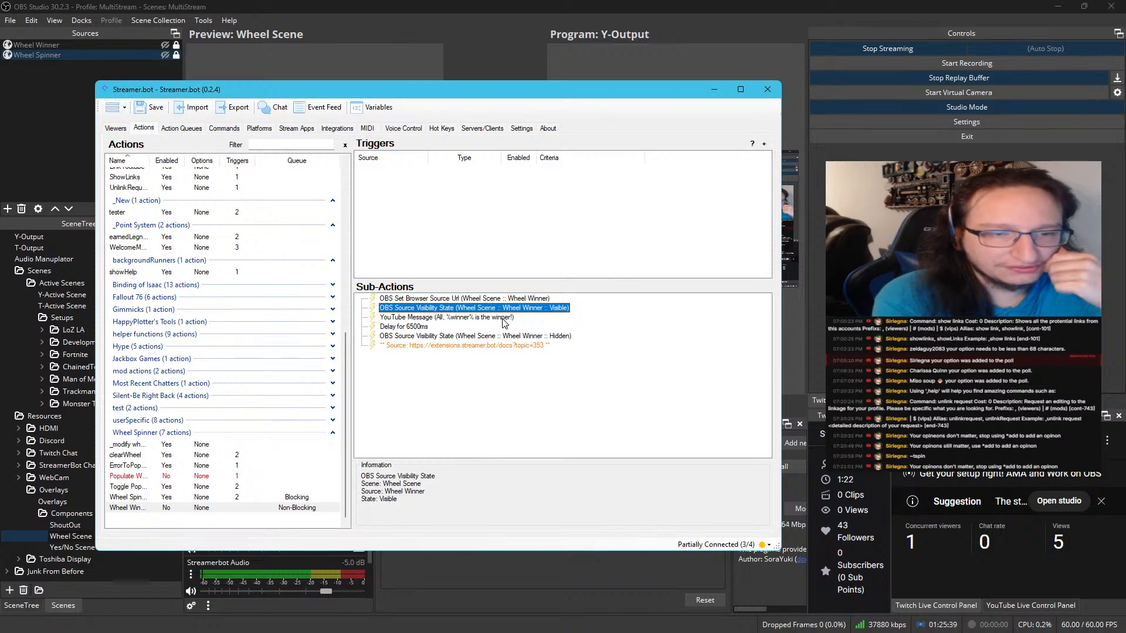
left_click(503, 318)
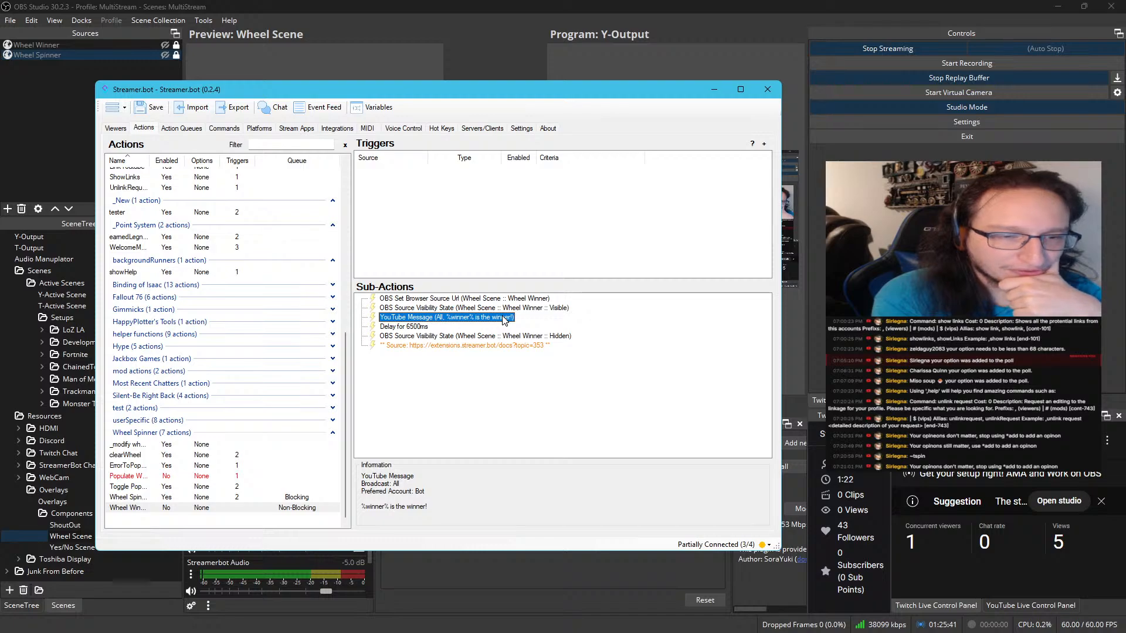
left_click(432, 337)
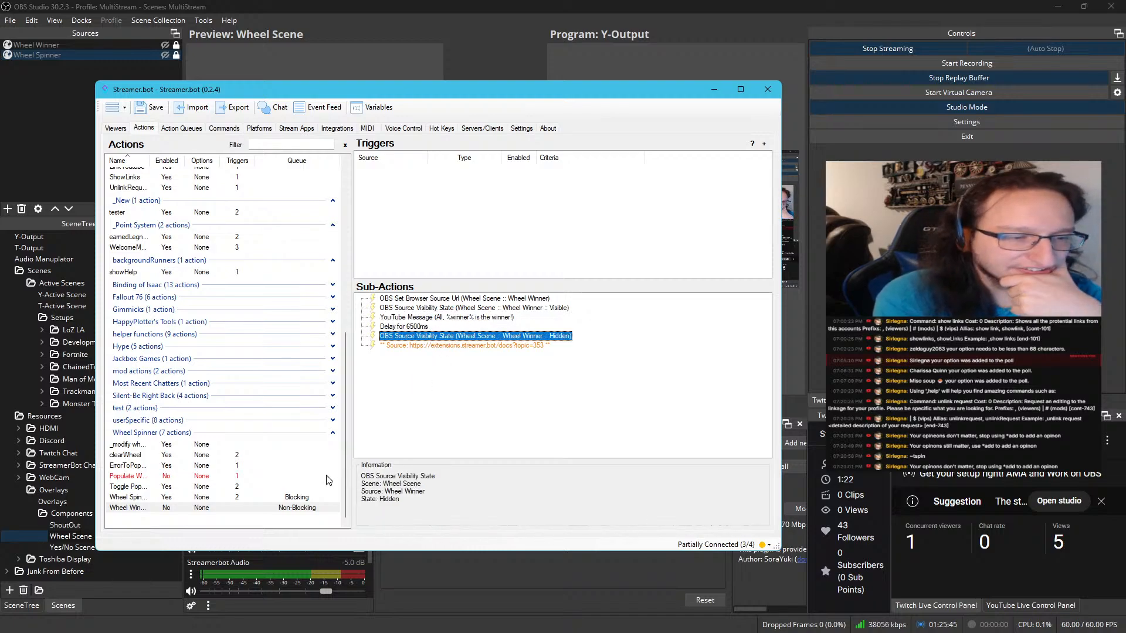
Enable the wheel-winner action in the Wheel Spinner group
left_click(198, 487)
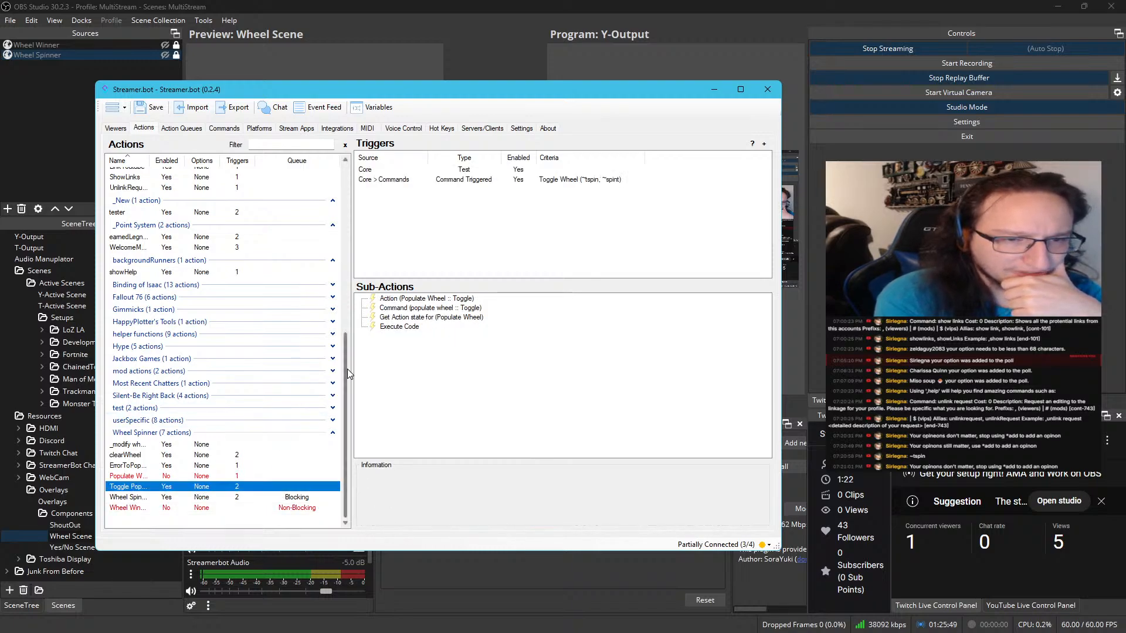
left_click(180, 497)
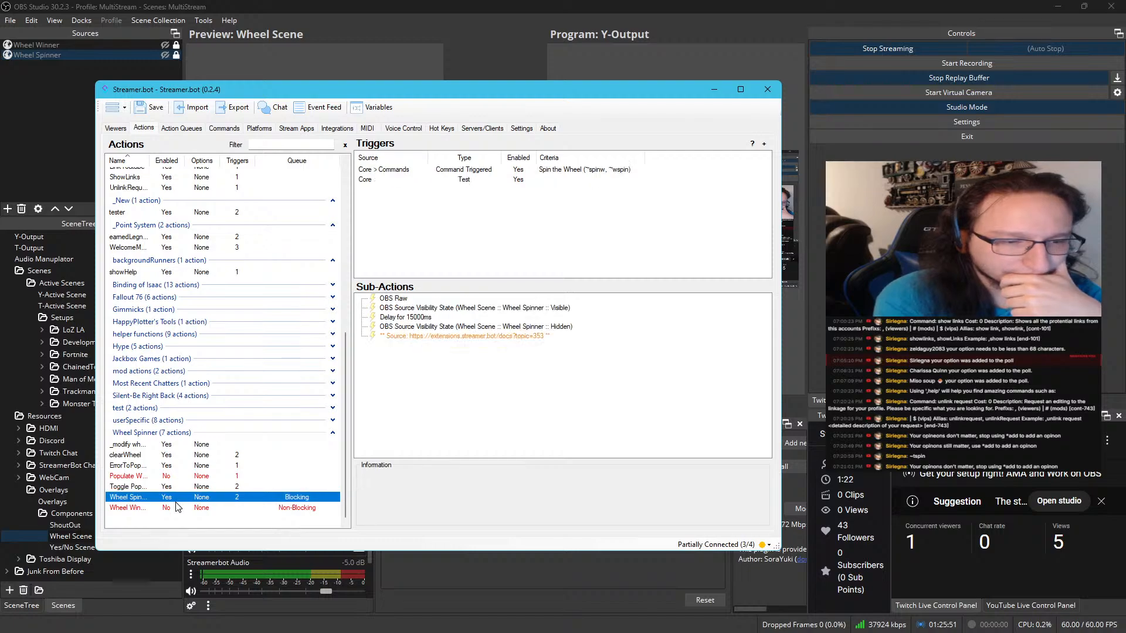
left_click(178, 508)
right_click(176, 508)
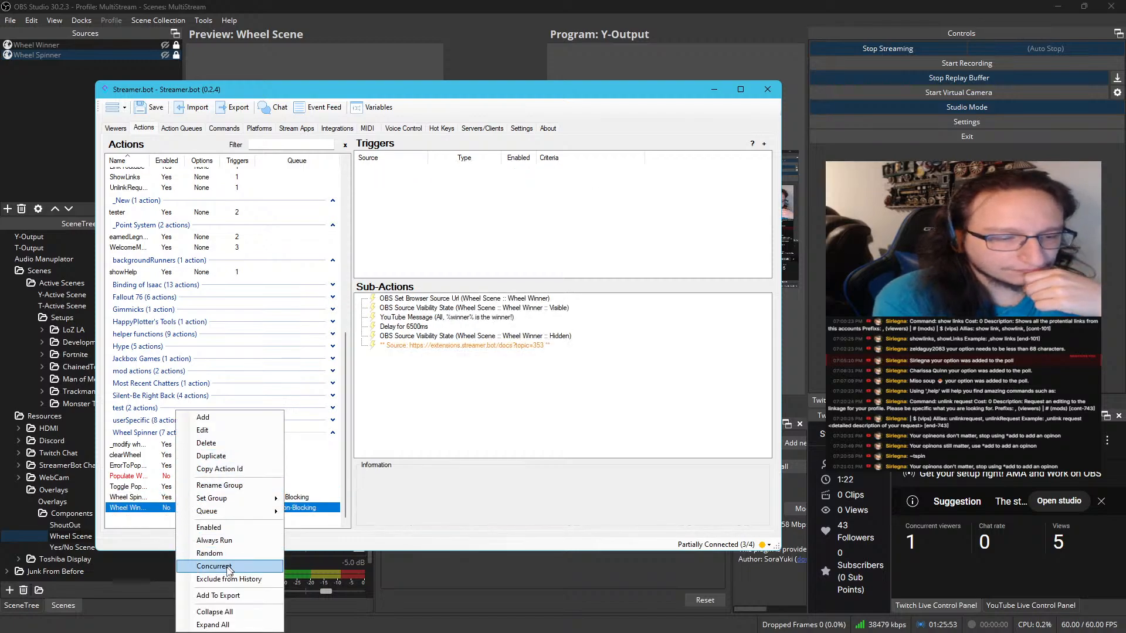
left_click(223, 529)
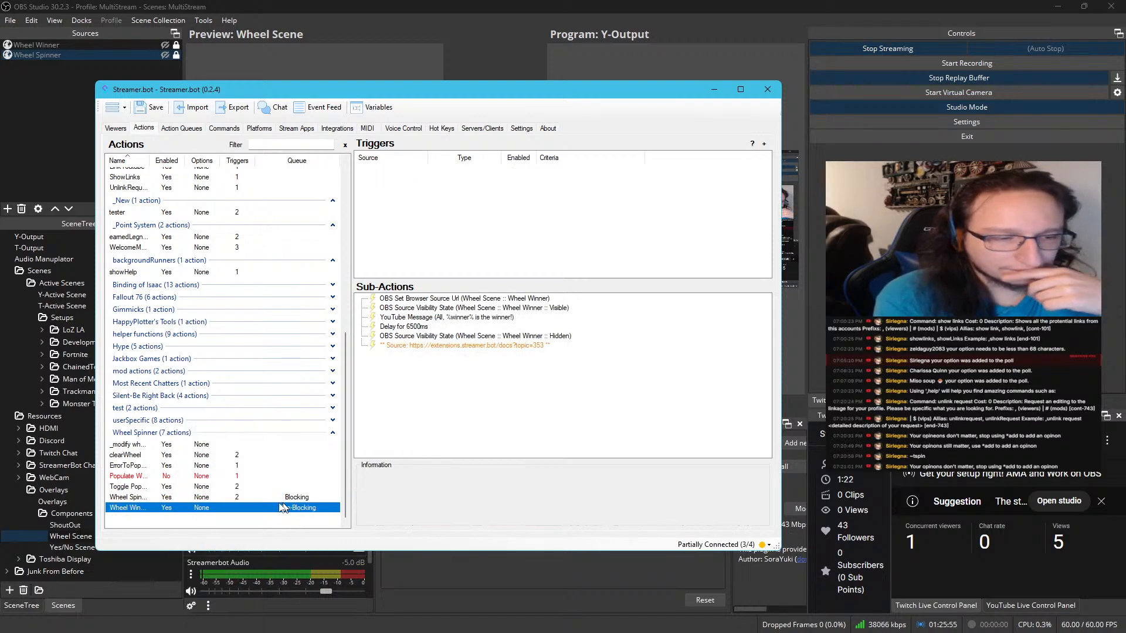
Check the Spin the Wheel command, then examine the triggers and sub-actions of the Wheel Spinner group's populate, toggle, spin and winner actions
left_click(188, 131)
left_click(224, 128)
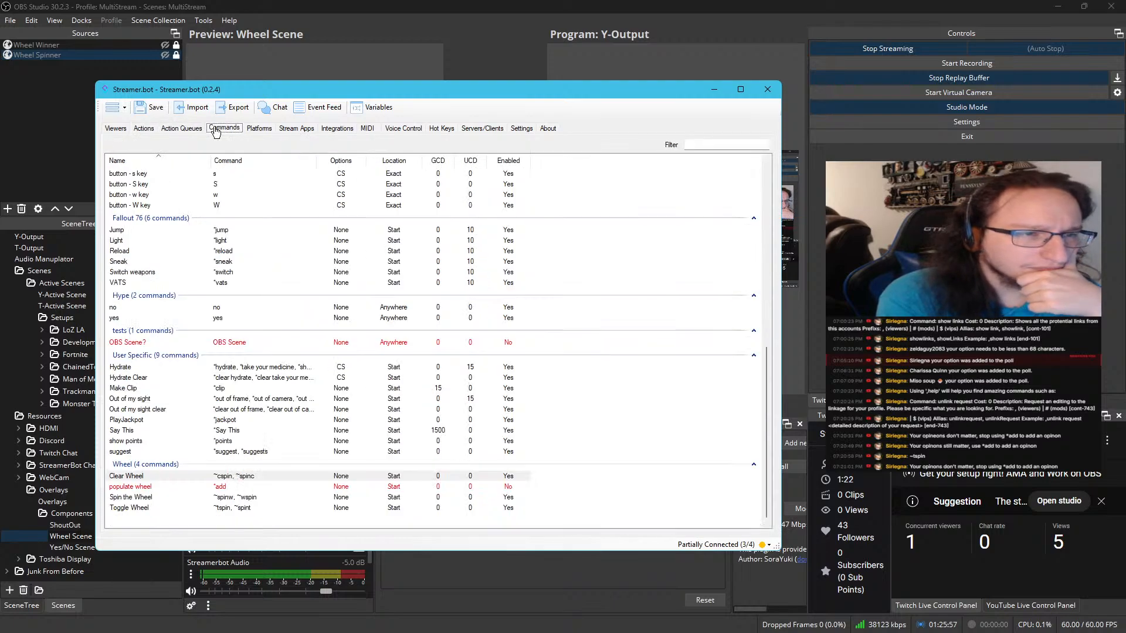
left_click(240, 502)
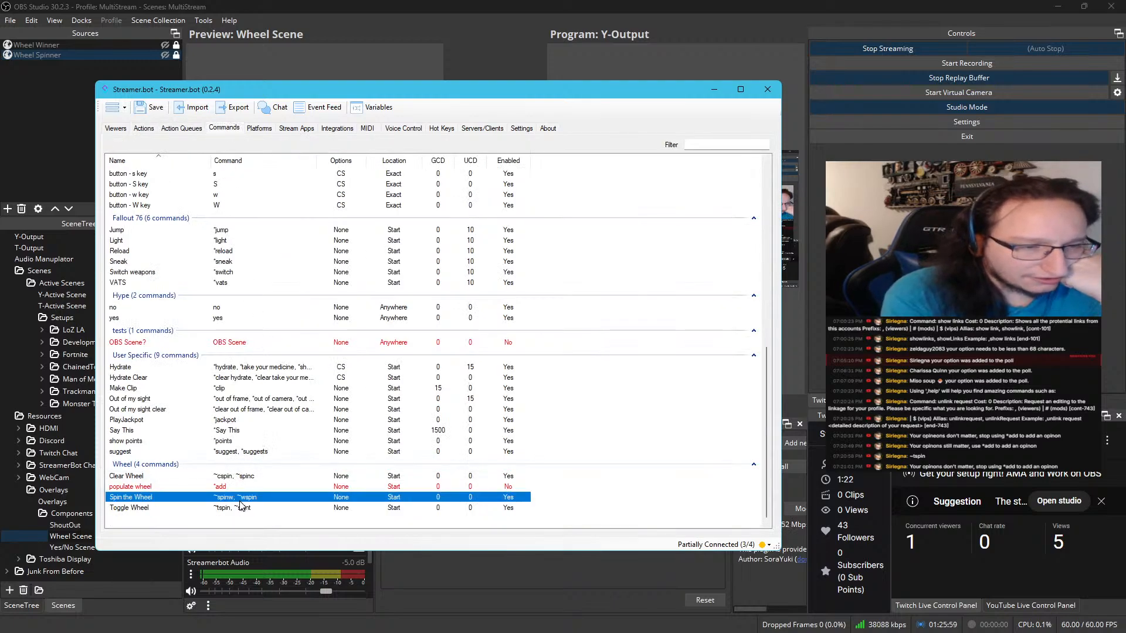
left_click(144, 128)
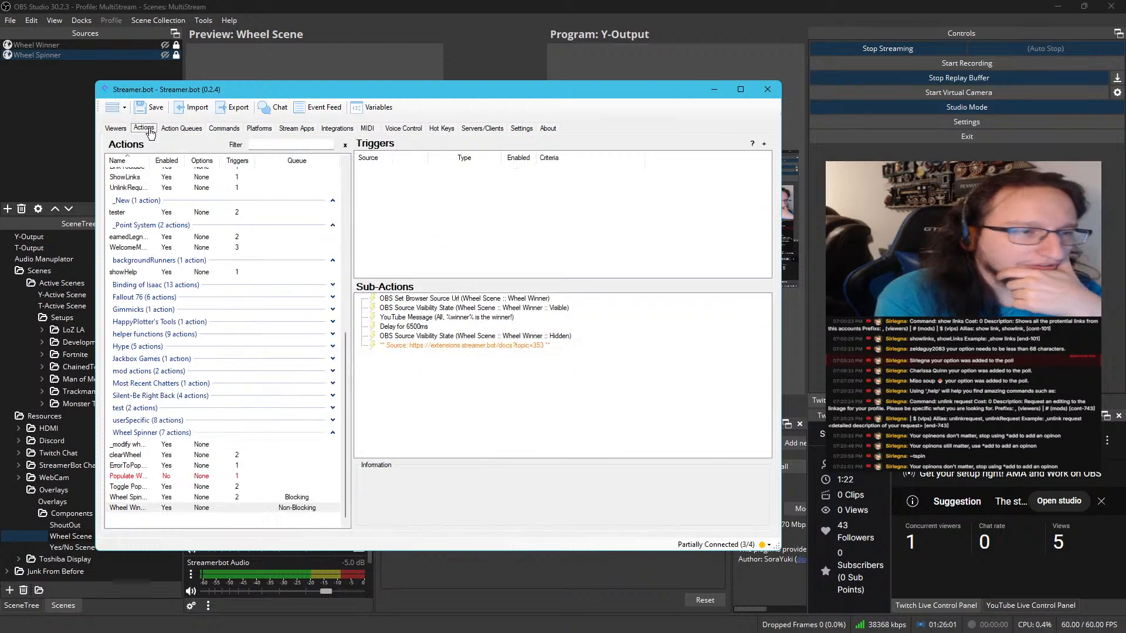
left_click(196, 465)
left_click(196, 476)
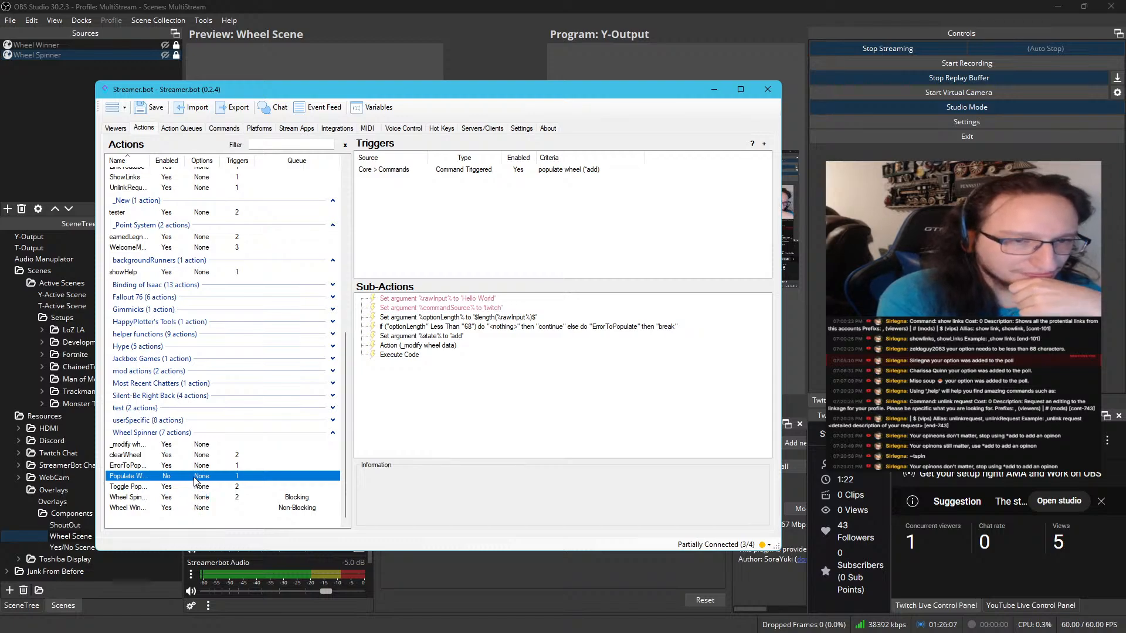
left_click(191, 488)
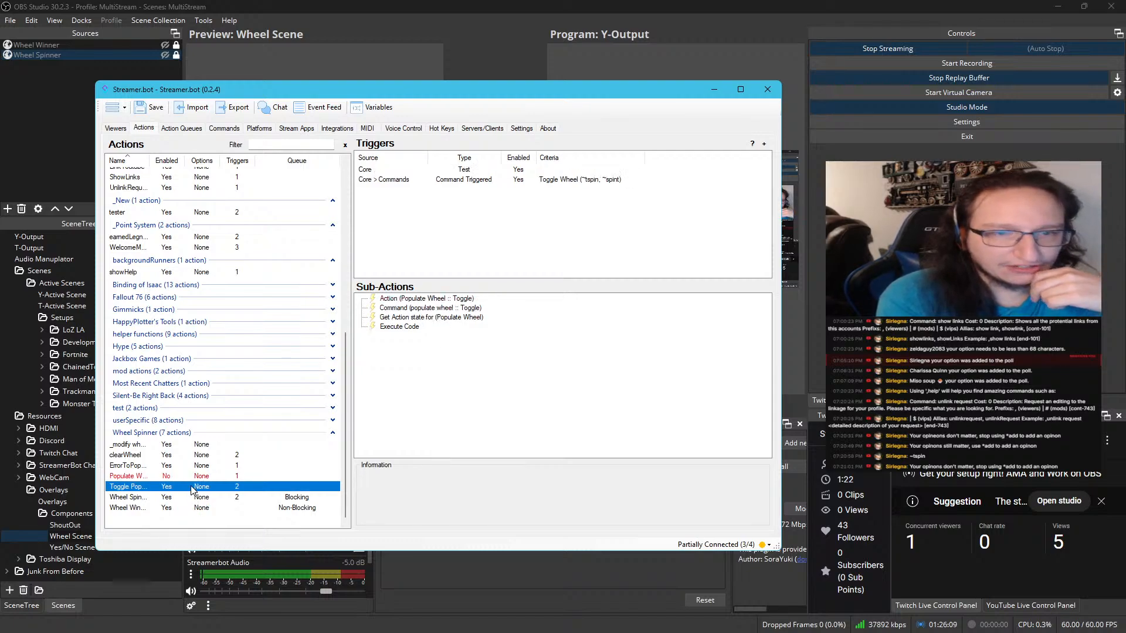
left_click(191, 497)
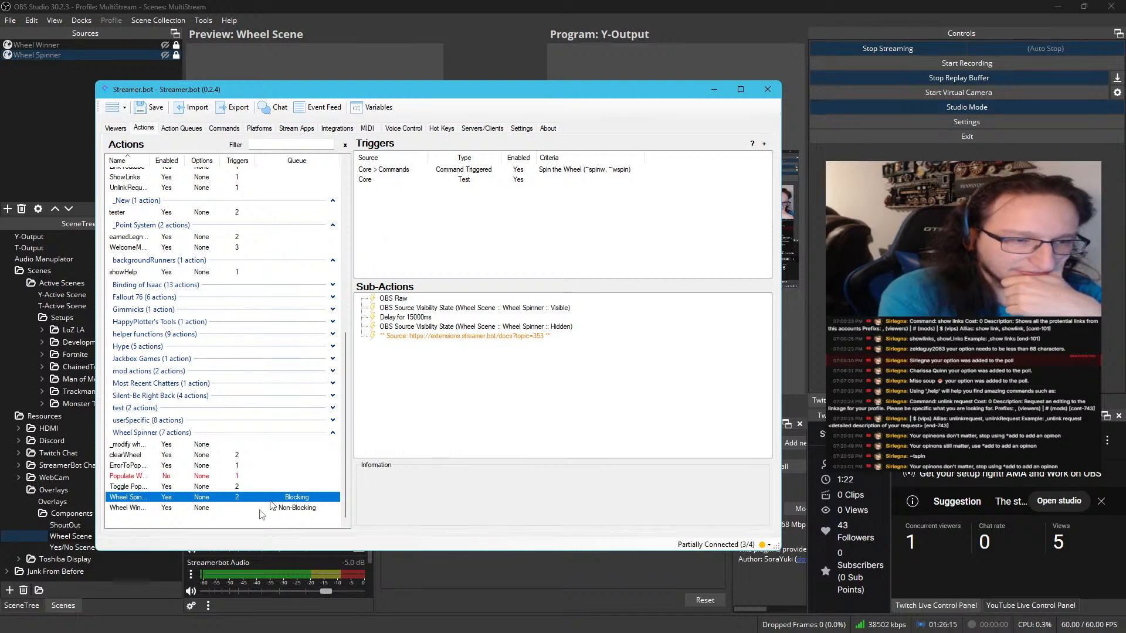
left_click(218, 509)
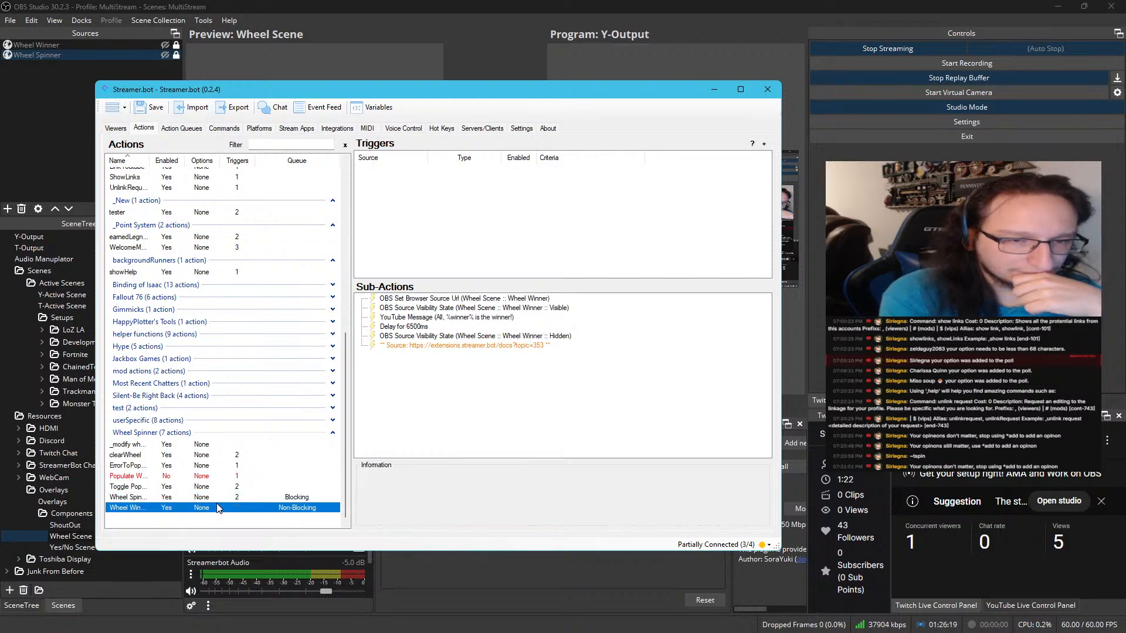
Test the Spin the Wheel command trigger of the wheel-spin action and watch the wheel in OBS
left_click(214, 498)
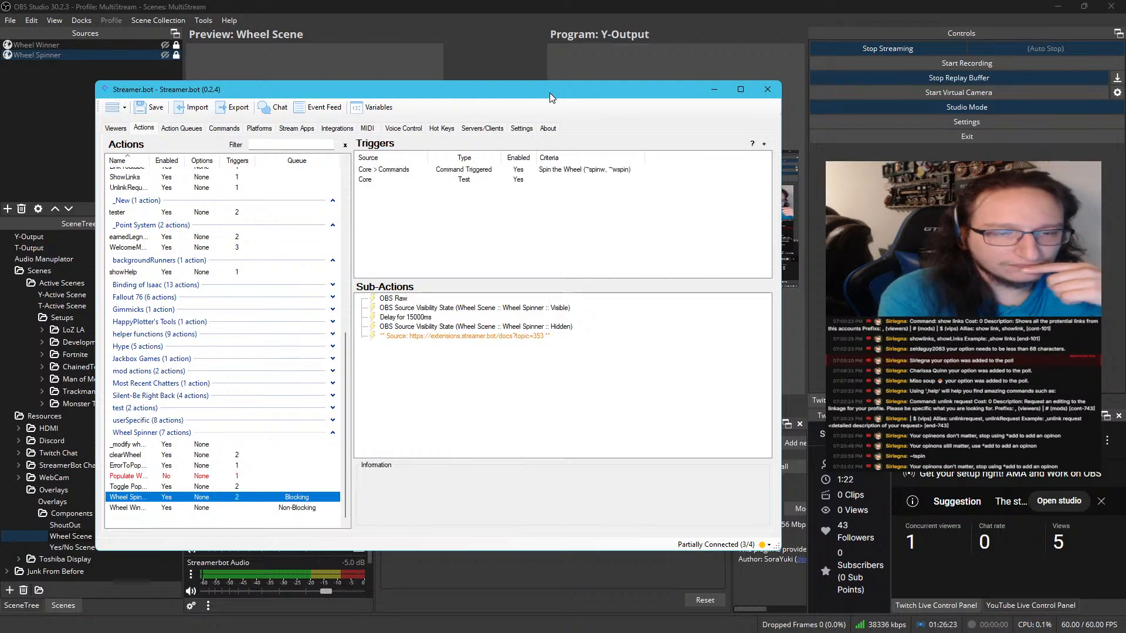
right_click(508, 170)
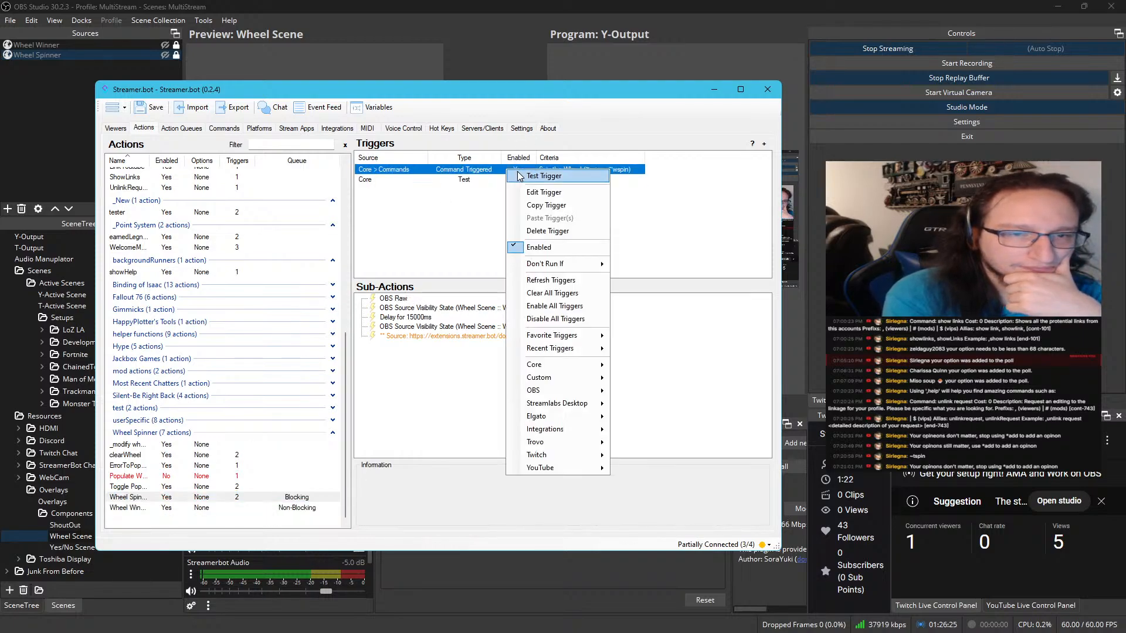
left_click(519, 176)
left_click_drag(269, 85, 0, 109)
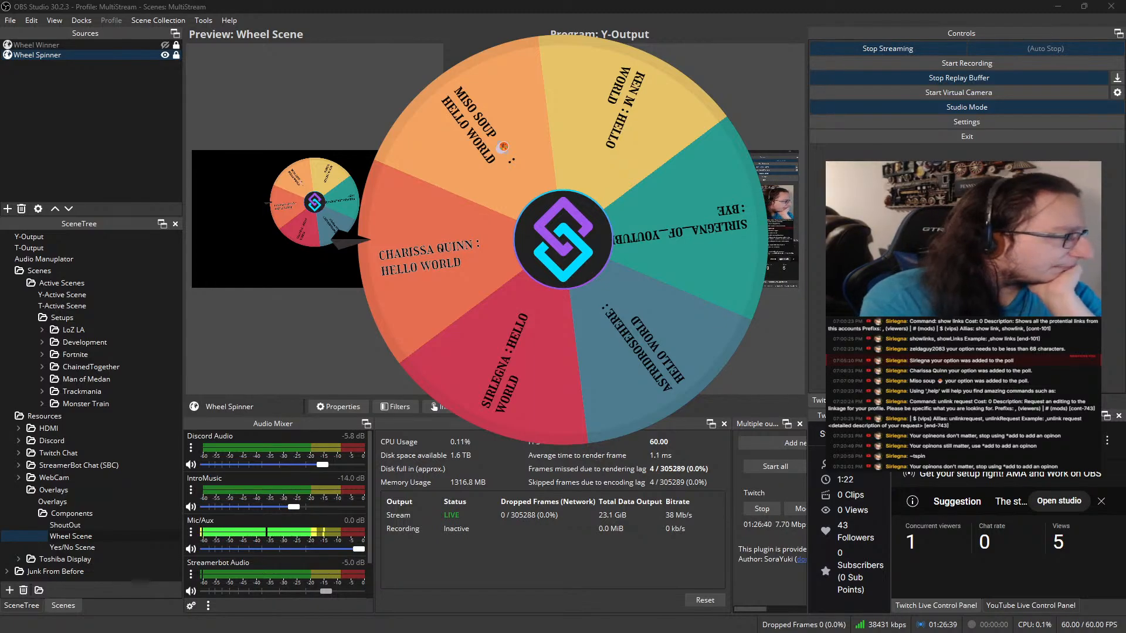
left_click_drag(1, 112, 266, 93)
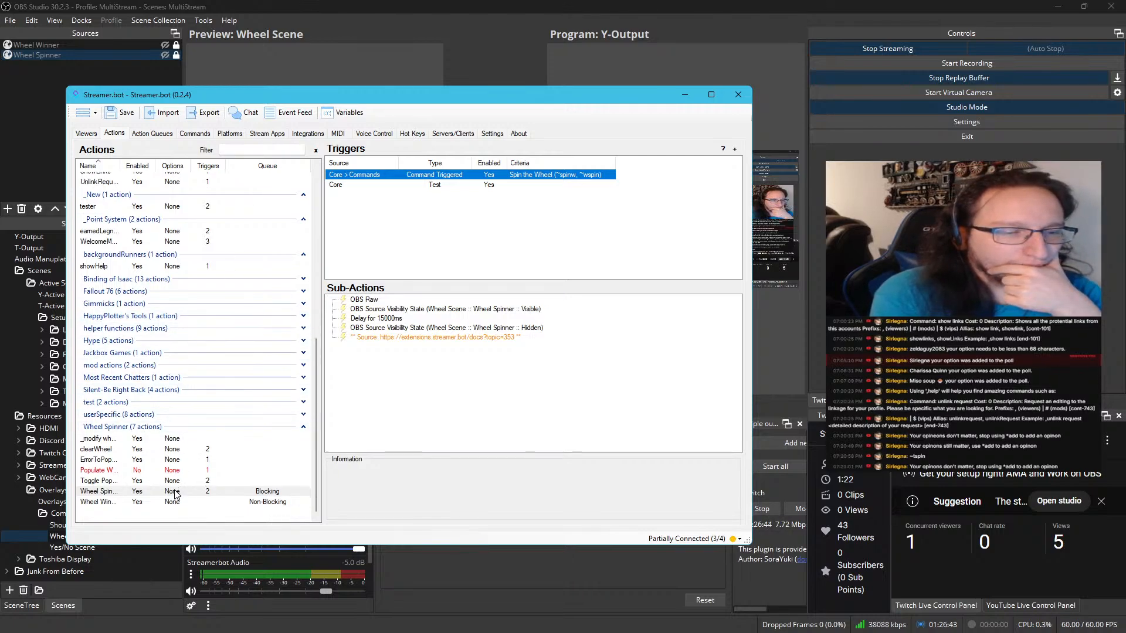
Copy the extension's source URL from the comment sub-action of the wheel-winner action
left_click(174, 492)
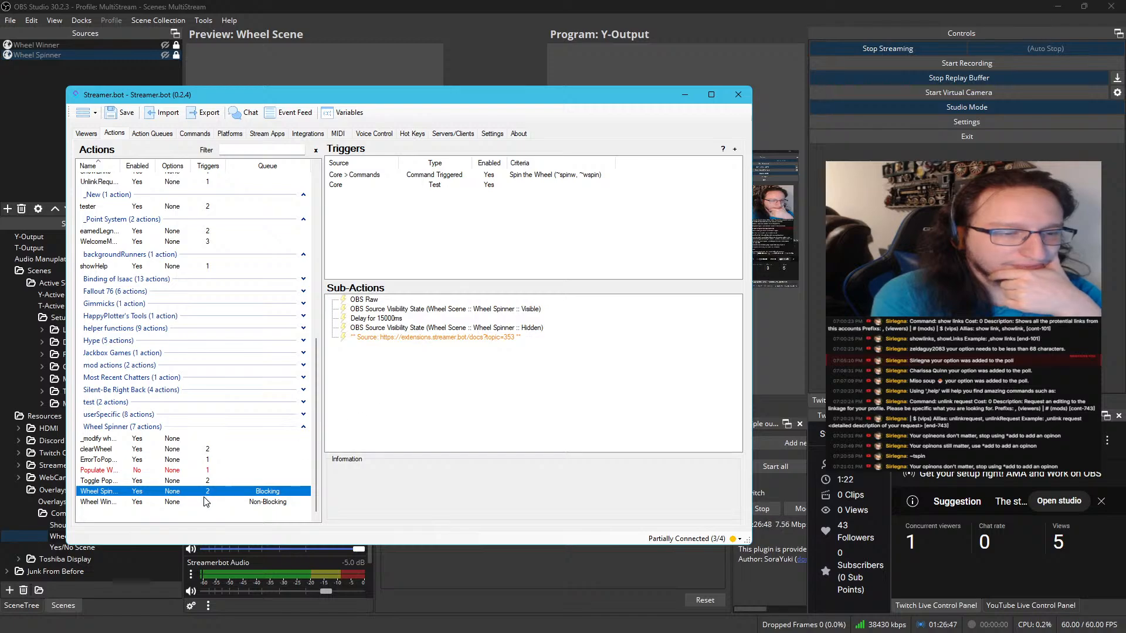
left_click(205, 501)
double_click(420, 347)
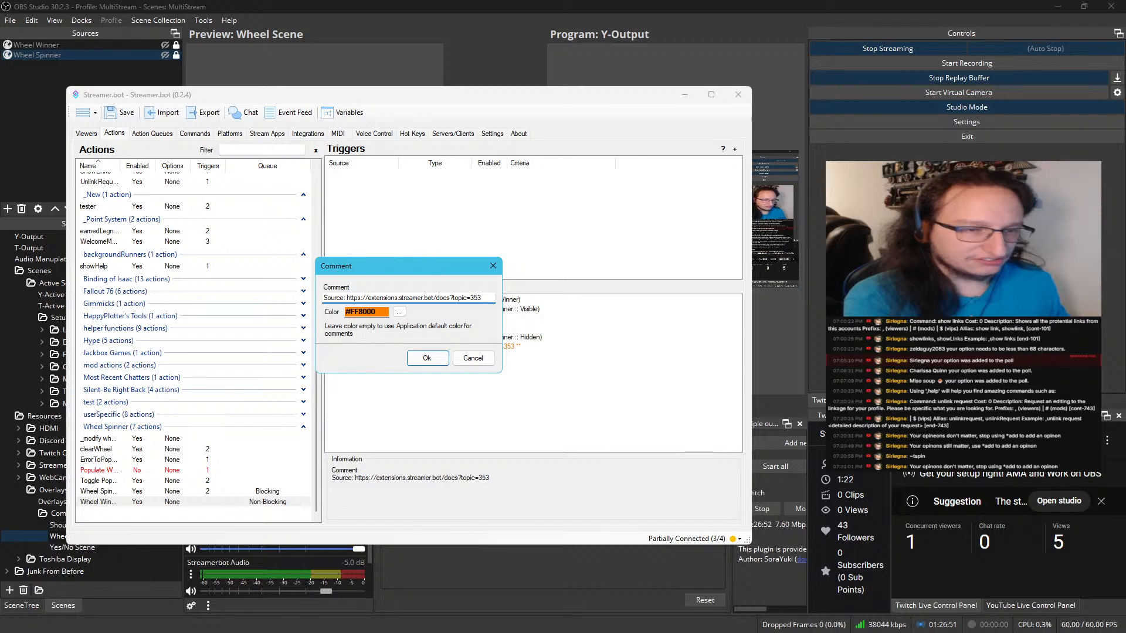
left_click_drag(345, 298, 546, 295)
key("ctrl+c")
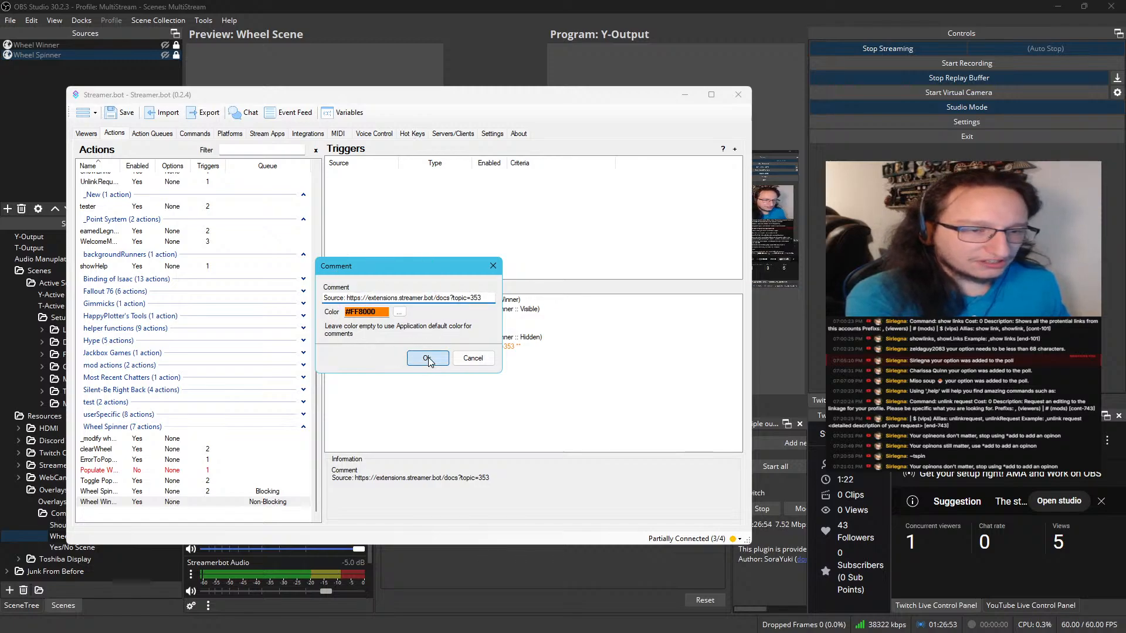
left_click(427, 358)
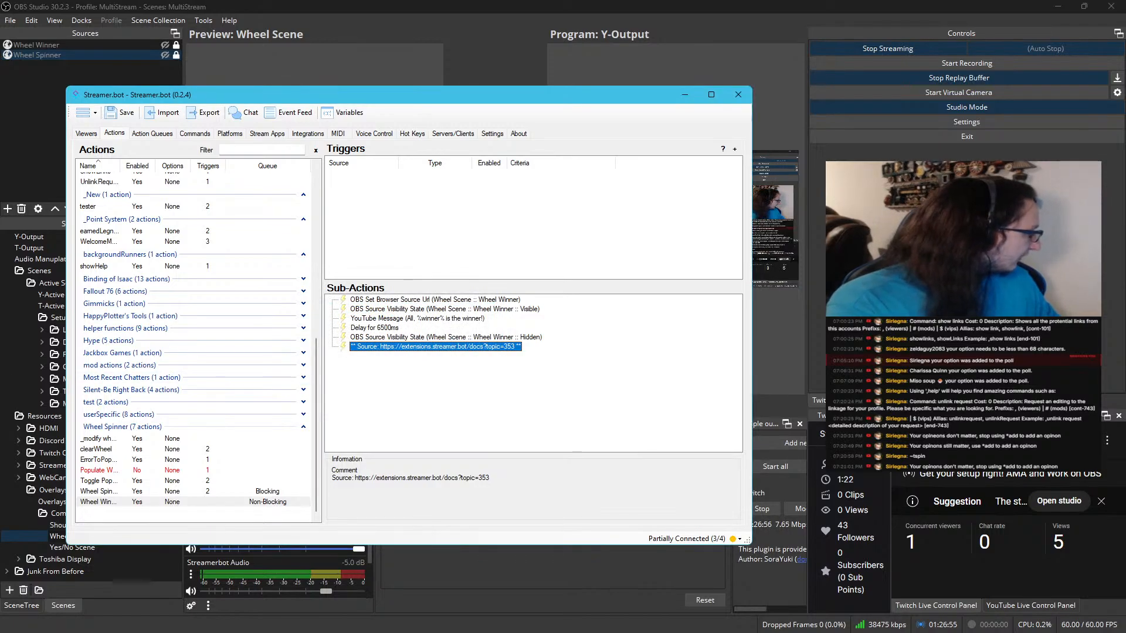
Switch to the Chrome browser and load the copied URL, extensions.streamer.bot/docs?topic=353
key("alt+Tab")
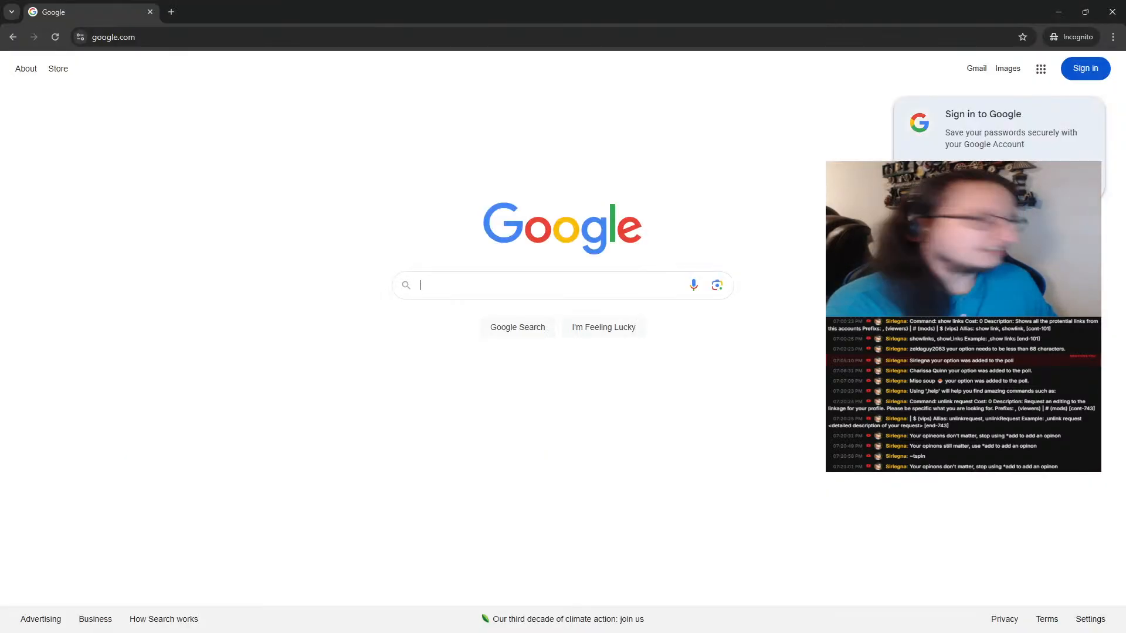
left_click(157, 45)
key("ctrl+v")
key("Return")
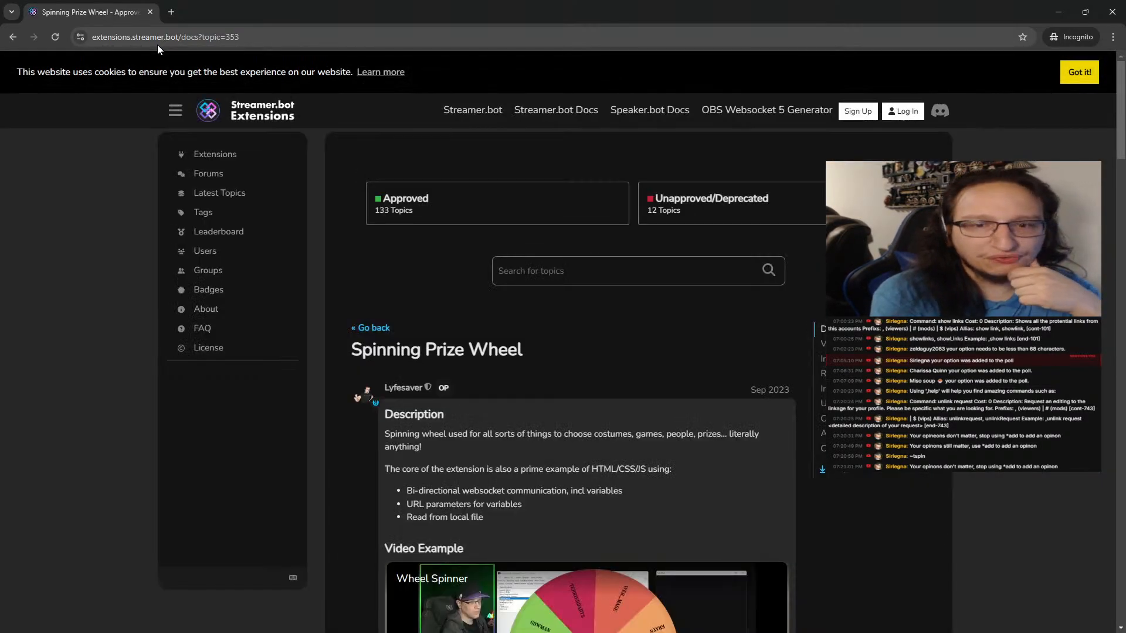
Read the Spinning Prize Wheel page's download, installation and Websocket Server instructions
scroll(176, 271, "down", 6)
scroll(175, 275, "up", 3)
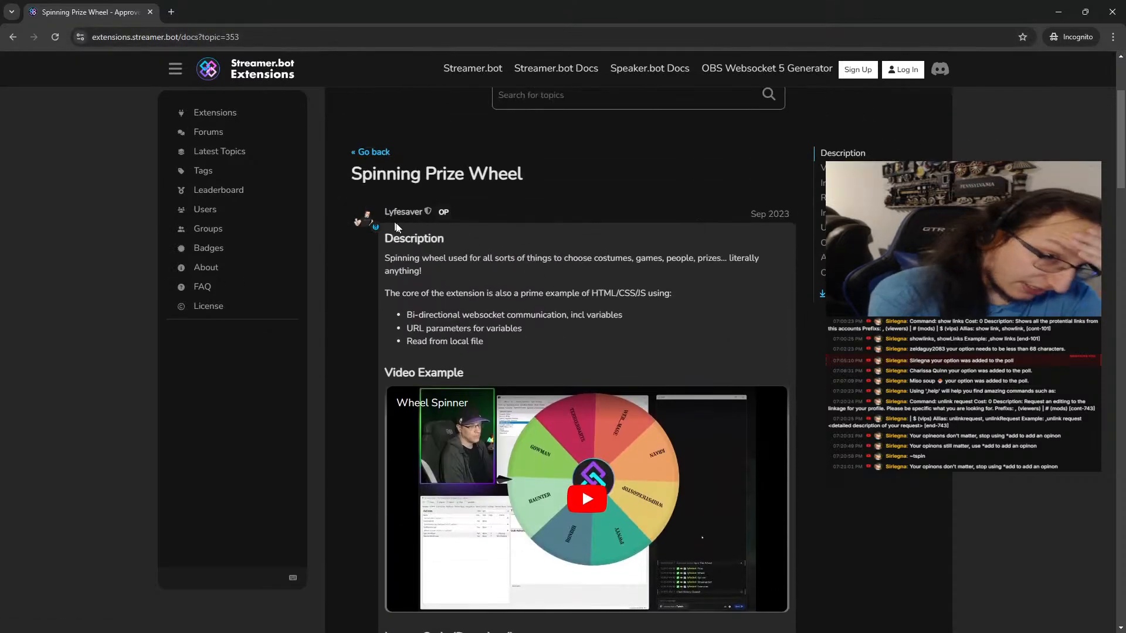
scroll(420, 282, "down", 4)
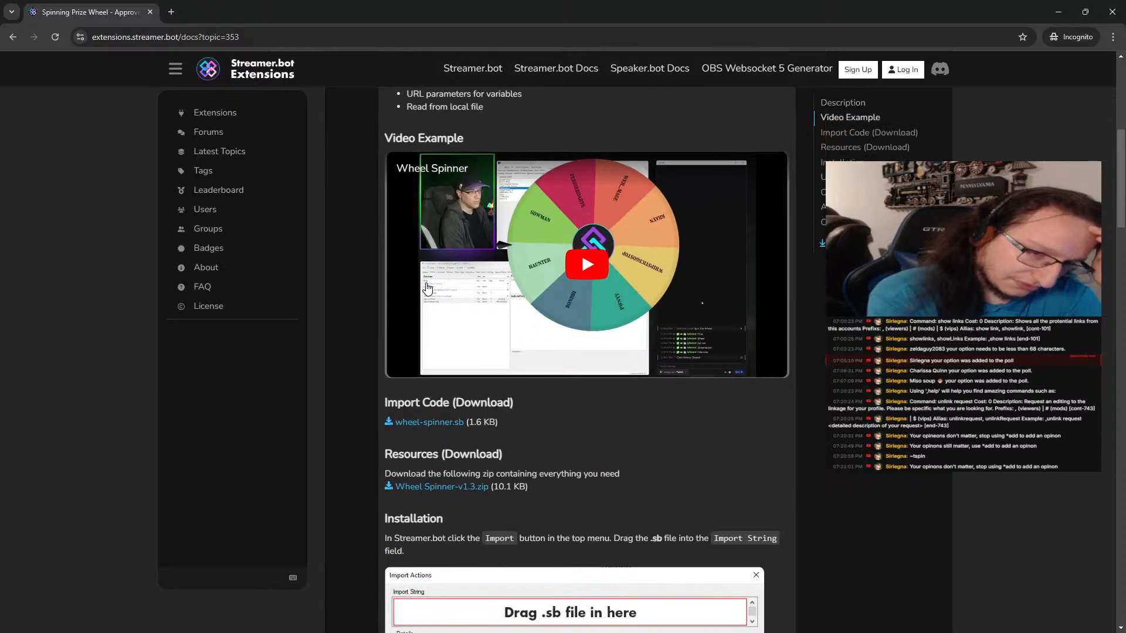
scroll(427, 287, "down", 4)
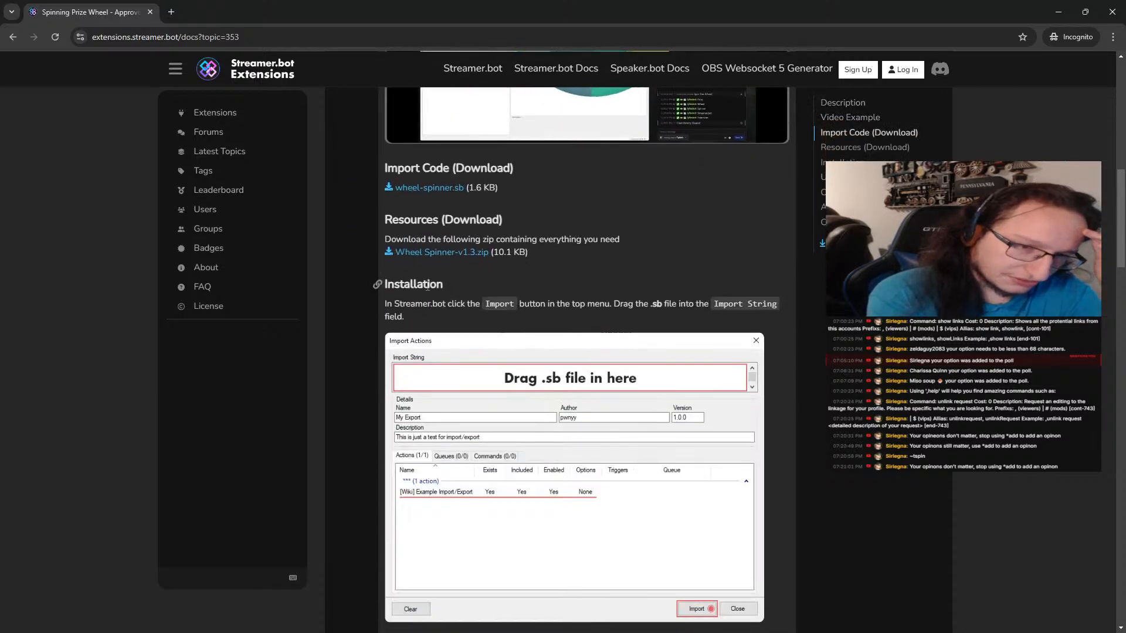
scroll(427, 286, "down", 7)
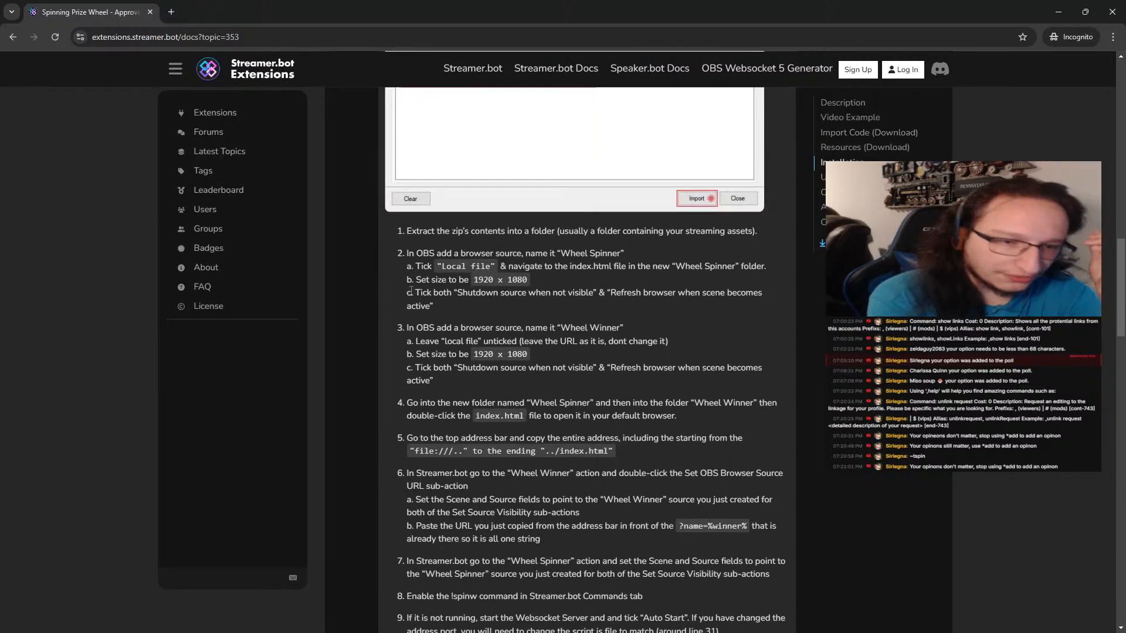
scroll(411, 291, "down", 2)
scroll(411, 292, "down", 2)
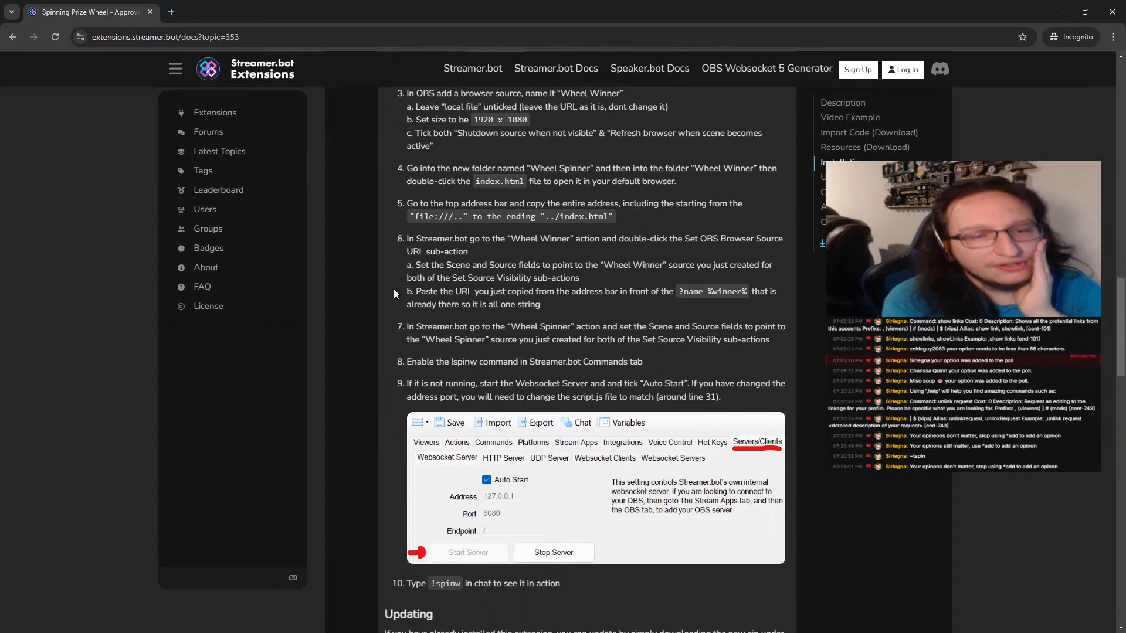
scroll(393, 289, "down", 1)
scroll(394, 293, "down", 2)
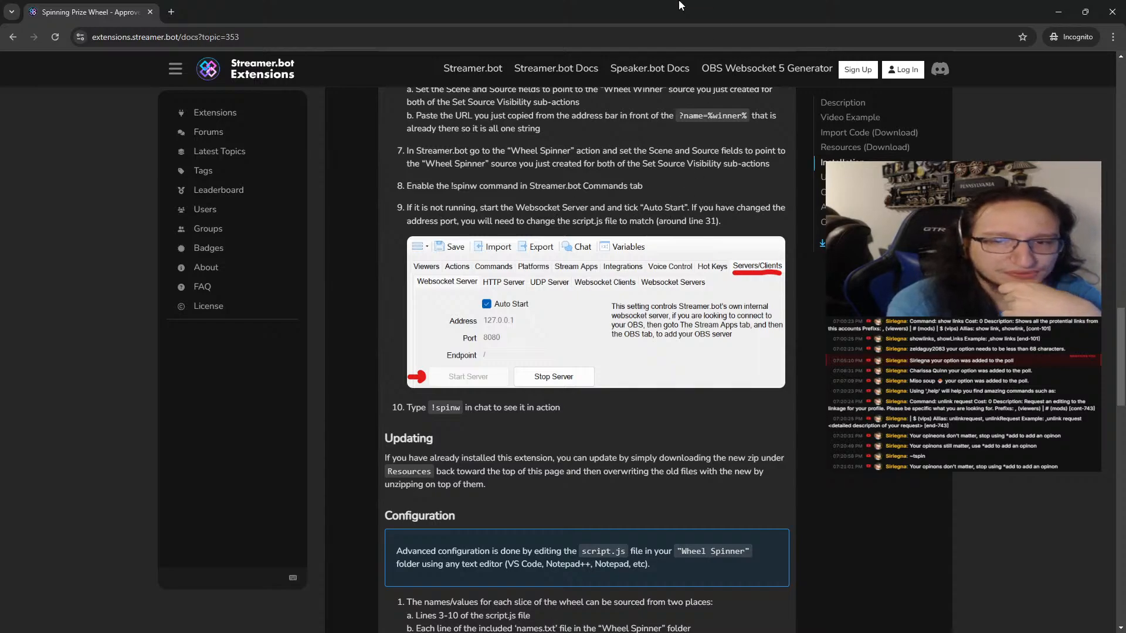
Return to Streamer.bot, enable Auto Start for the Websocket Server and start the server
left_click_drag(607, 14, 0, 203)
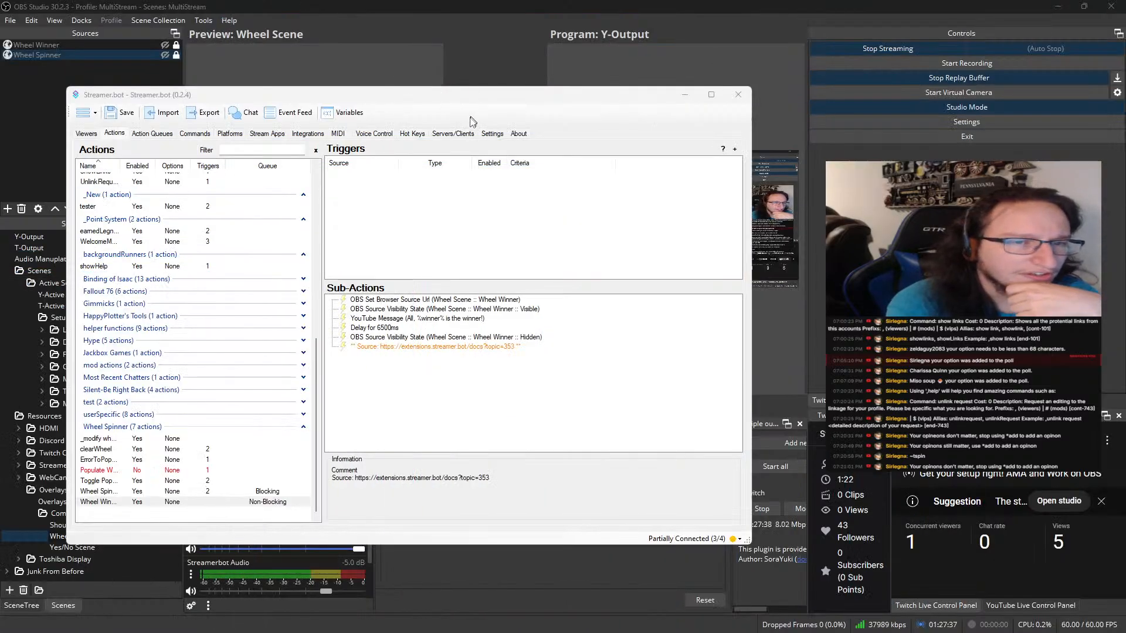
left_click(453, 134)
left_click(137, 167)
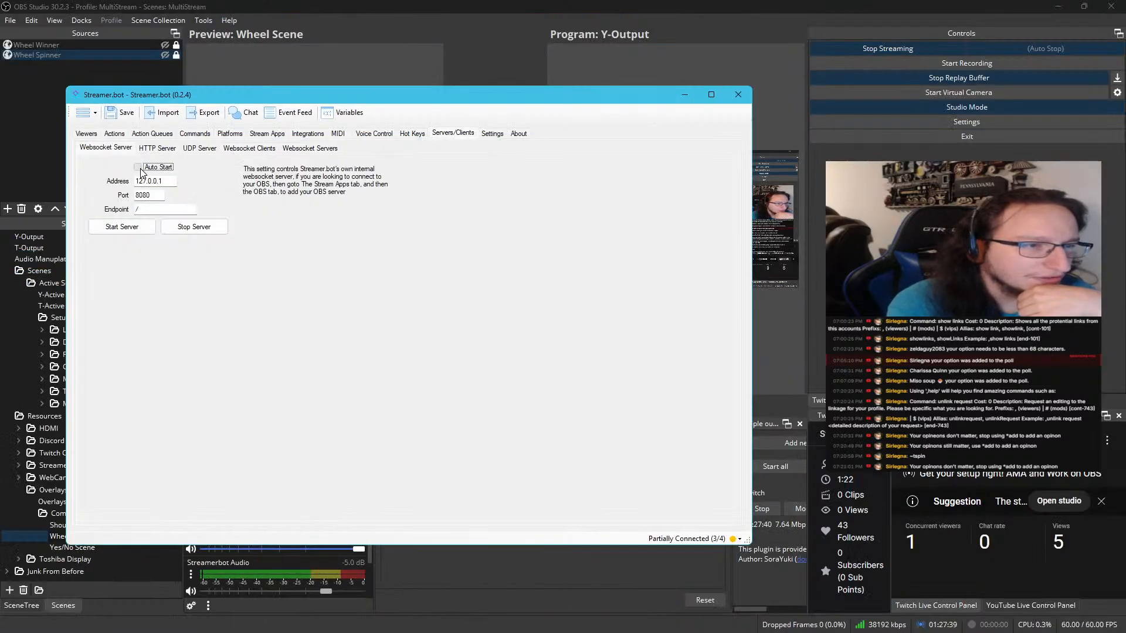
left_click(120, 227)
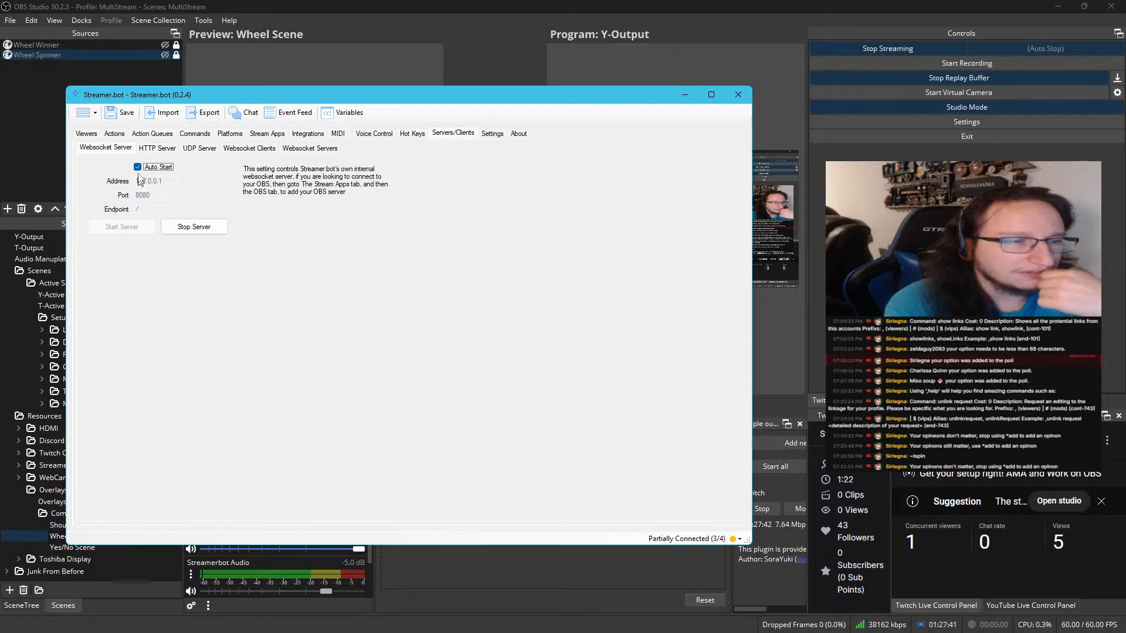
Run the wheel-spin action's Spin the Wheel trigger again with the Websocket Server on, and check the result in OBS
left_click(114, 134)
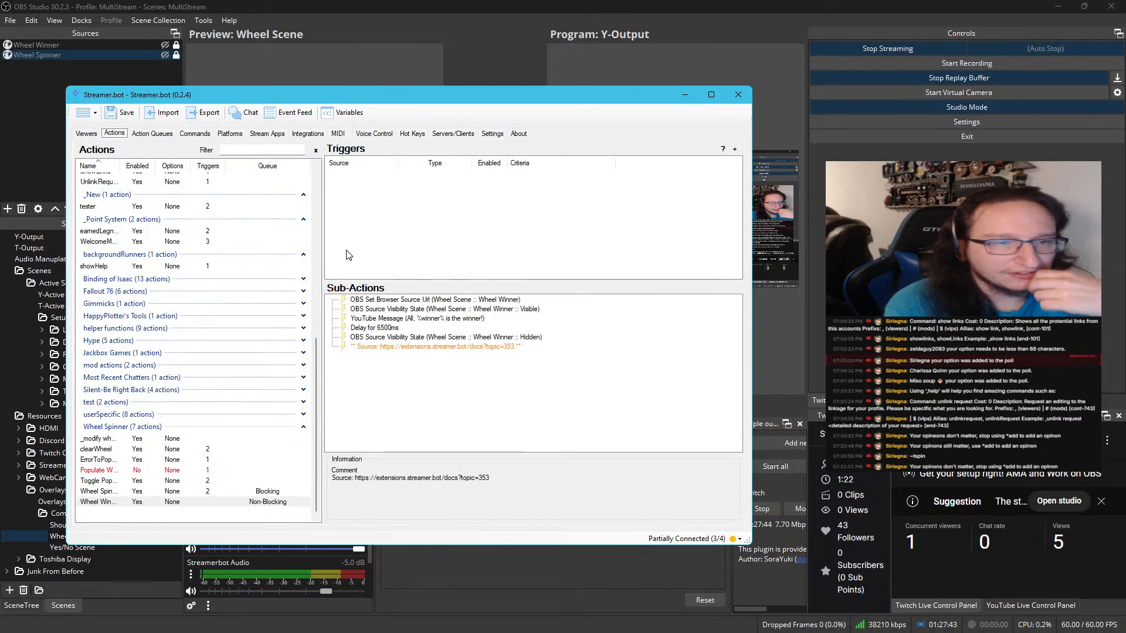
left_click(191, 492)
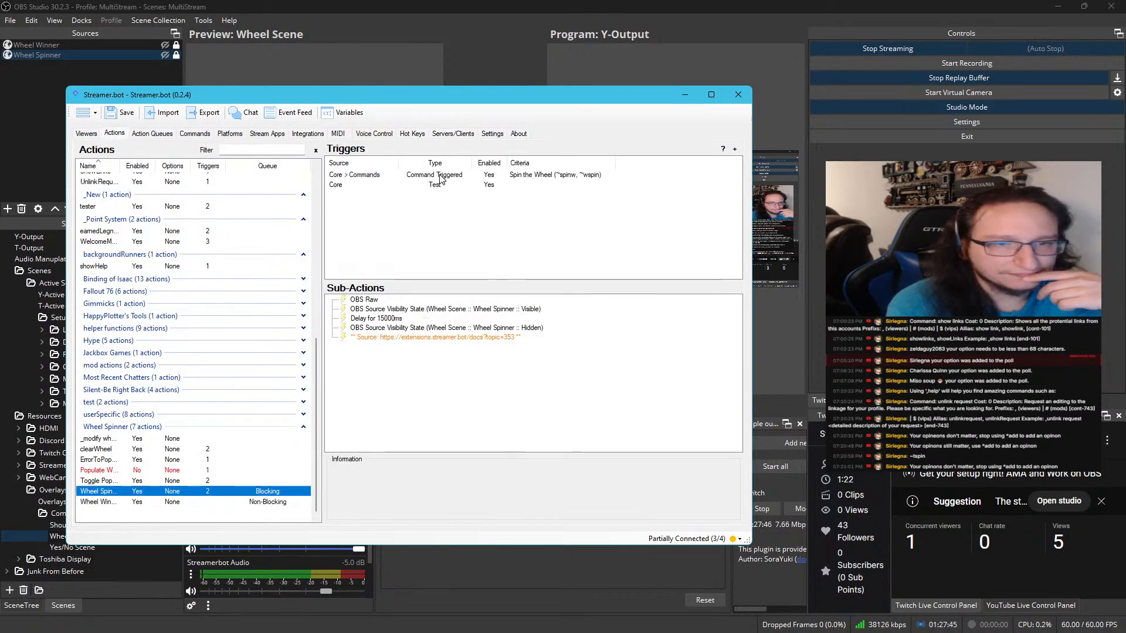
right_click(441, 179)
left_click(464, 185)
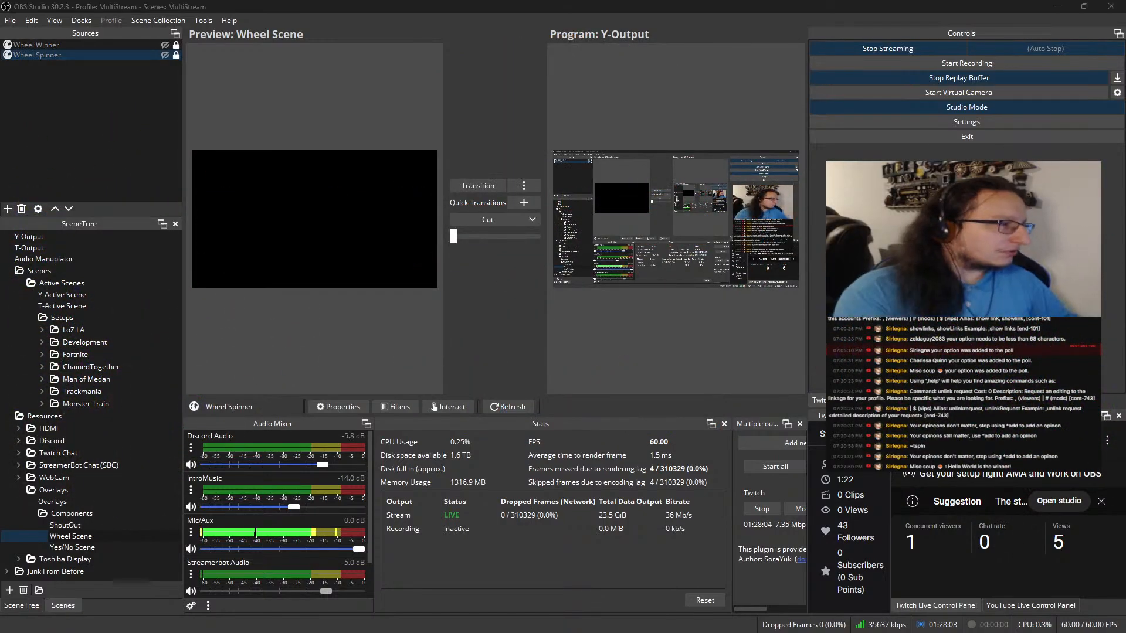
key("alt+Tab")
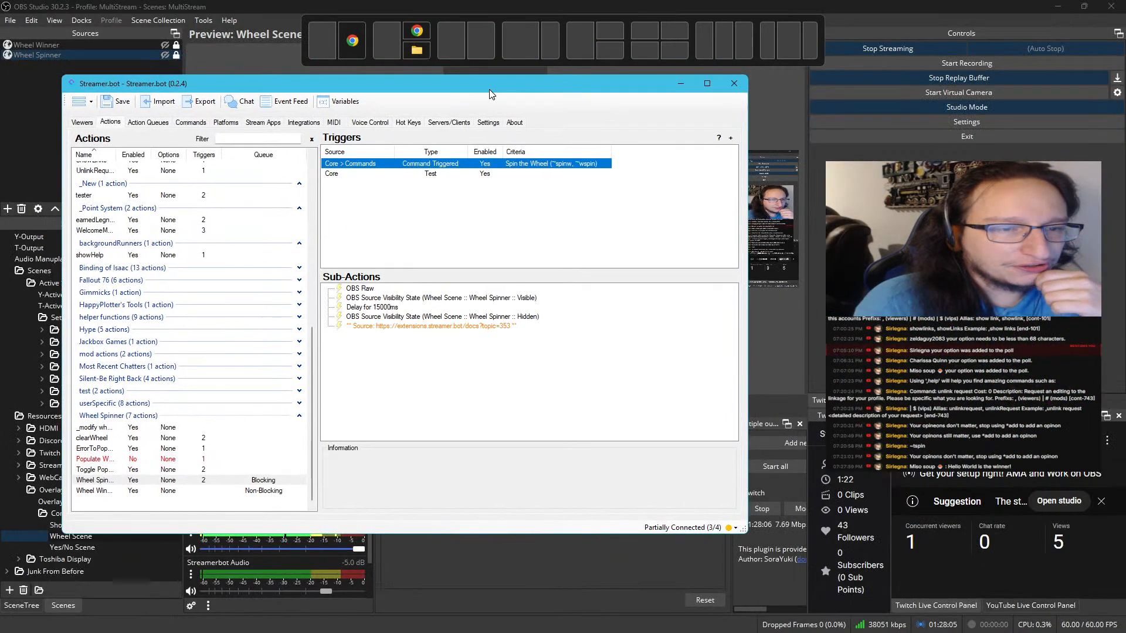
Copy all the C# code from the clearWheel action's Execute Code sub-action and close the editor
left_click(217, 492)
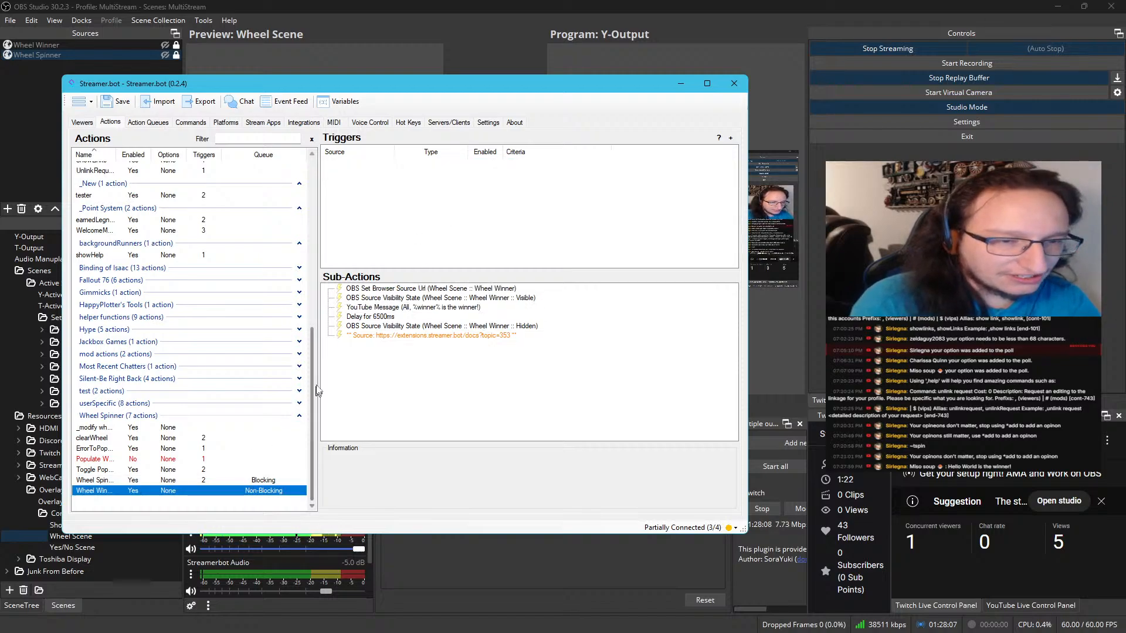
left_click(174, 438)
left_click(370, 309)
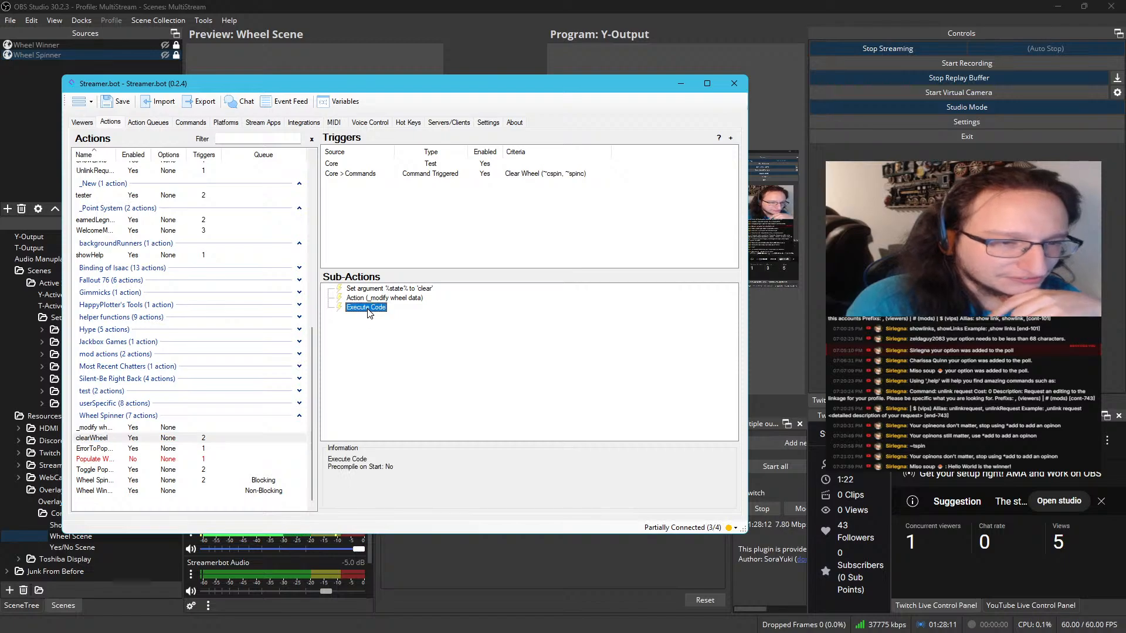
double_click(368, 309)
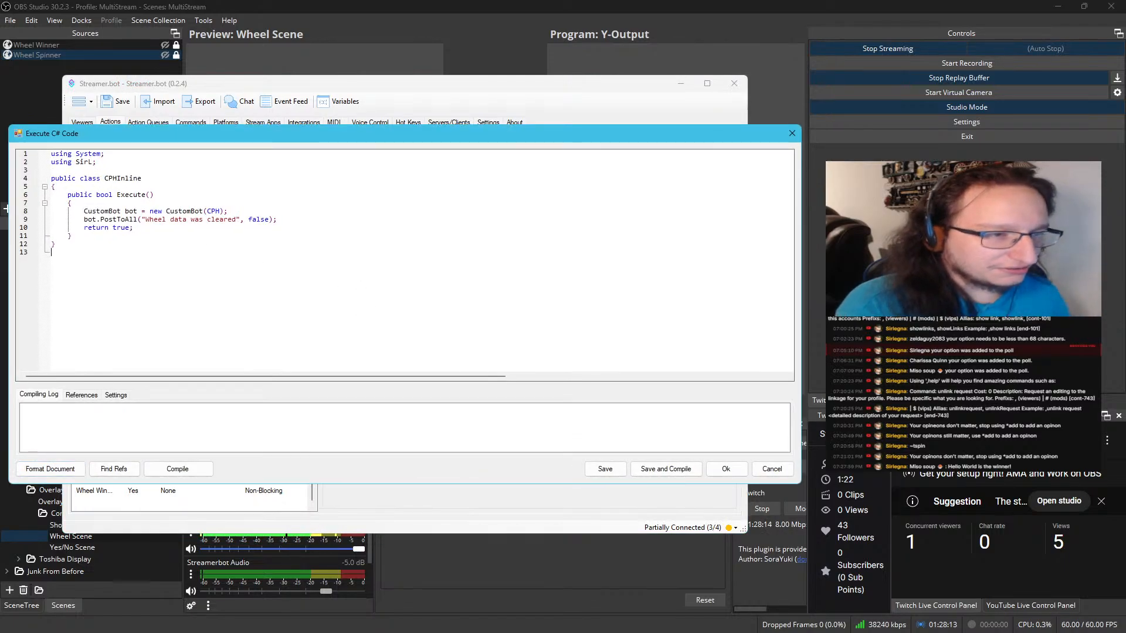
key("ctrl+a")
key("ctrl+c")
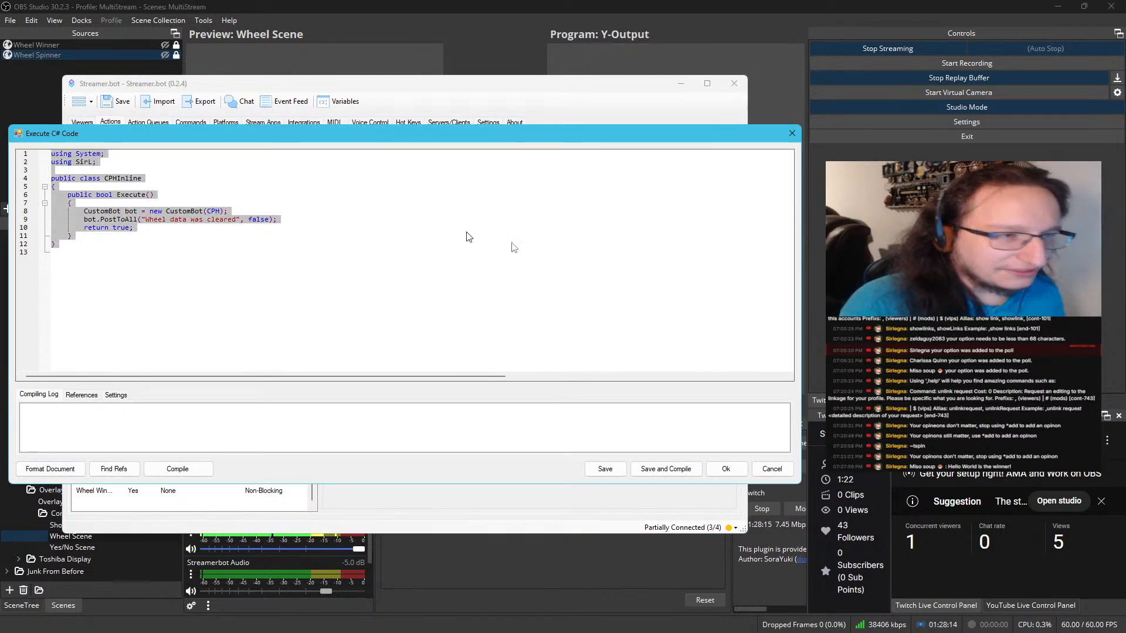
left_click(695, 474)
Add an Execute C# Code sub-action after the wheel-winner action's YouTube message, paste the copied code, and save and compile it
left_click(188, 490)
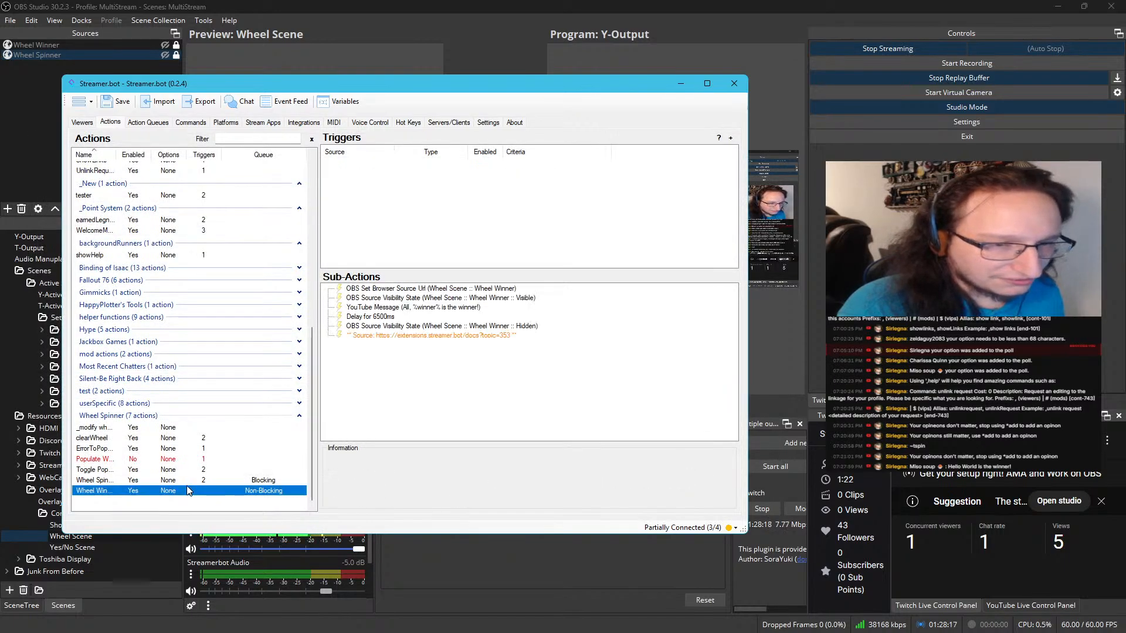
right_click(466, 308)
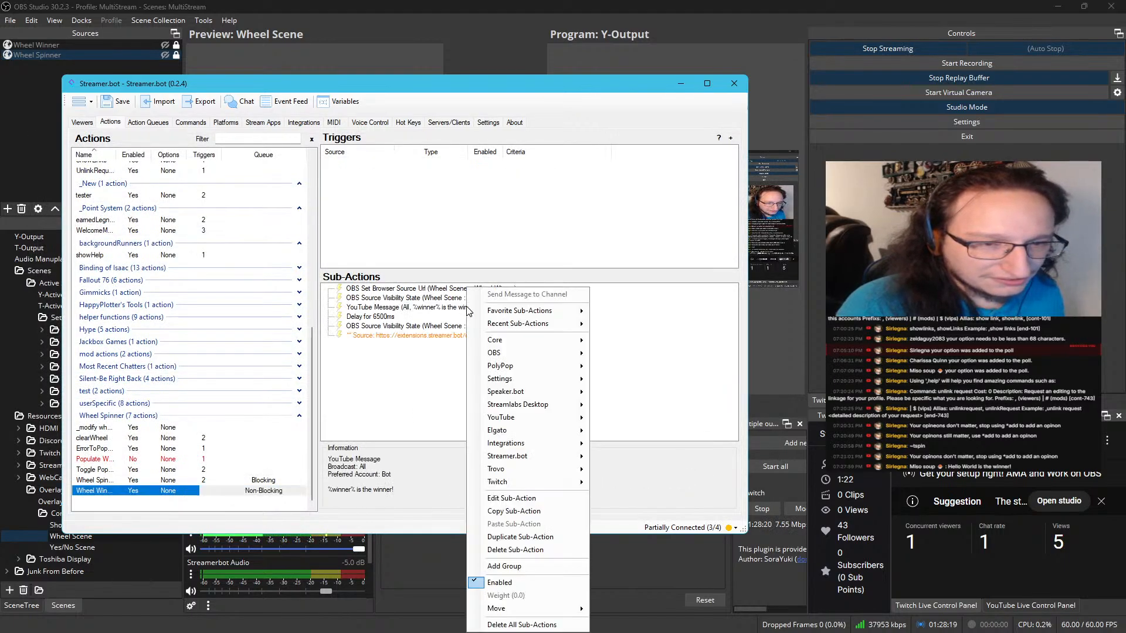
mouse_move(542, 342)
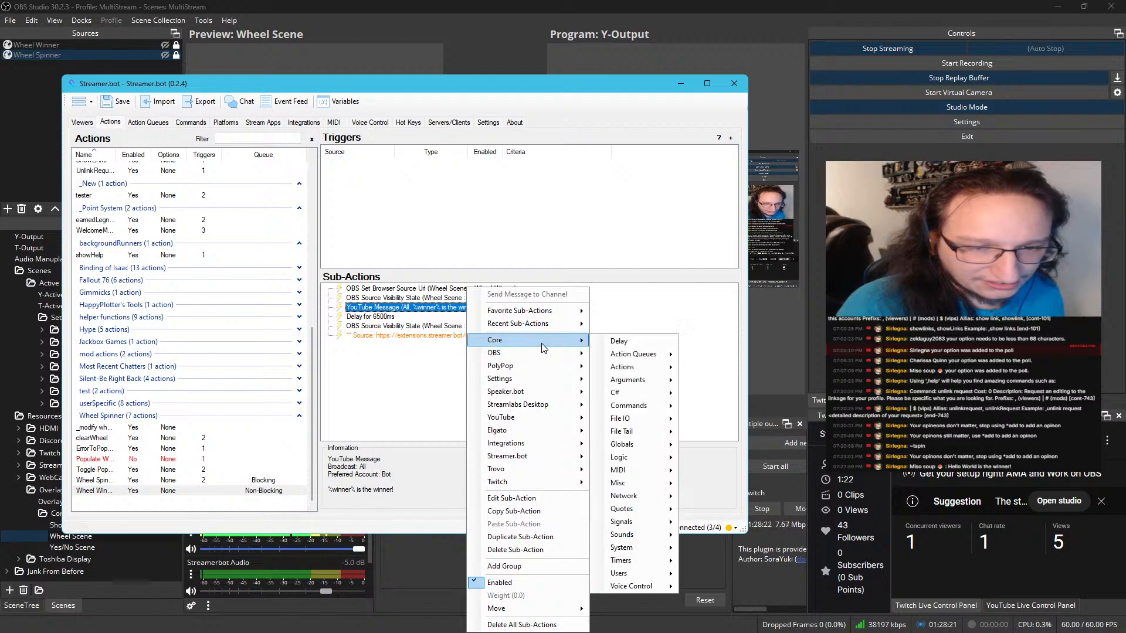
mouse_move(619, 393)
left_click(735, 394)
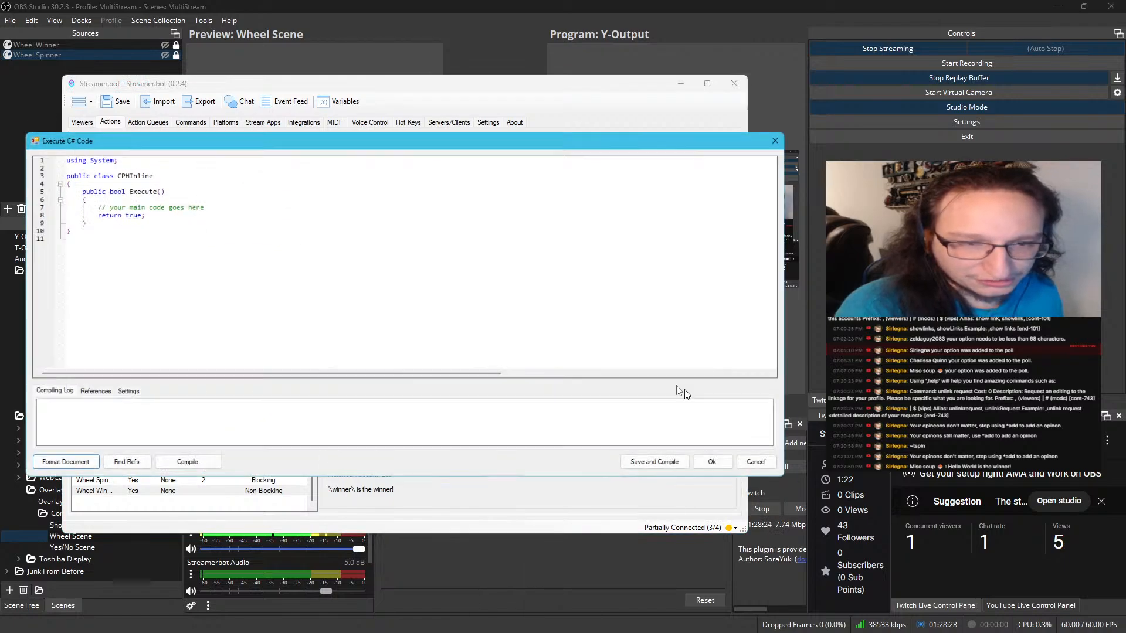
key("ctrl+a")
key("ctrl+v")
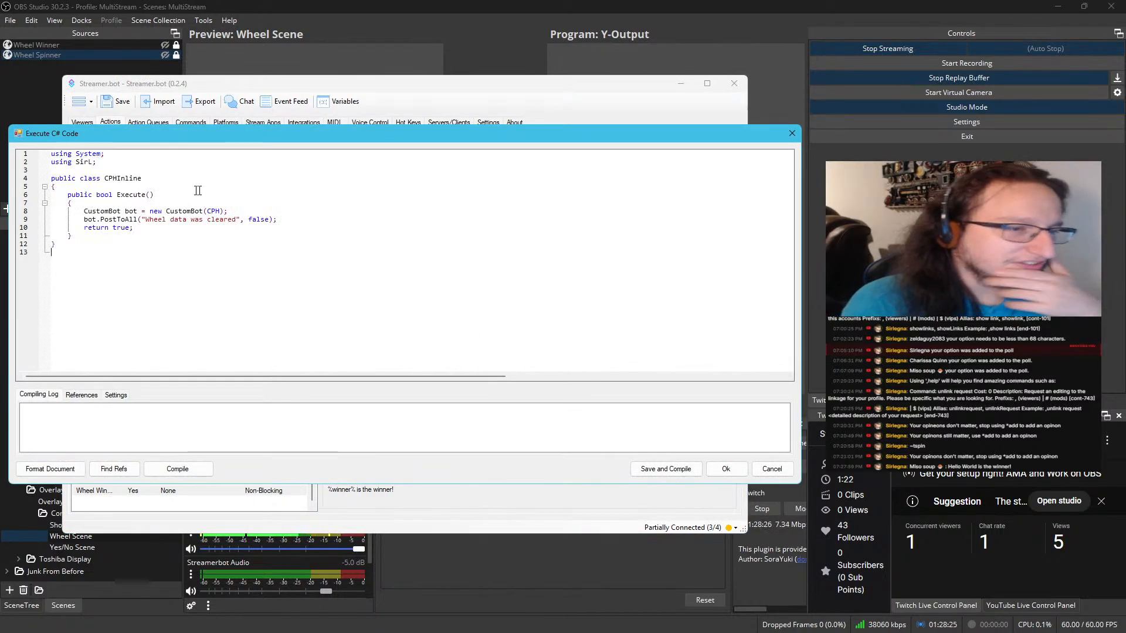
left_click_drag(278, 140, 345, 341)
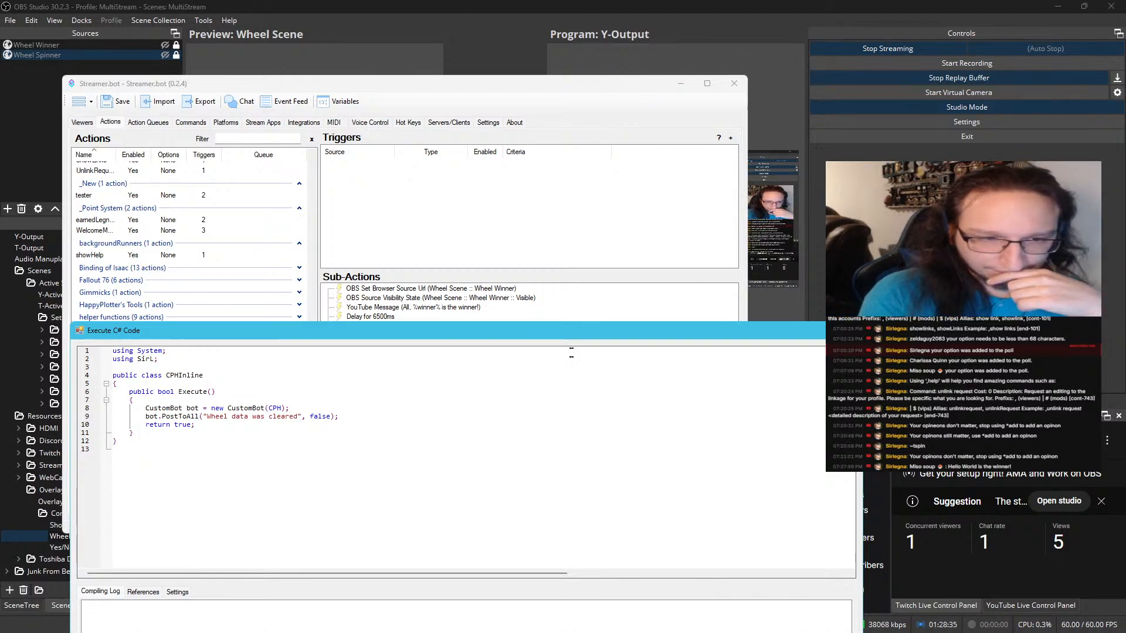
left_click_drag(551, 333, 508, 129)
left_click(685, 465)
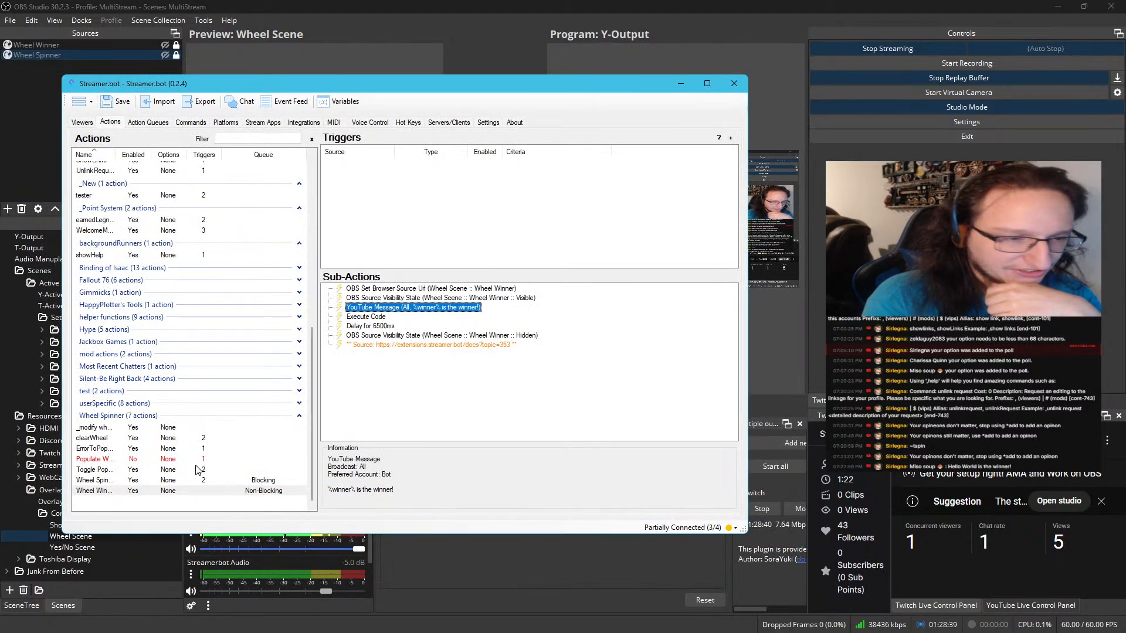
Review the C# code in the toggle-populate action's Execute Code sub-action, then save and compile it to close the editor
left_click(176, 480)
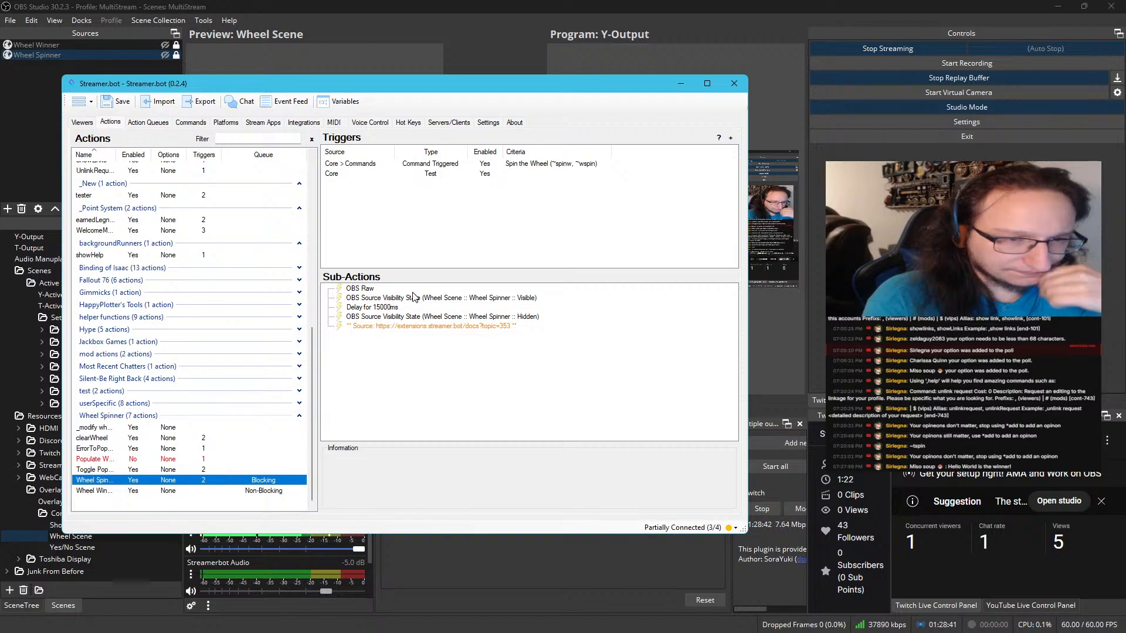
left_click(189, 470)
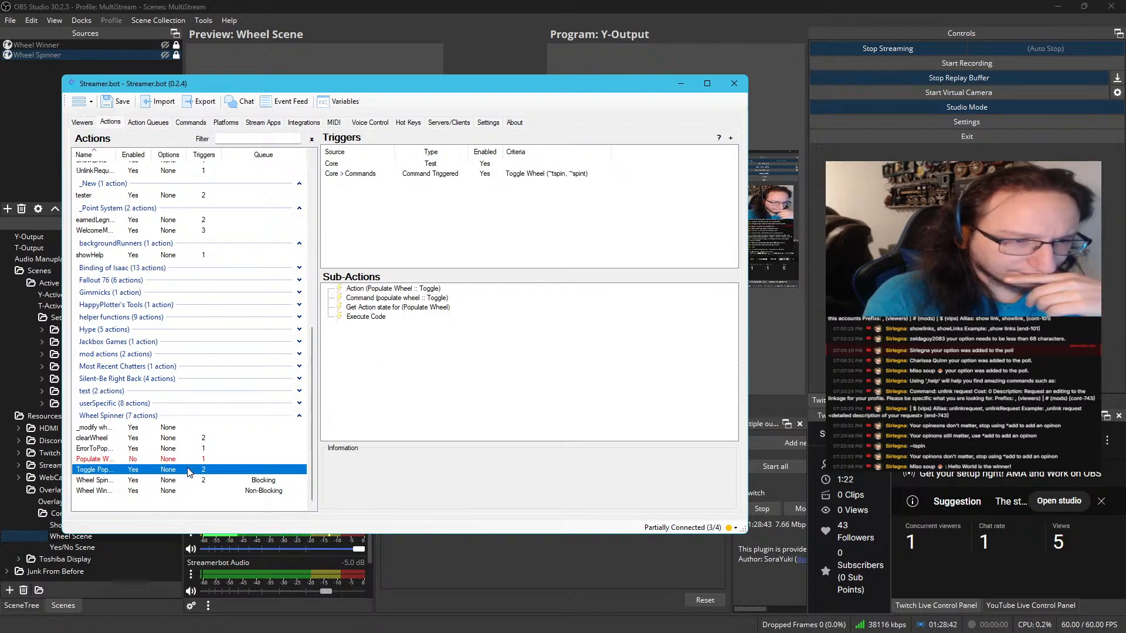
double_click(366, 316)
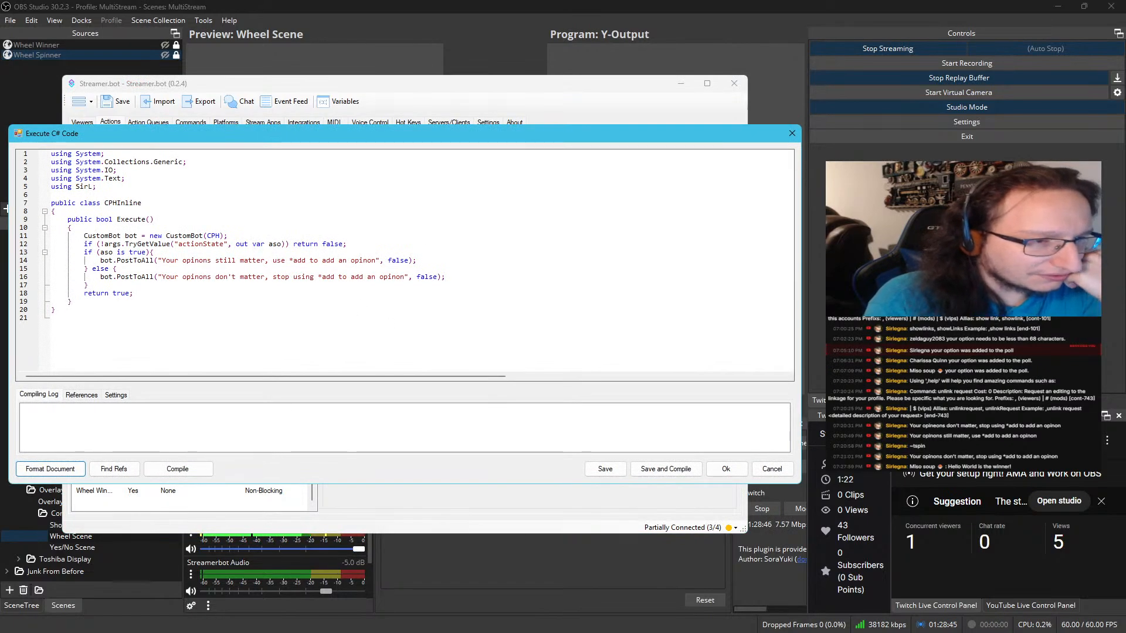
left_click(666, 469)
Copy the line CPH.TryGetArg("user", out string user); from the C# code of the populate-error action and close the editor
left_click(137, 451)
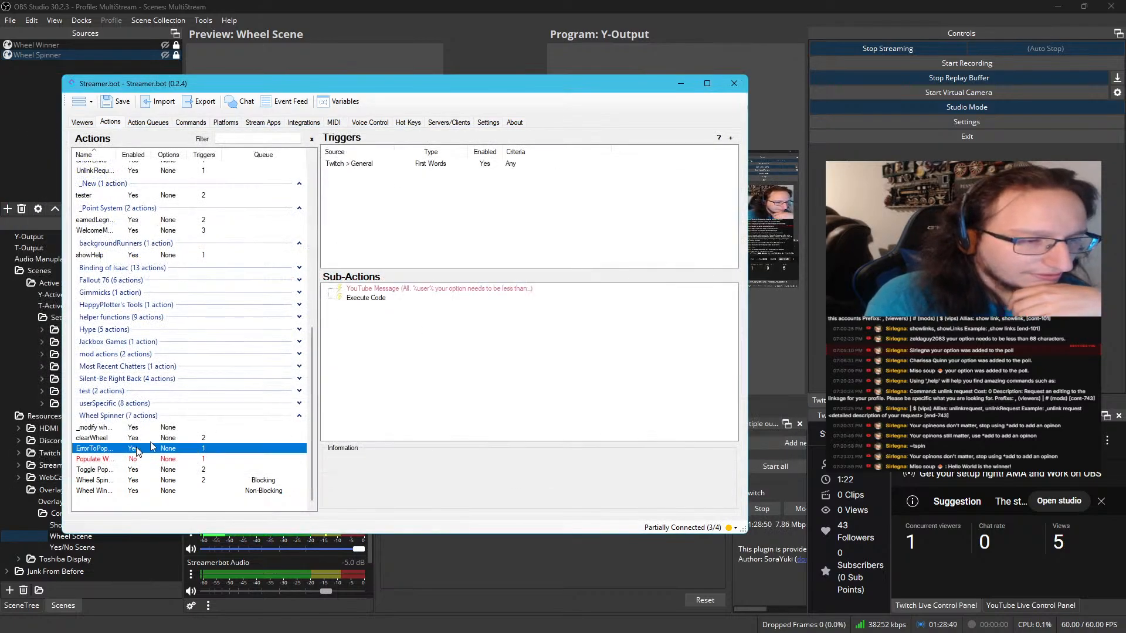
double_click(365, 298)
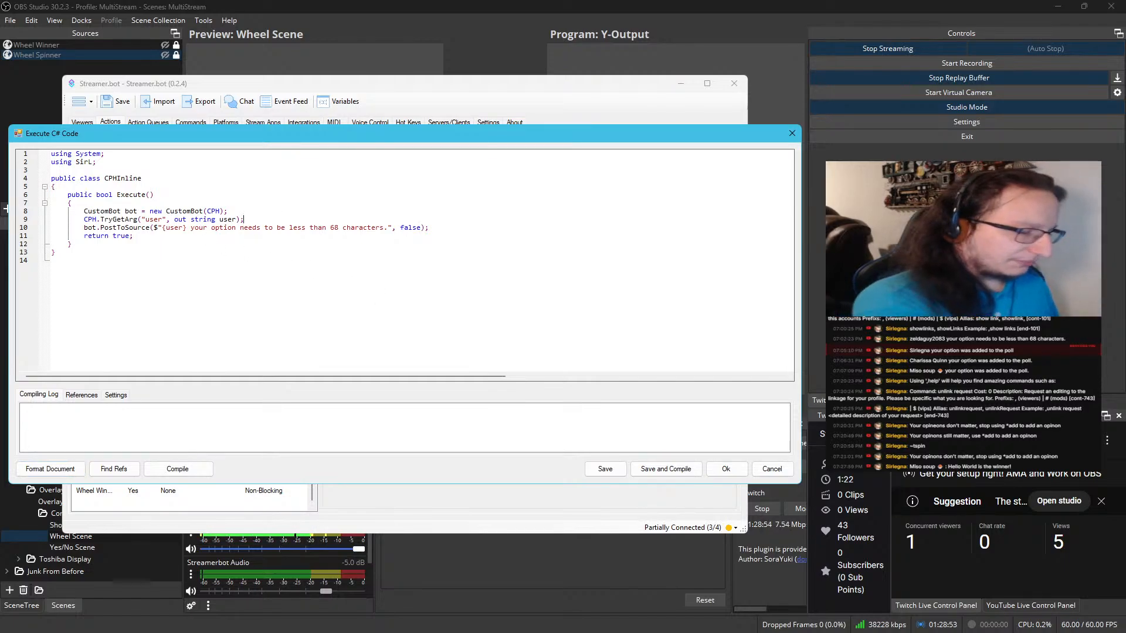
left_click_drag(244, 219, 83, 220)
key("ctrl+c")
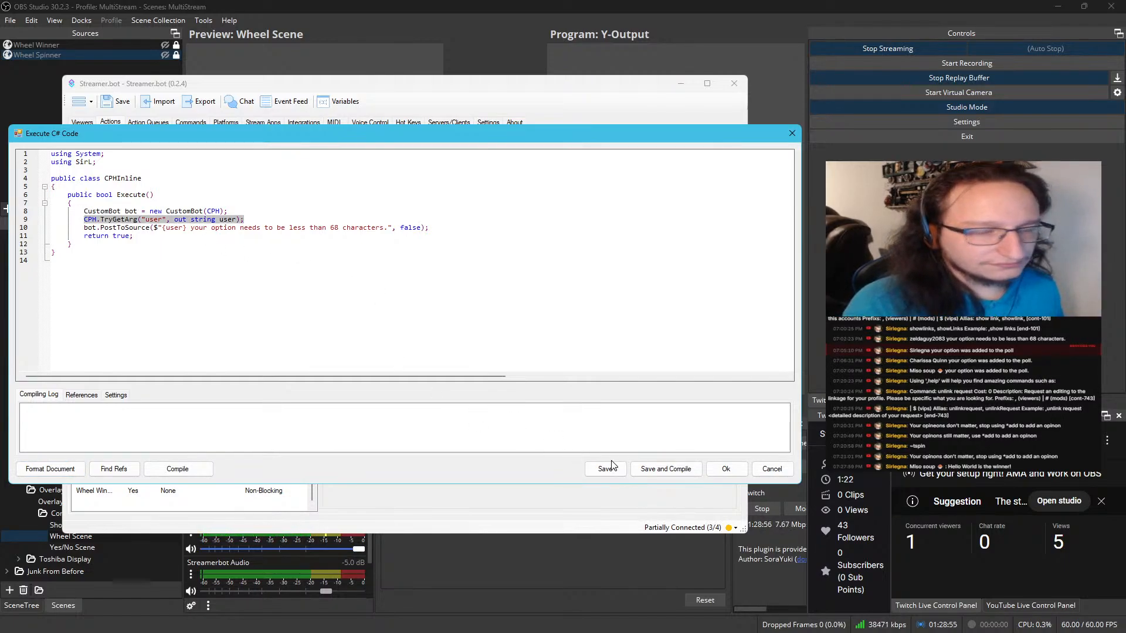
left_click(649, 469)
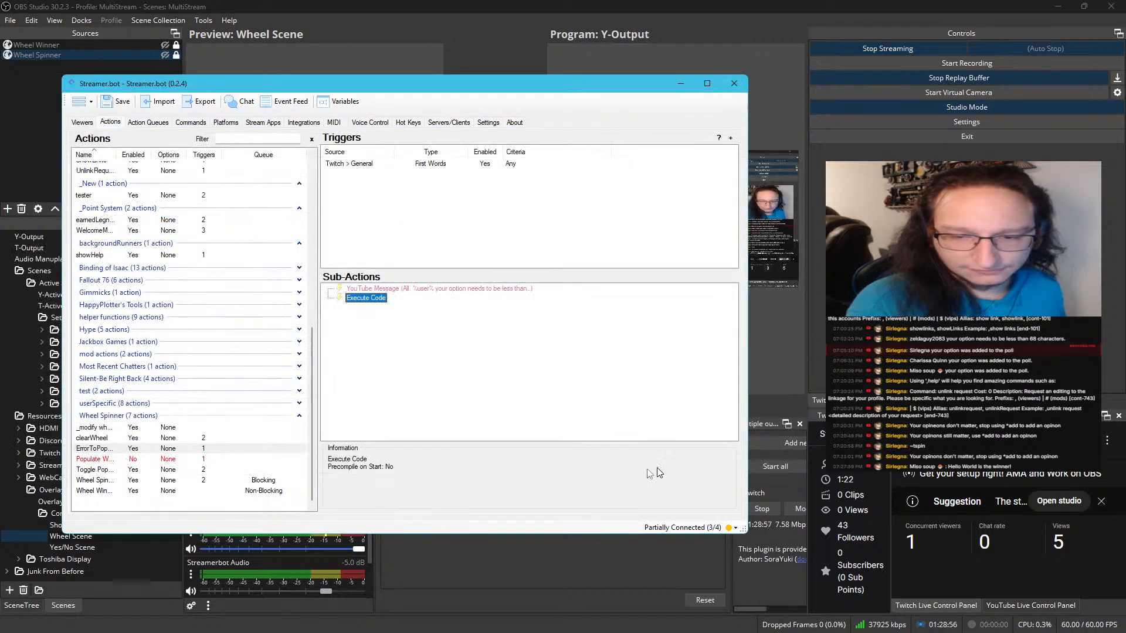
Paste the copied TryGetArg line above PostToAll in the wheel-winner action's C# code and change its argument and variable names to winner
left_click(163, 491)
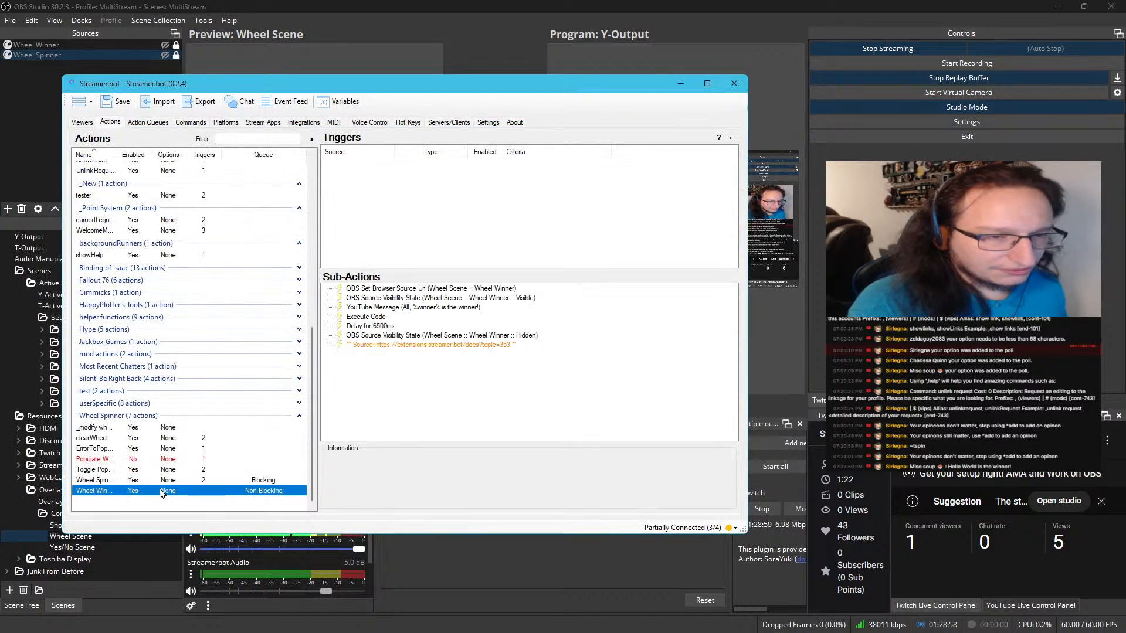
double_click(379, 317)
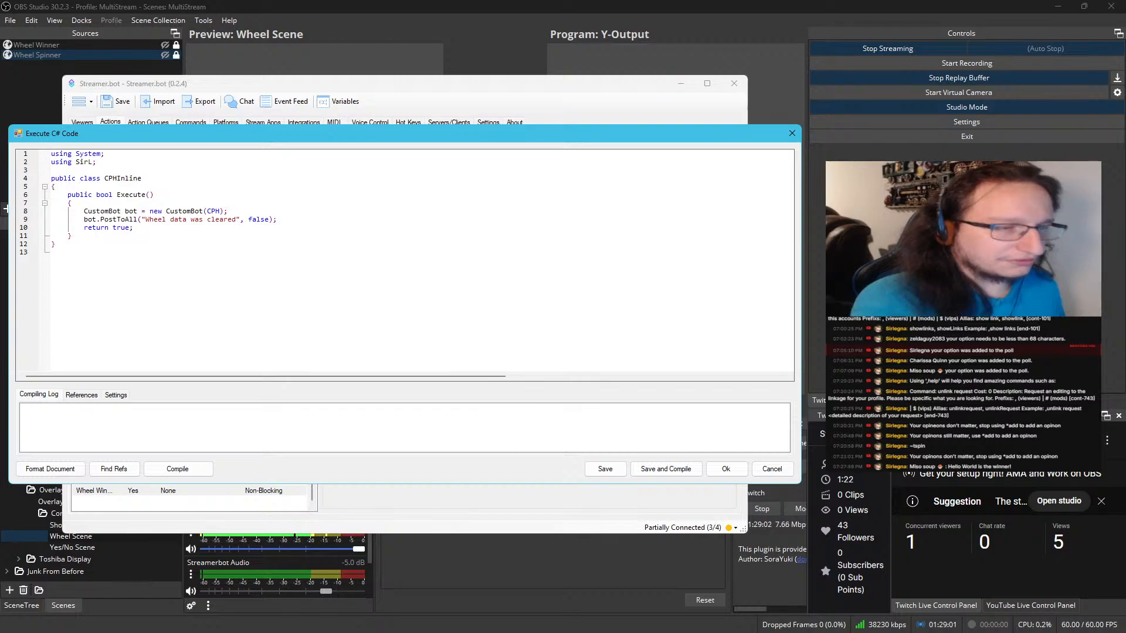
key("ctrl+v")
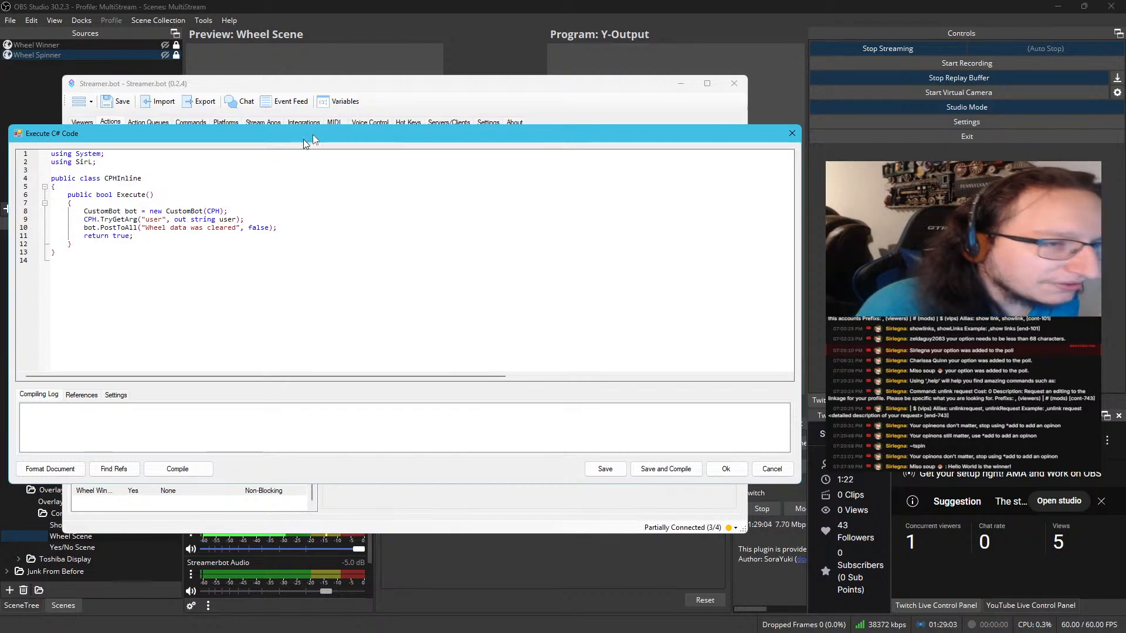
left_click_drag(313, 139, 367, 333)
double_click(201, 420)
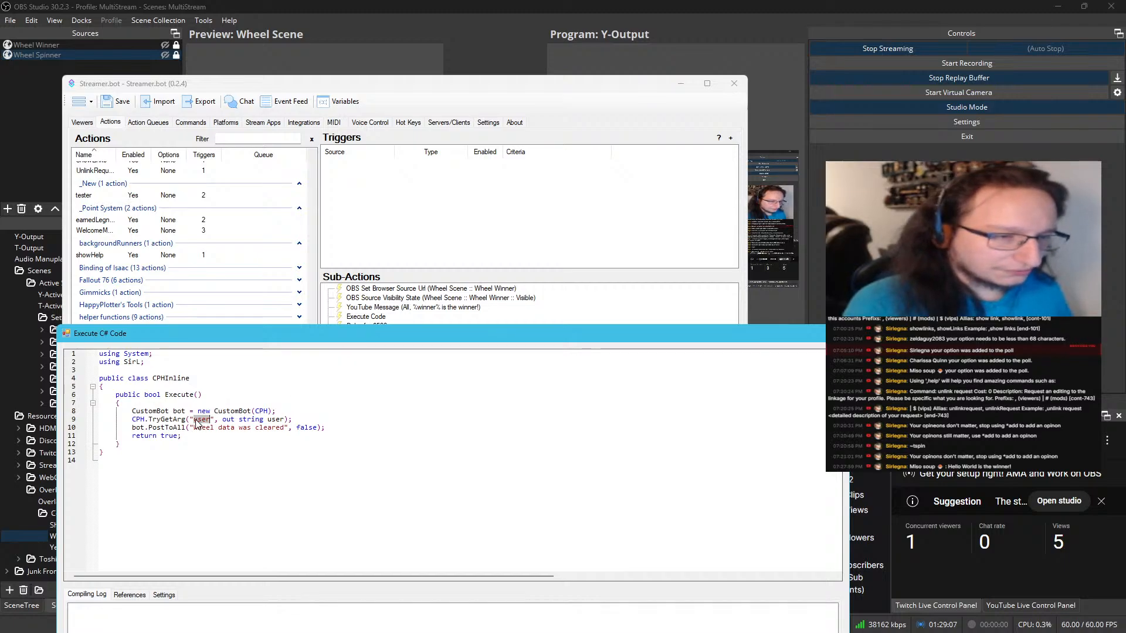
type("winner")
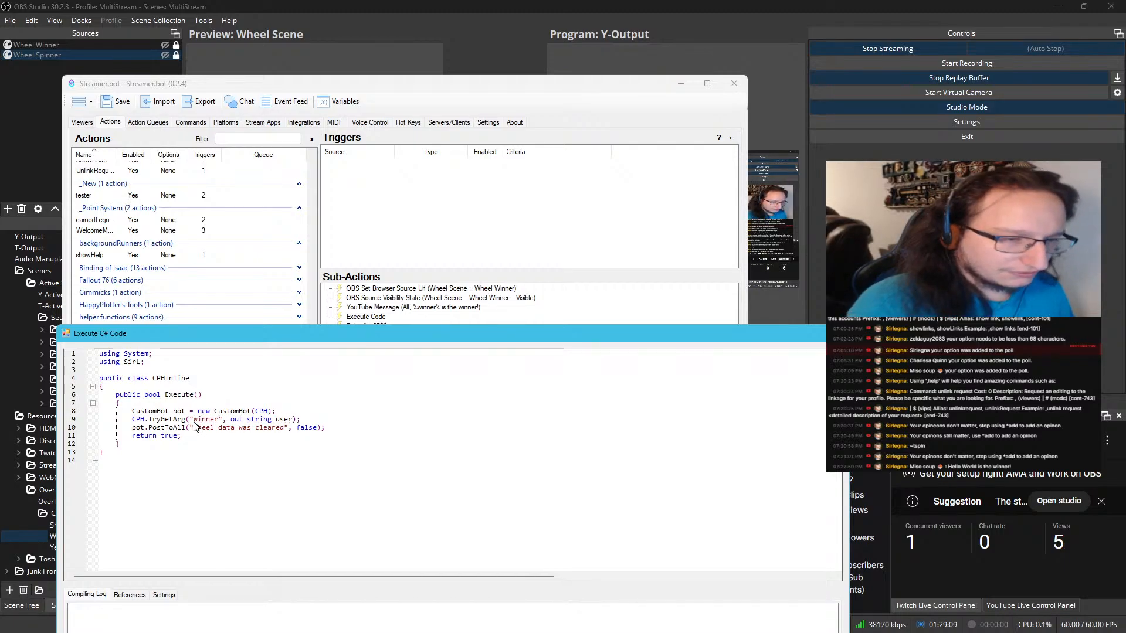
double_click(284, 419)
type("winn")
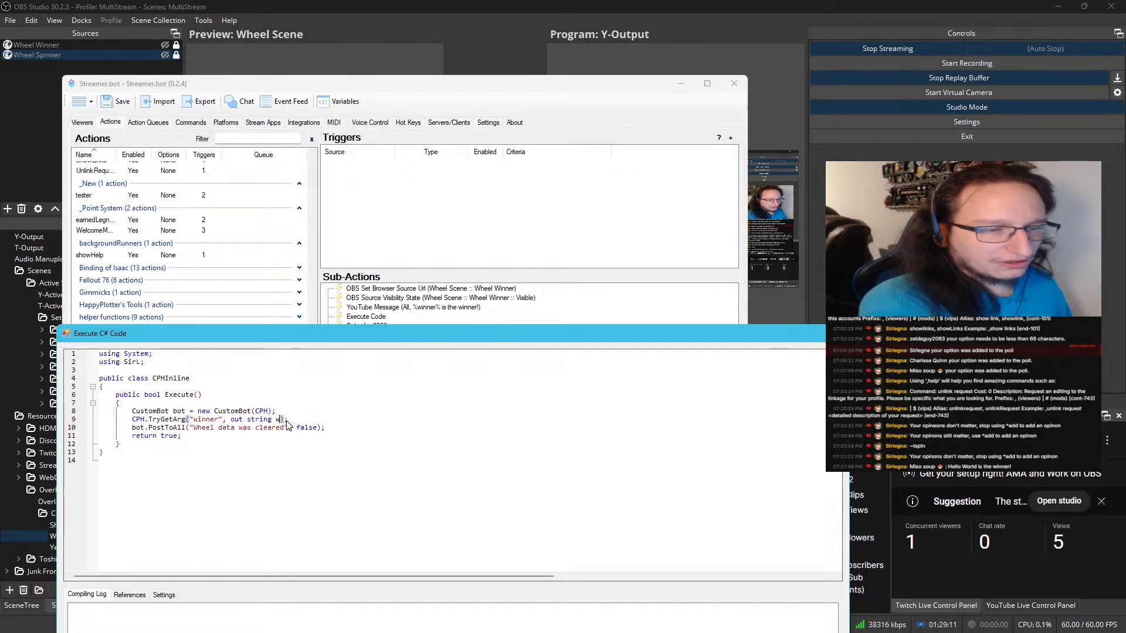
Change the PostToAll message to $"{winner} is the winner!" and save and compile the wheel-winner code
left_click(190, 428)
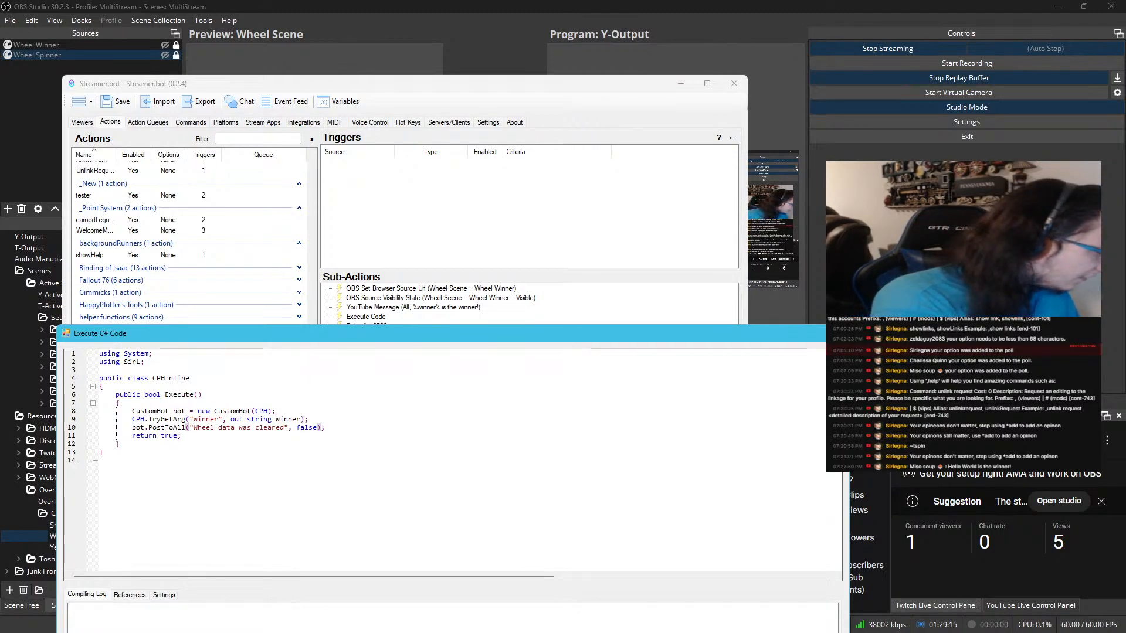
type("$\"")
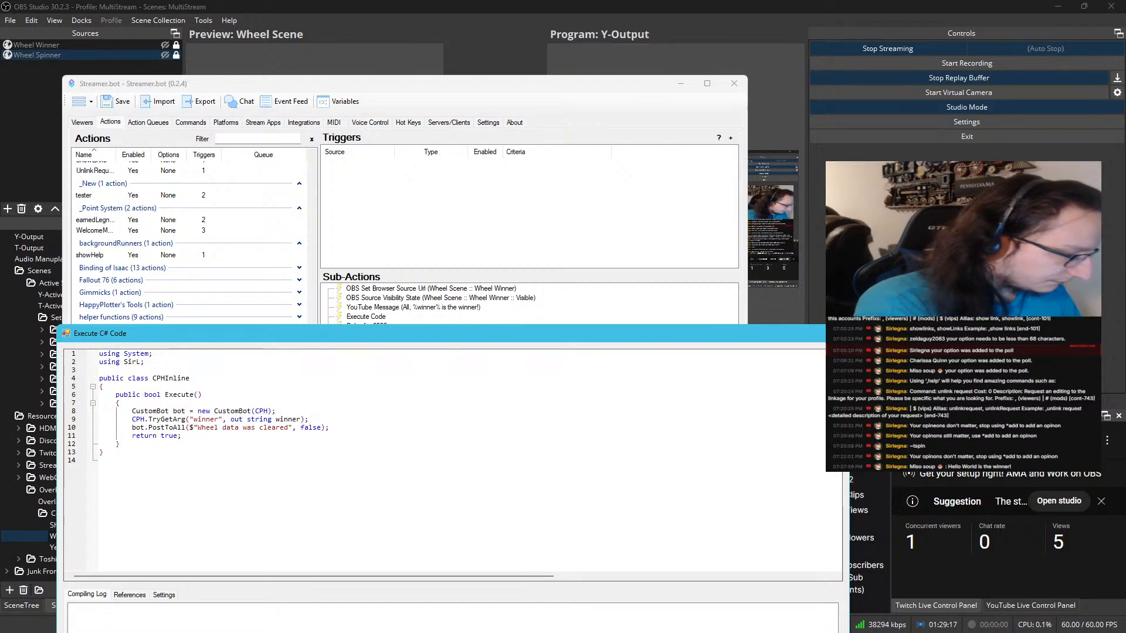
type("{")
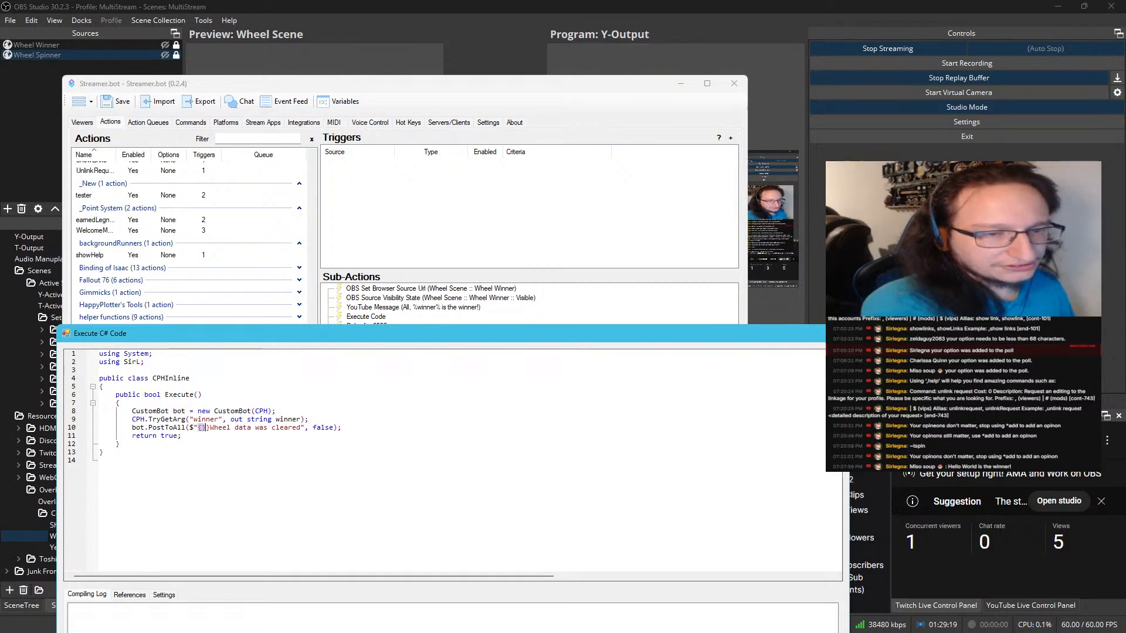
key("Delete")
type("winner")
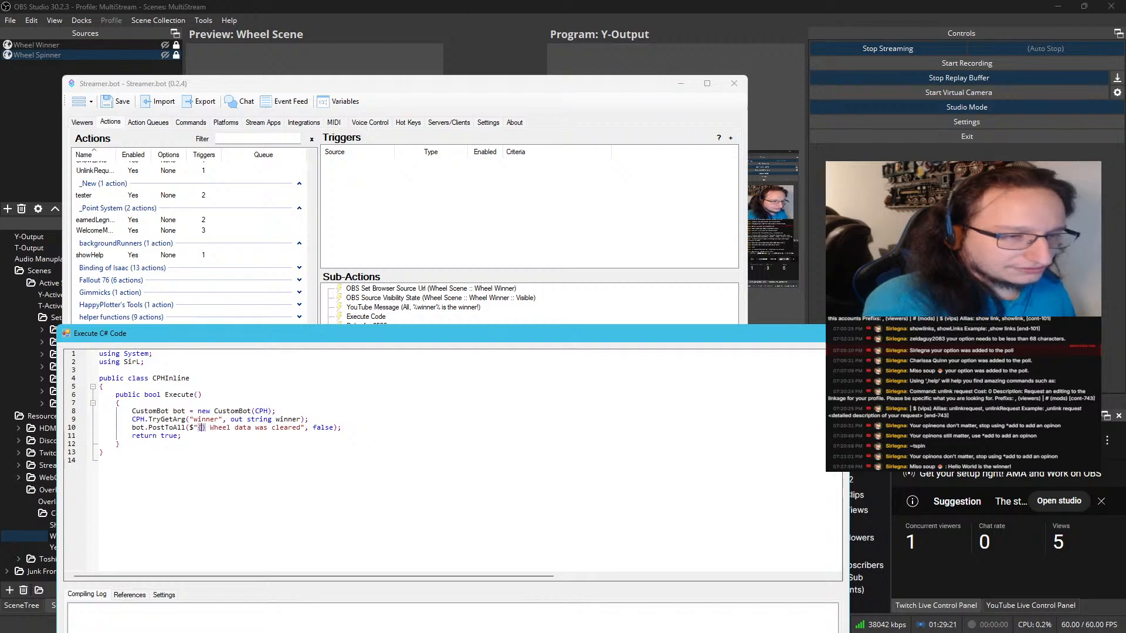
type("r")
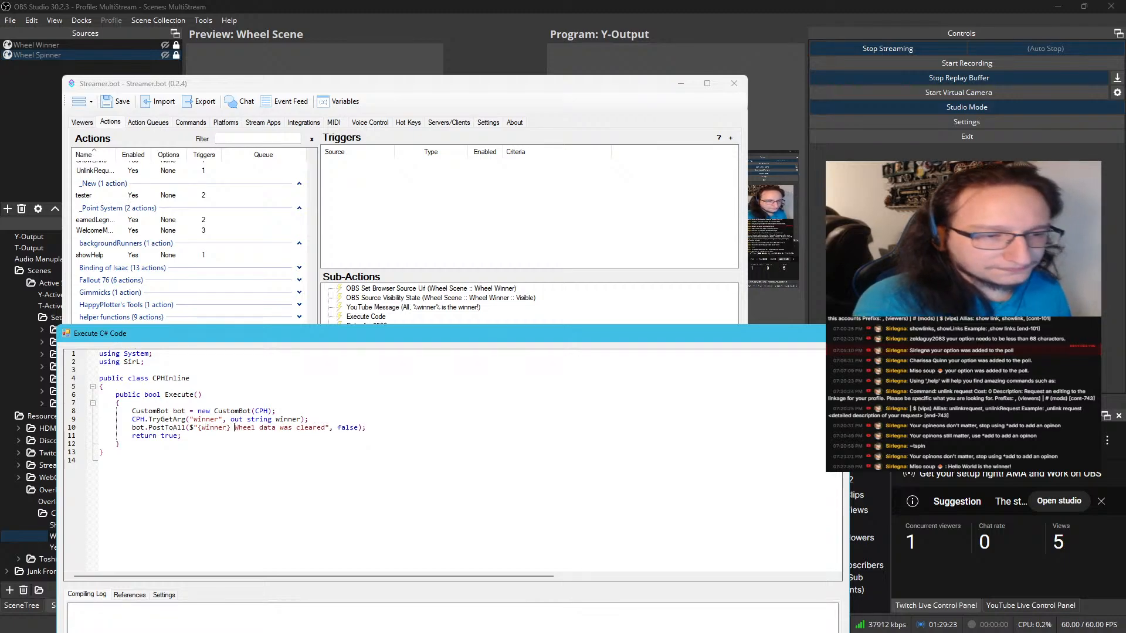
left_click_drag(236, 427, 313, 428)
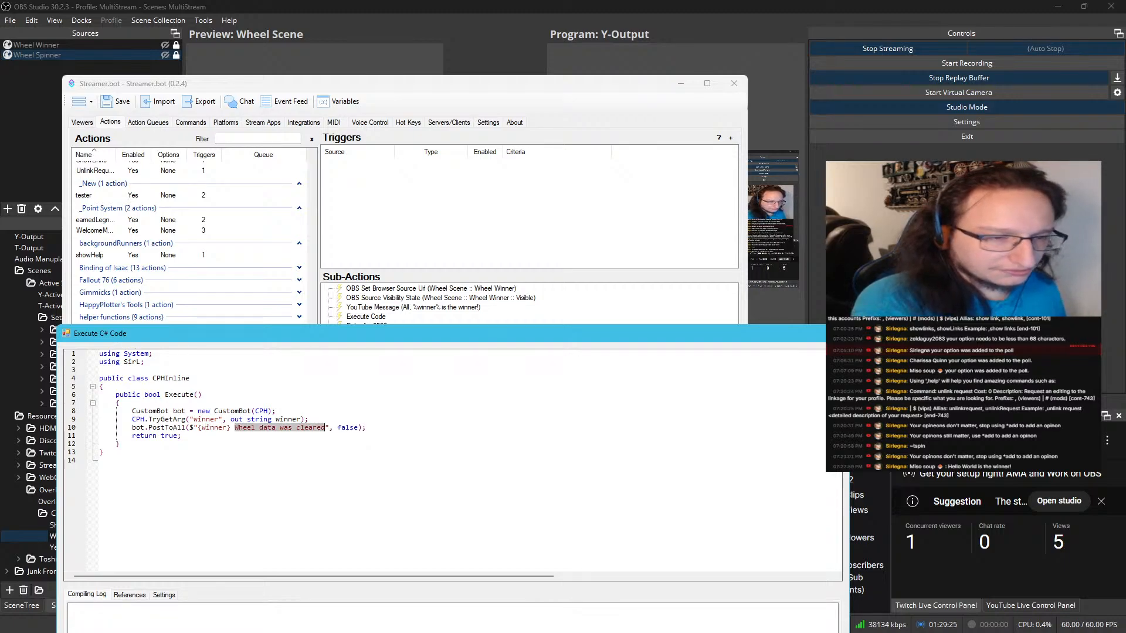
type("is the")
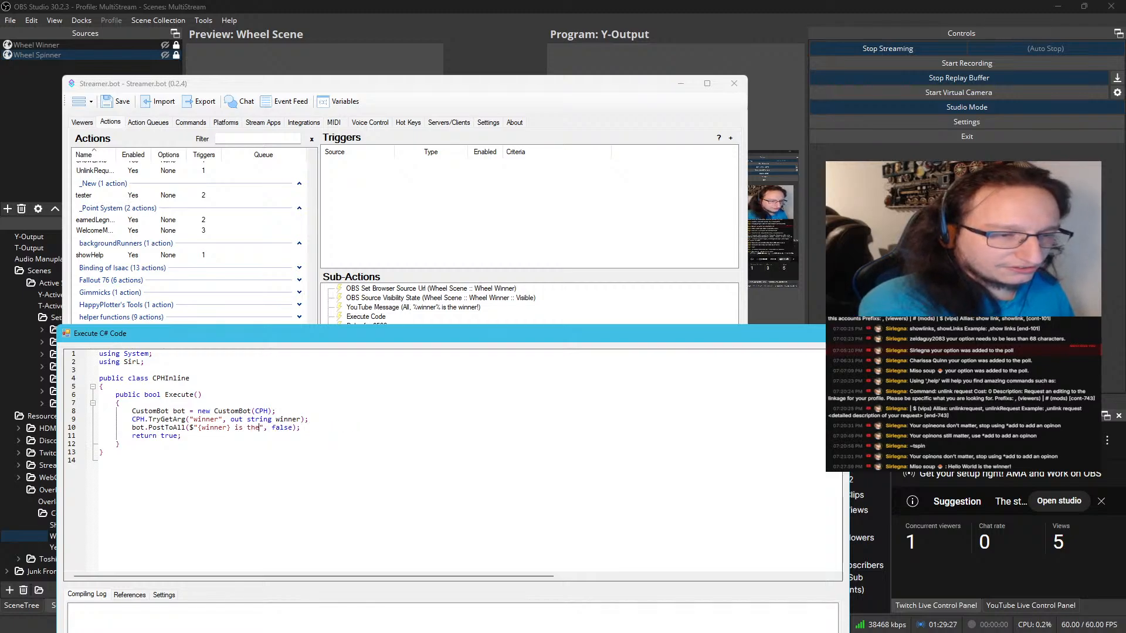
type(" winner!")
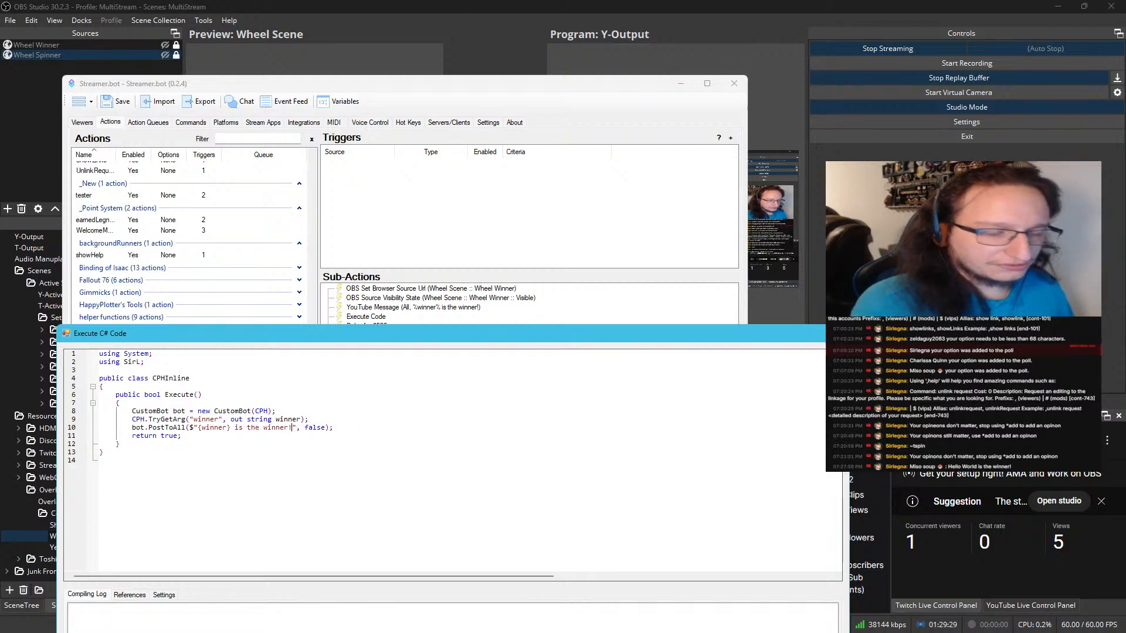
left_click_drag(352, 340, 360, 170)
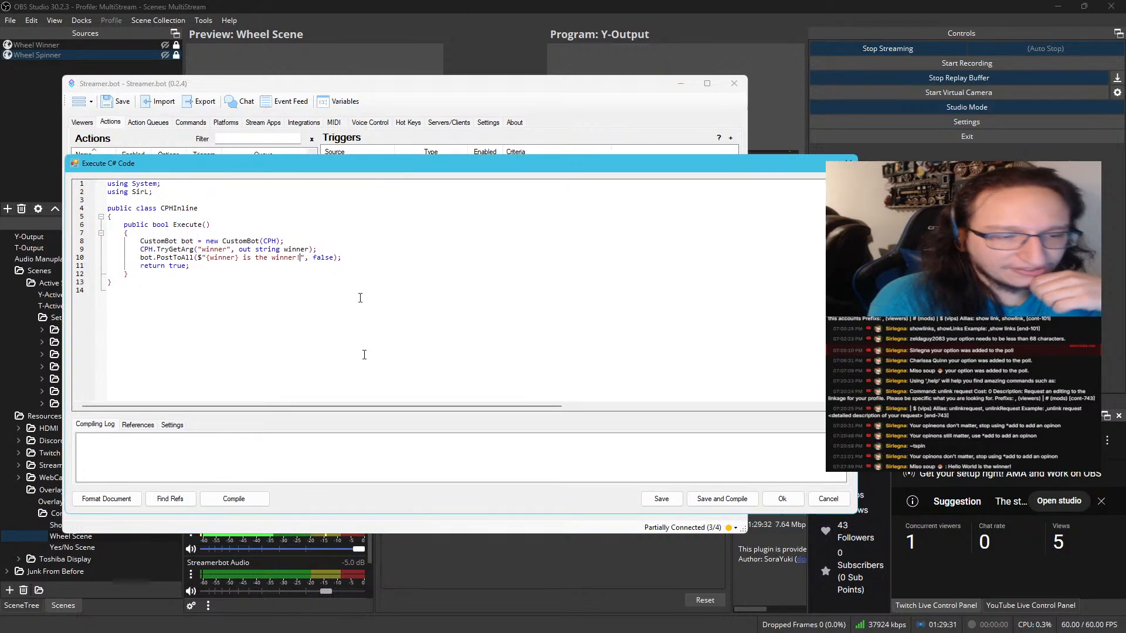
left_click(234, 499)
left_click(722, 498)
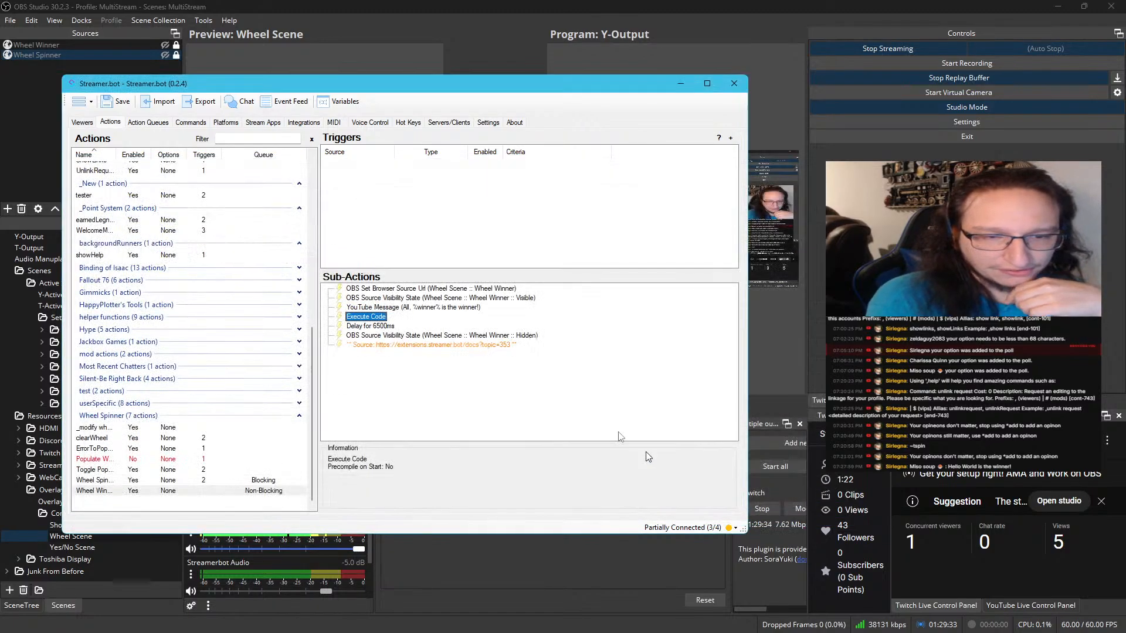
Delete the YouTube Message sub-action from the wheel-winner action
left_click(389, 308)
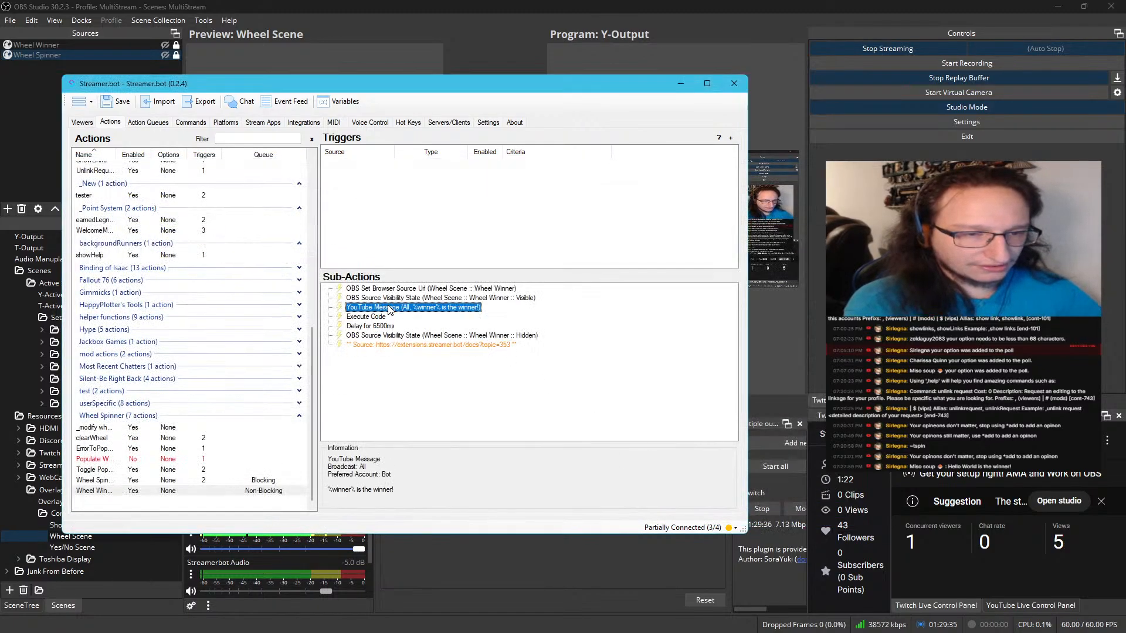
key("Delete")
left_click(432, 335)
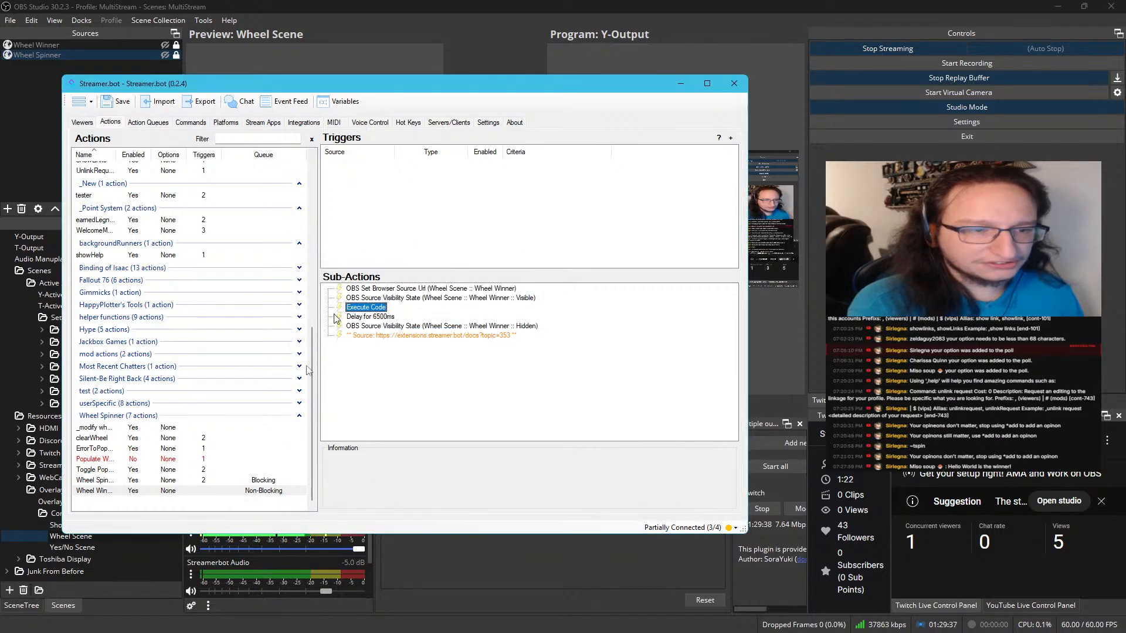
left_click(196, 481)
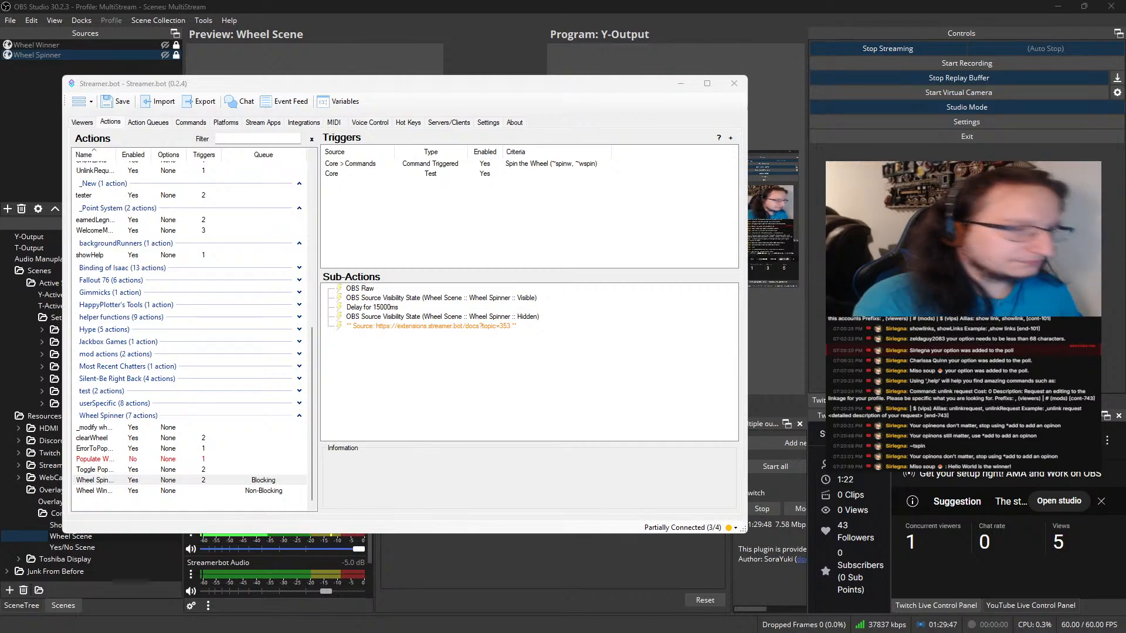
left_click_drag(246, 85, 317, 0)
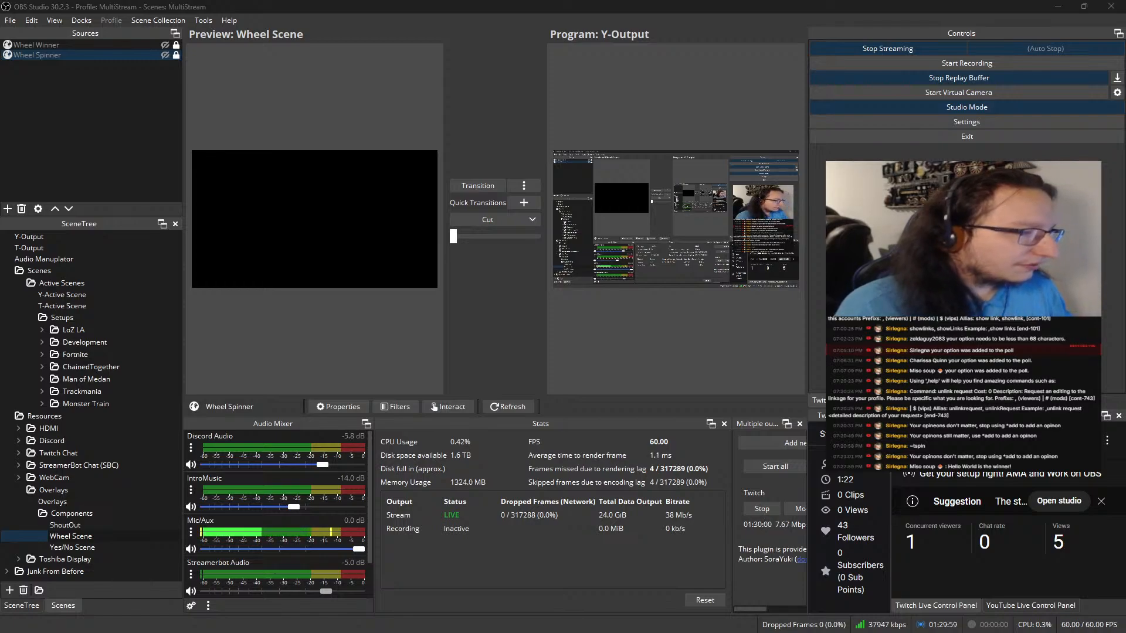
type("!")
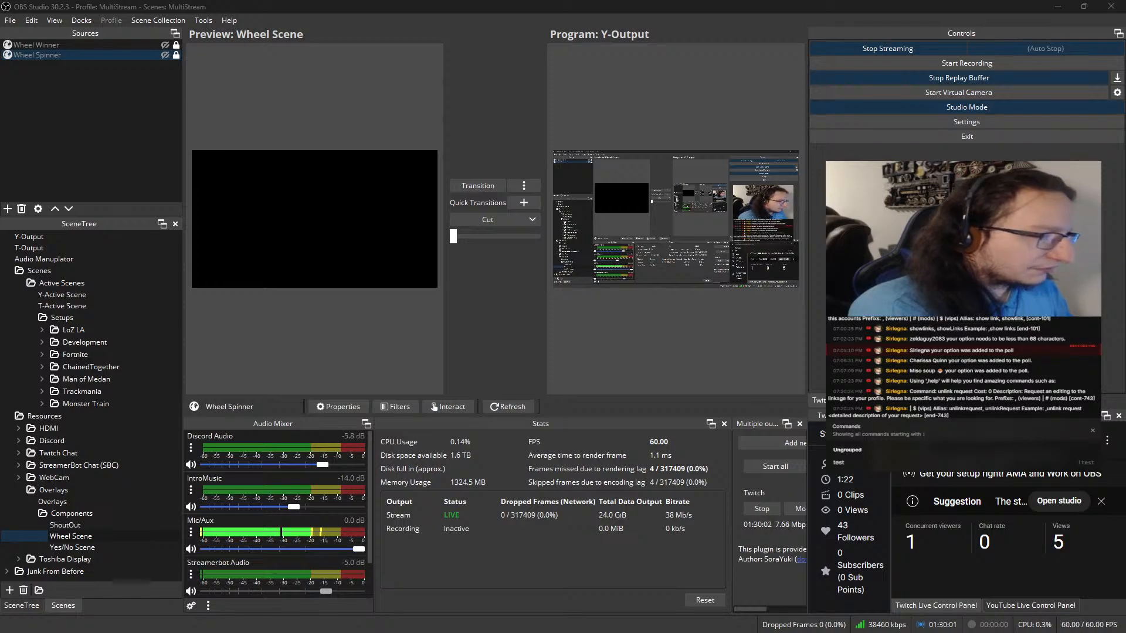
key("BackSpace")
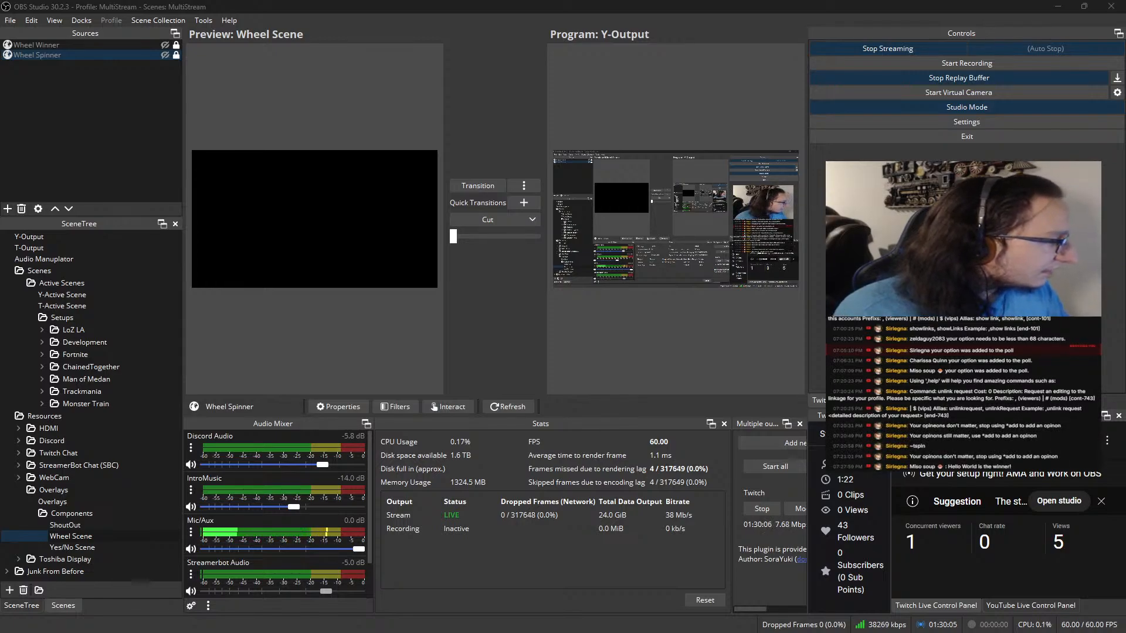
Switch to Streamer.bot and check the Clear Wheel command's message sources and group permissions
left_click_drag(0, 88, 469, 85)
right_click(300, 487)
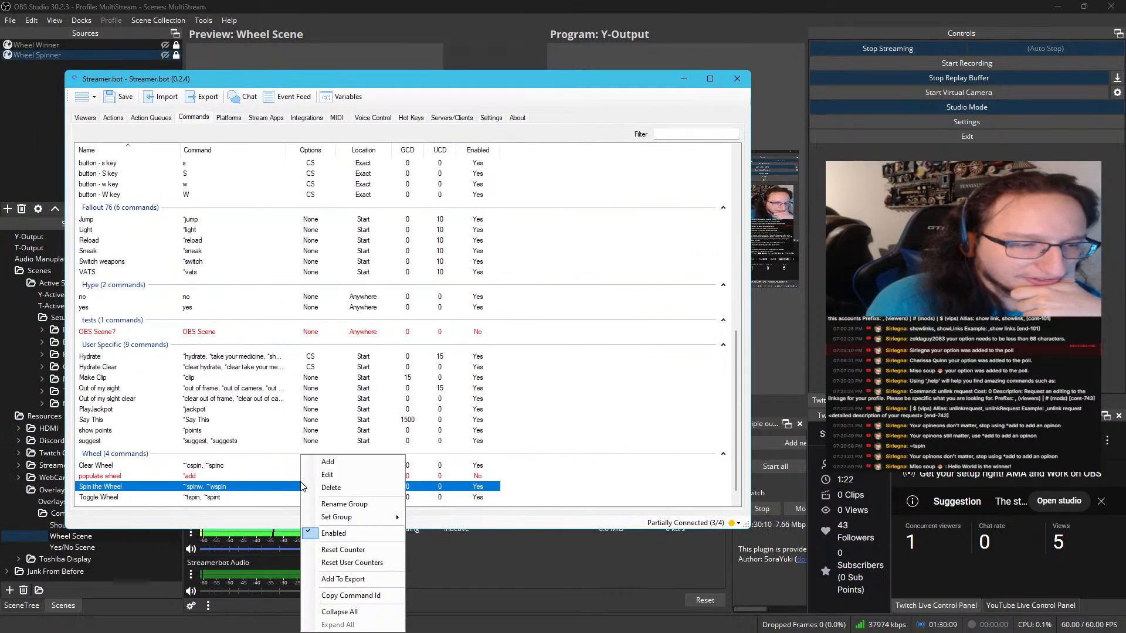
right_click(287, 488)
right_click(253, 471)
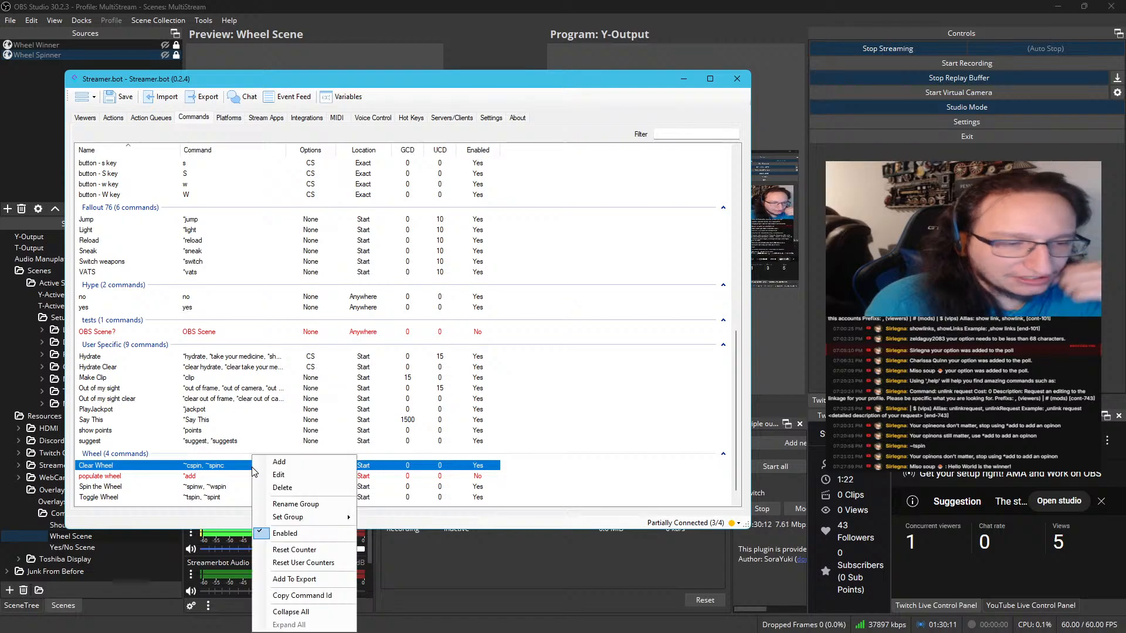
left_click(294, 475)
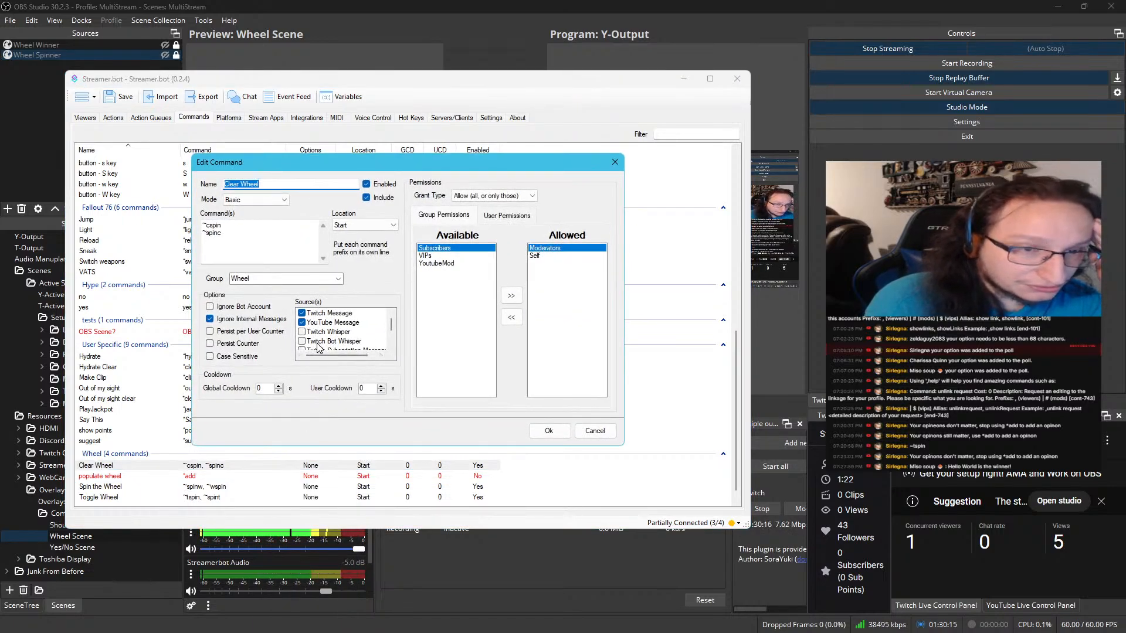
left_click(548, 431)
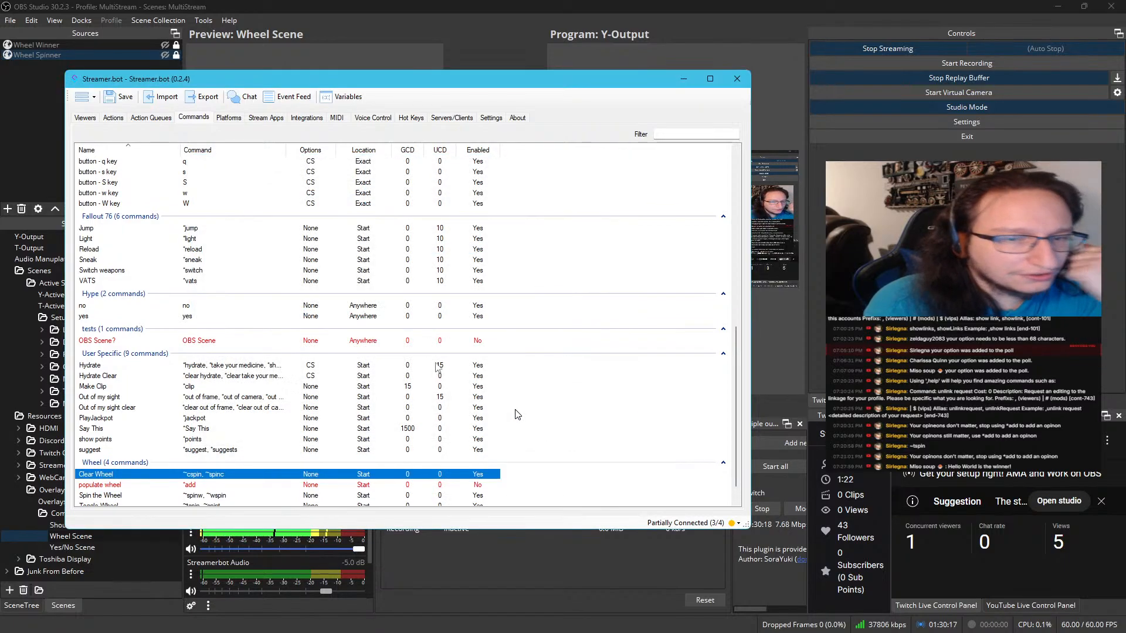
scroll(244, 451, "down", 1)
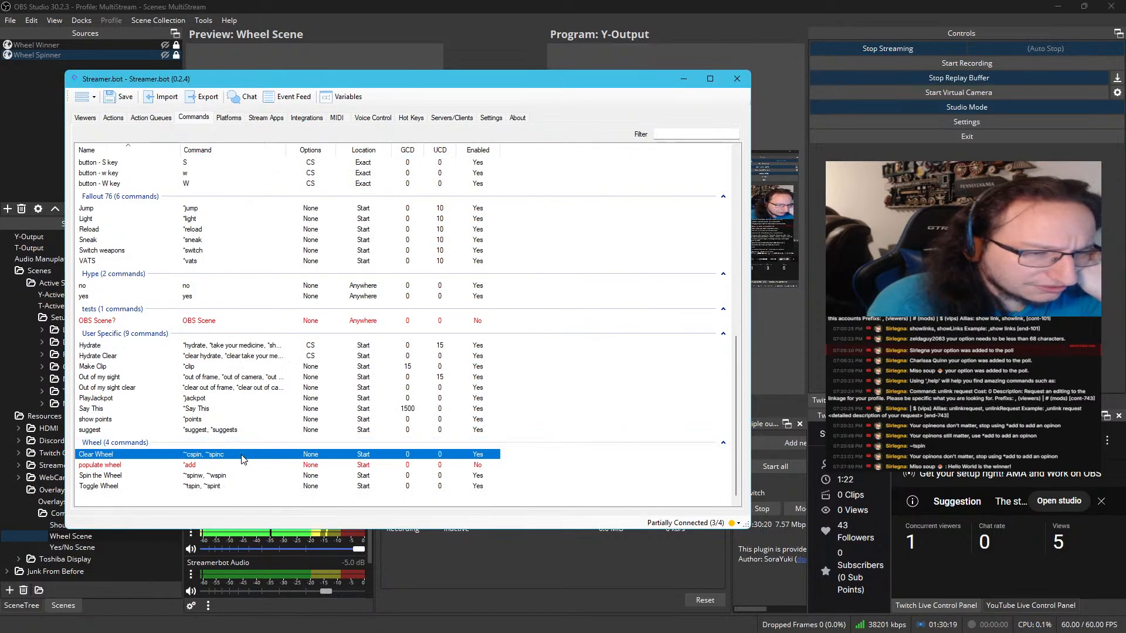
Add YoutubeMod to the allowed groups of the Clear Wheel command and save it
right_click(242, 457)
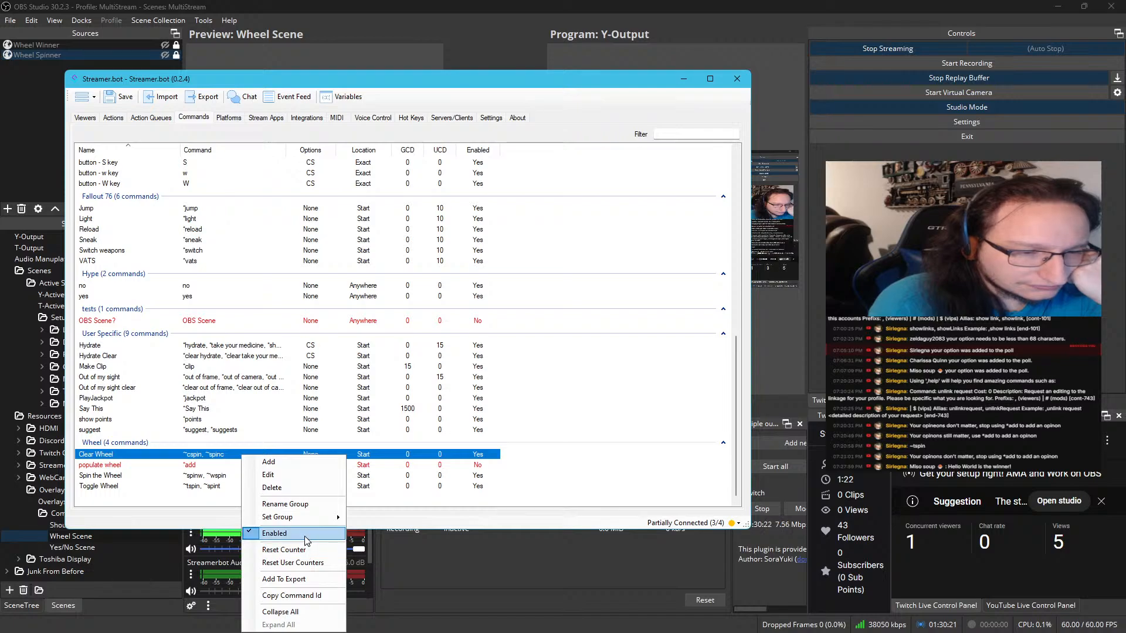
left_click(293, 474)
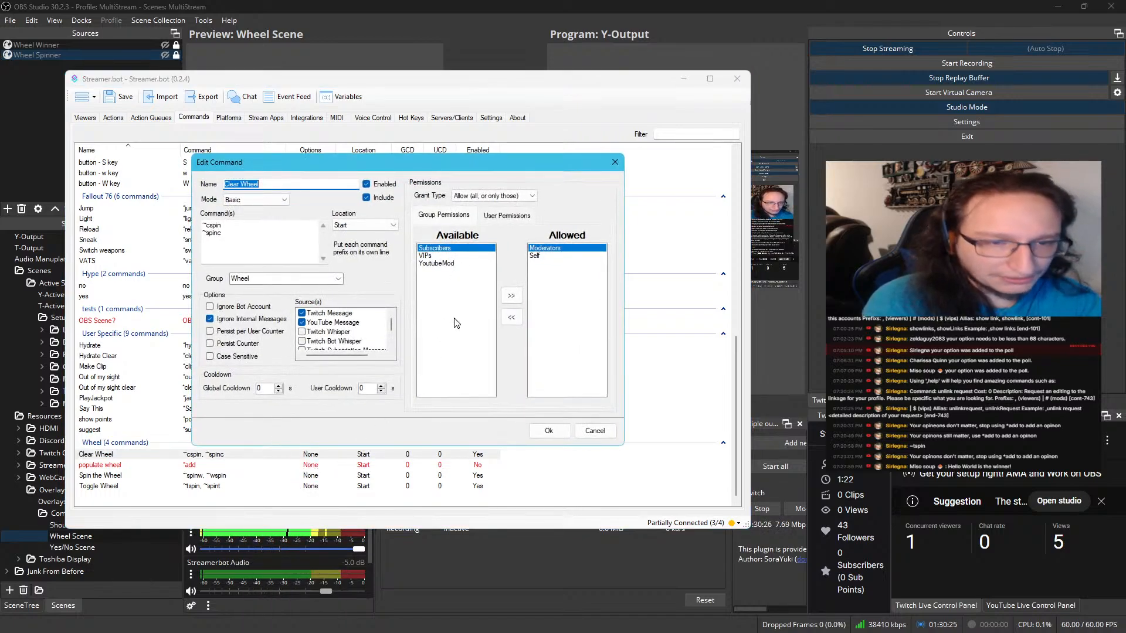
left_click(443, 263)
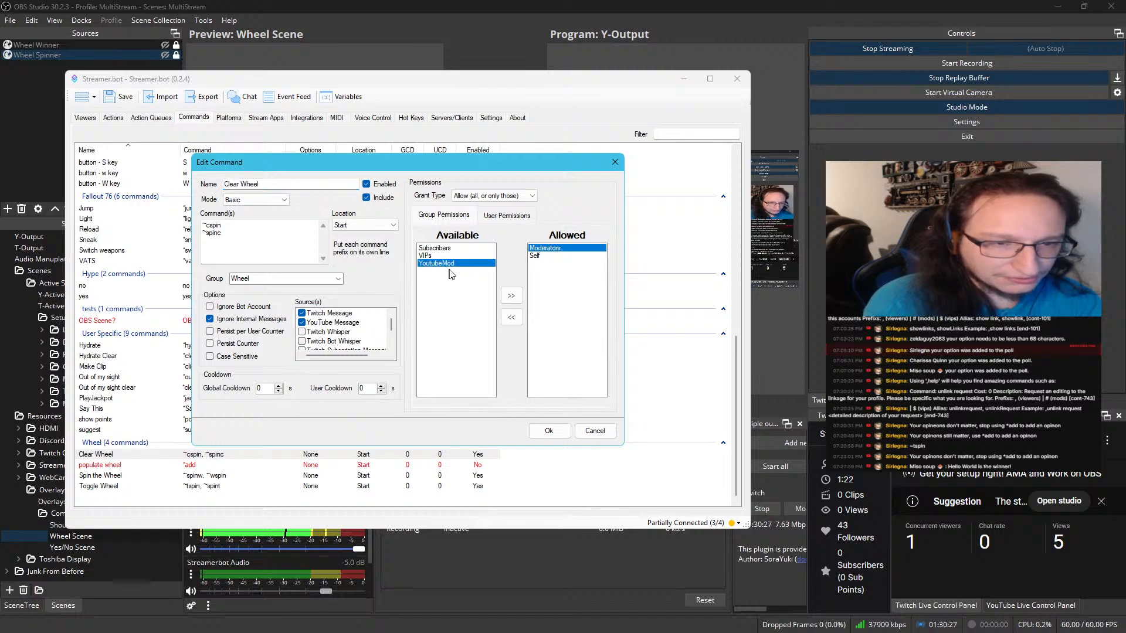
left_click(520, 299)
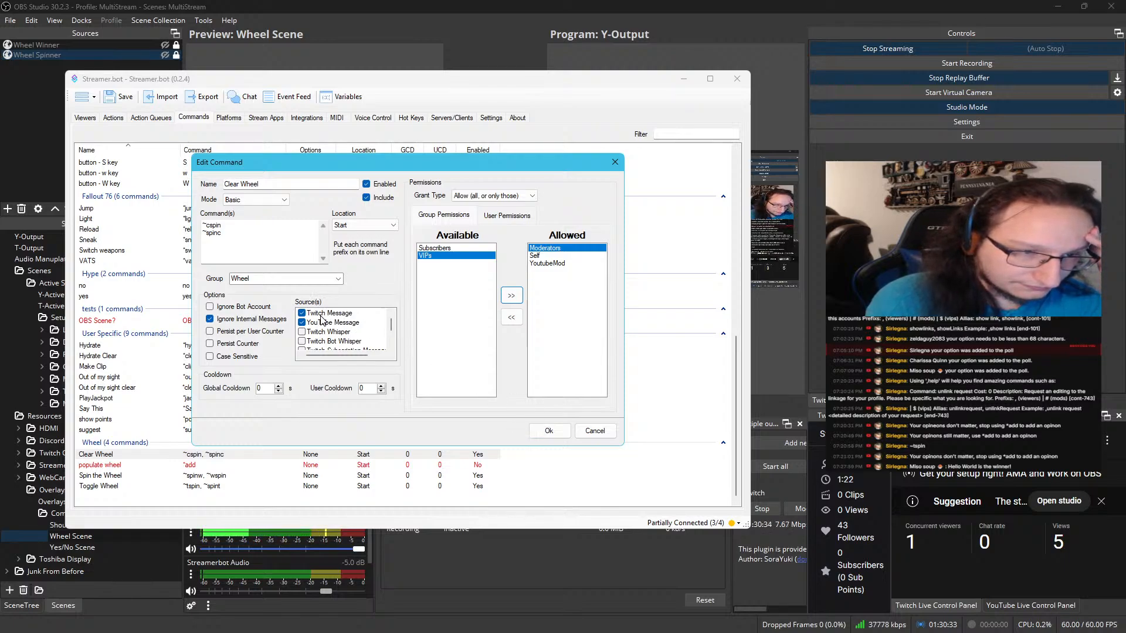
scroll(327, 347, "down", 1)
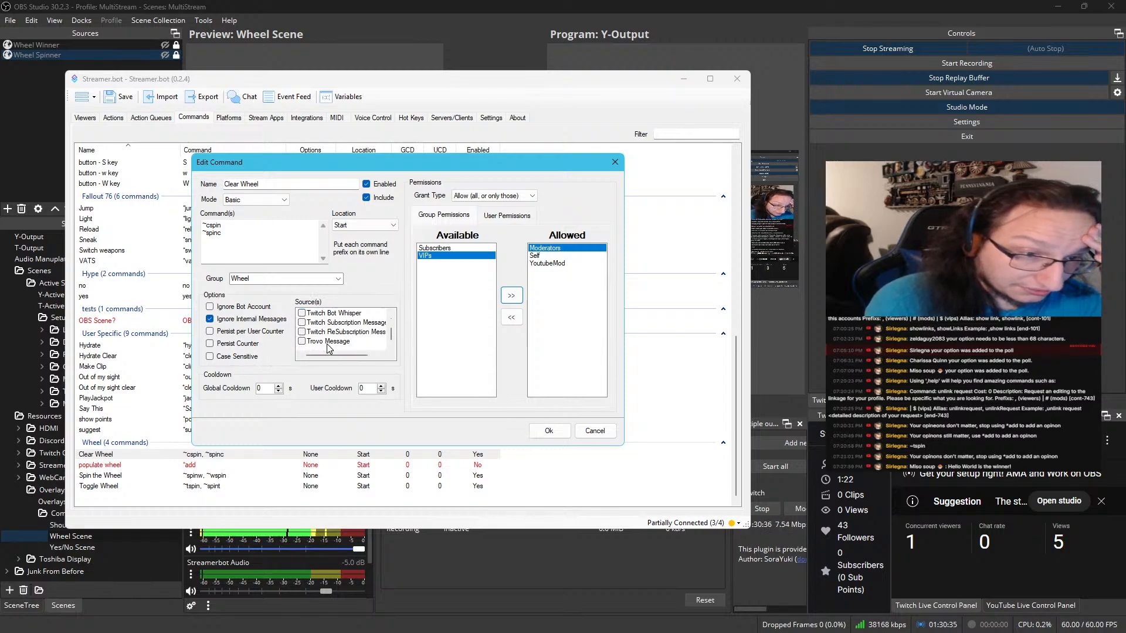
scroll(326, 343, "up", 1)
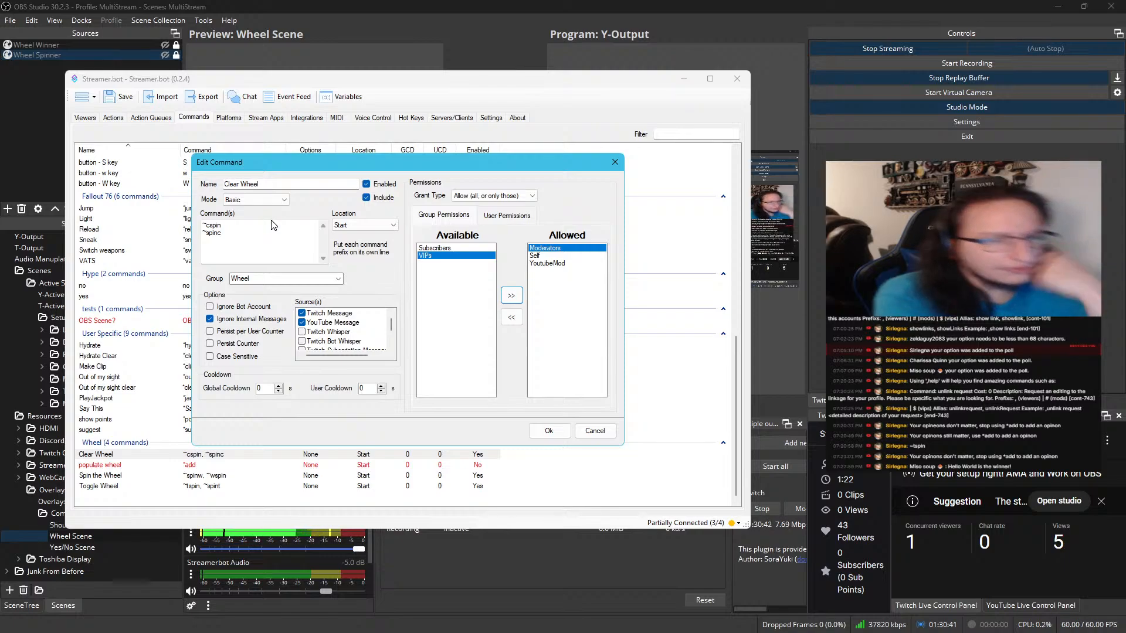
left_click(547, 433)
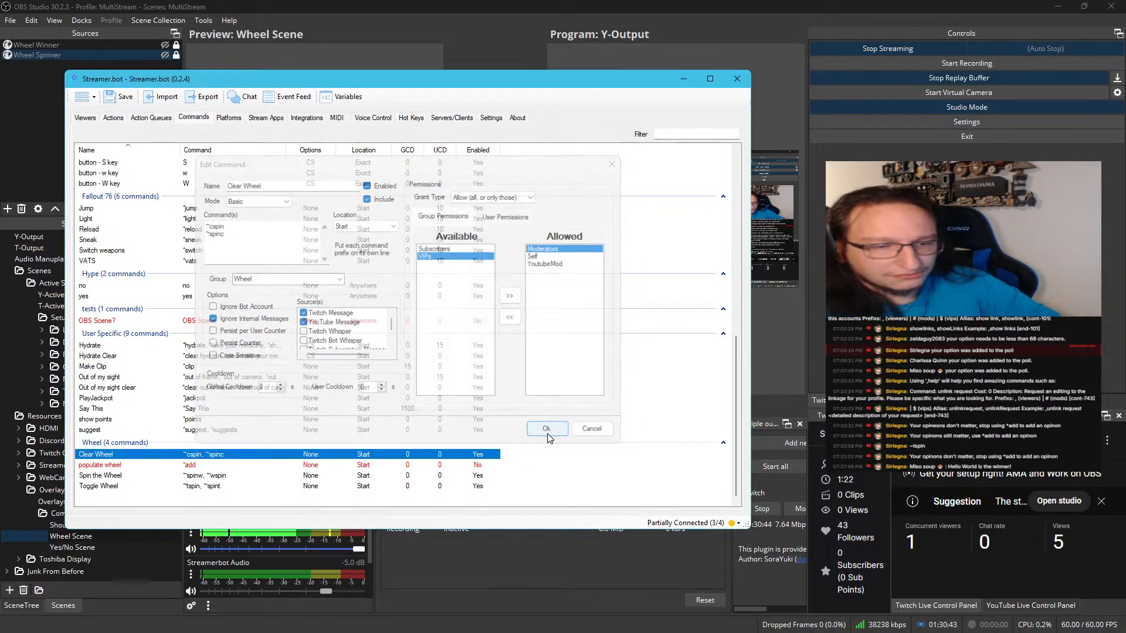
Set the populate wheel command's grant type to Deny (all, or only those) with no groups assigned and save it
right_click(259, 463)
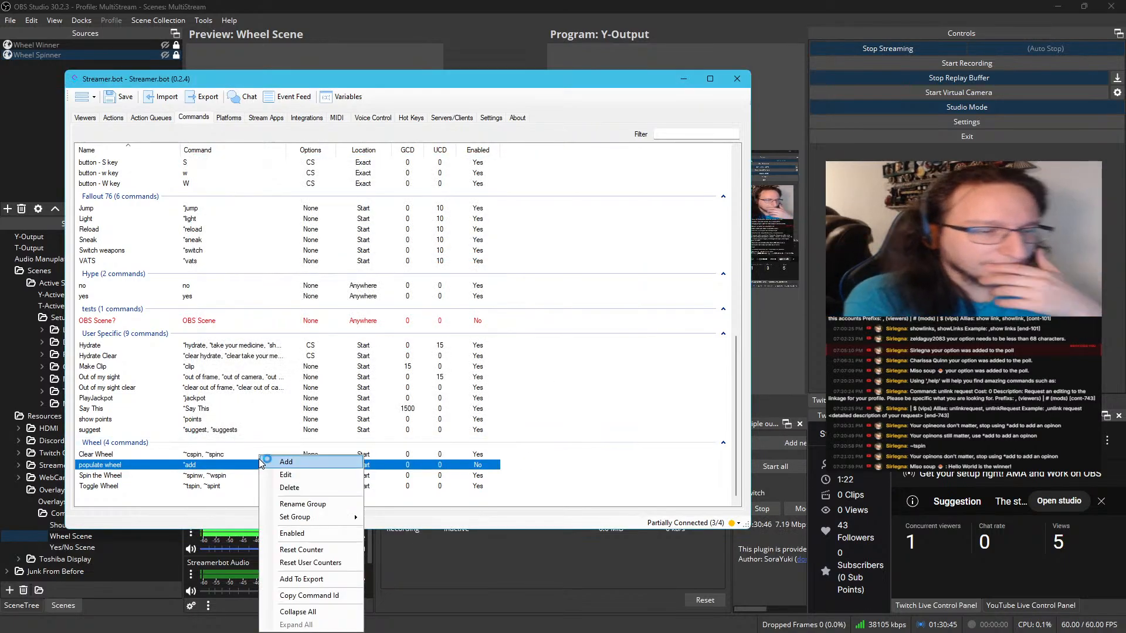
left_click(265, 472)
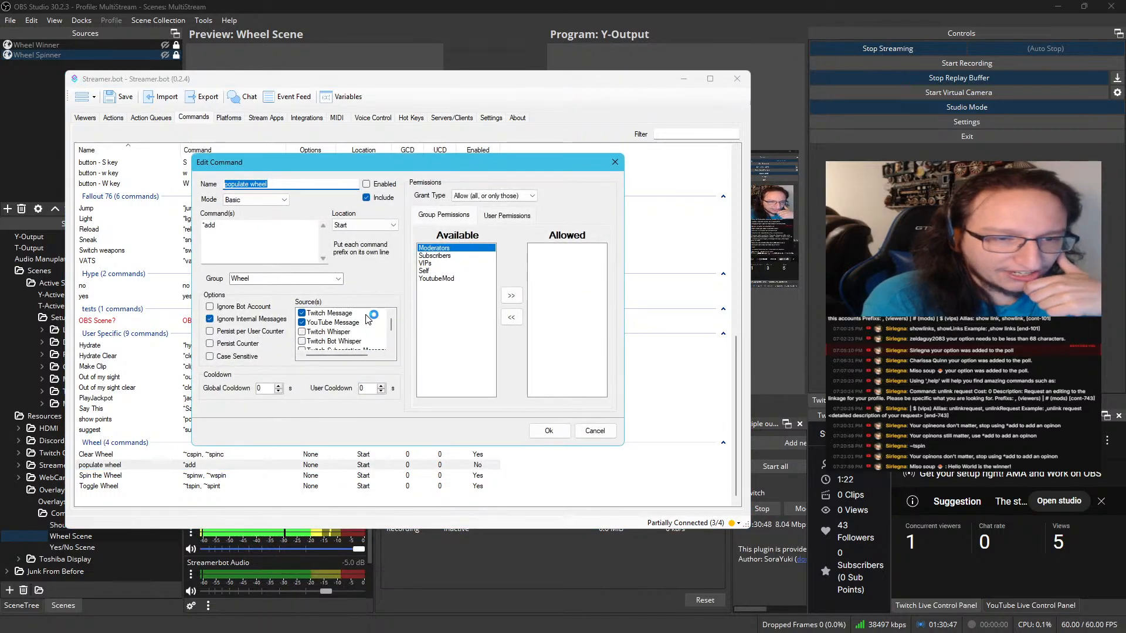
left_click(510, 296)
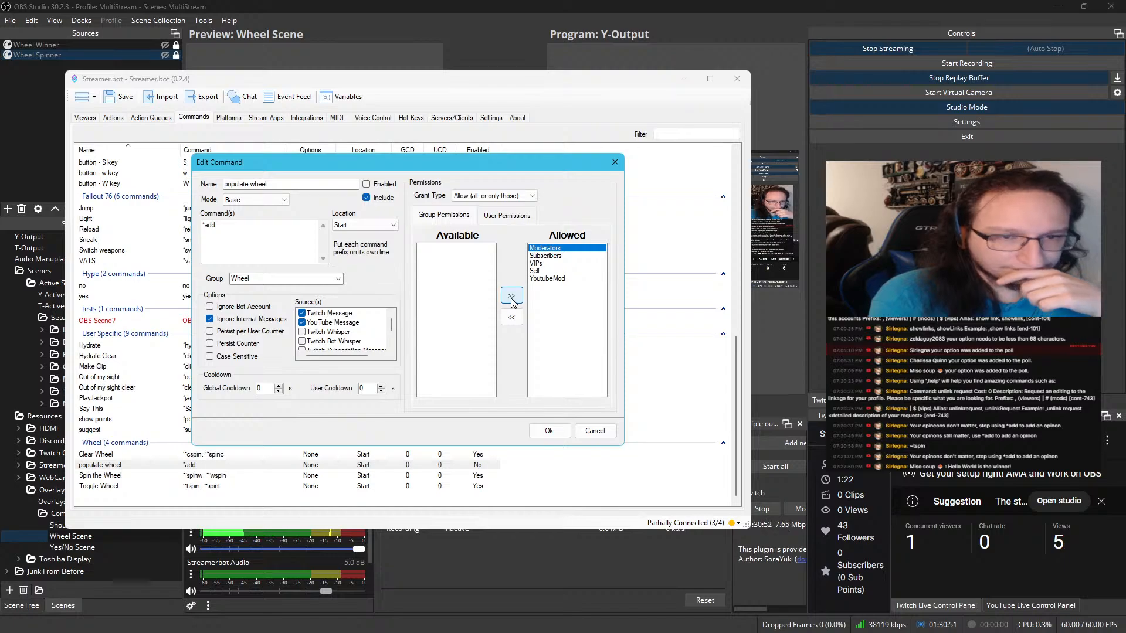
left_click(516, 318)
left_click(516, 318)
left_click(516, 318)
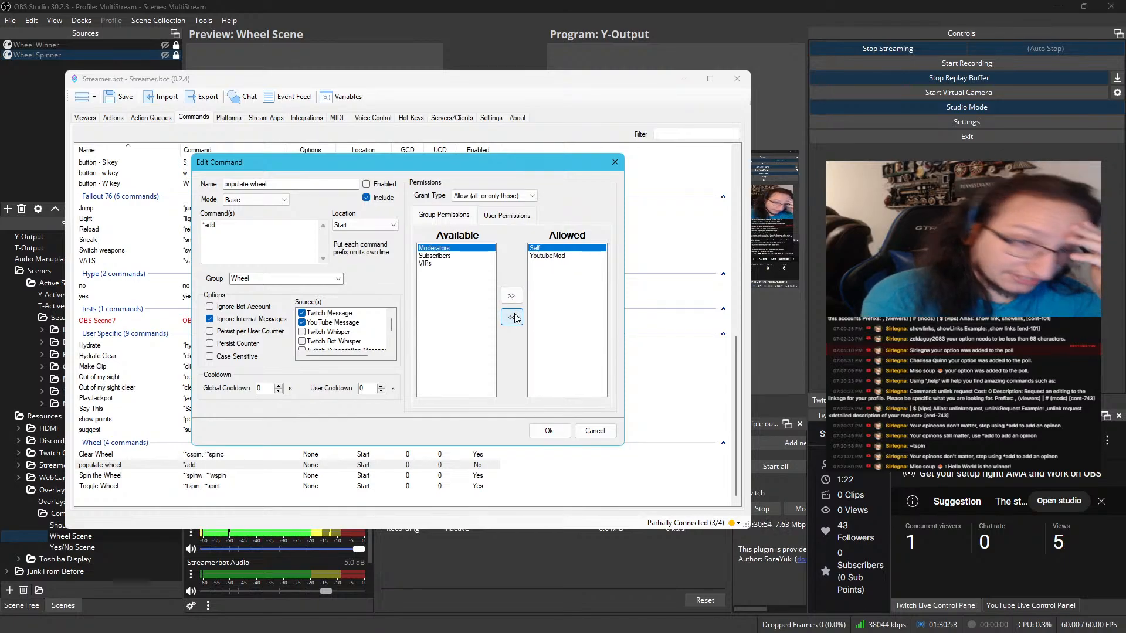
left_click(515, 318)
left_click(515, 318)
left_click(520, 196)
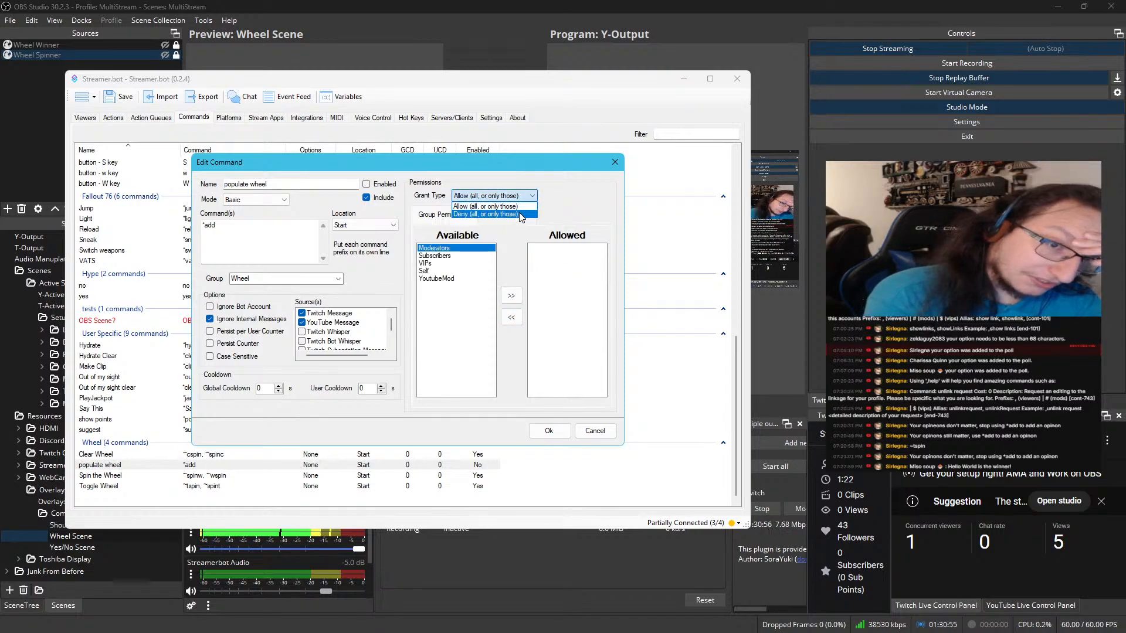
left_click(519, 214)
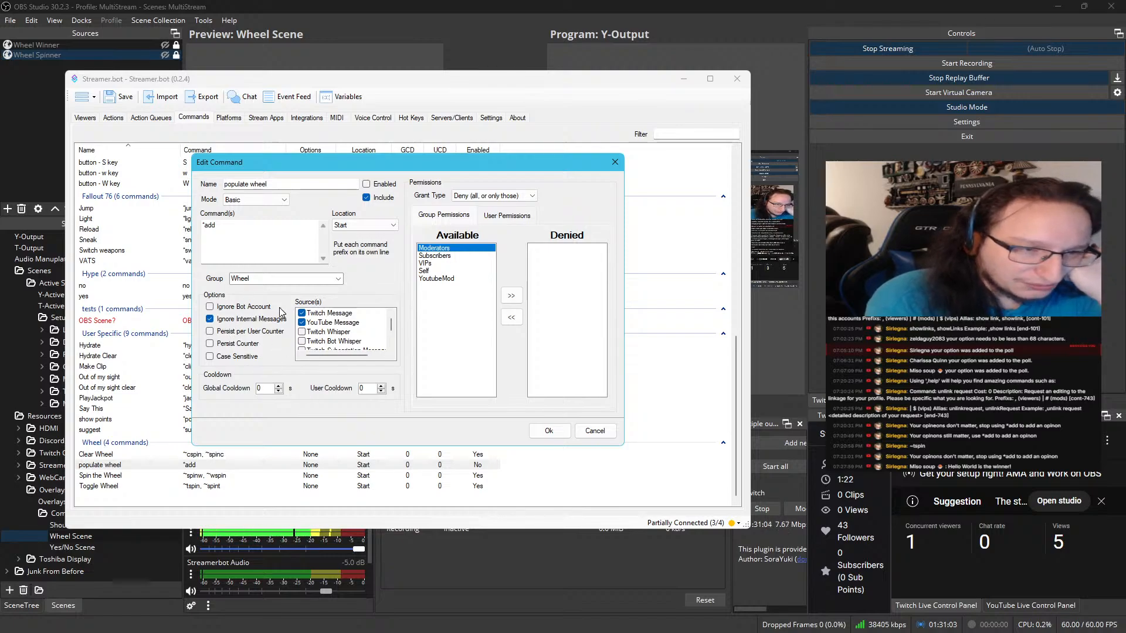
left_click(540, 432)
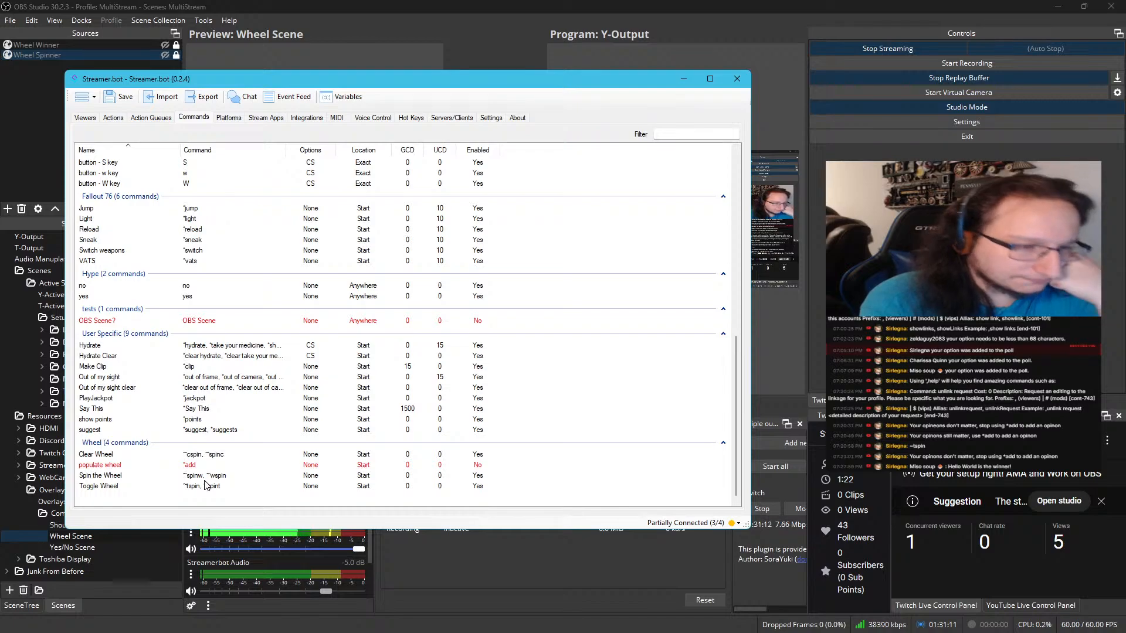
right_click(206, 477)
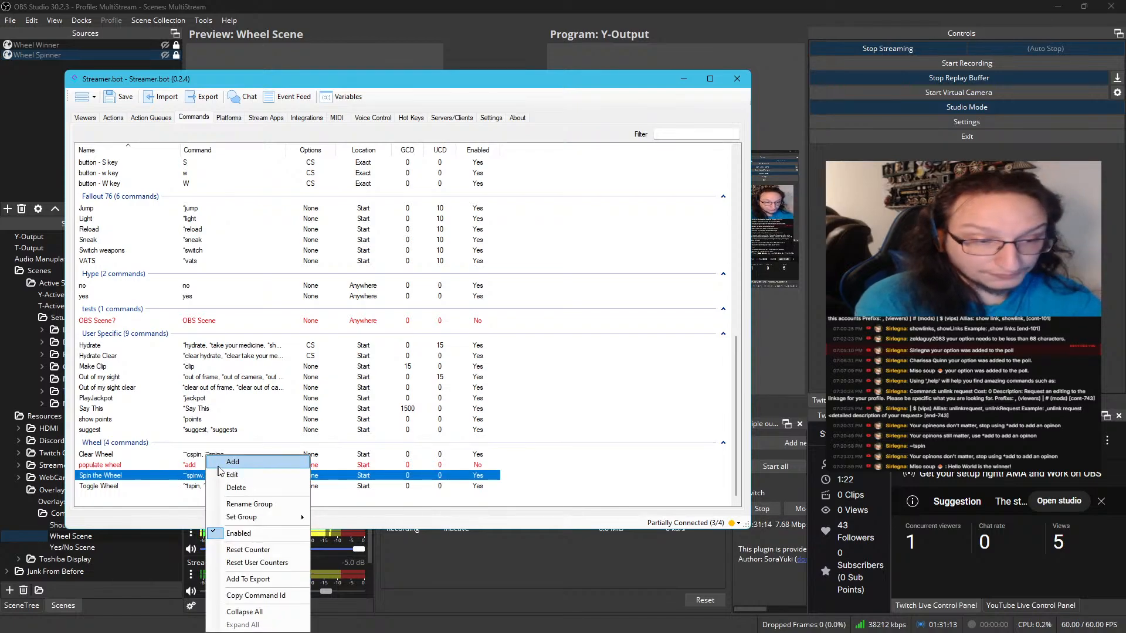
left_click(219, 467)
left_click(595, 431)
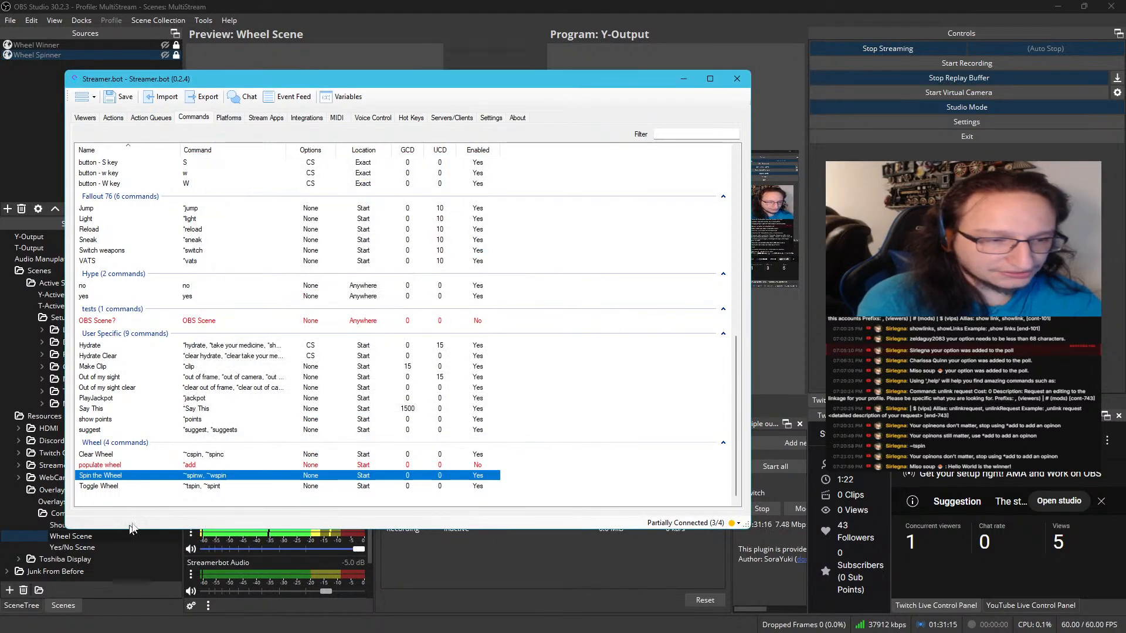
Try to add YoutubeMod to the allowed groups and Twitch Message to the sources of the Spin the Wheel command
right_click(229, 480)
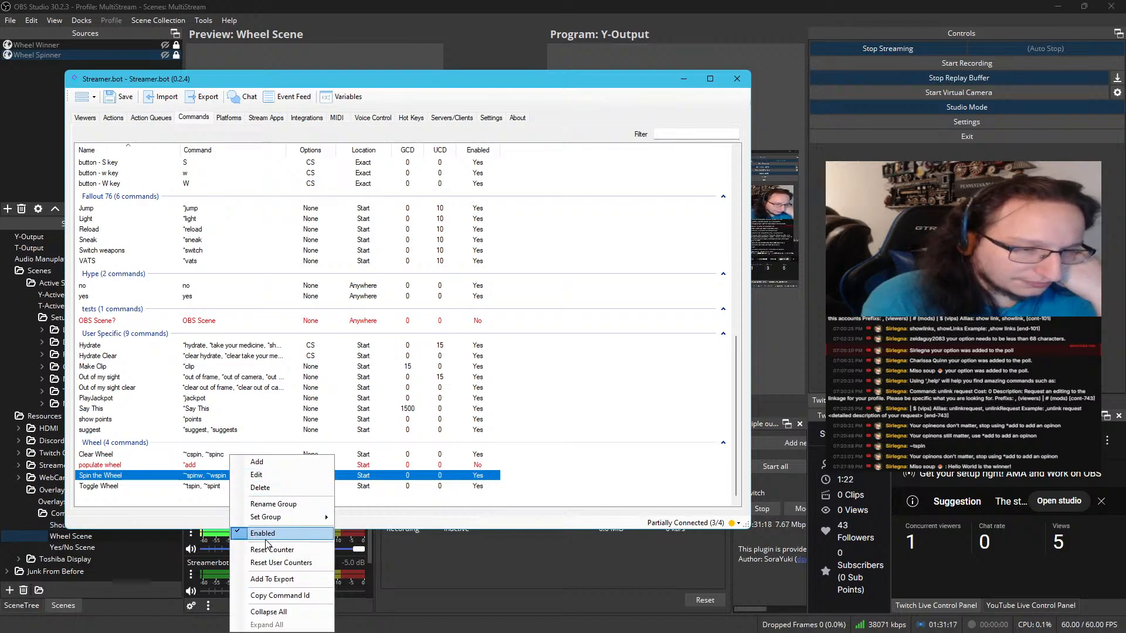
left_click(256, 475)
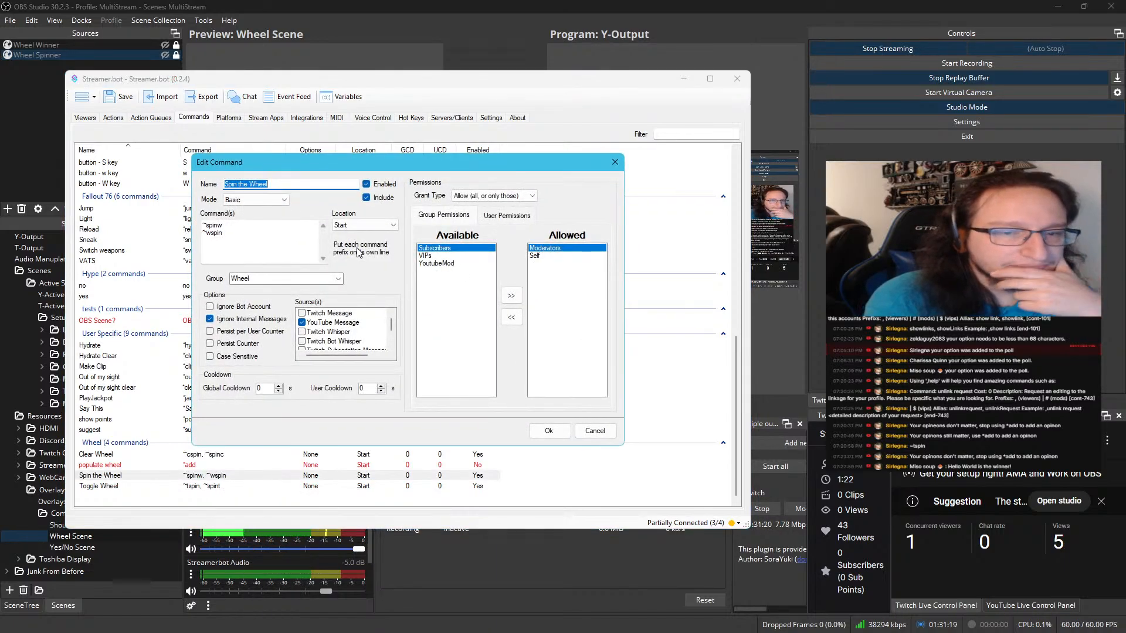
left_click(436, 263)
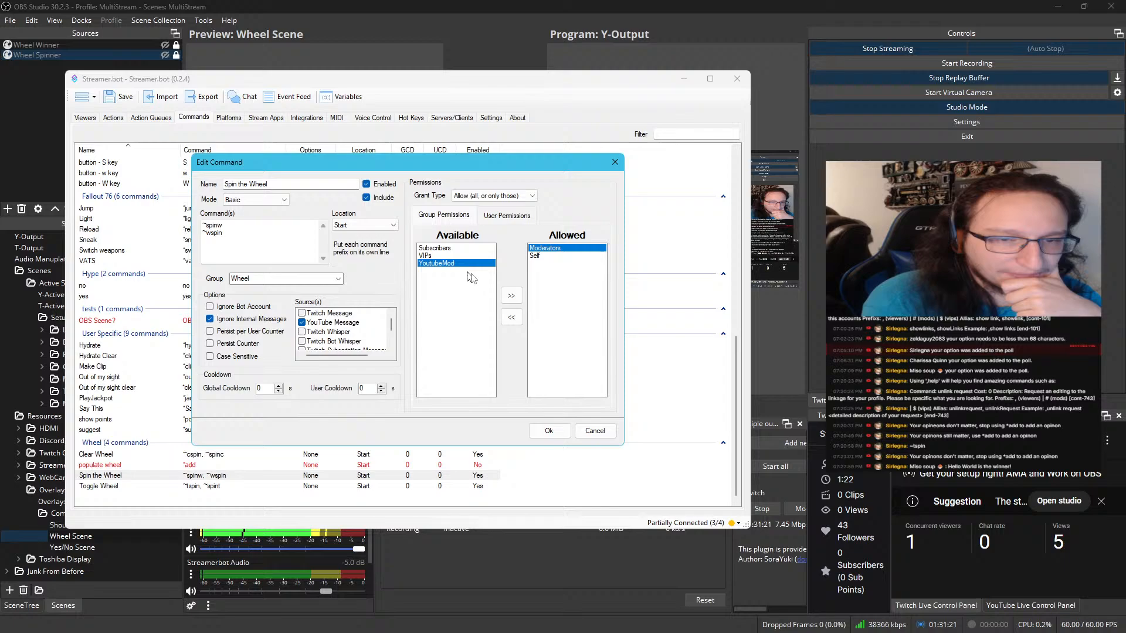
left_click(505, 295)
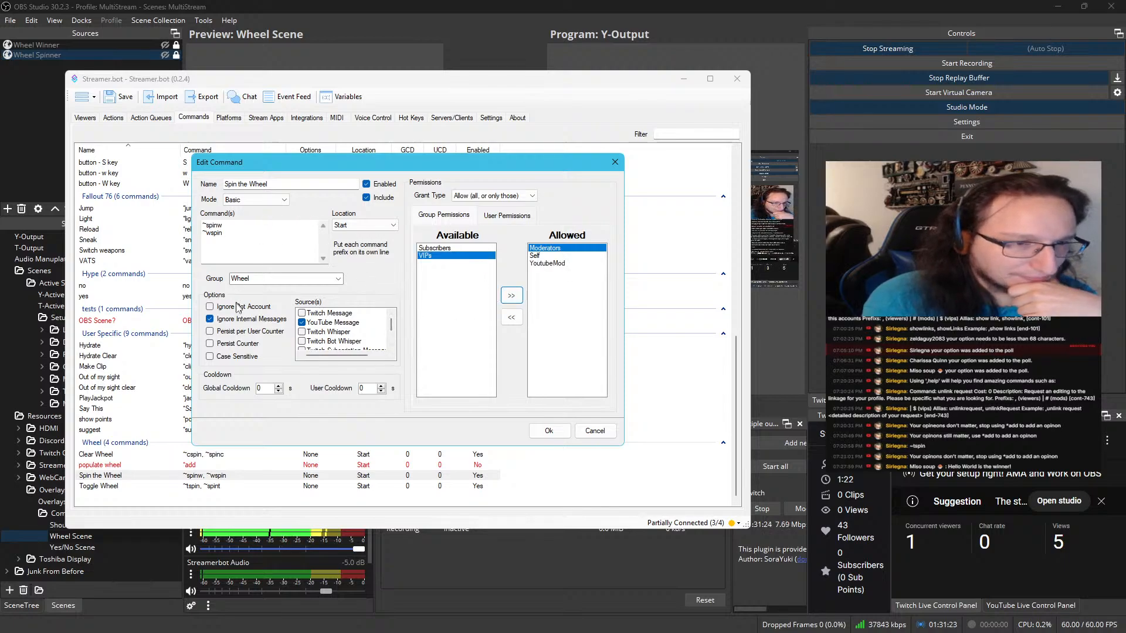
left_click(302, 313)
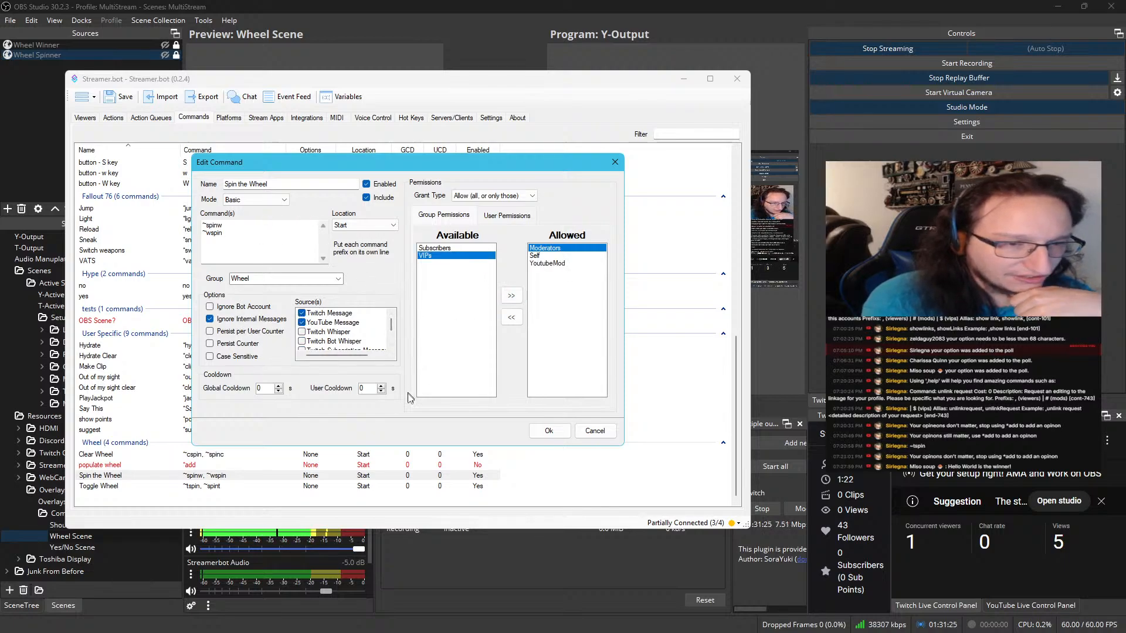
left_click(593, 431)
Add YoutubeMod to the allowed groups of the Toggle Wheel command and save it
left_click(273, 486)
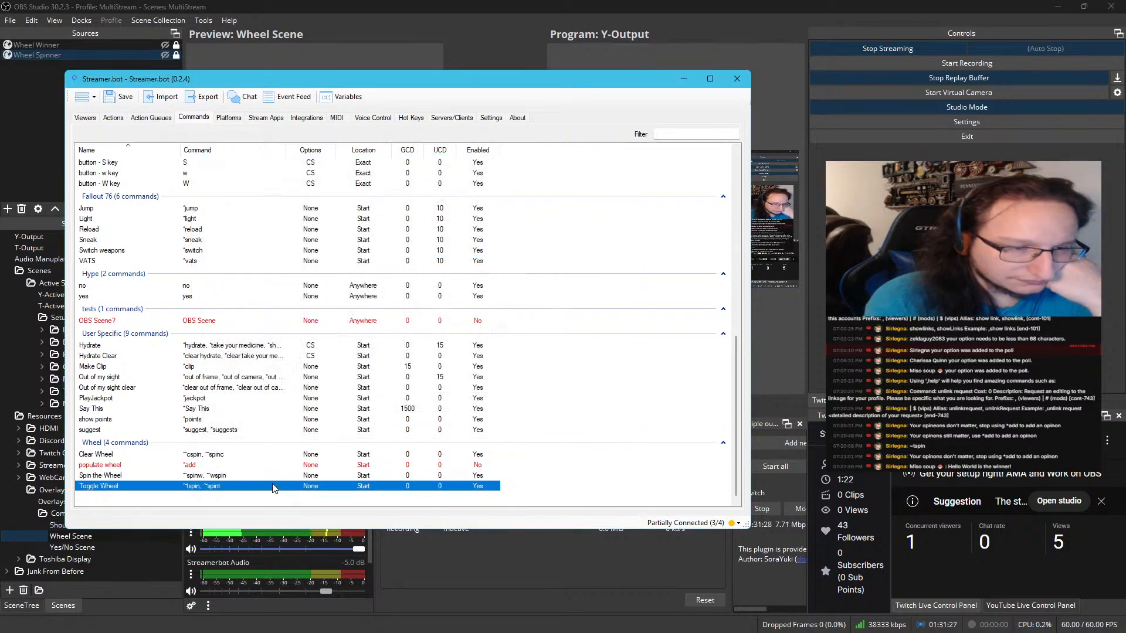
right_click(273, 486)
left_click(311, 477)
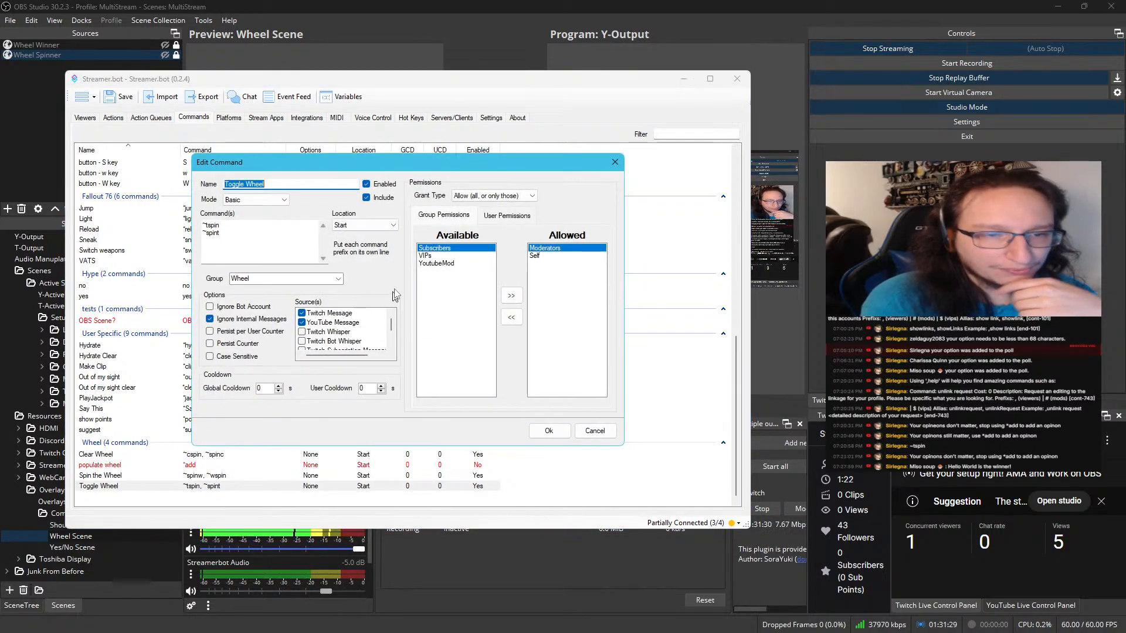
left_click(436, 263)
left_click(511, 296)
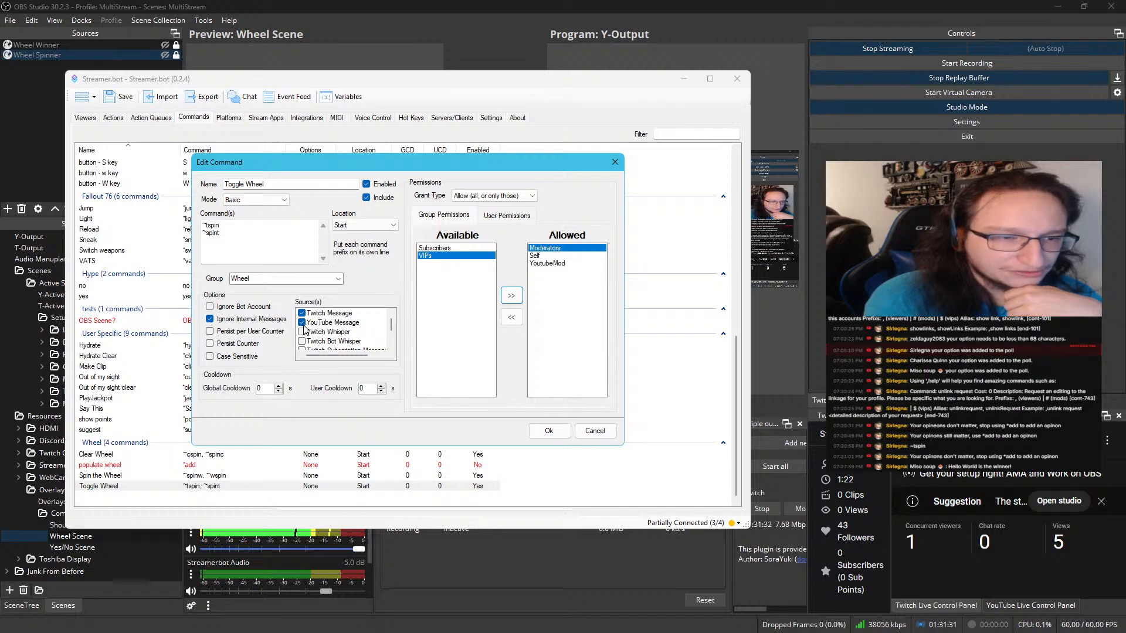
left_click(532, 434)
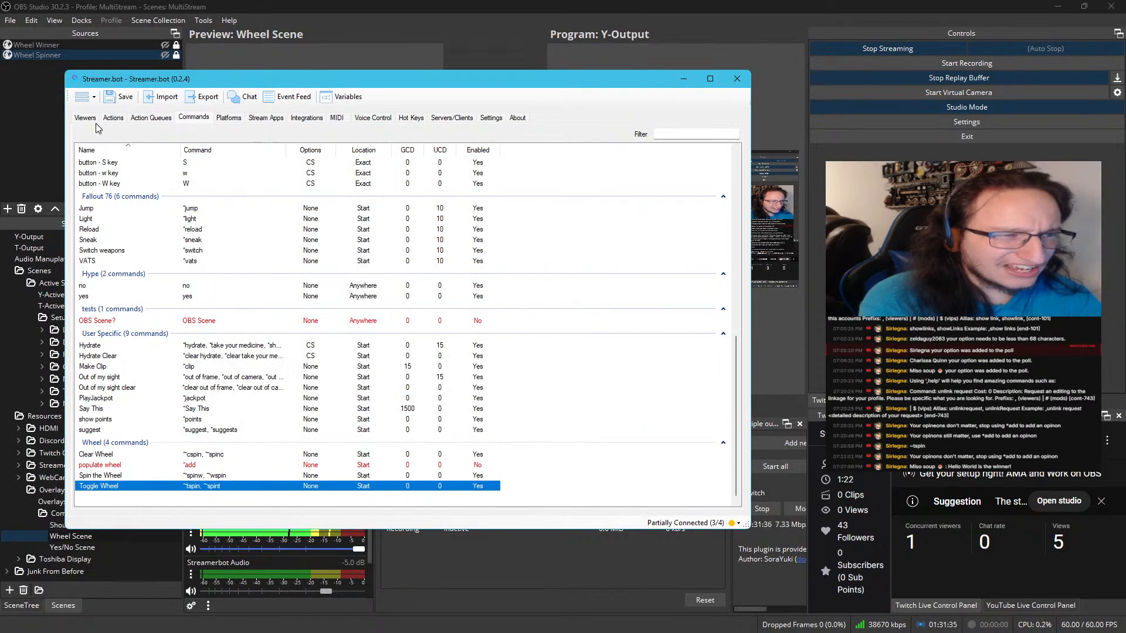
Return to the actions list and alternate between Streamer.bot and the OBS wheel scene to watch the test spins and chat announcements
left_click(113, 117)
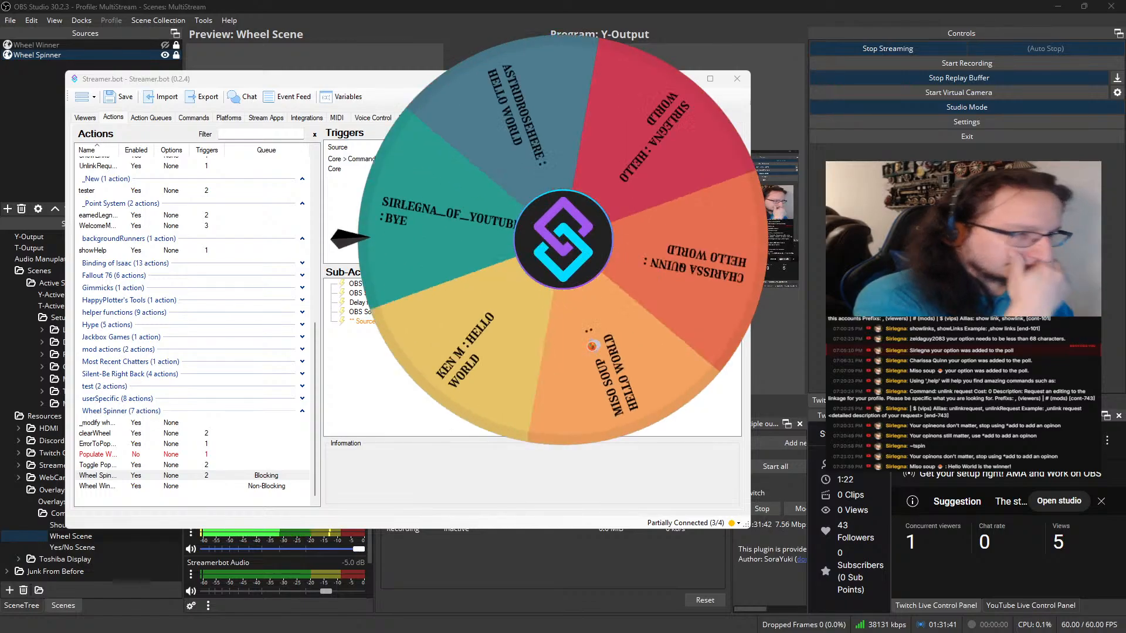
left_click_drag(387, 78, 0, 188)
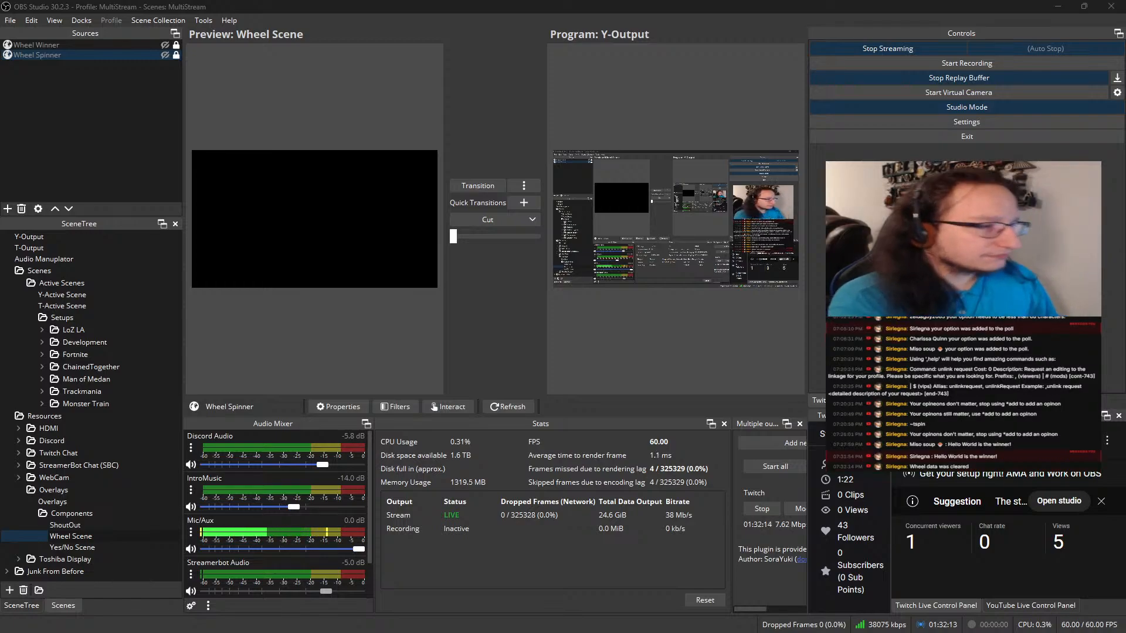
left_click_drag(612, 632, 579, 75)
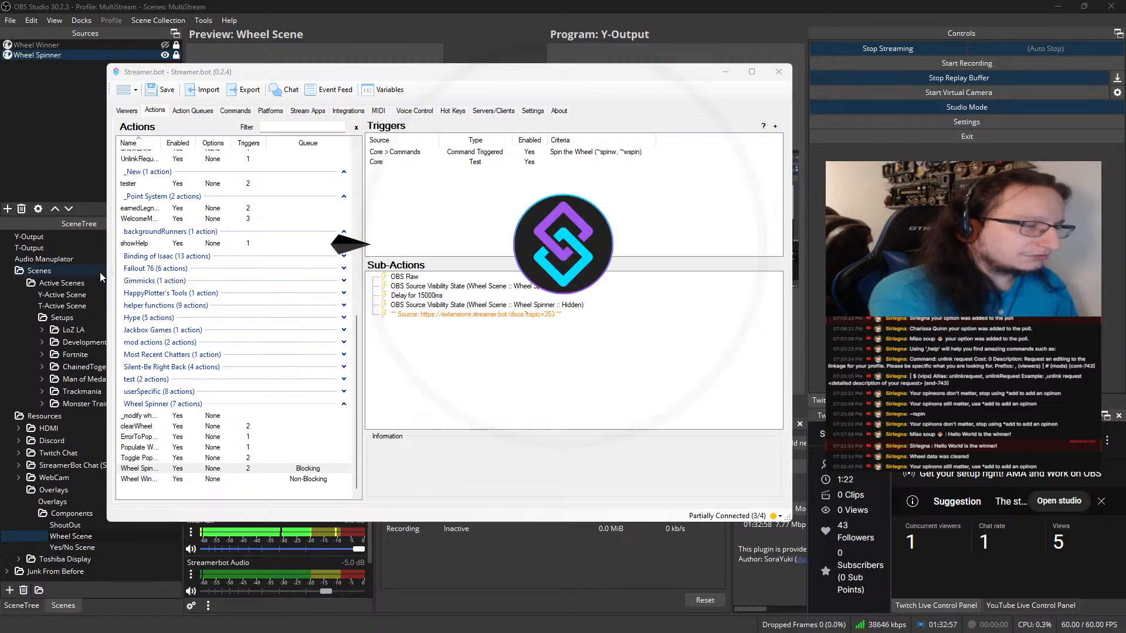
left_click_drag(376, 73, 0, 73)
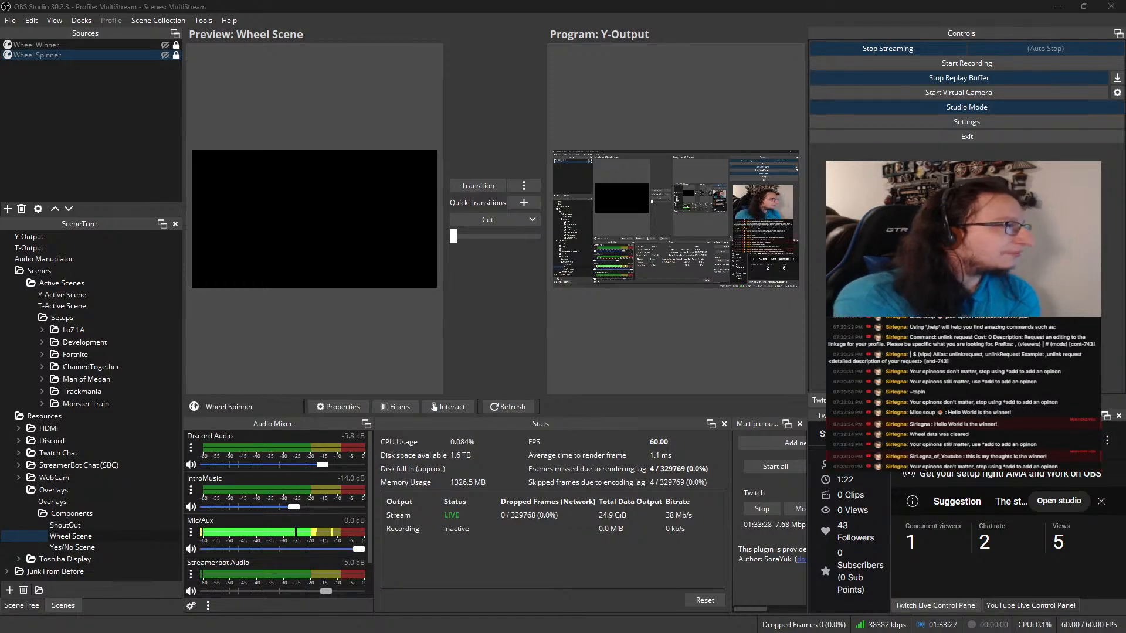
left_click_drag(0, 82, 513, 88)
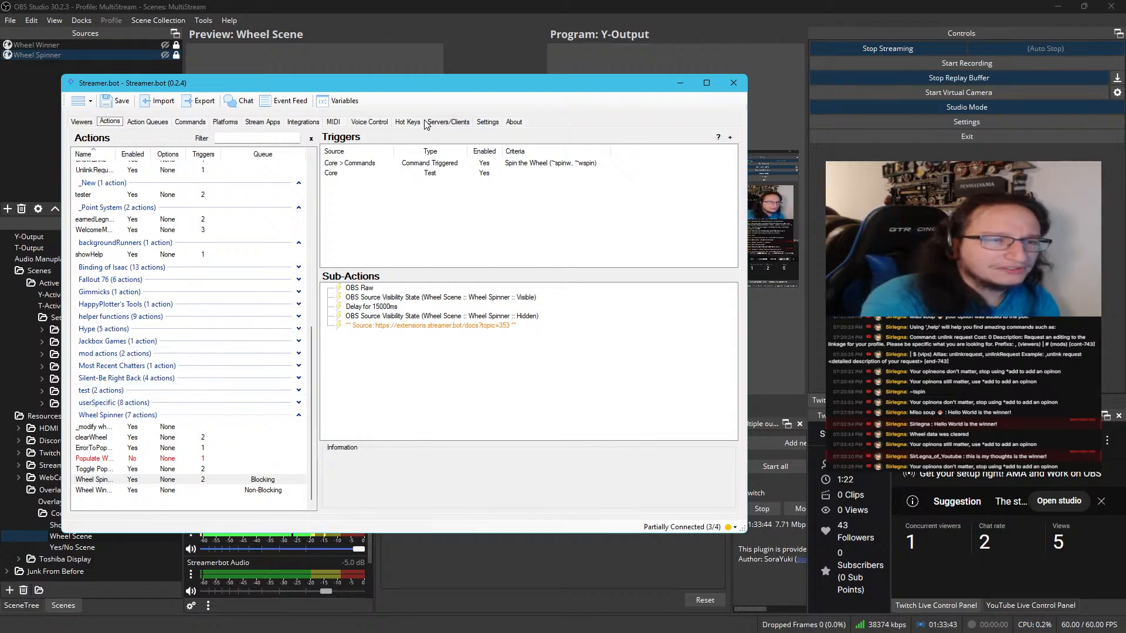
Move the Streamer.bot window out of the way, collapse Overlays, and preview the BRB scene from the Junk From Before folder
left_click_drag(412, 91, 0, 140)
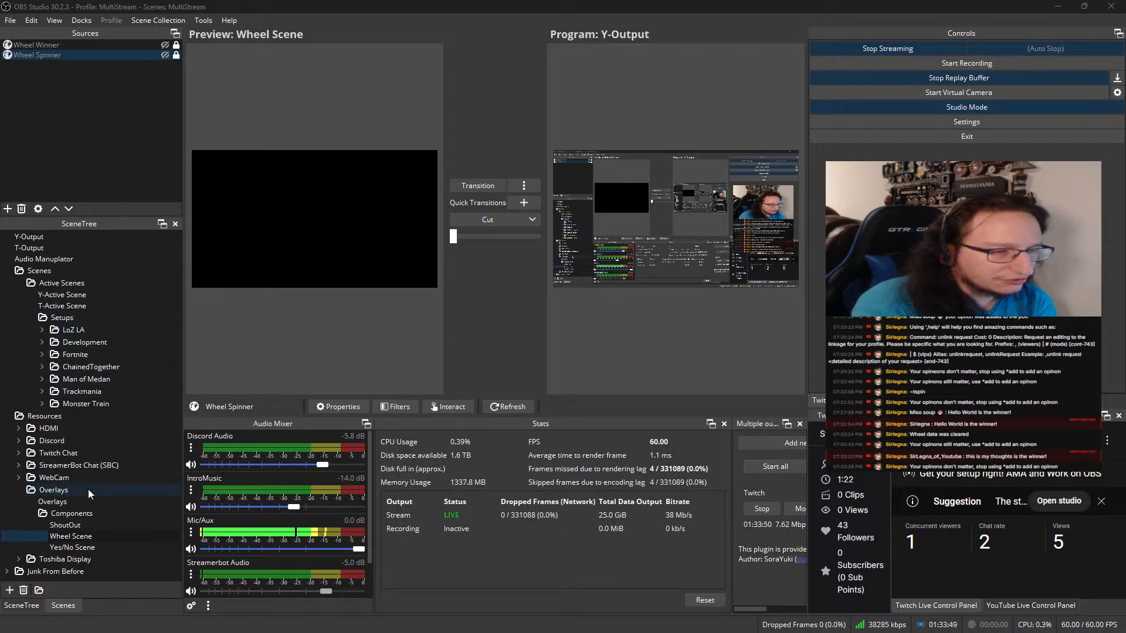
left_click(18, 491)
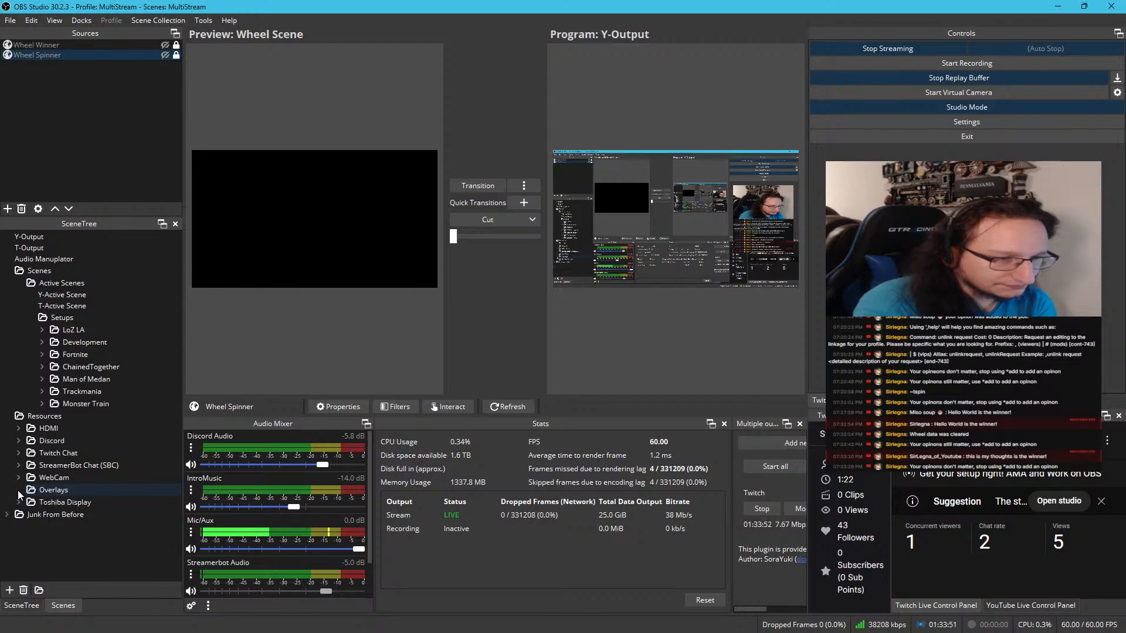
left_click(7, 515)
scroll(36, 486, "down", 6)
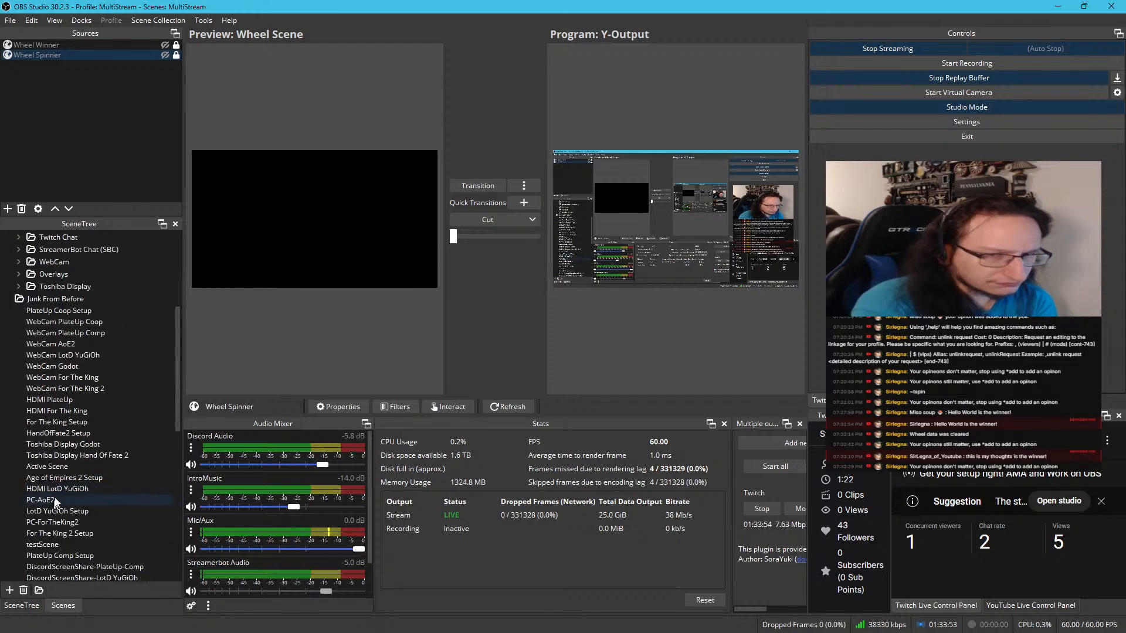
scroll(56, 494, "down", 5)
scroll(66, 489, "down", 5)
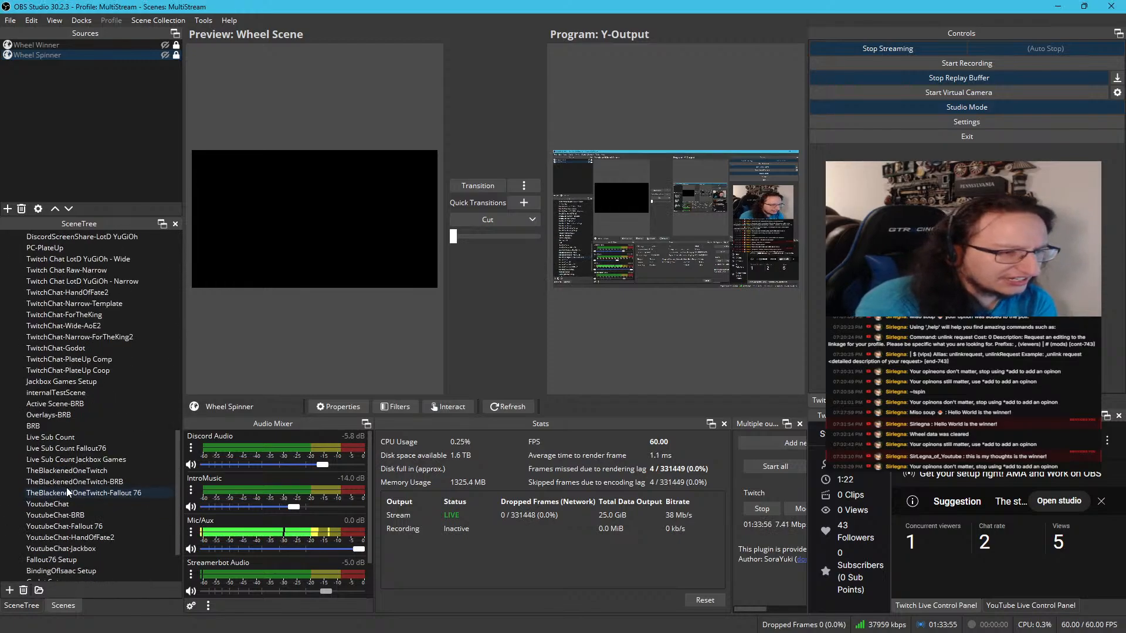
left_click(62, 426)
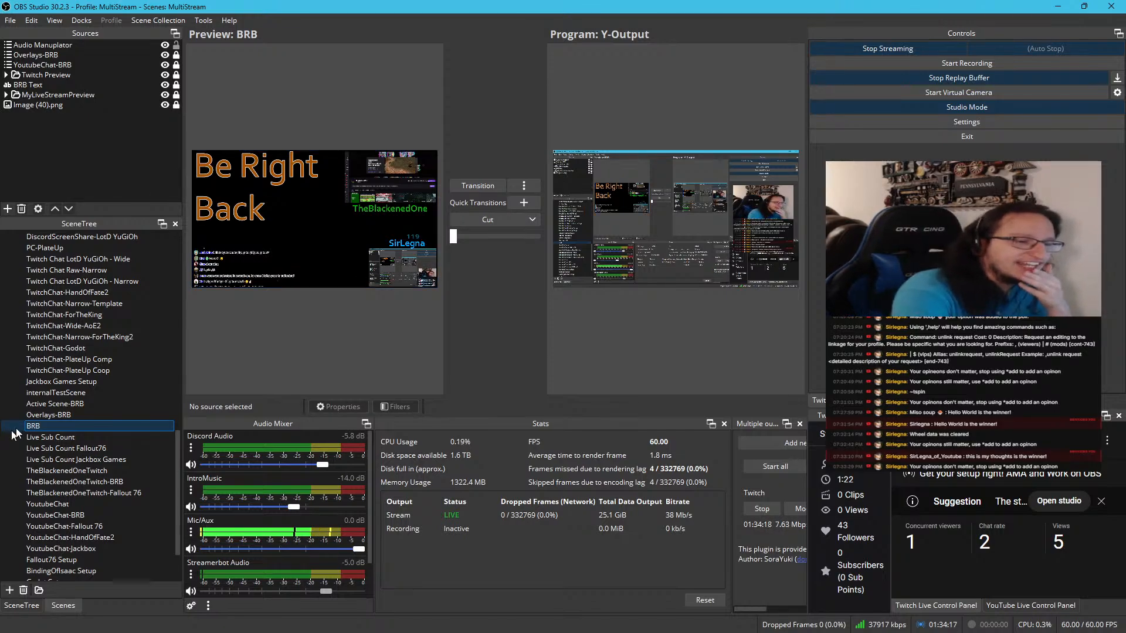
Preview the Y-Active Scene, Y-Output and T-Output scenes to review which sources each one is built from
scroll(32, 413, "up", 4)
scroll(31, 415, "up", 5)
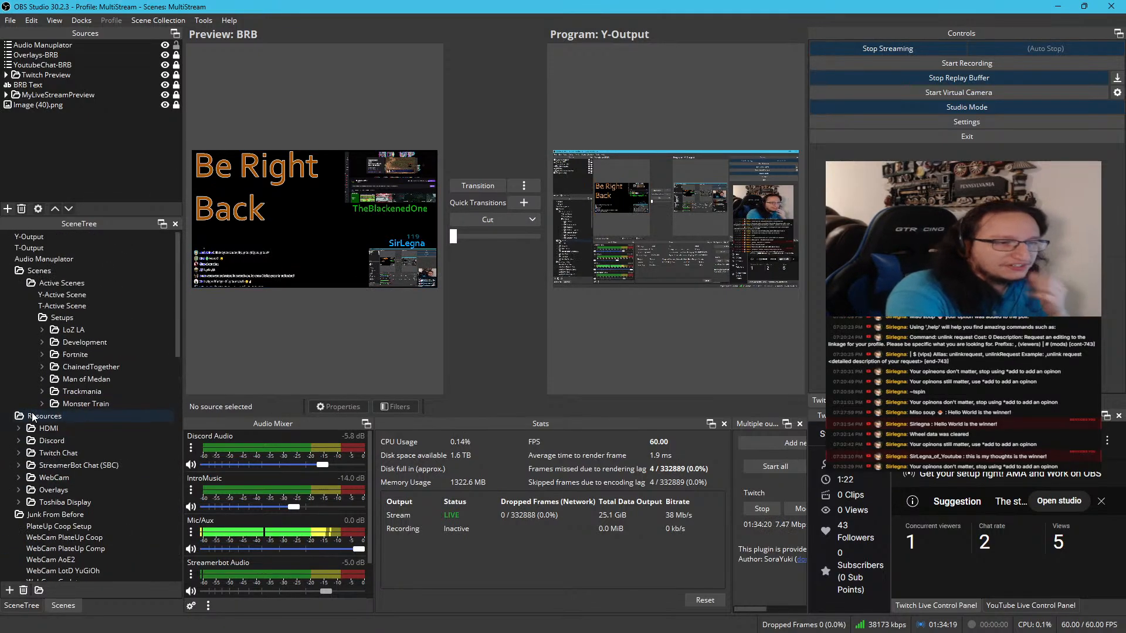
left_click(46, 298)
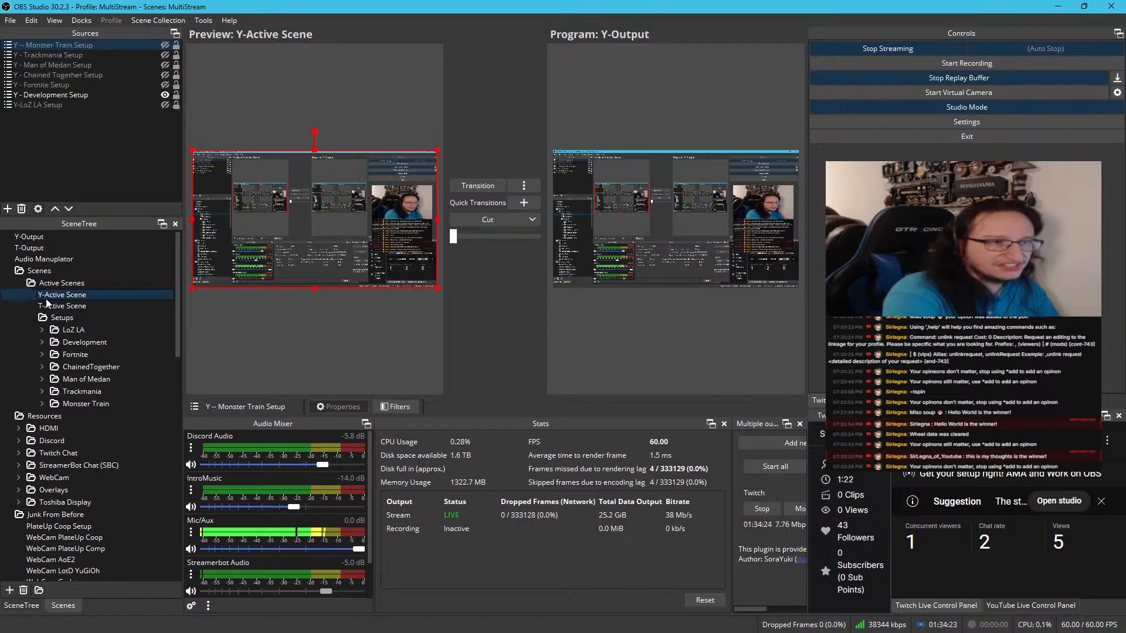
left_click(70, 139)
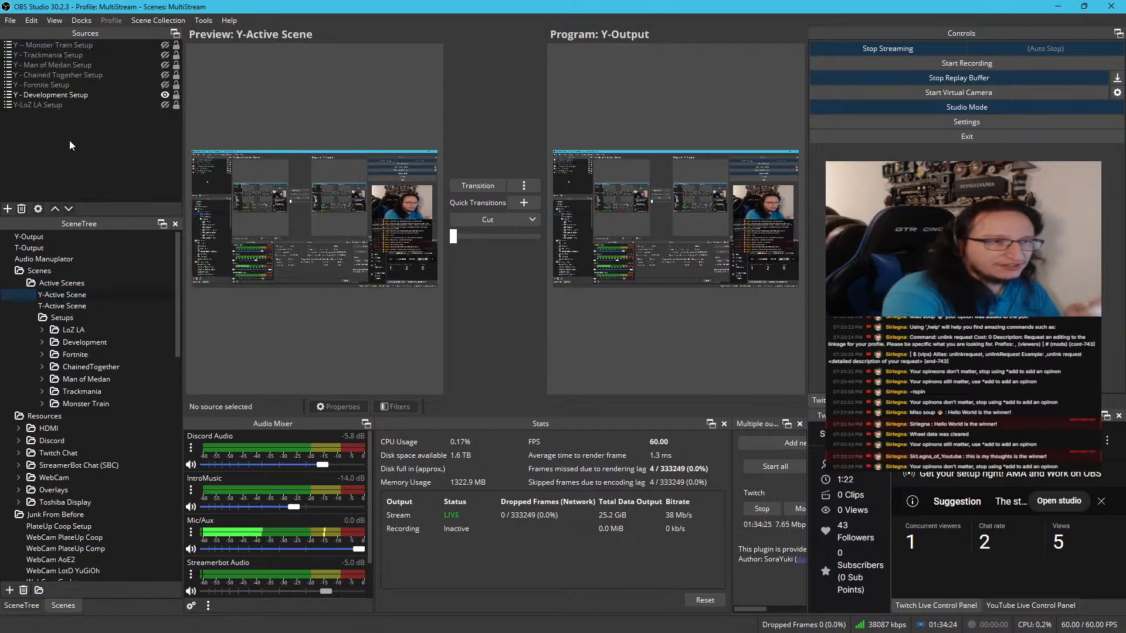
left_click(50, 248)
left_click(62, 238)
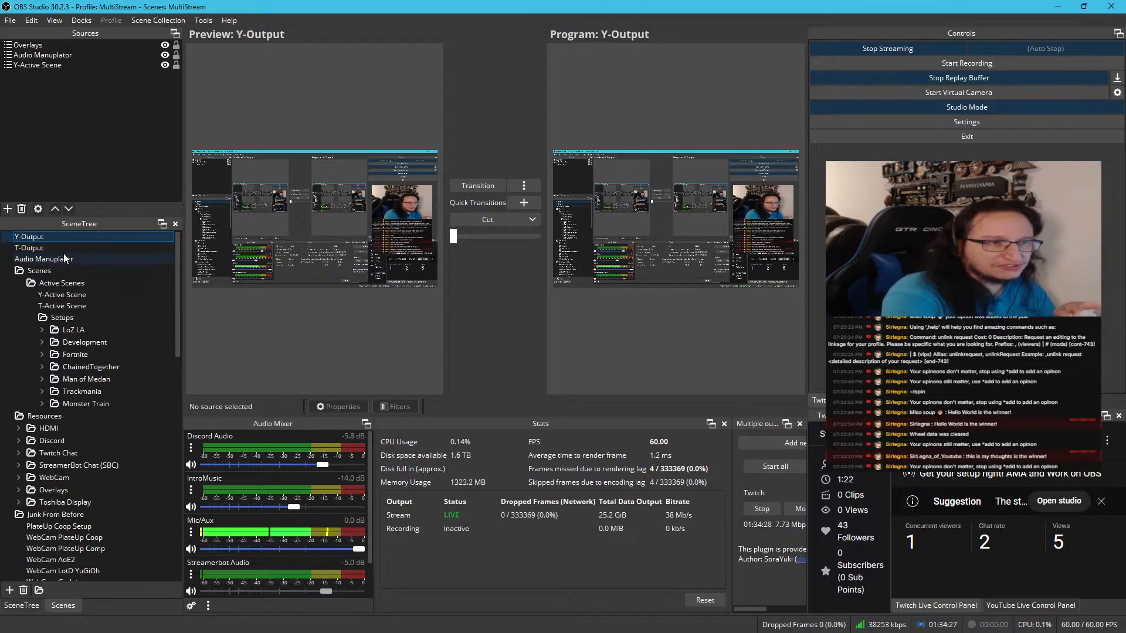
left_click(64, 249)
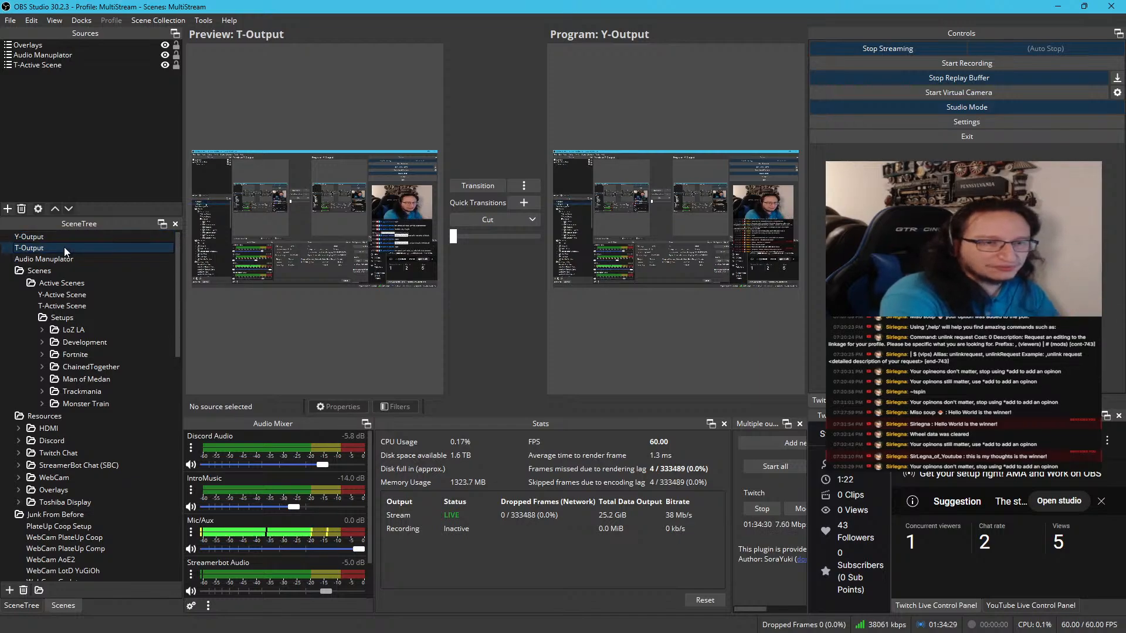
Examine the sources of the old BRB scene and of its nested Overlays-BRB scene
scroll(83, 328, "down", 13)
scroll(83, 328, "down", 5)
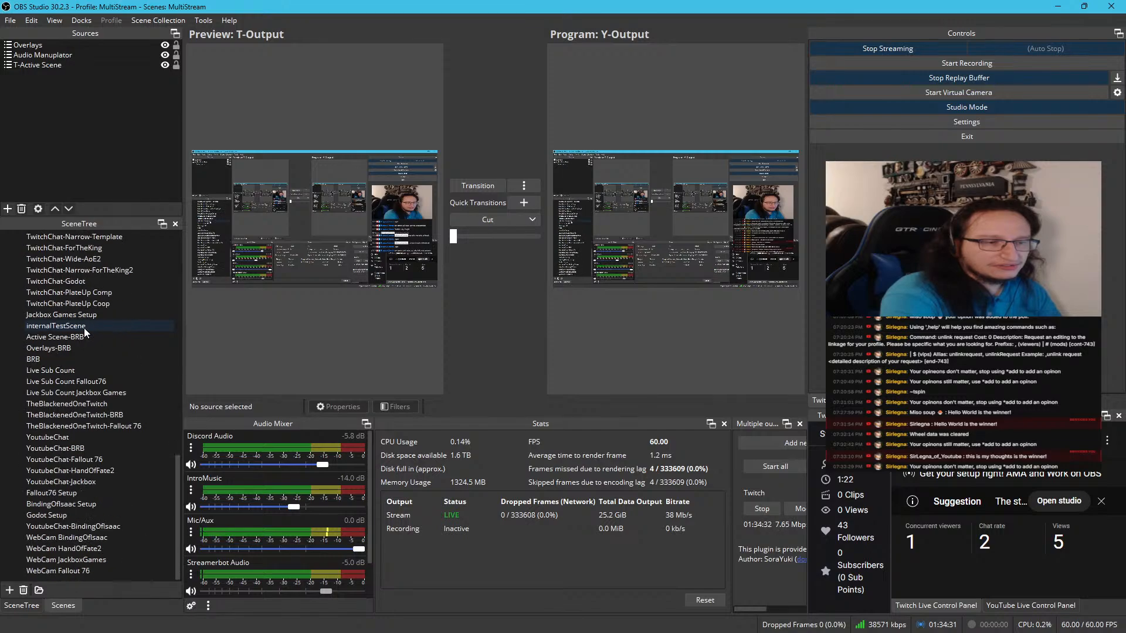
left_click(65, 357)
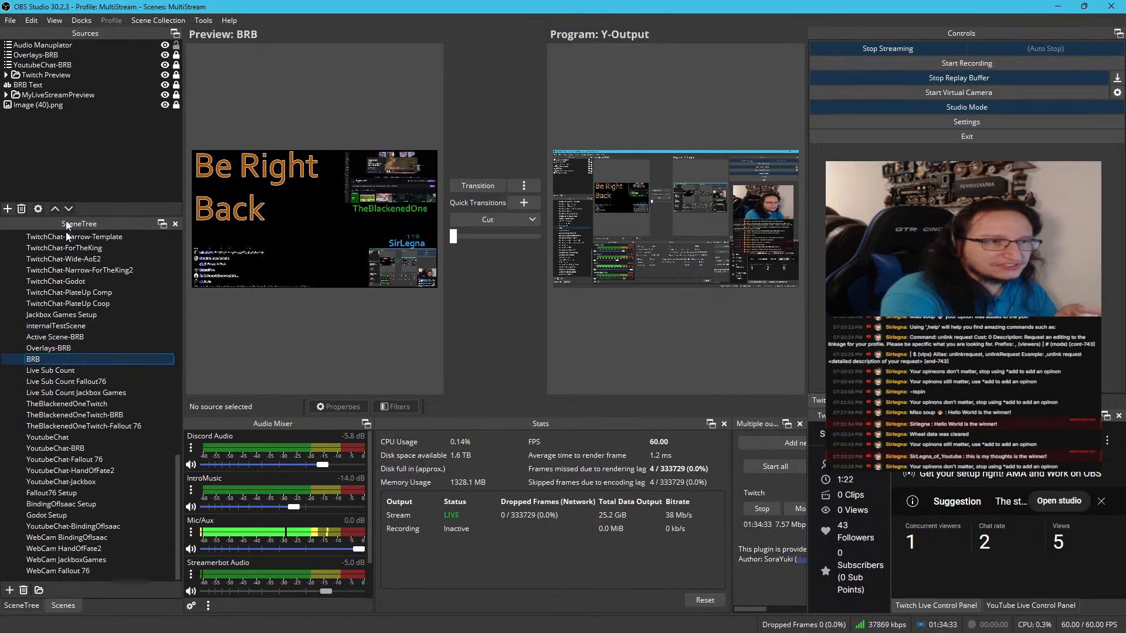
left_click(41, 55)
left_click(79, 348)
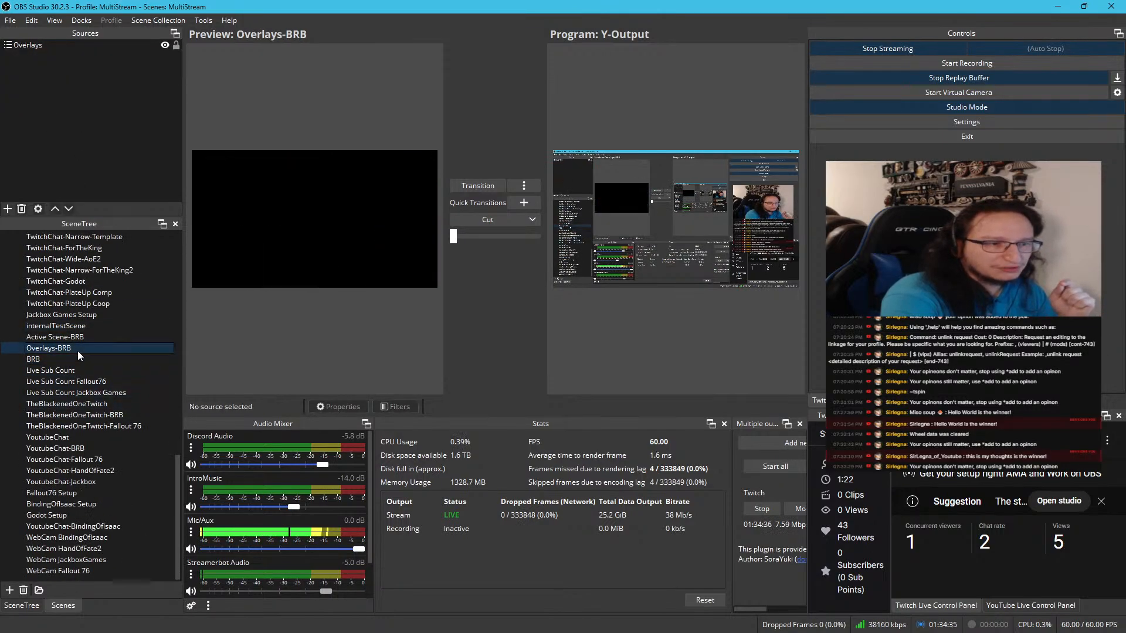
left_click(62, 44)
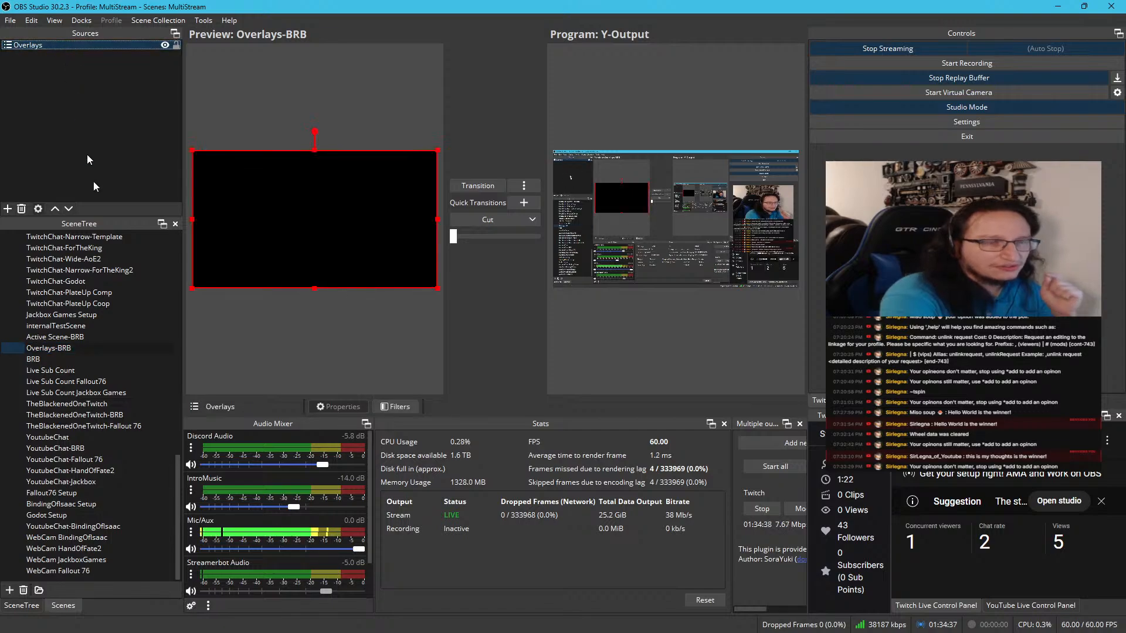
left_click(79, 355)
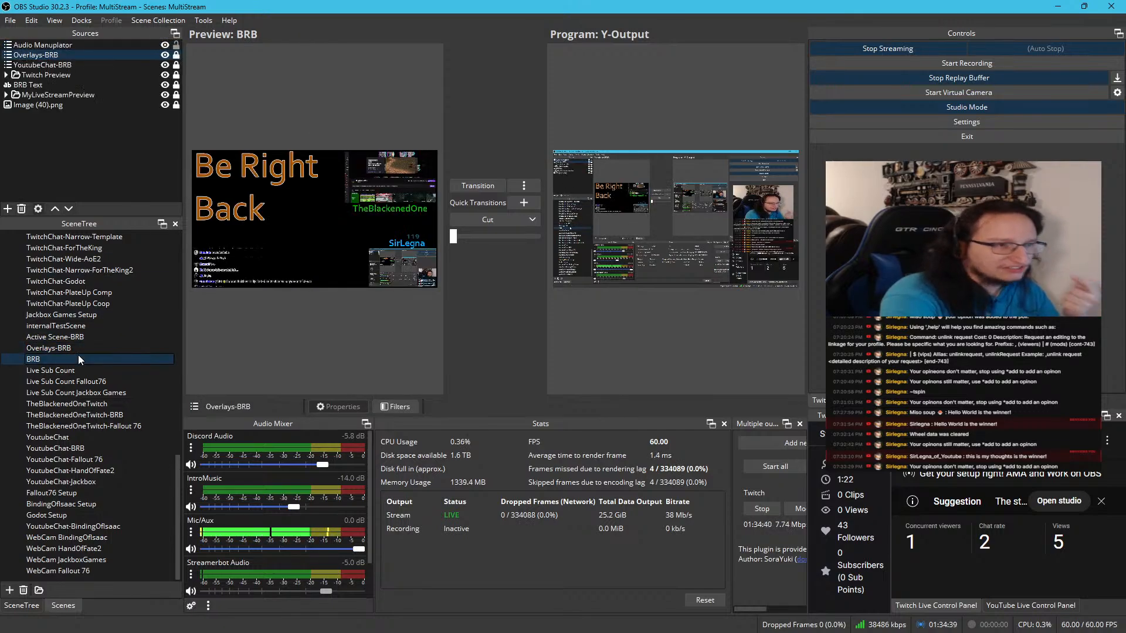
left_click(8, 75)
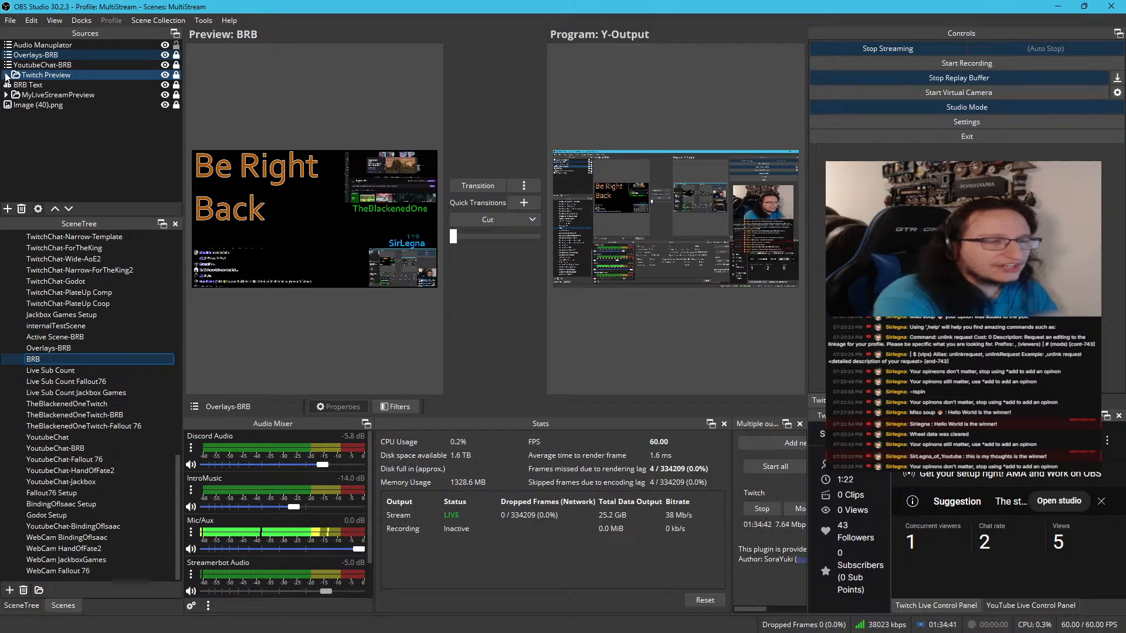
left_click(32, 85)
left_click(33, 101)
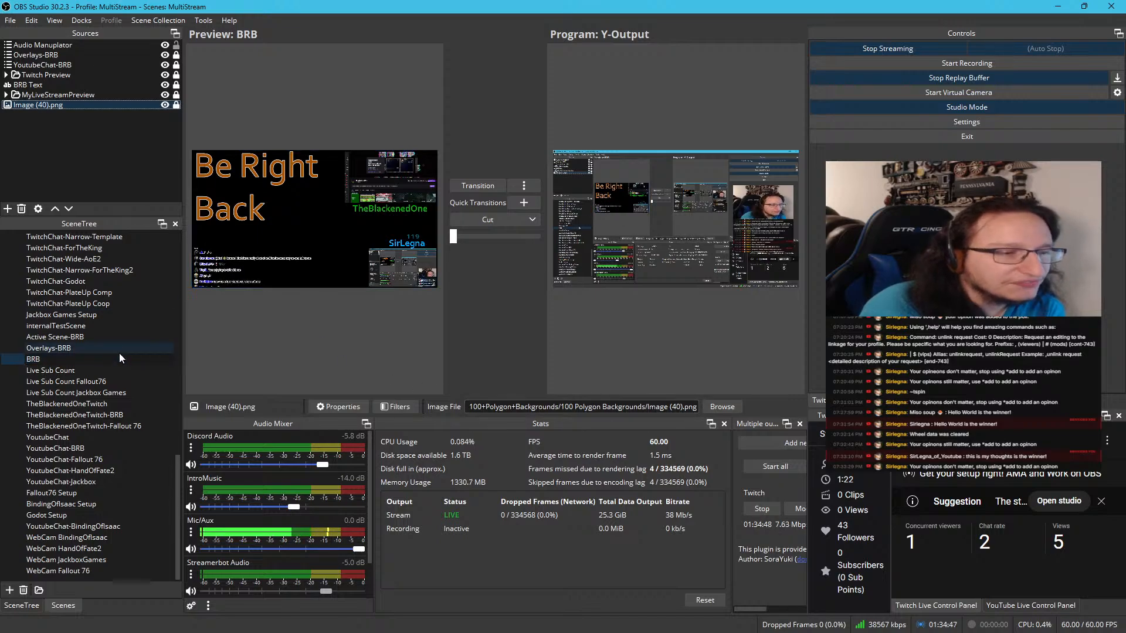
Show the Monster Train setup in the T-Active Scene to check its preview, and hide it again
scroll(93, 333, "up", 15)
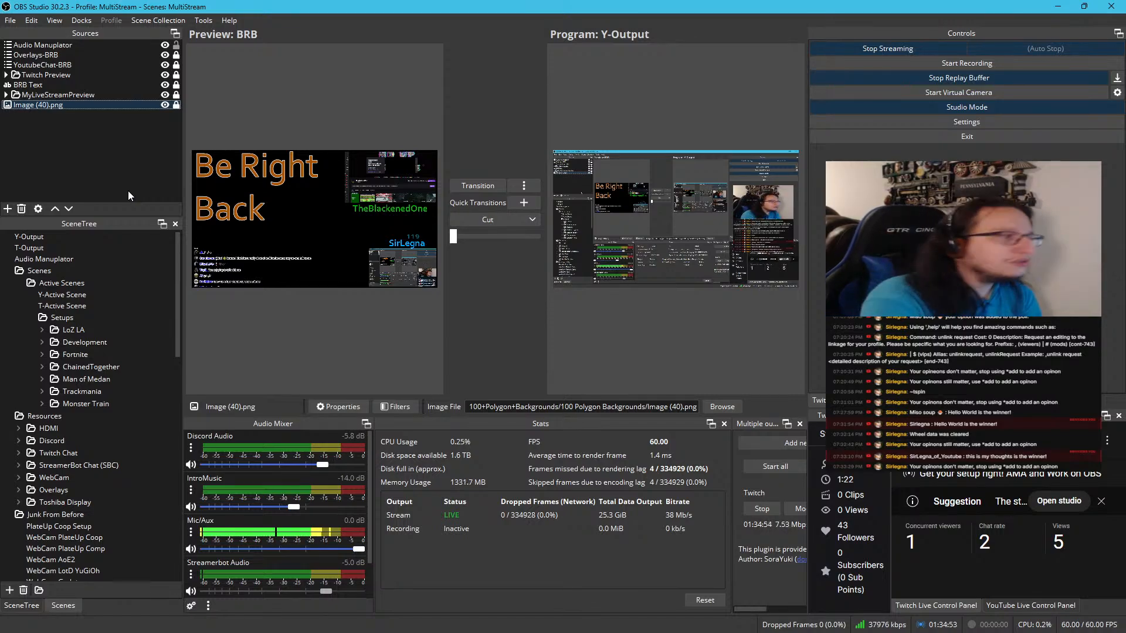
left_click(93, 296)
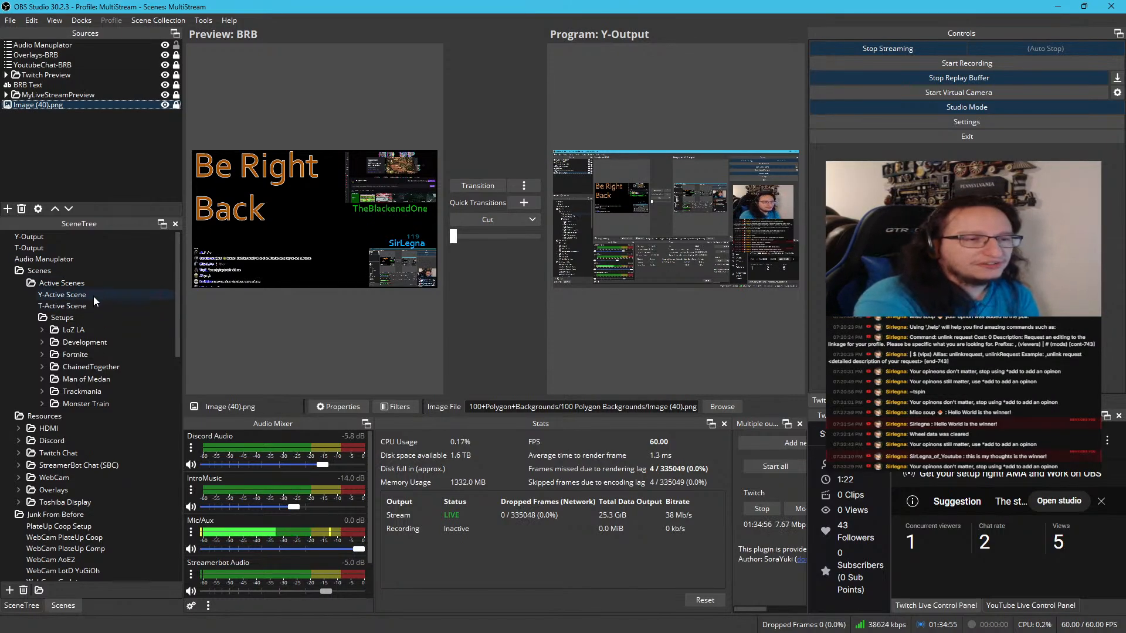
left_click(92, 304)
left_click(91, 295)
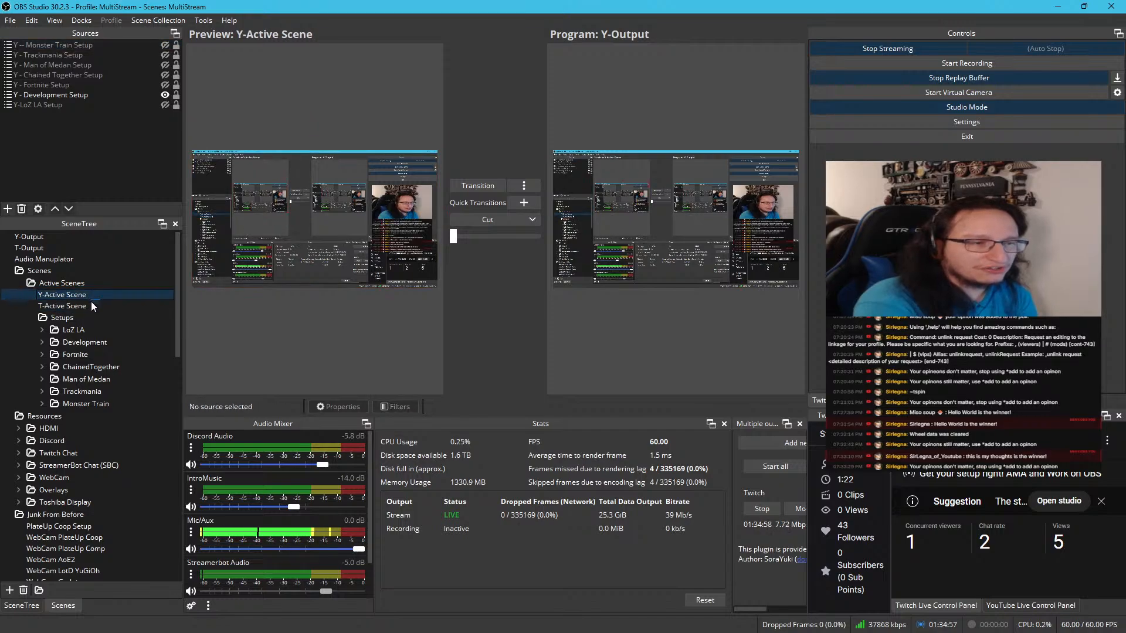
left_click(91, 303)
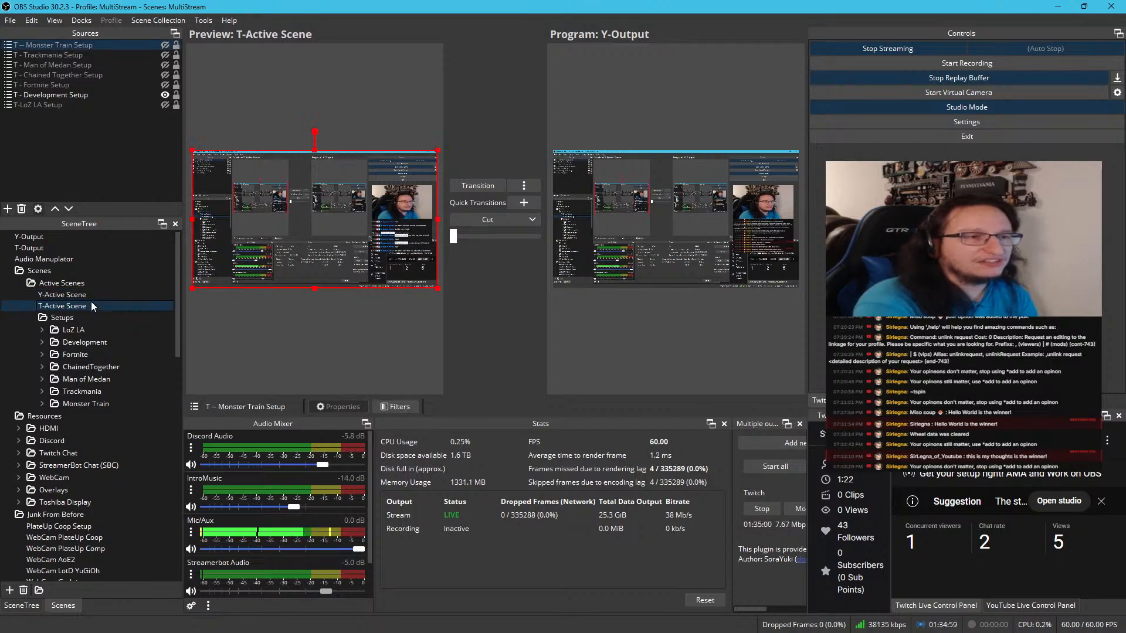
left_click(165, 45)
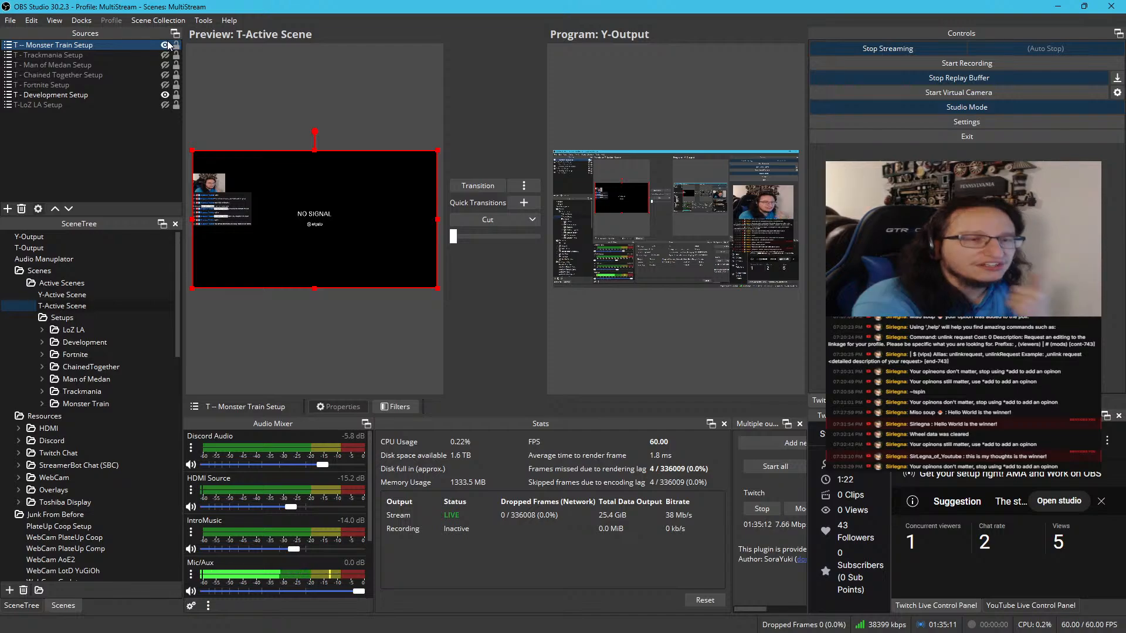
left_click(165, 45)
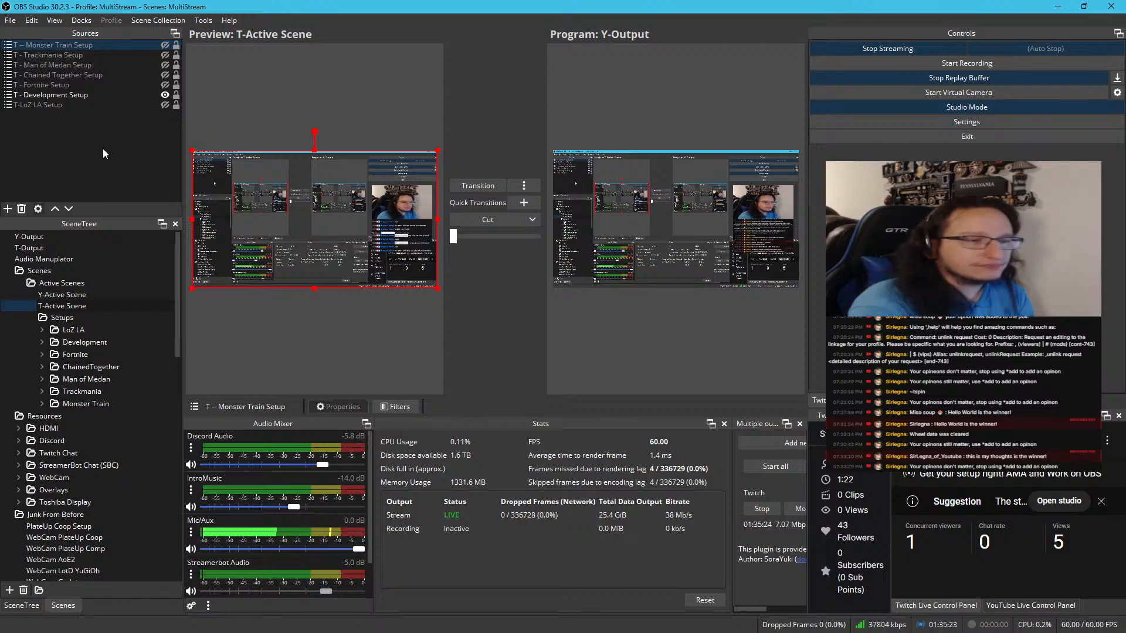
Move the Y-Active Scene, T-Active Scene and Setups folder out of Active Scenes, directly into the Scenes folder
scroll(60, 314, "down", 4)
scroll(60, 315, "up", 4)
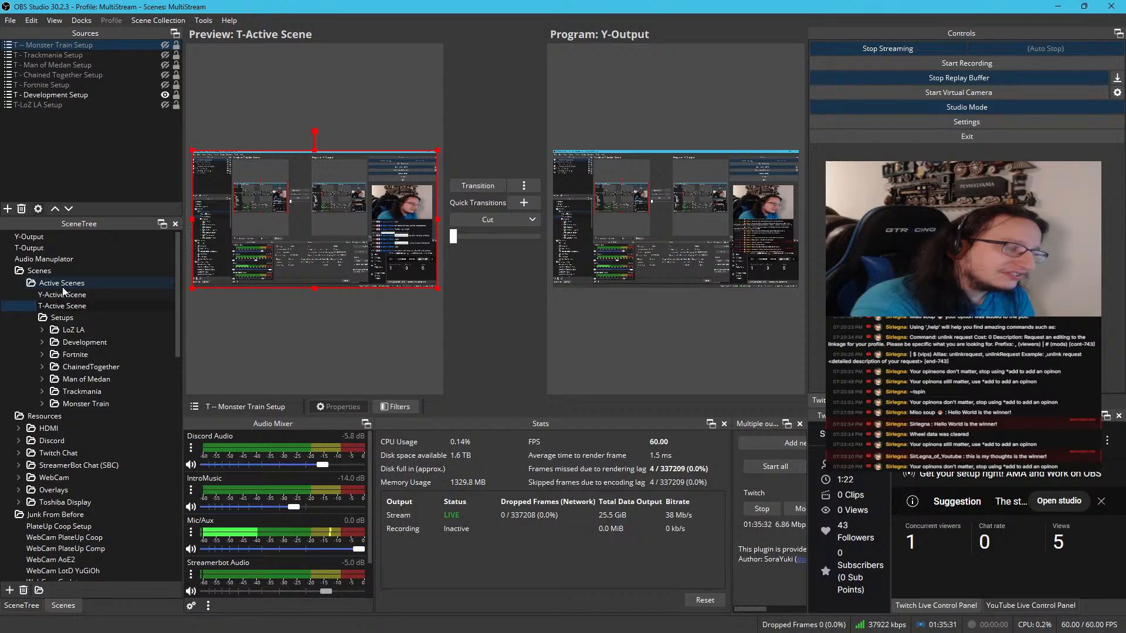
scroll(64, 291, "down", 1)
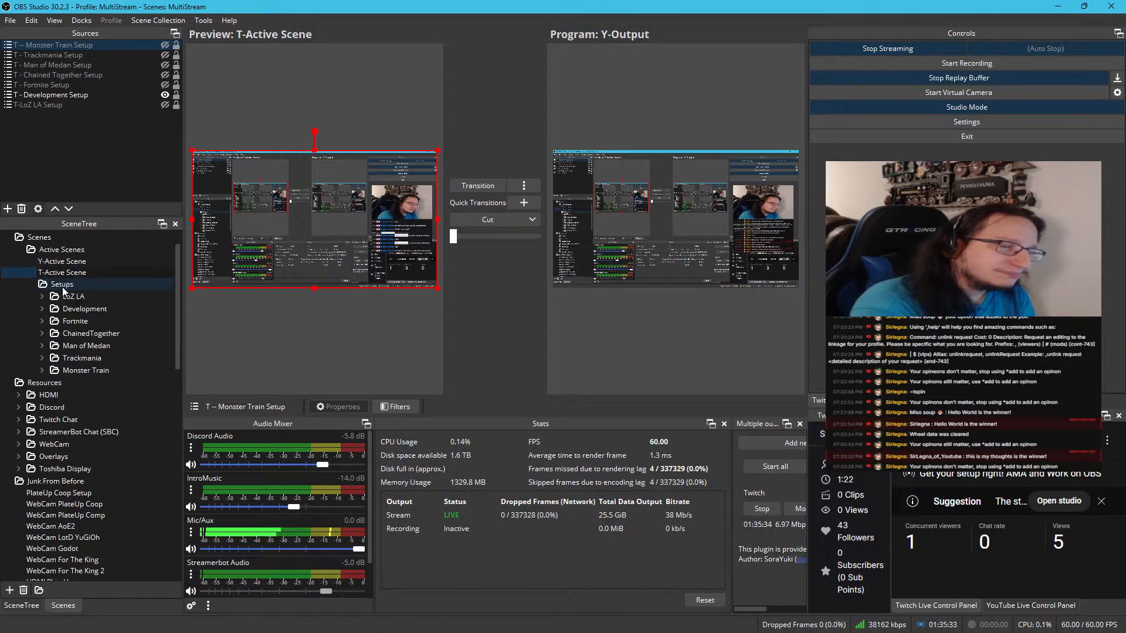
right_click(58, 241)
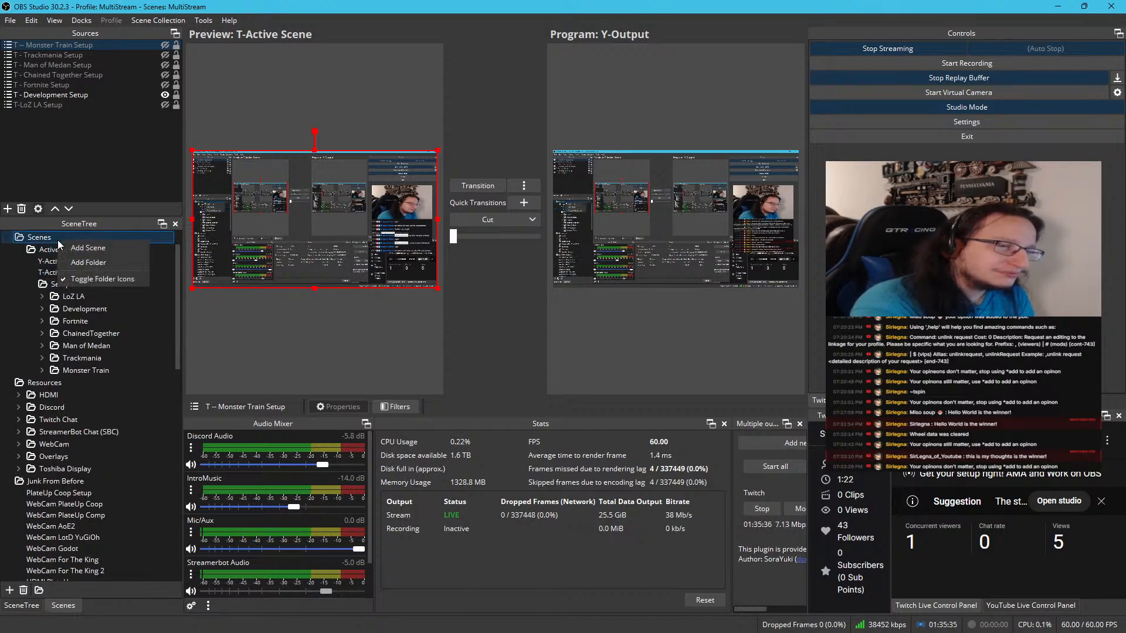
left_click(50, 251)
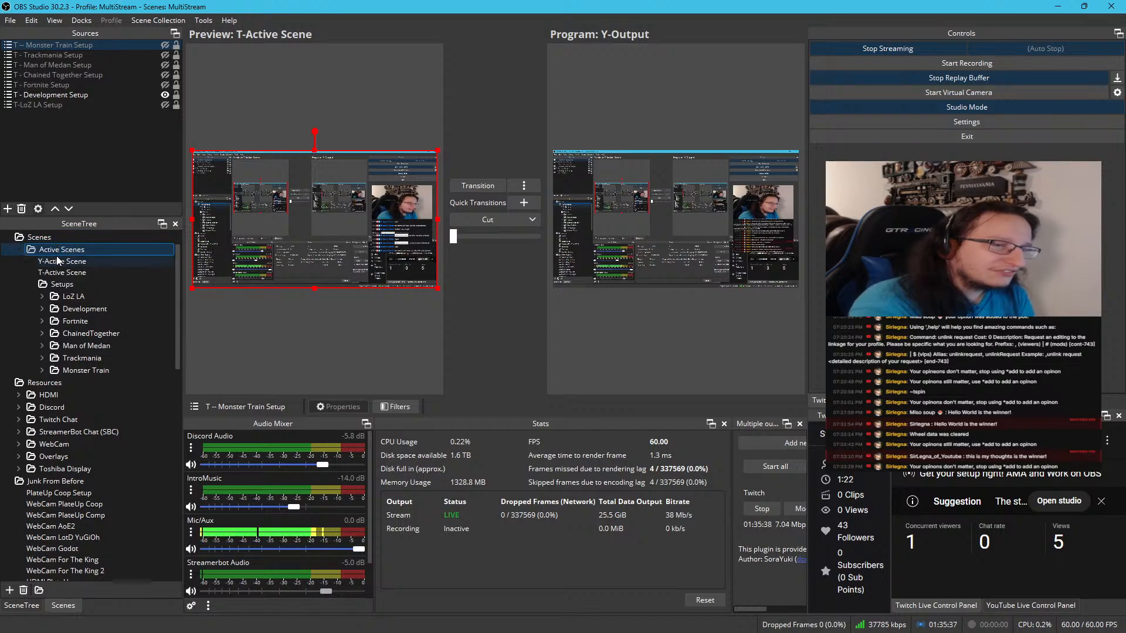
scroll(58, 264, "up", 1)
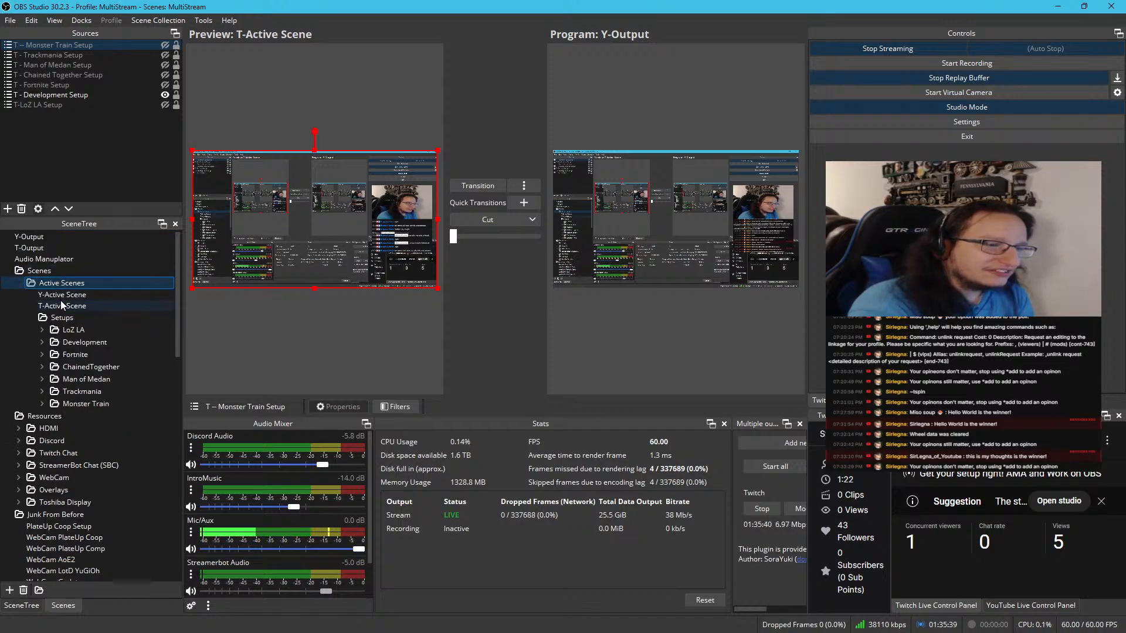
left_click_drag(61, 295, 62, 272)
left_click_drag(44, 316, 40, 272)
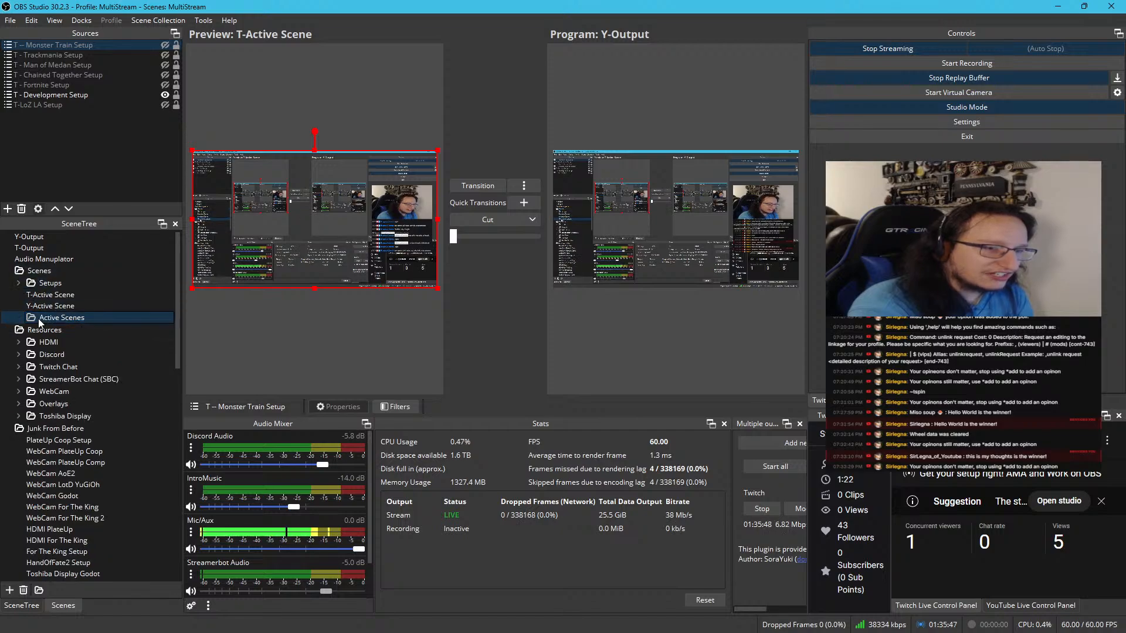
Delete the emptied Active Scenes folder and arrange the Scenes folder as Y-Active Scene, T-Active Scene, Setups
right_click(37, 318)
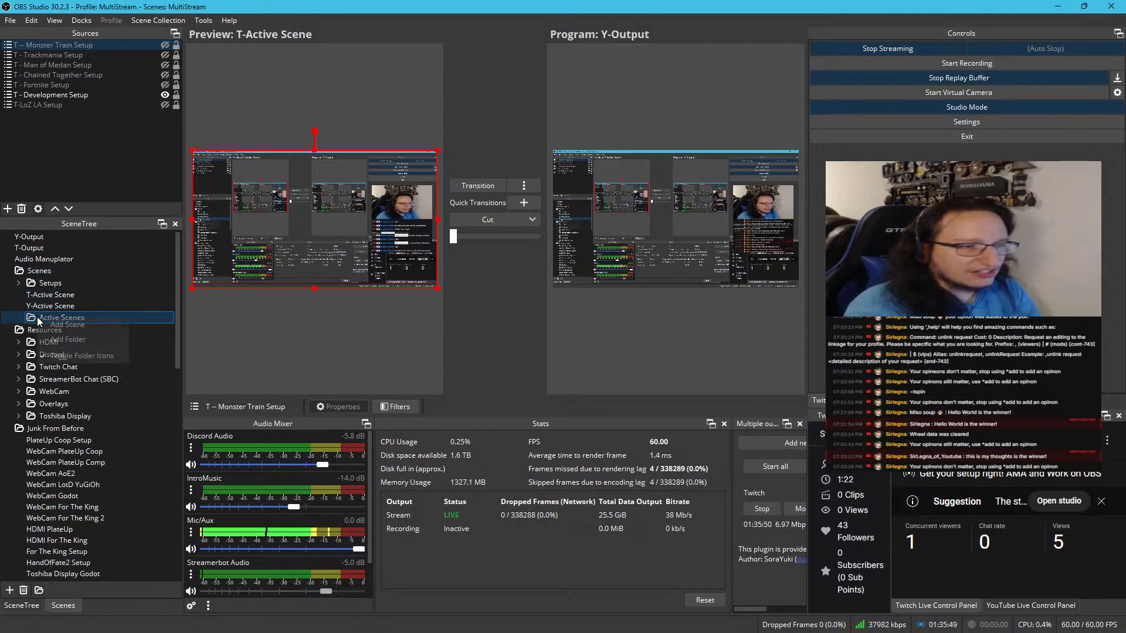
left_click(31, 326)
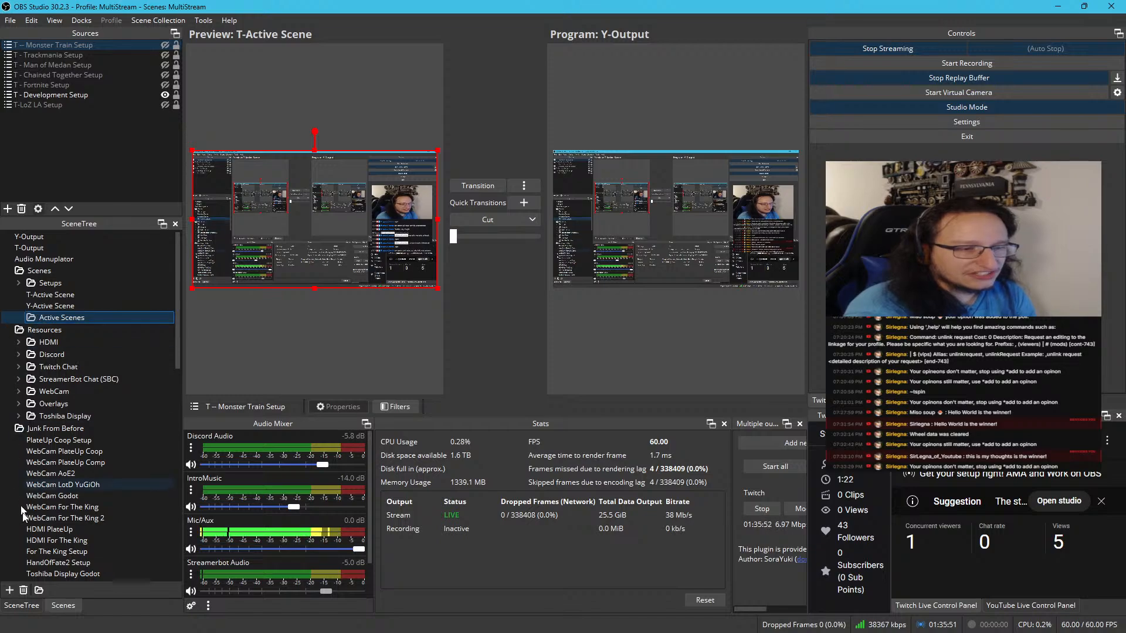
left_click(21, 590)
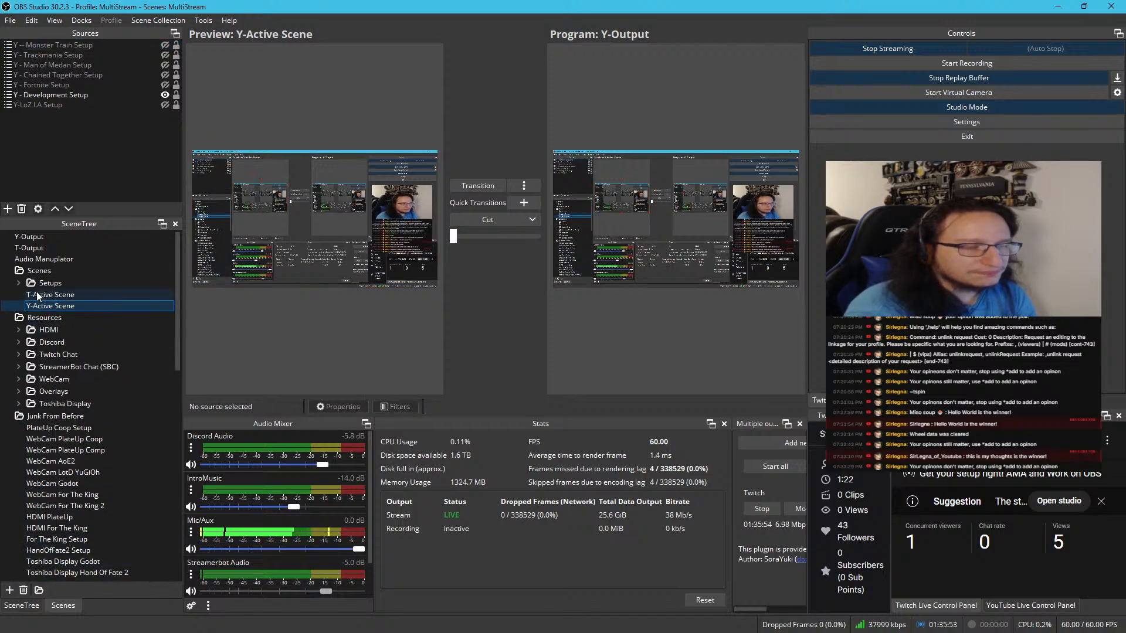
mouse_move(35, 282)
left_mouse_down()
mouse_move(34, 317)
mouse_move(48, 283)
left_mouse_up()
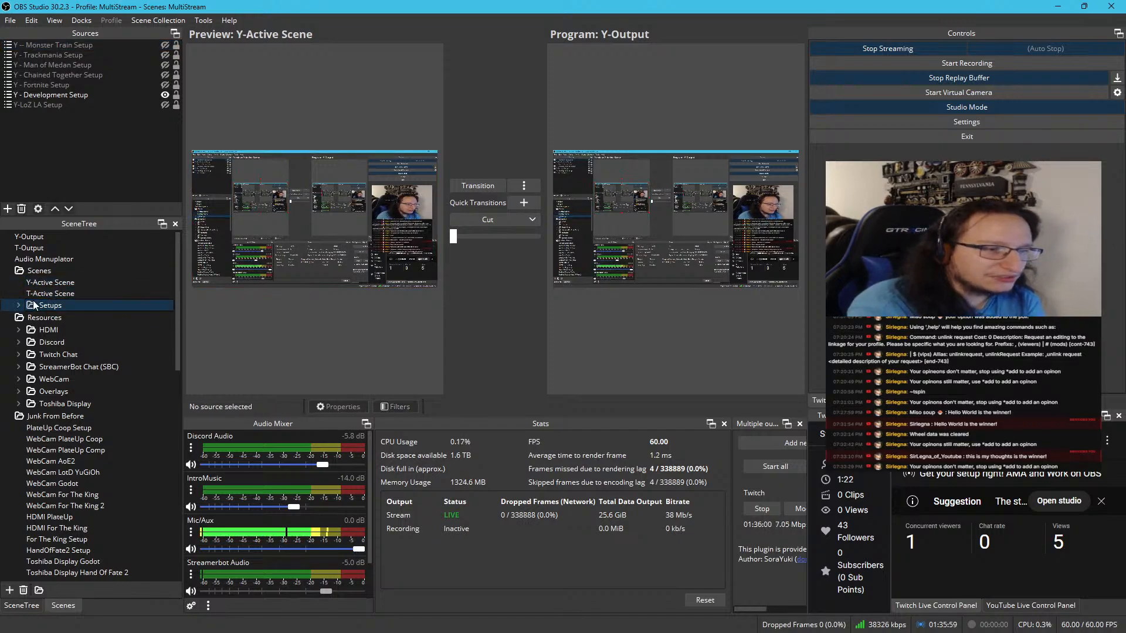
Expand the Setups folder and add a new folder inside it
double_click(22, 304)
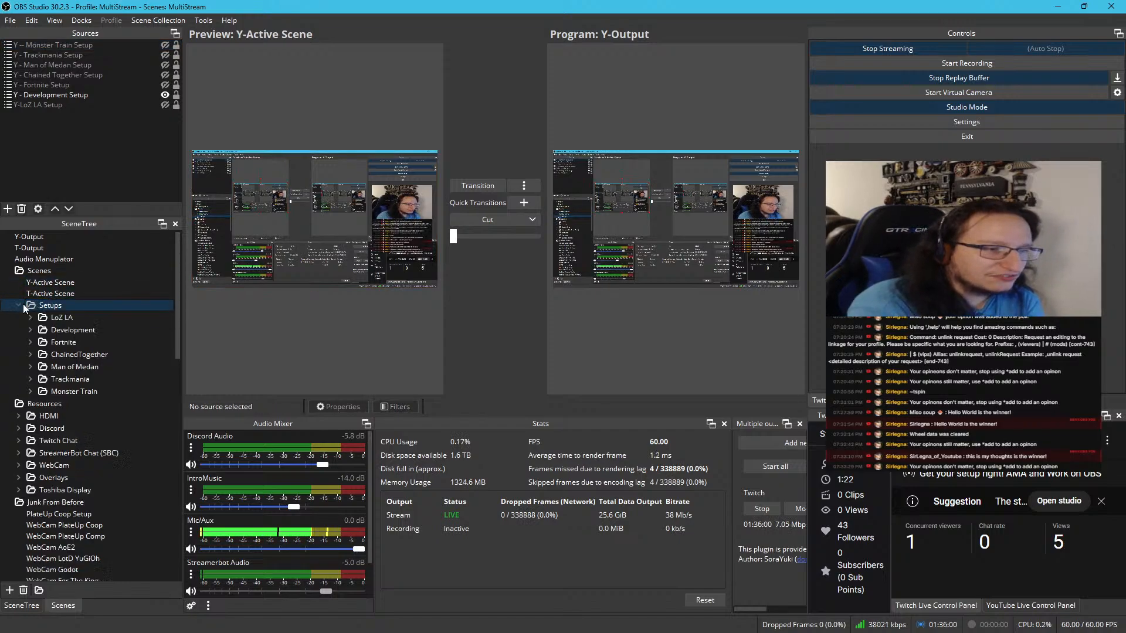
right_click(69, 306)
left_click(98, 329)
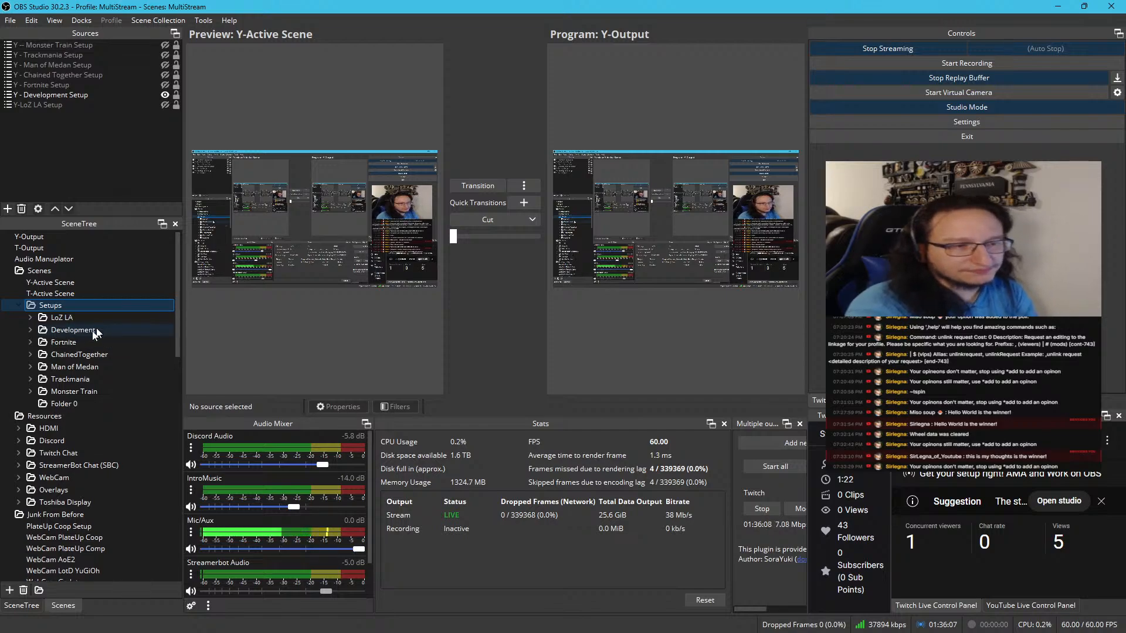
Rename the new folder BRB and move it to the first position inside the Setups folder
double_click(97, 404)
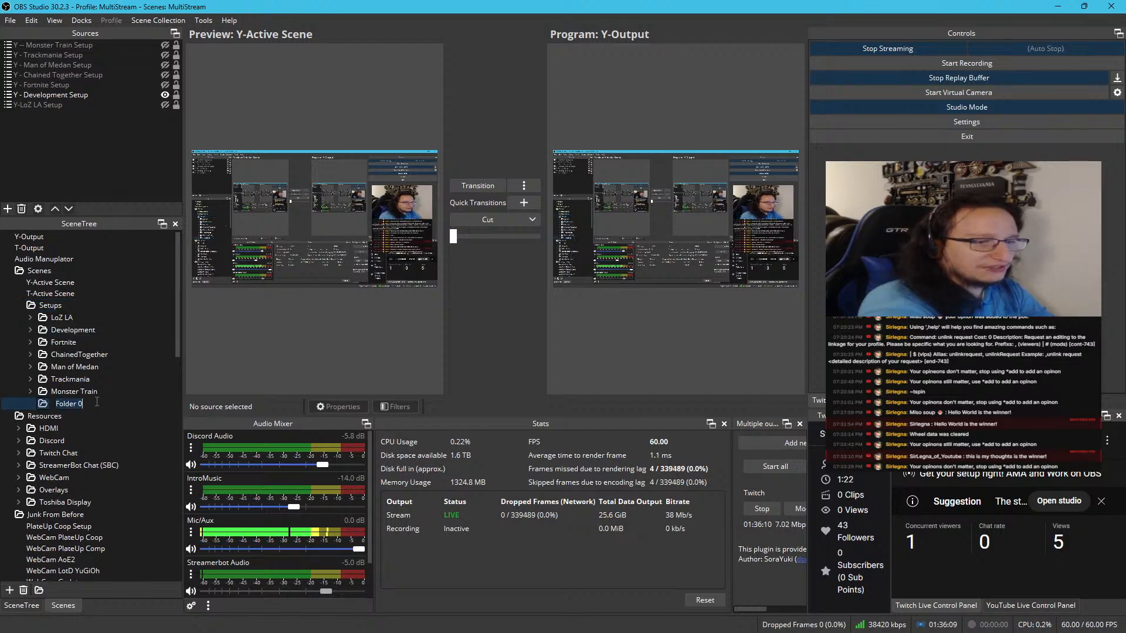
key("Return")
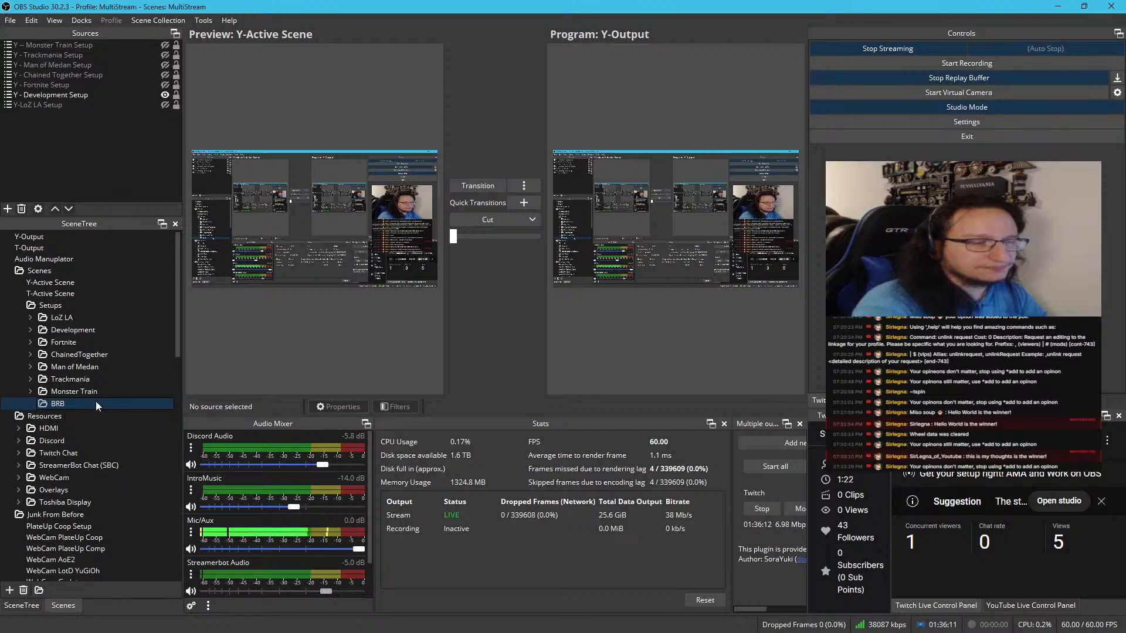
left_click_drag(96, 401, 89, 313)
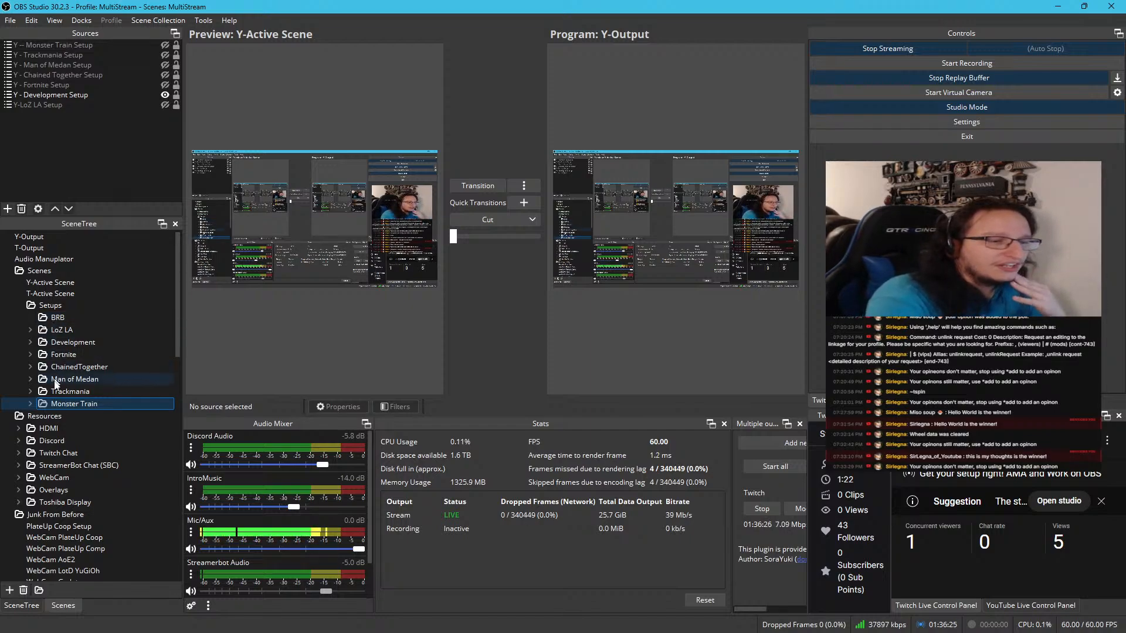
Expand the LoZ LA folder for reference and add a scene named BRB Chatless inside the BRB folder
left_click(33, 328)
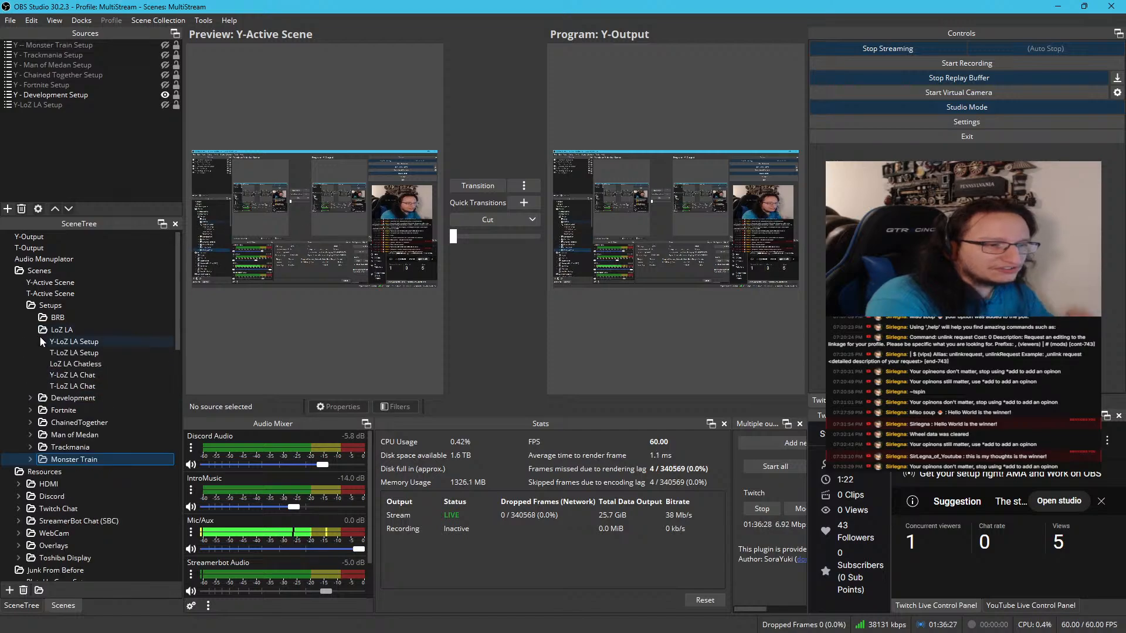
left_click(58, 318)
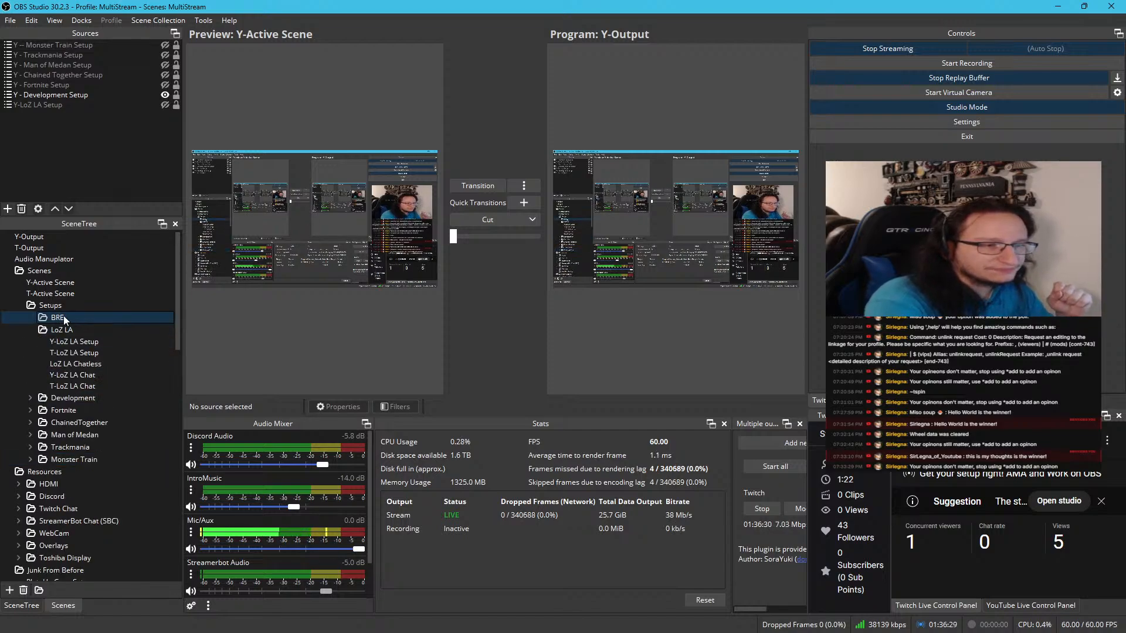
right_click(64, 320)
left_click(116, 329)
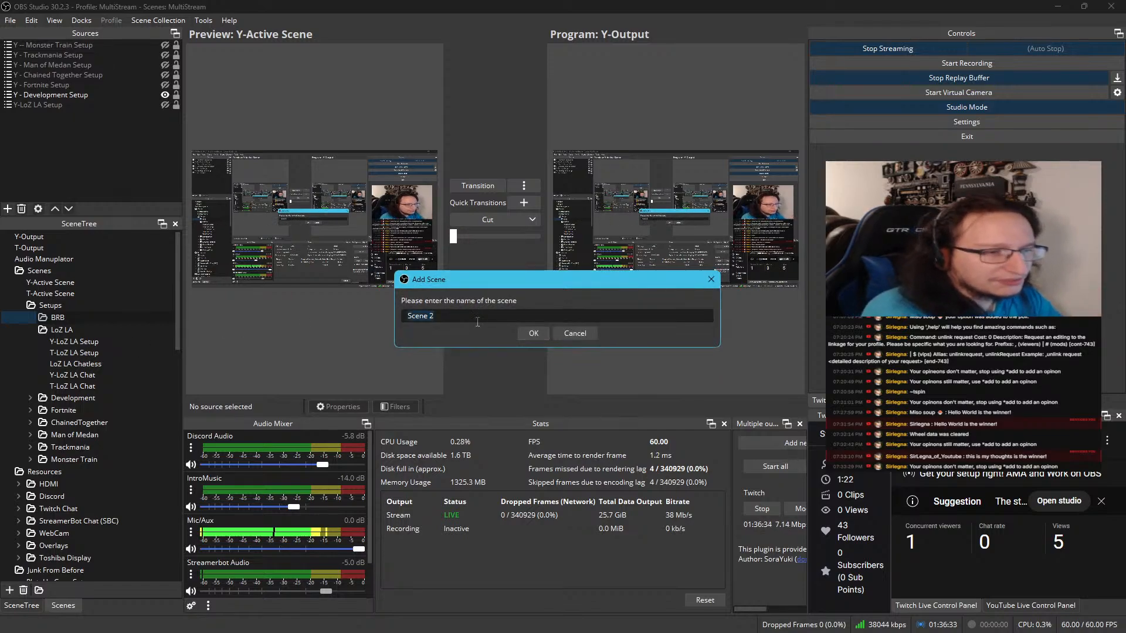
type("BRB CHatle")
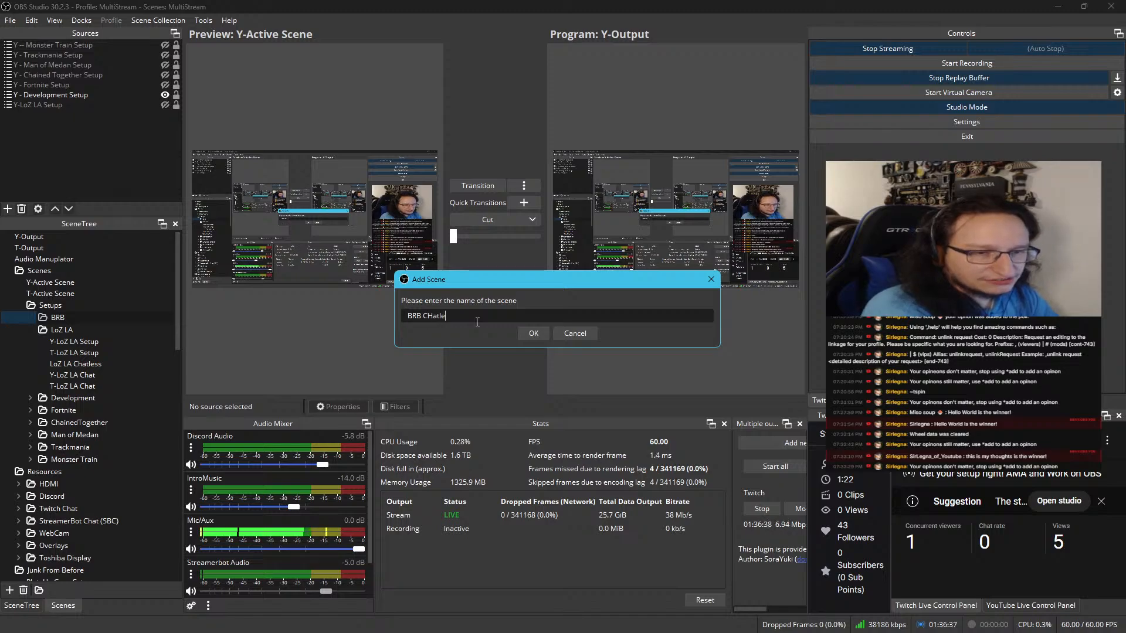
key("BackSpace")
key("BackSpace")
key("BackSpace")
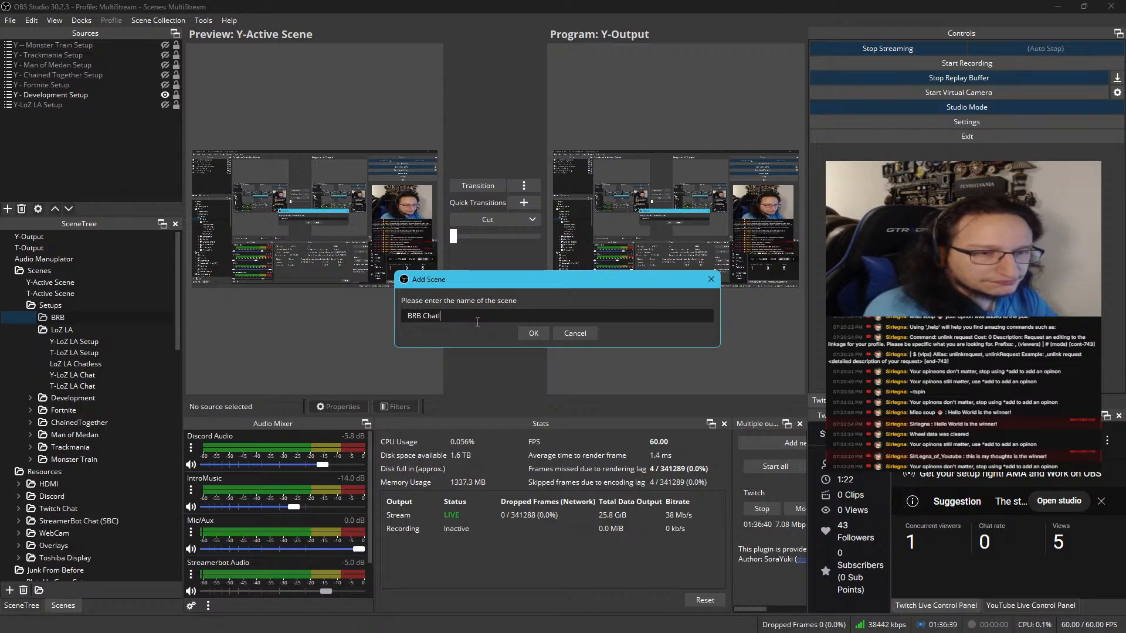
key("Return")
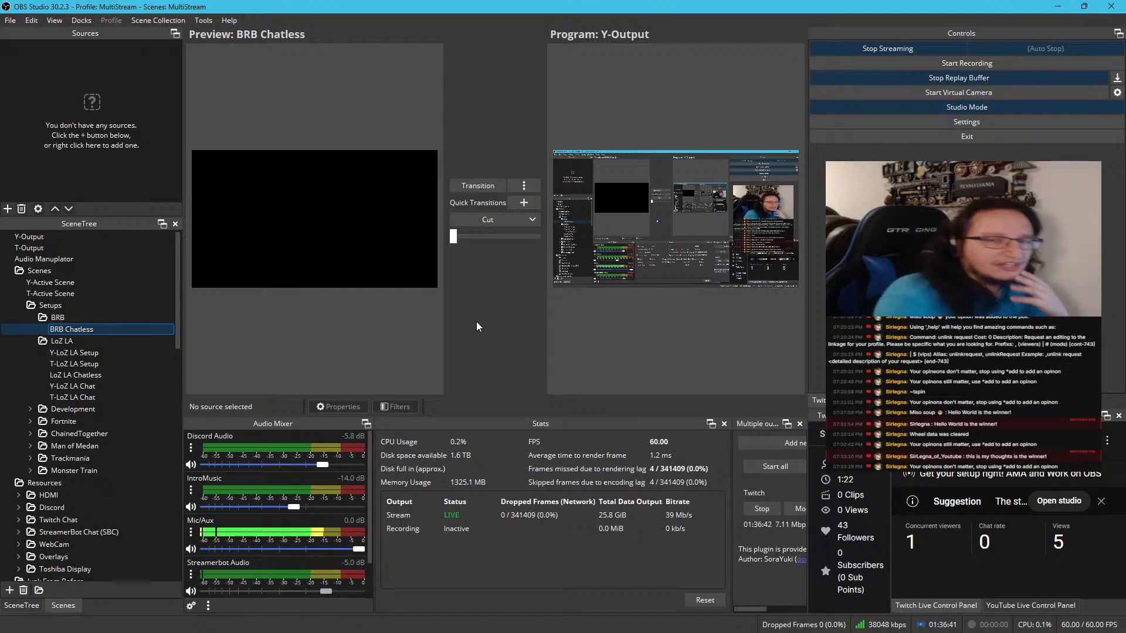
Find the old BRB scene under Junk From Before and copy all of its sources, from Audio Manuplator to Image (40).png
scroll(135, 311, "down", 15)
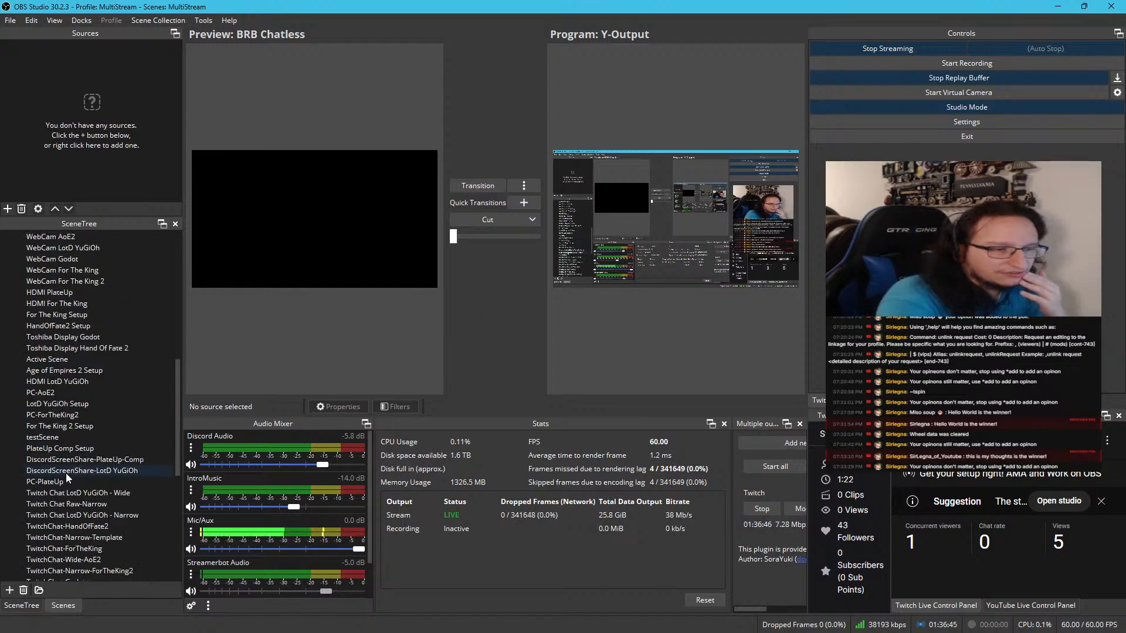
scroll(66, 472, "down", 7)
left_click(47, 459)
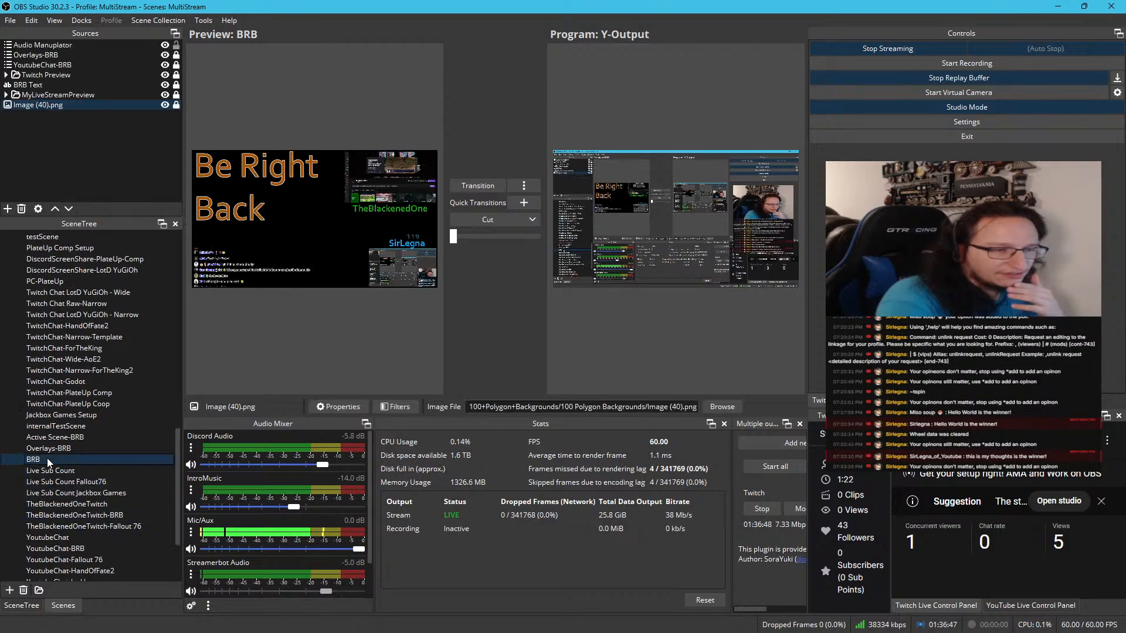
left_click(61, 106)
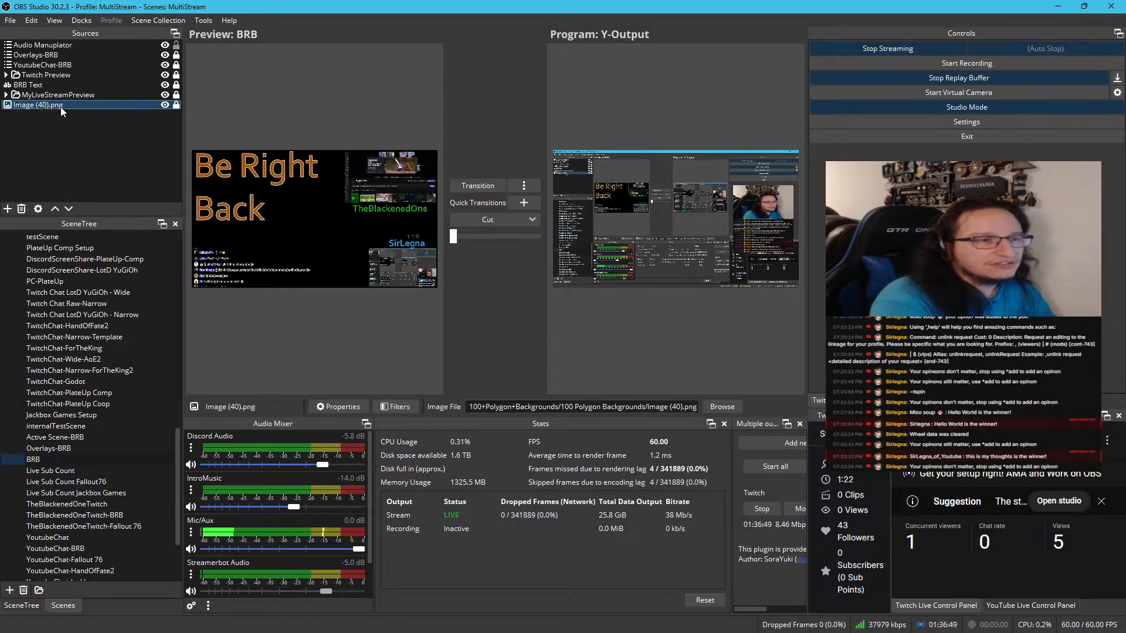
left_click(66, 46, "shift")
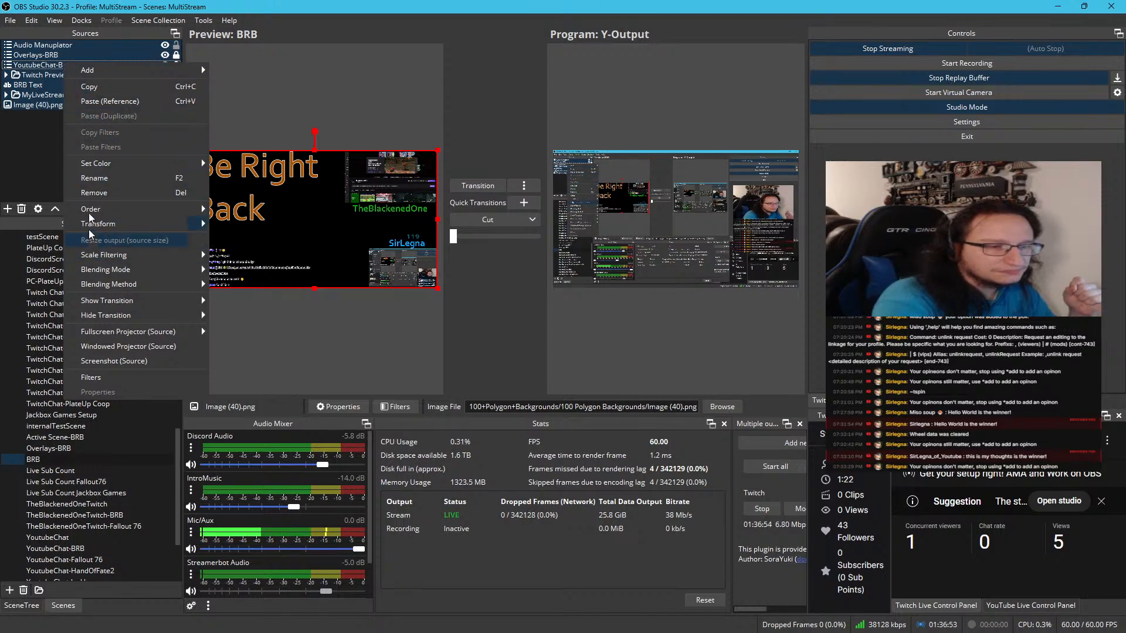
left_click(93, 87)
Paste the copied sources as references into the BRB Chatless scene
scroll(124, 315, "up", 7)
scroll(124, 314, "up", 6)
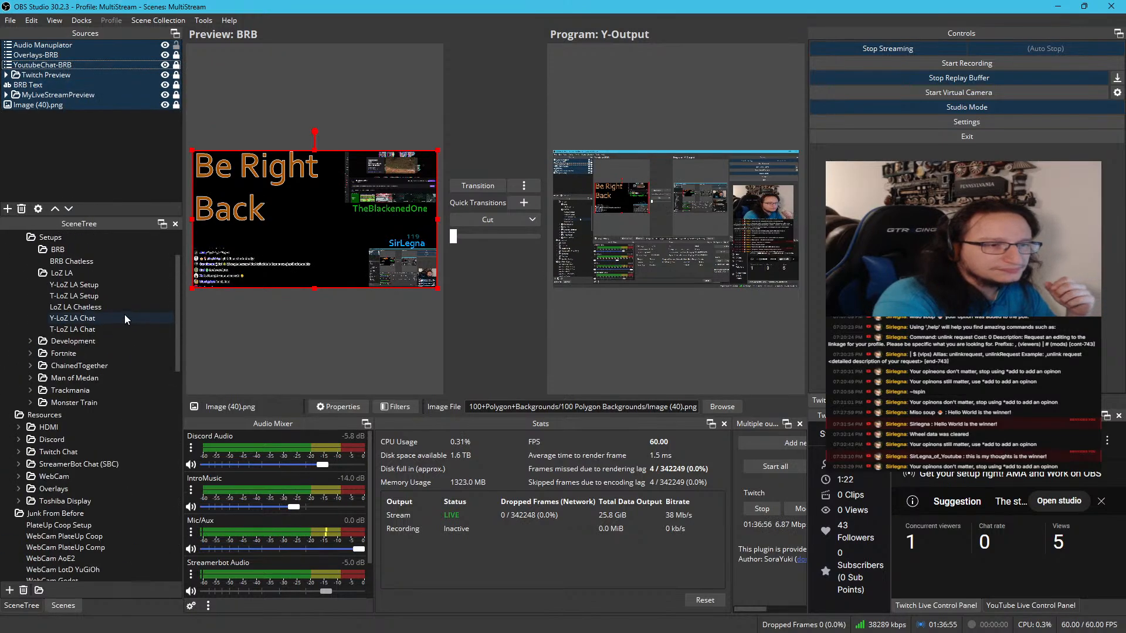
left_click(97, 328)
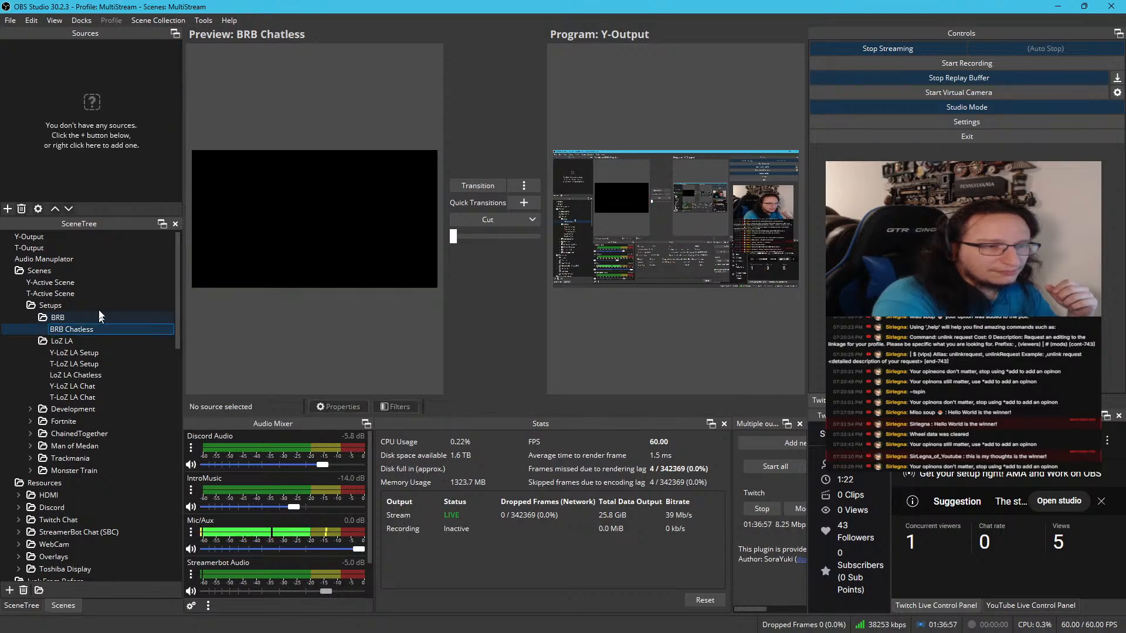
right_click(95, 103)
left_click(139, 141)
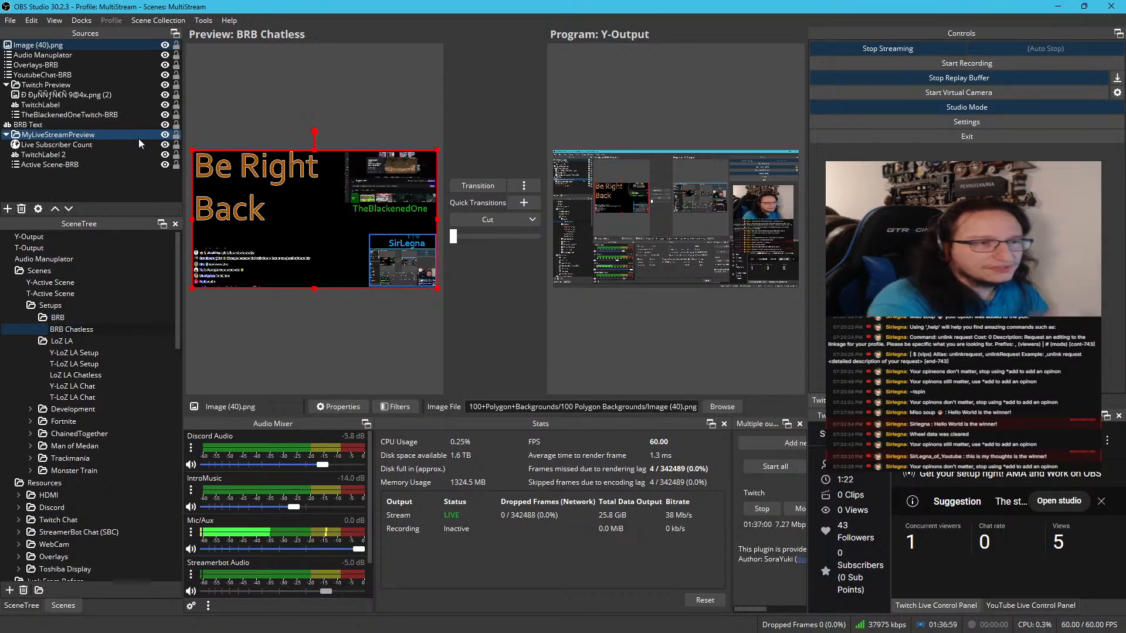
left_click(276, 199)
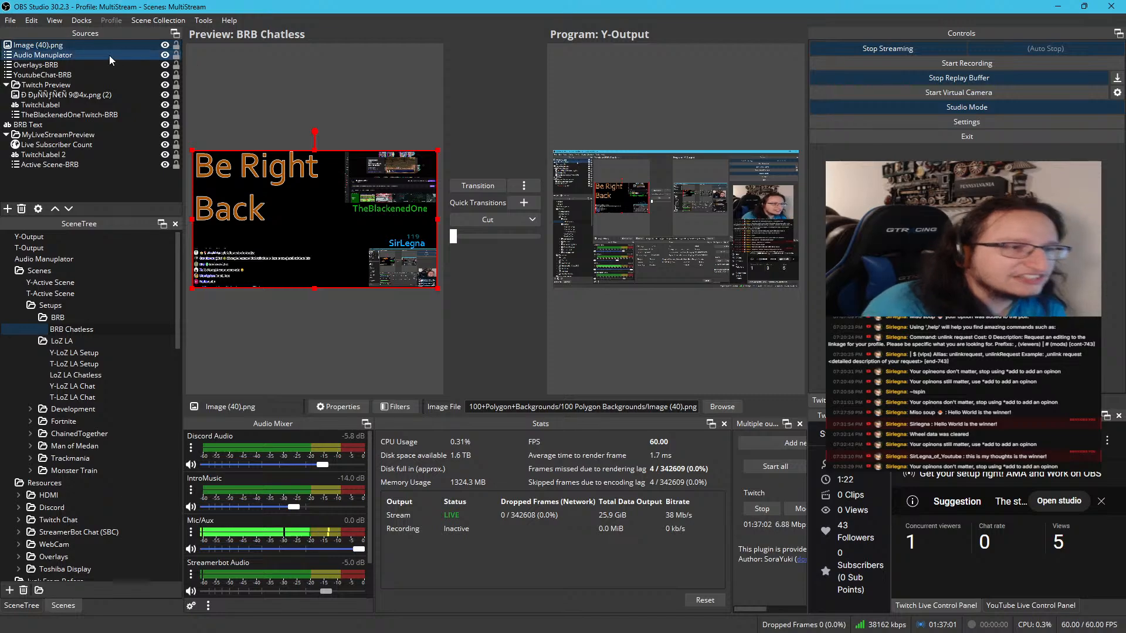
left_click(733, 405)
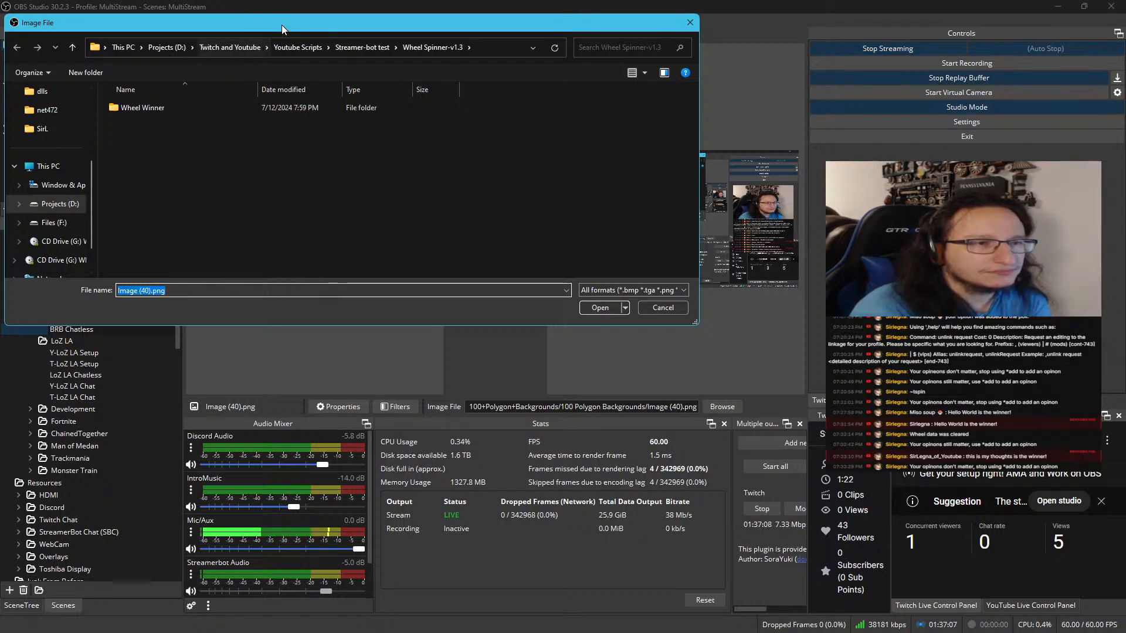
left_click(656, 309)
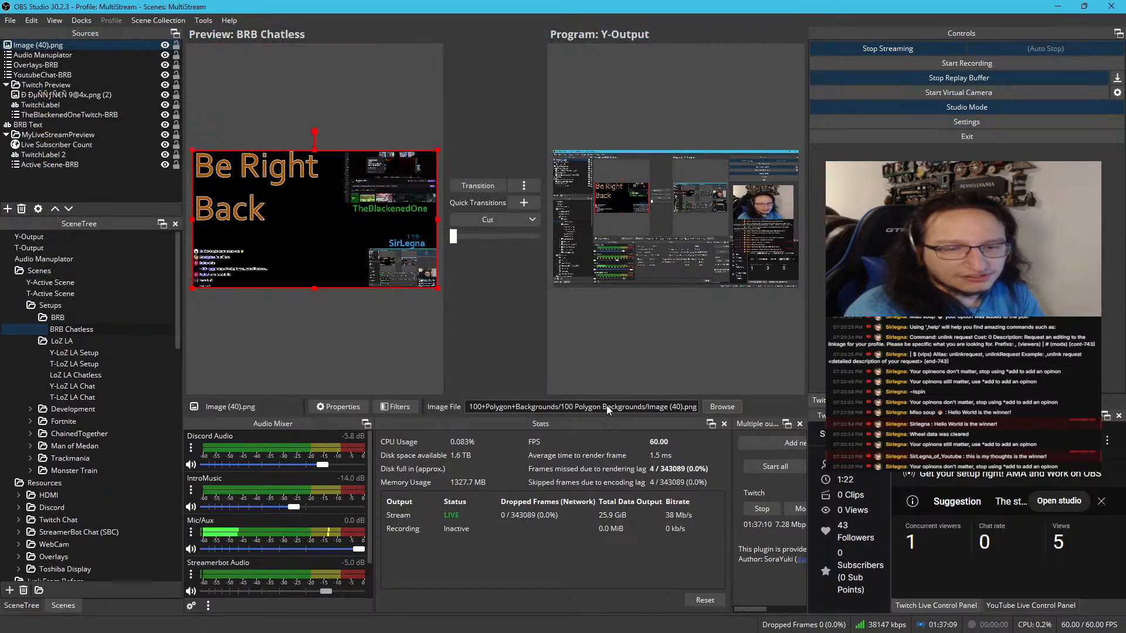
triple_click(607, 404)
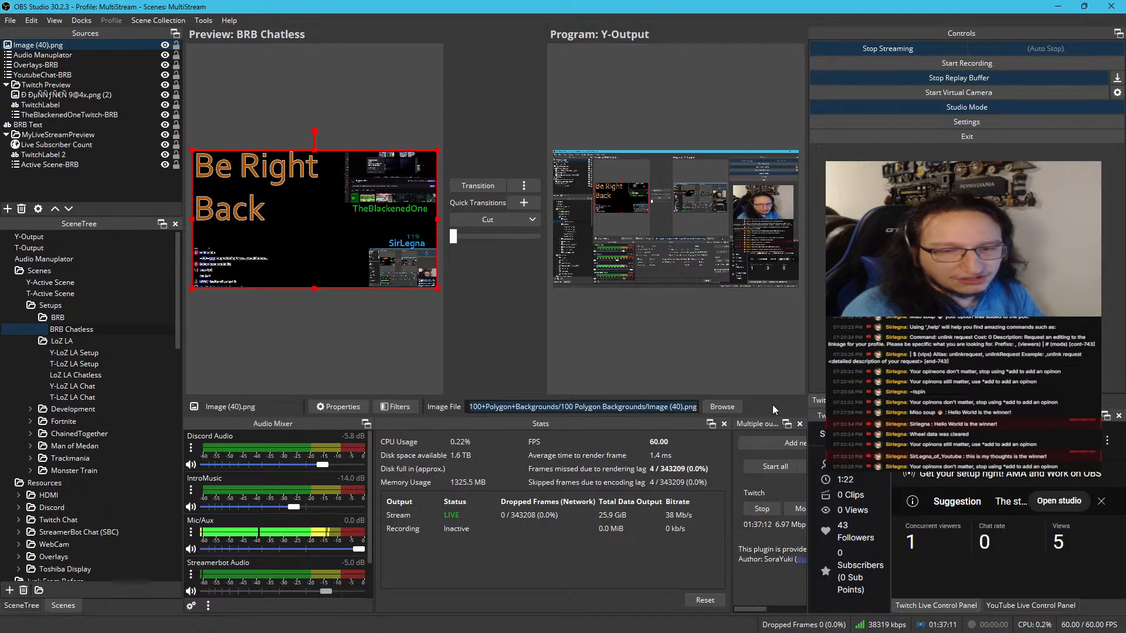
left_click(737, 406)
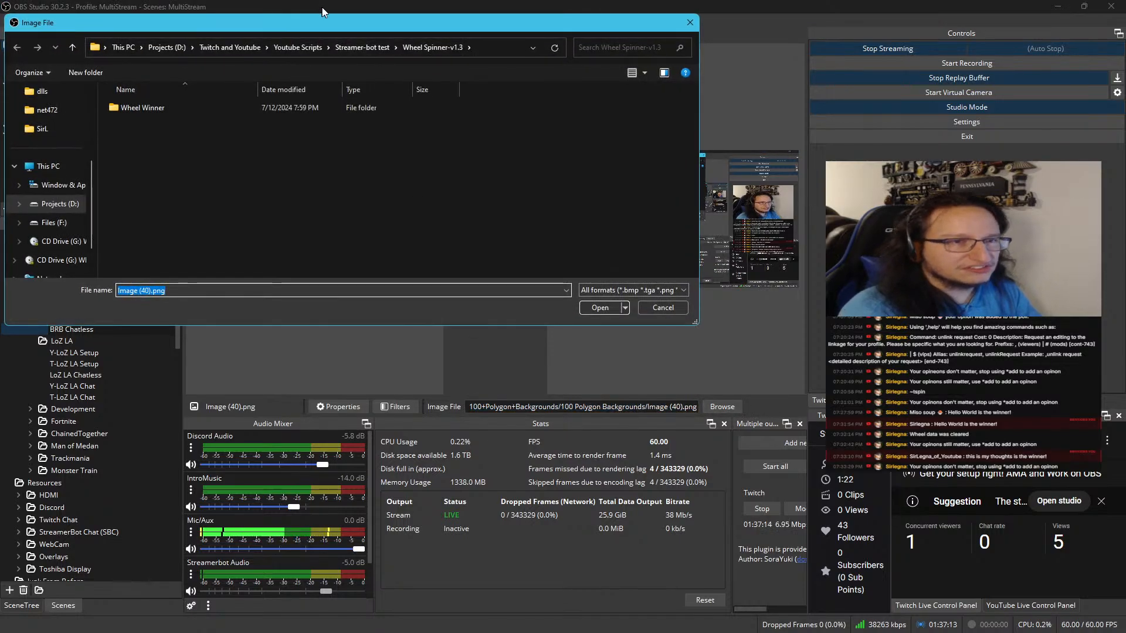
key("Escape")
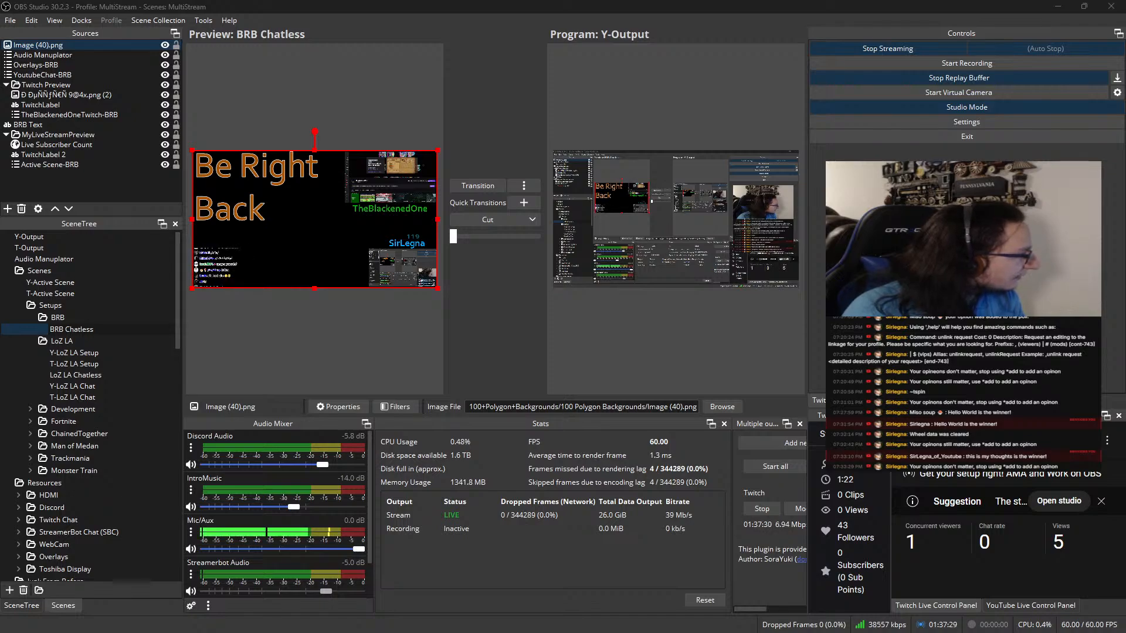
Relink the background source to Image (40).png in F: TEMP3/Assets/Eldamar Studio/100+Polygon+Backgrounds/100 Polygon Backgrounds and move it below all other sources
left_click(721, 407)
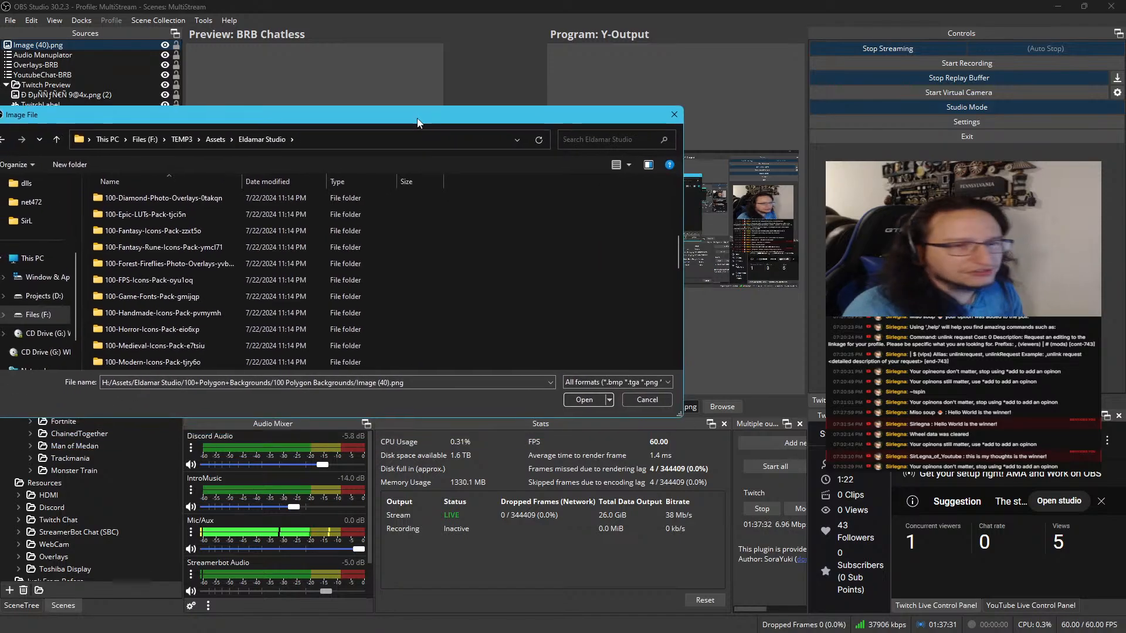
left_click_drag(417, 118, 496, 122)
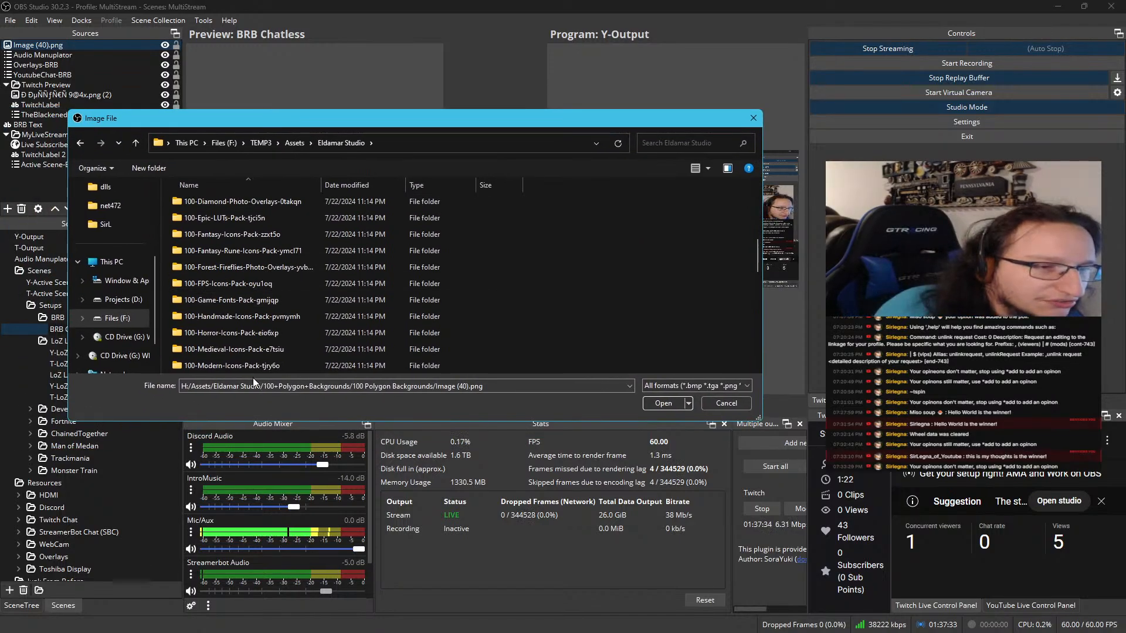
scroll(328, 270, "down", 1)
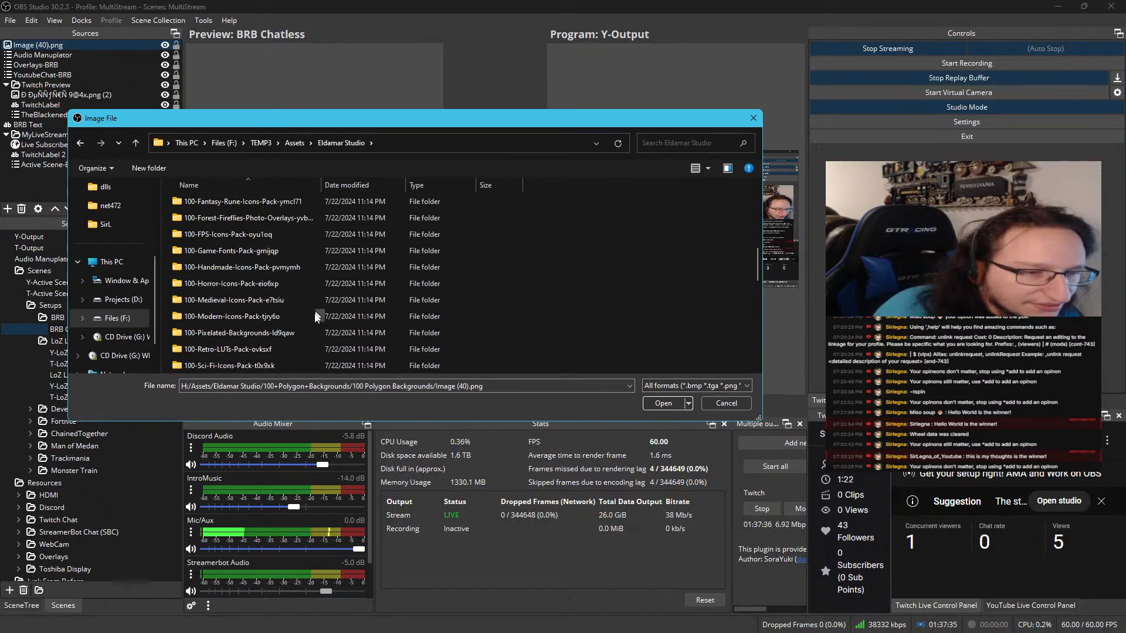
scroll(307, 332, "down", 1)
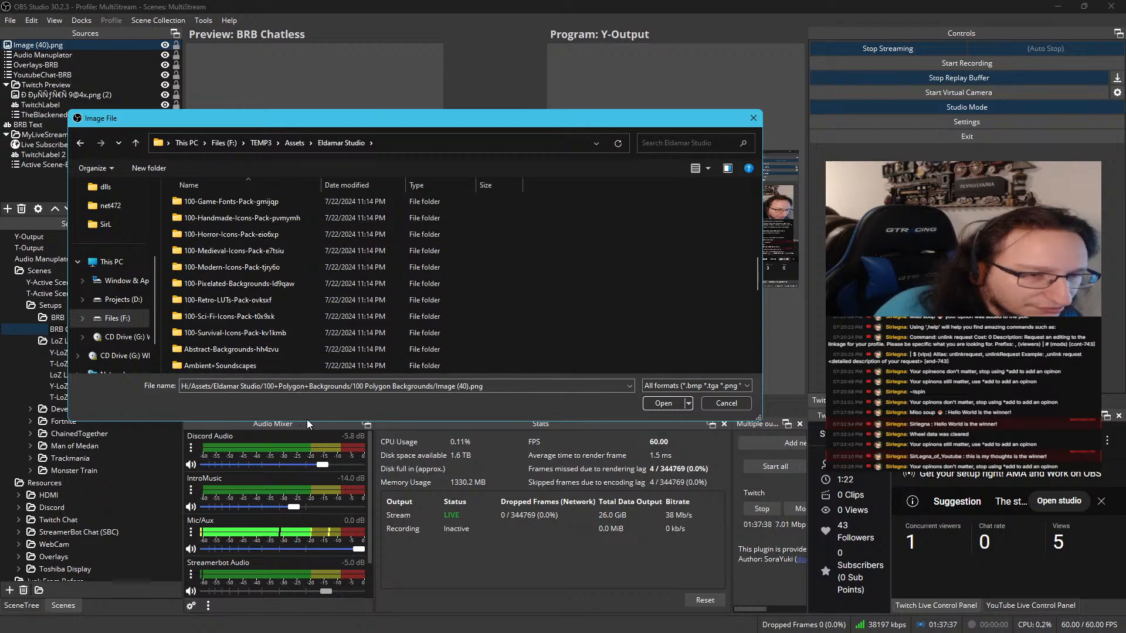
scroll(247, 258, "up", 3)
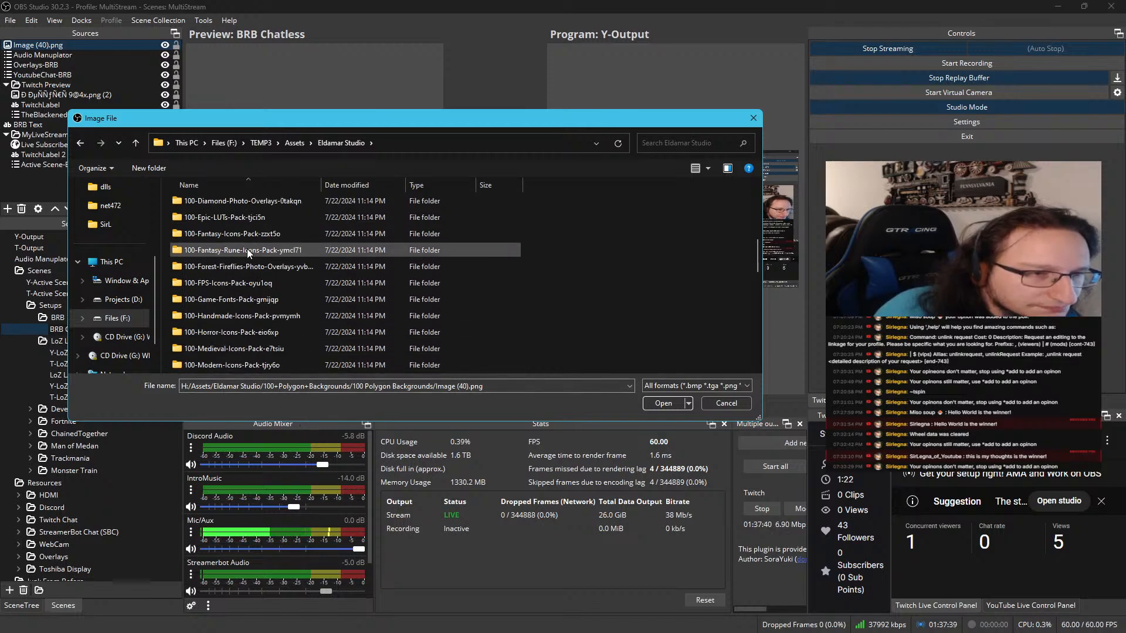
scroll(232, 267, "up", 1)
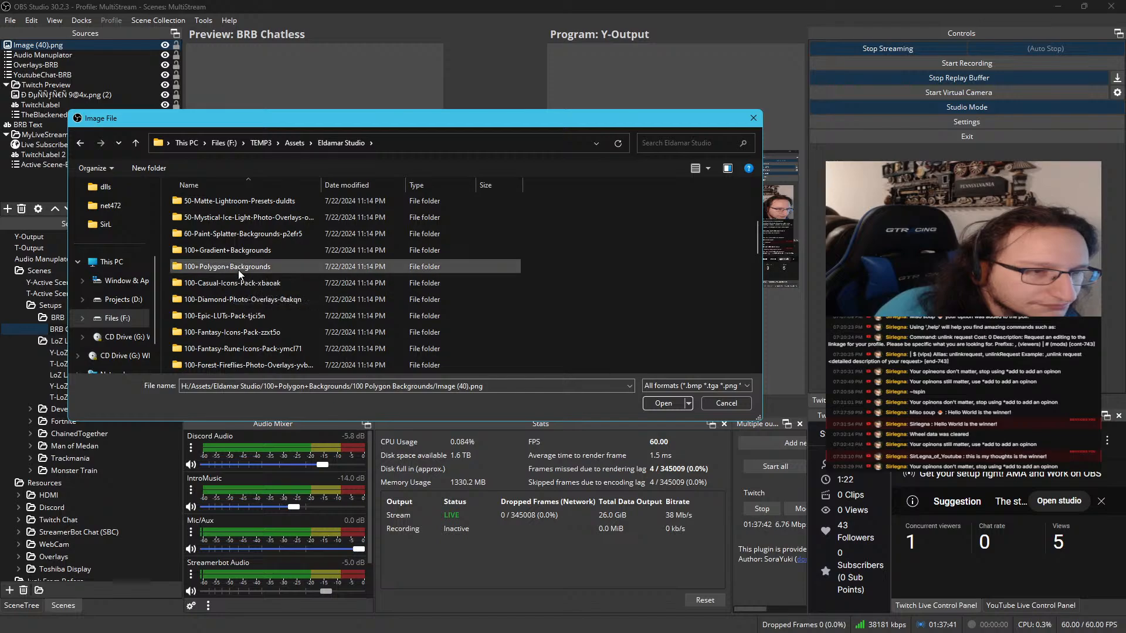
left_click(238, 269)
double_click(238, 270)
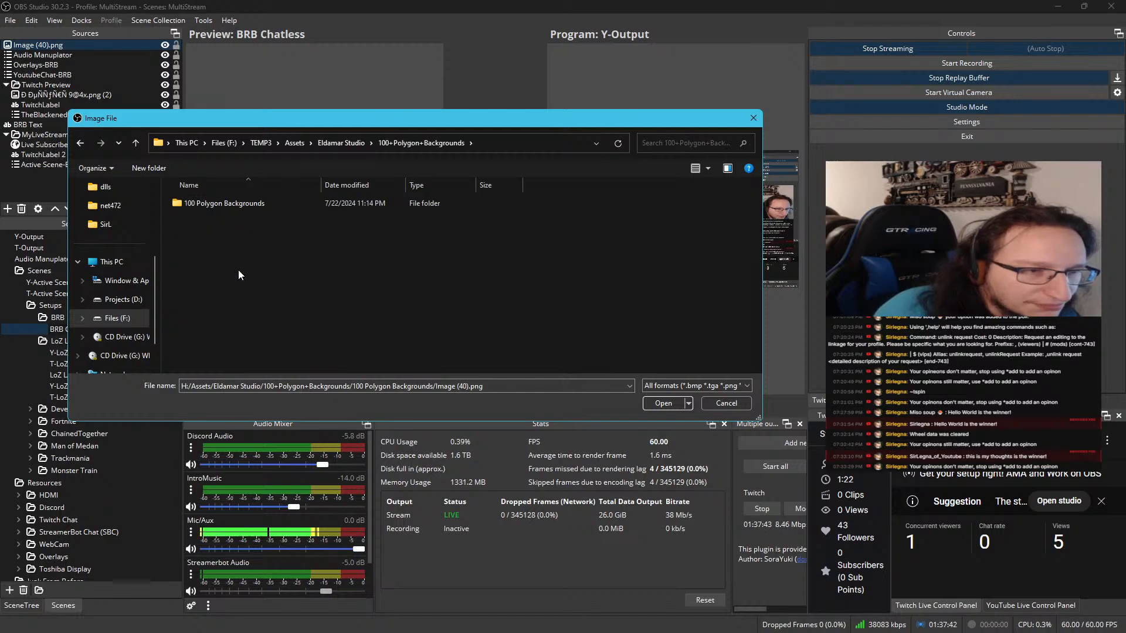
double_click(176, 194)
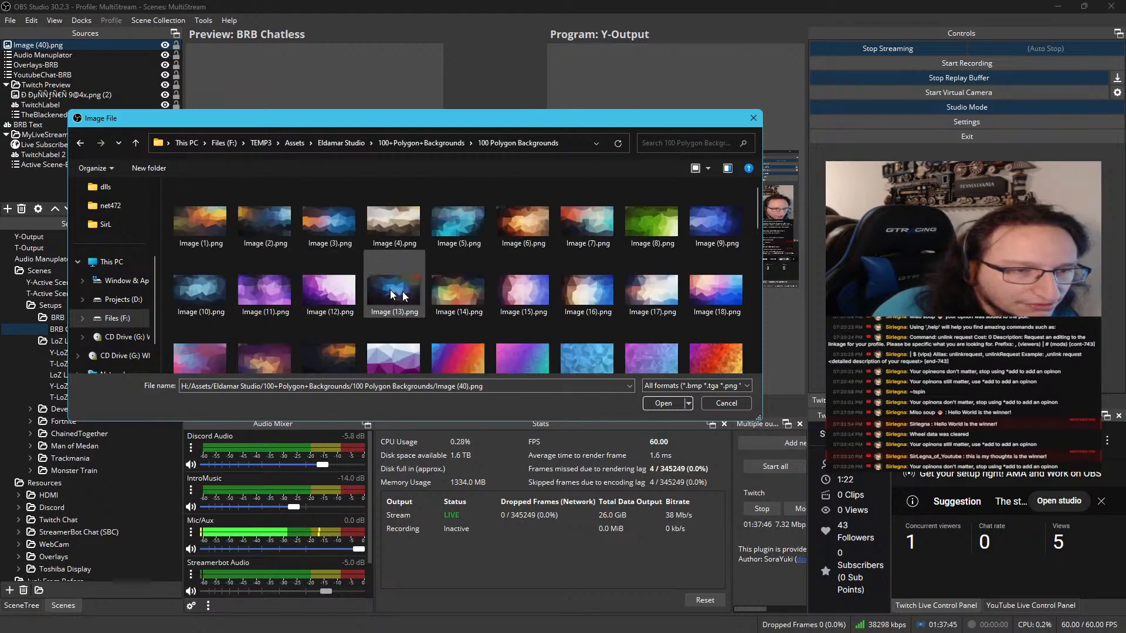
scroll(410, 293, "down", 5)
scroll(445, 314, "up", 2)
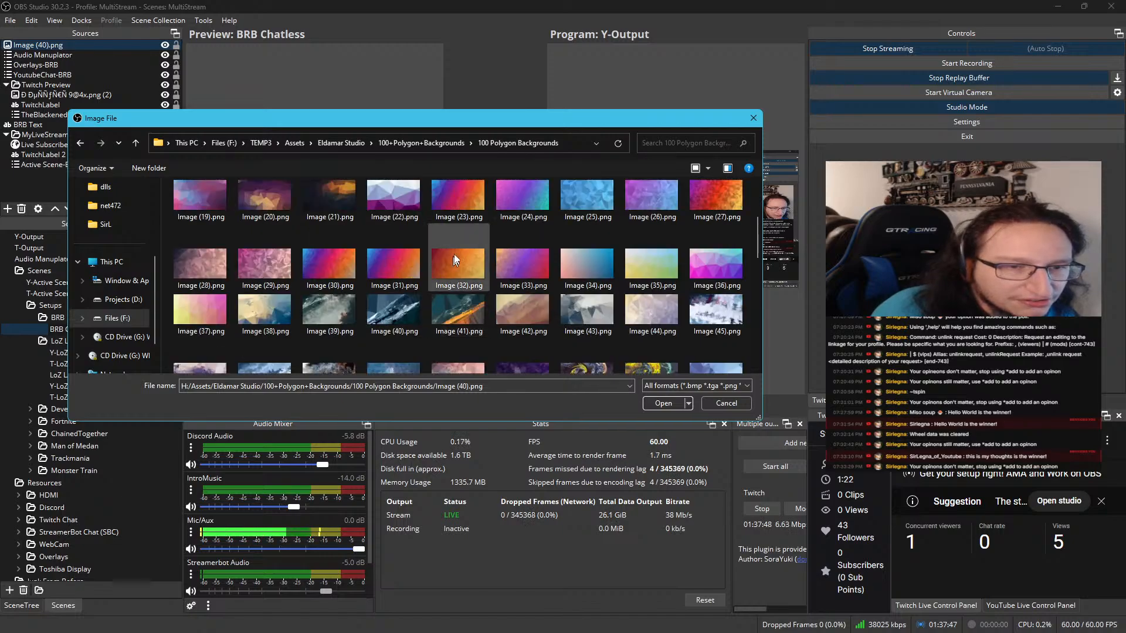
double_click(410, 315)
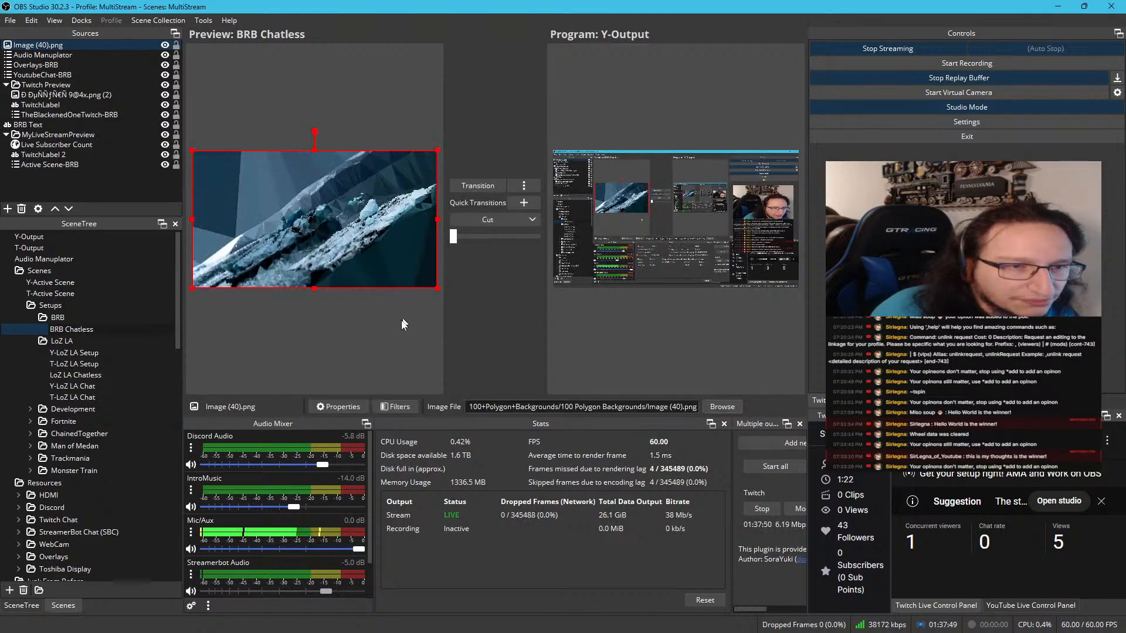
left_click_drag(103, 45, 100, 189)
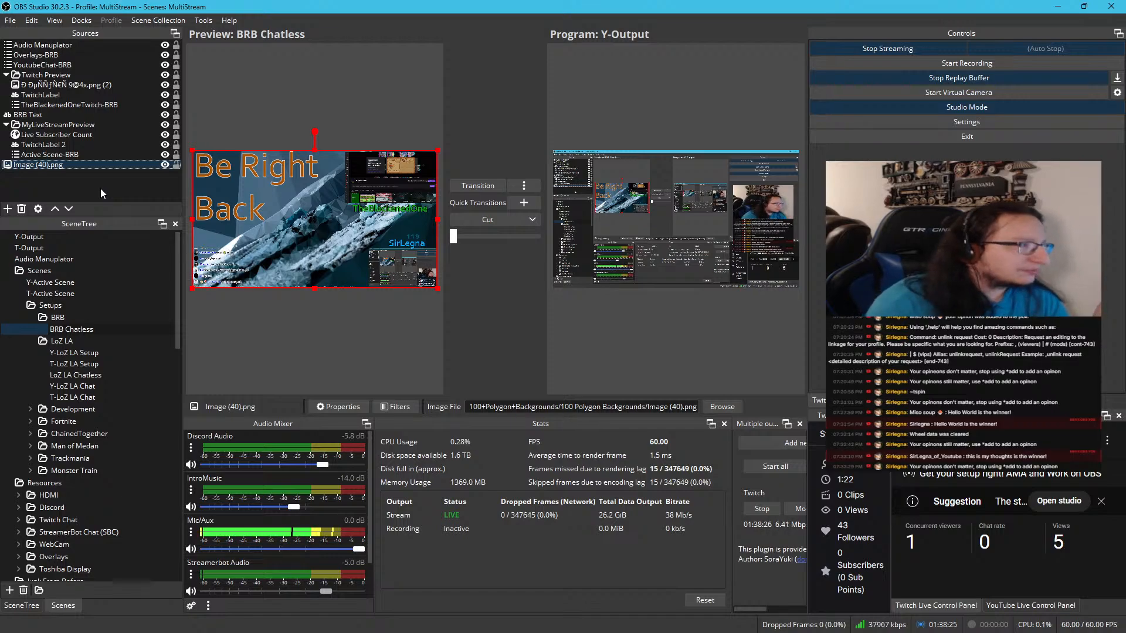
Bring up Streamer.bot's Global Variables window and check the persisted and non-persisted globals
left_click_drag(1125, 35, 565, 84)
left_click(245, 102)
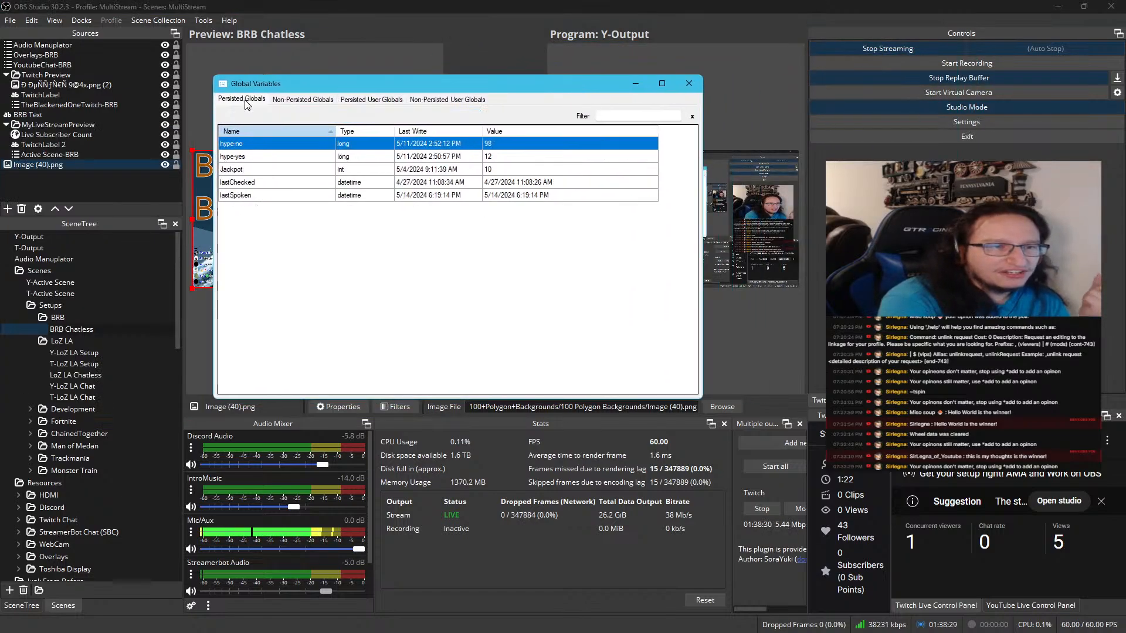
left_click(281, 101)
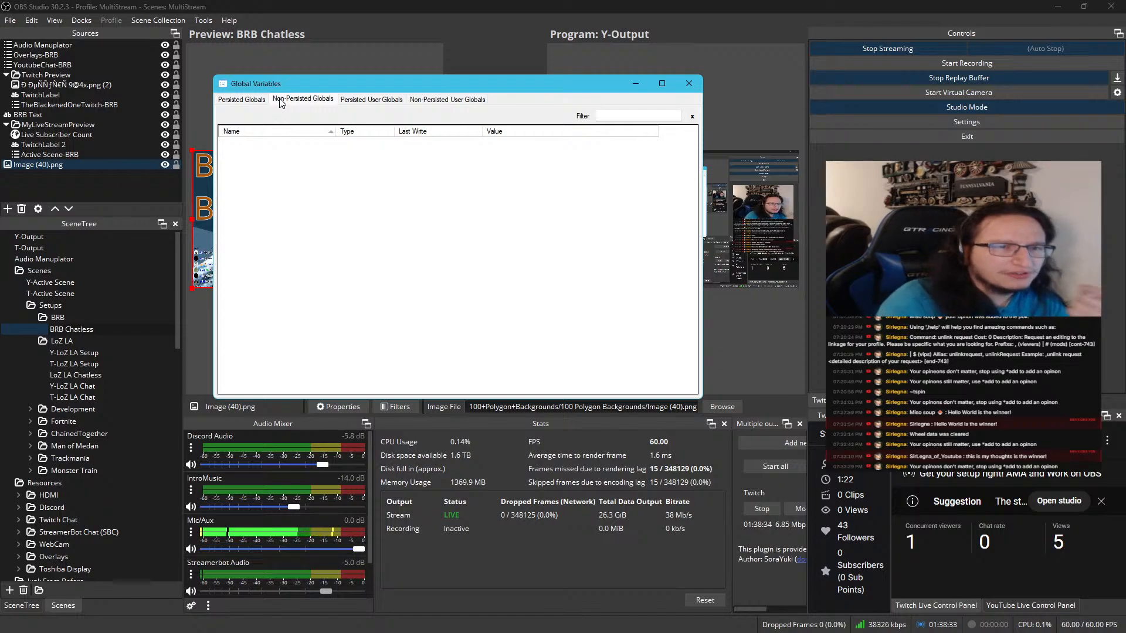
Add a non-persisted global variable named DiscordStreaming with the value false
right_click(541, 208)
left_click(561, 215)
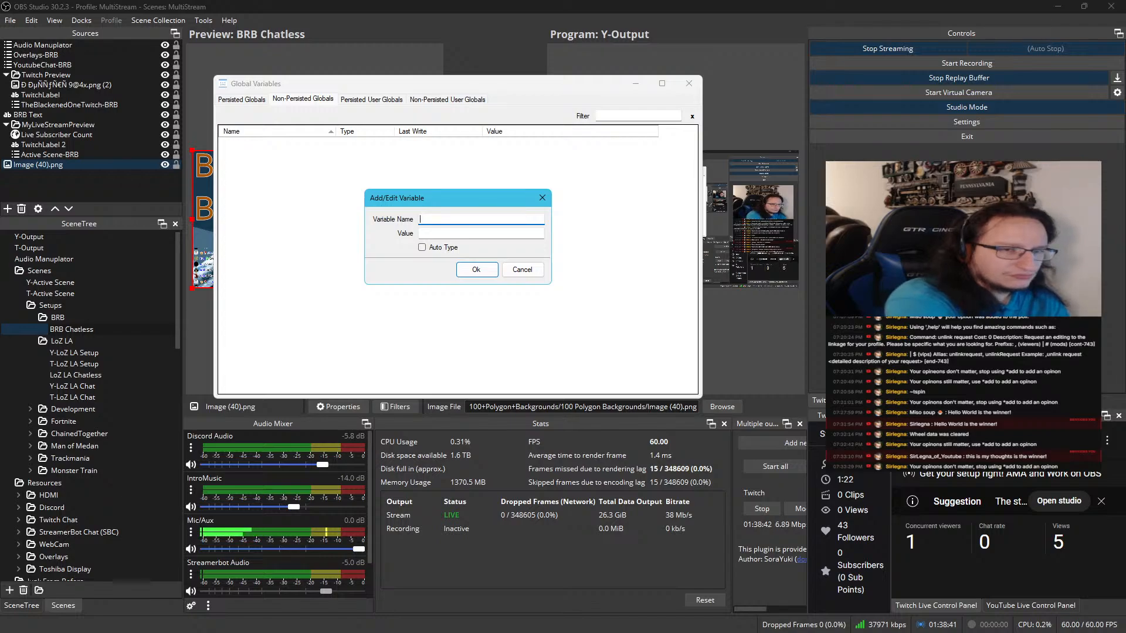
type("Dis")
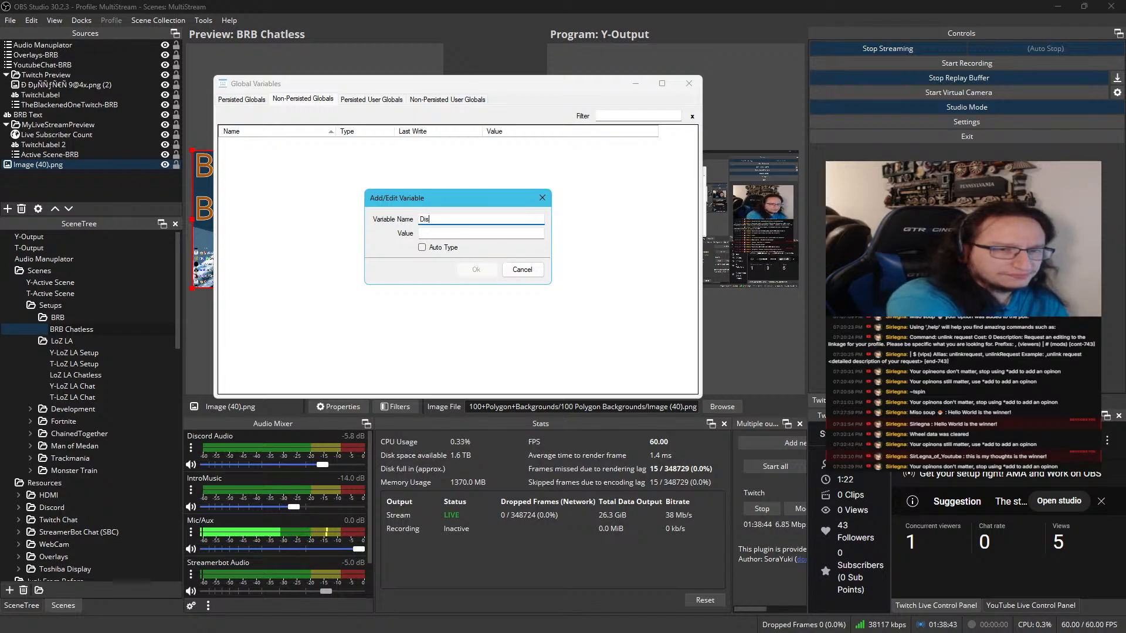
type("cordStreaming")
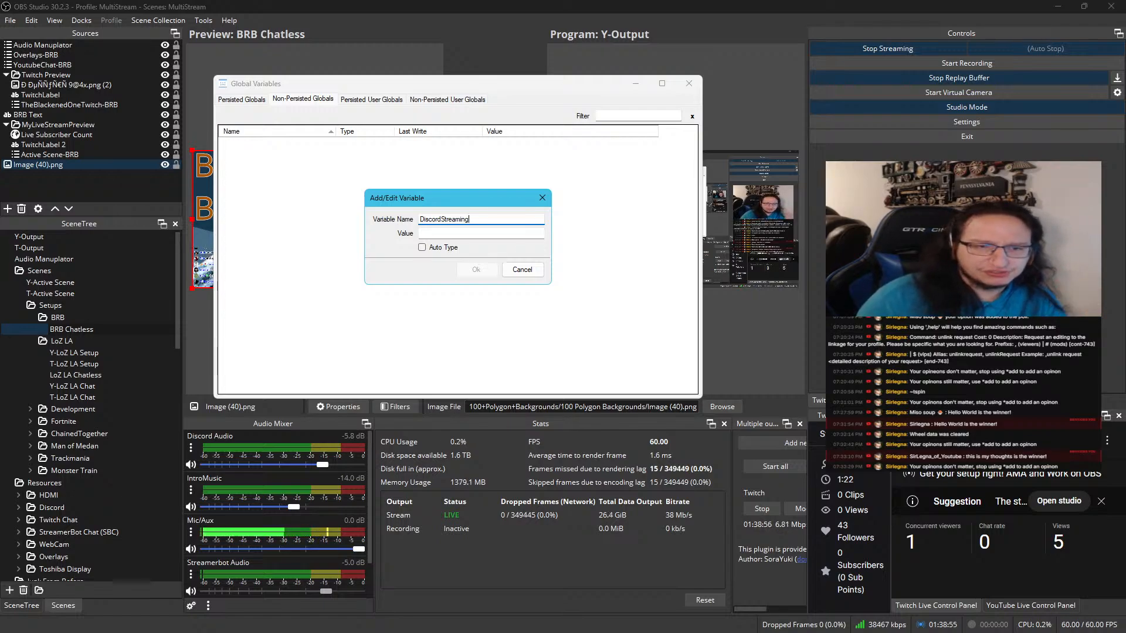
left_click(486, 236)
type("true")
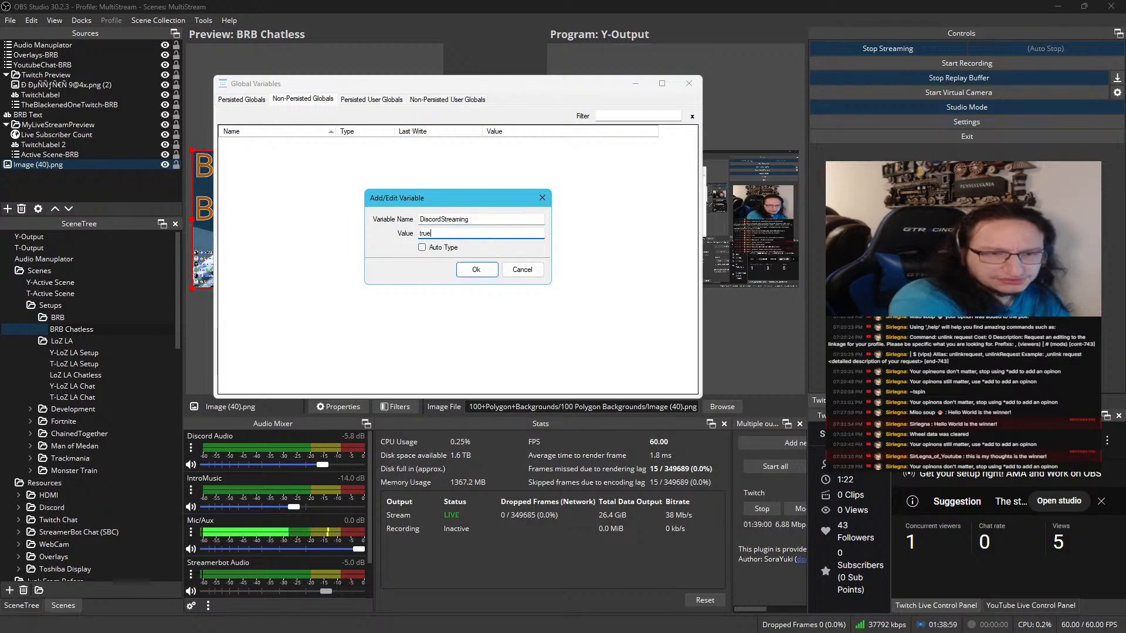
key("ctrl+a")
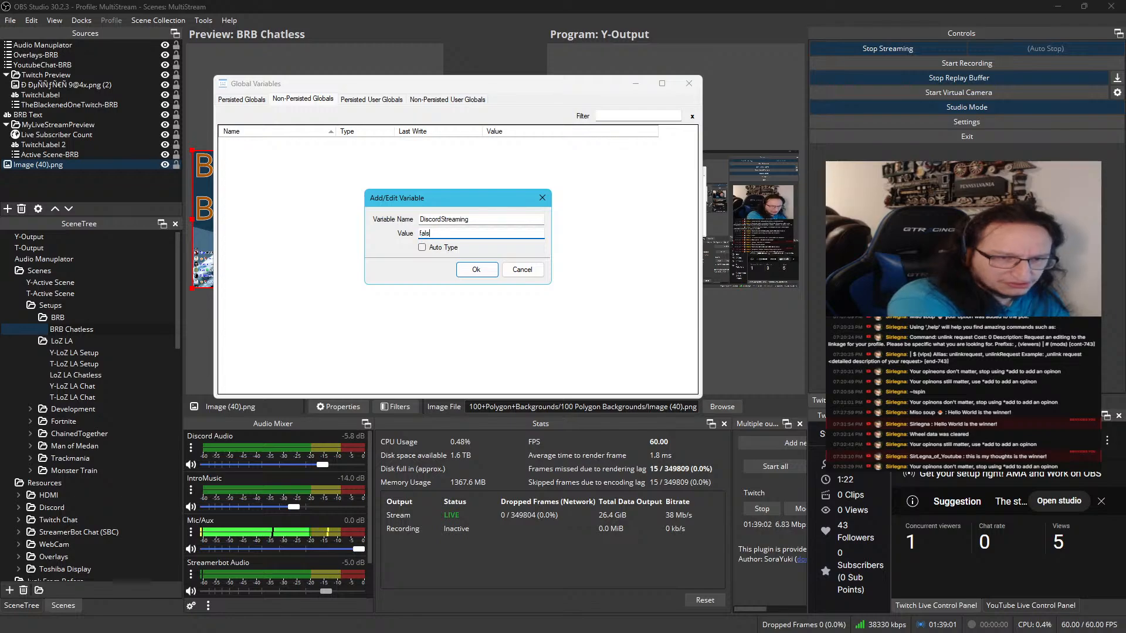
type("false")
left_click(476, 269)
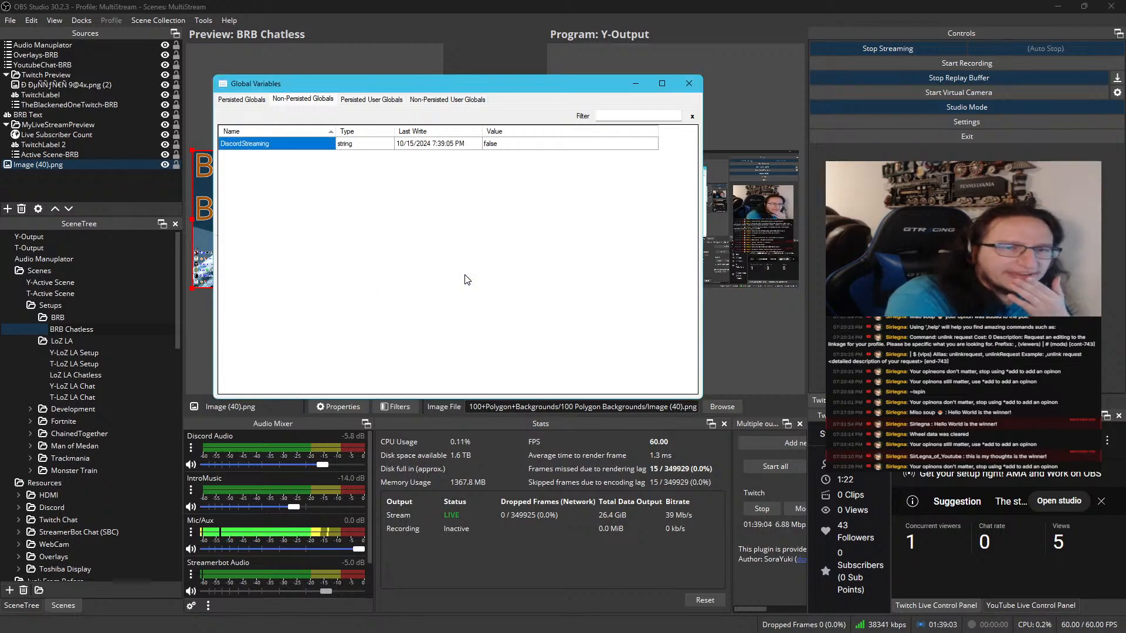
Delete the DiscordStreaming variable from the non-persisted globals
left_click(369, 144)
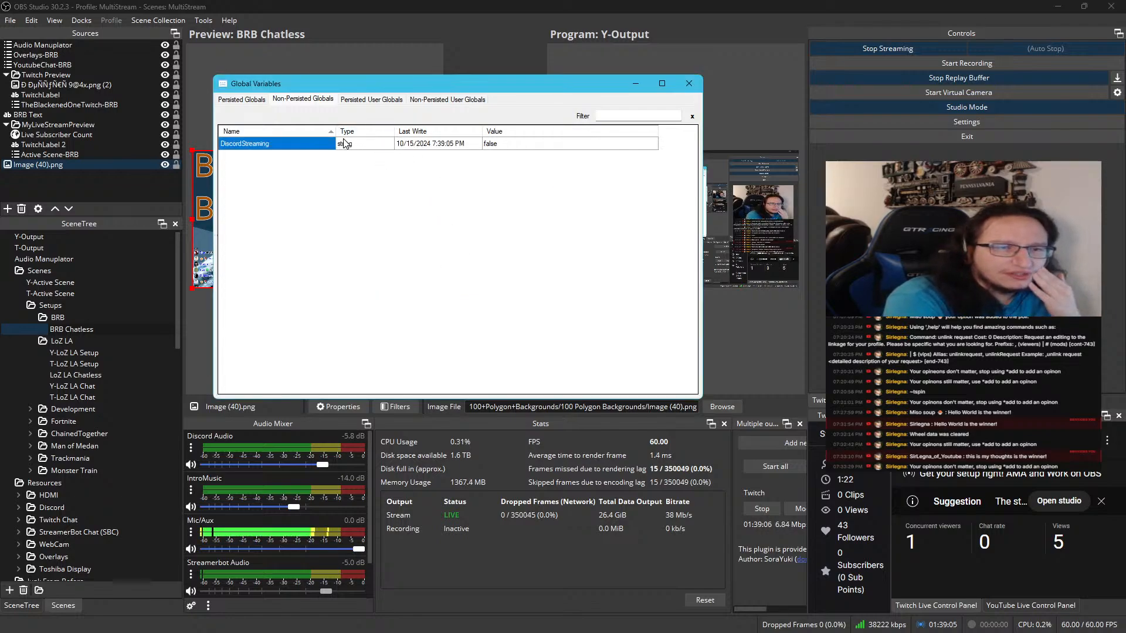
double_click(312, 145)
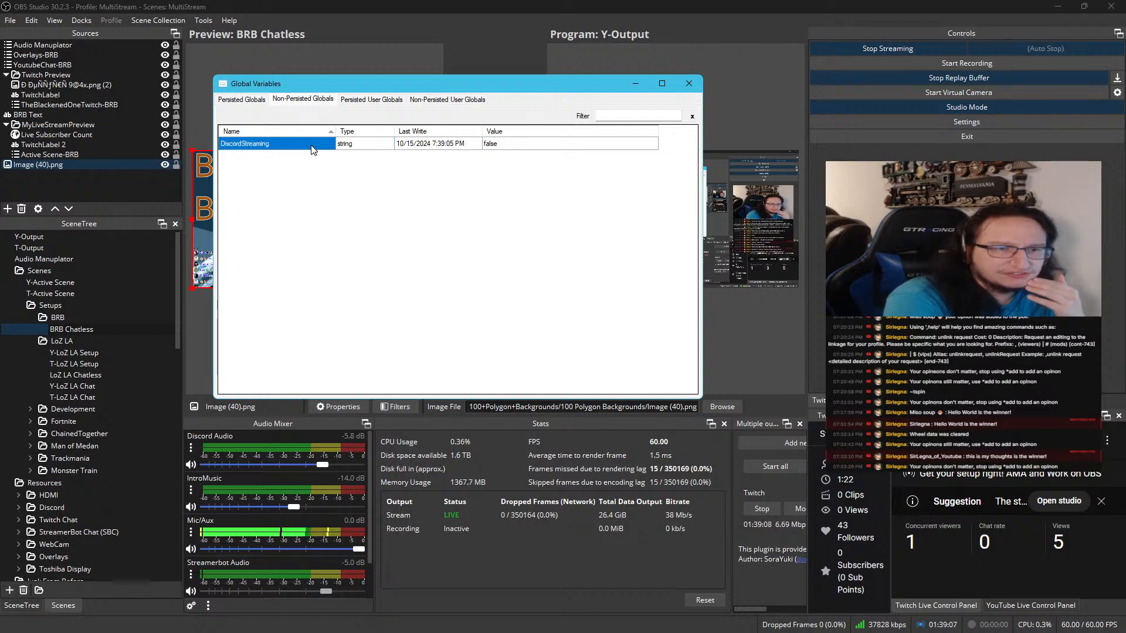
left_click(502, 274)
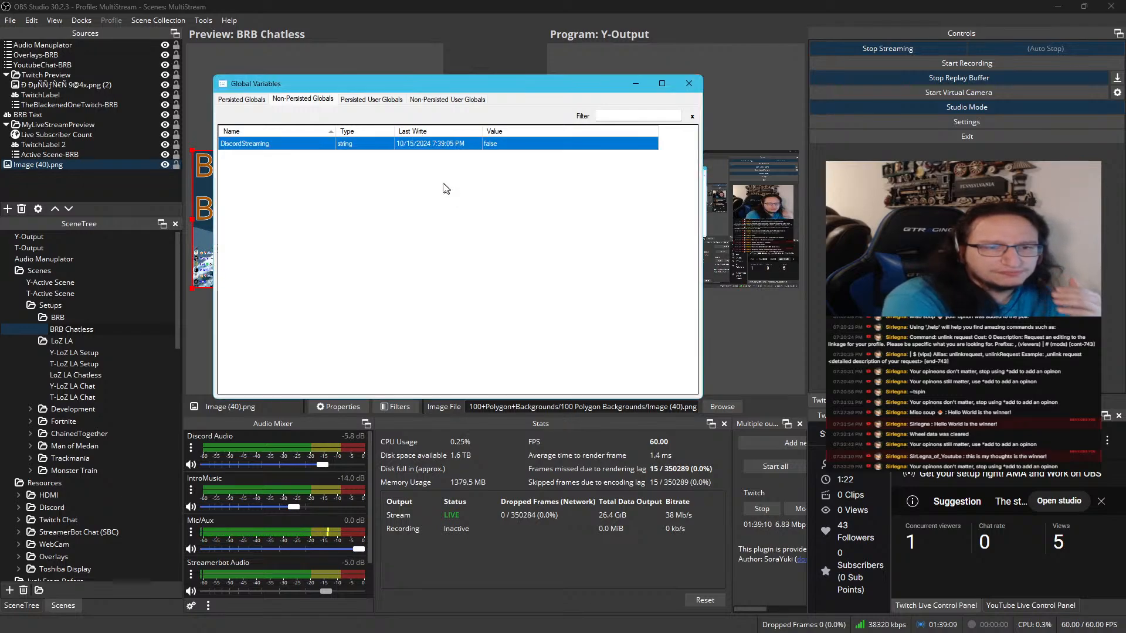
right_click(441, 149)
left_click(464, 183)
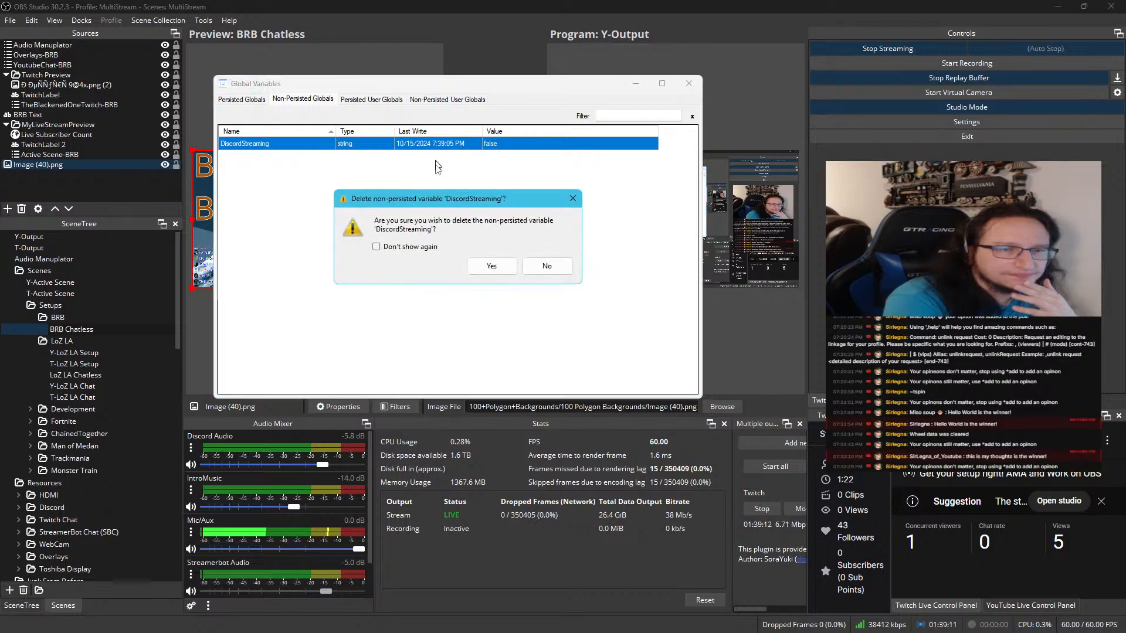
left_click(498, 267)
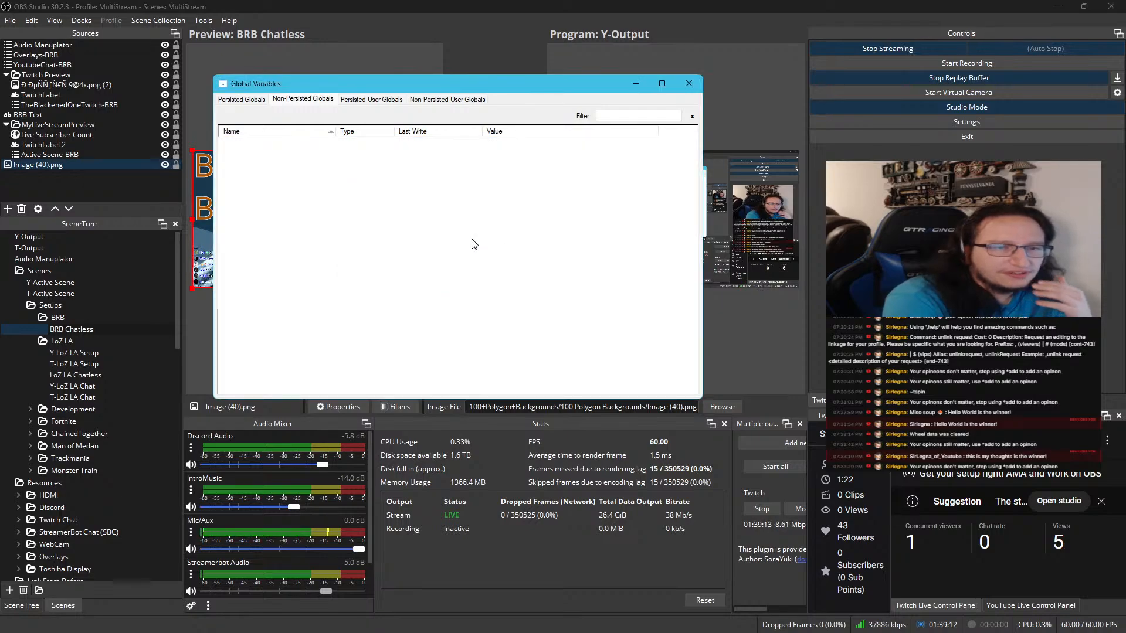
Add a non-persisted global variable named discordStreaming with the value true and Auto Type enabled, and close the Global Variables window
right_click(417, 186)
left_click(441, 194)
type("d")
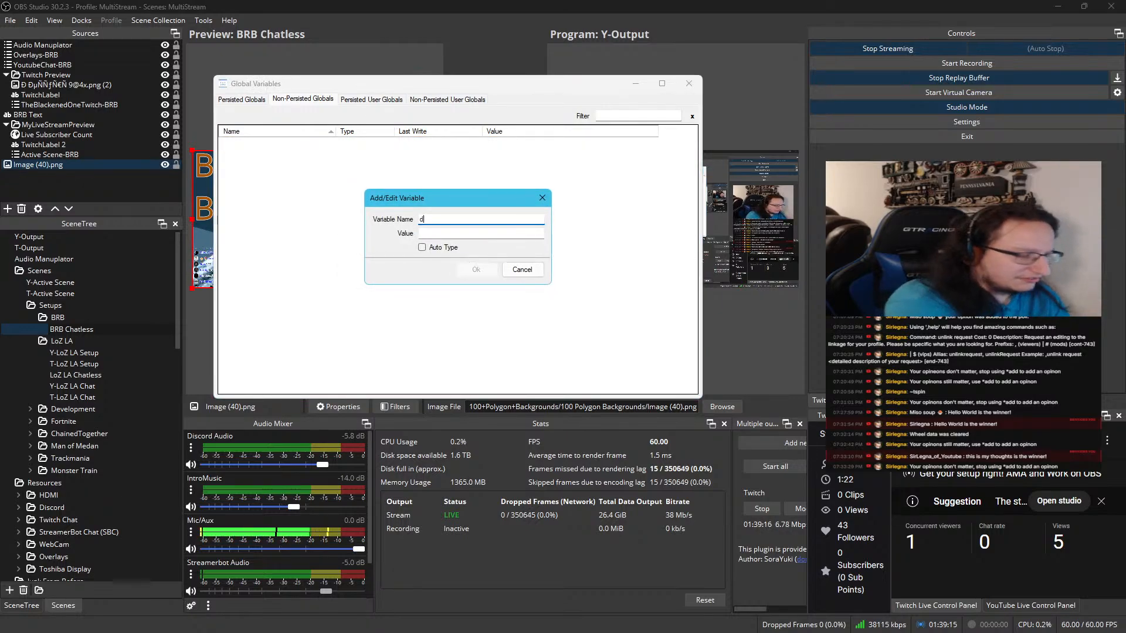
type("iscordStrea")
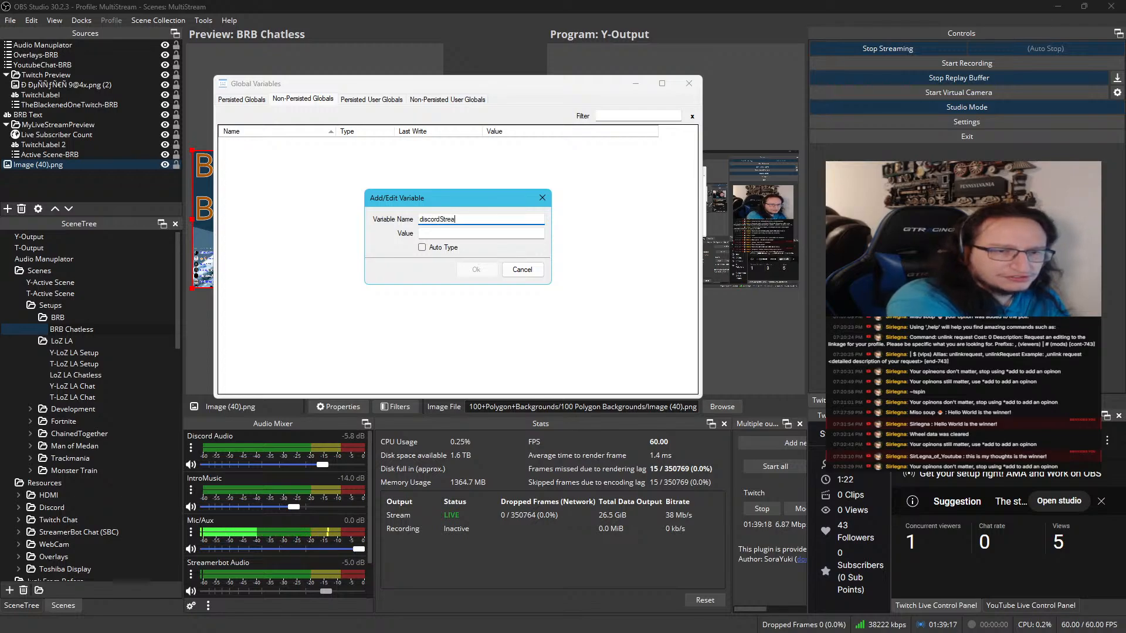
type("ming")
key("Tab")
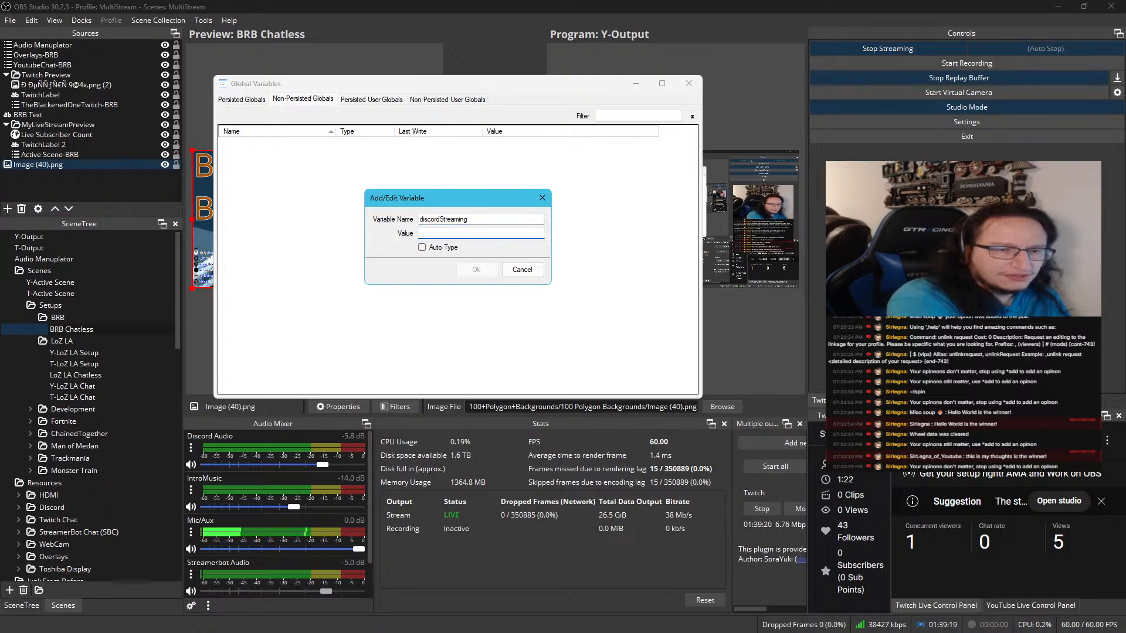
type("true")
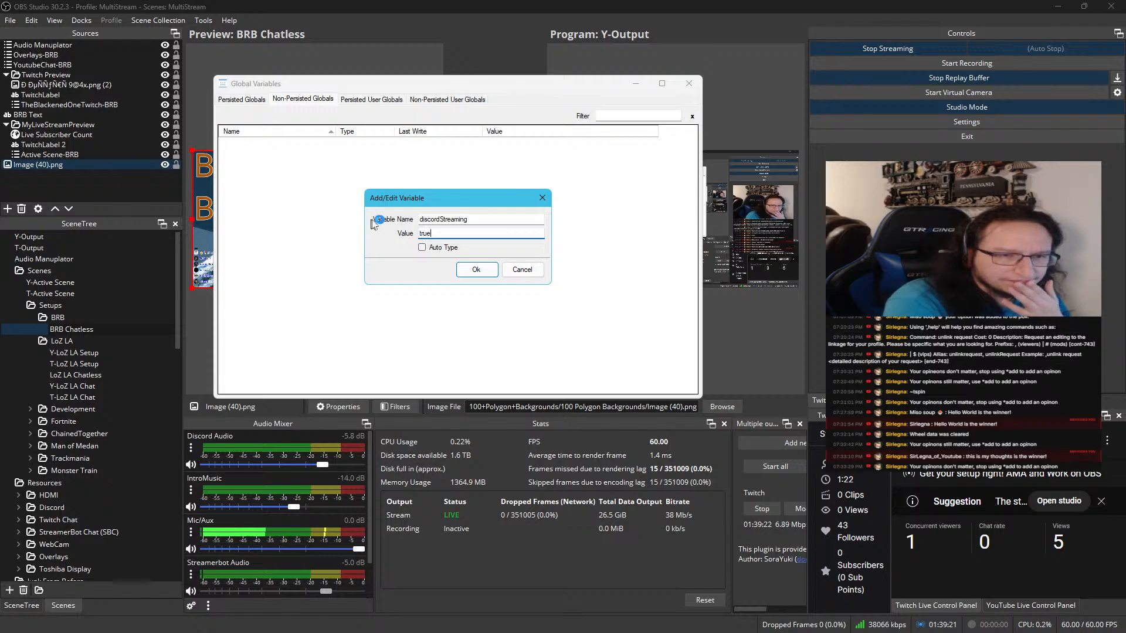
left_click(430, 246)
left_click(474, 269)
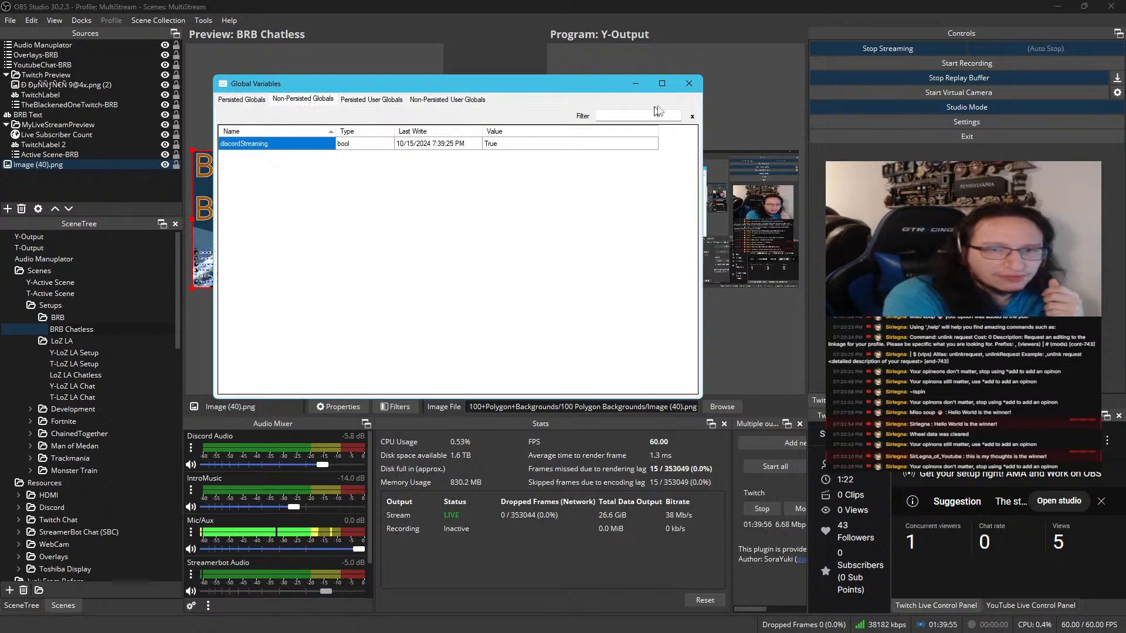
left_click(689, 83)
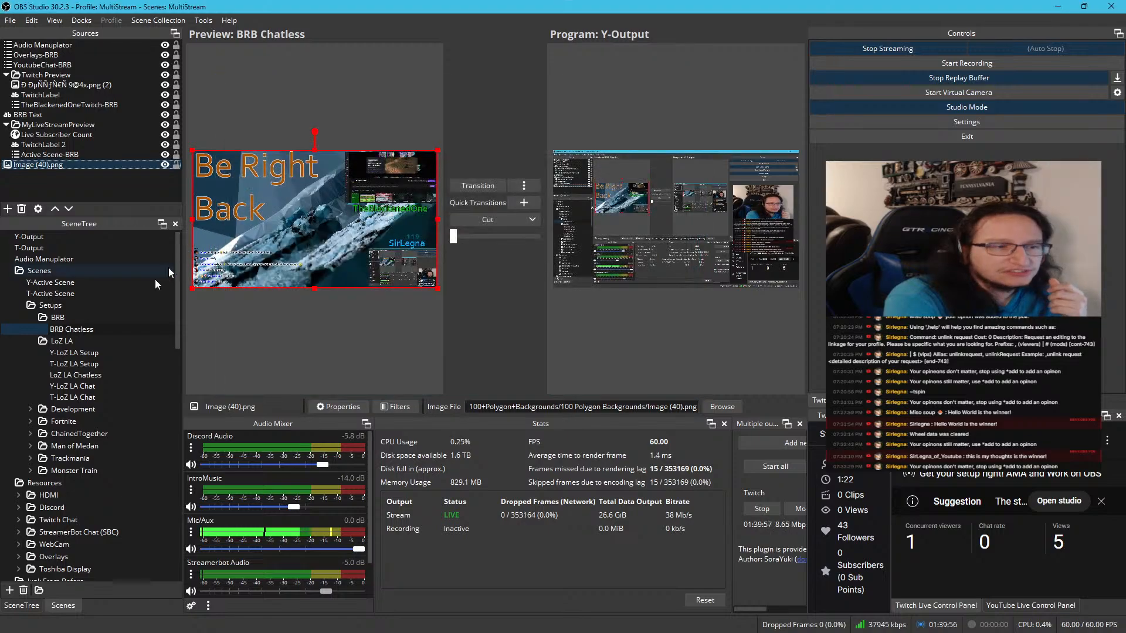
Remove the Twitch Preview group from the BRB Chatless scene
left_click(100, 326)
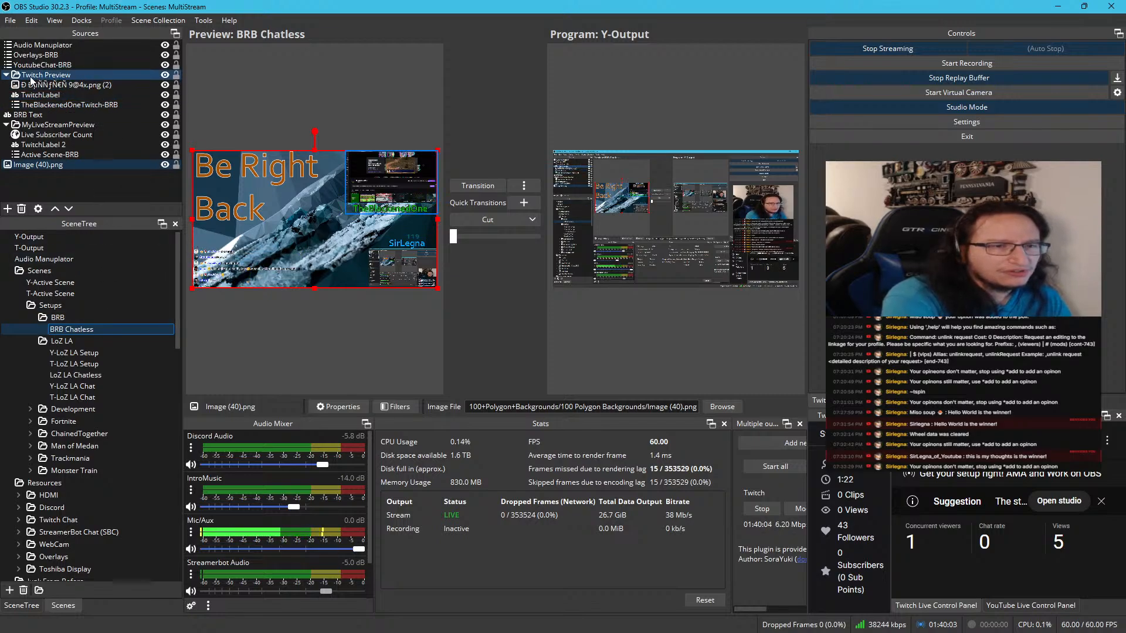
left_click(1, 75)
left_click(6, 76)
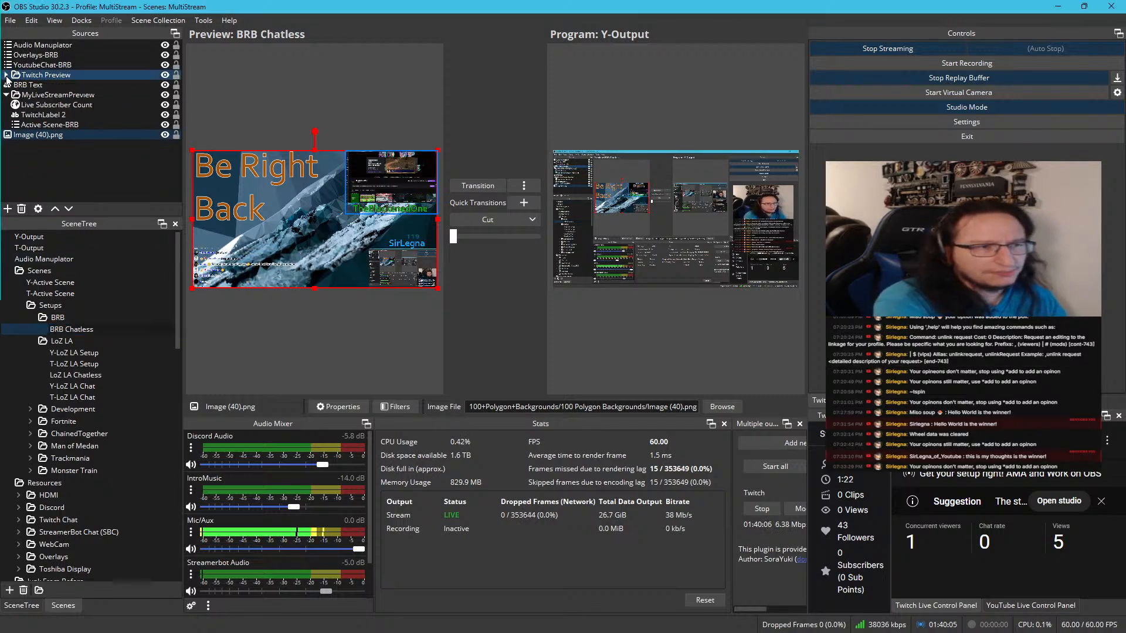
left_click(6, 76)
key("Delete")
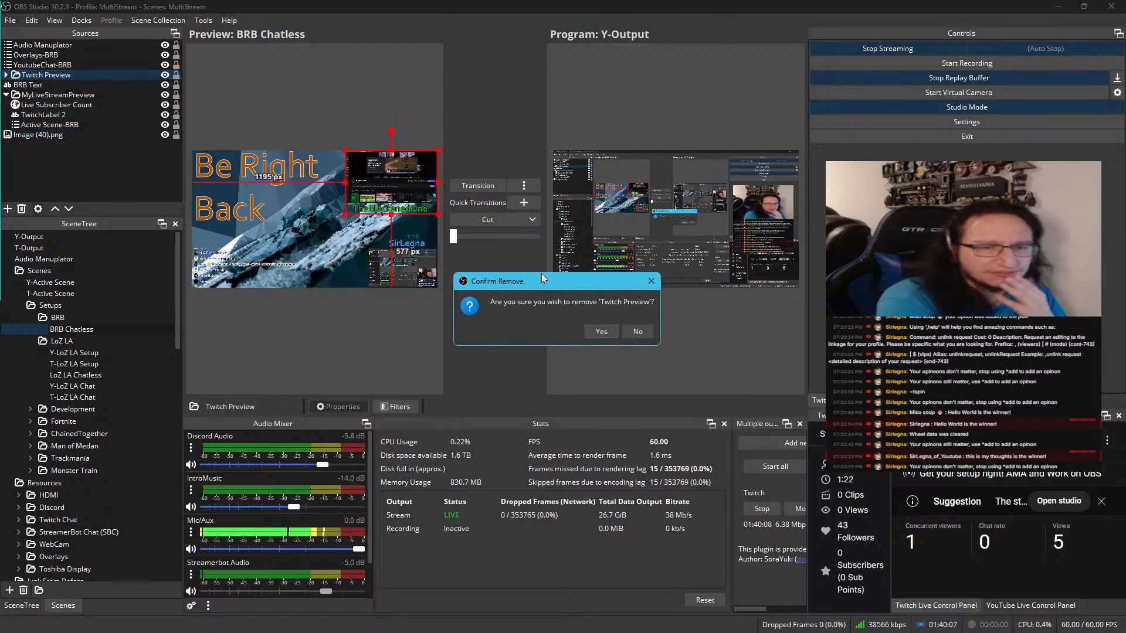
left_click(600, 331)
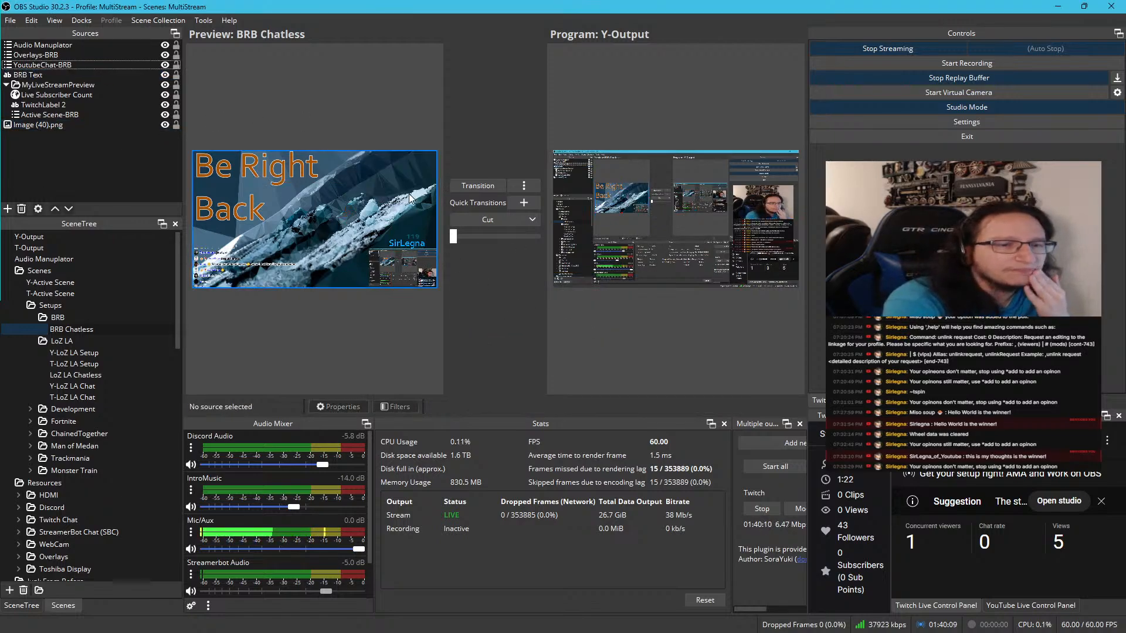
Remove the Audio Manuplator, Overlays-BRB and YoutubeChat-BRB sources from the BRB Chatless scene
left_click(96, 62)
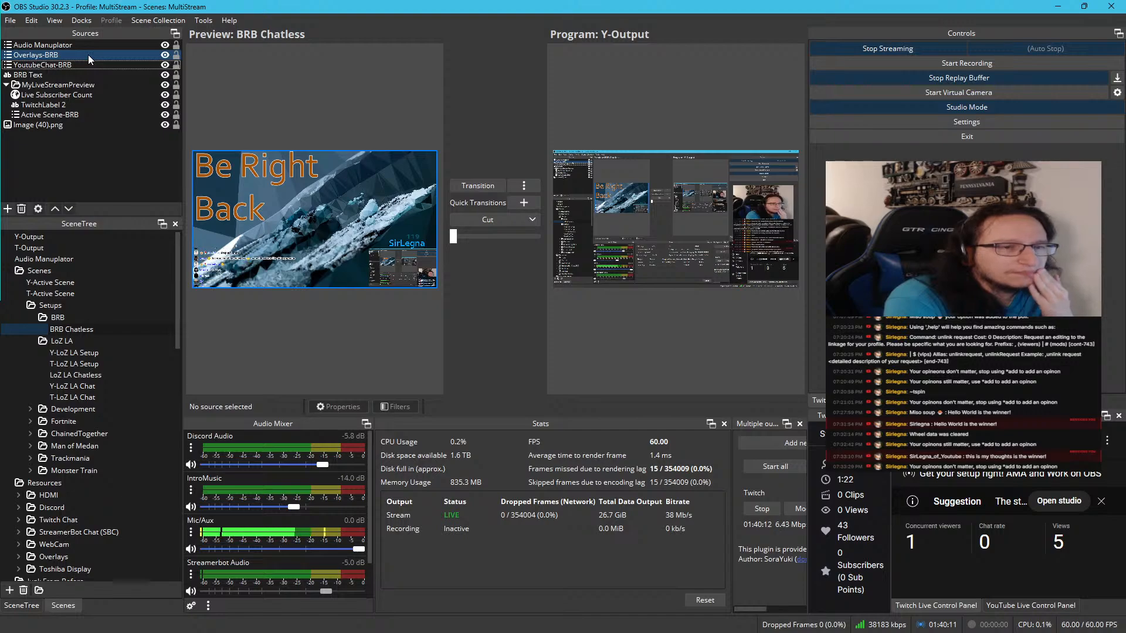
left_click(88, 54)
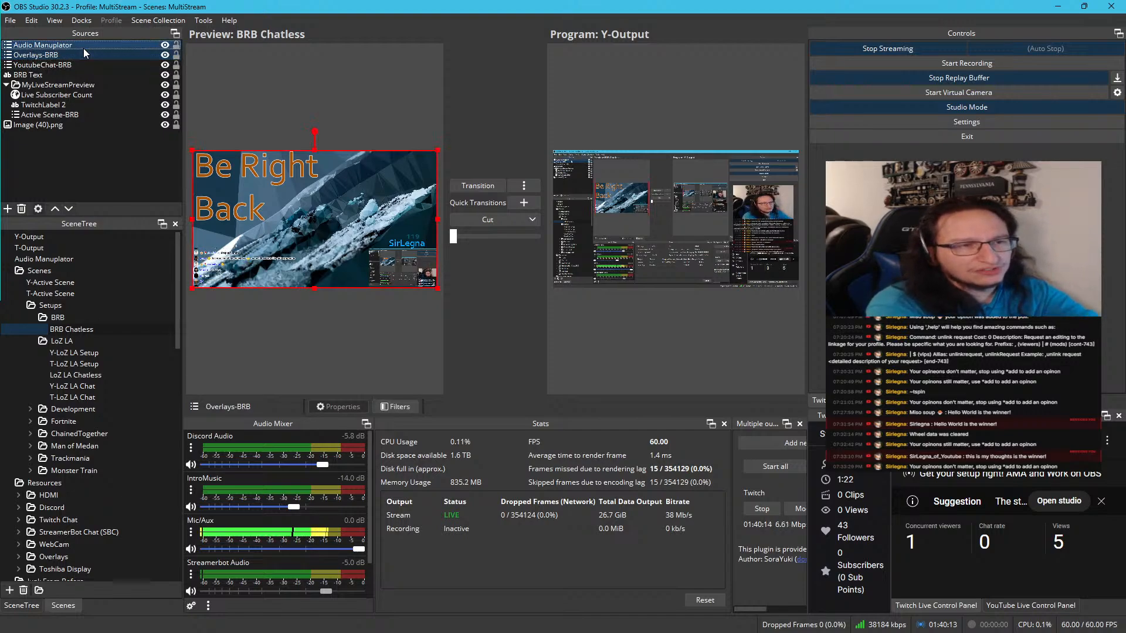
key("Delete")
left_click(589, 335)
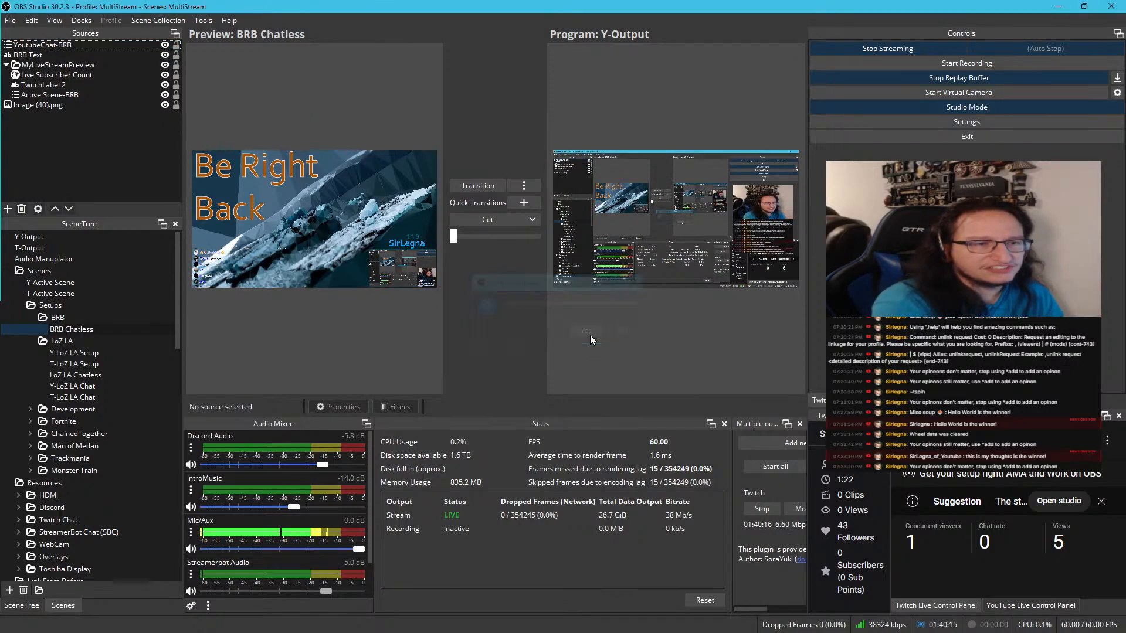
left_click(90, 44)
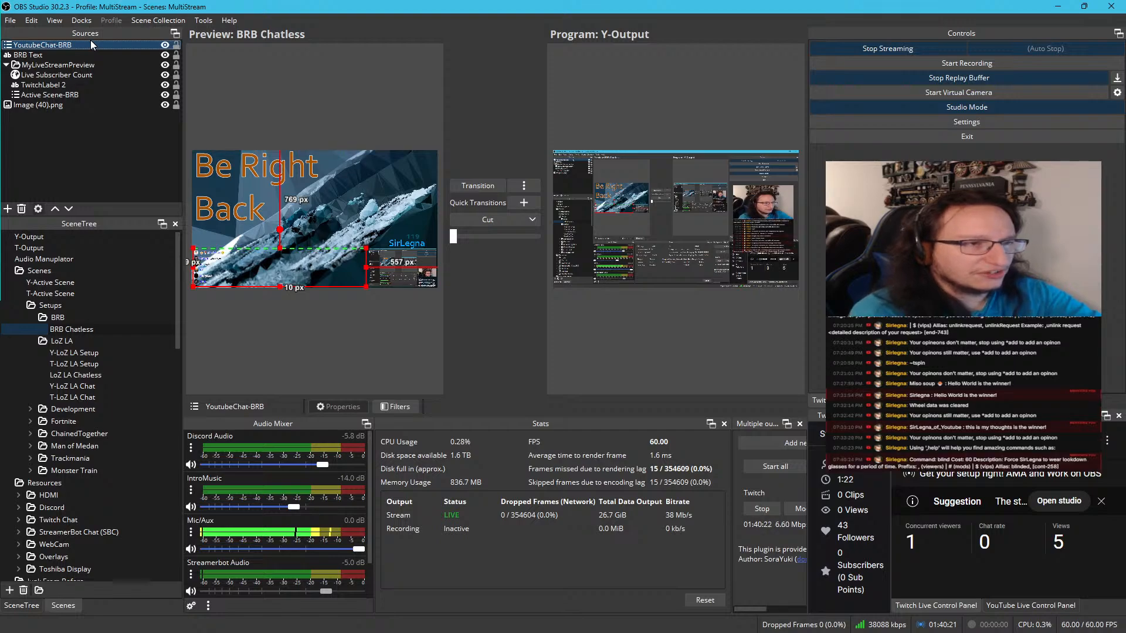
key("Delete")
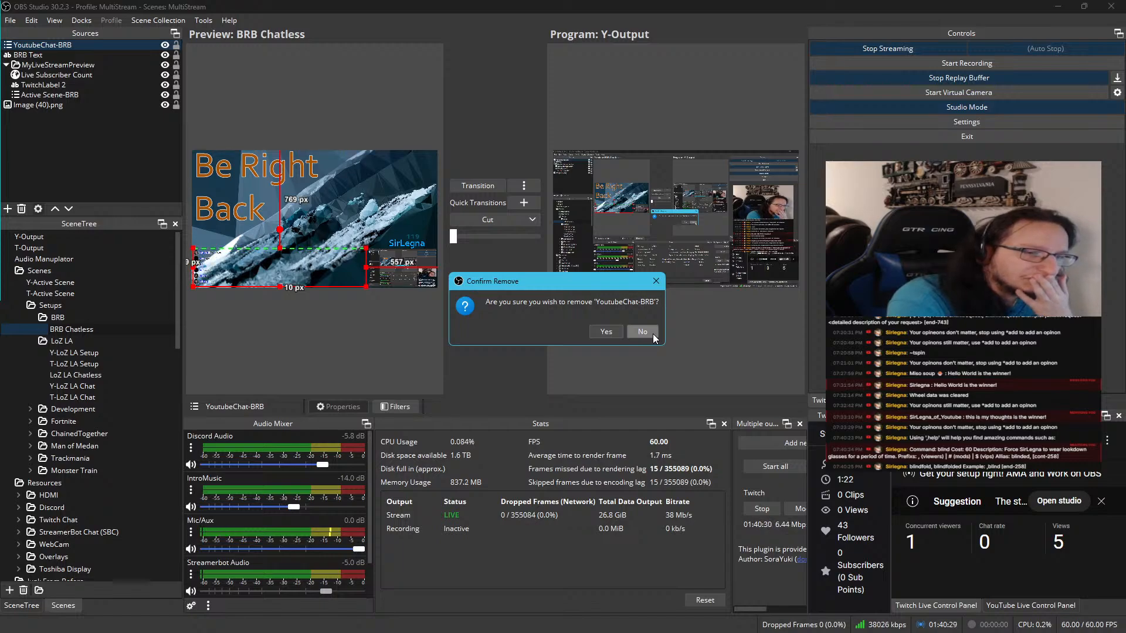
left_click(607, 331)
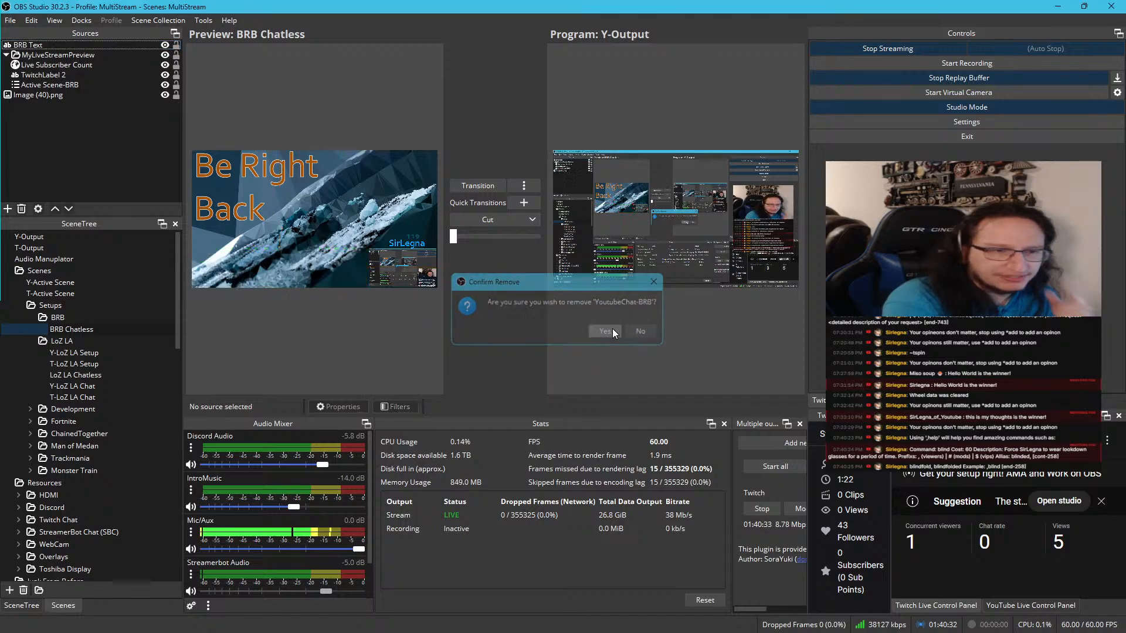
Remove Live Subscriber Count and TwitchLabel 2 from the MyLiveStreamPreview group
left_click(261, 208)
left_click(65, 57)
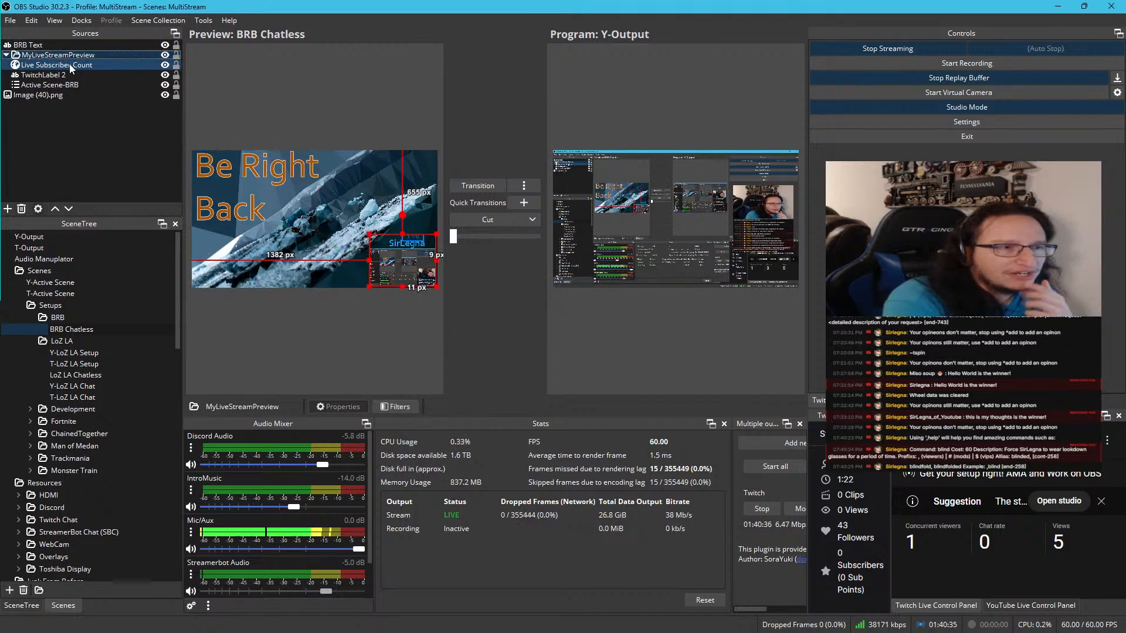
left_click(69, 65)
left_click(74, 75)
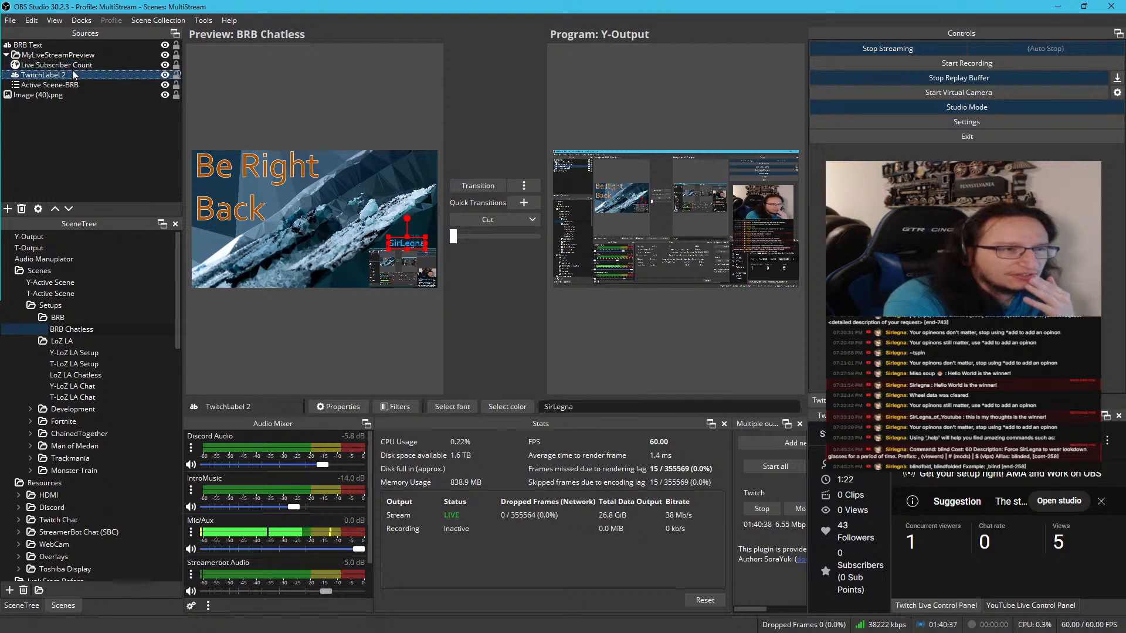
left_click(73, 68)
left_click(76, 72)
left_click(76, 68)
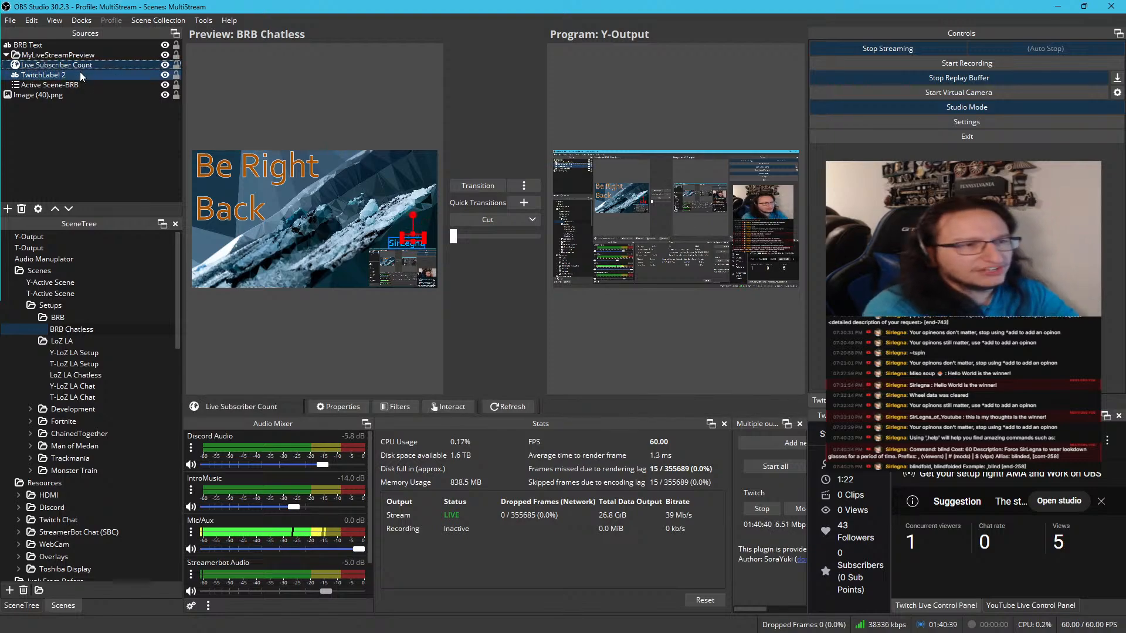
left_click(80, 71)
left_click(80, 65, "ctrl")
key("Delete")
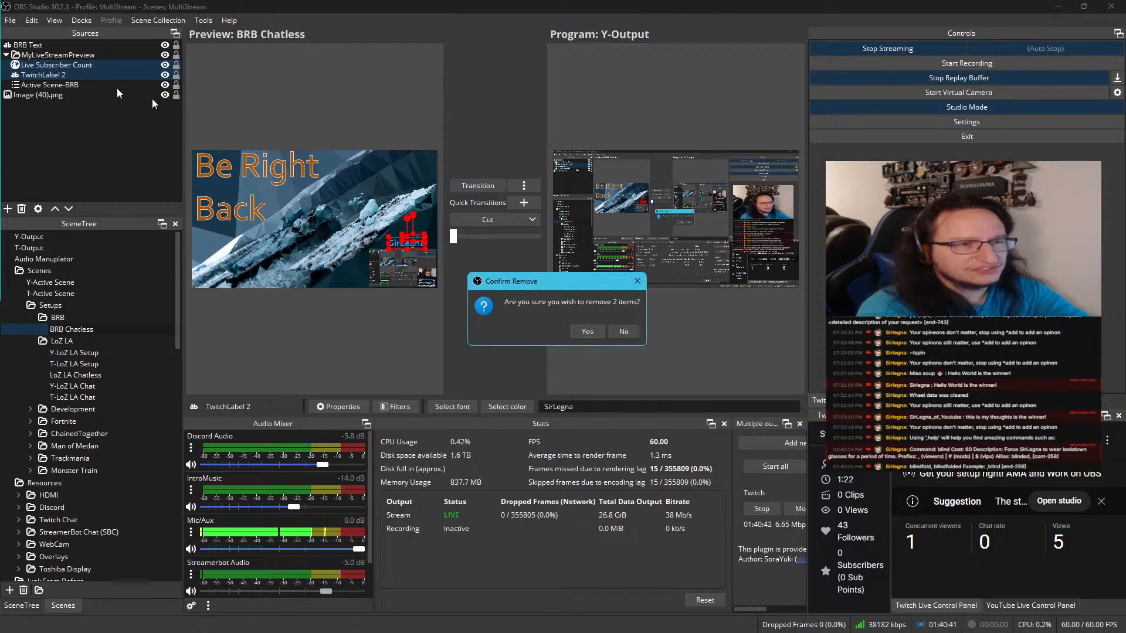
left_click(591, 332)
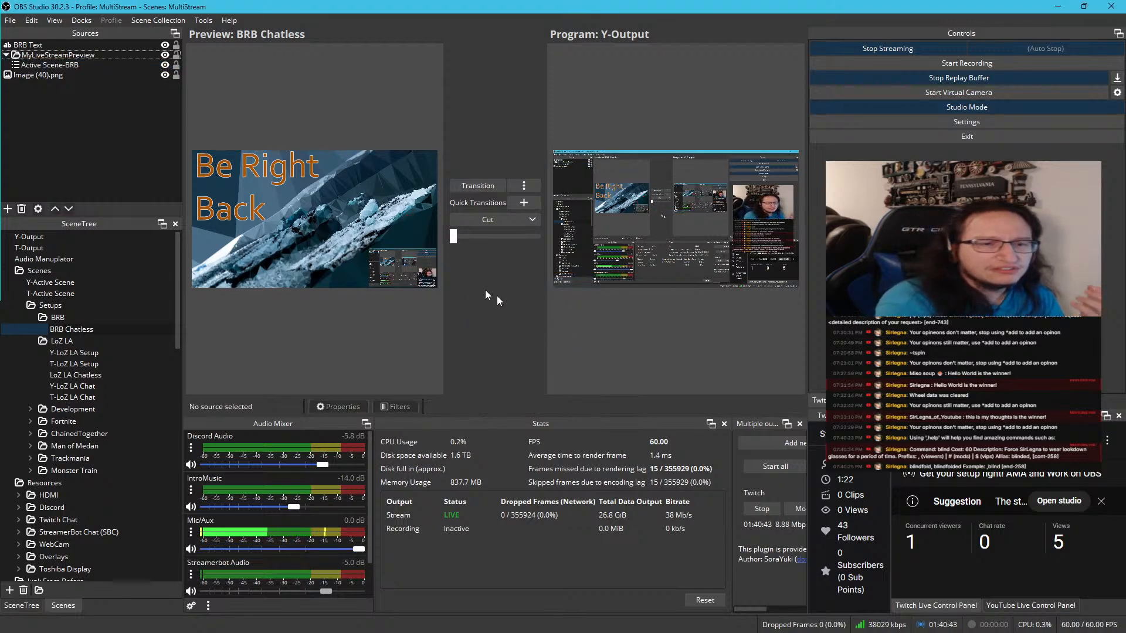
Move the MyLiveStreamPreview group to about 730 px from the canvas's left edge and 450 px from its top, and select it with Active Scene-BRB
left_click(426, 272)
left_click_drag(409, 262, 325, 236)
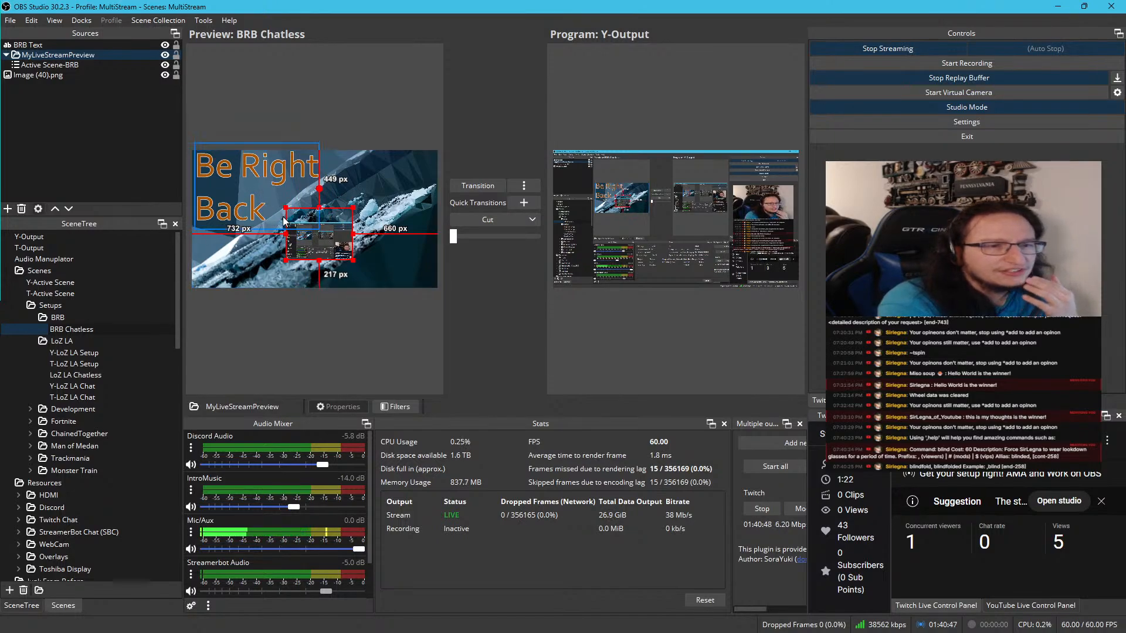
left_click(65, 62)
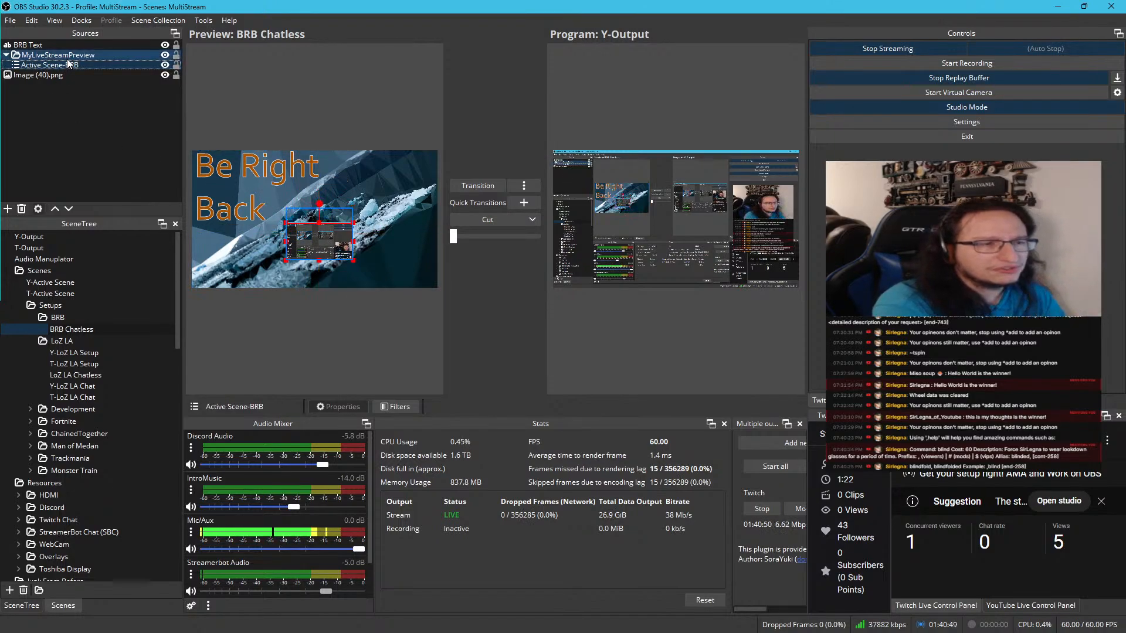
left_click(67, 59, "ctrl")
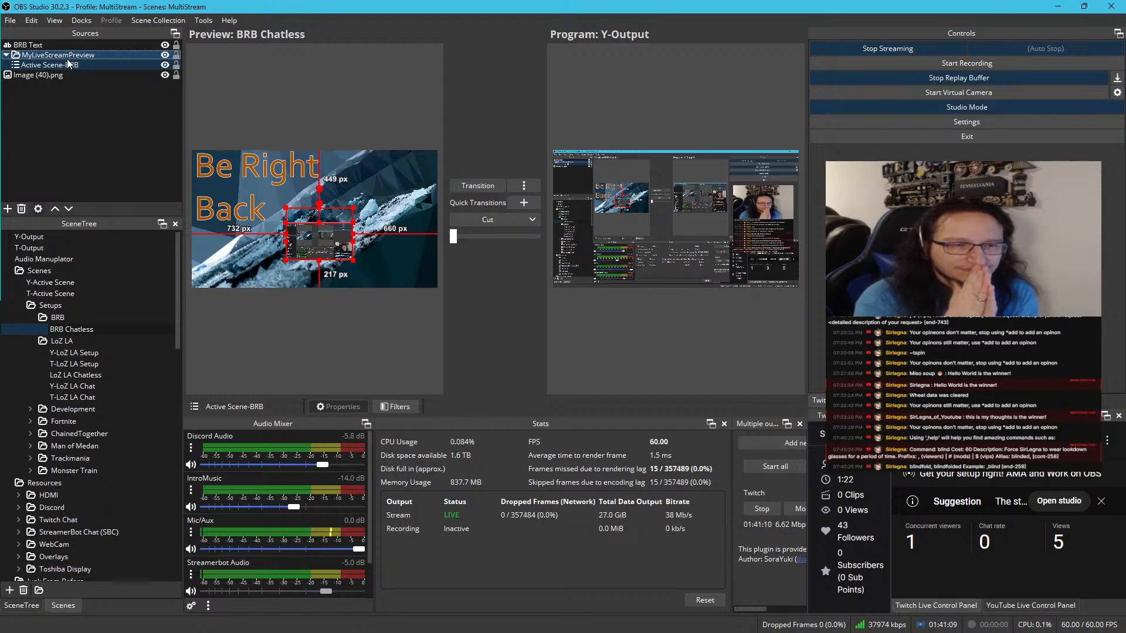
Remove the MyLiveStreamPreview group together with its Active Scene-BRB source from the BRB Chatless scene
key("Delete")
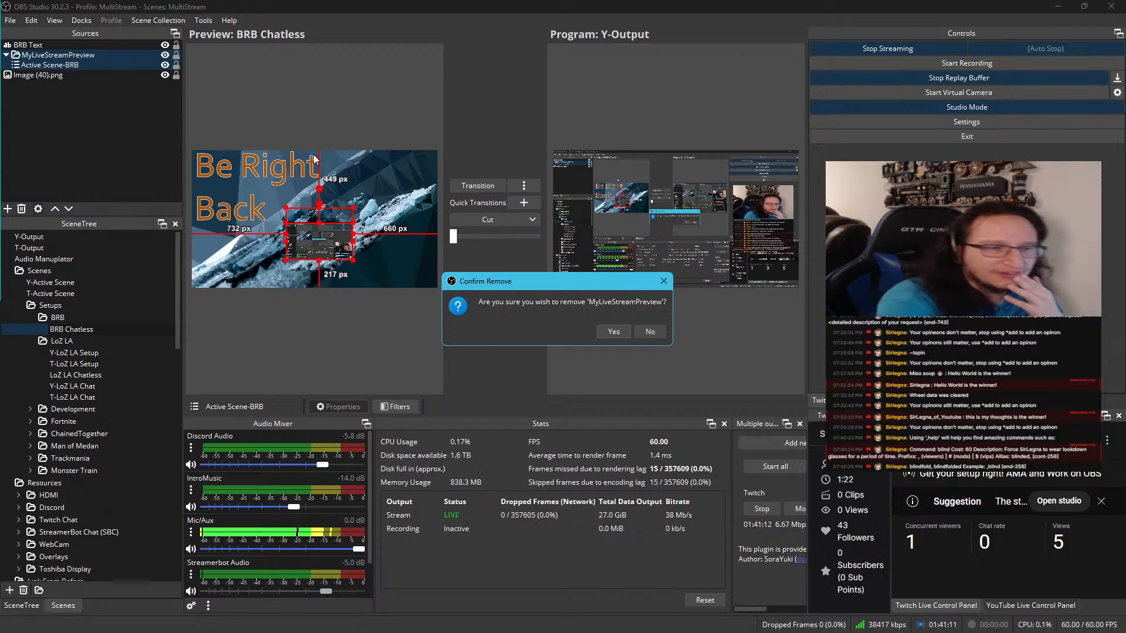
left_click(613, 331)
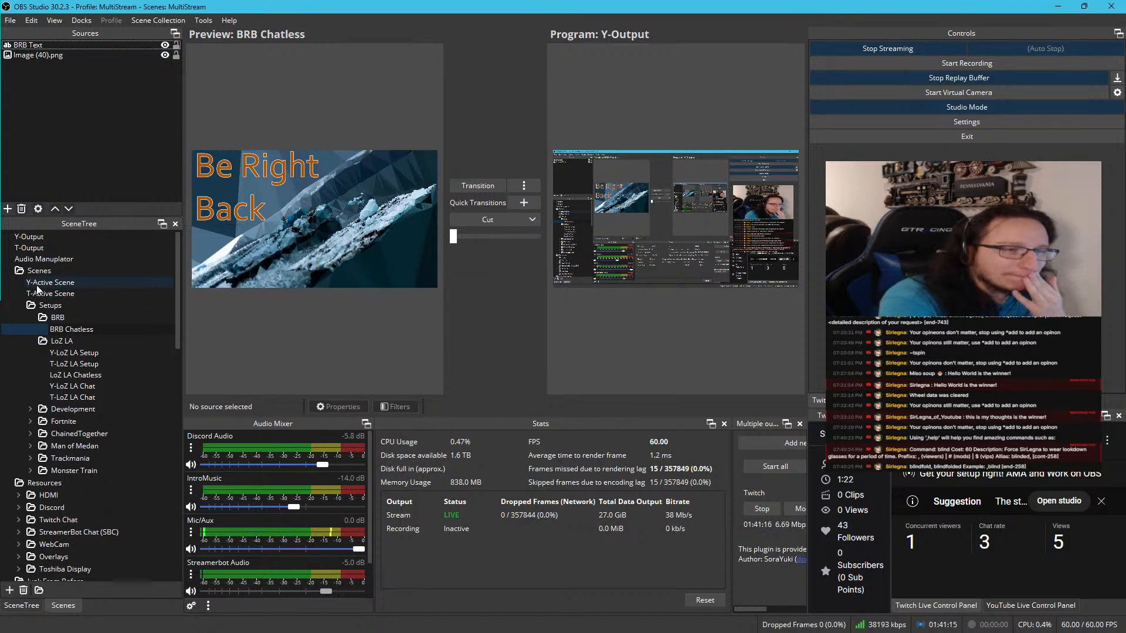
Add a folder named Active Scenes inside the Scenes folder of the scene tree
left_click(41, 237)
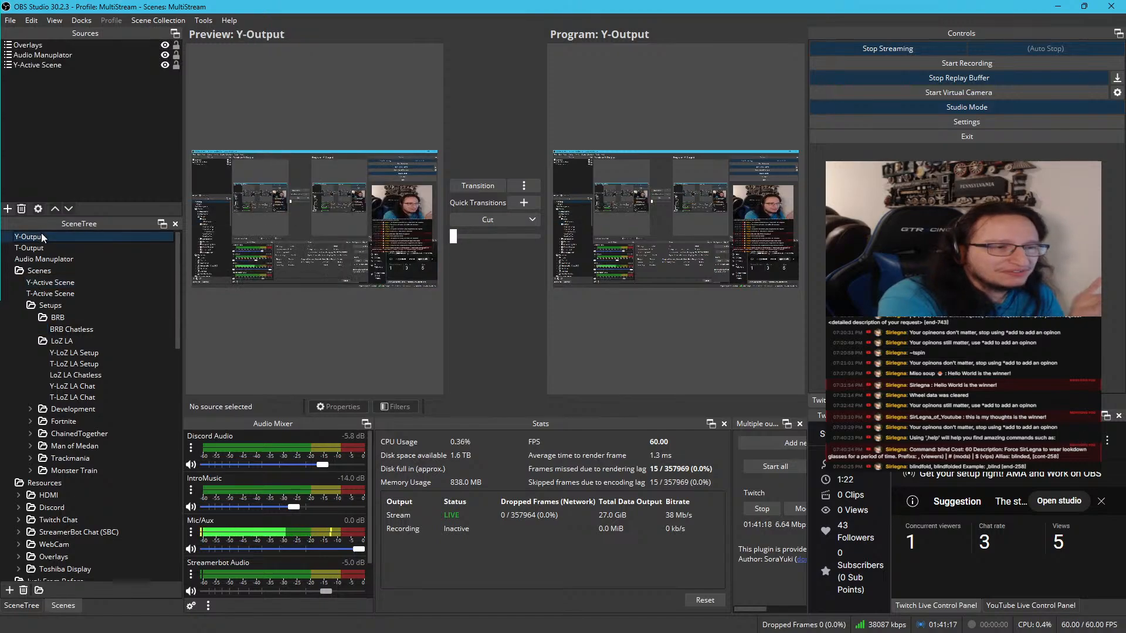
left_click(41, 245)
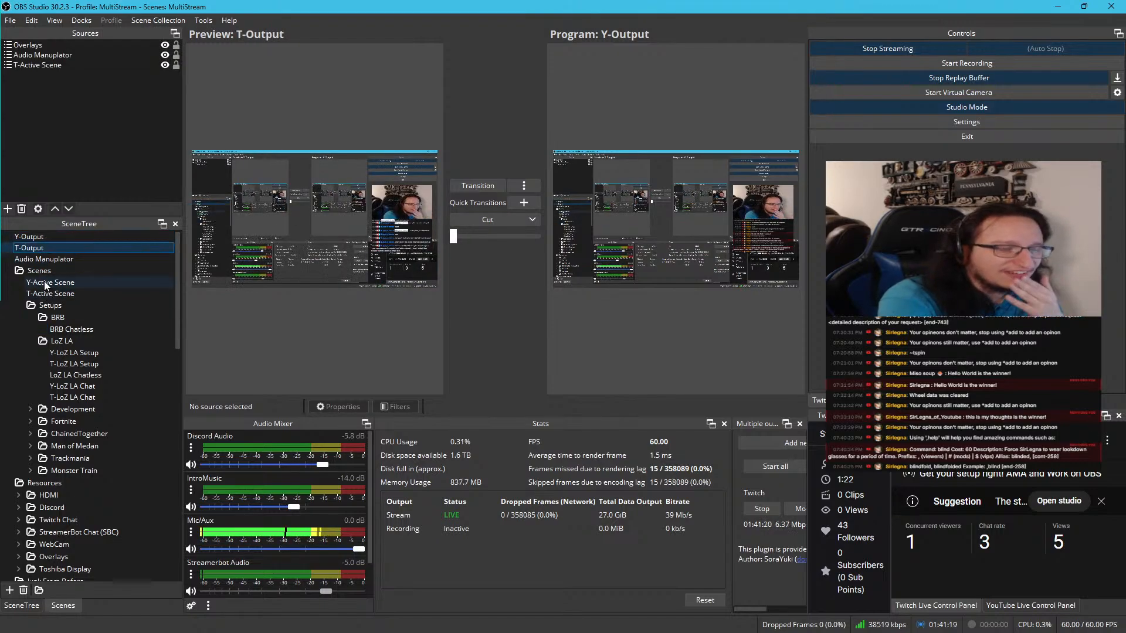
left_click(47, 273)
right_click(47, 273)
left_click(82, 299)
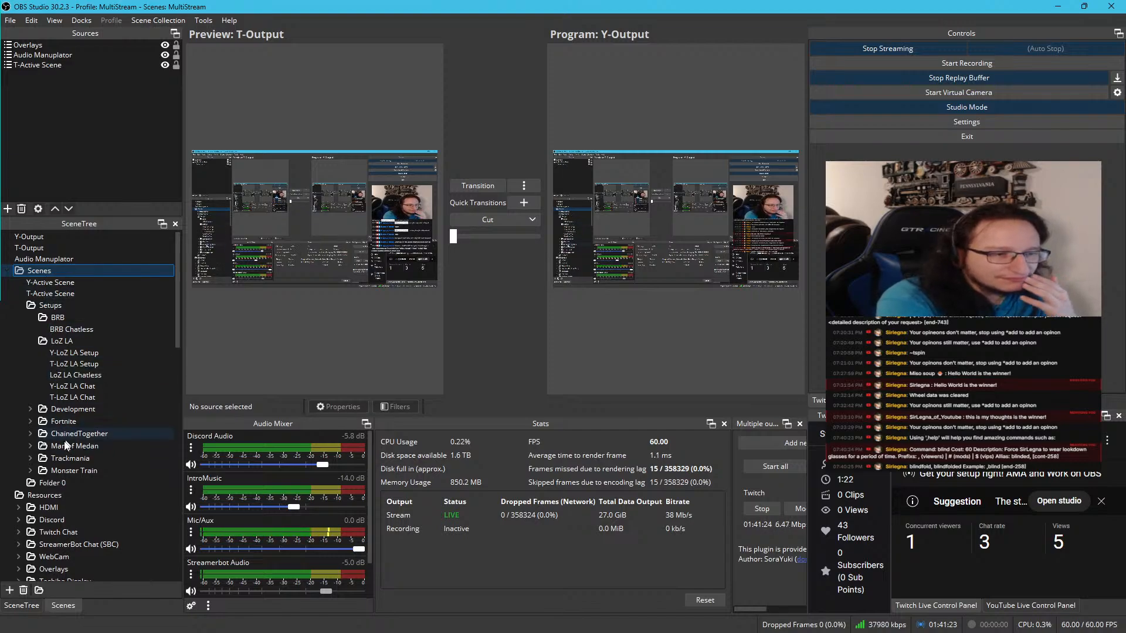
double_click(58, 483)
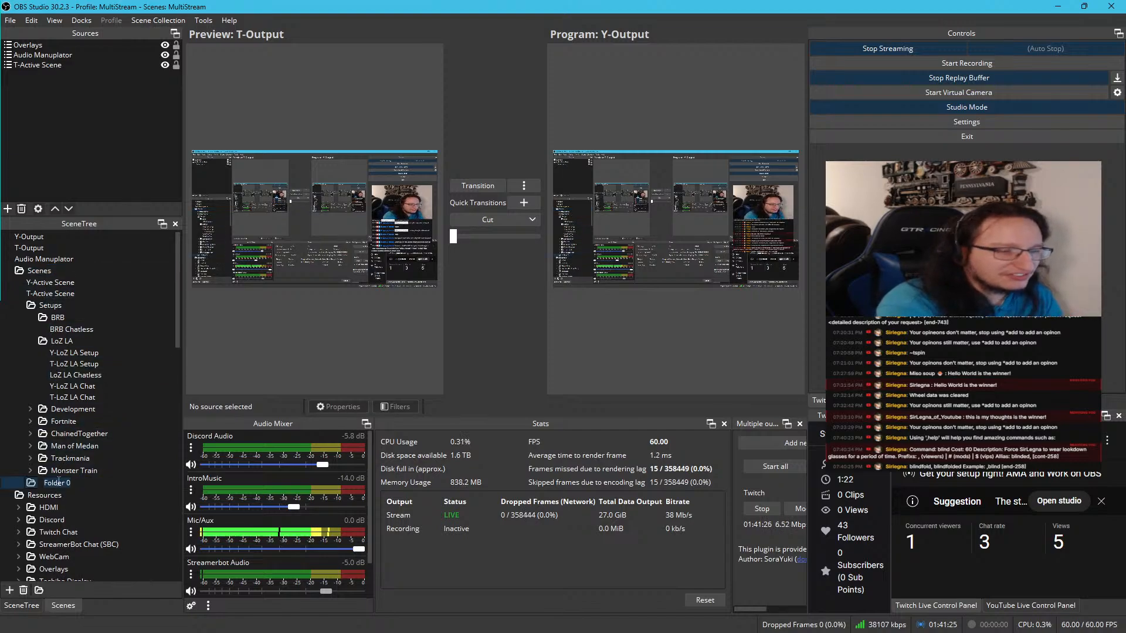
type("Active S")
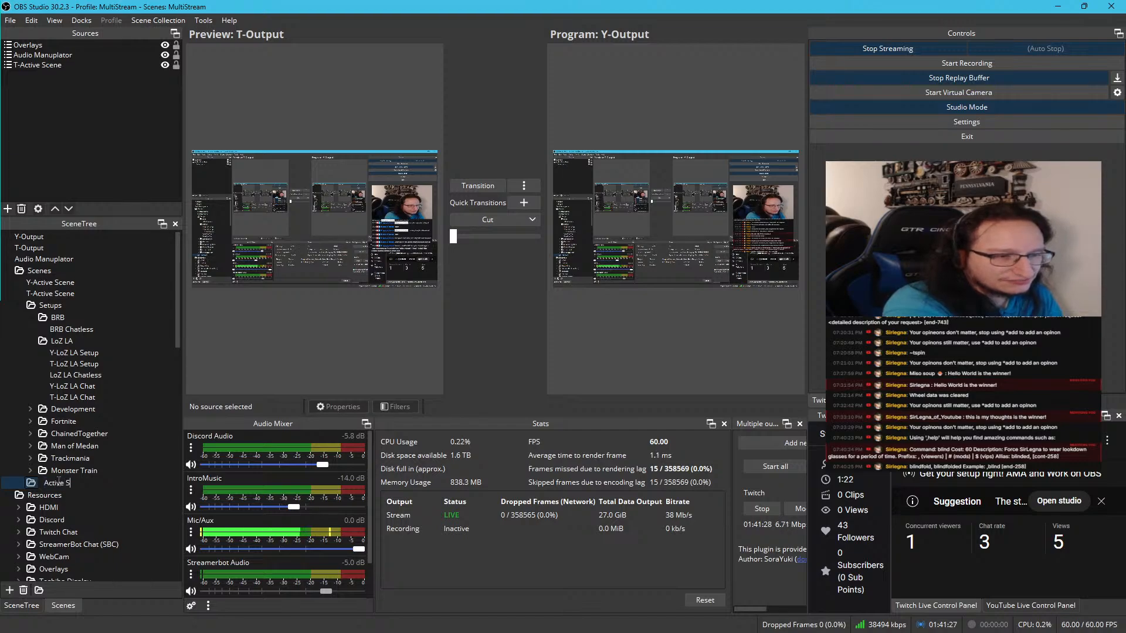
type("cenes")
key("Return")
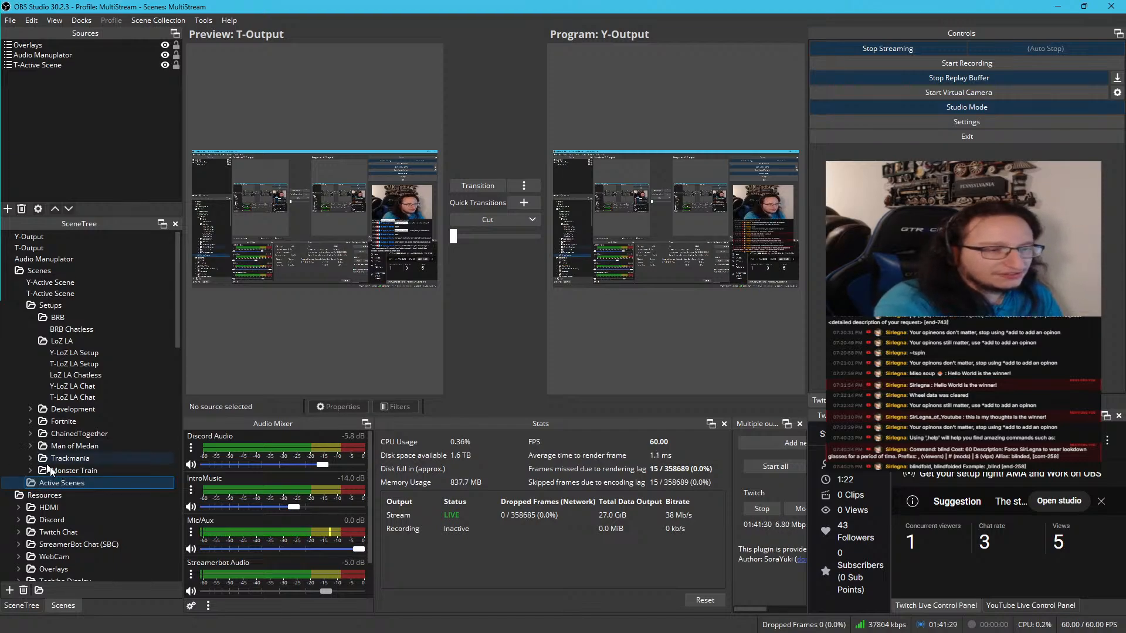
Collapse the Setups folder and move it, Y-Active Scene and T-Active Scene into the Active Scenes folder
left_click(59, 284)
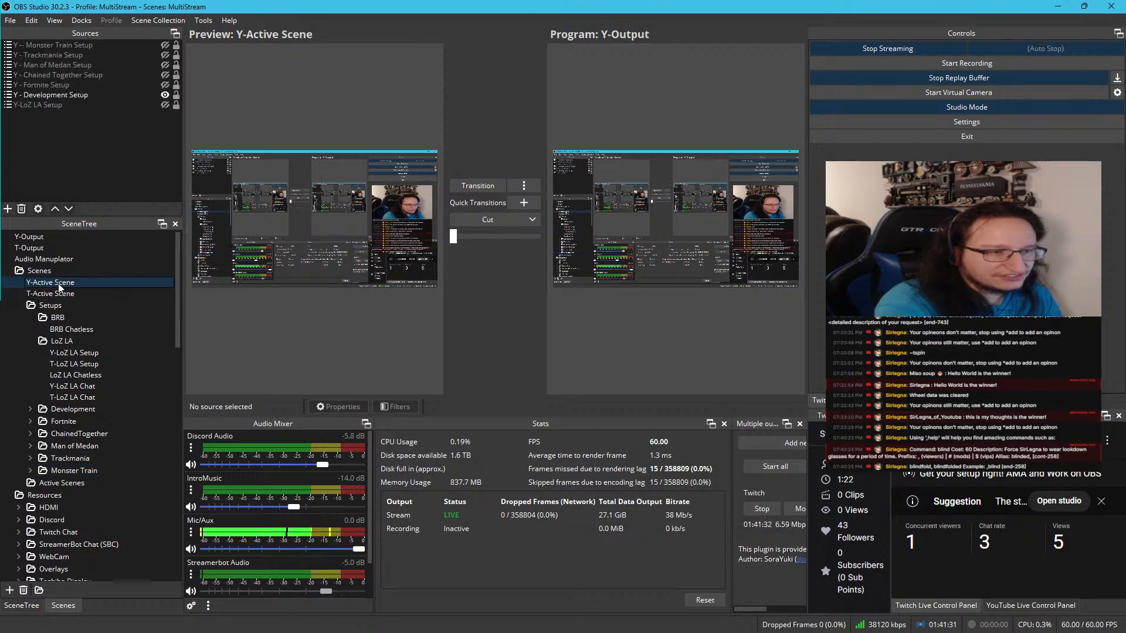
left_click(72, 470)
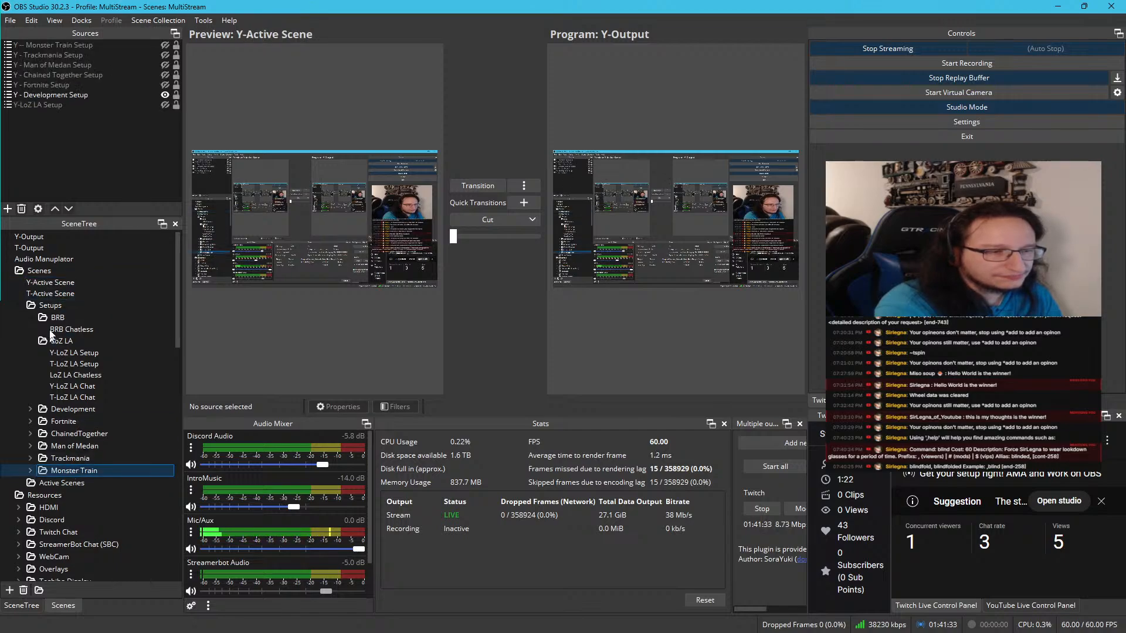
left_click(54, 285)
left_click(33, 306)
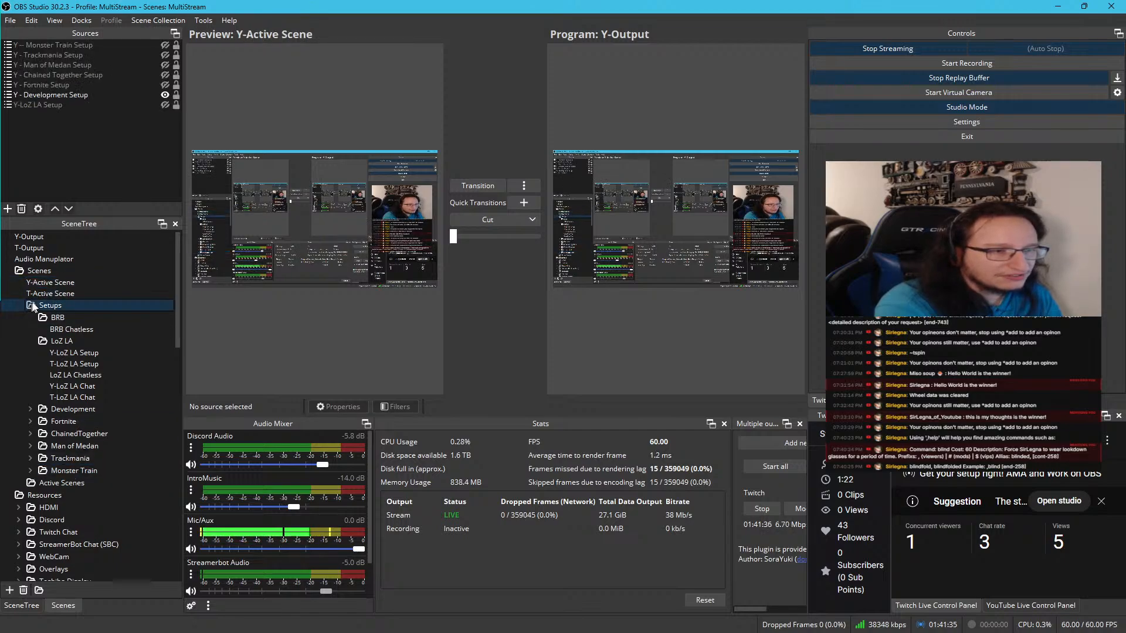
double_click(30, 306)
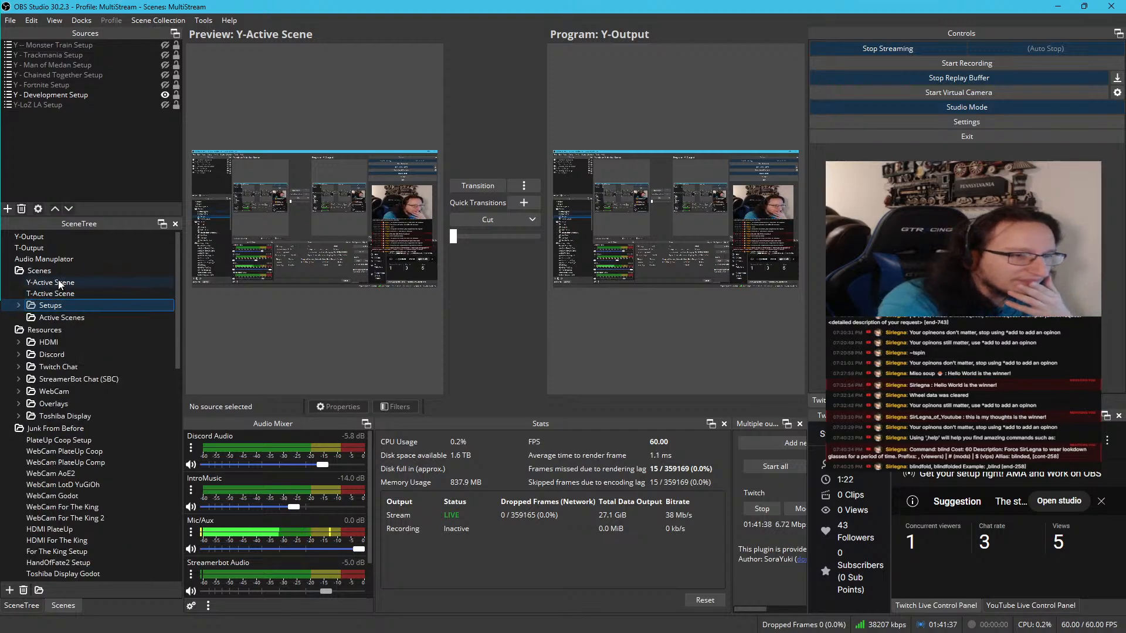
mouse_move(59, 285)
left_mouse_down()
mouse_move(70, 318)
mouse_move(74, 294)
left_mouse_up()
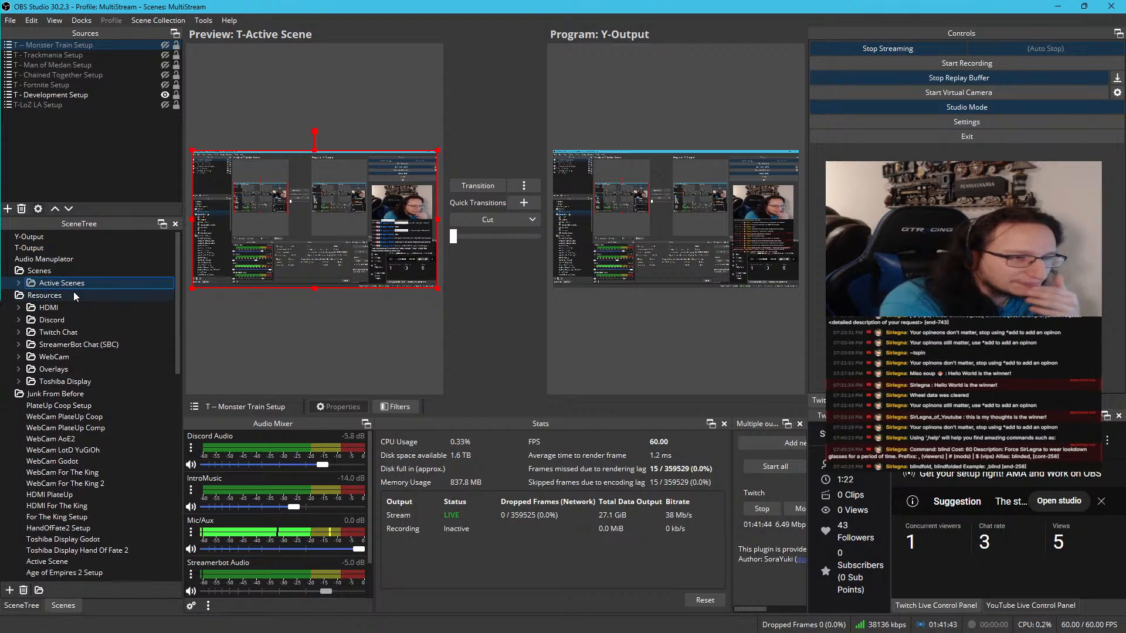
Reorder the Active Scenes folder so that Y-Active Scene comes first, T-Active Scene second and Setups last
left_click(19, 282)
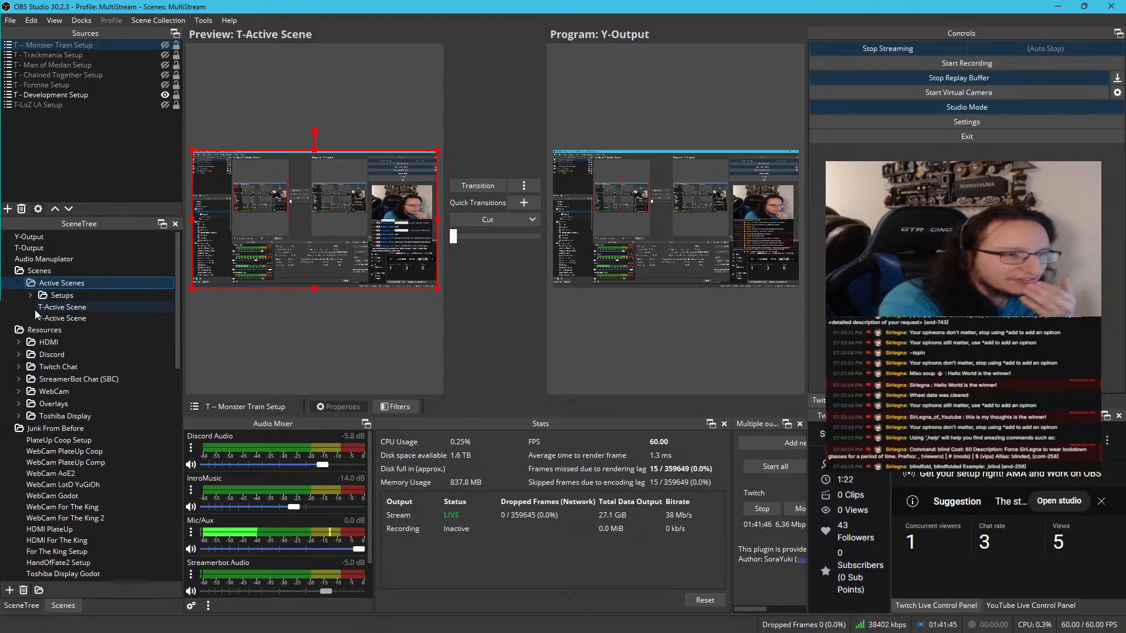
left_click(33, 296)
left_click(33, 296)
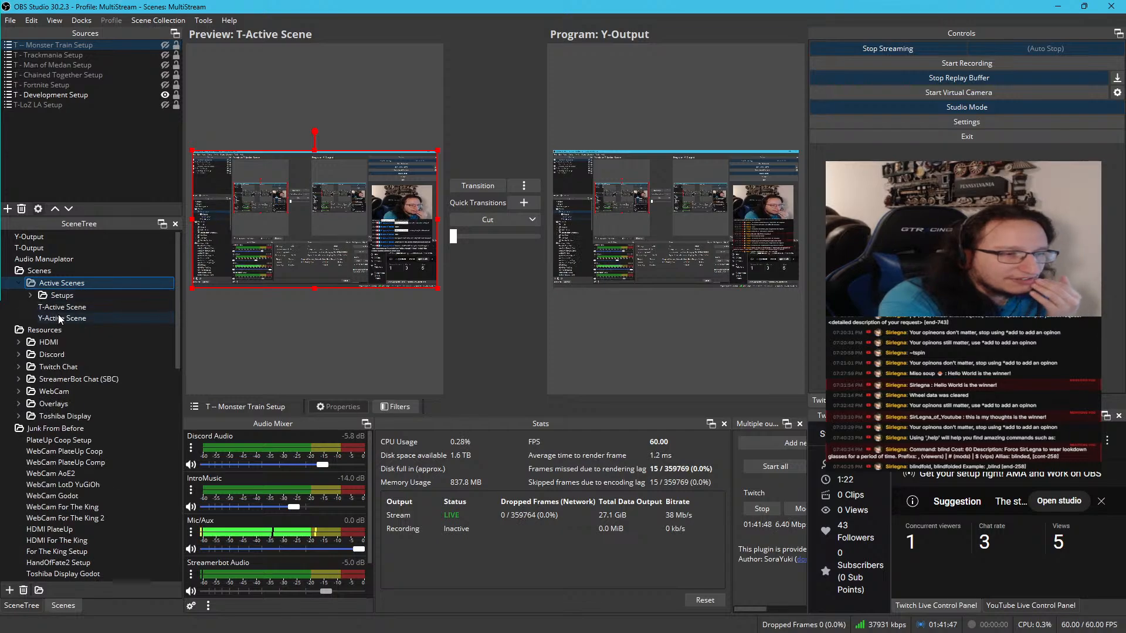
mouse_move(58, 314)
left_mouse_down()
mouse_move(75, 290)
mouse_move(69, 309)
mouse_move(75, 300)
left_mouse_up()
left_click(67, 315)
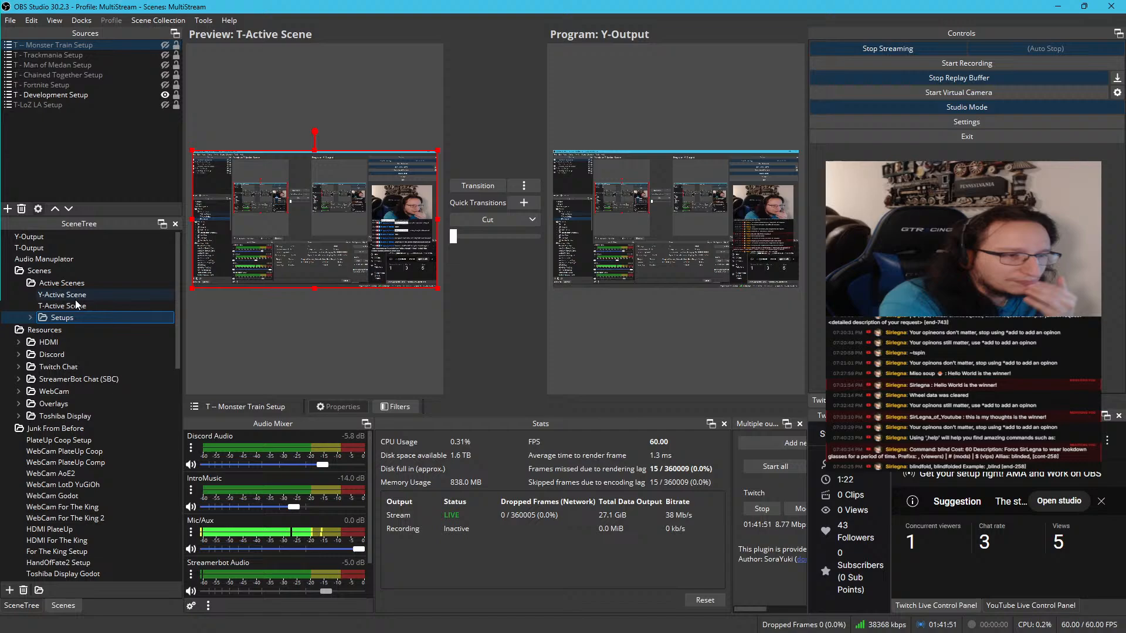
Move the BRB folder out of Setups into the Scenes folder, above Active Scenes, and expand it
left_click(30, 317)
left_click(65, 332)
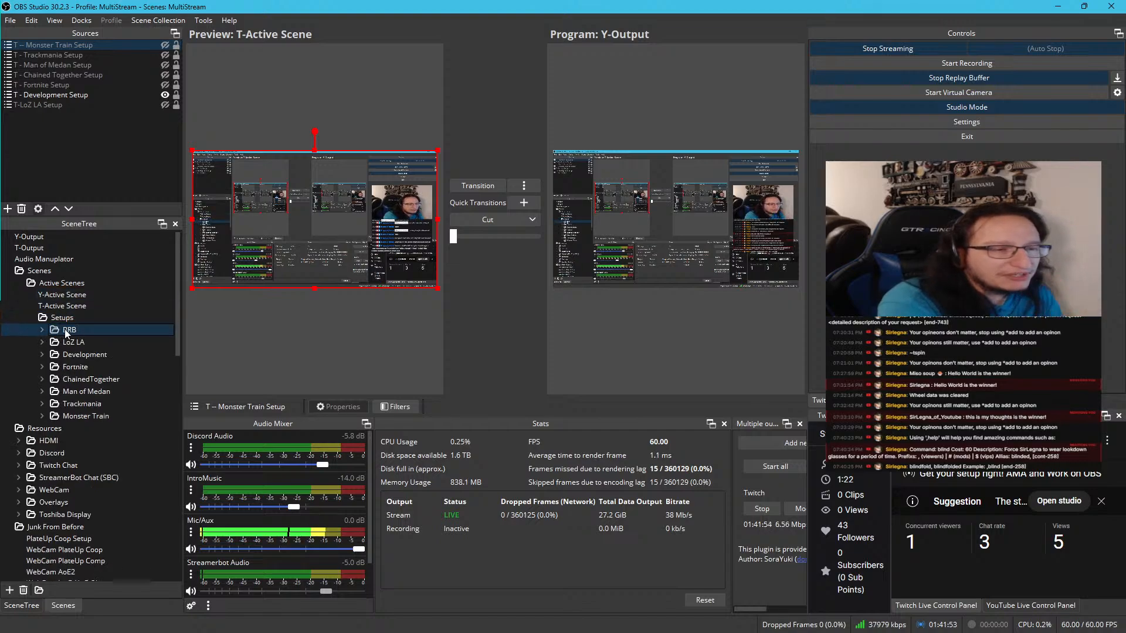
left_click_drag(66, 333, 48, 280)
left_click(19, 284)
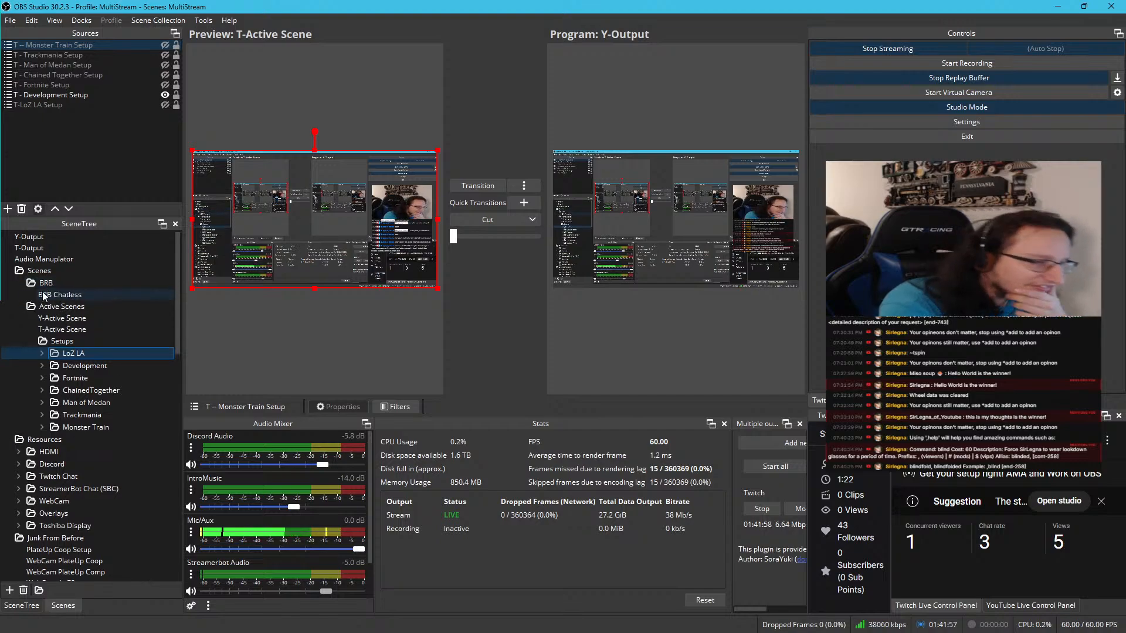
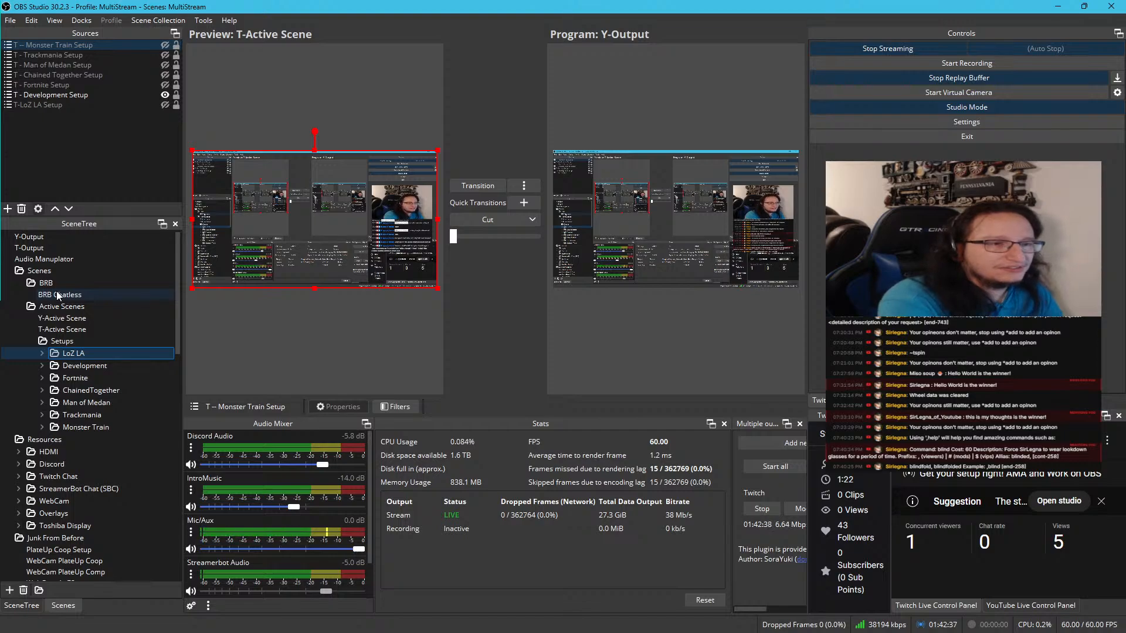
Open the BRB Chatless scene, move BRB Text toward the middle of the canvas, and try repositioning the background image
left_click(57, 291)
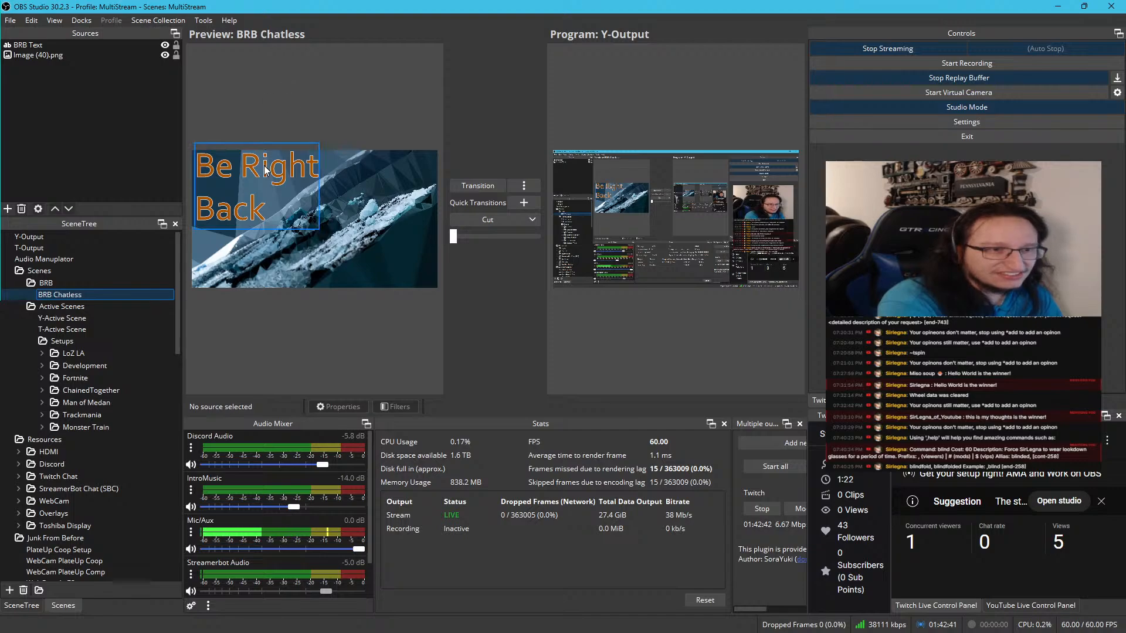
left_click_drag(265, 171, 313, 193)
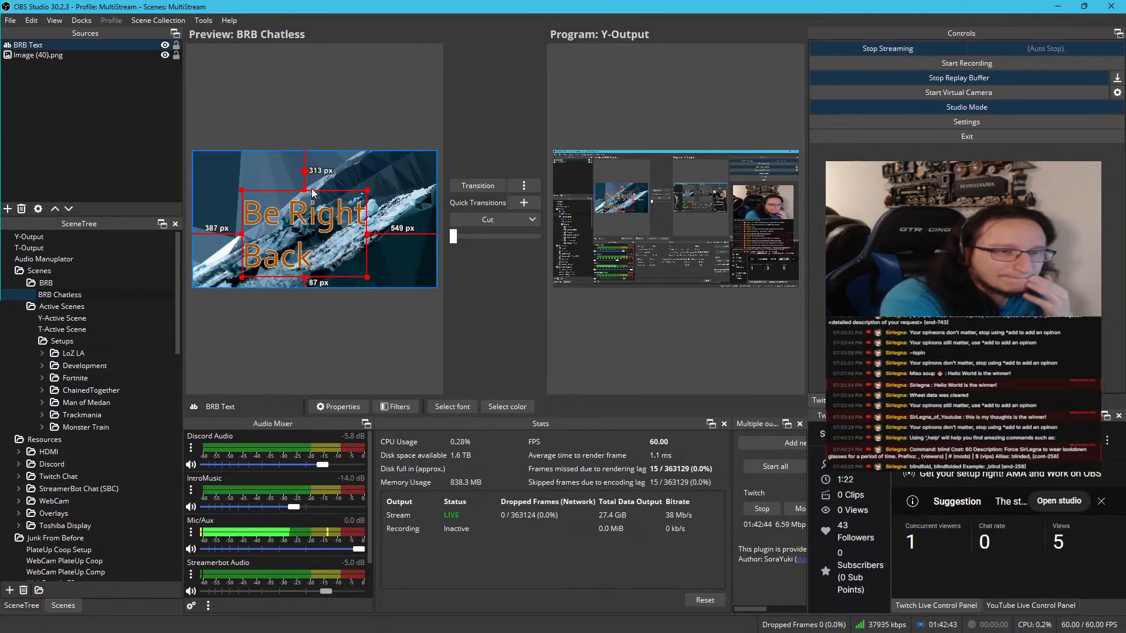
left_click(300, 172)
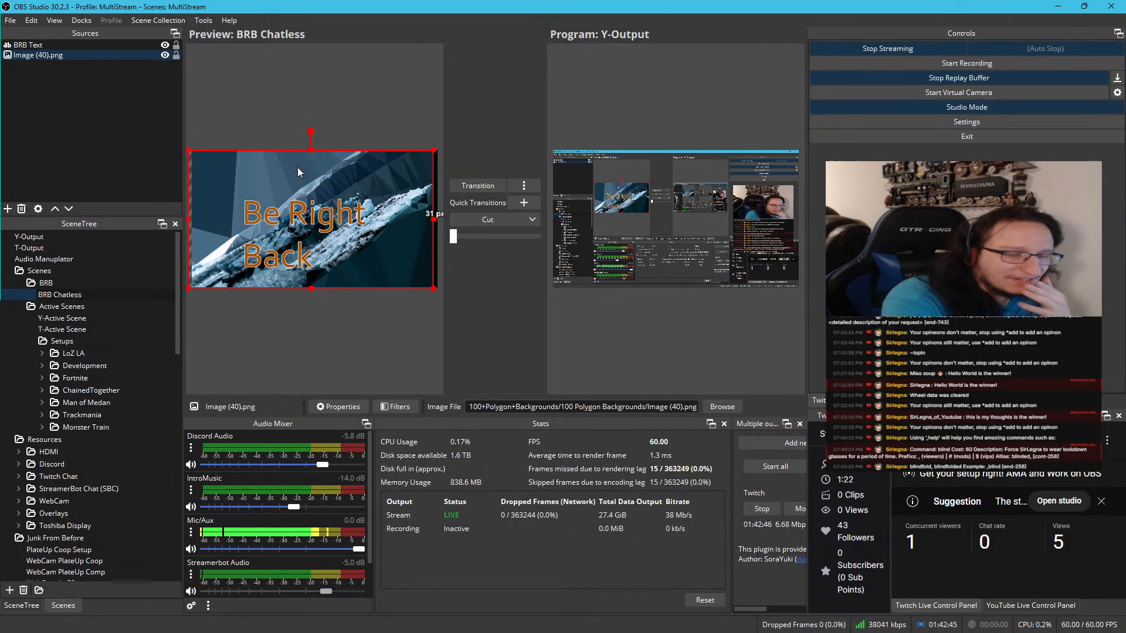
left_click_drag(299, 174, 300, 156)
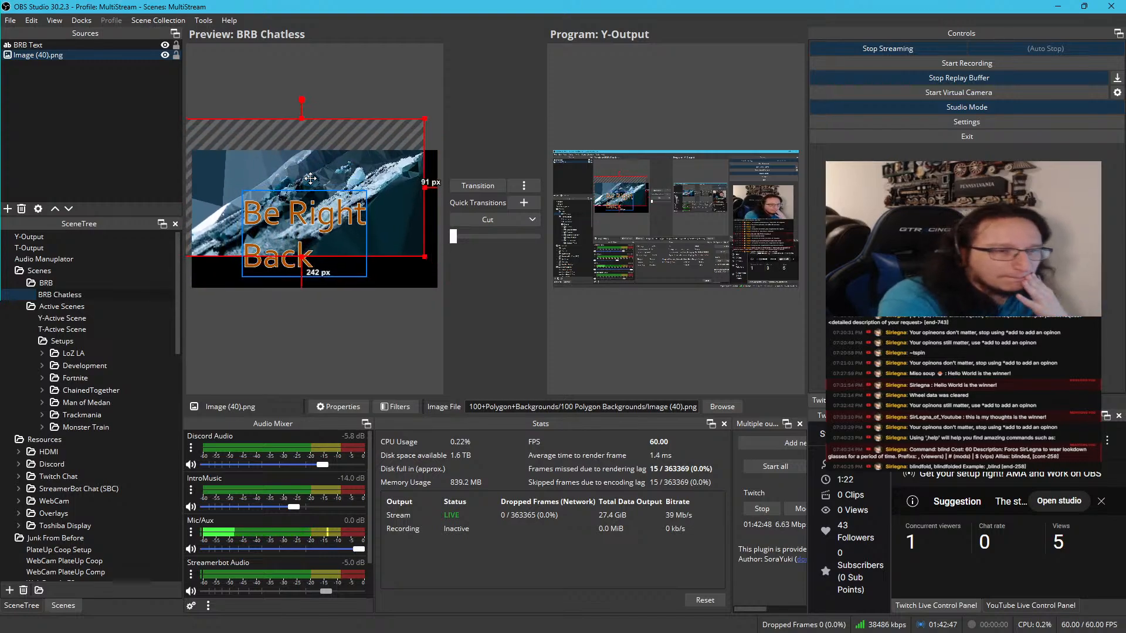
left_click_drag(321, 195, 297, 207)
key("ctrl+z")
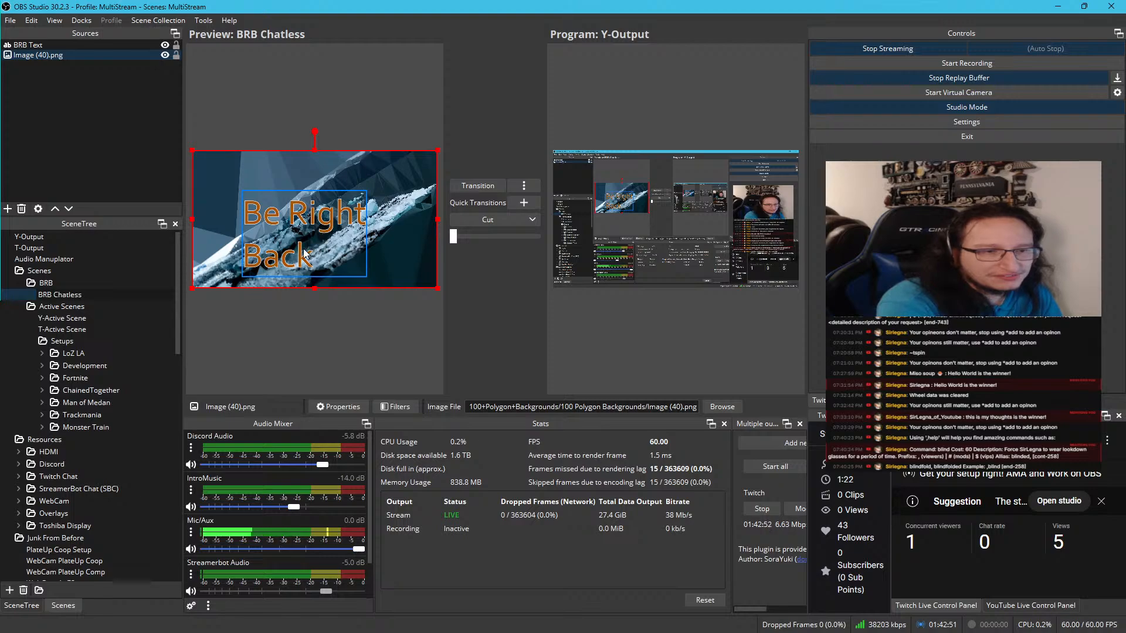
Move BRB Text into the lower-right corner of the BRB Chatless canvas
left_click(304, 254)
left_click_drag(300, 223, 364, 231)
left_click(359, 231)
left_click(358, 230)
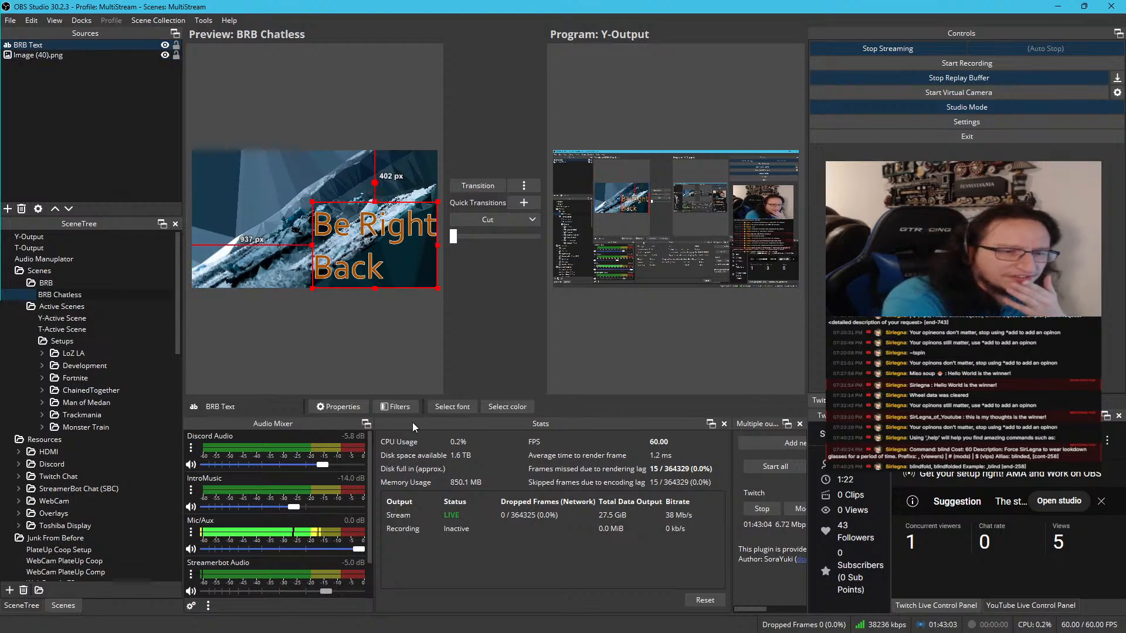
In the BRB Text properties, set the vertical alignment to Bottom and the alignment to Right
left_click(336, 407)
scroll(453, 370, "down", 2)
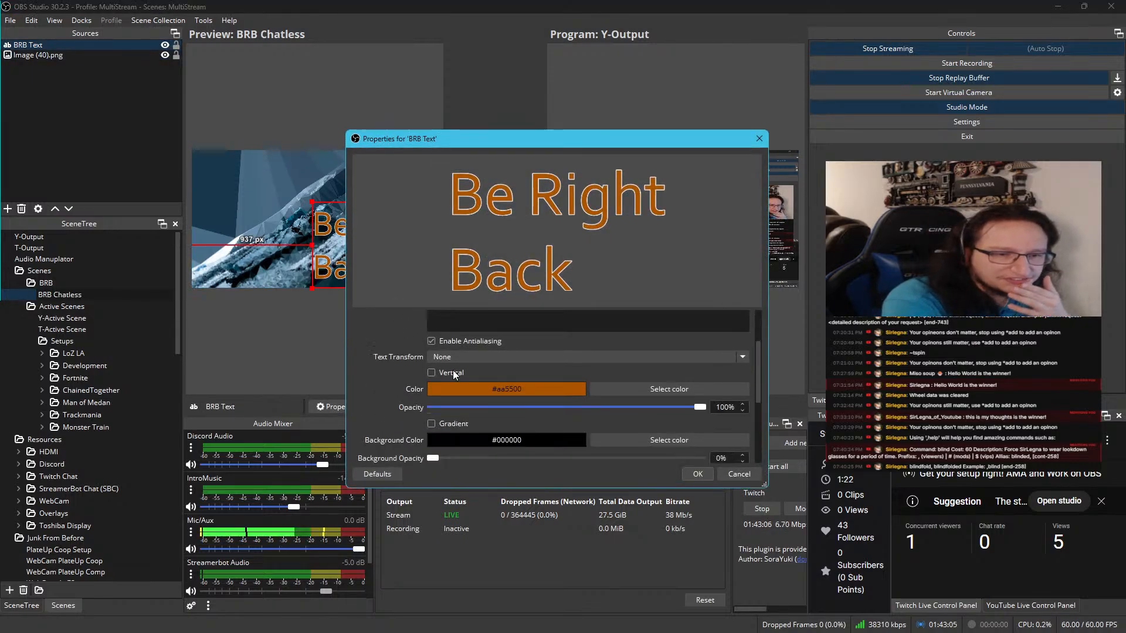
scroll(453, 371, "down", 5)
left_click(451, 354)
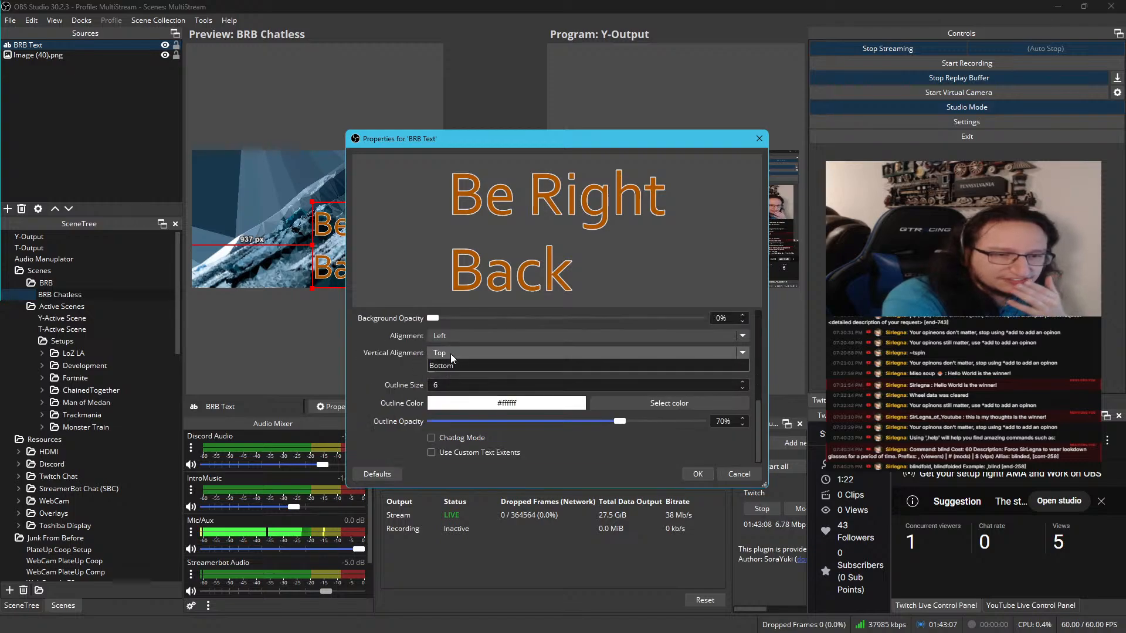
left_click(467, 342)
left_click(469, 339)
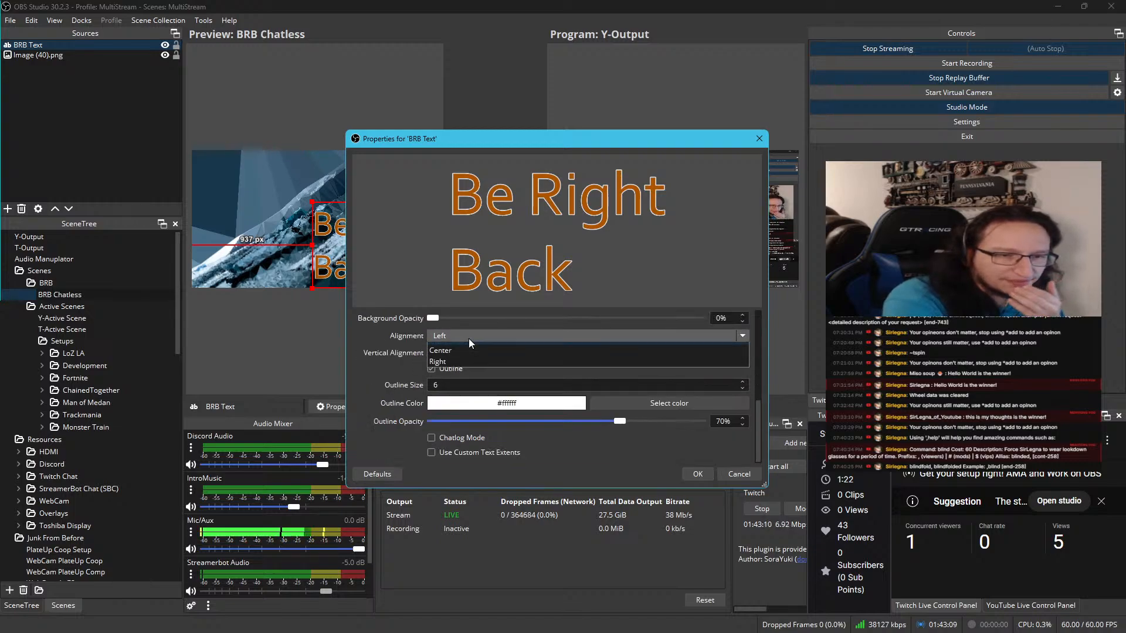
left_click(462, 361)
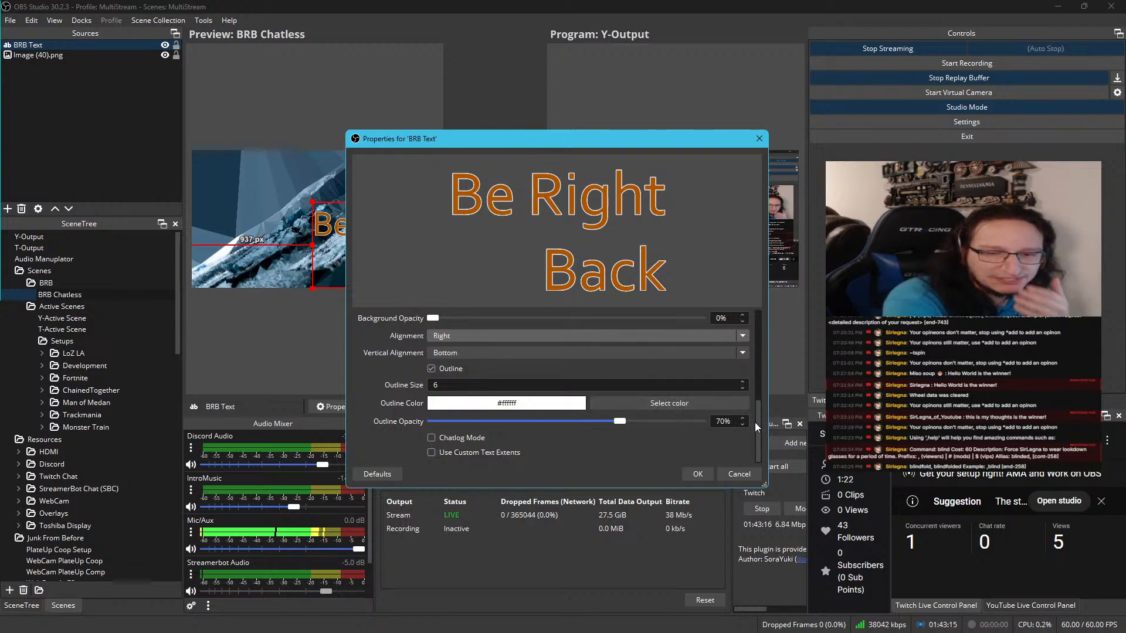
Rewrap the BRB Text wording so "Be" is on the first line and "Right Back" on the second, and apply the properties
left_click_drag(756, 427, 763, 329)
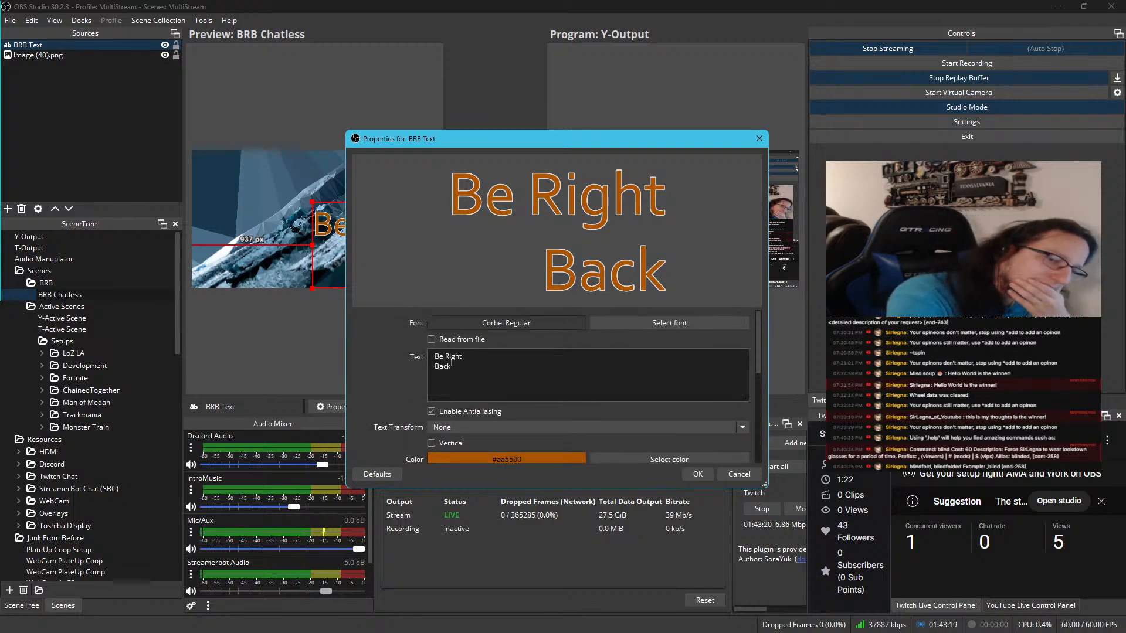
left_click(448, 356)
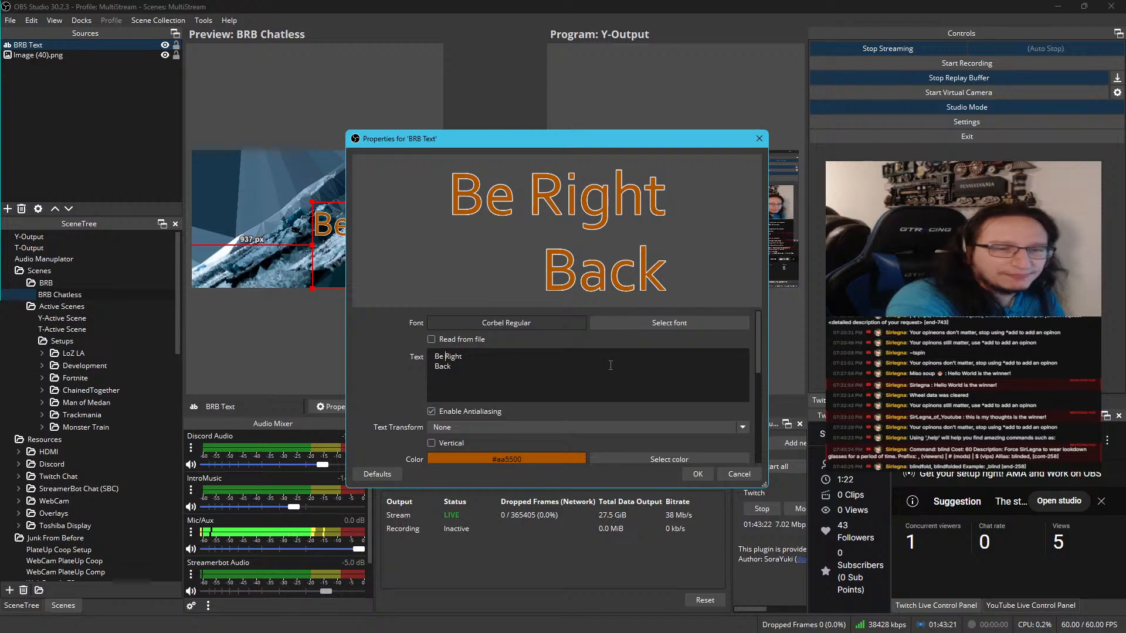
key("BackSpace")
key("Return")
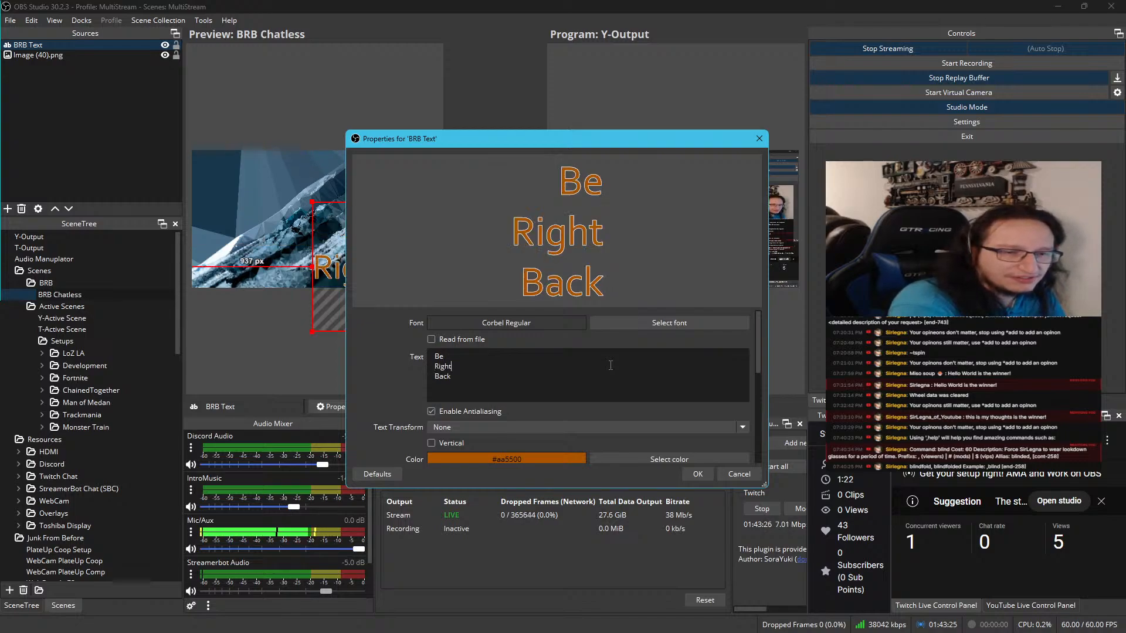
key("Delete")
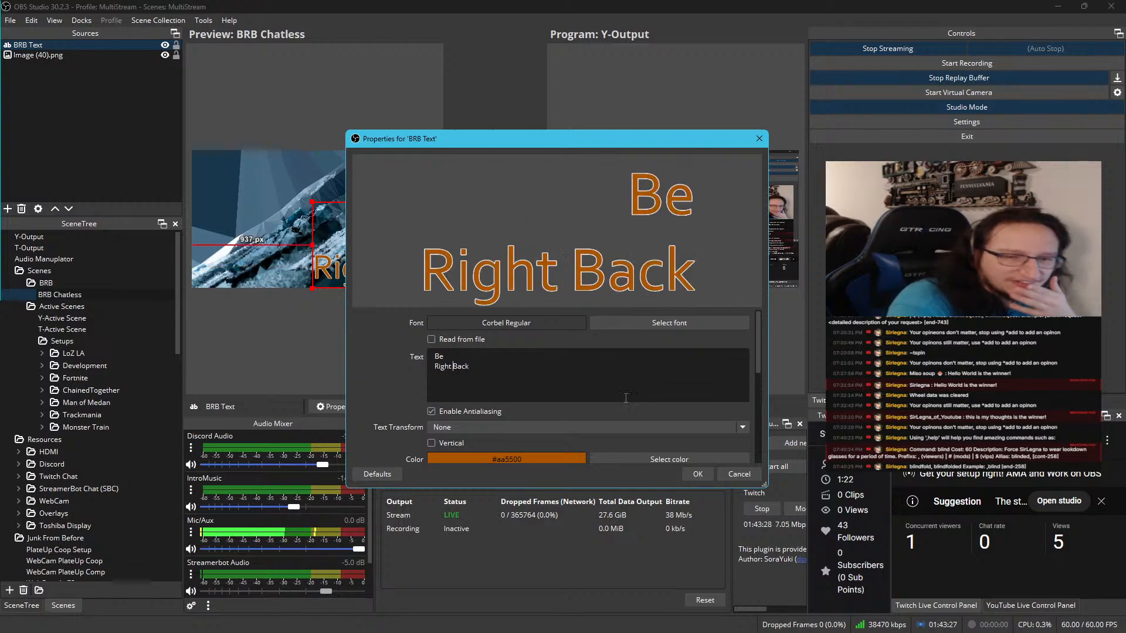
left_click(696, 473)
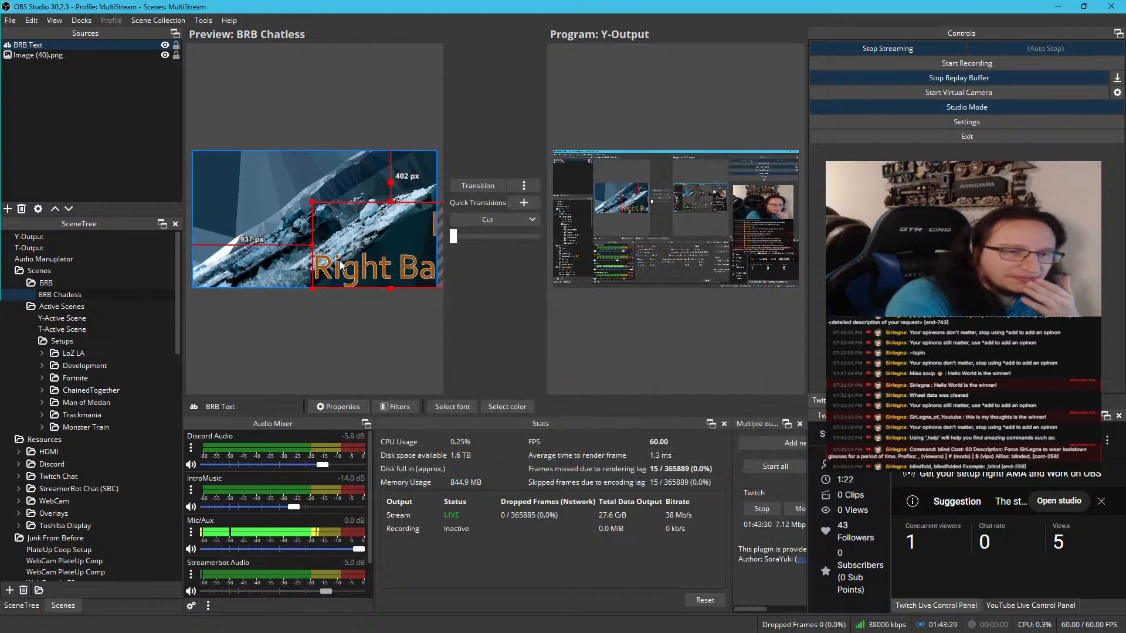
Try shifting BRB Text left to fit within the canvas, and undo the recent placement and text property changes
left_click_drag(340, 262, 282, 262)
left_click_drag(298, 265, 306, 265)
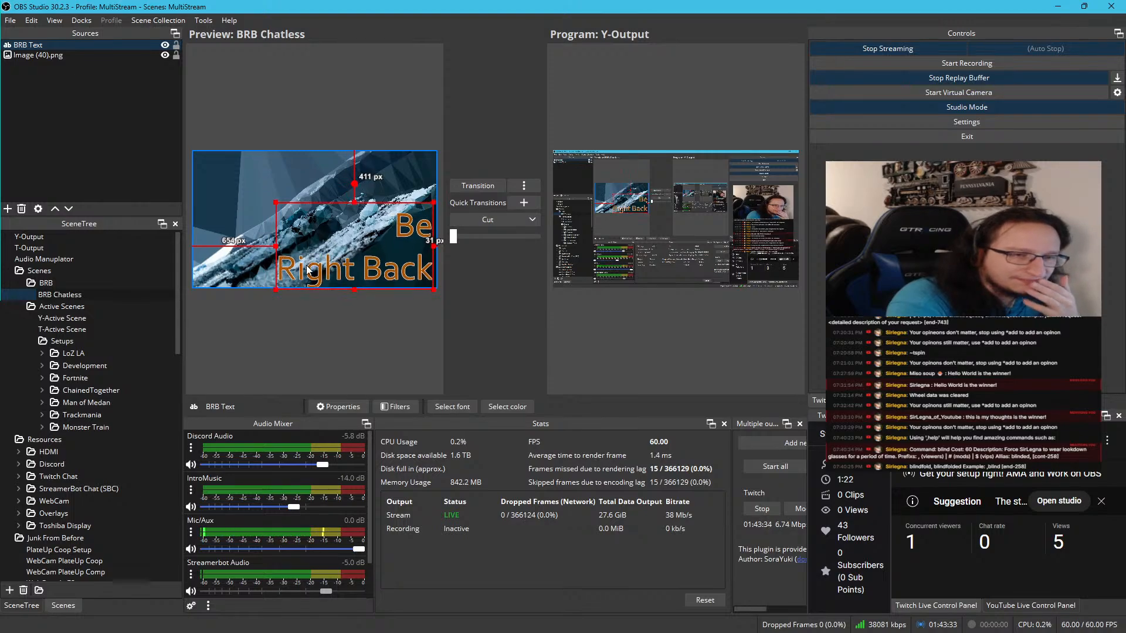
key("ctrl+z")
key("ctrl+z")
key("ctrl+z")
key("ctrl+z")
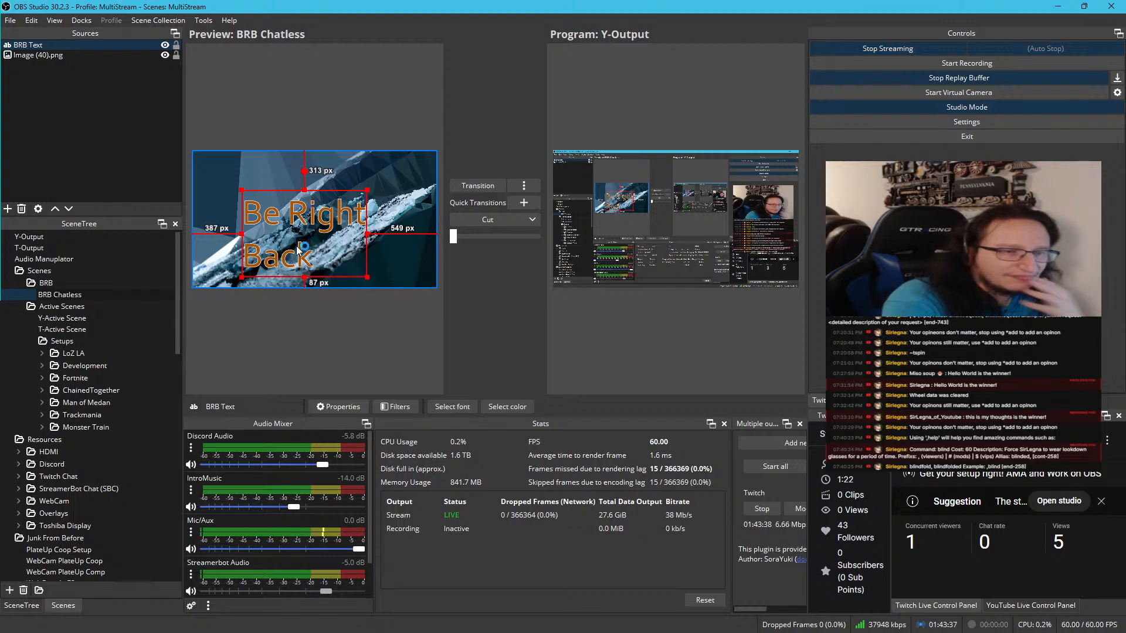
Move BRB Text to the canvas's upper-left area and remove it from the BRB Chatless scene
left_click_drag(296, 245, 247, 203)
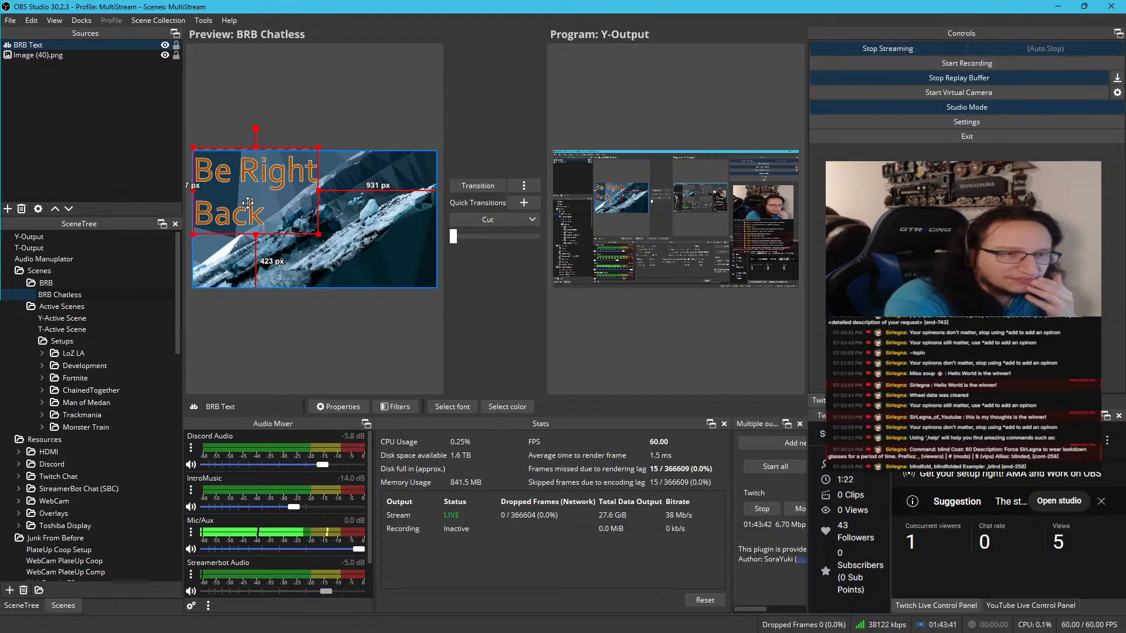
key("Delete")
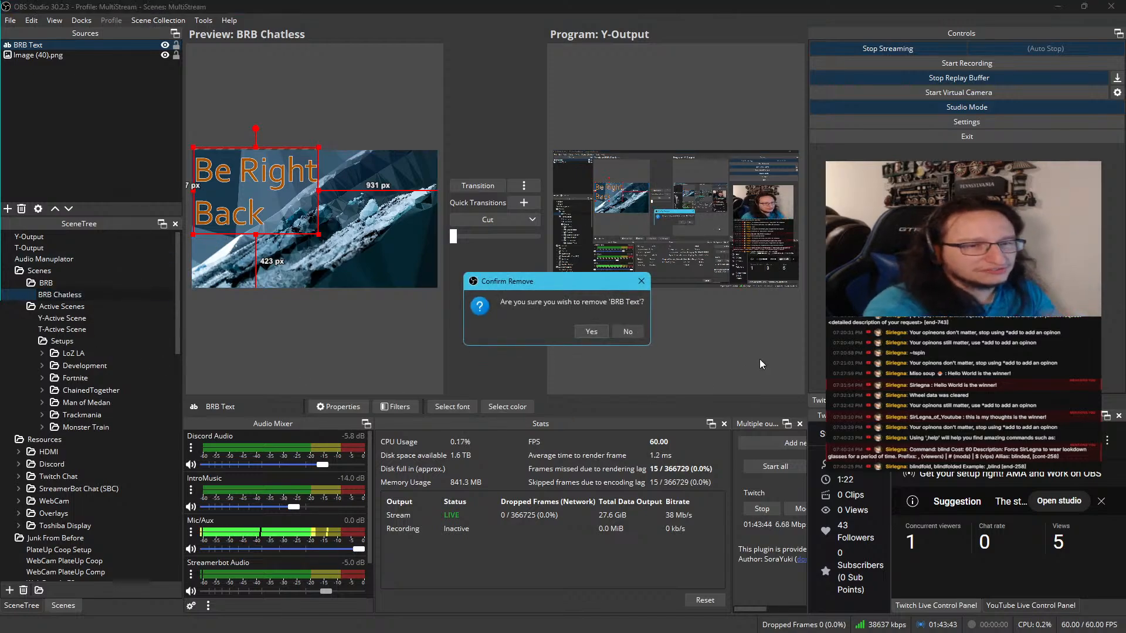
left_click(590, 331)
Open the old BRB scene in the scene tree and copy its BRB Text source
scroll(130, 502, "down", 5)
scroll(130, 503, "down", 12)
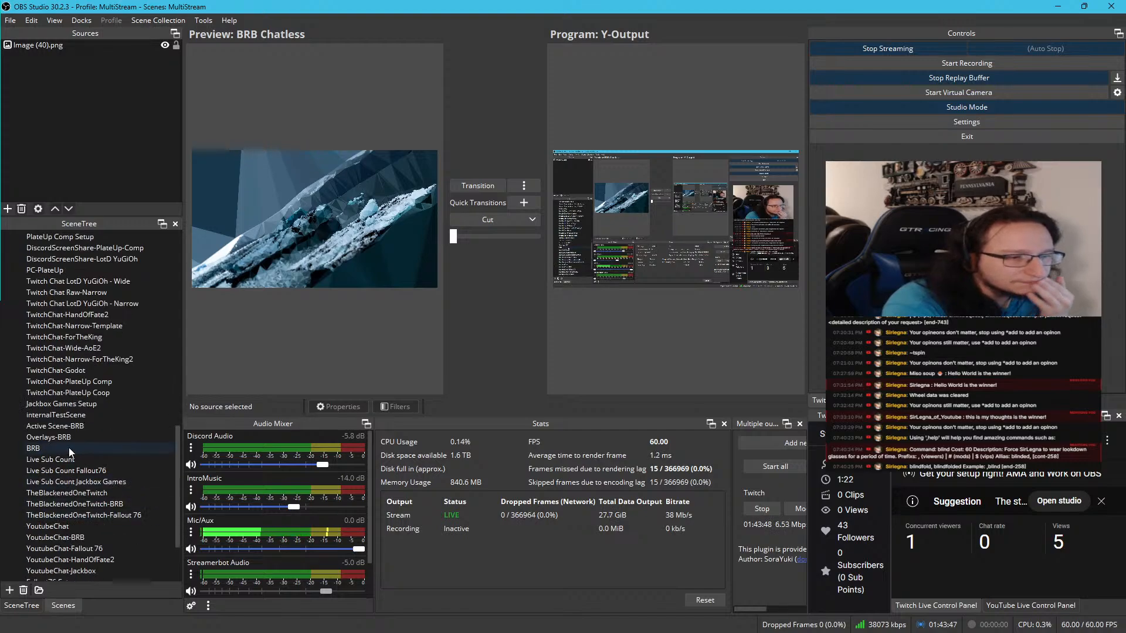
left_click(117, 448)
left_click(104, 79)
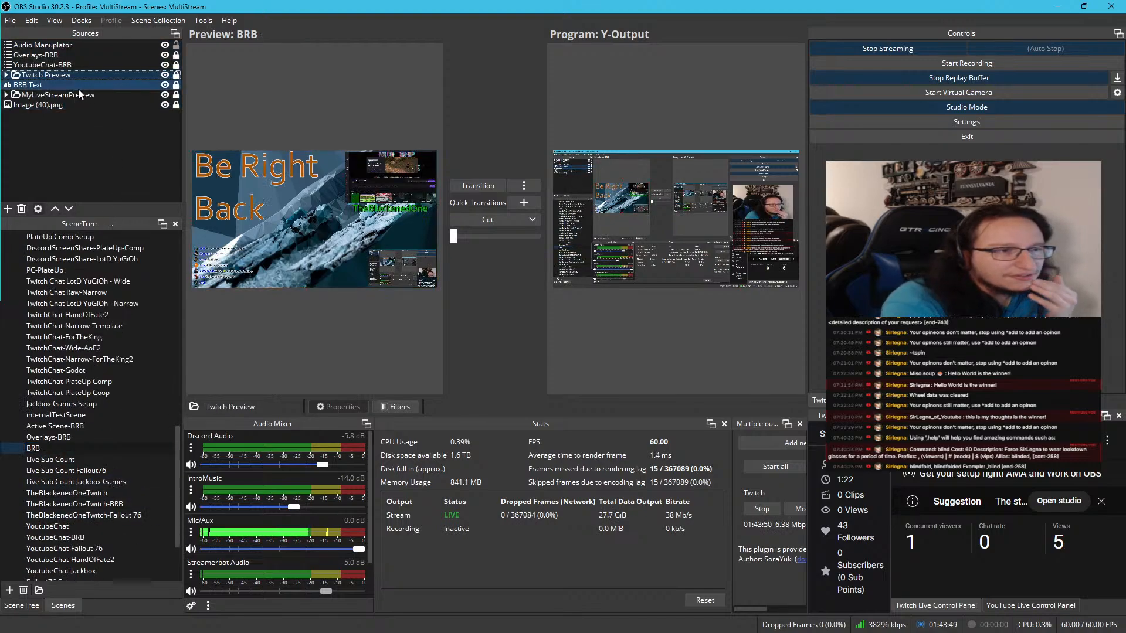
left_click(42, 85)
right_click(42, 86)
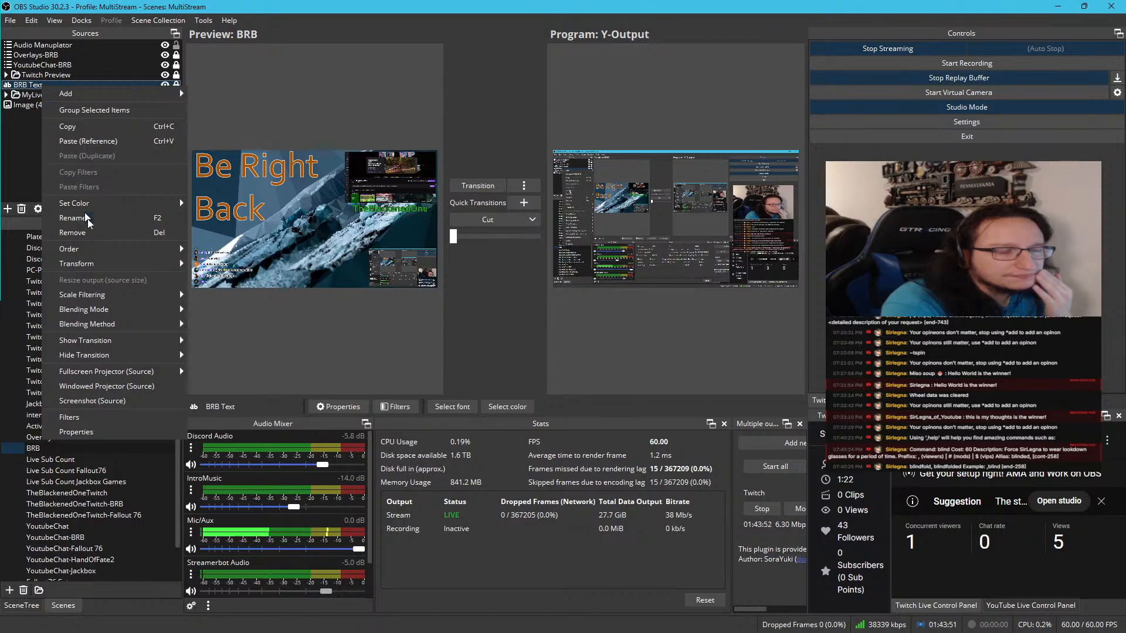
left_click(100, 128)
Try pasting BRB Text as a reference into the BRB Chatless scene and remove that pasted copy
scroll(51, 314, "up", 10)
scroll(54, 320, "up", 1)
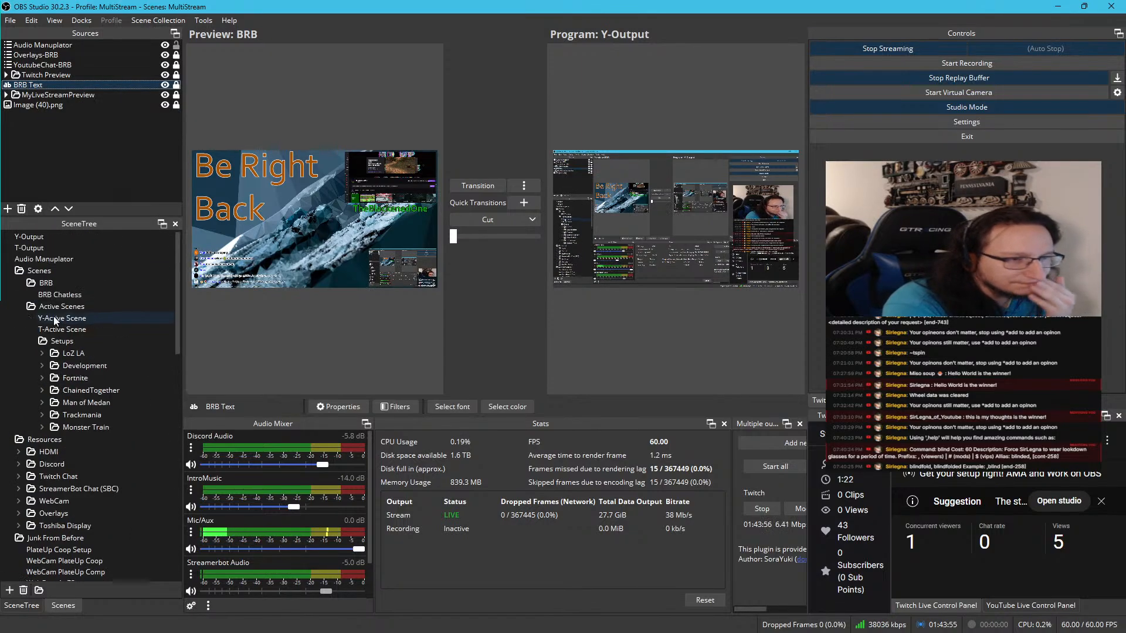
left_click(59, 295)
right_click(91, 177)
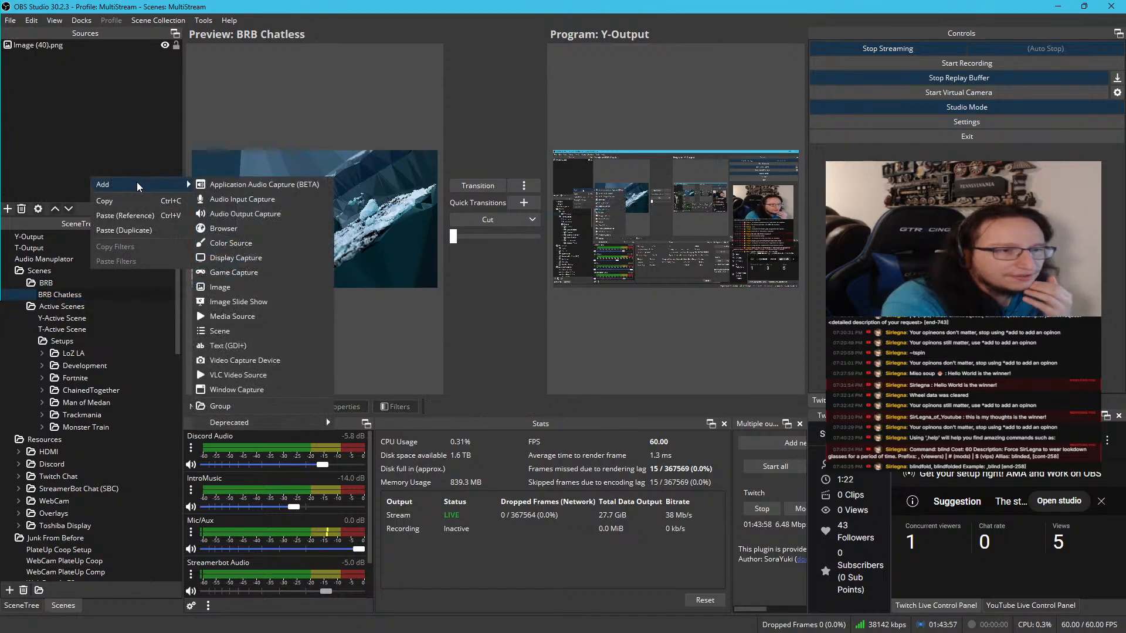
left_click(139, 216)
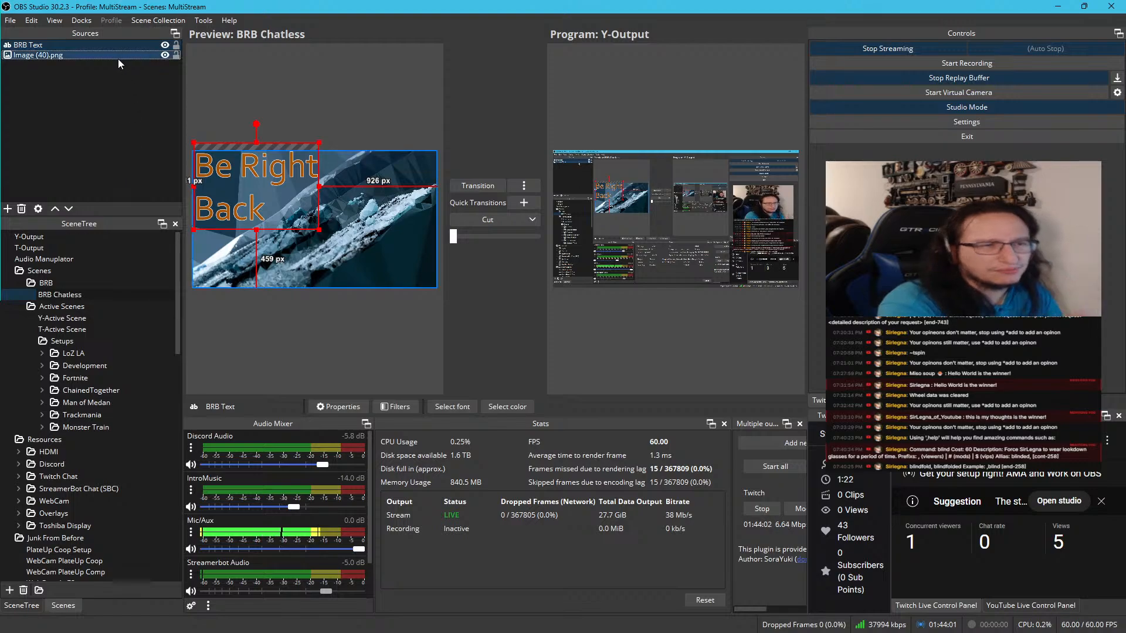
key("Delete")
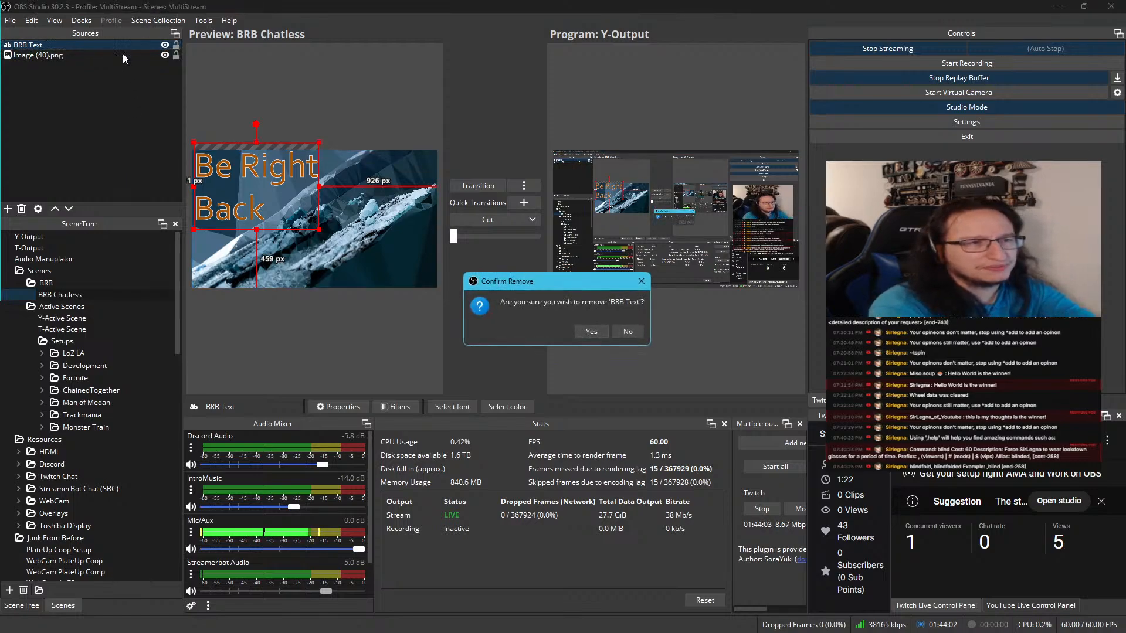
left_click(582, 334)
Paste the copied BRB Text into the BRB Chatless scene as a duplicate and clear the selection
right_click(159, 133)
left_click(199, 187)
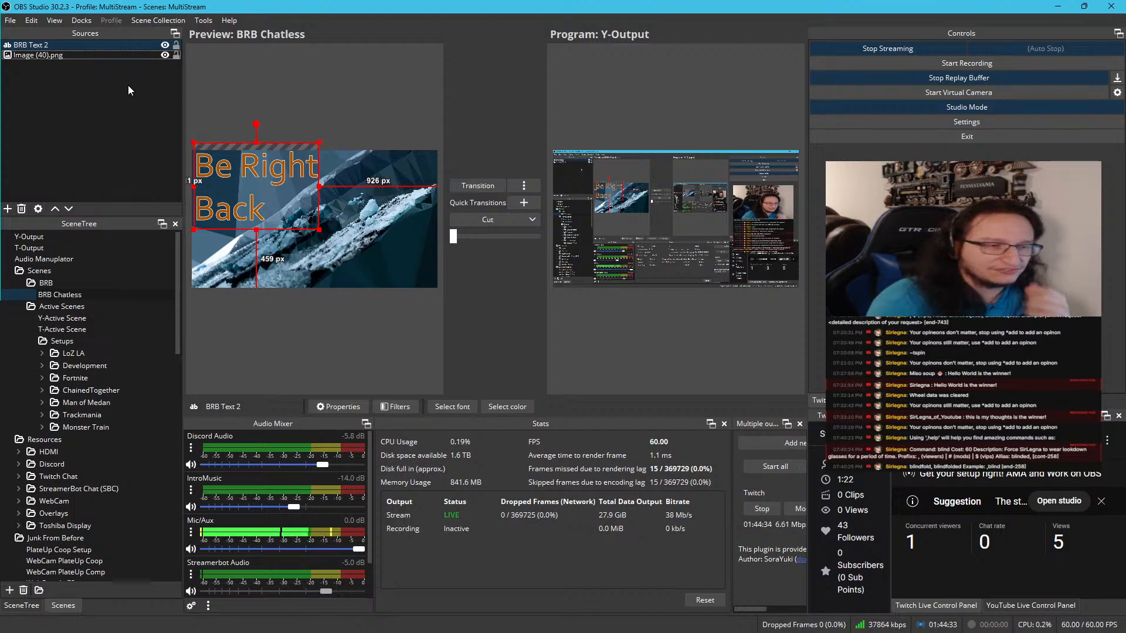
left_click(93, 96)
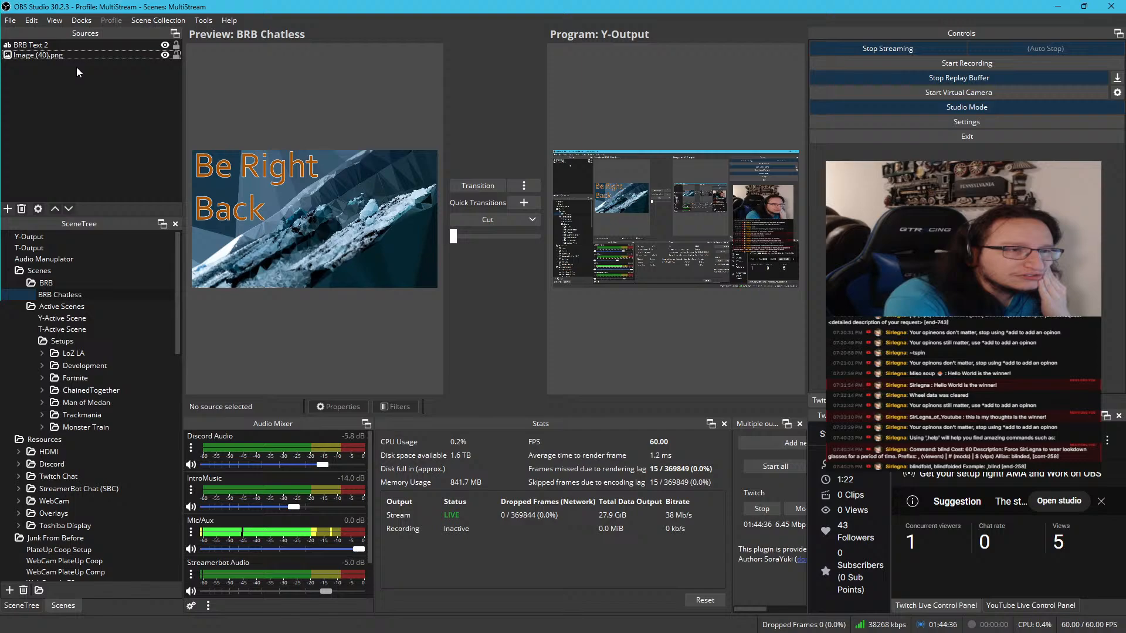
Add the existing T-Active Scene to BRB Chatless as a scene source
right_click(72, 102)
mouse_move(79, 106)
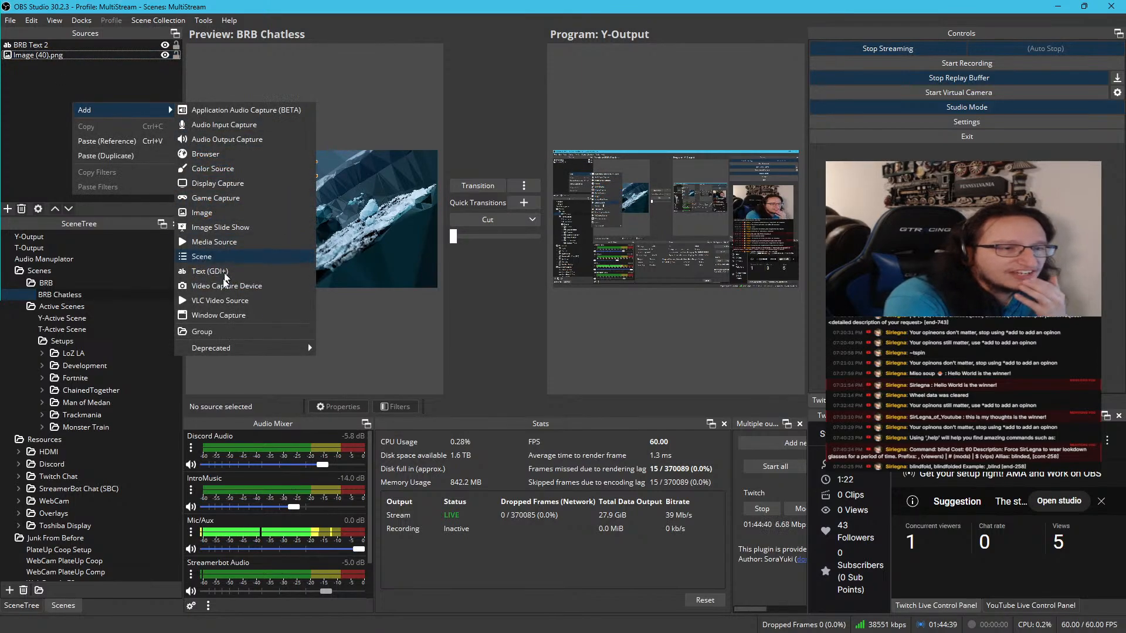
left_click(225, 258)
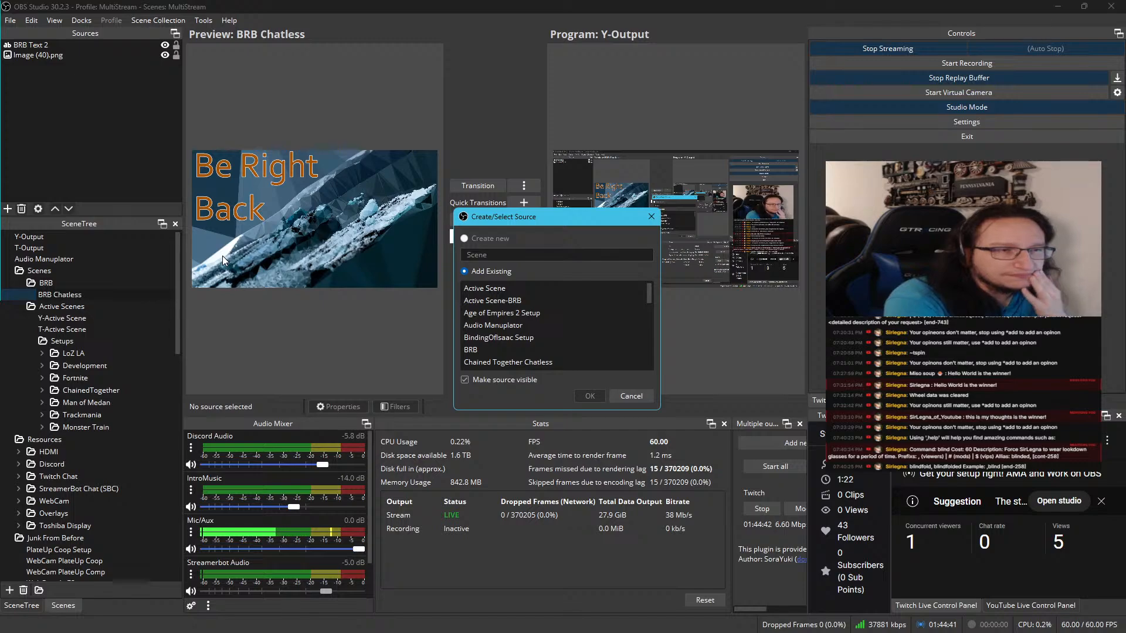
scroll(593, 312, "down", 5)
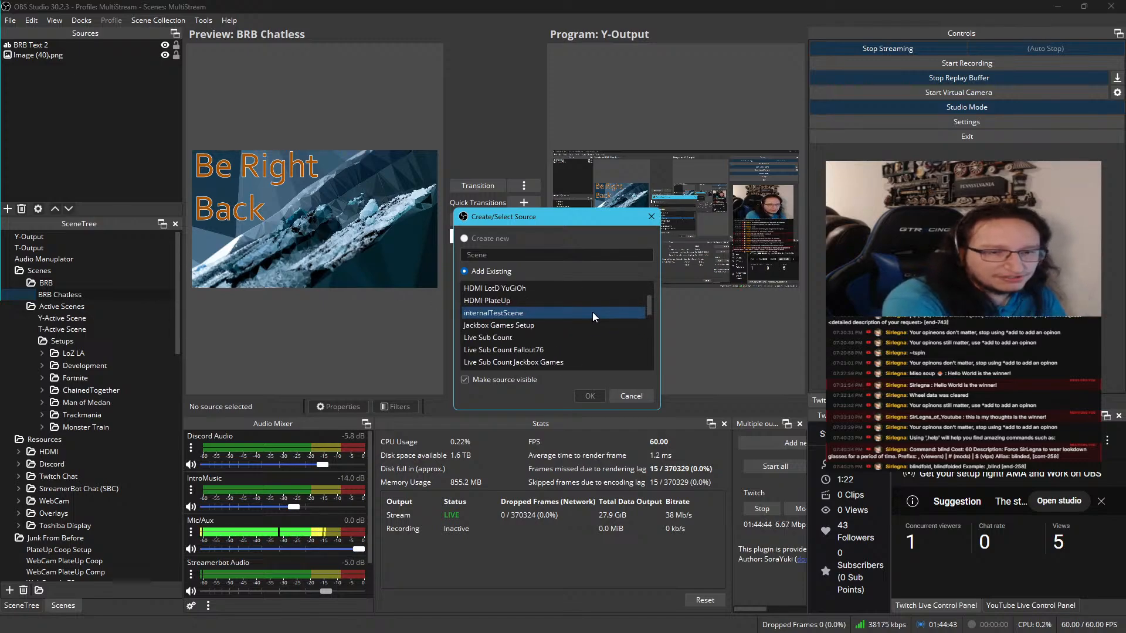
scroll(593, 312, "down", 10)
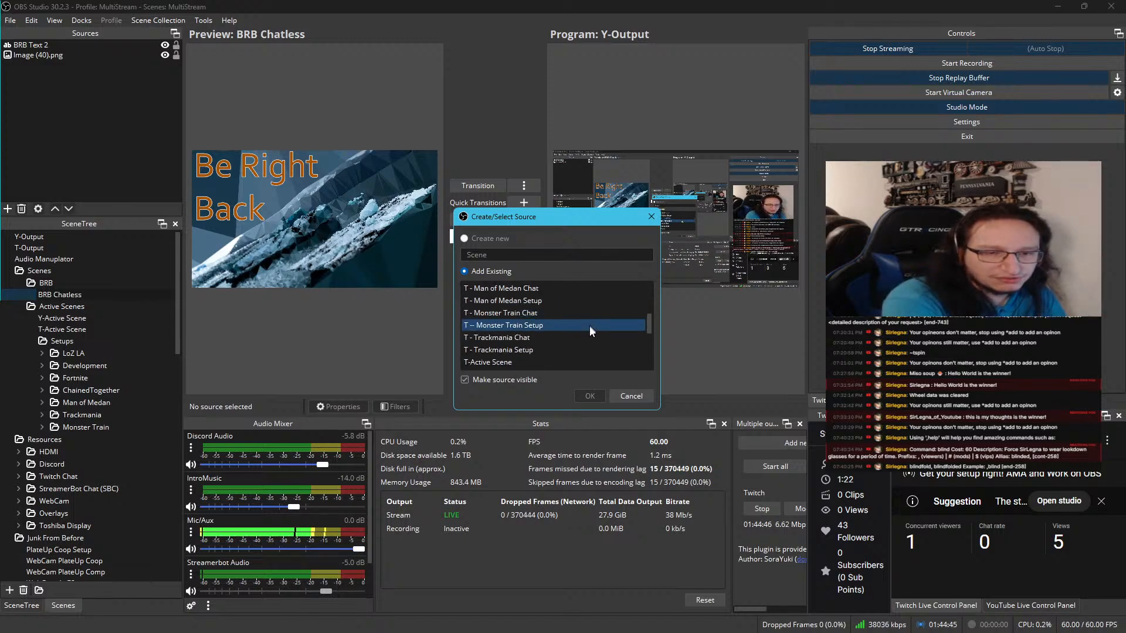
scroll(587, 337, "up", 4)
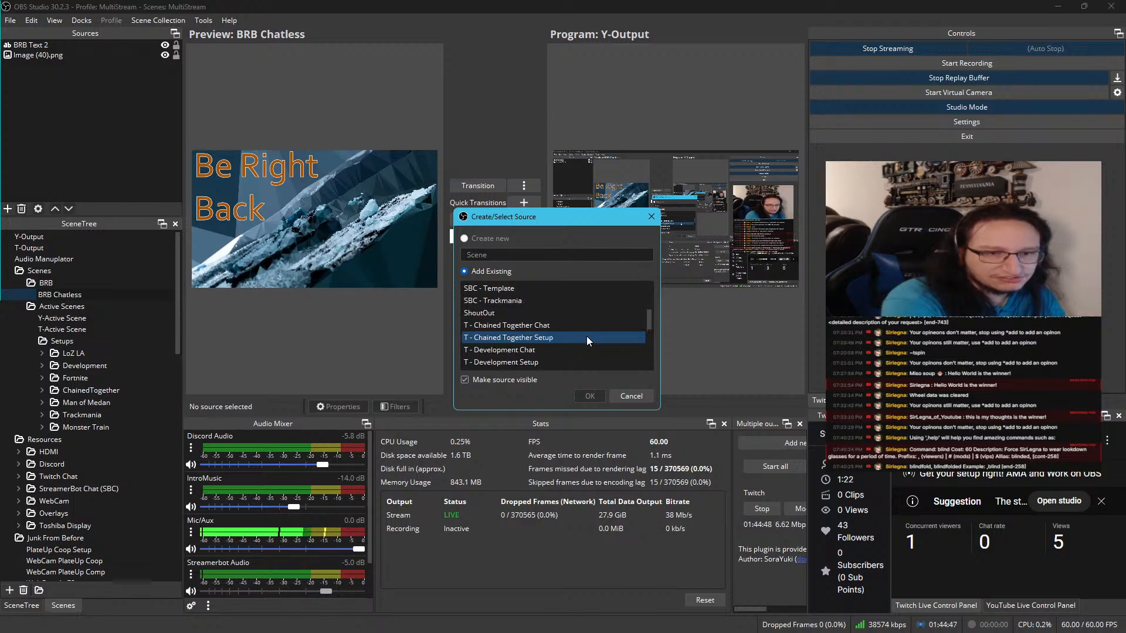
scroll(587, 336, "down", 5)
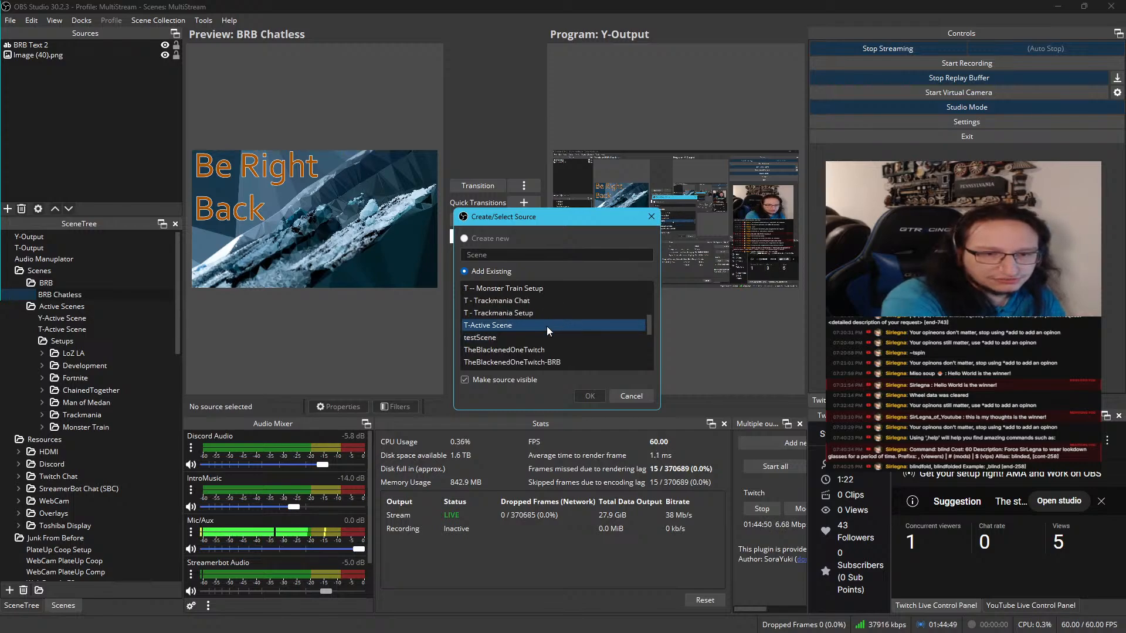
left_click(546, 326)
left_click(589, 395)
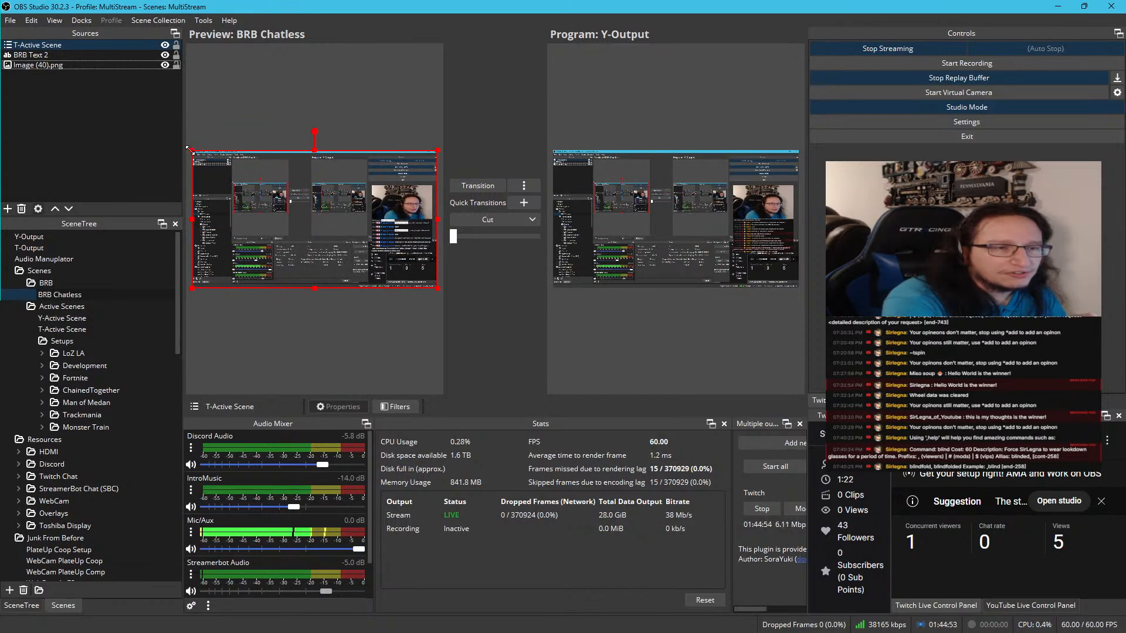
Shrink T-Active Scene into the canvas's lower-right corner, about 1342 px from the left edge, and paste a reference copy of it
left_click_drag(196, 156, 363, 247)
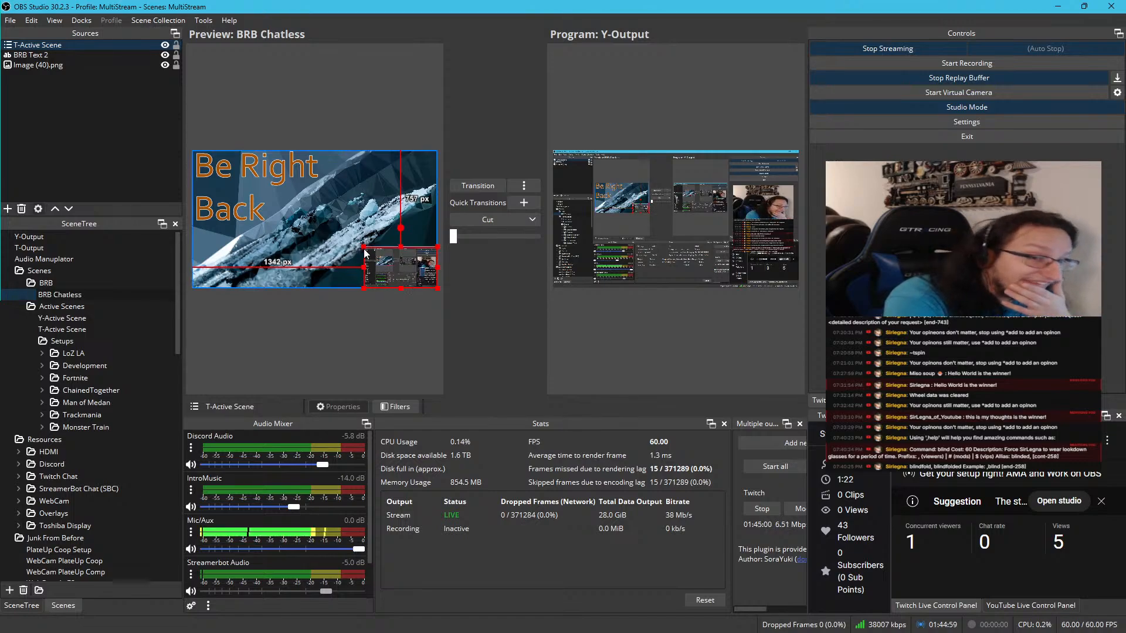
right_click(35, 42)
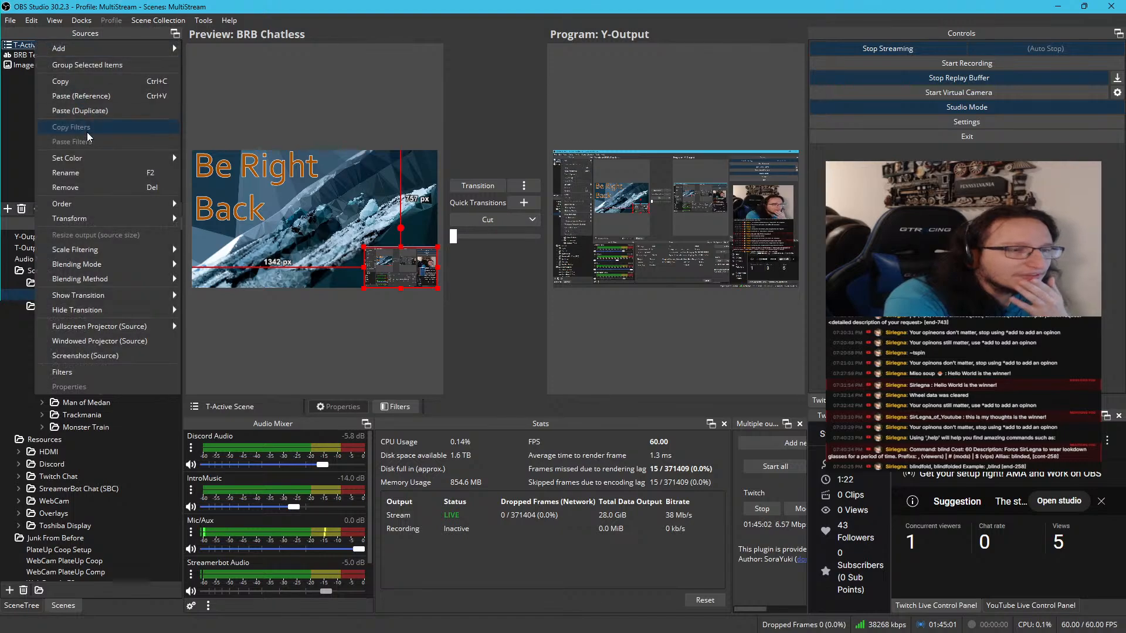
left_click(87, 86)
right_click(76, 100)
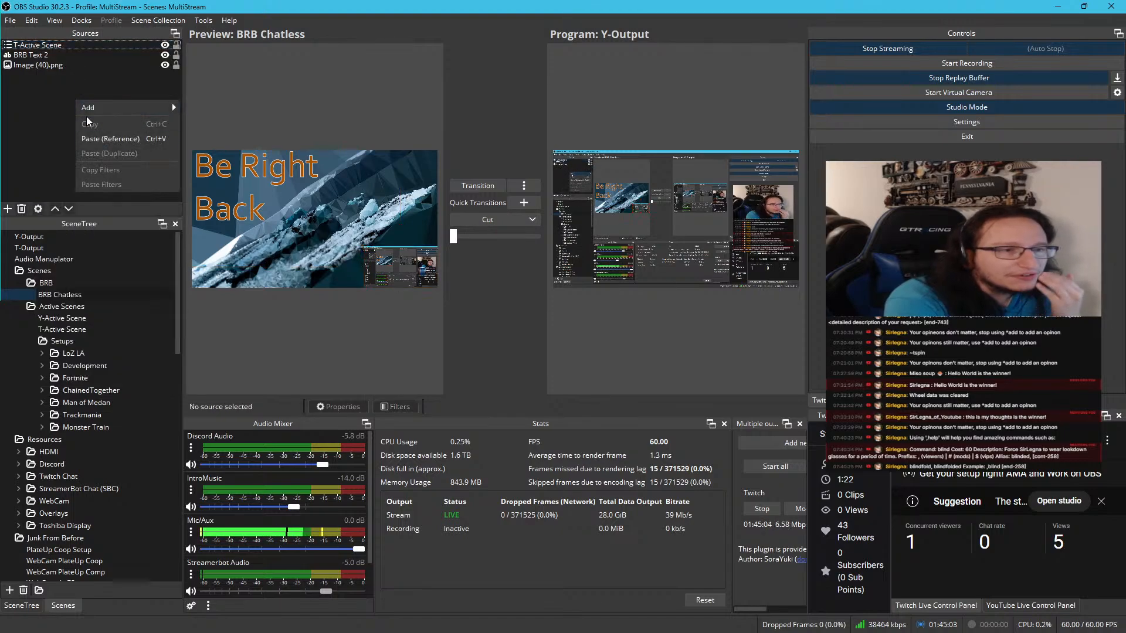
left_click(108, 134)
Place the pasted T-Active Scene in the canvas's upper-right corner with 4 px margins and enlarge it, leaving about 628 px below
left_click_drag(397, 254, 394, 164)
key("Right")
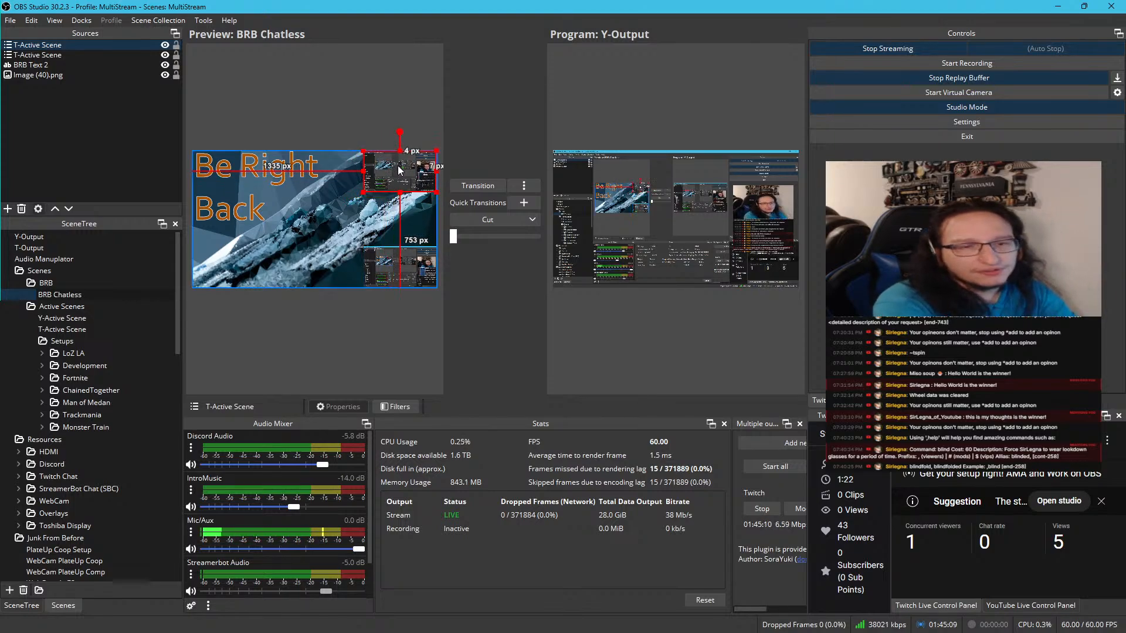
key("Right")
key("Right")
key("Right")
key("Right")
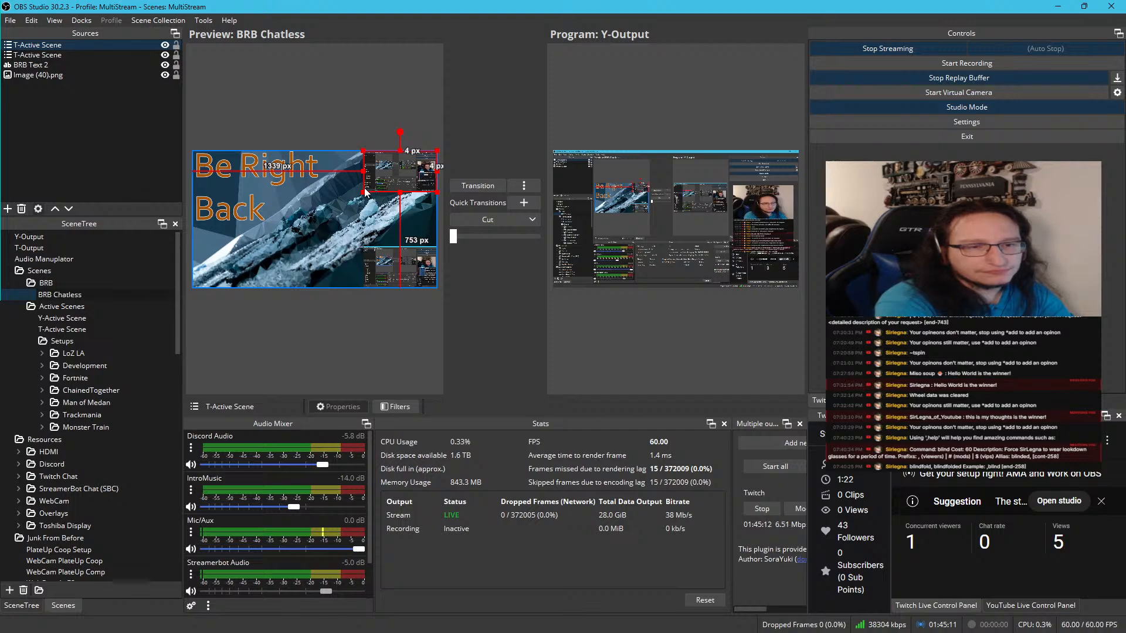
left_click_drag(363, 190, 335, 206)
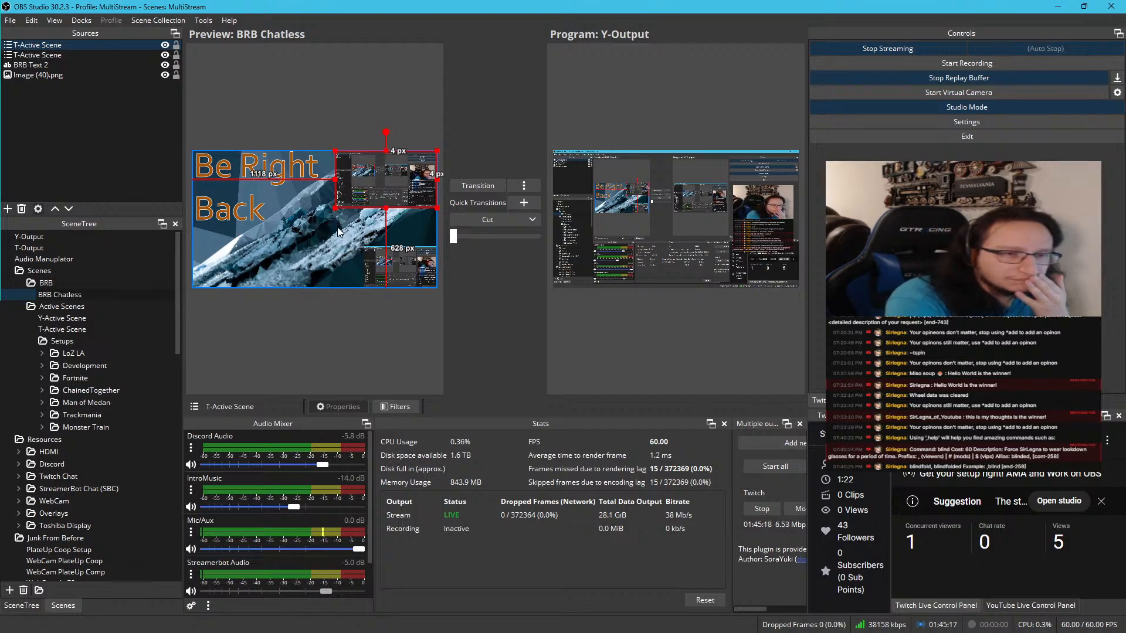
Nudge the lower T-Active Scene copy to 4 px from the canvas's bottom and right edges
left_click(378, 257)
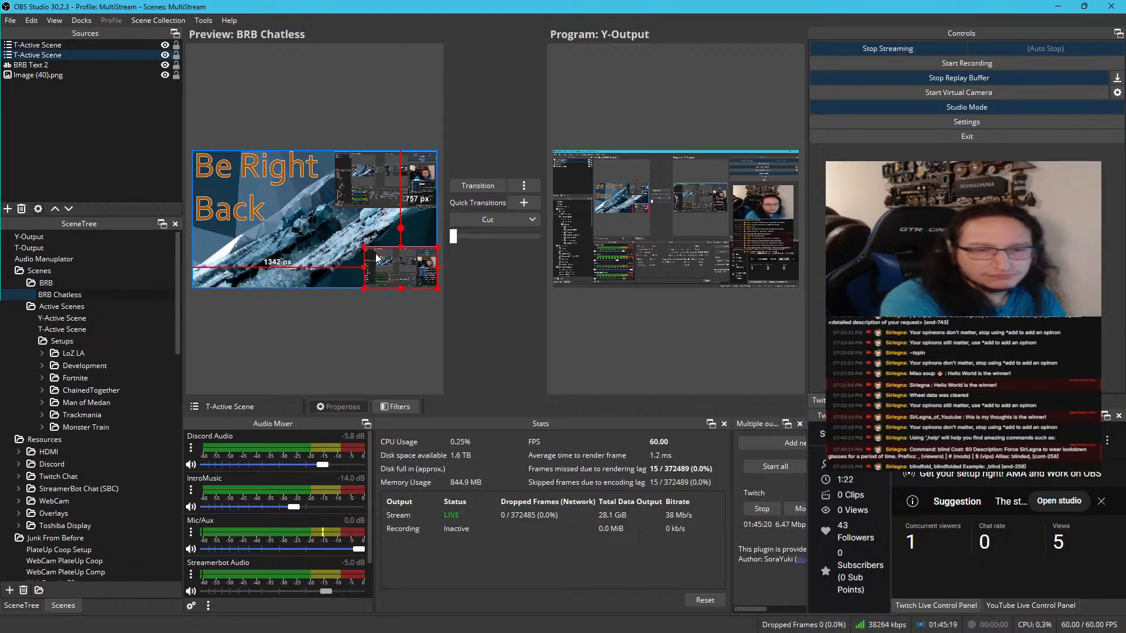
key("Up")
key("Up")
key("Up")
key("Up")
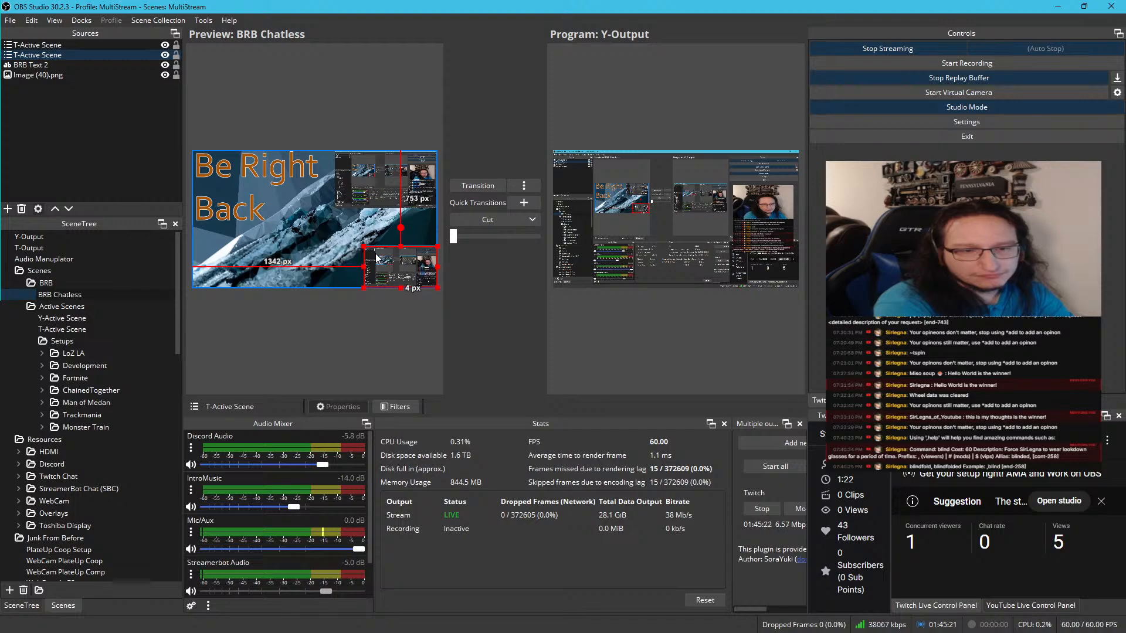
key("Left")
key("Left")
key("Left")
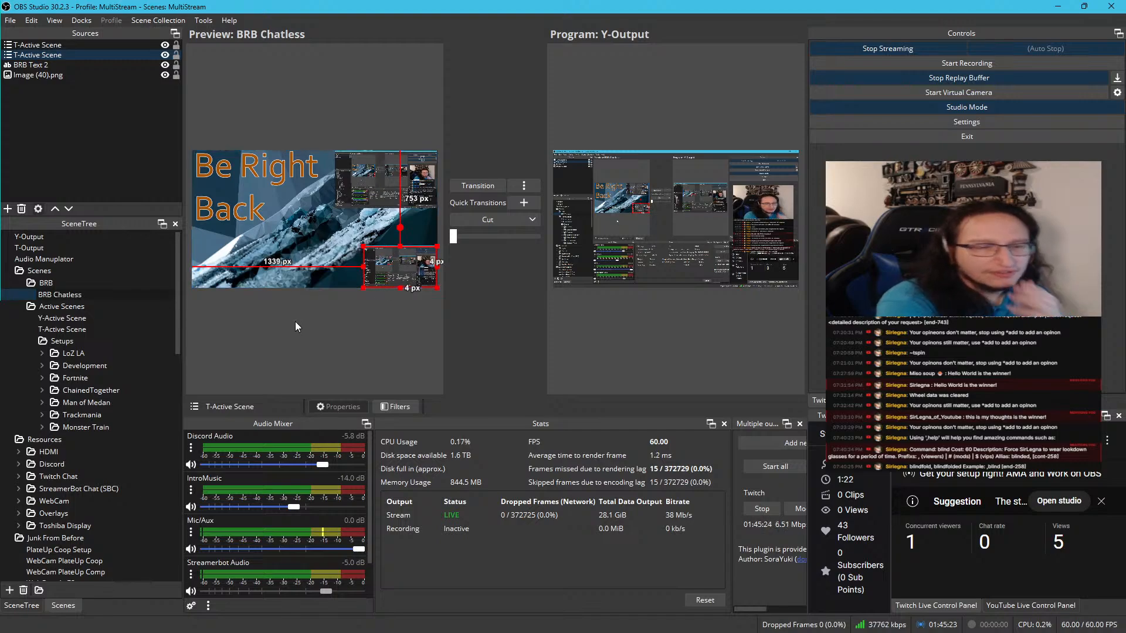
Check the BRB Chatless layout in a maximized windowed preview projector and move the projector out of the way
right_click(340, 265)
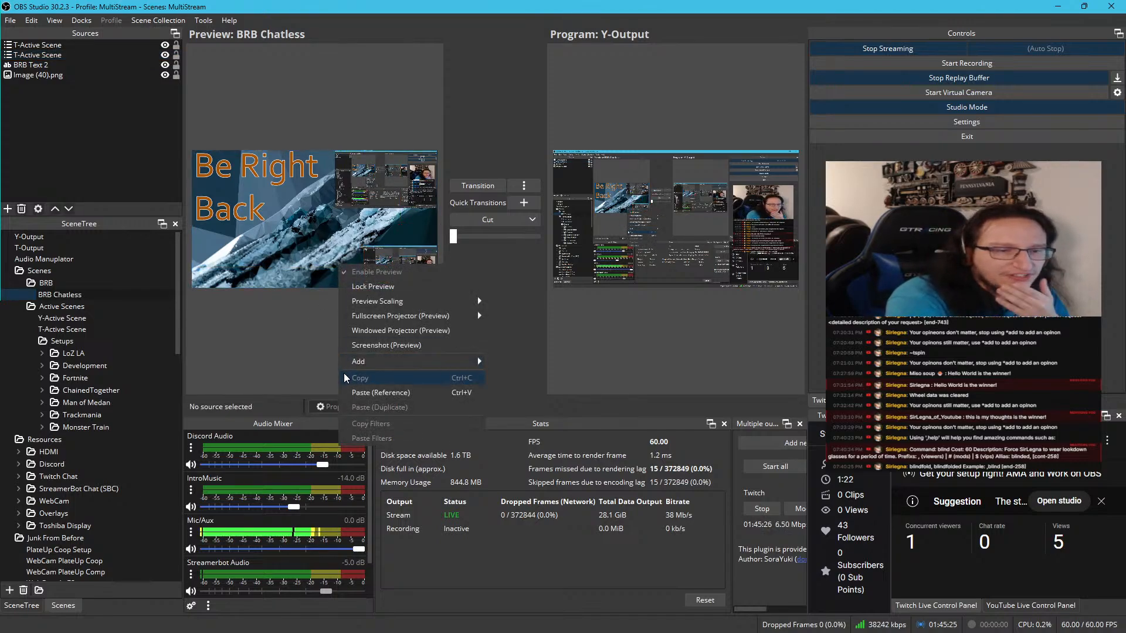
left_click(384, 330)
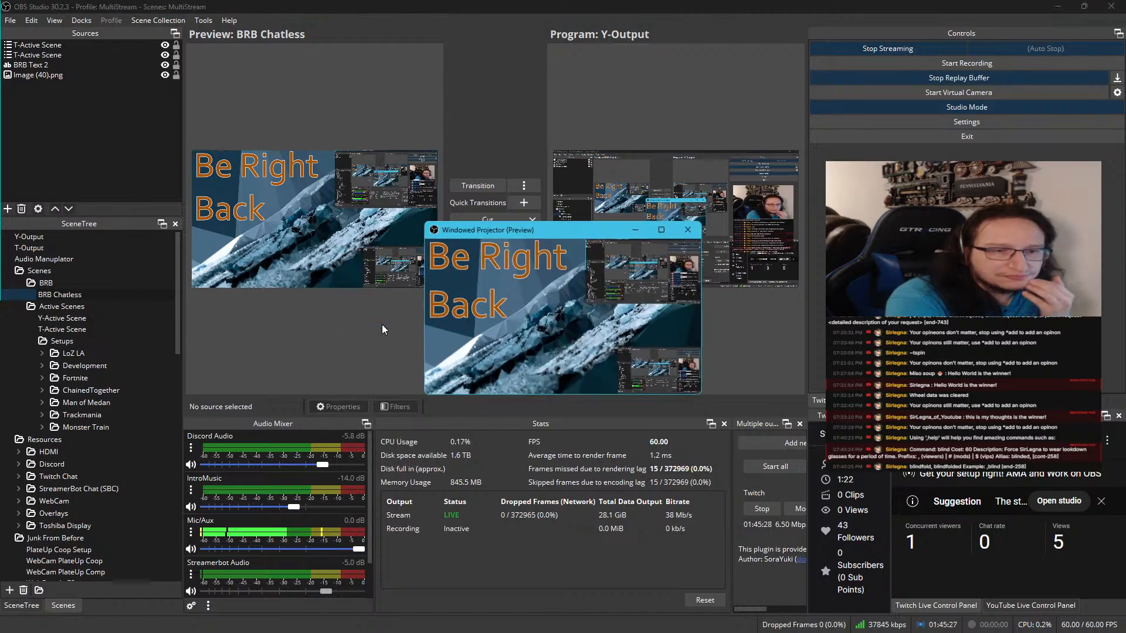
left_click(661, 230)
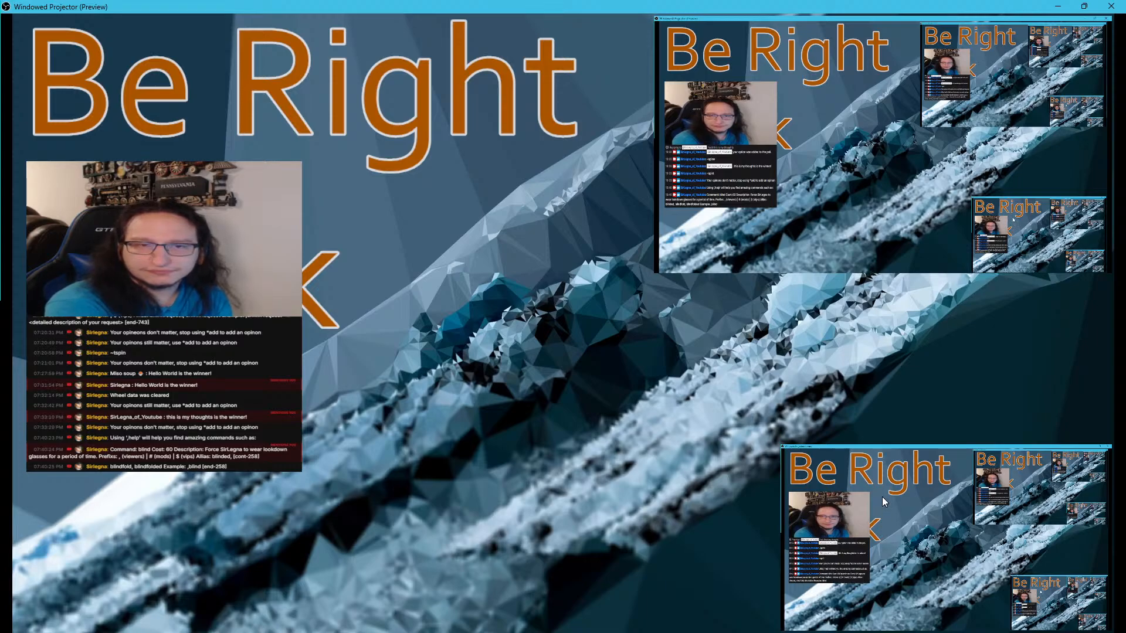
left_click_drag(385, 5, 0, 118)
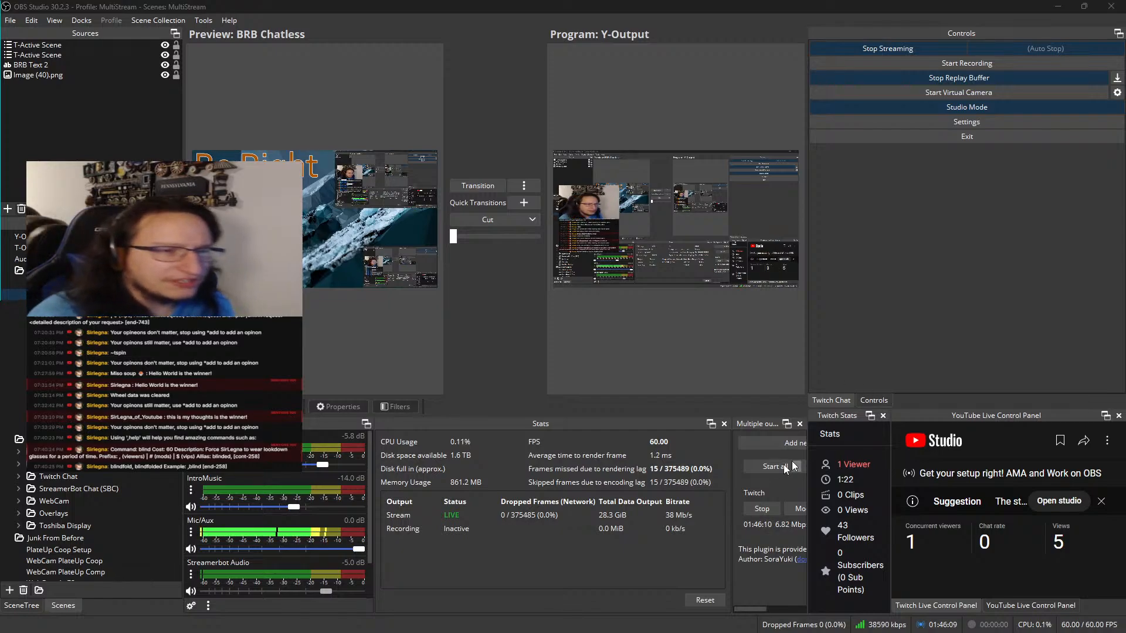
Enlarge the upper T-Active Scene copy until about 600 px remain below it, and clear the selection
left_click(353, 201)
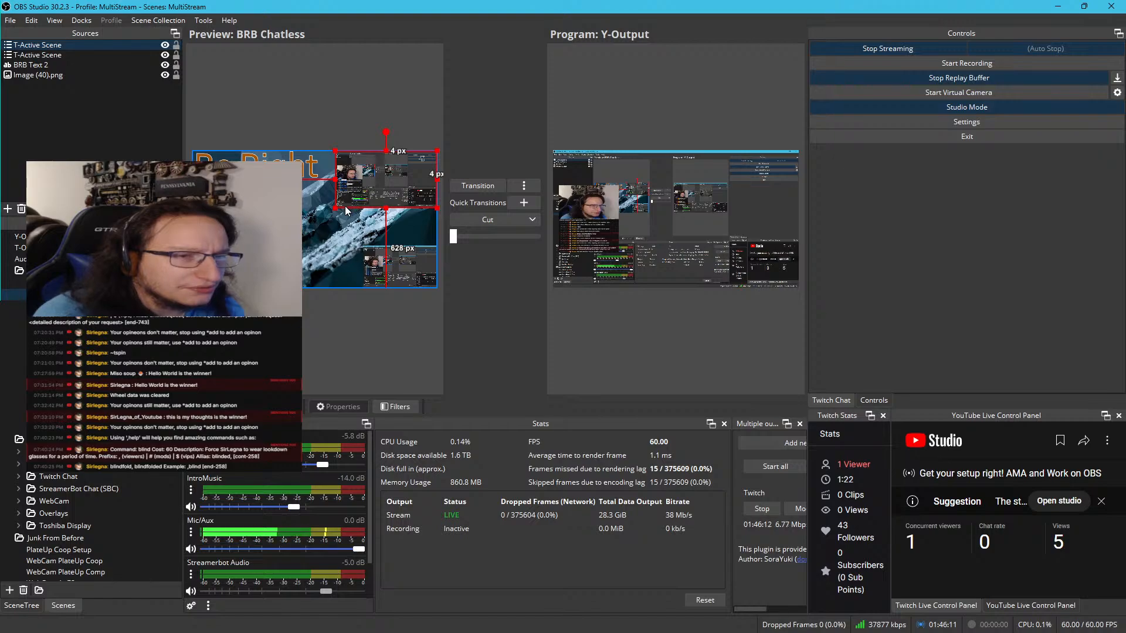
left_click_drag(336, 207, 333, 212)
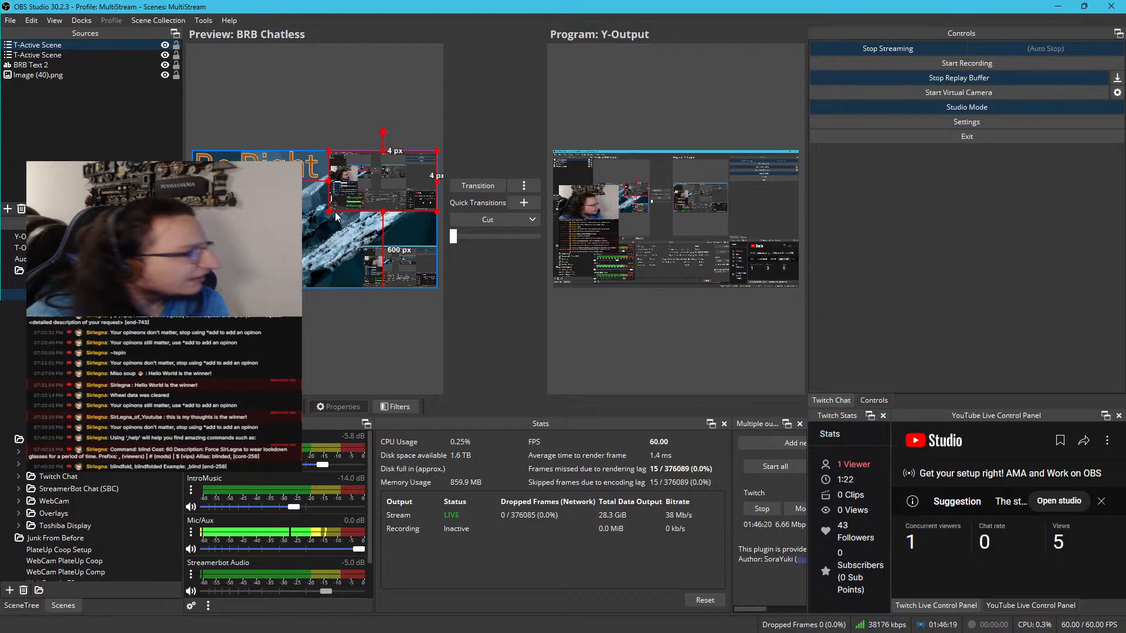
left_click(310, 333)
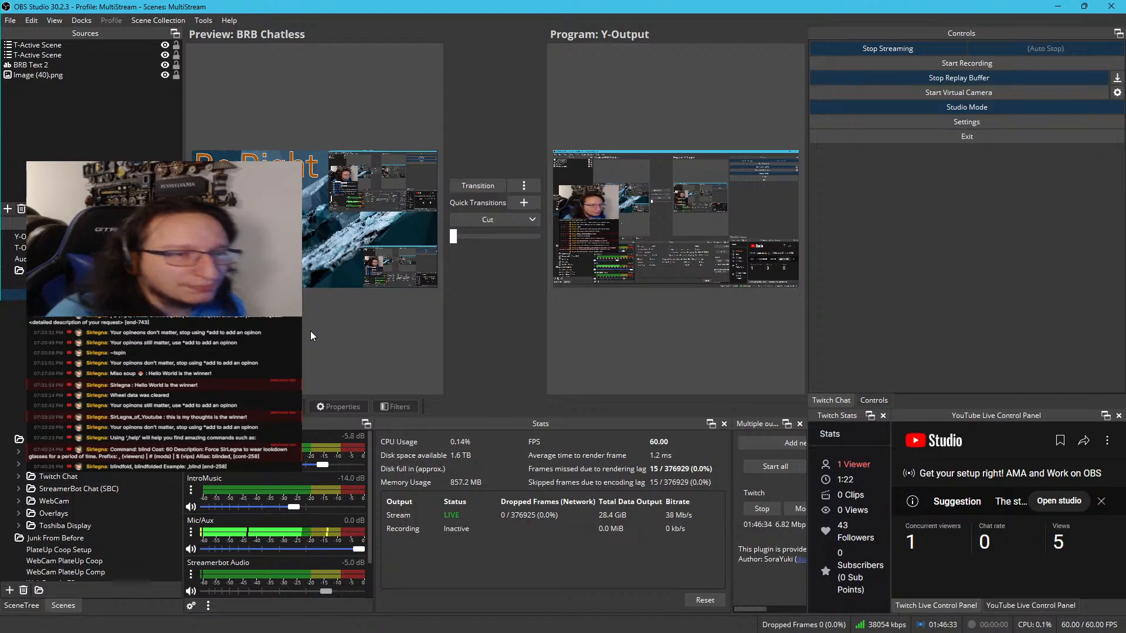
Check the spacing of both T-Active Scene copies in the preview and the projector, then close the projector and clear the selection
left_click(375, 178)
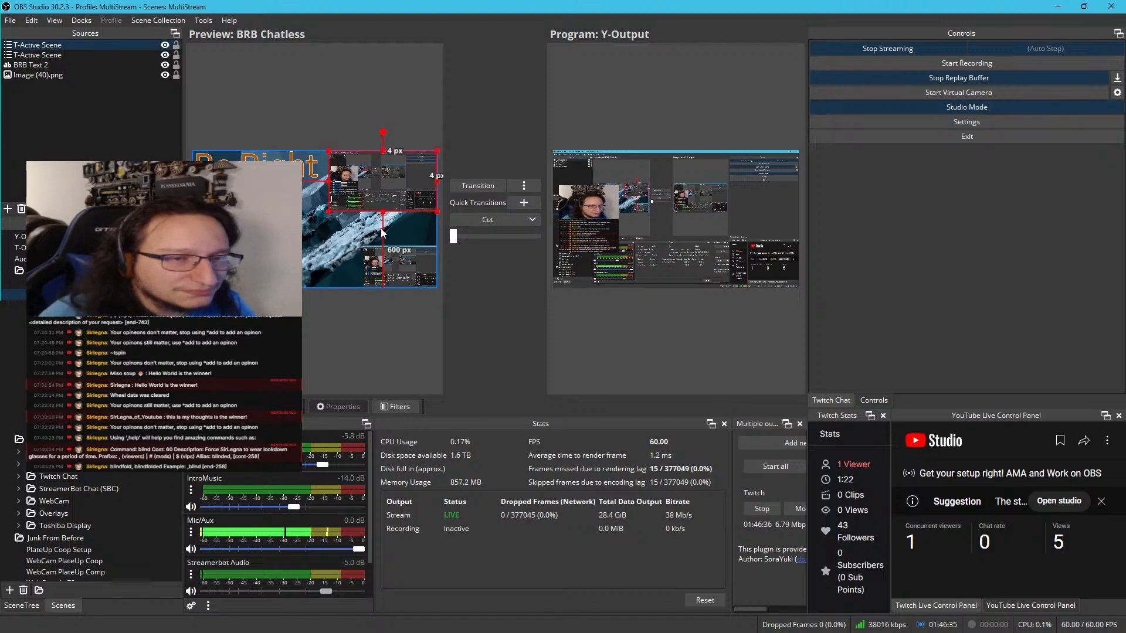
left_click(382, 254)
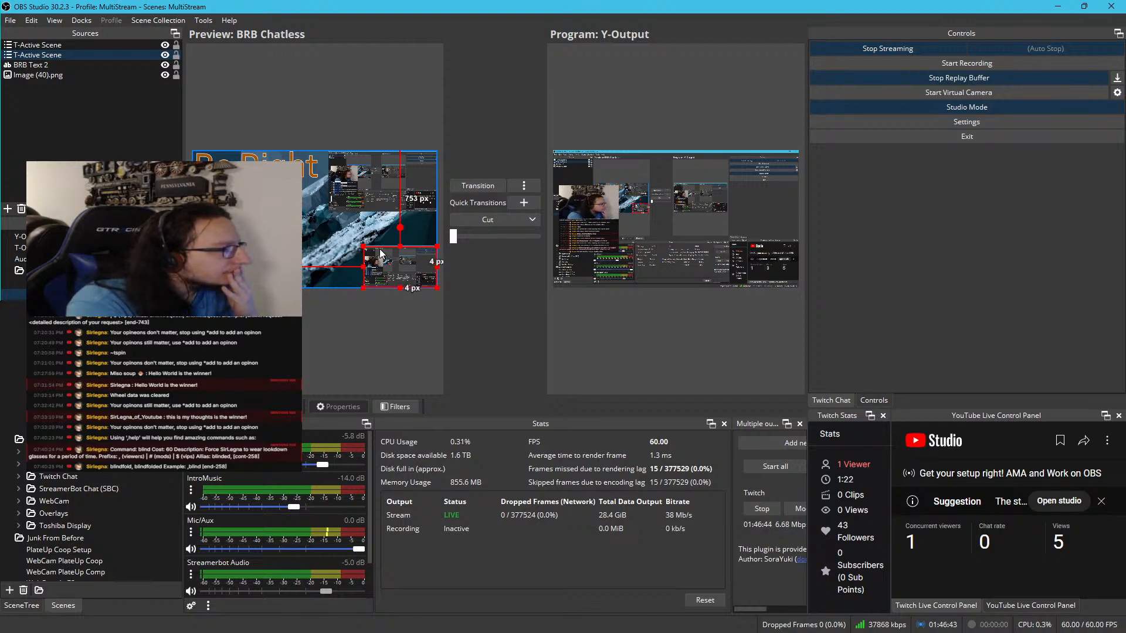
left_click(368, 170)
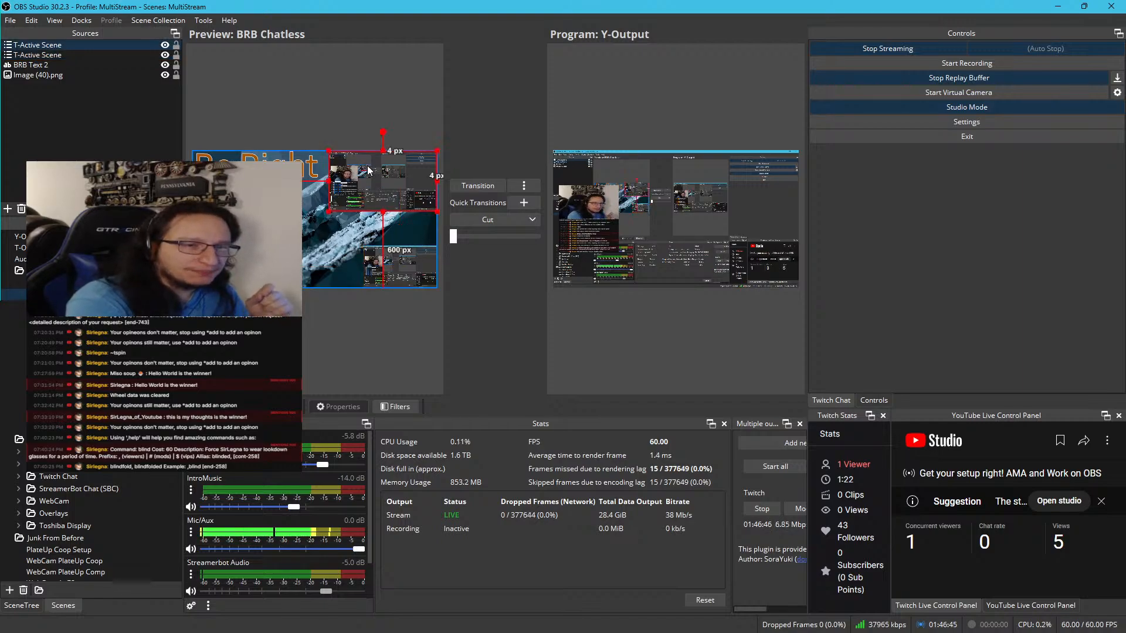
left_click(380, 276)
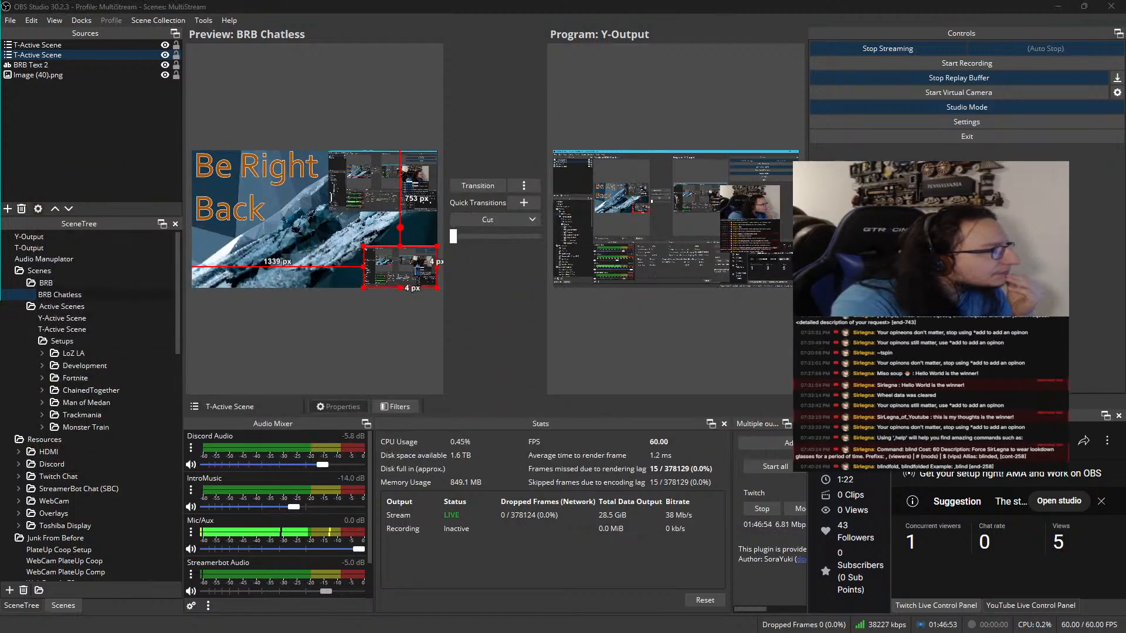
left_click_drag(734, 366, 538, 2)
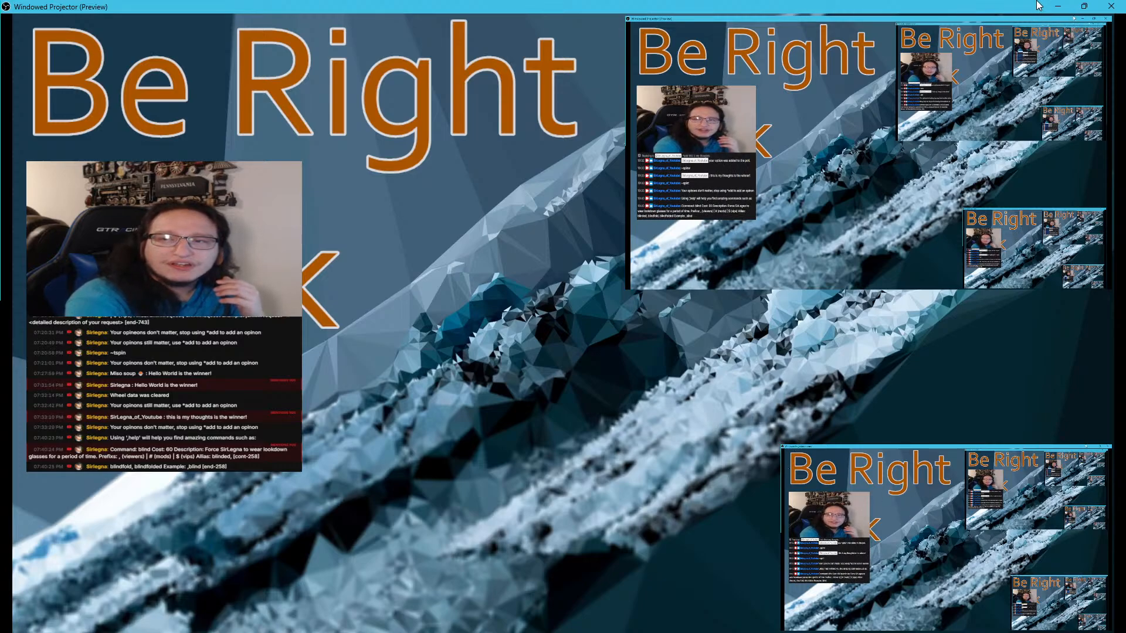
left_click_drag(1037, 6, 457, 258)
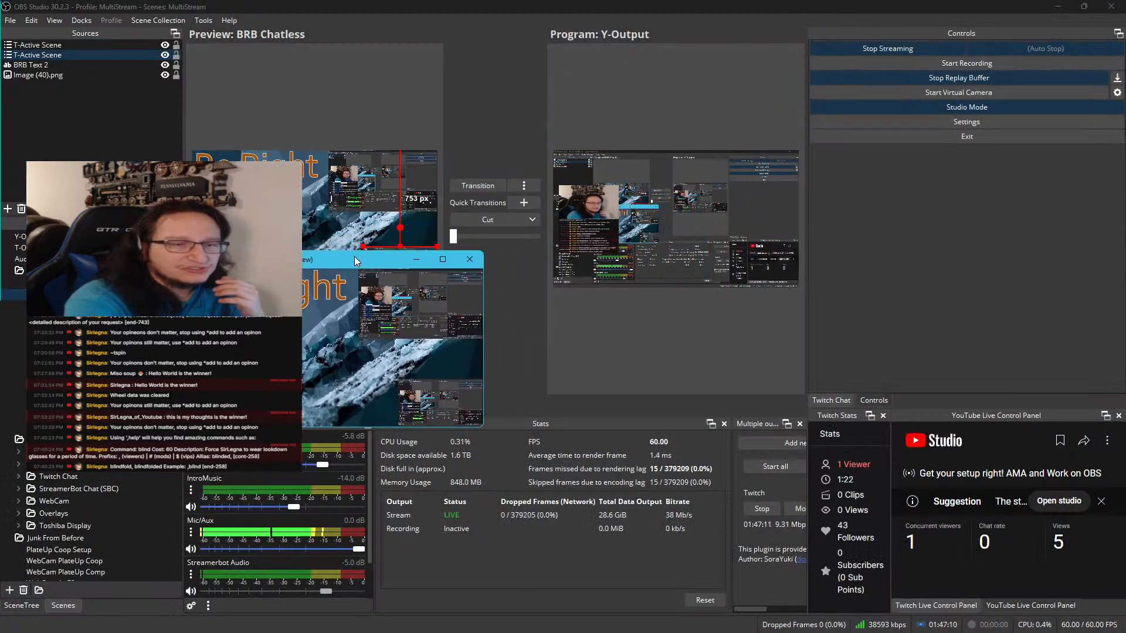
left_click(482, 255)
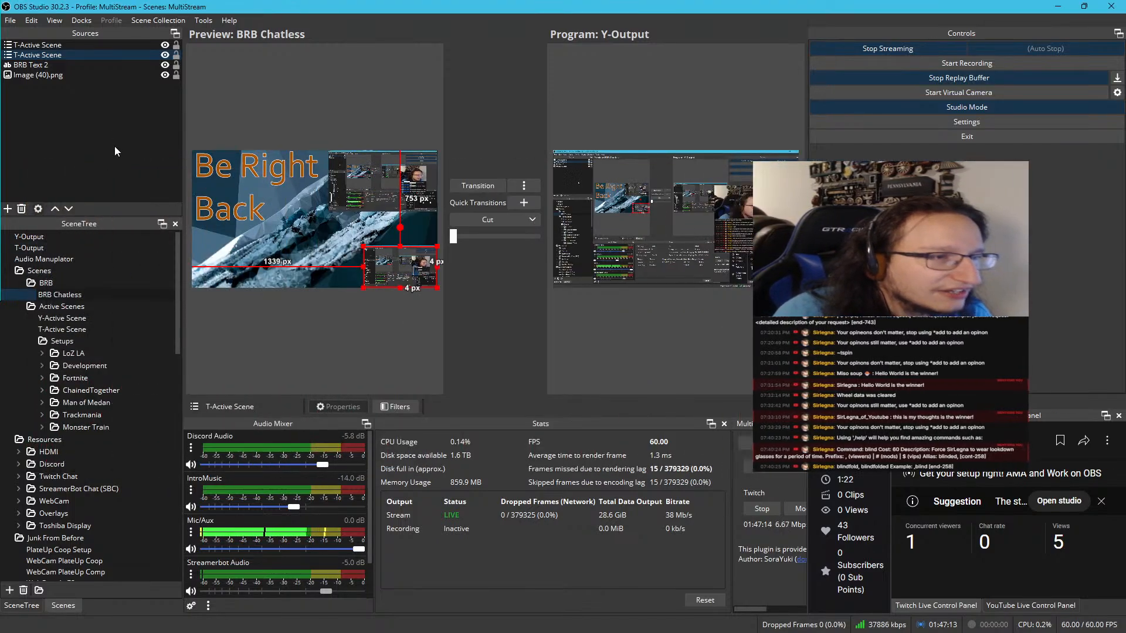
left_click(115, 146)
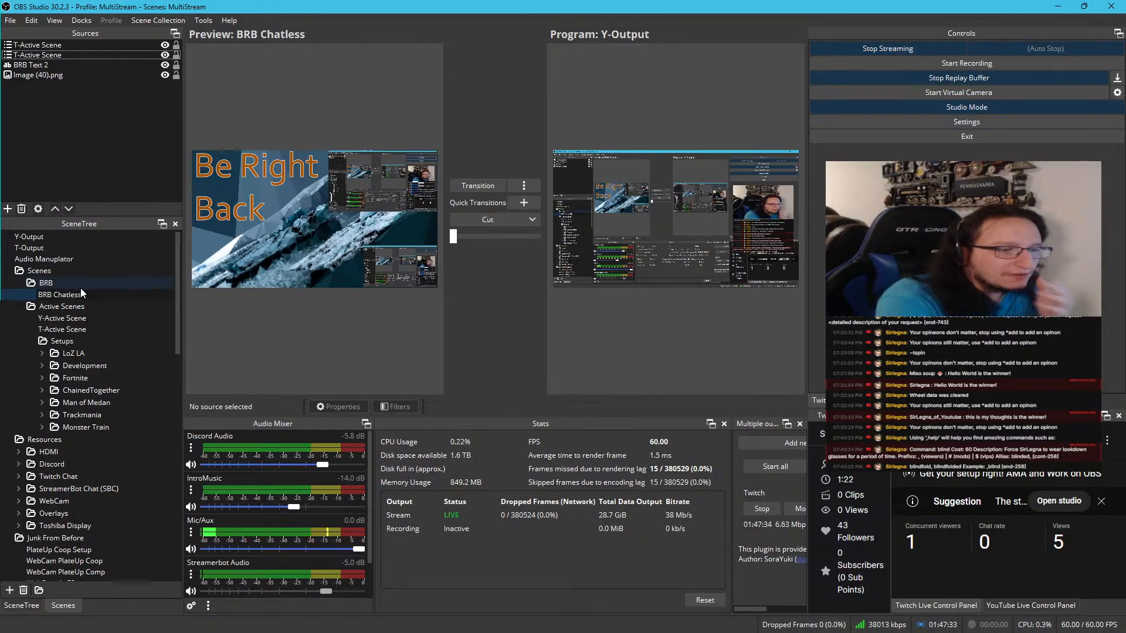
left_click(41, 353)
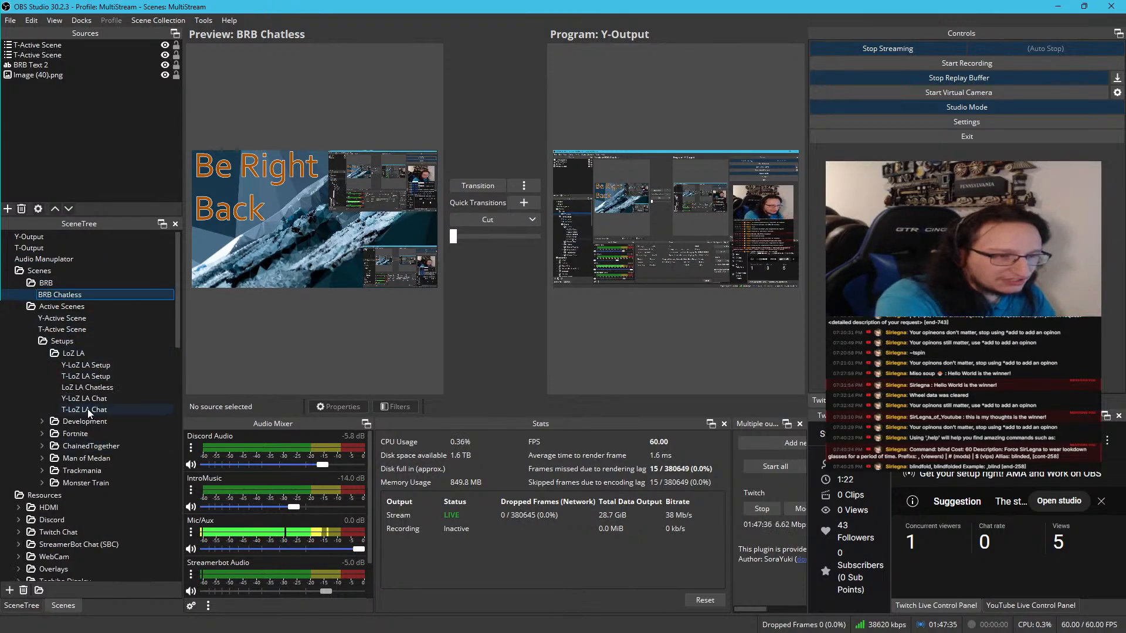
left_click(47, 294)
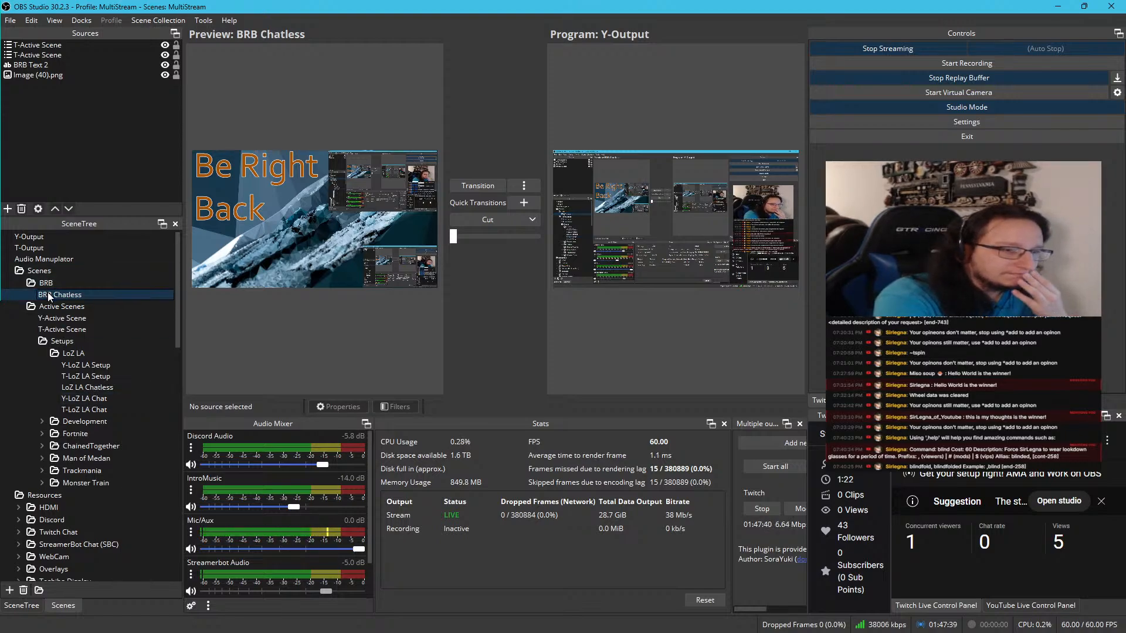
right_click(47, 295)
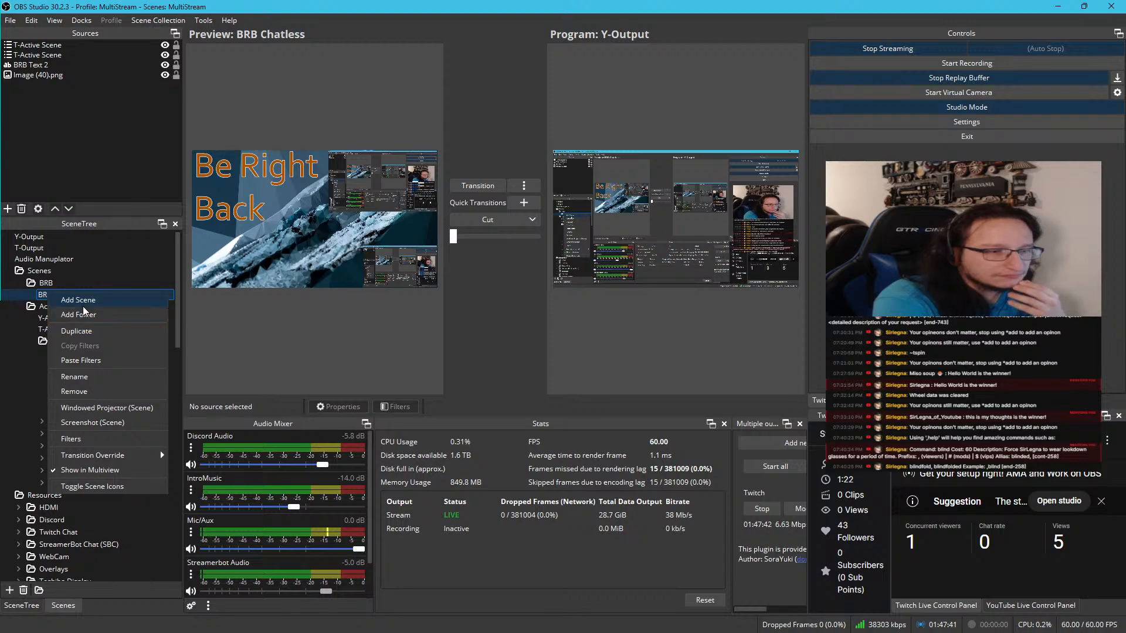
left_click(93, 151)
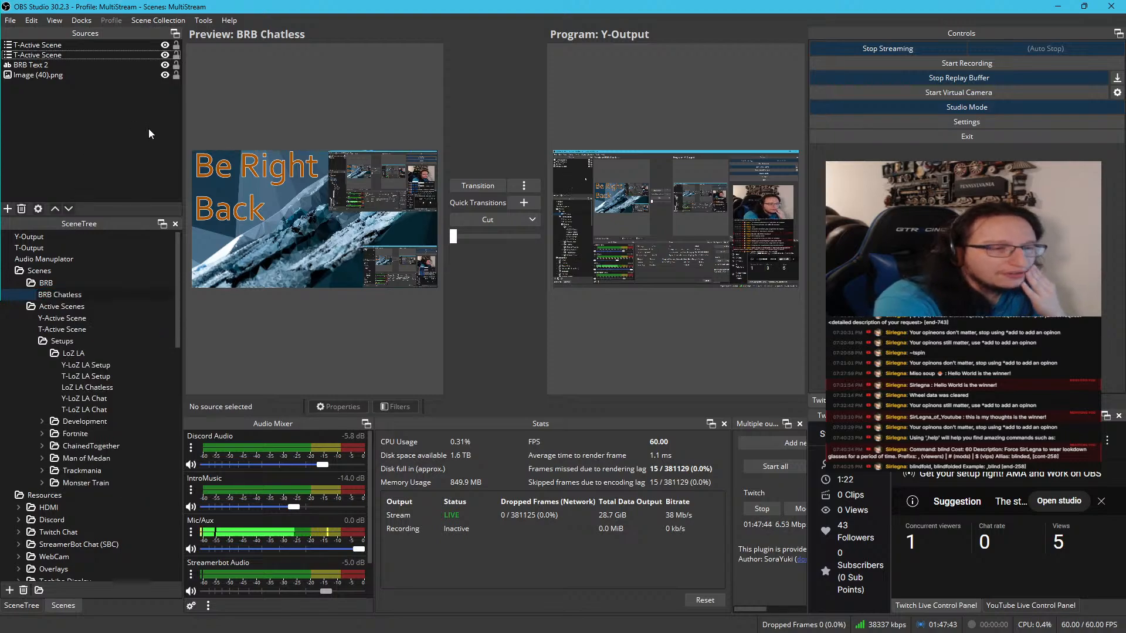
Duplicate the Twitch Chat - Template scene as "Twitch Chat - BRB" and place it below the template in the Twitch Chat folder
scroll(88, 486, "down", 4)
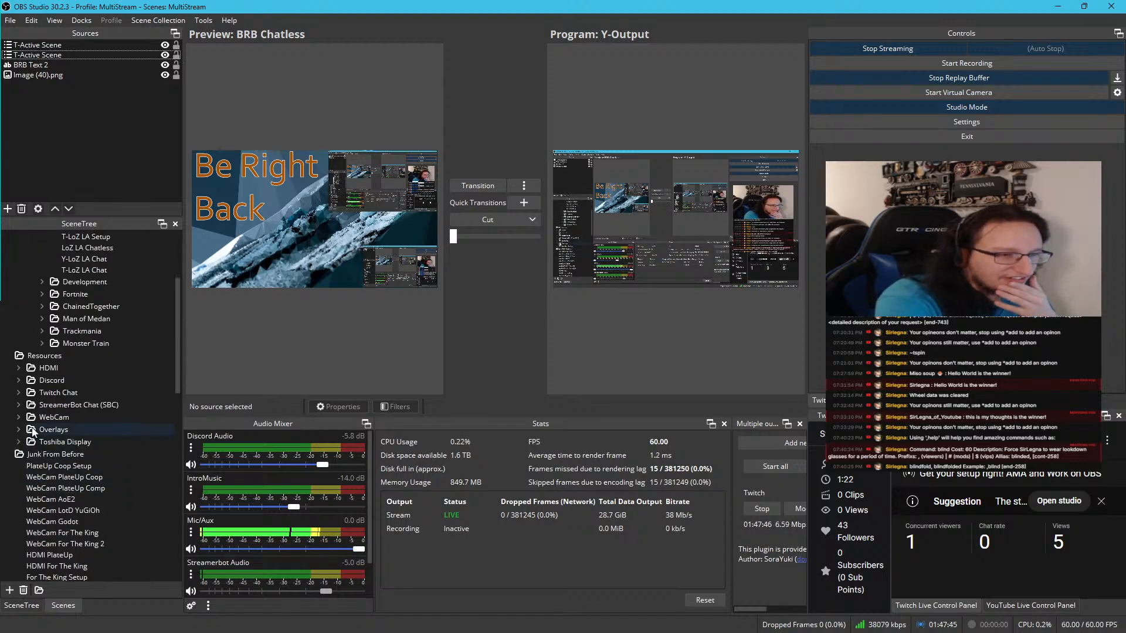
left_click(17, 392)
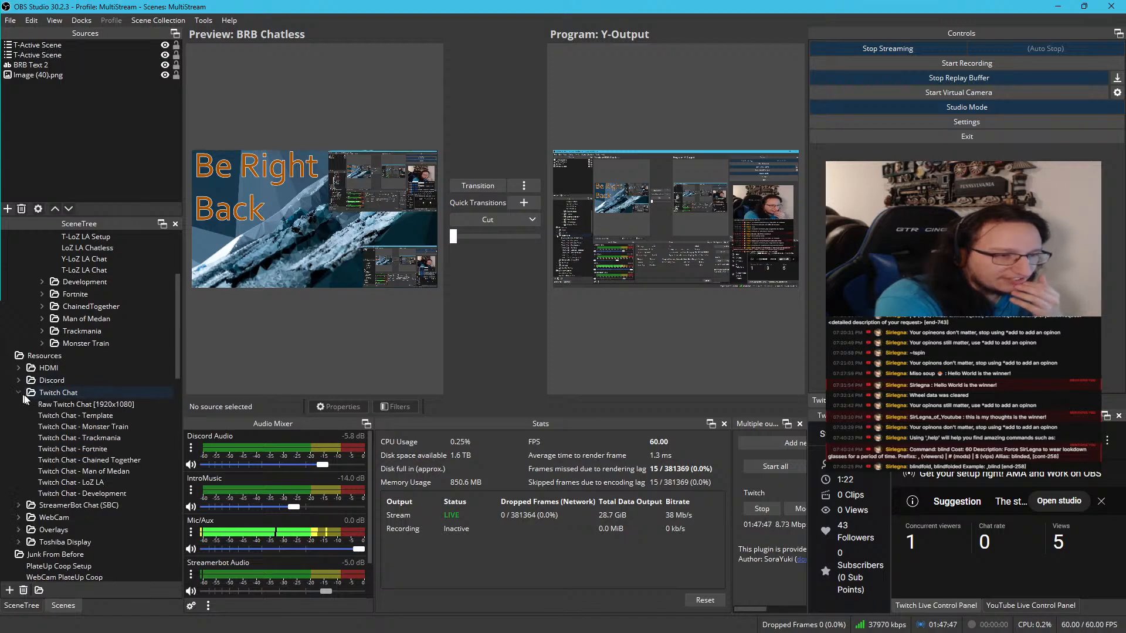
left_click(69, 415)
right_click(68, 415)
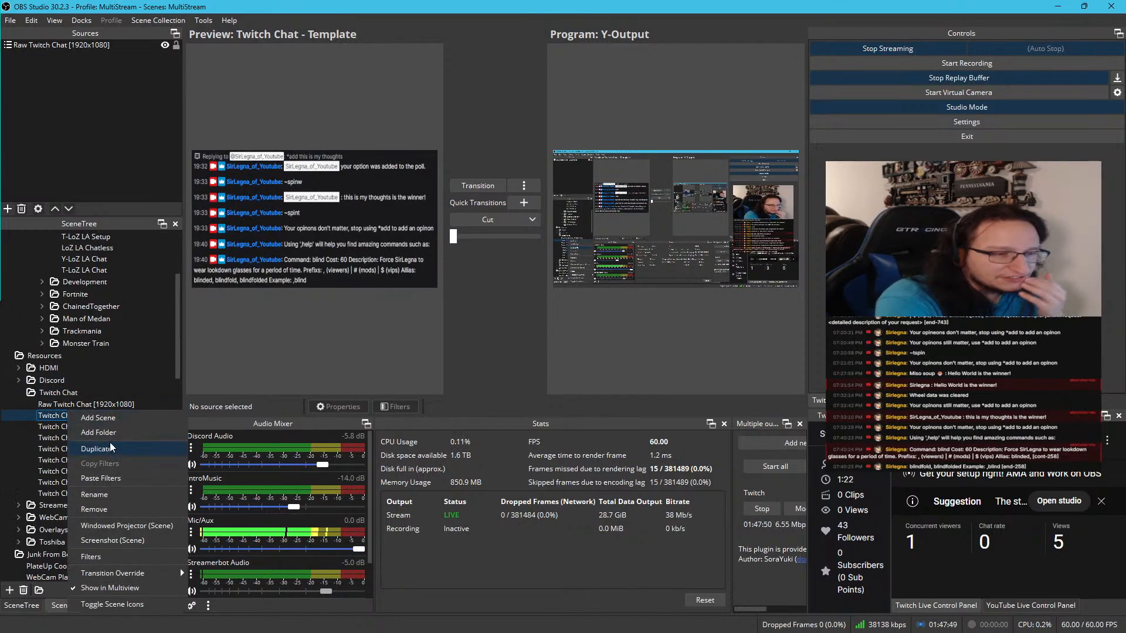
left_click(112, 448)
left_click(453, 317)
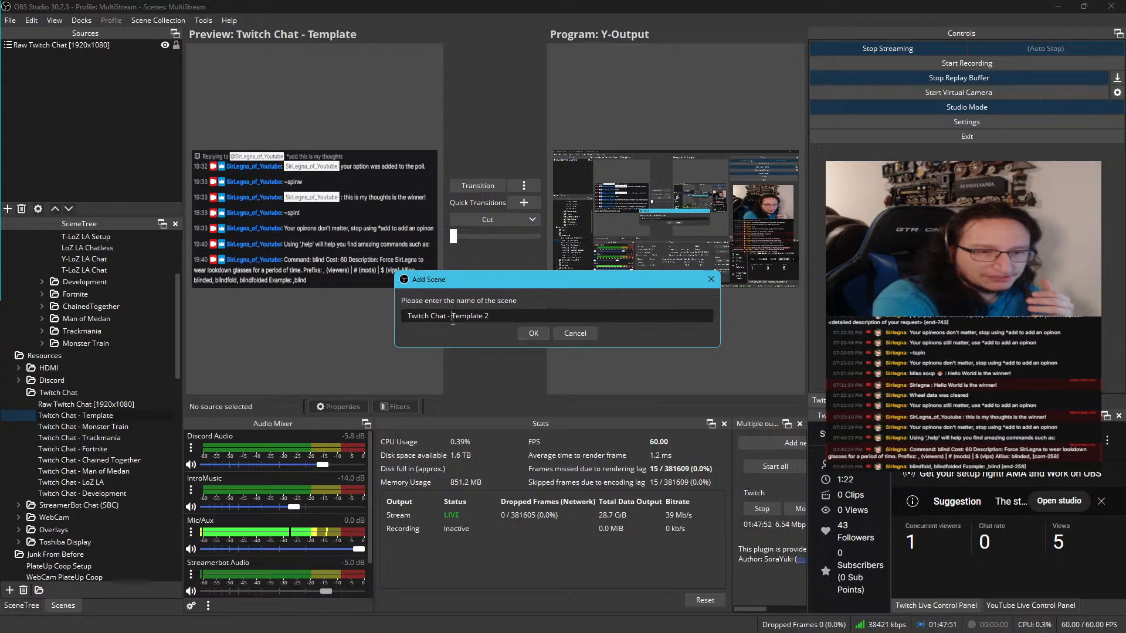
left_click_drag(453, 320, 603, 352)
type("BN")
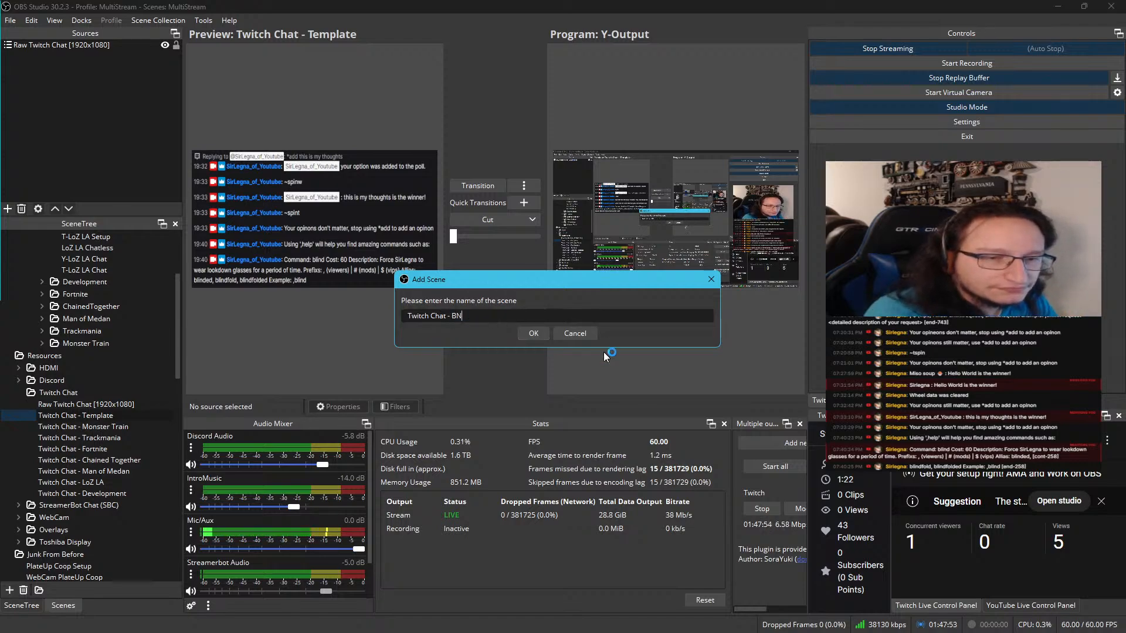
key("BackSpace")
type("RB")
key("Return")
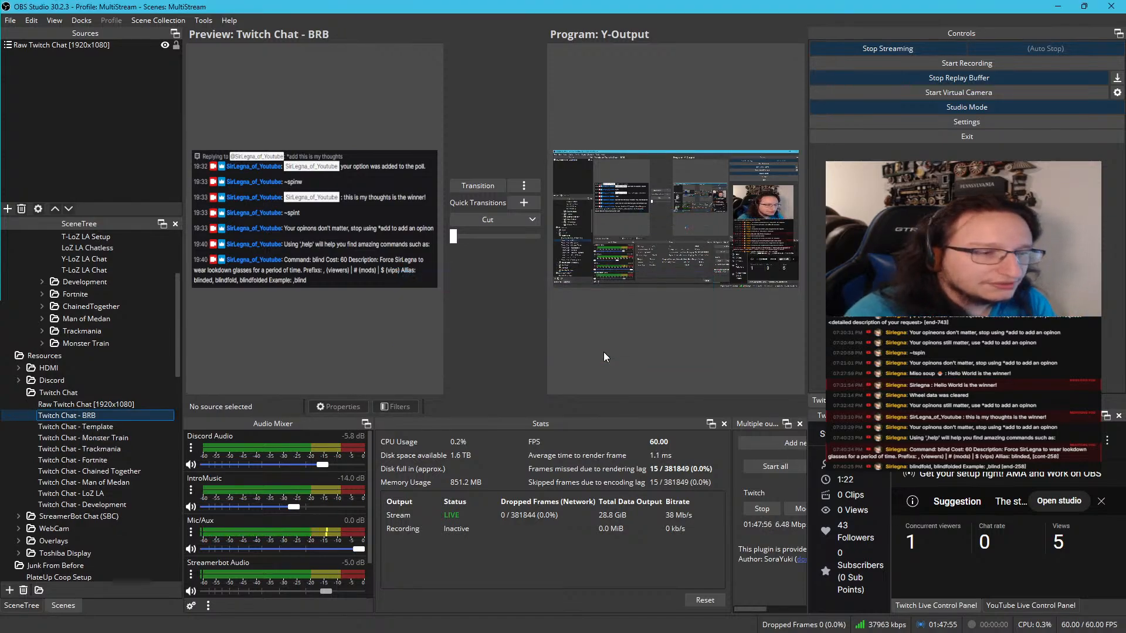
left_click_drag(114, 419, 115, 429)
scroll(123, 371, "up", 4)
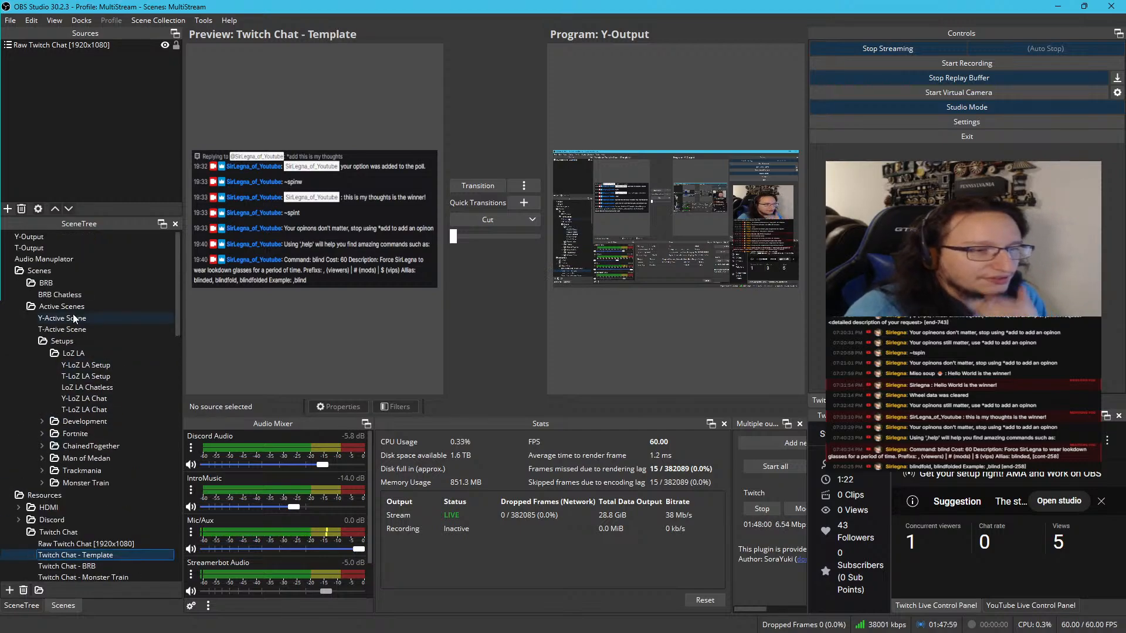
Add the existing Twitch Chat - BRB scene as a source in BRB Chatless and place it between the T-Active Scene copies and BRB Text 2
left_click(65, 295)
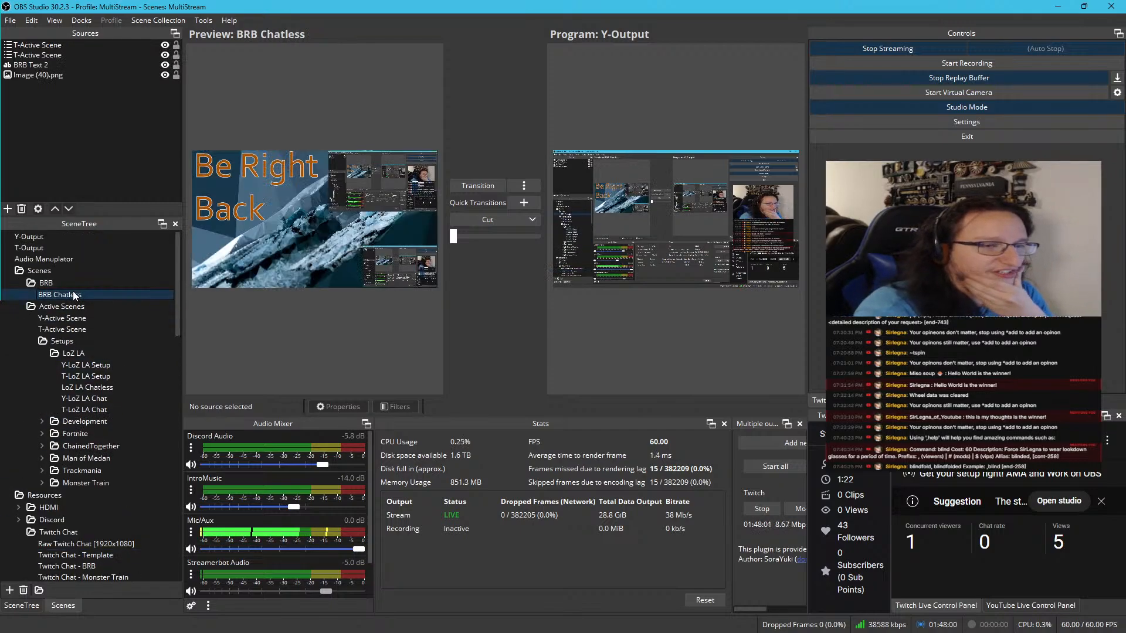
right_click(89, 125)
mouse_move(136, 130)
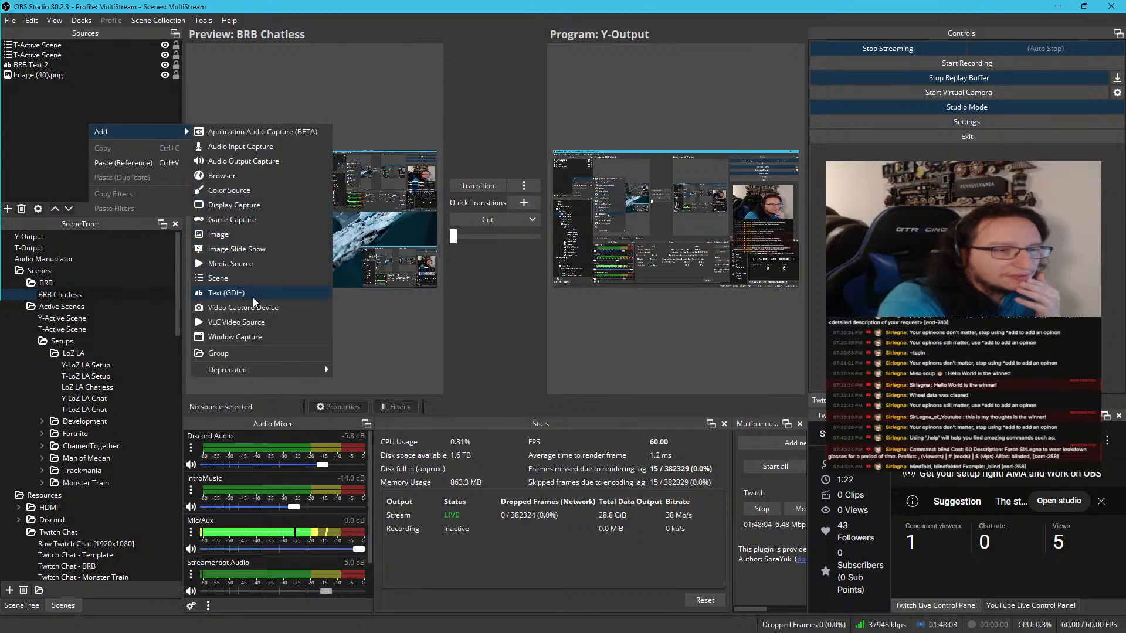
left_click(242, 279)
scroll(541, 315, "down", 5)
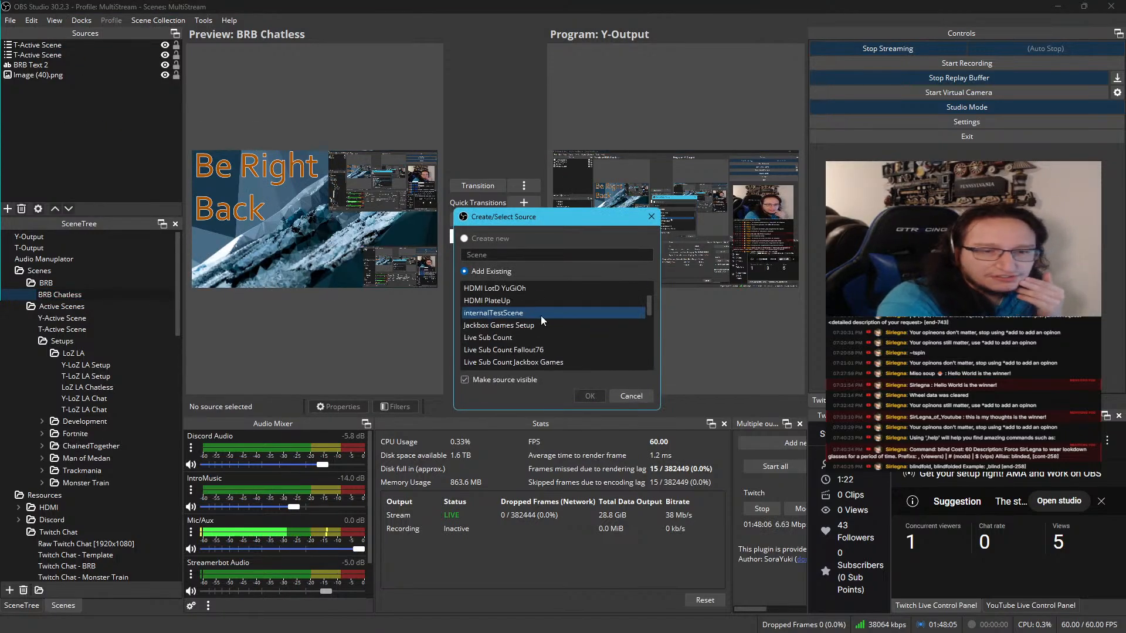
scroll(540, 316, "down", 6)
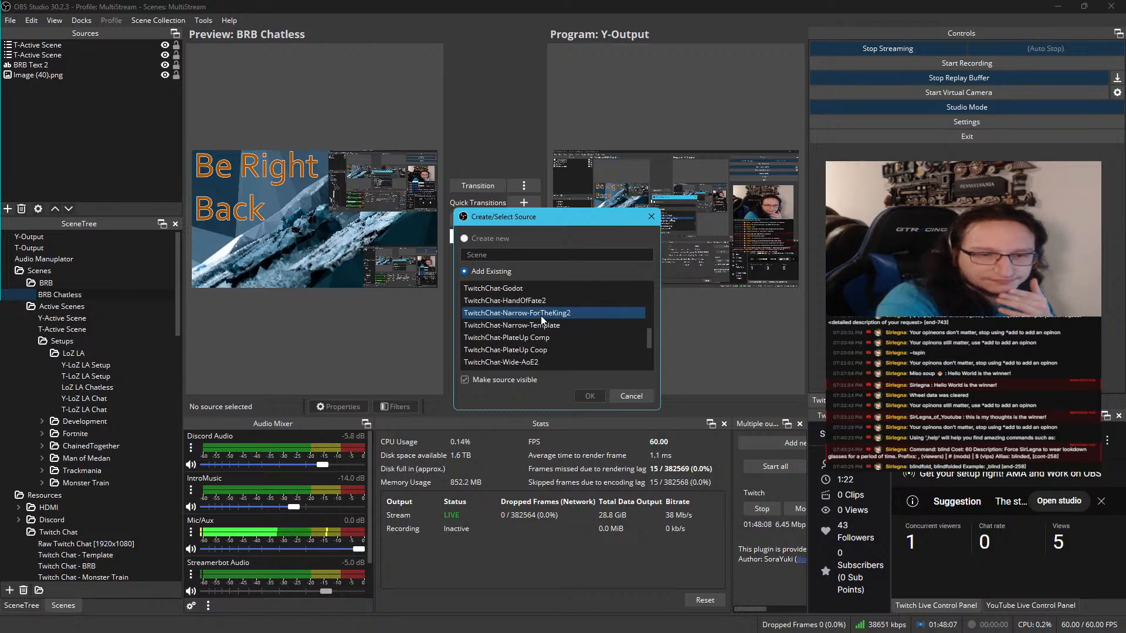
scroll(541, 318, "up", 3)
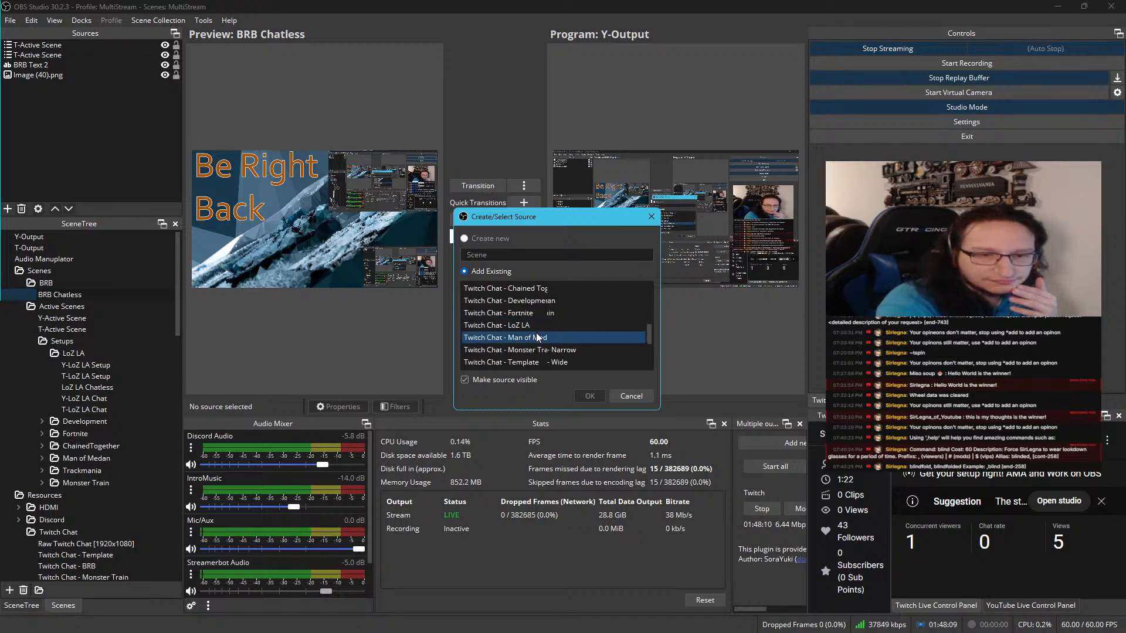
scroll(537, 332, "up", 2)
left_click(539, 312)
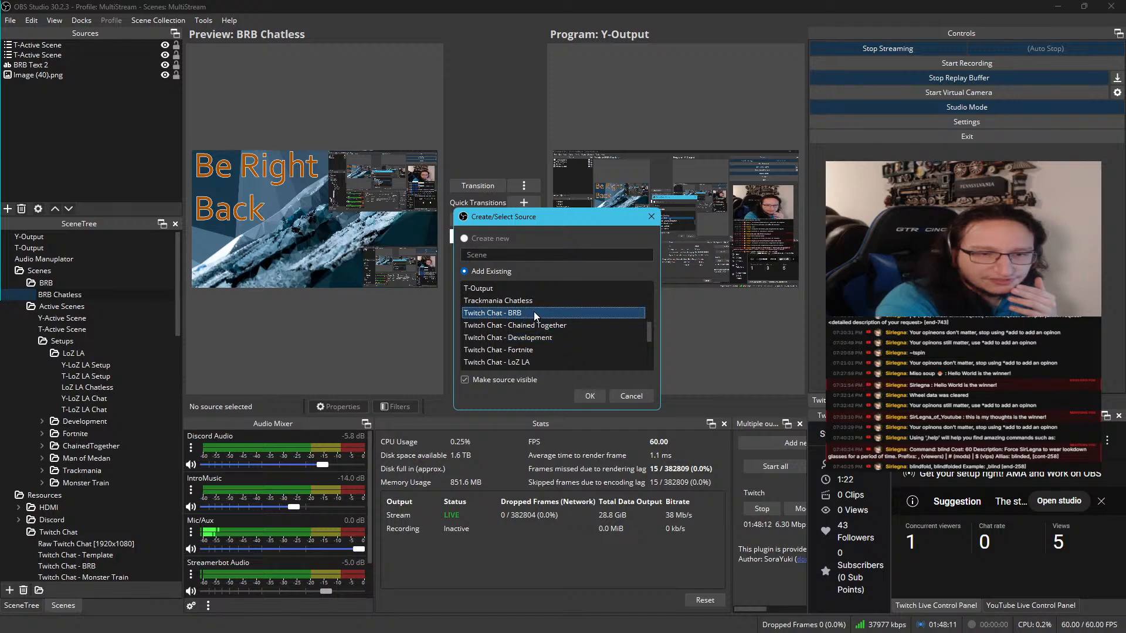
left_click(584, 395)
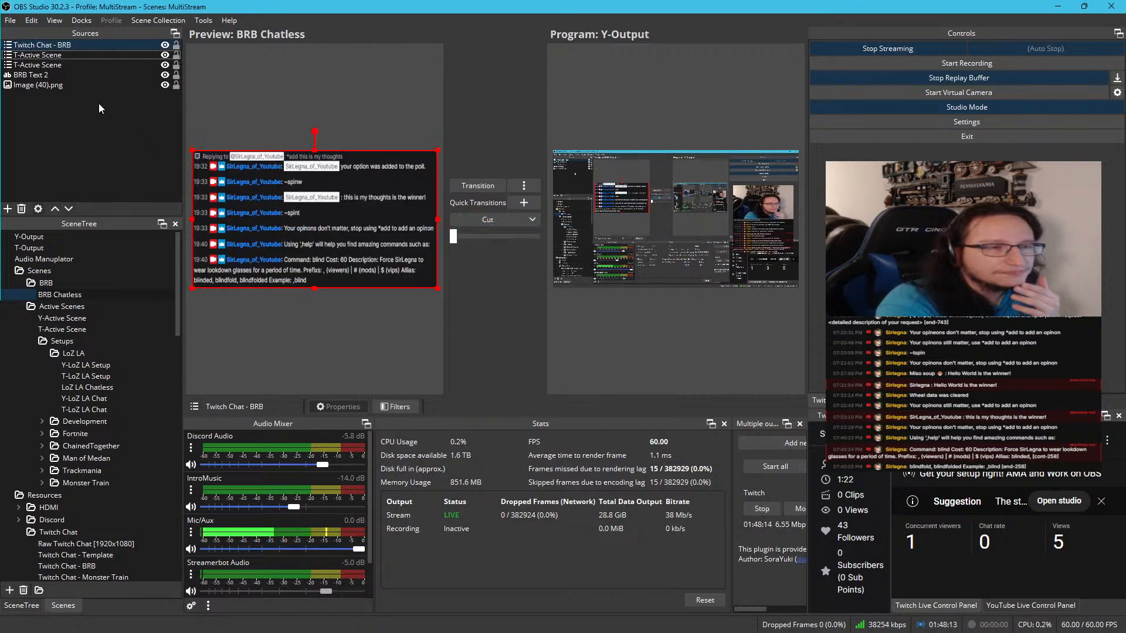
left_click_drag(80, 45, 89, 69)
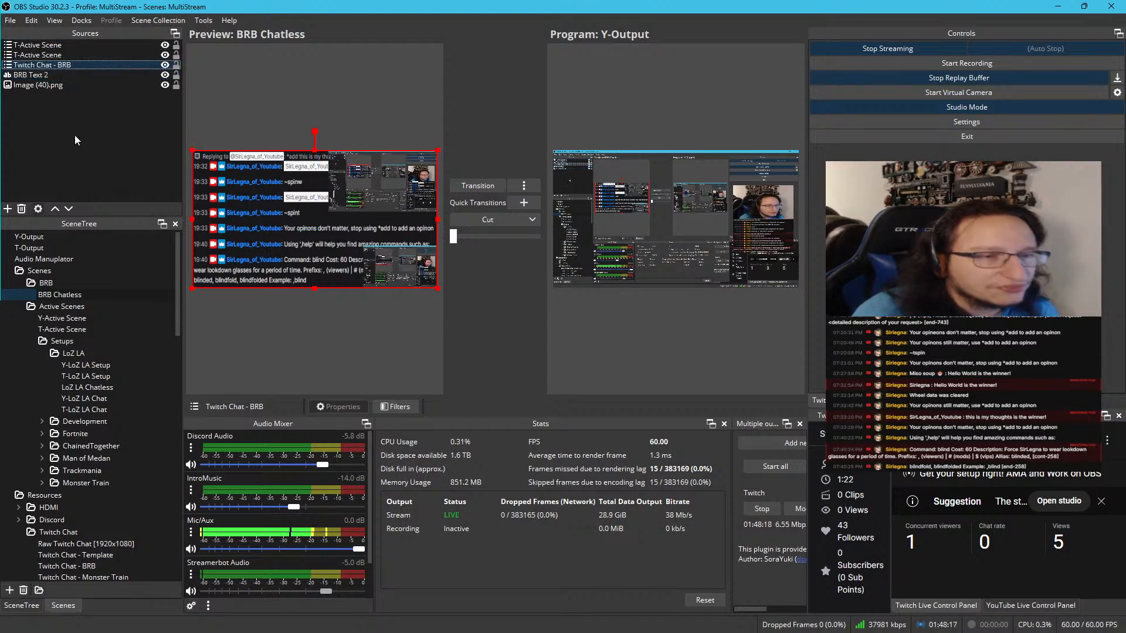
Copy the transform of the larger, upper T-Active Scene source and paste it onto the Twitch Chat - BRB source
left_click(52, 55, "ctrl")
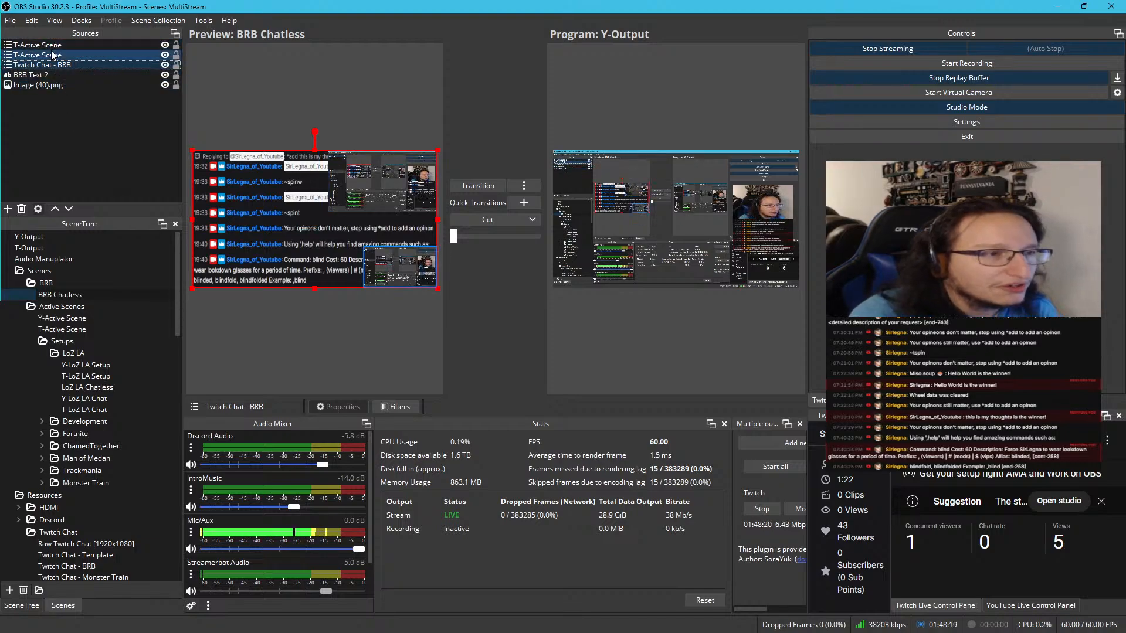
left_click(56, 47)
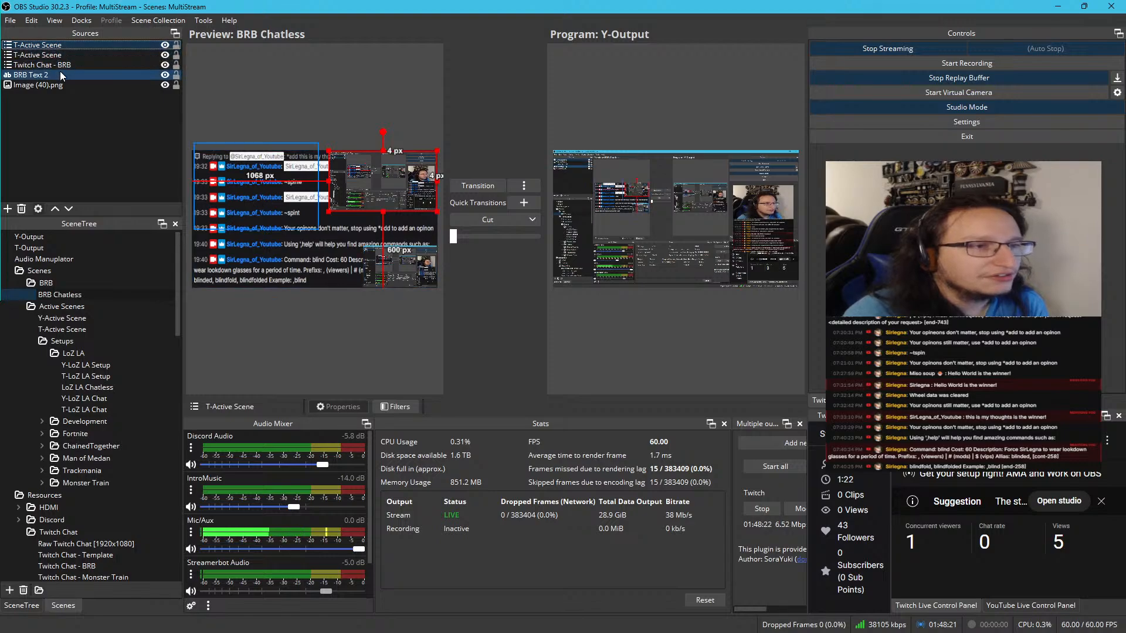
left_click(61, 67)
right_click(61, 67)
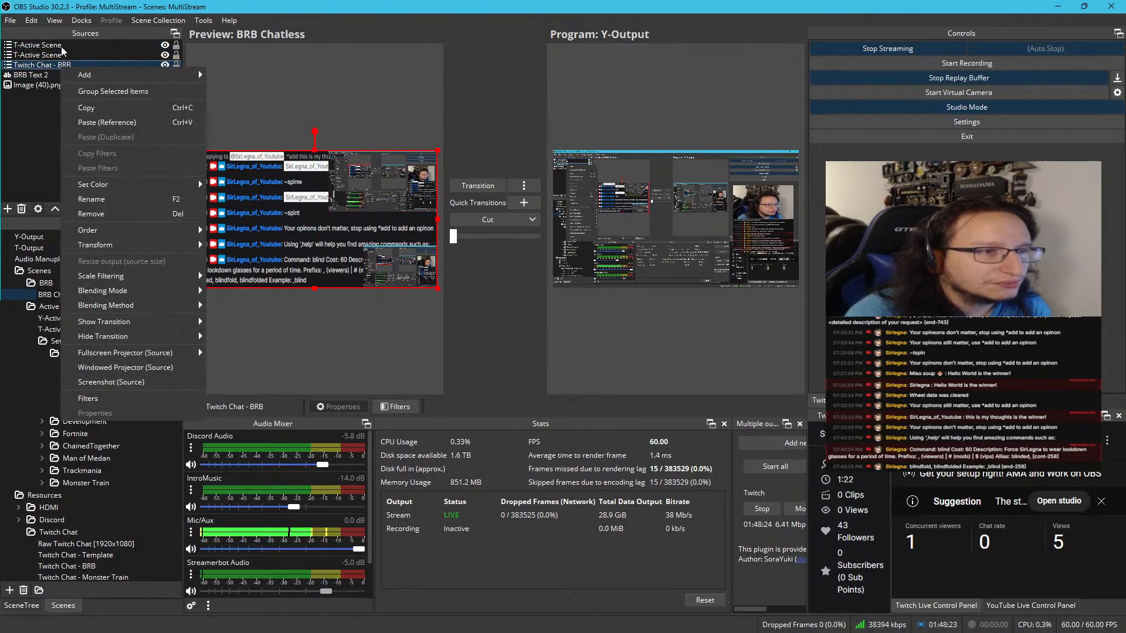
left_click(61, 46)
right_click(61, 46)
mouse_move(119, 316)
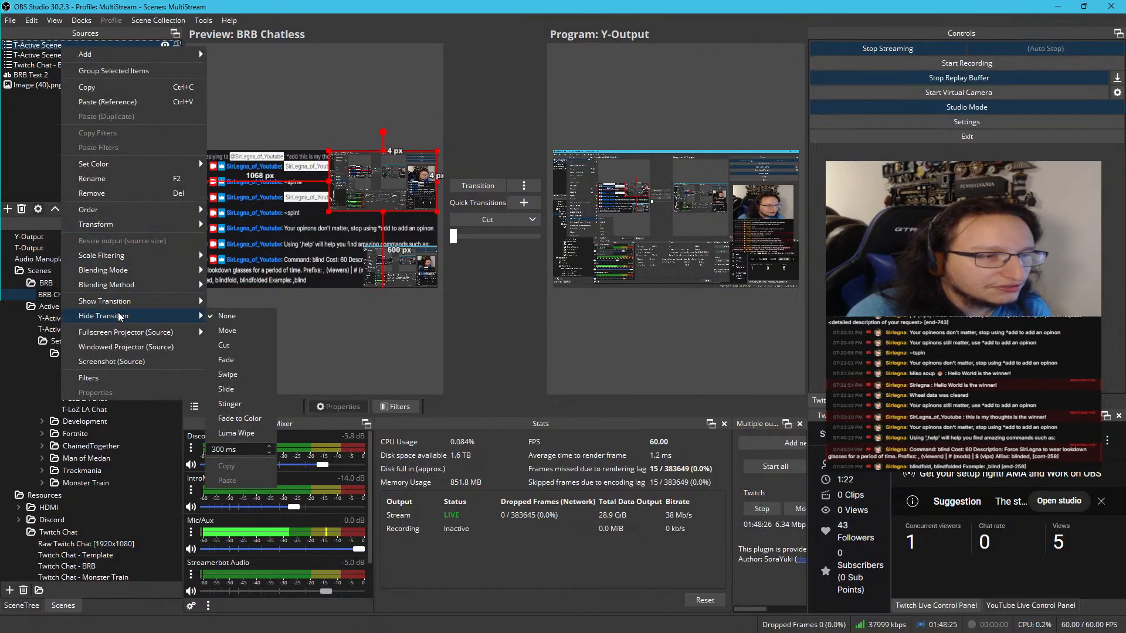
mouse_move(146, 226)
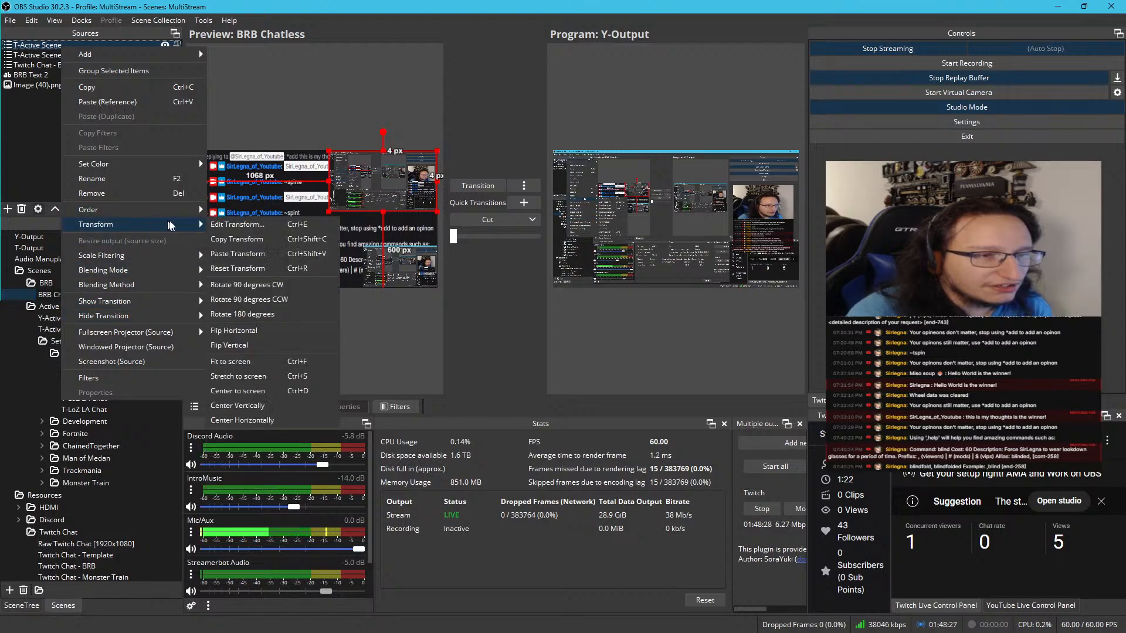
left_click(231, 237)
right_click(68, 62)
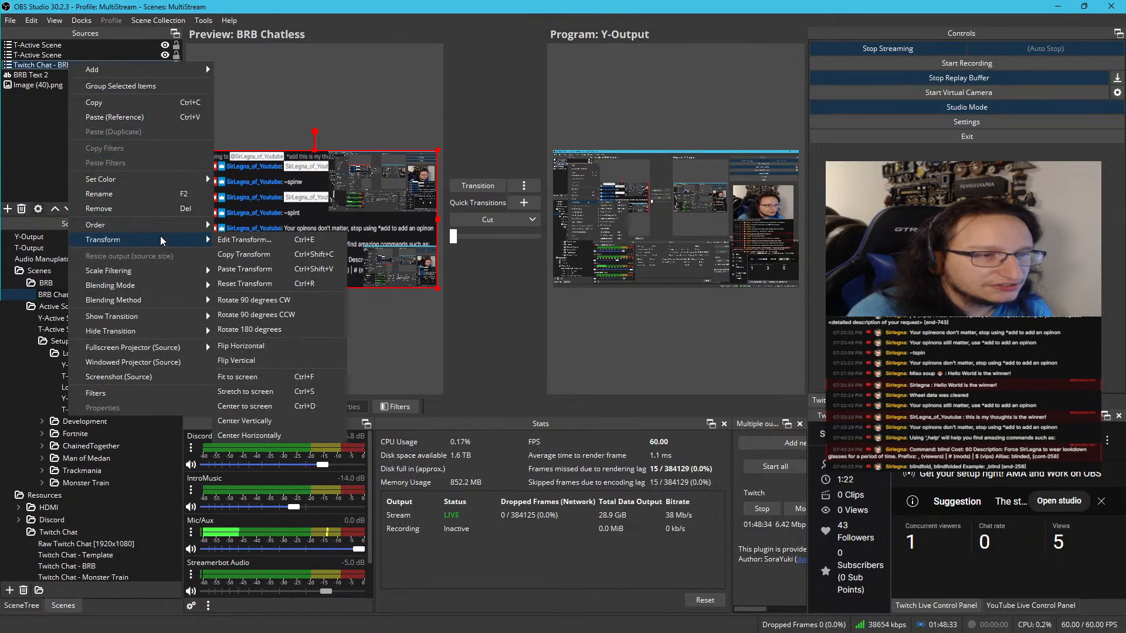
mouse_move(168, 237)
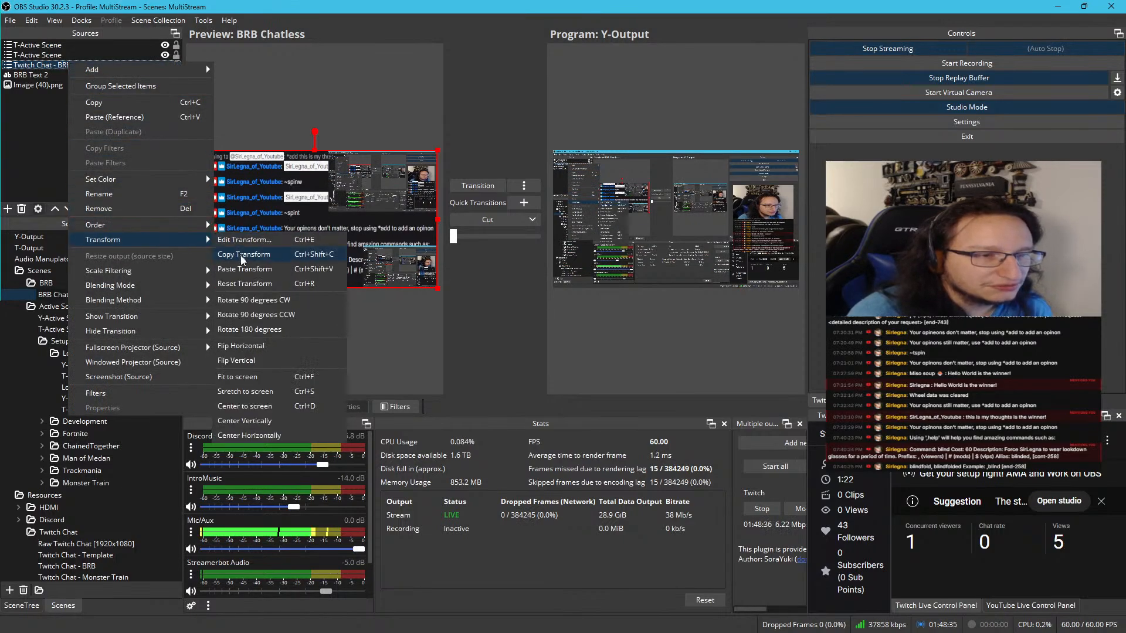
left_click(243, 269)
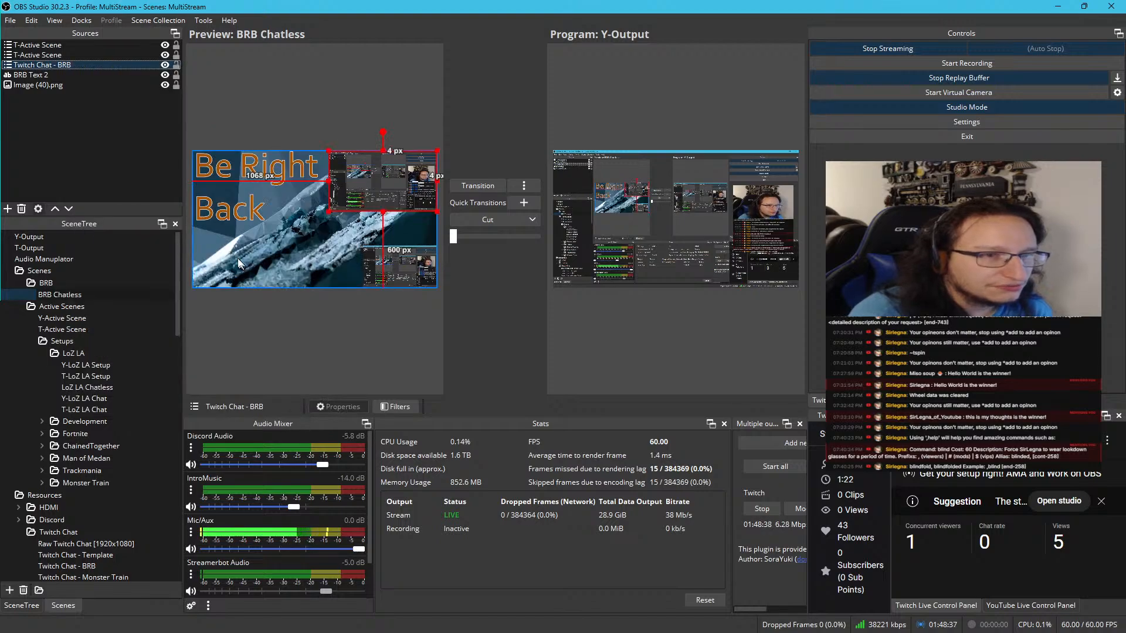
Remove the larger, upper T-Active Scene source from the BRB Chatless scene
left_click(89, 45)
key("Delete")
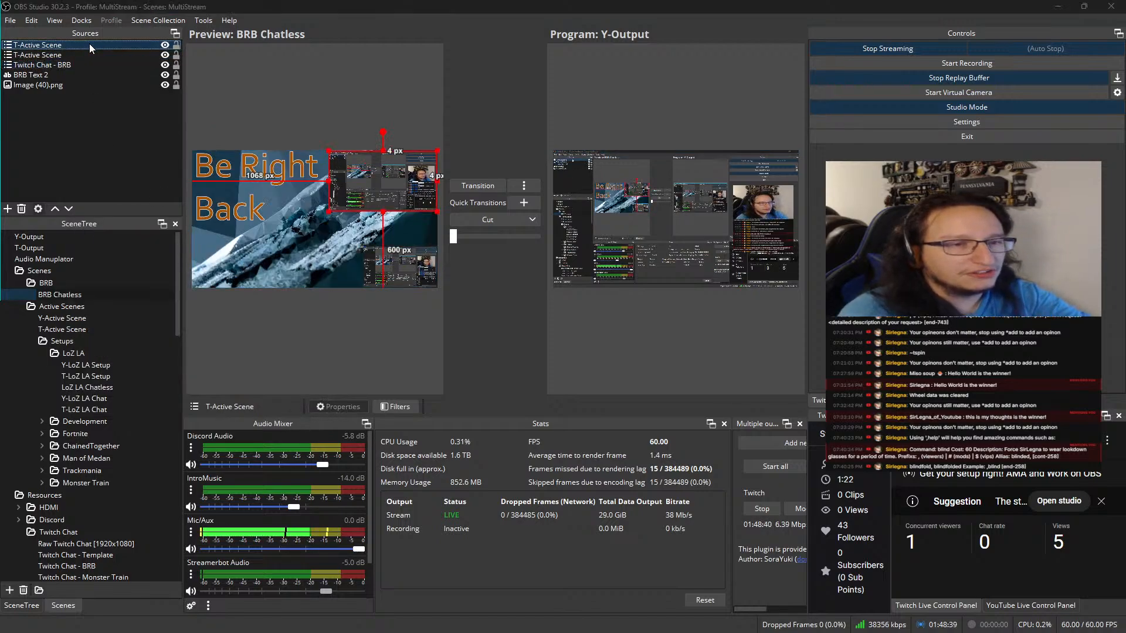
left_click(613, 330)
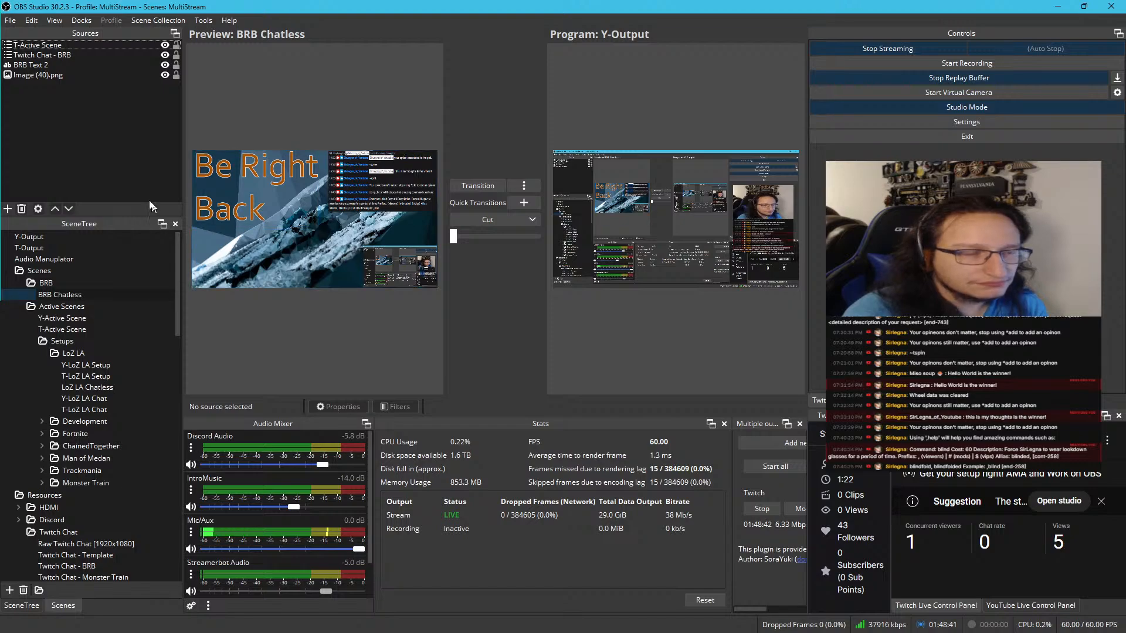
Check the BRB Chatless layout with the Twitch chat in a maximized windowed preview projector, then close the projector
right_click(312, 100)
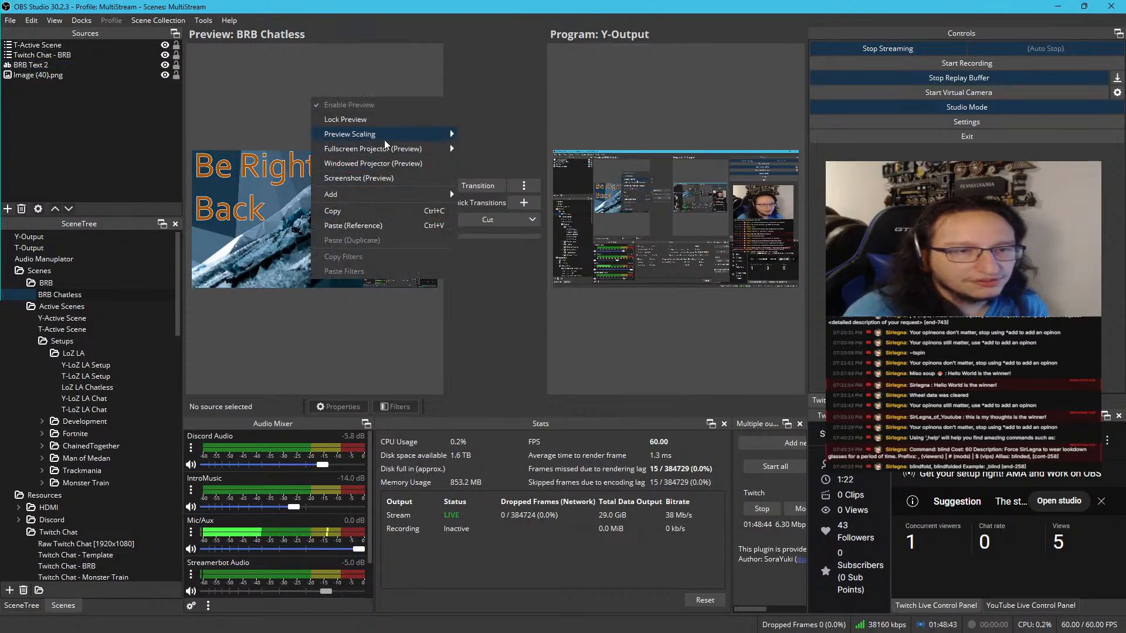
left_click(375, 164)
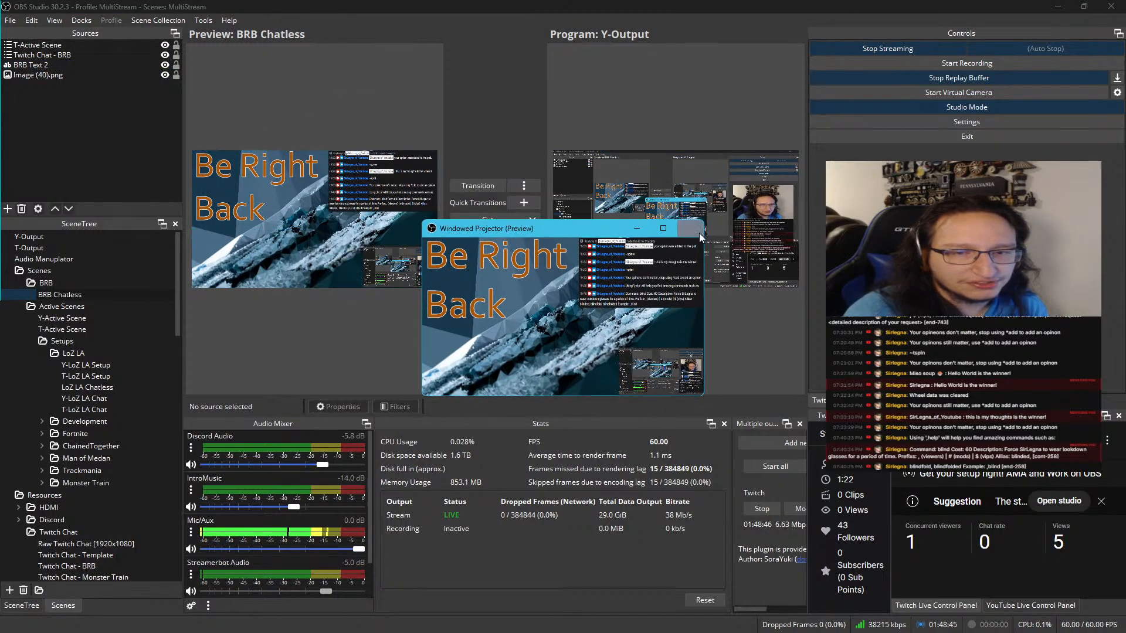
left_click(664, 229)
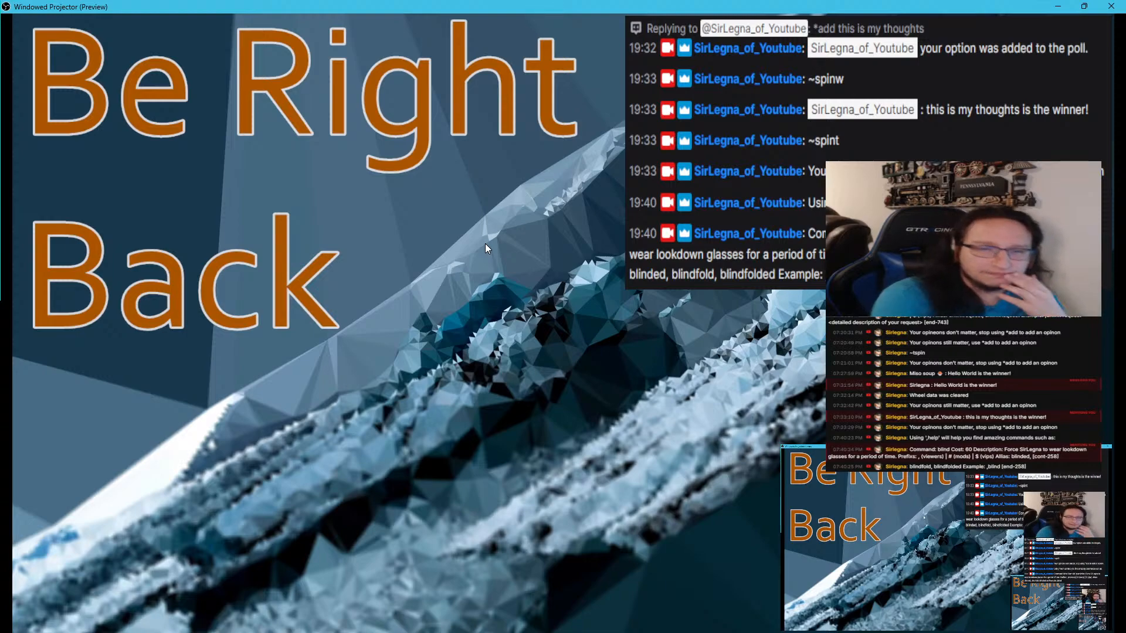
left_click_drag(536, 6, 333, 194)
left_click(468, 199)
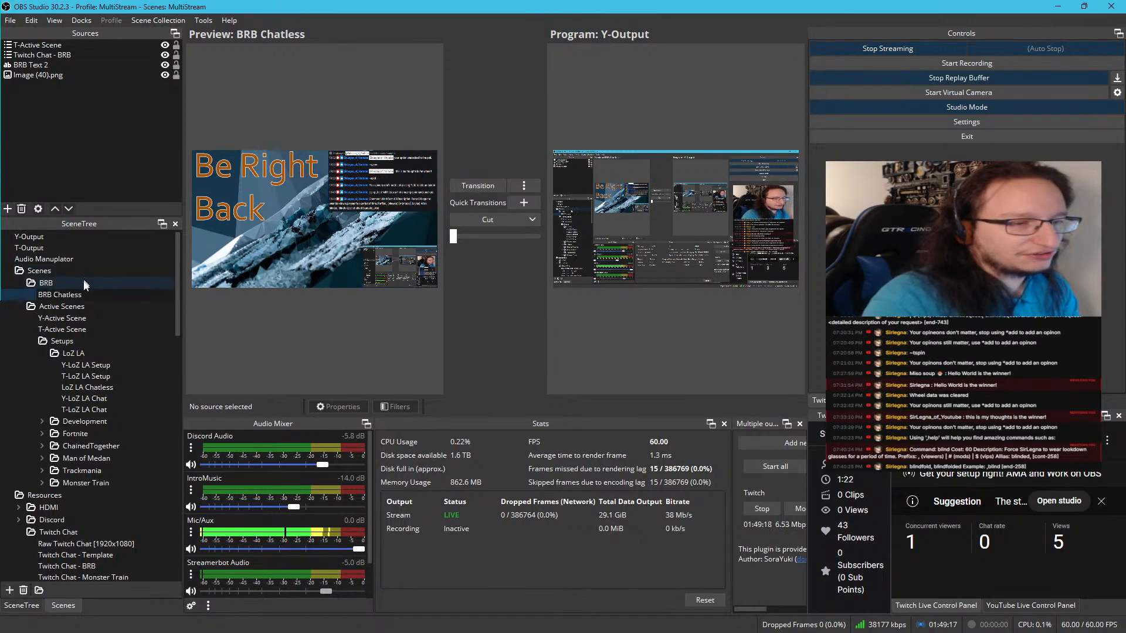
left_click(75, 294)
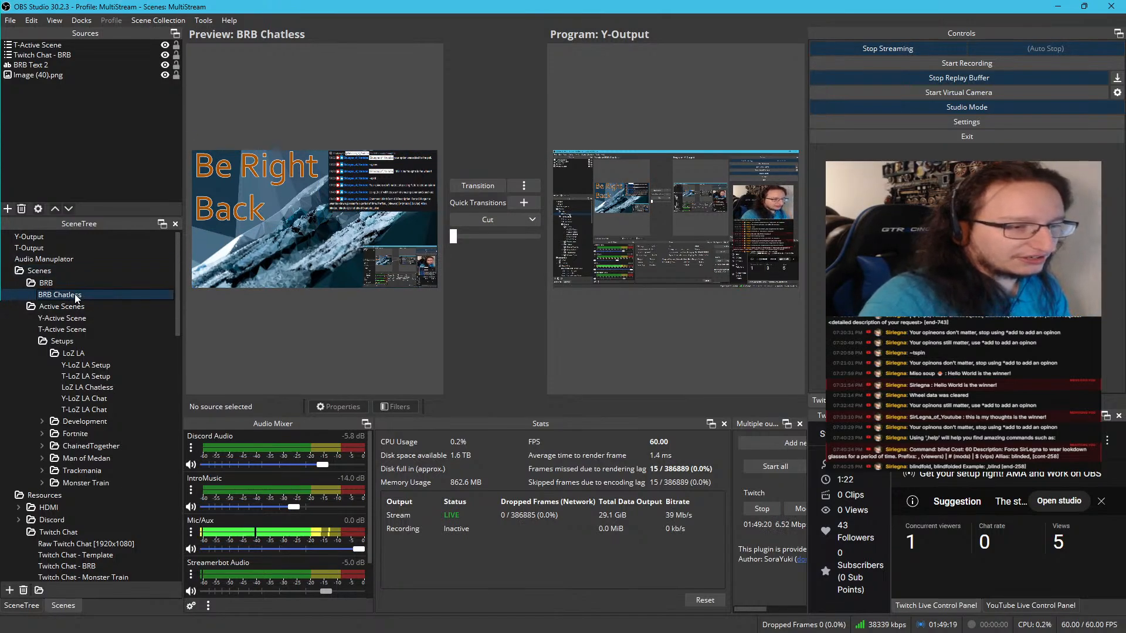
right_click(75, 293)
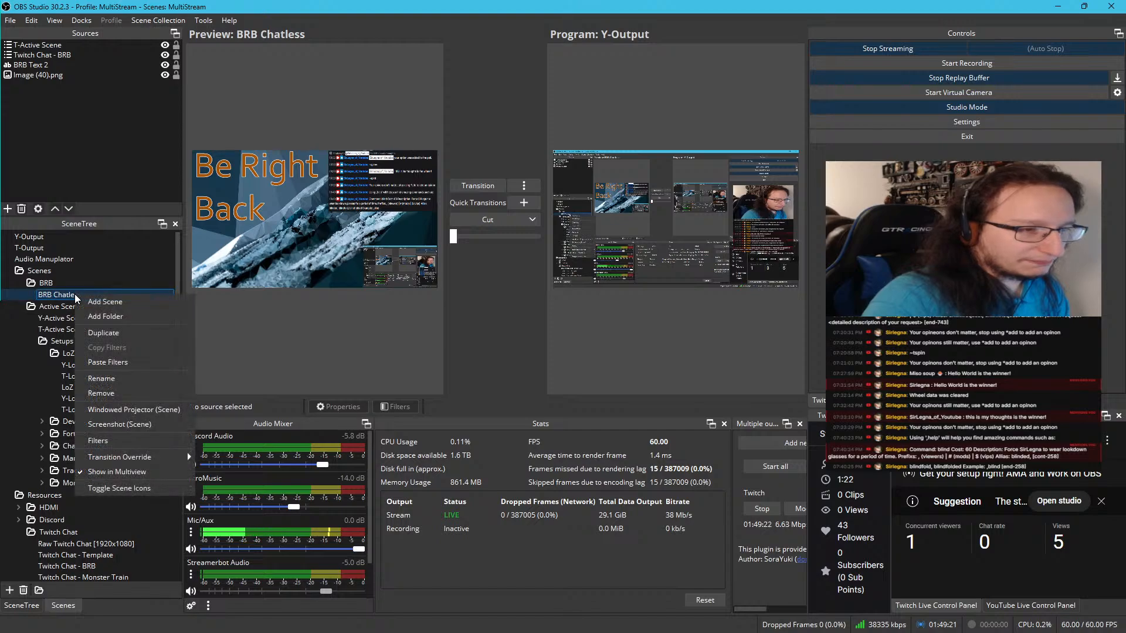
mouse_move(128, 459)
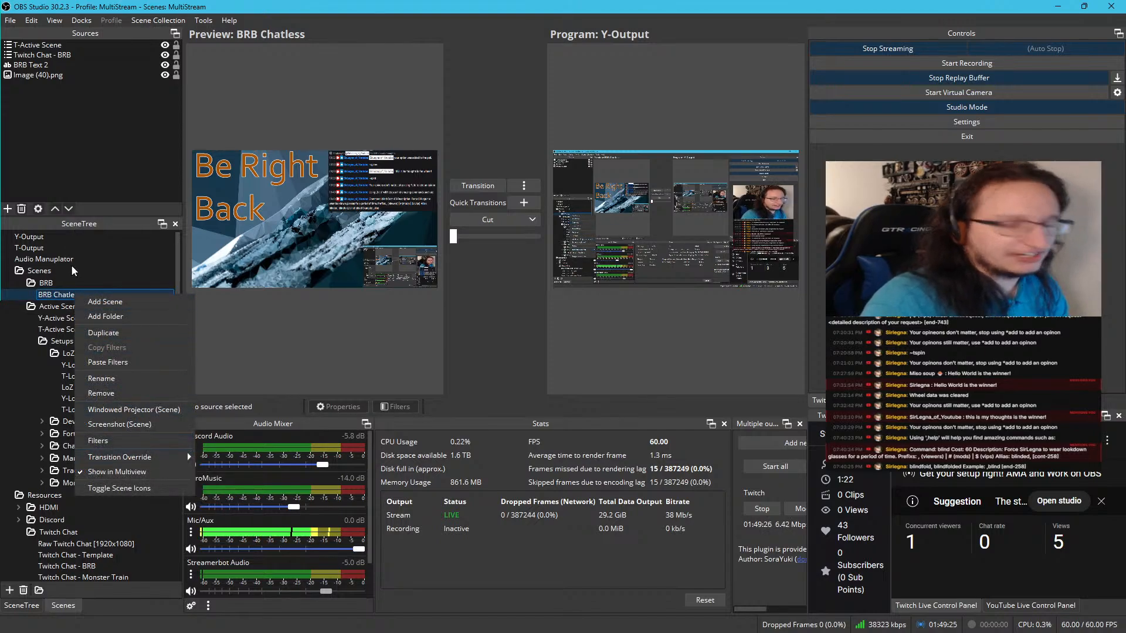
left_click(117, 333)
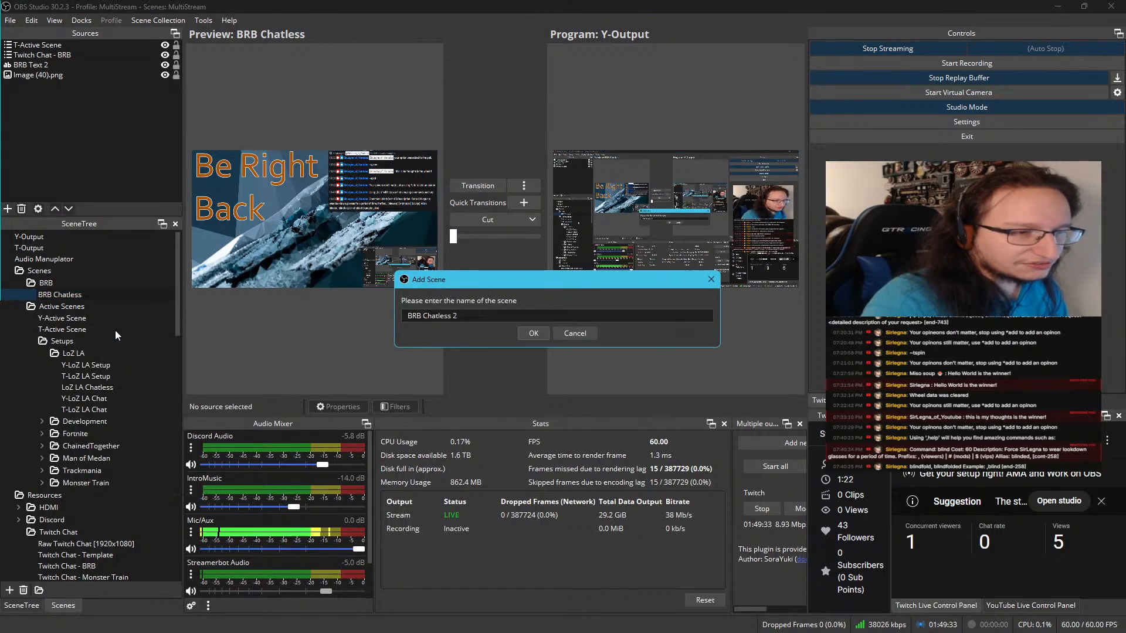
triple_click(482, 320)
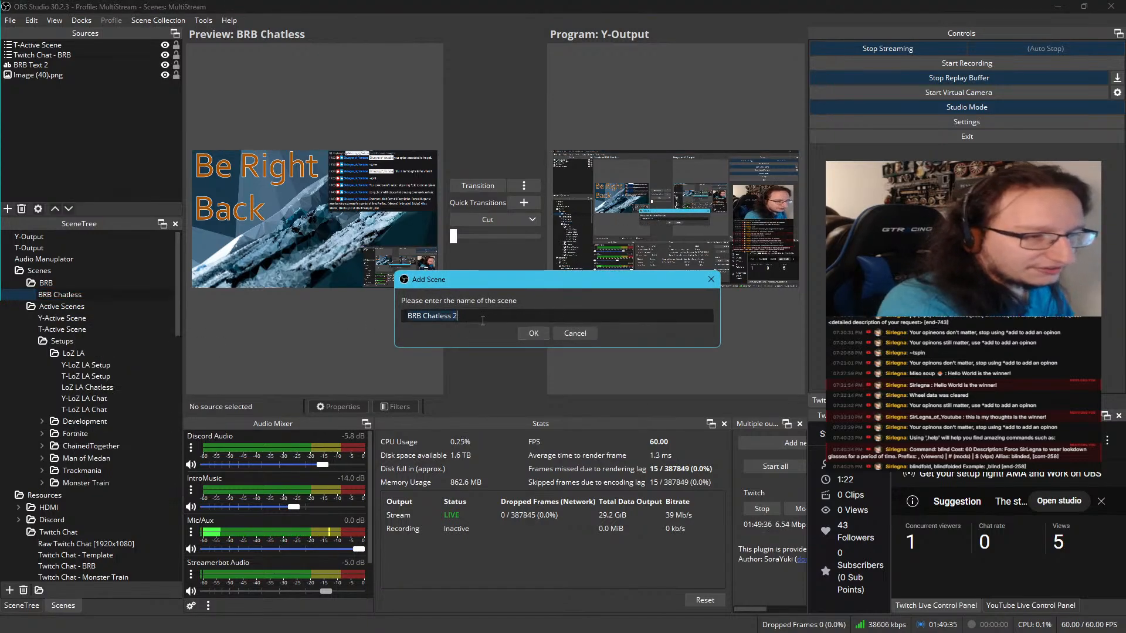
type("Y-")
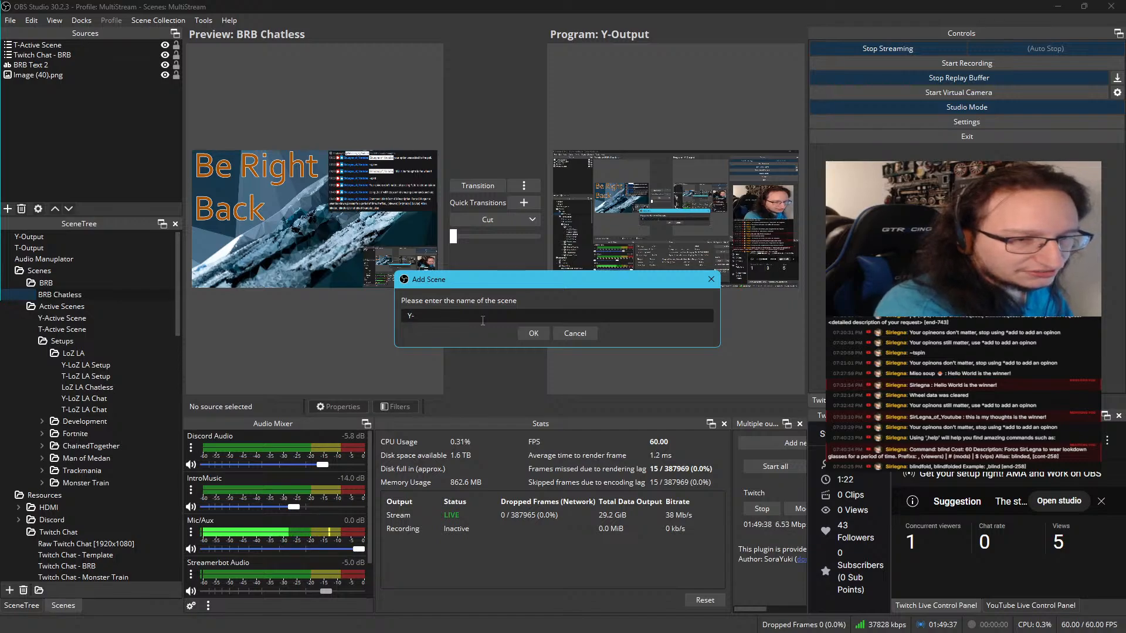
key("BackSpace")
key("BackSpace")
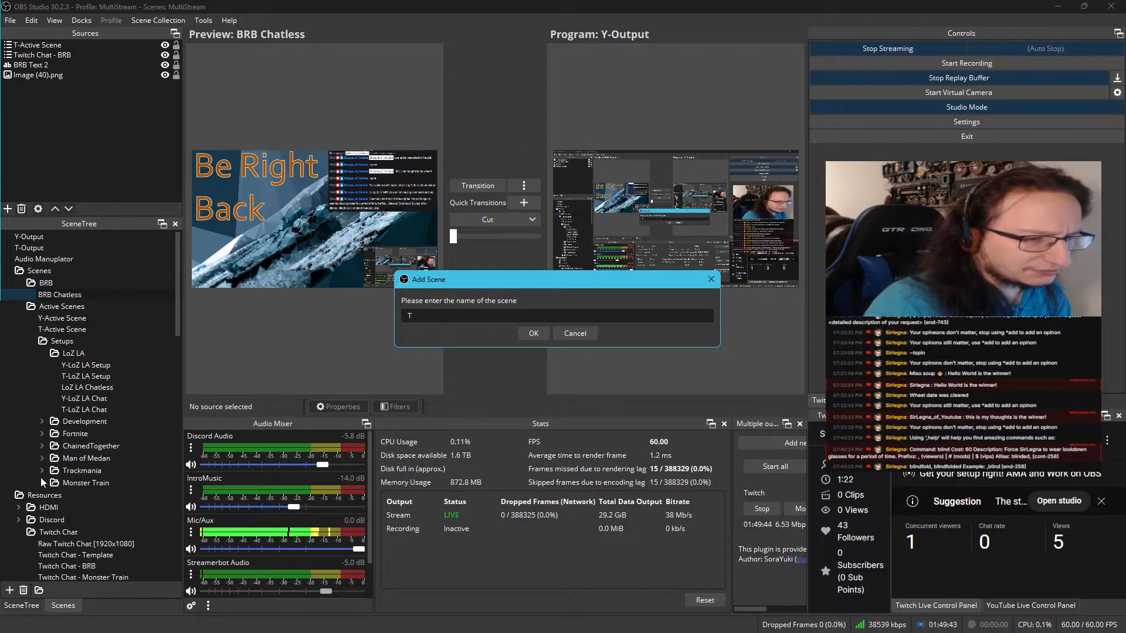
left_click(579, 337)
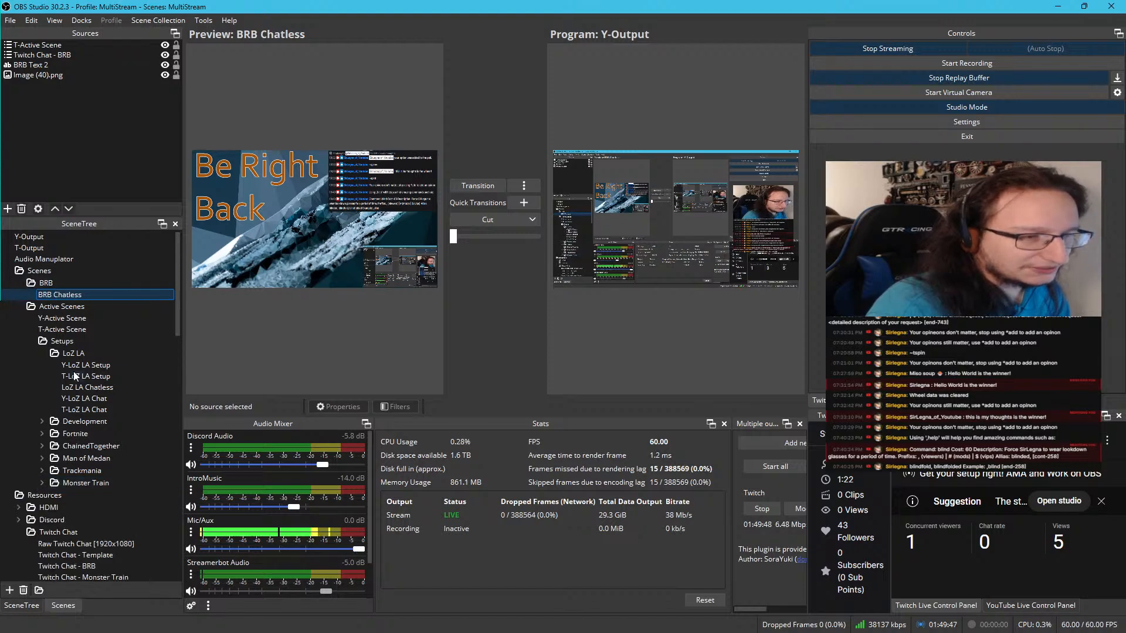
Duplicate the BRB Chatless scene under the name T - BRB Chat and place it directly below BRB Chatless in the BRB folder
left_click(40, 354)
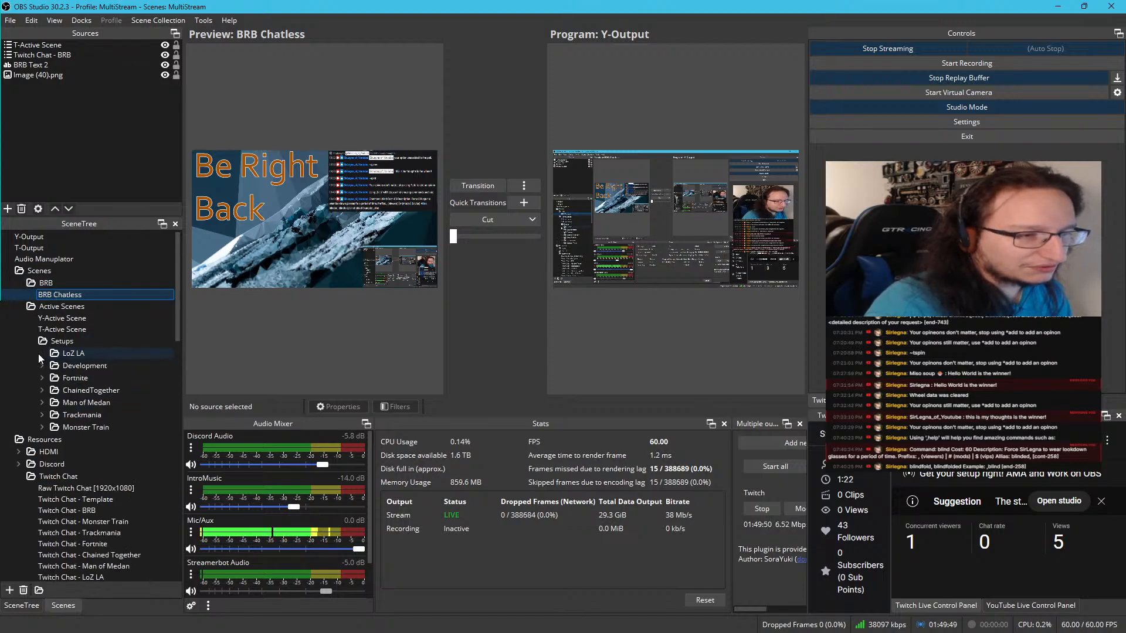
left_click(43, 428)
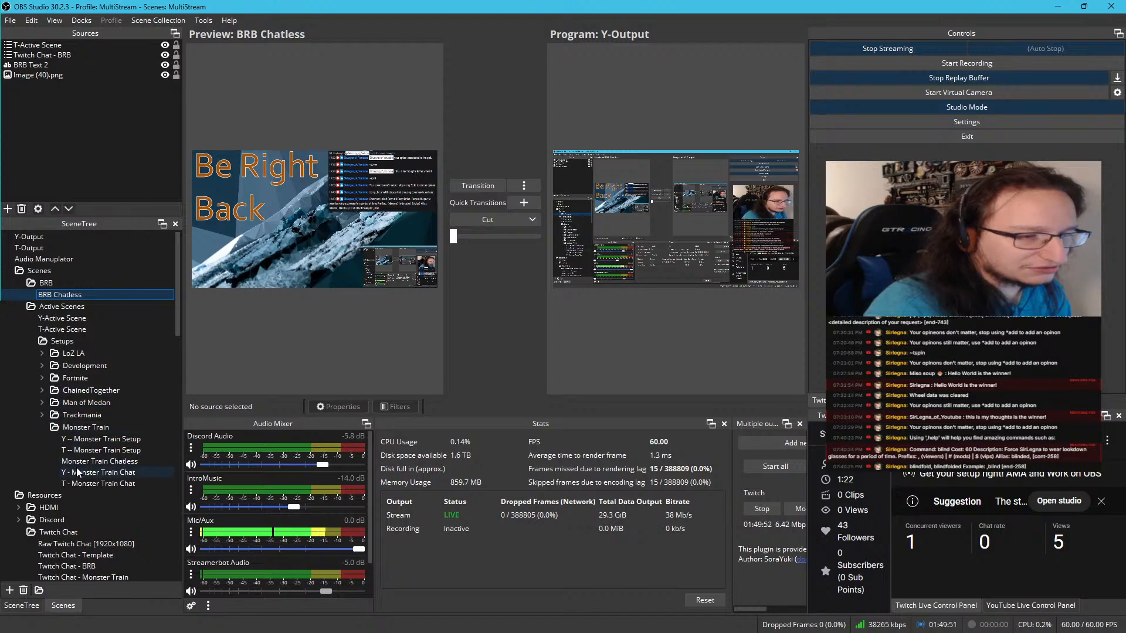
right_click(63, 300)
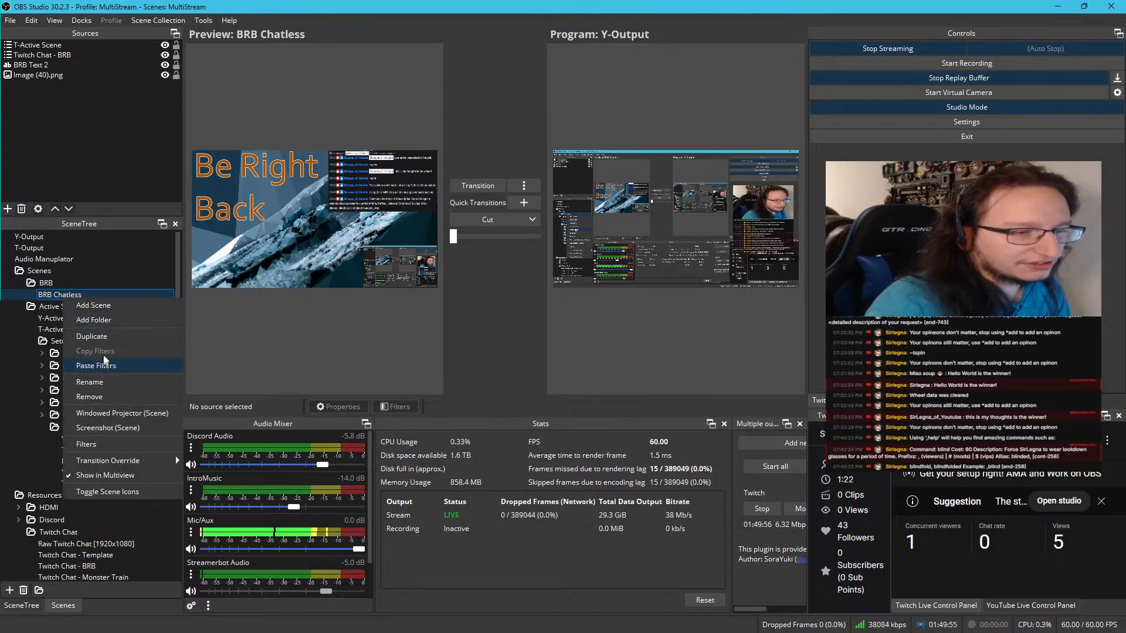
left_click(91, 336)
left_click(525, 316)
key("ctrl+a")
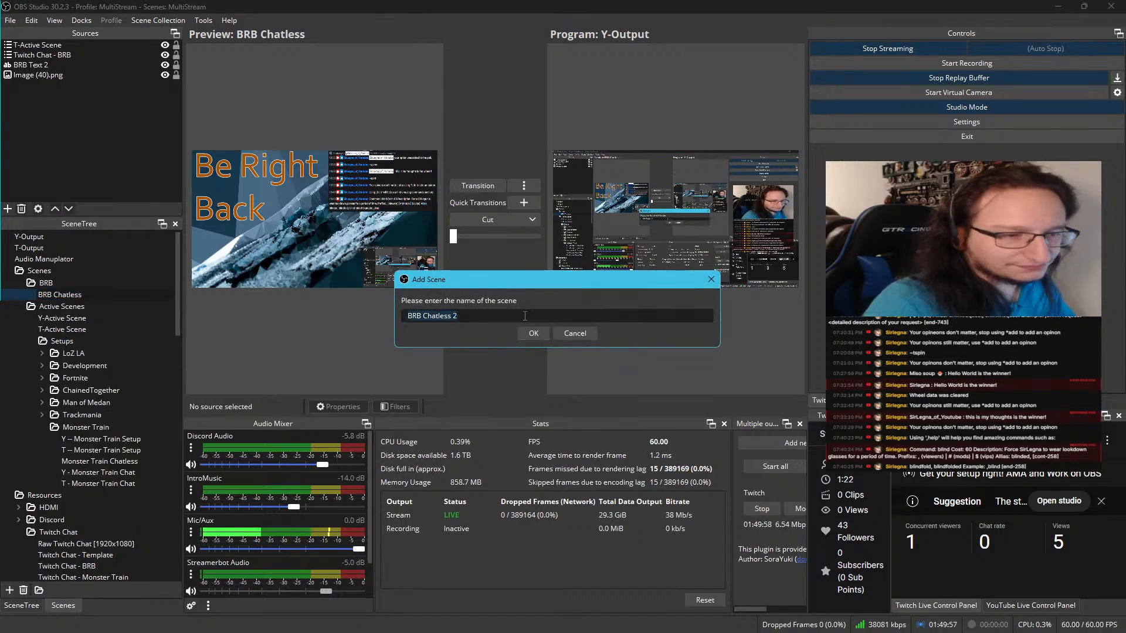
type("T - BRB")
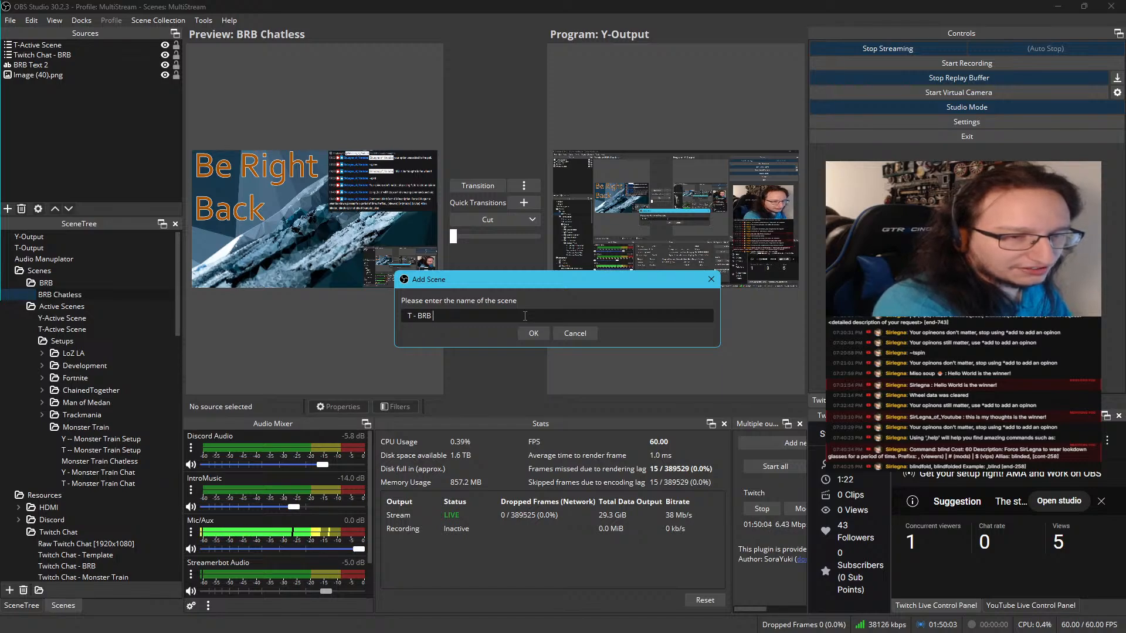
type(" Chat")
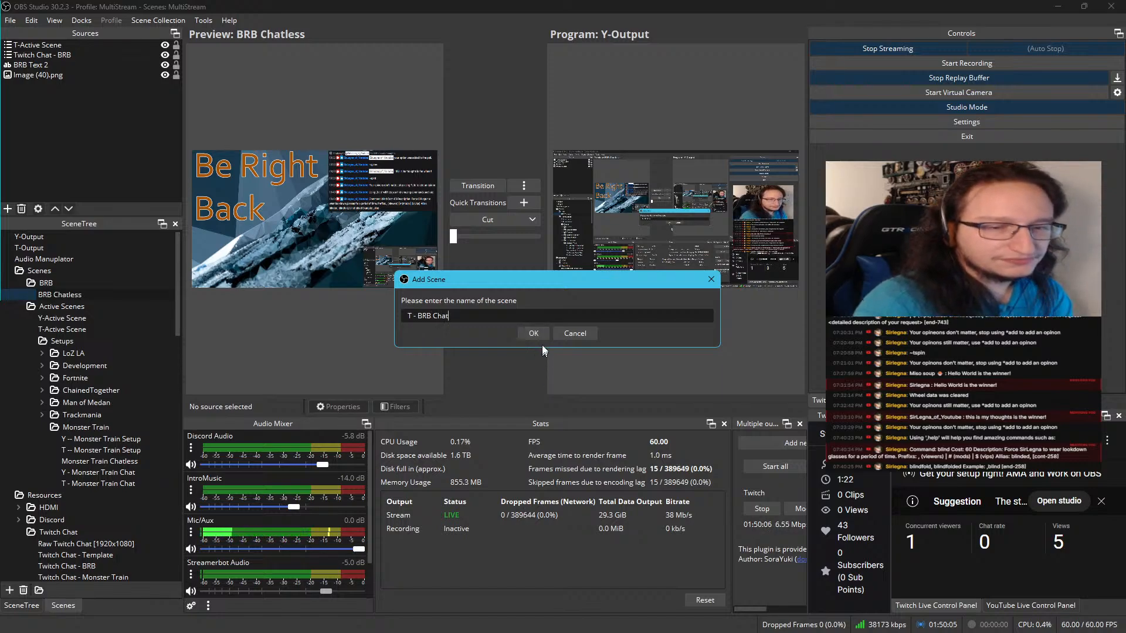
left_click(542, 337)
left_click_drag(49, 294, 61, 307)
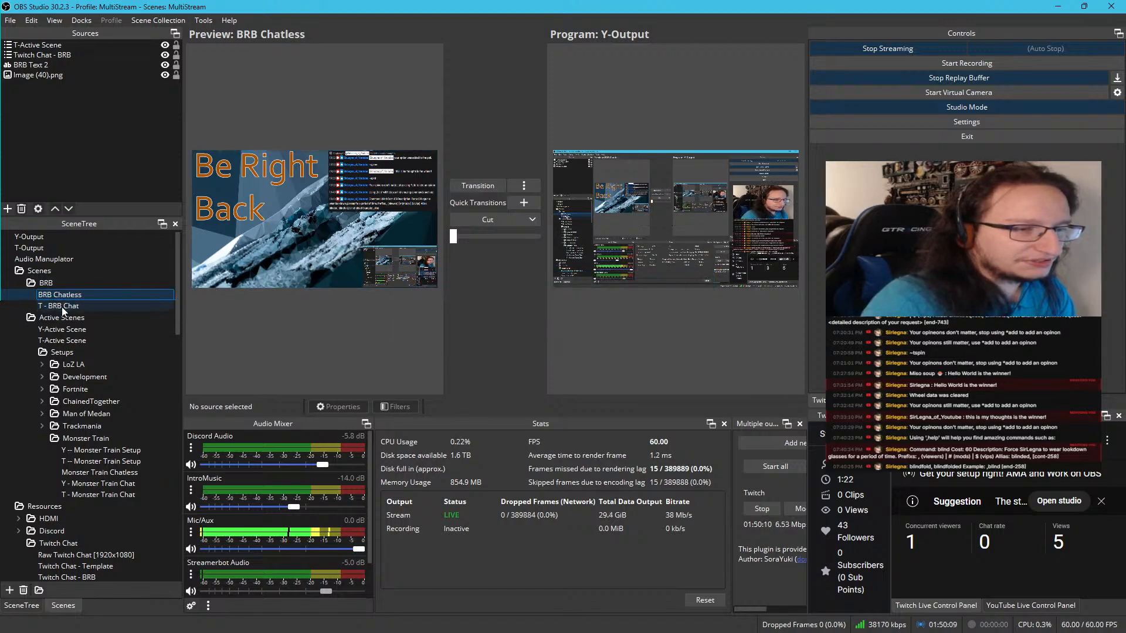
Remove the BRB Text 2 and Image (40).png sources from the BRB Chatless scene
left_click(66, 64)
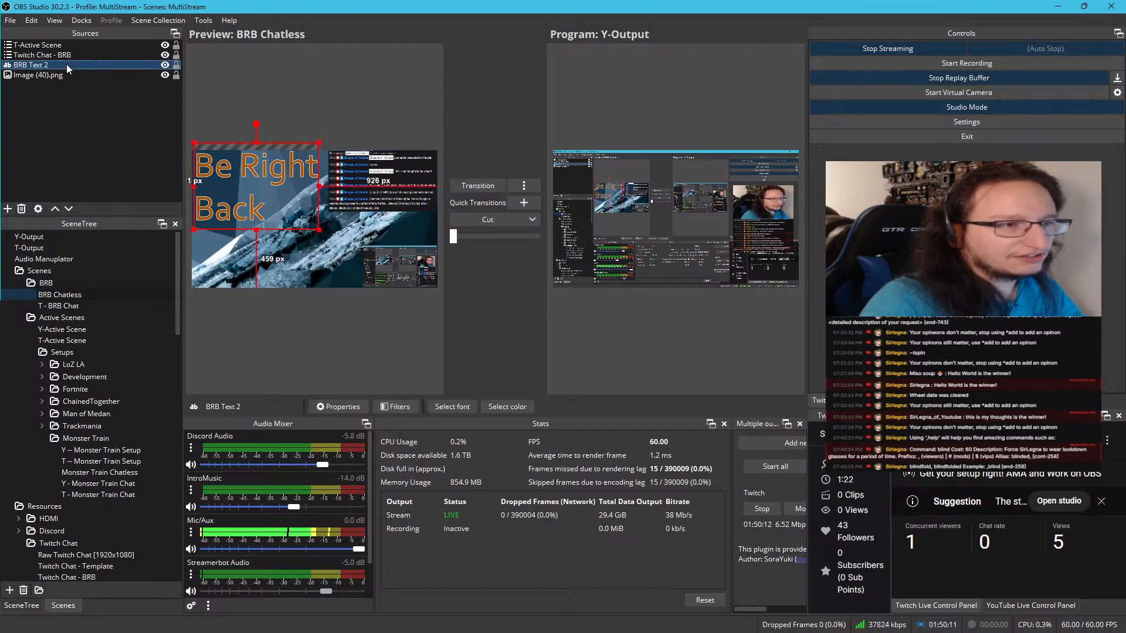
left_click(66, 74, "ctrl")
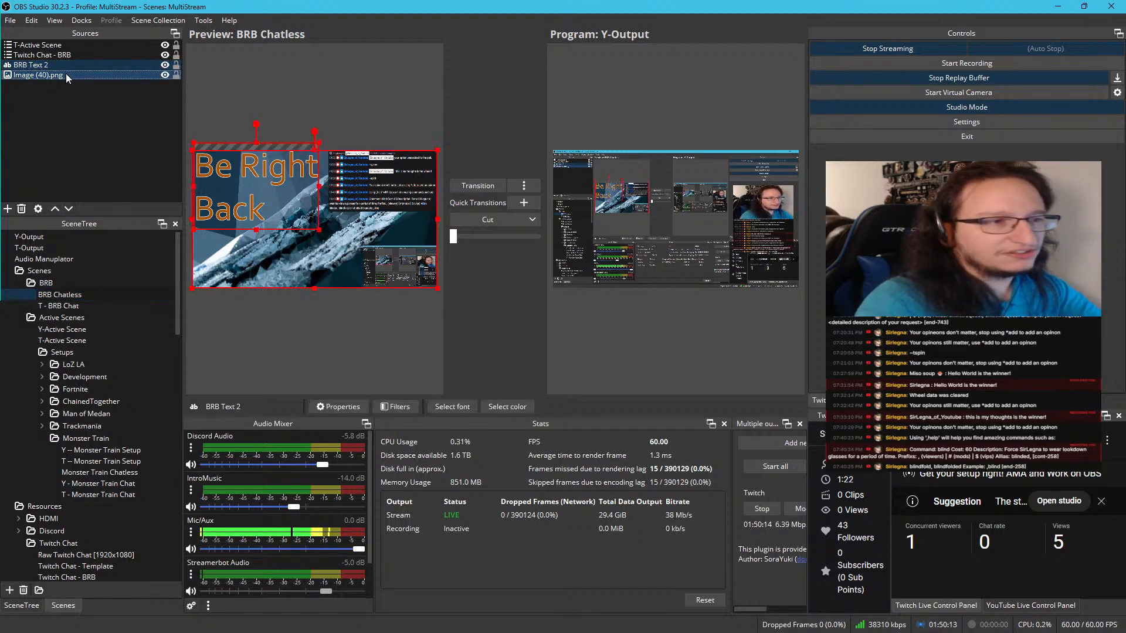
key("Delete")
left_click(581, 326)
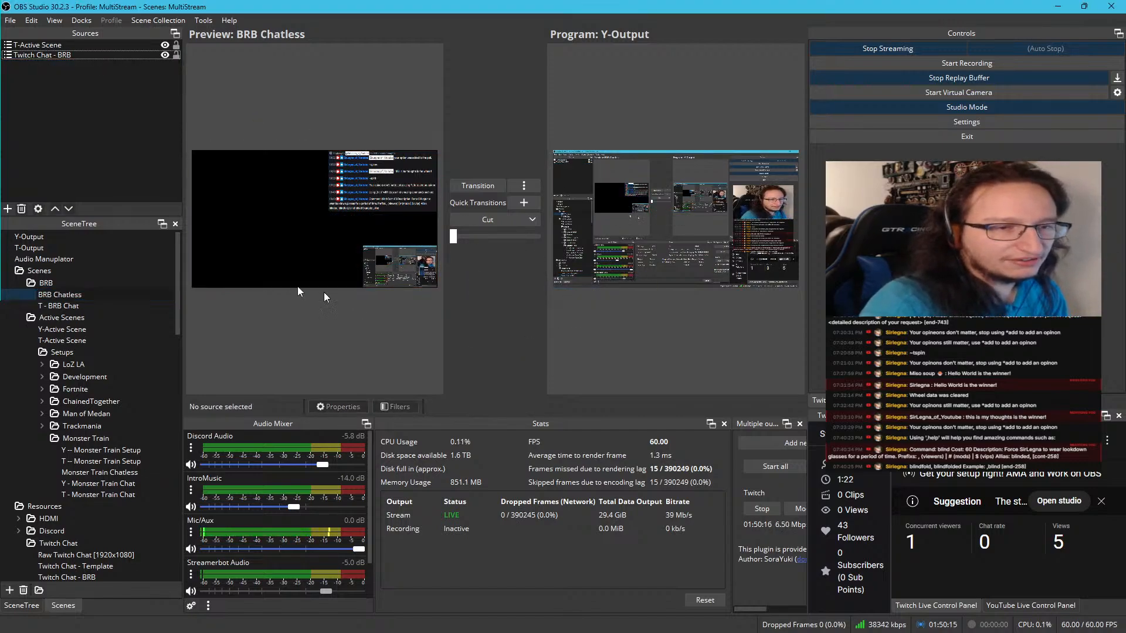
Undo the removal of the text and background image sources from BRB Chatless
left_click(77, 295)
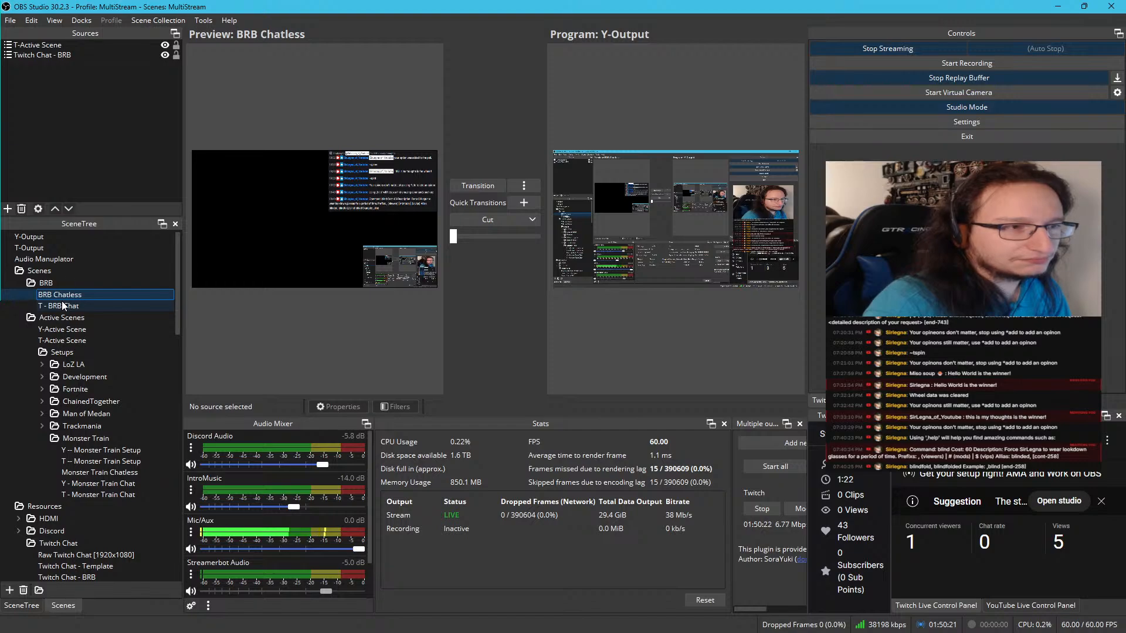
left_click(74, 237)
left_click(50, 317)
left_click(58, 305)
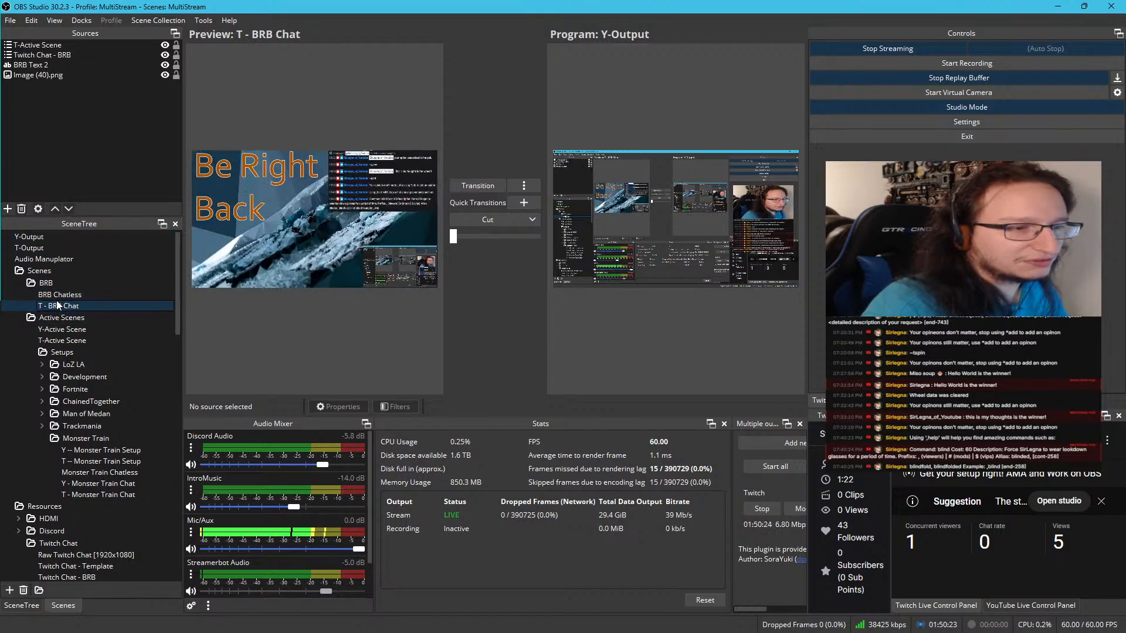
left_click(58, 296)
left_click(105, 145)
key("ctrl+z")
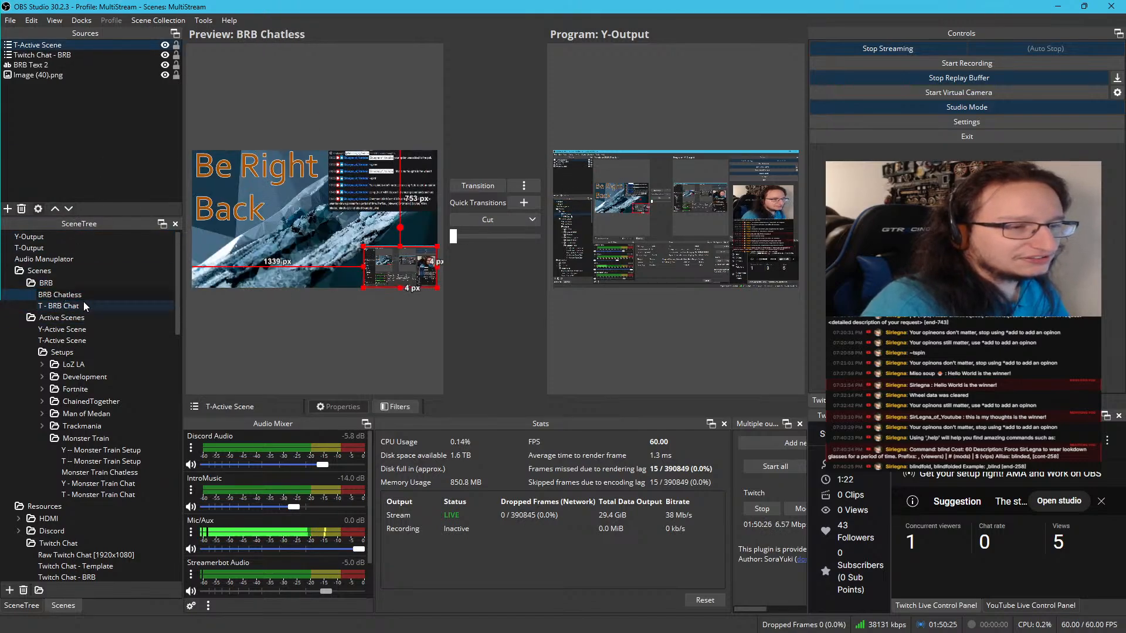
Remove the BRB Text 2 and Image (40).png sources from the T - BRB Chat scene
left_click(84, 301)
left_click(76, 74)
left_click(76, 68, "ctrl")
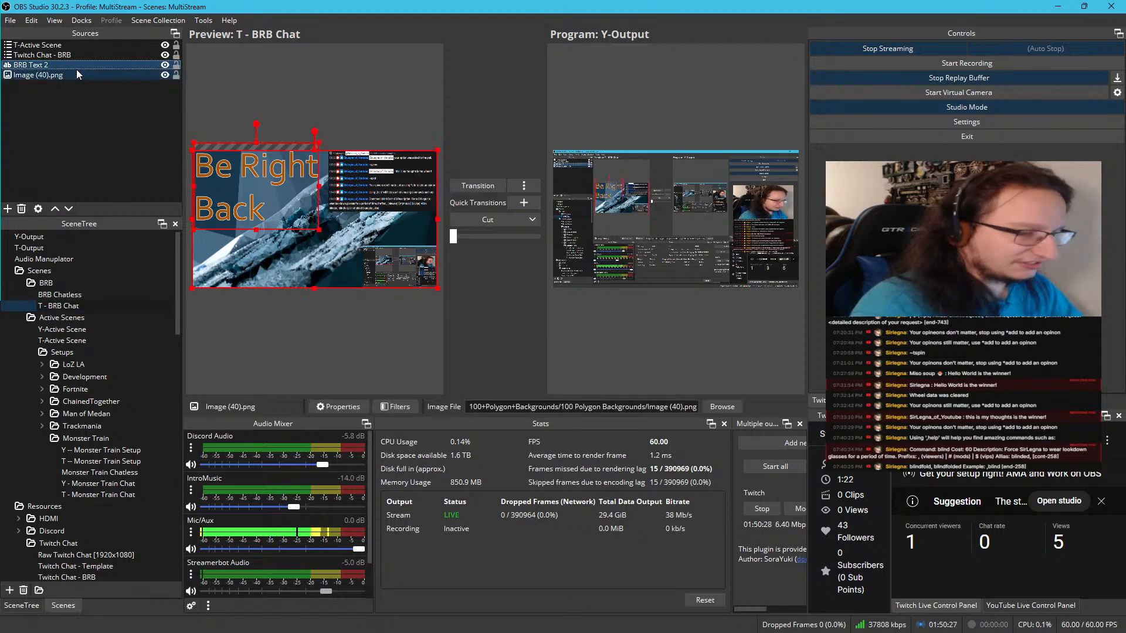
key("Delete")
left_click(580, 331)
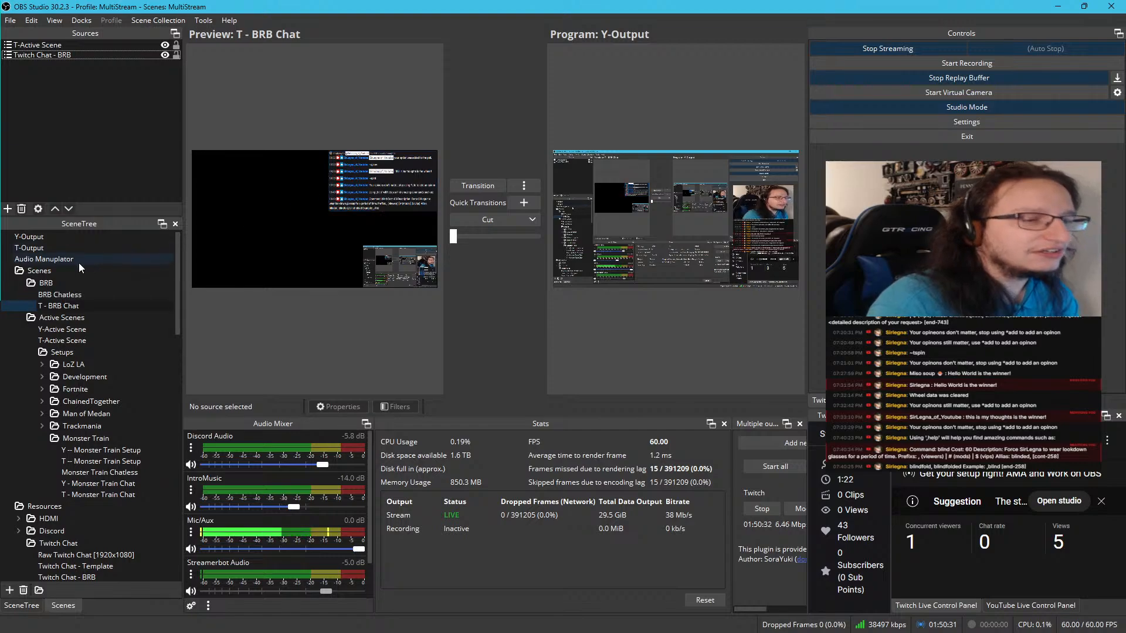
Duplicate the T - BRB Chat scene and name the copy Y - BRB Chat
right_click(59, 303)
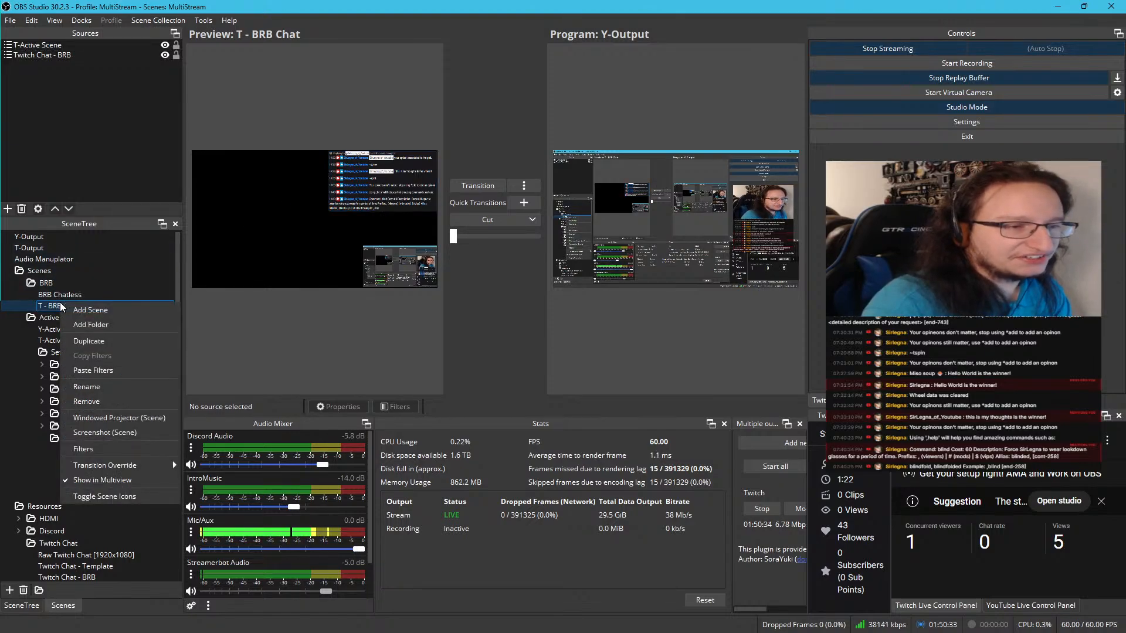
left_click(78, 341)
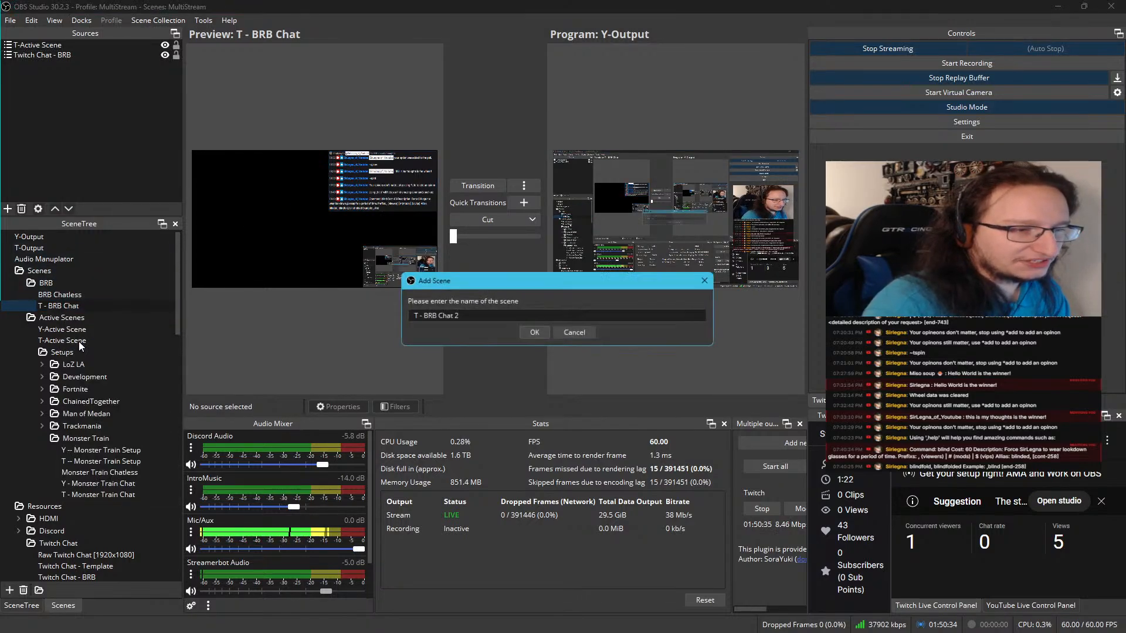
left_click(415, 316)
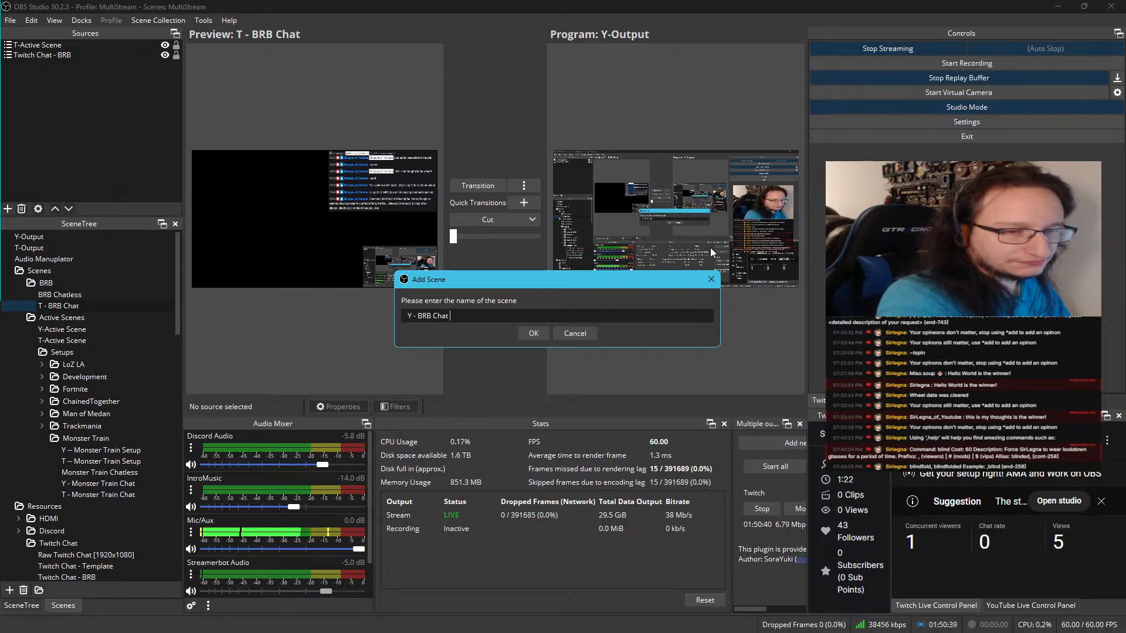
key("Return")
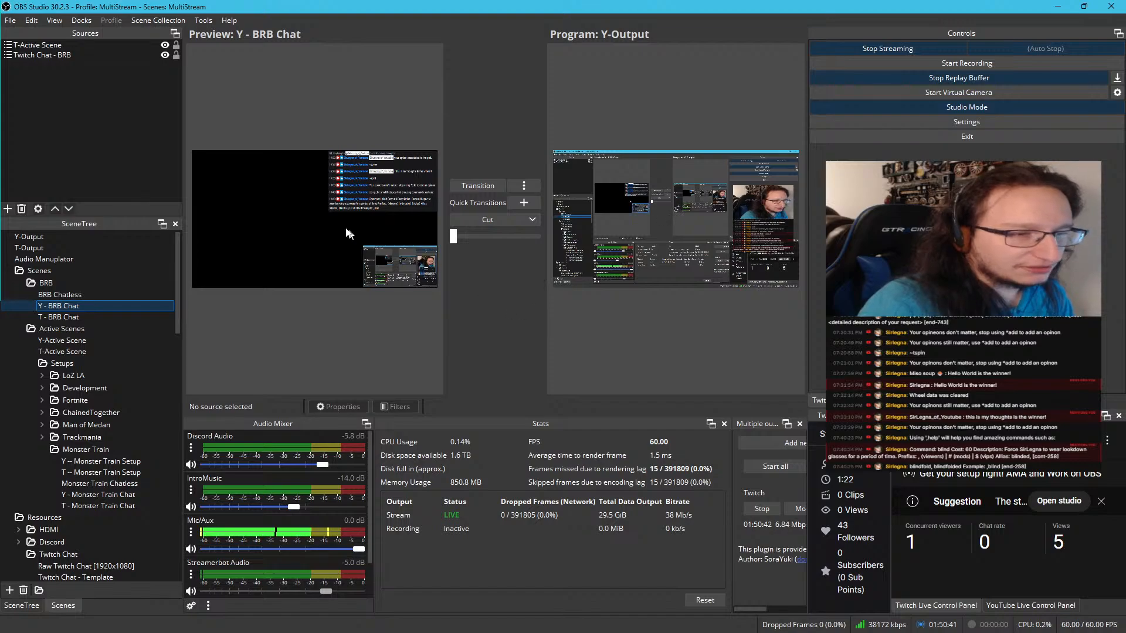
Add the existing Y-Active Scene as a scene source in Y - BRB Chat
left_click(50, 47)
right_click(58, 96)
mouse_move(101, 104)
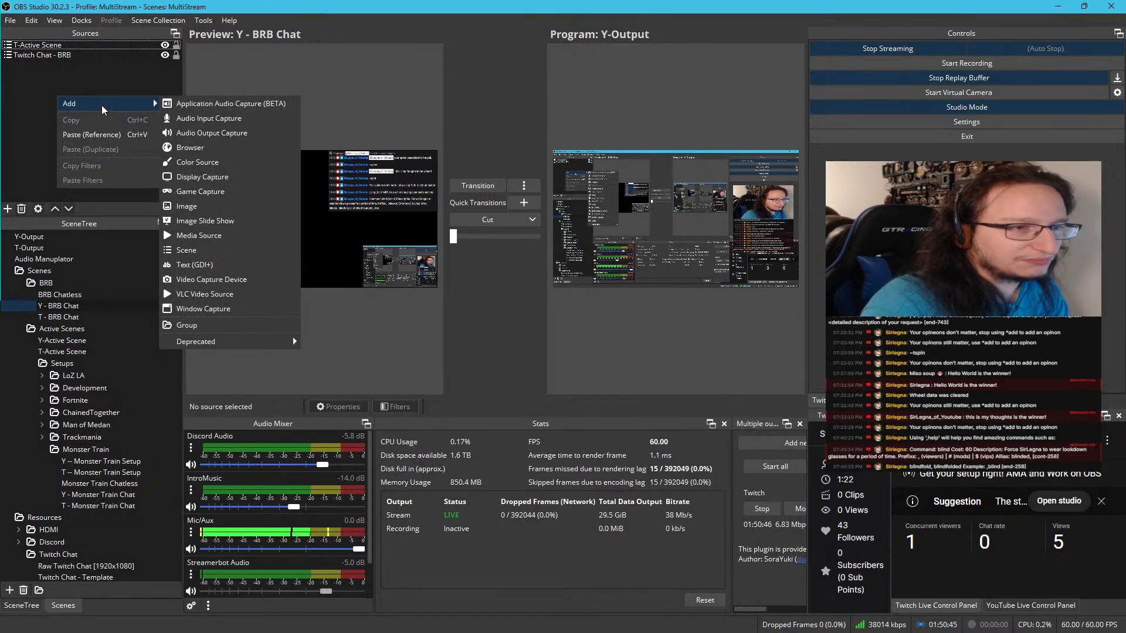
left_click(206, 246)
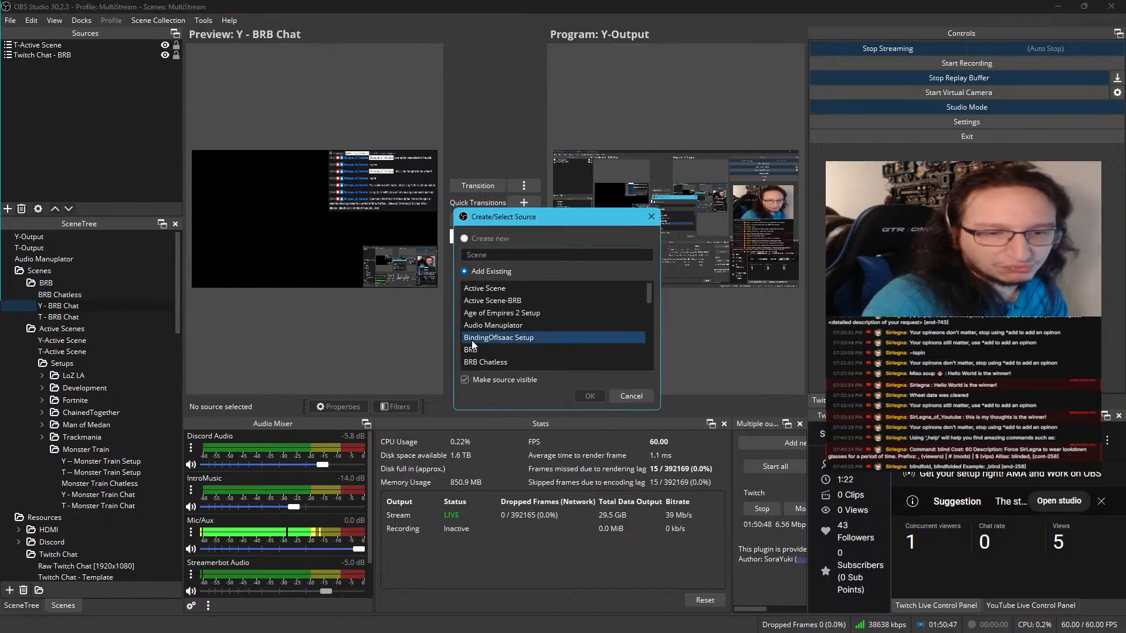
scroll(494, 326, "down", 3)
scroll(494, 325, "down", 12)
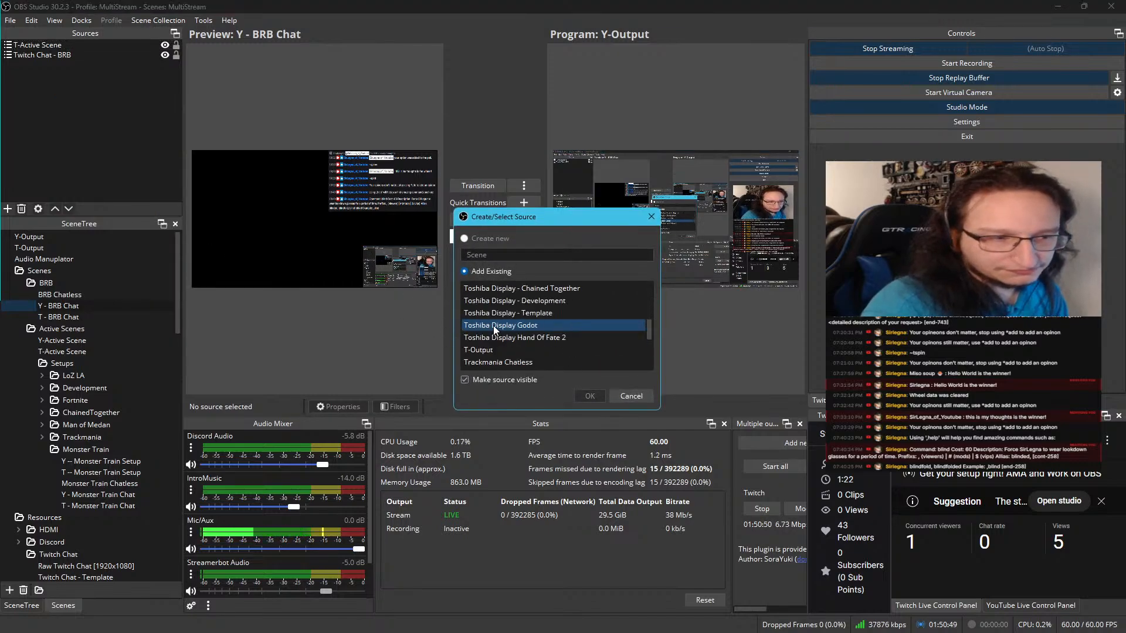
scroll(494, 325, "down", 8)
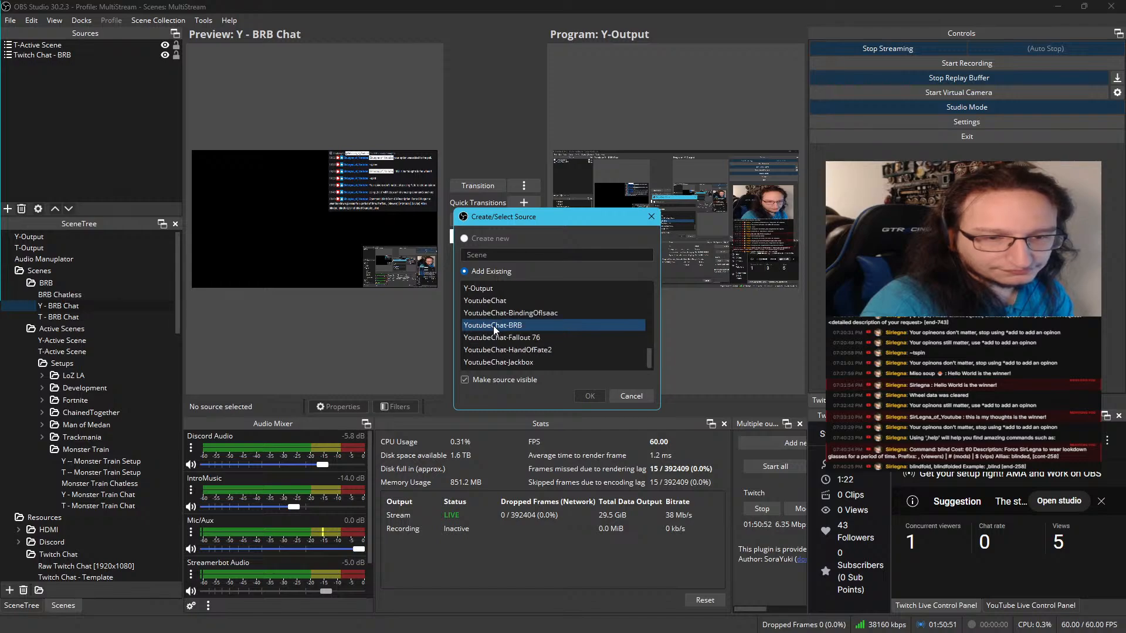
scroll(505, 340, "up", 2)
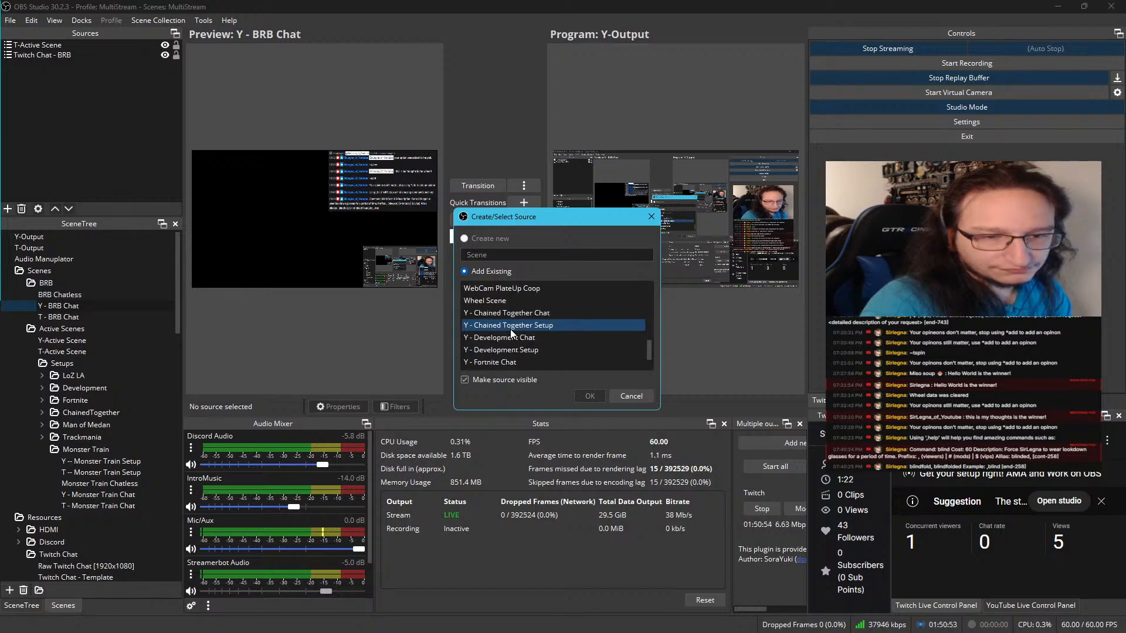
scroll(513, 345, "down", 2)
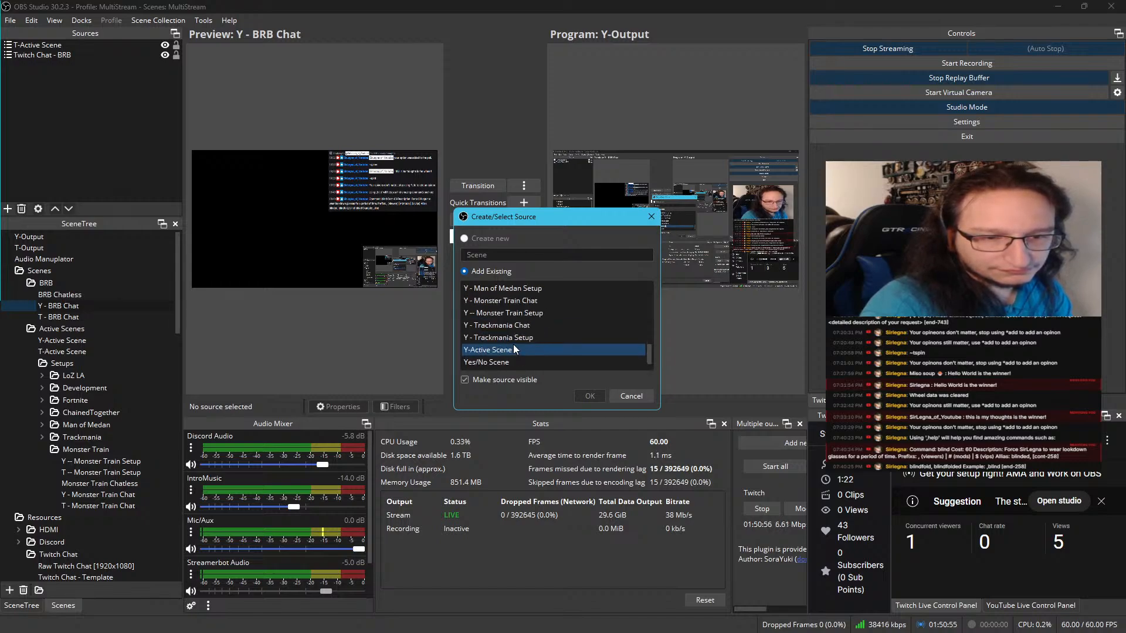
left_click(515, 350)
left_click(590, 394)
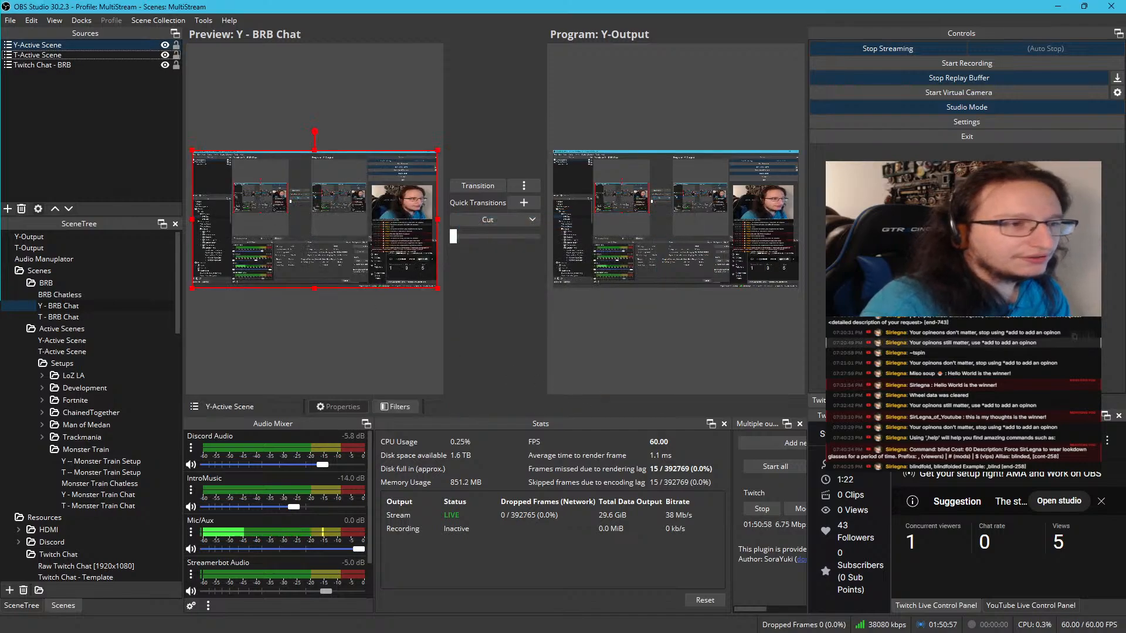
Copy the transform of the T-Active Scene source and paste it onto the Y-Active Scene source in Y - BRB Chat
left_click(43, 53)
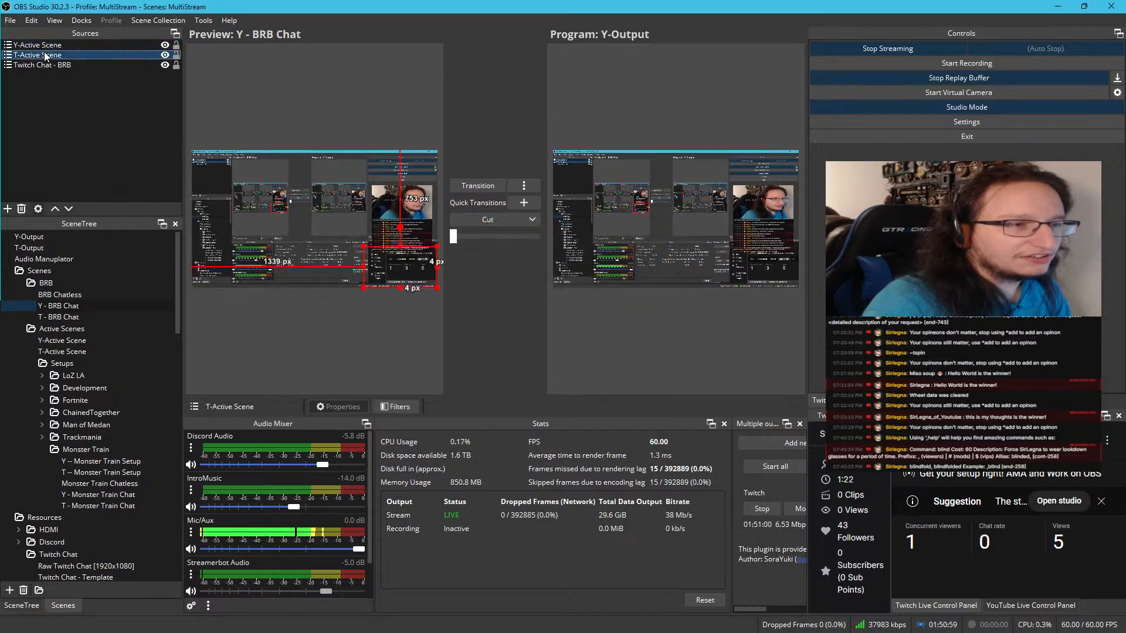
right_click(44, 51)
mouse_move(120, 229)
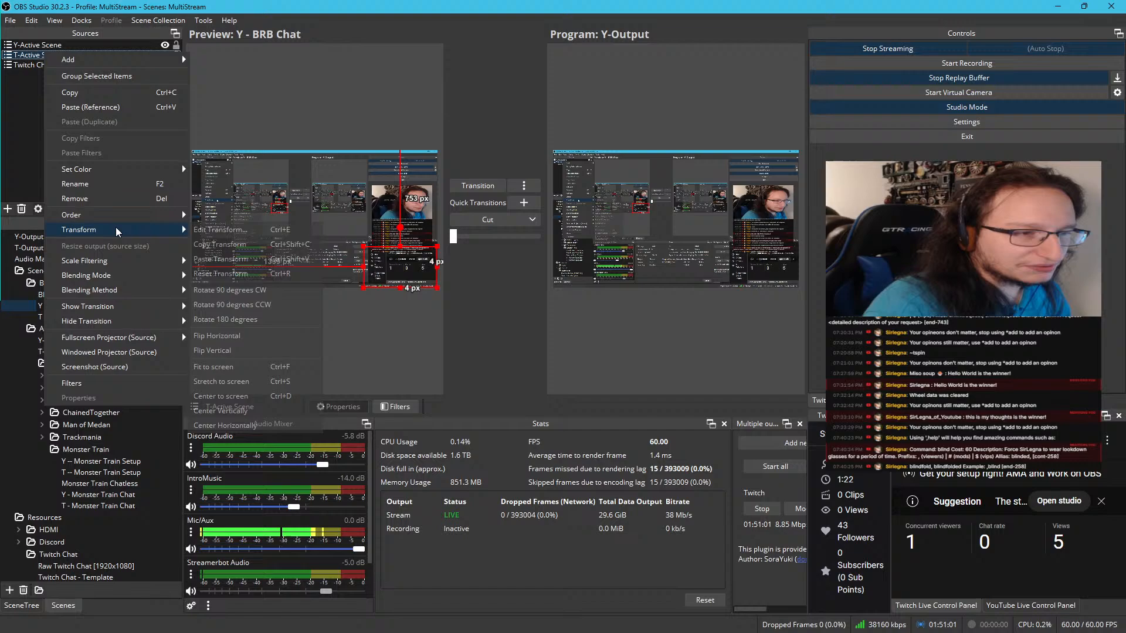
left_click(261, 258)
left_click(72, 44)
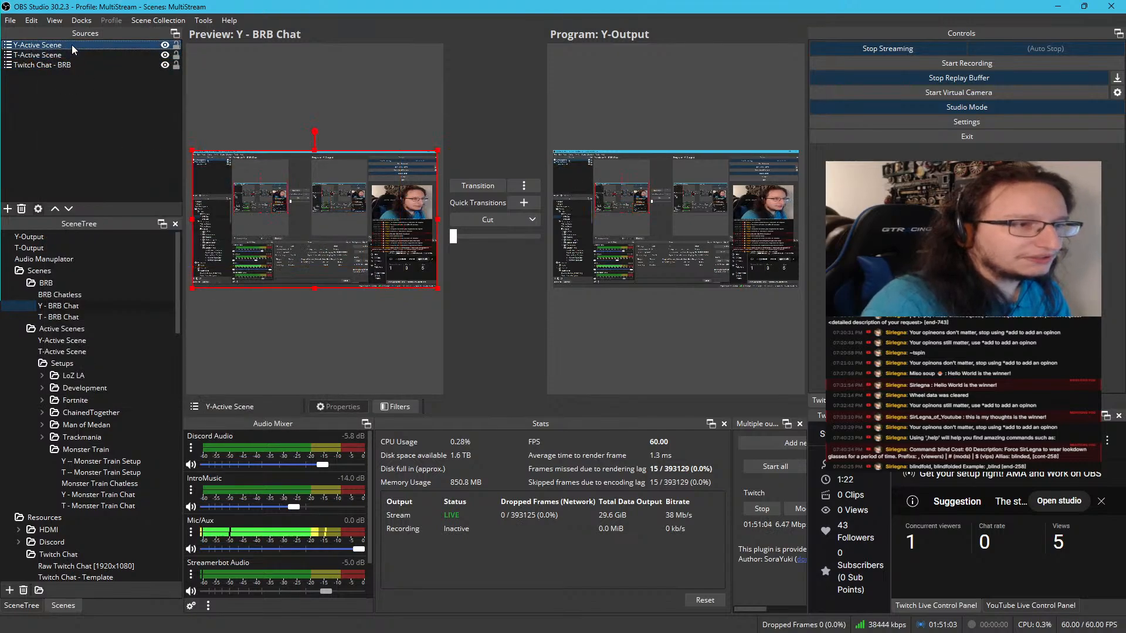
right_click(71, 45)
mouse_move(129, 222)
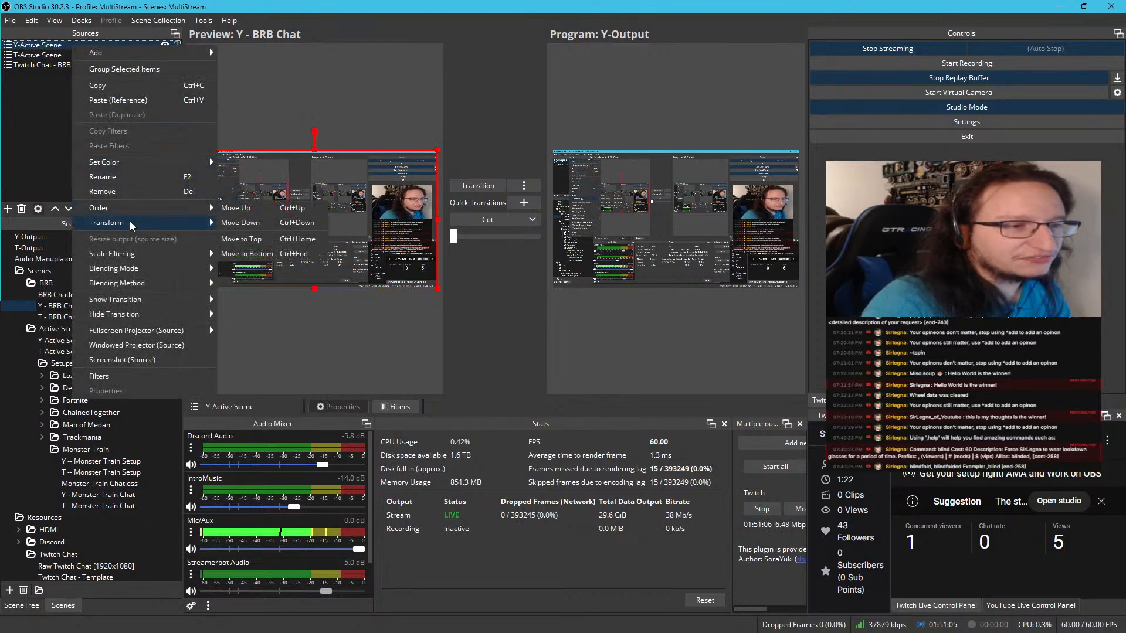
left_click(258, 252)
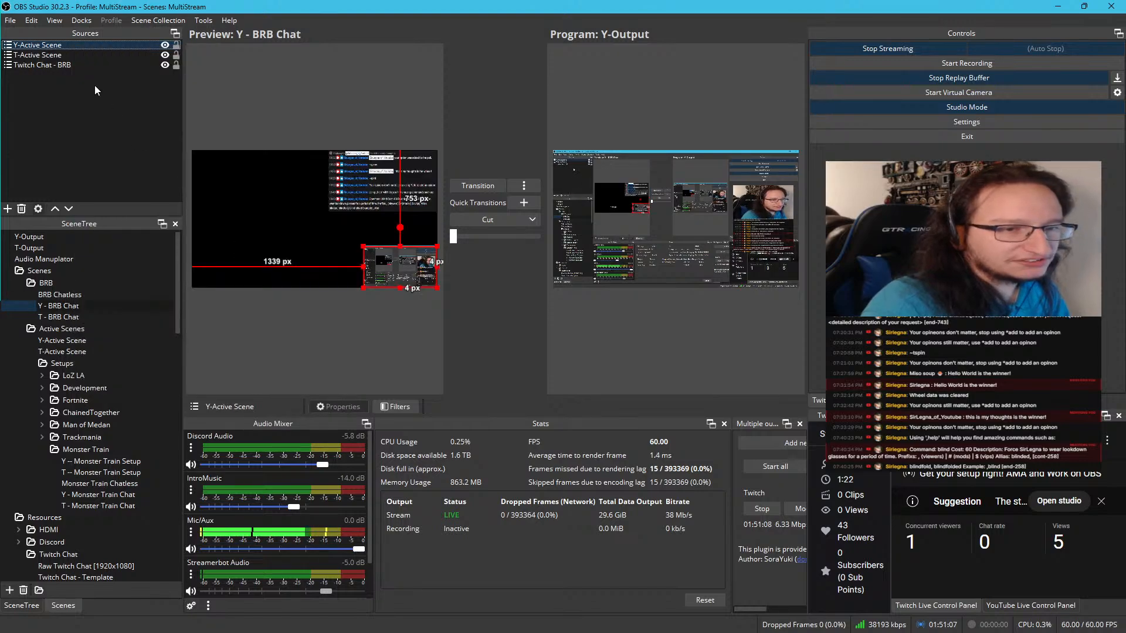
Remove the T-Active Scene source from the Y - BRB Chat scene
left_click(89, 55)
key("Delete")
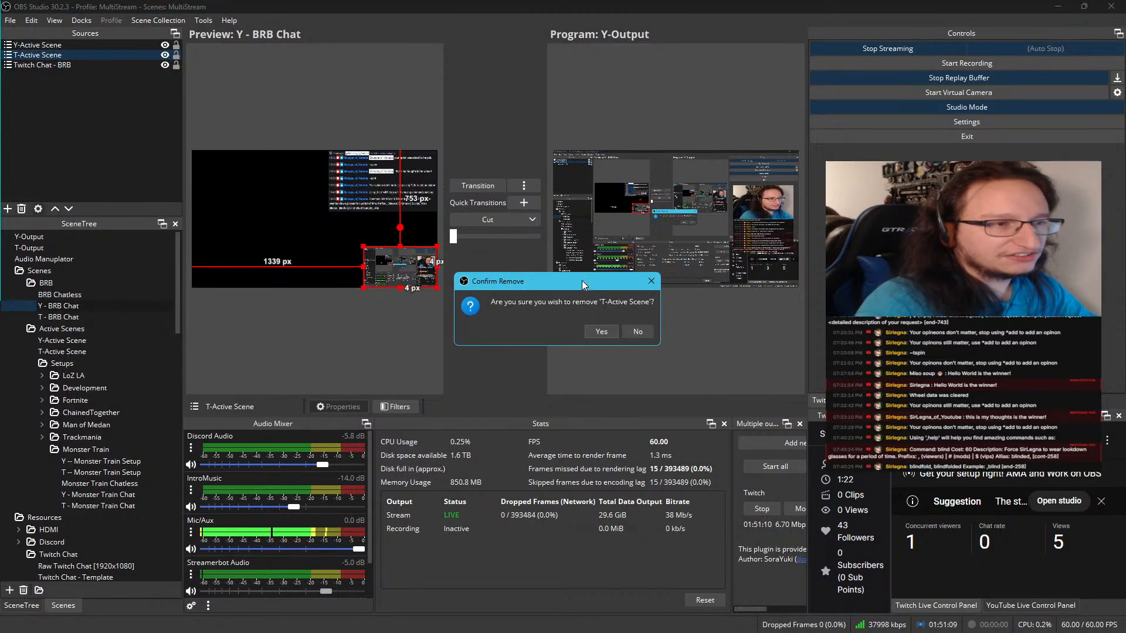
left_click(600, 333)
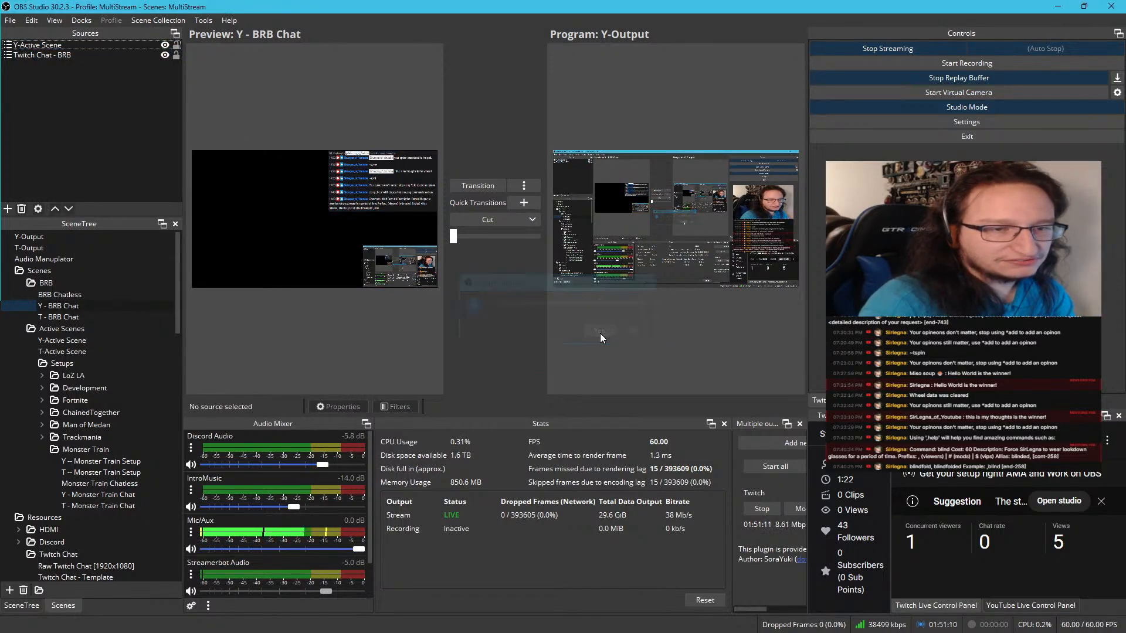
Duplicate the SBC - Template scene, name the copy SBC - BRB, and place it directly below the template scene
left_click(81, 58)
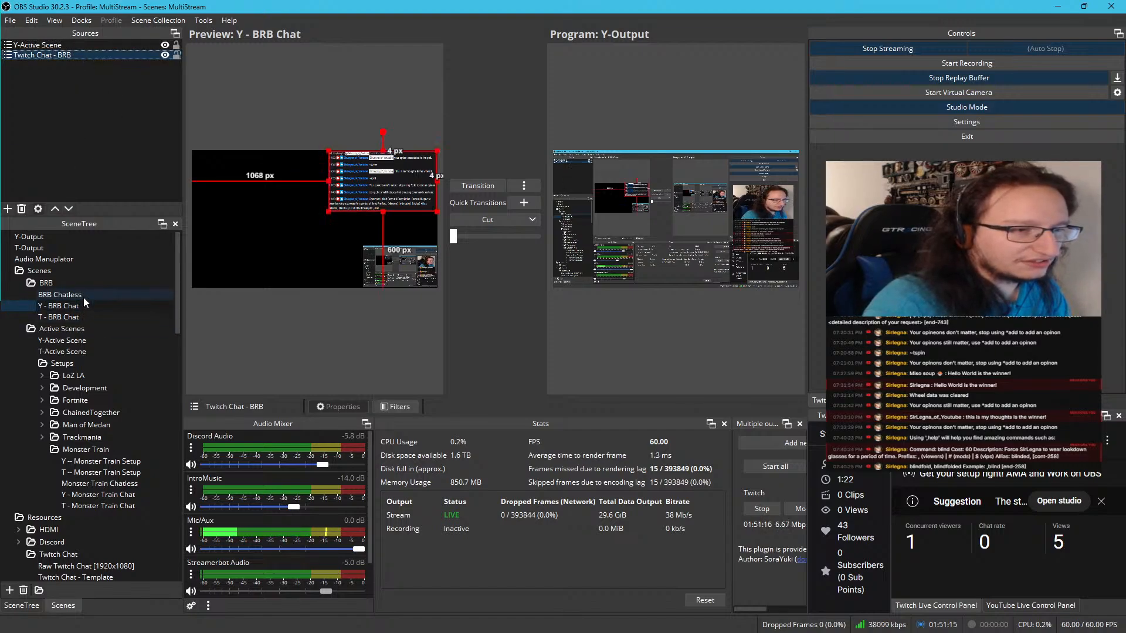
scroll(83, 302, "down", 9)
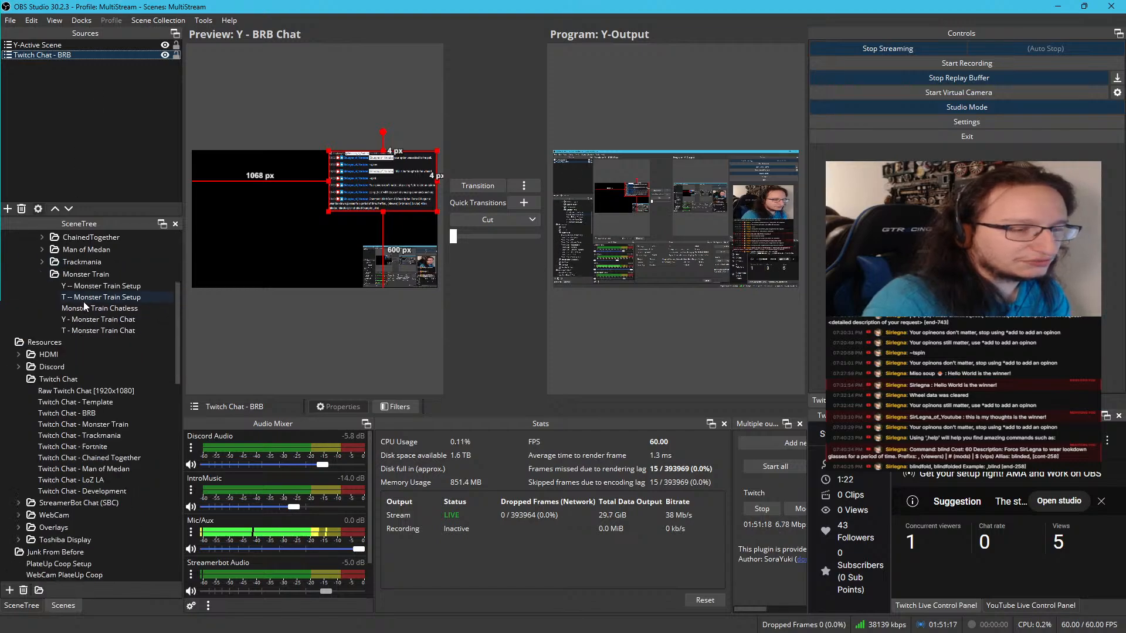
scroll(89, 427, "up", 2)
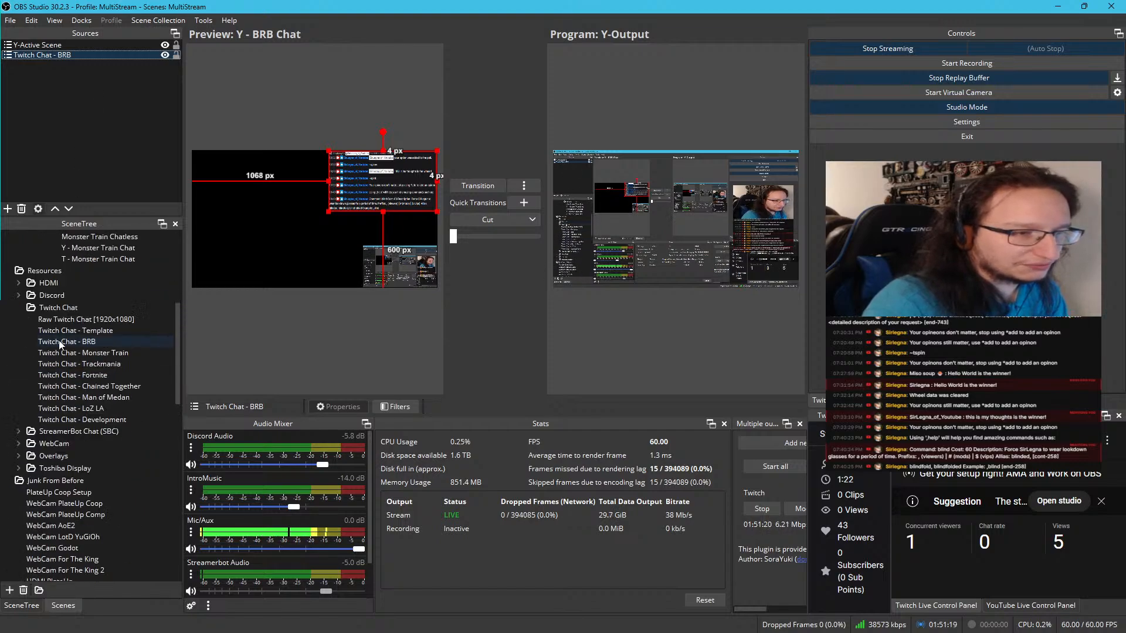
left_click(12, 431)
left_click(15, 430)
scroll(17, 432, "down", 2)
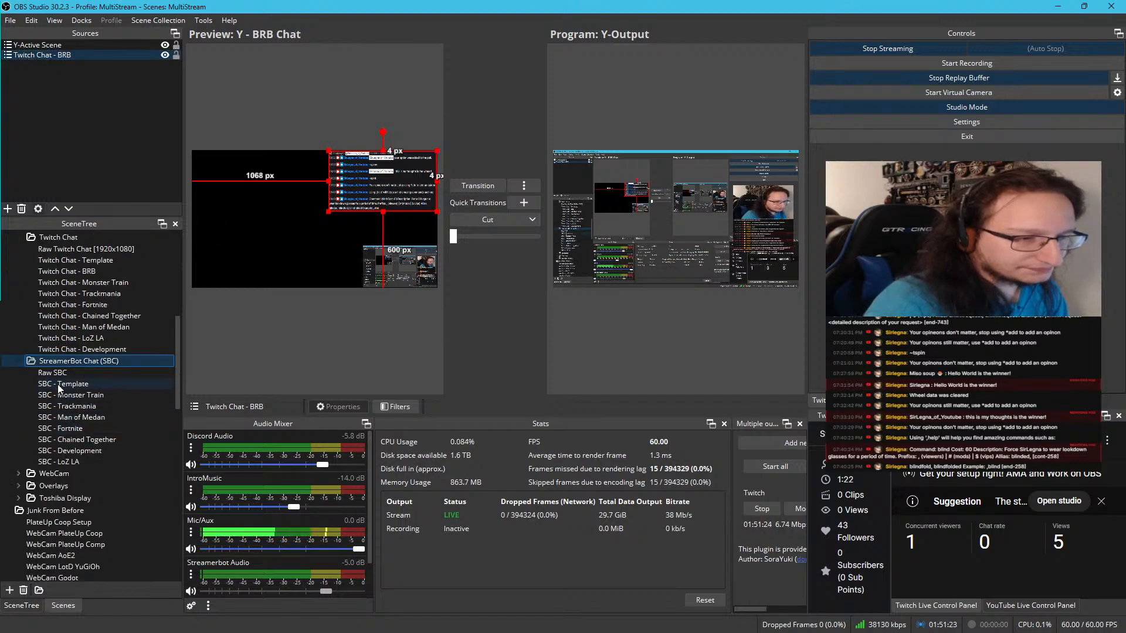
left_click(57, 384)
right_click(57, 385)
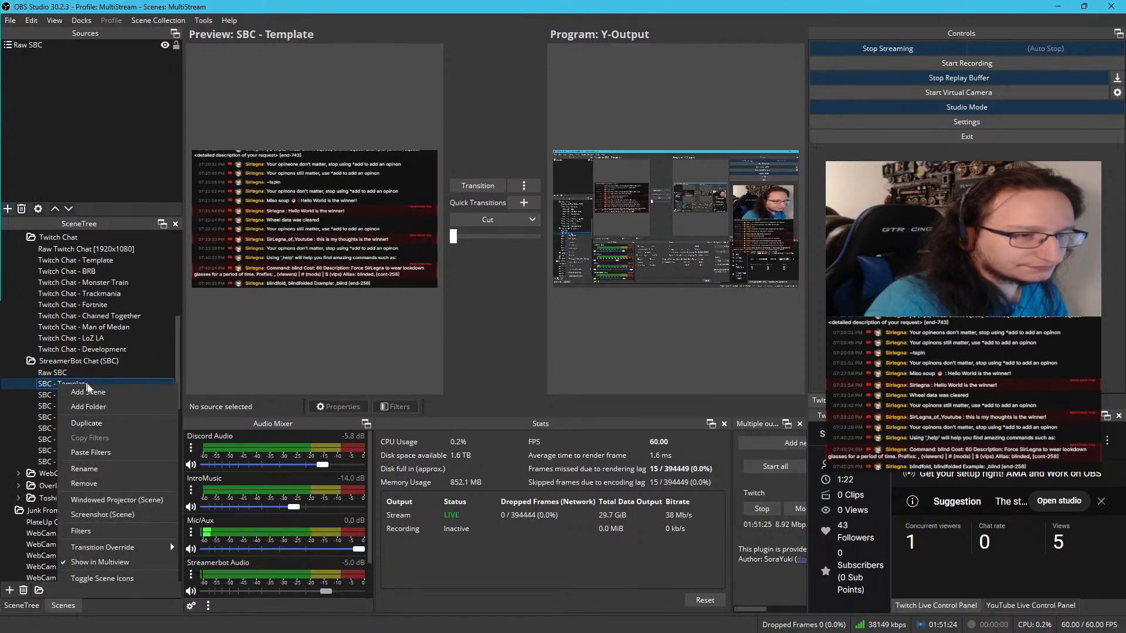
left_click(99, 427)
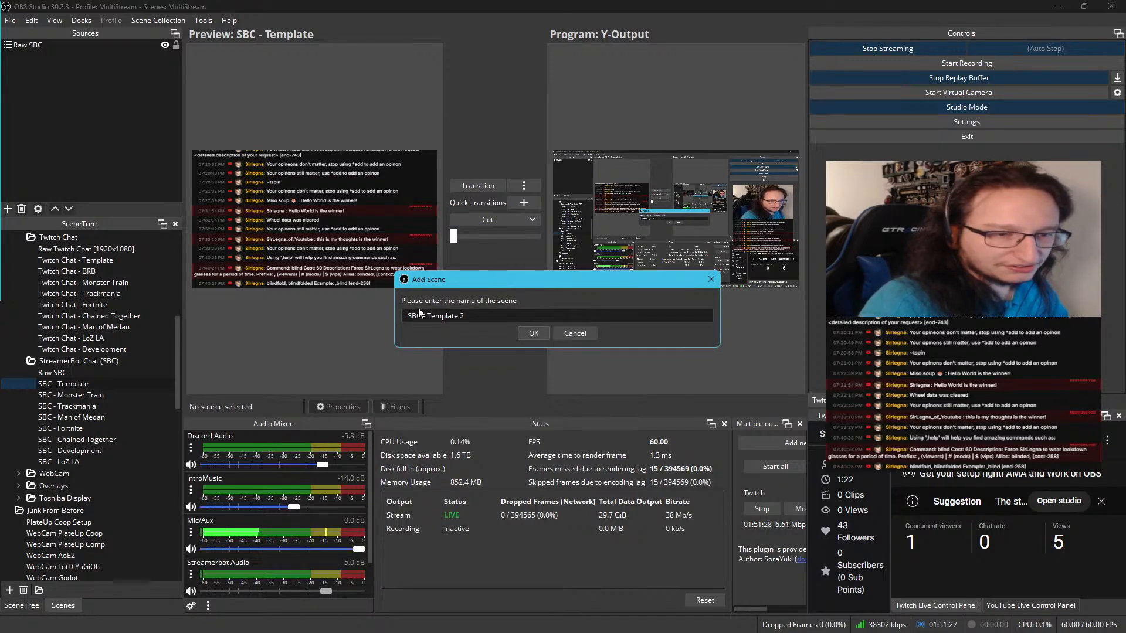
left_click_drag(428, 313, 636, 312)
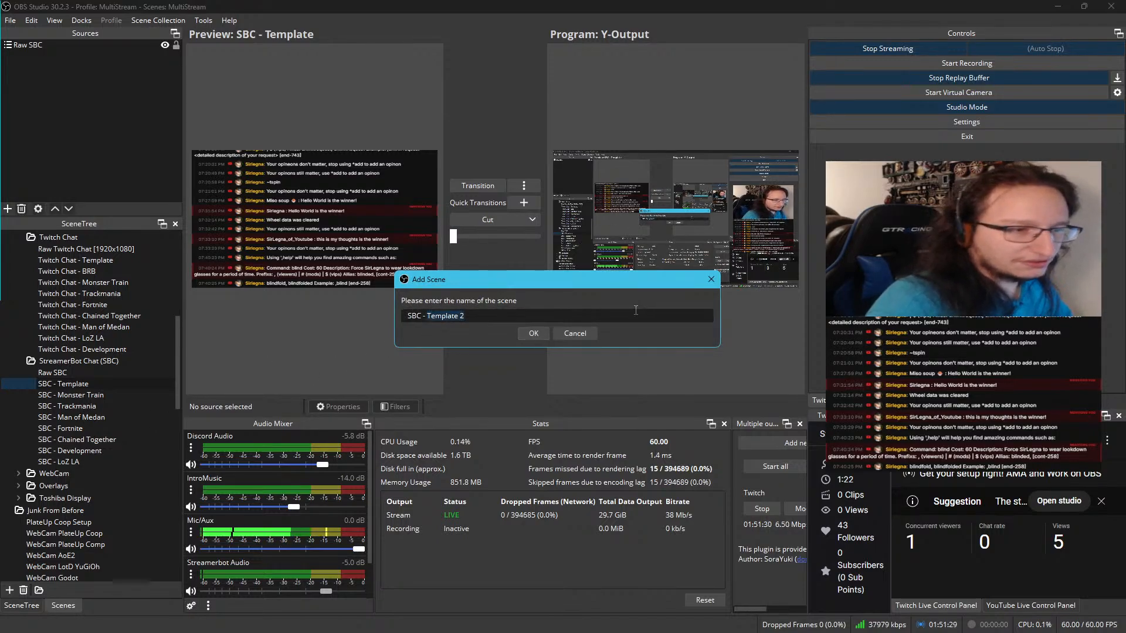
type("BC - BRB")
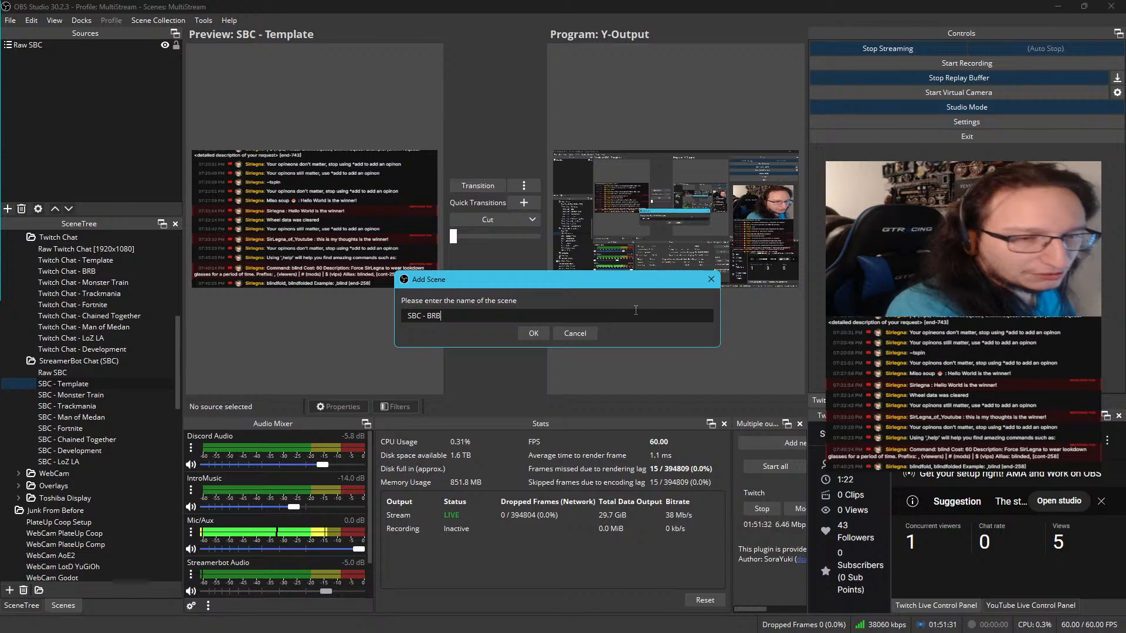
key("Return")
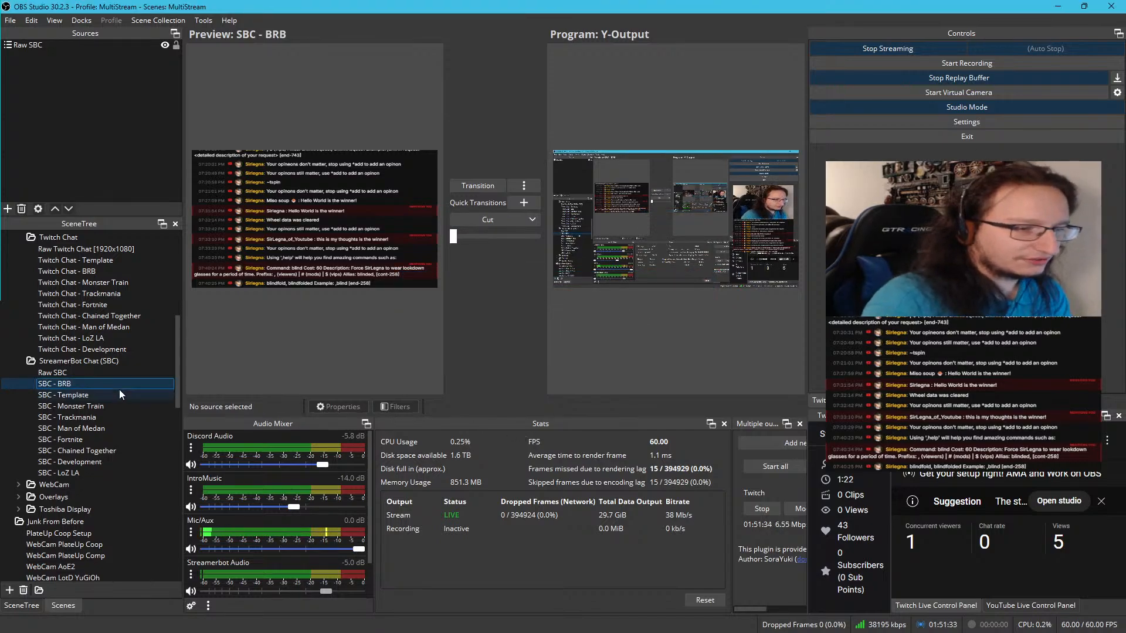
left_click_drag(121, 386, 122, 399)
Add the existing SBC - BRB scene as a scene source in Y - BRB Chat
scroll(120, 375, "up", 5)
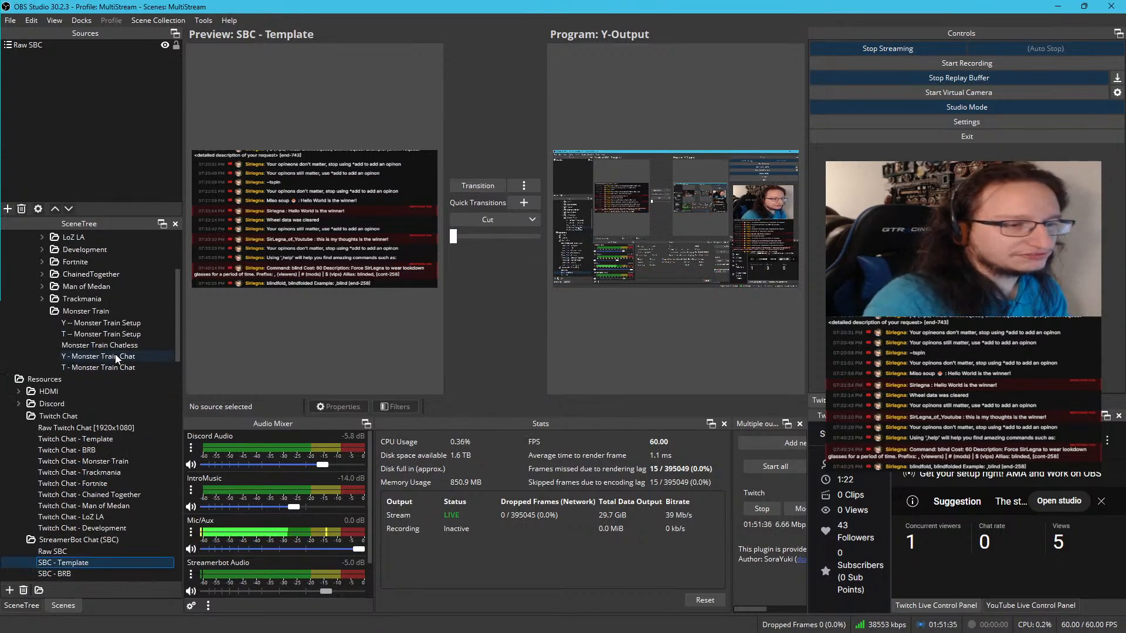
scroll(115, 352, "up", 4)
left_click(64, 305)
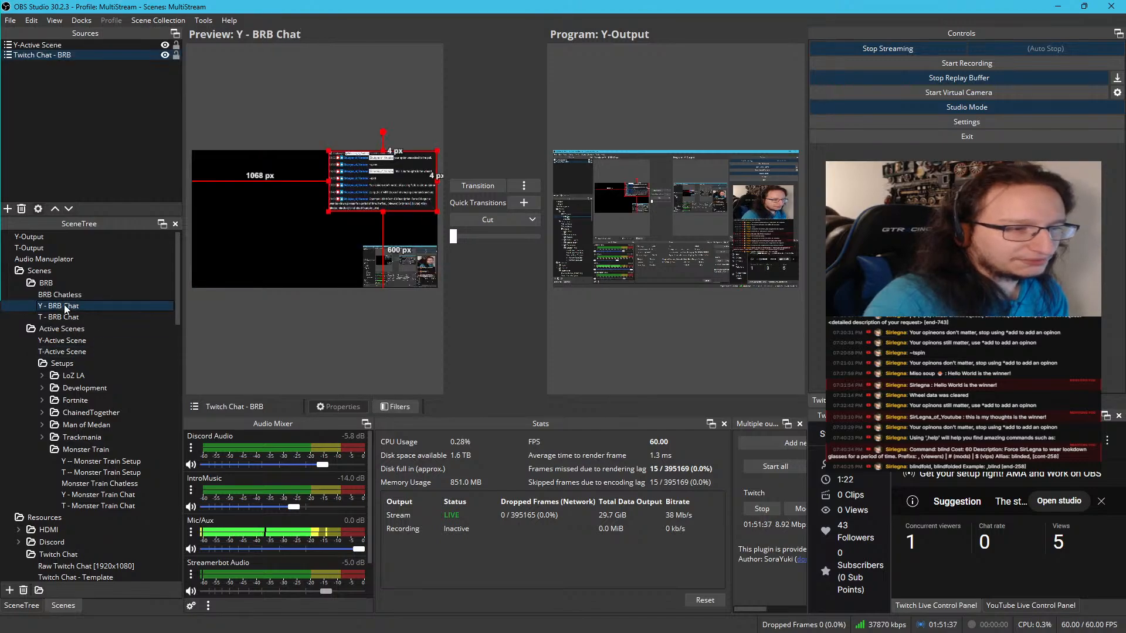
right_click(79, 76)
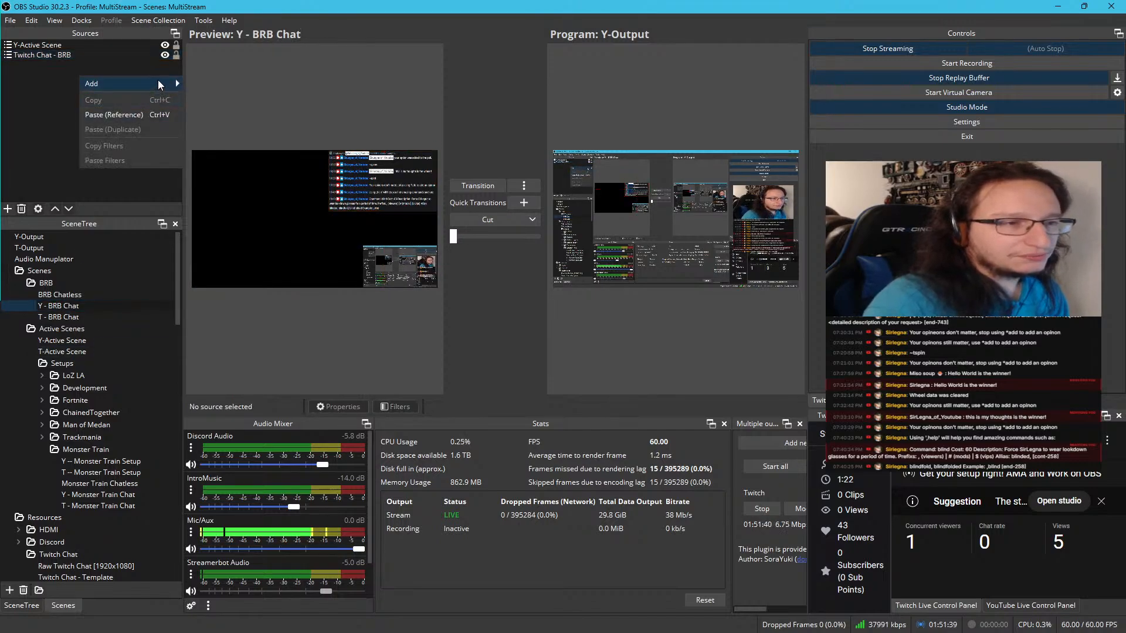
mouse_move(160, 81)
left_click(240, 229)
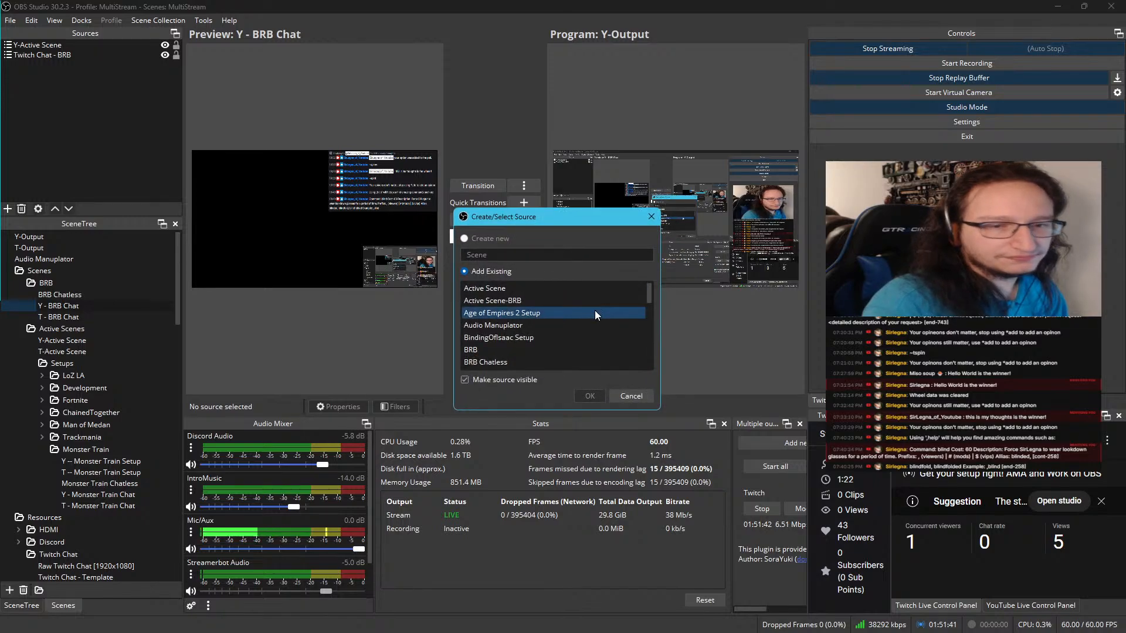
scroll(594, 311, "down", 10)
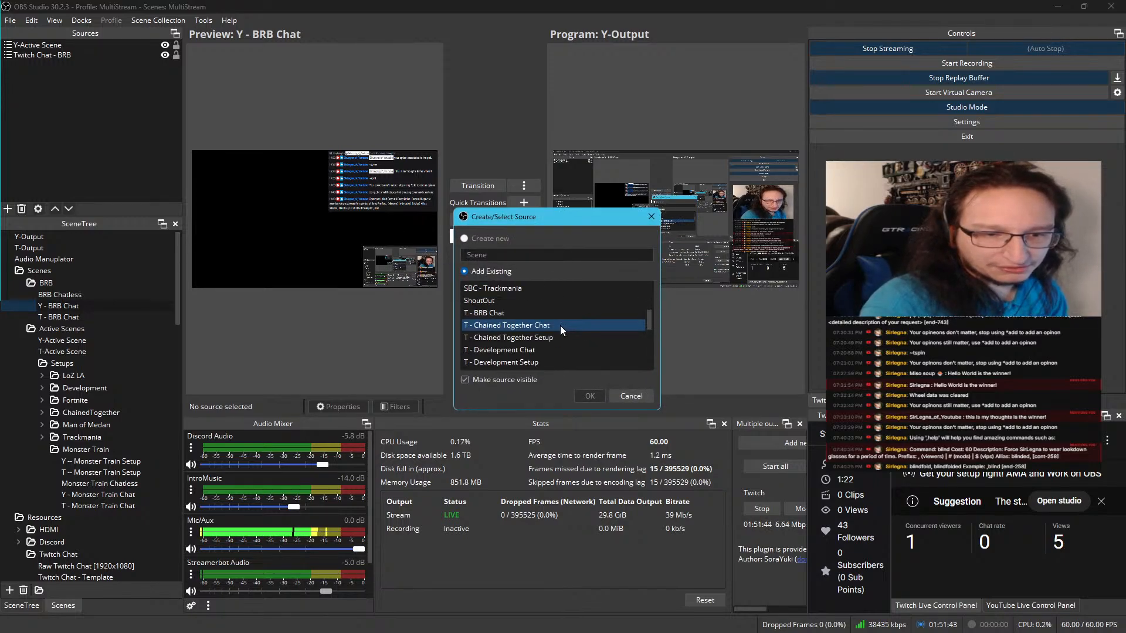
scroll(557, 325, "up", 2)
scroll(552, 326, "down", 1)
scroll(551, 326, "up", 2)
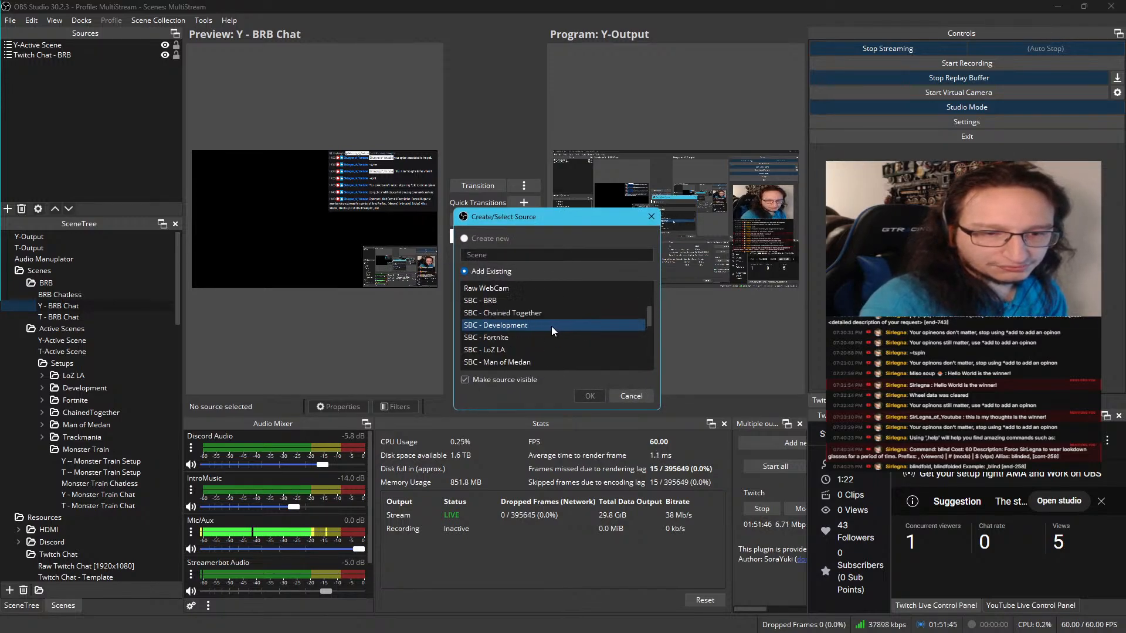
scroll(552, 326, "up", 1)
left_click(515, 333)
left_click(596, 399)
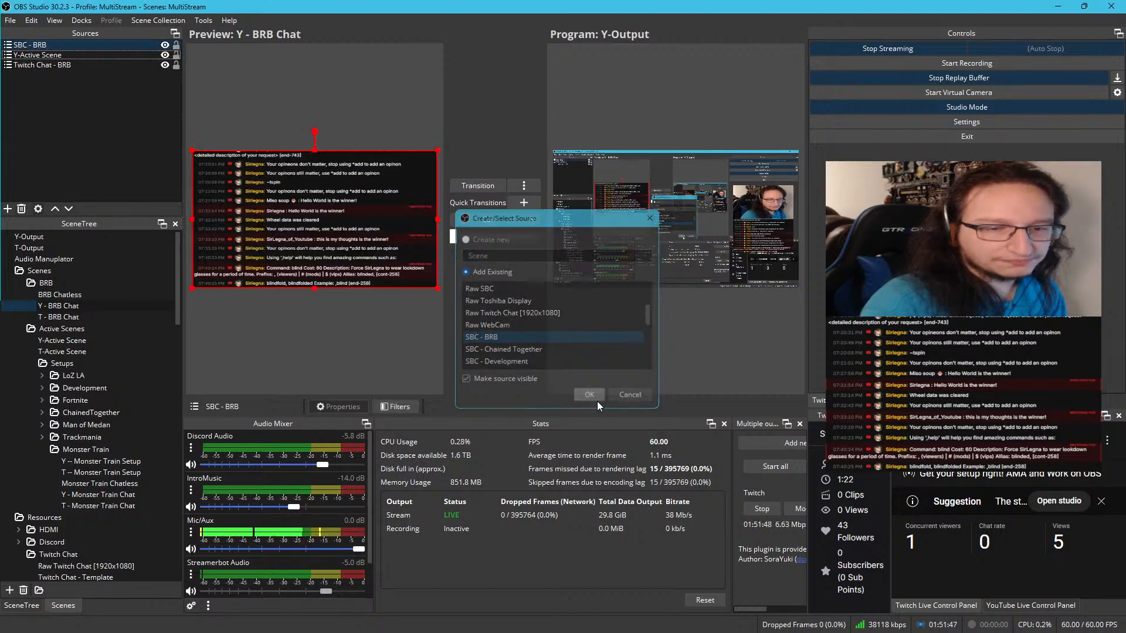
Copy the transform of the Twitch Chat - BRB source and paste it onto the SBC - BRB source in Y - BRB Chat
right_click(70, 65)
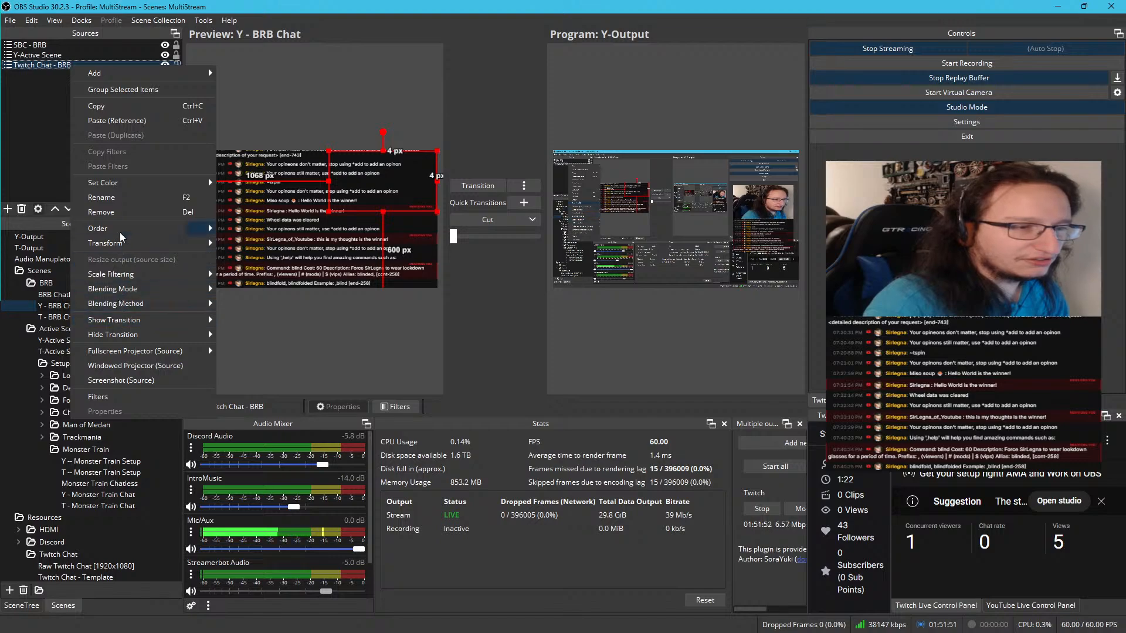
mouse_move(123, 244)
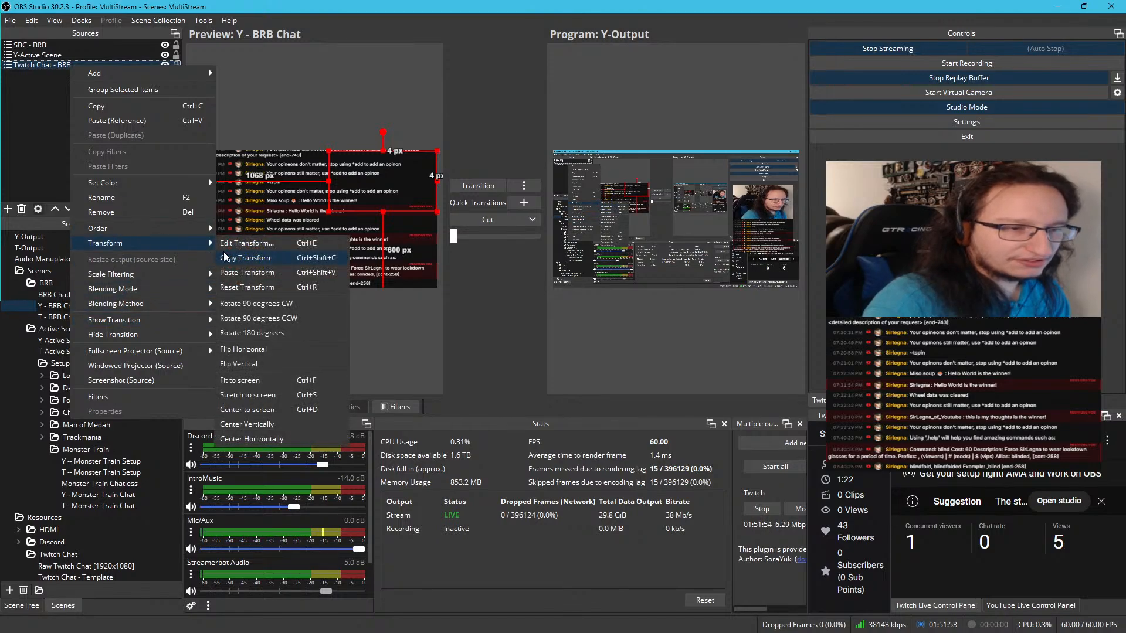
left_click(103, 41)
left_click(103, 41)
right_click(102, 44)
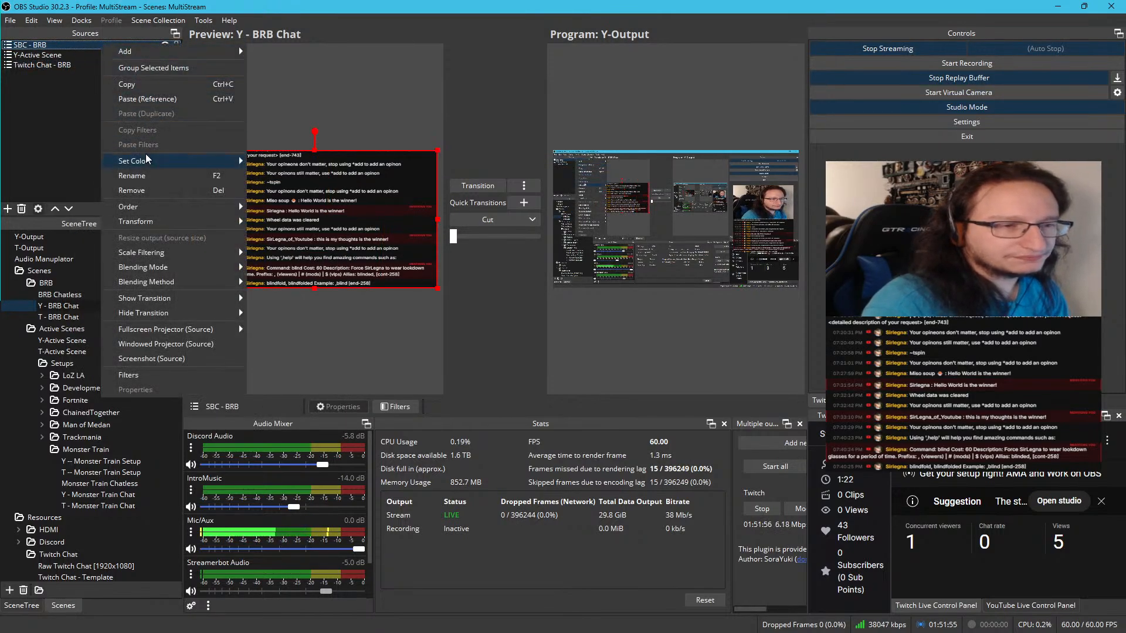
mouse_move(160, 224)
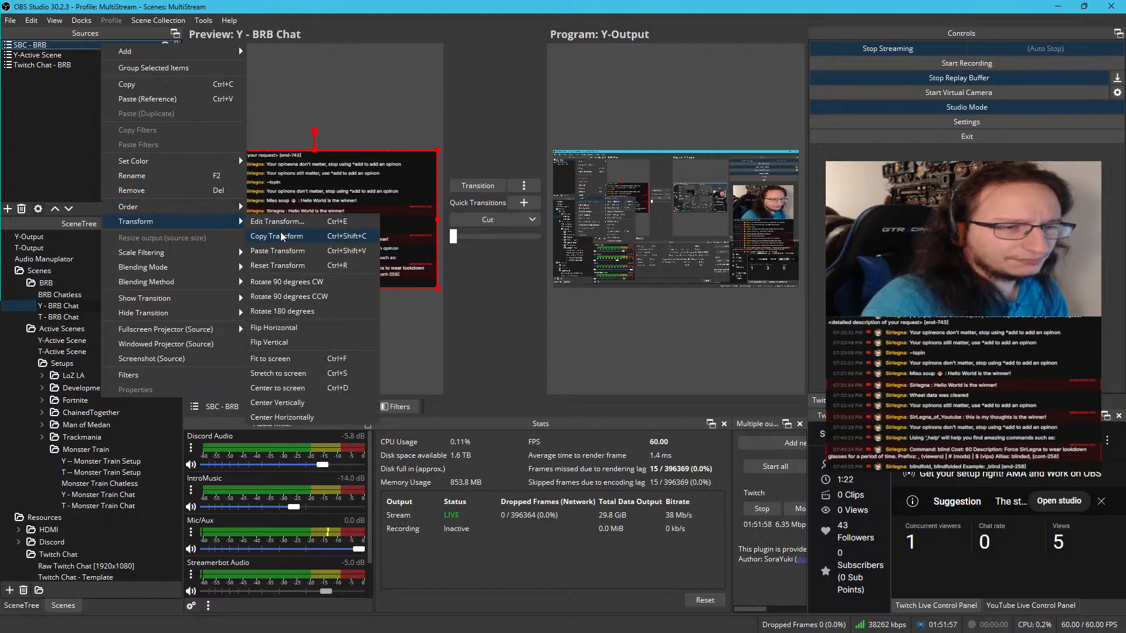
left_click(277, 251)
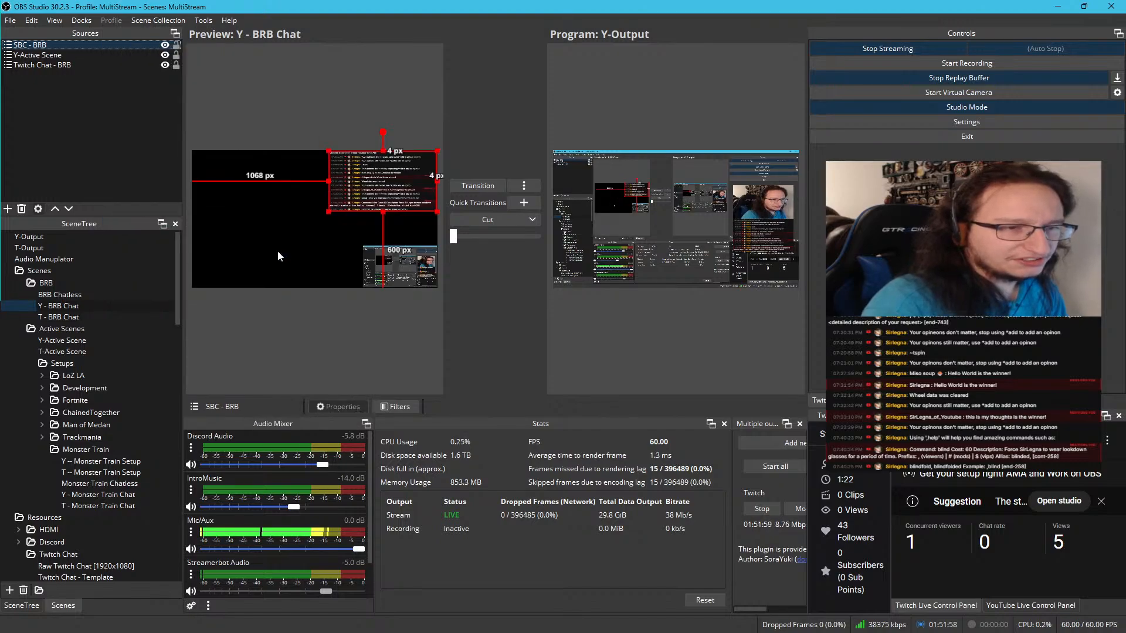
Remove the Twitch Chat - BRB source from Y - BRB Chat and compare the scene with T - BRB Chat
left_click(66, 65)
key("Delete")
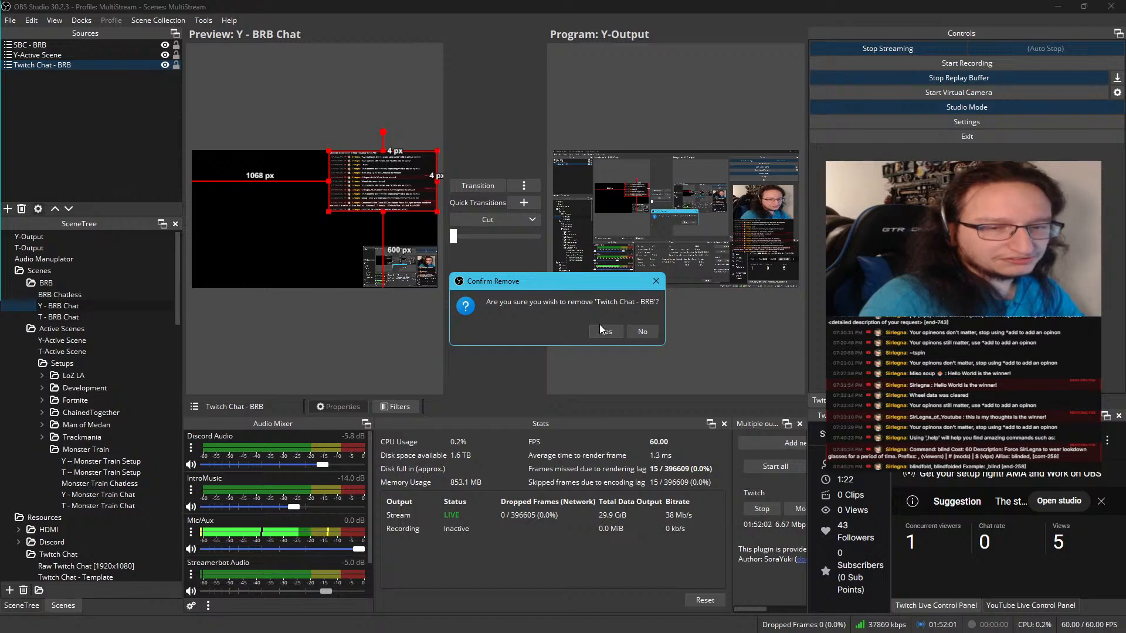
left_click(601, 329)
left_click(94, 317)
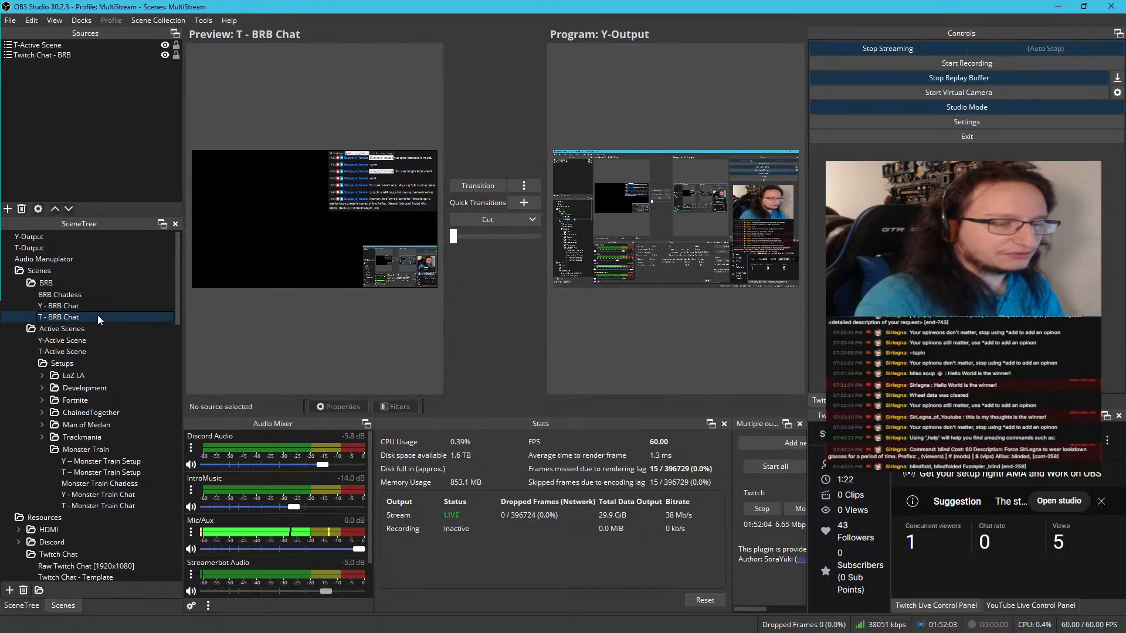
left_click(93, 307)
left_click(94, 317)
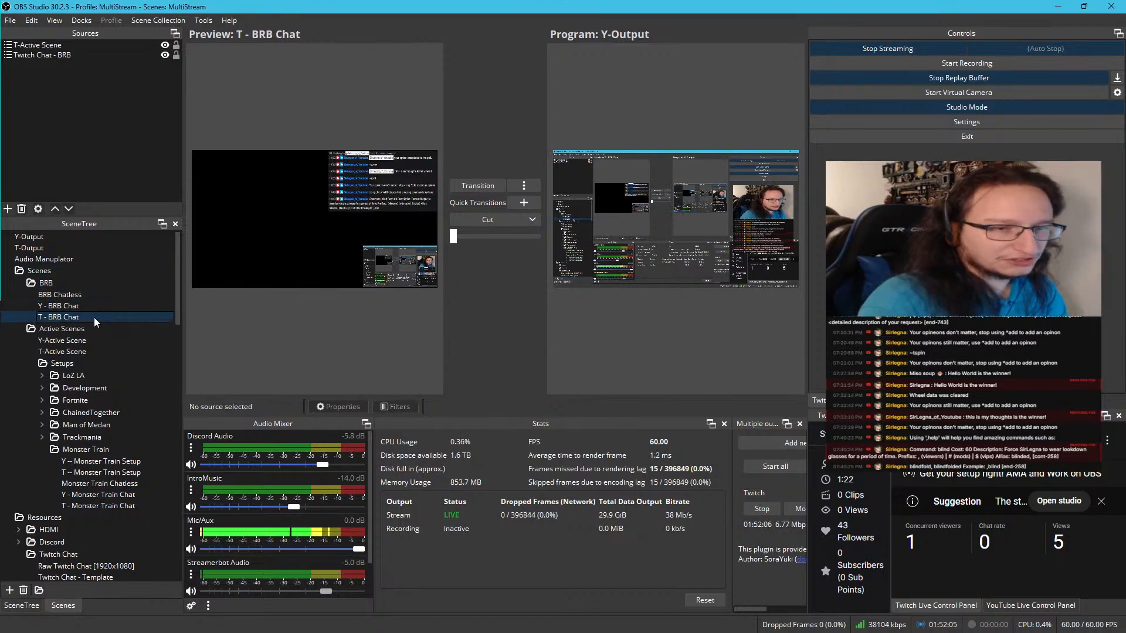
left_click(95, 309)
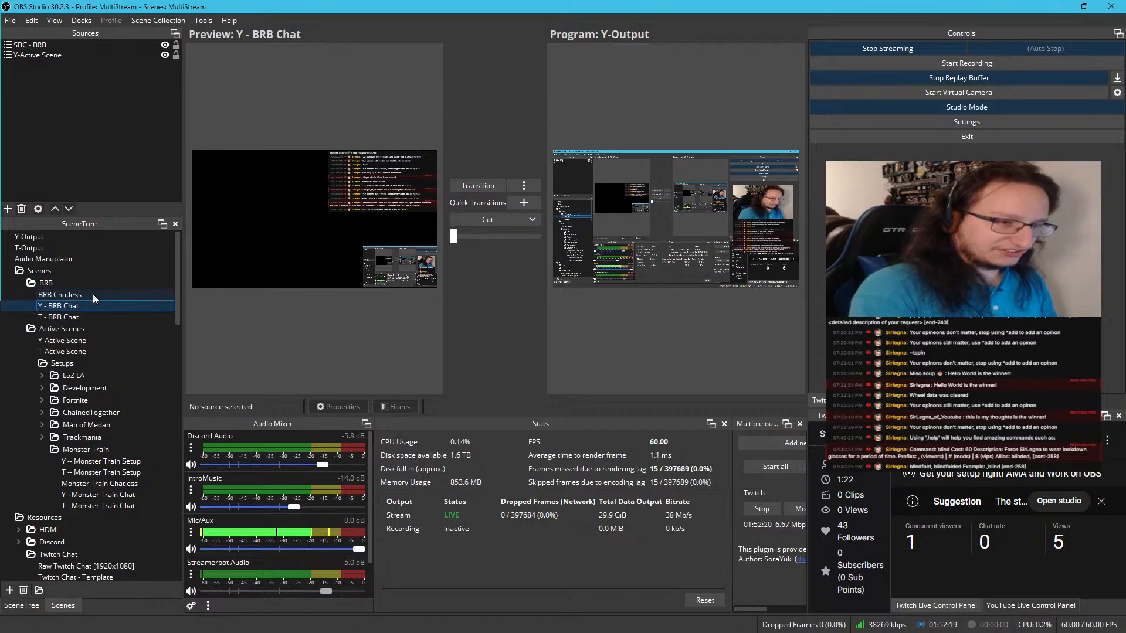
Add a new scene named T - BRB Setup to the BRB folder
left_click(92, 294)
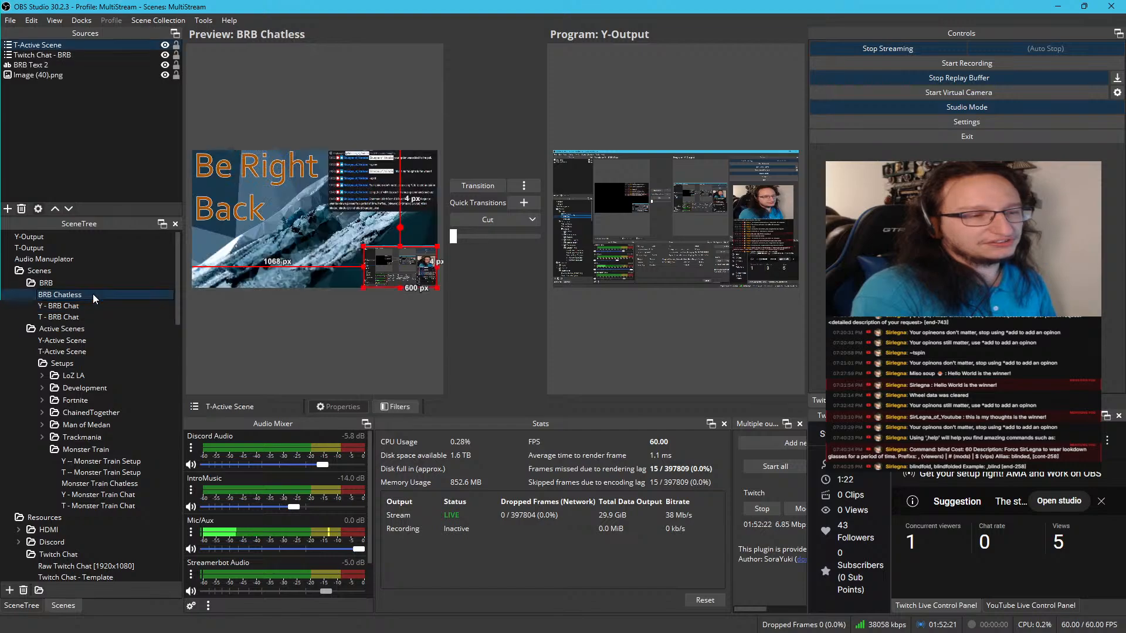
left_click(82, 284)
right_click(82, 283)
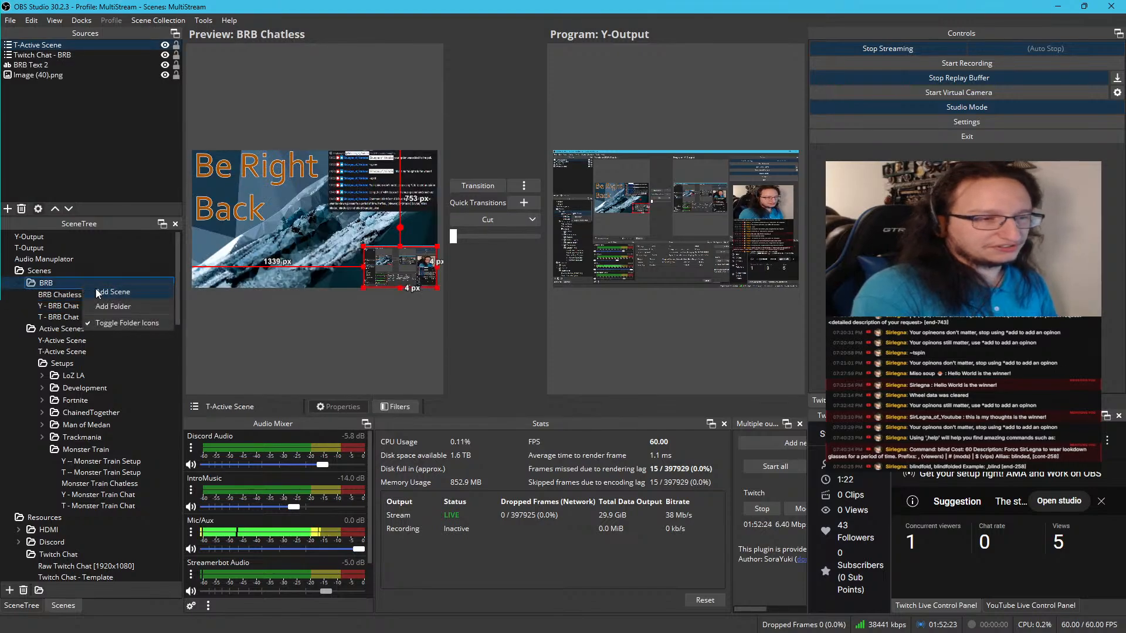
left_click(104, 292)
left_click(468, 317)
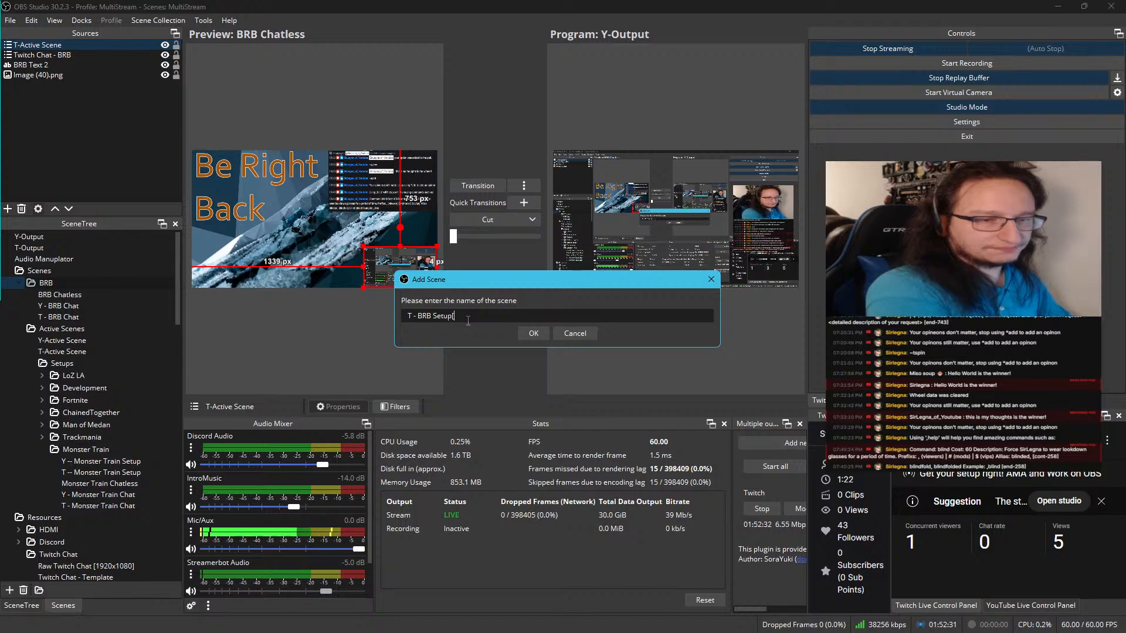
key("Return")
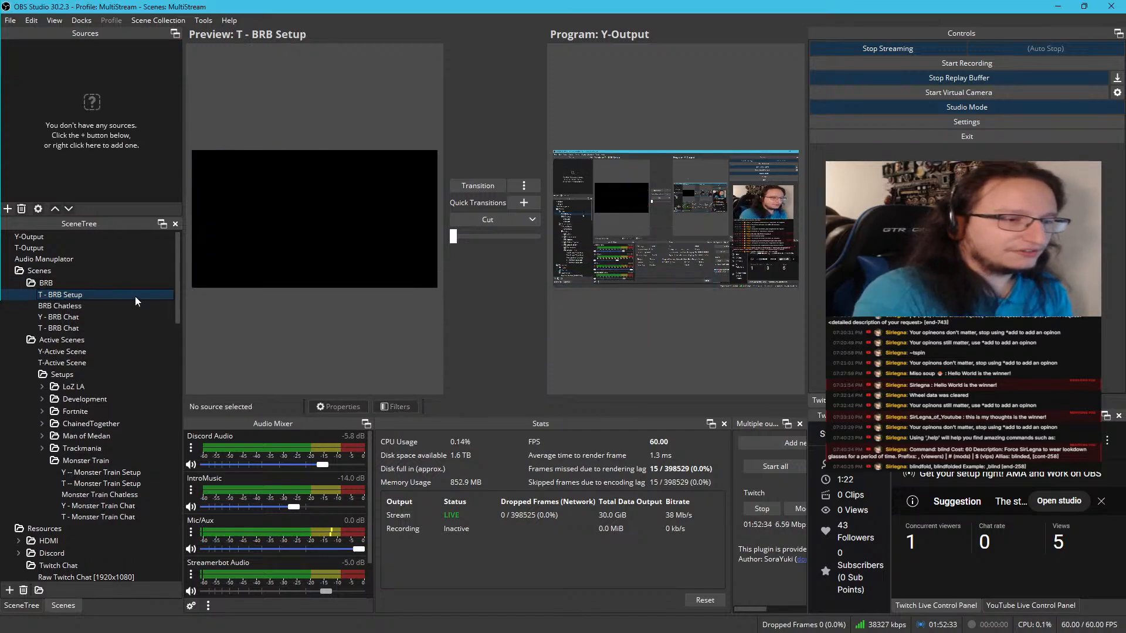
Add the existing BRB Chatless scene as a scene source in T - BRB Setup
right_click(89, 151)
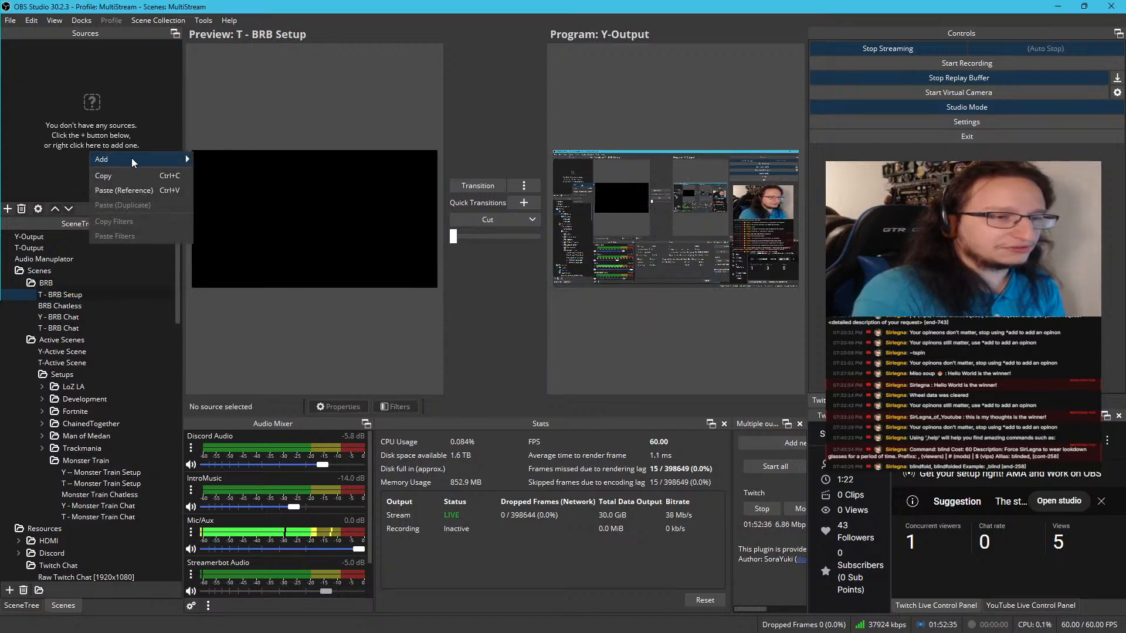
mouse_move(131, 158)
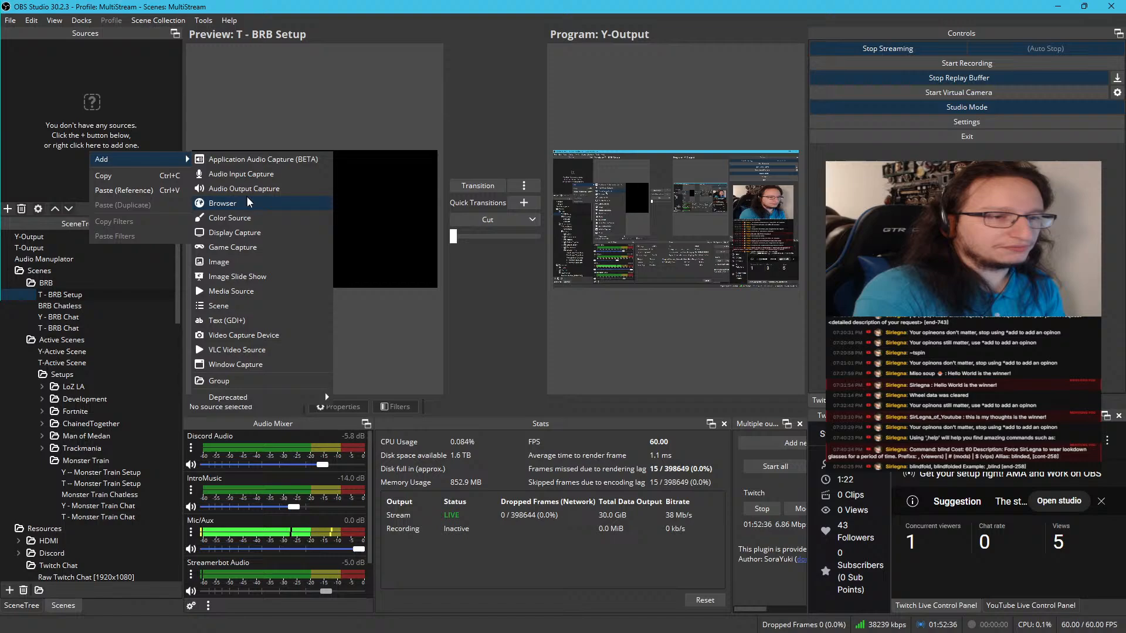
left_click(226, 304)
scroll(546, 336, "down", 12)
scroll(547, 334, "up", 12)
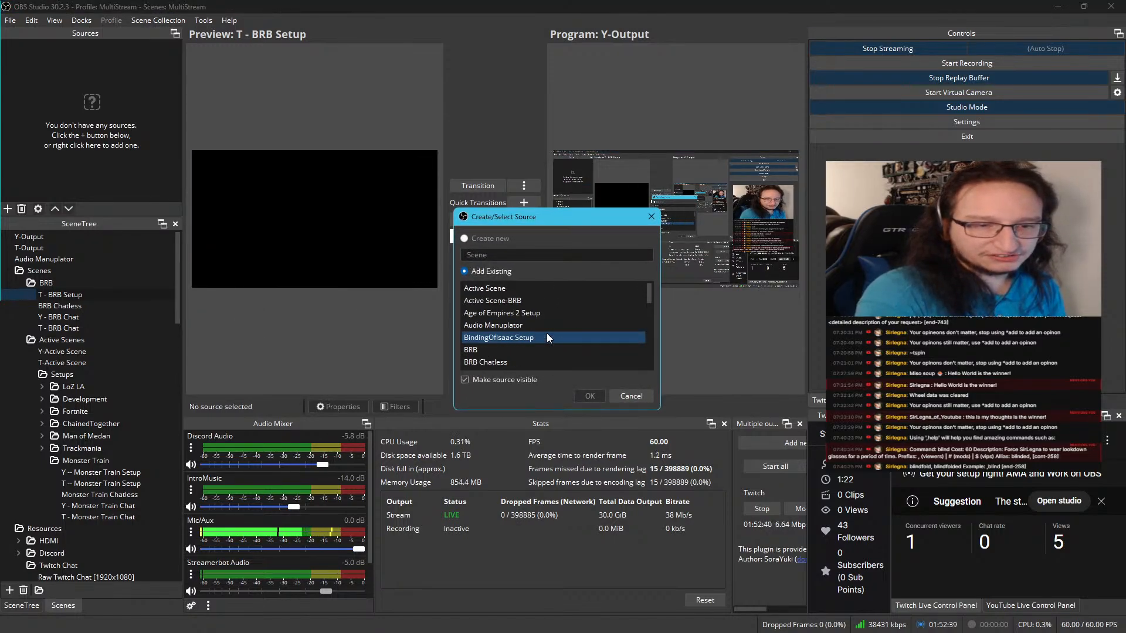
left_click(497, 363)
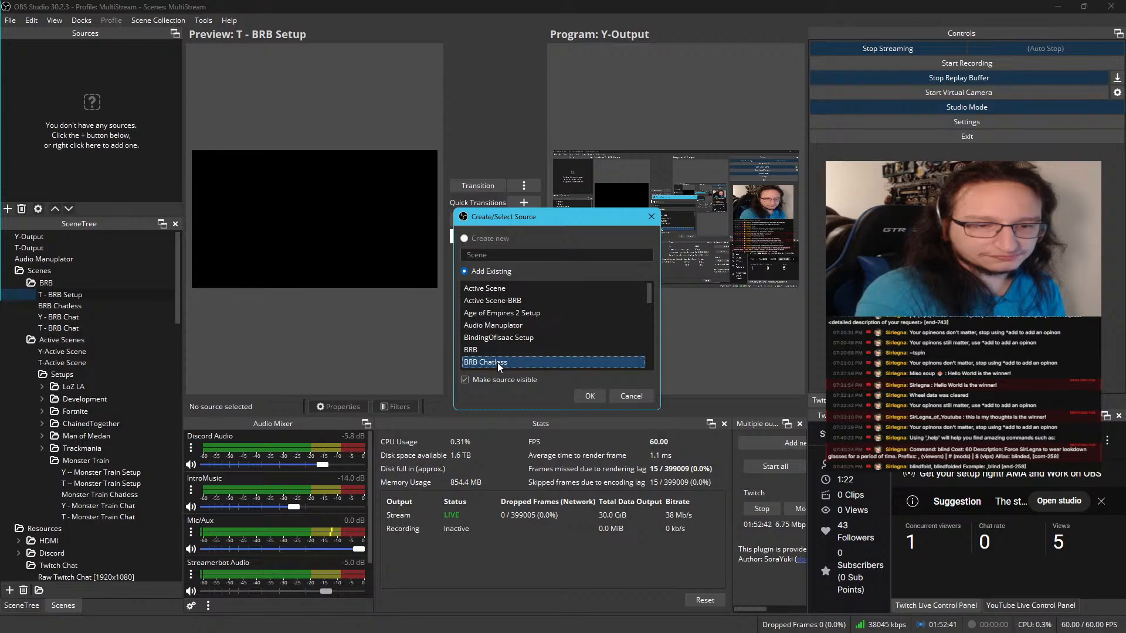
left_click(585, 396)
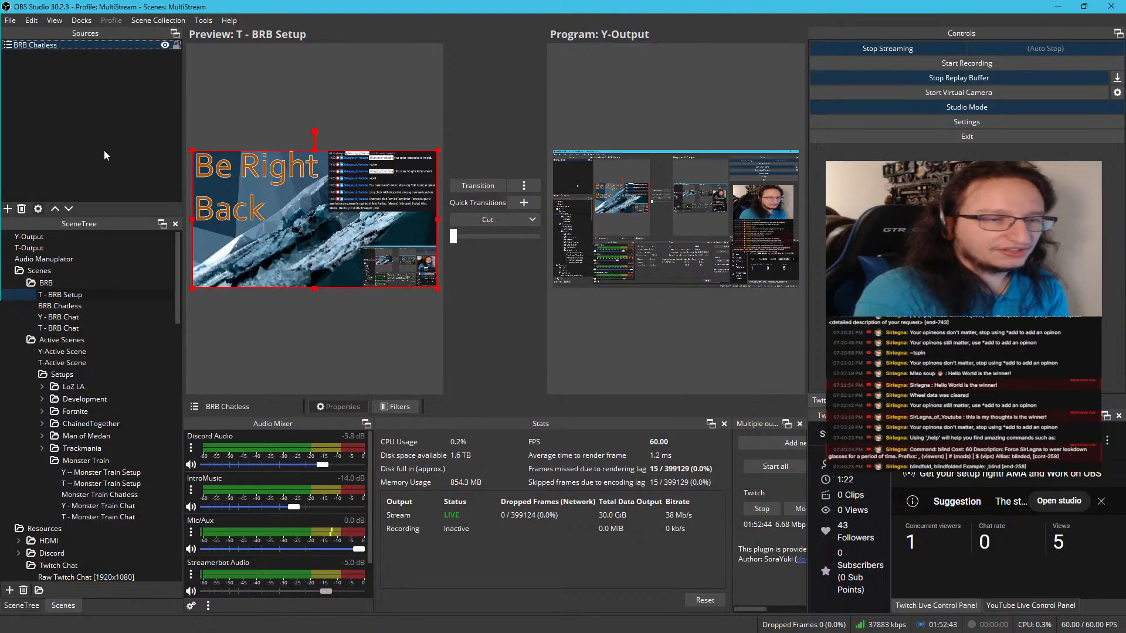
Remove the T-Active Scene and Twitch Chat - BRB sources from the BRB Chatless scene
left_click(60, 306)
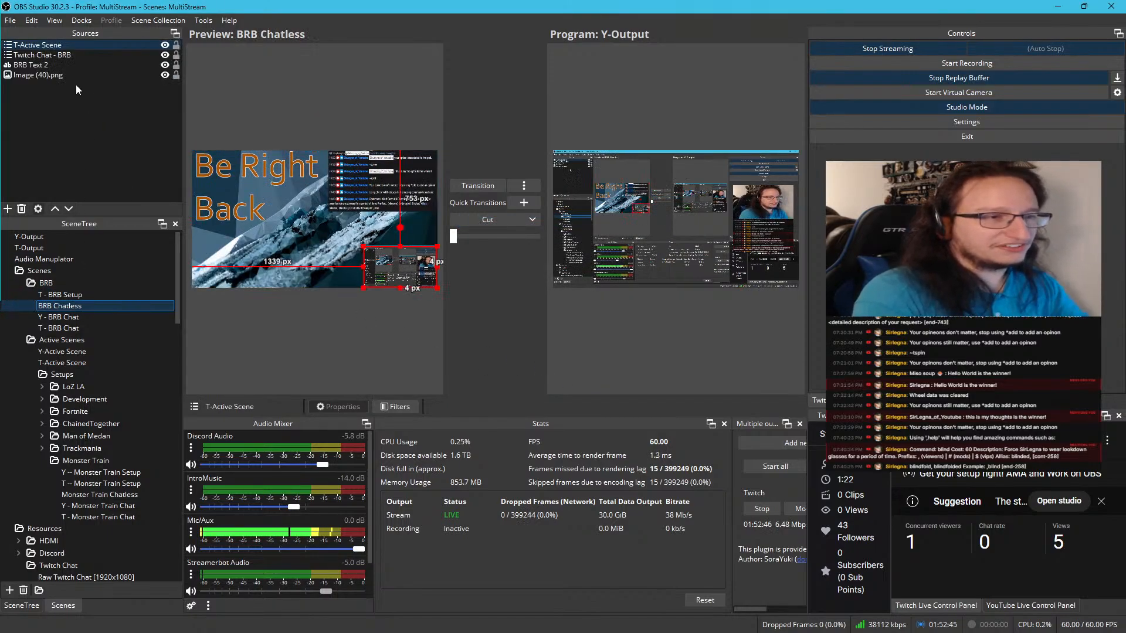
left_click(71, 54, "ctrl")
key("Delete")
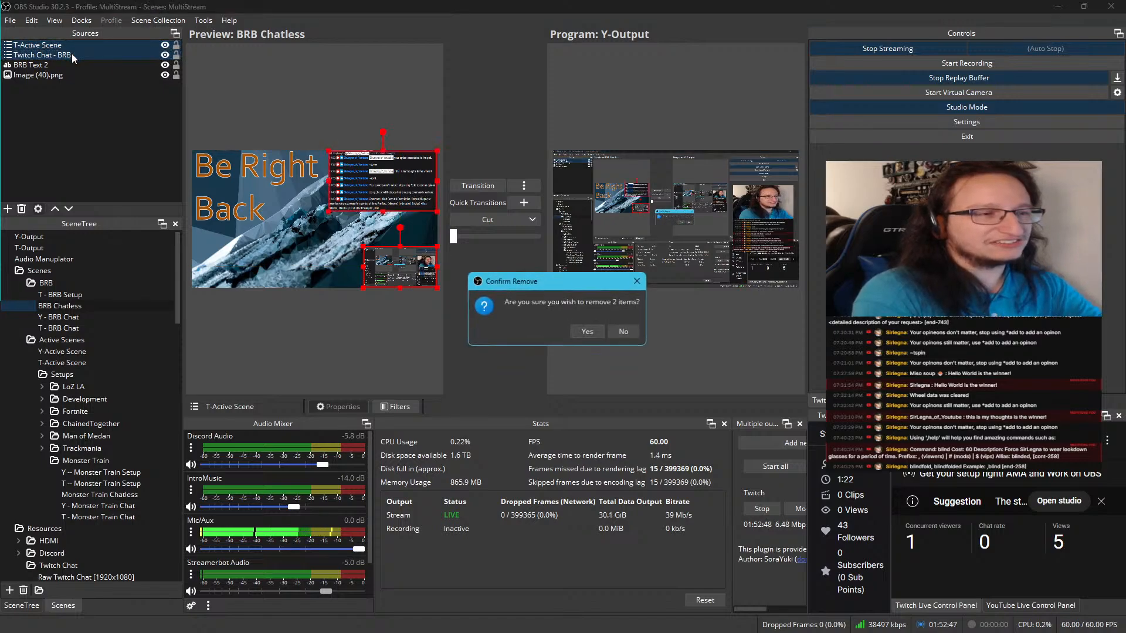
left_click(583, 329)
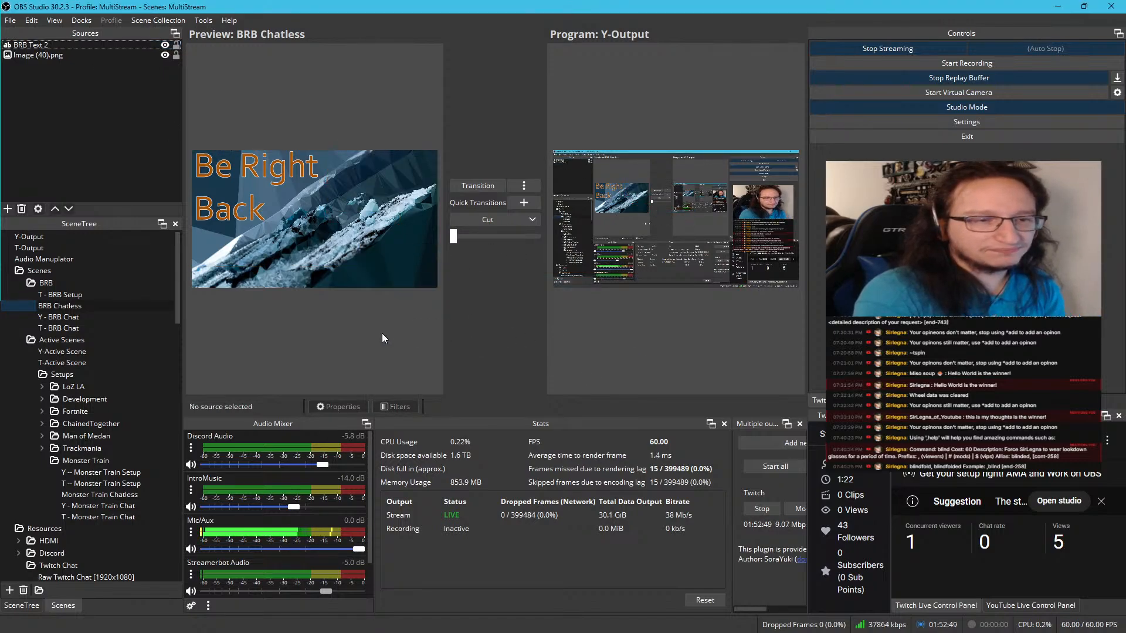
Add the existing T - BRB Chat scene as a scene source in T - BRB Setup
left_click(80, 299)
right_click(76, 110)
mouse_move(104, 119)
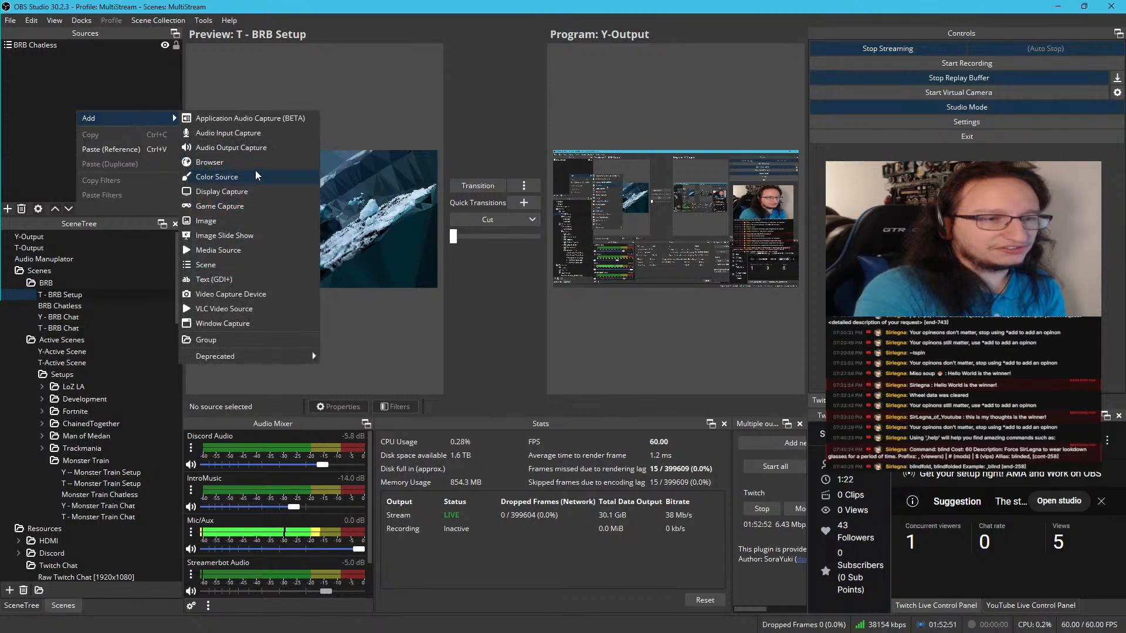
left_click(216, 265)
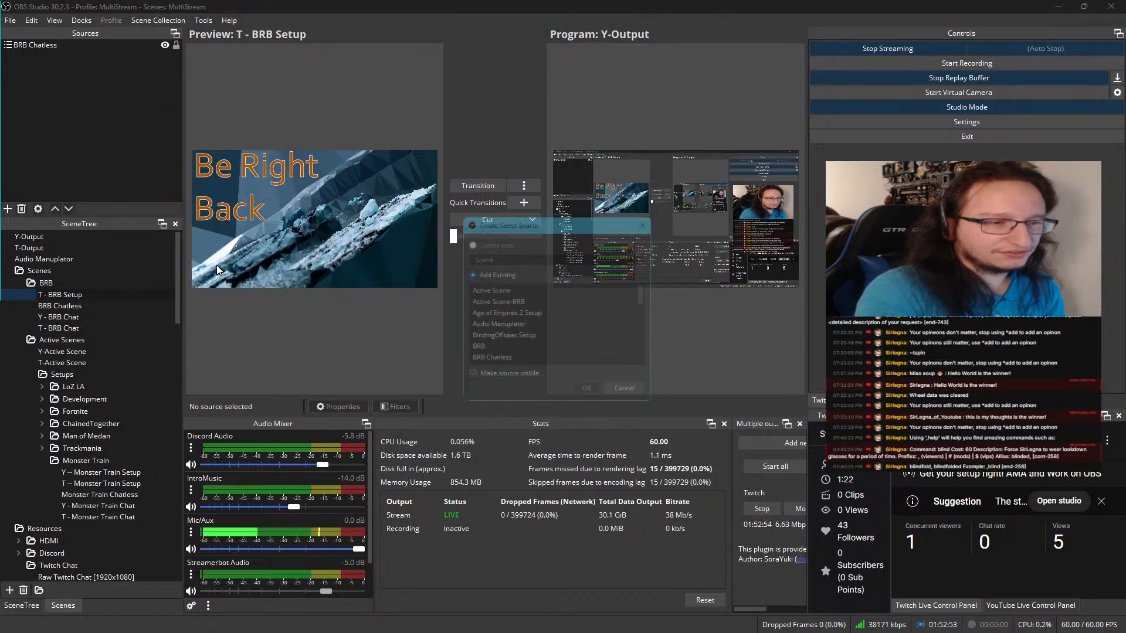
scroll(538, 332, "down", 10)
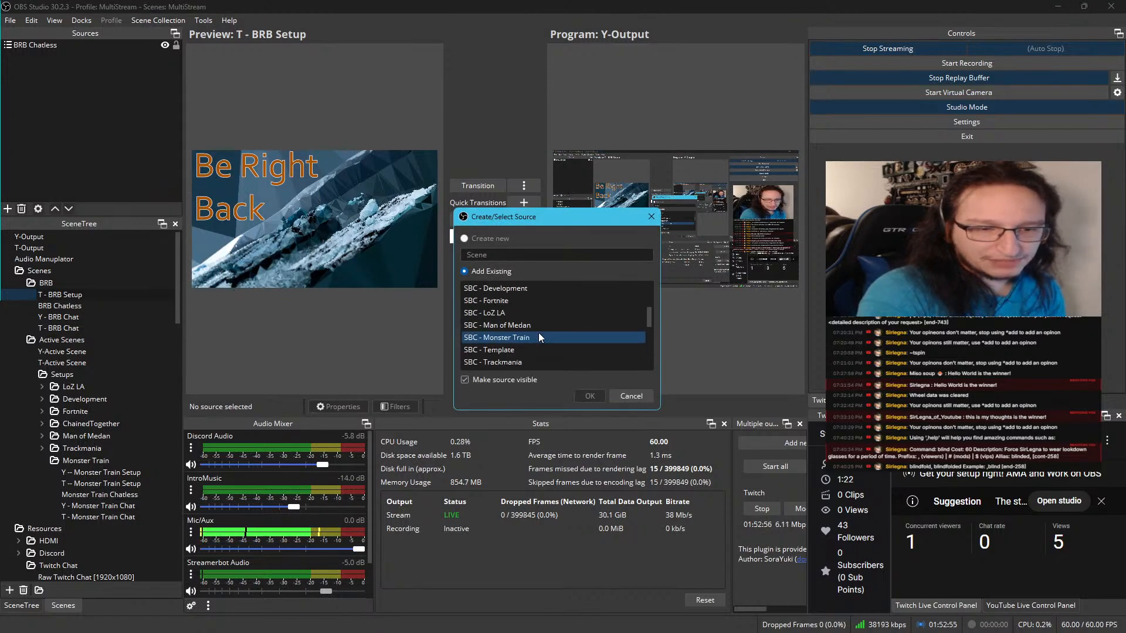
scroll(539, 336, "down", 10)
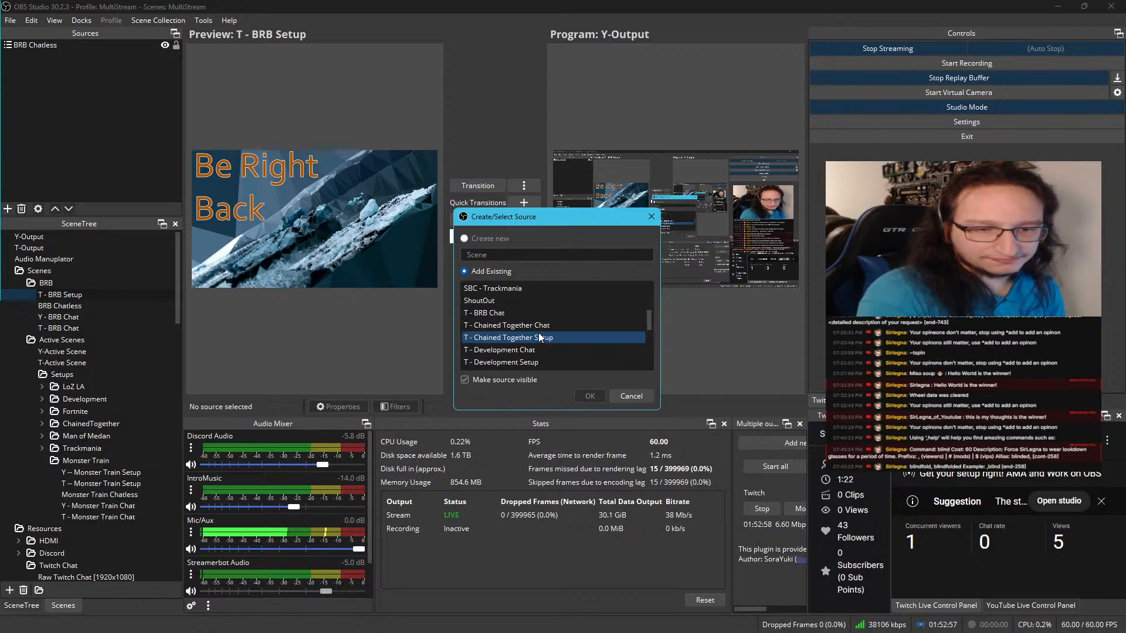
left_click(508, 313)
left_click(590, 396)
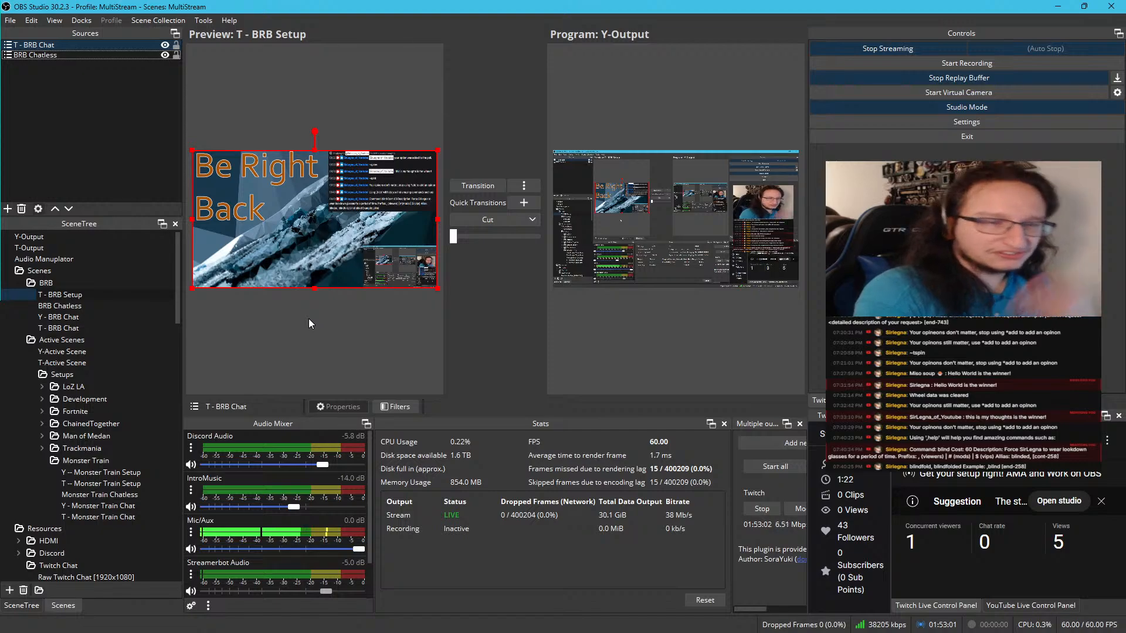
Duplicate the T - BRB Setup scene and name the copy Y - BRB Setup
right_click(86, 299)
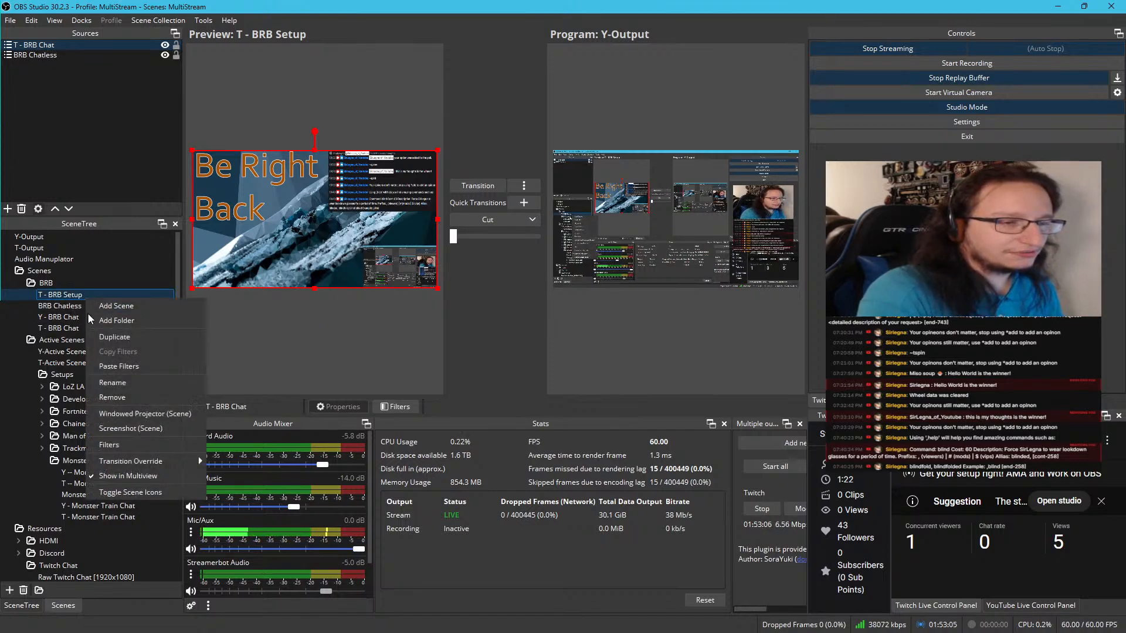
left_click(115, 337)
key("End")
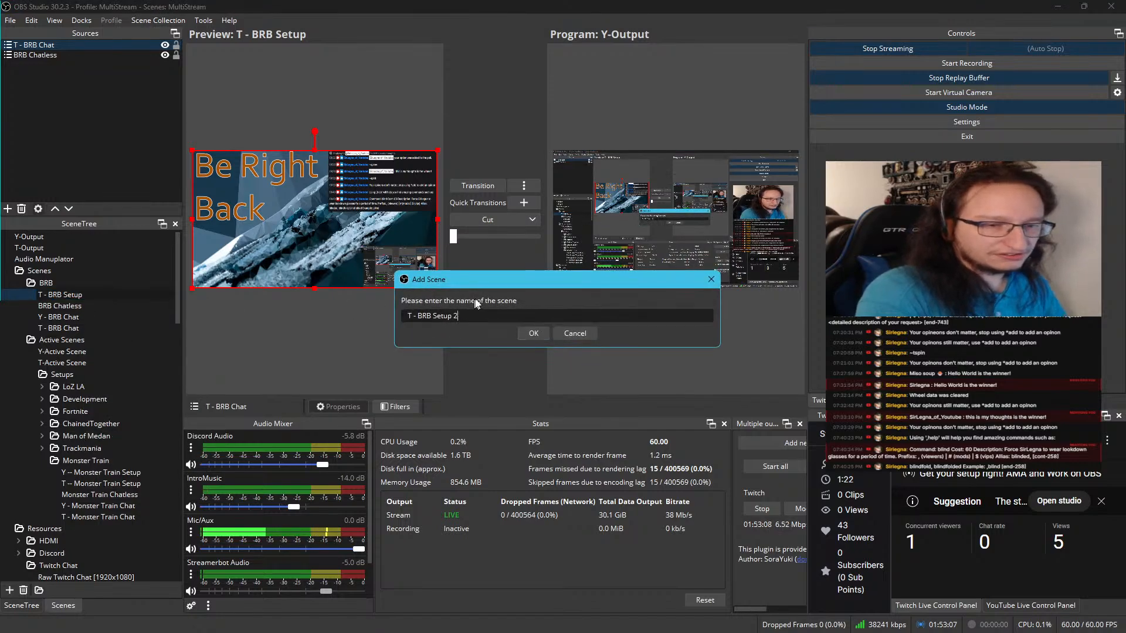
key("BackSpace")
key("BackSpace")
key("Home")
key("Delete")
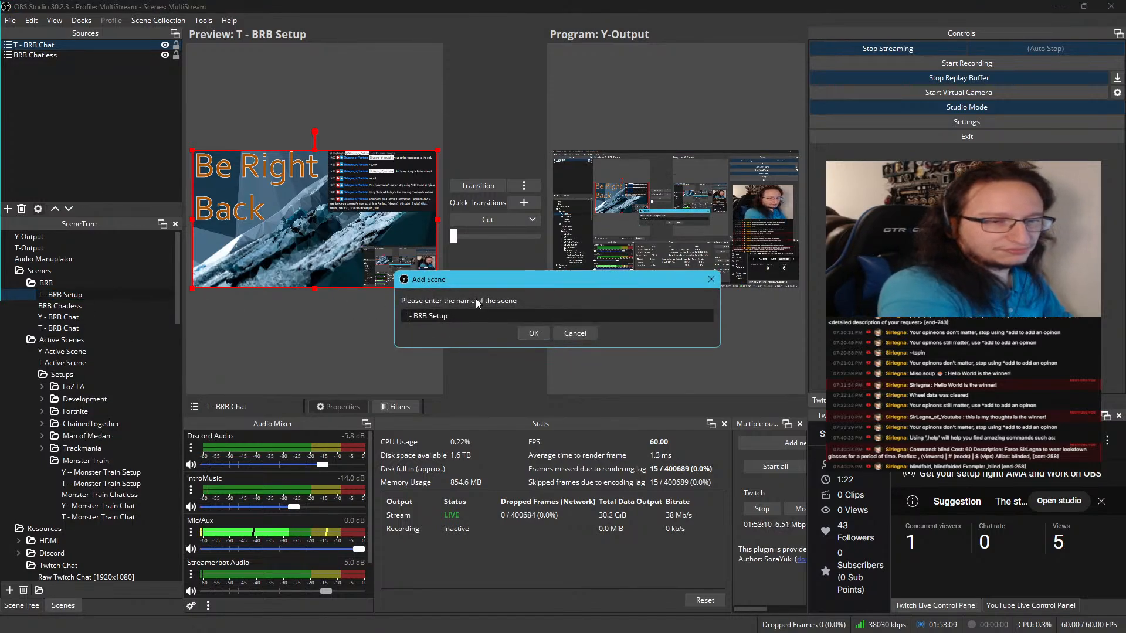
type("Y")
key("Return")
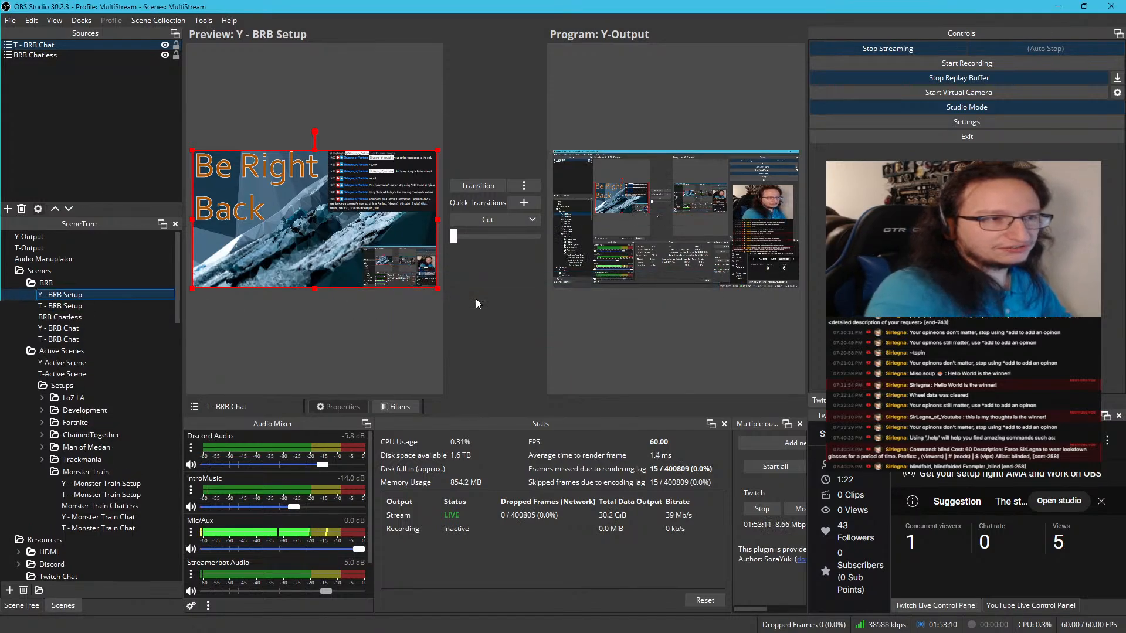
Add the existing Y - BRB Chat scene as a scene source in Y - BRB Setup
right_click(8, 123)
mouse_move(32, 128)
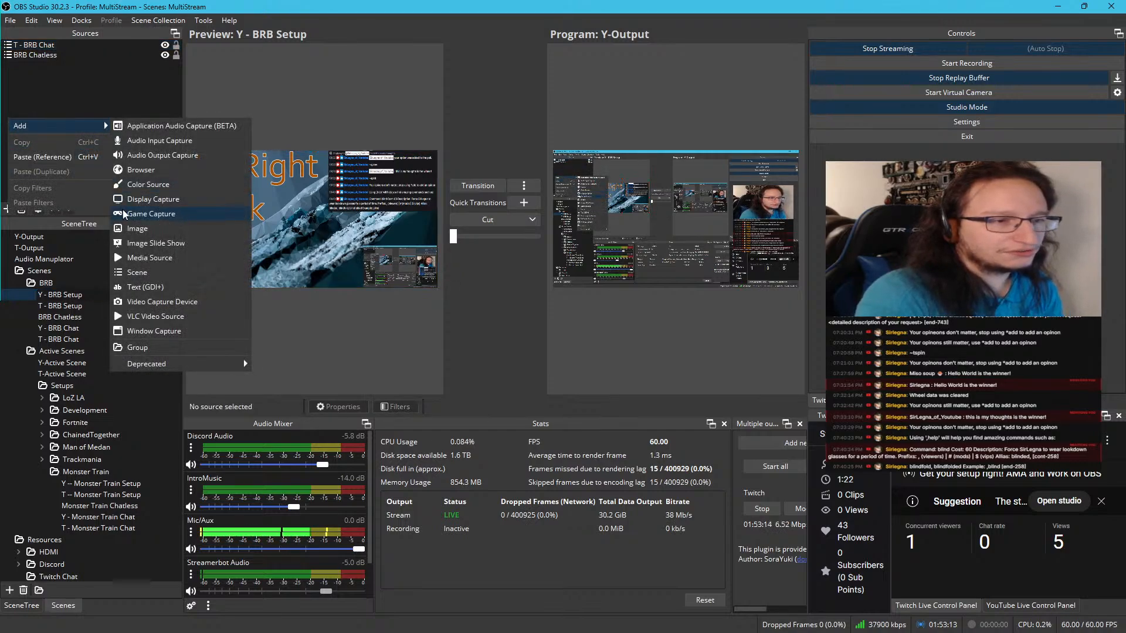
left_click(137, 272)
scroll(540, 351, "down", 10)
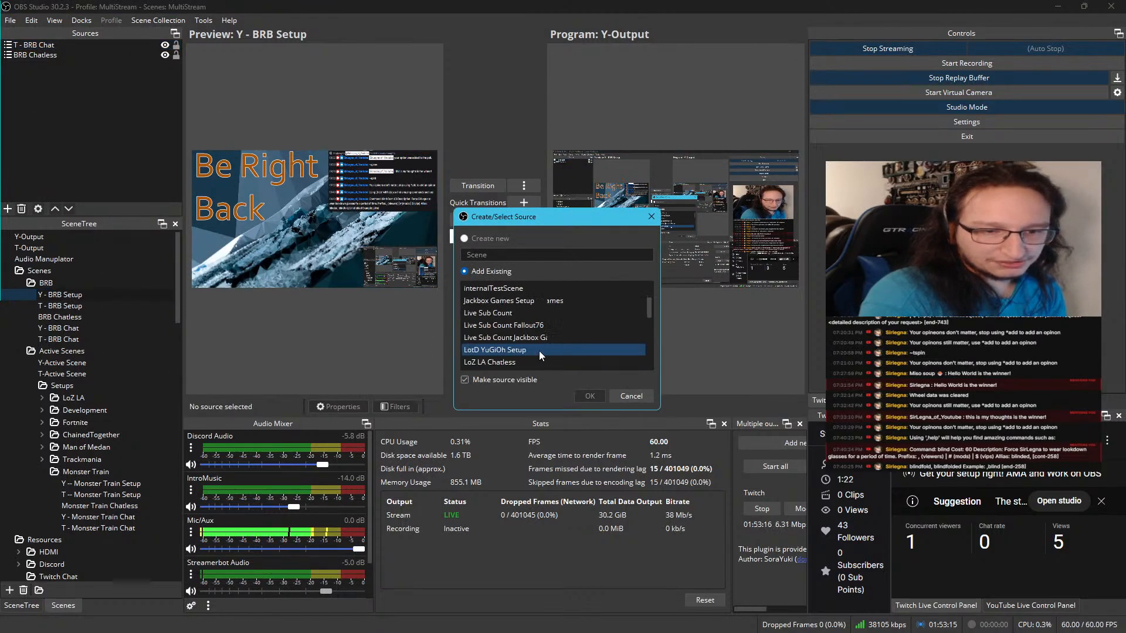
scroll(539, 351, "down", 15)
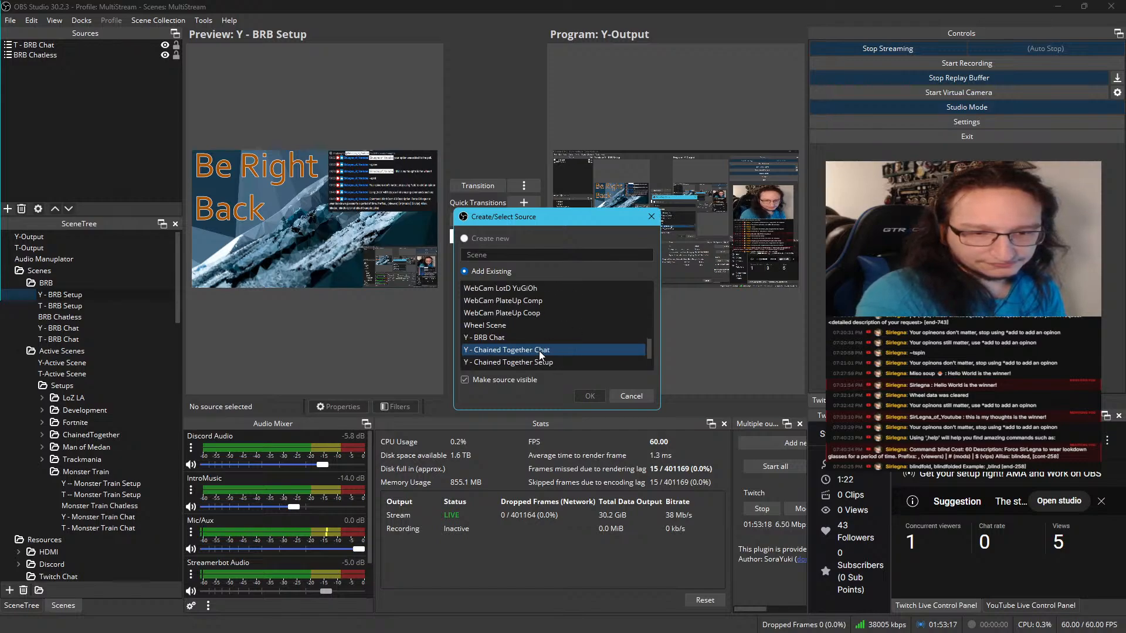
scroll(540, 351, "down", 4)
scroll(540, 352, "up", 4)
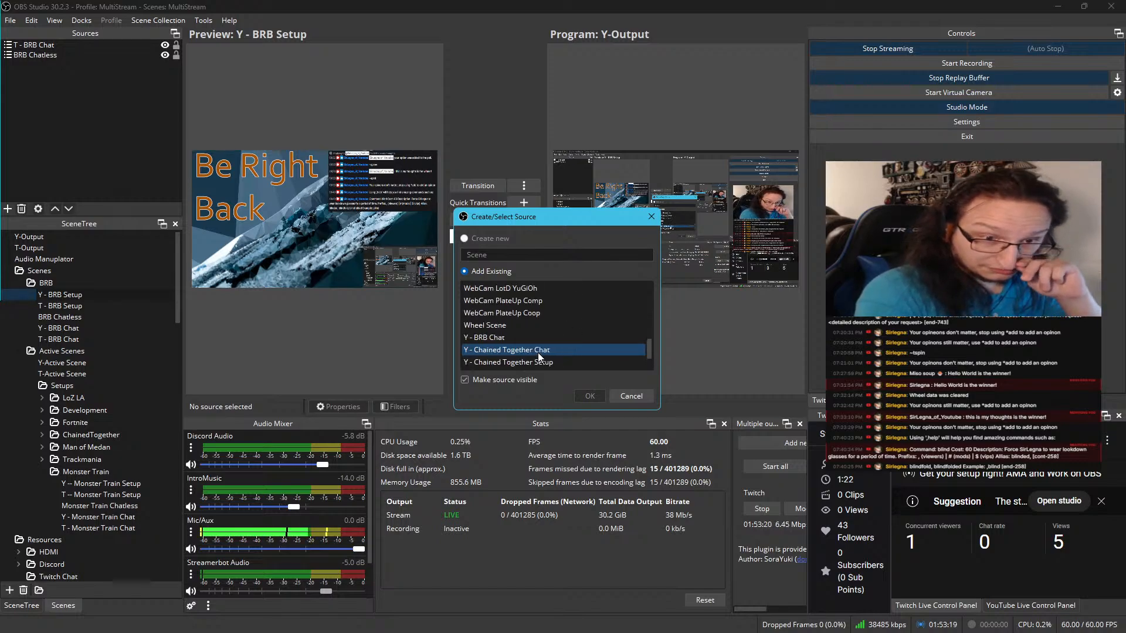
left_click(519, 337)
left_click(580, 396)
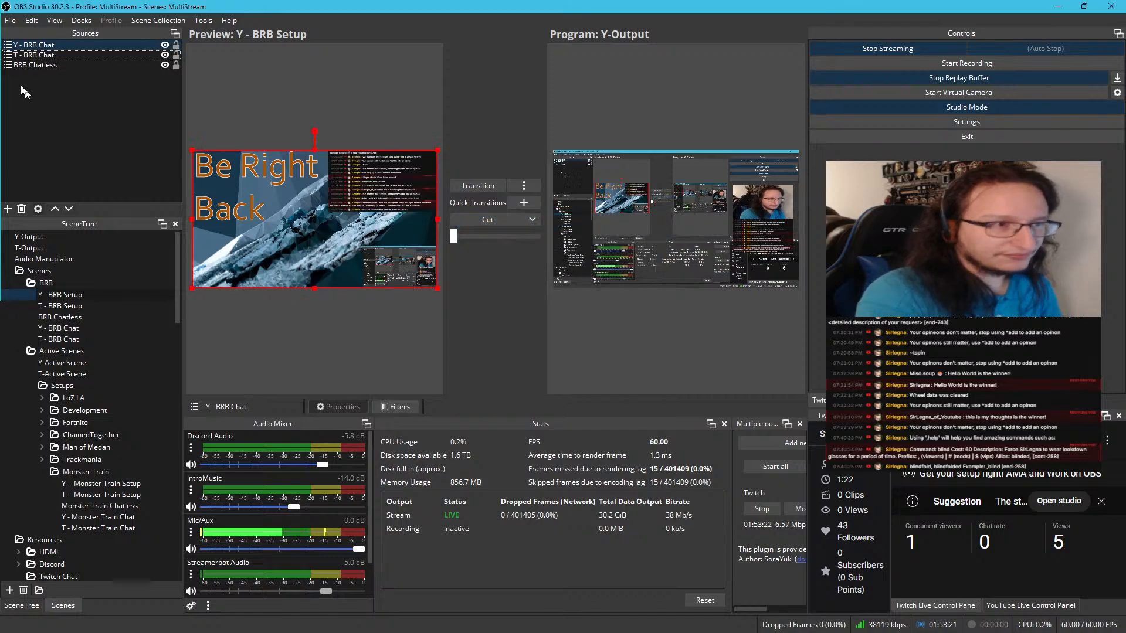
Remove the T - BRB Chat source from the Y - BRB Setup scene
left_click(36, 55)
key("Delete")
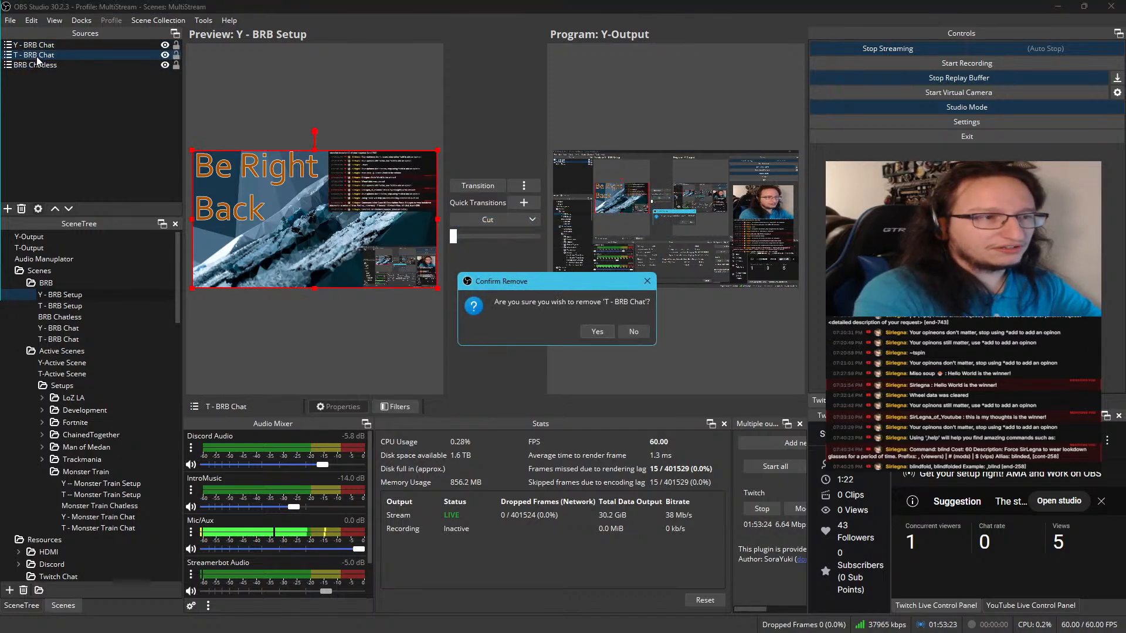
key("Return")
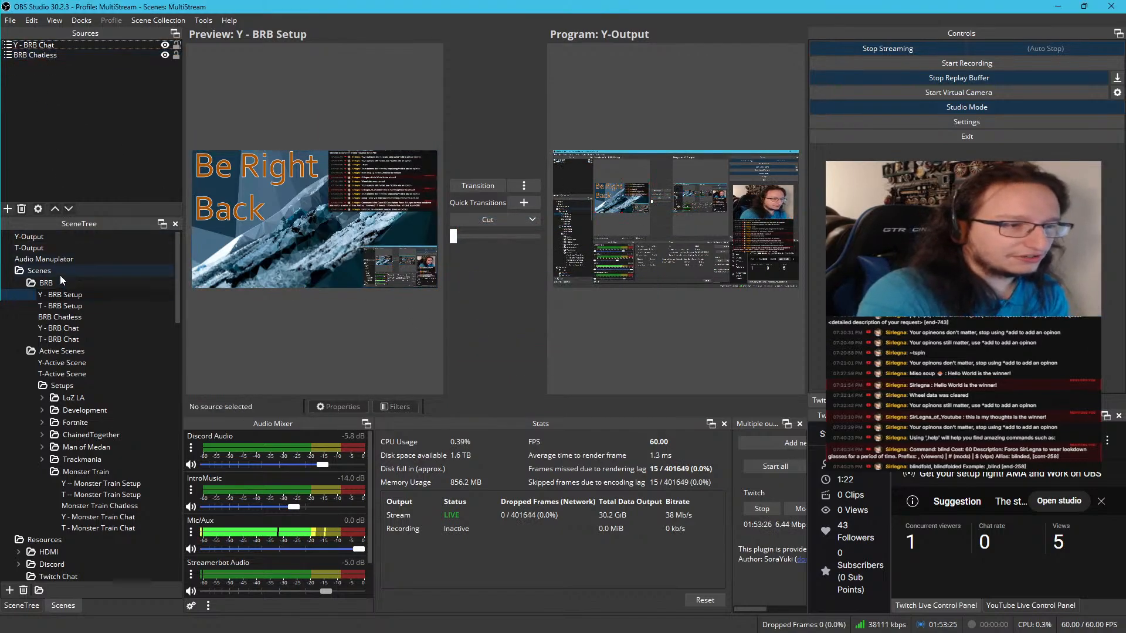
Examine the sources of the T-Output and Y-Output scenes and return to Y - BRB Setup
left_click(54, 249)
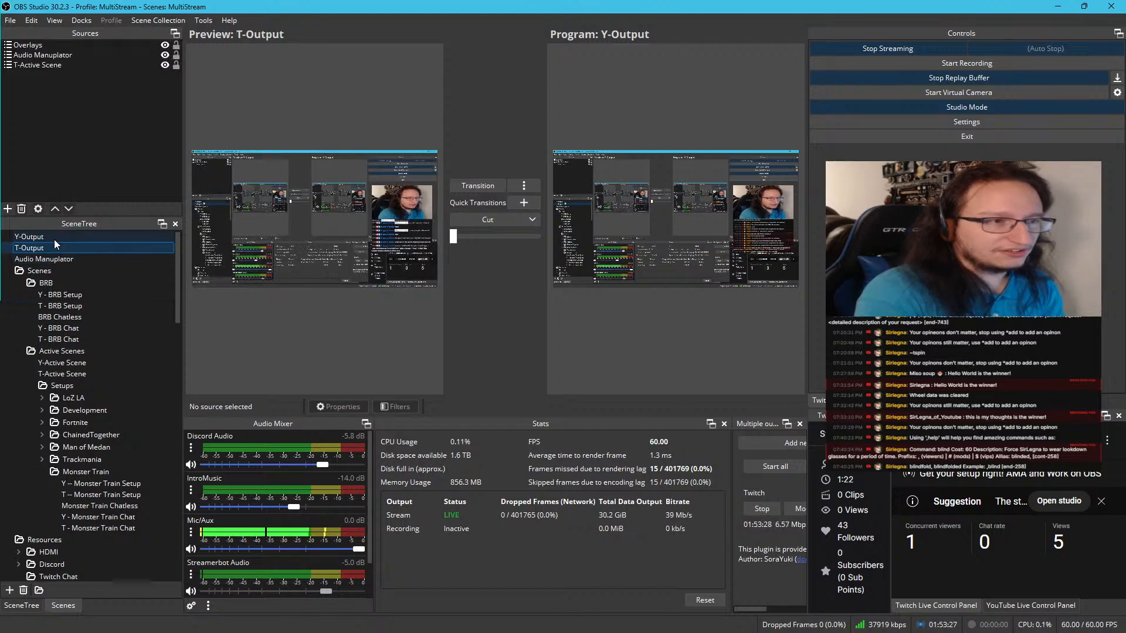
left_click(54, 241)
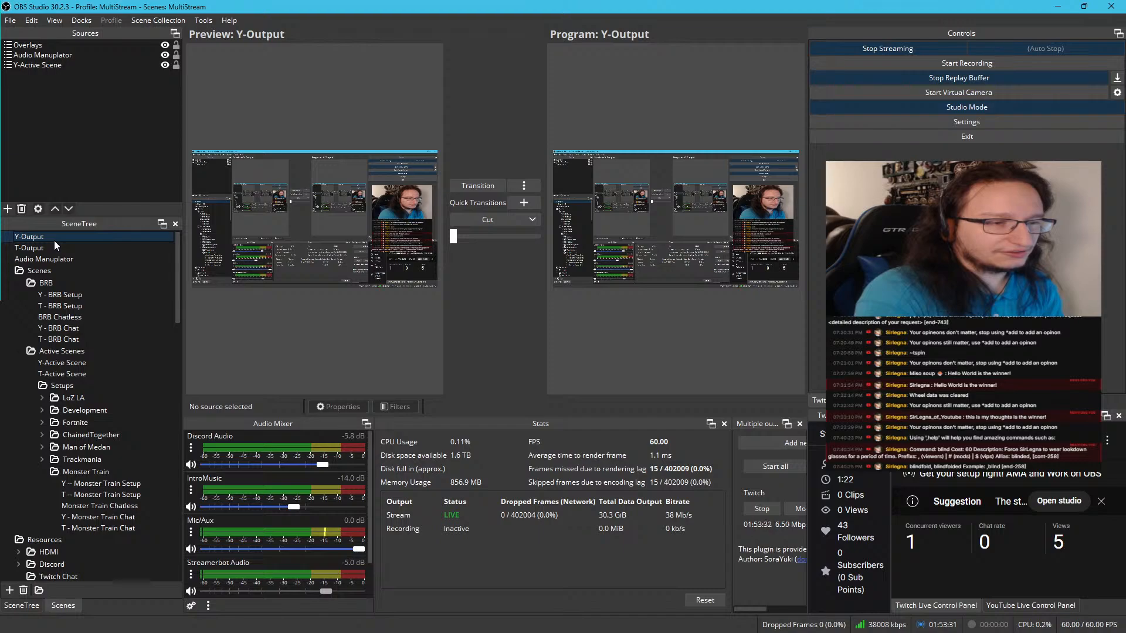
left_click(58, 295)
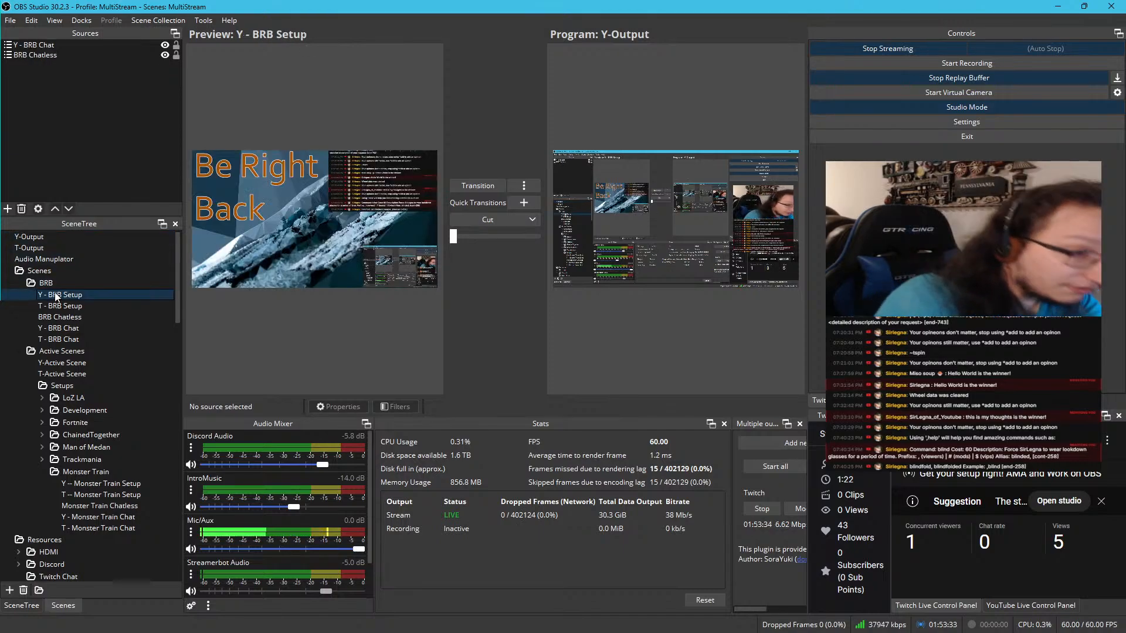
left_click(66, 283)
left_click(65, 283)
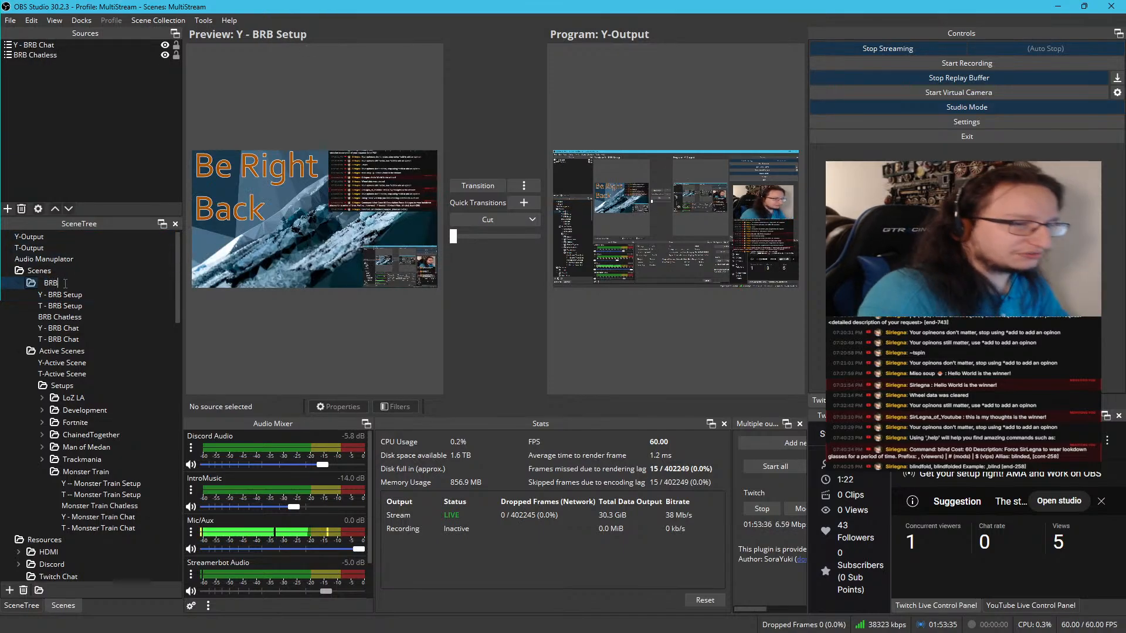
type("Wit")
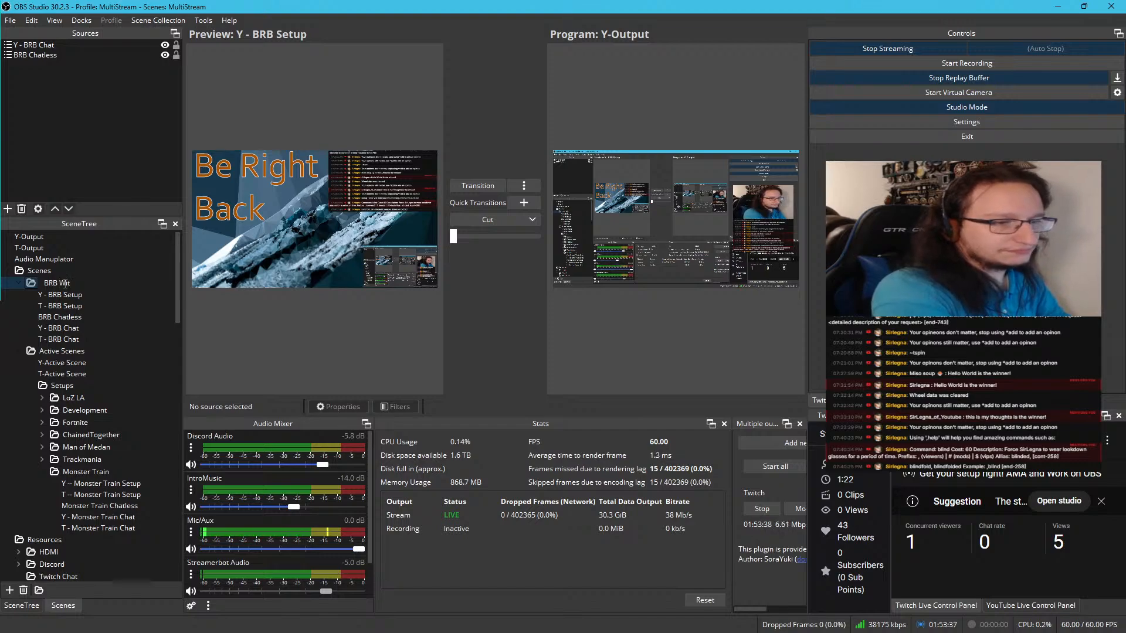
key("BackSpace")
key("BackSpace")
key("Return")
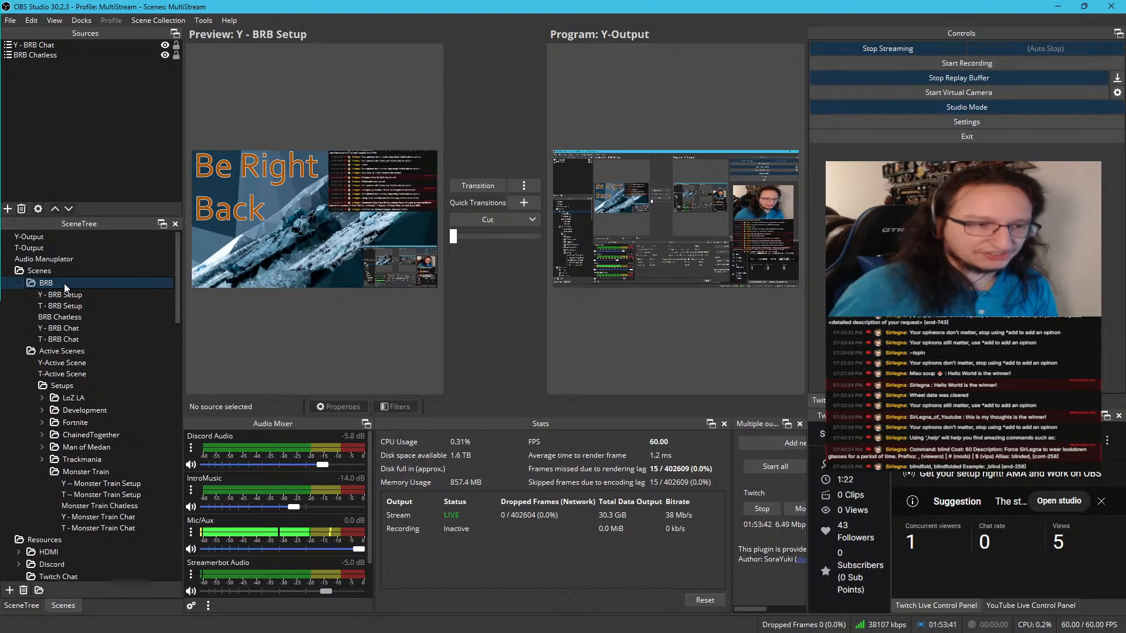
Examine which setup scenes are included as sources in T-Active Scene
left_click(75, 359)
left_click(73, 373)
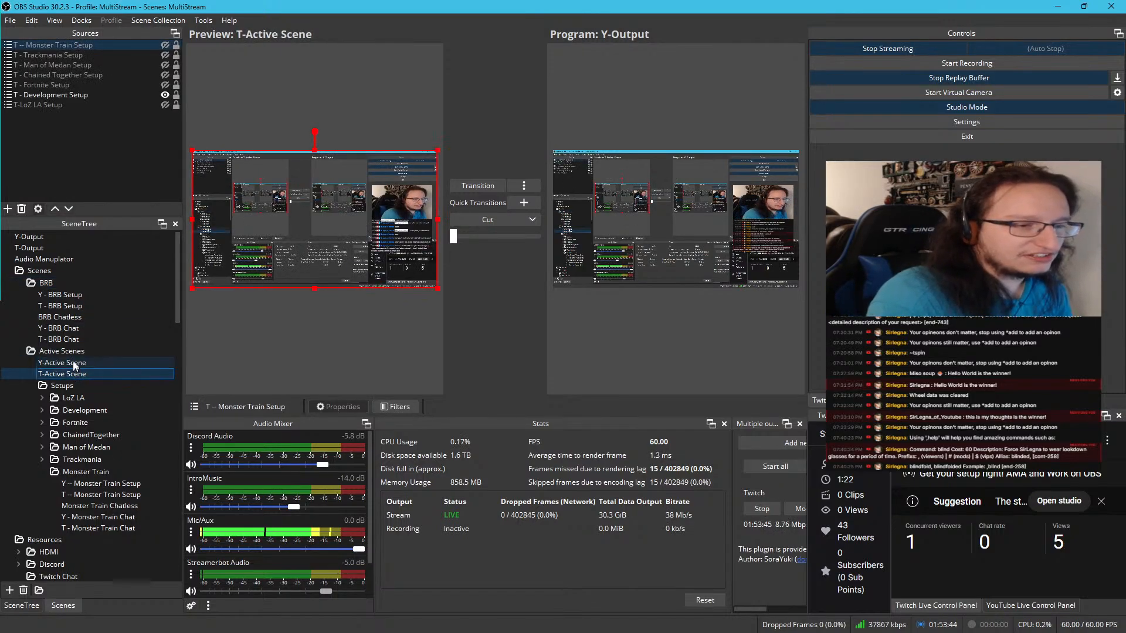
left_click(62, 285)
left_click(62, 273)
right_click(62, 273)
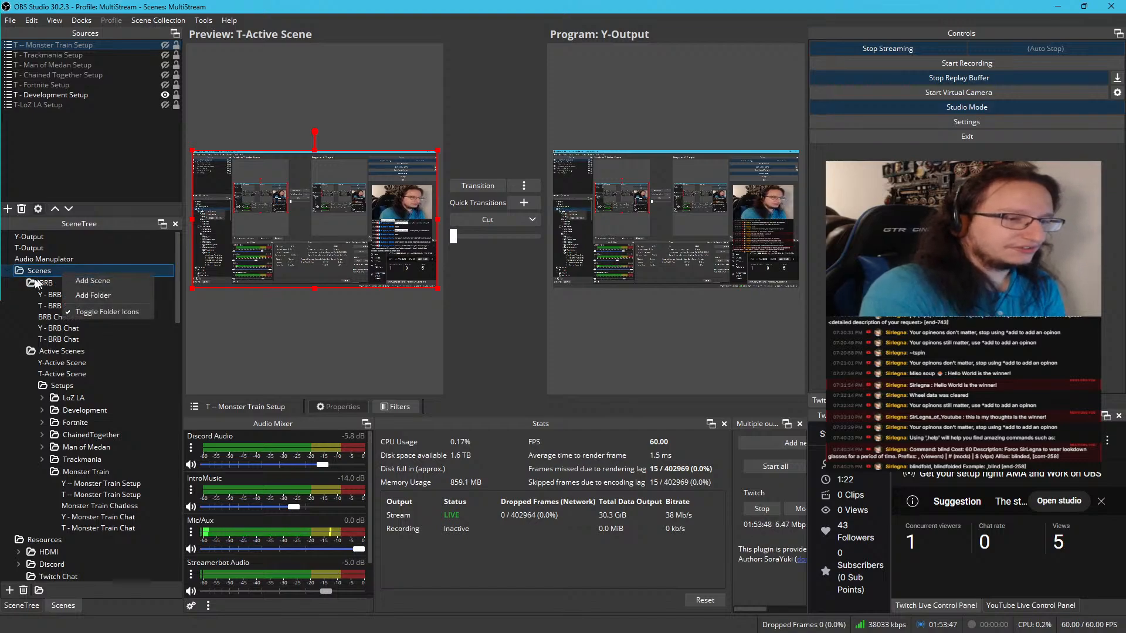
left_click(34, 282)
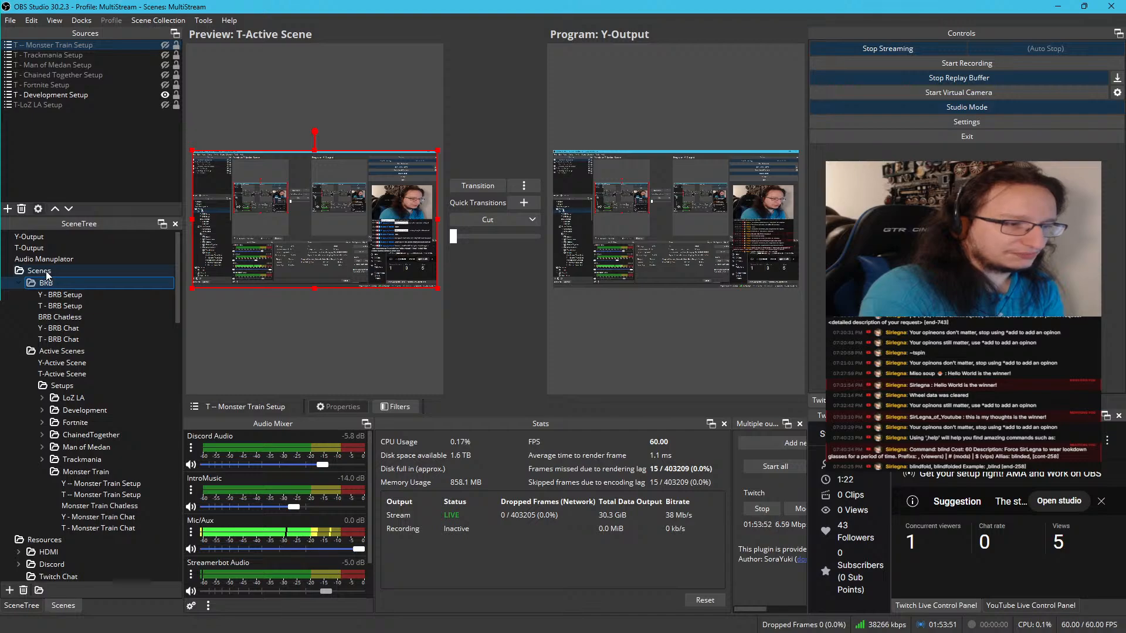
Add a new scene named BRB Scenes directly inside the Scenes folder
left_click(46, 272)
right_click(47, 273)
left_click(68, 280)
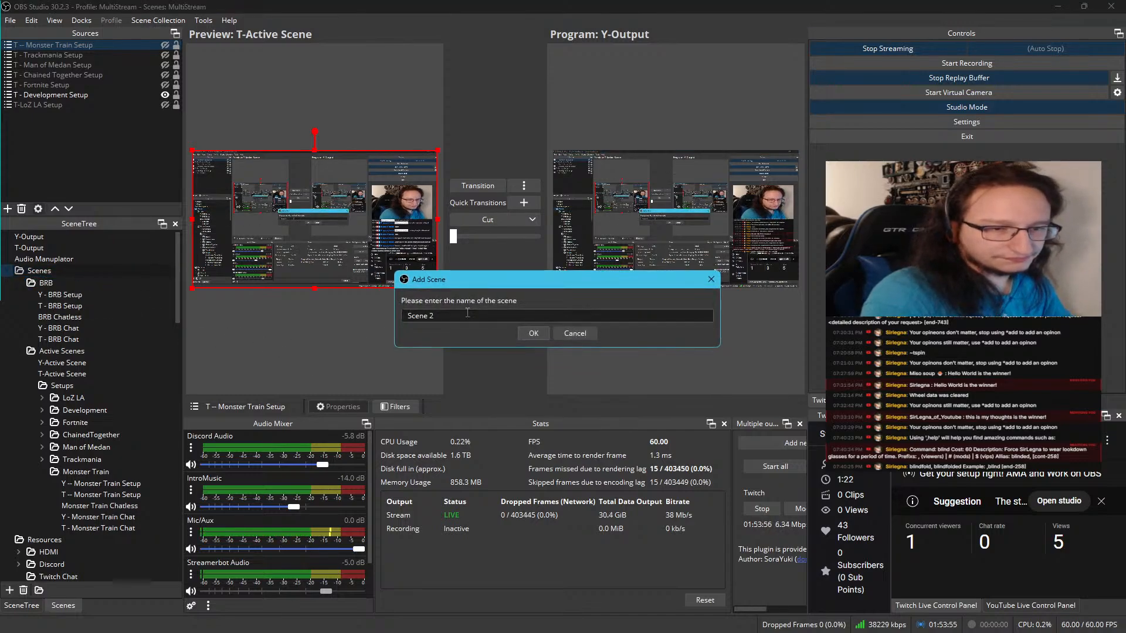
type("BRB")
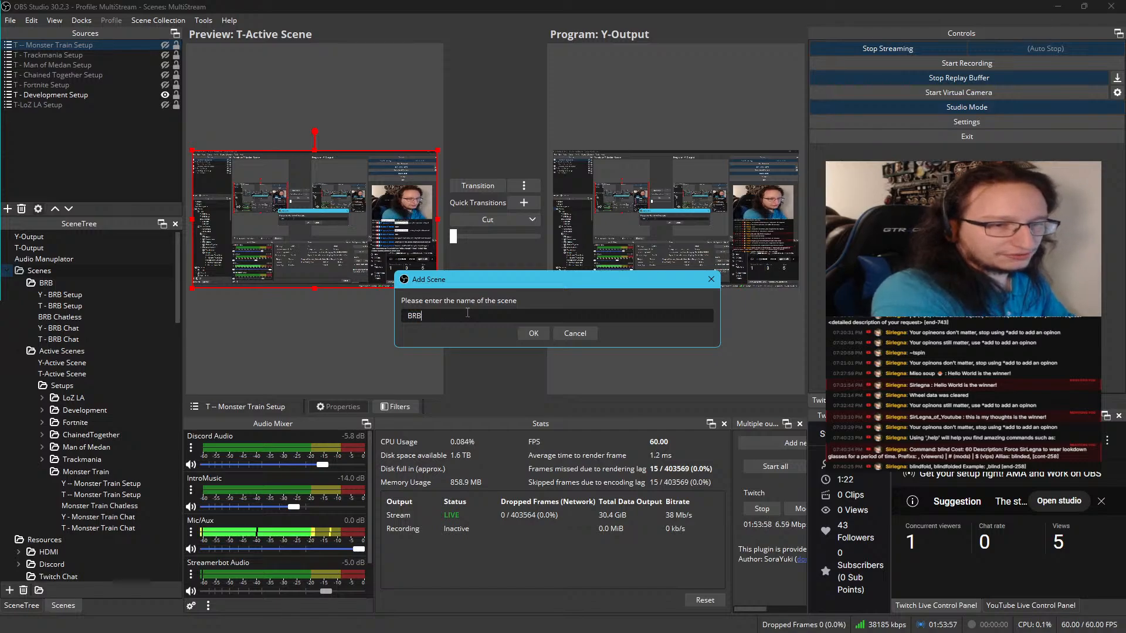
type(" Scenes")
key("Return")
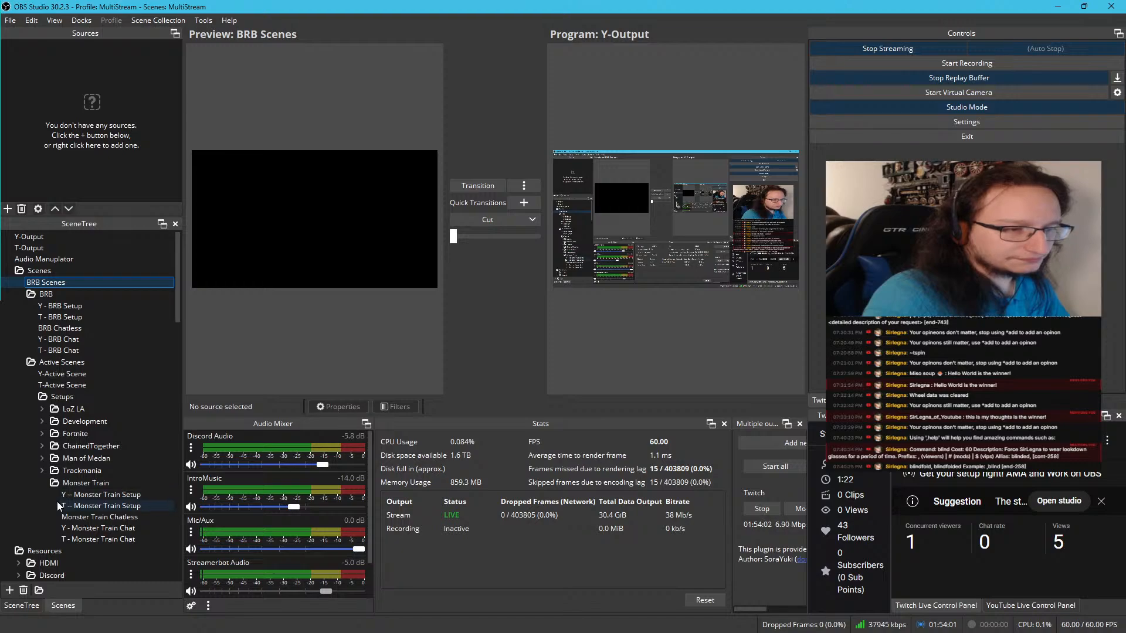
Remove the empty BRB Scenes scene from the Scenes folder
left_click(63, 274)
right_click(63, 279)
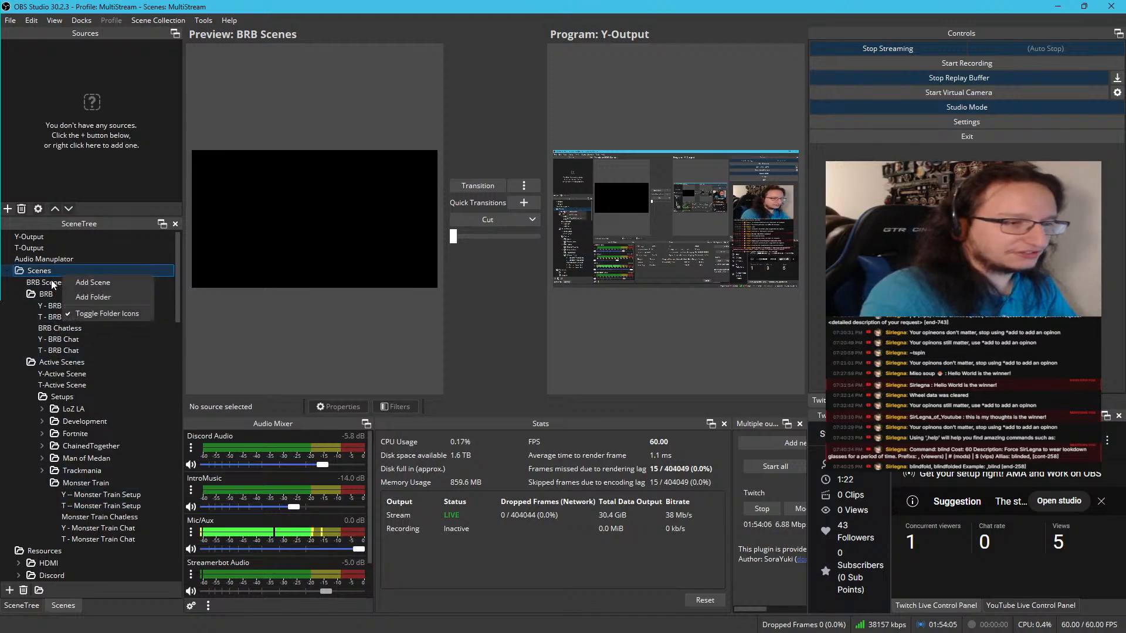
right_click(53, 282)
left_click(78, 379)
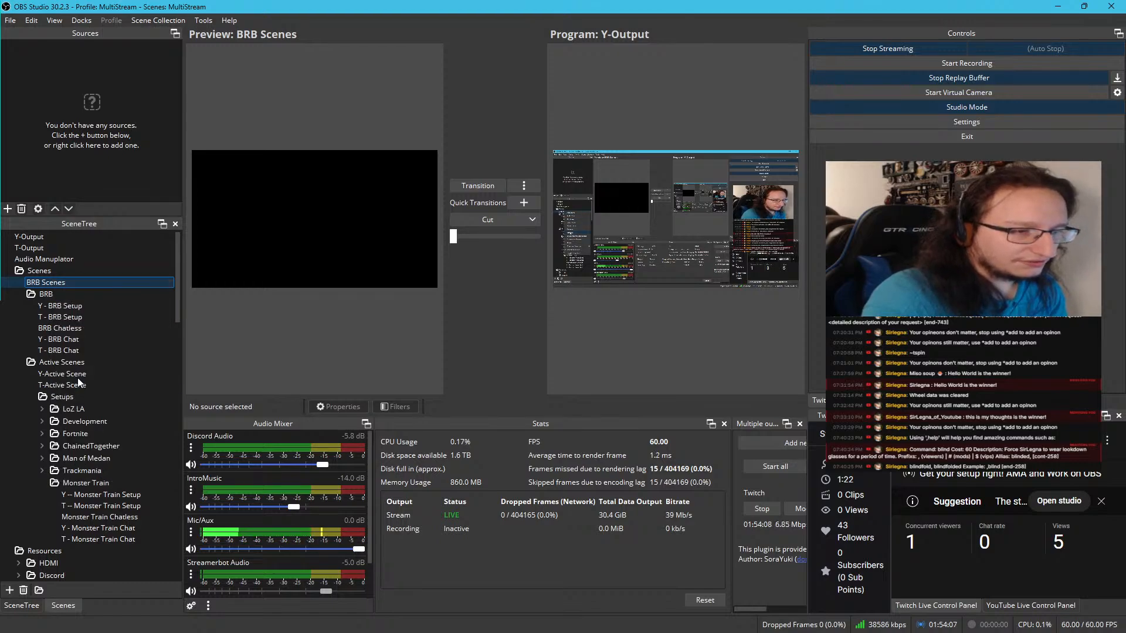
left_click(592, 329)
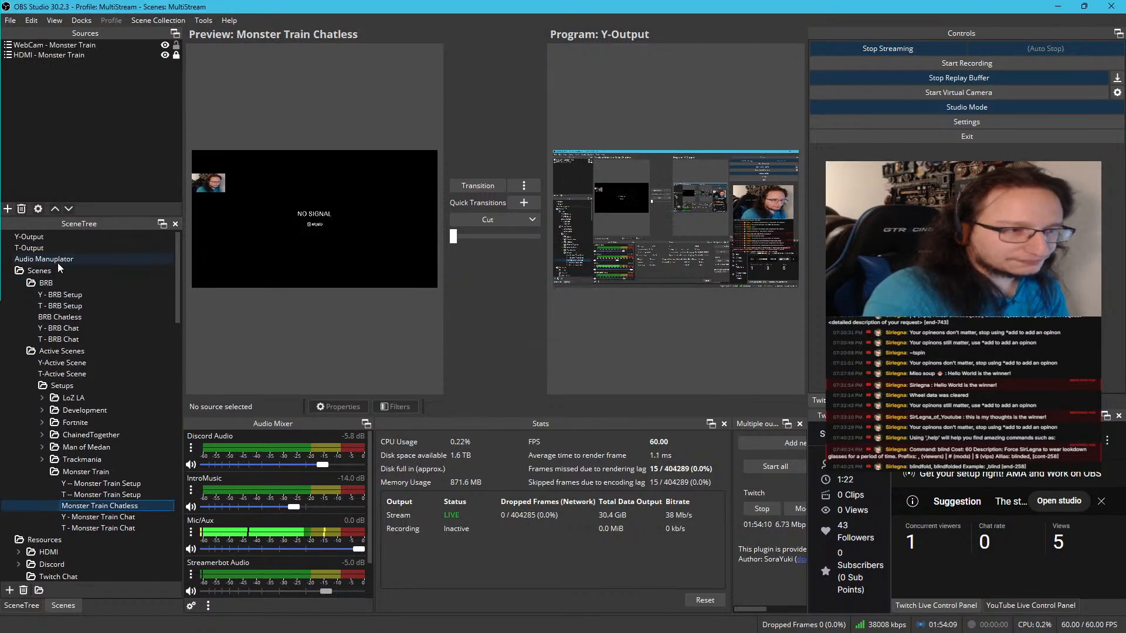
Add a new folder inside the Scenes folder and name it BRB Scenes
right_click(54, 269)
left_click(78, 289)
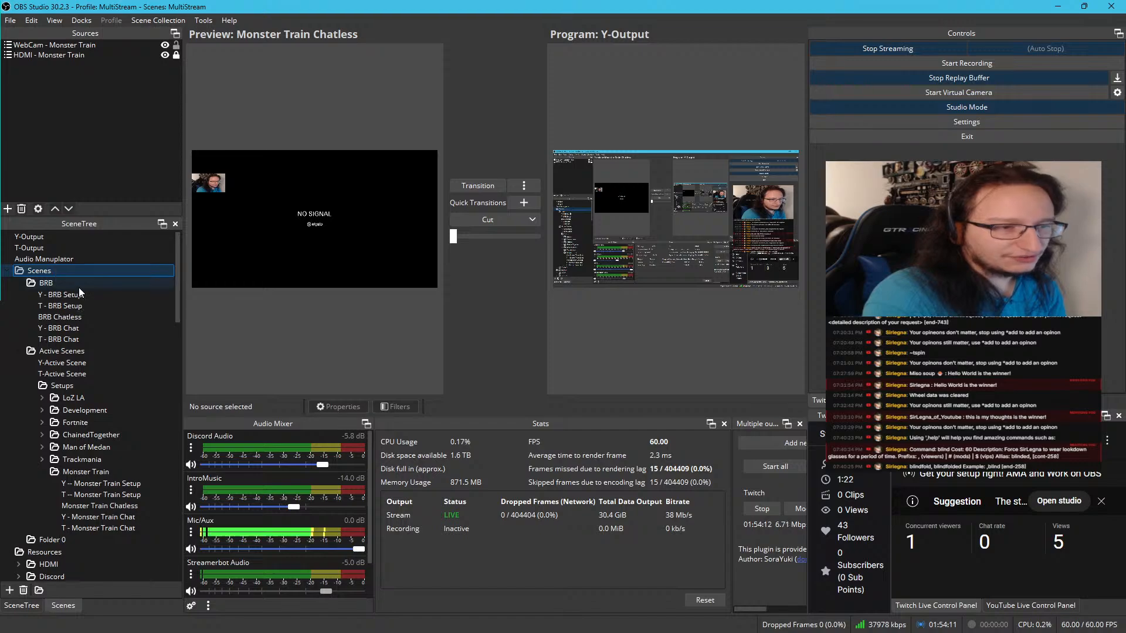
double_click(64, 540)
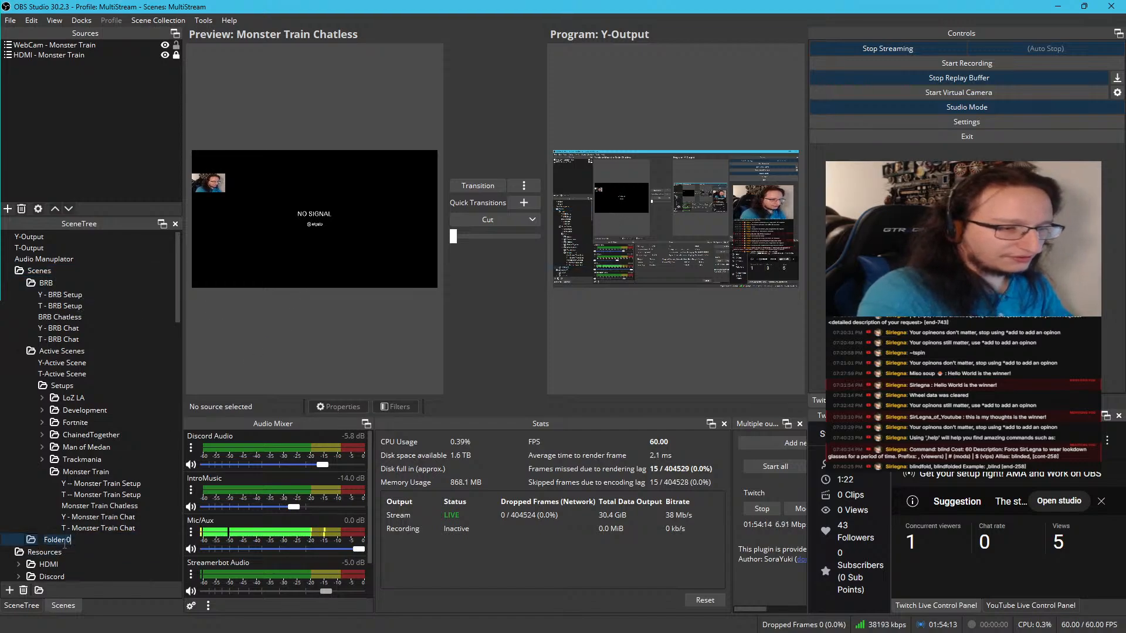
type("BRB S")
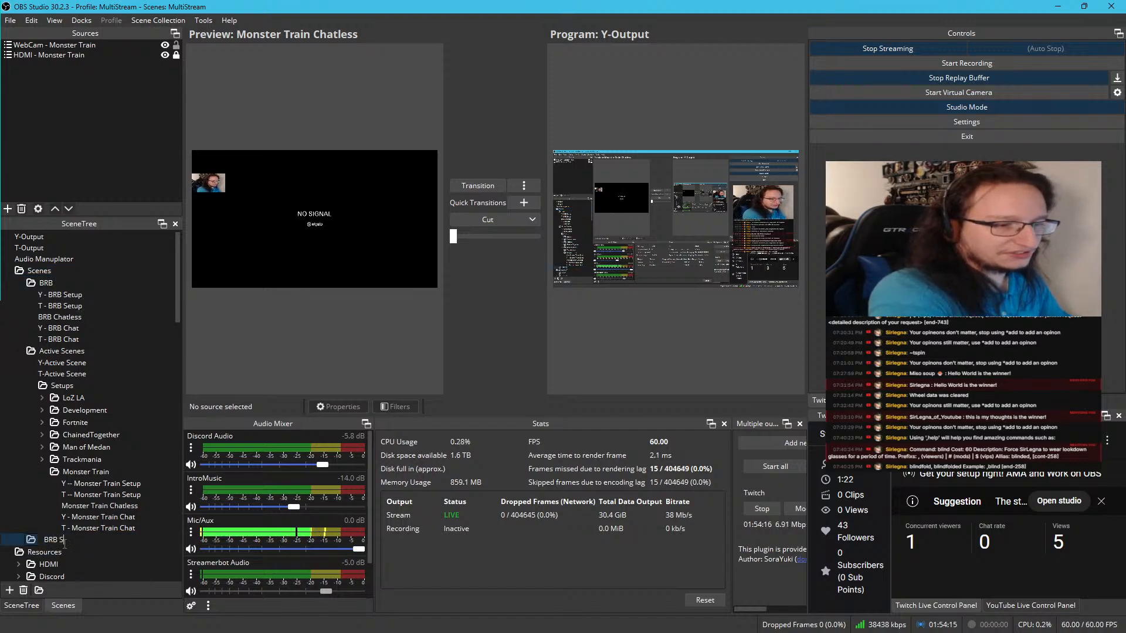
type("cenes")
key("Return")
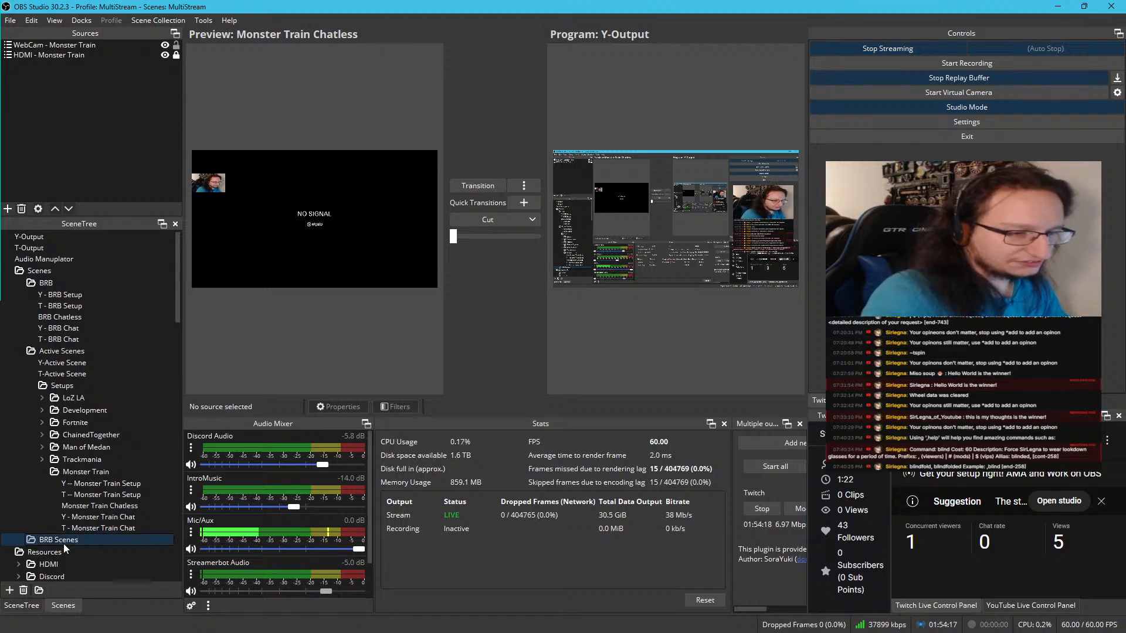
Move the BRB Scenes folder to the beginning of the Scenes folder, above BRB, and collapse the BRB folder
left_click_drag(62, 541, 78, 279)
left_click(31, 297)
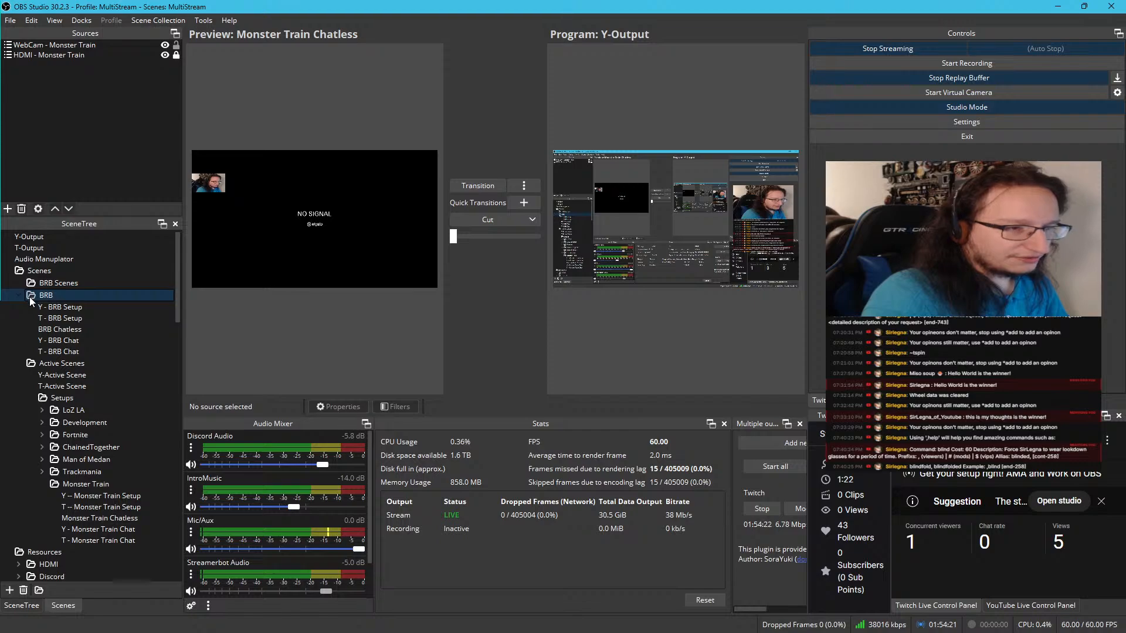
left_click(16, 297)
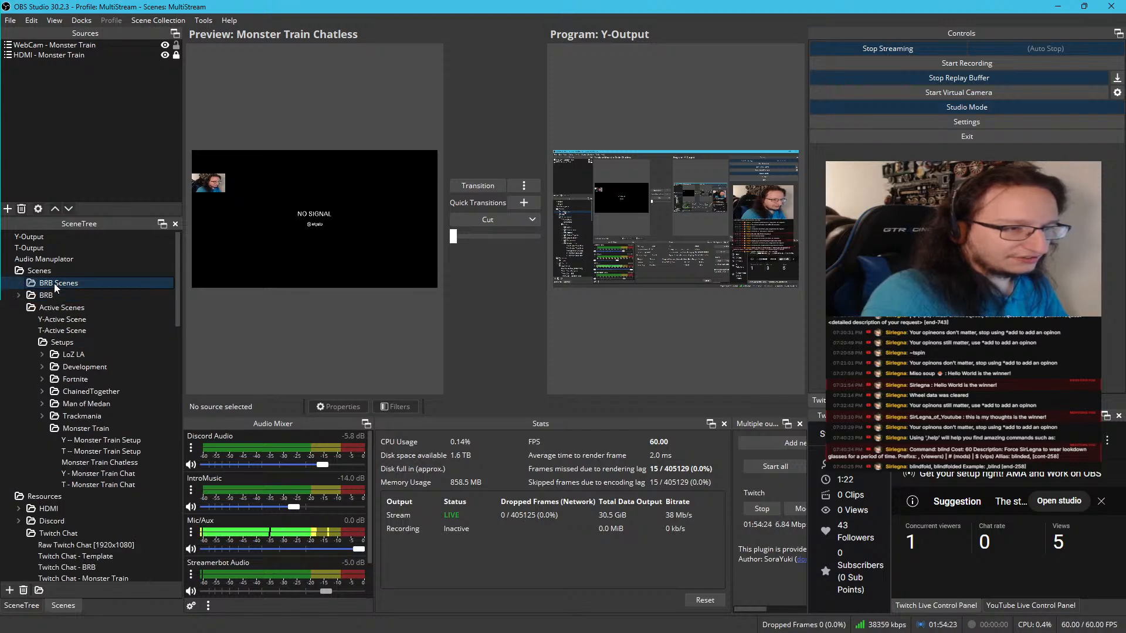
Add a subfolder named Setups inside the BRB Scenes folder
right_click(54, 283)
left_click(87, 305)
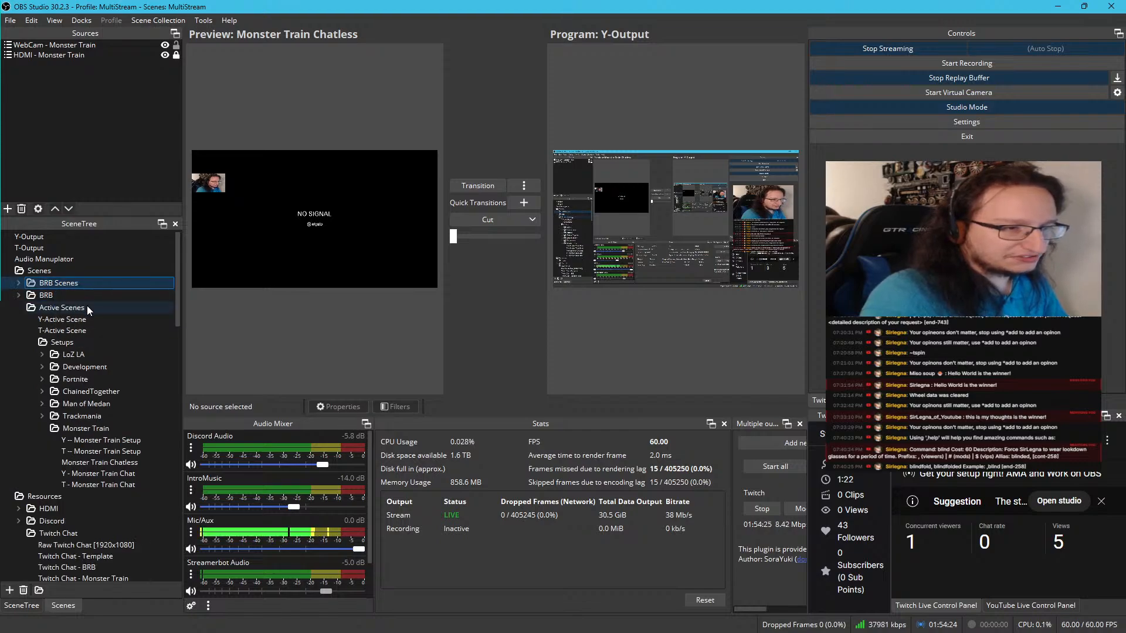
left_click(20, 283)
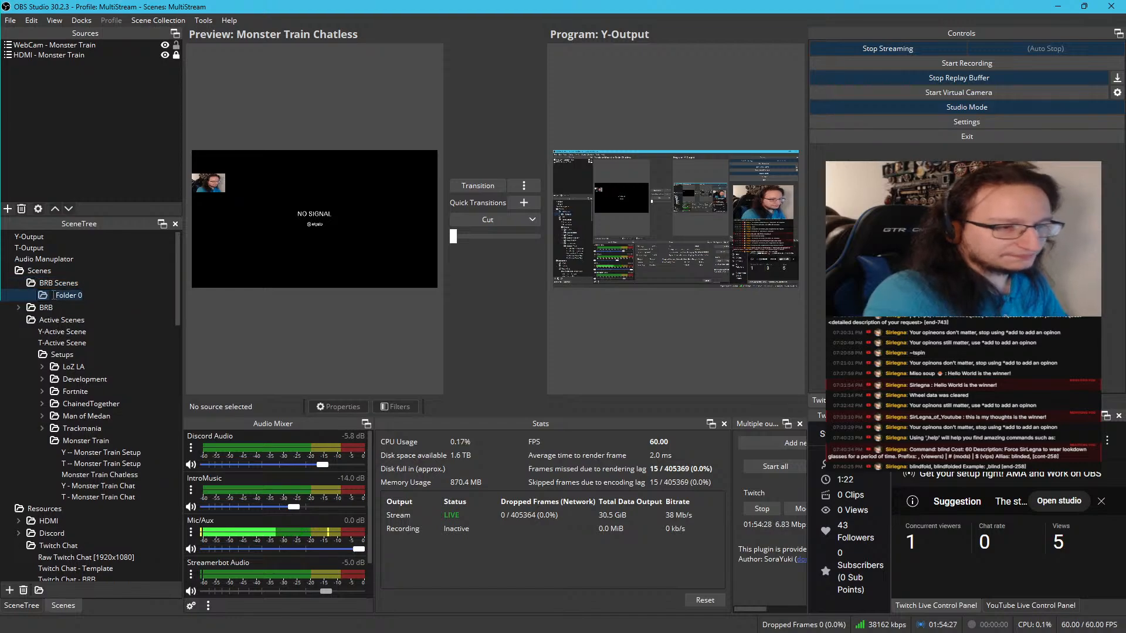
type("Su")
type("tup")
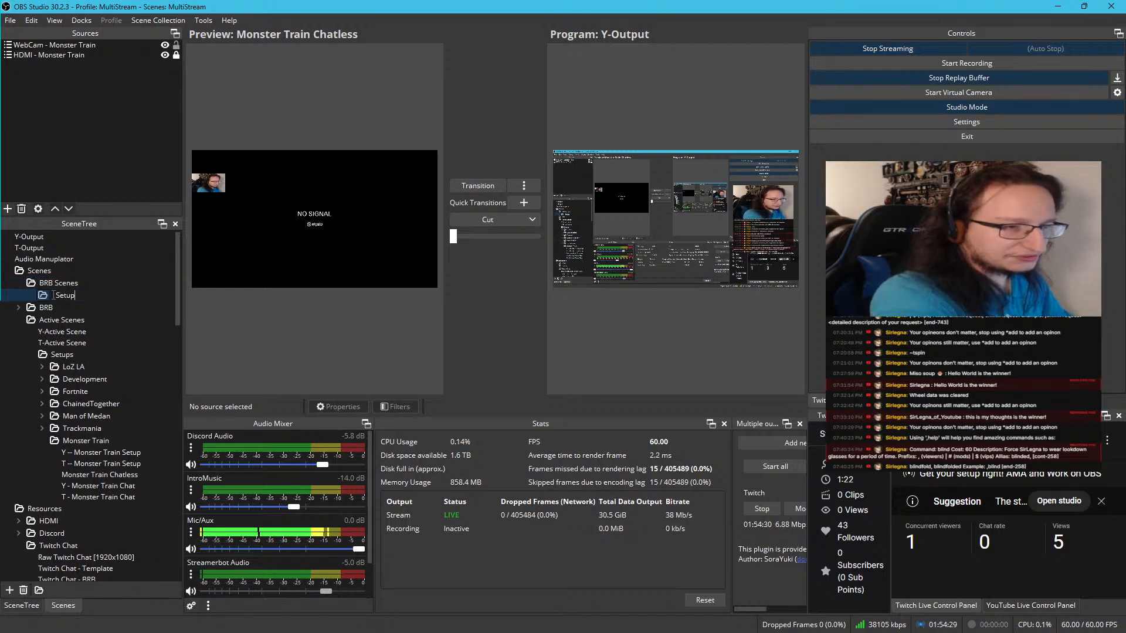
type("s")
key("Return")
Move the BRB folder into the Setups folder under BRB Scenes and expand it to show its scenes
left_click(55, 308)
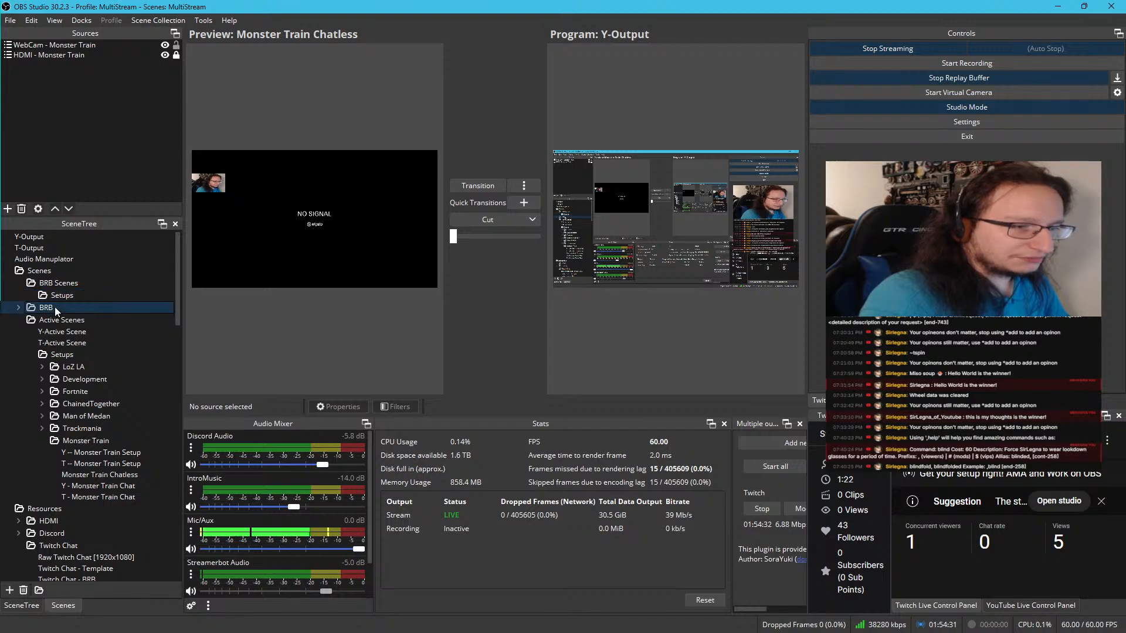
left_click_drag(55, 307, 68, 295)
left_click(30, 295)
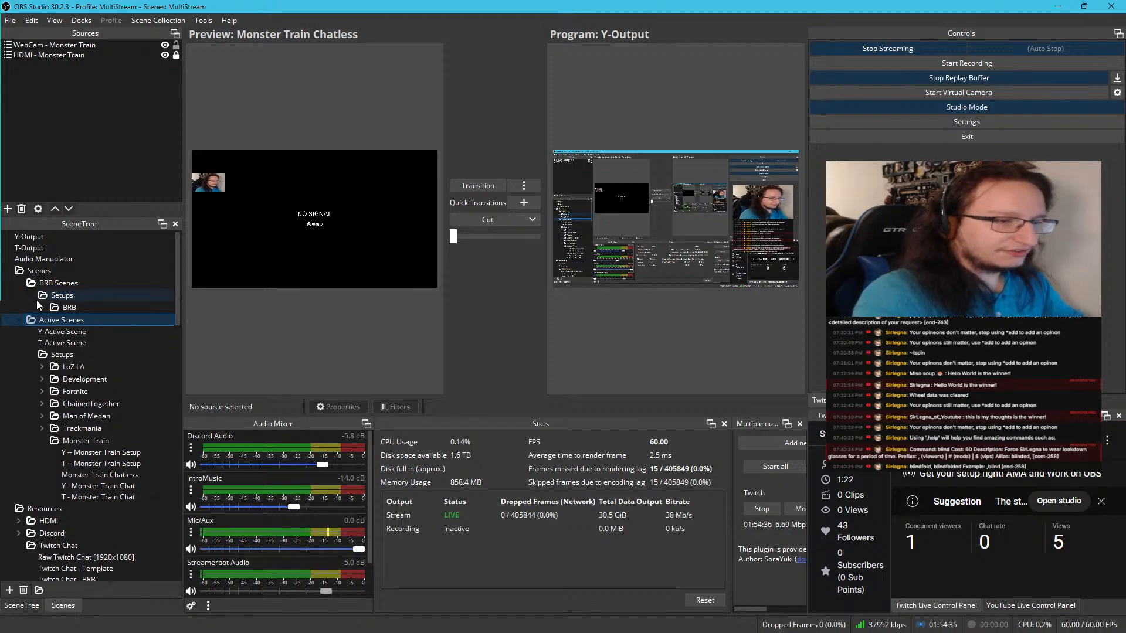
left_click(42, 306)
Add a new scene named Y - BRB Scene directly inside the BRB Scenes folder
left_click(50, 283)
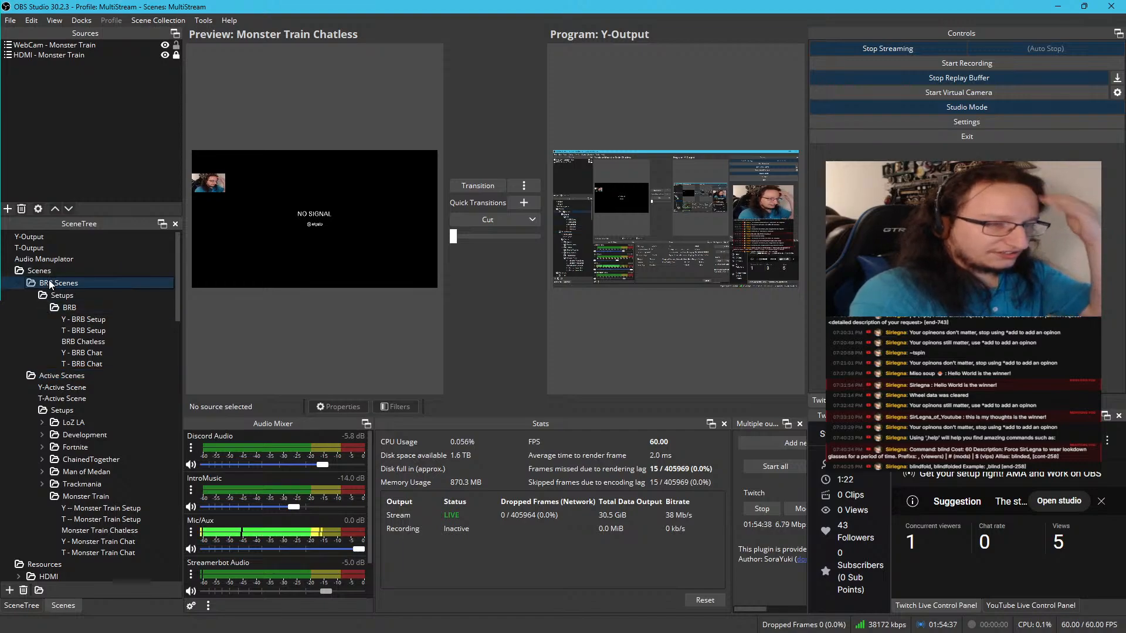
right_click(50, 285)
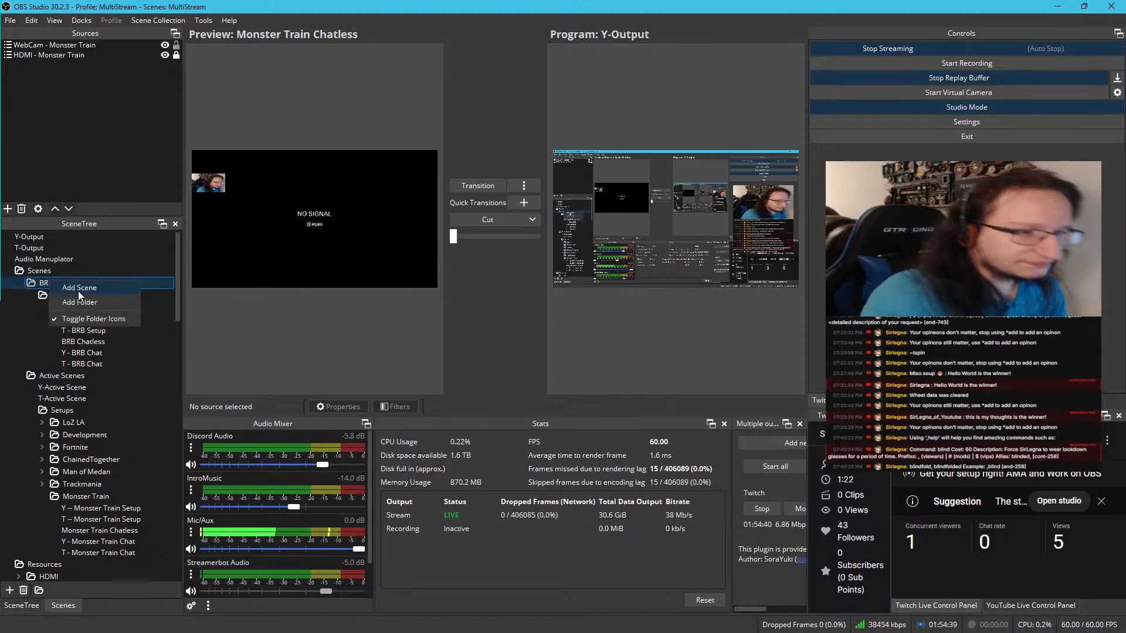
left_click(67, 293)
left_click(436, 317)
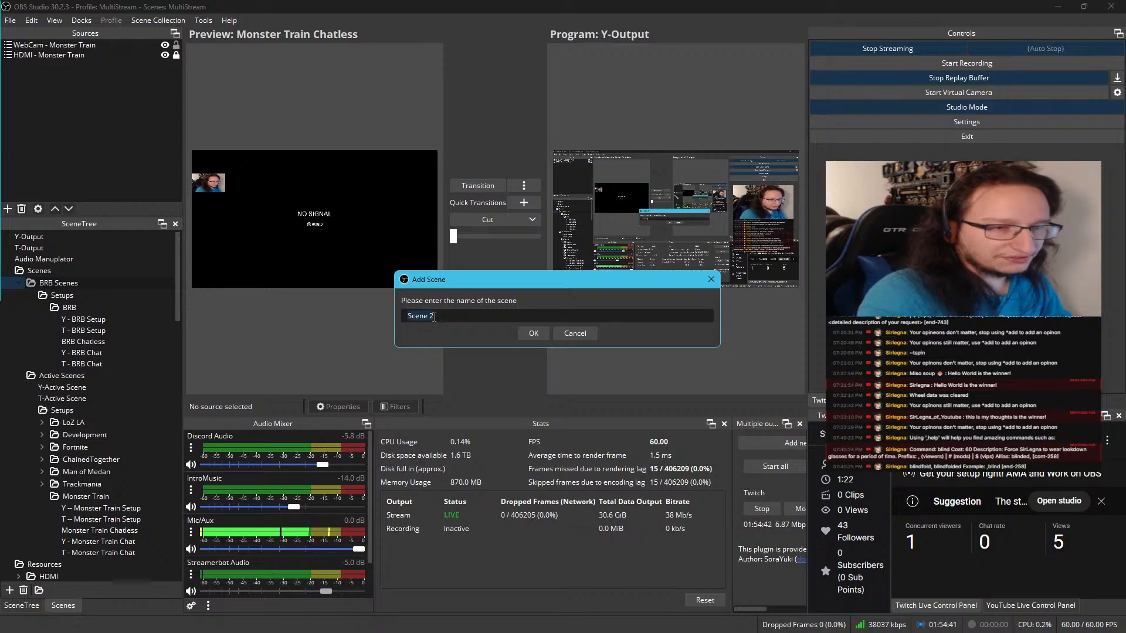
key("ctrl+a")
type("Y")
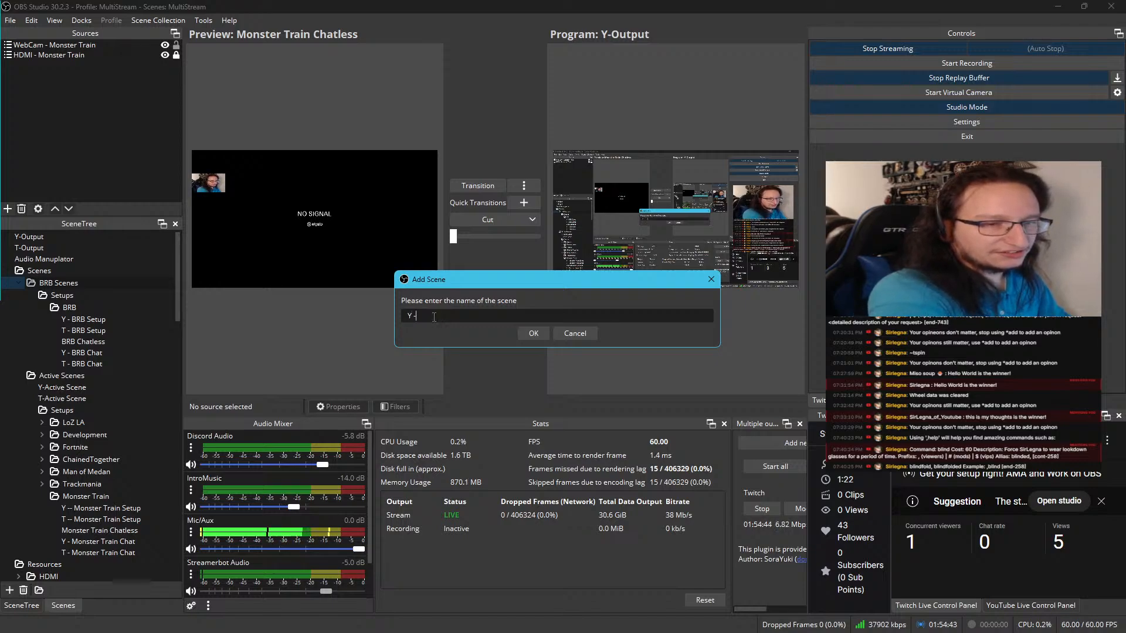
type(" - BRB")
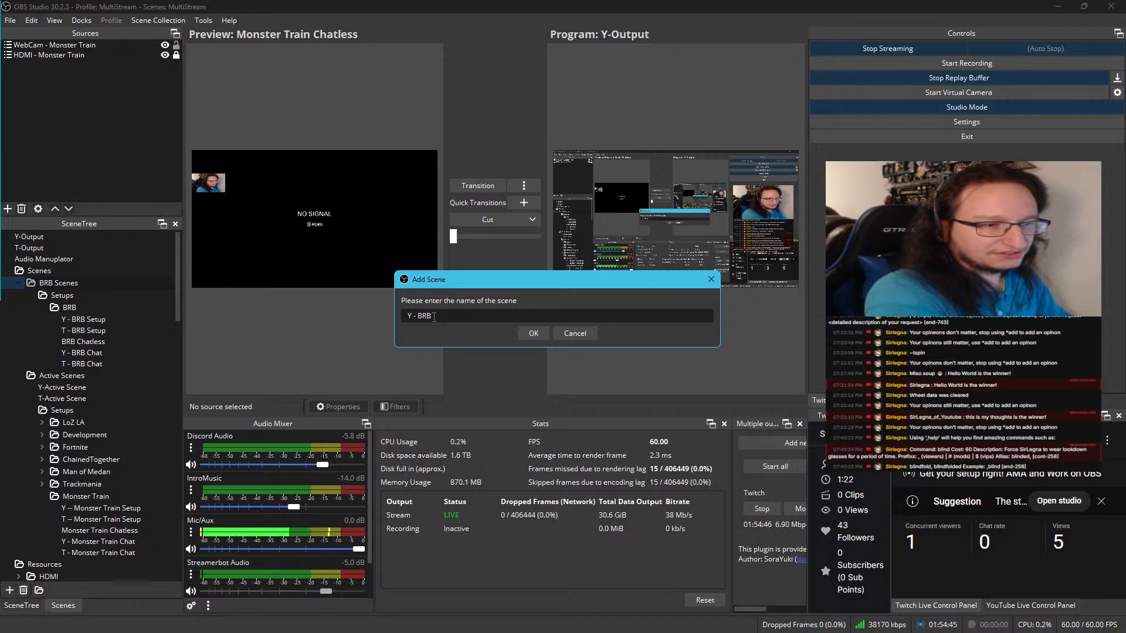
type(" Scene")
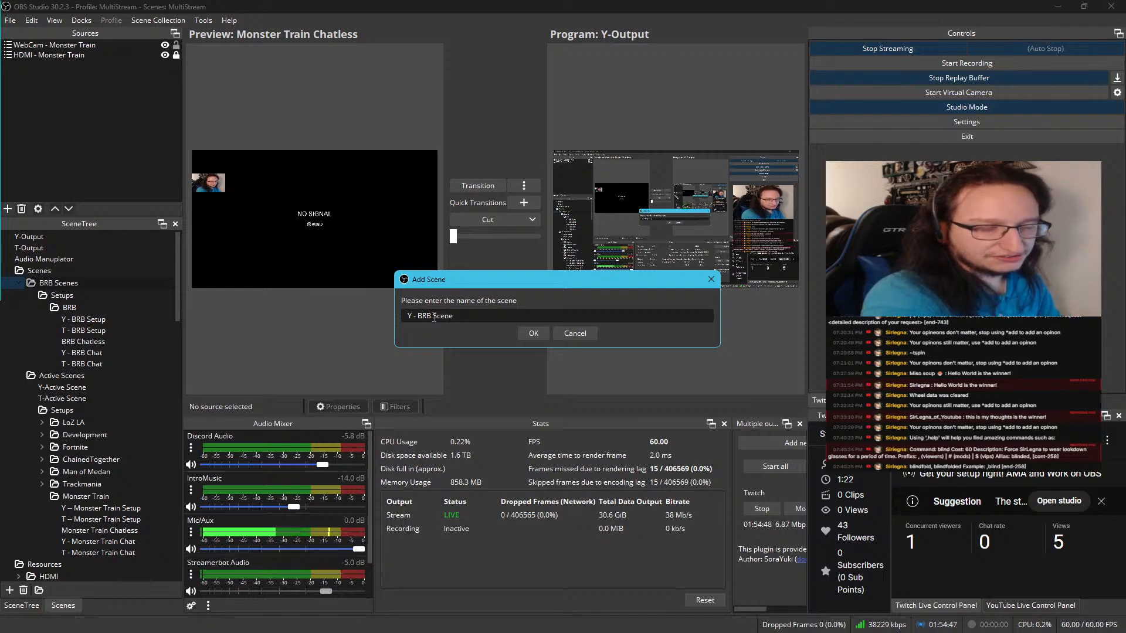
left_click(536, 337)
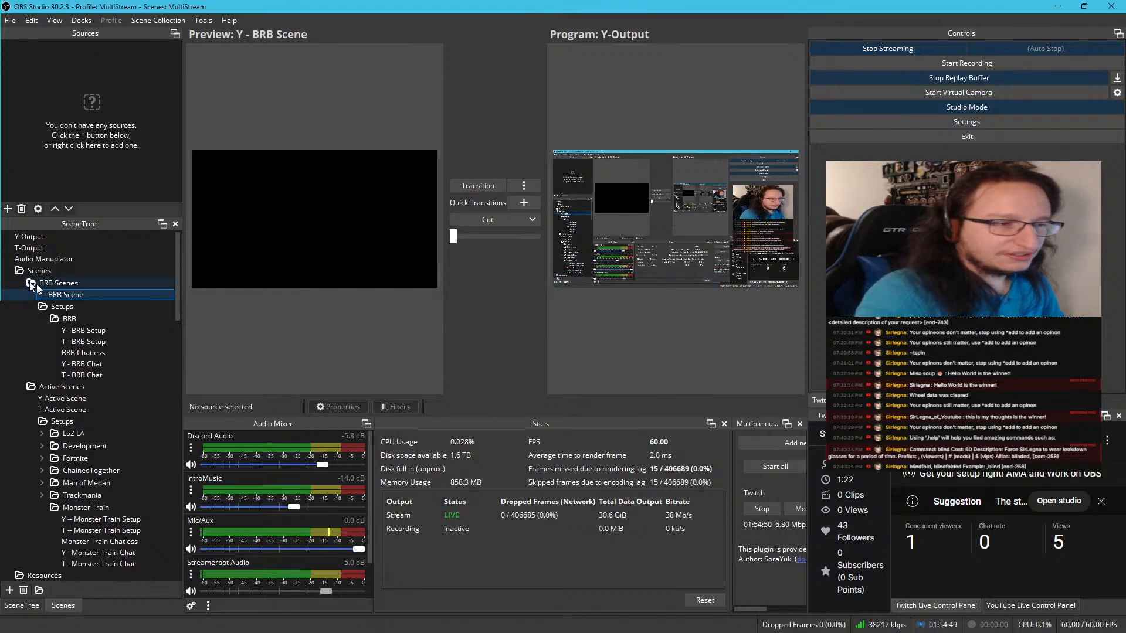
Duplicate Y - BRB Scene as T - BRB Scene and place Y - BRB Scene above the copy
right_click(73, 292)
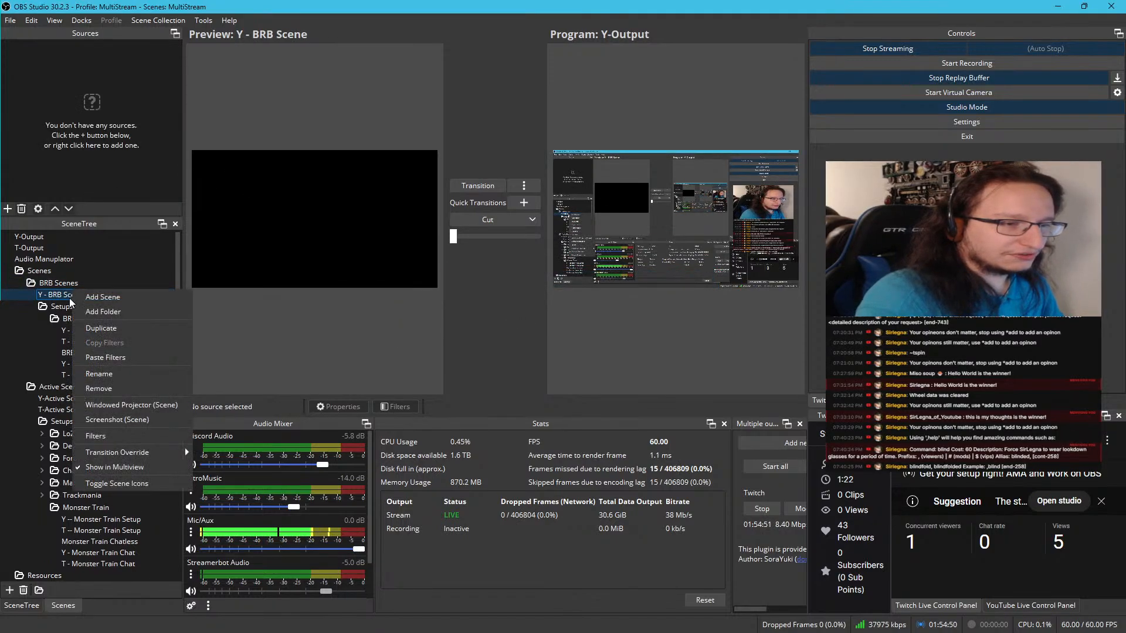
left_click(124, 331)
left_click(486, 316)
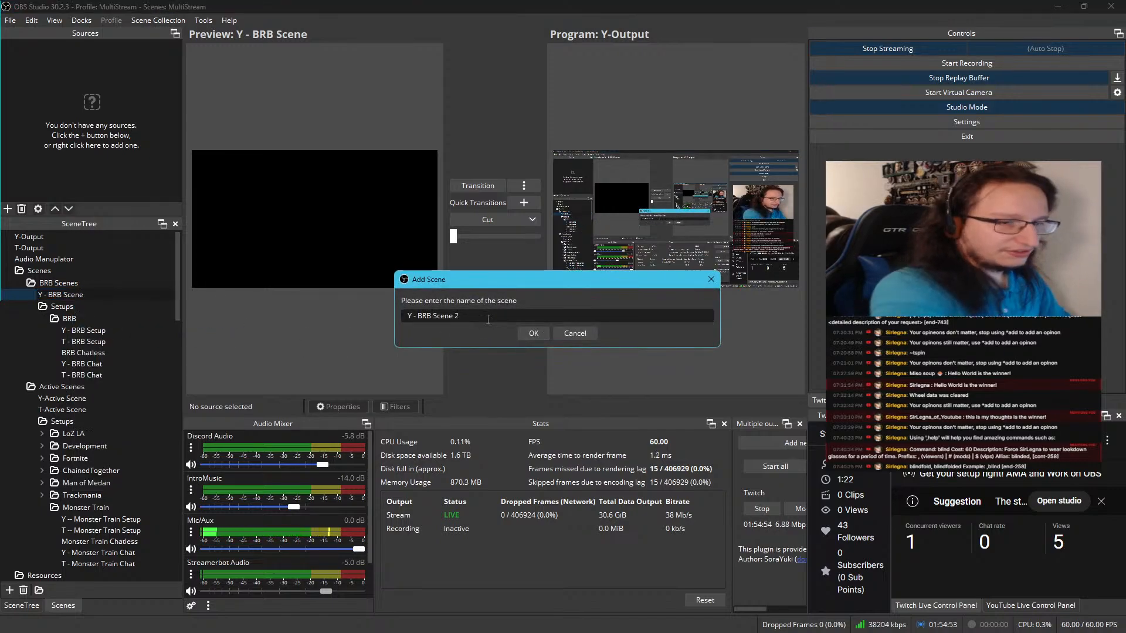
key("BackSpace")
key("BackSpace")
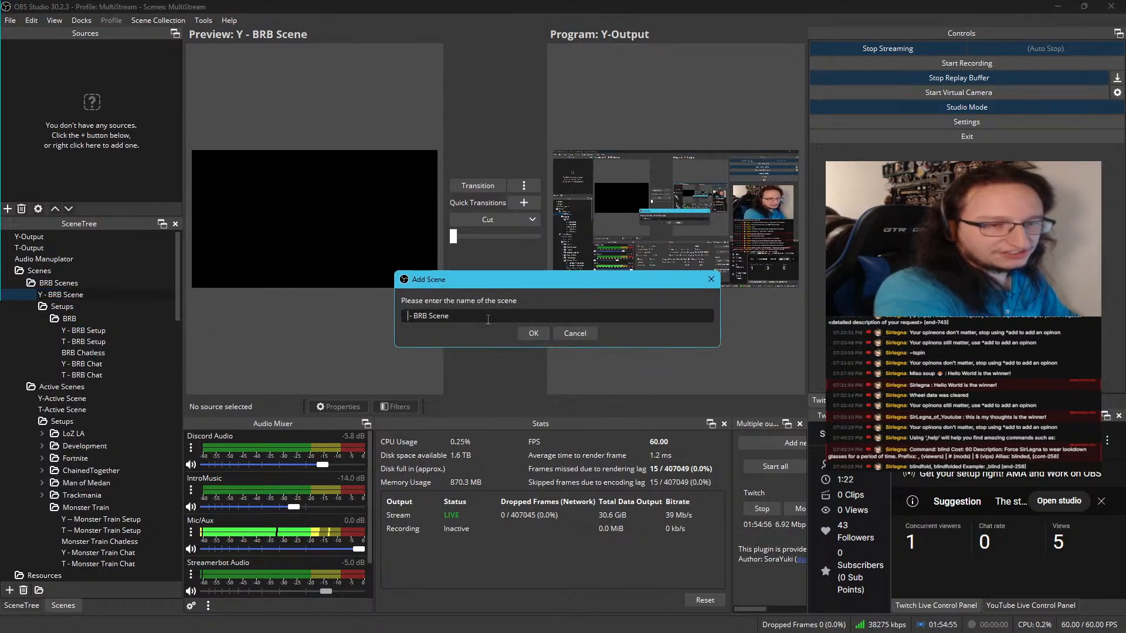
type("T")
key("Return")
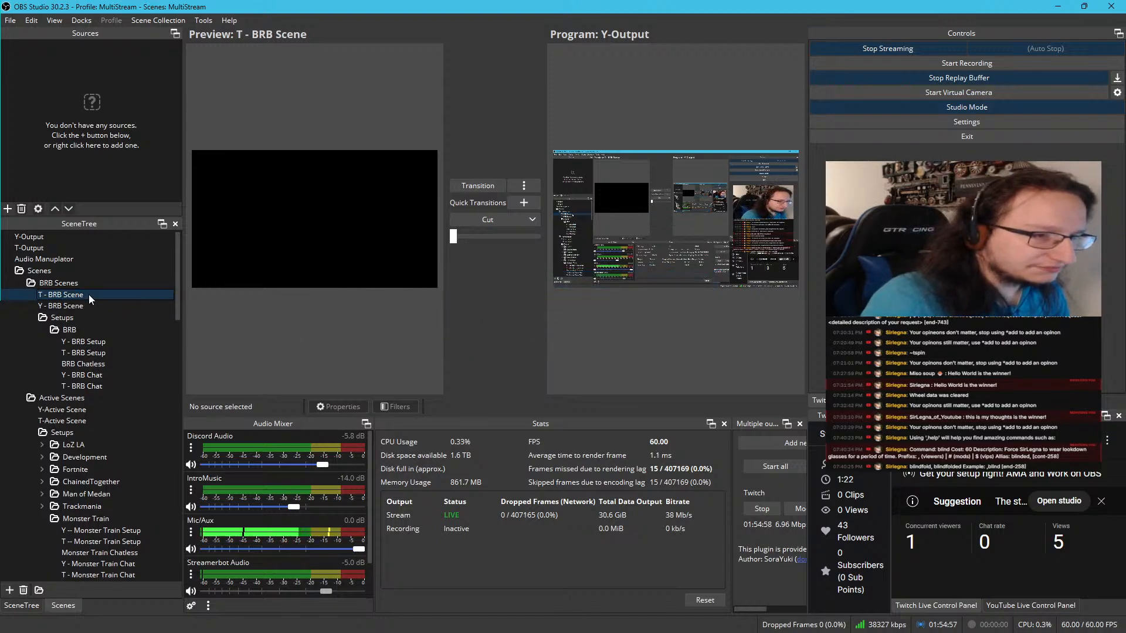
left_click(80, 305)
left_click_drag(80, 305, 82, 294)
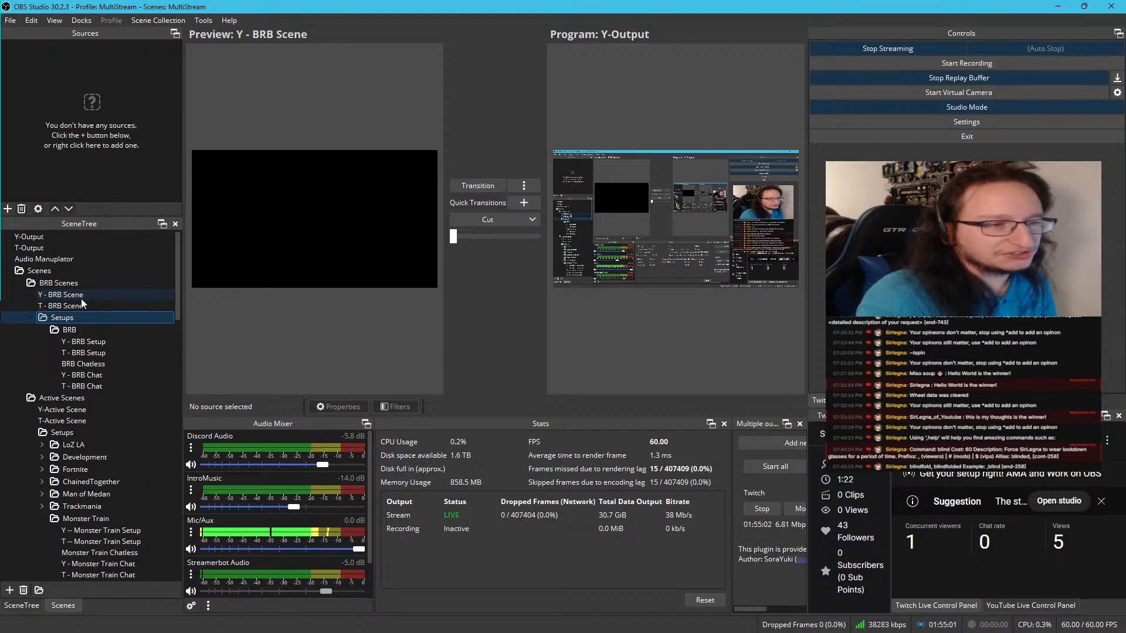
Add the existing scene Y - BRB Setup as a scene source in Y - BRB Scene
left_click(81, 297)
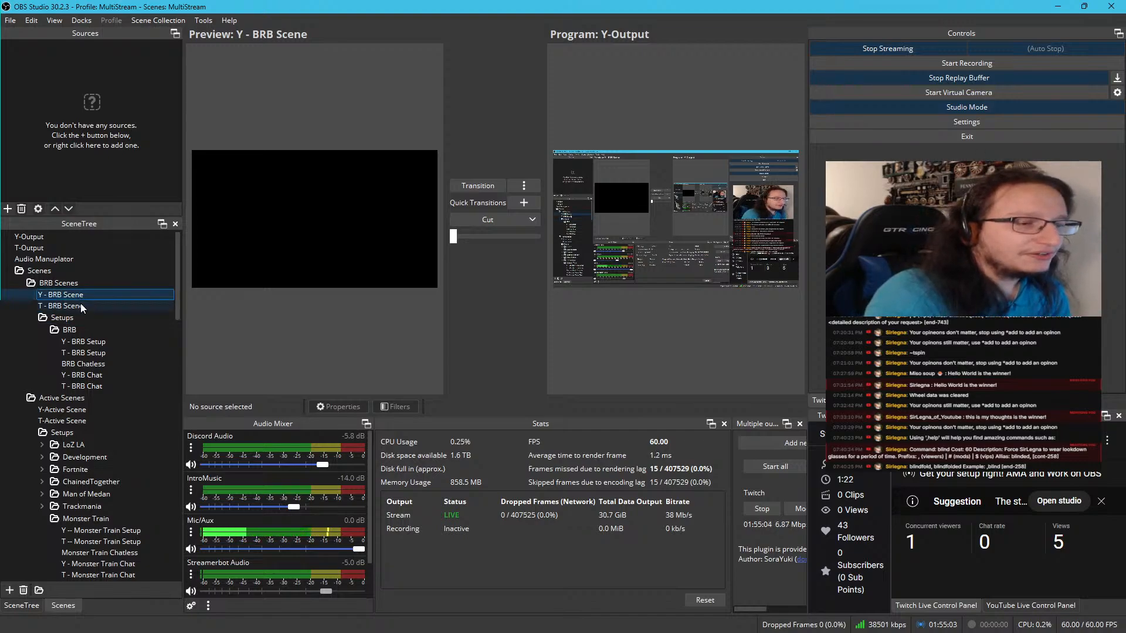
right_click(94, 126)
mouse_move(100, 132)
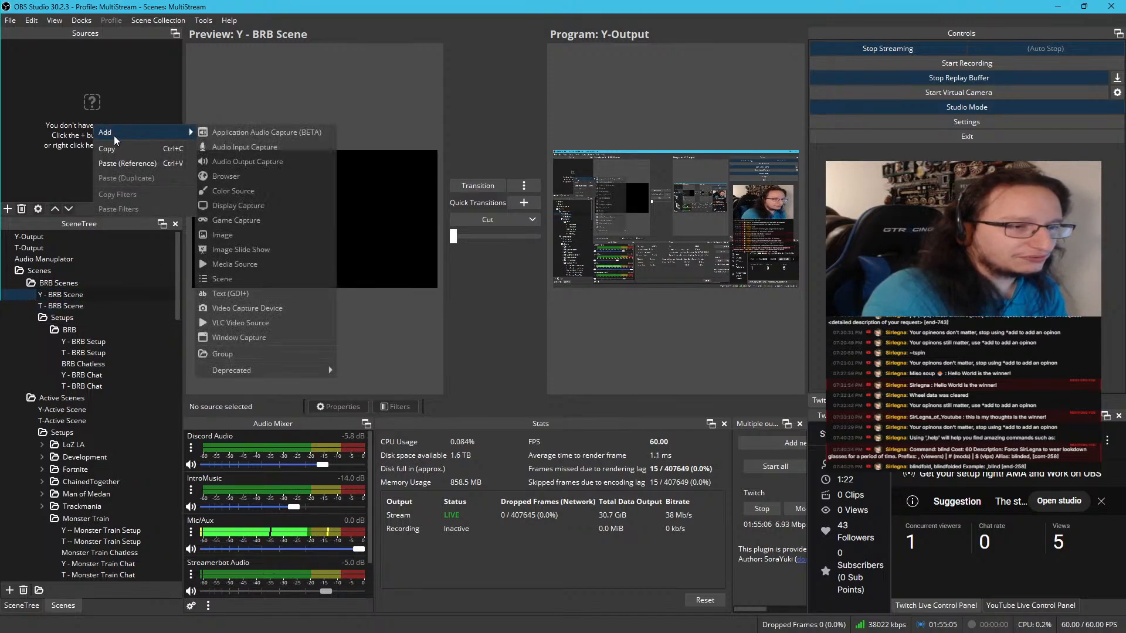
left_click(227, 279)
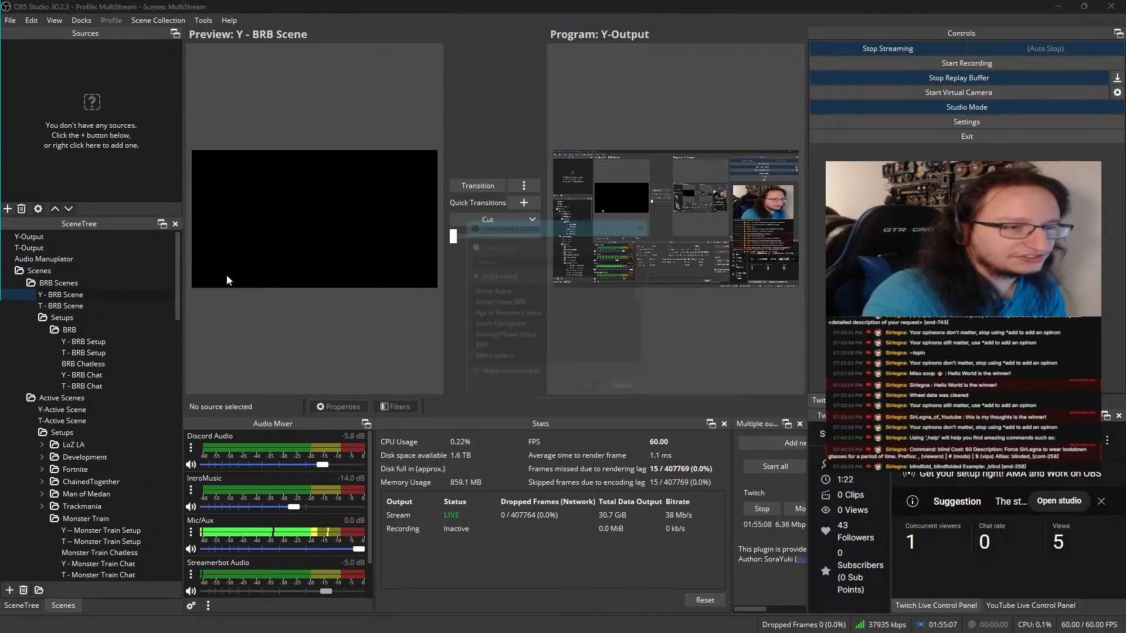
left_click_drag(649, 294, 659, 372)
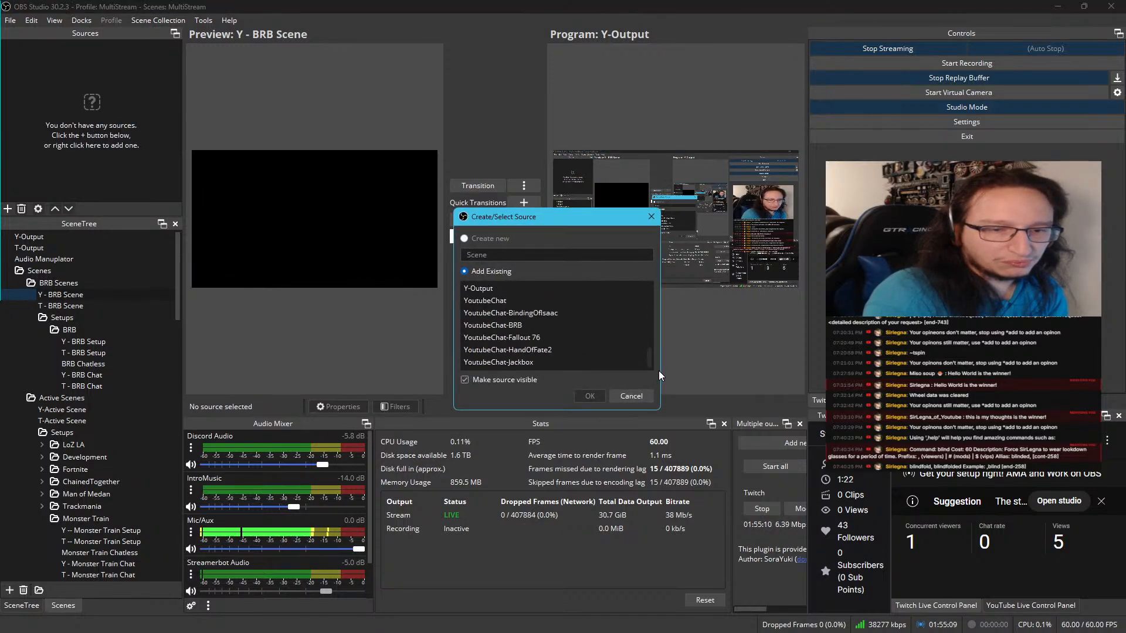
scroll(523, 312, "up", 7)
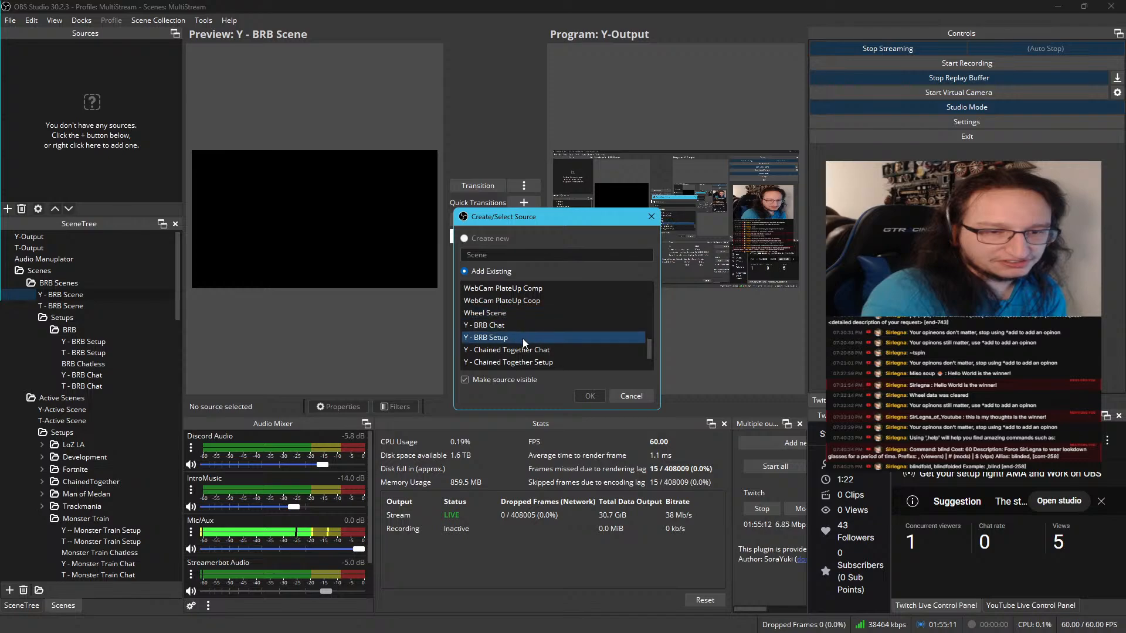
left_click(522, 338)
left_click(596, 395)
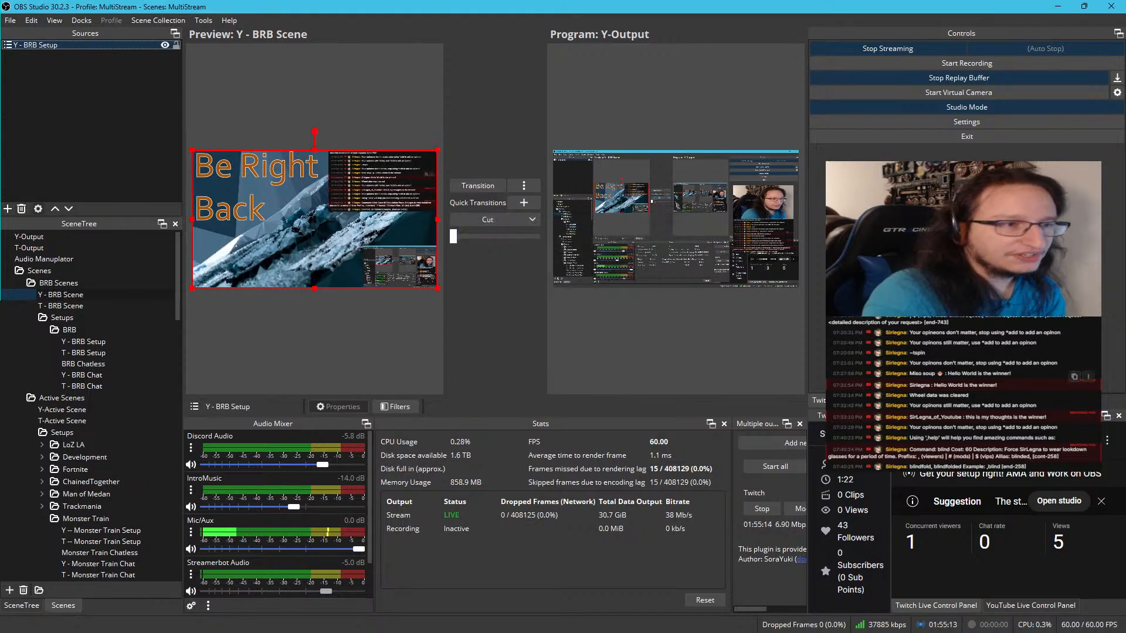
Add the existing scene T - BRB Setup as a scene source in T - BRB Scene
left_click(80, 305)
right_click(116, 139)
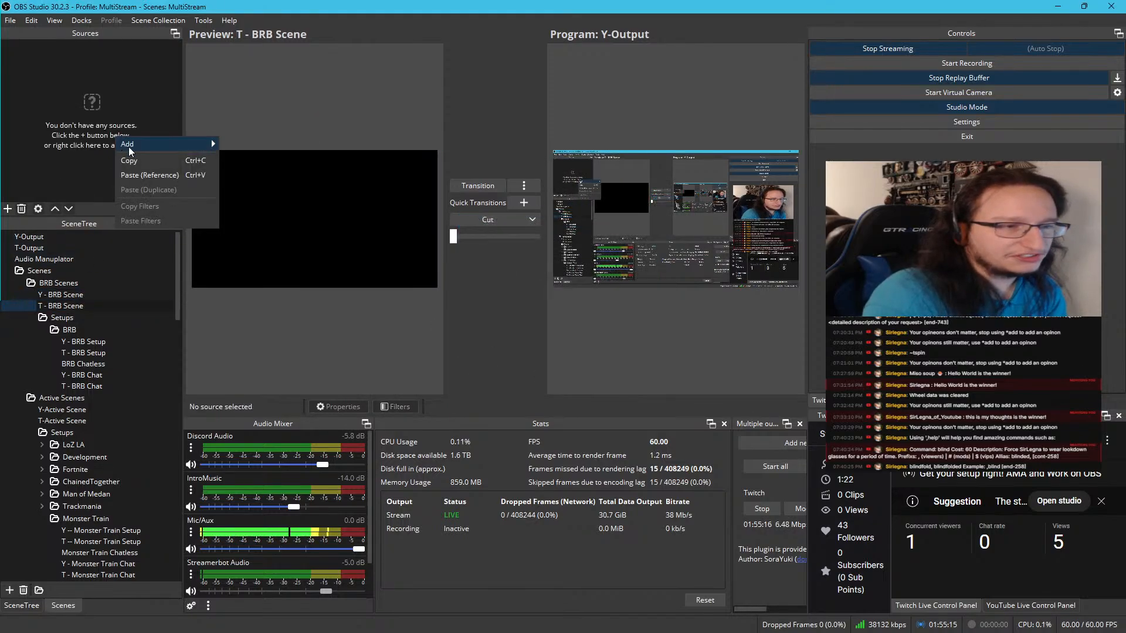
mouse_move(168, 145)
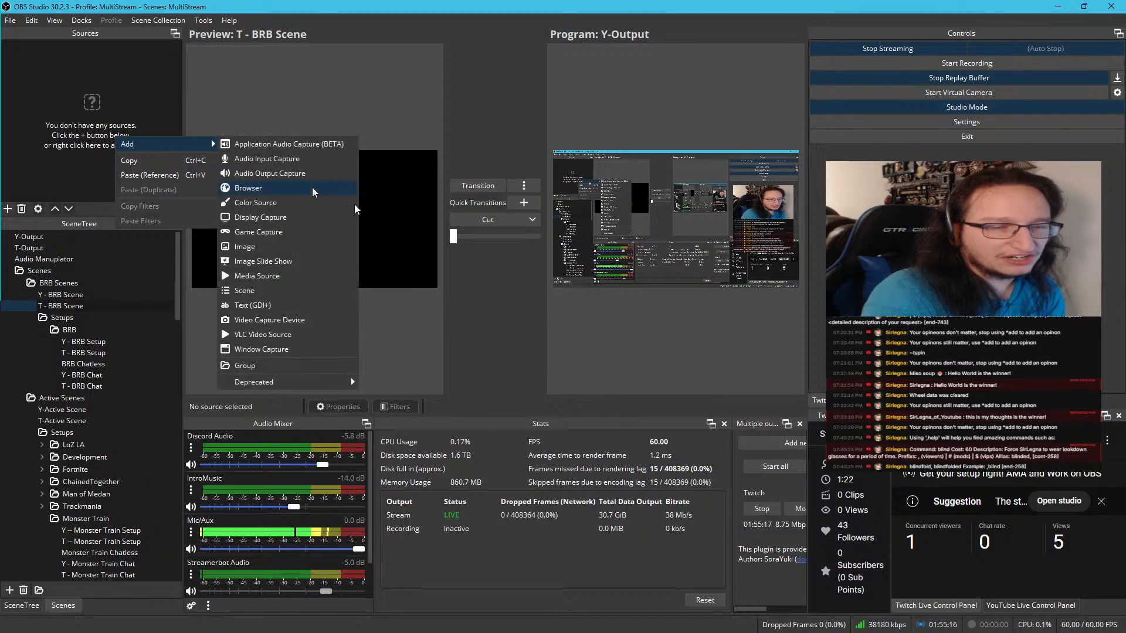
left_click(256, 292)
scroll(519, 336, "down", 1)
scroll(522, 334, "down", 8)
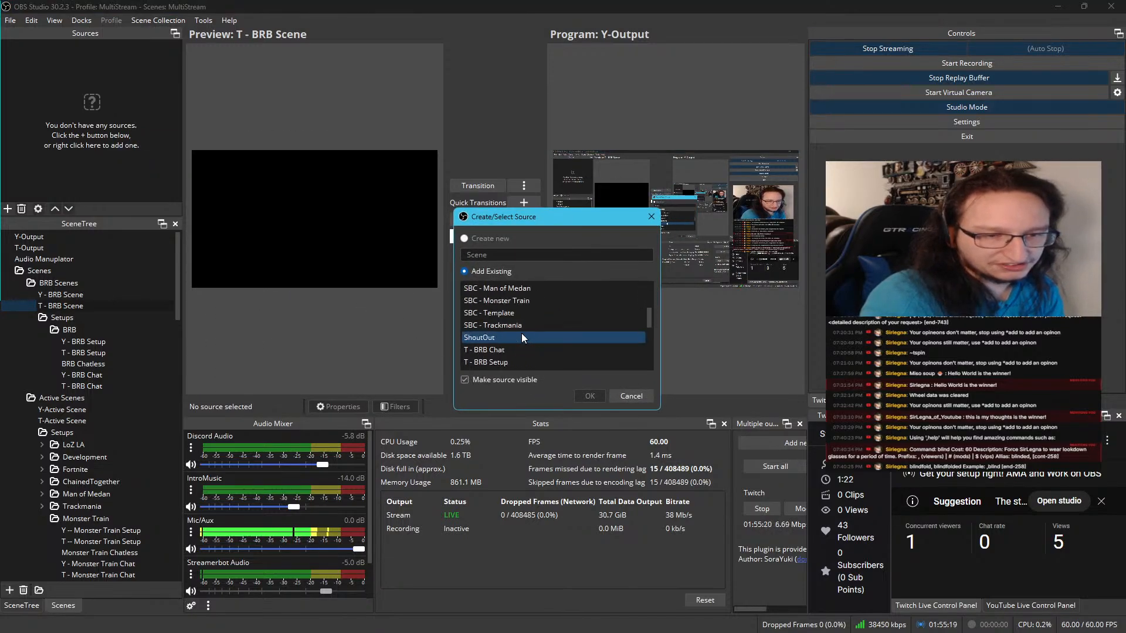
left_click(516, 325)
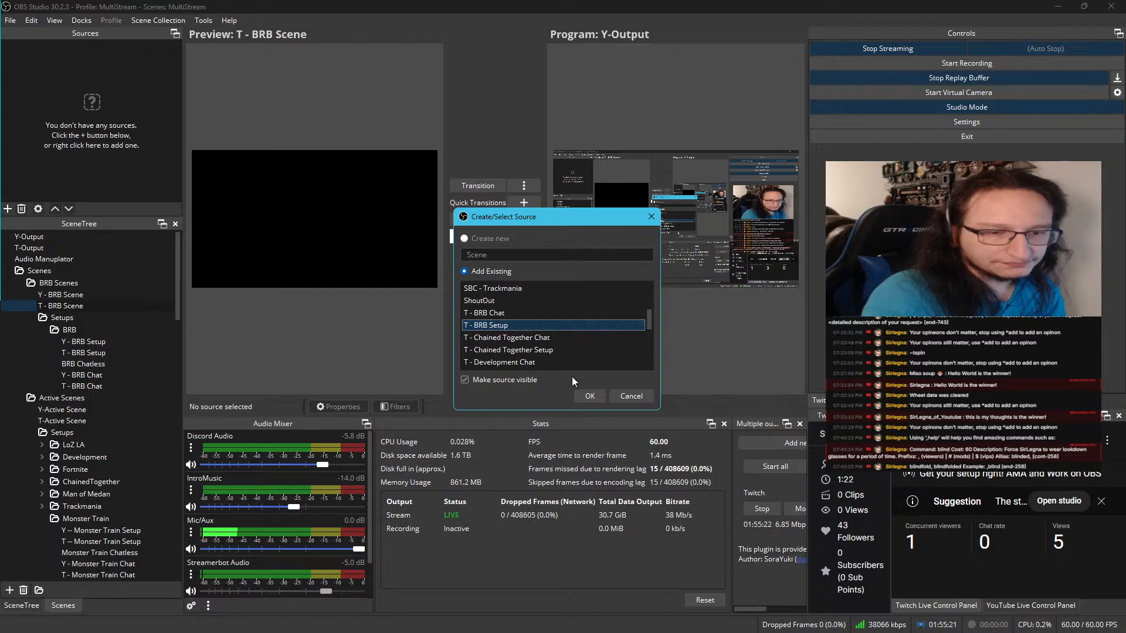
left_click(588, 396)
Add the existing scene Y - BRB Scene as a scene source in Y-Output
left_click(75, 295)
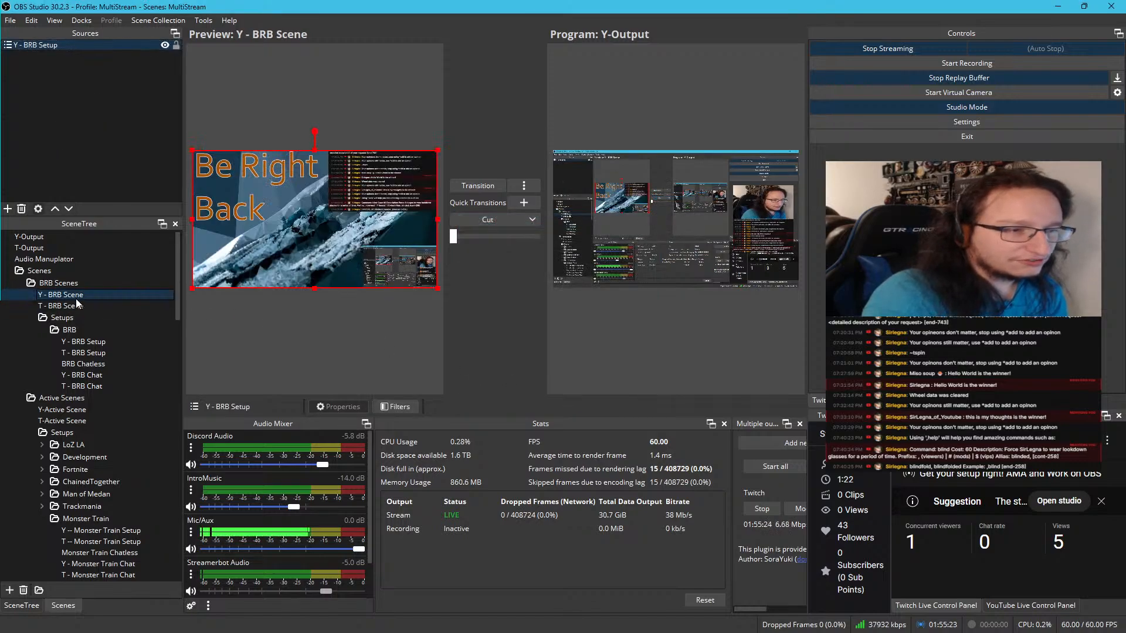
left_click(26, 237)
right_click(44, 133)
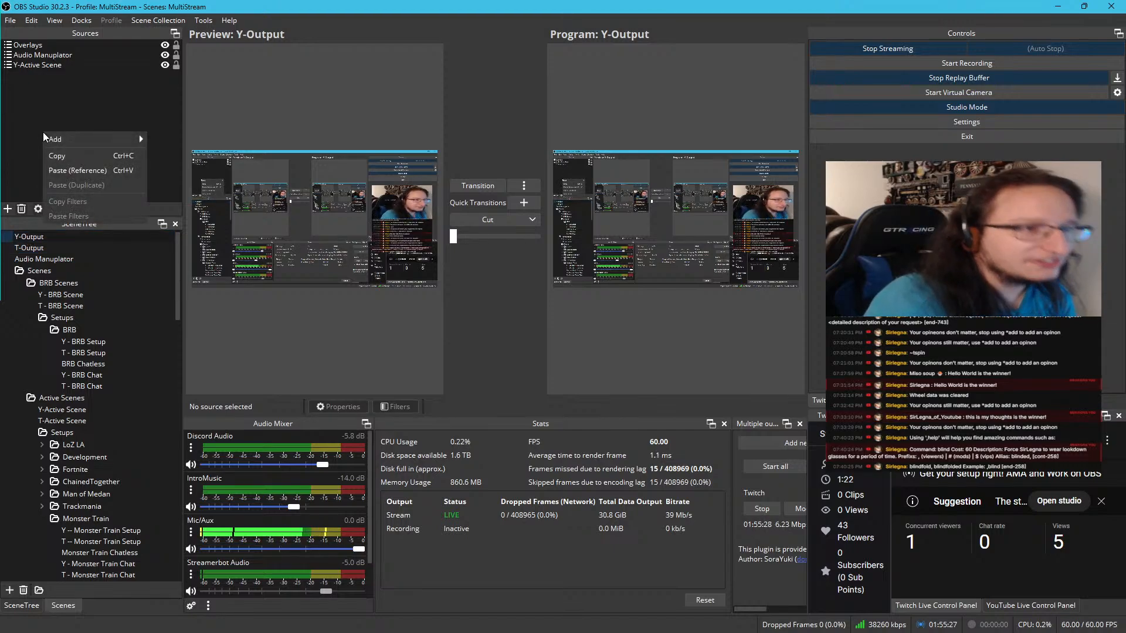
mouse_move(45, 138)
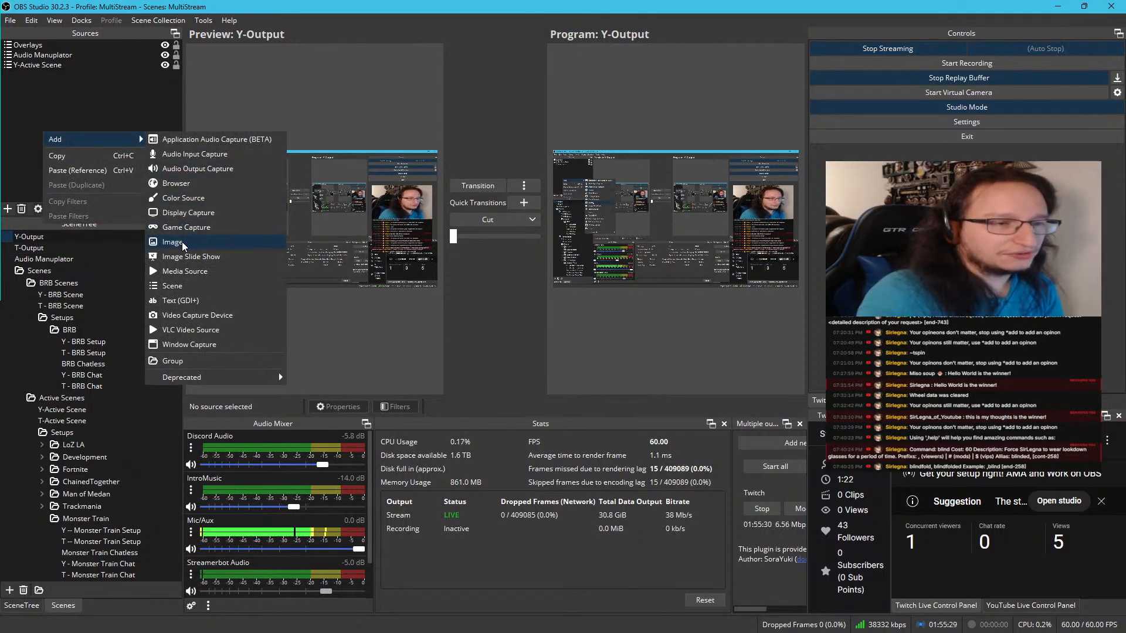
left_click(178, 285)
scroll(504, 316, "down", 4)
left_click(511, 314)
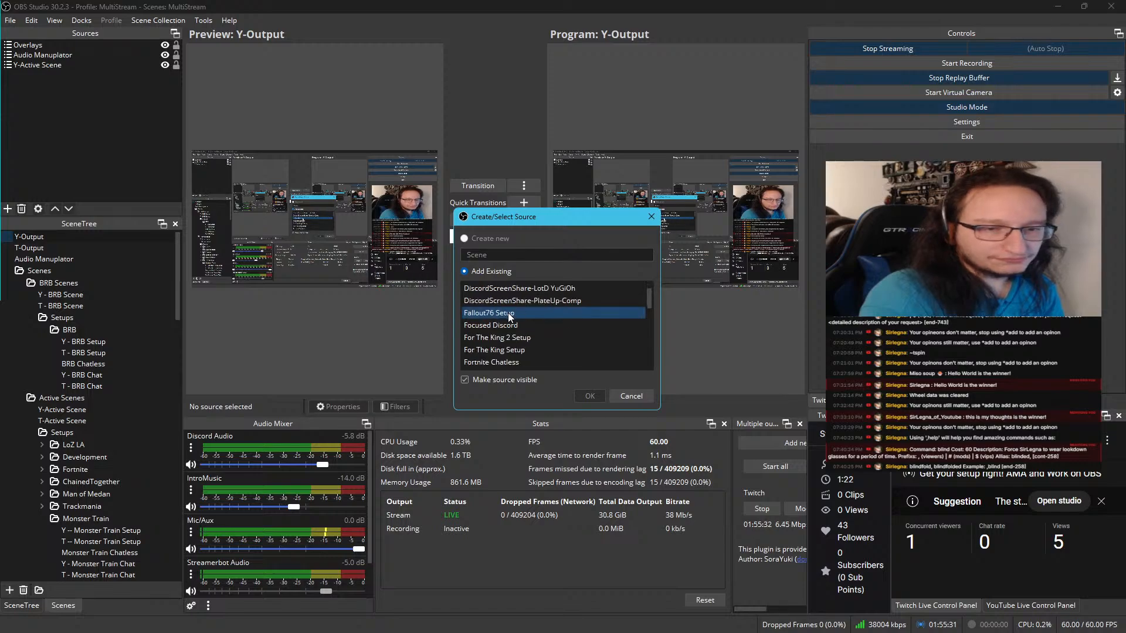
scroll(508, 316, "up", 5)
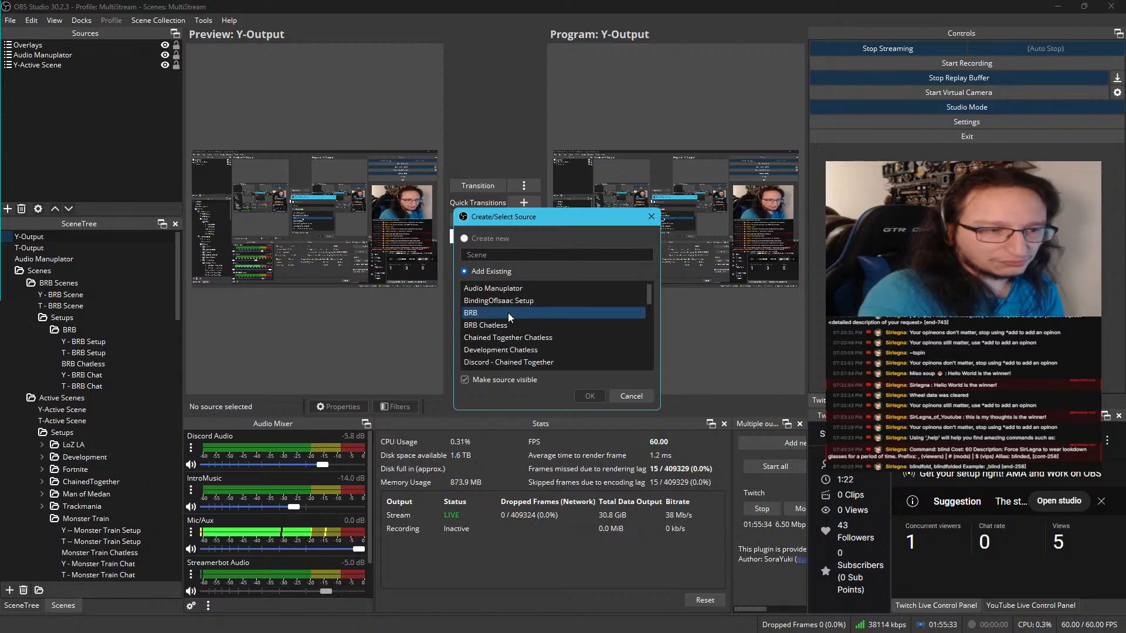
scroll(507, 326, "down", 10)
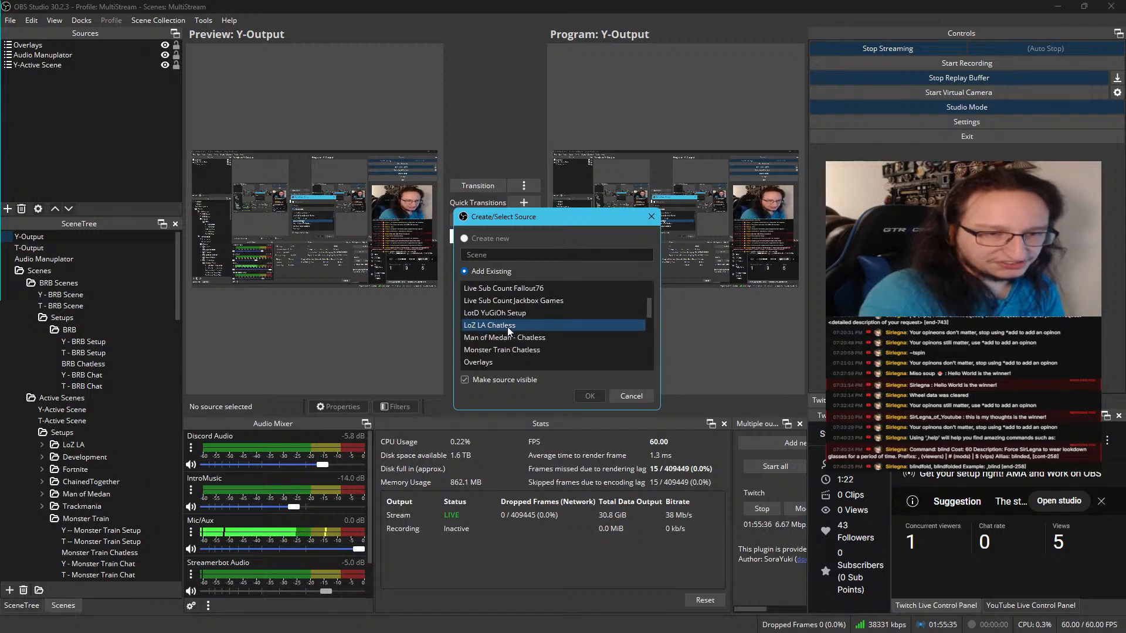
scroll(508, 326, "down", 10)
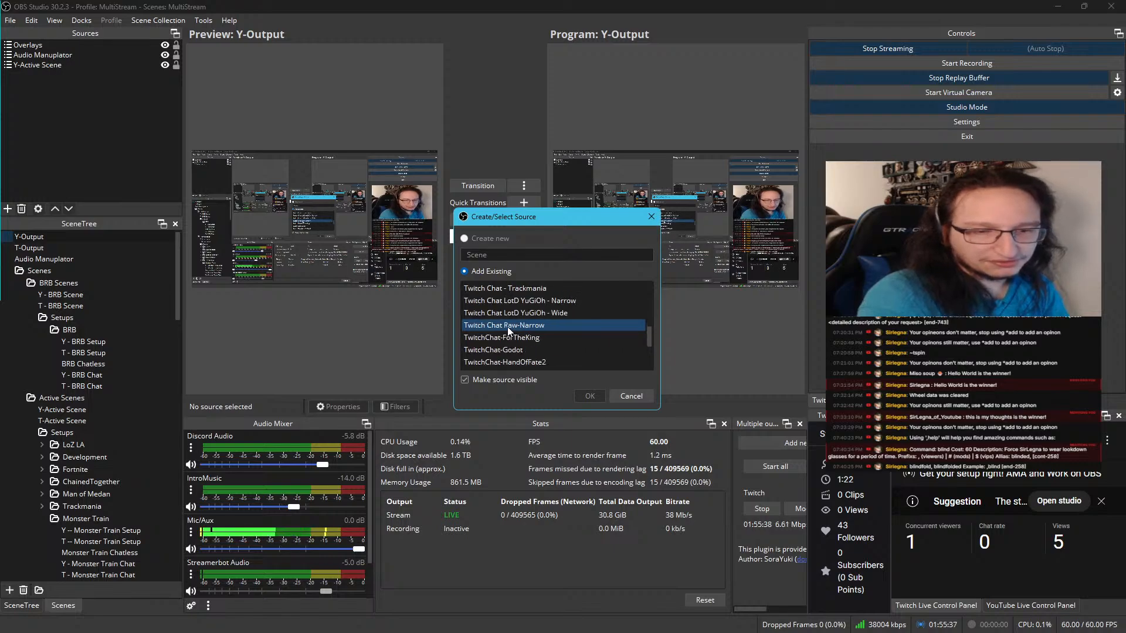
scroll(508, 328, "down", 3)
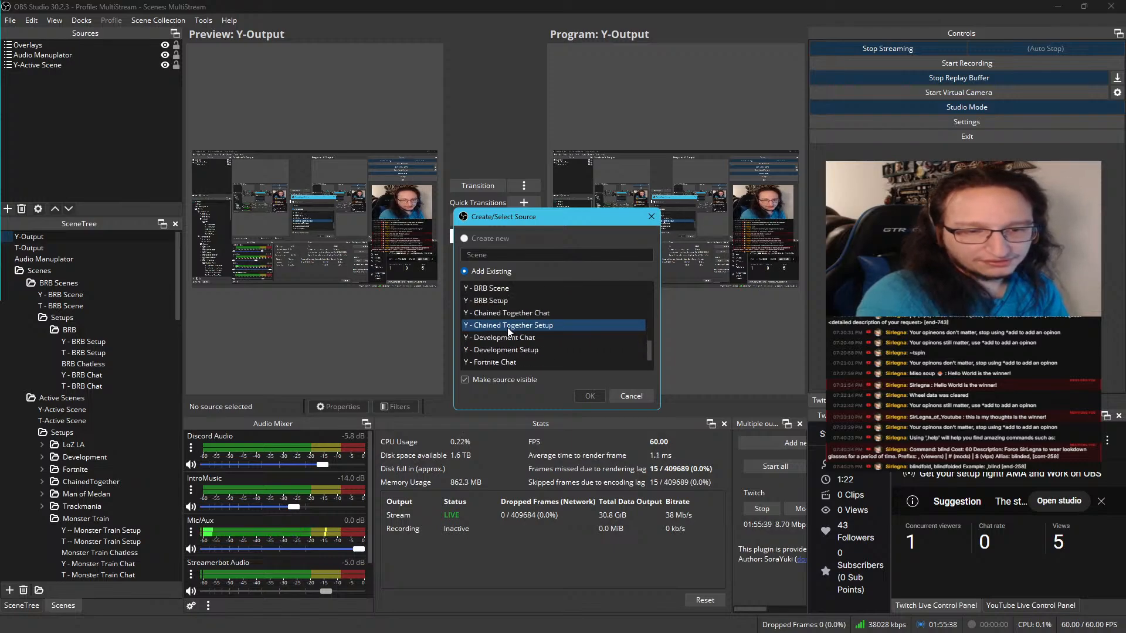
left_click(512, 289)
left_click(595, 396)
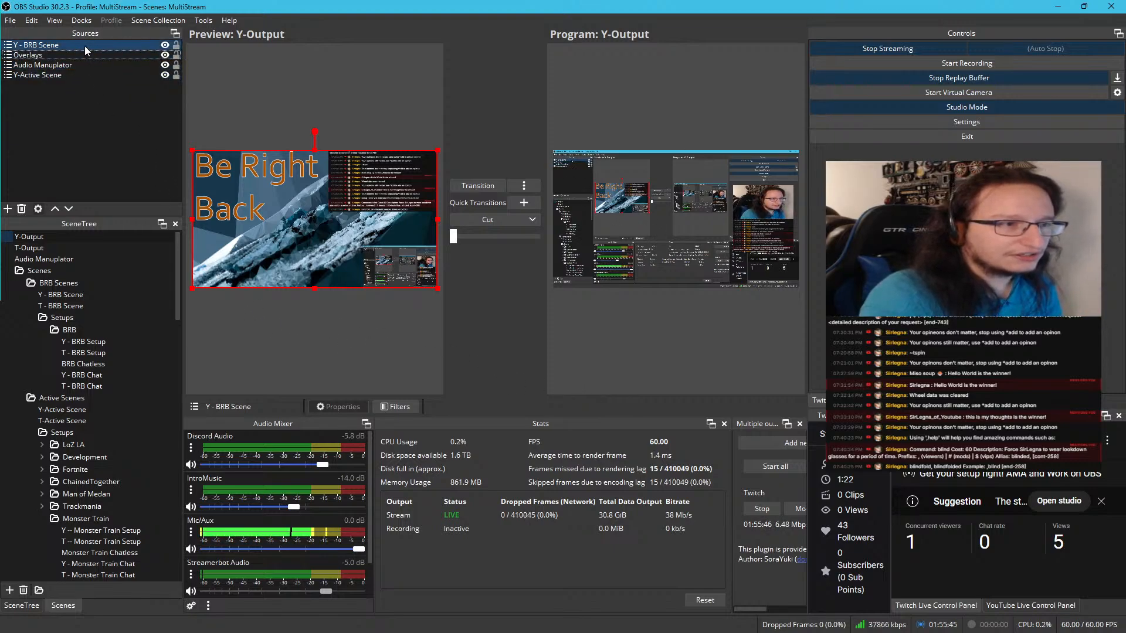
Place Y - BRB Scene between Audio Manuplator and Y-Active Scene in Y-Output, and transition the preview to program
left_click_drag(85, 46, 79, 106)
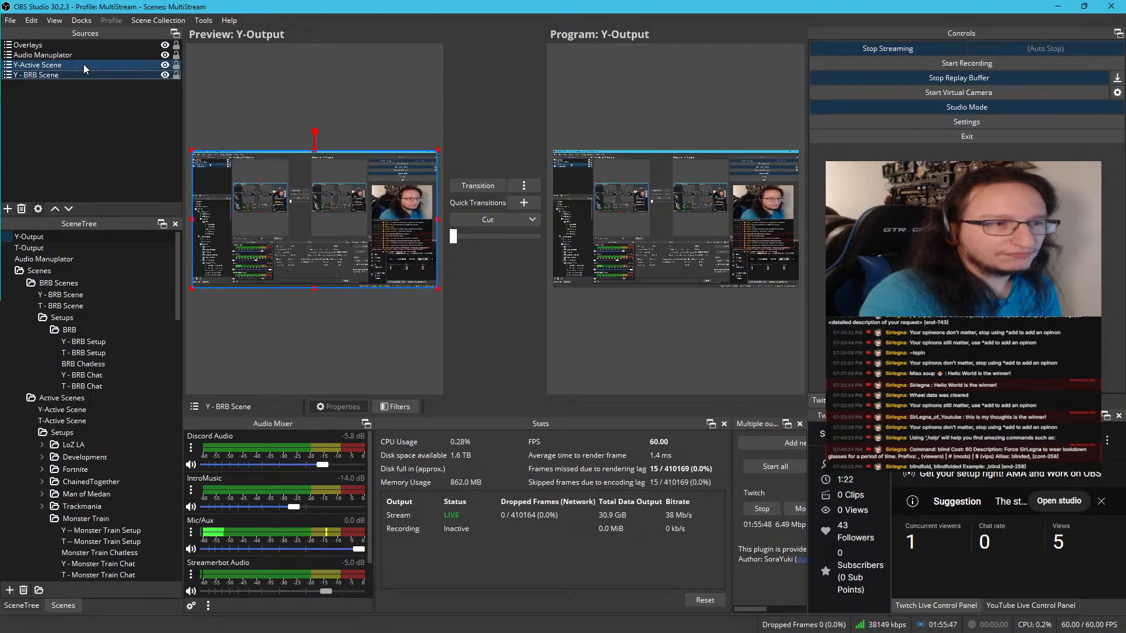
left_click_drag(84, 64, 88, 90)
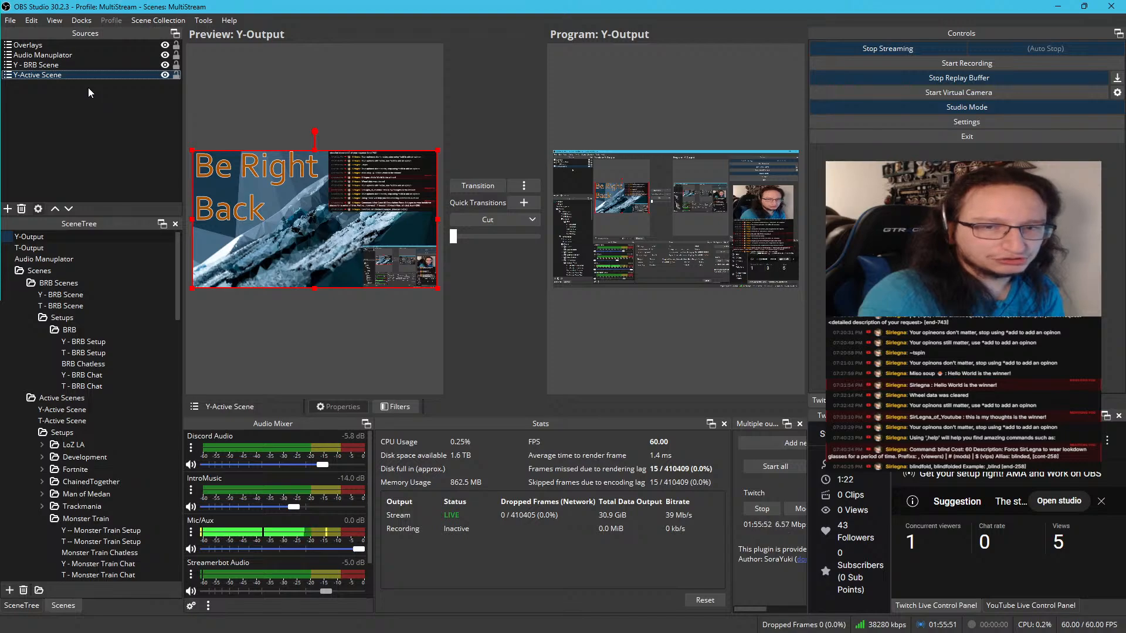
left_click(86, 68)
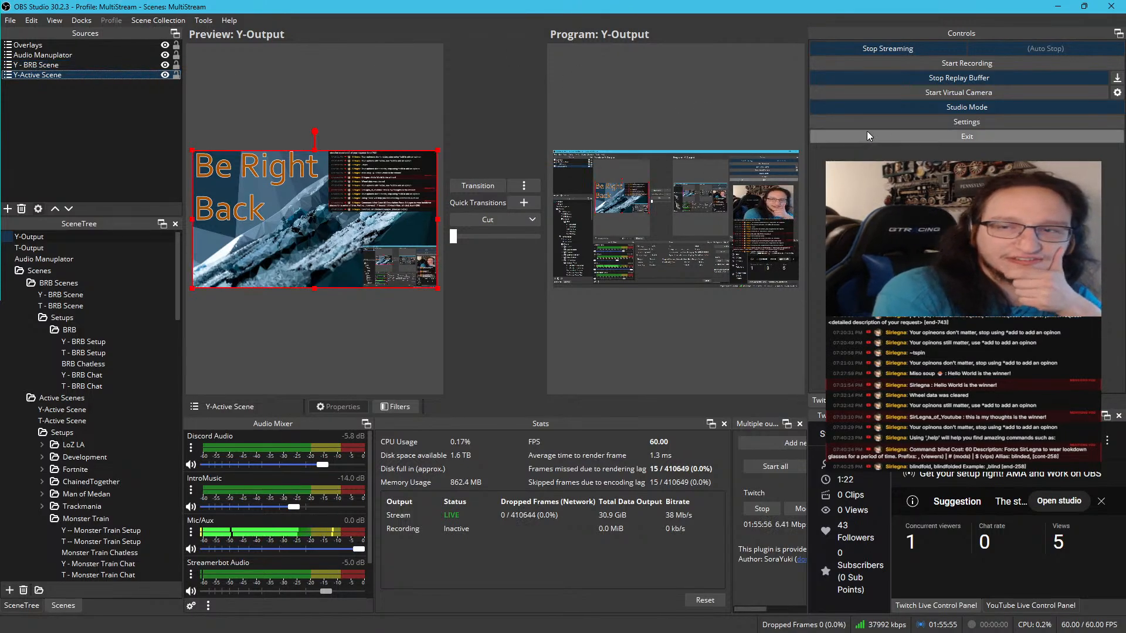
left_click(478, 185)
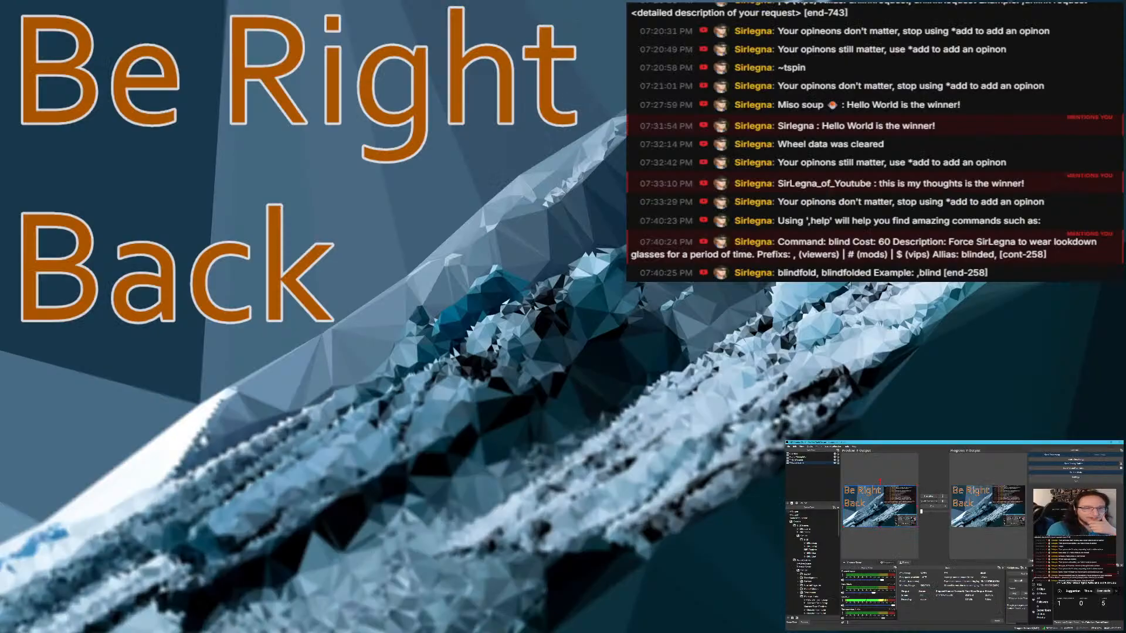
left_click(808, 462)
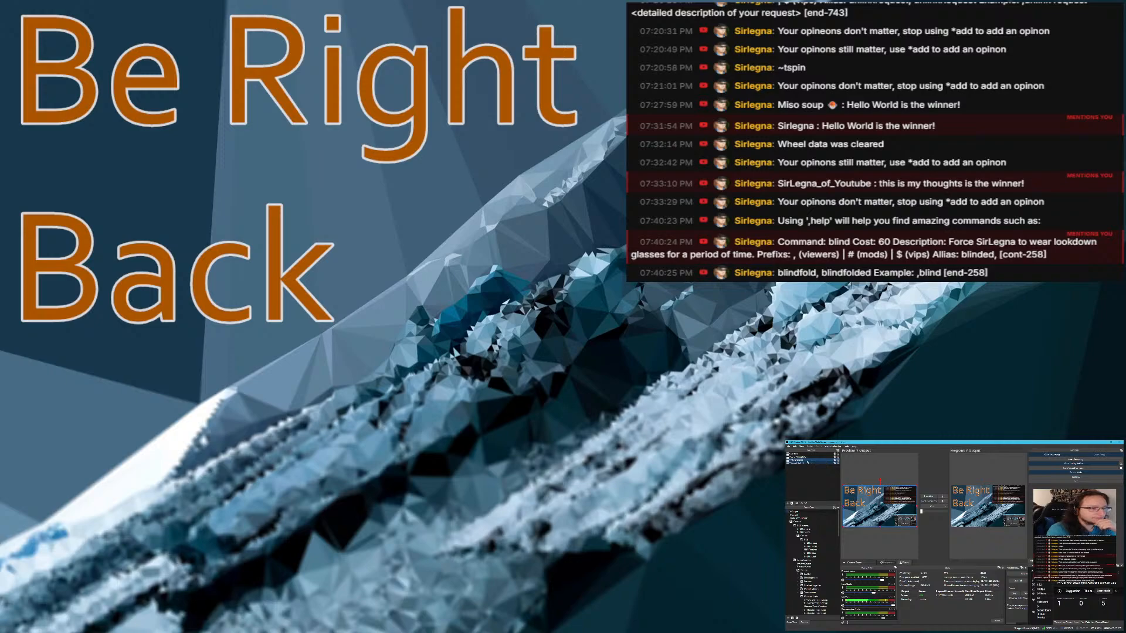
left_click(808, 467)
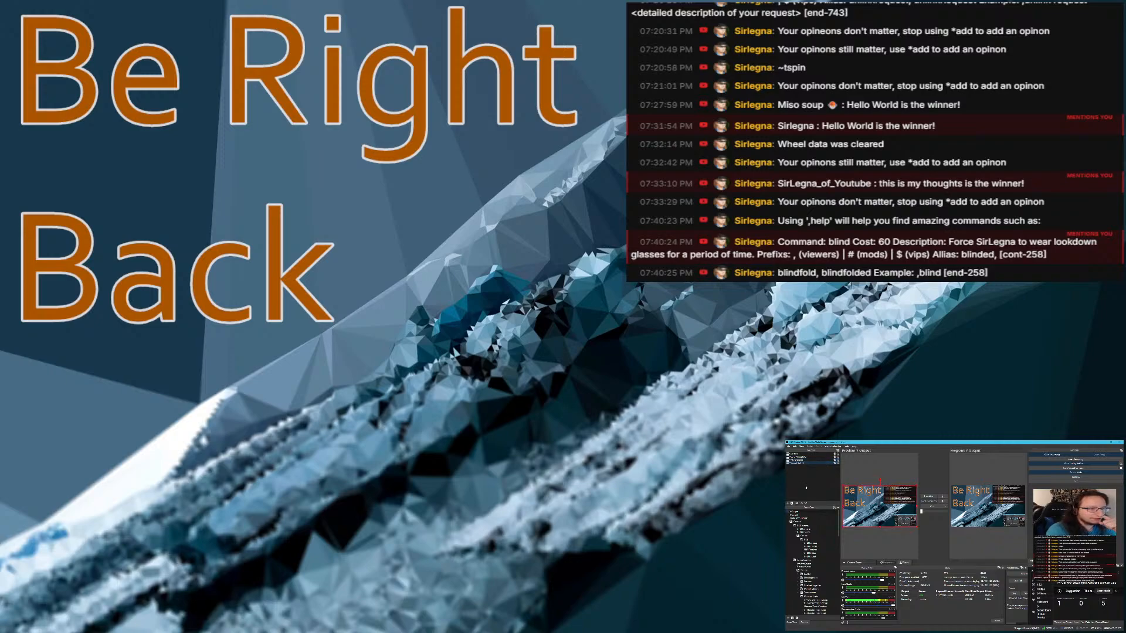
Add the existing scene T - BRB Scene as a scene source in T-Output
left_click(802, 515)
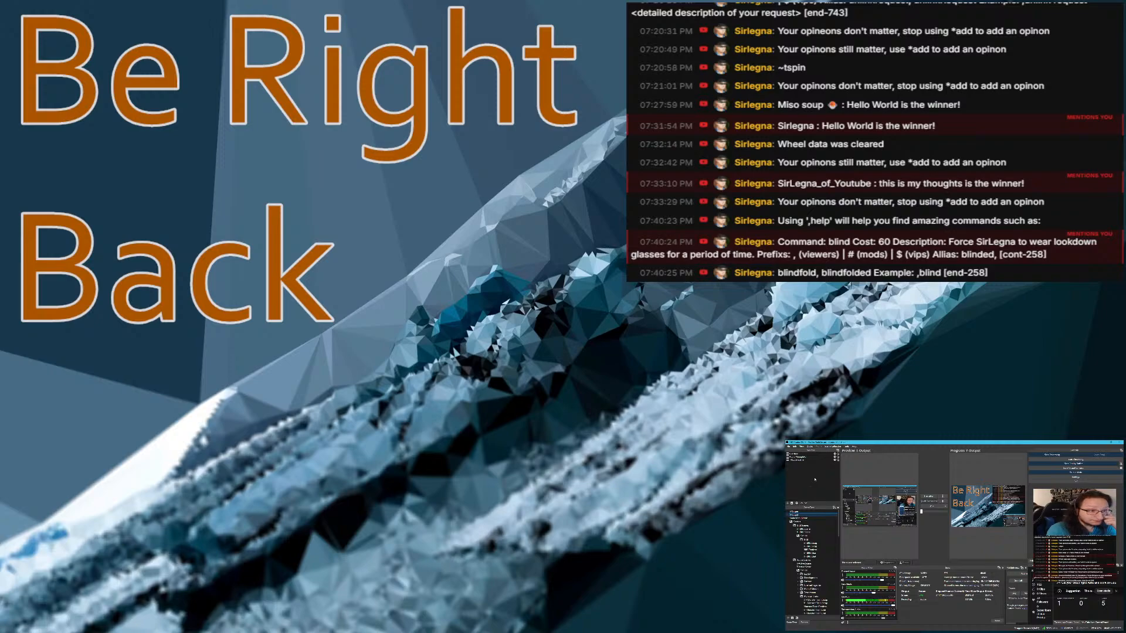
right_click(814, 477)
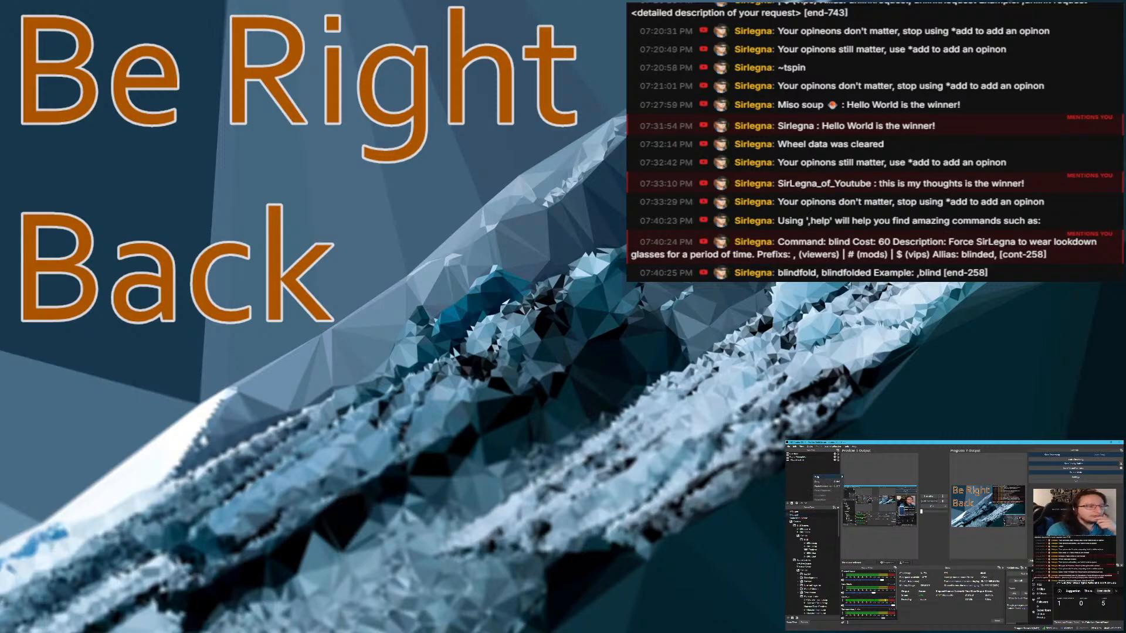
mouse_move(816, 476)
left_click(867, 521)
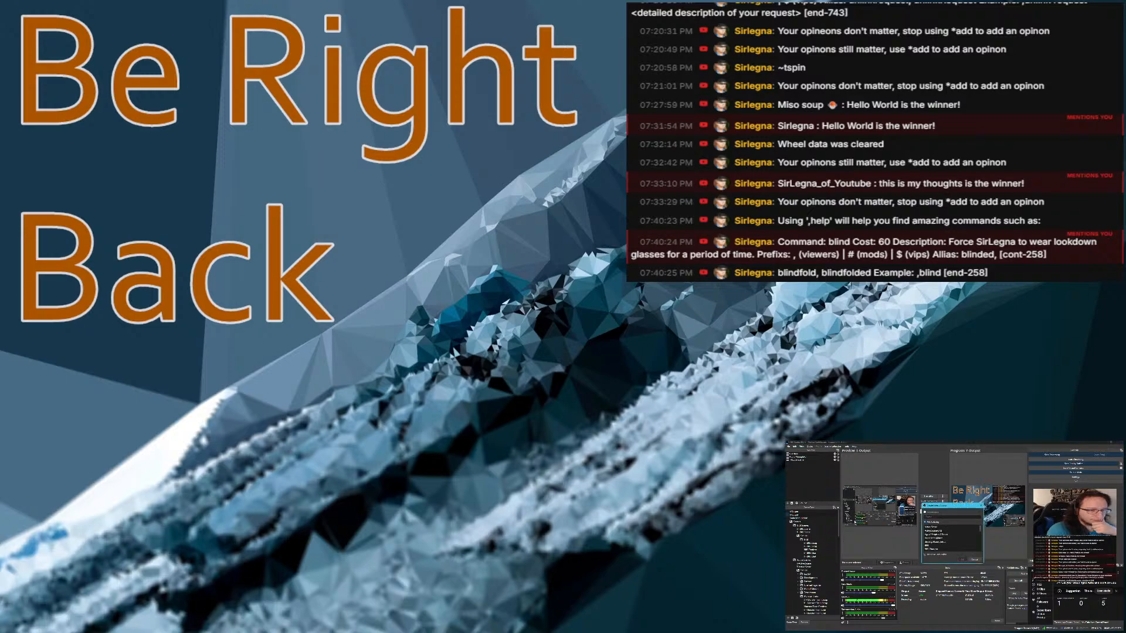
scroll(936, 536, "down", 5)
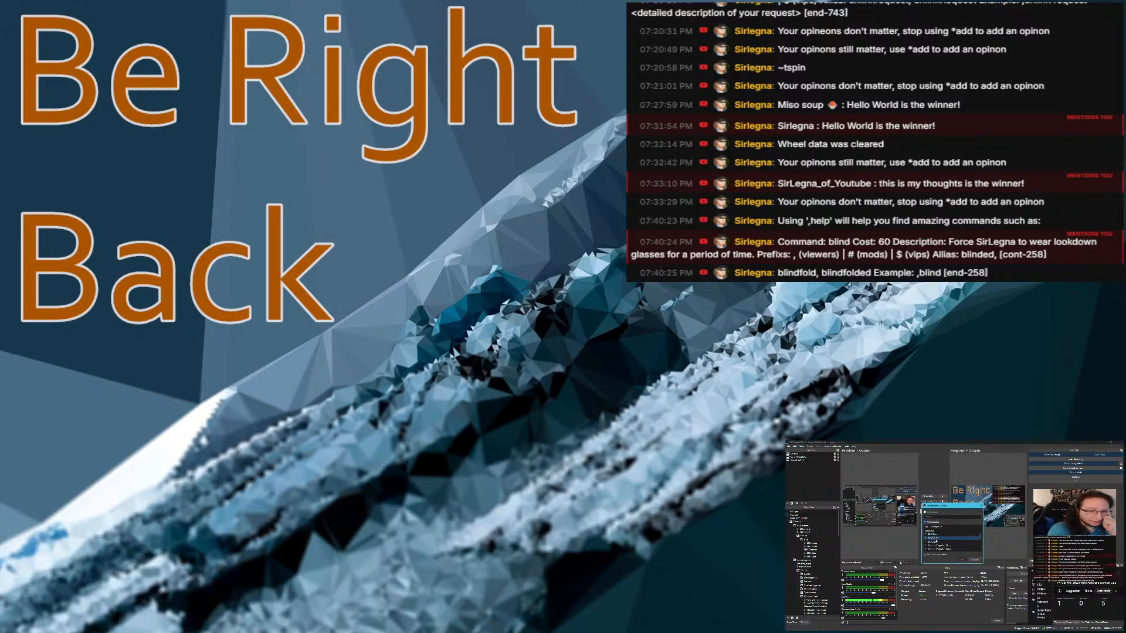
left_click(936, 538)
left_click(960, 559)
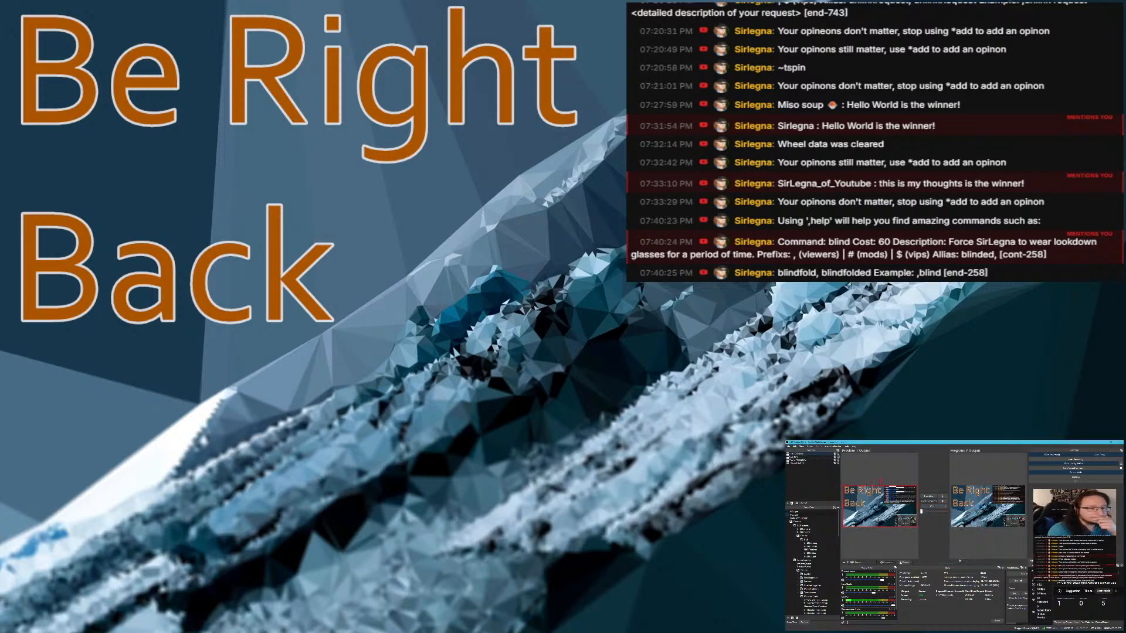
Place T - BRB Scene directly above the active scene source in T-Output and hide it
left_click_drag(800, 454, 804, 466)
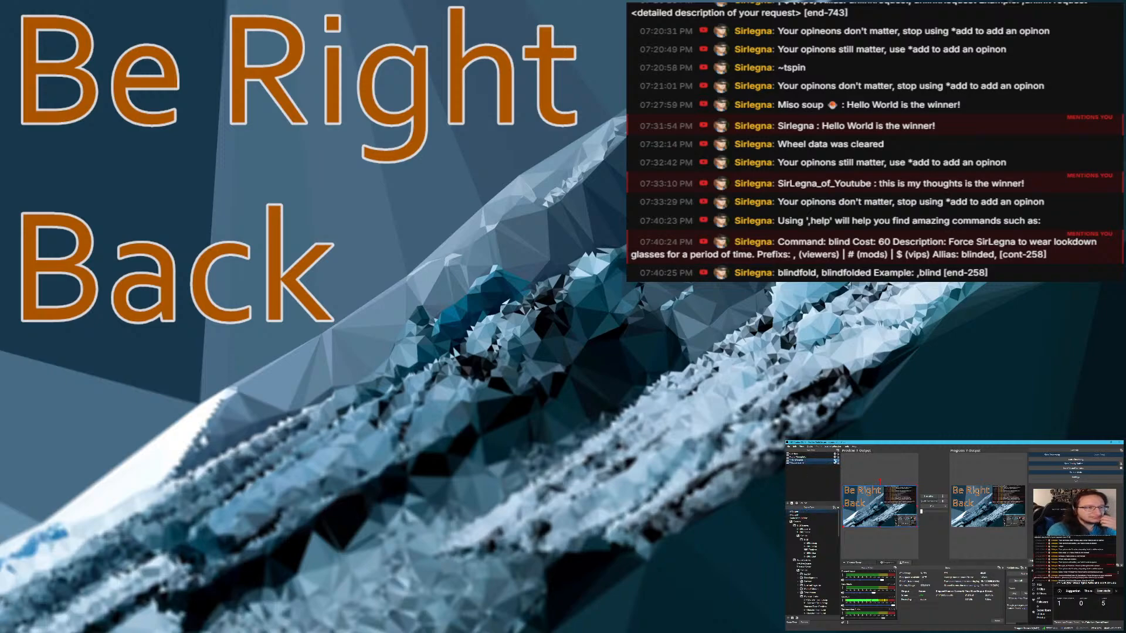
left_click(835, 460)
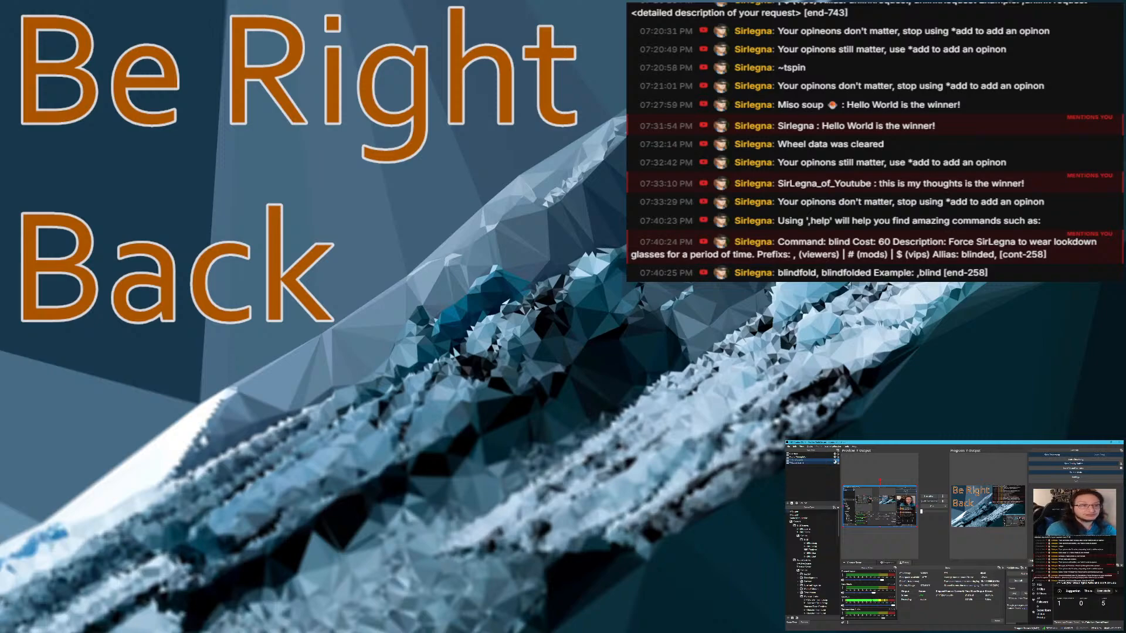
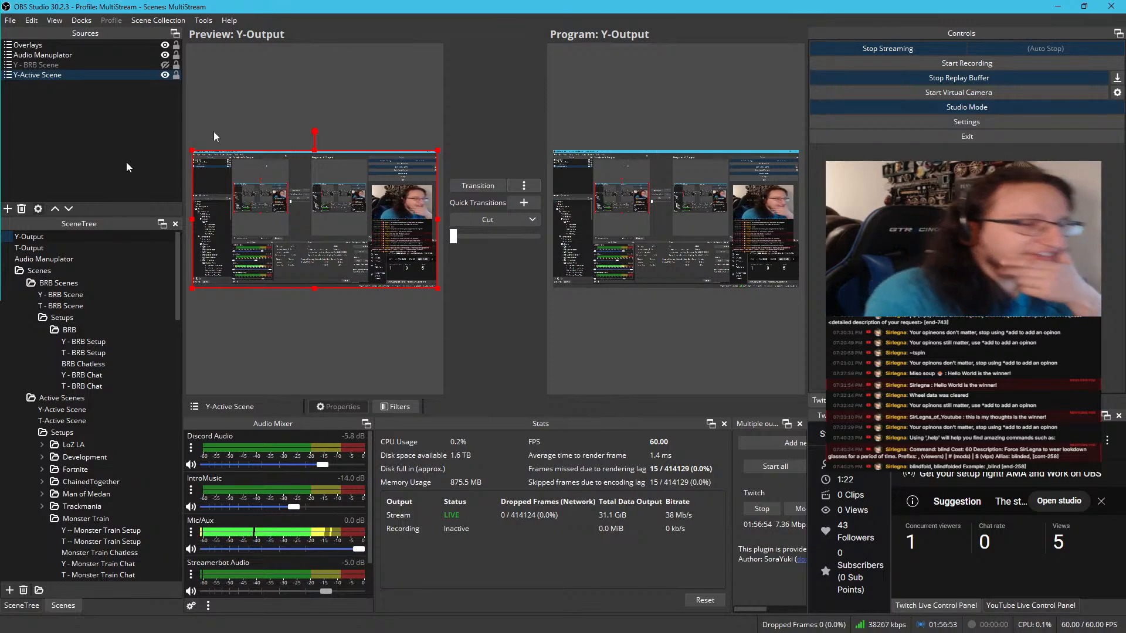
Collapse the BRB Scenes and Active Scenes folders and add a scene named Y - Scenes inside the Scenes folder
left_click(18, 284)
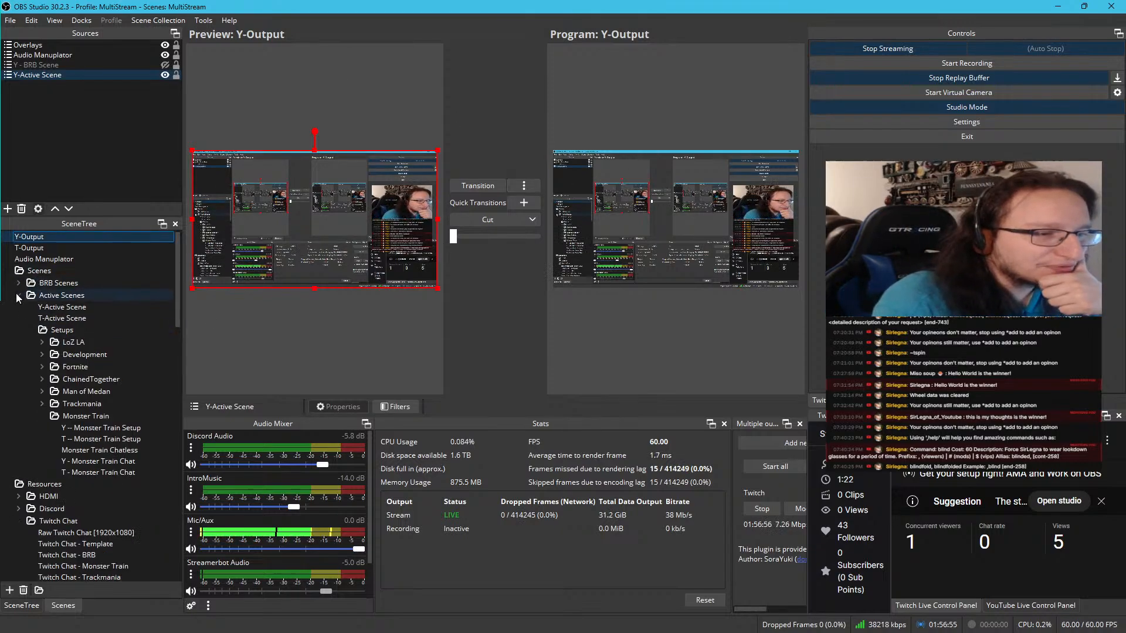
left_click(18, 295)
right_click(44, 272)
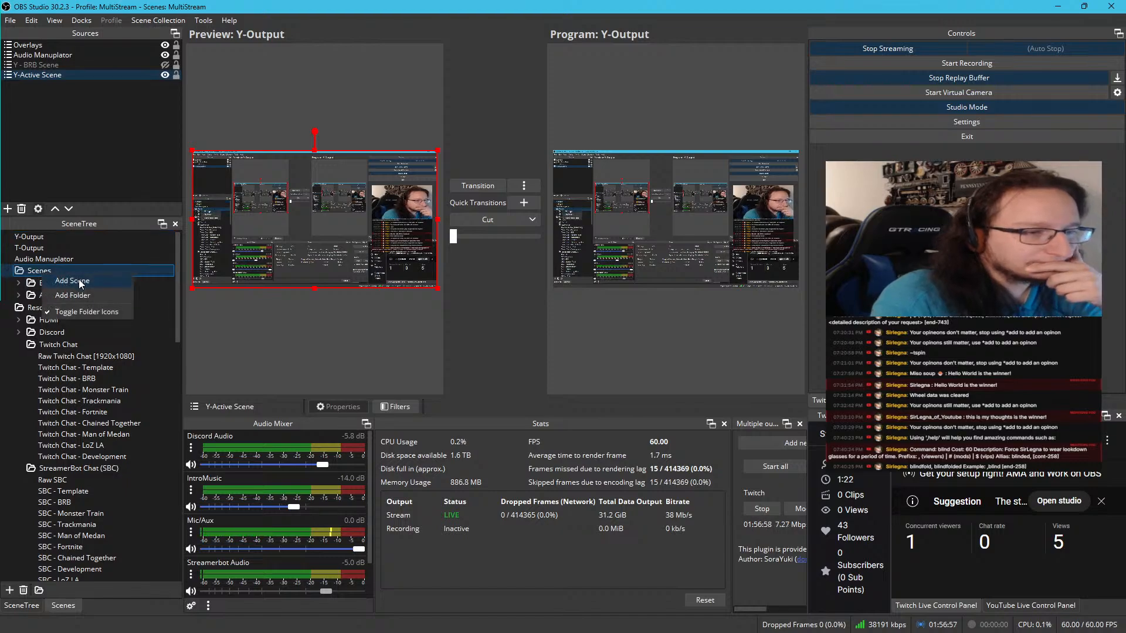
left_click(73, 280)
left_click(494, 314)
key("ctrl+a")
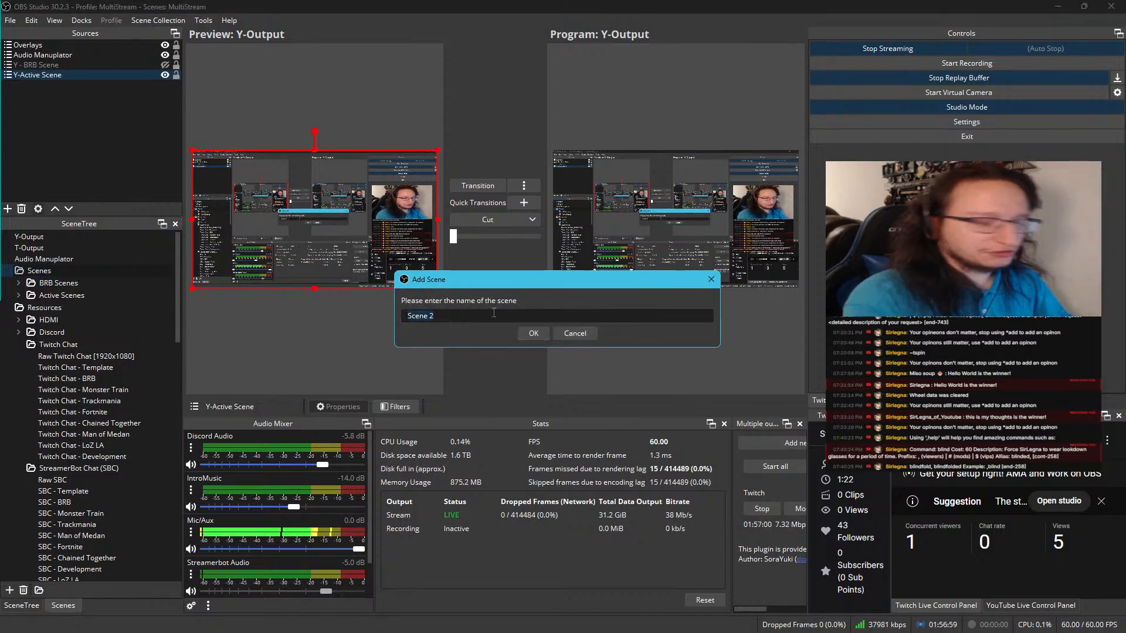
type("Y -")
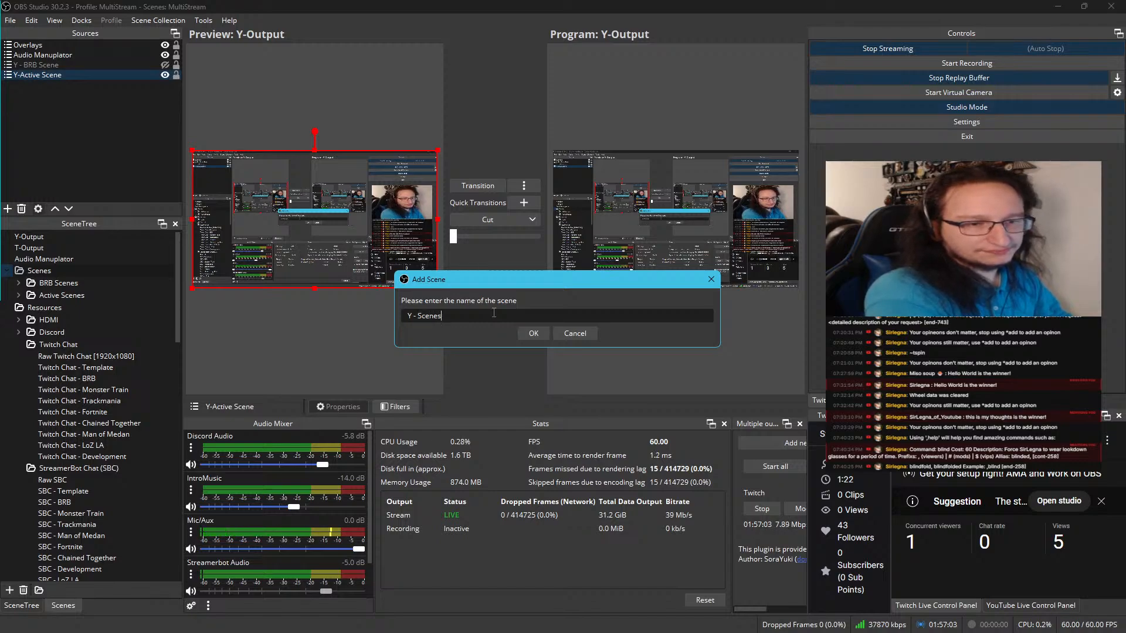
key("Return")
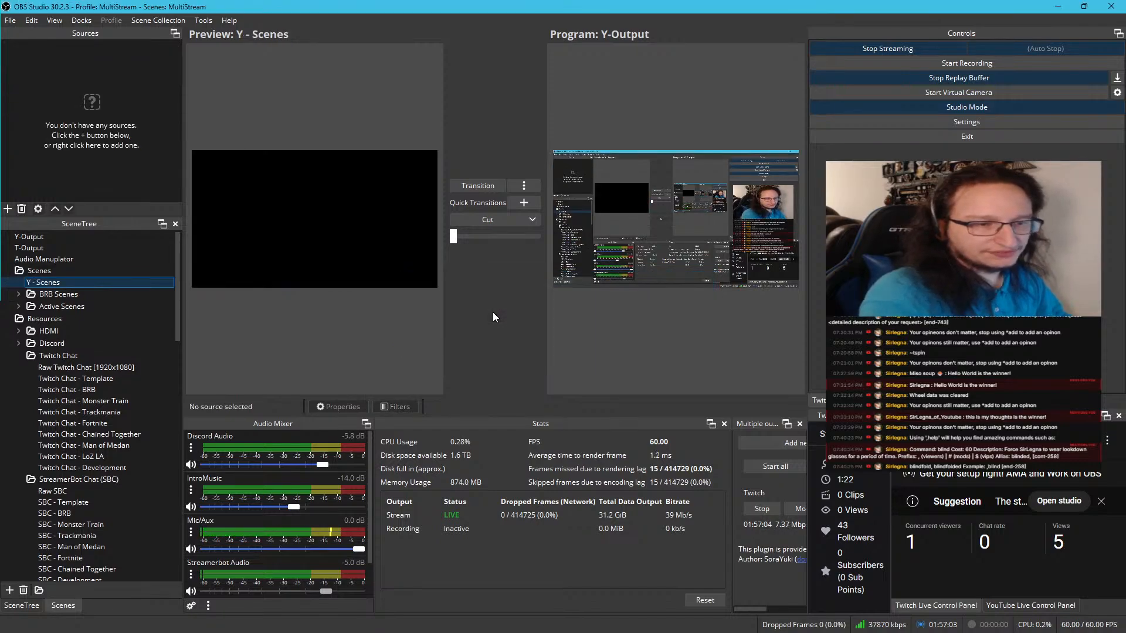
Add a second scene named T - Scenes inside the Scenes folder
right_click(50, 280)
left_click(80, 307)
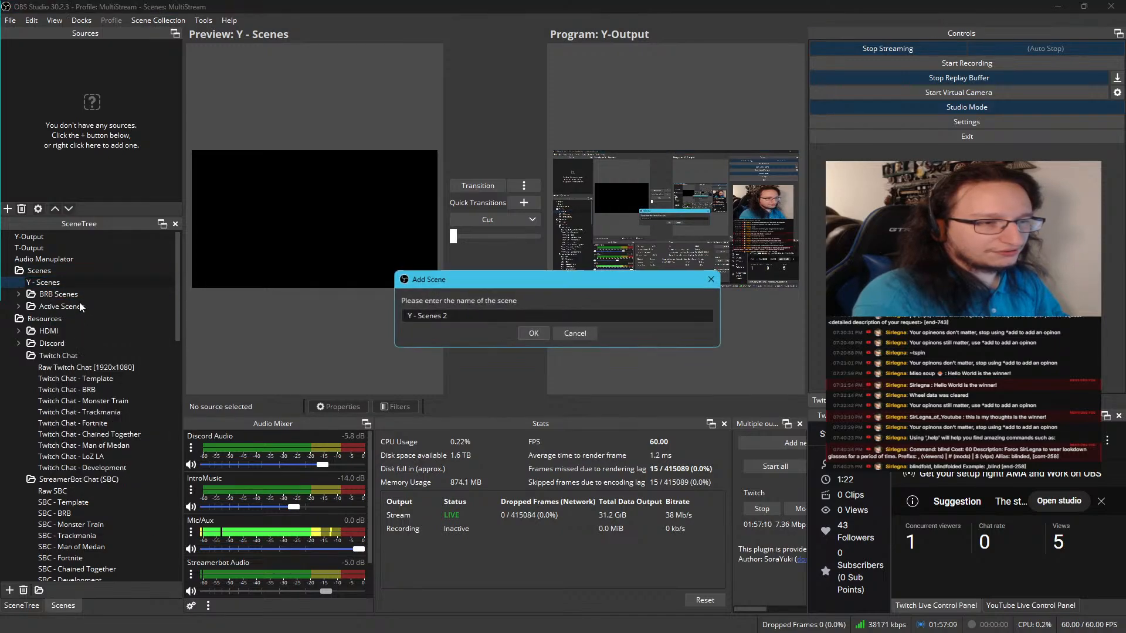
left_click(543, 316)
key("BackSpace")
key("BackSpace")
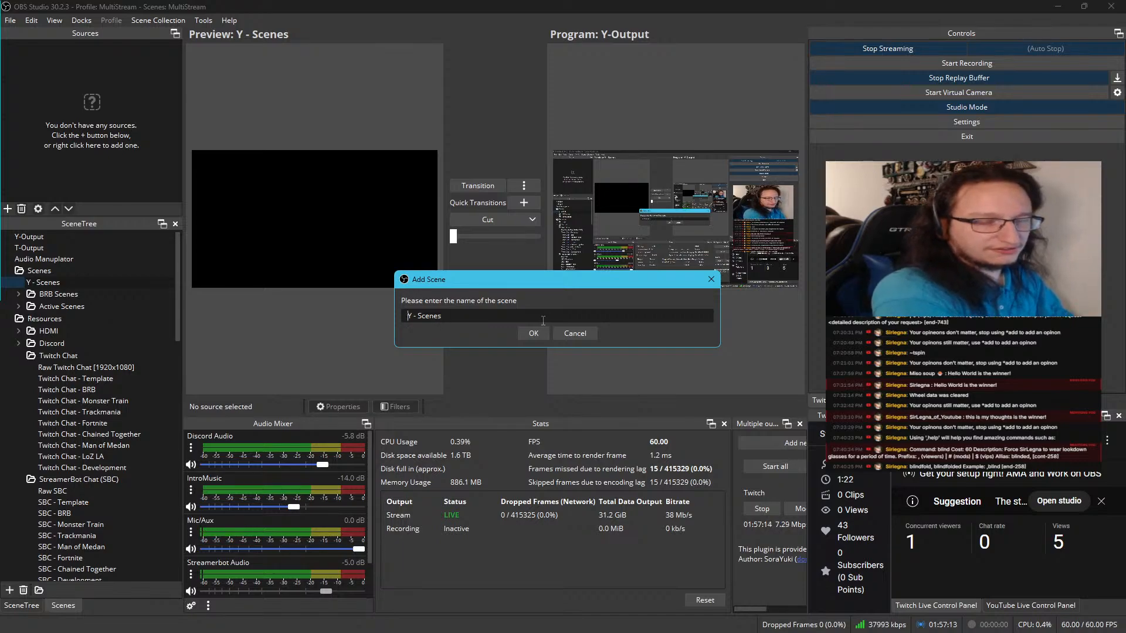
type("T")
key("Return")
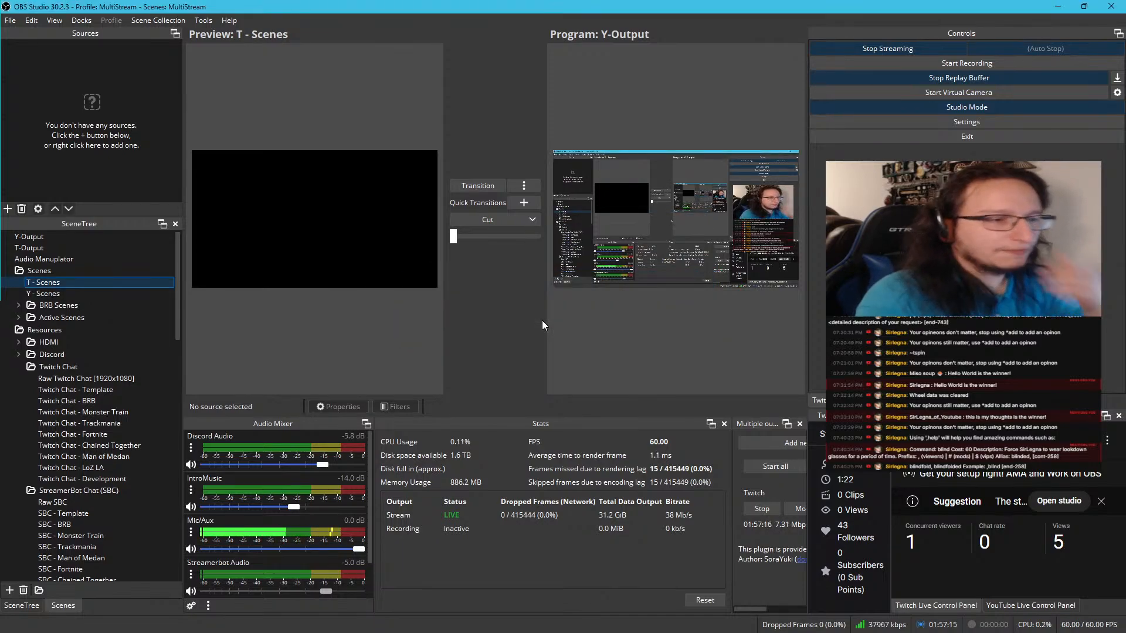
Move Y - Scenes above T - Scenes in the Scenes folder
left_click(73, 294)
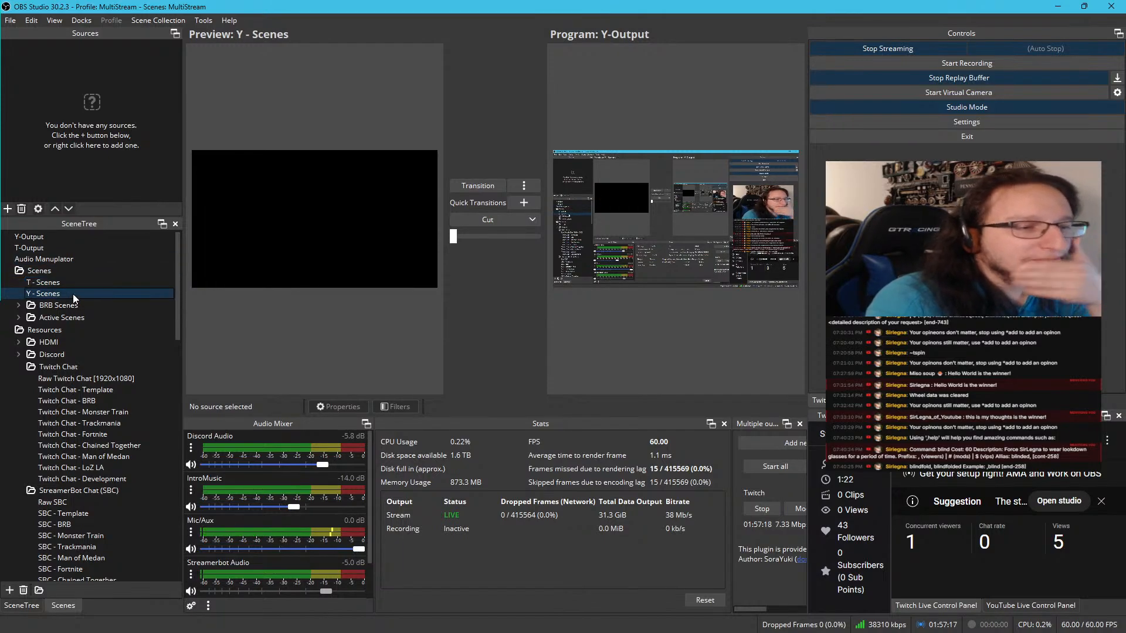
left_click_drag(73, 294, 75, 281)
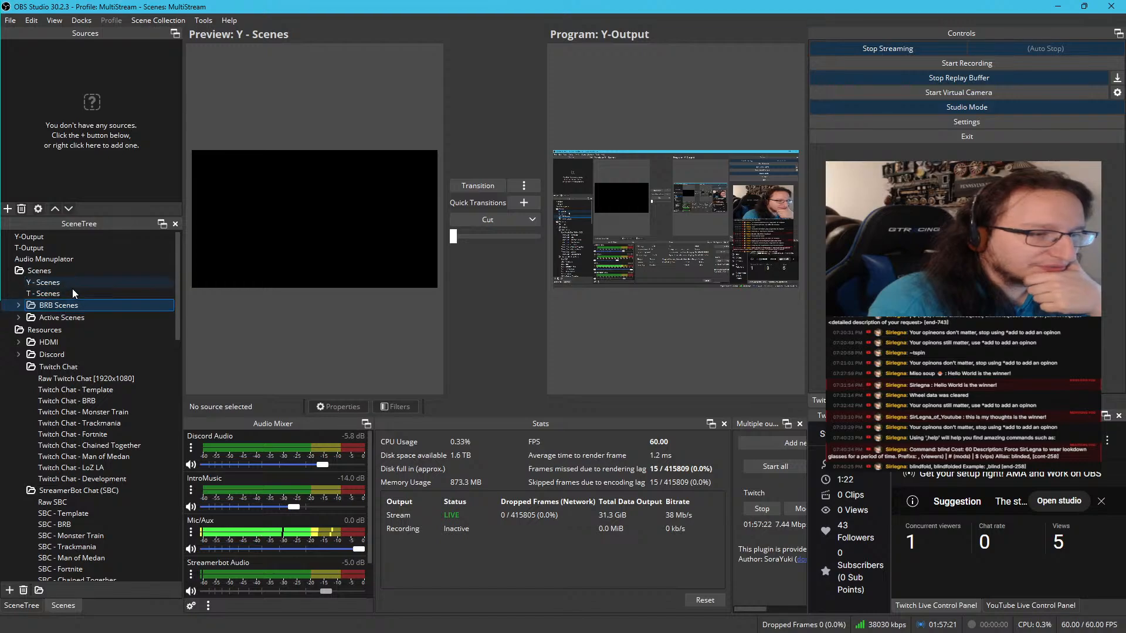
left_click(61, 294)
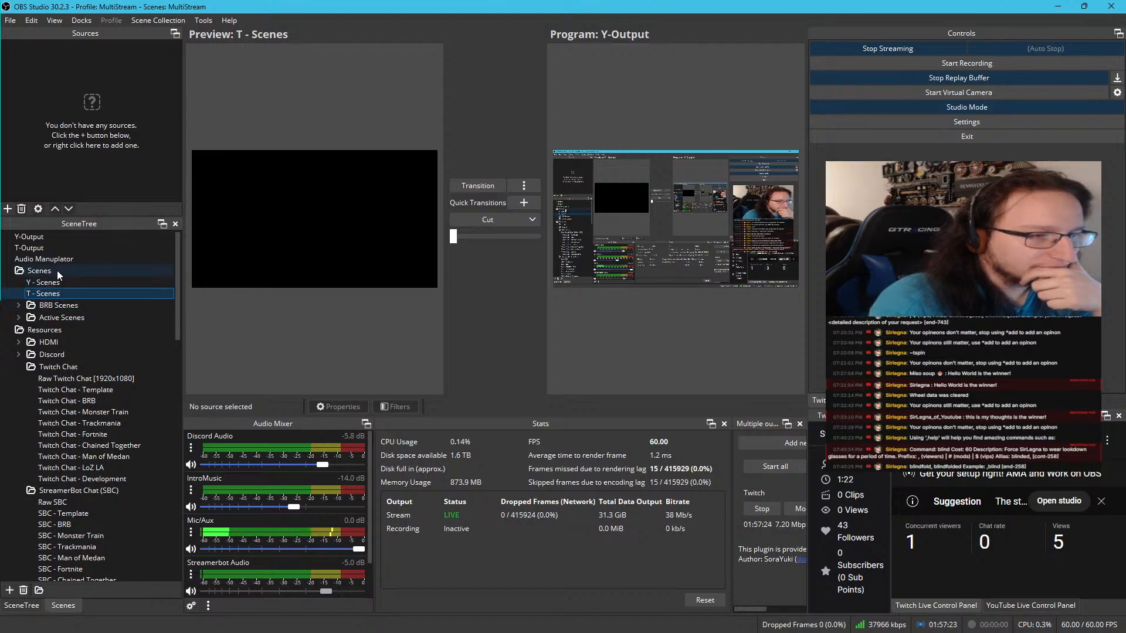
Copy Y - BRB Scene and Y-Active Scene from Y-Output and paste them as references into Y - Scenes
left_click(37, 237)
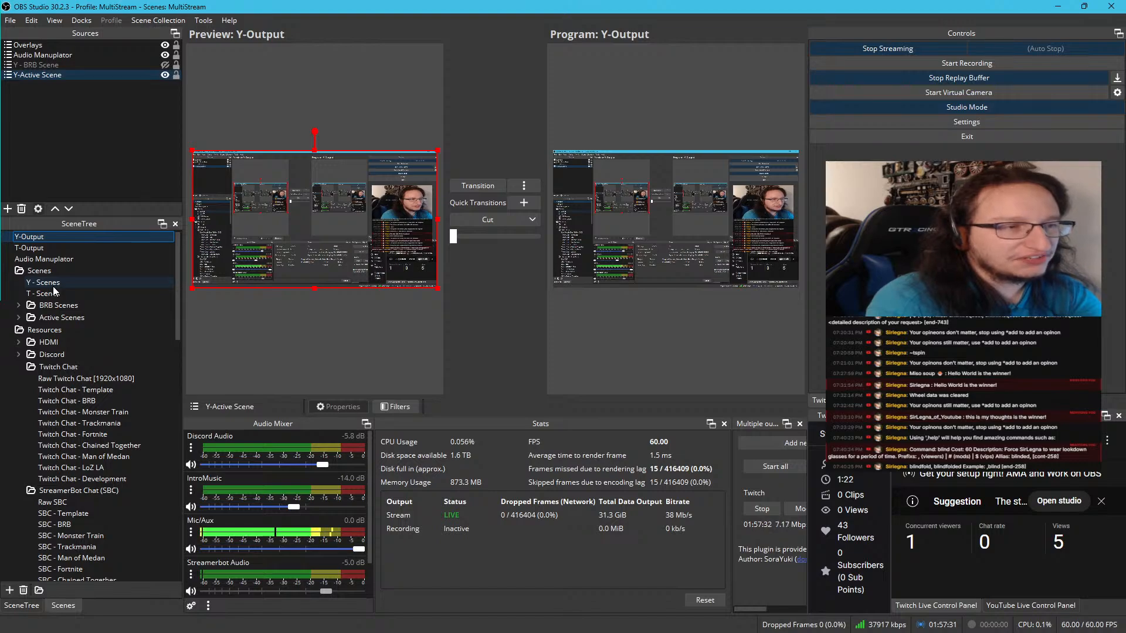
left_click(93, 63, "ctrl")
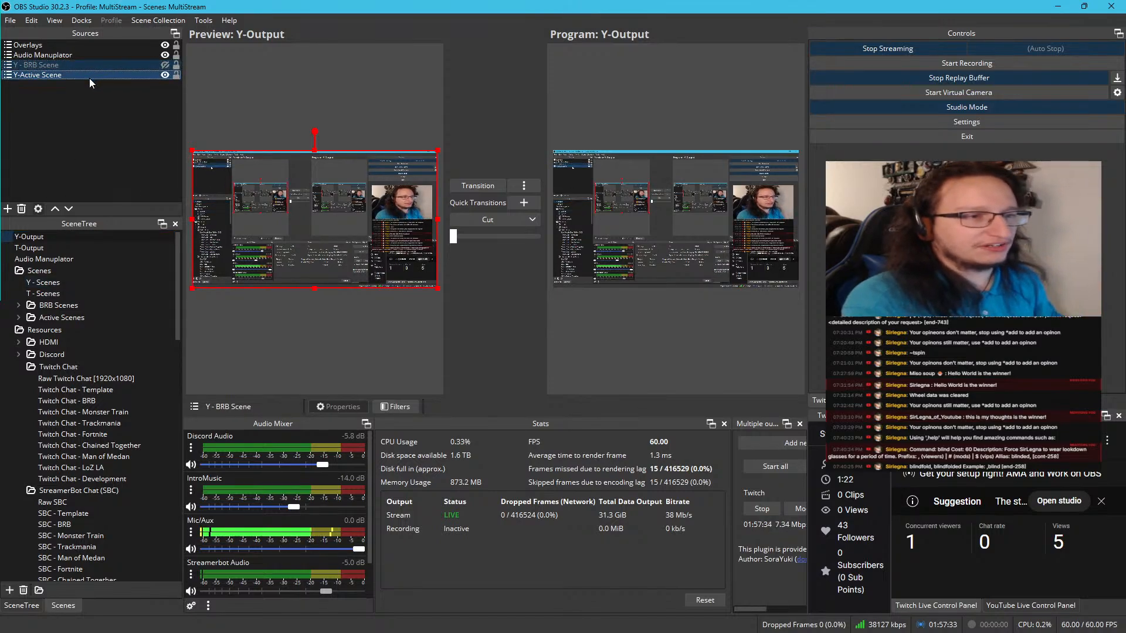
right_click(89, 79)
left_click(136, 121)
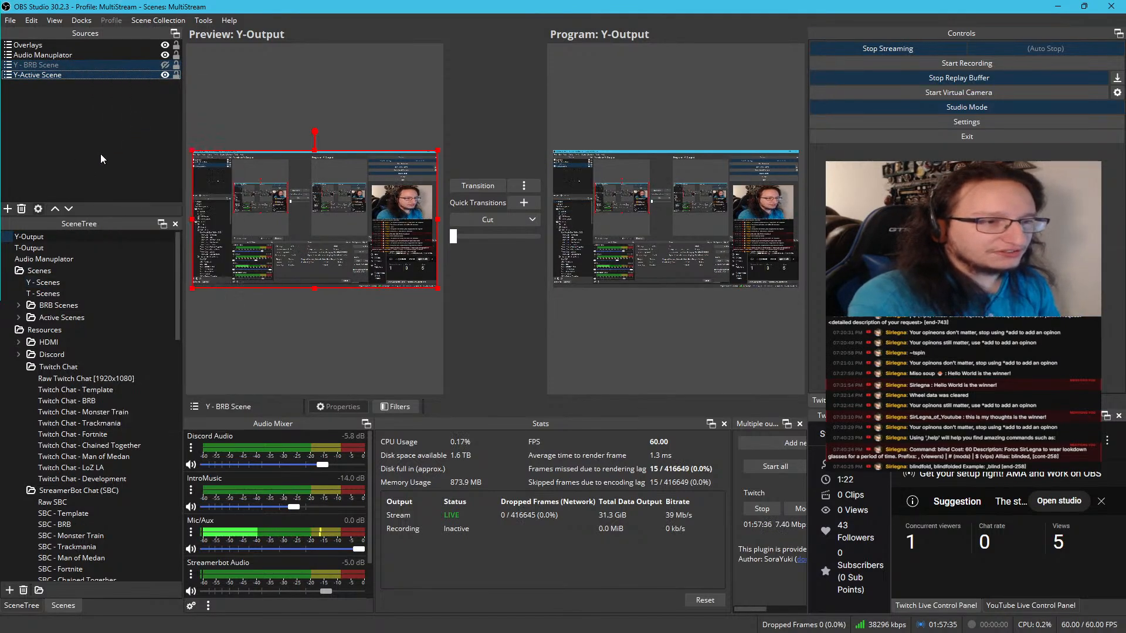
left_click(66, 282)
right_click(69, 96)
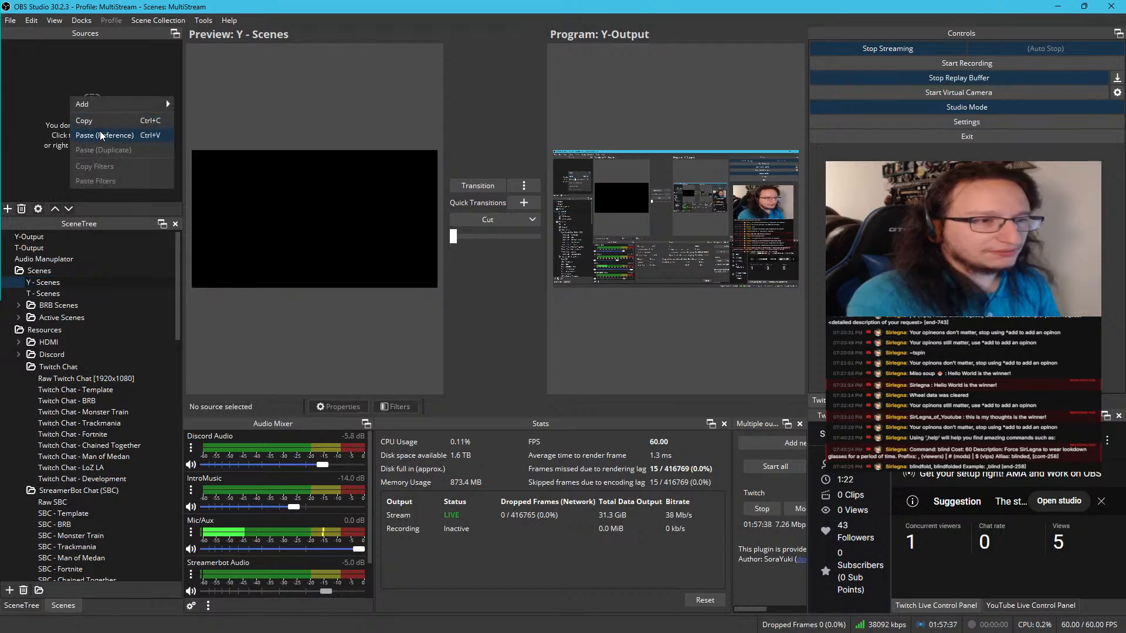
left_click(100, 134)
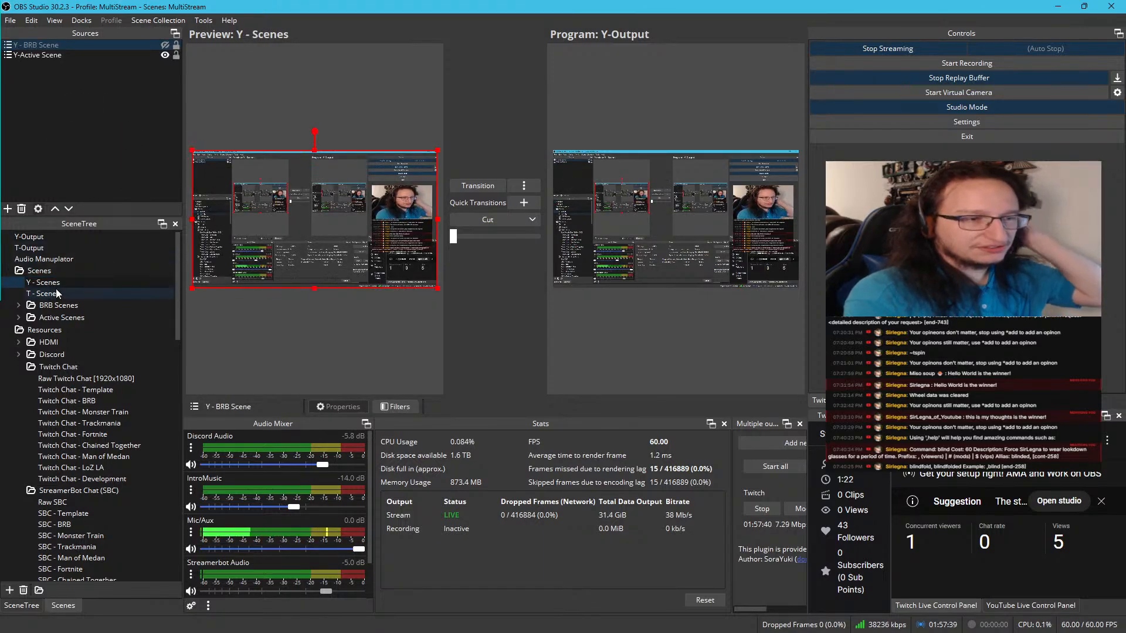
Copy T - BRB Scene and T-Active Scene from T-Output and paste them as references into T - Scenes
left_click(48, 248)
left_click(61, 72)
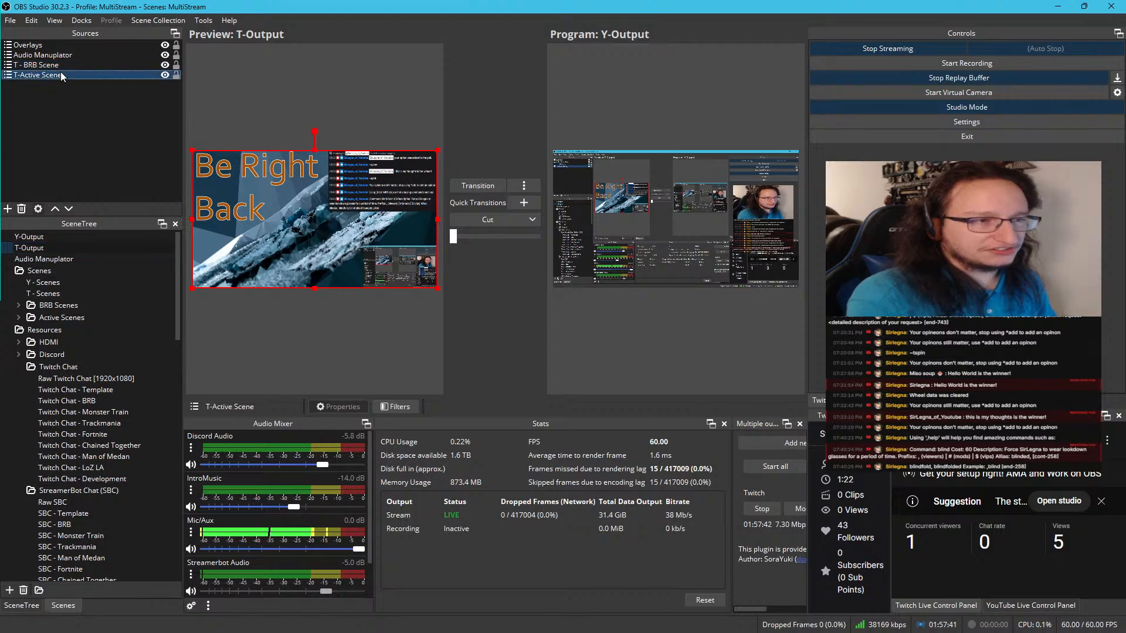
left_click(61, 65, "ctrl")
right_click(61, 65)
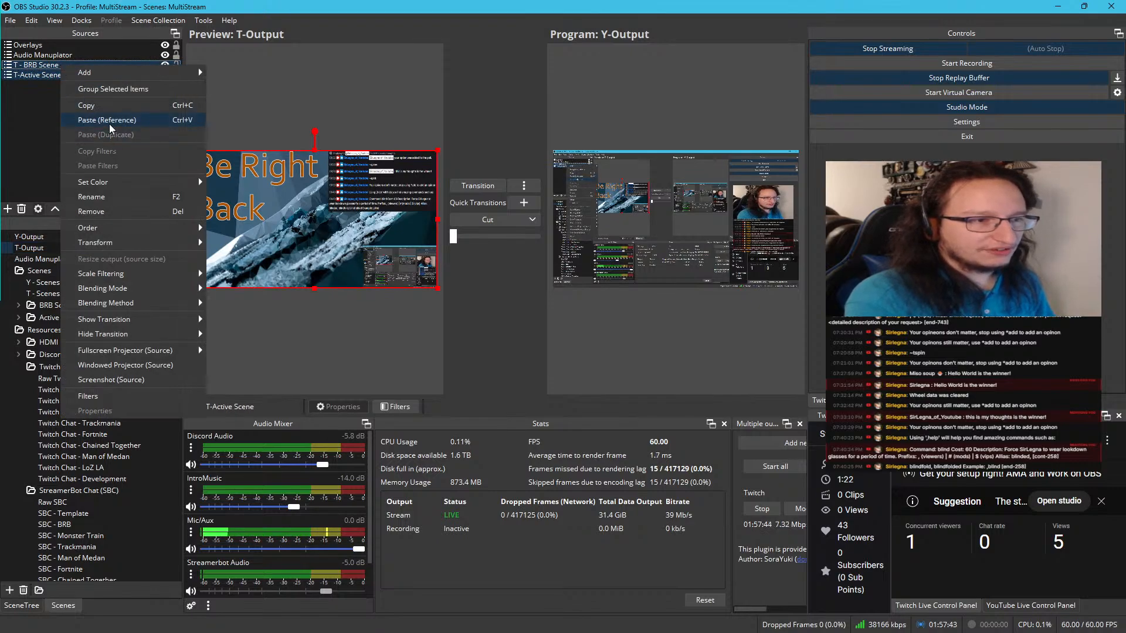
left_click(108, 110)
left_click(46, 294)
right_click(101, 122)
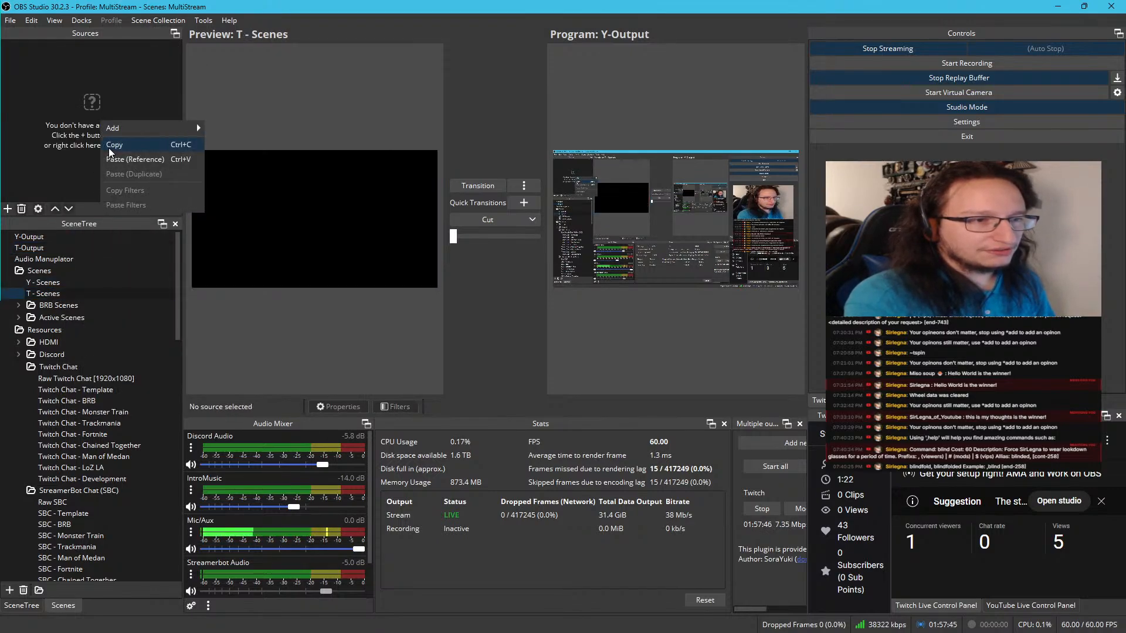
left_click(121, 160)
Remove the T - BRB Scene and T-Active Scene sources from T-Output
left_click(51, 249)
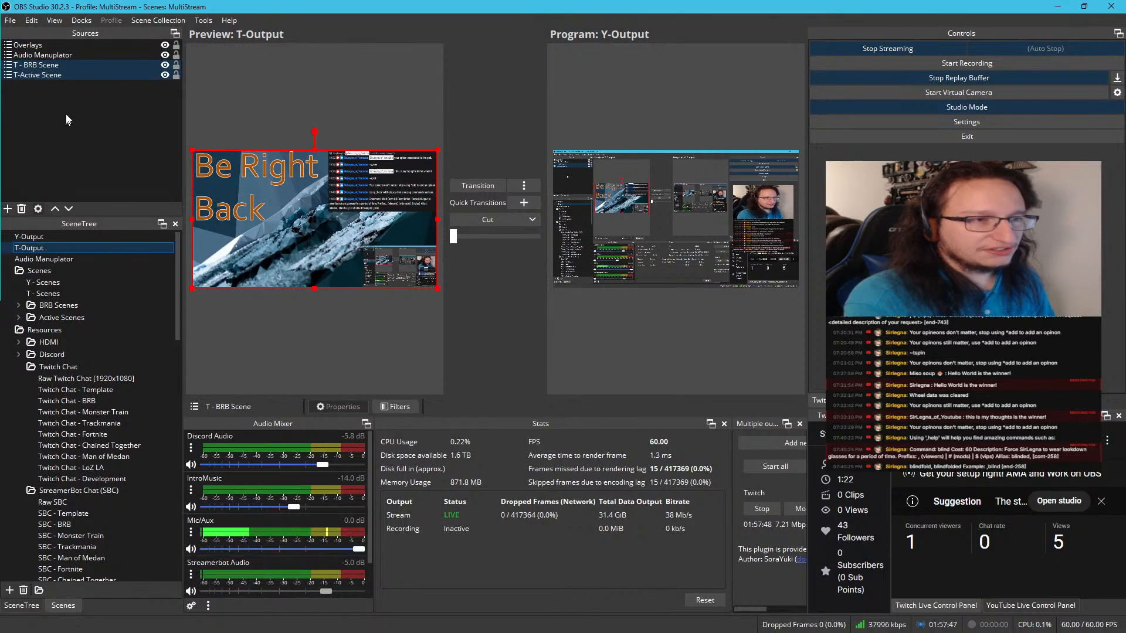
left_click(82, 66)
key("Delete")
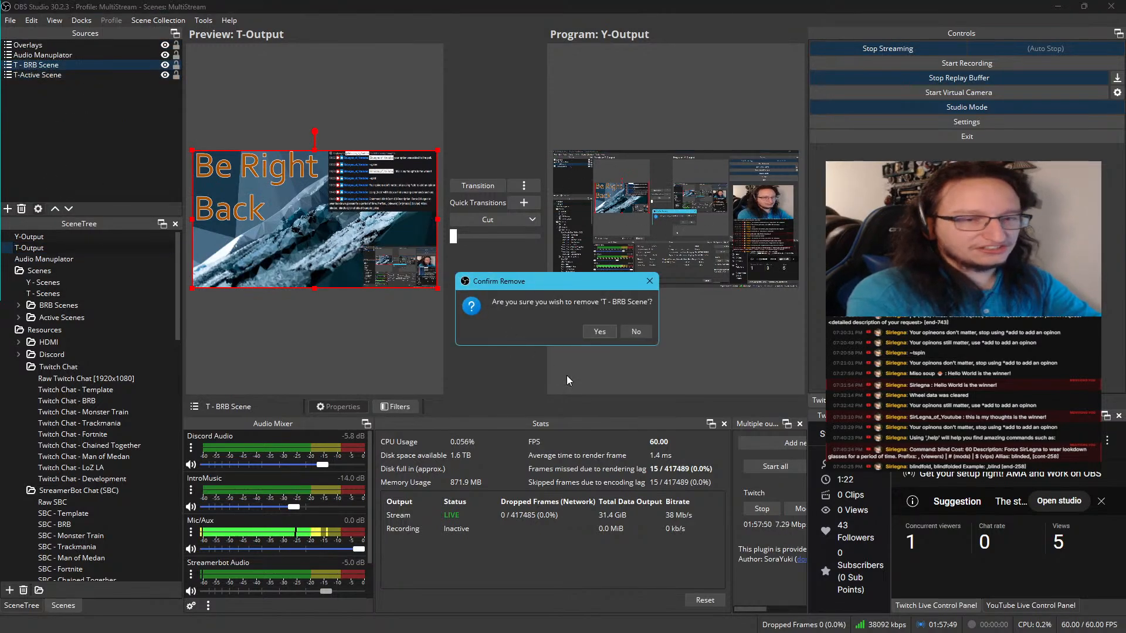
left_click(585, 333)
left_click(98, 66)
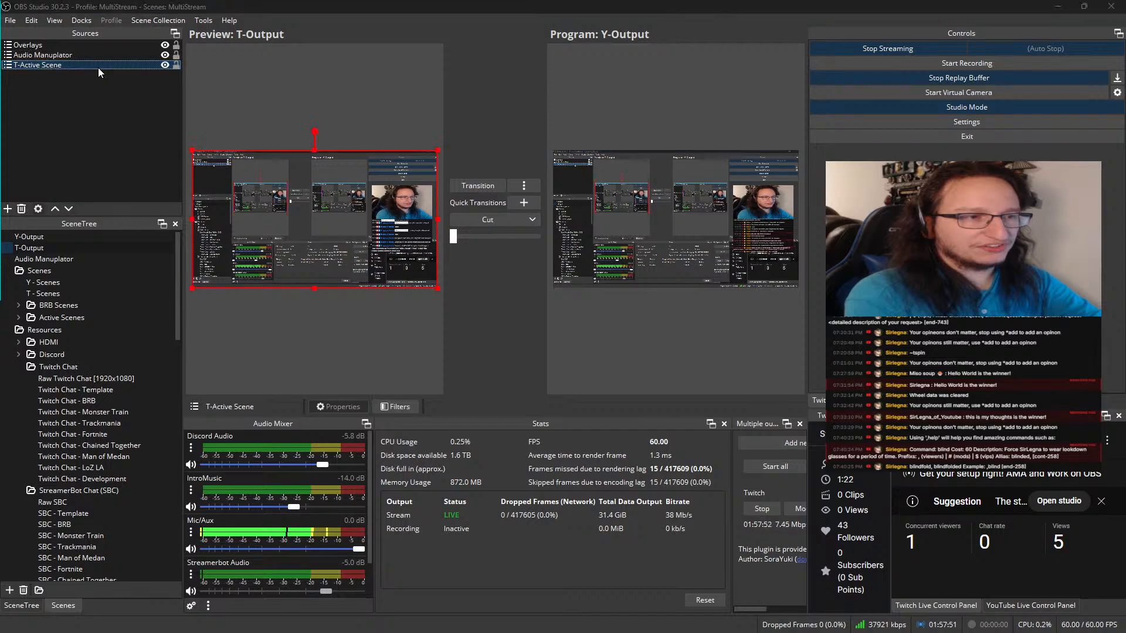
key("Delete")
left_click(586, 329)
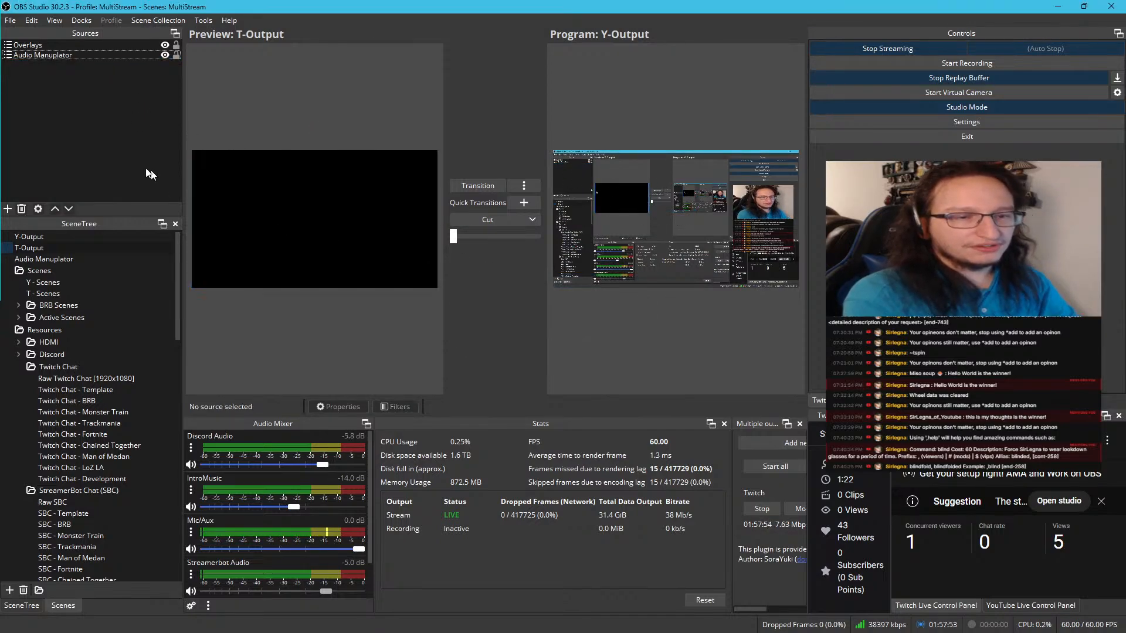
Add the existing scene T - Scenes as a source in T-Output and place it below Audio Manuplator
right_click(60, 121)
mouse_move(115, 126)
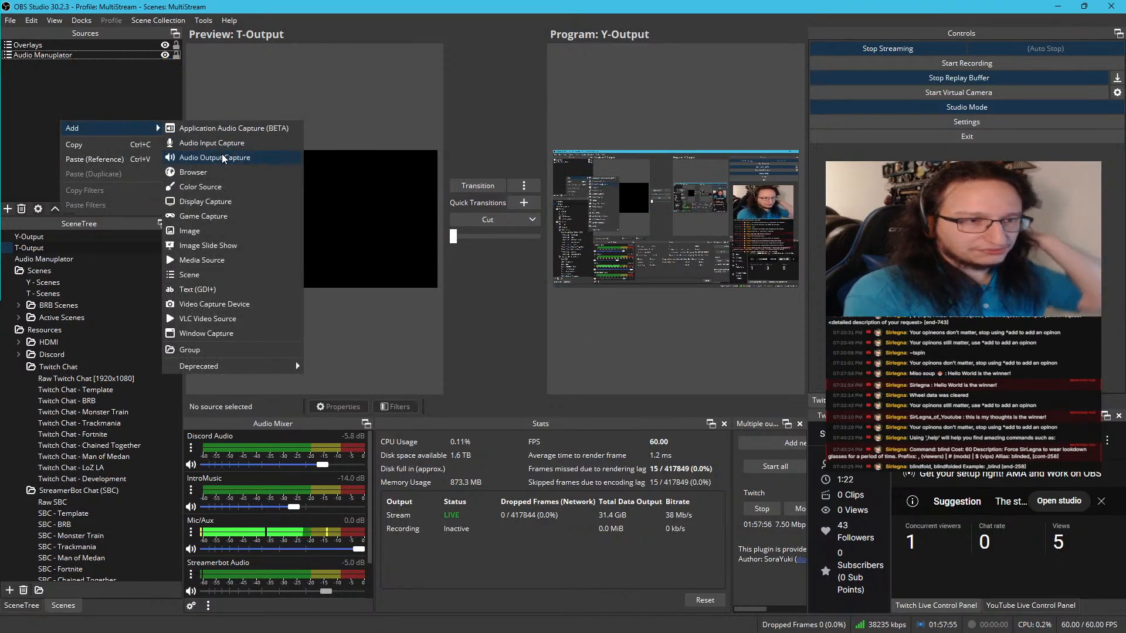
left_click(212, 275)
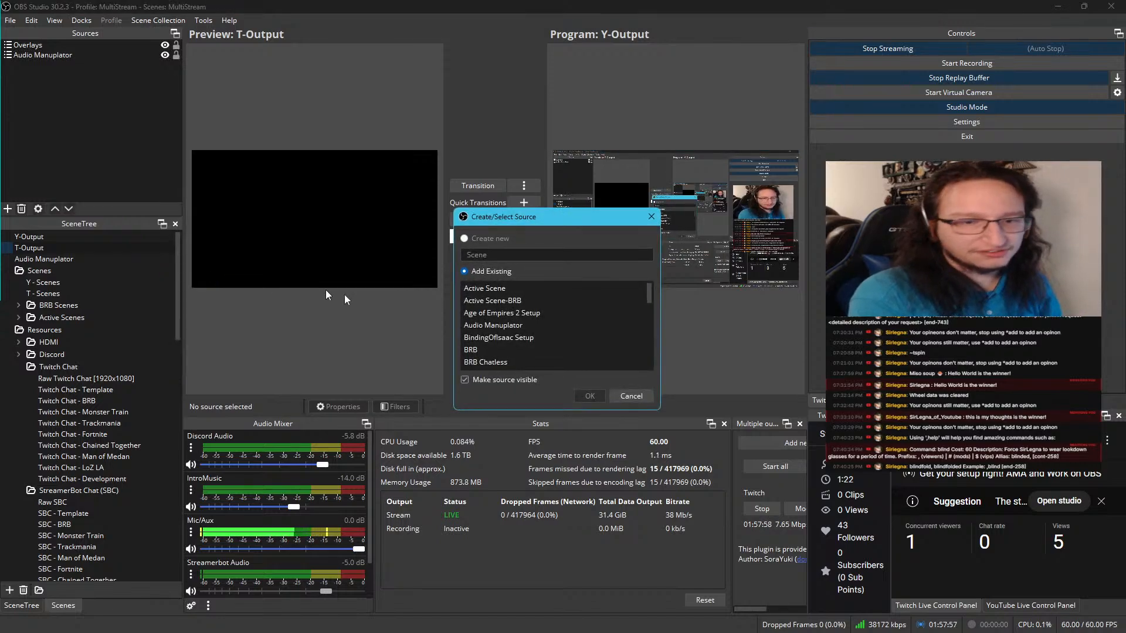
scroll(491, 322, "down", 8)
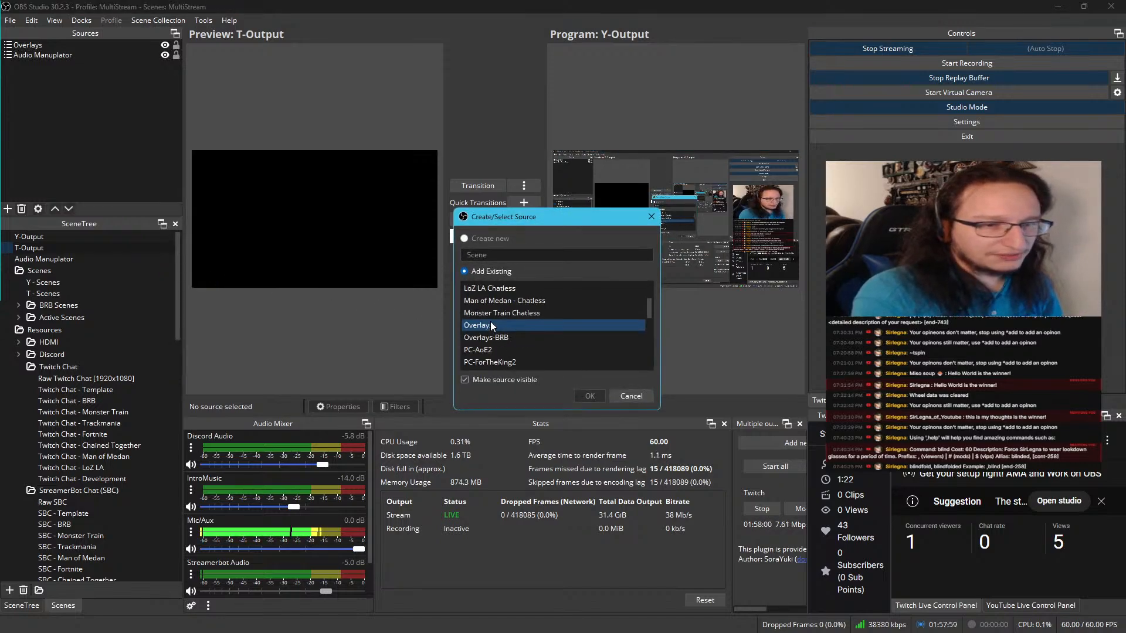
scroll(491, 324, "down", 6)
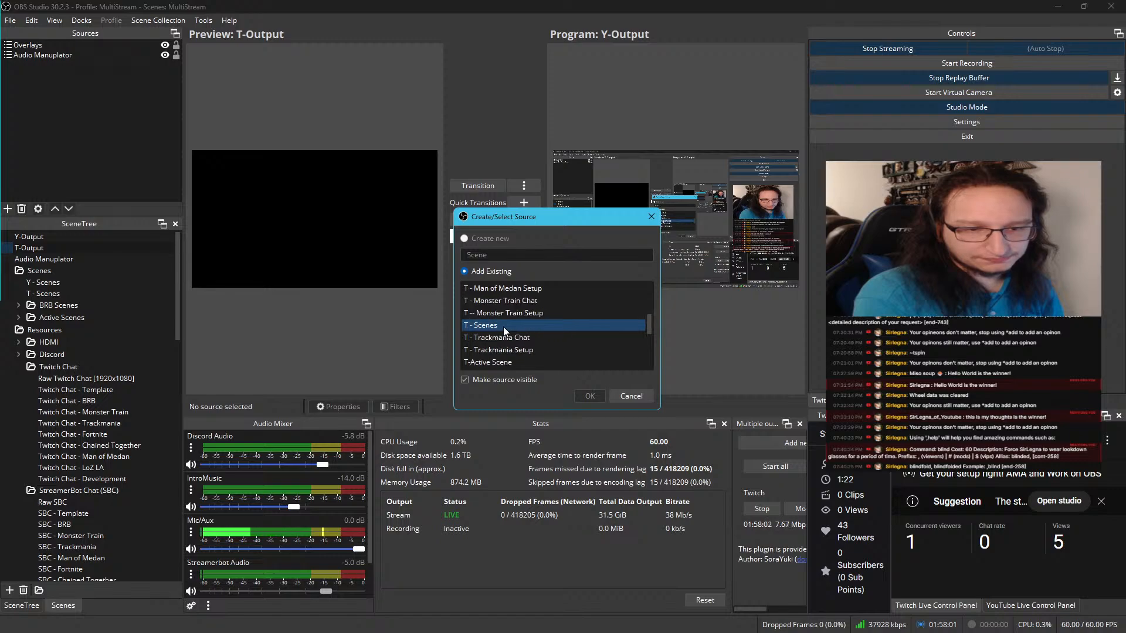
scroll(502, 323, "up", 1)
left_click(501, 319)
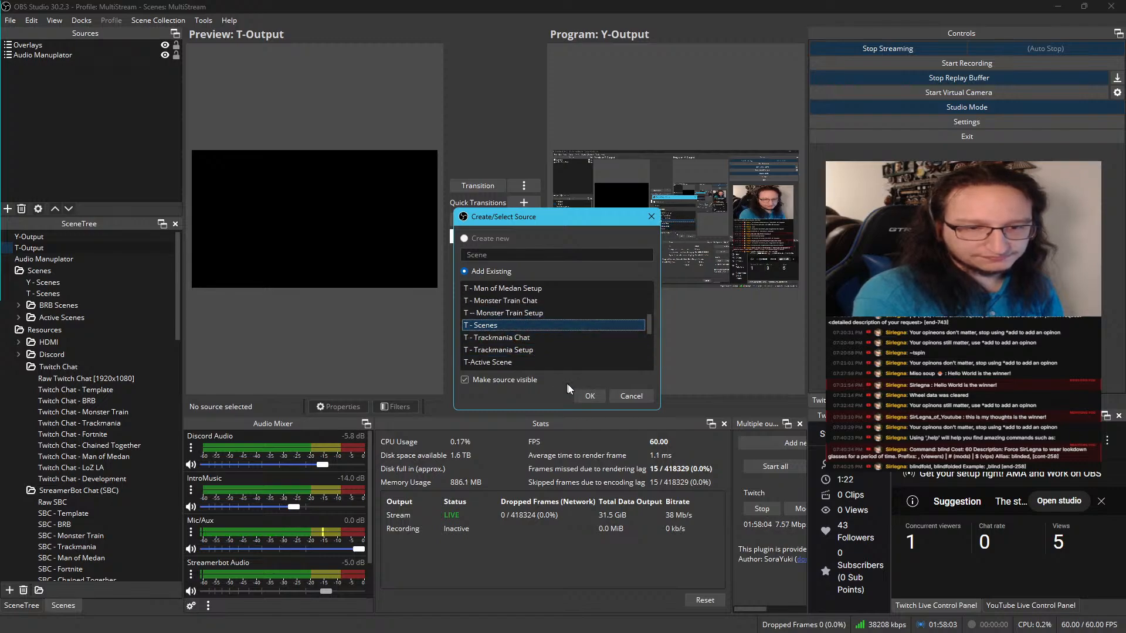
left_click(590, 394)
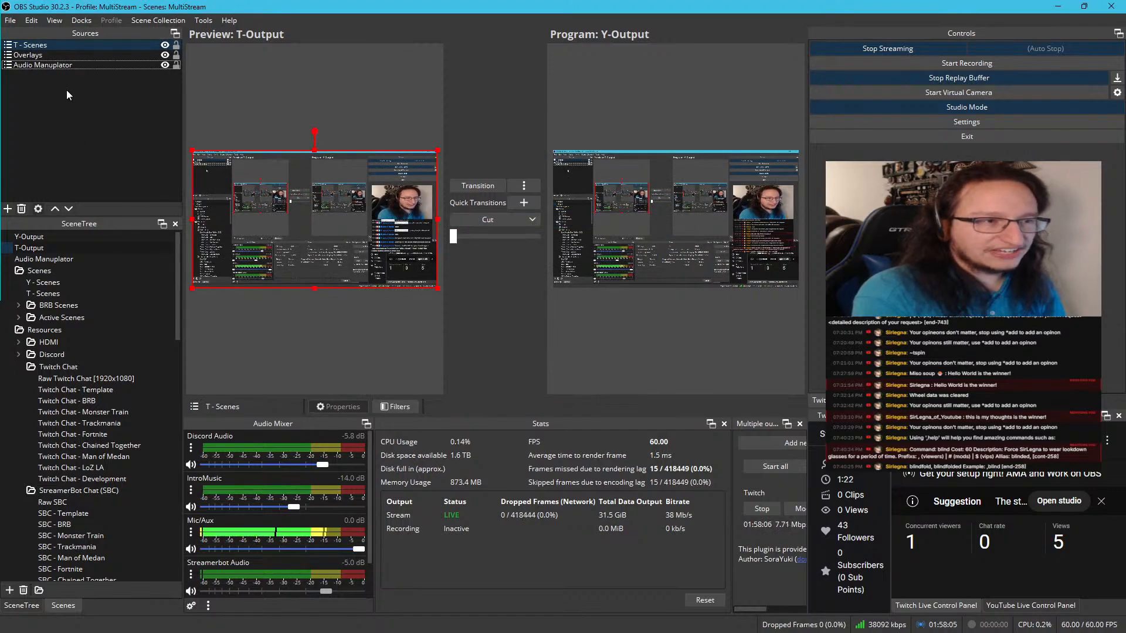
left_click_drag(70, 41, 79, 113)
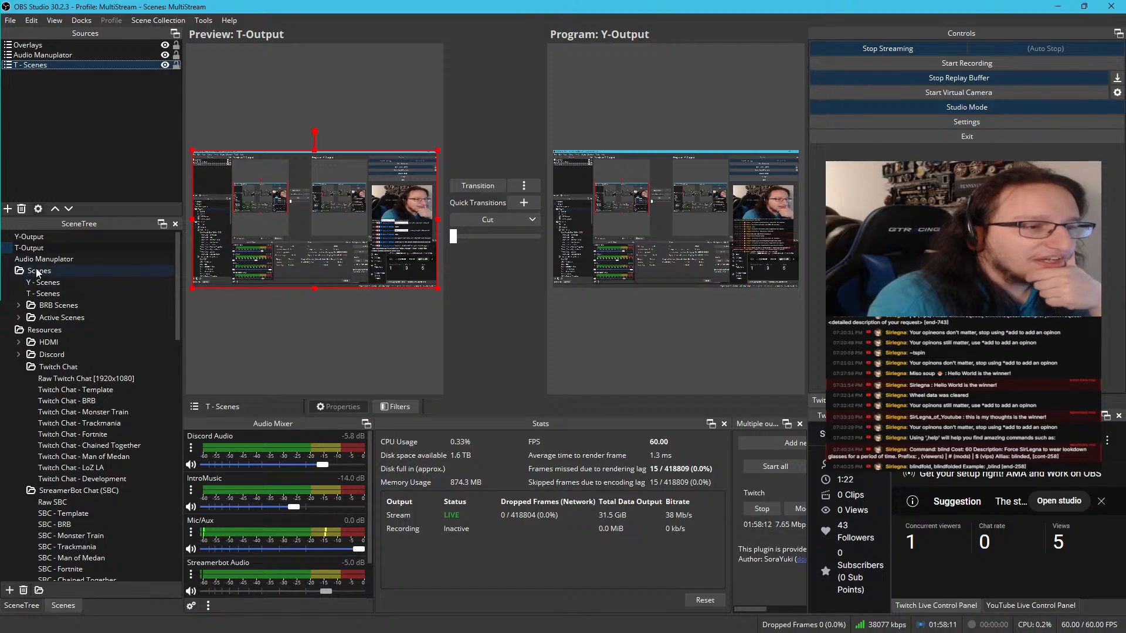
Remove the Y - BRB Scene and Y-Active Scene sources from Y-Output
left_click(37, 237)
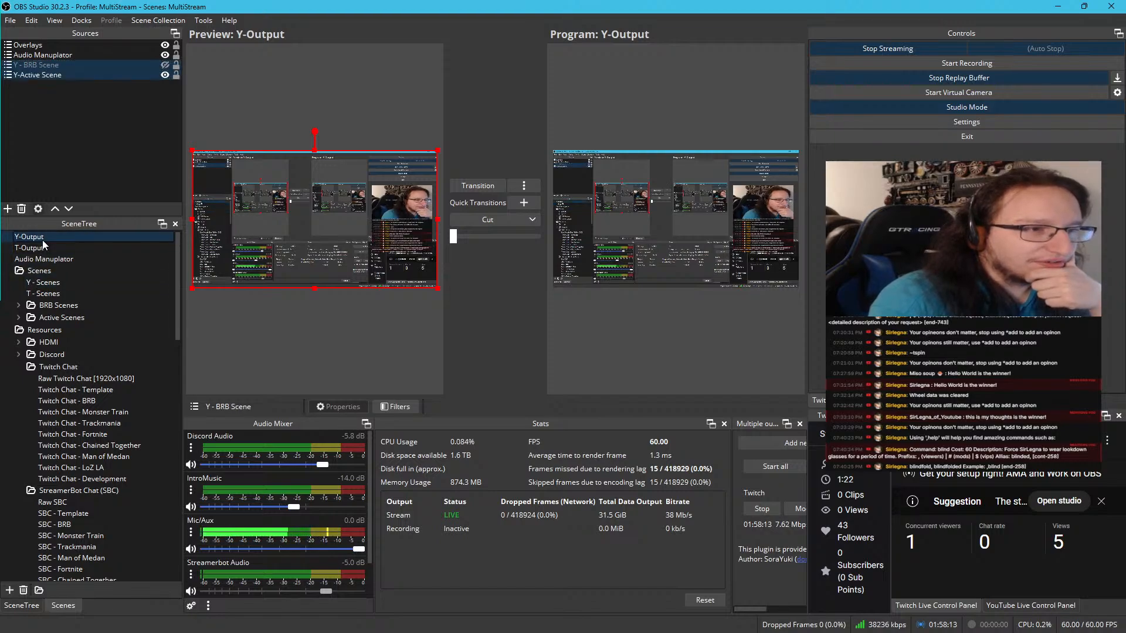
left_click(67, 75)
left_click(69, 63, "ctrl")
key("Delete")
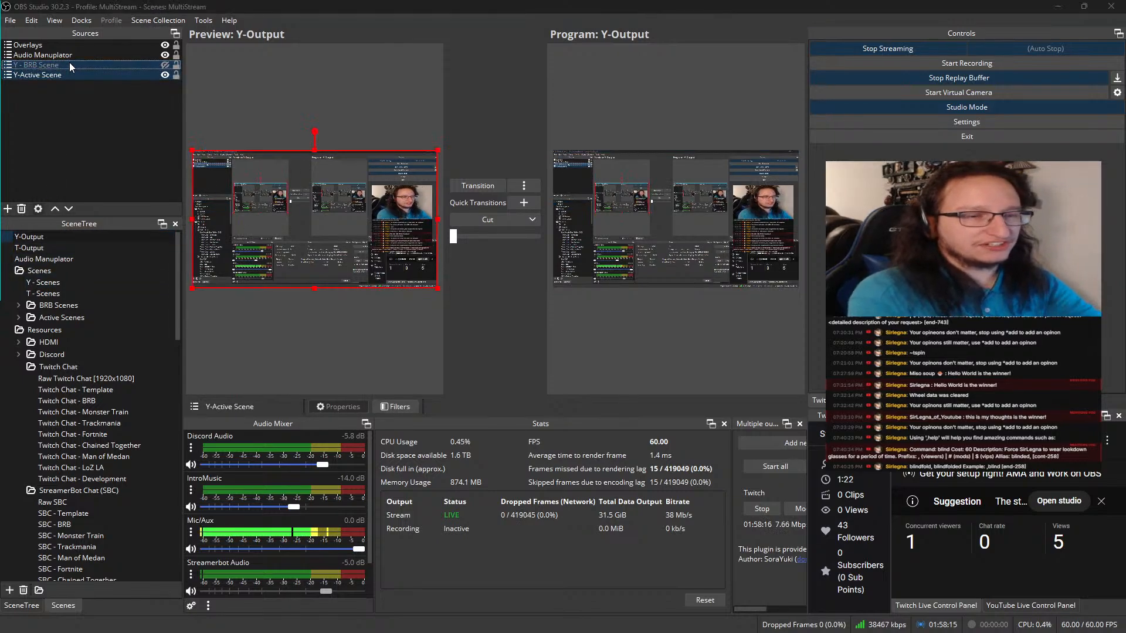
left_click(587, 332)
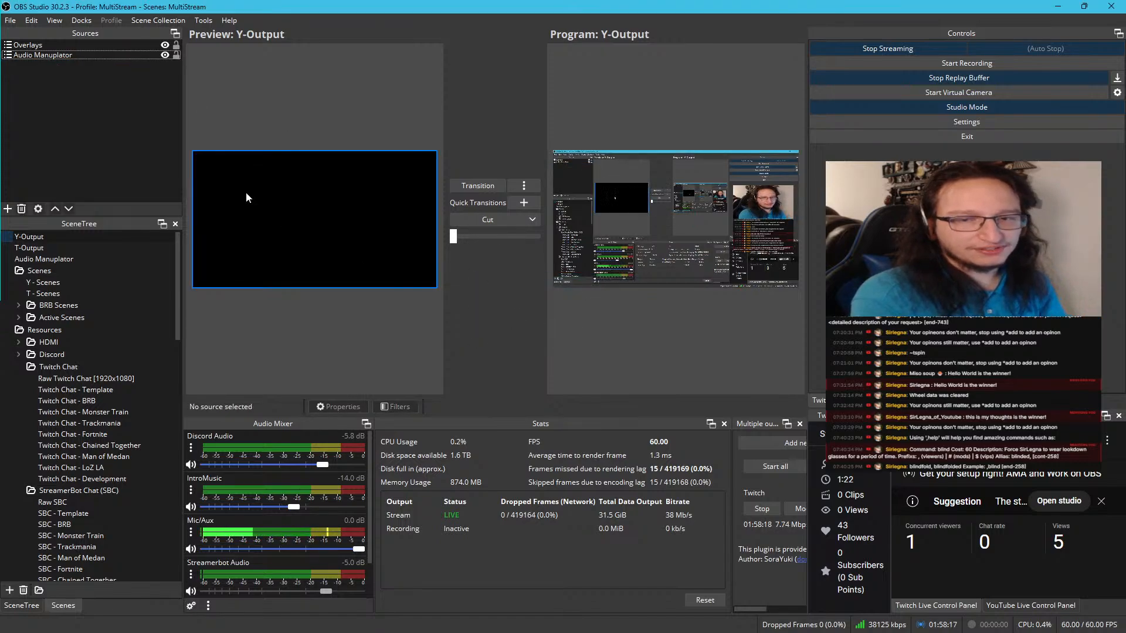
Add the existing scene Y - Scenes as a source in Y-Output and place it below Audio Manuplator
right_click(97, 105)
mouse_move(149, 117)
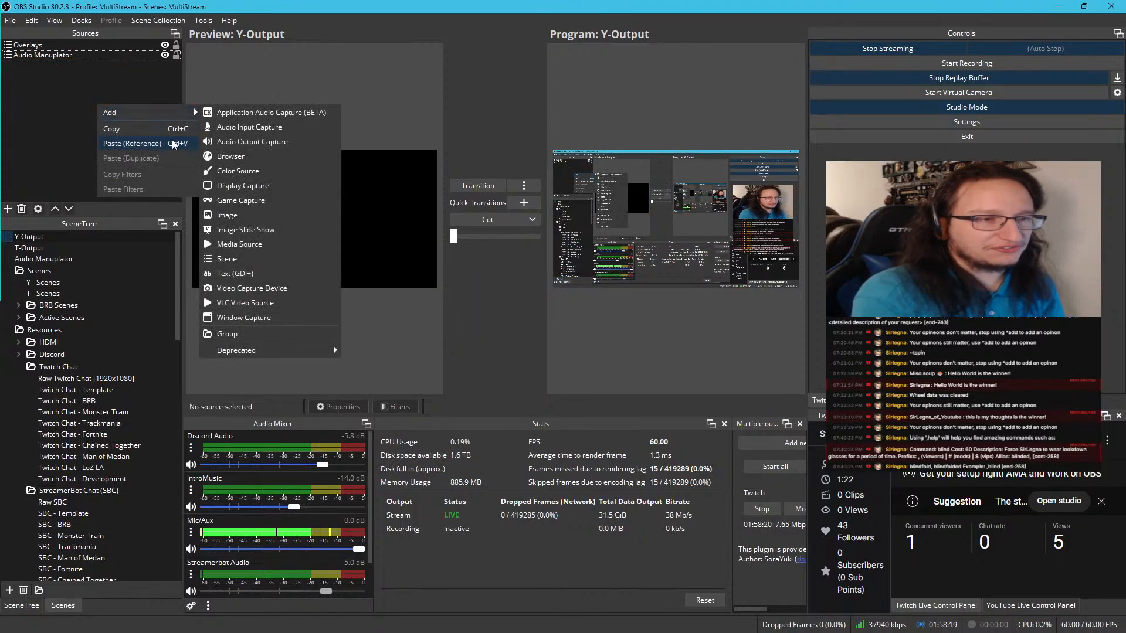
left_click(234, 256)
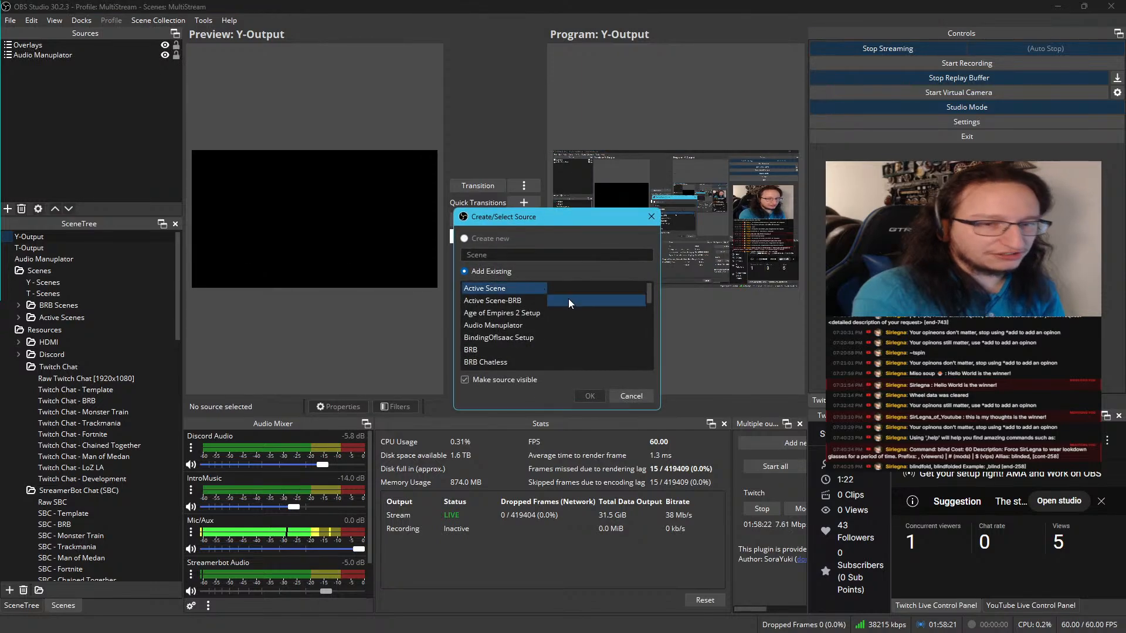
scroll(568, 307, "down", 10)
scroll(567, 311, "down", 10)
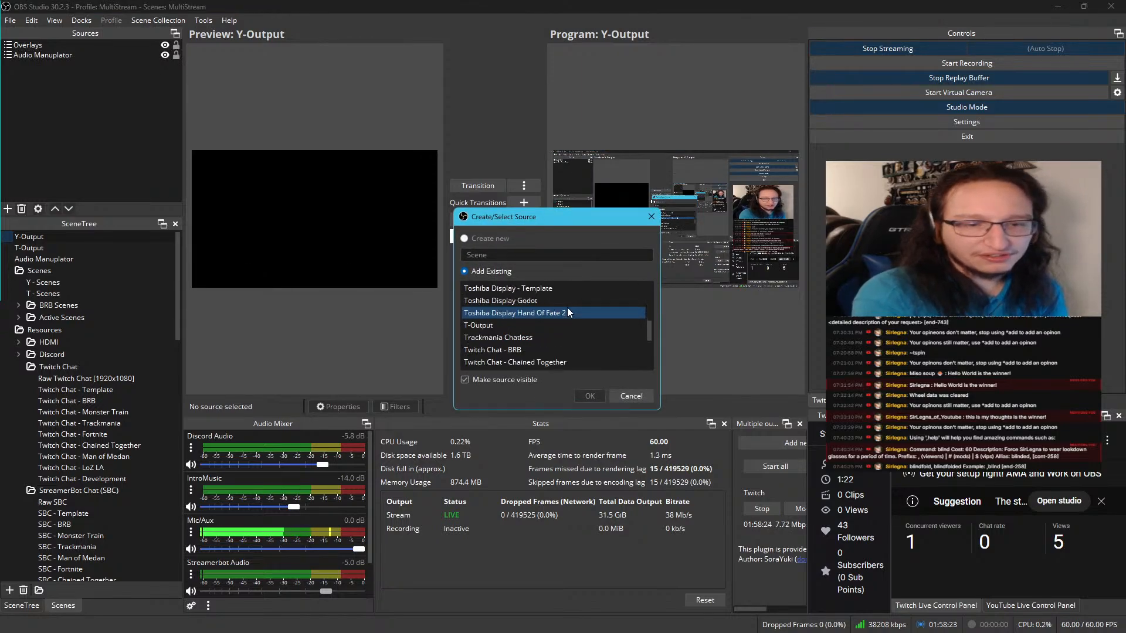
left_click(536, 338)
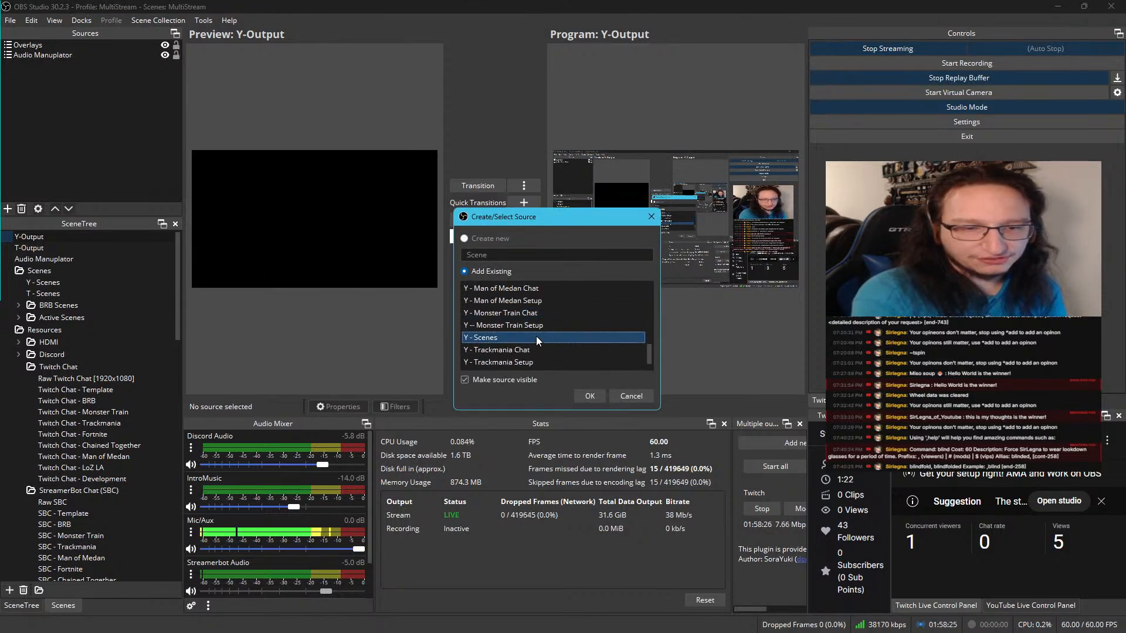
left_click(585, 396)
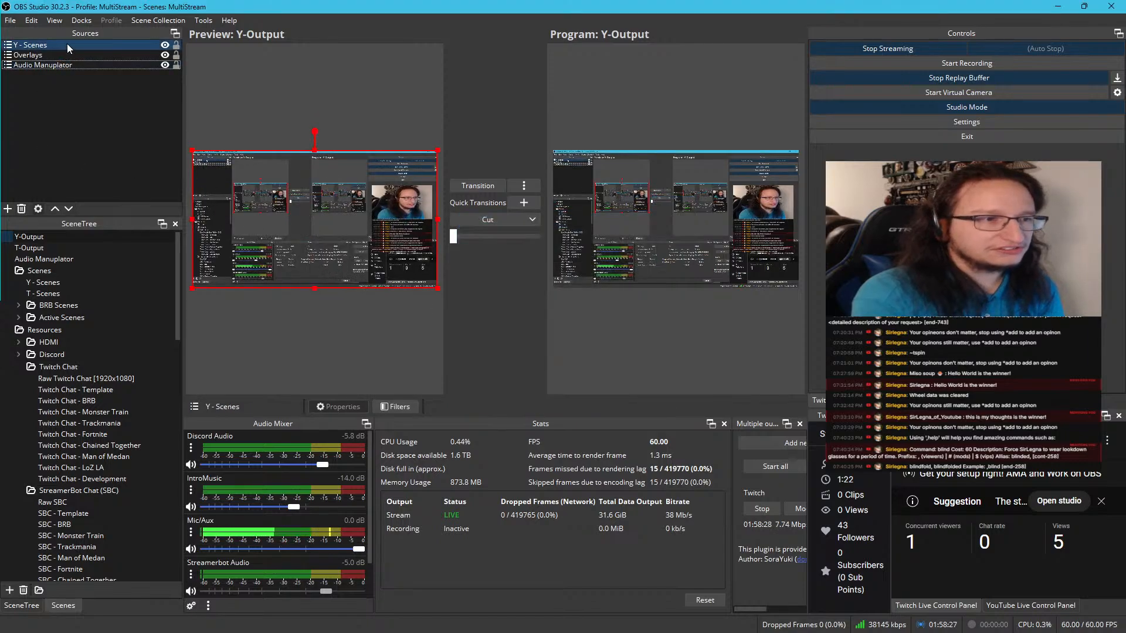
left_click_drag(66, 44, 72, 104)
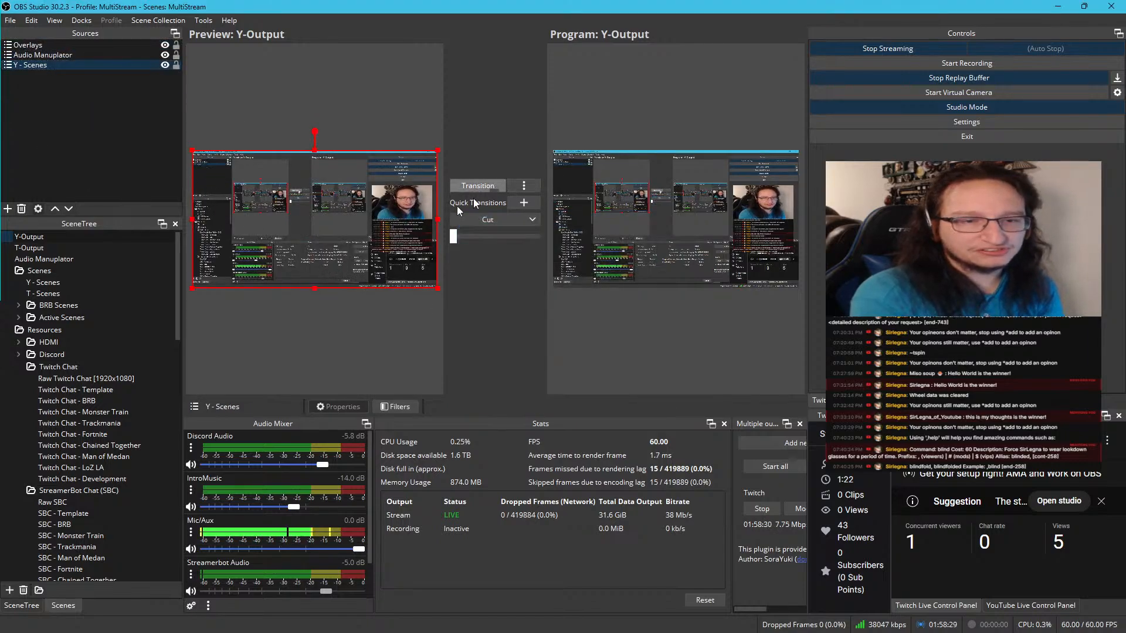
Test the Be Right Back switch in Y - Scenes by showing the Y - BRB Scene source and hiding it again
left_click(79, 283)
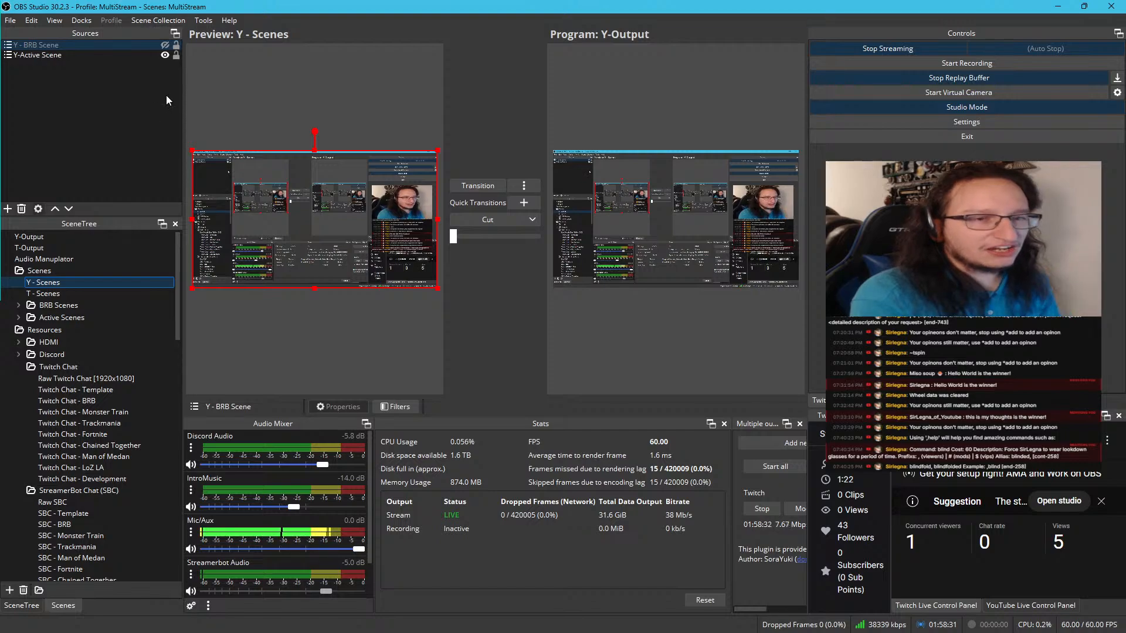
left_click(166, 45)
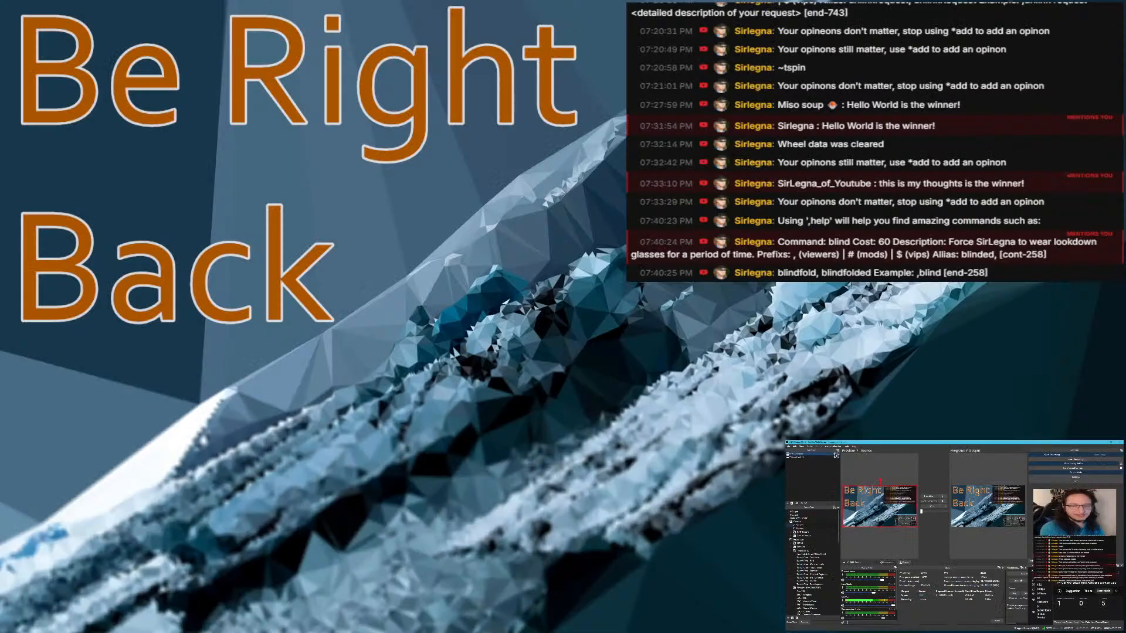
left_click(166, 46)
left_click(166, 46)
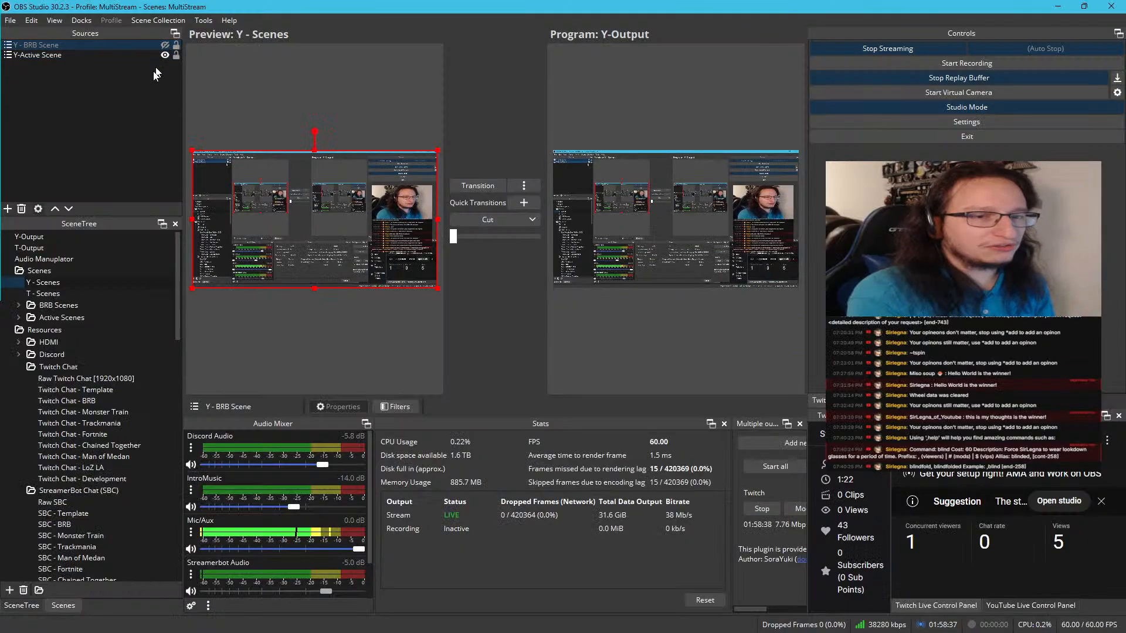
In T - Scenes, place T-Active Scene below T - BRB Scene and hide the T - BRB Scene source
left_click(47, 294)
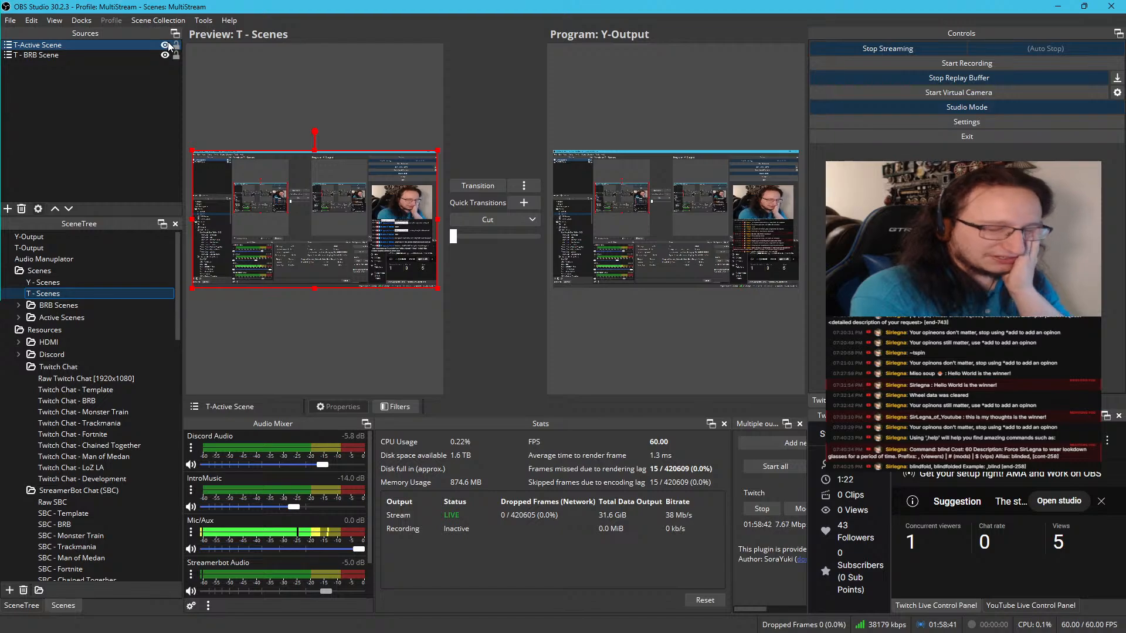
left_click_drag(87, 47, 86, 73)
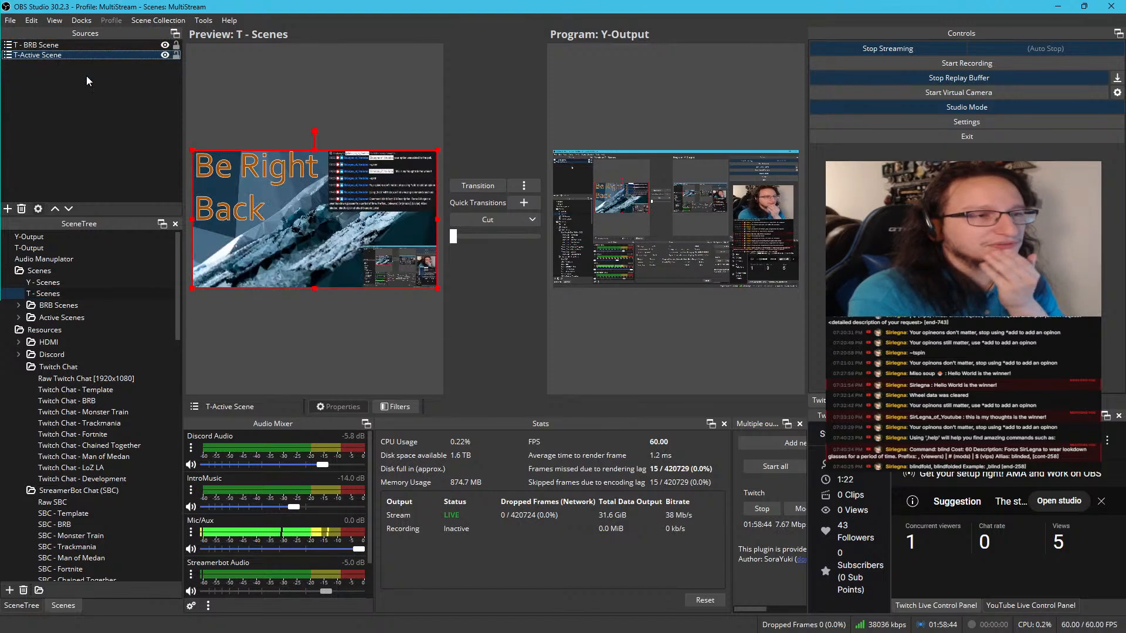
left_click(165, 46)
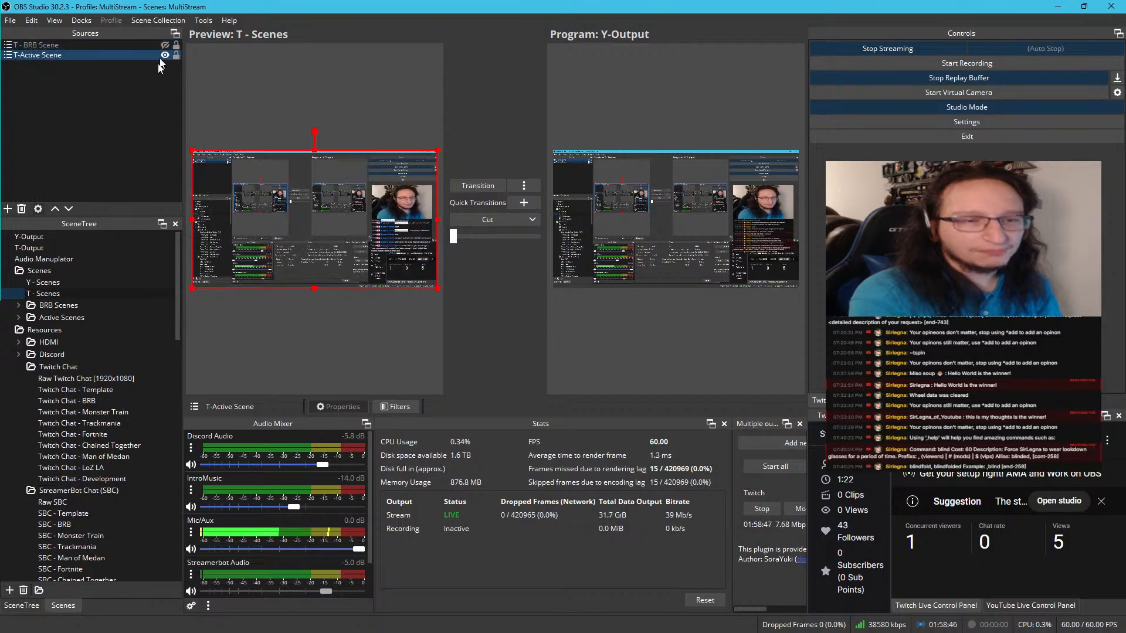
Examine how the BRB Scenes folder is nested, including T - BRB Scene, T - BRB Setup, BRB Chatless and T - BRB Chat, and collapse it
left_click(61, 282)
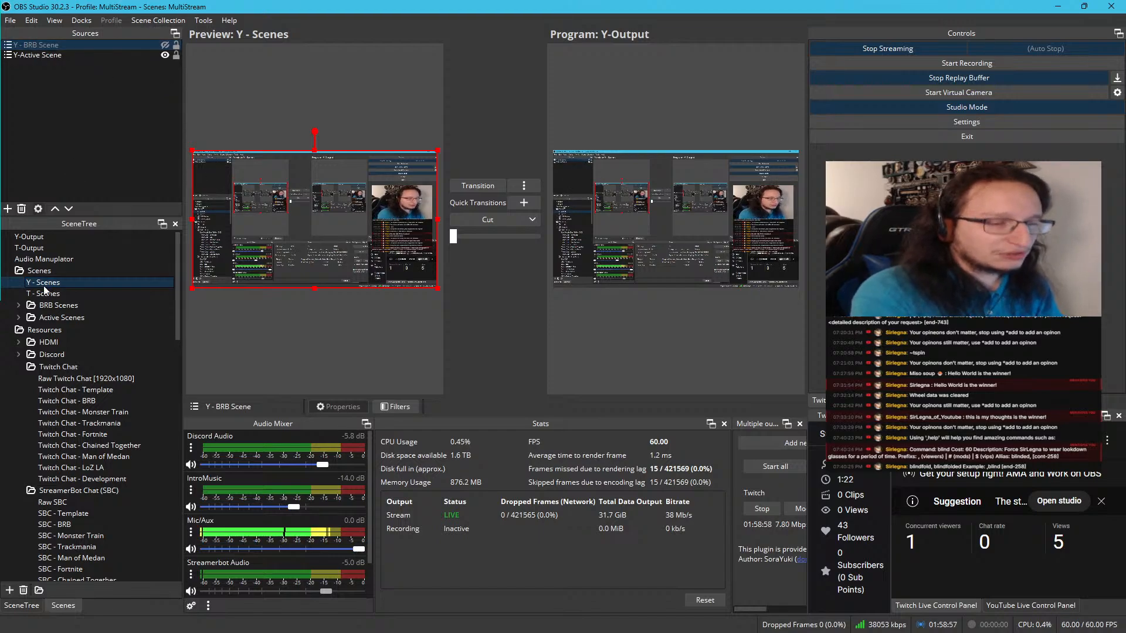
left_click(29, 306)
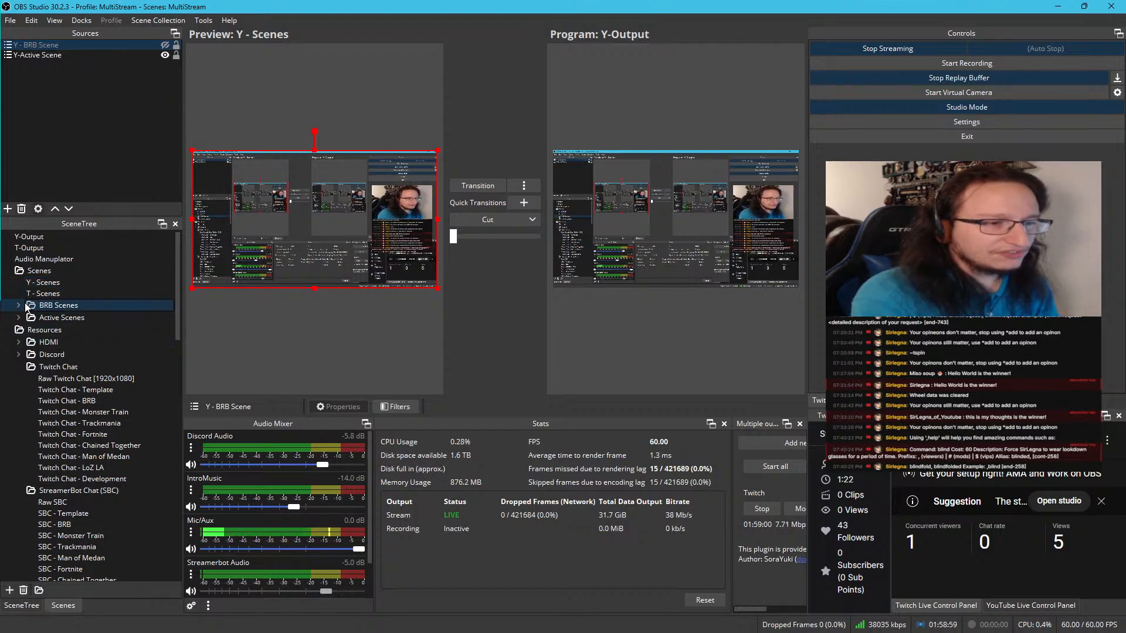
left_click(19, 305)
left_click(59, 318)
left_click(63, 328)
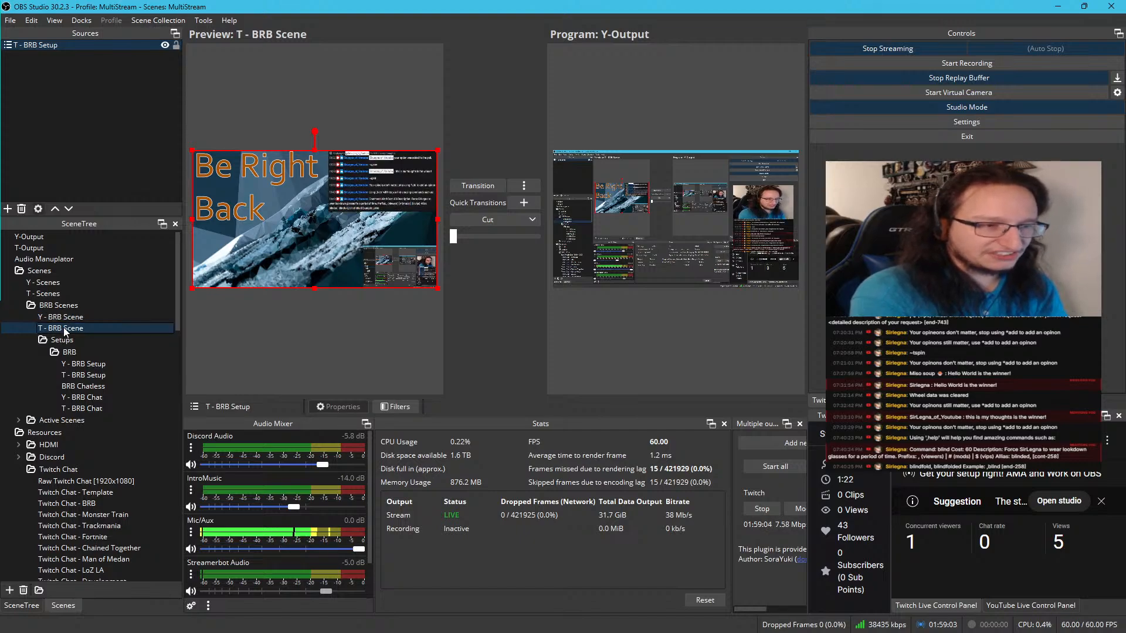
left_click(82, 374)
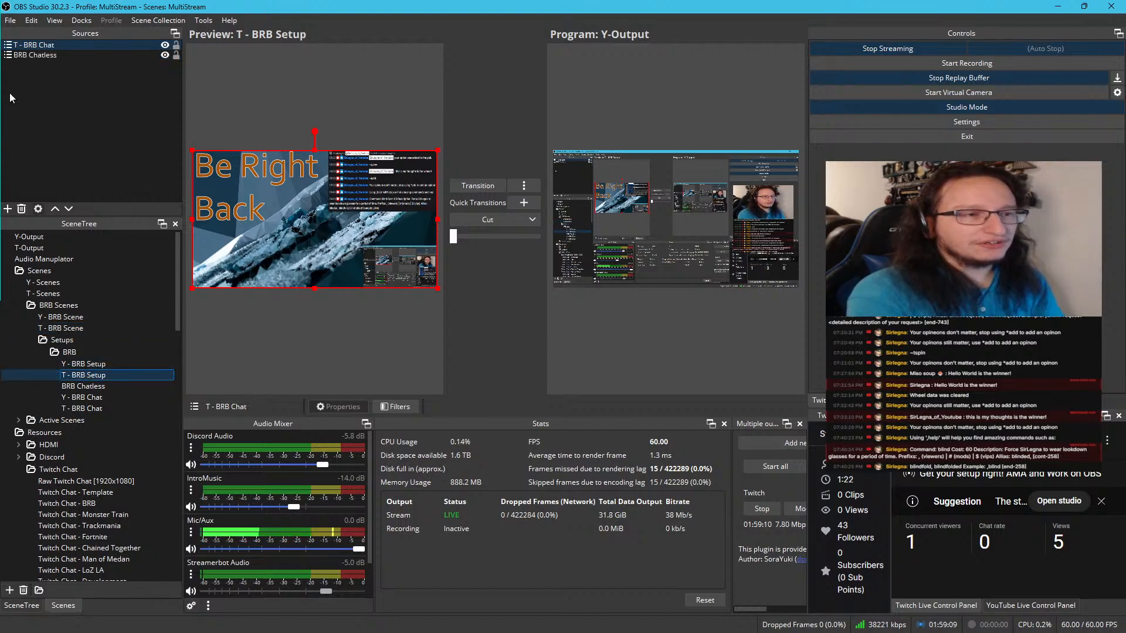
left_click(102, 388)
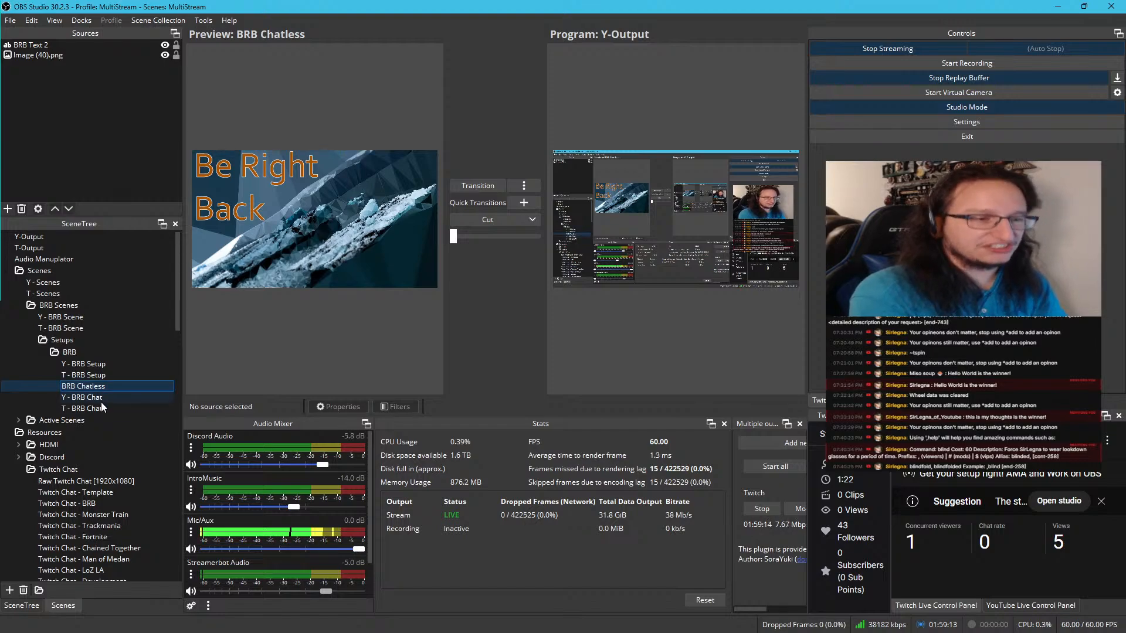
left_click(100, 409)
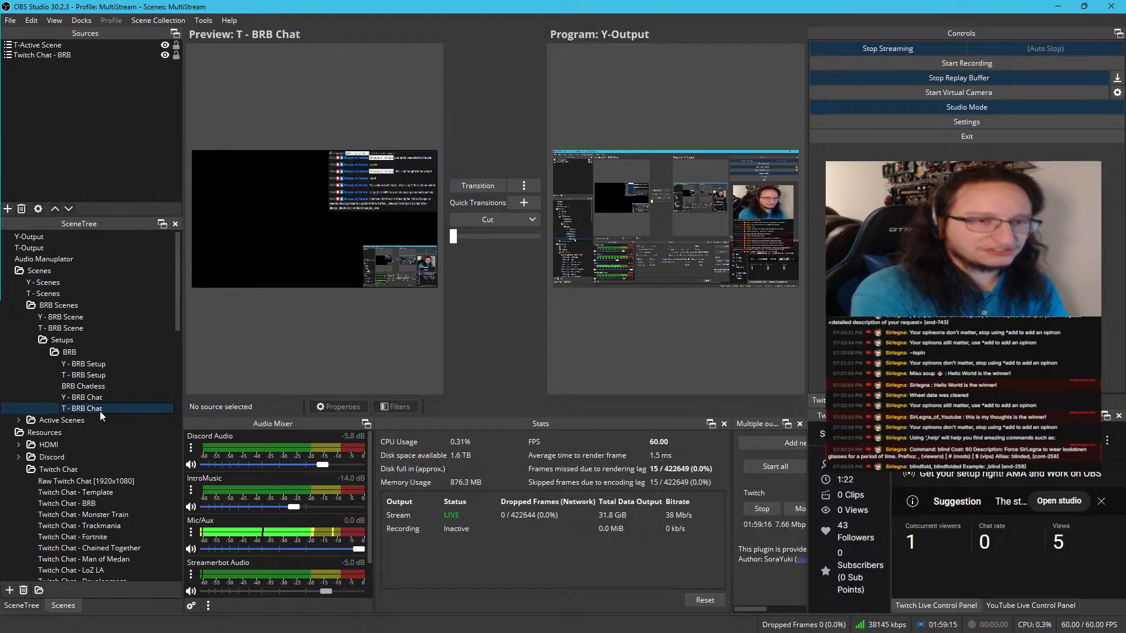
left_click(100, 410)
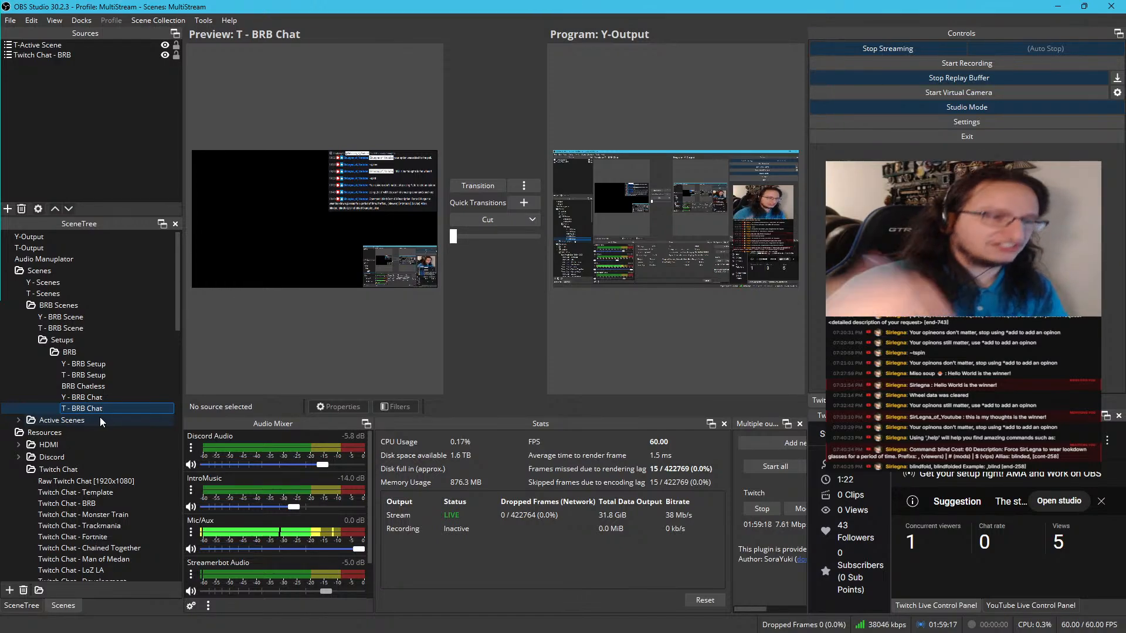
left_click(27, 306)
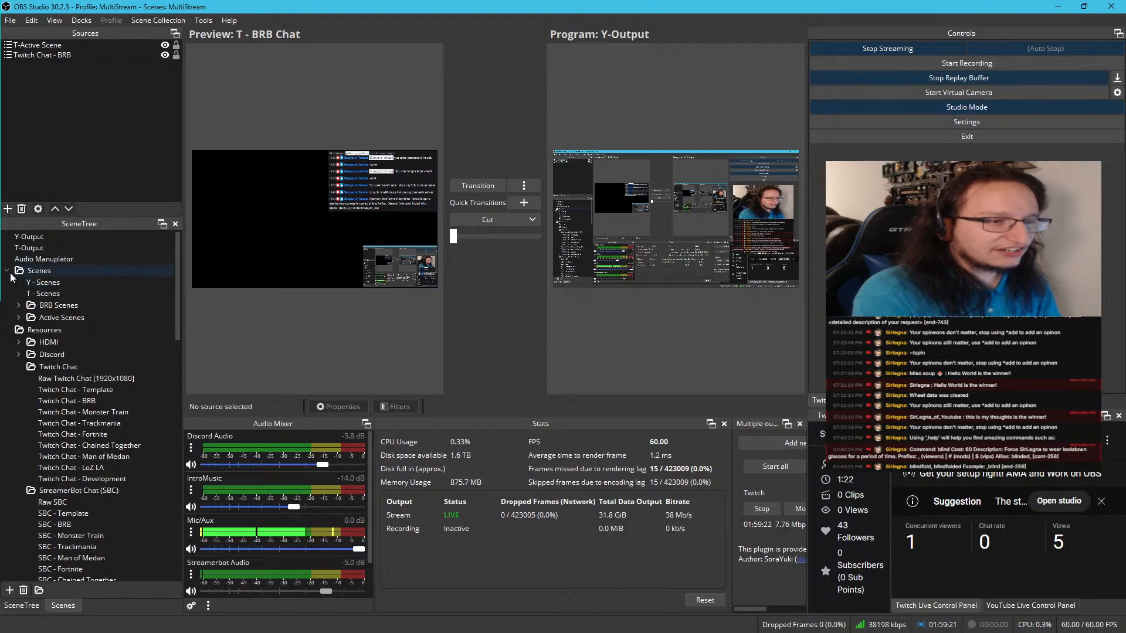
Compare the sources and previews of the Y - Scenes and T - Scenes wrapper scenes
left_click(31, 284)
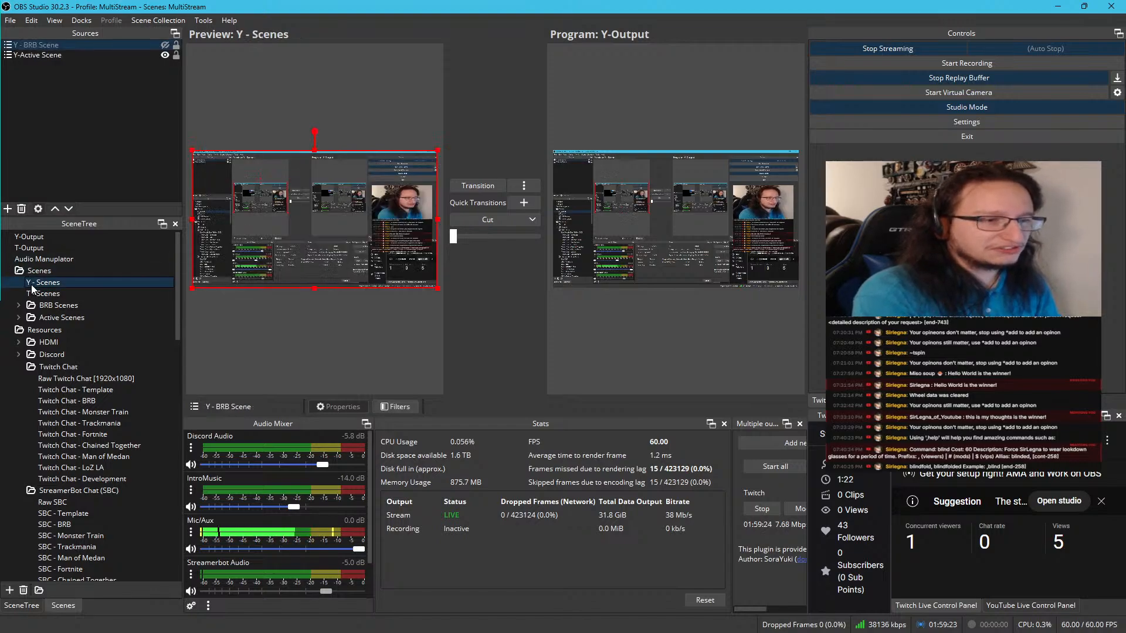
left_click(34, 293)
left_click(40, 284)
left_click(44, 293)
left_click(49, 273)
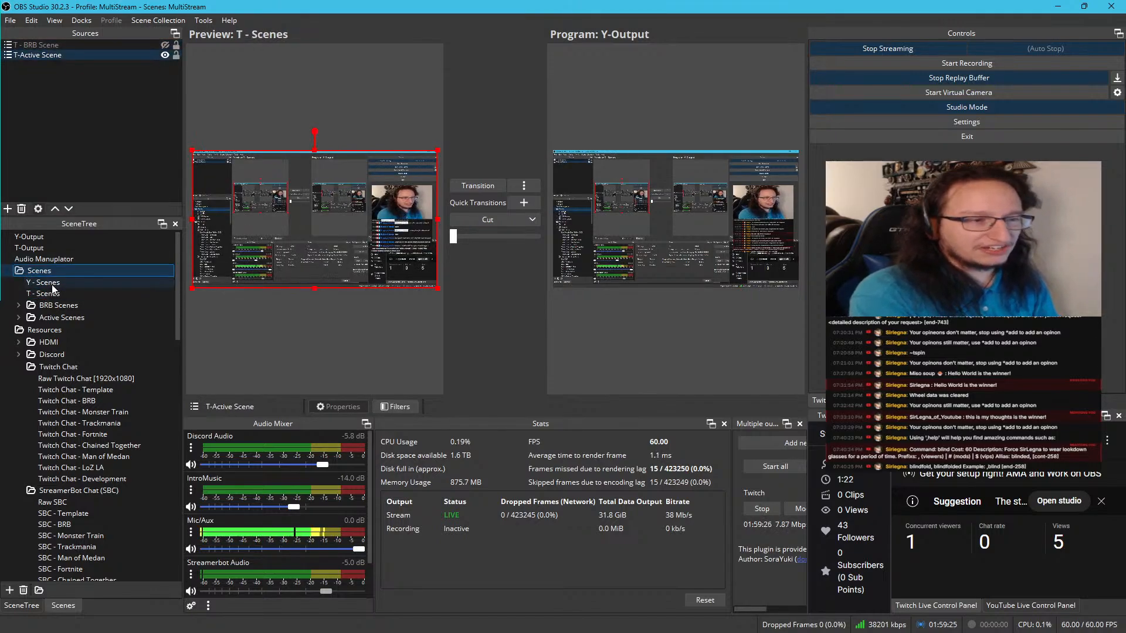
left_click(52, 284)
left_click(52, 294)
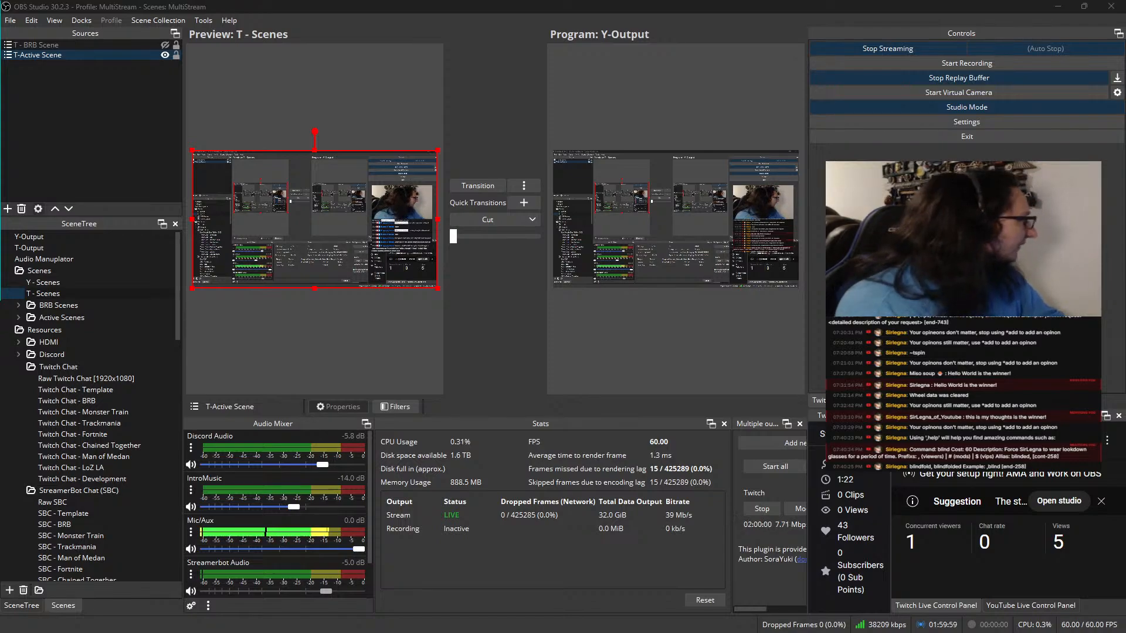
Switch to the Twitch page in the browser and open the raid target's channel in a new tab
key("alt+Tab")
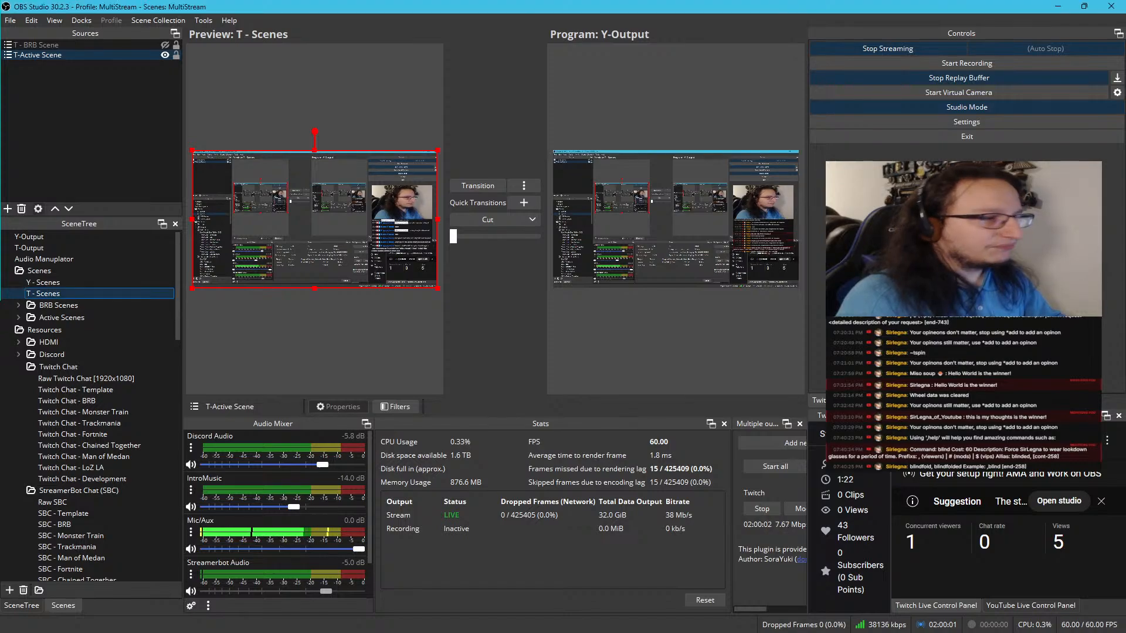
key("alt+Tab")
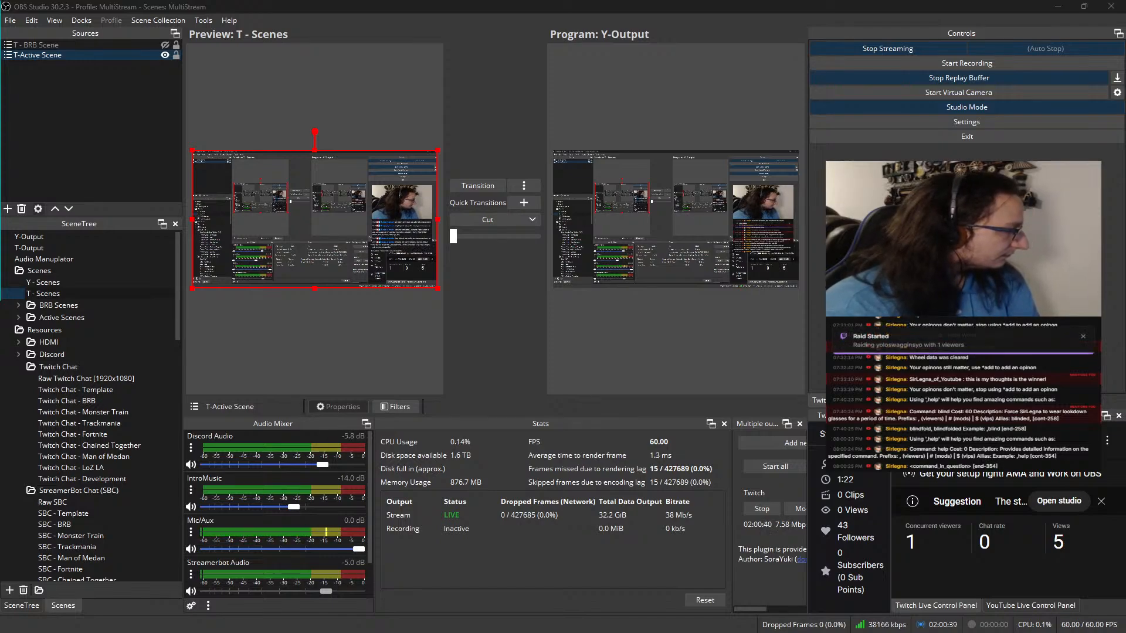
left_click_drag(0, 504, 330, 1)
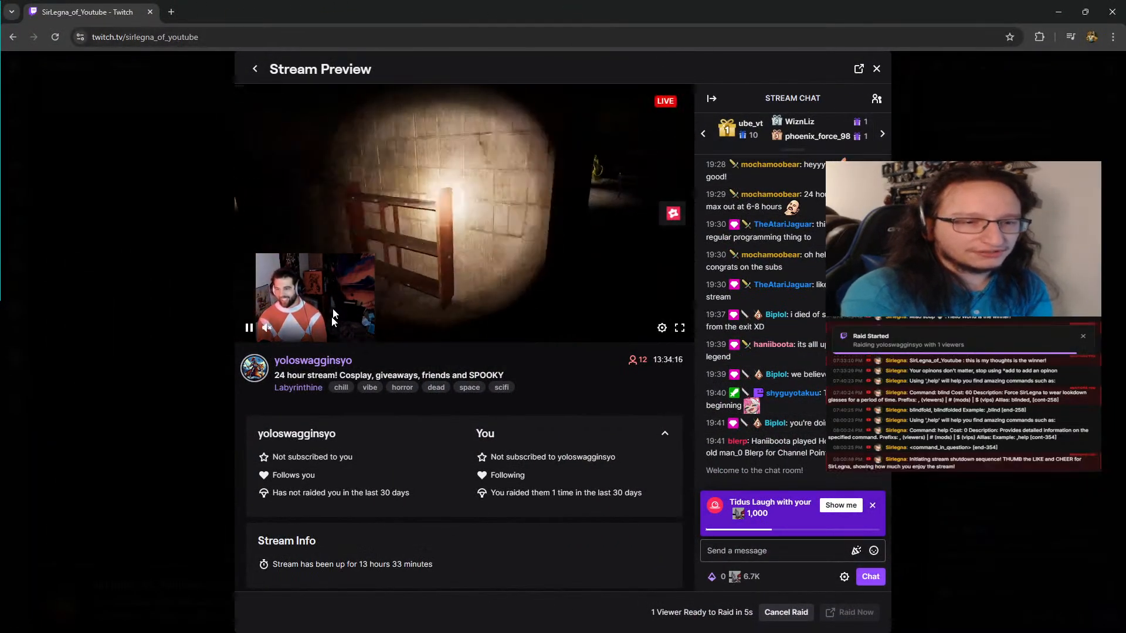
right_click(327, 361)
left_click(336, 367)
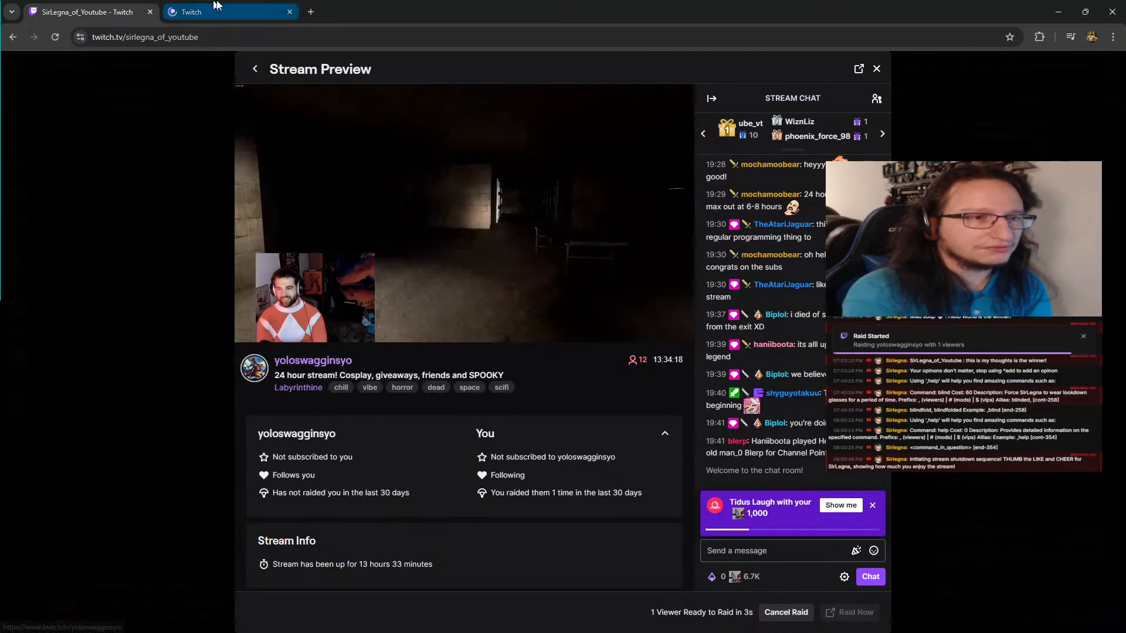
left_click(220, 13)
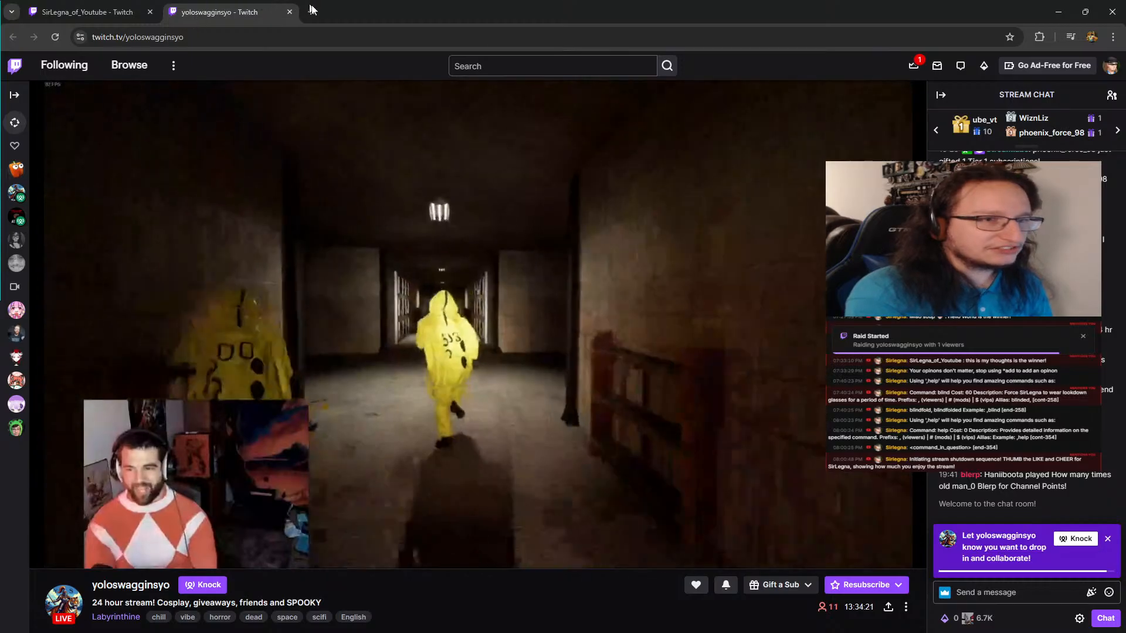
Check the raid's Stream Preview and look over the raid target's channel page and its About section
left_click_drag(194, 24, 403, 9)
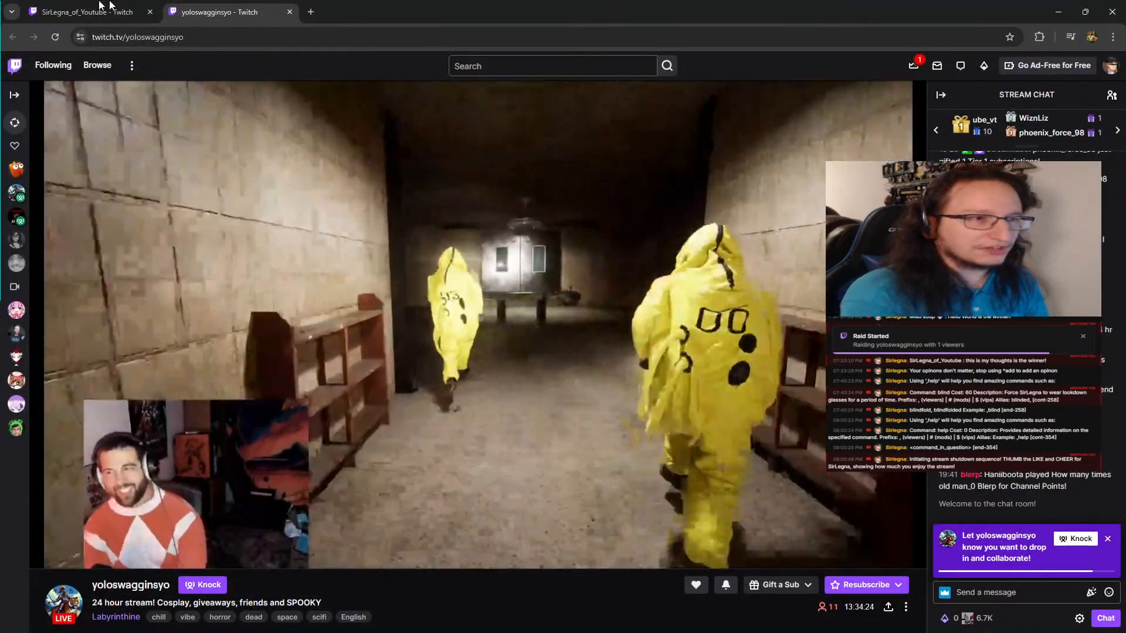
left_click(100, 8)
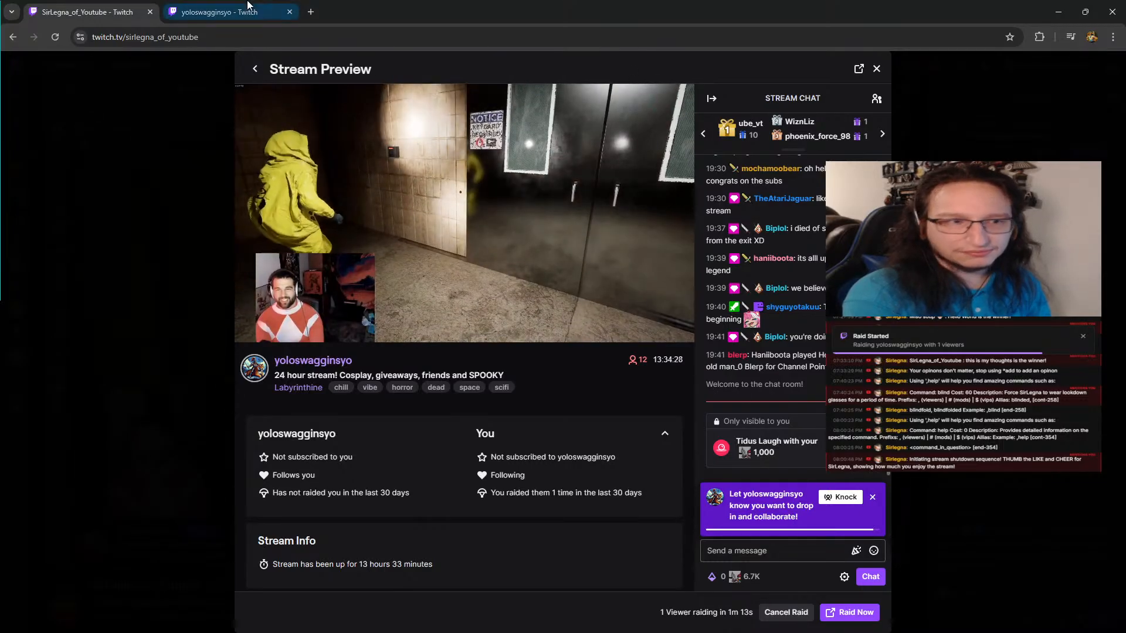
left_click(220, 12)
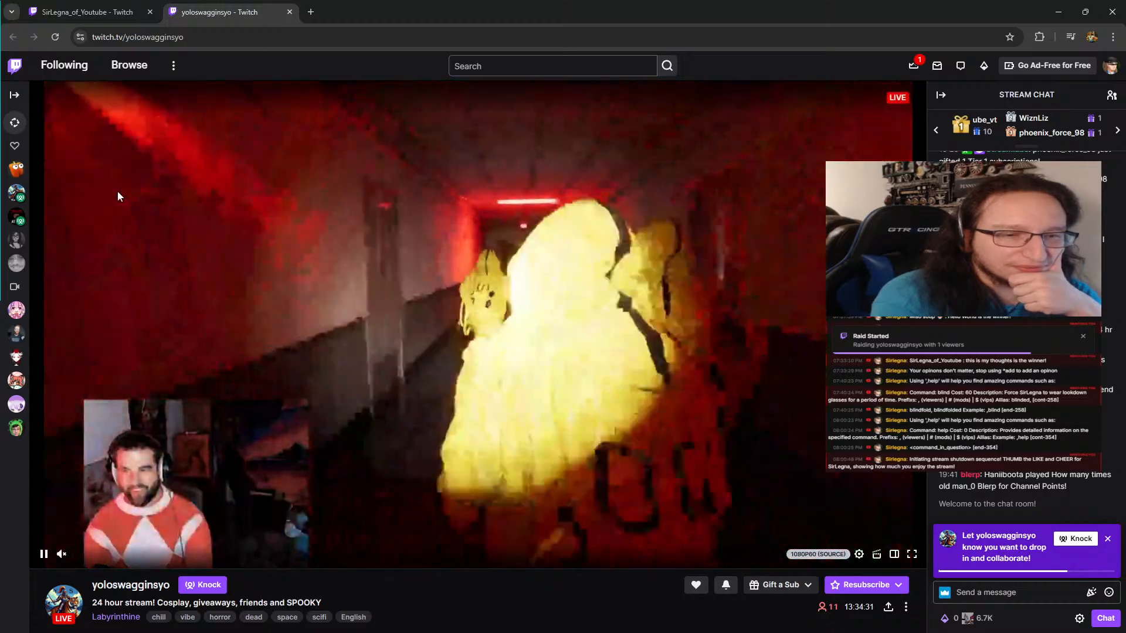
scroll(150, 436, "down", 2)
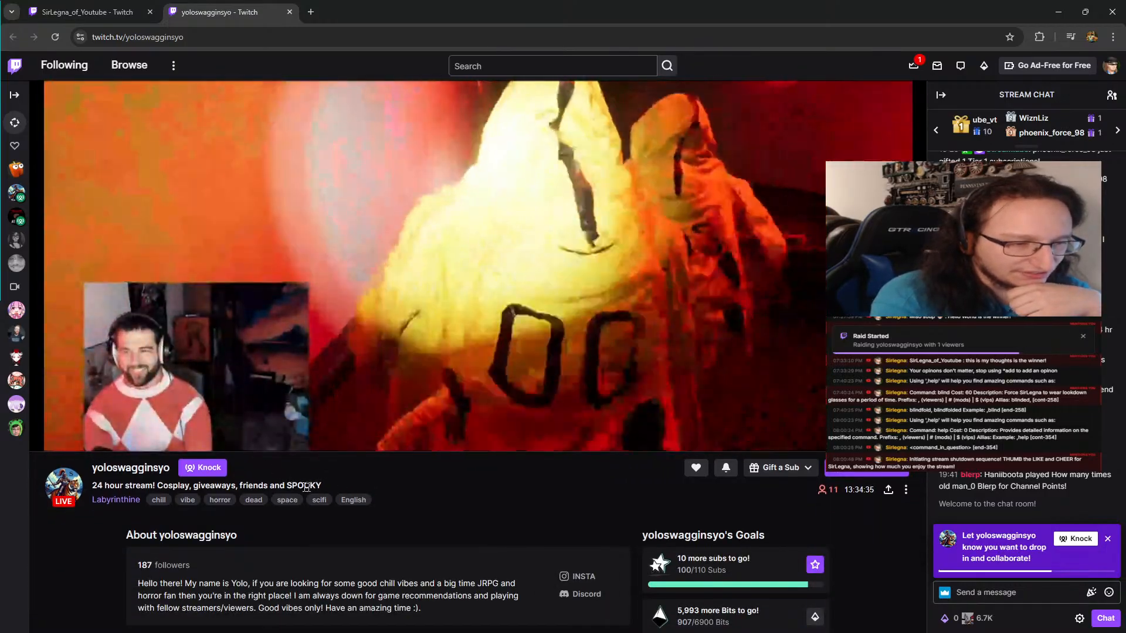
scroll(388, 437, "up", 2)
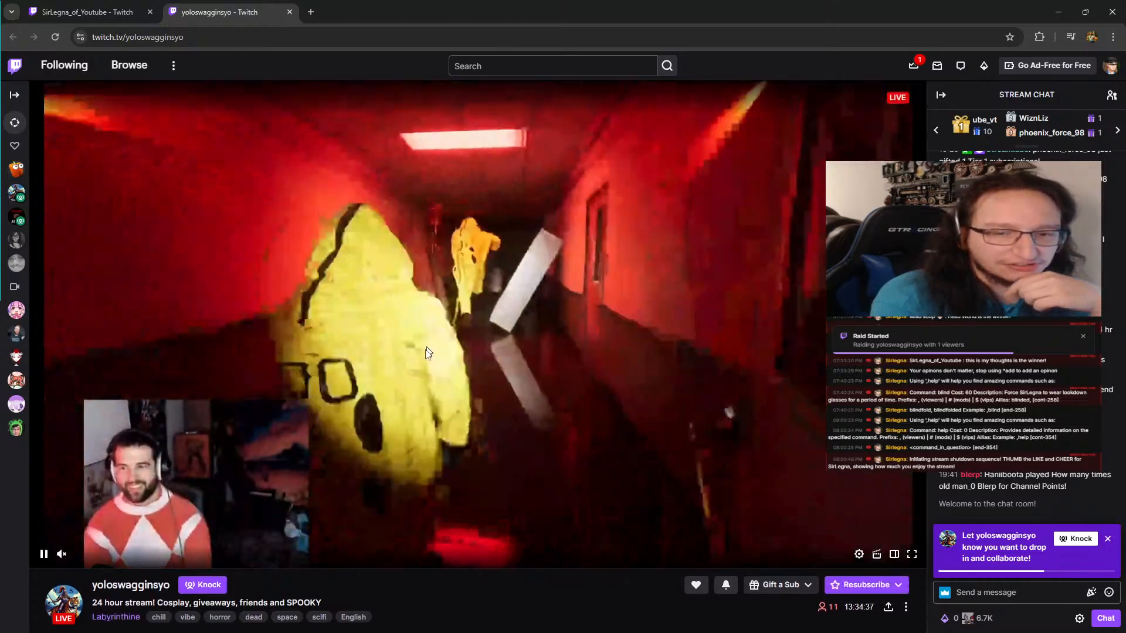